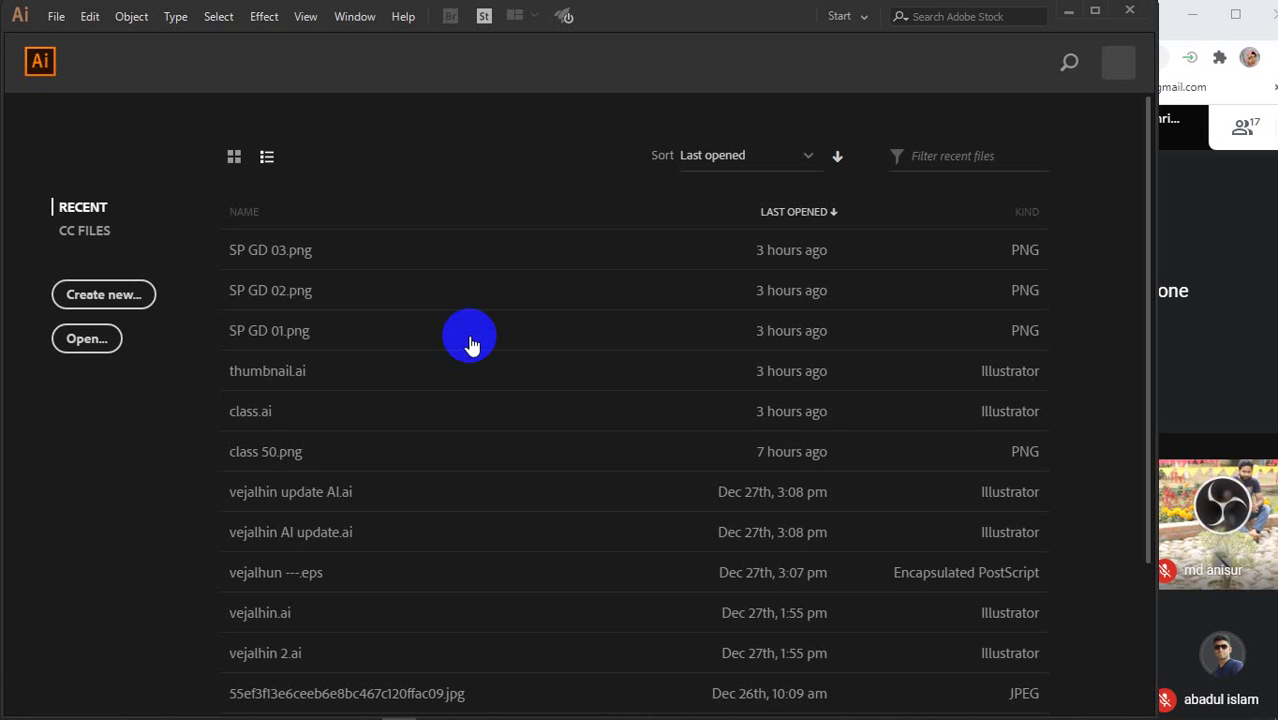
- Start a new document from the Home screen's Create new option
left_click(95, 300)
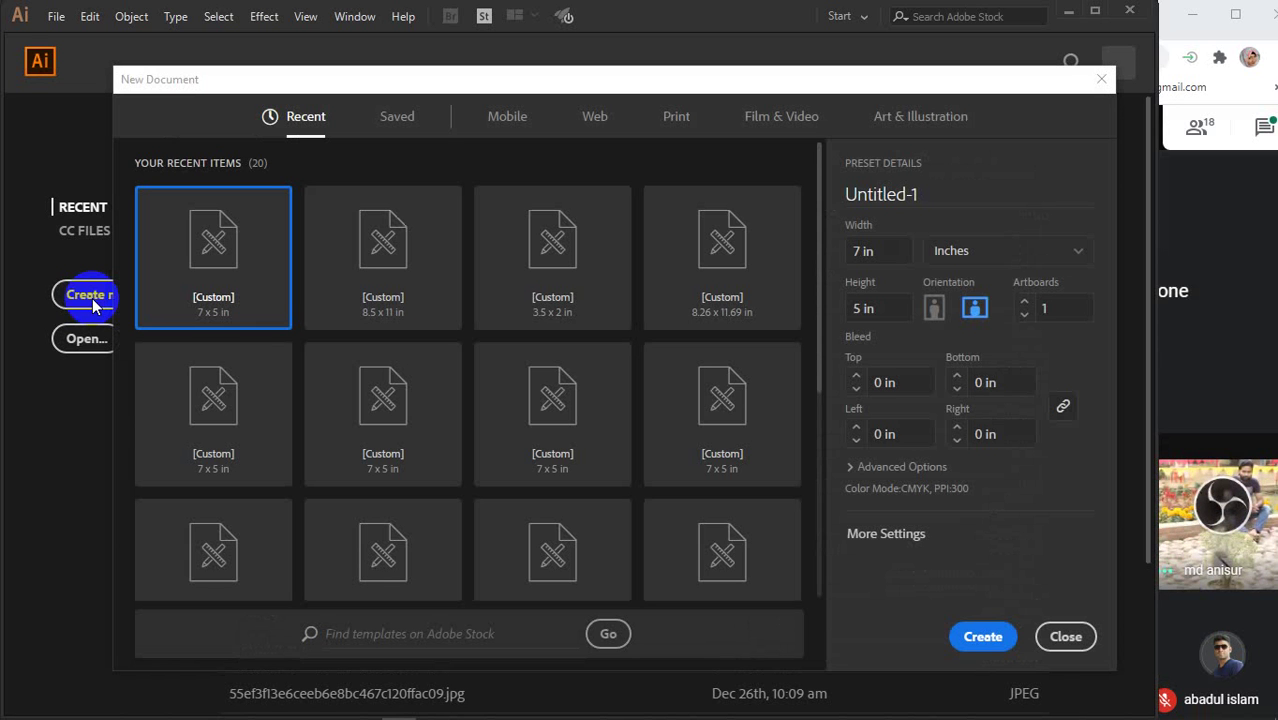
- Create an 8.5 × 11 in document with 0.125 in bleed on all four sides
left_click(880, 252)
type("8.5")
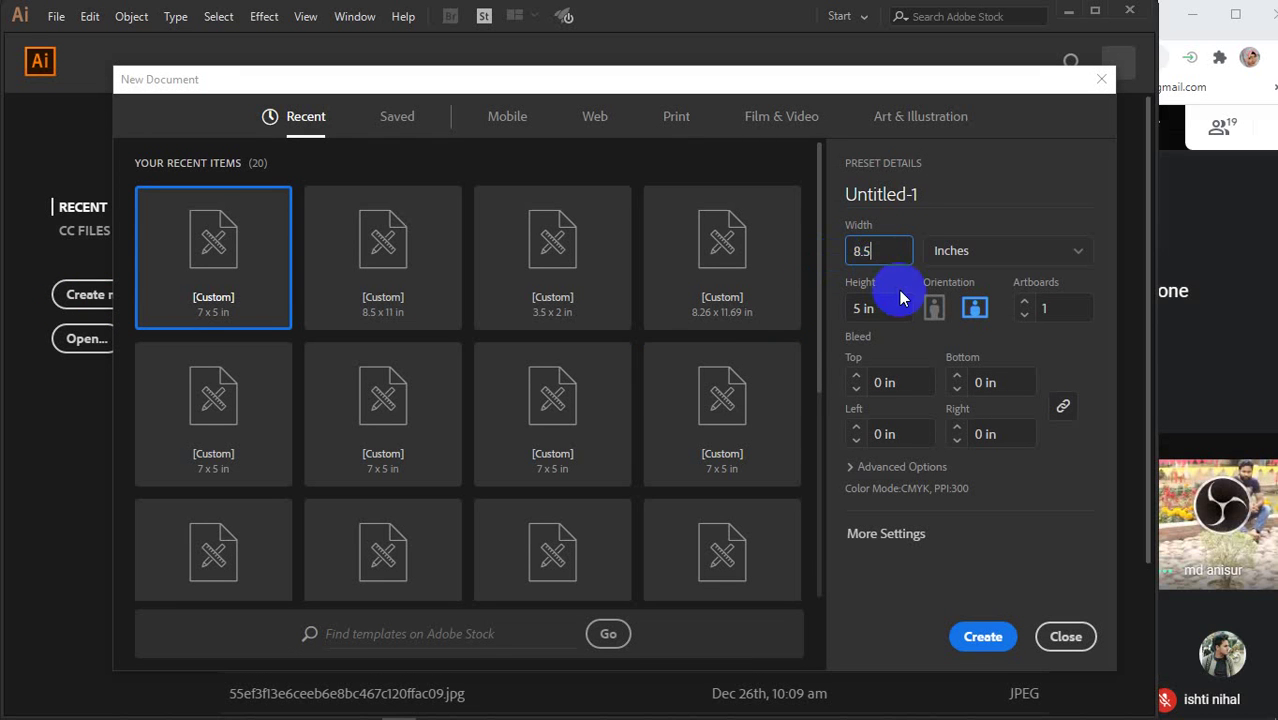
left_click(897, 306)
type("11")
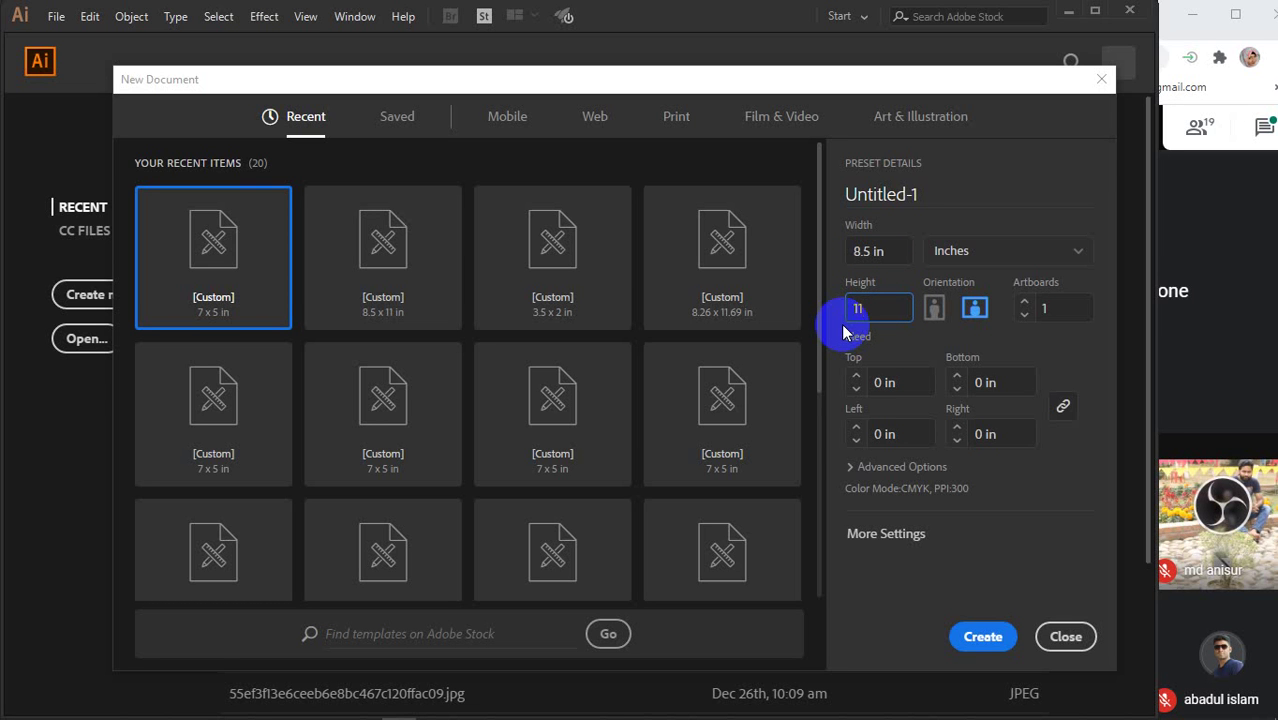
left_click(892, 255)
left_click(895, 311)
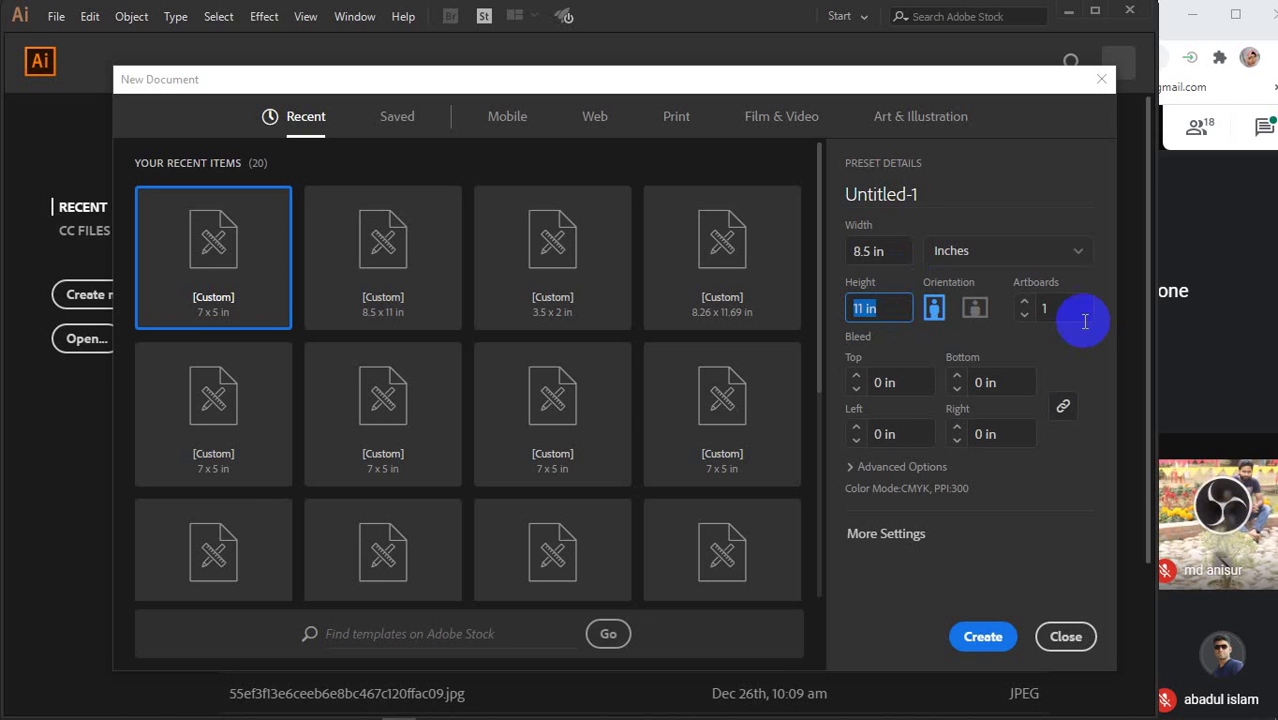
left_click(906, 383)
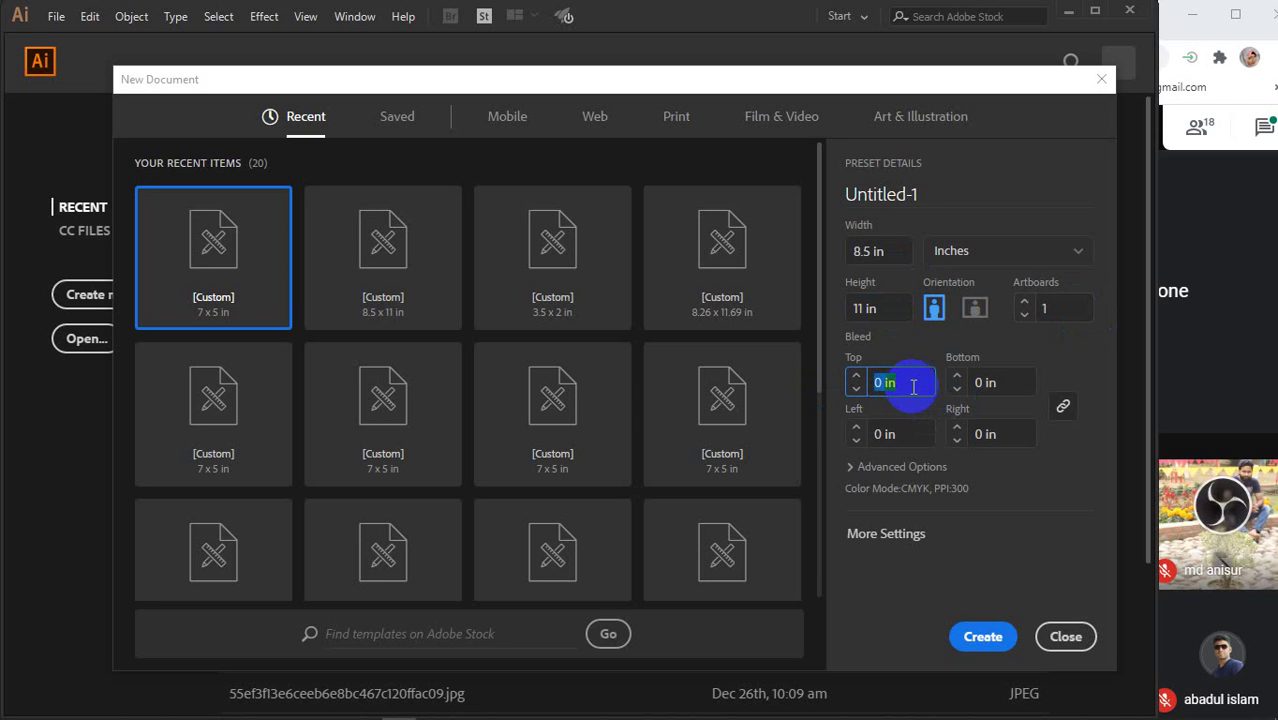
type(".125")
left_click(980, 432)
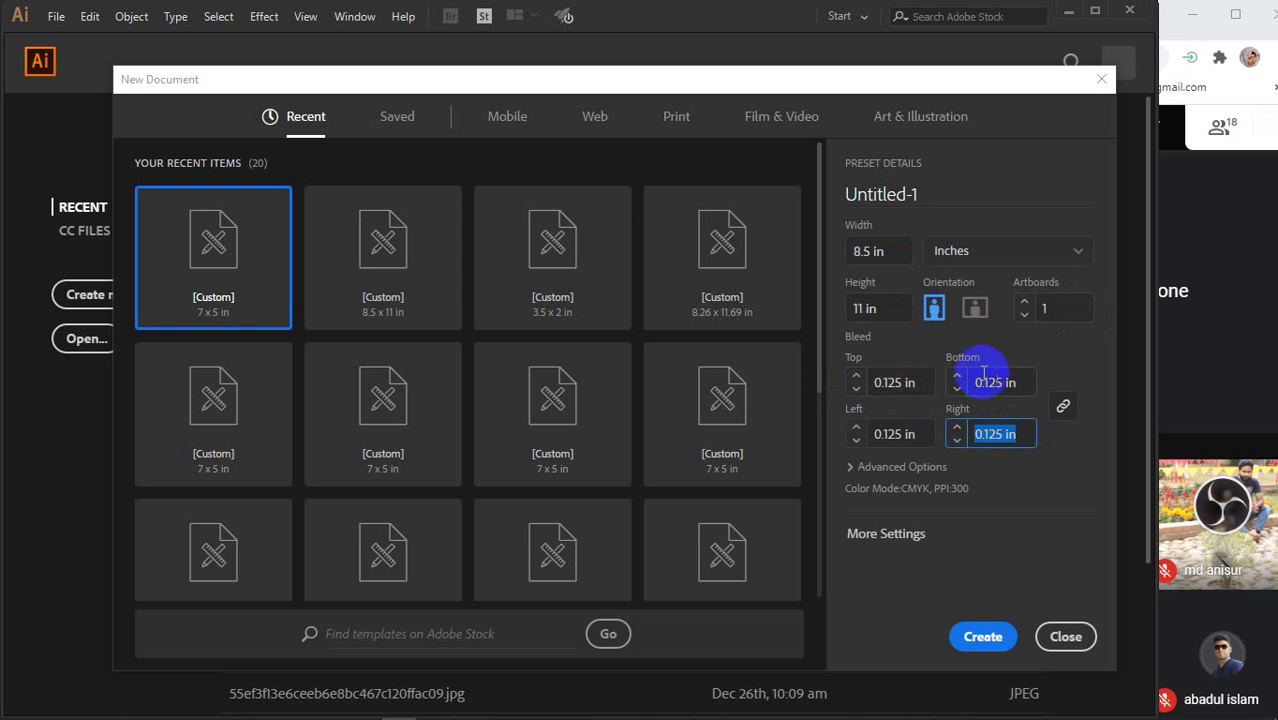
left_click(983, 636)
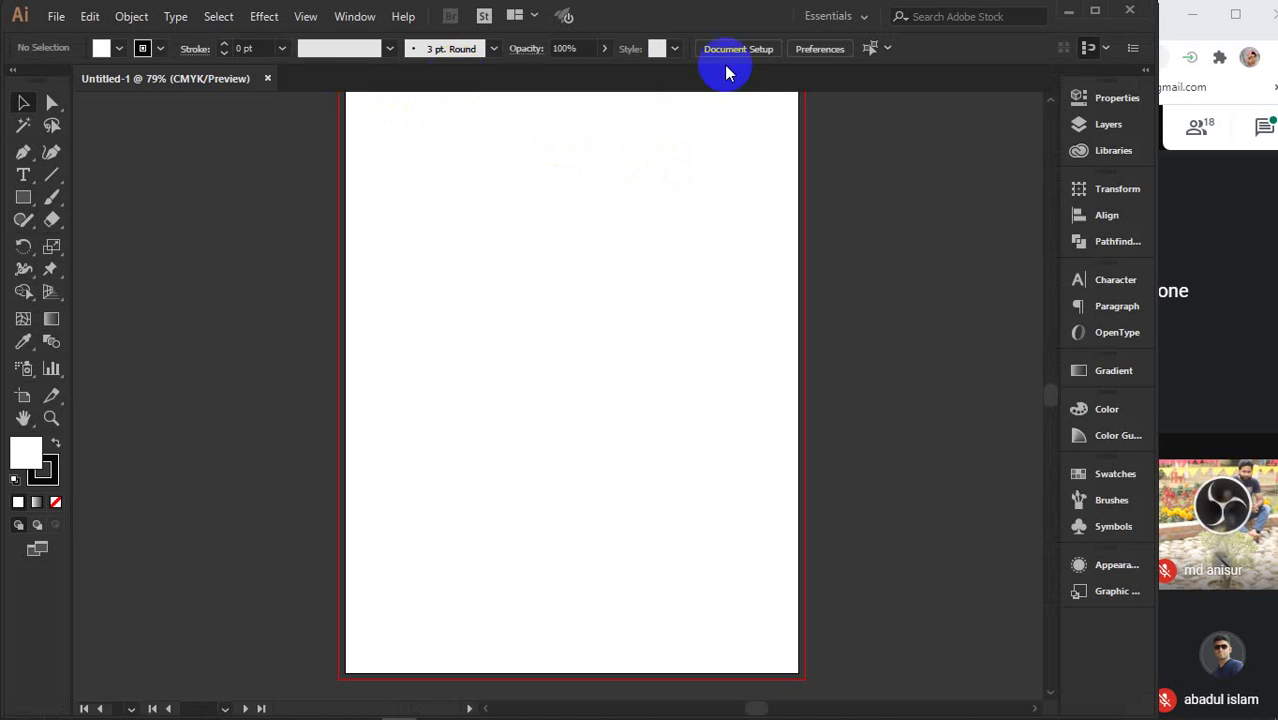
scroll(789, 368, "down", 1)
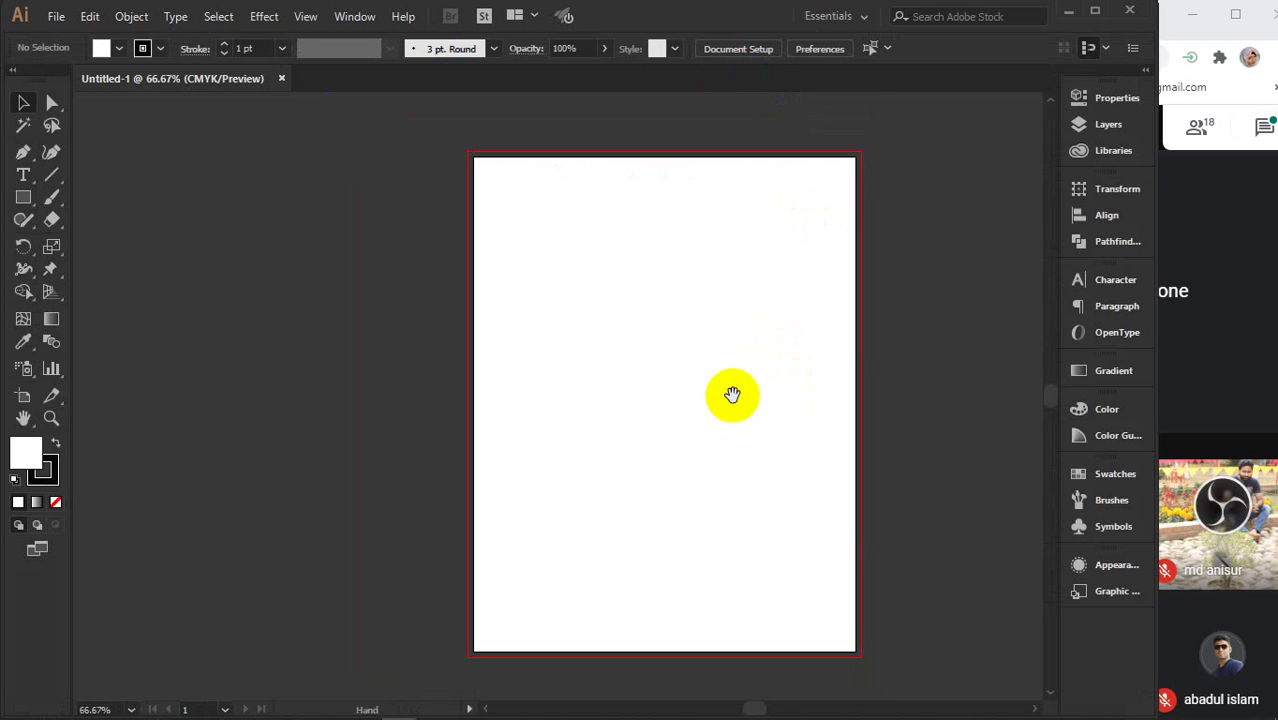
left_click_drag(733, 394, 600, 379)
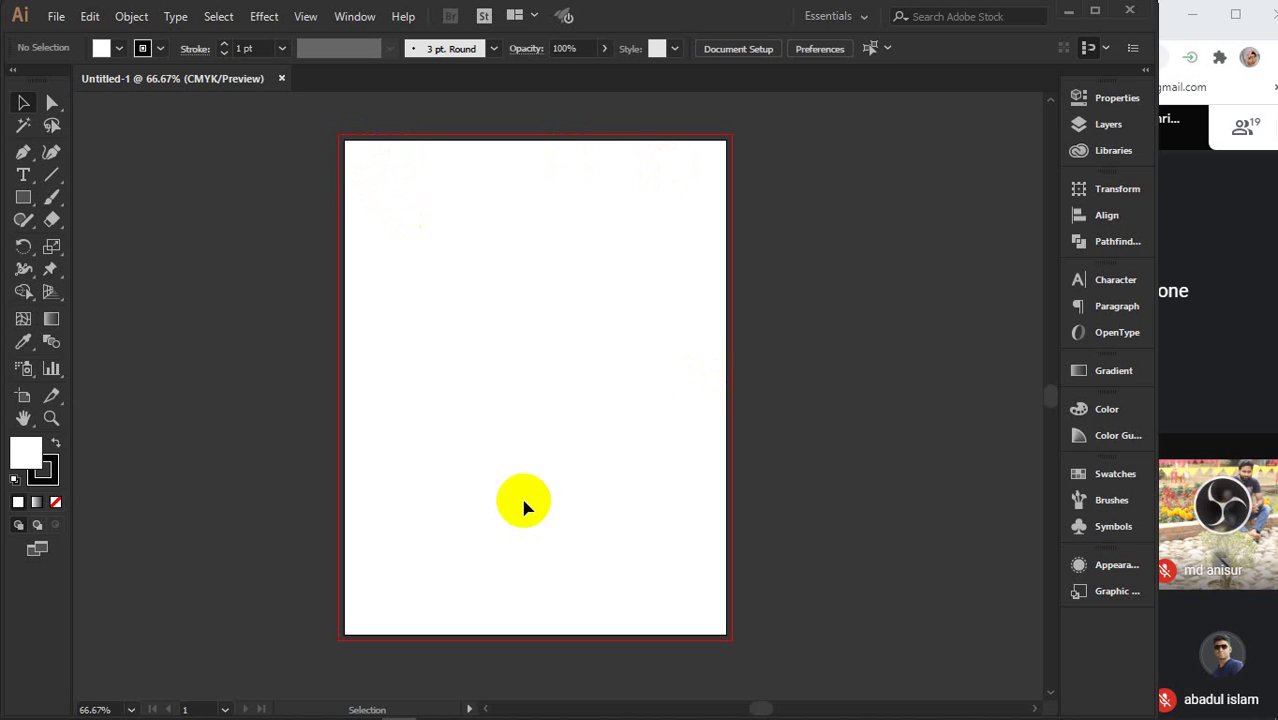
left_click(30, 196)
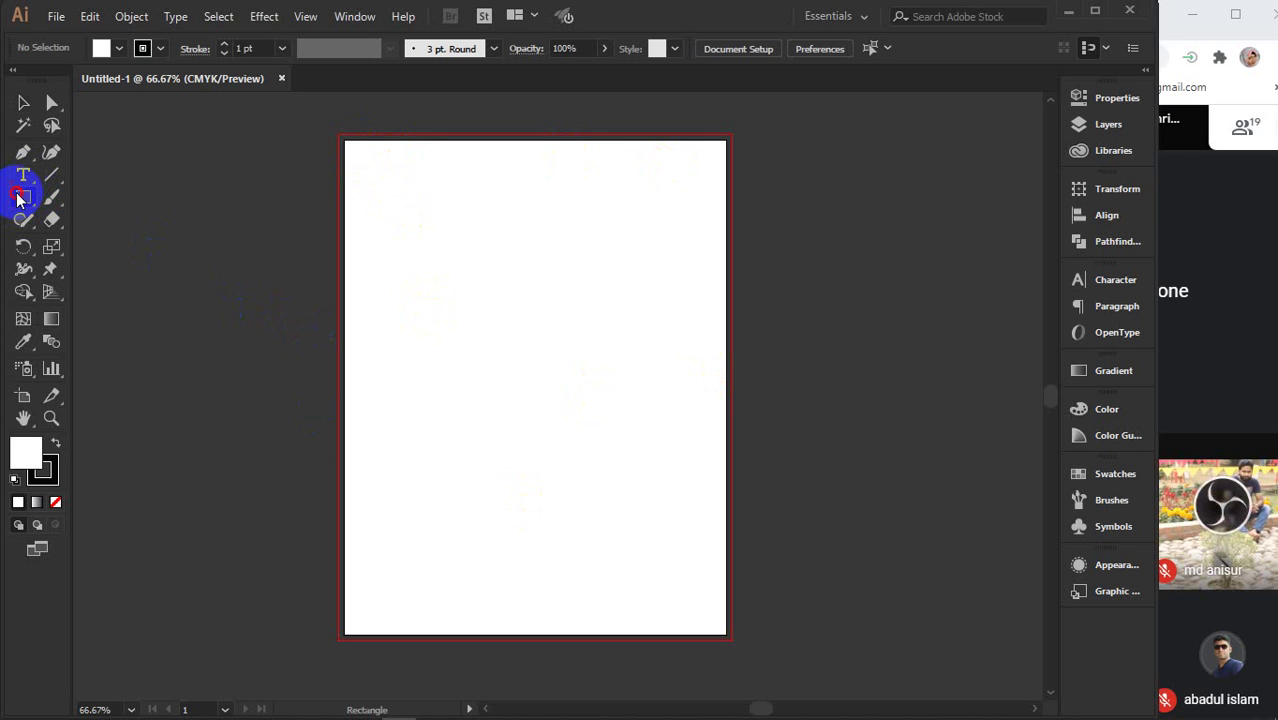
- Draw a rectangle covering the whole page, then undo a trial move of it
left_click_drag(349, 142, 727, 628)
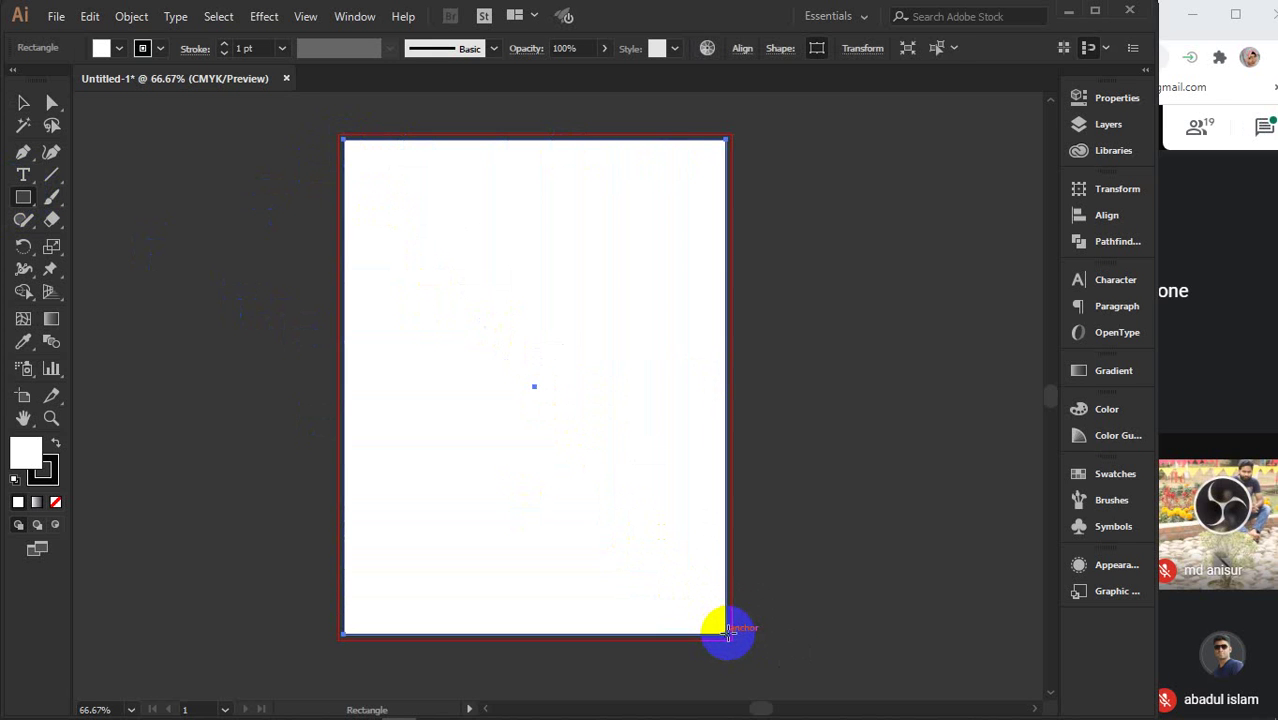
key("v")
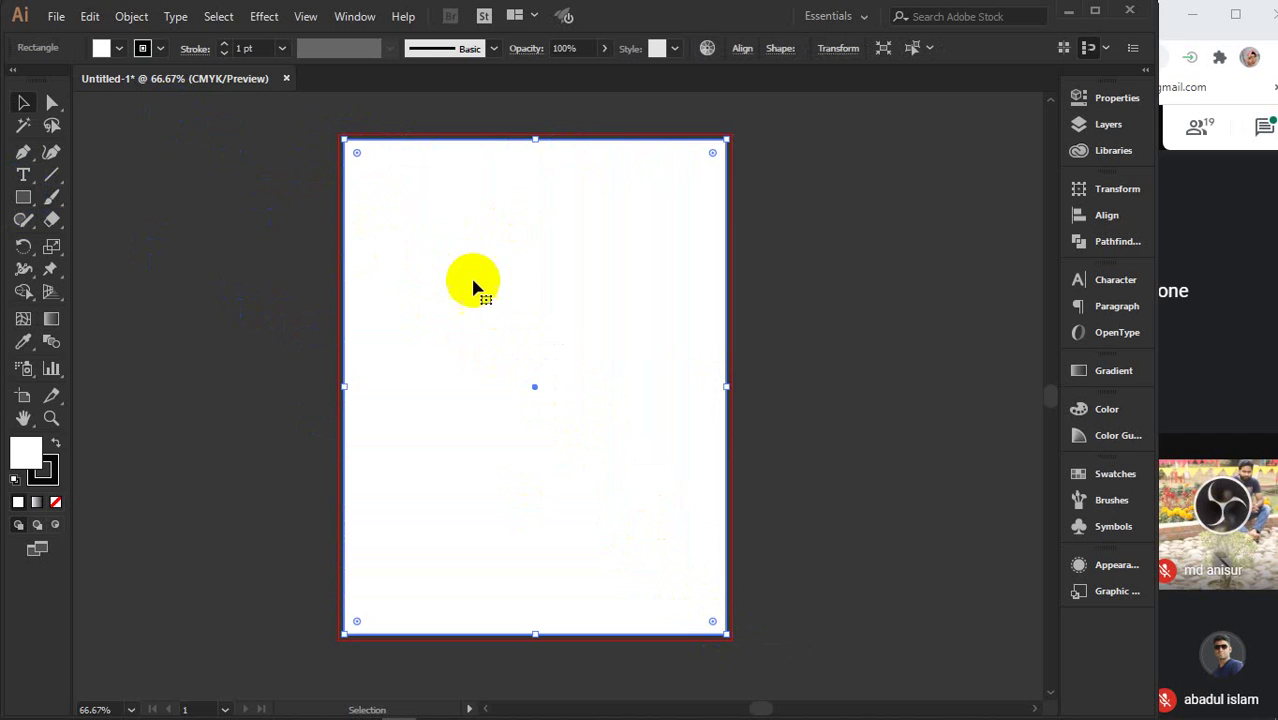
left_click_drag(521, 289, 568, 289)
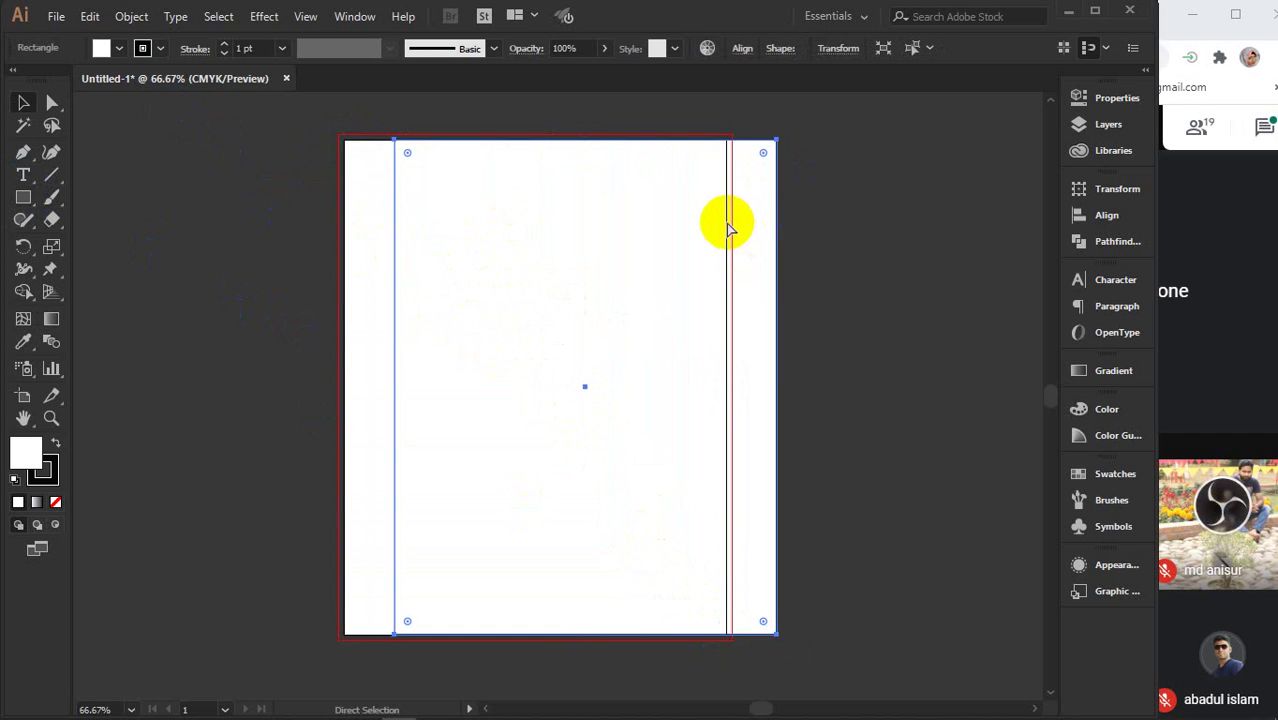
key("ctrl+z")
- Try a light cyan fill on the rectangle, then undo it back to white
left_click(119, 48)
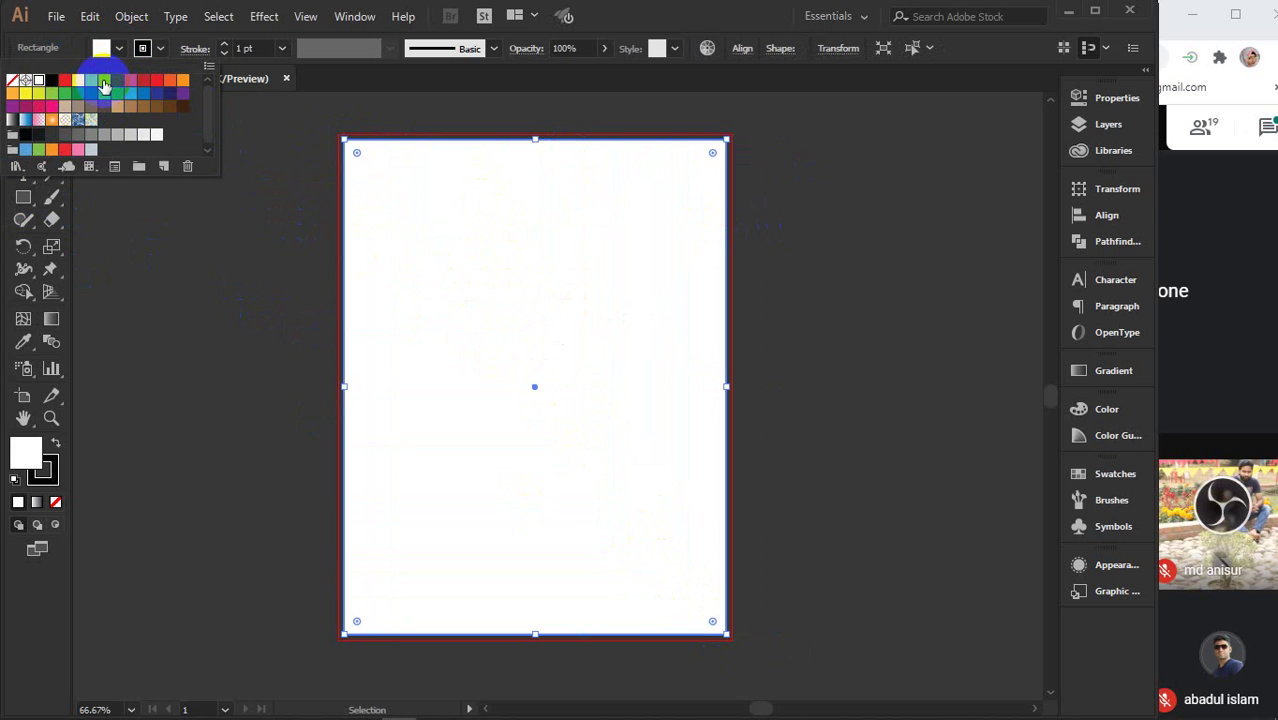
left_click(104, 82)
left_click(259, 405)
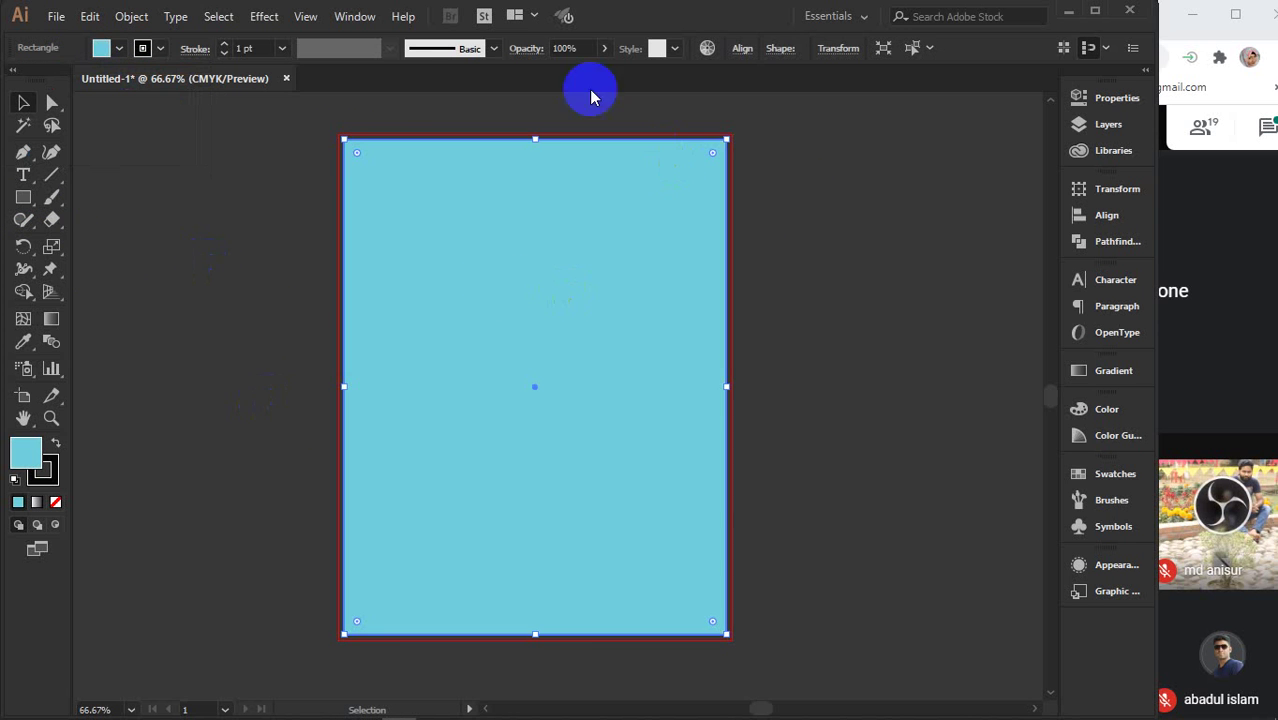
left_click(889, 451)
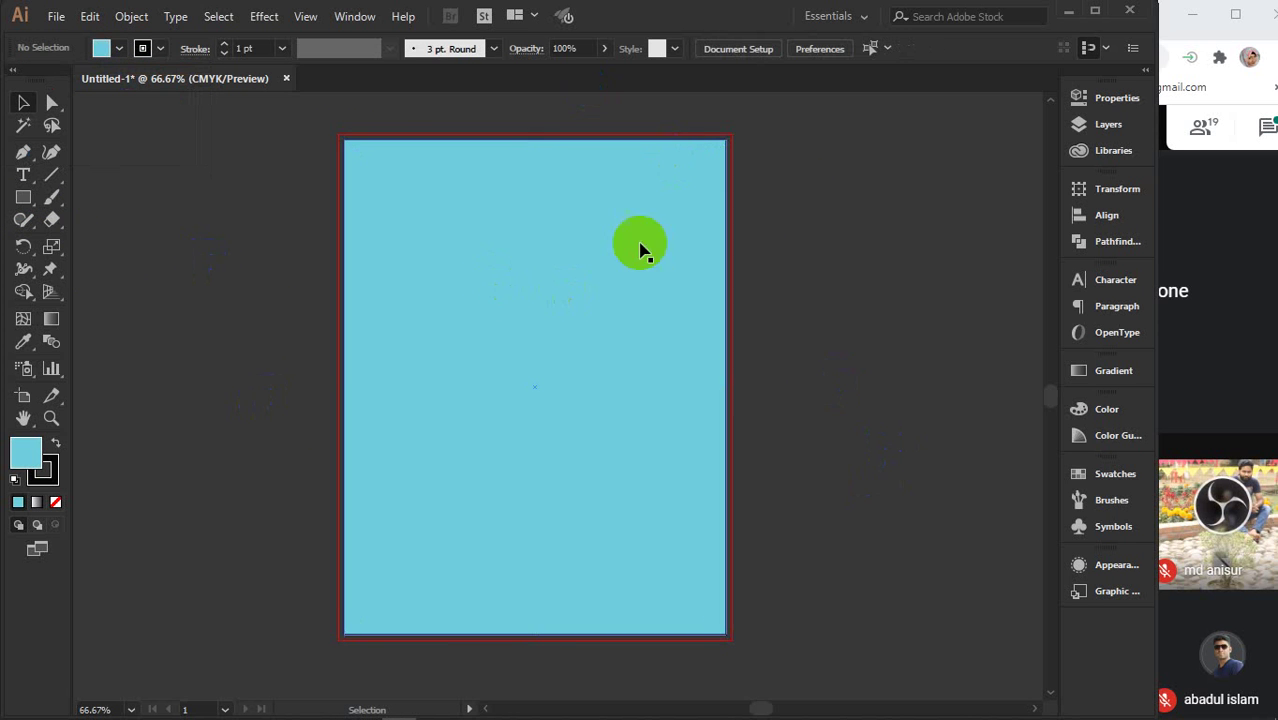
left_click(553, 205)
key("ctrl+z")
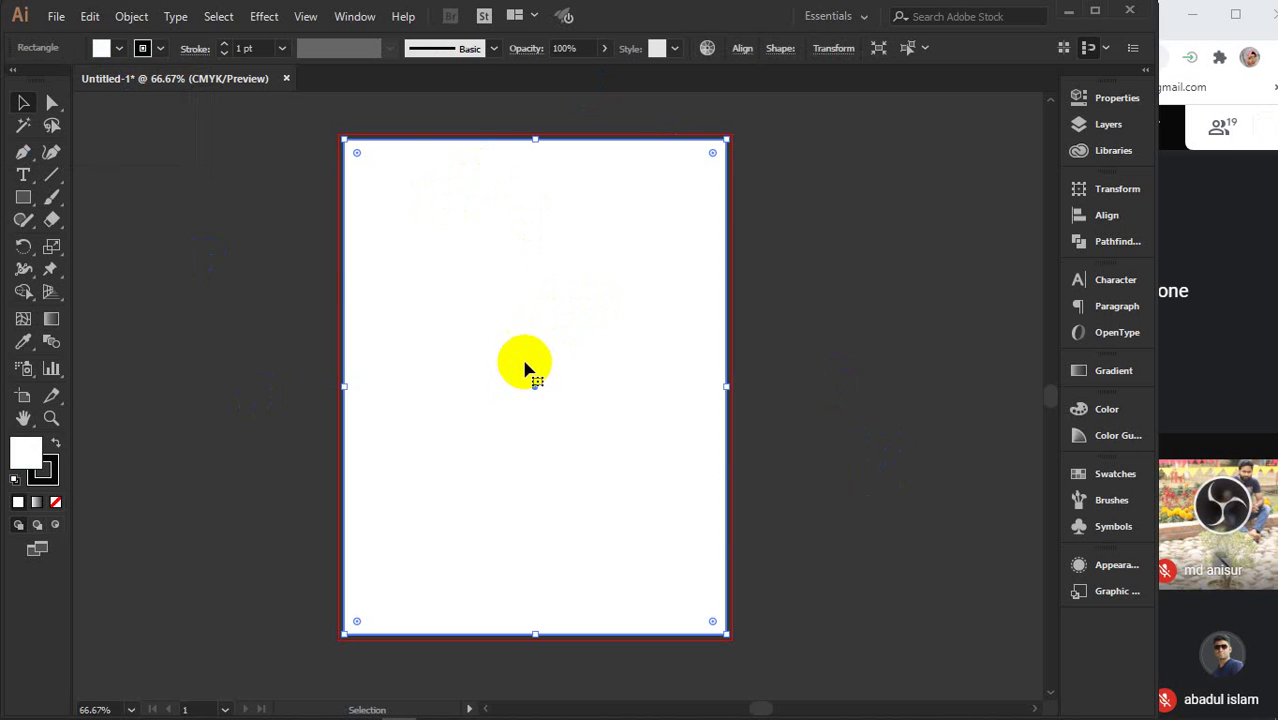
left_click(128, 18)
mouse_move(228, 432)
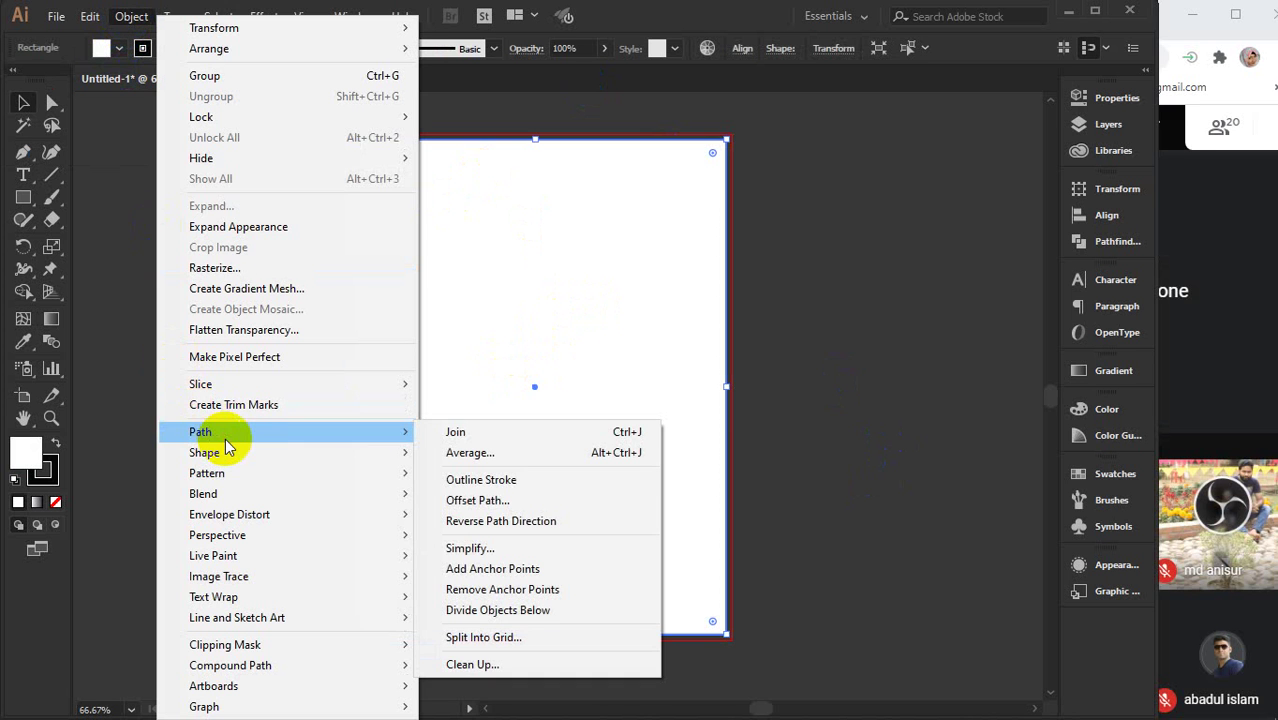
left_click(468, 502)
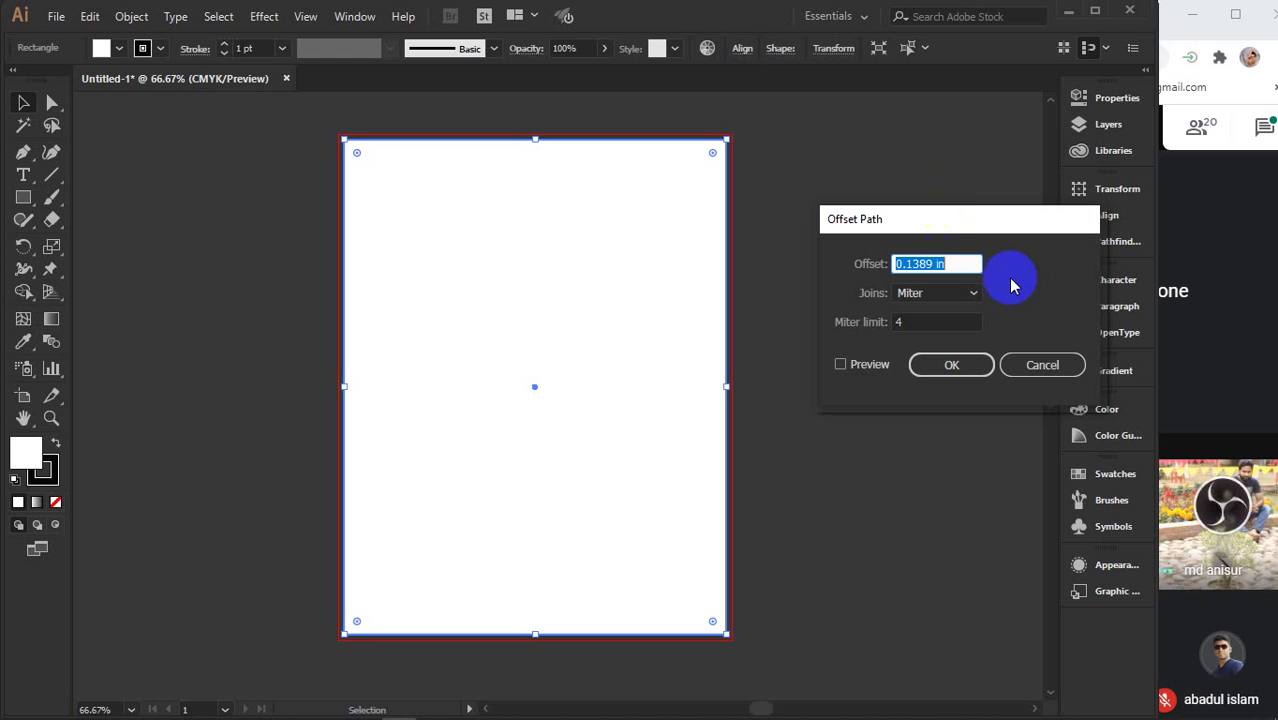
left_click(1006, 366)
left_click(835, 260)
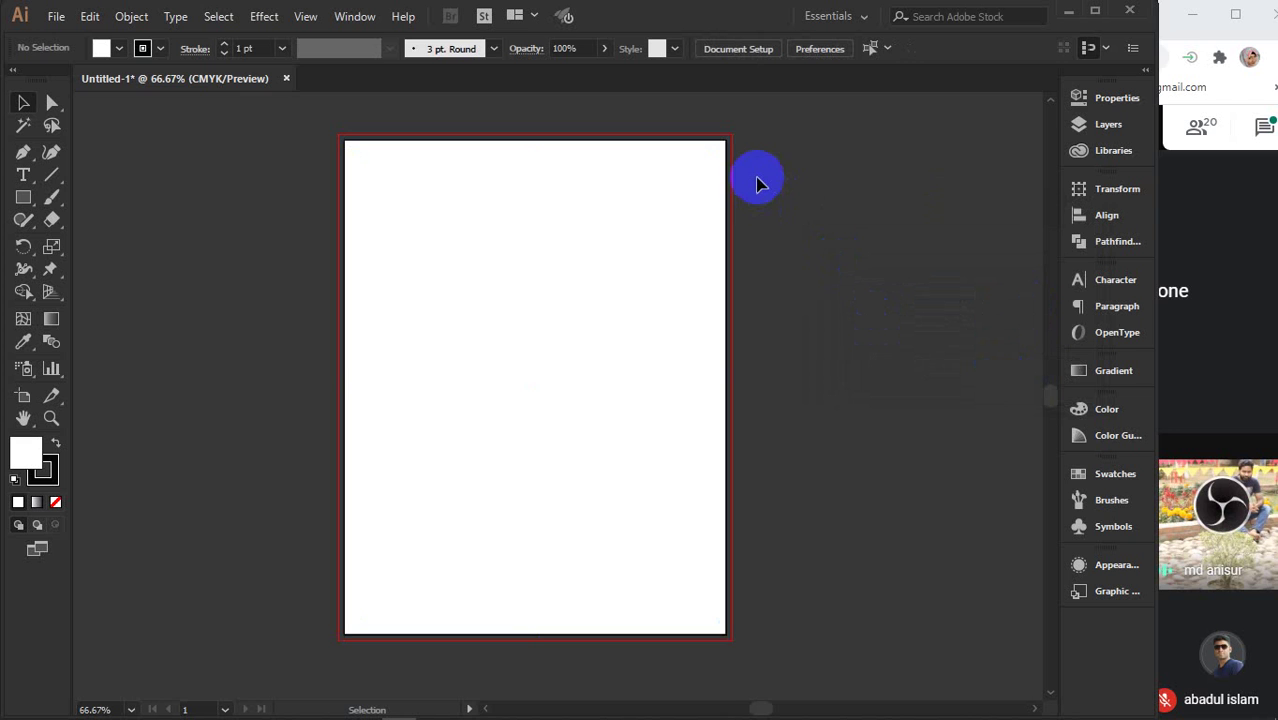
scroll(756, 225, "up", 4)
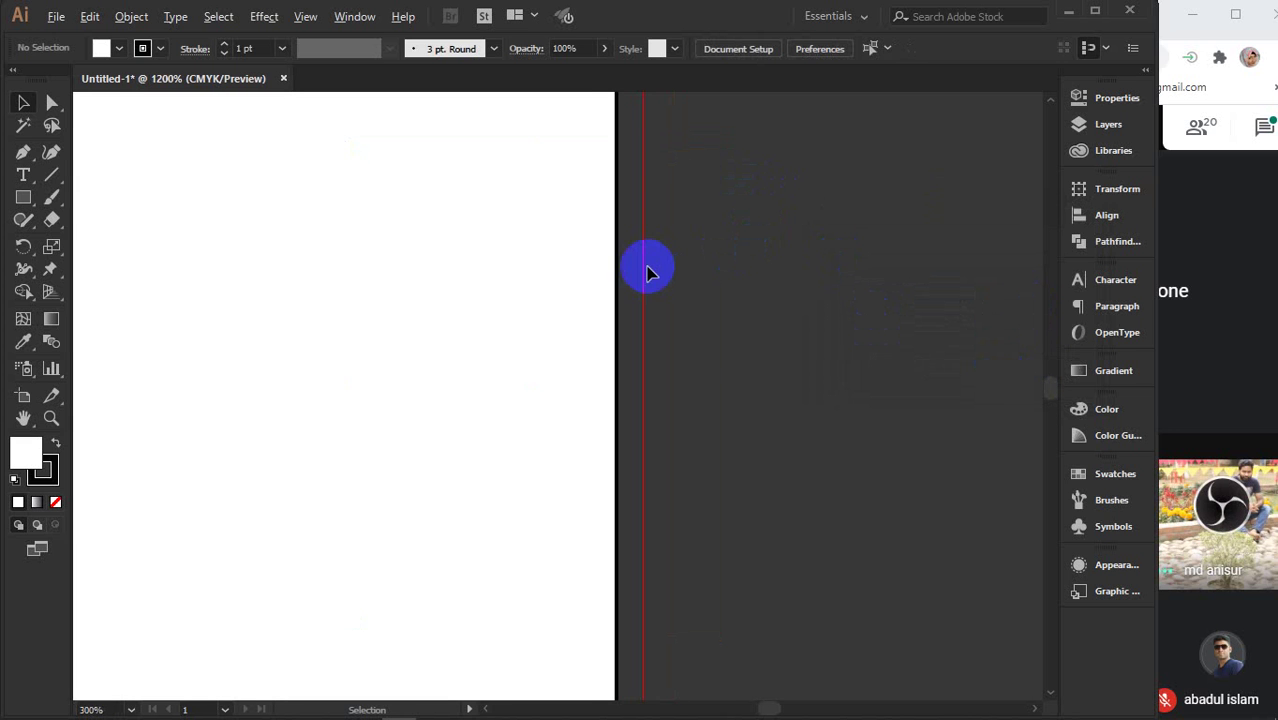
left_click_drag(647, 270, 720, 280)
scroll(720, 280, "down", 4)
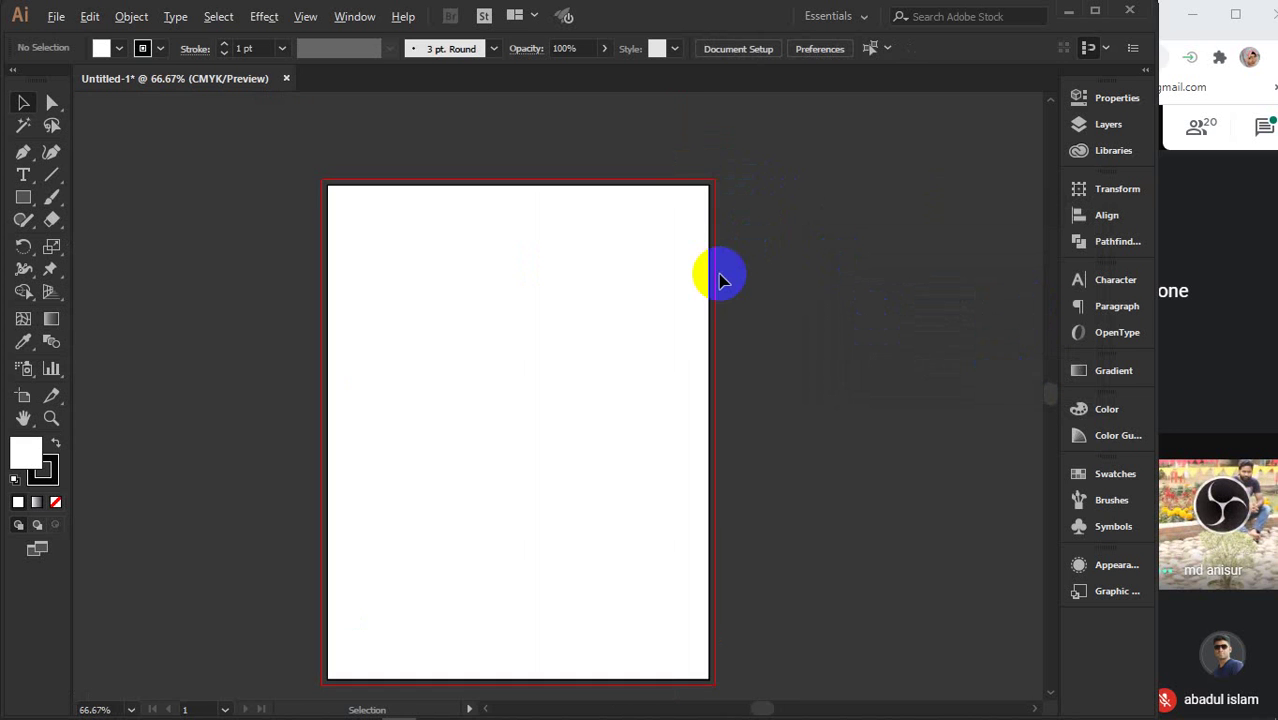
left_click_drag(784, 319, 816, 277)
left_click(607, 240)
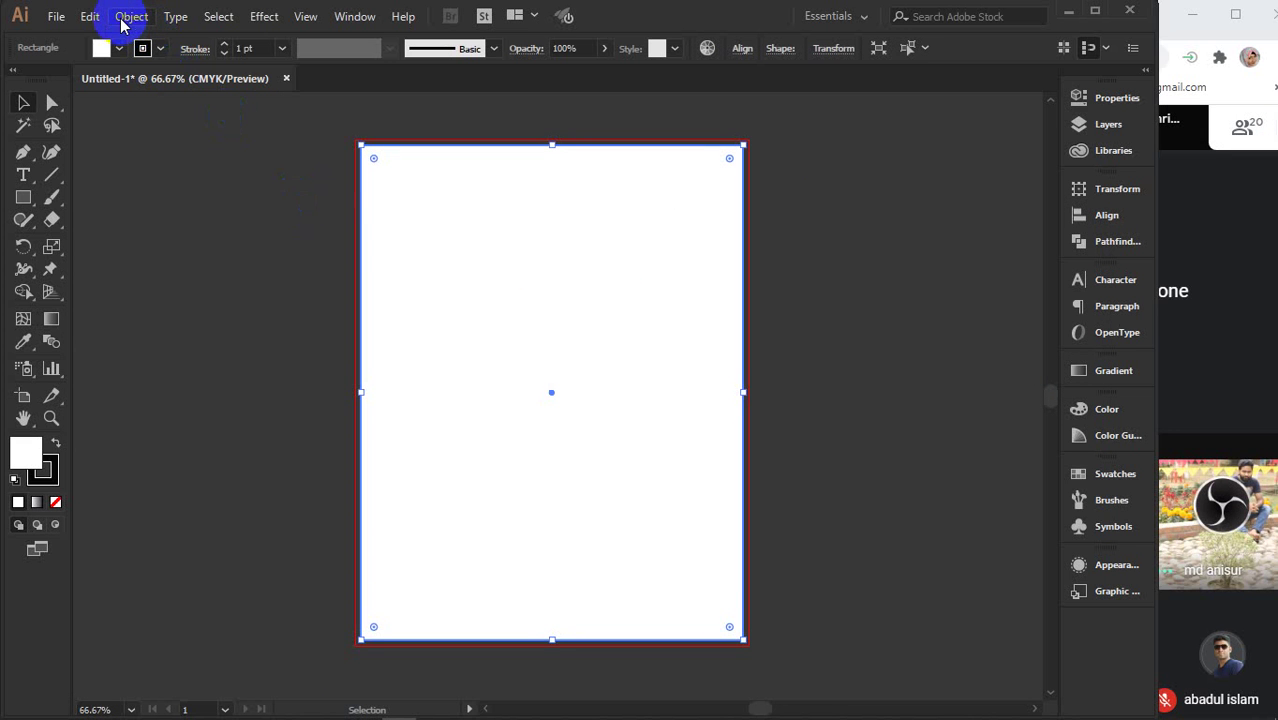
left_click(548, 257)
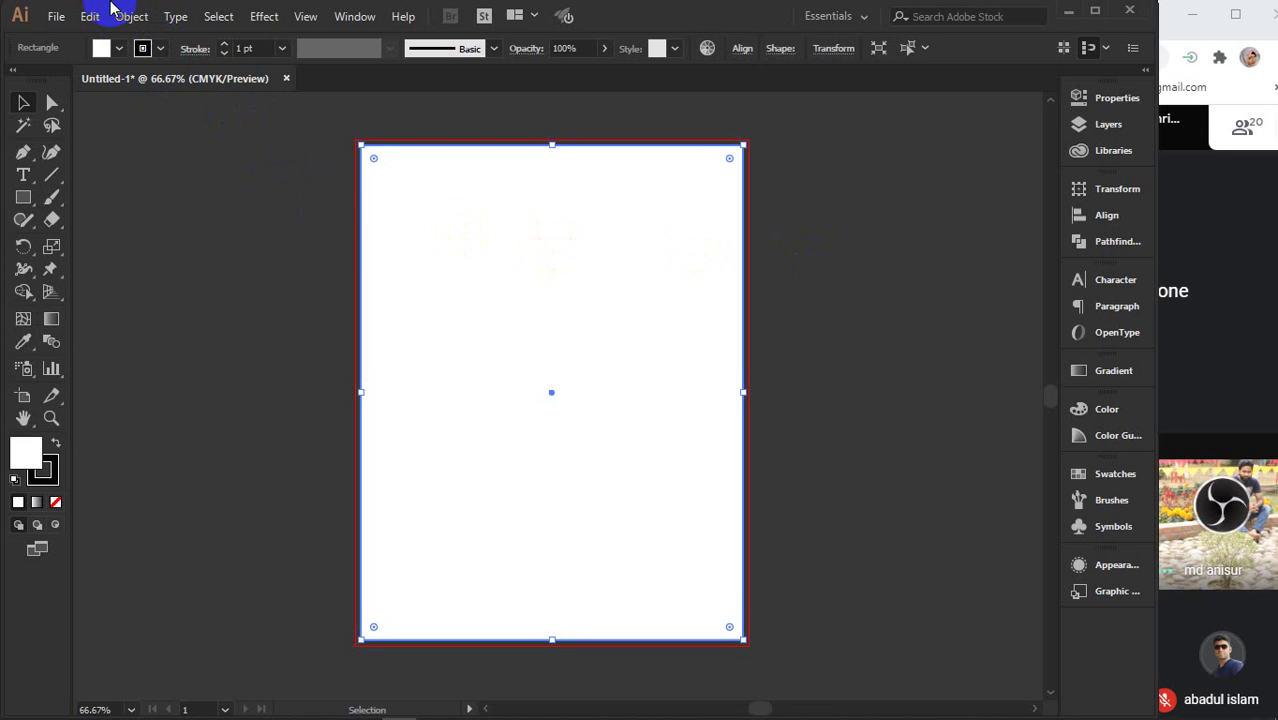
left_click(632, 268)
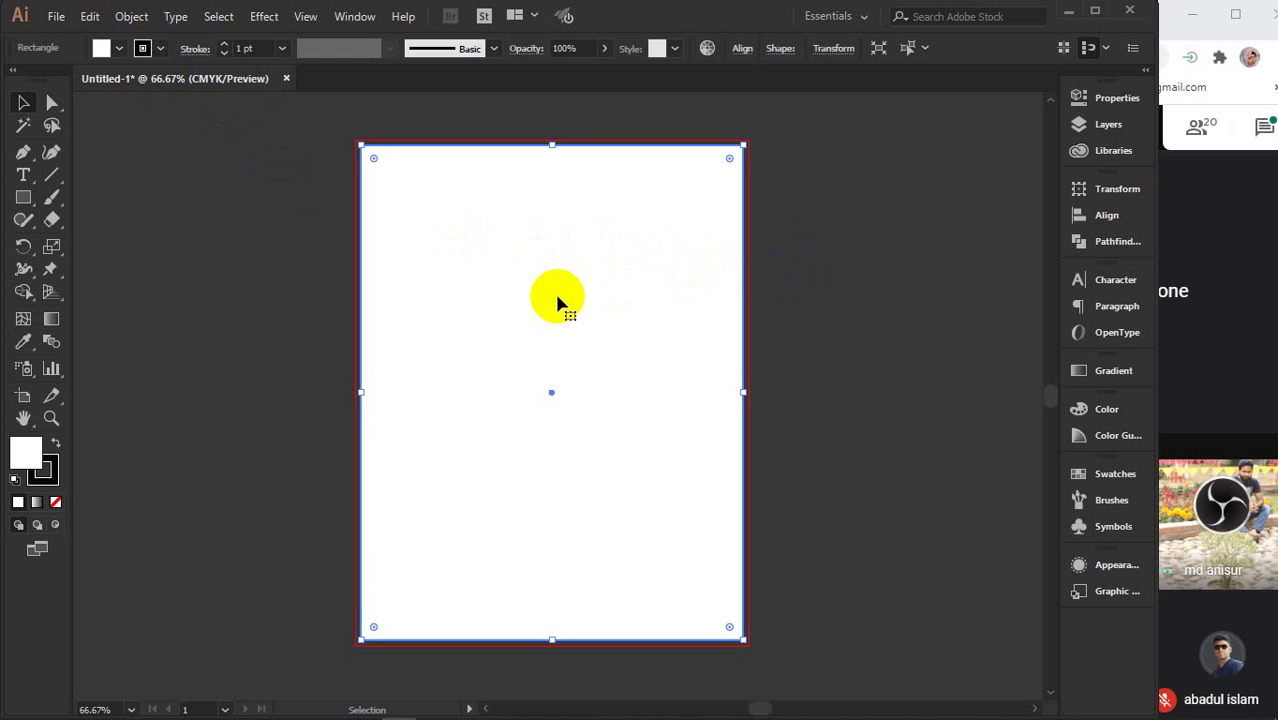
left_click(879, 294)
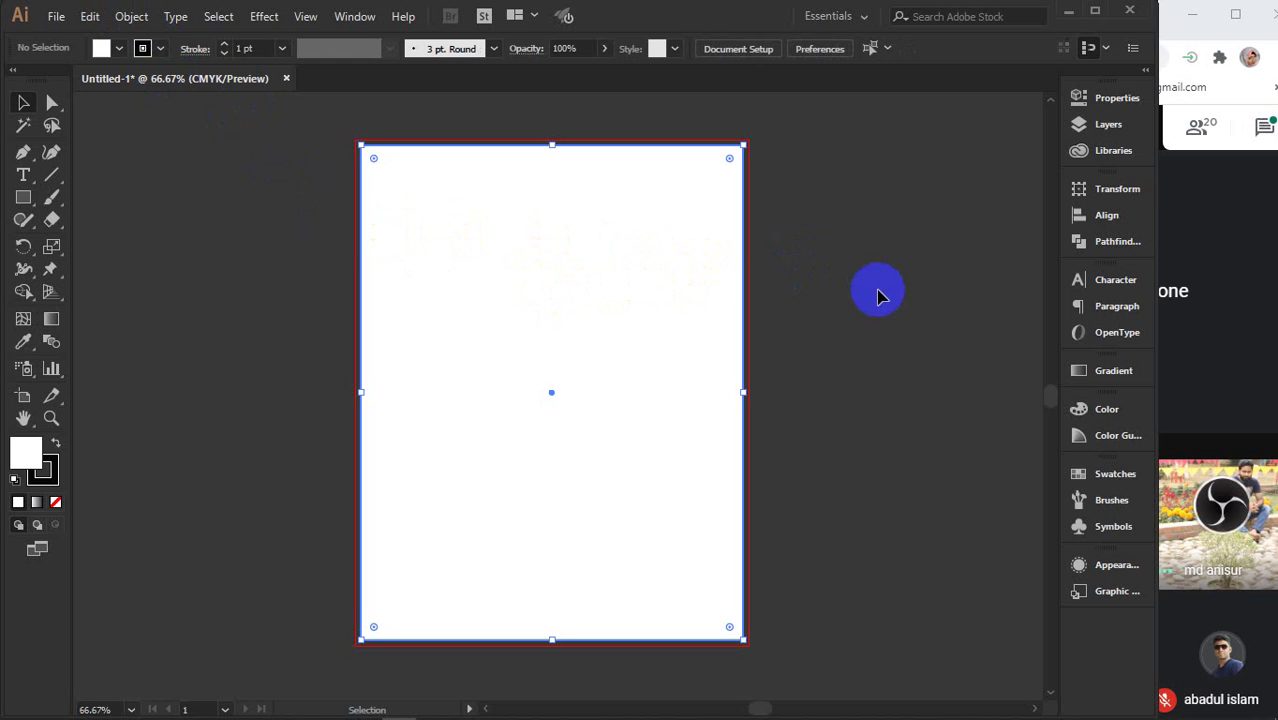
left_click(782, 403)
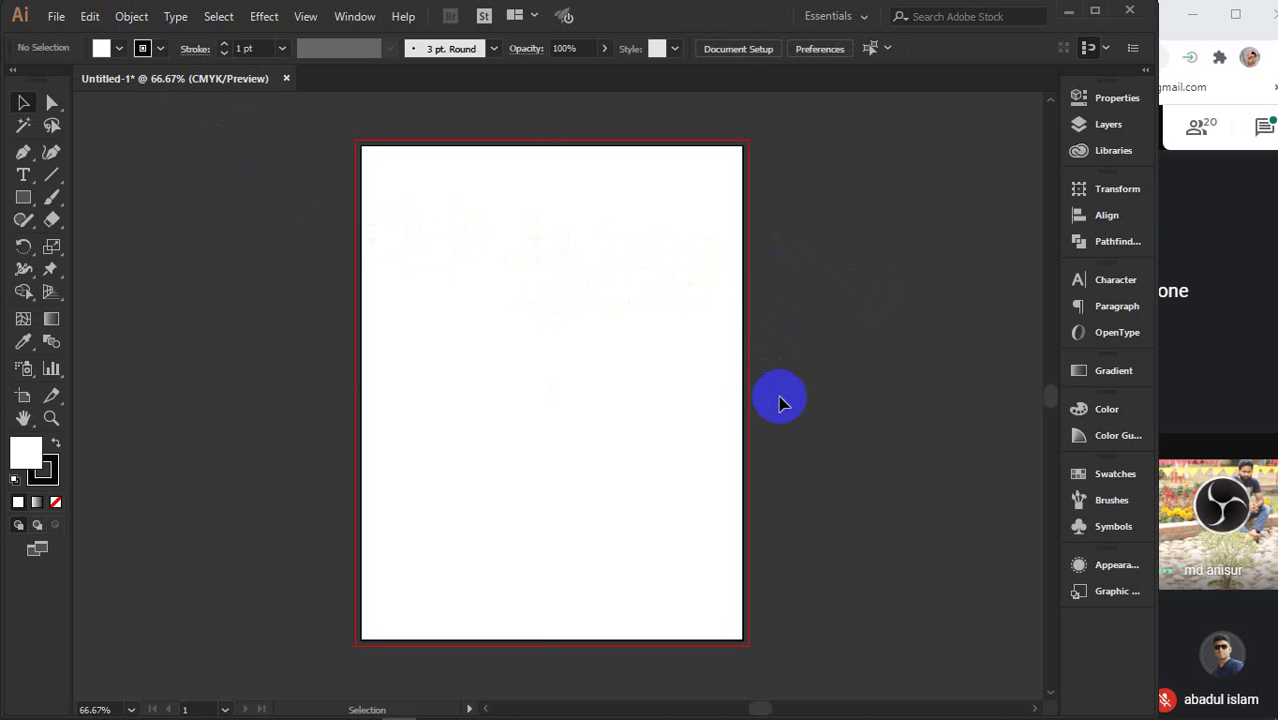
left_click(23, 197)
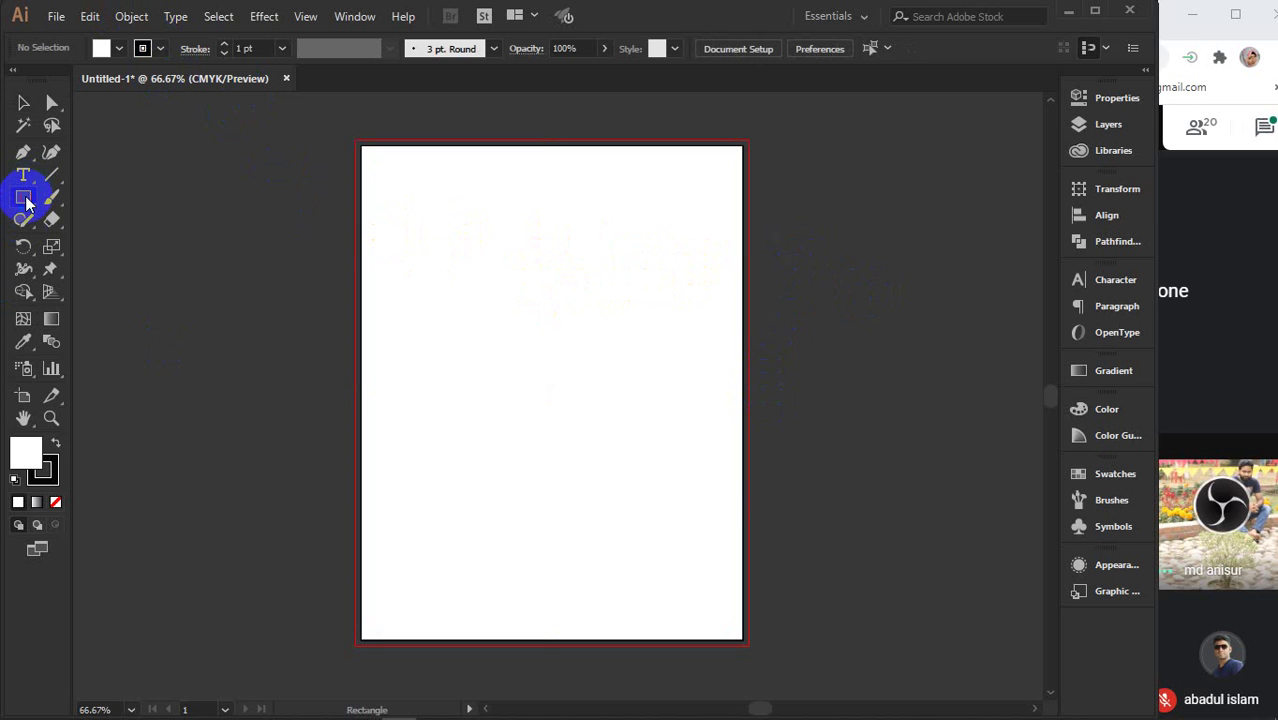
left_click(864, 414)
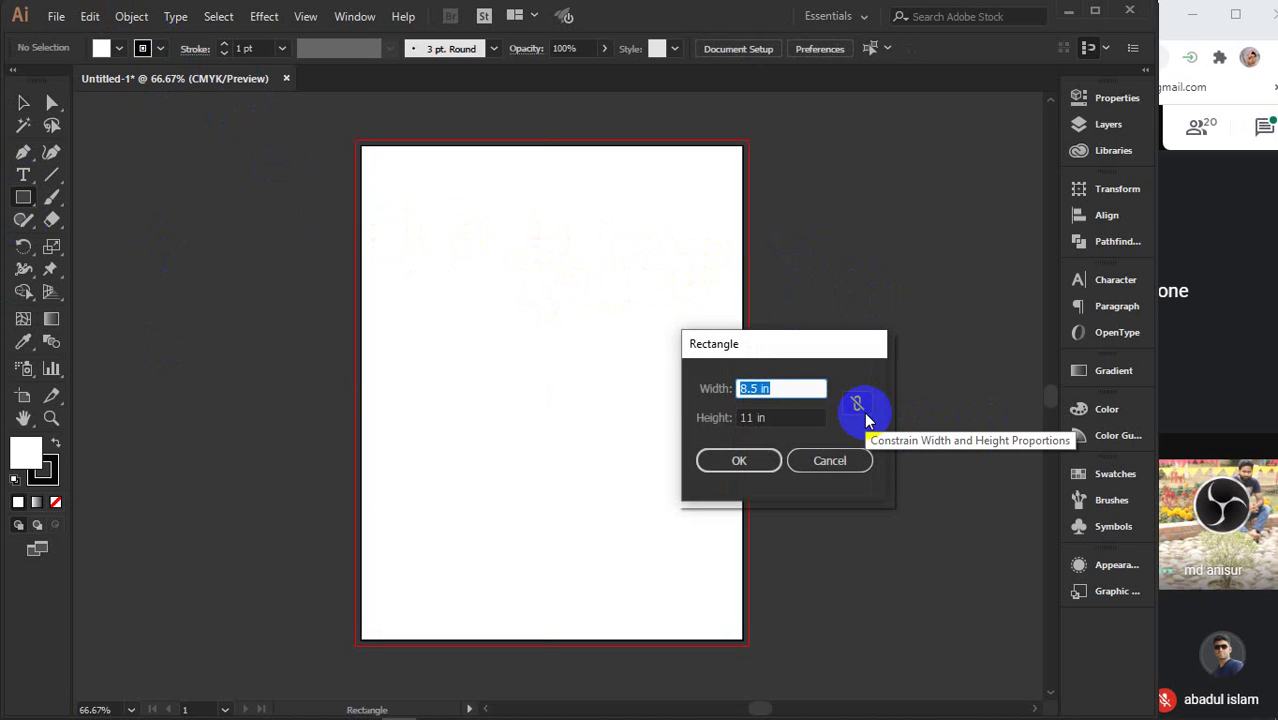
type("3.5")
key("Tab")
type("2")
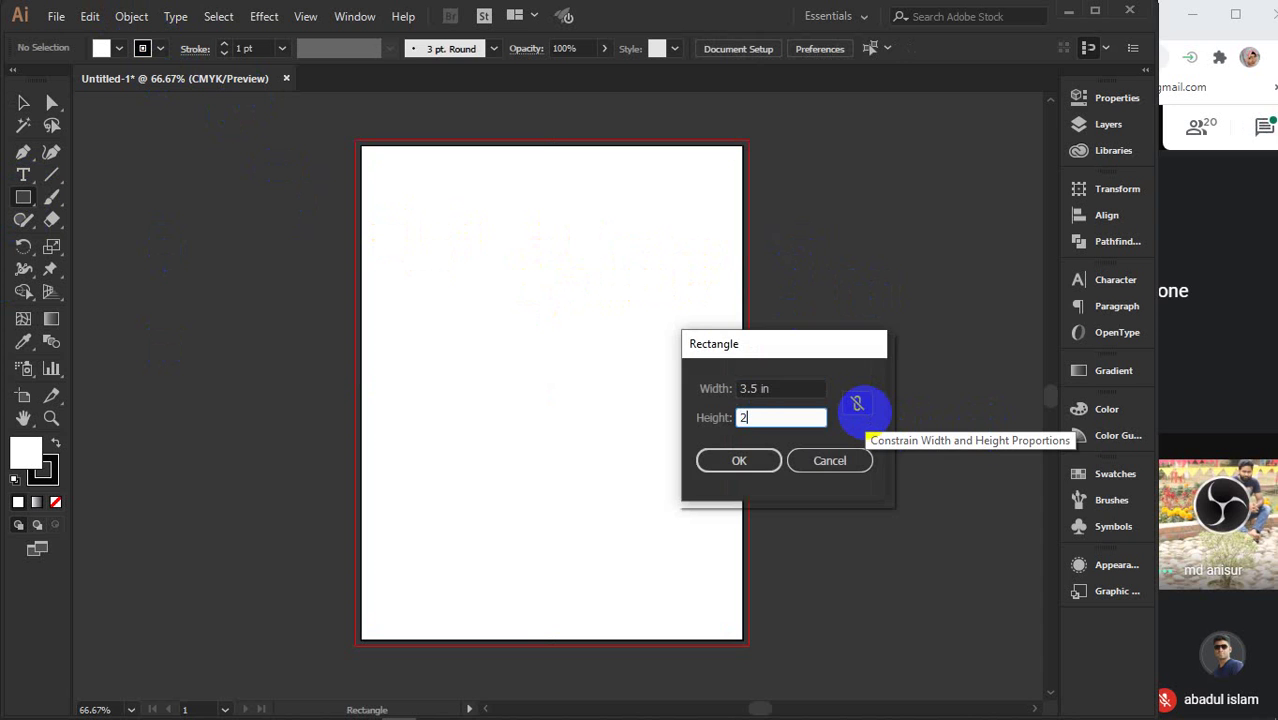
key("Return")
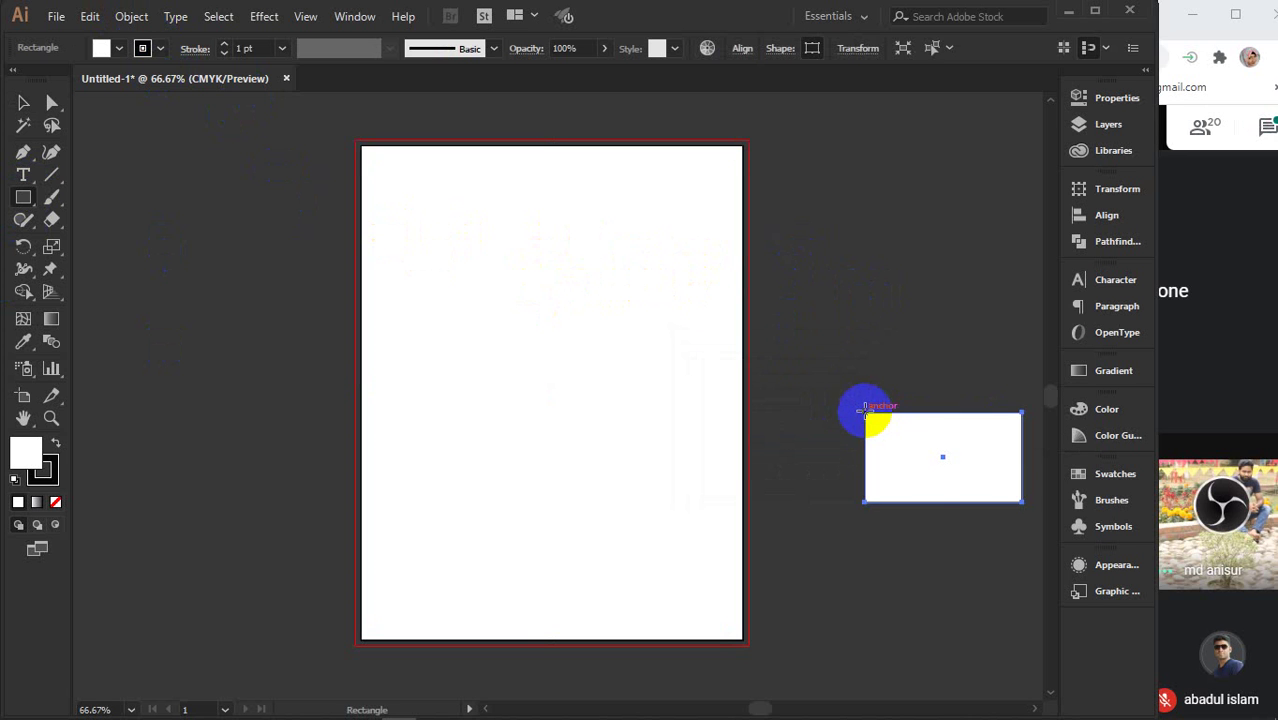
key("v")
left_click(119, 48)
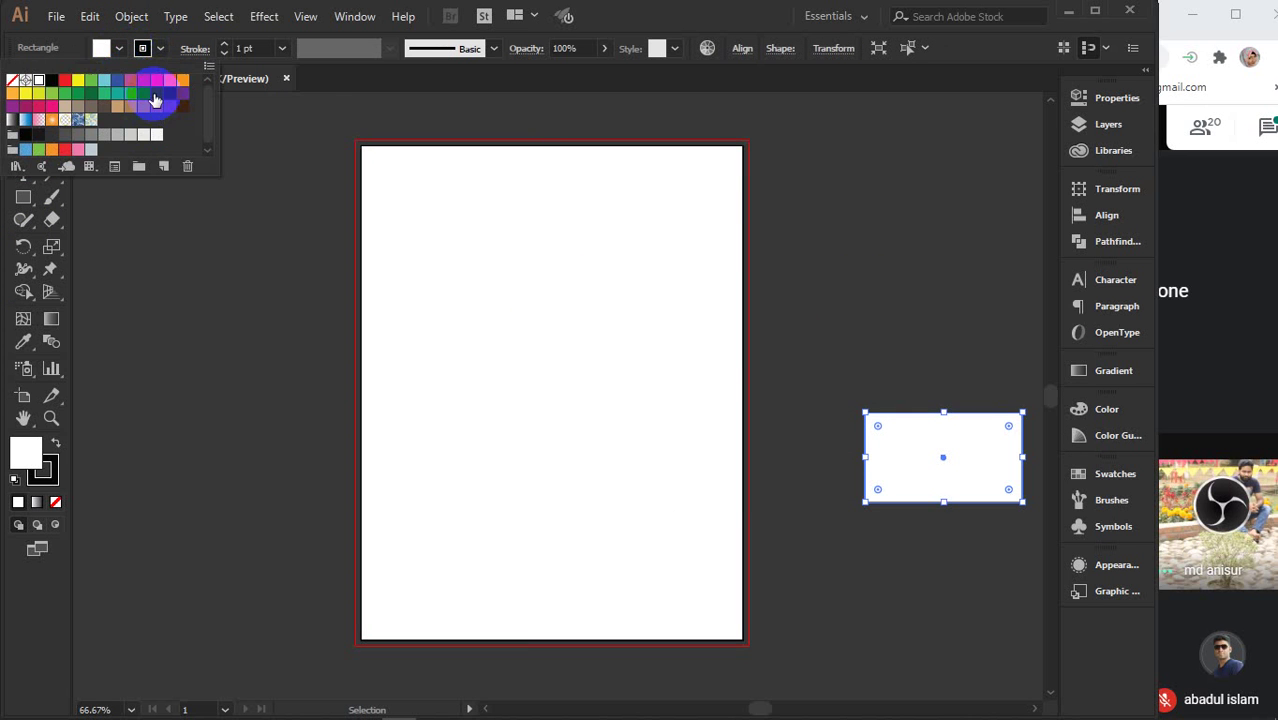
left_click(156, 93)
left_click(927, 485)
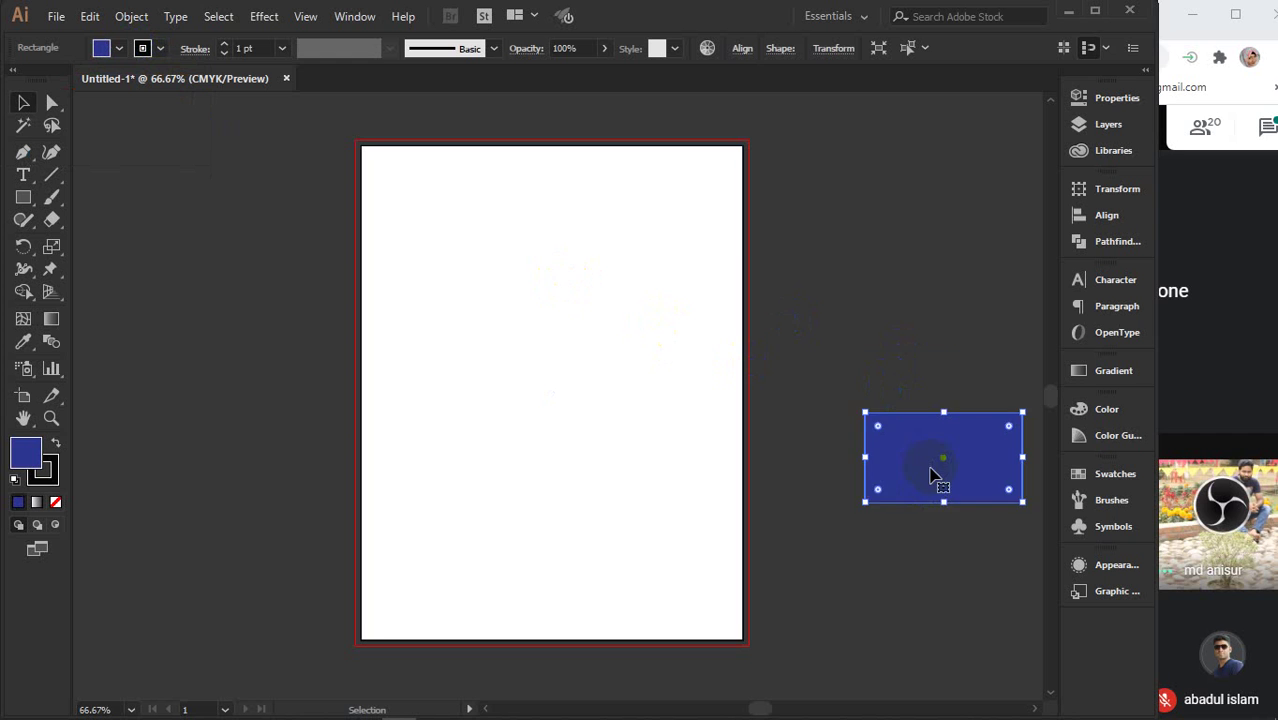
left_click_drag(931, 471, 445, 218)
left_click_drag(436, 216, 598, 212)
left_click(454, 217, "shift")
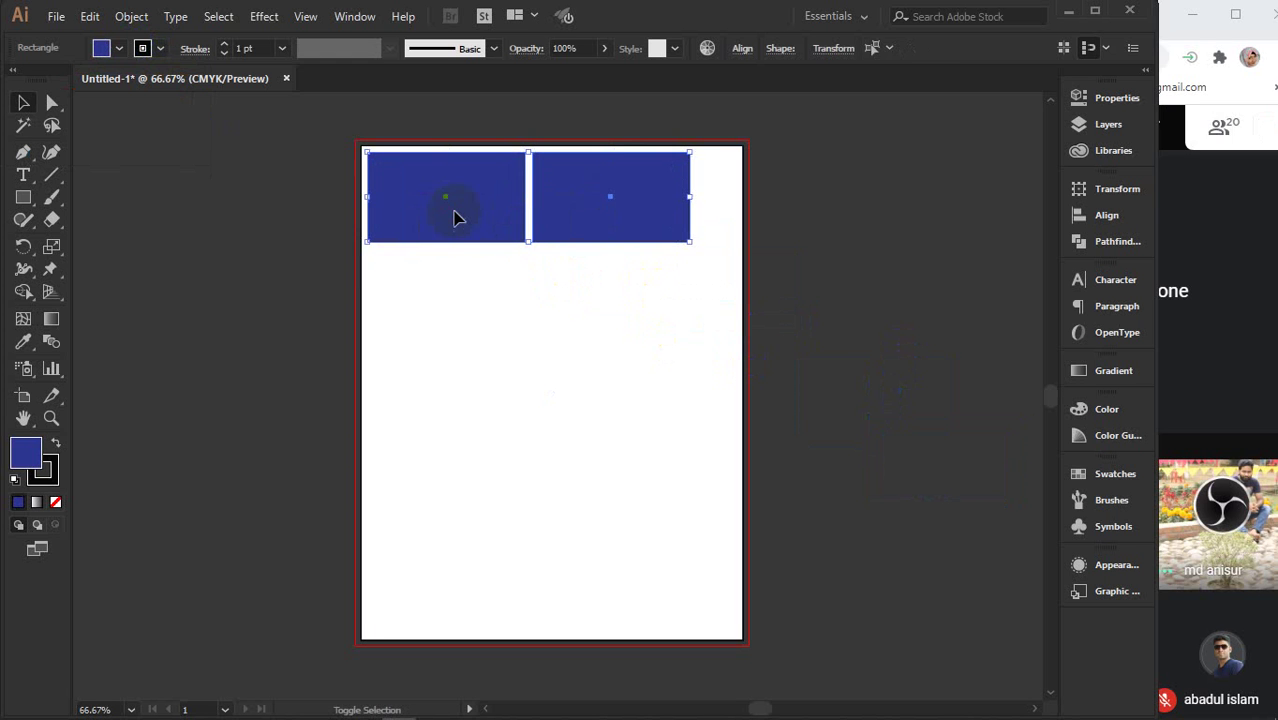
left_click_drag(454, 211, 456, 315)
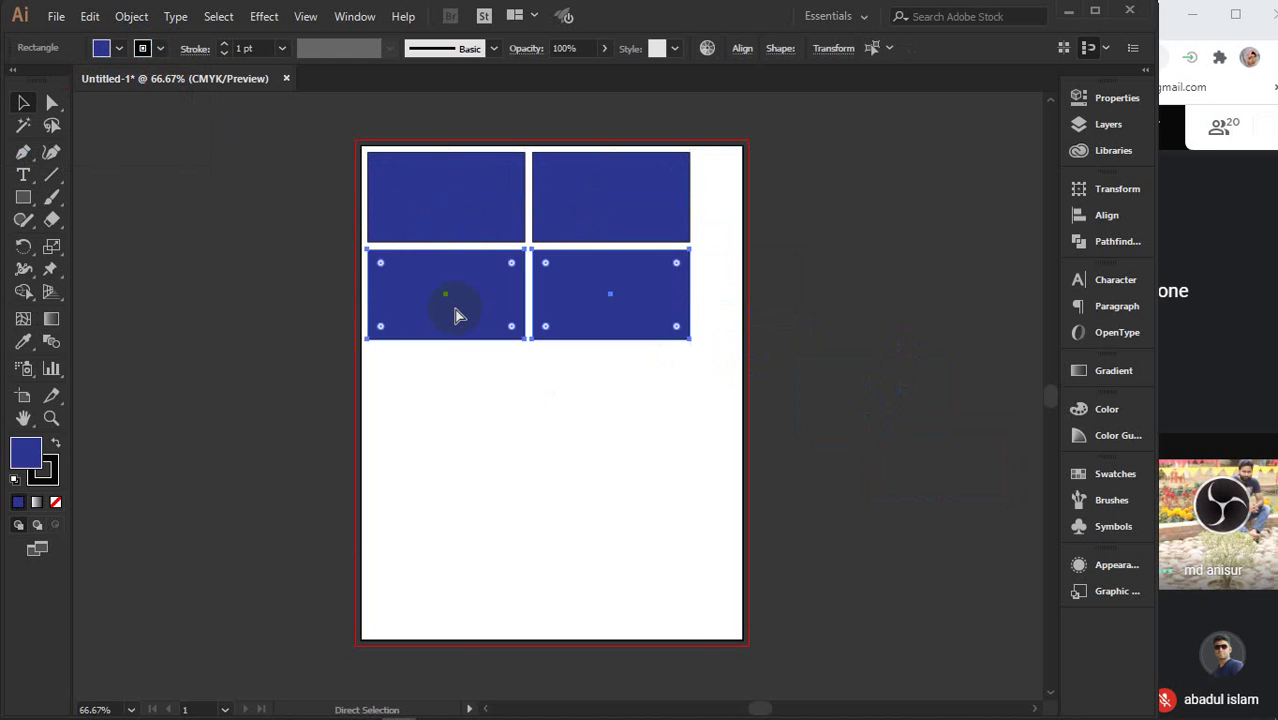
key("ctrl+d")
key("ctrl+d")
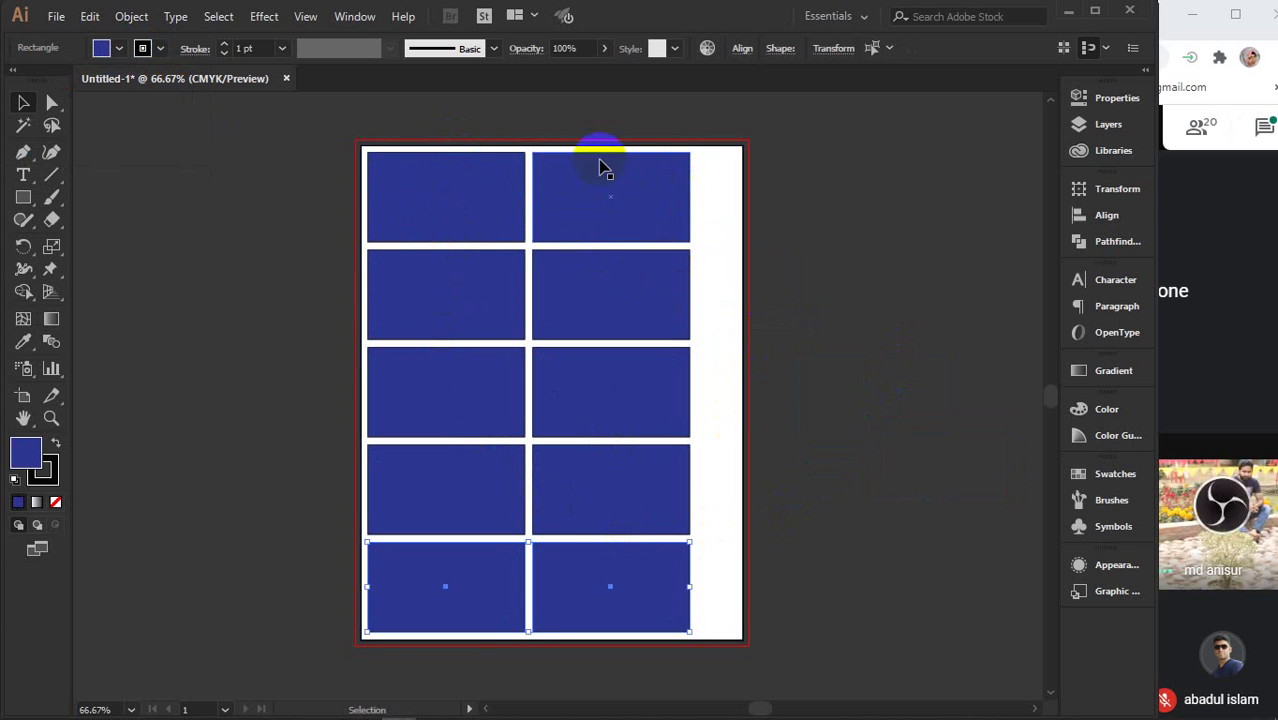
left_click(565, 520, "shift")
left_click(456, 491, "shift")
left_click(448, 400, "shift")
left_click(606, 397, "shift")
left_click(600, 300, "shift")
left_click(515, 305, "shift")
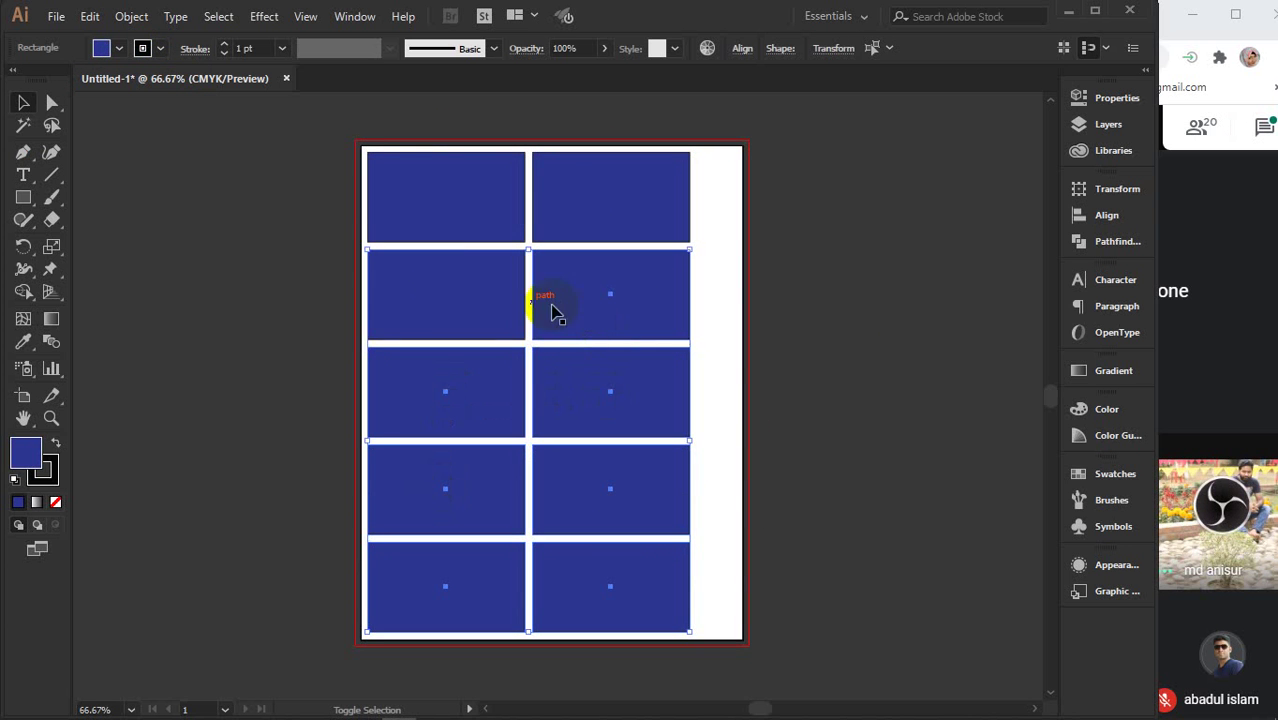
left_click(448, 212, "shift")
left_click(590, 206, "shift")
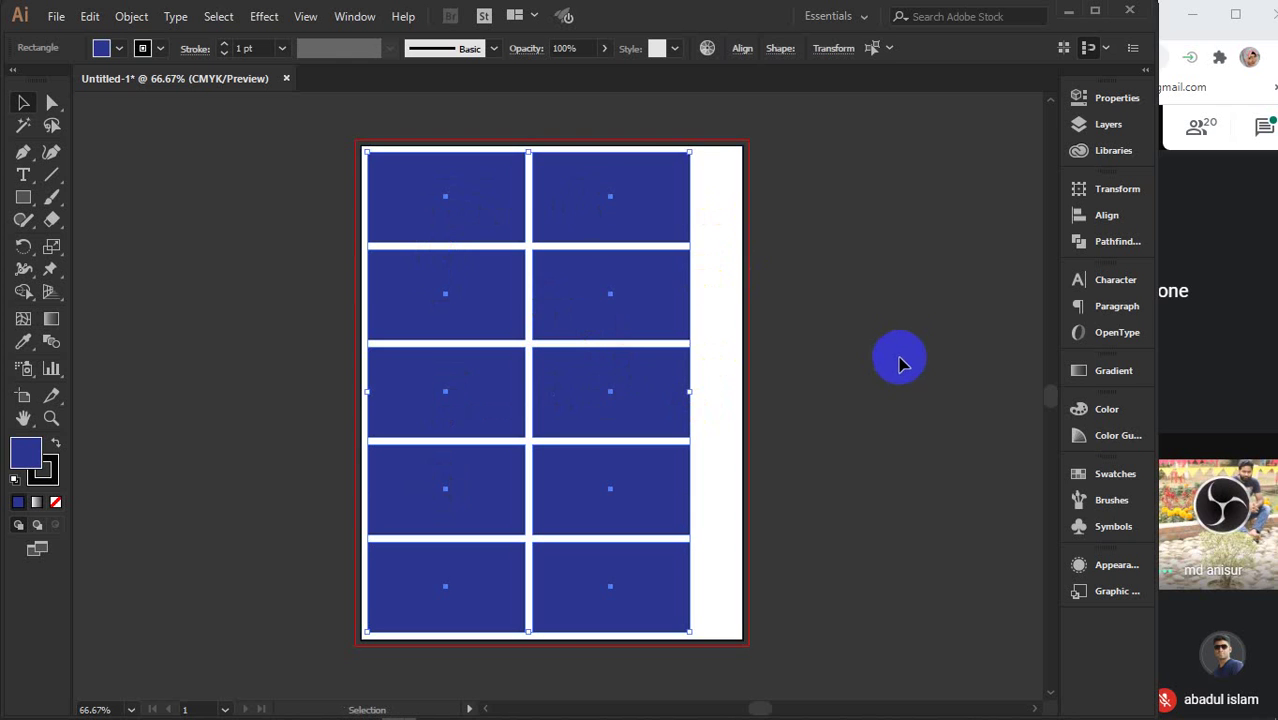
key("Delete")
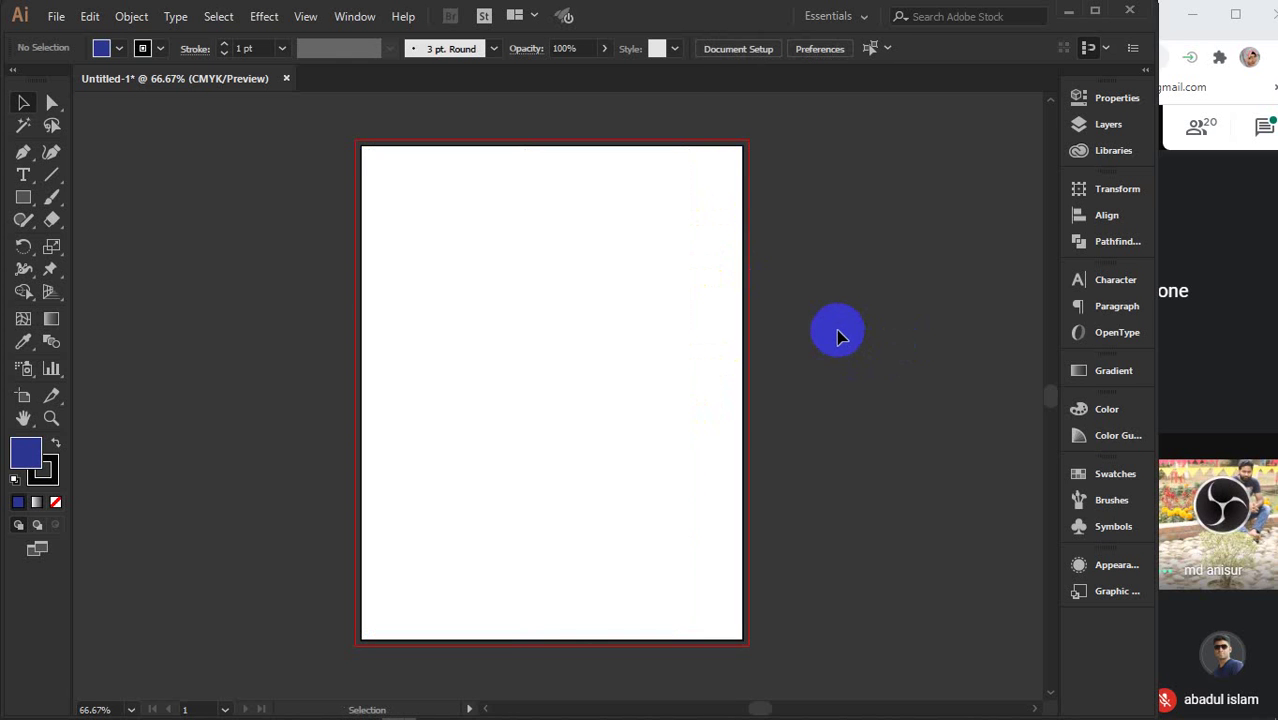
- Offset the page-sized rectangle by -0.125 in to make an inset copy
left_click(613, 286)
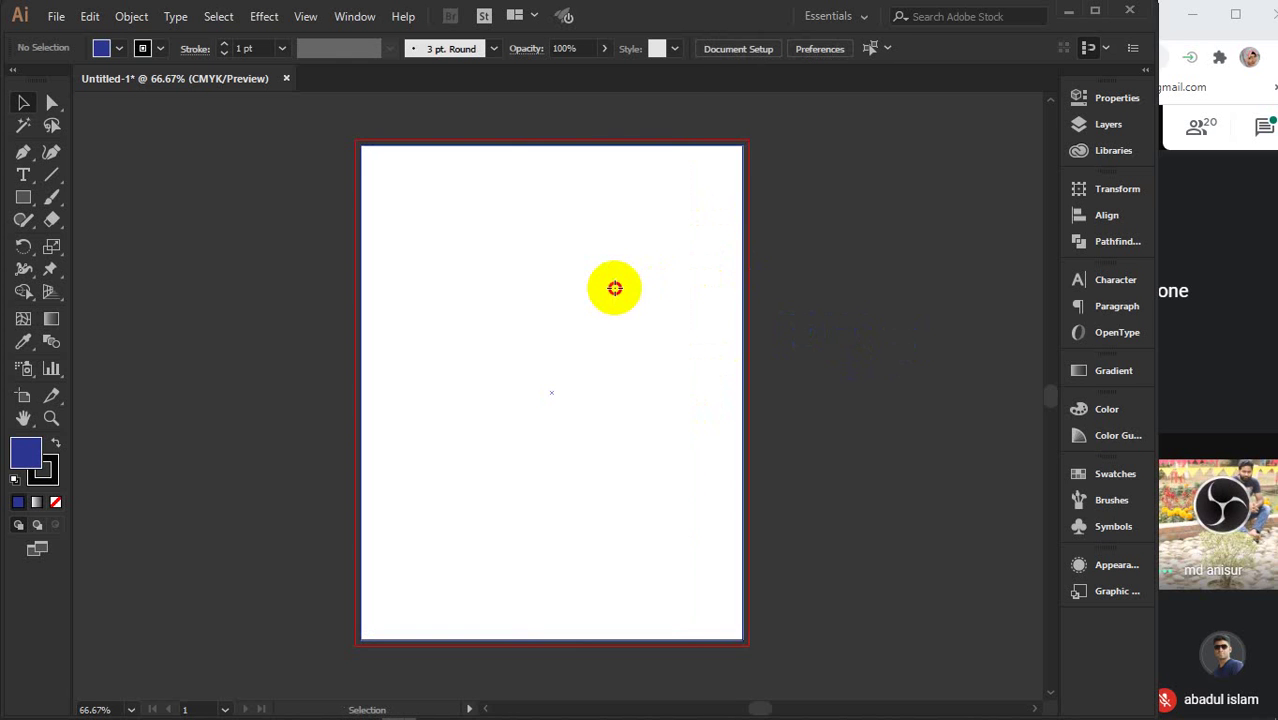
left_click(131, 17)
mouse_move(191, 431)
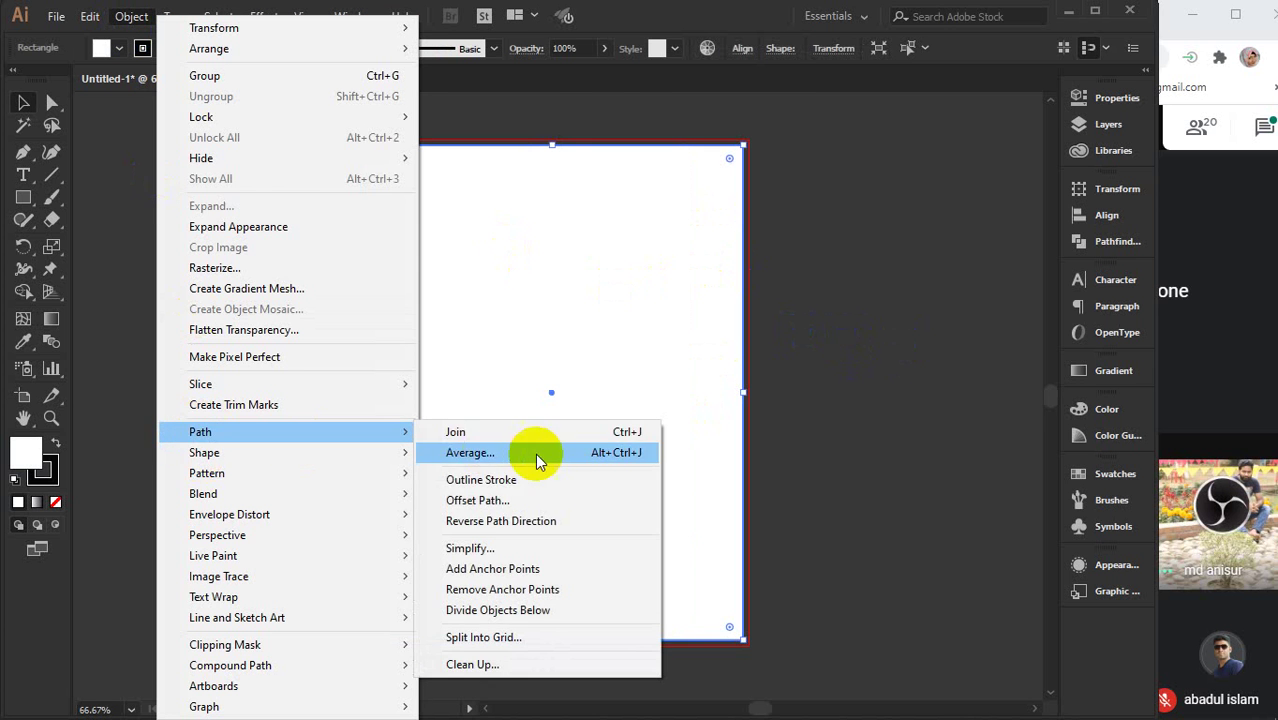
left_click(481, 506)
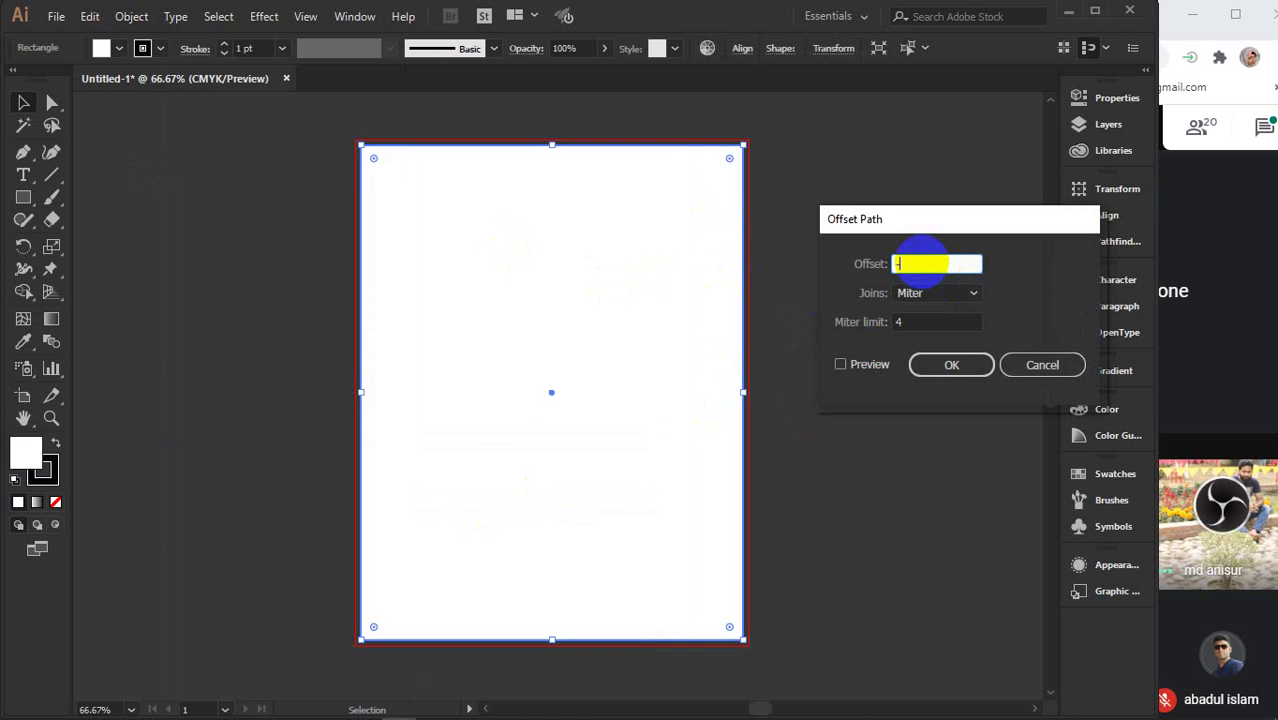
type("-.125")
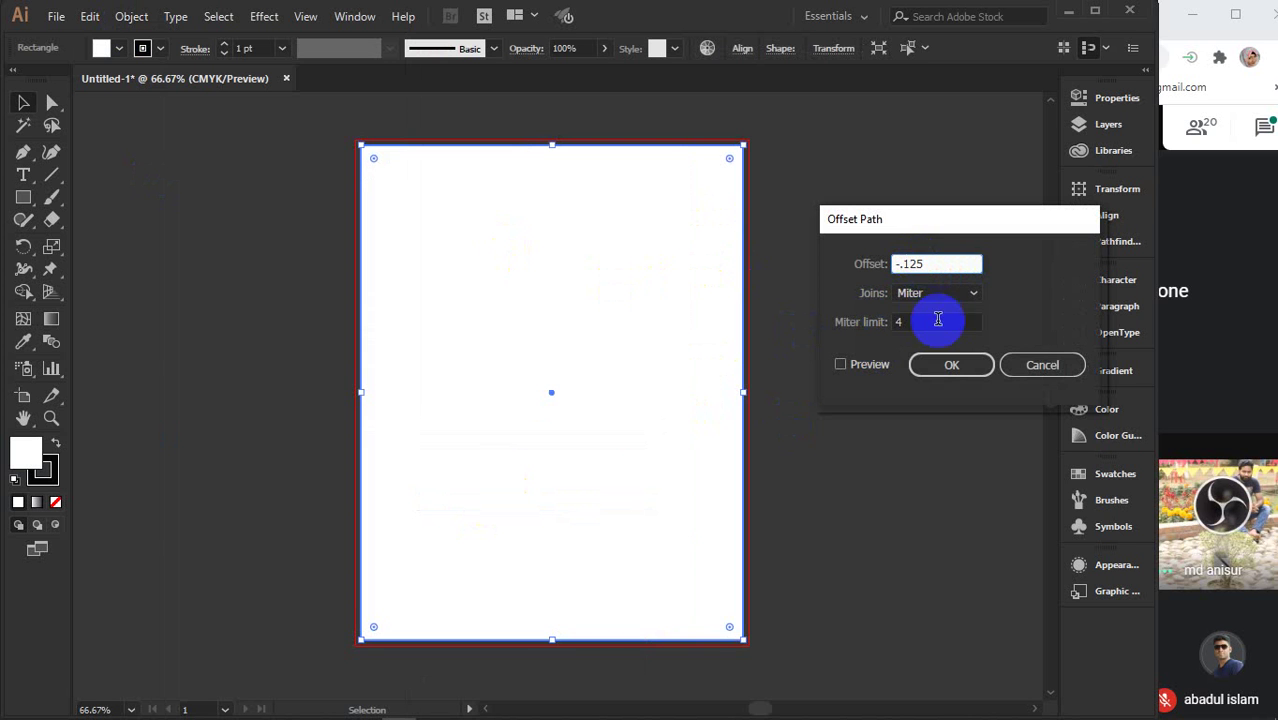
left_click(951, 364)
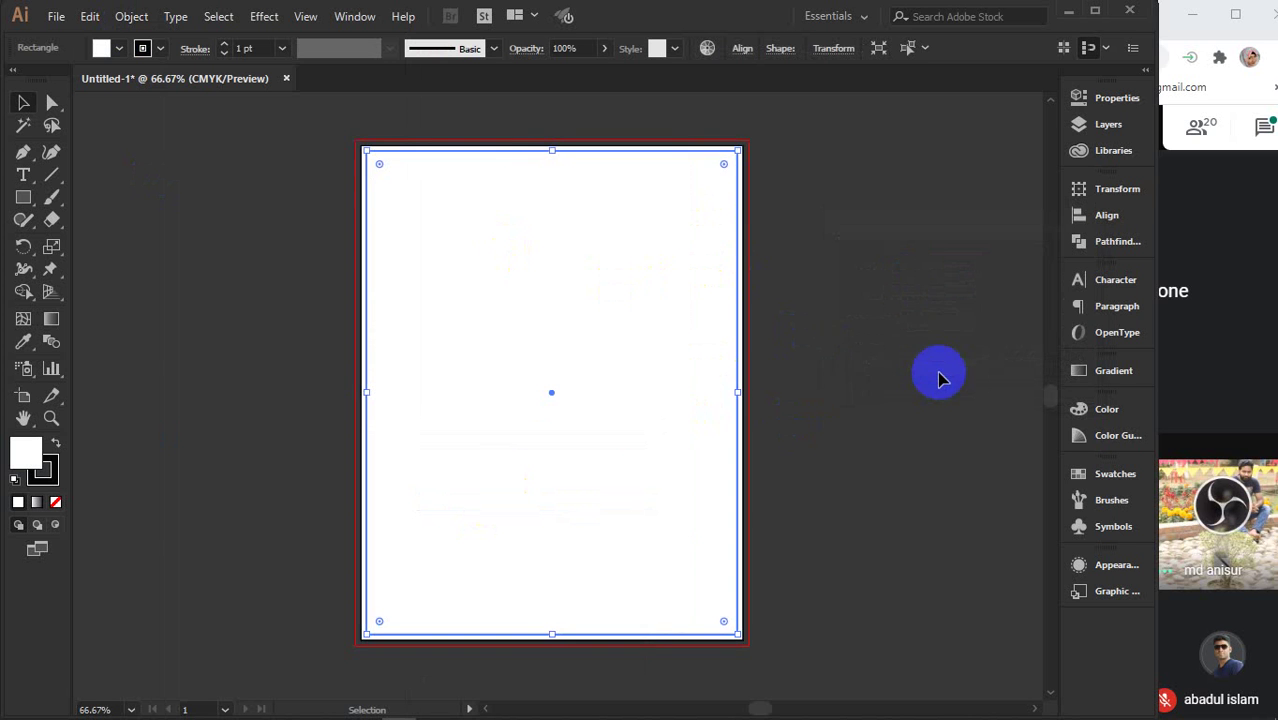
- Zoom to check the inset edge, delete the inset rectangle, and reselect the page rectangle
key("a")
key("v")
left_click(791, 195)
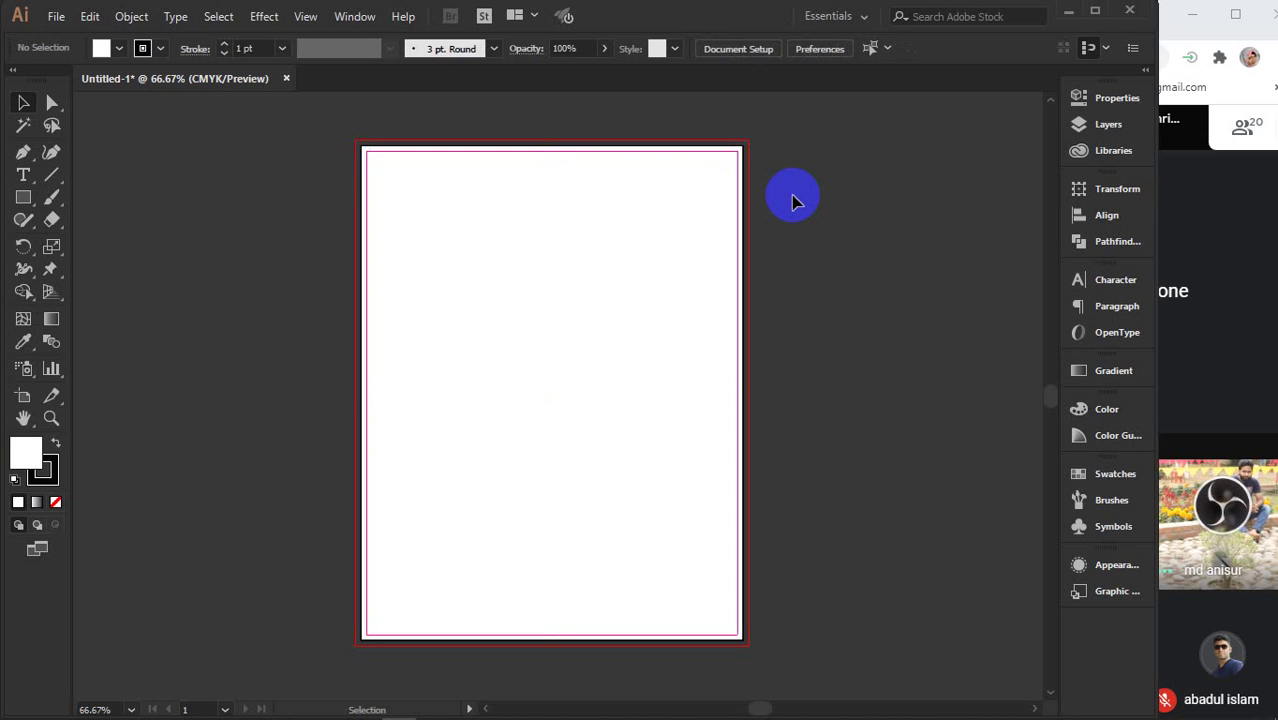
scroll(757, 178, "up", 7)
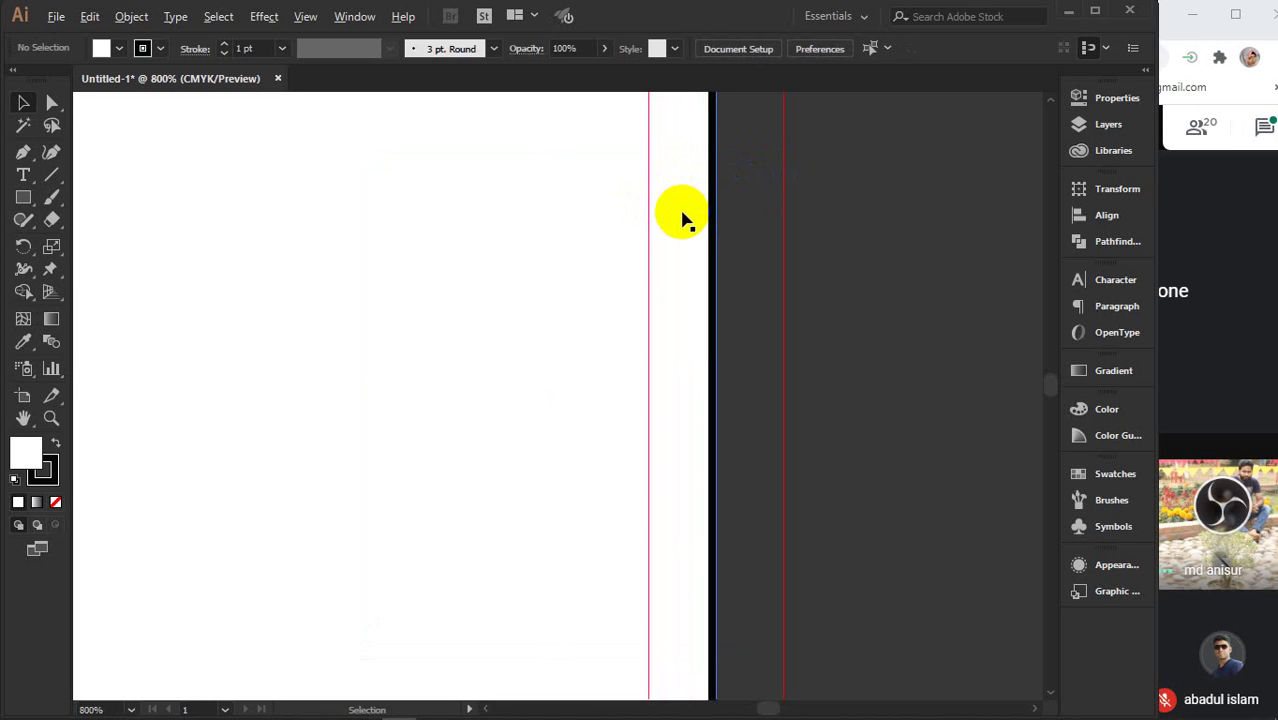
scroll(665, 228, "down", 7)
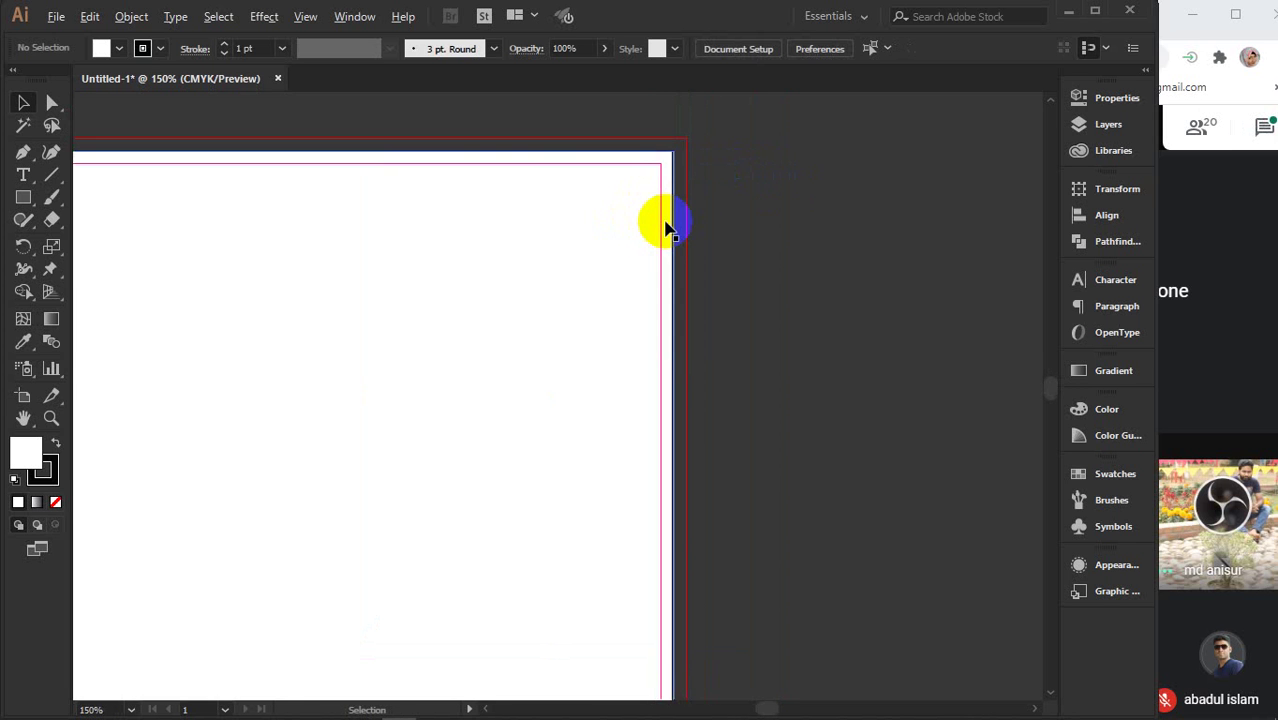
left_click(545, 355)
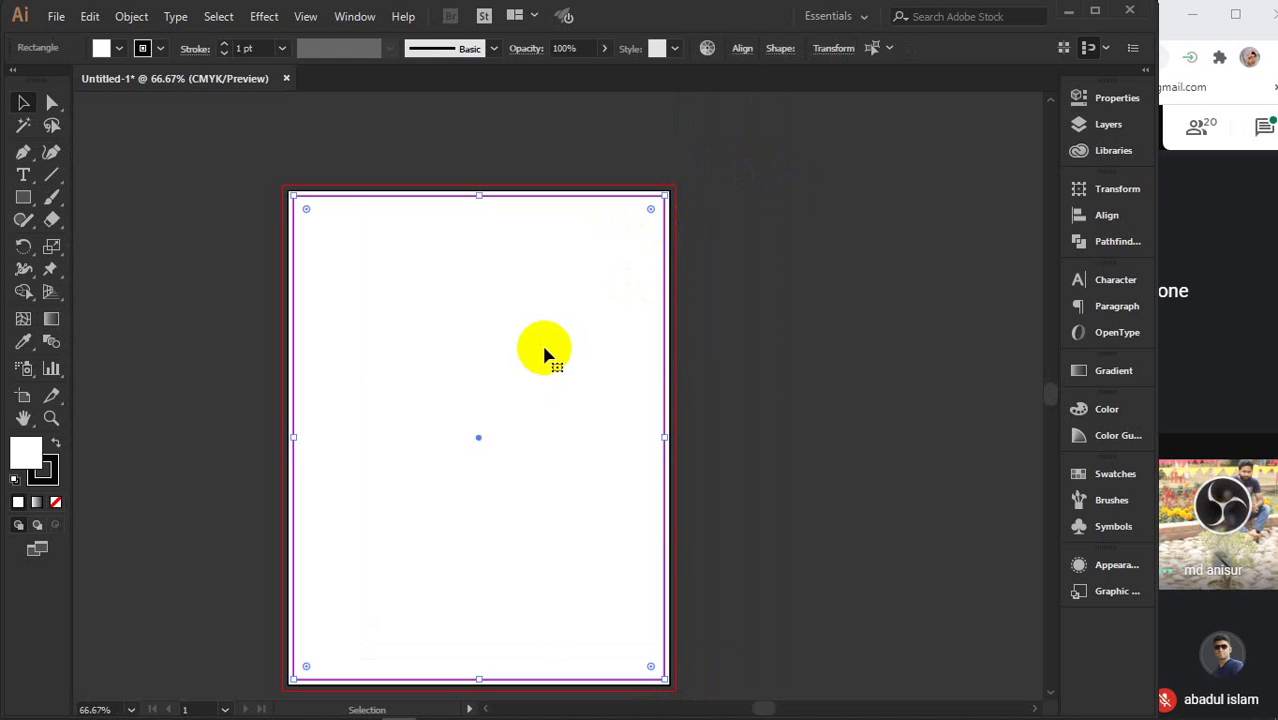
key("Delete")
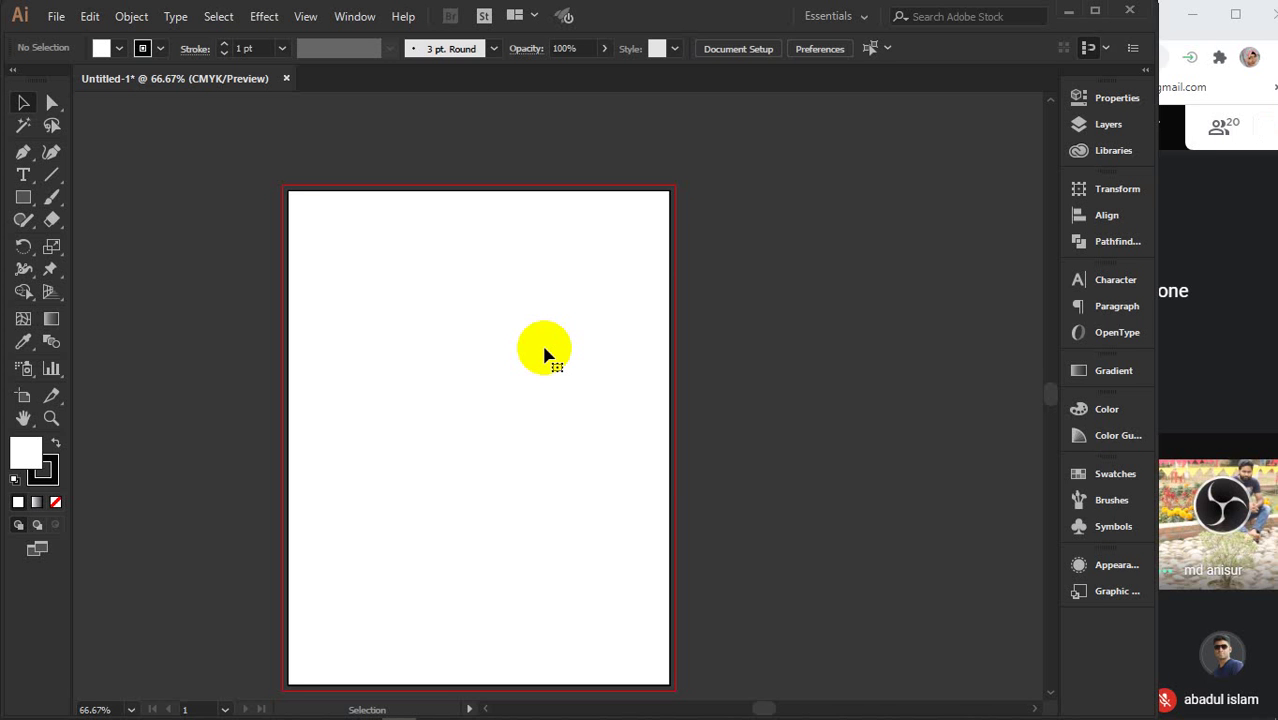
left_click(545, 355)
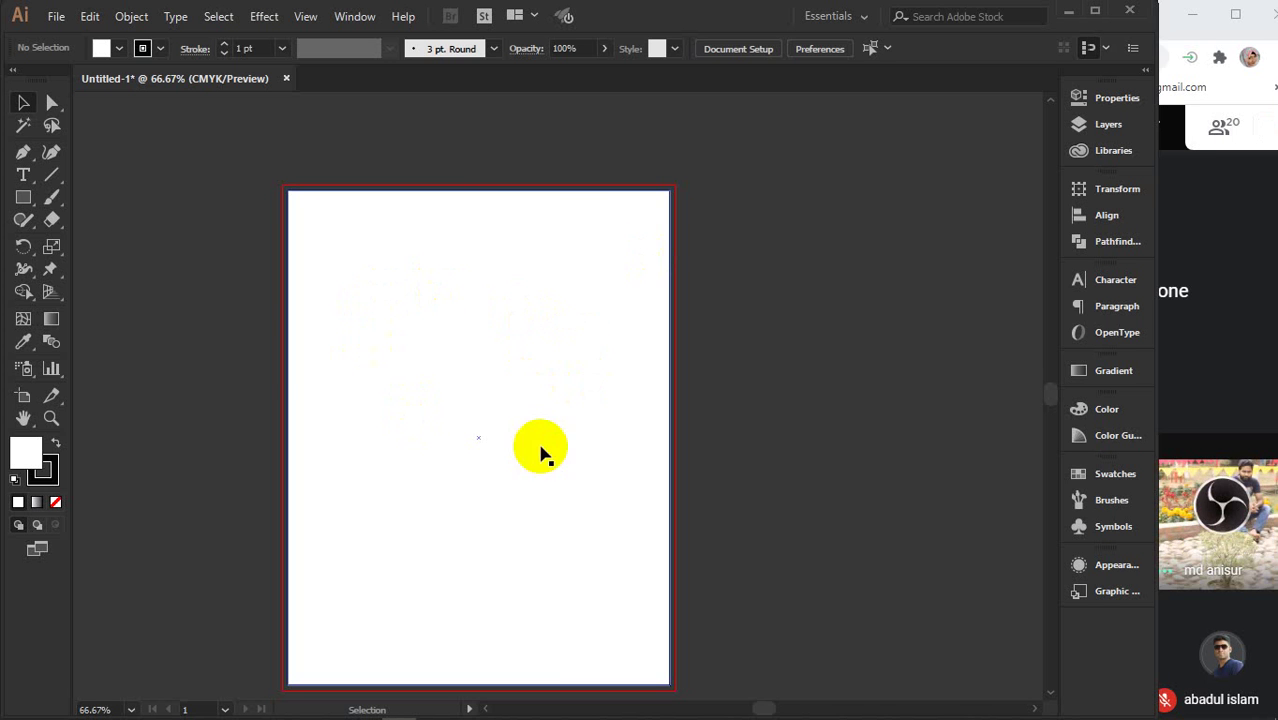
- Reselect the page-sized white rectangle and bring up the Object menu
left_click(791, 392)
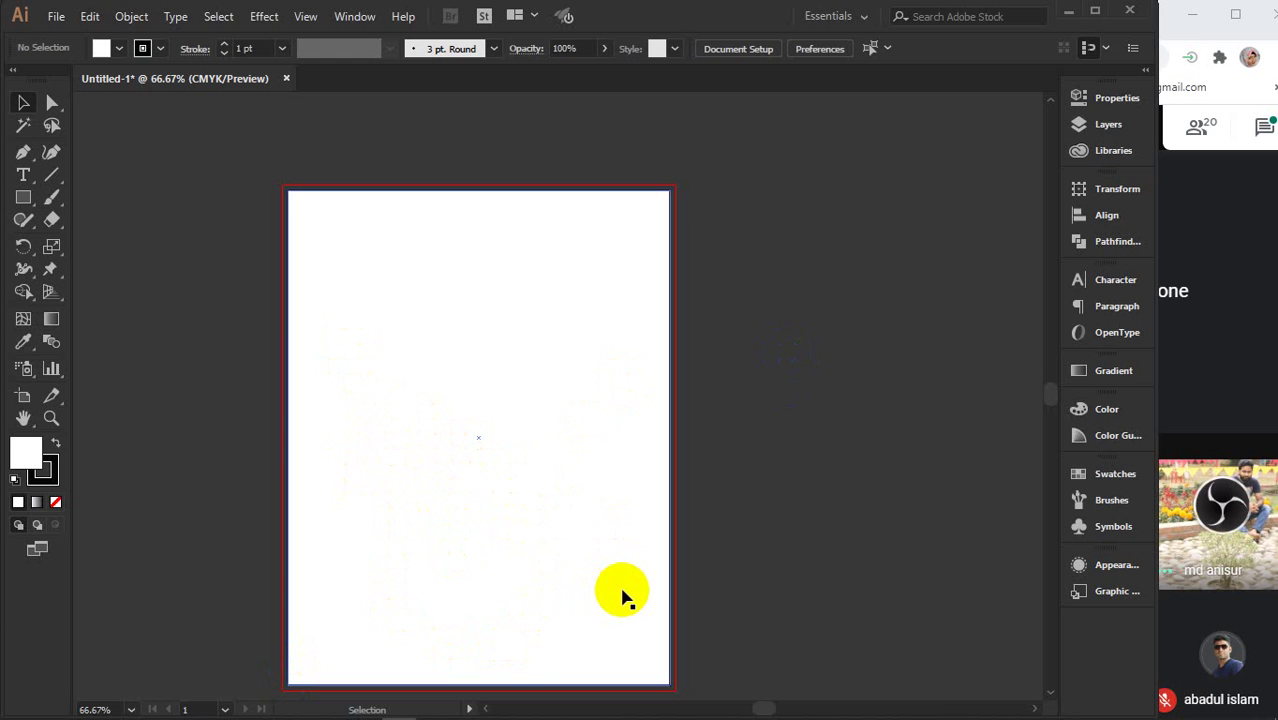
left_click(474, 449)
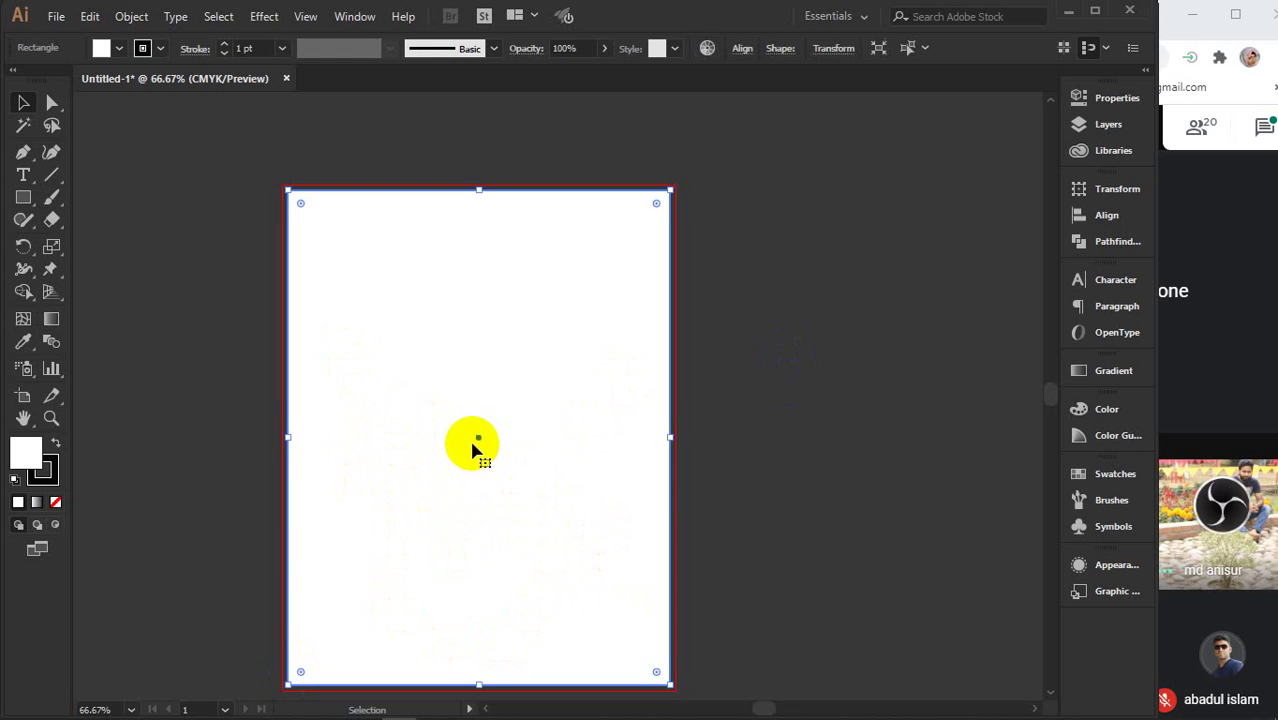
left_click(131, 16)
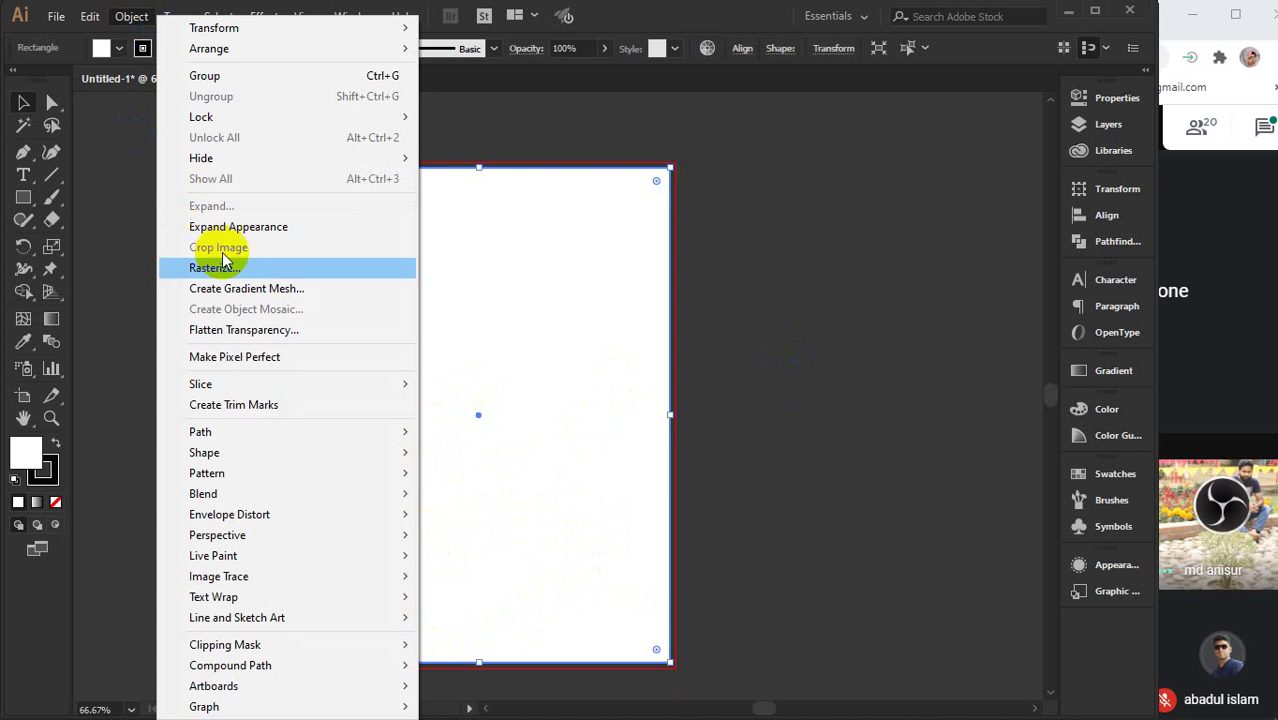
- Preview offsets from -0.25 to -0.75 in, apply a -0.375 in inset path, then deselect
mouse_move(248, 438)
left_click(493, 496)
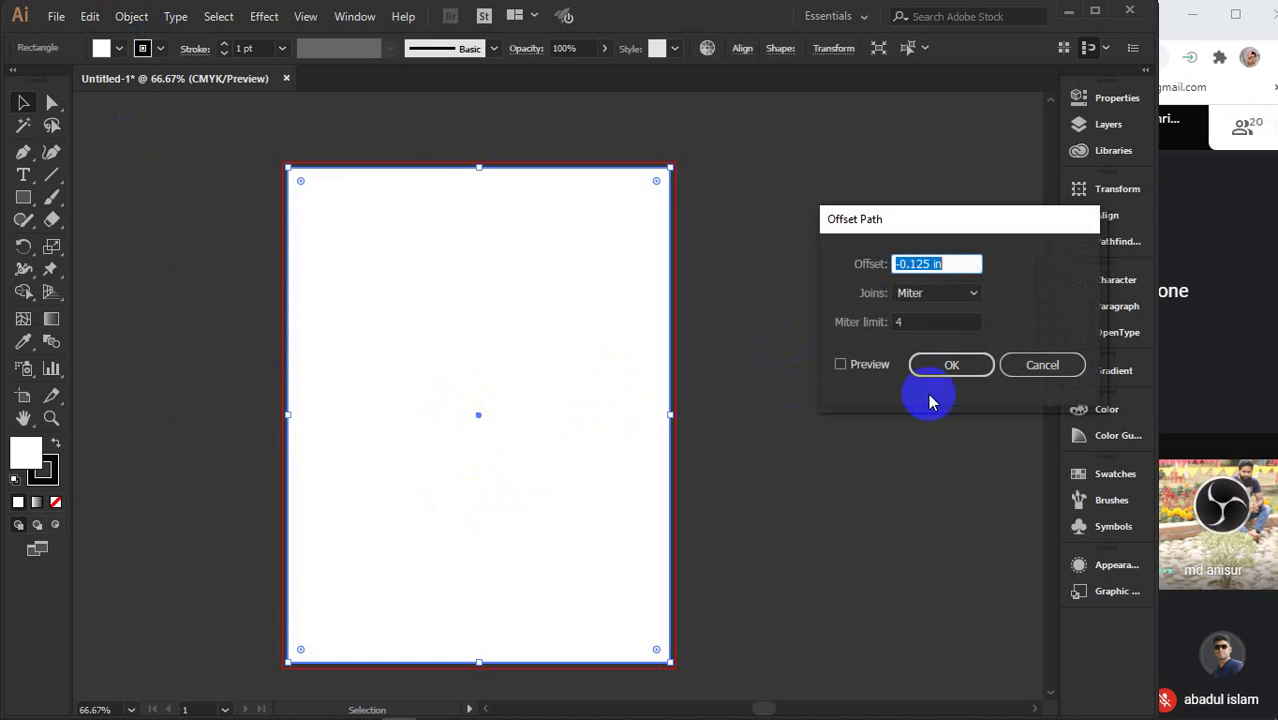
left_click(856, 364)
left_click(934, 264)
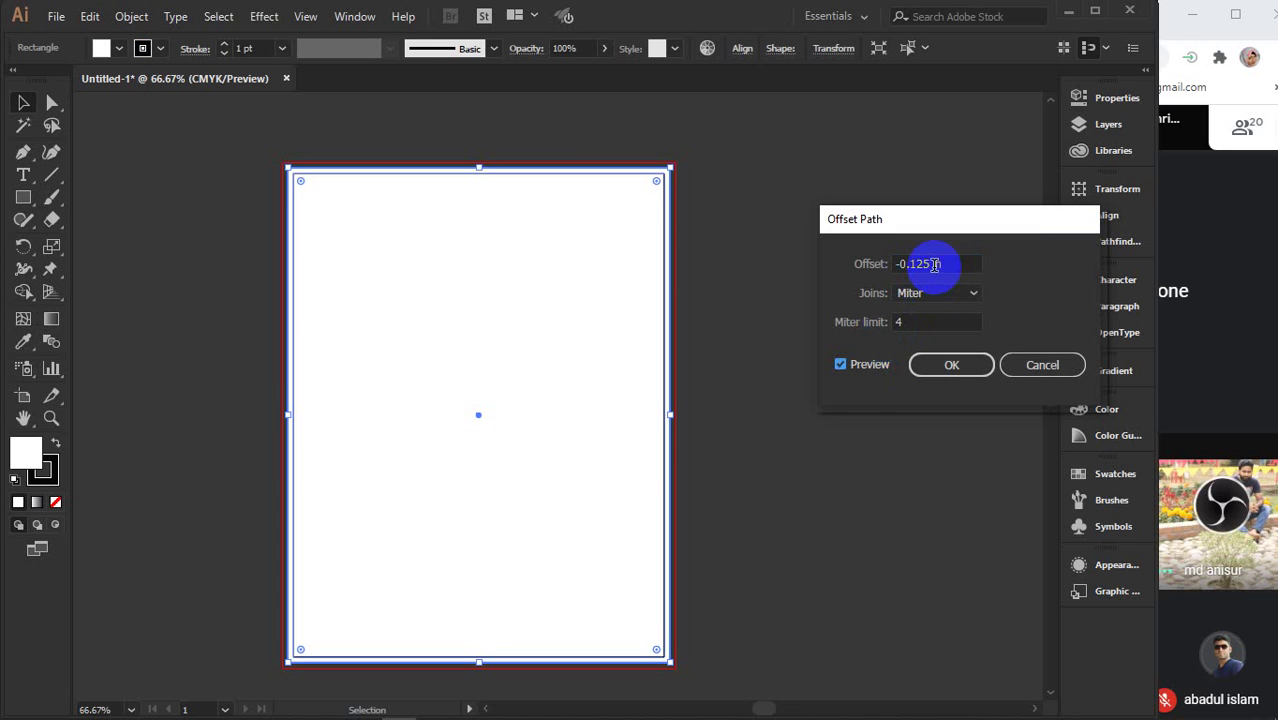
key("Down")
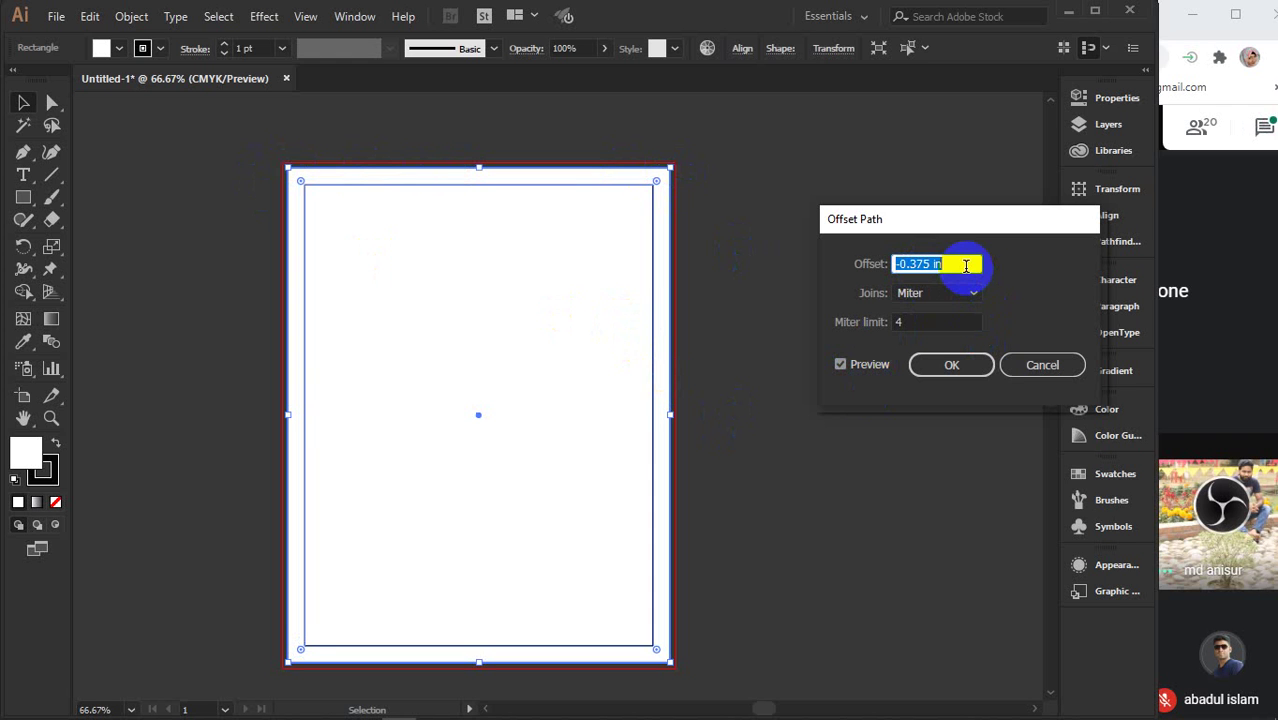
key("Down")
key("Down")
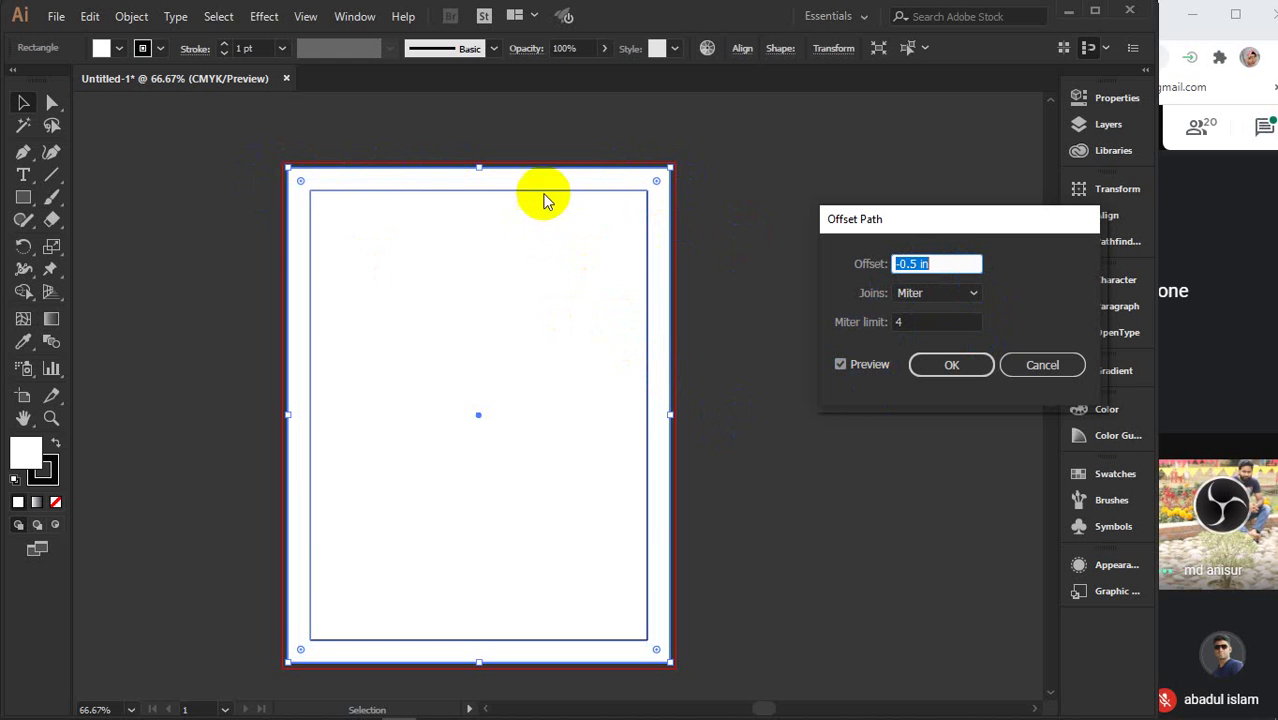
left_click(895, 263)
key("Up")
key("Up")
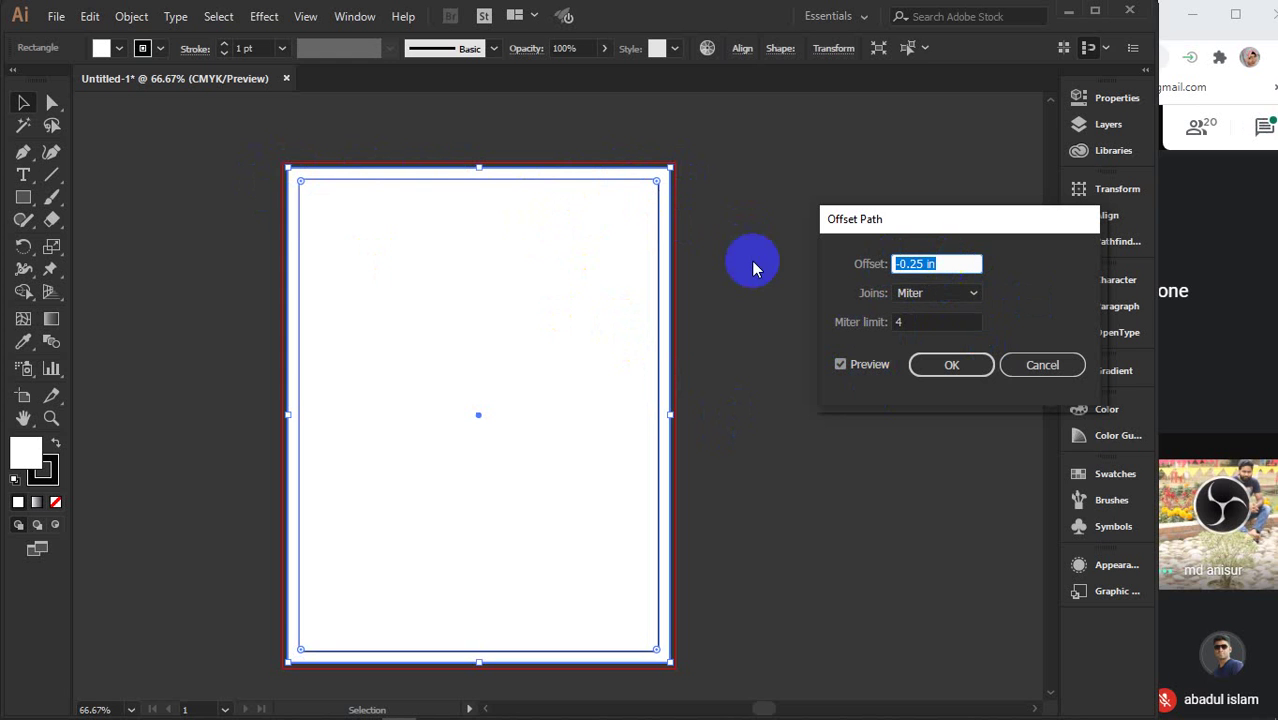
key("Down")
key("Down")
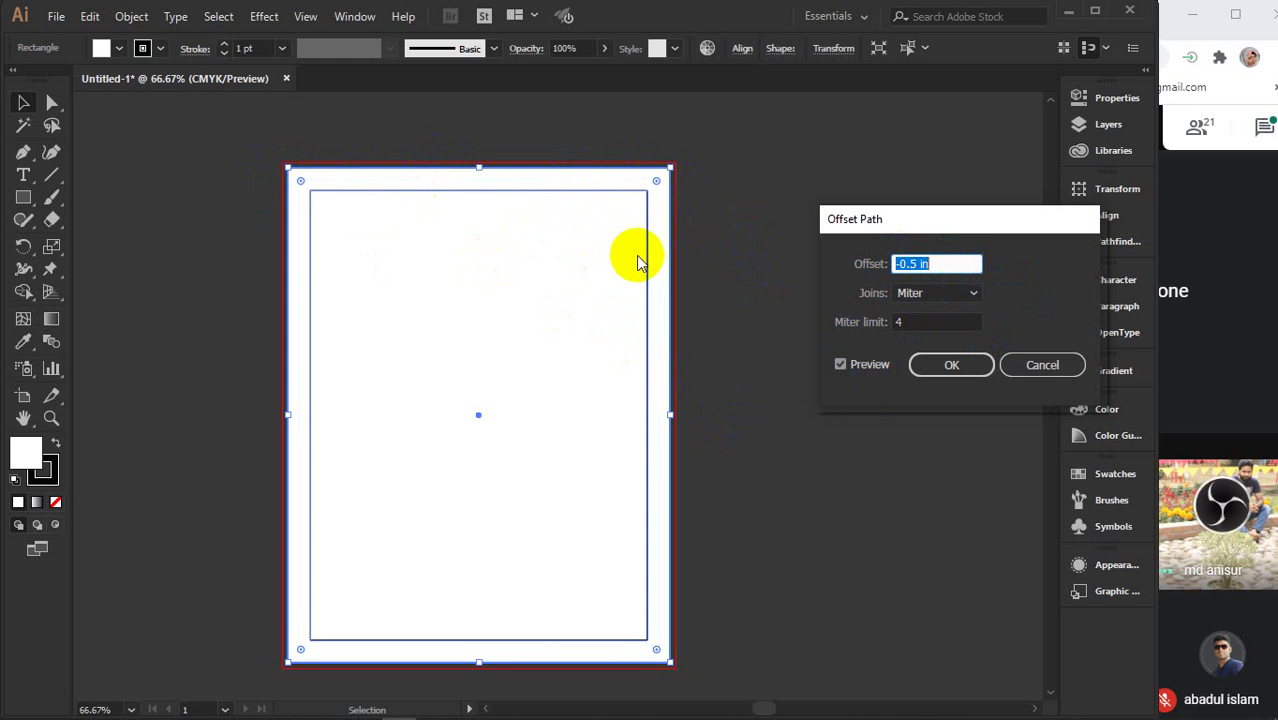
key("Down")
key("Down")
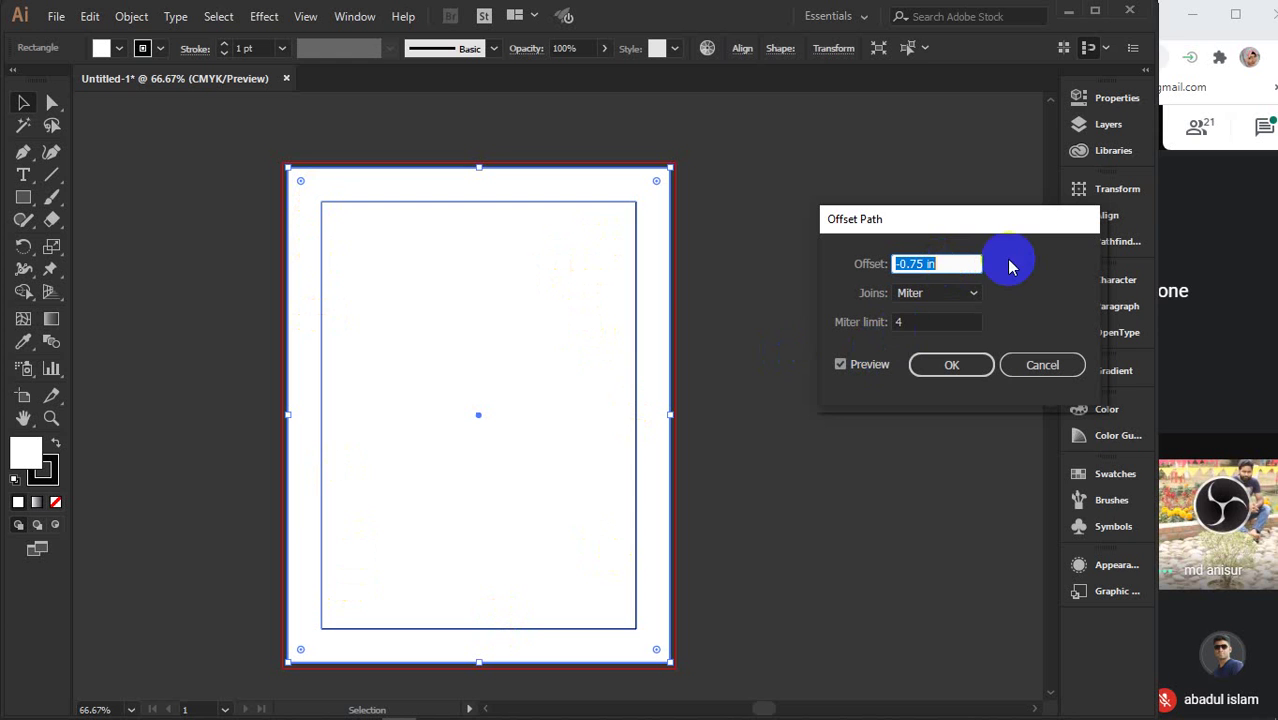
key("Up")
key("Up")
key("Up")
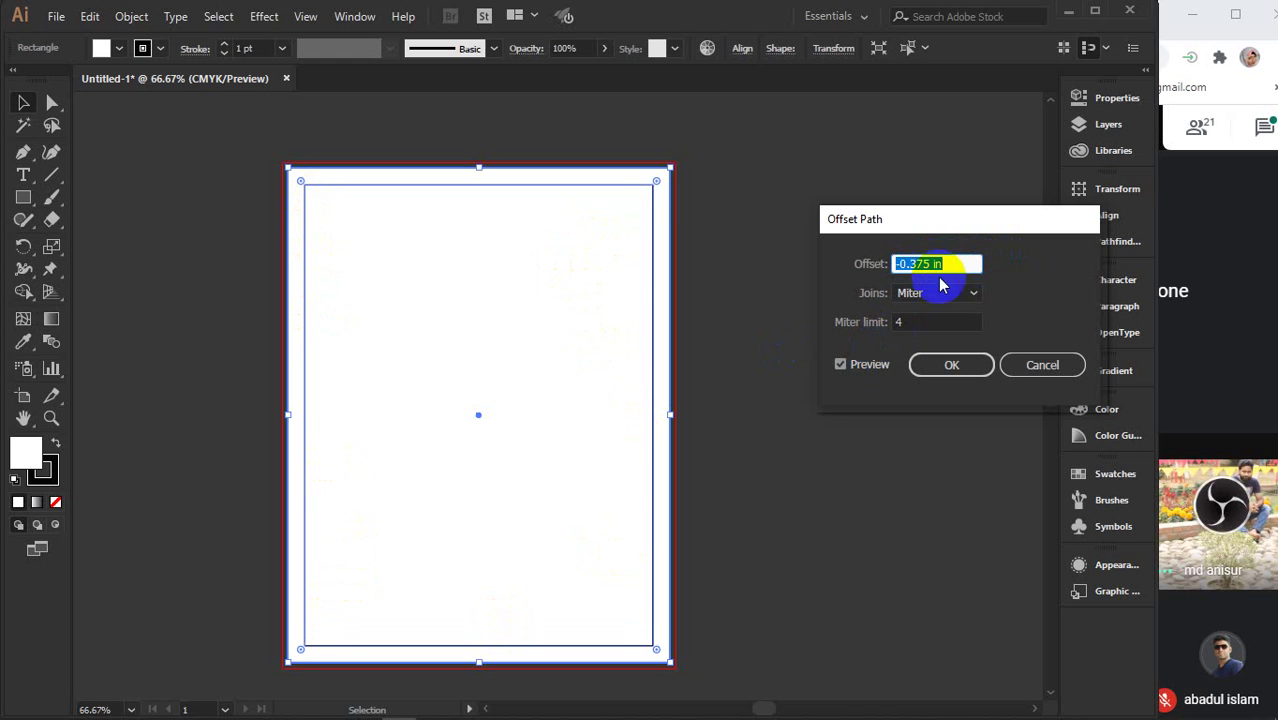
left_click(930, 366)
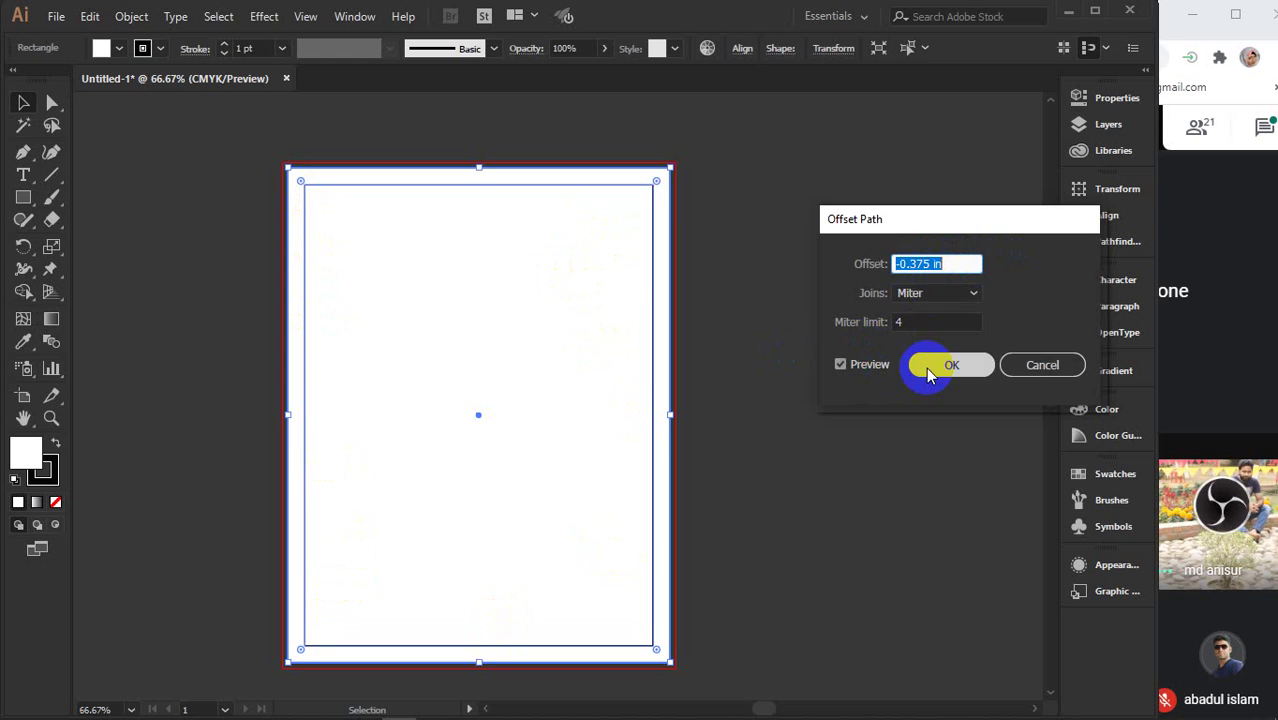
key("a")
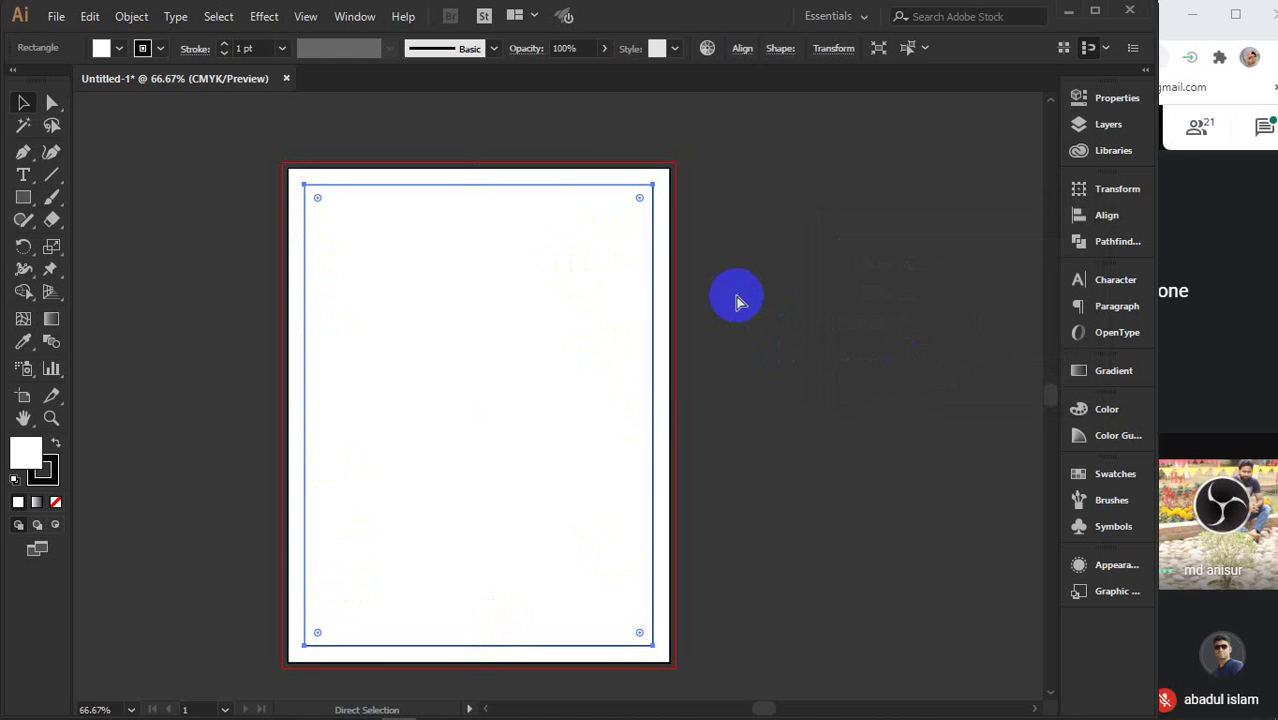
key("v")
left_click(807, 310)
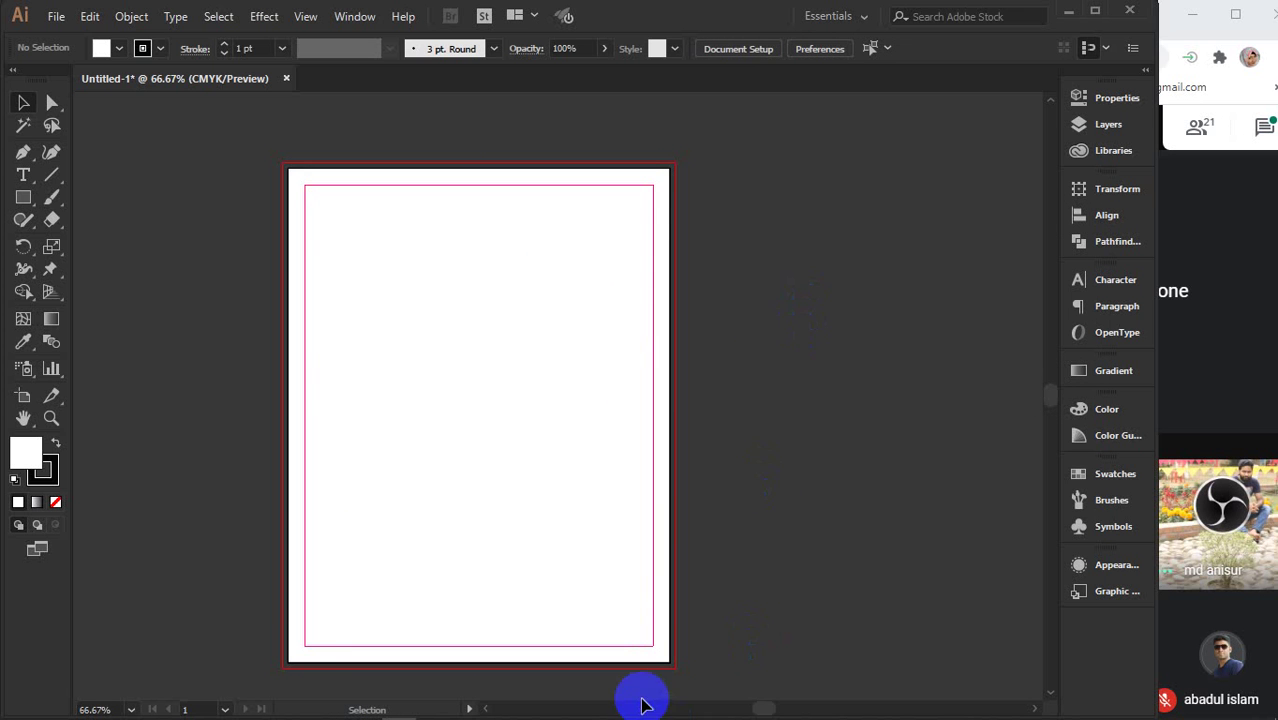
- Search Chrome images for 'flyer poster design', then minimize the browser
mouse_move(508, 712)
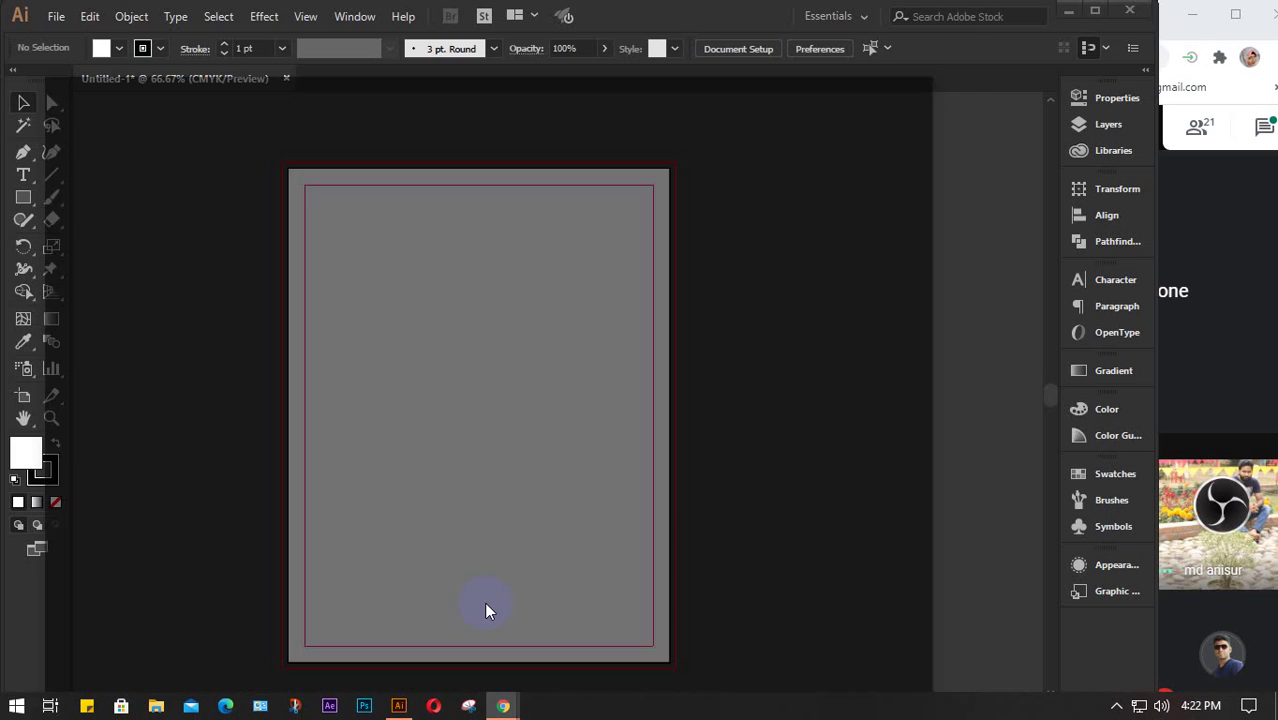
left_click(488, 608)
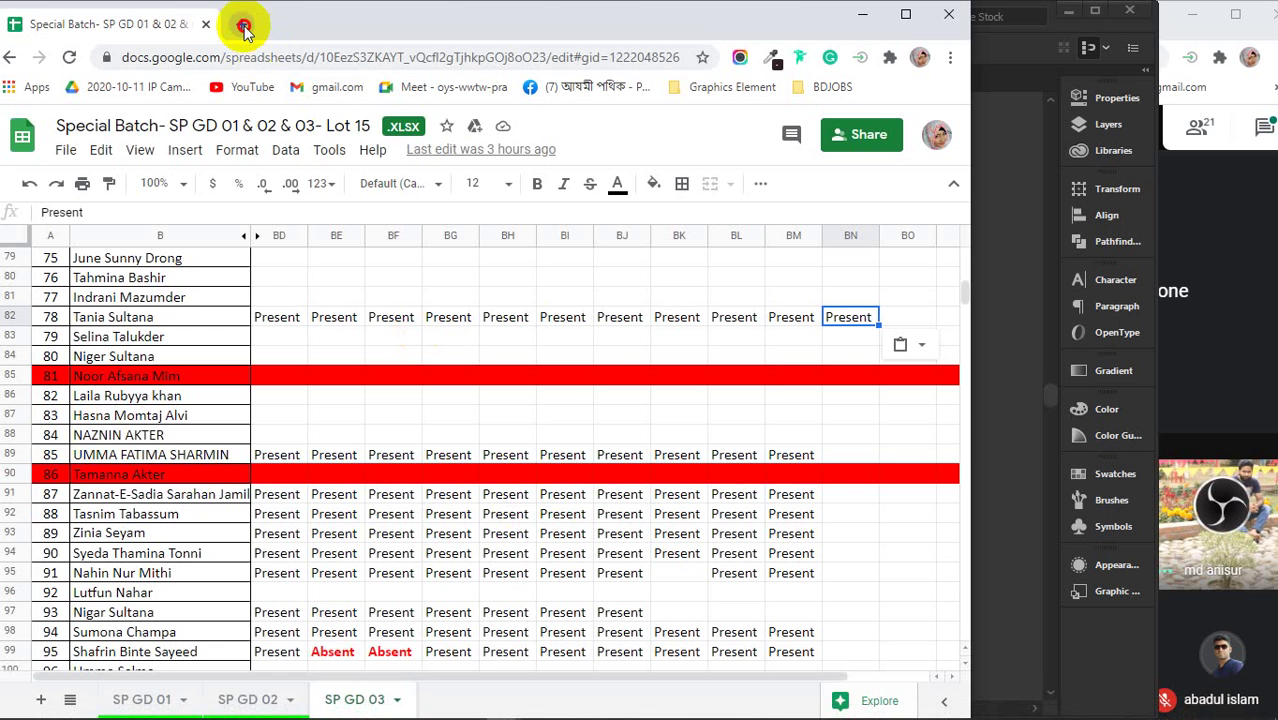
left_click(243, 25)
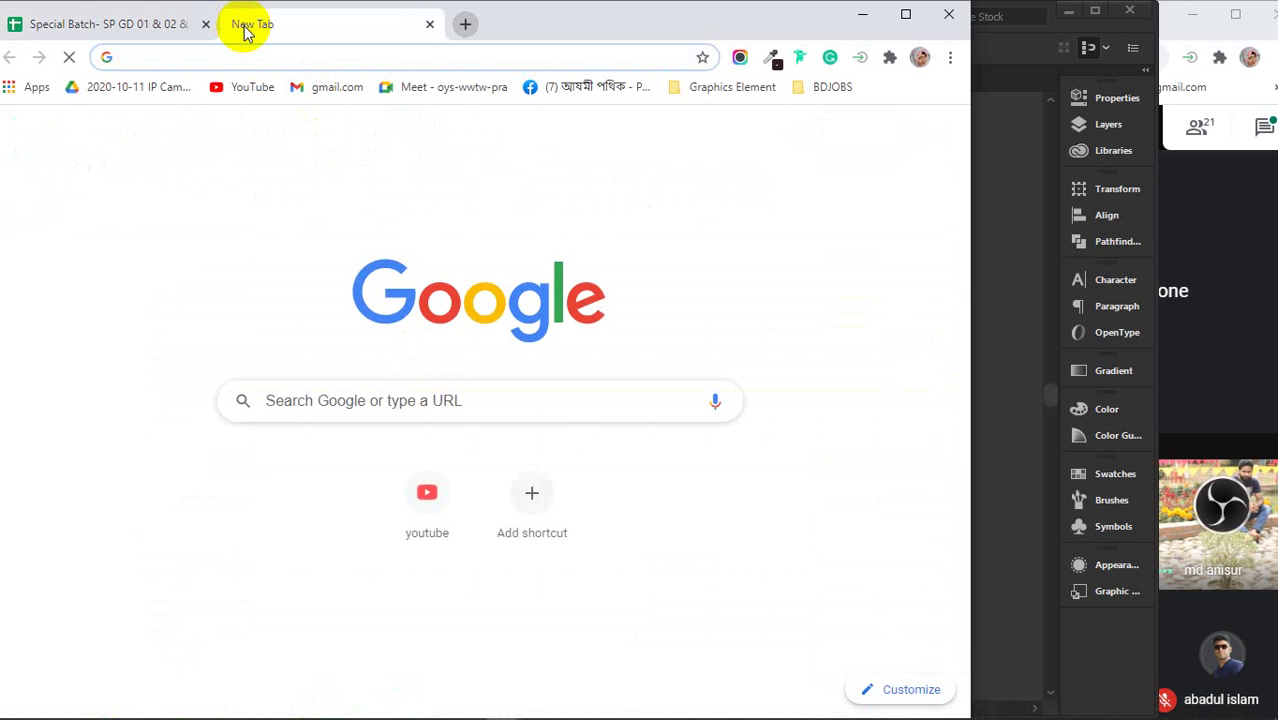
type("flye")
key("Return")
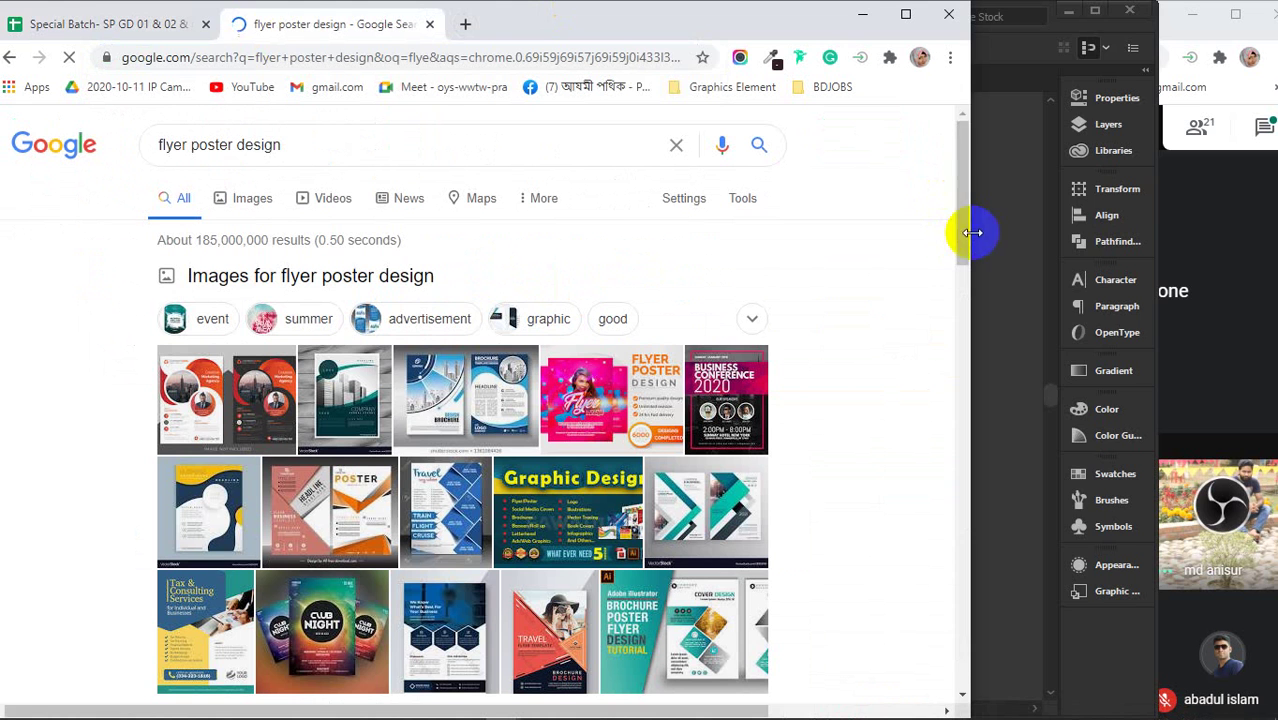
left_click_drag(970, 234, 1108, 230)
left_click(244, 203)
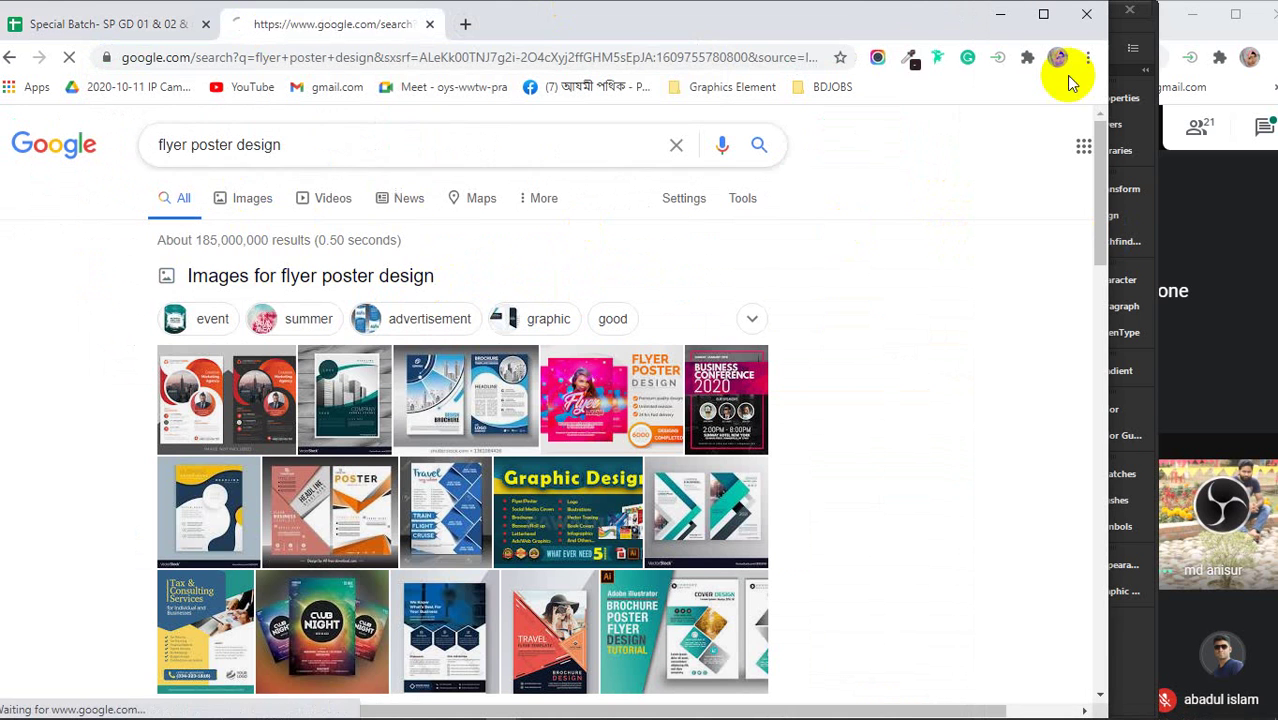
left_click(998, 14)
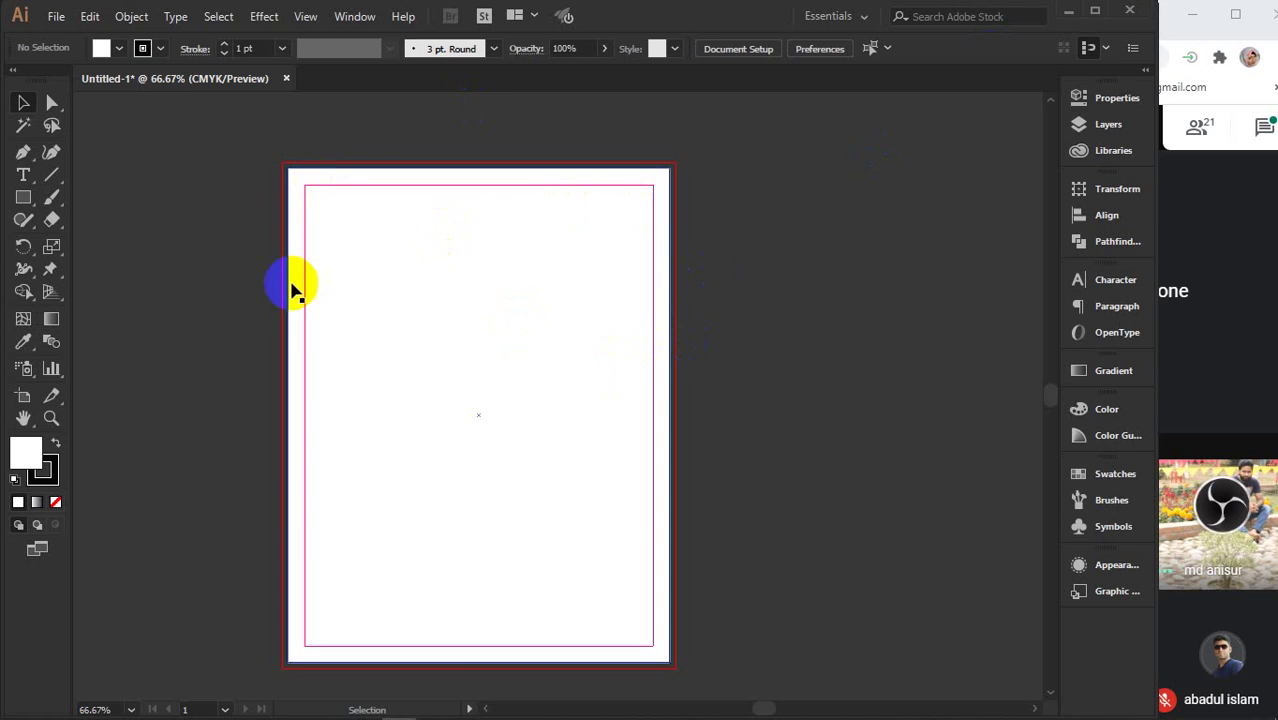
- Marquee-select the artwork across the page, then return to the 'flyer poster design' results
left_click_drag(307, 139, 496, 366)
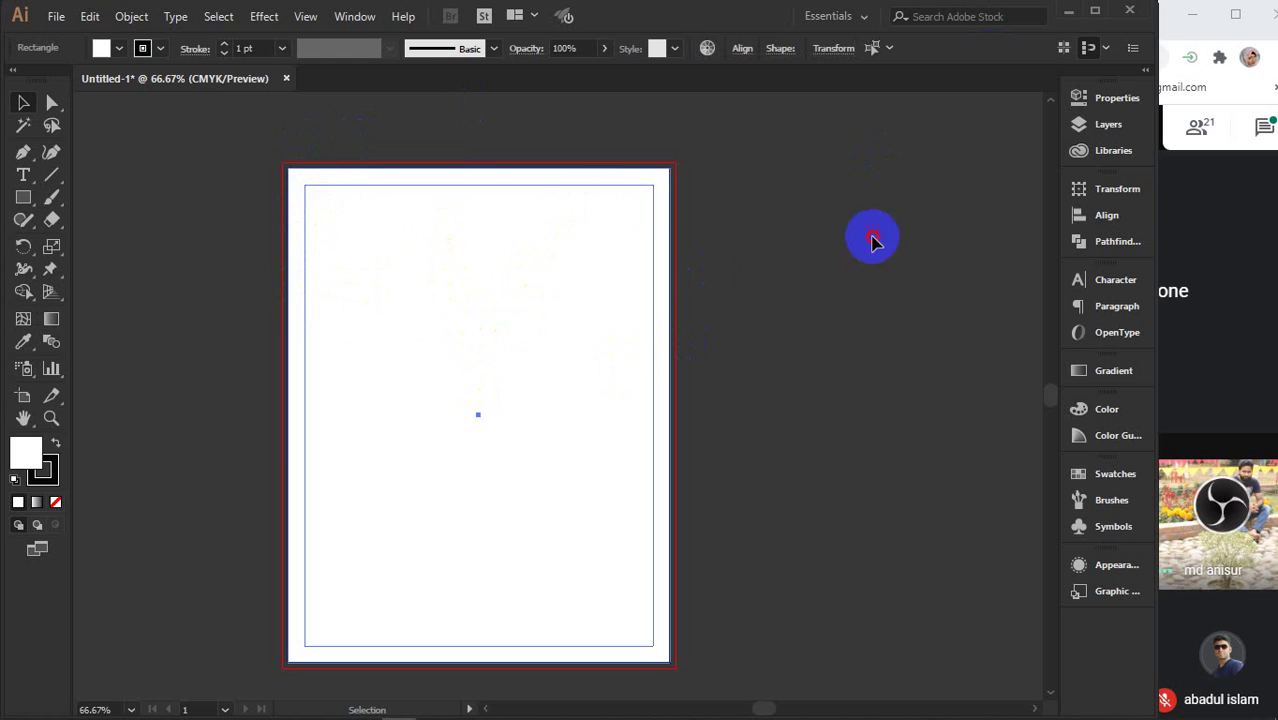
left_click(870, 237)
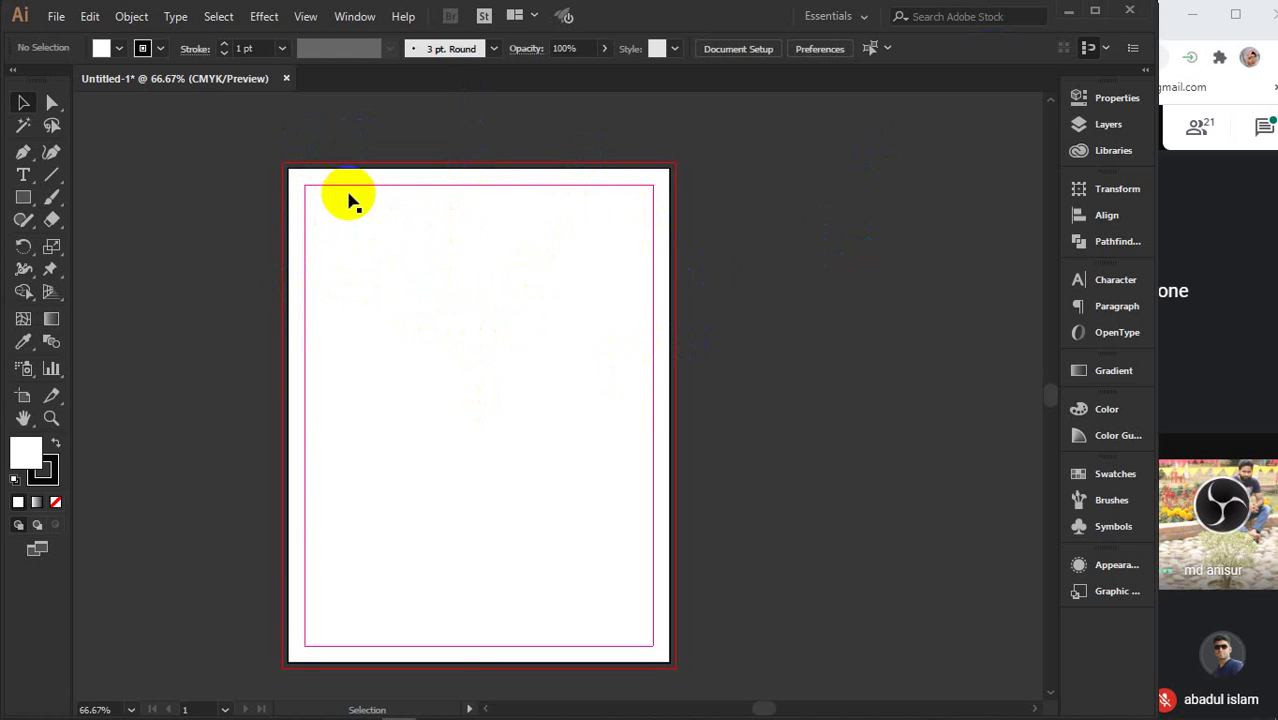
left_click_drag(274, 158, 727, 693)
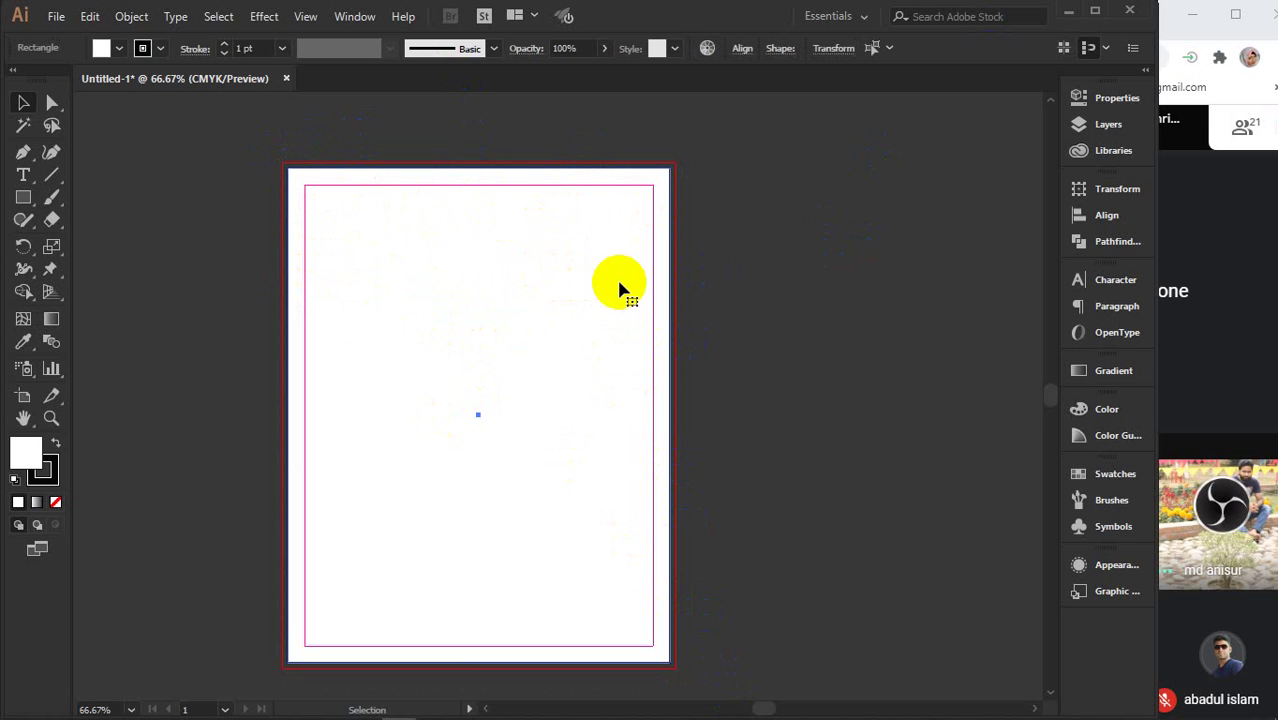
mouse_move(503, 705)
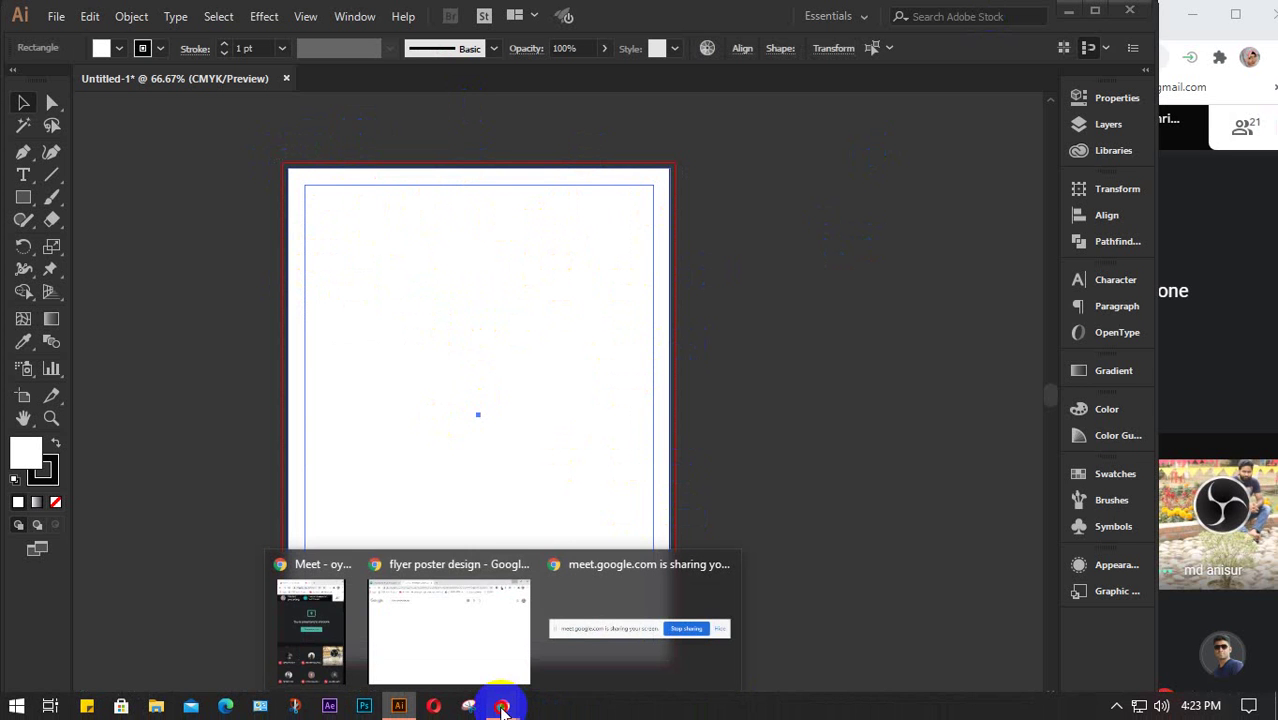
left_click(459, 640)
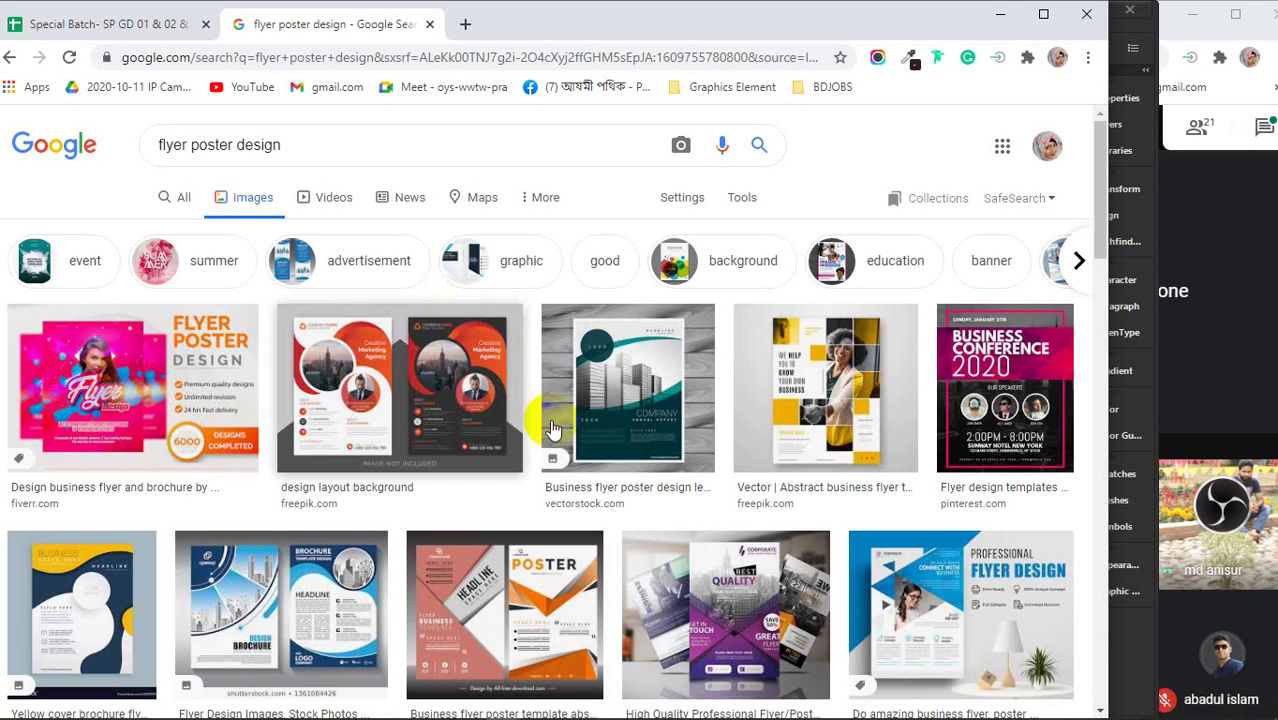
- Preview the teal flyer, yellow brochure, conference poster and blue two-page brochure, then minimize Chrome
left_click(650, 389)
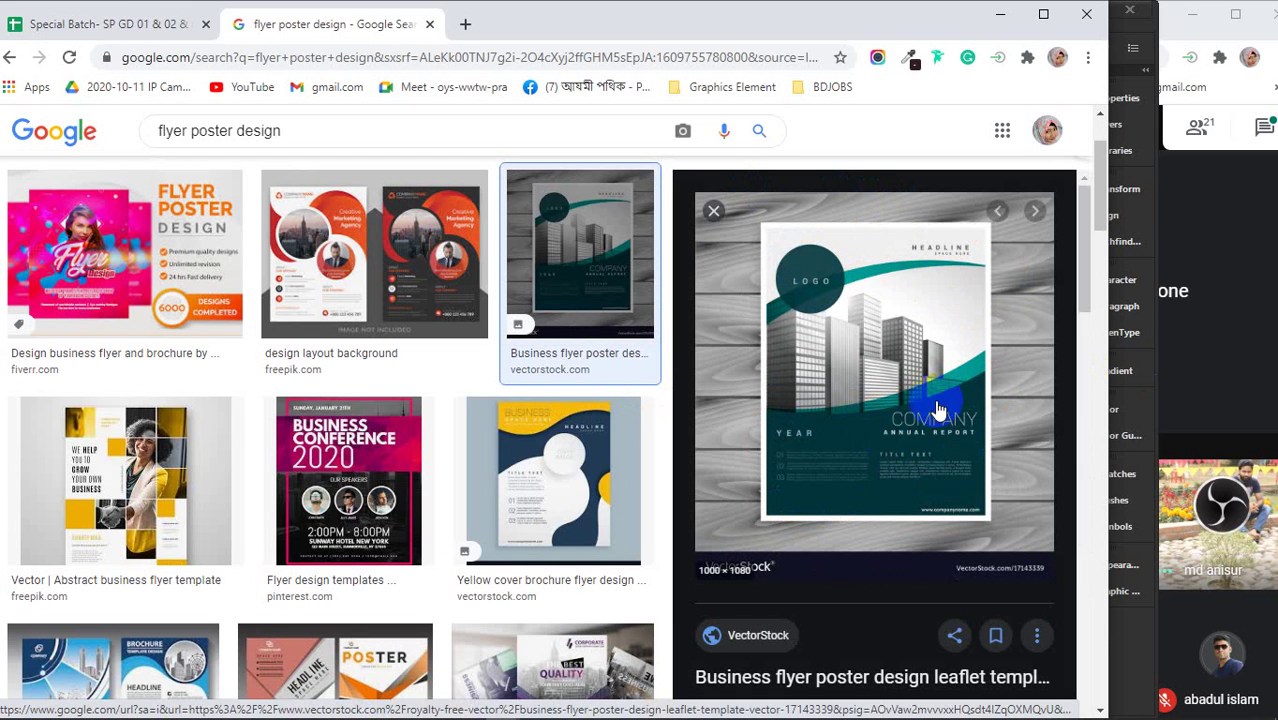
left_click(566, 489)
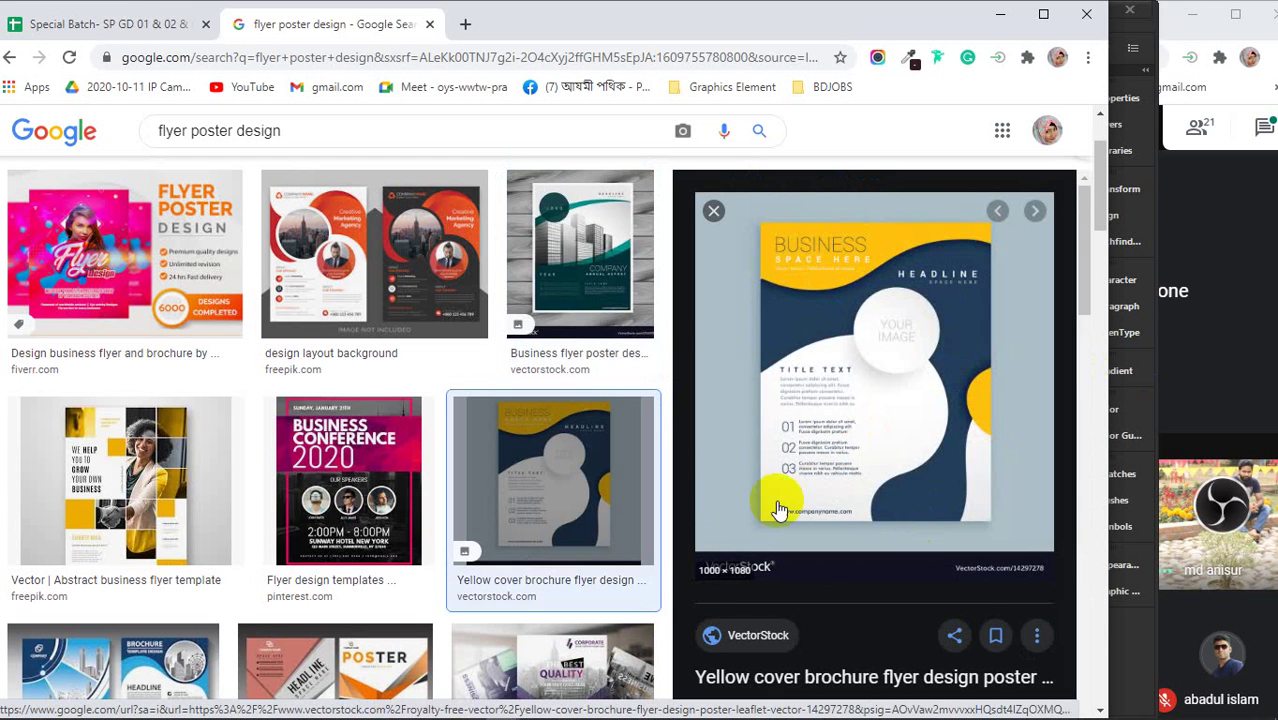
left_click(365, 510)
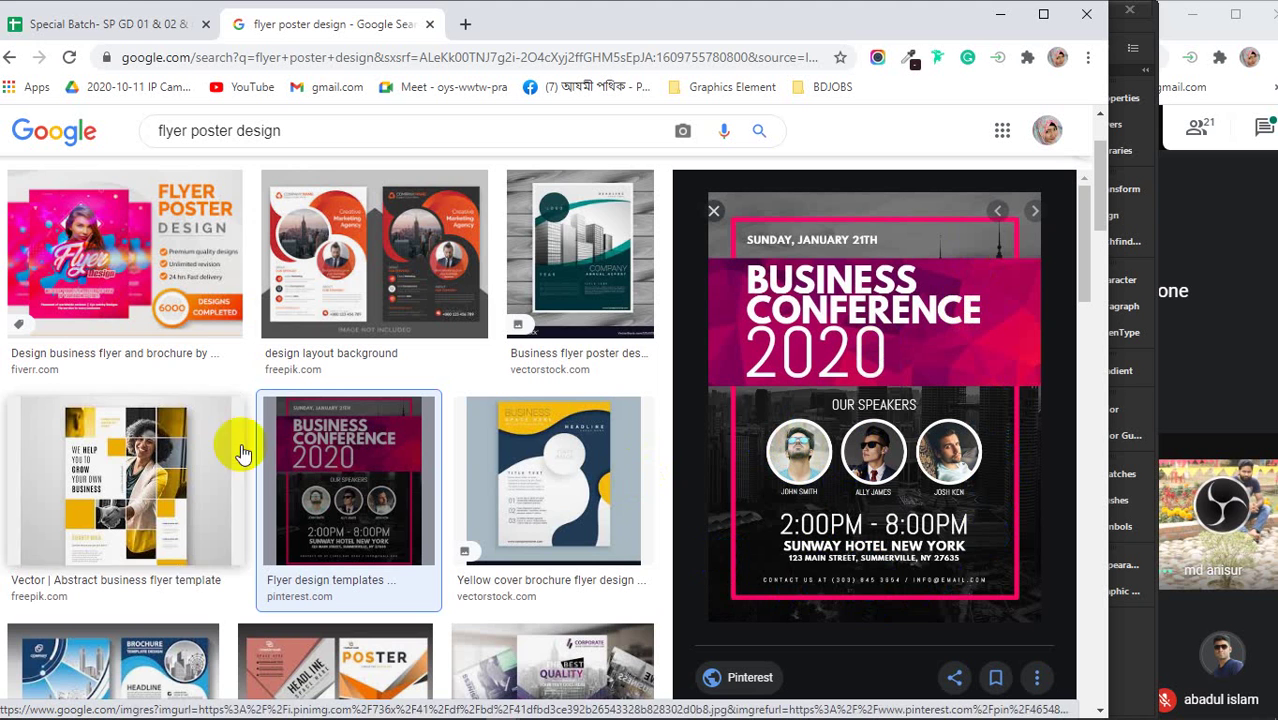
scroll(255, 401, "down", 2)
scroll(255, 401, "down", 1)
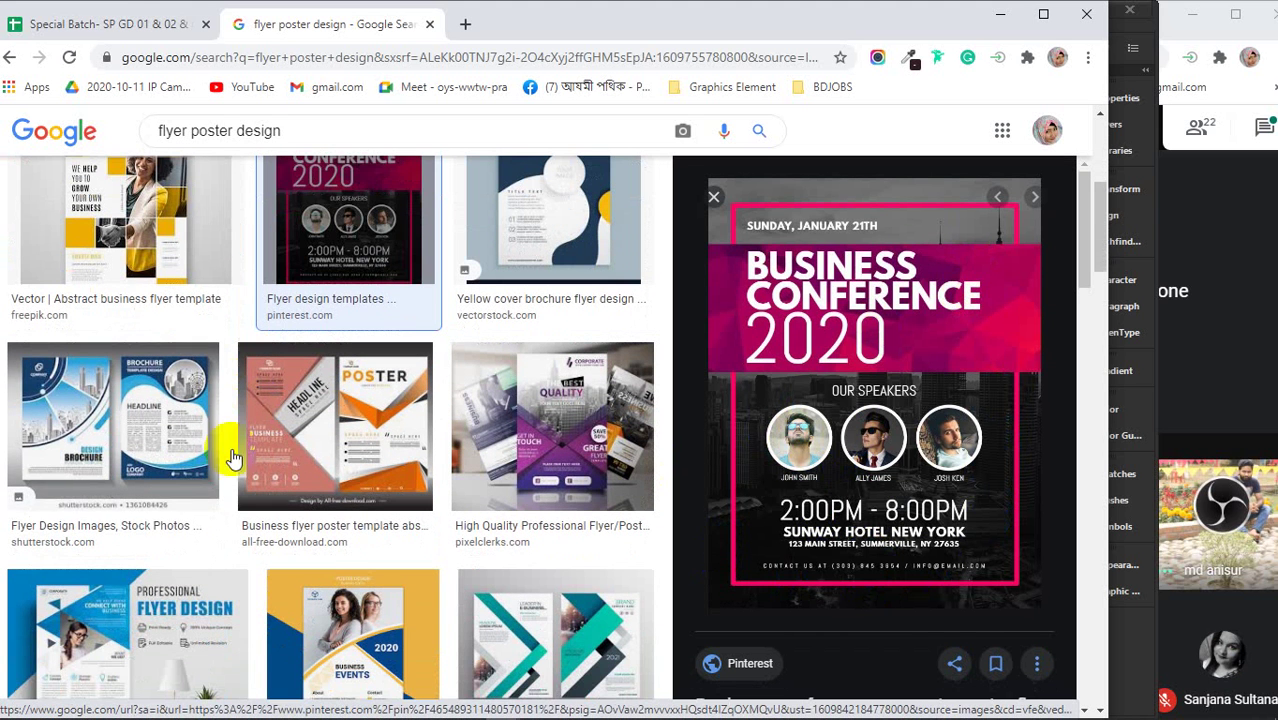
left_click(112, 418)
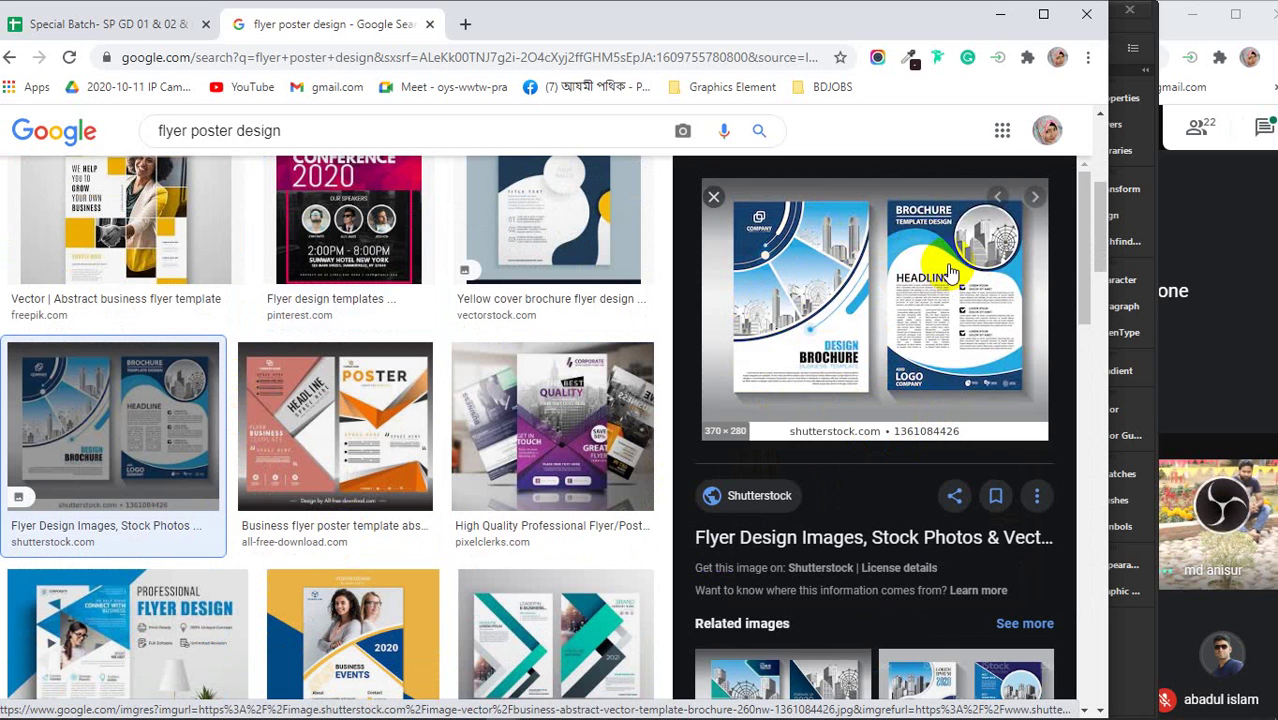
left_click(1003, 12)
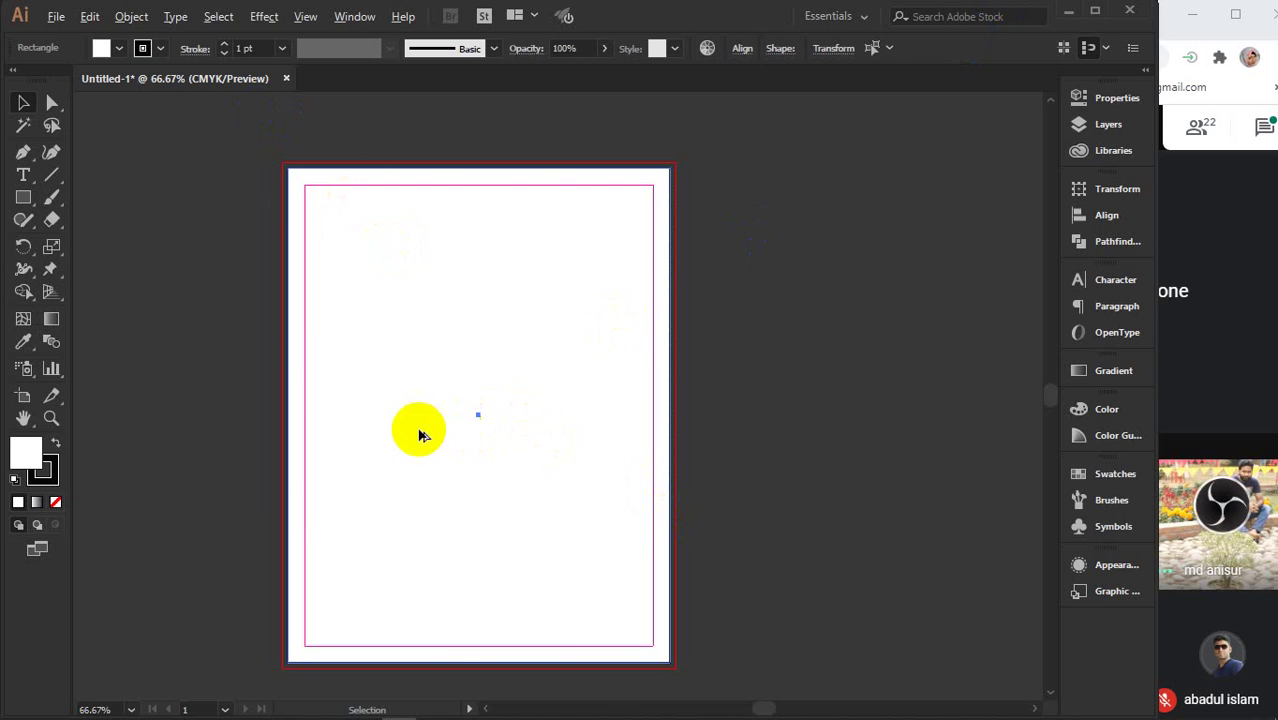
- Duplicate the page rectangle and its margin guide to the right, offset a further 0.375 in
left_click_drag(366, 428, 556, 422)
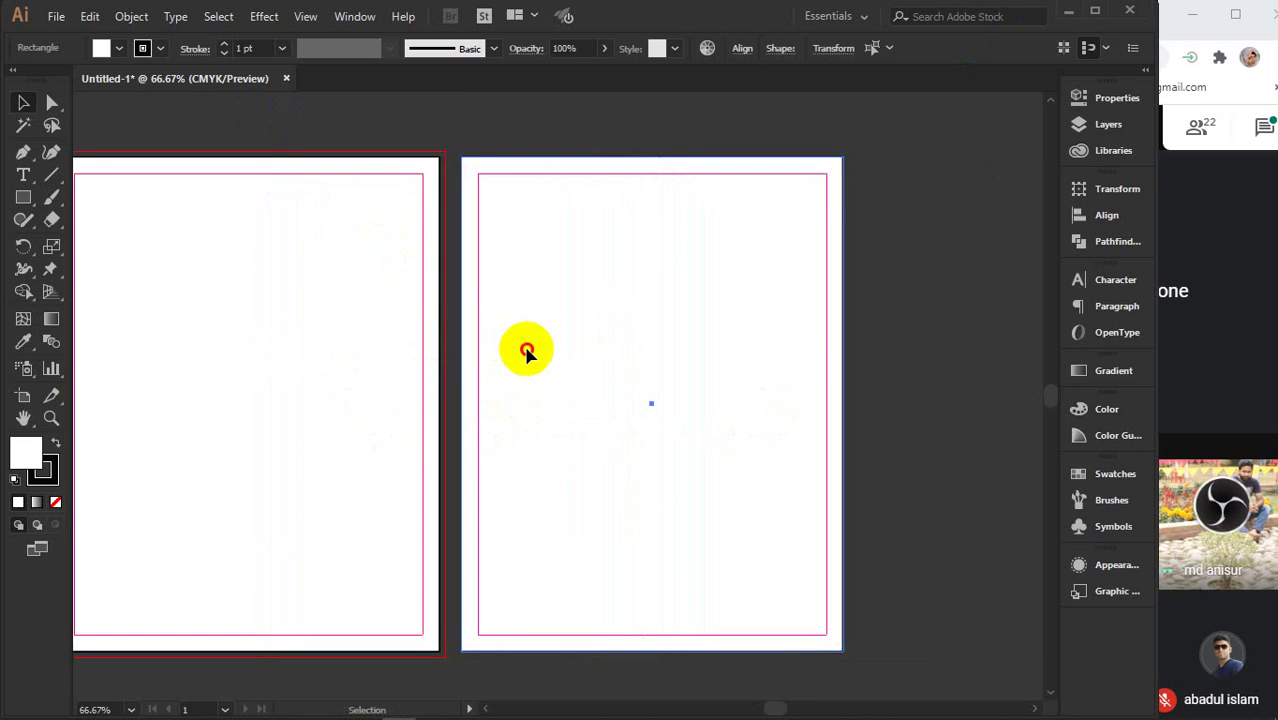
left_click_drag(525, 348, 558, 339)
left_click(490, 138)
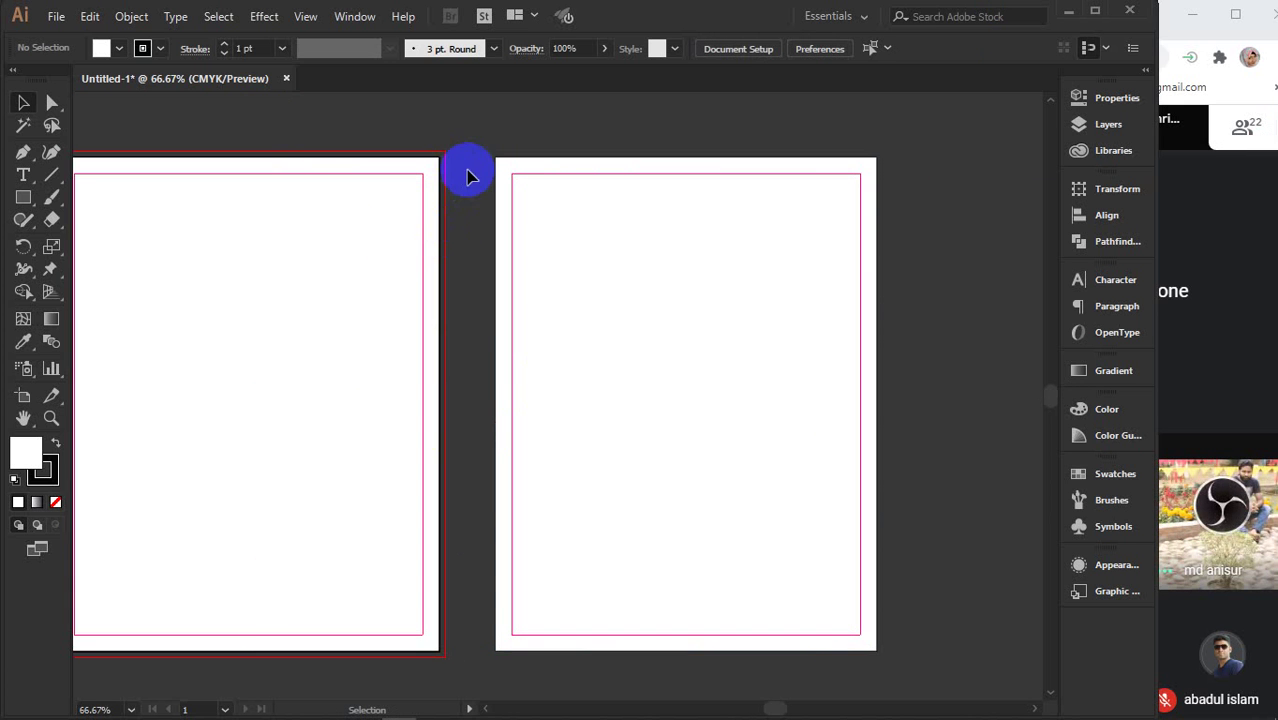
- Delete the extra full-size rectangle from the second page
left_click_drag(471, 168, 442, 205)
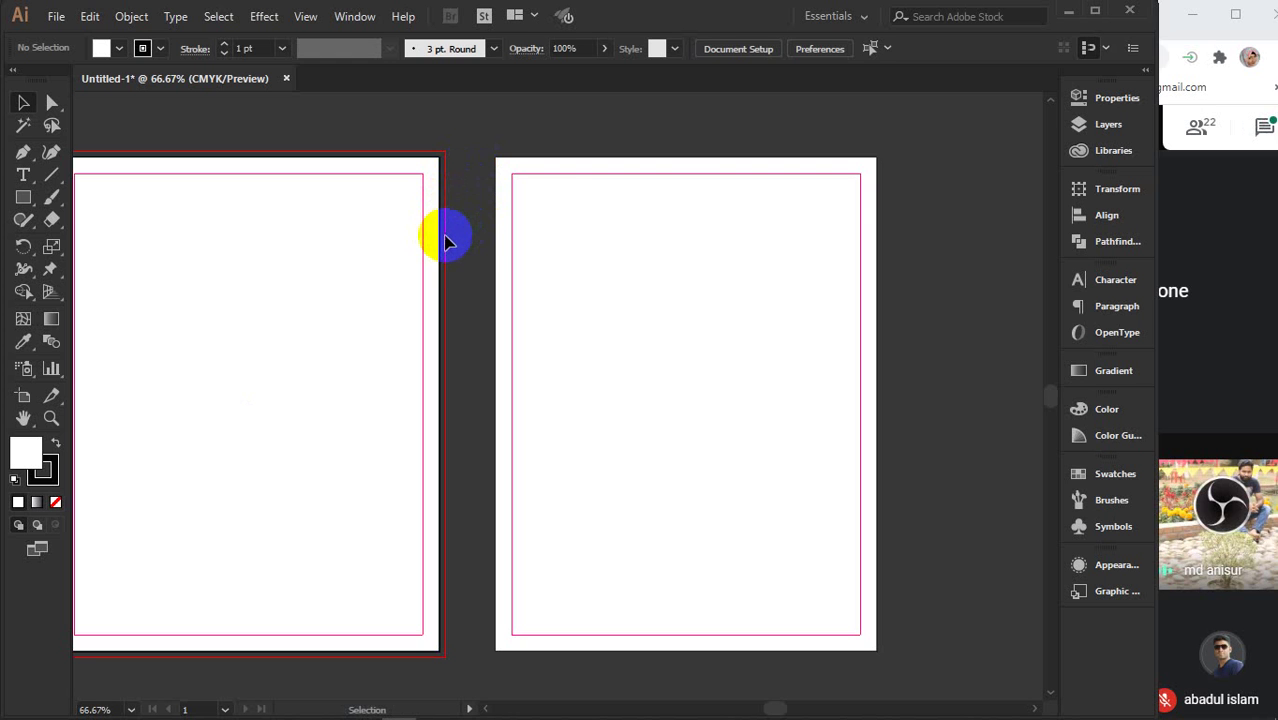
left_click_drag(445, 237, 467, 254)
left_click(446, 237)
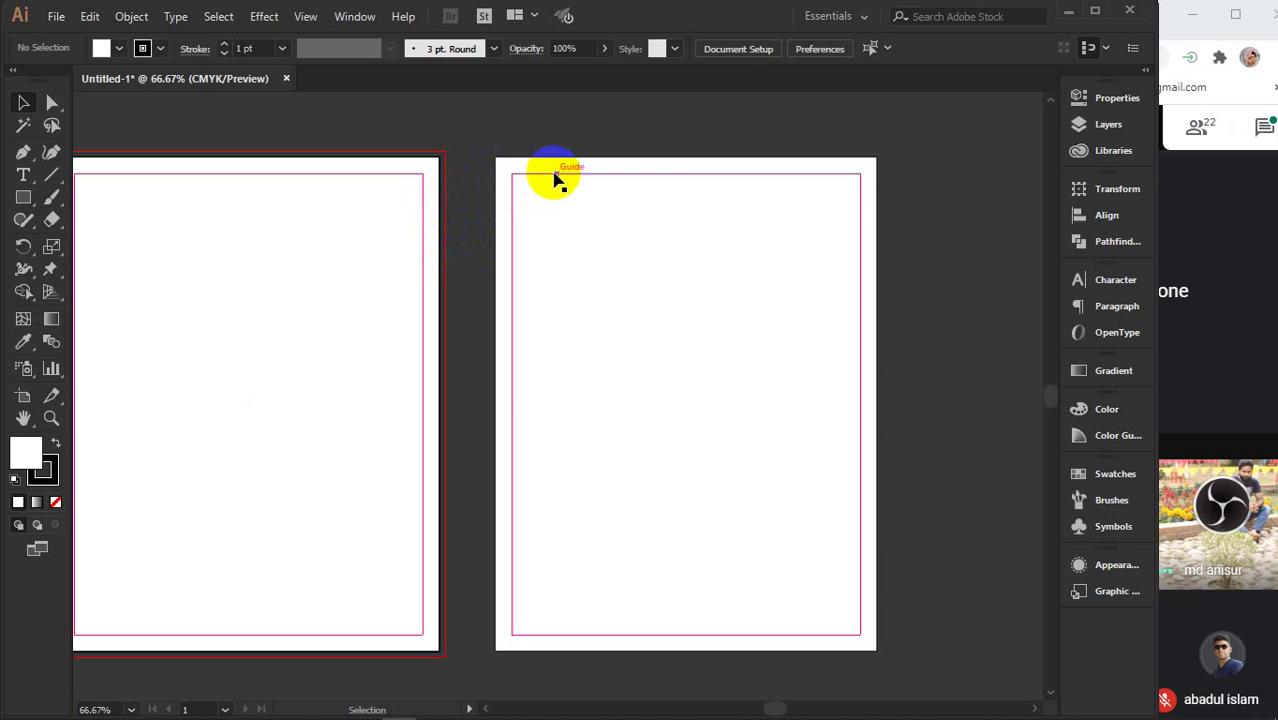
left_click(567, 210)
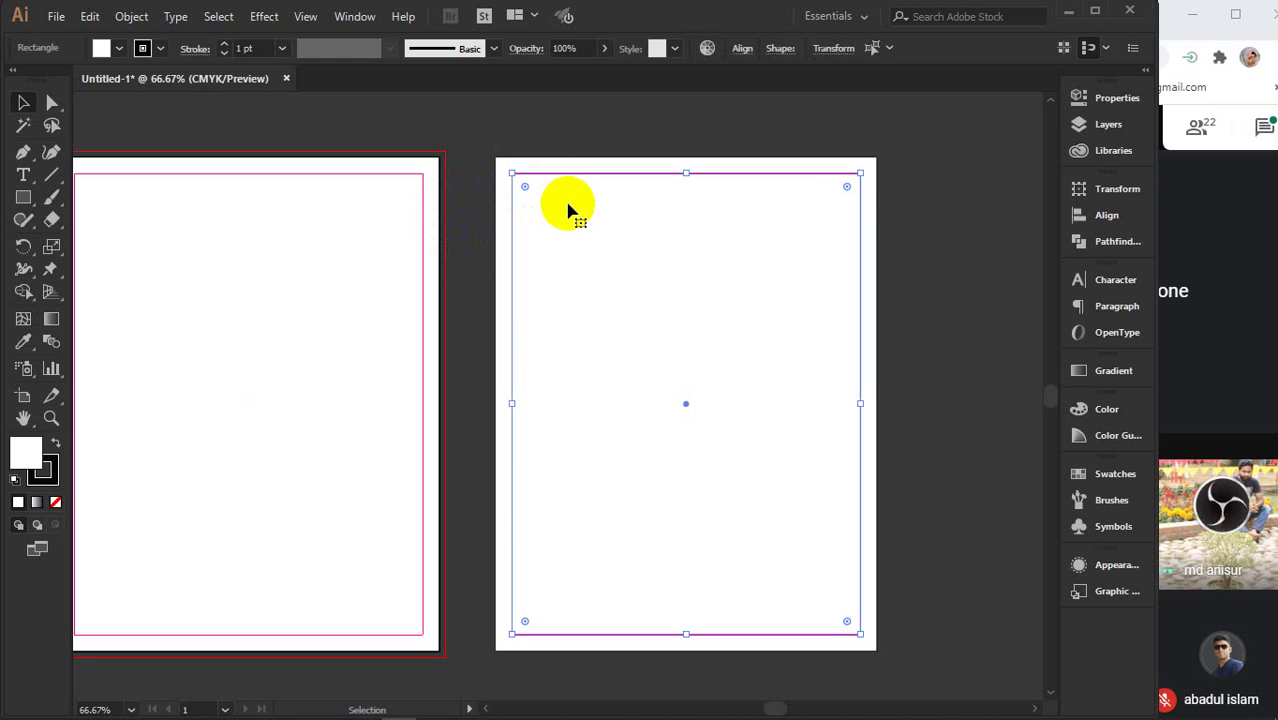
left_click(570, 209)
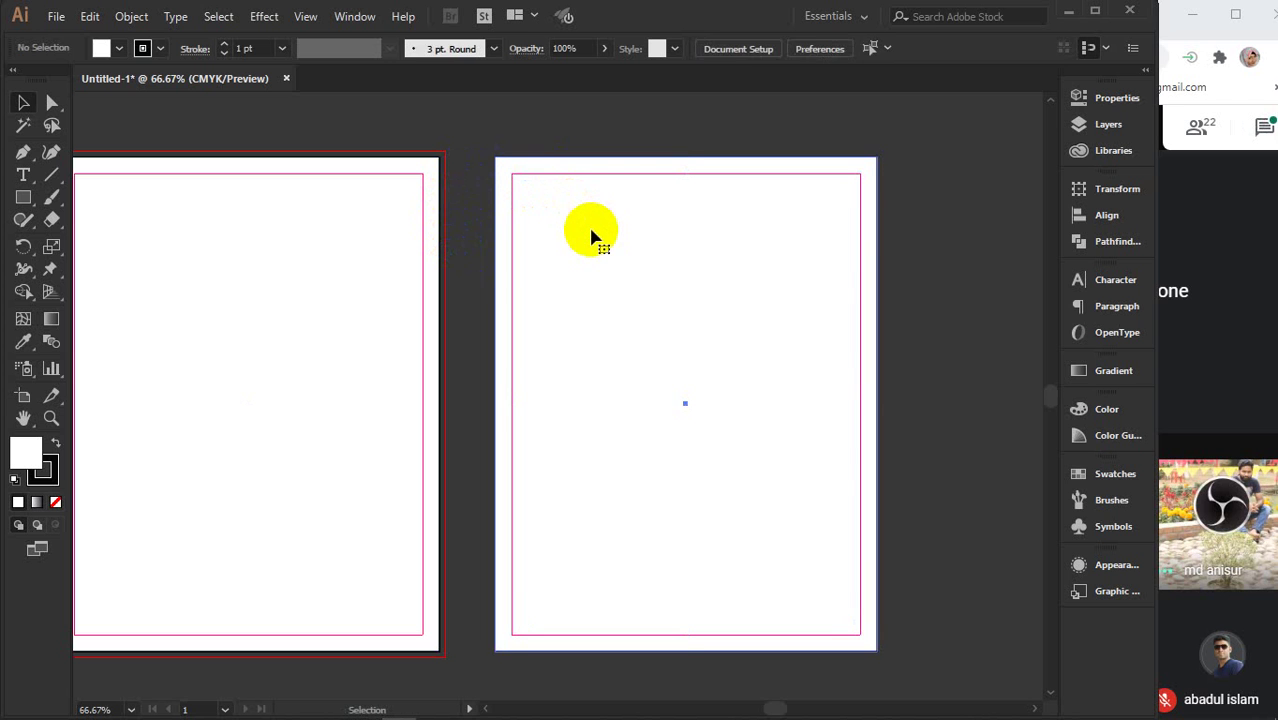
left_click(592, 235)
key("Delete")
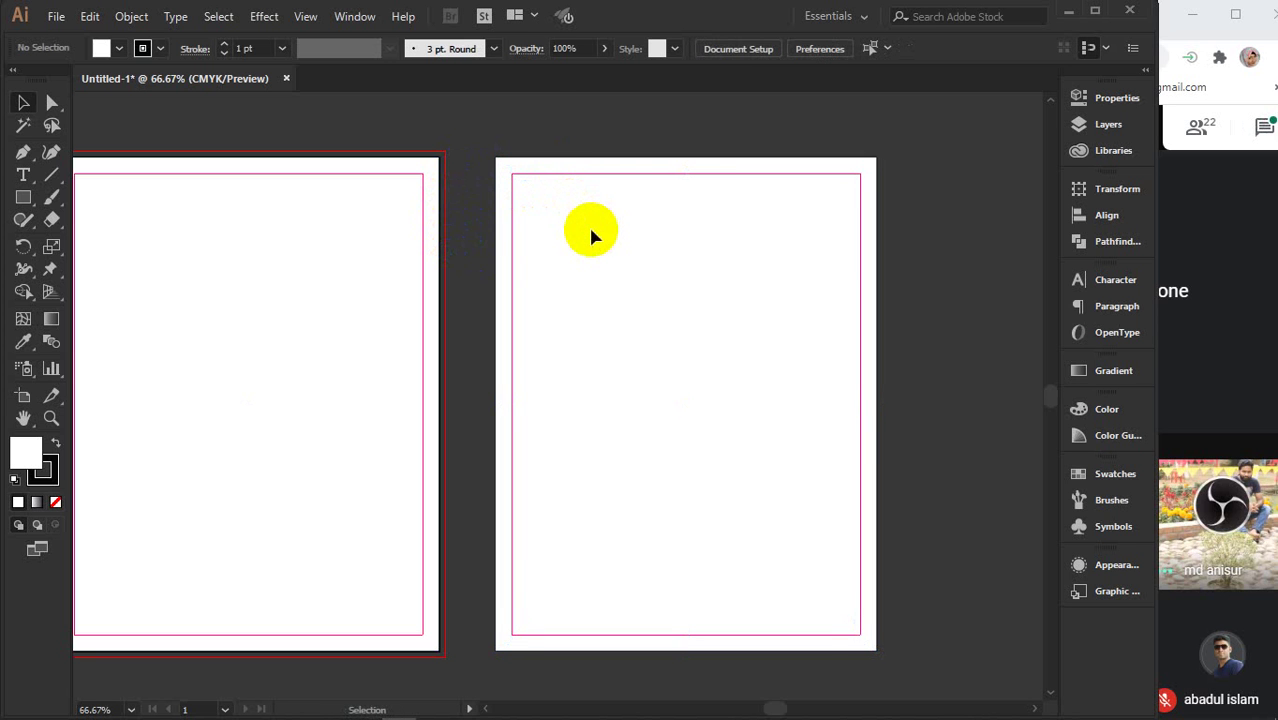
- Check both pages for leftover rectangles by test-selecting the objects on each
left_click_drag(542, 108, 728, 414)
key("ctrl")
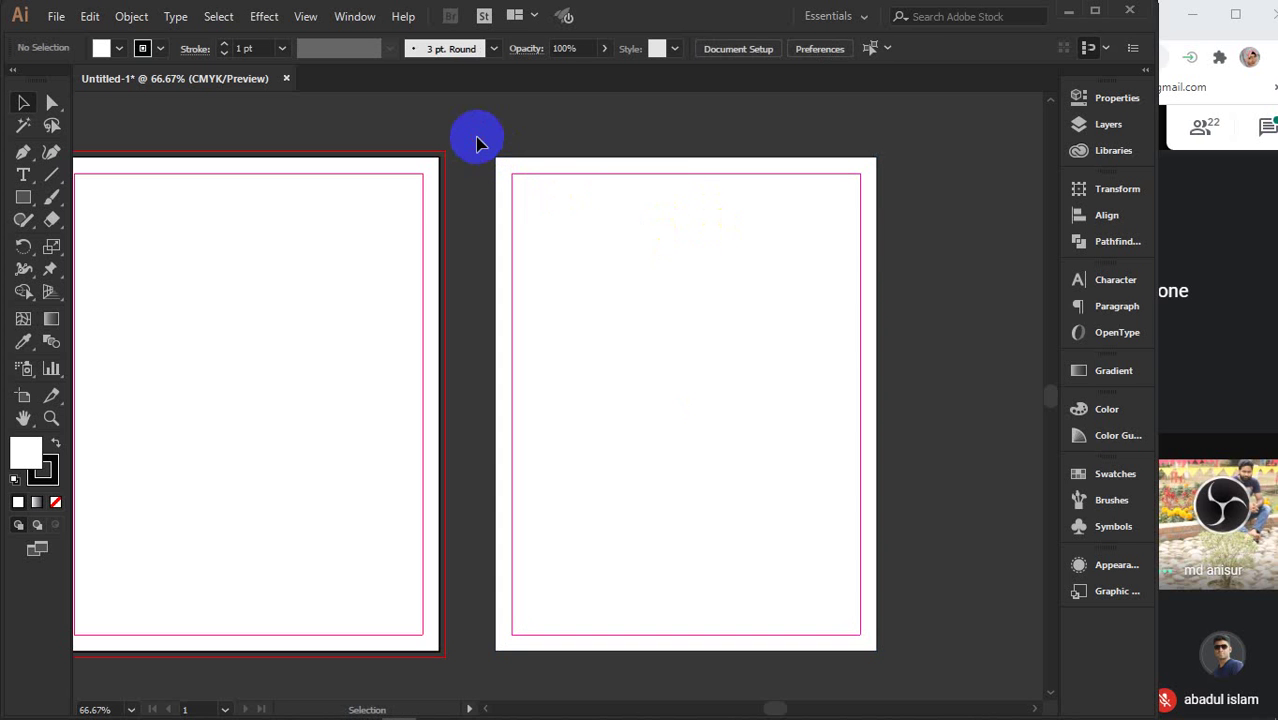
left_click_drag(455, 158, 515, 225)
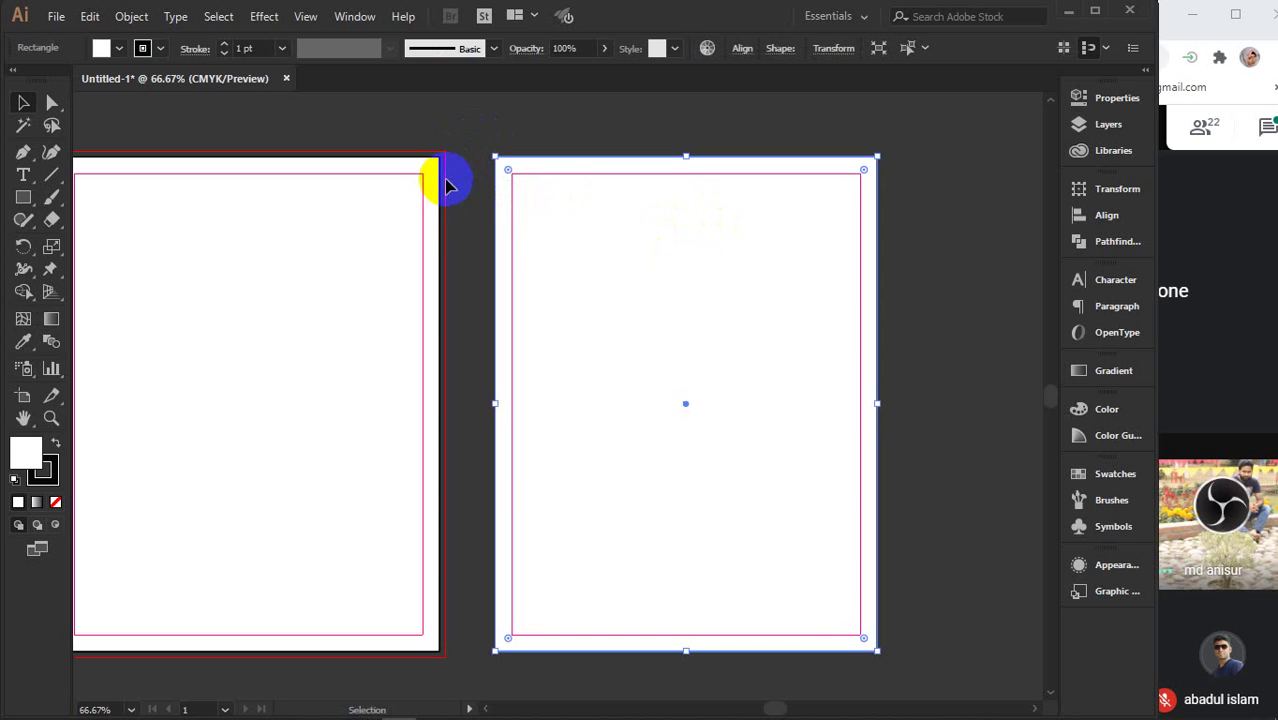
left_click(434, 131)
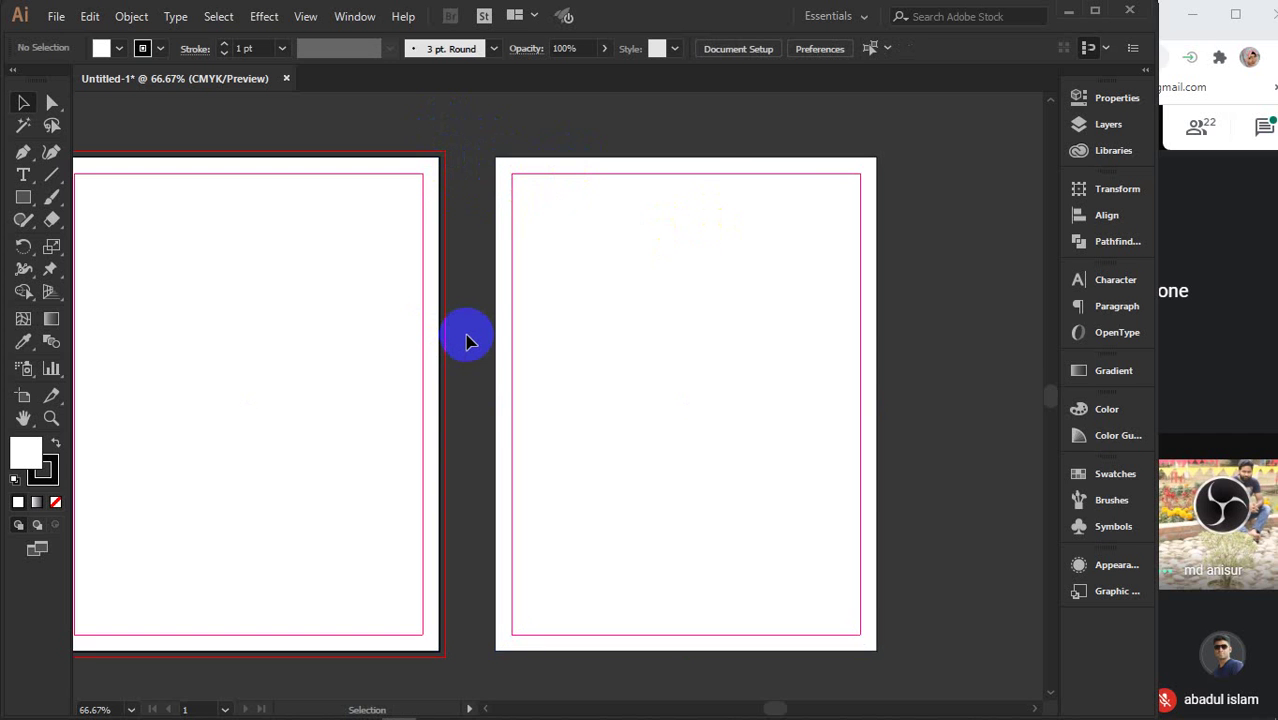
scroll(465, 342, "down", 2)
left_click_drag(456, 333, 585, 300)
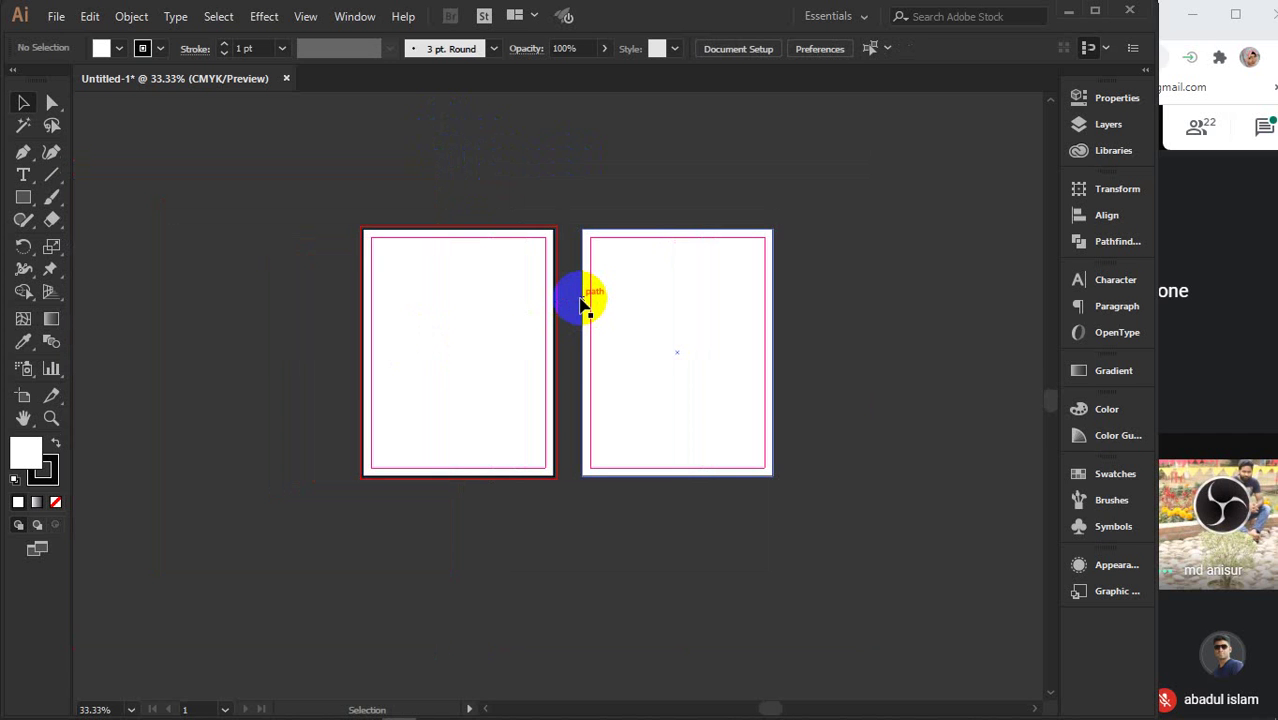
left_click_drag(394, 194, 481, 330)
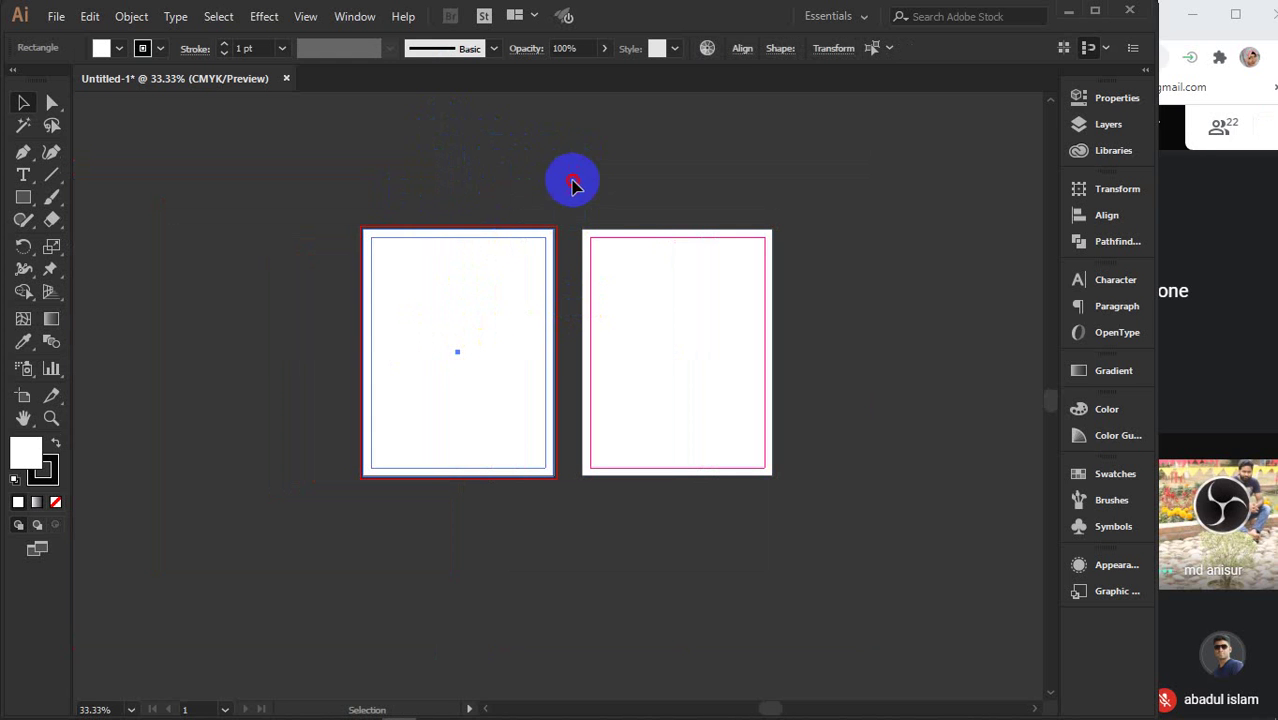
left_click_drag(571, 183, 591, 163)
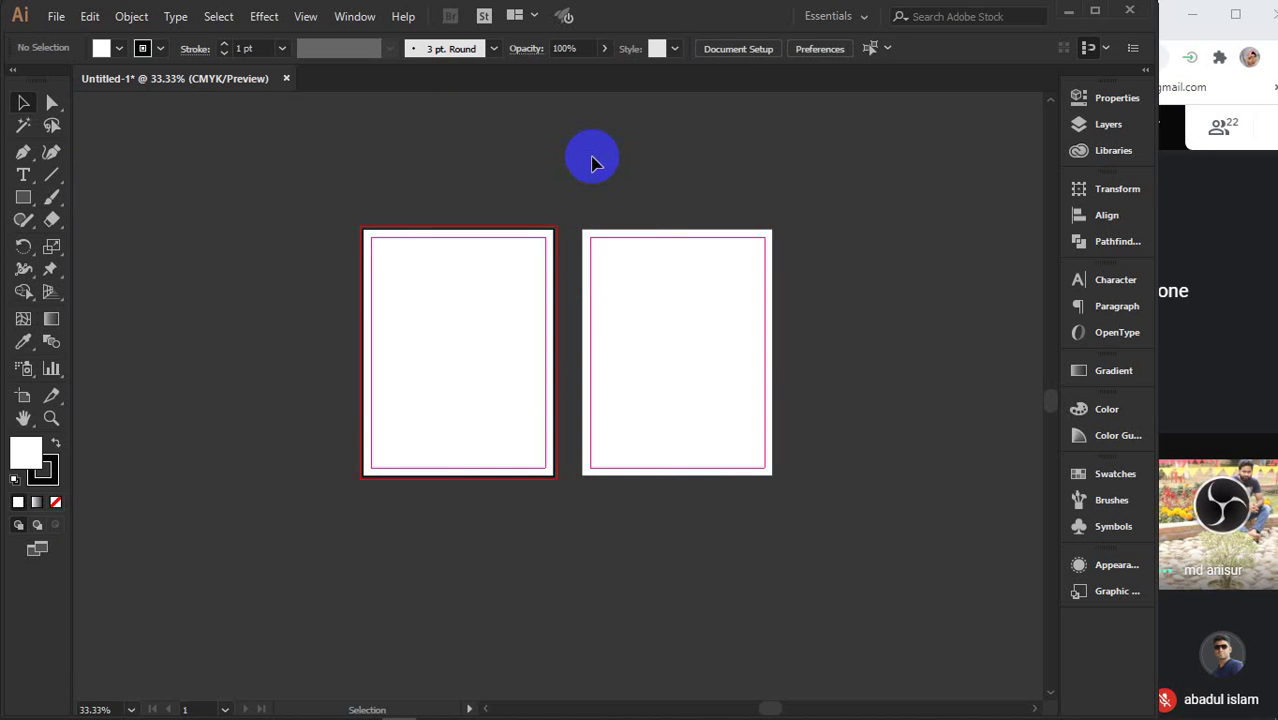
left_click_drag(496, 156, 537, 169)
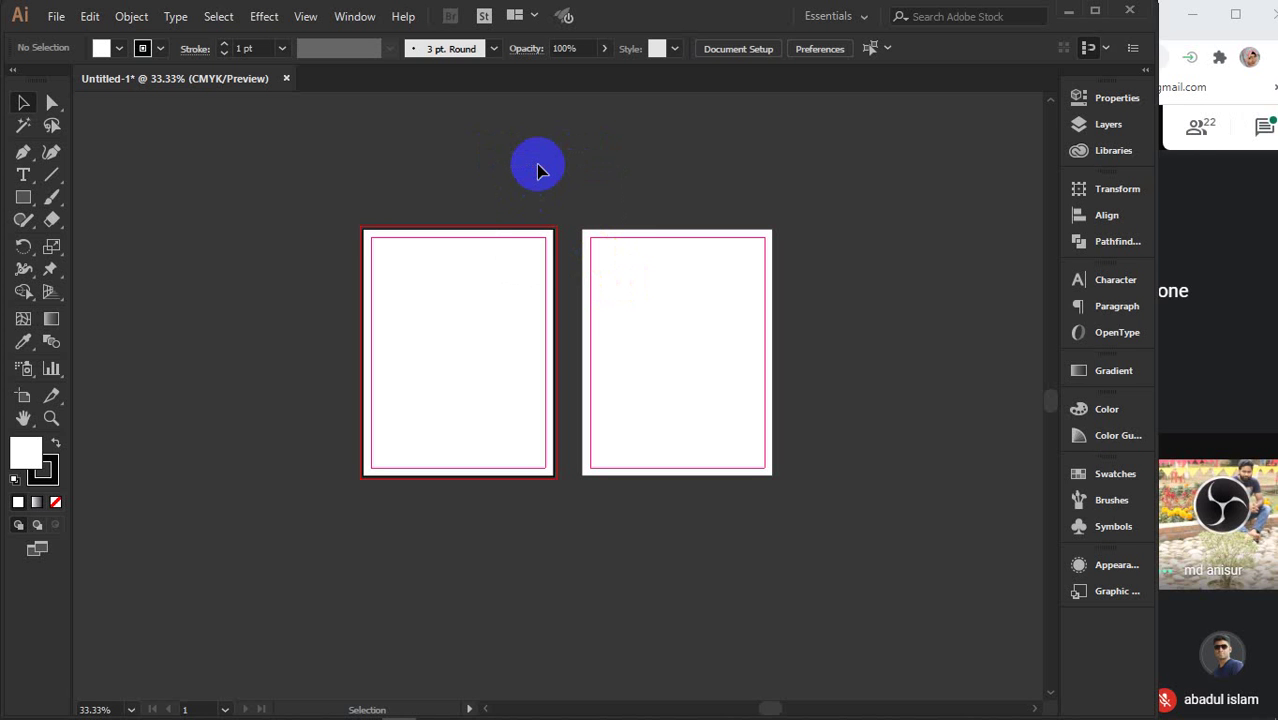
- Select both white page rectangles and move them up onto the two artboards
left_click_drag(448, 163, 619, 577)
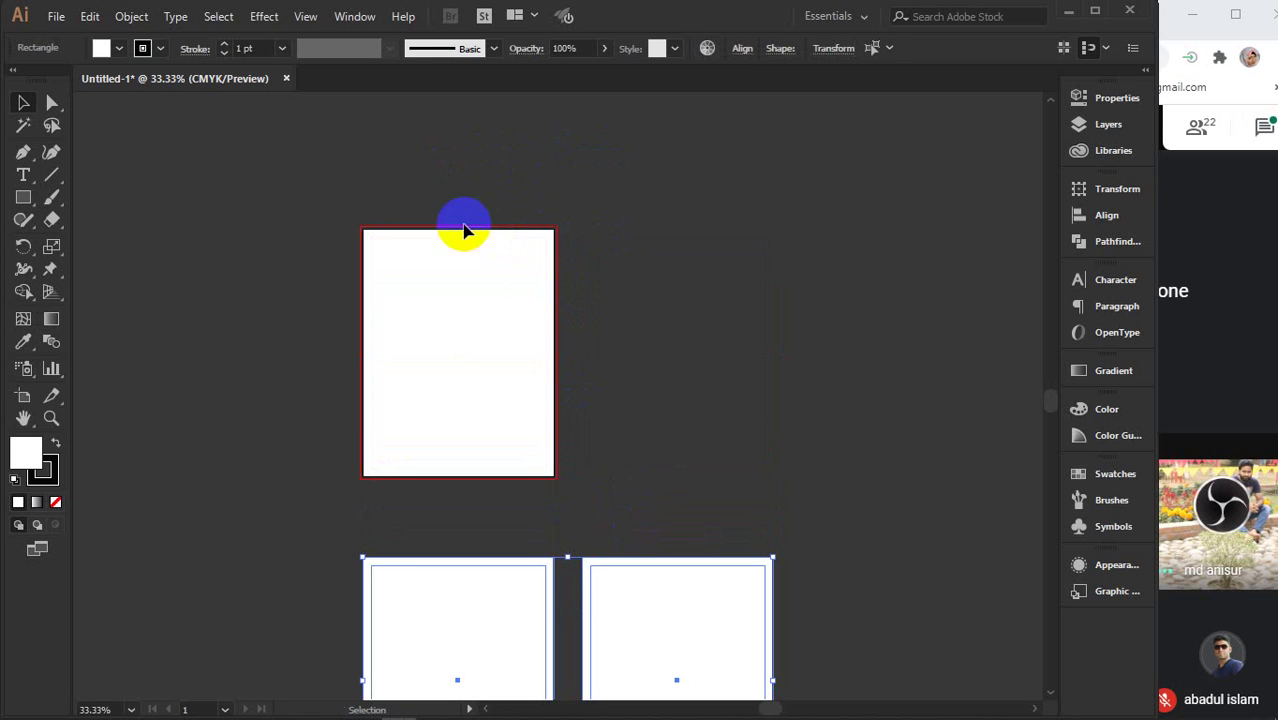
scroll(590, 303, "down", 2)
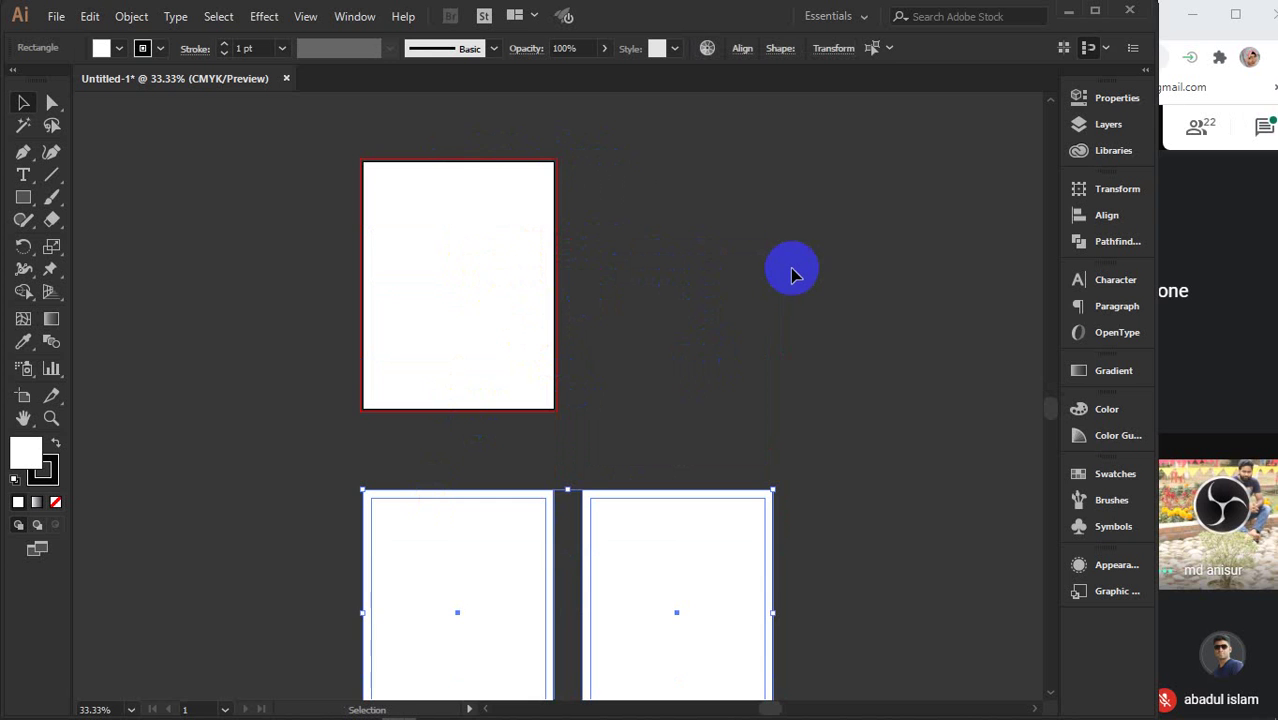
scroll(790, 268, "down", 1)
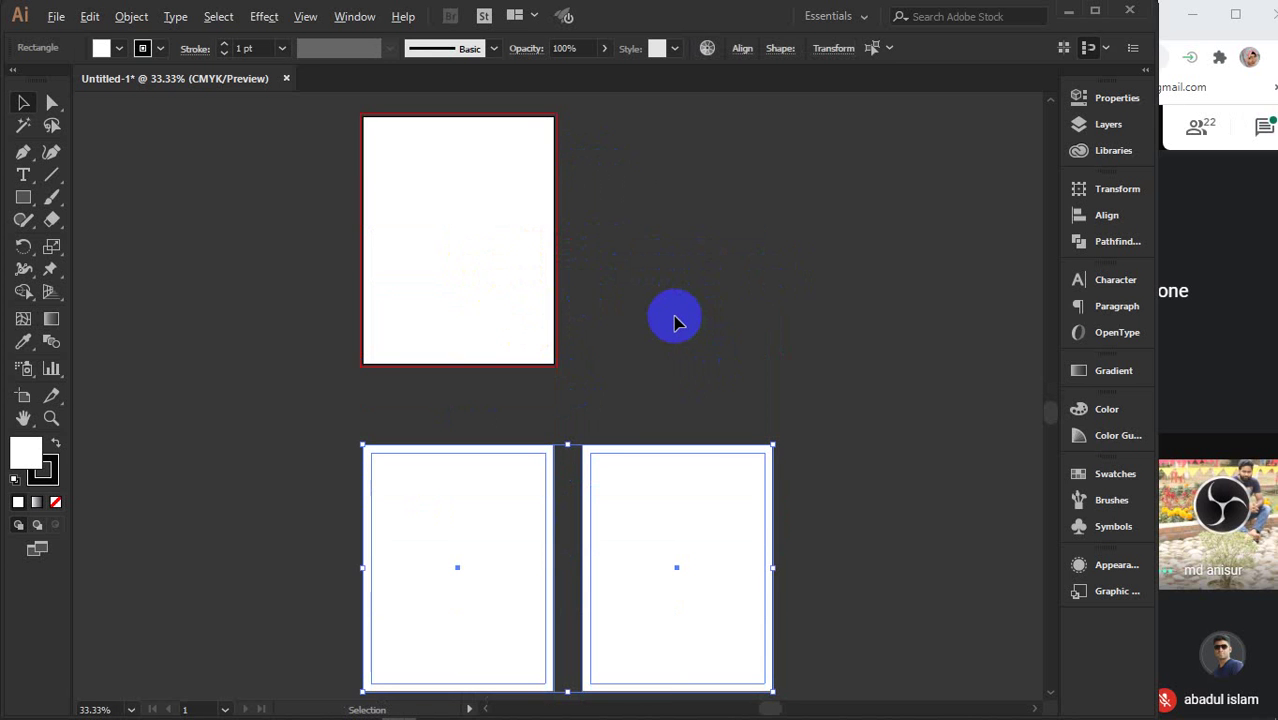
scroll(673, 320, "down", 1)
left_click_drag(562, 508, 555, 268)
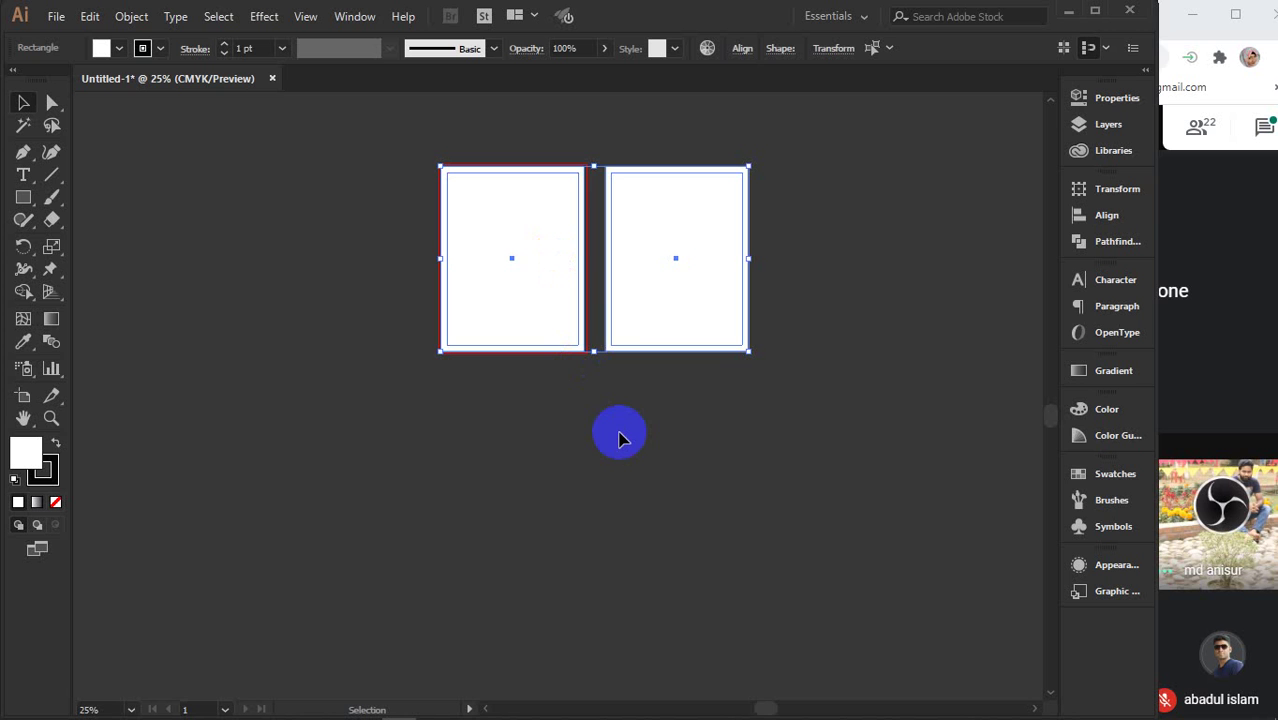
scroll(608, 274, "up", 2)
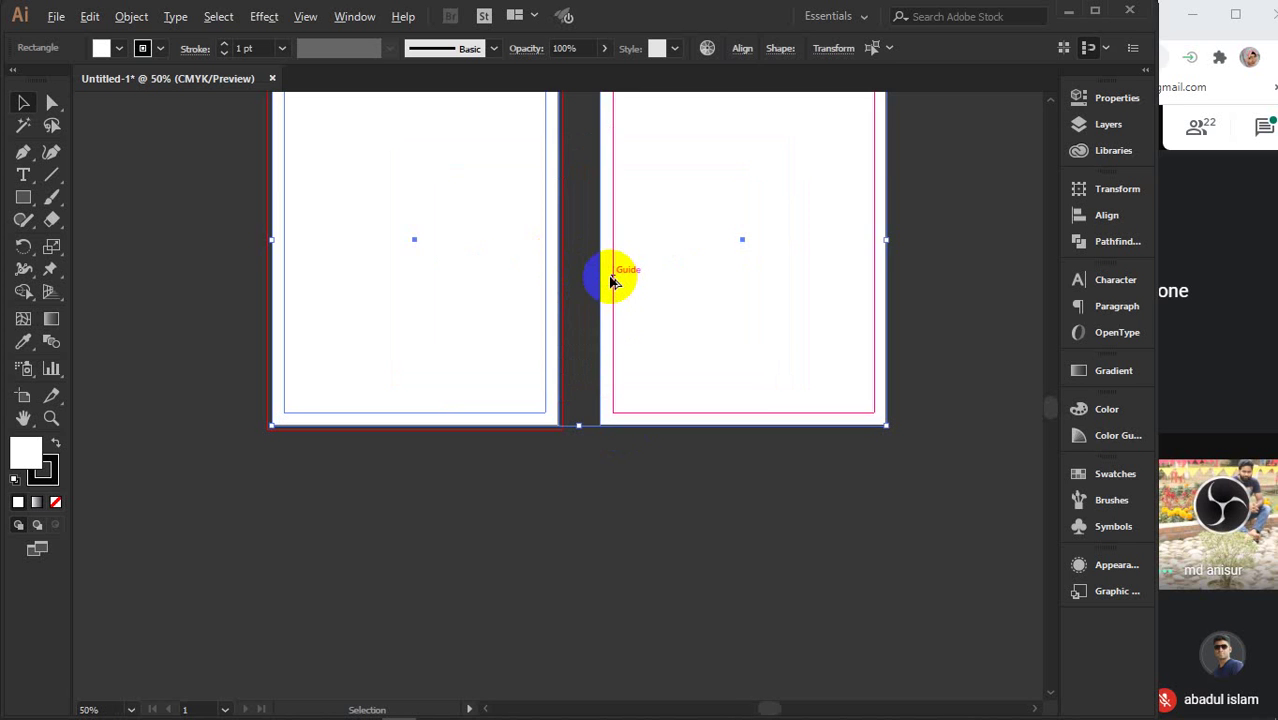
left_click_drag(600, 271, 599, 386)
left_click(982, 196)
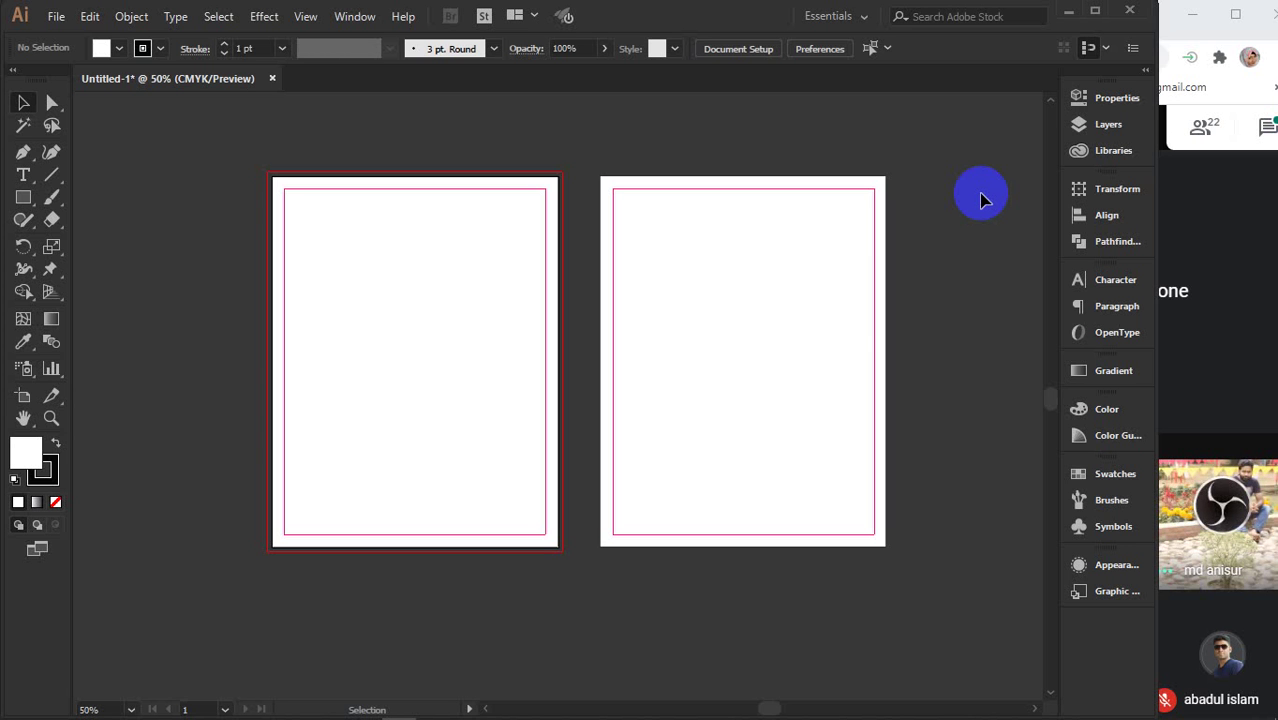
left_click_drag(210, 140, 912, 594)
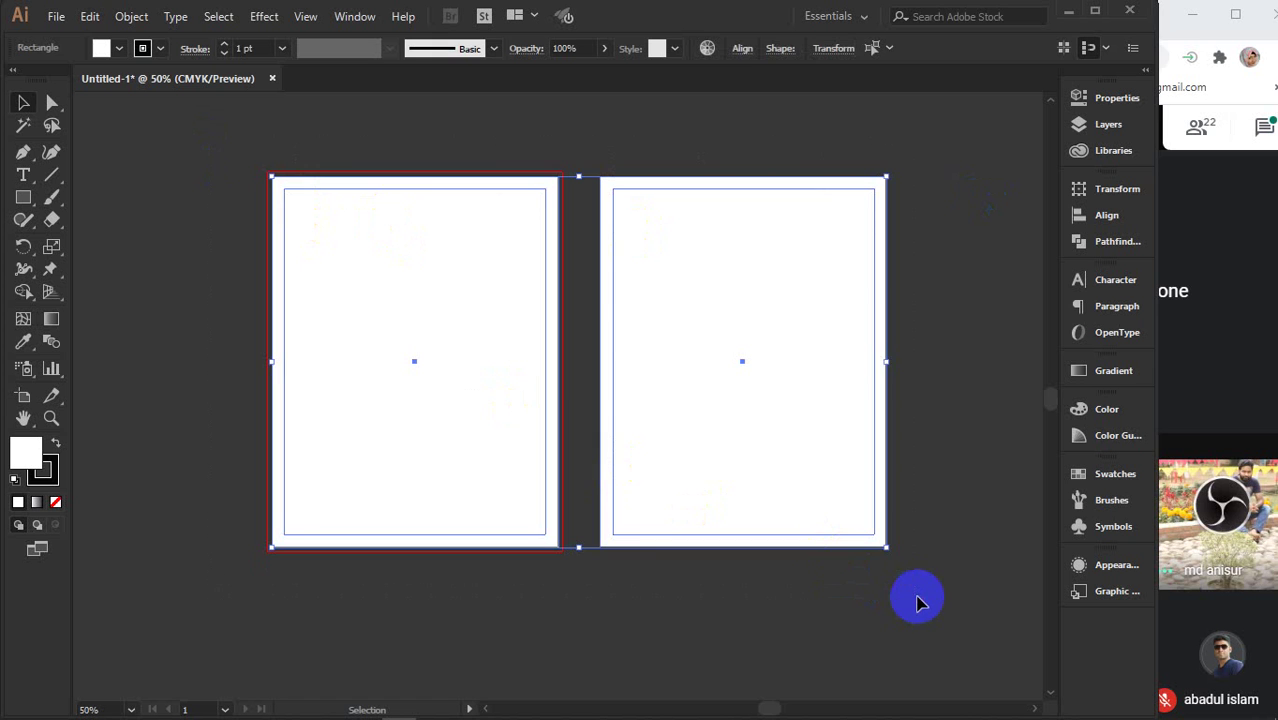
- Close the flyer document without saving and start a new document
left_click(275, 78)
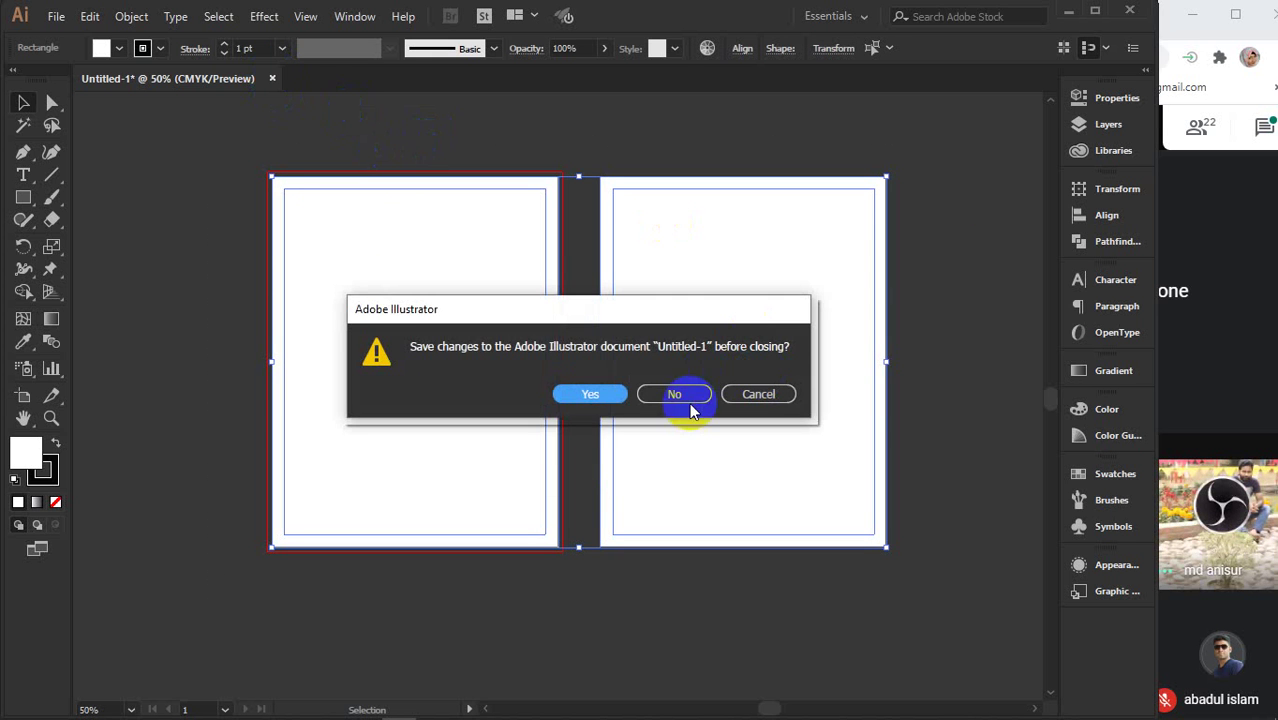
left_click(690, 396)
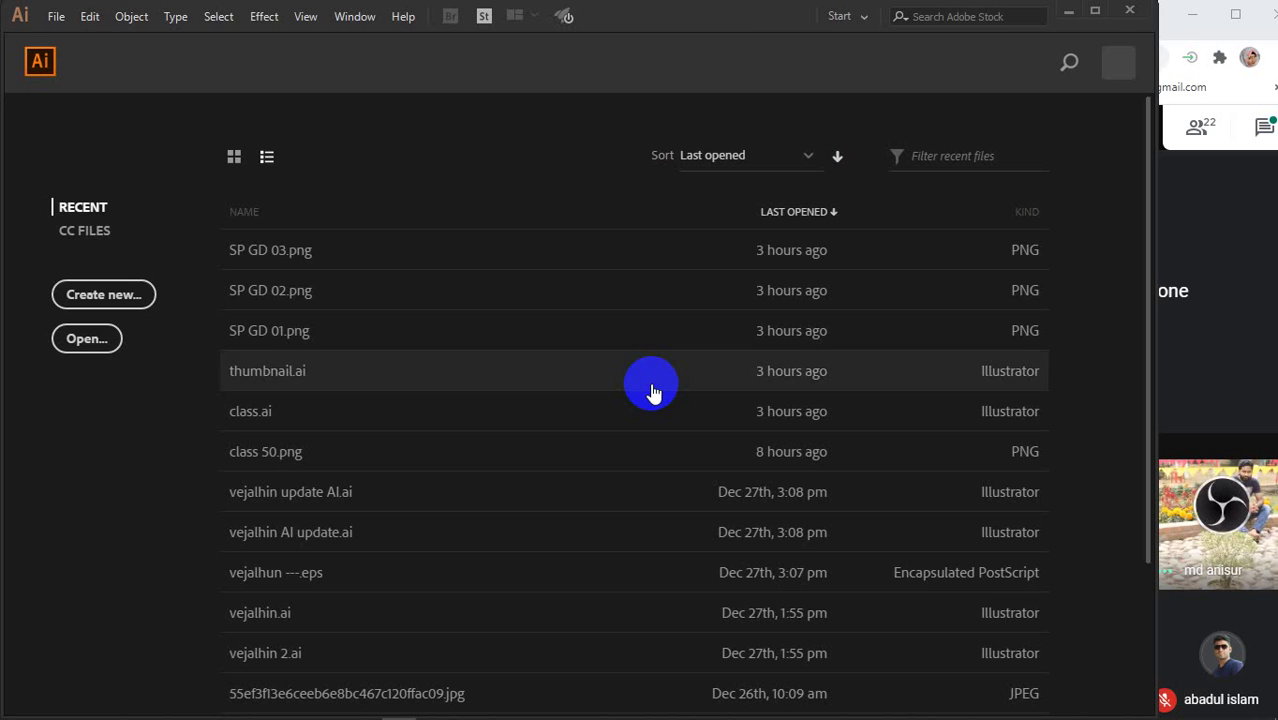
left_click(100, 294)
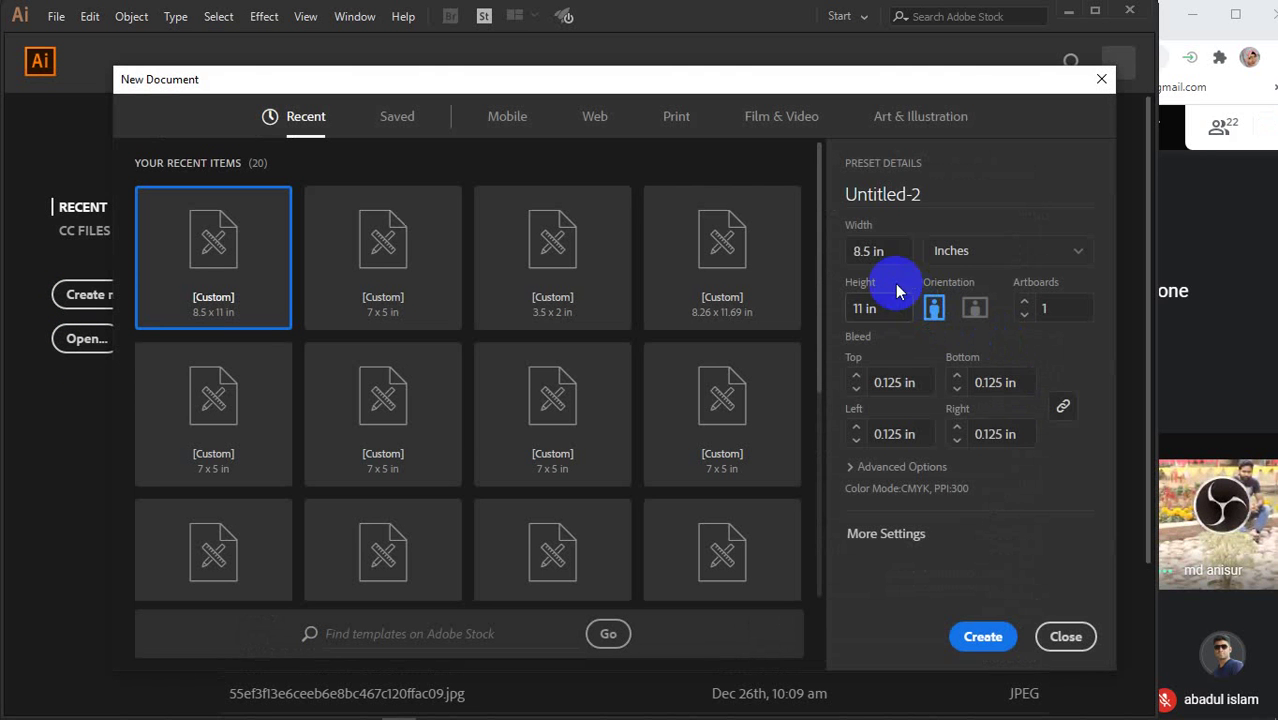
- Create the new document at 7 × 5 in with a top bleed of 0
left_click(870, 251)
double_click(870, 251)
key("BackSpace")
type("7")
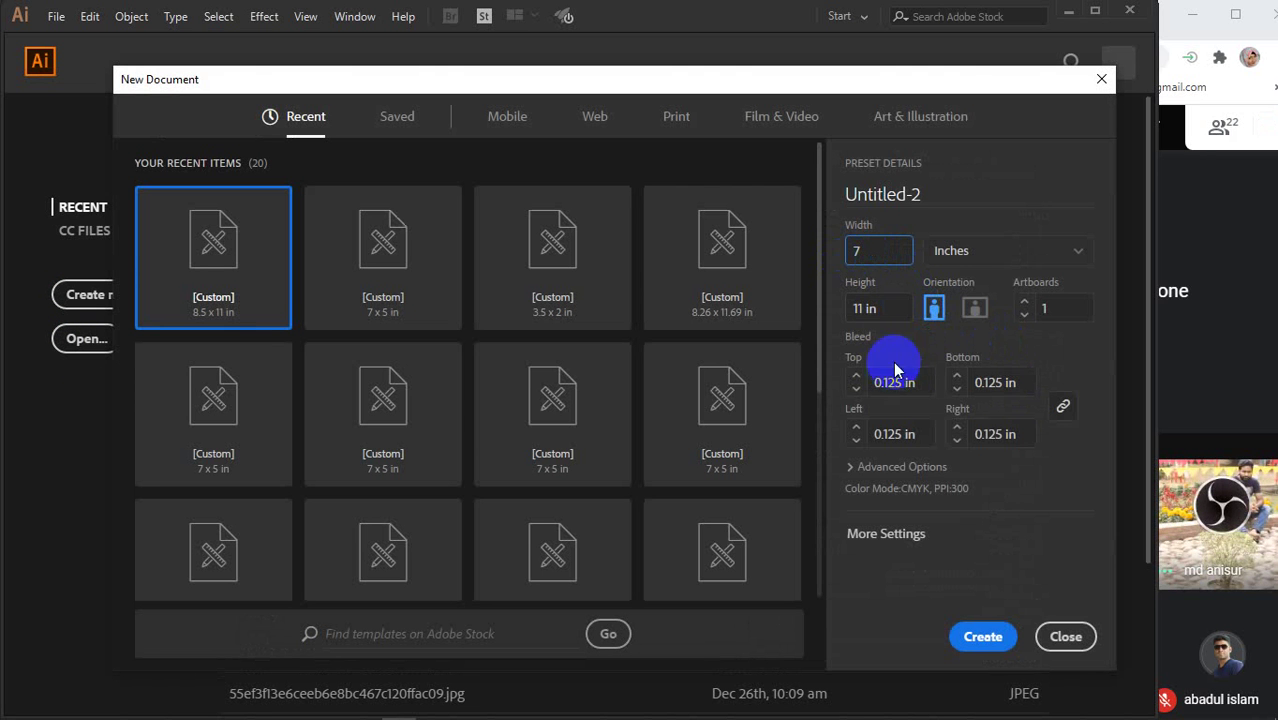
double_click(886, 307)
key("BackSpace")
type("5")
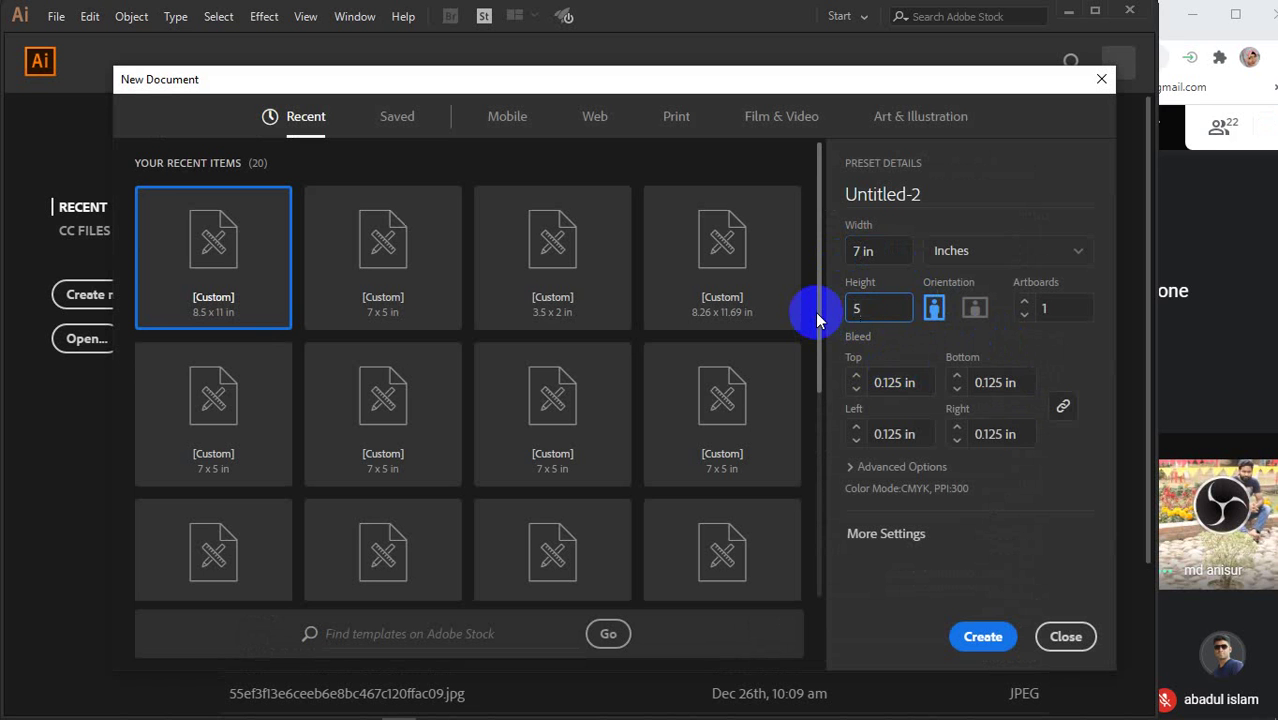
double_click(914, 383)
type("0")
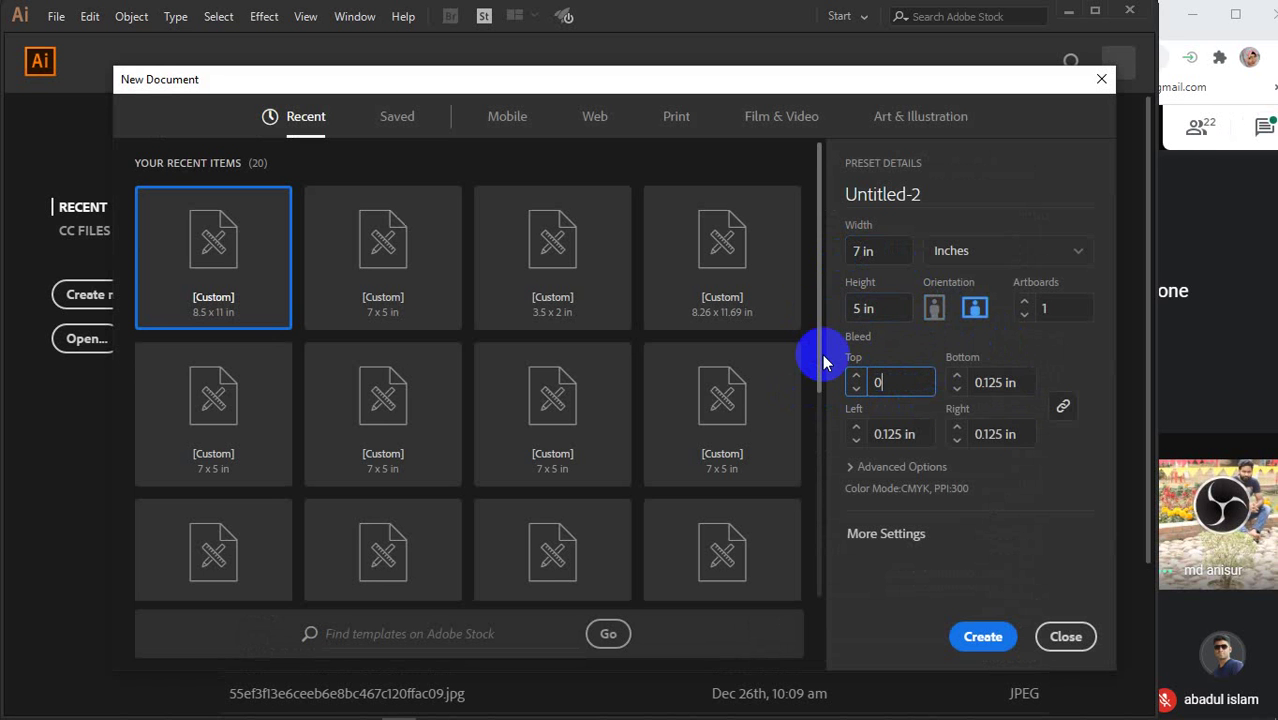
left_click(978, 634)
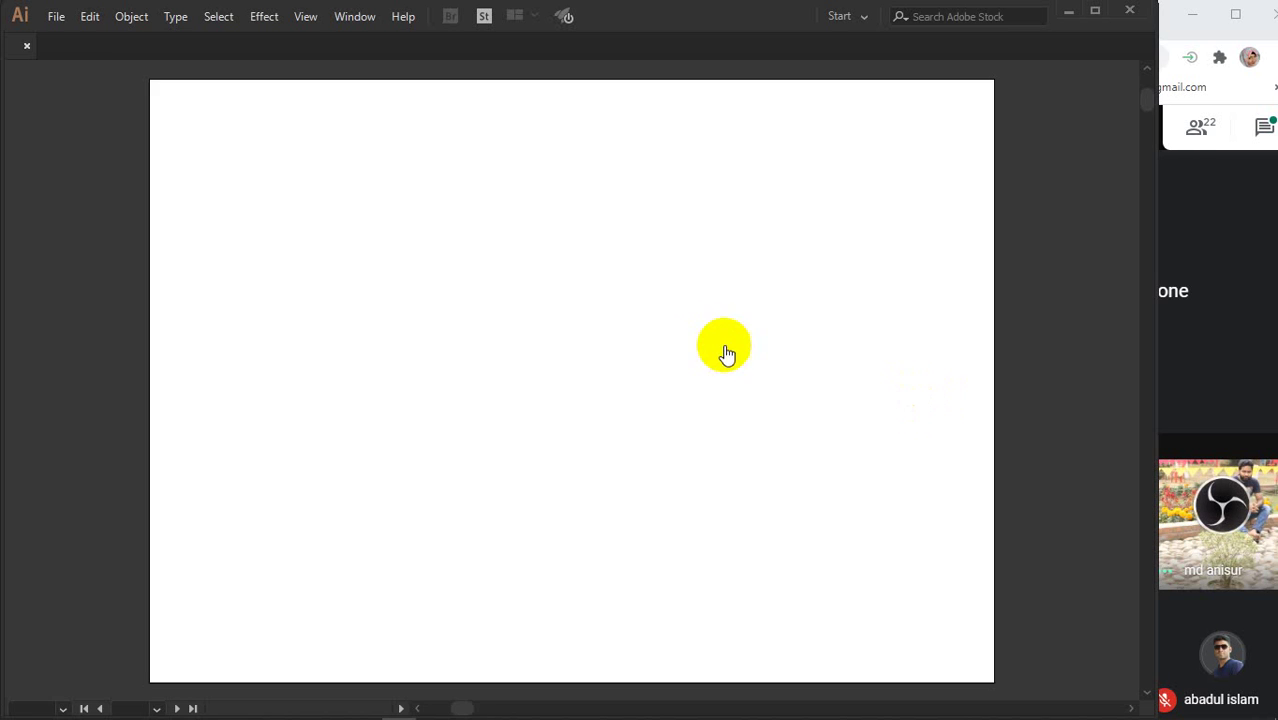
- Draw an 8.5 × 11 in white rectangle and move it up and left onto the artboard
scroll(712, 345, "down", 6)
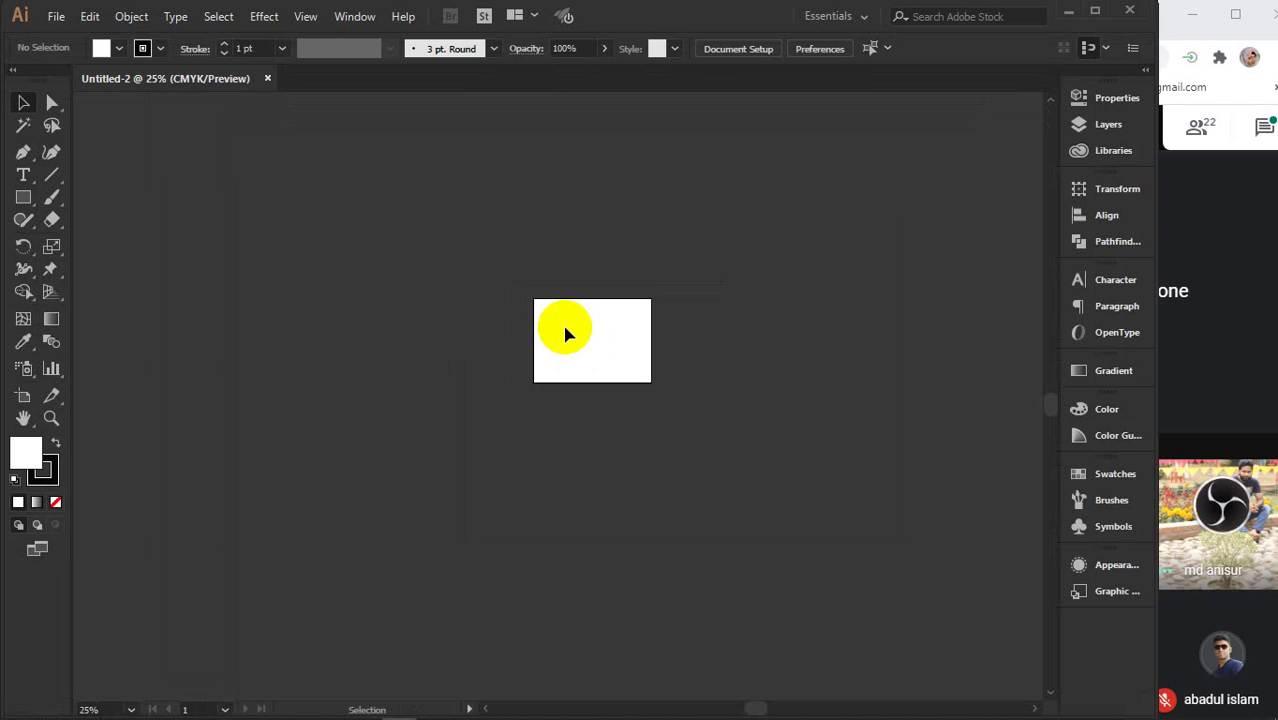
left_click_drag(705, 354, 330, 366)
scroll(497, 384, "up", 2)
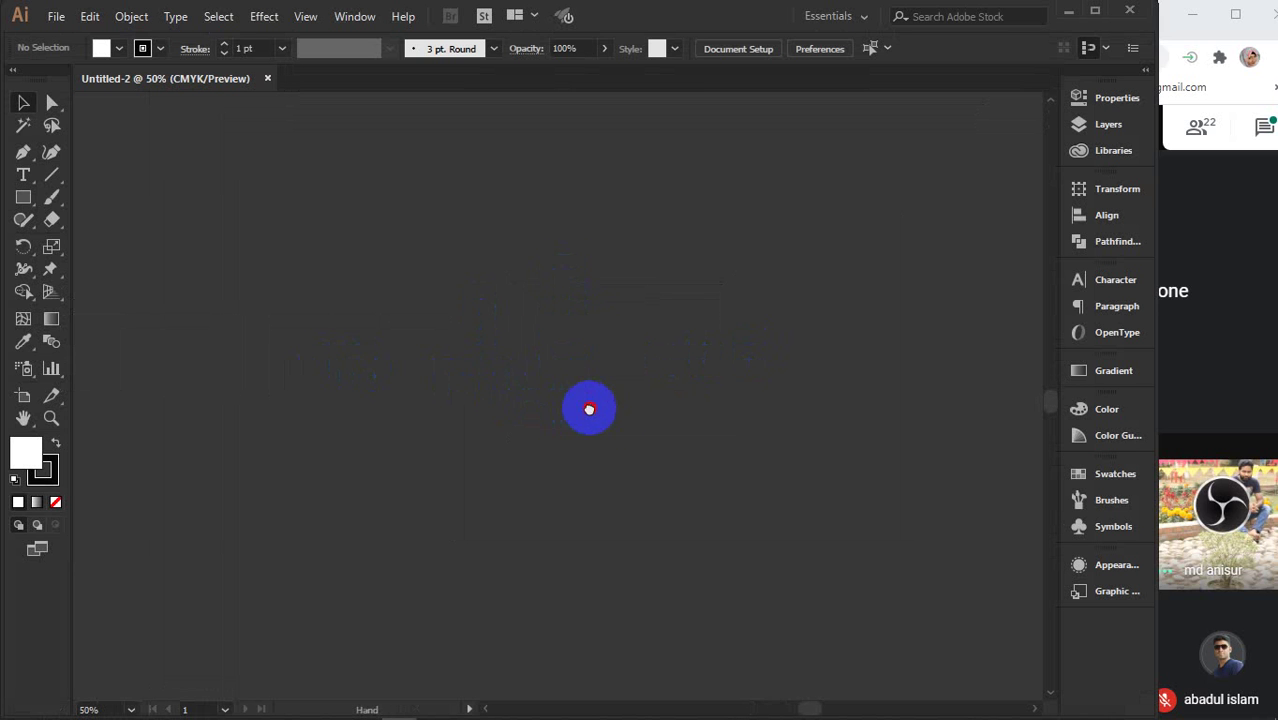
left_click(23, 197)
left_click(528, 405)
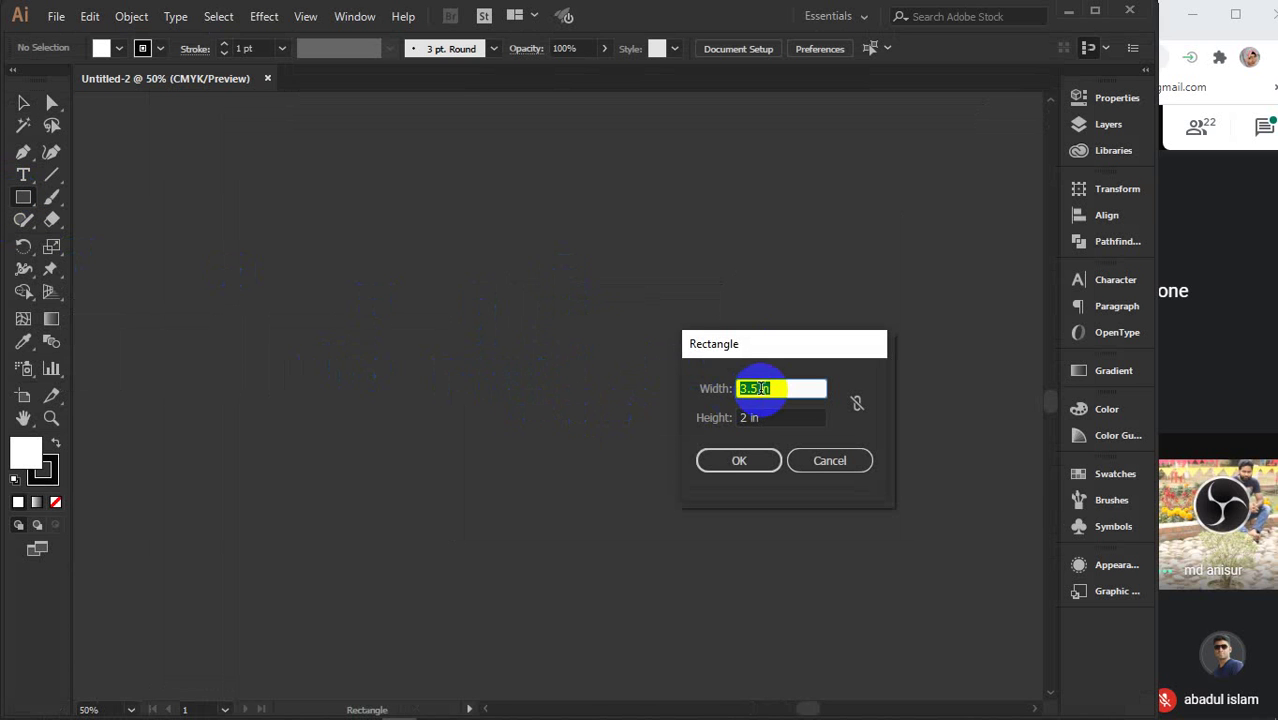
type("8.5")
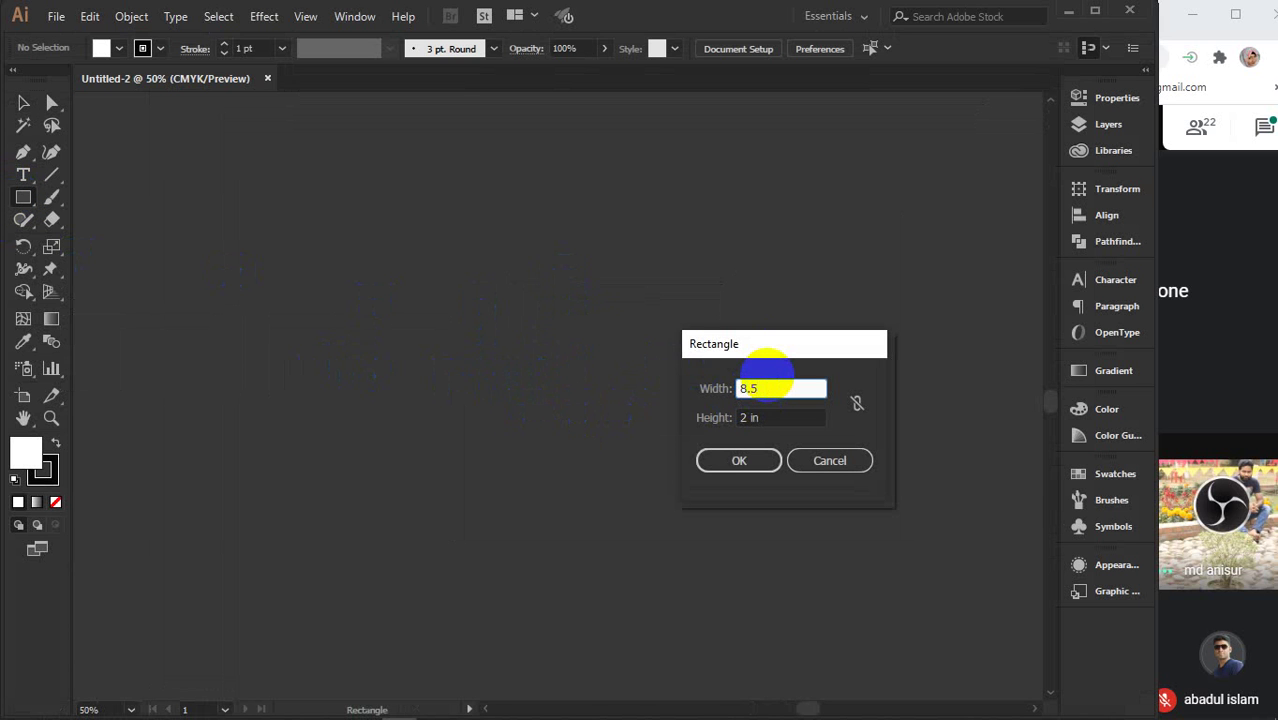
key("Tab")
type("11")
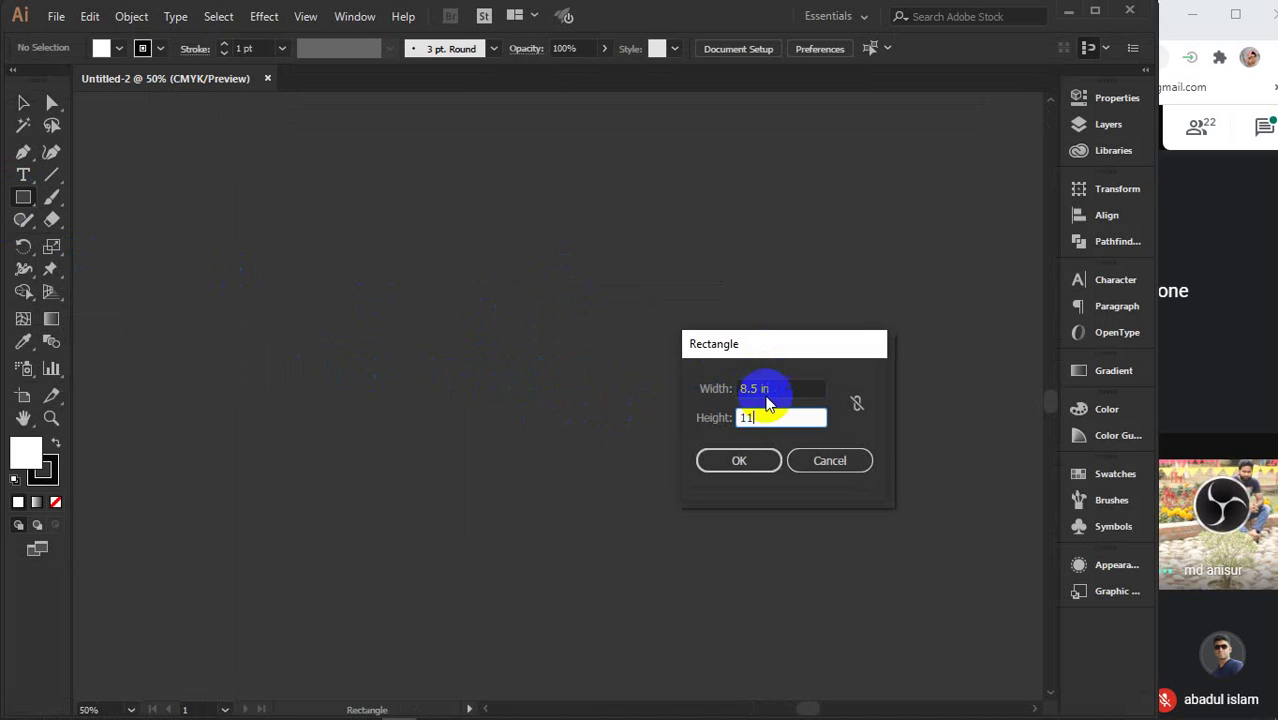
left_click(733, 463)
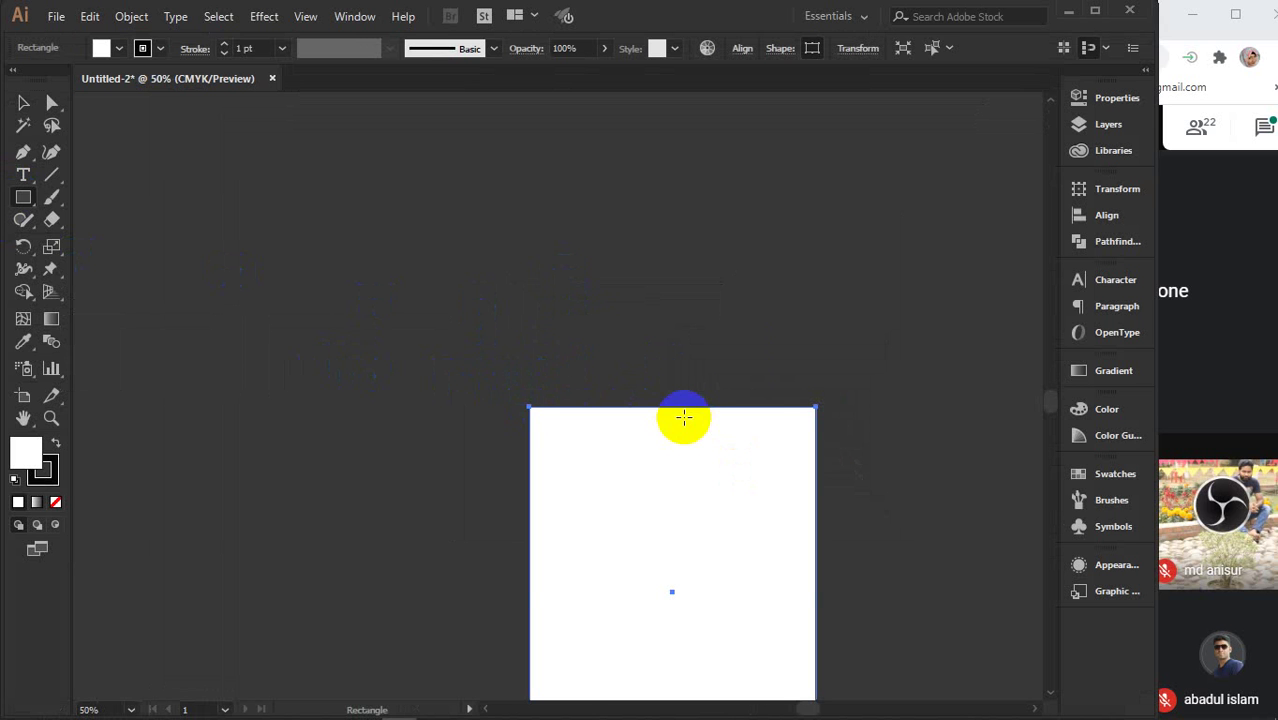
key("v")
left_click_drag(688, 422, 527, 326)
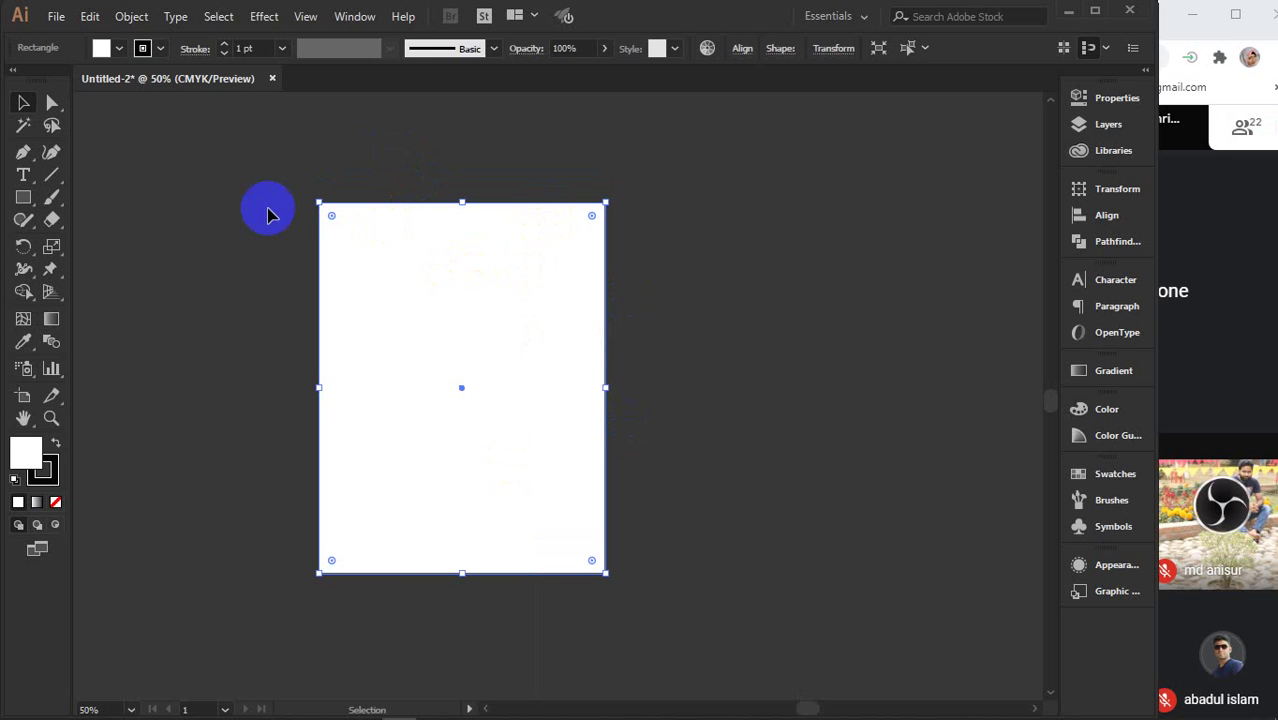
- Offset the white page rectangle outward by 0.125 in using Offset Path
left_click(128, 17)
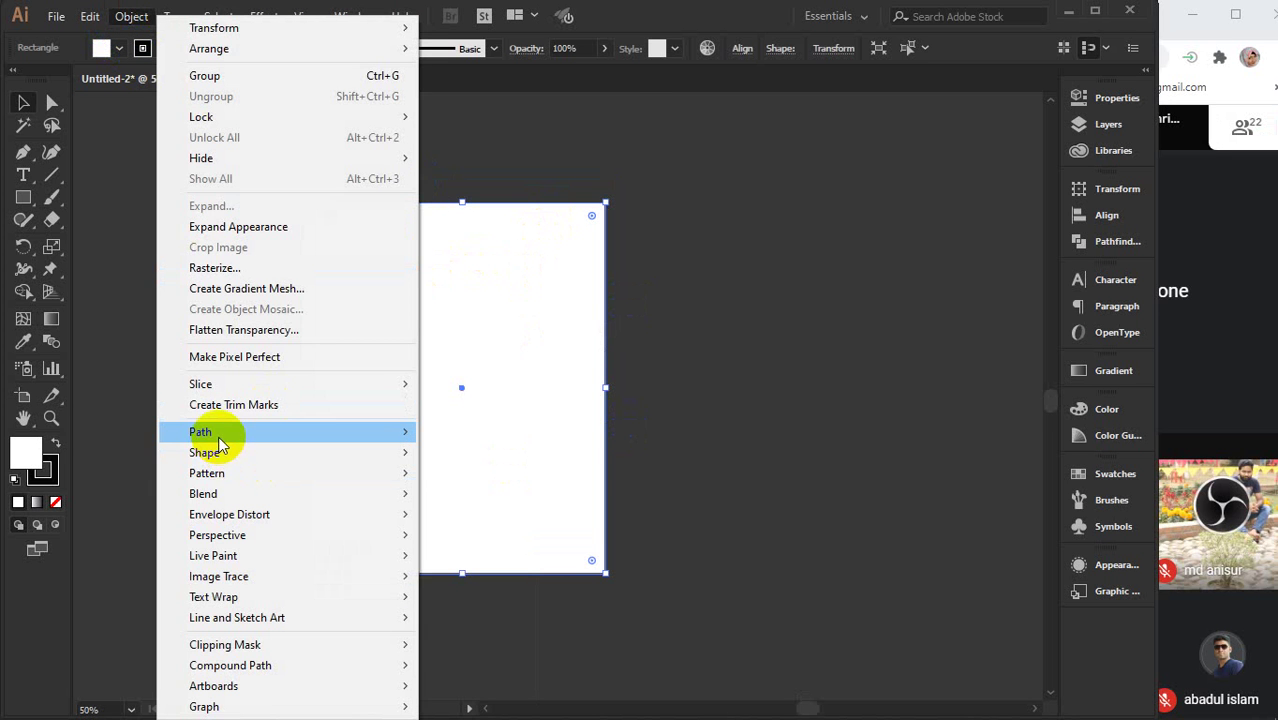
mouse_move(219, 432)
left_click(470, 494)
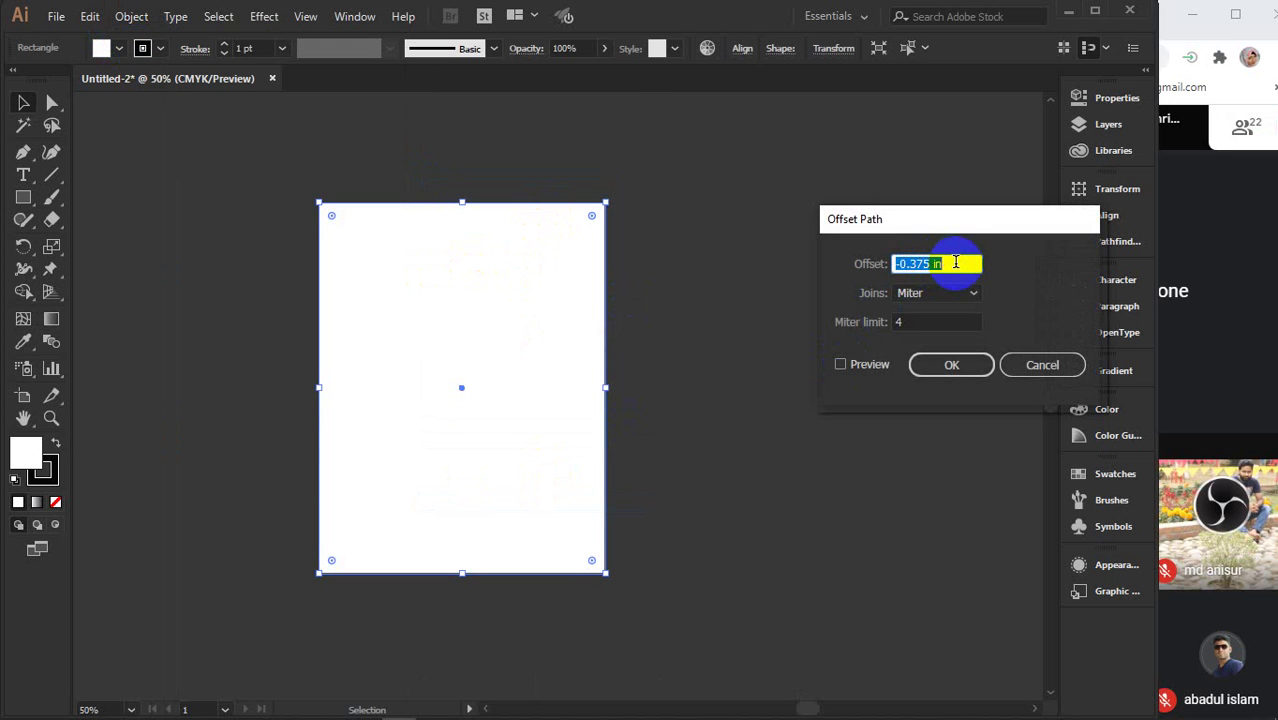
type(".125")
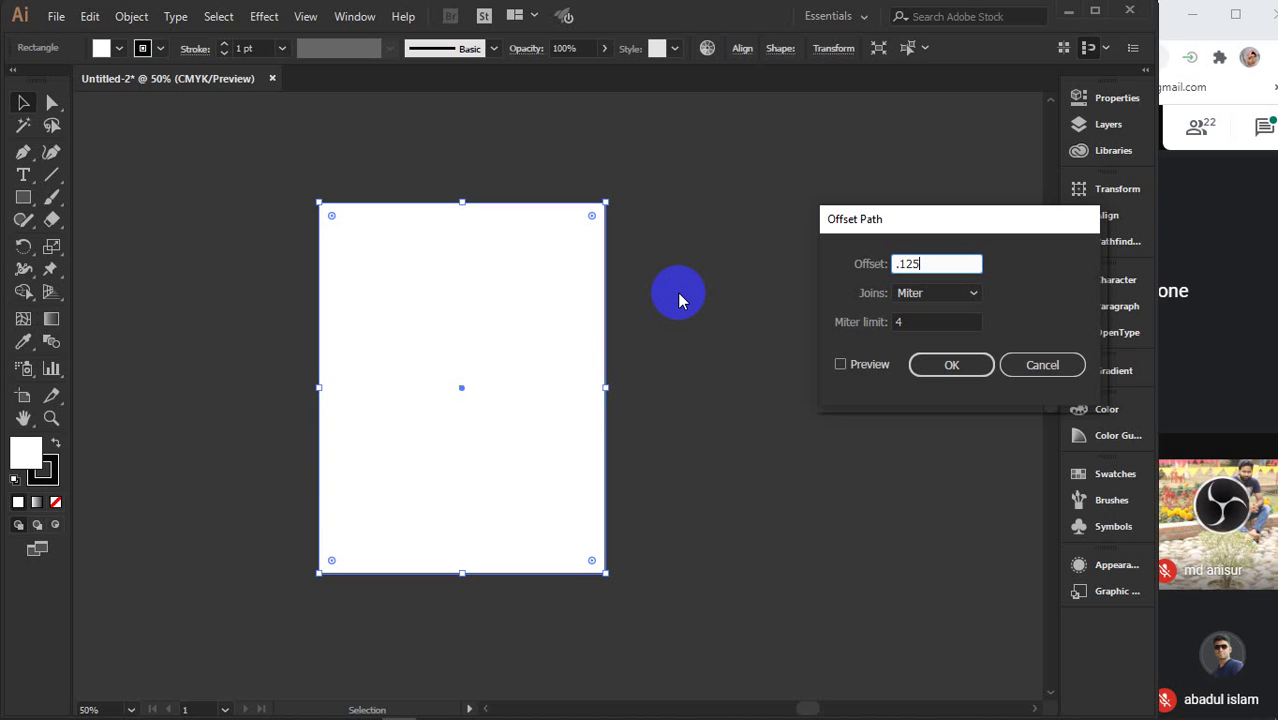
left_click(930, 262)
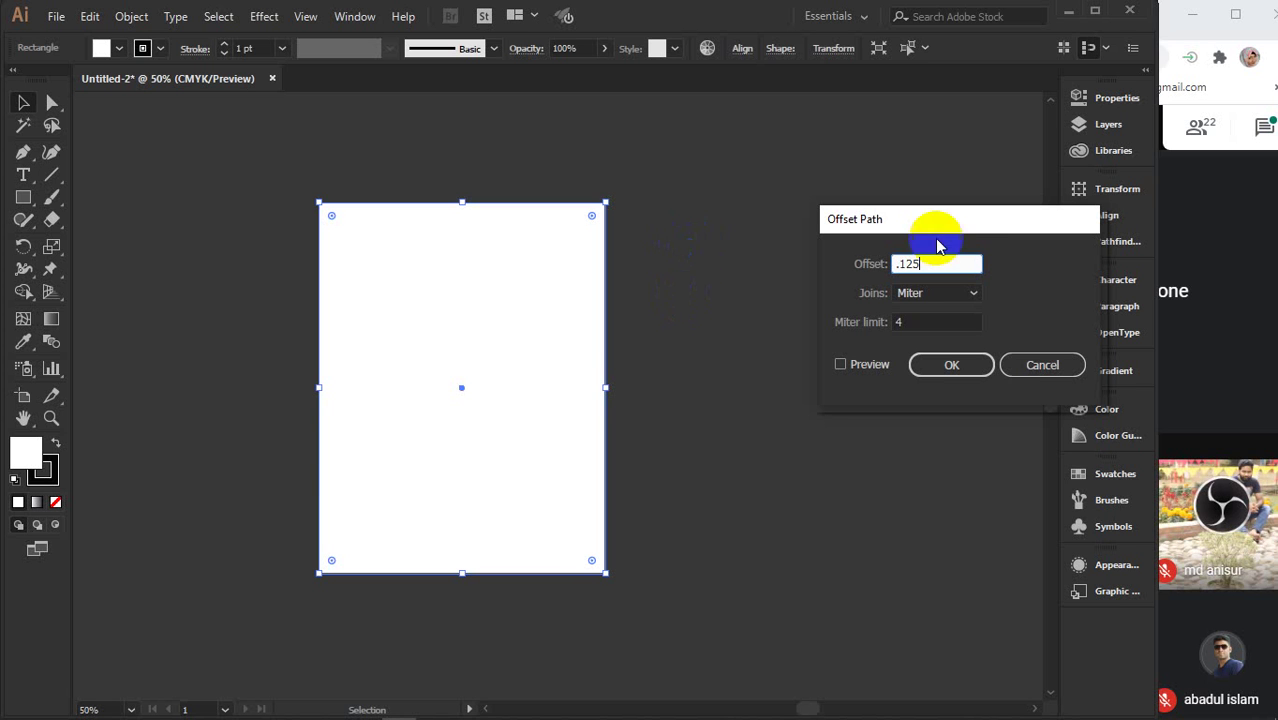
type(".5")
key("Tab")
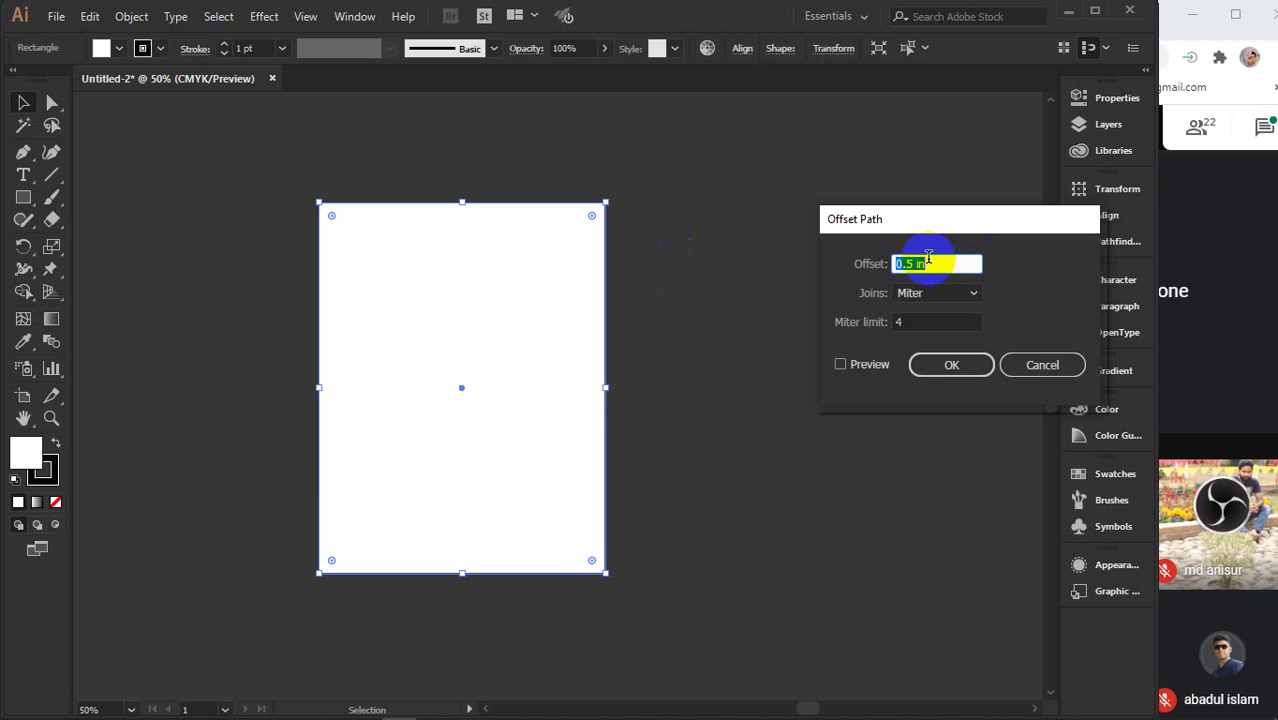
left_click(841, 364)
double_click(930, 262)
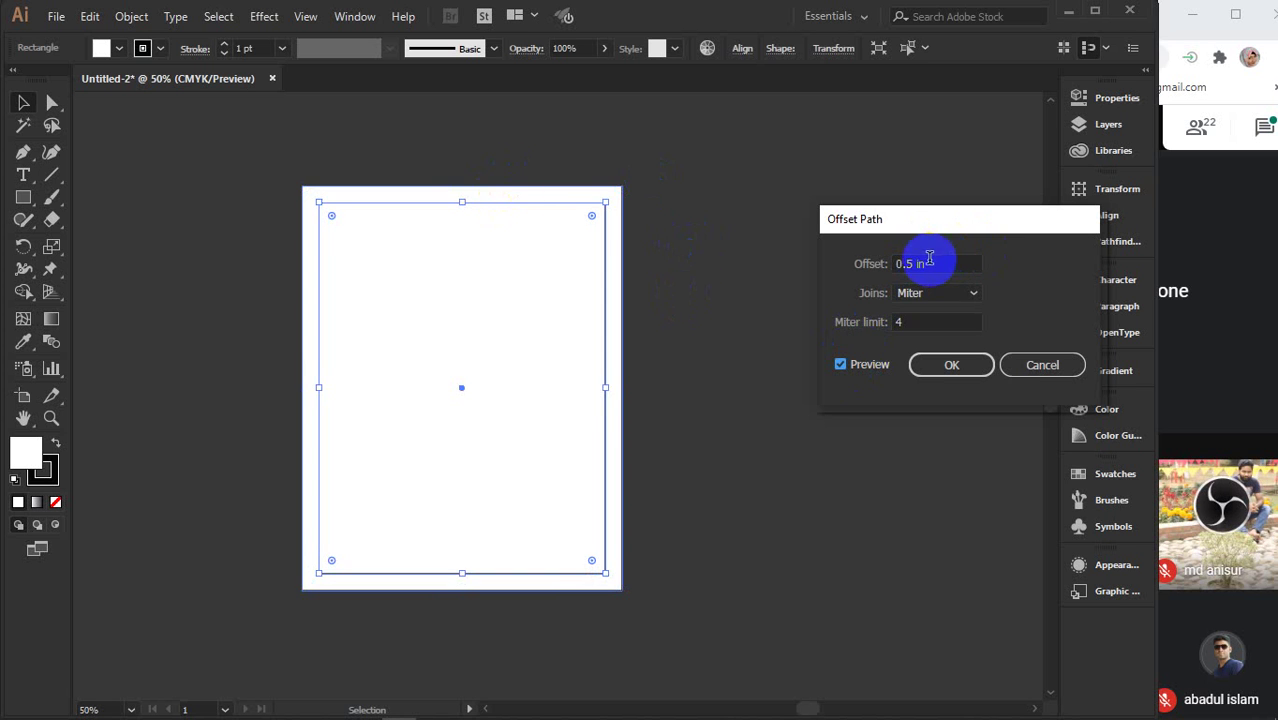
type(".125")
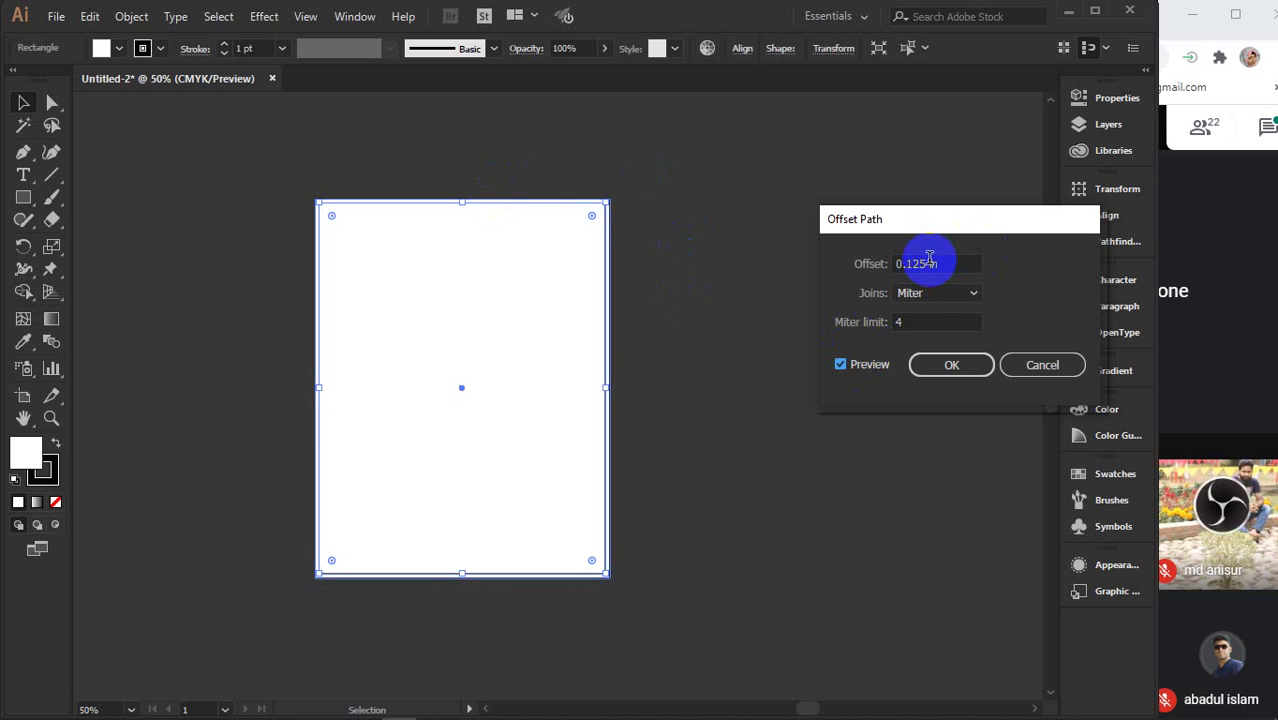
left_click(950, 364)
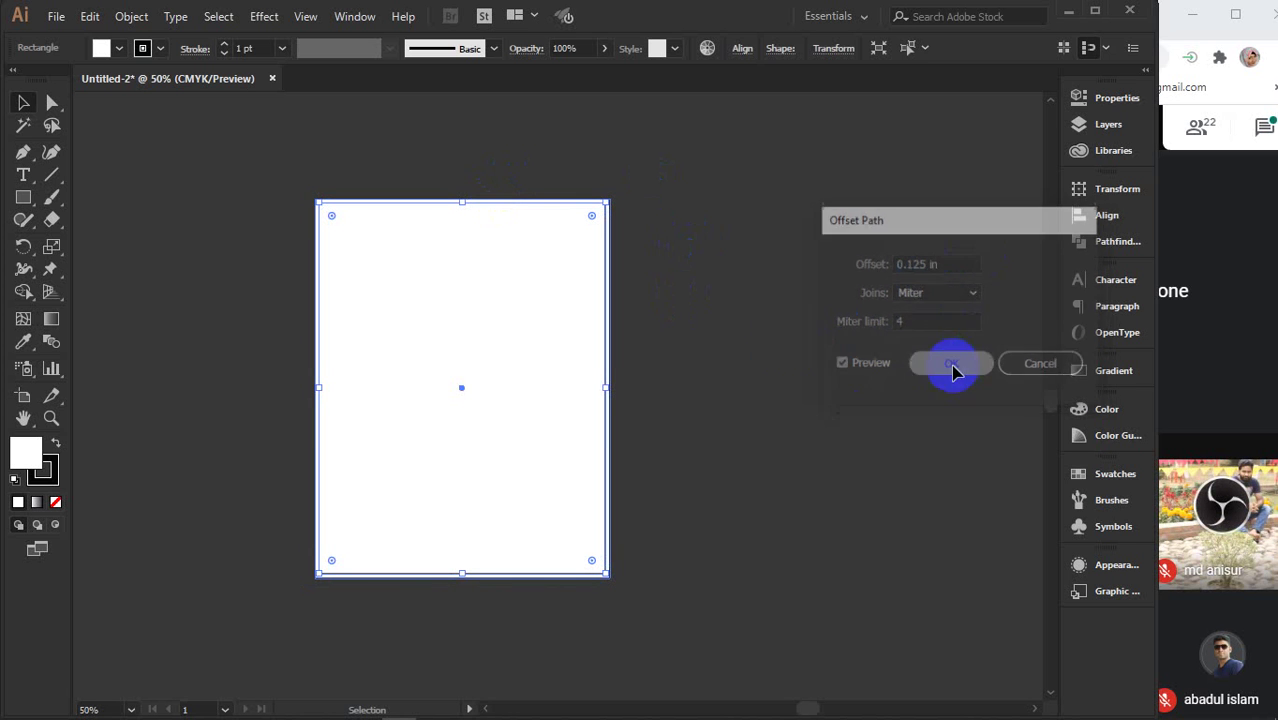
- Fill the offset rectangle with purple and reselect the white page rectangle
left_click(104, 48)
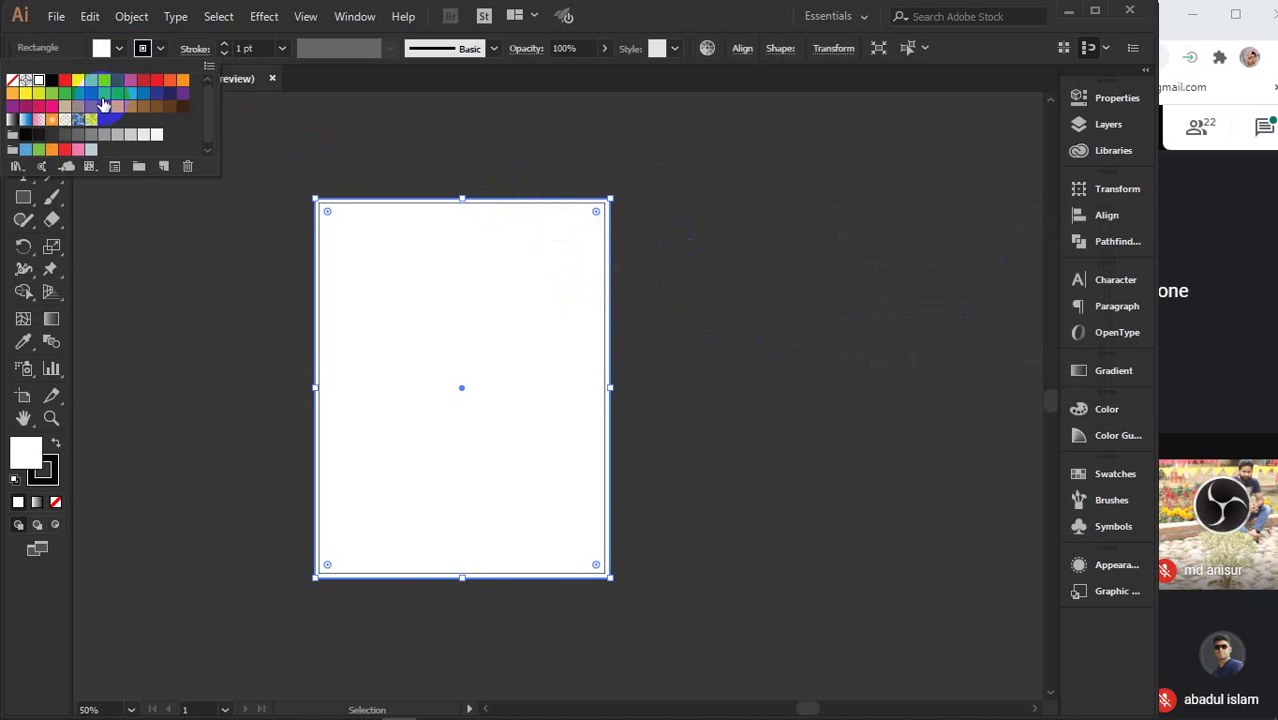
left_click(183, 94)
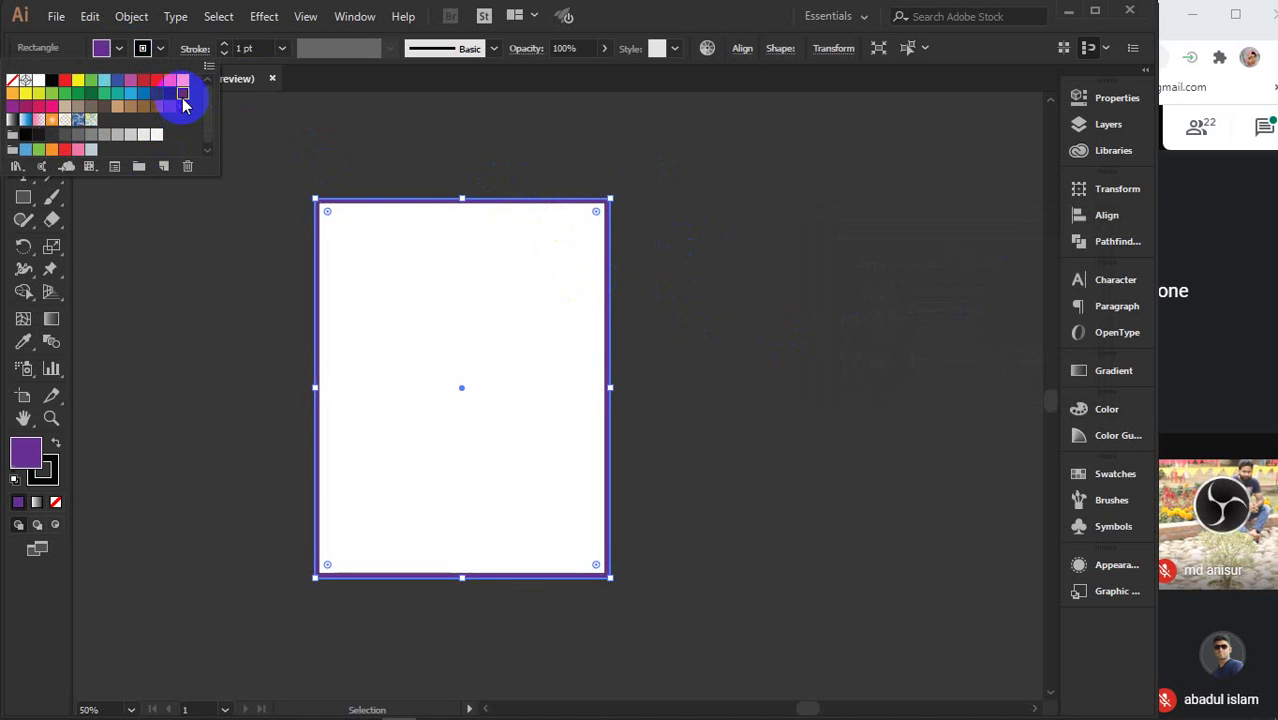
left_click(735, 254)
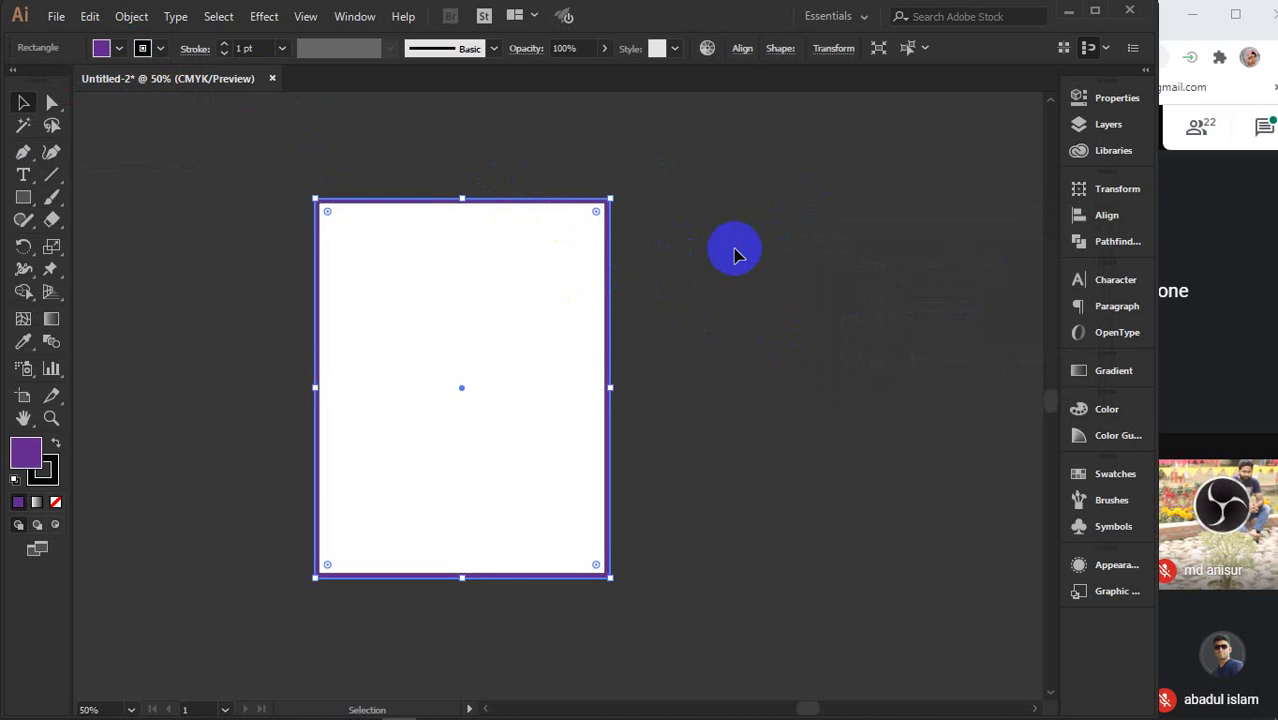
left_click(639, 194)
left_click(447, 286)
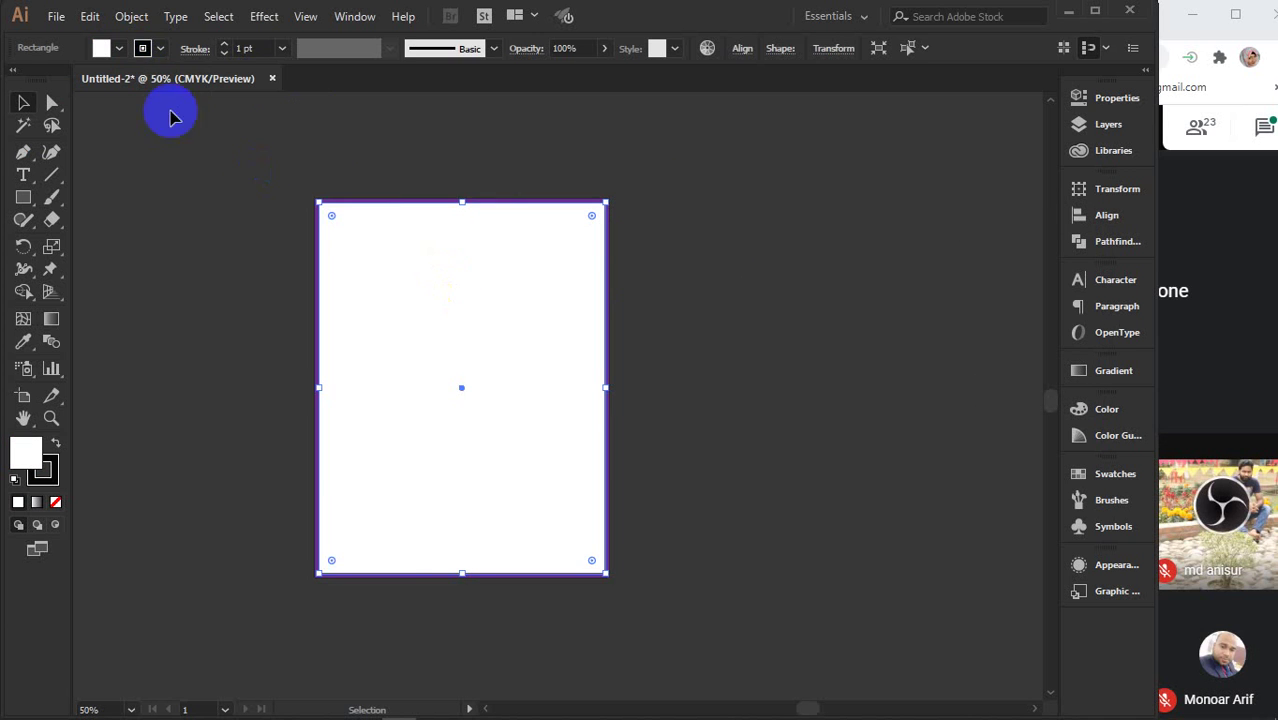
- Add a -0.25 in inset outline via Offset Path, then select the whole framed page
left_click(130, 16)
mouse_move(250, 431)
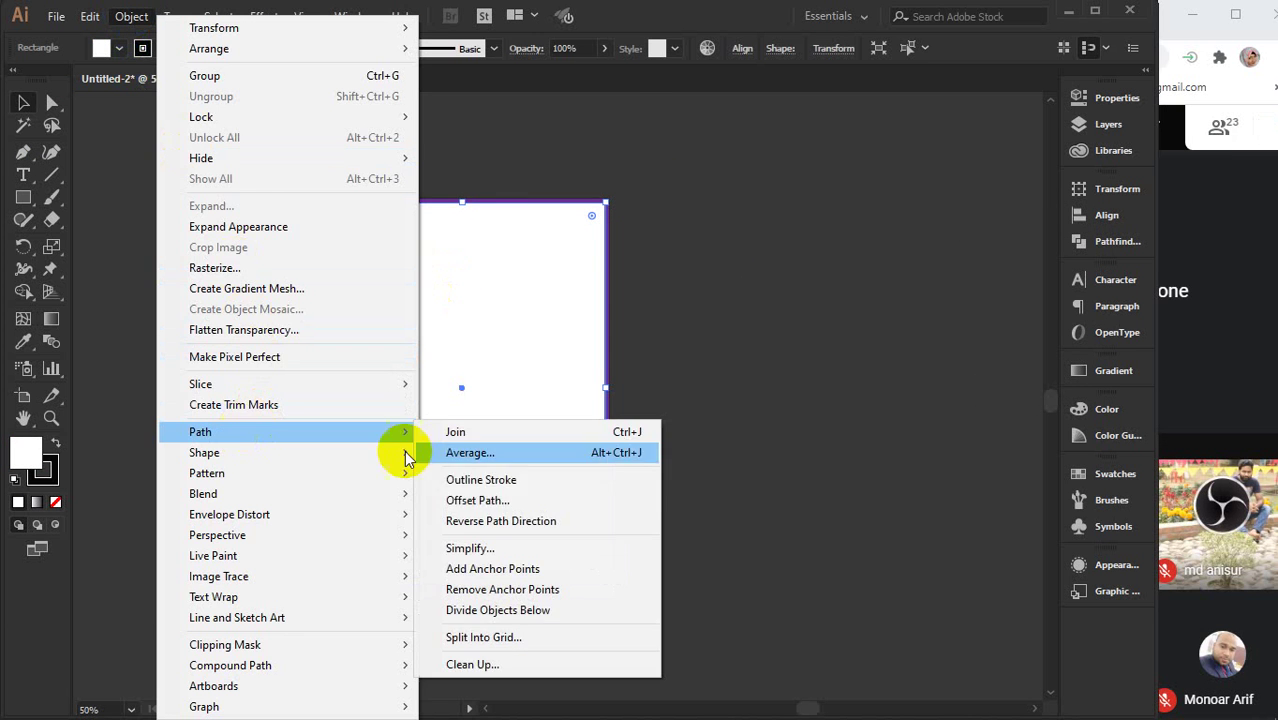
left_click(499, 497)
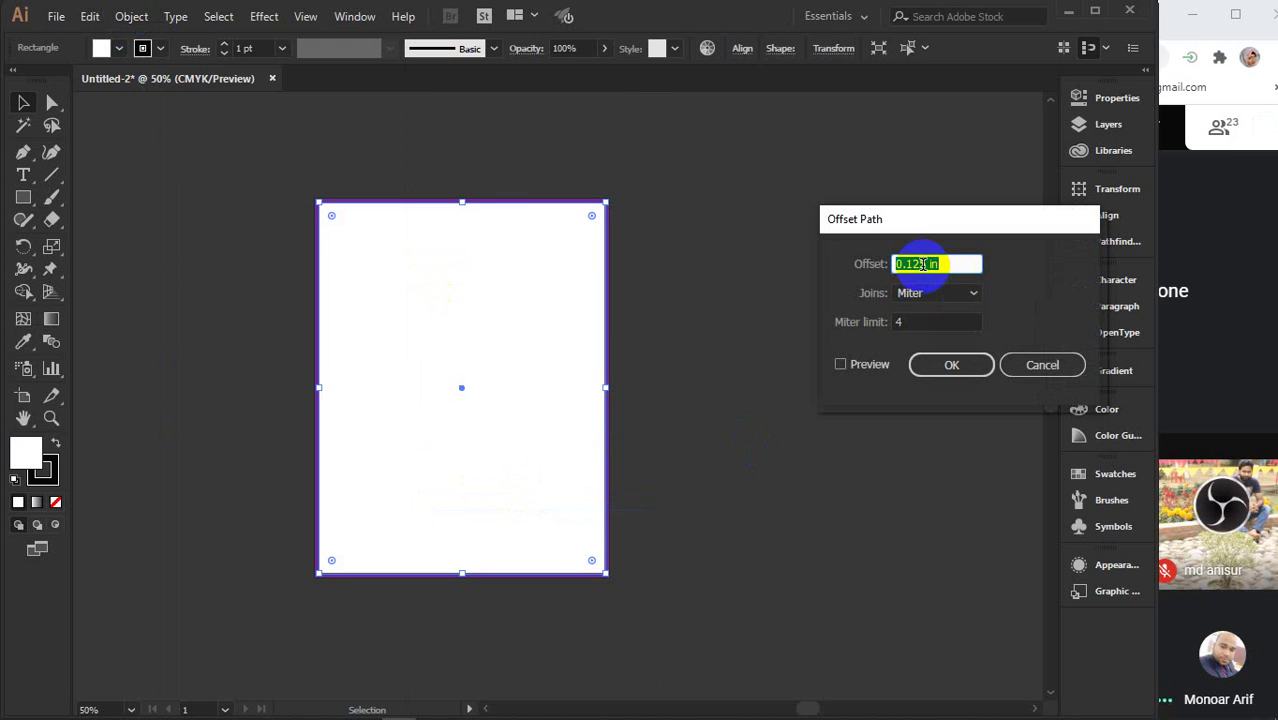
type("-.25")
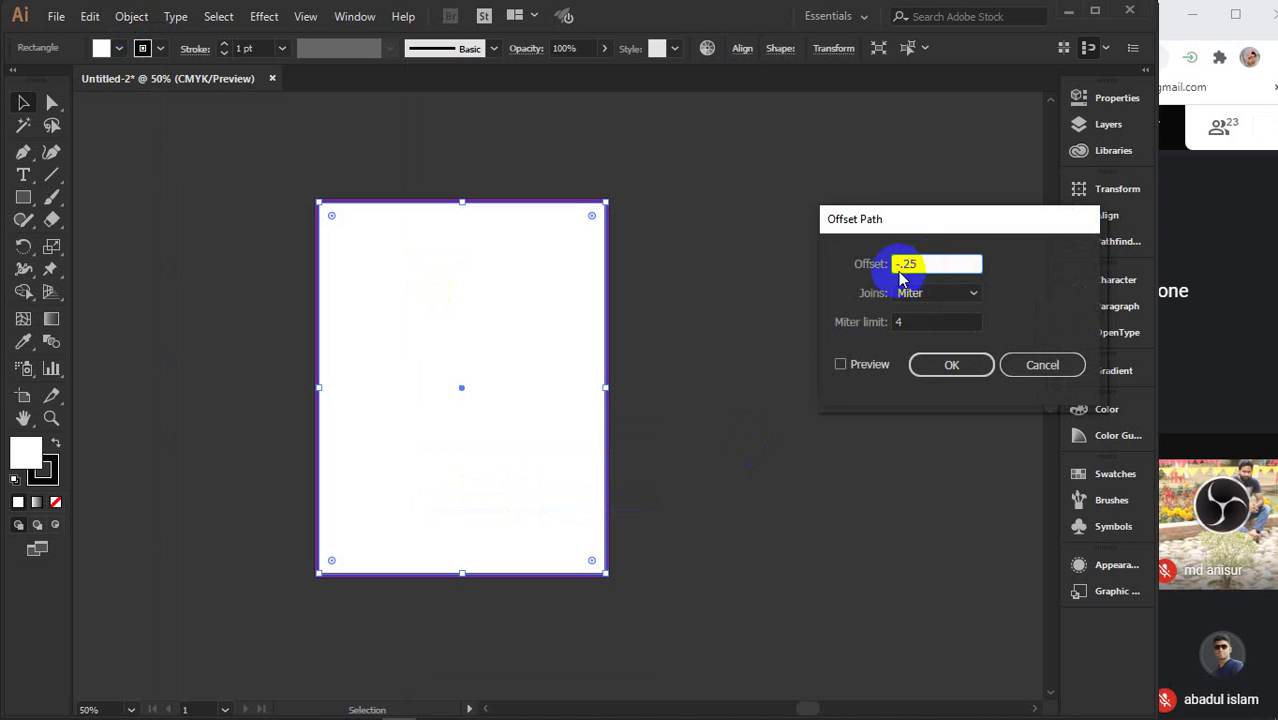
left_click(838, 364)
left_click(856, 364)
left_click(856, 364)
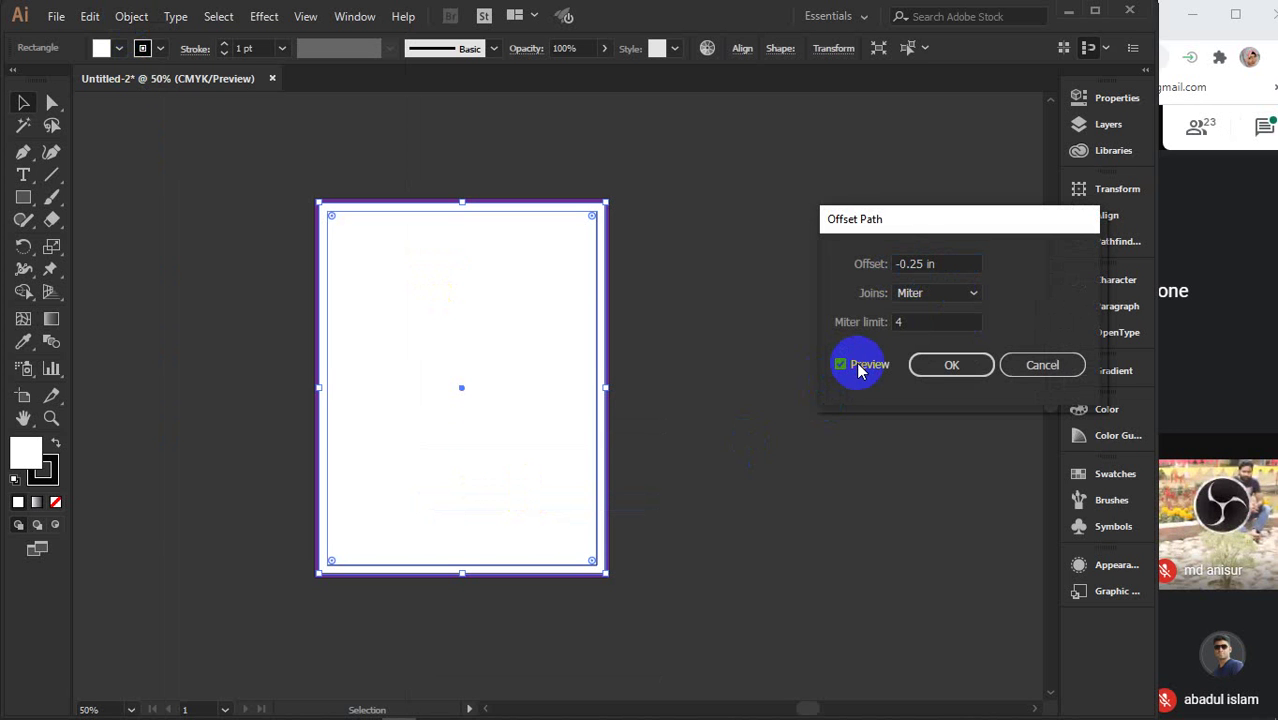
left_click(953, 364)
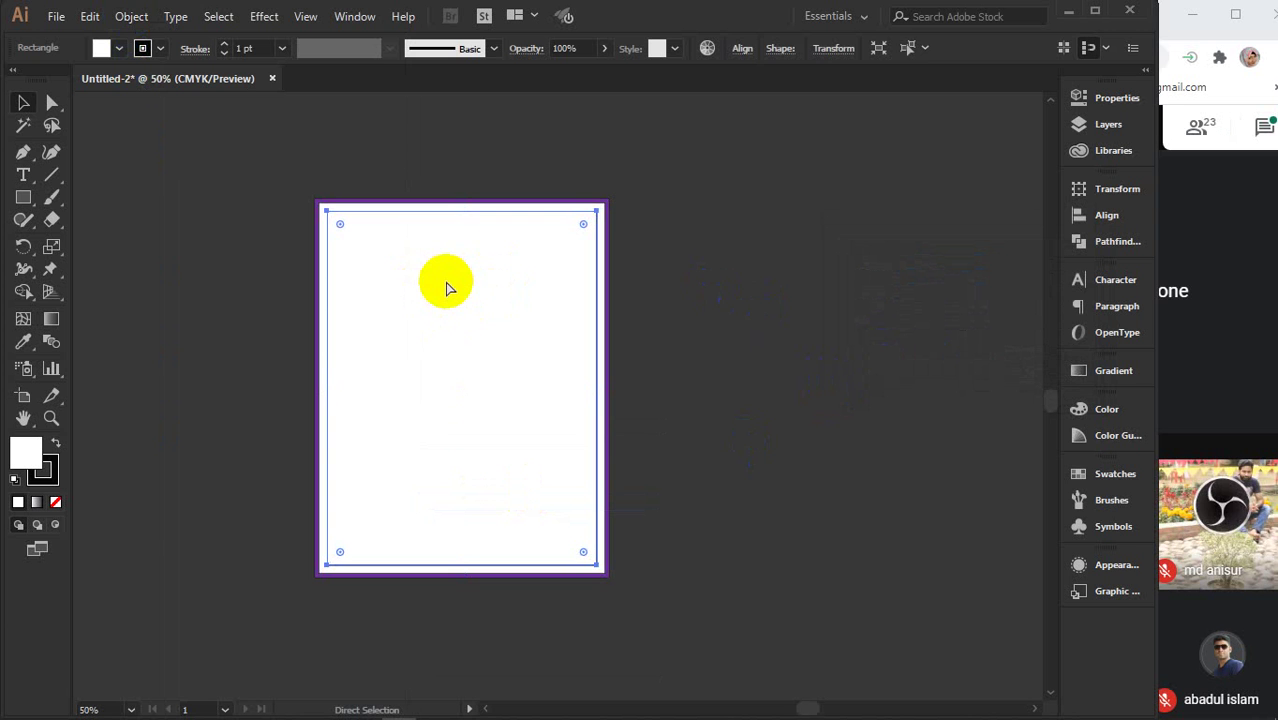
left_click(690, 278)
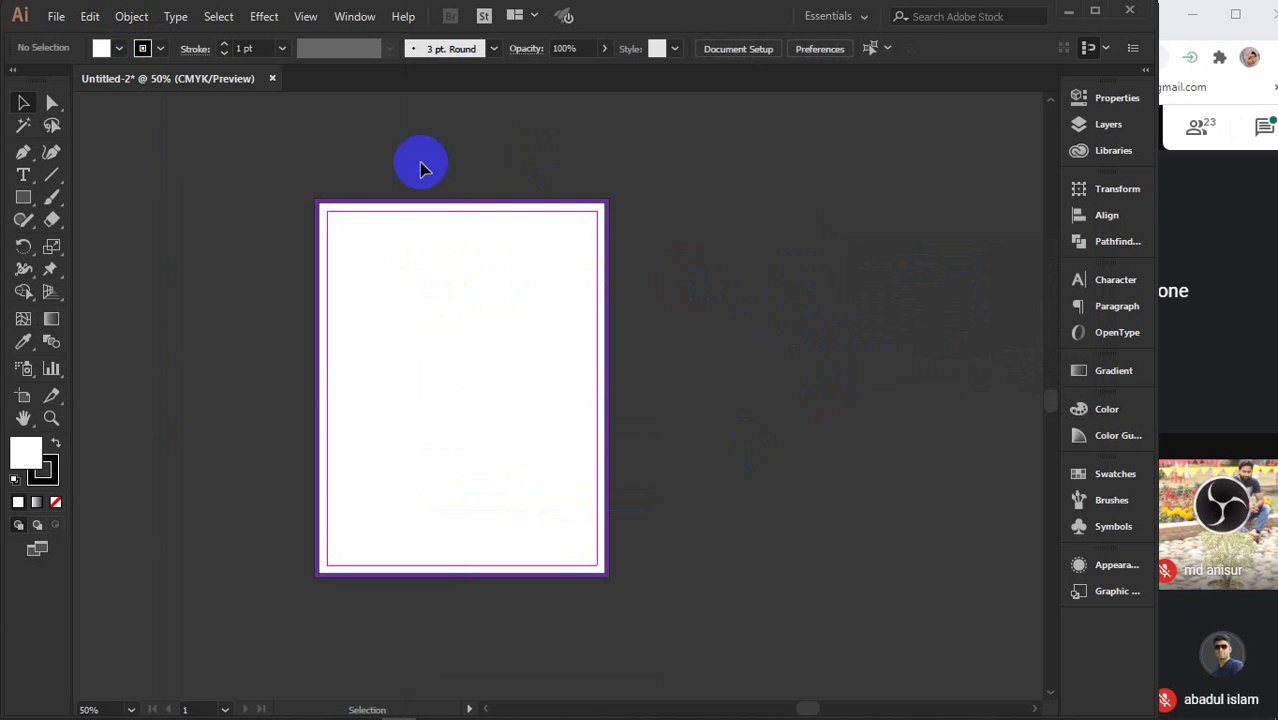
left_click_drag(422, 164, 693, 442)
- Drop a copy of the framed page to the right of the original
left_click(650, 615)
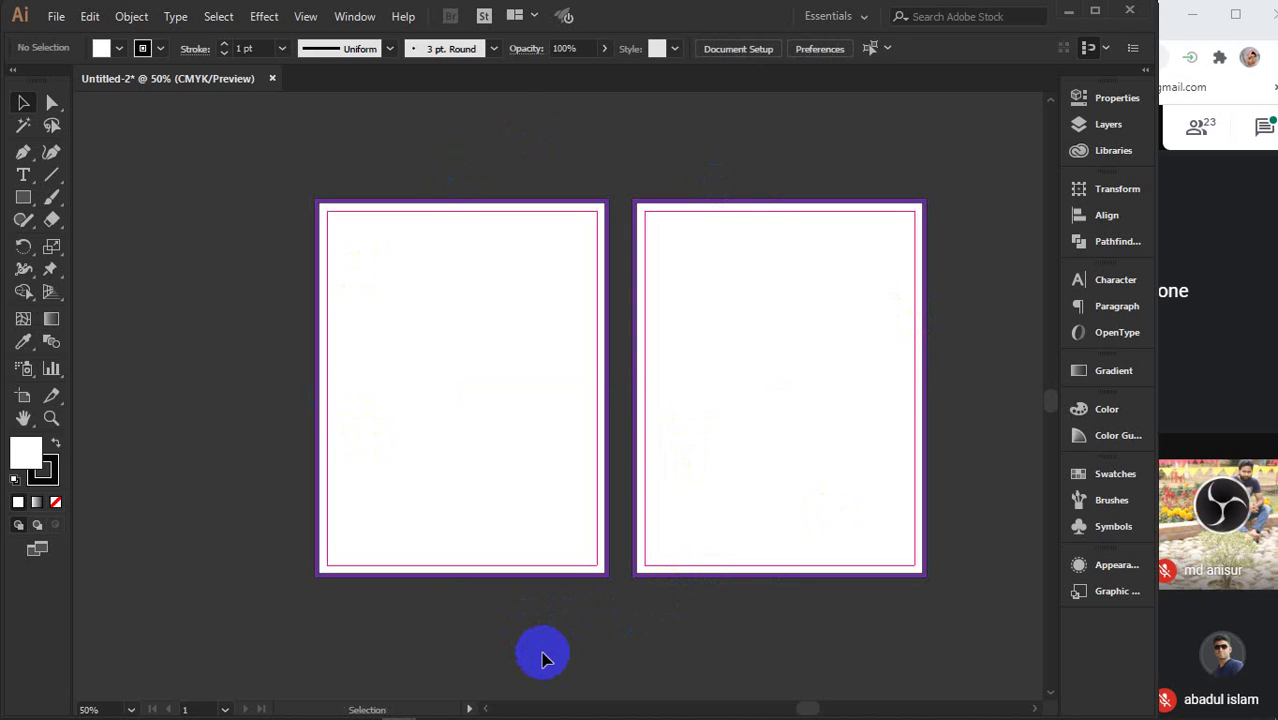
- Bring up the Google Images flyer poster design results in Chrome and browse them
mouse_move(502, 706)
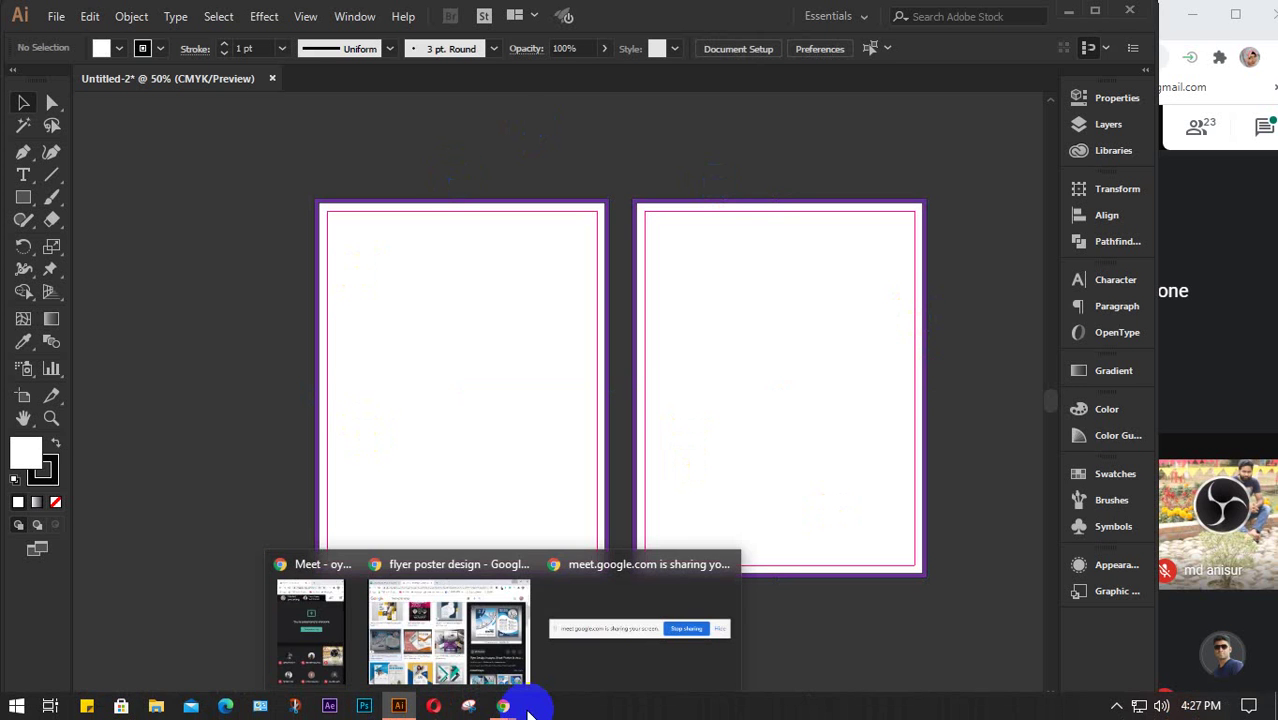
left_click(449, 630)
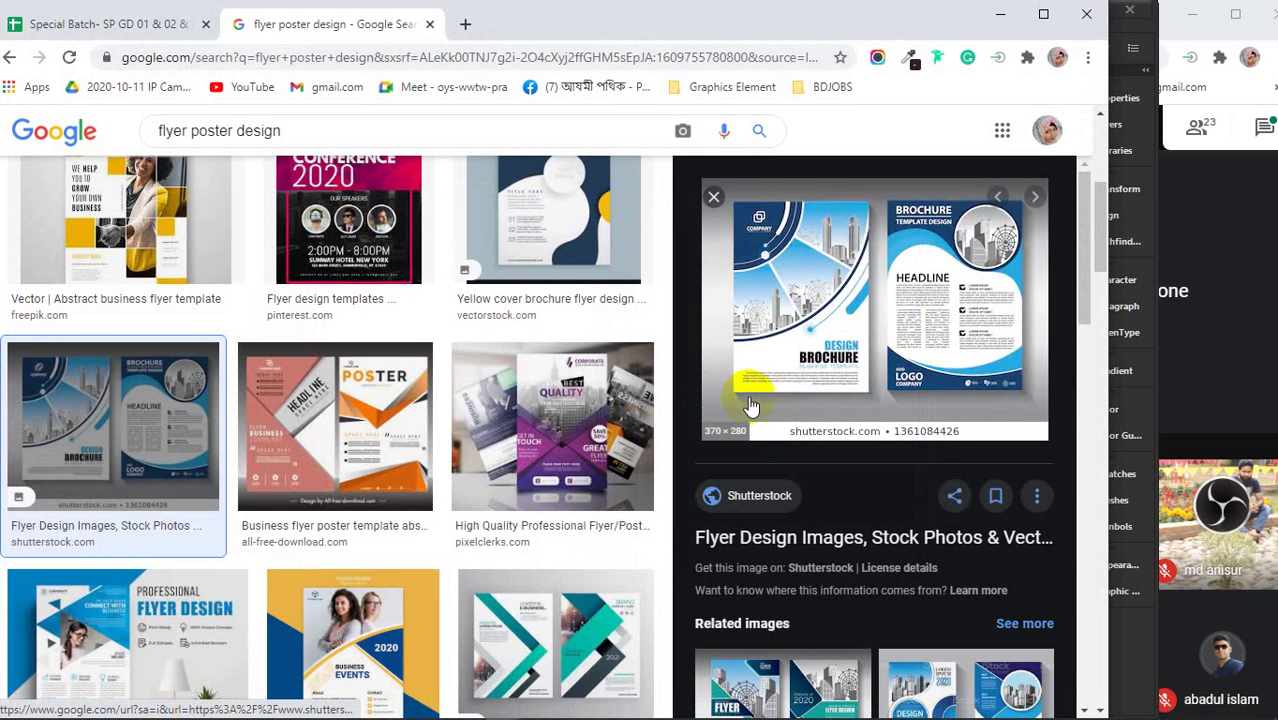
scroll(422, 322, "down", 3)
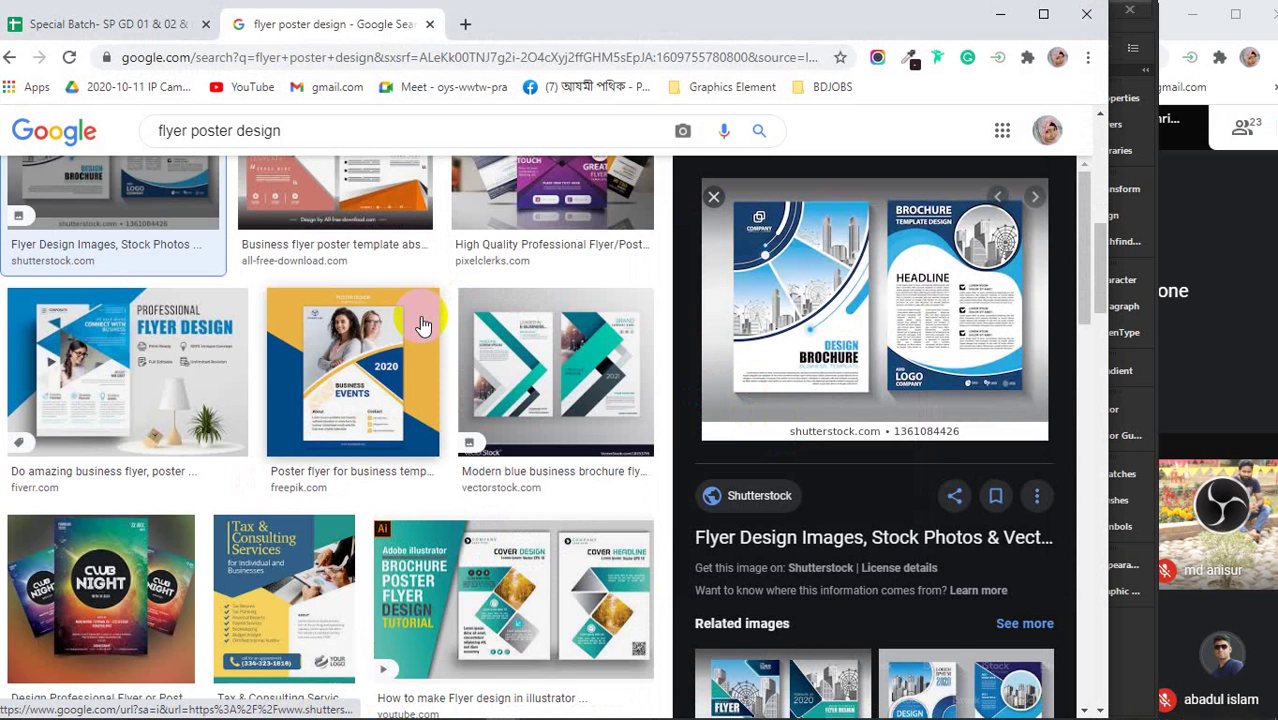
scroll(422, 322, "down", 2)
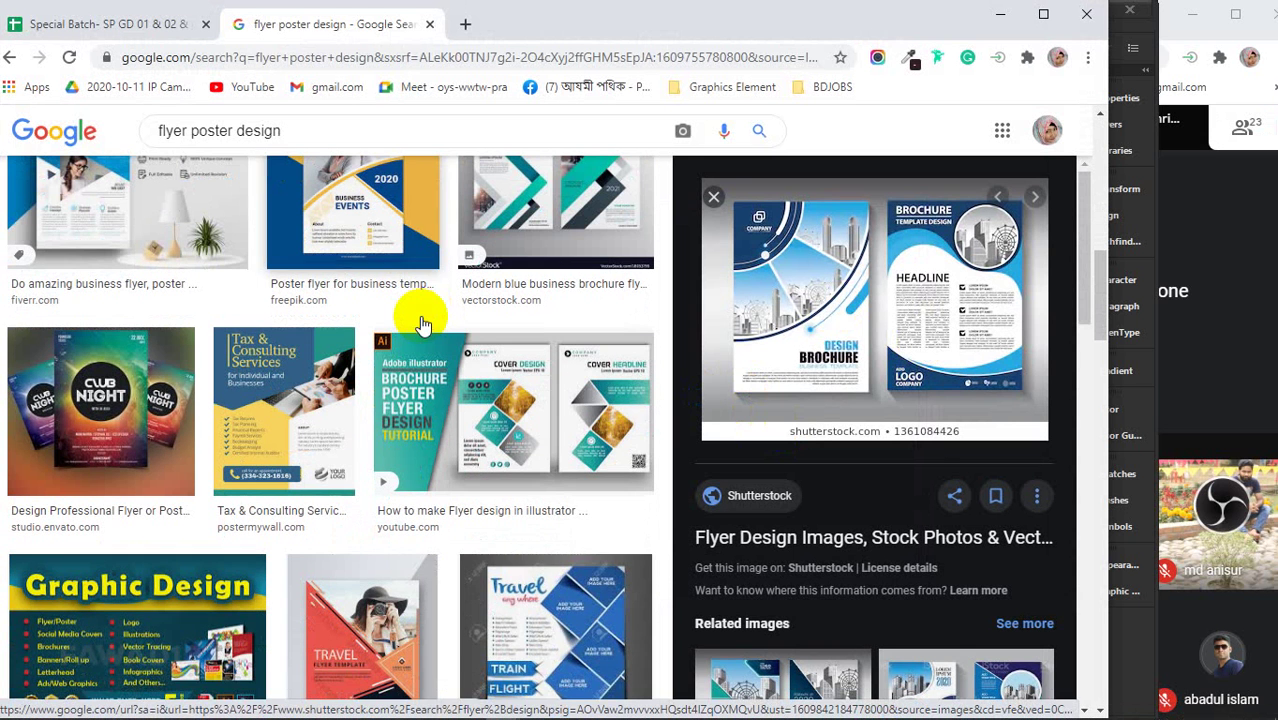
scroll(422, 322, "up", 1)
left_click(422, 324)
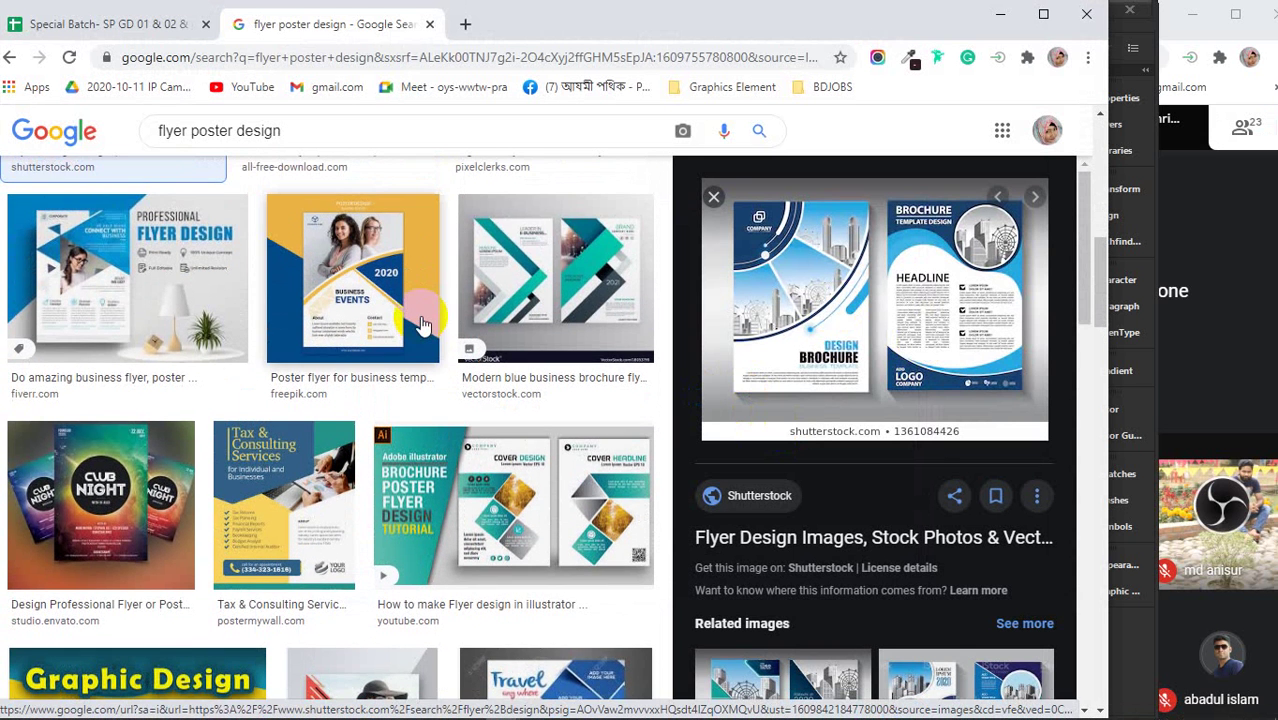
scroll(422, 322, "down", 3)
scroll(422, 322, "up", 7)
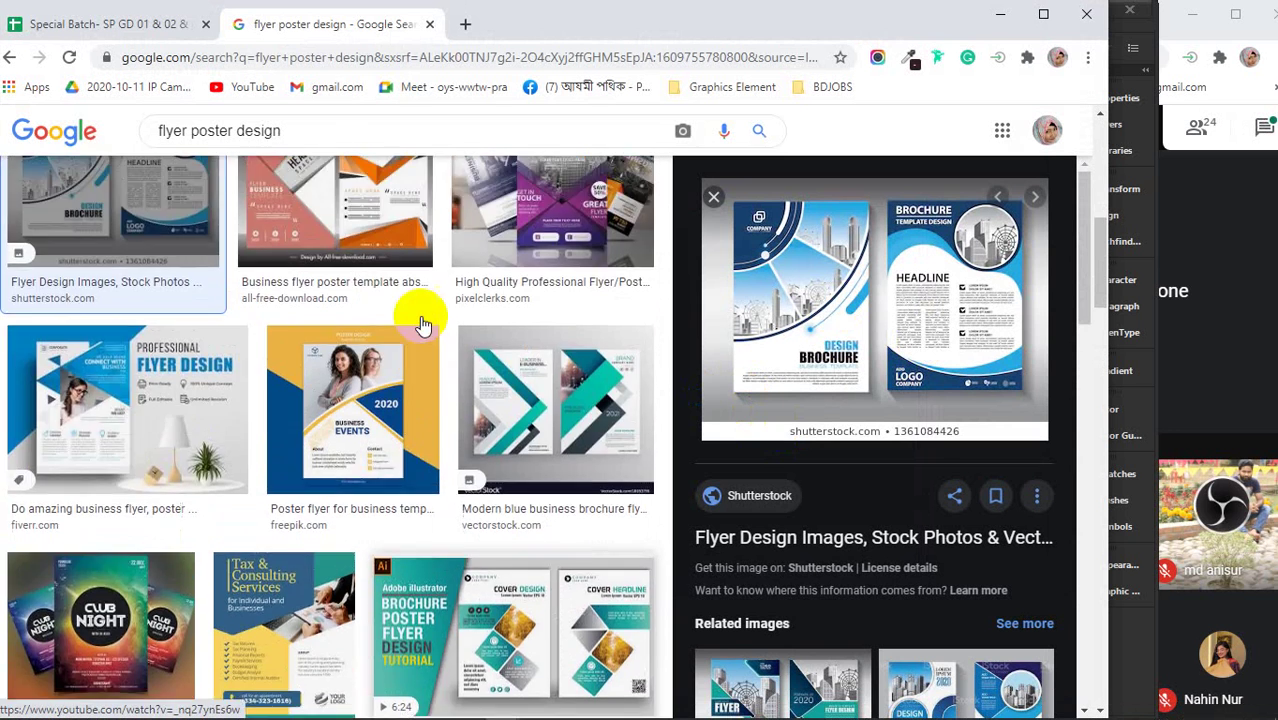
scroll(542, 470, "down", 2)
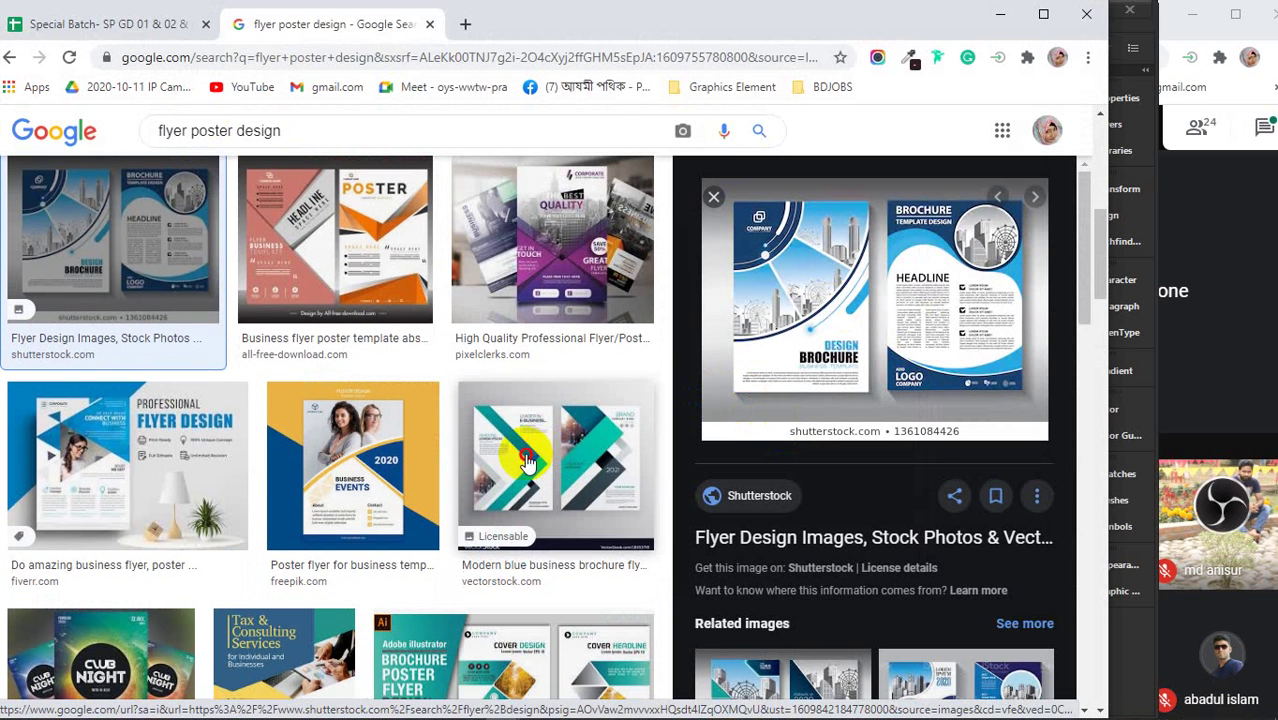
- Preview the teal chevron brochure flyer and copy its image
left_click(545, 470)
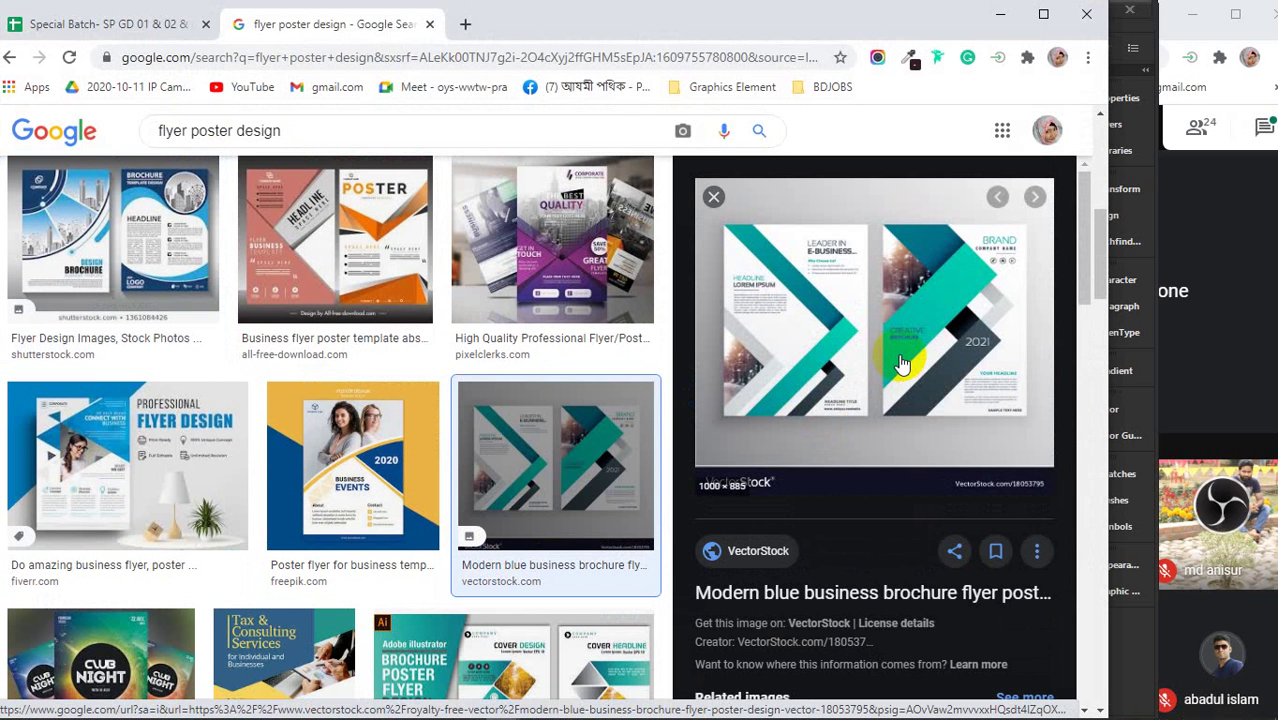
right_click(862, 294)
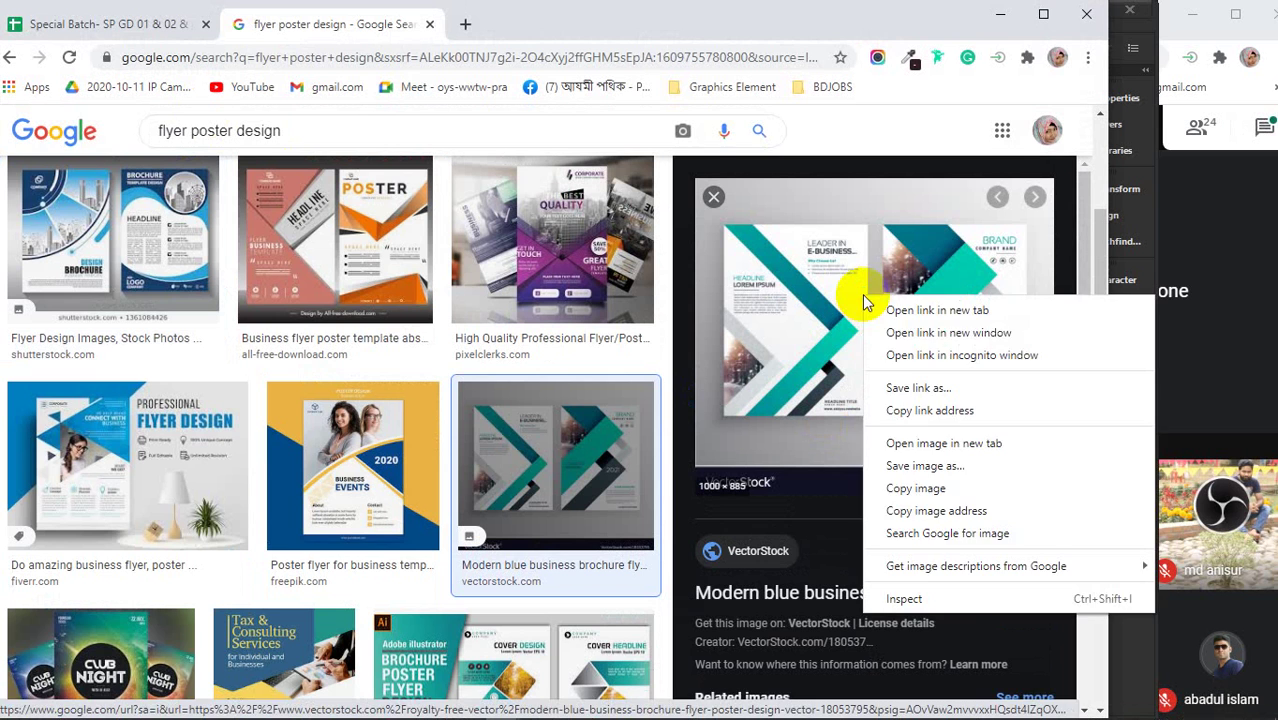
left_click(924, 487)
- Paste the brochure image into Illustrator and place it above the two artboards
left_click(1001, 16)
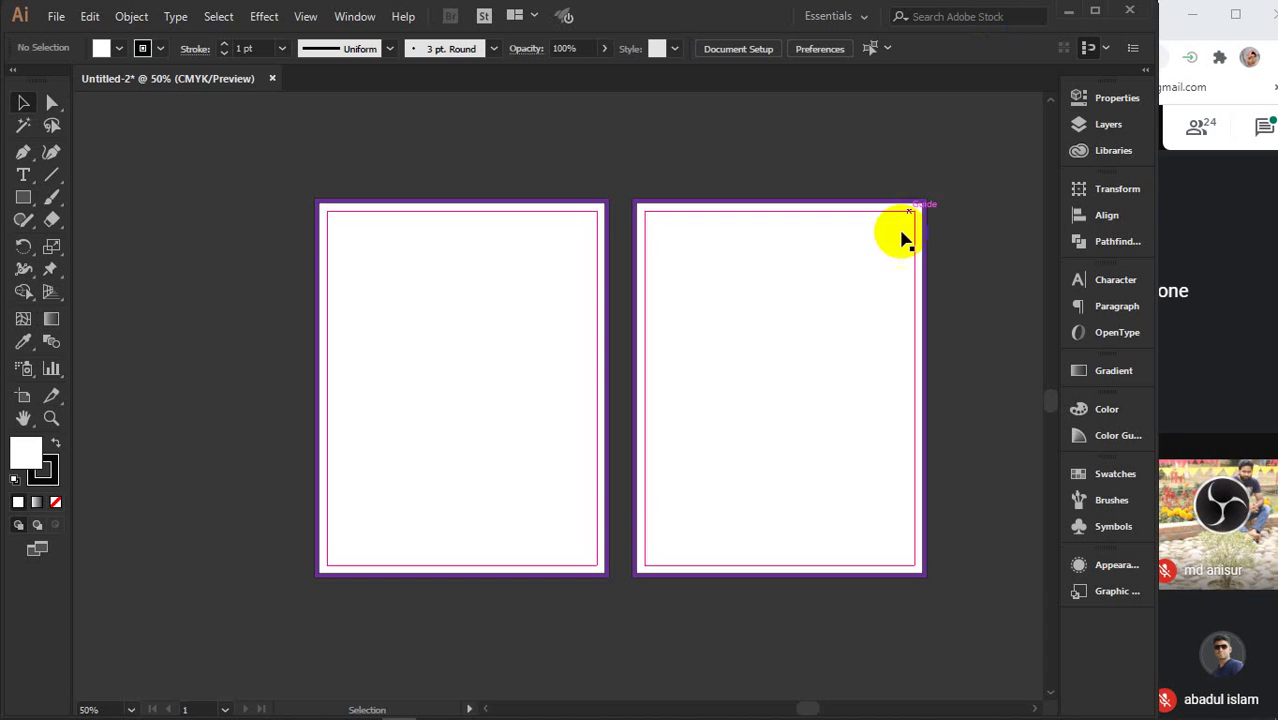
key("ctrl+v")
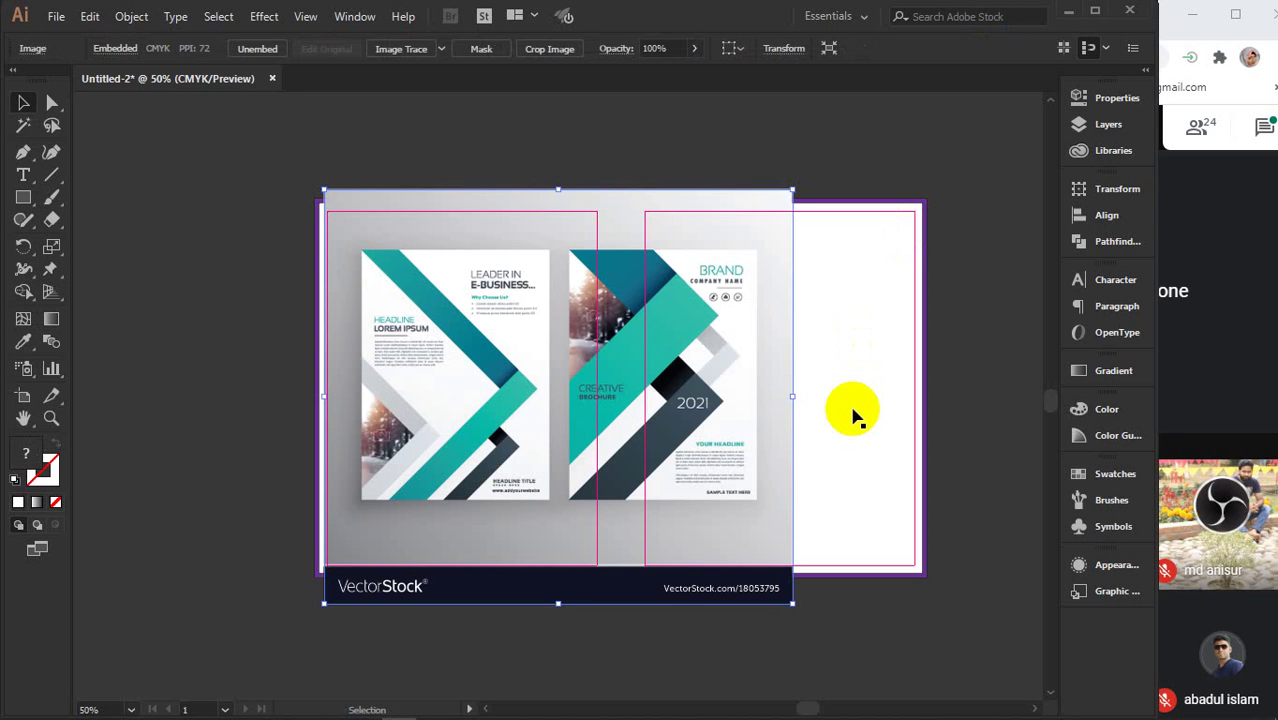
scroll(852, 418, "down", 1)
left_click_drag(856, 414, 405, 422)
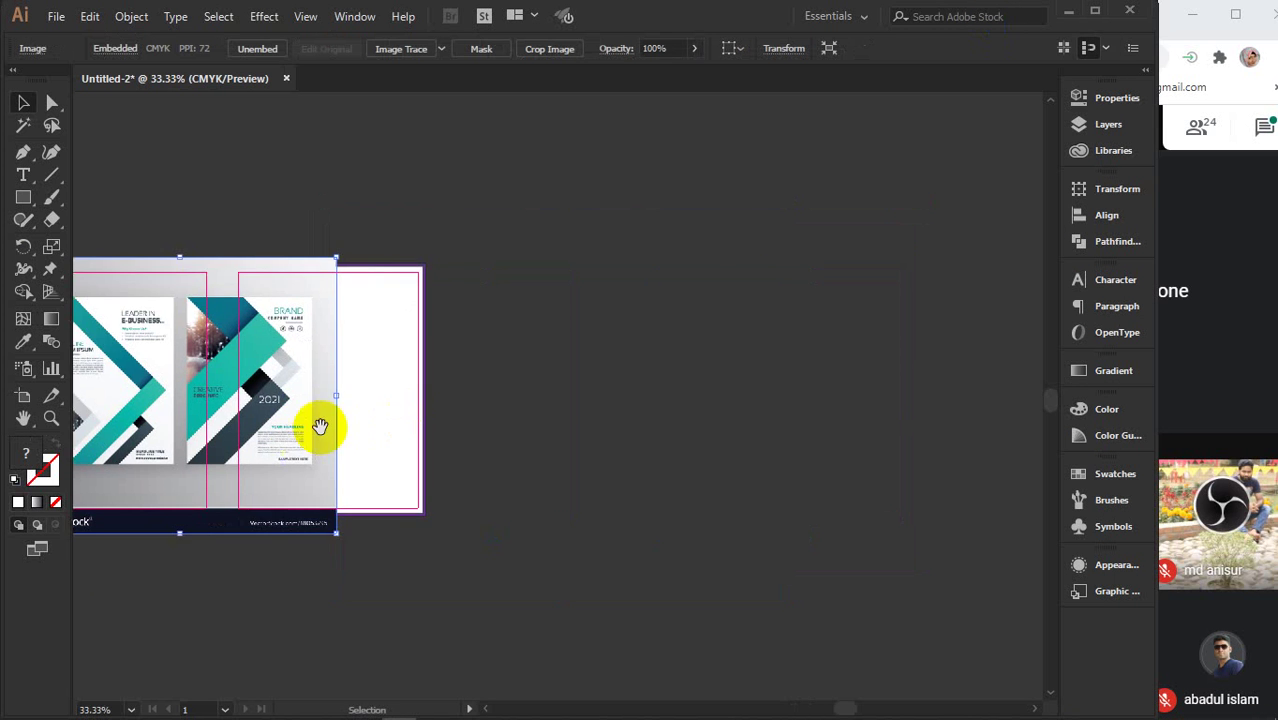
left_click_drag(320, 428, 567, 240)
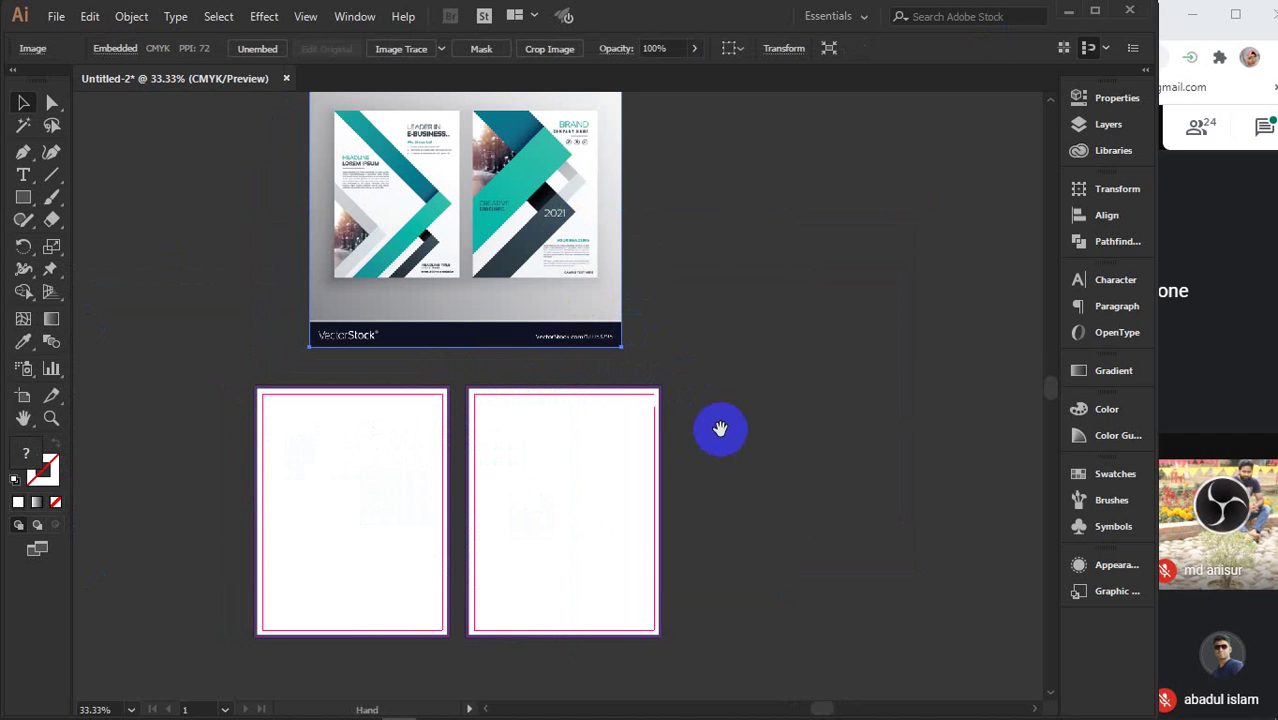
left_click_drag(722, 428, 771, 412)
left_click(771, 412)
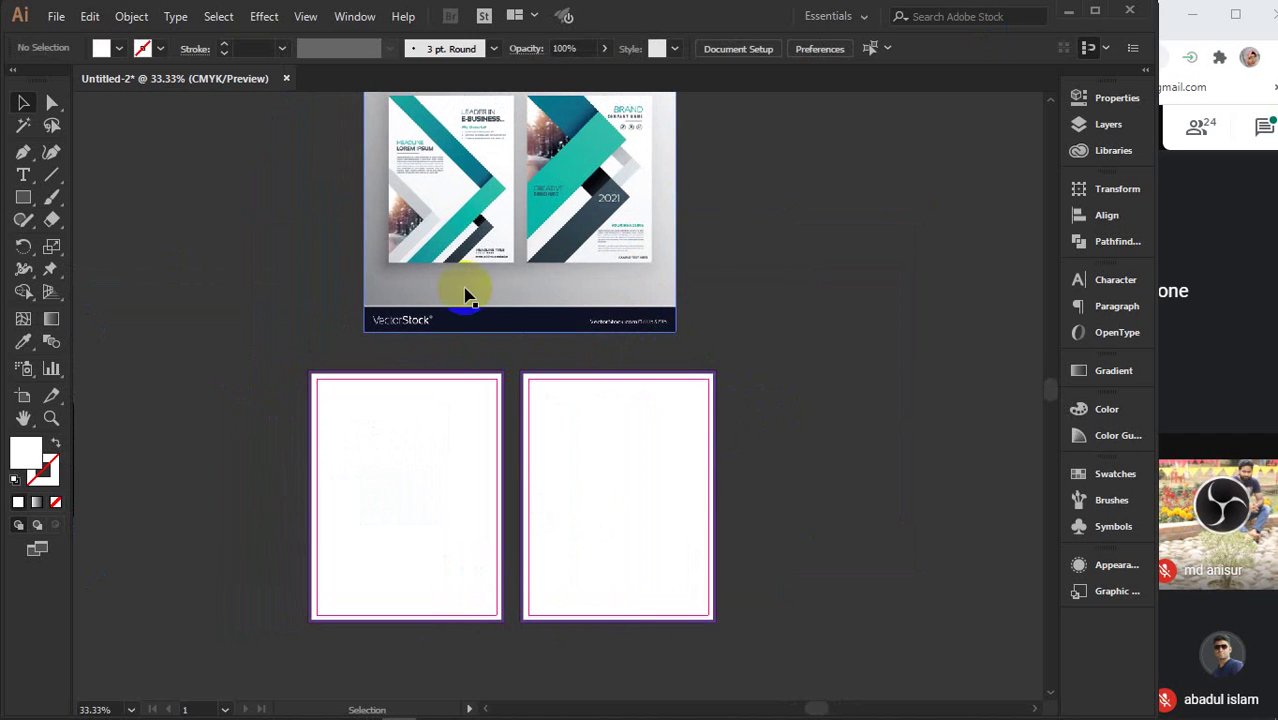
- Zoom in on the artboards' top edges and inspect the purple frames' anchor points
left_click_drag(490, 352, 542, 365)
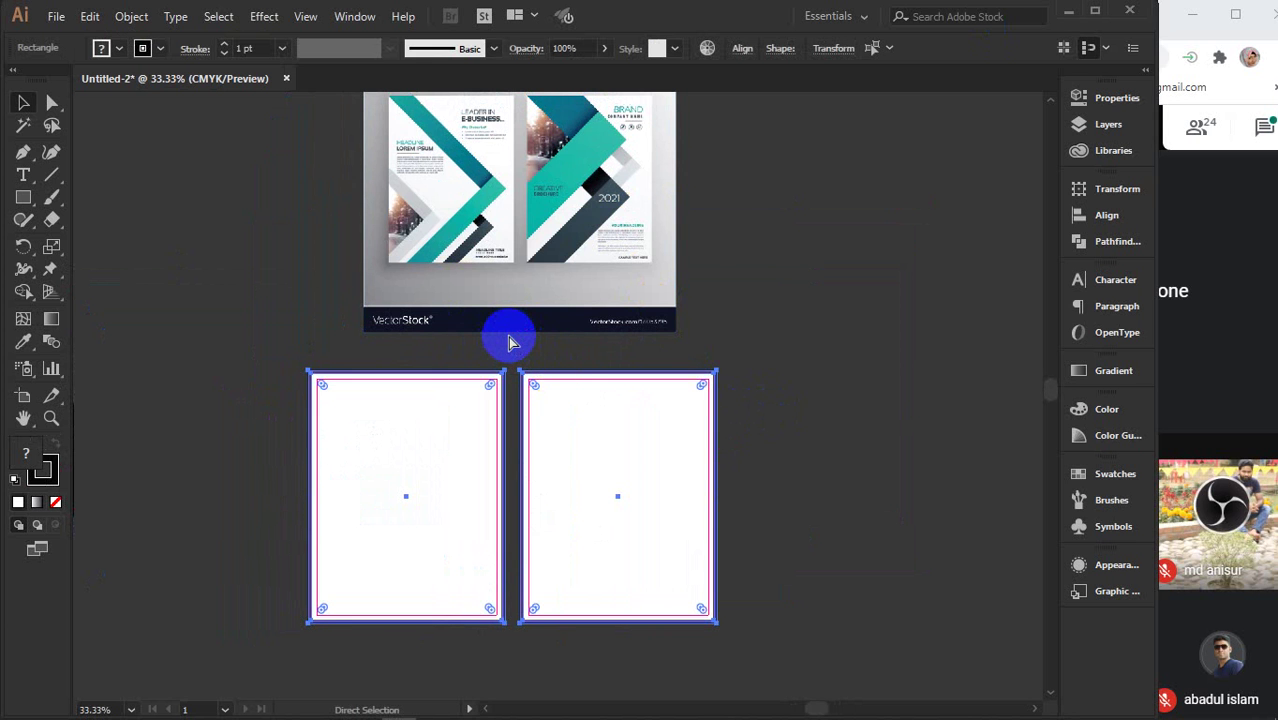
left_click_drag(508, 343, 545, 380)
scroll(514, 357, "up", 3)
key("a")
key("v")
left_click(348, 462)
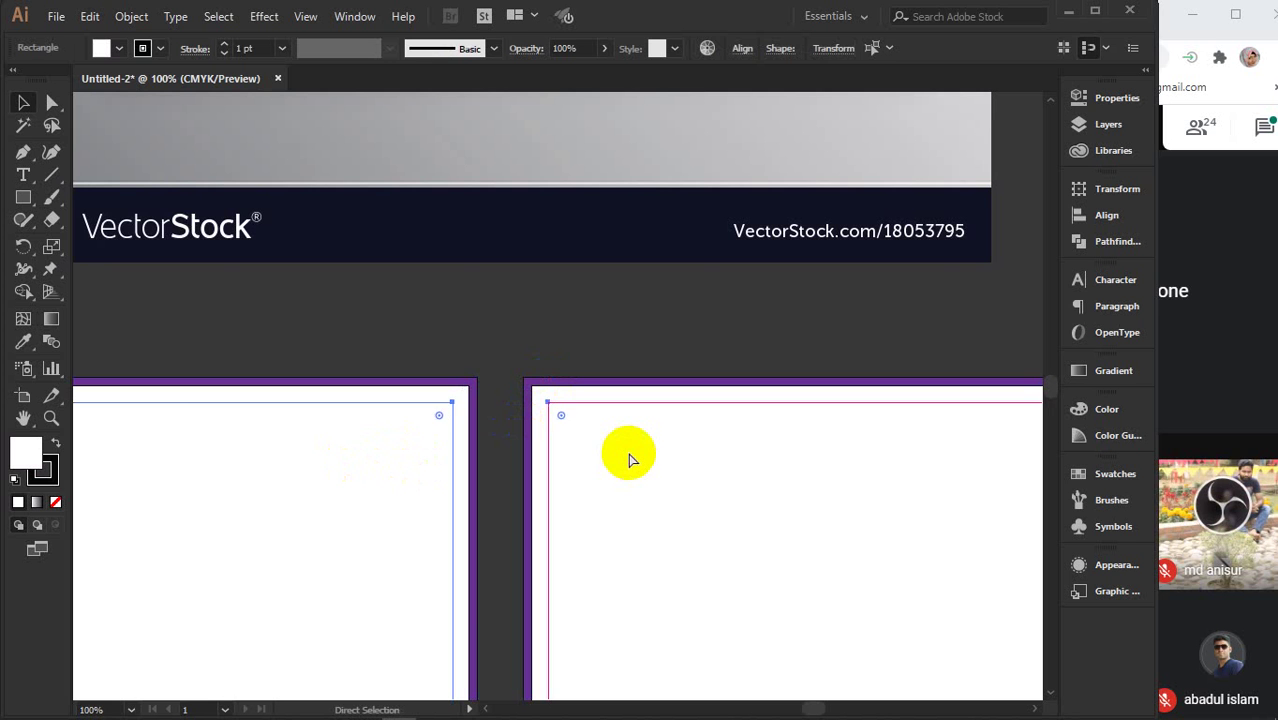
key("ctrl+shift+a")
scroll(629, 460, "down", 3)
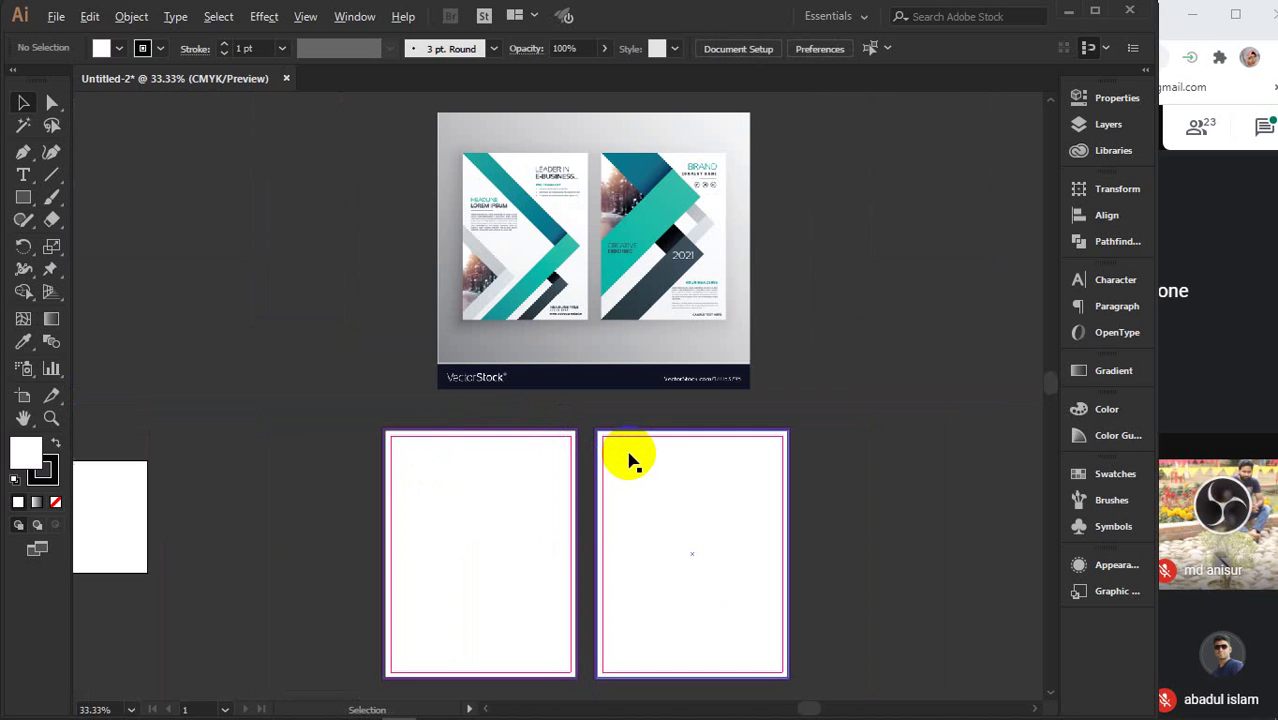
left_click_drag(624, 457, 605, 448)
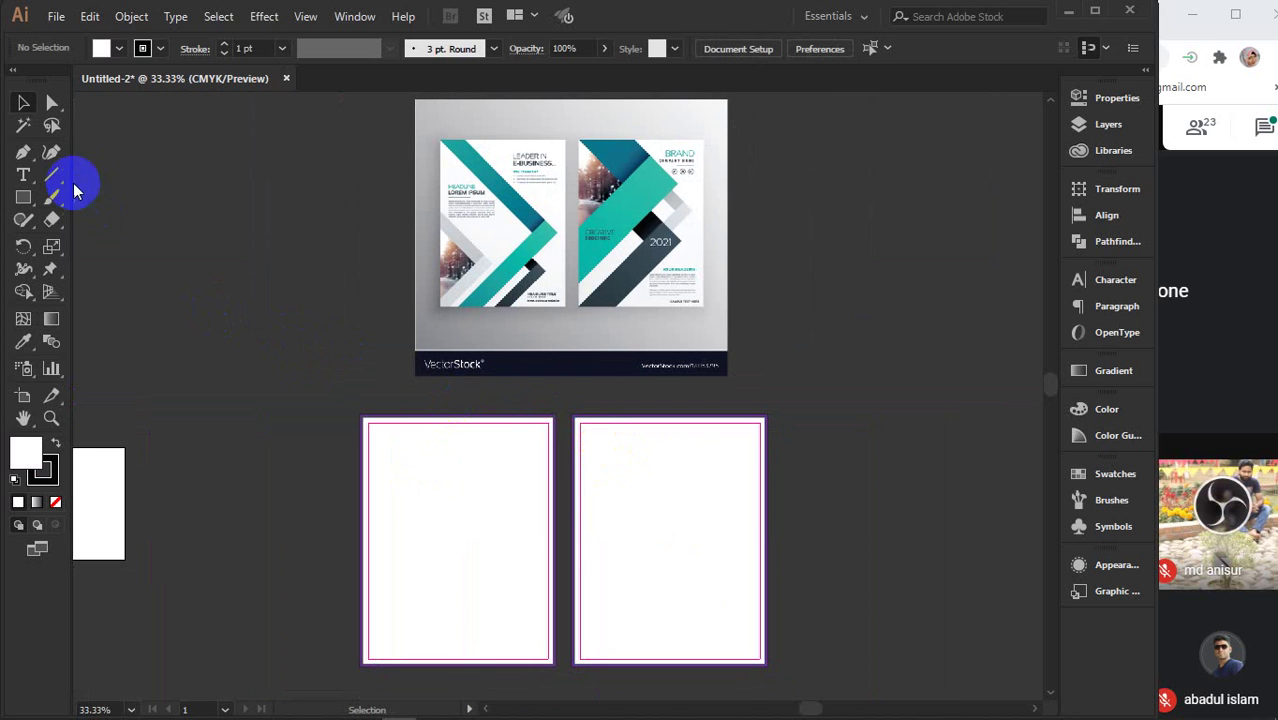
left_click(24, 152)
- Draw a closed four-corner stripe from the left artboard's top-left corner toward mid-page
left_click(372, 421)
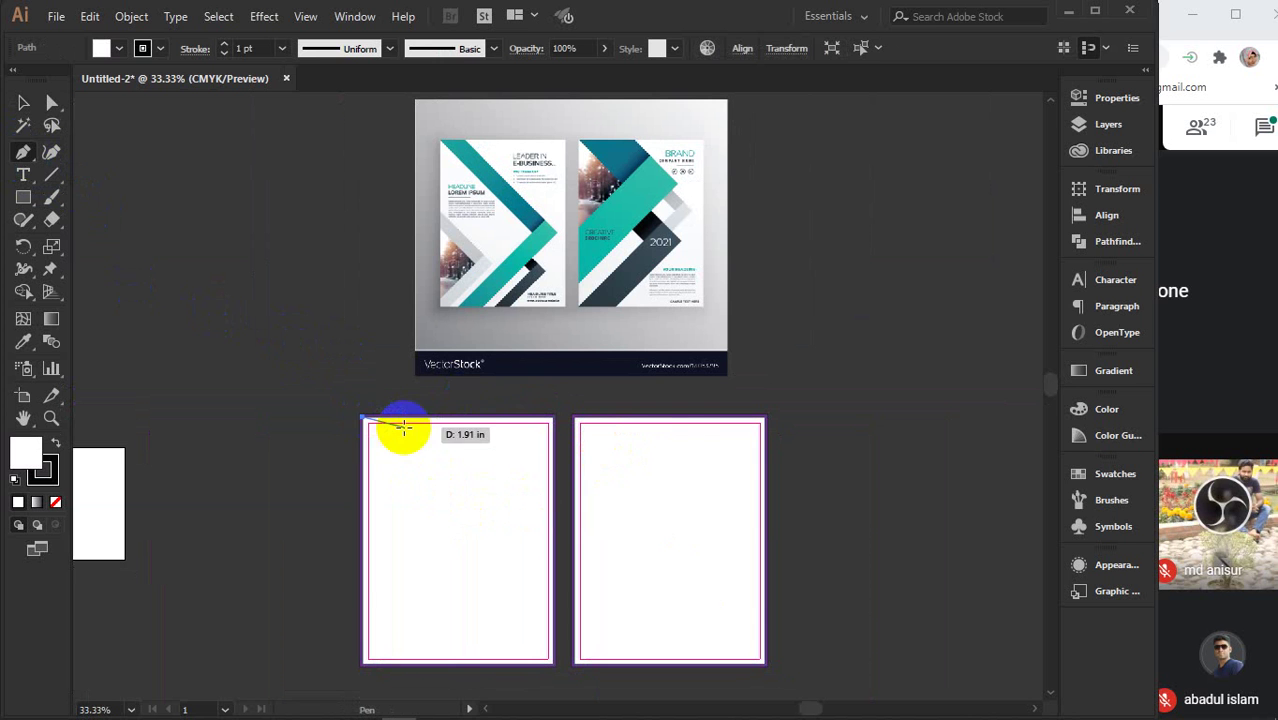
left_click(396, 418)
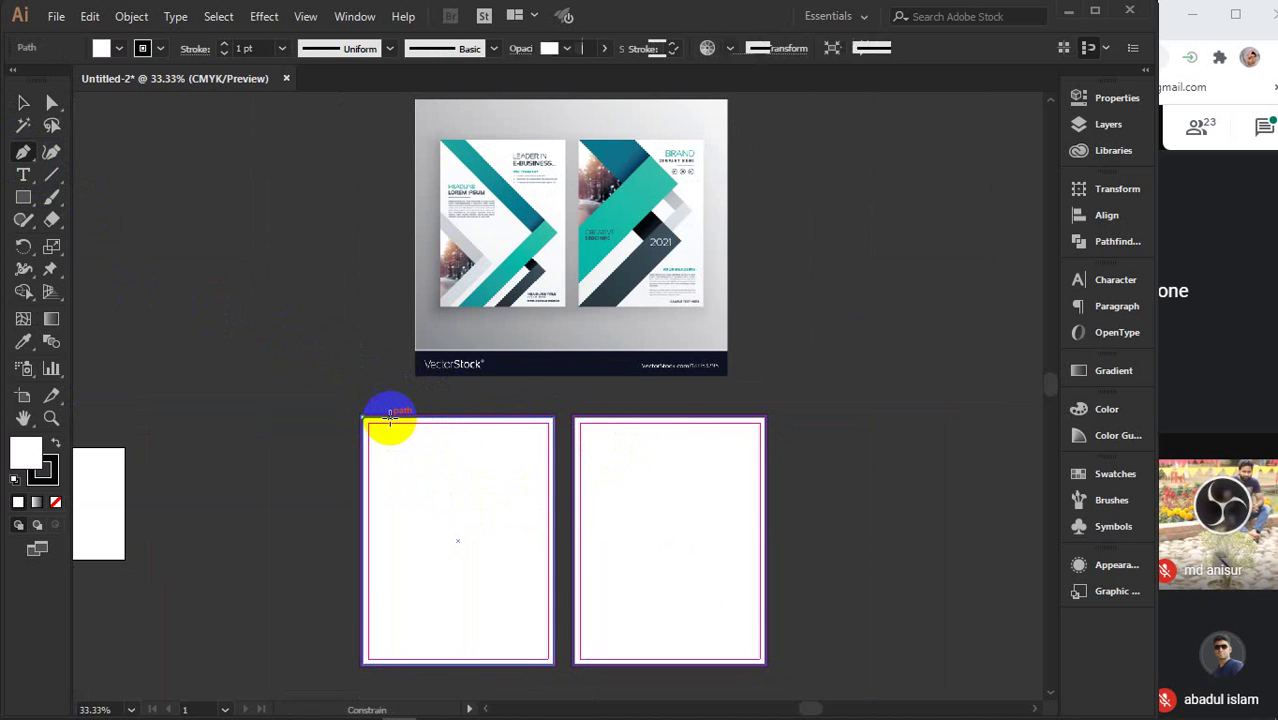
left_click(389, 418)
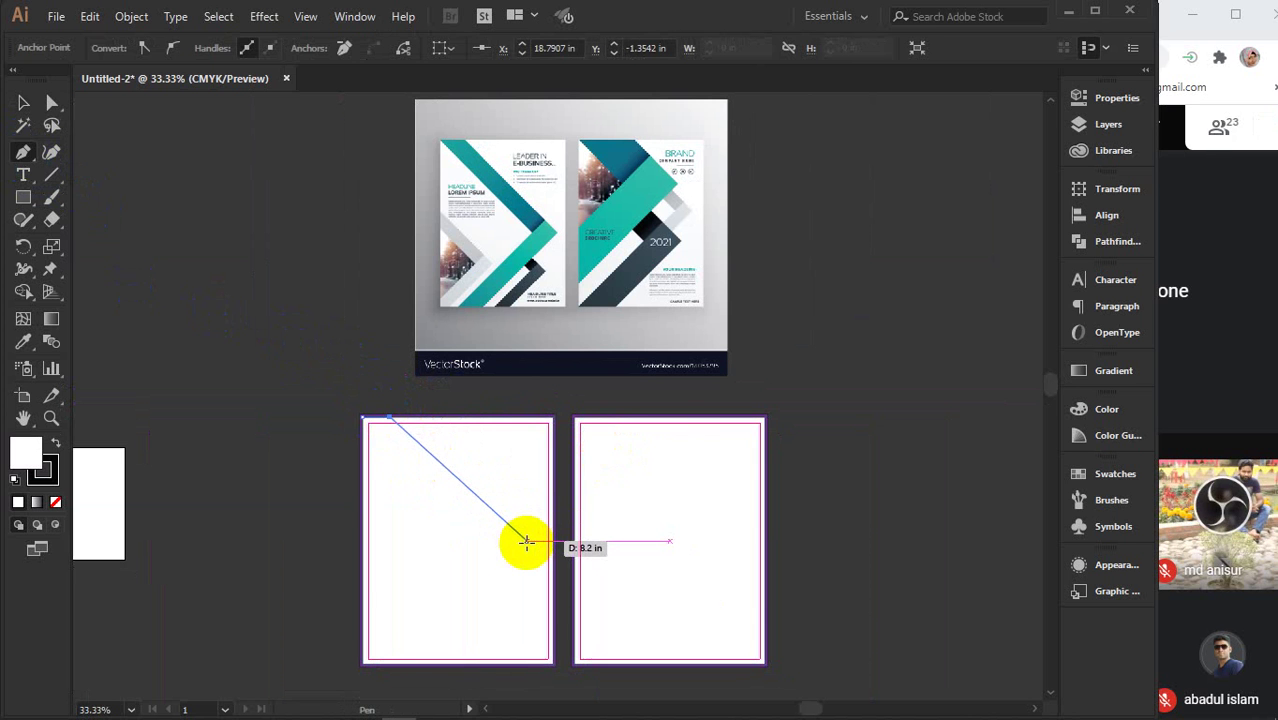
left_click(526, 541)
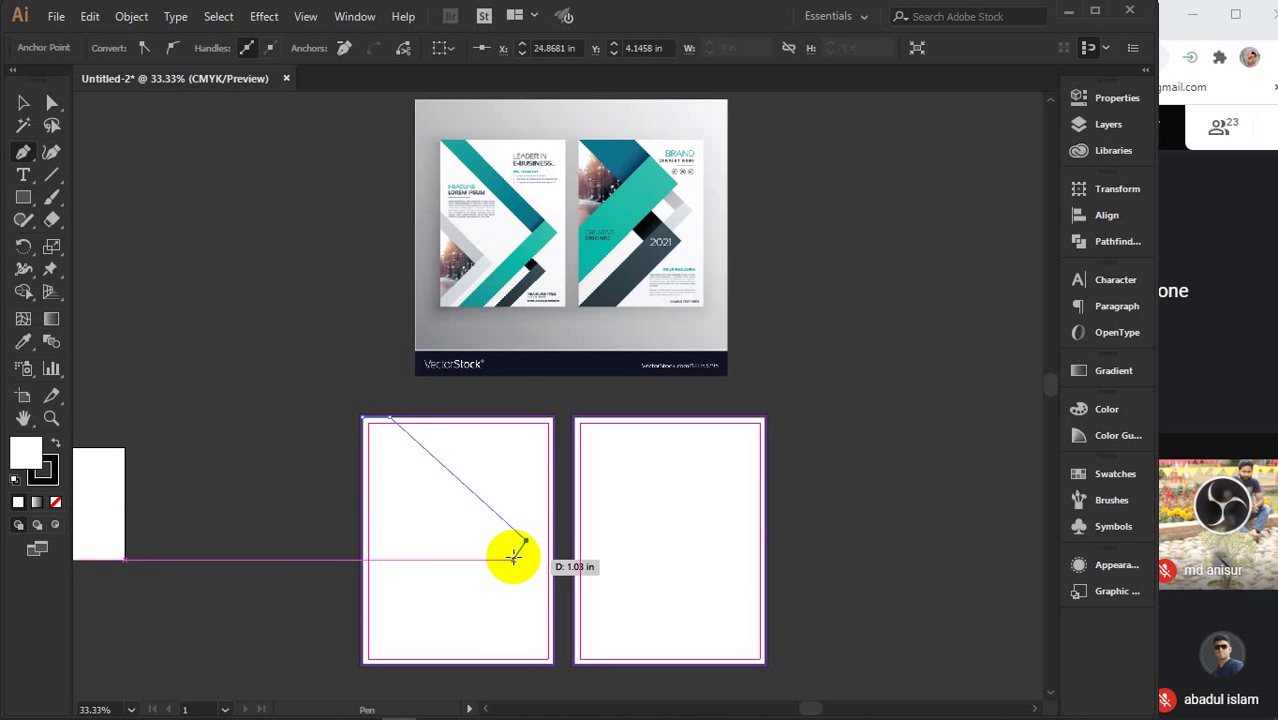
left_click(512, 558)
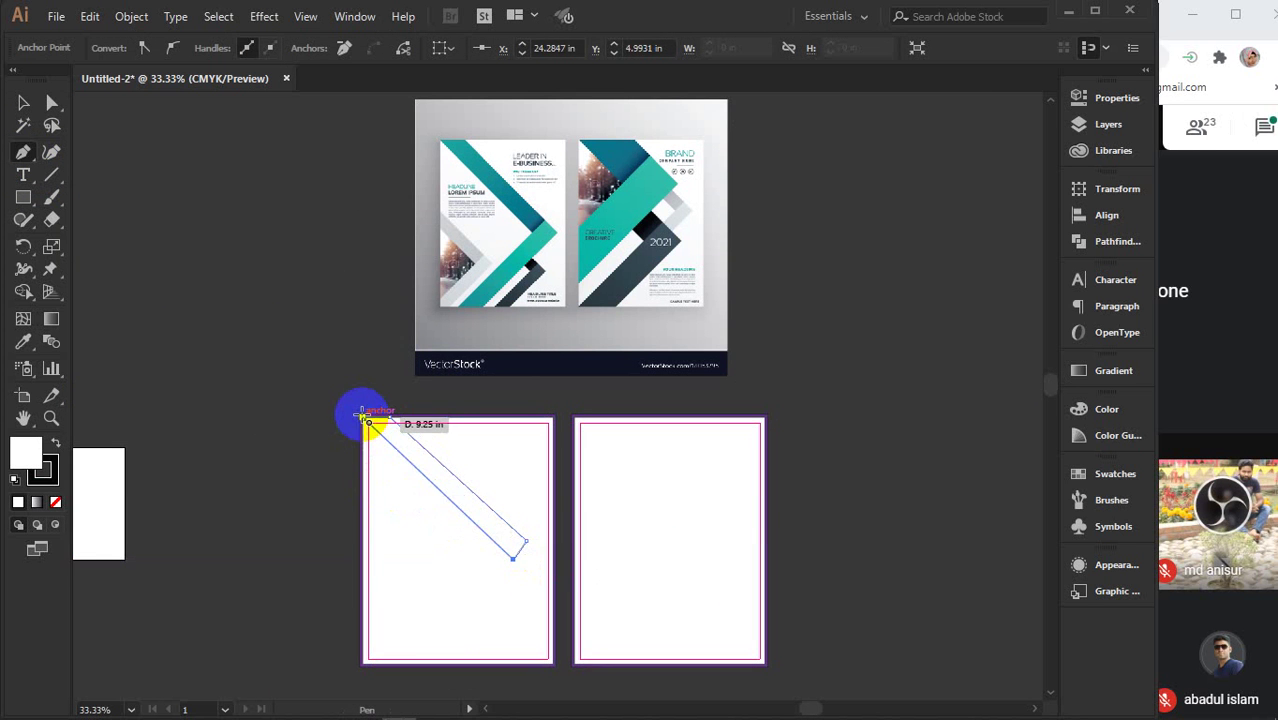
left_click(364, 419)
- Fill the stripe with the teal sampled from the brochure image
key("v")
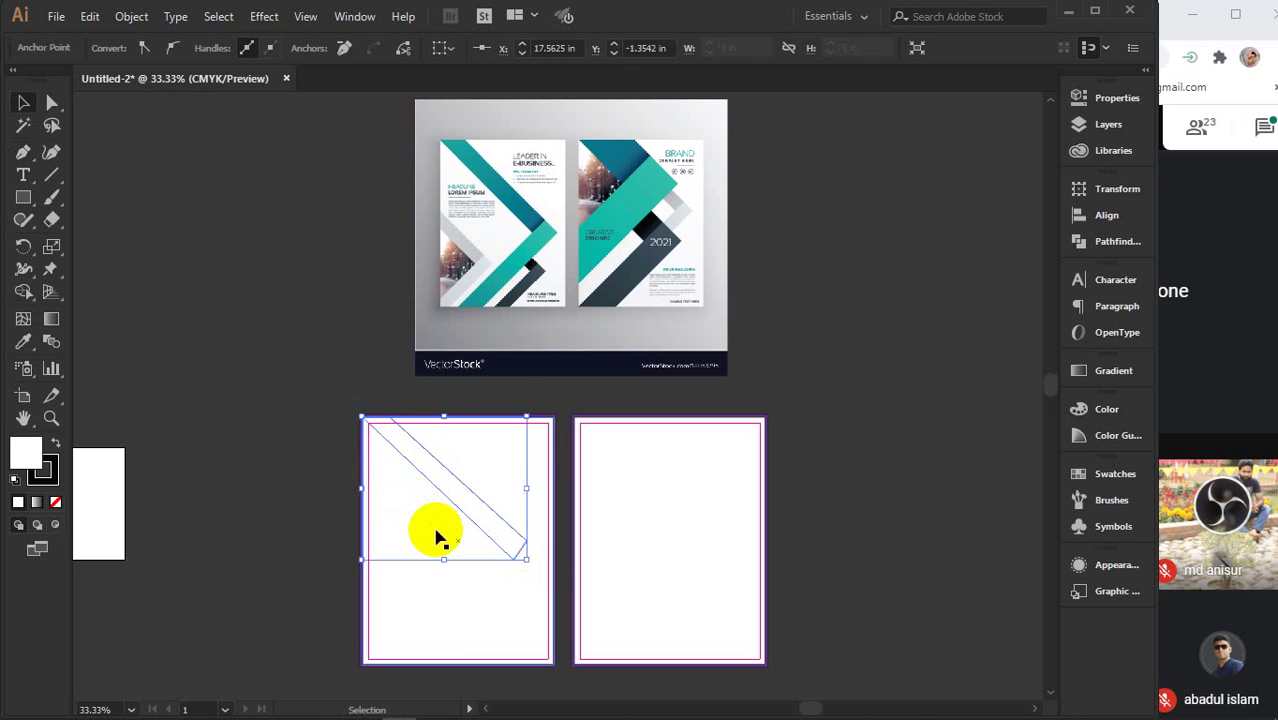
key("i")
left_click(481, 166)
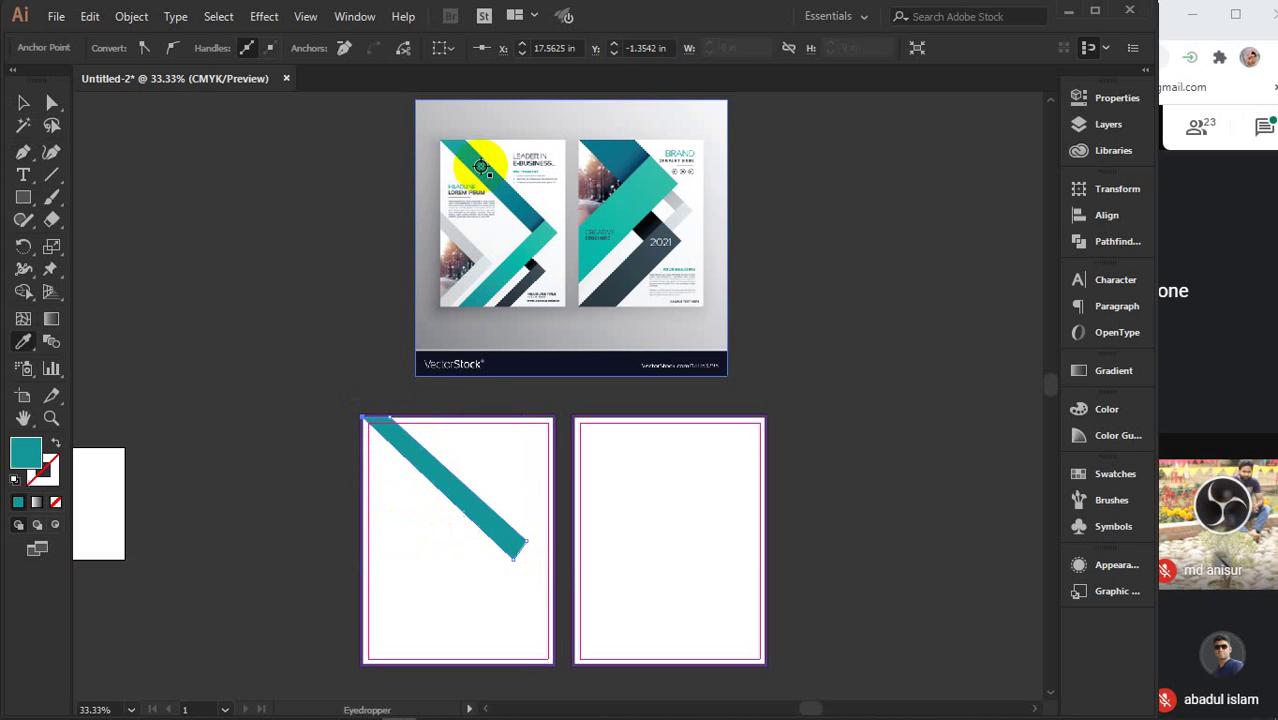
key("v")
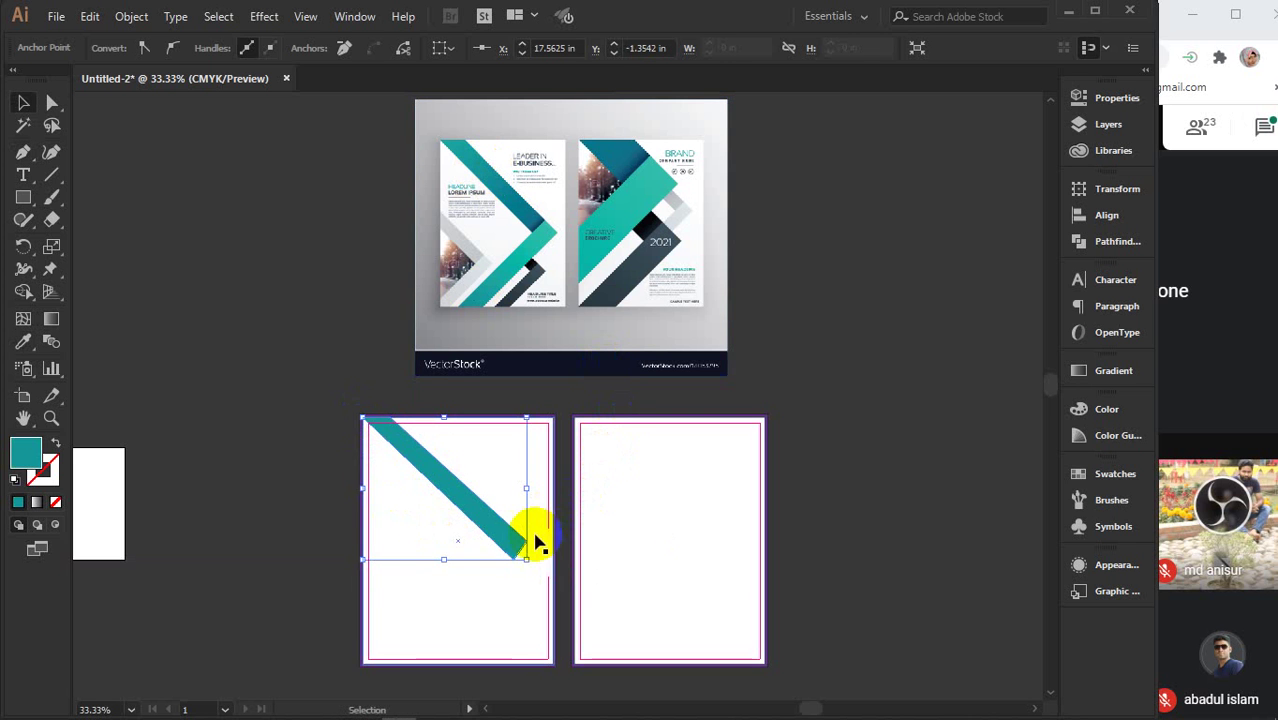
- Nudge the stripe's bottom anchor point slightly upward
left_click(52, 102)
left_click(312, 248)
left_click(505, 558)
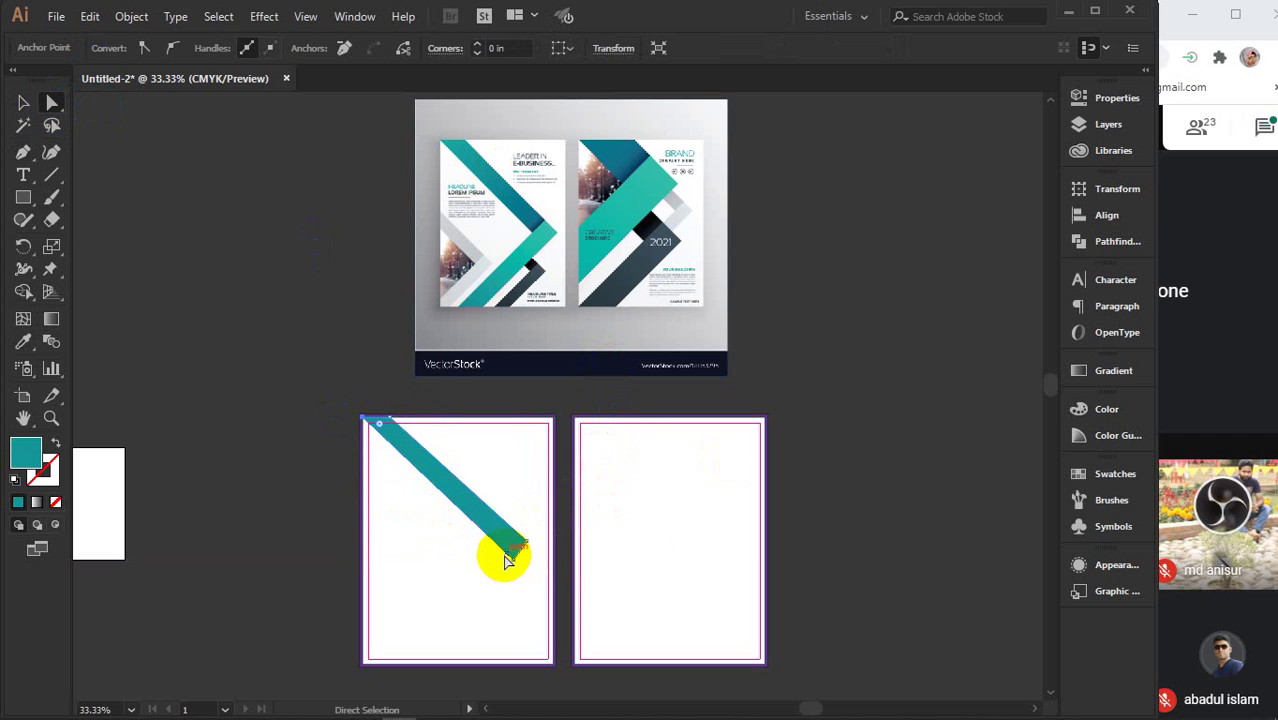
scroll(505, 558, "up", 4)
left_click_drag(485, 491, 669, 598)
scroll(669, 598, "down", 2)
left_click(722, 675)
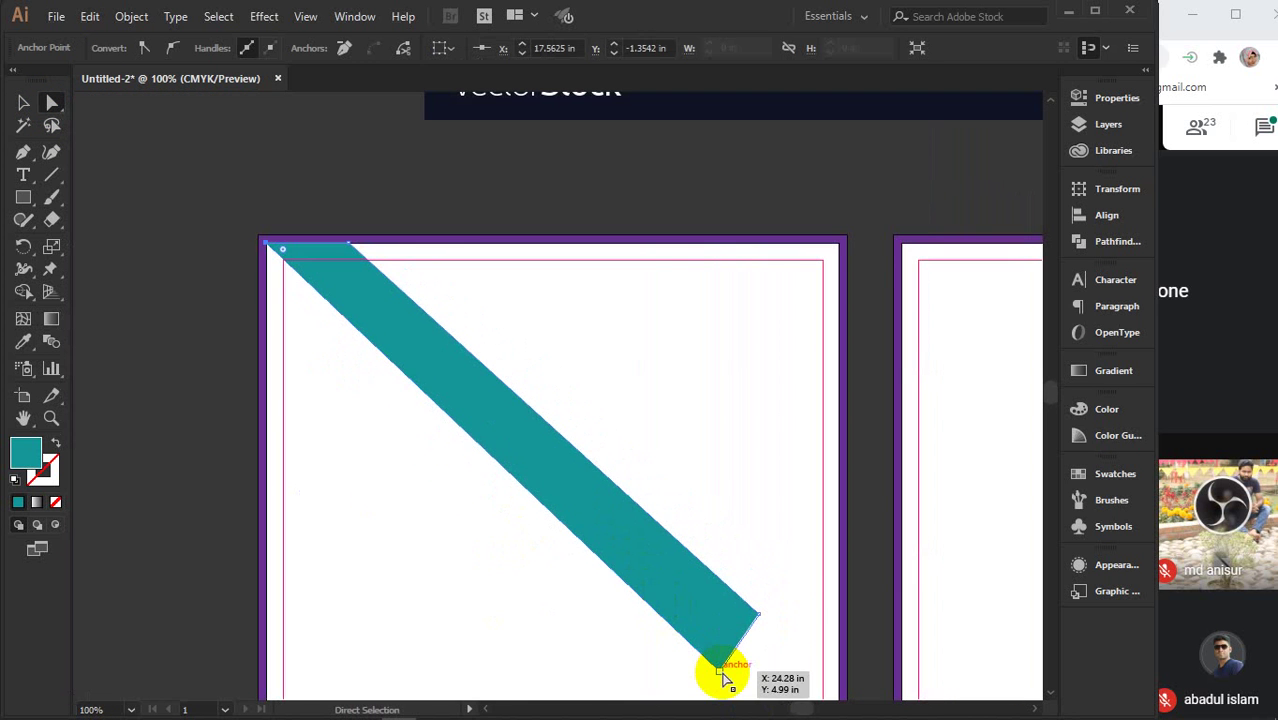
left_click_drag(725, 678, 728, 670)
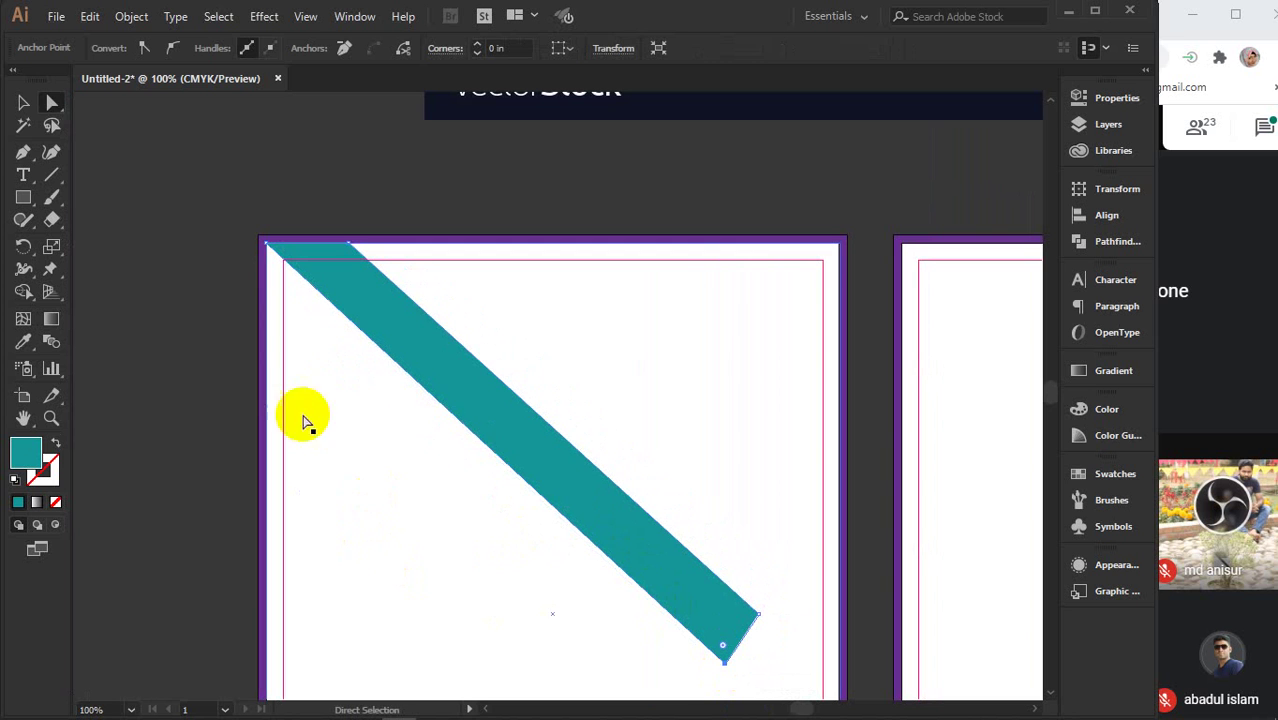
left_click(22, 102)
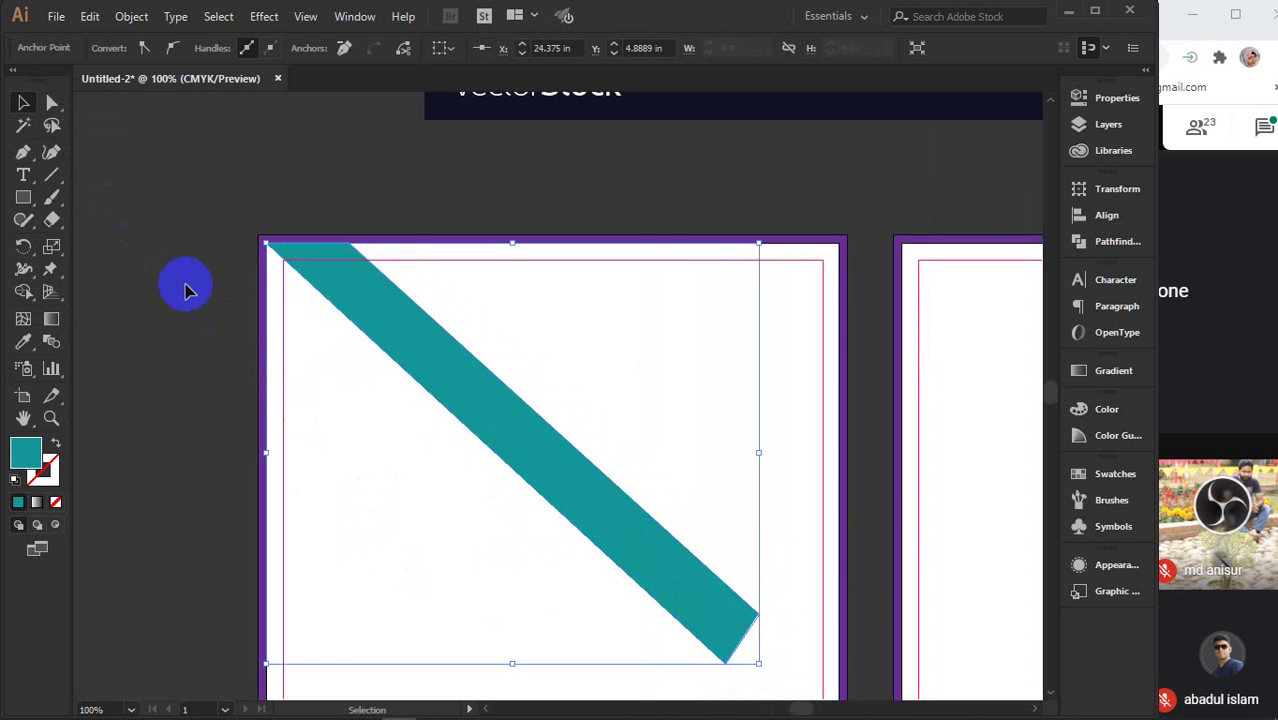
left_click(185, 290)
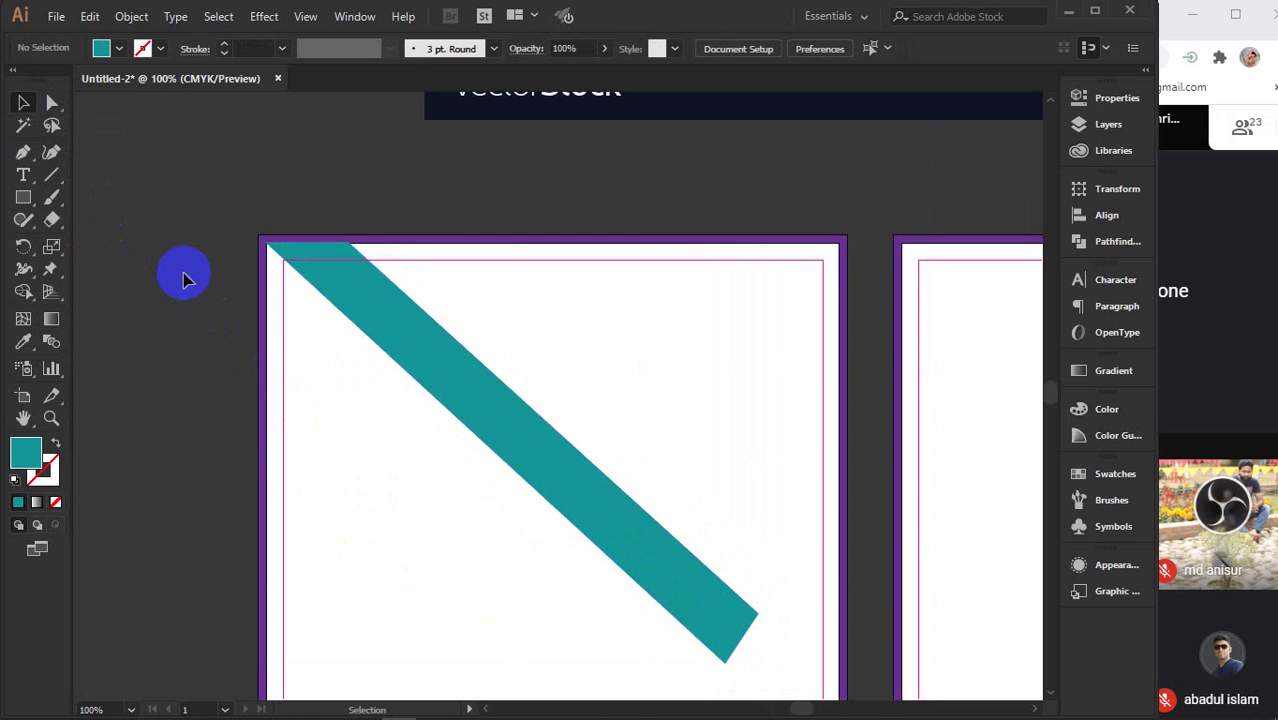
- Check the video call window and system tray, then pan to show both artboards
left_click(1221, 314)
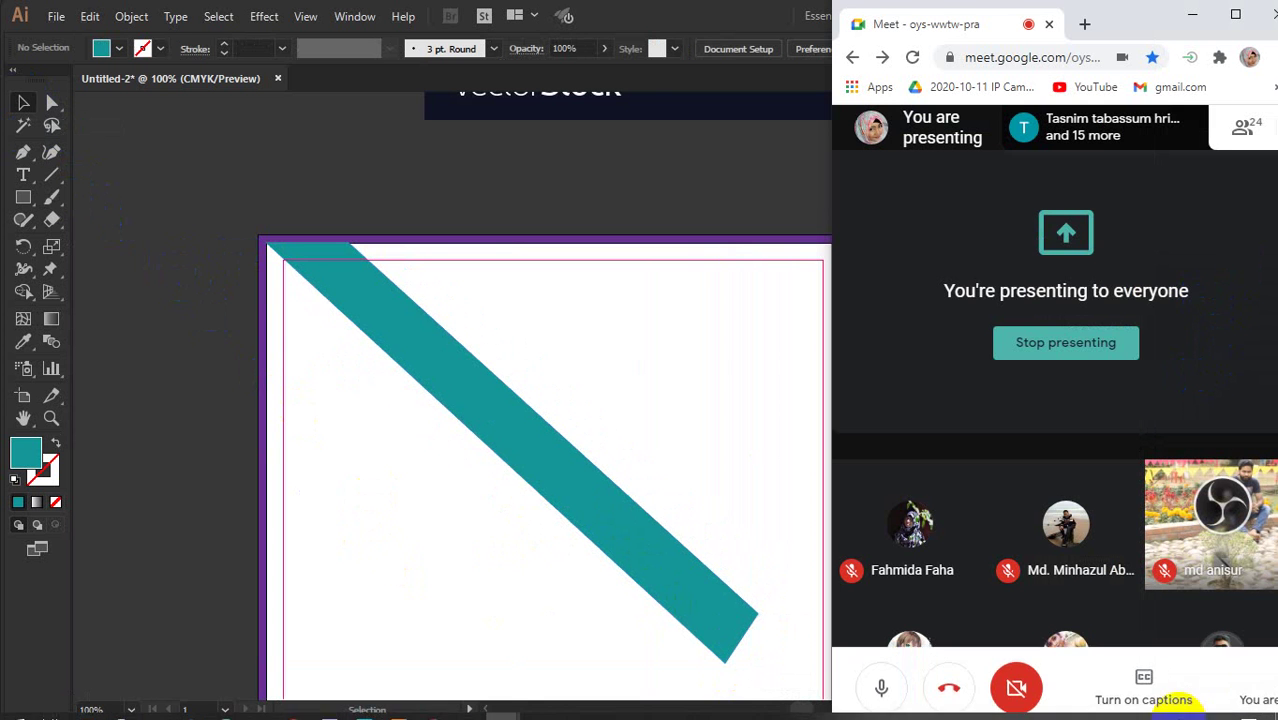
left_click(1116, 705)
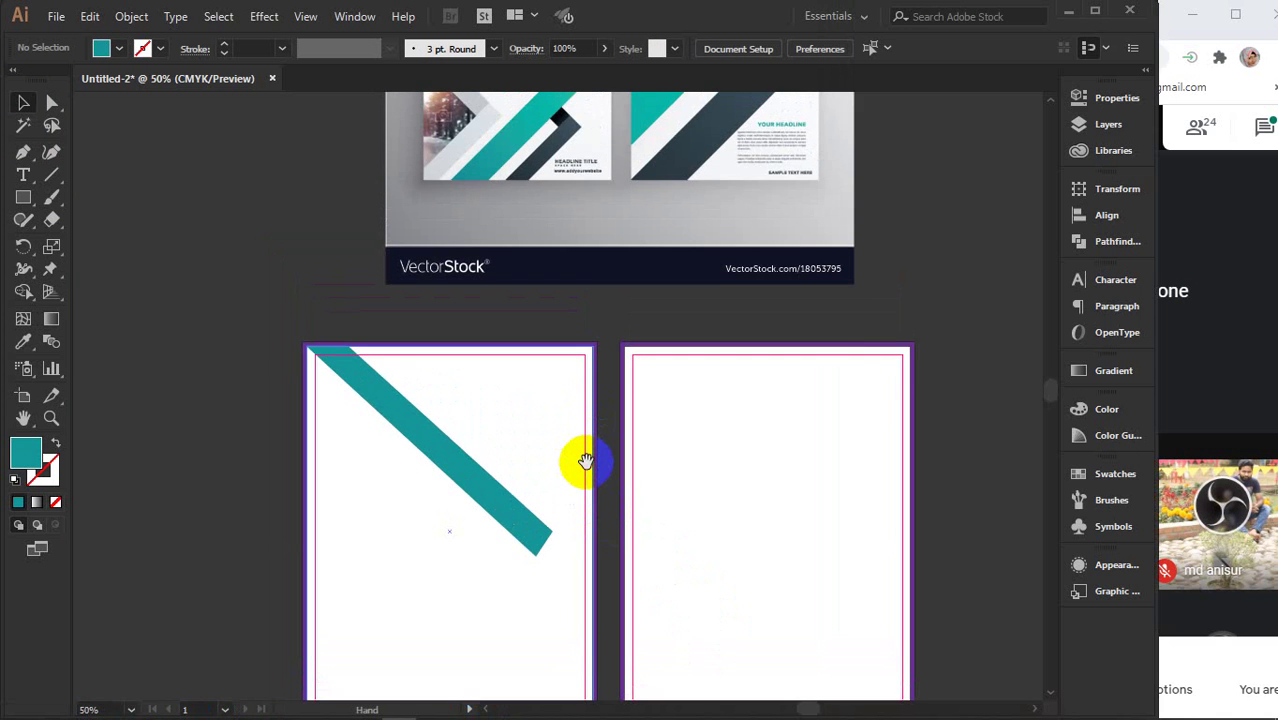
scroll(585, 460, "down", 1)
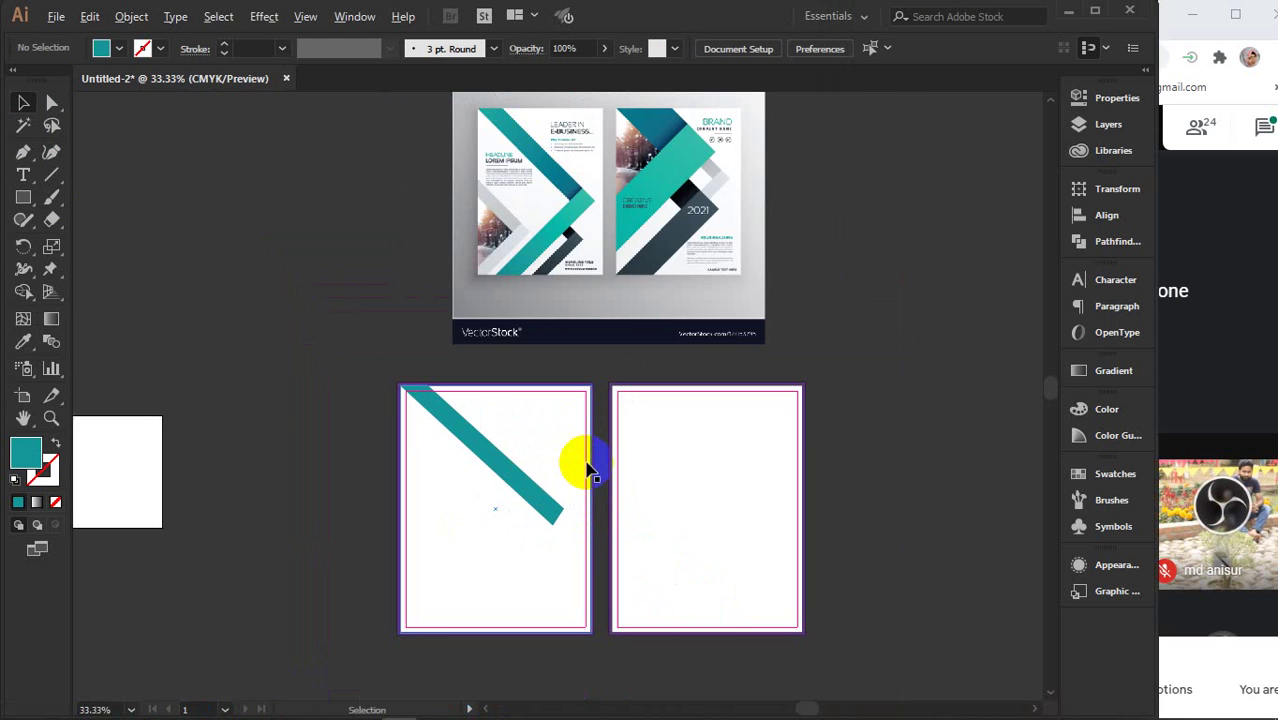
left_click_drag(578, 468, 550, 462)
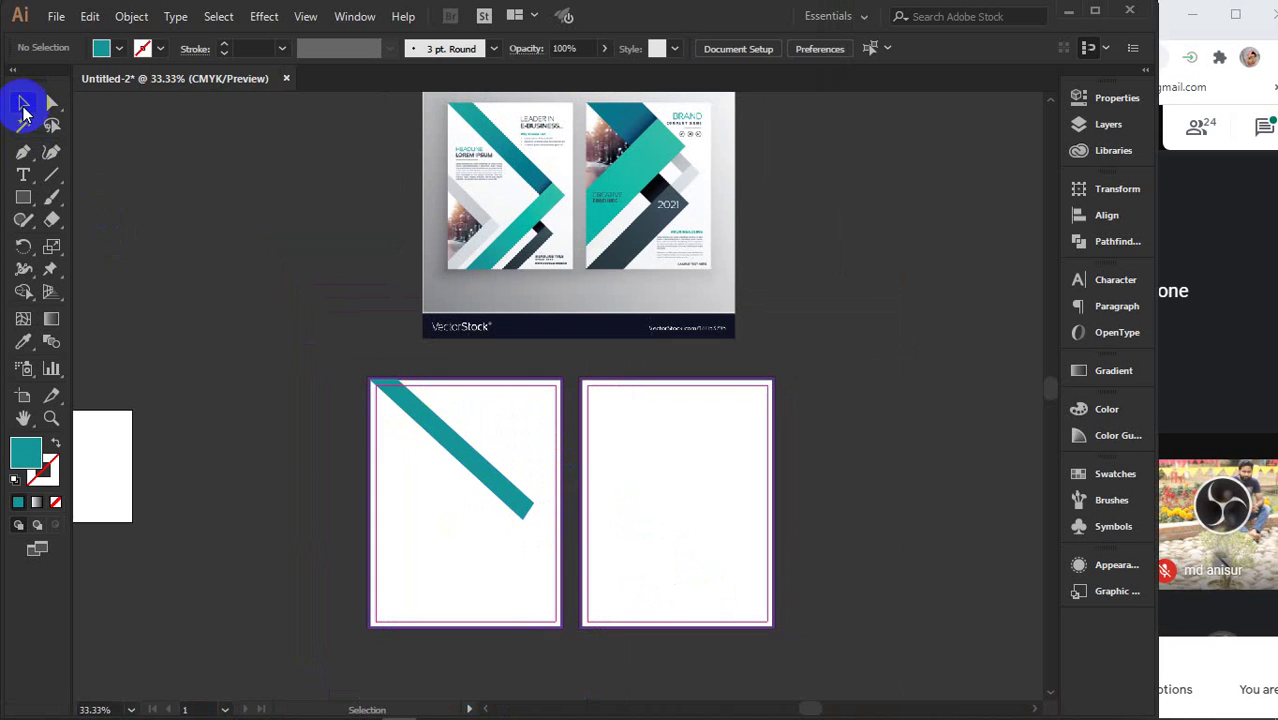
- Trace a second chevron piece with the Pen tool, from the stripe's lower end to the bottom-left
left_click(23, 153)
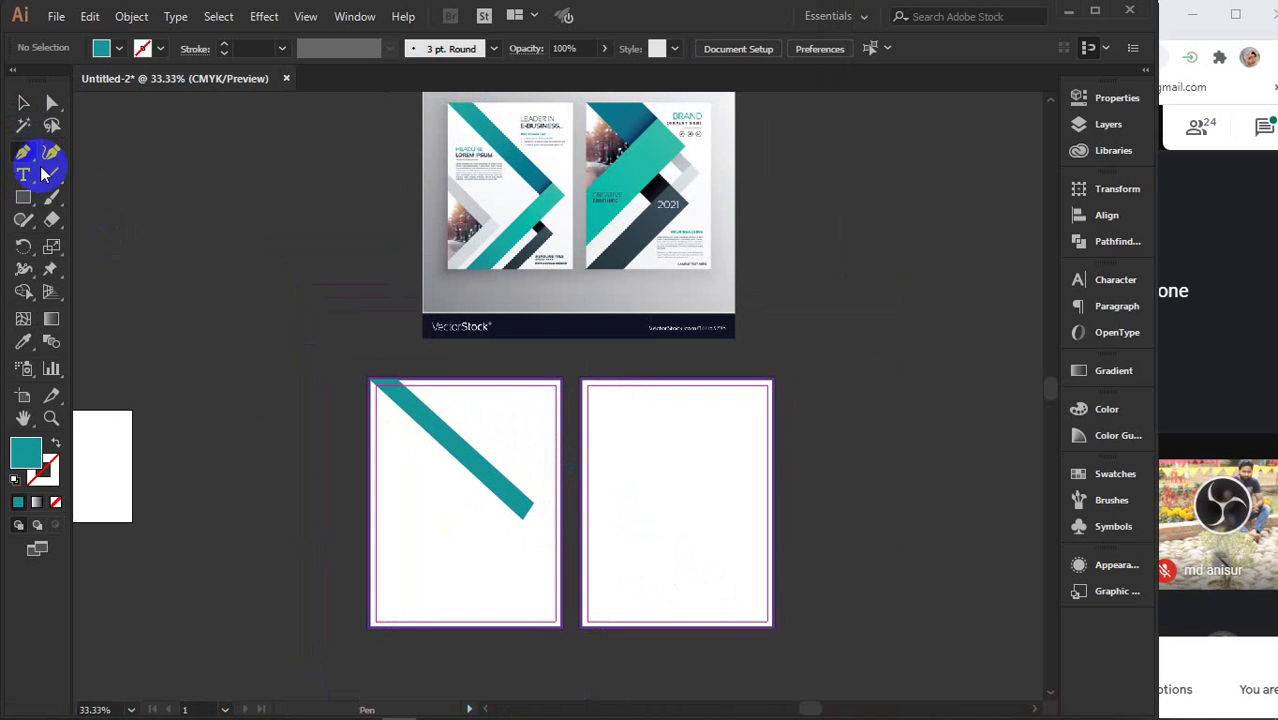
left_click(533, 502)
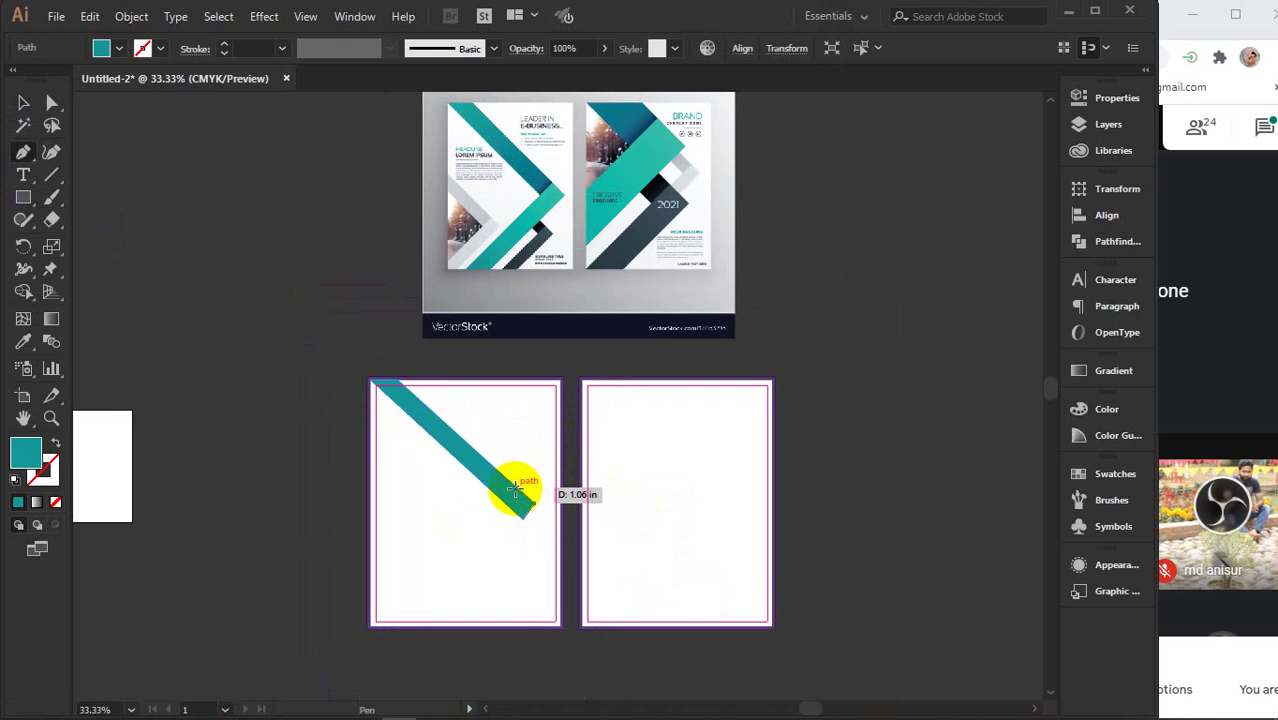
left_click(516, 490)
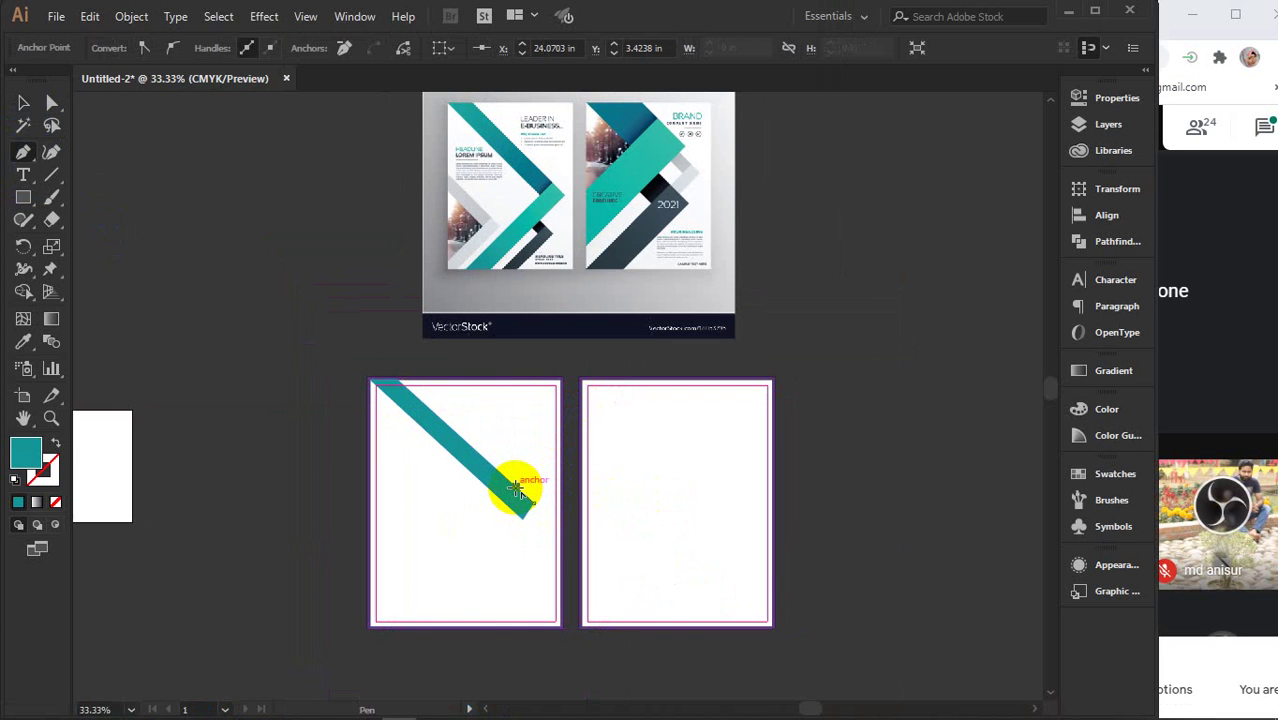
left_click(414, 624)
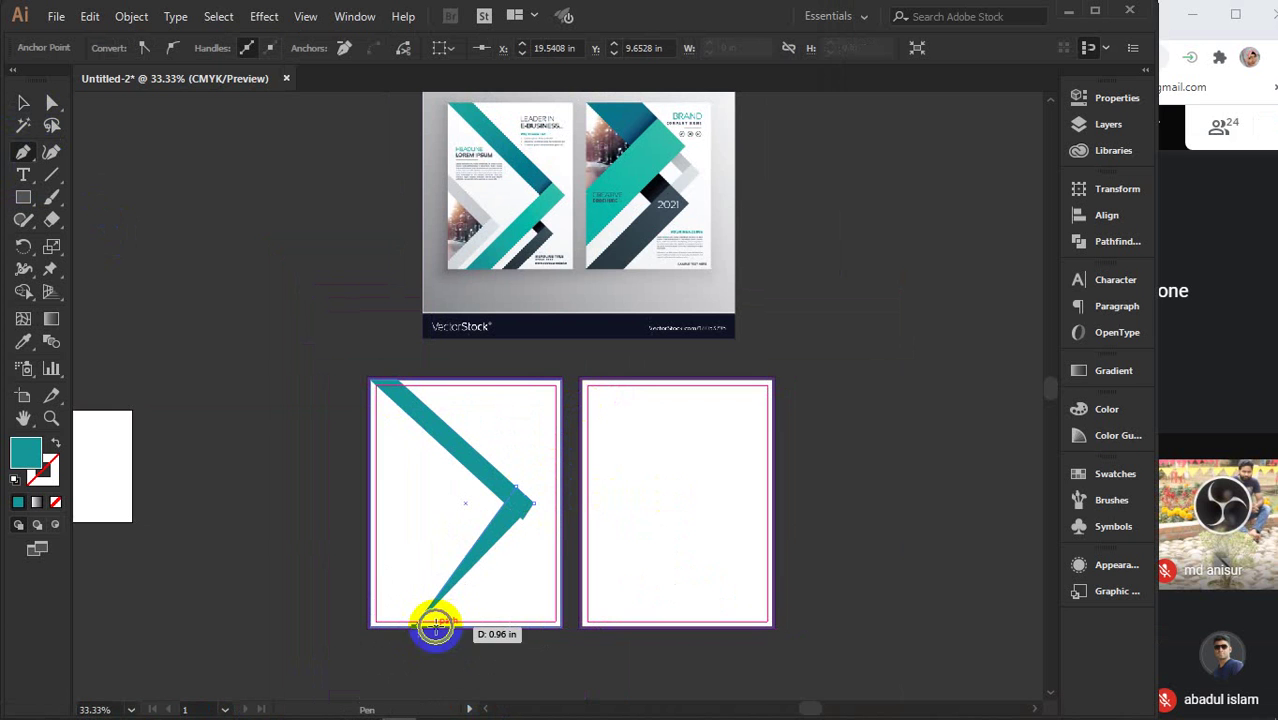
left_click(436, 626)
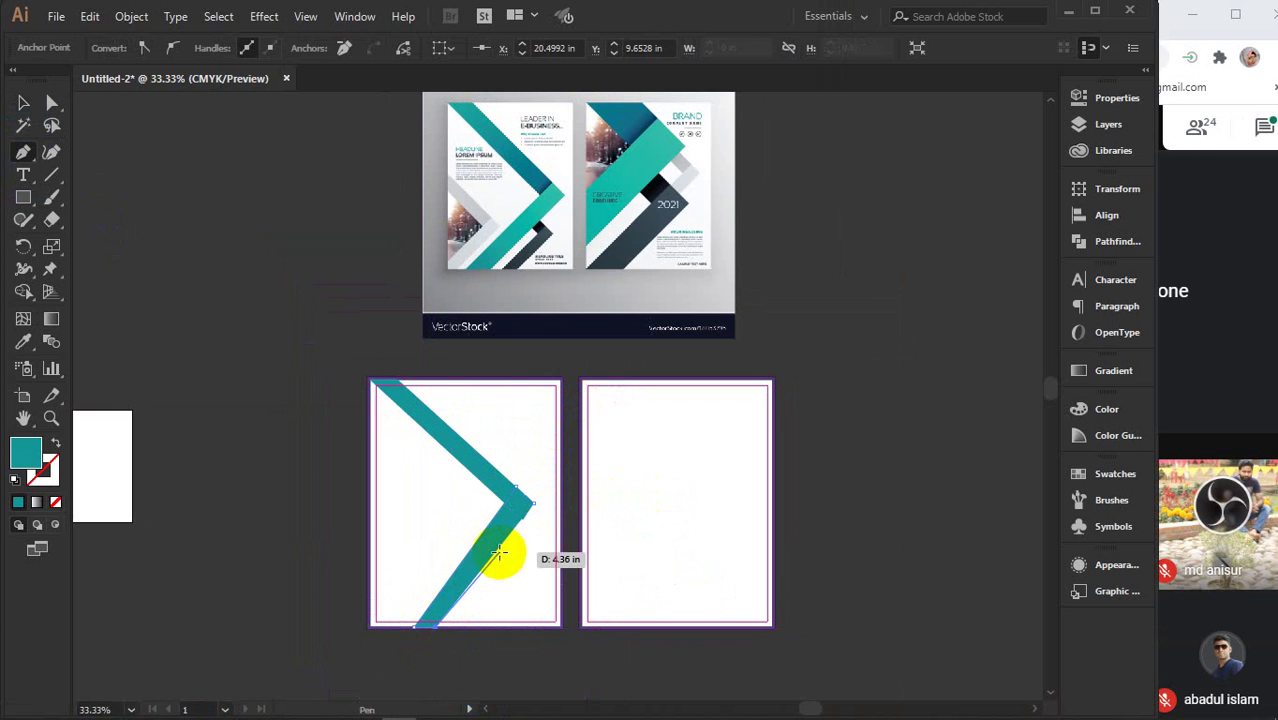
left_click(531, 500)
left_click(426, 620)
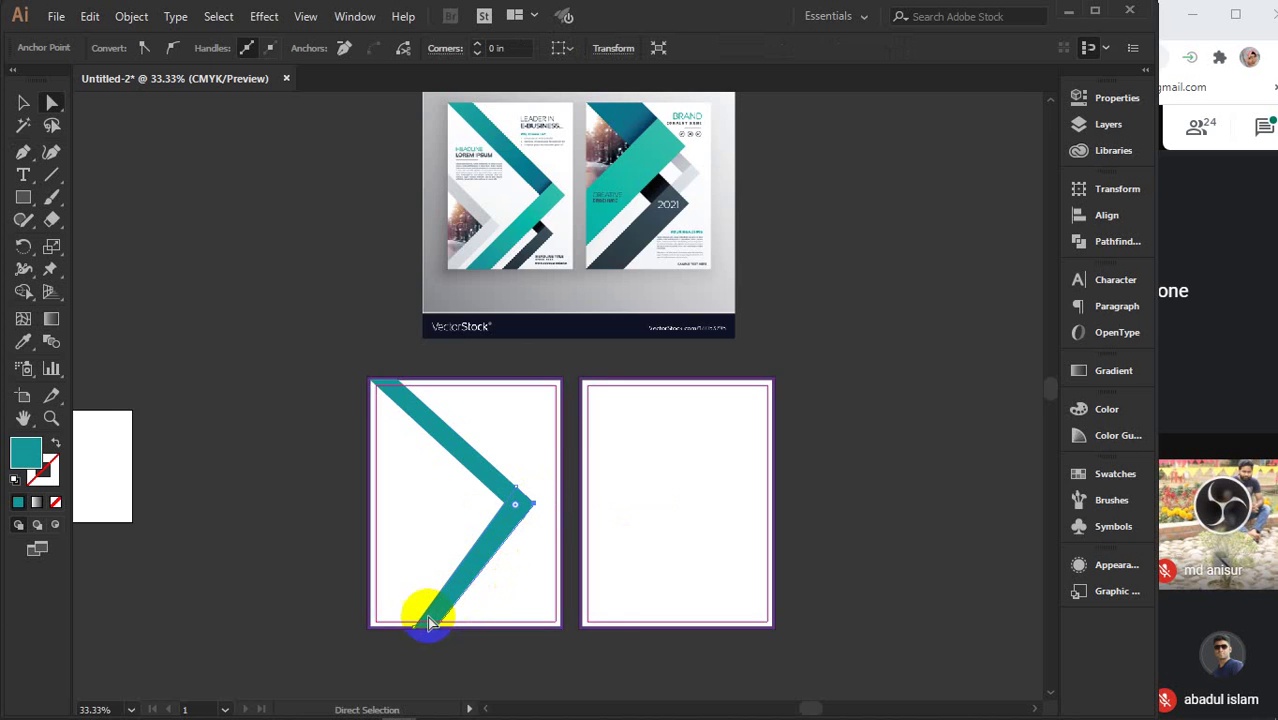
- Drag the lower arm's bottom corners to the page edge and fill it with the brochure's darker teal
key("a")
scroll(428, 622, "up", 4)
left_click_drag(436, 640, 527, 662)
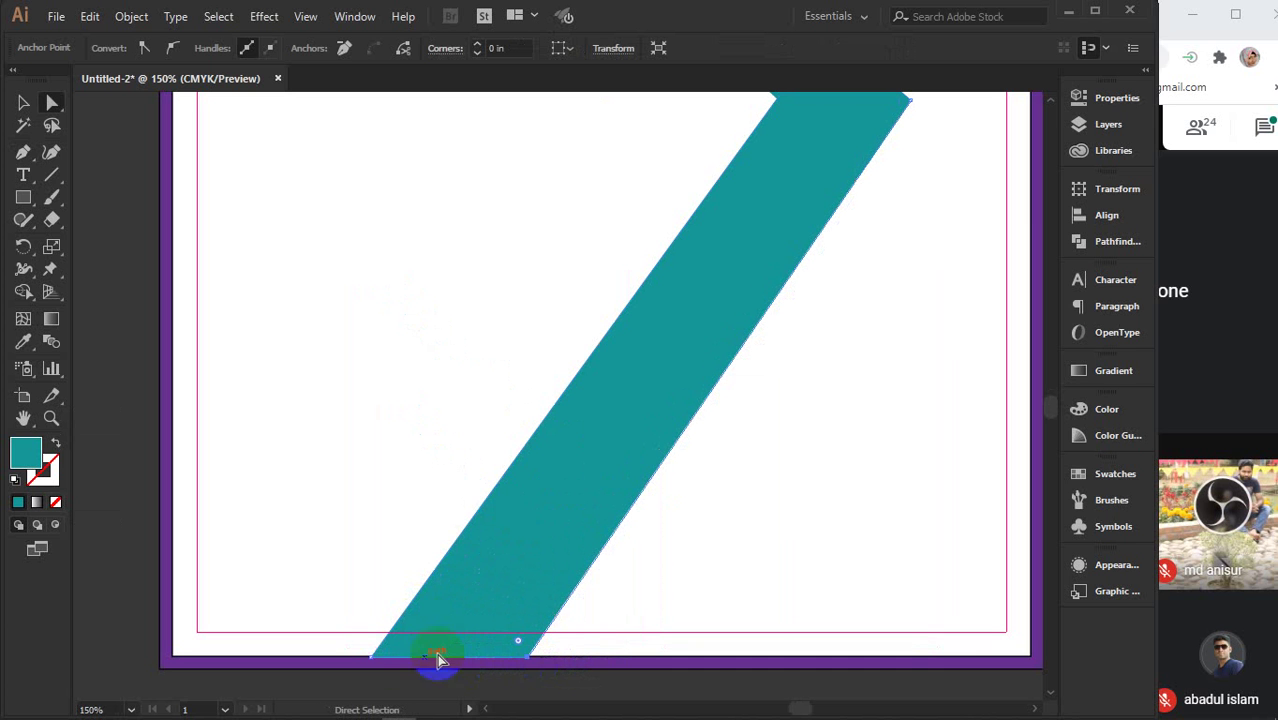
left_click_drag(370, 662, 397, 660)
scroll(628, 630, "down", 4)
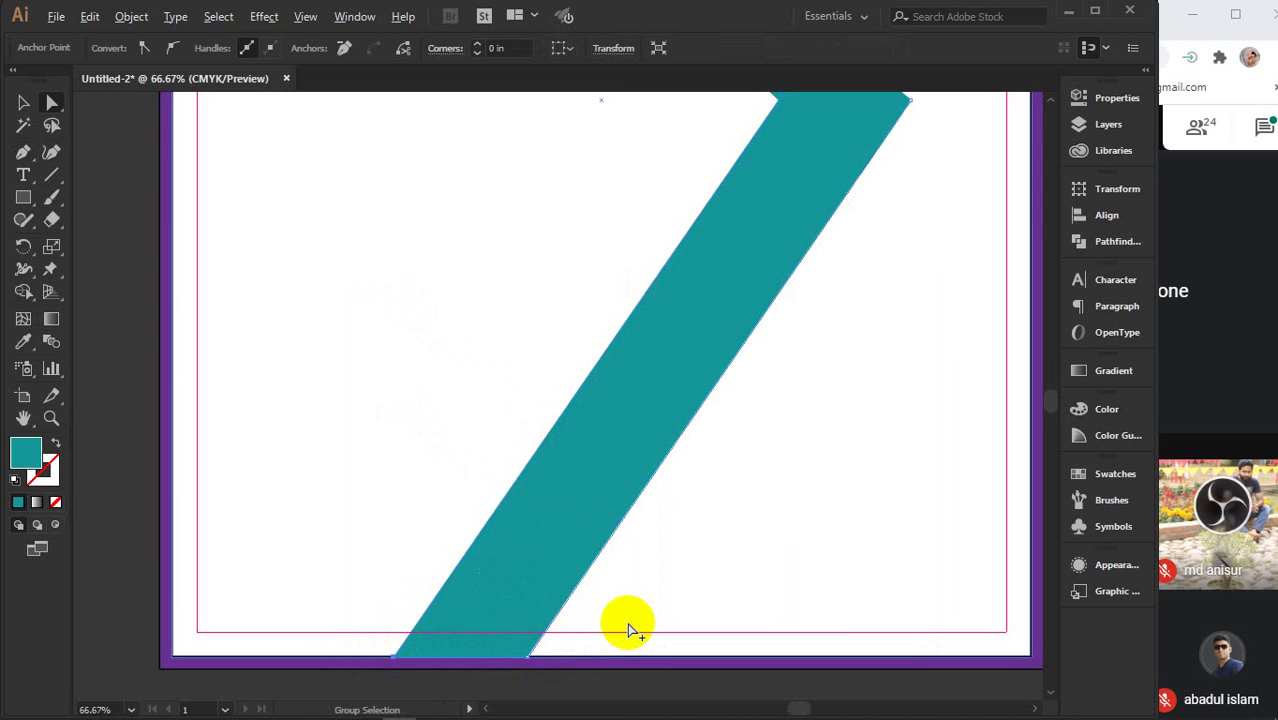
left_click_drag(599, 605, 456, 606)
scroll(456, 606, "down", 3)
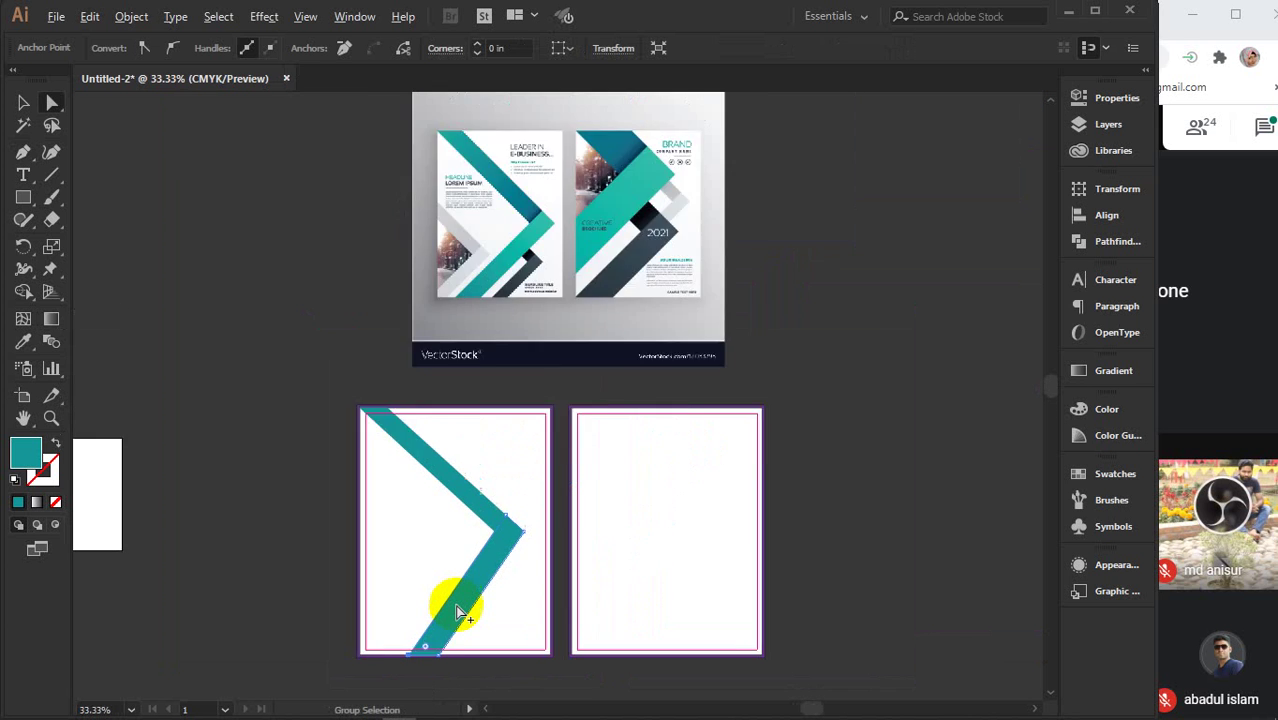
key("i")
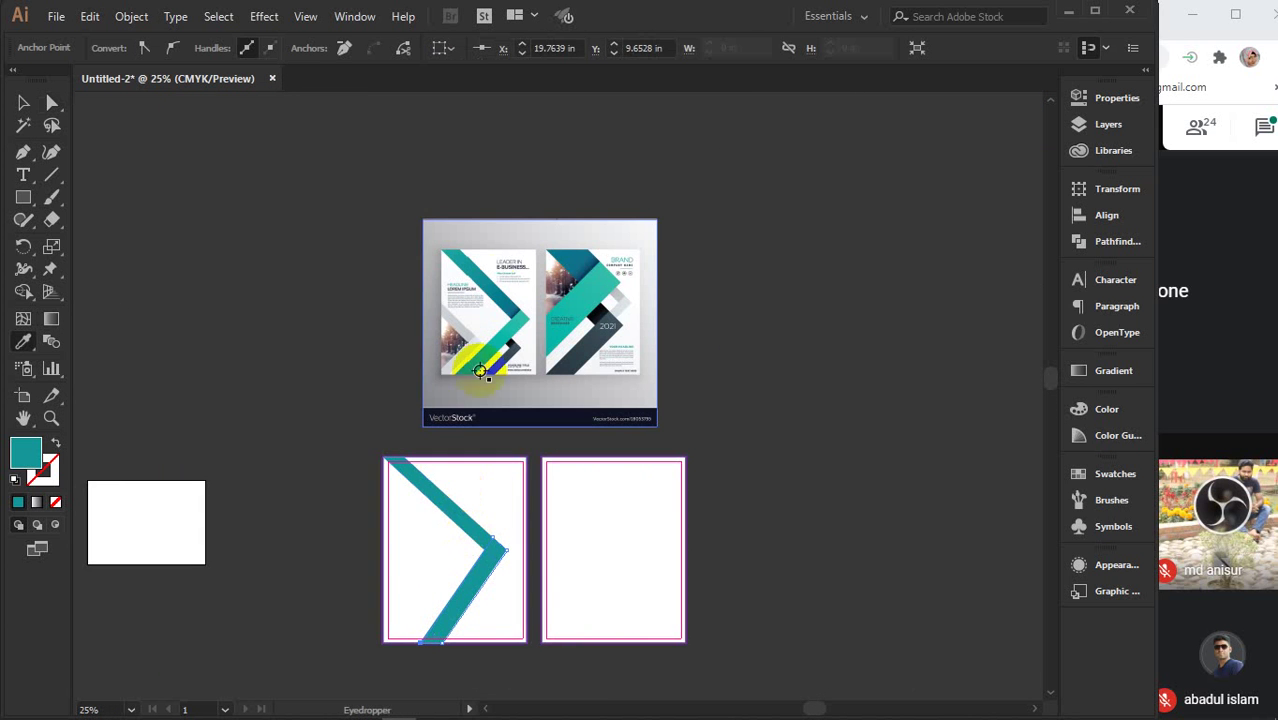
left_click(510, 311)
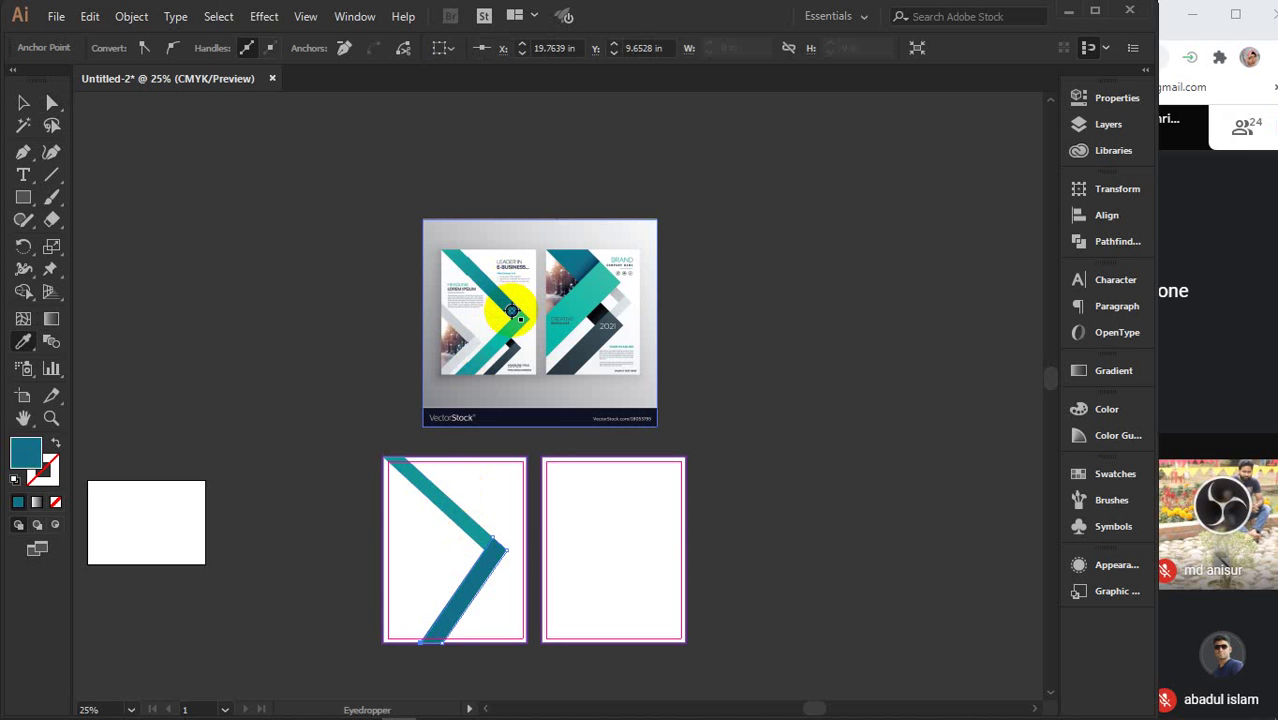
- Select both teal chevron pieces and delete them
key("v")
left_click(342, 331)
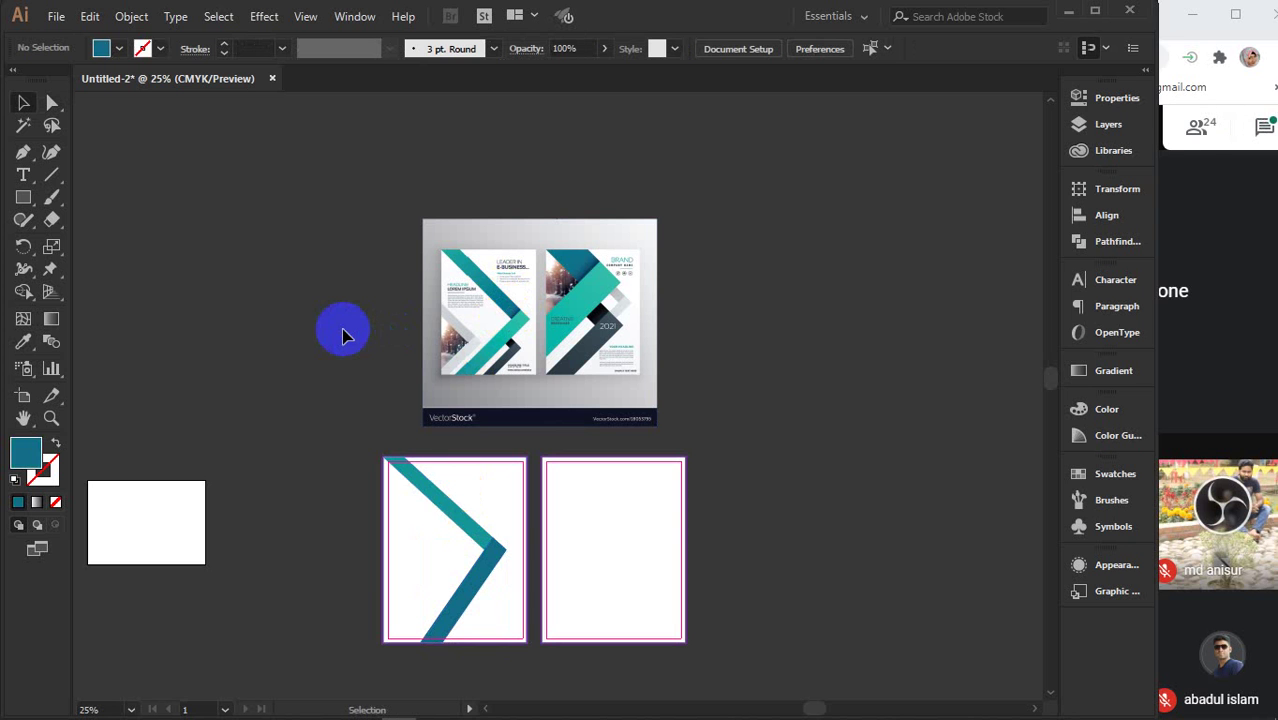
left_click(462, 522)
left_click(480, 582, "shift")
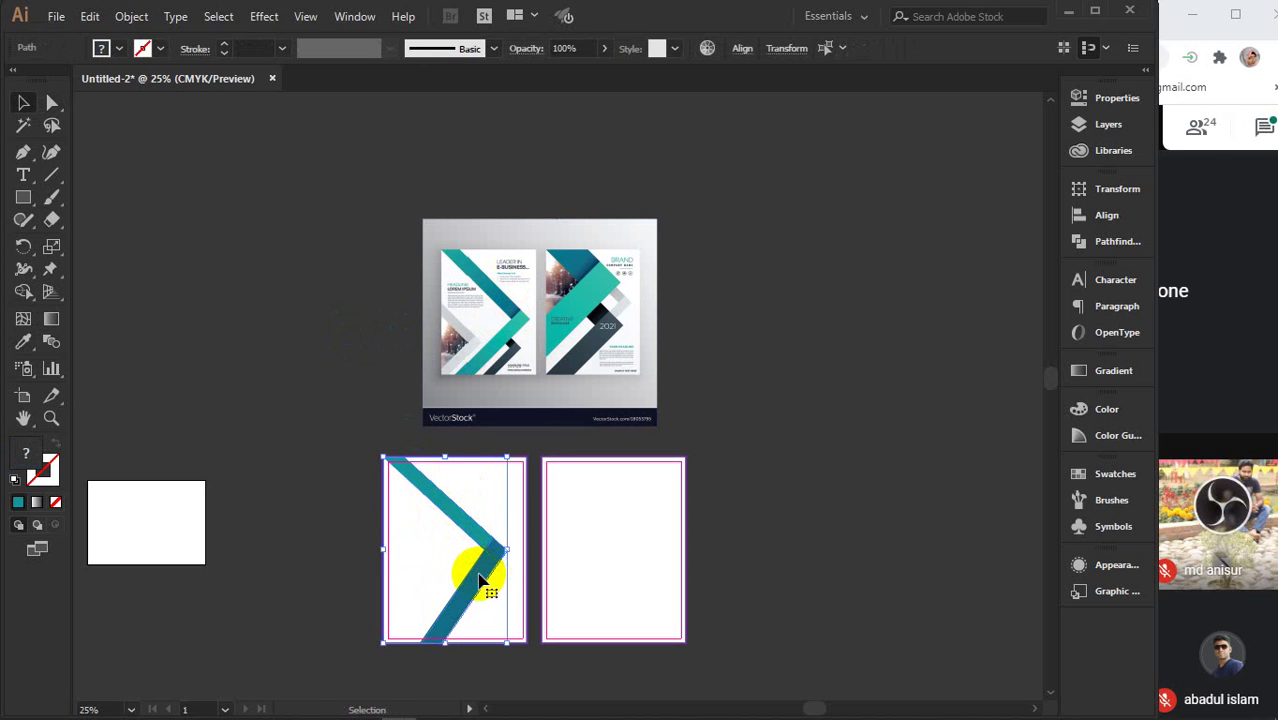
key("Delete")
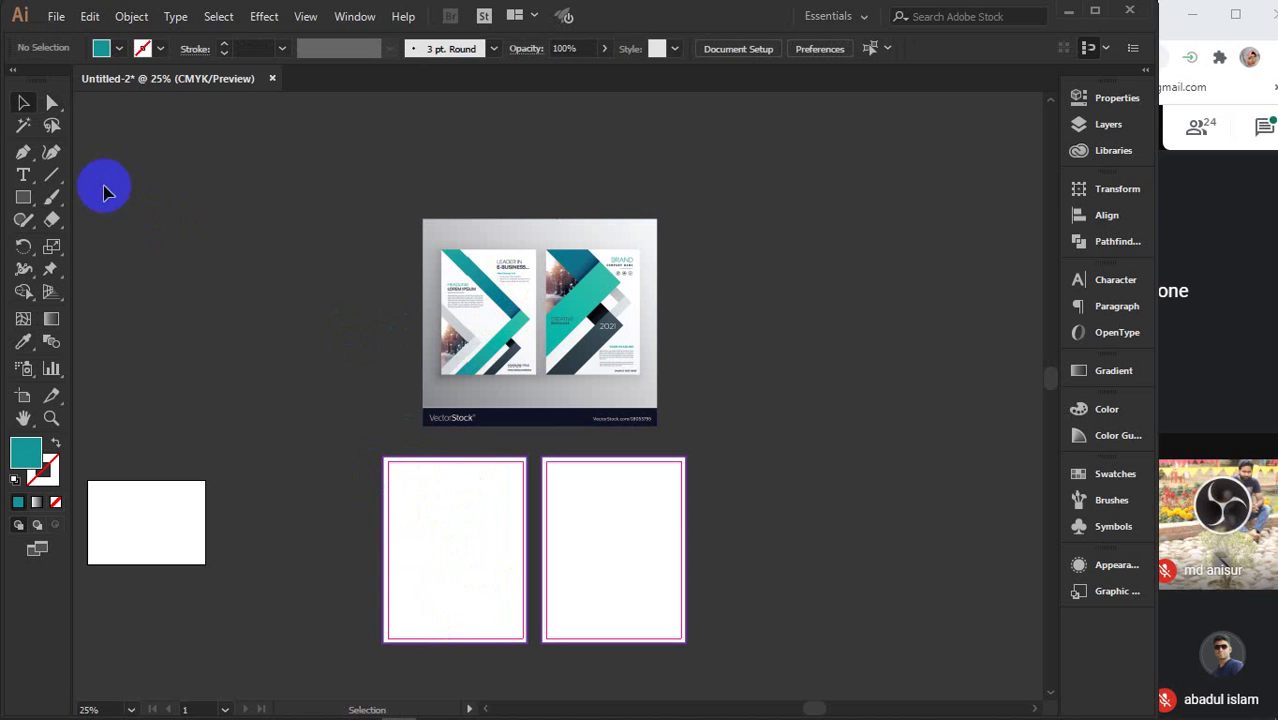
- Draw a tall thin rectangle at the top-left corner and slant its bottom end right into a diagonal bar
left_click(24, 199)
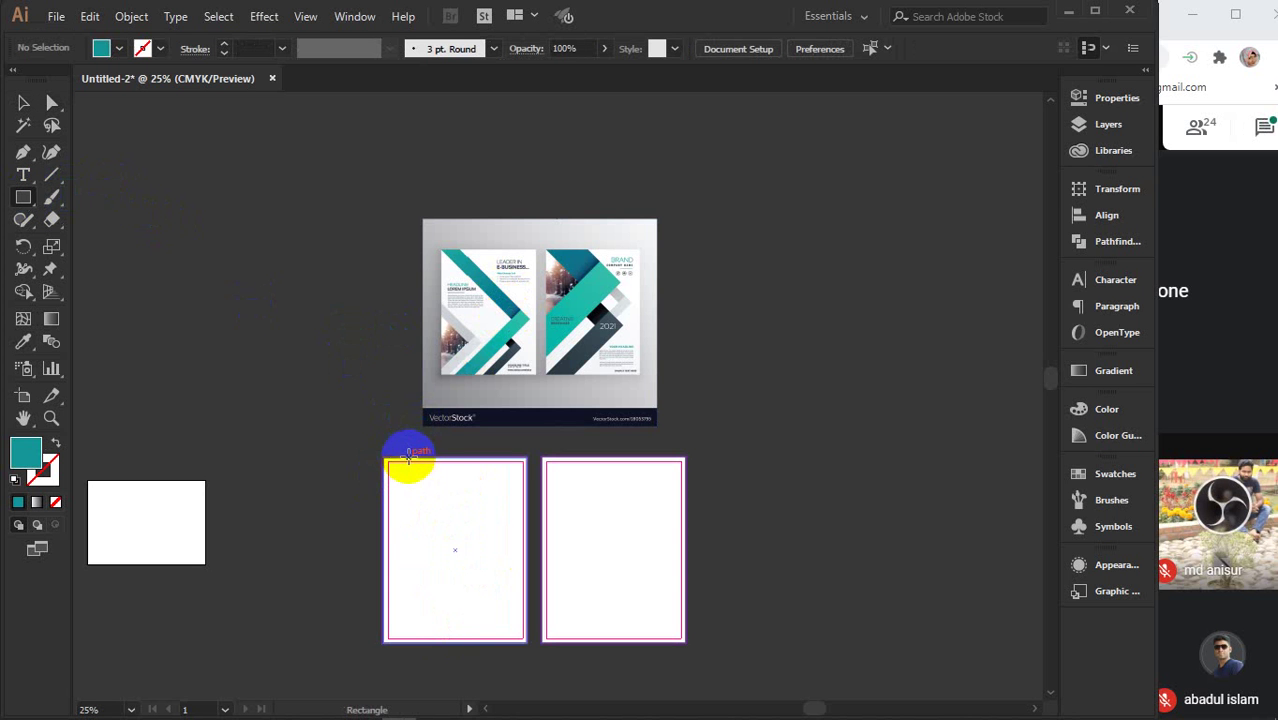
scroll(452, 538, "up", 3)
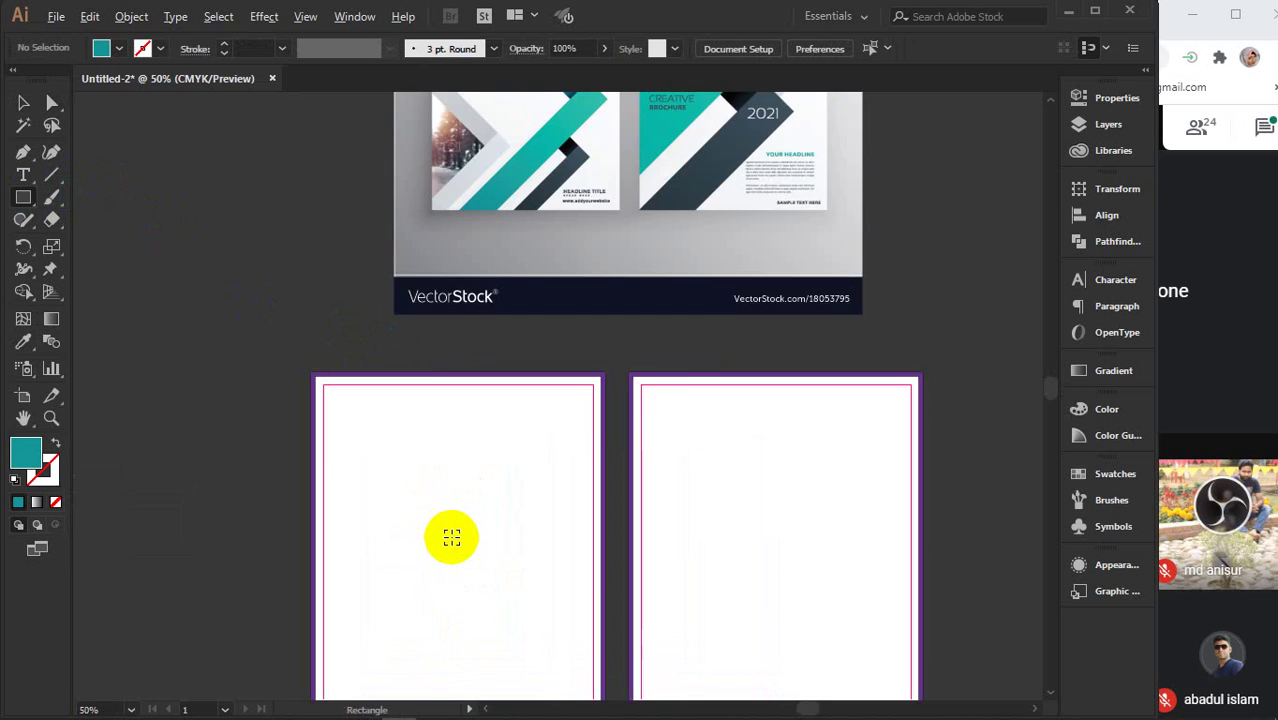
mouse_move(277, 329)
left_mouse_down()
mouse_move(342, 334)
mouse_move(325, 391)
mouse_move(309, 616)
left_mouse_up()
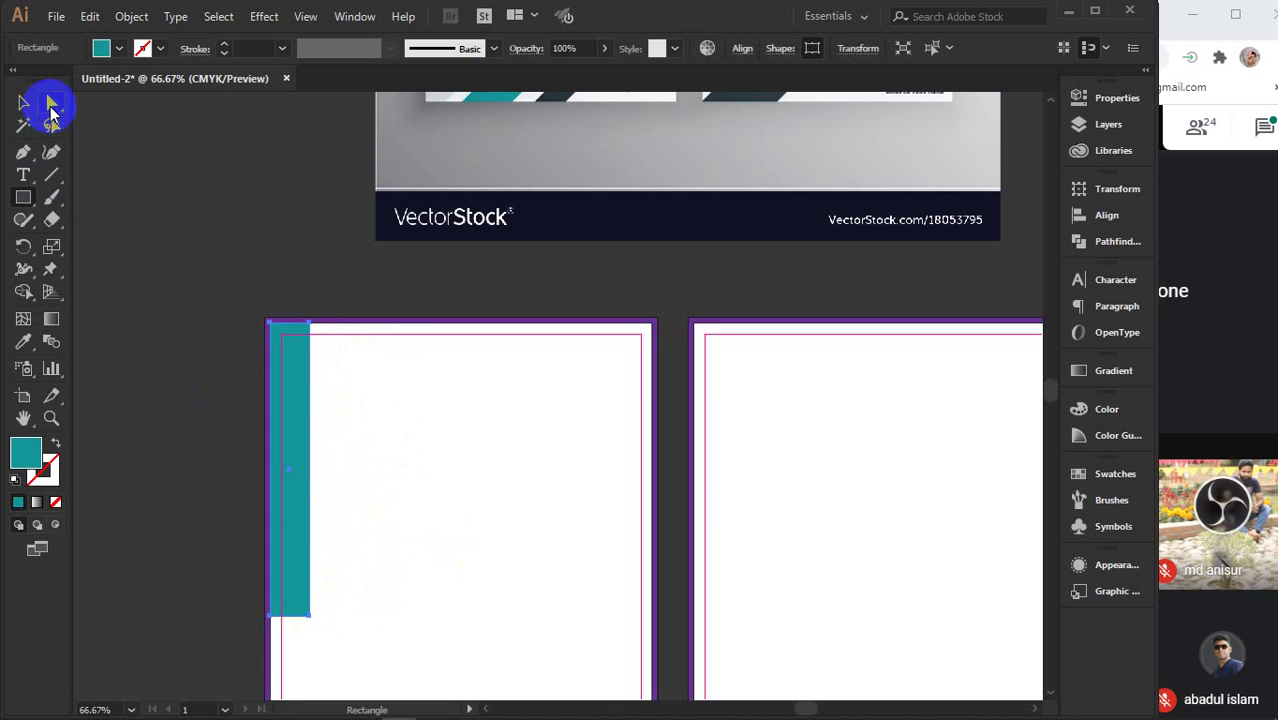
left_click(52, 104)
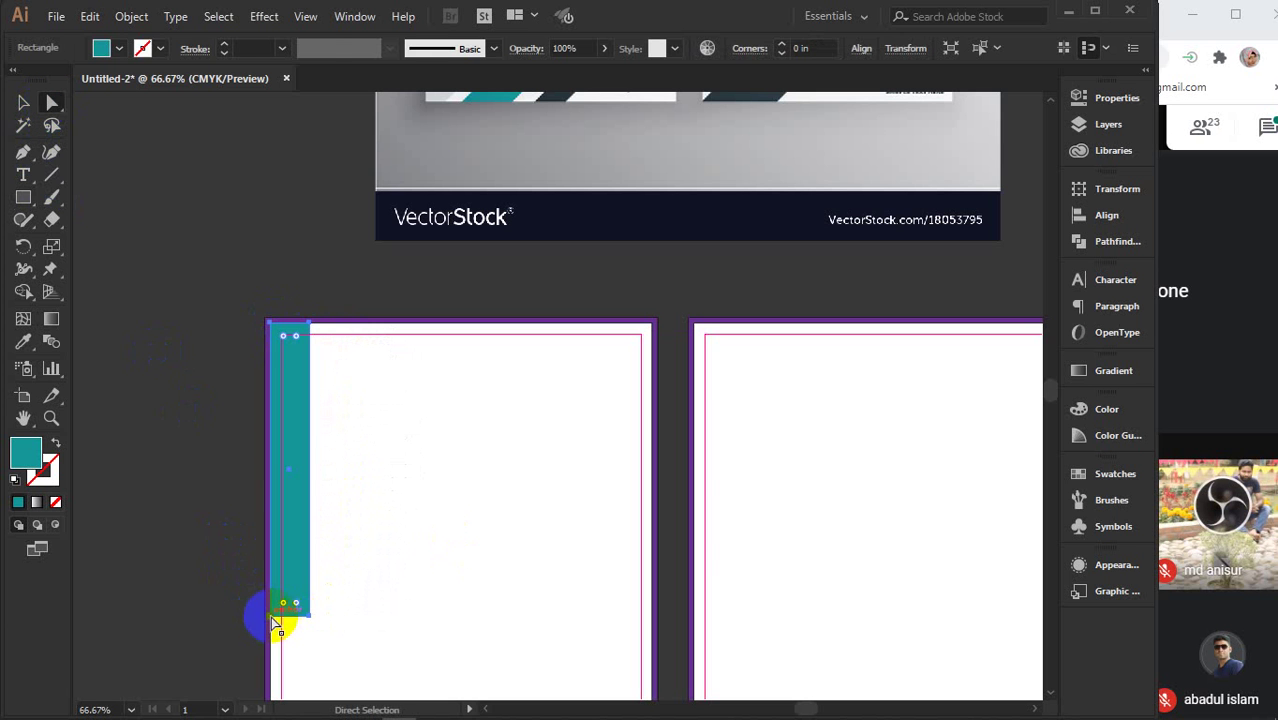
left_click_drag(272, 618, 567, 632)
scroll(567, 632, "down", 1)
scroll(567, 632, "down", 1)
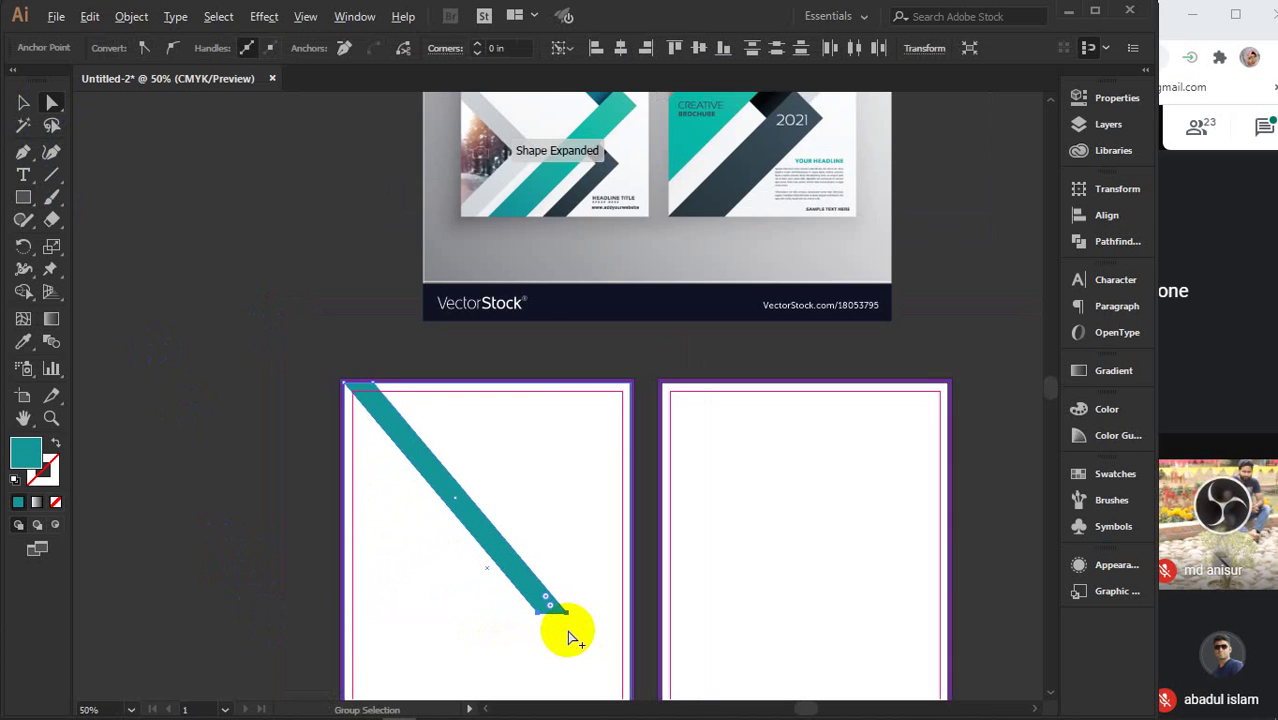
scroll(567, 632, "down", 1)
scroll(562, 590, "down", 2)
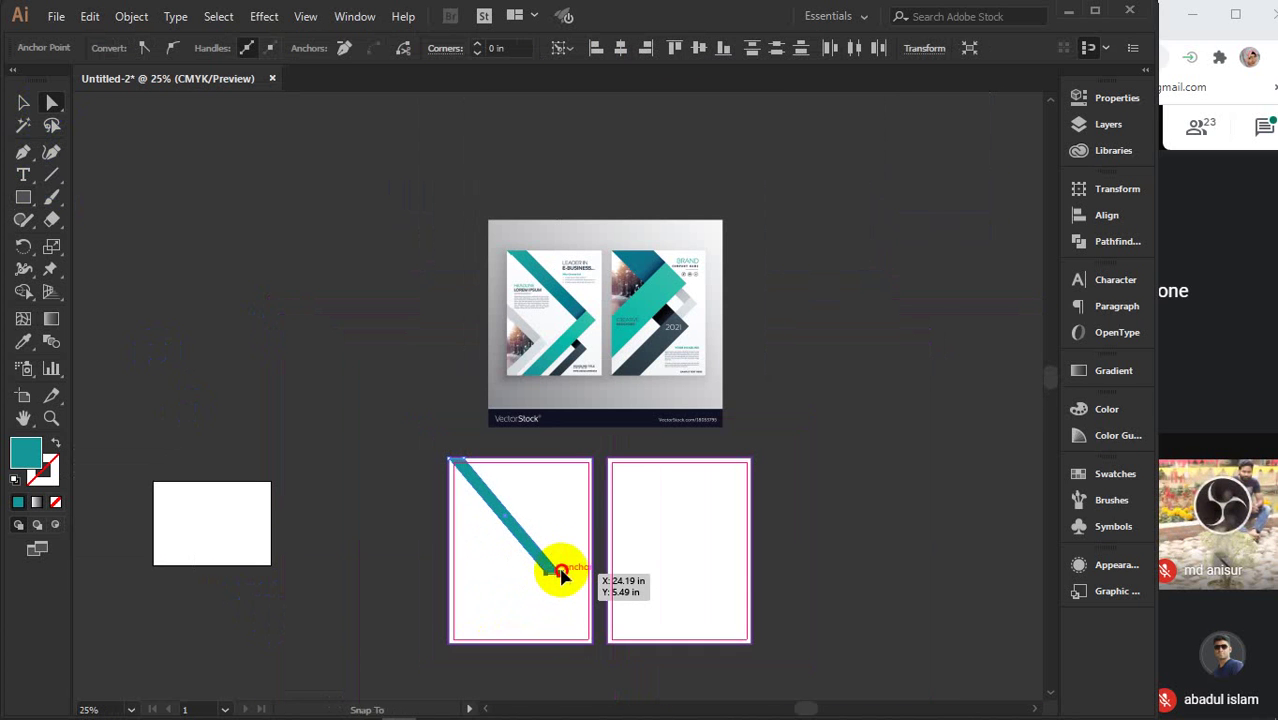
- Square off the diagonal bar's lower end by repositioning its corner anchors
left_click_drag(562, 574, 560, 562)
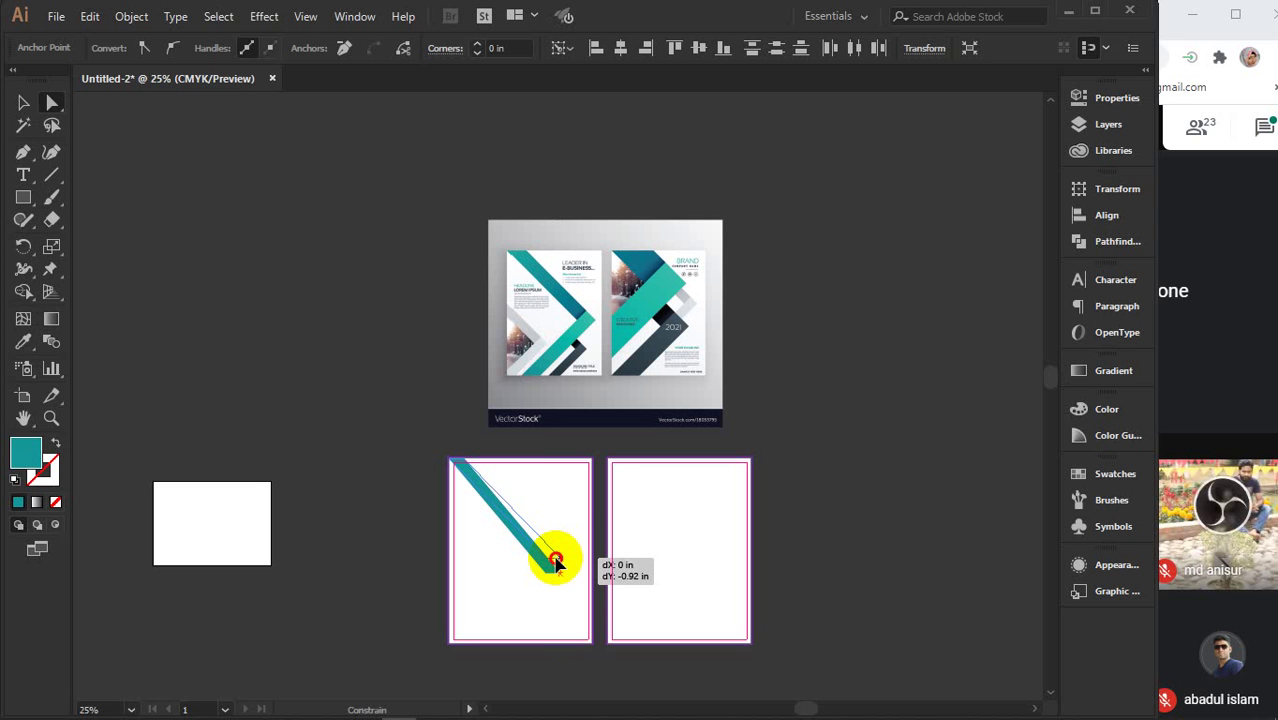
left_click_drag(556, 563, 557, 564)
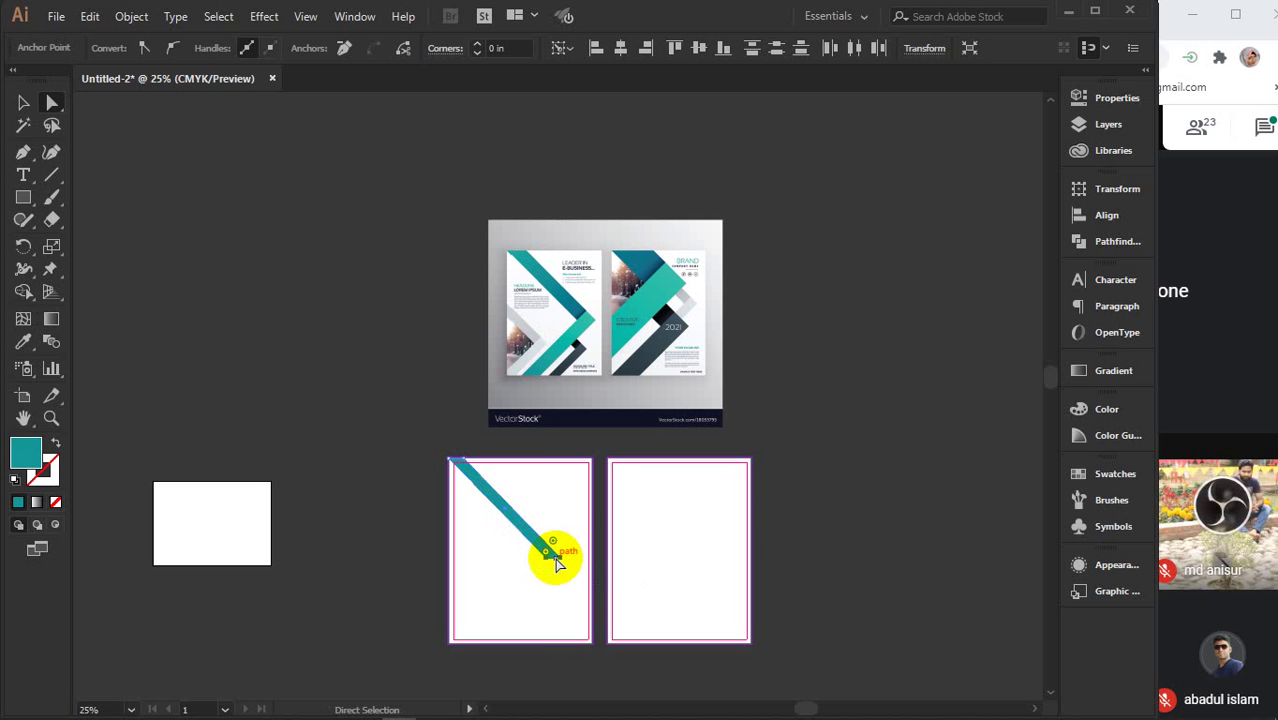
left_click(557, 572)
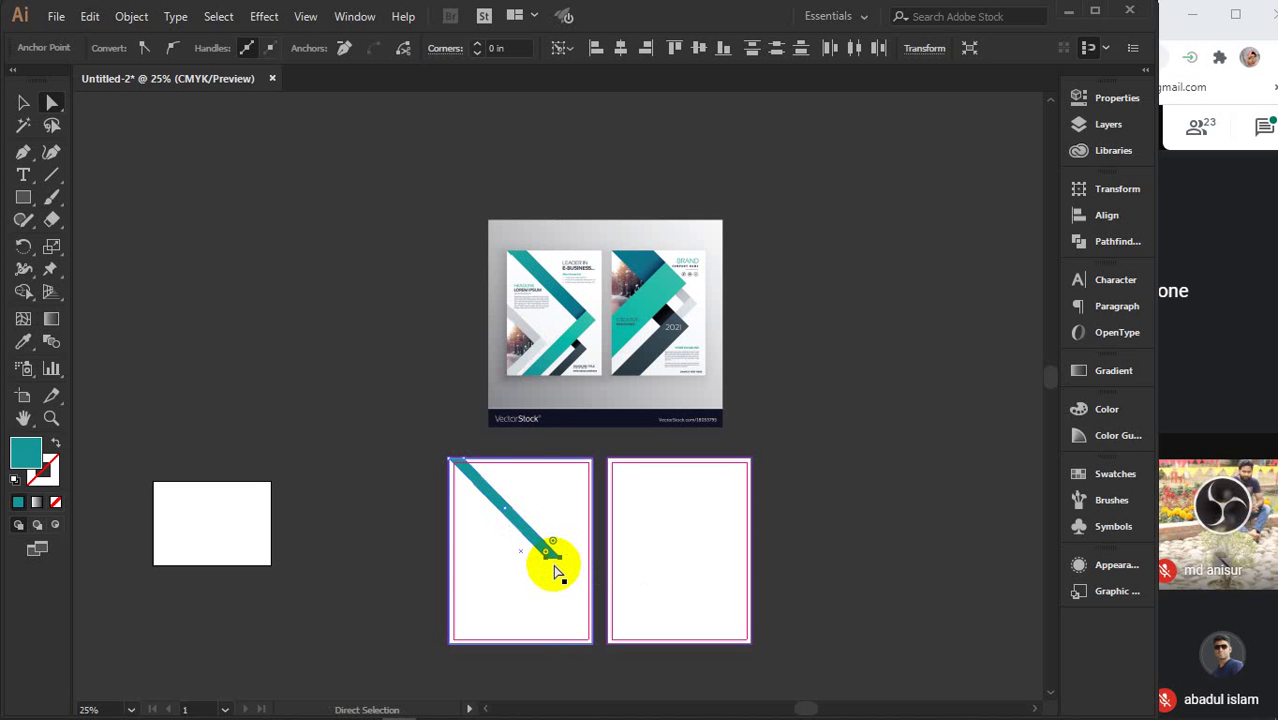
scroll(557, 572, "up", 2, "alt")
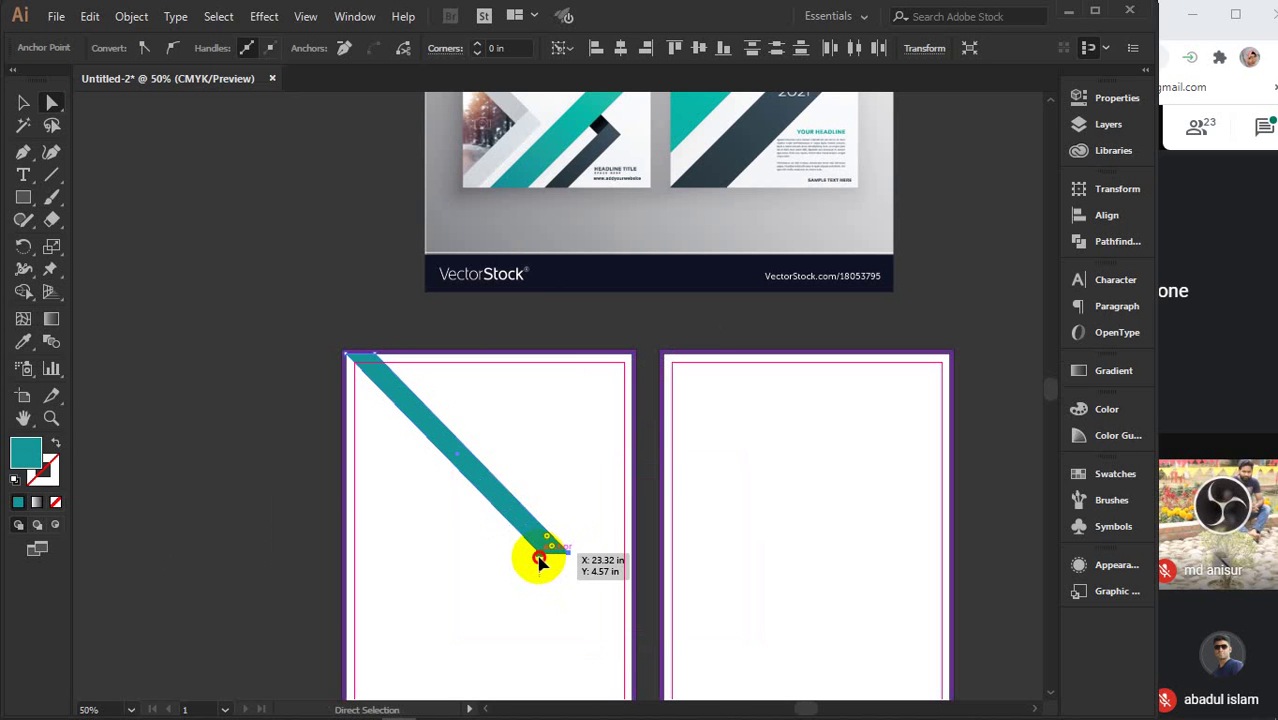
left_click_drag(539, 562, 548, 563)
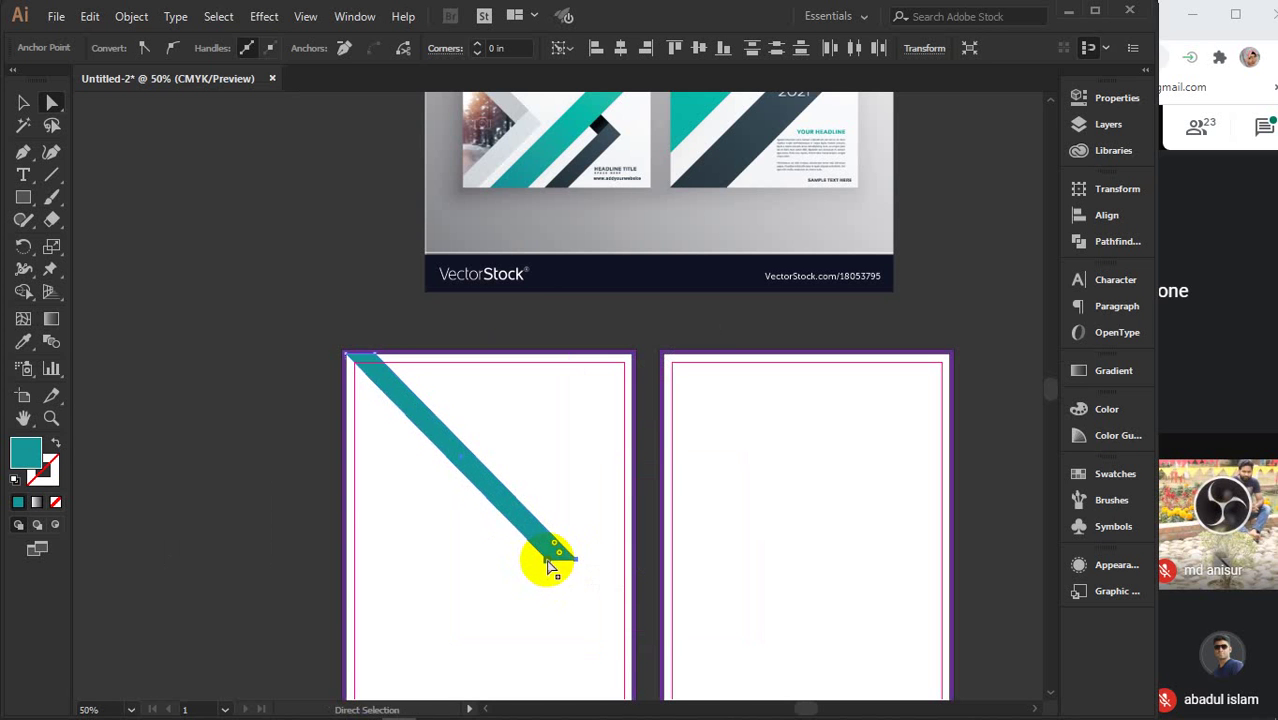
left_click(34, 200)
left_click(22, 203)
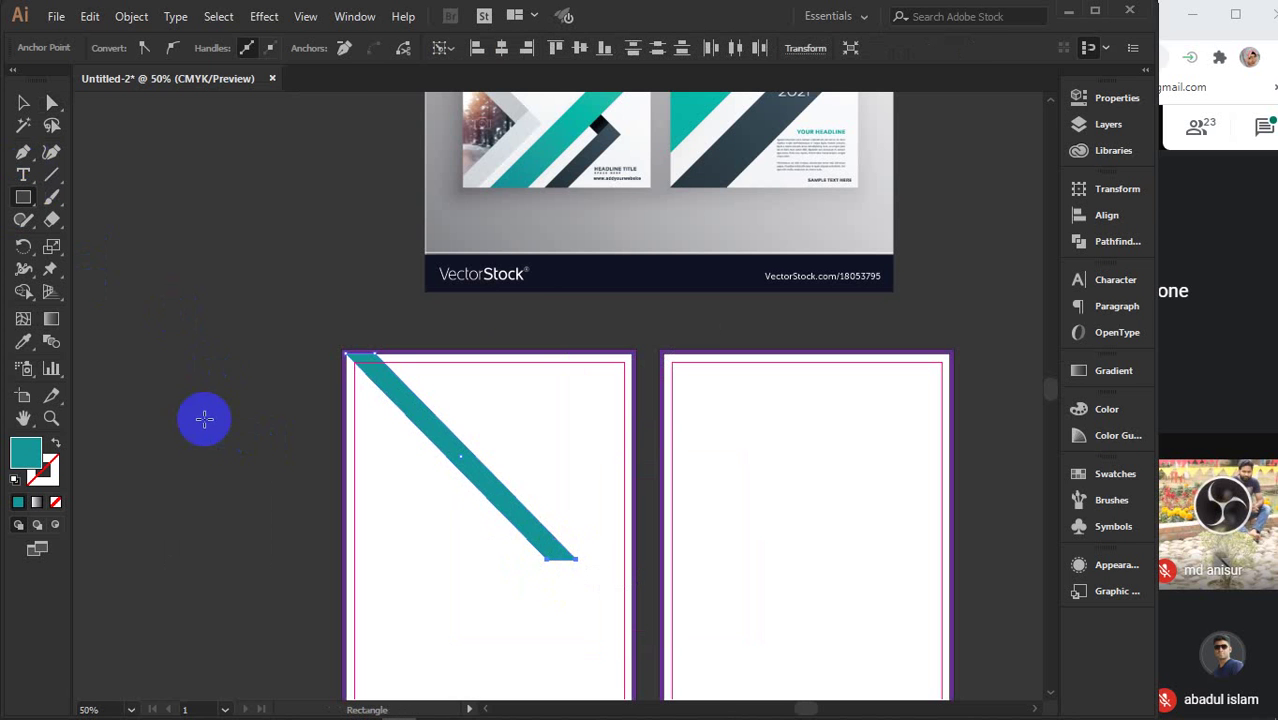
scroll(489, 577, "down", 1)
scroll(489, 577, "down", 1)
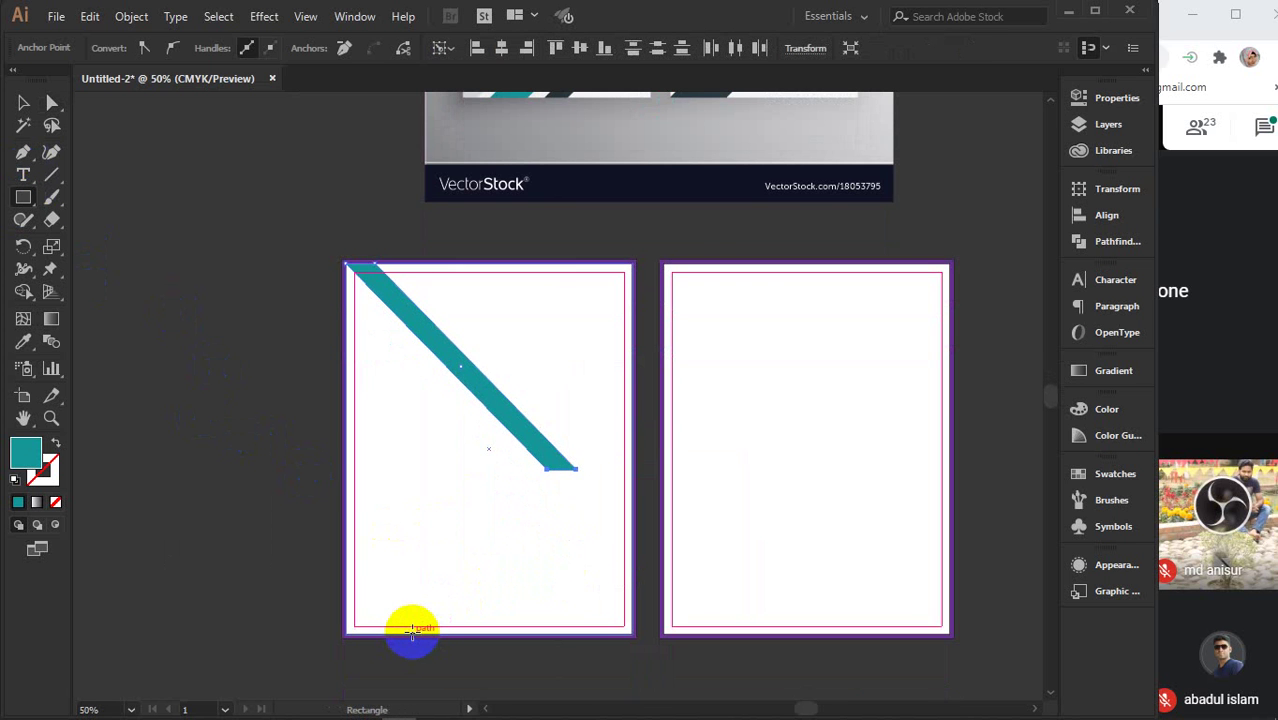
- Draw a thin rectangle up from the bottom-left and join its top corner to the diagonal bar's end
left_click_drag(412, 630, 446, 474)
left_click(52, 103)
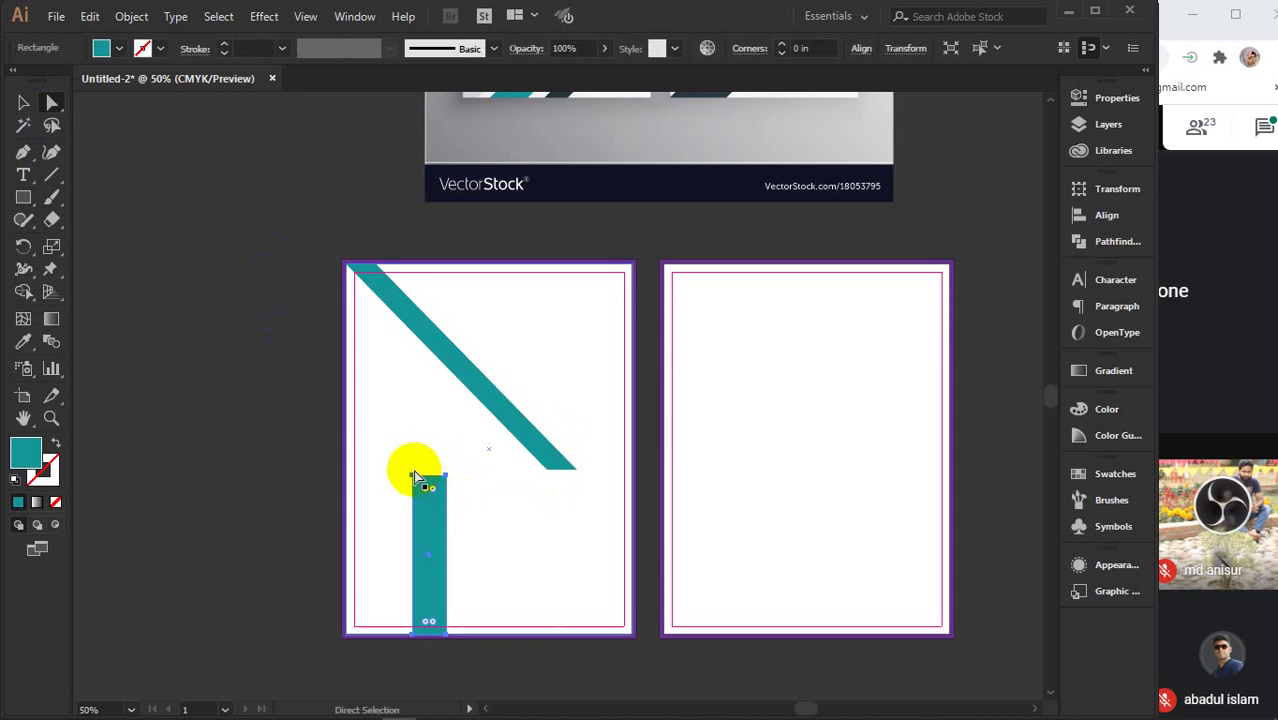
left_click(446, 477)
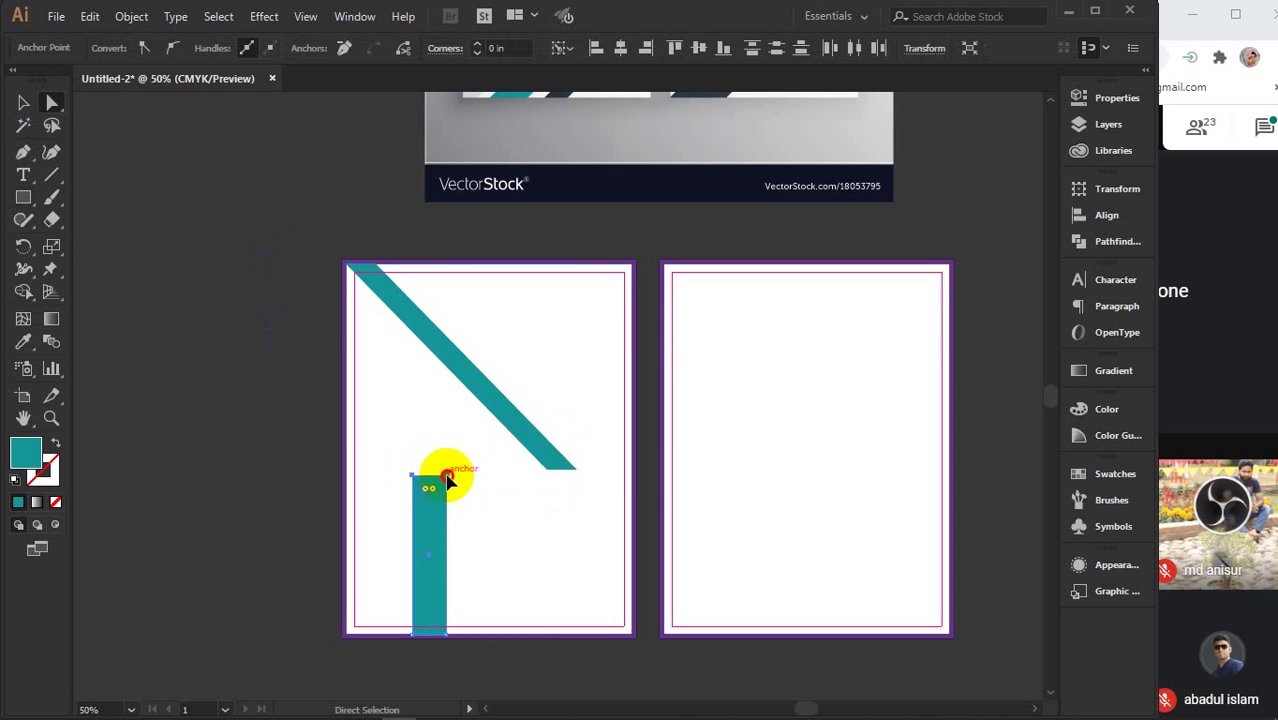
left_click_drag(446, 479, 575, 470)
scroll(578, 474, "up", 2)
scroll(579, 471, "up", 1)
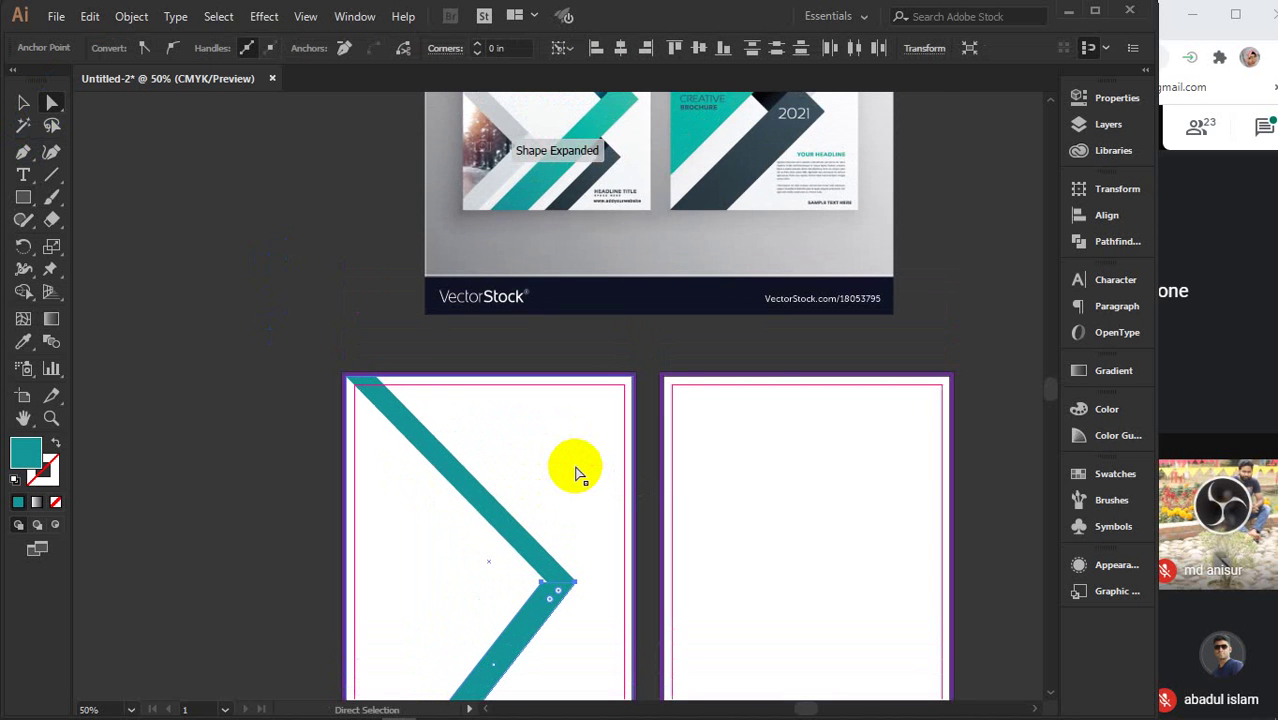
scroll(569, 584, "up", 3)
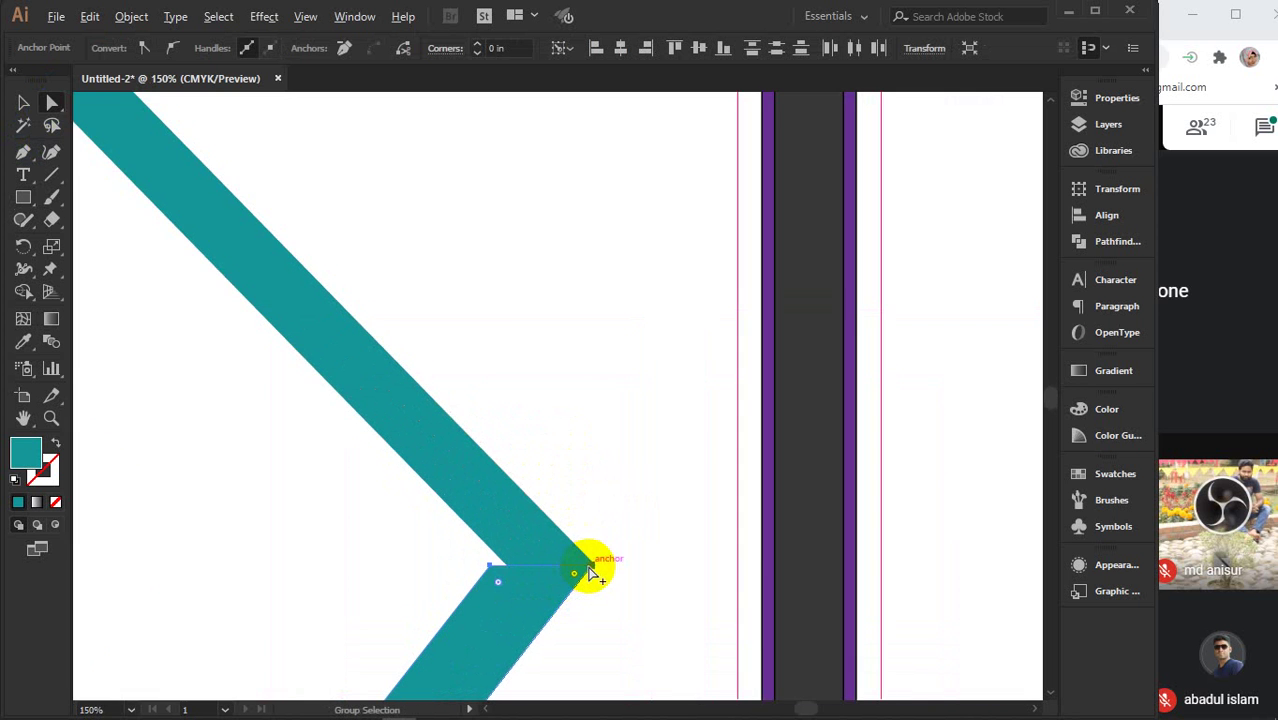
scroll(590, 570, "up", 4)
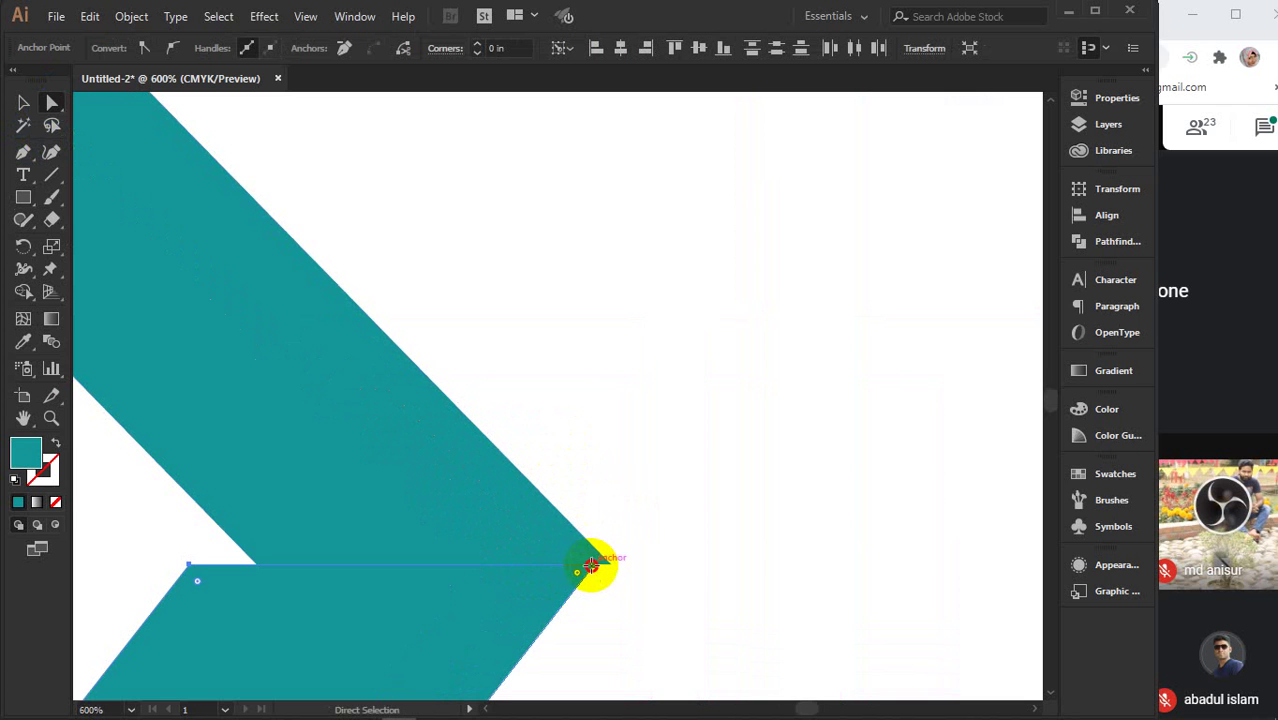
- Close the gap at the chevron tip and move the inner lower corner up and right
left_click_drag(591, 566, 610, 566)
left_click(229, 578)
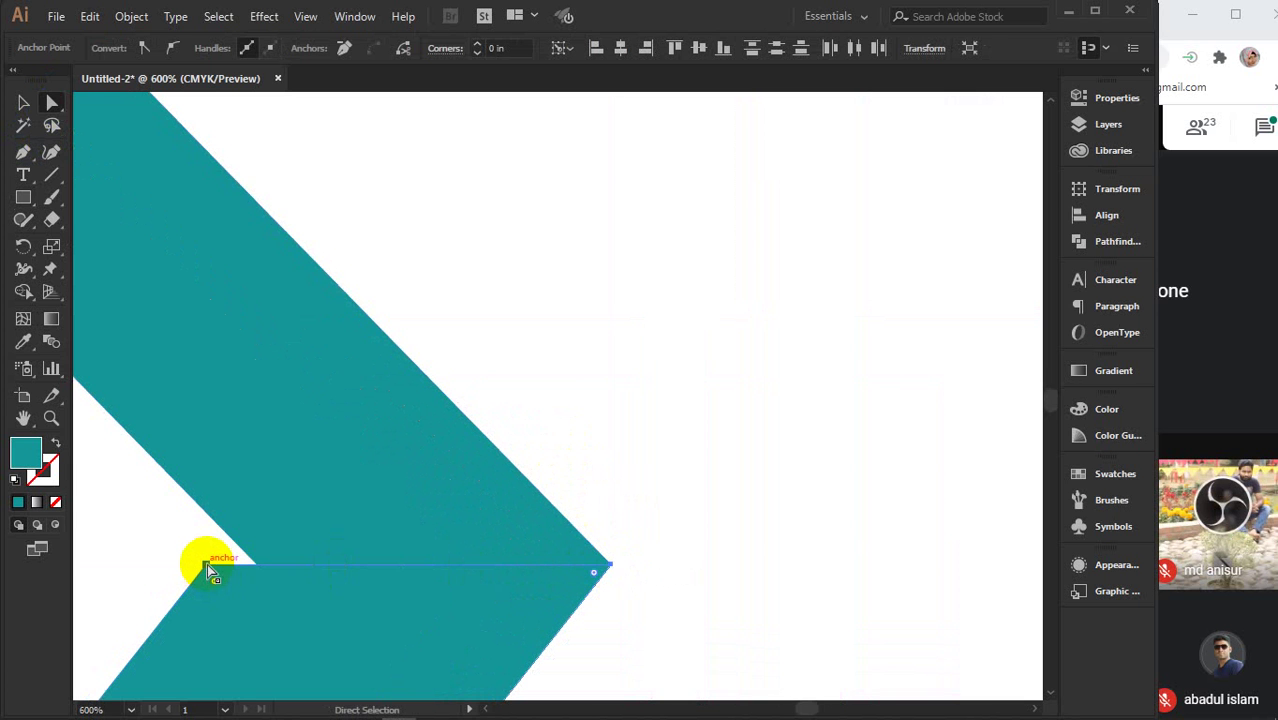
left_click_drag(207, 563, 385, 337)
scroll(385, 337, "down", 4)
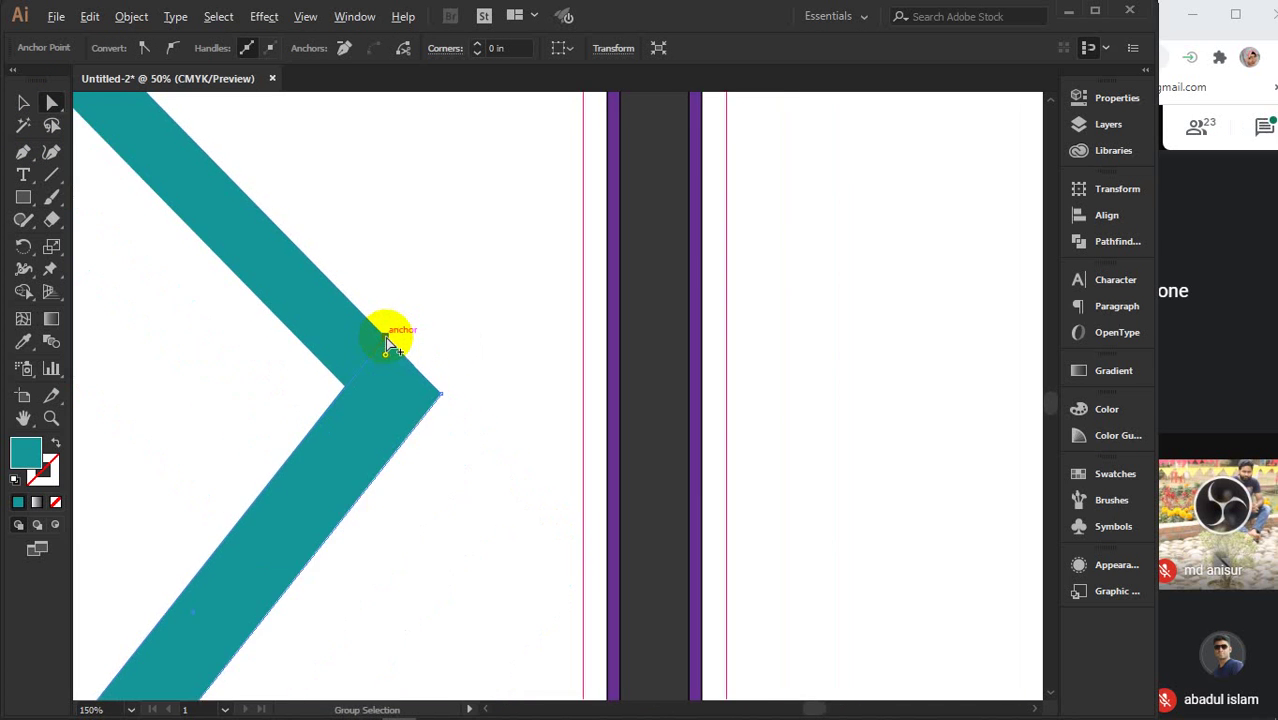
scroll(385, 337, "down", 5)
left_click_drag(385, 337, 527, 502)
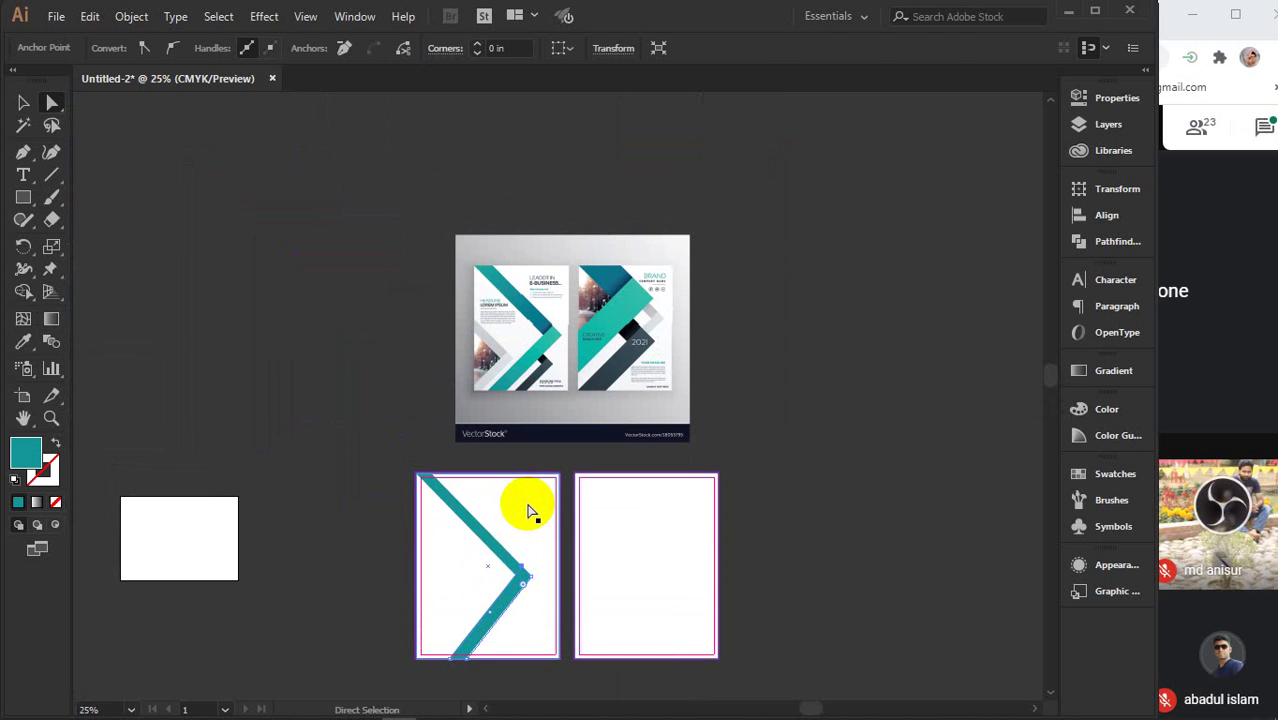
- Nudge the lower arm's outer corner and bottom end slightly to the right
left_click(471, 522)
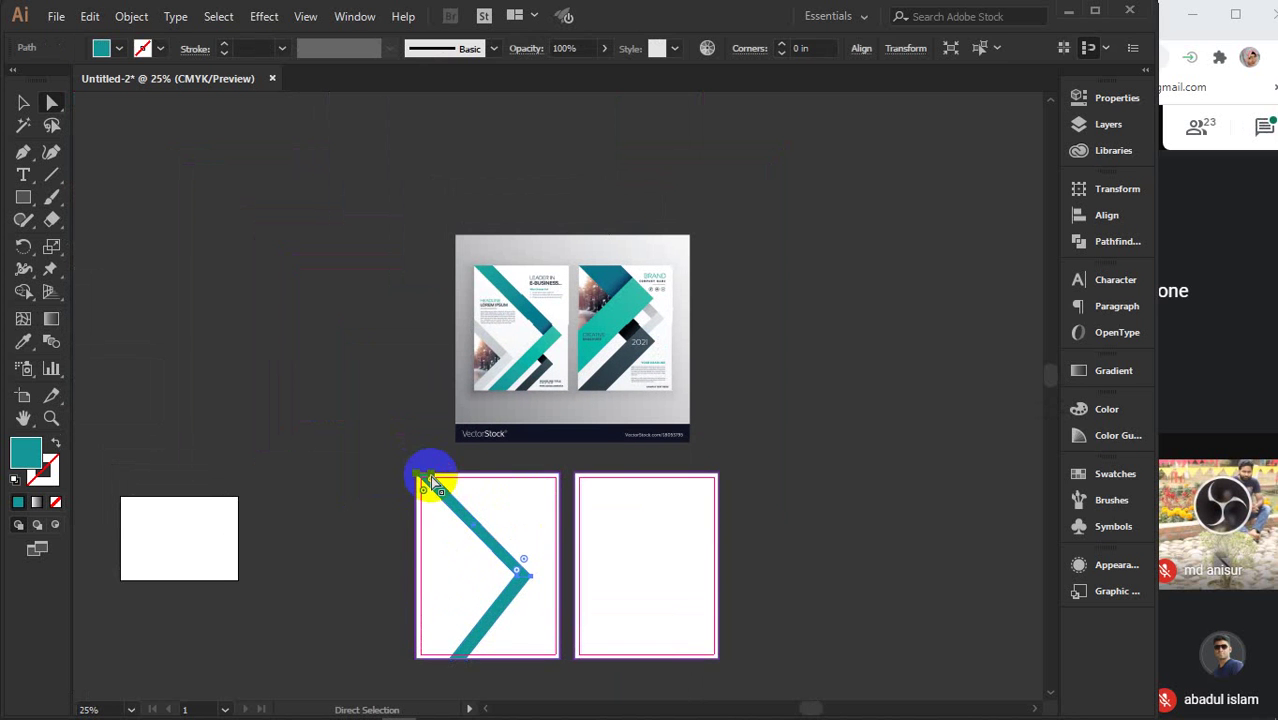
left_click(430, 477)
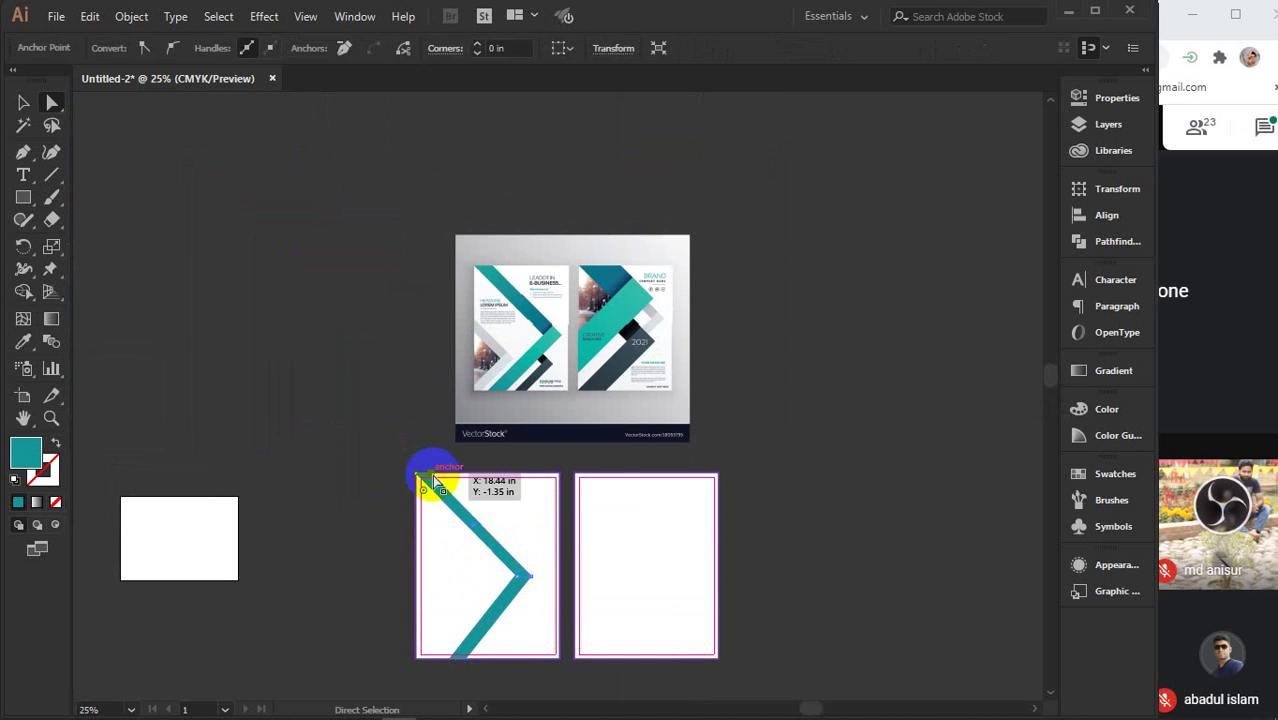
left_click(530, 576, "shift")
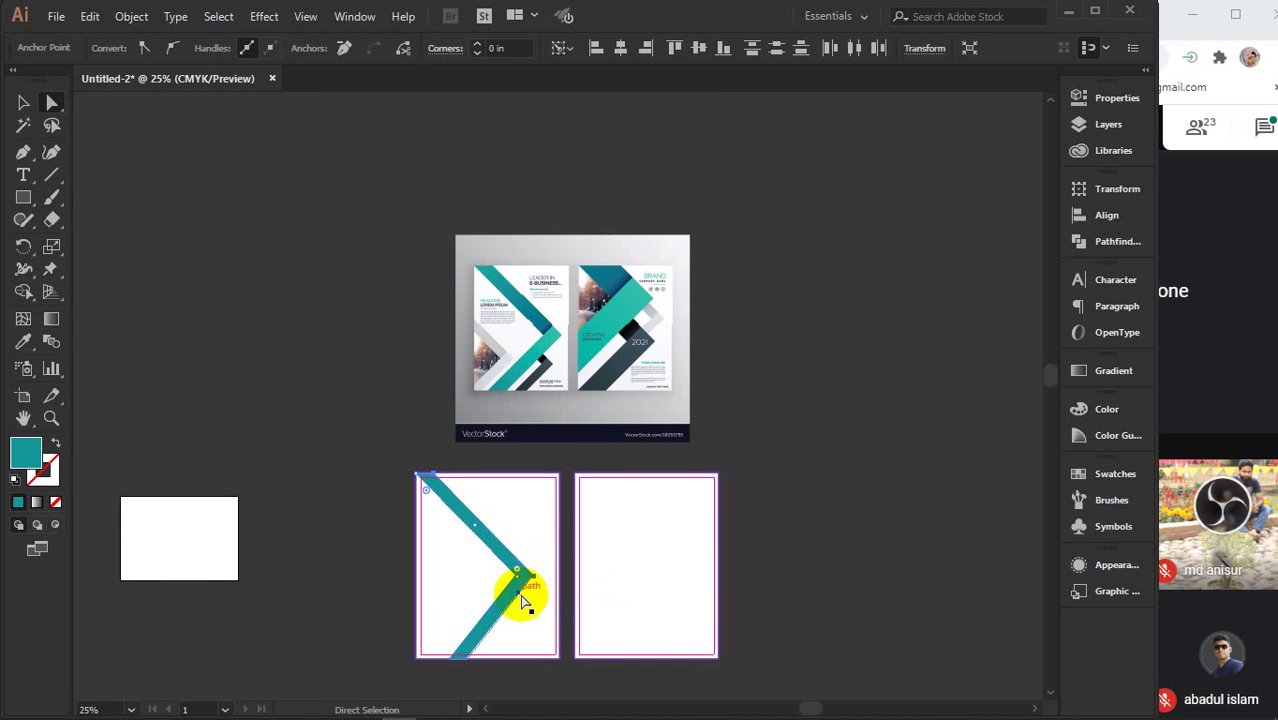
scroll(522, 600, "up", 4, "alt")
scroll(551, 593, "down", 4)
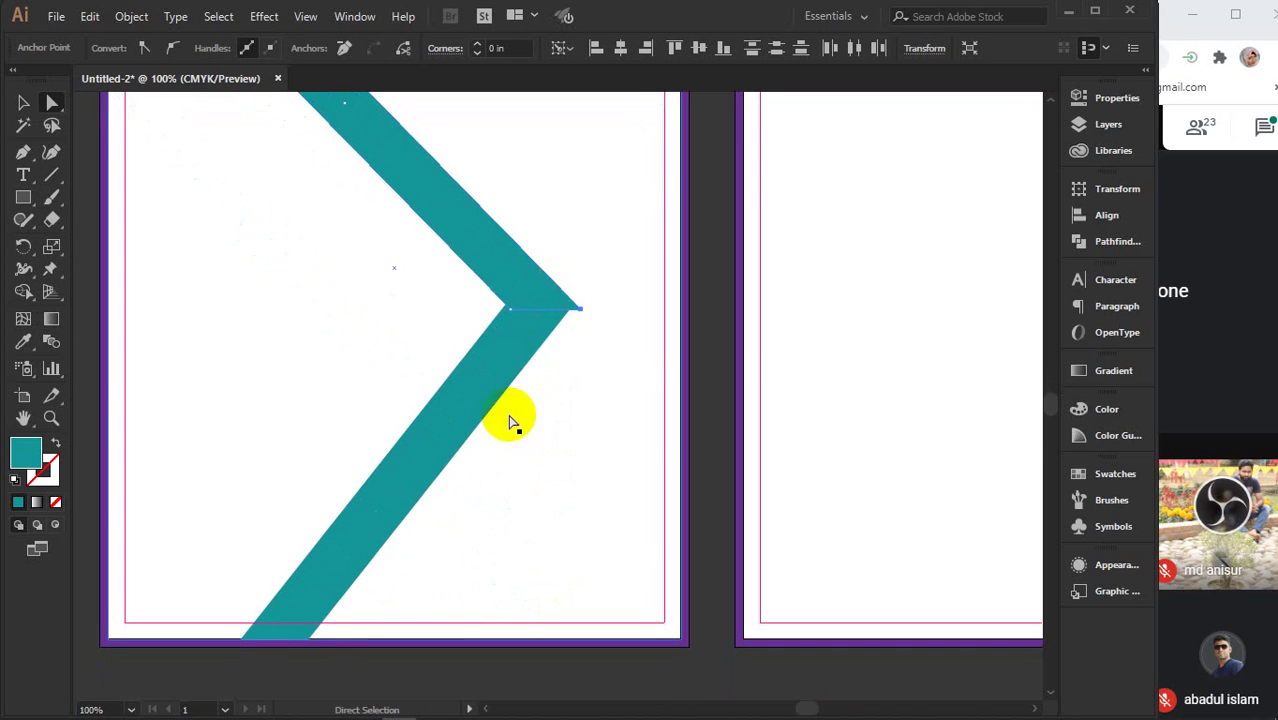
left_click(479, 414)
left_click(569, 314)
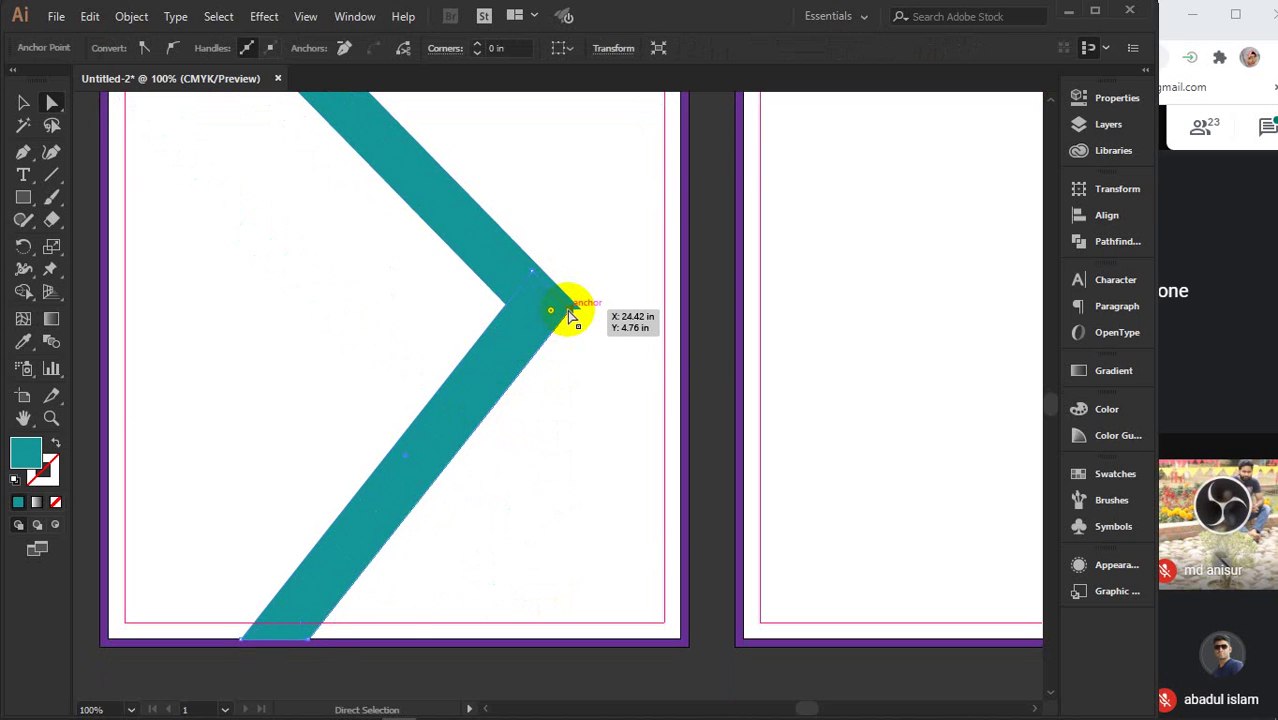
left_click(306, 640, "shift")
key("Right")
key("Right")
key("Right")
key("Right")
key("Right")
key("Right")
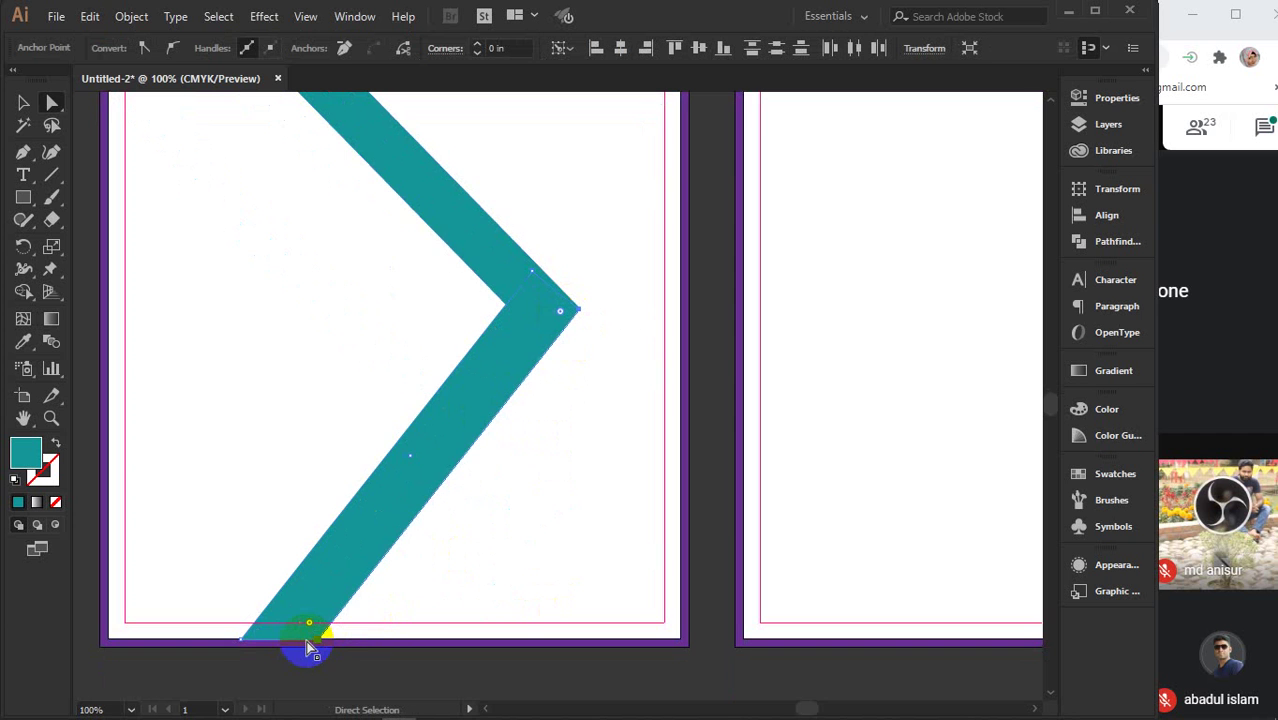
scroll(548, 328, "up", 5)
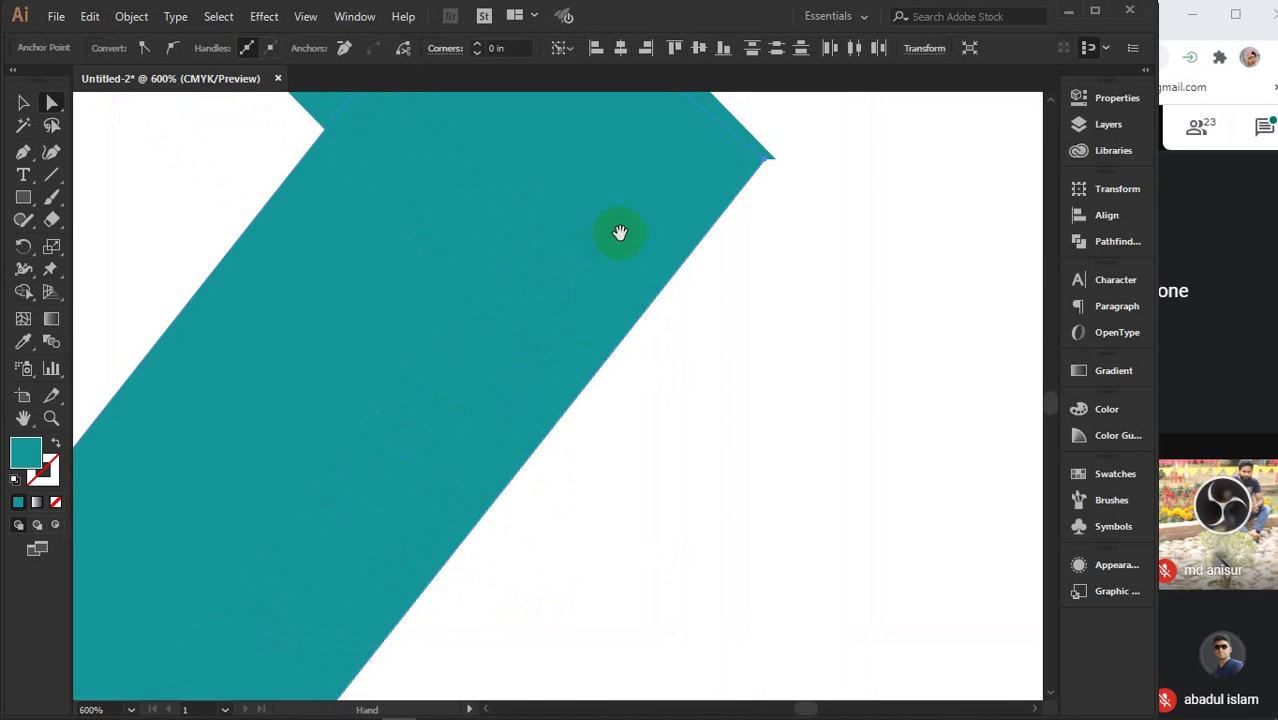
left_click_drag(620, 232, 559, 608)
key("Right")
key("Right")
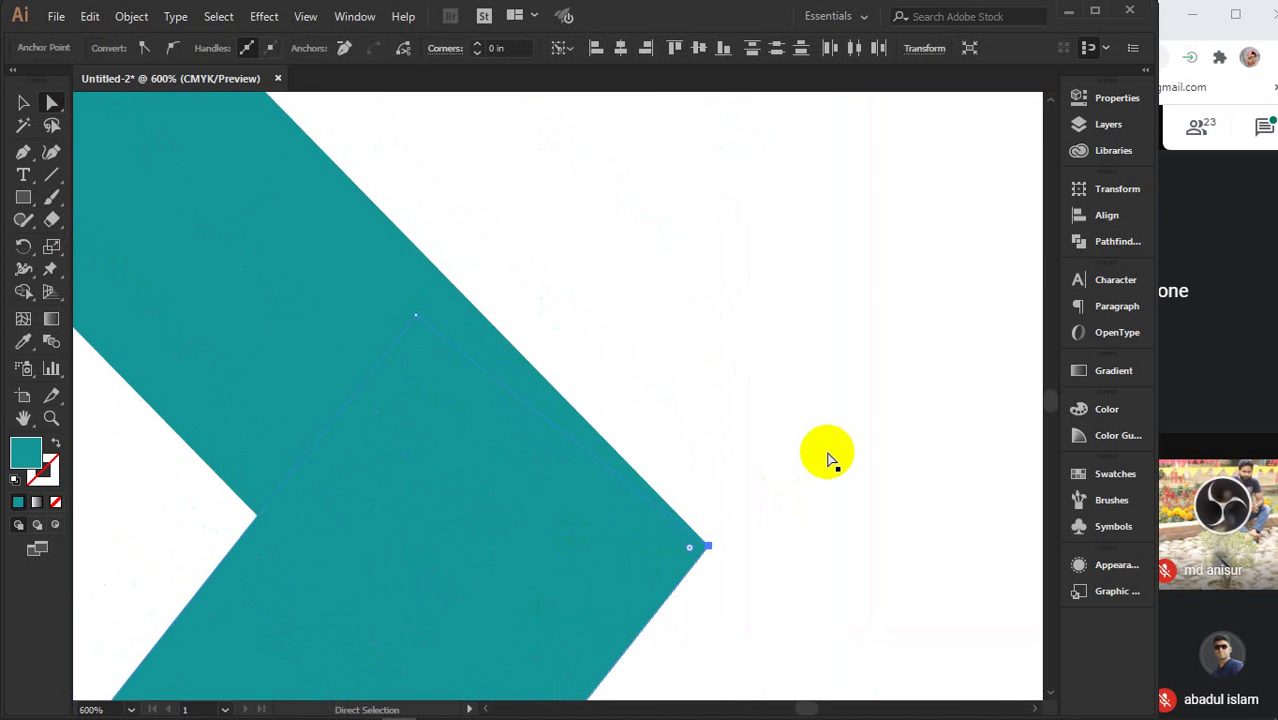
- Move the lower arm's upper inner point up-right onto the upper arm's edge
left_click(418, 320)
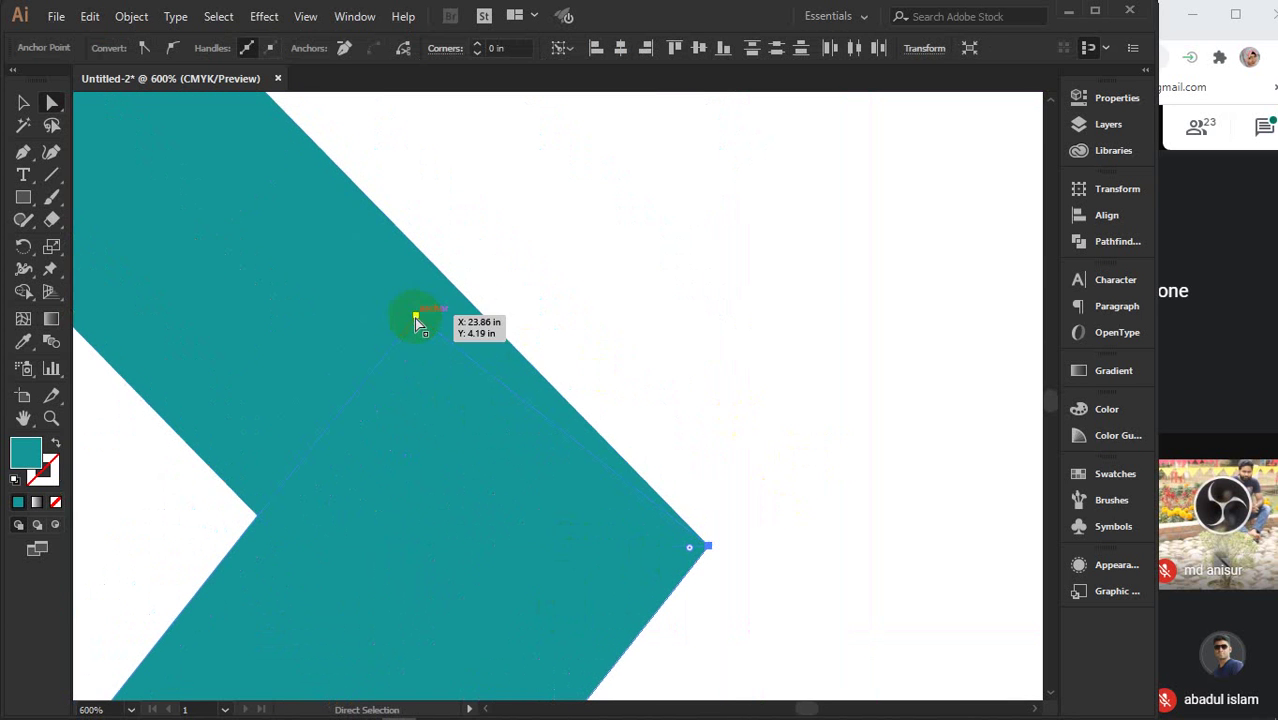
left_click_drag(417, 320, 453, 287)
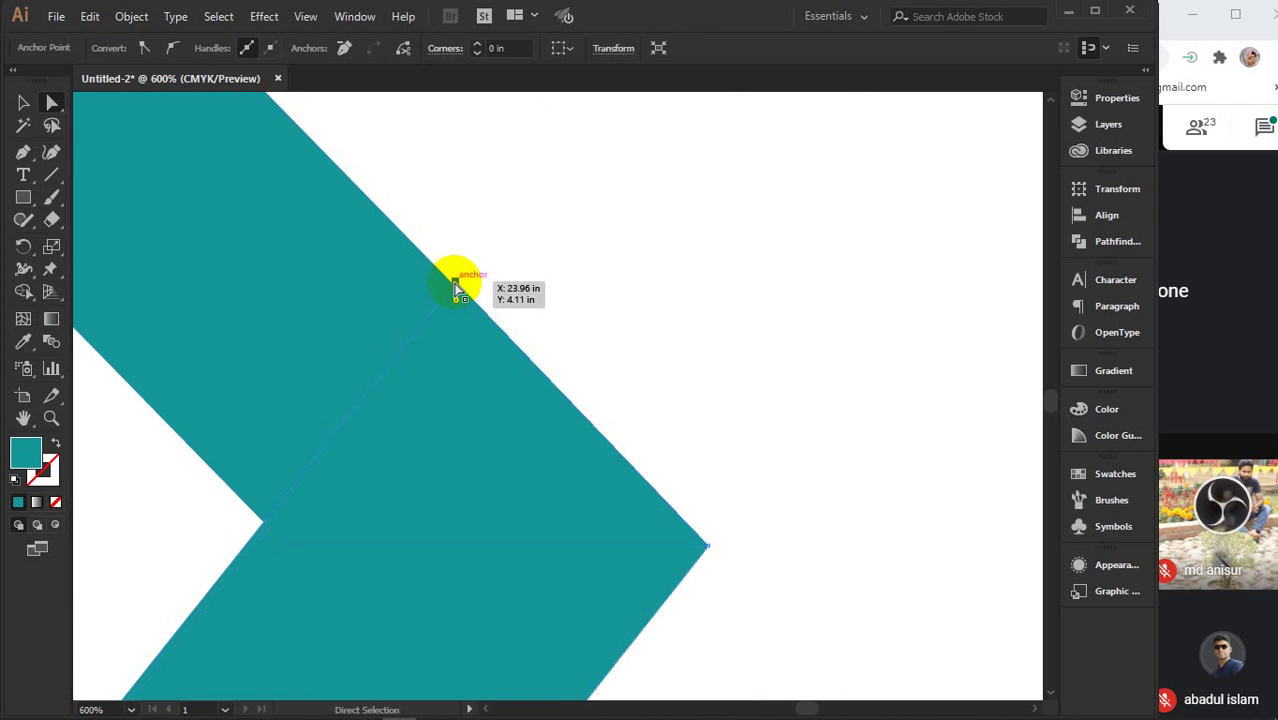
key("ctrl+1")
key("ctrl+minus")
key("ctrl+minus")
key("ctrl+minus")
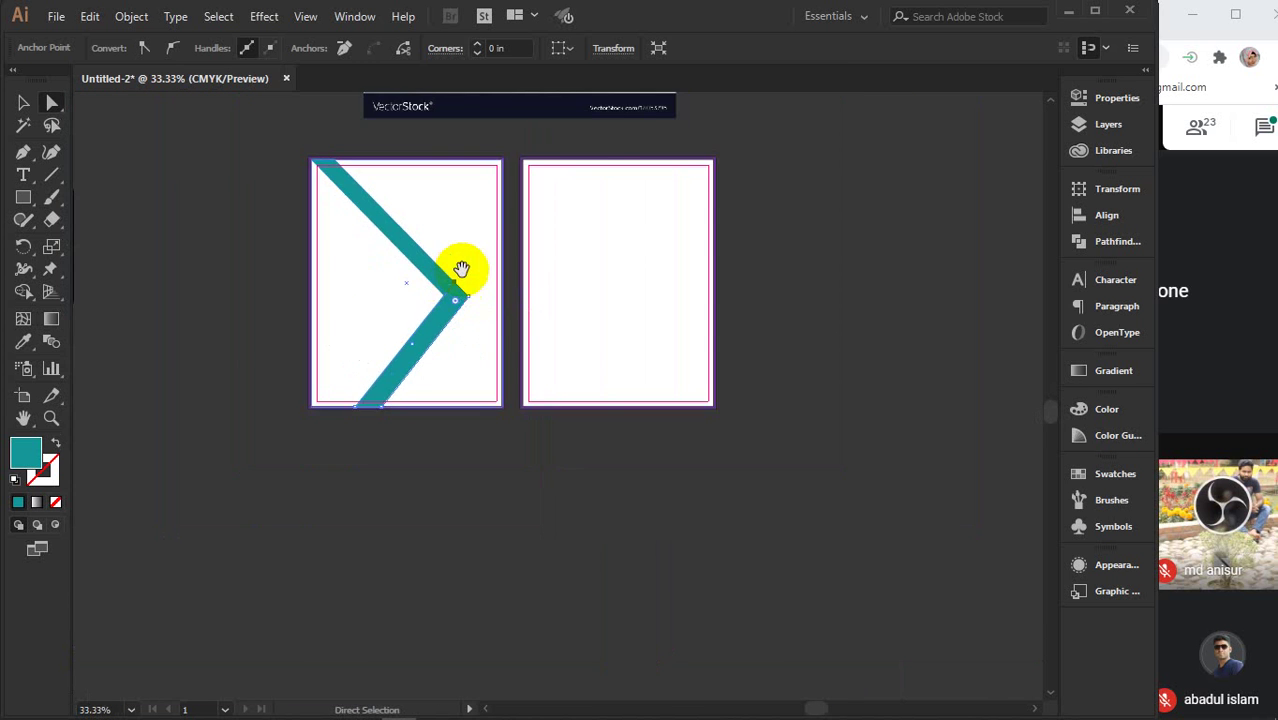
left_click_drag(462, 266, 530, 557)
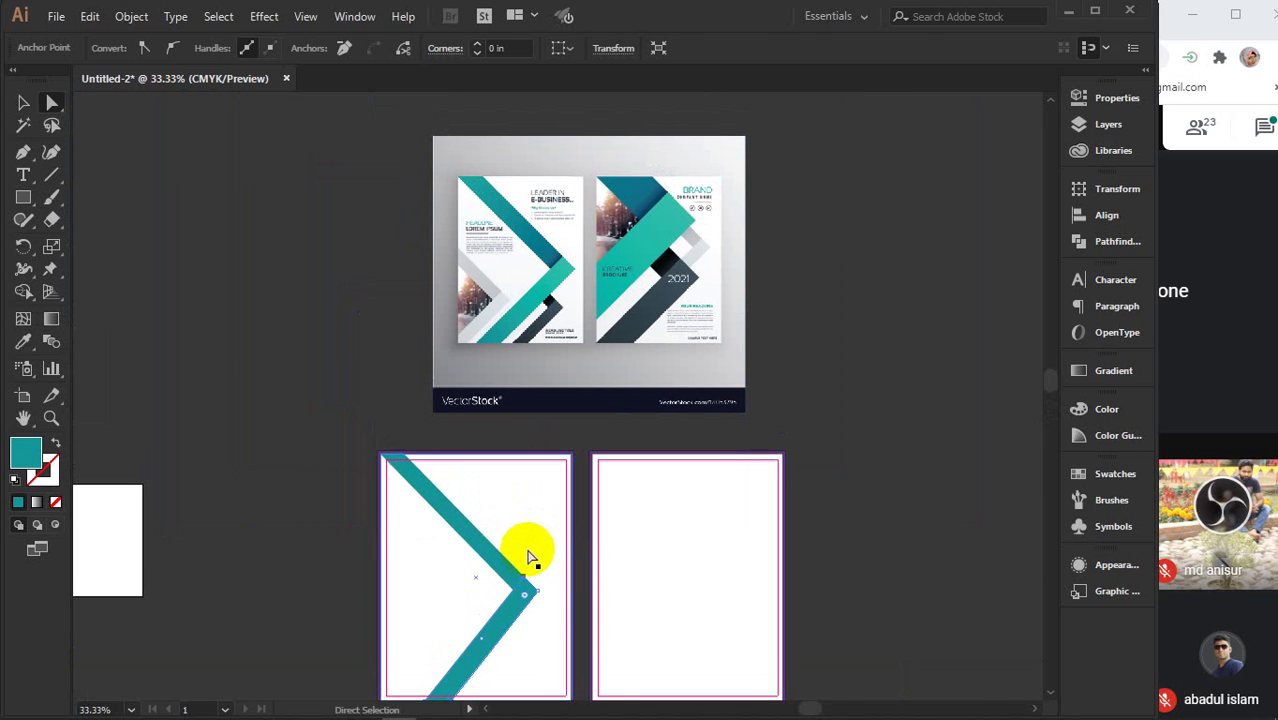
- Eyedropper the brochure's light teal onto the lower arm and its dark blue onto the upper arm
key("v")
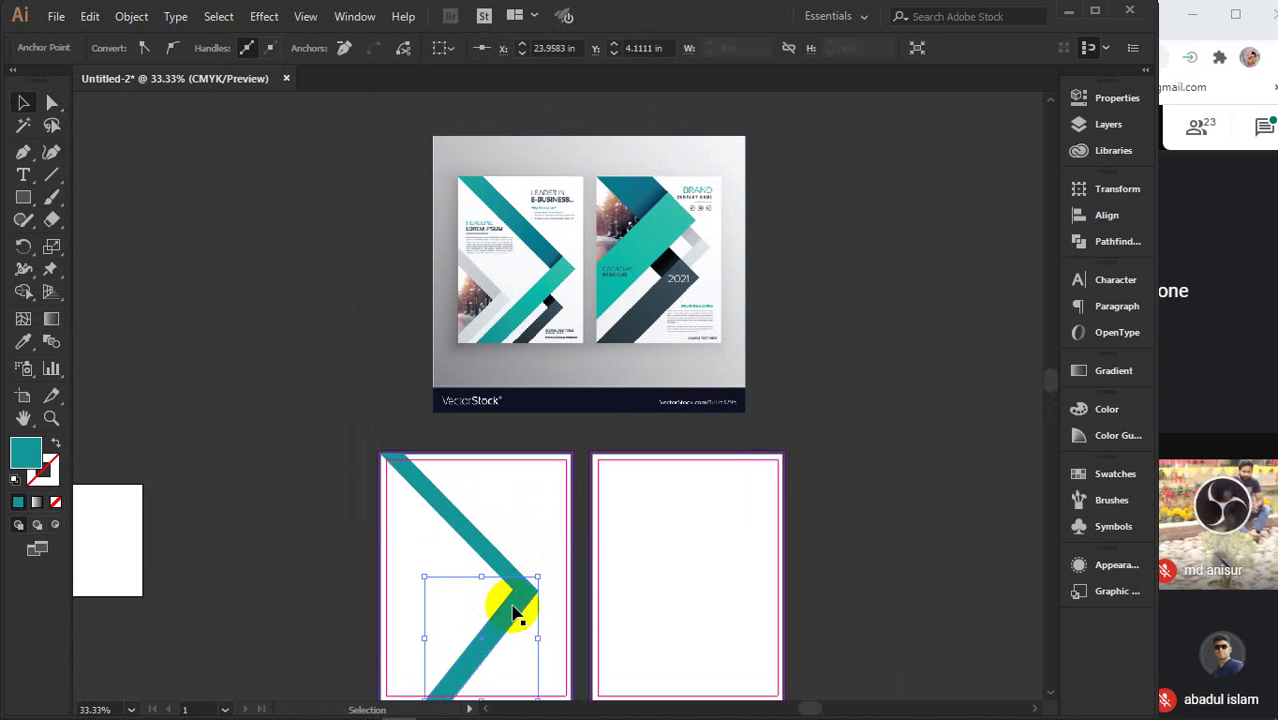
key("i")
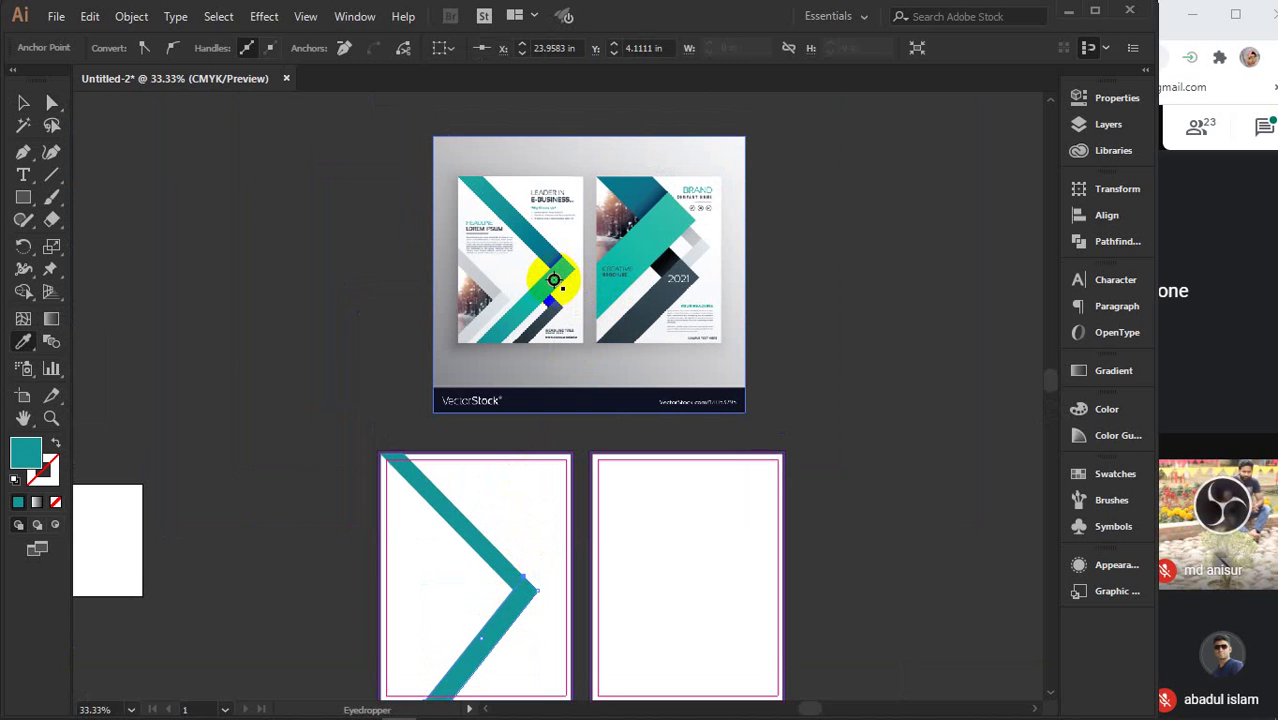
left_click(553, 280)
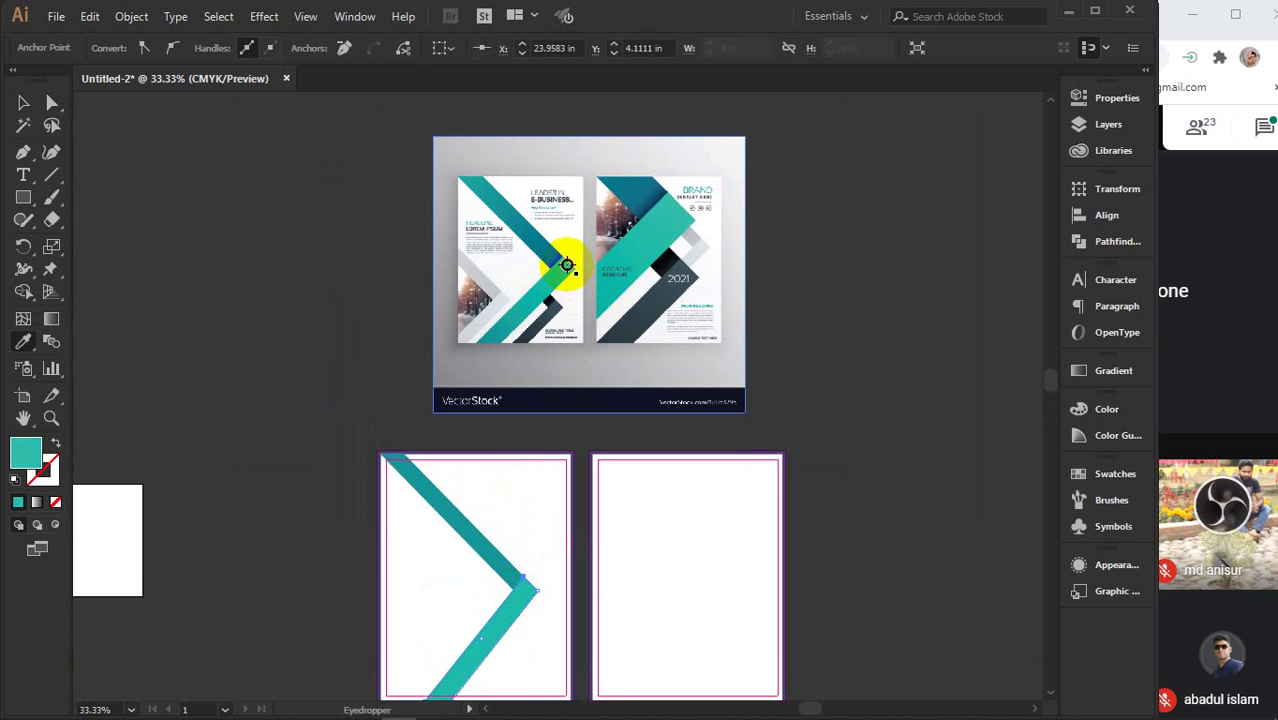
left_click(457, 525)
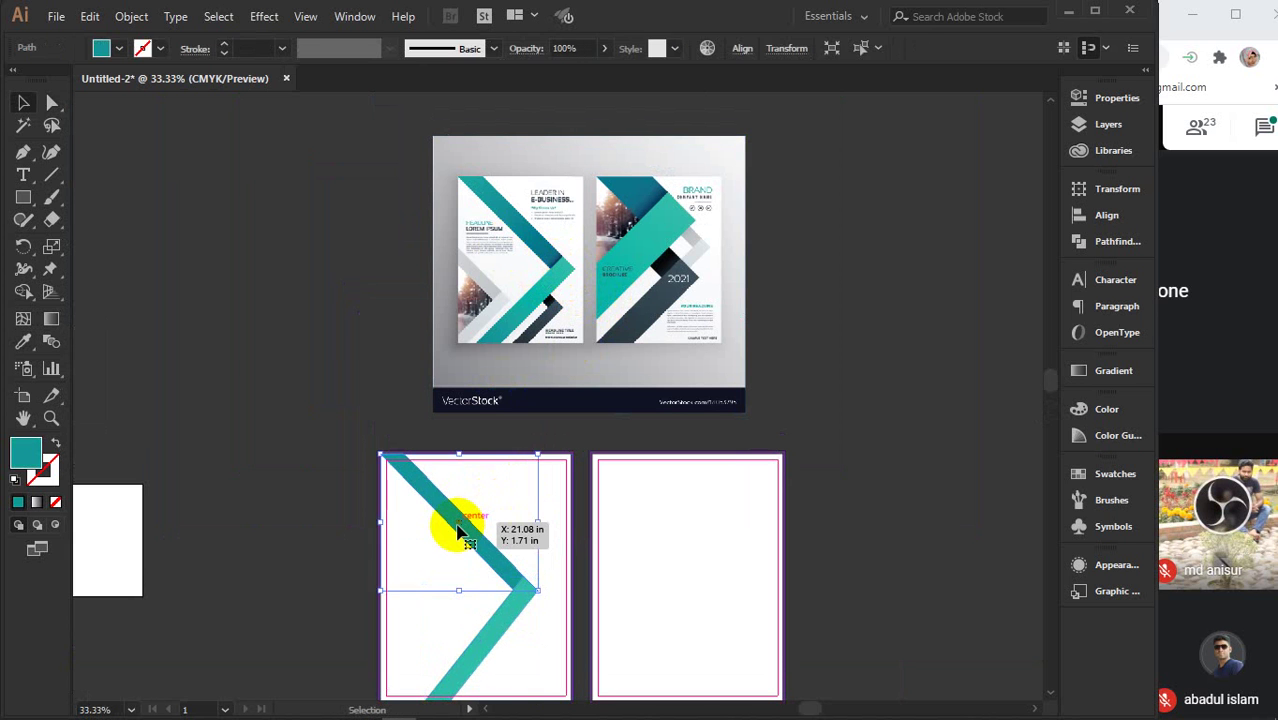
left_click(643, 205)
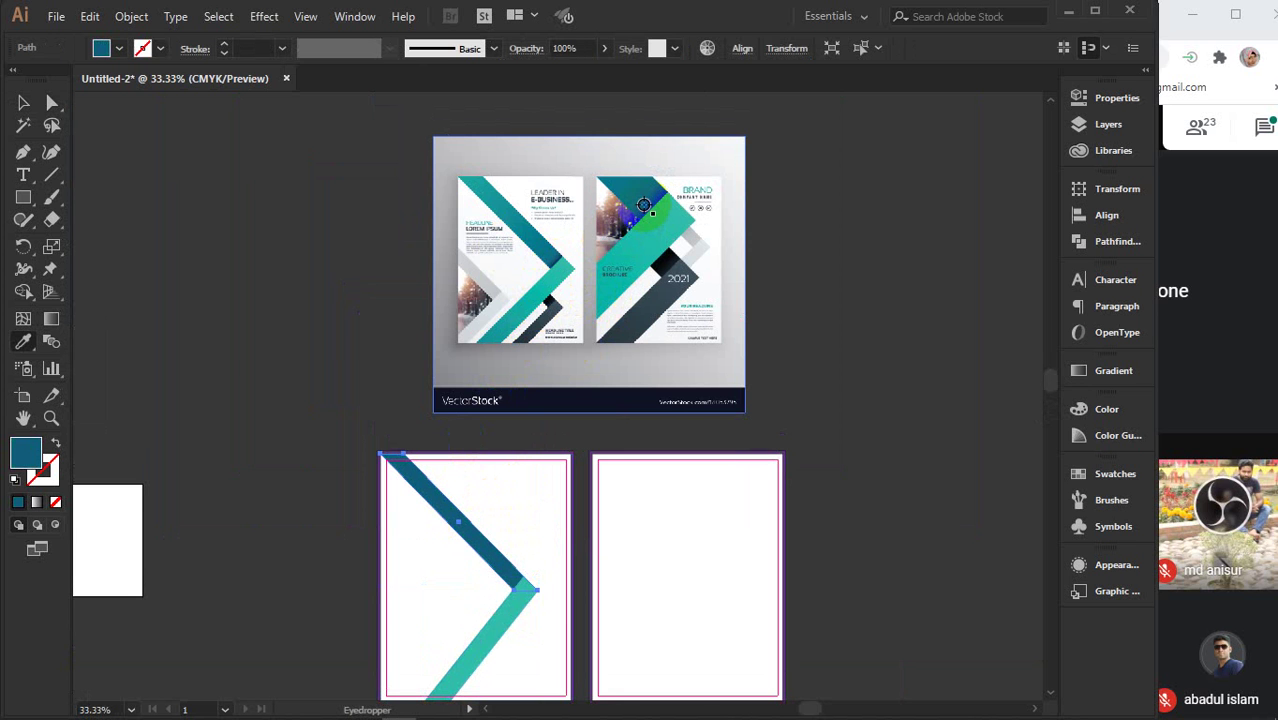
scroll(543, 268, "down", 1)
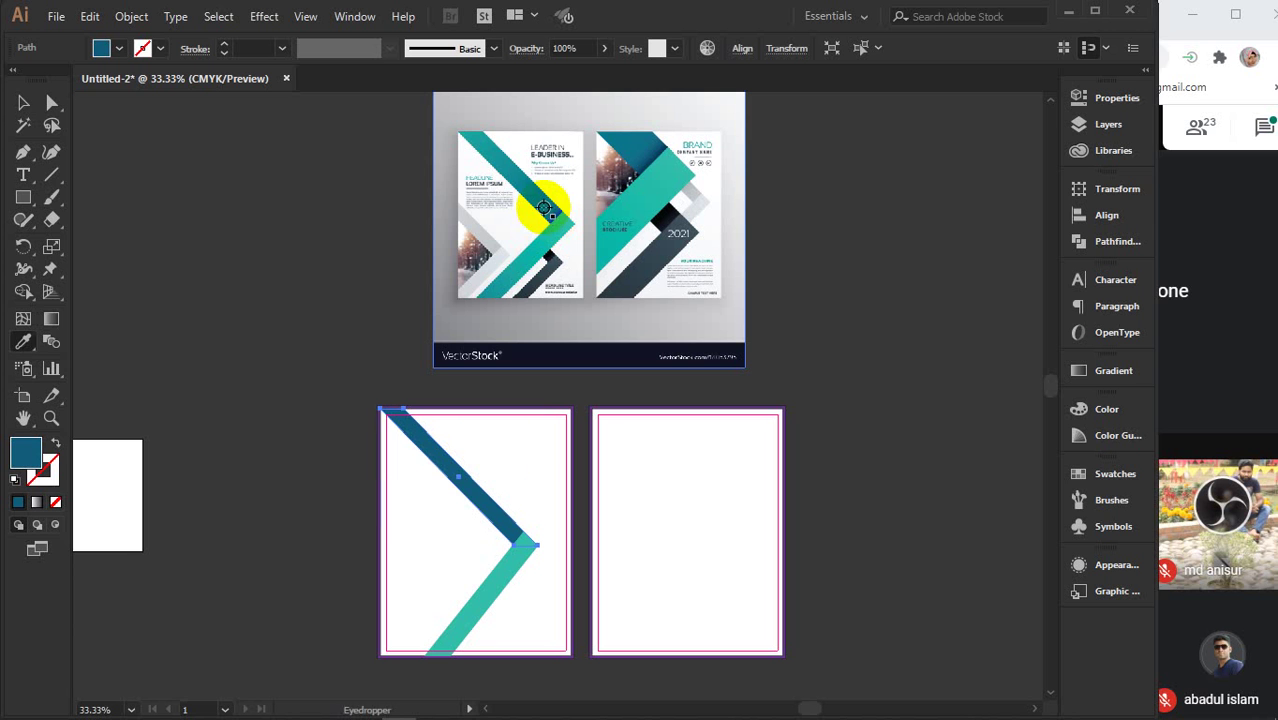
- Apply a linear white-to-black gradient to the upper chevron arm
key("v")
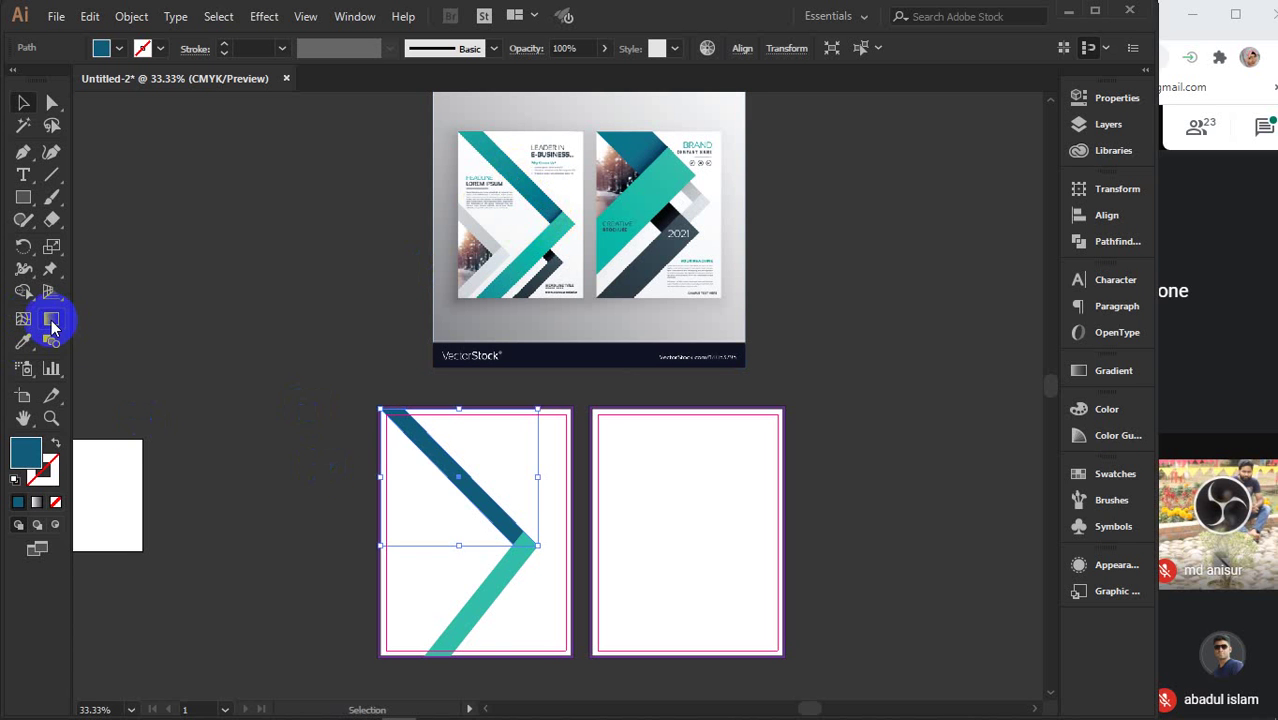
left_click(52, 320)
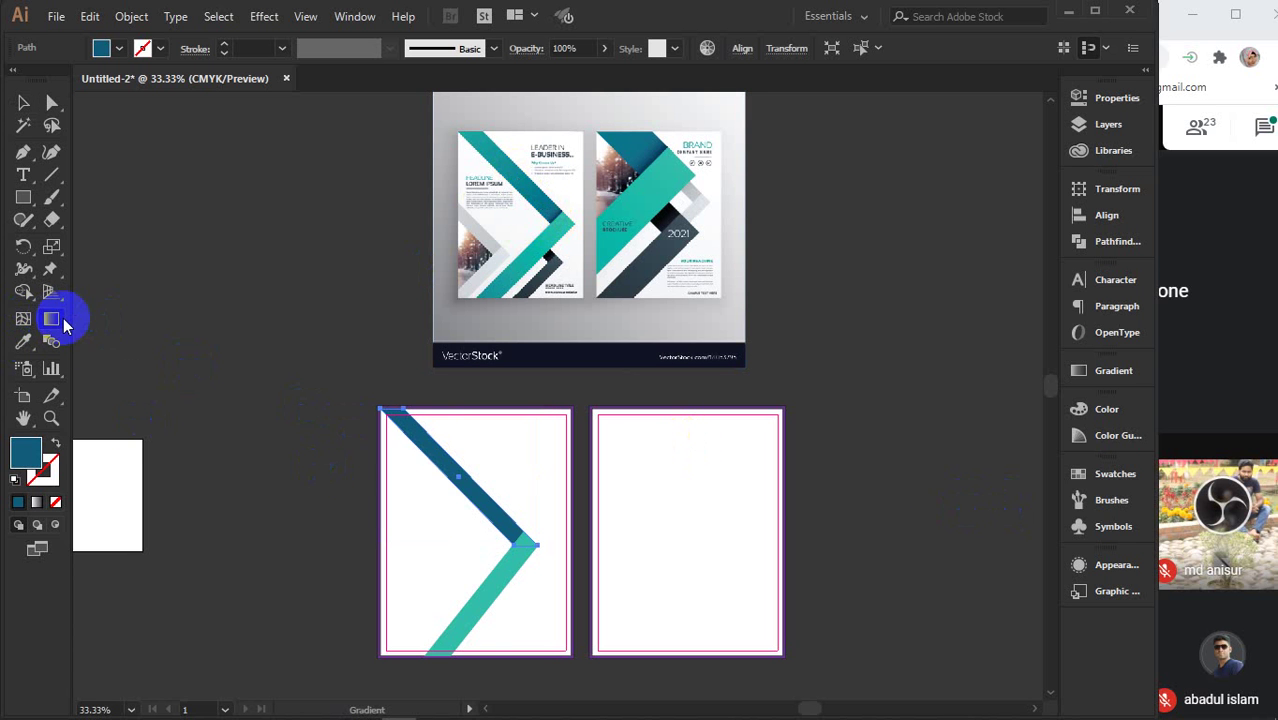
double_click(50, 321)
left_click(928, 510)
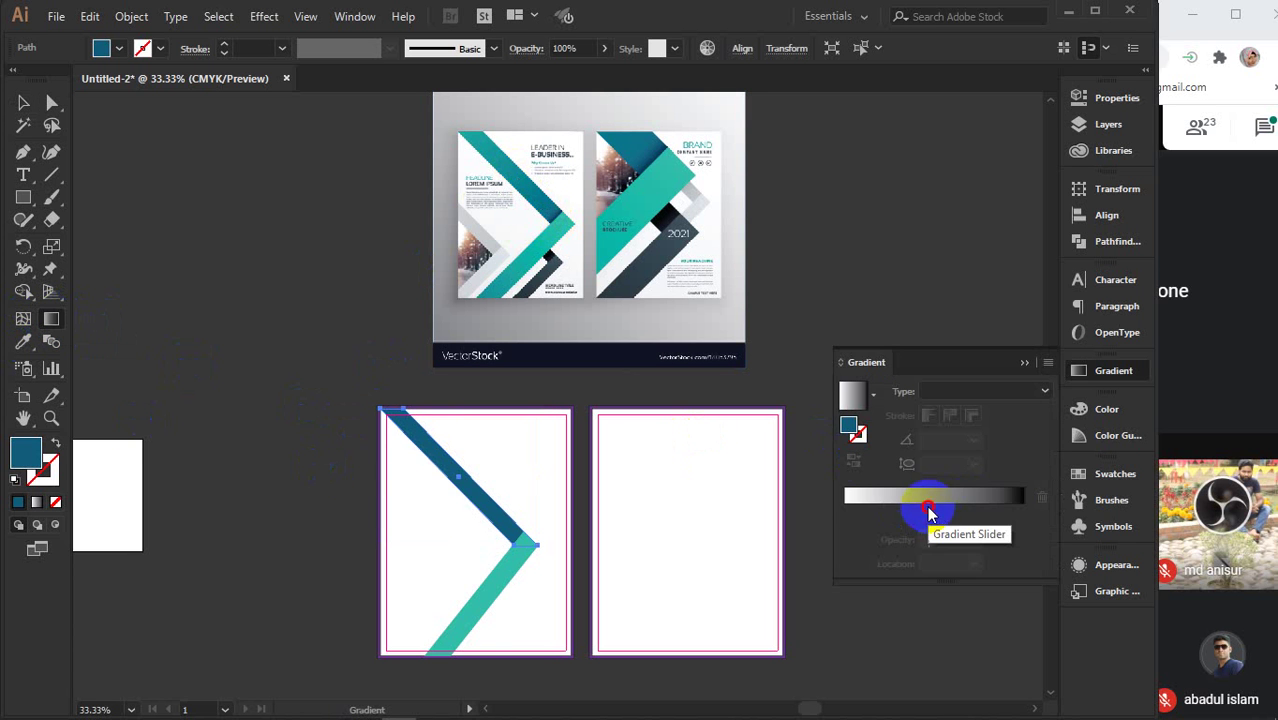
left_click(844, 513)
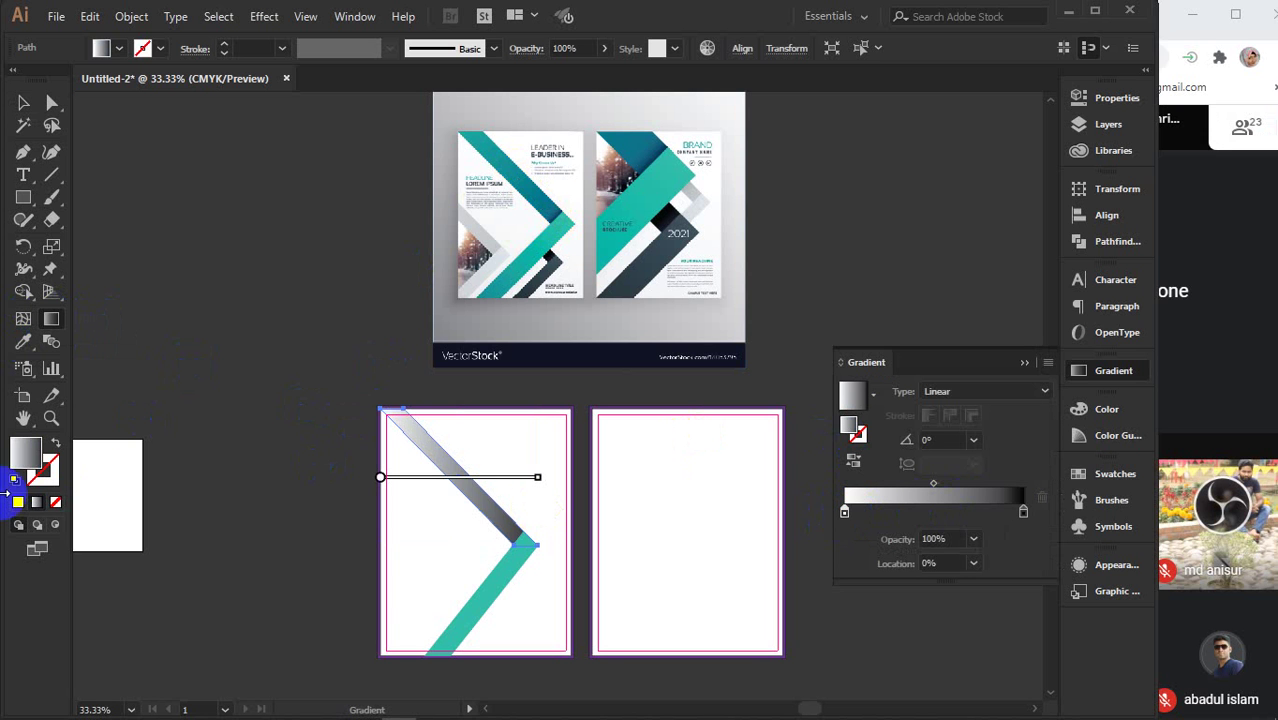
- Open the fill's Color Picker and set the hue to teal, 169°
left_click(24, 455)
double_click(24, 455)
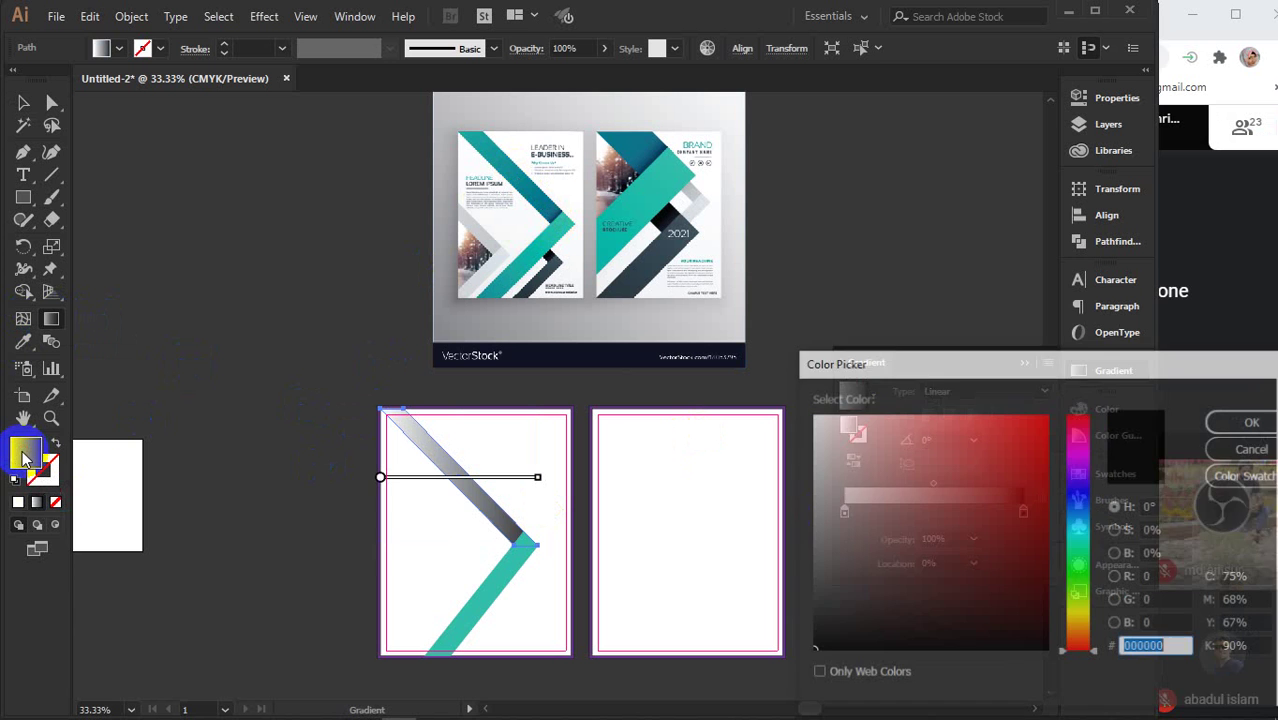
left_click(1081, 541)
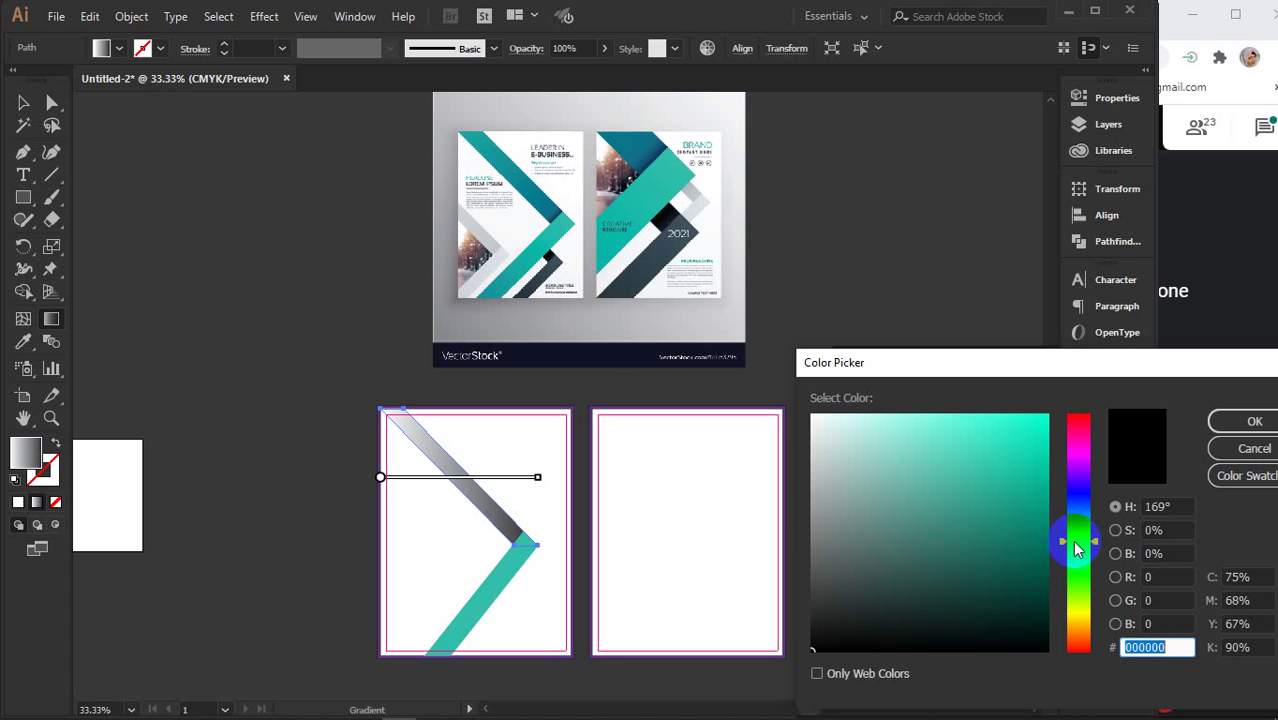
- Set the gradient's start colour to mid teal #068774
mouse_move(1077, 543)
left_mouse_down()
mouse_move(1058, 532)
mouse_move(1076, 535)
left_mouse_up()
left_click(1040, 524)
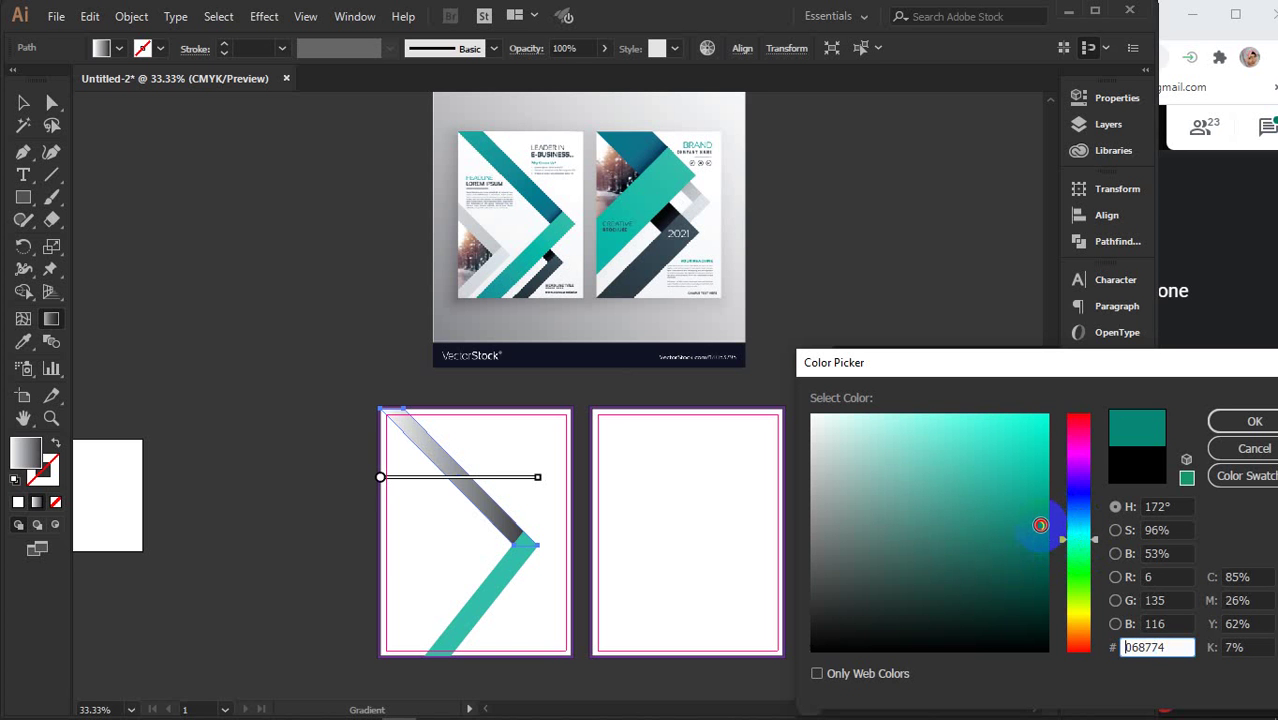
left_click(1230, 421)
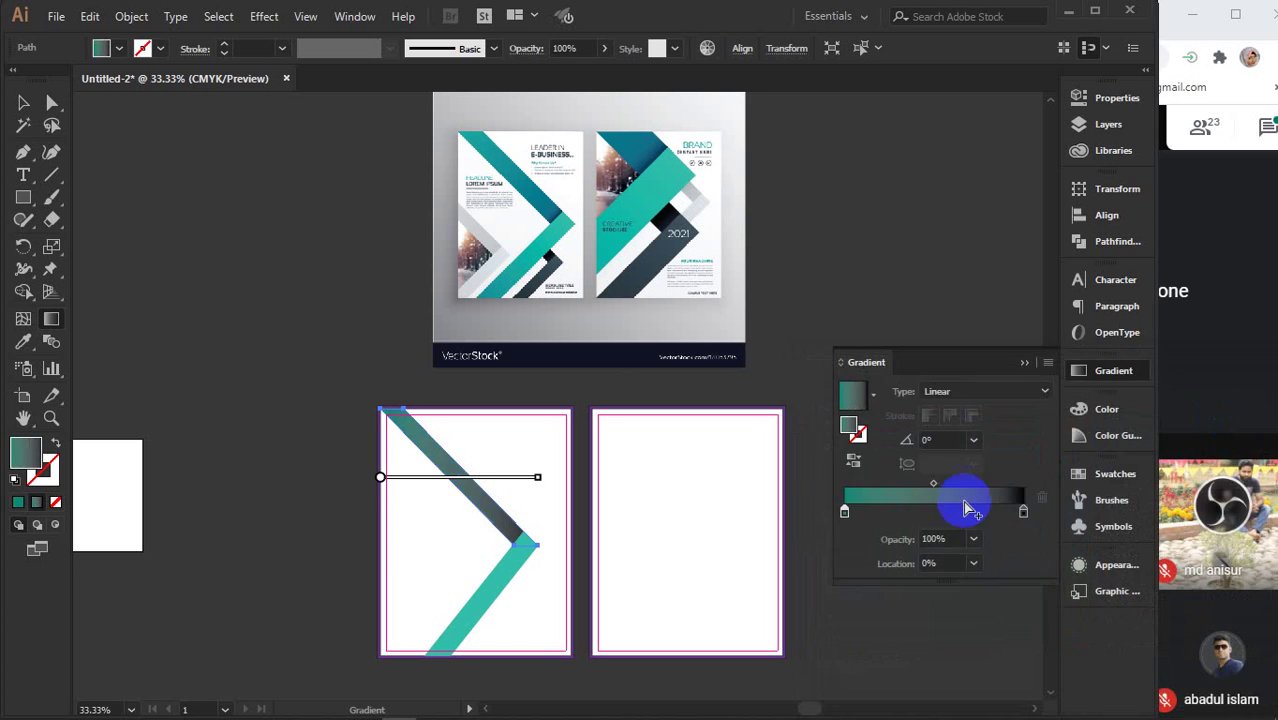
- Set the gradient's end stop to dark teal #022f35
left_click(1023, 512)
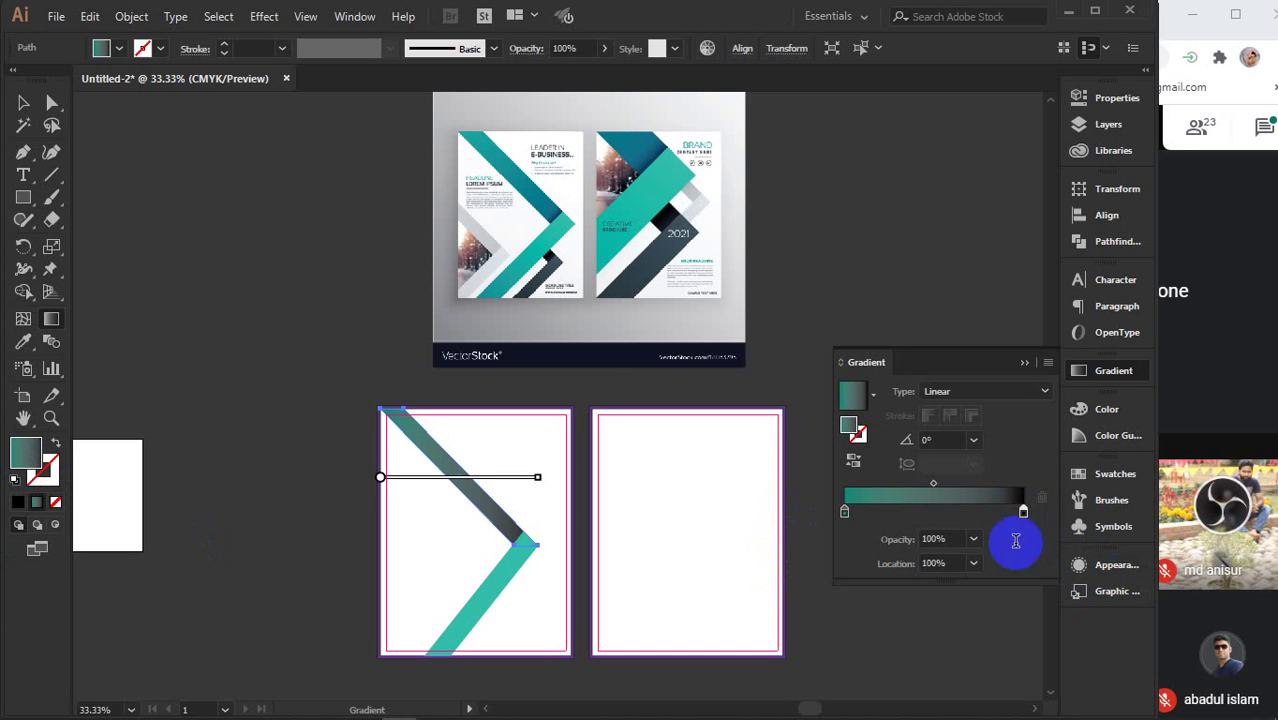
double_click(25, 455)
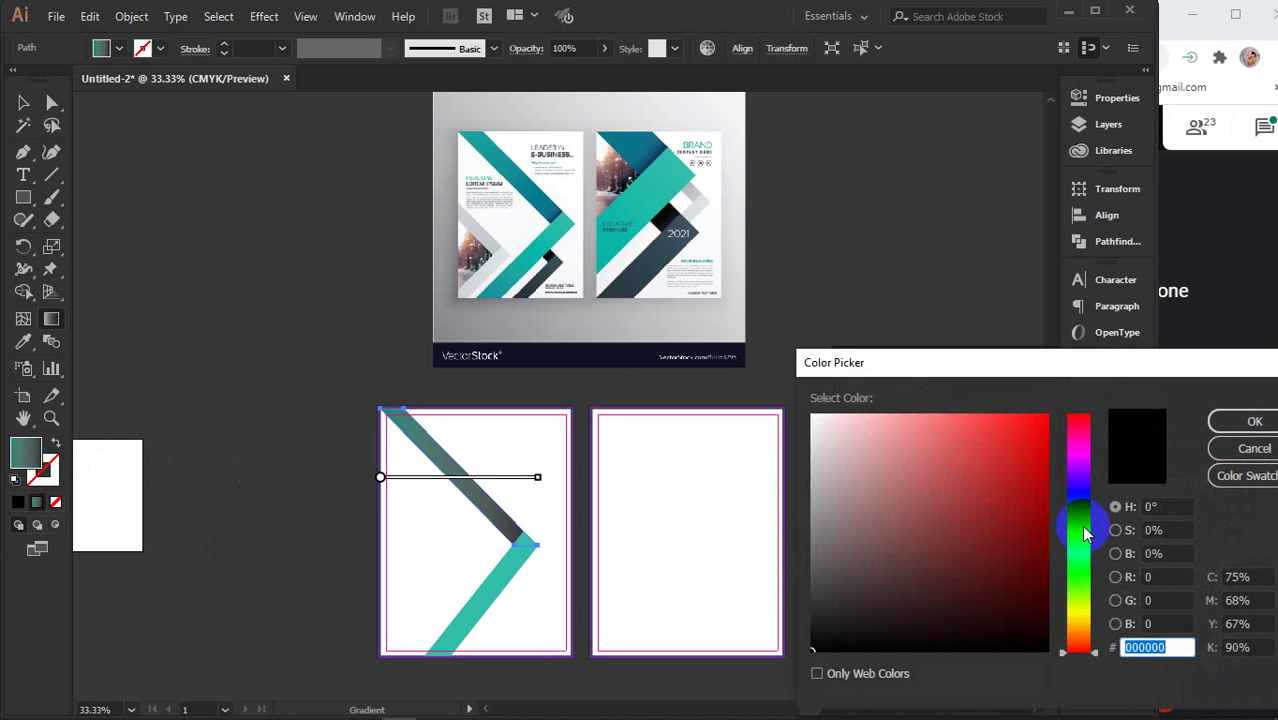
left_click(1079, 548)
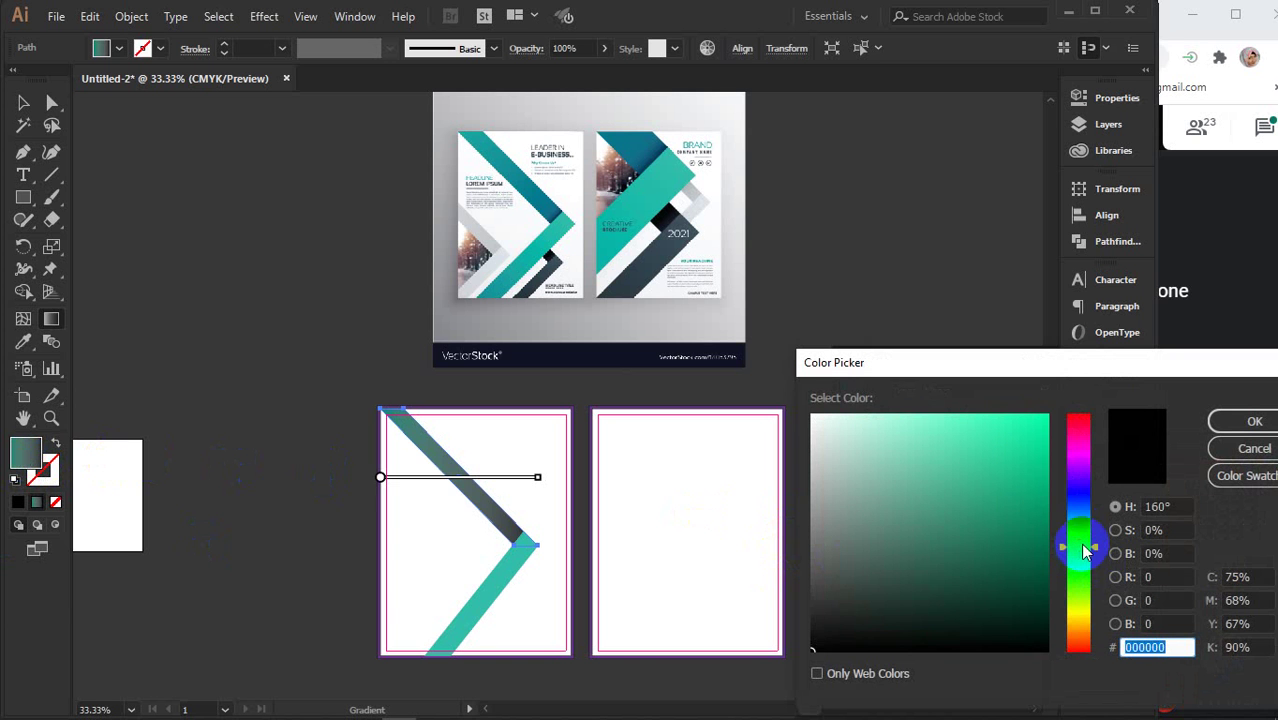
left_click(1077, 539)
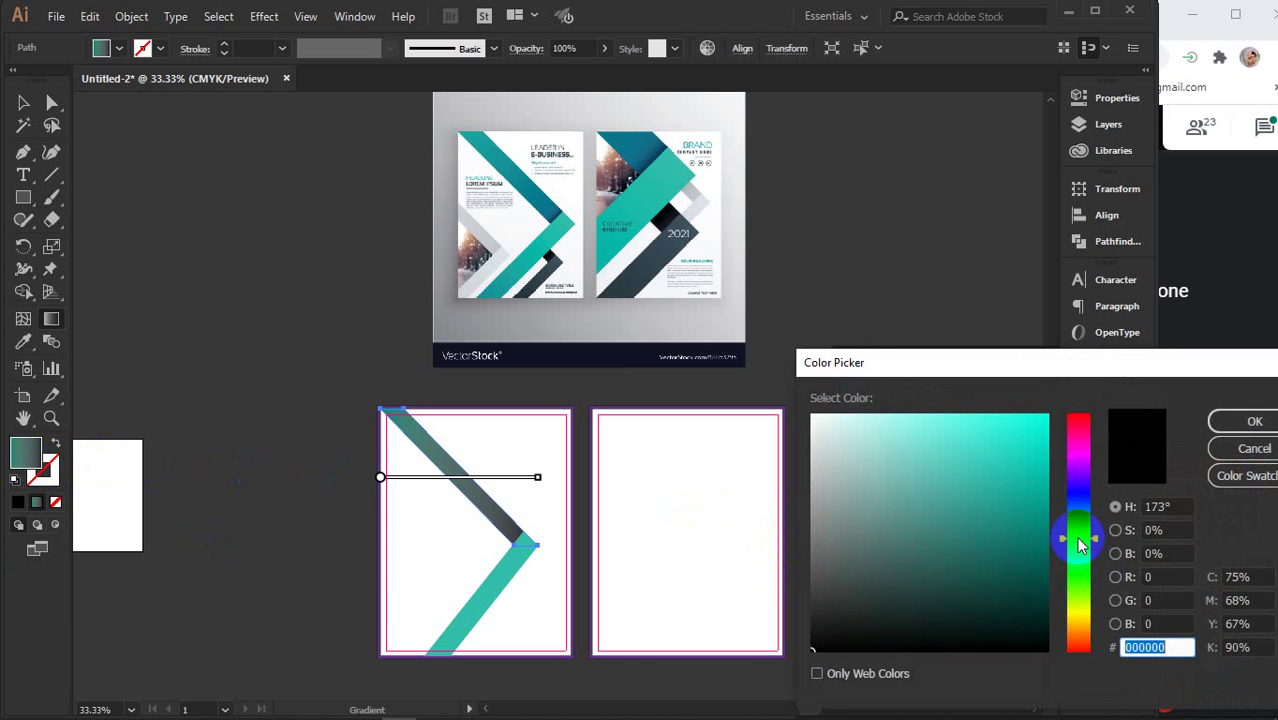
left_click_drag(1028, 620, 1041, 603)
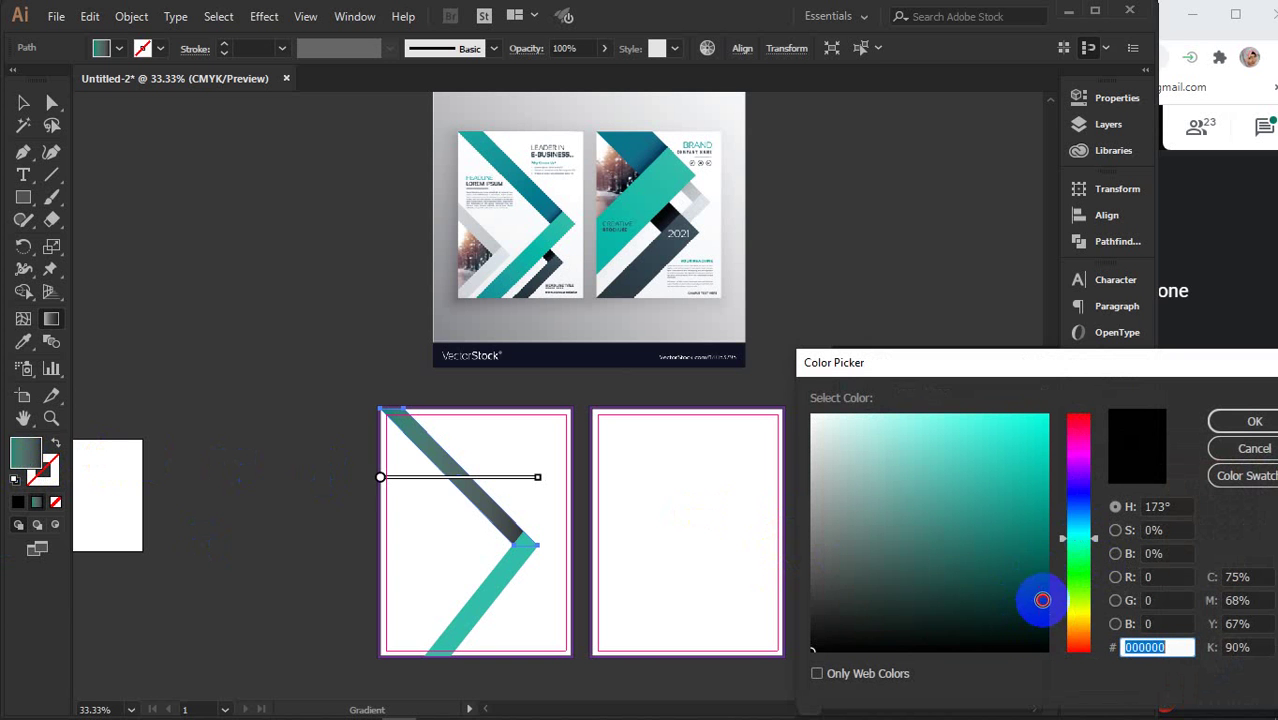
left_click_drag(1070, 537, 1068, 526)
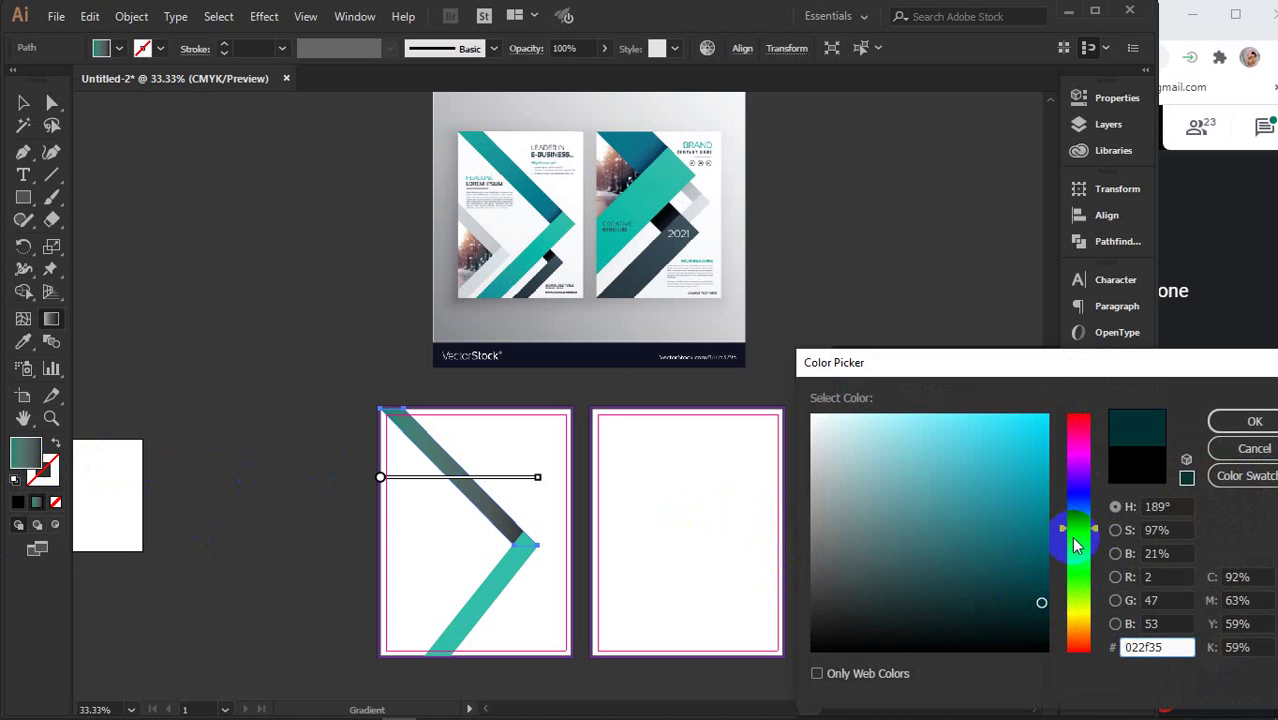
left_click(1228, 428)
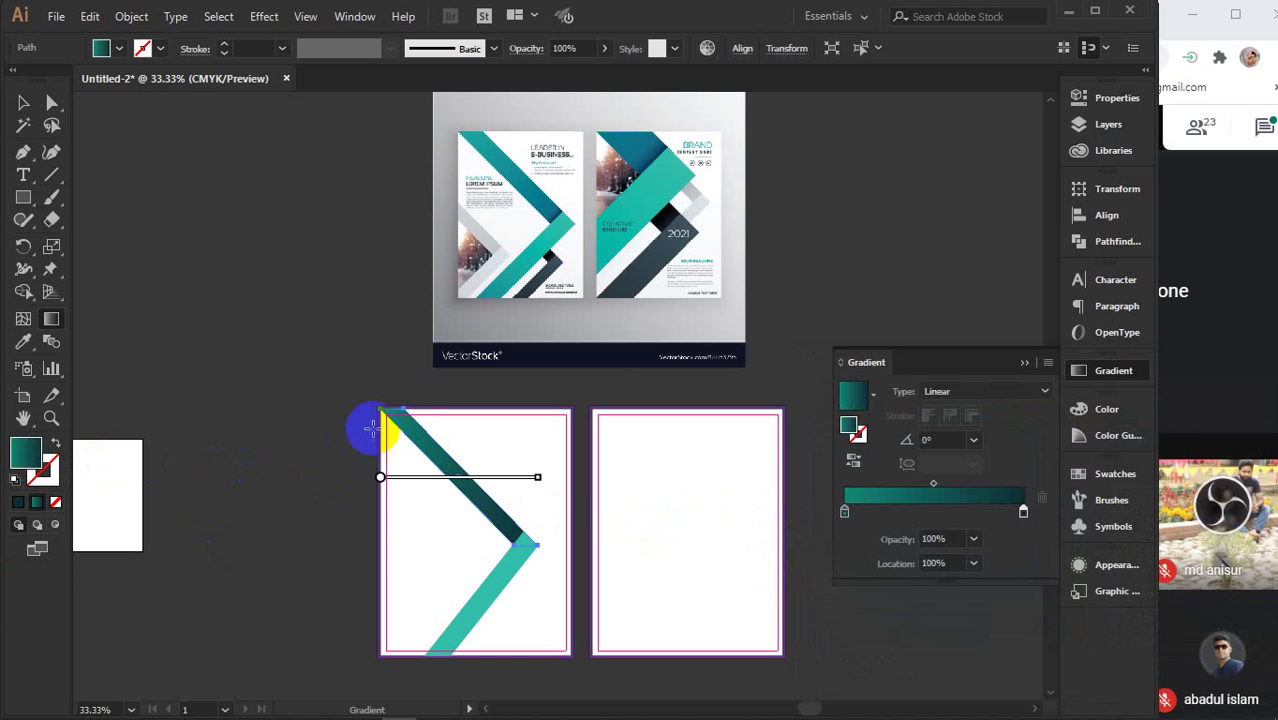
- Run the upper arm's gradient from its top to the inner corner, then eyedropper it onto the lower bar
left_click_drag(391, 410, 520, 540)
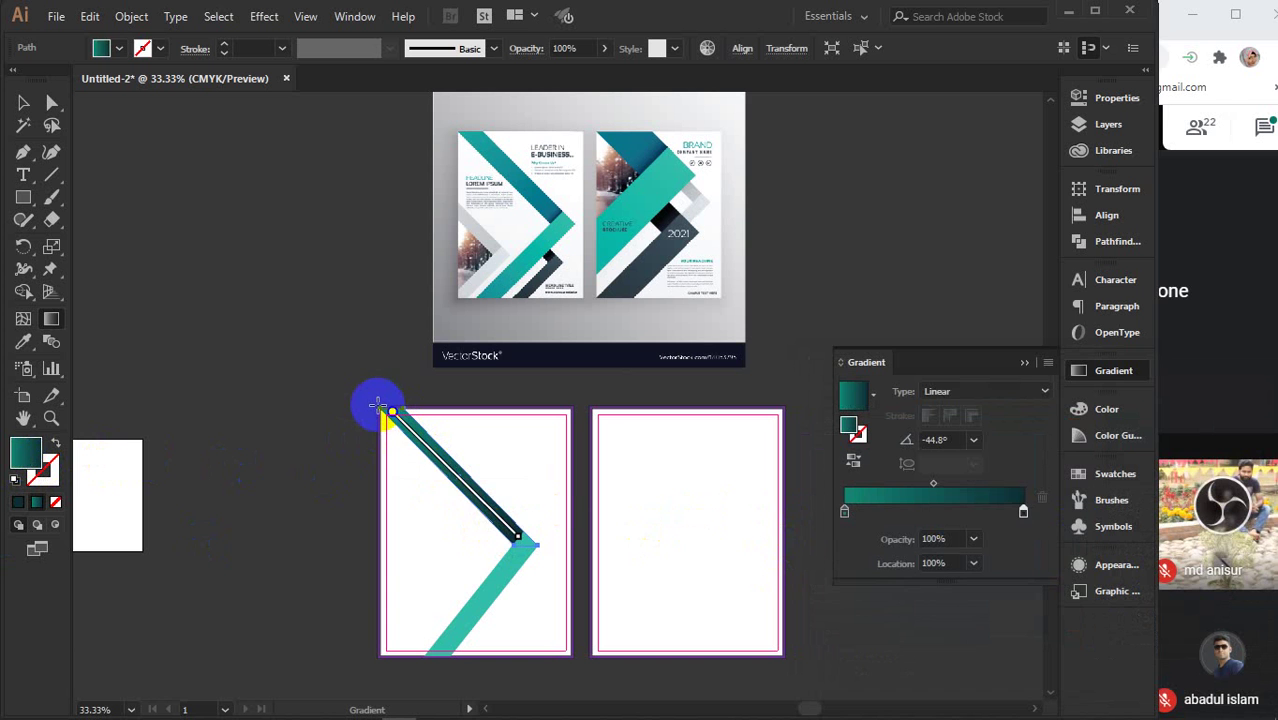
left_click_drag(378, 405, 537, 548)
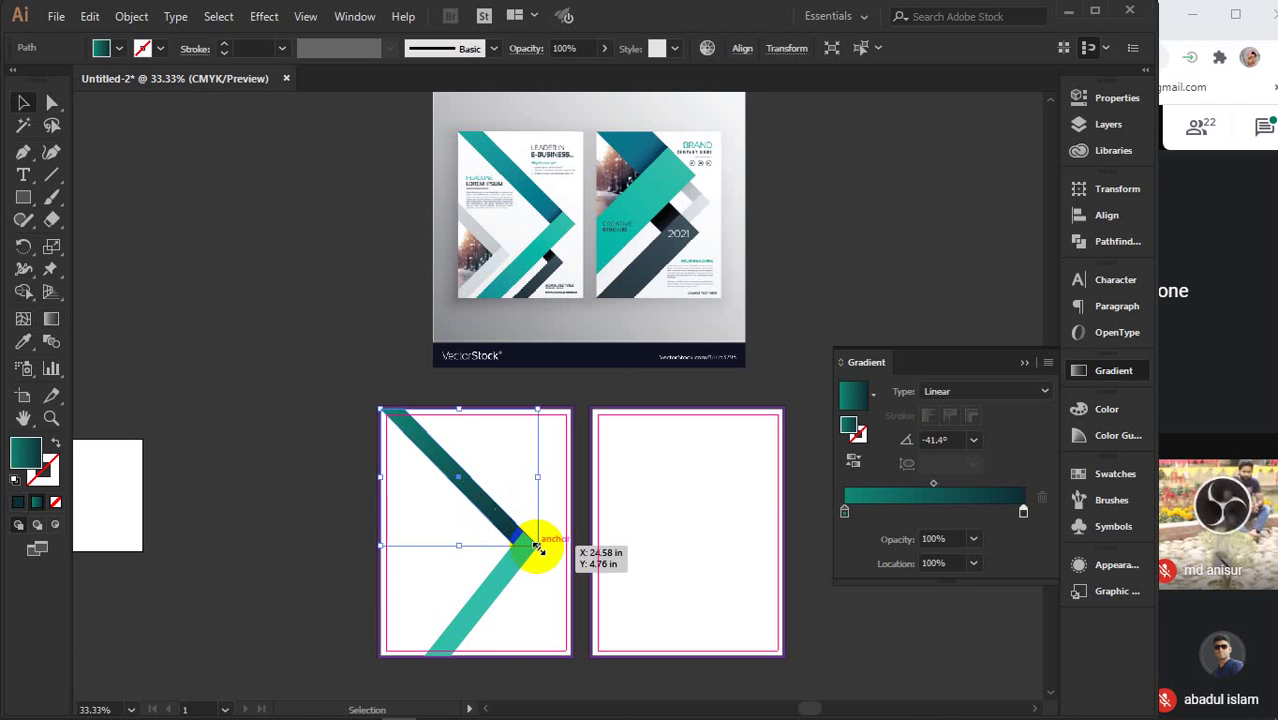
left_click(491, 589, "ctrl")
key("i")
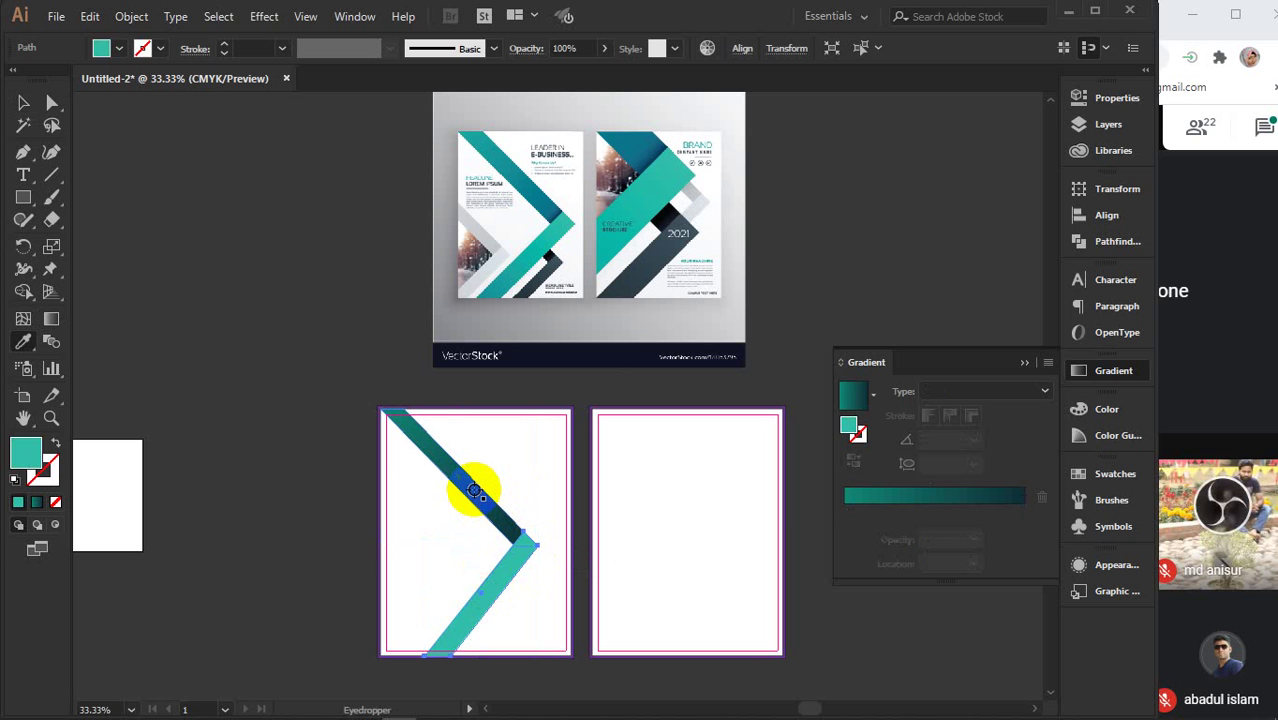
left_click(474, 489)
key("v")
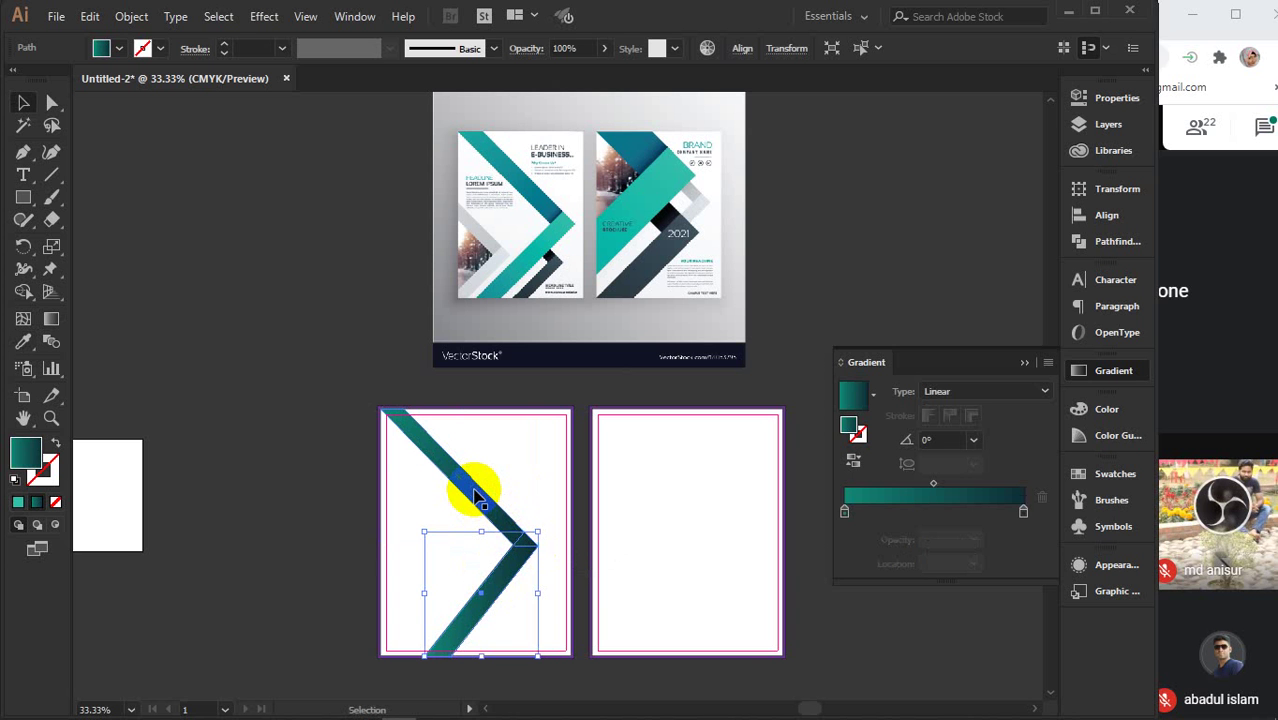
- Angle the lower bar's gradient from the corner down-left along its length, about -127.5°
key("g")
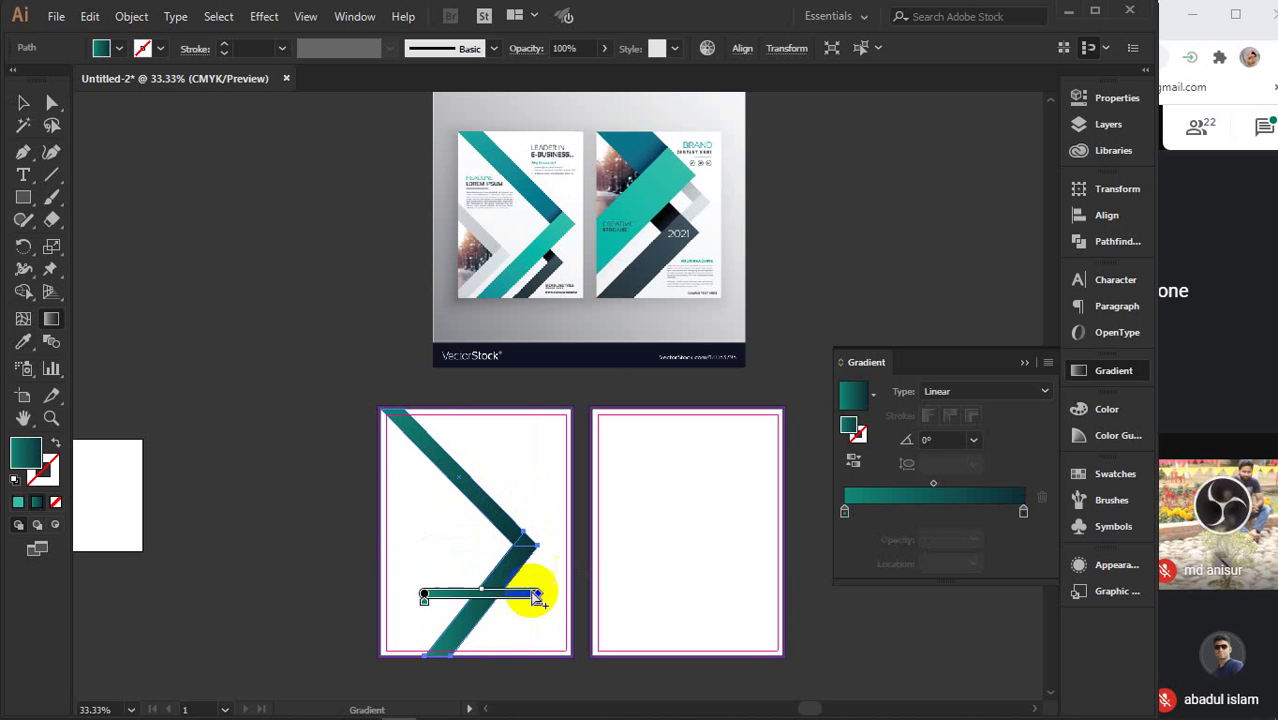
left_click_drag(530, 540, 428, 660)
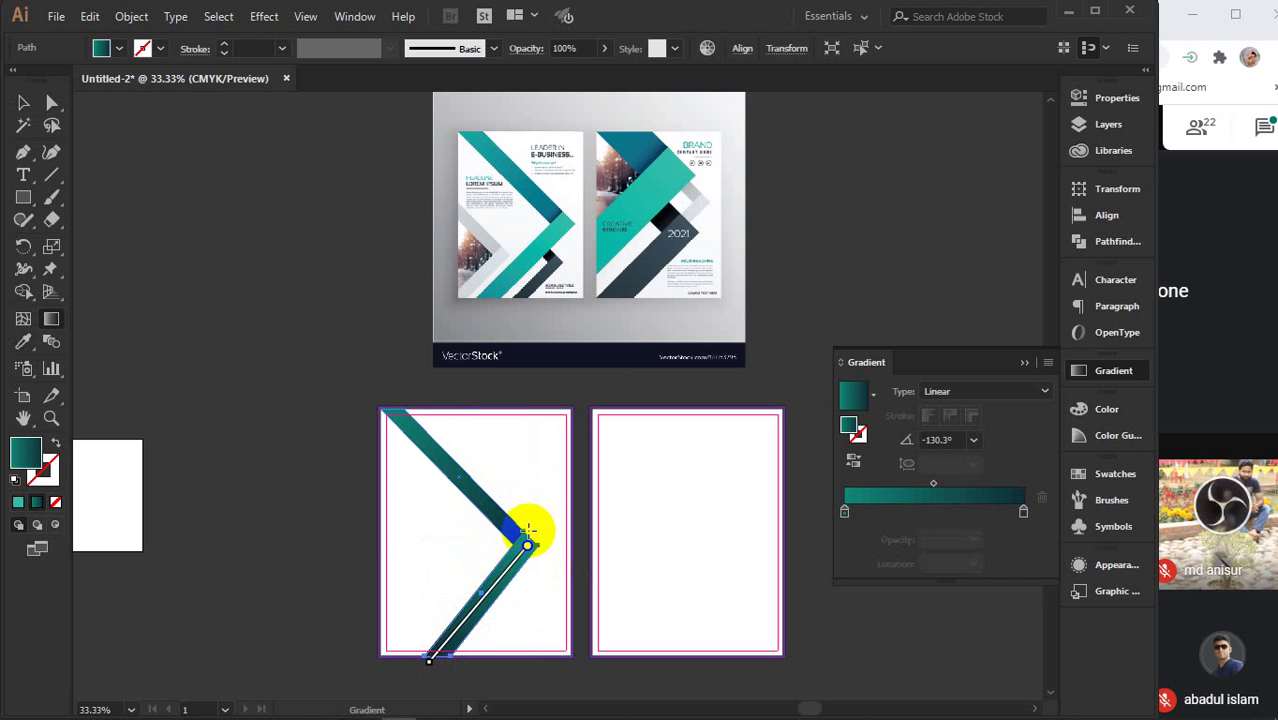
left_click_drag(528, 530, 378, 702)
scroll(361, 628, "down", 3)
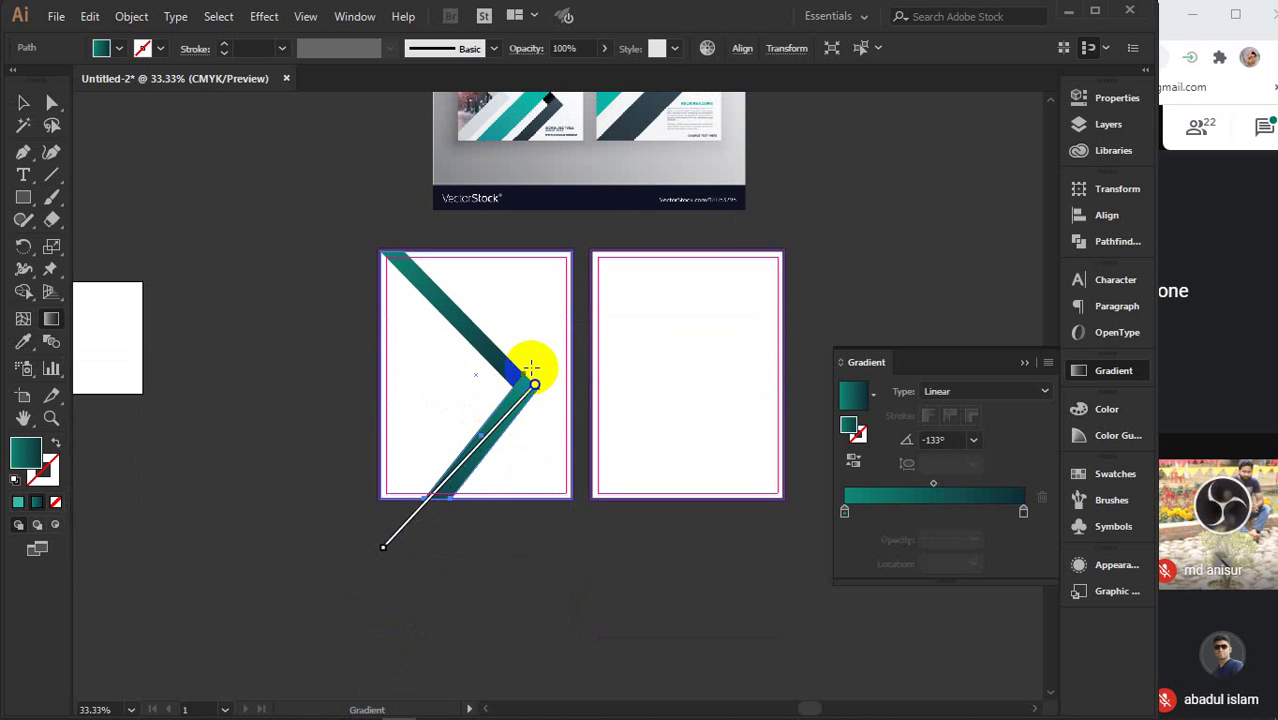
left_click_drag(528, 368, 353, 607)
left_click_drag(533, 398, 390, 556)
mouse_move(502, 420)
left_mouse_down()
mouse_move(456, 514)
mouse_move(385, 585)
mouse_move(374, 575)
left_mouse_up()
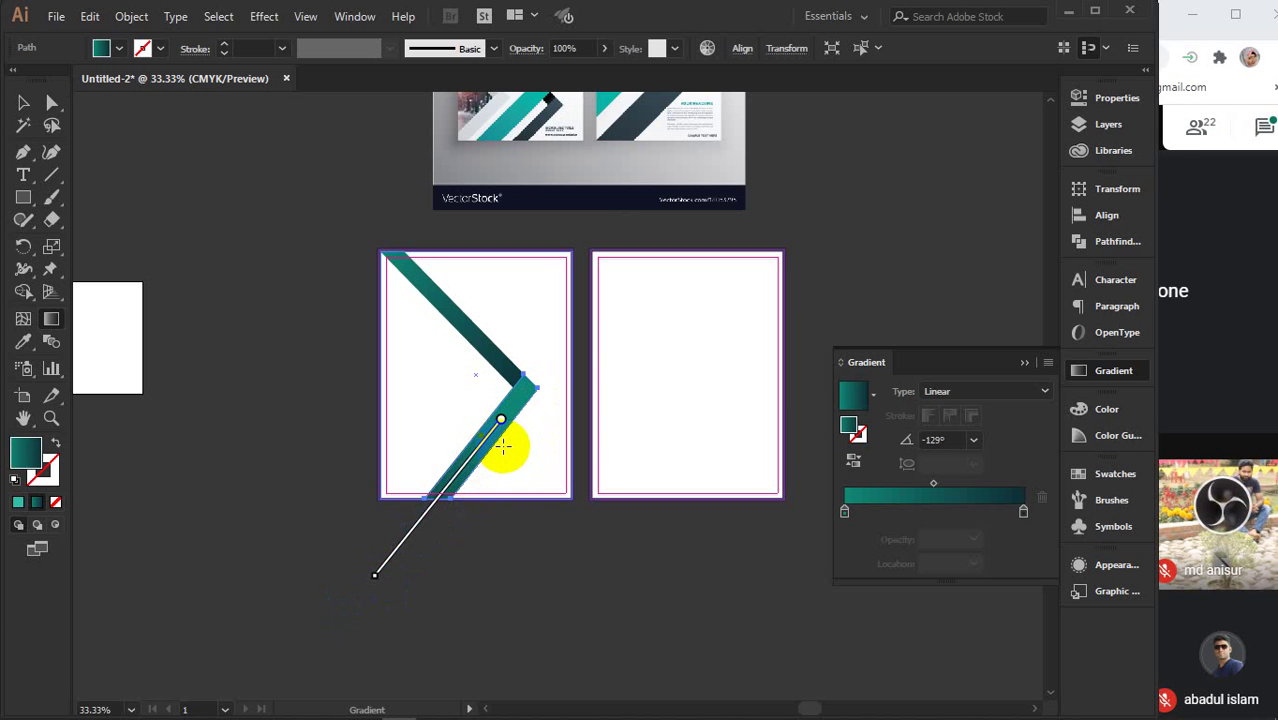
mouse_move(503, 447)
left_mouse_down()
mouse_move(448, 520)
mouse_move(456, 505)
left_mouse_up()
left_click_drag(488, 419, 390, 552)
- Group the upper and lower chevron arms together
left_click(23, 103)
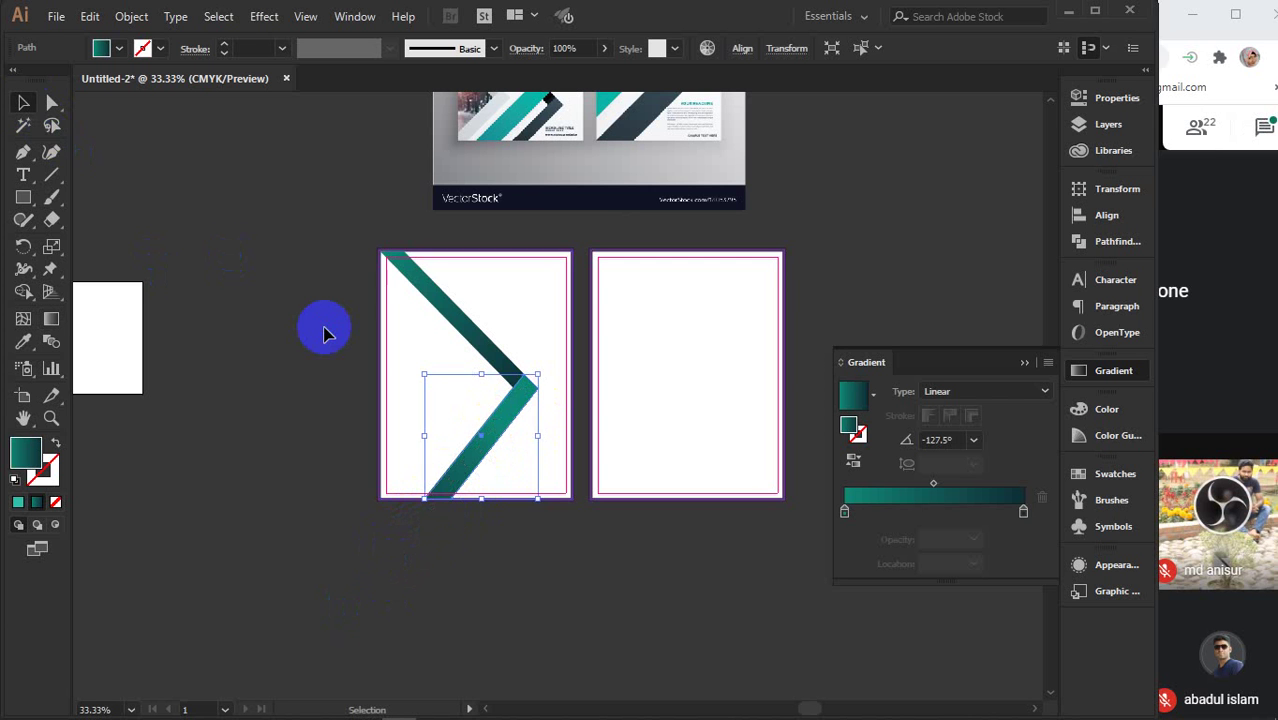
left_click(323, 333)
scroll(323, 333, "down", 1)
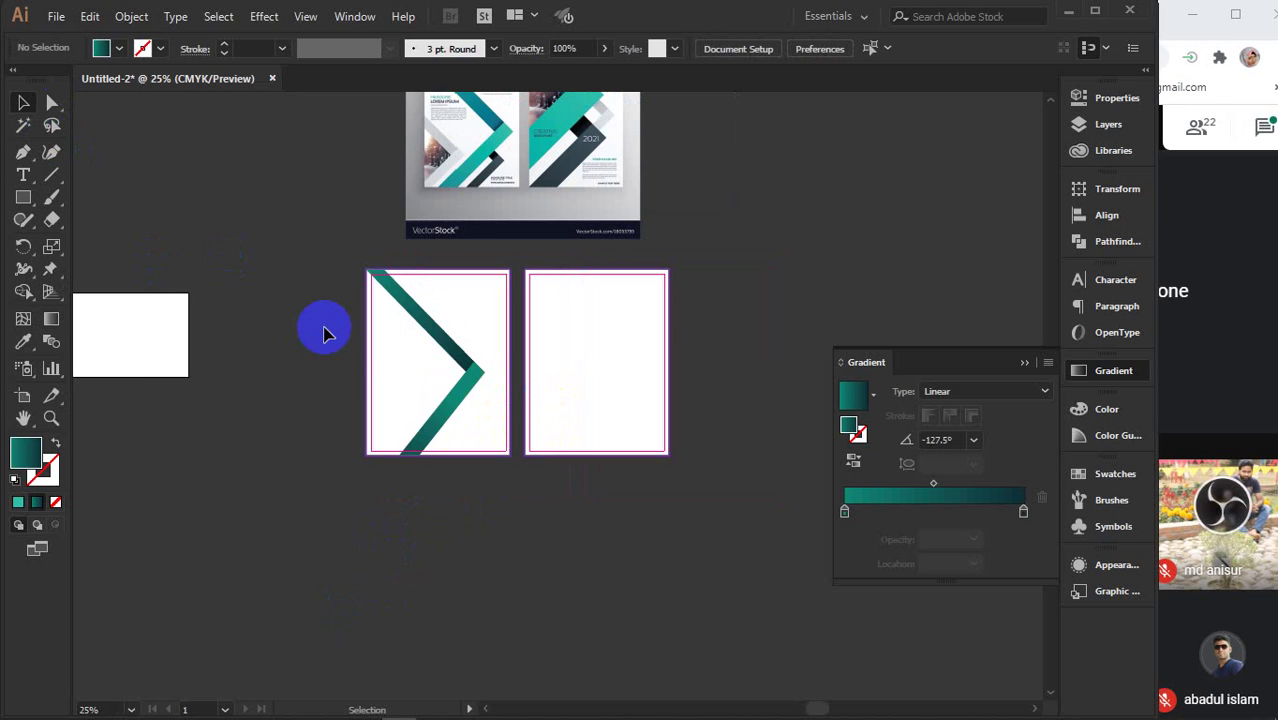
left_click_drag(323, 333, 422, 440)
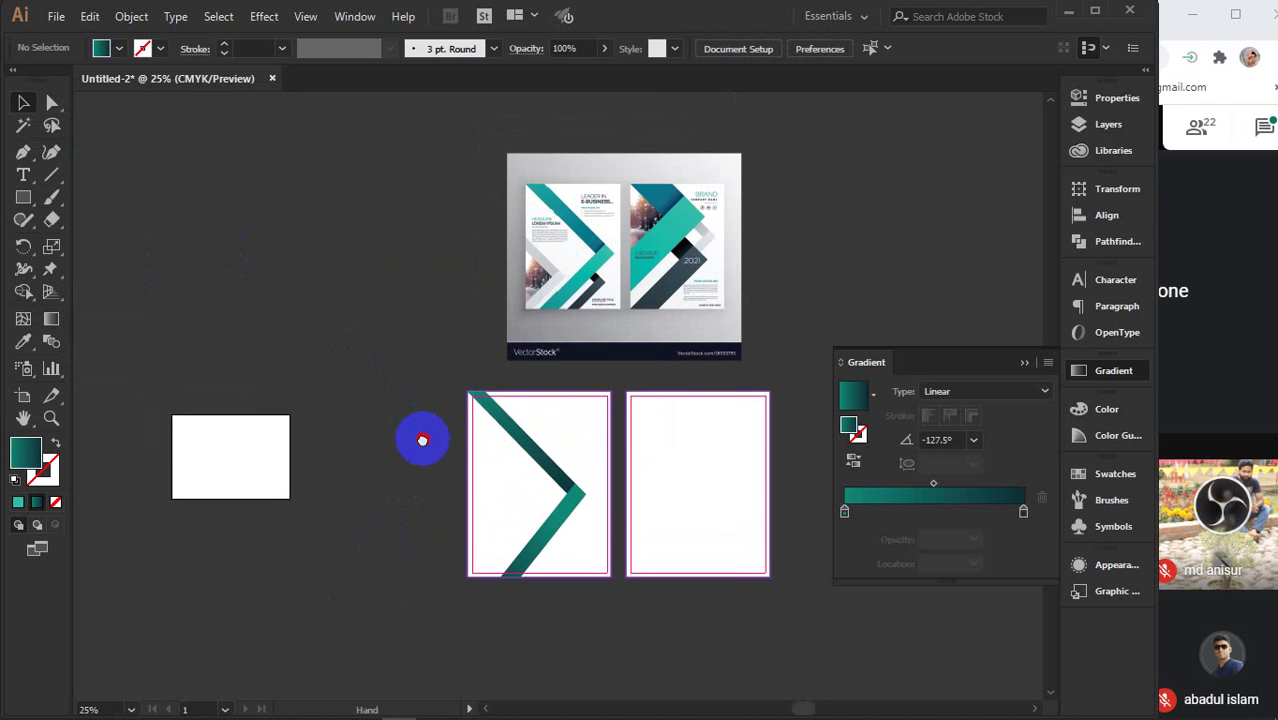
left_click(565, 478)
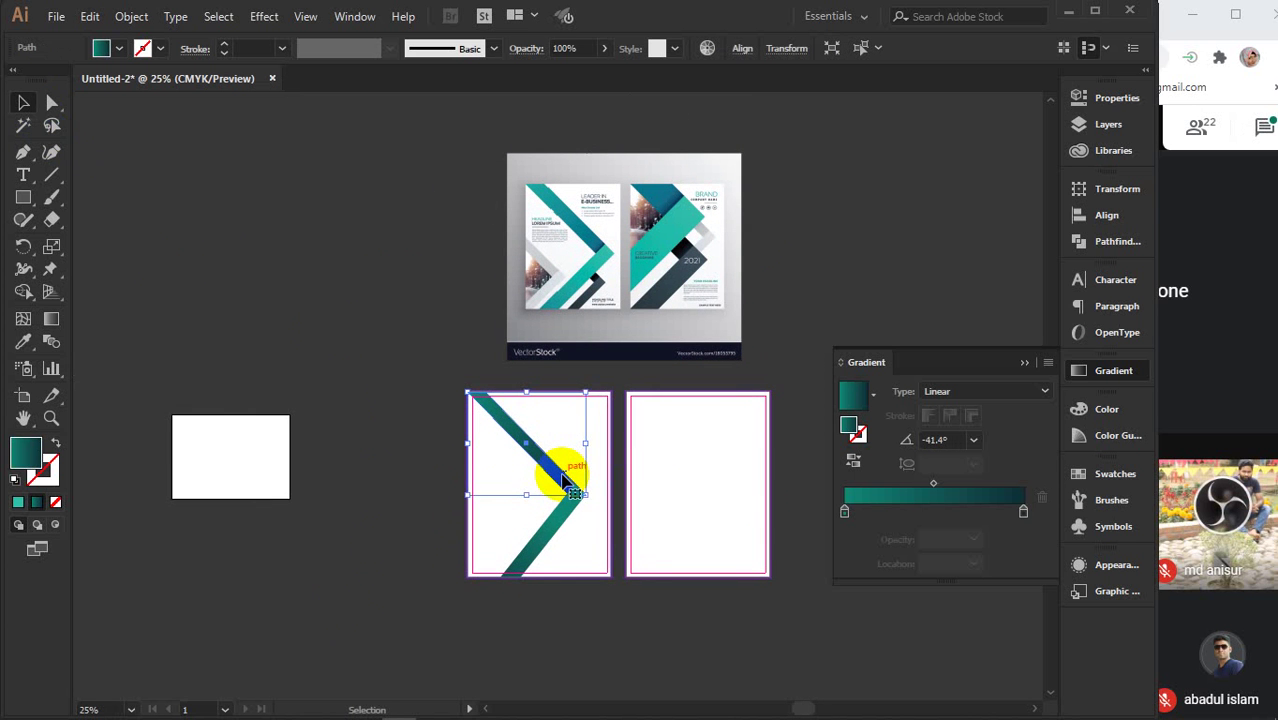
left_click(558, 530, "shift")
key("ctrl+g")
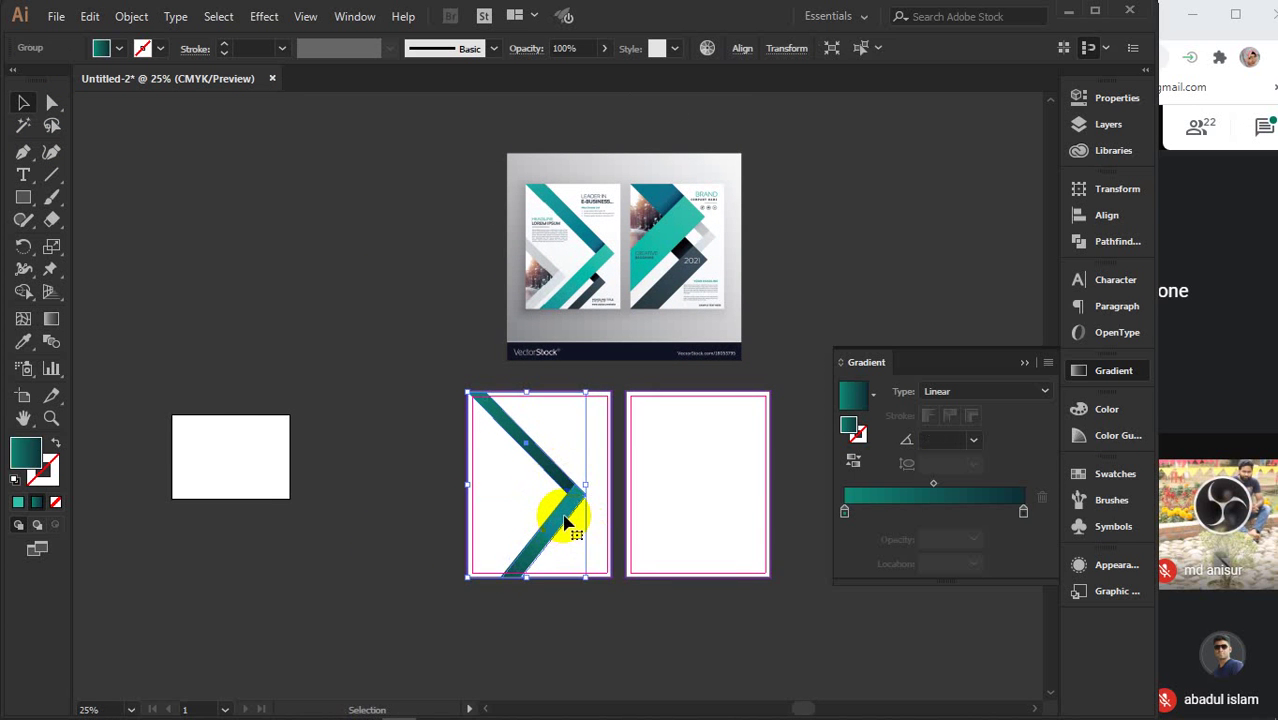
- Duplicate the chevron, scale the copy down, and place it overhanging the first page's left edge
left_click_drag(572, 512, 516, 527)
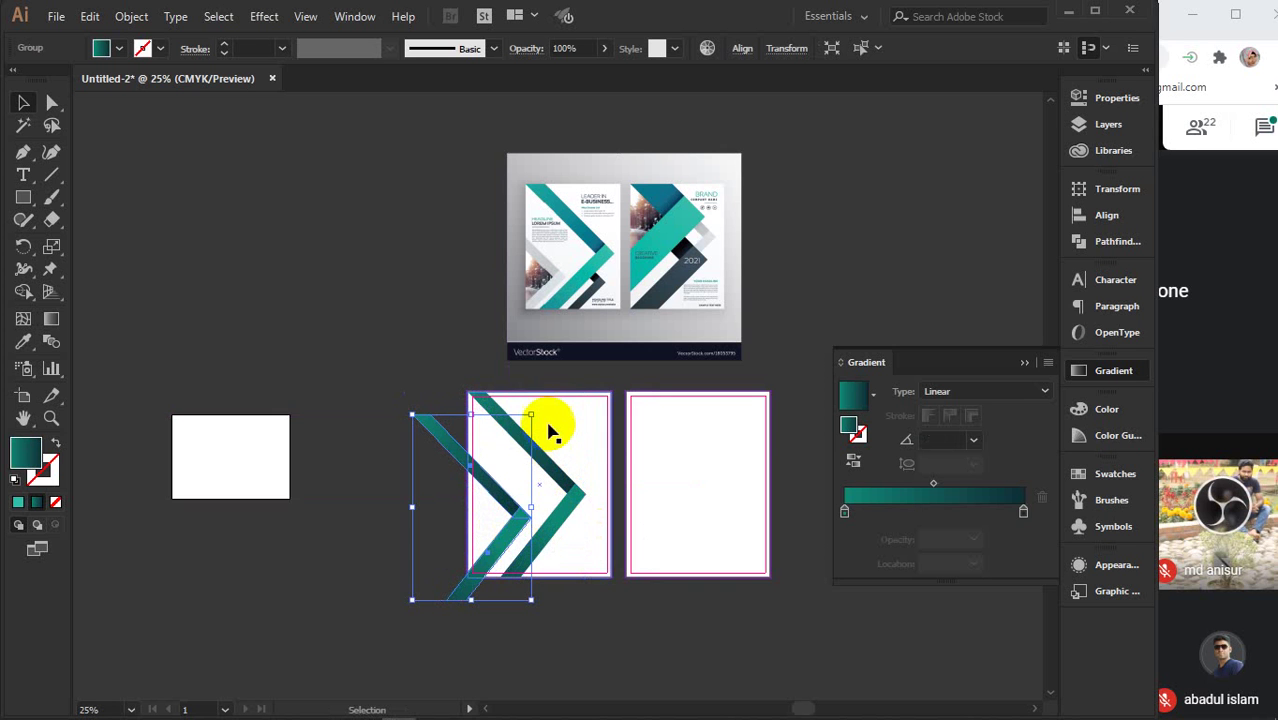
left_click_drag(531, 418, 516, 438)
left_click_drag(514, 506, 511, 522)
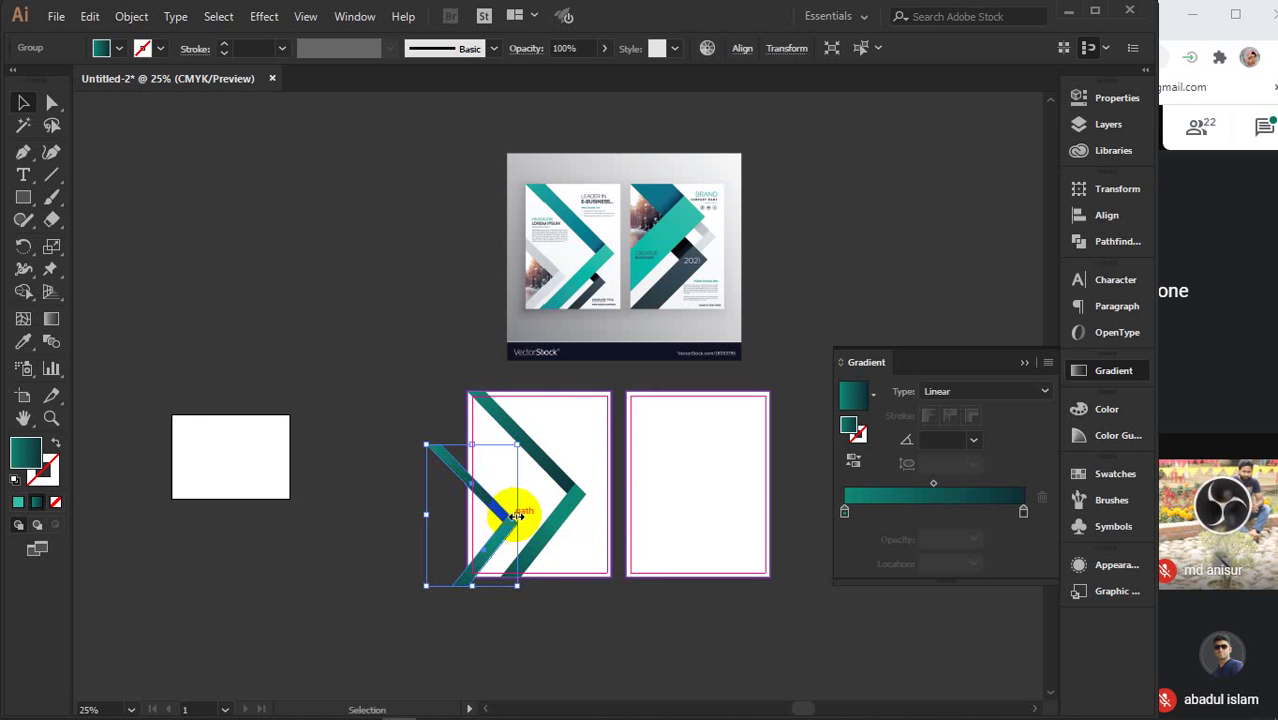
left_click_drag(520, 437, 516, 448)
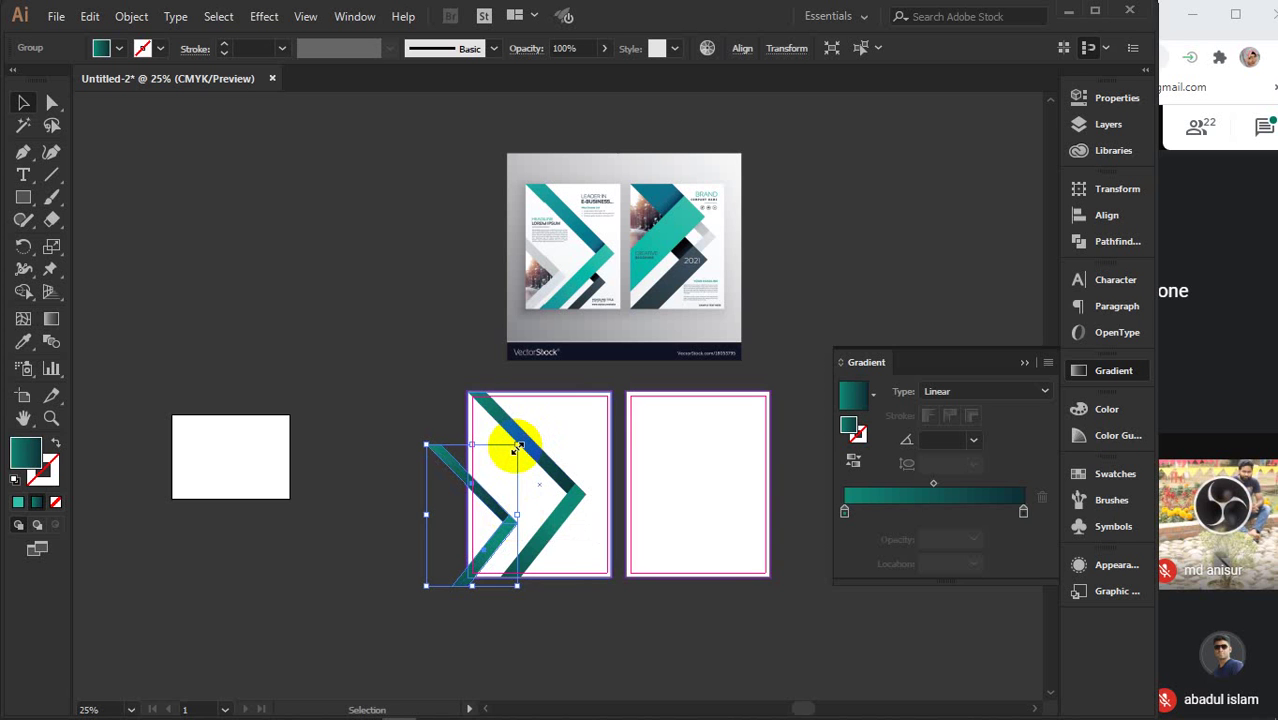
left_click_drag(516, 448, 539, 434)
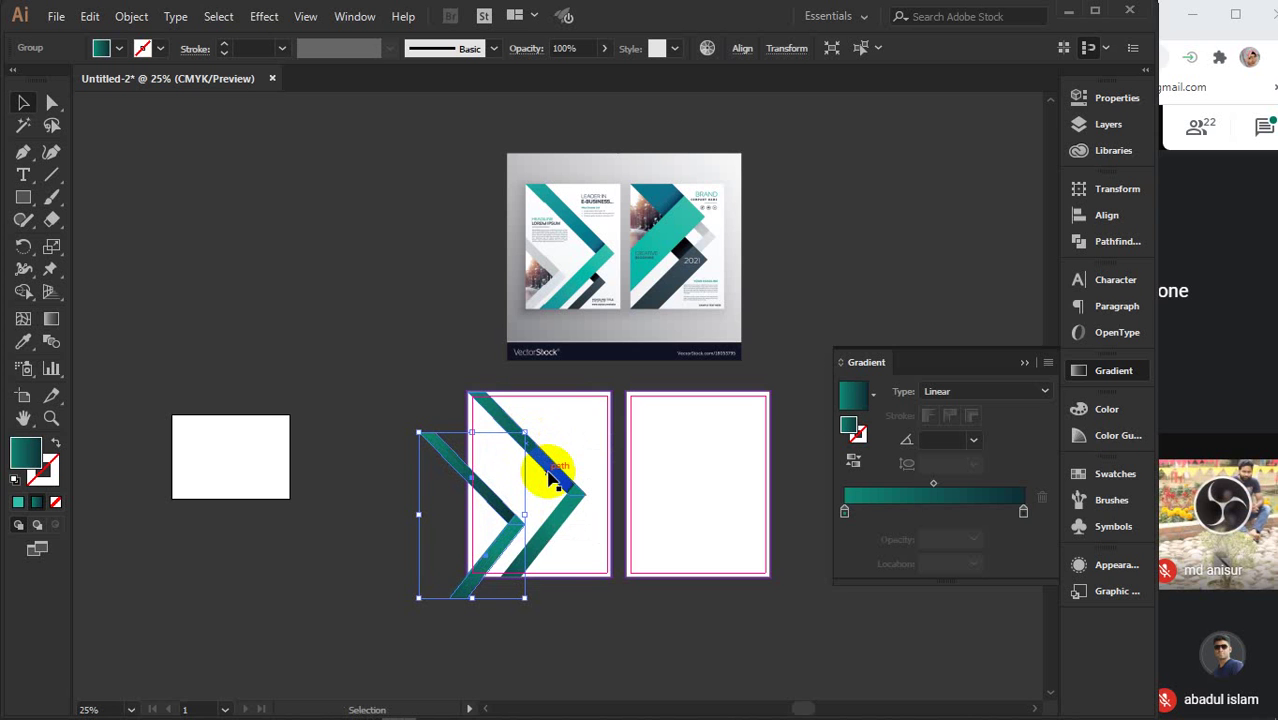
key("shift+Up")
key("shift+Up")
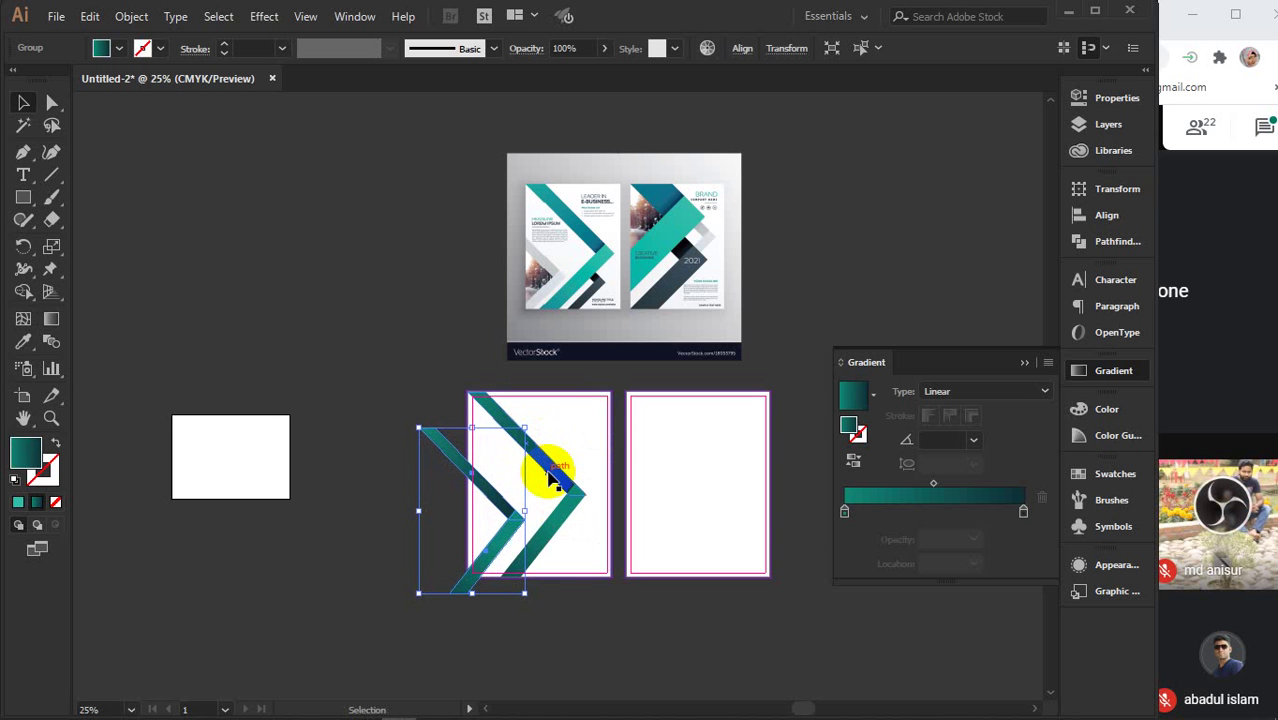
key("shift+Right")
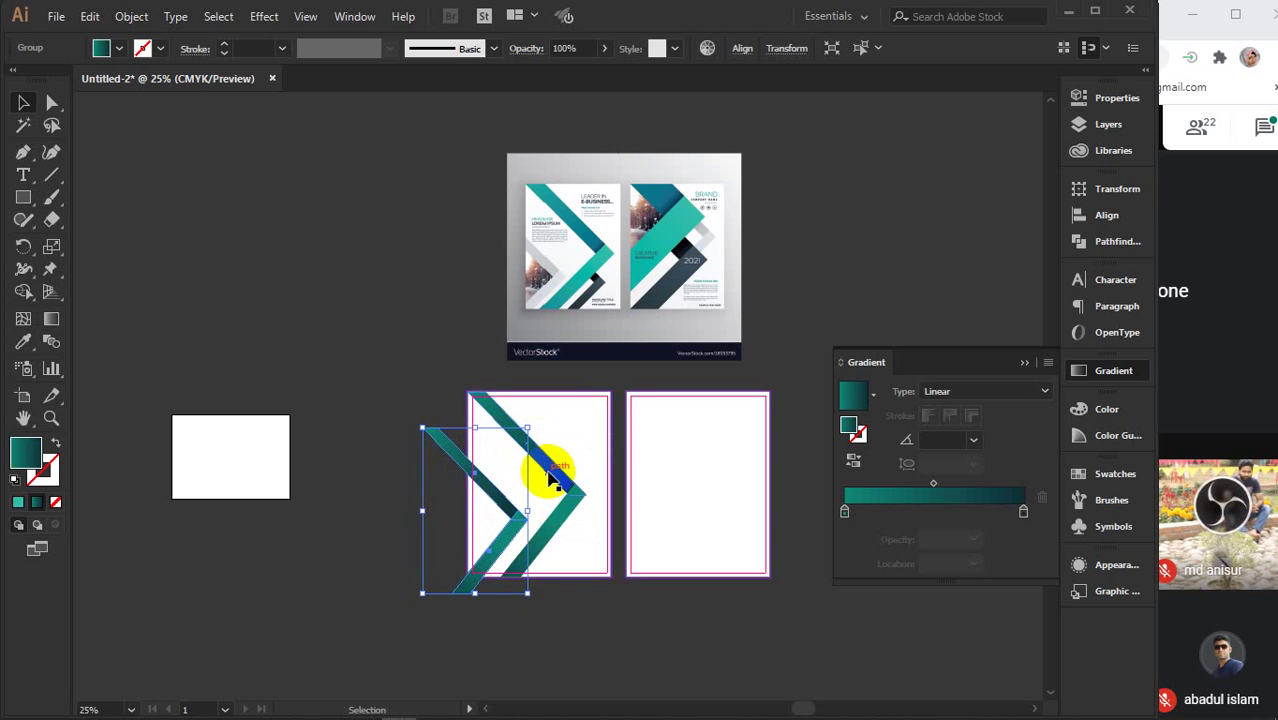
scroll(490, 514, "up", 2, "alt")
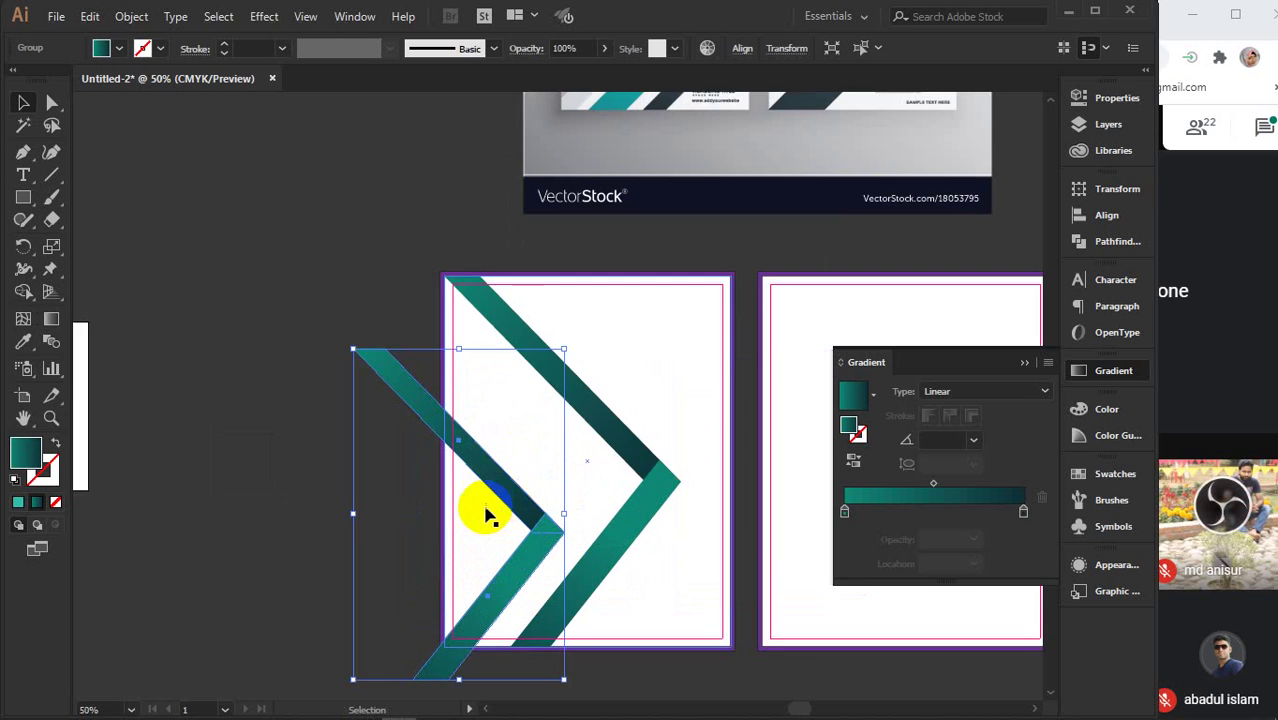
scroll(505, 440, "down", 3)
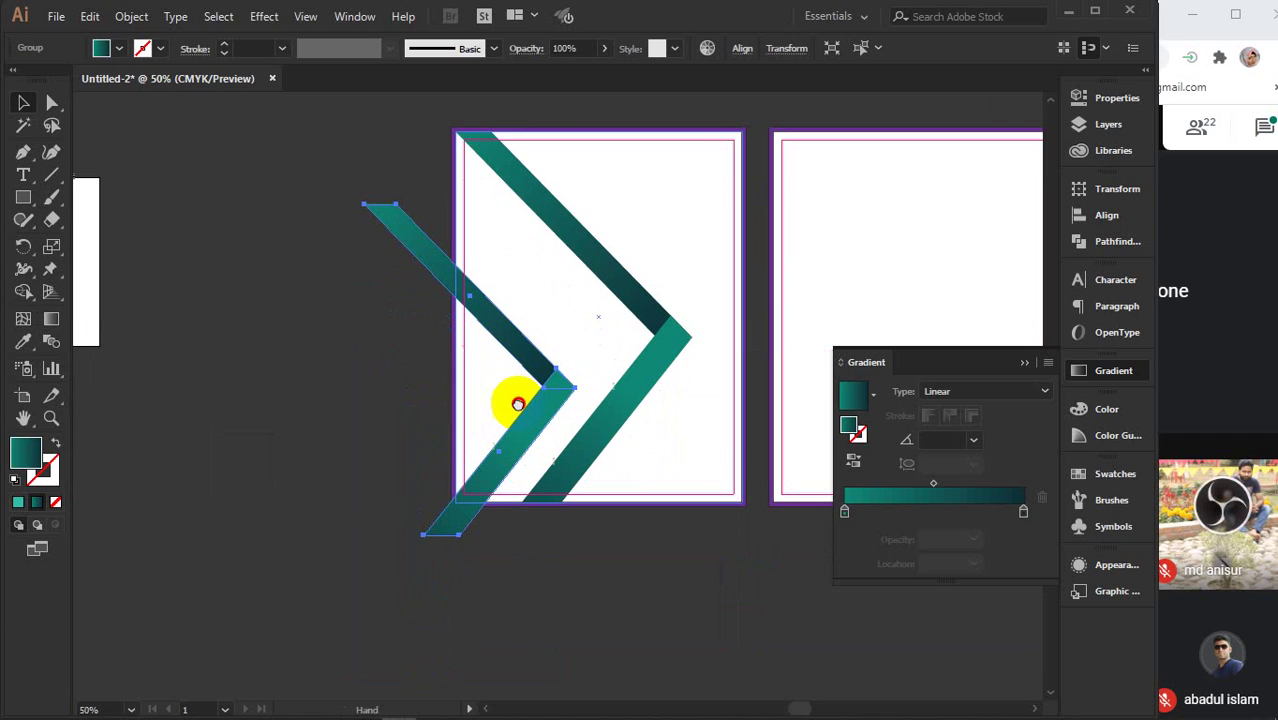
left_click(271, 300)
- Draw lines along the page's left and bottom edges and cut away the chevron overhang with Shape Builder
left_click(52, 175)
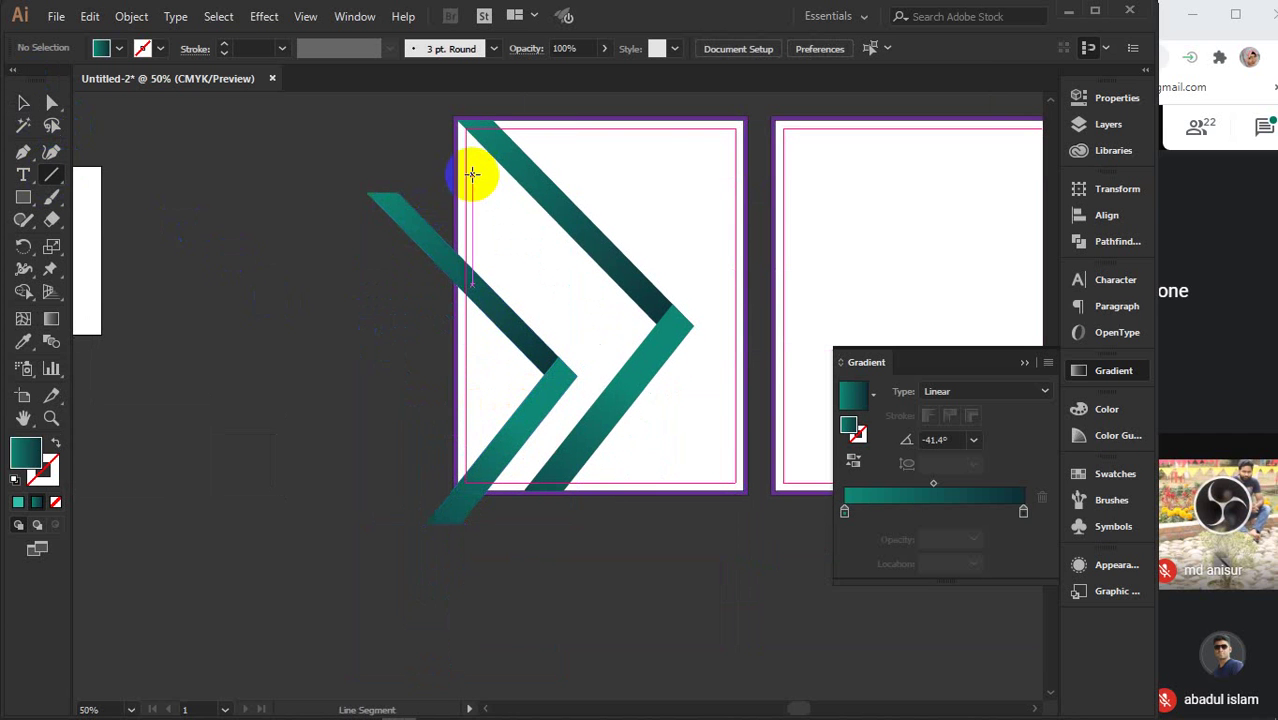
left_click_drag(456, 120, 456, 576)
left_click_drag(516, 490, 375, 494)
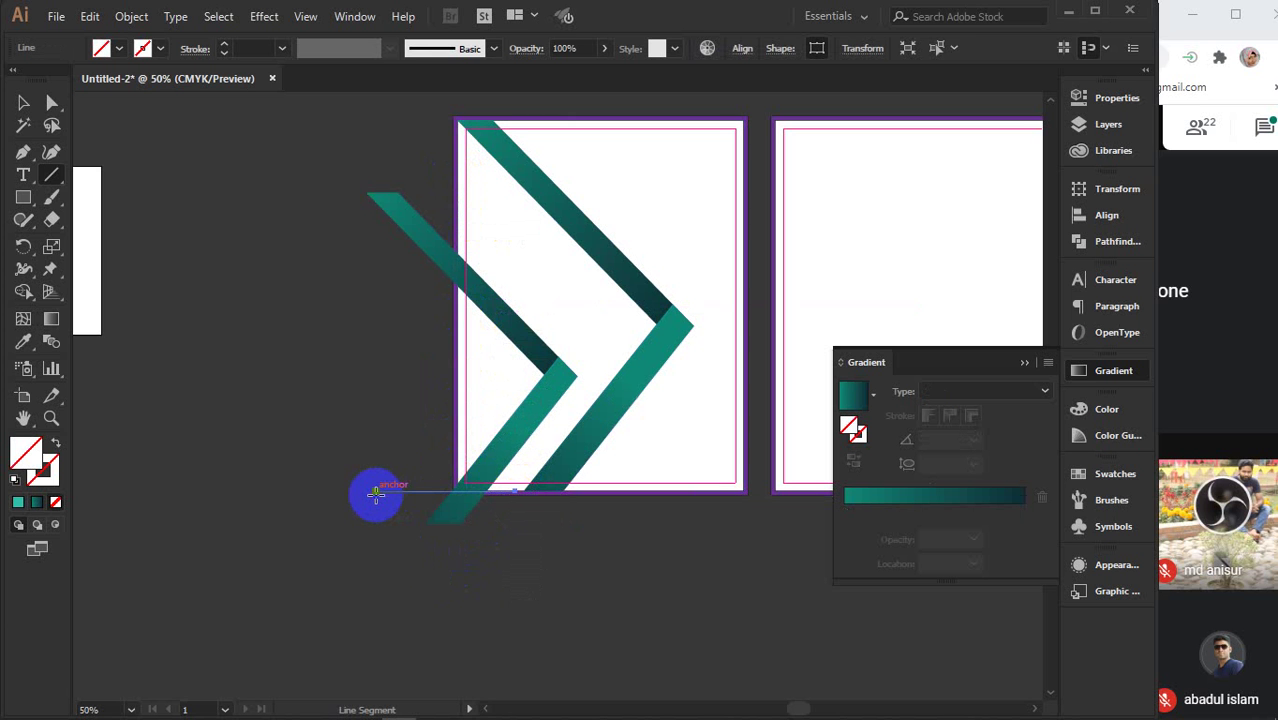
key("v")
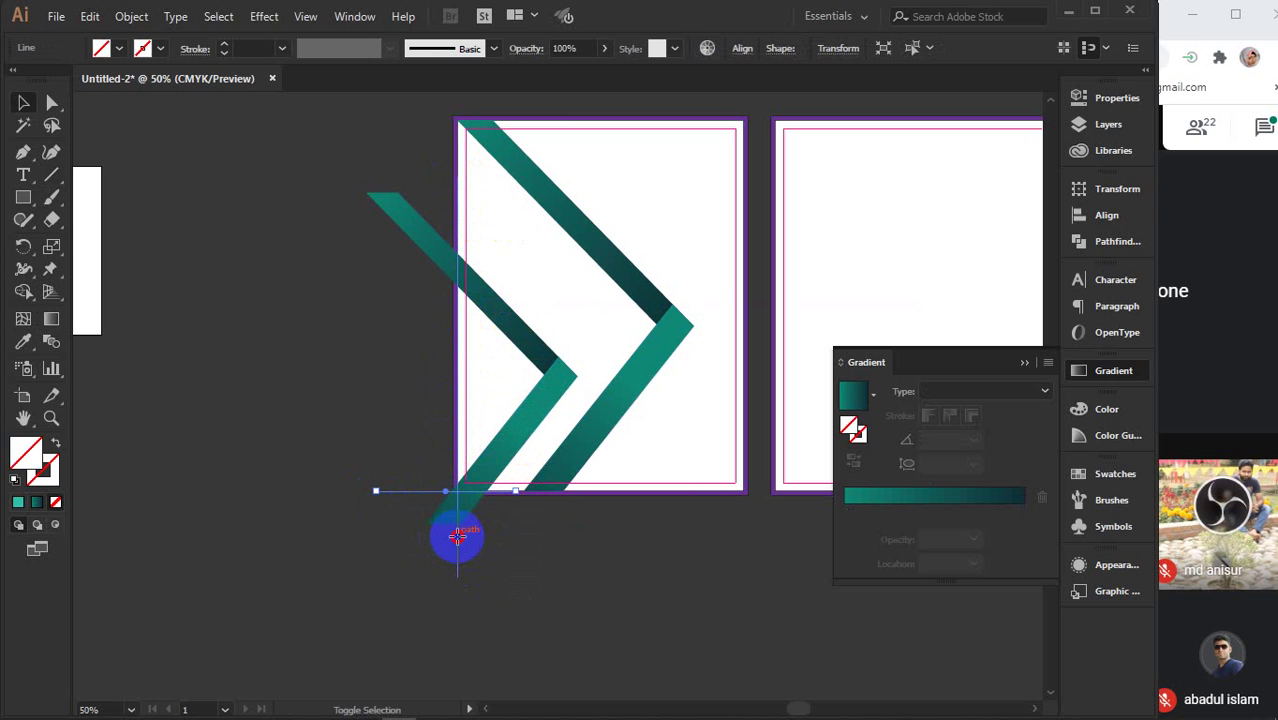
left_click(444, 522, "shift")
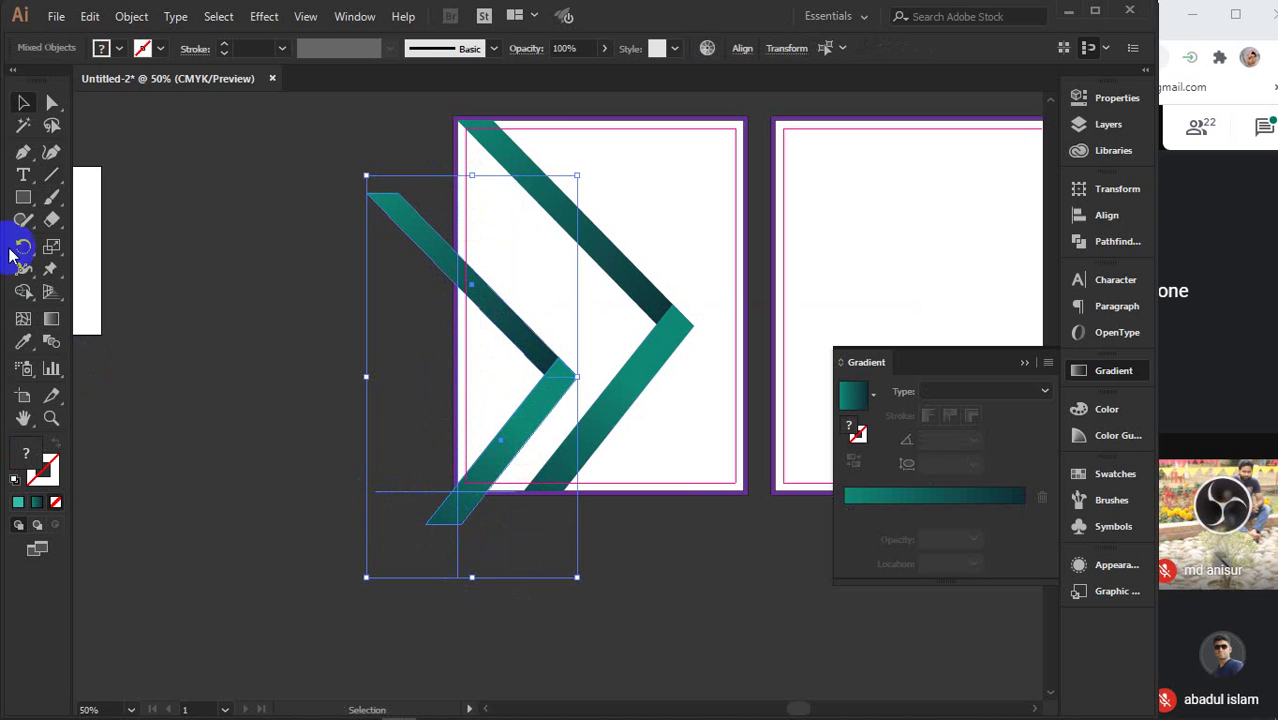
left_click(23, 291)
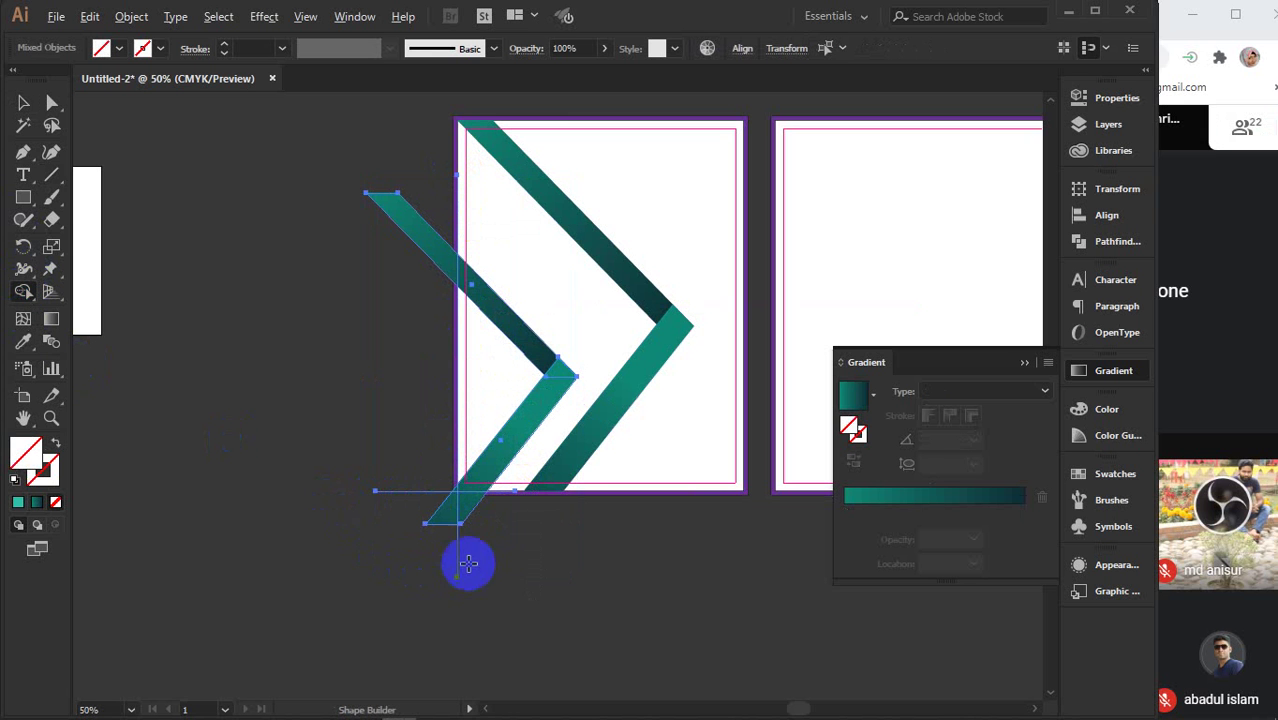
left_click(455, 508, "alt")
left_click_drag(418, 394, 414, 173)
key("v")
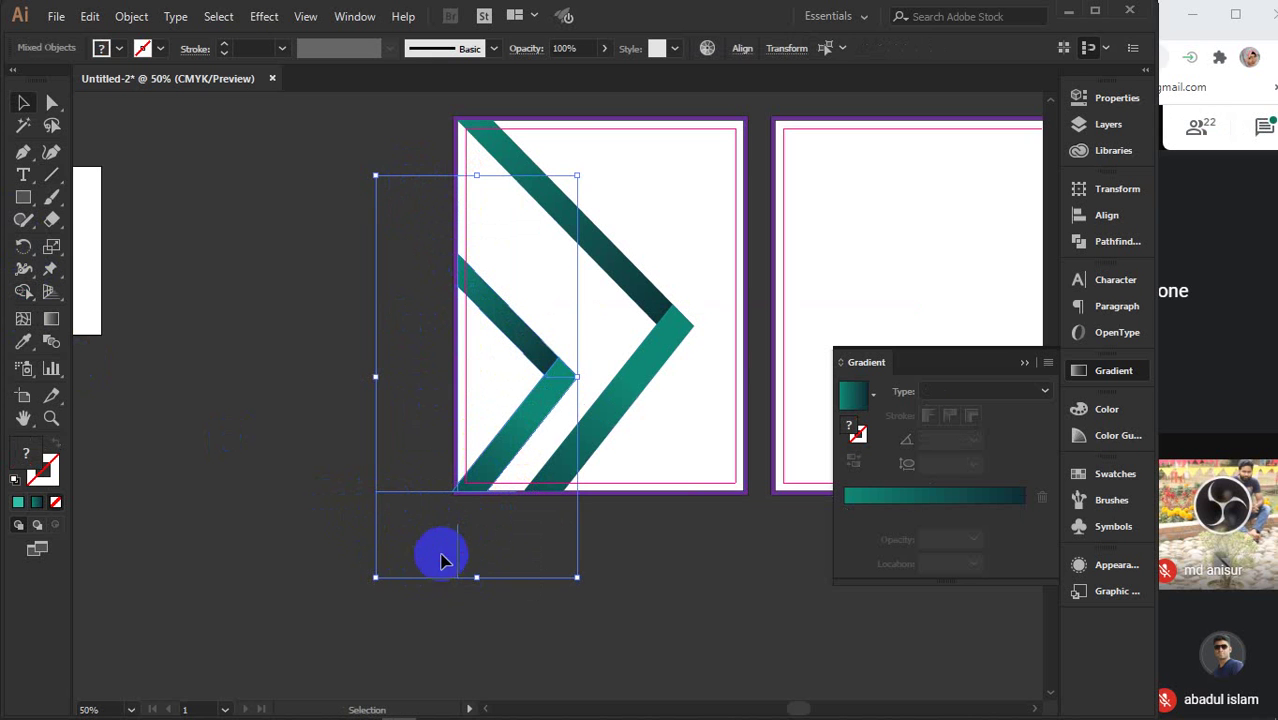
left_click(435, 505)
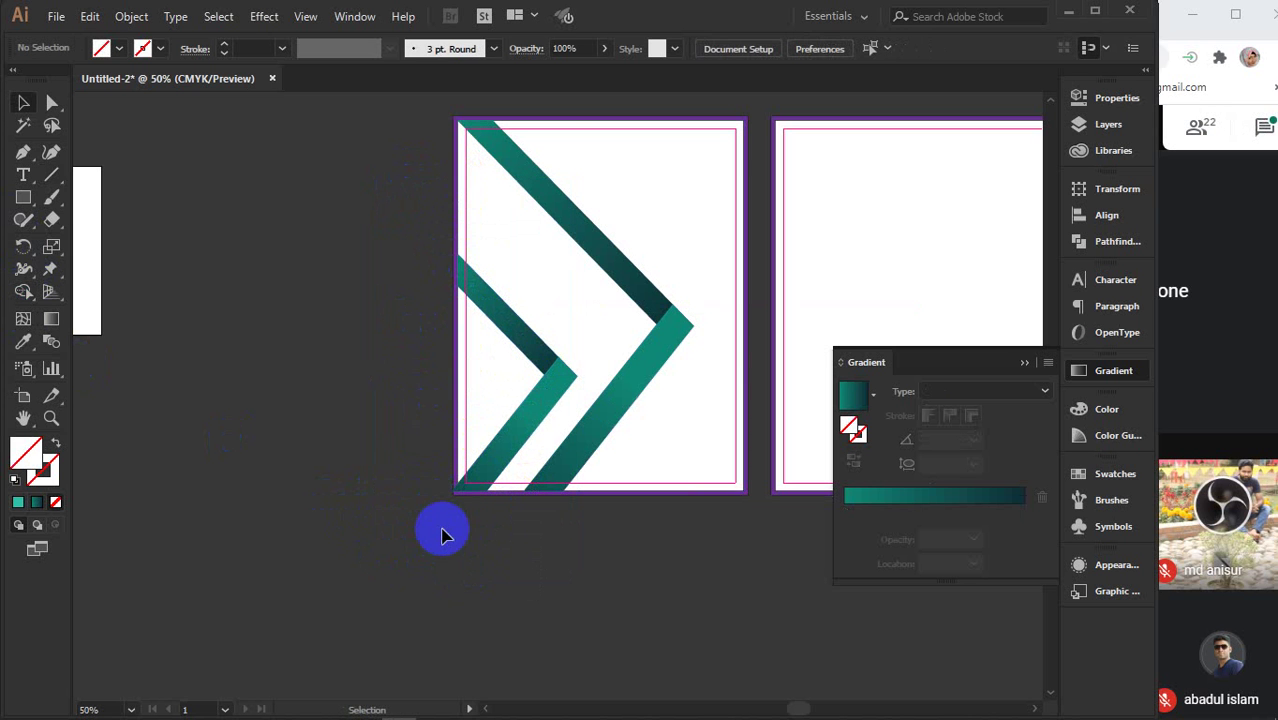
- Remove the leftover piece at the page corner with Shape Builder and check the remaining edge line
left_click_drag(398, 528, 490, 545)
left_click(455, 499)
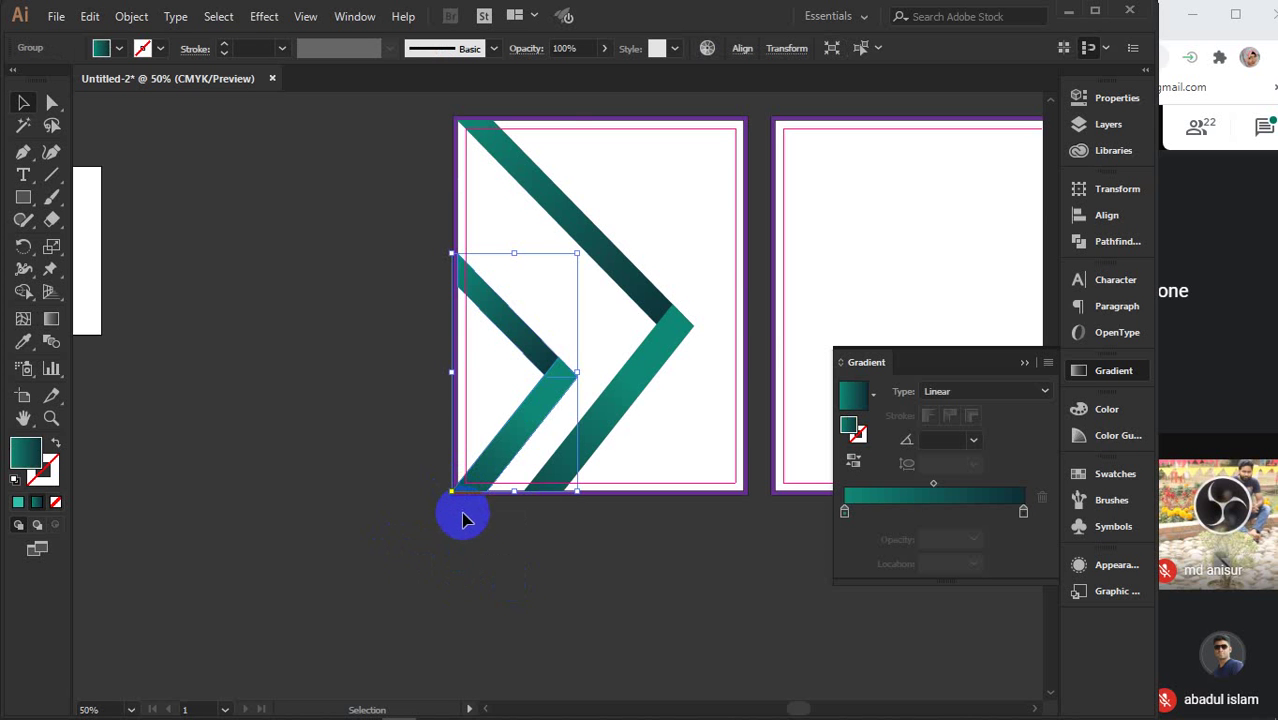
scroll(466, 513, "up", 4)
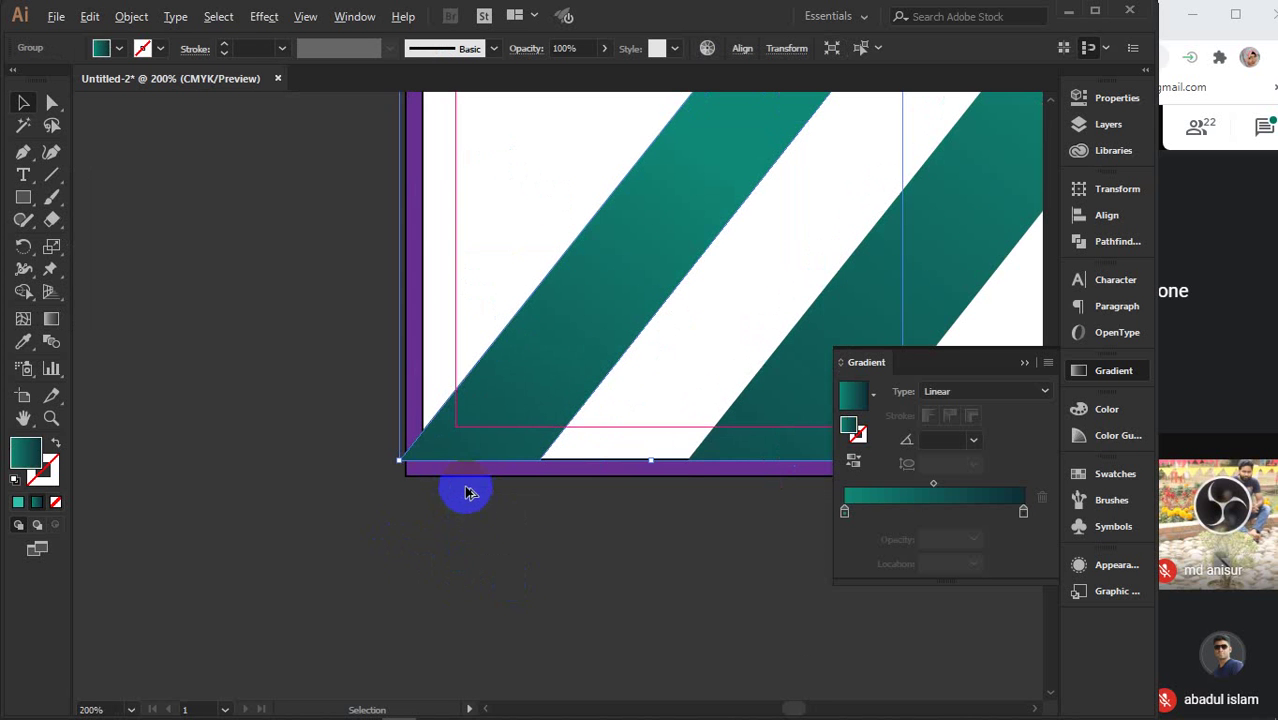
left_click(424, 455)
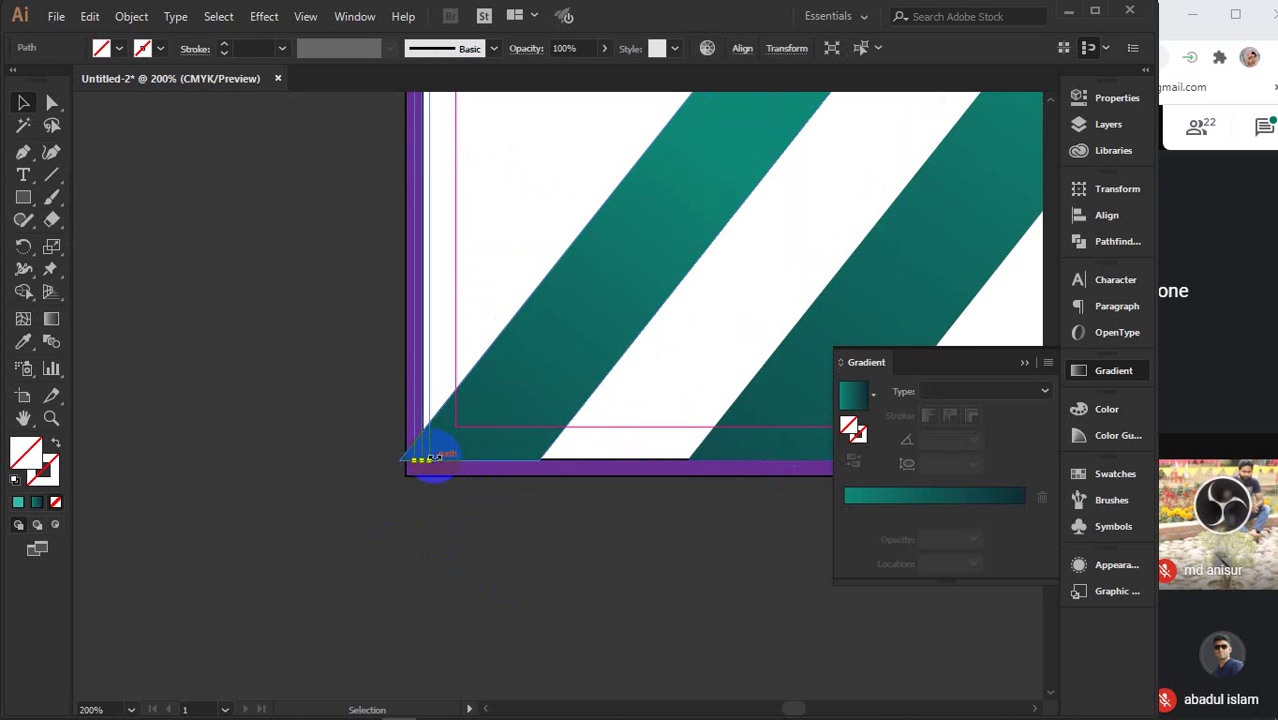
left_click(450, 455, "shift")
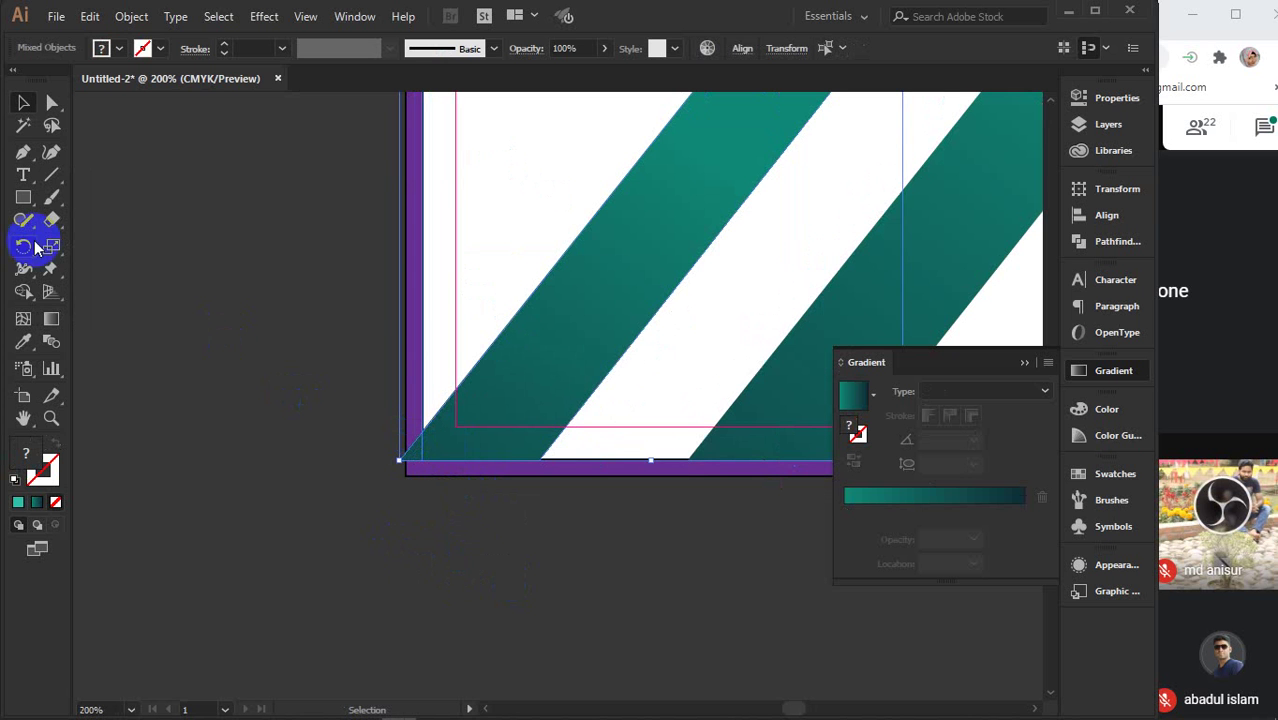
left_click(23, 291)
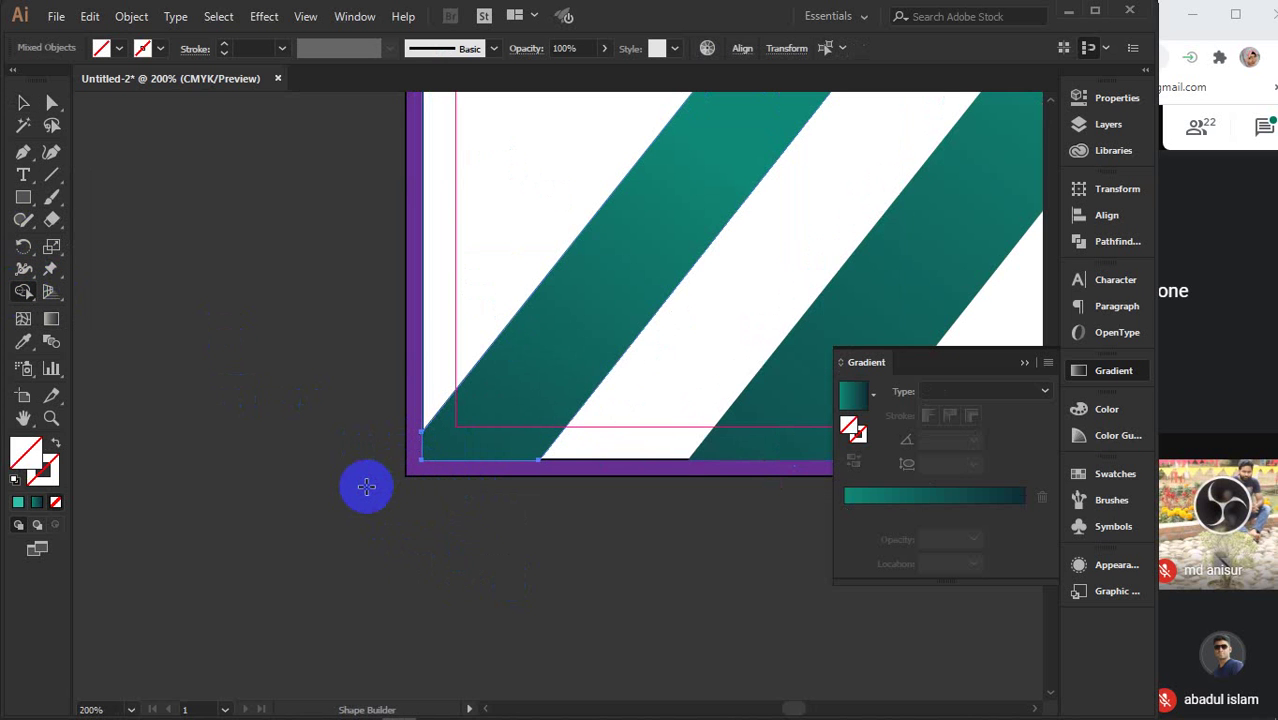
key("v")
left_click(424, 418)
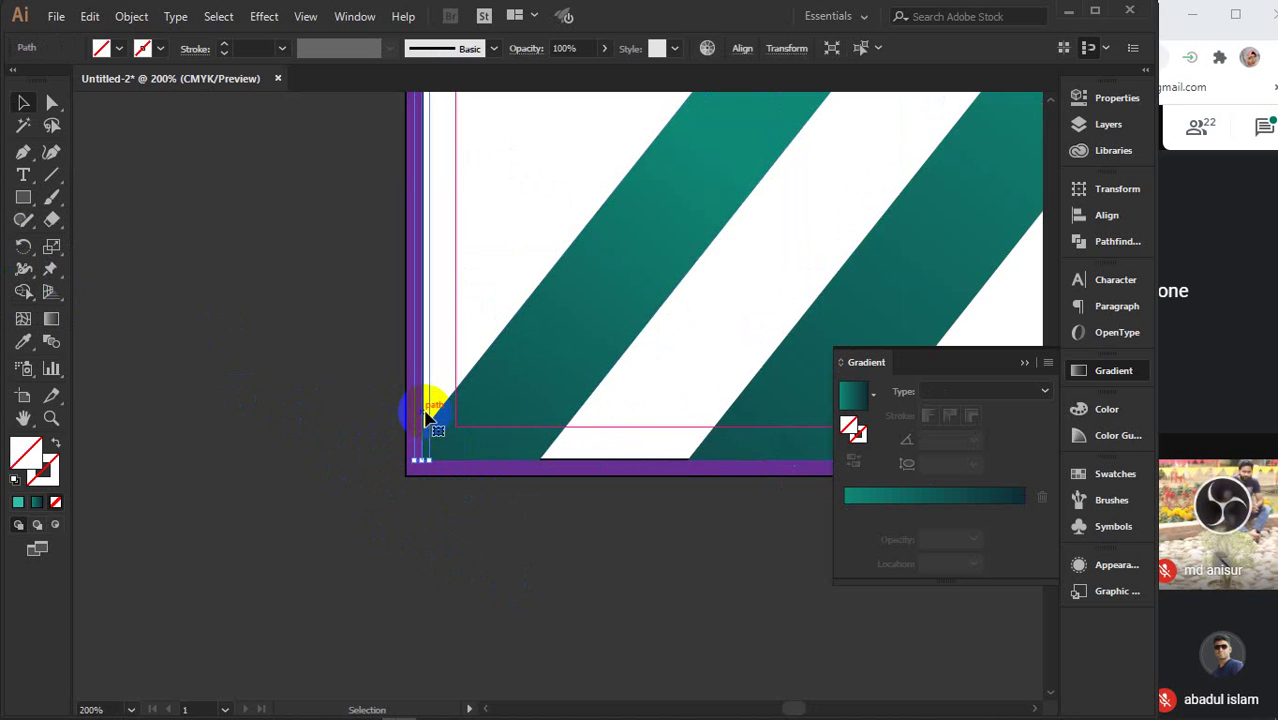
left_click(432, 415)
scroll(432, 415, "down", 6)
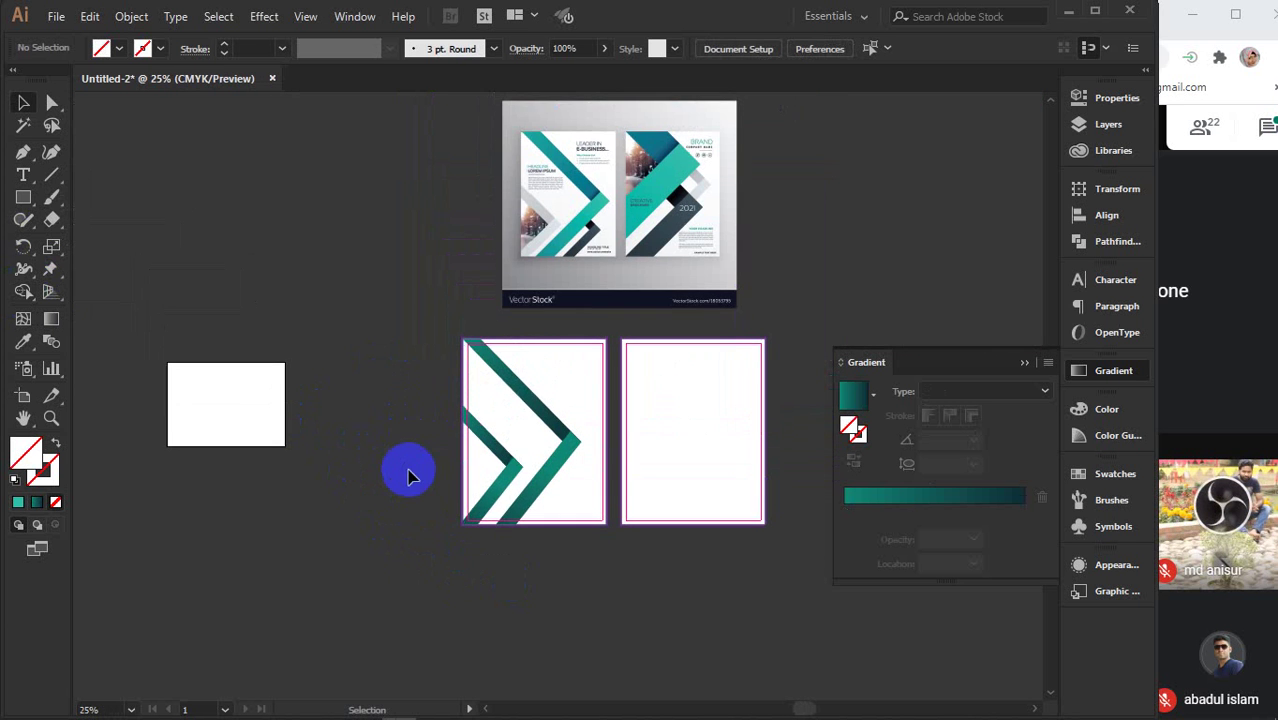
- Recolour one arm of the small chevron with a light-to-mid grey gradient
left_click(488, 500)
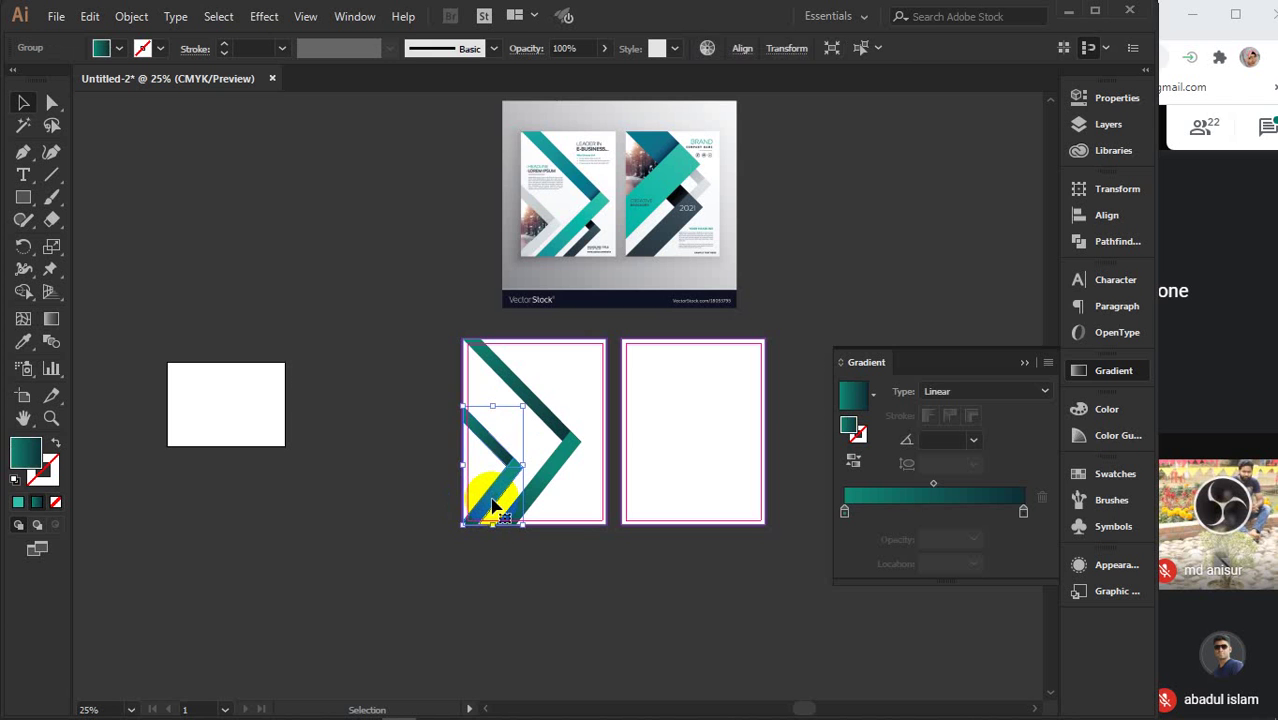
double_click(492, 505)
left_click(492, 505)
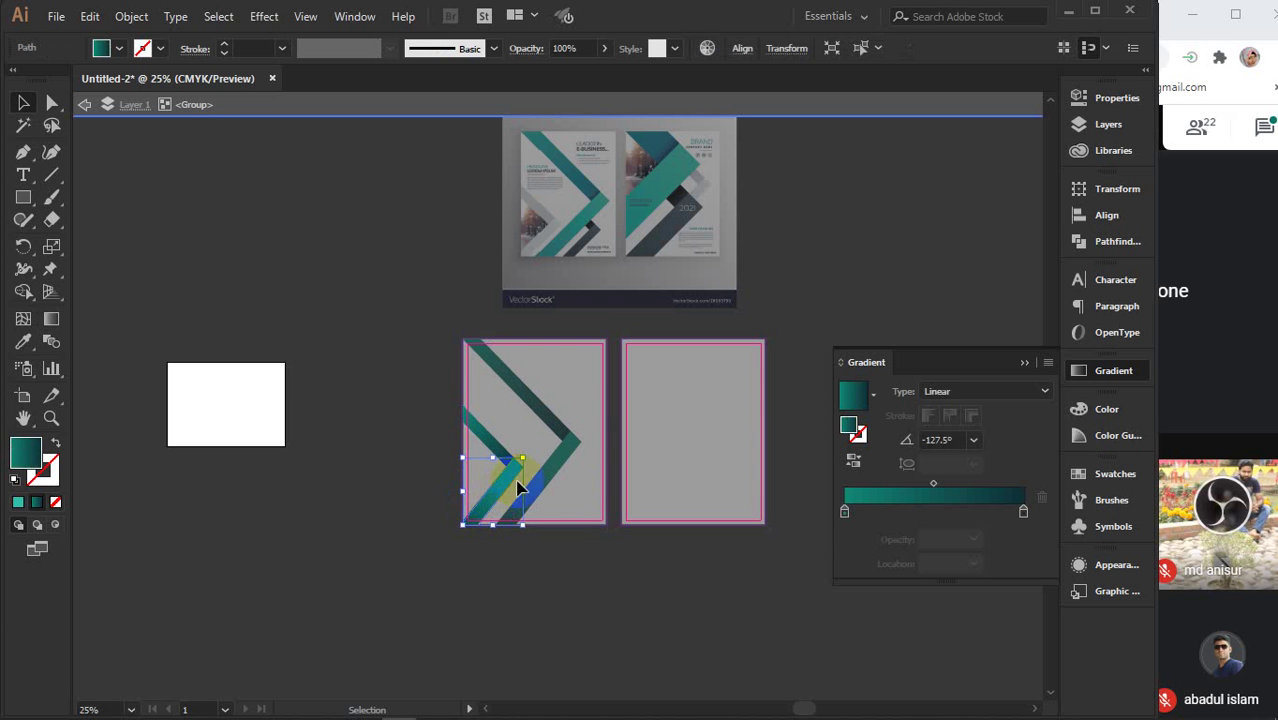
mouse_move(844, 512)
left_mouse_down()
mouse_move(899, 534)
mouse_move(843, 520)
left_mouse_up()
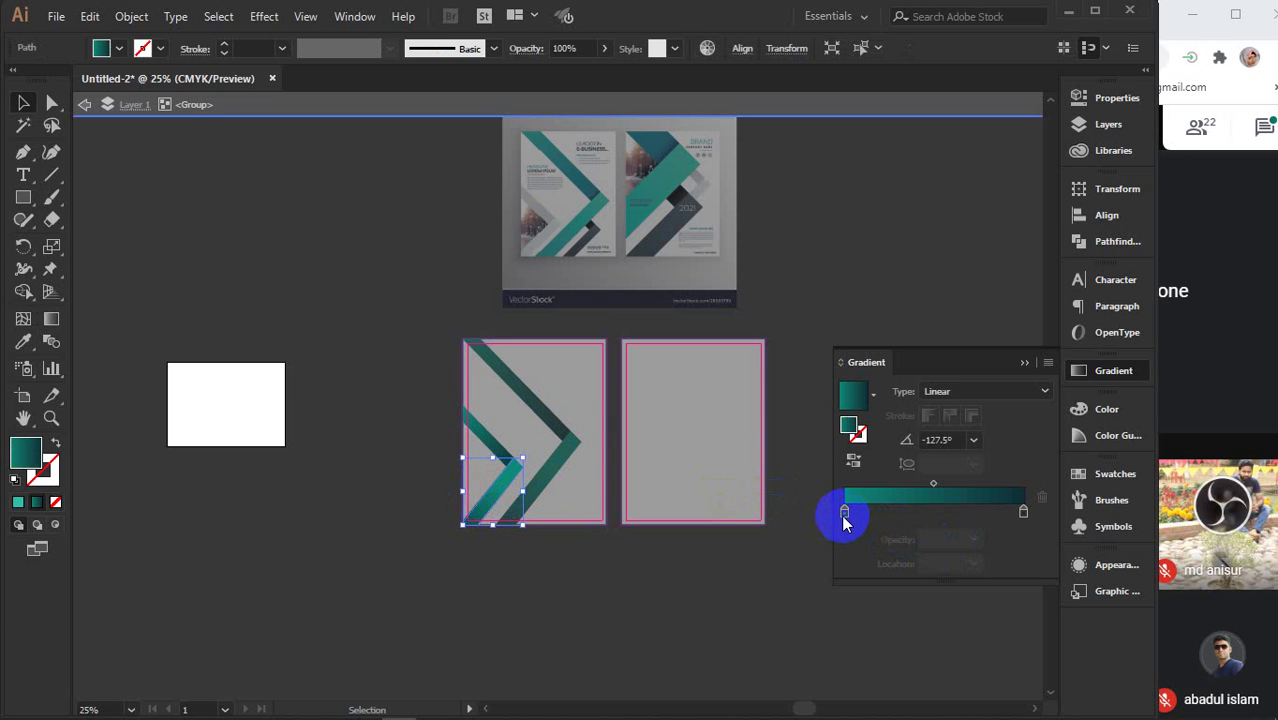
left_click(844, 516)
double_click(844, 516)
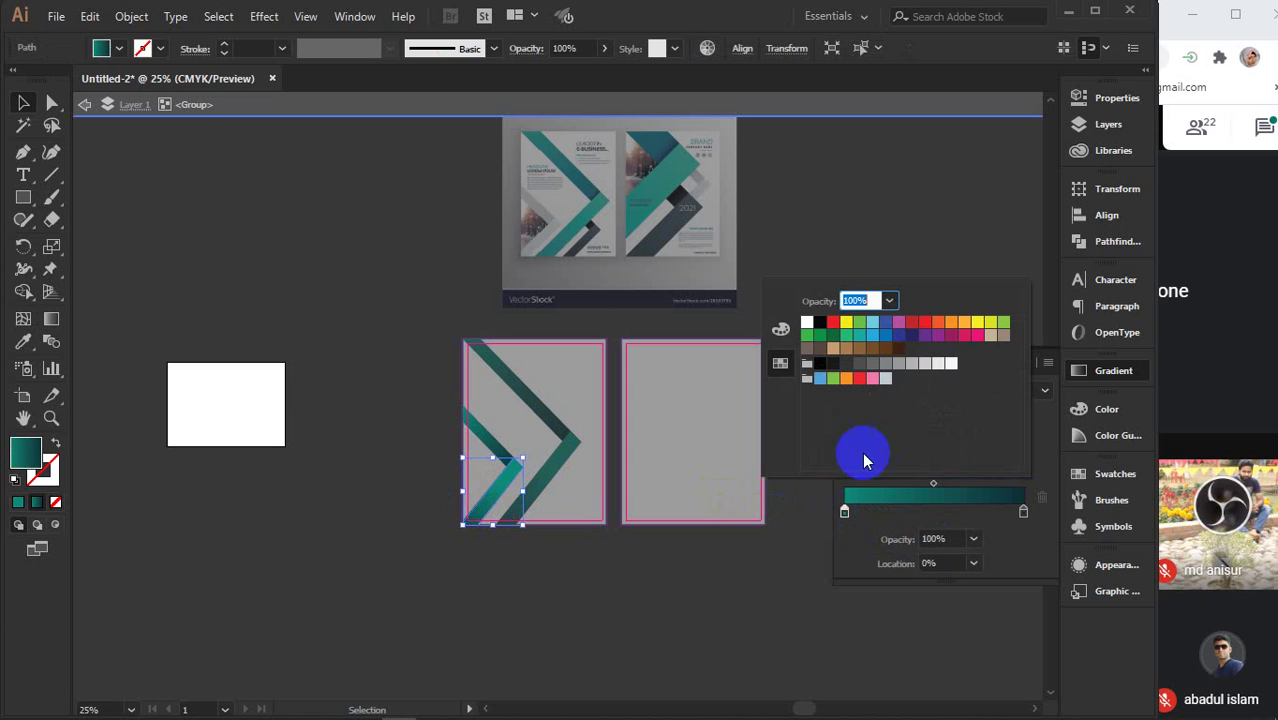
left_click(925, 363)
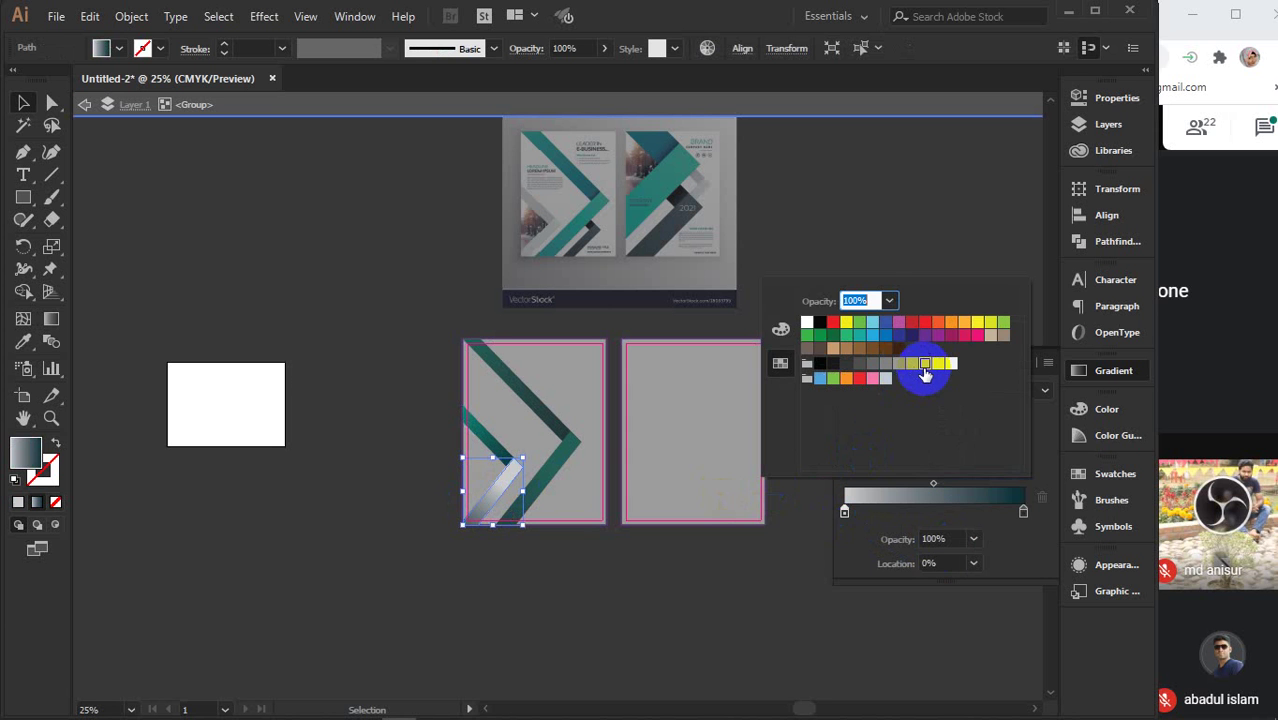
left_click(1022, 511)
double_click(1022, 511)
left_click(877, 370)
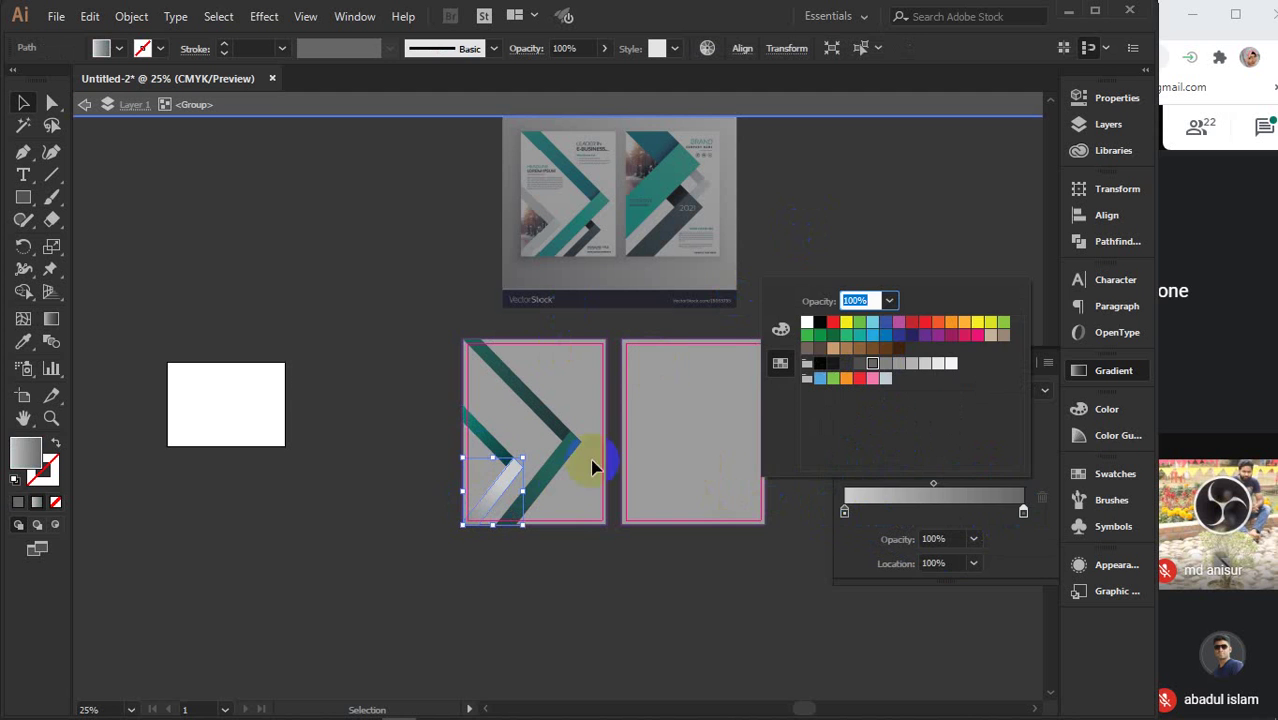
- Give the small chevron's other arm the same light grey gradient stops
left_click(485, 439)
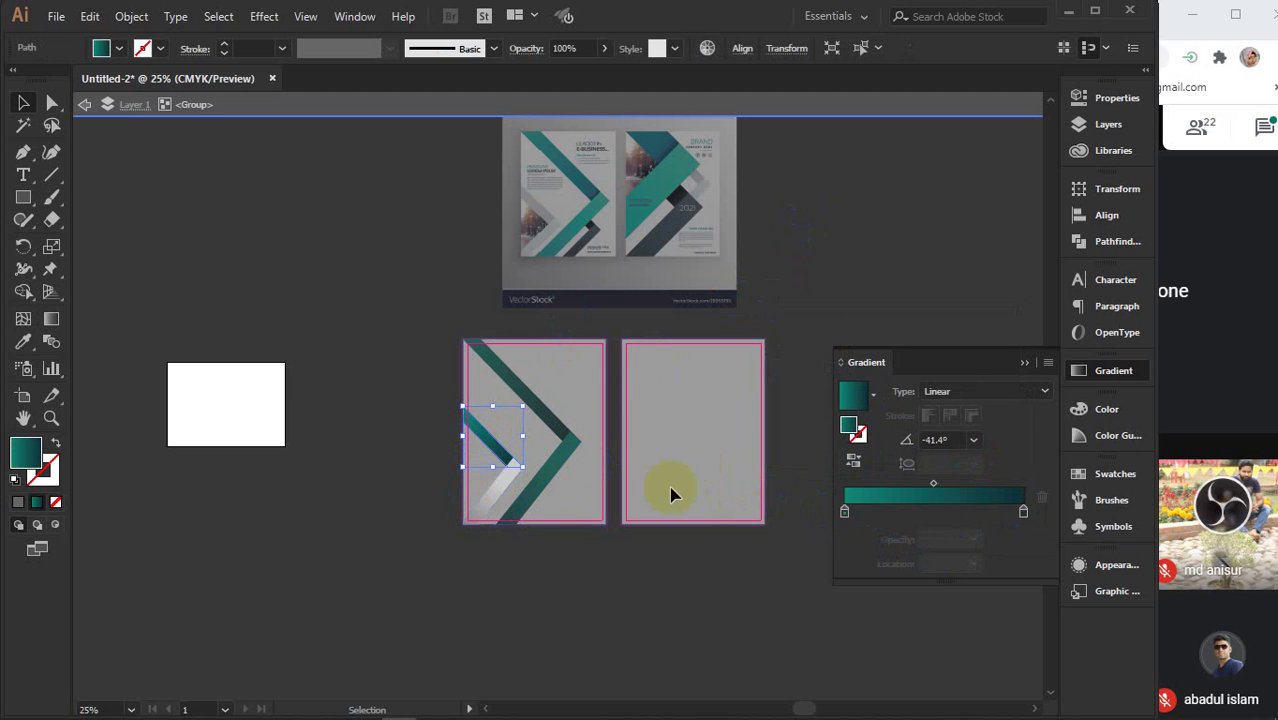
left_click(856, 513)
double_click(844, 513)
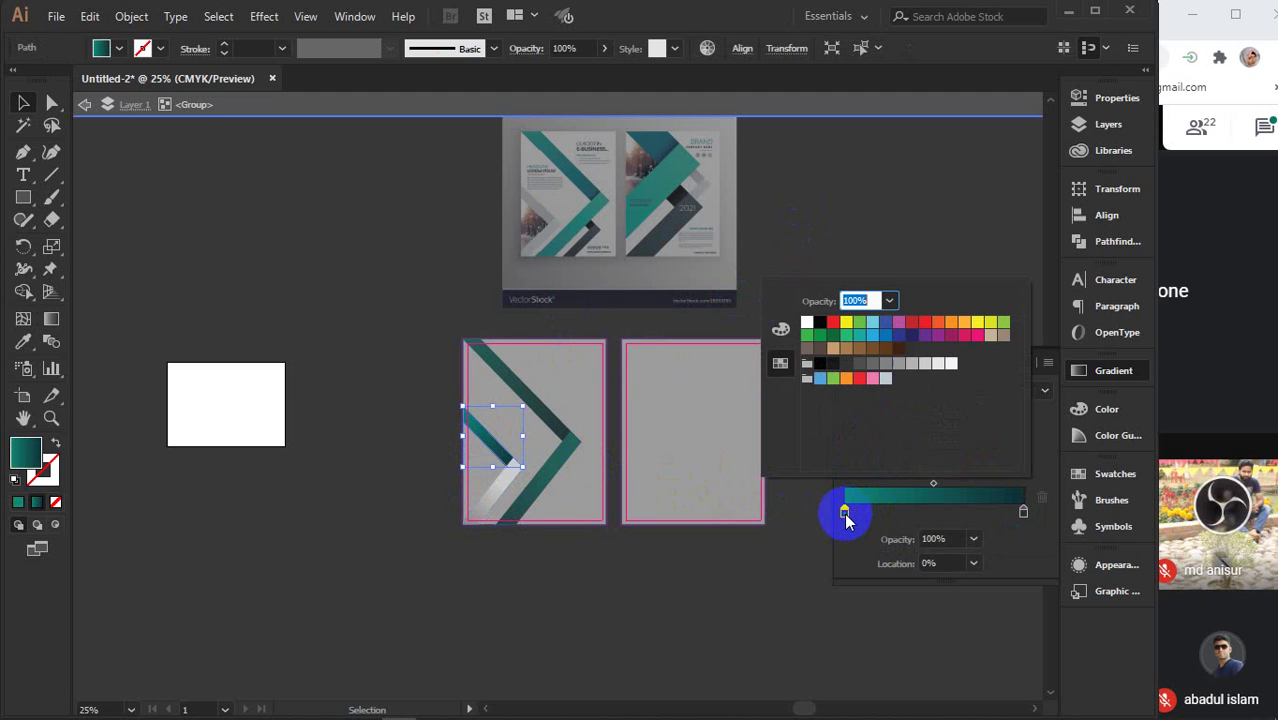
left_click(920, 367)
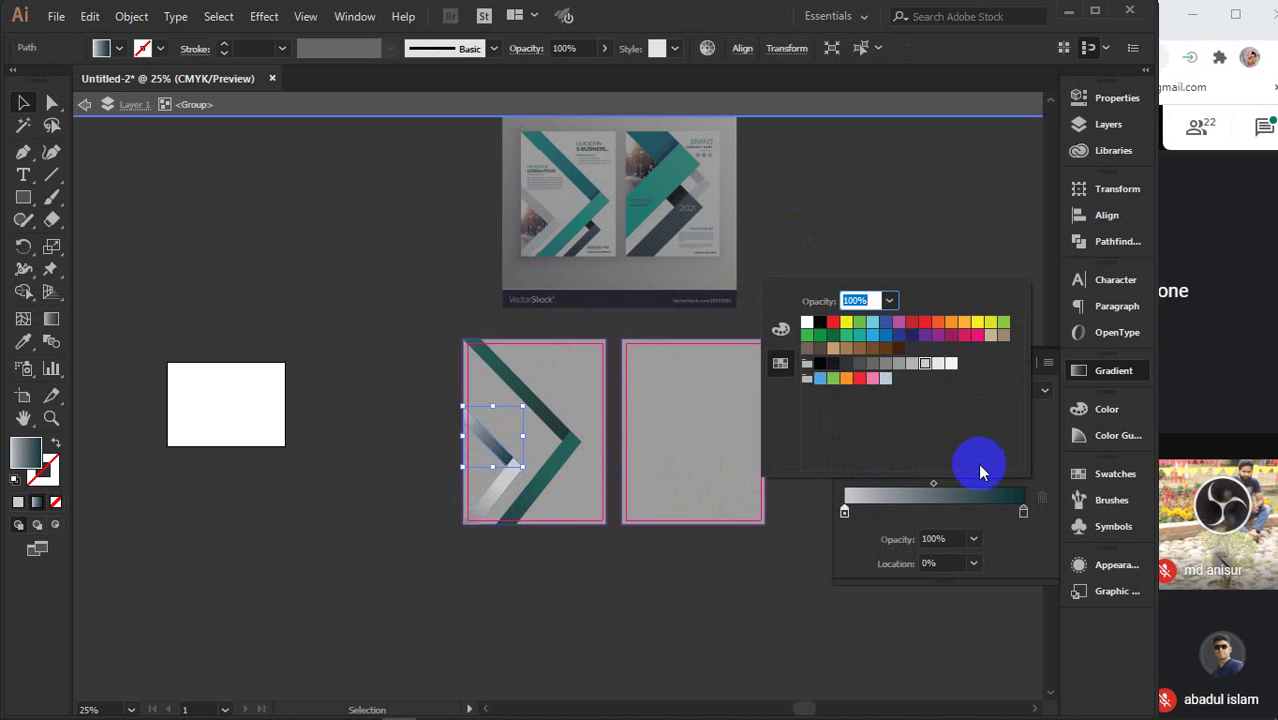
left_click(1022, 512)
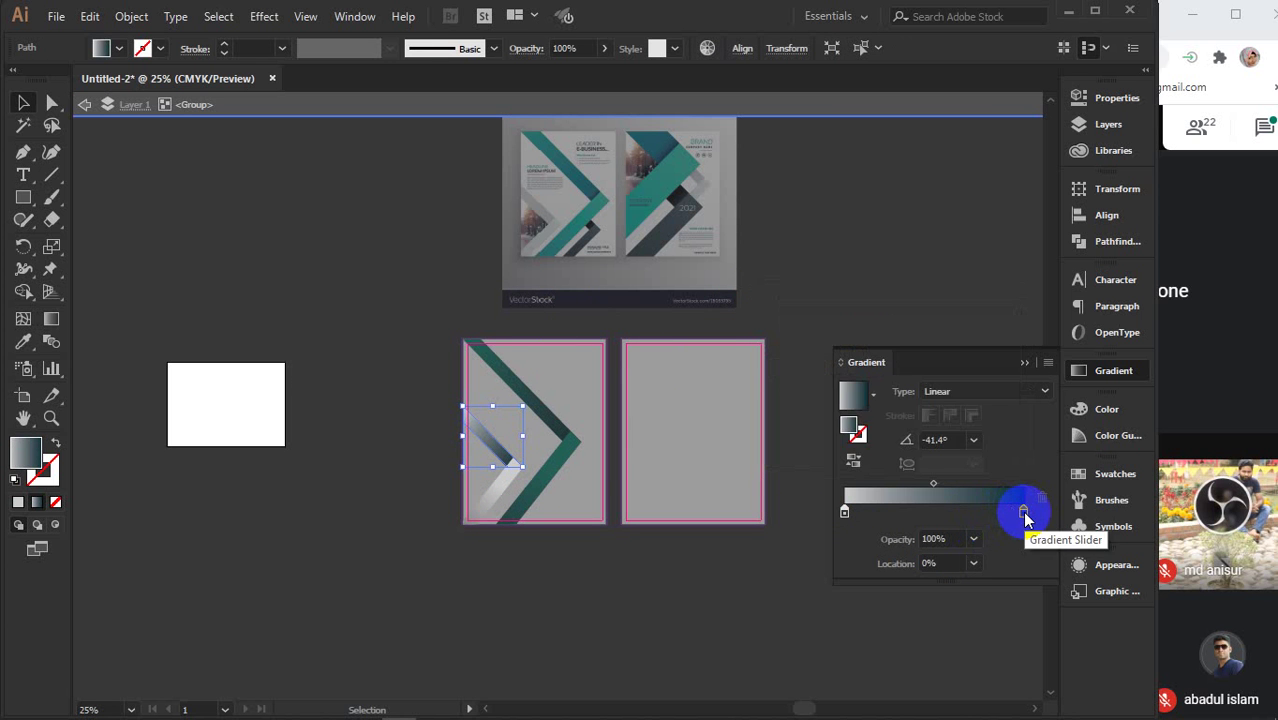
double_click(1022, 512)
left_click(887, 376)
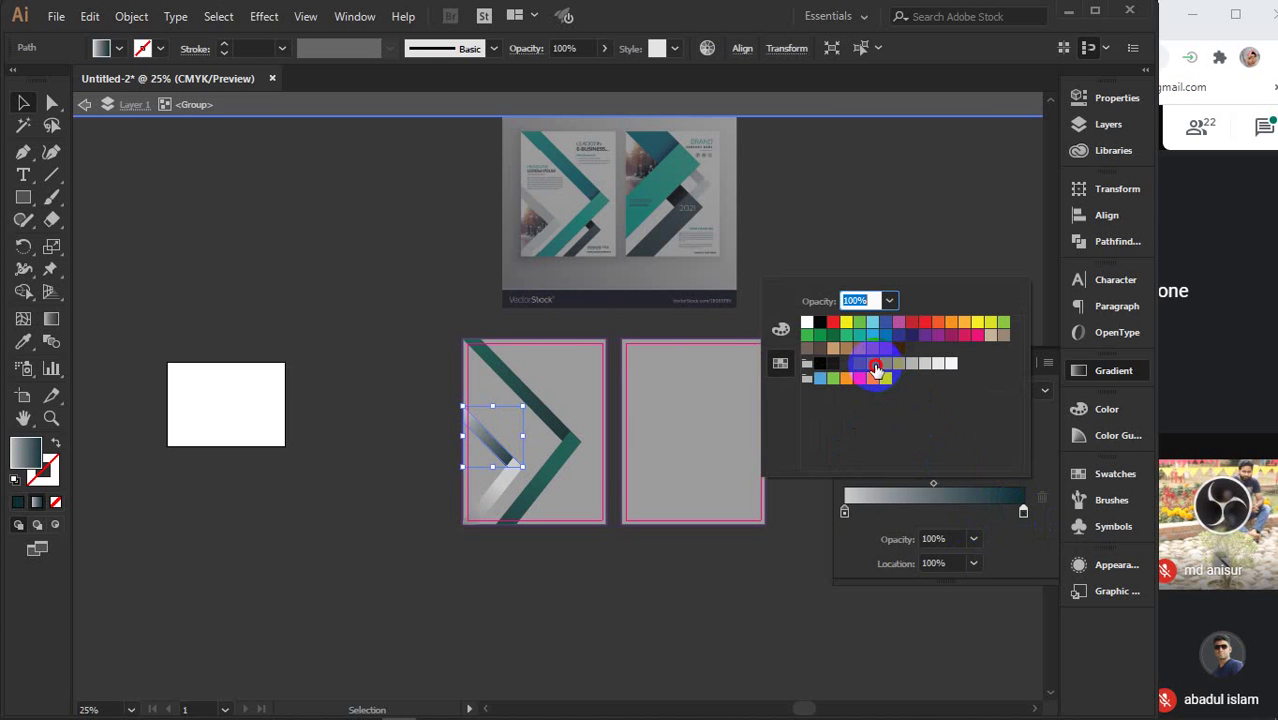
left_click(884, 366)
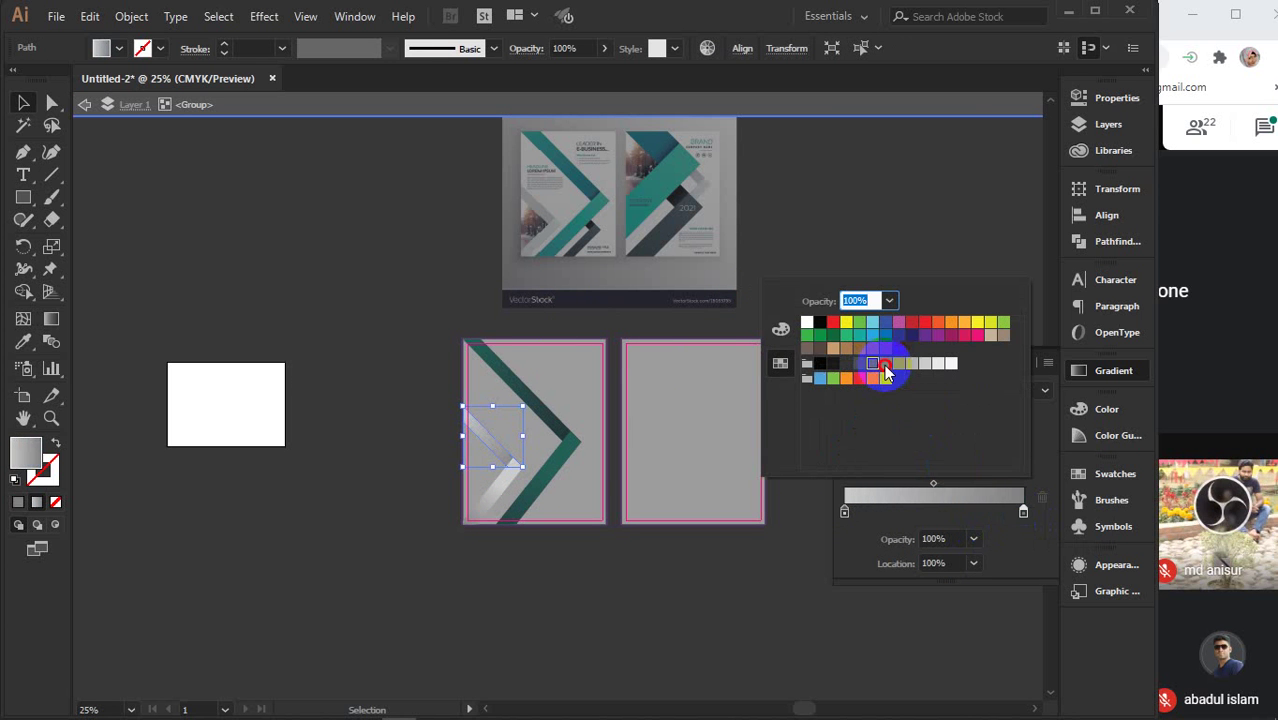
left_click(852, 226)
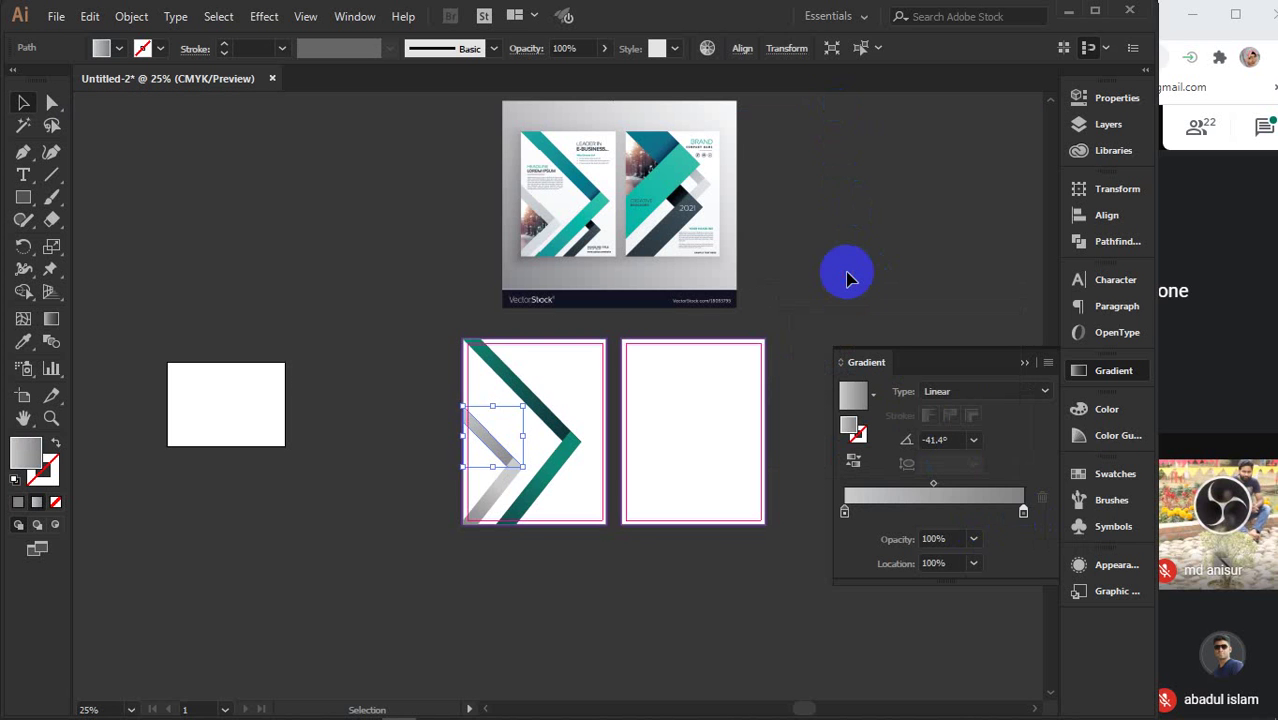
left_click(846, 276)
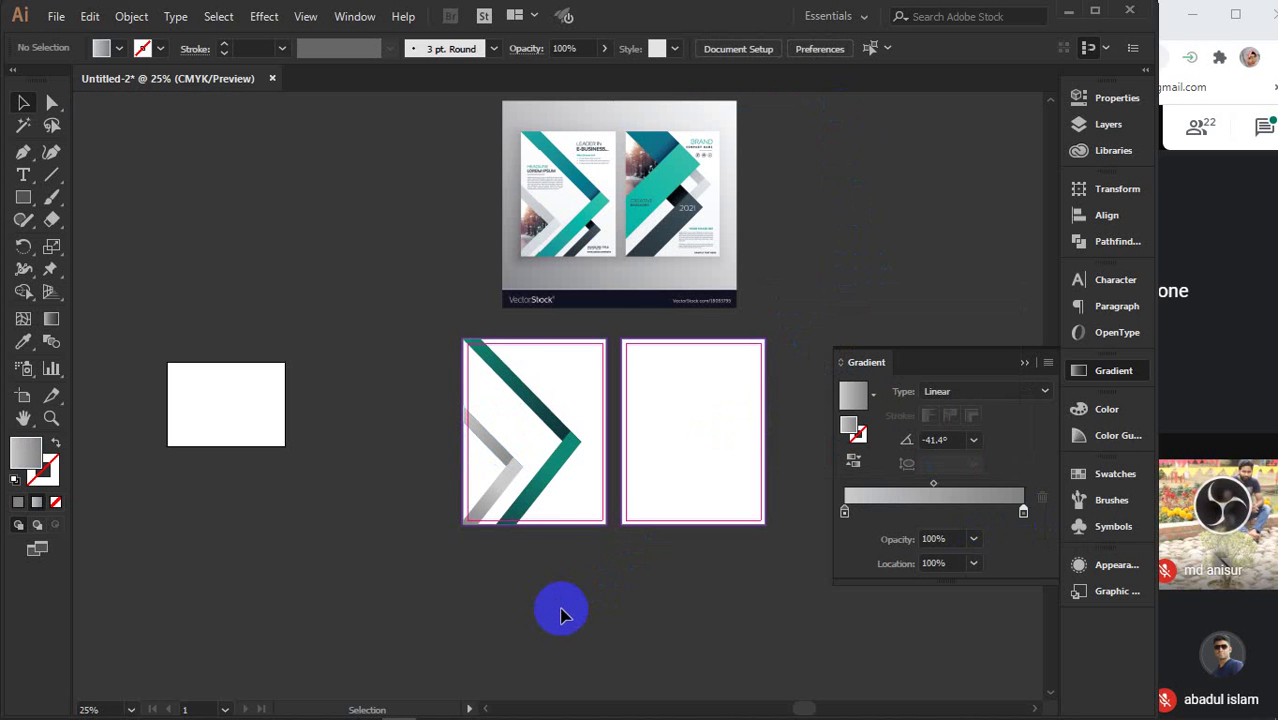
- Copy the grey chevron to the right and place it over the teal lower arm, hanging below the page
left_click(562, 428)
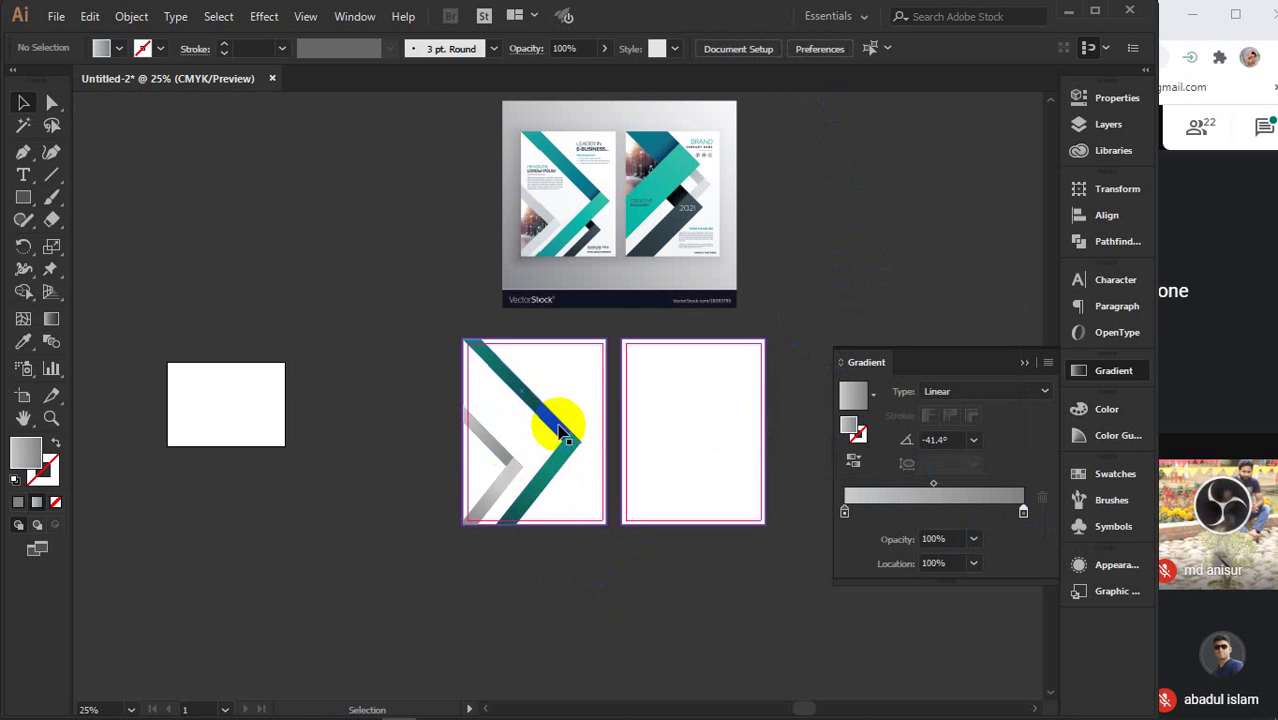
left_click(505, 486)
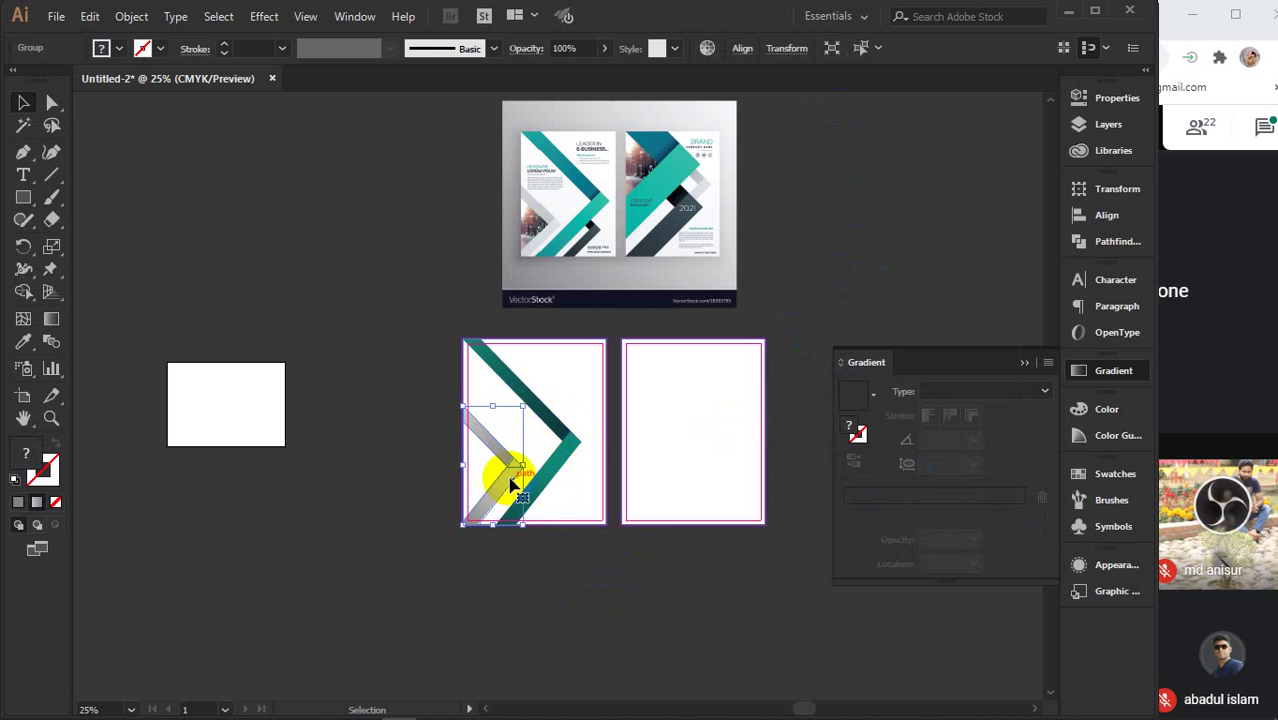
left_click_drag(511, 484, 570, 490)
scroll(537, 509, "up", 1)
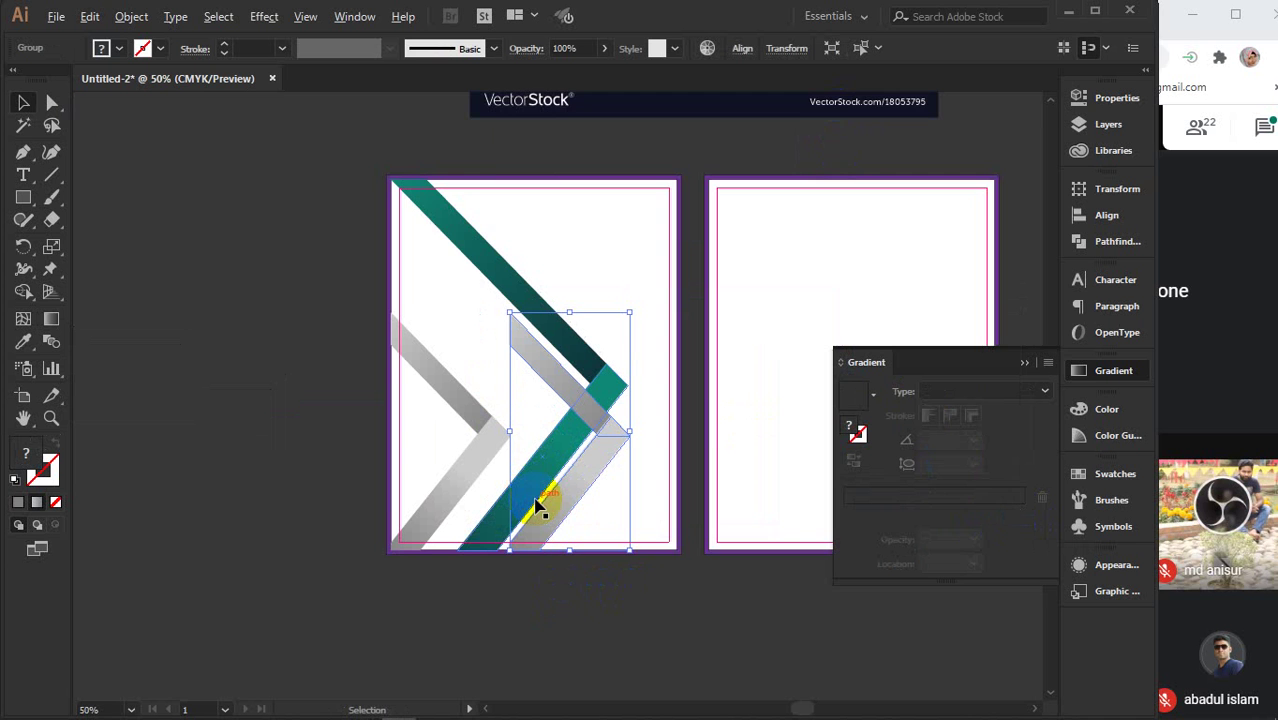
scroll(537, 509, "up", 1)
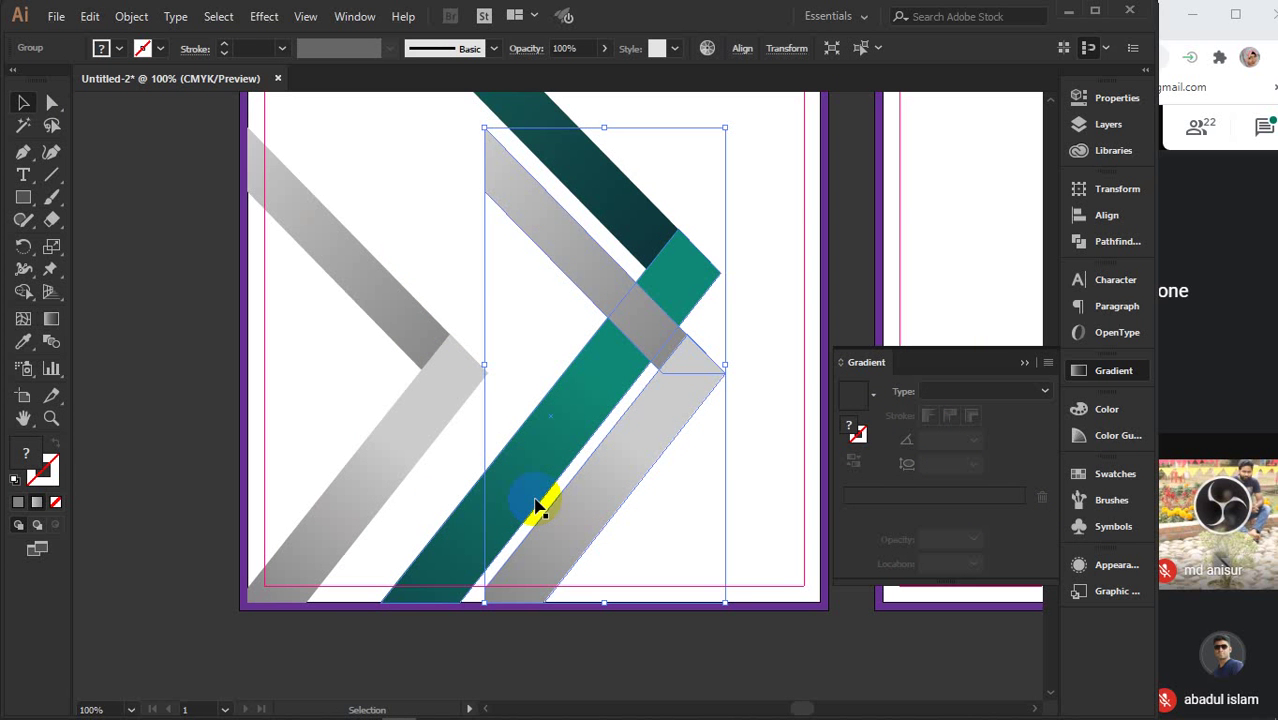
scroll(605, 352, "down", 2)
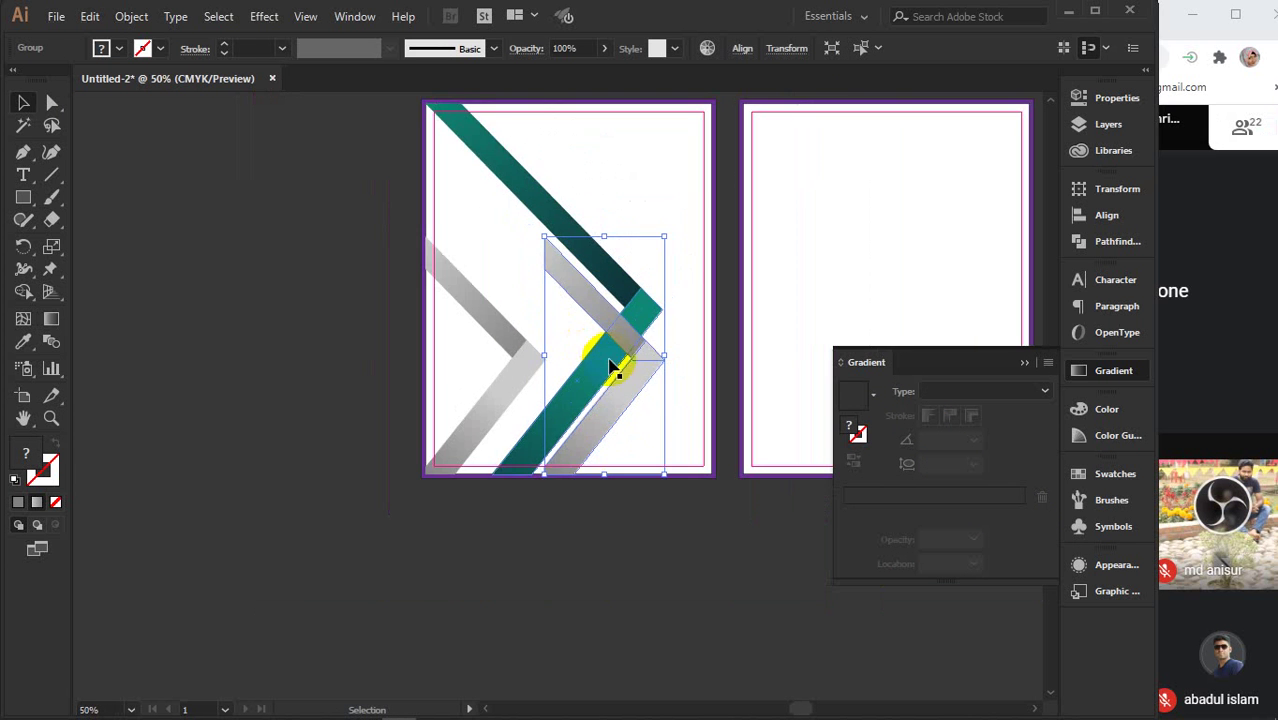
left_click_drag(660, 335, 636, 472)
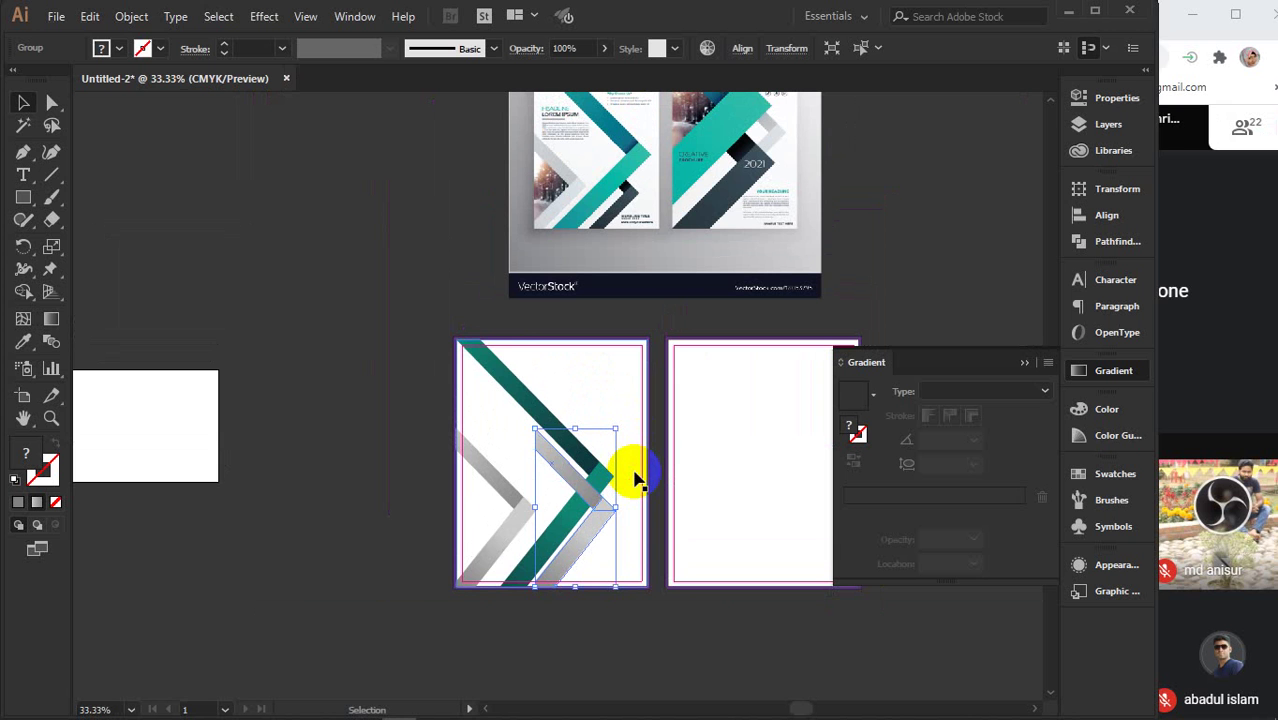
key("Right")
key("Right")
key("Right")
key("Right")
key("Right")
key("Right")
key("Right")
key("Right")
key("Right")
key("Right")
key("Right")
key("Right")
key("Right")
key("Right")
key("Right")
key("Right")
key("Right")
key("Right")
key("Right")
key("Right")
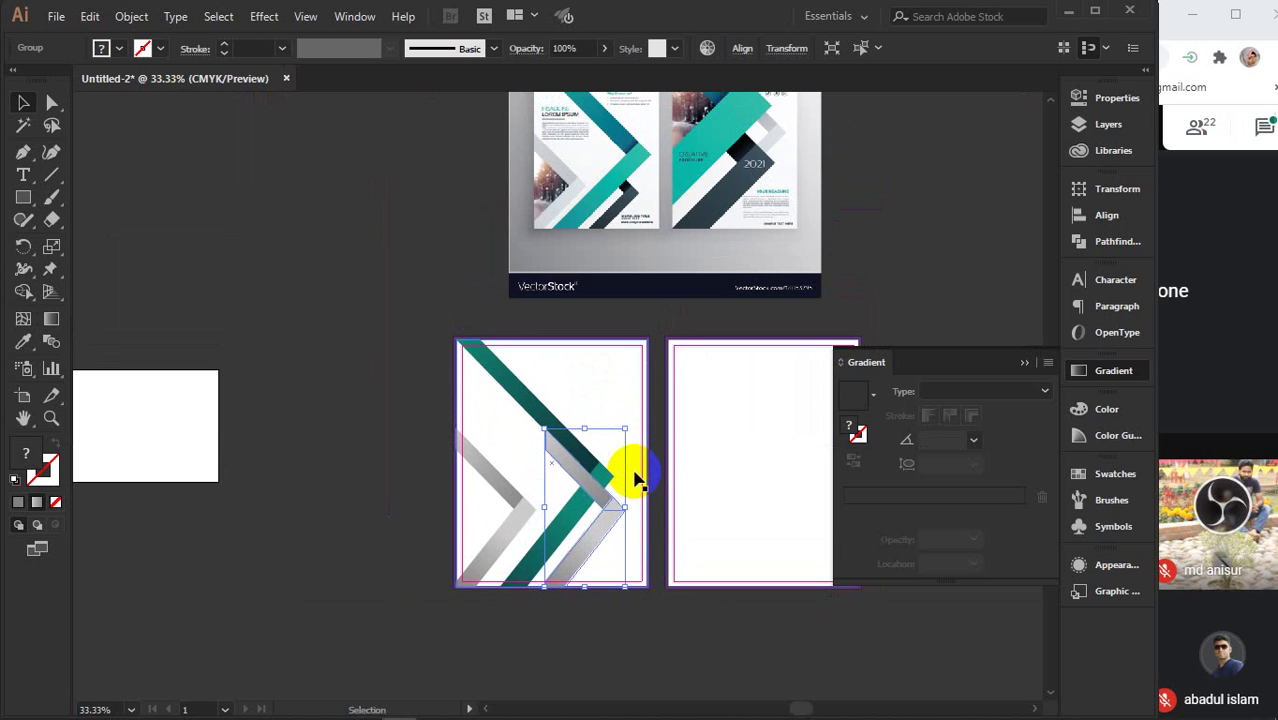
key("Down")
key("Down")
key("Down")
key("Down")
key("Down")
key("Down")
key("Down")
key("Down")
key("Down")
key("Down")
key("Down")
key("Down")
key("Down")
key("Down")
key("Down")
key("Down")
key("Down")
key("Down")
key("Down")
key("Down")
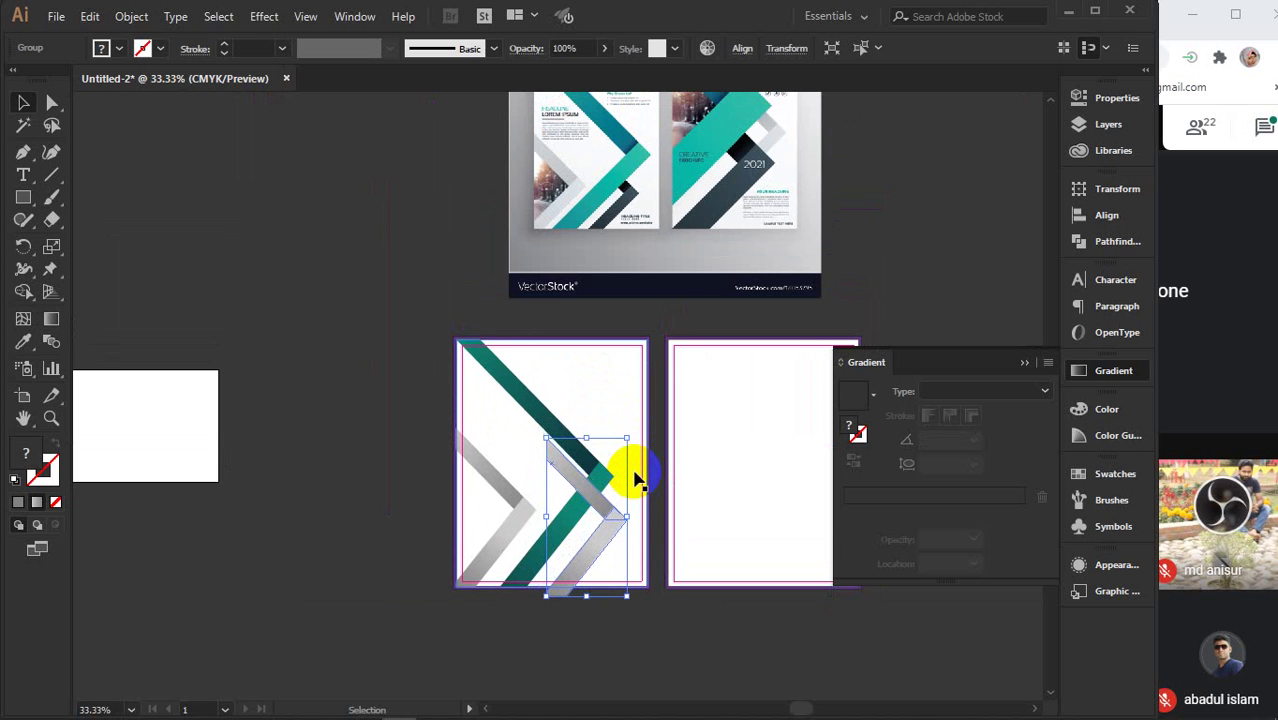
left_click_drag(636, 478, 597, 545)
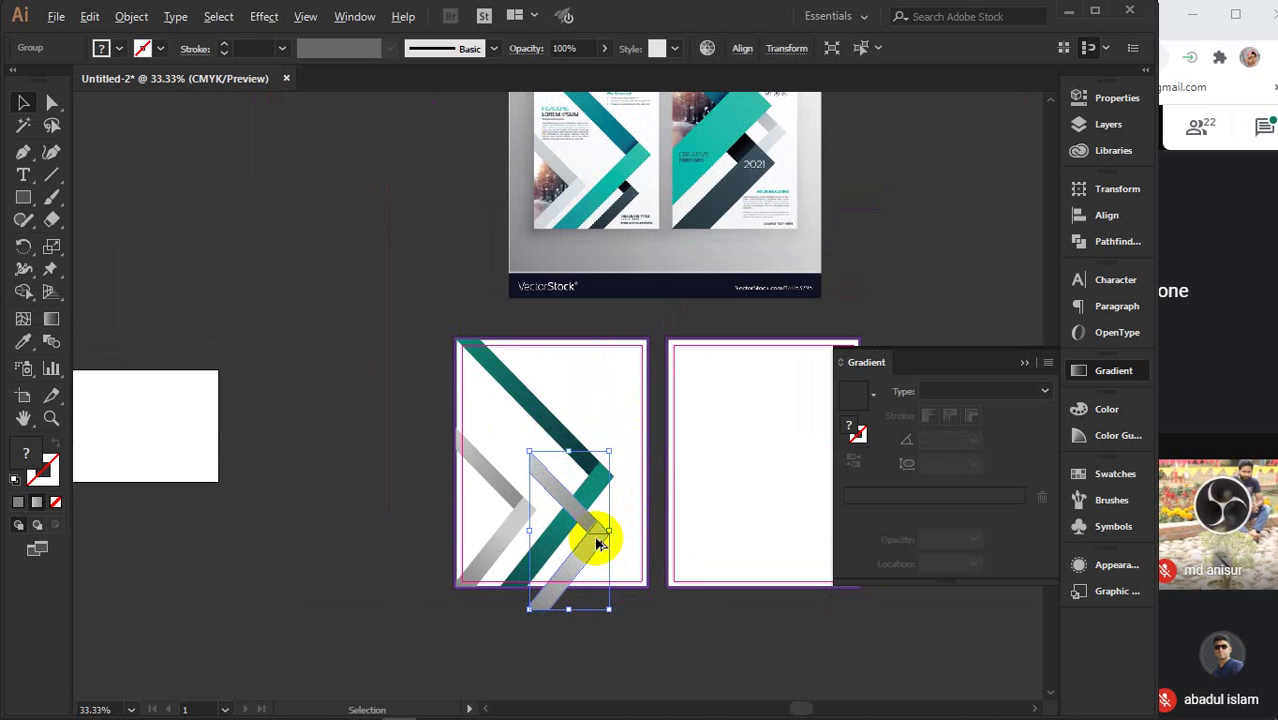
scroll(597, 545, "up", 2)
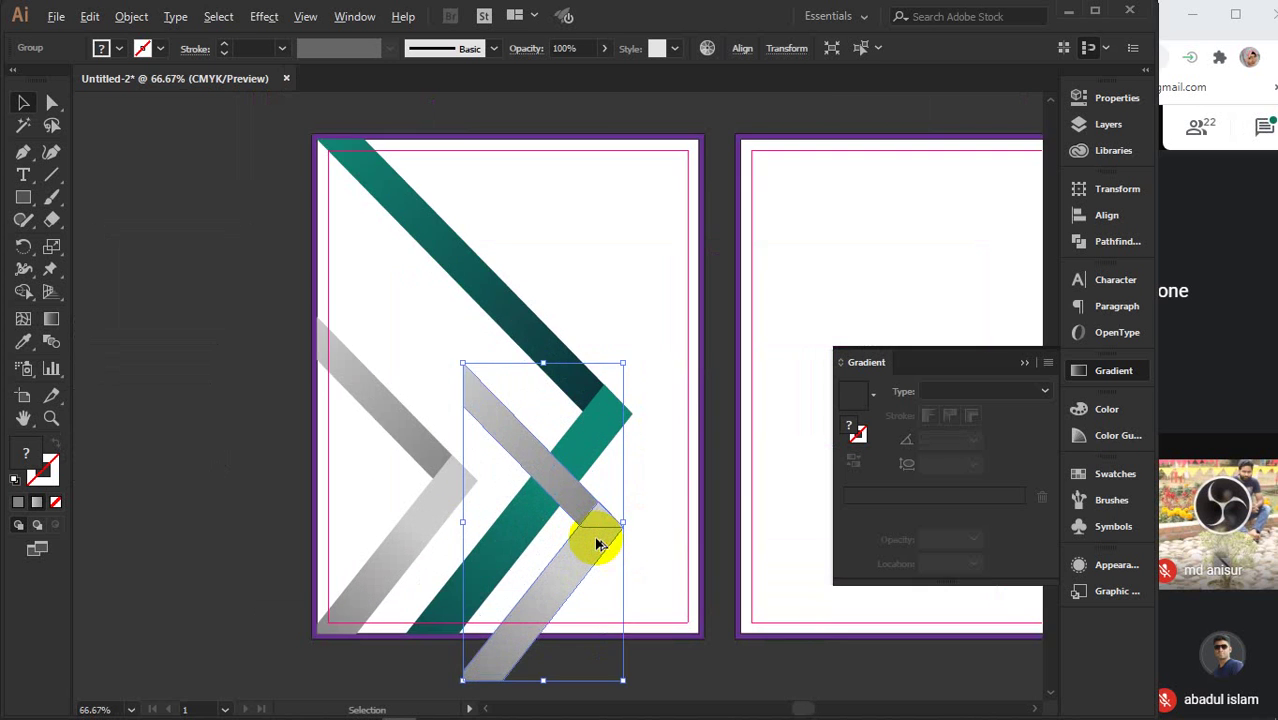
- Draw cutting lines at the page bottom and across the upper arm, then delete the excess with Shape Builder
left_click(53, 177)
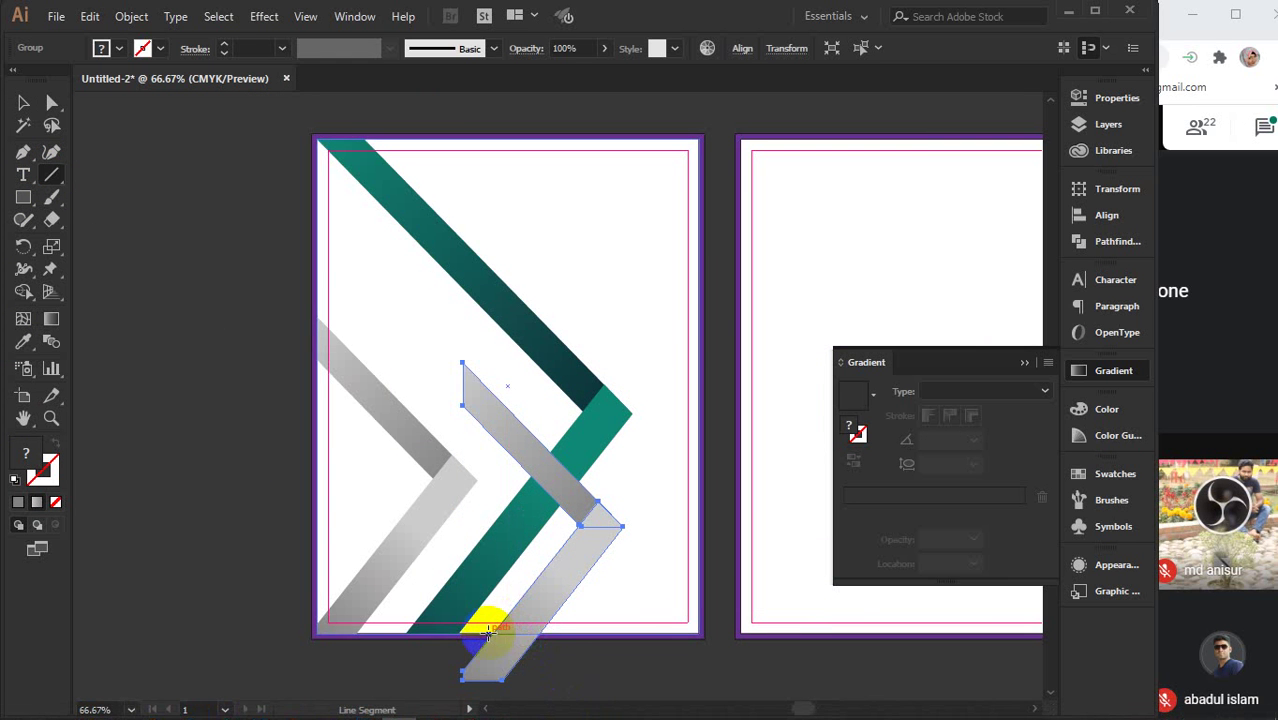
left_click_drag(488, 632, 600, 633)
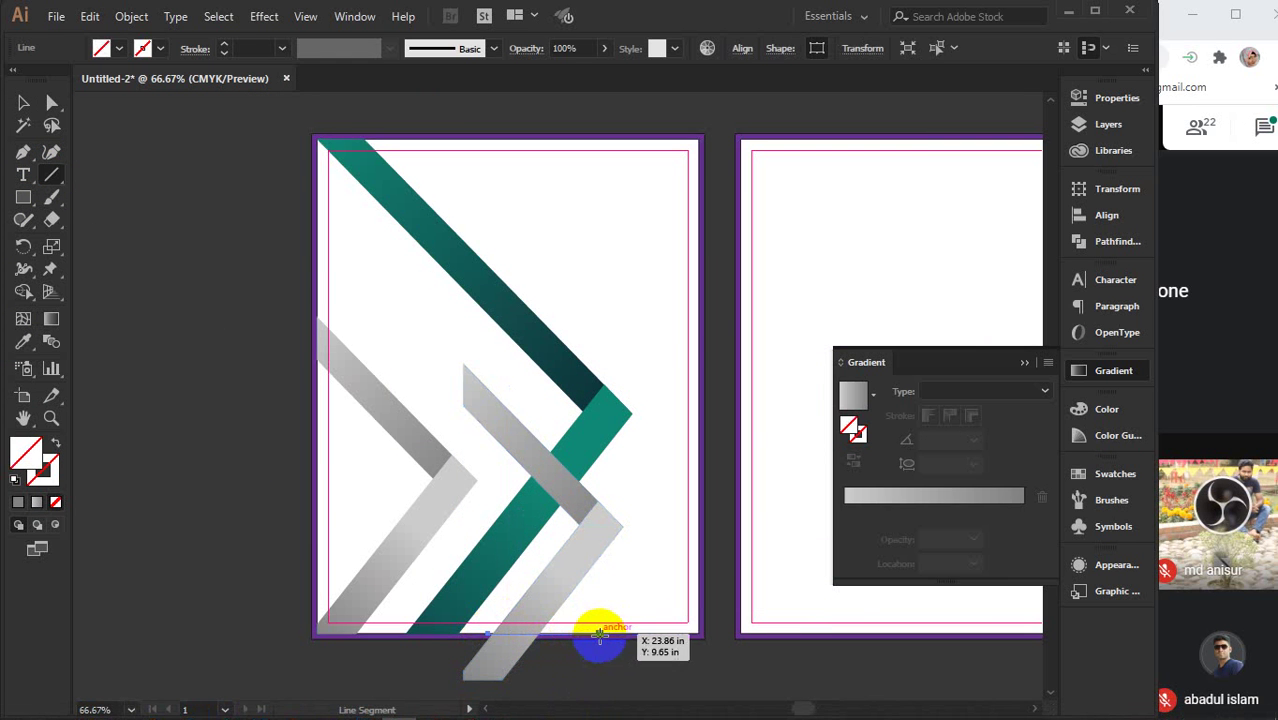
left_click_drag(575, 459, 530, 528)
key("v")
left_click(591, 514, "shift")
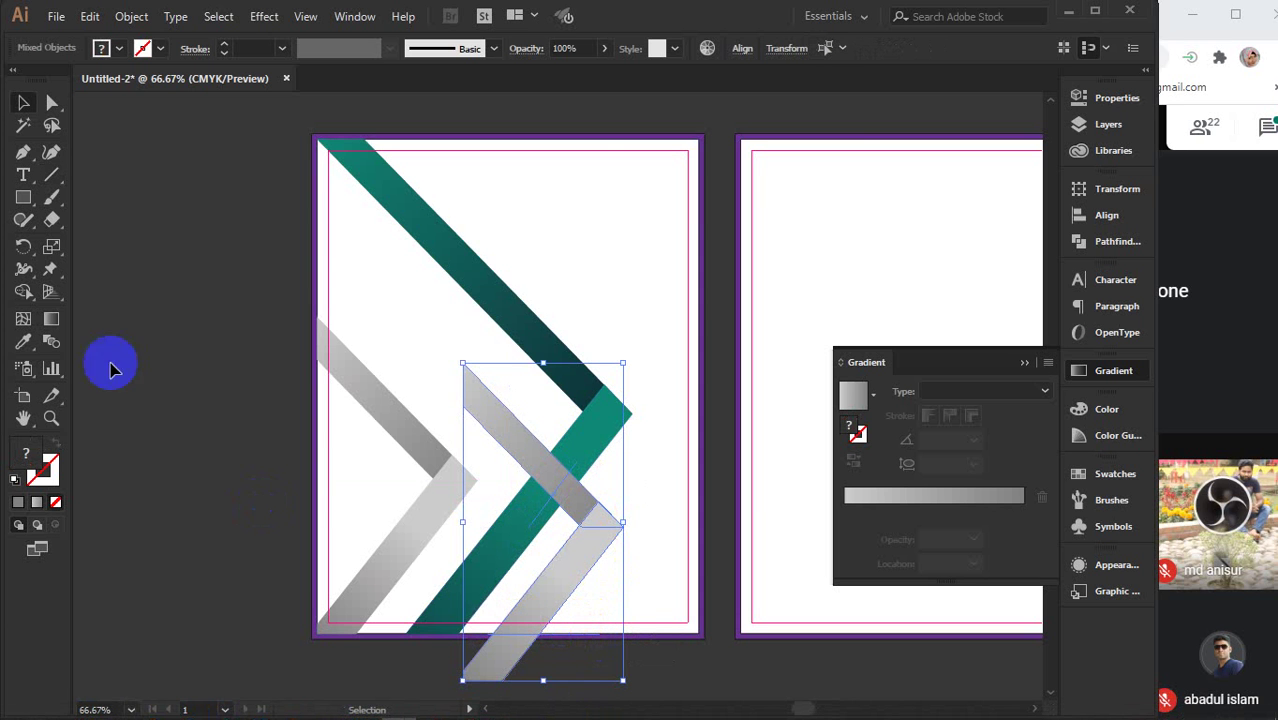
left_click(20, 293)
mouse_move(480, 640)
left_mouse_down()
mouse_move(551, 673)
mouse_move(530, 668)
left_mouse_up()
left_click_drag(506, 471, 546, 428)
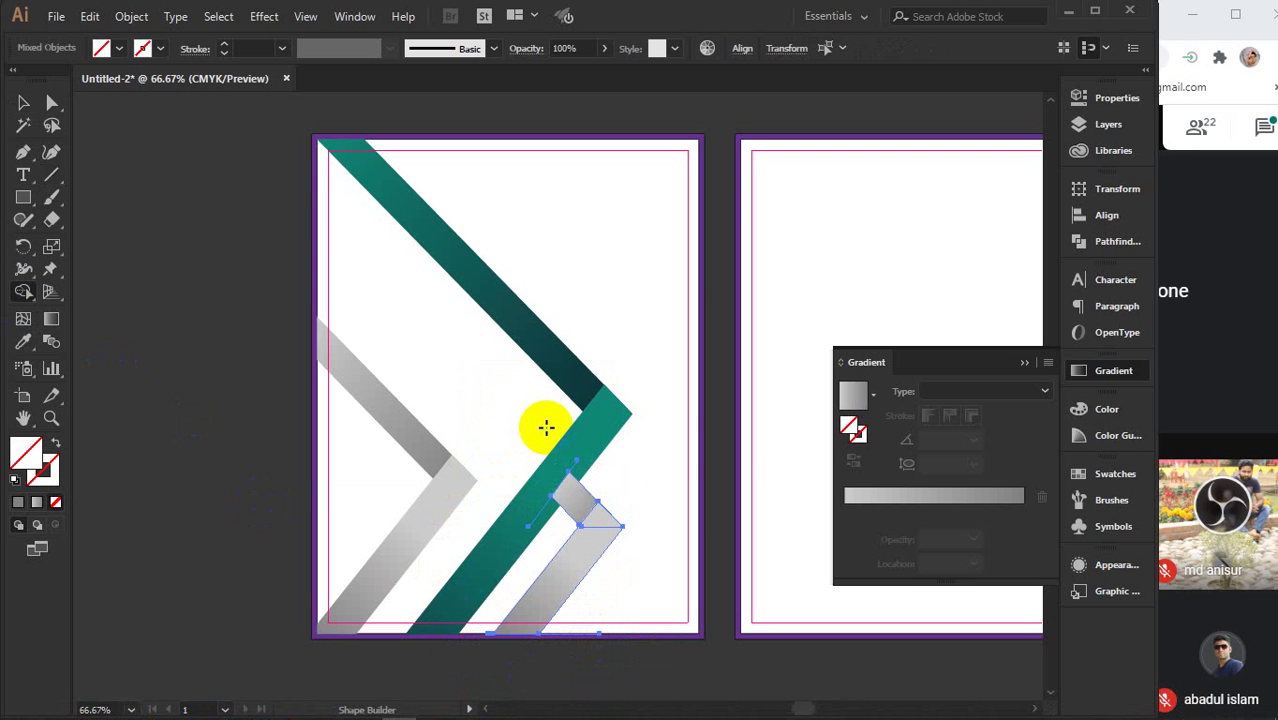
key("v")
left_click(225, 388)
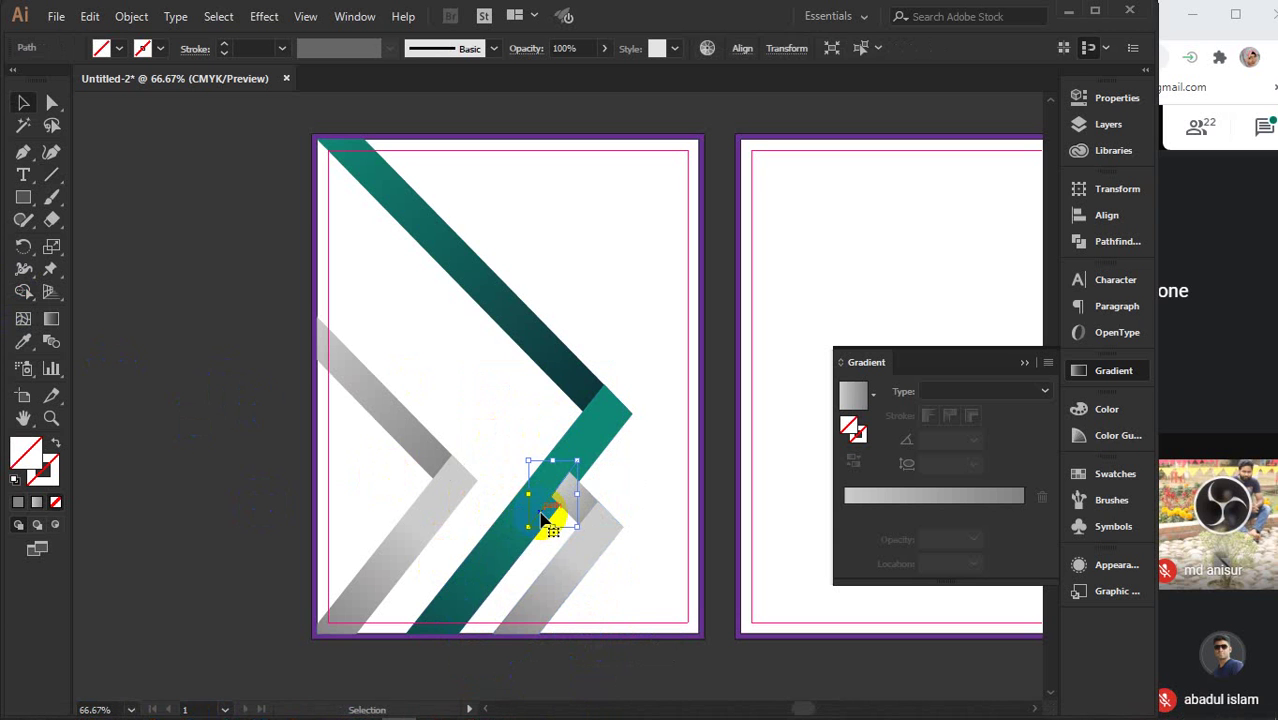
- Delete the leftover bottom-edge line and select the teal stripe group
left_click_drag(540, 519, 486, 638)
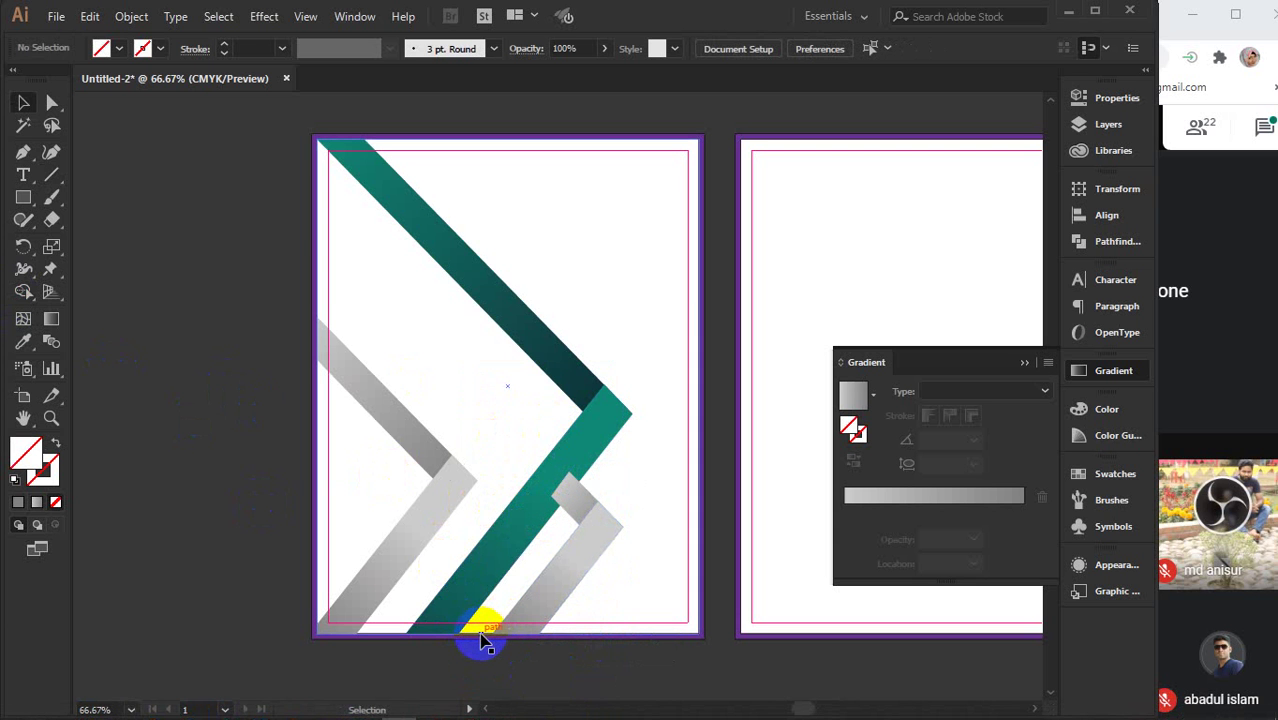
left_click(546, 643)
key("Delete")
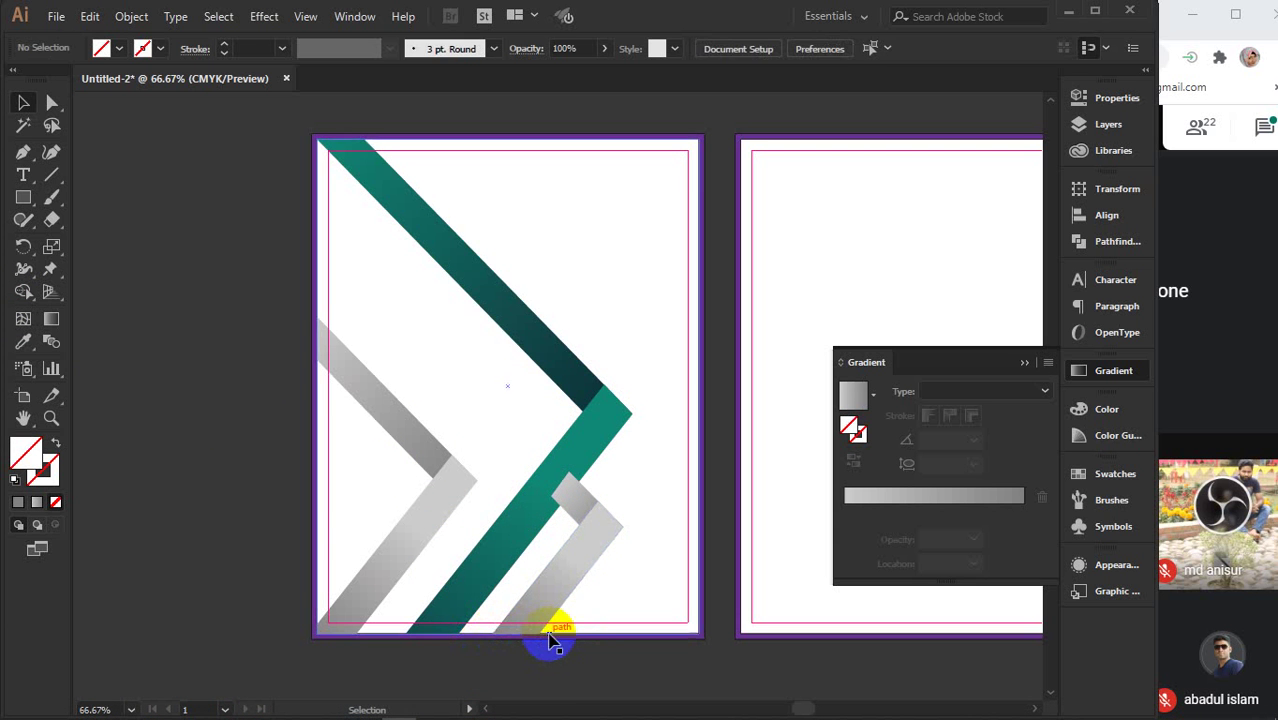
left_click(538, 495)
- Bring the teal stripe in front of the grey chevron via Arrange
right_click(536, 491)
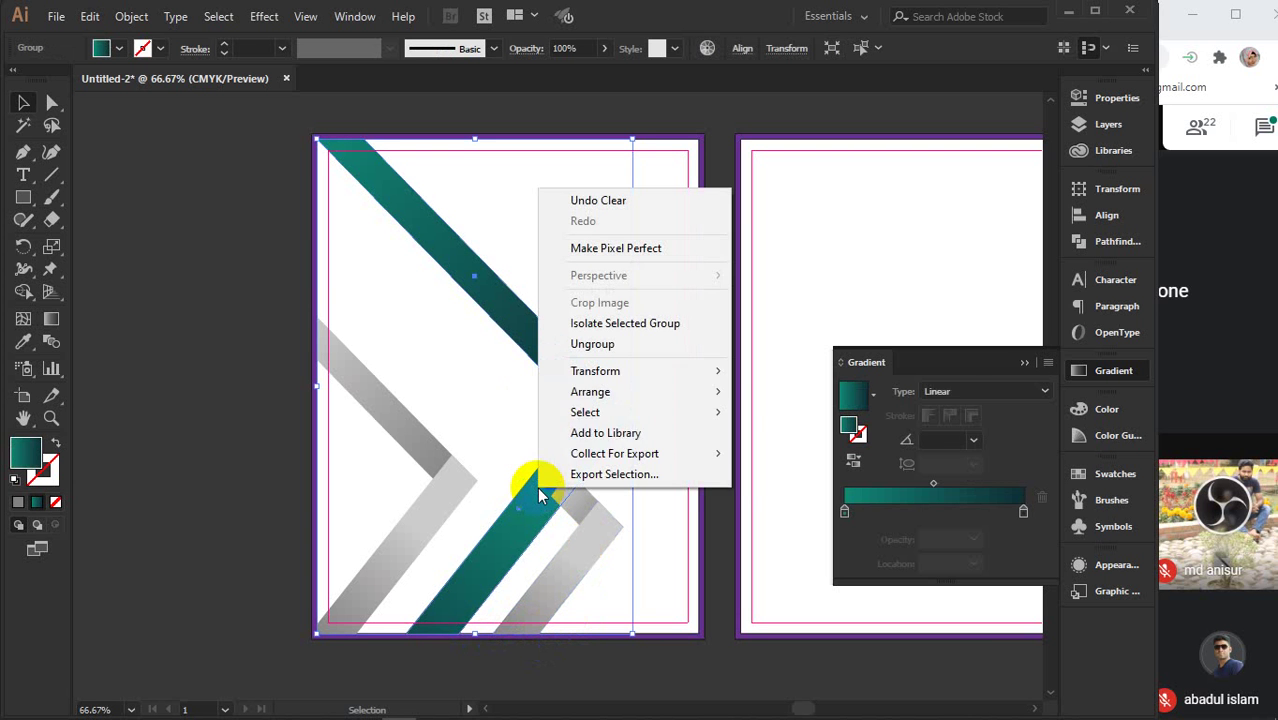
mouse_move(575, 391)
left_click(770, 391)
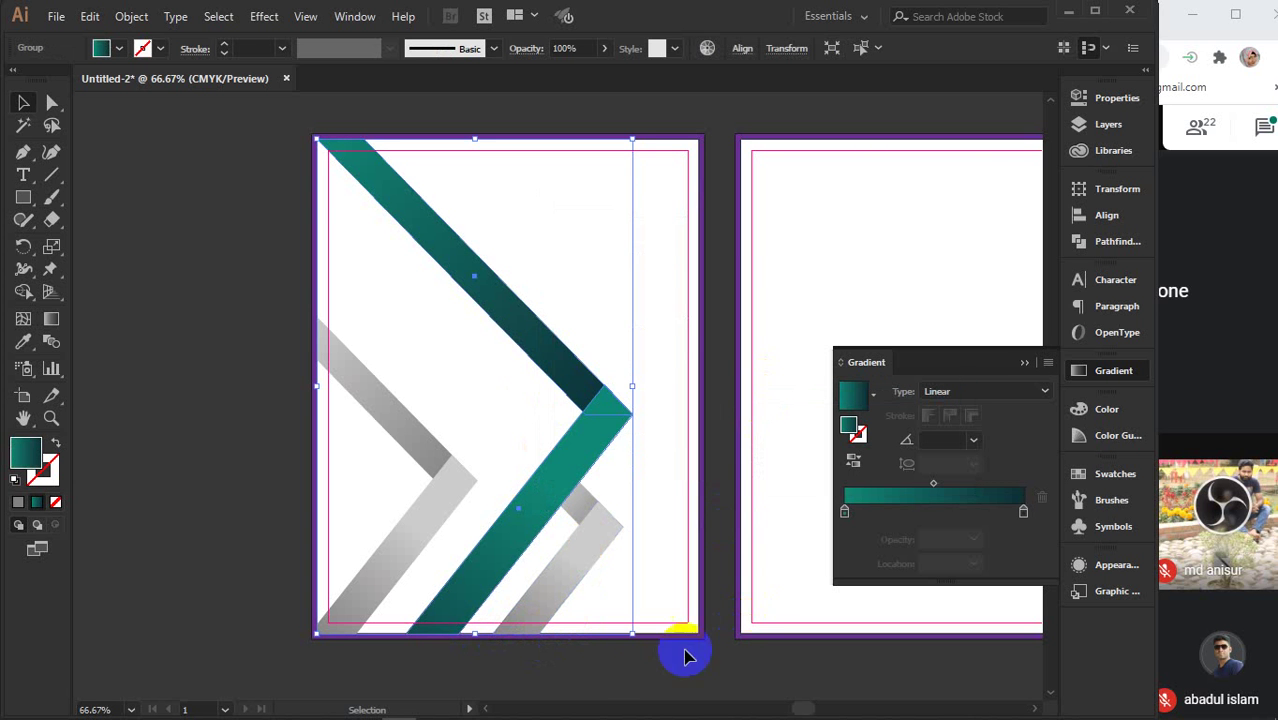
scroll(567, 686, "down", 1)
scroll(567, 686, "down", 1)
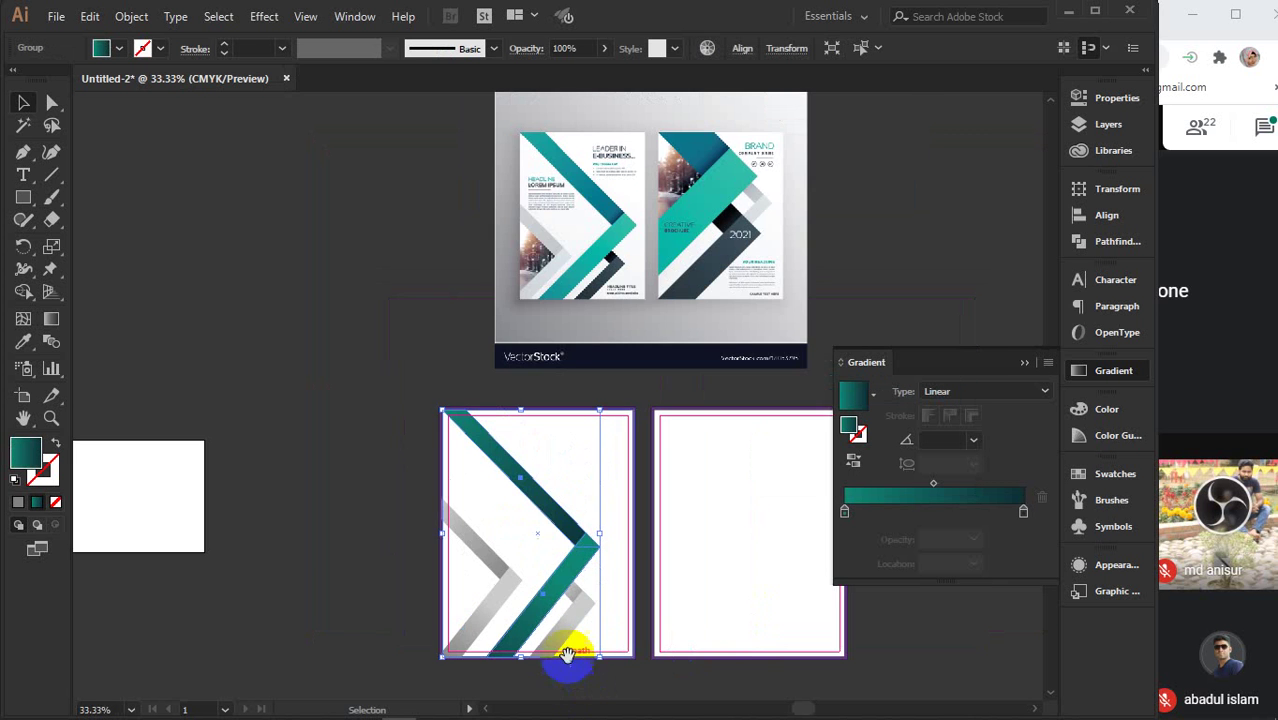
scroll(571, 580, "down", 2)
scroll(571, 580, "right", 1)
- Give the trimmed grey chevron piece a dark grey-to-black gradient
left_click(460, 598)
double_click(489, 515)
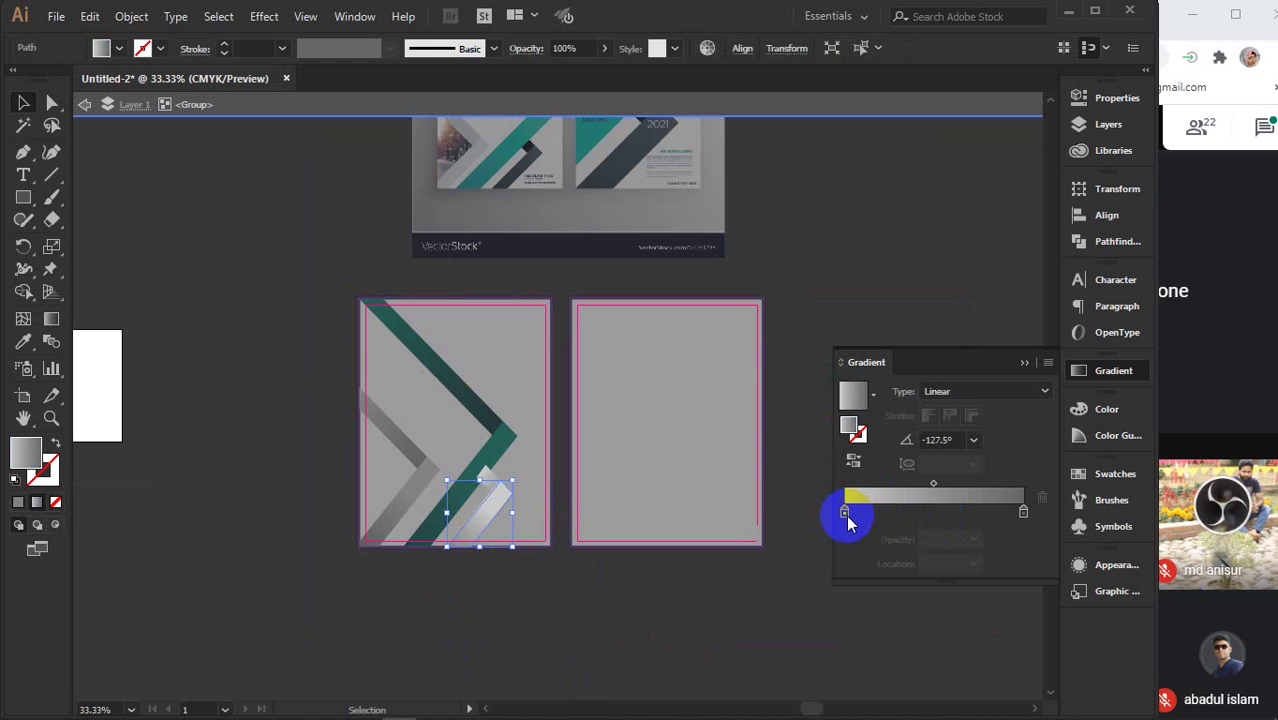
left_click(844, 512)
double_click(844, 513)
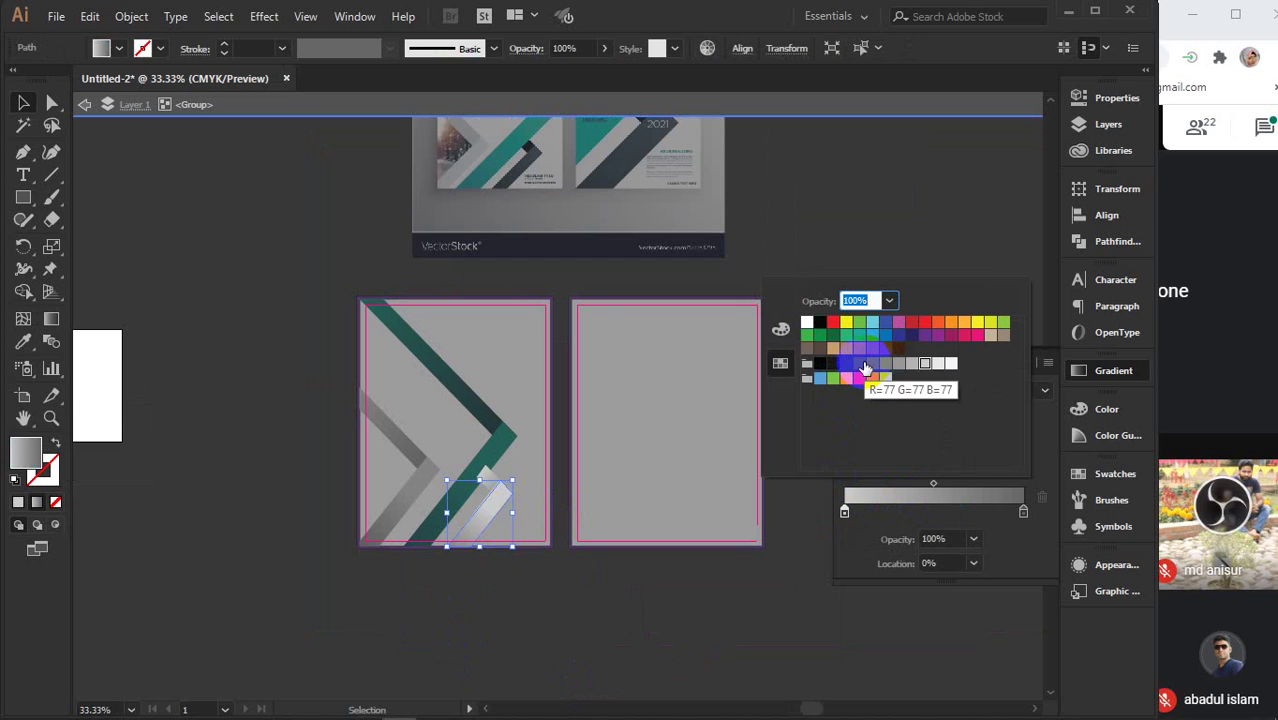
left_click(861, 365)
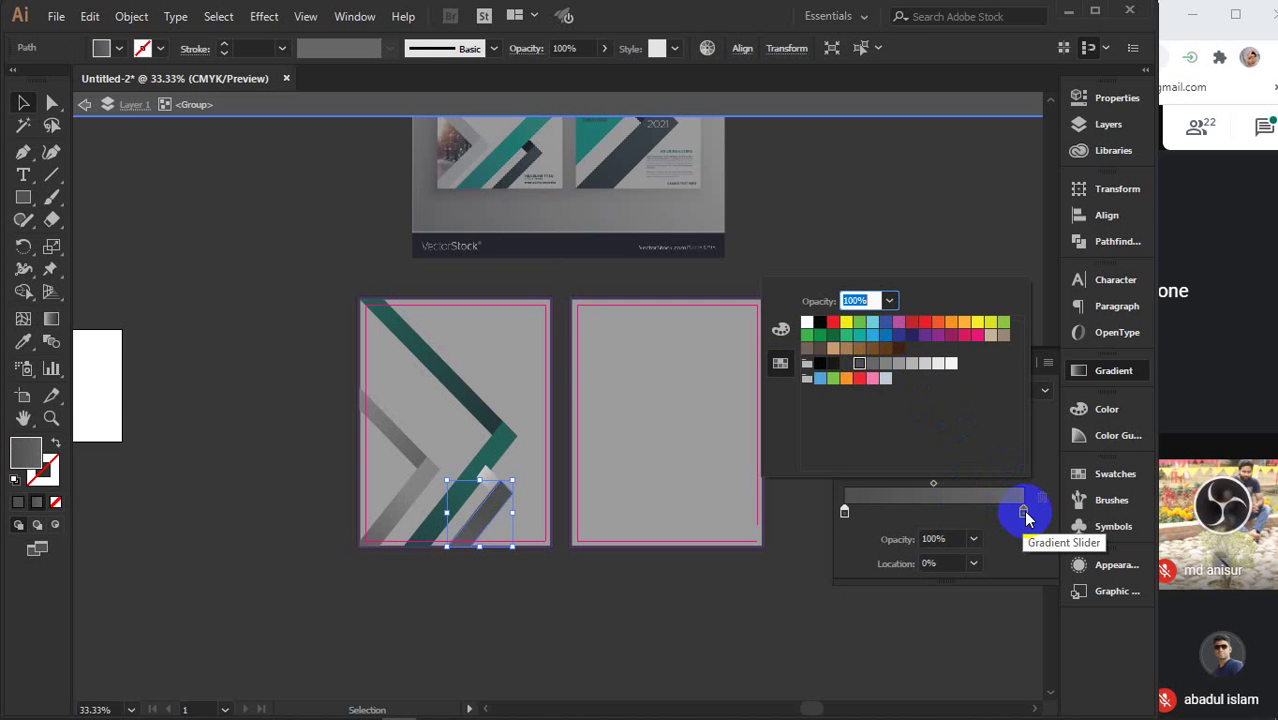
left_click(1023, 512)
left_click(833, 364)
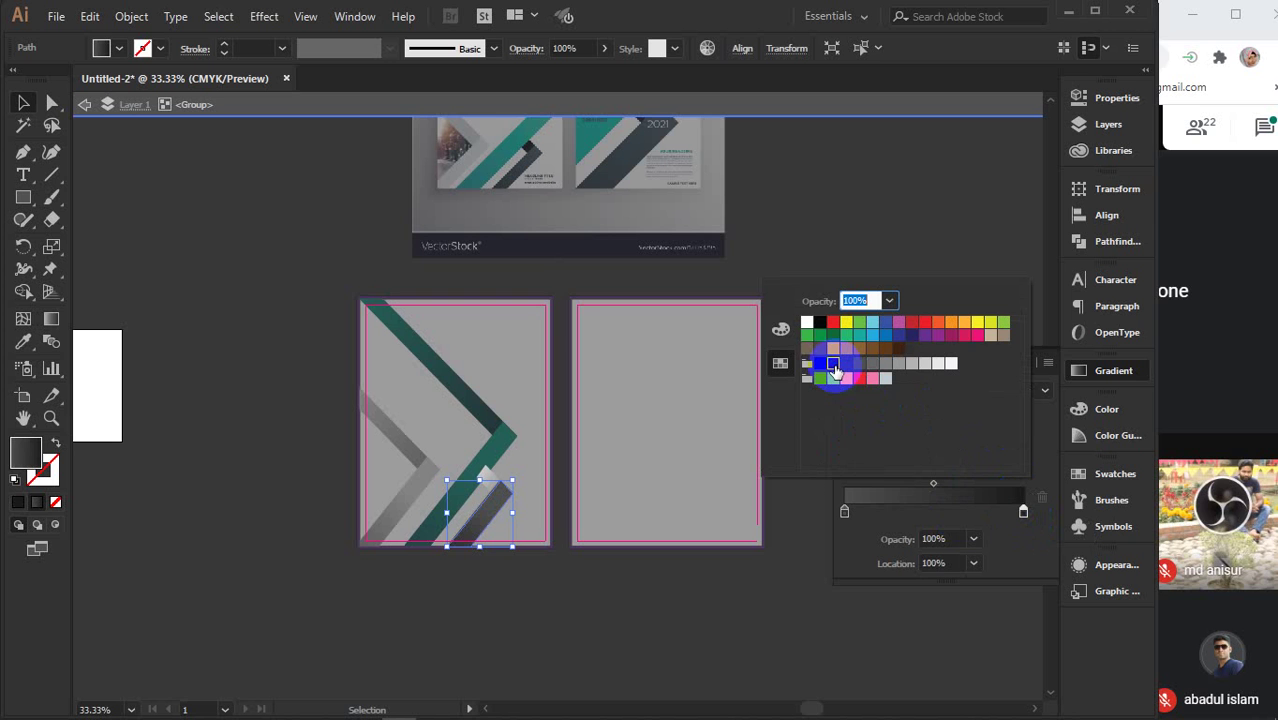
left_click(820, 365)
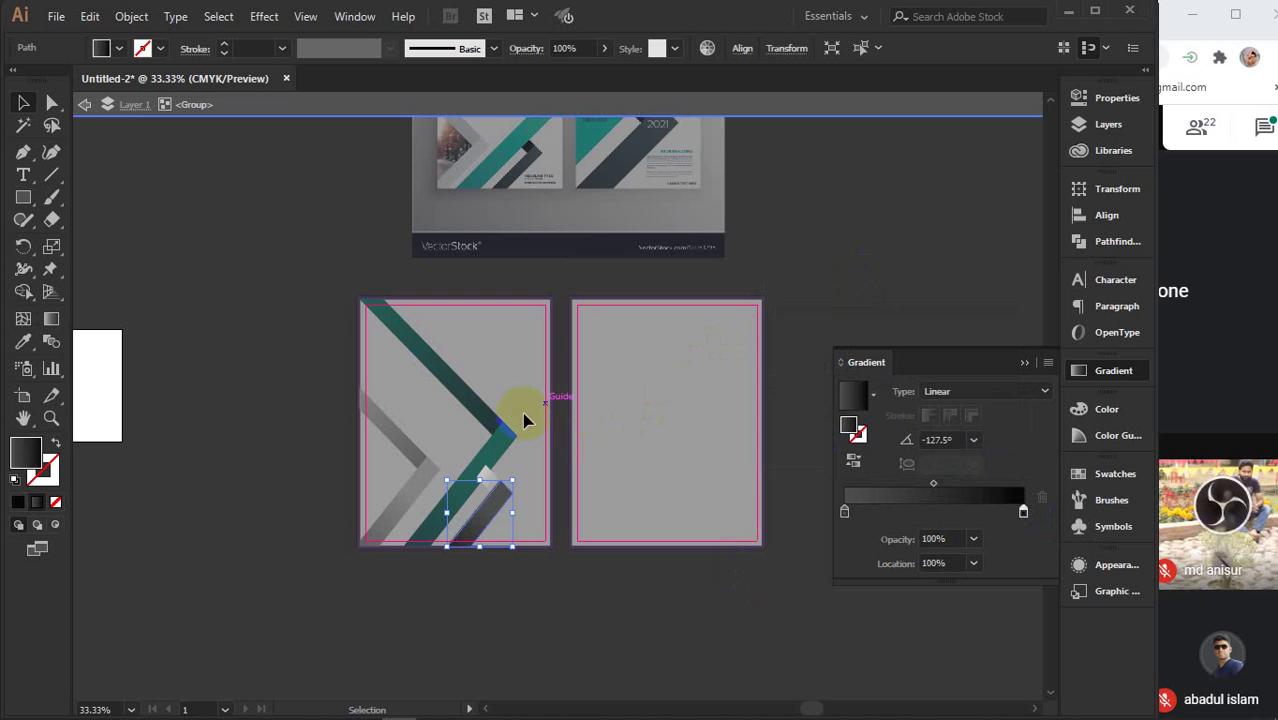
- Set the overlap piece's gradient stops to grey and black
left_click(494, 480)
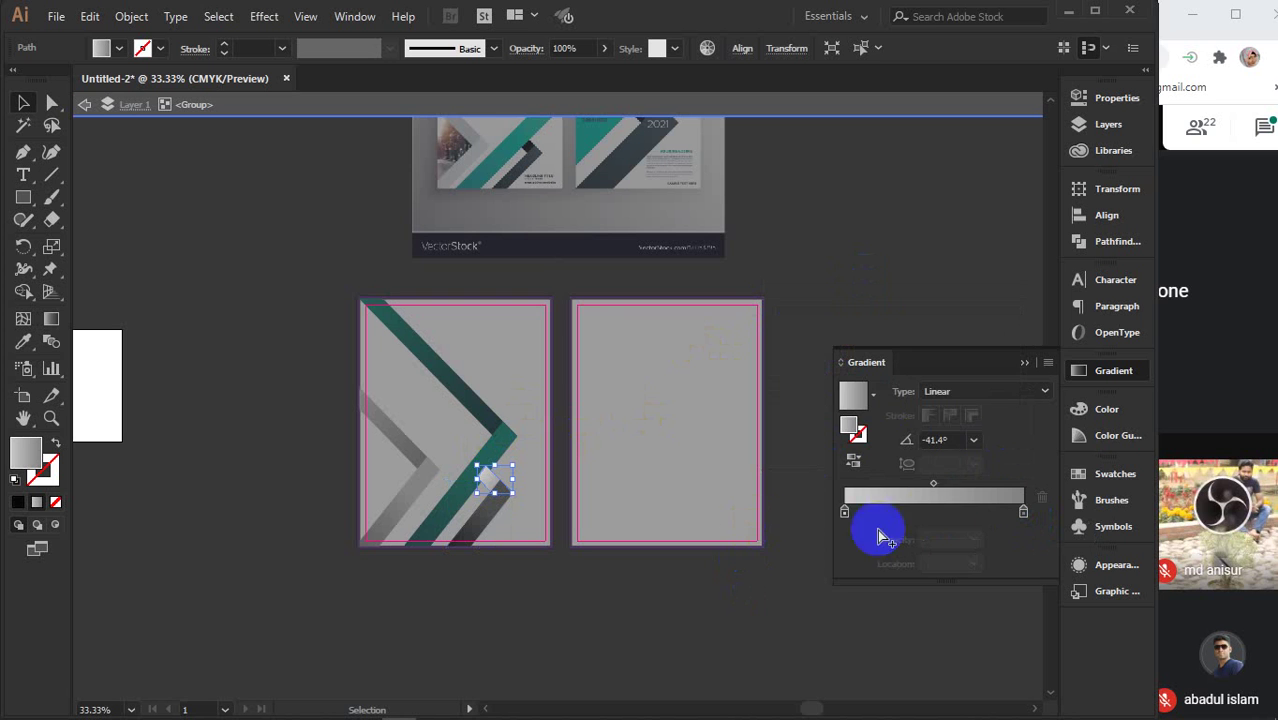
double_click(844, 511)
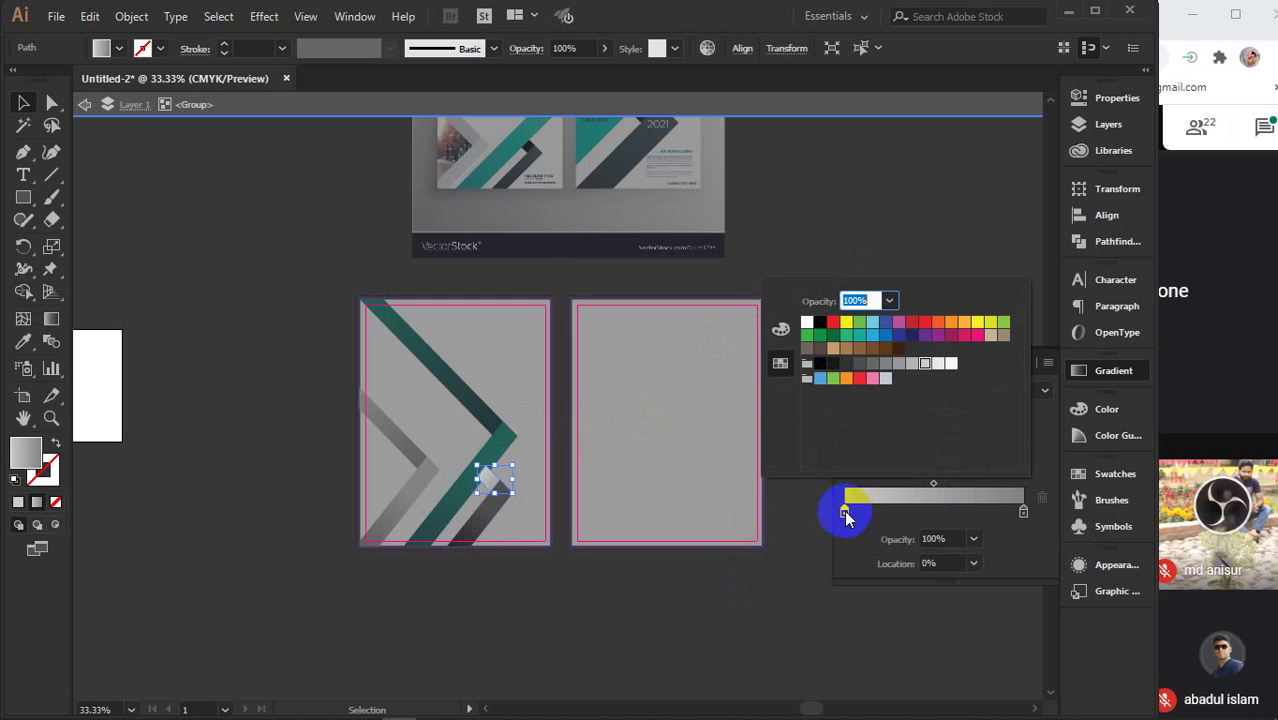
left_click(864, 369)
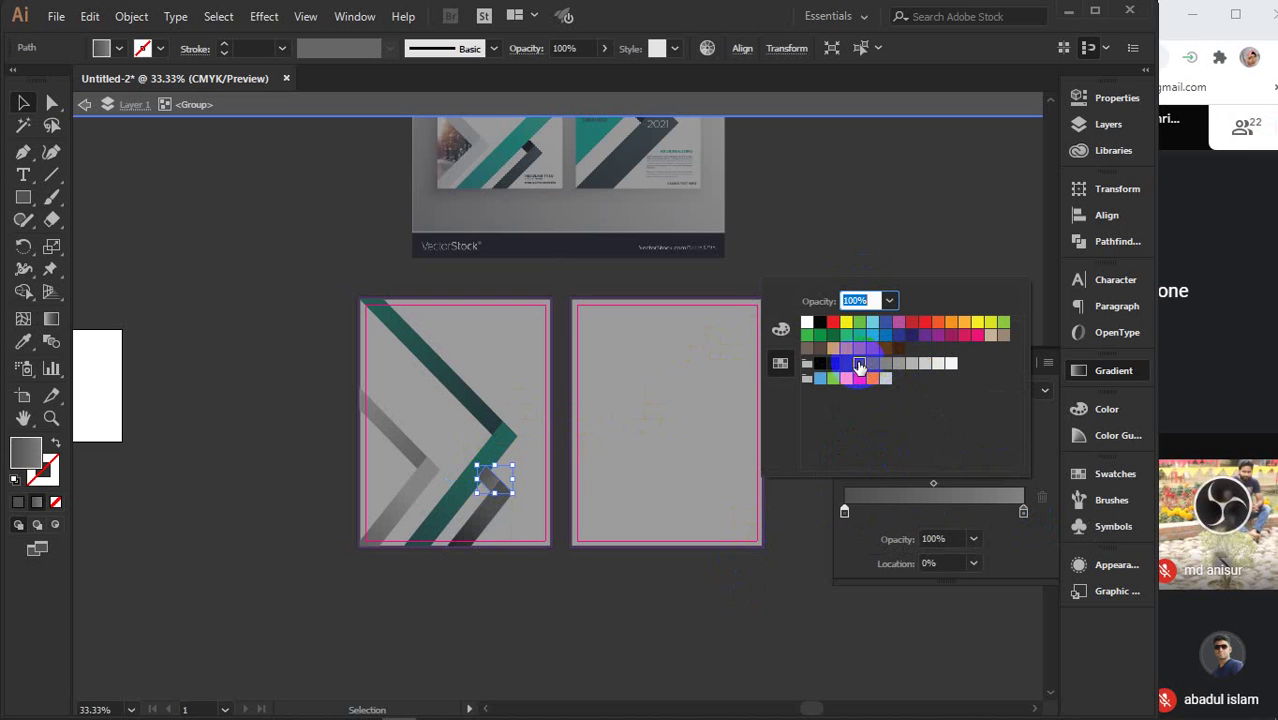
left_click(1021, 513)
double_click(1021, 513)
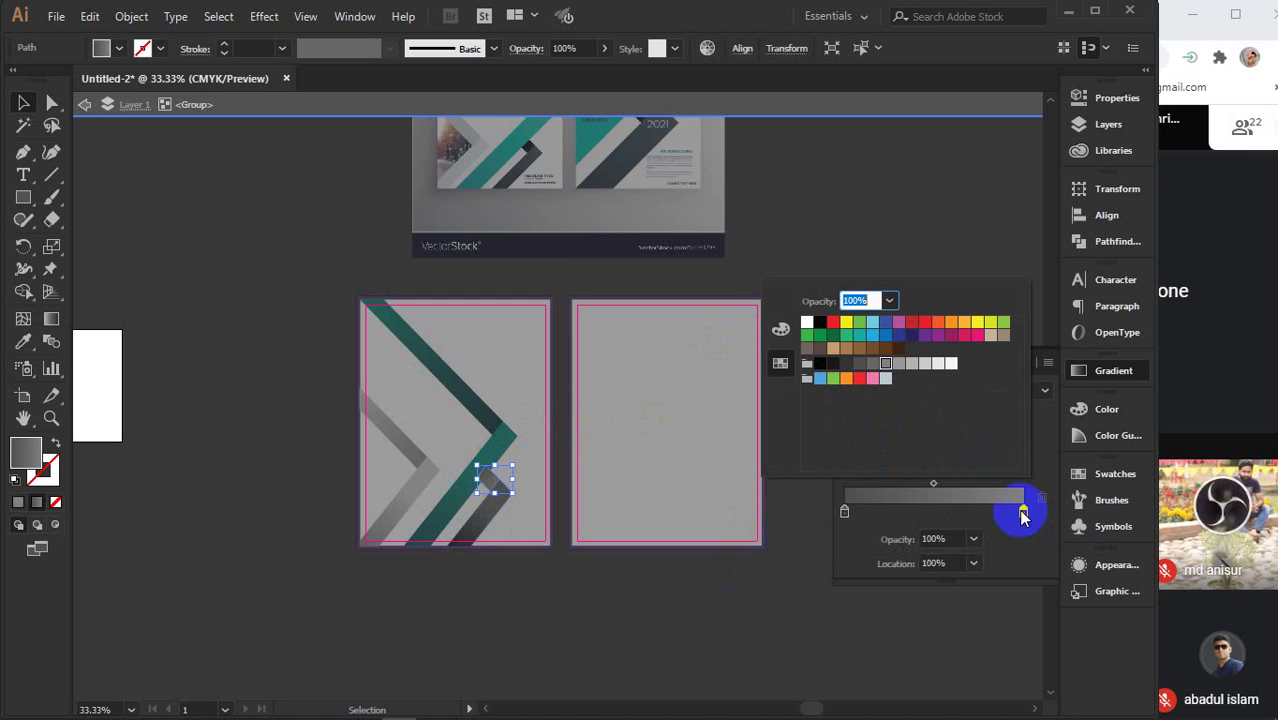
left_click(820, 322)
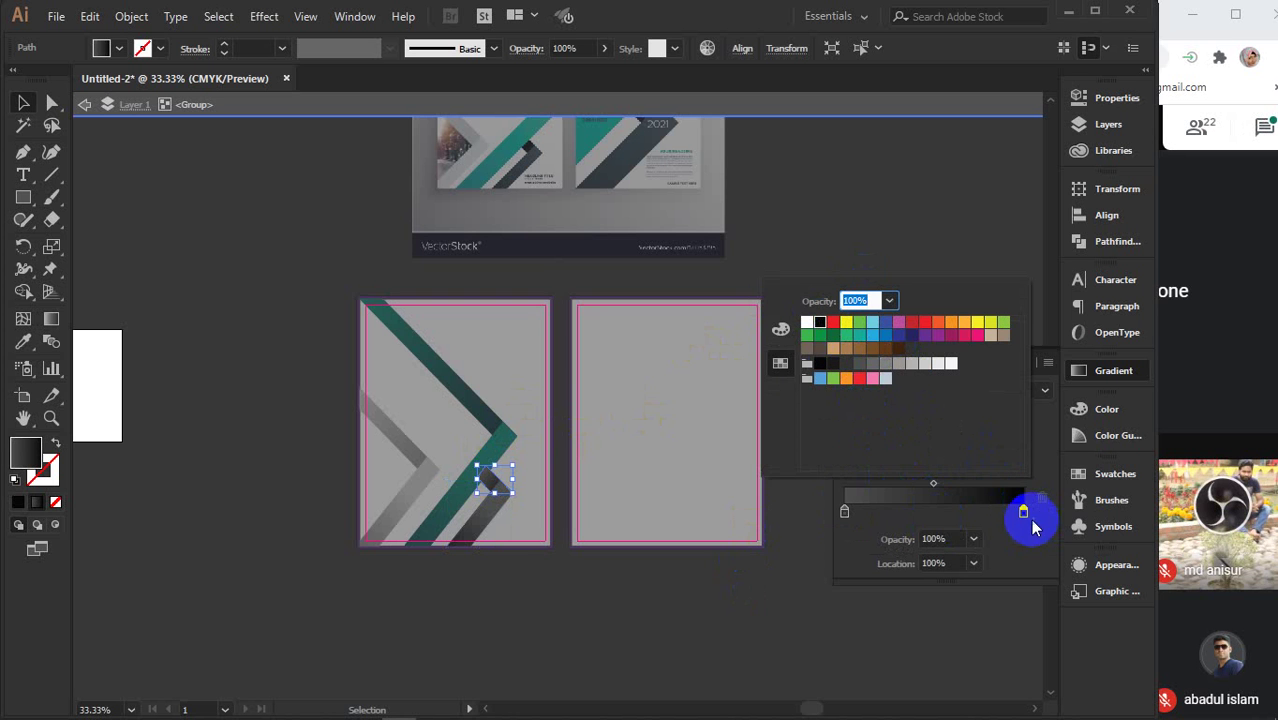
- Add a middle gradient stop so black begins at 50.26%, then close the Gradient panel
left_click(979, 514)
left_click(973, 513)
left_click_drag(973, 515, 730, 345)
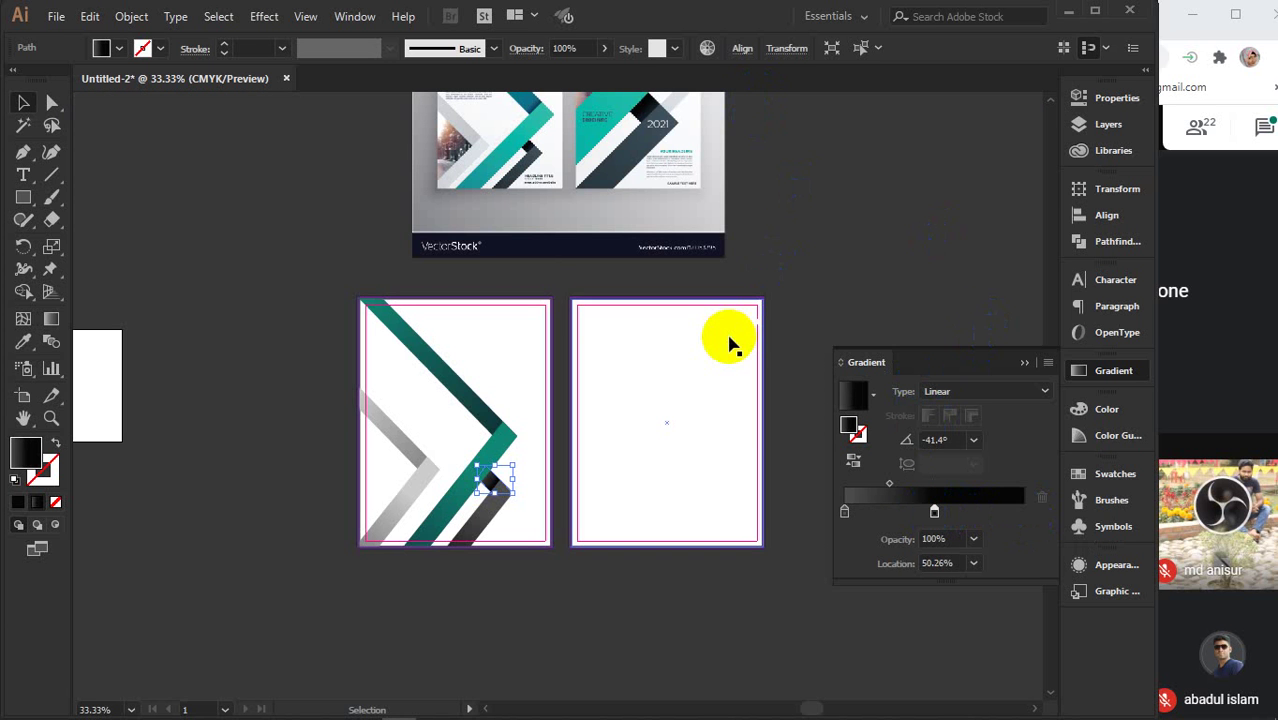
left_click(531, 608)
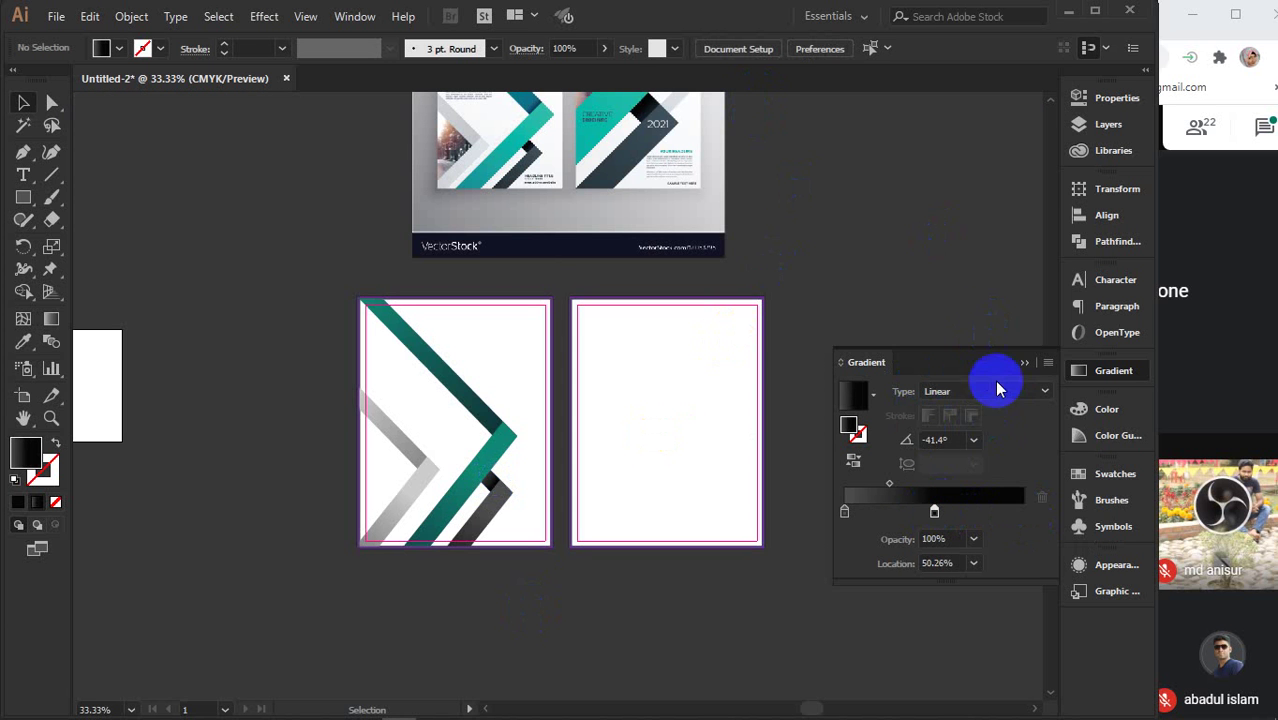
left_click(1022, 364)
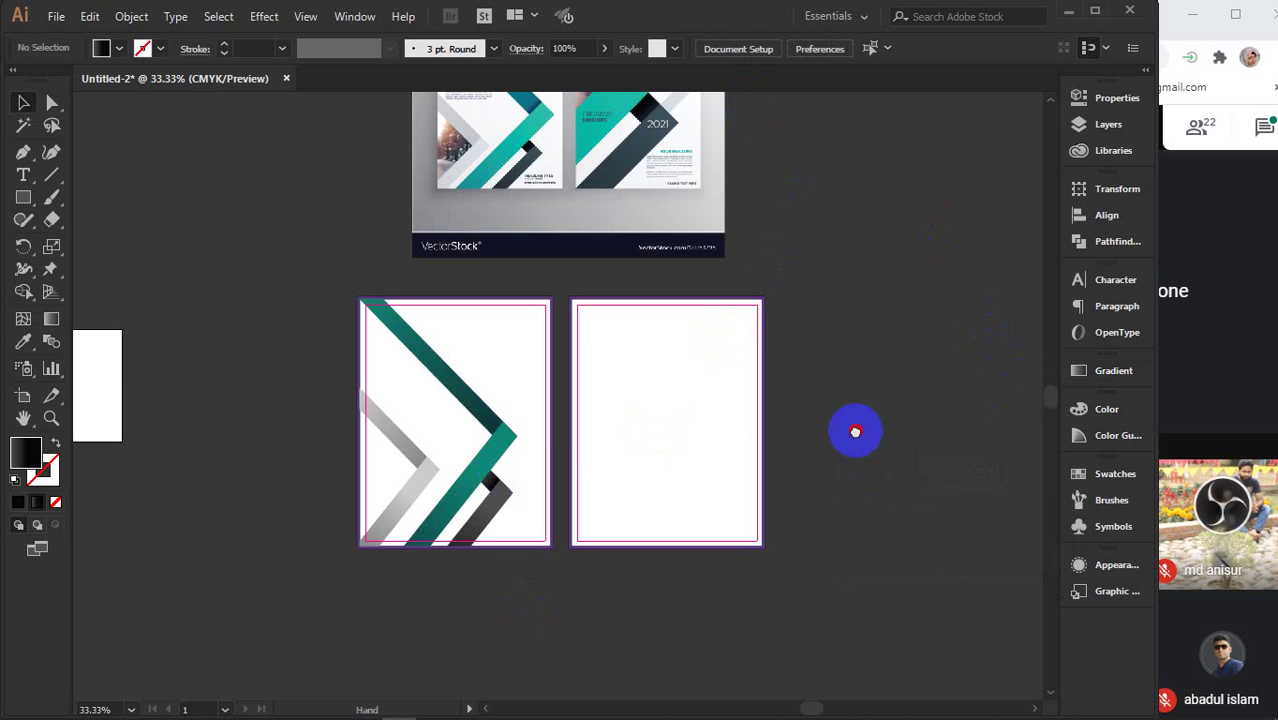
- Draw a small area text frame at the first page's top right and replace its placeholder with the heading
left_click_drag(853, 431, 905, 524)
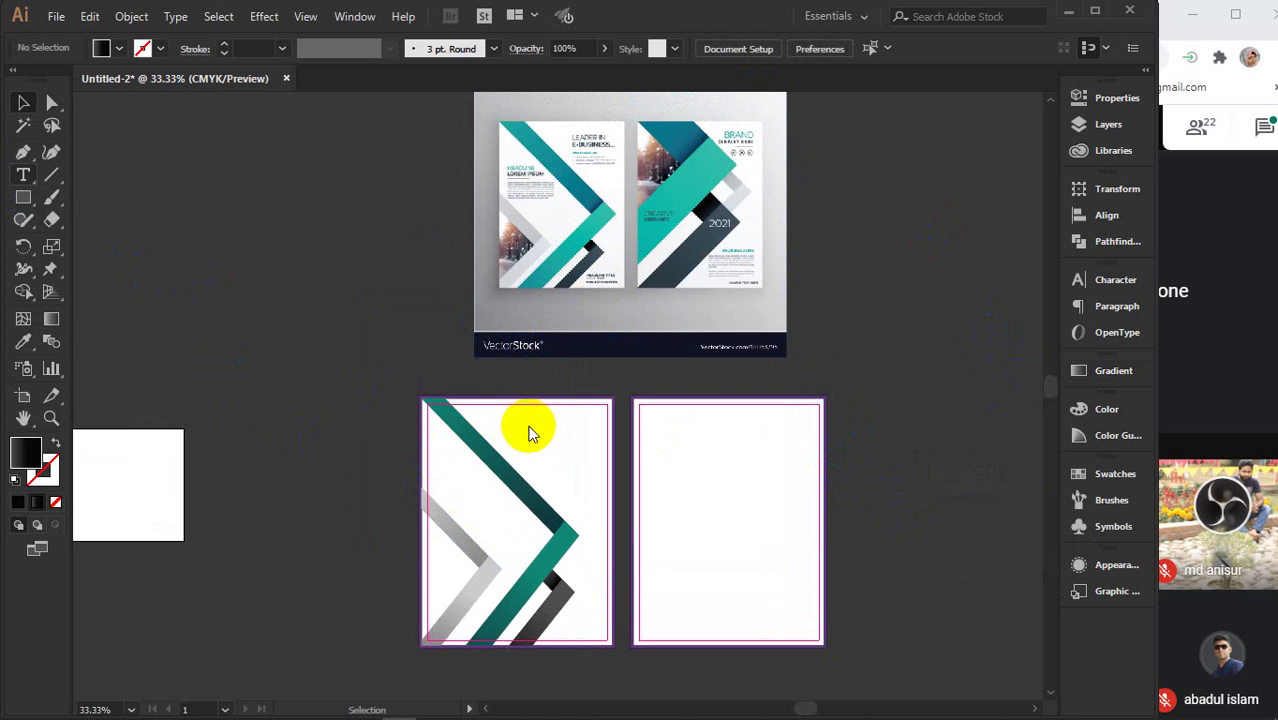
key("t")
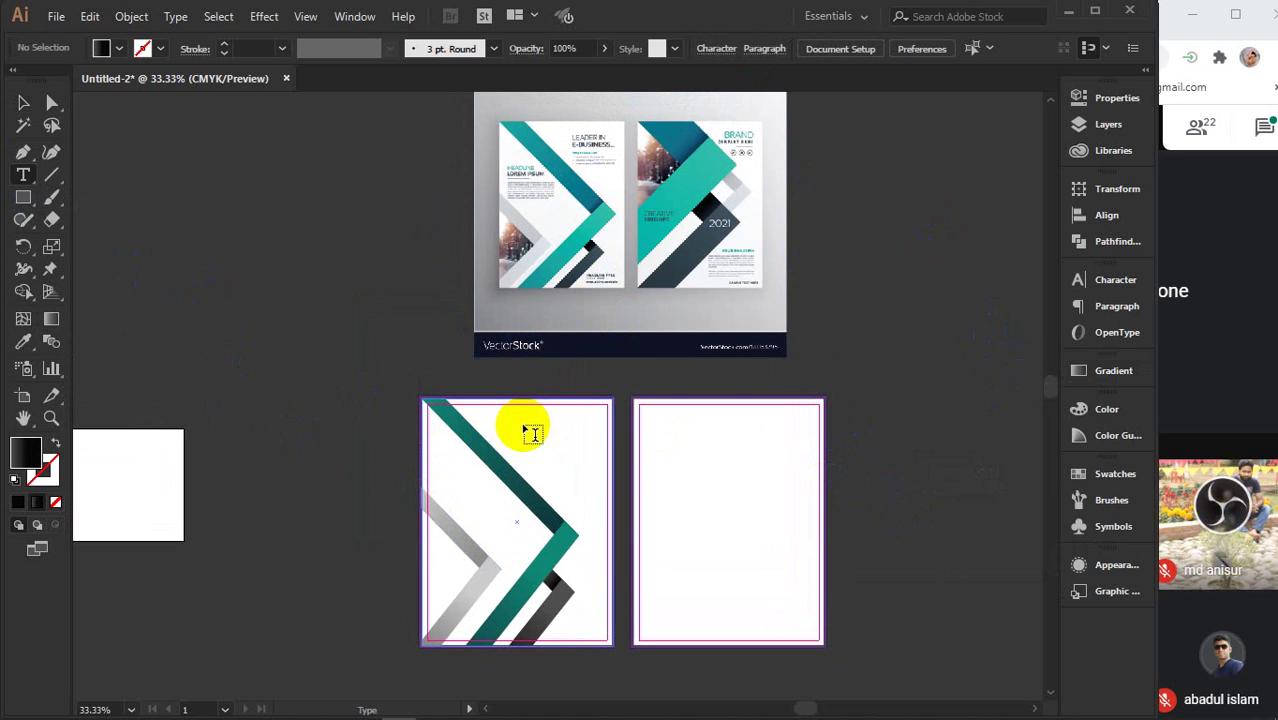
left_click_drag(523, 428, 585, 441)
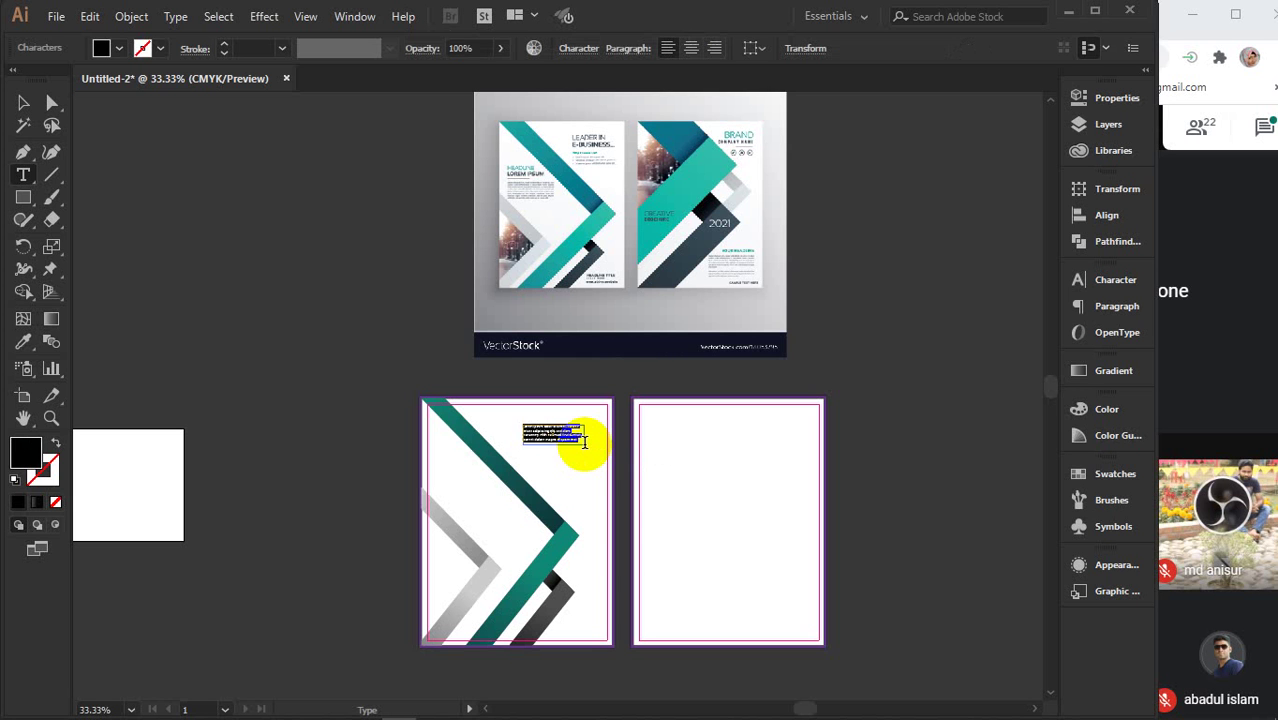
key("BackSpace")
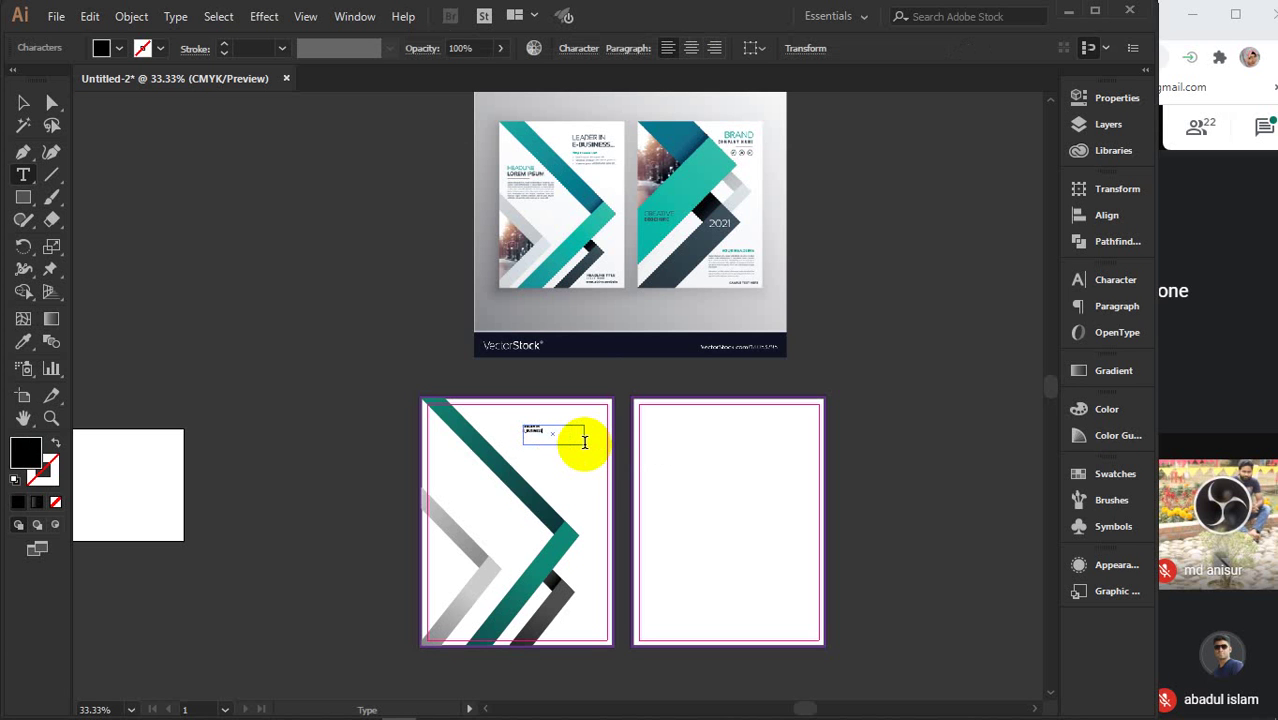
left_click_drag(584, 441, 584, 441)
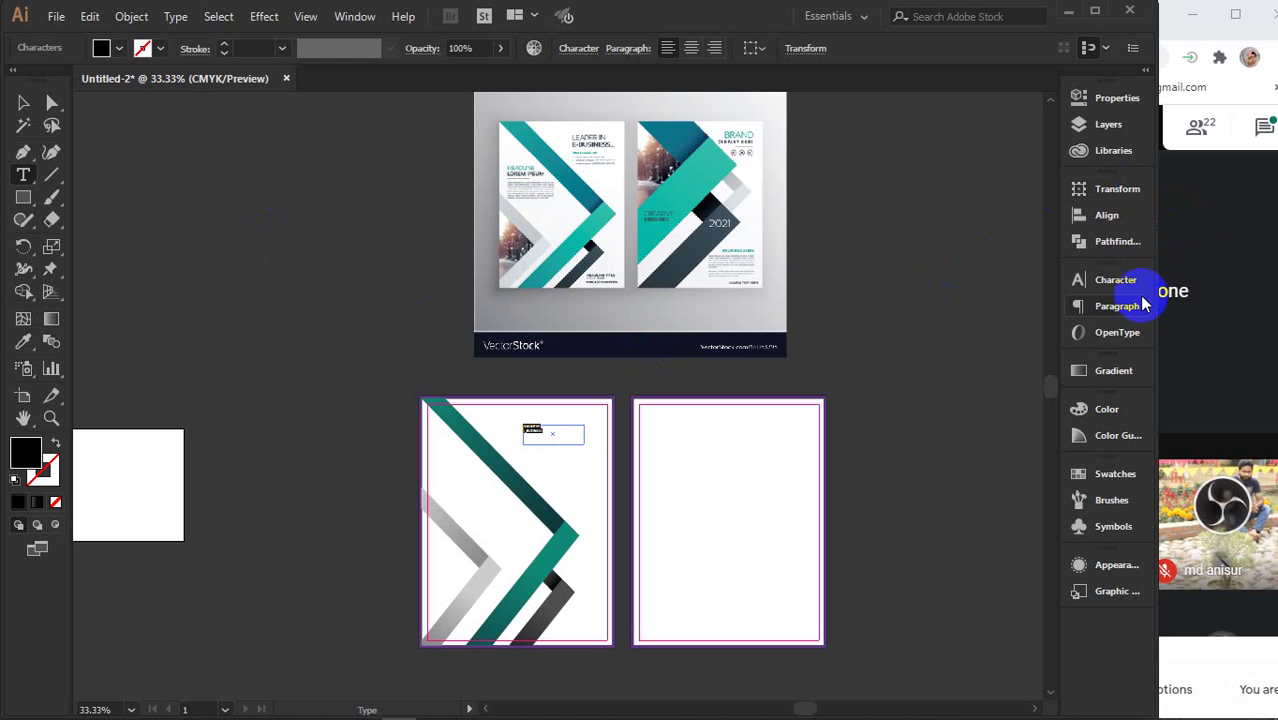
- Set the heading to Montserrat SemiBold and raise its font size to about 27 pt
left_click(1115, 285)
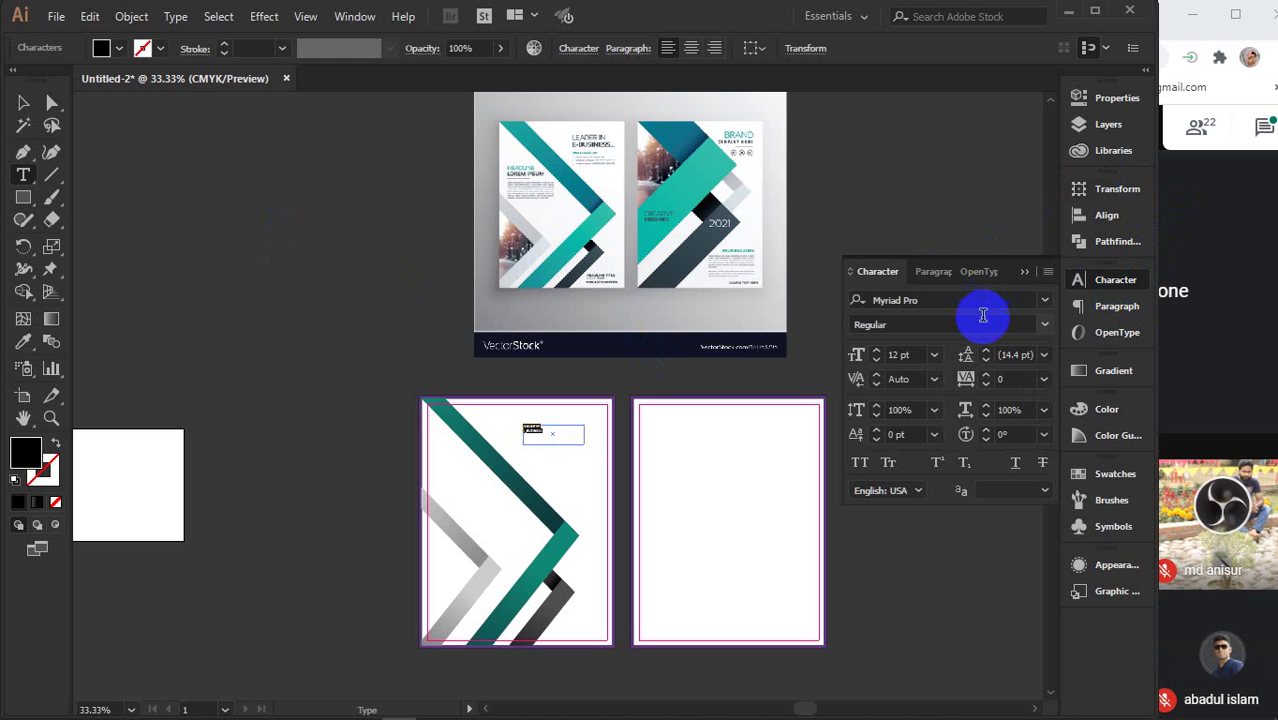
left_click(1045, 302)
left_click(954, 368)
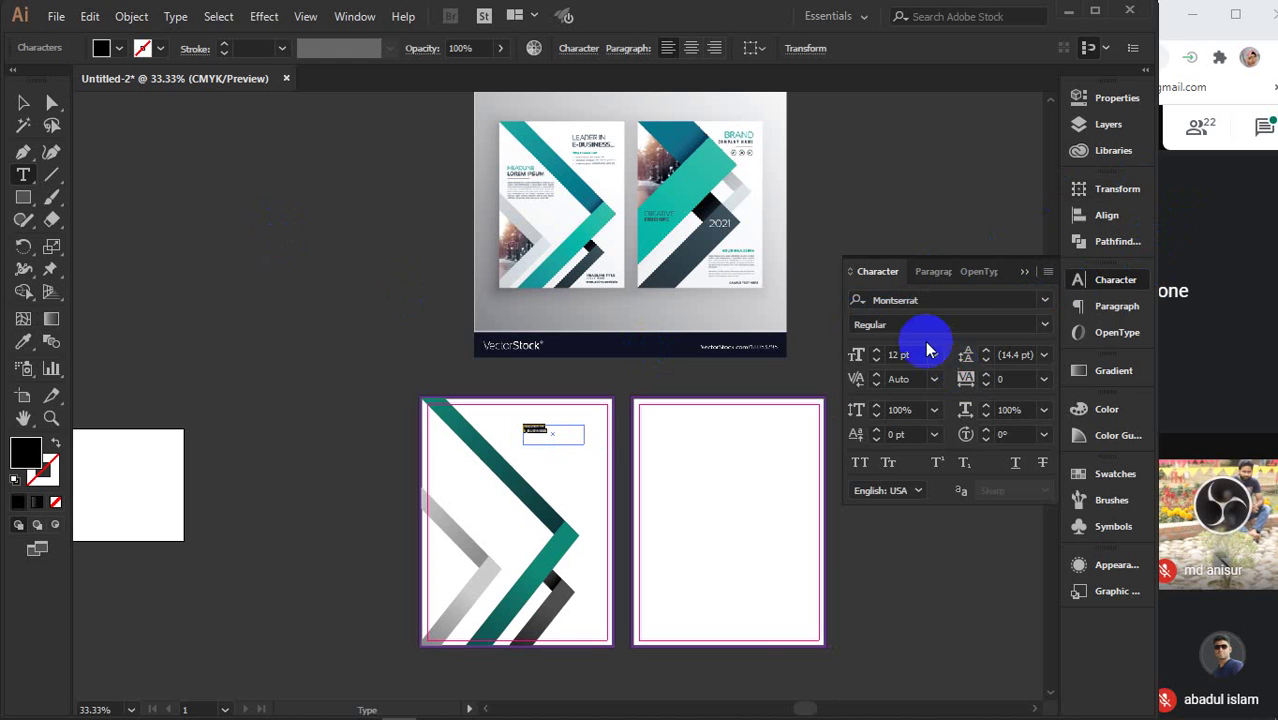
left_click(1044, 324)
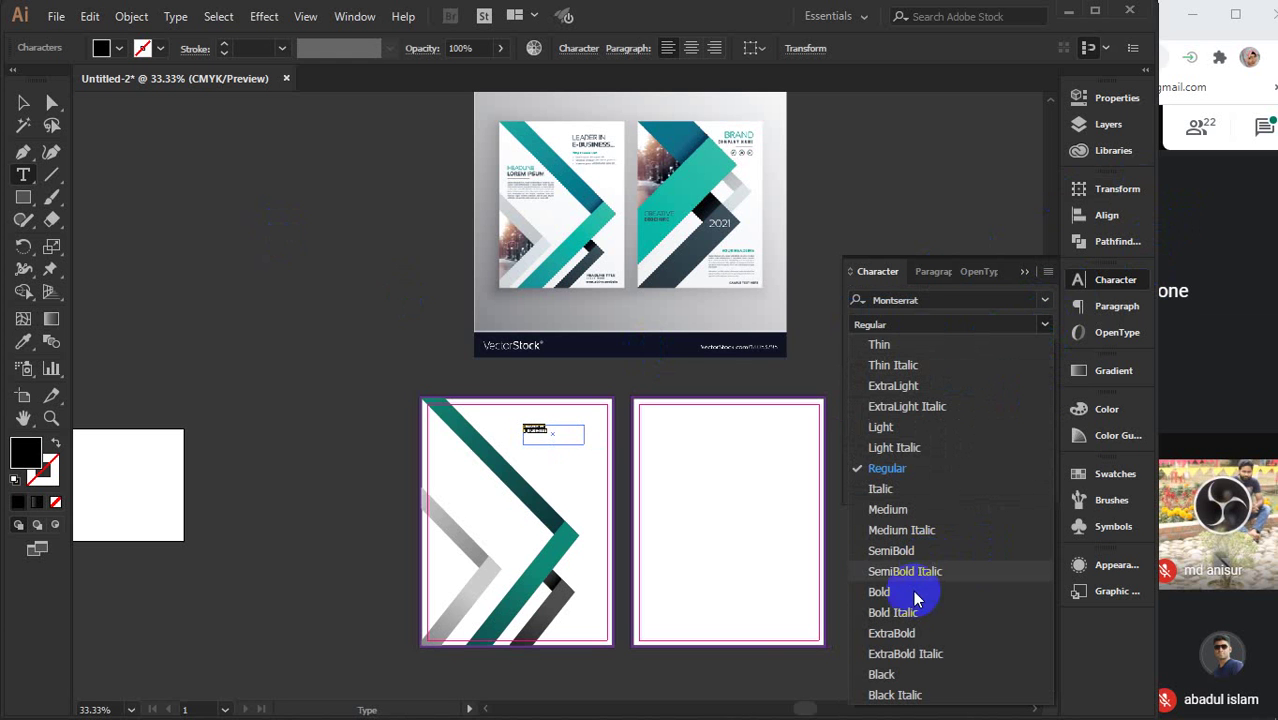
left_click(895, 551)
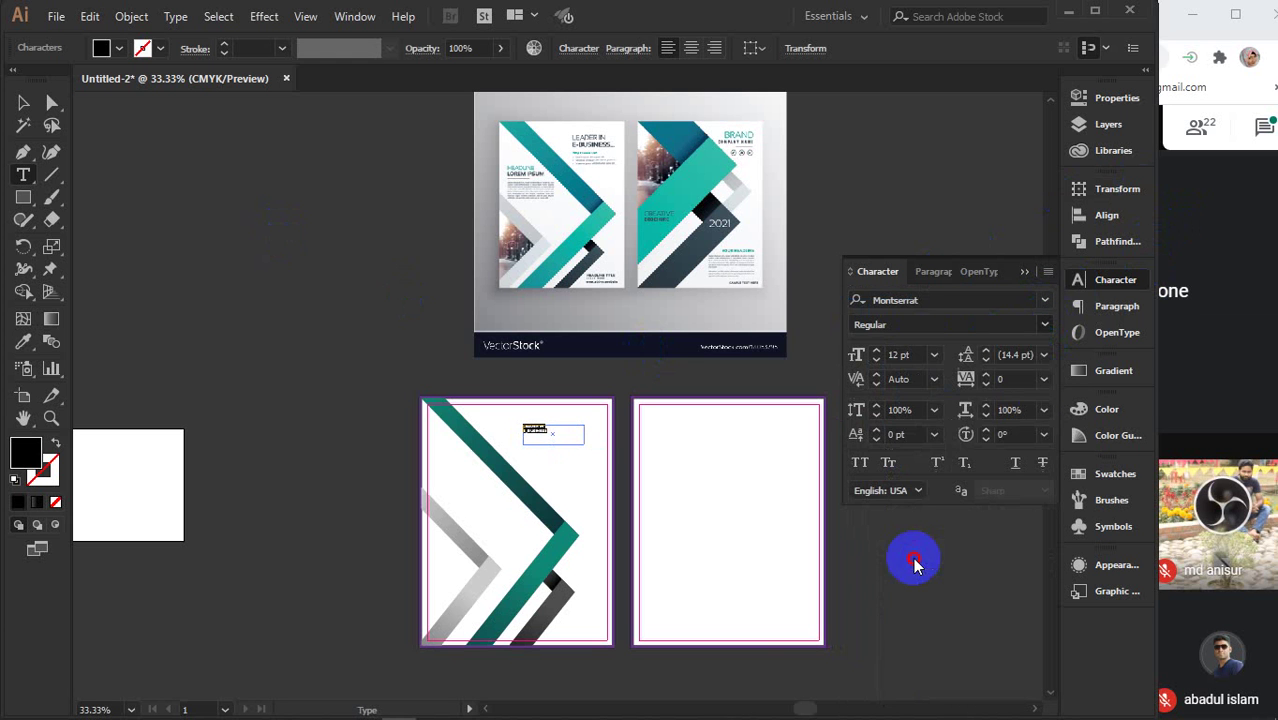
scroll(913, 357, "up", 7)
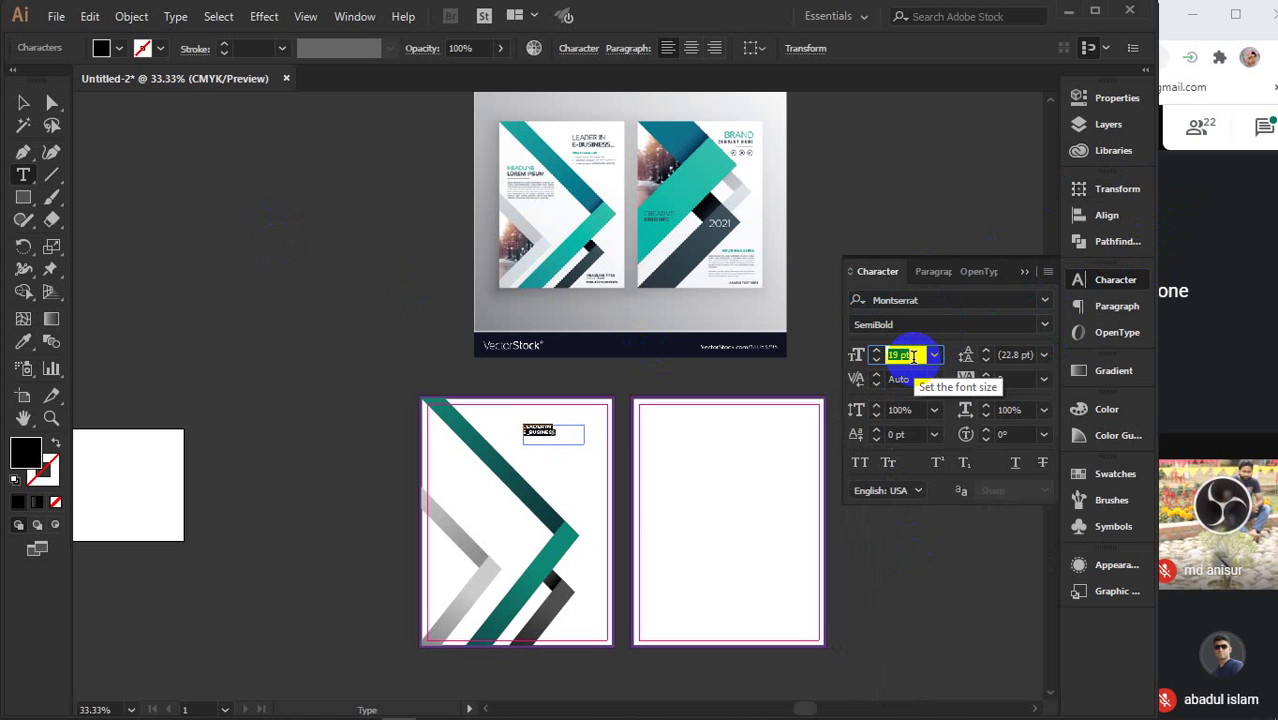
scroll(913, 357, "up", 4)
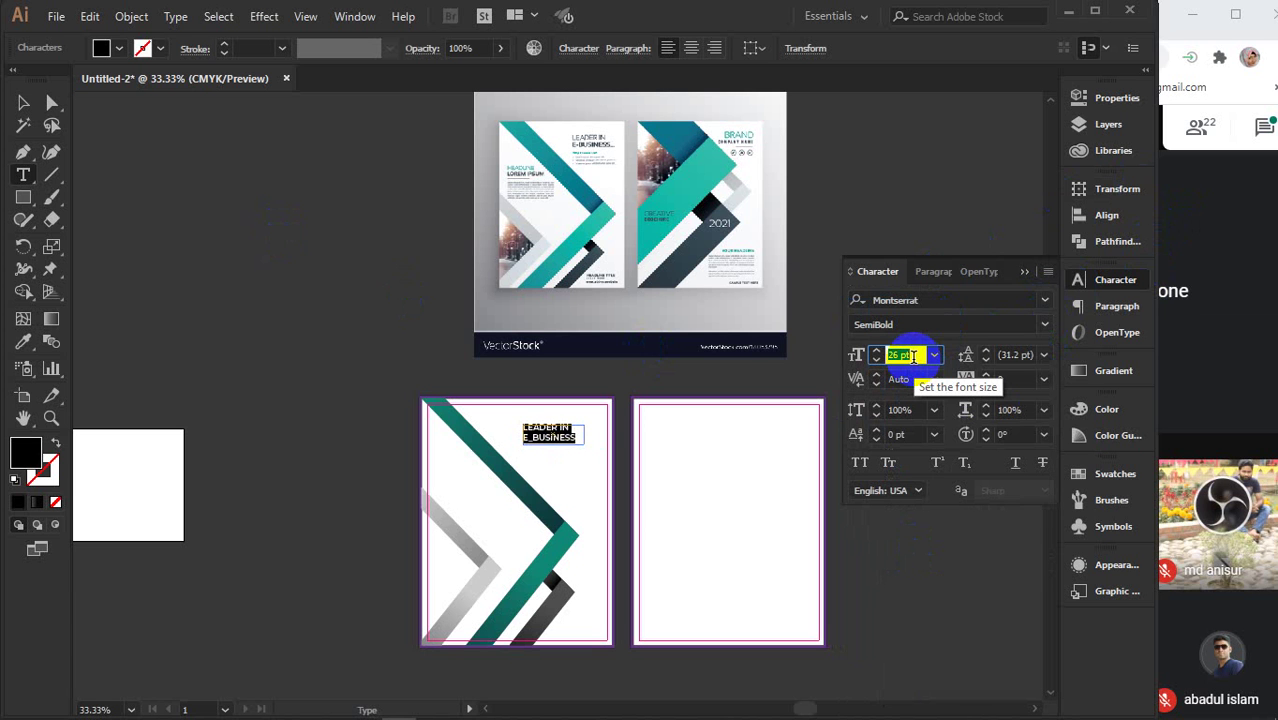
scroll(913, 357, "up", 2)
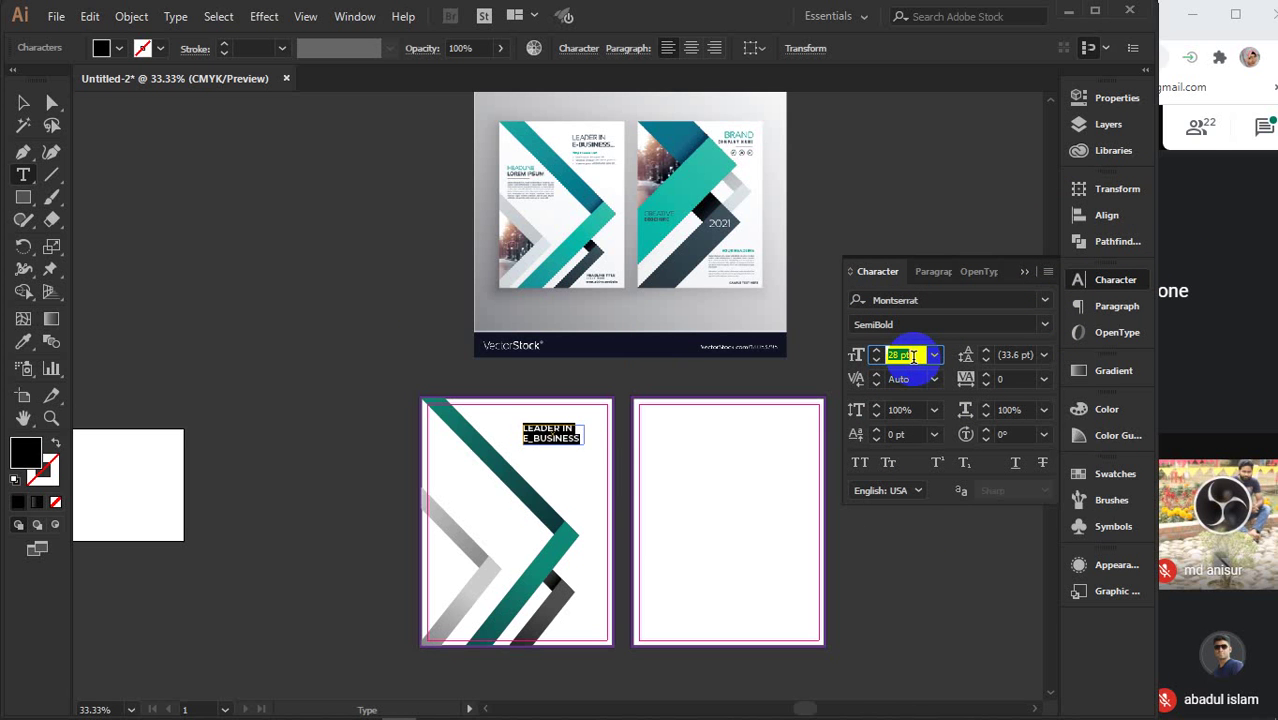
scroll(913, 357, "down", 1)
- Adjust the size of the 'LEADER IN' first line, then finish editing and deselect the heading
left_click_drag(596, 420, 465, 428)
left_click(906, 354)
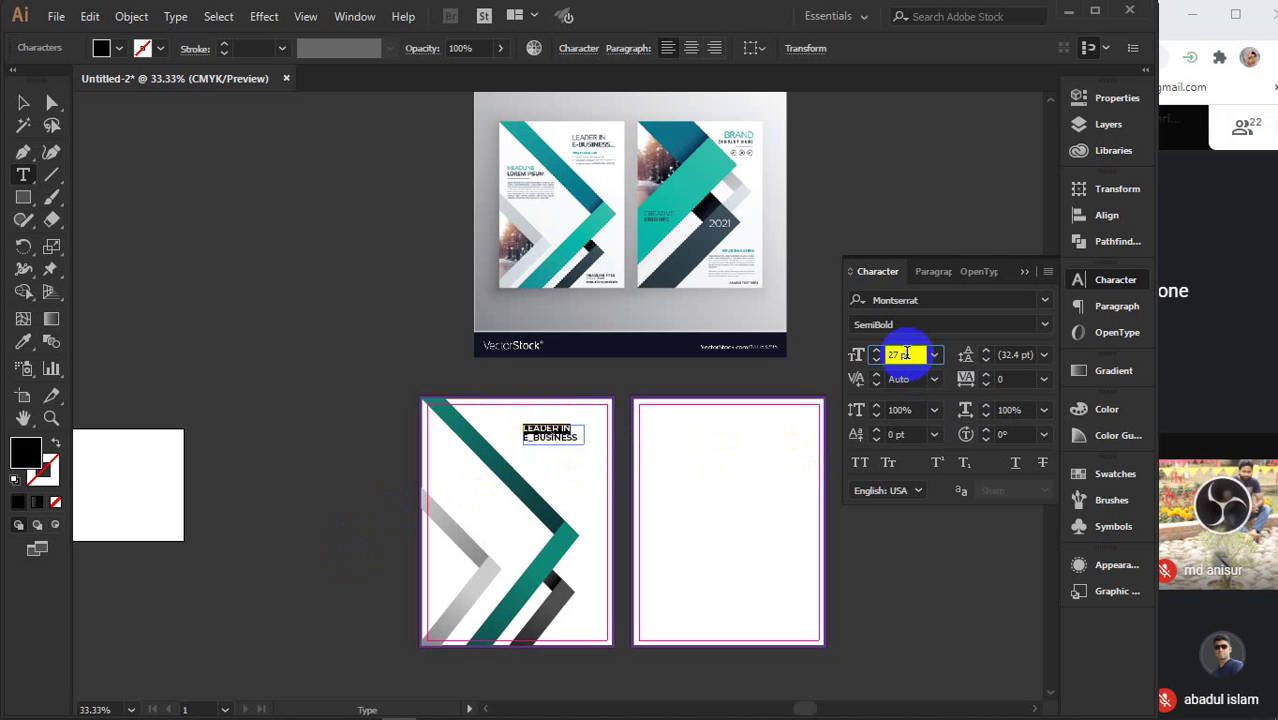
scroll(906, 354, "down", 2)
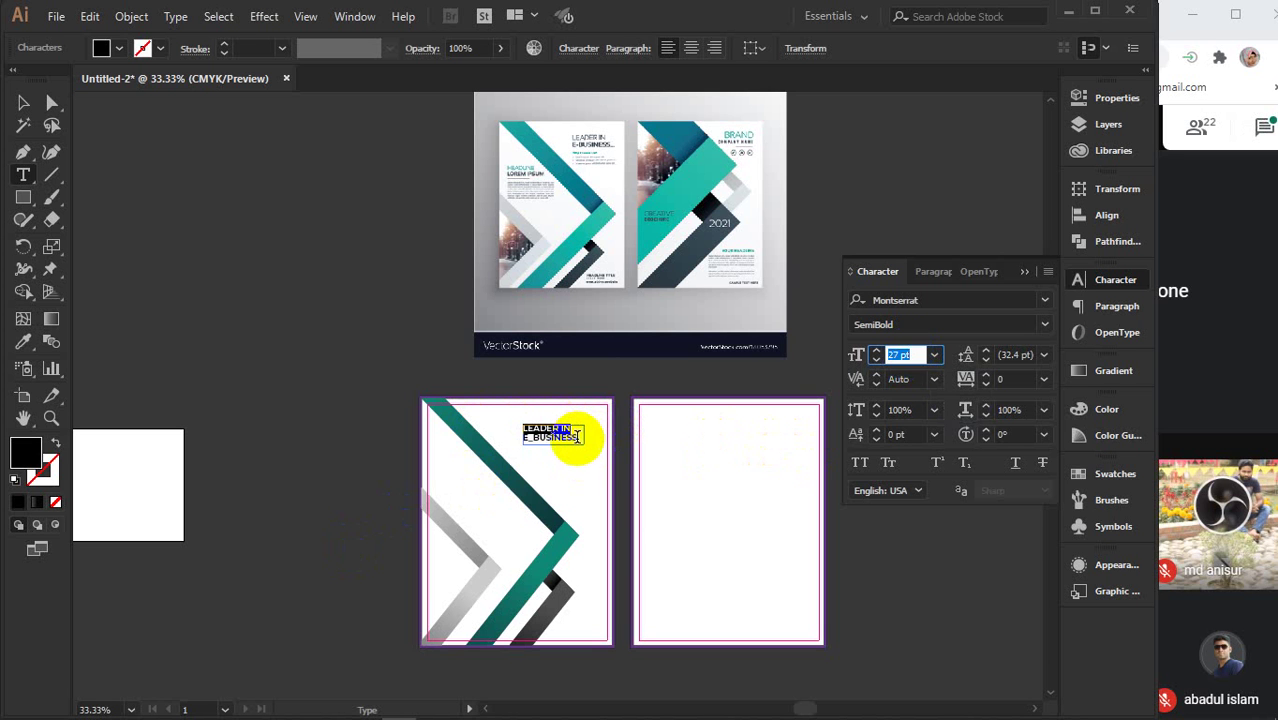
key("Escape")
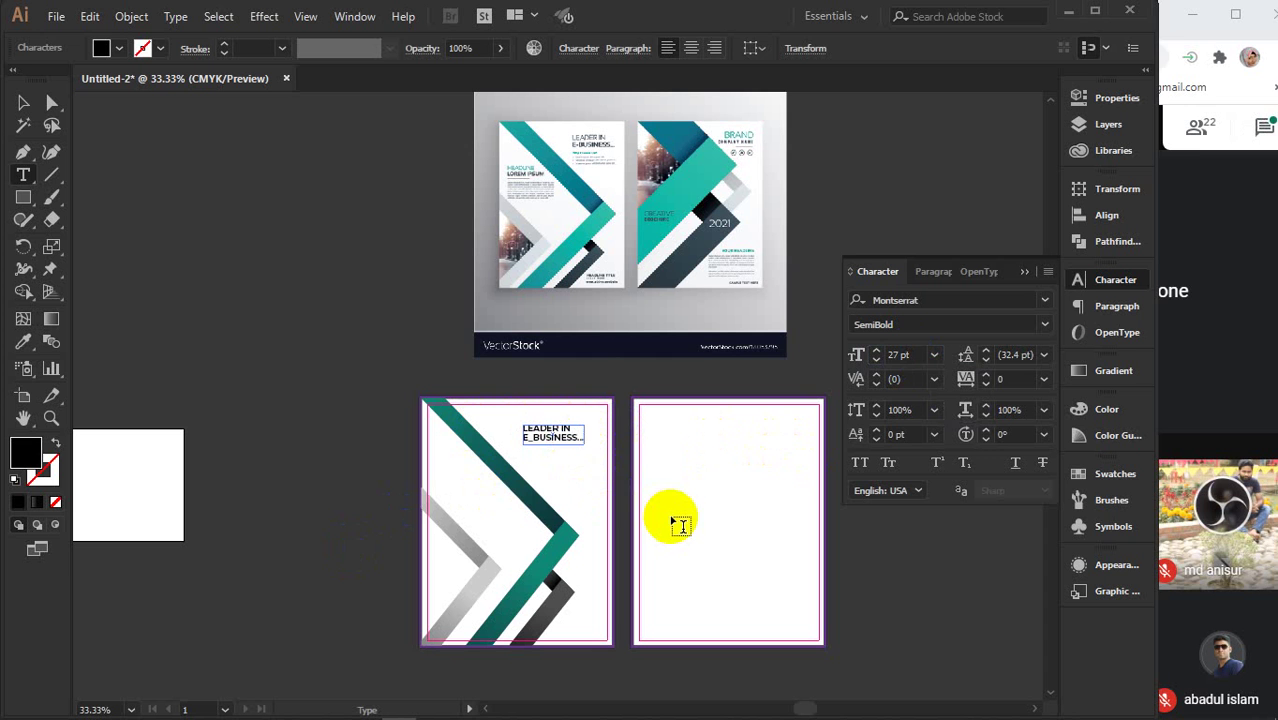
left_click(23, 103)
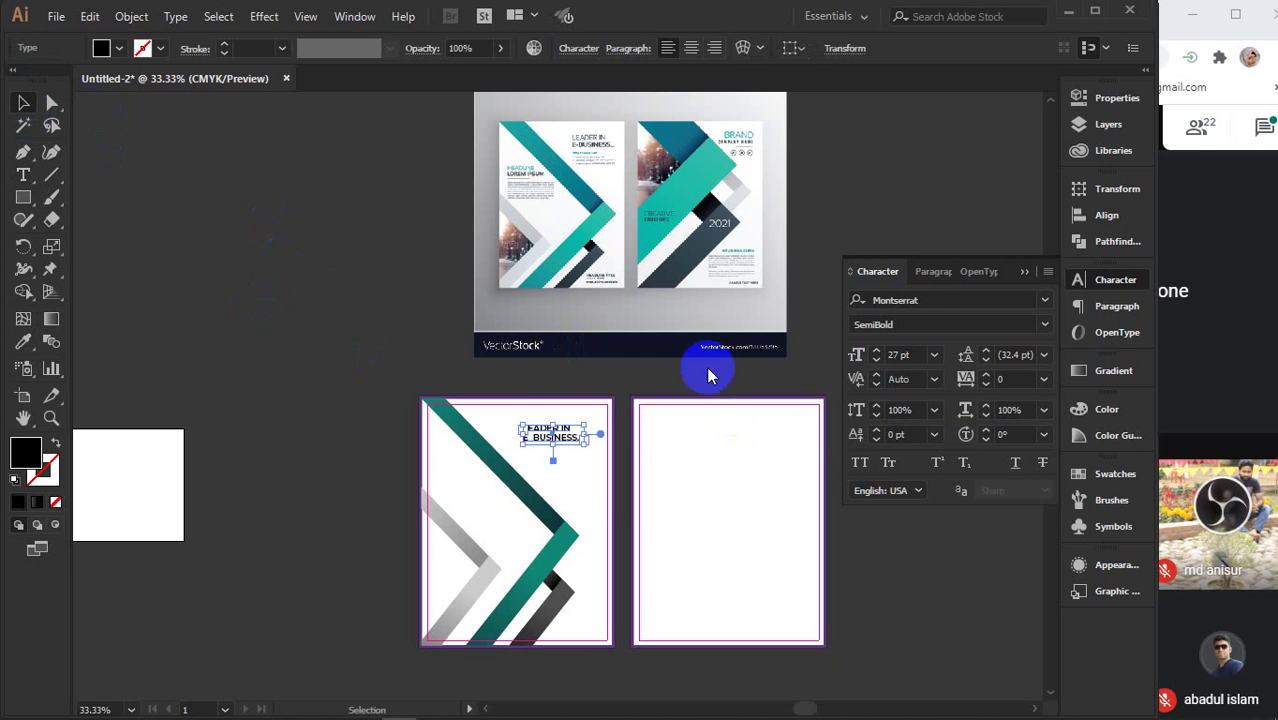
left_click(1021, 268)
left_click(848, 370)
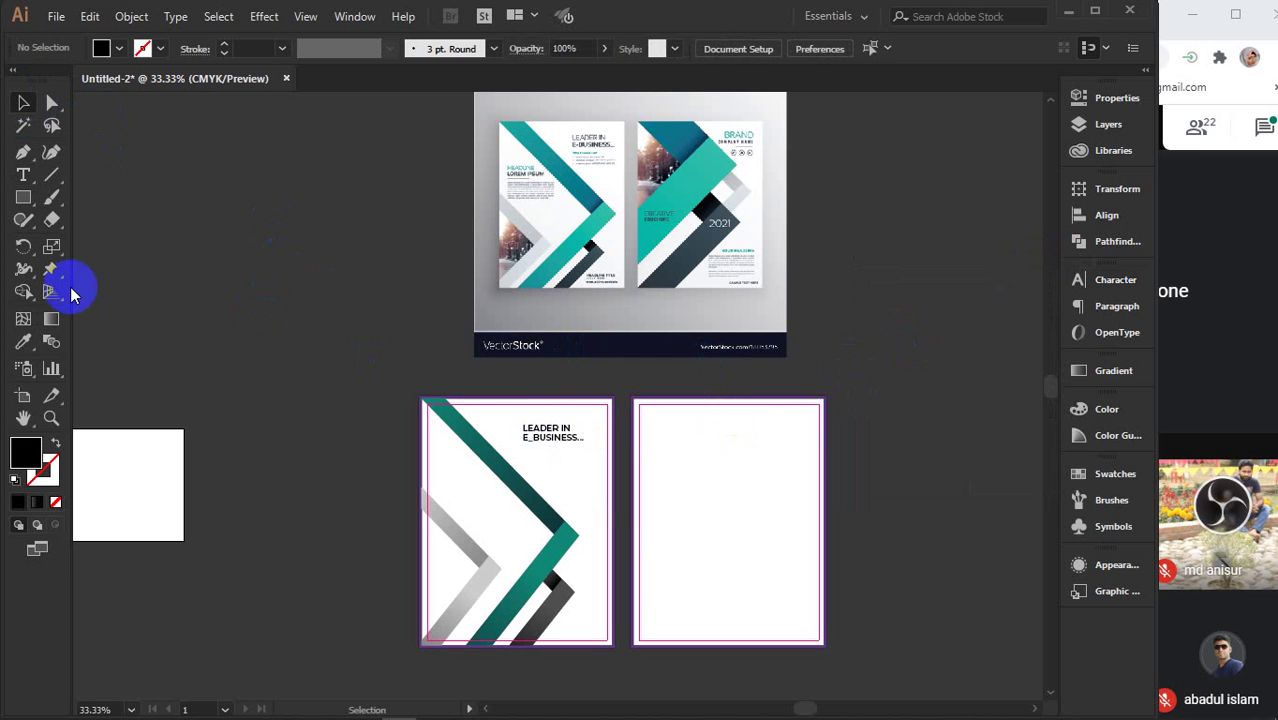
left_click(23, 180)
- Create a 'Lorem ipsumLorem ipsum' text line by pasting a second copy, and reduce its font size
left_click(235, 344)
key("ctrl+c")
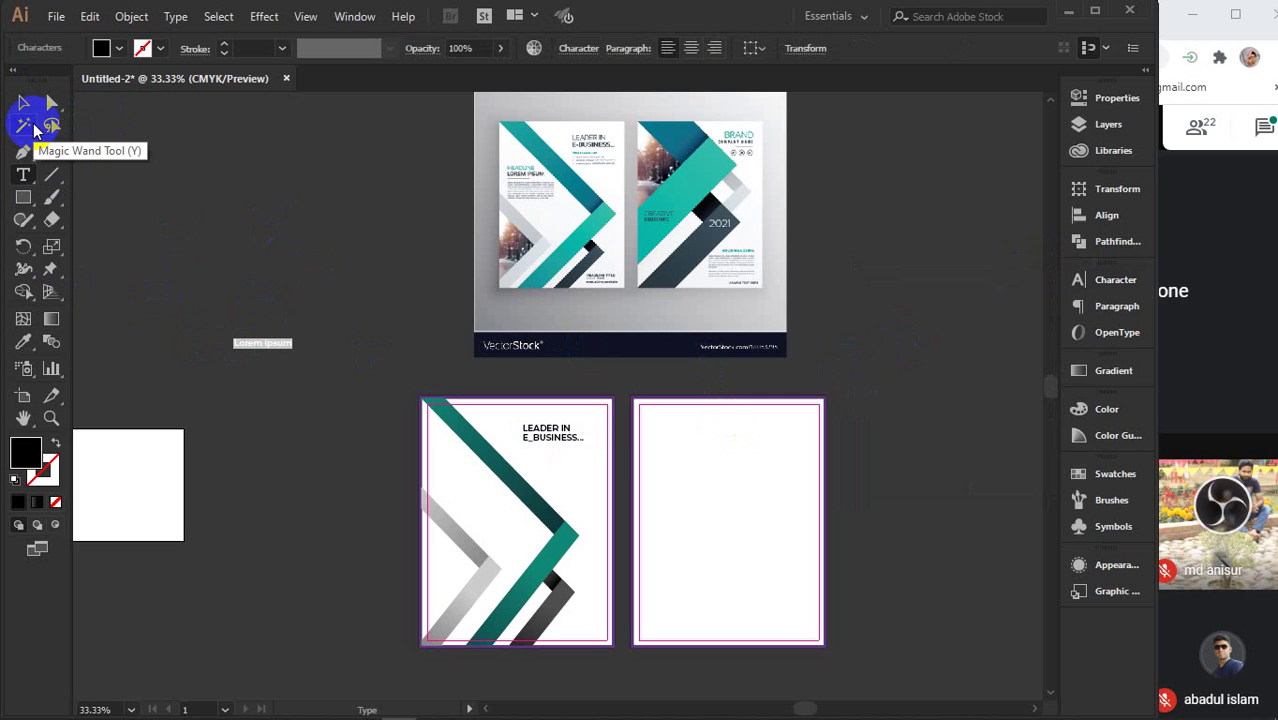
left_click(289, 340)
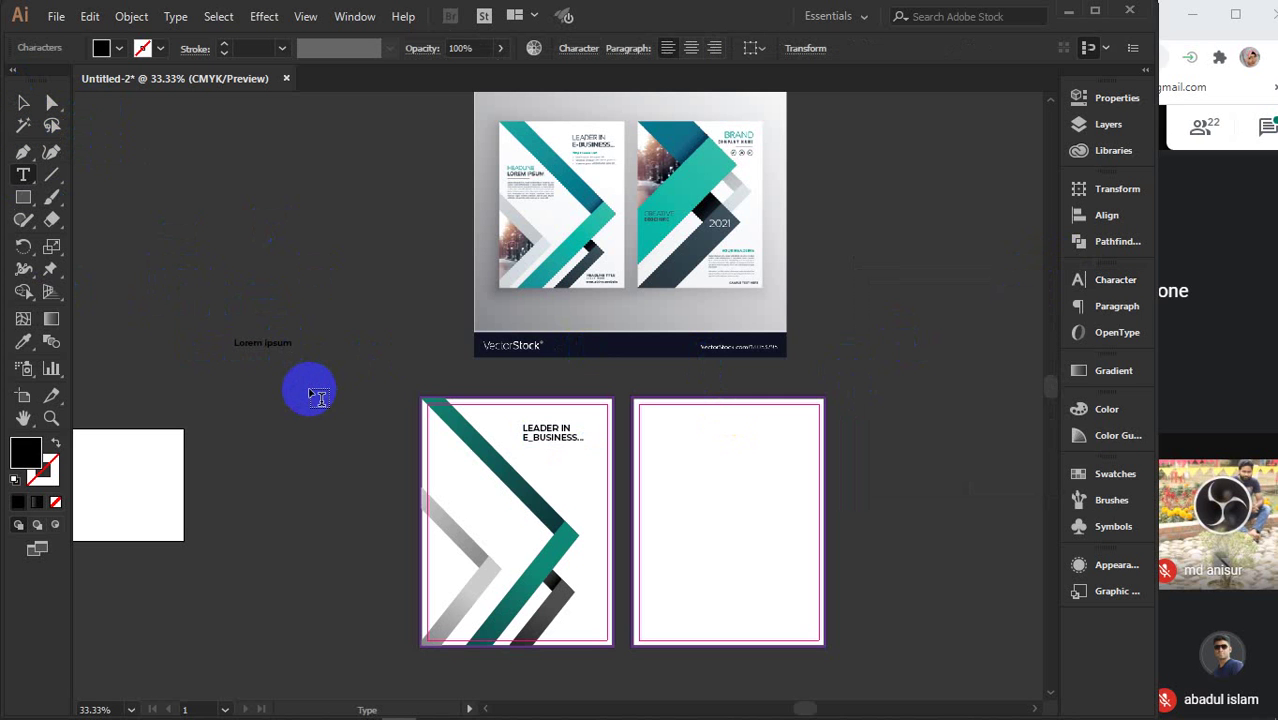
key("ctrl+v")
left_click(23, 103)
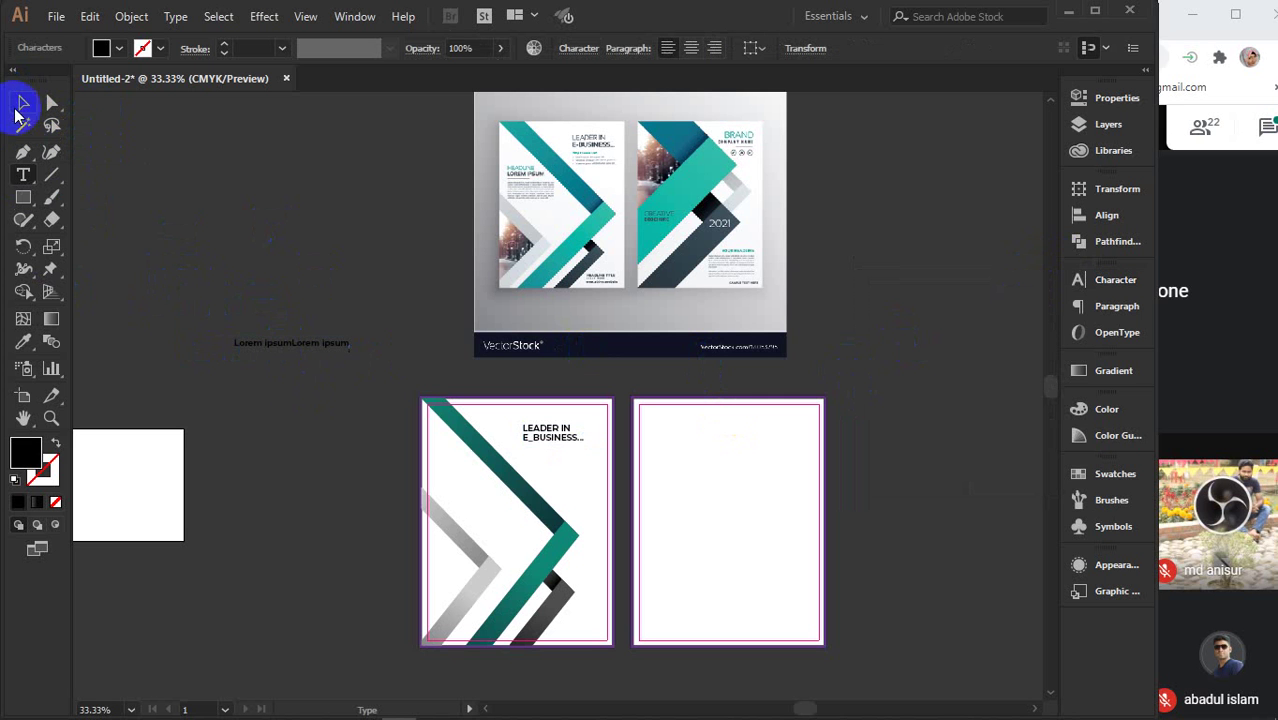
left_click(1145, 279)
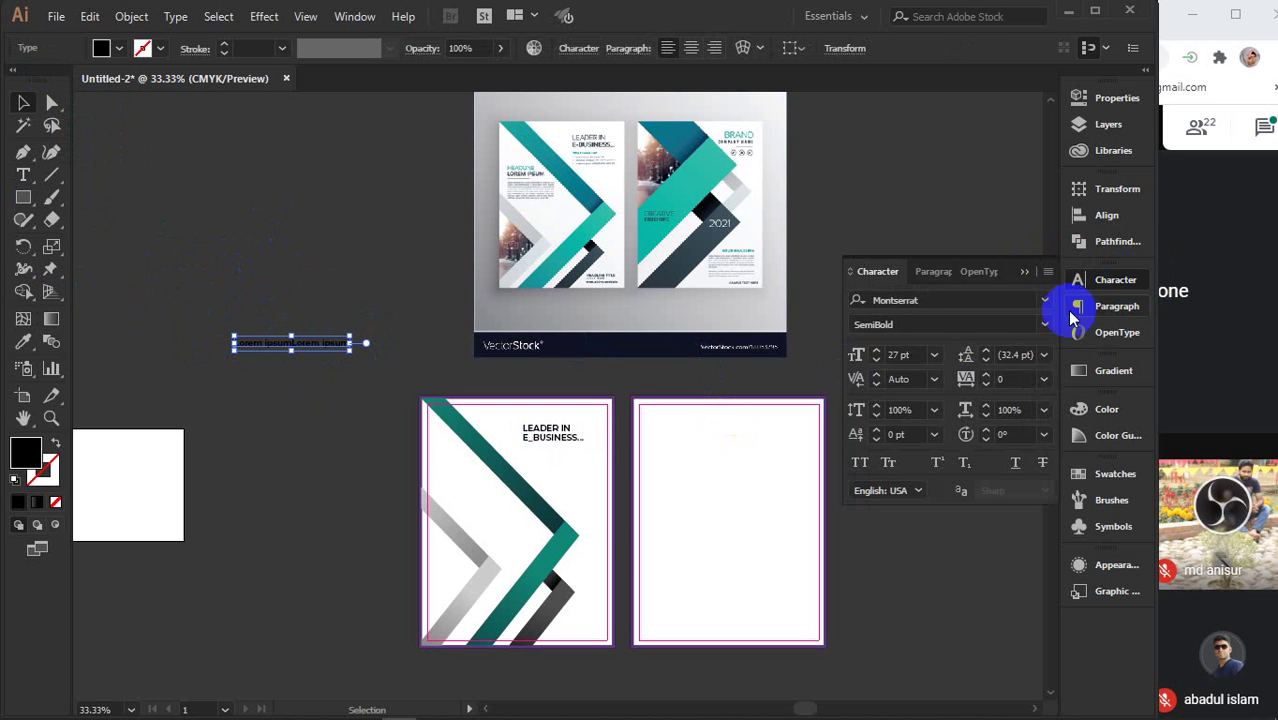
left_click(905, 354)
type("21")
key("Return")
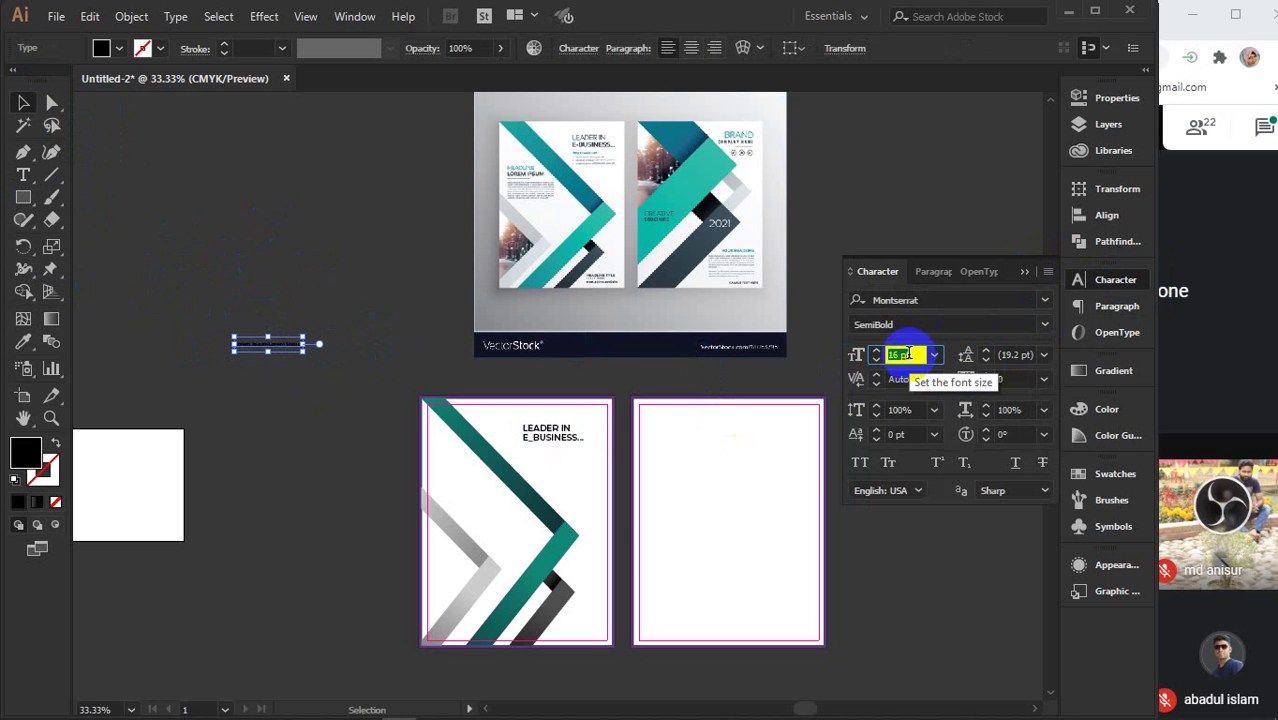
- Move the subtitle directly under the LEADER IN E_BUSINESS heading
left_click_drag(274, 345, 559, 450)
key("ctrl+equal")
scroll(553, 453, "up", 4)
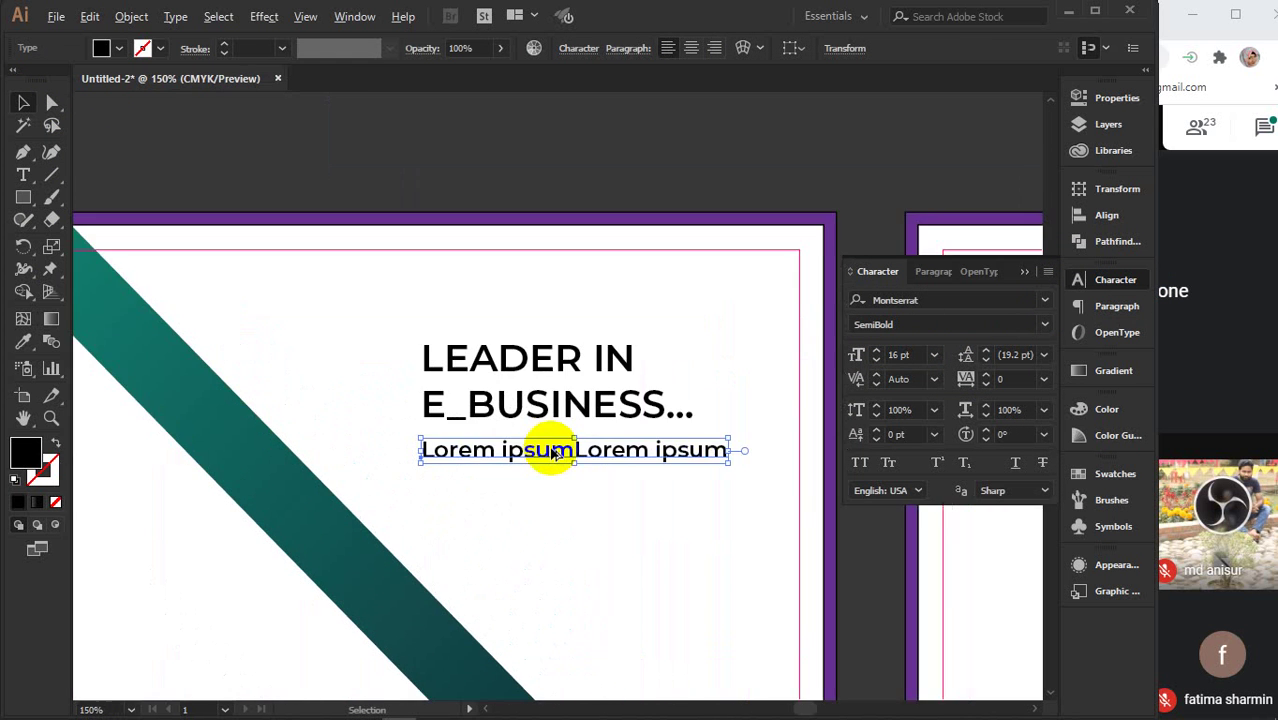
left_click_drag(497, 452, 498, 445)
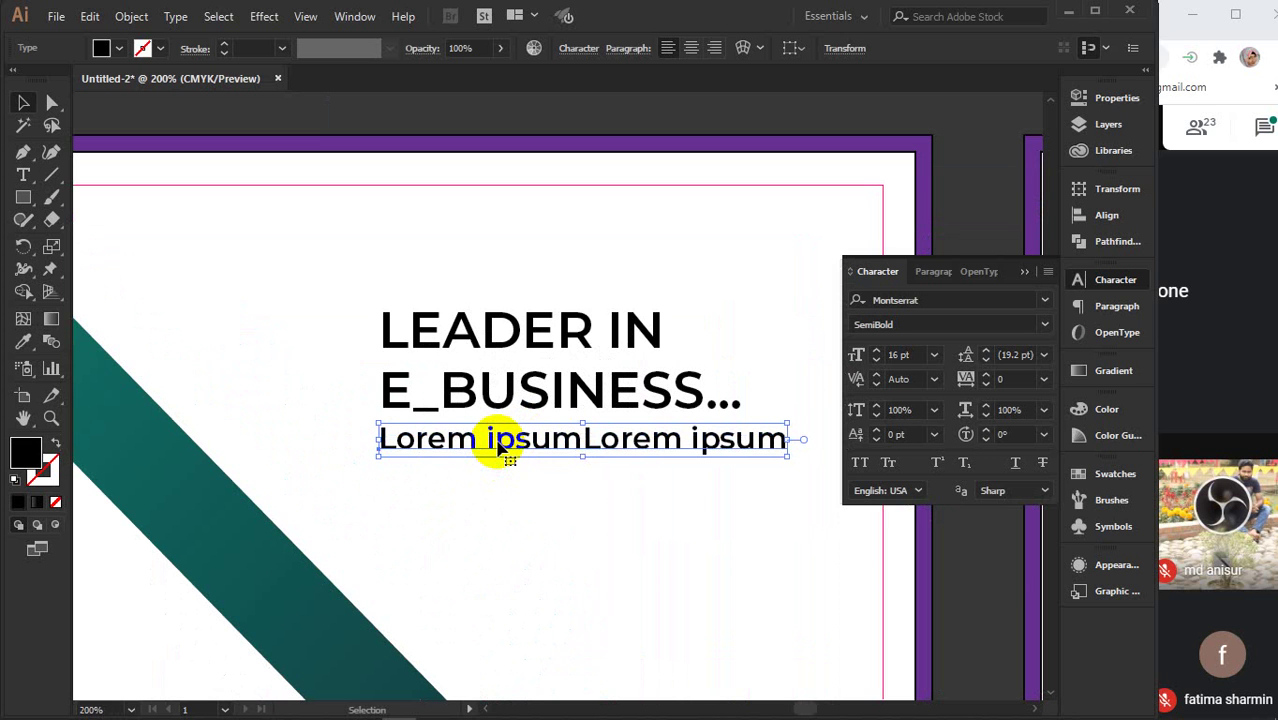
- Colour the subtitle bright green (#00af70), starting from the sampled teal, then deselect it
key("i")
left_click(163, 481)
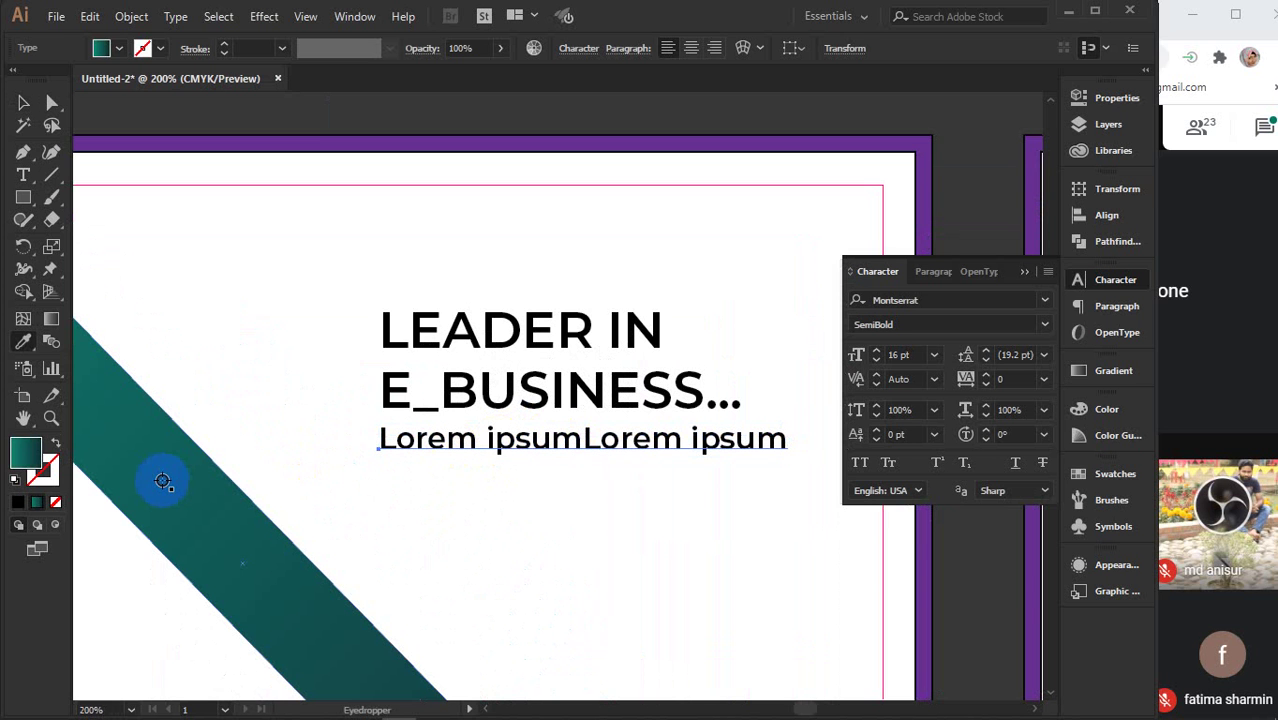
left_click(26, 455)
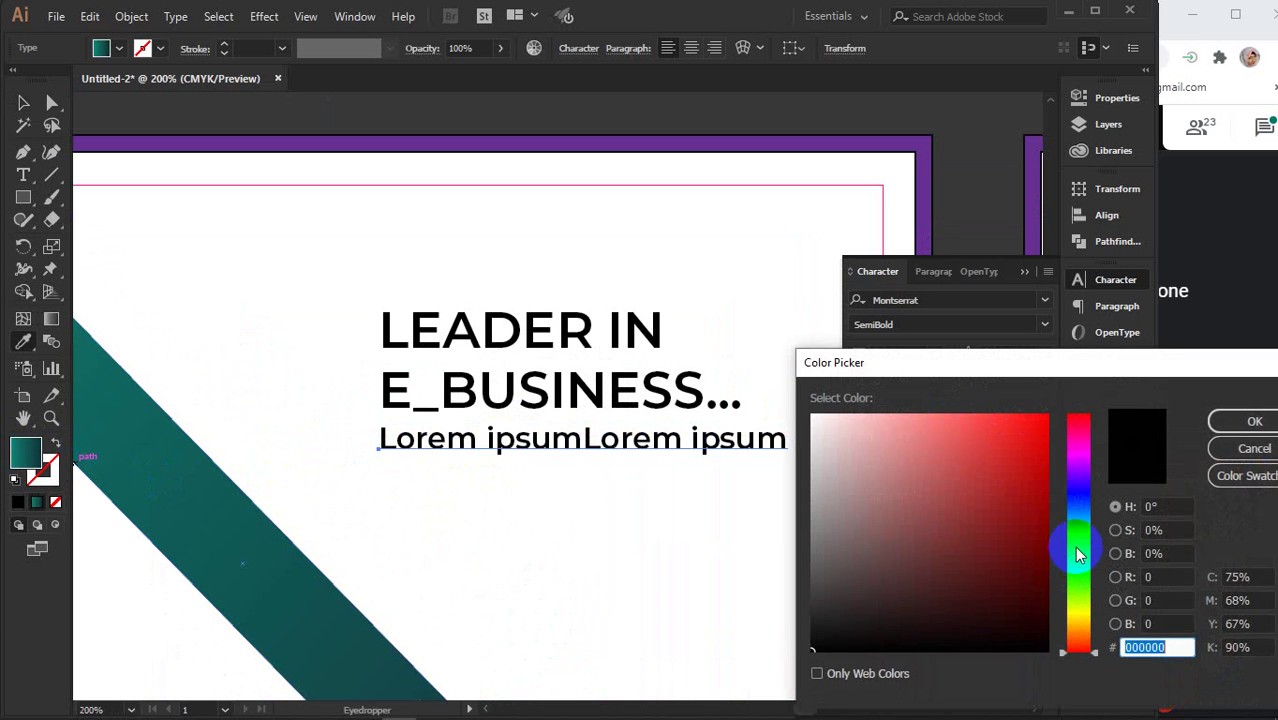
left_click(1077, 548)
left_click(1030, 491)
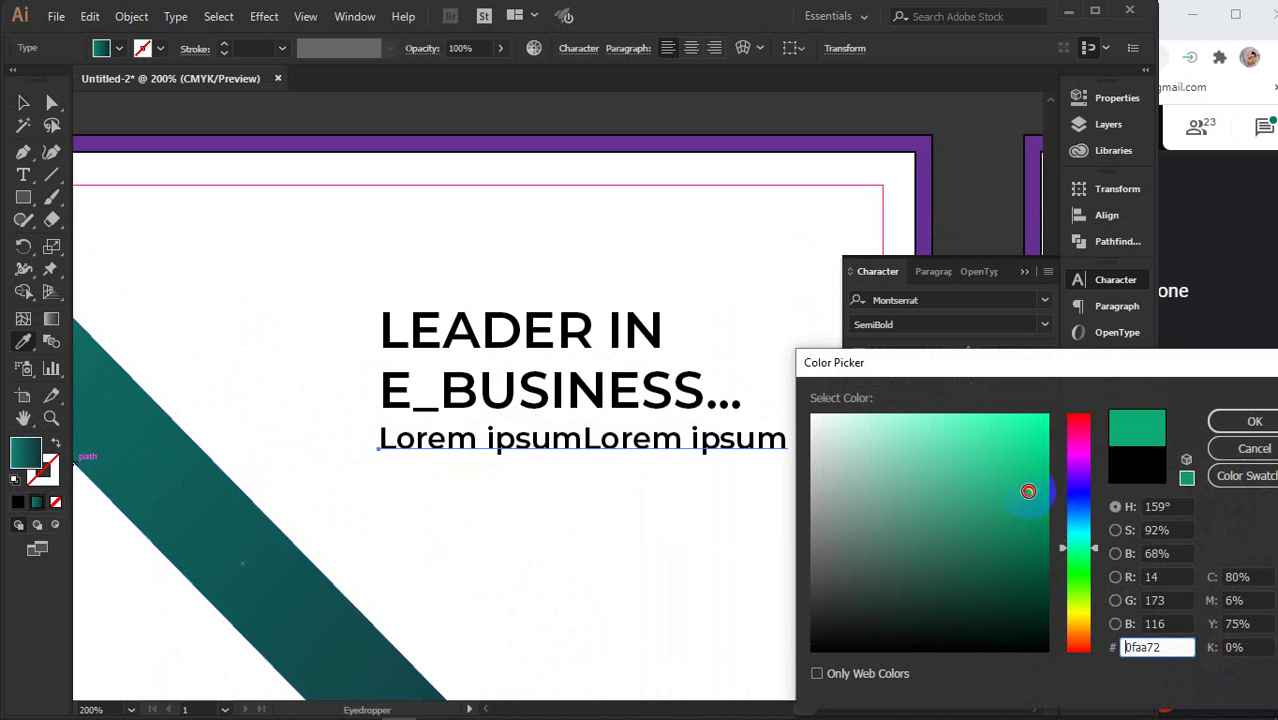
left_click(1245, 421)
key("v")
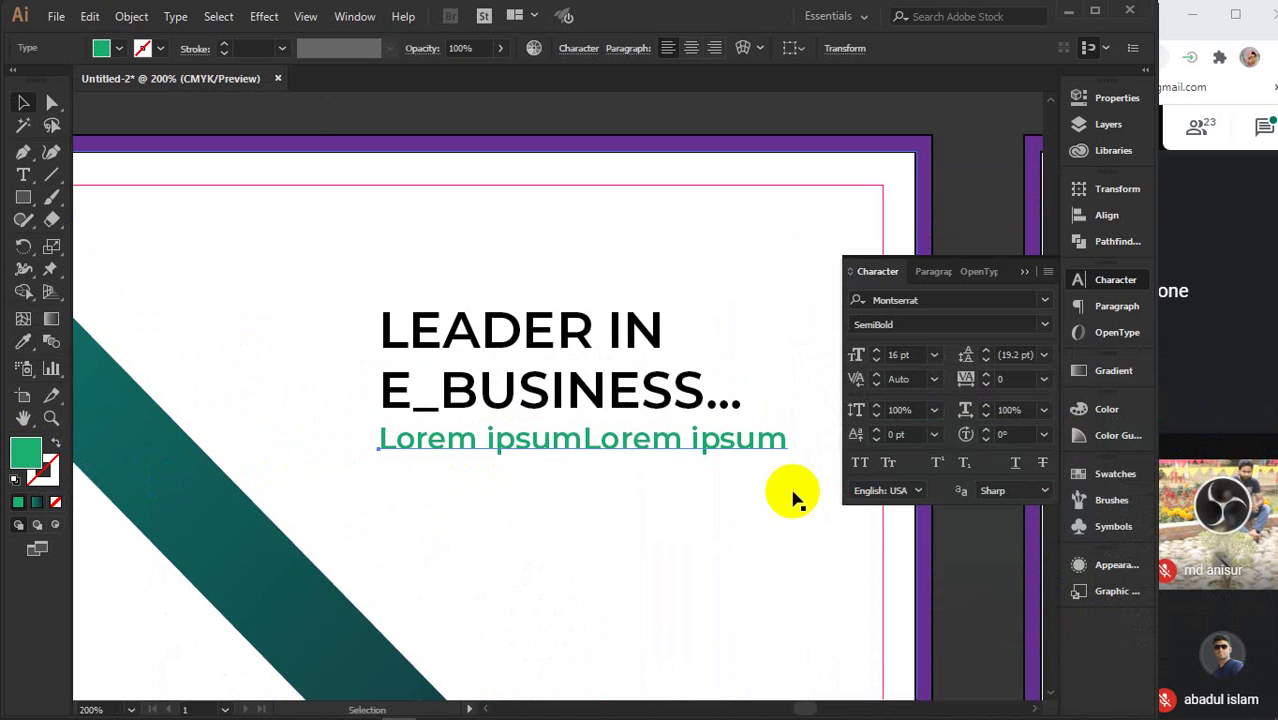
left_click(1025, 272)
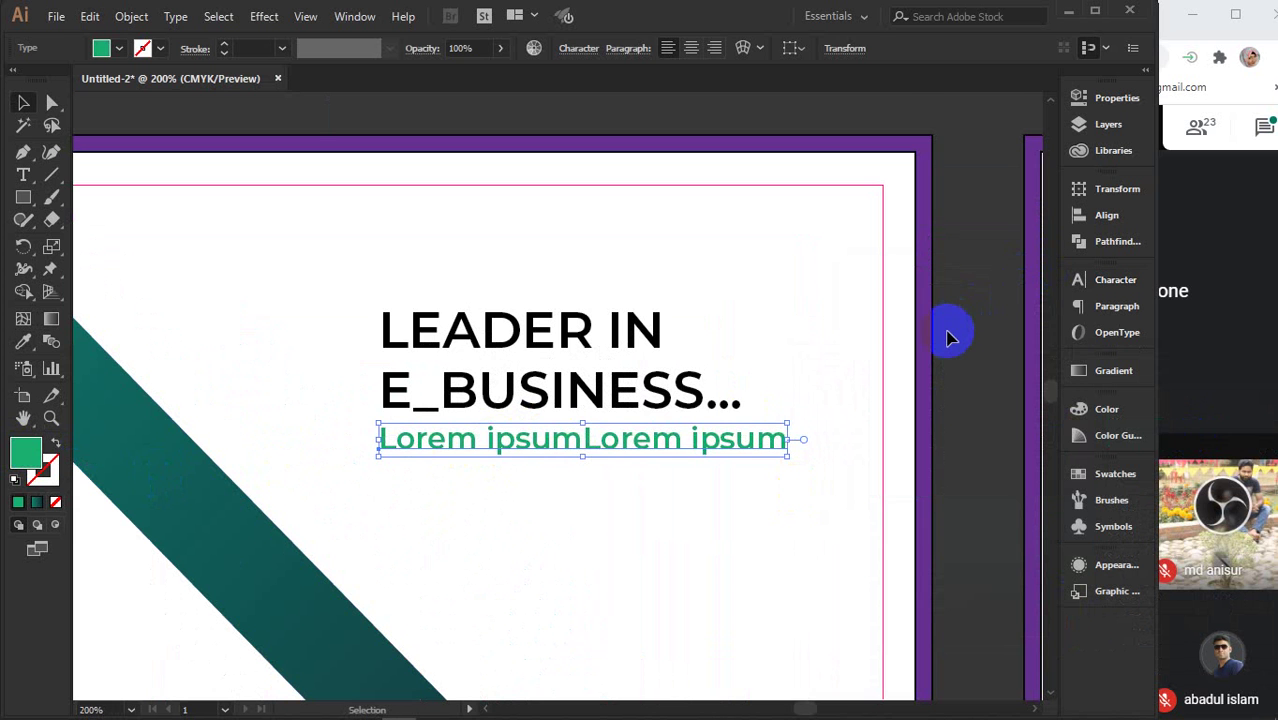
left_click(708, 520)
scroll(645, 531, "down", 3)
- Draw a placeholder text box below the subtitle, joining 'sitamet' and breaking the line after it
left_click(23, 175)
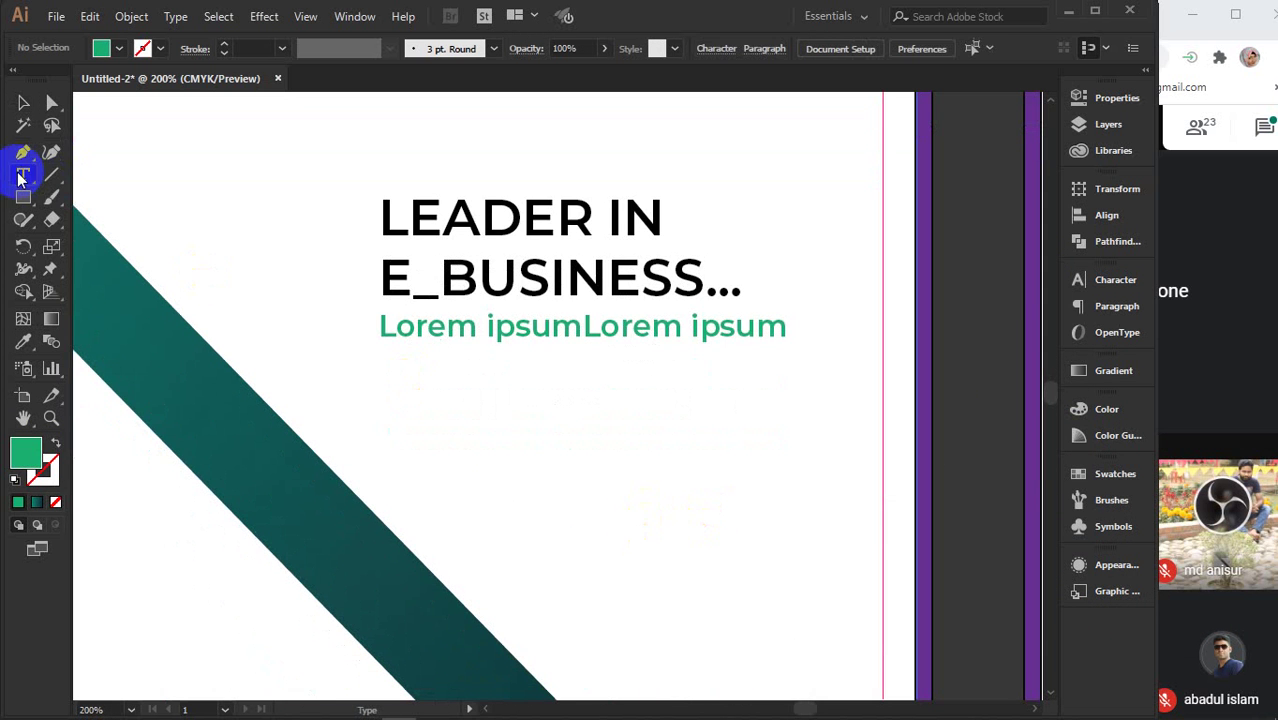
left_click_drag(381, 358, 801, 490)
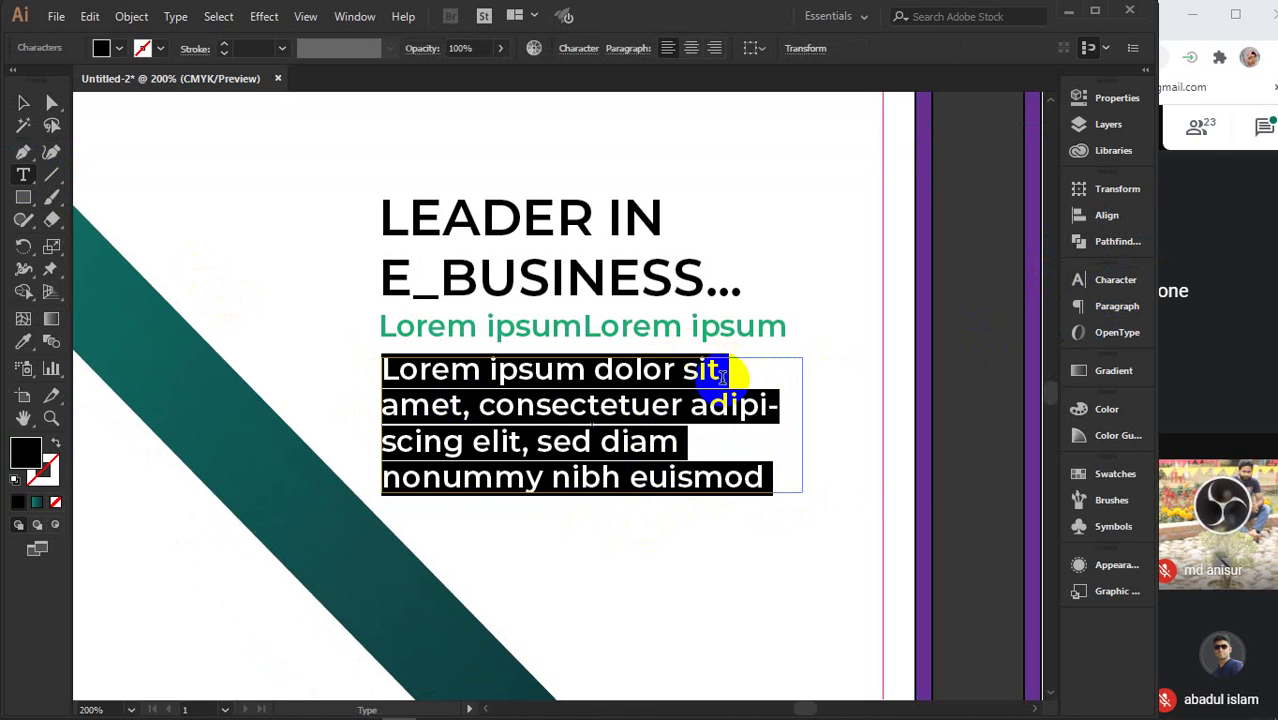
left_click(759, 384)
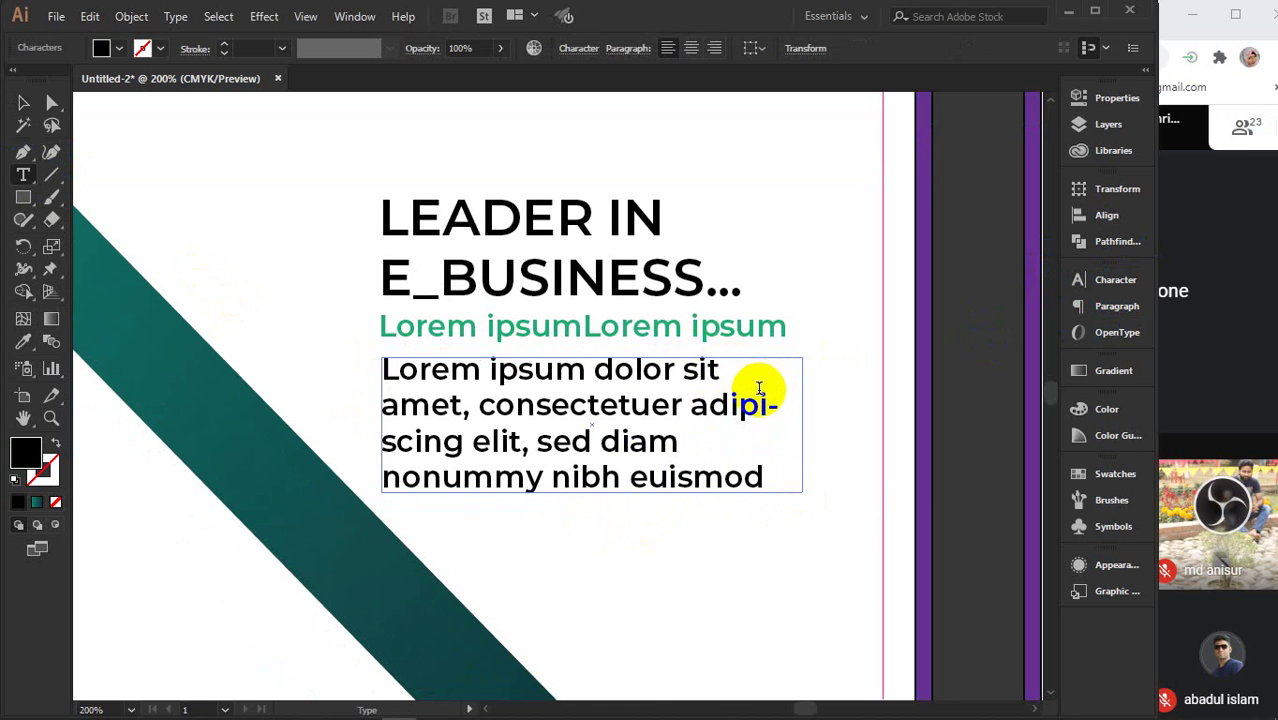
key("Delete")
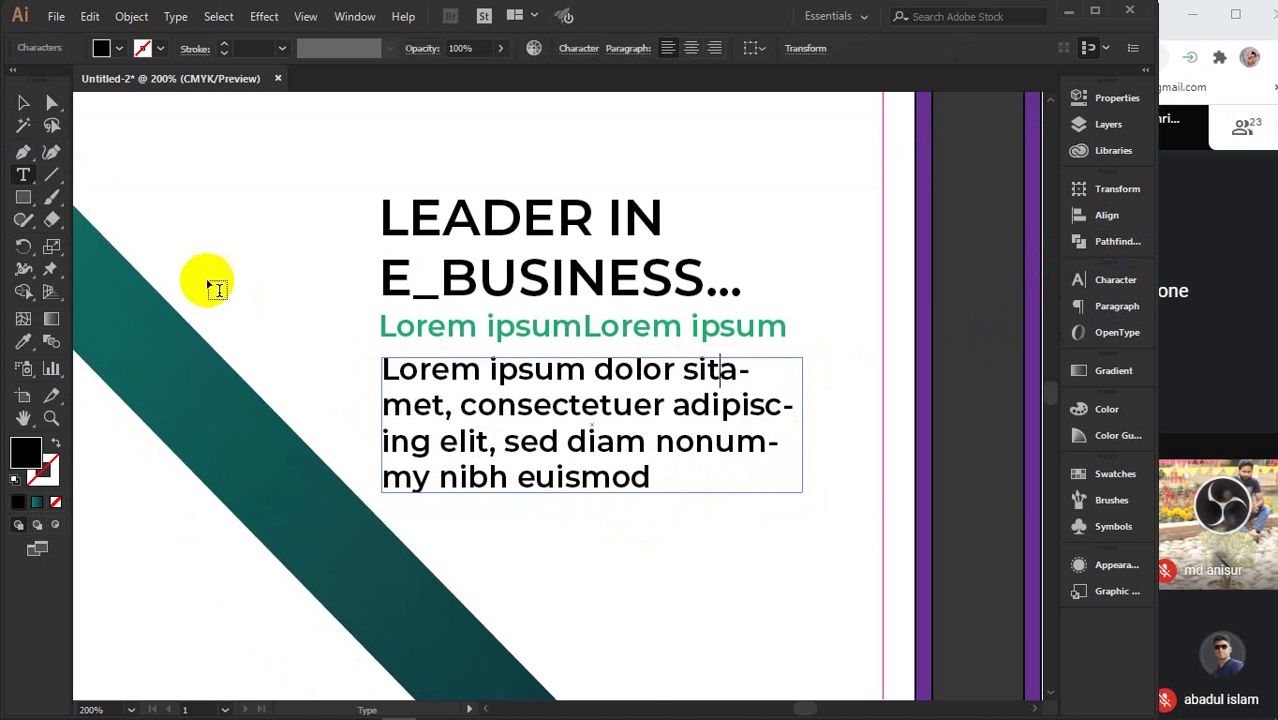
left_click(21, 105)
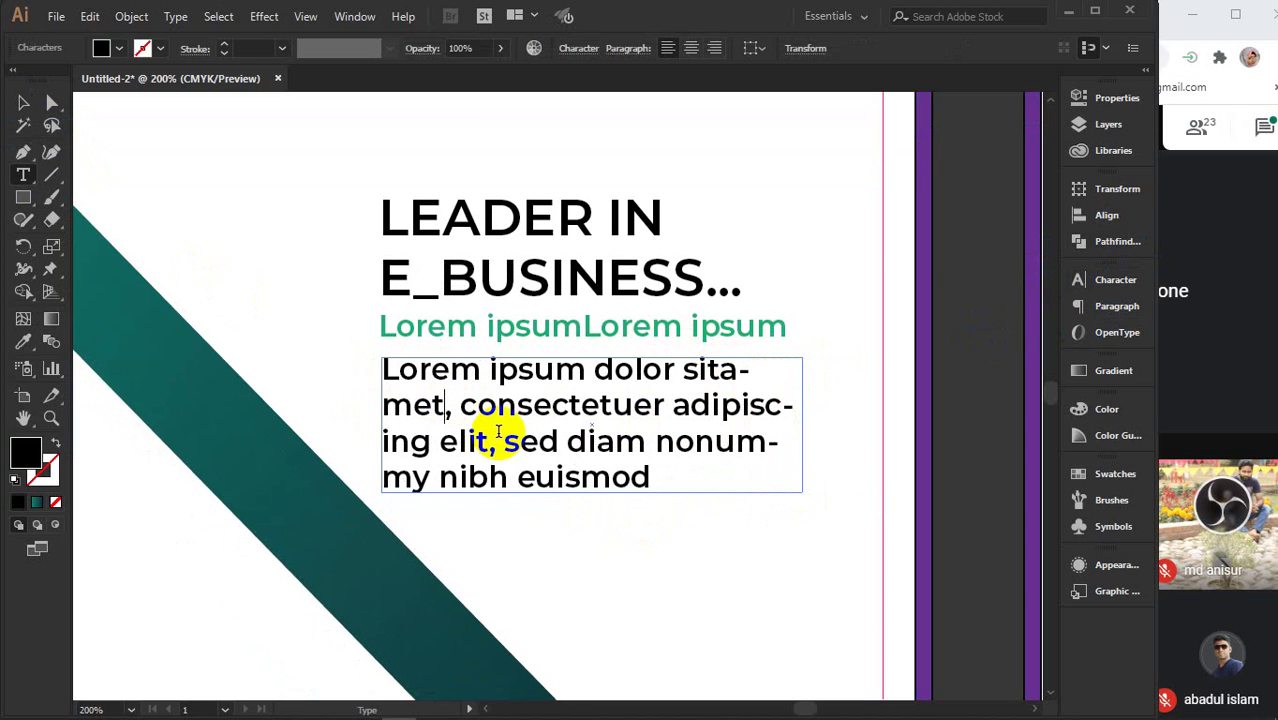
key("Return")
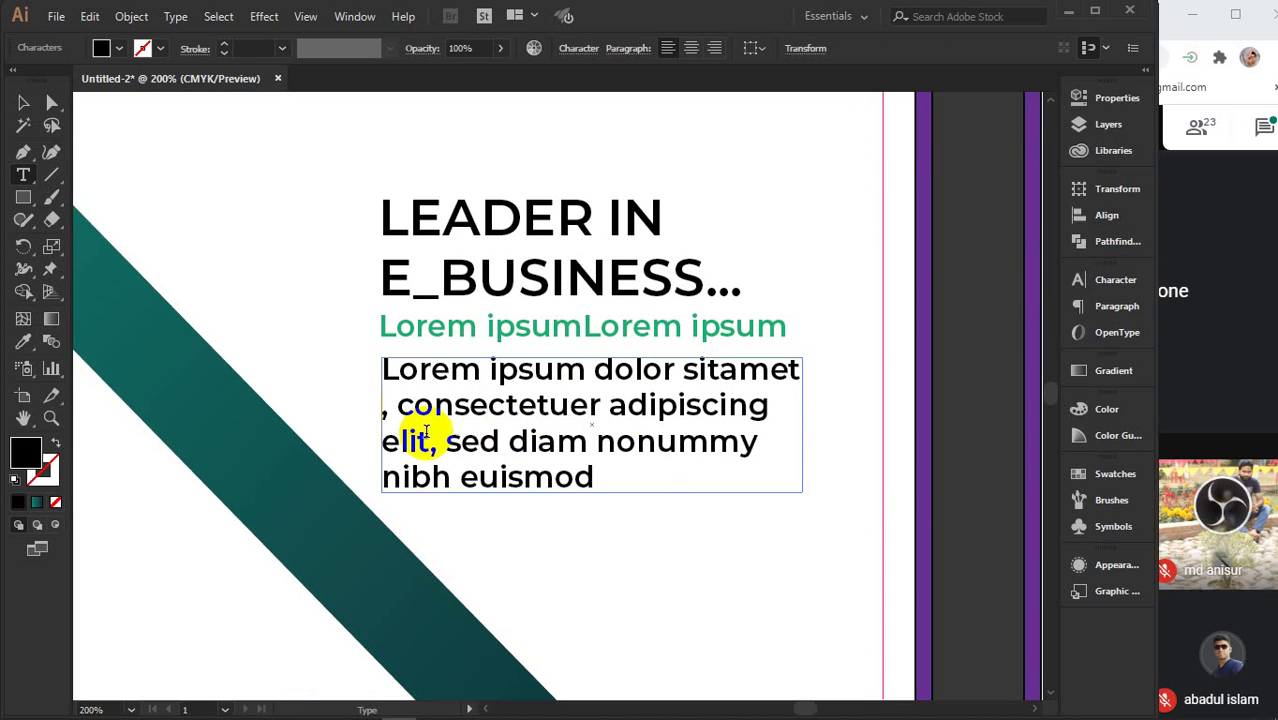
- Remove the extra commas and a line break, and delete the trailing word 'euismod'
left_click_drag(397, 416, 386, 417)
key("BackSpace")
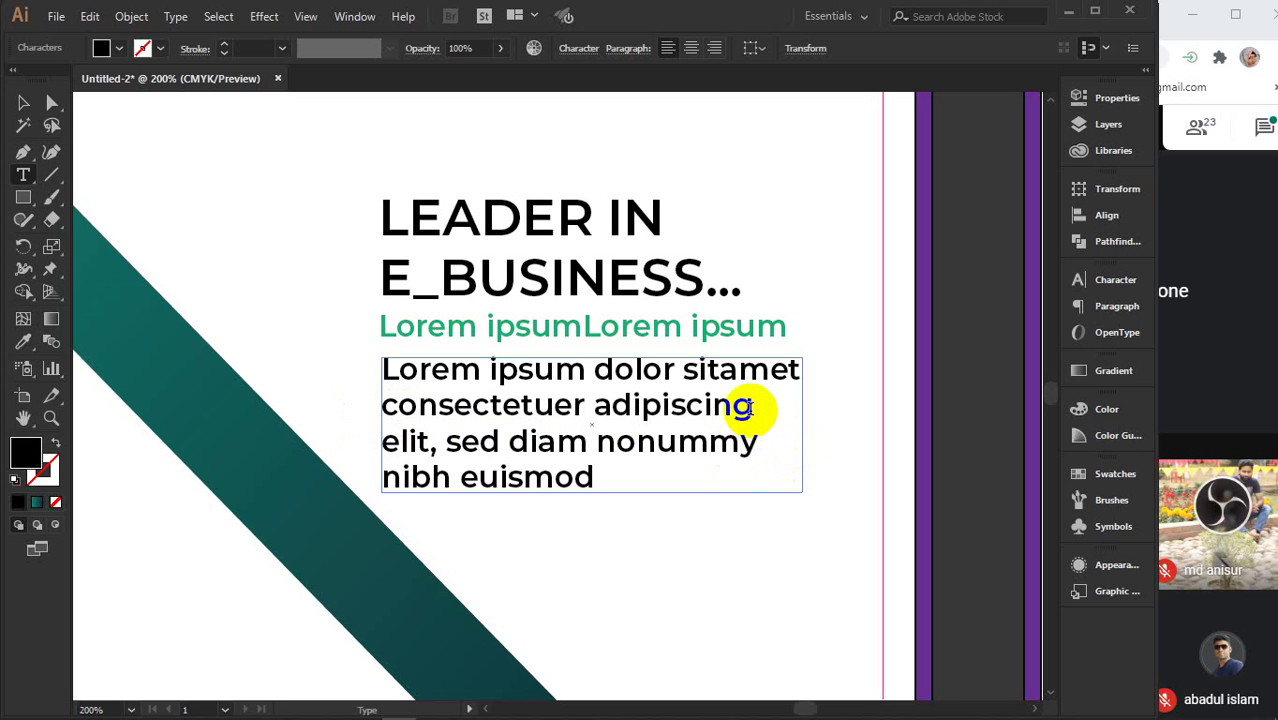
left_click(429, 443)
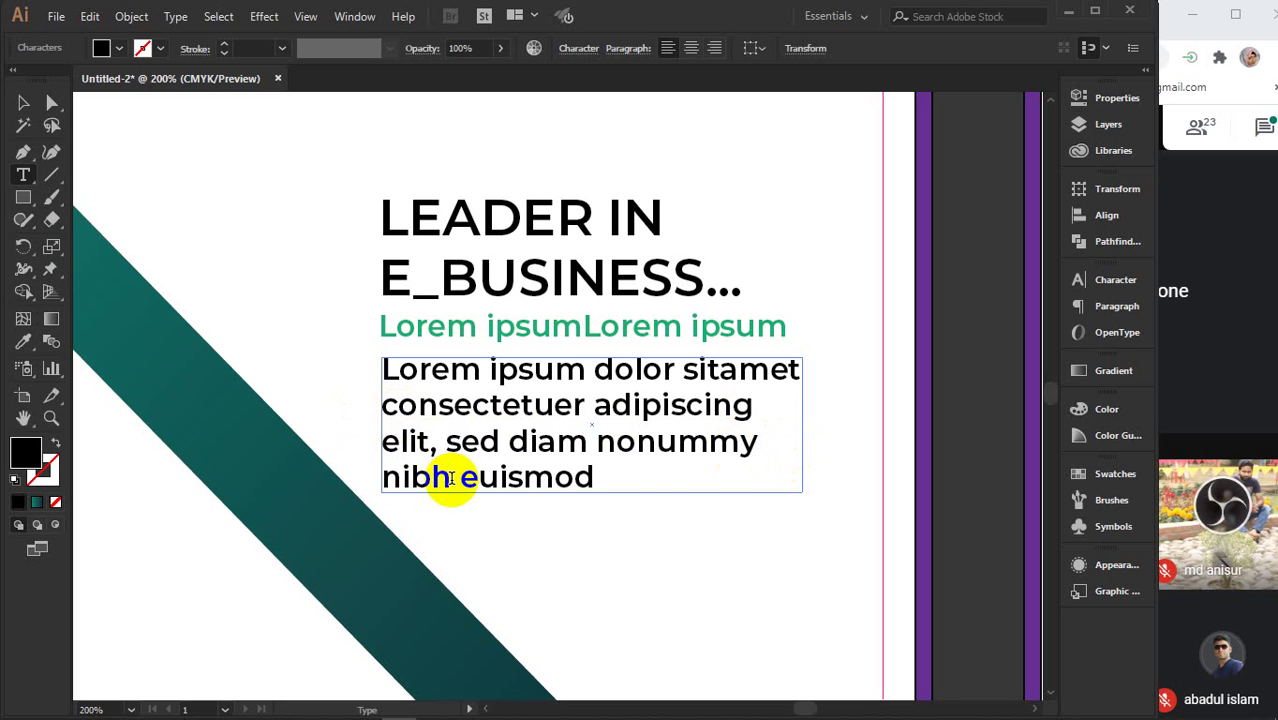
key("Return")
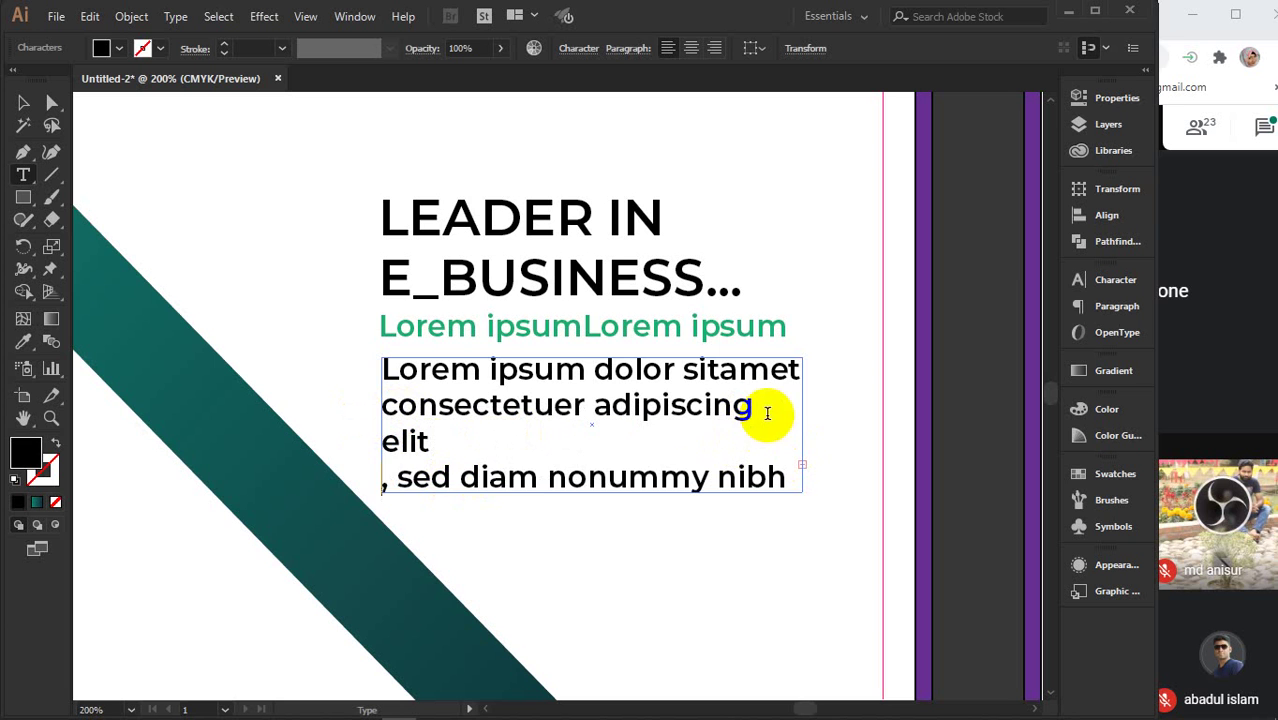
left_click_drag(403, 479, 379, 490)
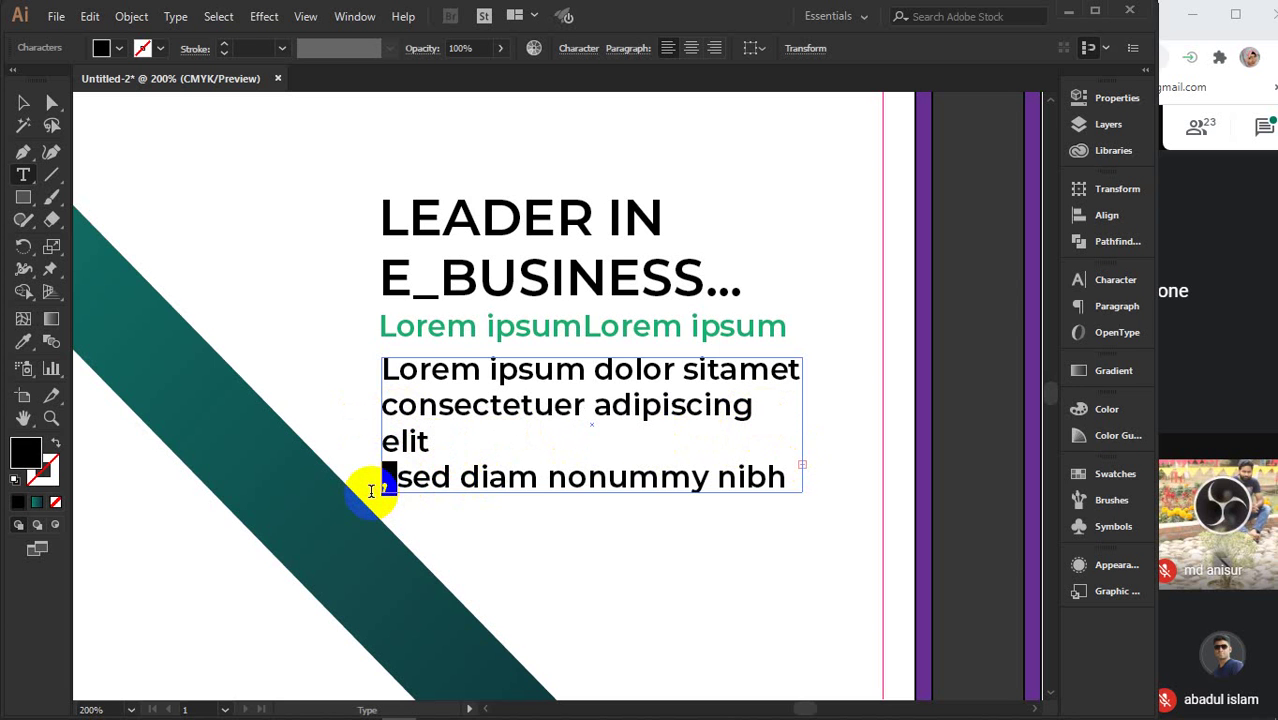
key("BackSpace")
left_click(395, 441)
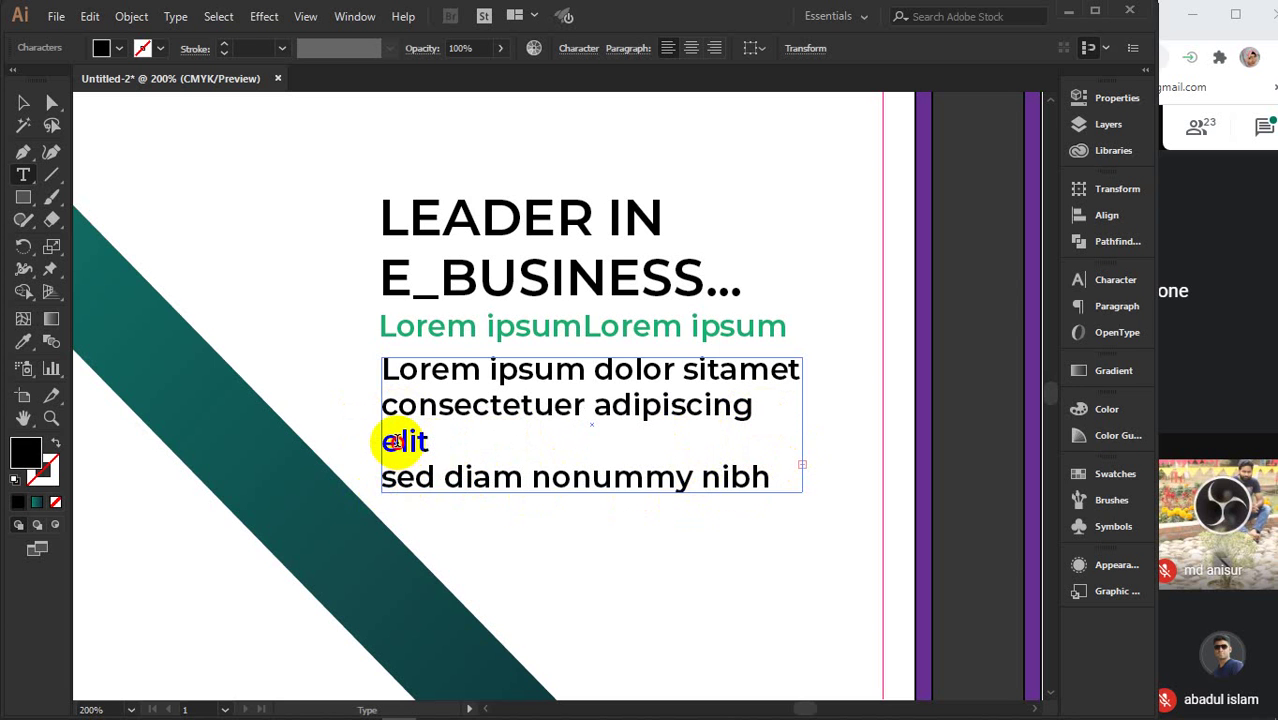
key("BackSpace")
key("BackSpace")
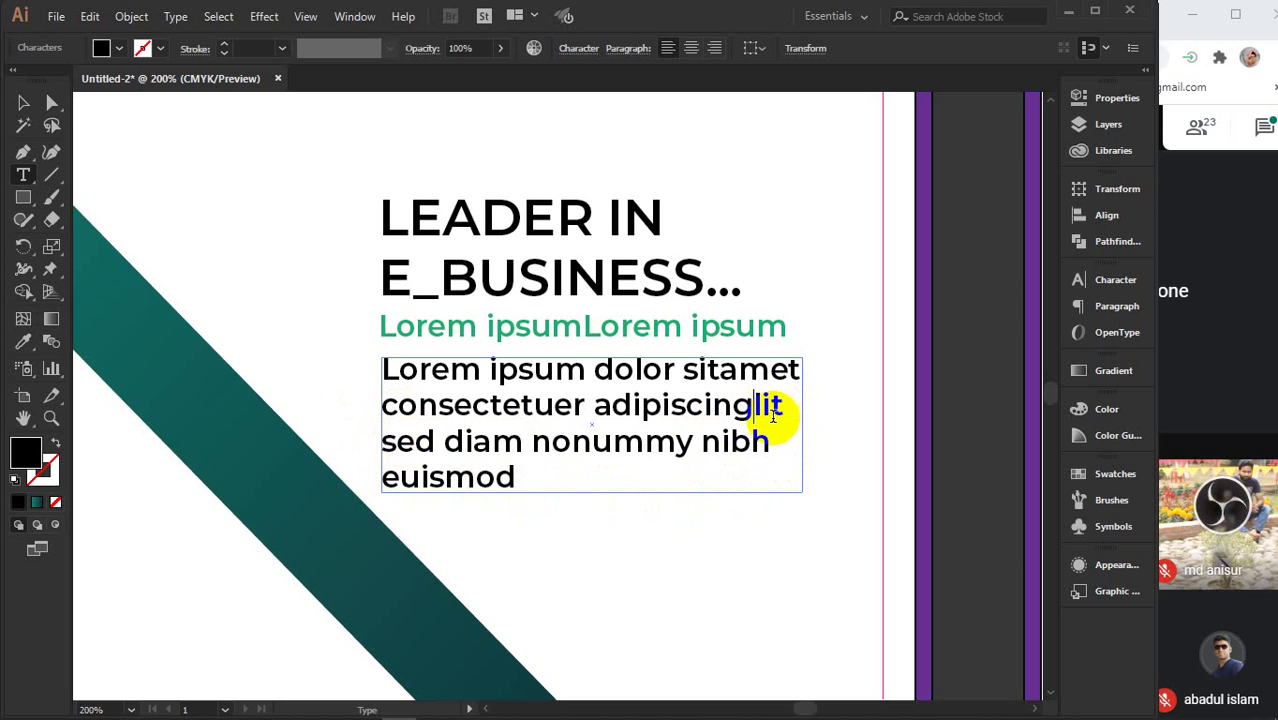
left_click_drag(768, 442, 797, 500)
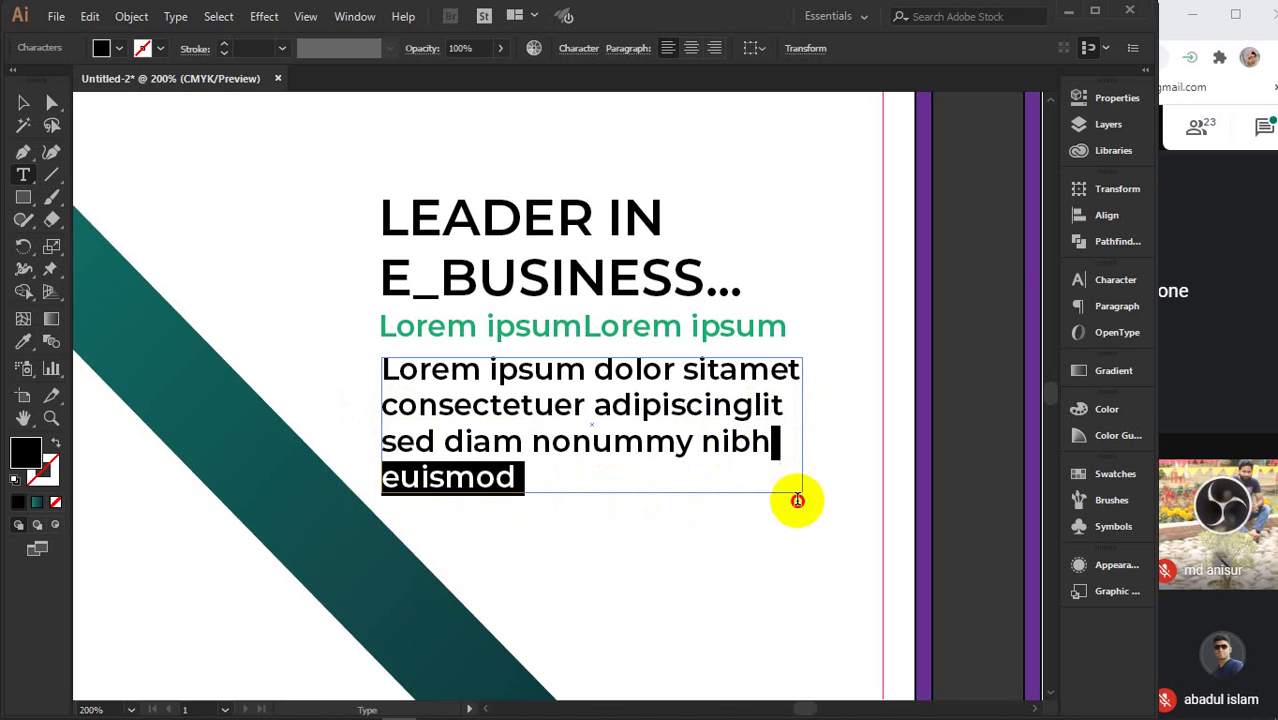
key("BackSpace")
key("BackSpace")
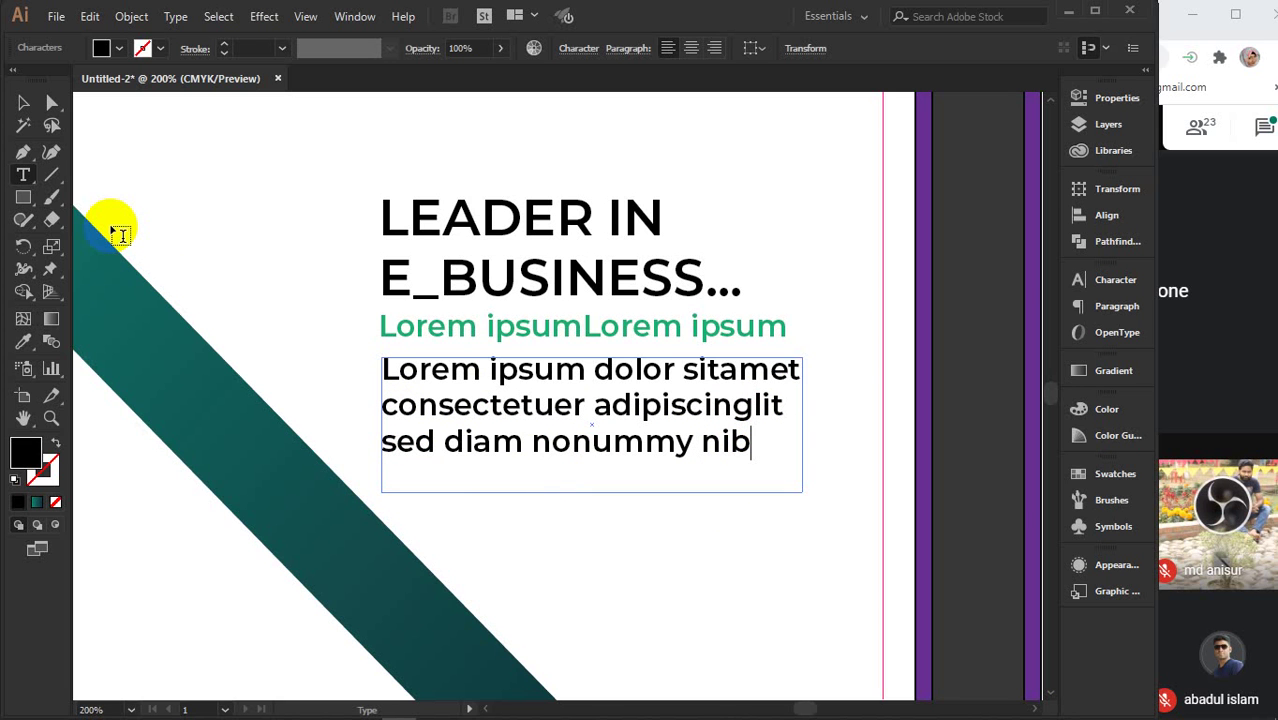
- Shorten the body paragraph's text frame and move it lower
left_click(22, 104)
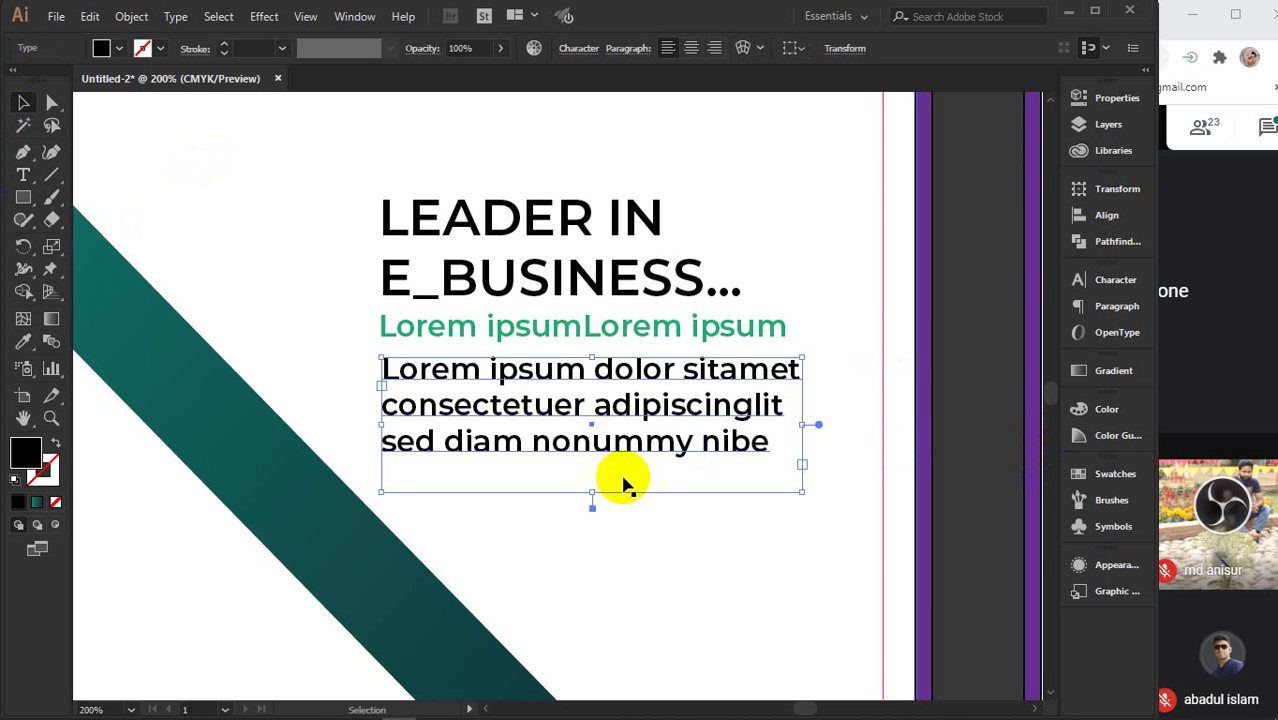
left_click_drag(592, 491, 591, 465)
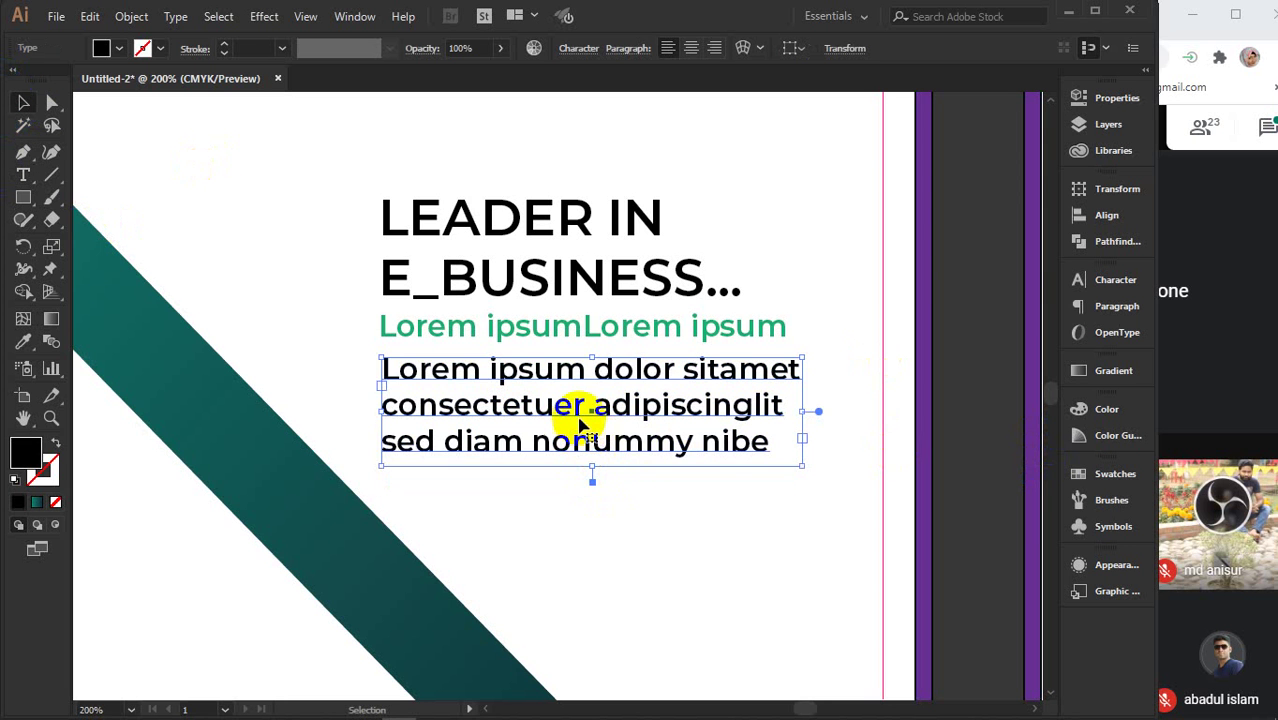
left_click_drag(579, 420, 577, 436)
- Reduce the green subtitle's font size to 13 pt
left_click(559, 333)
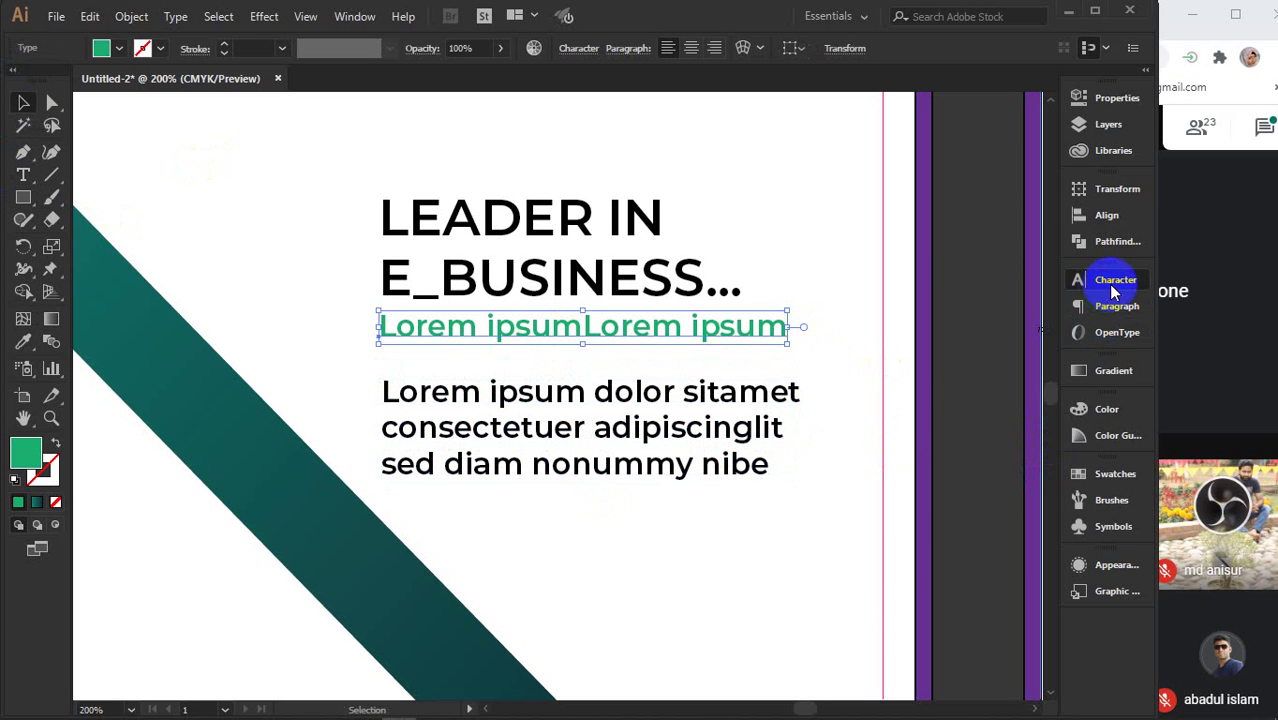
left_click(1113, 283)
left_click(905, 356)
scroll(905, 356, "down", 3)
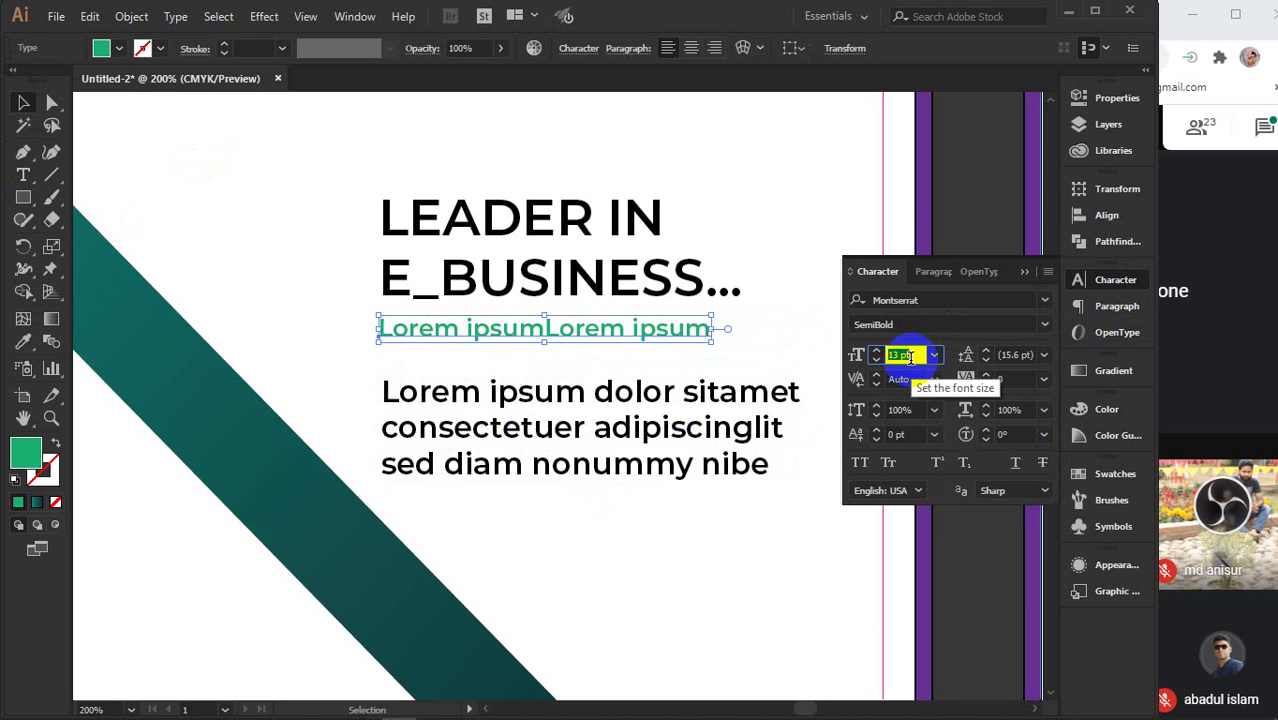
left_click(1030, 278)
- Move the body paragraph under the subtitle and left-align it with the subtitle and heading
left_click_drag(520, 397, 521, 380)
left_click(507, 340, "shift")
left_click(505, 278, "shift")
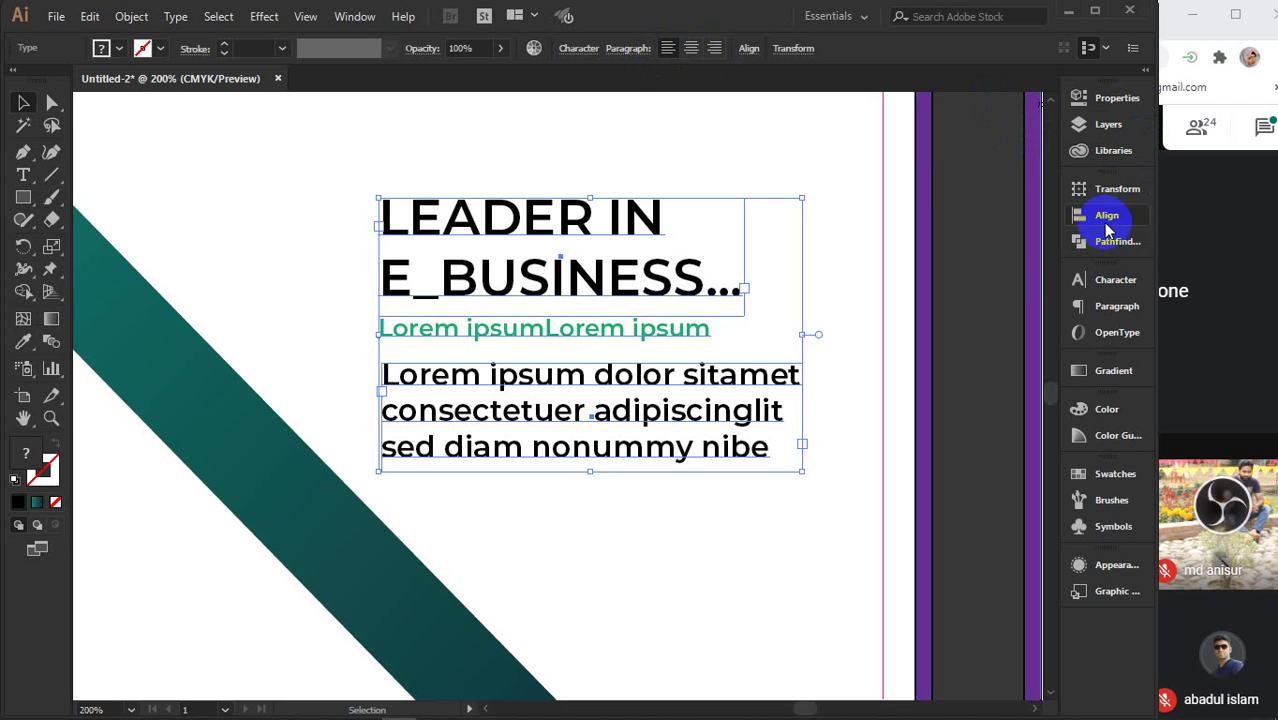
left_click(1100, 215)
left_click(860, 230)
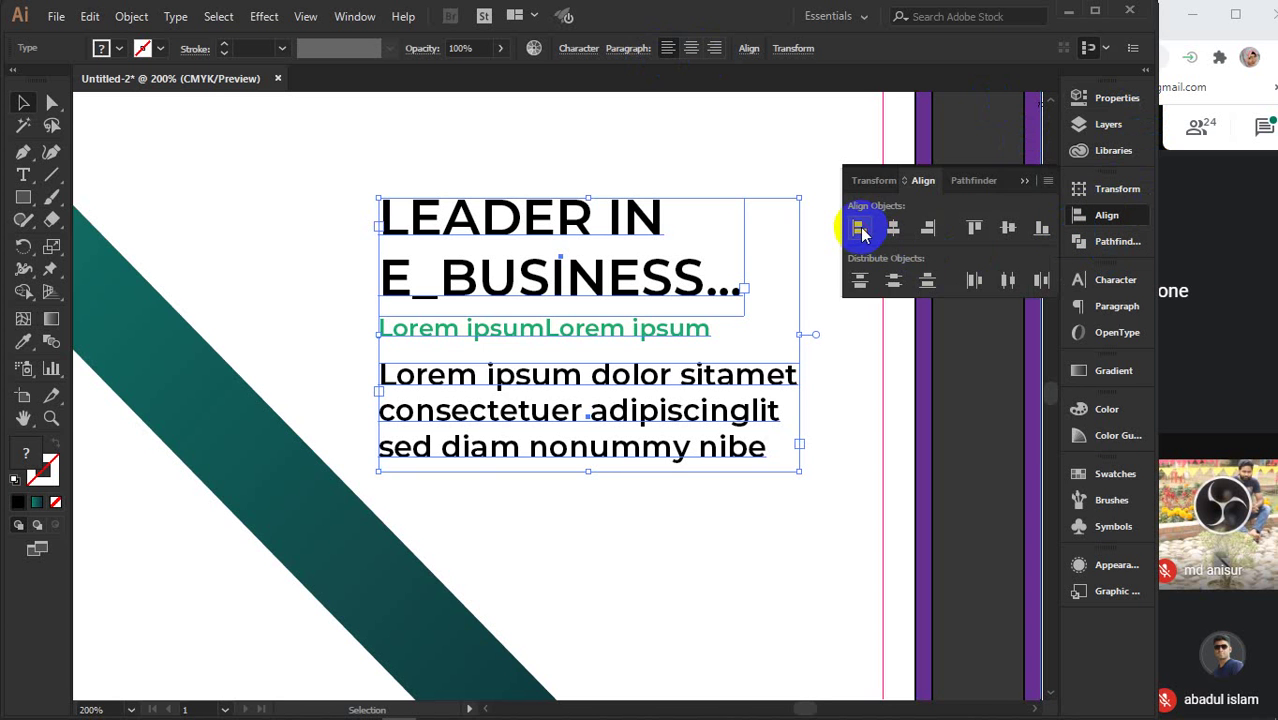
left_click(986, 405)
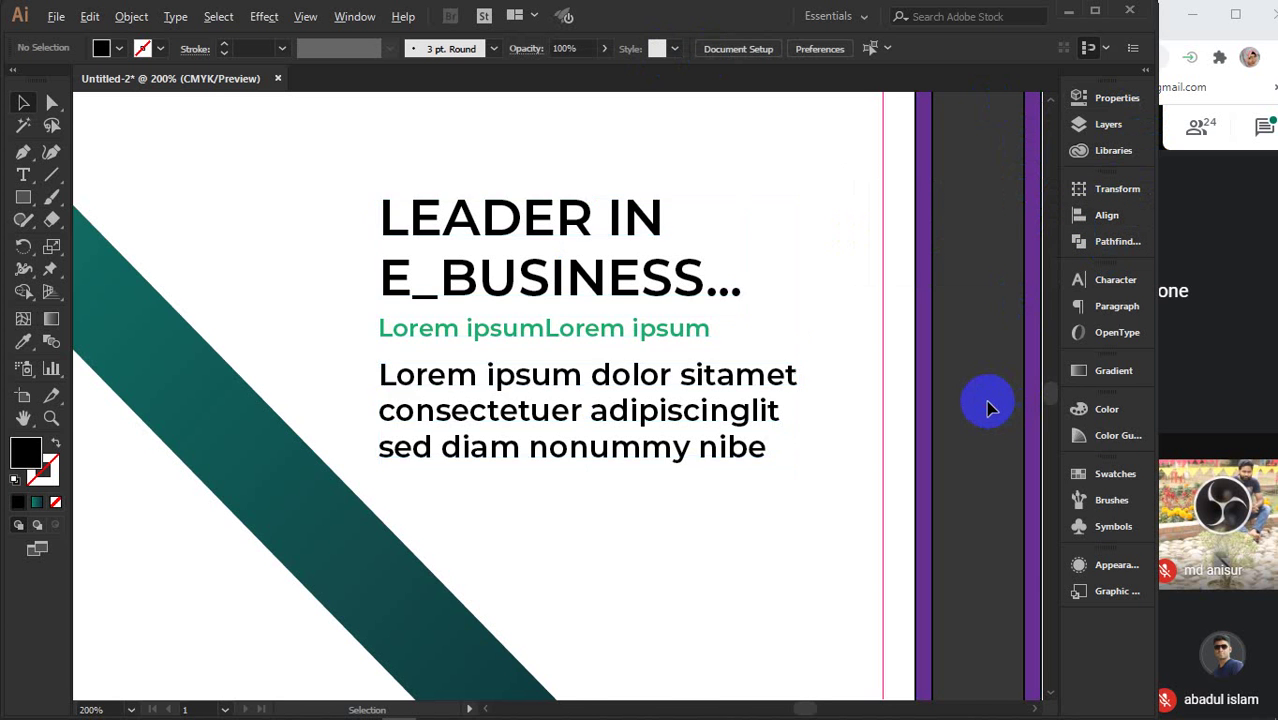
scroll(985, 400, "down", 3)
- Select the heading and body text and nudge them slightly up and to the right
left_click_drag(984, 432, 685, 474)
scroll(778, 533, "down", 2)
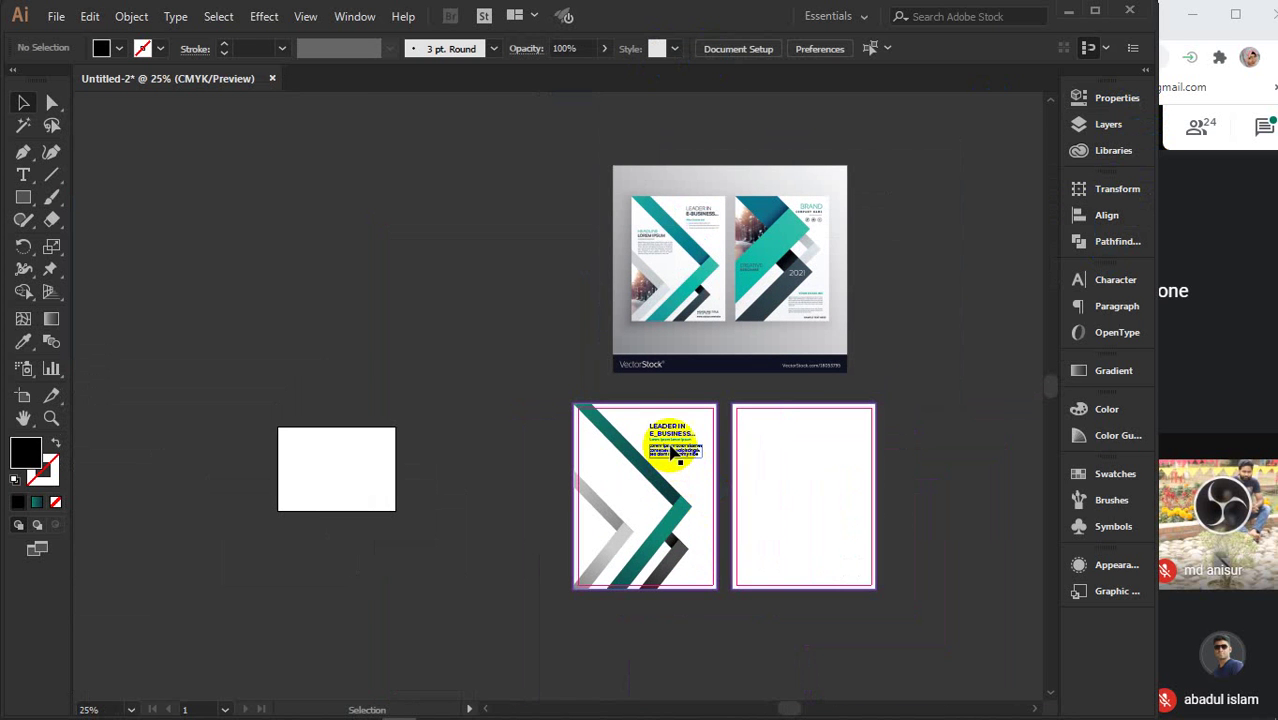
left_click(675, 452)
left_click(680, 444, "shift")
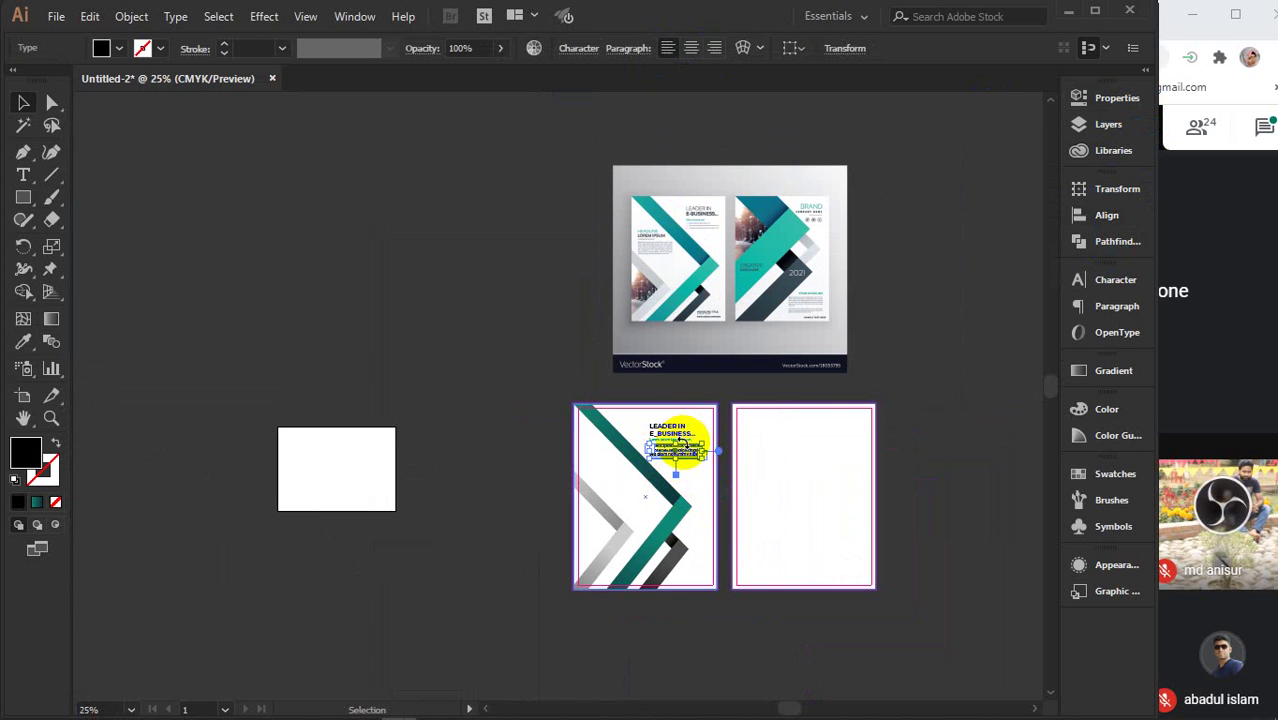
scroll(684, 445, "up", 1)
left_click(665, 428, "shift")
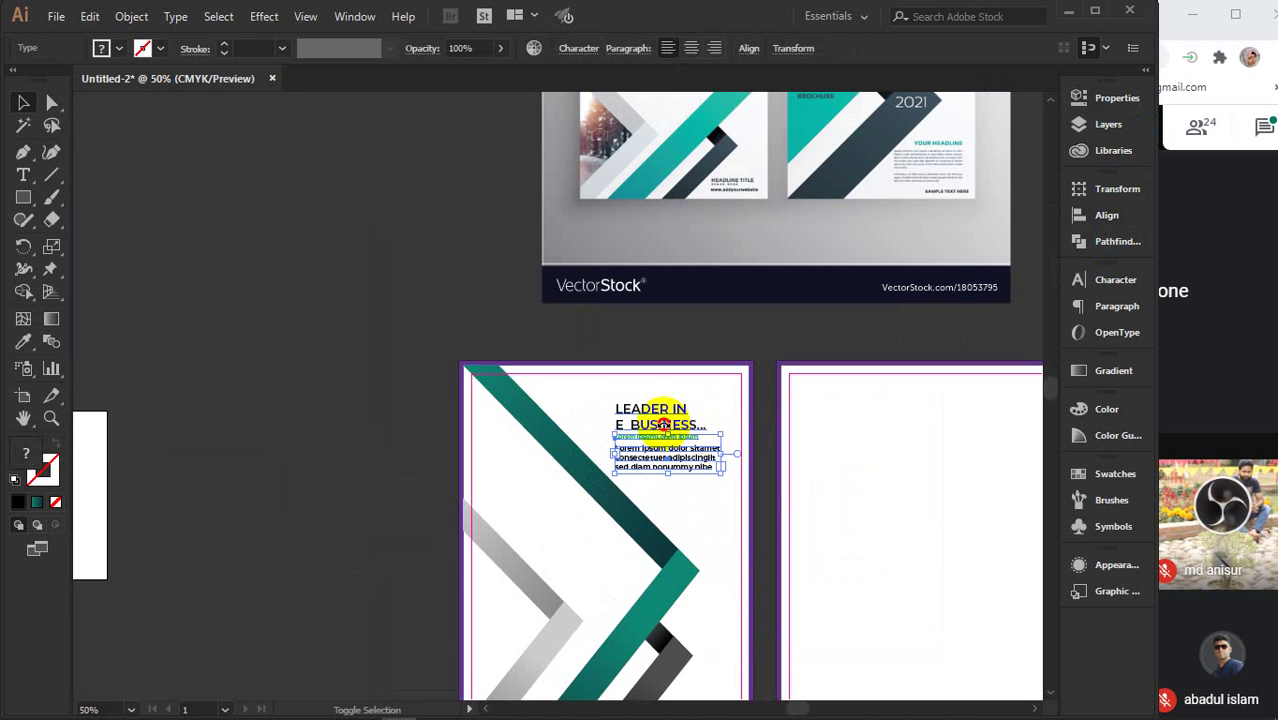
left_click(658, 412, "shift")
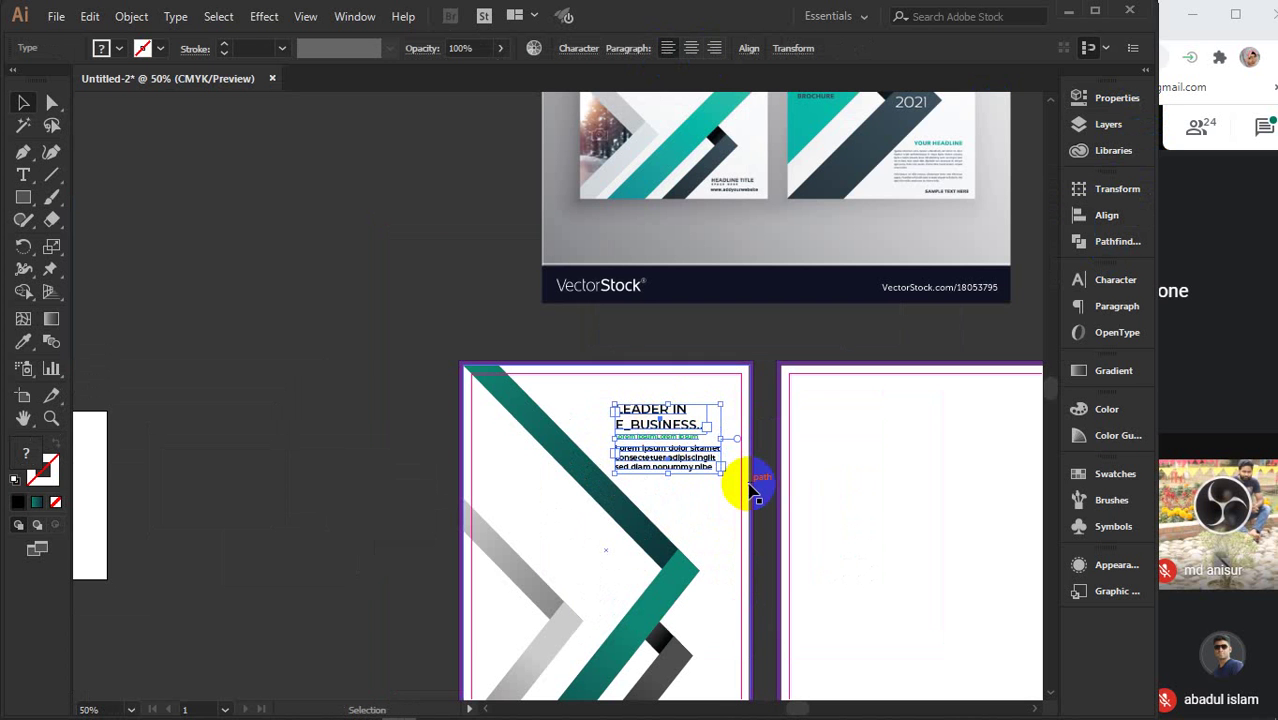
key("Up")
key("Up")
key("Up")
key("Up")
key("Up")
key("Up")
key("Up")
key("Right")
key("Right")
key("Right")
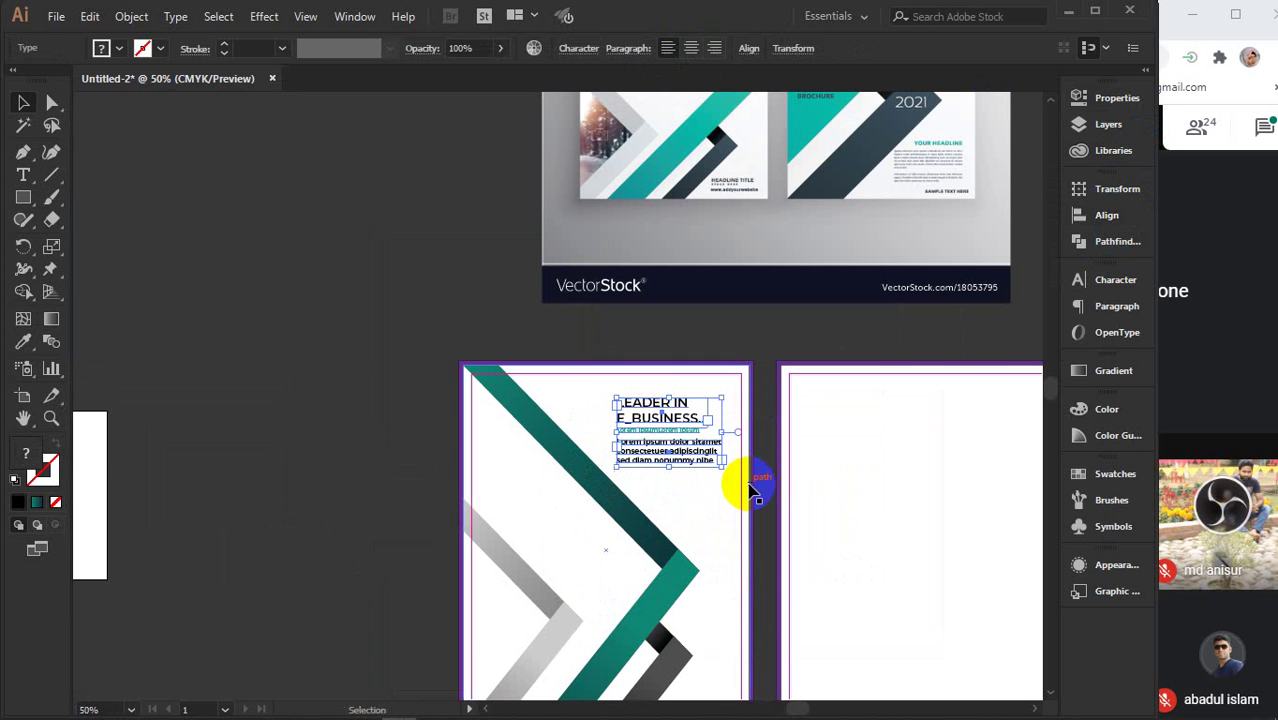
key("Right")
key("Right")
key("Right")
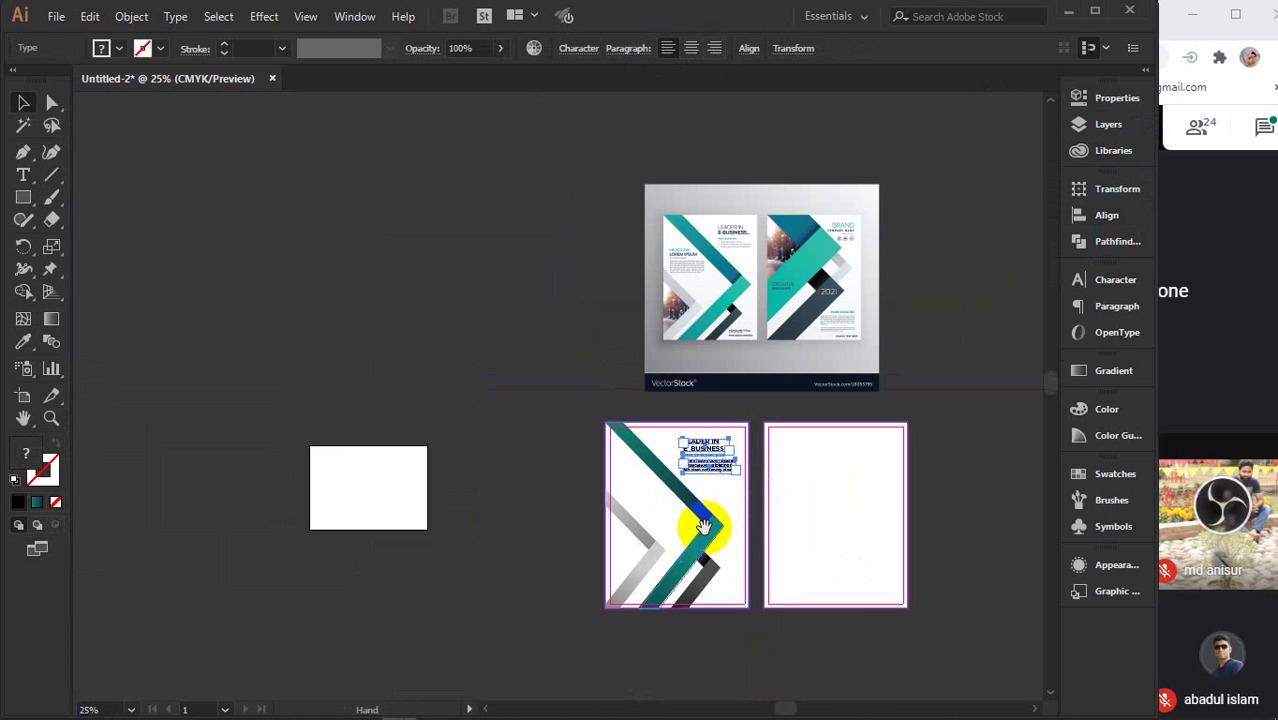
- Copy the body paragraph down to the bottom of the first page
left_click_drag(735, 525, 696, 467)
left_click(927, 395)
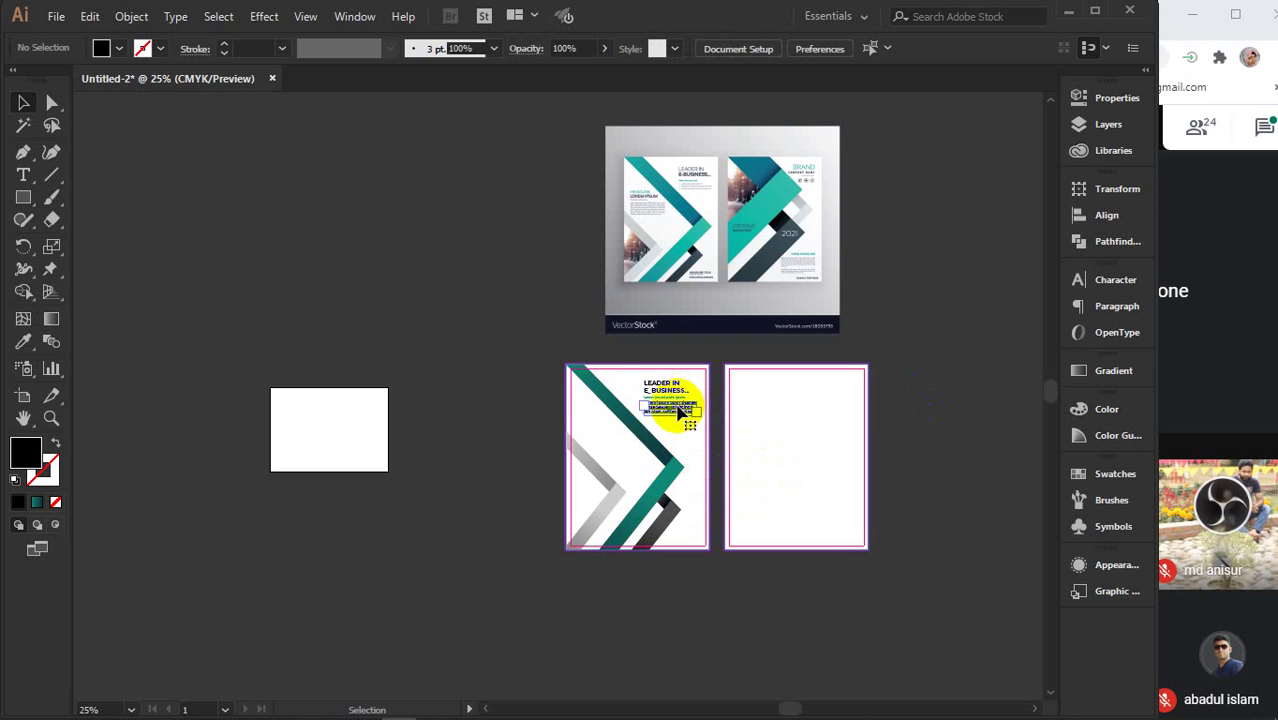
left_click_drag(680, 410, 683, 533)
- Narrow the copied paragraph's text frame and set its font size to 10 pt
key("ctrl+1")
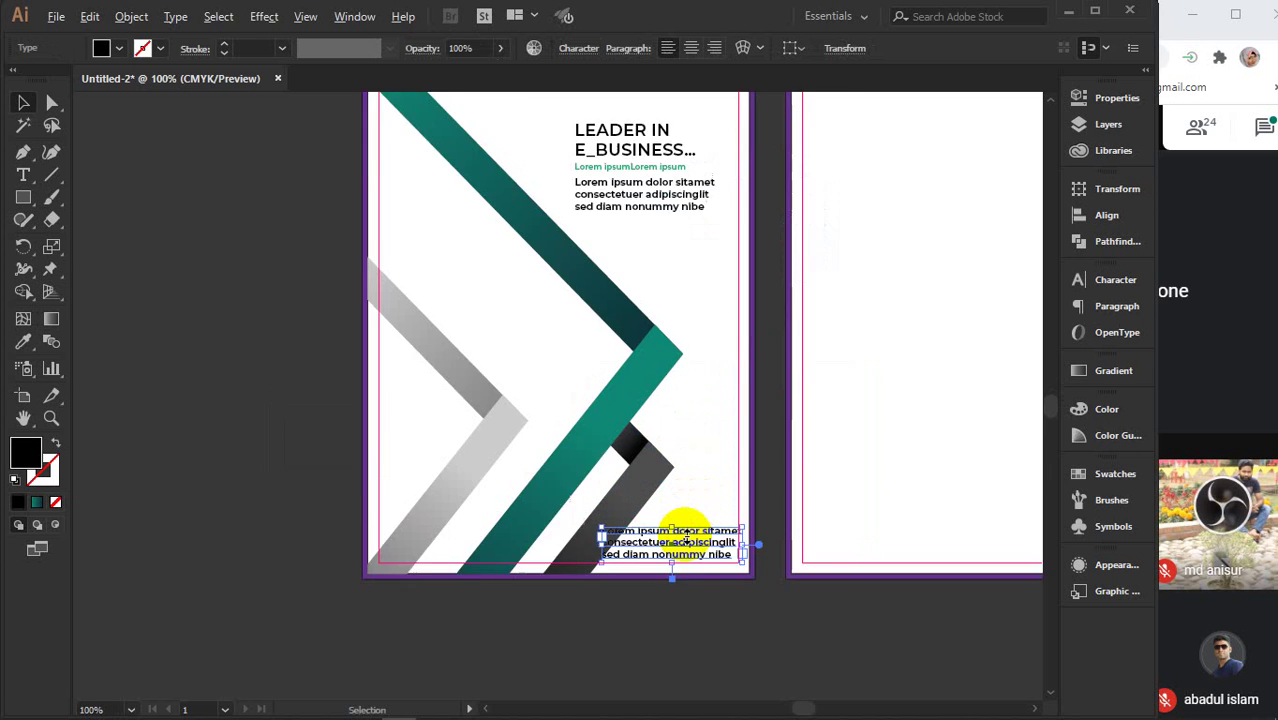
key("ctrl+equal")
key("ctrl+equal")
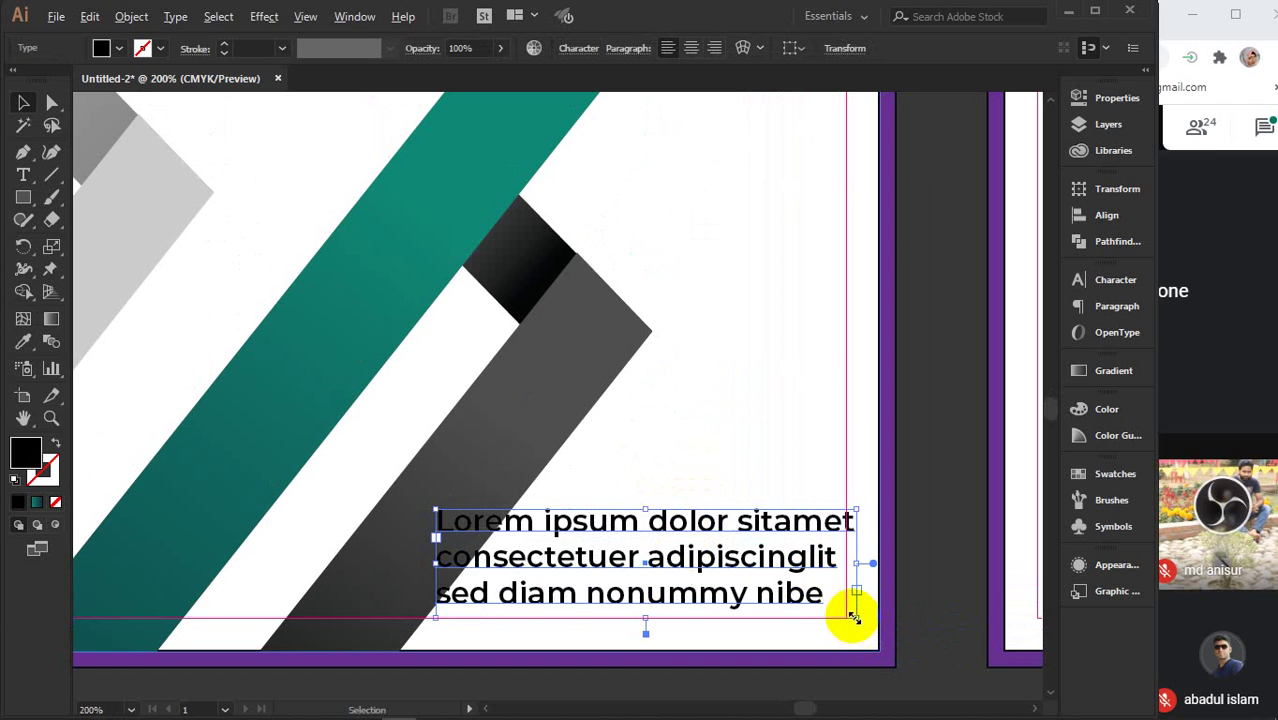
mouse_move(853, 618)
left_mouse_down()
mouse_move(824, 593)
mouse_move(841, 607)
left_mouse_up()
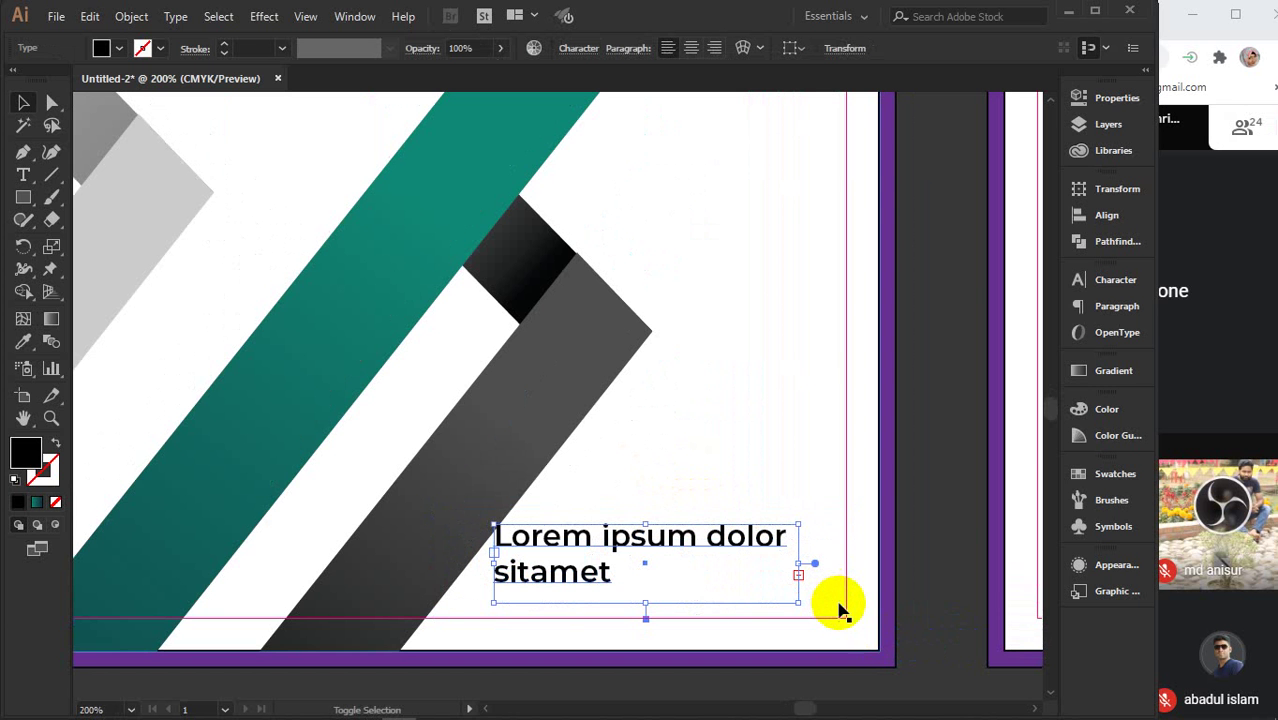
left_click(1115, 282)
left_click(900, 355)
type("14")
key("Return")
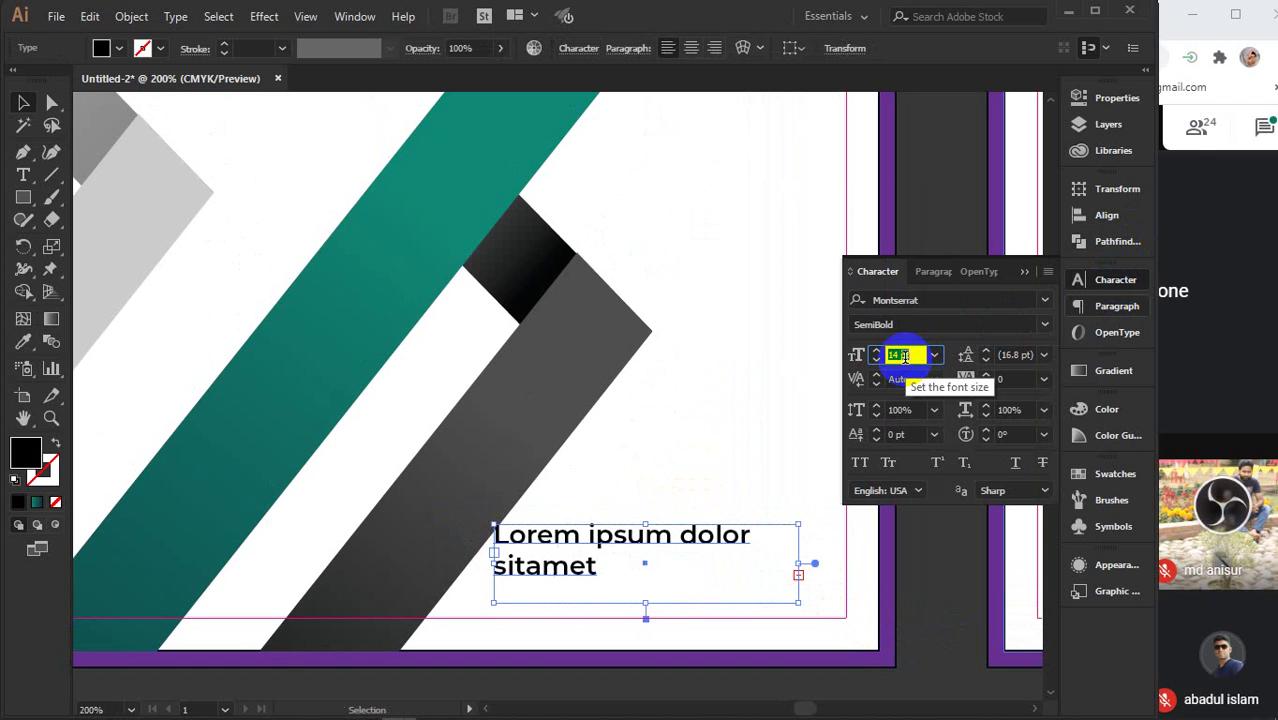
type("10")
key("Return")
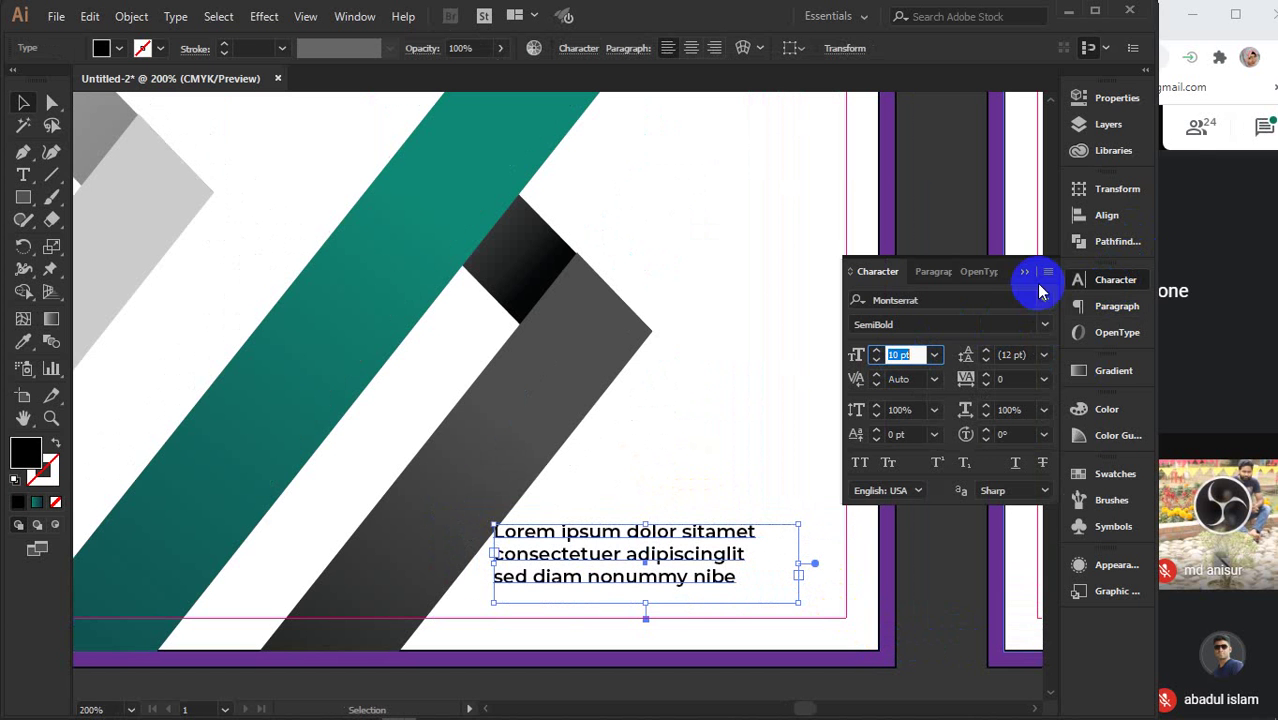
left_click(1025, 275)
- Shift the 10 pt paragraph copy slightly right, near the bottom-right corner
left_click_drag(690, 535, 736, 522)
scroll(736, 522, "down", 5)
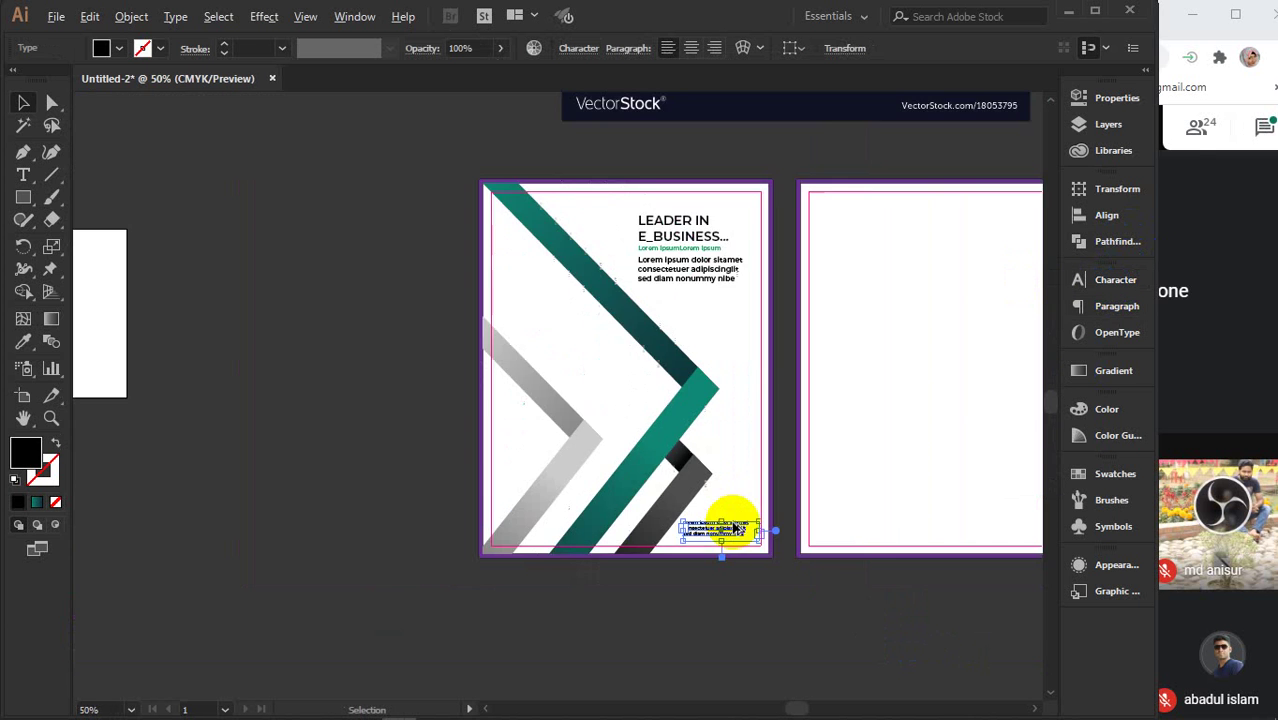
left_click_drag(710, 428, 713, 528)
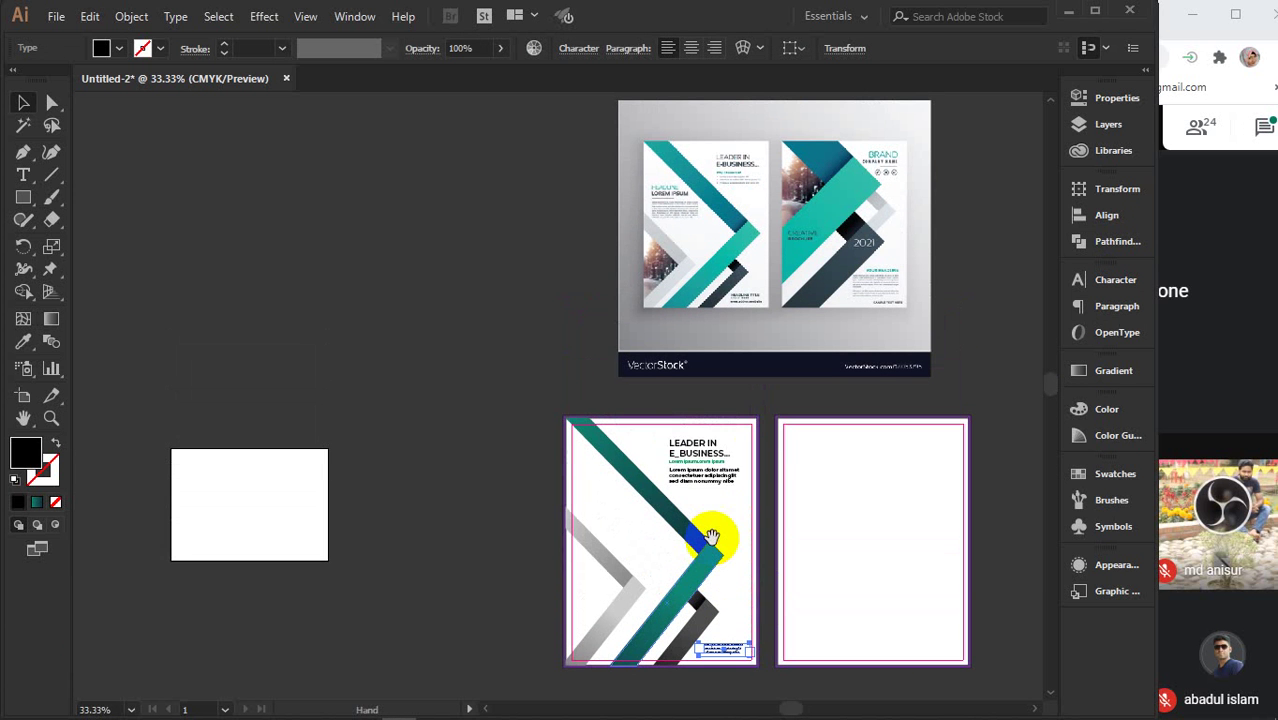
- Copy the heading, subtitle and body block onto the teal stripe at mid-left, then narrow the copy
left_click(703, 462)
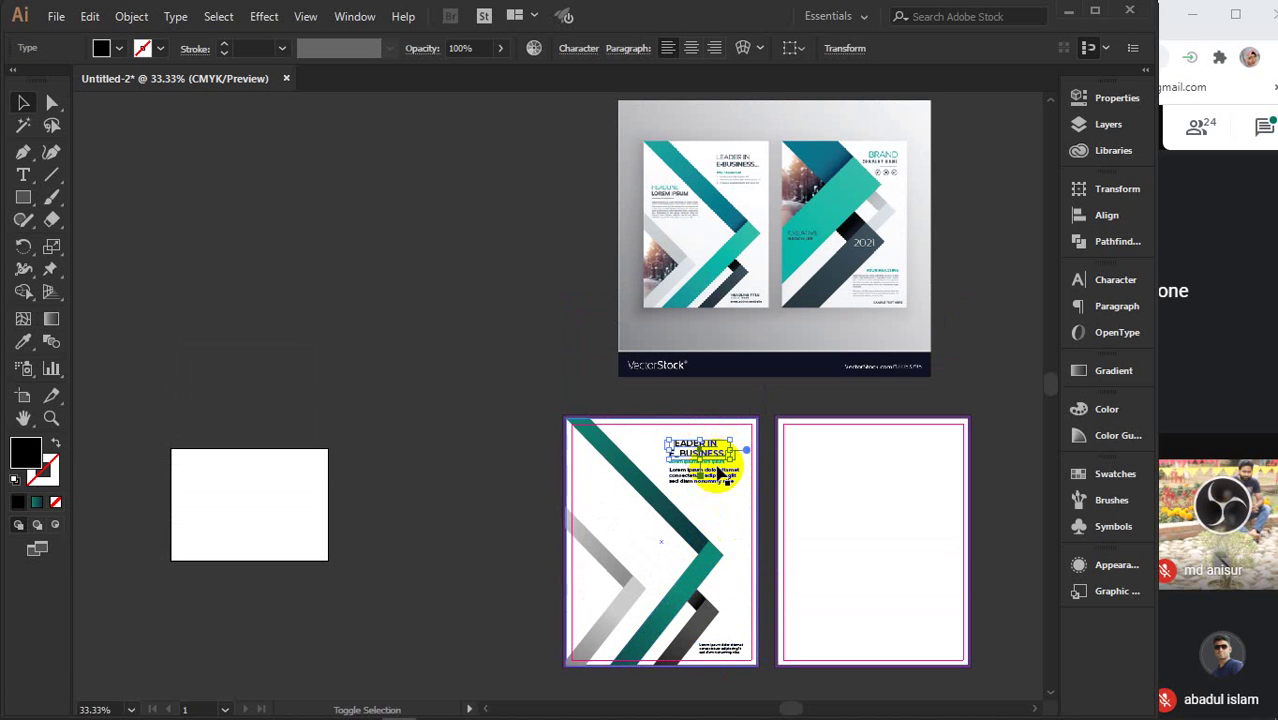
scroll(727, 466, "up", 1)
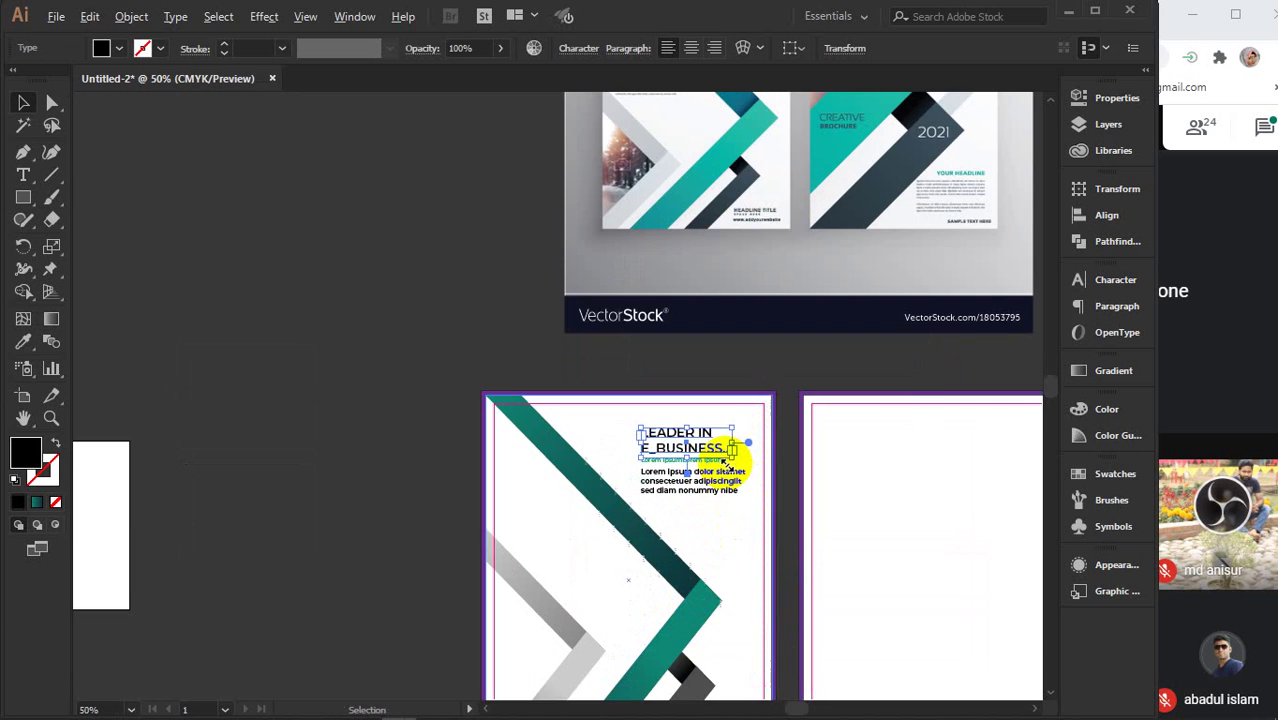
left_click(711, 466, "shift")
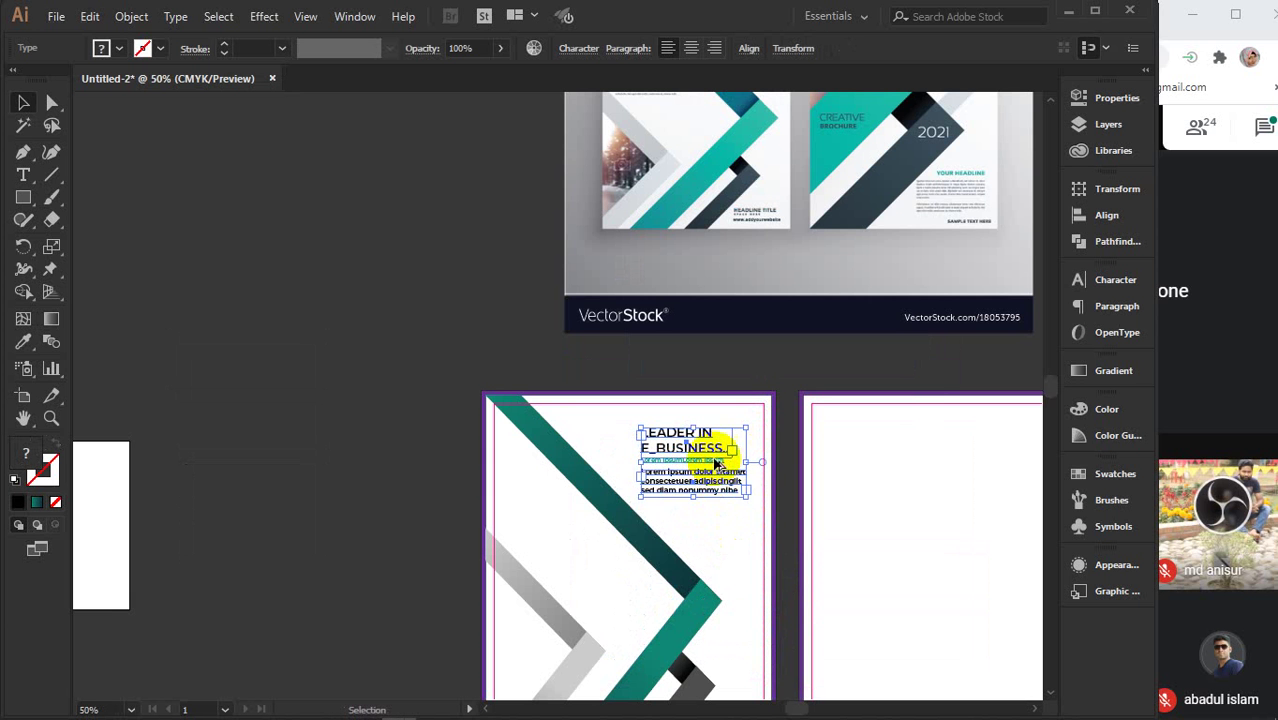
left_click_drag(714, 453, 559, 504)
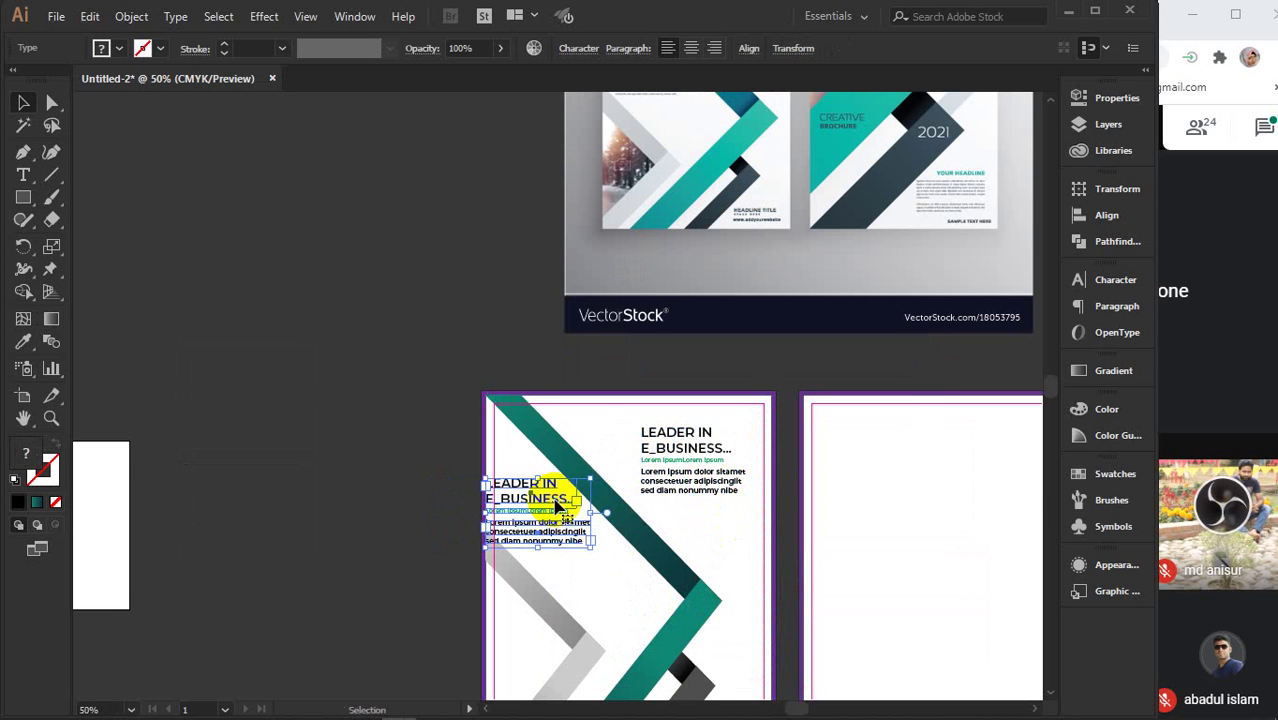
left_click_drag(588, 435, 587, 540)
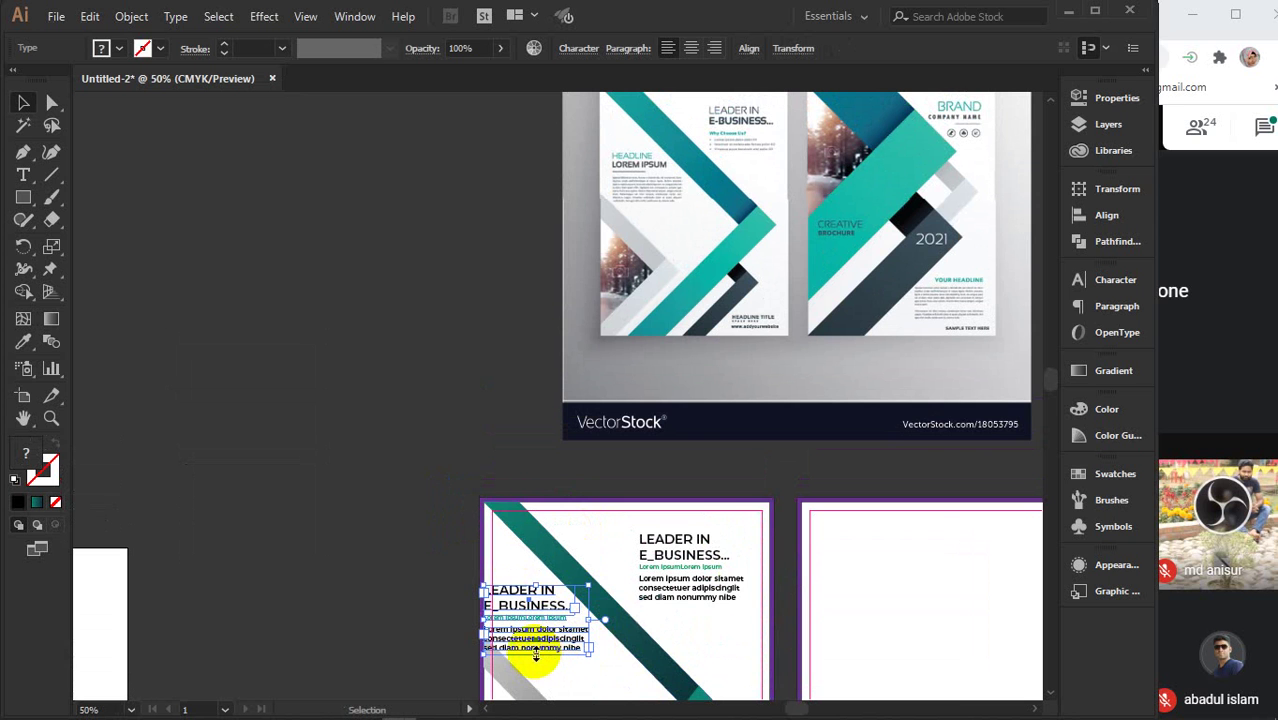
left_click_drag(590, 618, 538, 648)
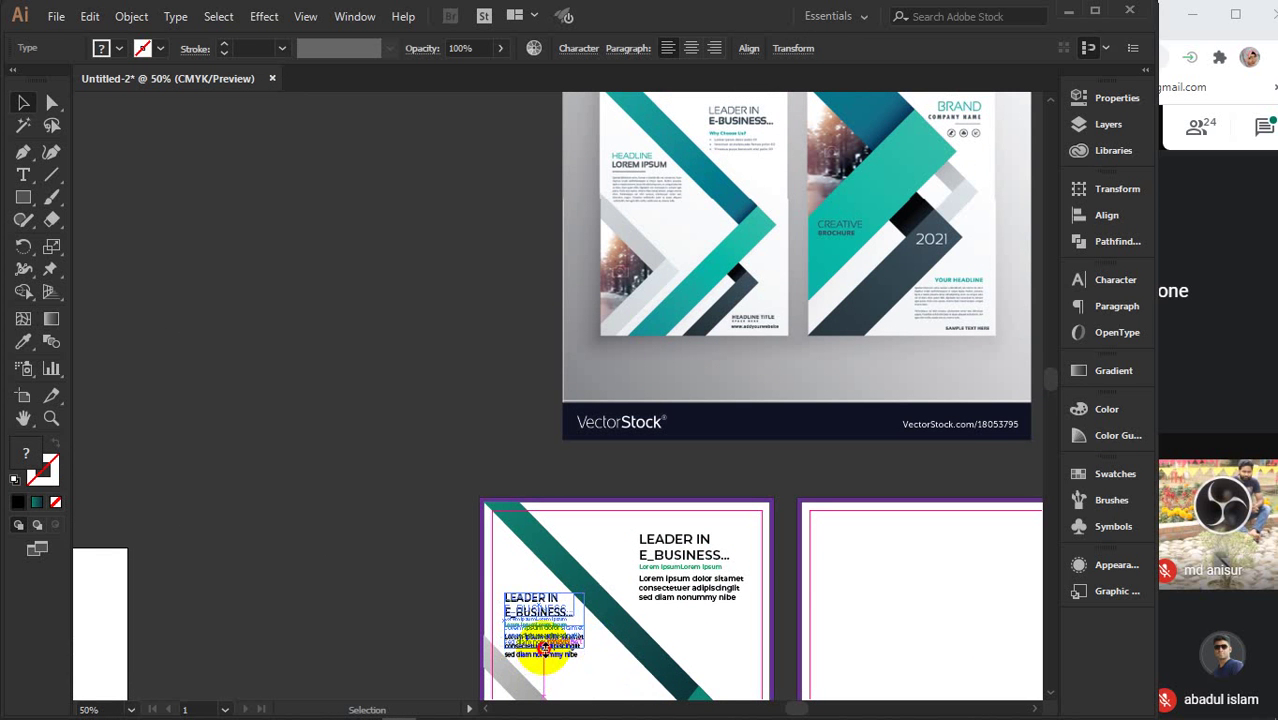
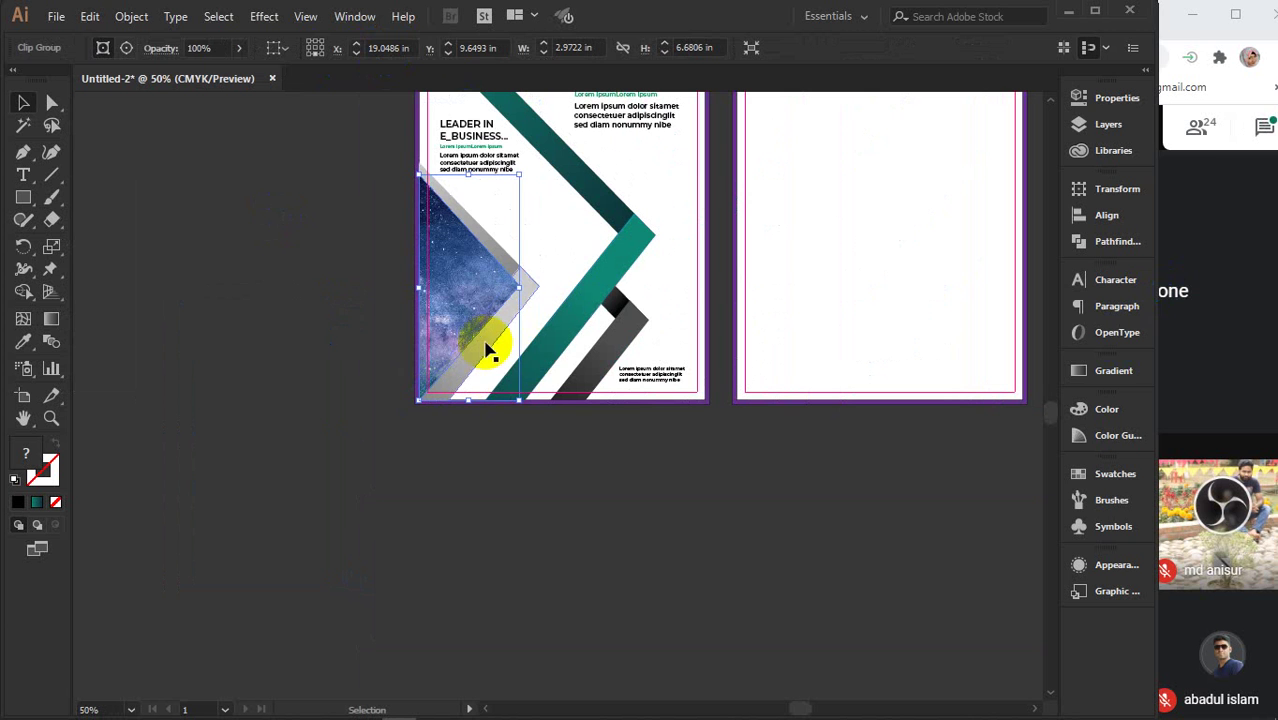
- Bring the starry-sky image group to the front with Arrange > Bring to Front
left_click(485, 345)
right_click(481, 342)
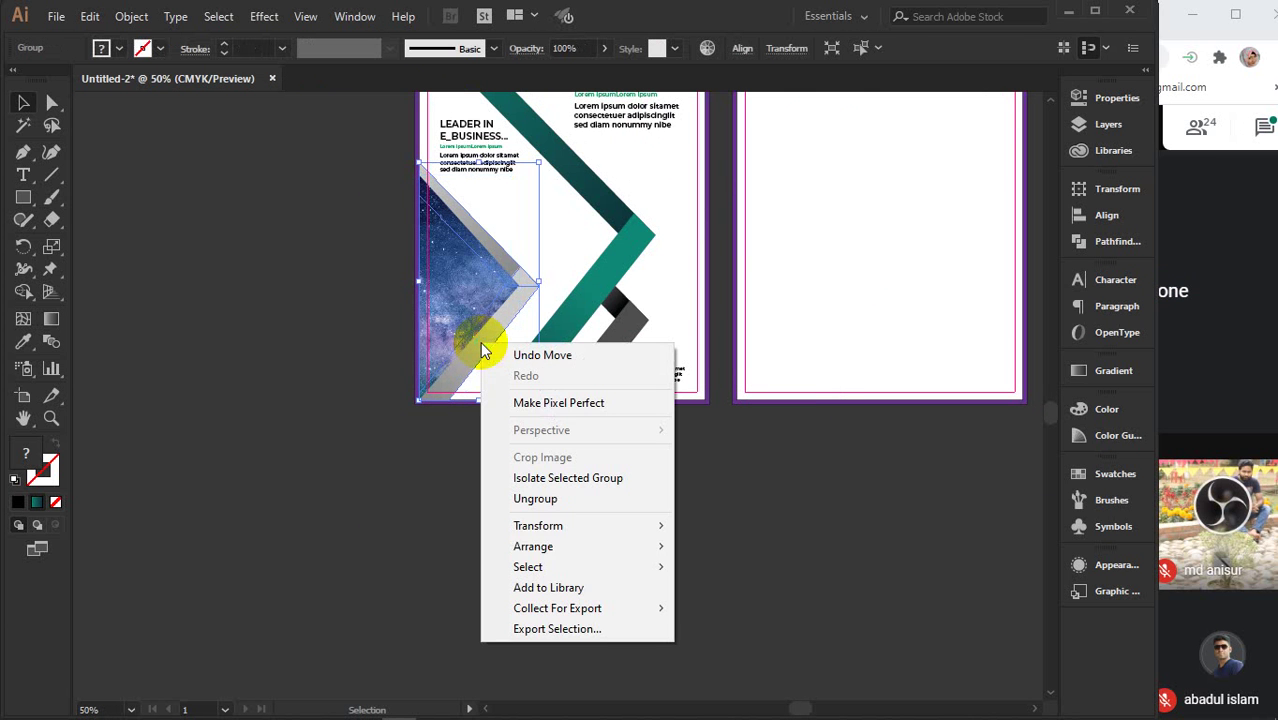
left_click(670, 542)
left_click(628, 542)
- Check the VectorStock reference image, then select the LEADER IN E_BUSINESS heading
scroll(628, 542, "down", 1)
scroll(628, 542, "down", 1)
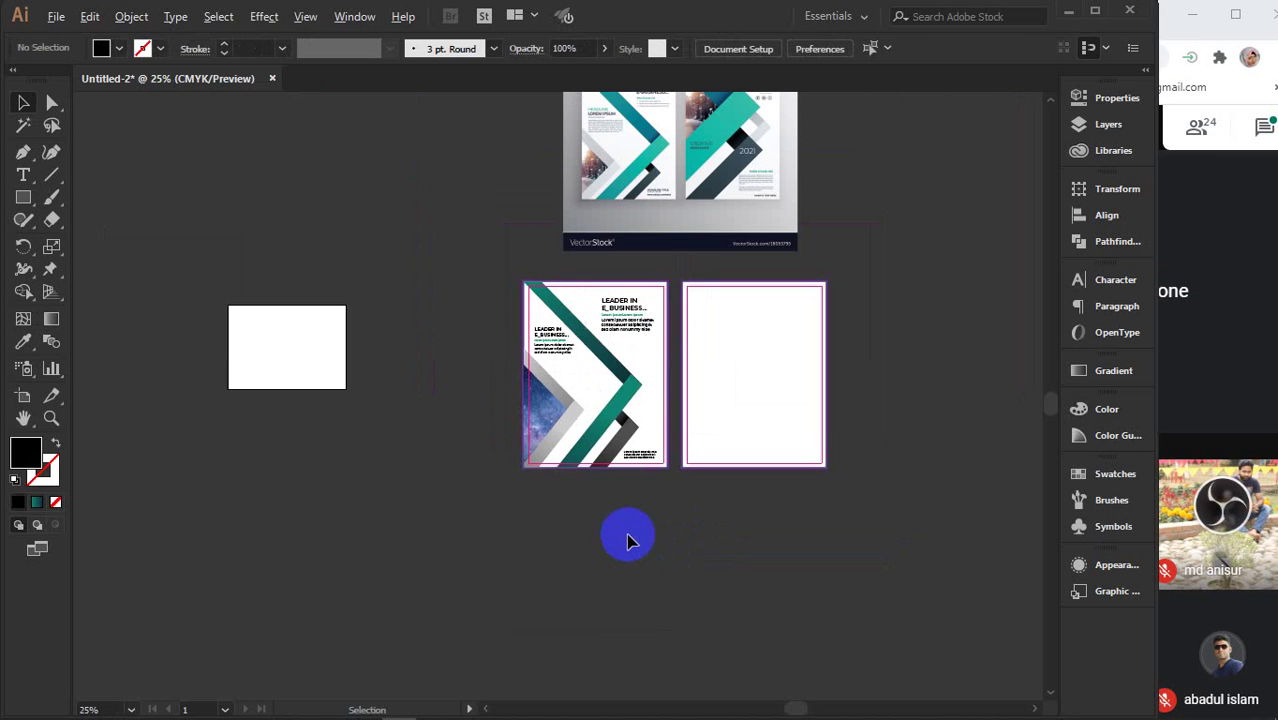
left_click_drag(647, 516, 607, 624)
left_click(665, 268)
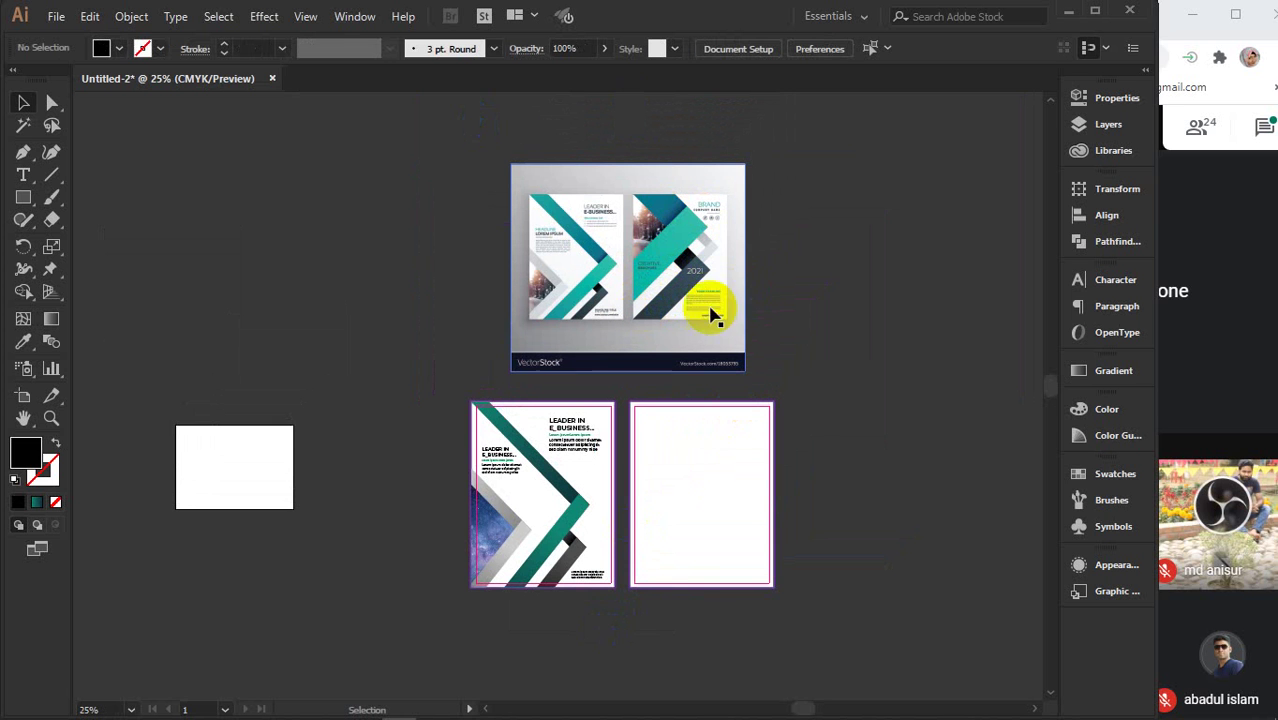
left_click(688, 518)
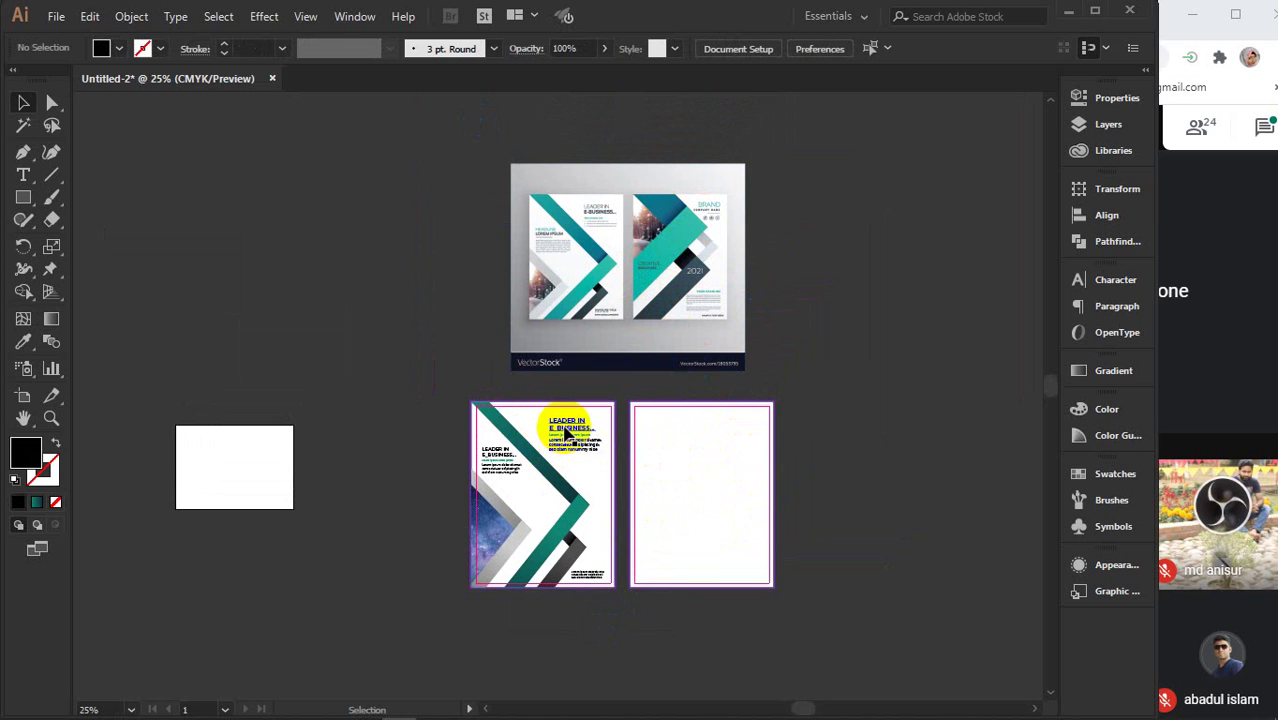
left_click(566, 432)
scroll(572, 430, "up", 3)
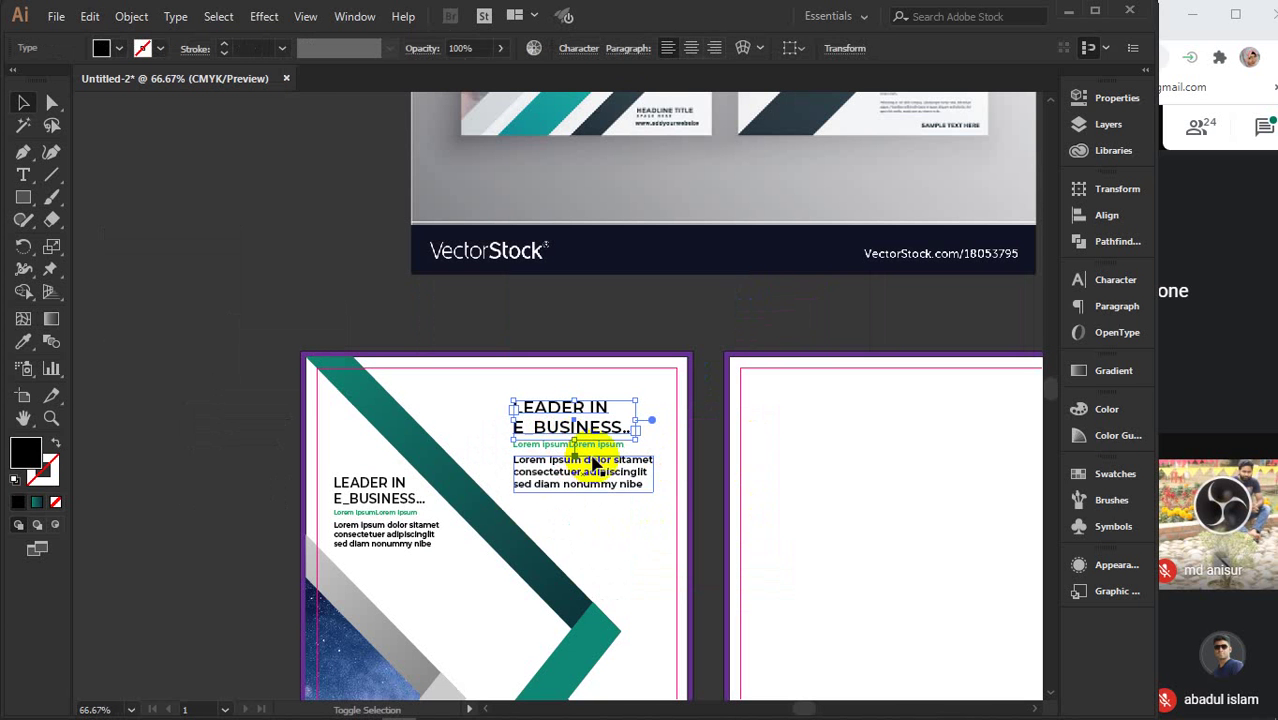
left_click(596, 446, "shift")
left_click(601, 469, "shift")
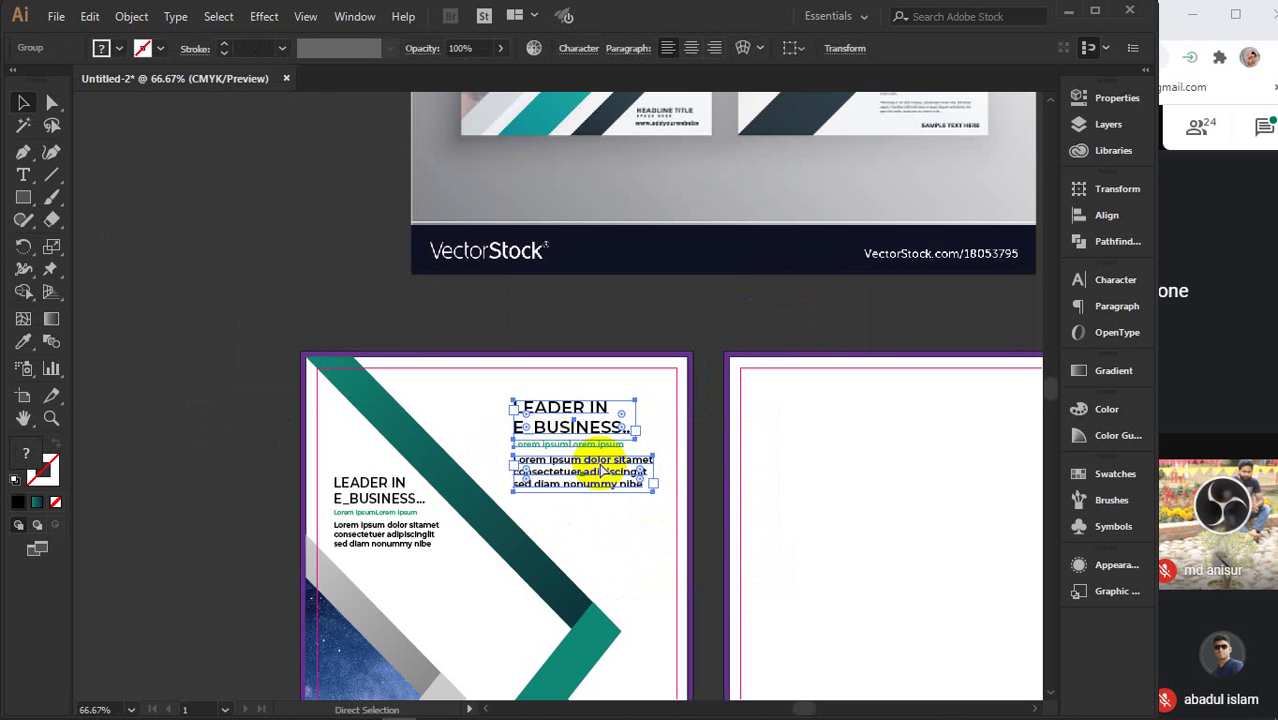
left_click(397, 527)
key("a")
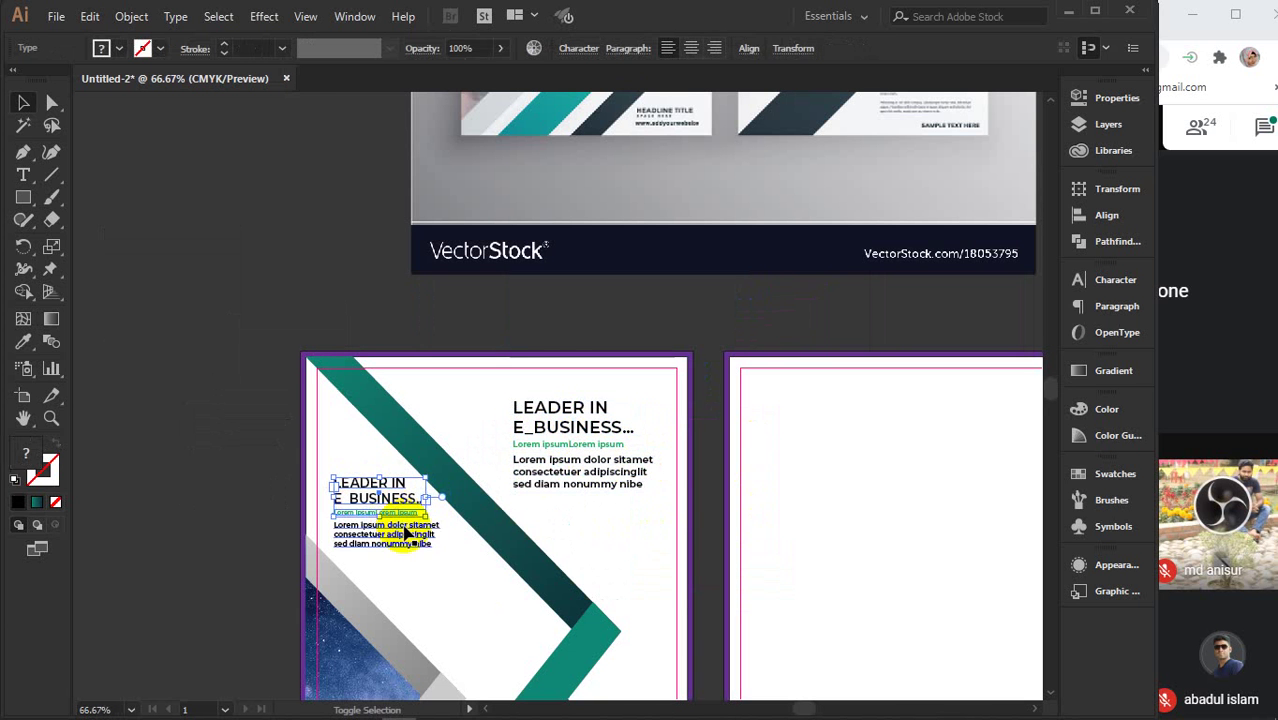
key("v")
scroll(528, 540, "down", 5)
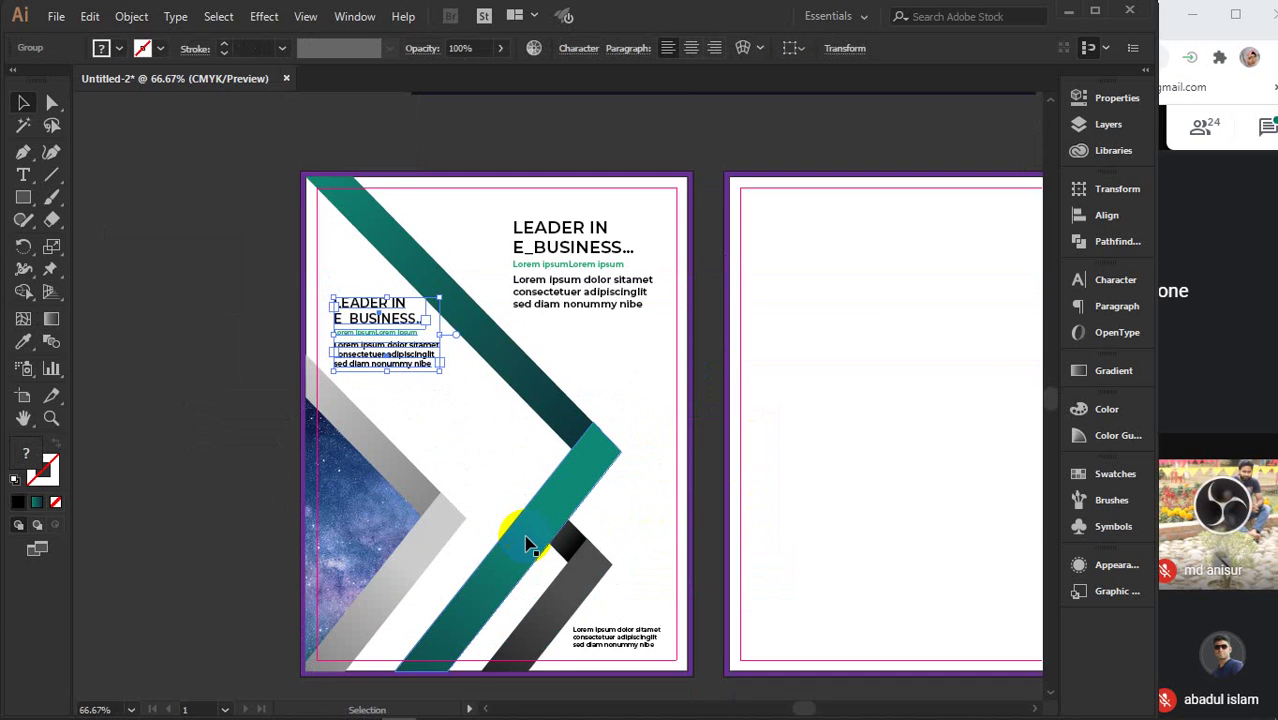
scroll(560, 510, "down", 3)
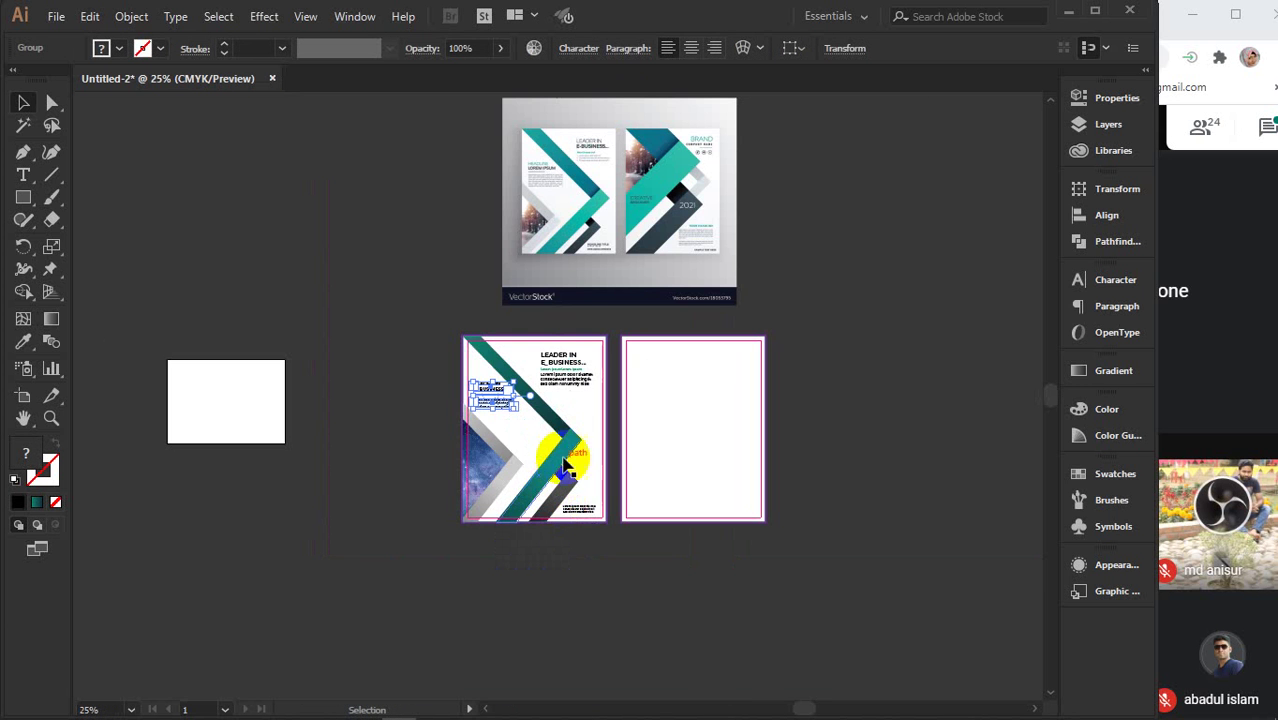
left_click(562, 435)
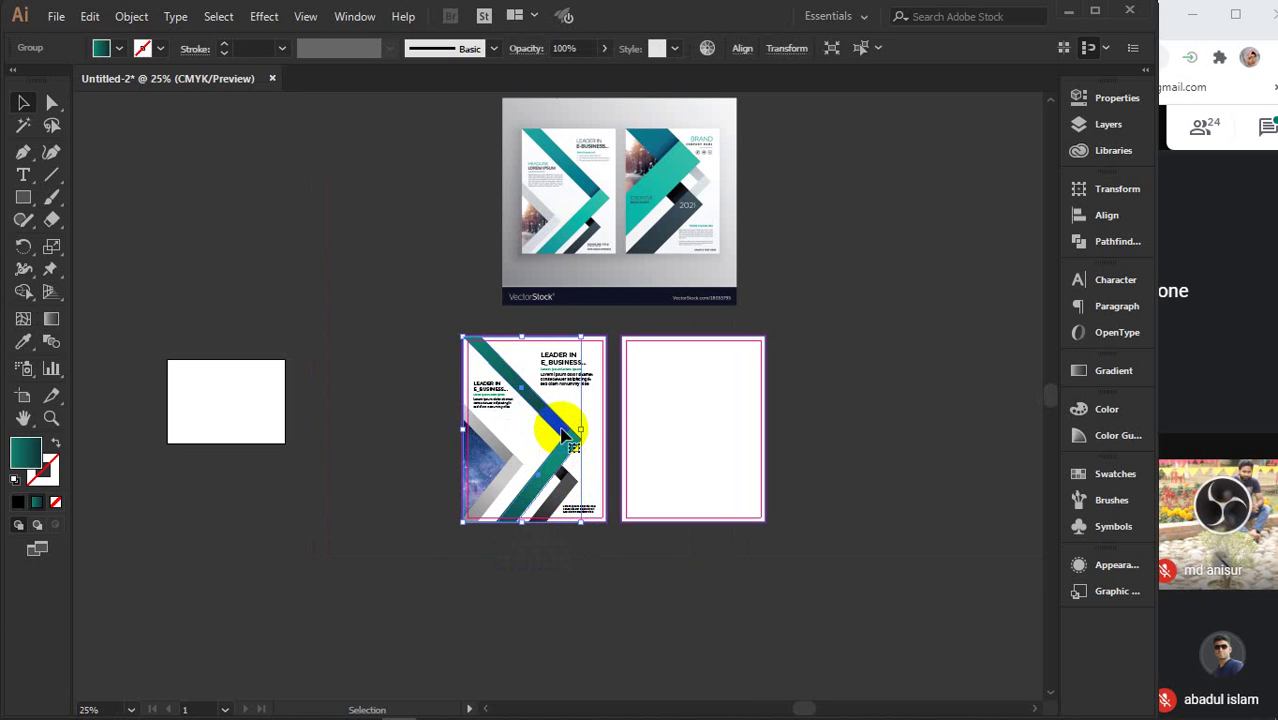
- Copy the front page's artwork onto the blank second page
left_click_drag(562, 435, 570, 490)
left_click_drag(541, 475, 708, 475)
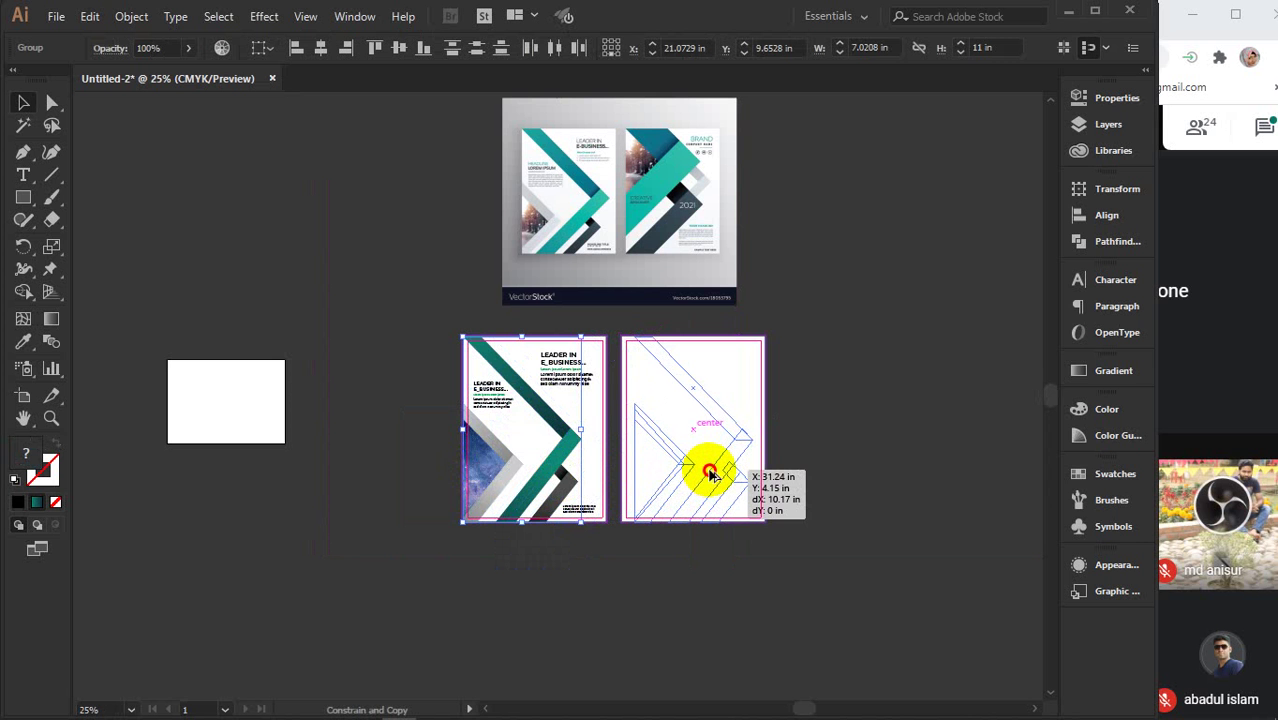
left_click_drag(711, 473, 713, 479)
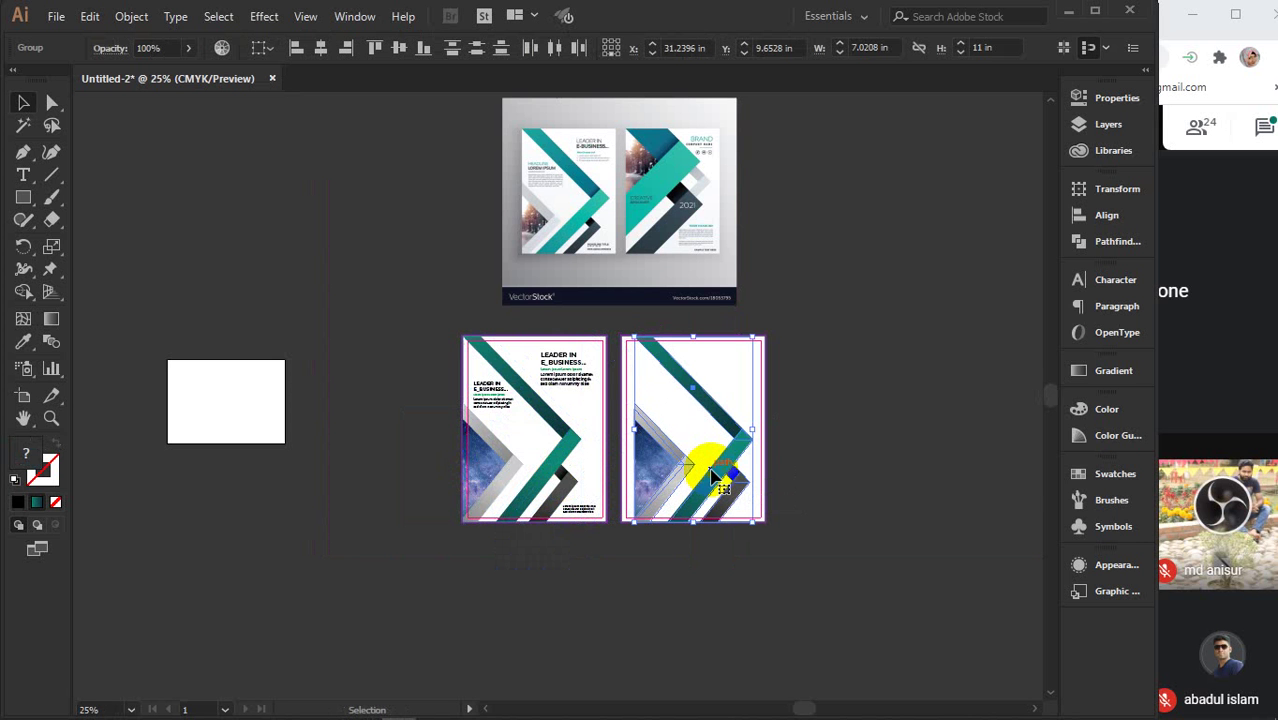
- Reflect the copied artwork vertically, then select the LEADER IN E_BUSINESS text group
right_click(713, 479)
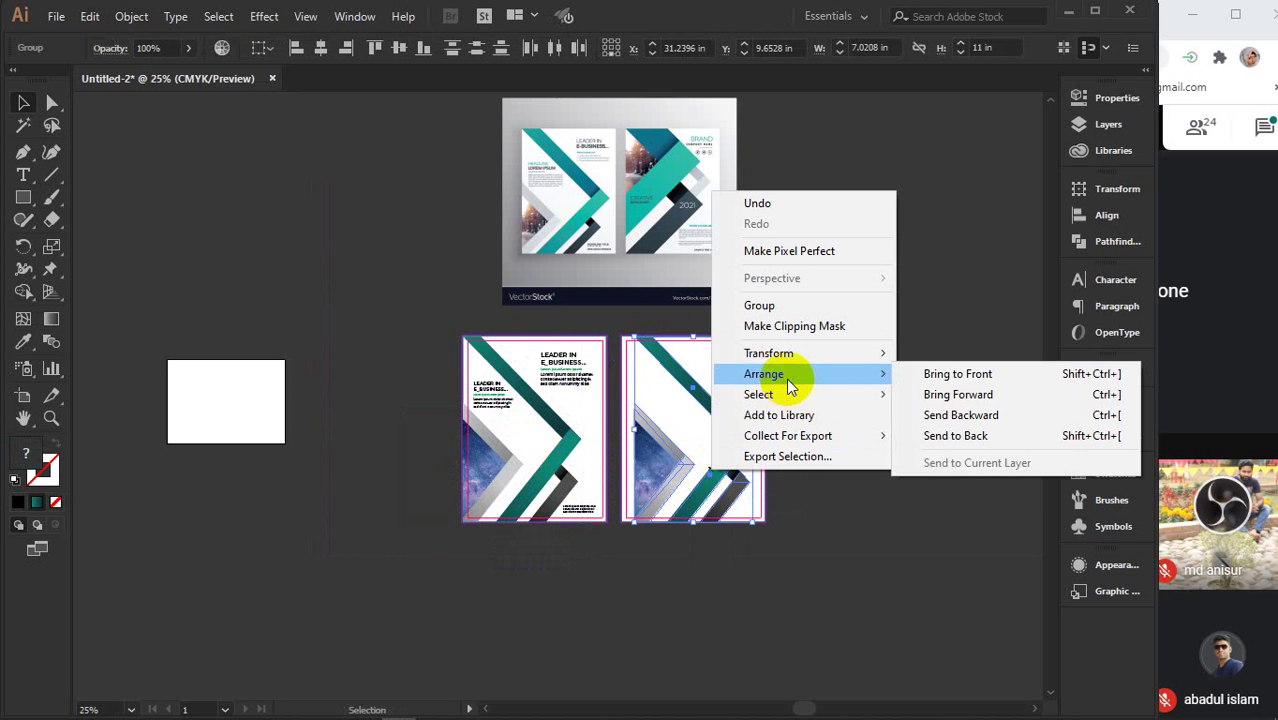
mouse_move(791, 358)
left_click(945, 421)
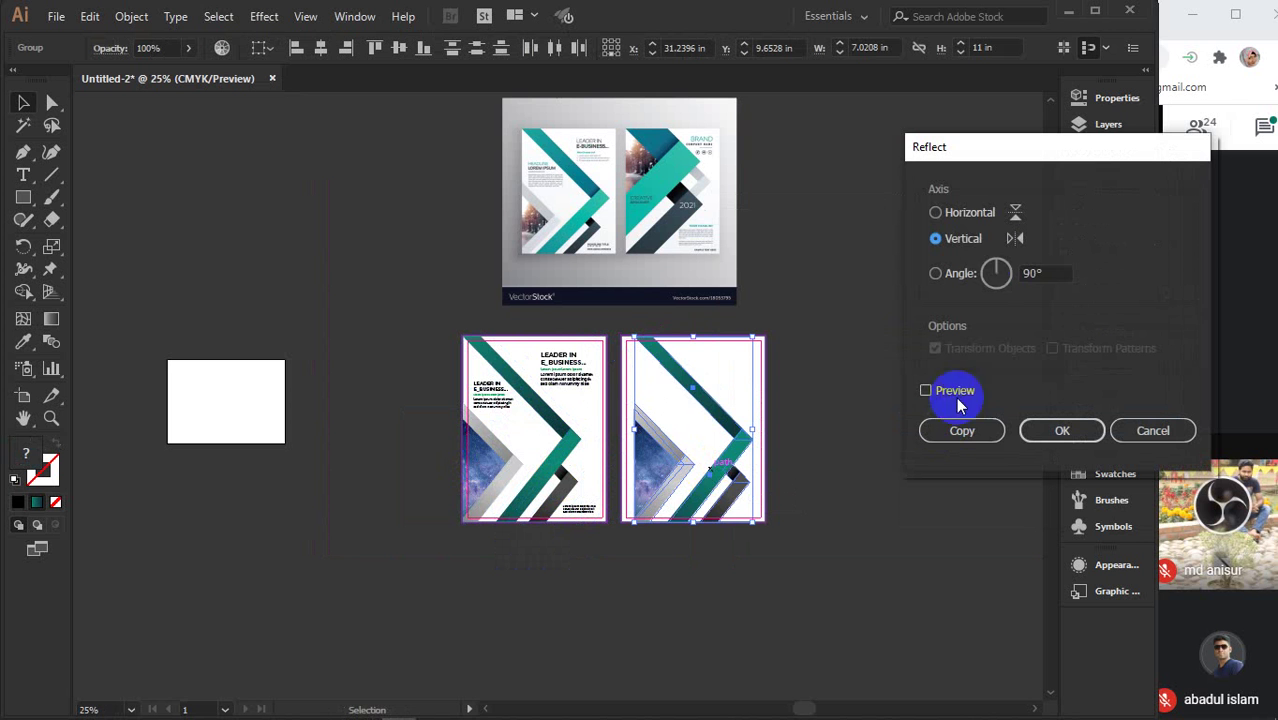
left_click(948, 390)
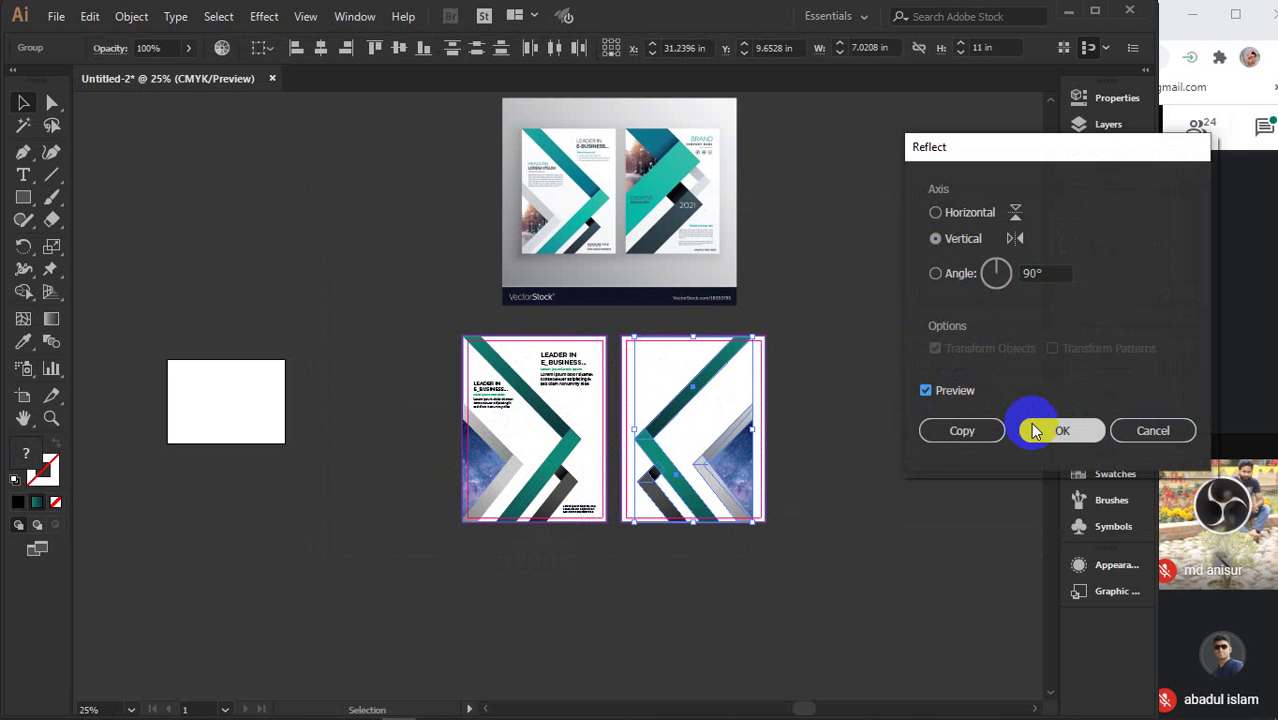
left_click(1062, 432)
left_click(818, 430)
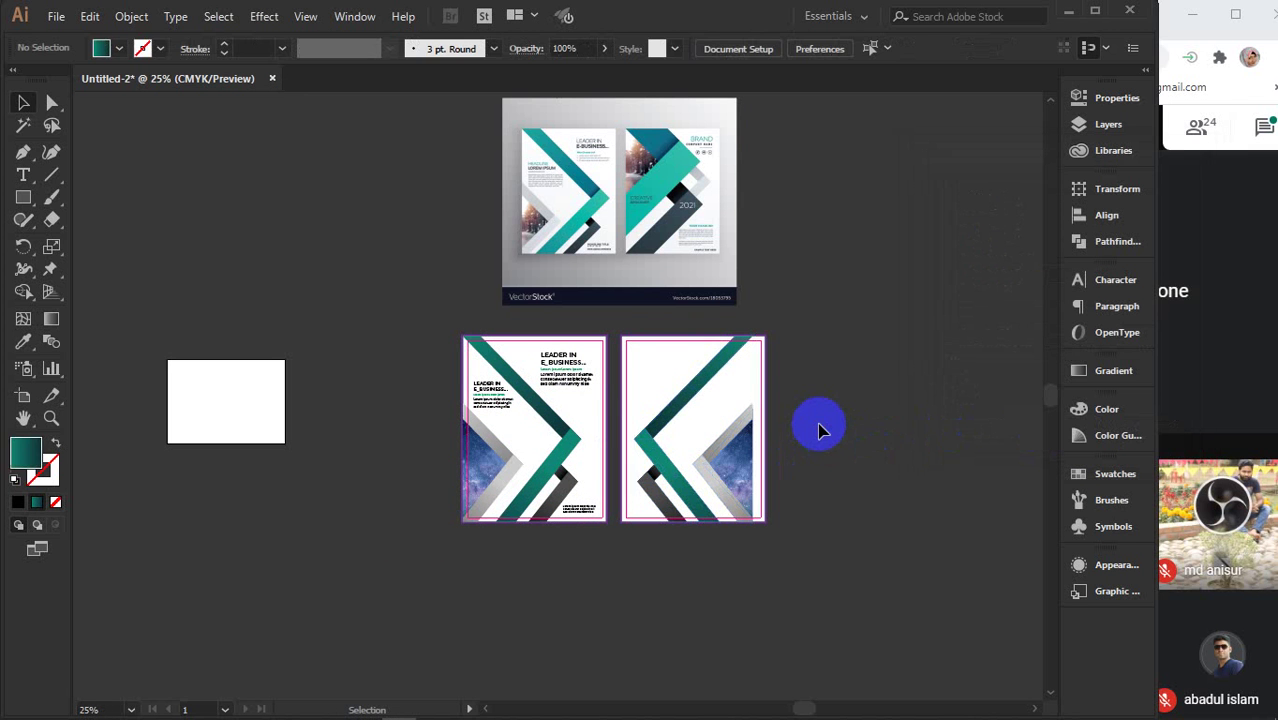
left_click(573, 374)
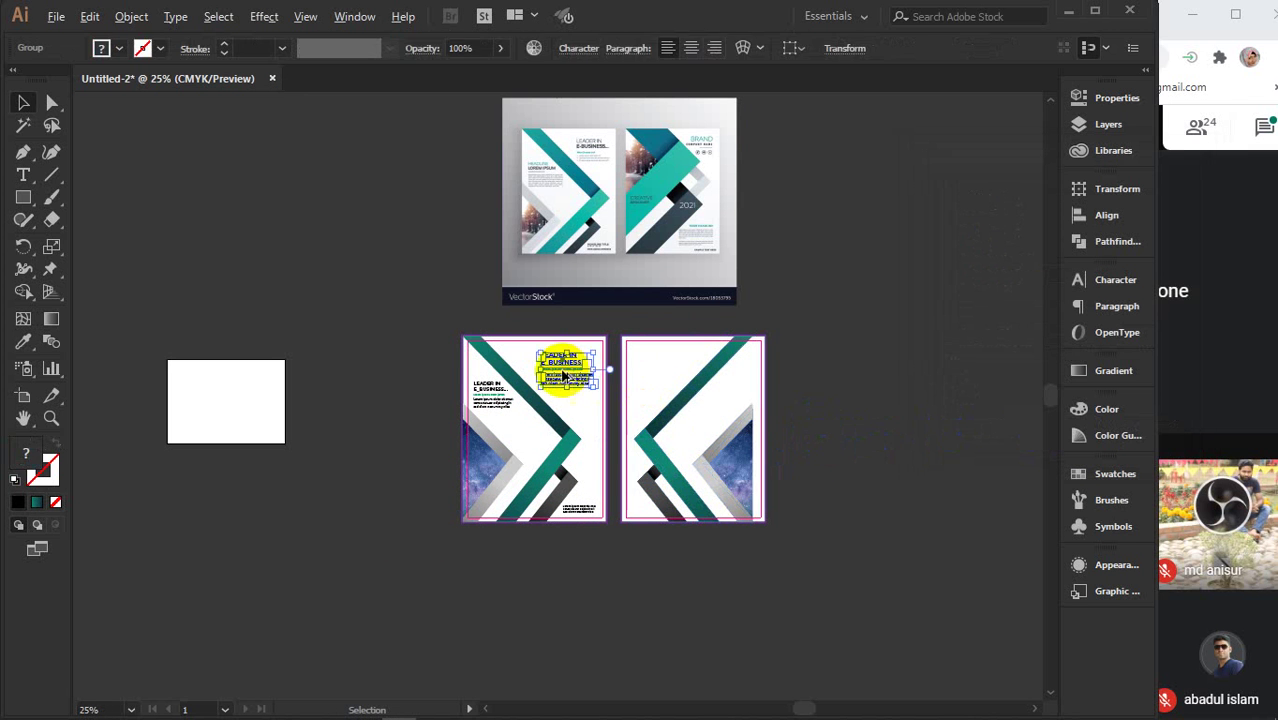
- Copy the LEADER IN E_BUSINESS heading group to the second page's top-left, nudged up and right
left_click_drag(562, 368, 650, 373)
left_click(650, 378)
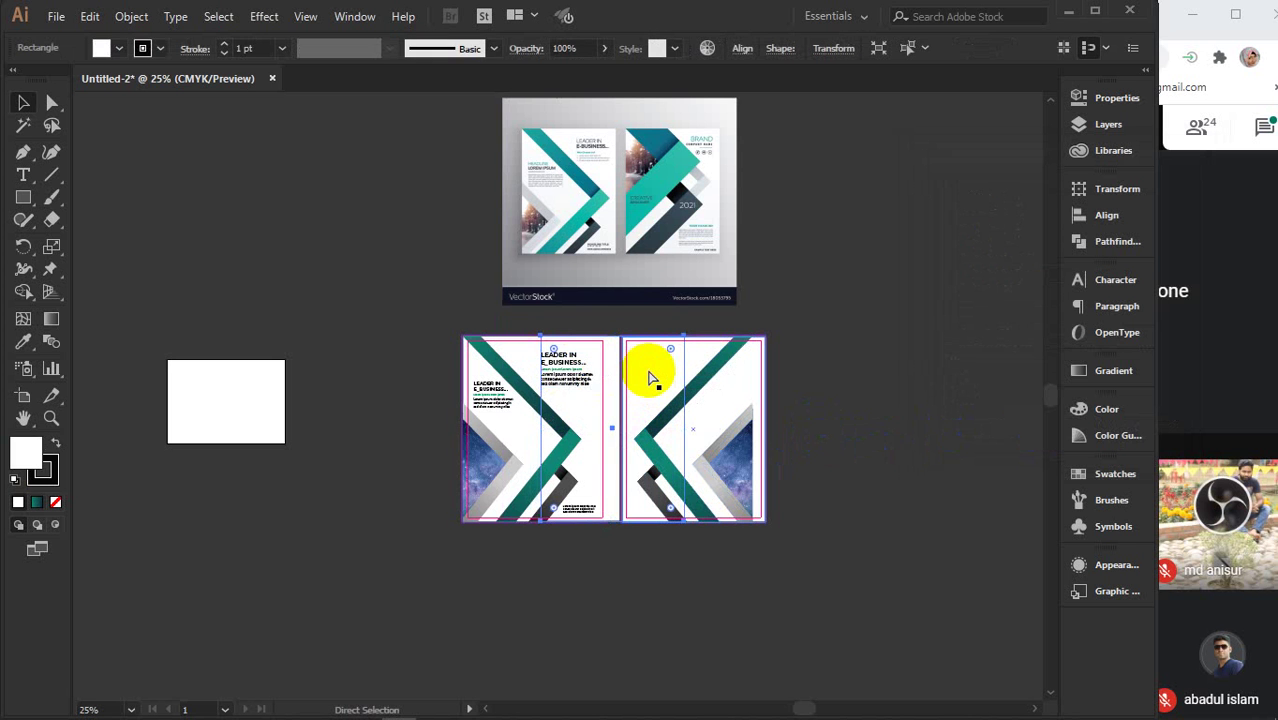
left_click(575, 366)
left_click_drag(565, 368, 652, 370)
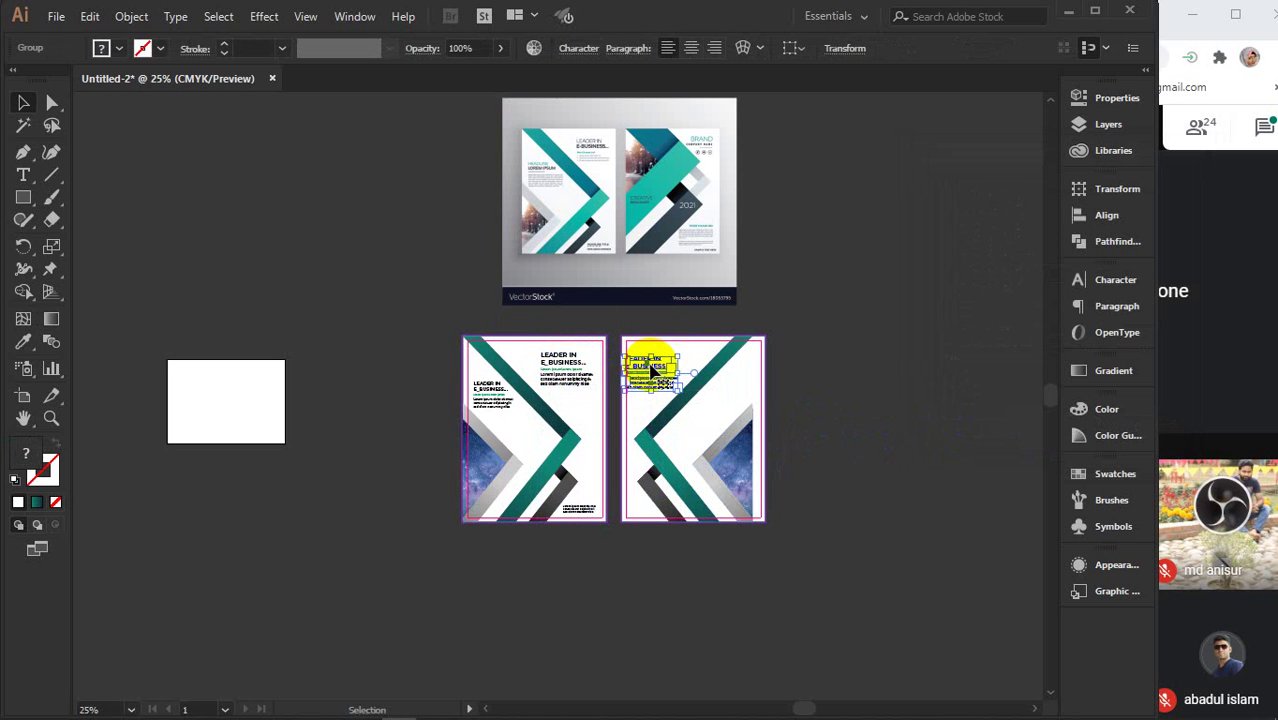
key("Up")
key("Right")
key("Right")
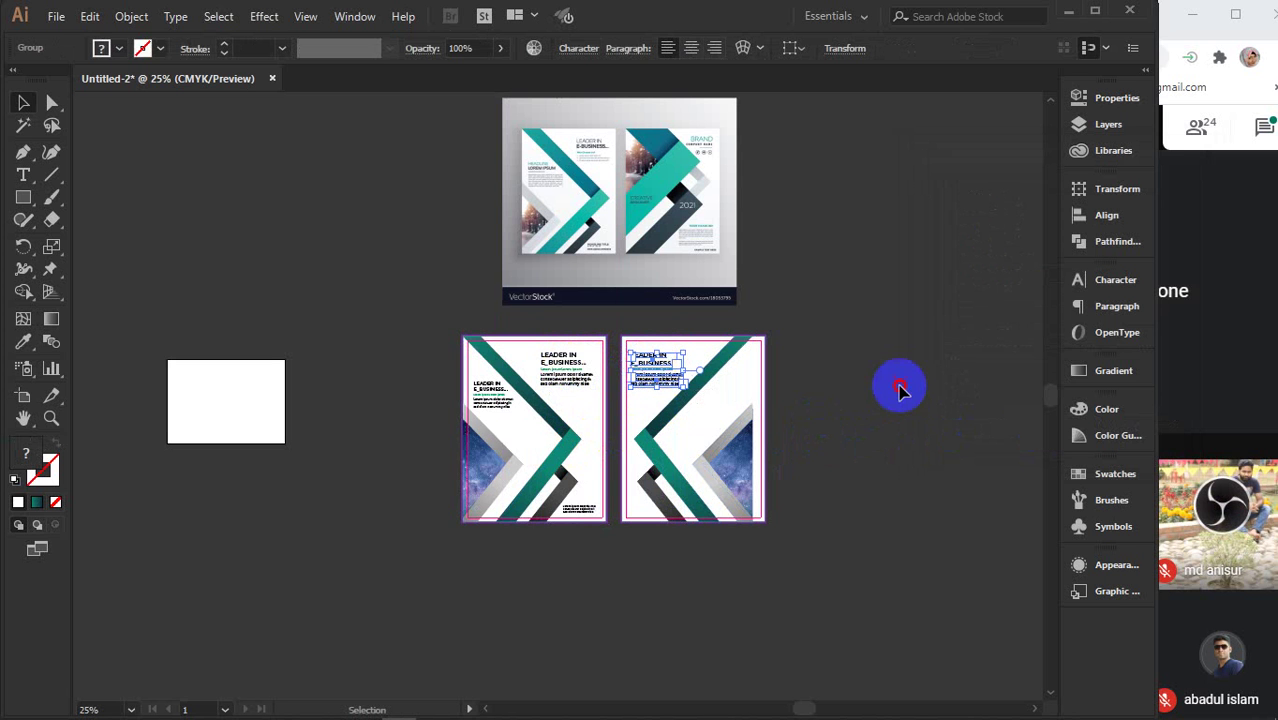
left_click(898, 382)
- Copy the small lorem ipsum paragraph onto the second page and zoom in there
left_click(493, 398)
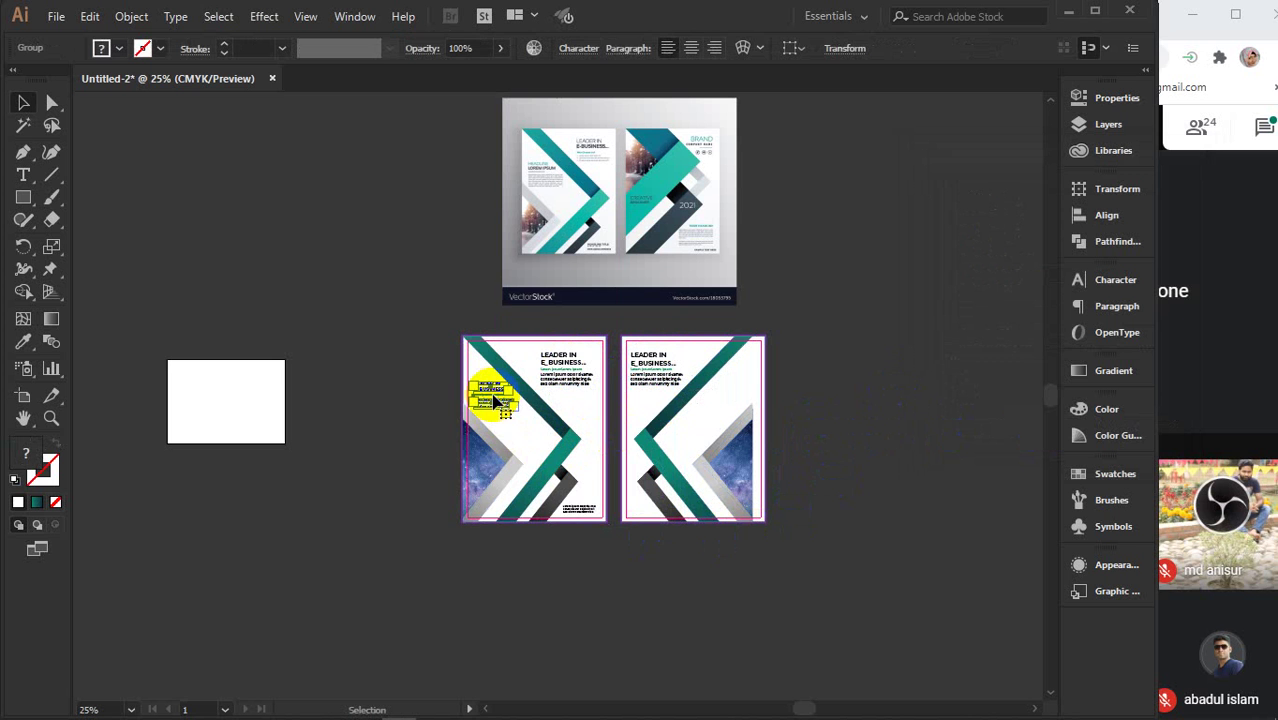
left_click(583, 511)
left_click_drag(592, 511, 736, 380)
key("ctrl+1")
scroll(744, 386, "down", 3)
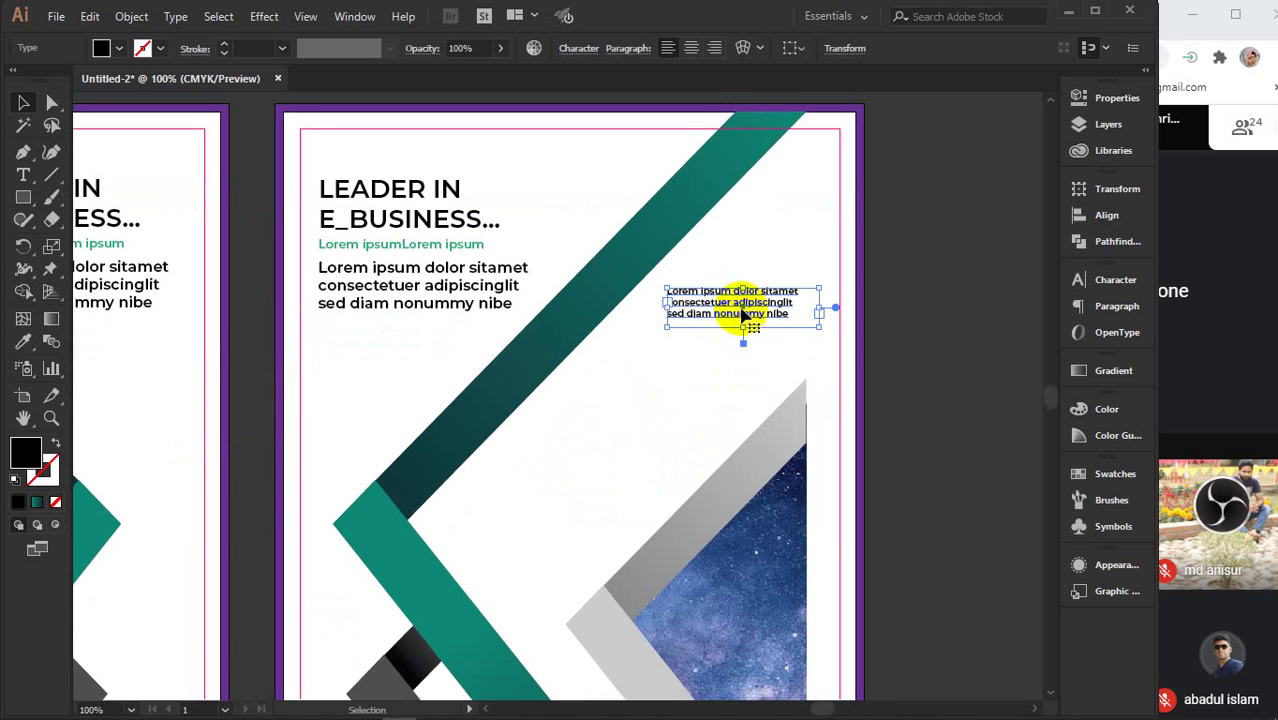
- Move the small text block to the second page's top-right corner
left_click_drag(754, 299, 603, 435)
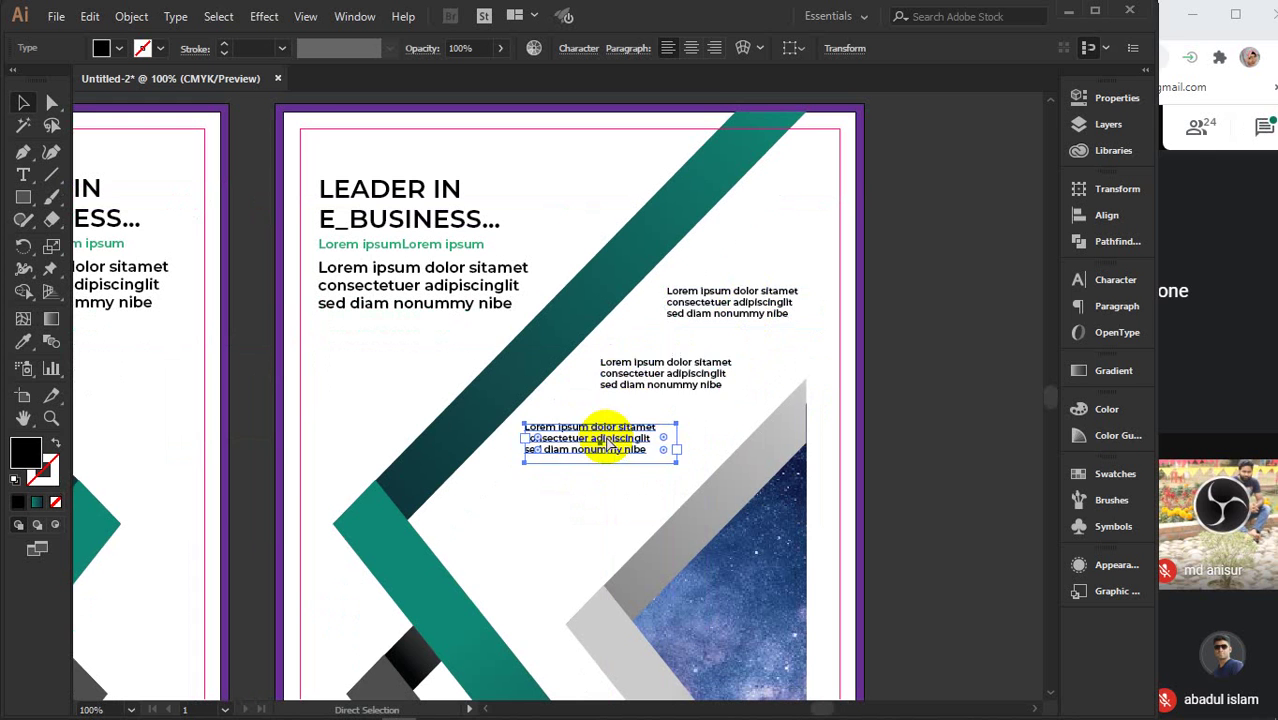
key("ctrl+z")
key("ctrl+z")
left_click_drag(766, 298, 790, 258)
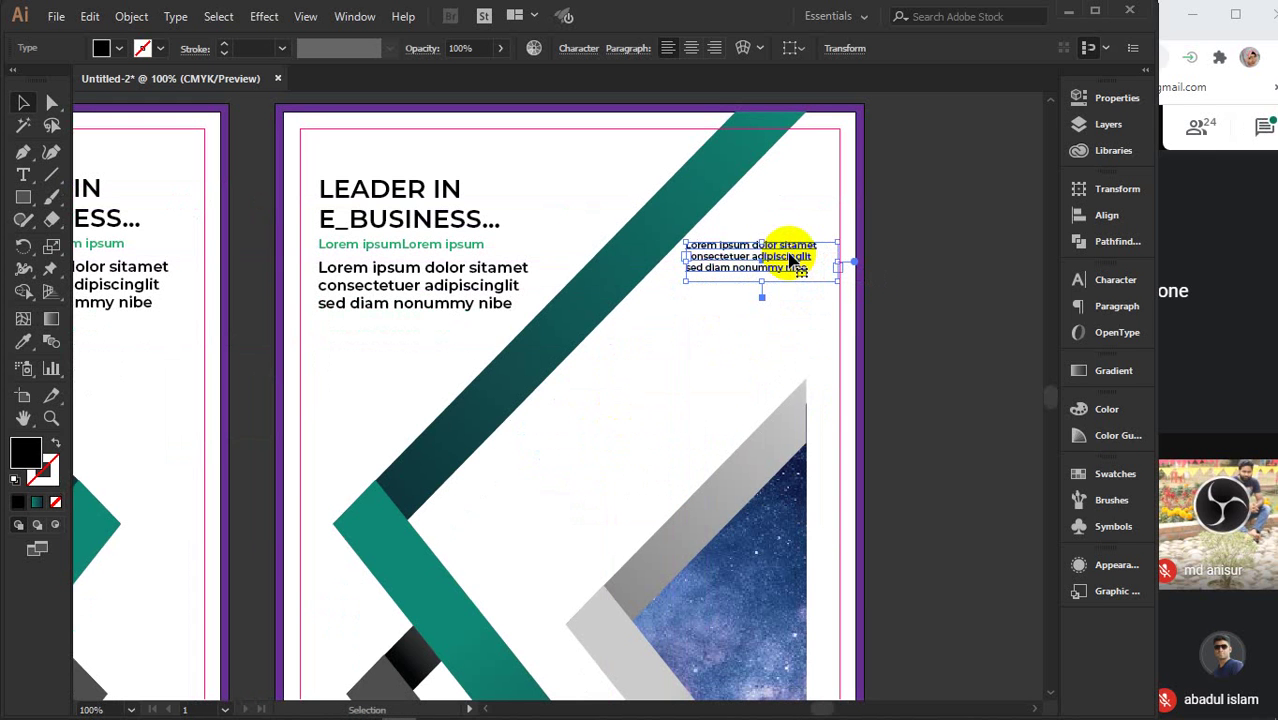
key("Right")
key("Right")
key("Right")
key("Right")
key("Right")
key("Right")
key("Right")
key("Right")
key("Right")
key("Right")
key("Right")
key("Right")
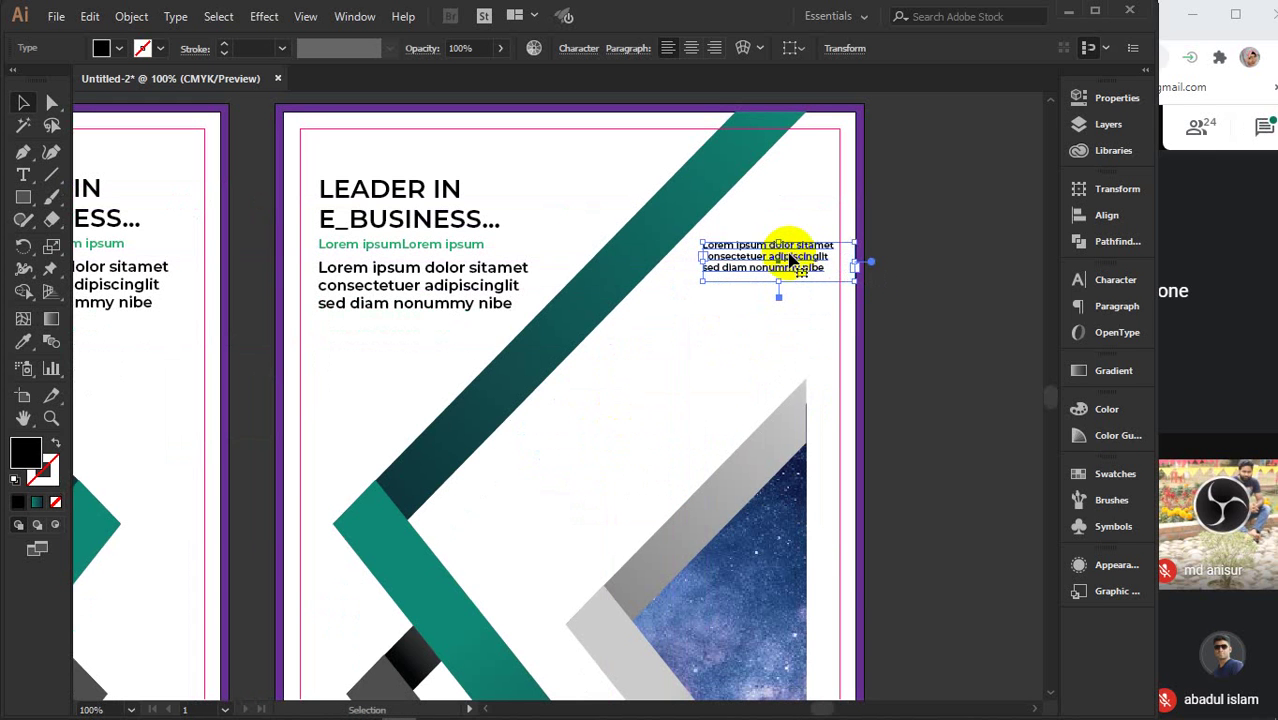
- Repeat the text block down-left with Ctrl+D into a staircase and fine-tune the block positions
left_click_drag(790, 258, 742, 322)
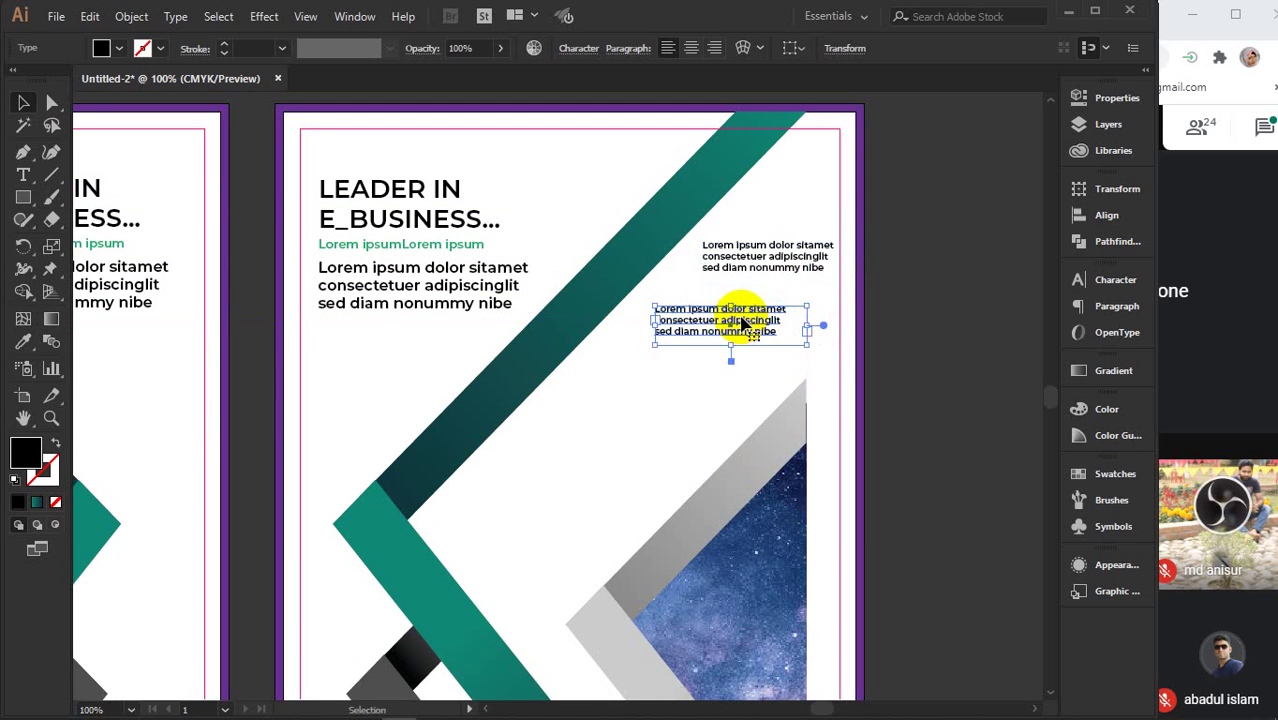
key("ctrl+d")
key("ctrl+d")
key("ctrl+d")
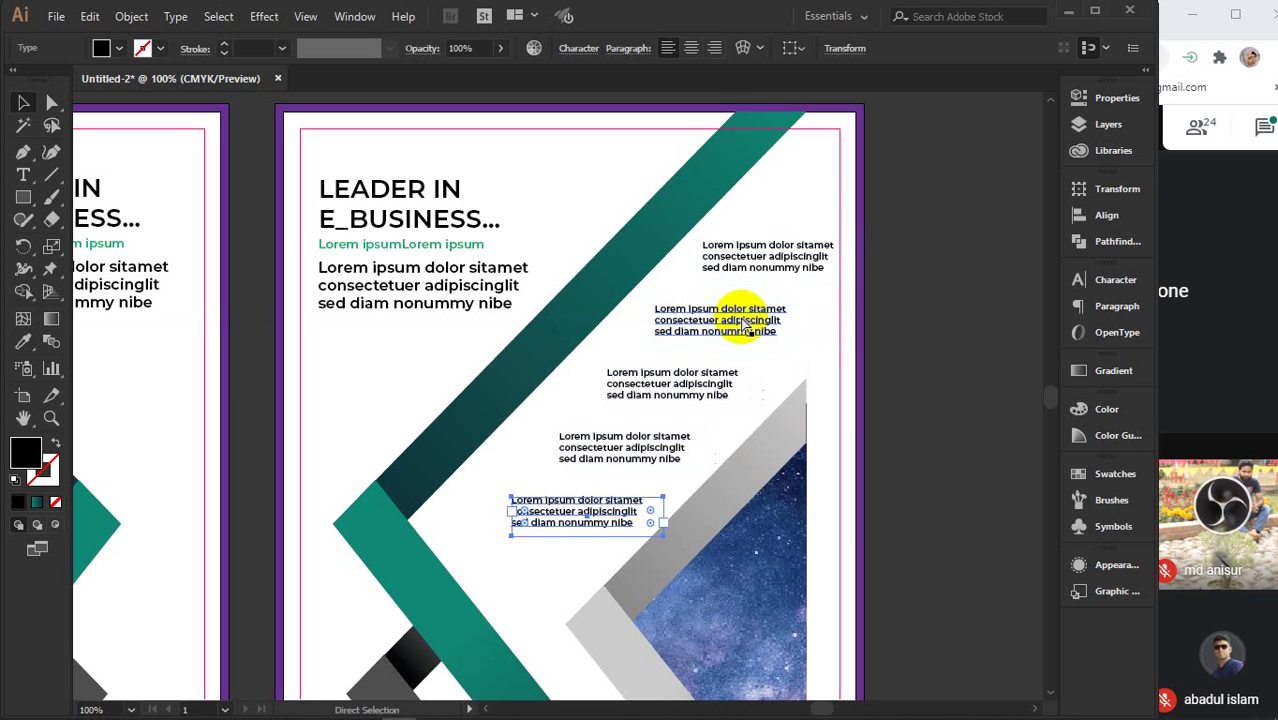
left_click_drag(553, 507, 512, 503)
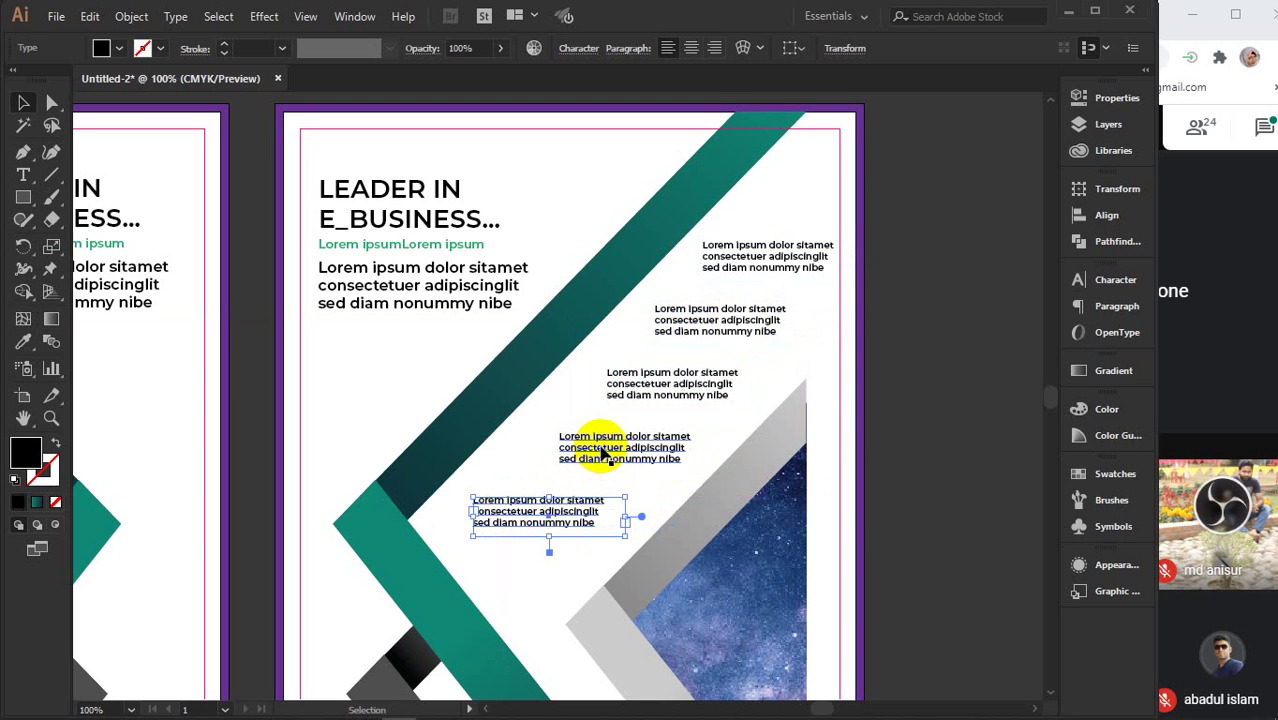
left_click_drag(588, 447, 572, 446)
left_click_drag(665, 390, 653, 385)
key("ctrl+minus")
key("ctrl+minus")
key("ctrl+minus")
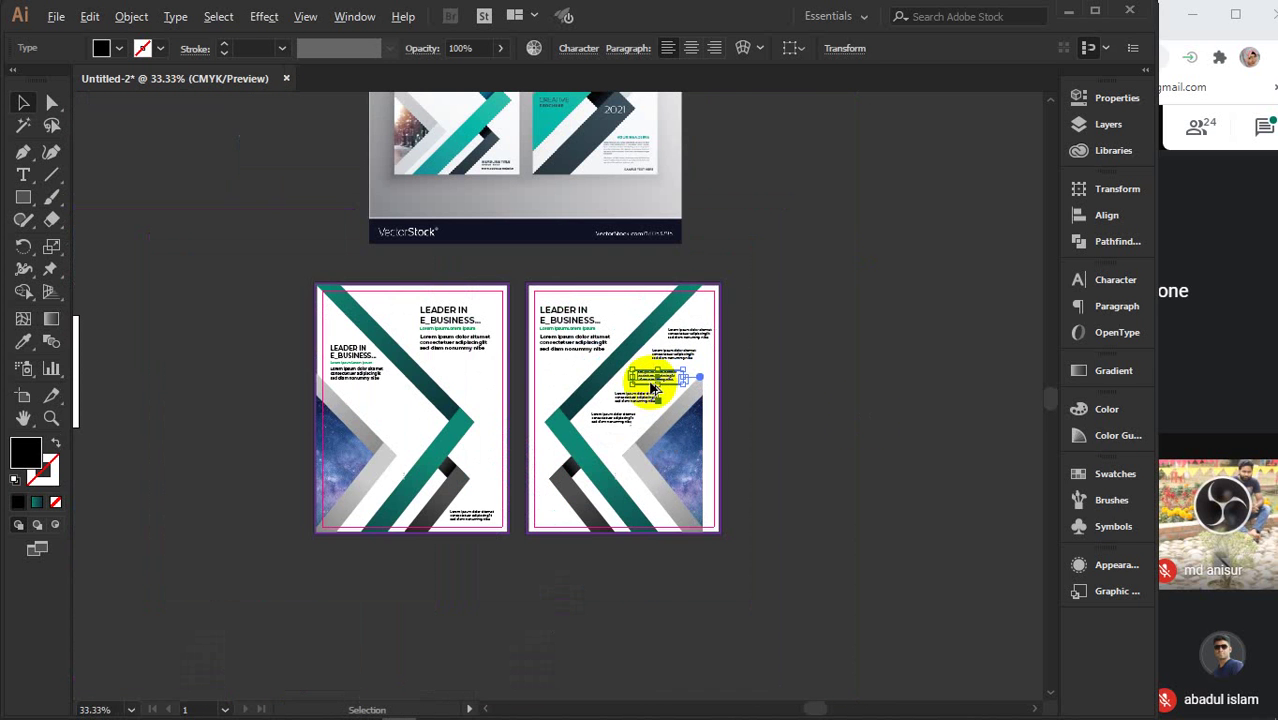
- Delete the VectorStock mockup image above the pages
left_click(880, 410)
left_click(600, 224)
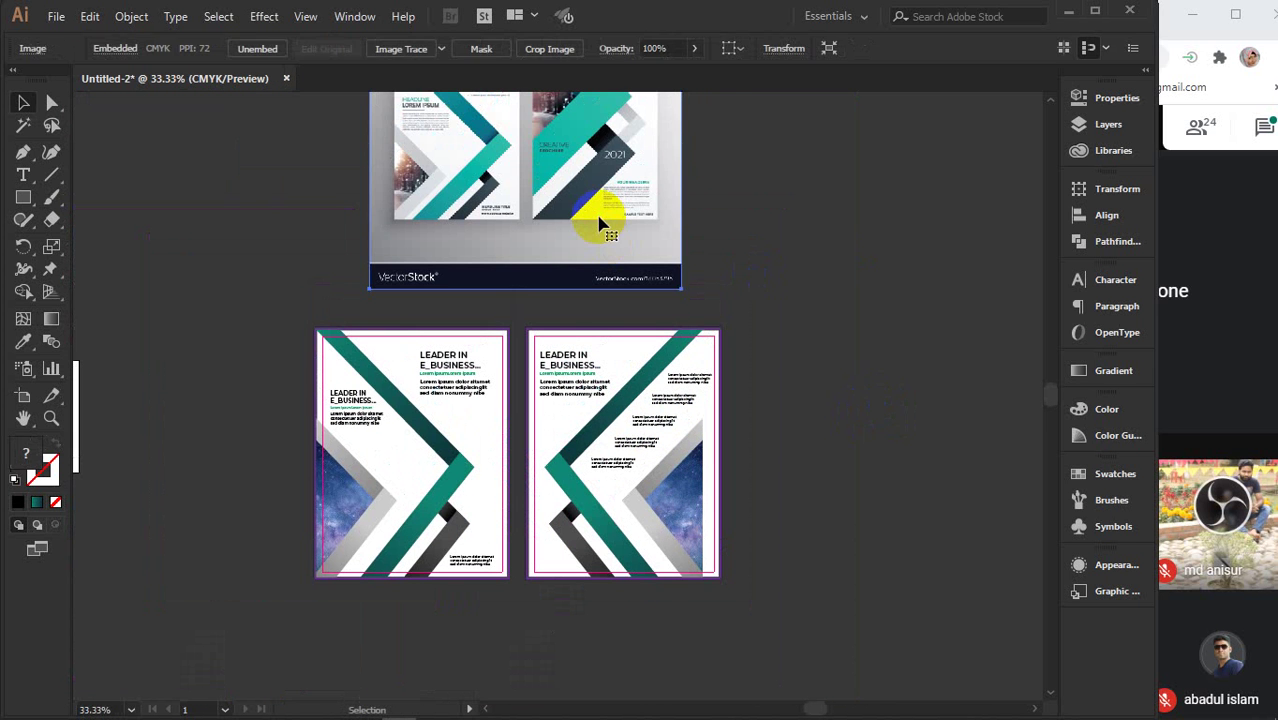
key("Delete")
- Group all of the left page's objects into one group
scroll(502, 514, "up", 3)
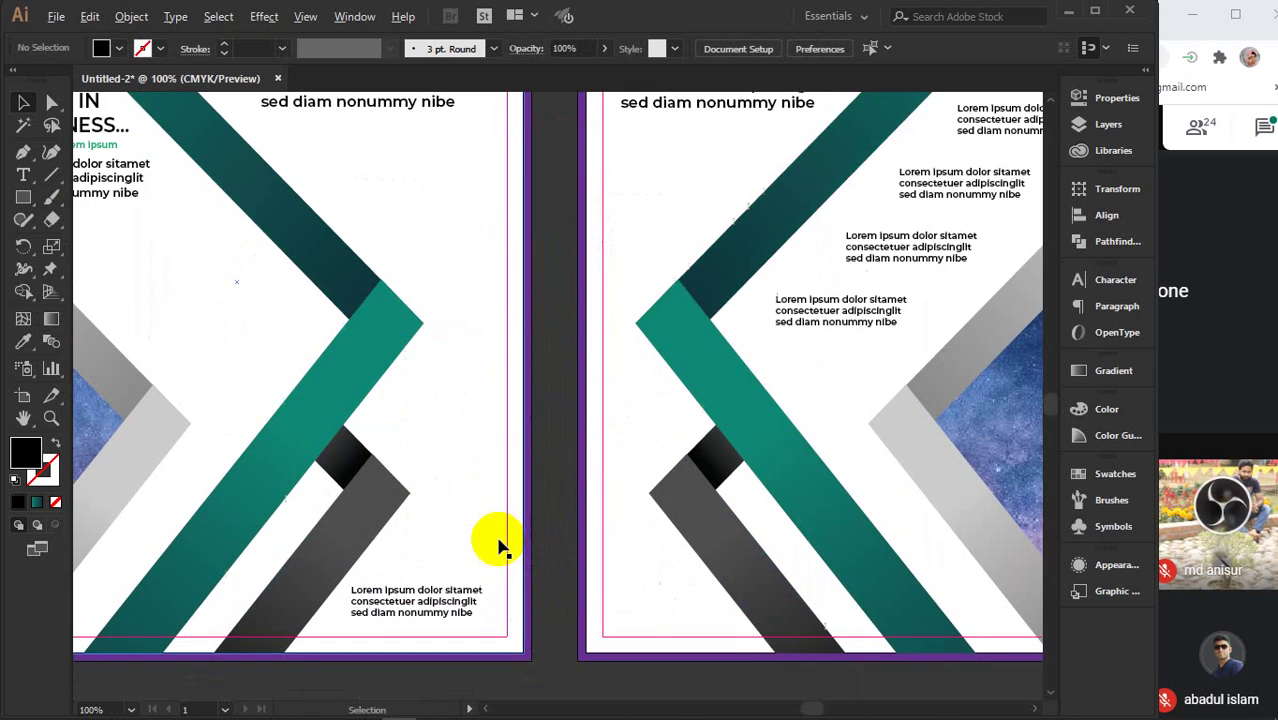
scroll(530, 520, "down", 3)
scroll(556, 456, "down", 1)
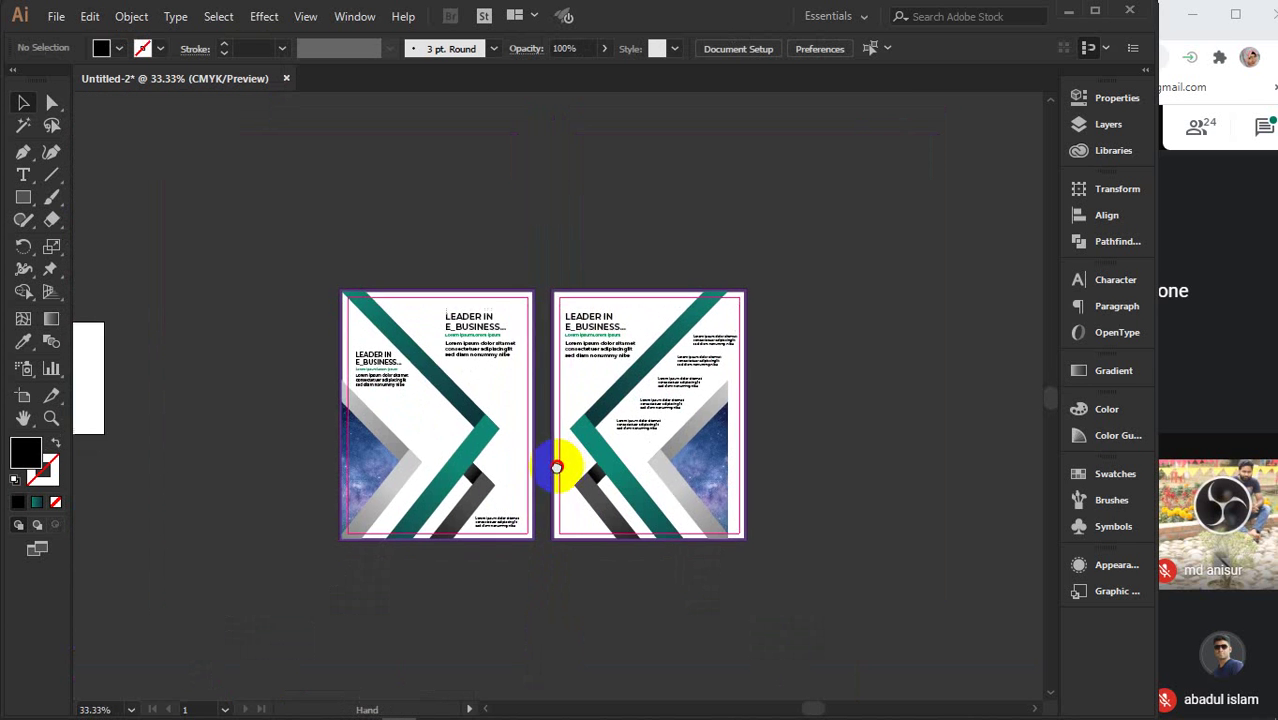
left_click_drag(312, 197, 838, 423)
left_click(838, 423)
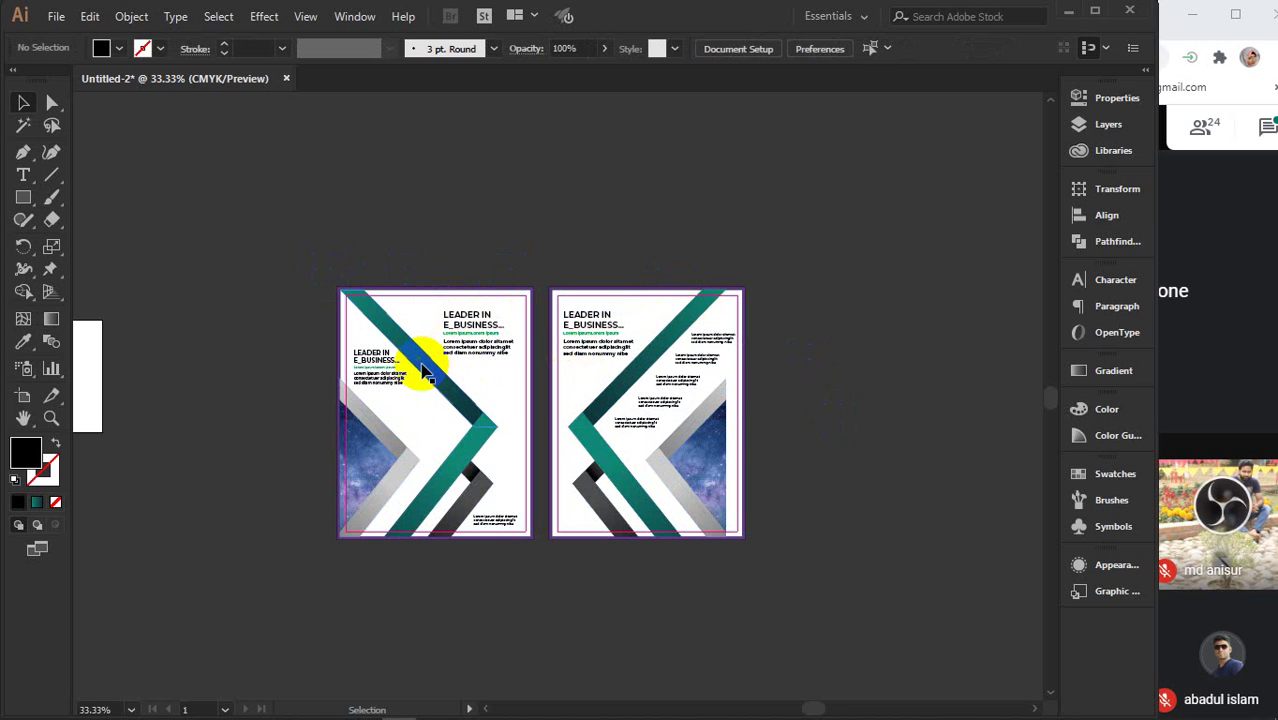
left_click(485, 437)
left_click_drag(291, 217, 540, 568)
key("ctrl+g")
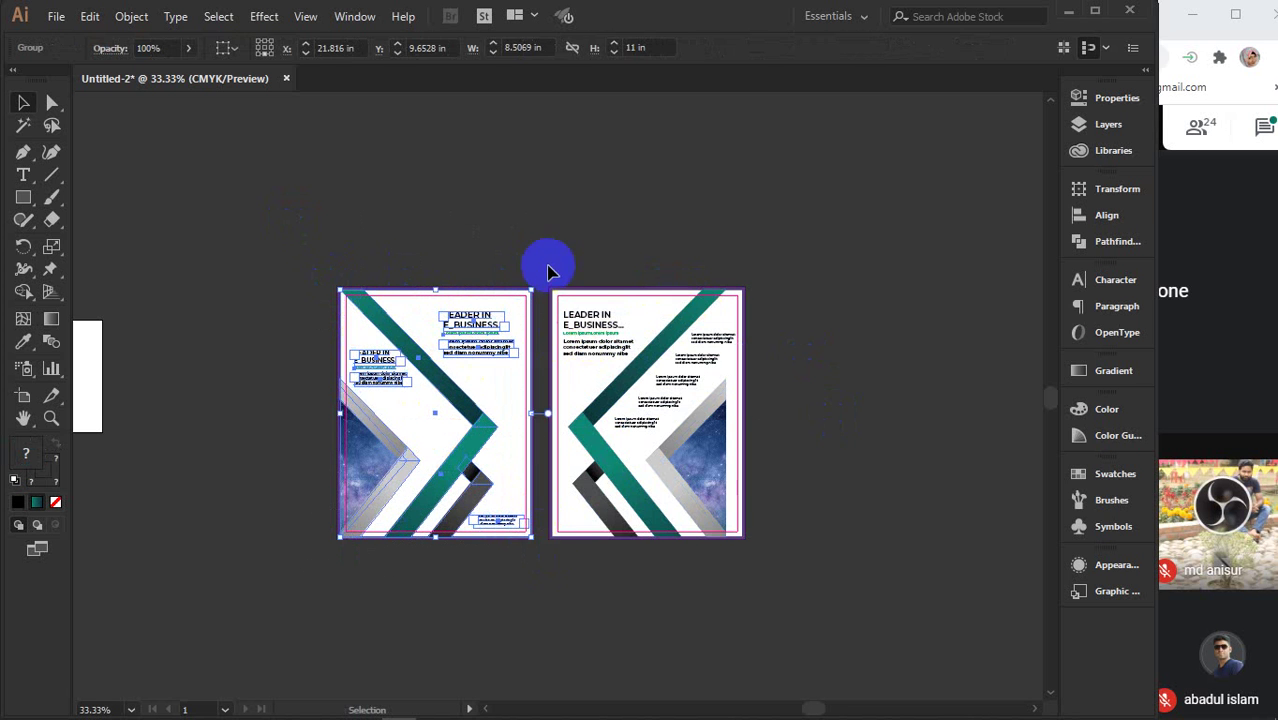
- Group the right page's objects and confirm each page is a single group
left_click_drag(545, 256, 758, 566)
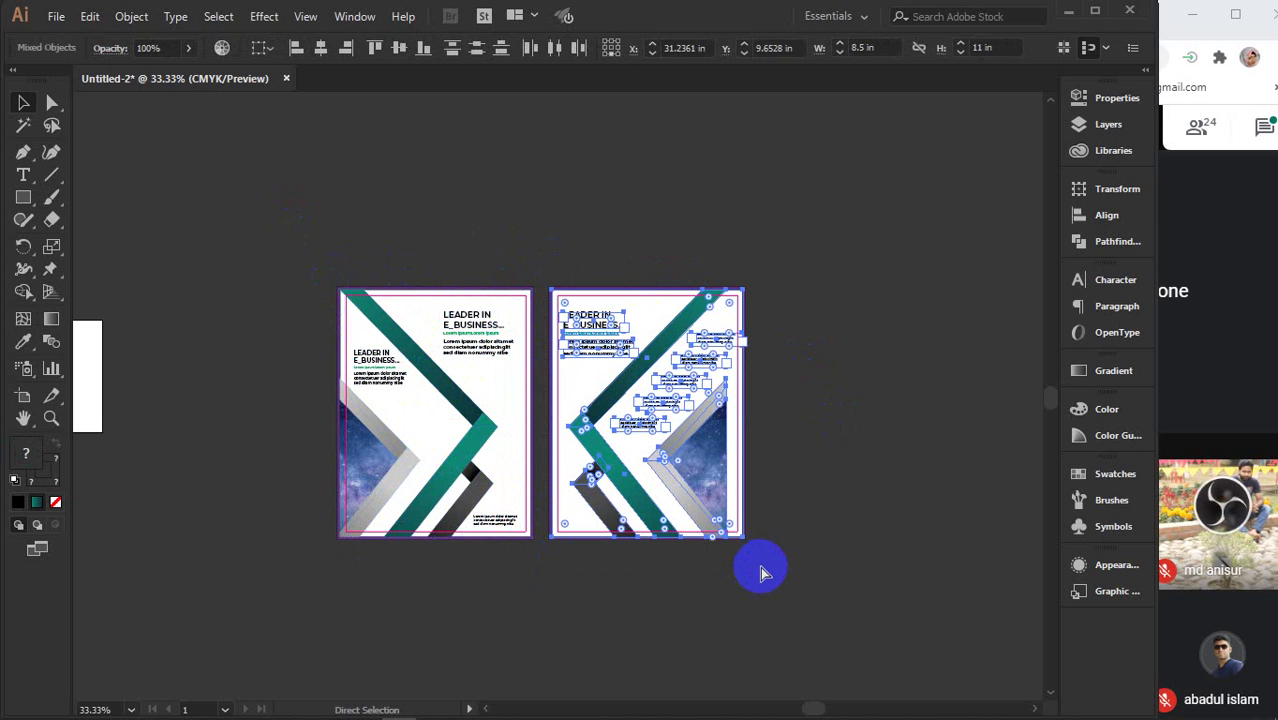
key("ctrl+g")
left_click(533, 582)
left_click(511, 434)
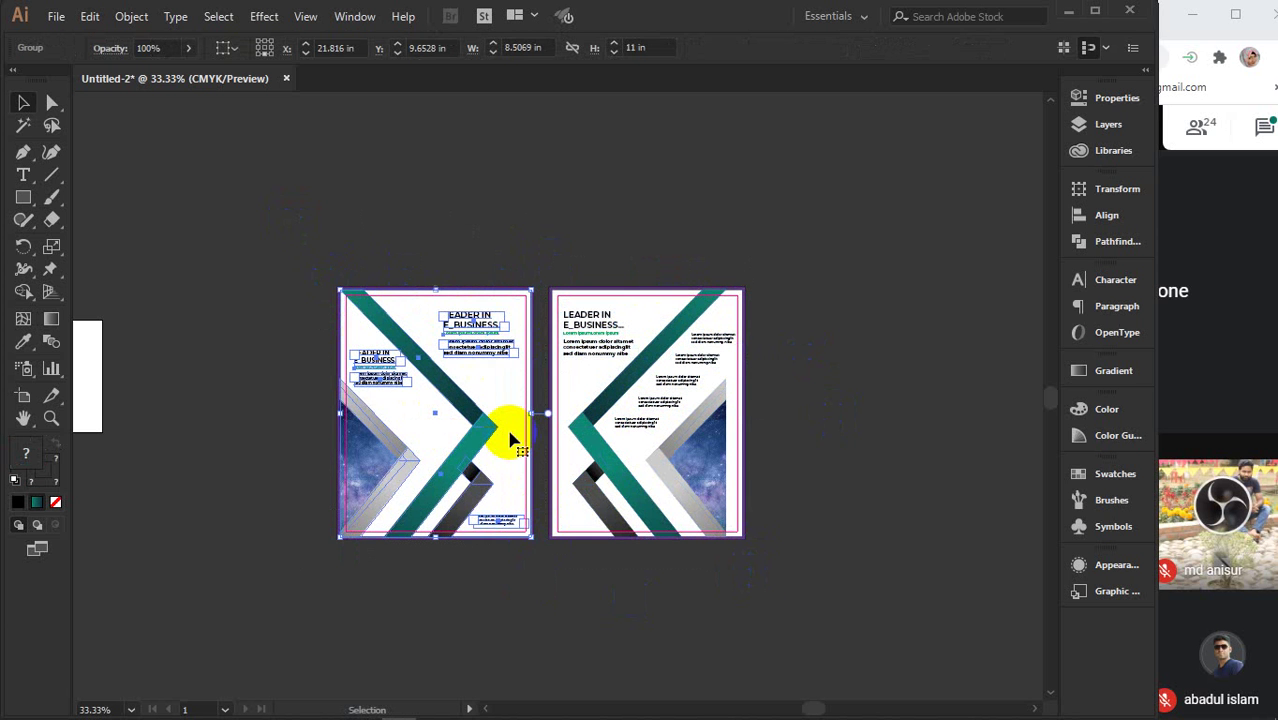
left_click(612, 413)
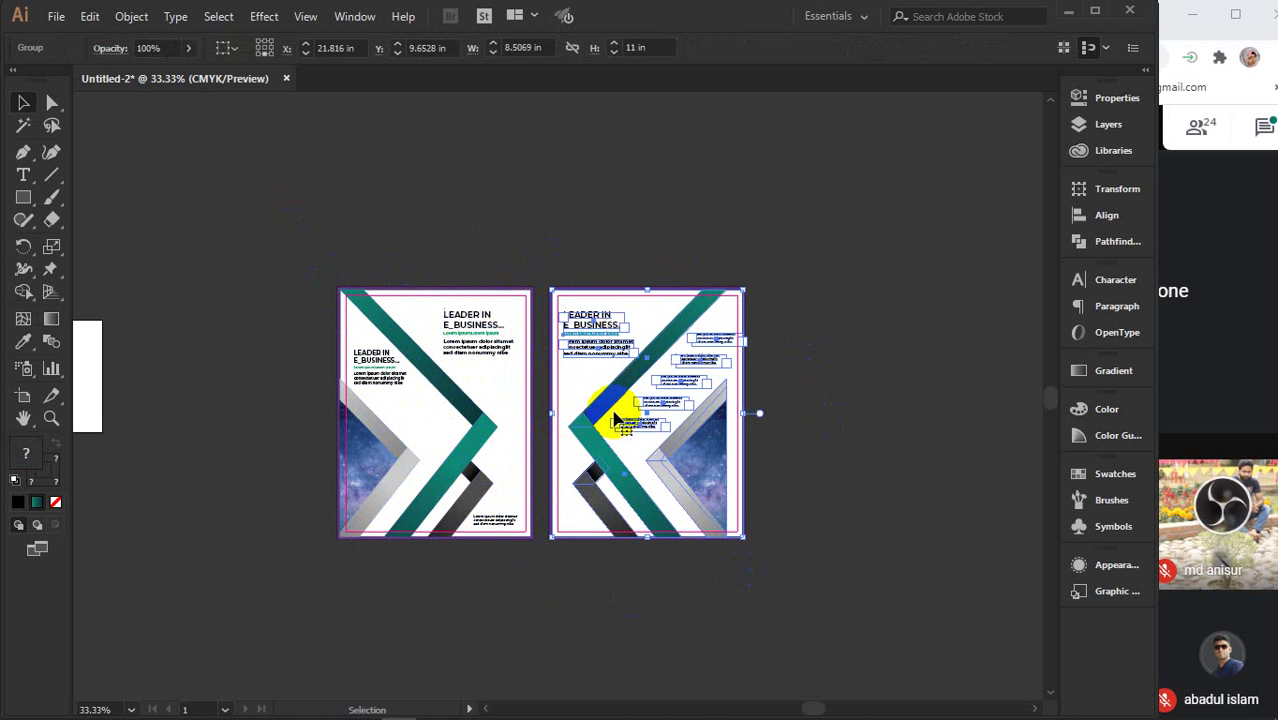
left_click(633, 579)
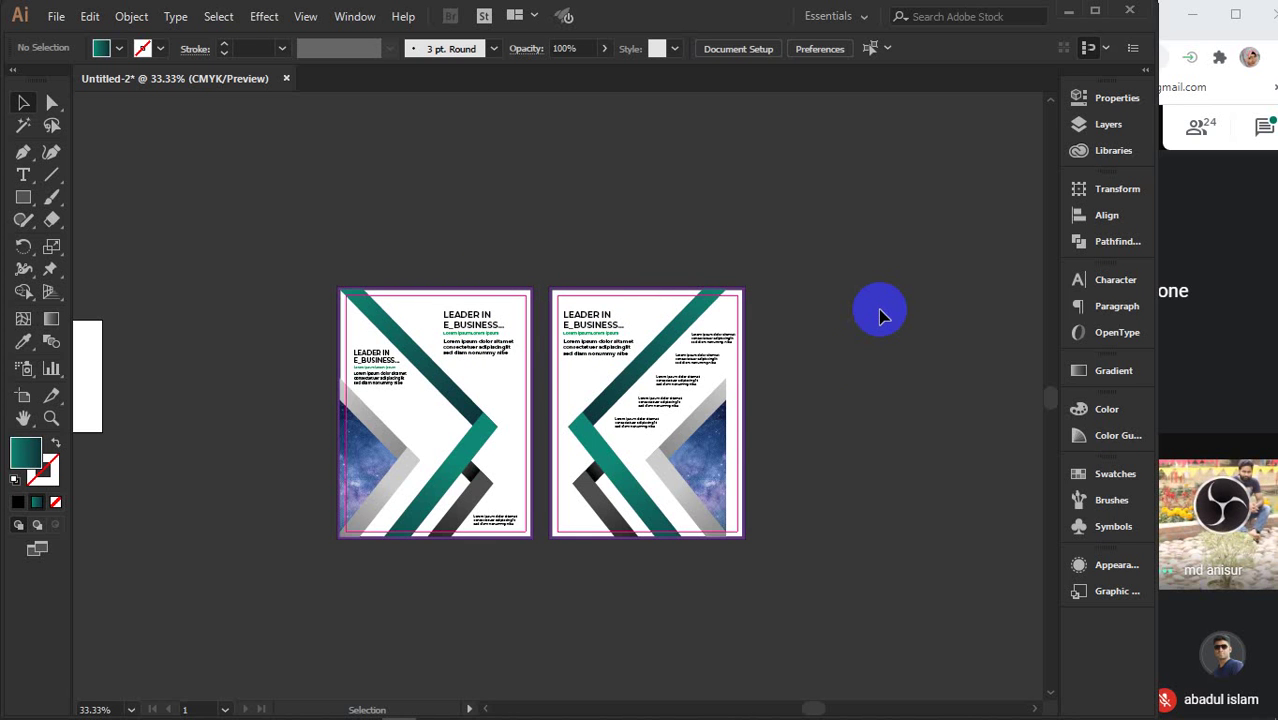
- Add a '(Front Part)' label below the left page, fill it white and enlarge it
left_click(367, 300)
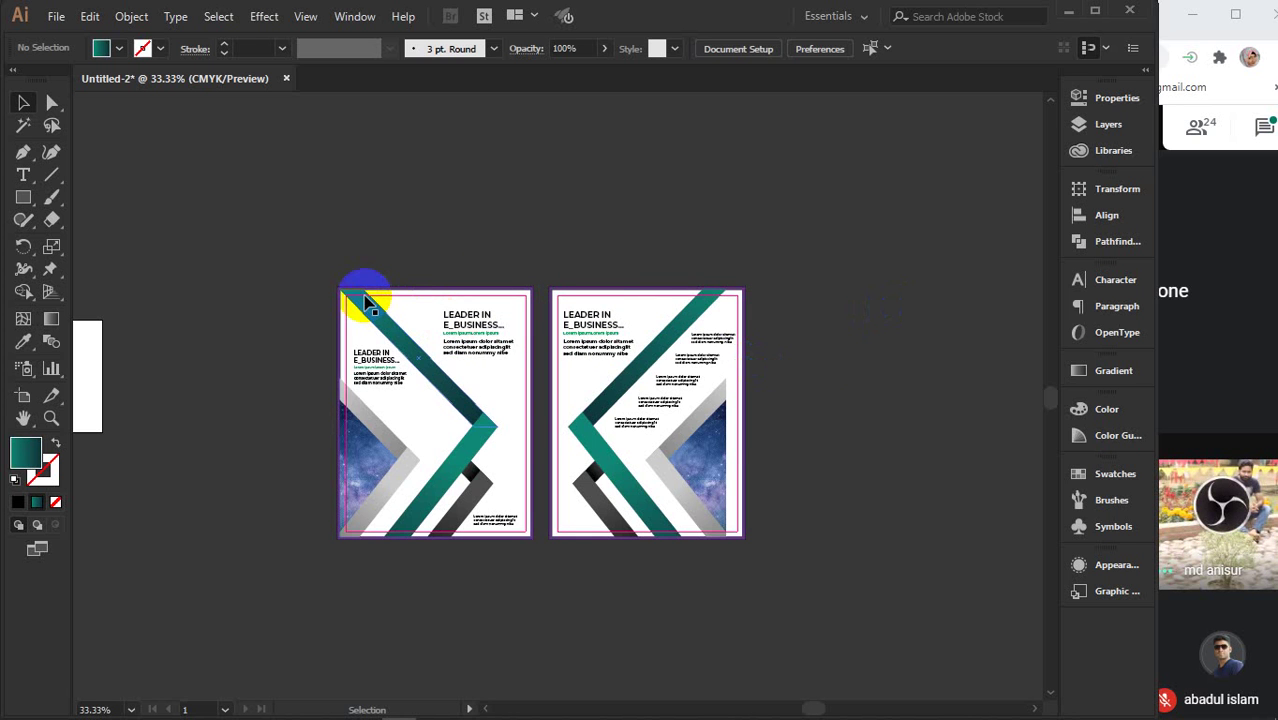
left_click(23, 175)
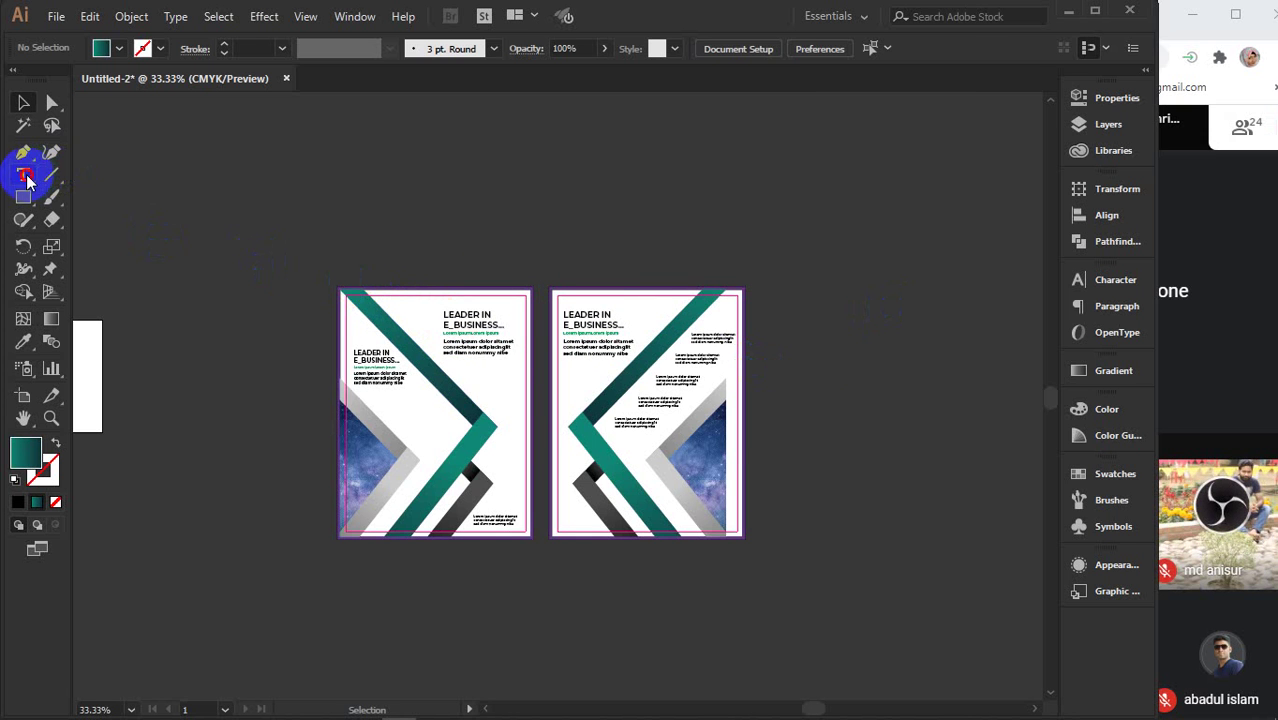
scroll(478, 582, "down", 1)
left_click(464, 556)
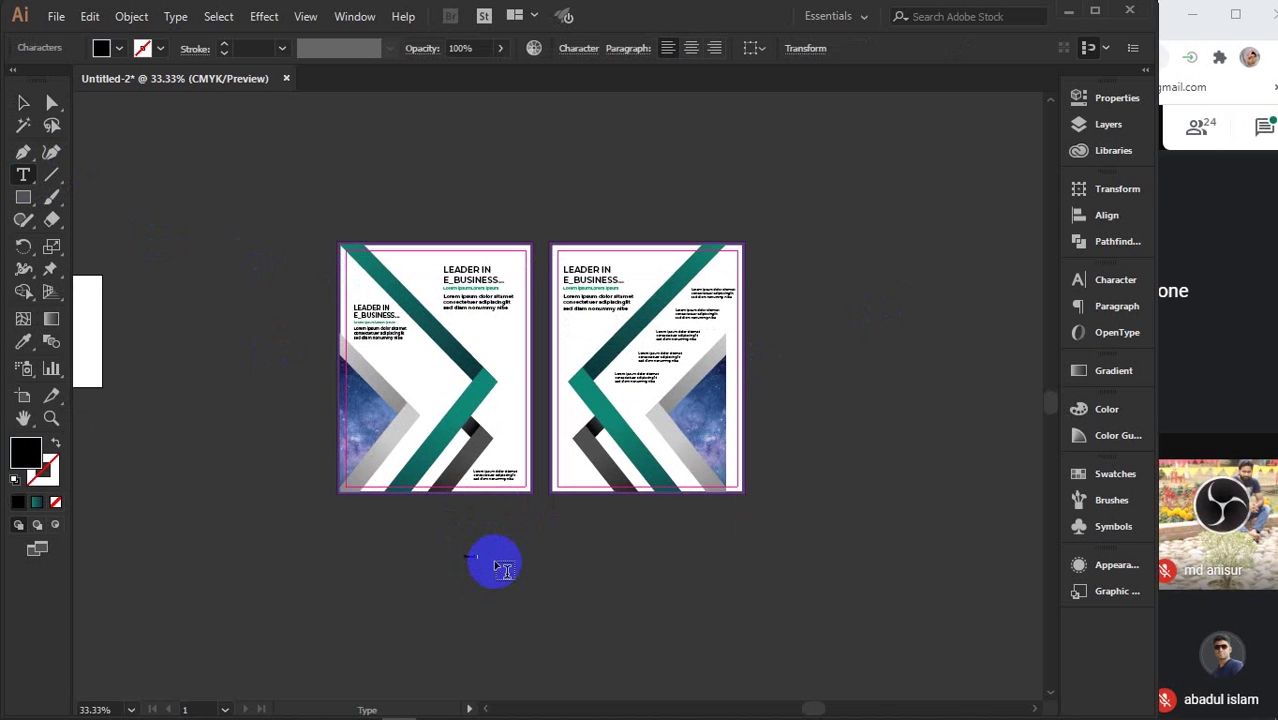
left_click(23, 102)
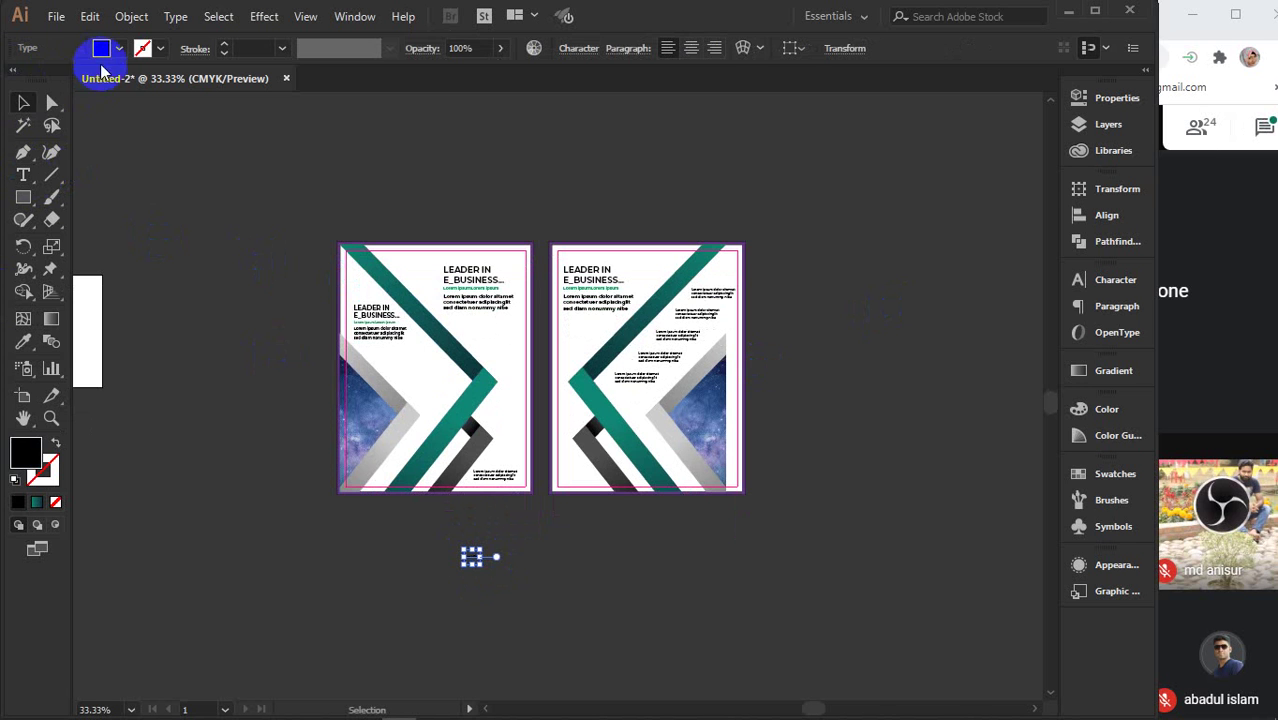
left_click(117, 49)
left_click(38, 80)
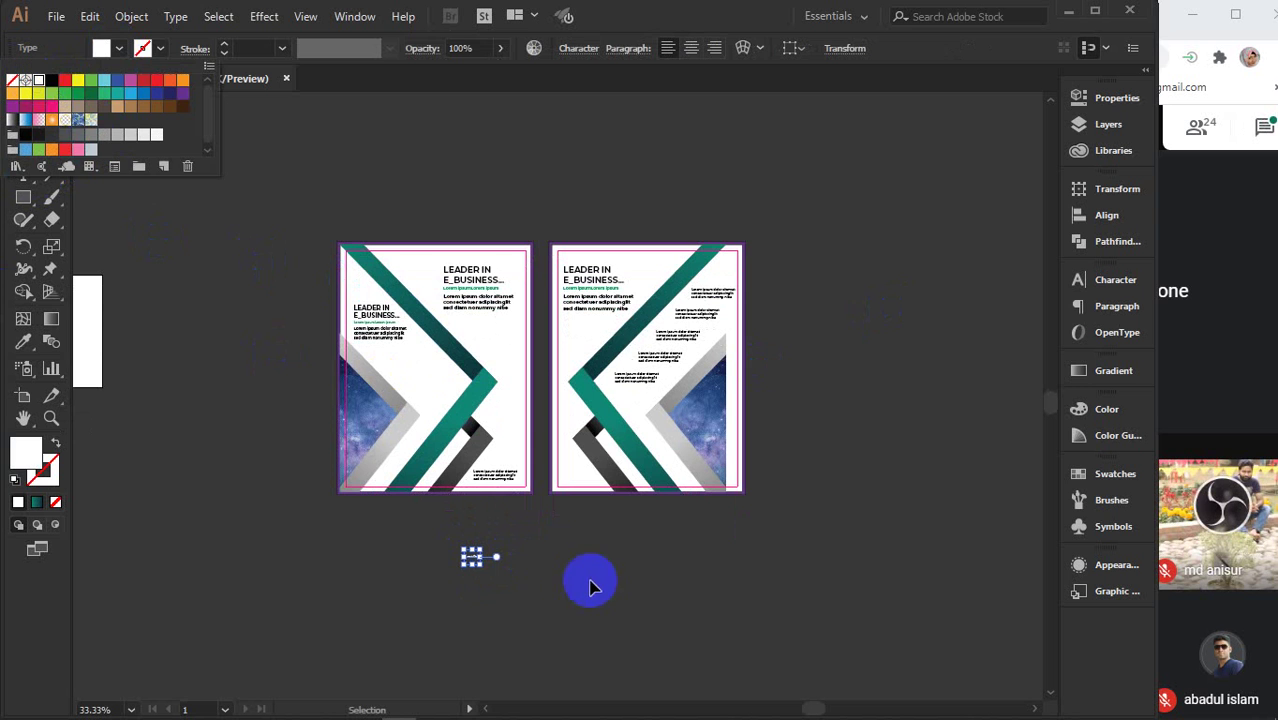
left_click(495, 570)
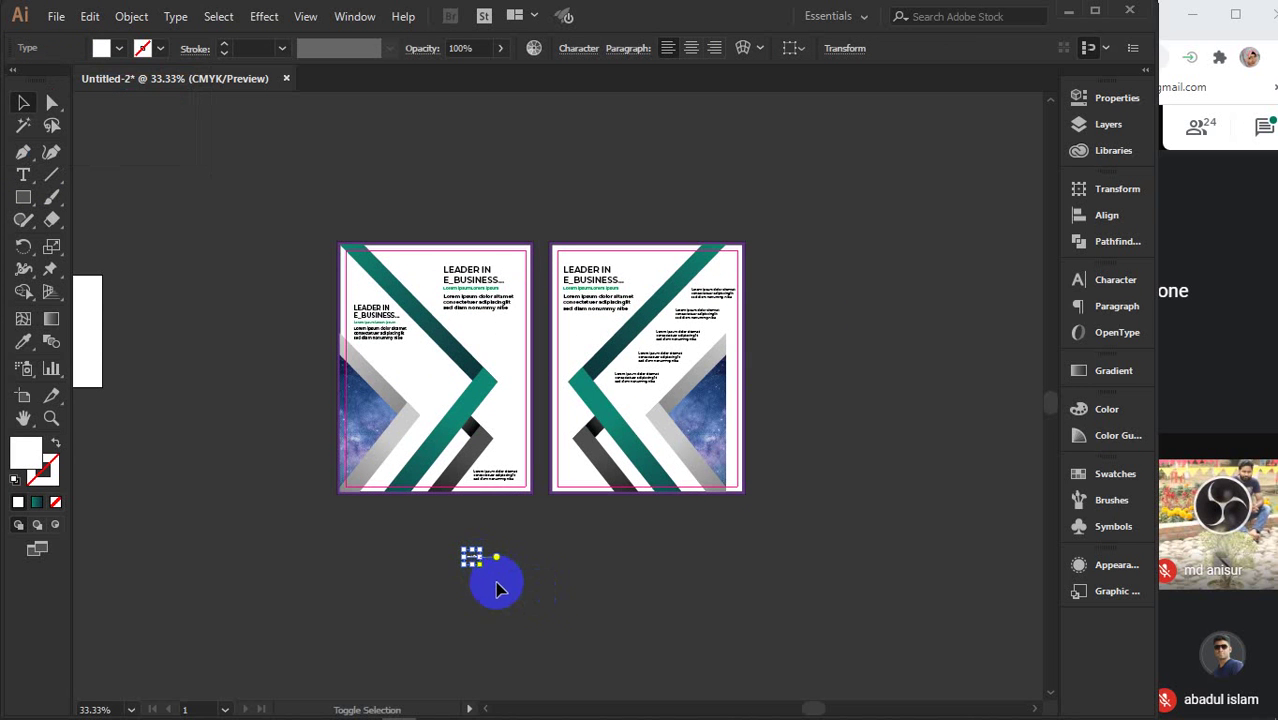
left_click_drag(483, 568, 440, 513)
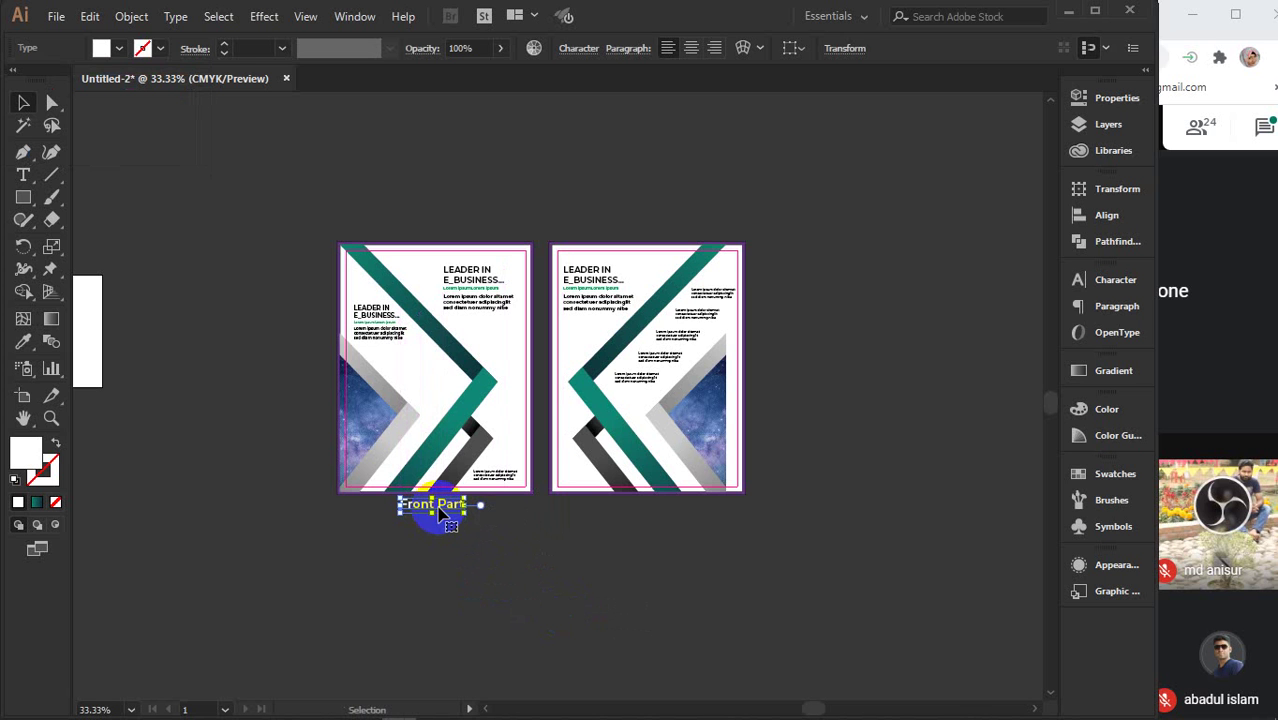
- Copy the label beneath the right page and change it to '(Back Part)'
left_click(23, 174)
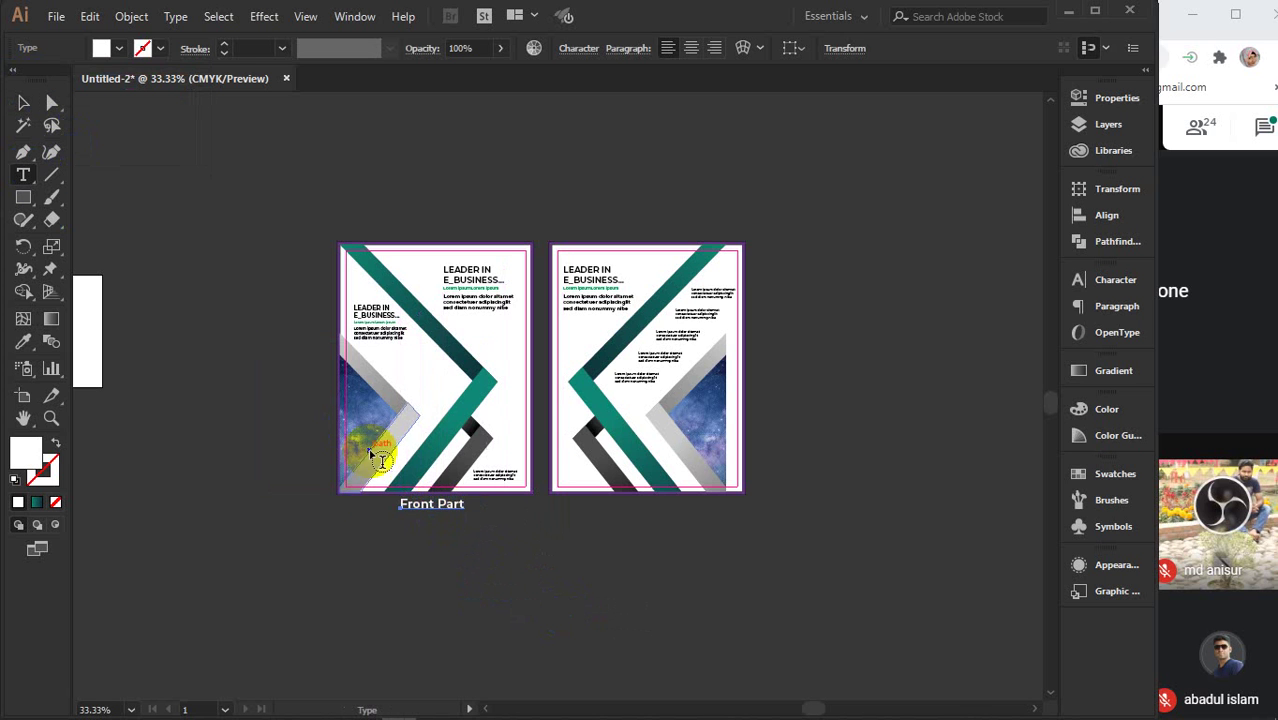
left_click(412, 503)
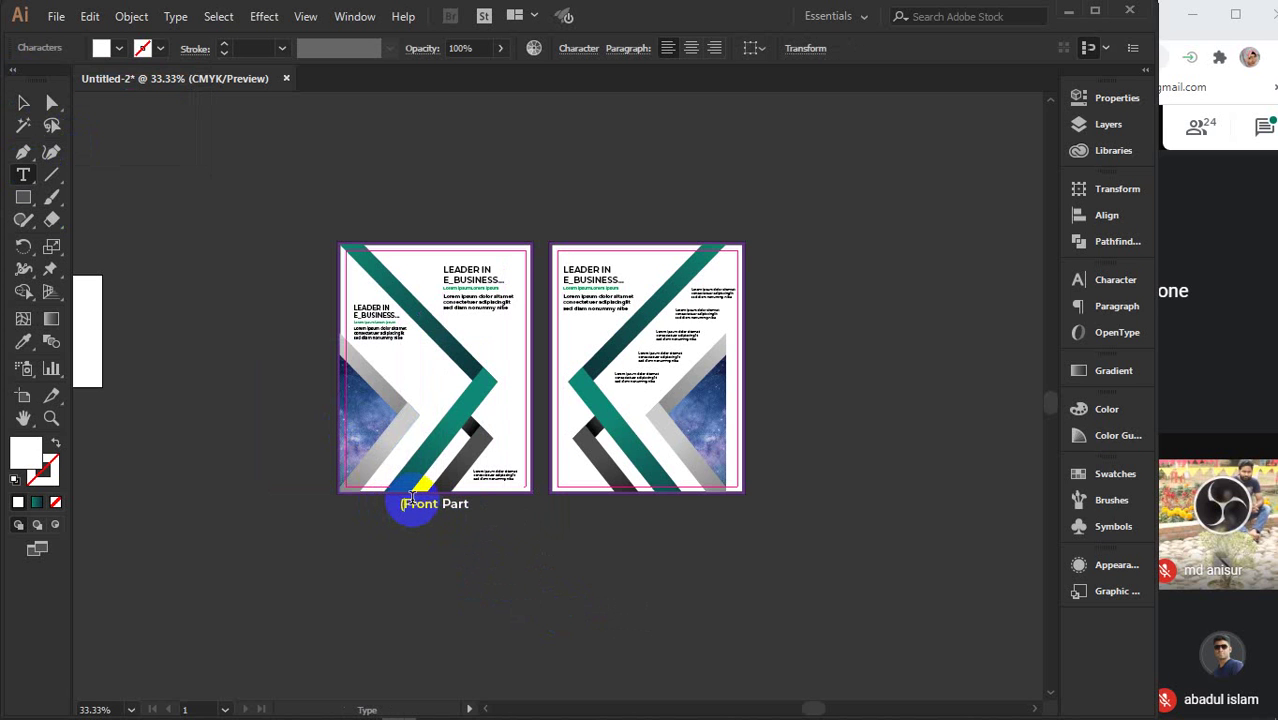
left_click(410, 500)
left_click(23, 103)
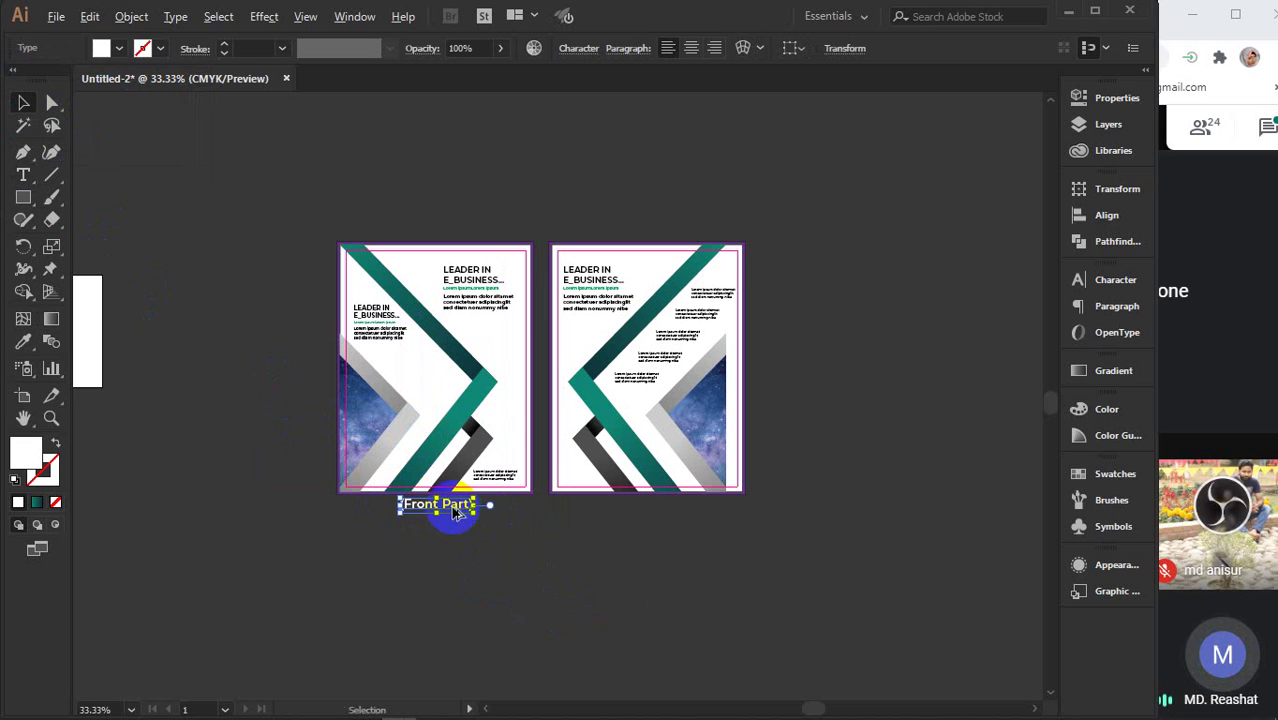
left_click_drag(455, 512, 663, 518)
left_click(24, 179)
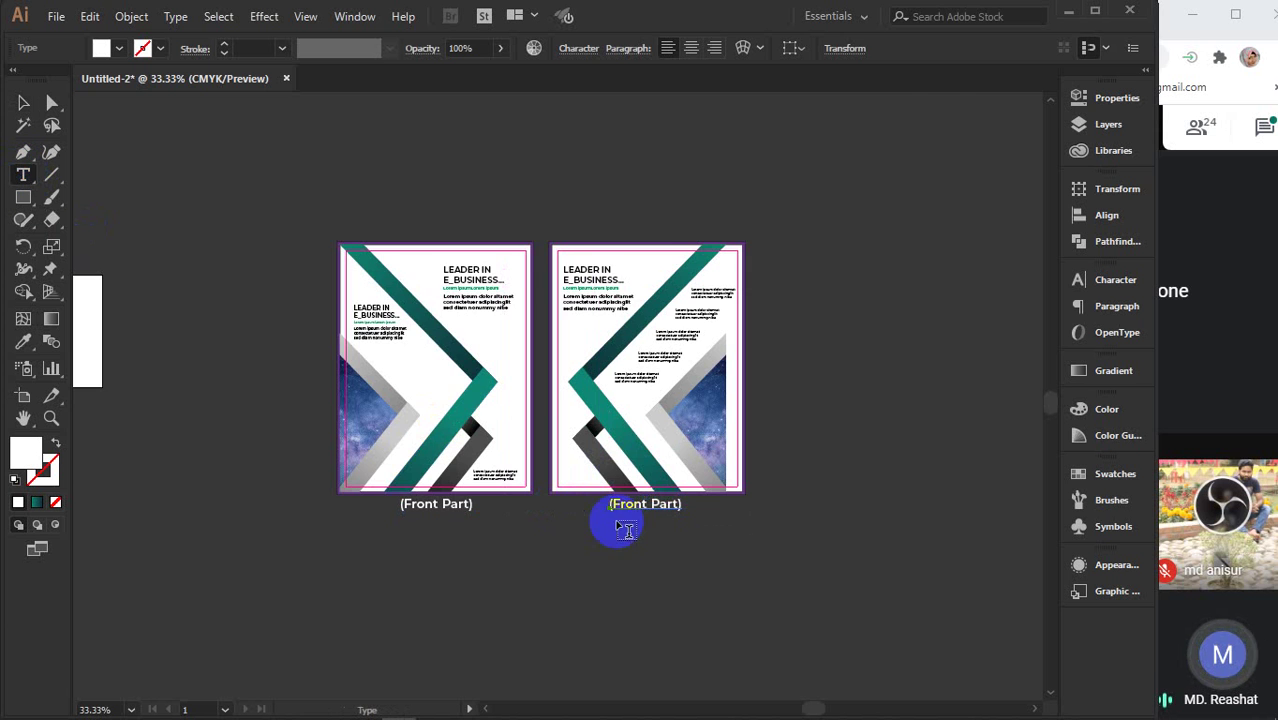
scroll(622, 519, "up", 3)
left_click_drag(585, 495, 676, 497)
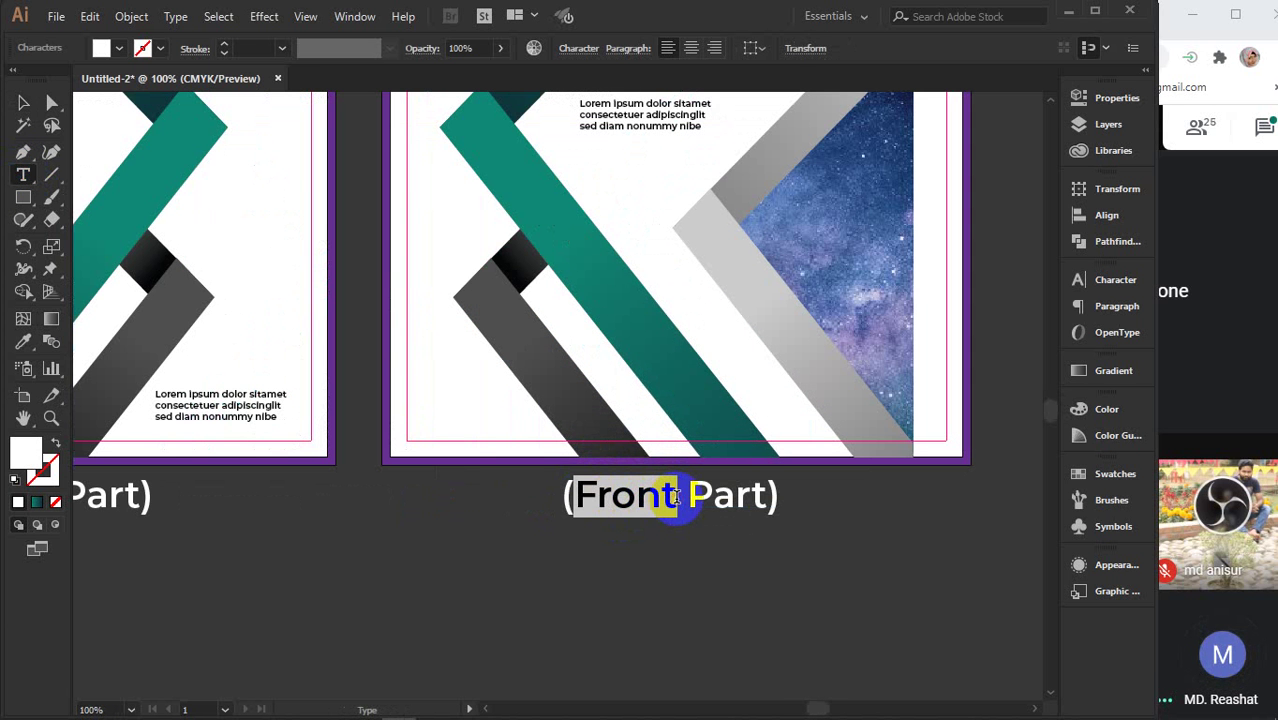
type("Back")
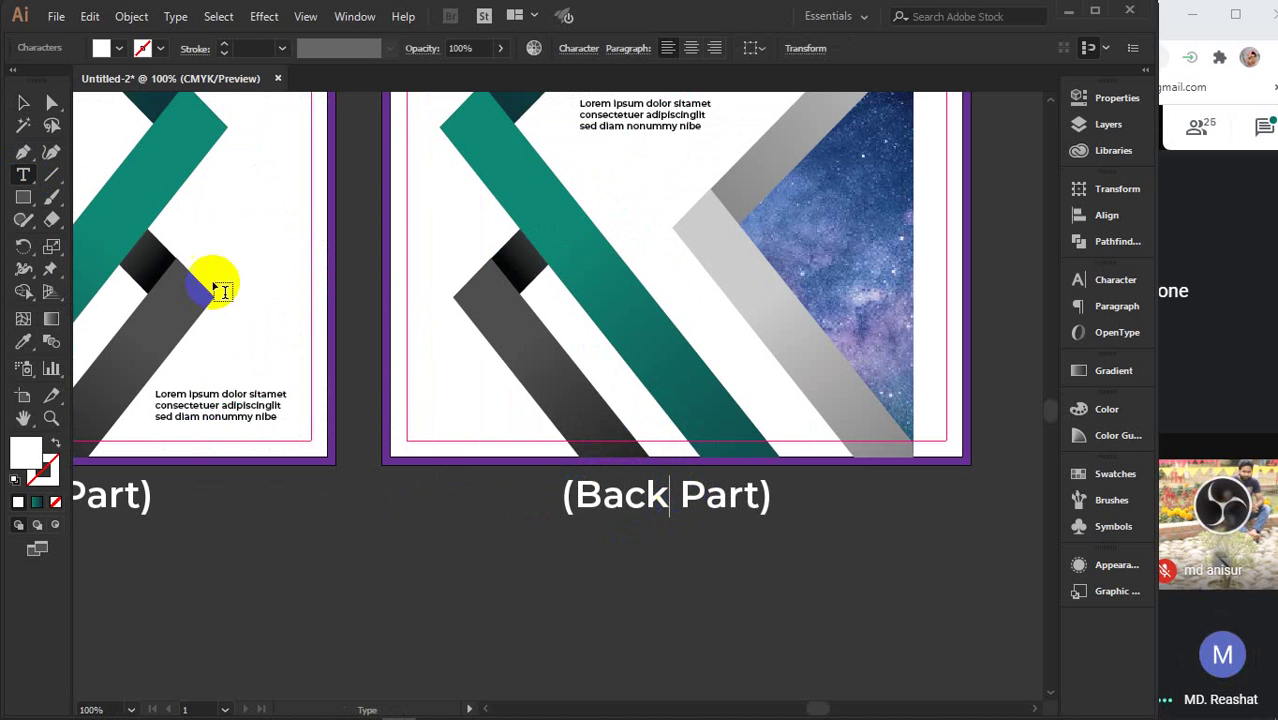
left_click(20, 102)
- Bring both labelled pages into view and check the Back Part artwork selection
left_click(403, 570)
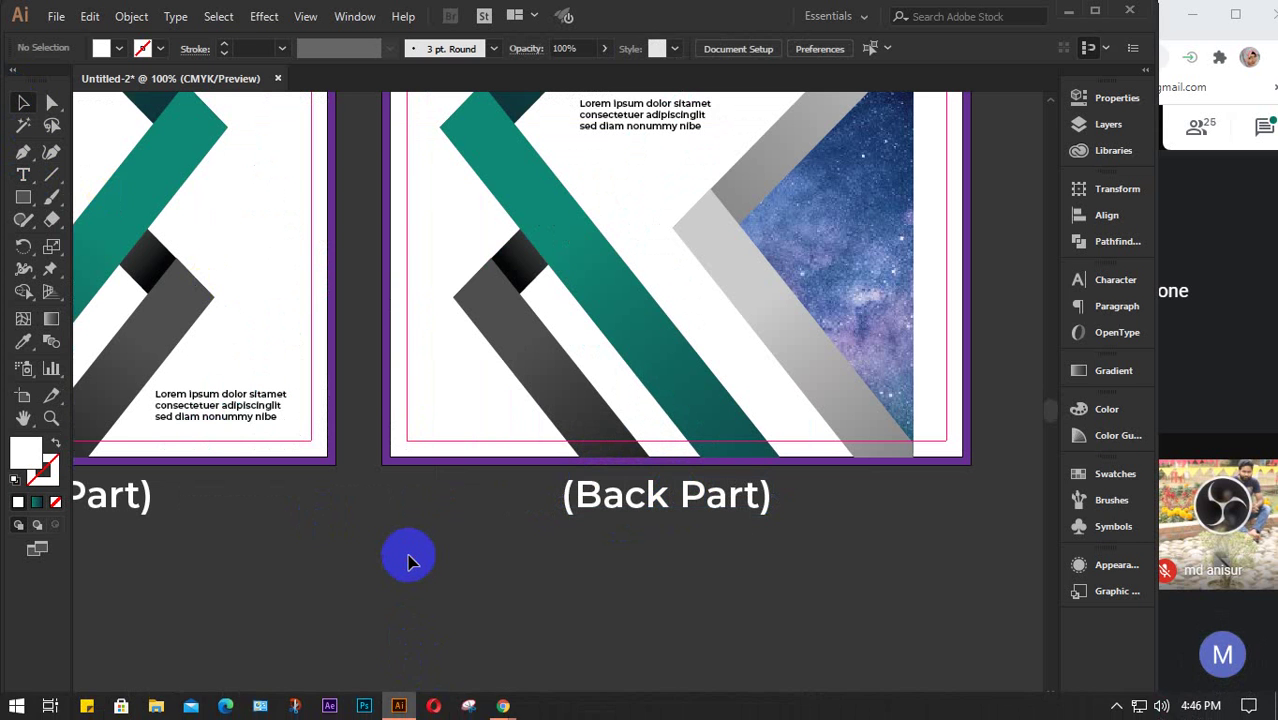
scroll(410, 565, "down", 3, "alt")
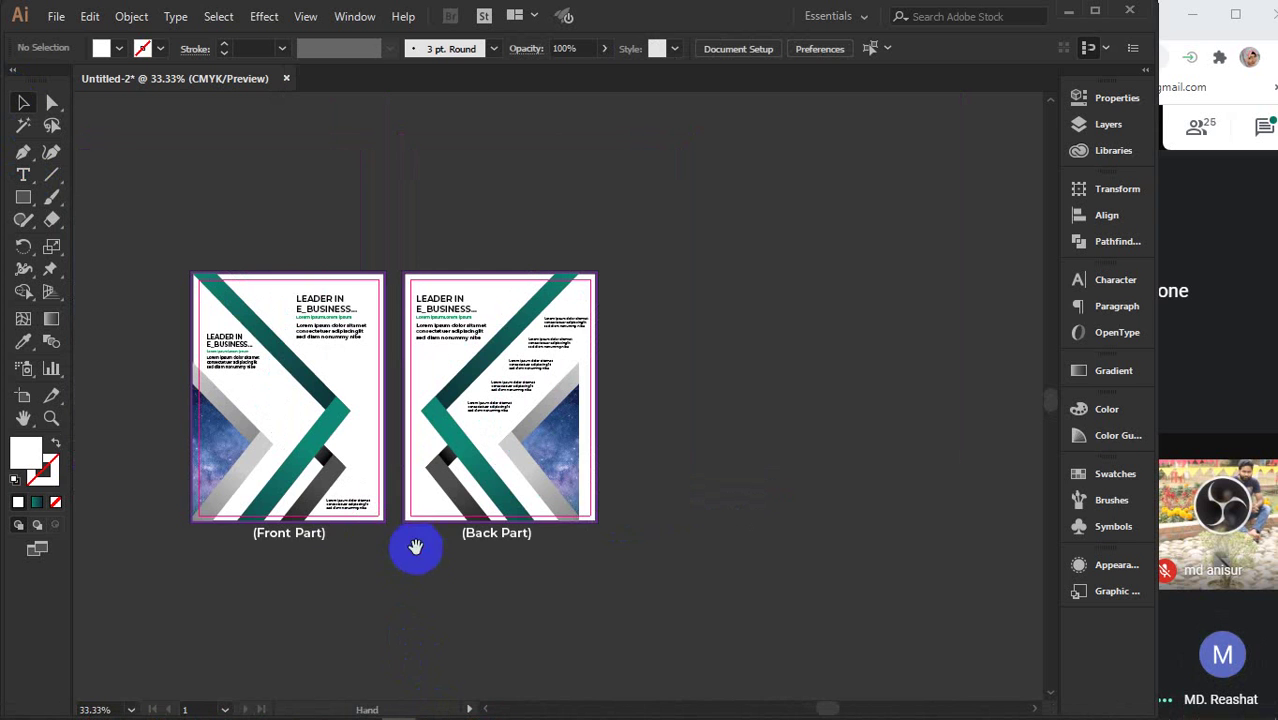
left_click_drag(415, 546, 437, 570)
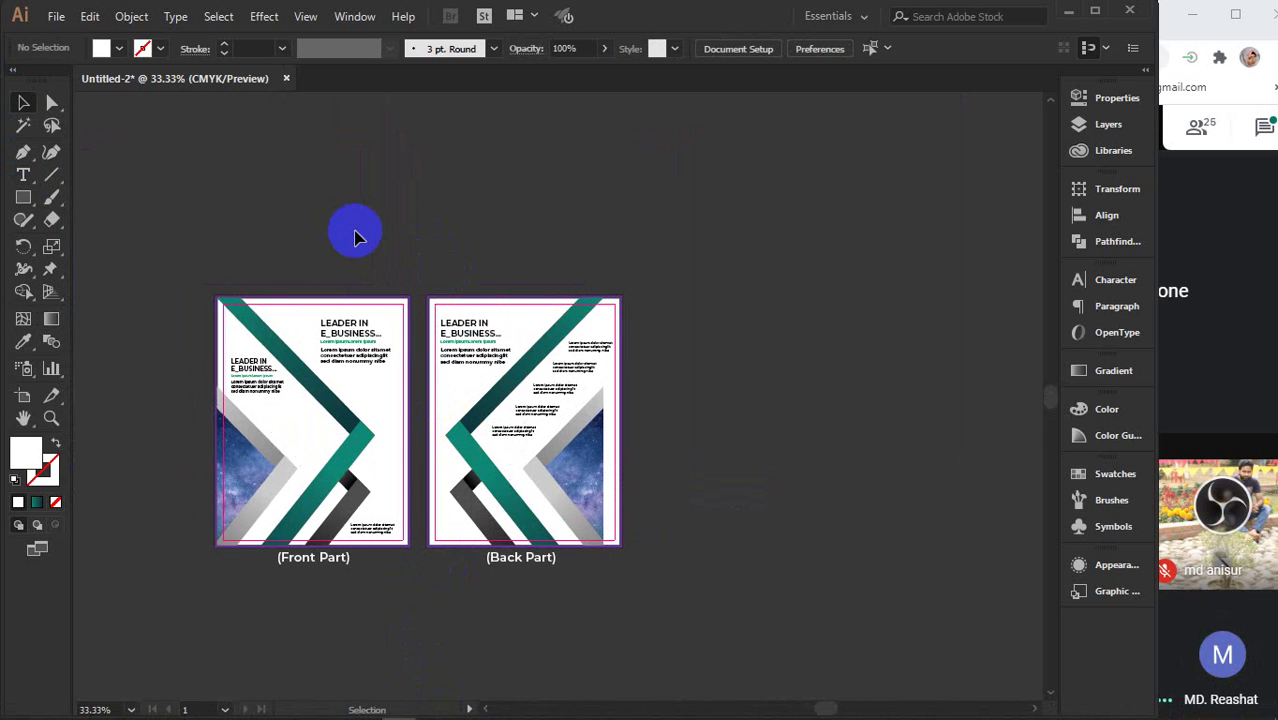
left_click_drag(452, 271, 630, 535)
left_click(731, 400)
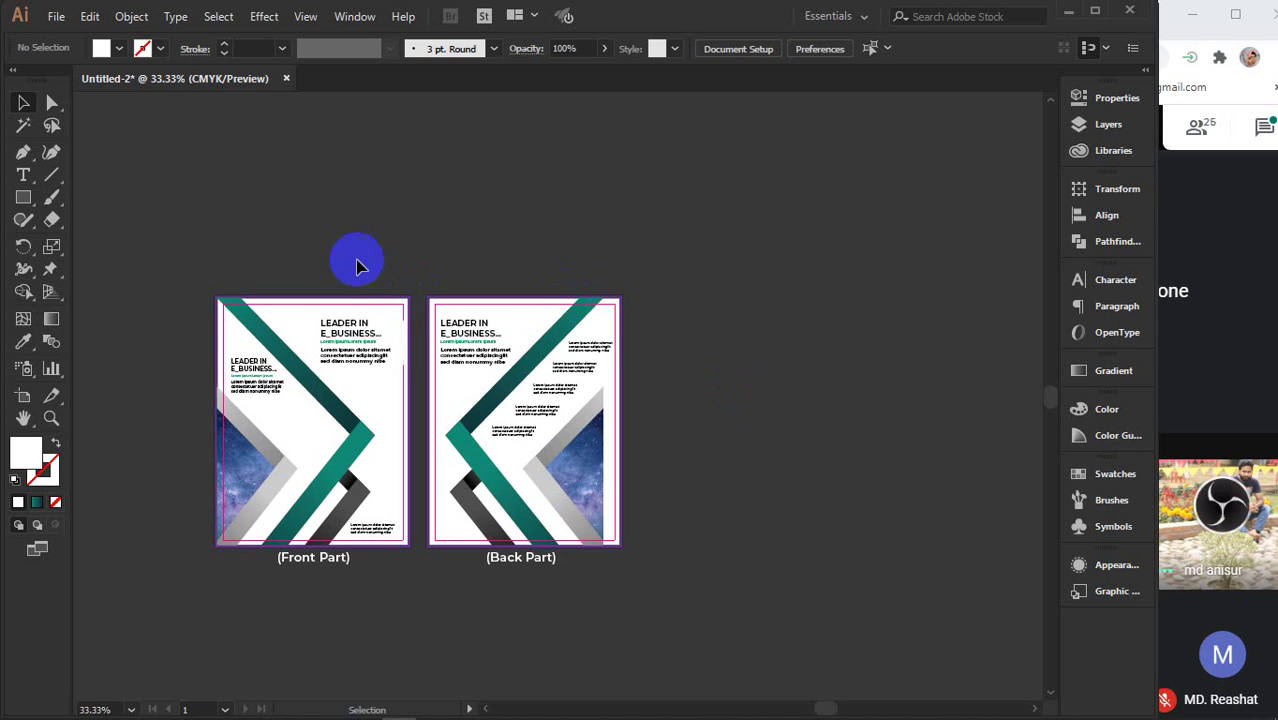
left_click_drag(250, 216, 386, 262)
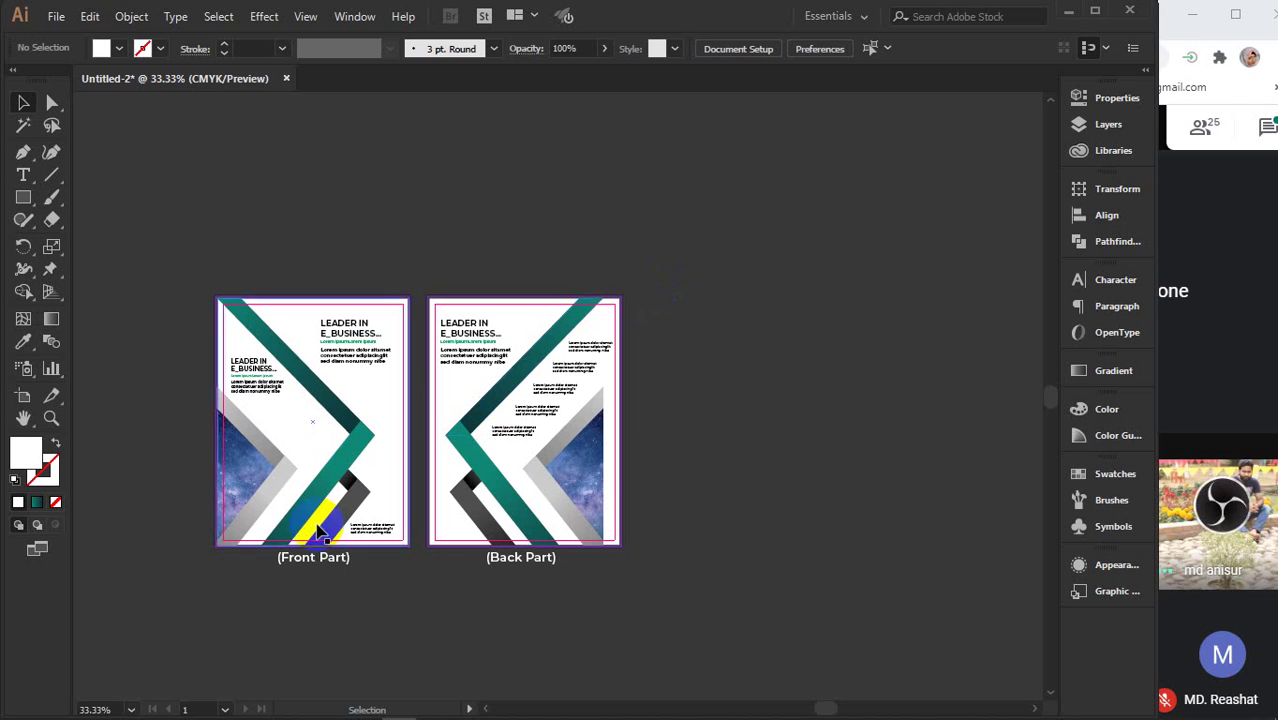
- Ungroup the Back Part page's artwork
scroll(245, 570, "up", 3)
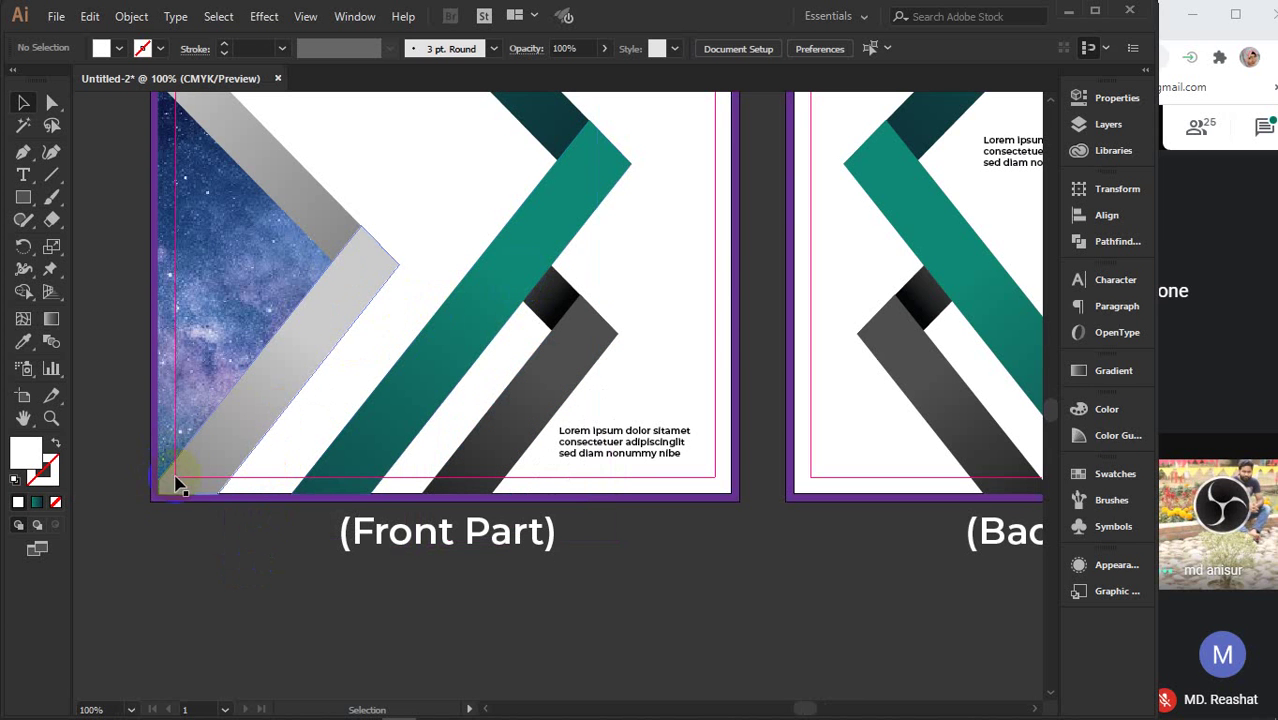
scroll(175, 500, "up", 4)
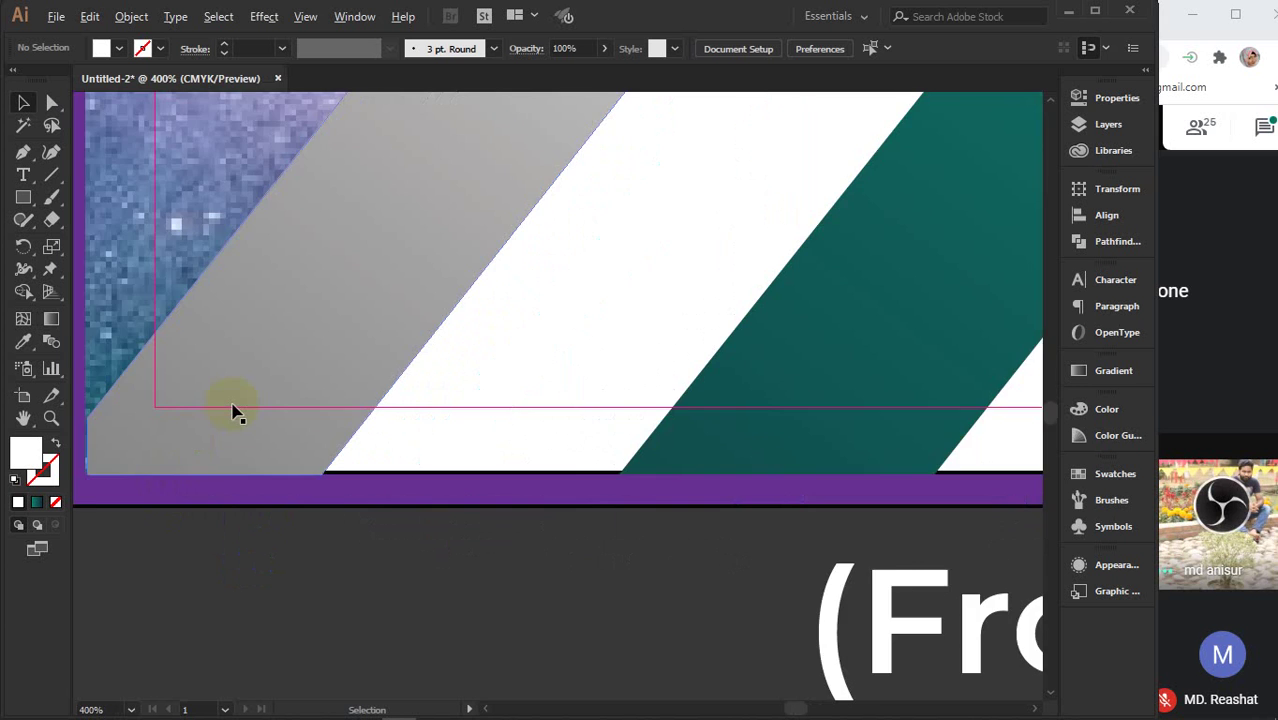
scroll(234, 414, "down", 6)
scroll(234, 414, "up", 2)
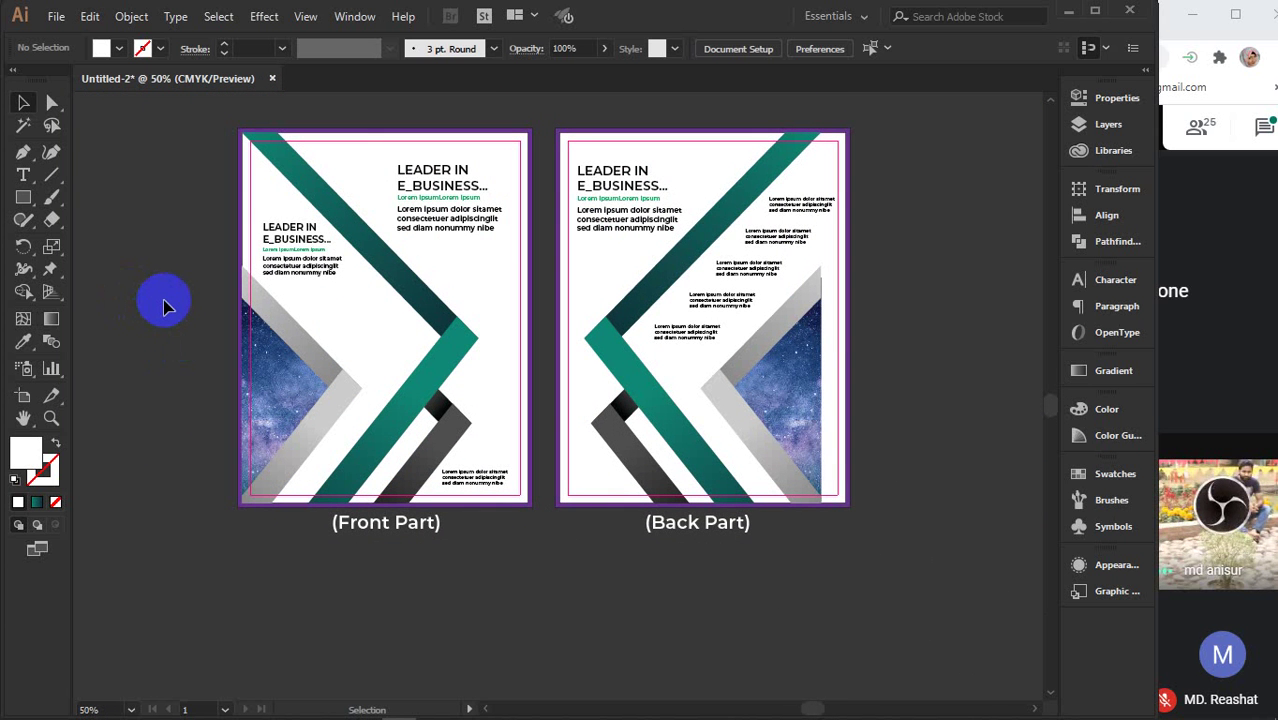
left_click(778, 402)
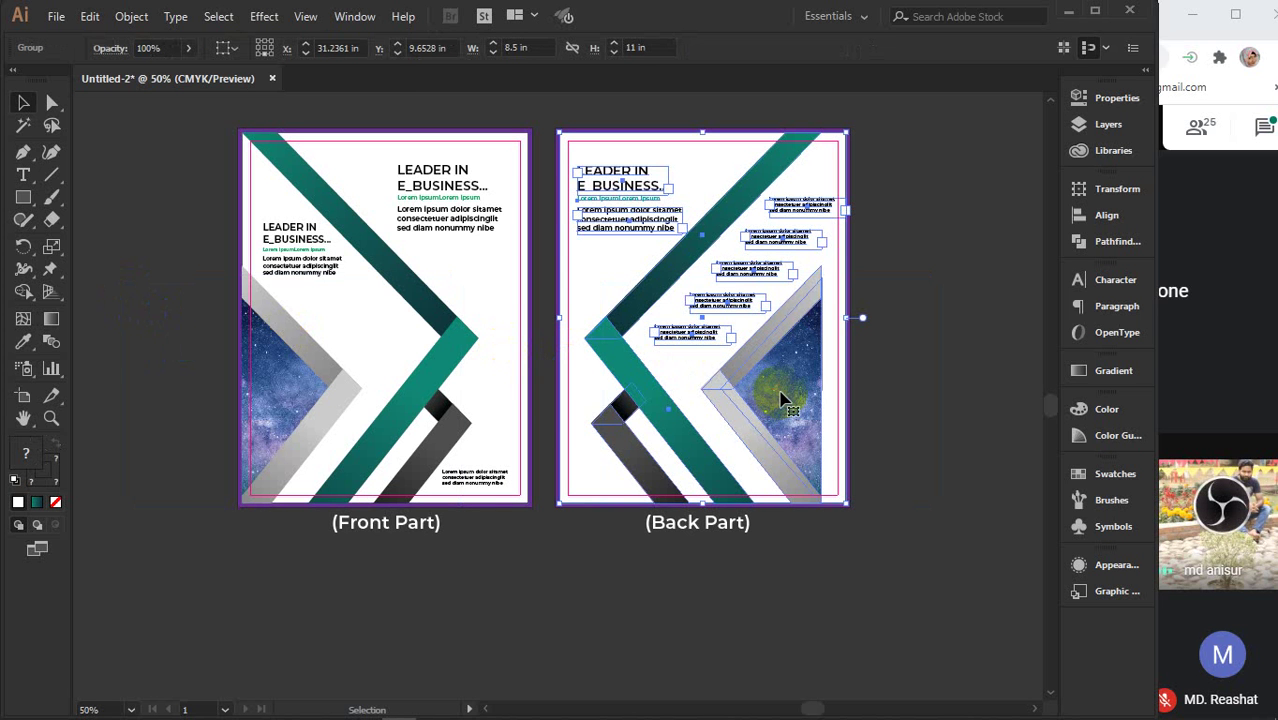
right_click(783, 400)
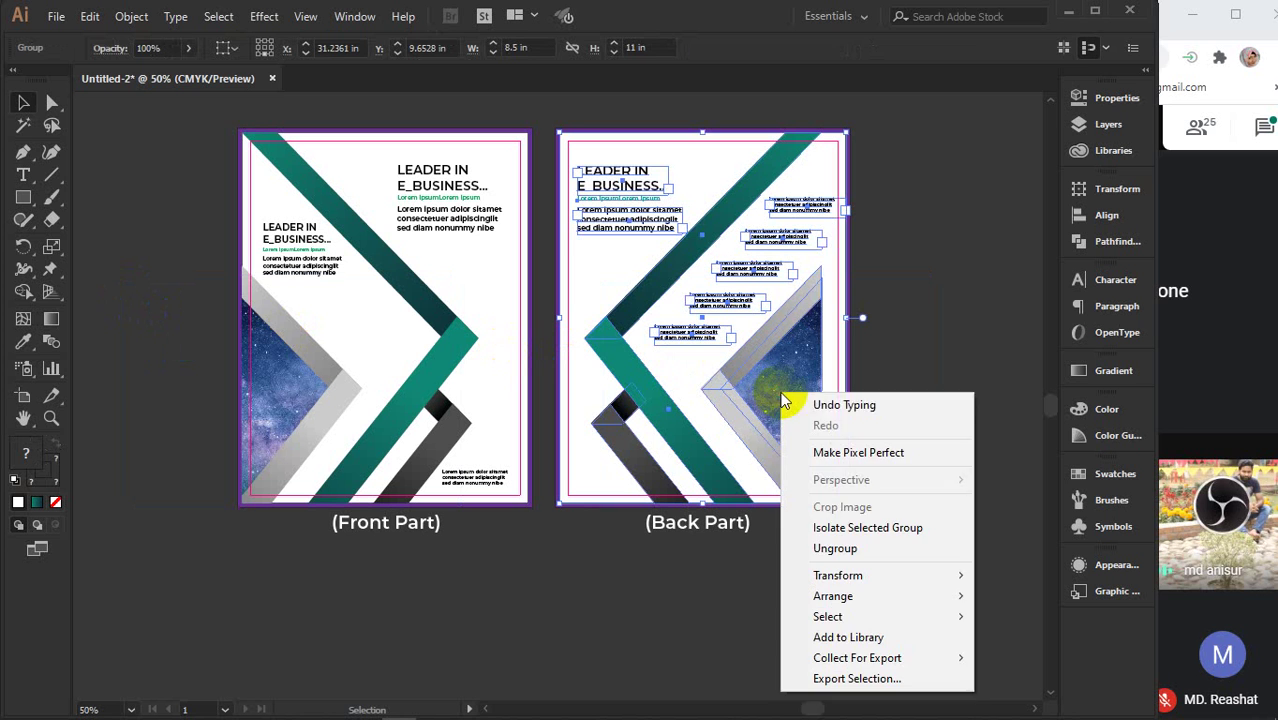
left_click(822, 549)
- Move the grey-and-starry triangle group right against the page's right edge
left_click(901, 366)
left_click_drag(938, 277, 830, 474)
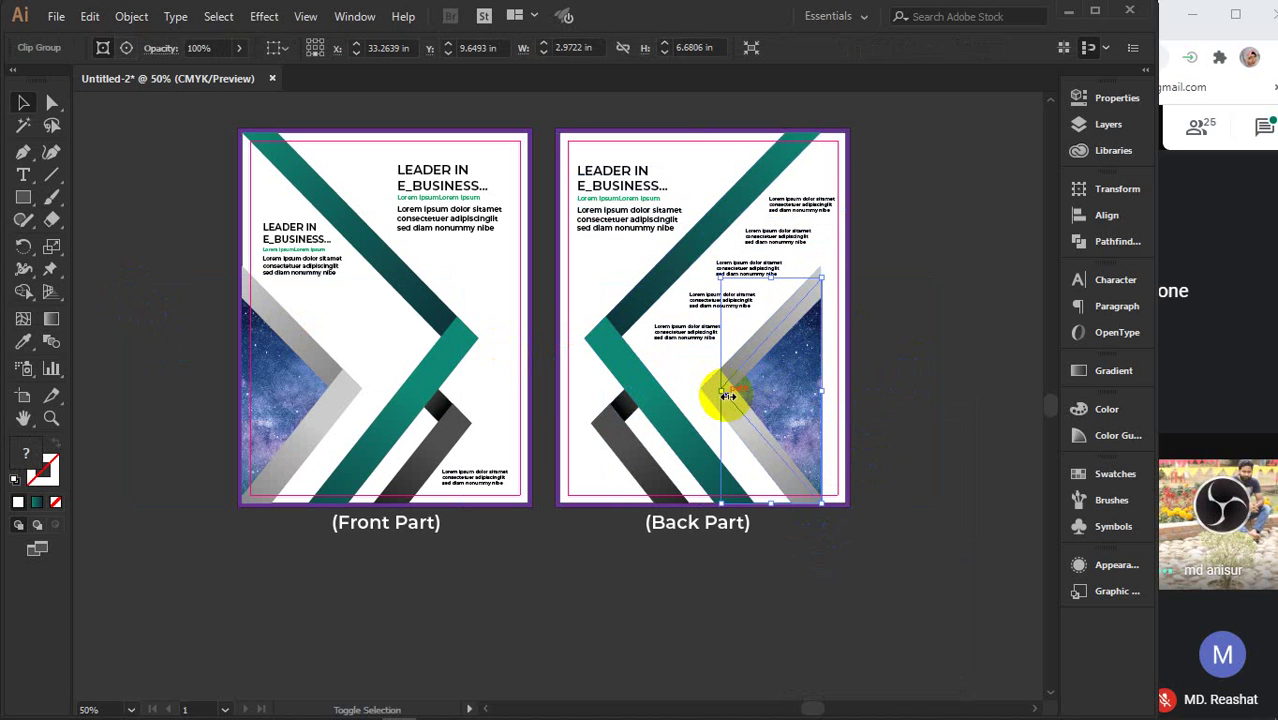
left_click(748, 447)
left_click_drag(749, 443, 776, 441)
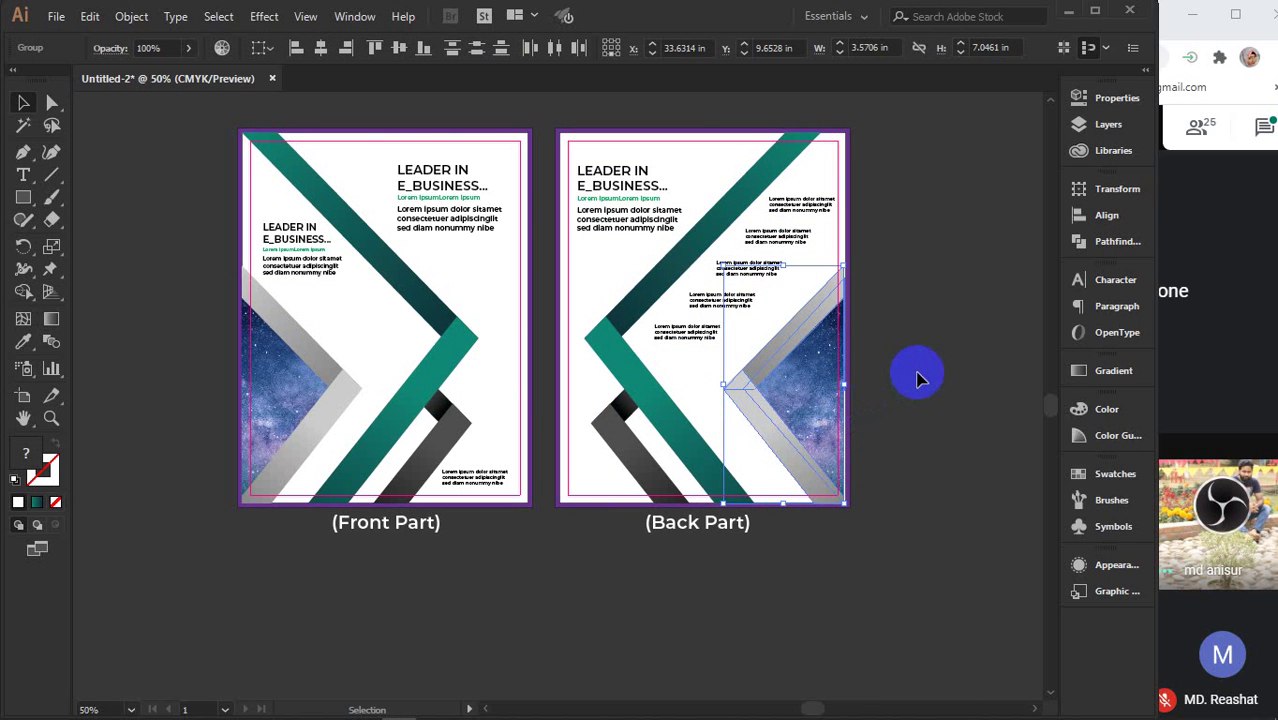
left_click(645, 395)
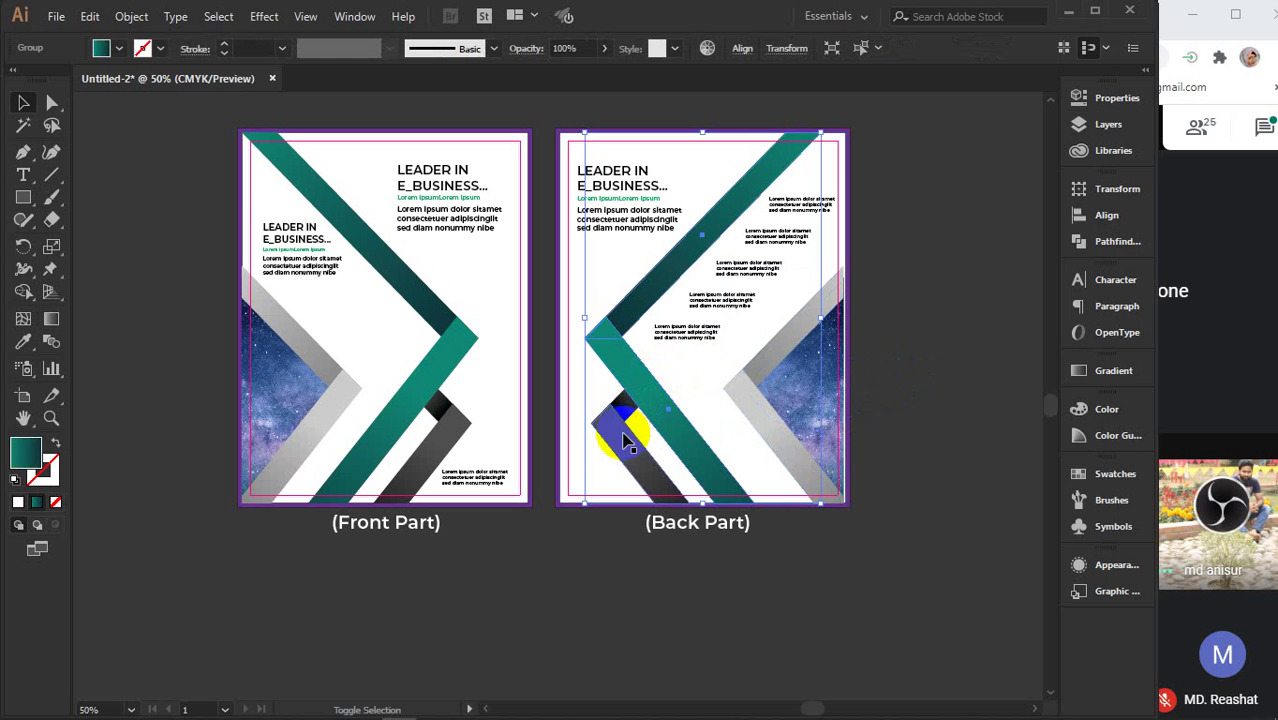
- Nudge the teal and dark stripes right three Shift+Right steps, undoing a stray off-page drag
left_click(623, 440, "shift")
key("shift+Right")
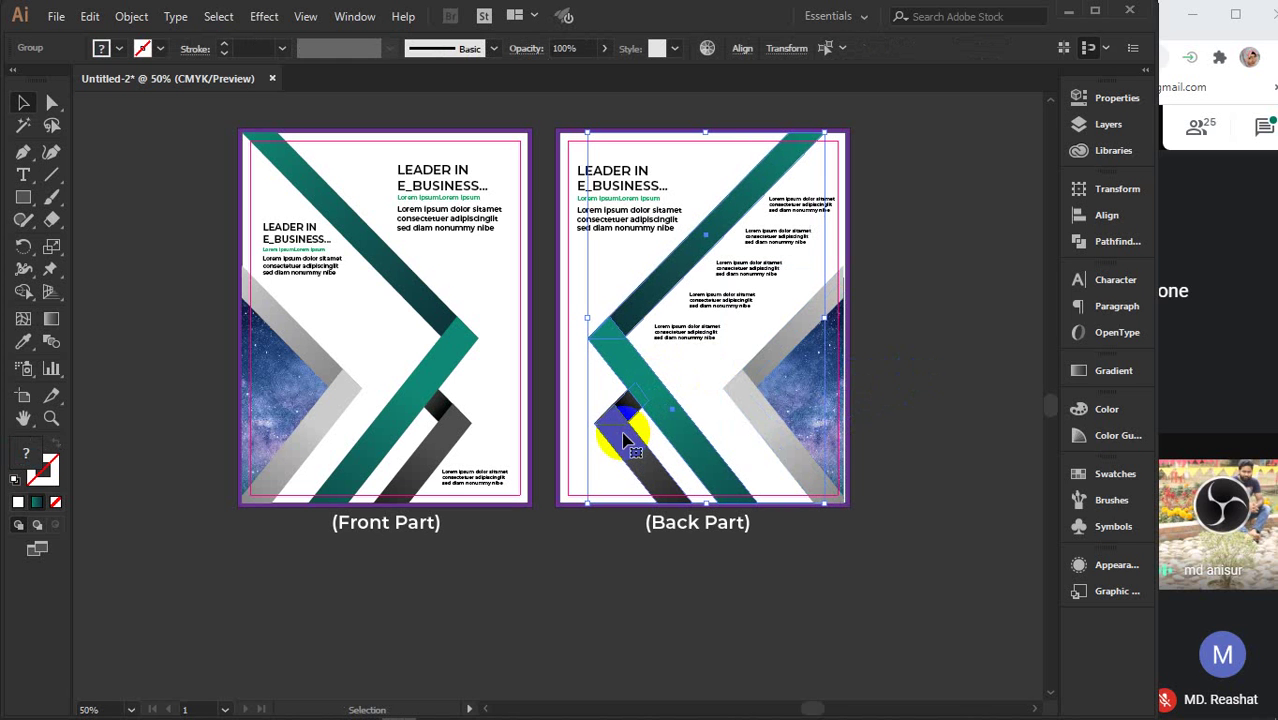
key("shift+Right")
key("shift+Right")
key("shift+Right")
key("shift+Right")
key("shift+Right")
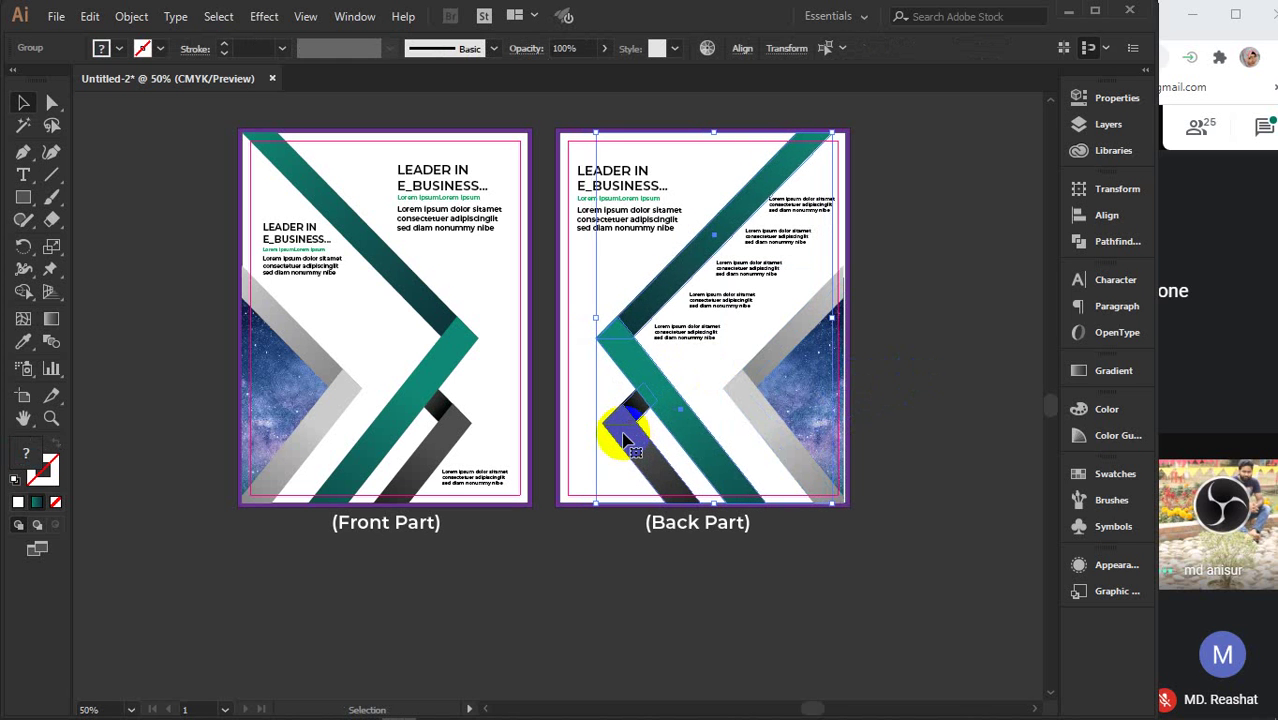
key("shift+Right")
key("shift+Right")
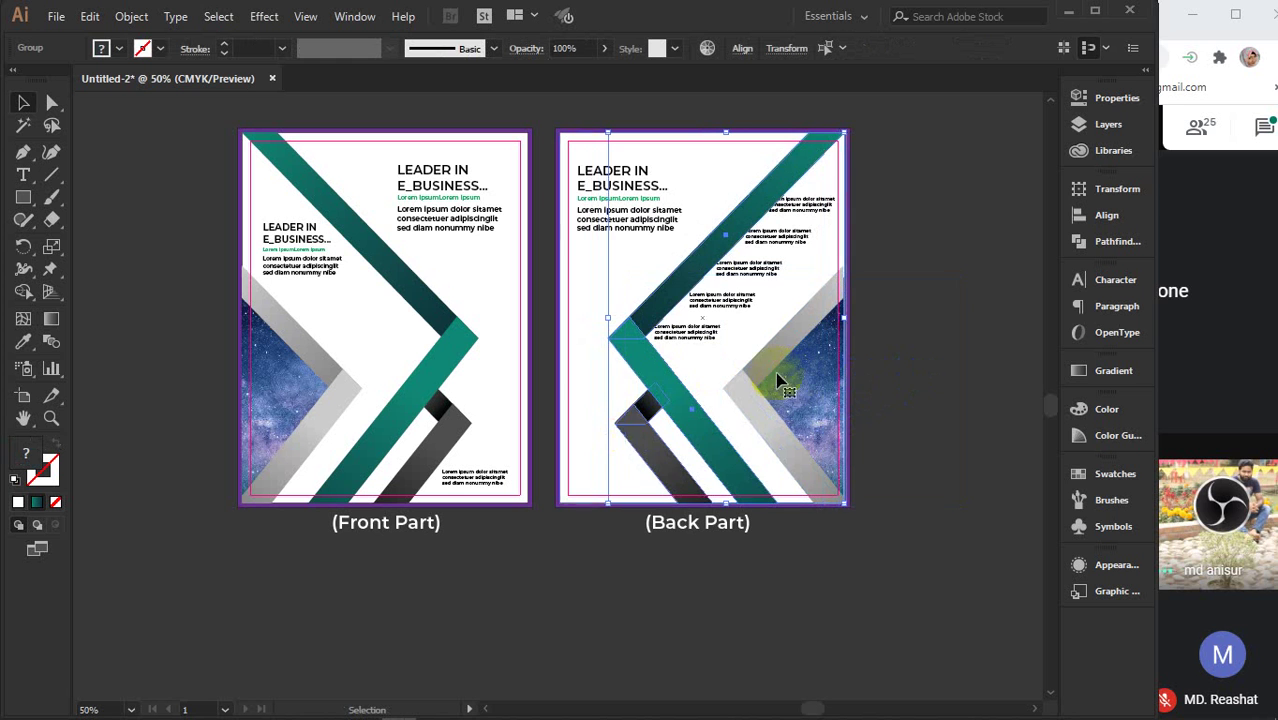
left_click_drag(679, 403, 807, 608)
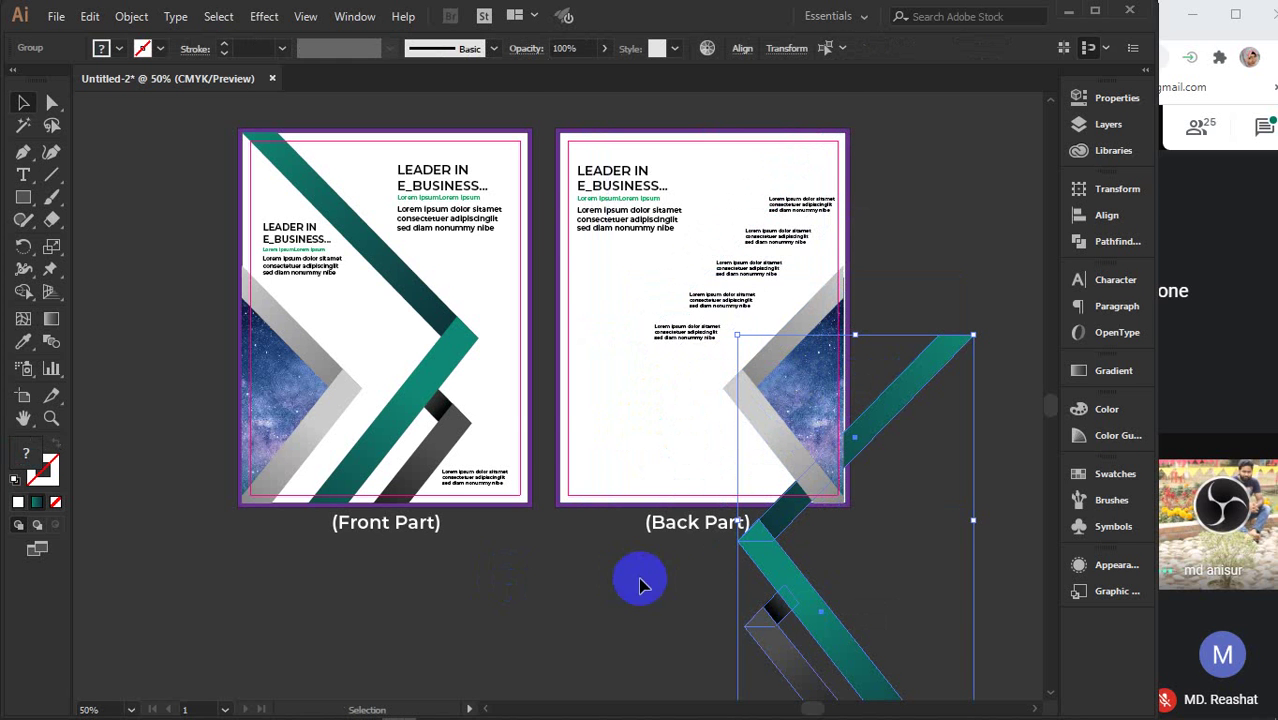
scroll(605, 576, "down", 3)
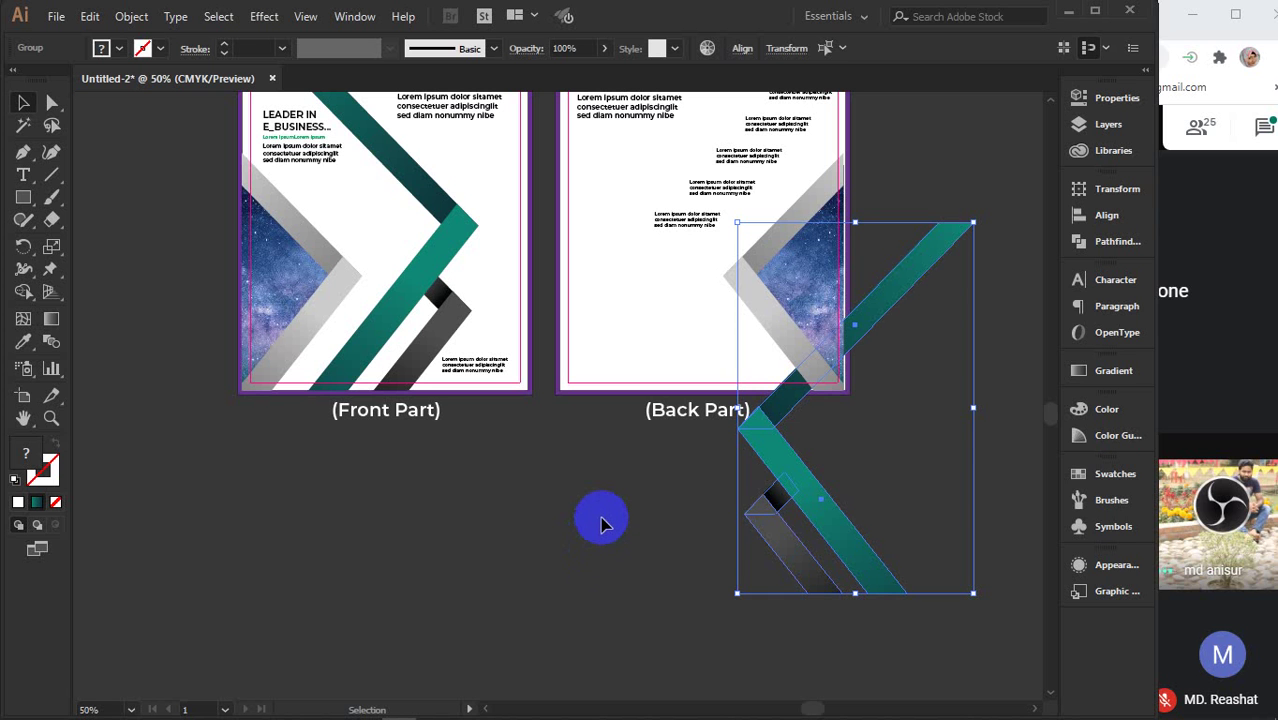
left_click(601, 524)
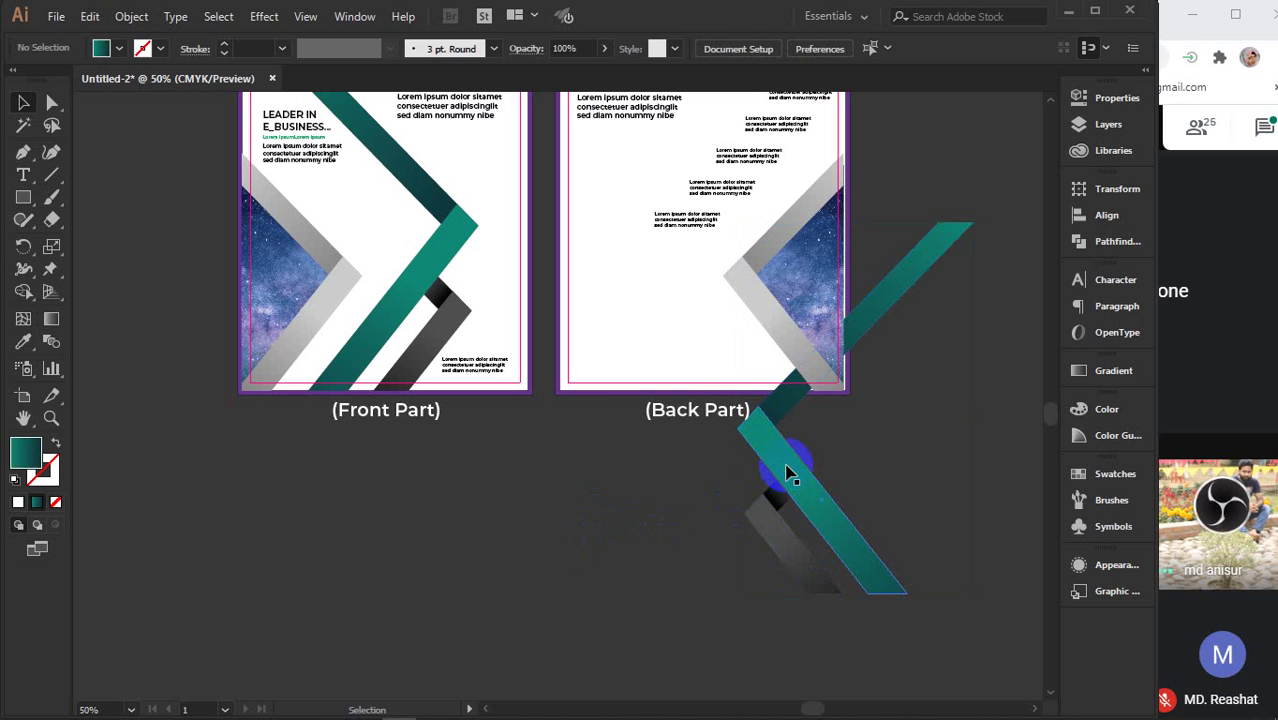
key("ctrl+z")
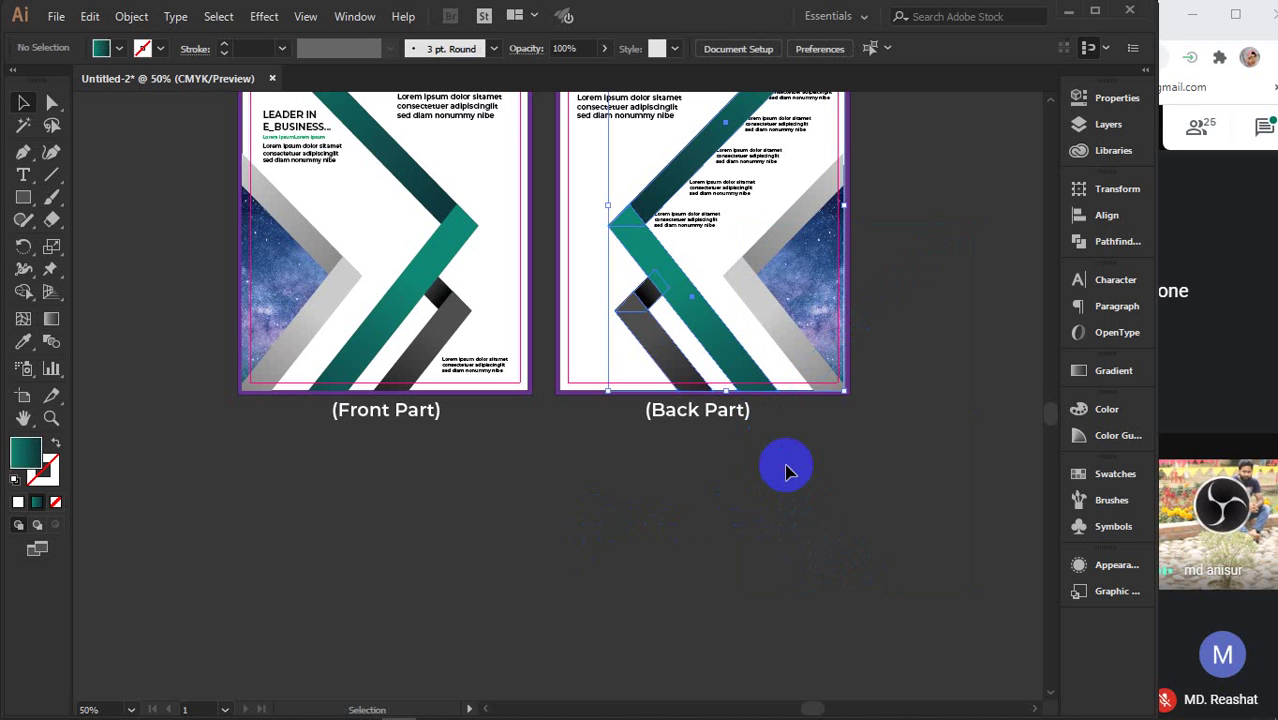
scroll(787, 469, "up", 1)
scroll(787, 469, "up", 3)
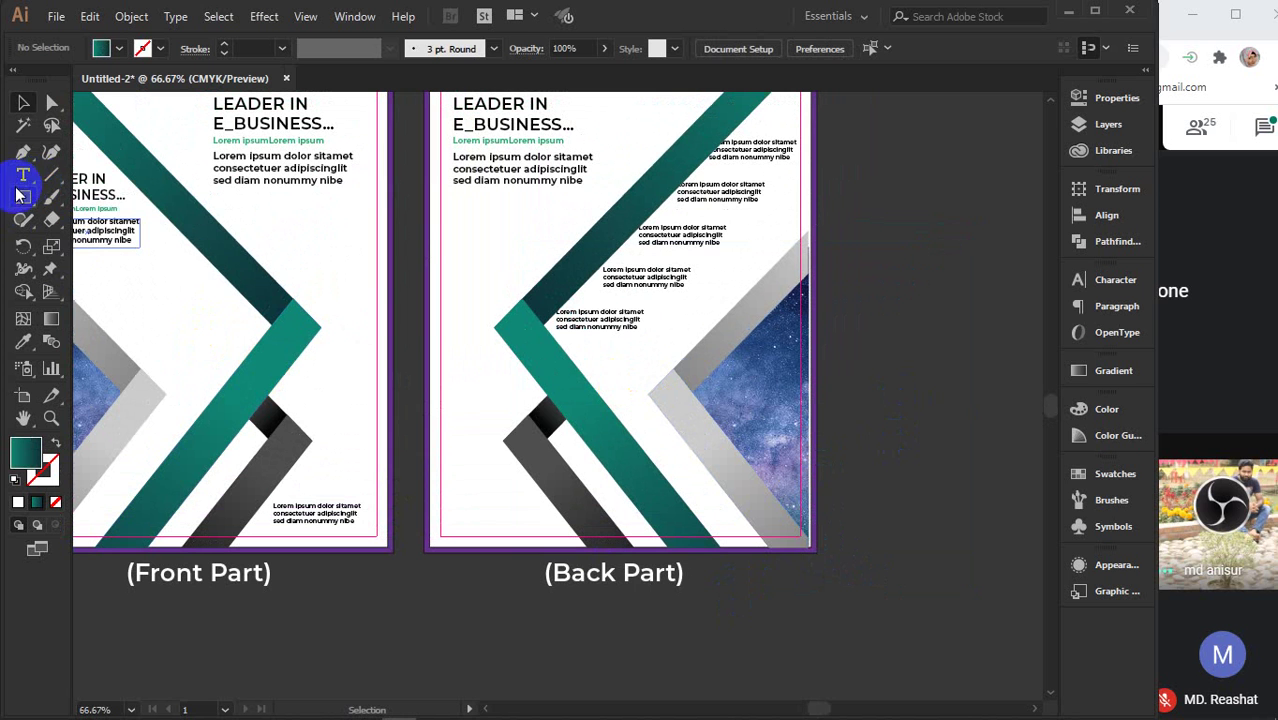
- Draw a closed four-point teal band from past the top-right corner to below the Front Part
left_click(23, 155)
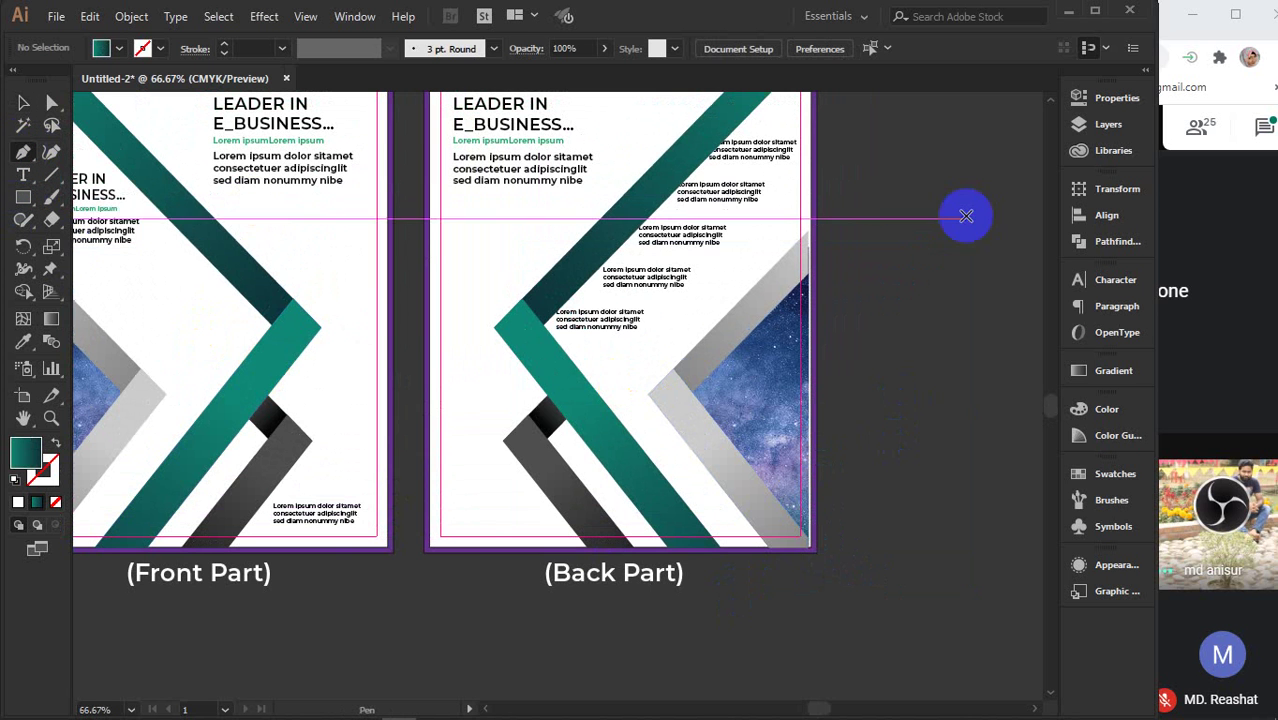
left_click(873, 136)
left_click(284, 626)
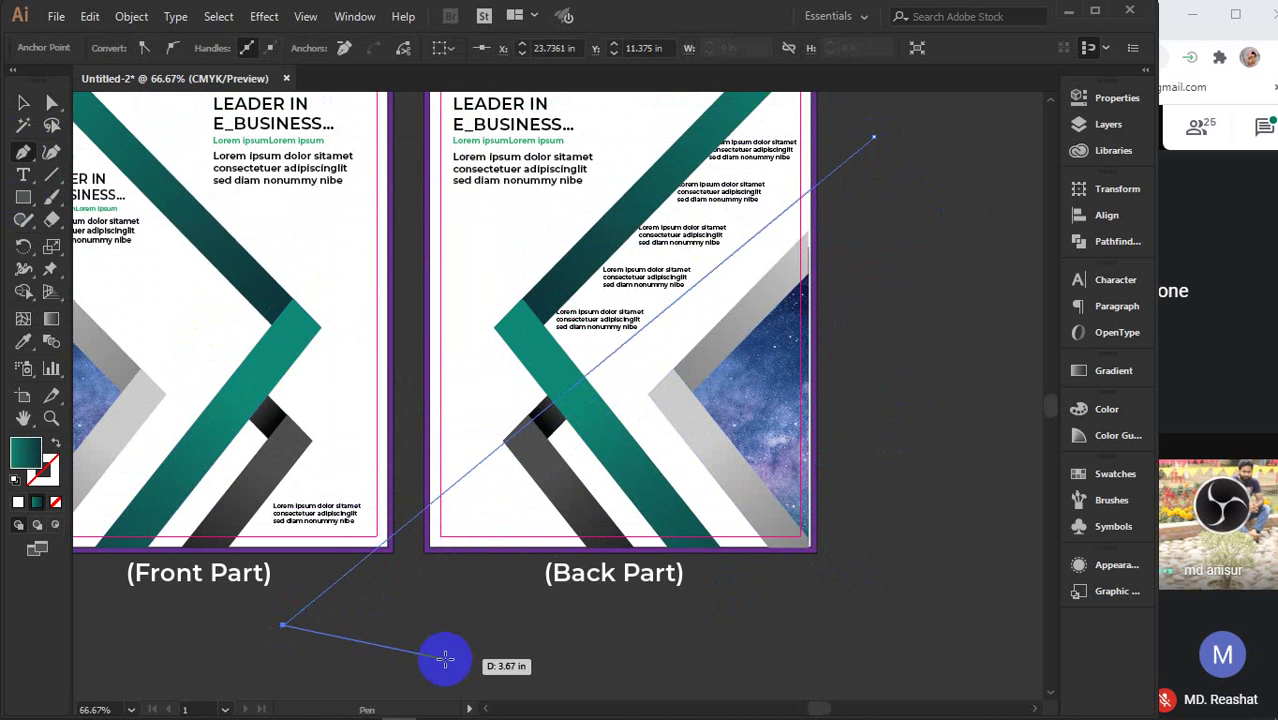
left_click(388, 626)
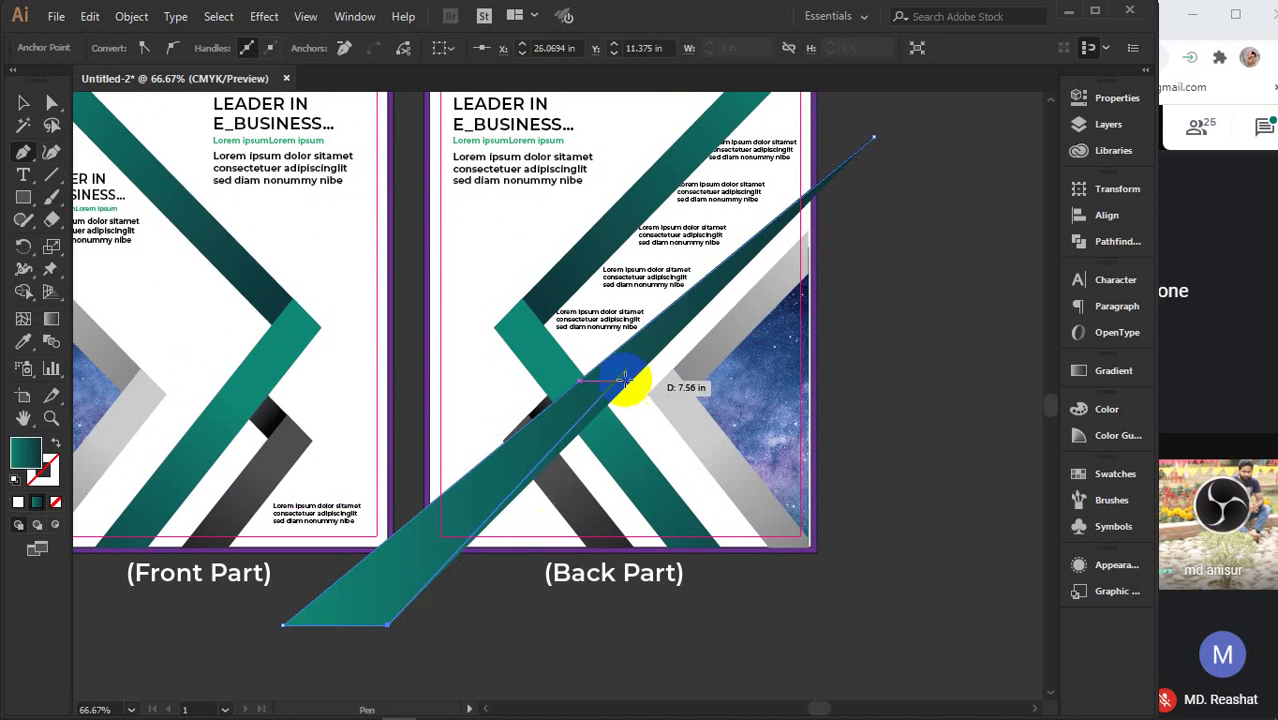
left_click(873, 137)
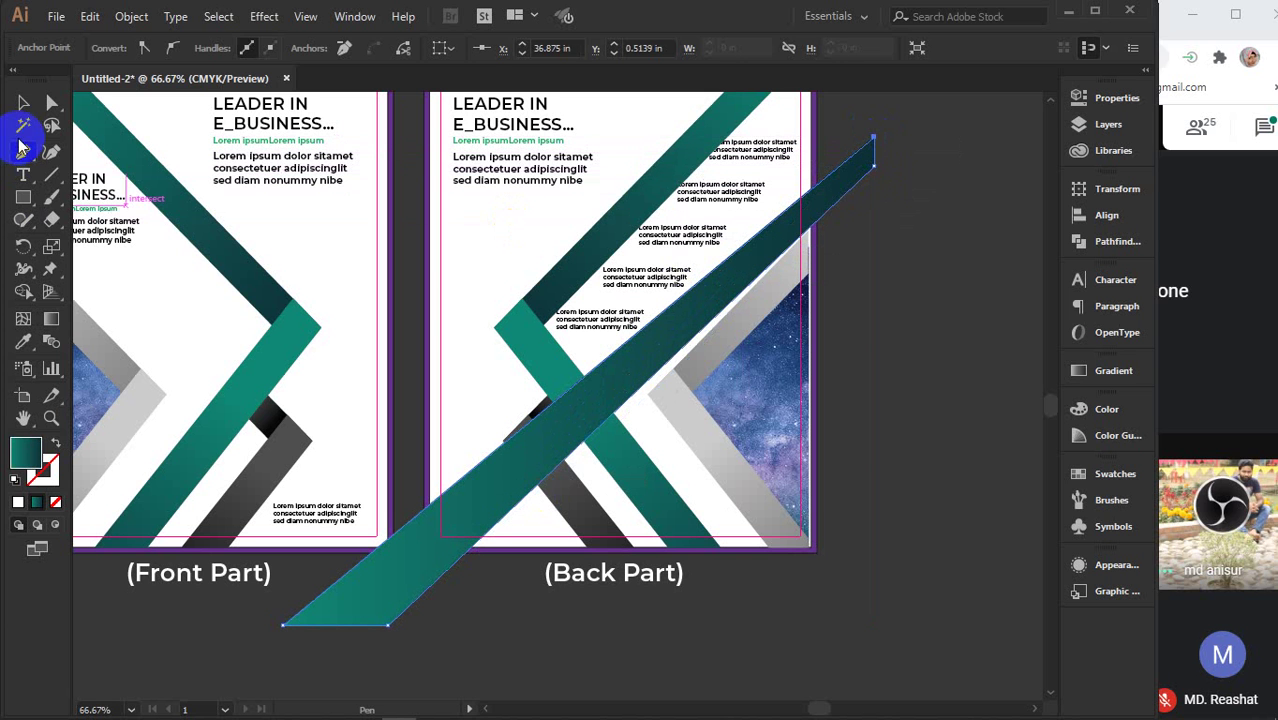
left_click(23, 103)
left_click(957, 228)
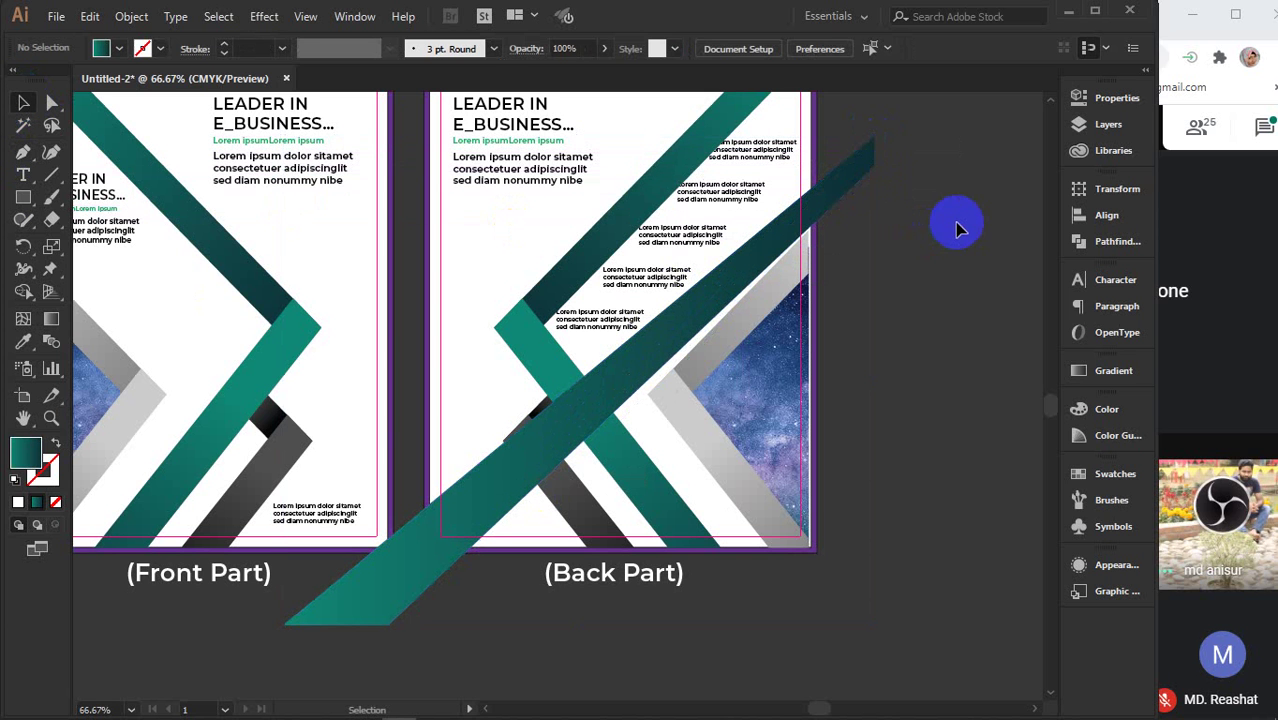
left_click(810, 192)
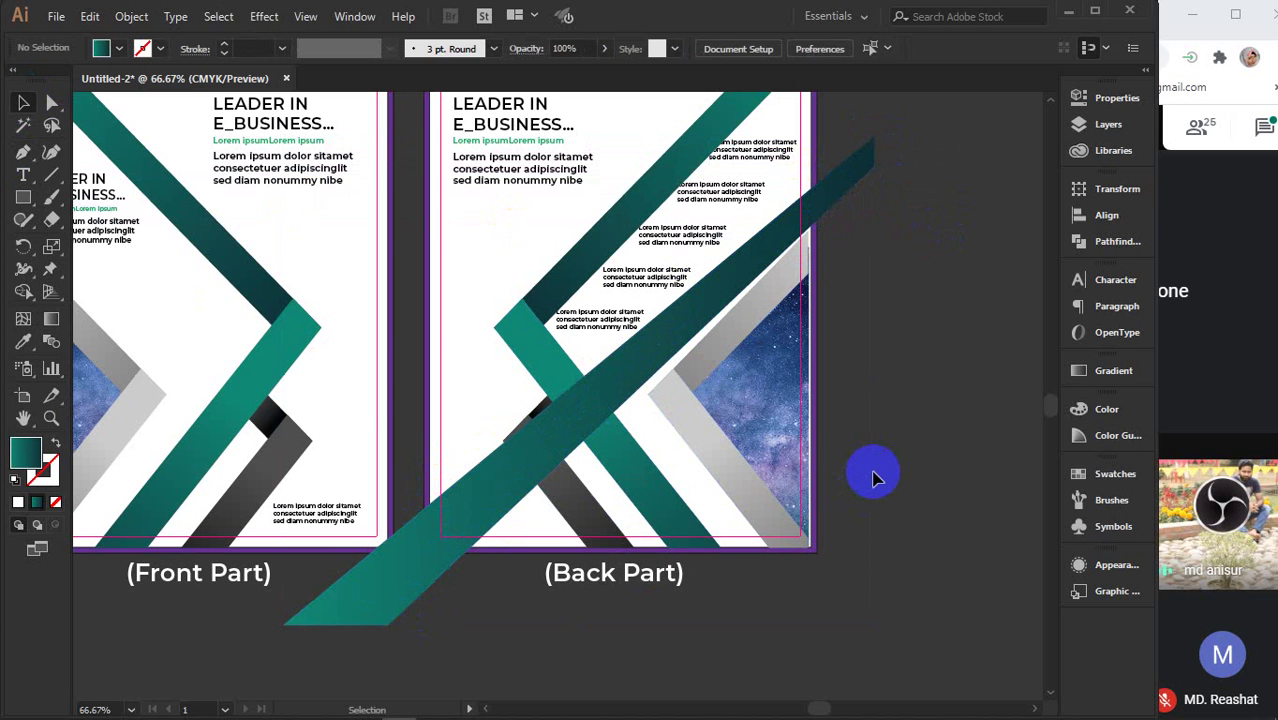
- Draw a vertical line down the Back Part's left edge with a 0.5 pt stroke
left_click(58, 175)
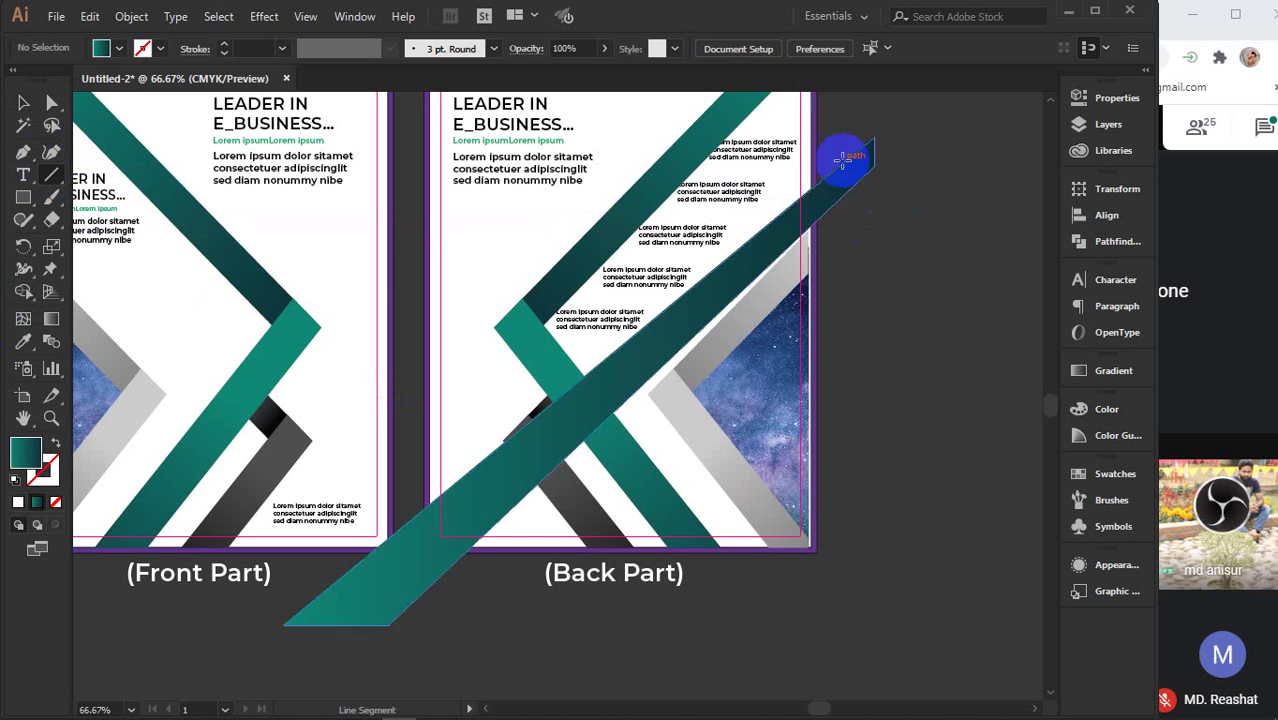
left_click_drag(808, 144, 807, 271)
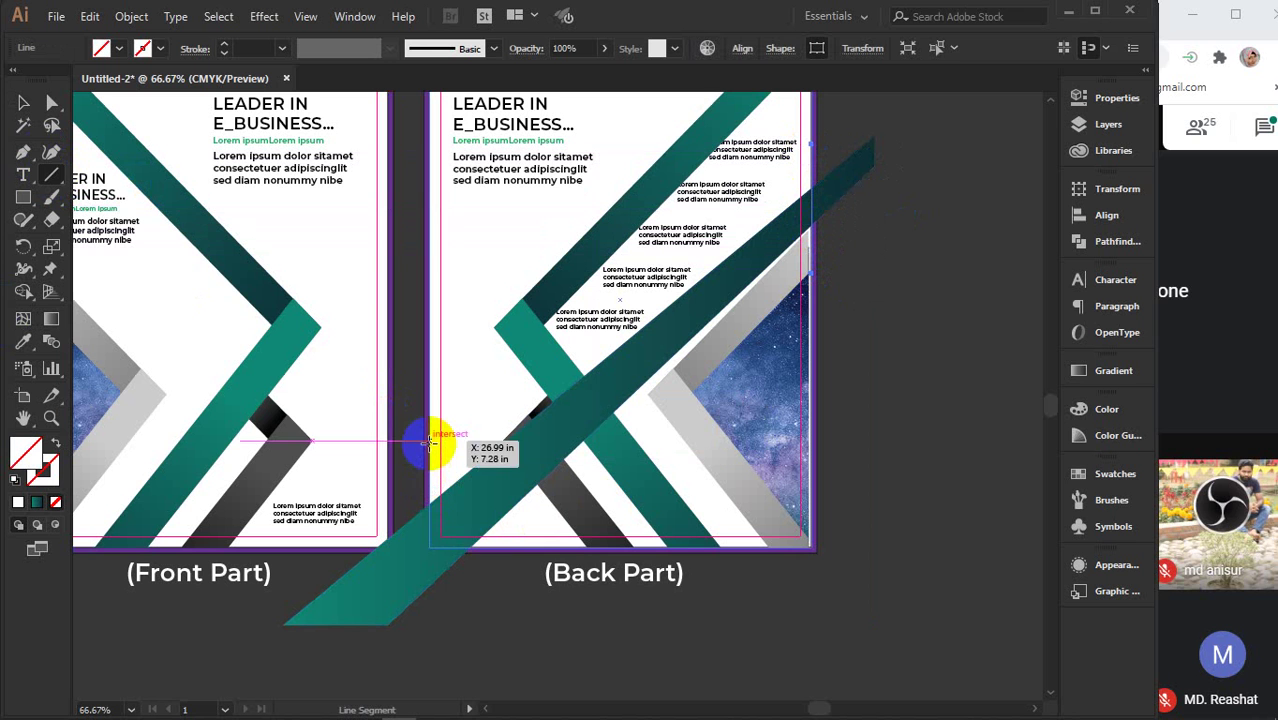
left_click_drag(430, 440, 443, 600)
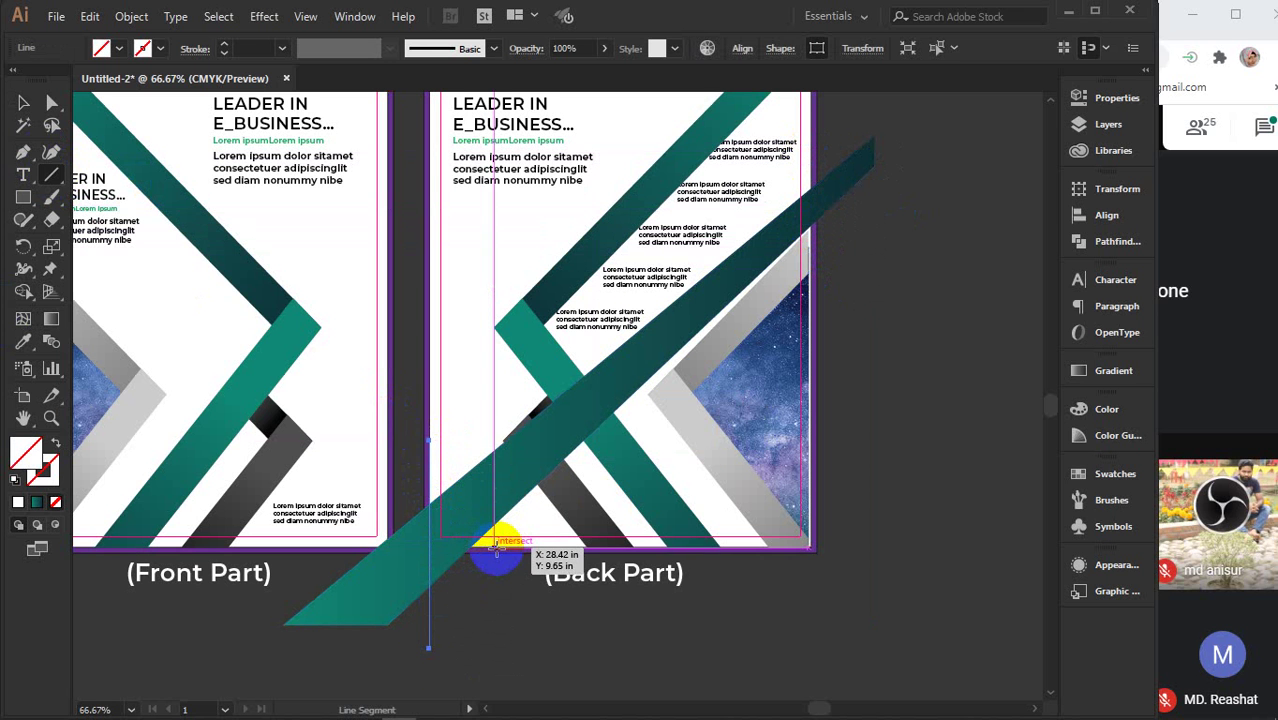
left_click_drag(495, 547, 357, 558)
key("ctrl")
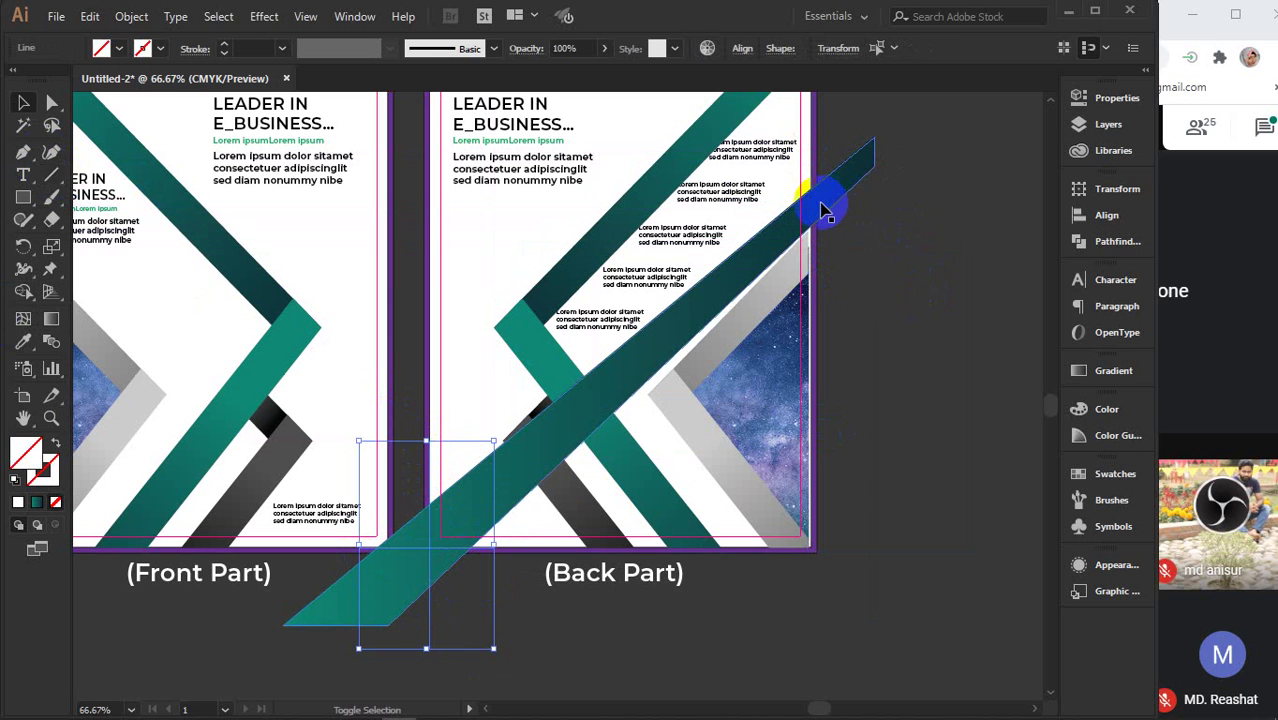
left_click(432, 215)
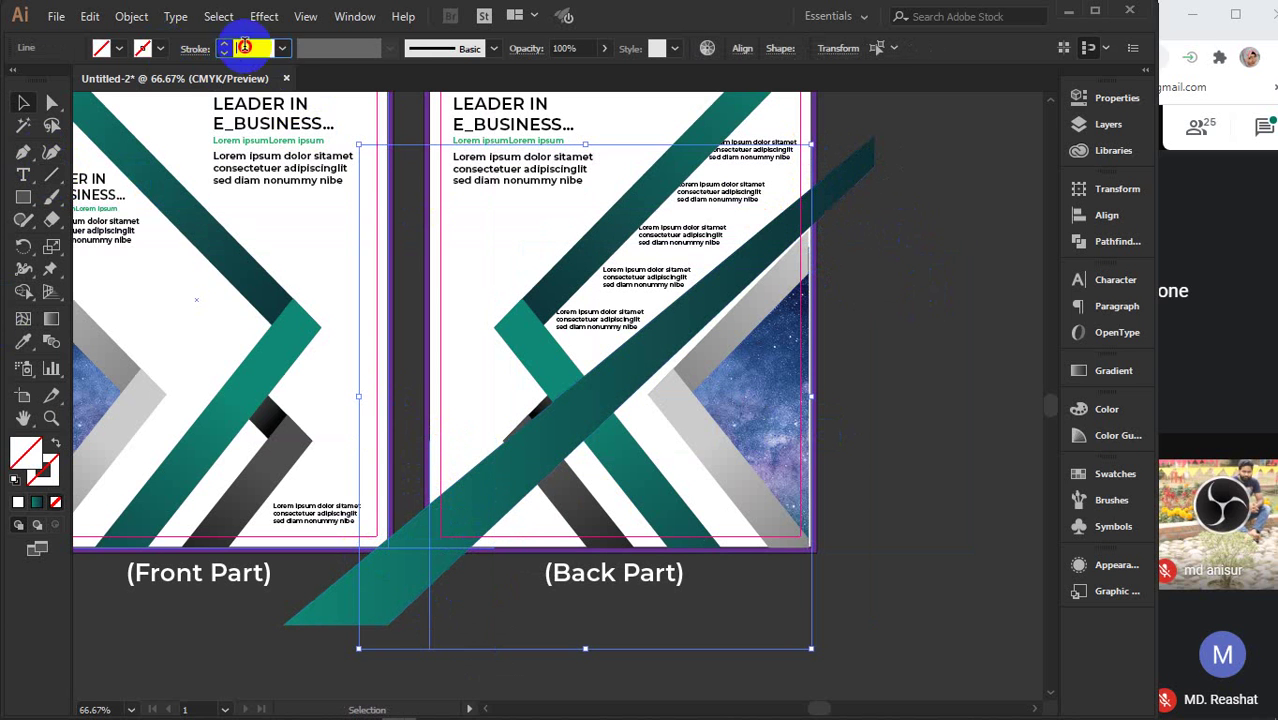
left_click(247, 46)
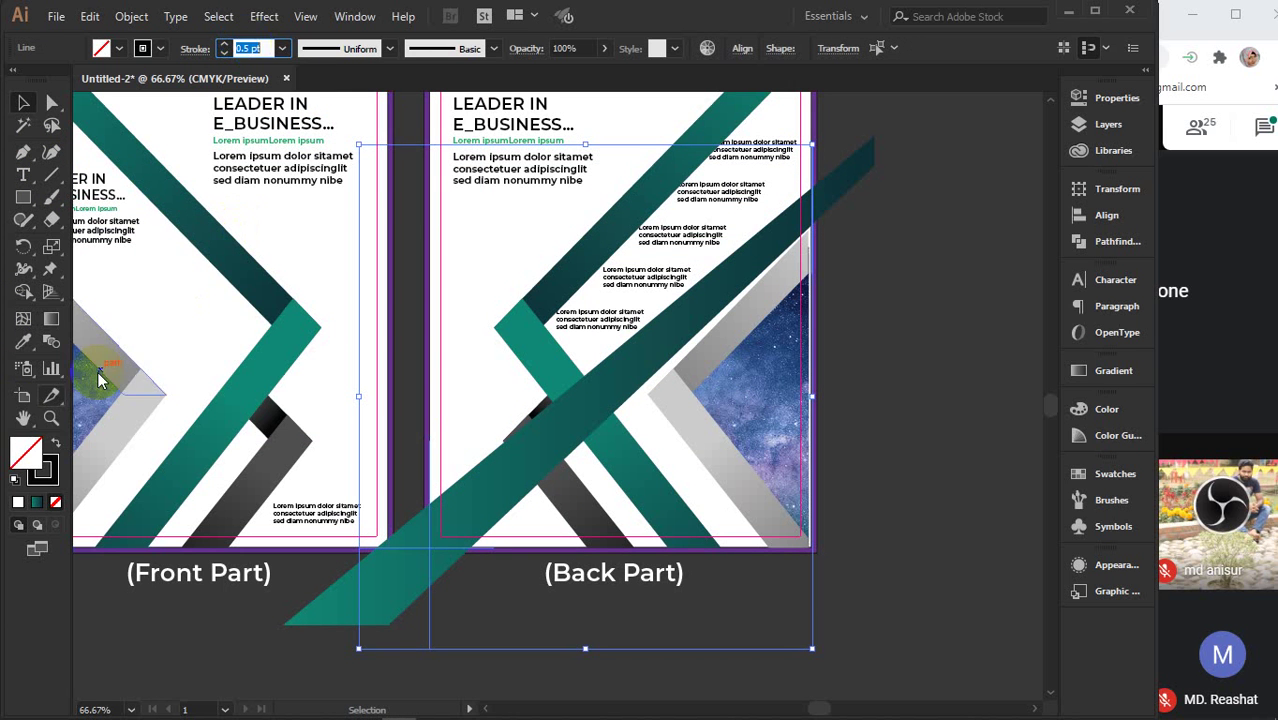
left_click(908, 503)
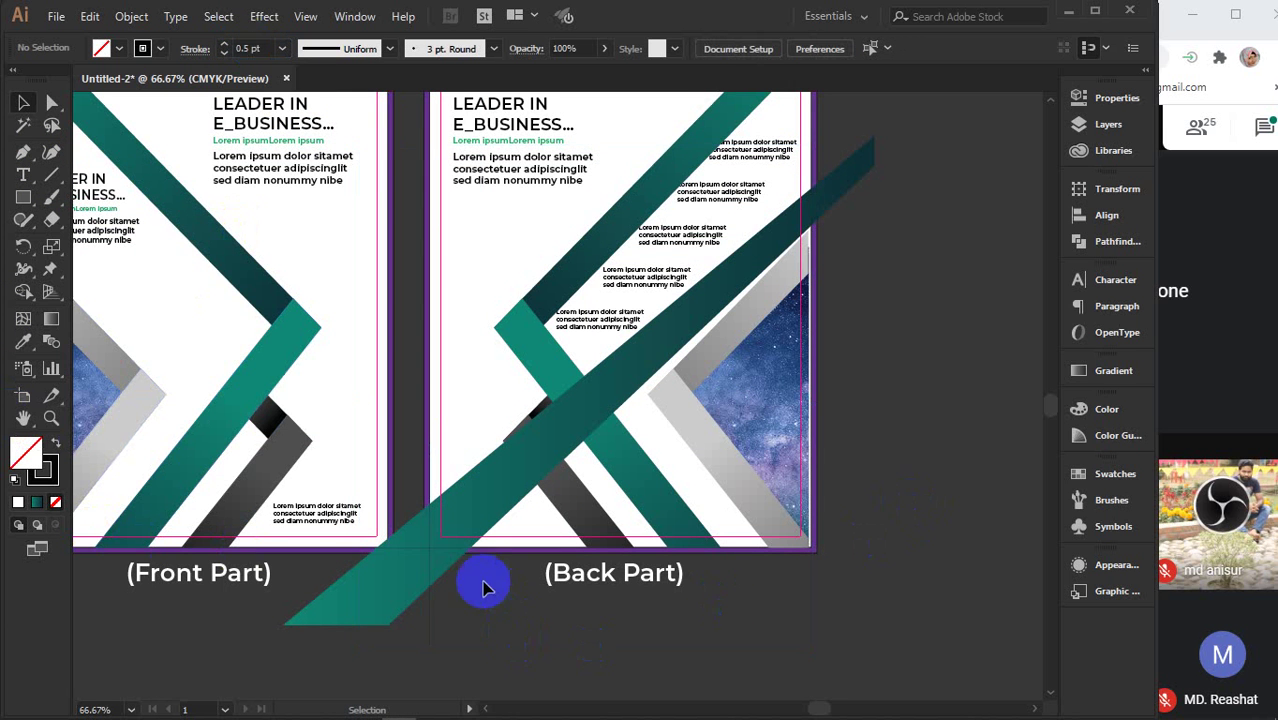
- Select the vertical line together with the teal diagonal band
scroll(456, 556, "up", 4)
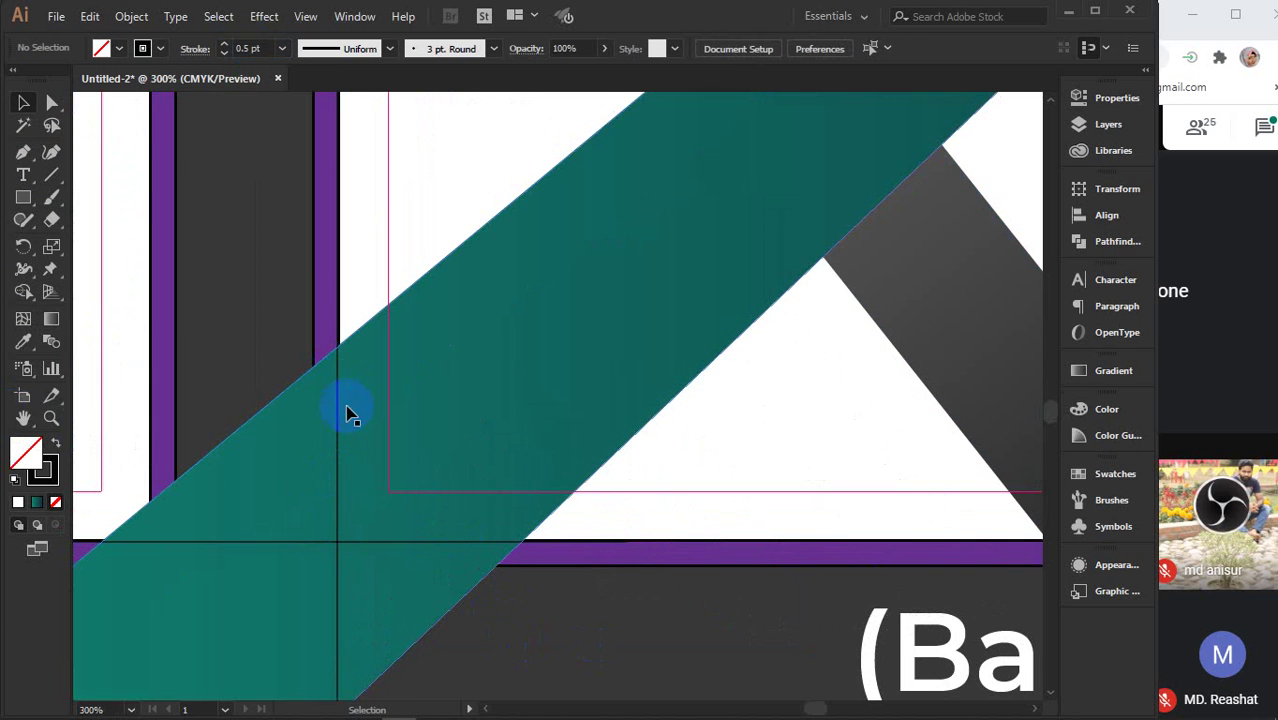
scroll(453, 540, "down", 5)
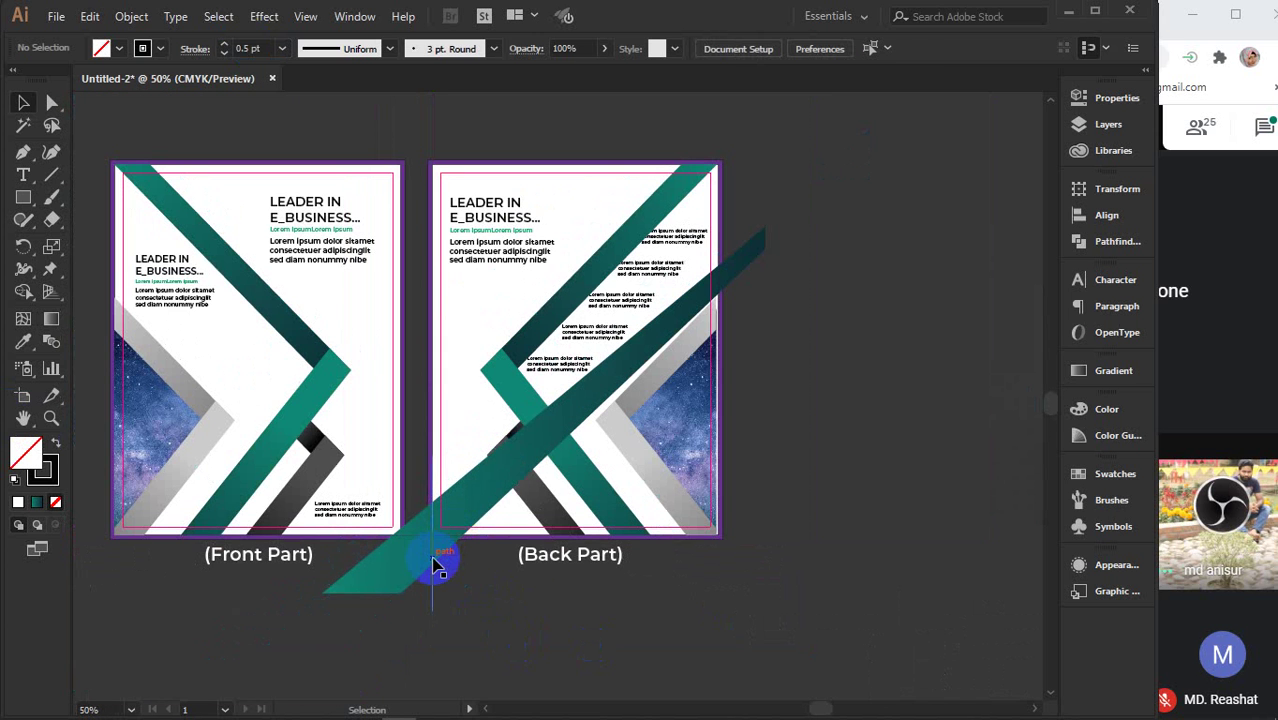
left_click(424, 556)
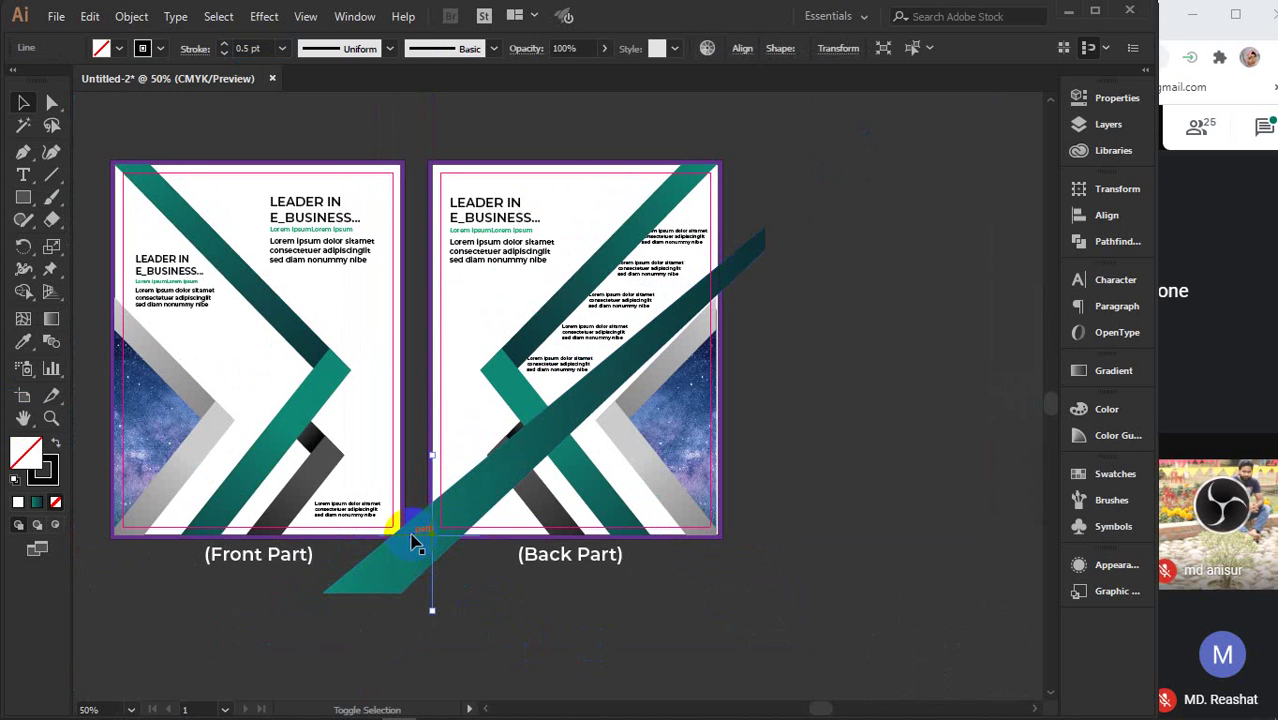
left_click(416, 538)
left_click(718, 285, "shift")
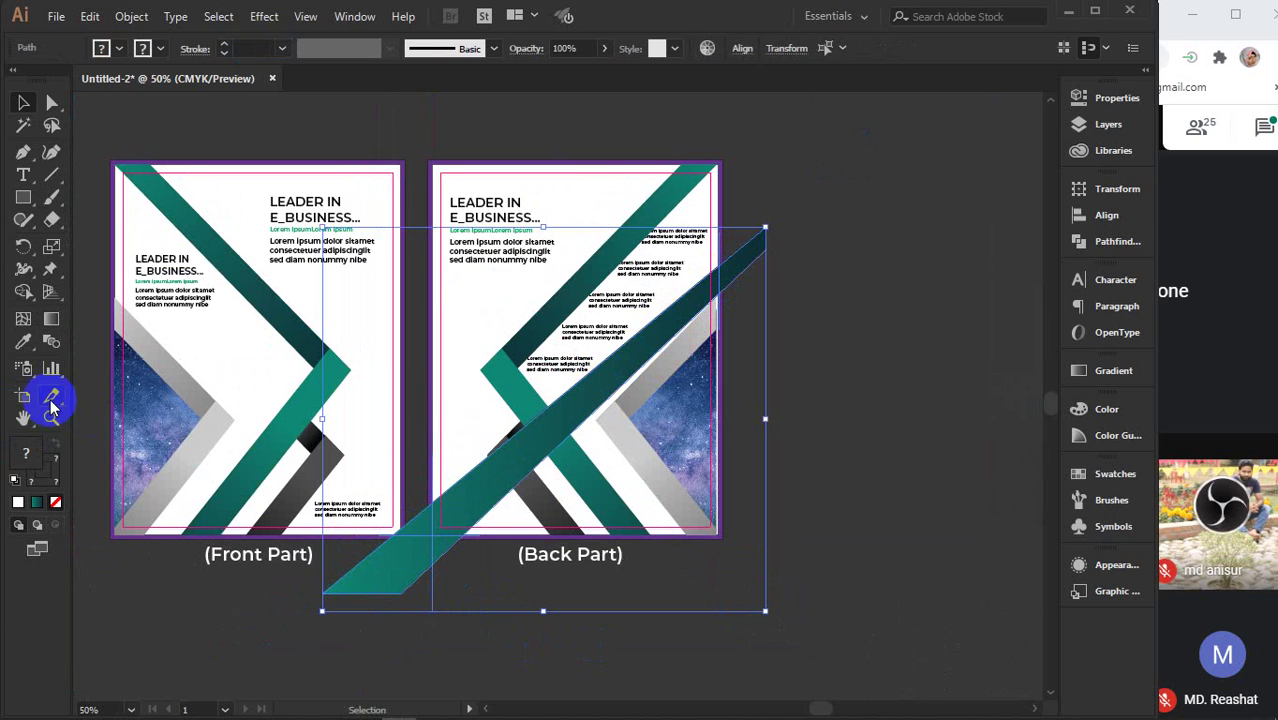
- Use Shape Builder to remove the teal stripe's two overhanging pieces outside the Back Part artboard, then deselect
left_click(23, 291)
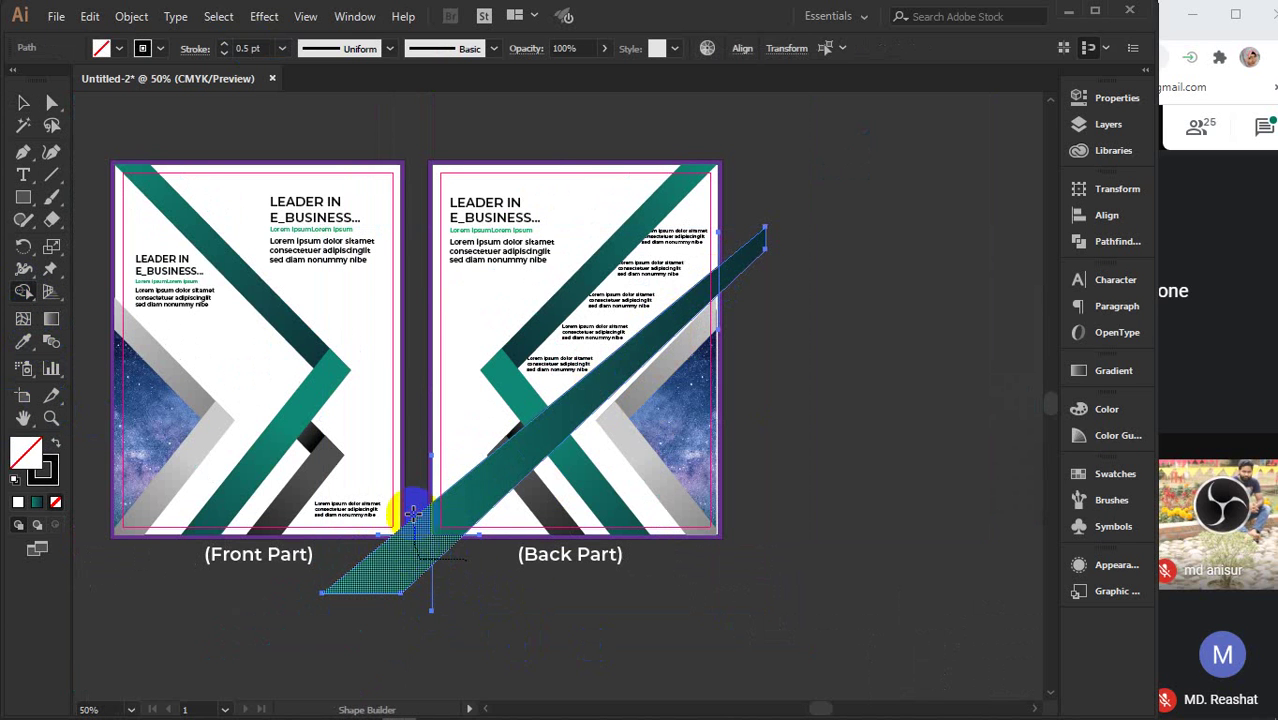
left_click(416, 555, "alt")
left_click(760, 251, "alt")
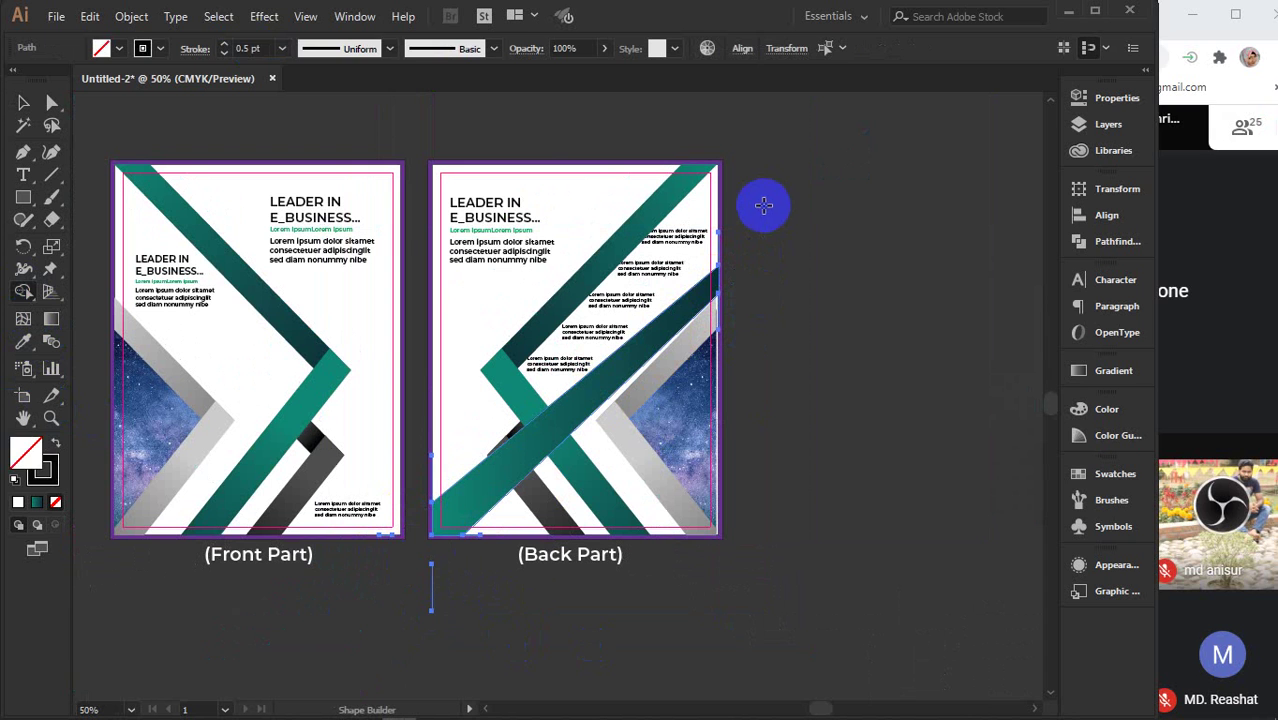
key("v")
left_click(738, 248)
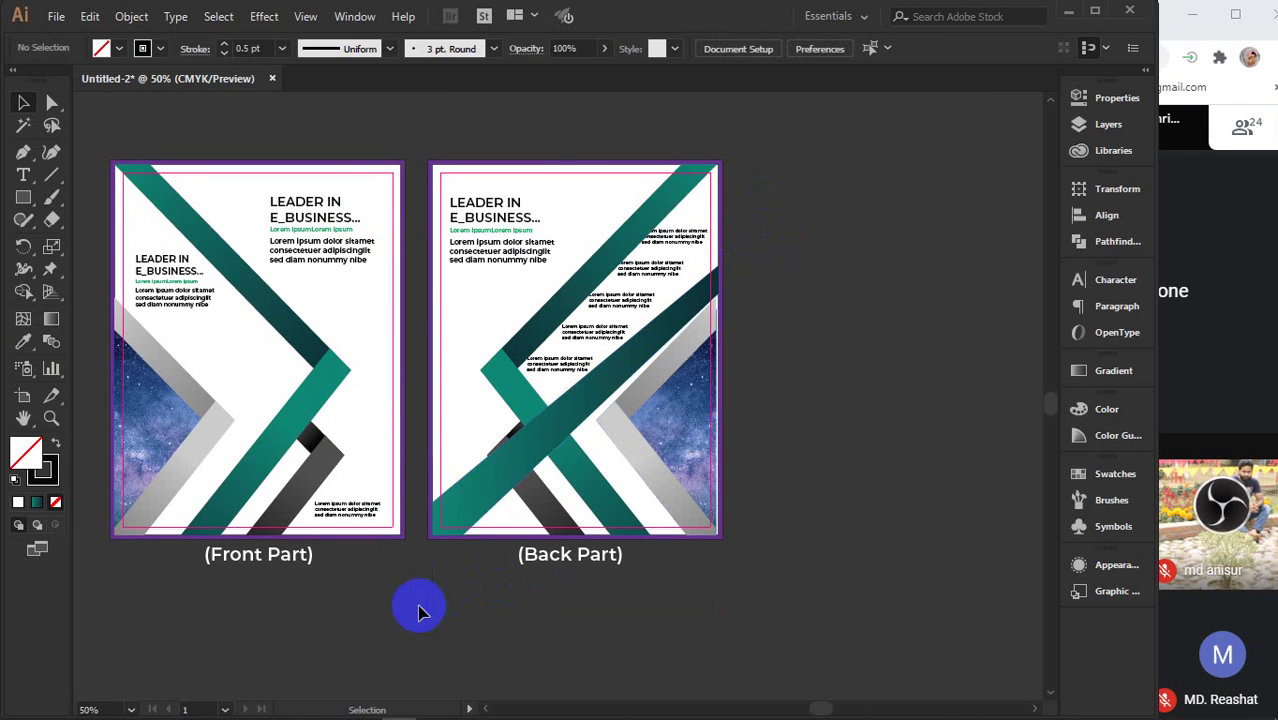
mouse_move(419, 608)
left_mouse_down()
mouse_move(434, 556)
mouse_move(465, 537)
mouse_move(442, 491)
mouse_move(435, 510)
mouse_move(422, 503)
mouse_move(428, 488)
mouse_move(449, 527)
left_mouse_up()
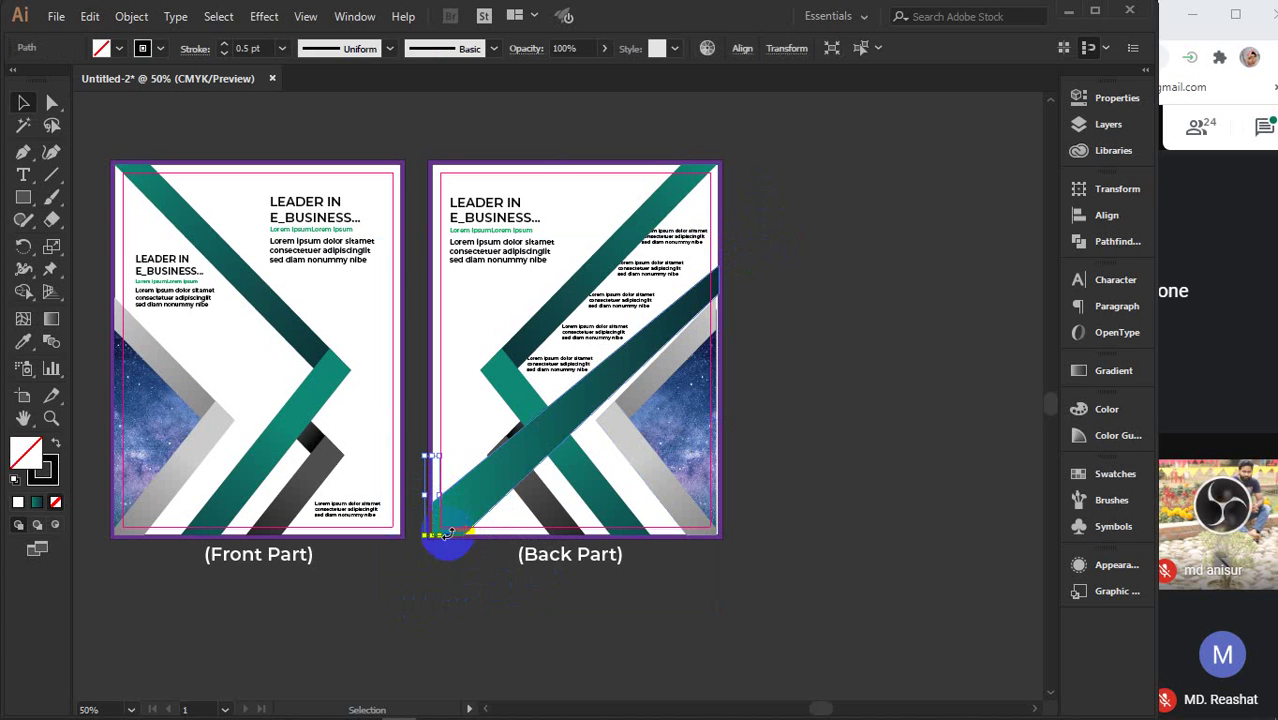
left_click(434, 591)
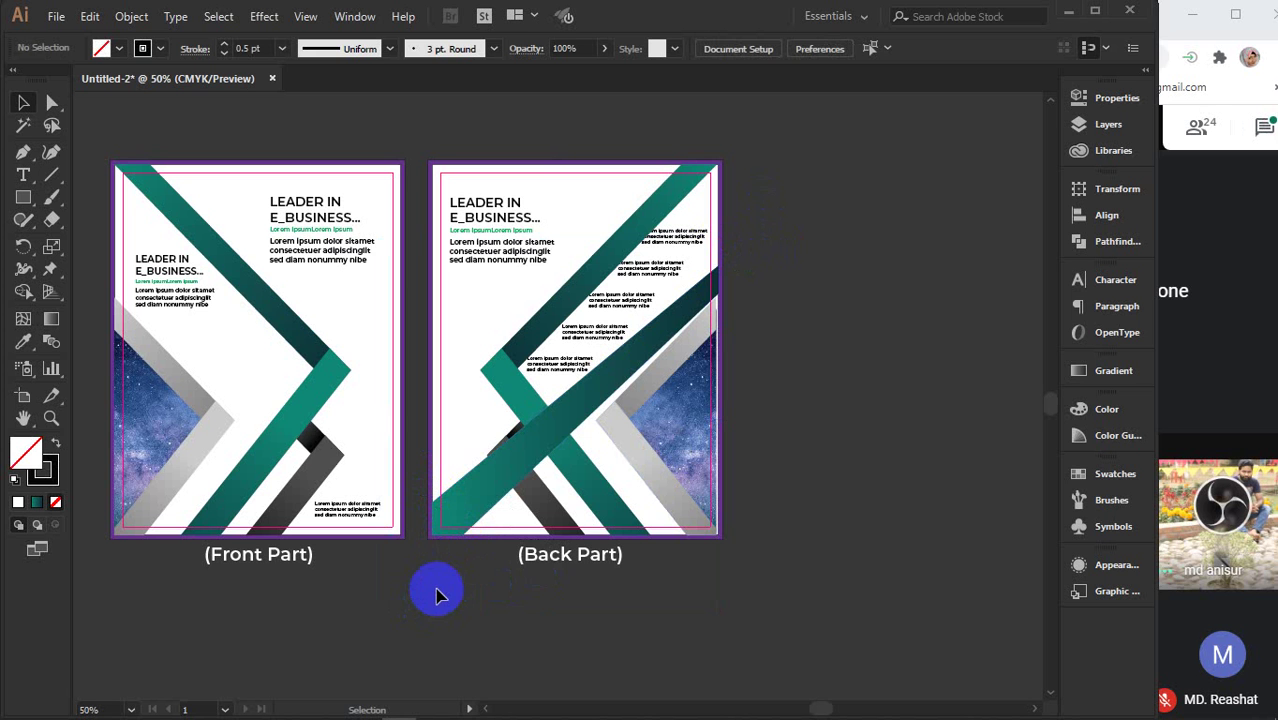
- Delete the teal diagonal band from the Back Part and recentre the view on both pages
left_click(455, 474)
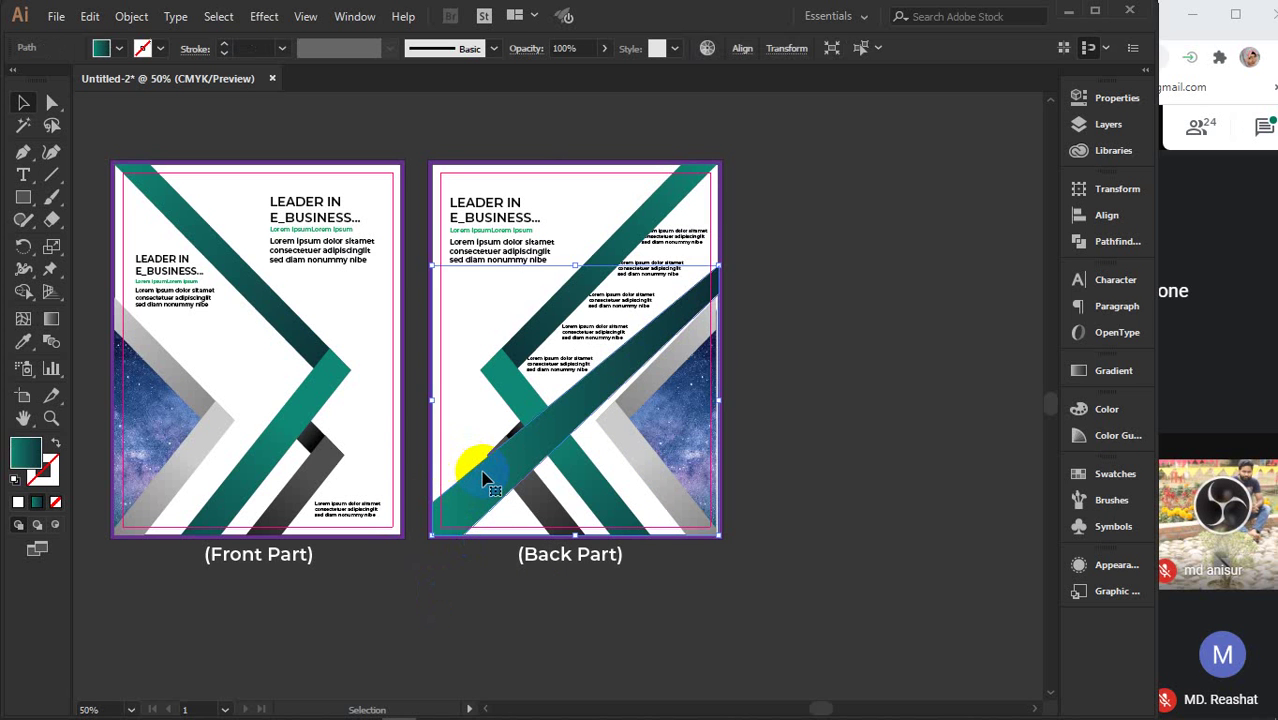
key("Delete")
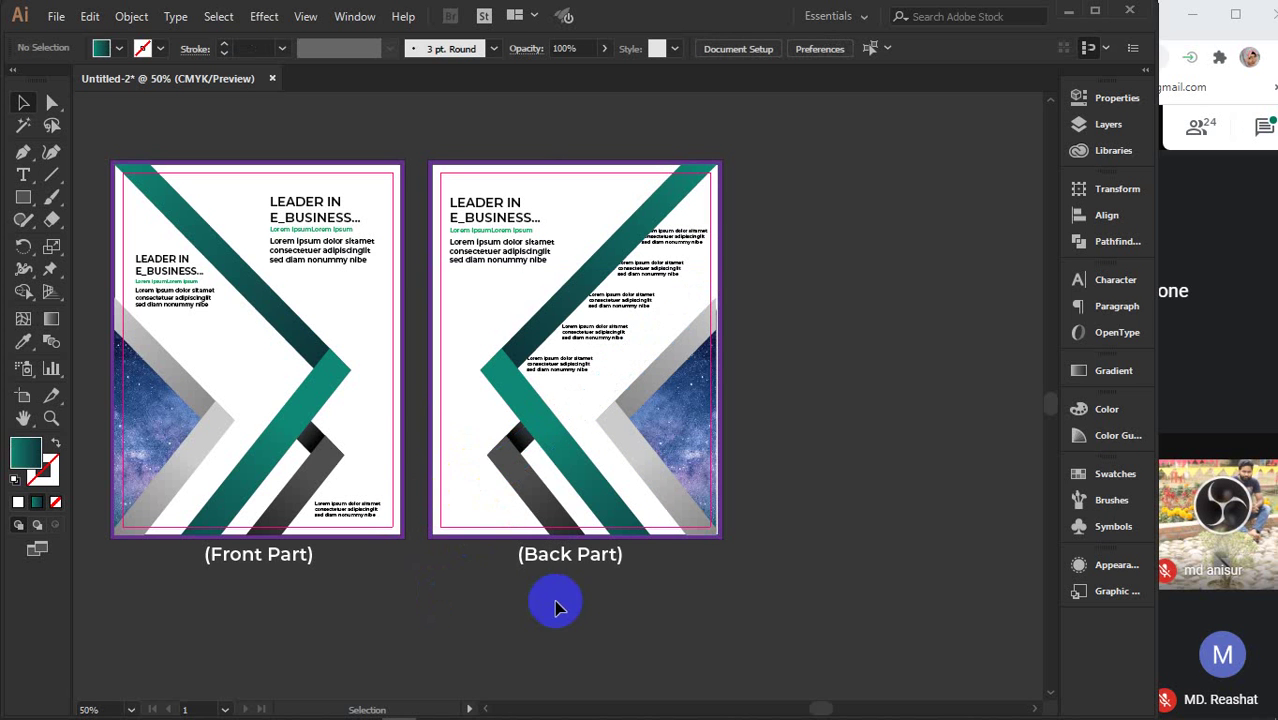
scroll(565, 602, "down", 2)
left_click_drag(528, 602, 594, 491)
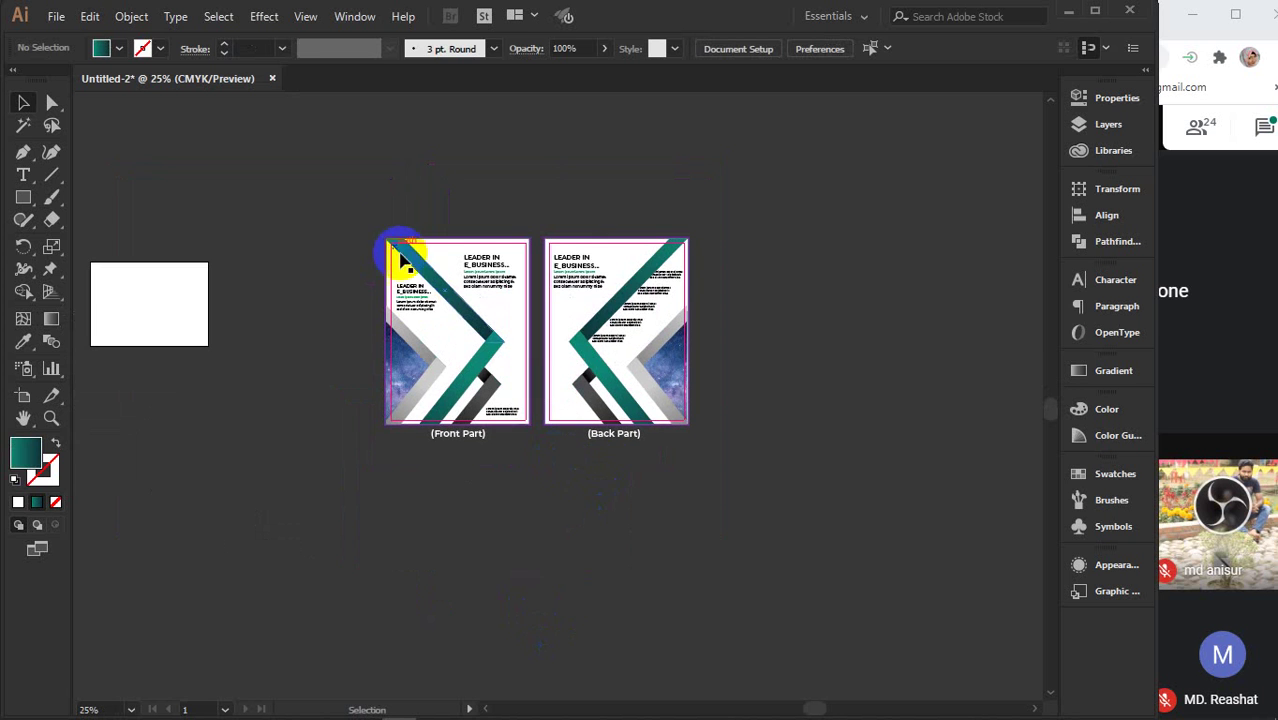
left_click_drag(362, 197, 765, 550)
left_click(838, 408)
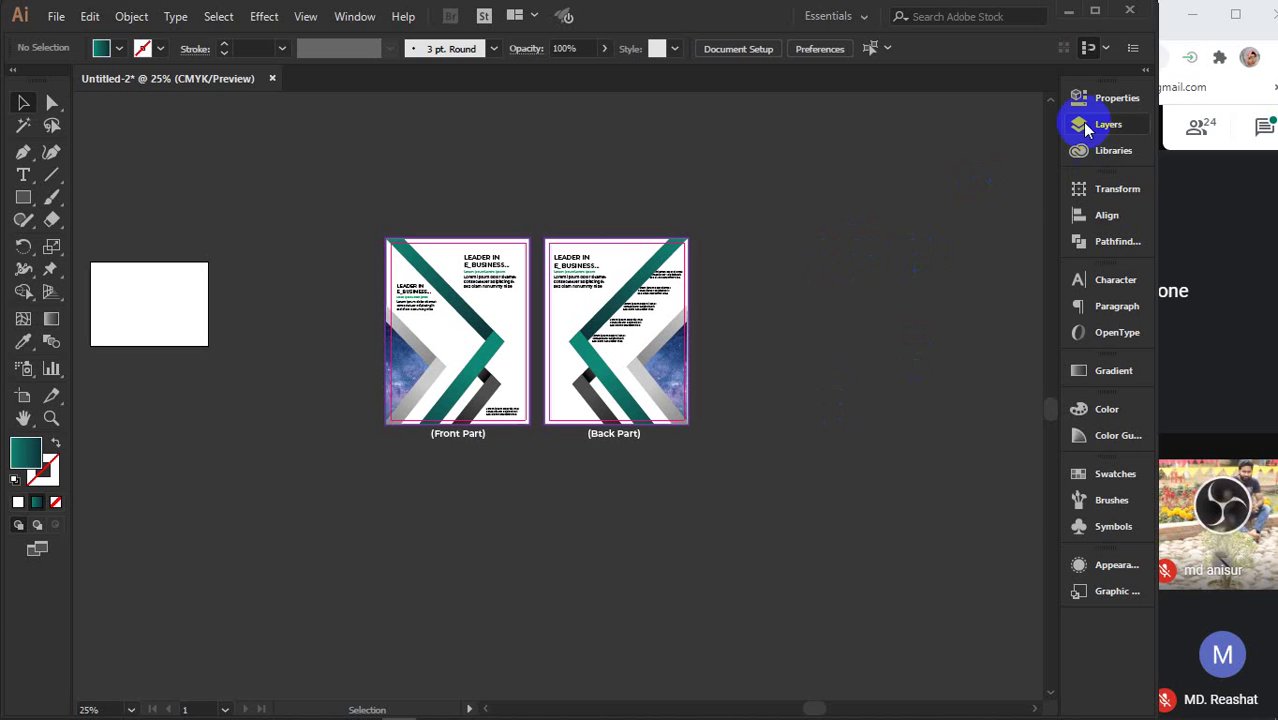
- Maximise the Chrome meeting window and pin your own camera tile to the main view
left_click(1217, 248)
left_click(1235, 14)
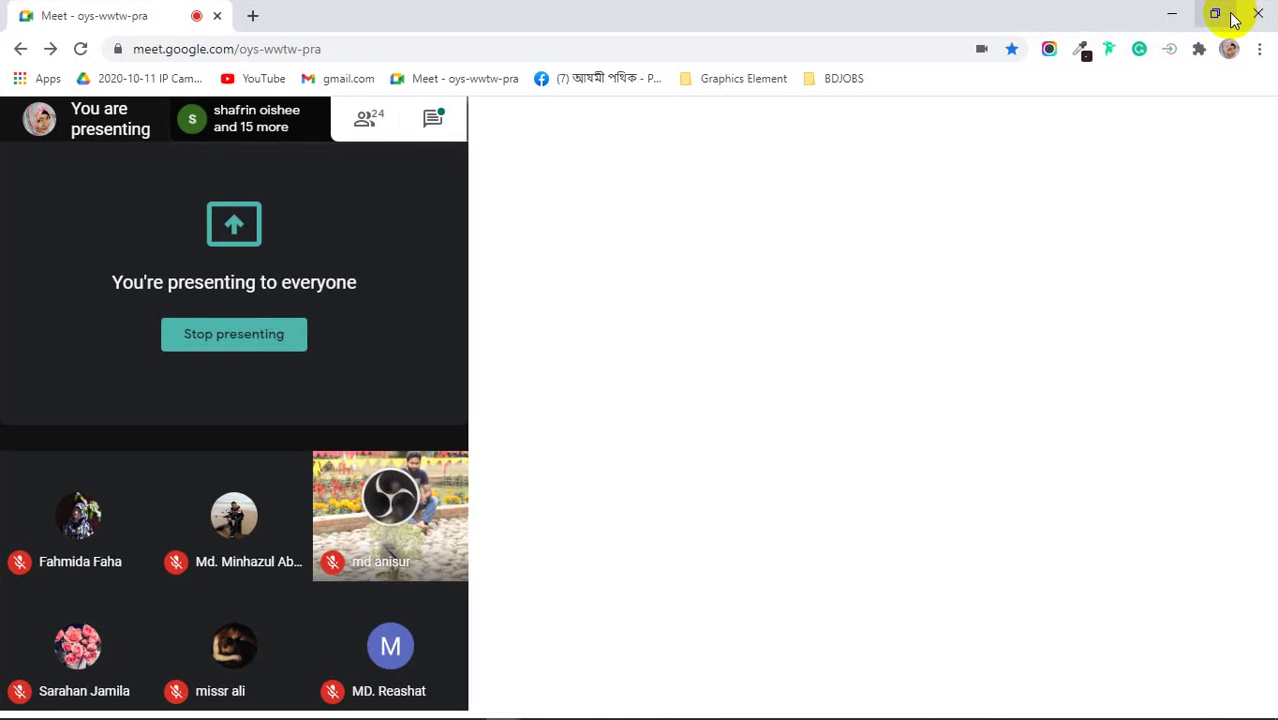
left_click(796, 448)
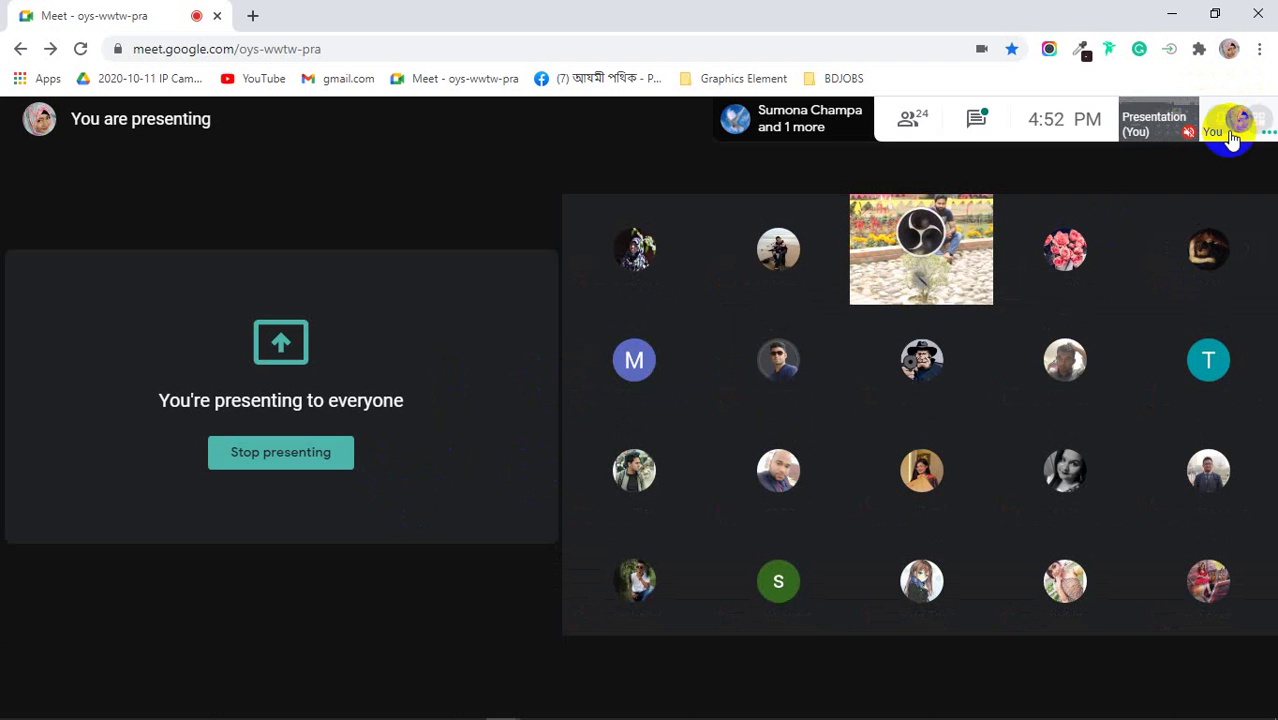
left_click(718, 688)
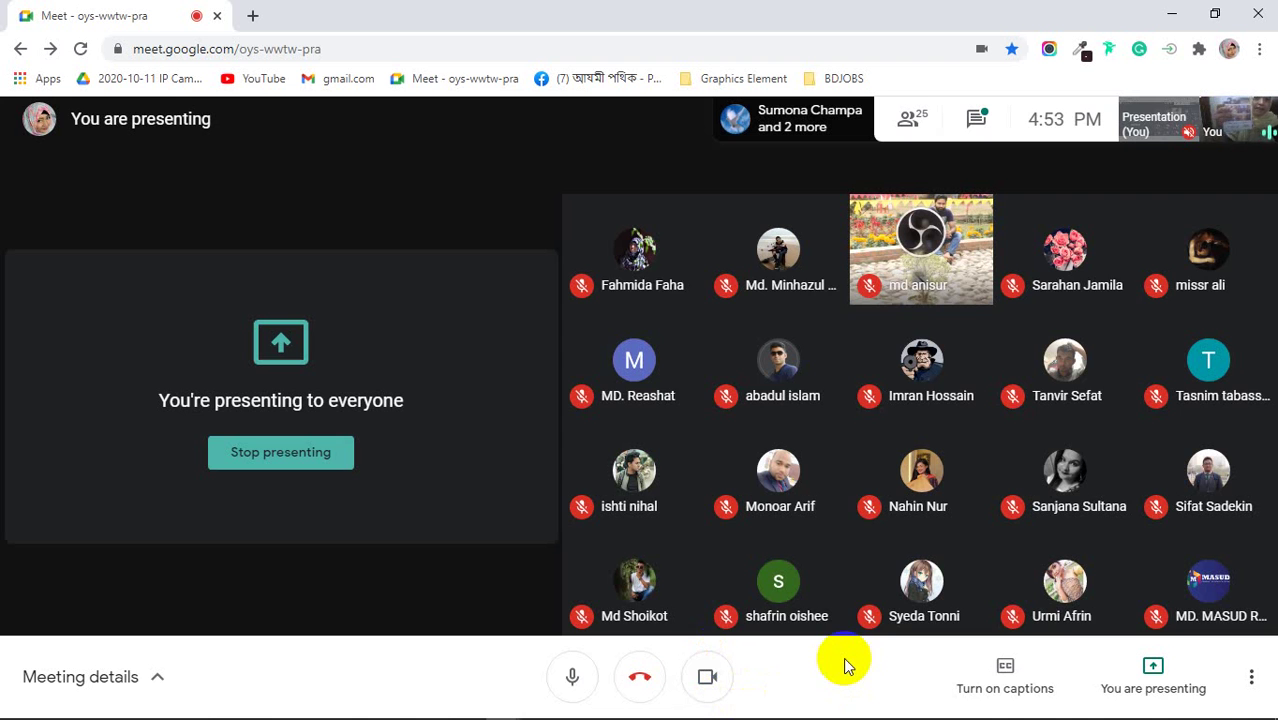
left_click(1225, 120)
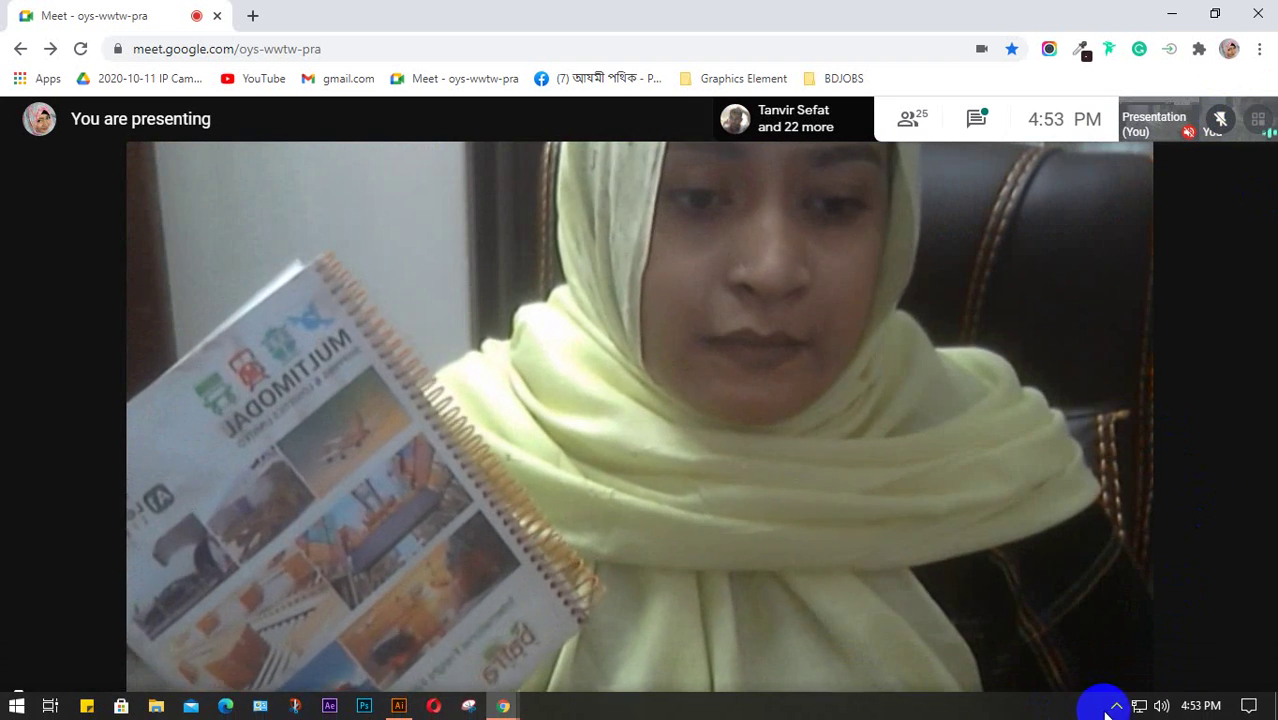
left_click(1119, 707)
- Turn your Google Meet camera off
left_click(712, 679)
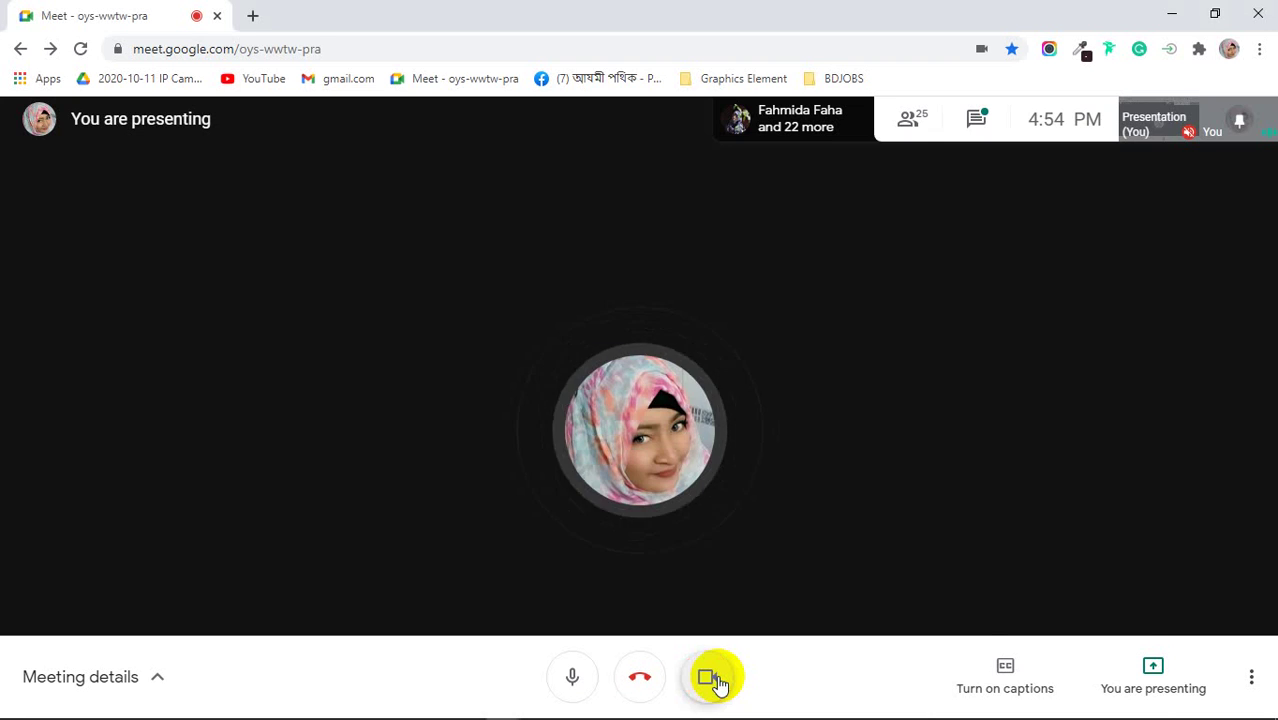
left_click(712, 679)
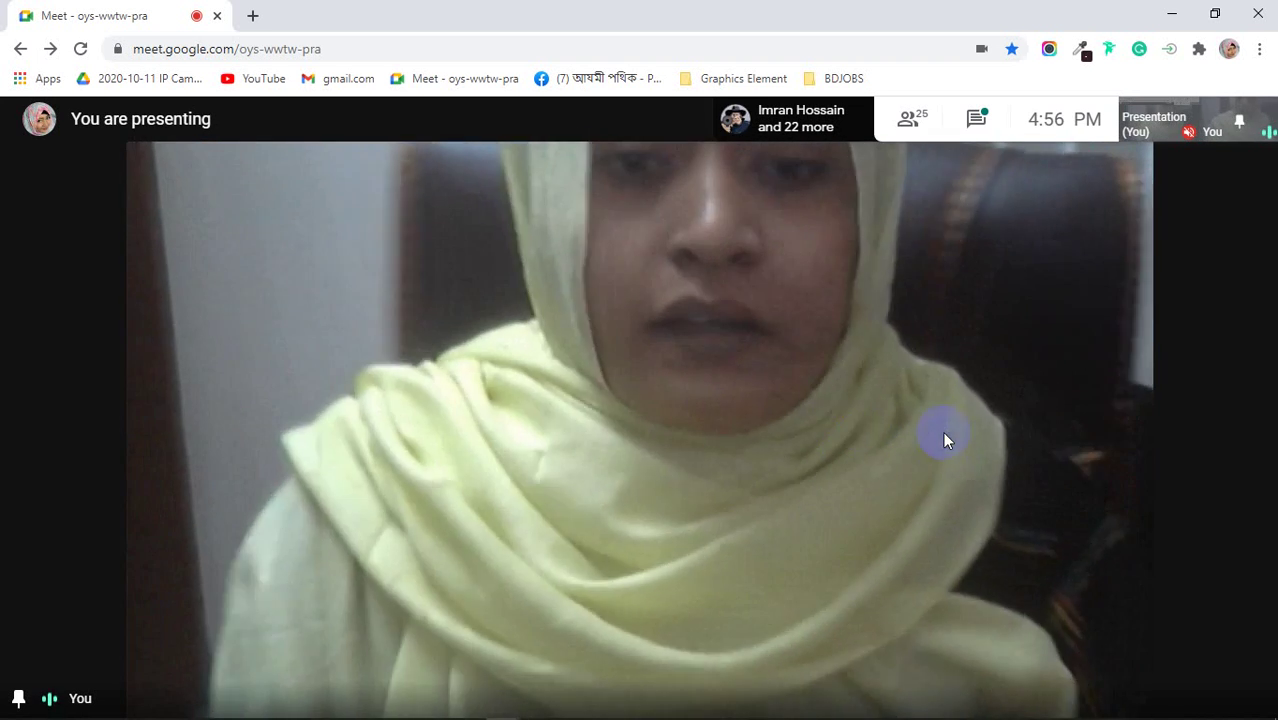
mouse_move(680, 430)
left_click(707, 680)
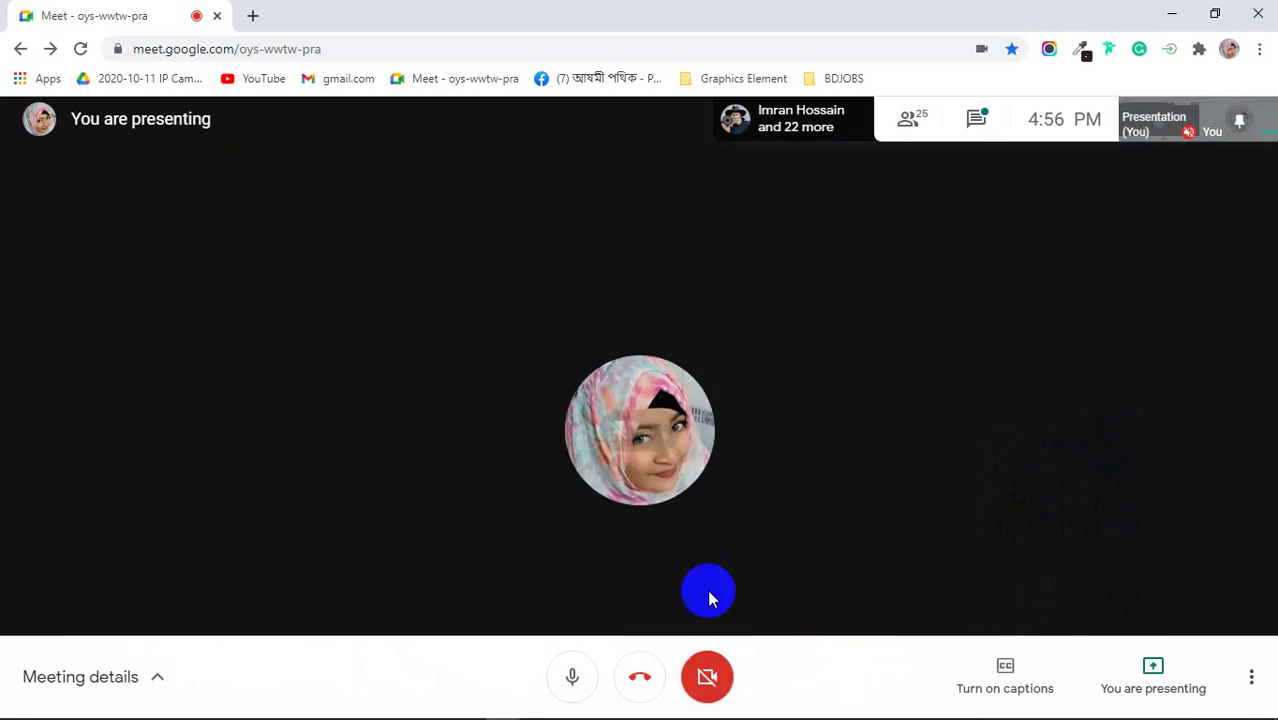
- Unpin your own tile and restore down the browser to bring Illustrator forward
left_click(618, 432)
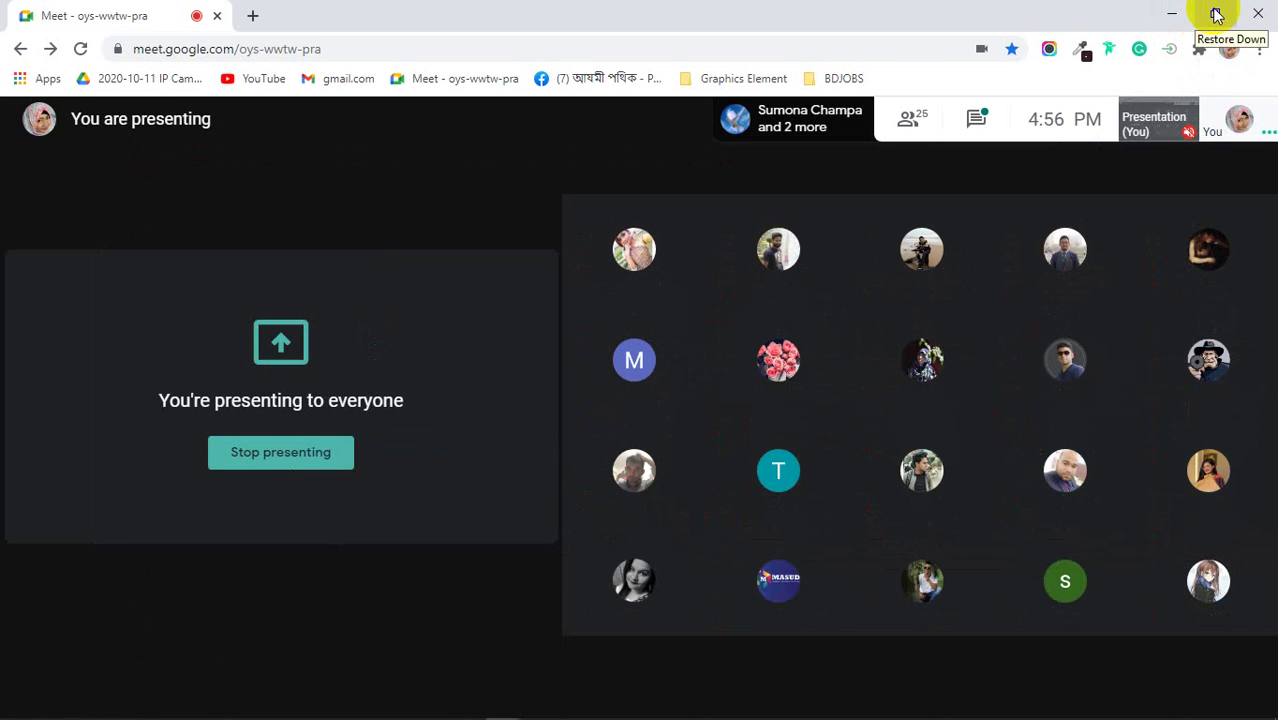
left_click(1214, 14)
left_click(520, 503)
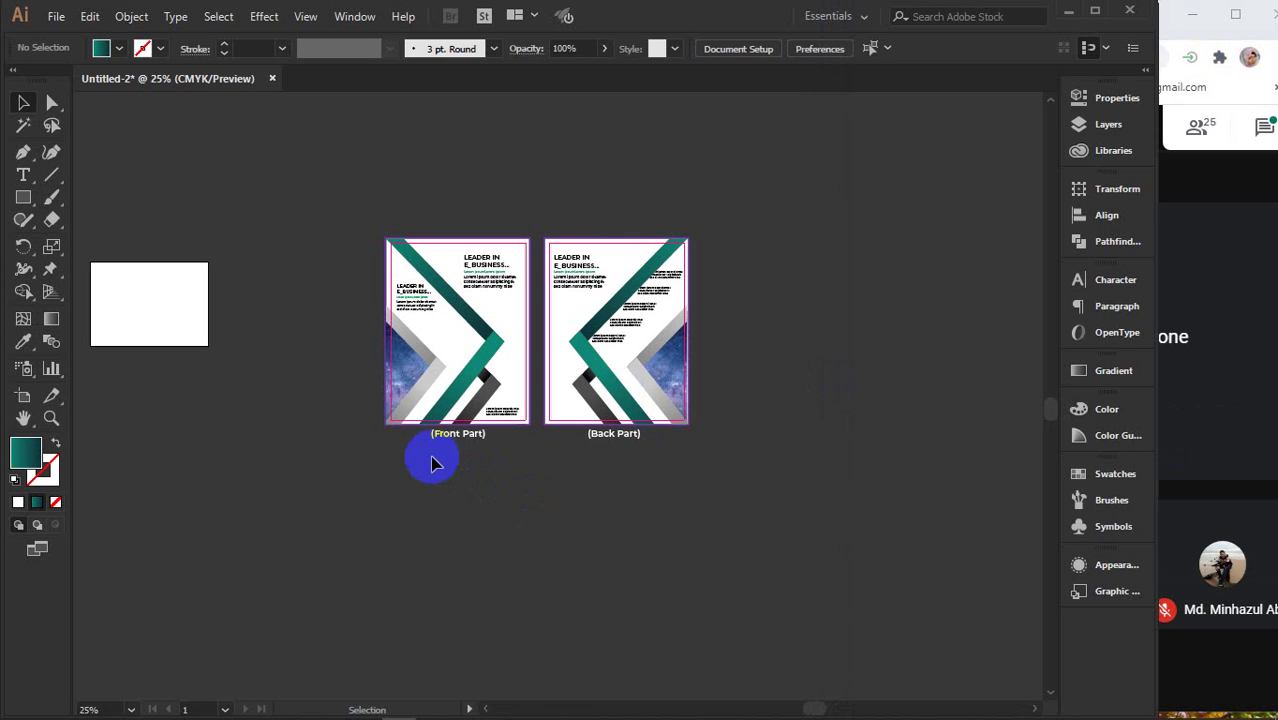
- Deselect the Front Part and Back Part labels, scroll below the pages, and pick the Rectangle tool
left_click(638, 493)
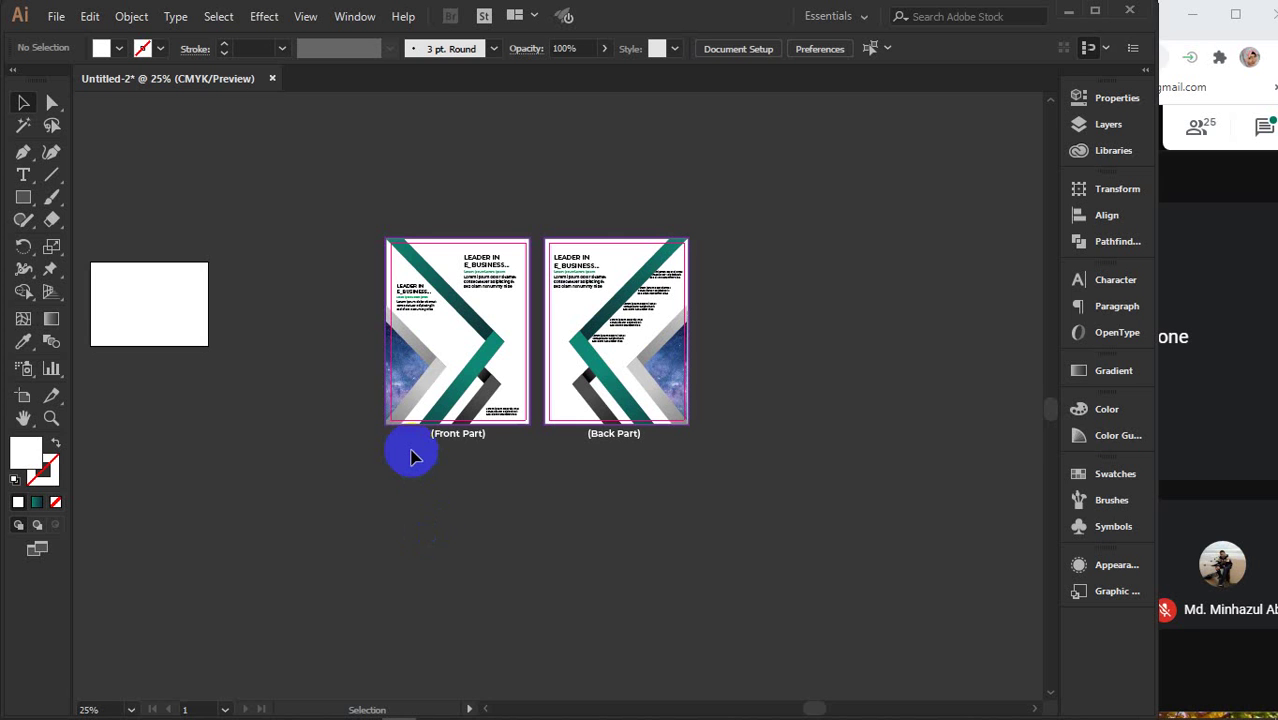
scroll(415, 457, "down", 5)
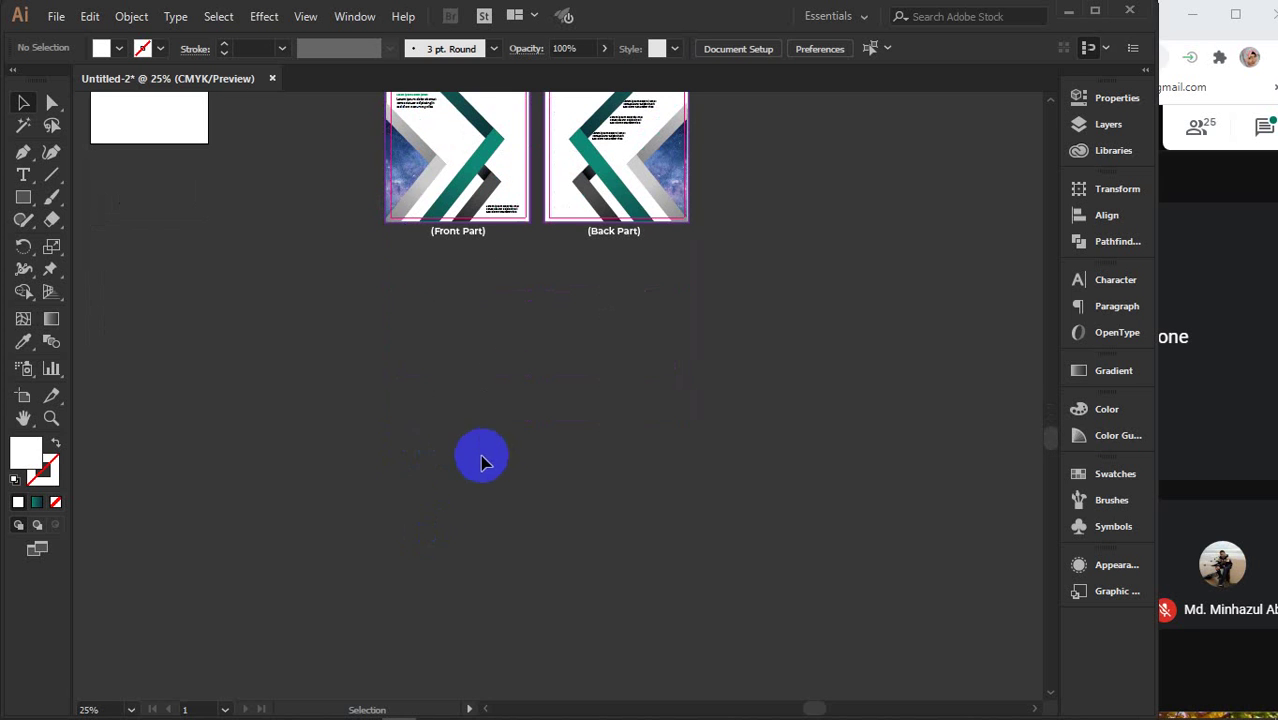
left_click(23, 197)
- Create a 5 × 8 in rectangle and position it below the Front Part page
left_click(384, 470)
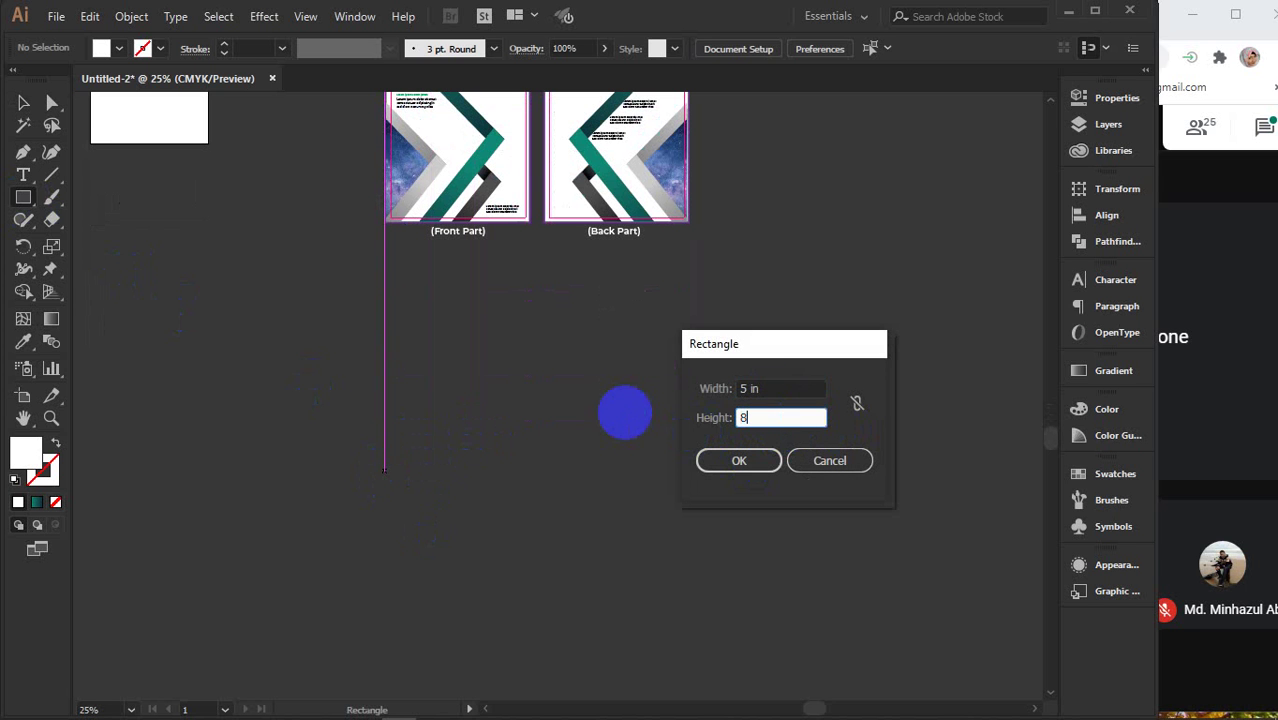
key("Return")
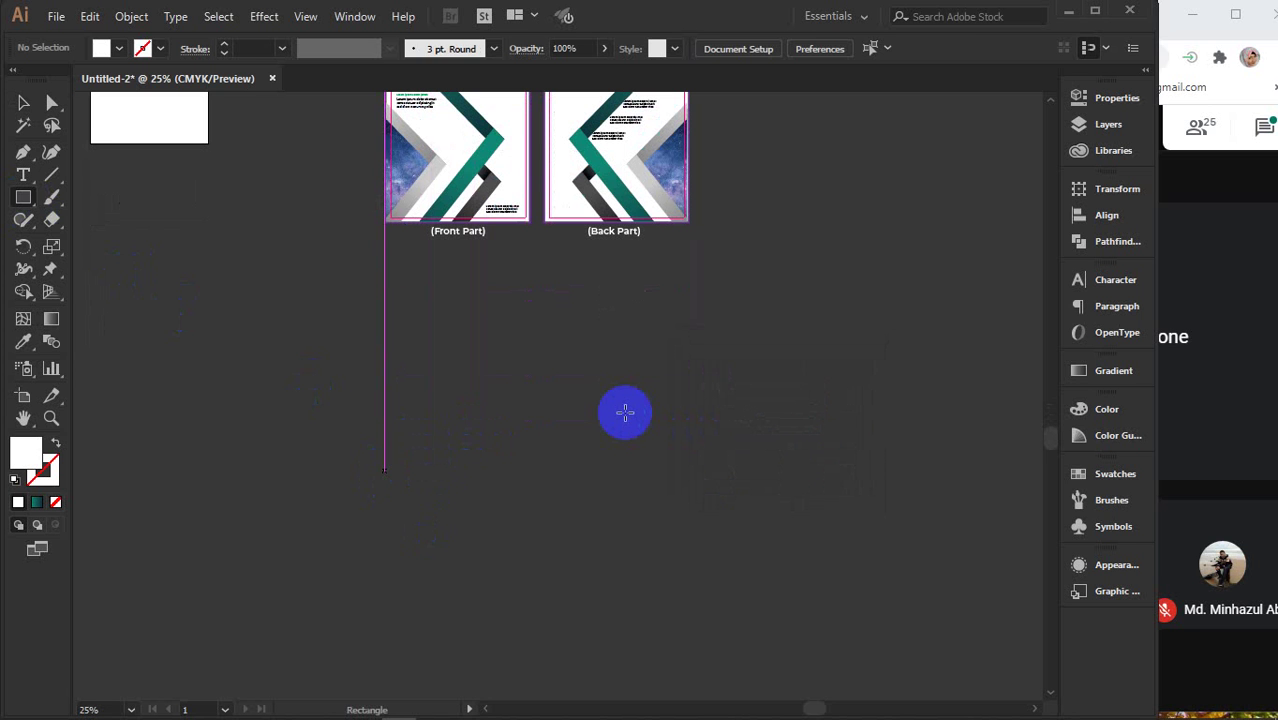
key("v")
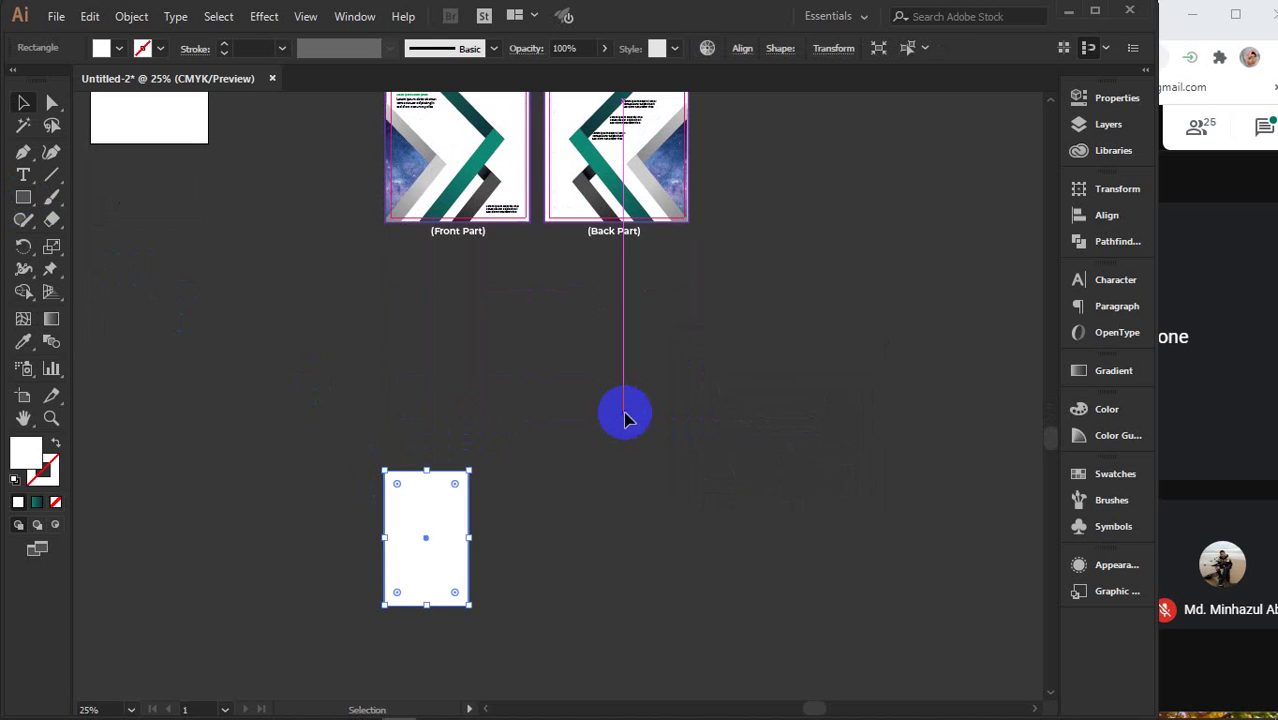
left_click_drag(452, 548, 466, 460)
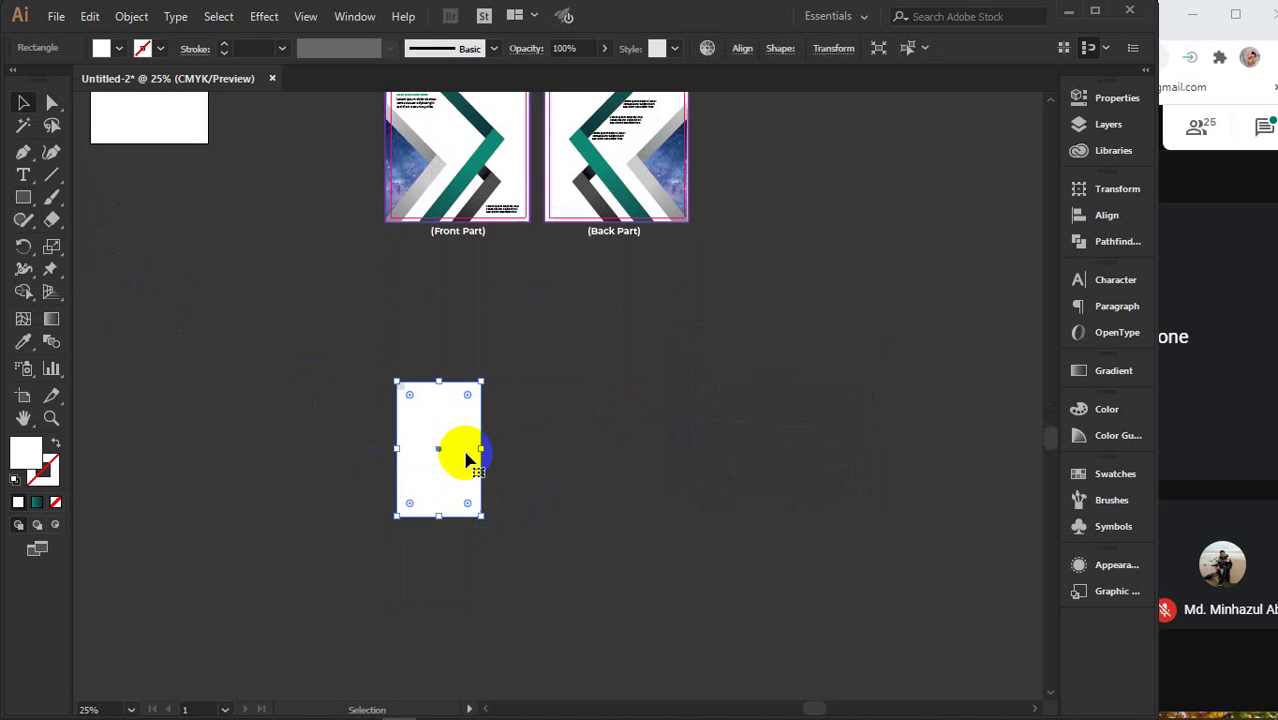
left_click(1118, 98)
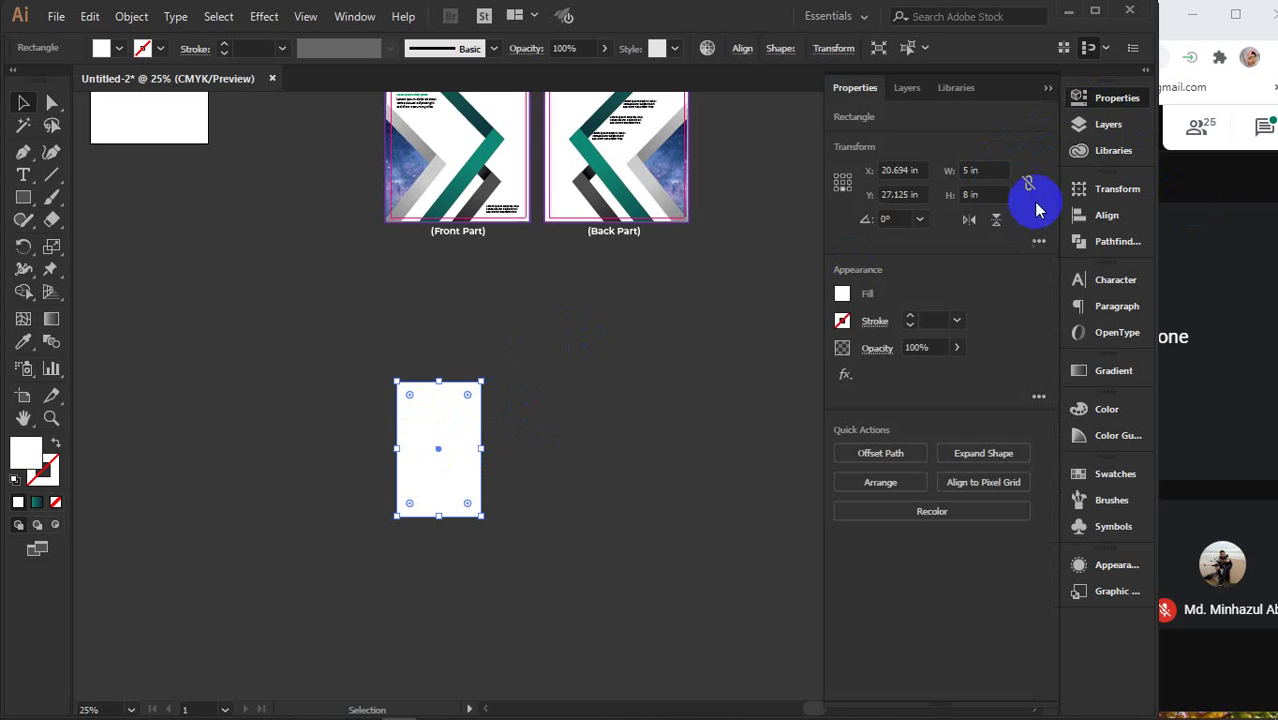
left_click(1047, 95)
scroll(600, 430, "up", 3)
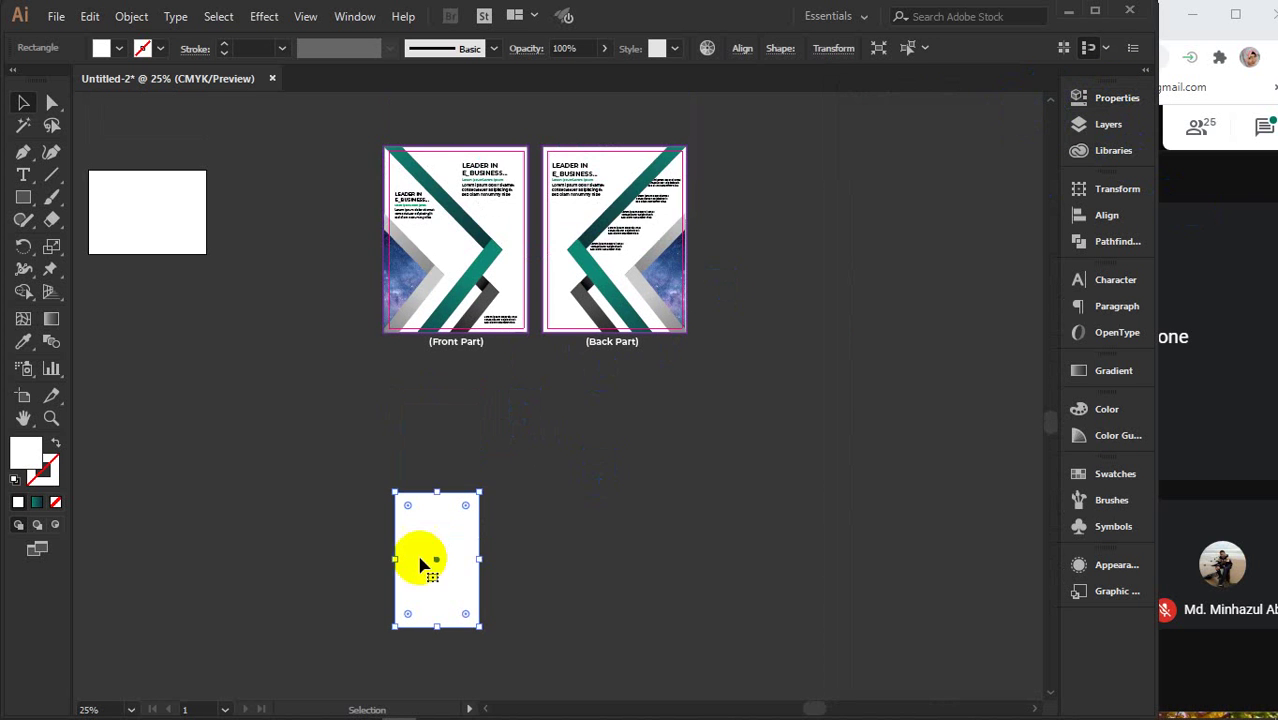
left_click_drag(421, 560, 361, 254)
left_click_drag(341, 277, 387, 560)
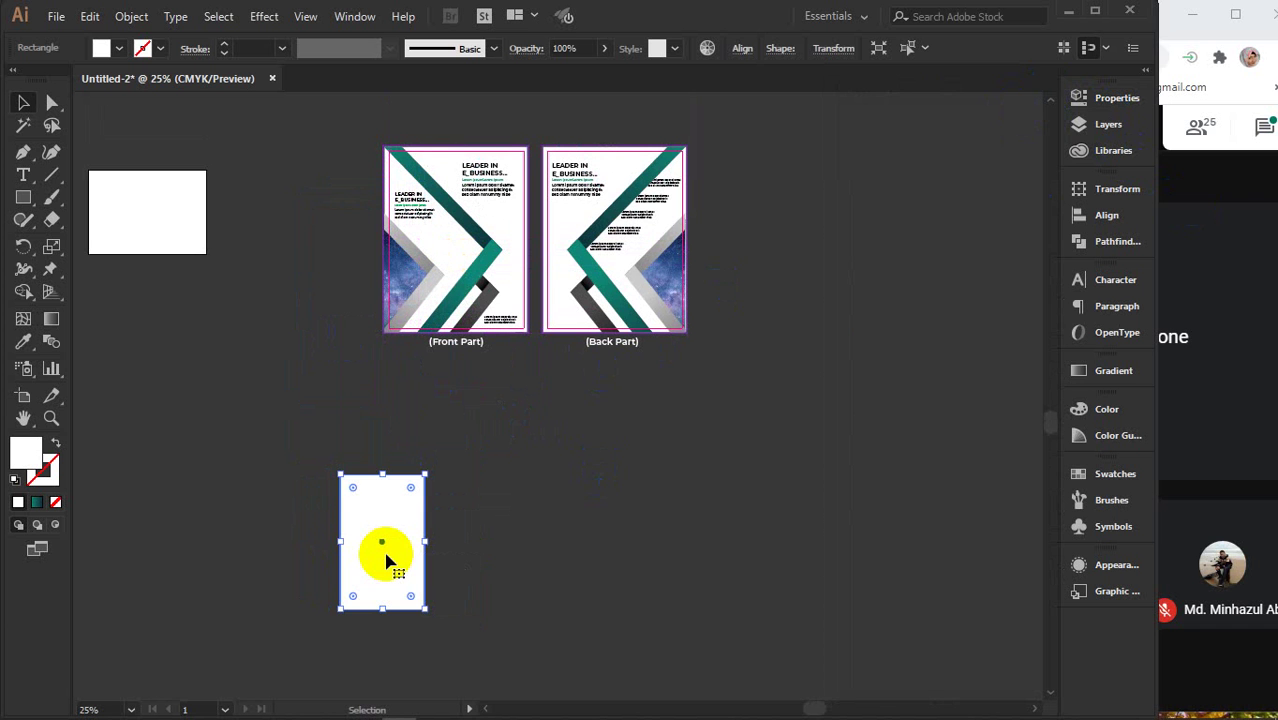
- Apply Offset Path of 0.125 in to the page rectangle to make a larger copy
scroll(370, 558, "up", 3)
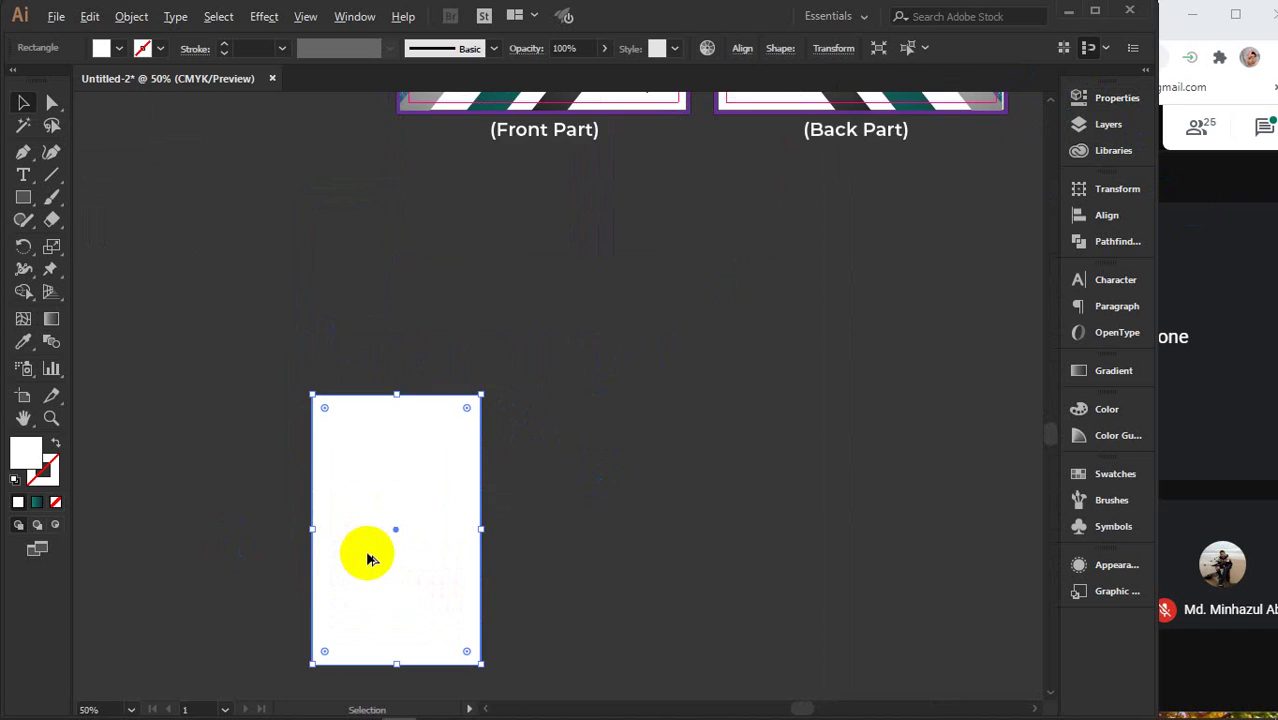
left_click_drag(456, 541, 464, 470)
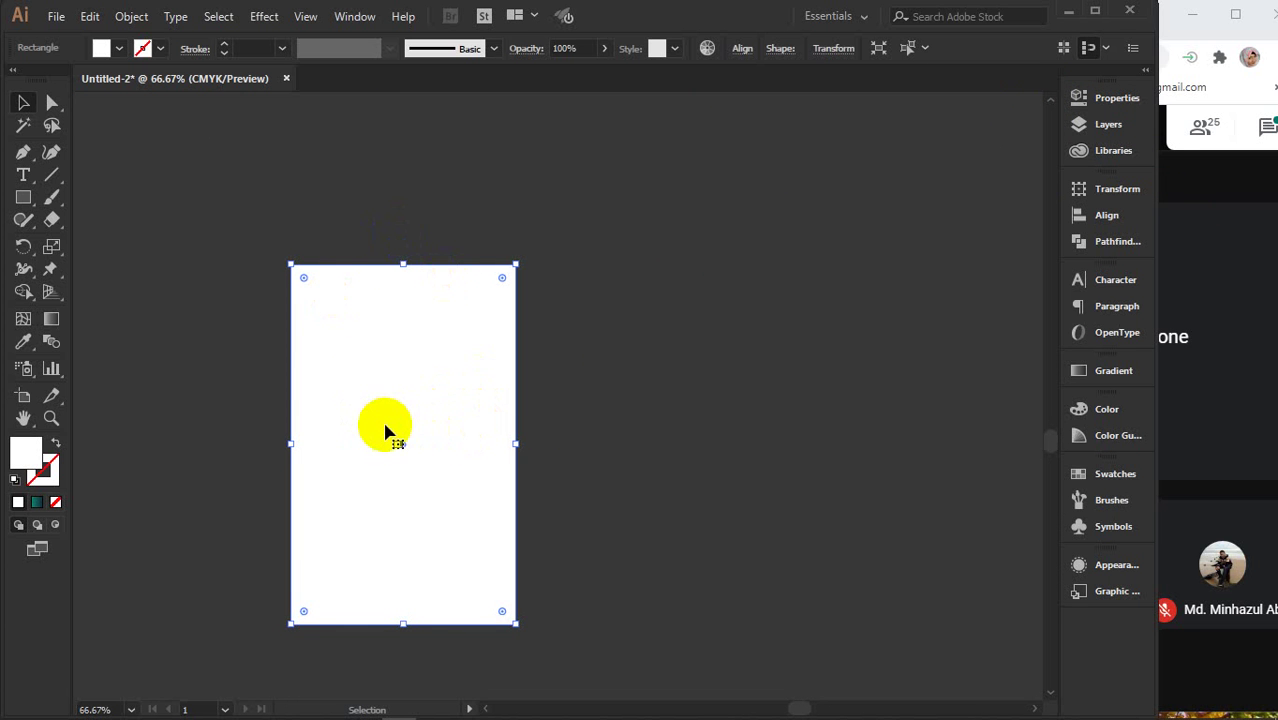
left_click(131, 16)
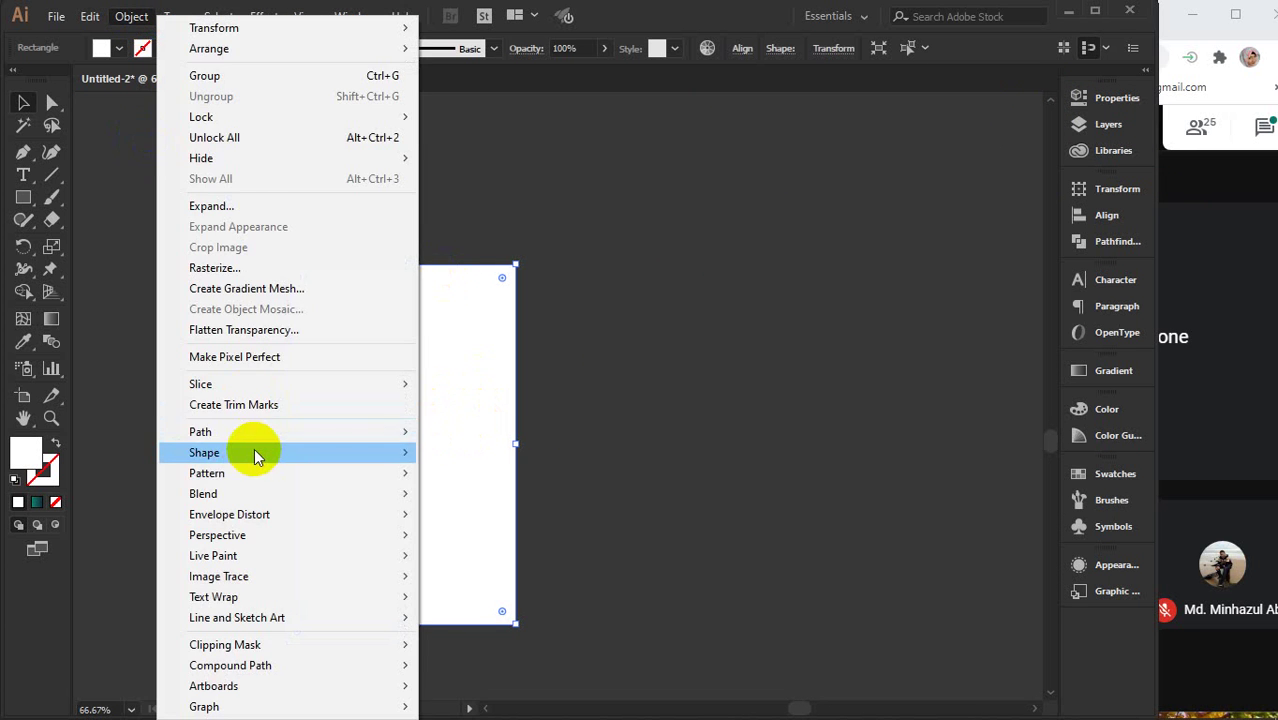
mouse_move(248, 432)
left_click(480, 500)
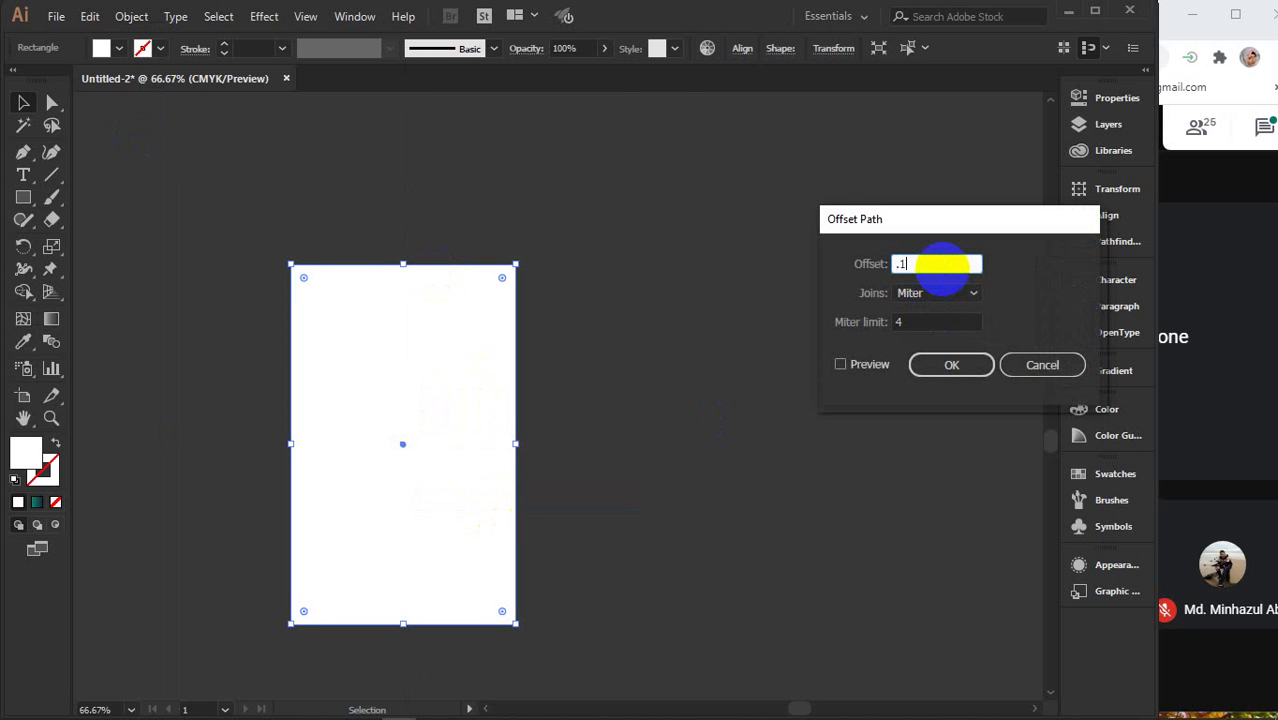
type(".125")
left_click(950, 364)
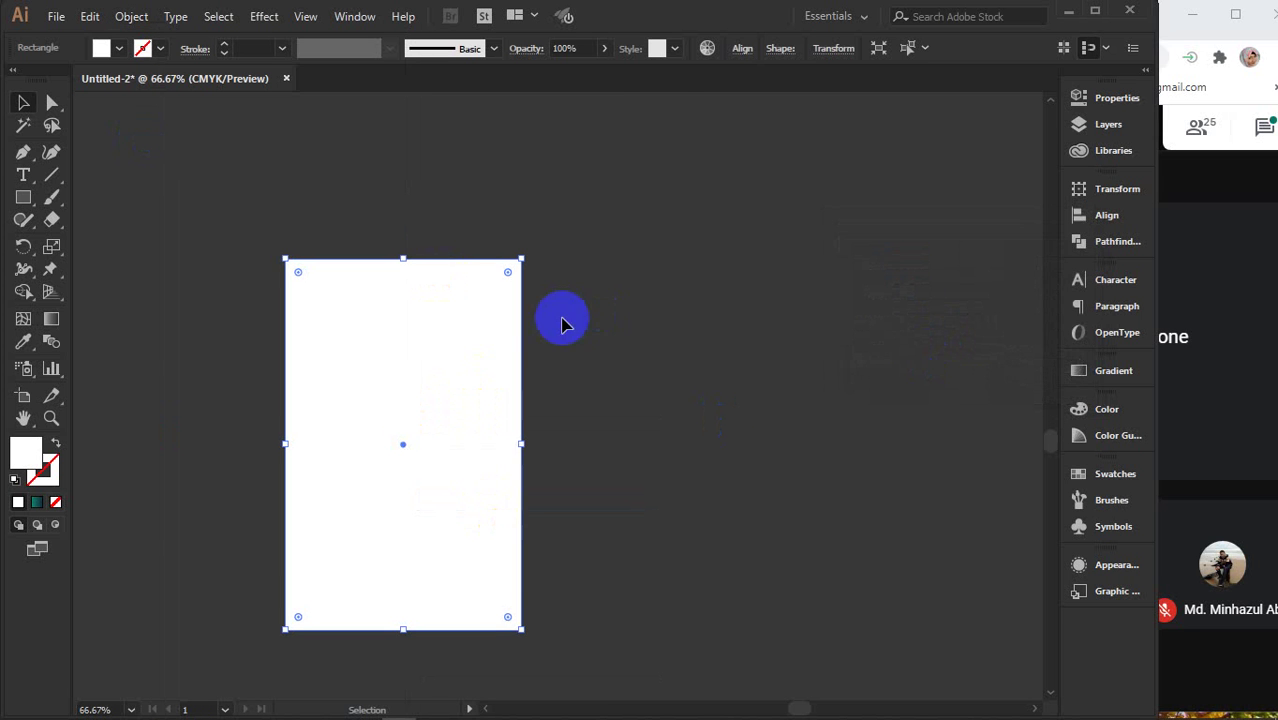
- Fill the outer offset rectangle with purple, then reselect the bordered page
left_click(120, 49)
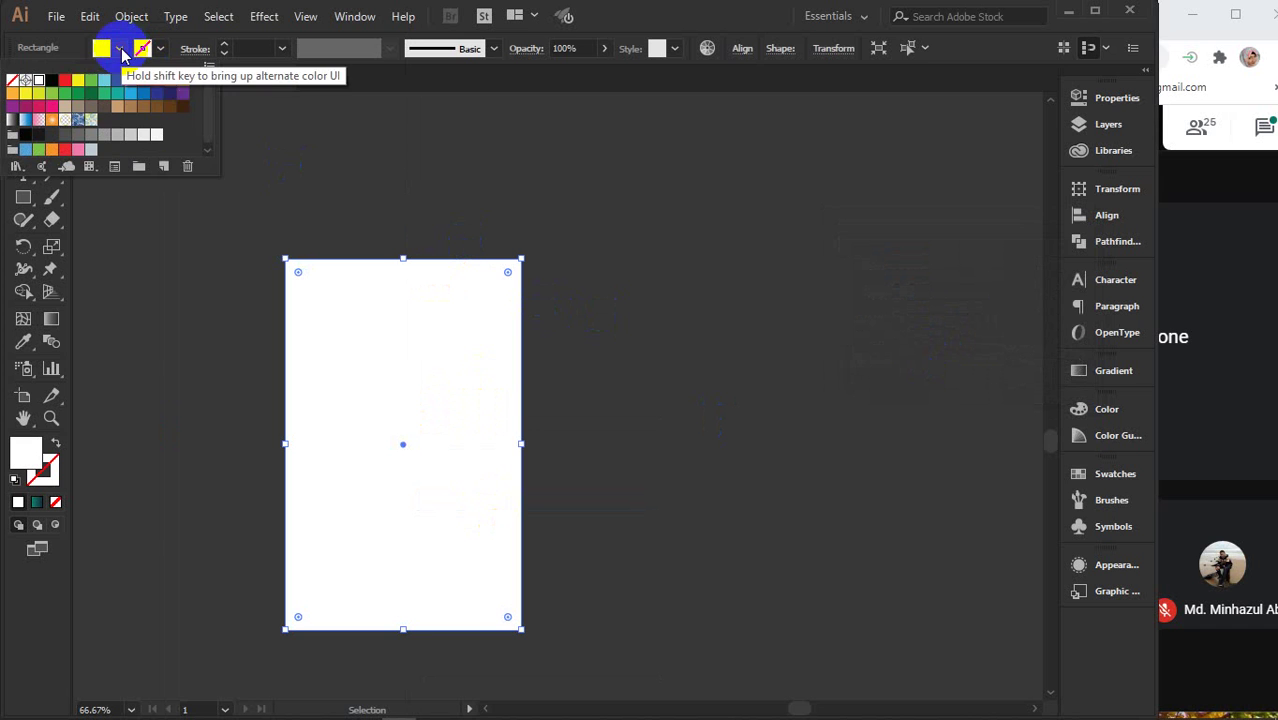
left_click(38, 79)
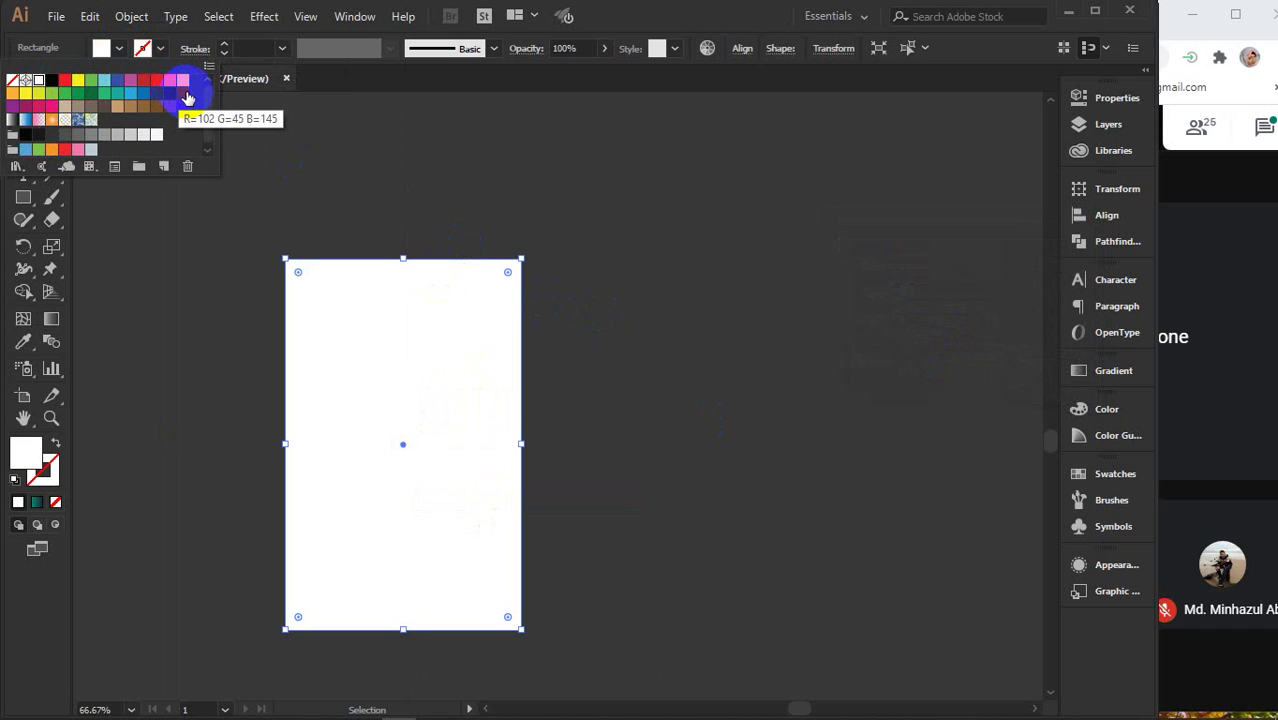
left_click(182, 93)
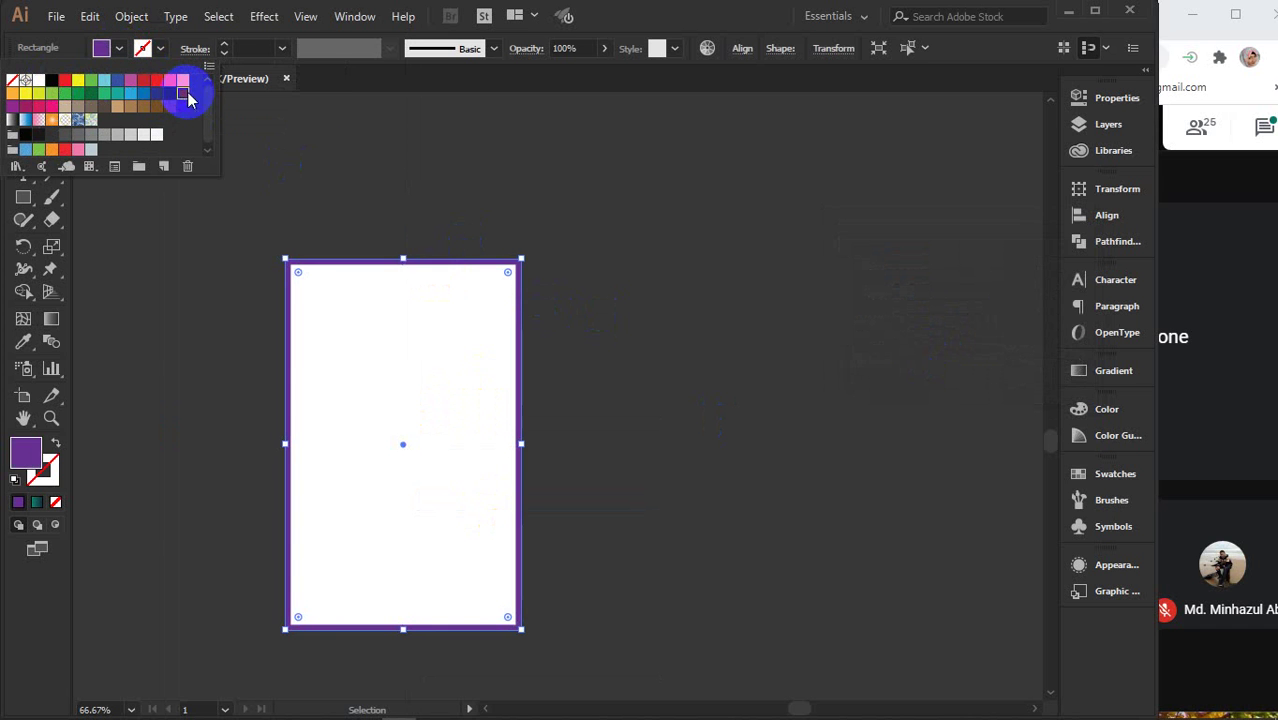
left_click(488, 248)
left_click(477, 260)
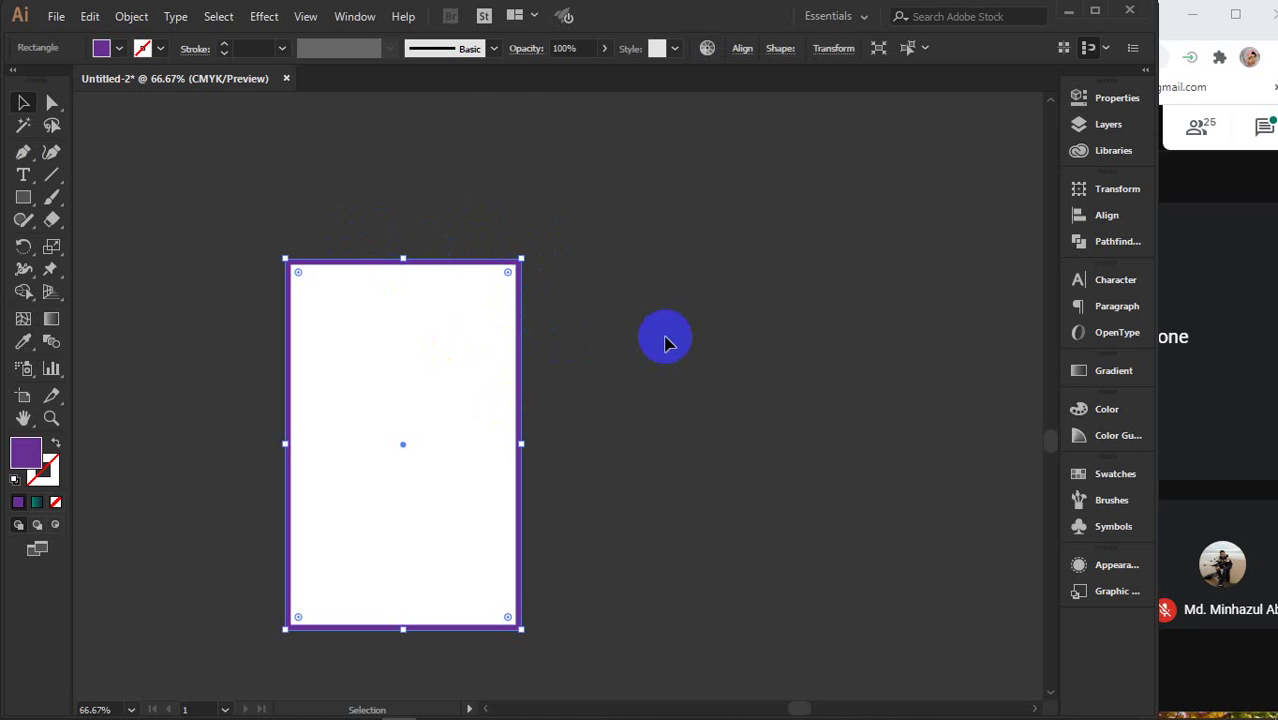
- Create an inset margin copy of the white page with Offset Path at -0.375 in, then deselect
left_click(448, 357)
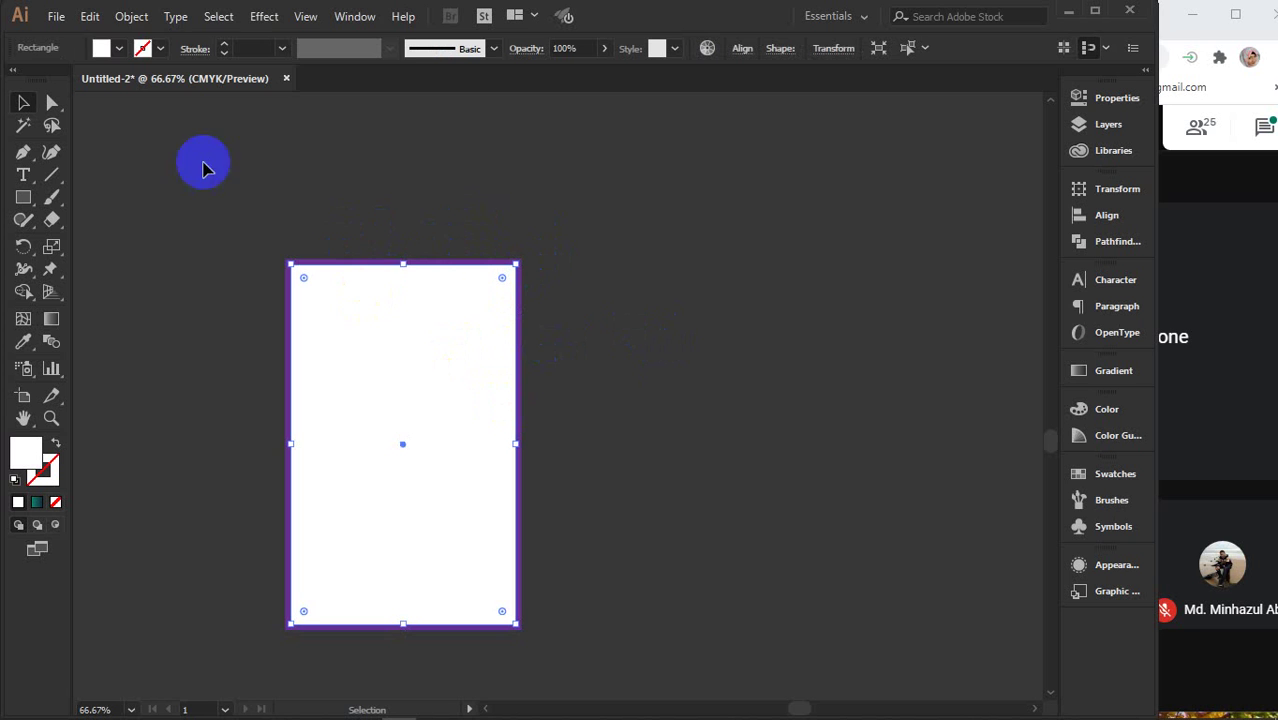
left_click(131, 17)
mouse_move(240, 432)
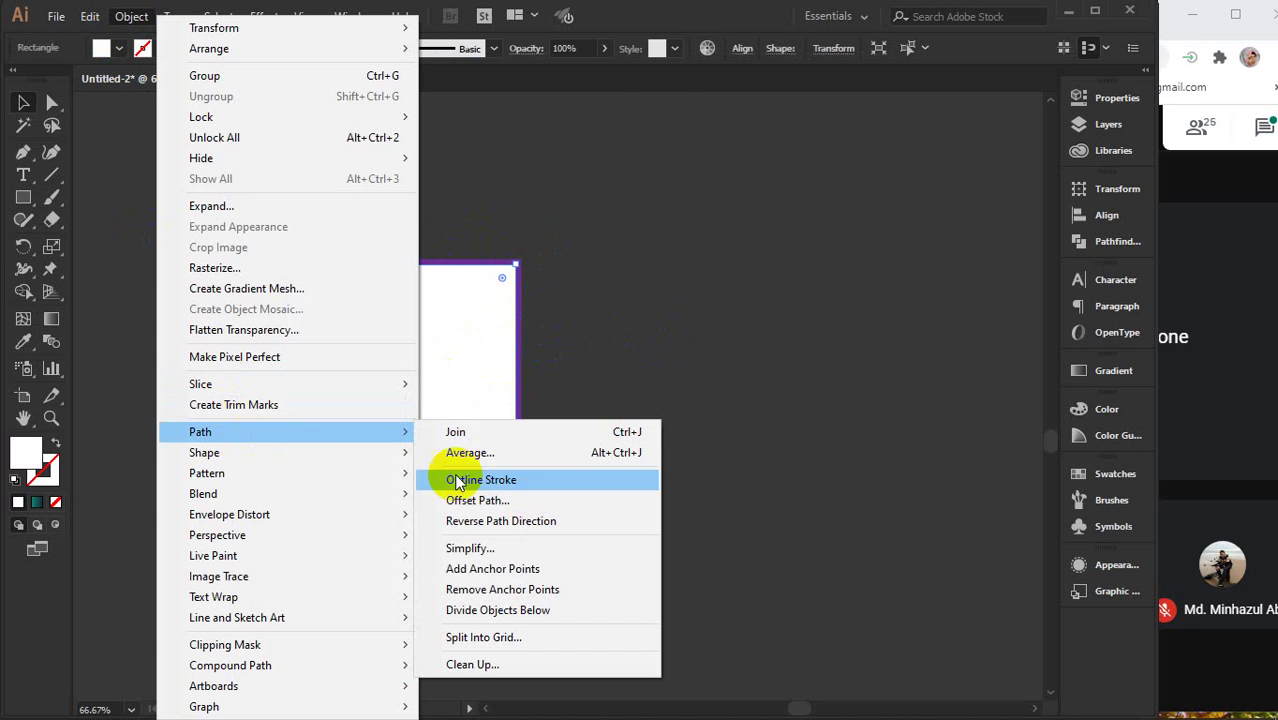
left_click(480, 503)
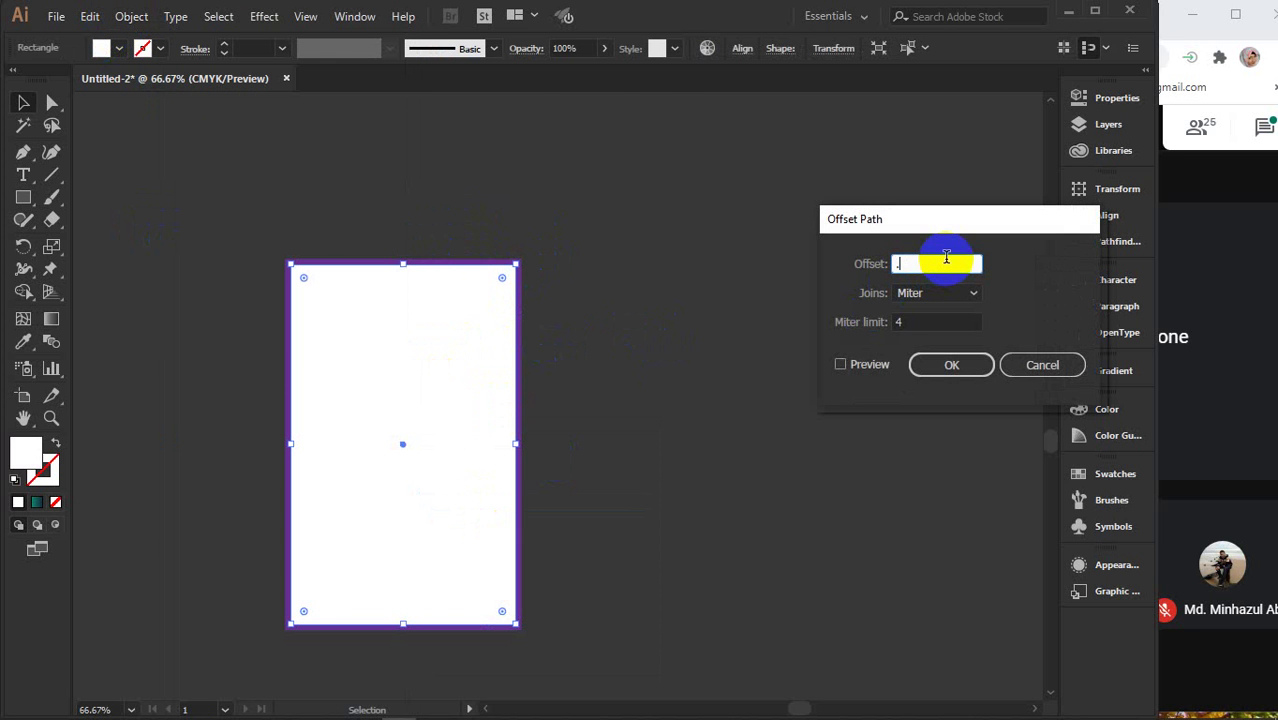
type(".5")
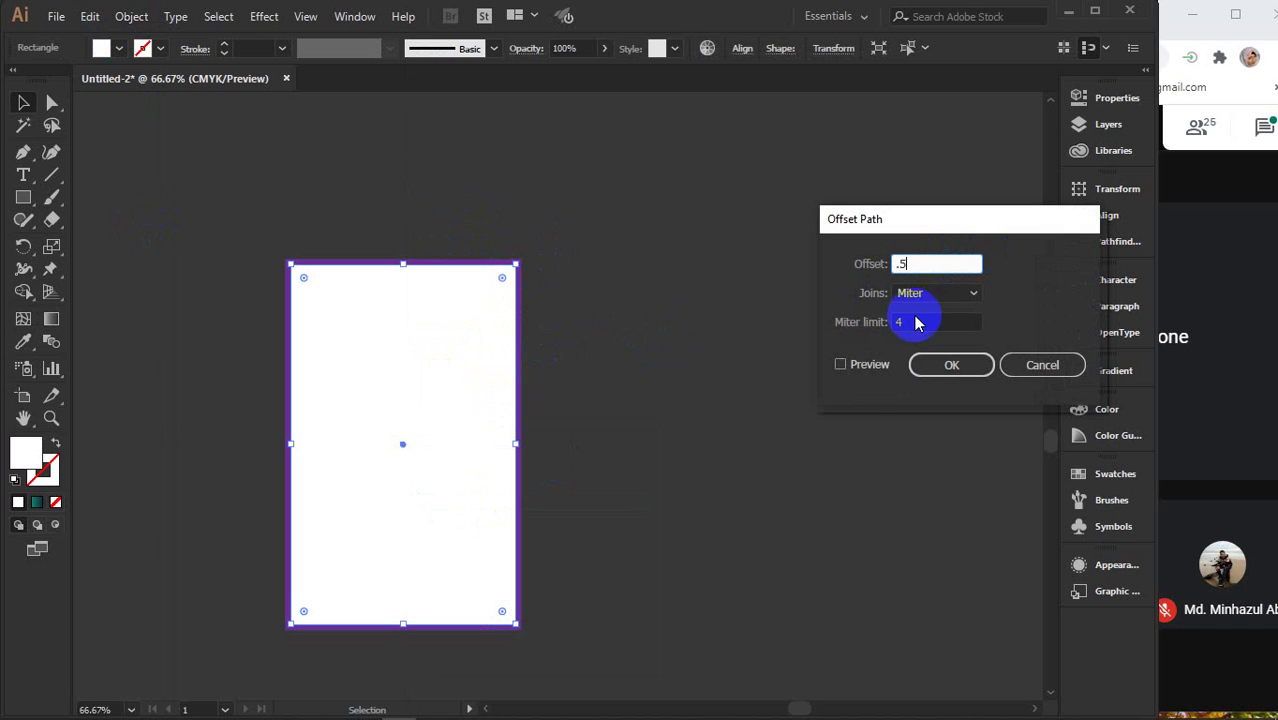
left_click(898, 263)
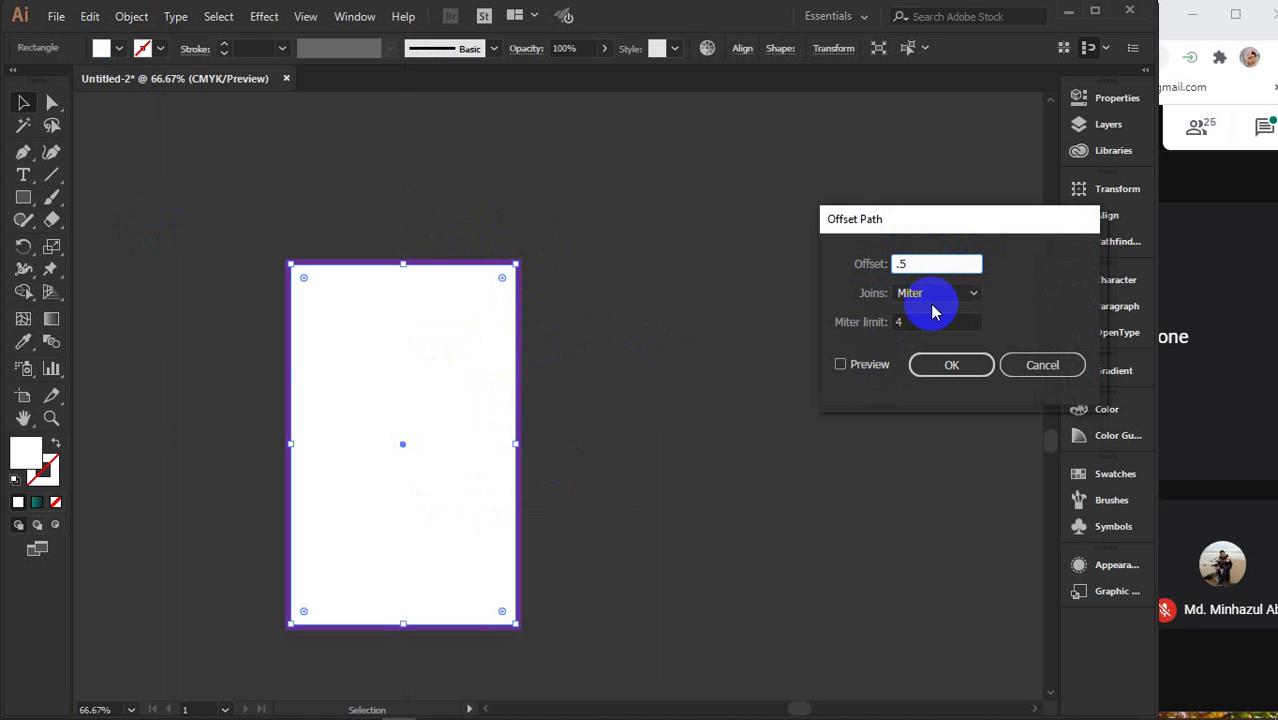
type("-")
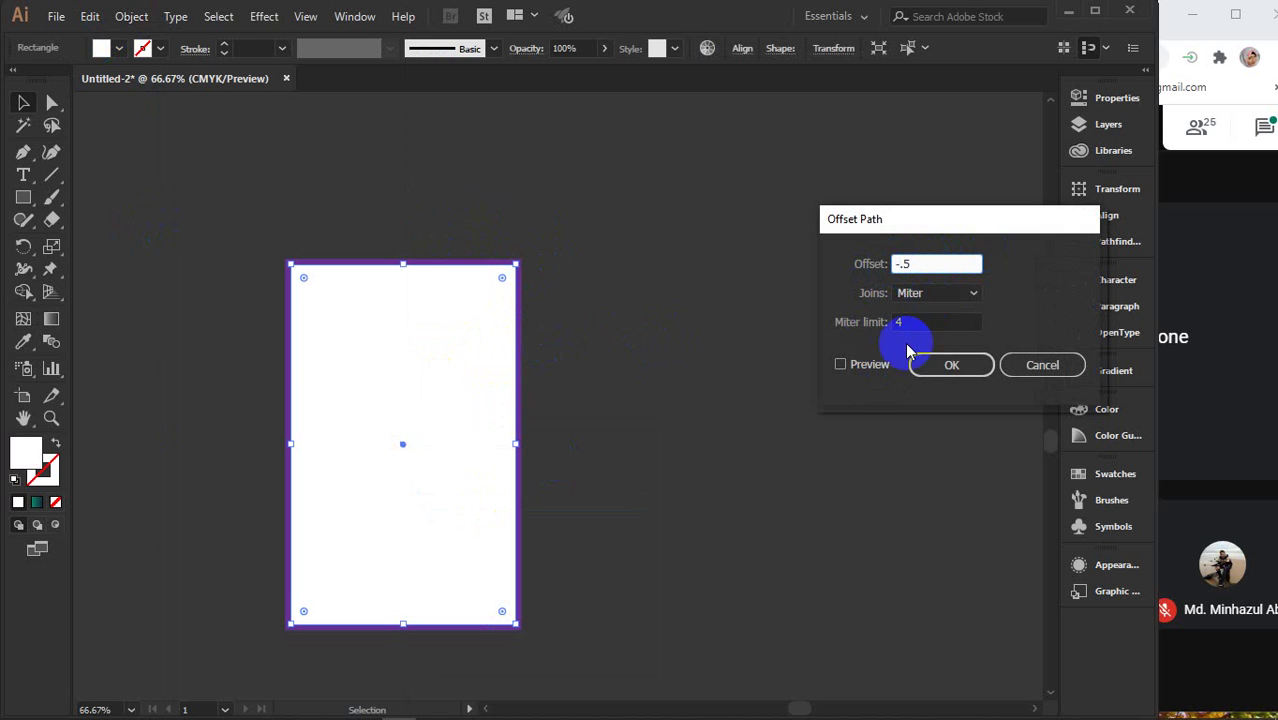
left_click(868, 366)
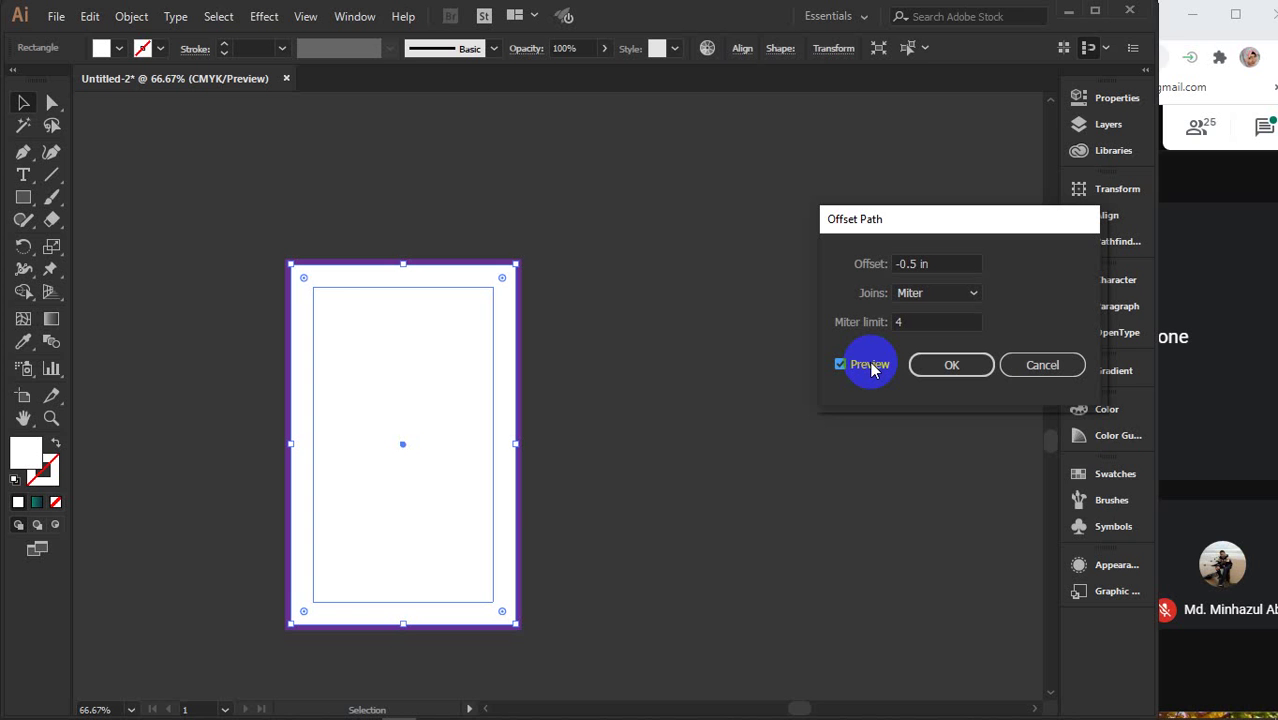
triple_click(911, 262)
key("Down")
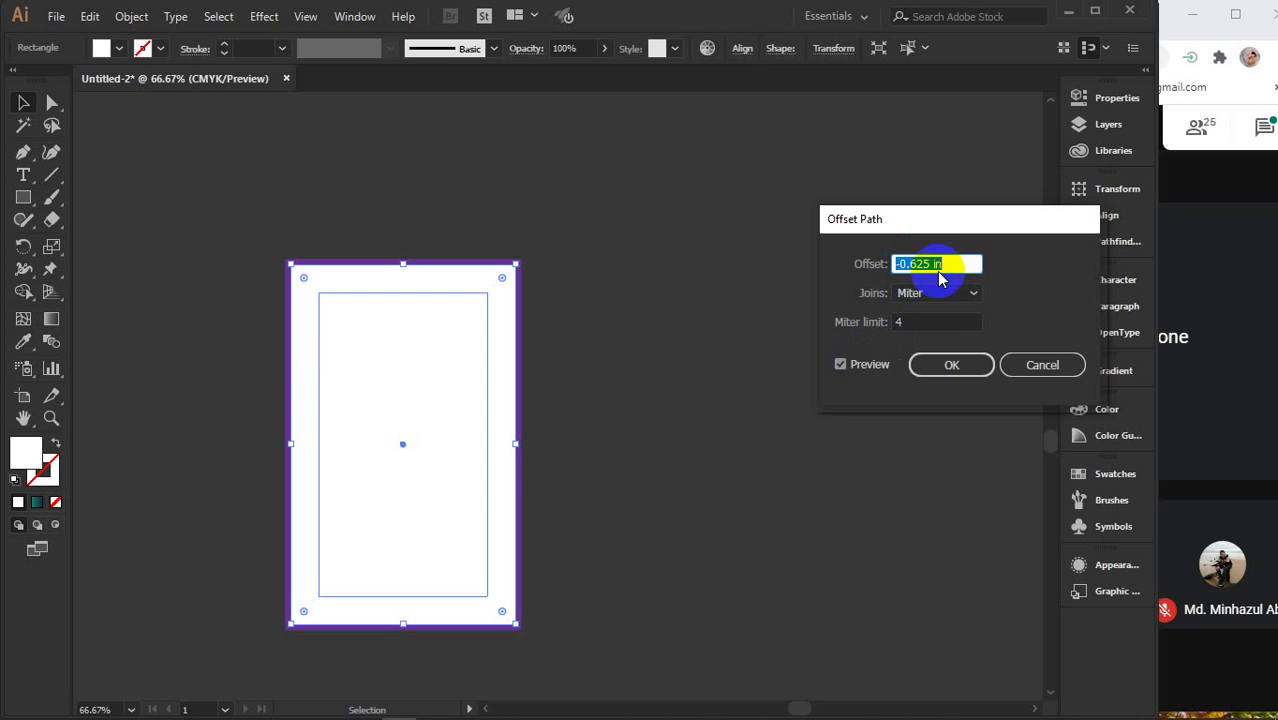
key("Up")
key("Up")
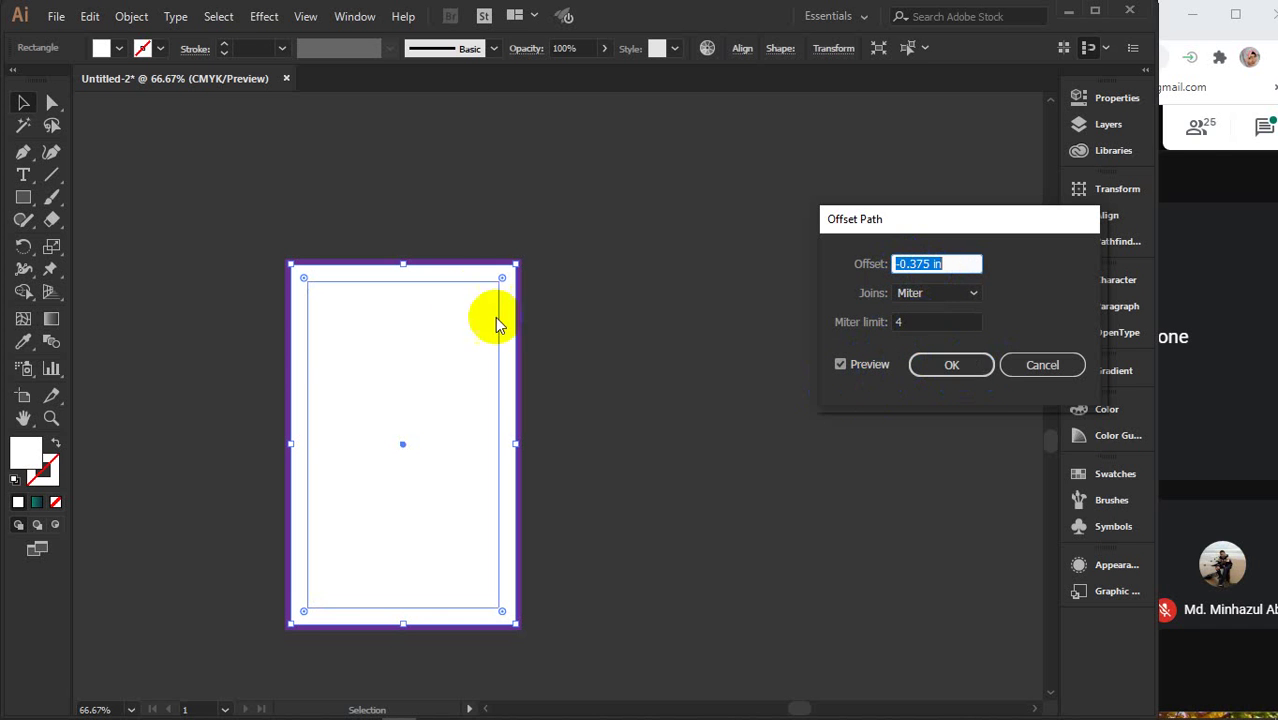
left_click(941, 363)
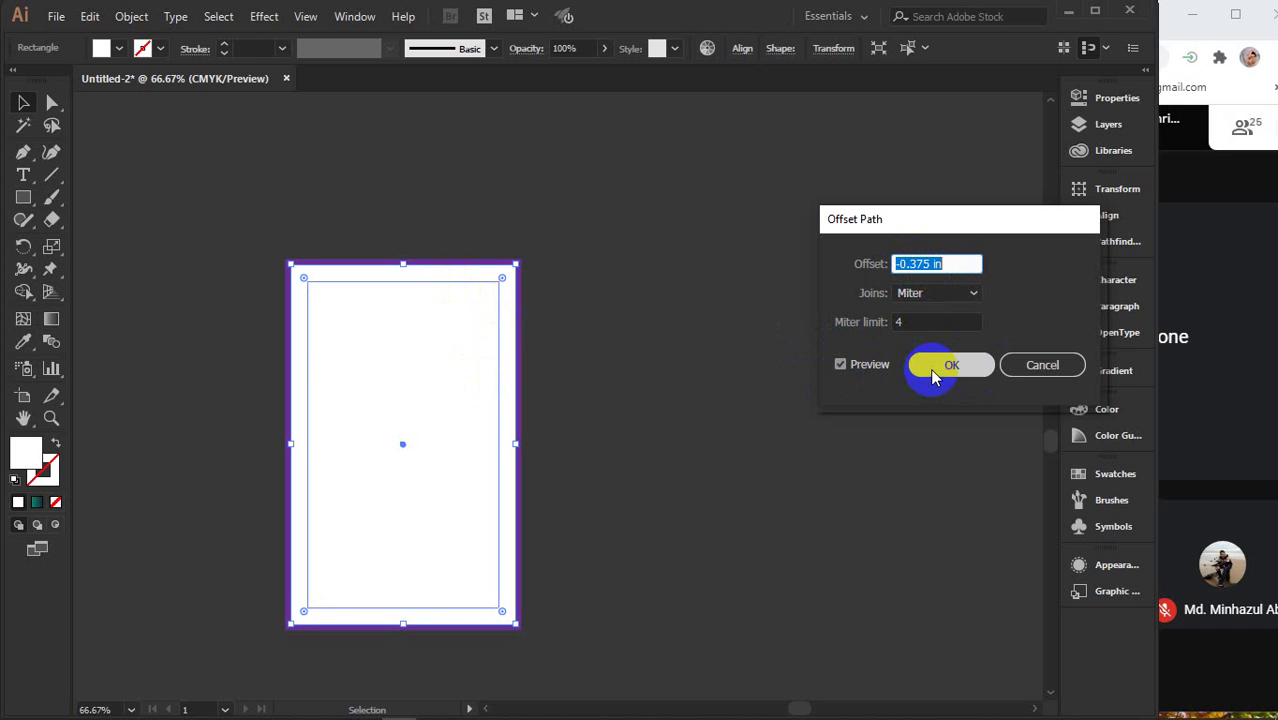
key("v")
left_click(622, 368)
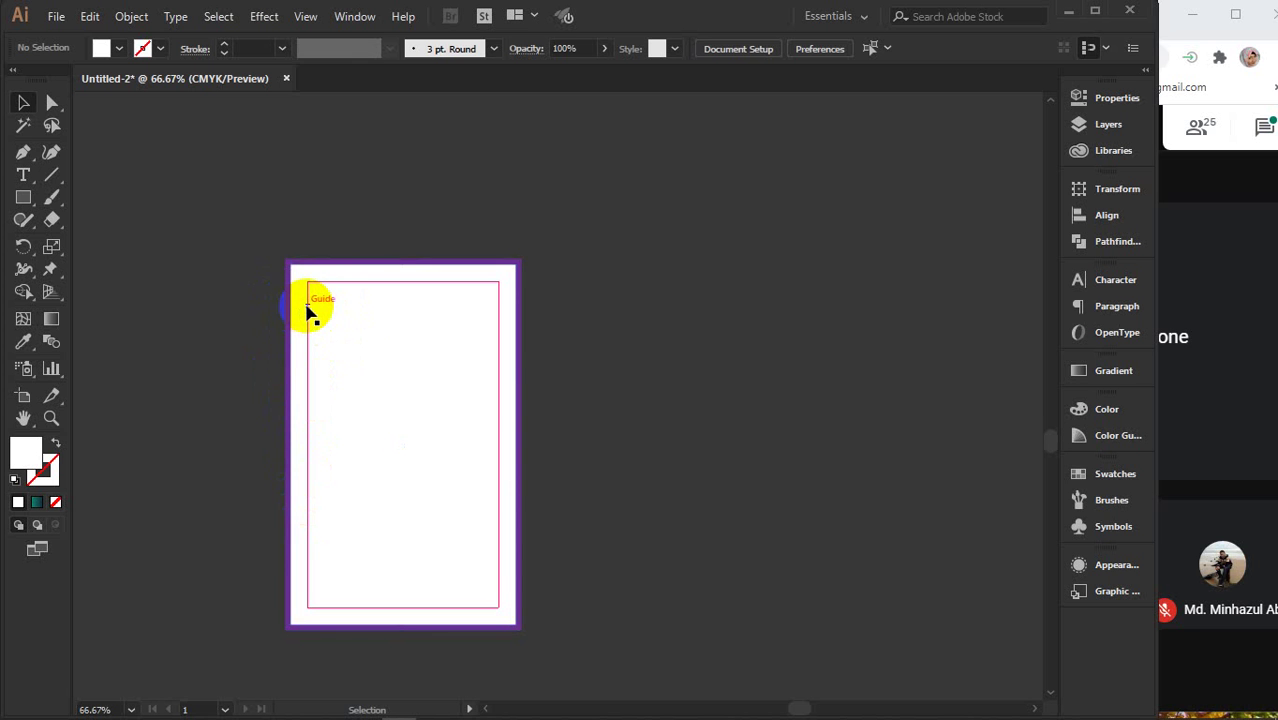
- Alt-drag a copy of the bordered page to the right and repeat it twice with Ctrl+D
scroll(348, 219, "down", 2)
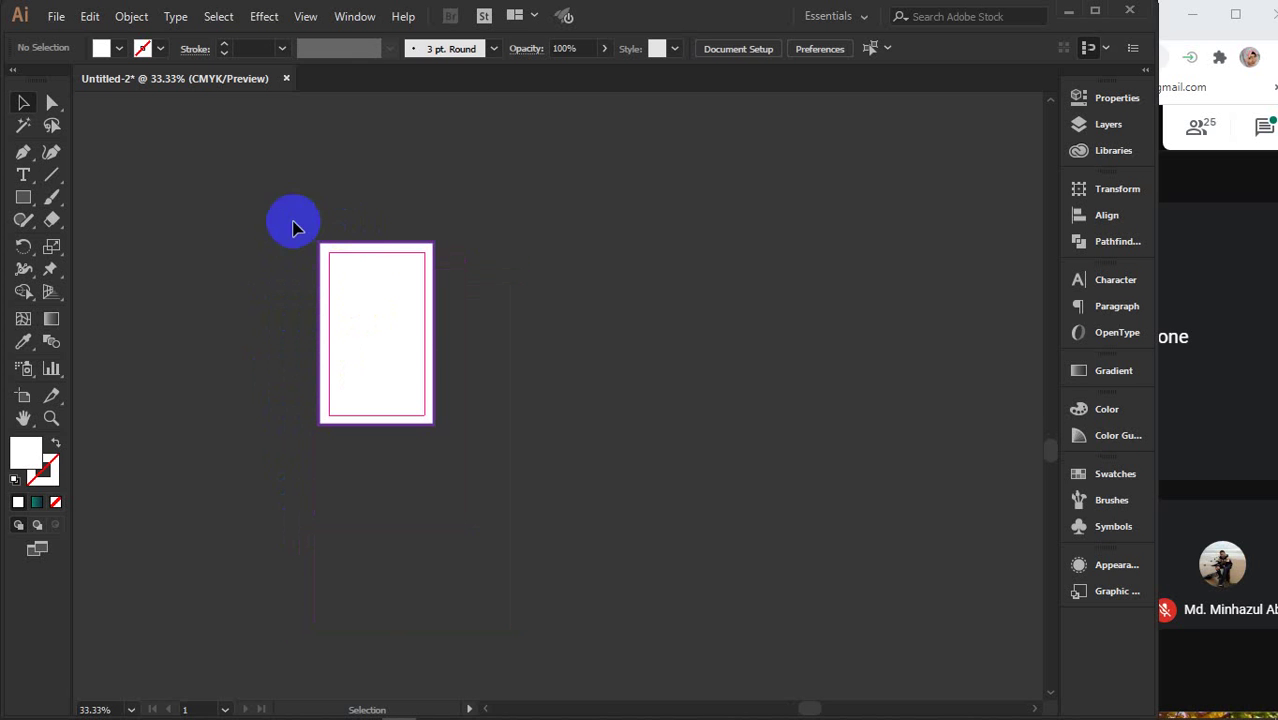
left_click_drag(374, 374, 497, 381)
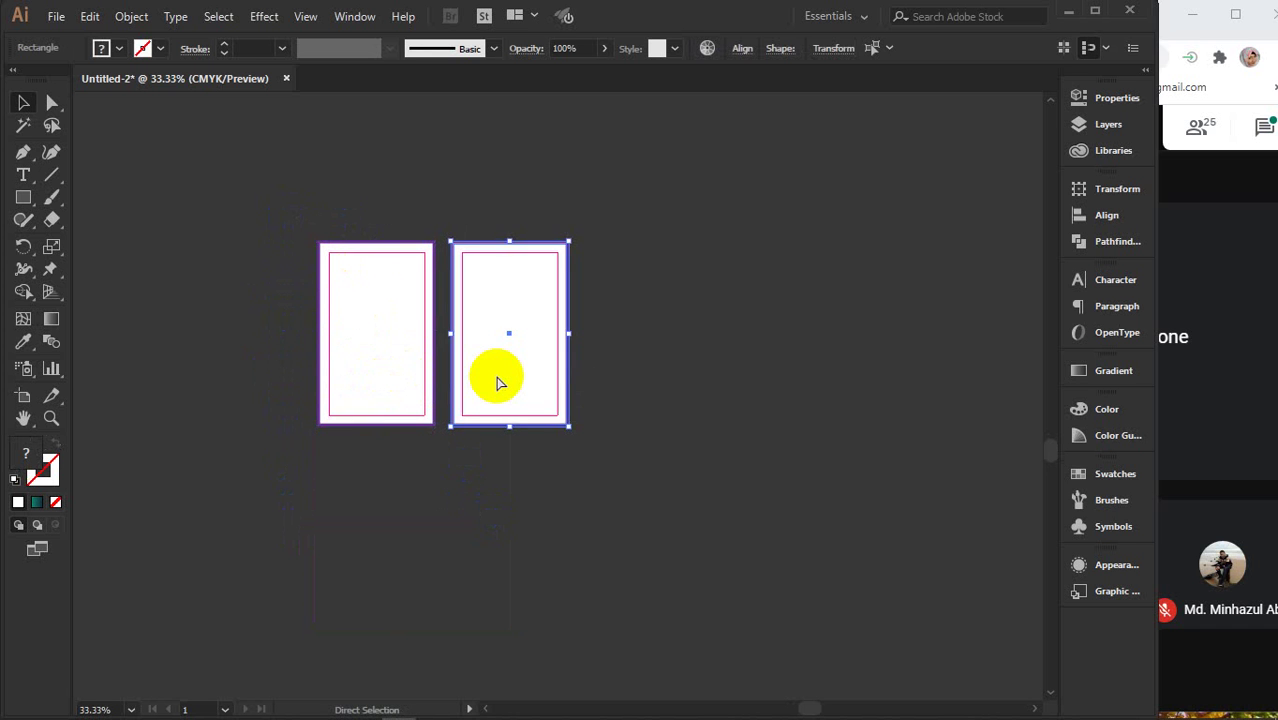
key("ctrl+d")
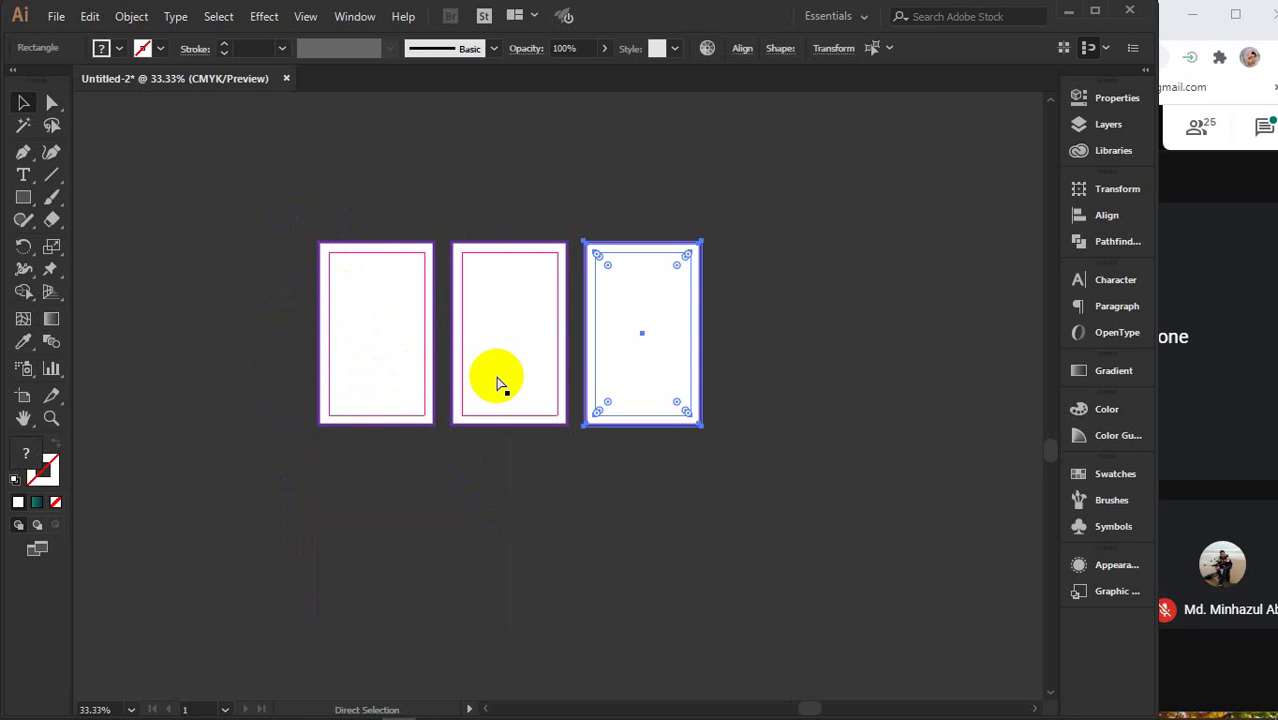
key("ctrl+d")
key("ctrl+d")
key("ctrl+d")
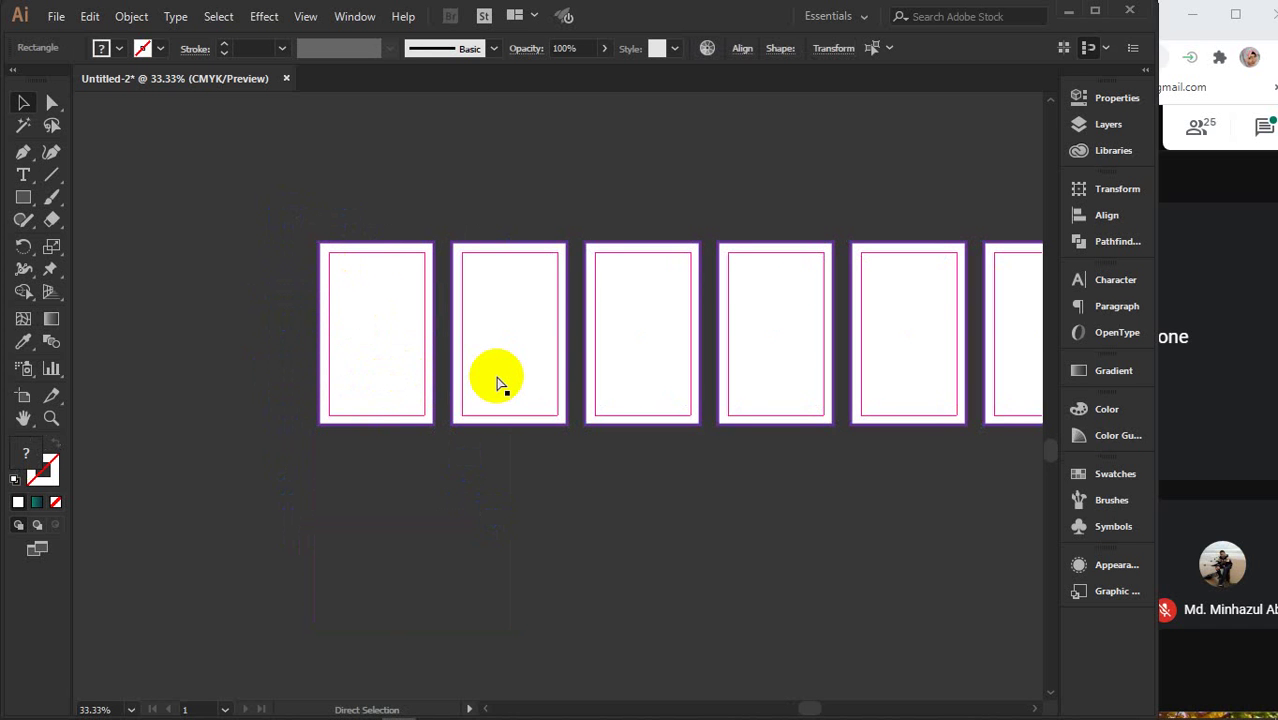
- Pan along the row and marquee-select all the page frames to check them
left_click_drag(846, 526, 602, 542)
scroll(622, 535, "down", 1)
scroll(633, 541, "down", 1)
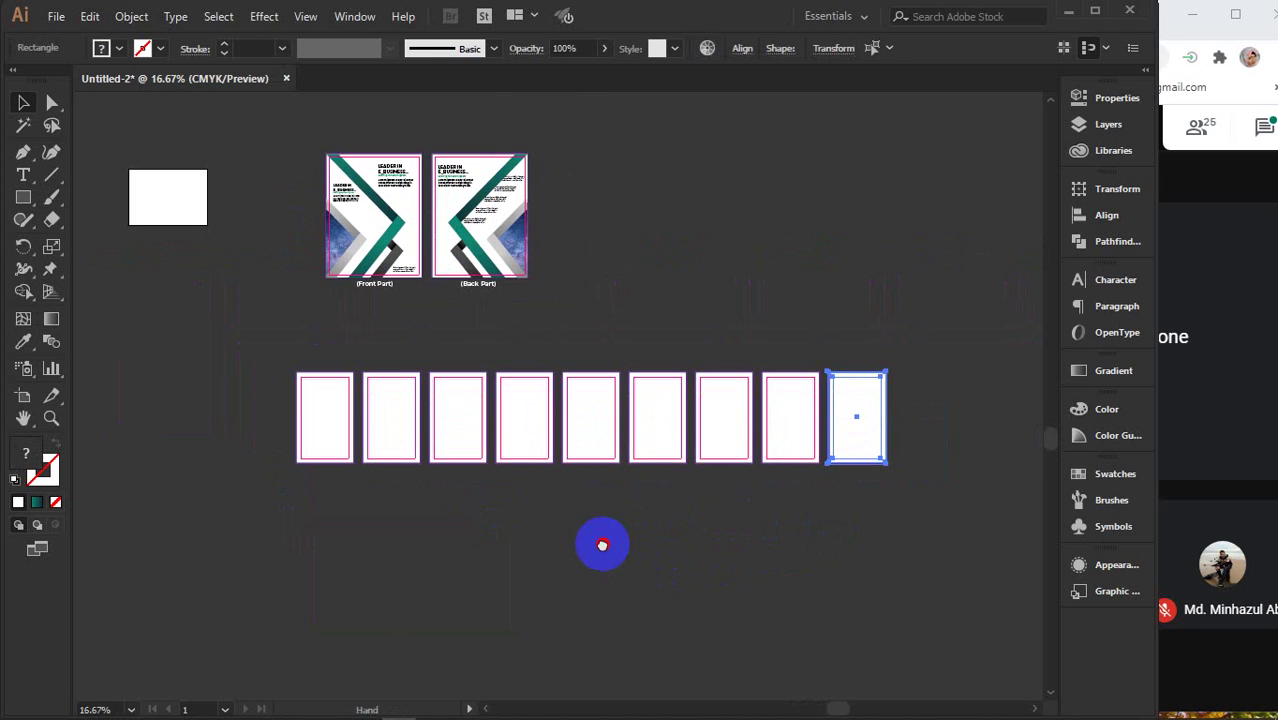
scroll(607, 453, "up", 1)
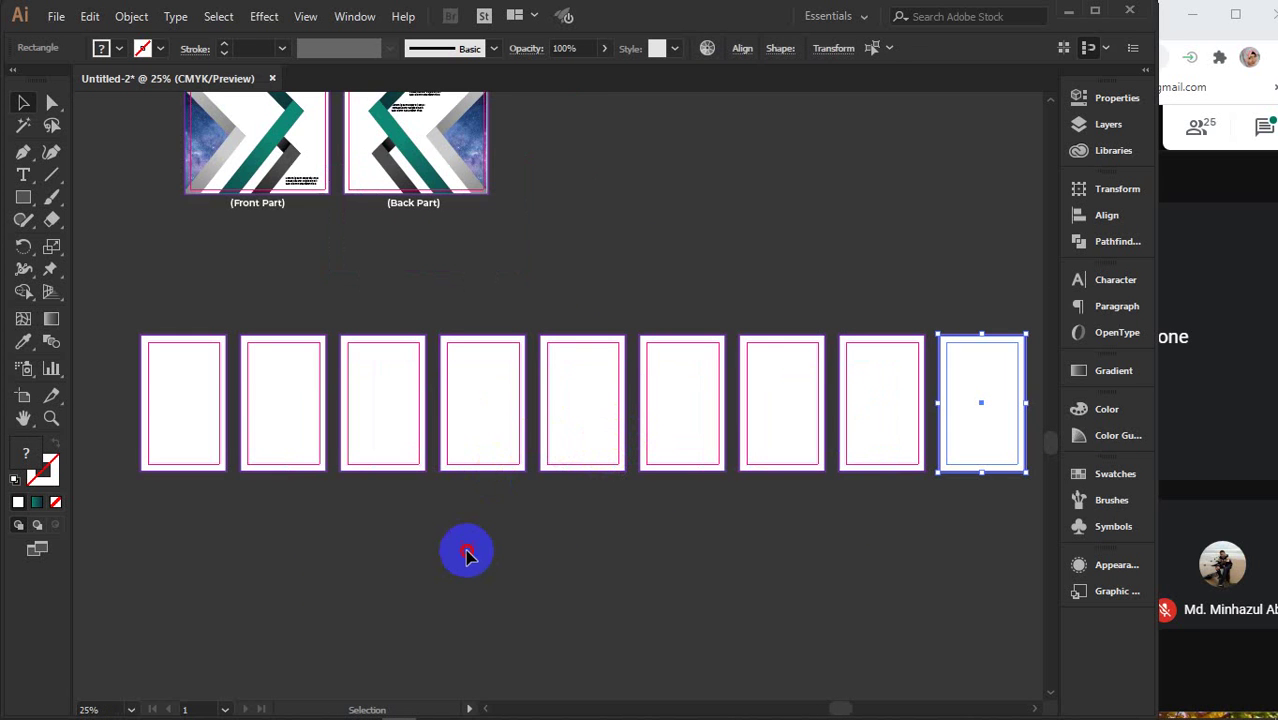
left_click(405, 530)
scroll(190, 422, "up", 3)
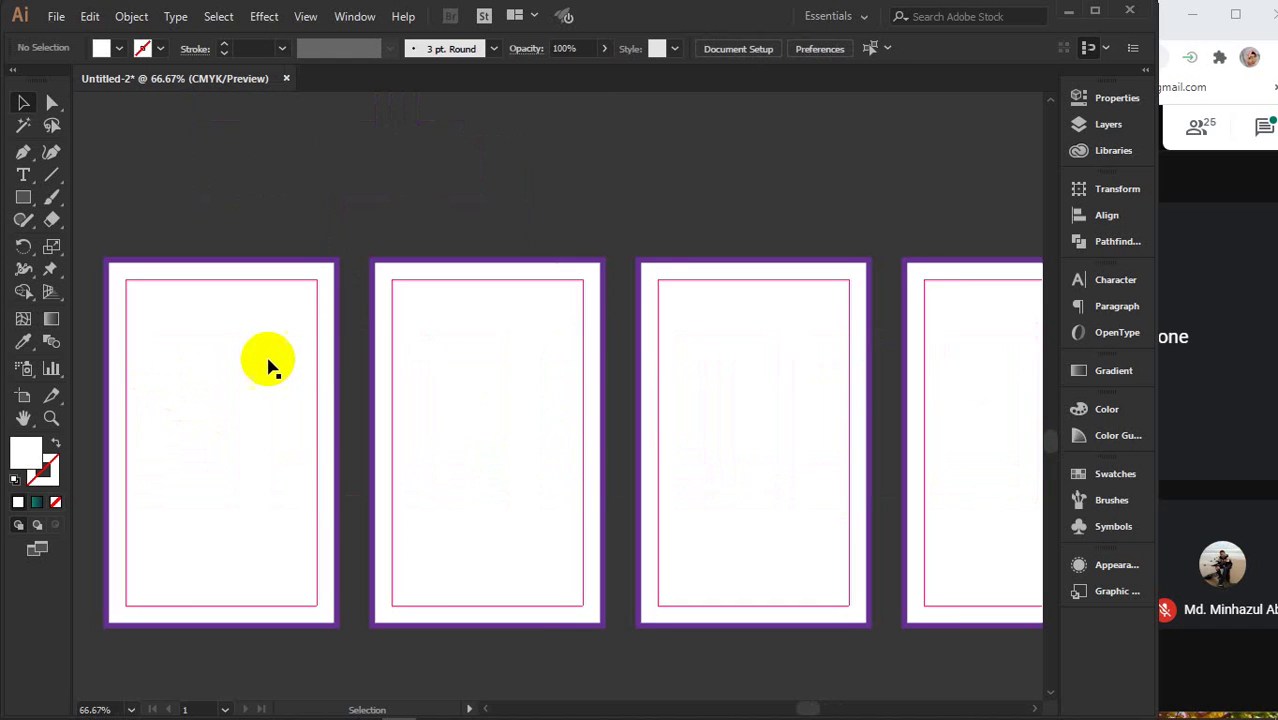
scroll(405, 570, "right", 3)
scroll(405, 570, "down", 1)
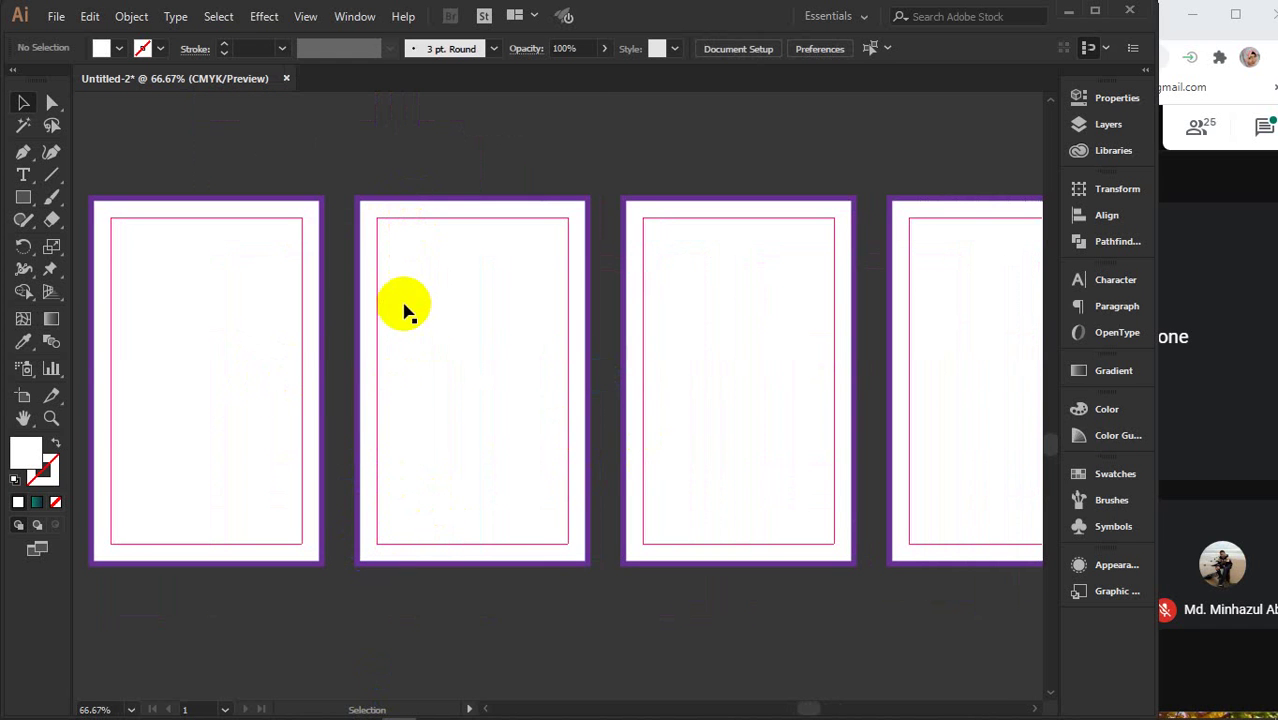
scroll(452, 405, "down", 1)
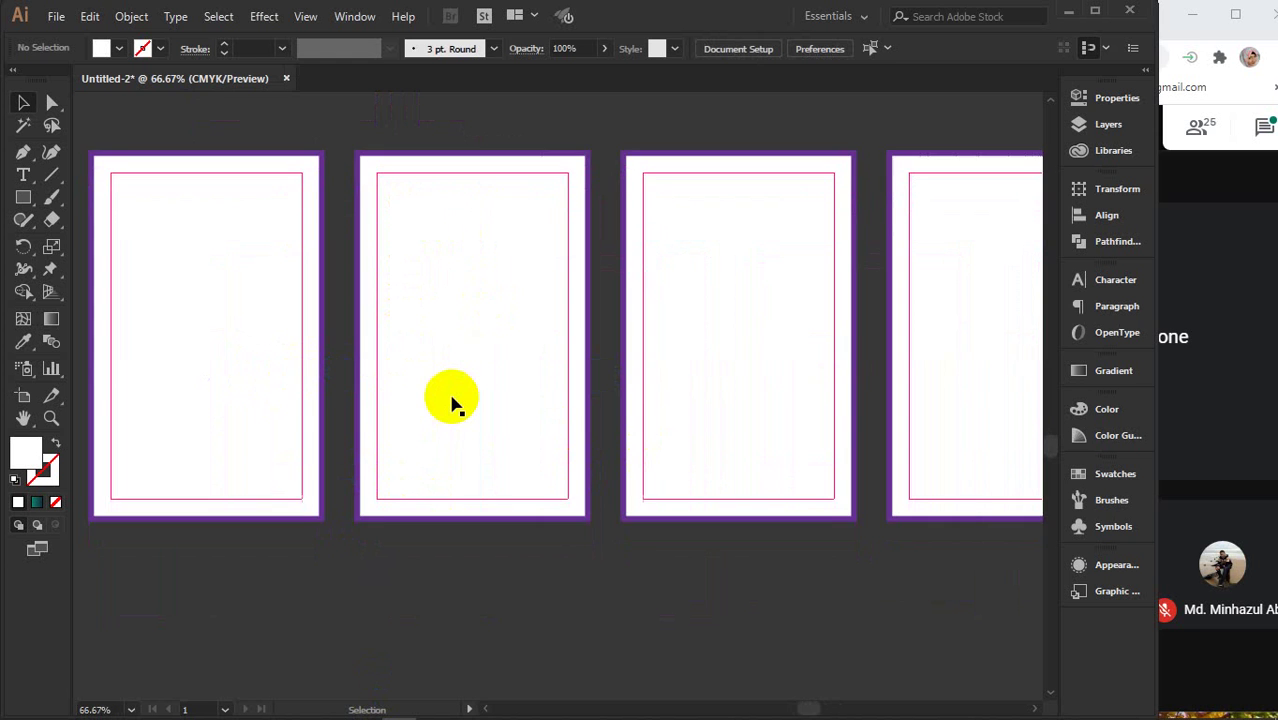
scroll(453, 400, "down", 3)
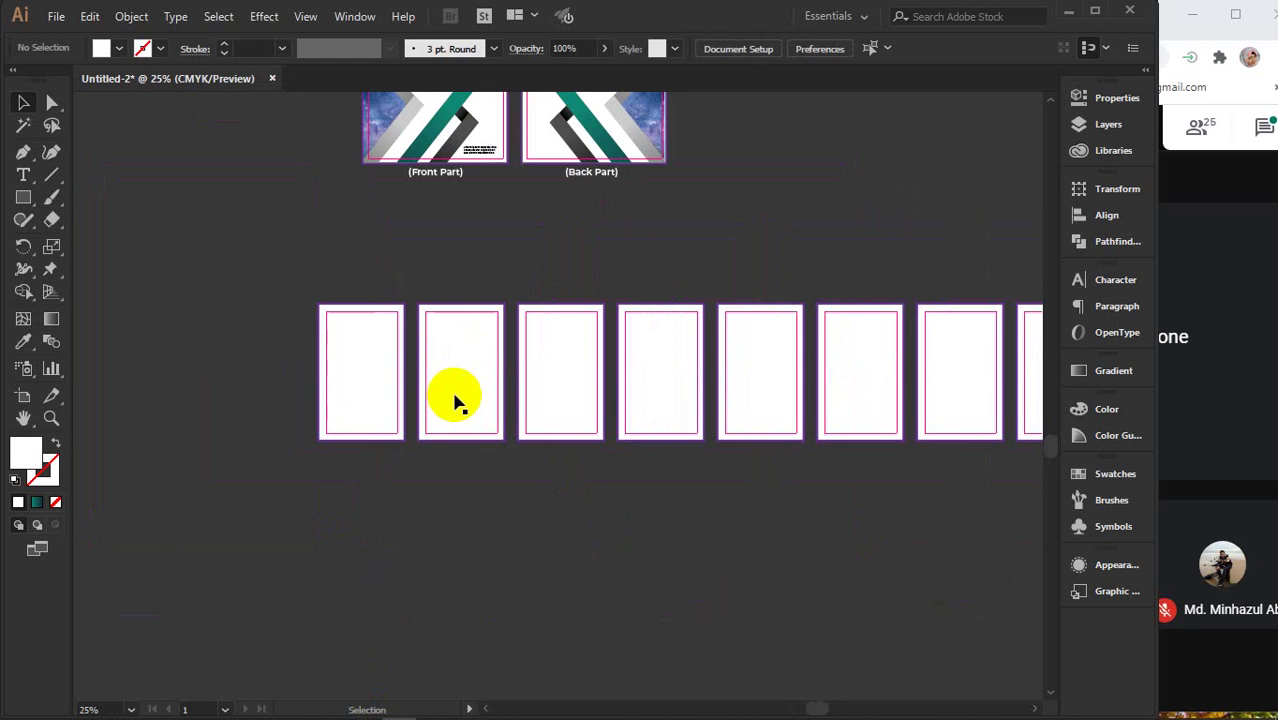
left_click_drag(580, 553, 474, 559)
left_click_drag(216, 271, 1020, 518)
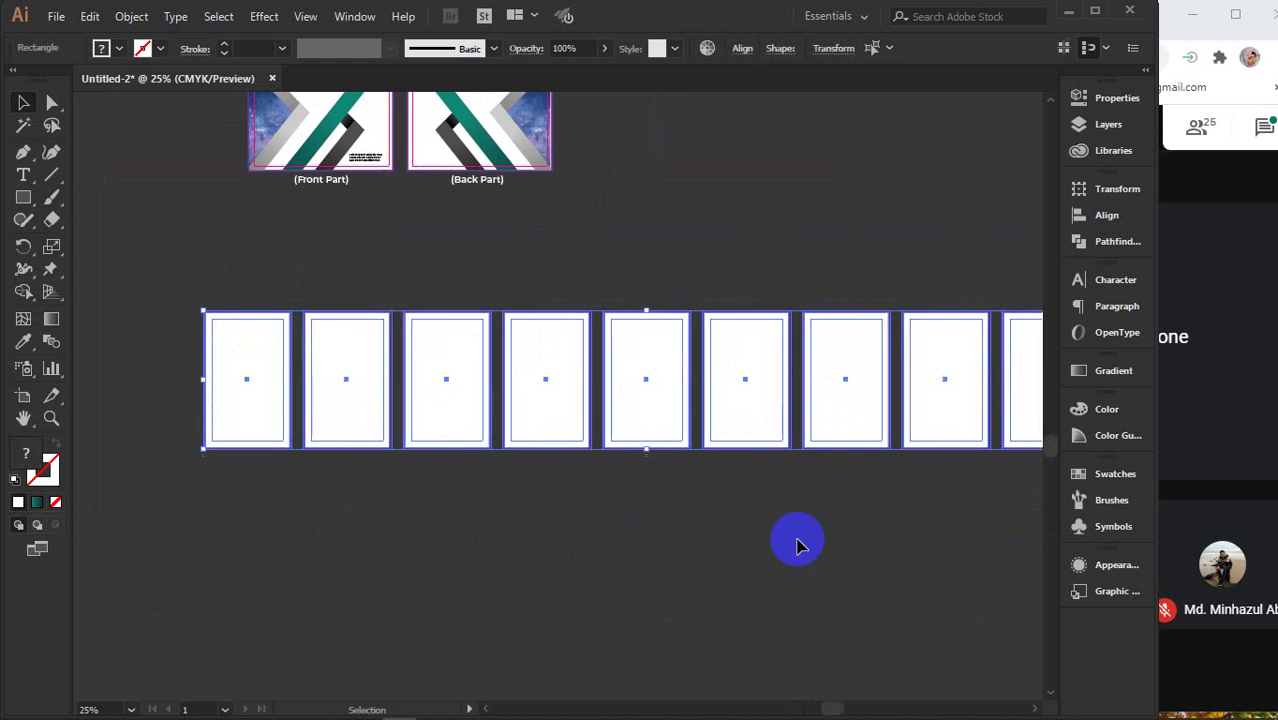
left_click(660, 540)
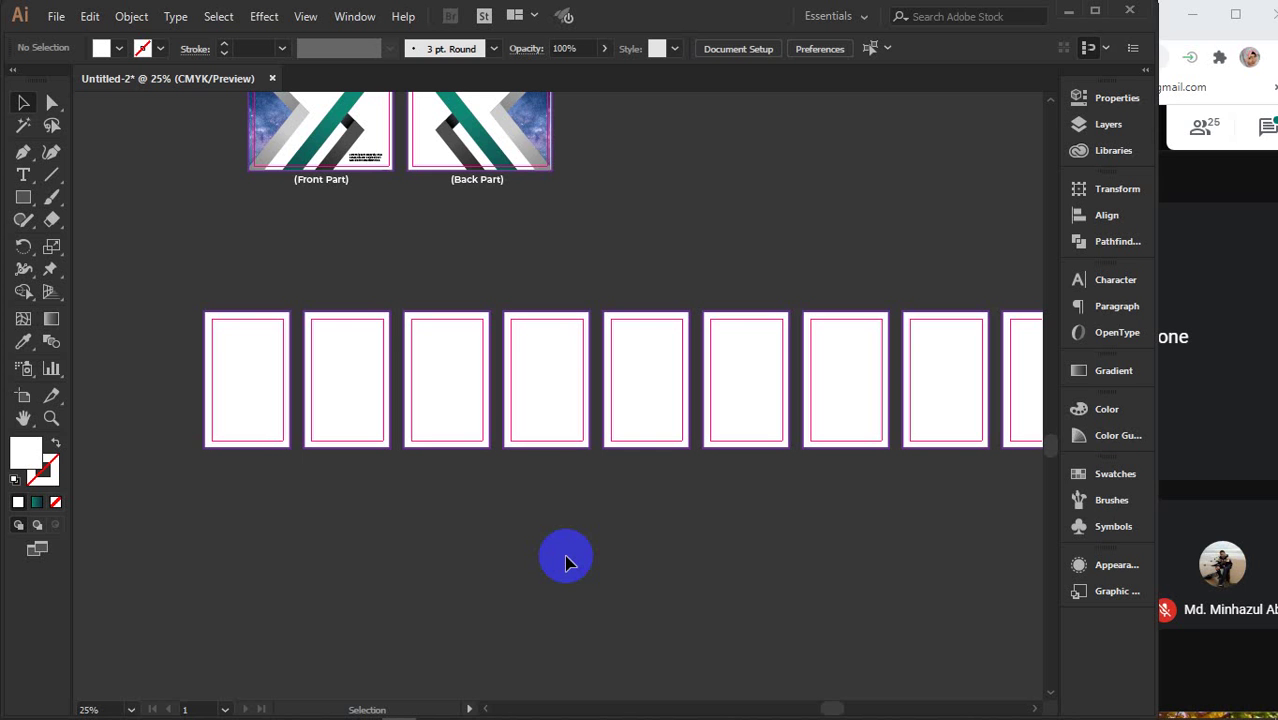
- Alt-drag a copy of the (Front Part) label down beneath the first page frame in the row
left_click(476, 428)
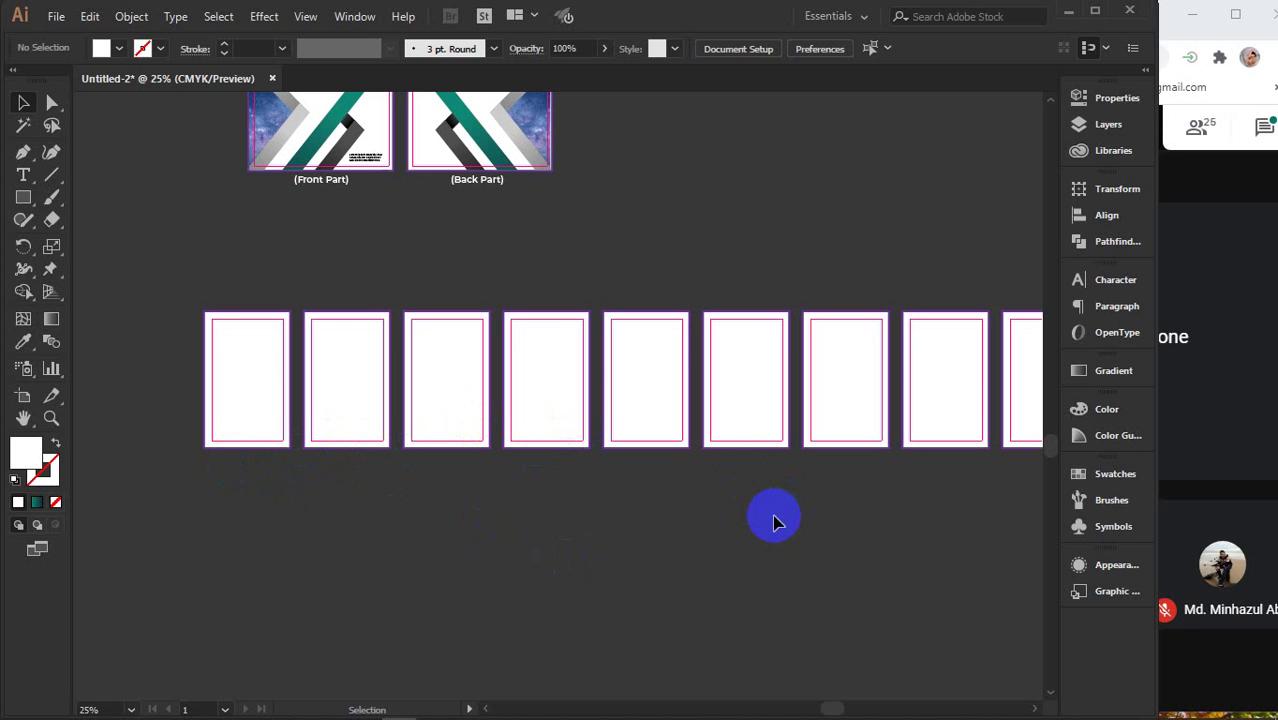
left_click(300, 394)
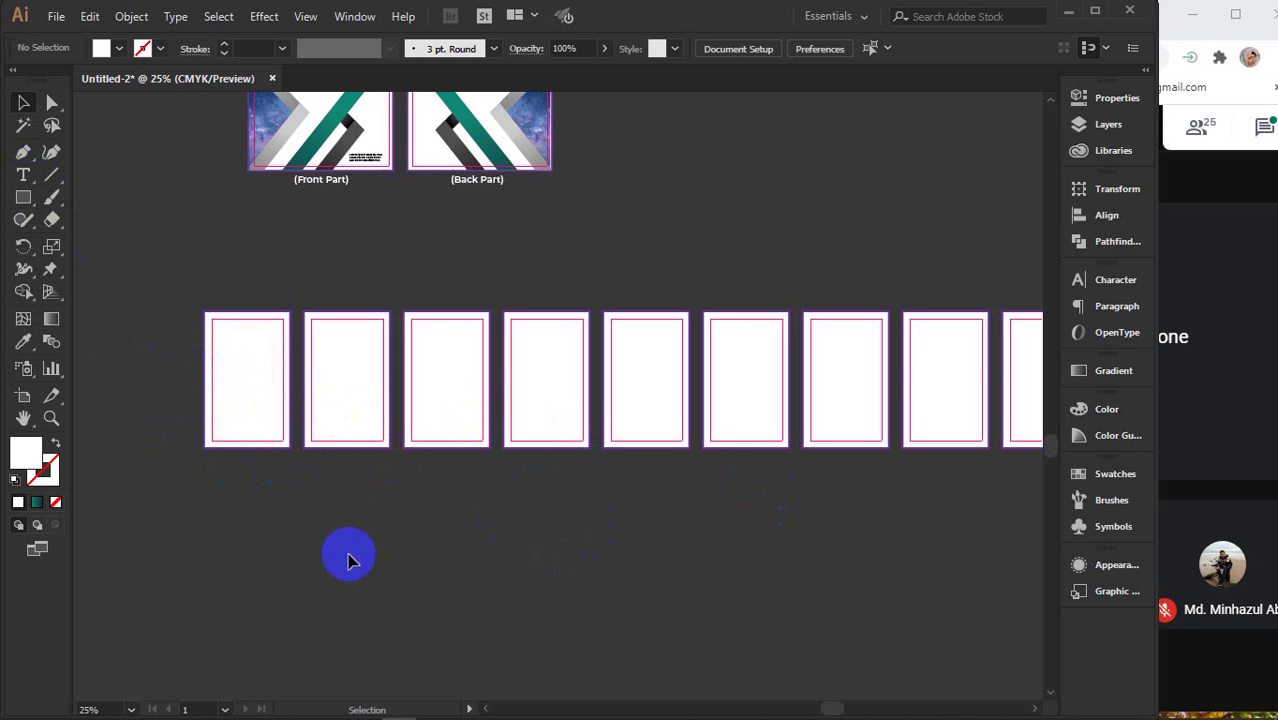
scroll(349, 560, "up", 1)
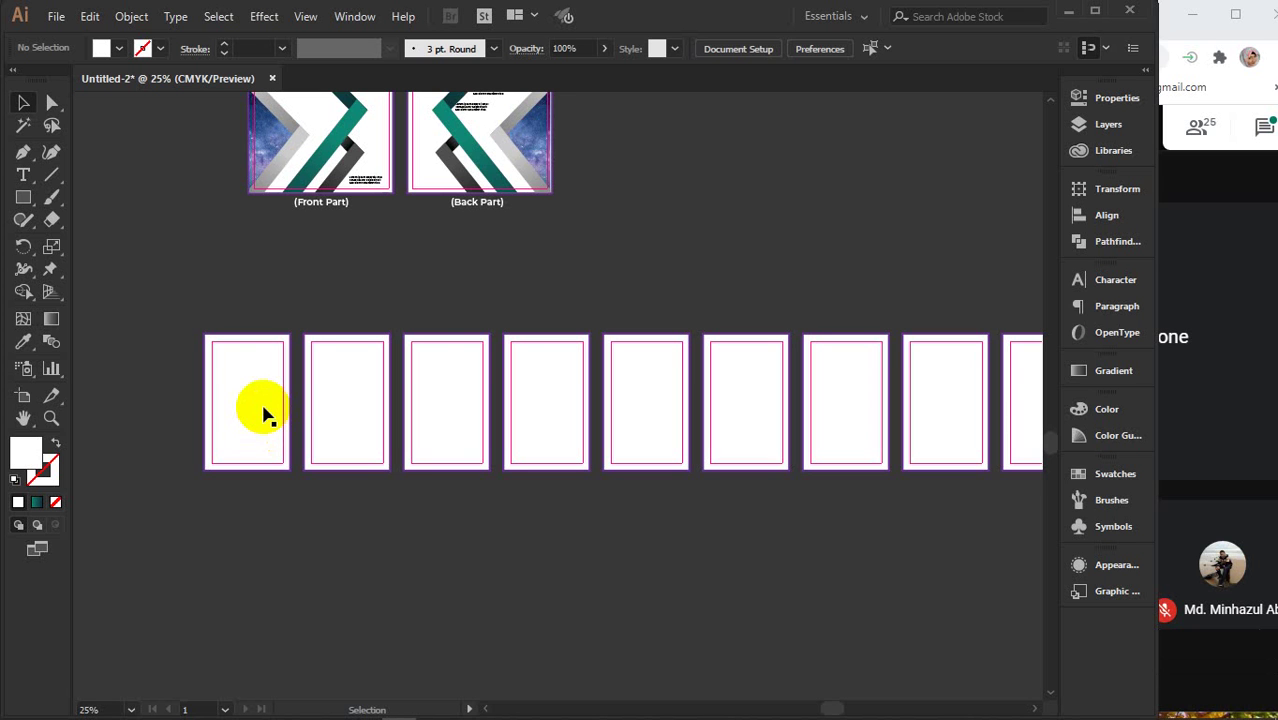
scroll(262, 414, "up", 2)
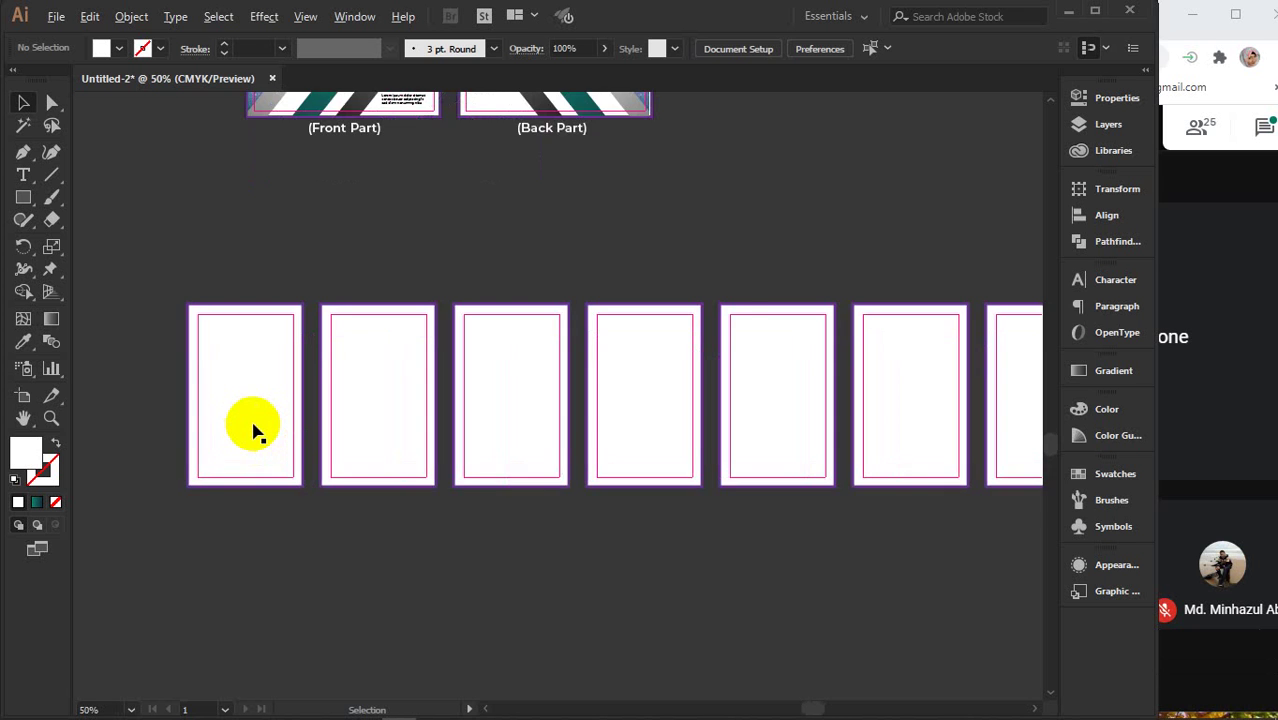
left_click(27, 160)
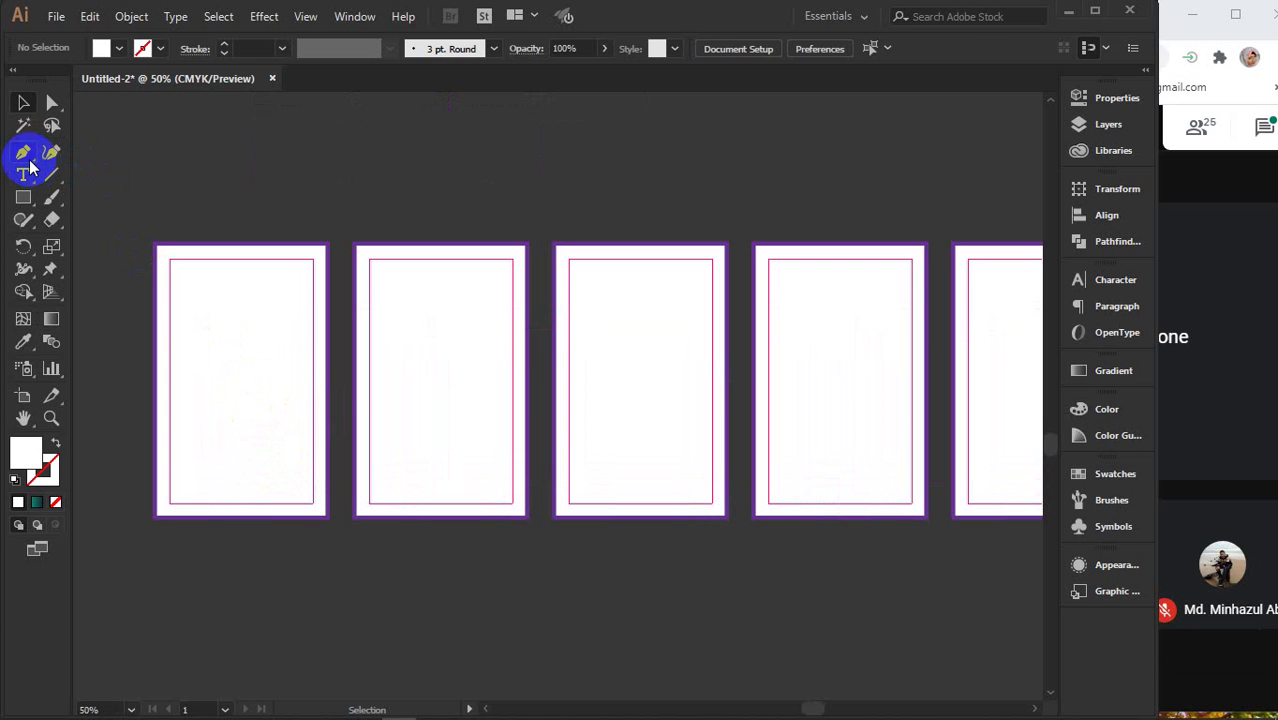
left_click(23, 175)
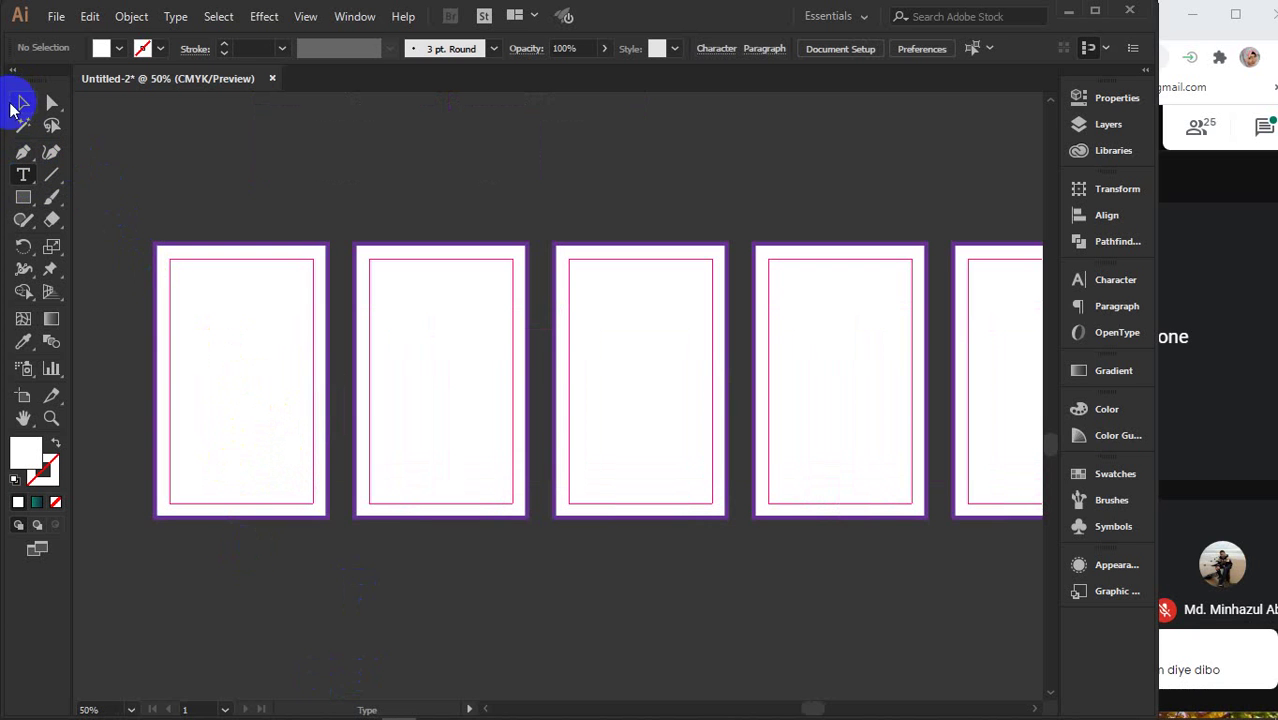
left_click(20, 103)
scroll(287, 281, "down", 2)
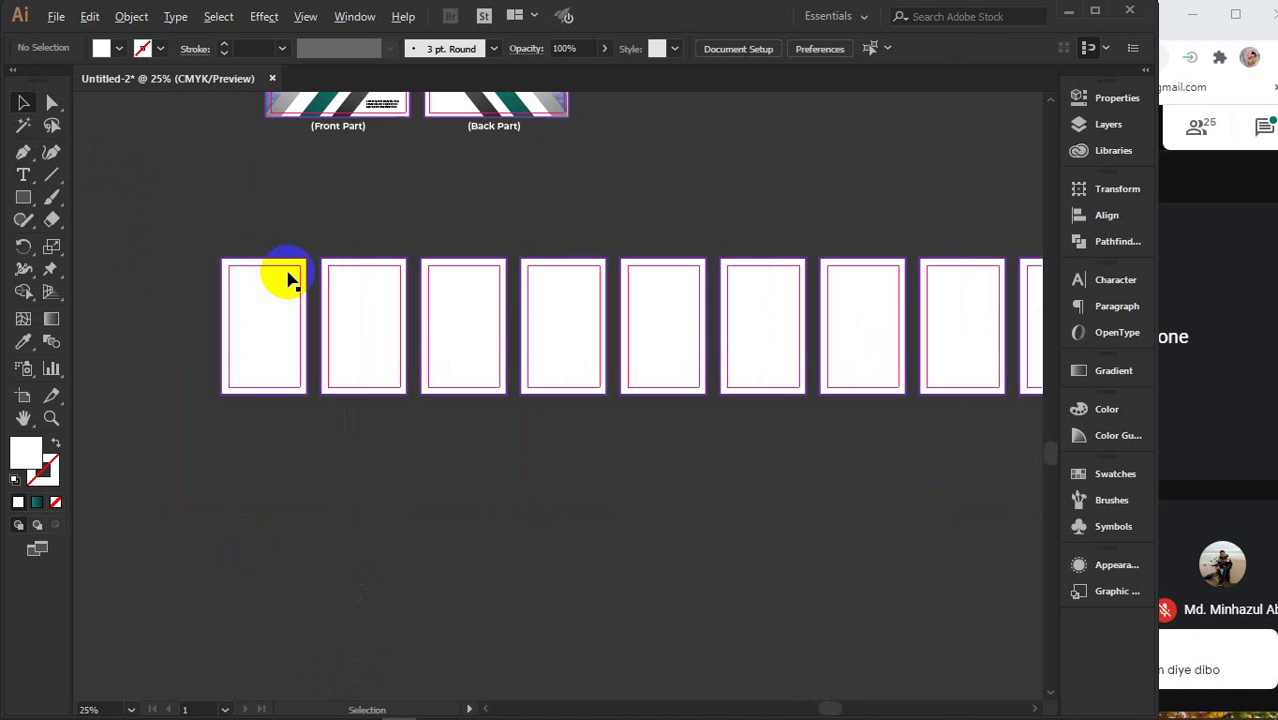
left_click_drag(347, 131, 264, 402)
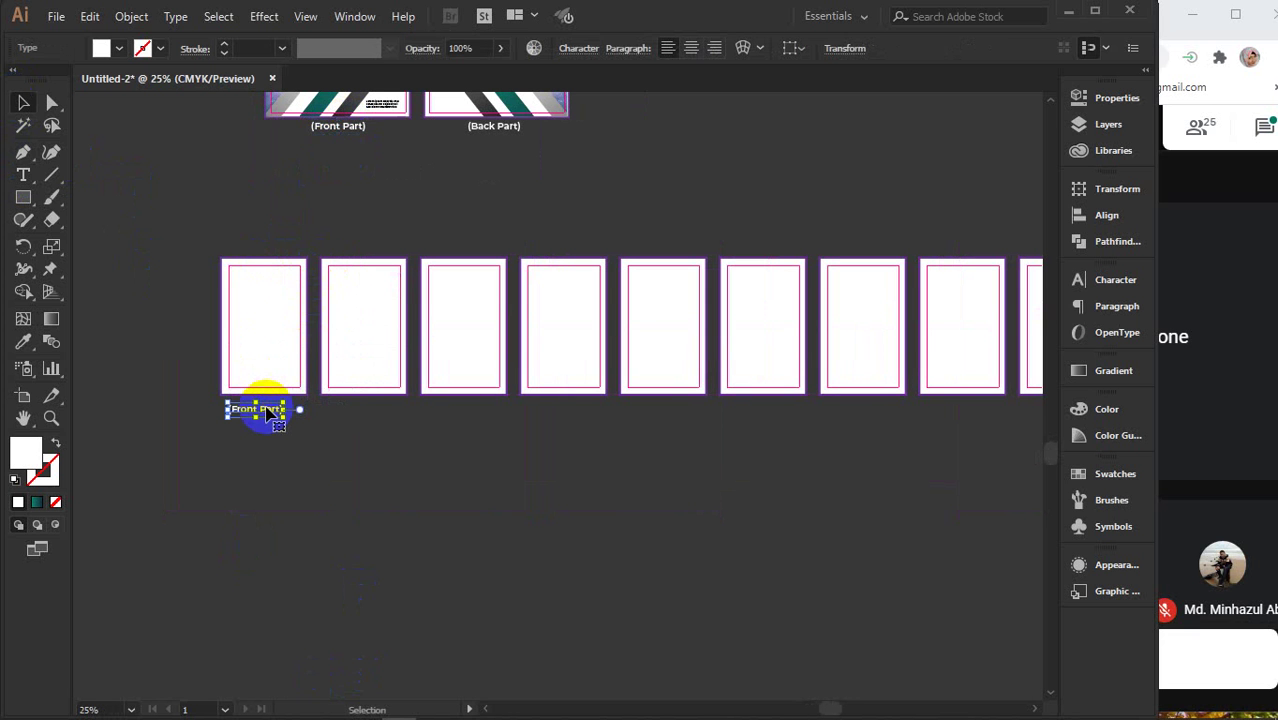
- Place a copy of the flyer's (Back Part) label under the last frame of the new row
scroll(559, 274, "down", 2)
left_click_drag(616, 410, 562, 425)
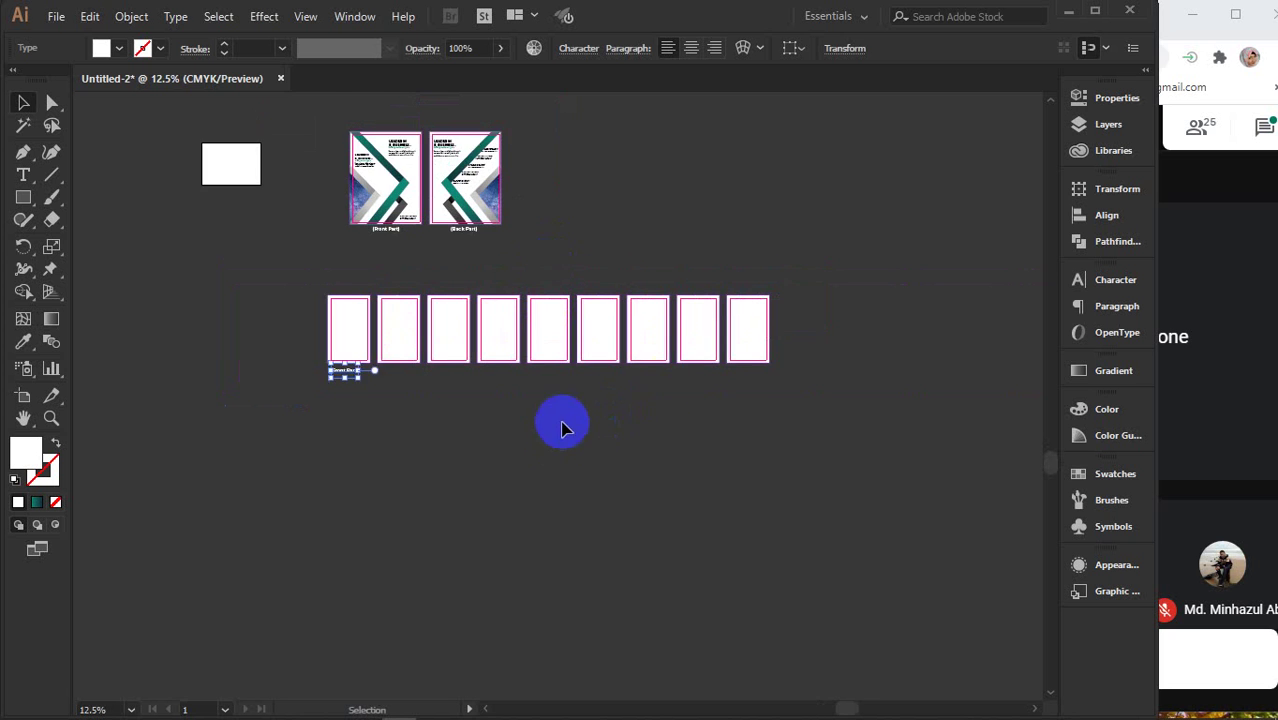
scroll(665, 385, "up", 1)
left_click(400, 185)
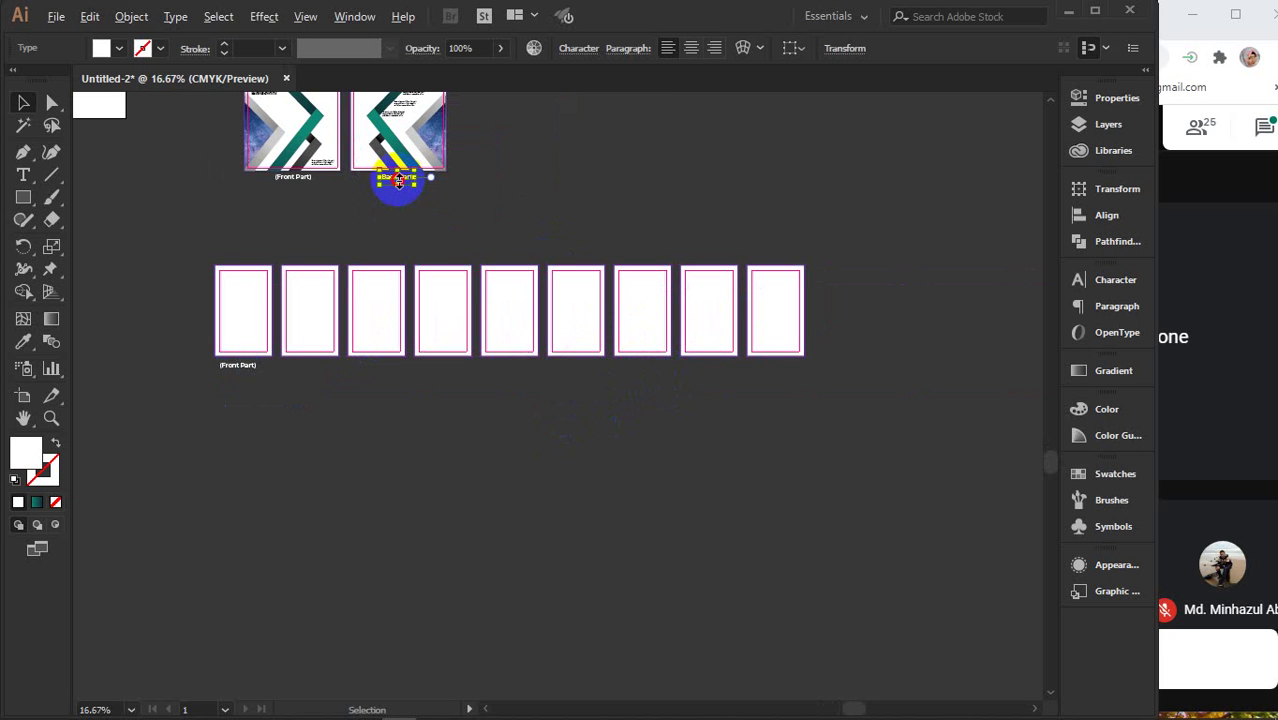
mouse_move(399, 182)
left_mouse_down()
mouse_move(422, 194)
mouse_move(400, 183)
left_mouse_up()
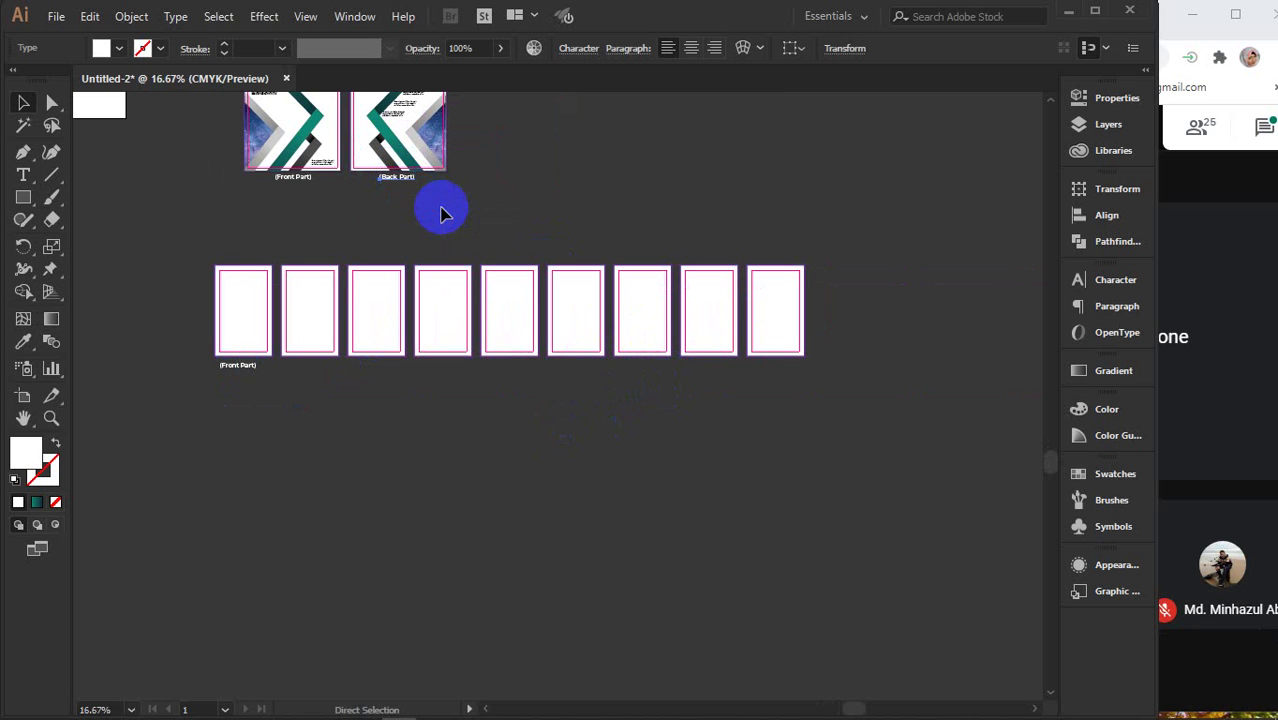
left_click(414, 183)
left_click_drag(400, 180, 787, 372)
- Align (Front Part) under the first frame and add a (Front inner) copy under the second
scroll(243, 336, "up", 3)
left_click(233, 437)
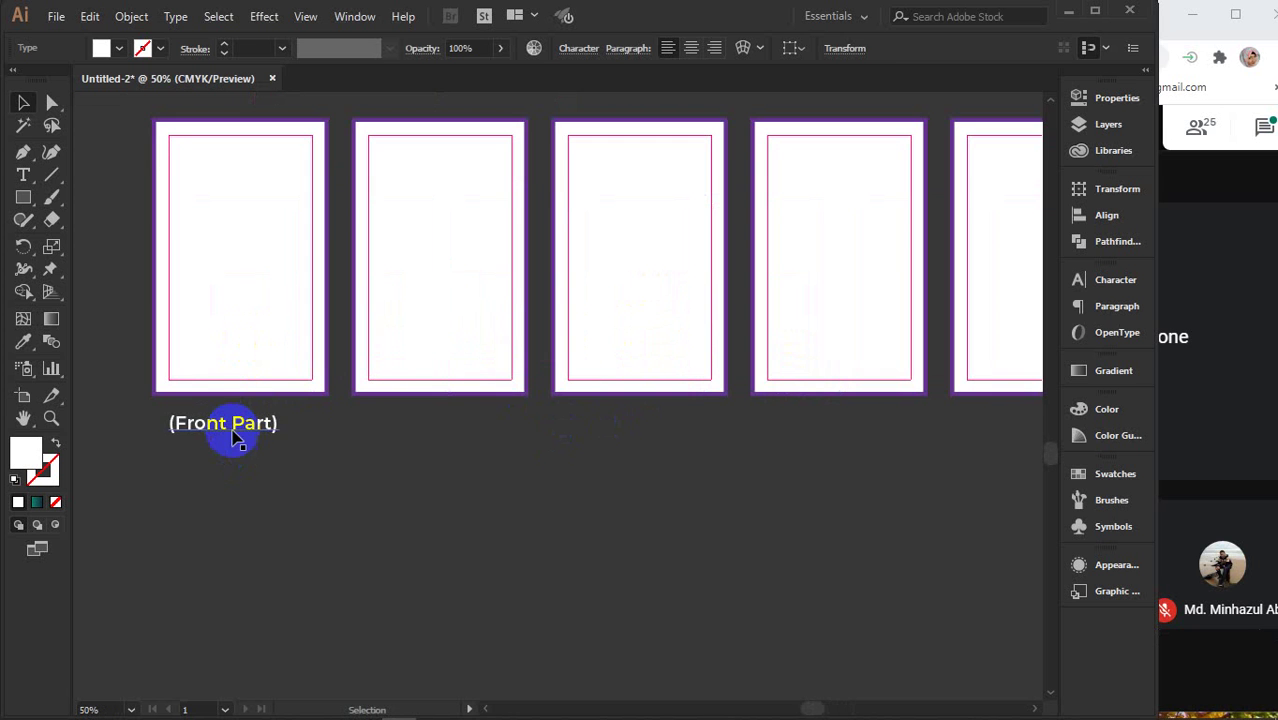
left_click_drag(238, 432, 249, 427)
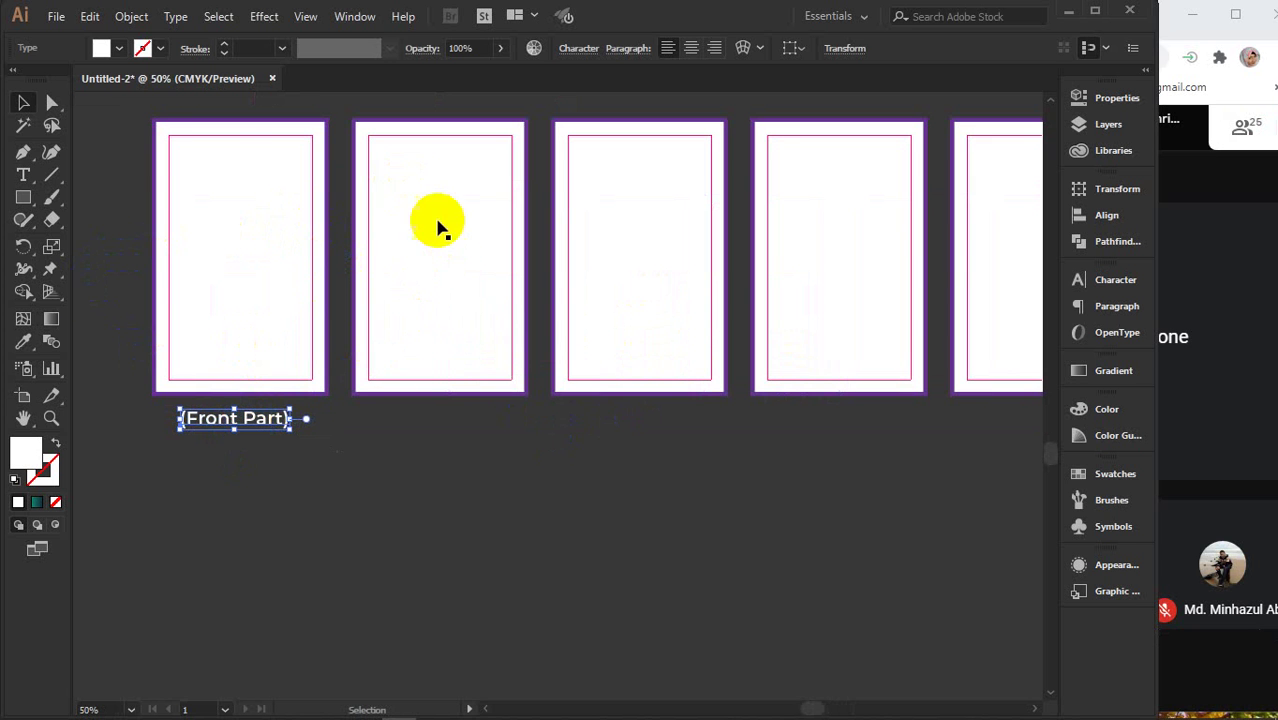
left_click_drag(251, 420, 484, 421)
left_click(23, 174)
left_click(447, 420)
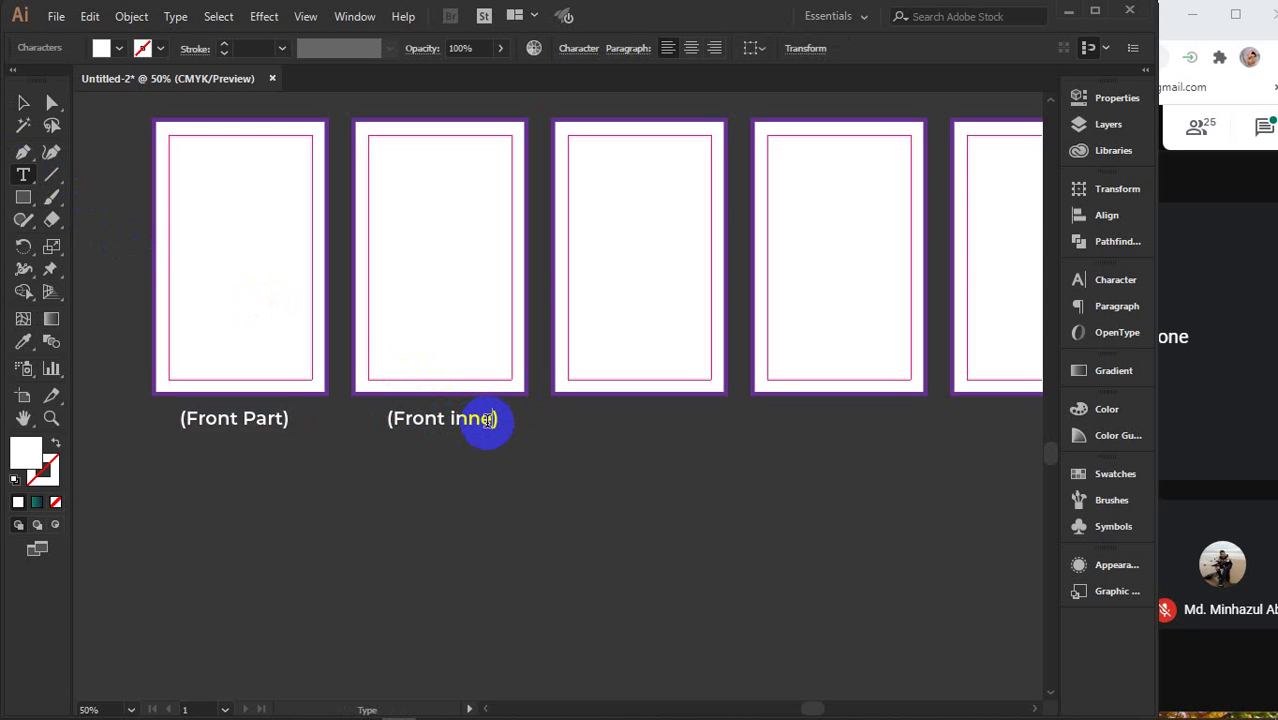
left_click(27, 103)
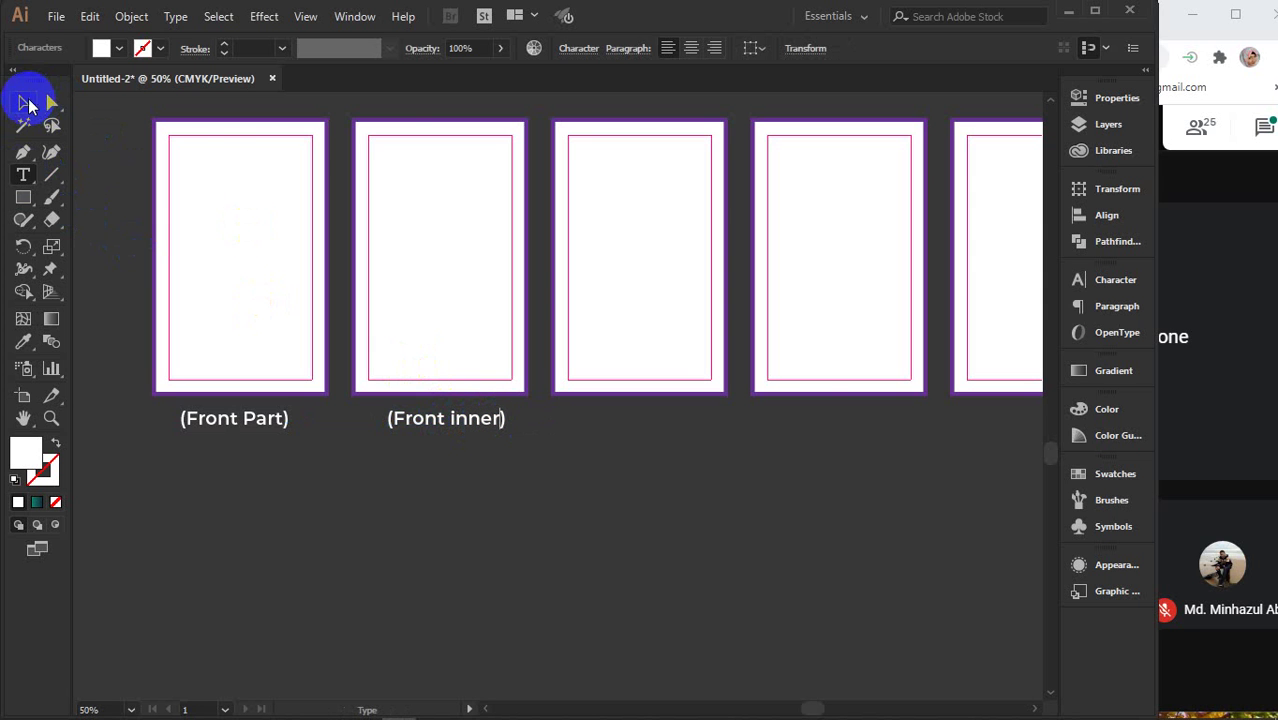
left_click(956, 553)
- Copy the (Back Part) label under the eighth frame and change 'Part' to 'inner'
left_click_drag(630, 517, 508, 511)
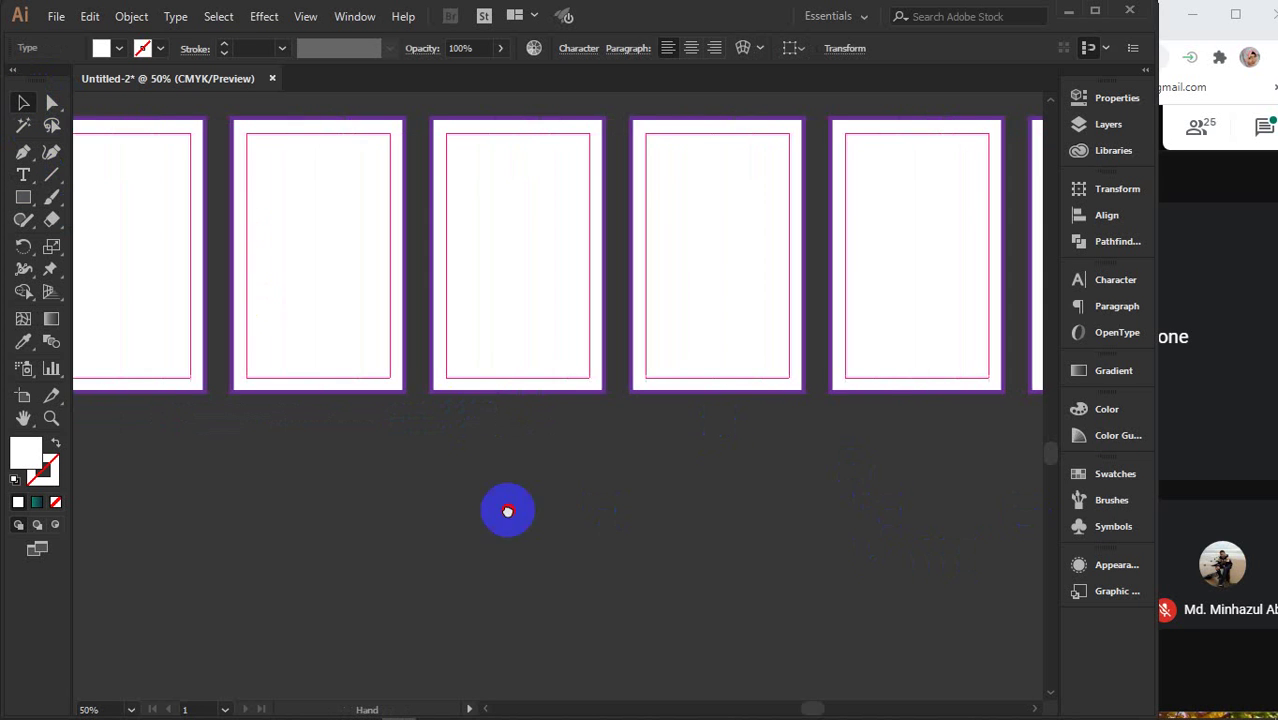
left_click_drag(880, 472, 542, 508)
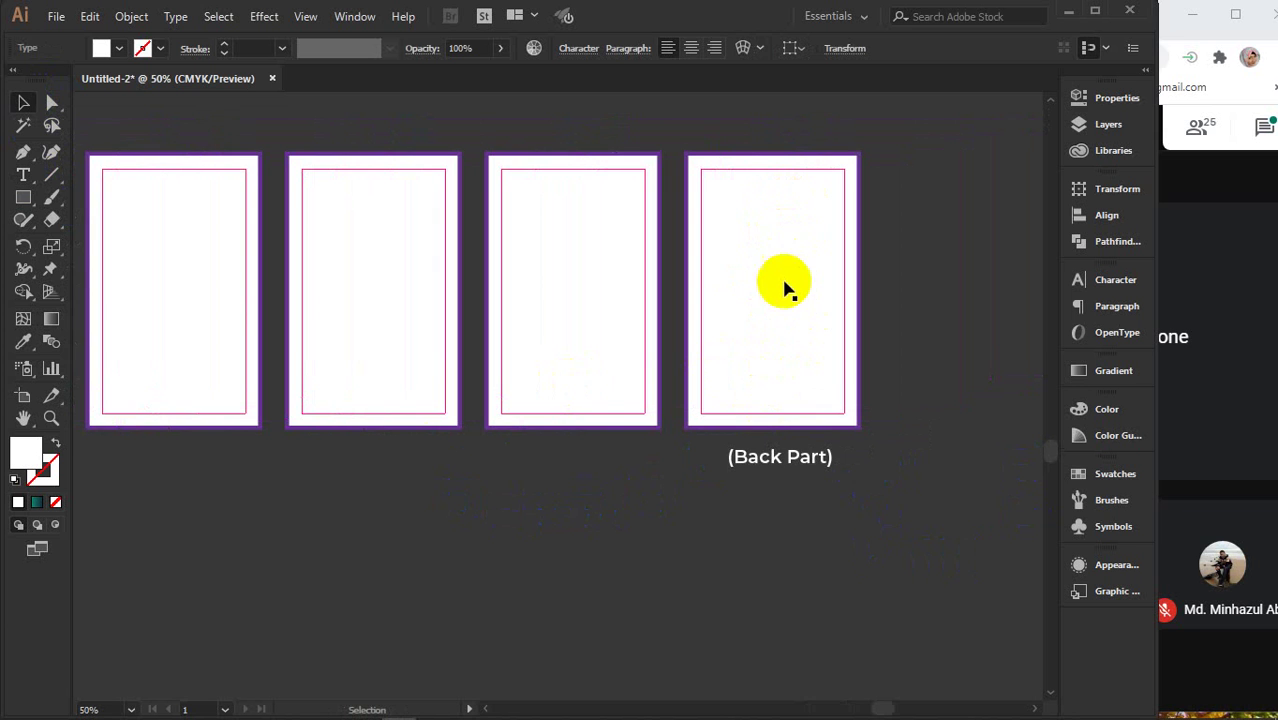
left_click(787, 461)
left_click(776, 457)
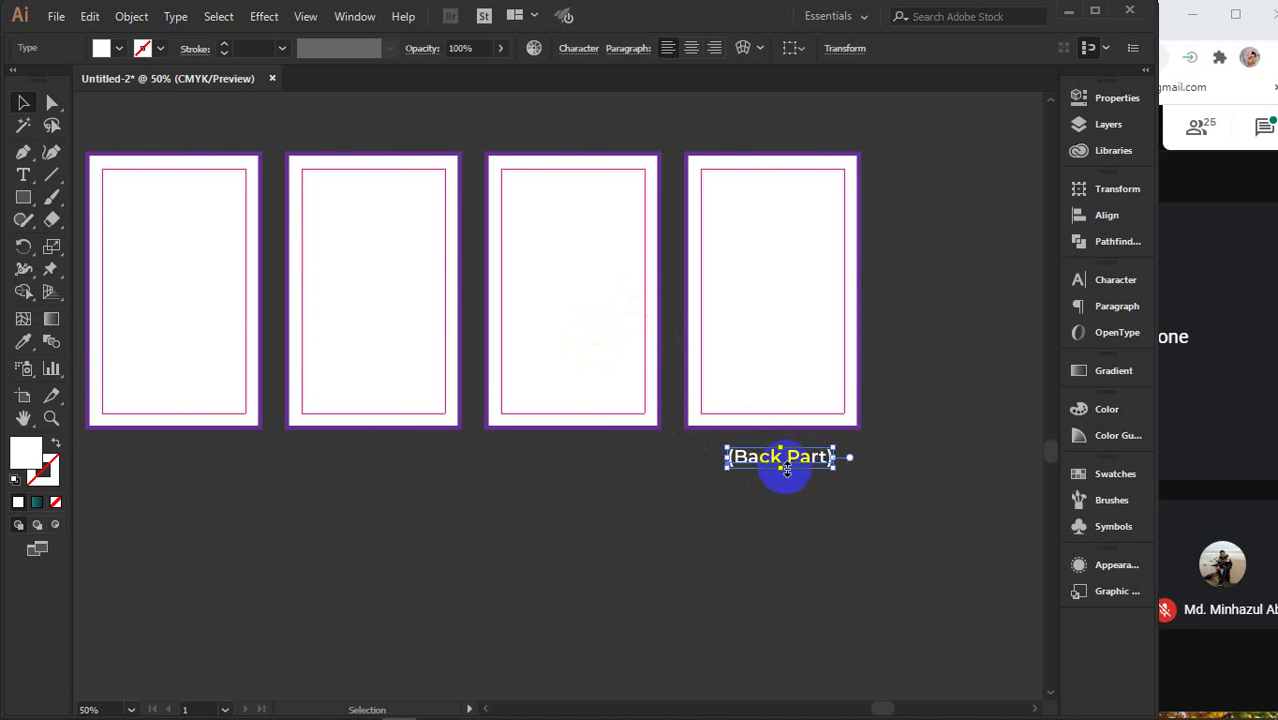
left_click_drag(808, 462, 636, 477)
left_click(24, 175)
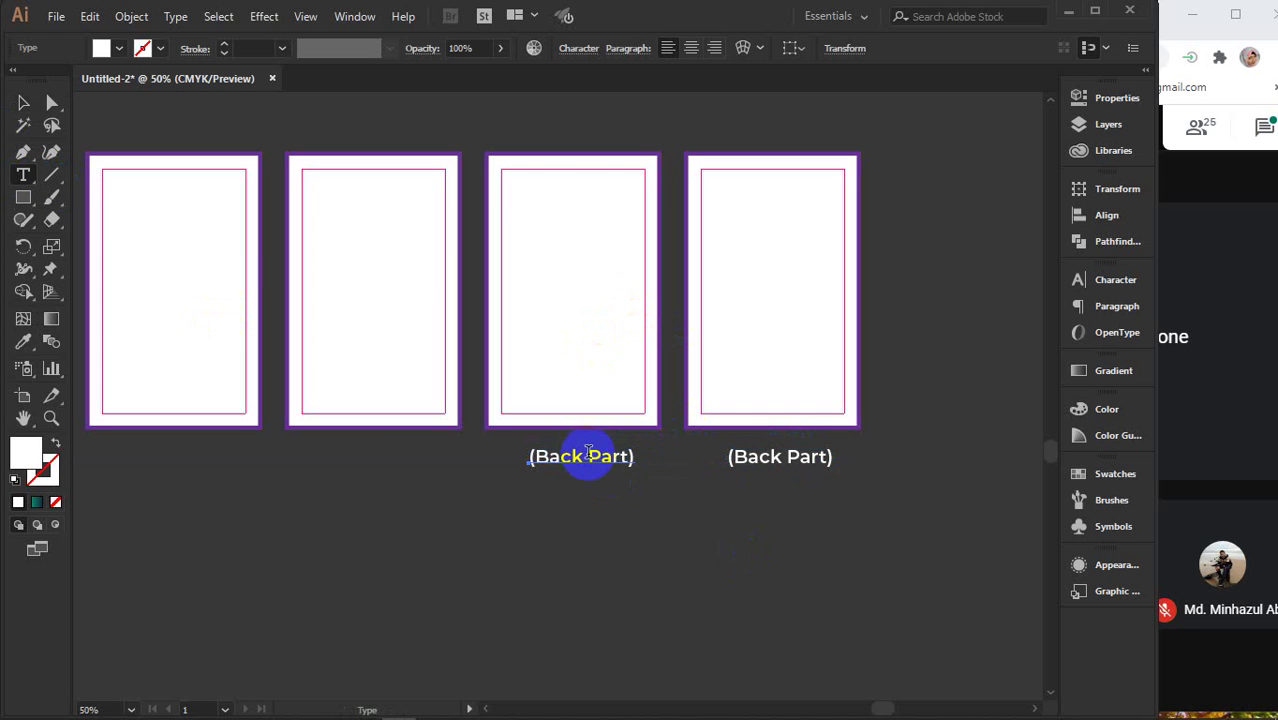
left_click_drag(588, 455, 626, 456)
type("inn")
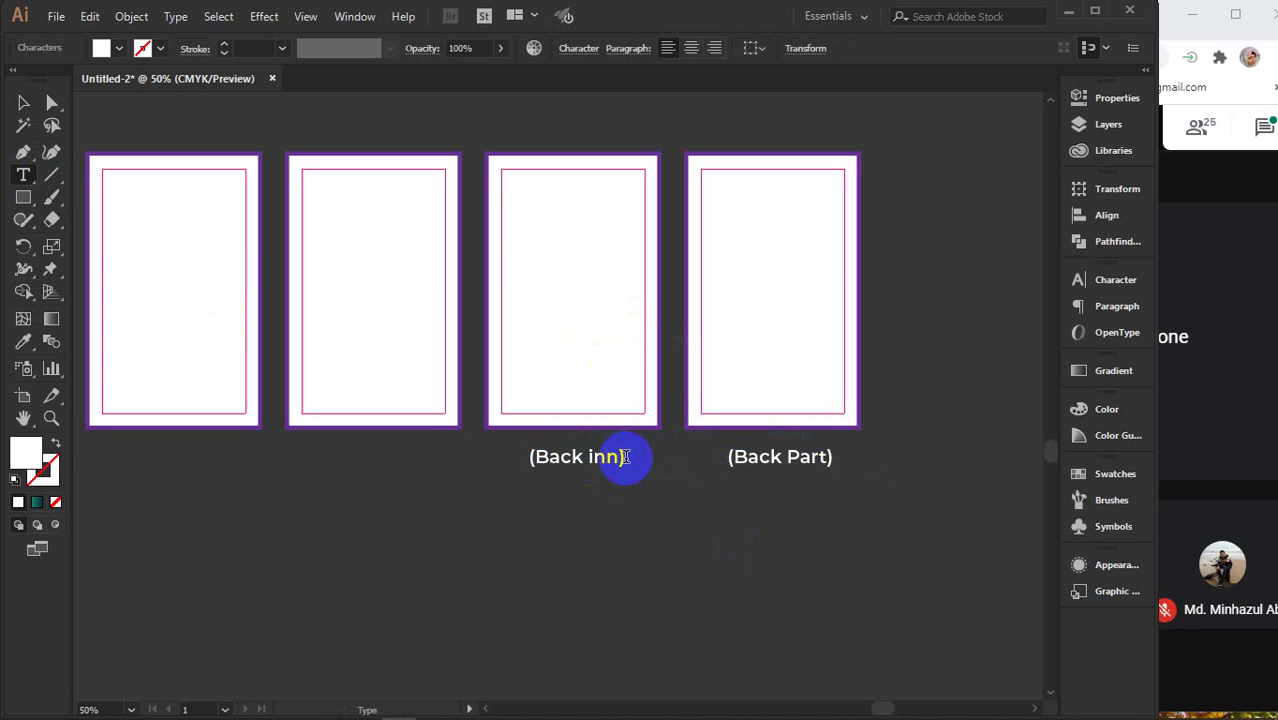
type("er")
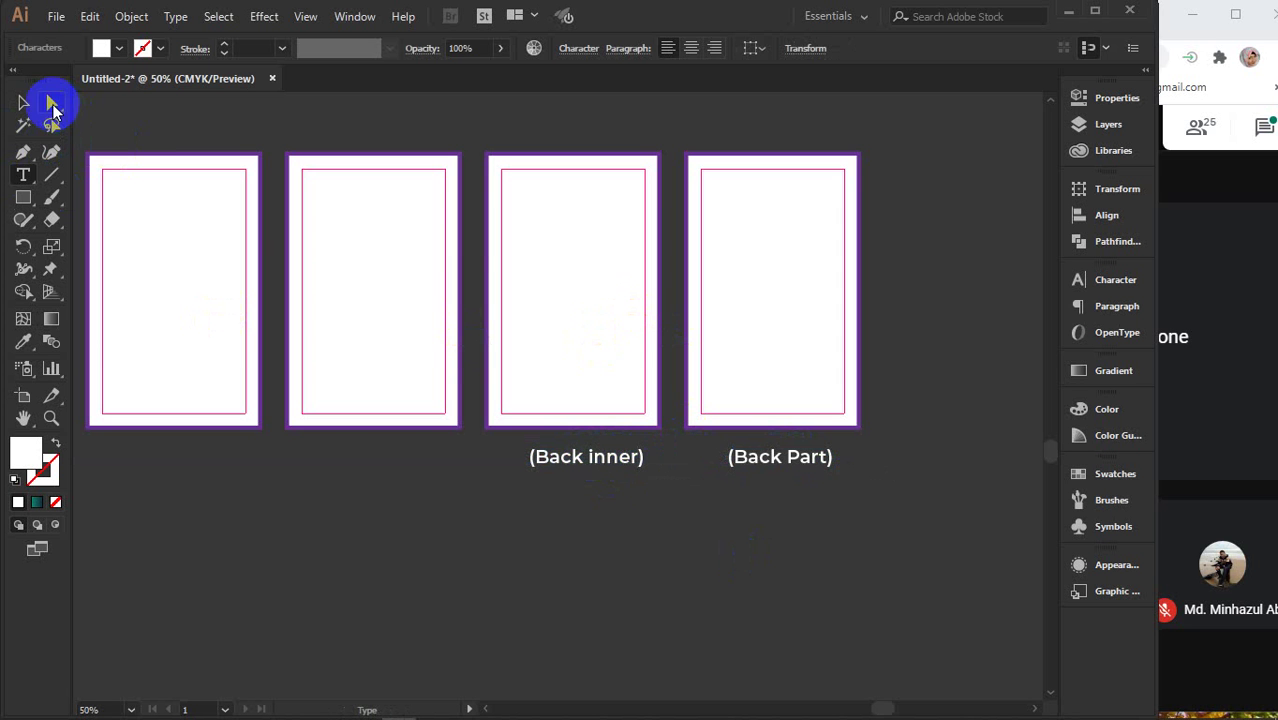
left_click(23, 102)
left_click(507, 578)
scroll(507, 578, "down", 2)
scroll(507, 578, "down", 1)
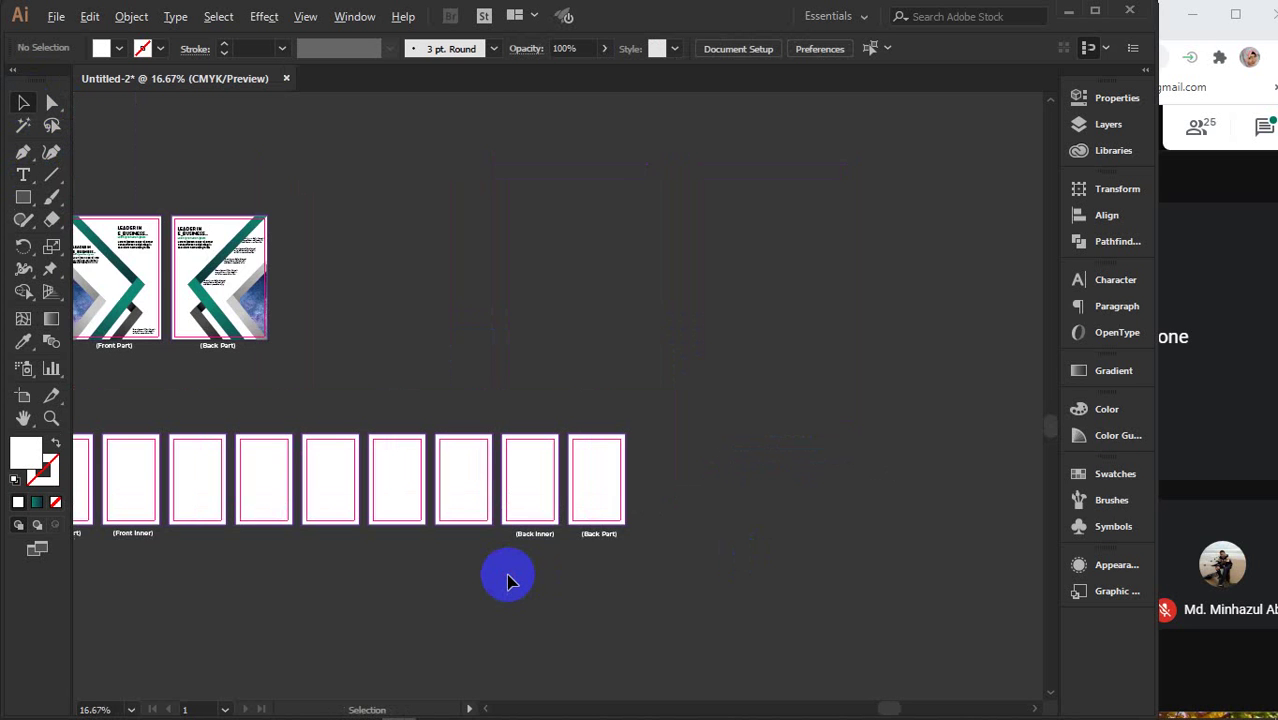
- Duplicate the (Back inner) label under the seventh frame and retype it as (leaf)
left_click_drag(450, 577, 659, 491)
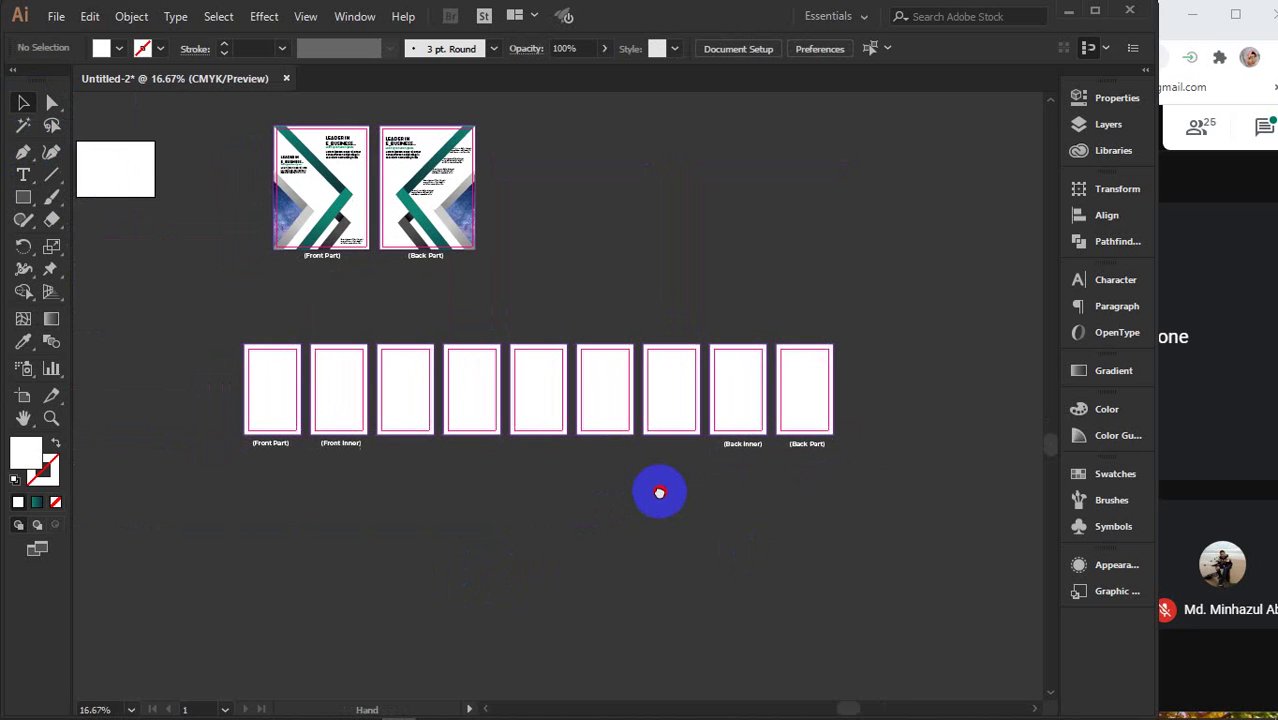
left_click(668, 346)
left_click(668, 393)
scroll(670, 395, "up", 3)
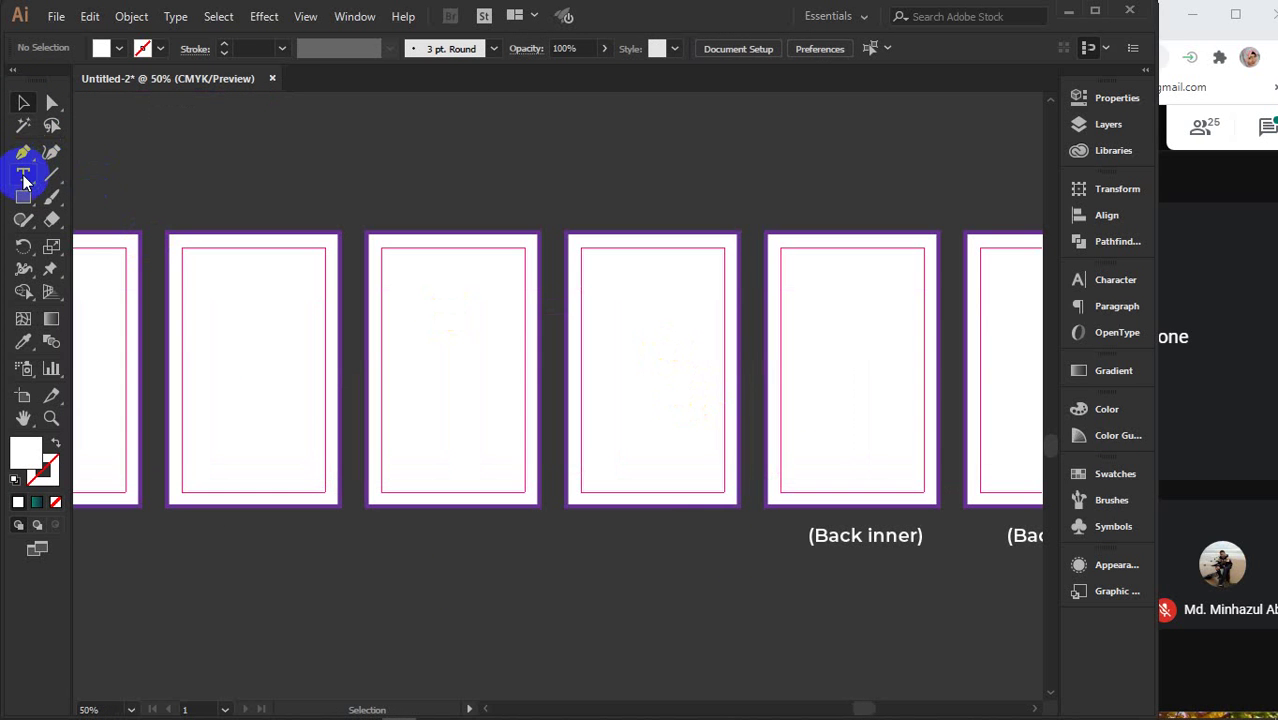
left_click(868, 538)
left_click_drag(870, 538, 707, 541)
left_click(23, 174)
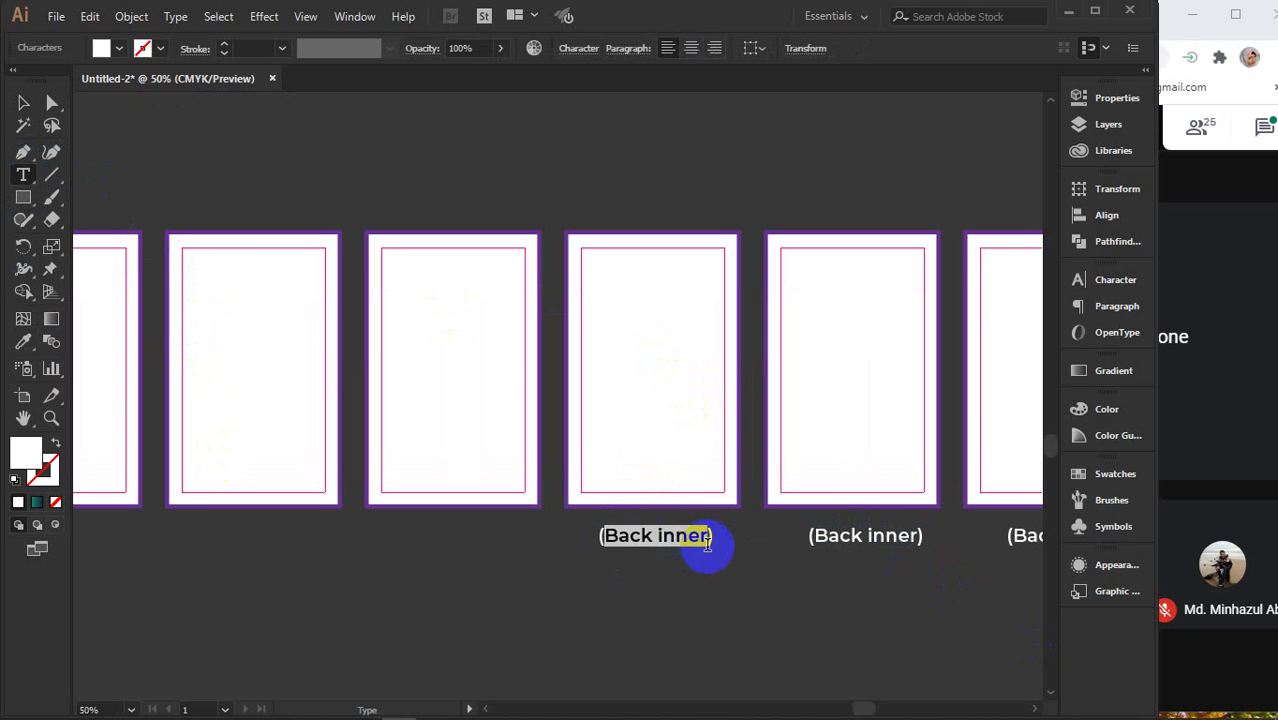
type("leaf")
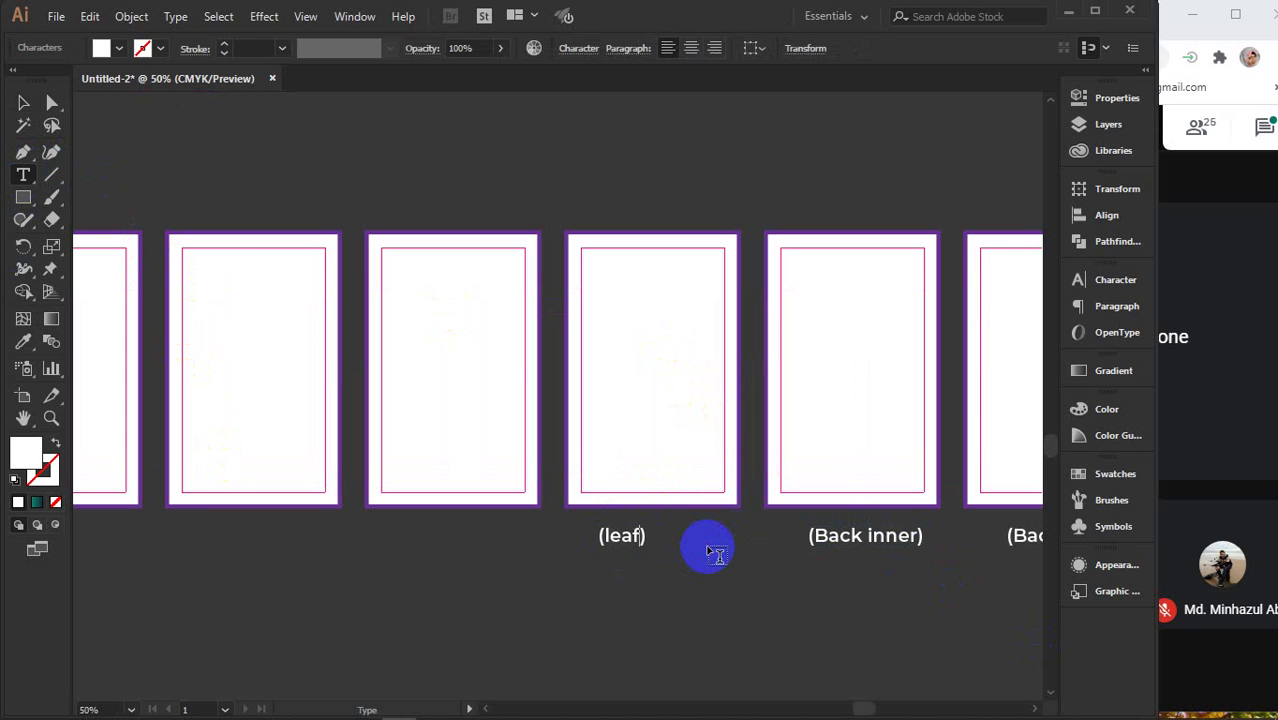
left_click(24, 176)
left_click(51, 174)
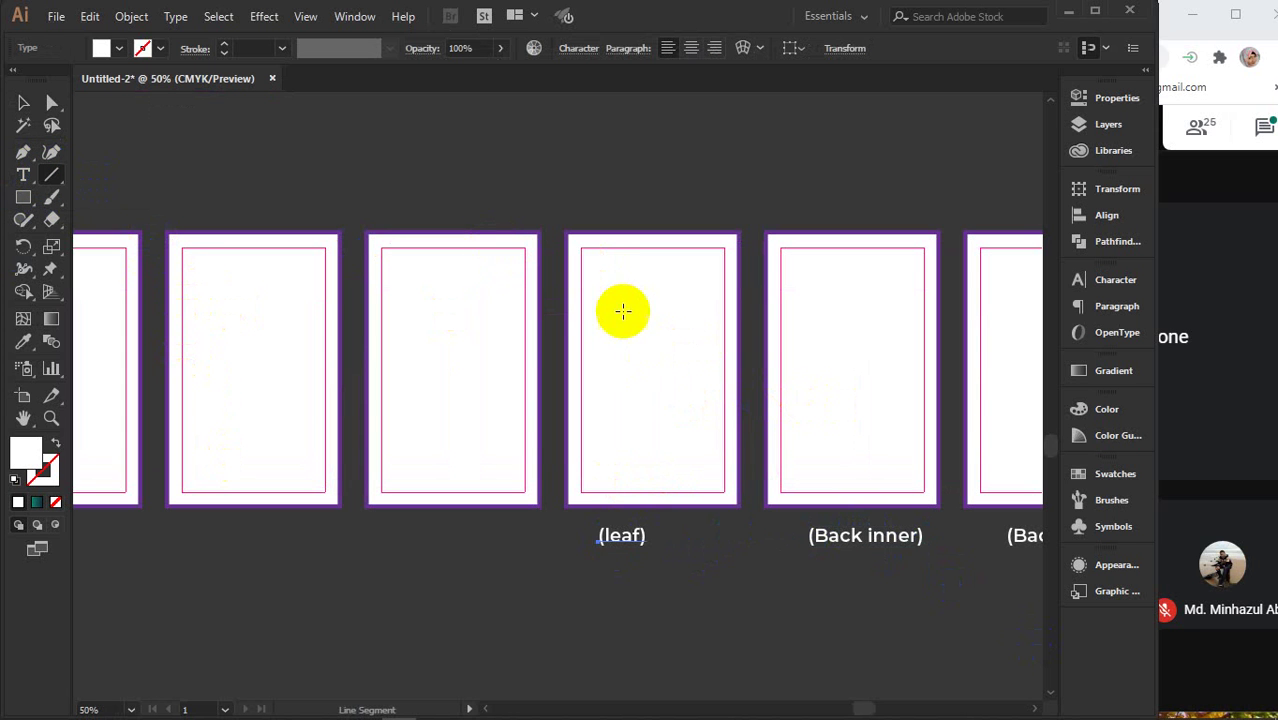
- Draw a horizontal line across the top of the (leaf) page with a 0.25 pt stroke
left_click(573, 258)
left_click_drag(573, 258, 581, 260)
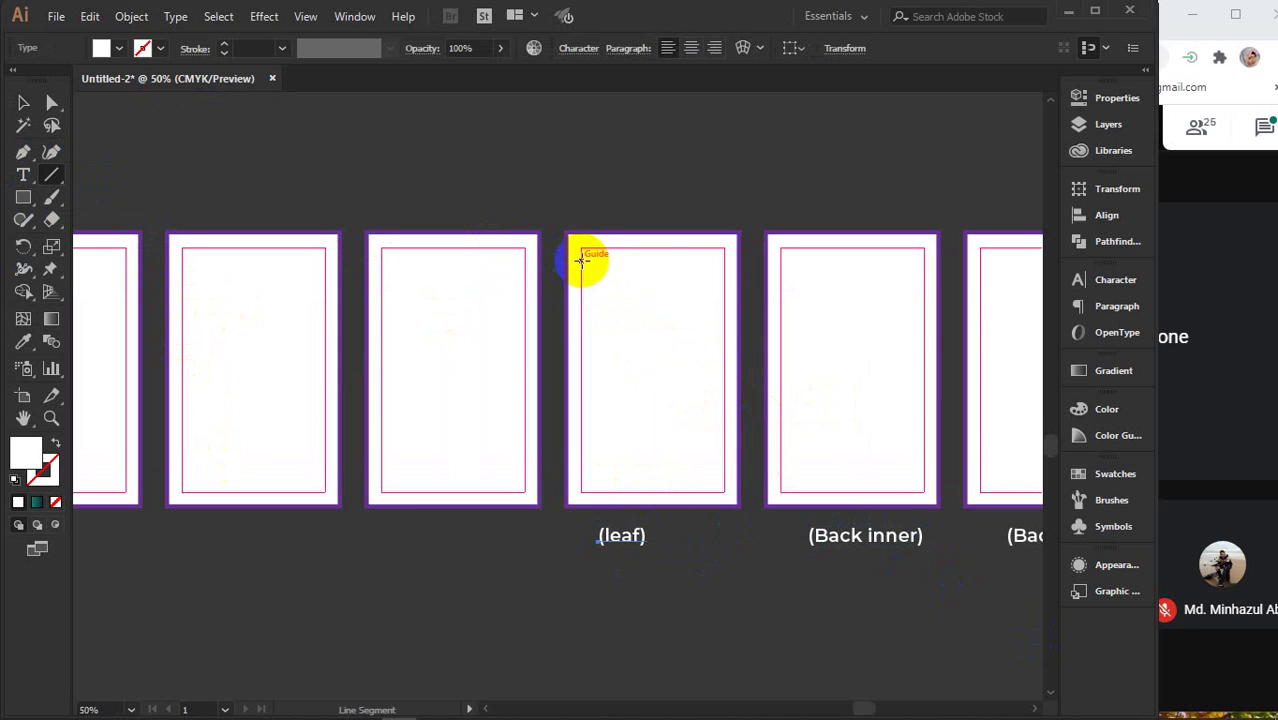
left_click_drag(581, 260, 722, 278)
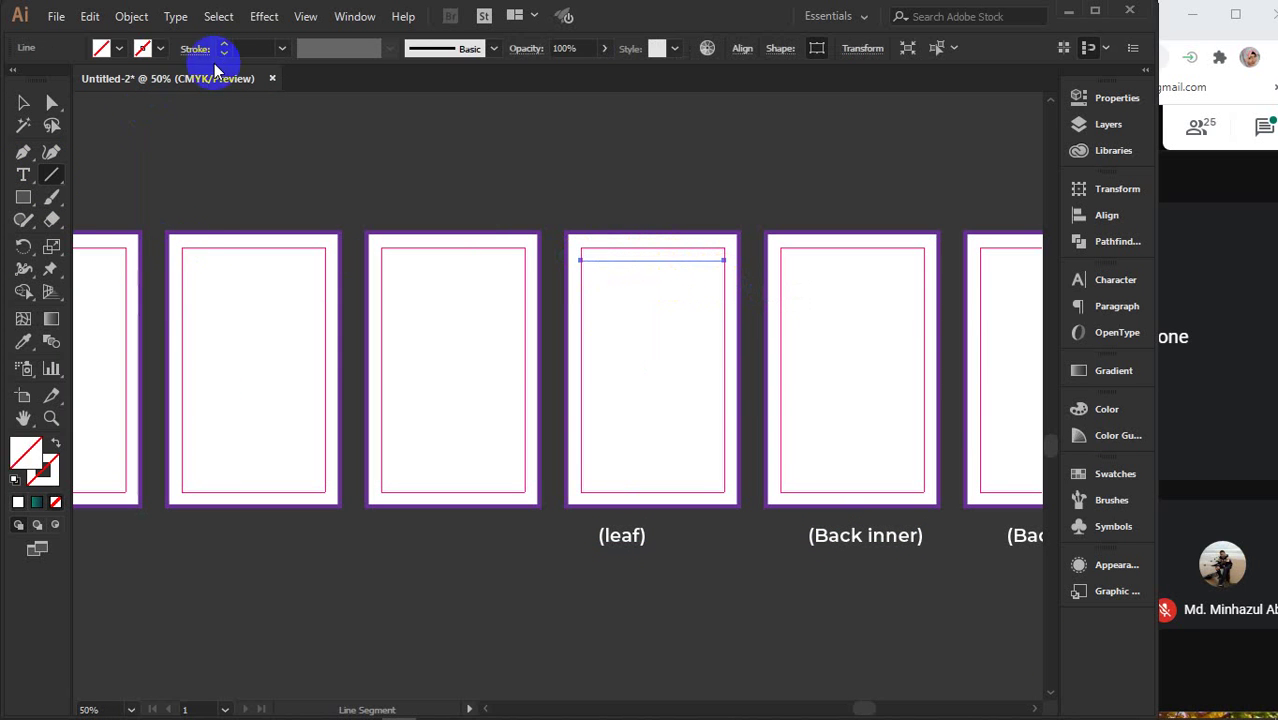
left_click(241, 48)
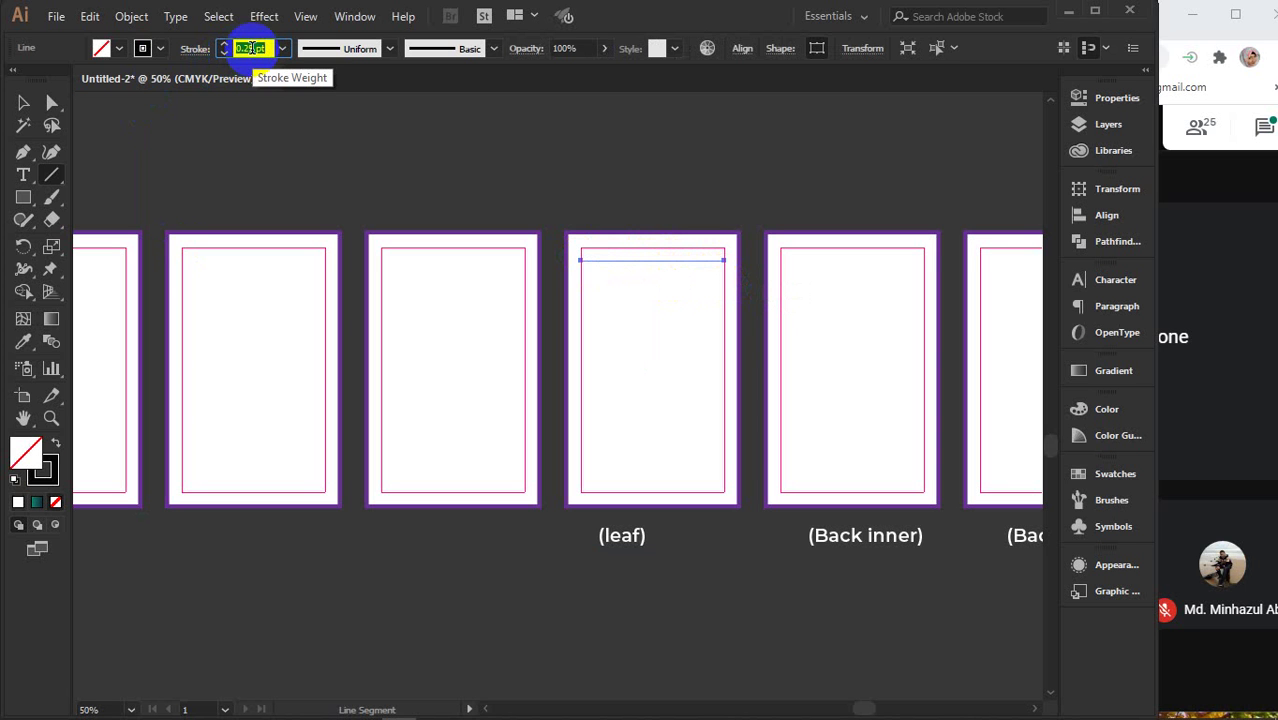
type("0.5")
key("Return")
type("v")
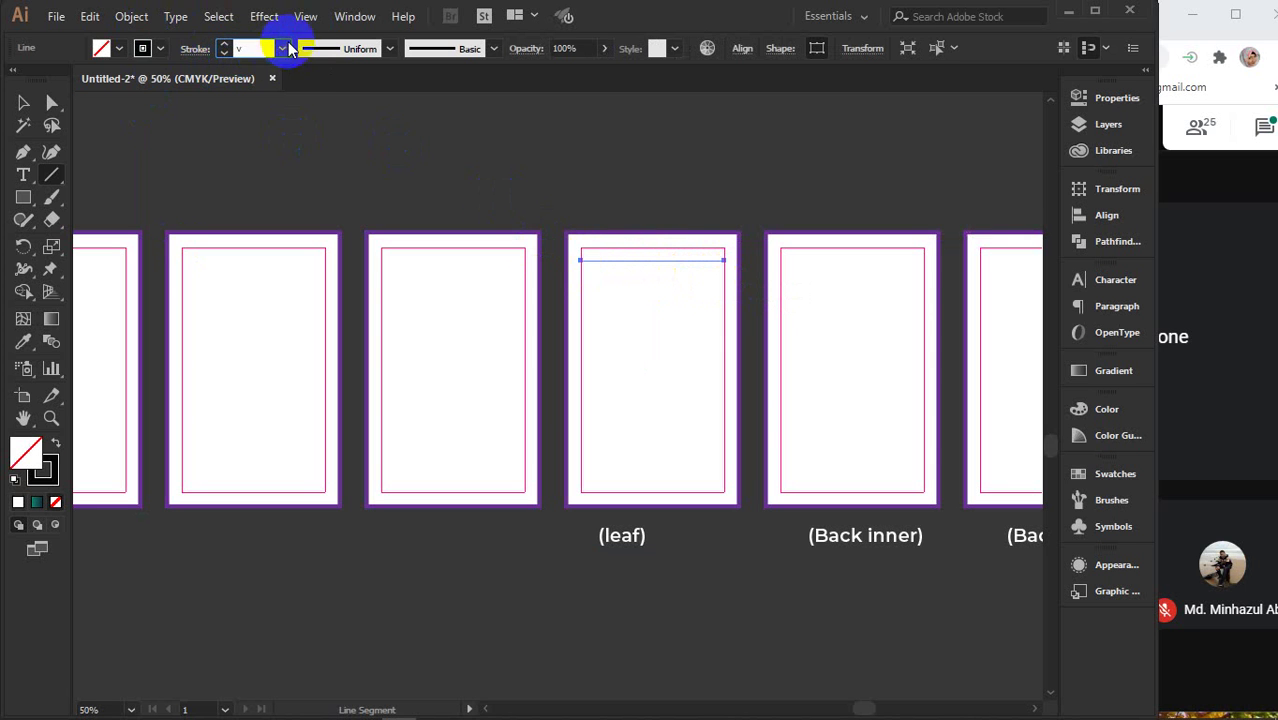
left_click(282, 48)
left_click(313, 77)
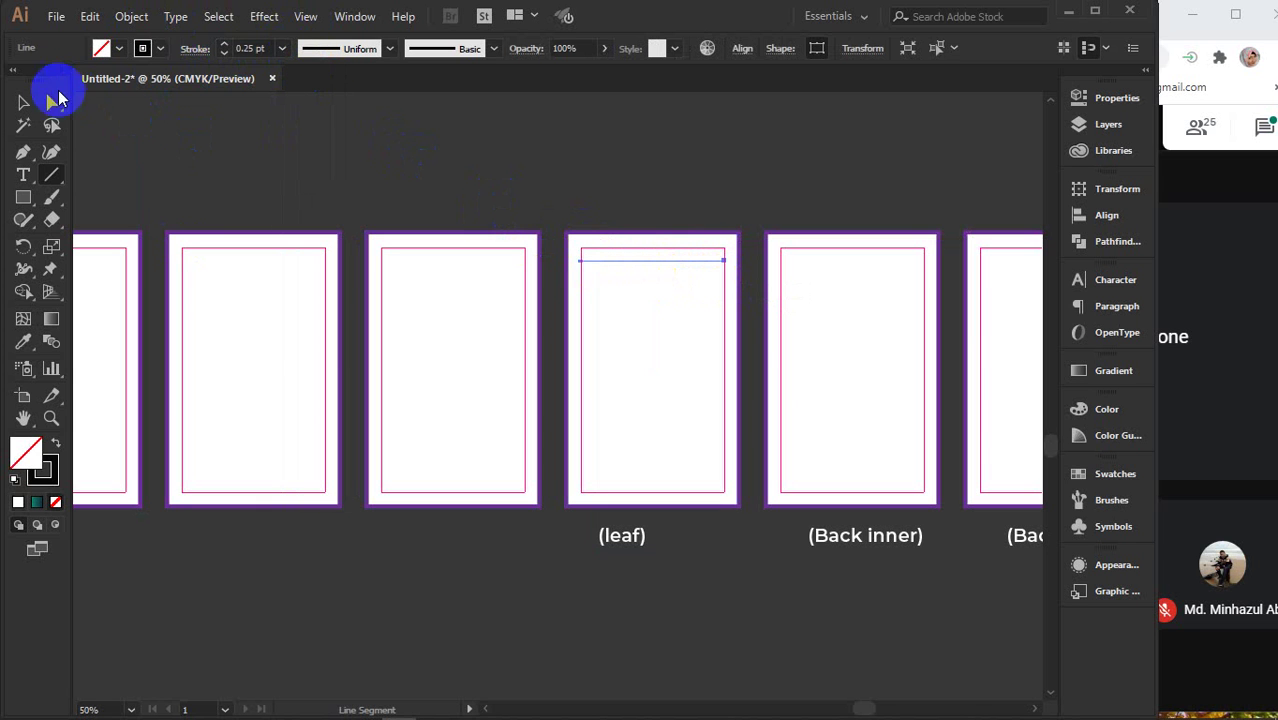
left_click(23, 102)
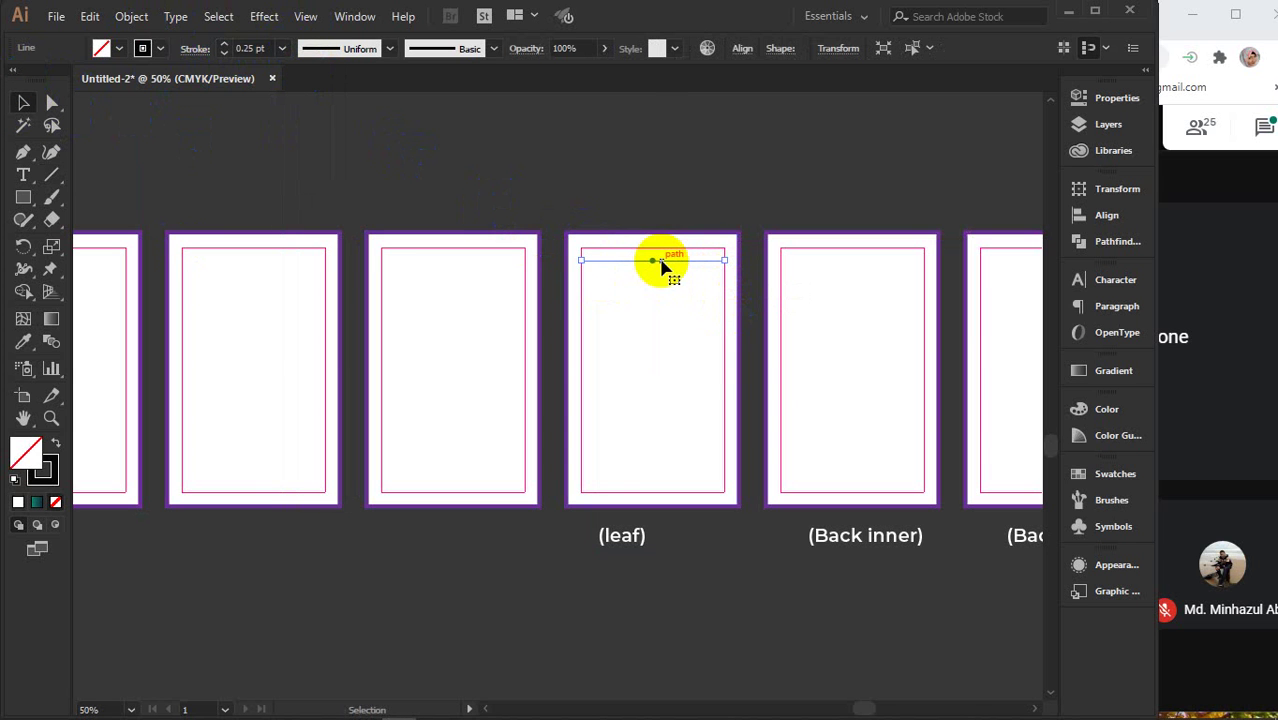
- Repeat copies of the line down the page to fill it with evenly spaced rules
left_click_drag(660, 263, 661, 281)
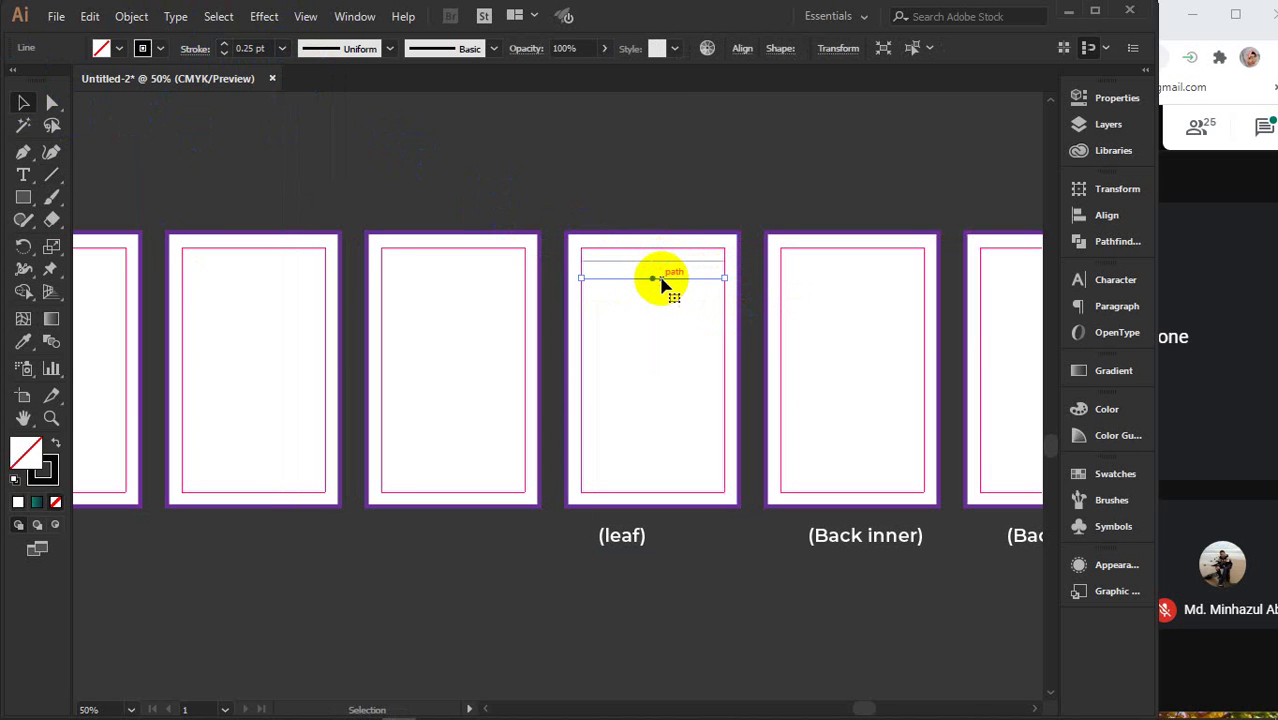
key("ctrl+d")
key("ctrl+d")
key("ctrl+d")
key("ctrl+d")
key("ctrl+d")
key("ctrl+d")
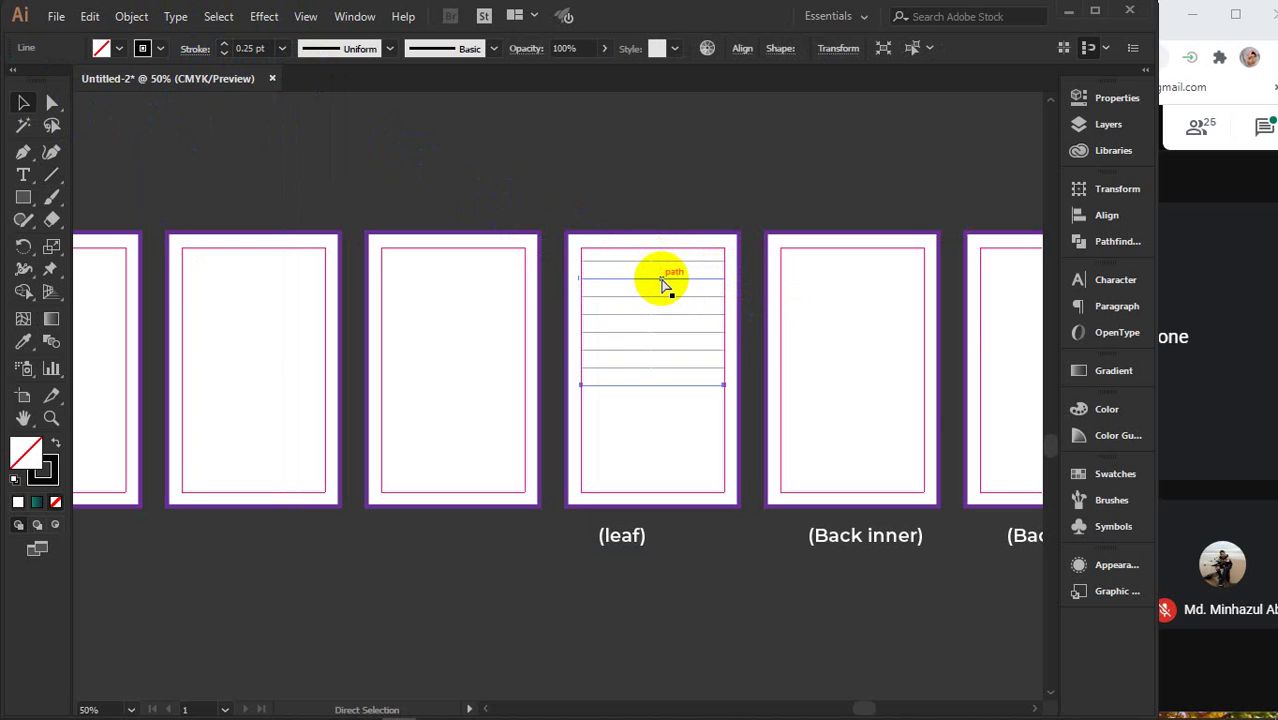
key("ctrl+d")
key("ctrl+d")
key("ctrl+d")
key("ctrl+d")
key("ctrl+d")
key("ctrl+d")
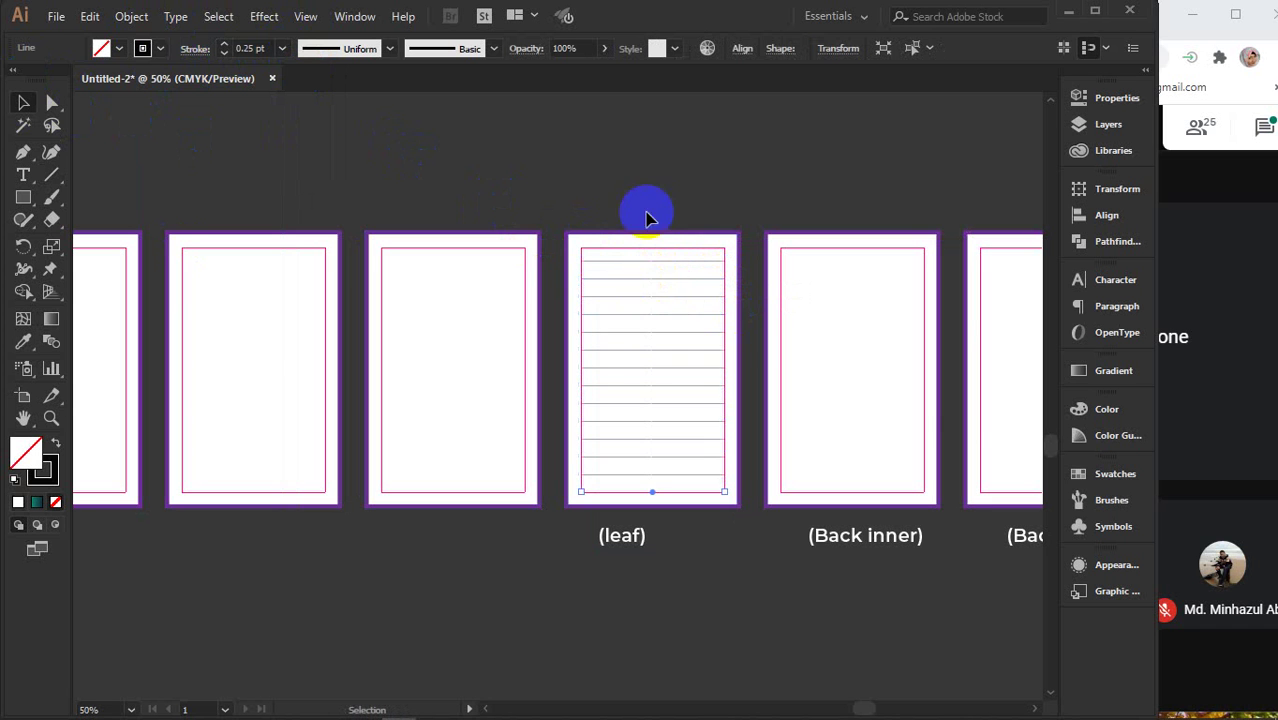
left_click(646, 218)
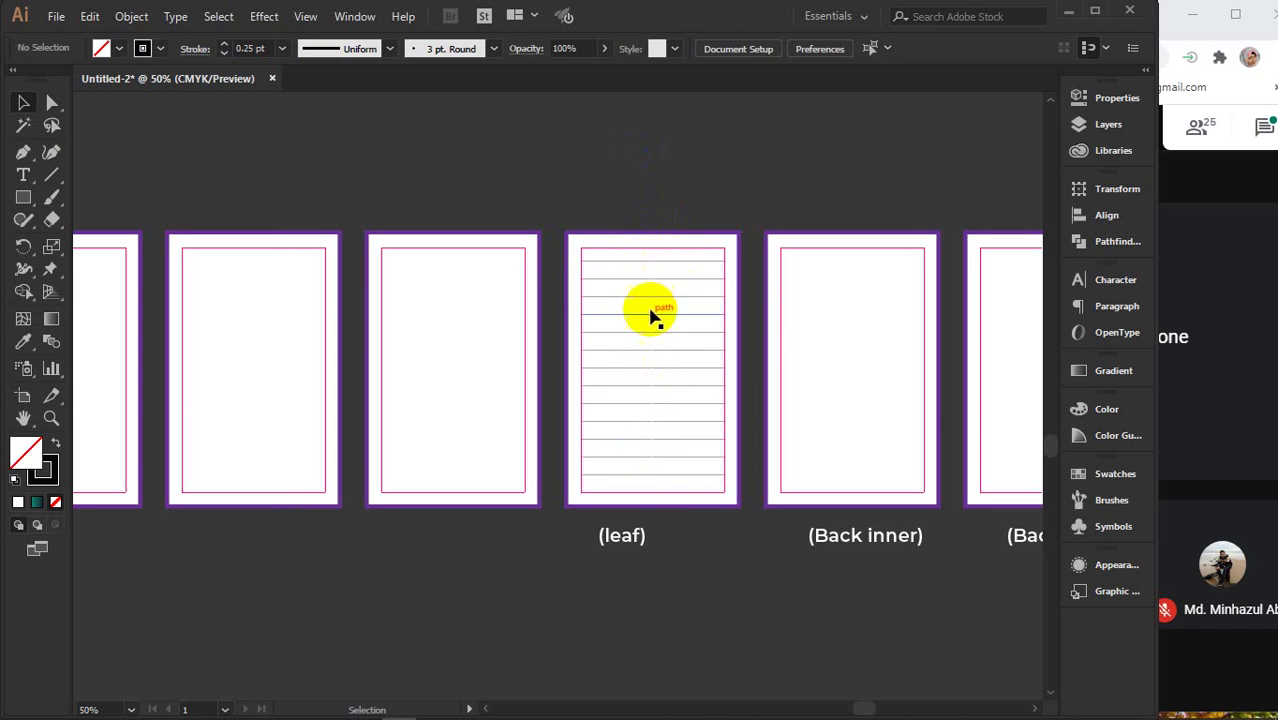
left_click_drag(622, 535, 360, 403)
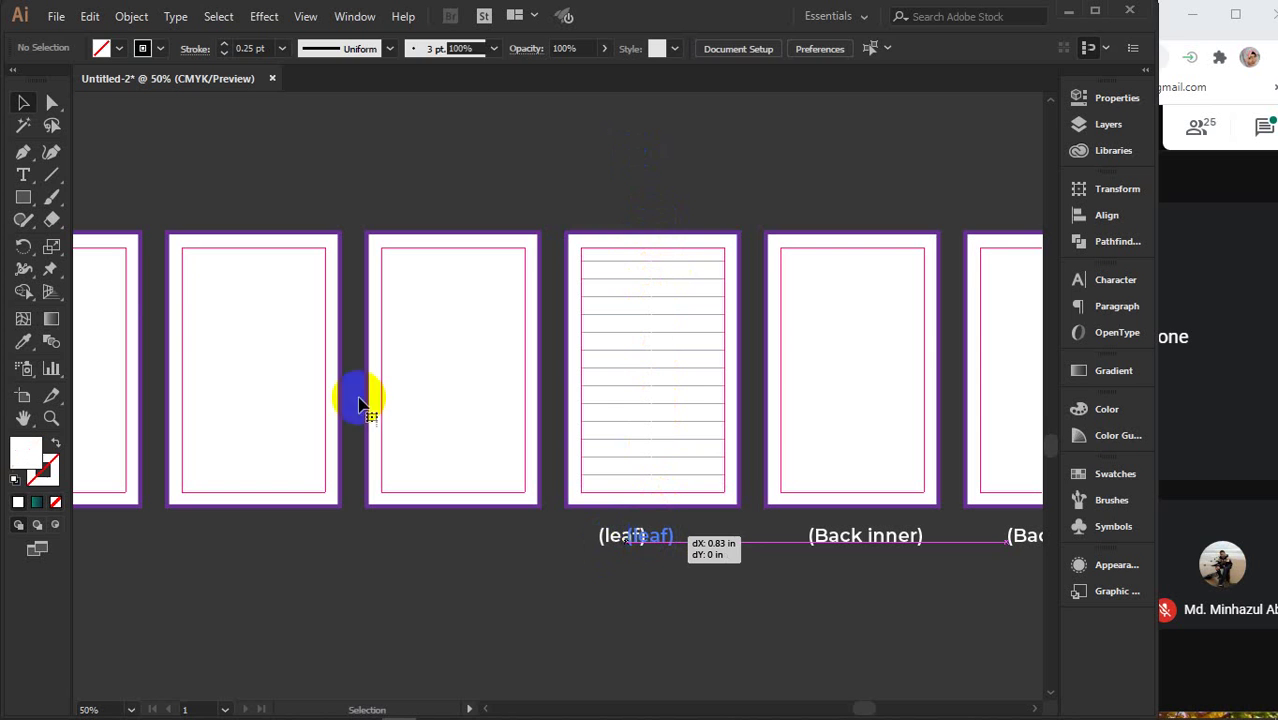
- Retype the (leaf) label as (common inner) and centre it under the lined page
left_click(23, 175)
double_click(636, 537)
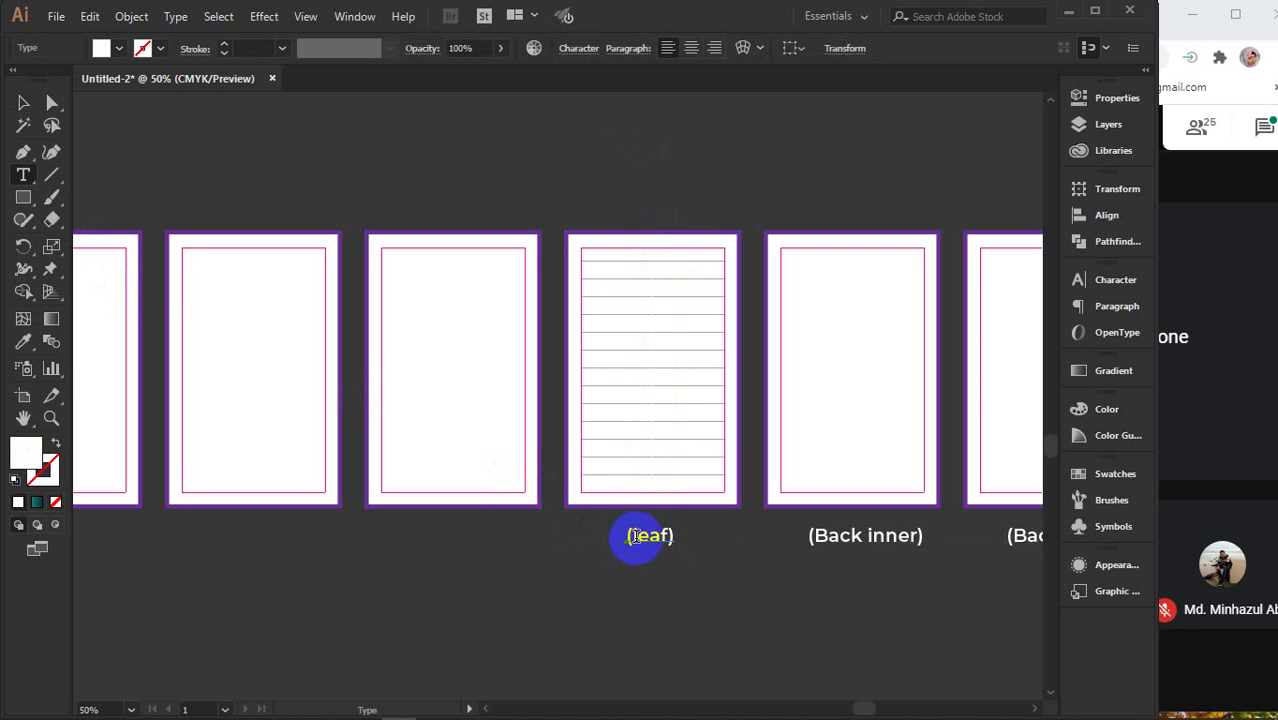
left_click_drag(636, 537, 655, 540)
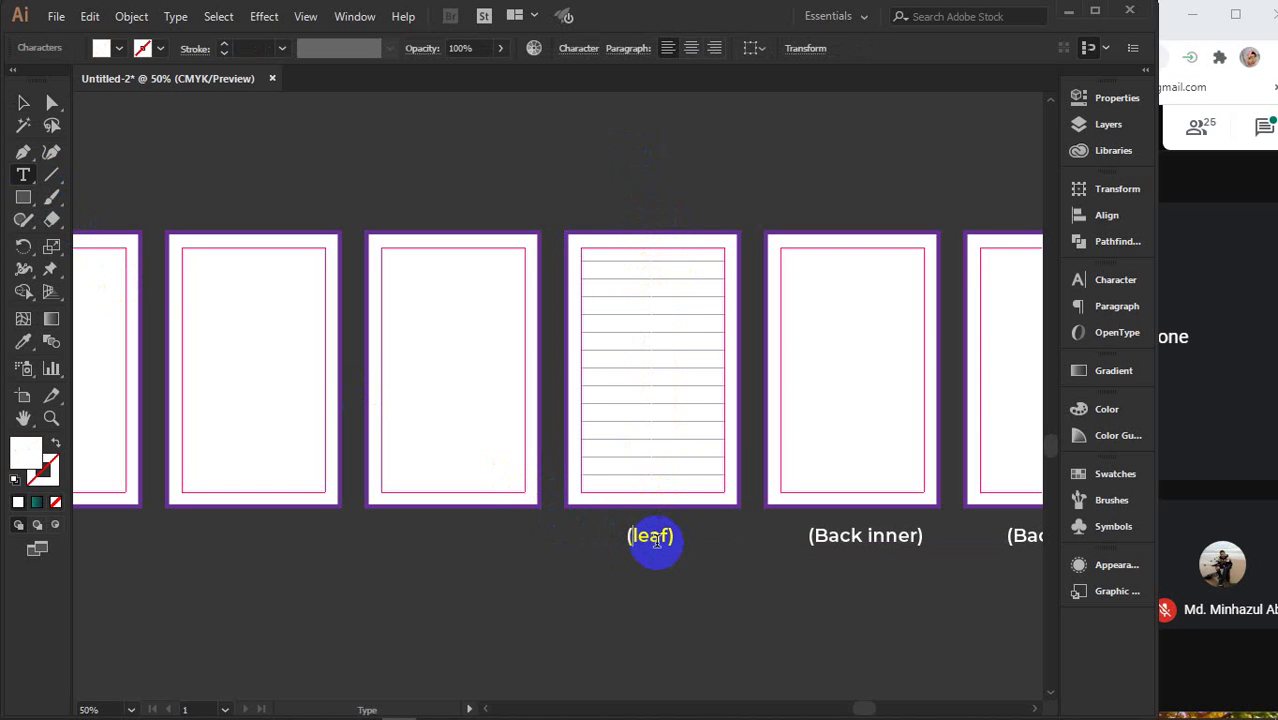
type("common")
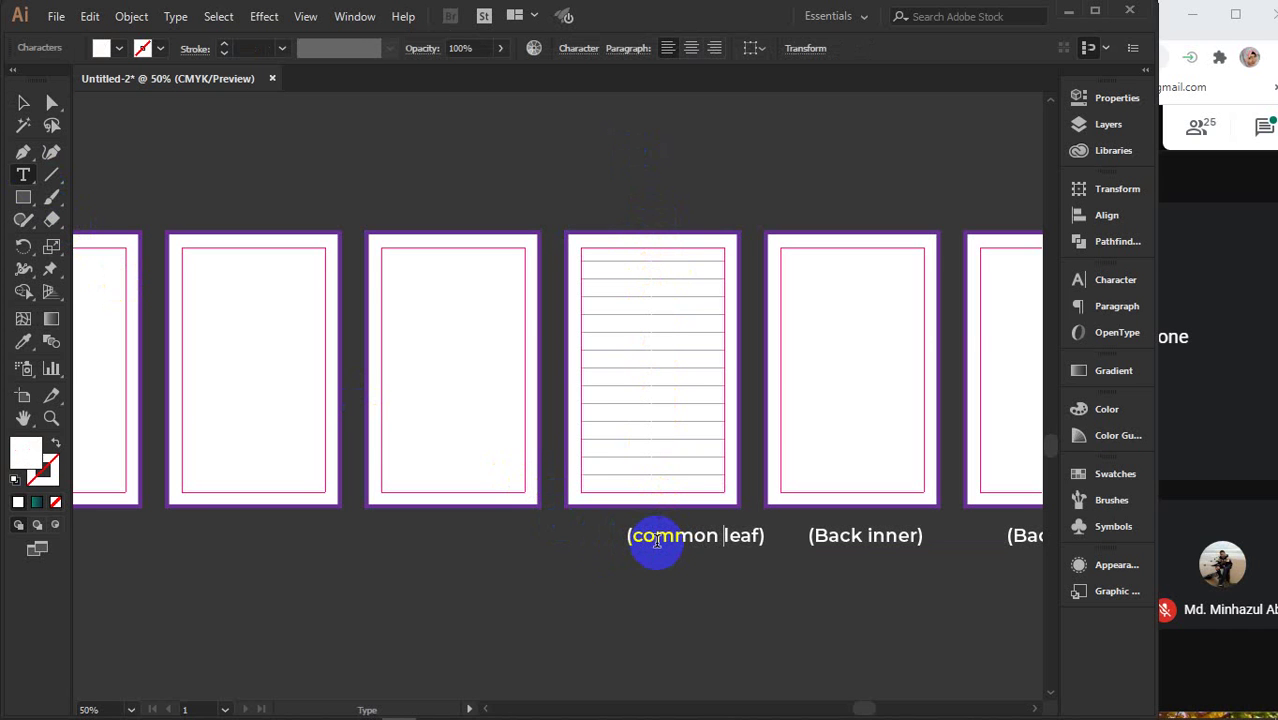
key("Delete")
key("Delete")
key("Delete")
key("Delete")
key("Delete")
type("inn")
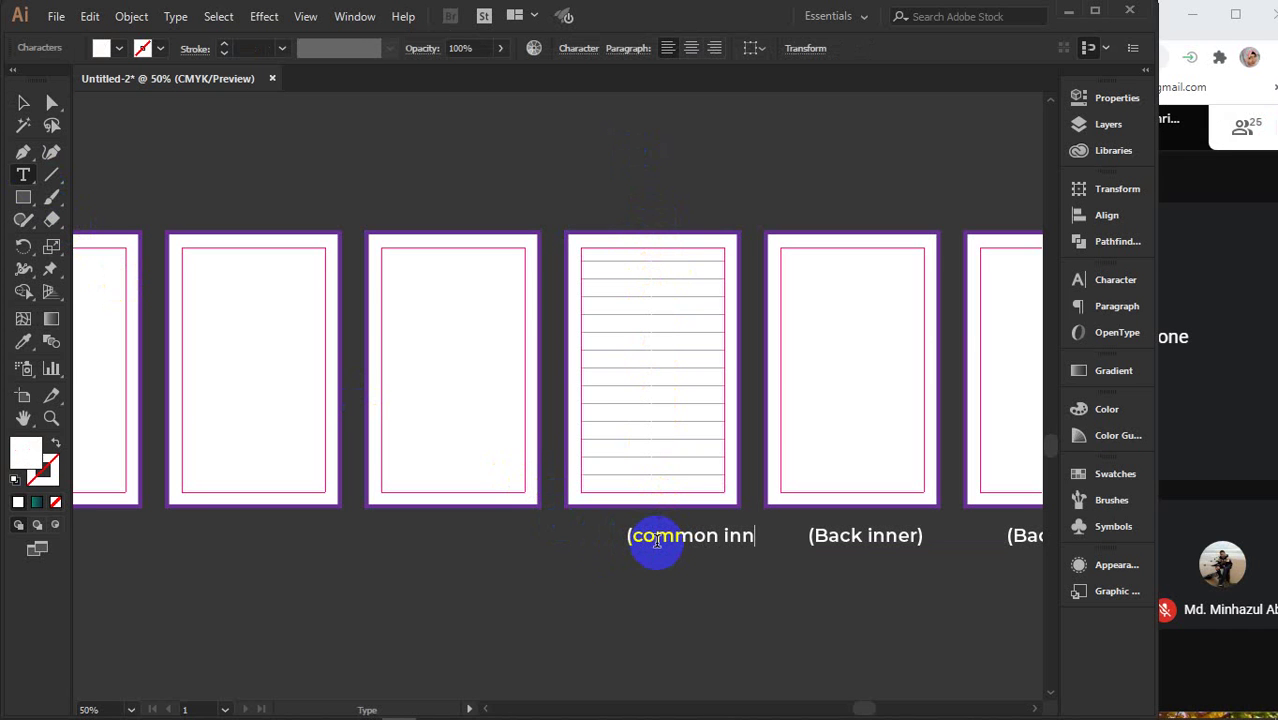
type("er)")
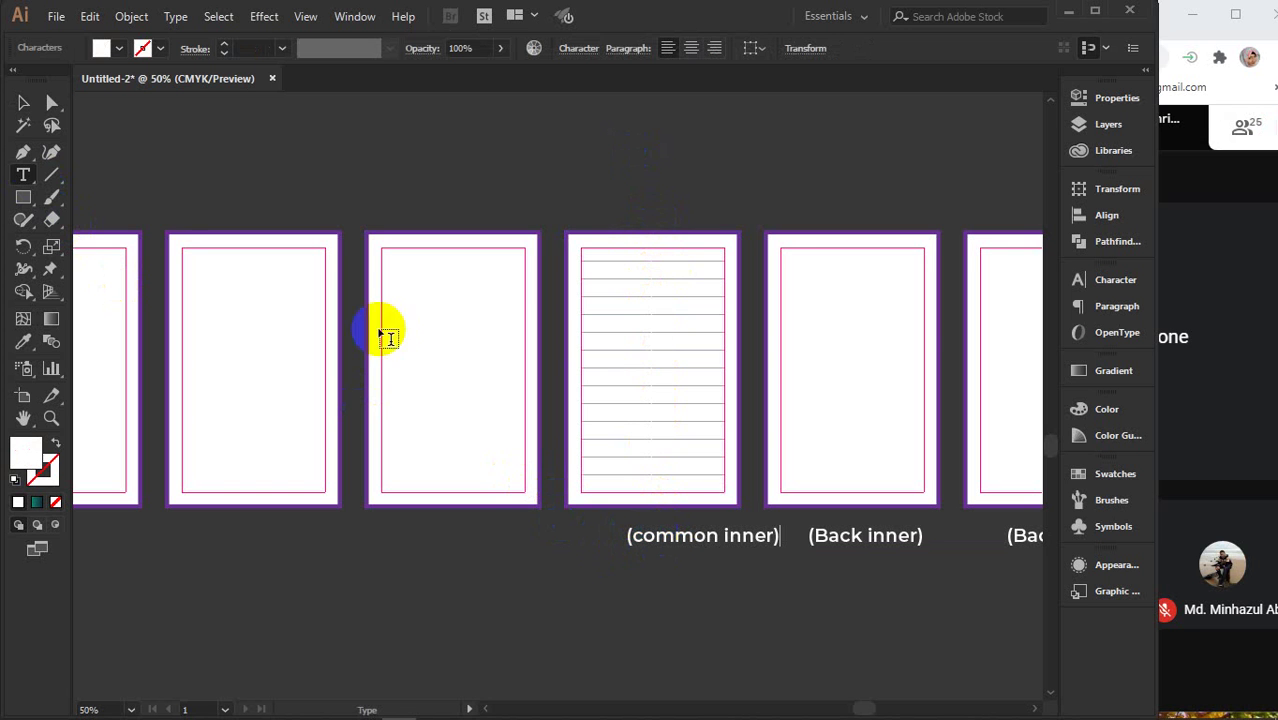
left_click(22, 108)
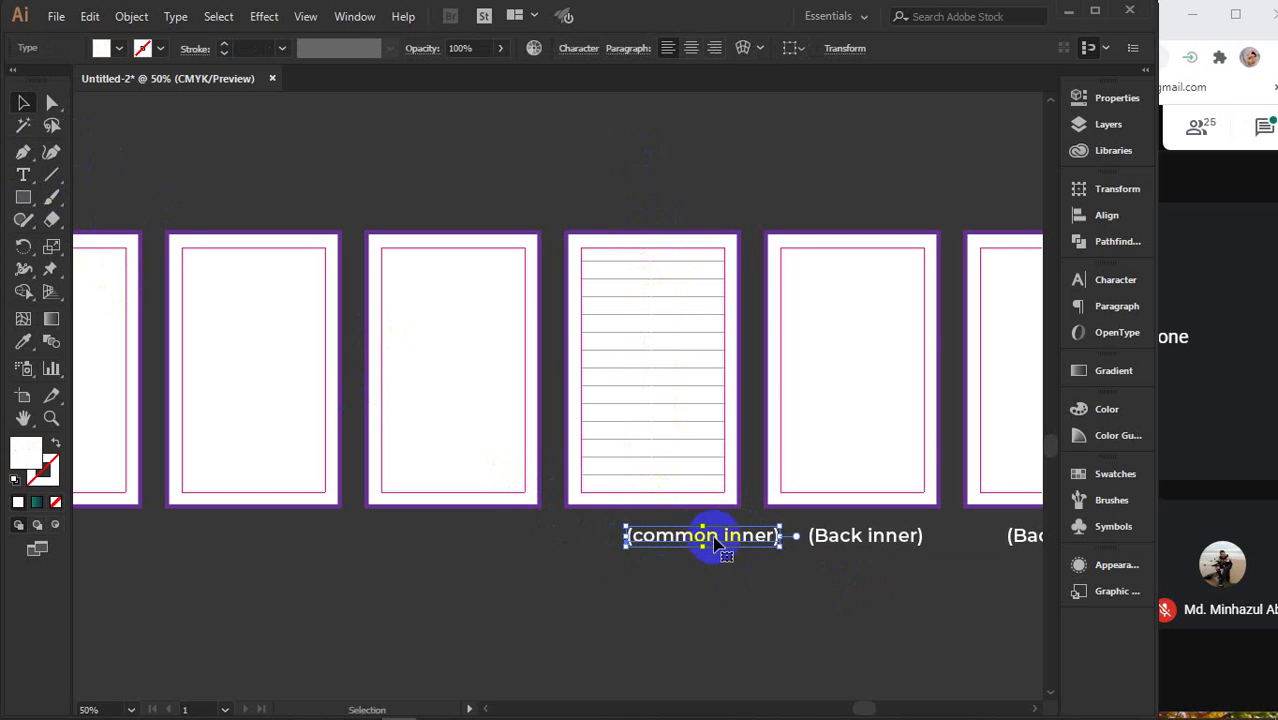
left_click_drag(713, 536, 662, 535)
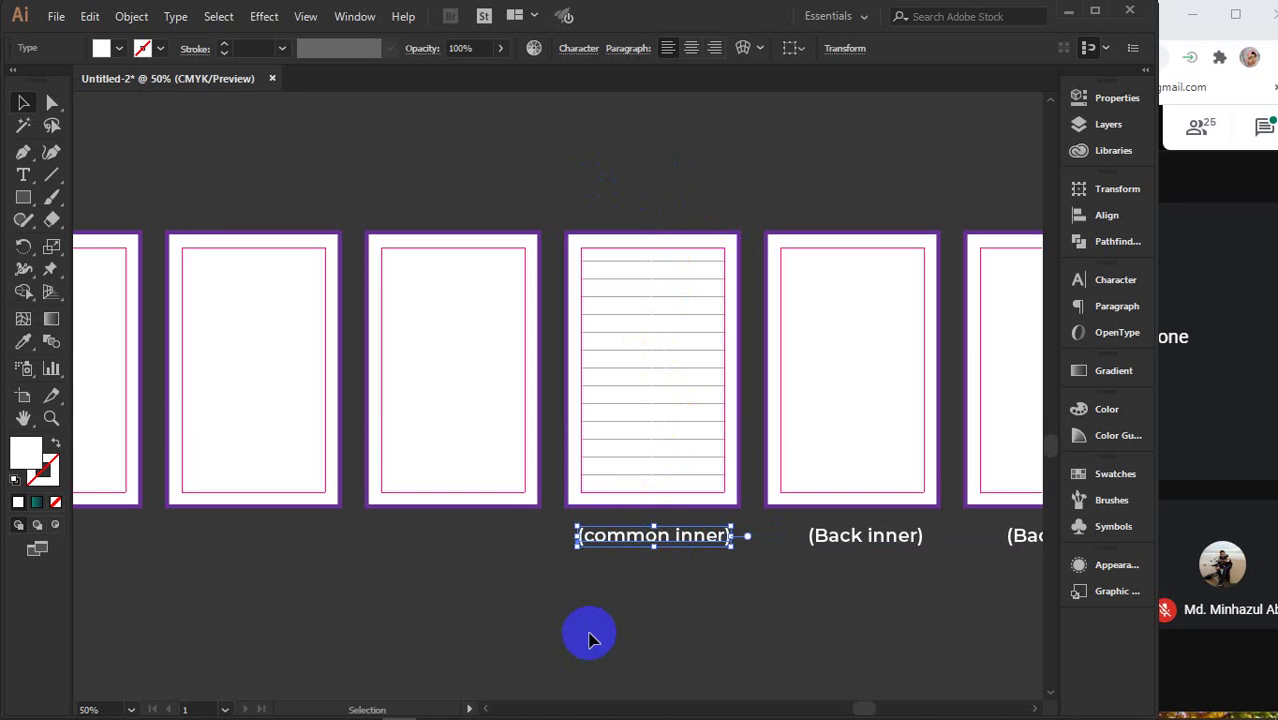
- Zoom out to view the whole row of page frames together with the flyer
scroll(588, 633, "down", 2, "alt")
left_click_drag(536, 622, 654, 499)
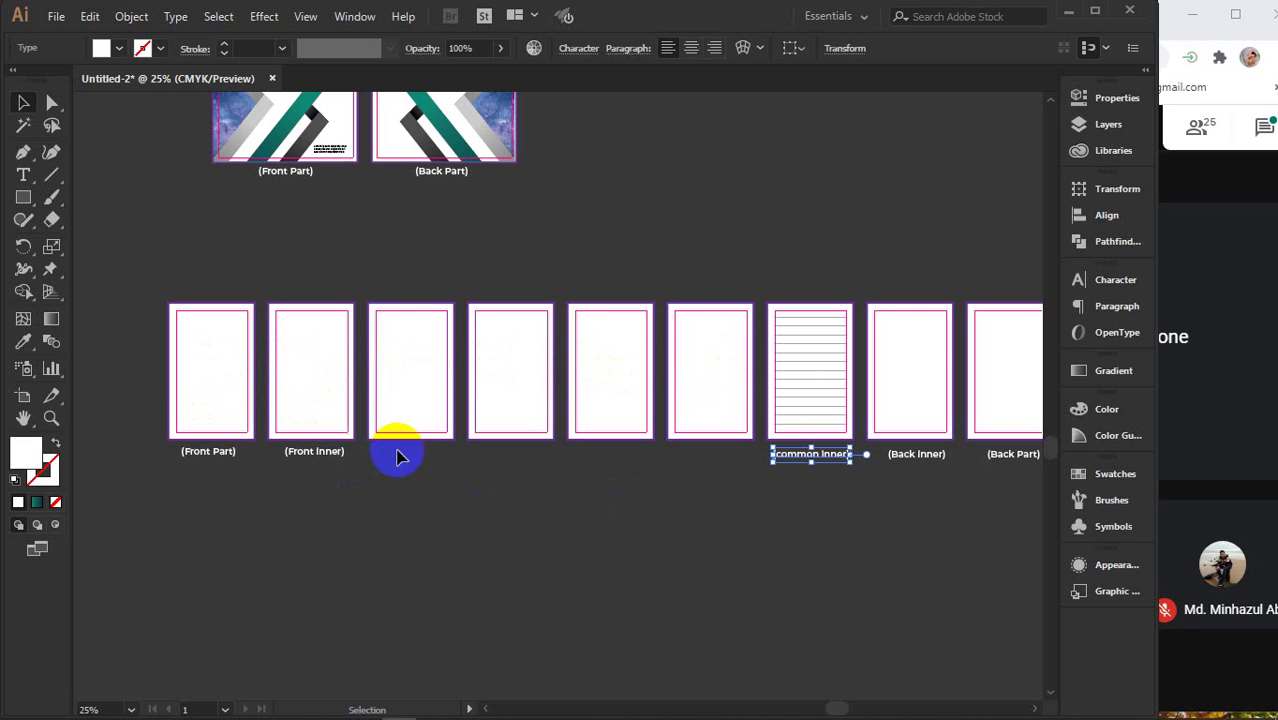
scroll(726, 490, "down", 1)
left_click_drag(714, 543, 550, 488)
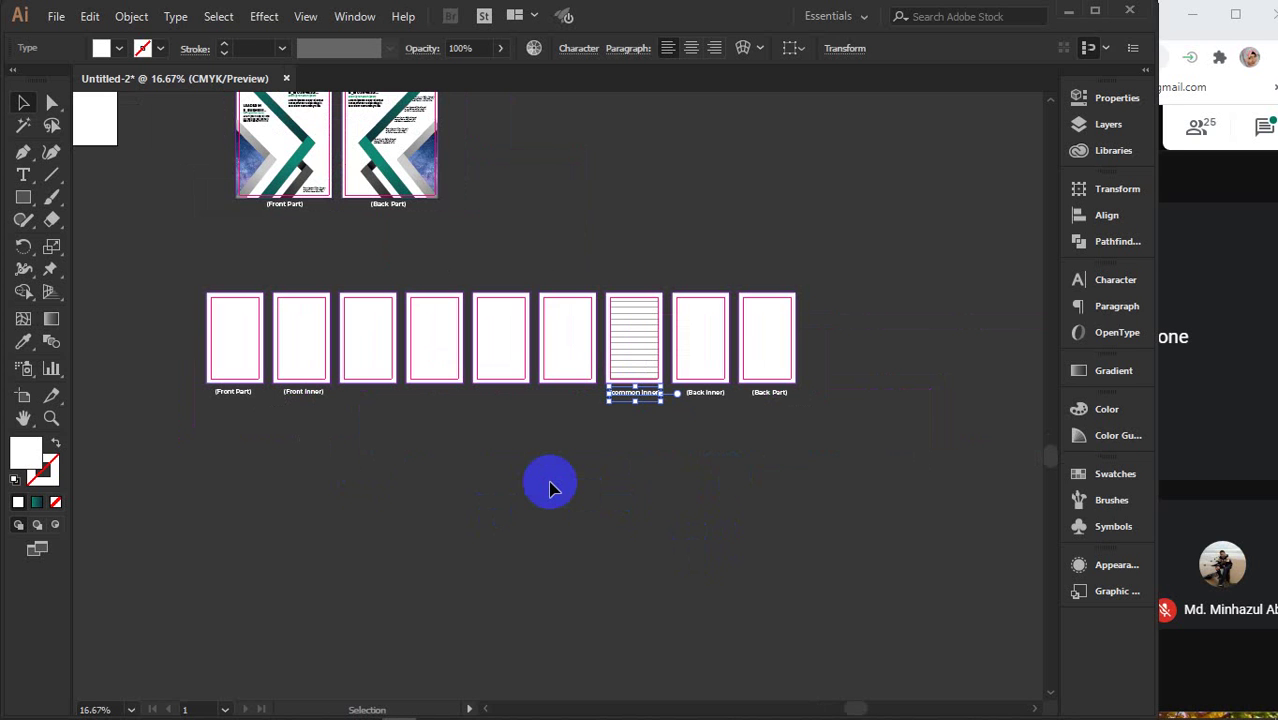
left_click(549, 488)
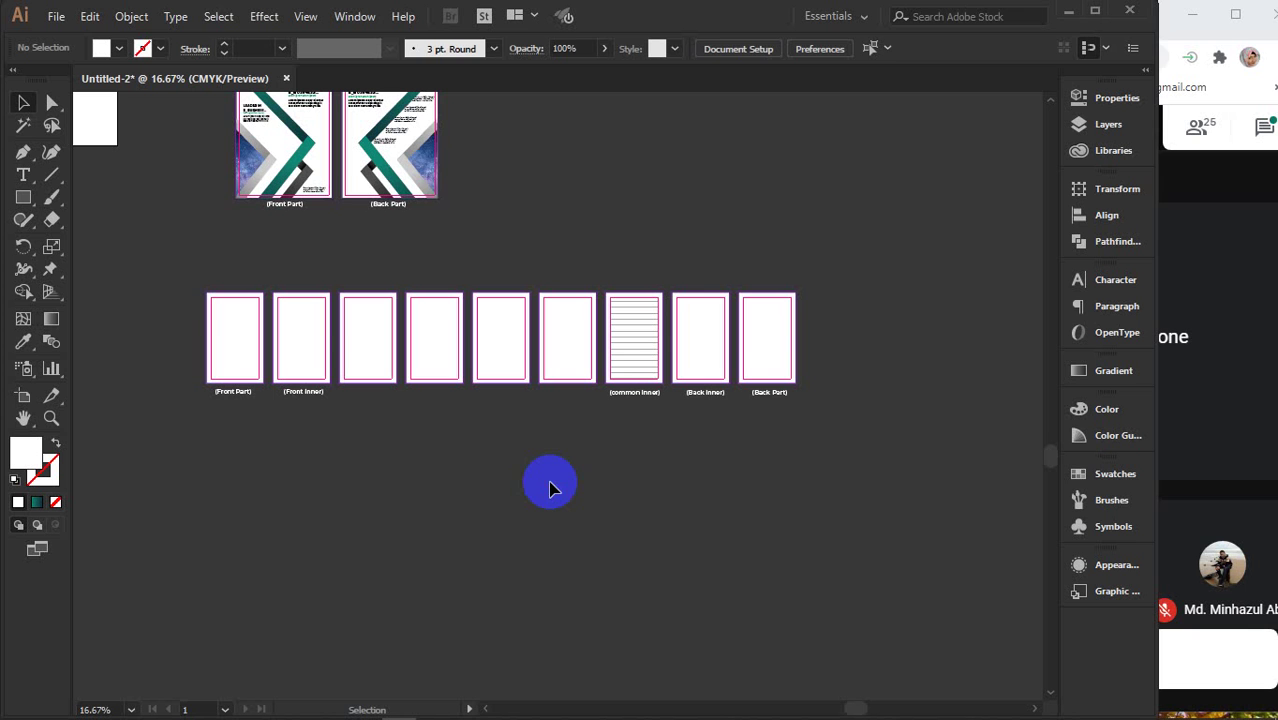
left_click(624, 394)
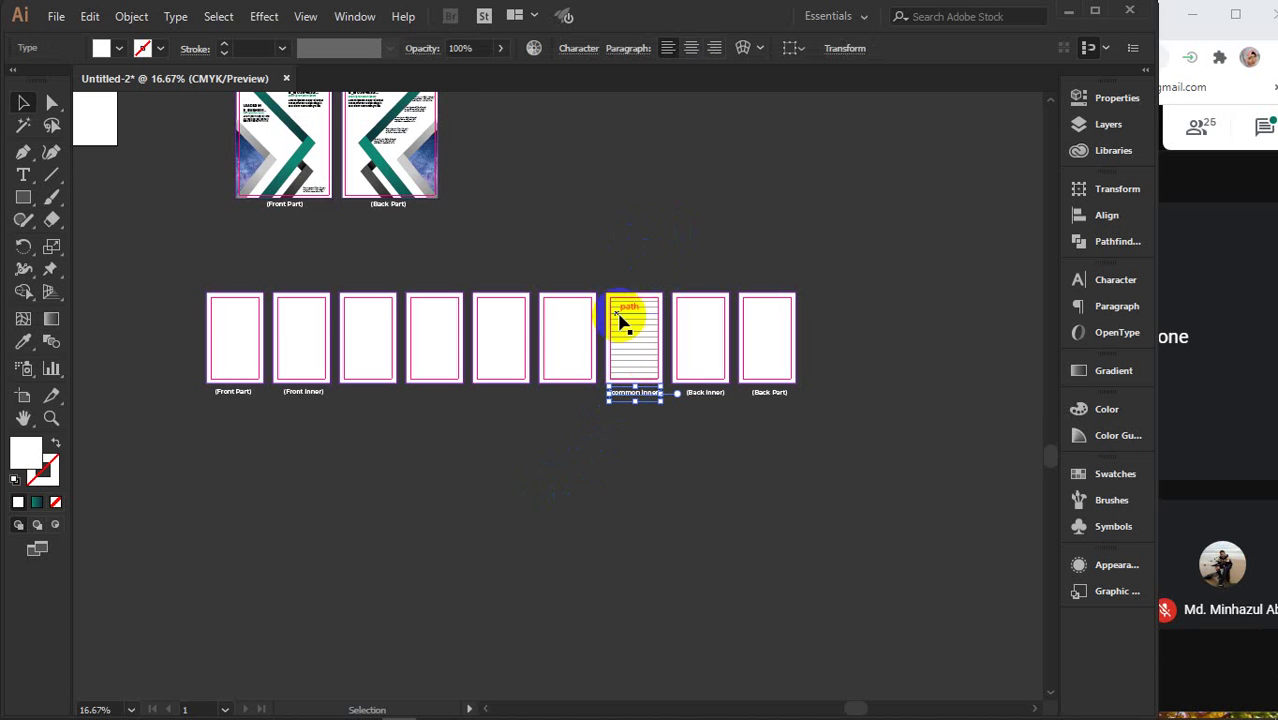
scroll(630, 372, "up", 2)
scroll(630, 372, "up", 2)
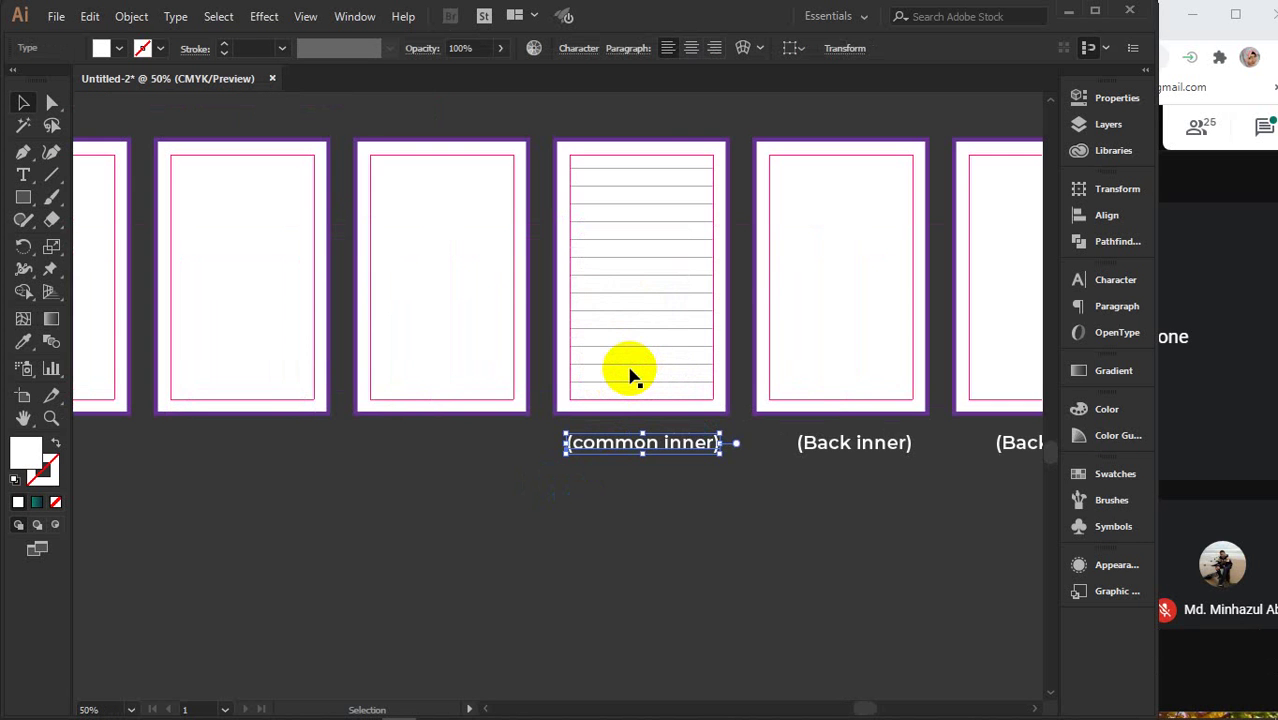
left_click_drag(596, 354, 659, 408)
left_click_drag(679, 155, 705, 222)
left_click(690, 196)
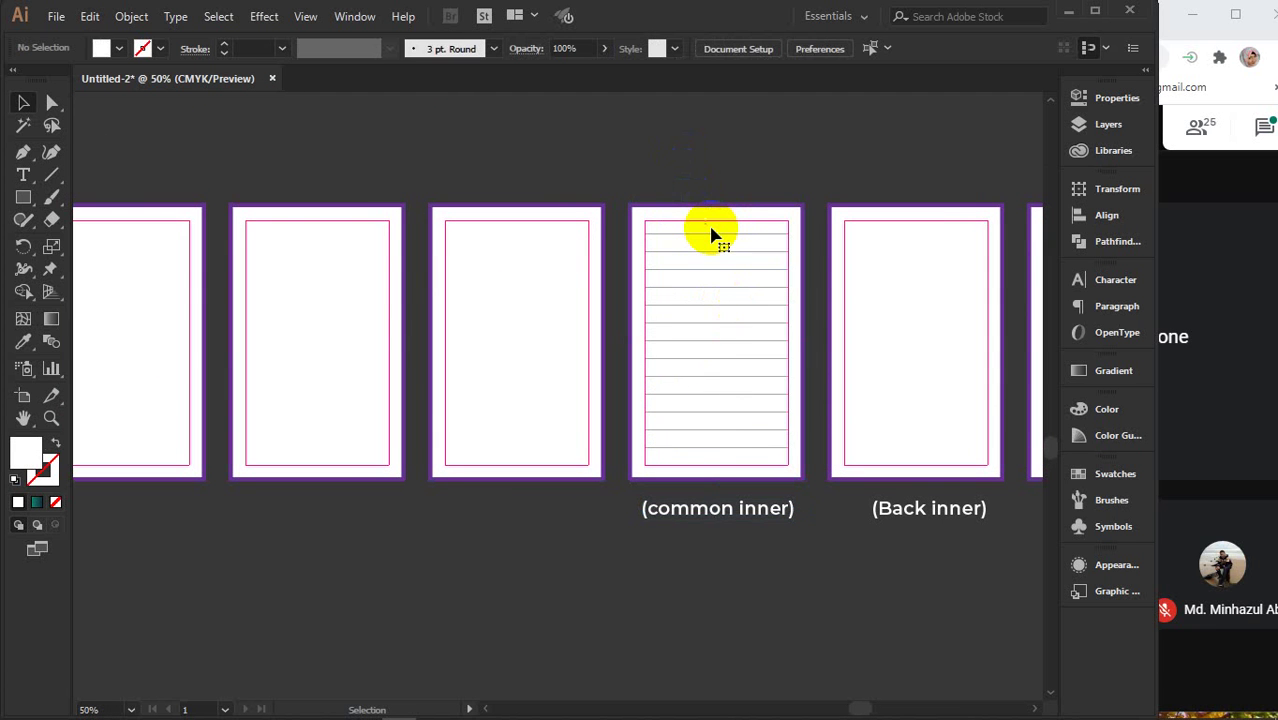
left_click(711, 234)
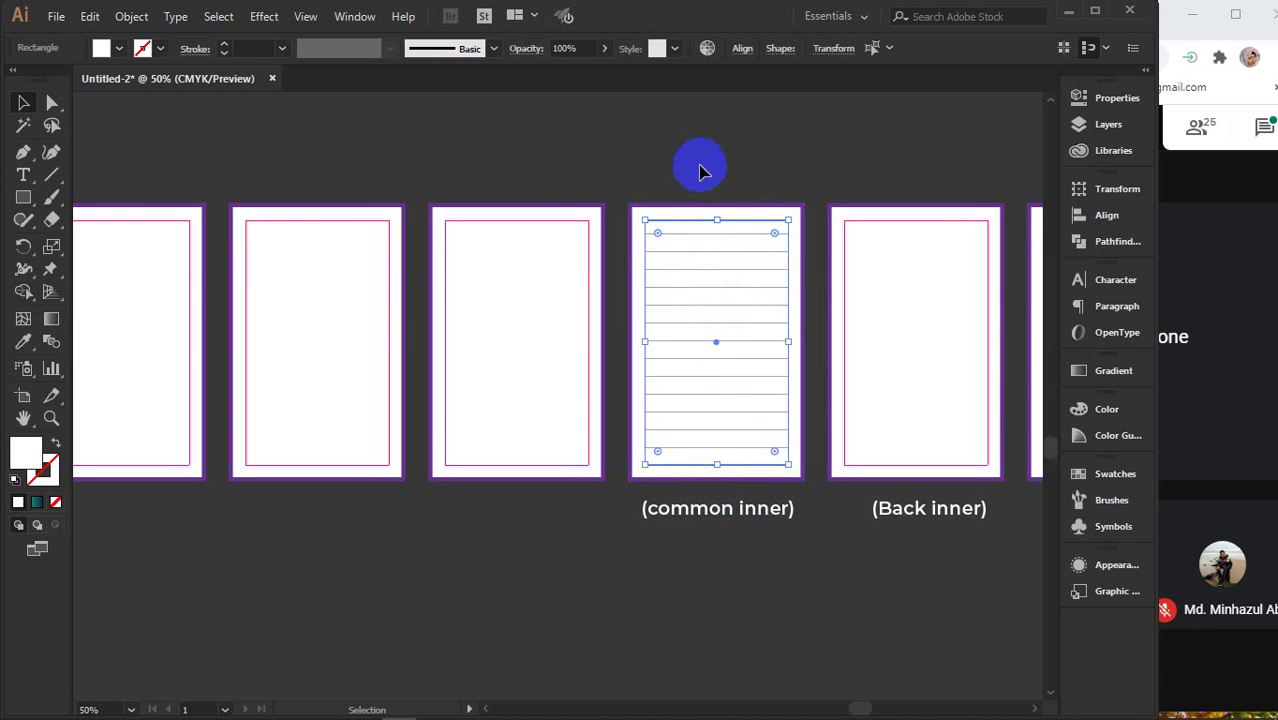
left_click(702, 182)
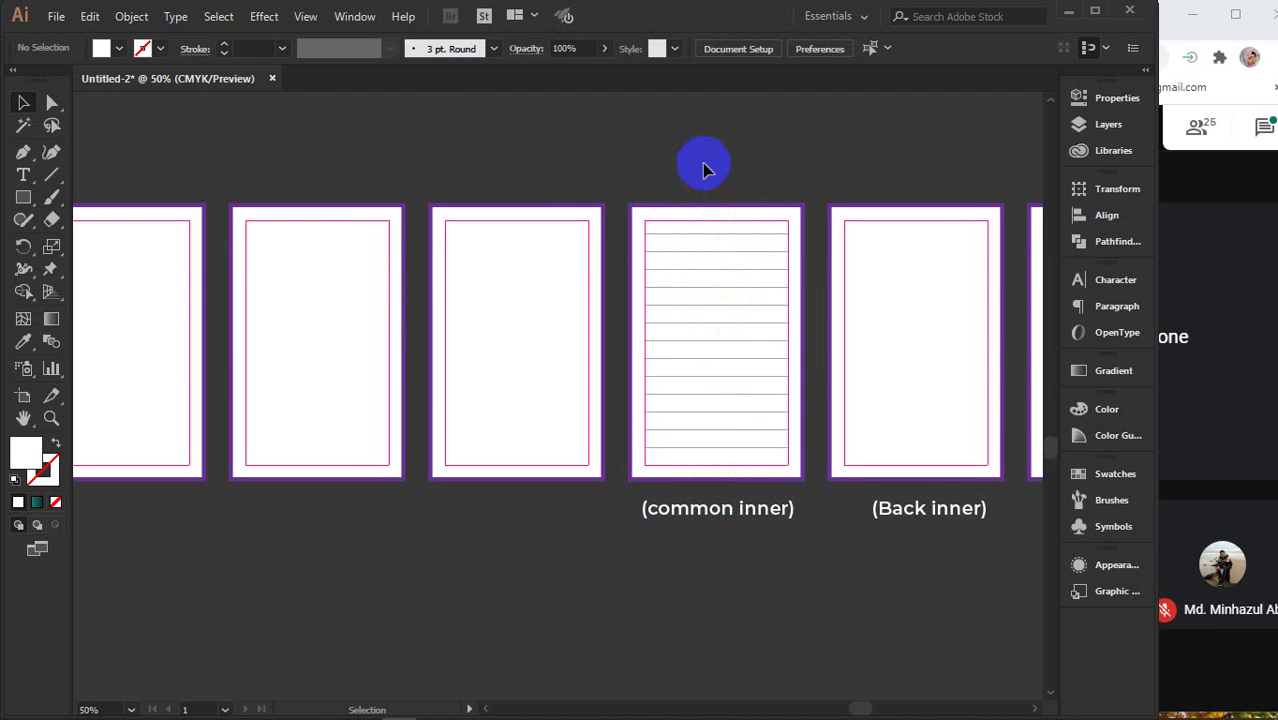
left_click(688, 250)
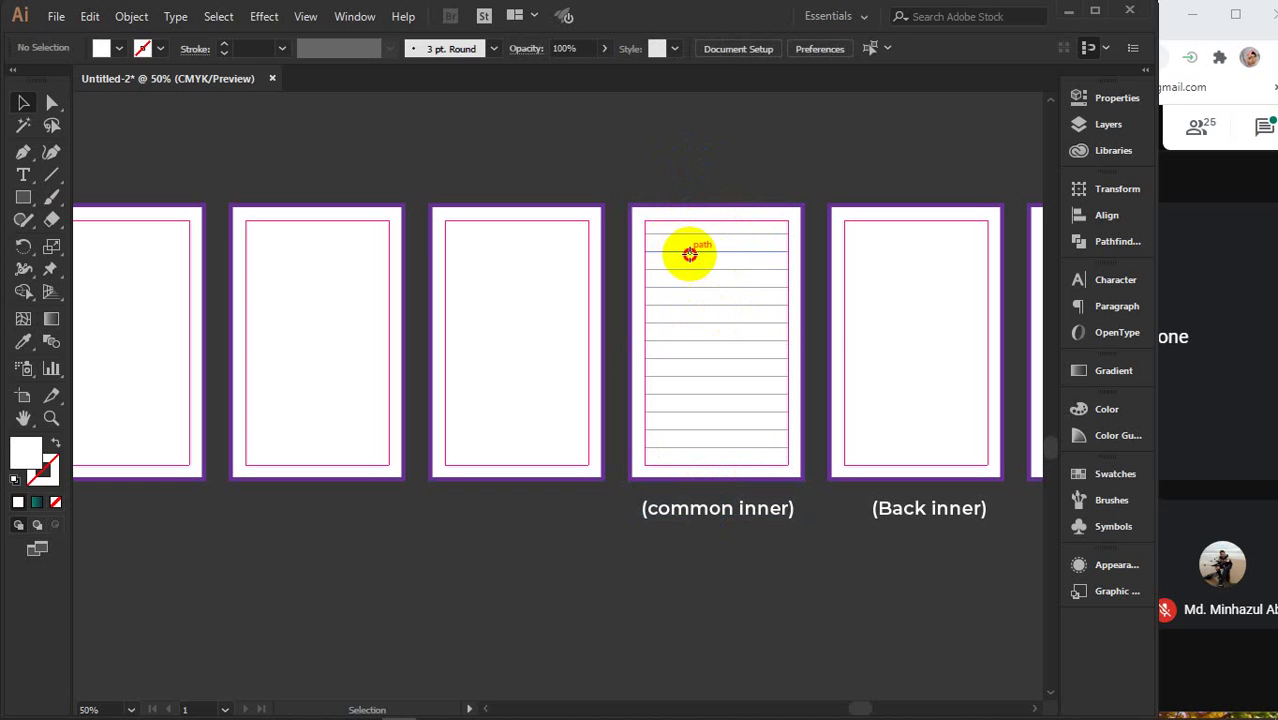
left_click(684, 168)
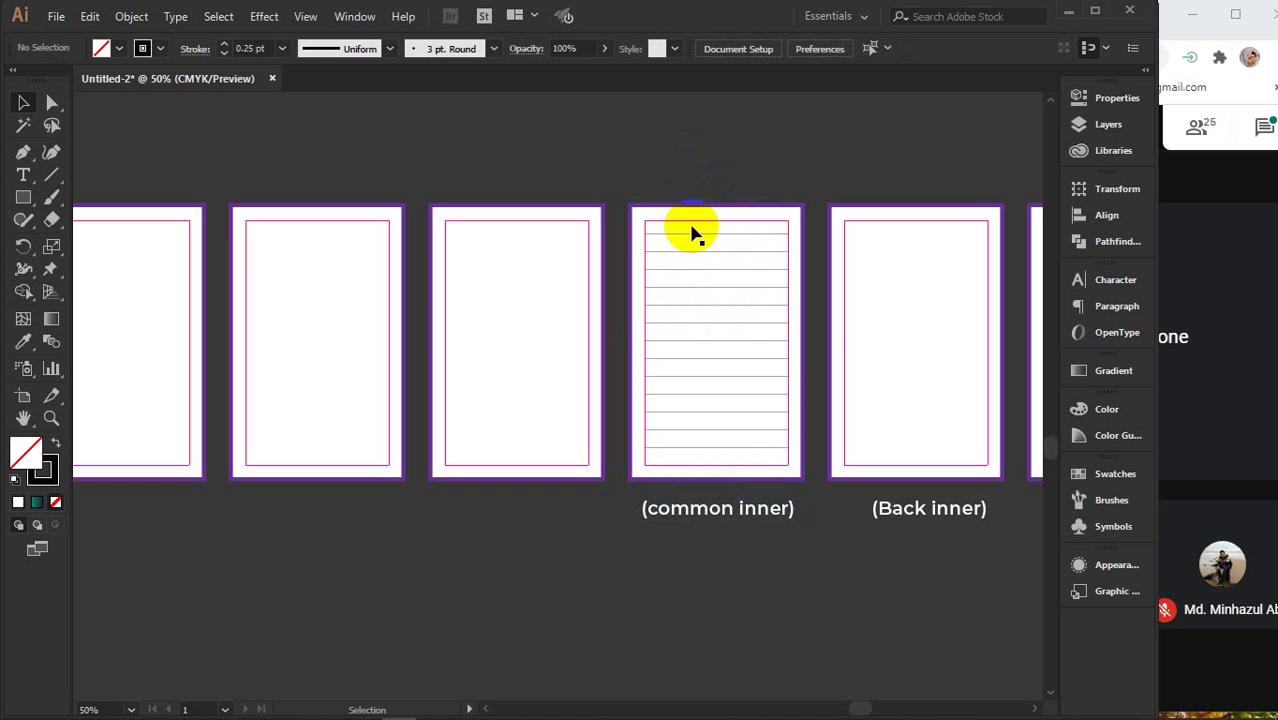
left_click(677, 133)
left_click(707, 100)
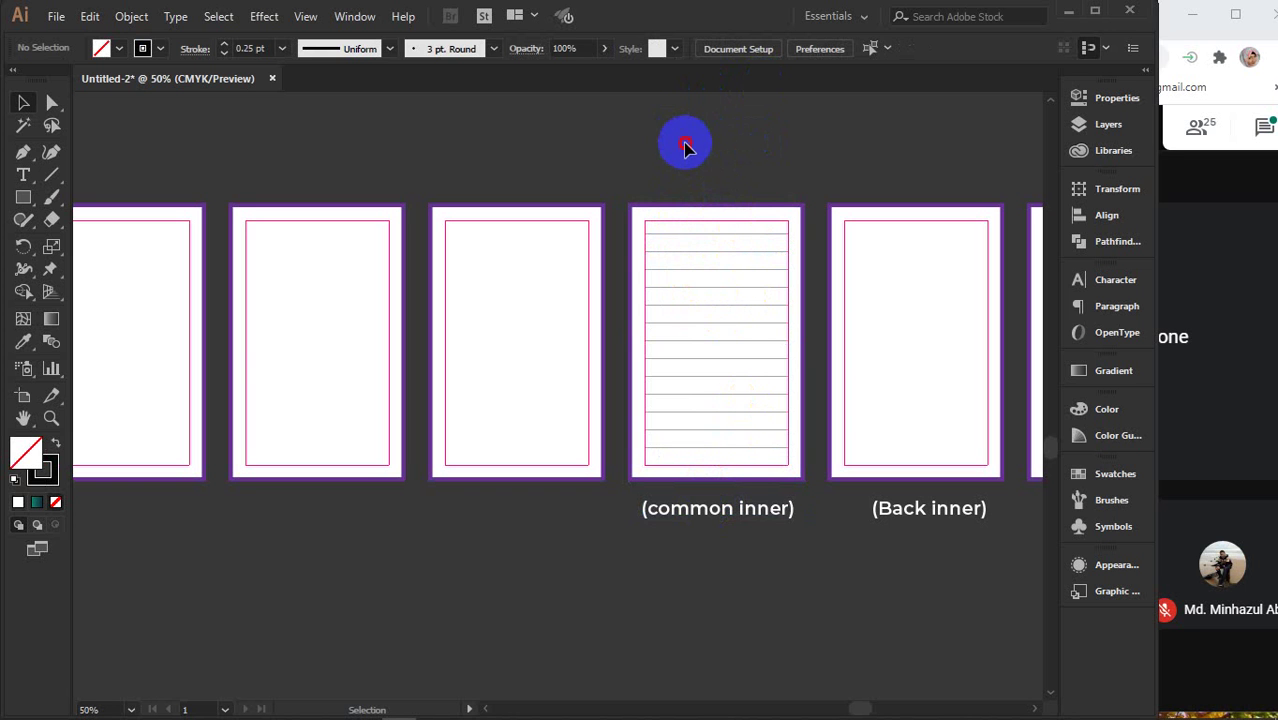
left_click_drag(685, 143, 735, 486)
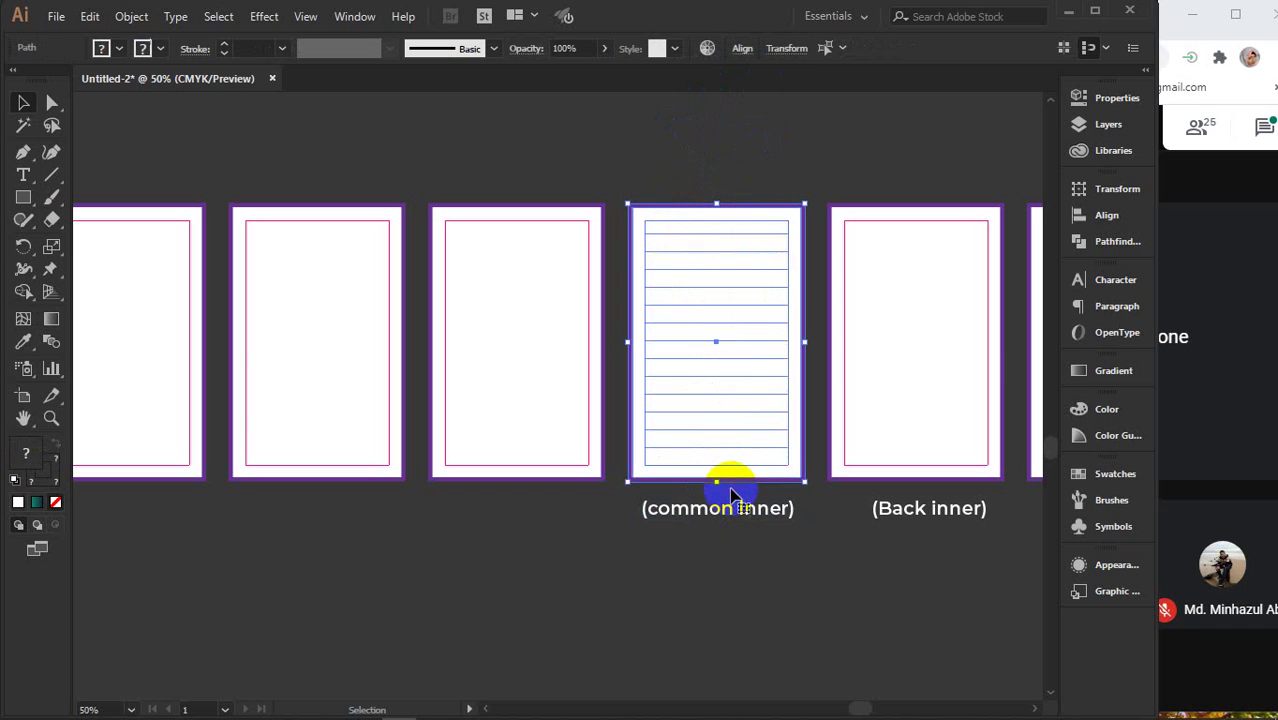
left_click(684, 140)
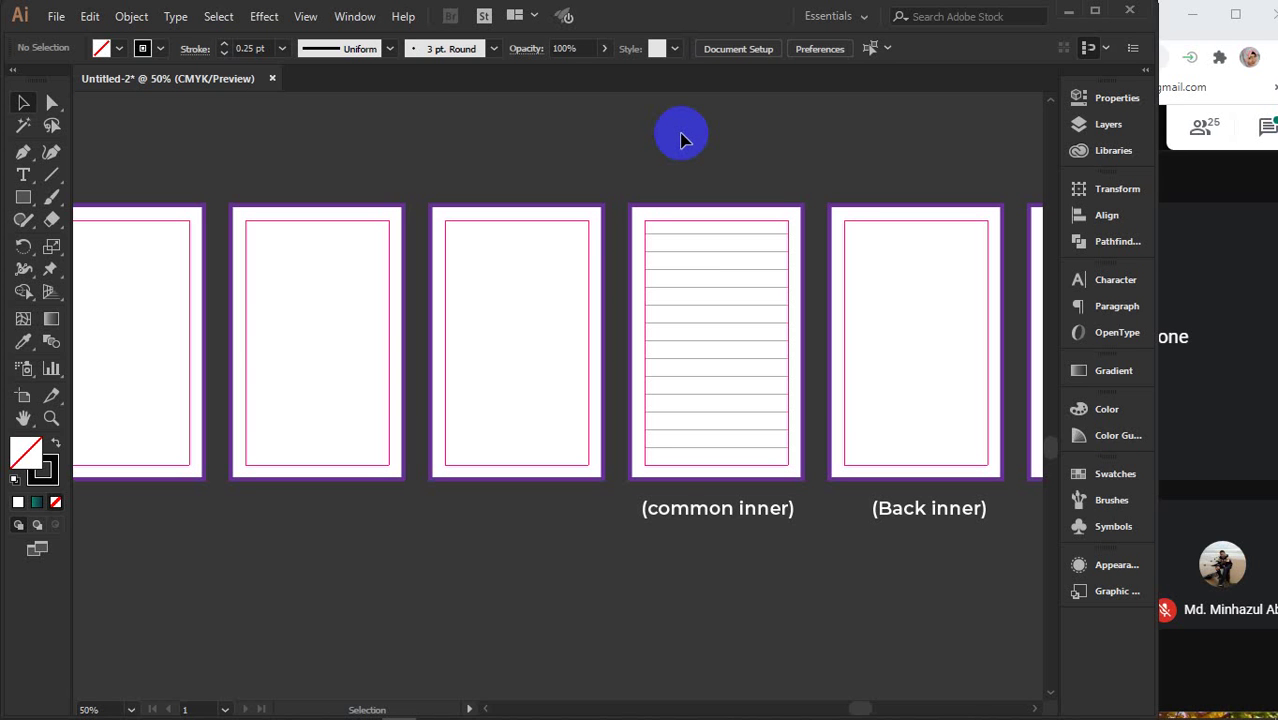
mouse_move(1204, 706)
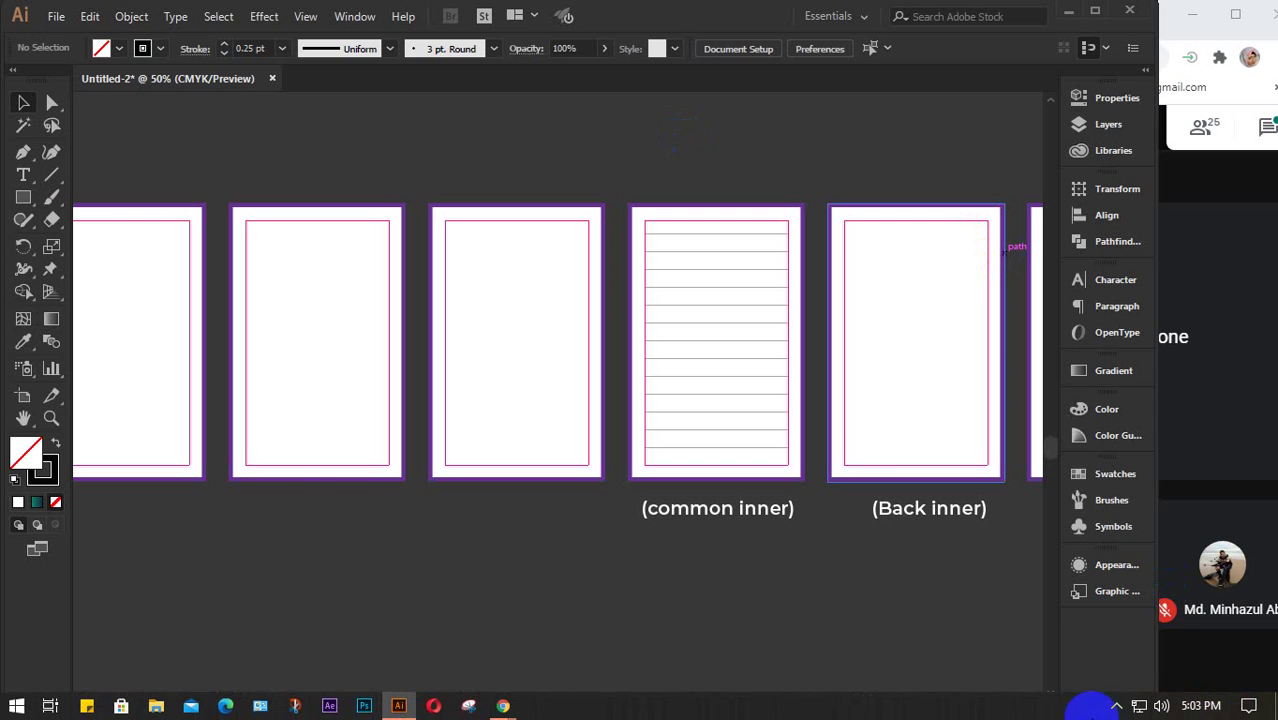
scroll(776, 460, "down", 2)
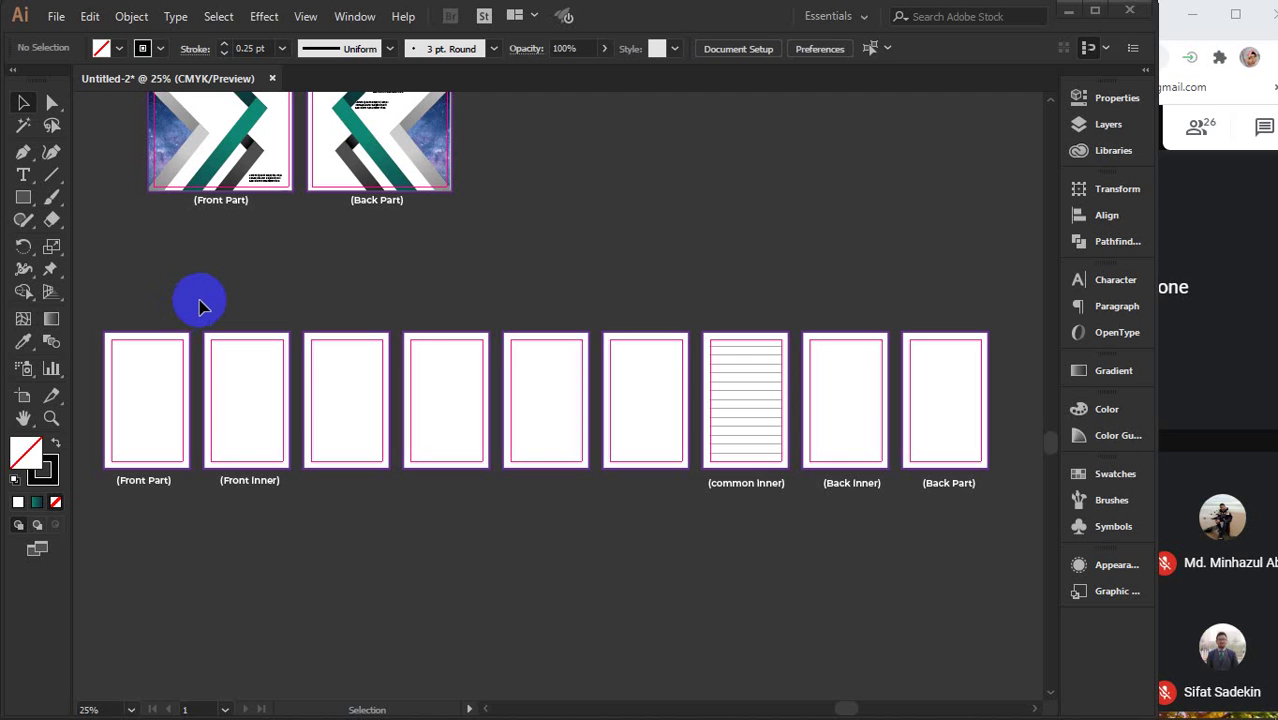
- Read the Google Meet chat, close it, and return to the Illustrator document
left_click(1262, 127)
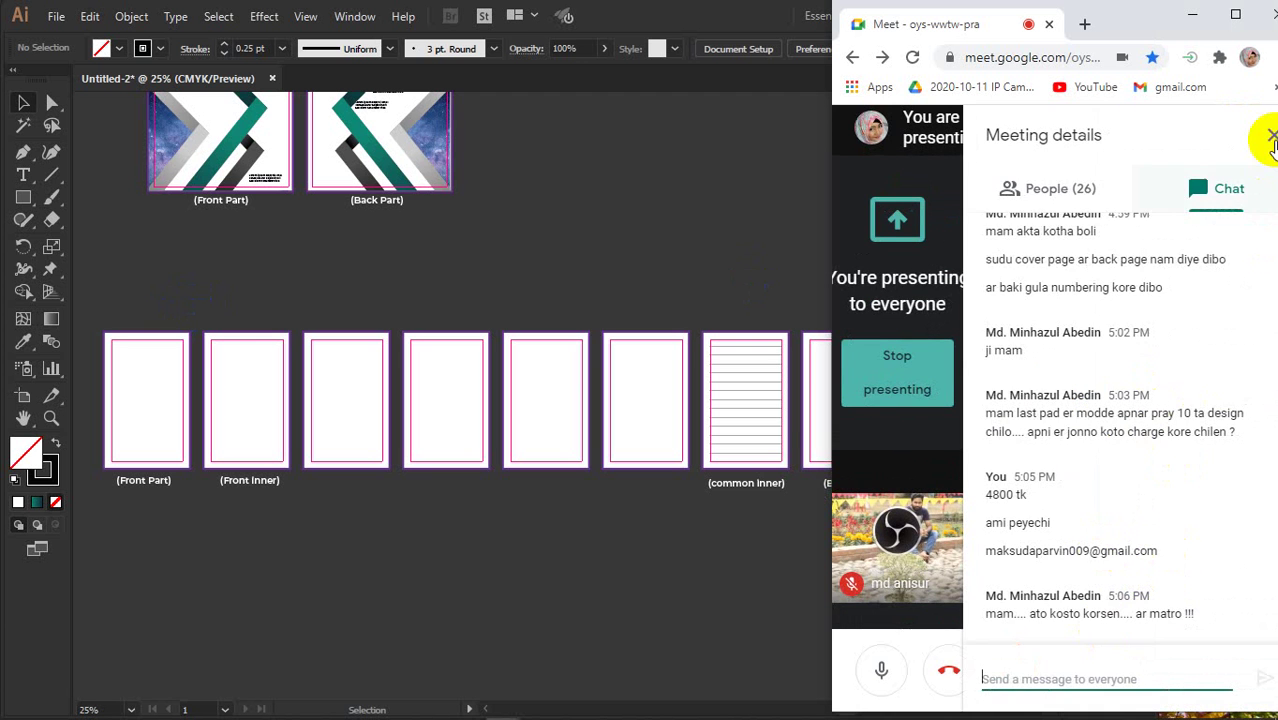
left_click(1268, 134)
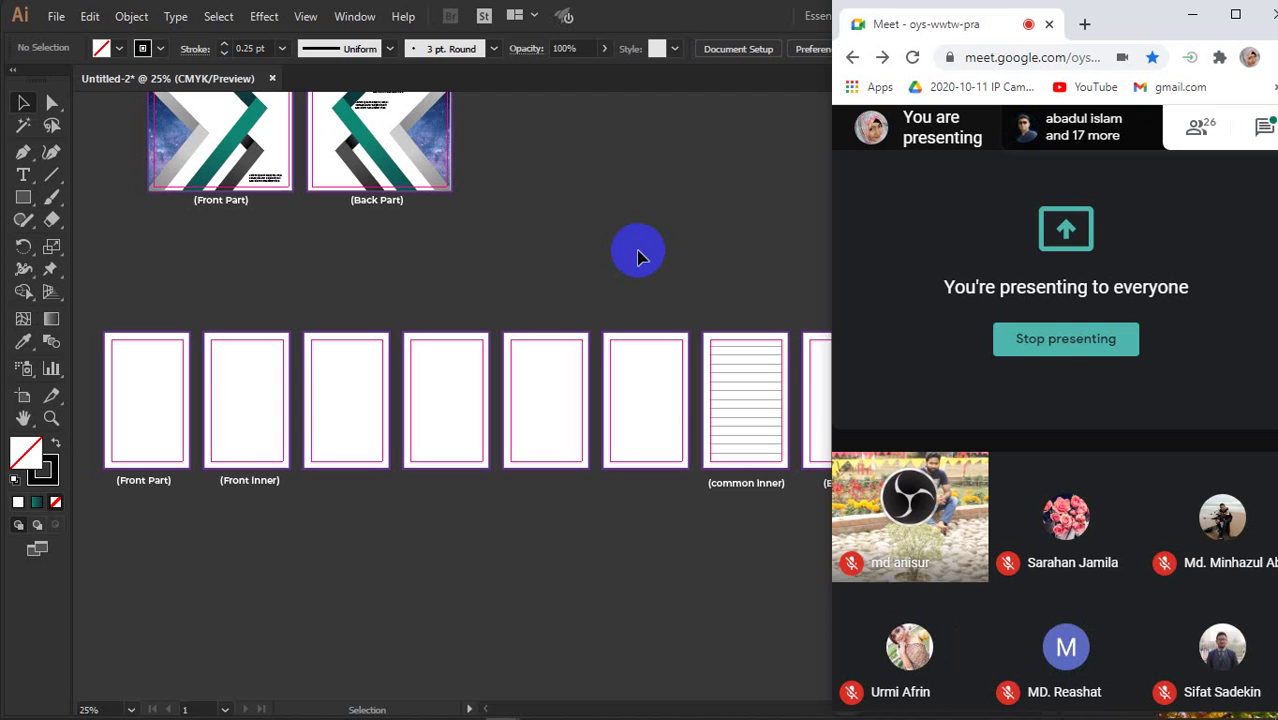
left_click(1263, 126)
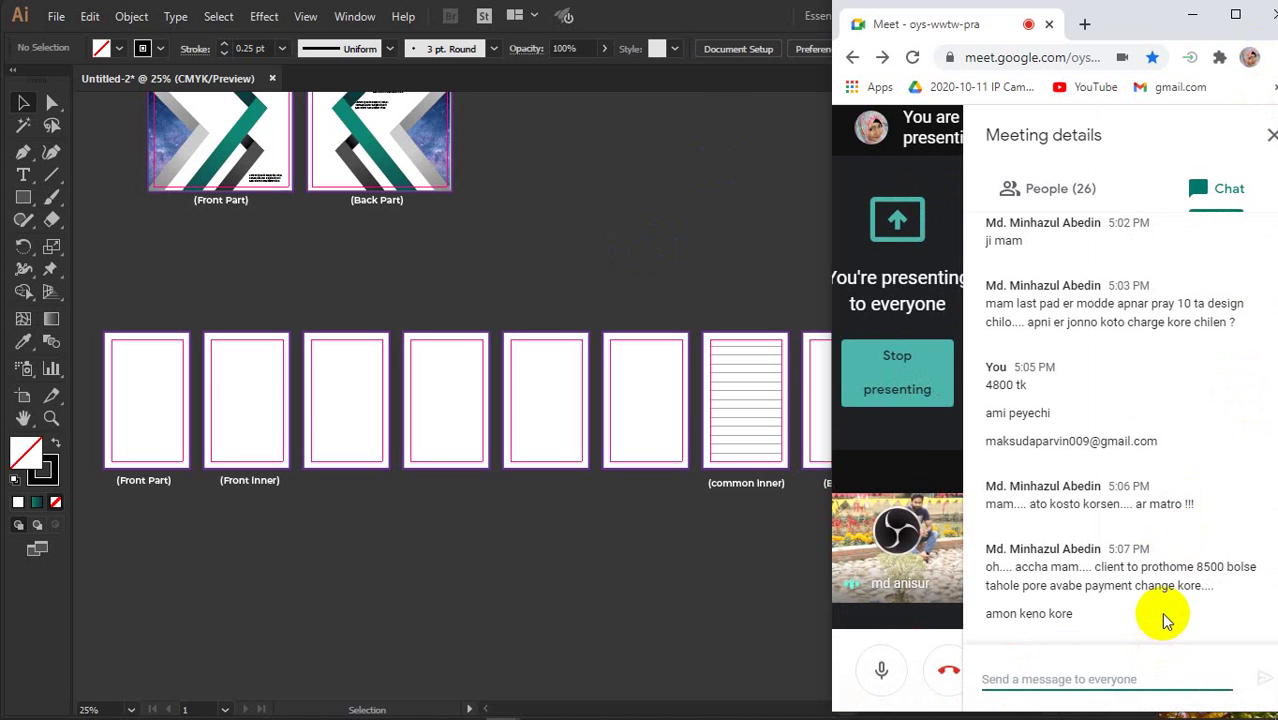
left_click(1263, 135)
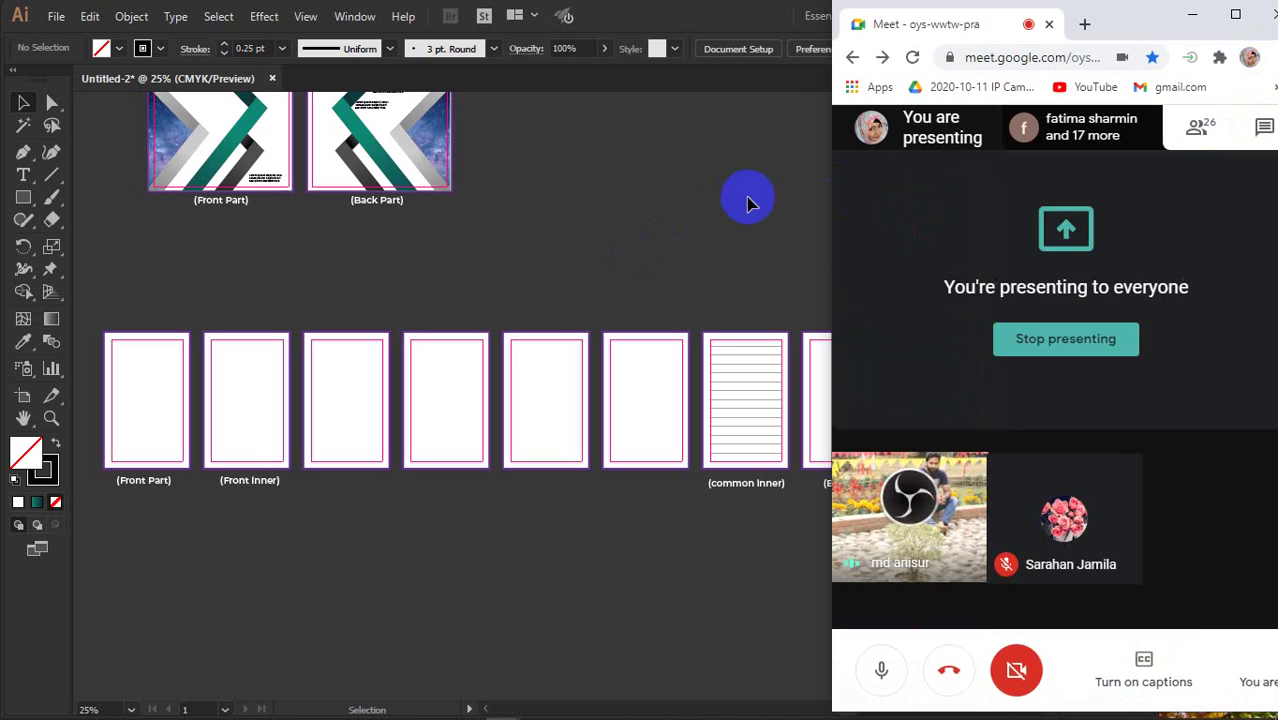
left_click(747, 200)
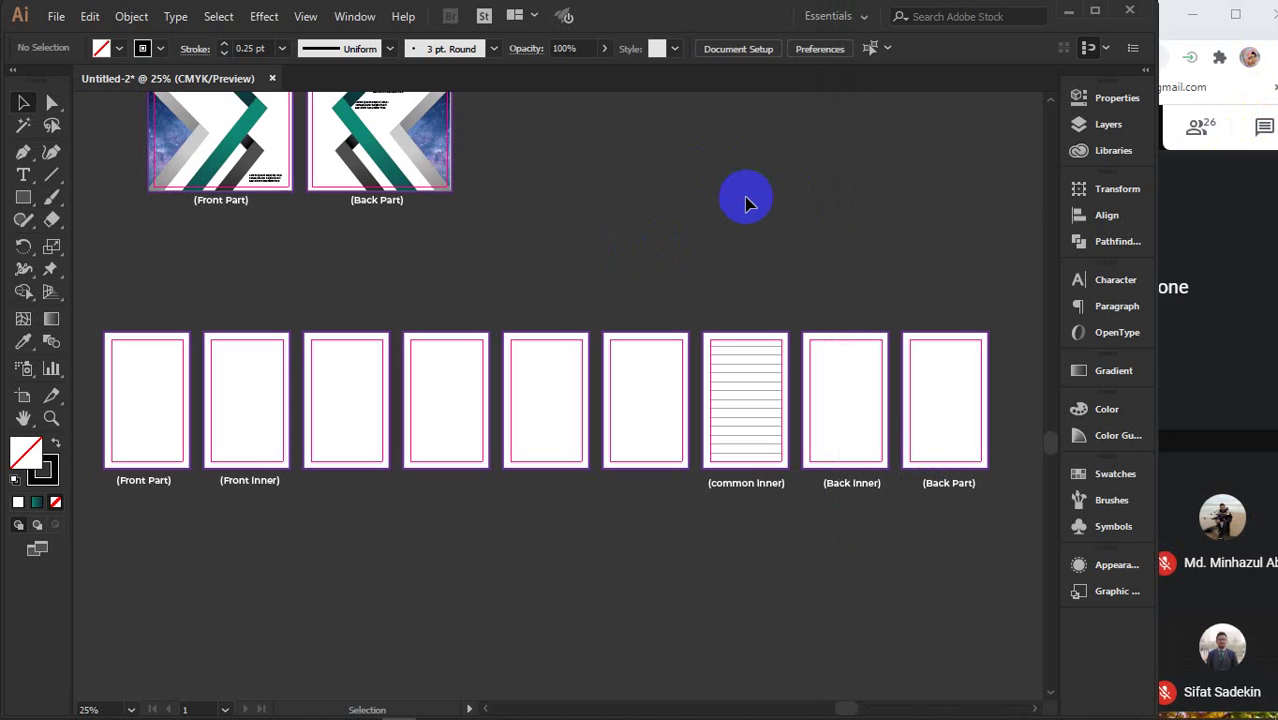
left_click(1167, 9)
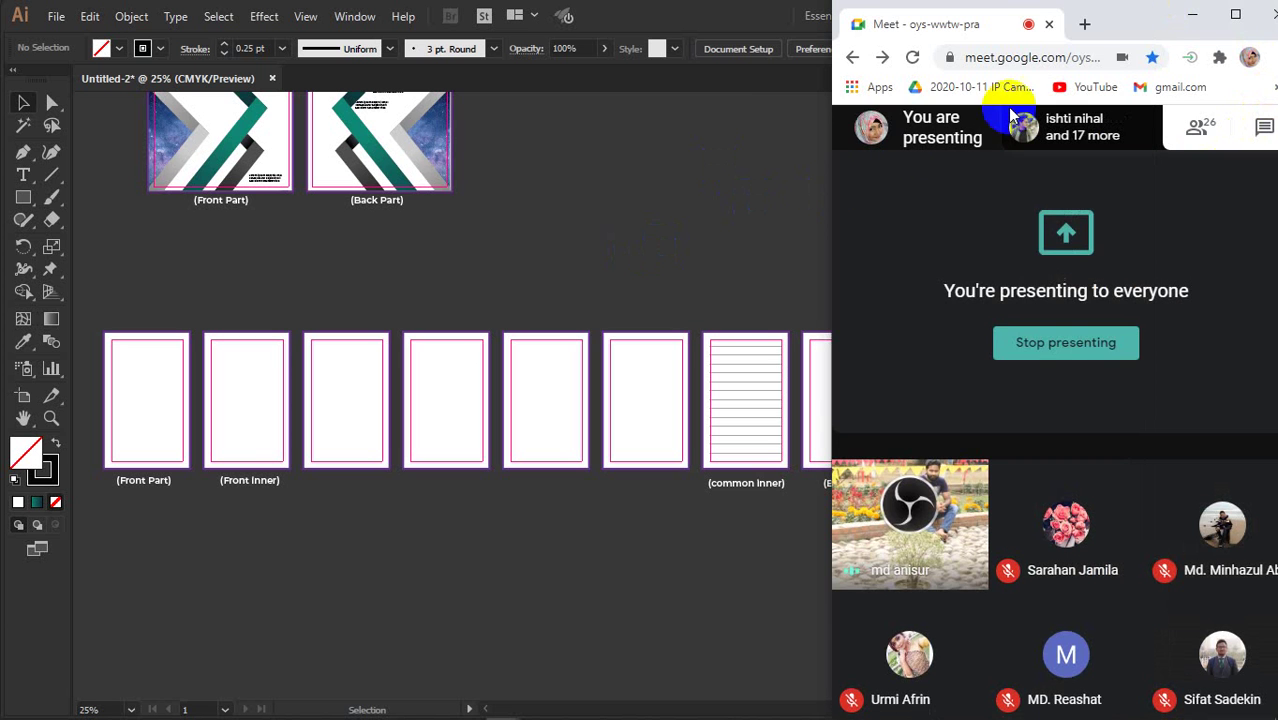
left_click(739, 208)
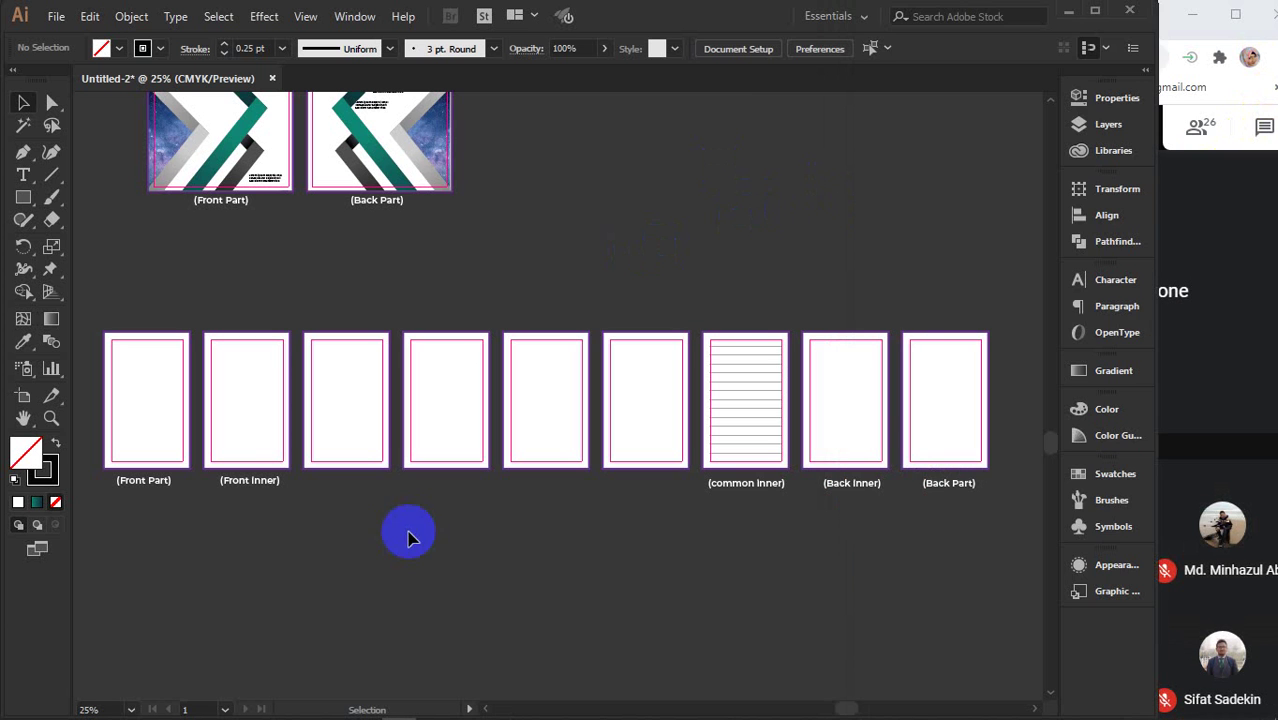
- Copy the (Front Inner) caption under the third frame and retype it as (inner 1)
left_click(235, 493)
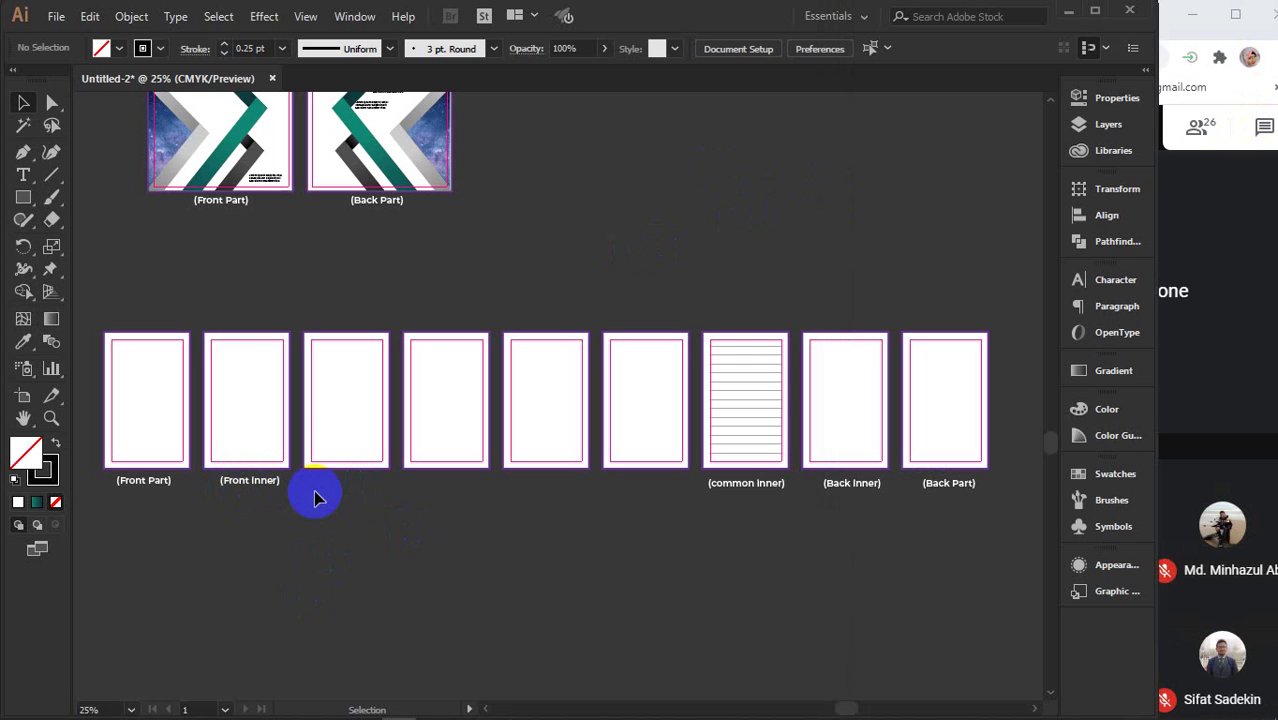
left_click(261, 482)
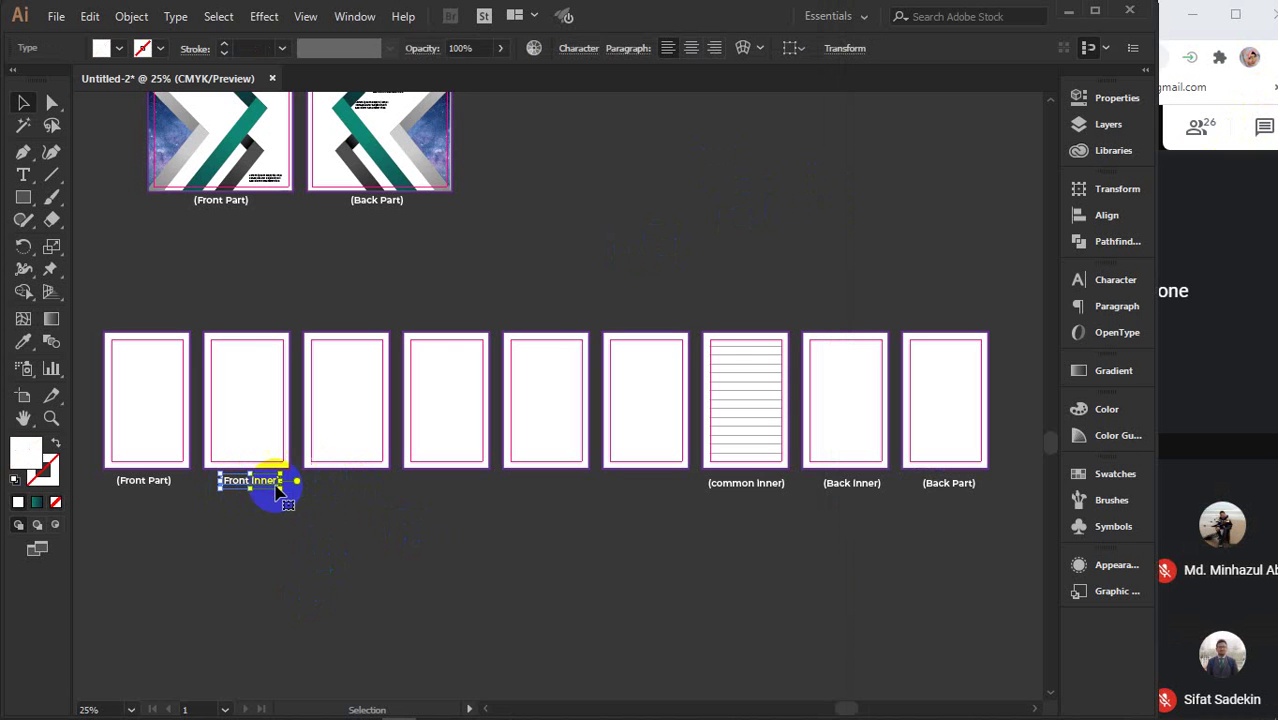
left_click_drag(260, 487, 352, 491)
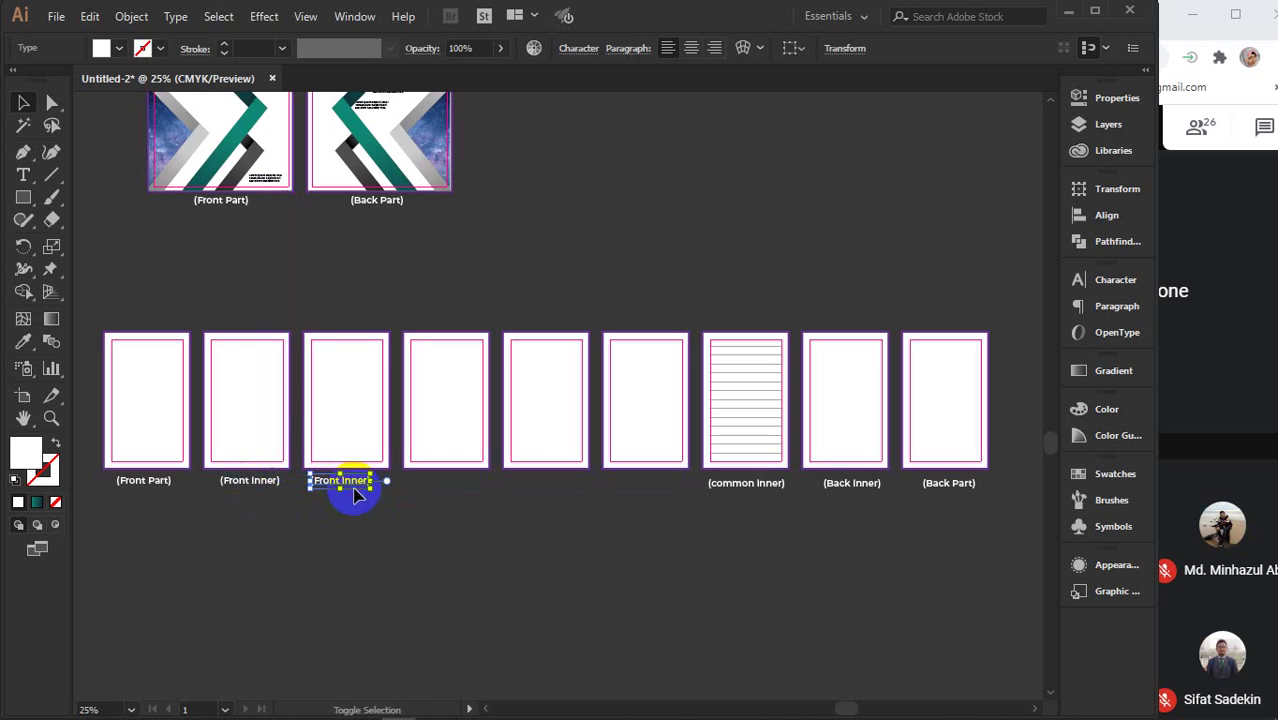
left_click(23, 174)
scroll(370, 489, "up", 2)
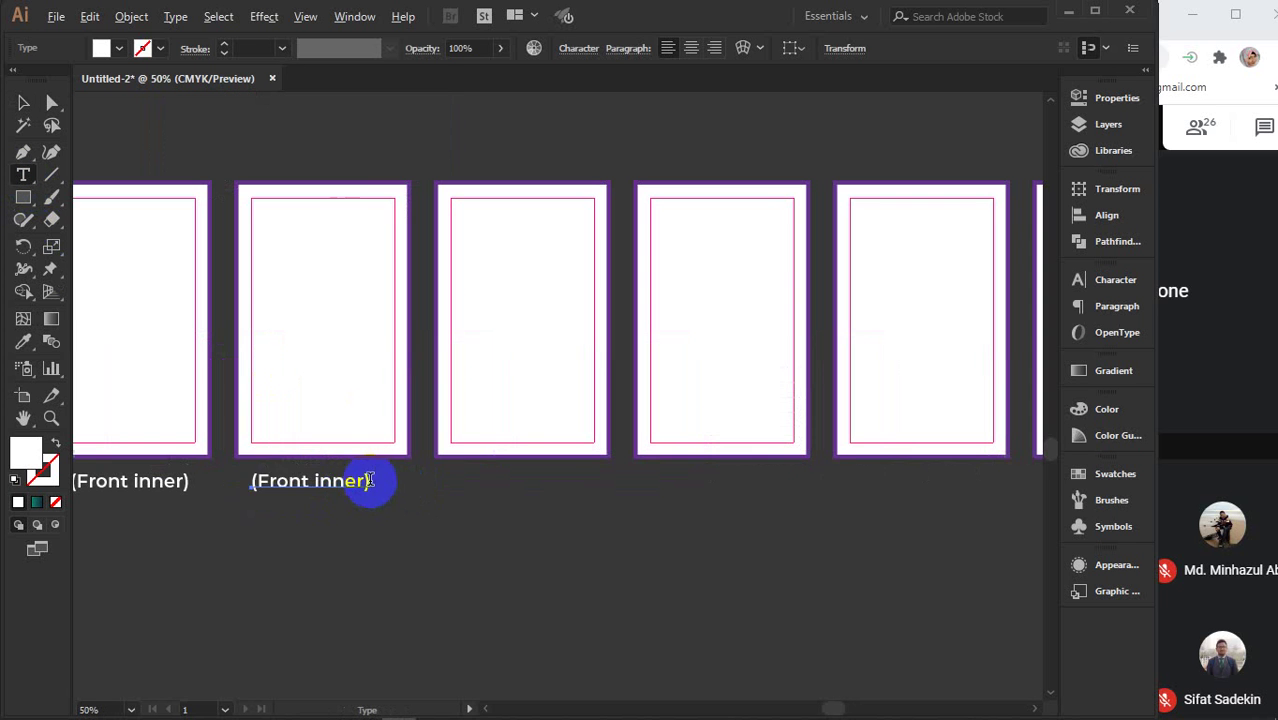
left_click_drag(256, 483, 368, 496)
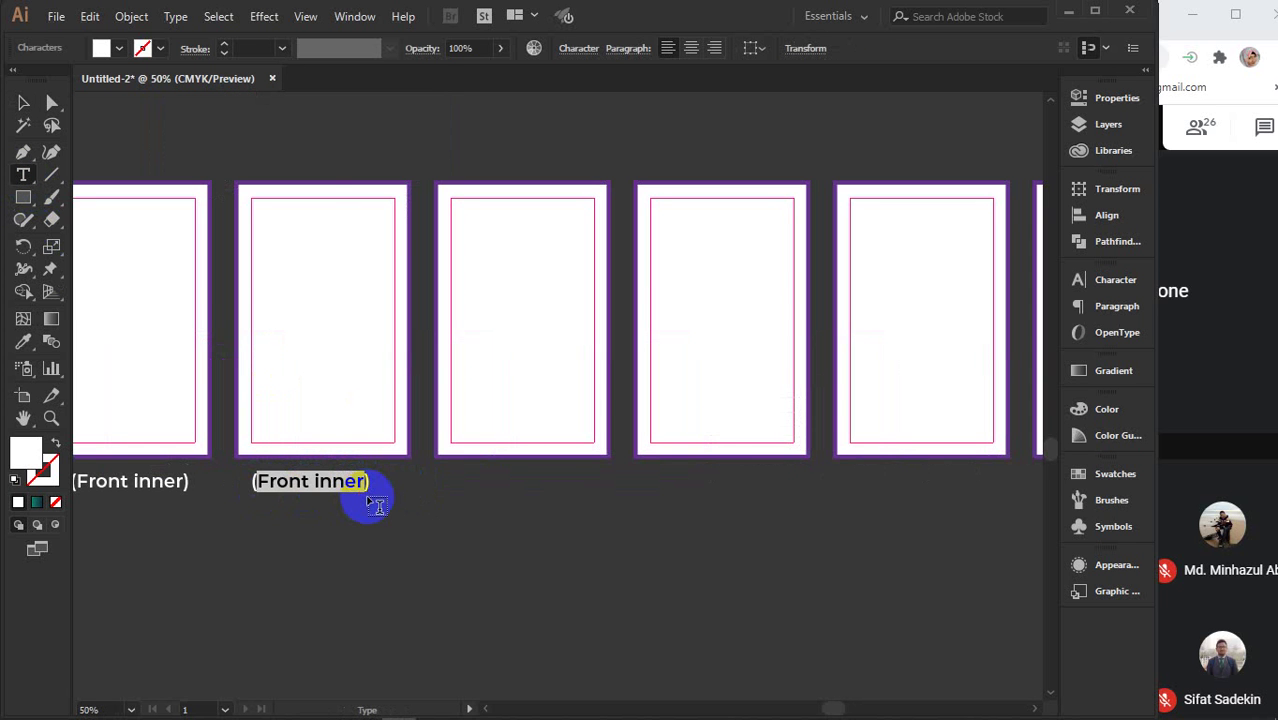
type("in")
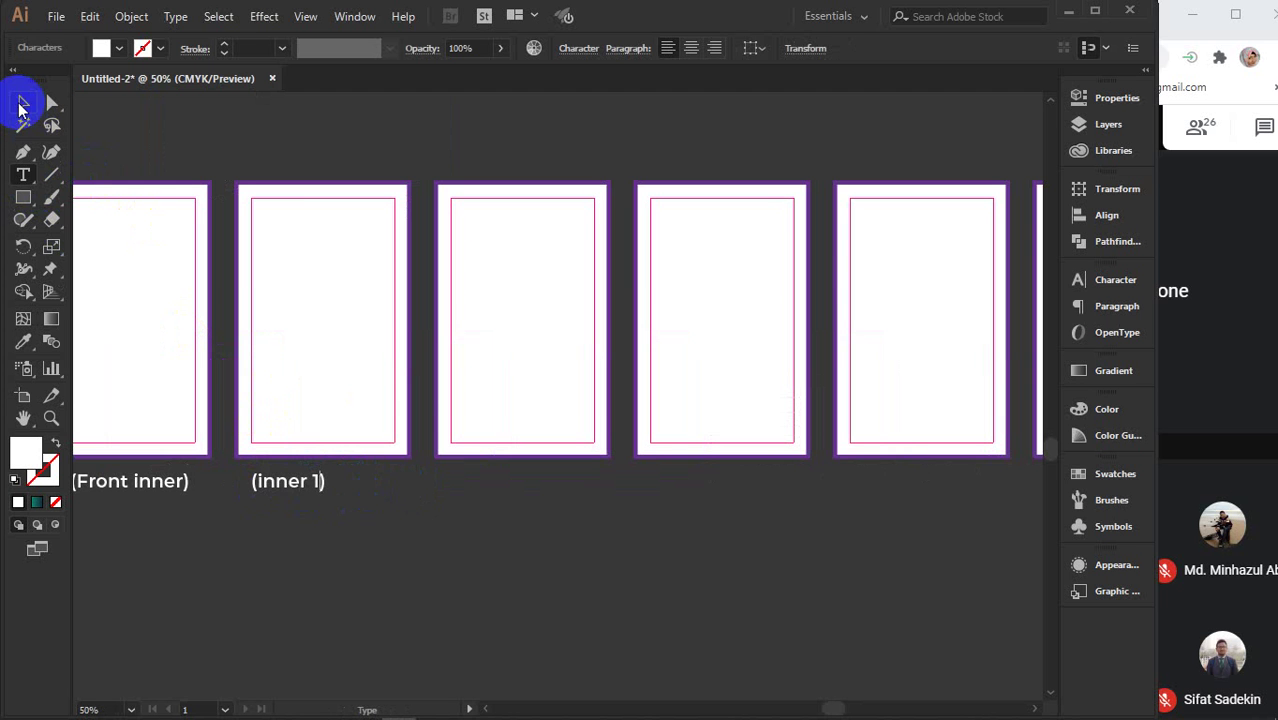
left_click(22, 103)
- Duplicate the (inner 1) caption under the fourth frame and zoom out to check the row
mouse_move(283, 487)
left_mouse_down()
mouse_move(485, 500)
mouse_move(508, 490)
left_mouse_up()
left_click(47, 462)
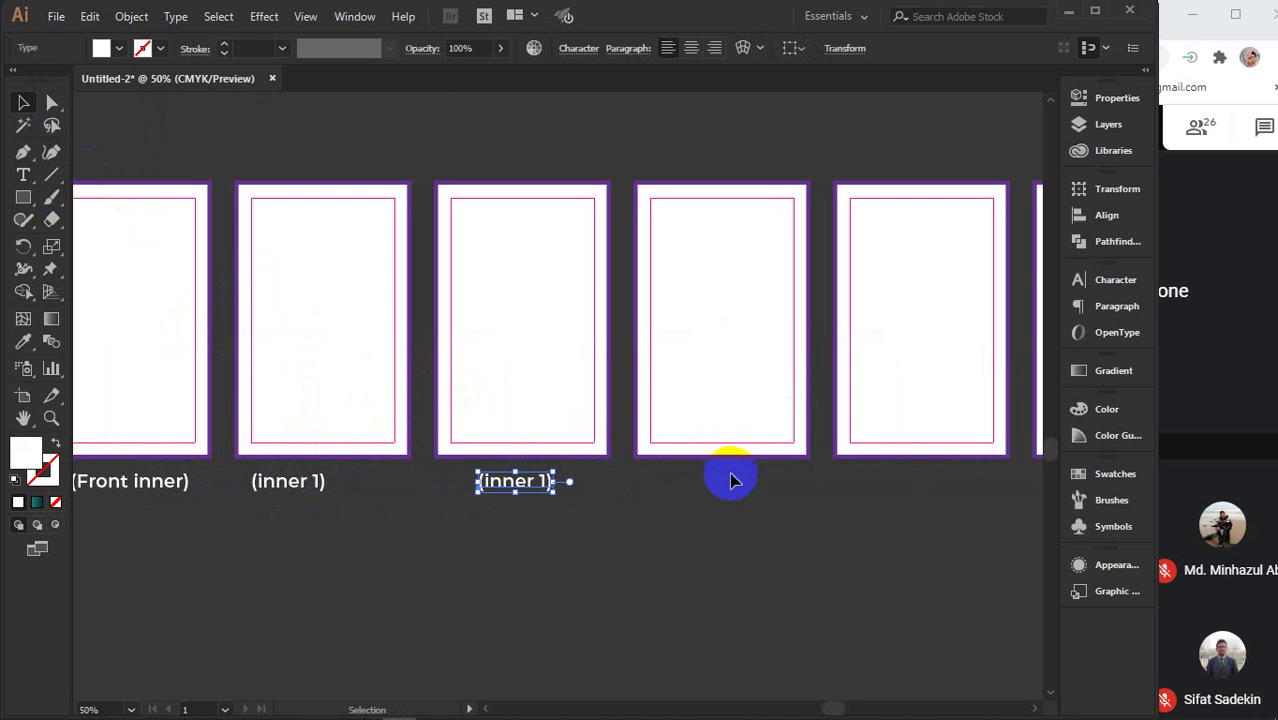
scroll(800, 530, "right", 3)
key("ctrl+minus")
key("ctrl+minus")
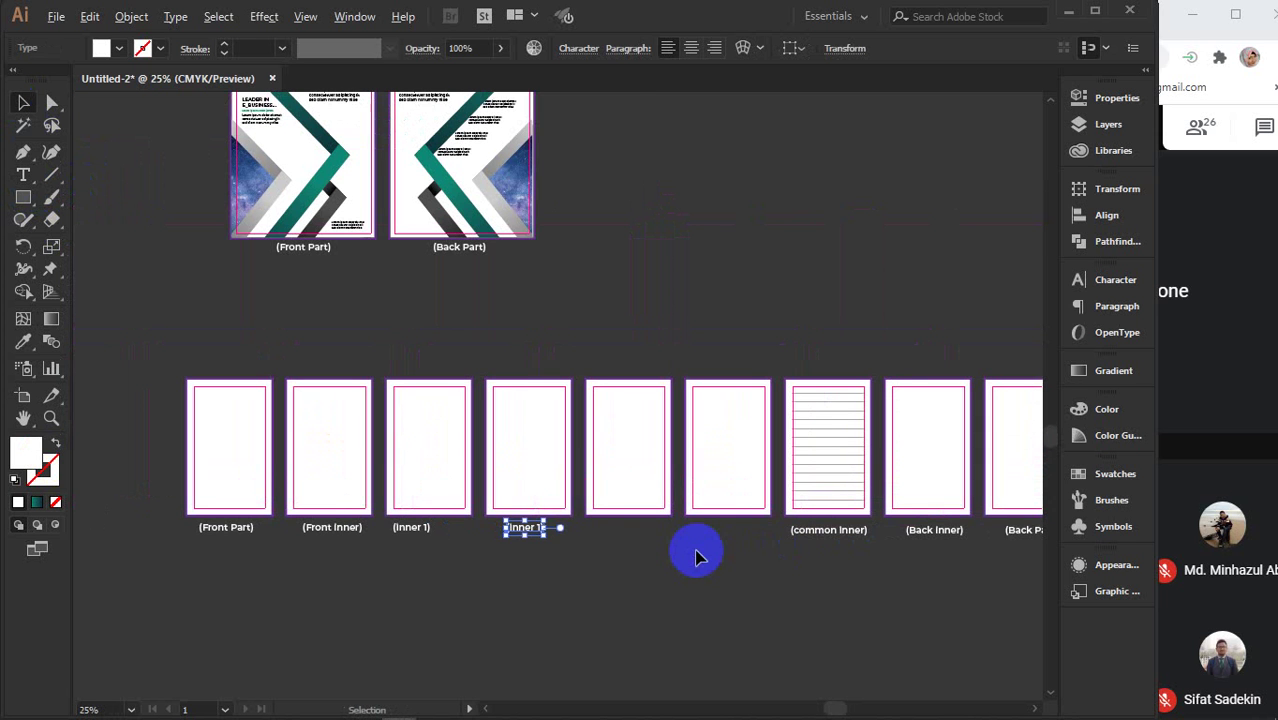
left_click_drag(605, 579, 586, 565)
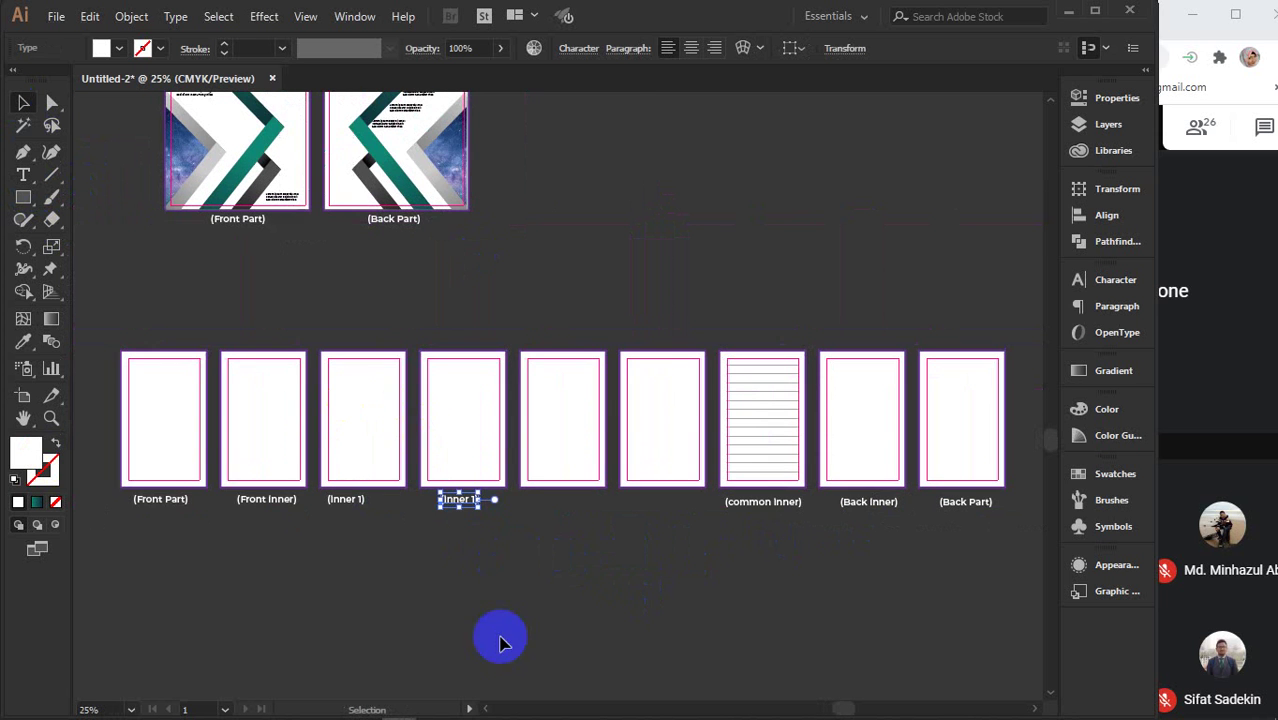
left_click(587, 562)
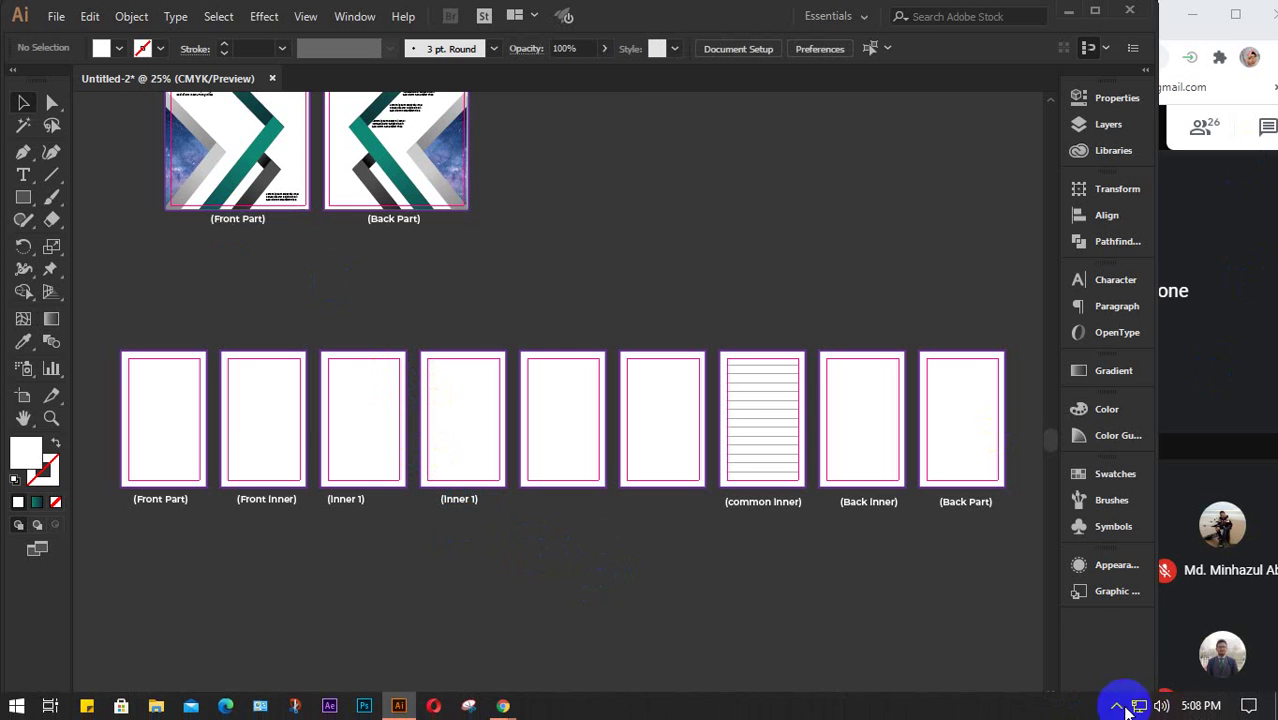
left_click(1118, 706)
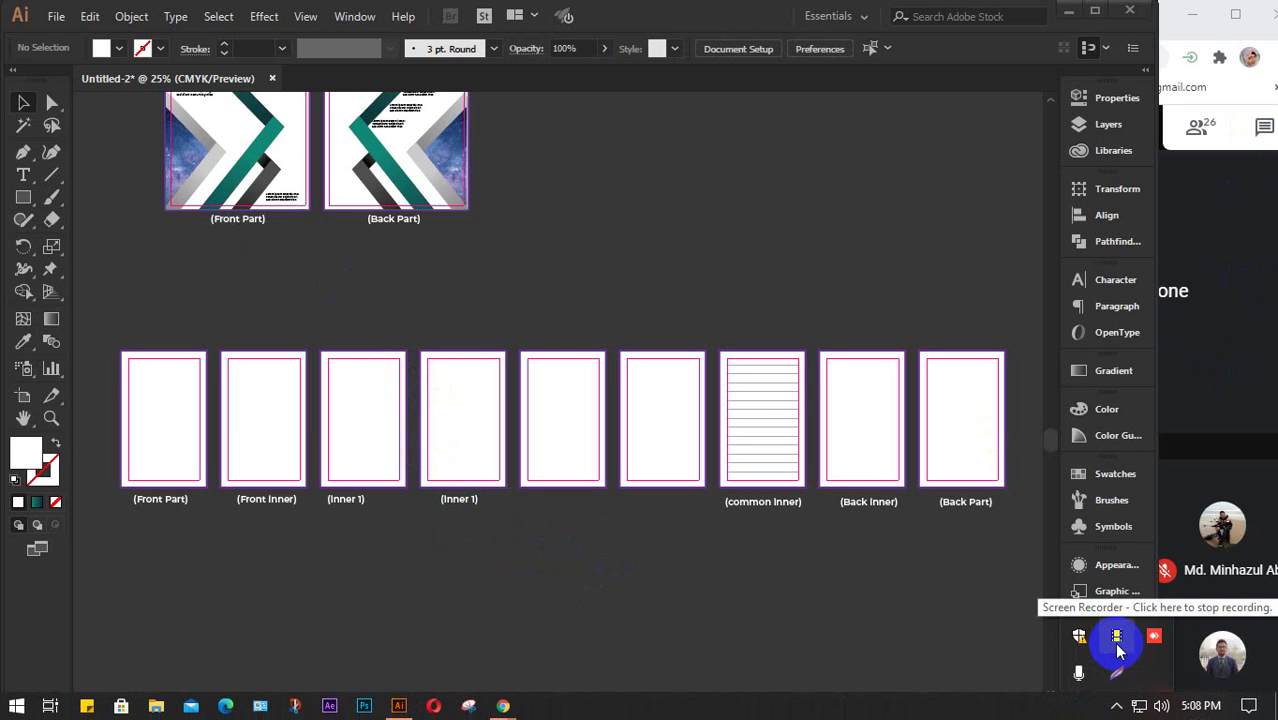
left_click(833, 563)
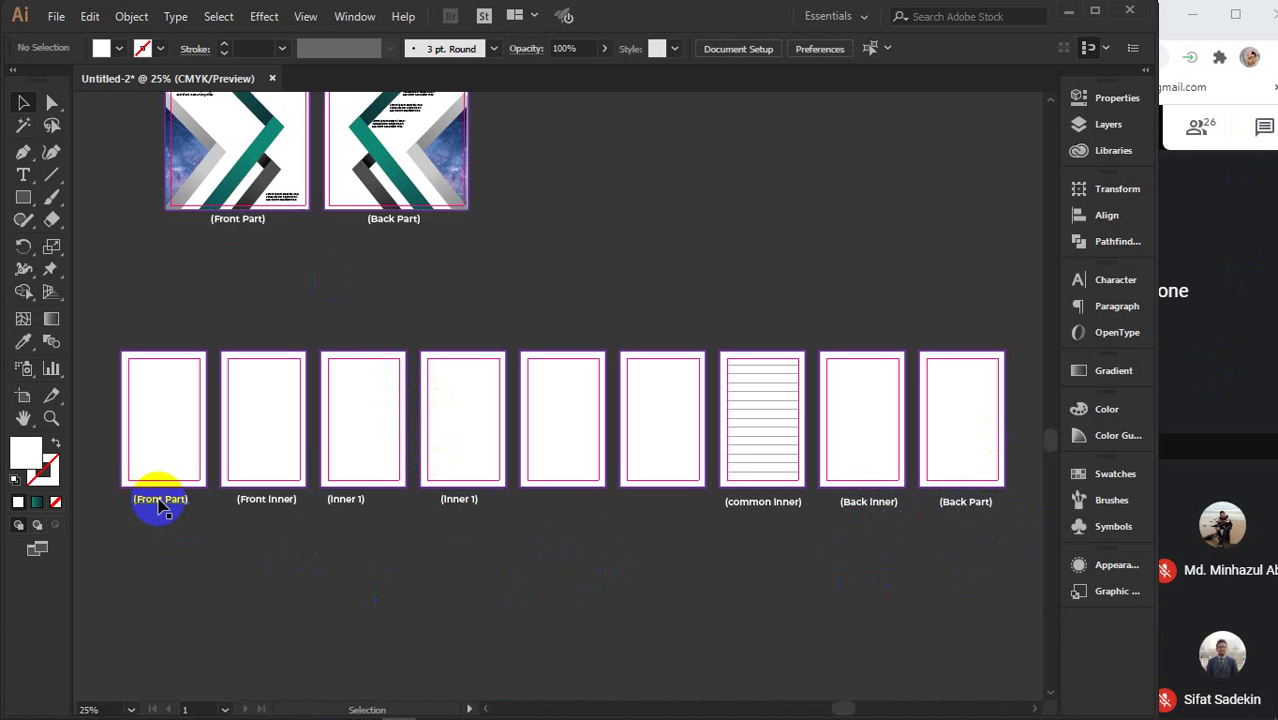
left_click(963, 505)
left_click(924, 566)
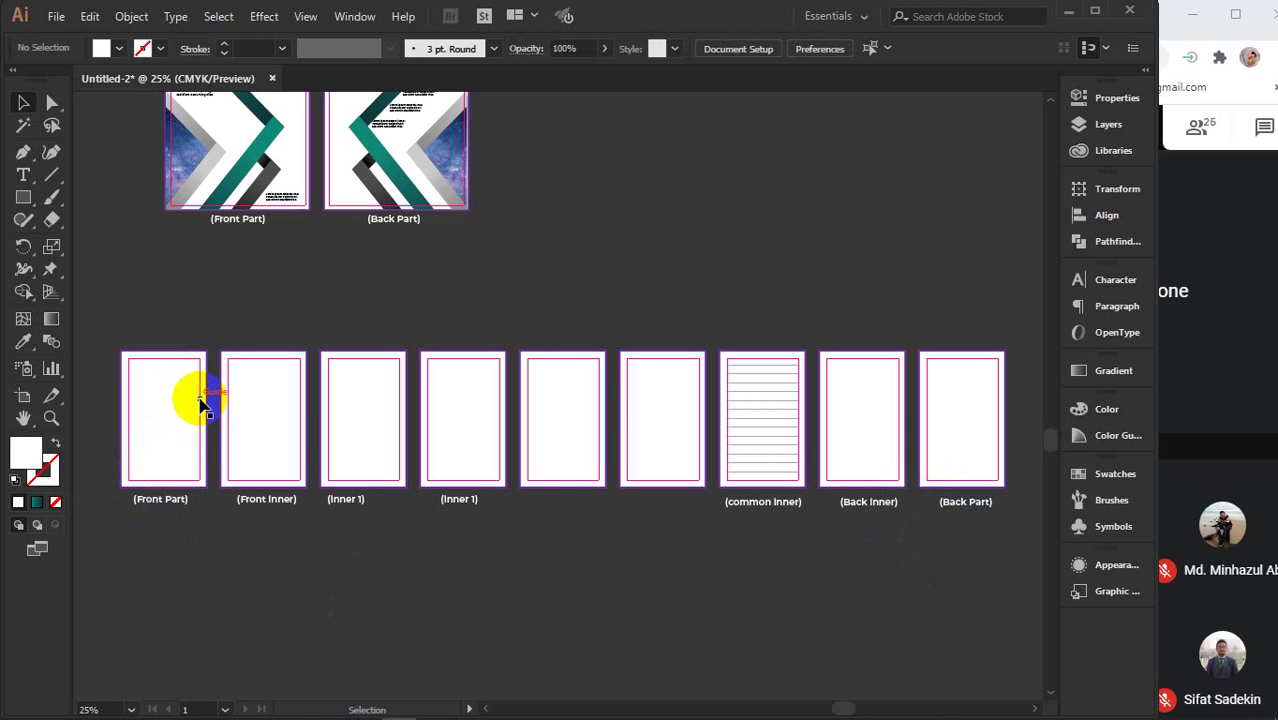
- Move the loose white page rectangles into the Front Part and Back Part end slots
scroll(200, 403, "down", 2)
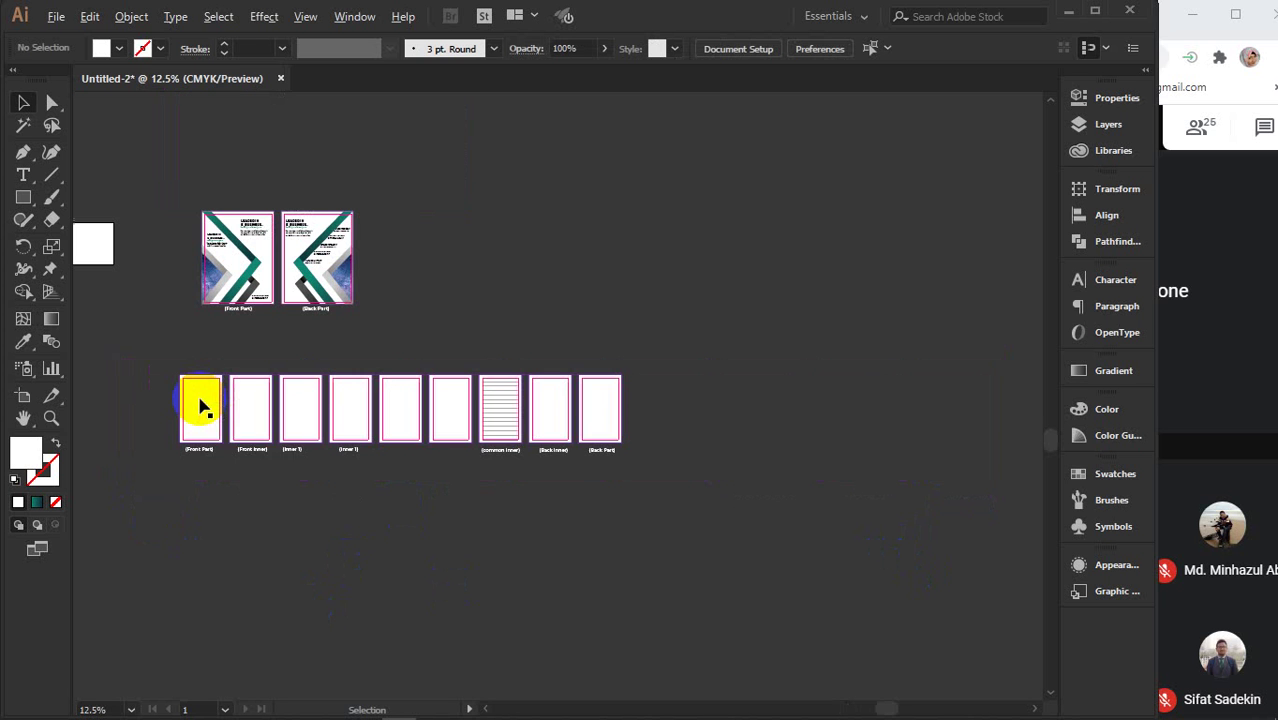
left_click(601, 405)
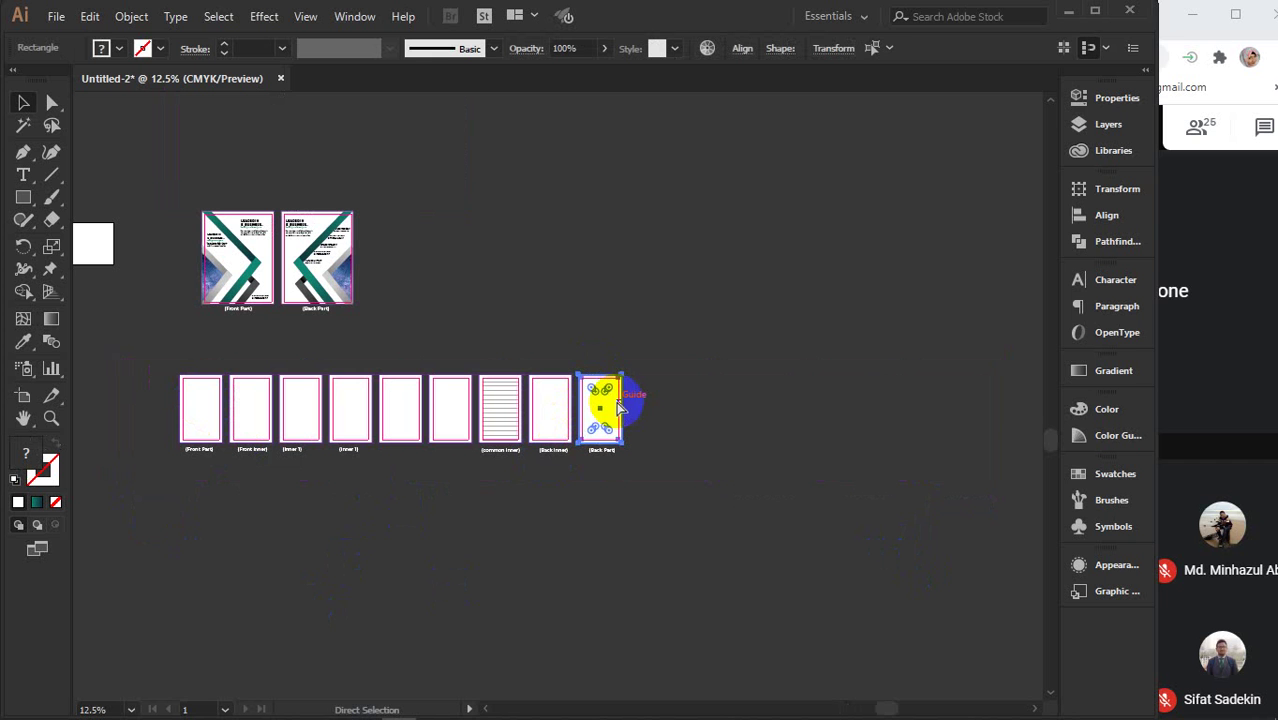
left_click_drag(183, 354, 441, 552)
left_click_drag(200, 412, 357, 553)
left_click(454, 557)
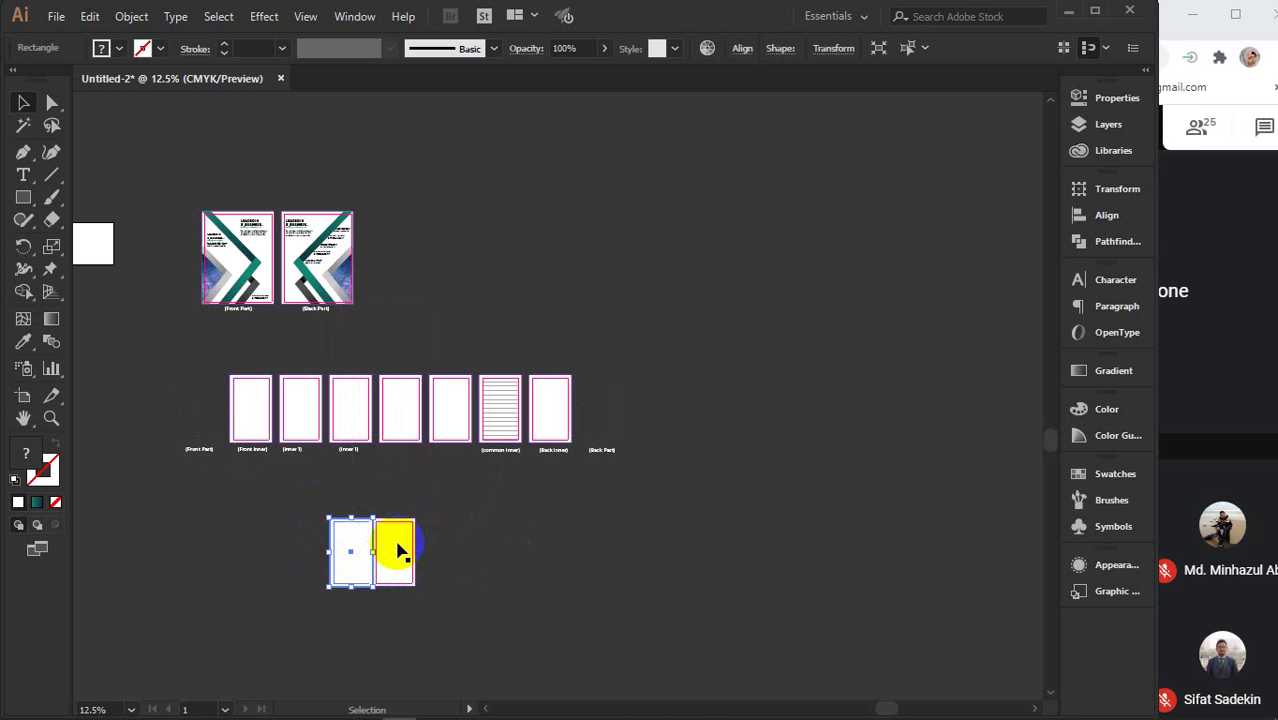
left_click_drag(398, 558, 201, 410)
left_click_drag(341, 566, 592, 430)
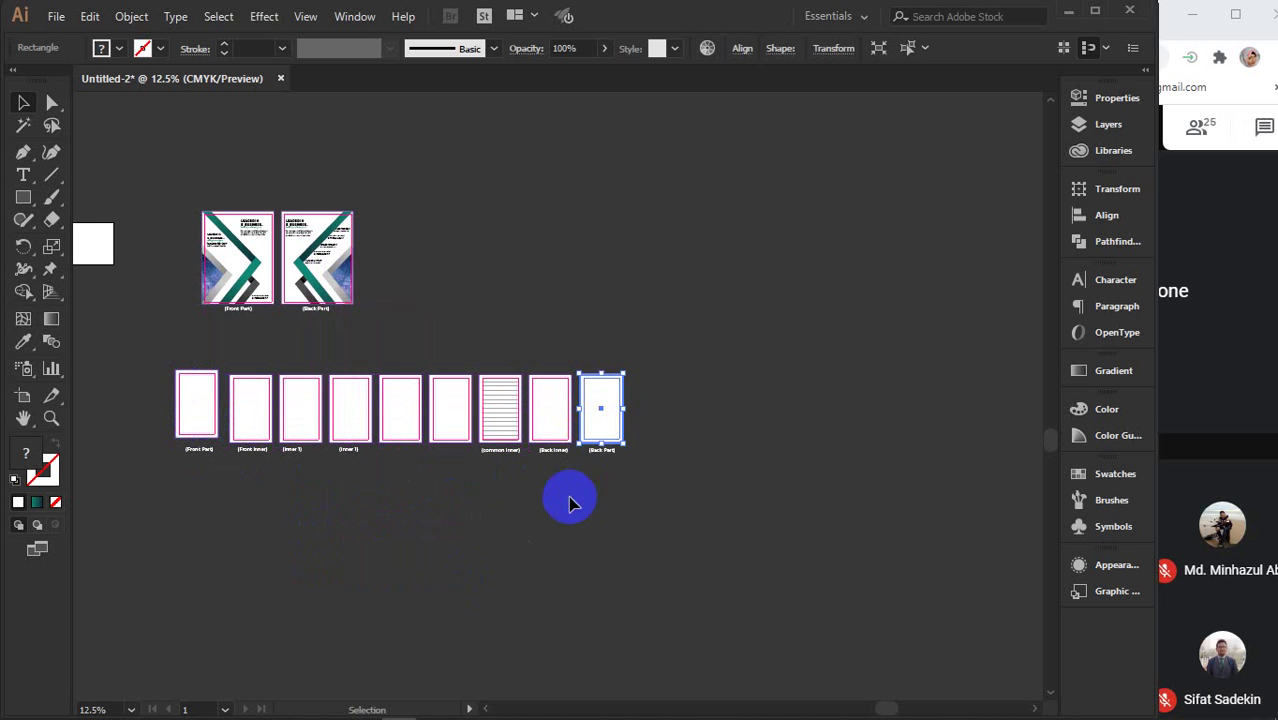
left_click(575, 495)
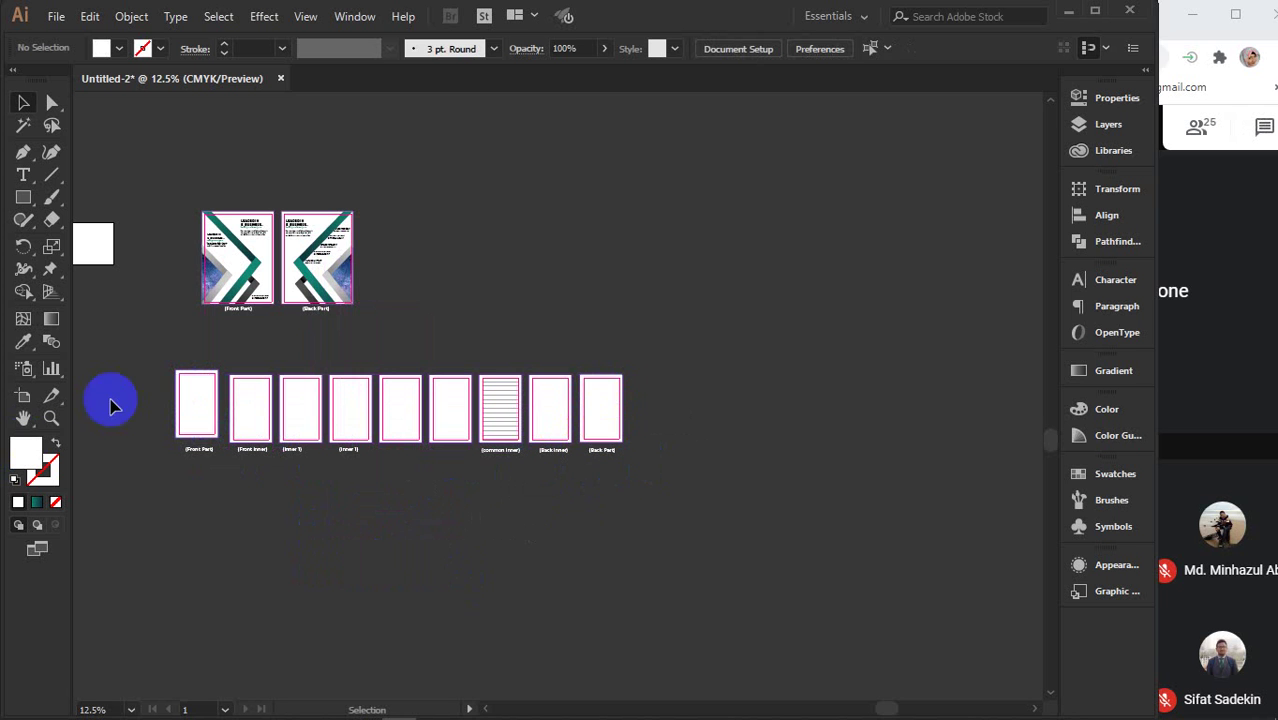
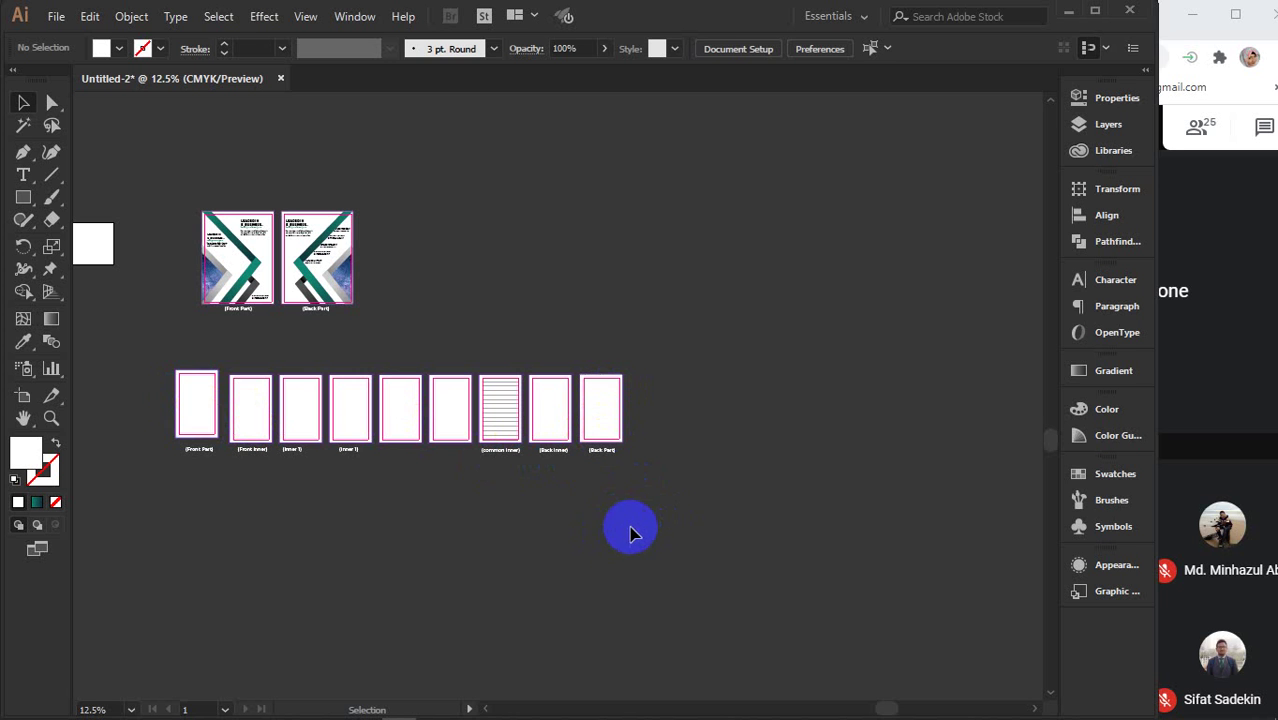
- Select and deselect the row of page rectangles, then scroll to the empty canvas below
left_click(163, 366)
left_click_drag(163, 366, 690, 379)
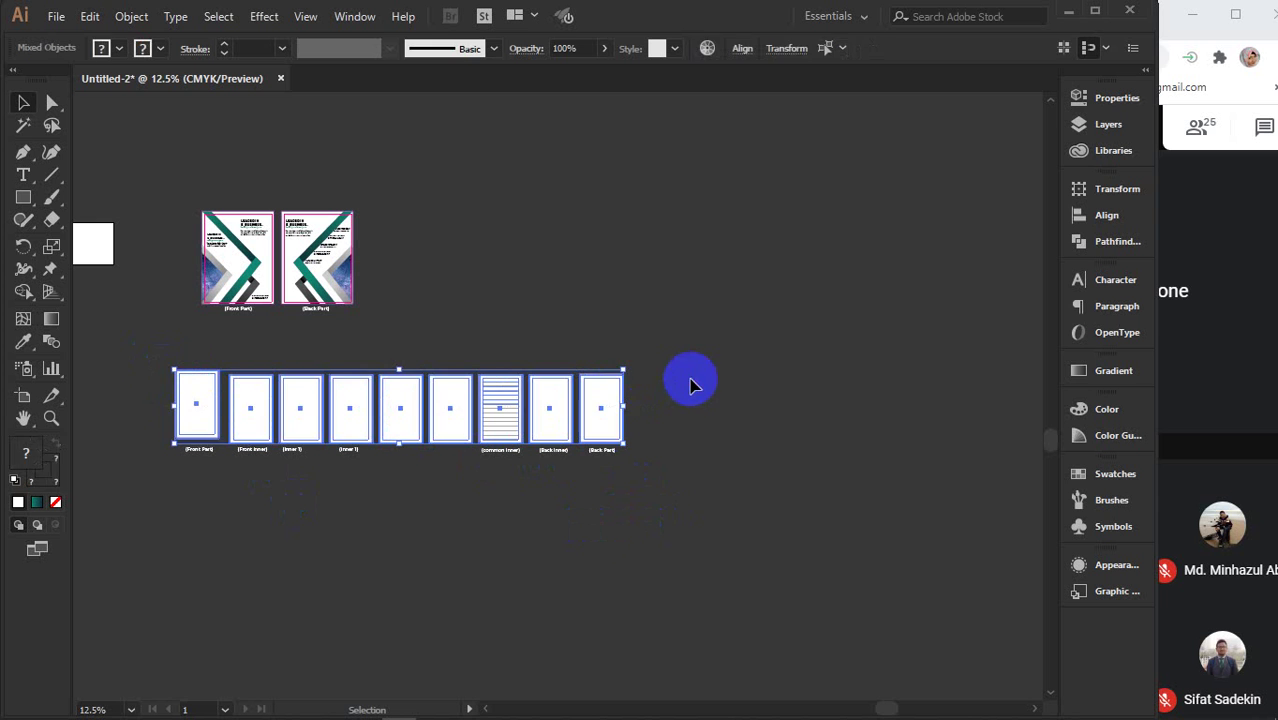
left_click(673, 545)
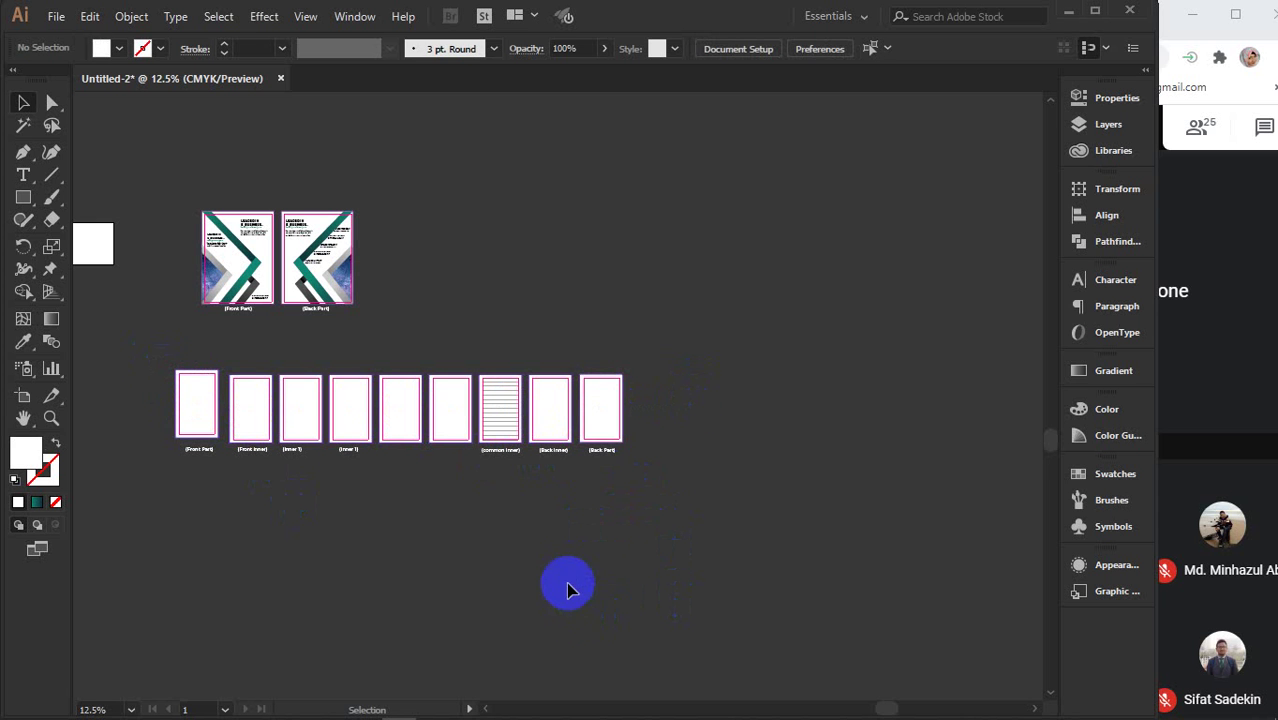
scroll(340, 494, "up", 2)
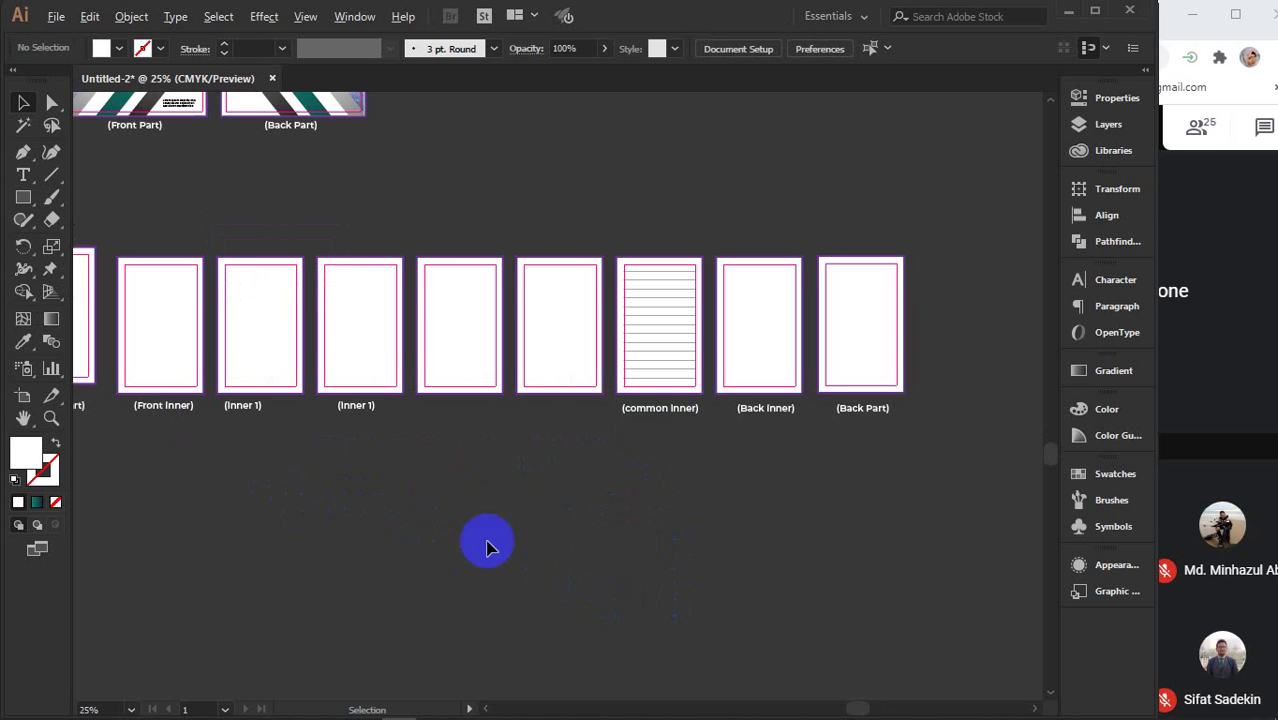
left_click_drag(767, 491, 867, 542)
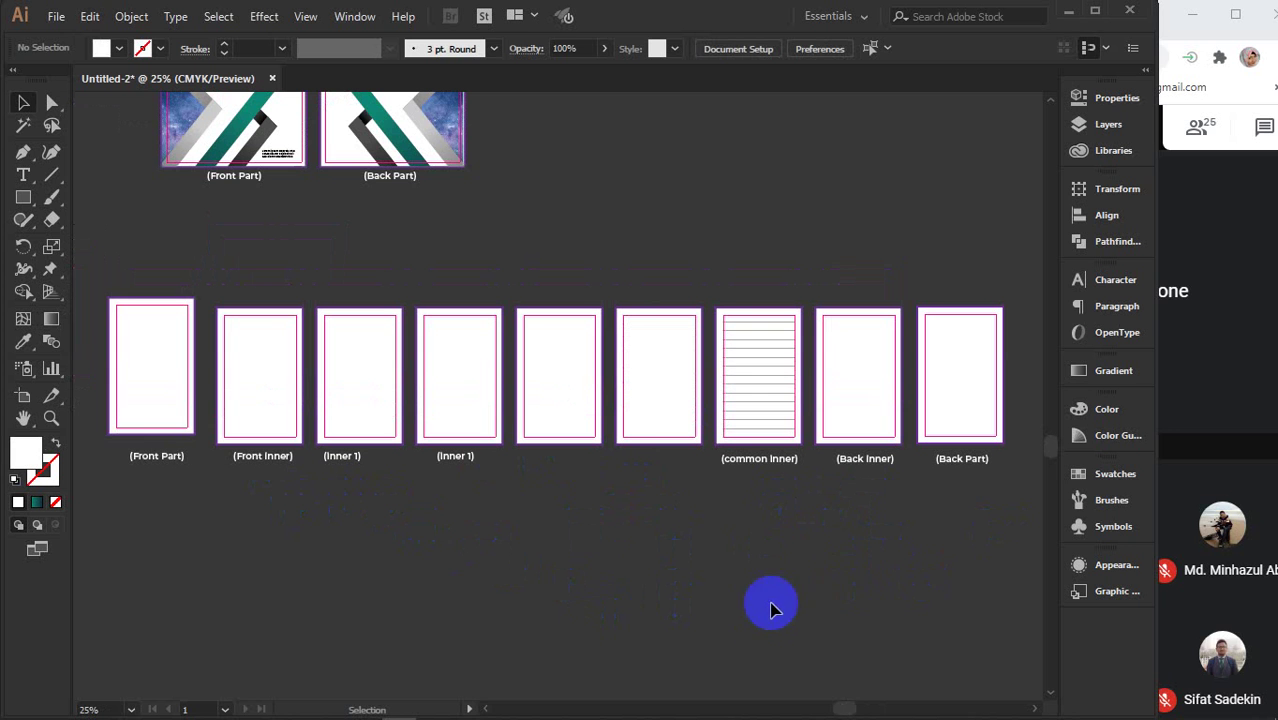
mouse_move(1198, 716)
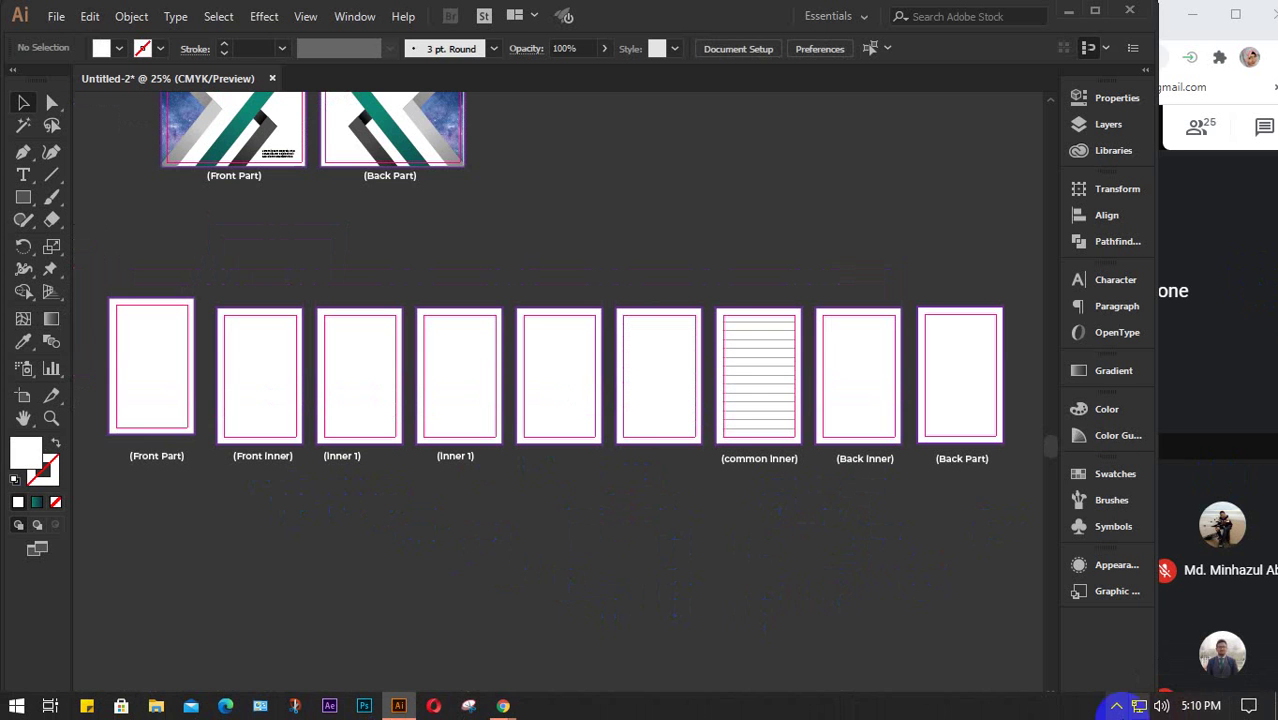
scroll(450, 568, "down", 1, "alt")
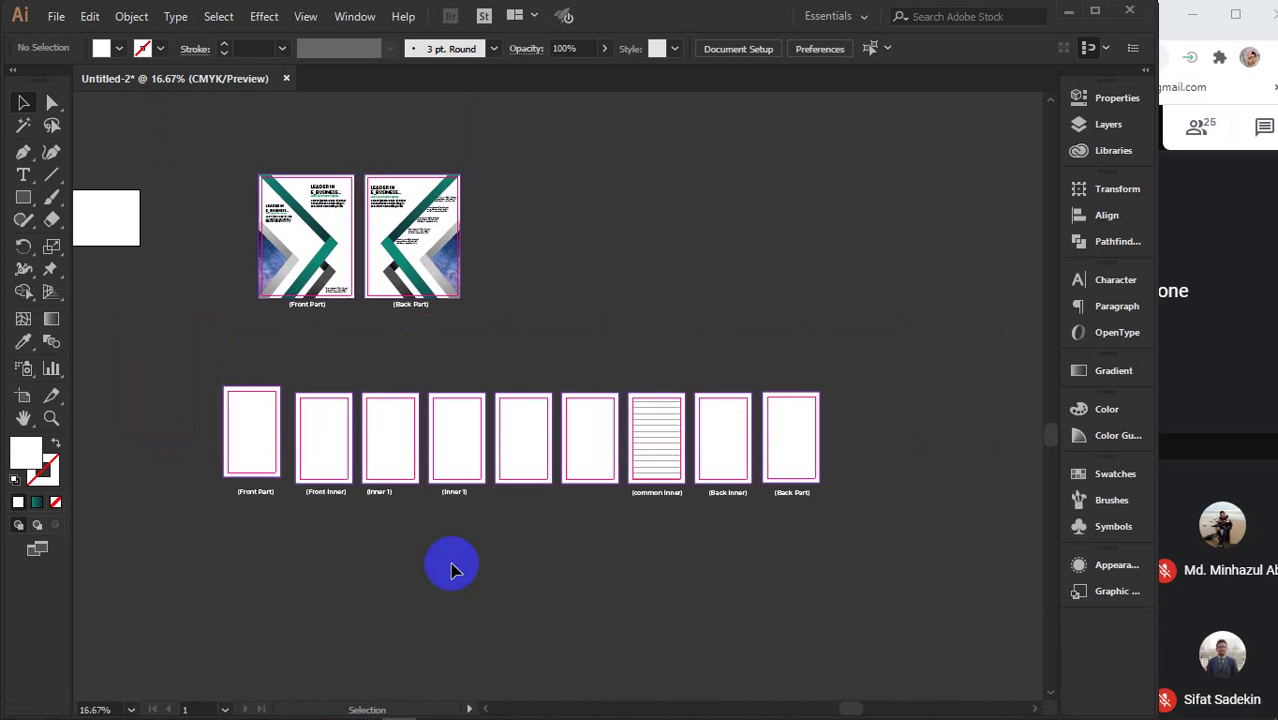
left_click_drag(182, 384, 853, 545)
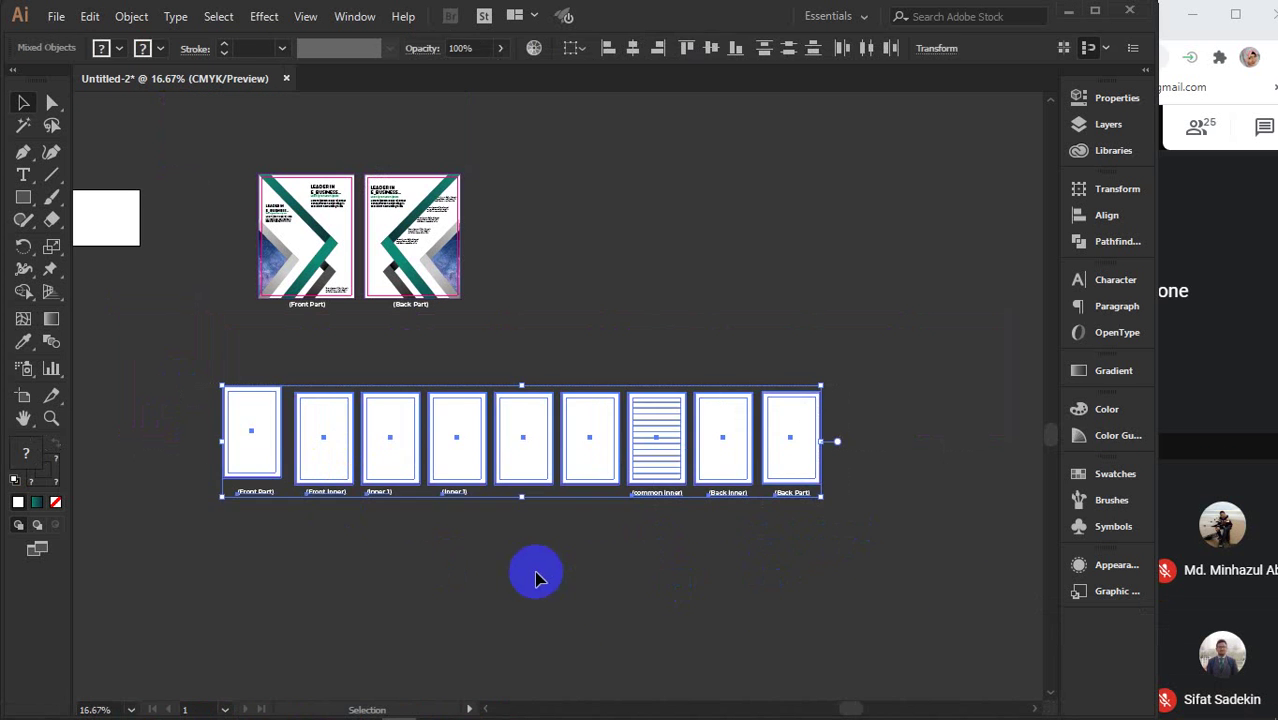
left_click(243, 437)
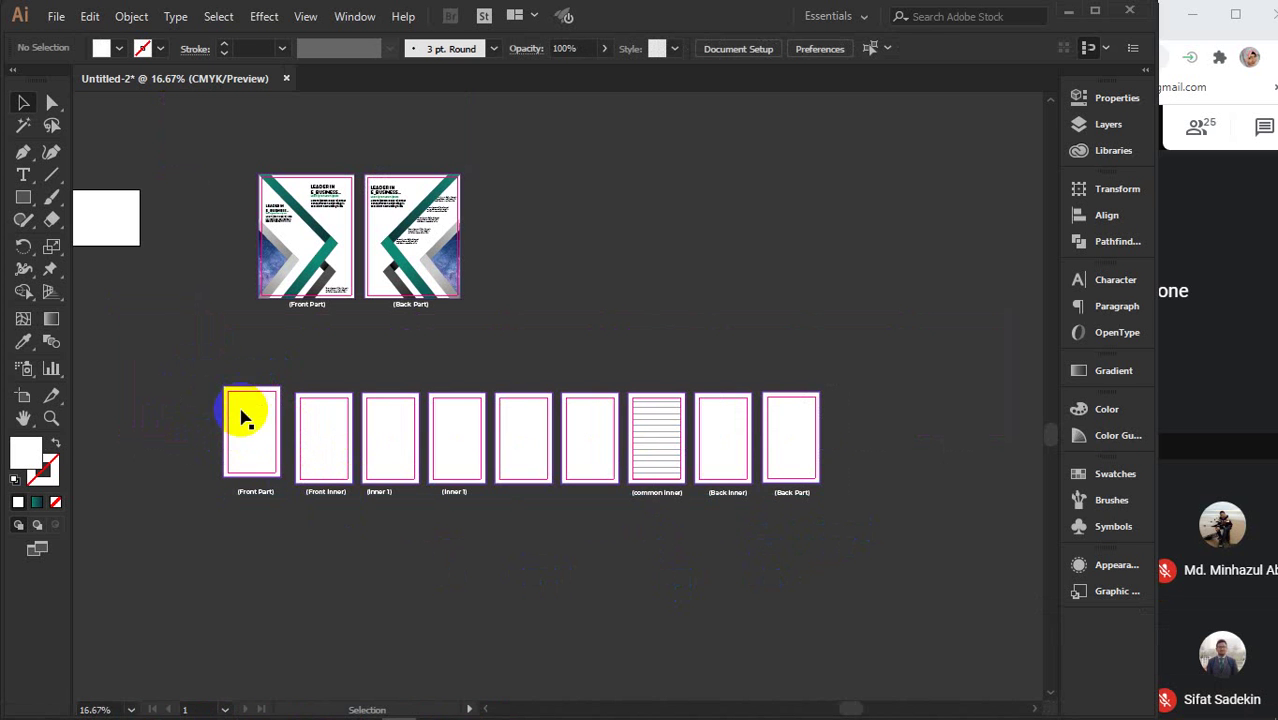
scroll(320, 440, "down", 3)
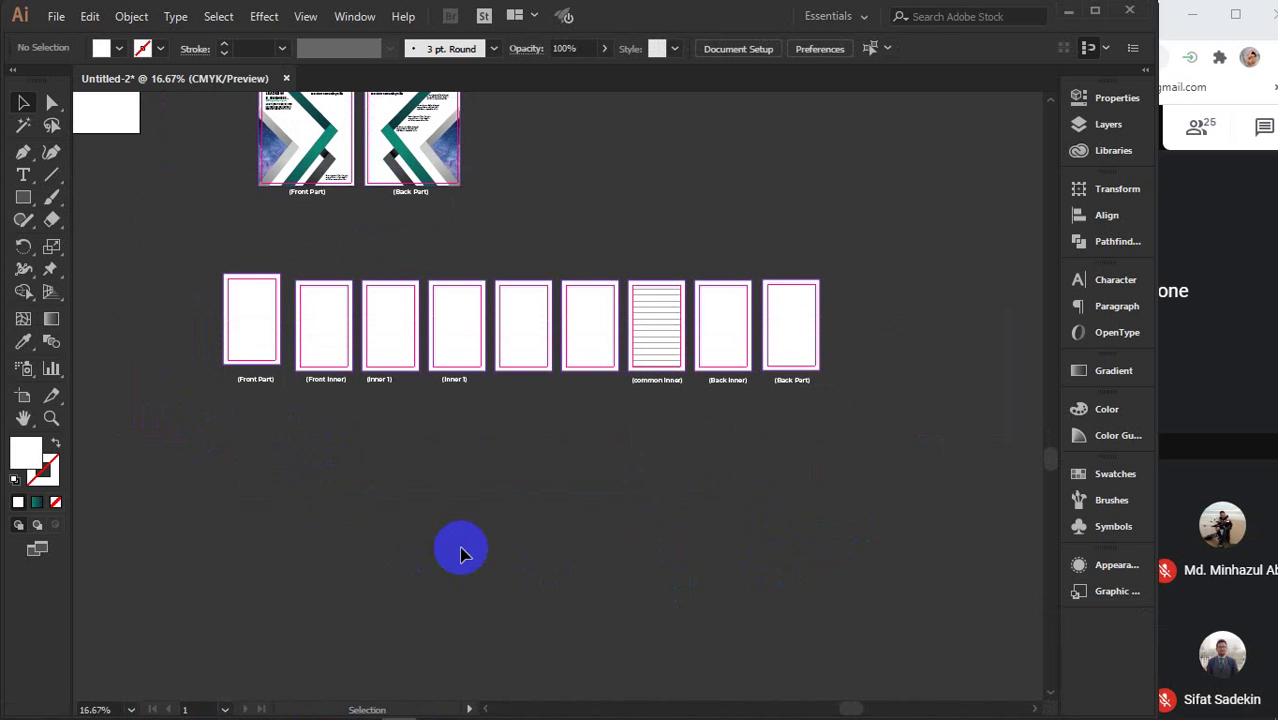
- Draw a 4 in by 5.5 in rectangle below the page row
left_click(20, 203)
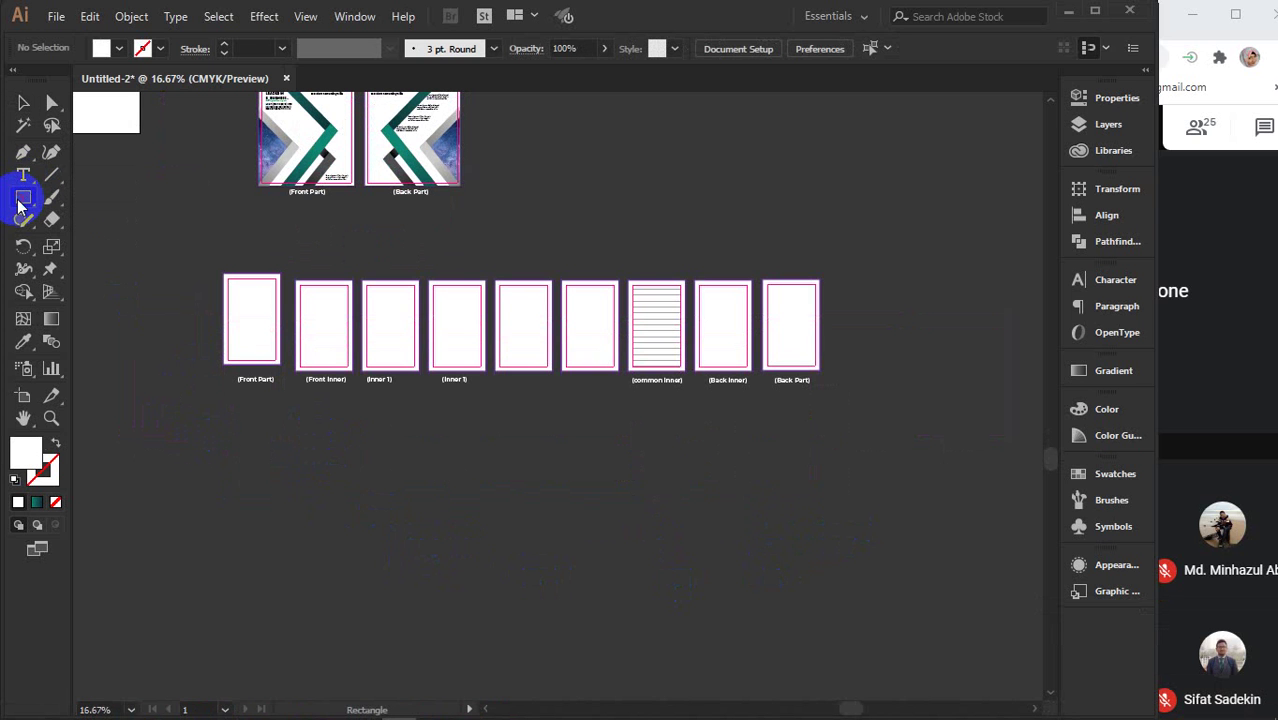
left_click(362, 557)
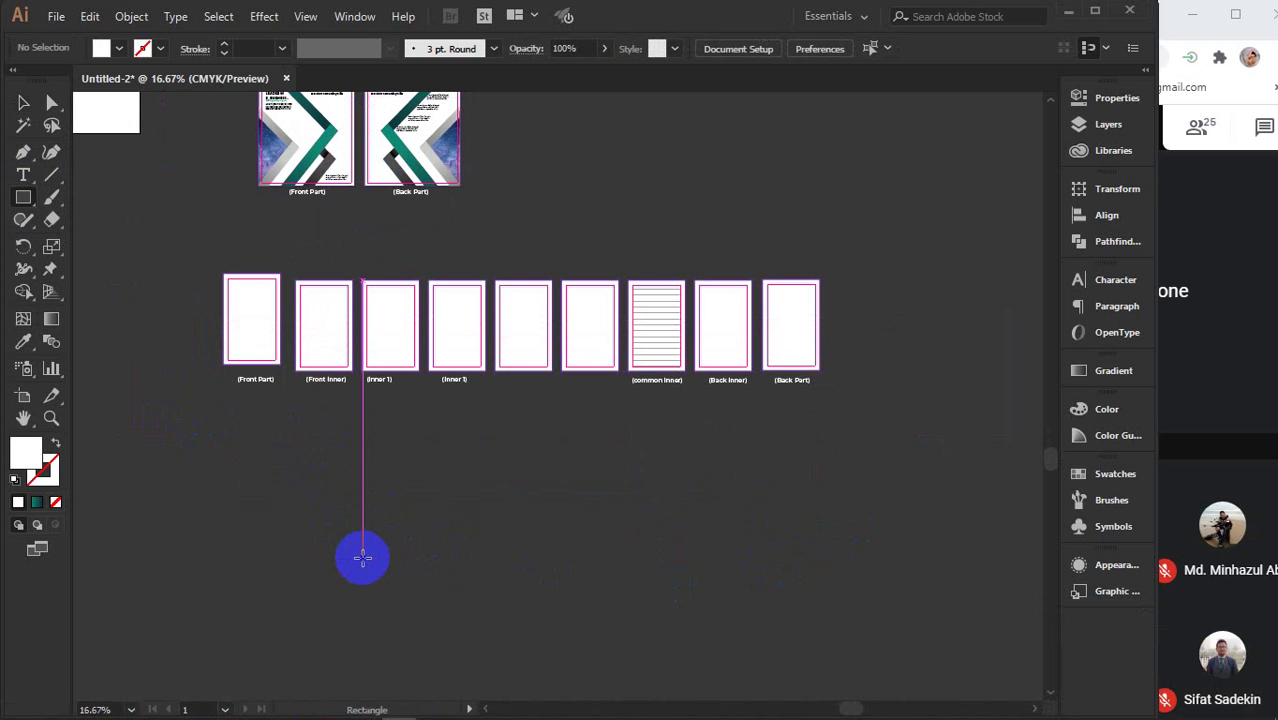
left_click(433, 553)
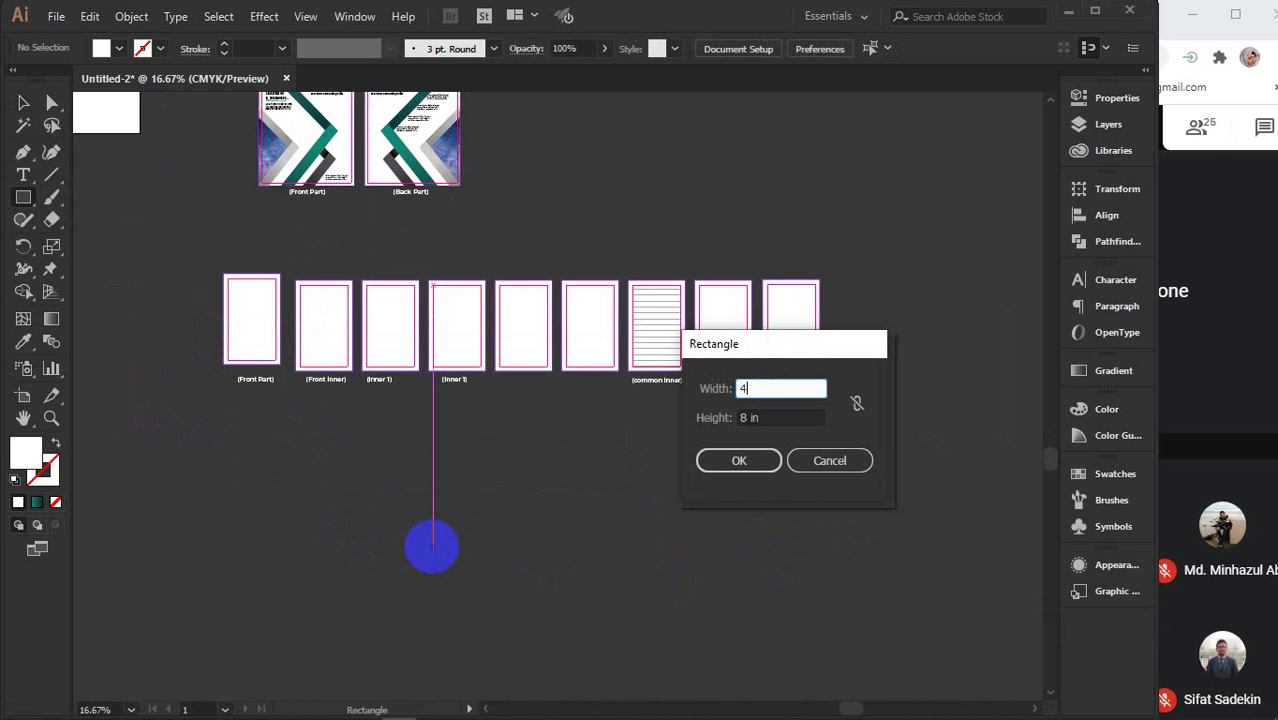
left_click(741, 419)
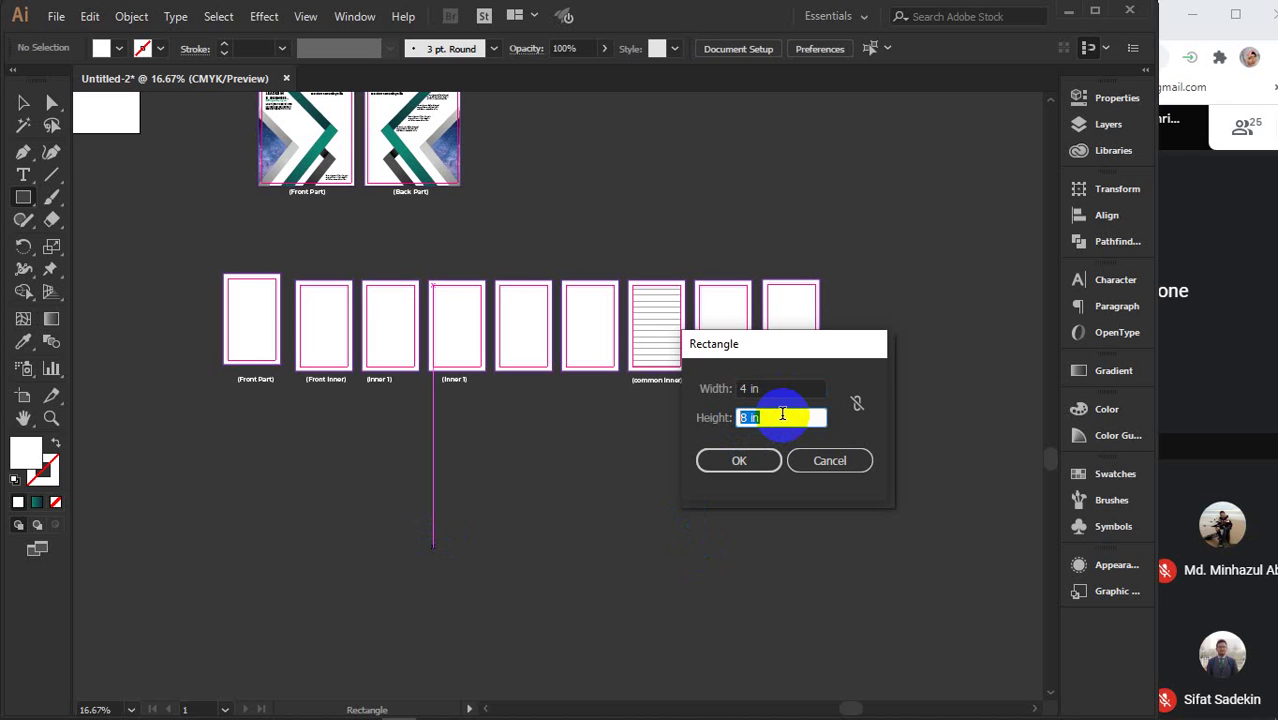
type("5.5")
key("Return")
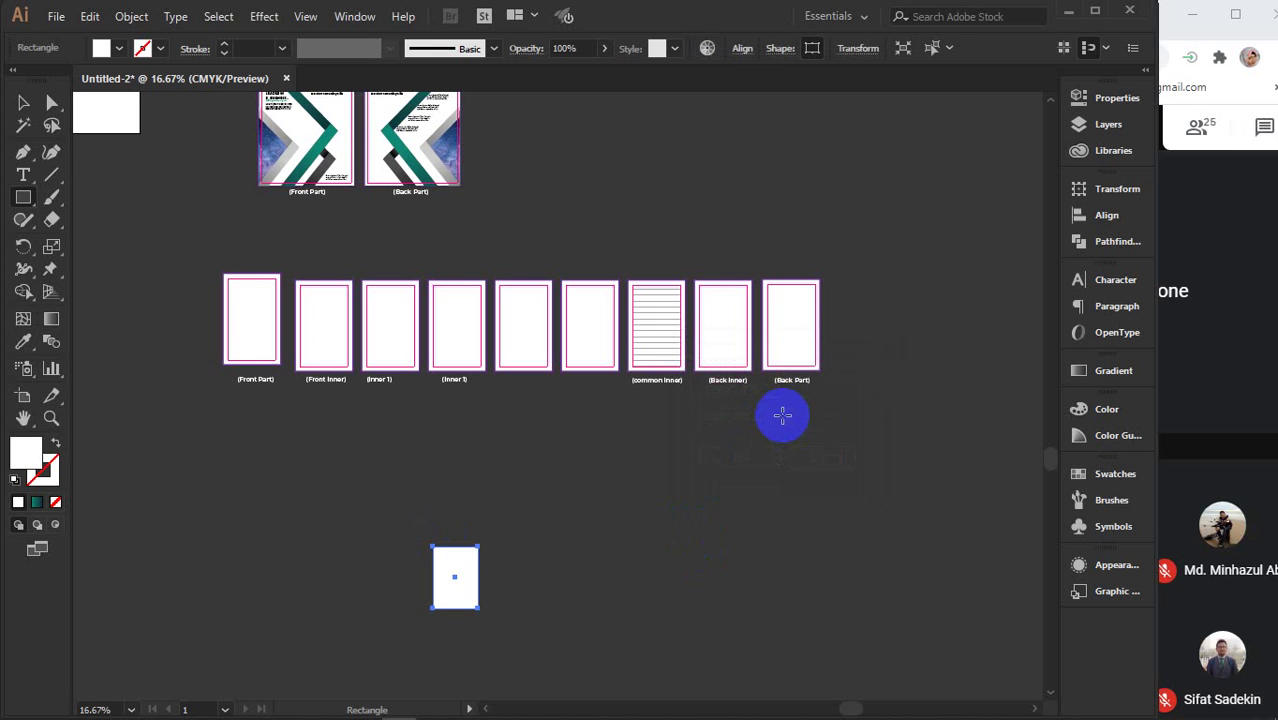
key("v")
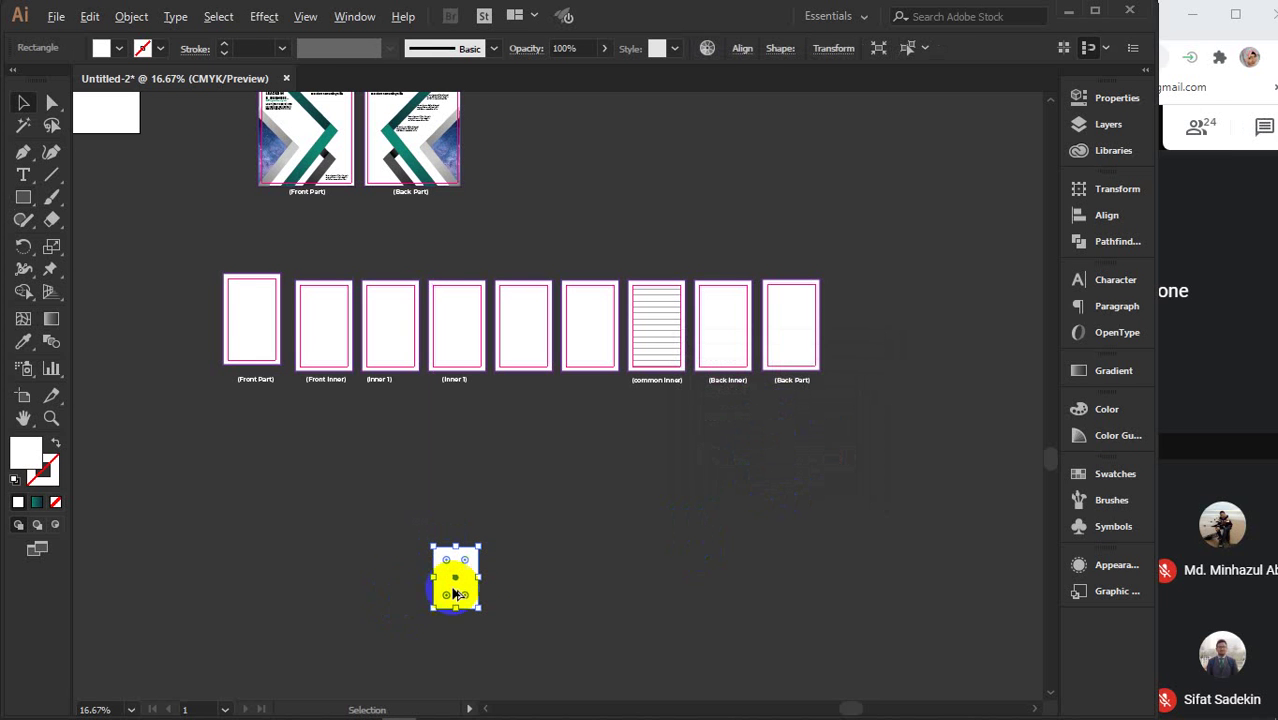
scroll(462, 588, "up", 3)
scroll(465, 590, "down", 4)
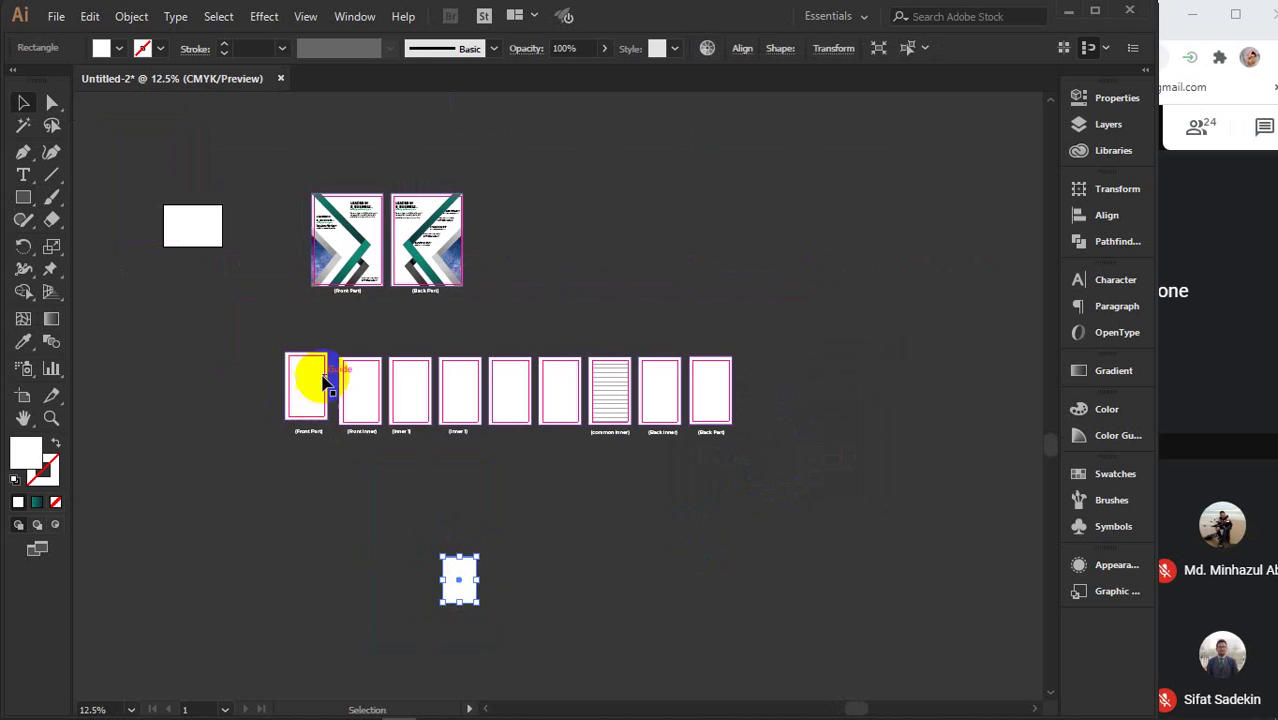
scroll(318, 399, "up", 1)
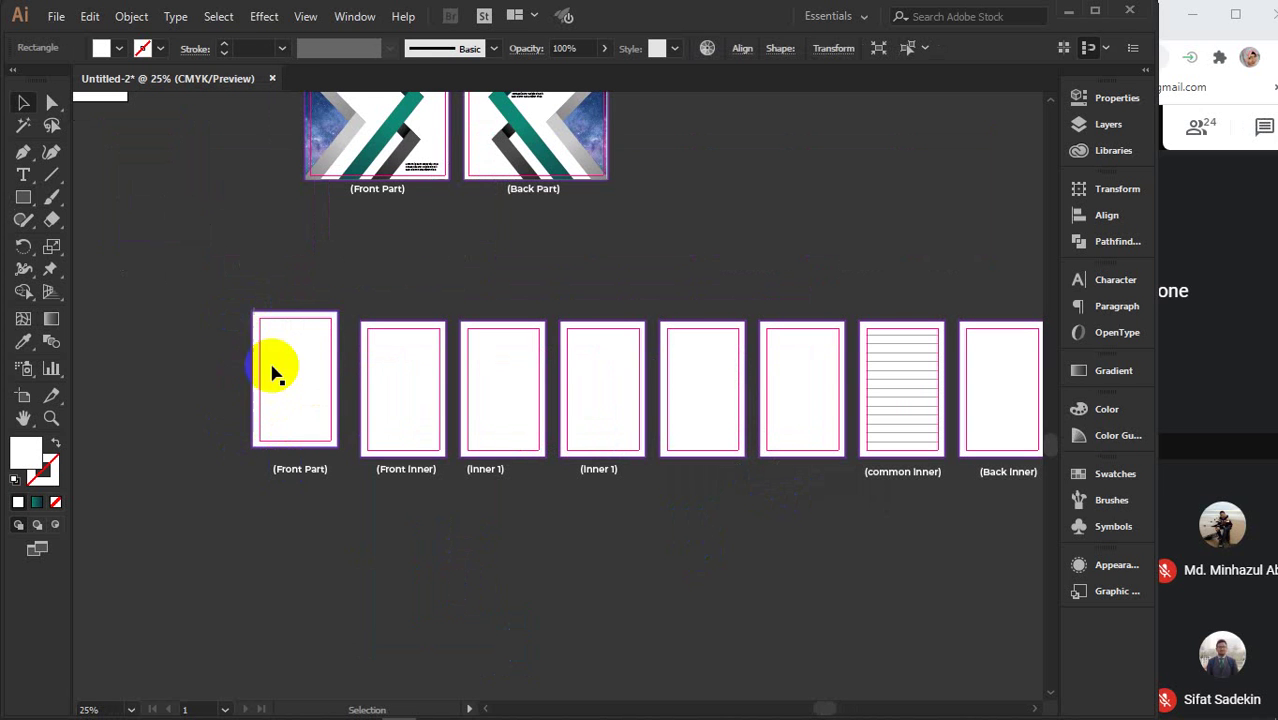
scroll(640, 615, "down", 3)
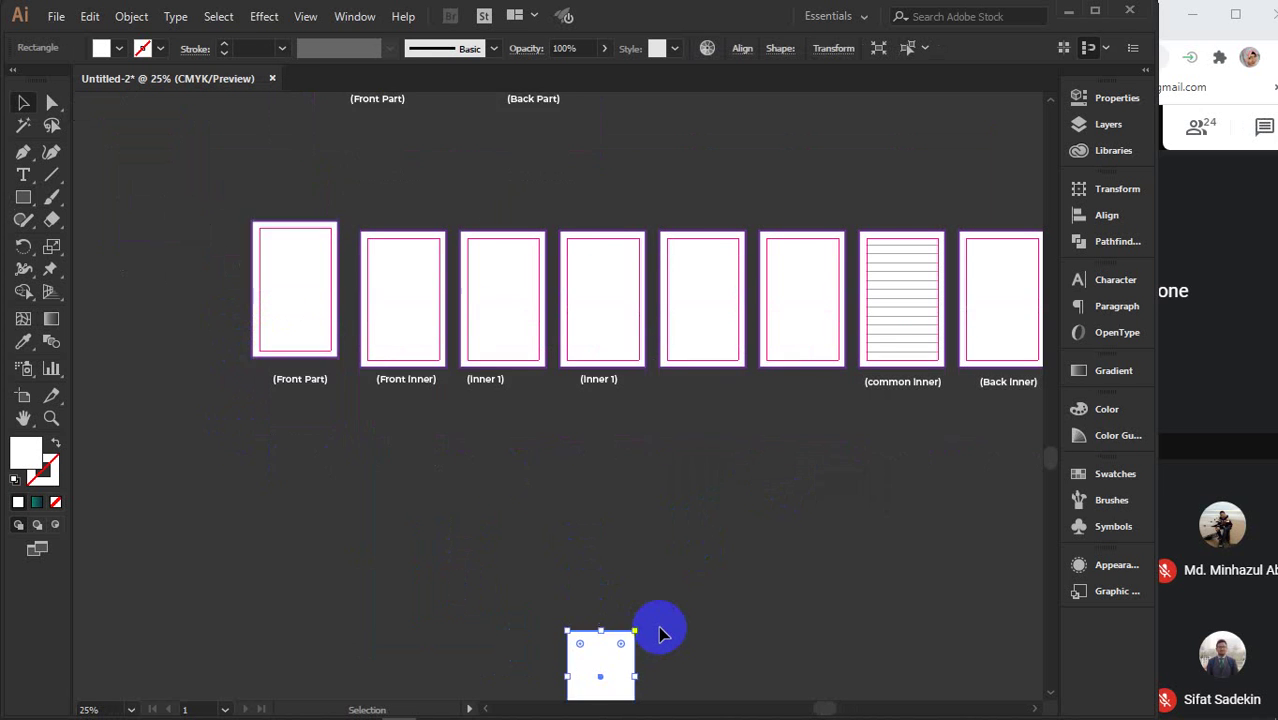
scroll(622, 612, "up", 3)
- Offset the new rectangle's path outward and fill the outer copy purple
left_click_drag(616, 618, 563, 430)
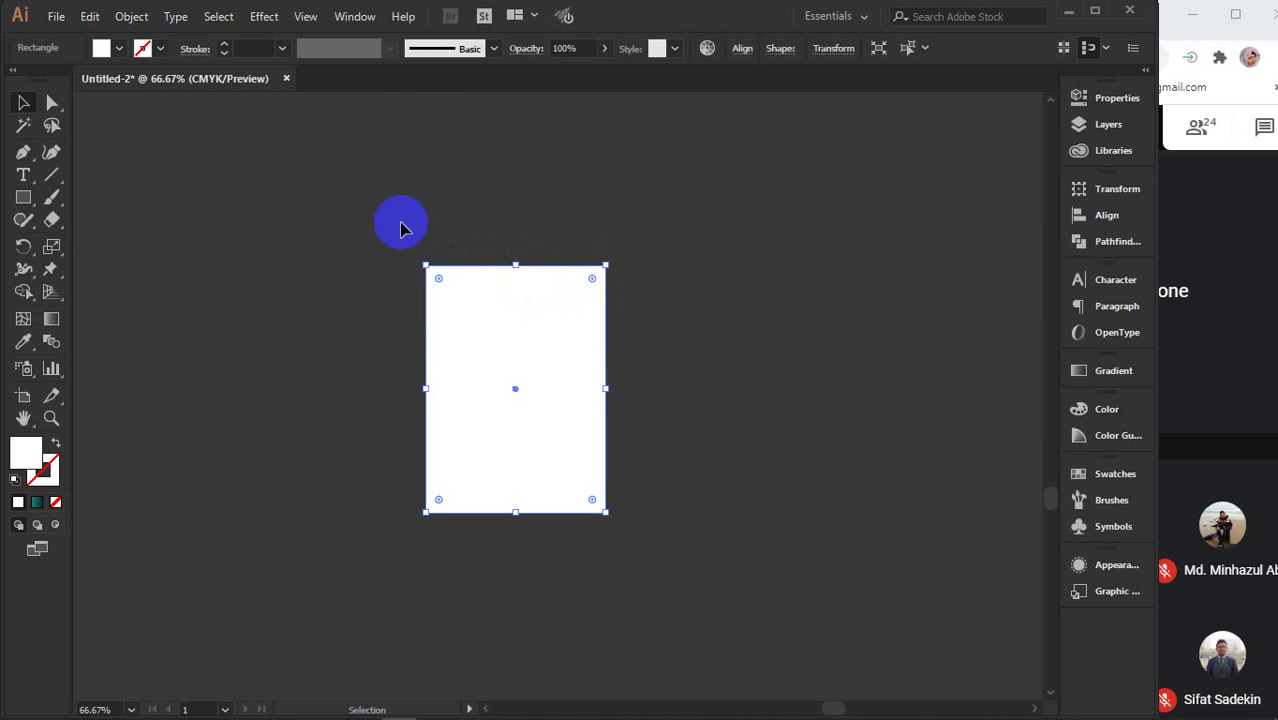
left_click(130, 18)
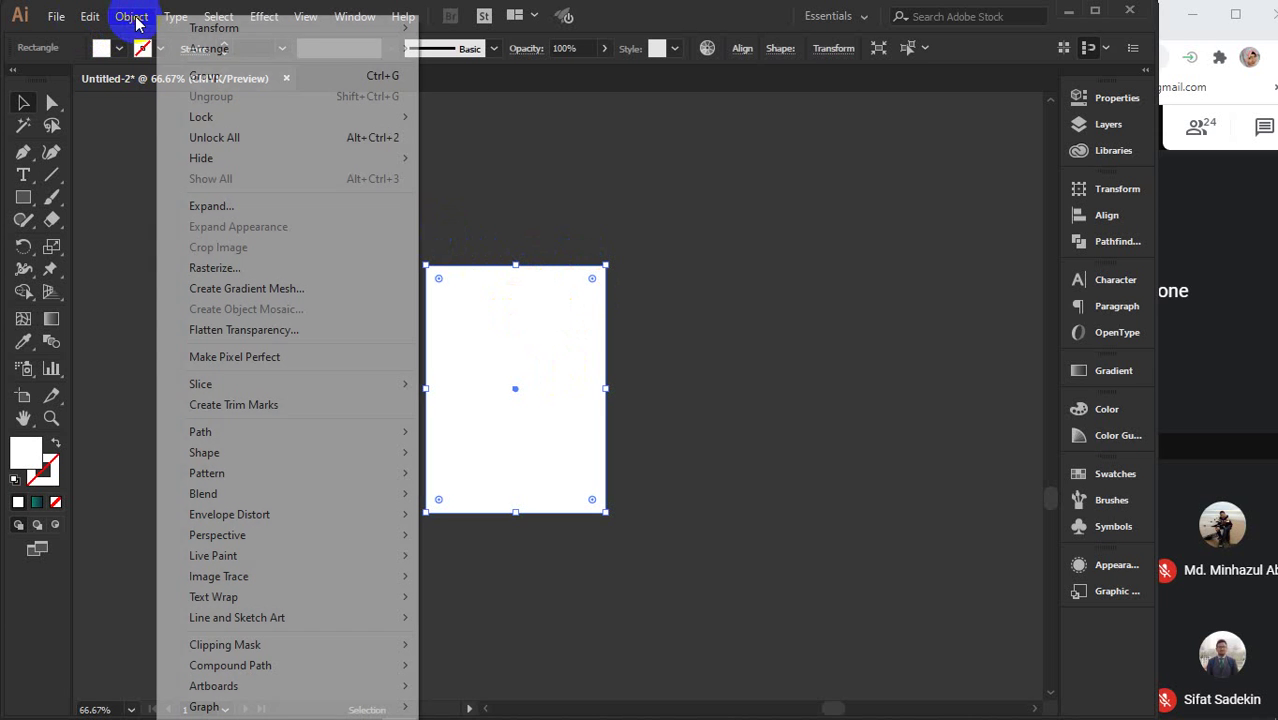
mouse_move(245, 432)
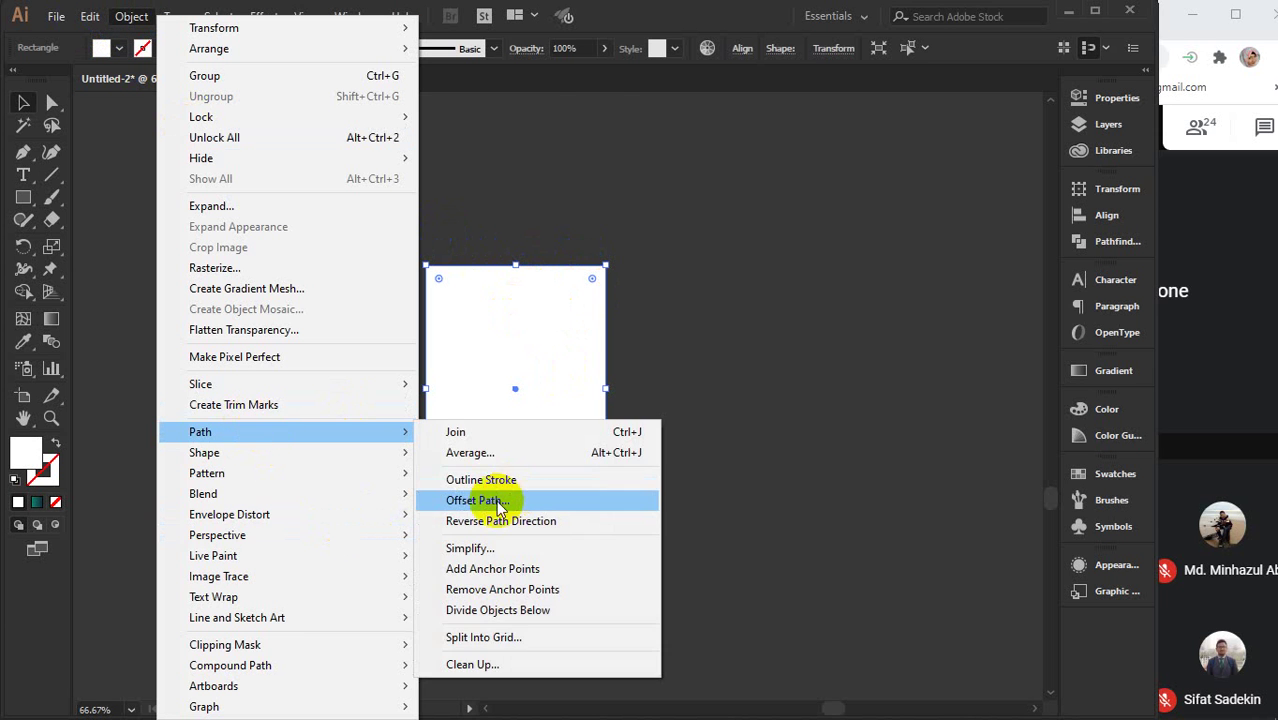
left_click(588, 502)
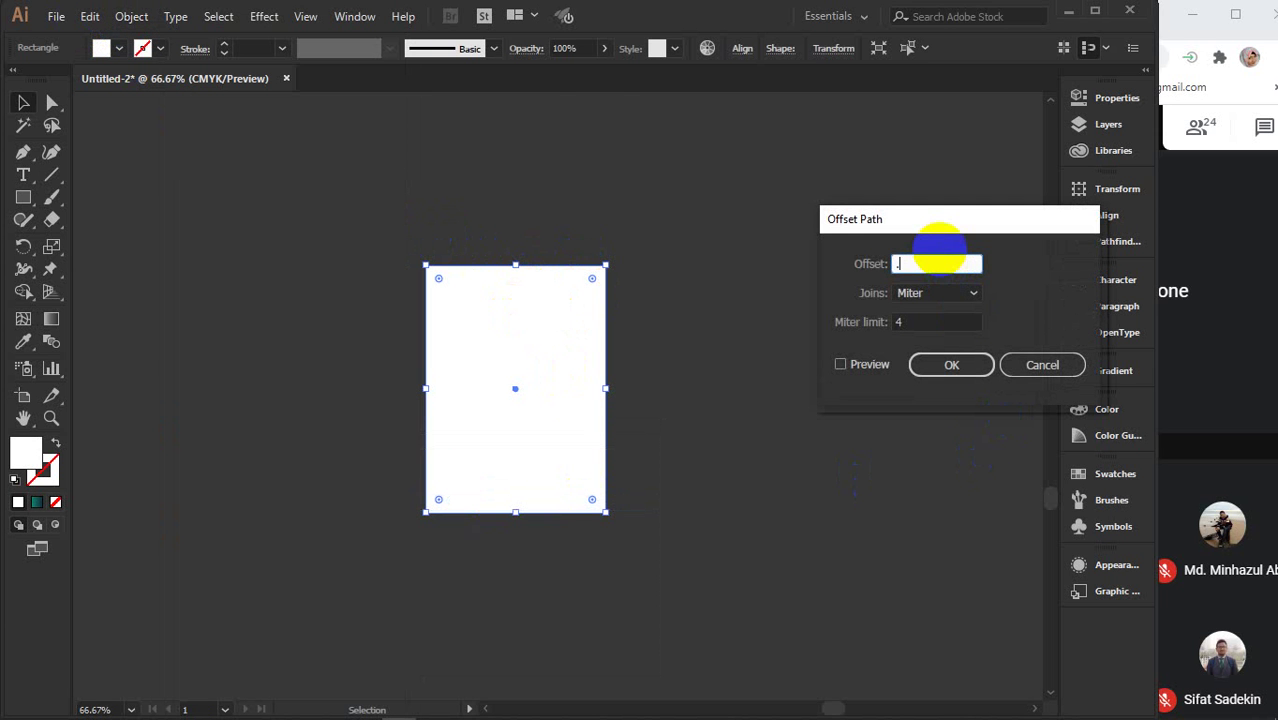
left_click(952, 364)
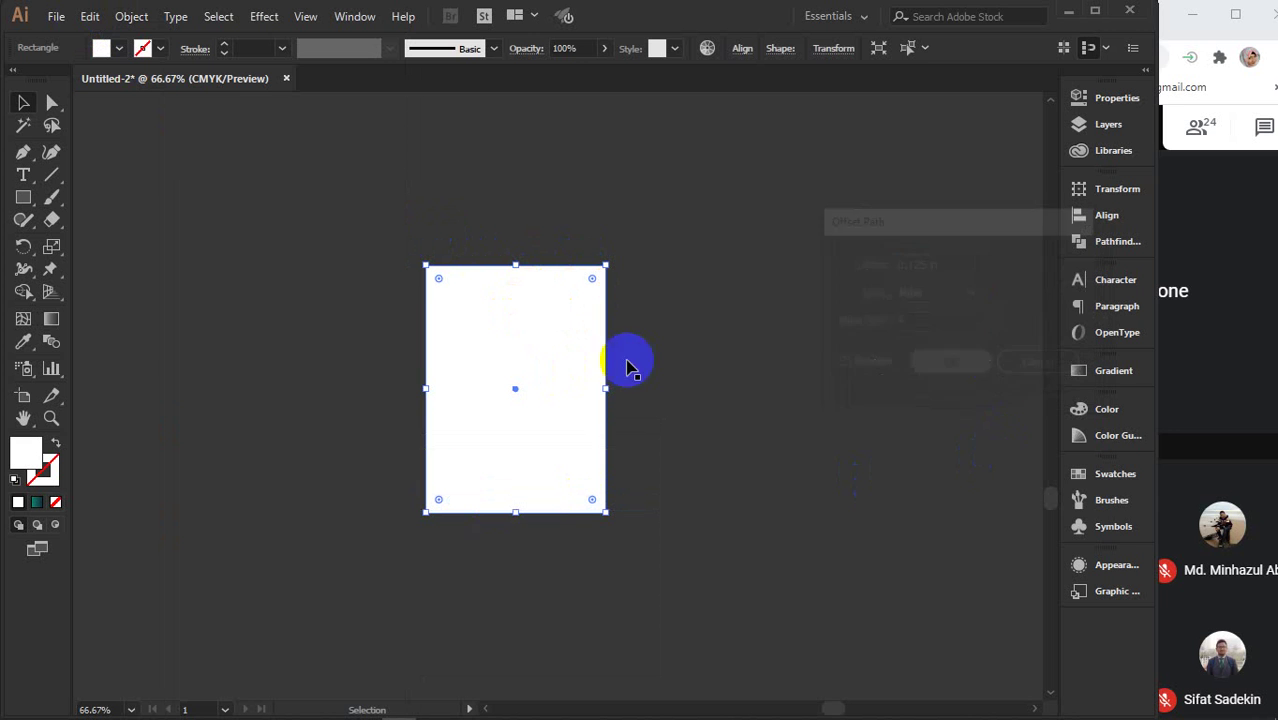
left_click(118, 52)
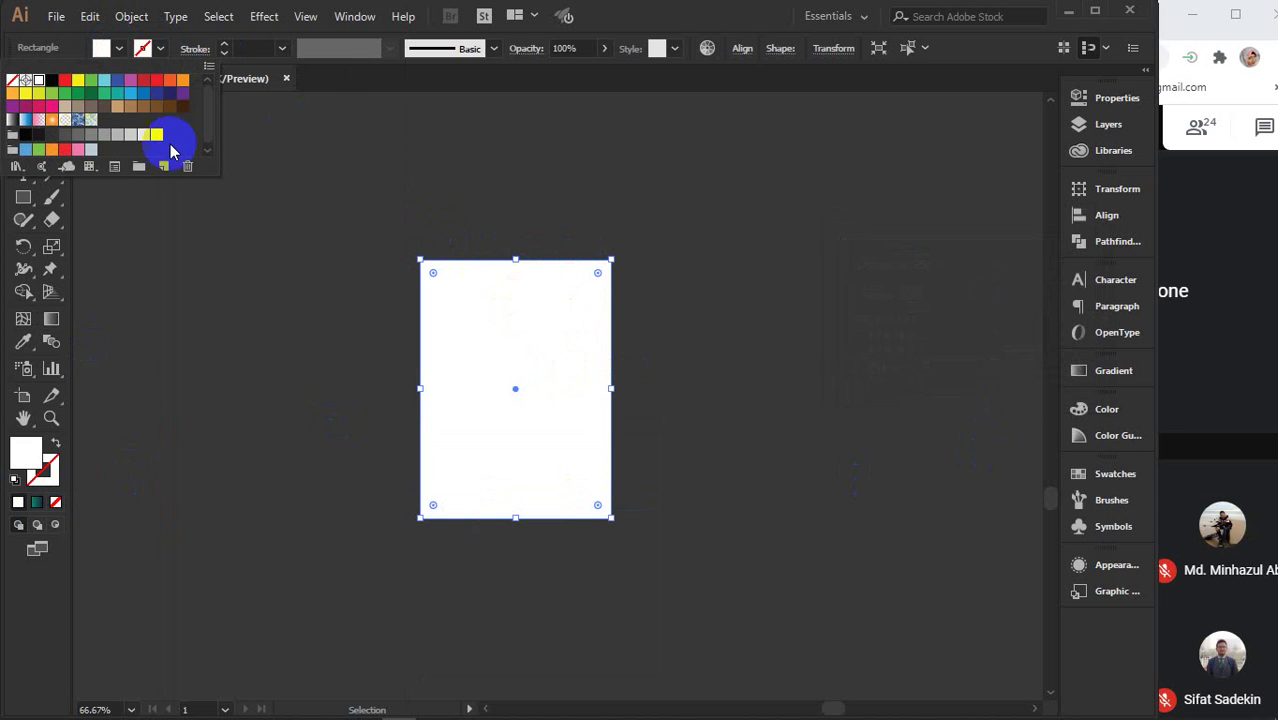
left_click(182, 96)
- Offset the inner rectangle by -0.25 in to create the inset frame
left_click(513, 357)
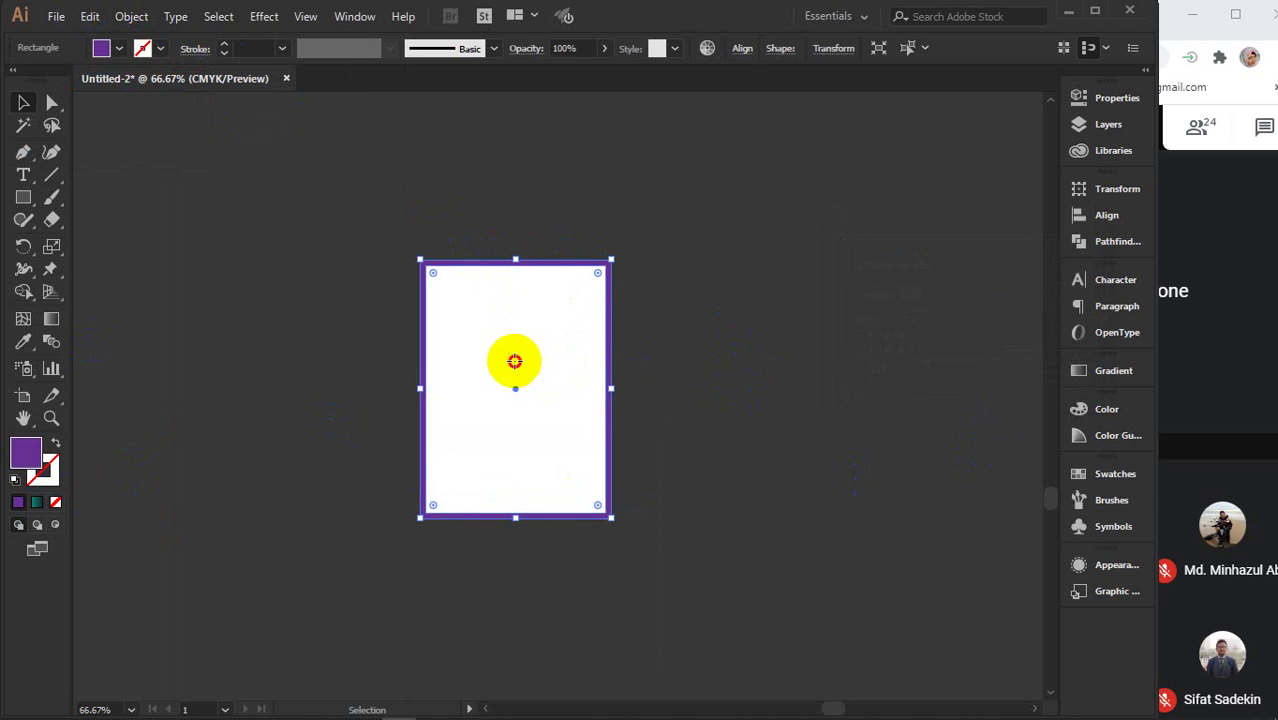
left_click(130, 18)
mouse_move(225, 432)
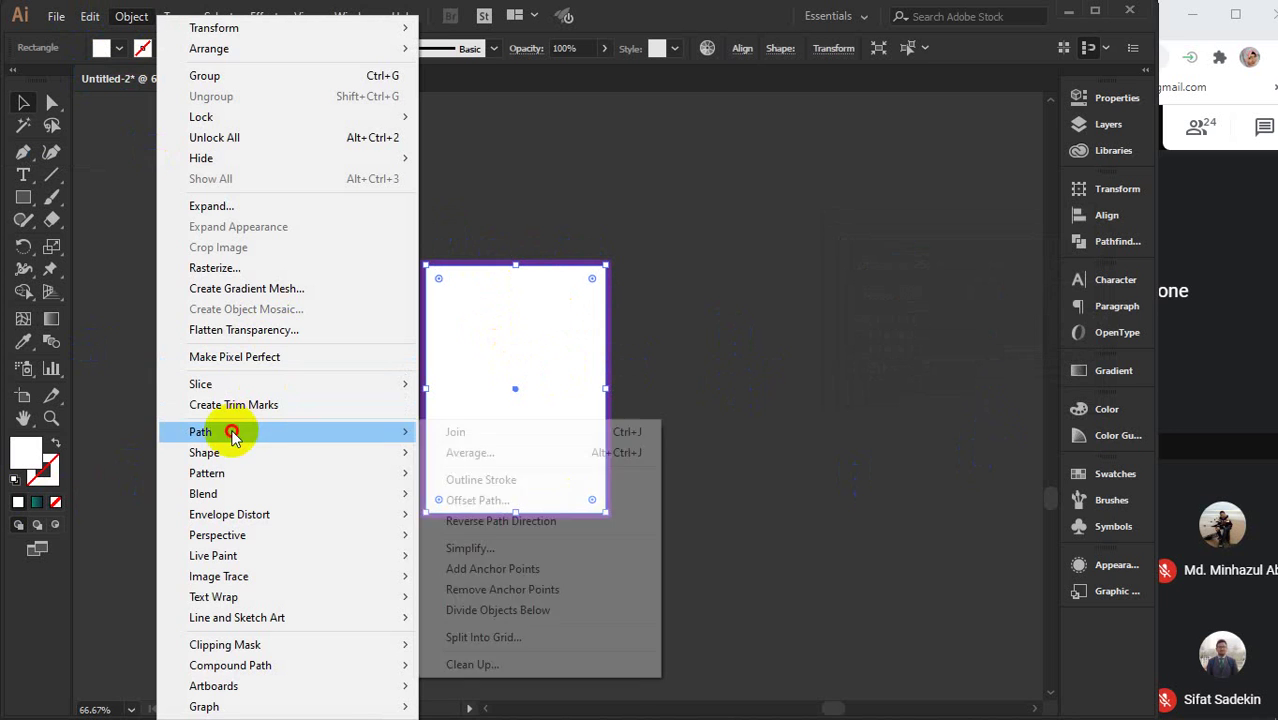
left_click(460, 502)
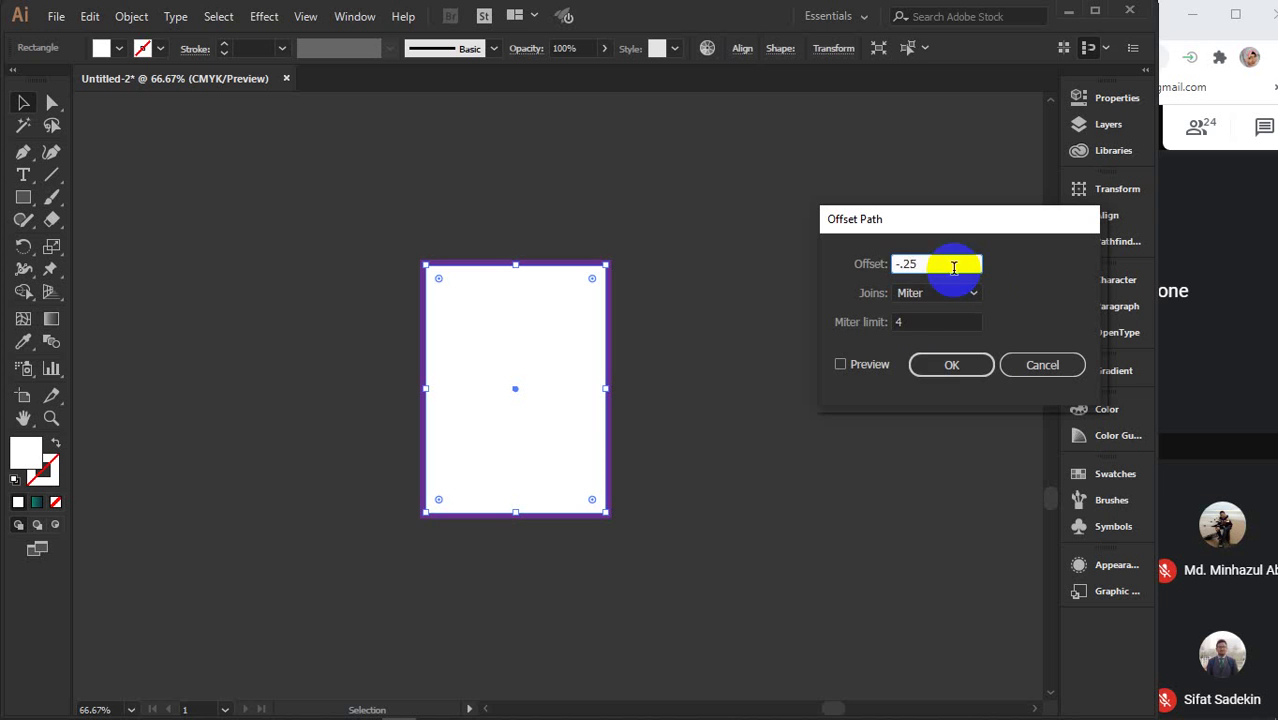
left_click(866, 369)
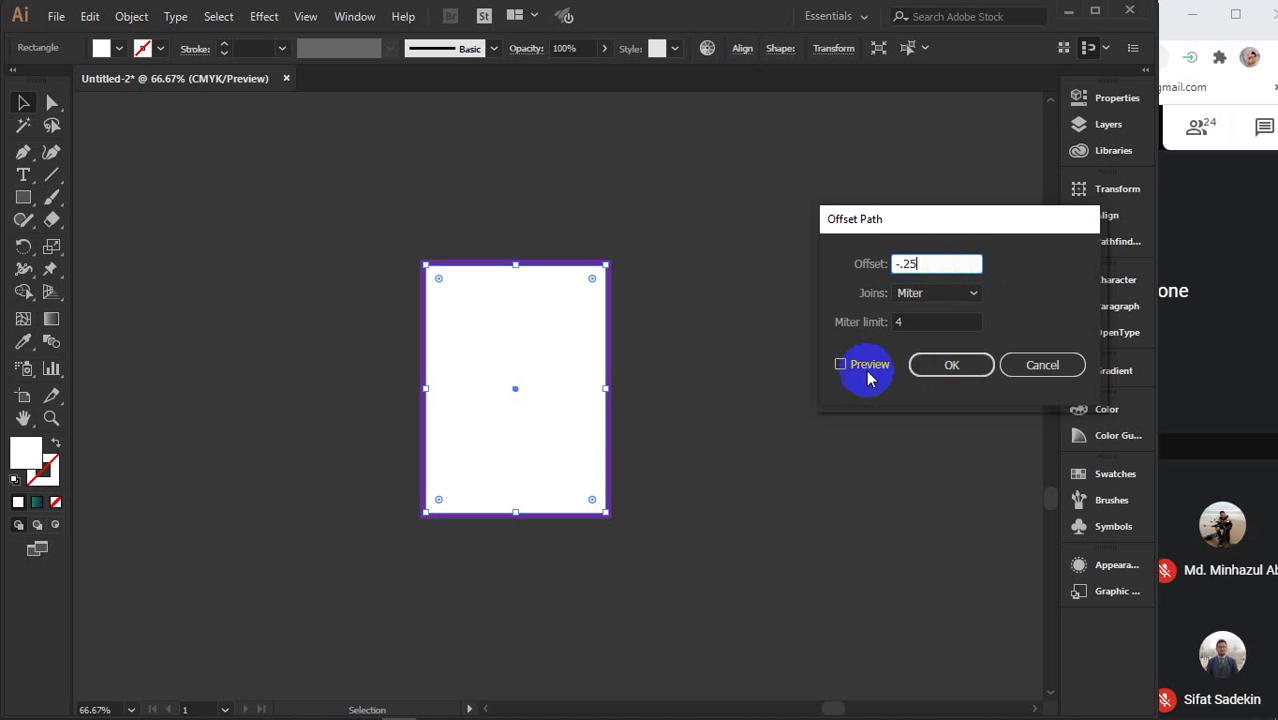
left_click(955, 366)
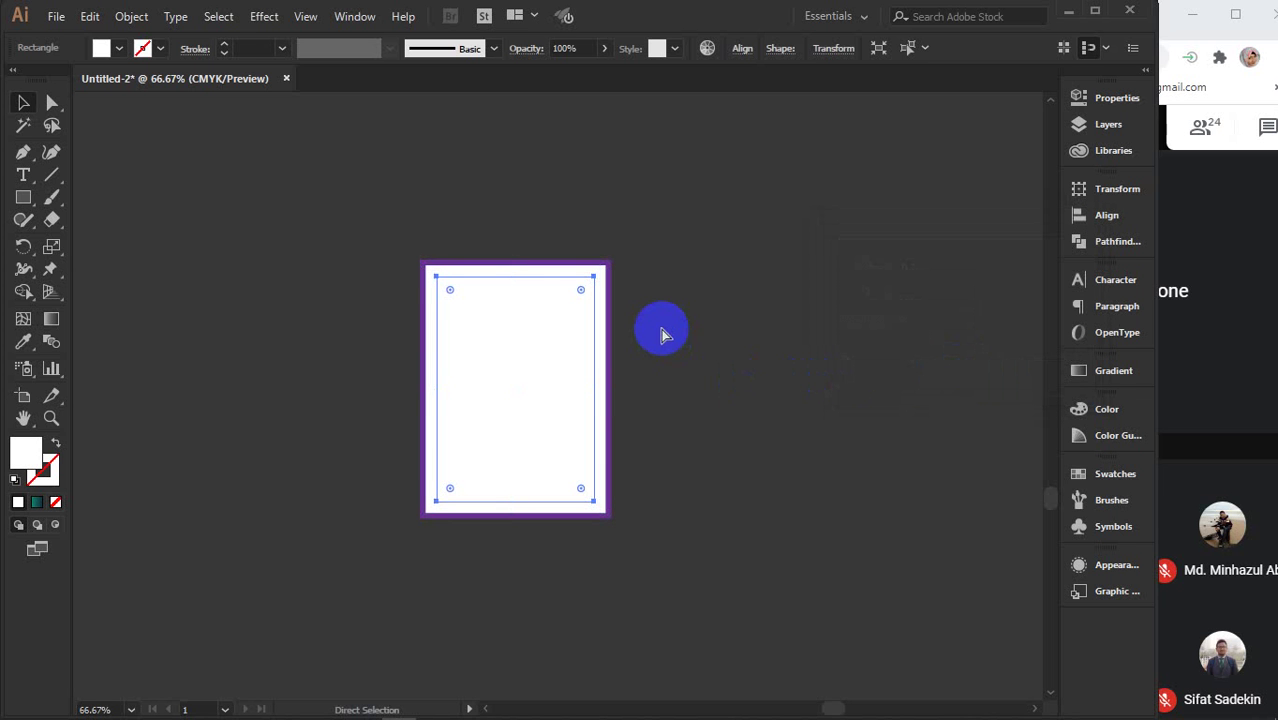
left_click(569, 201)
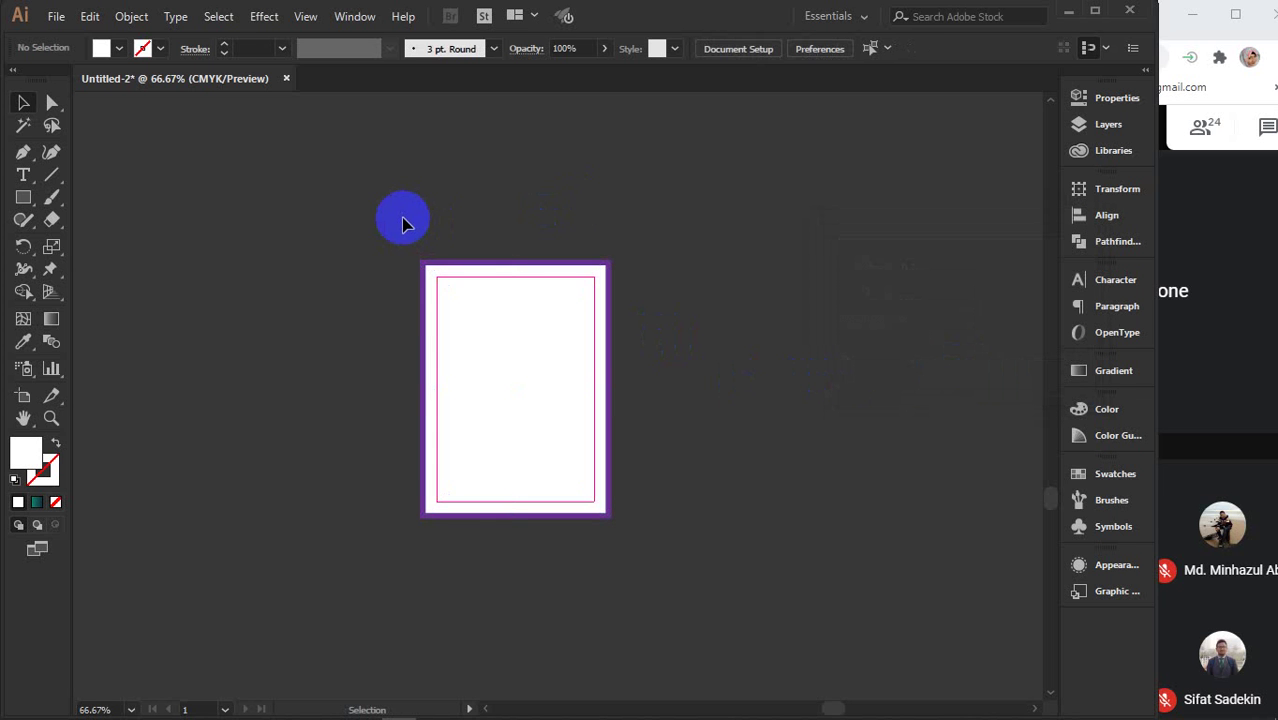
- Alt-drag the framed page three times for four identical pages side by side
left_click_drag(765, 434, 621, 441)
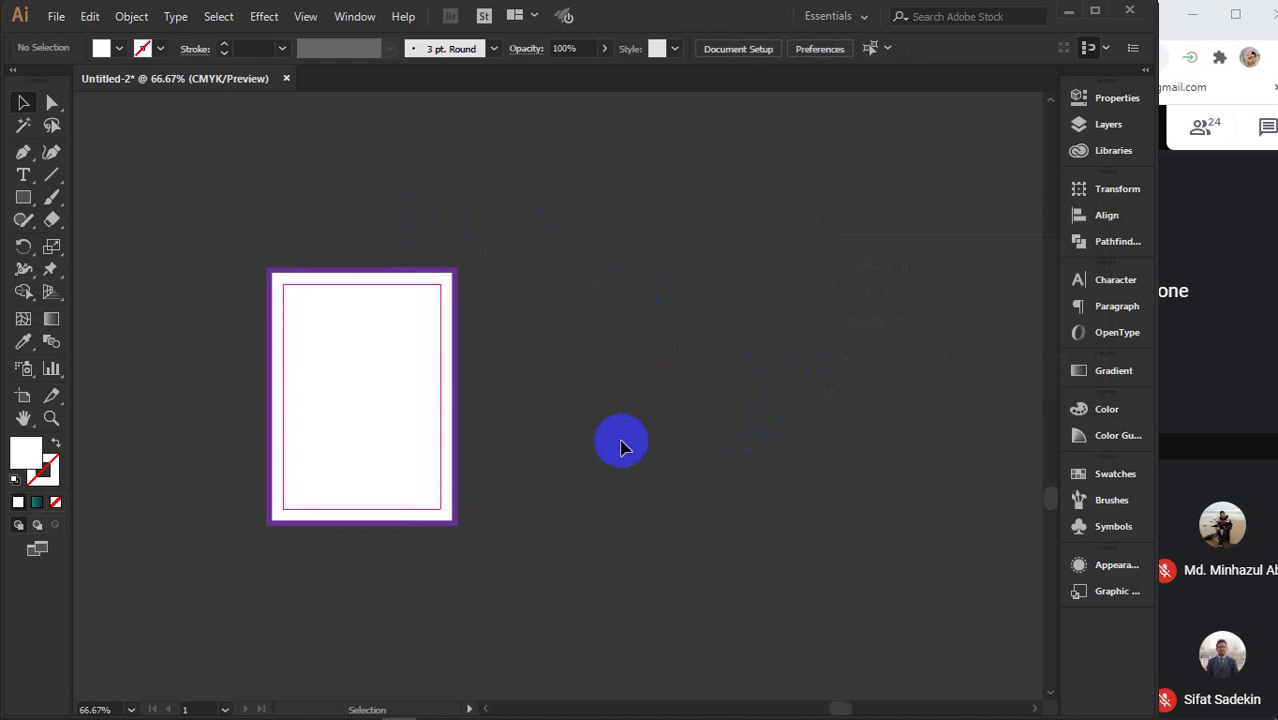
left_click_drag(255, 220, 490, 584)
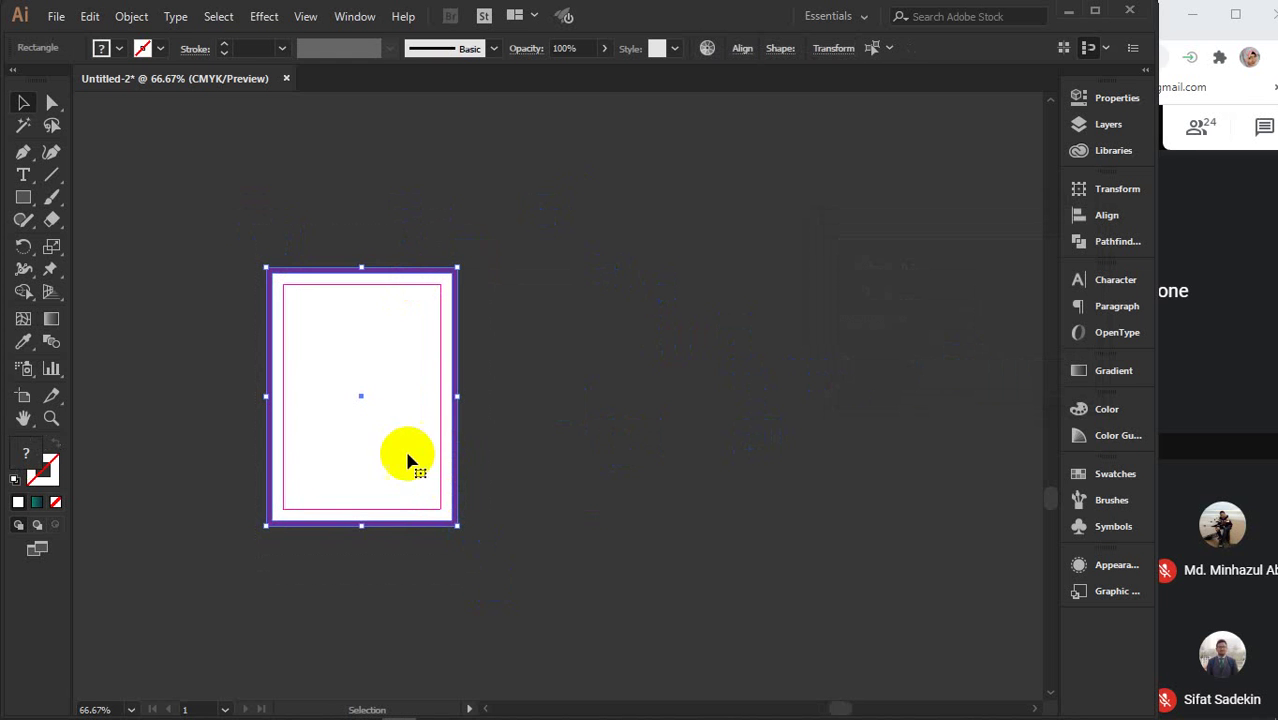
left_click_drag(372, 441, 600, 437)
left_click_drag(824, 470, 556, 480)
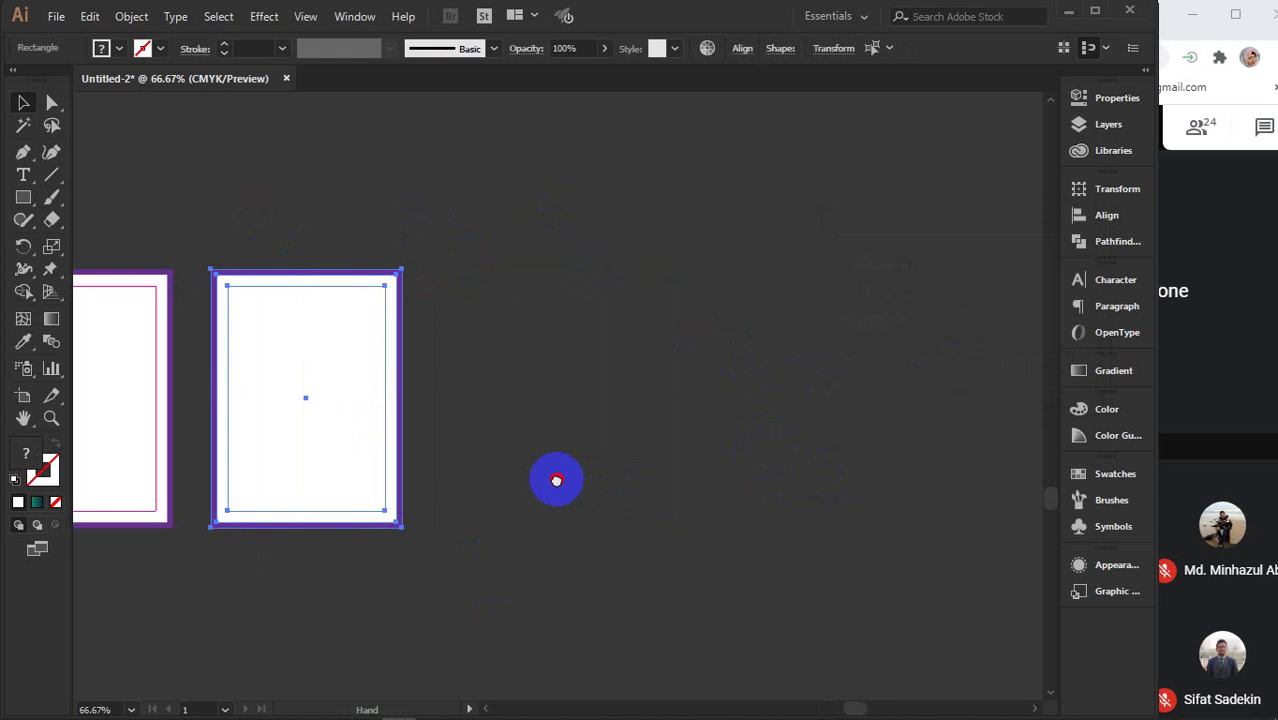
left_click_drag(315, 470, 562, 480)
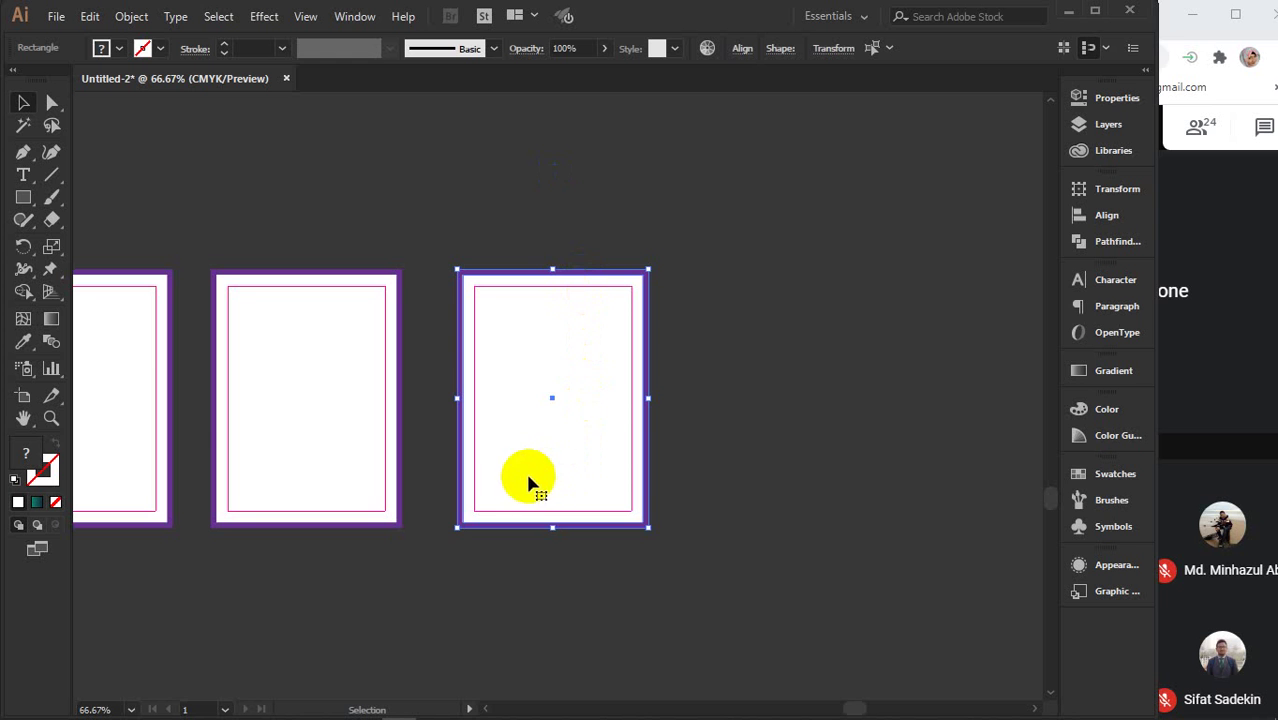
left_click_drag(530, 484, 756, 464)
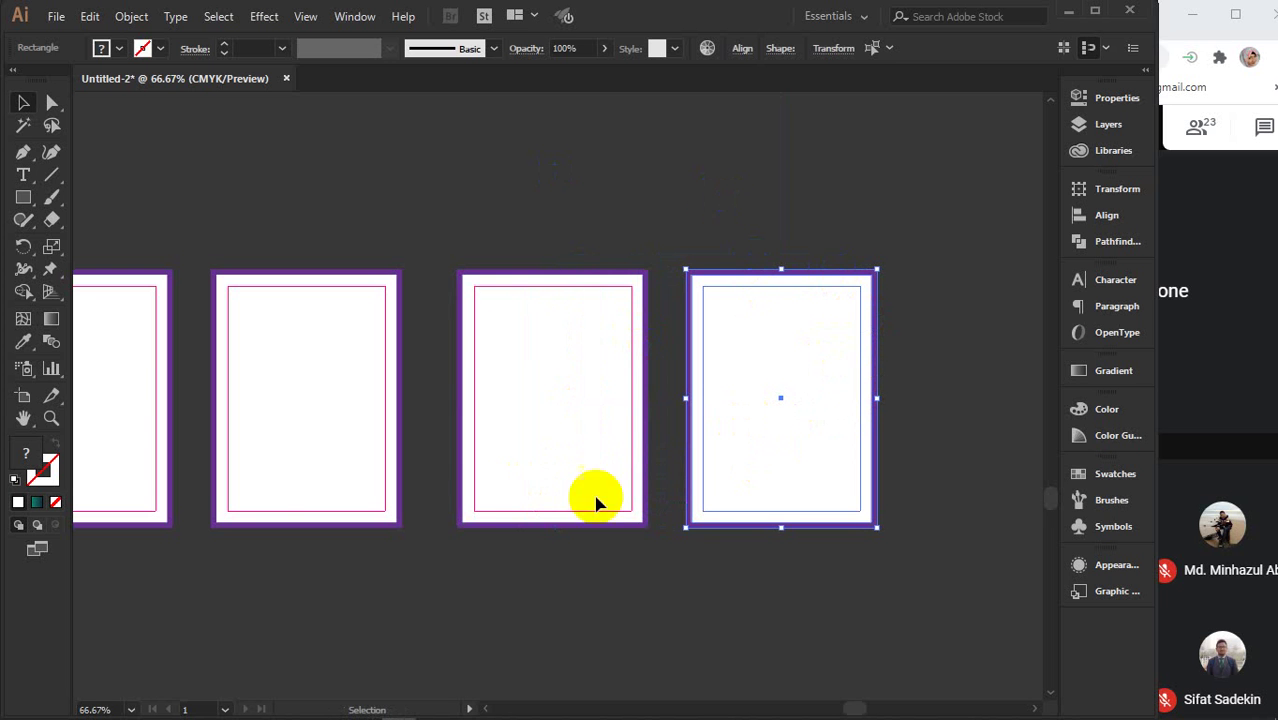
scroll(478, 636, "down", 1)
left_click_drag(438, 622, 485, 622)
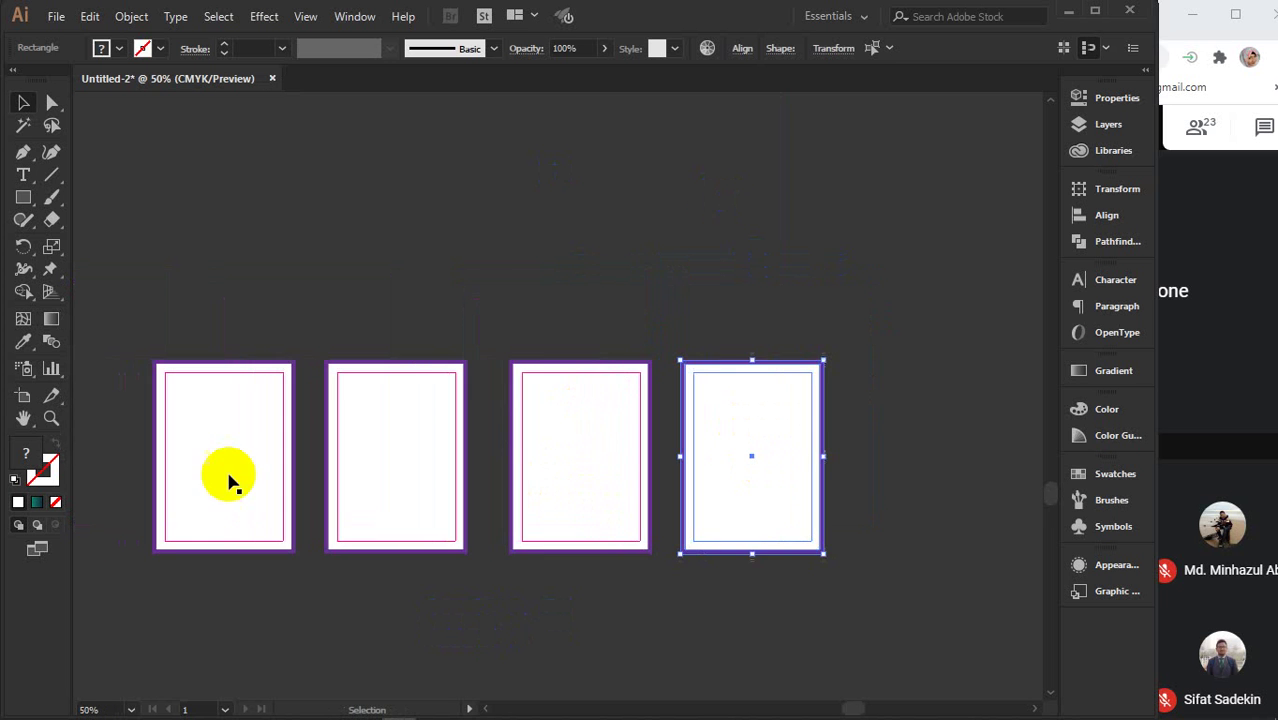
left_click_drag(448, 280, 419, 342)
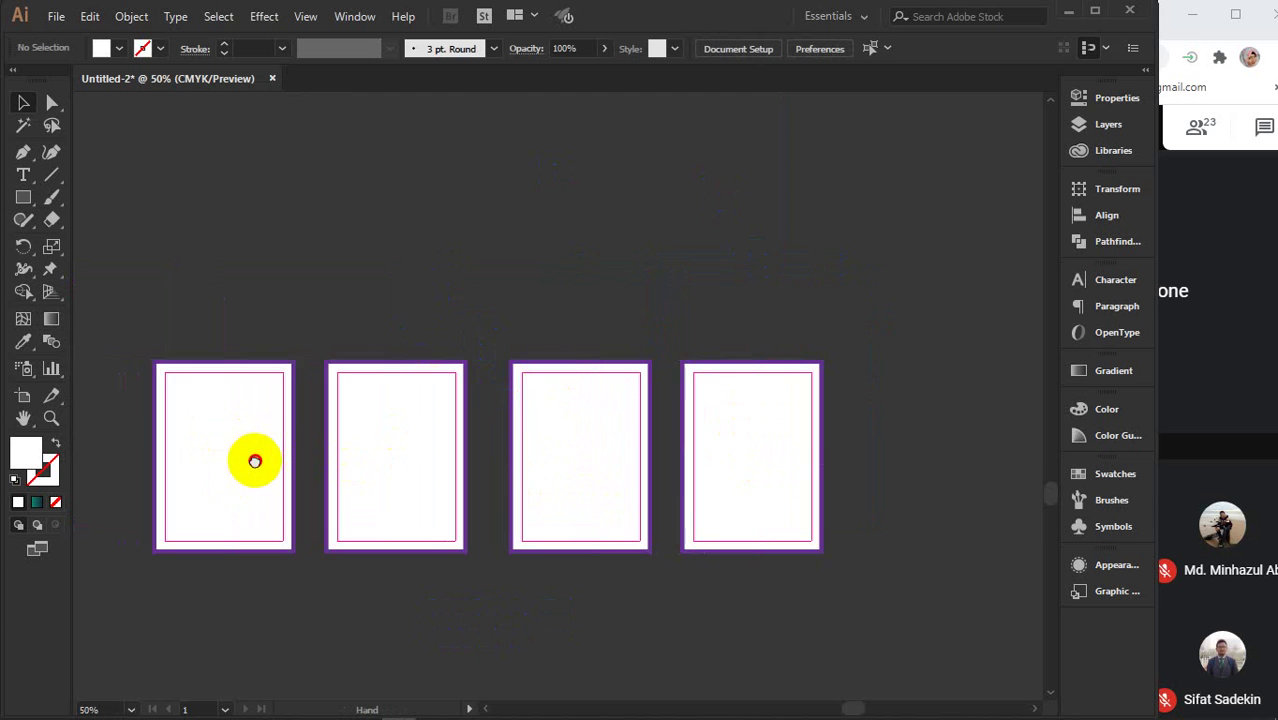
left_click_drag(255, 461, 362, 443)
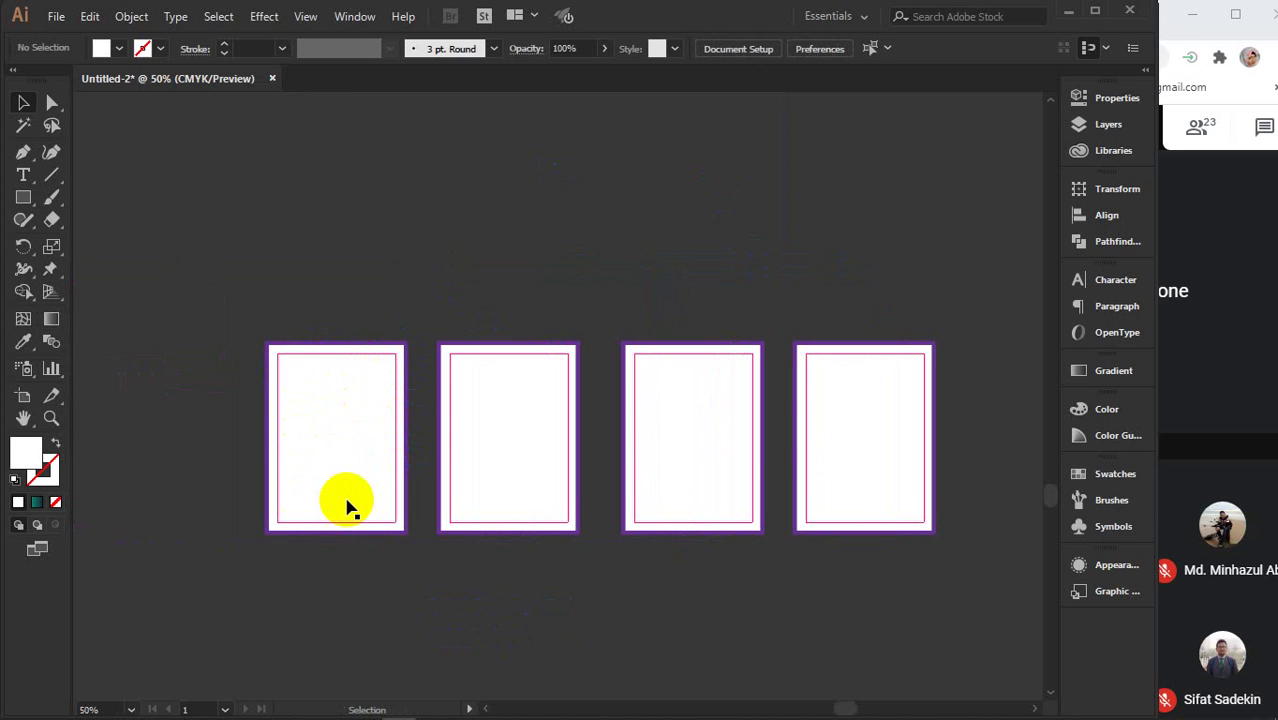
- Run a Google image search for 'sisimpur halum' in a new Chrome tab
mouse_move(513, 710)
left_click(485, 600)
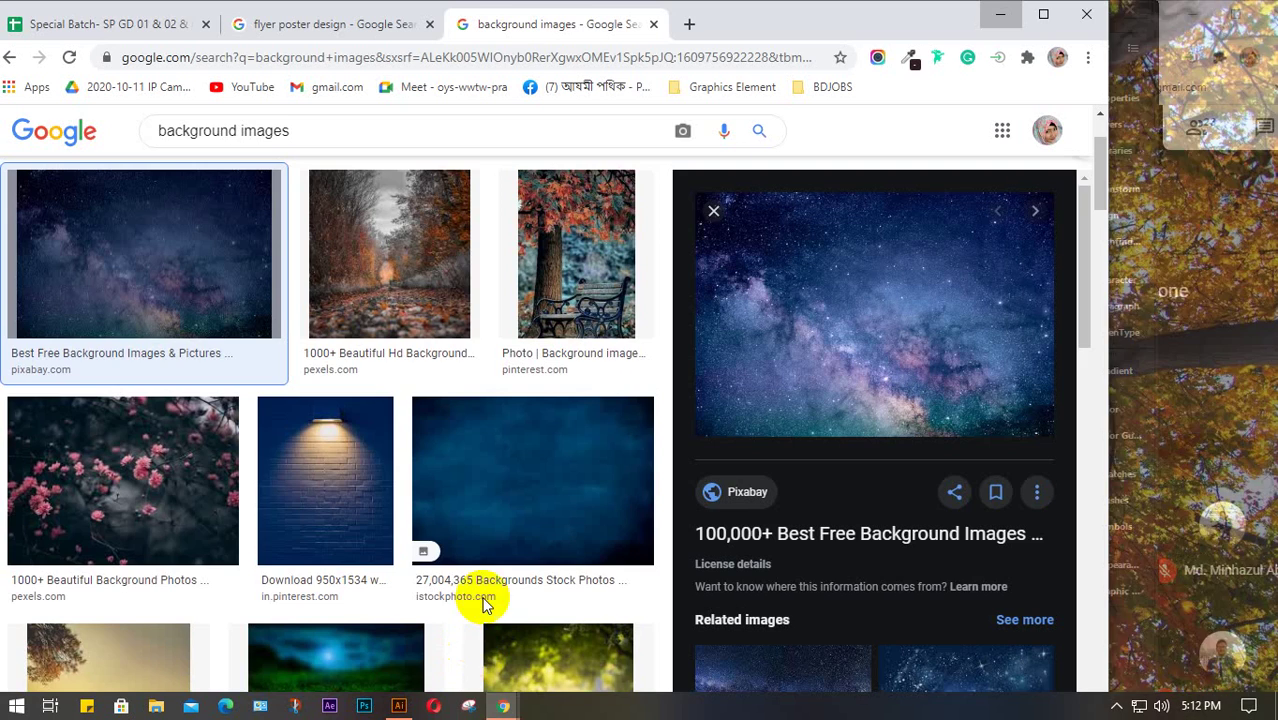
left_click(685, 25)
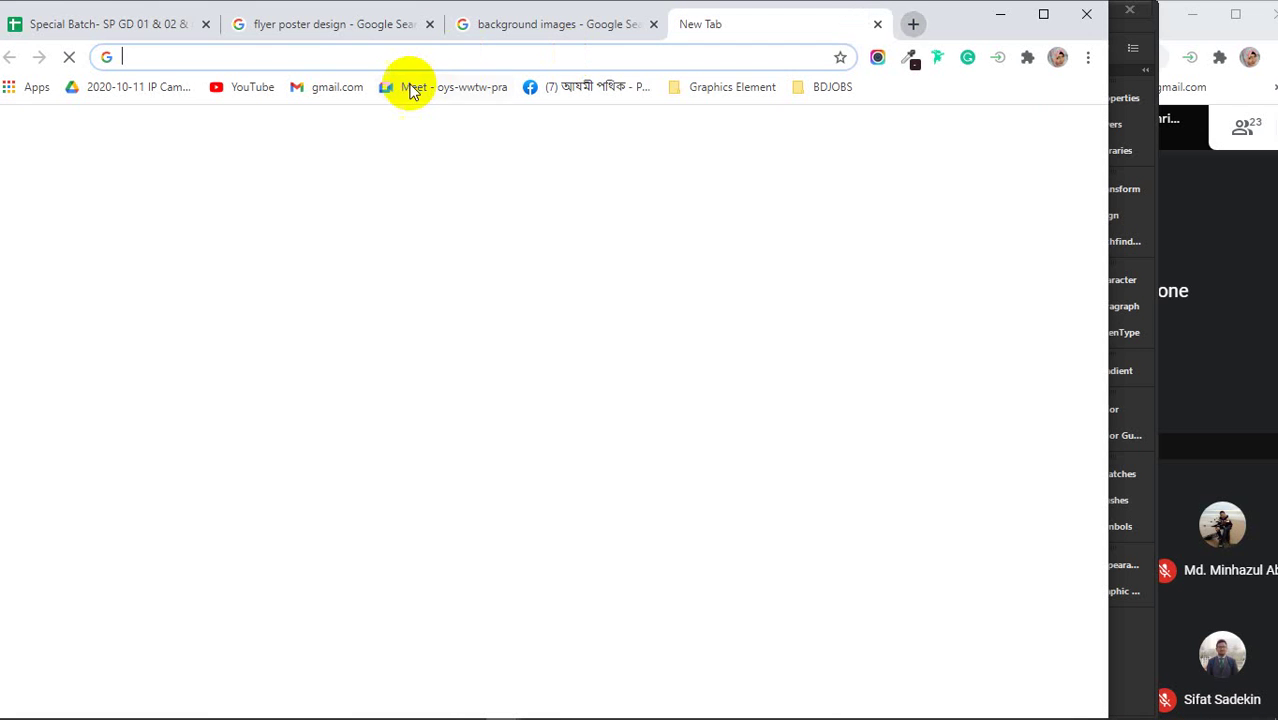
type("sisim")
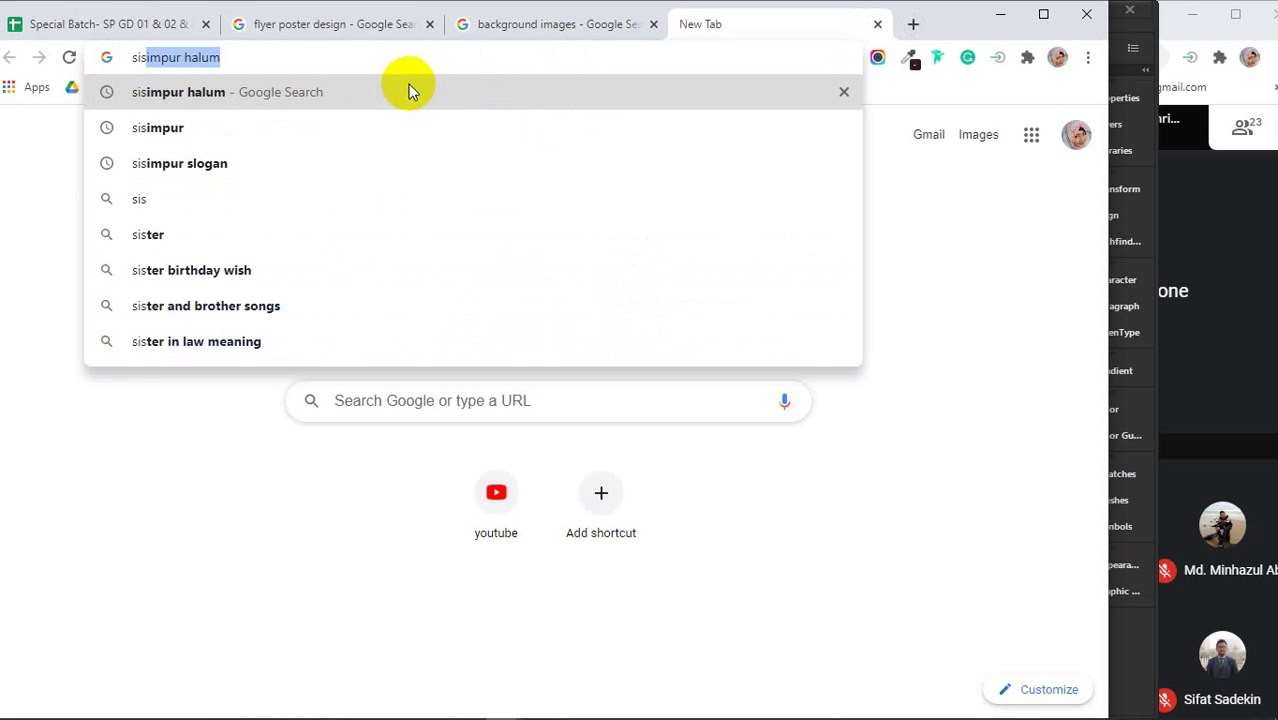
type("p")
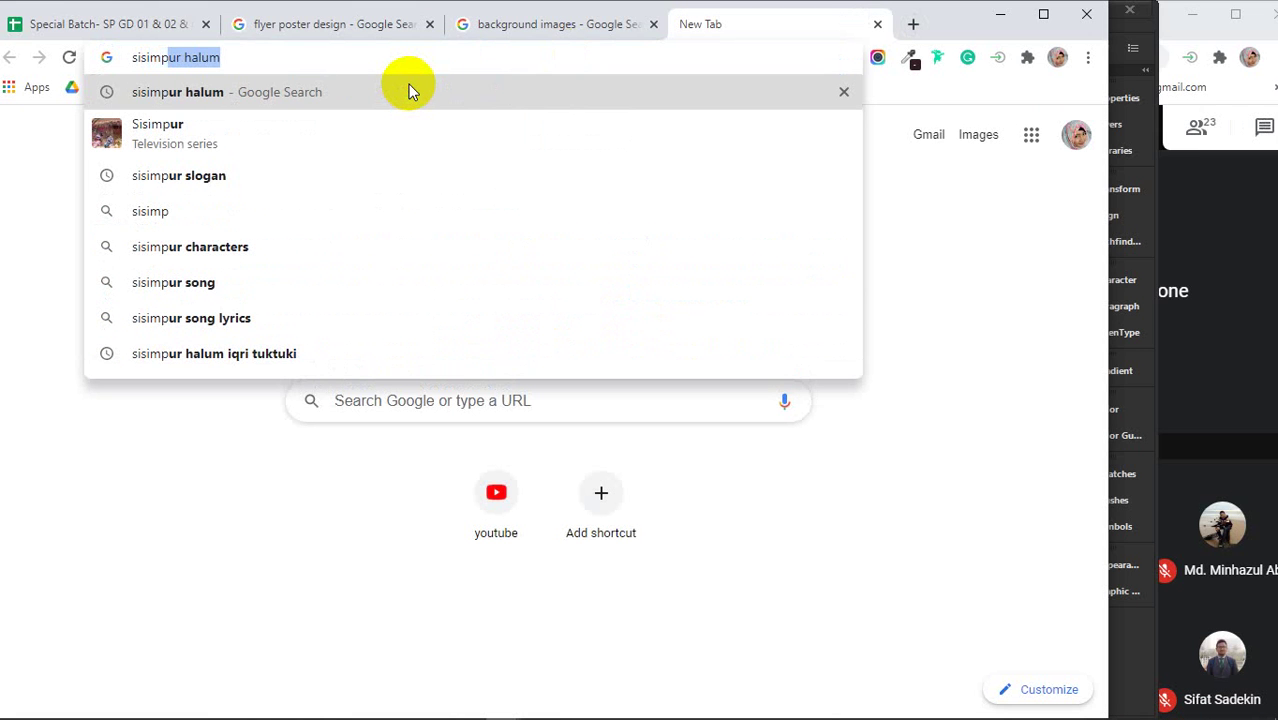
left_click(408, 91)
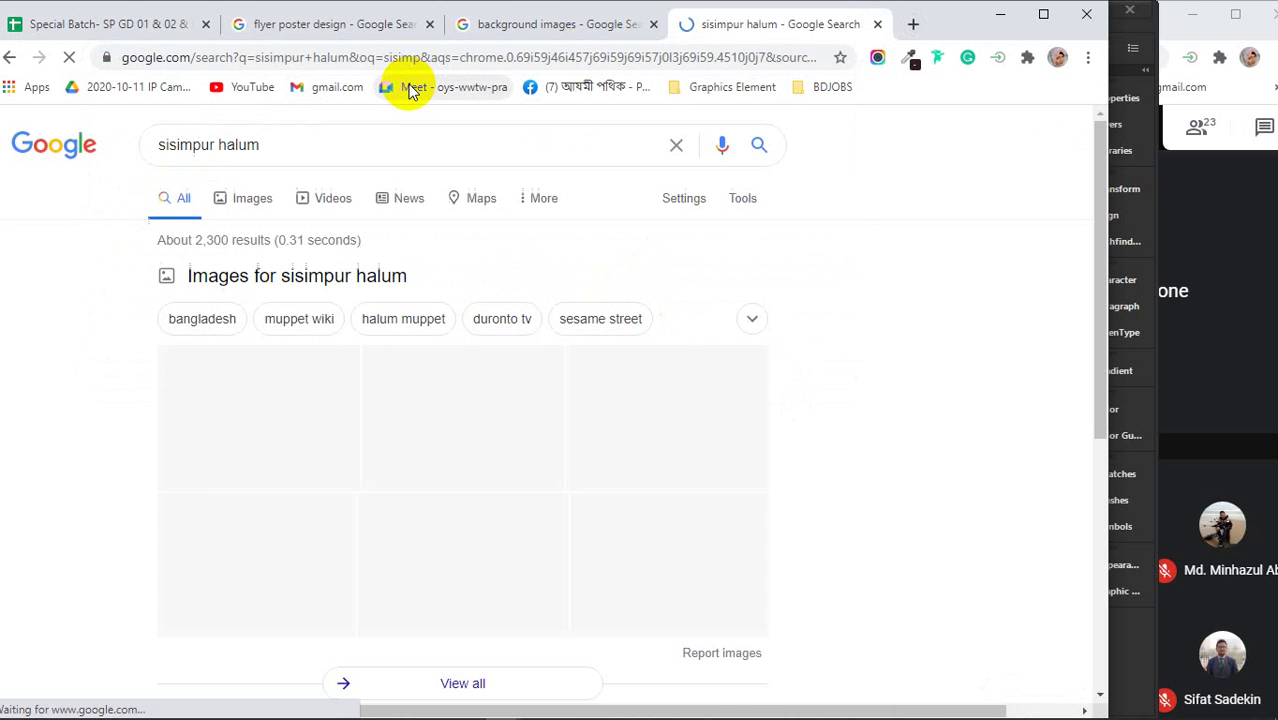
left_click(243, 196)
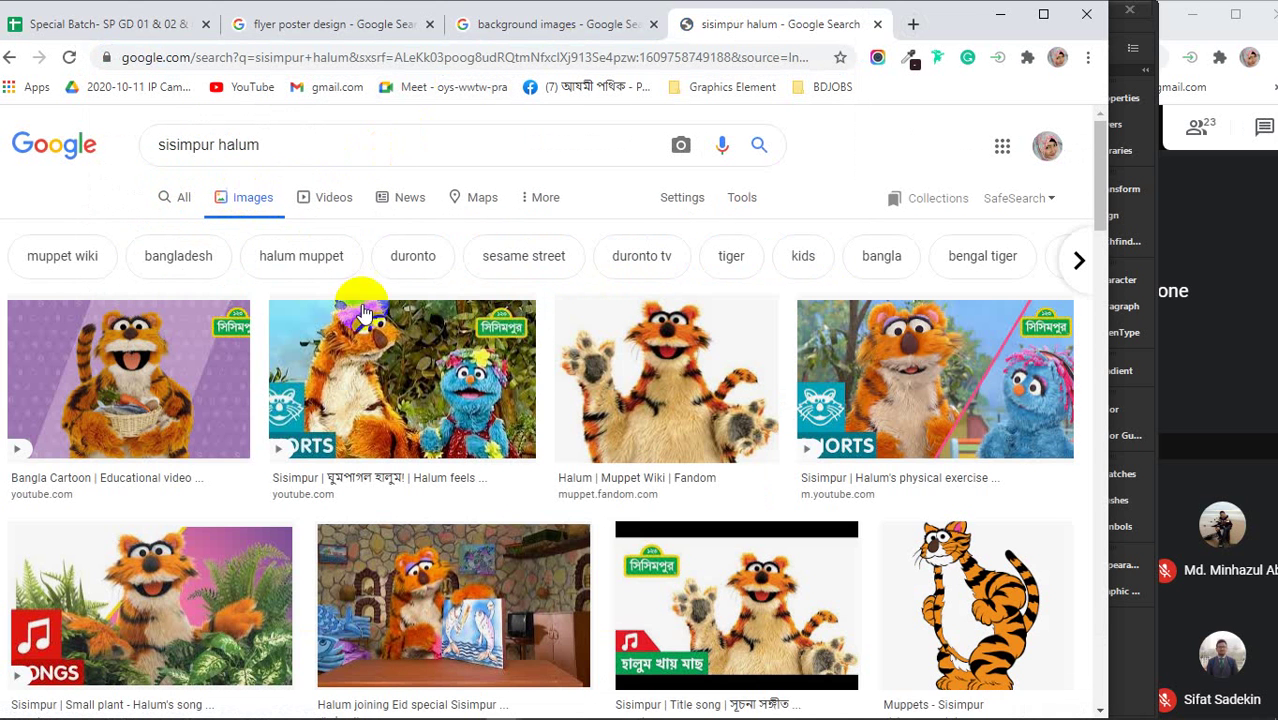
- Copy the Sisimpur characters group picture from its preview and return to Illustrator
scroll(533, 353, "down", 2)
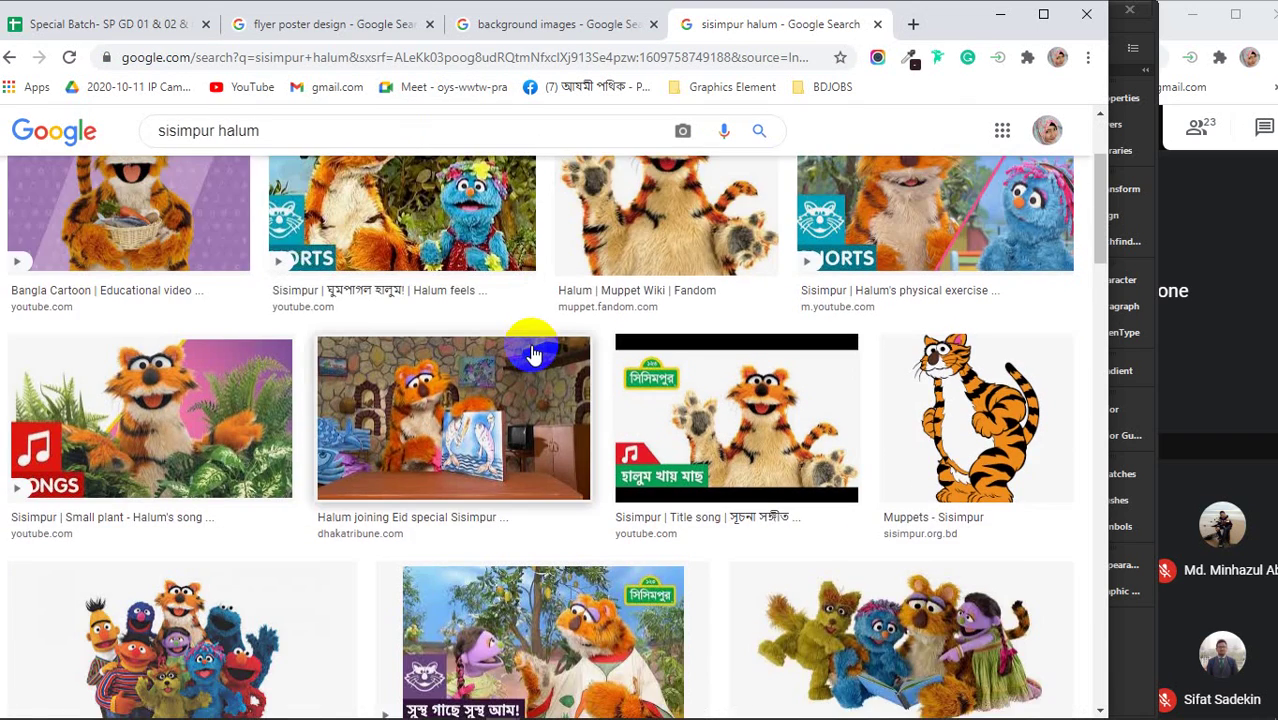
scroll(533, 353, "down", 6)
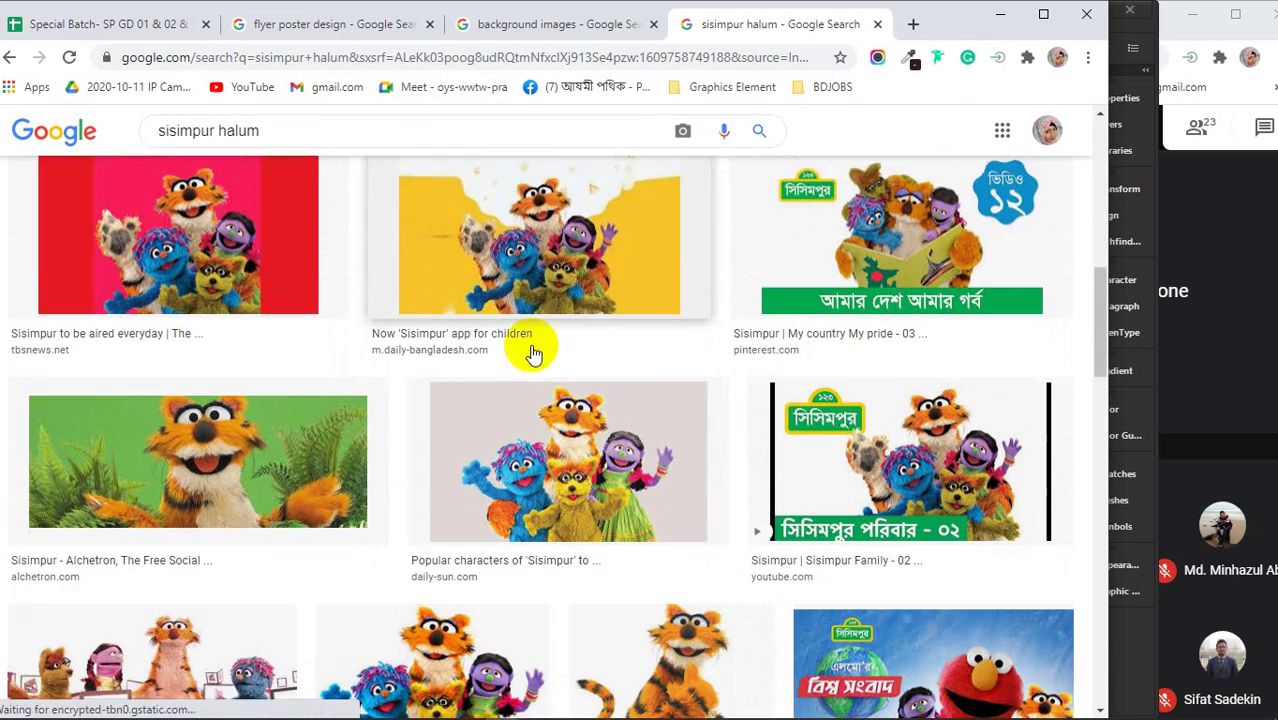
scroll(523, 452, "down", 1)
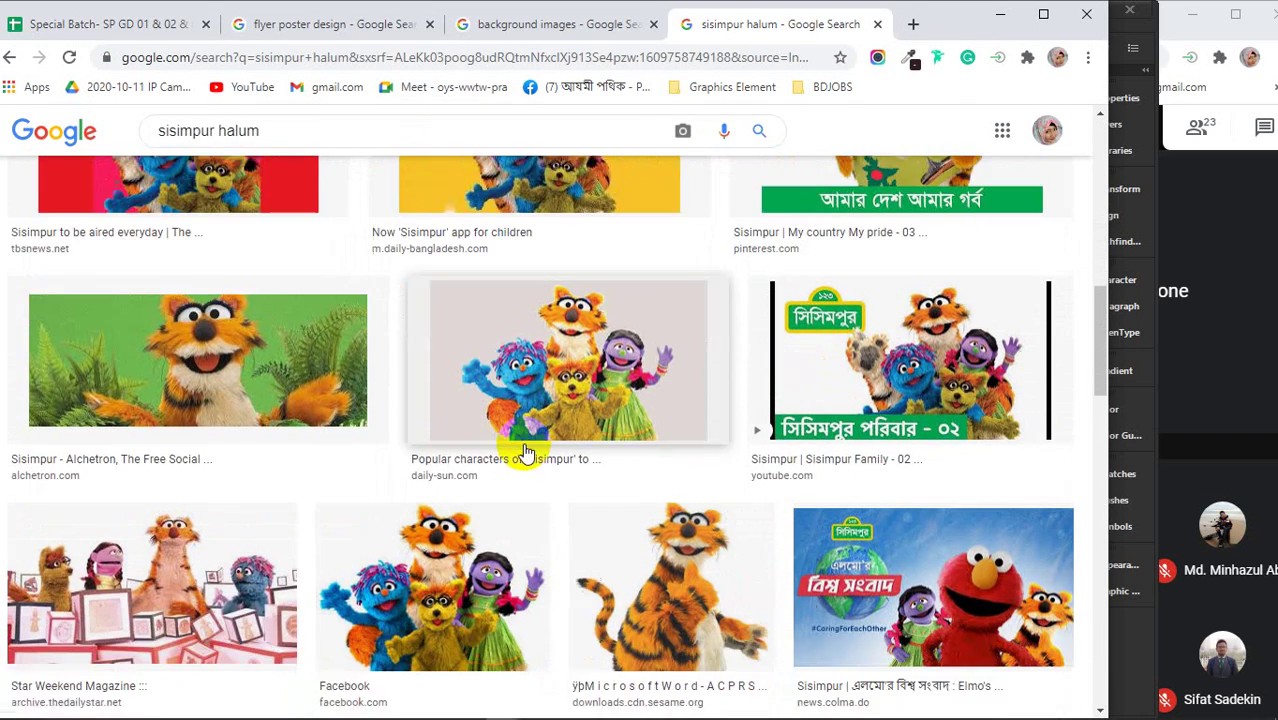
left_click(436, 556)
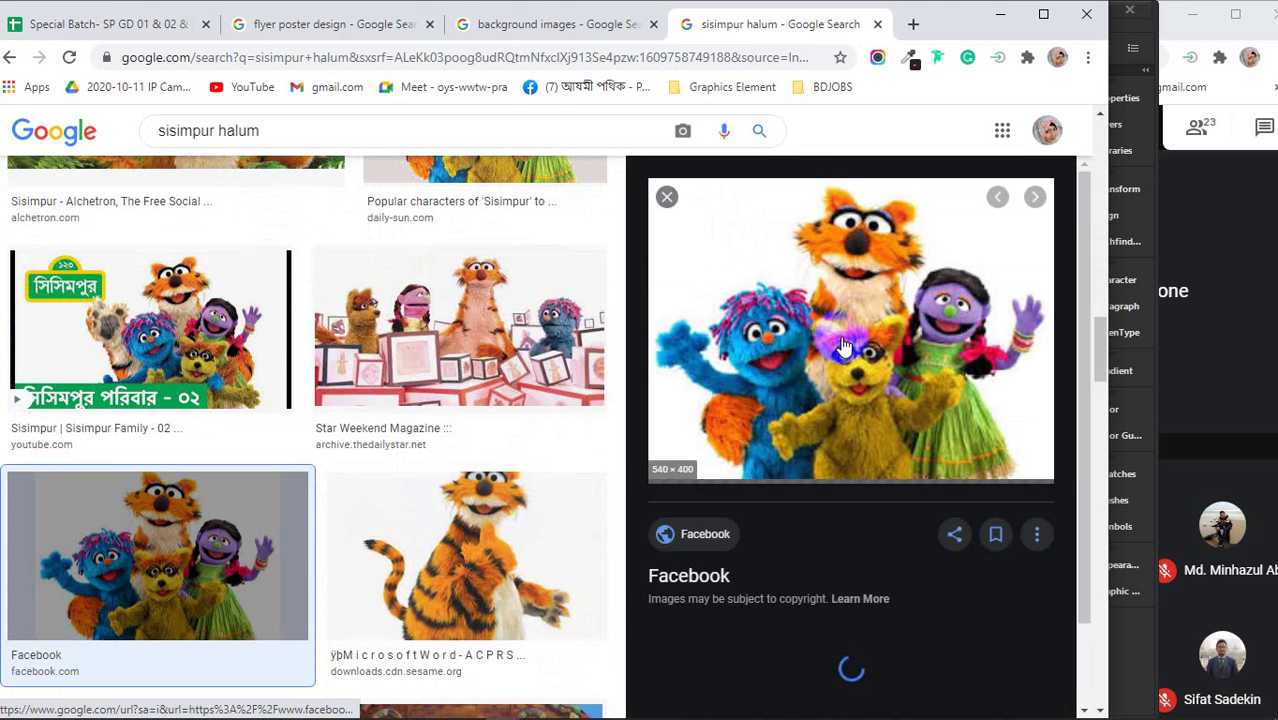
scroll(843, 345, "down", 1)
scroll(843, 345, "down", 1)
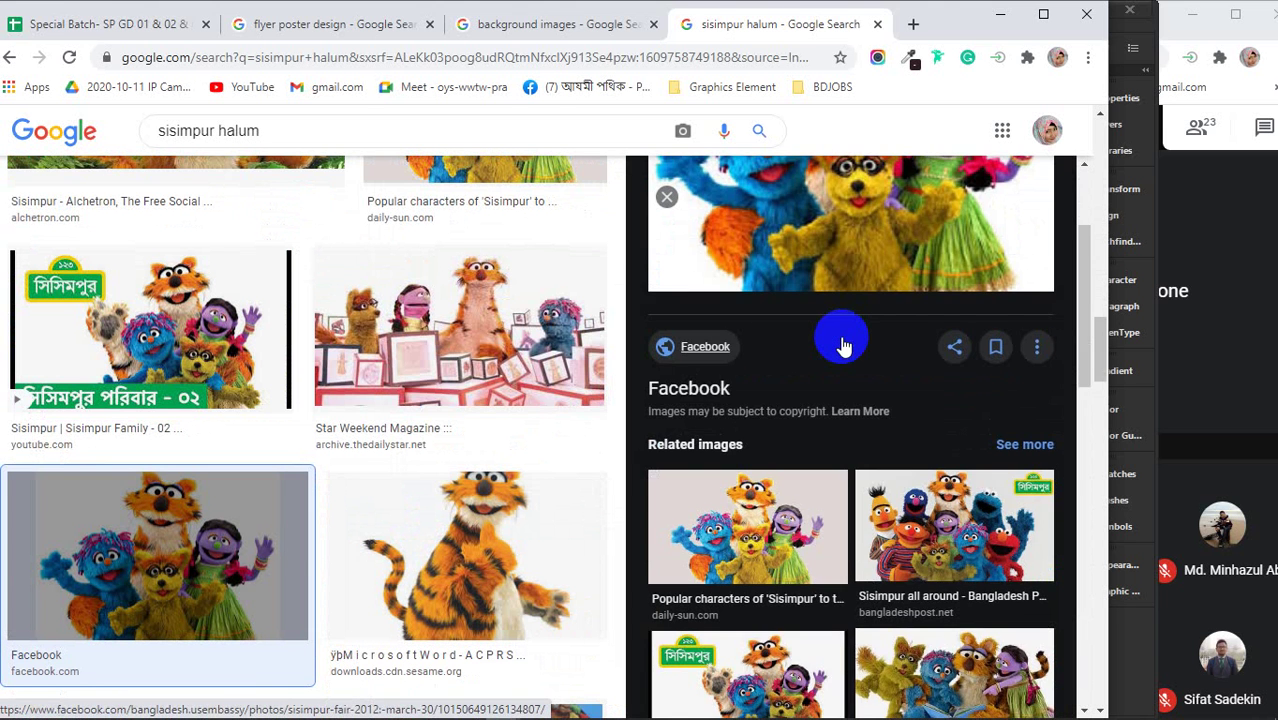
scroll(843, 345, "up", 2)
right_click(835, 296)
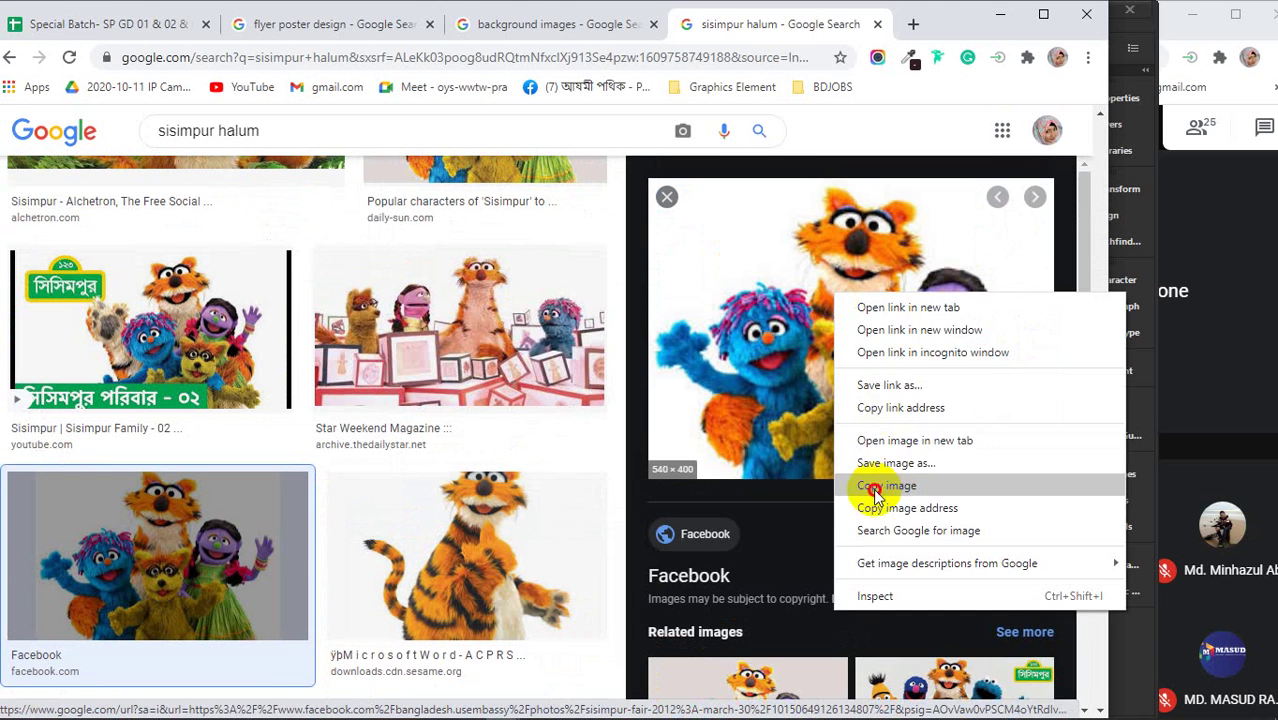
left_click(873, 486)
left_click(1000, 14)
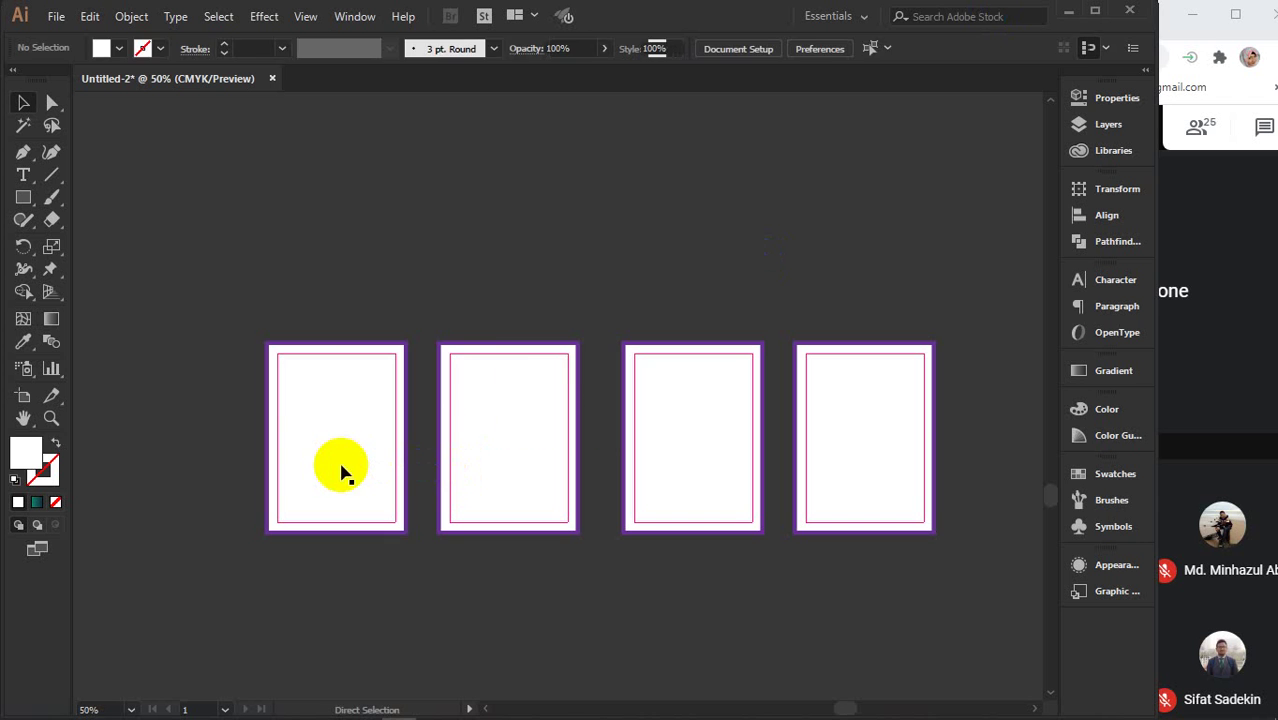
- Paste the Sisimpur picture onto the first page and centre it horizontally on the page
key("ctrl+v")
left_click_drag(586, 396, 354, 396)
scroll(354, 396, "up", 1)
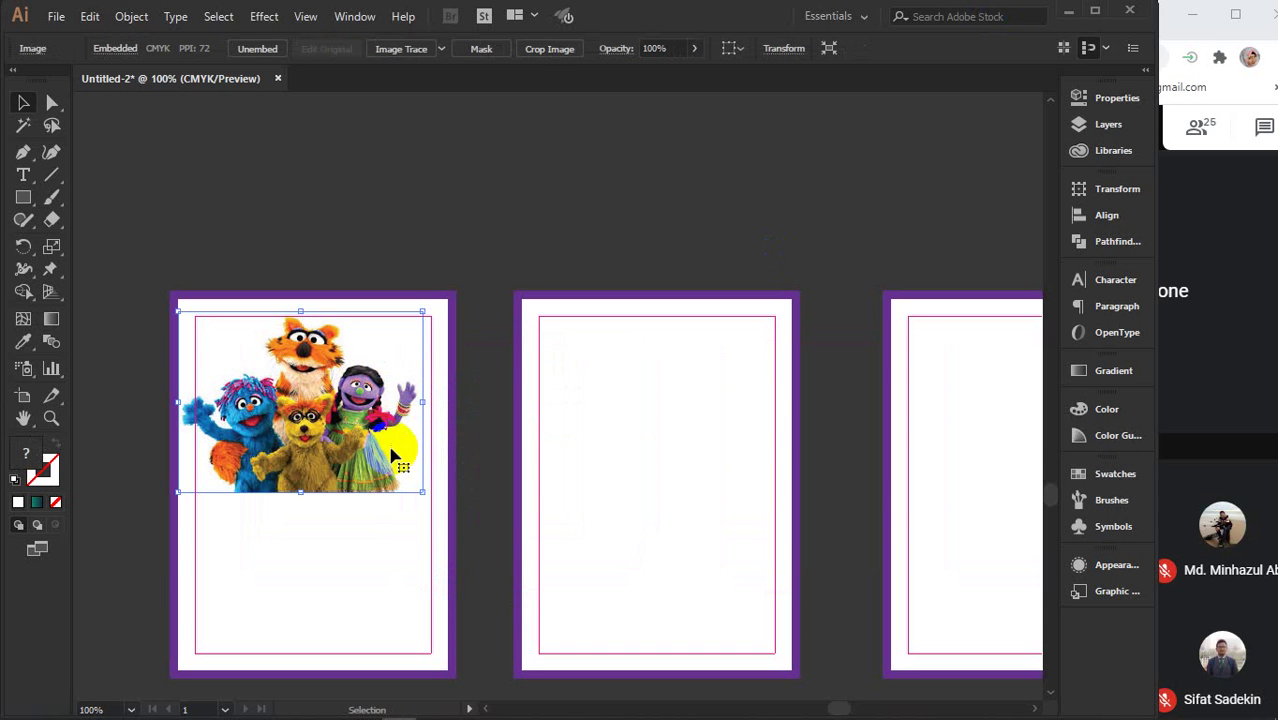
left_click(399, 307, "shift")
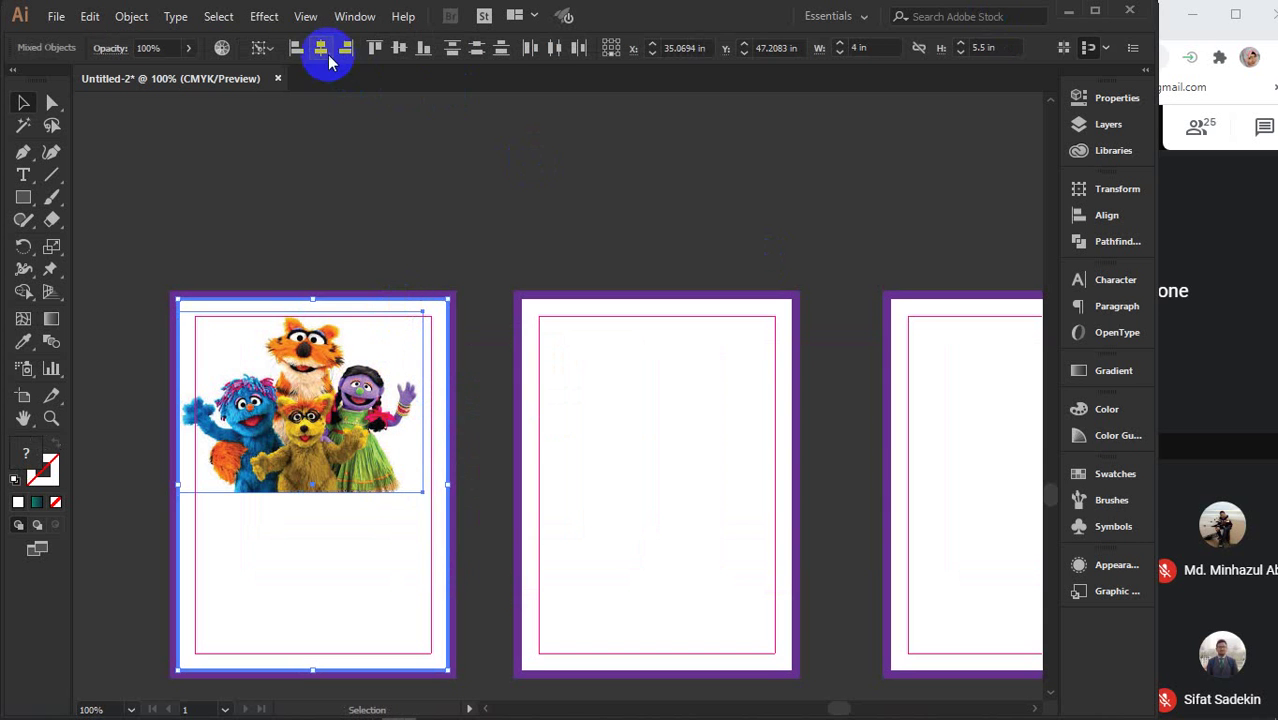
left_click(322, 50)
left_click(434, 180)
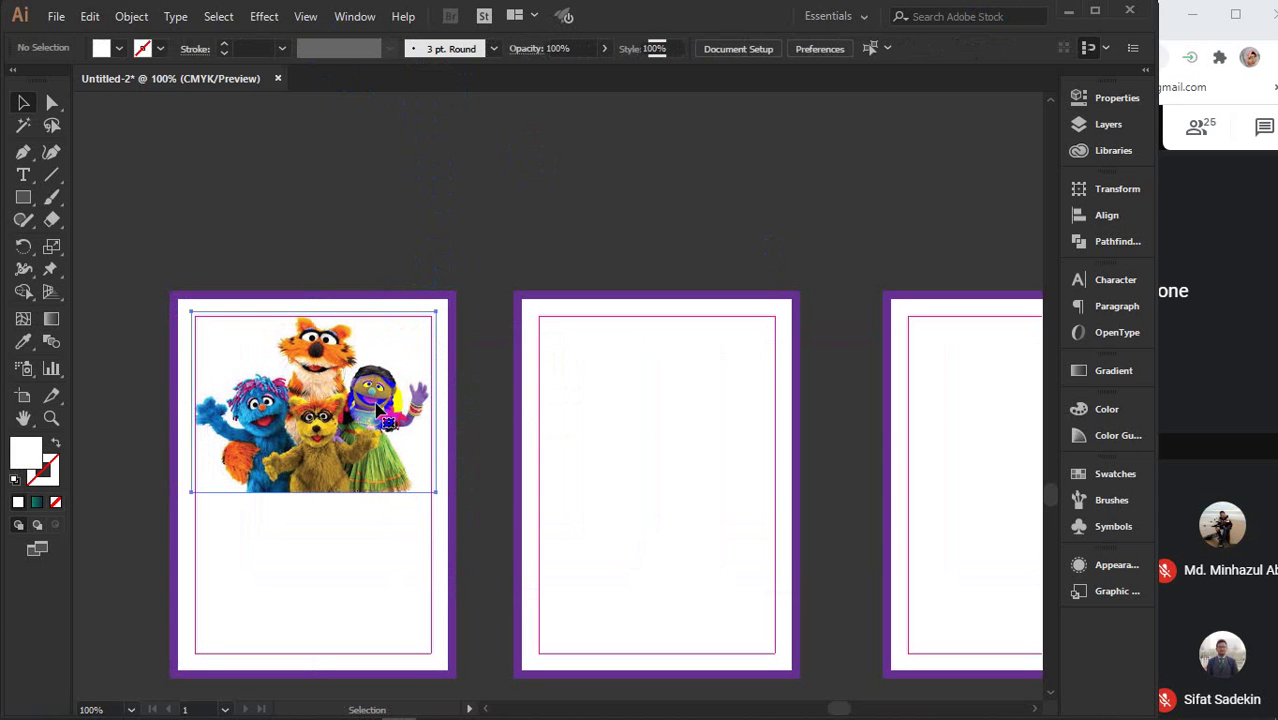
- Enlarge the picture to span the page width and nudge it slightly down
left_click(428, 485)
left_click_drag(434, 491, 448, 512)
left_click_drag(360, 420, 360, 438)
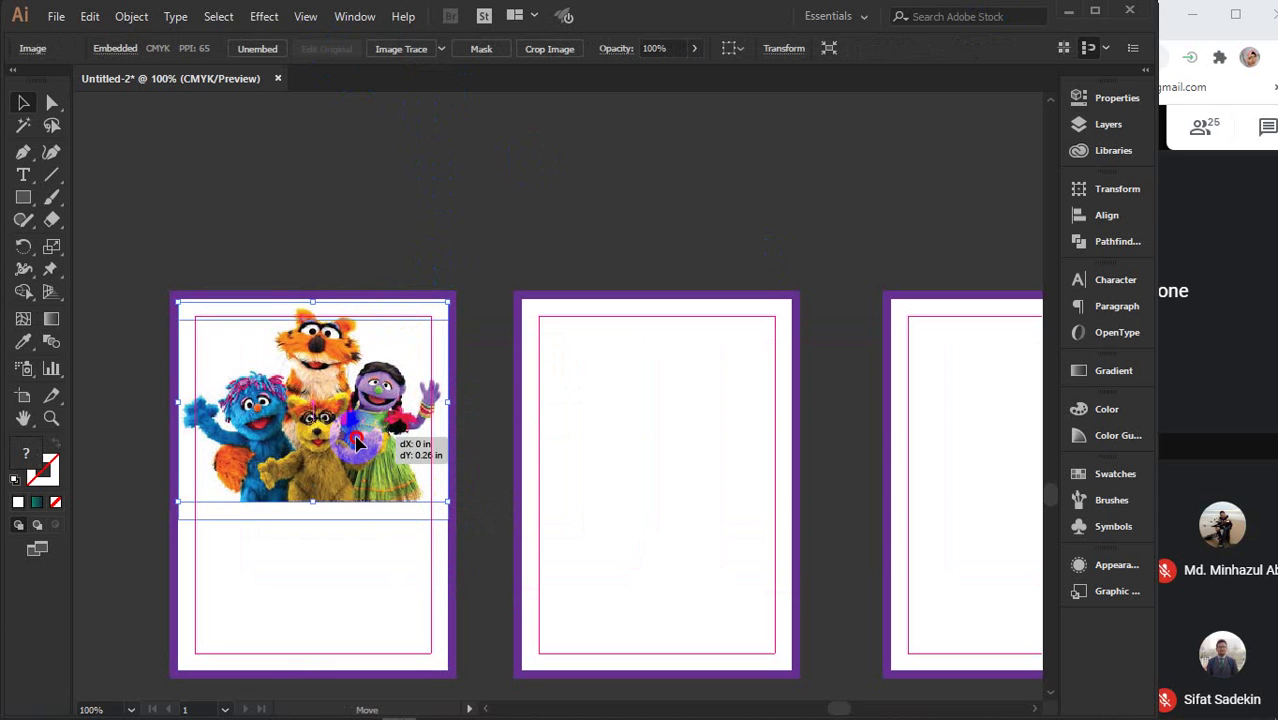
left_click(357, 228)
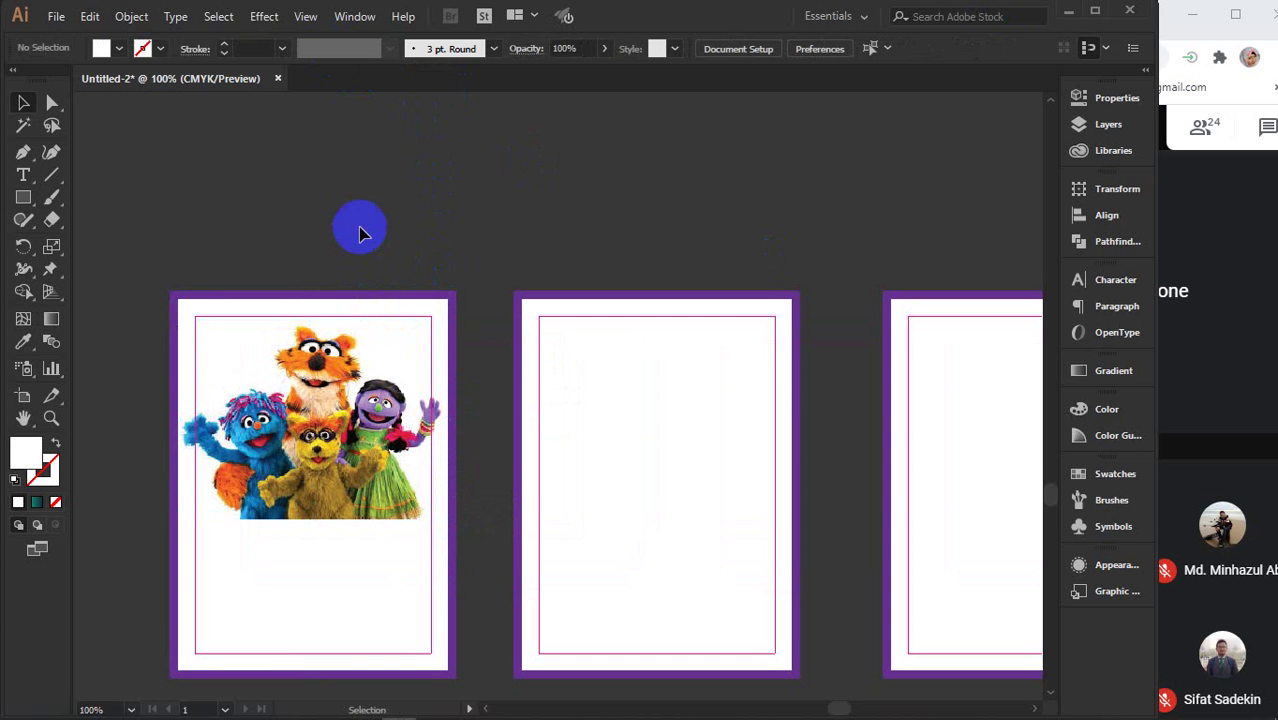
scroll(357, 228, "down", 2)
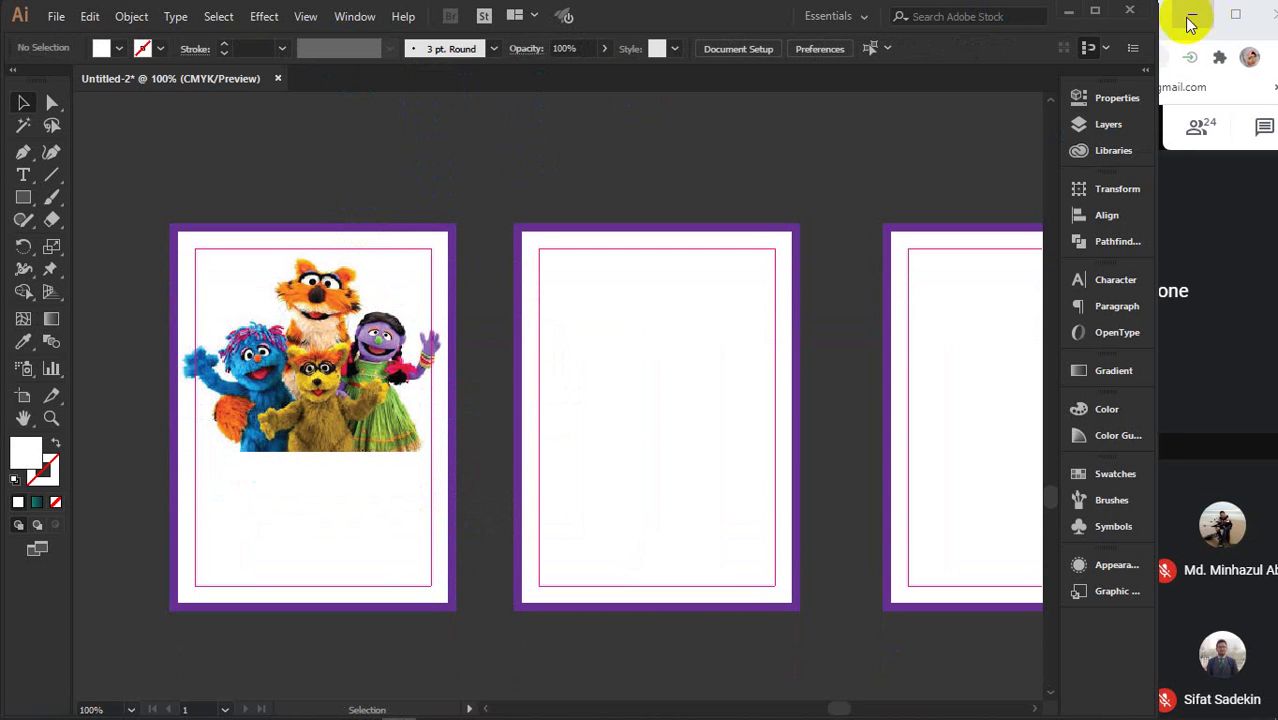
- Search images for 'sisimpur' and copy the green-and-yellow Wikipedia logo
left_click(1246, 28)
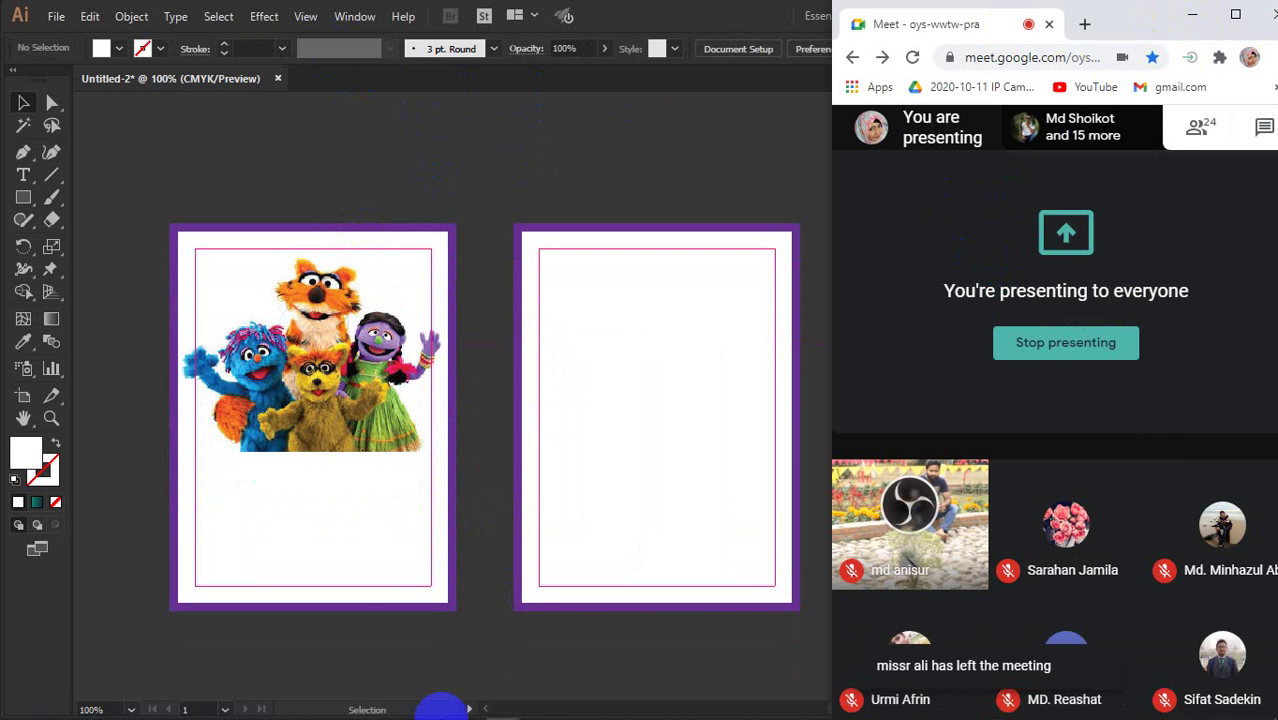
mouse_move(537, 707)
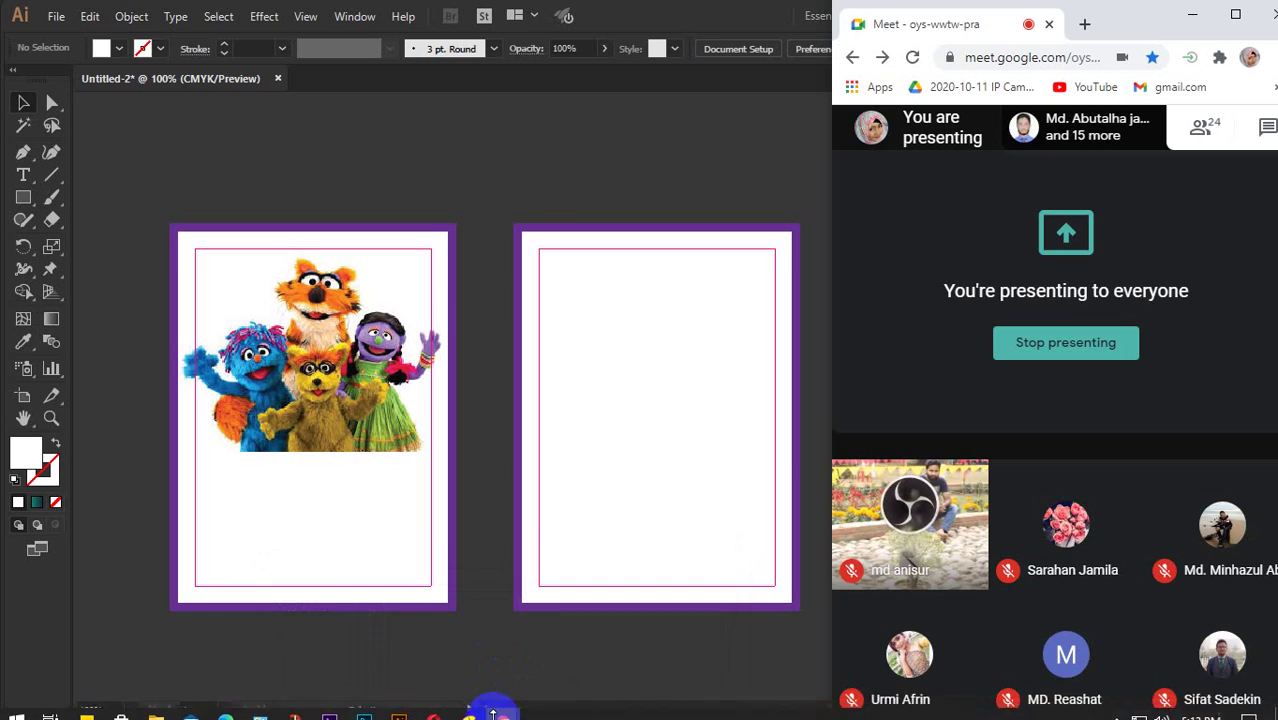
left_click(460, 620)
scroll(405, 343, "down", 10)
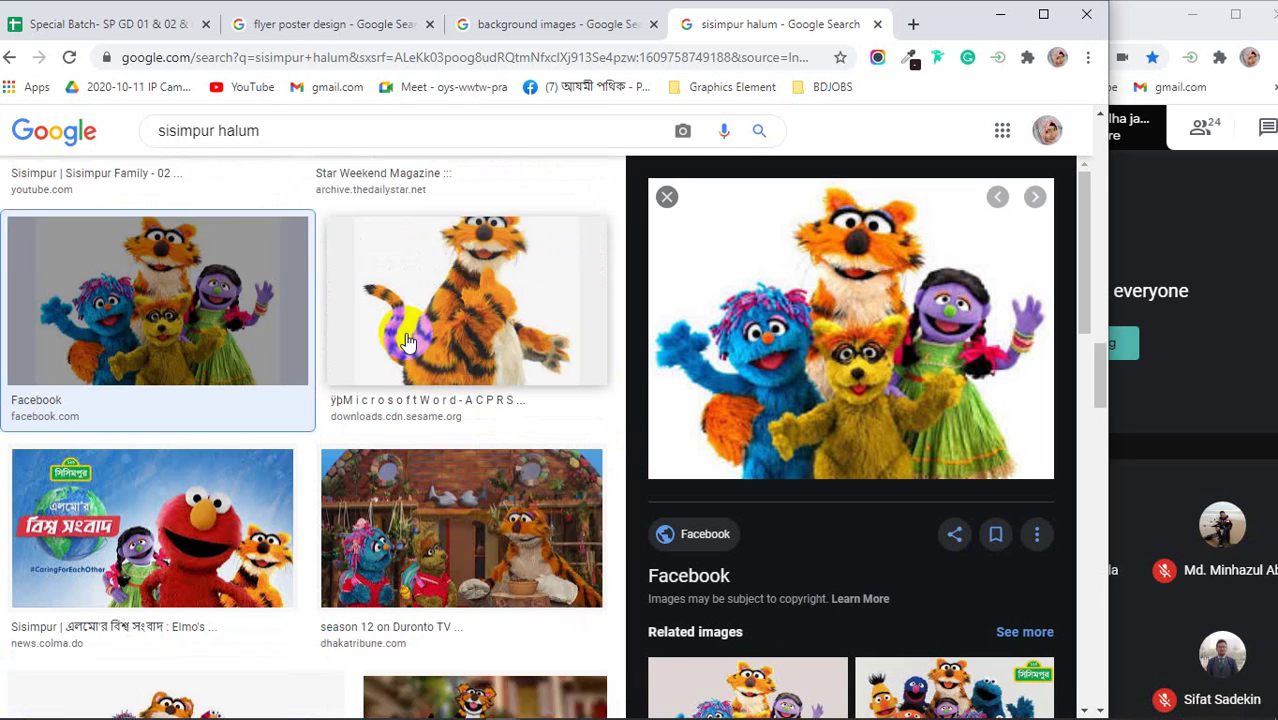
scroll(405, 343, "down", 15)
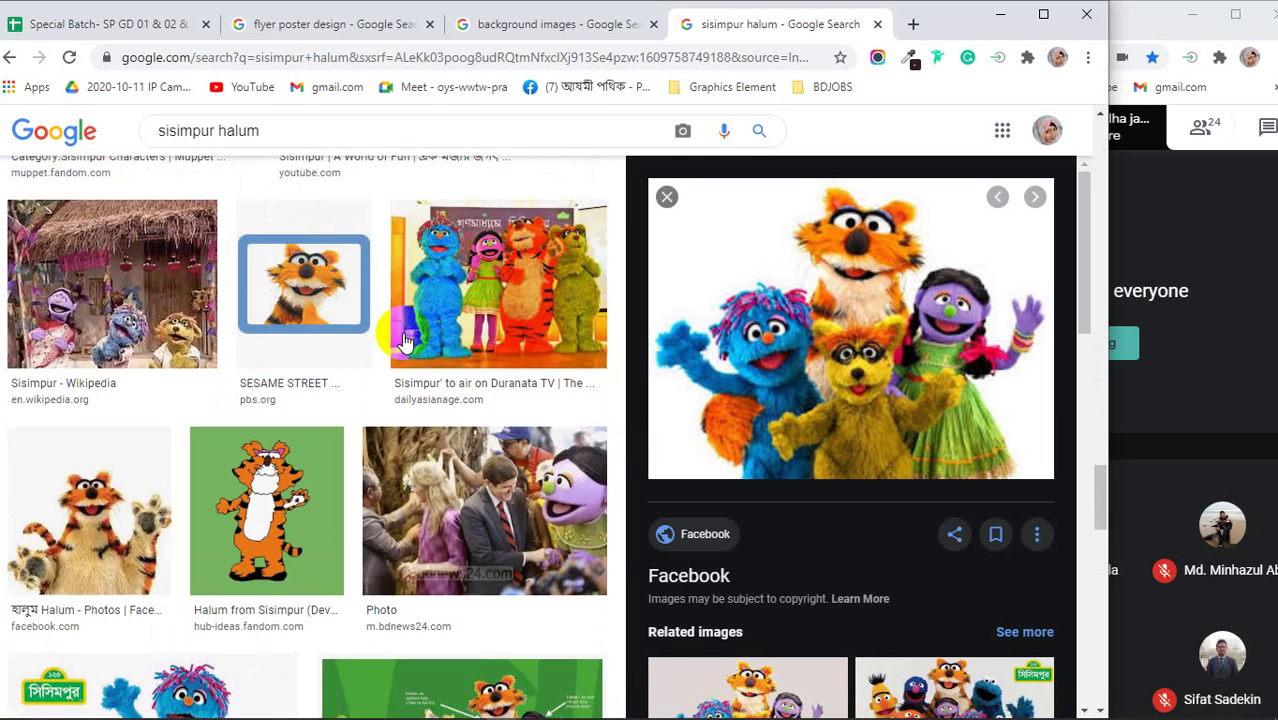
scroll(405, 343, "down", 5)
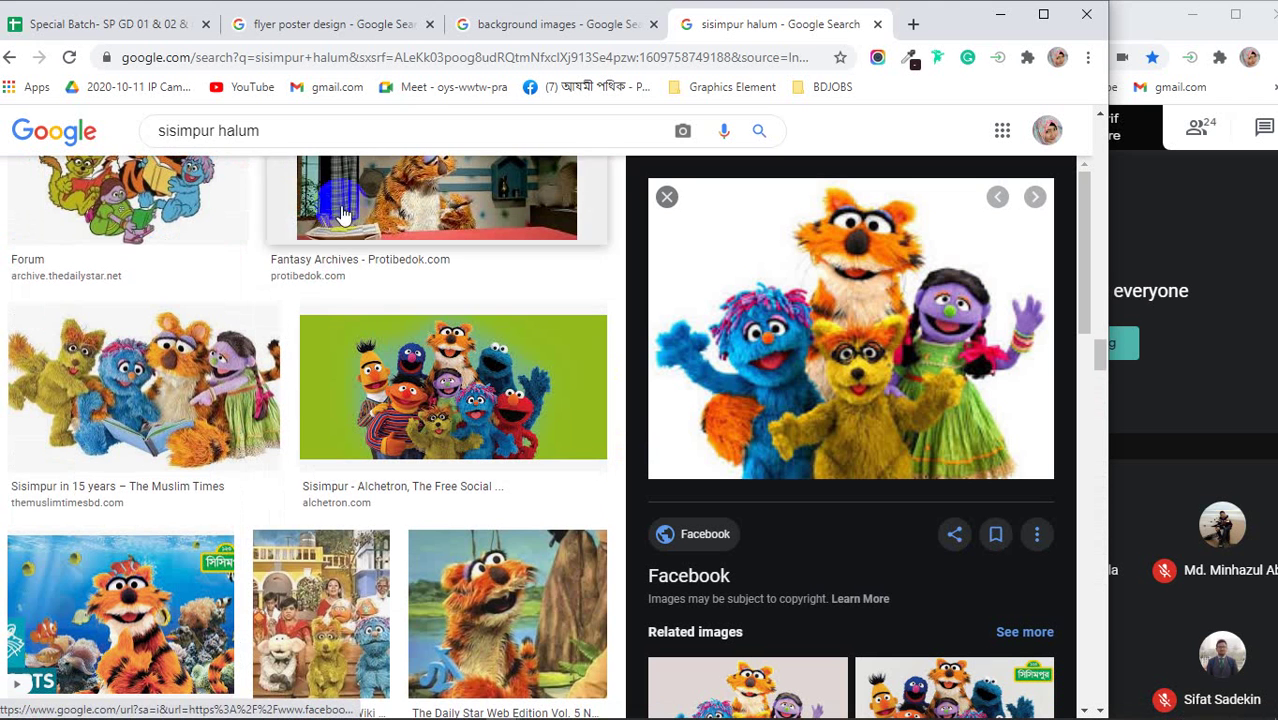
key("BackSpace")
key("BackSpace")
key("BackSpace")
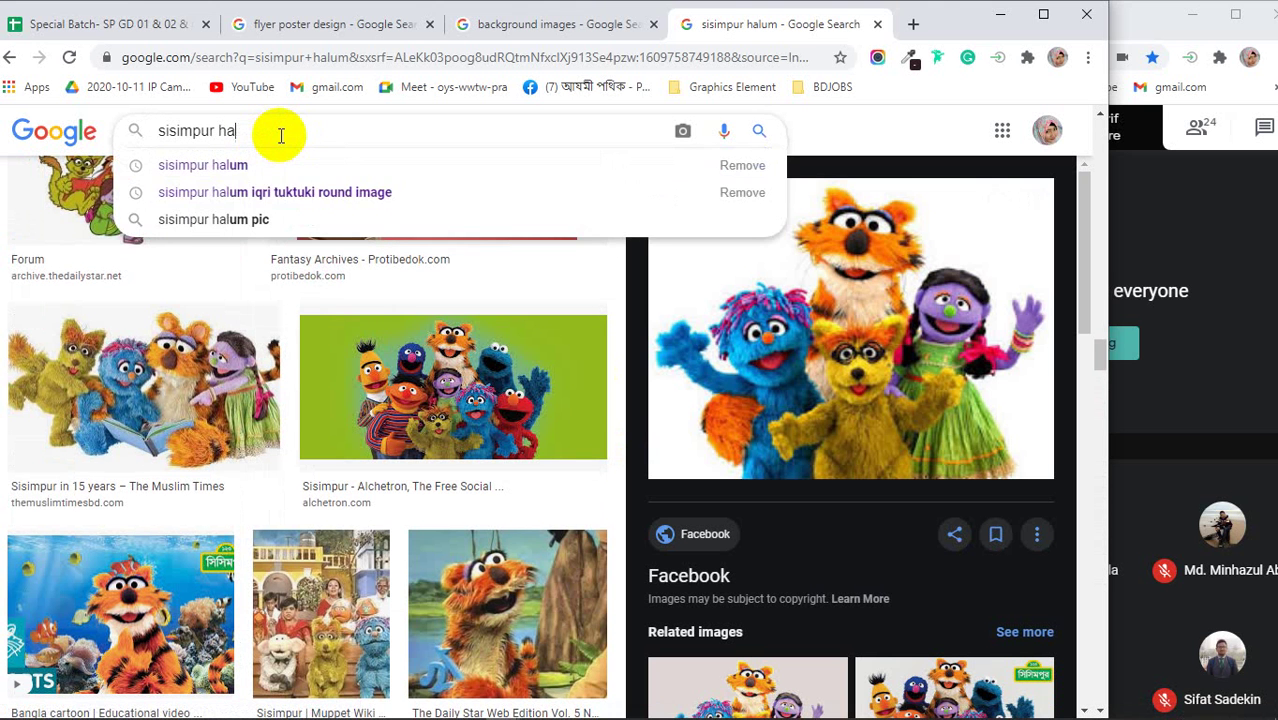
key("Return")
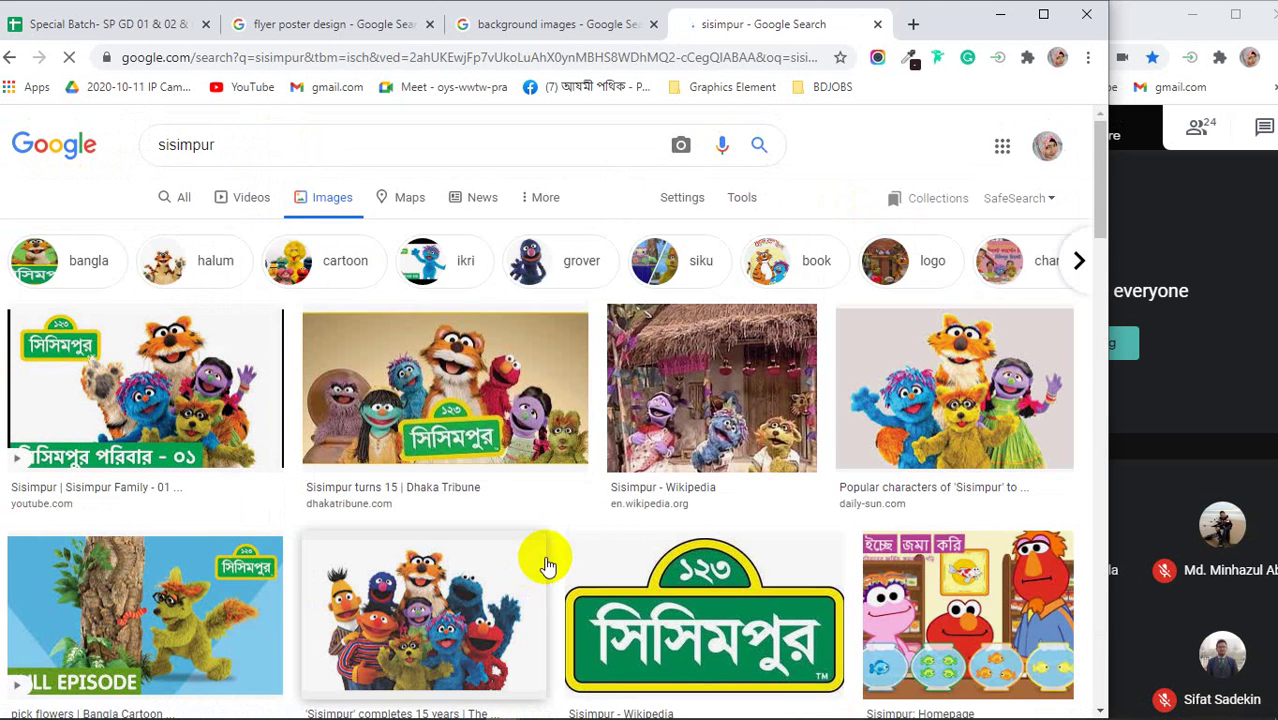
scroll(546, 565, "down", 2)
left_click(710, 430)
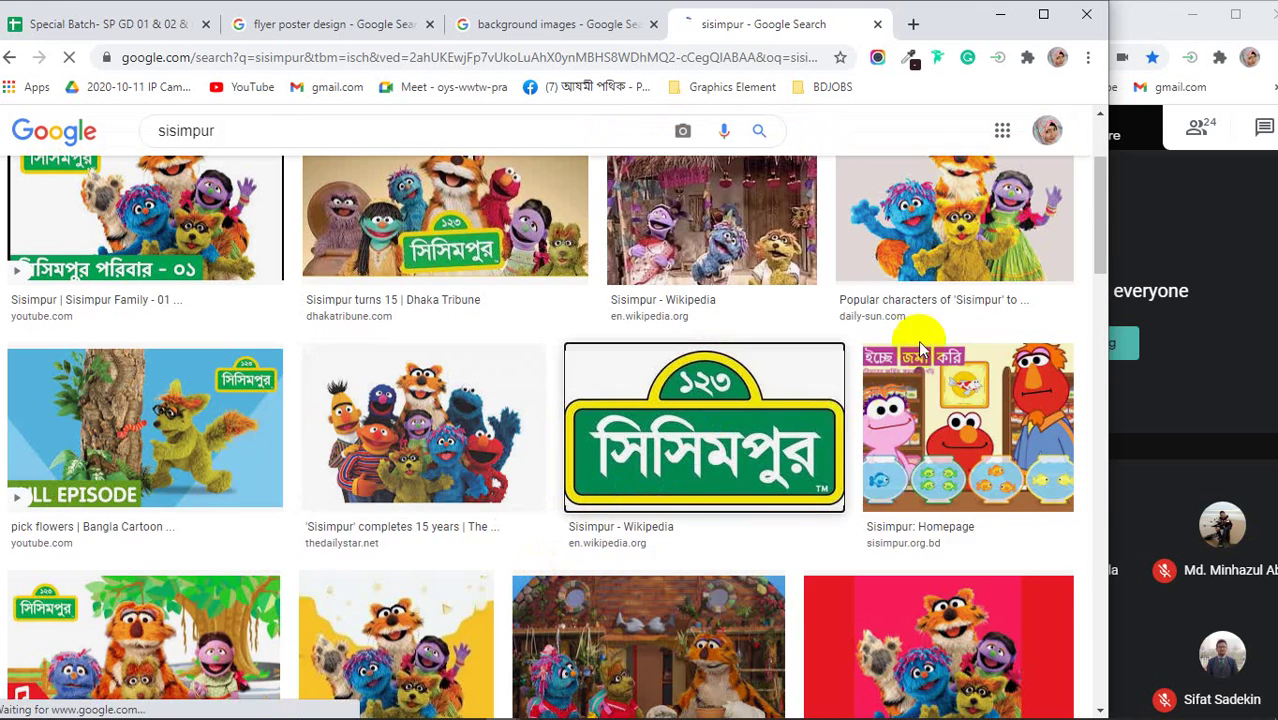
right_click(860, 278)
left_click(887, 434)
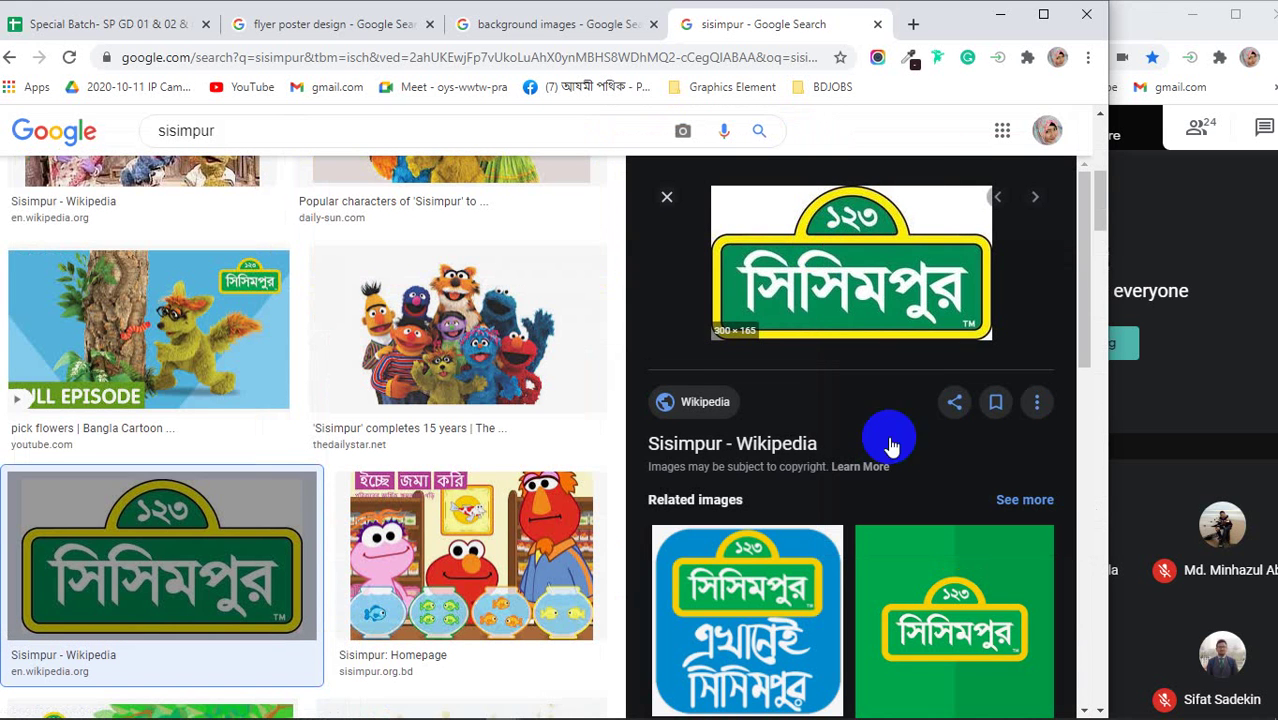
- Paste the Sisimpur logo below the characters picture and scale it down
key("alt+Tab")
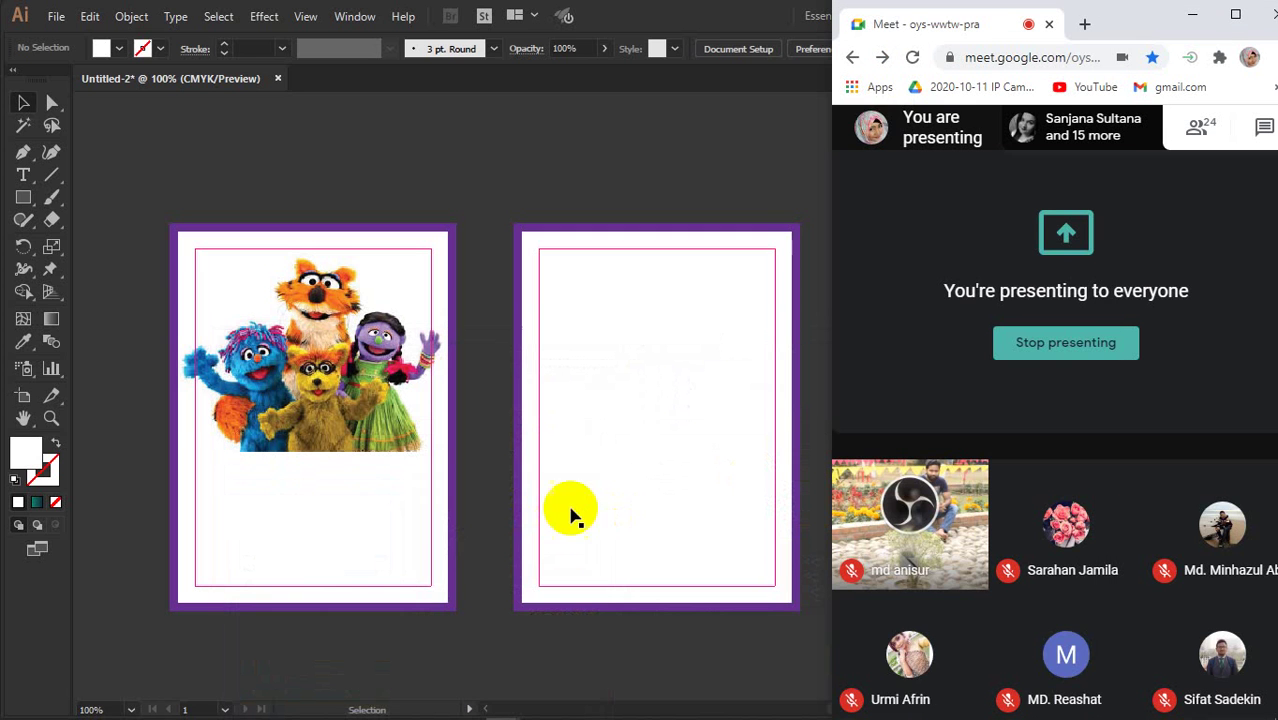
left_click(500, 652)
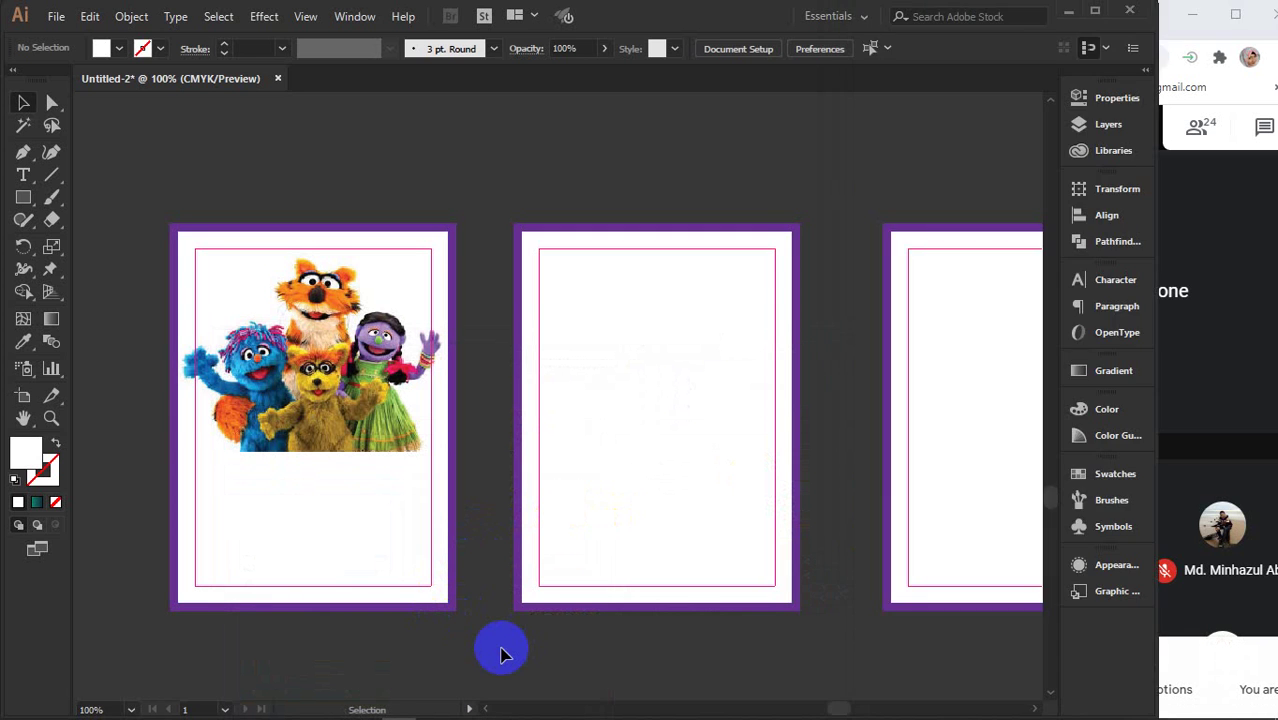
key("ctrl+v")
left_click_drag(605, 408, 387, 540)
left_click_drag(470, 443, 332, 528)
- Horizontally centre the logo under the characters picture using Align
left_click(296, 398, "shift")
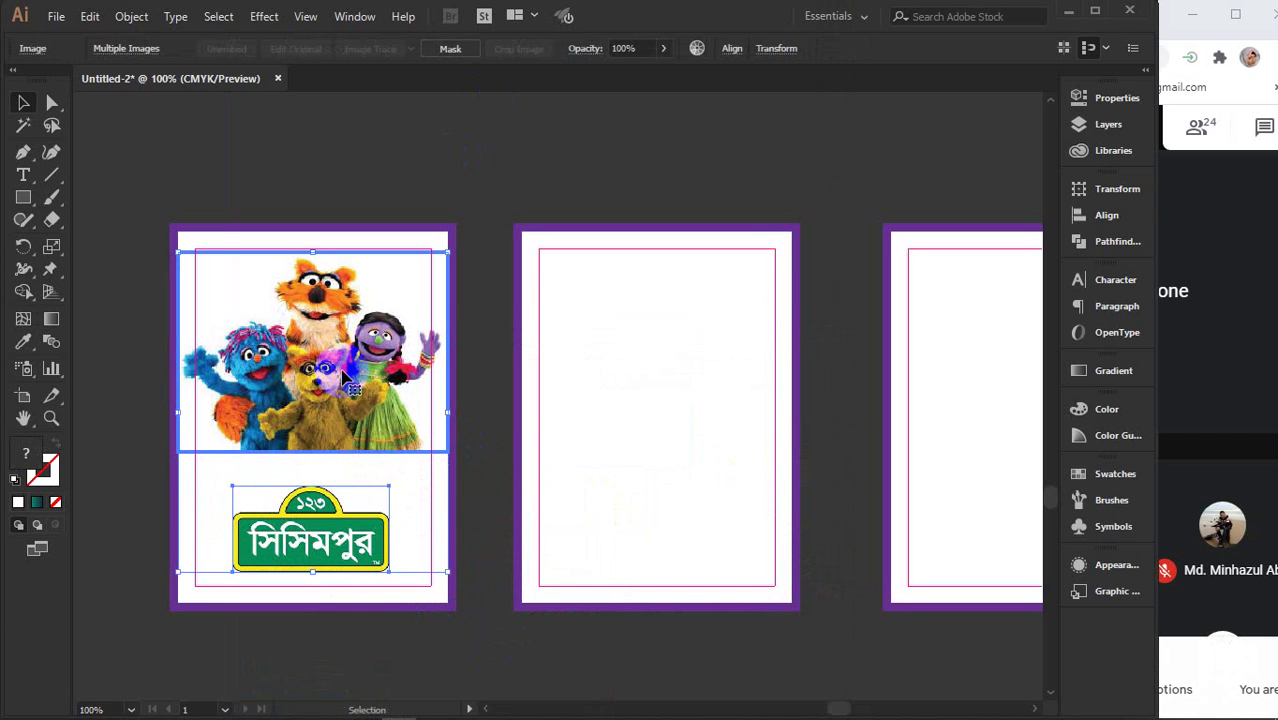
left_click(1107, 216)
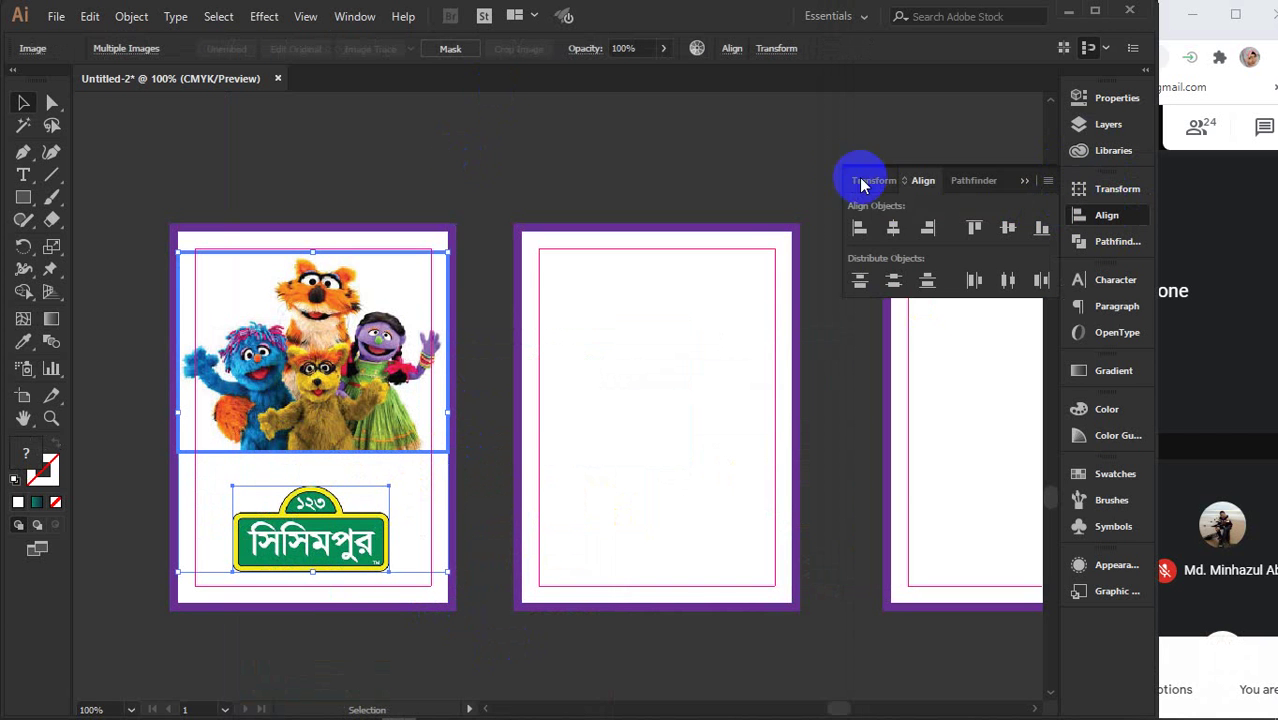
left_click(895, 228)
left_click(1030, 183)
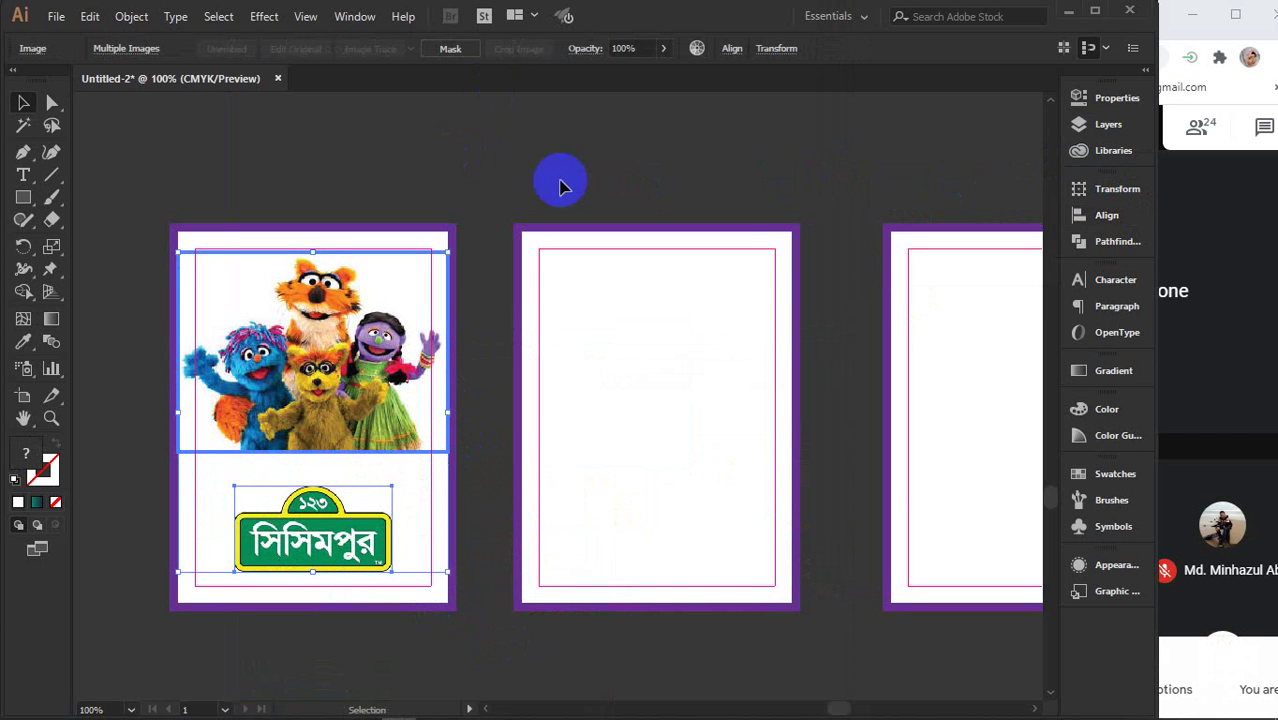
left_click(531, 183)
left_click_drag(630, 451, 506, 432)
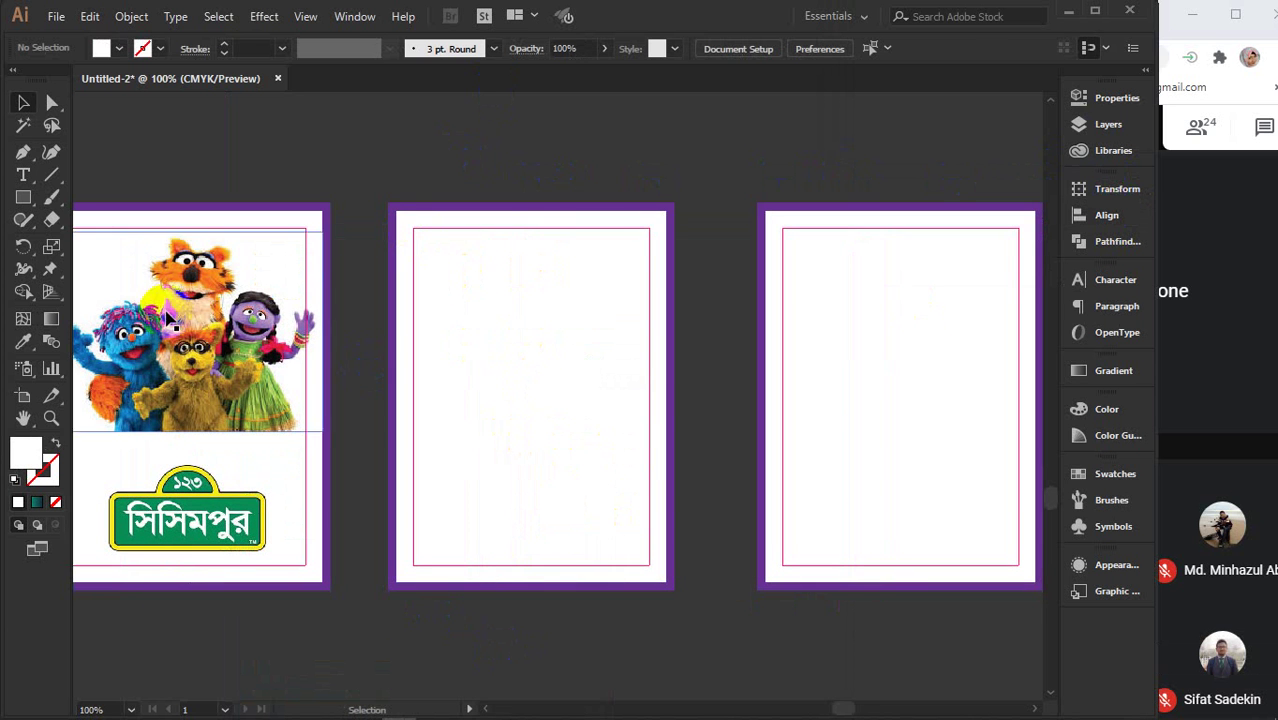
- Drag a type area inside the middle page's frame, filling it with Lorem ipsum text
left_click(23, 174)
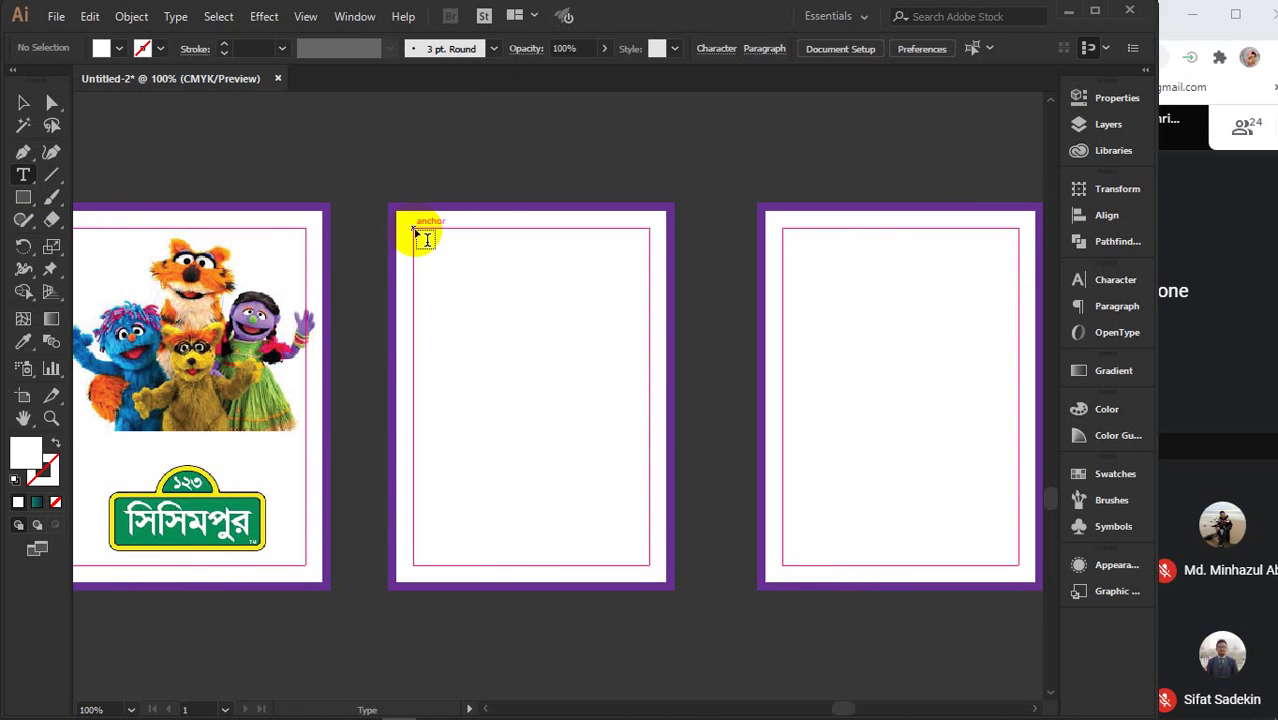
left_click_drag(414, 230, 648, 566)
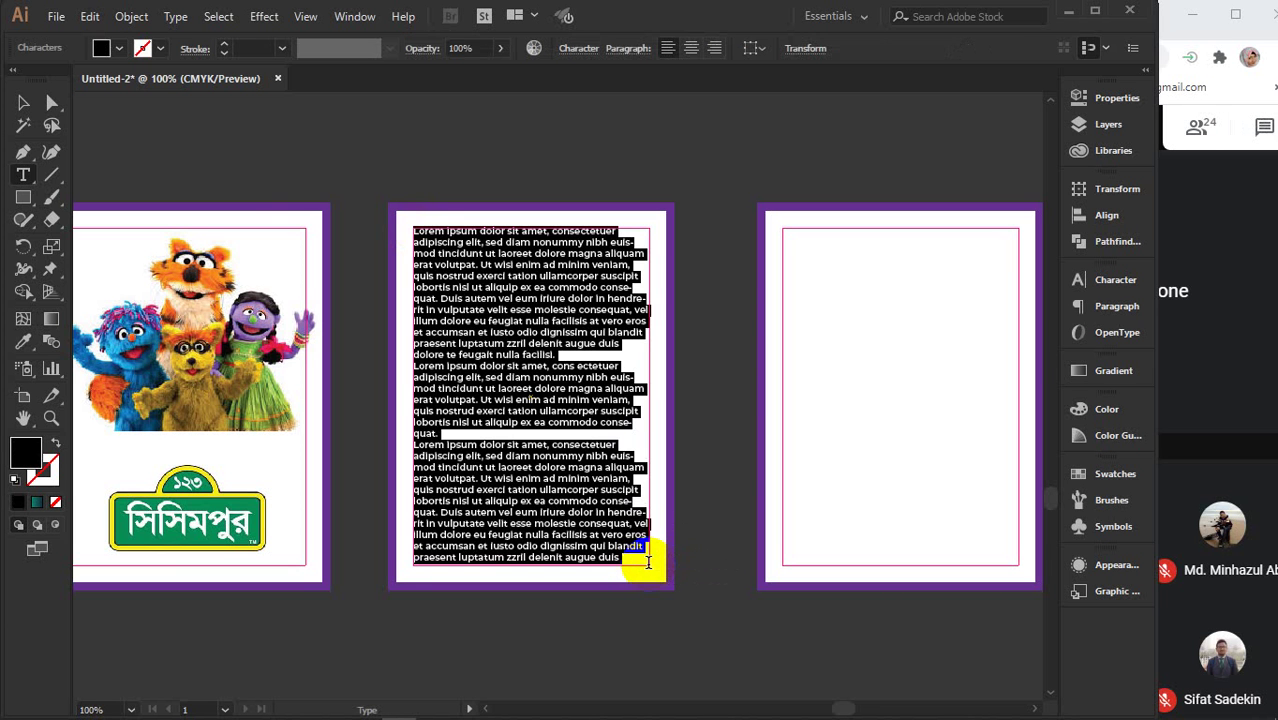
left_click(24, 104)
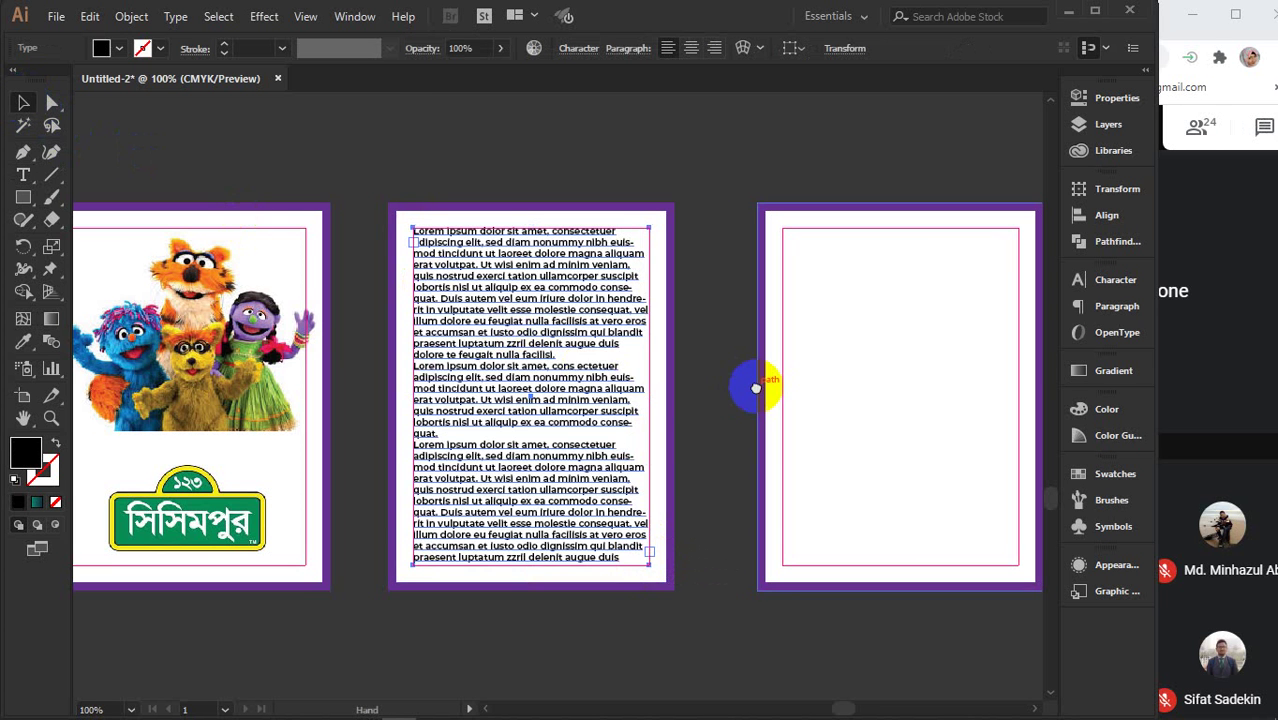
left_click_drag(753, 385, 655, 358)
left_click(510, 135)
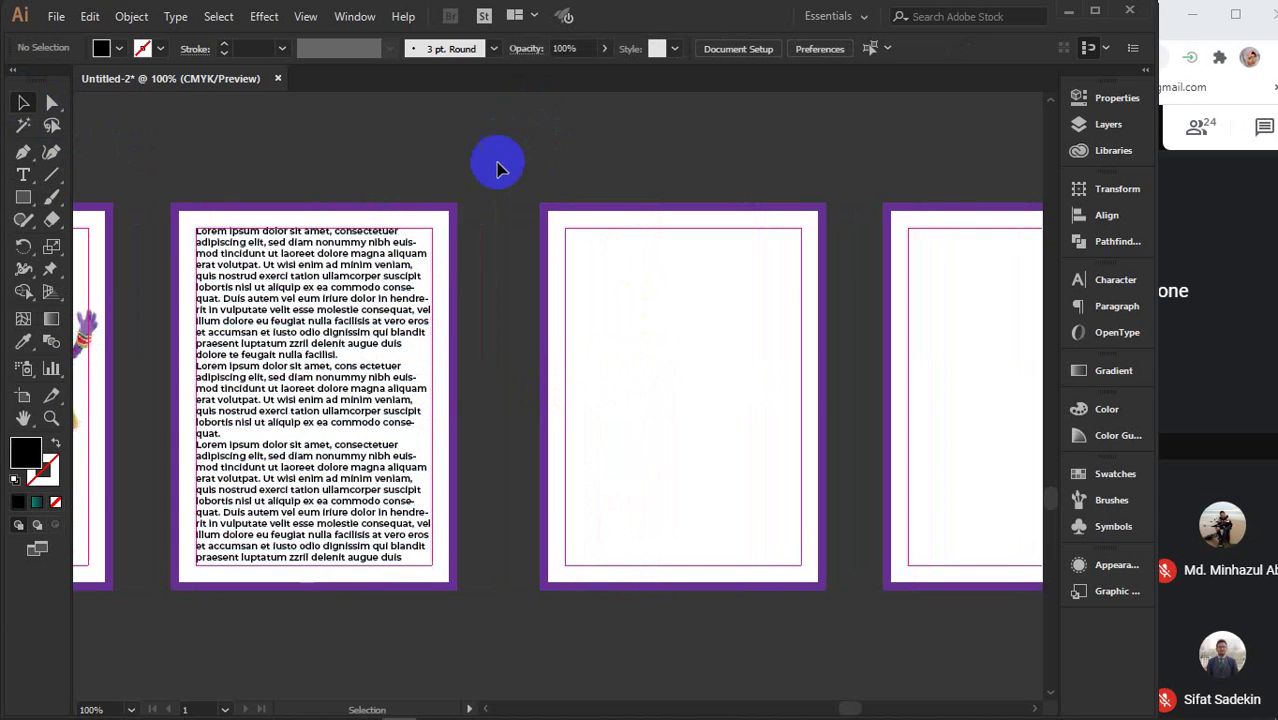
scroll(400, 400, "left", 3)
- Copy the Sisimpur logo to the third page and shrink it into the top-left corner
left_click_drag(128, 517, 766, 268)
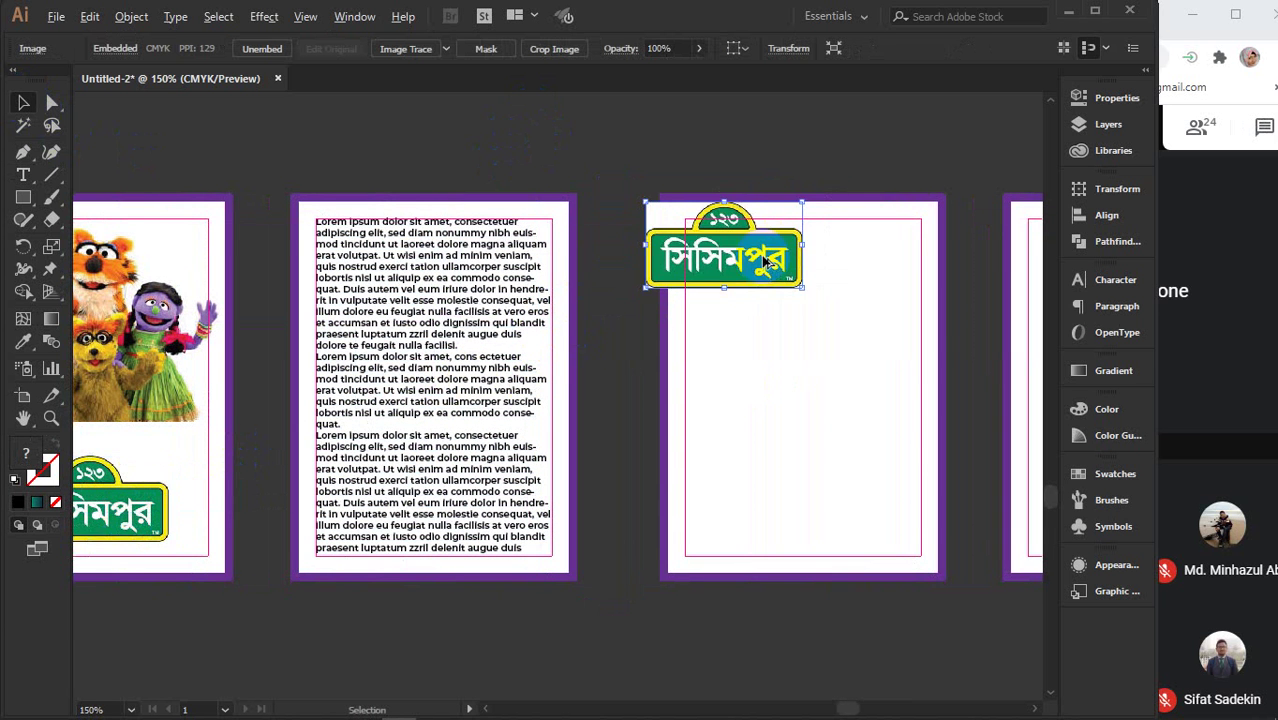
scroll(768, 290, "up", 3)
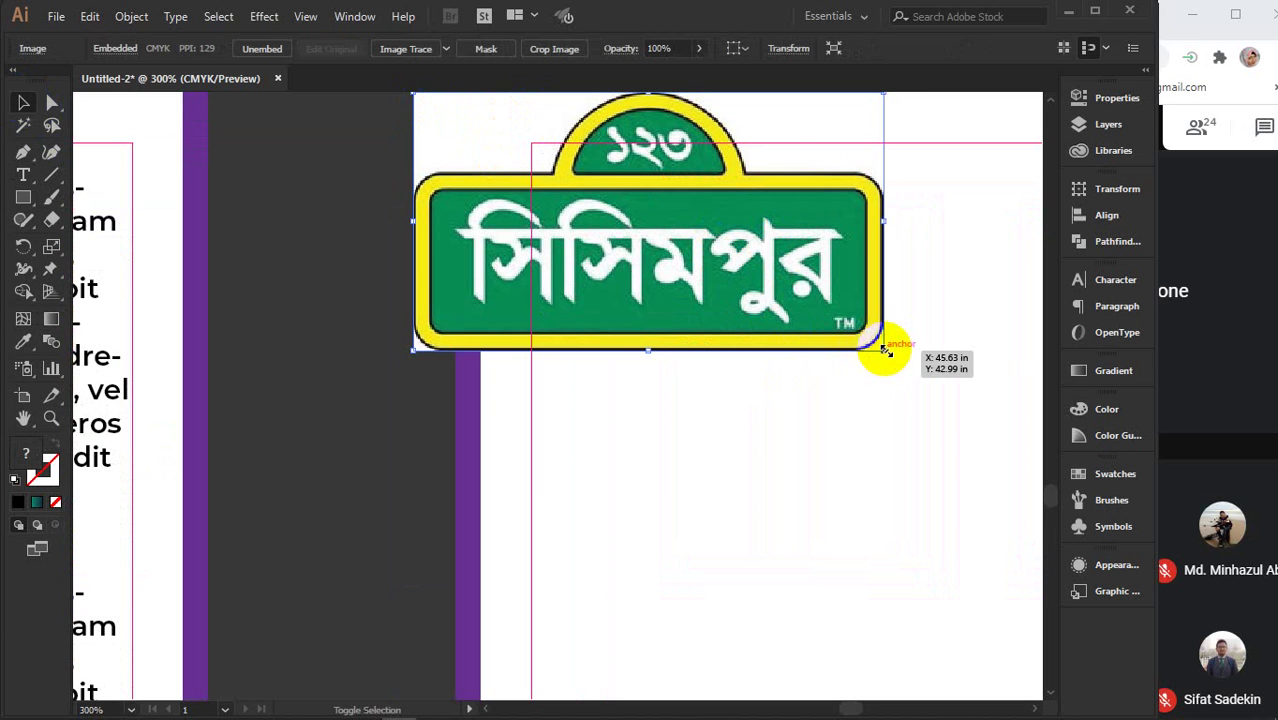
left_click_drag(884, 350, 556, 170)
left_click_drag(483, 122, 608, 180)
scroll(604, 183, "down", 1)
scroll(608, 180, "down", 2)
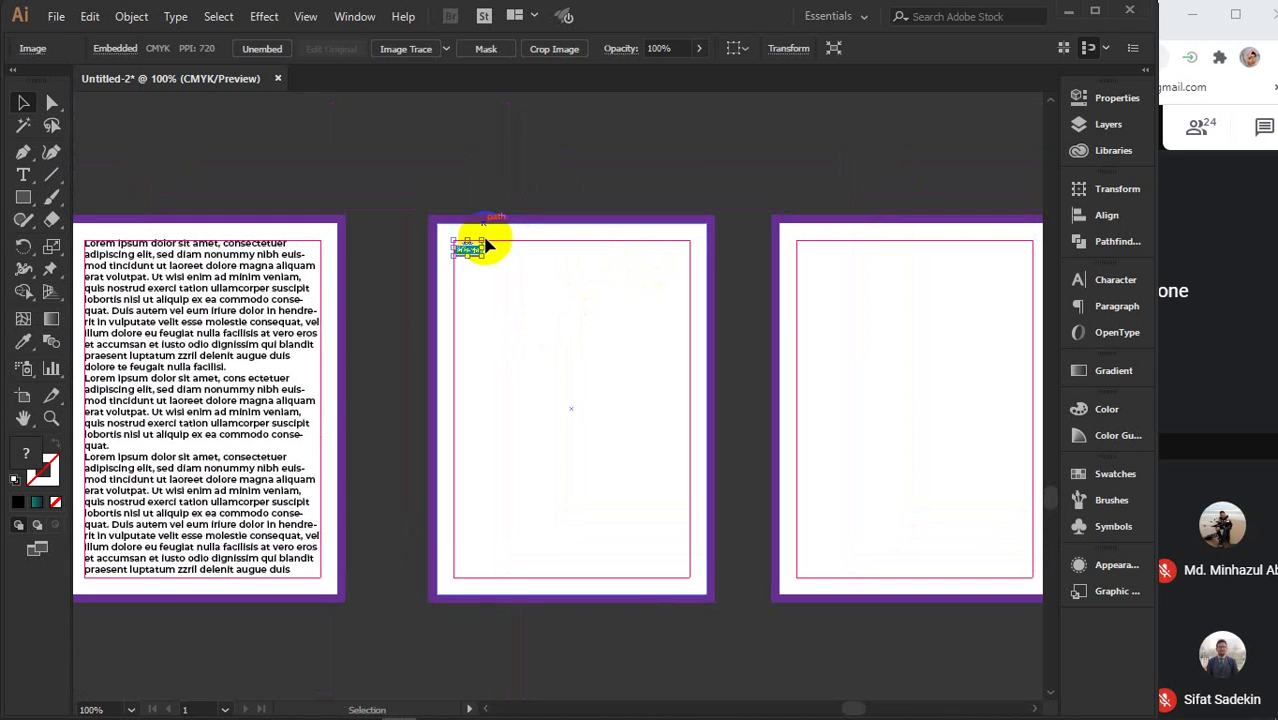
left_click(114, 191)
- Draw a 0.25 pt horizontal line and repeat copies down the page as ruled lines
left_click(52, 174)
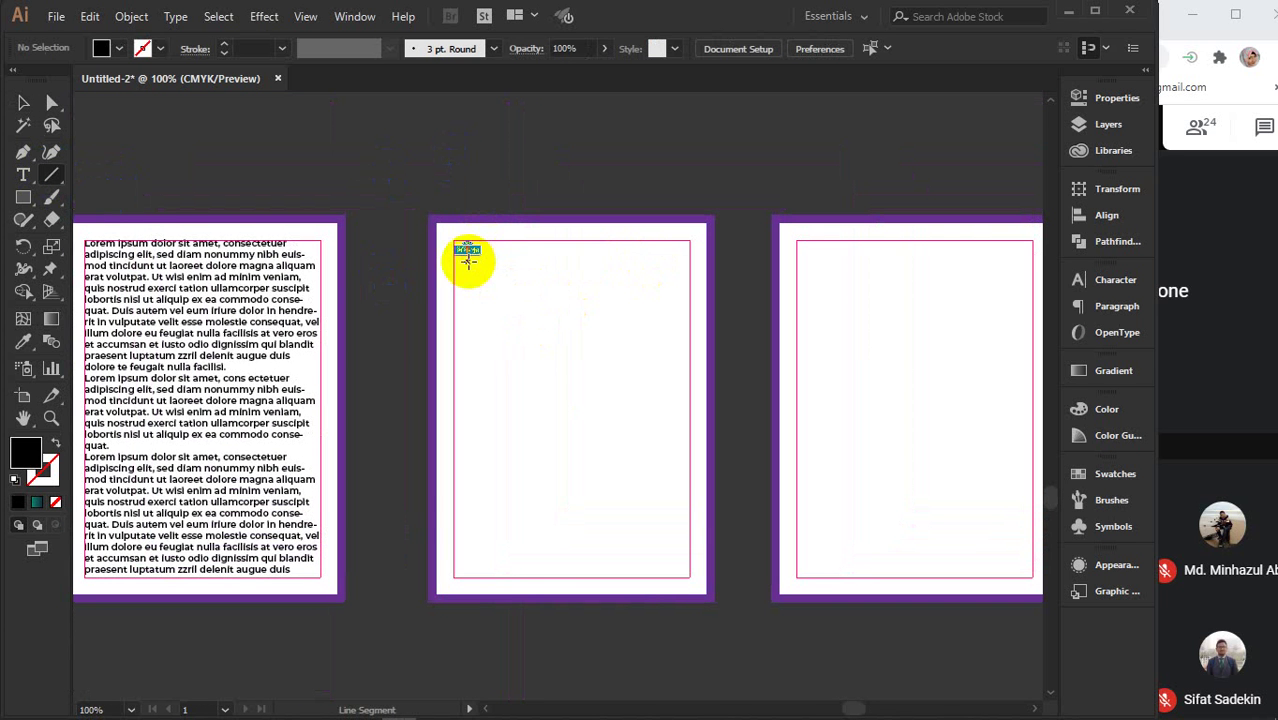
left_click_drag(455, 266, 689, 273)
type("v")
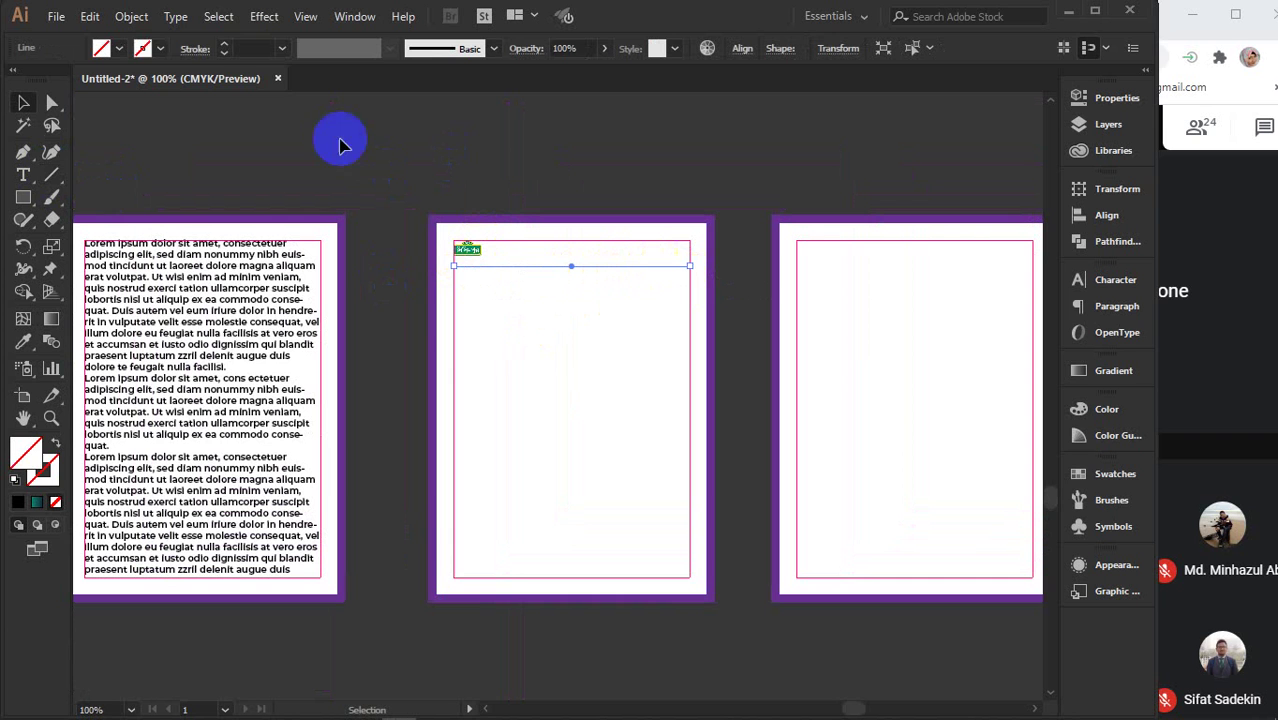
type("0.25")
key("Return")
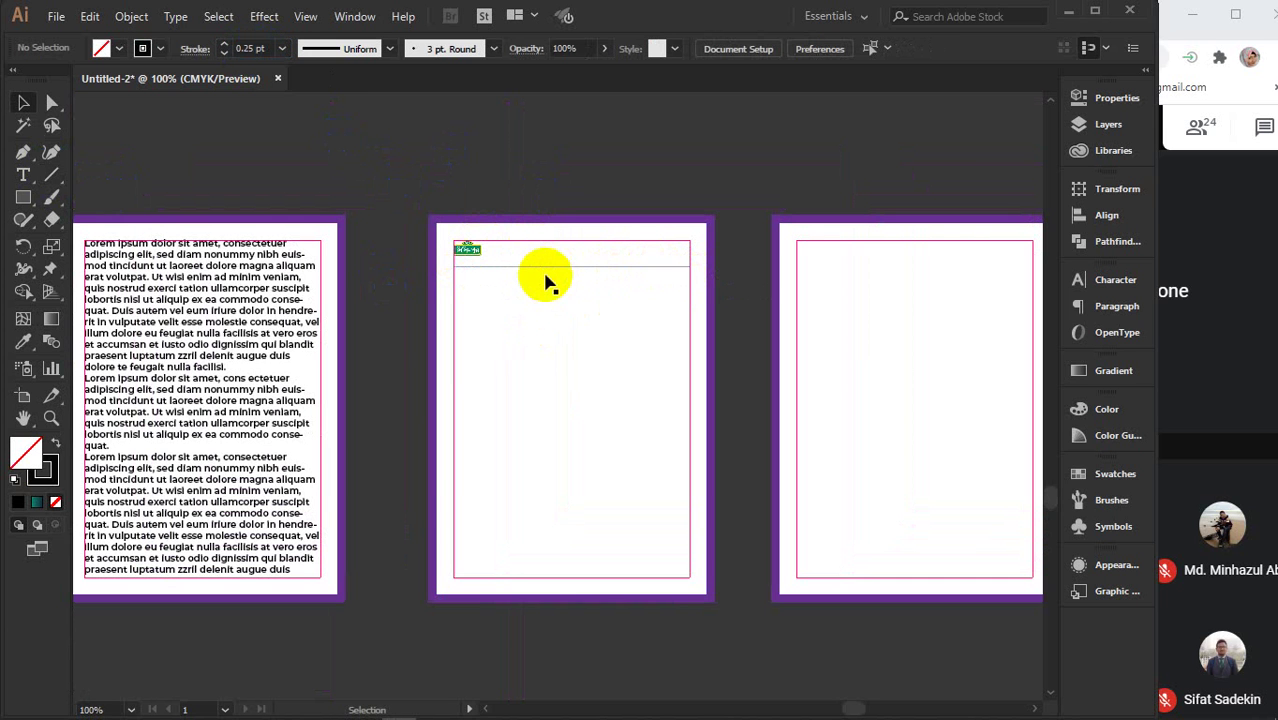
left_click_drag(540, 270, 535, 287)
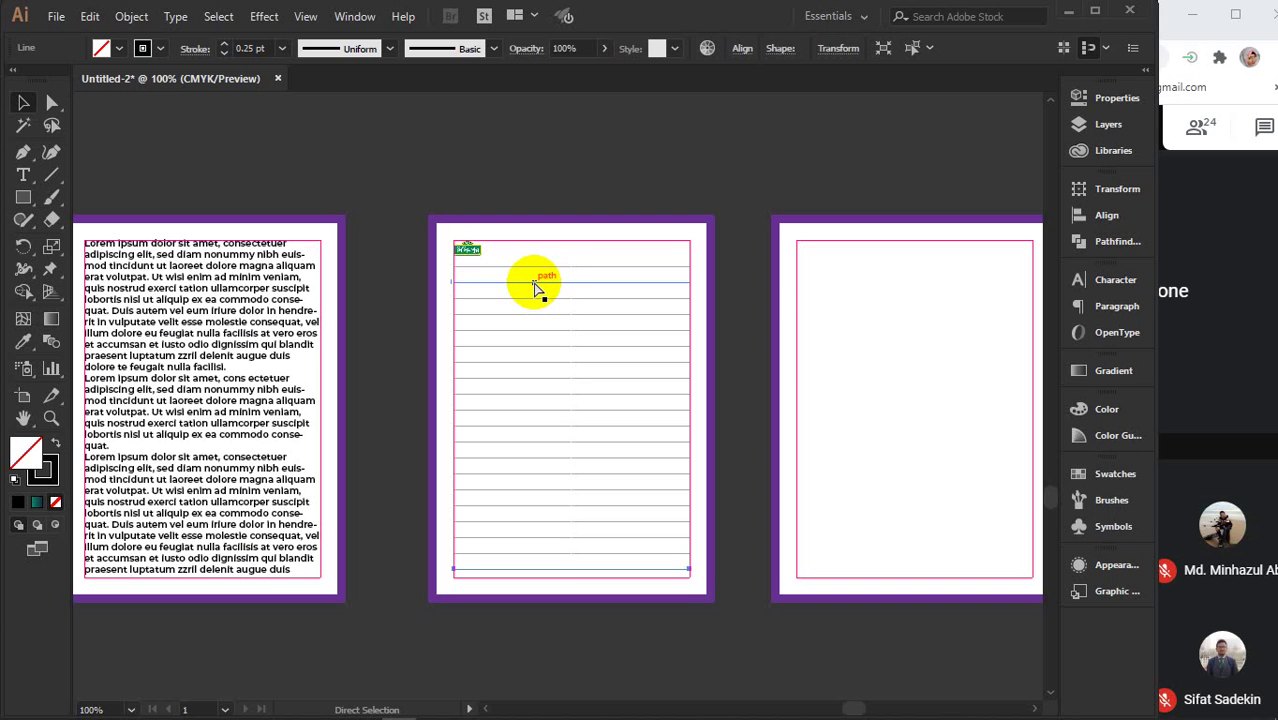
left_click_drag(535, 287, 535, 287)
left_click(628, 154)
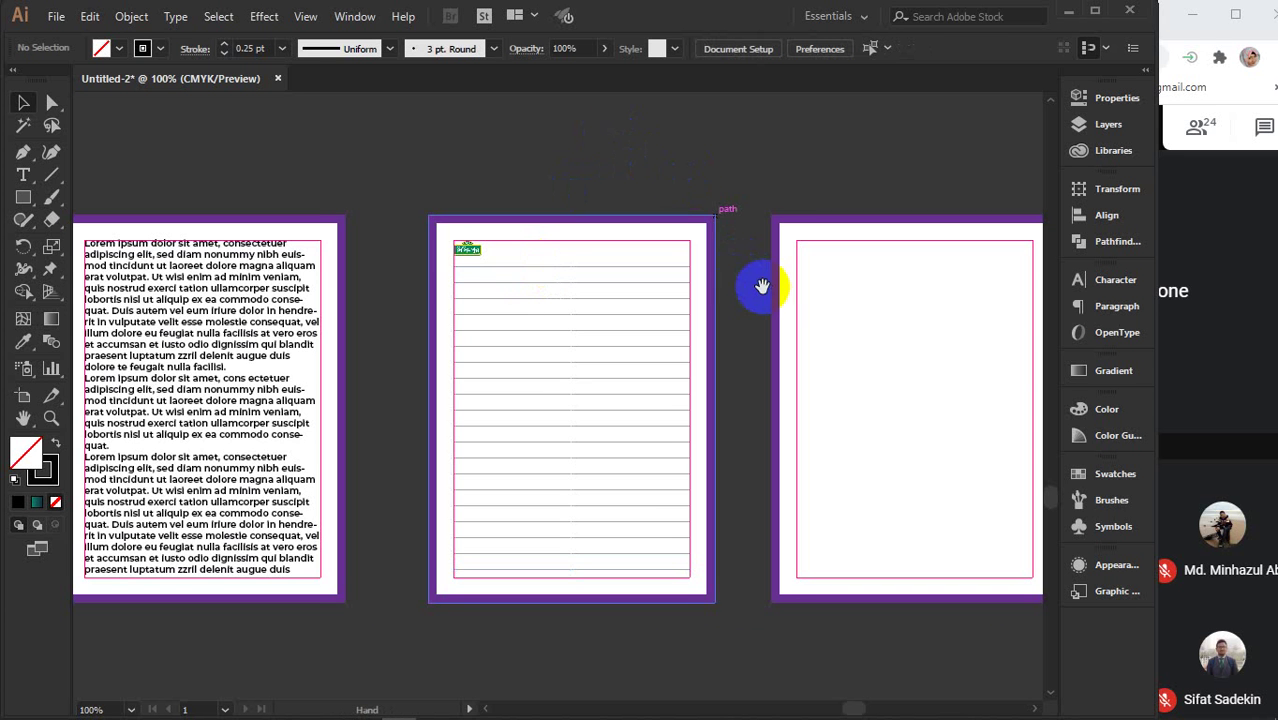
left_click_drag(762, 282, 537, 303)
mouse_move(505, 697)
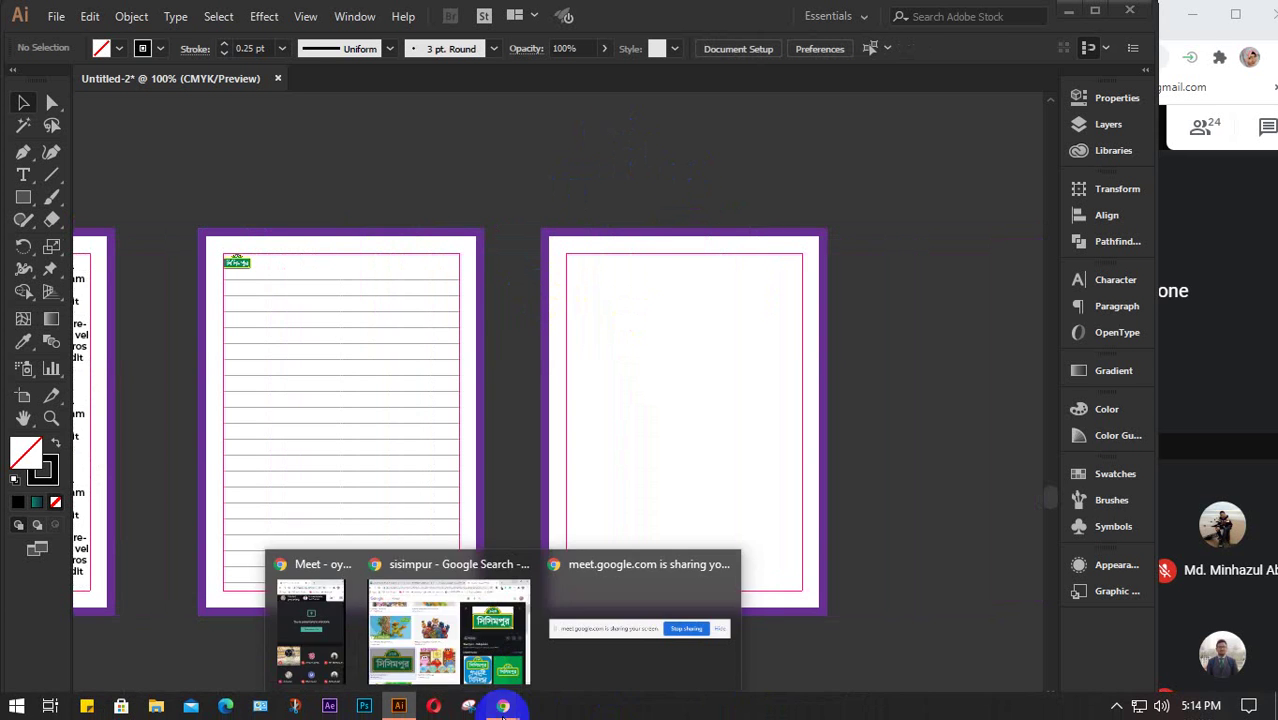
left_click(420, 620)
- Search images for 'sisimpur halum' and copy the Halum tiger picture
left_click(266, 127)
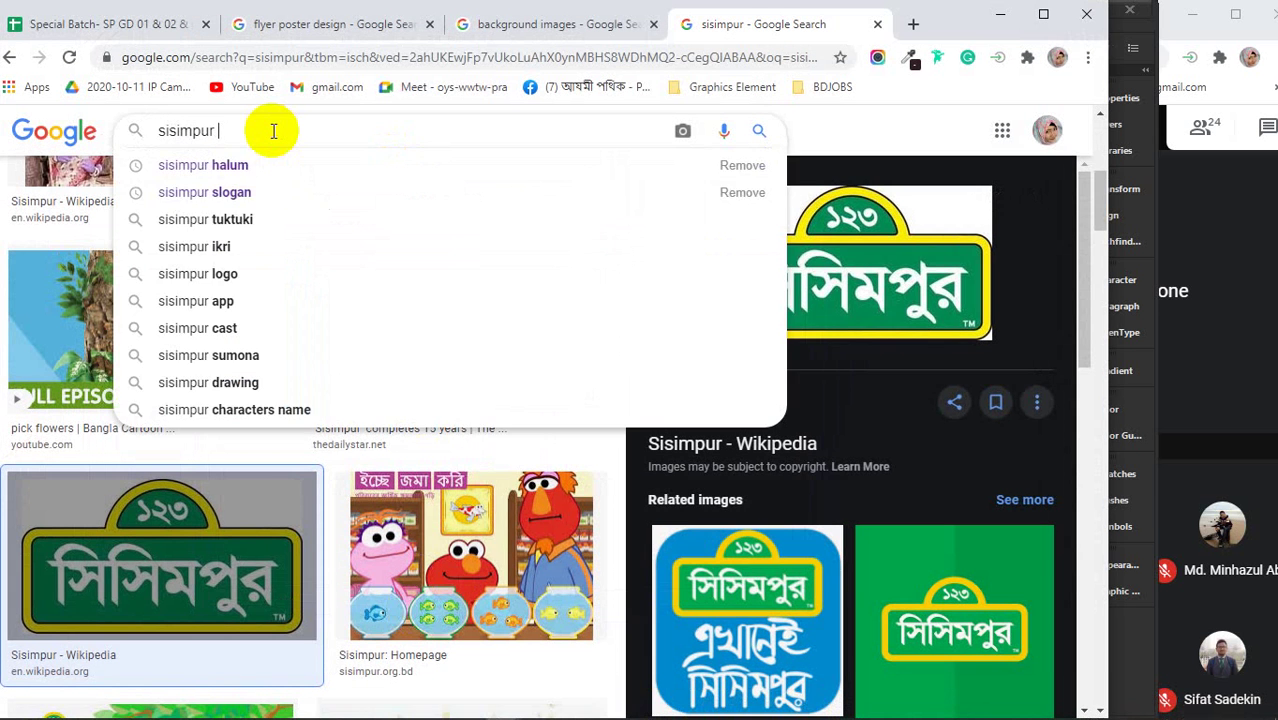
left_click(230, 165)
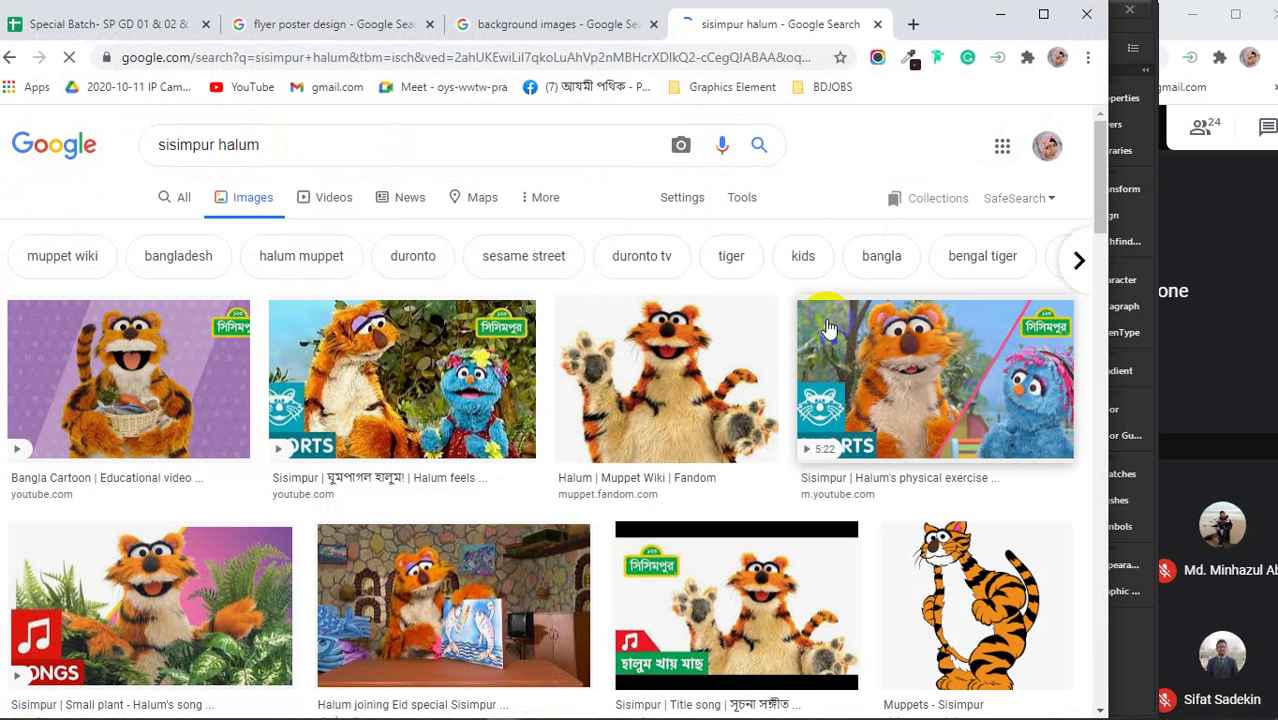
left_click(683, 380)
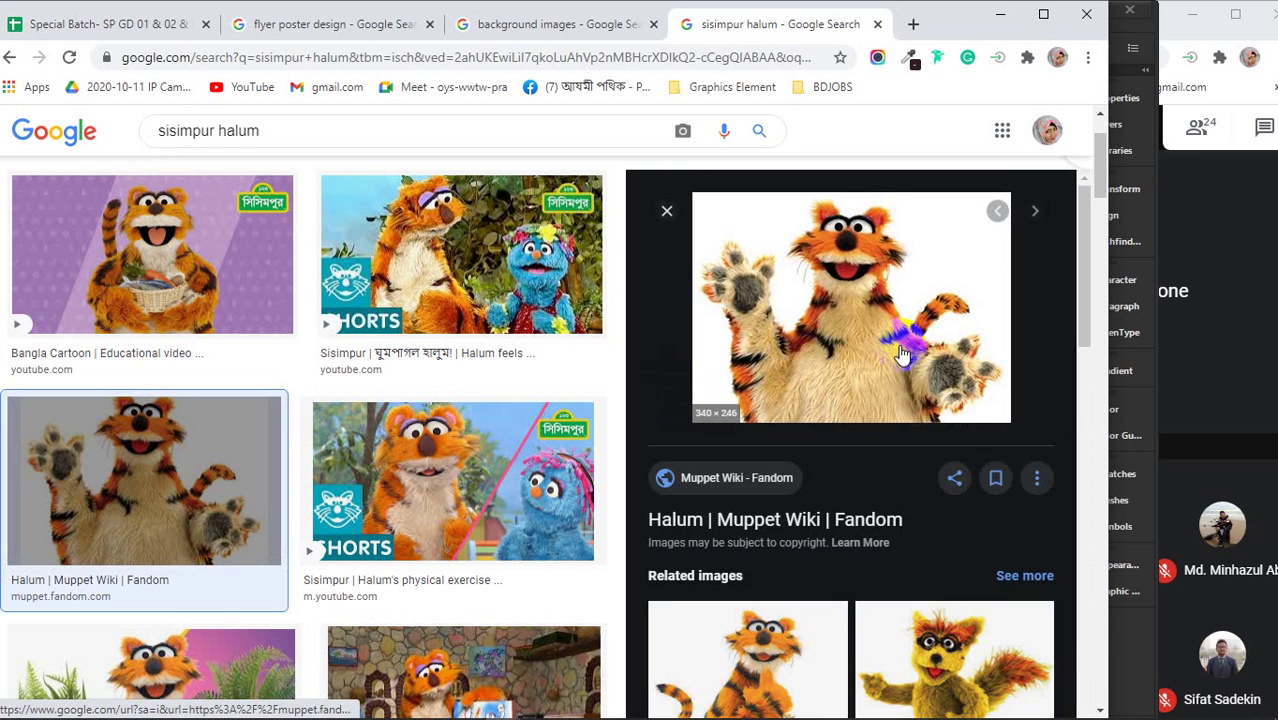
scroll(900, 350, "down", 2)
left_click(760, 578)
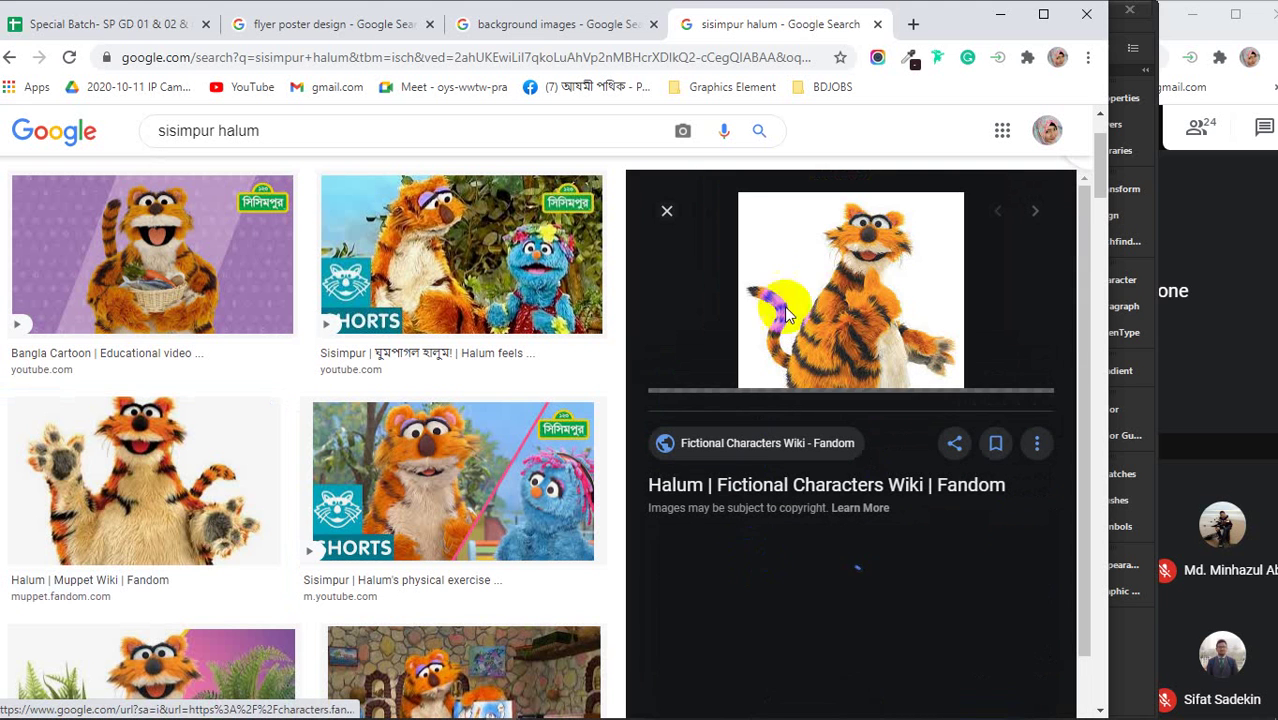
right_click(847, 238)
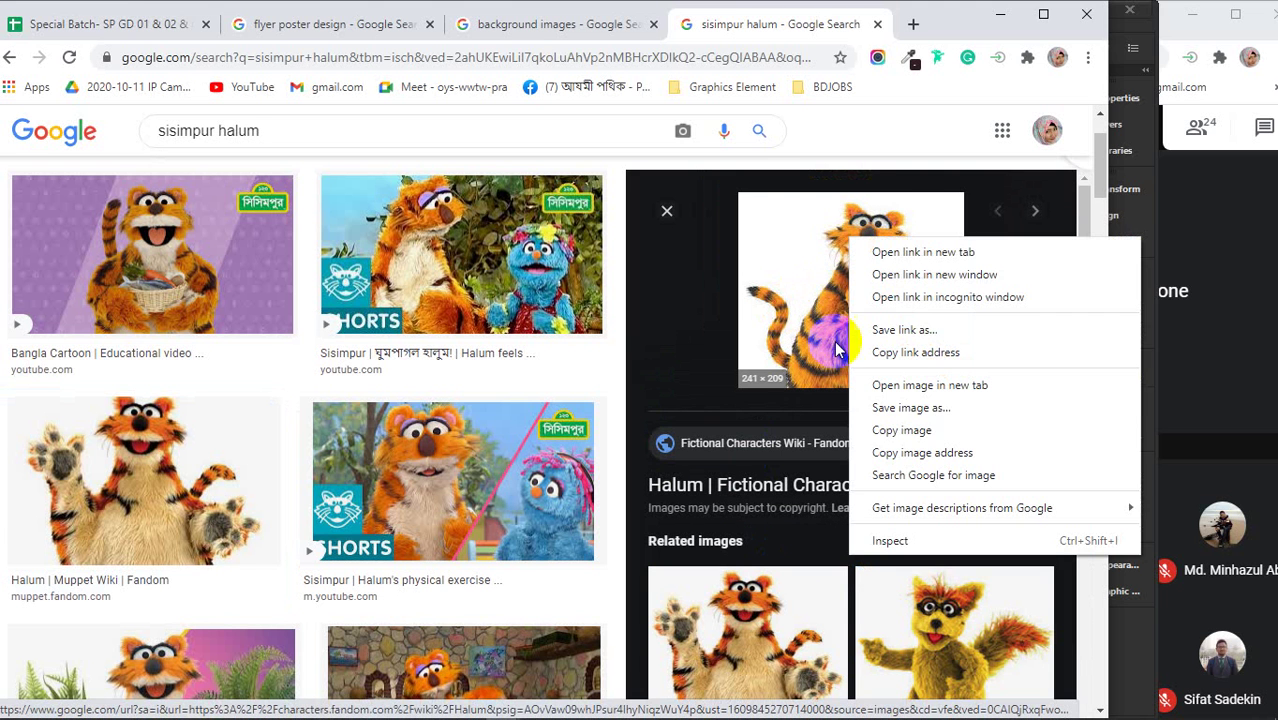
left_click(902, 430)
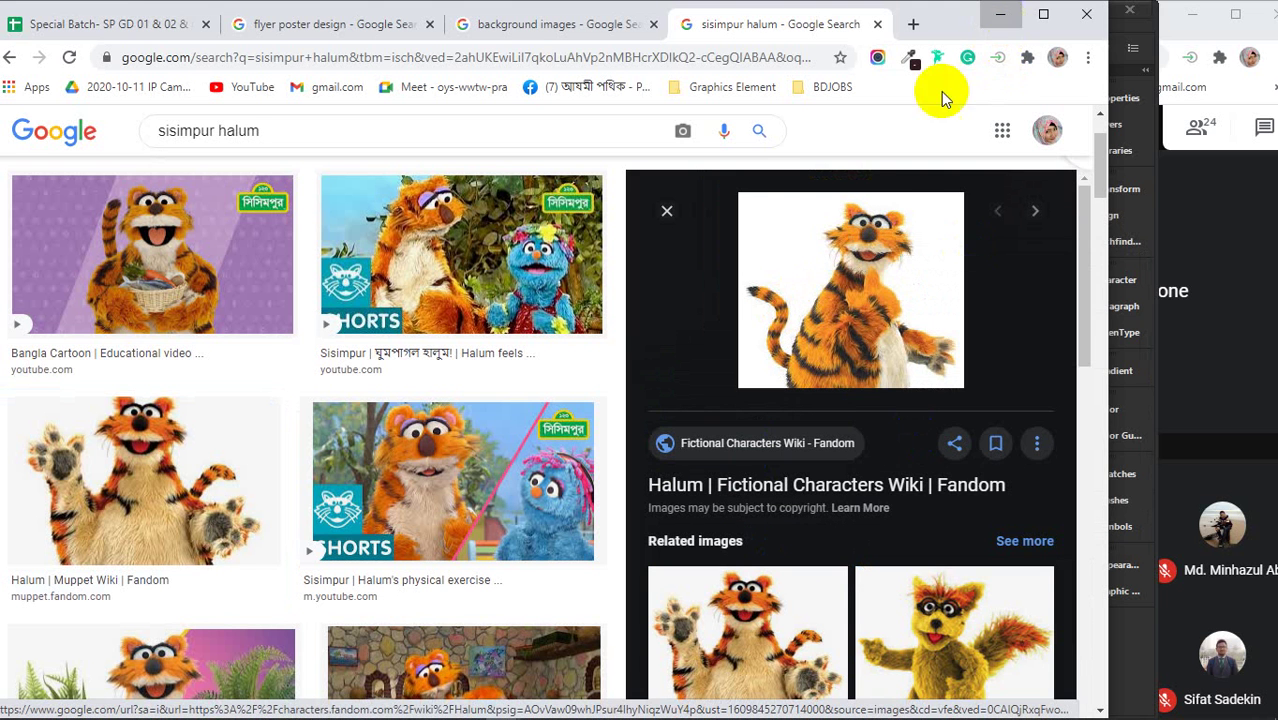
- Paste the tiger onto the fourth page and scale it to 3.89 by 3.38 in
key("alt+Tab")
key("ctrl+v")
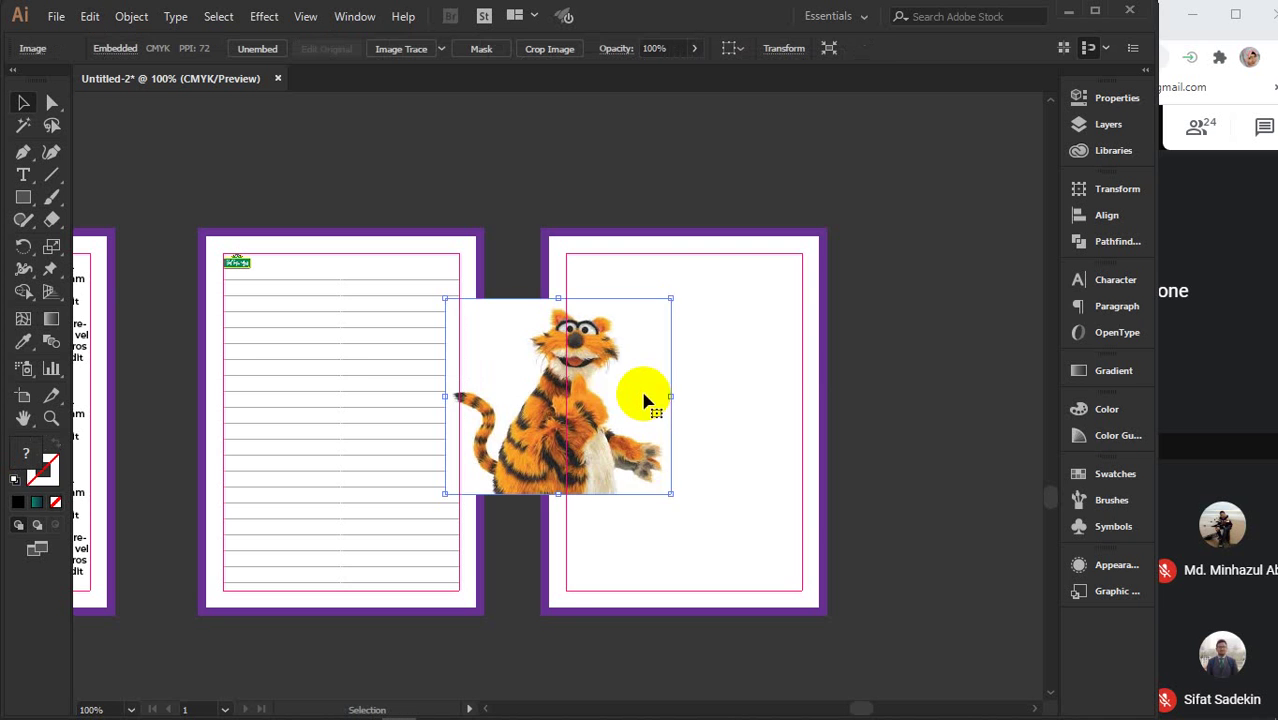
left_click_drag(648, 399, 732, 344)
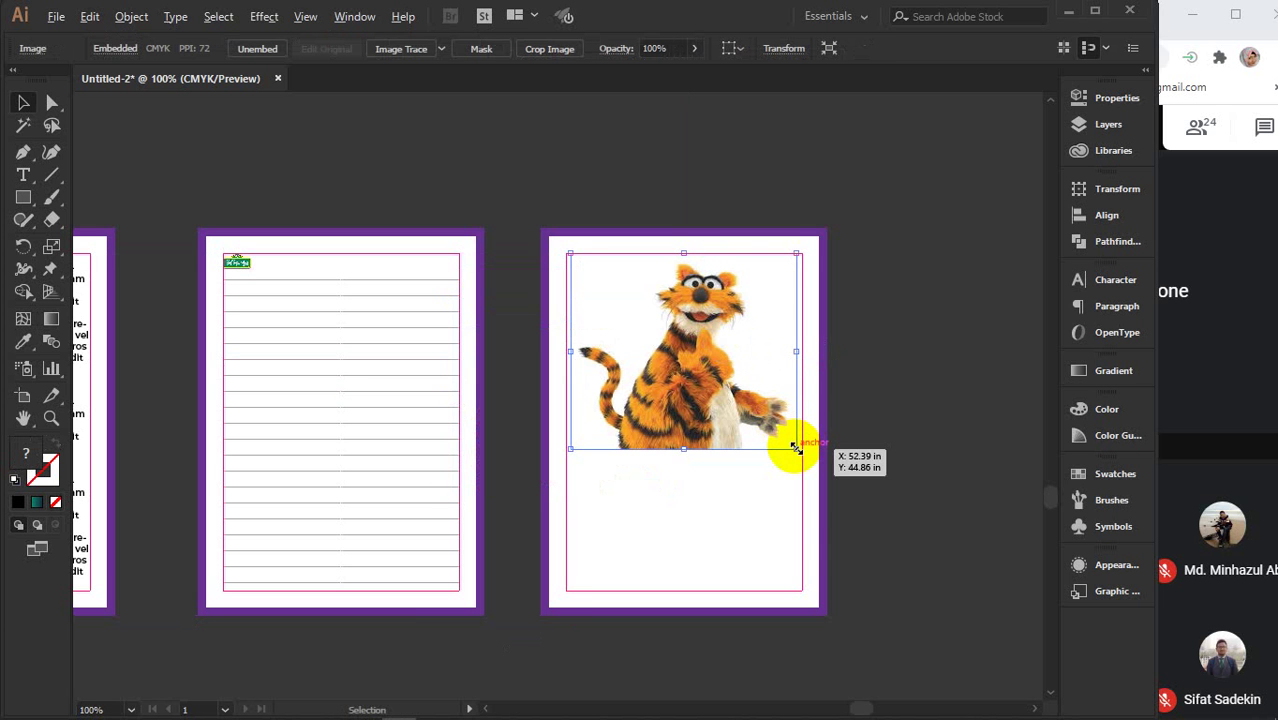
left_click_drag(795, 449, 815, 461)
left_click_drag(822, 467, 819, 462)
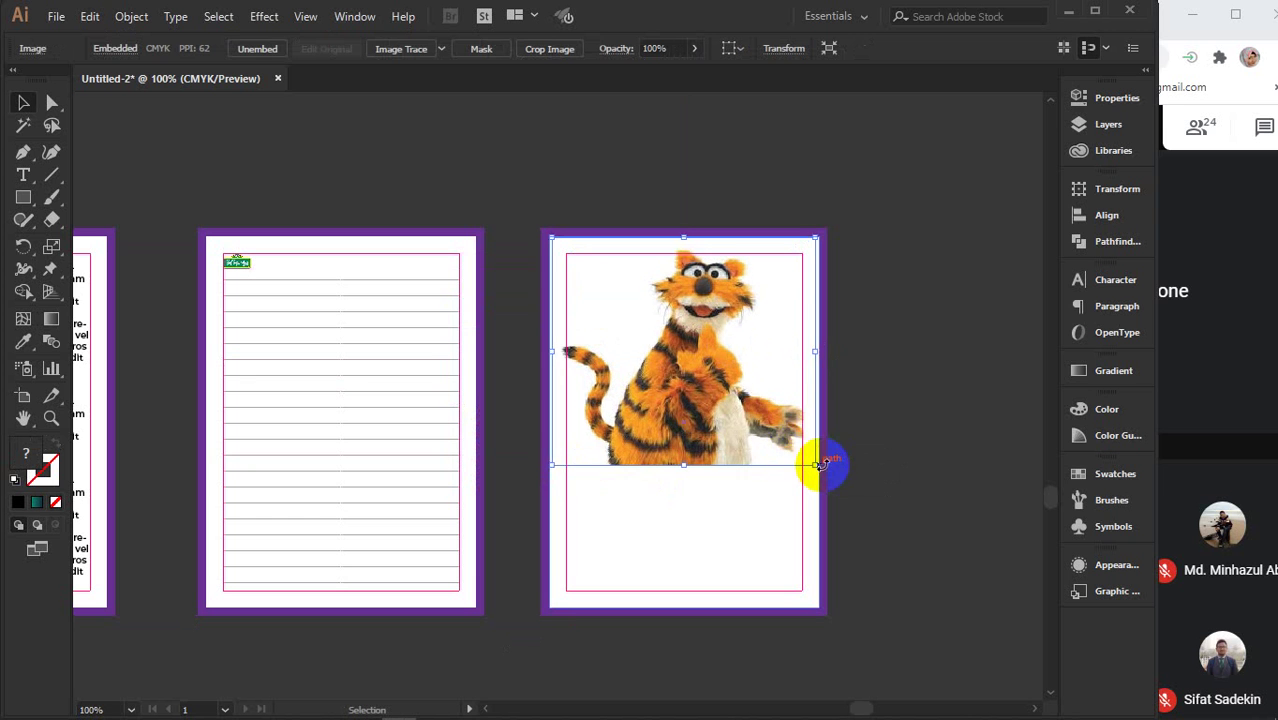
left_click(920, 334)
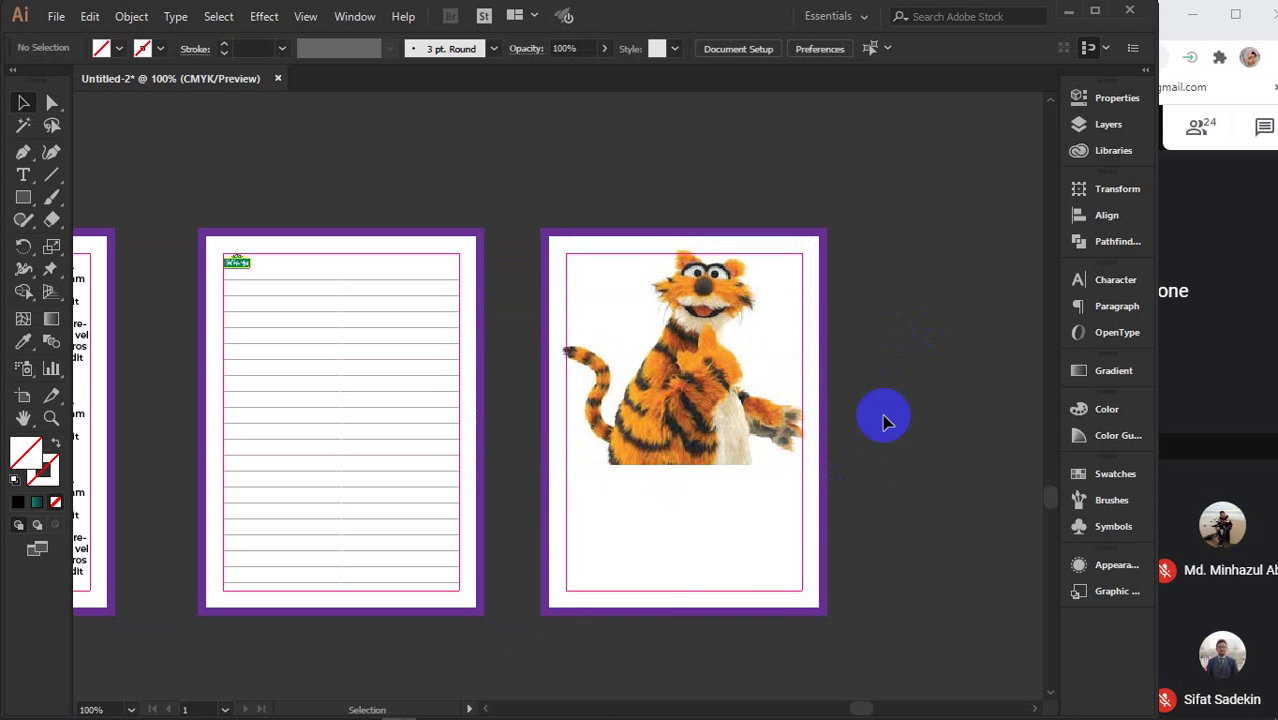
- Copy the small Sisimpur logo from the lined page onto the tiger page
left_click(236, 262)
left_click_drag(238, 266, 797, 562)
left_click(936, 480)
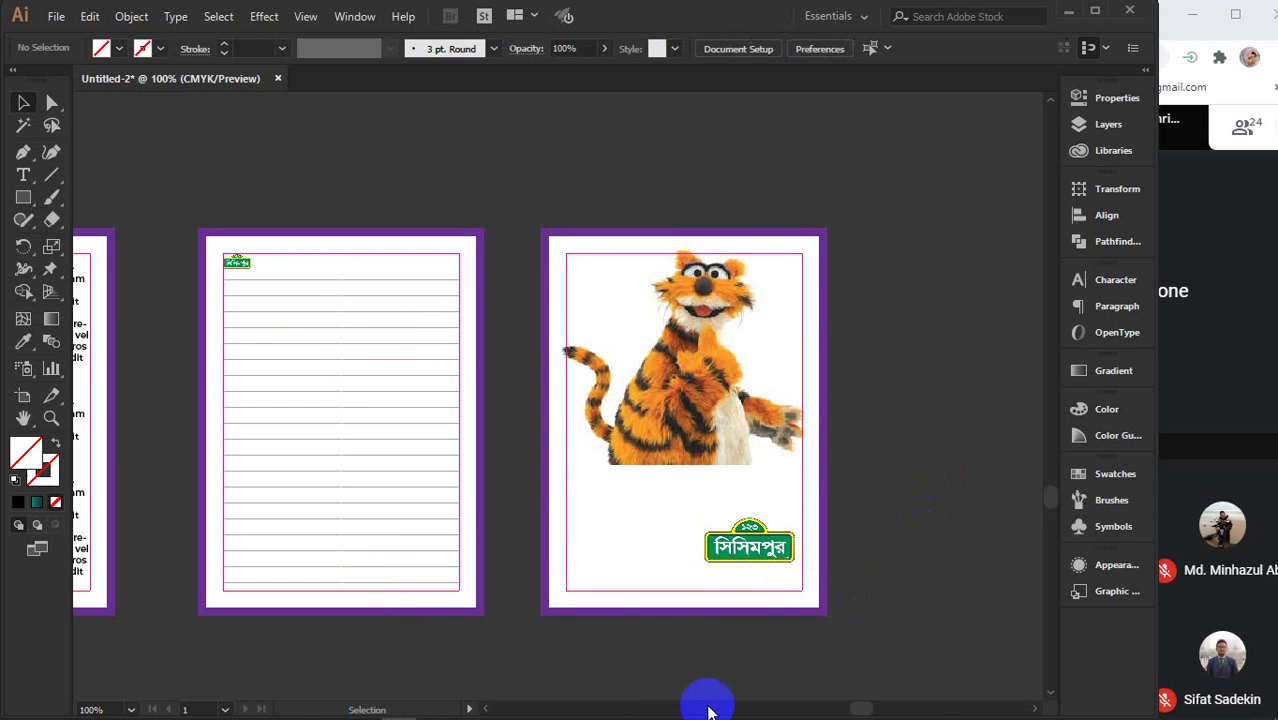
- In Chrome, run a Google Images search for 'usaid logo'
mouse_move(513, 708)
left_click(450, 625)
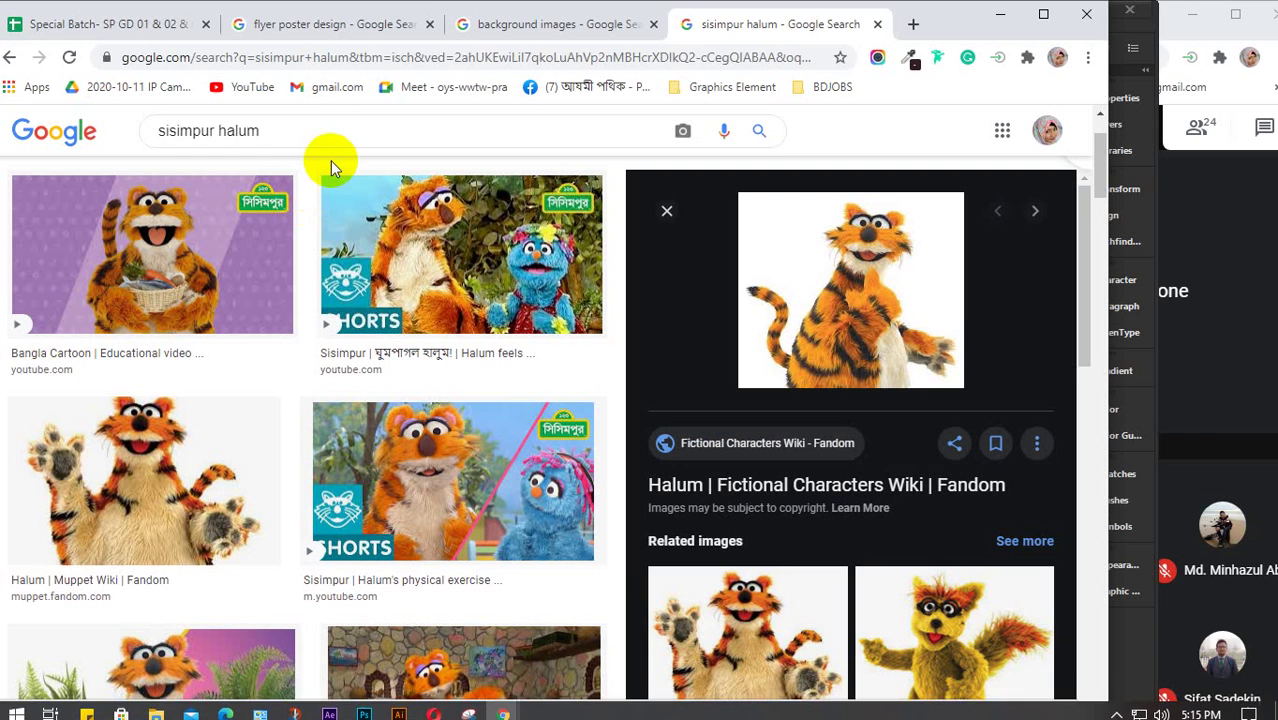
left_click_drag(314, 134, 143, 143)
type("us")
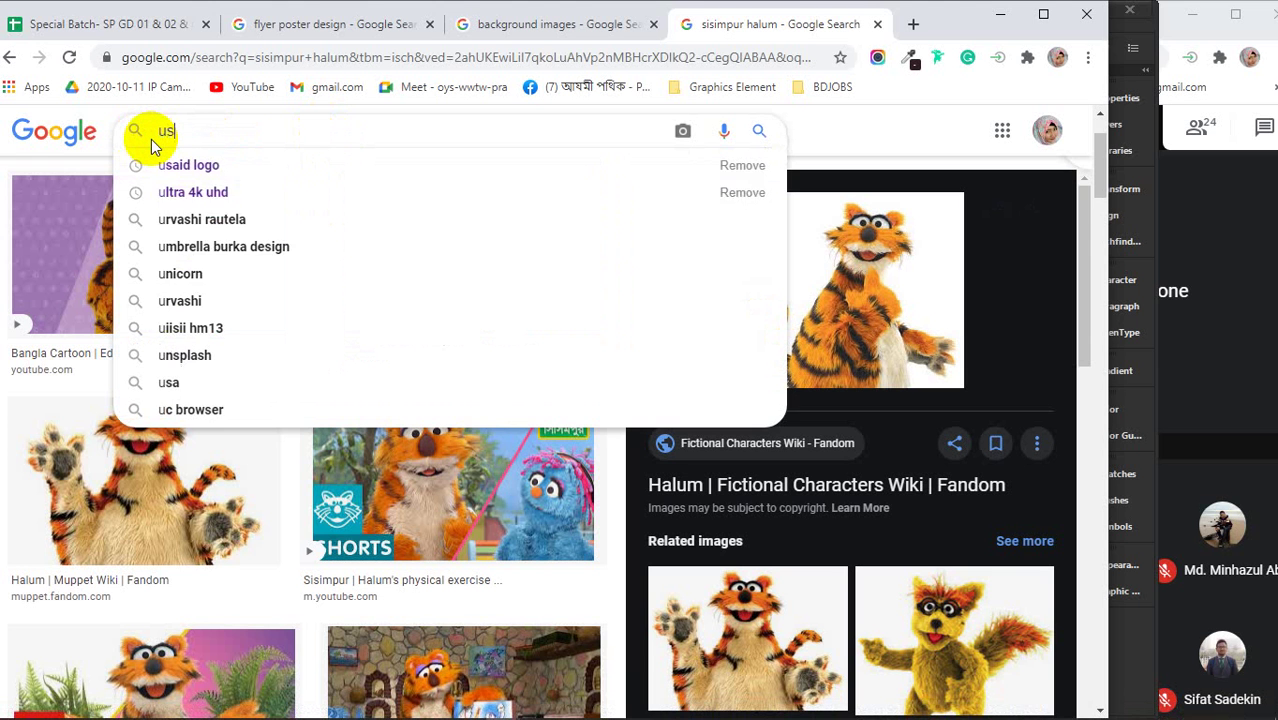
key("Down")
key("Return")
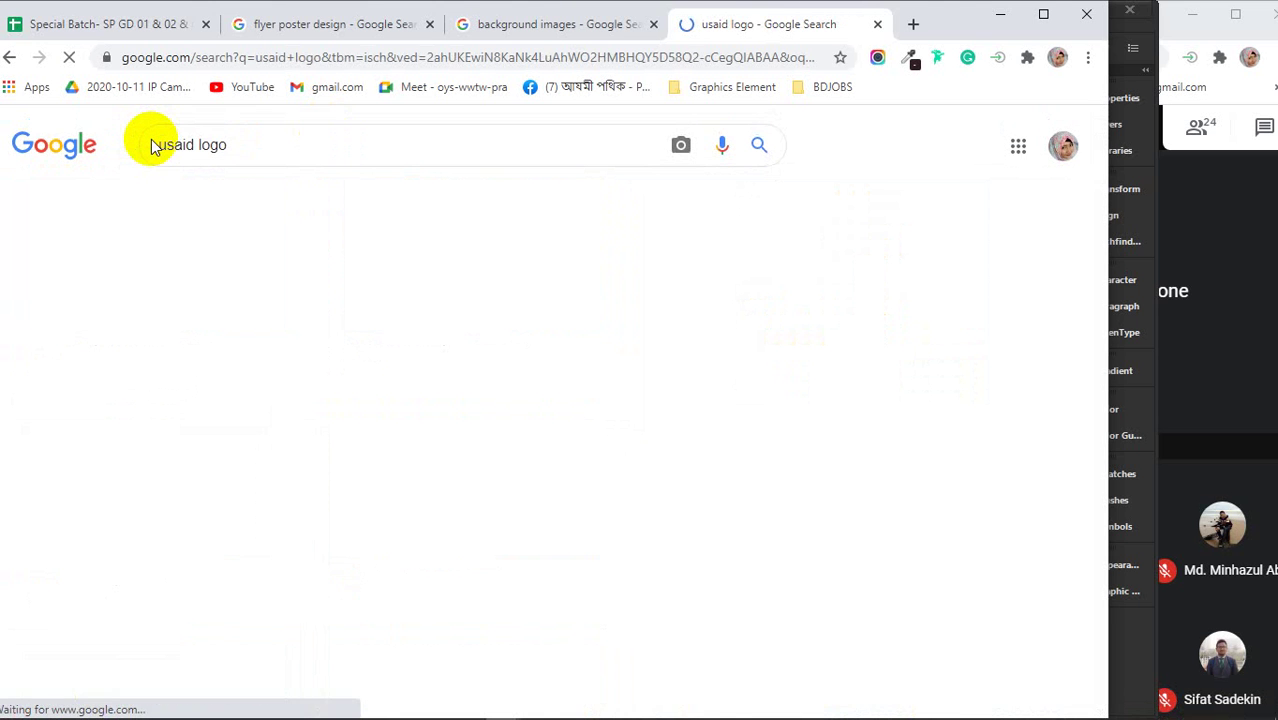
- Copy the USAID logo with English tagline, then minimize Chrome
scroll(328, 399, "down", 2)
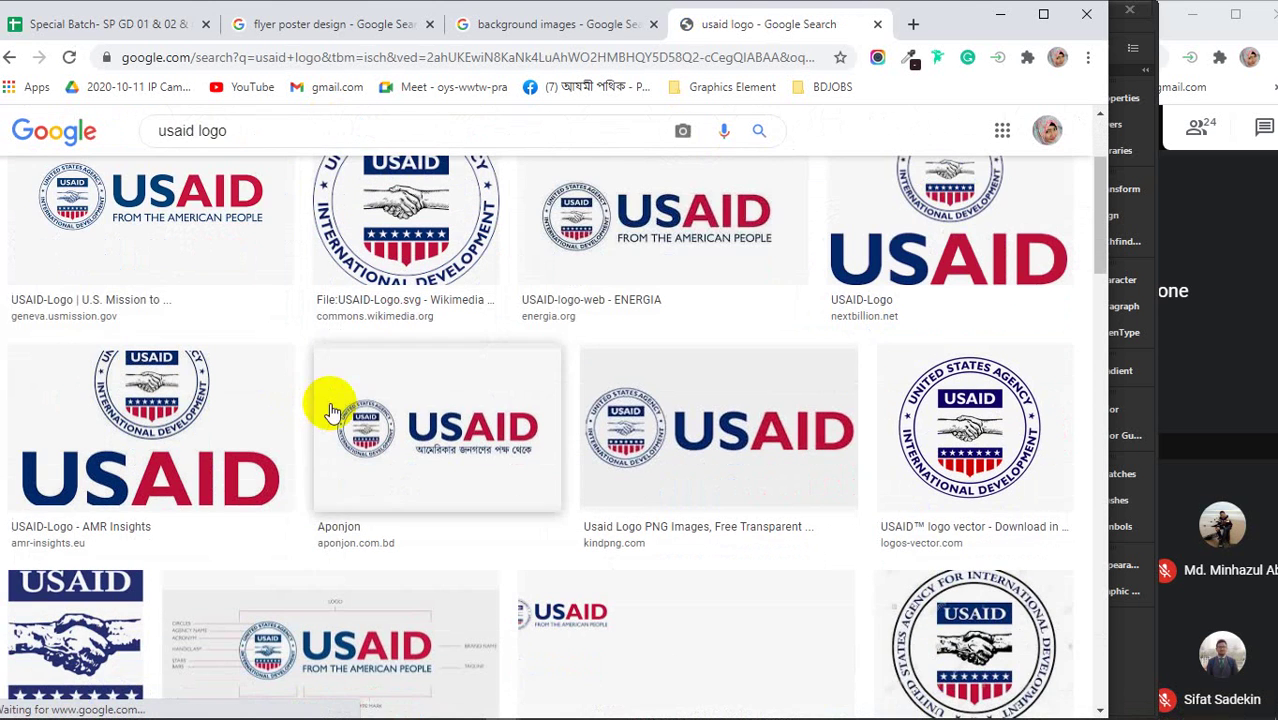
left_click(461, 435)
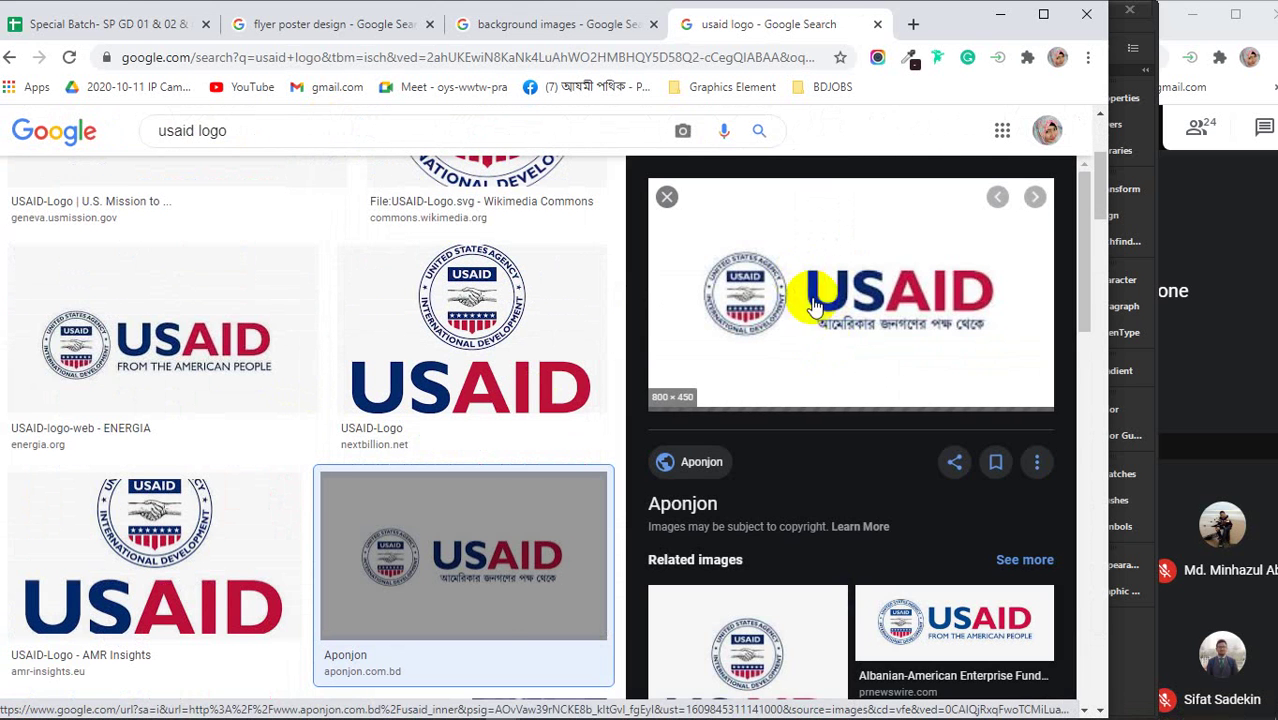
left_click(938, 625)
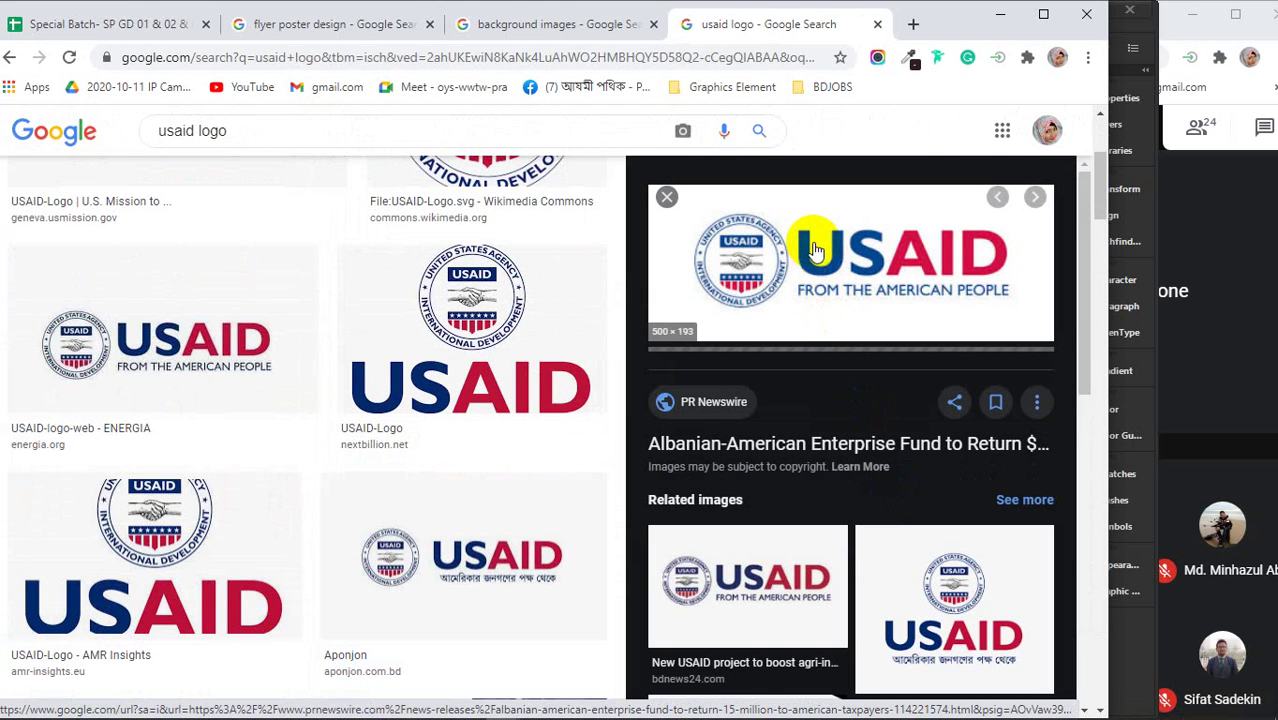
right_click(815, 250)
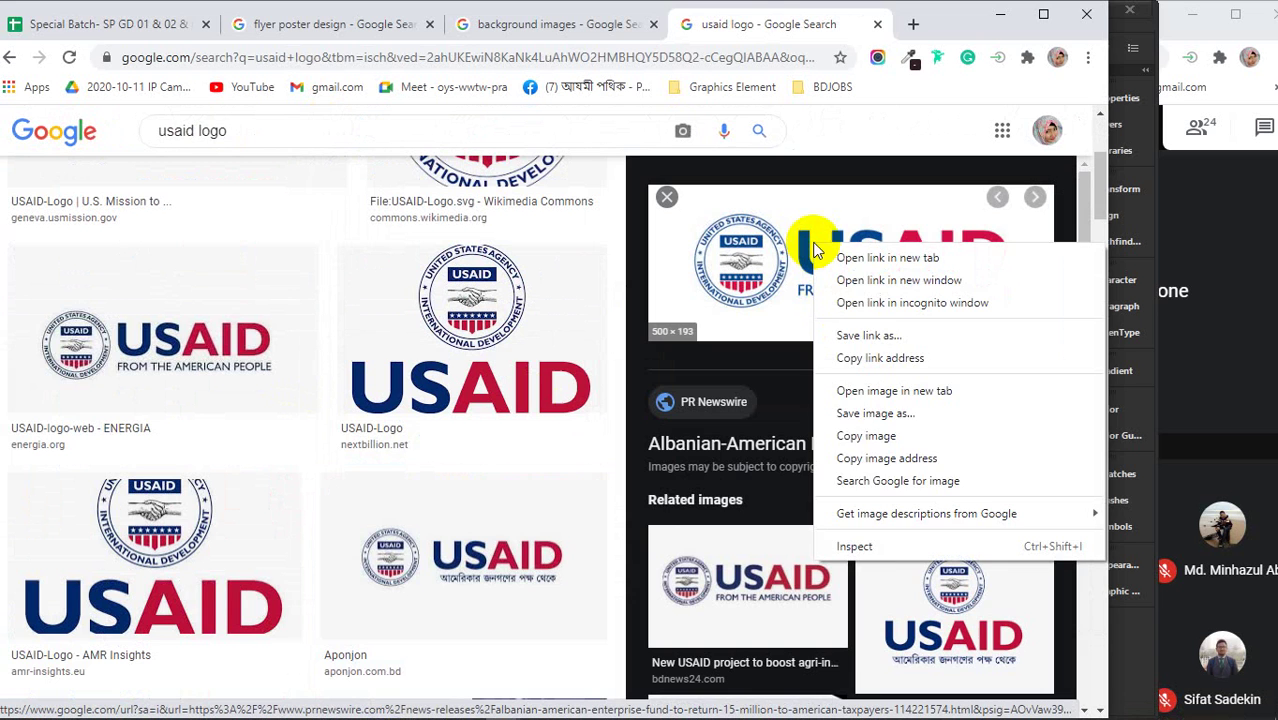
left_click(876, 440)
left_click(998, 14)
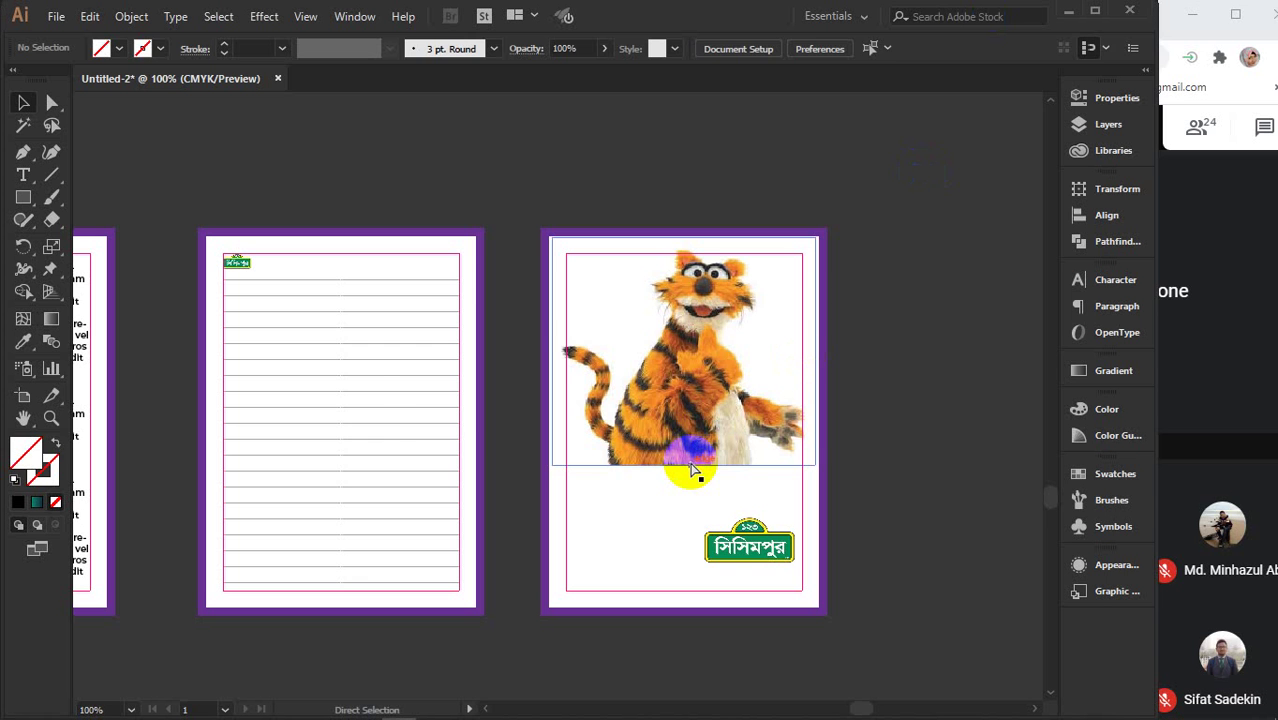
- Paste the USAID logo and scale it to sit beside the Sisimpur logo
key("ctrl+v")
left_click_drag(800, 310, 607, 535)
scroll(663, 558, "up", 2)
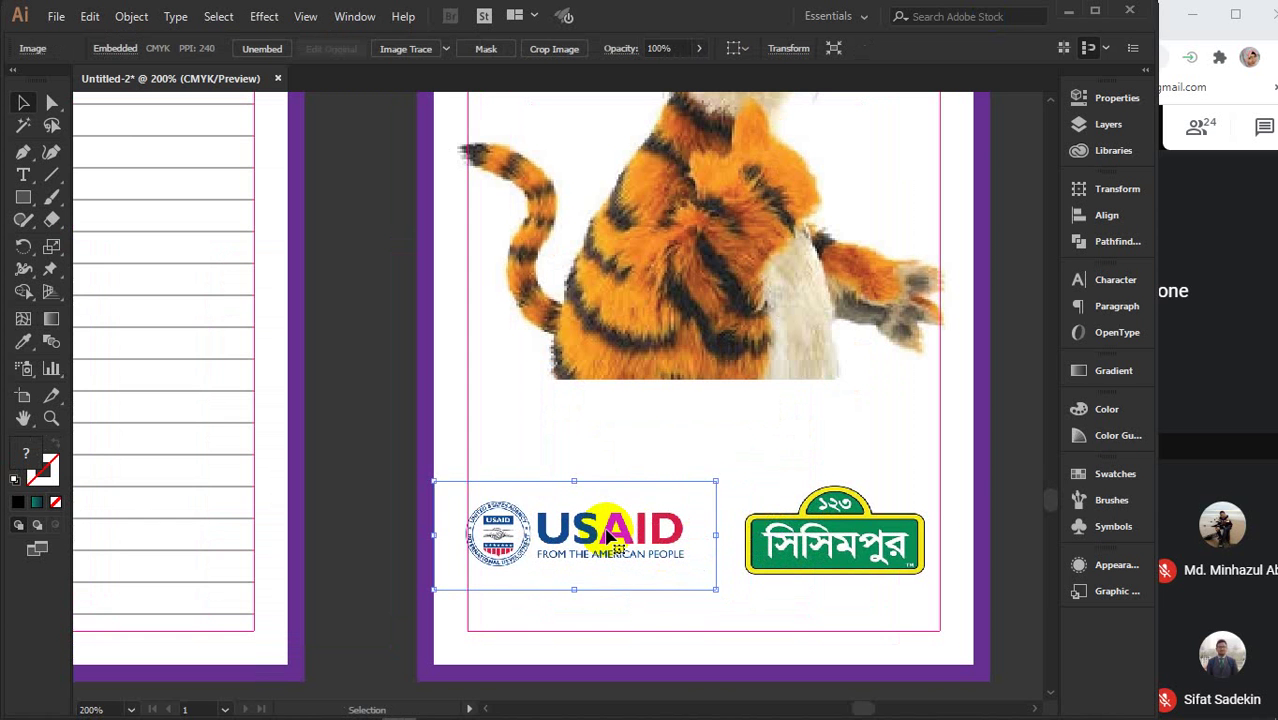
left_click_drag(716, 480, 737, 472)
left_click_drag(665, 525, 671, 523)
- Bring the Sisimpur logo to the front with Arrange > Bring to Front
left_click(790, 540)
right_click(803, 542)
mouse_move(890, 445)
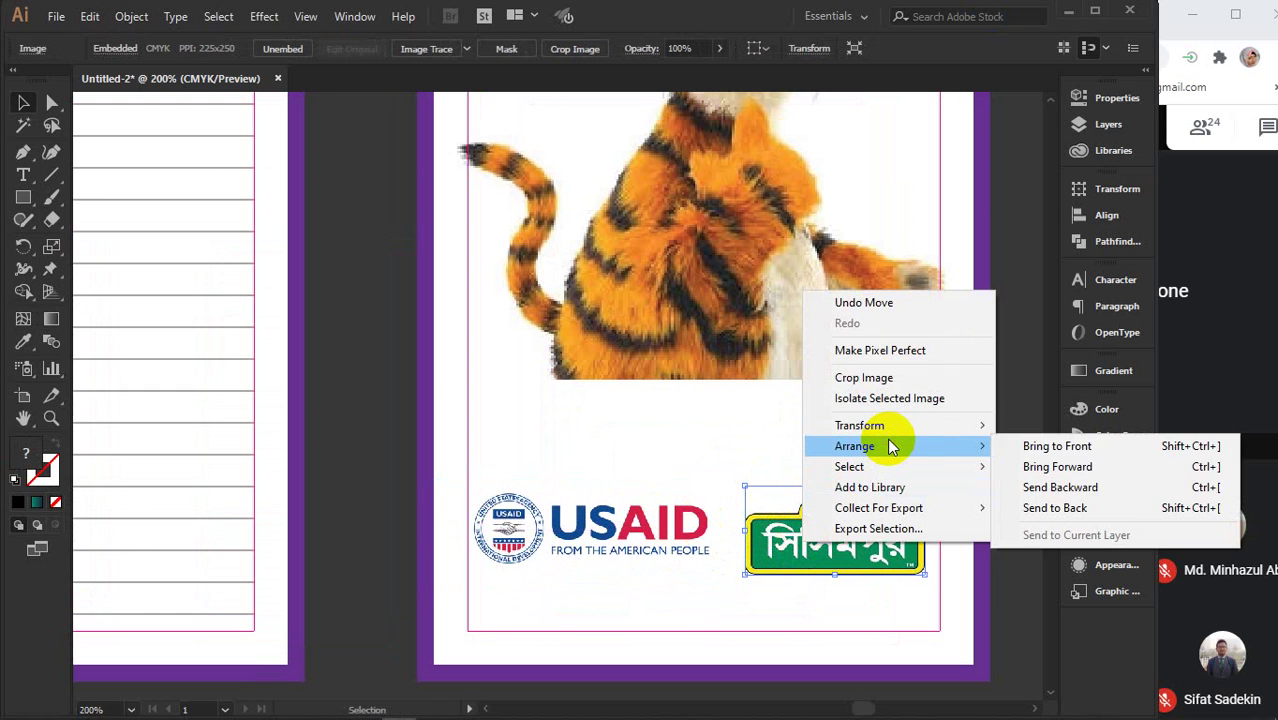
left_click(1033, 442)
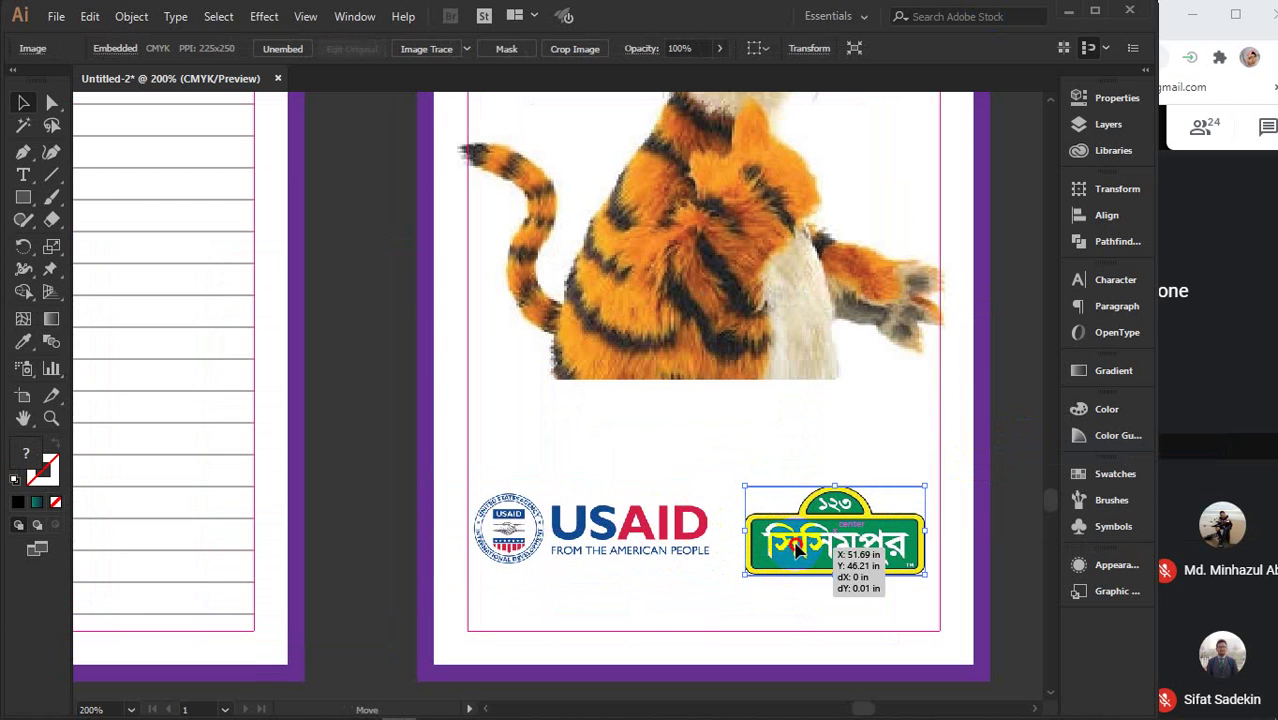
- Vertically center-align the USAID and Sisimpur logos
left_click(698, 542, "shift")
left_click(690, 280, "shift")
left_click(945, 130, "shift")
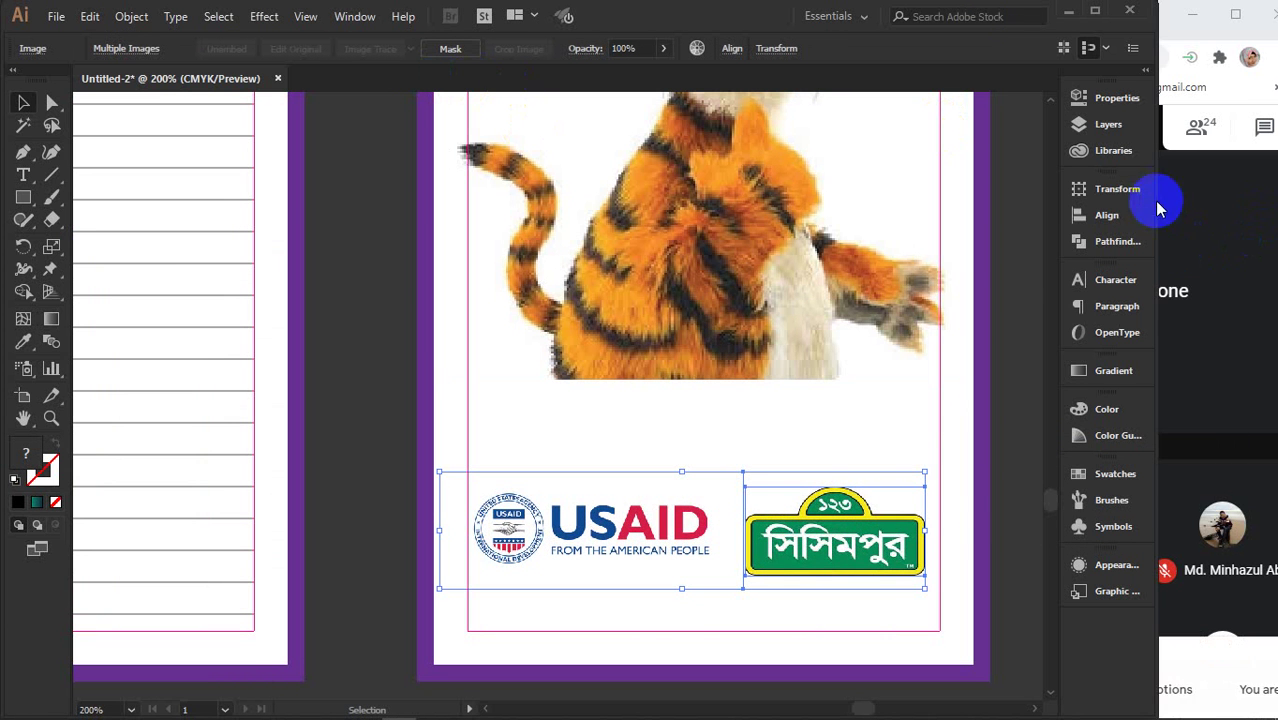
left_click(1106, 215)
left_click(1008, 228)
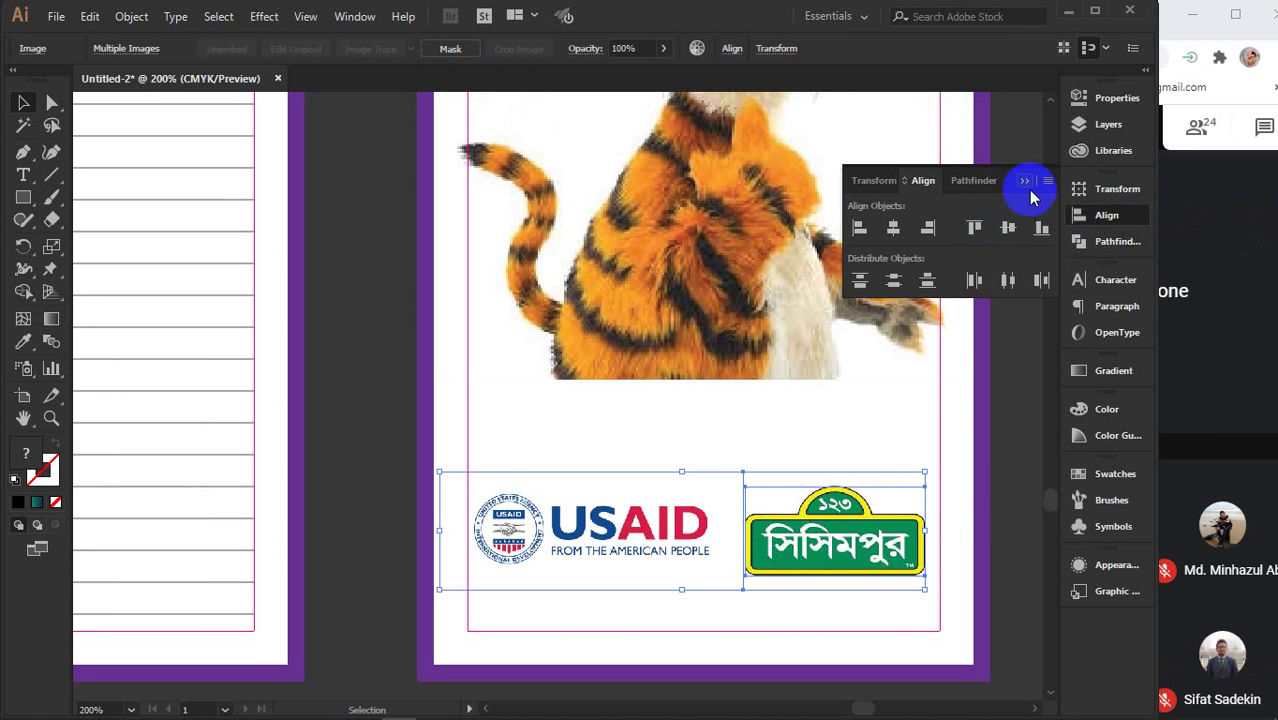
left_click(1023, 181)
- Widen the Sisimpur logo toward the page margin and zoom out to all four pages
left_click(1020, 492)
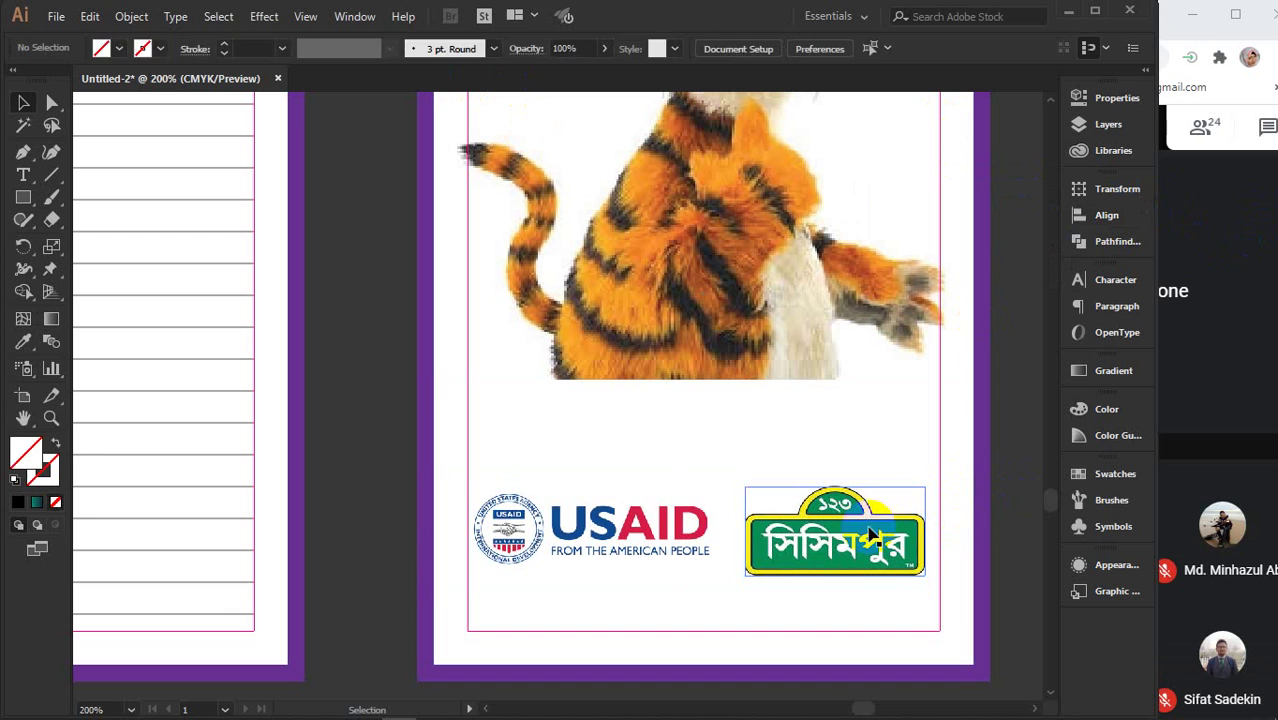
left_click(895, 515)
left_click_drag(930, 532, 941, 532)
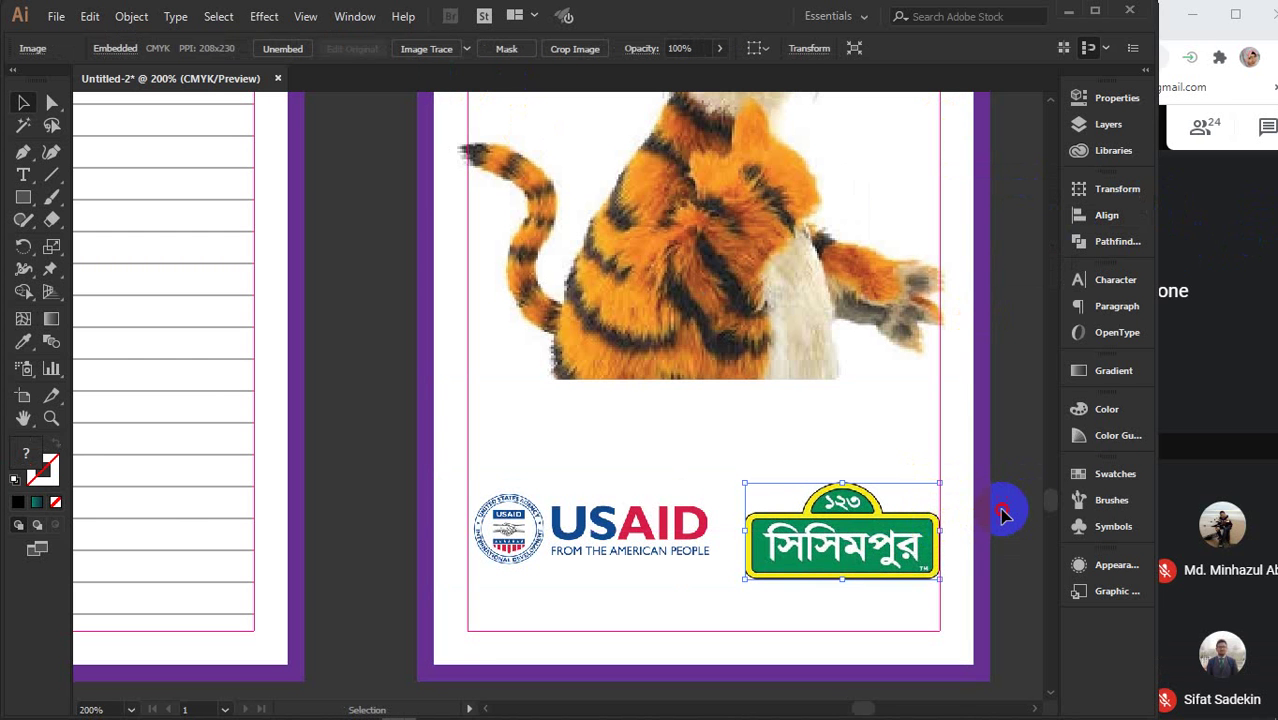
left_click(1004, 511)
key("ctrl+minus")
key("ctrl+minus")
key("ctrl+minus")
key("ctrl+minus")
- Copy the Front Part, Front inner, common inner and Back Part labels beneath the four new pages
left_click_drag(764, 630, 689, 596)
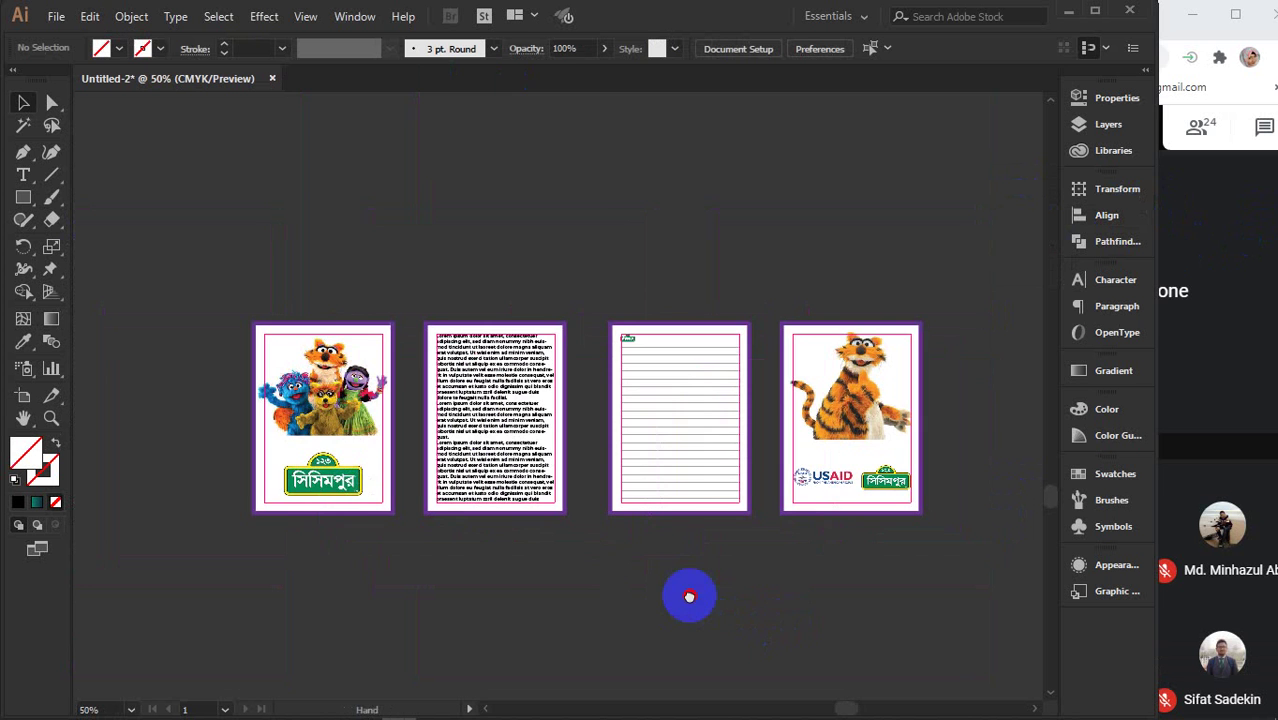
scroll(690, 600, "down", 2)
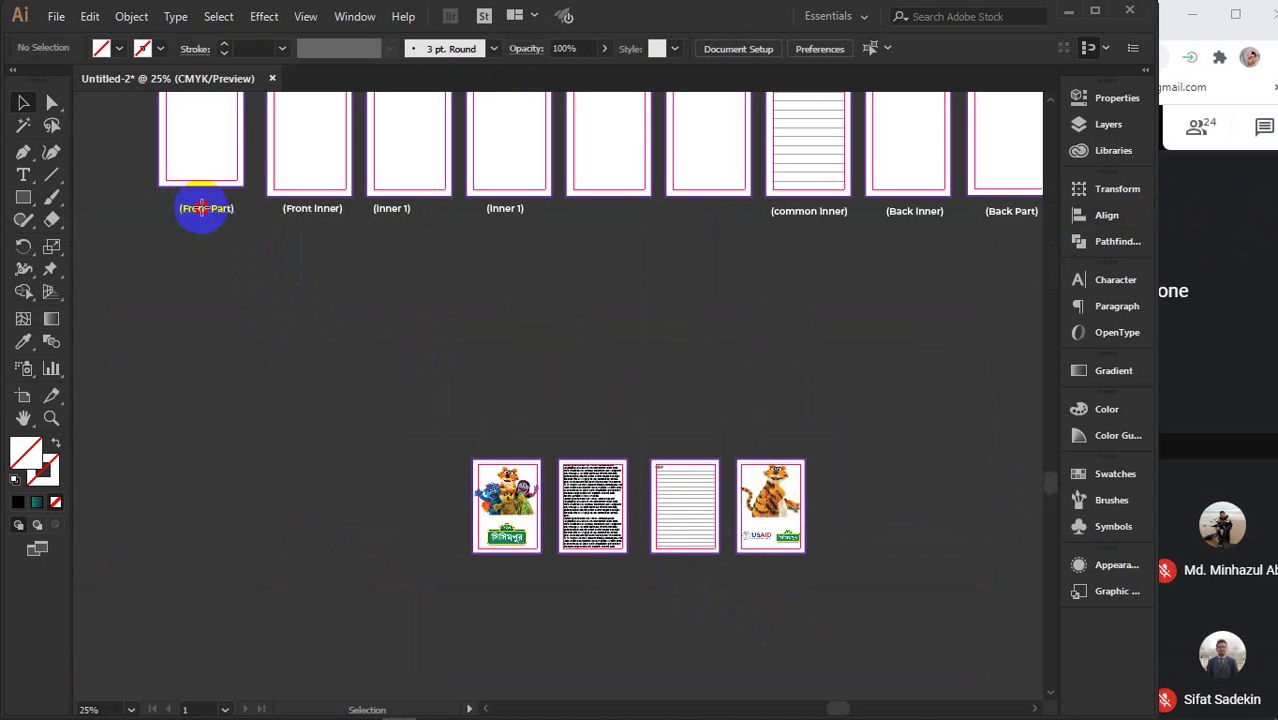
left_click(202, 208)
left_click_drag(195, 208, 503, 565)
left_click(320, 212)
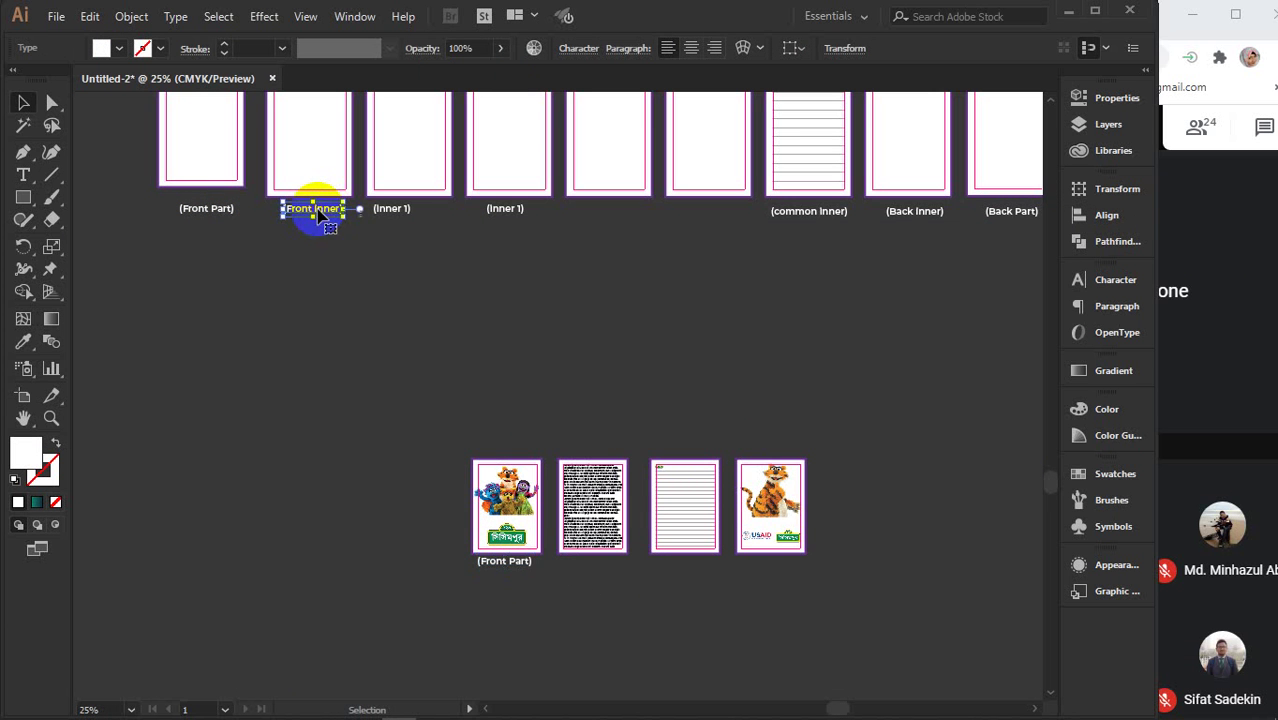
left_click_drag(320, 212, 598, 570)
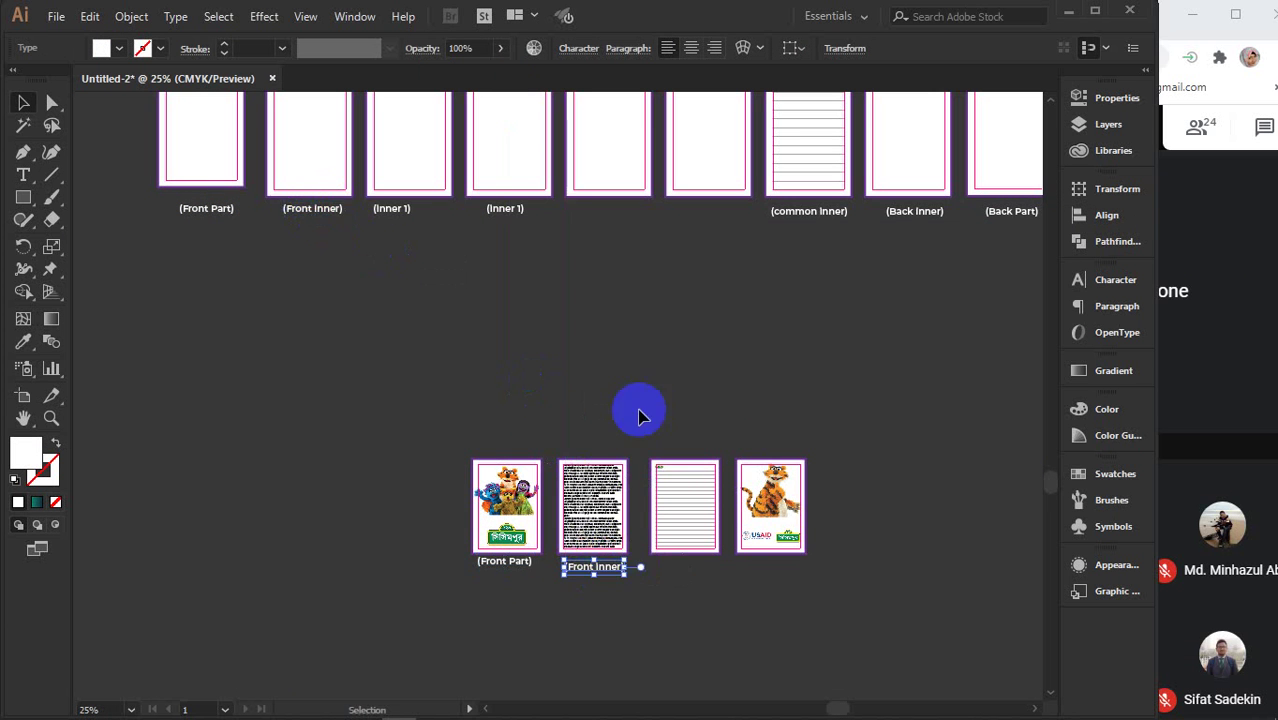
left_click_drag(818, 215, 702, 571)
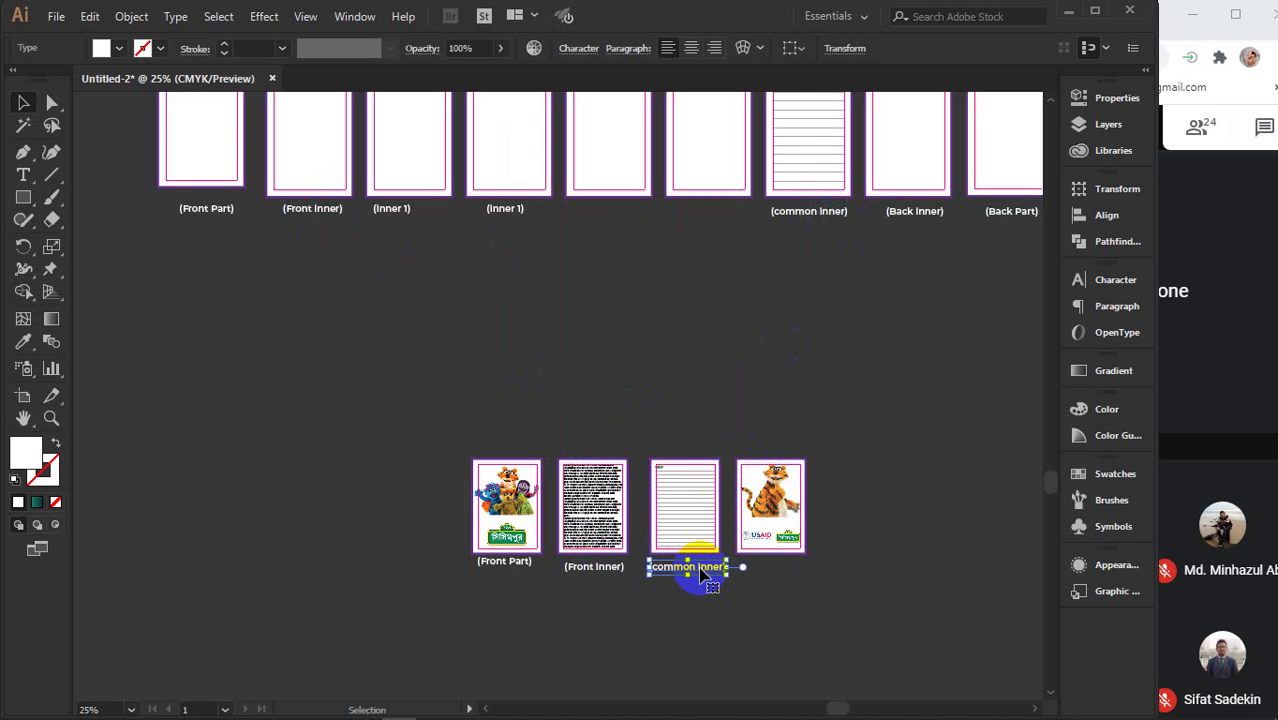
left_click(1008, 214)
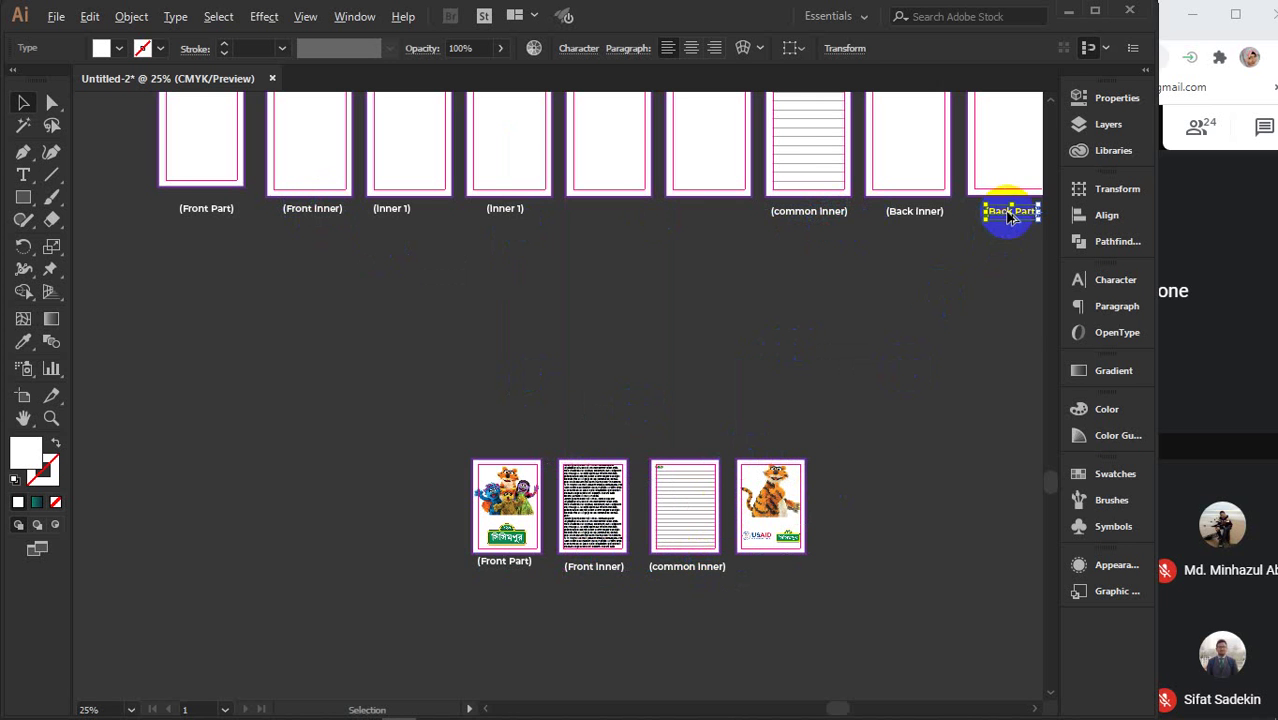
left_click_drag(1010, 218, 768, 570)
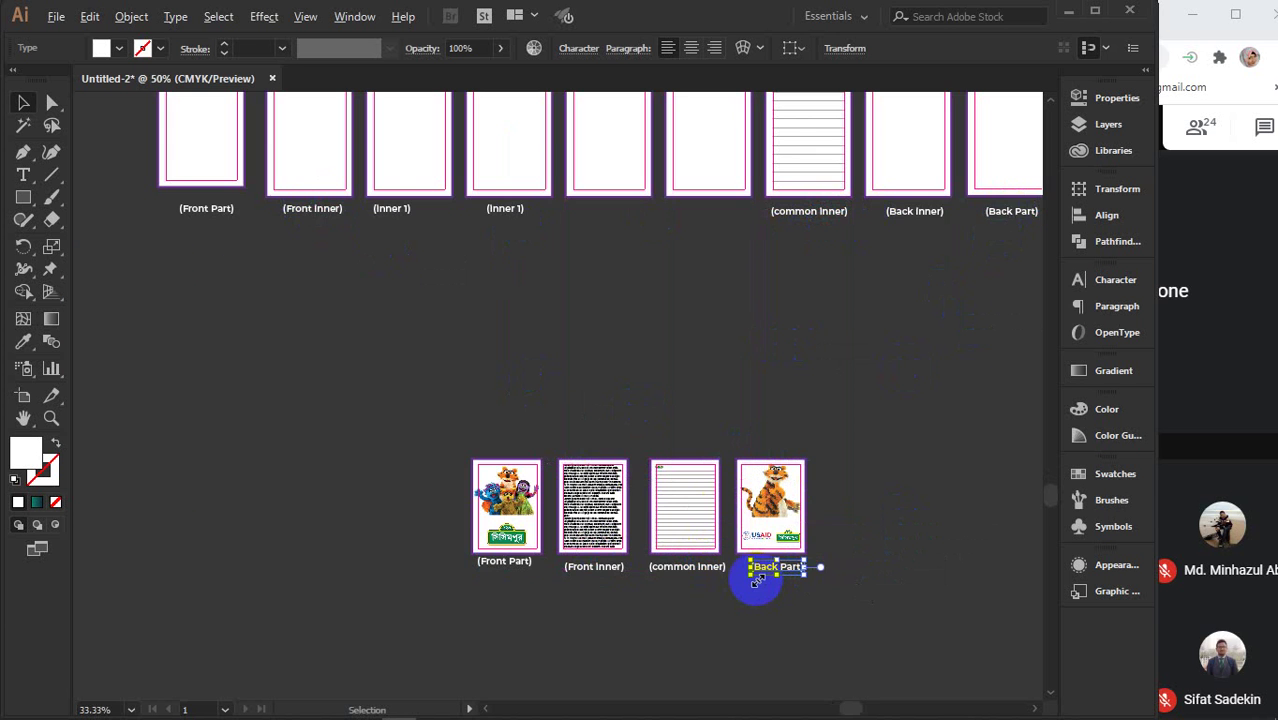
- Nudge the four page labels into a straight line under their pages
scroll(756, 578, "up", 2)
scroll(752, 590, "left", 2)
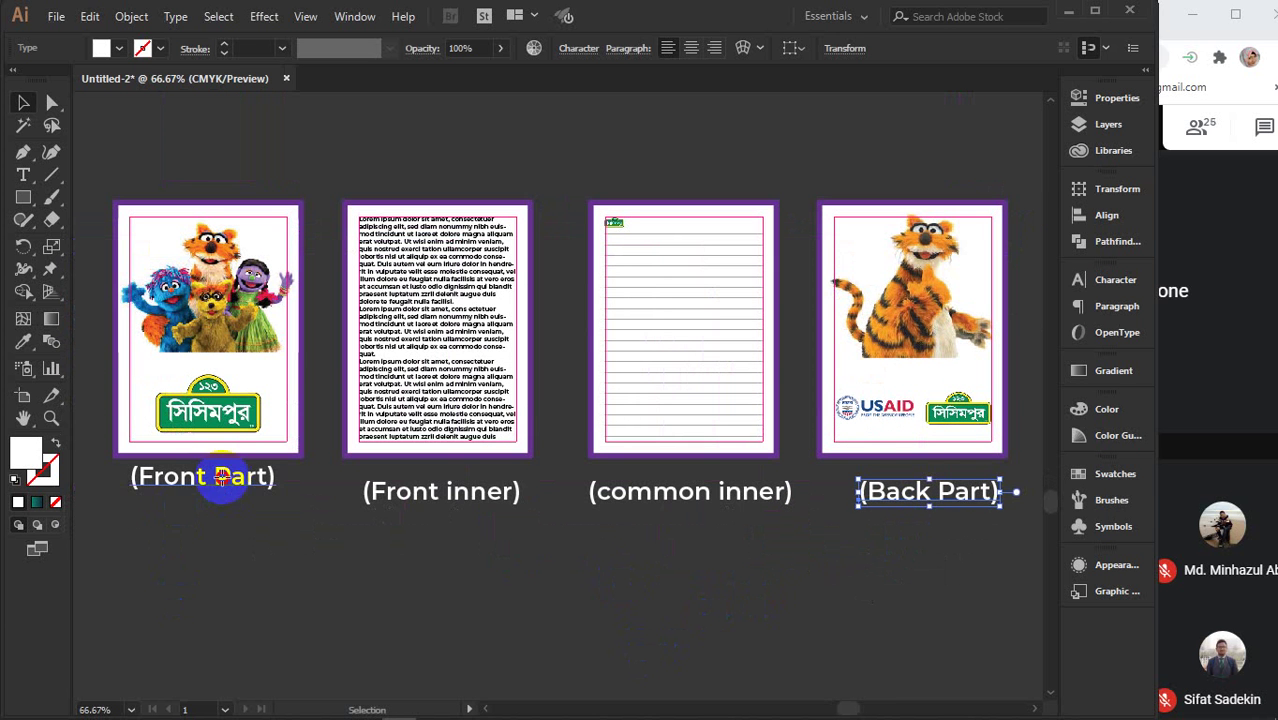
left_click_drag(220, 477, 216, 491)
left_click_drag(424, 496, 428, 492)
left_click_drag(656, 491, 653, 488)
left_click_drag(928, 492, 923, 487)
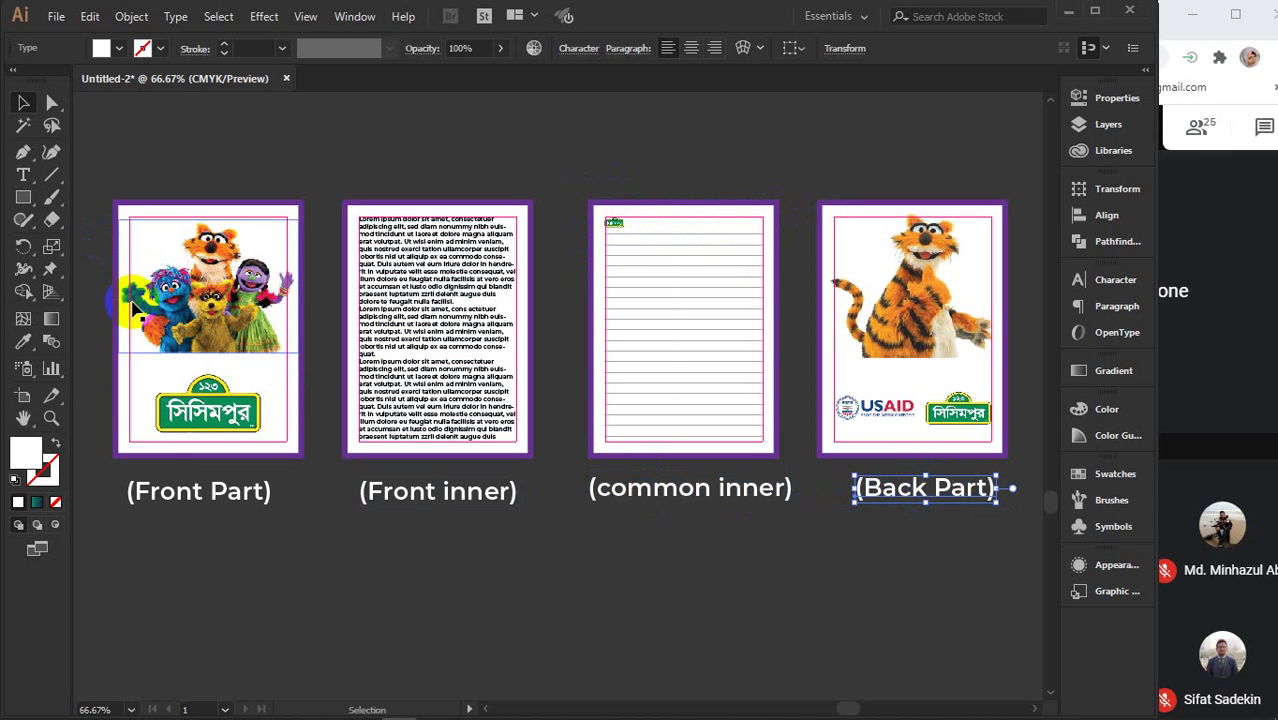
left_click(761, 560)
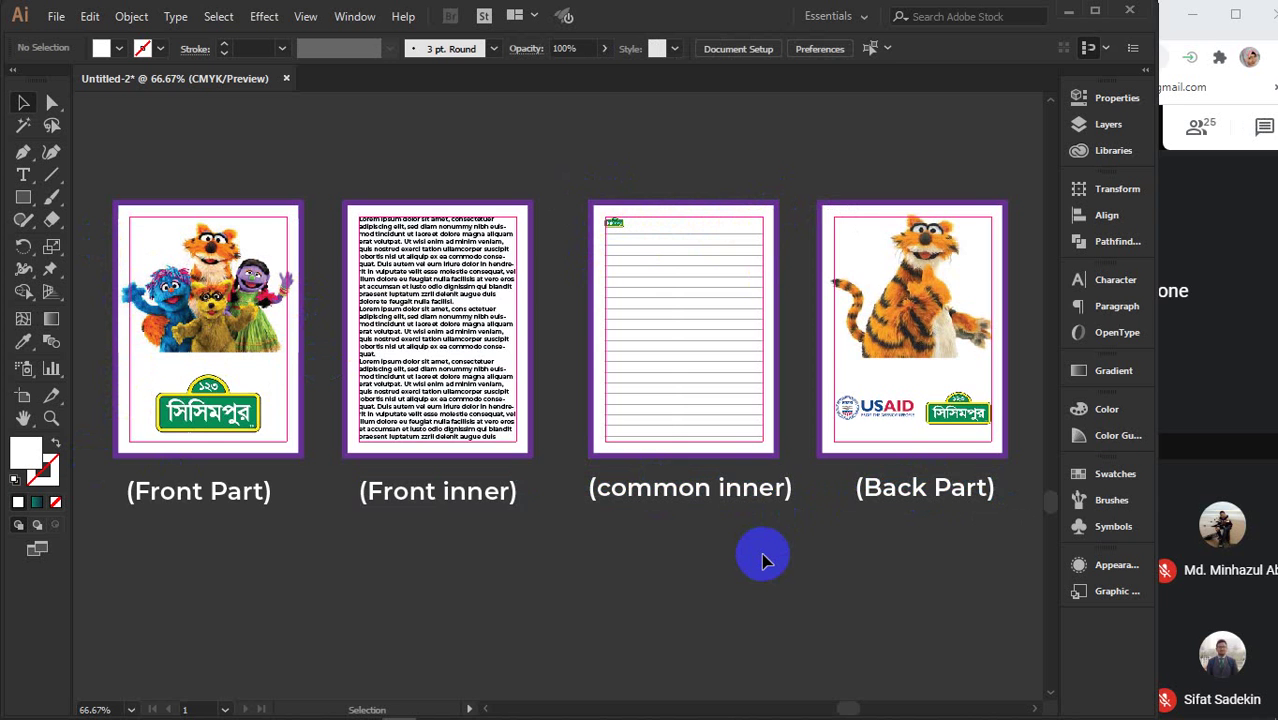
scroll(761, 560, "down", 1)
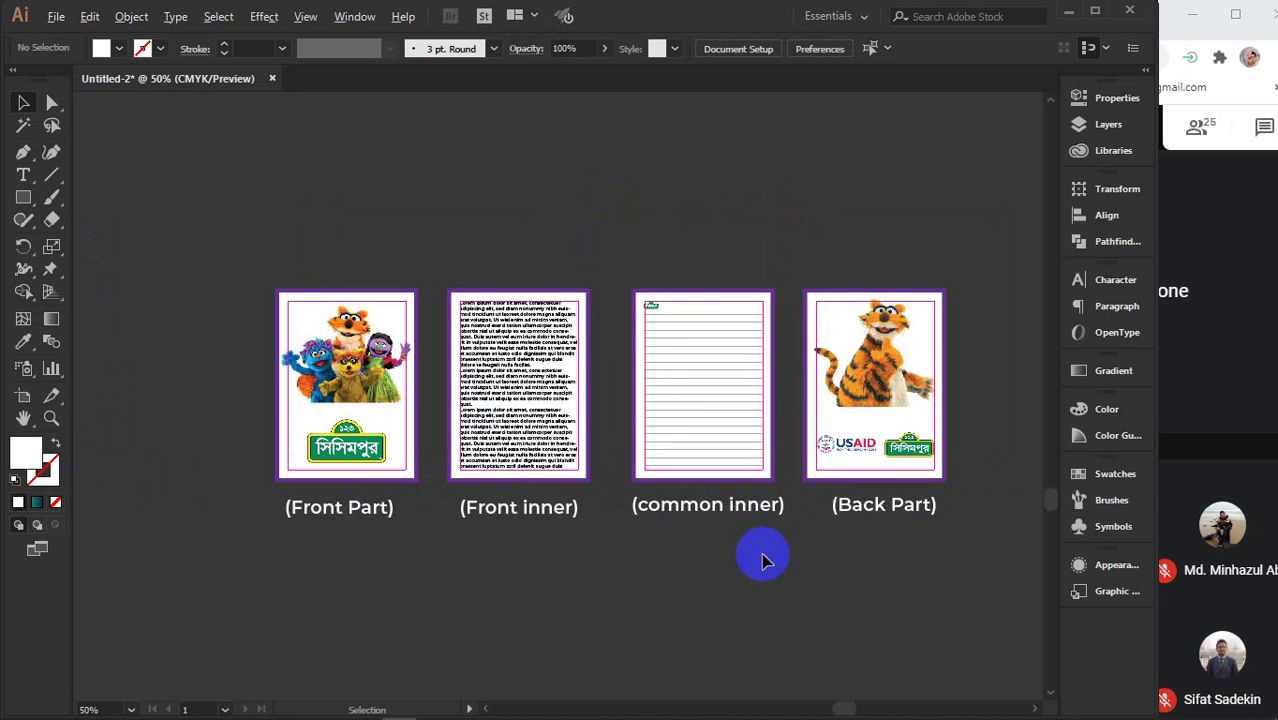
- Zoom and pan to bring the Front Part and Front inner pages and captions into close view
scroll(761, 560, "down", 1)
scroll(761, 560, "down", 1)
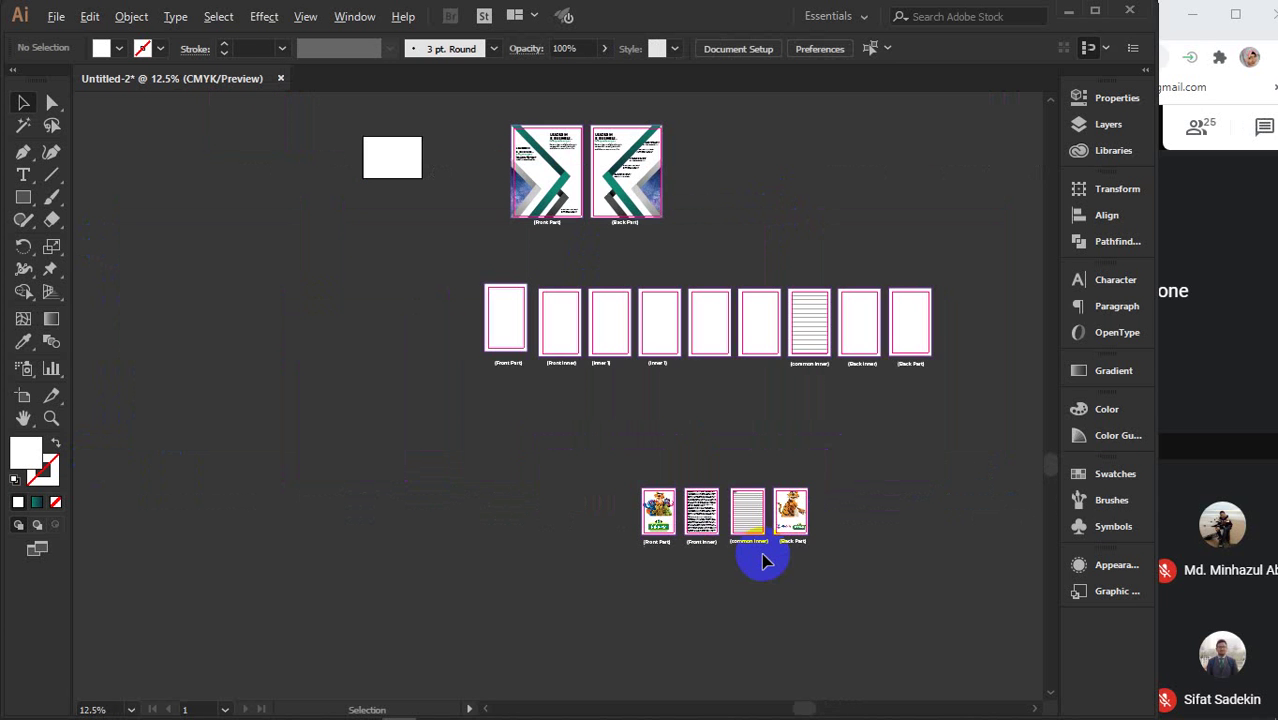
key("space")
left_click_drag(545, 522, 457, 545)
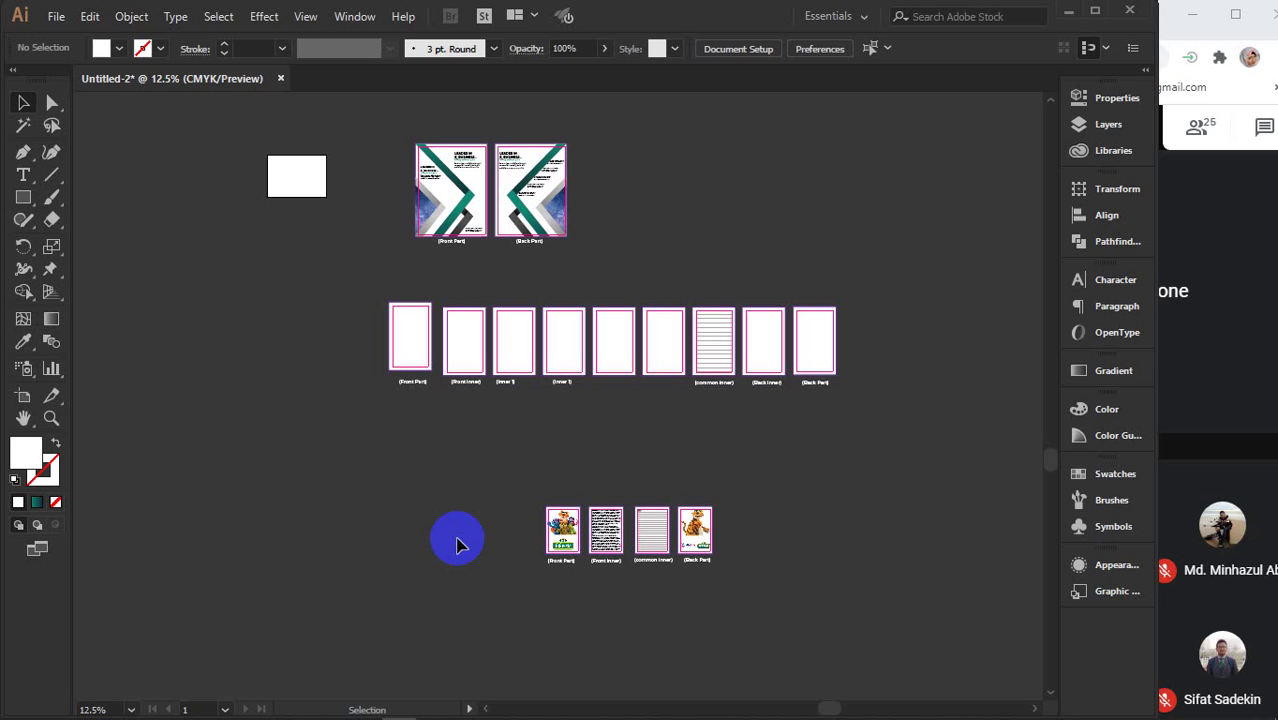
scroll(575, 532, "up", 6)
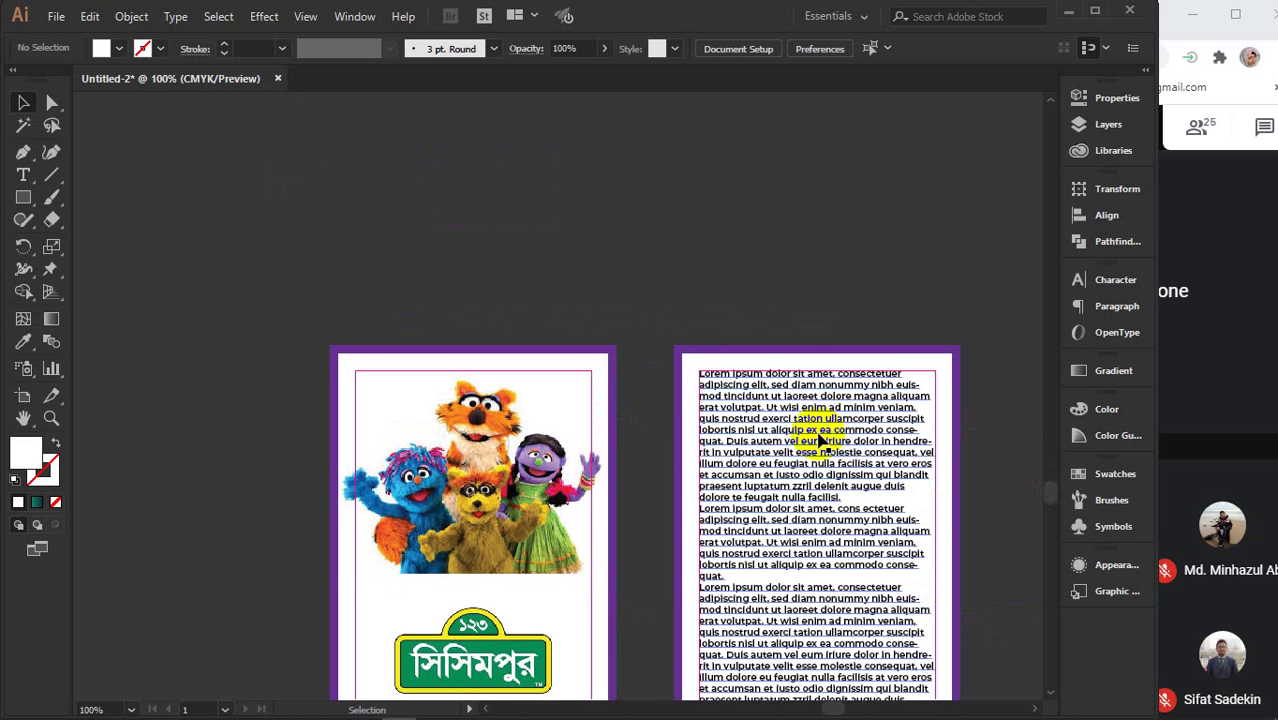
left_click_drag(818, 440, 622, 288)
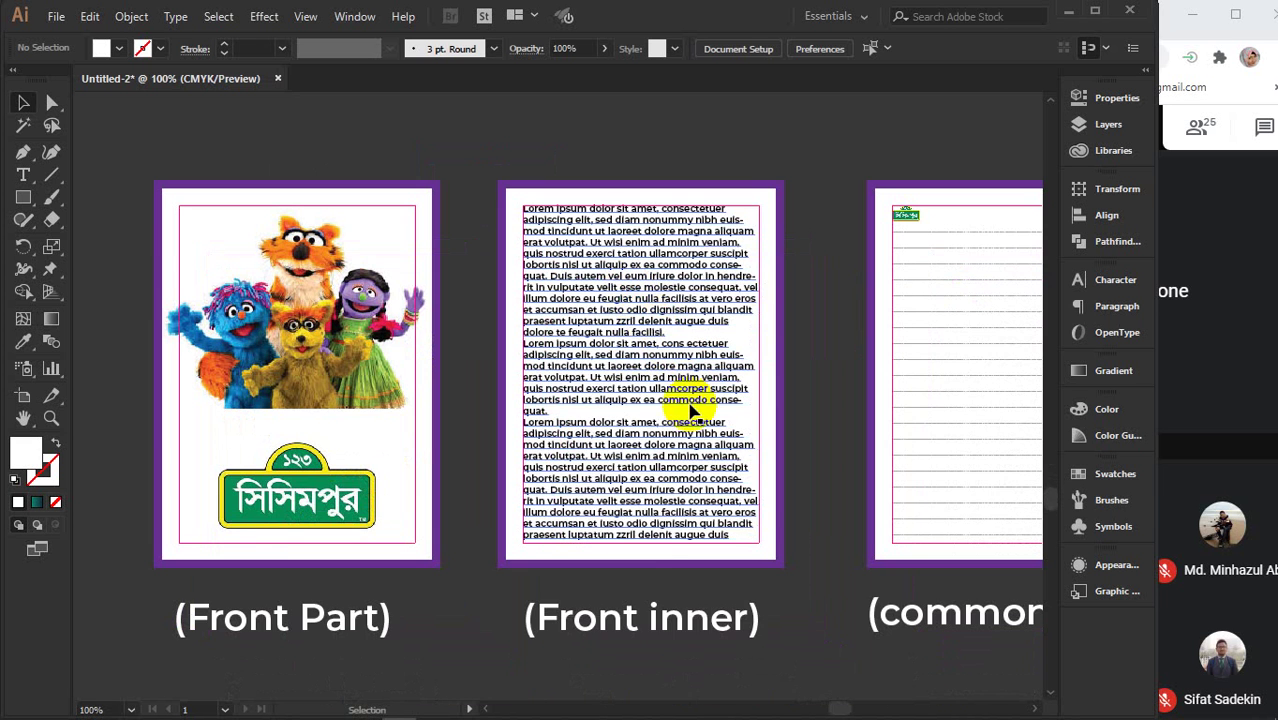
left_click_drag(625, 551, 599, 476)
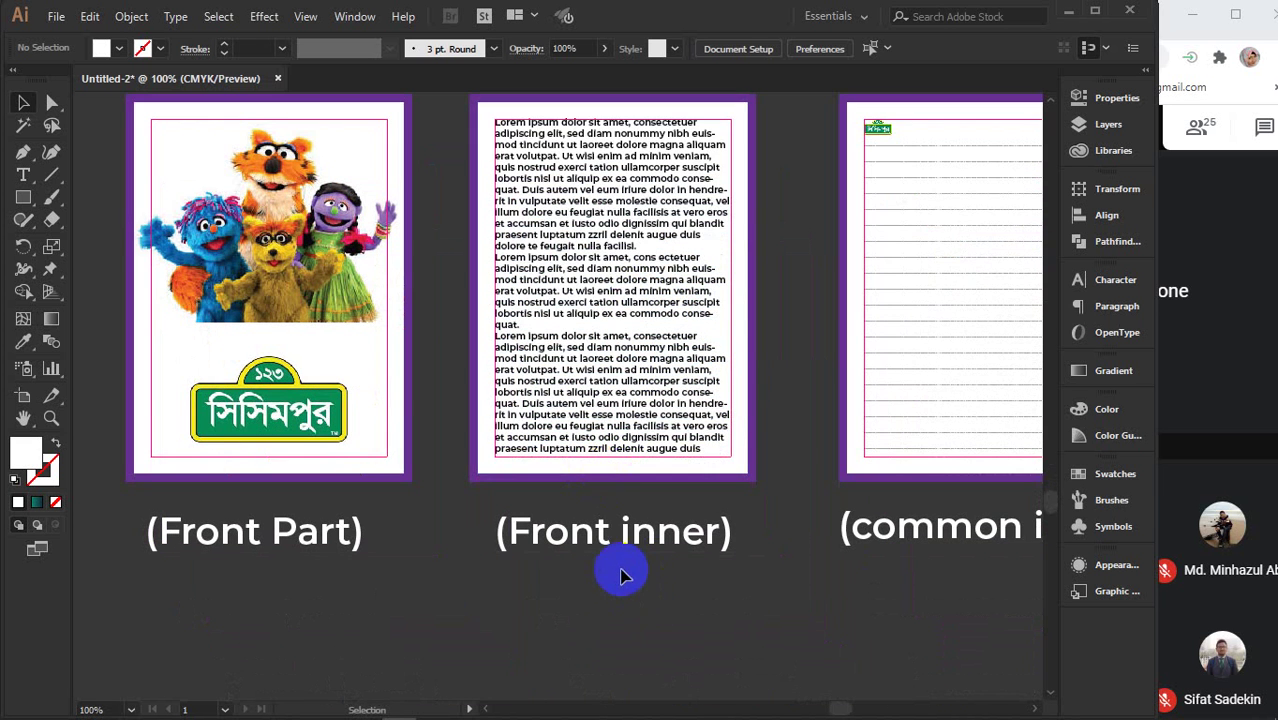
left_click(303, 535)
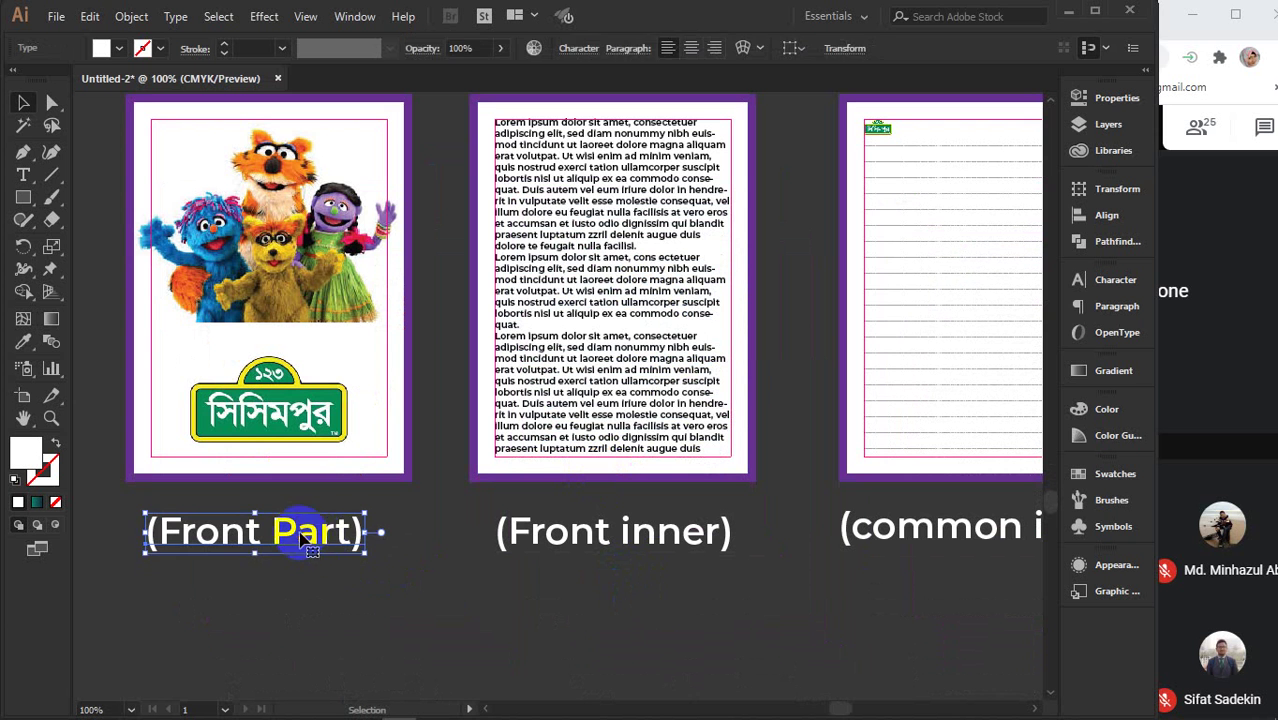
left_click(455, 588)
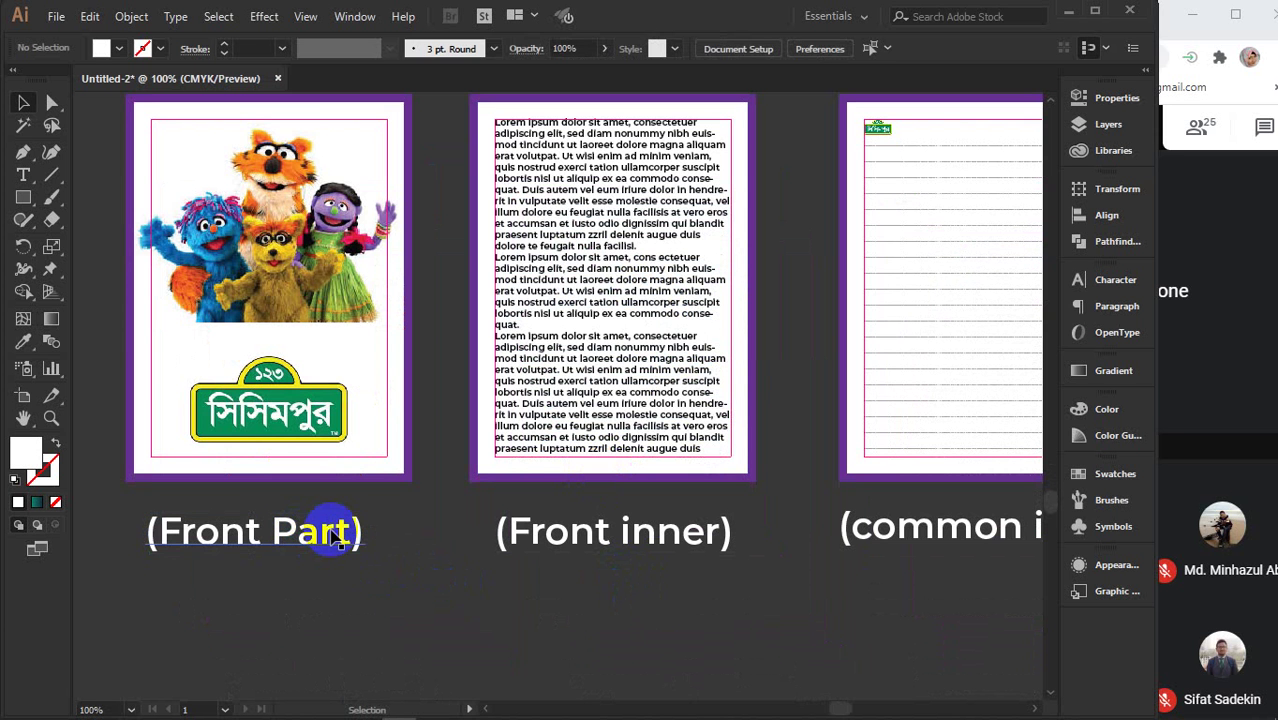
left_click(418, 595)
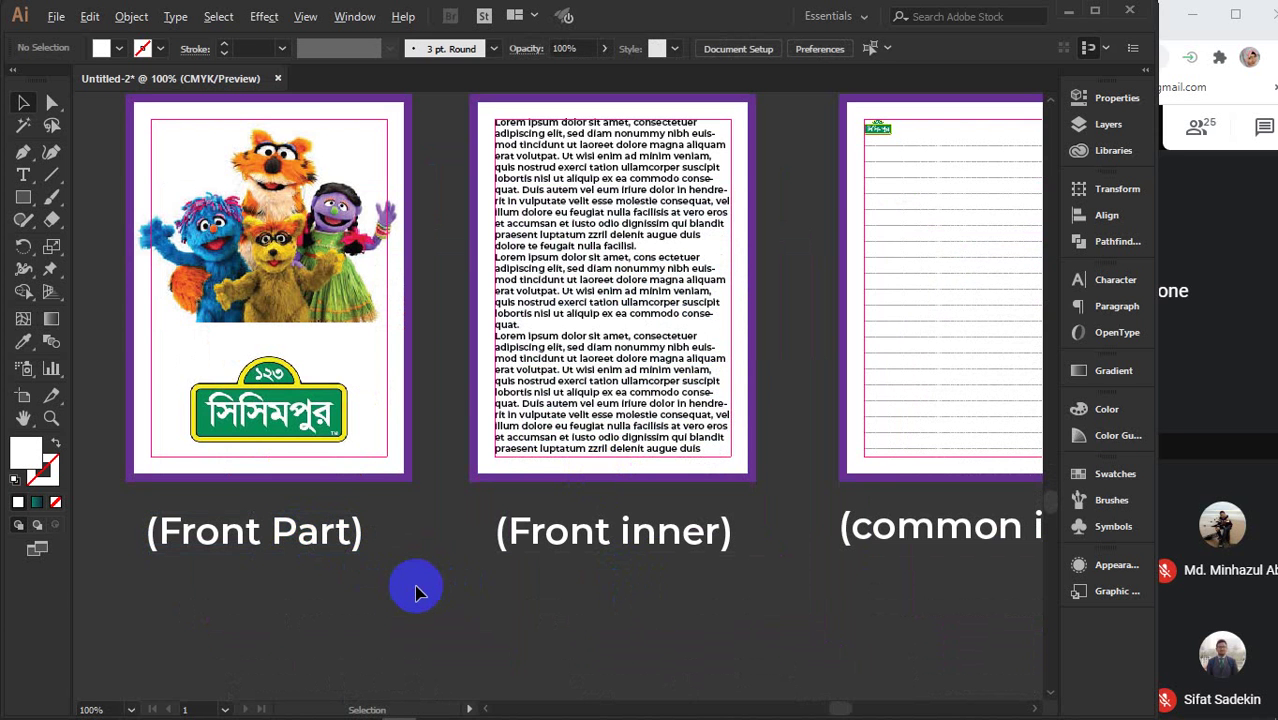
scroll(418, 595, "down", 1)
scroll(337, 455, "up", 2)
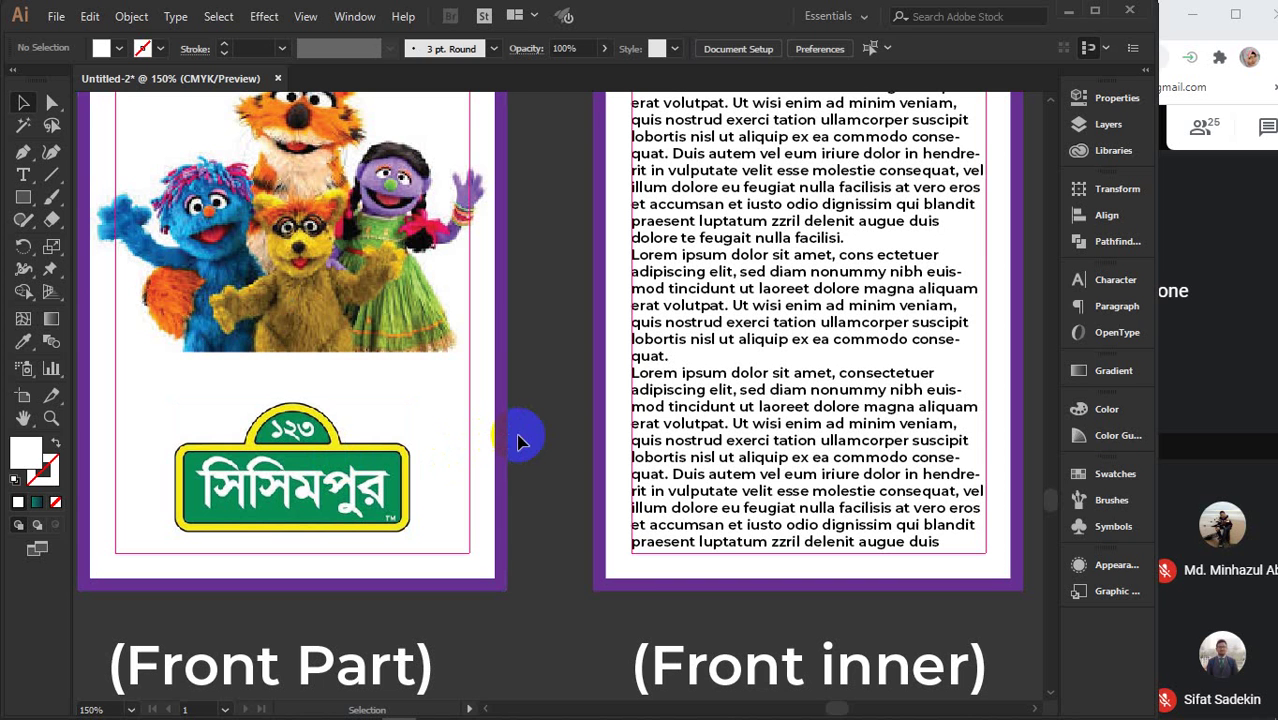
- Delete the Front Part page's purple border and select its artwork
left_click(505, 440)
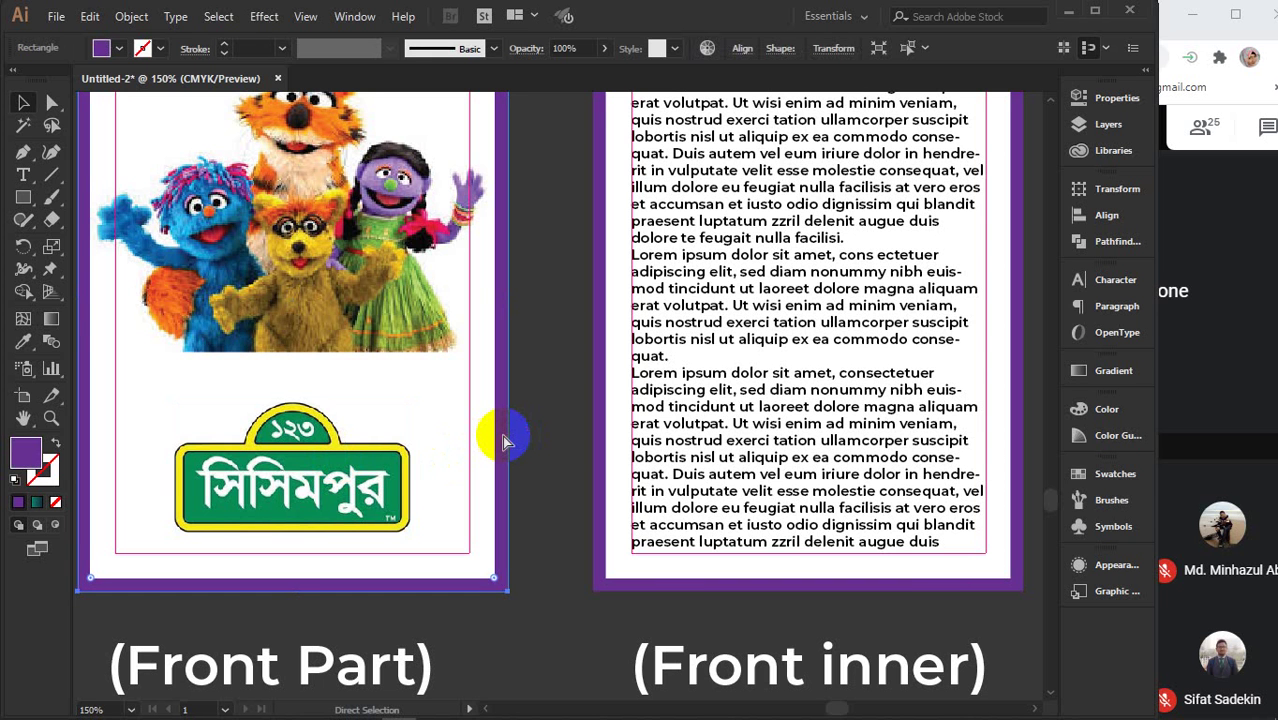
key("Delete")
left_click_drag(513, 378, 571, 535)
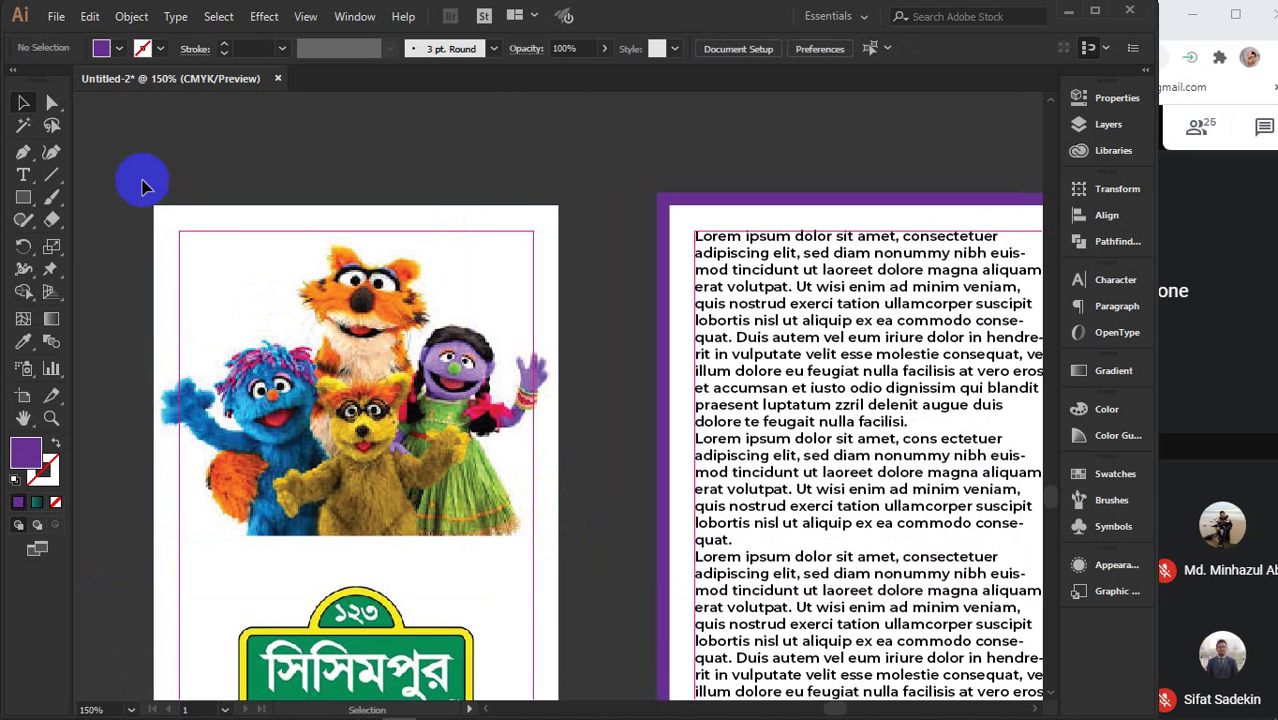
left_click_drag(143, 181, 575, 658)
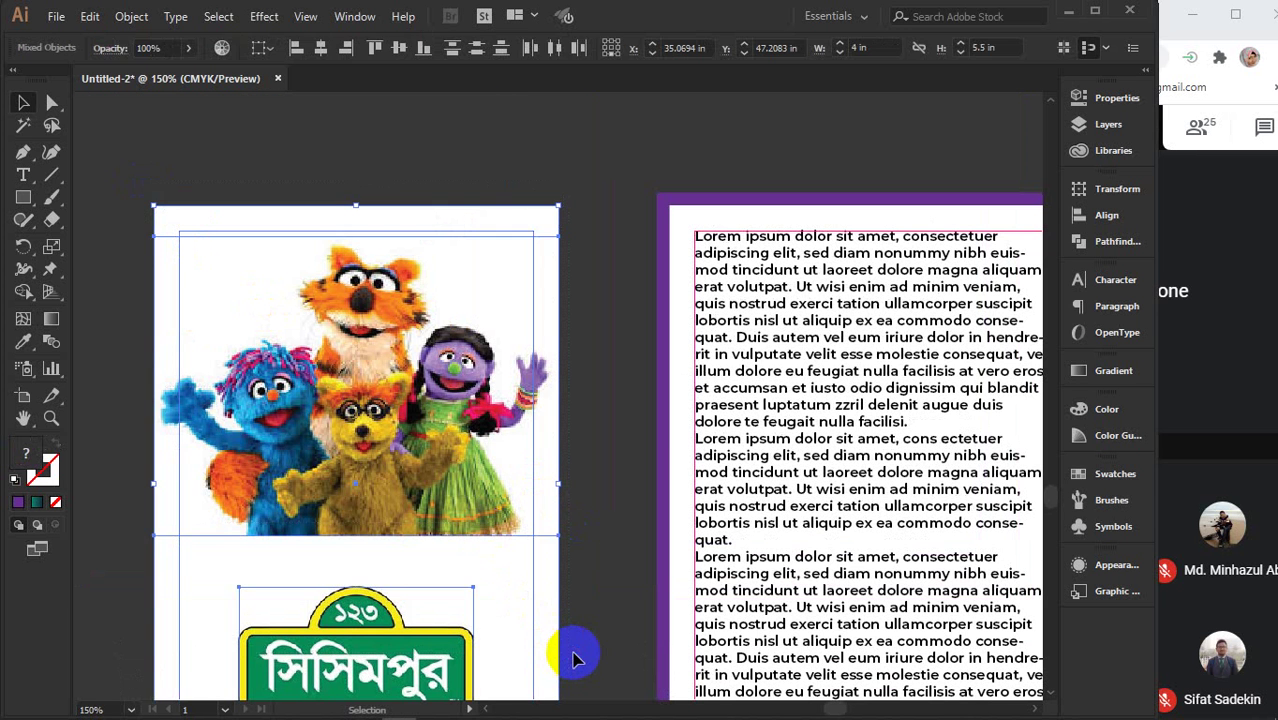
scroll(575, 658, "down", 2)
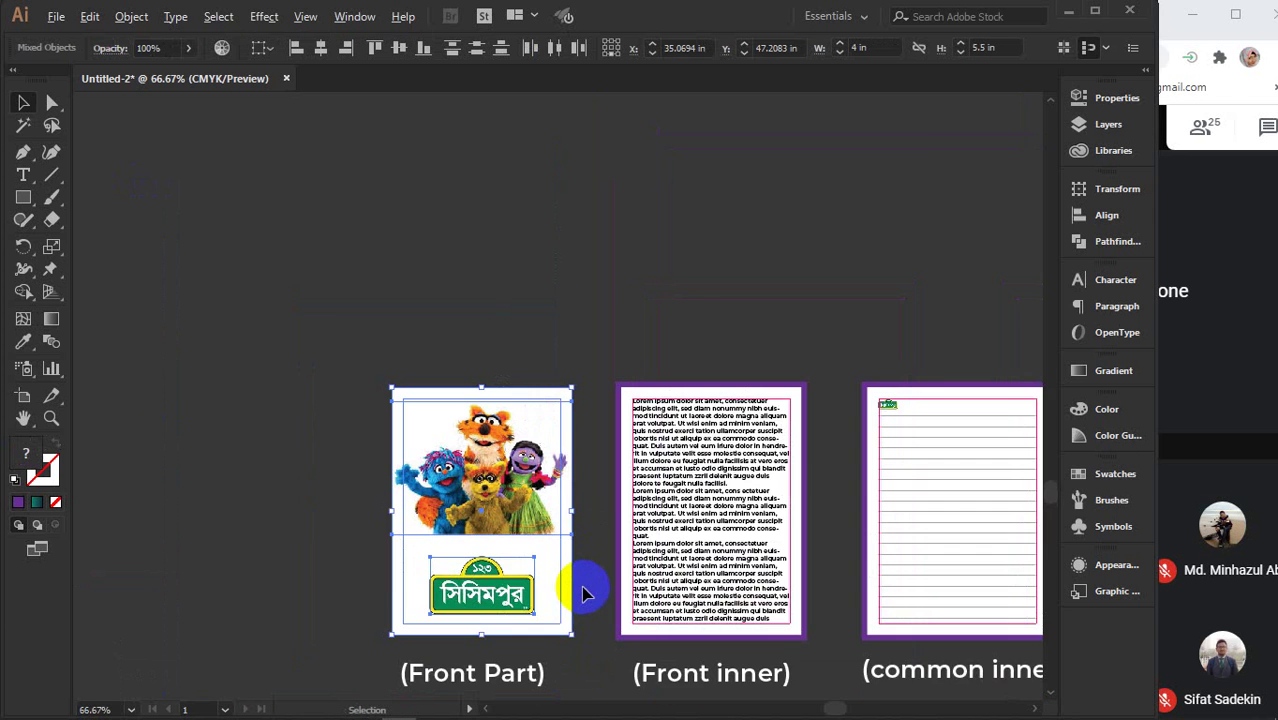
scroll(580, 598, "down", 2, "alt")
left_click_drag(585, 610, 485, 505)
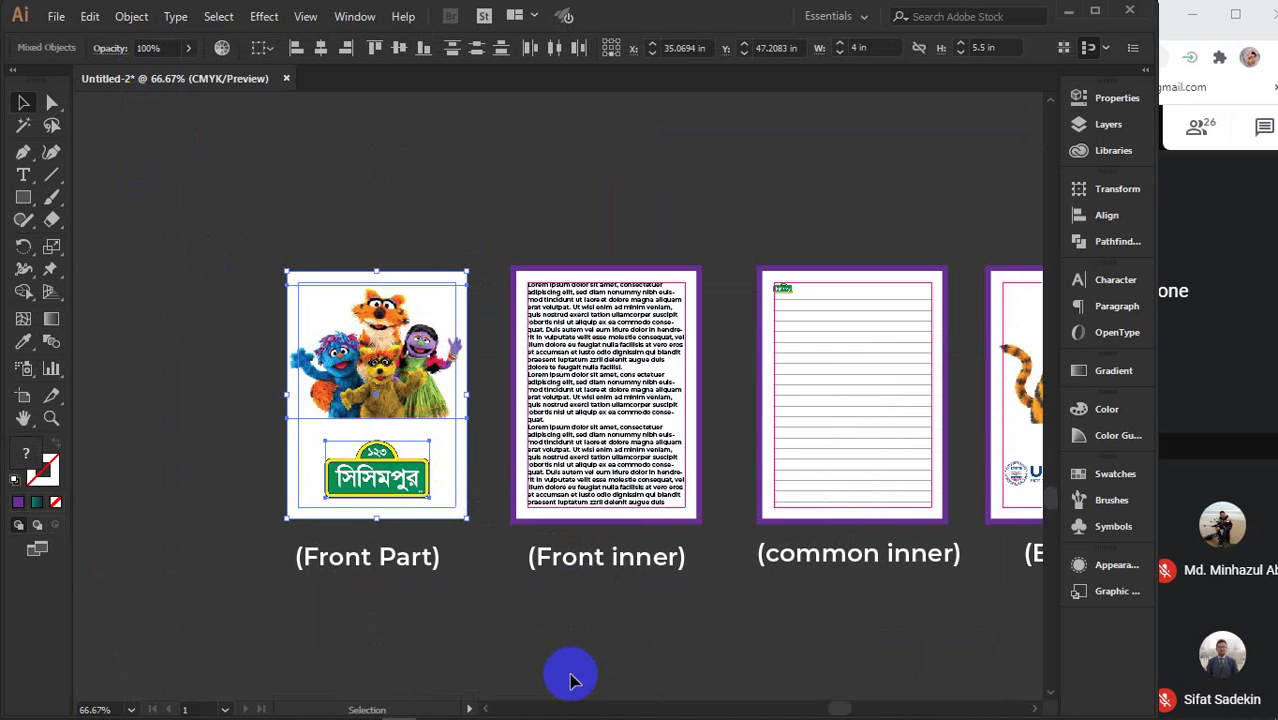
- Select and delete the leftover purple bar at the Front Part page edge
key("v")
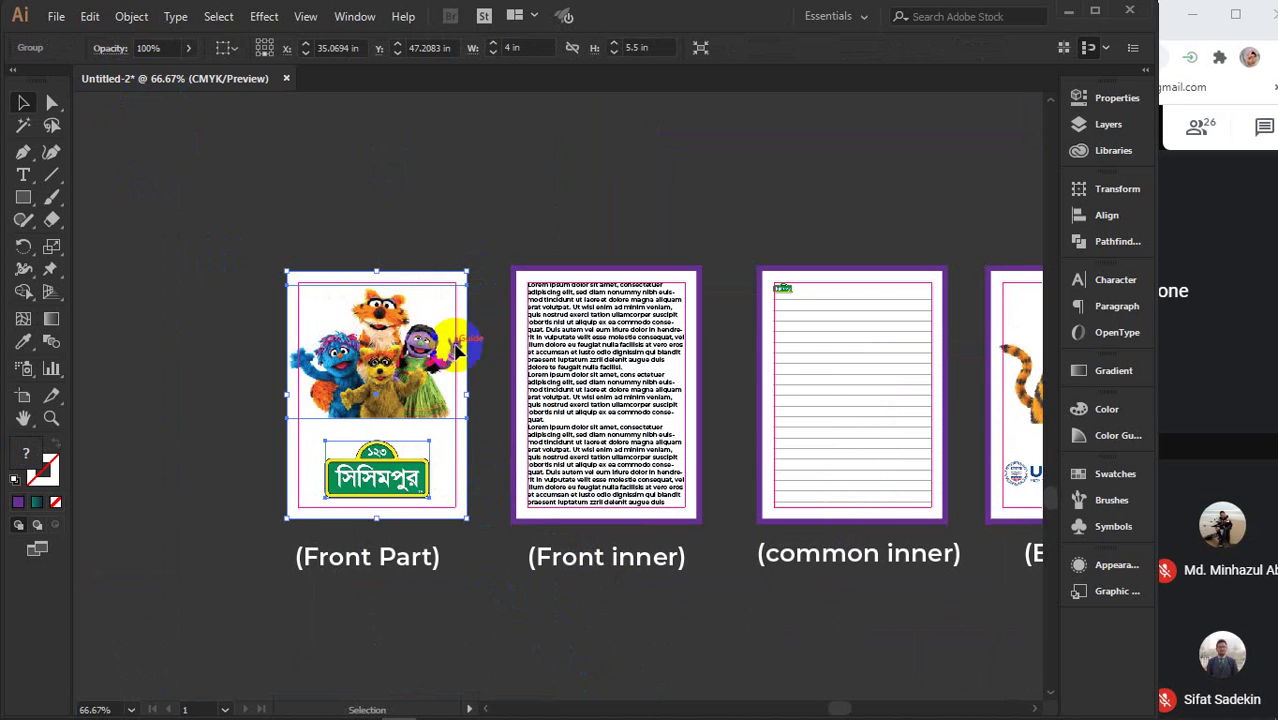
left_click(378, 322)
left_click(324, 150)
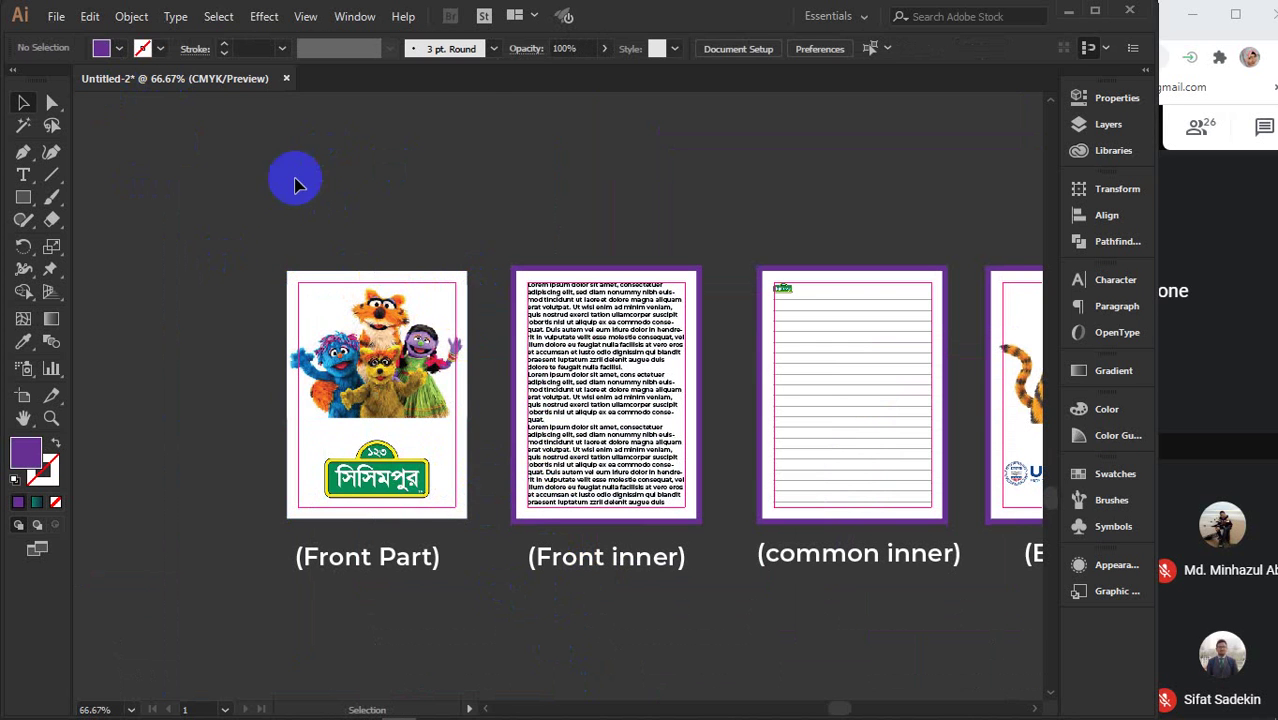
left_click(350, 456)
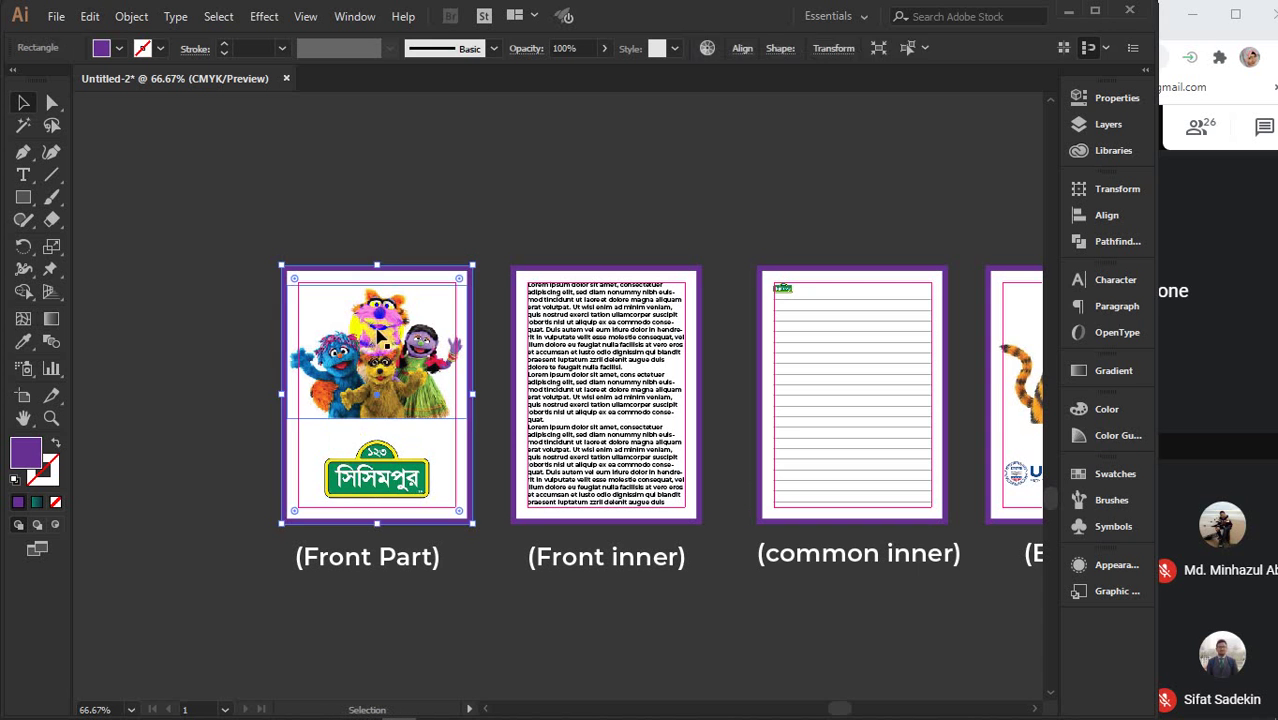
left_click(405, 242)
left_click(478, 349)
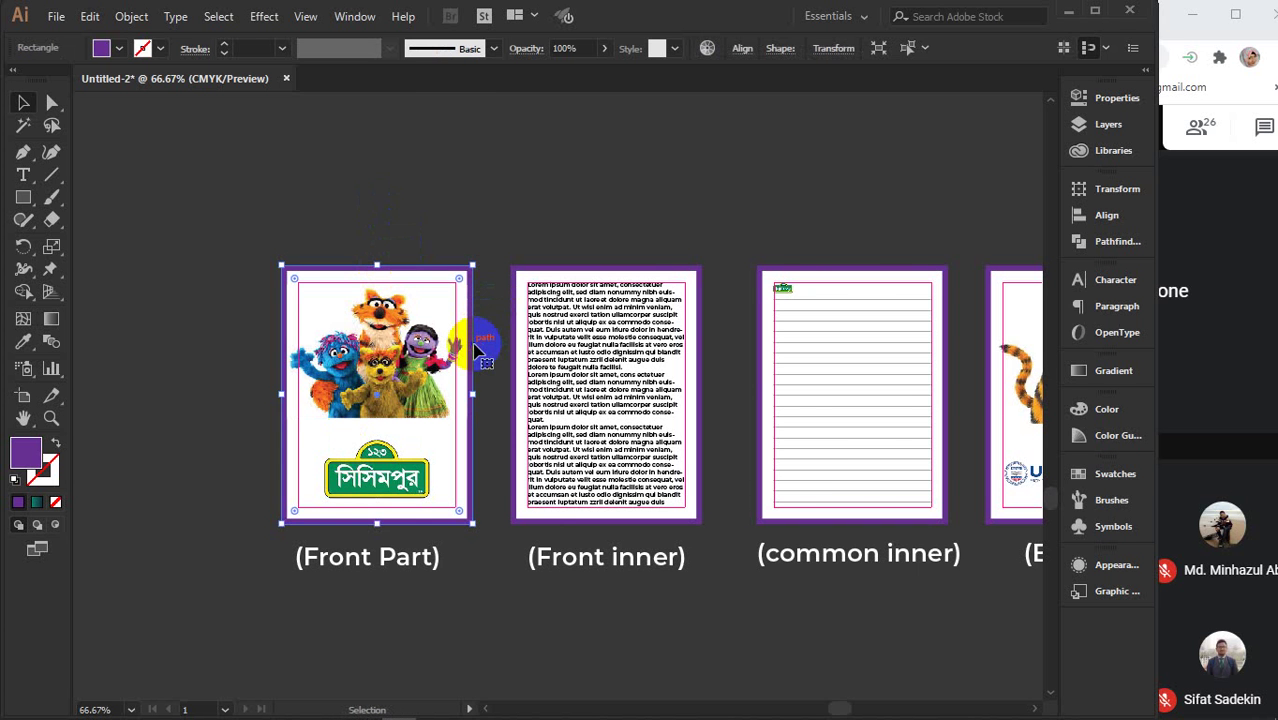
scroll(470, 360, "up", 3)
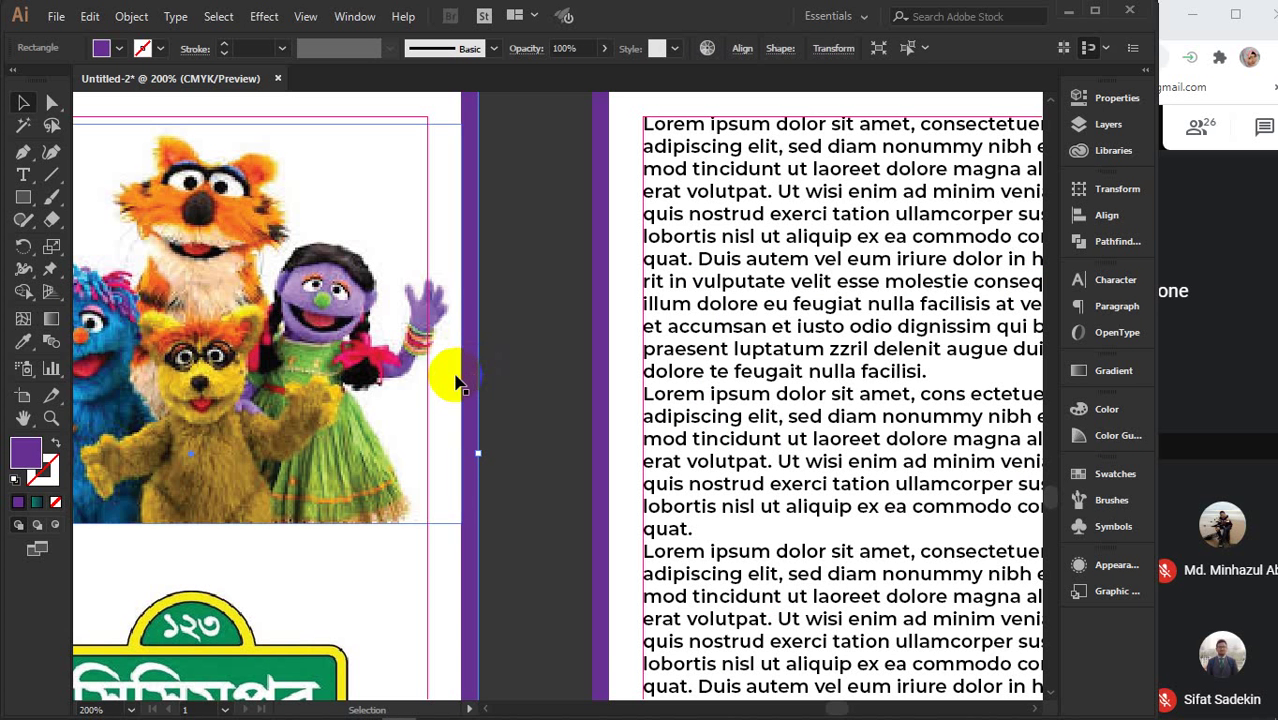
left_click(508, 428)
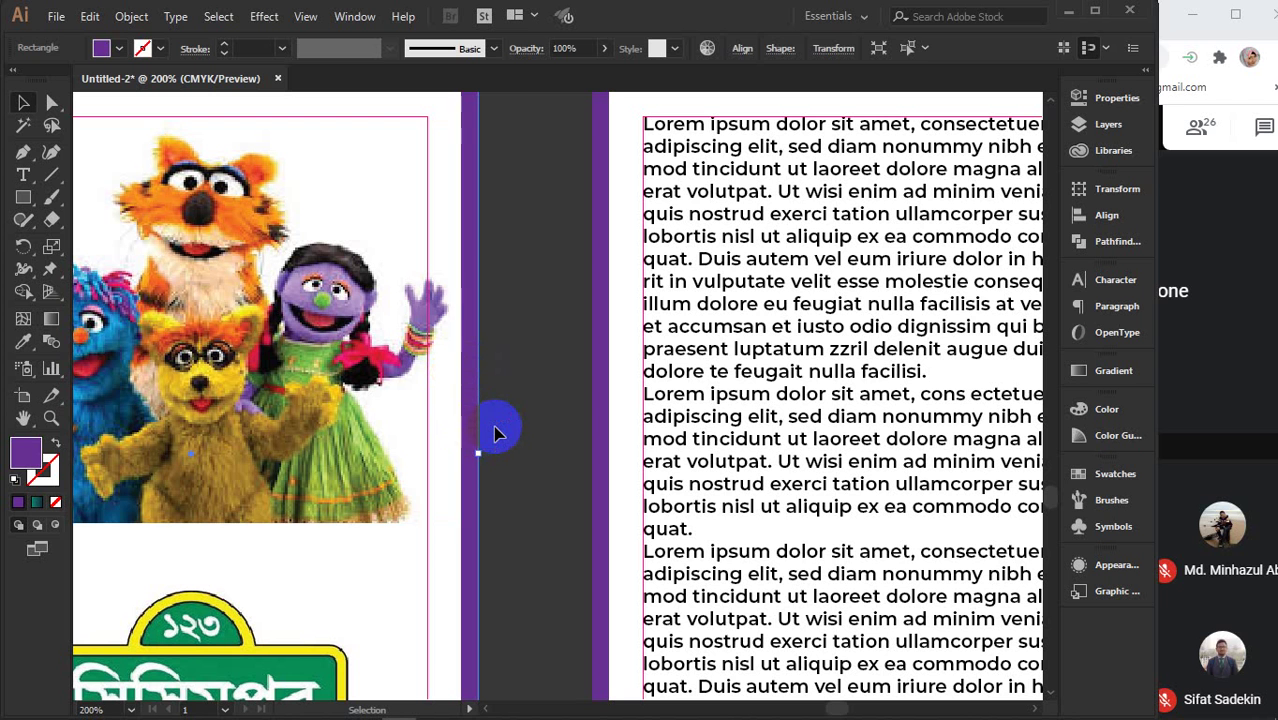
key("Delete")
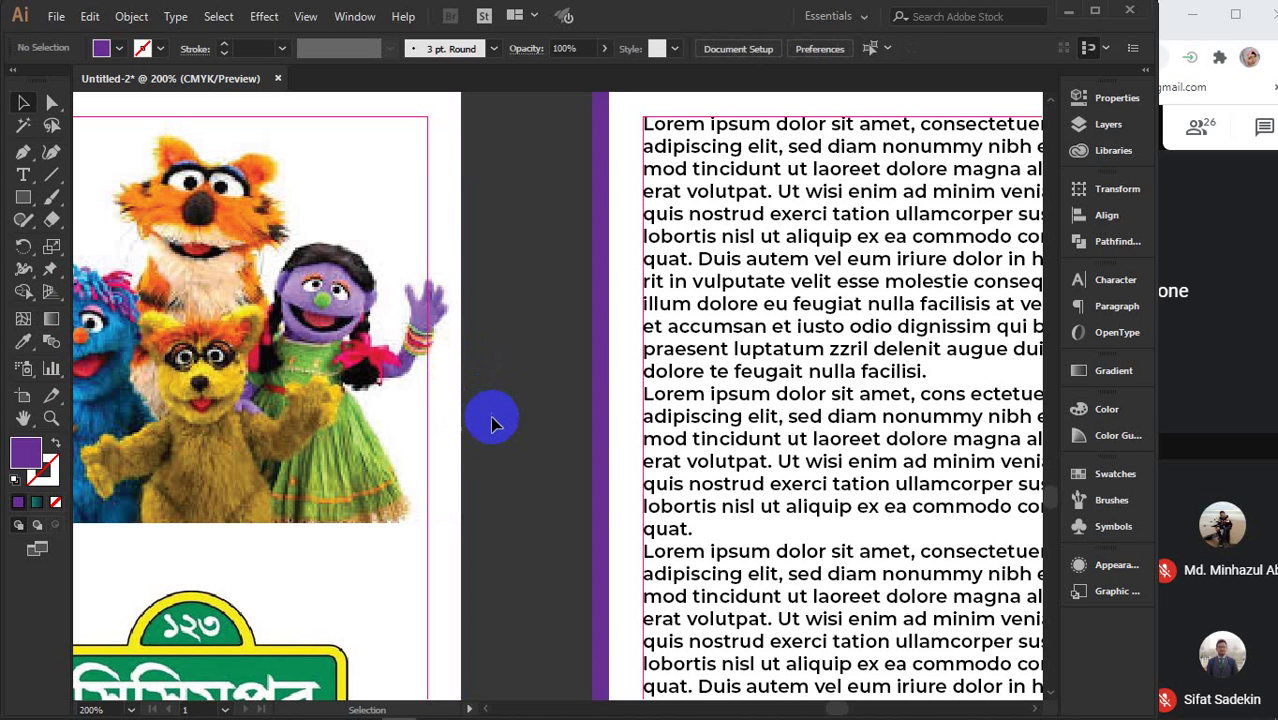
- Reposition the Front Part artwork group on the white page
scroll(502, 425, "down", 2)
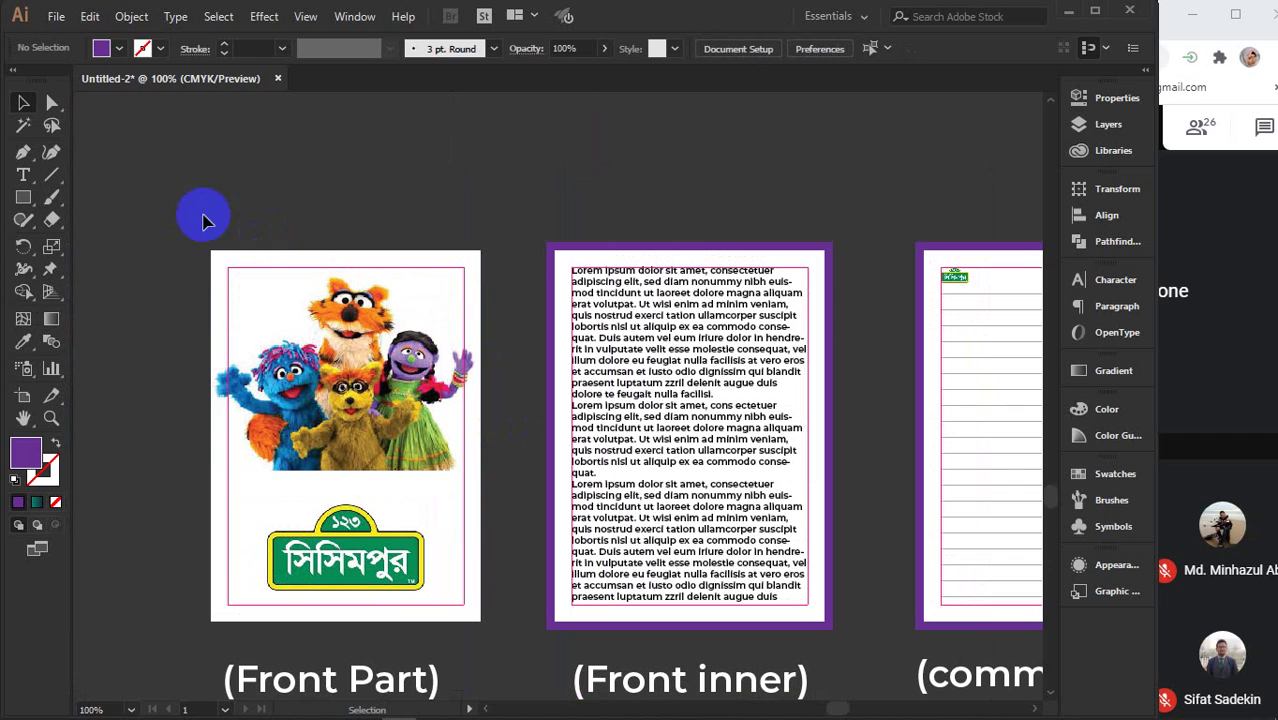
left_click(265, 268)
left_click_drag(295, 360, 328, 345)
left_click_drag(419, 405, 391, 420)
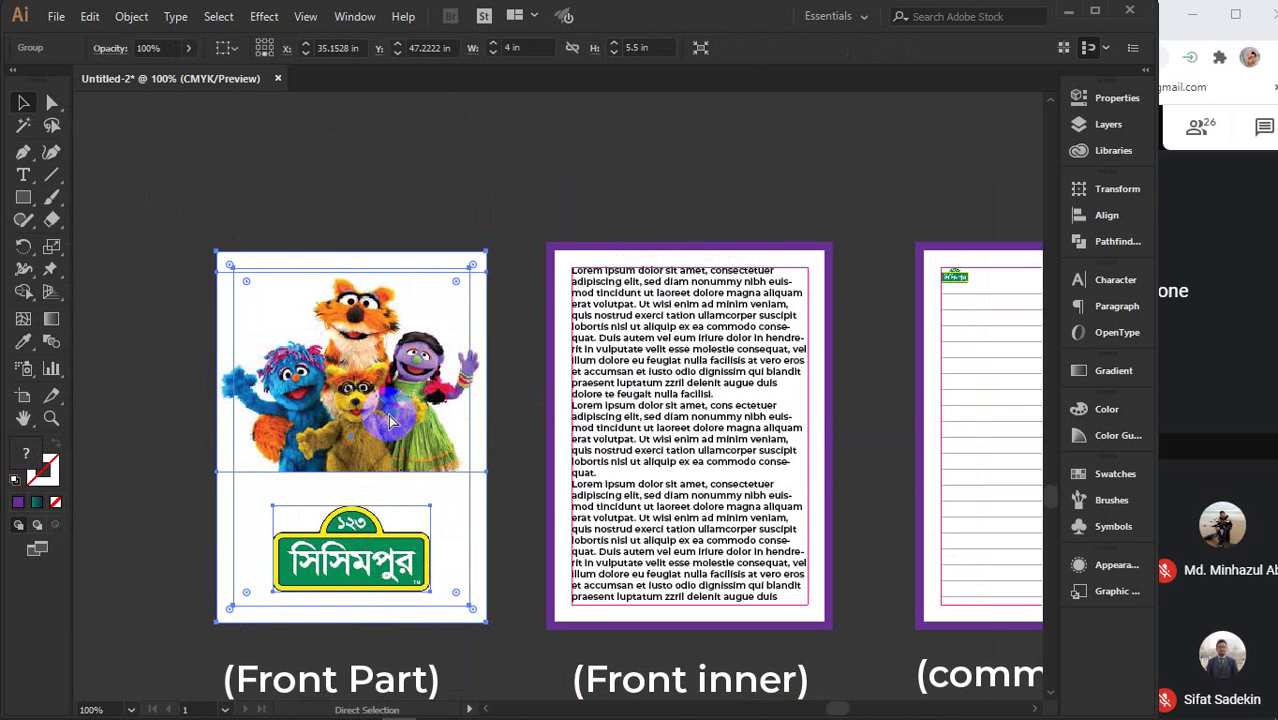
- Set 100 copies on the Canon G2010 series printer with the Custom print preset
key("ctrl+p")
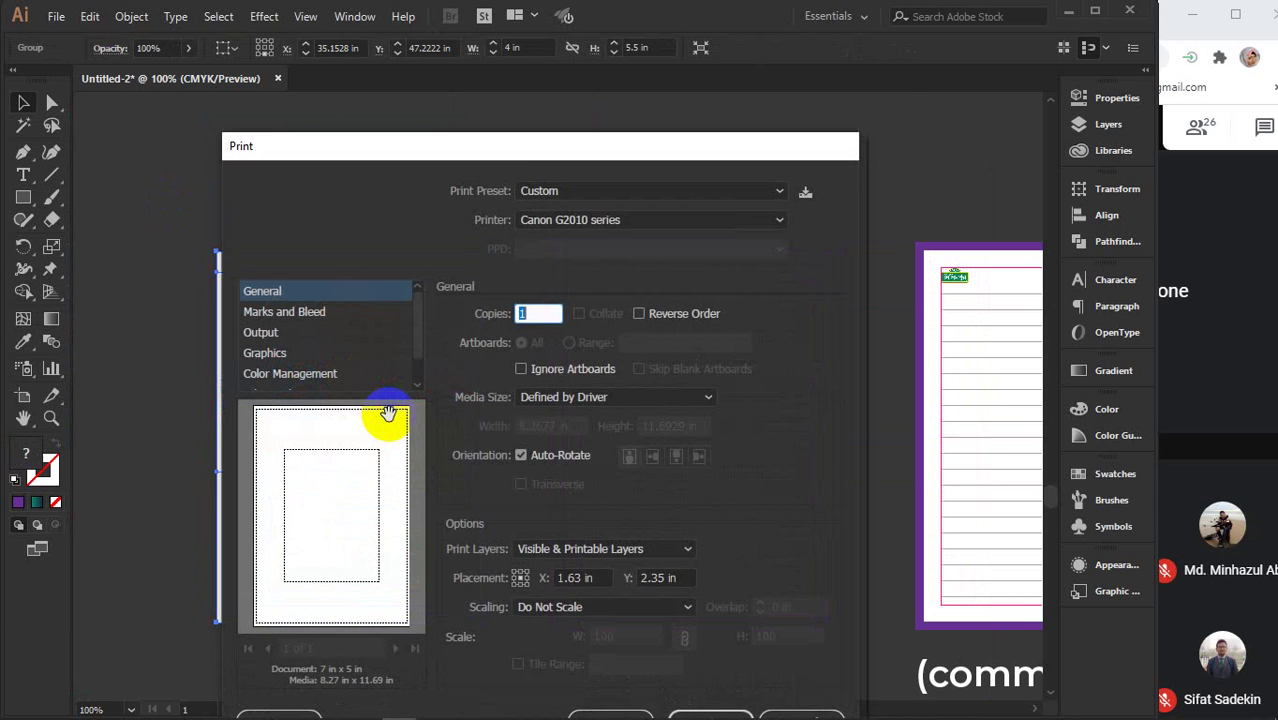
left_click_drag(528, 157, 521, 50)
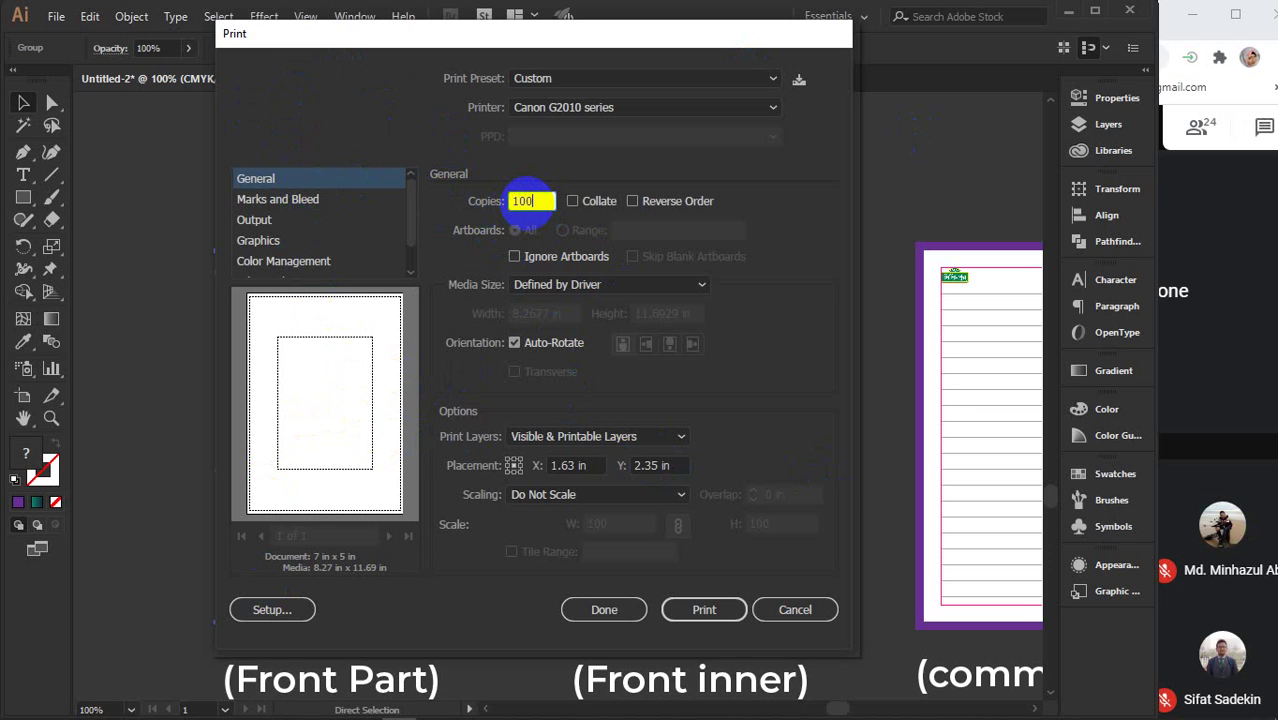
left_click(527, 201)
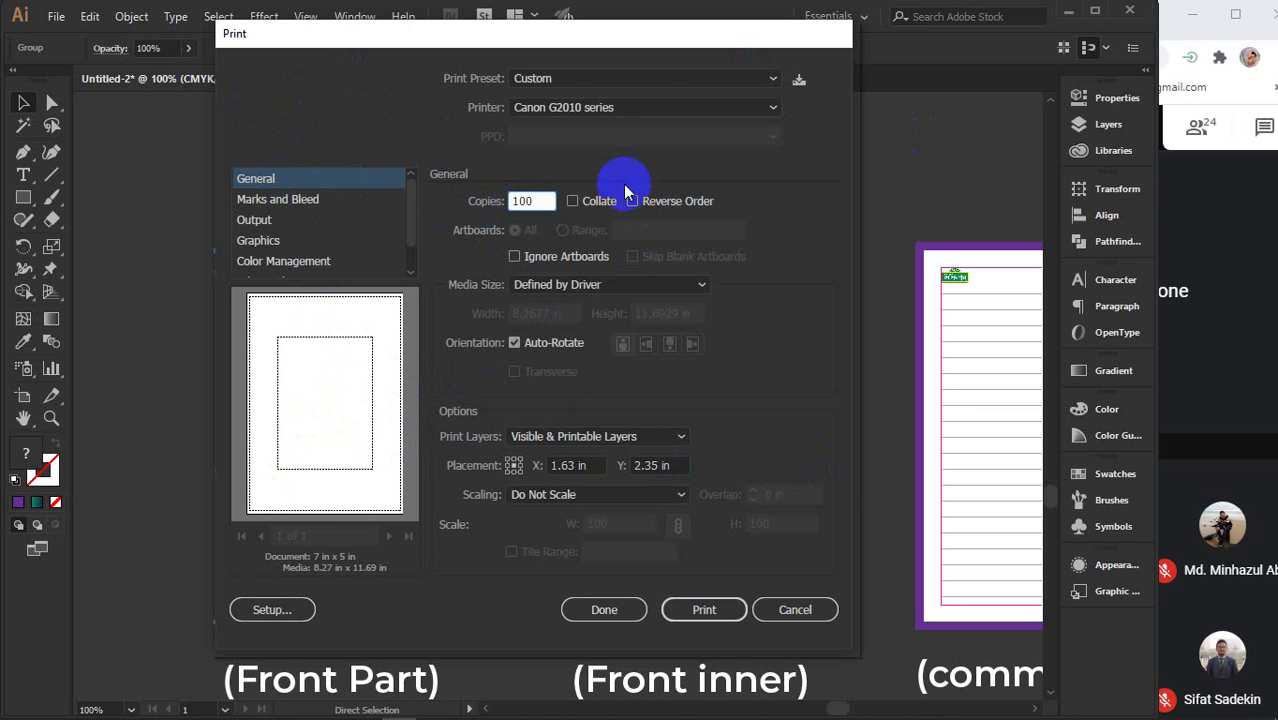
left_click(610, 105)
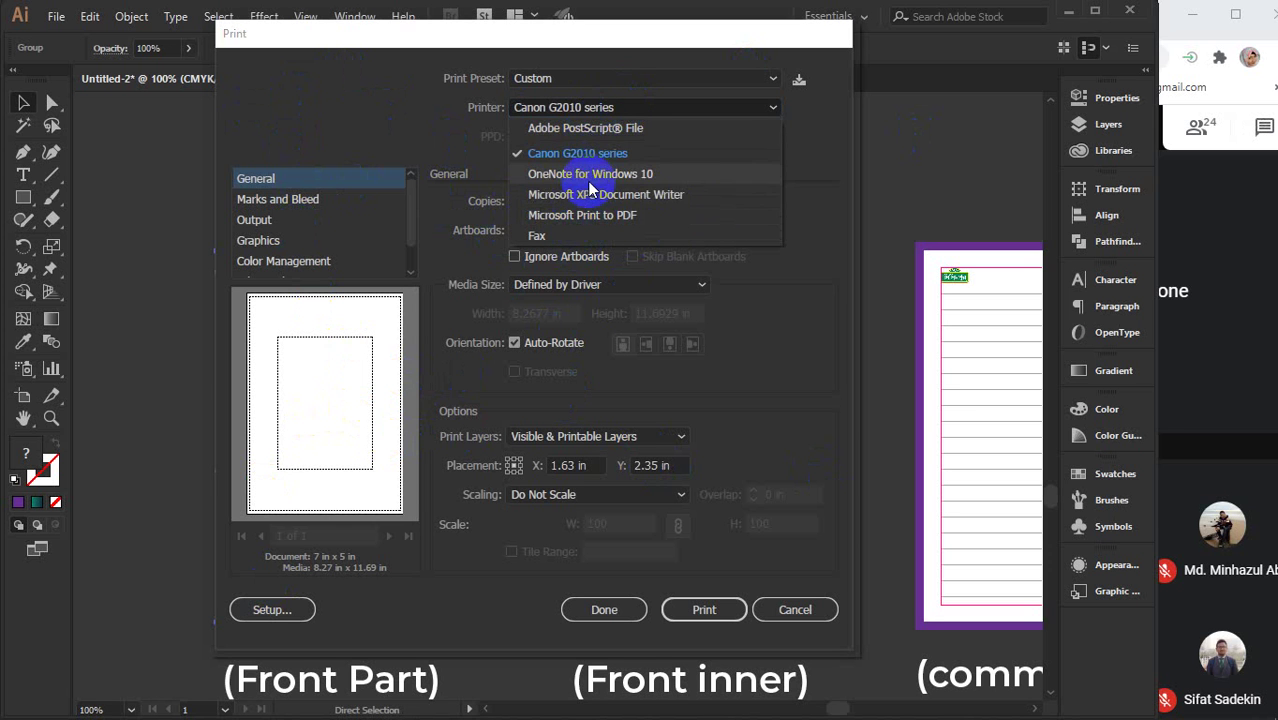
left_click(640, 104)
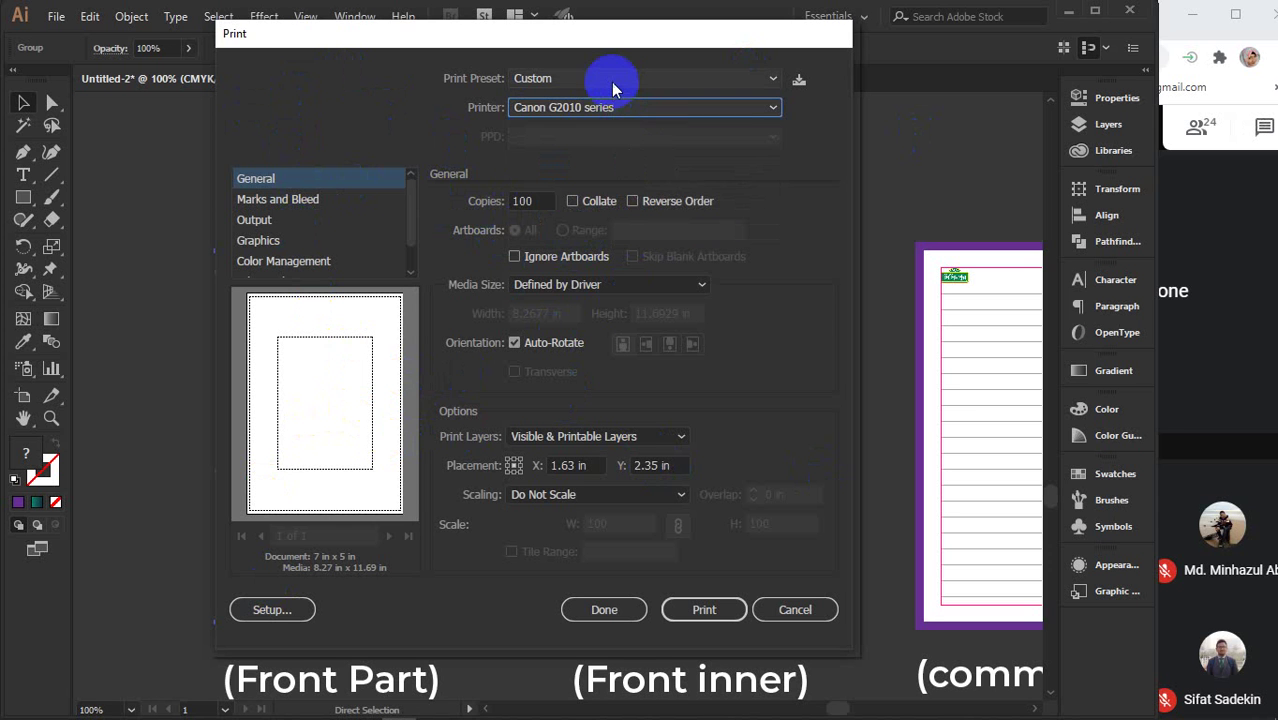
left_click(609, 80)
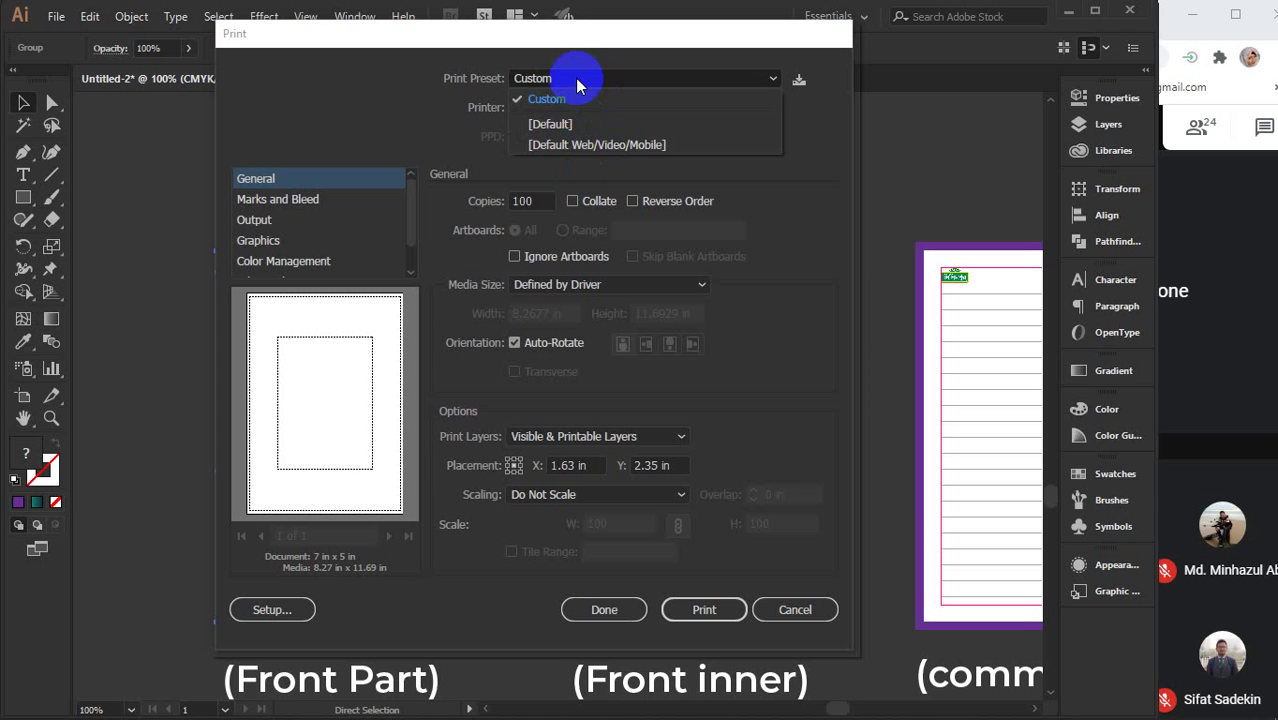
left_click(575, 78)
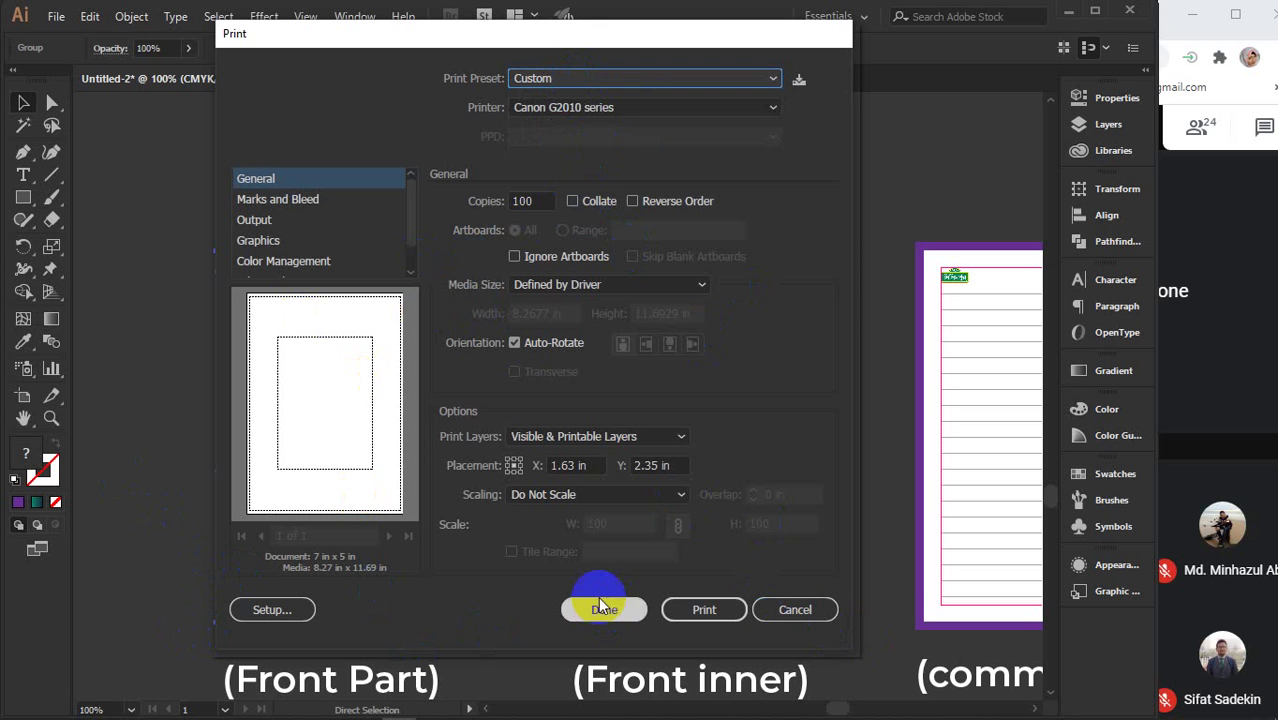
- Close the print settings without printing and check the Front Part and Front inner labels
left_click(795, 610)
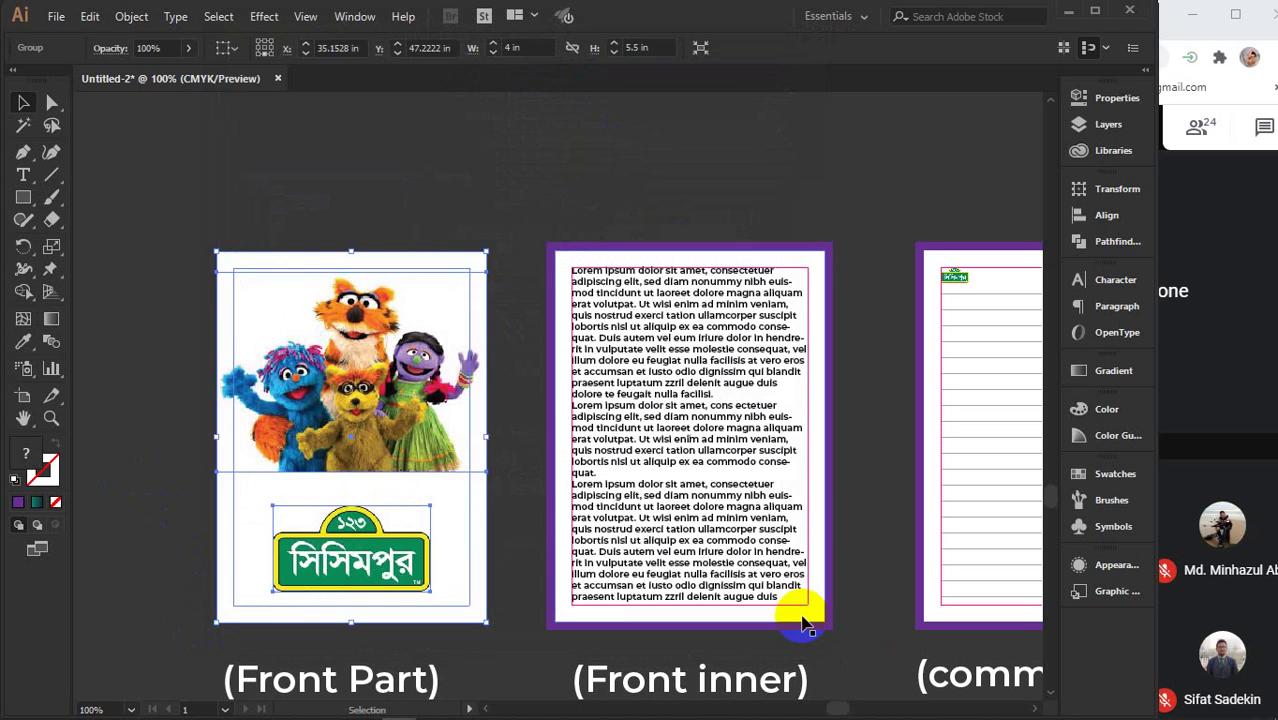
left_click_drag(305, 240, 273, 198)
left_click(280, 278)
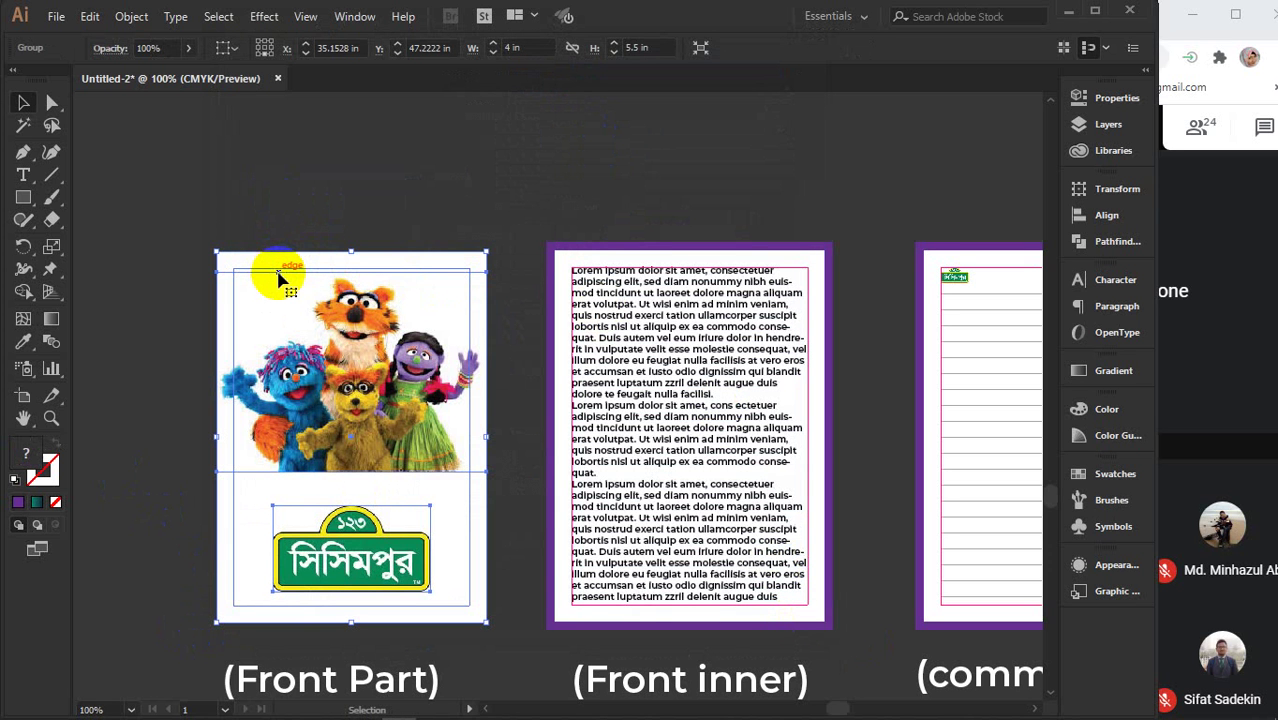
scroll(280, 278, "down", 2)
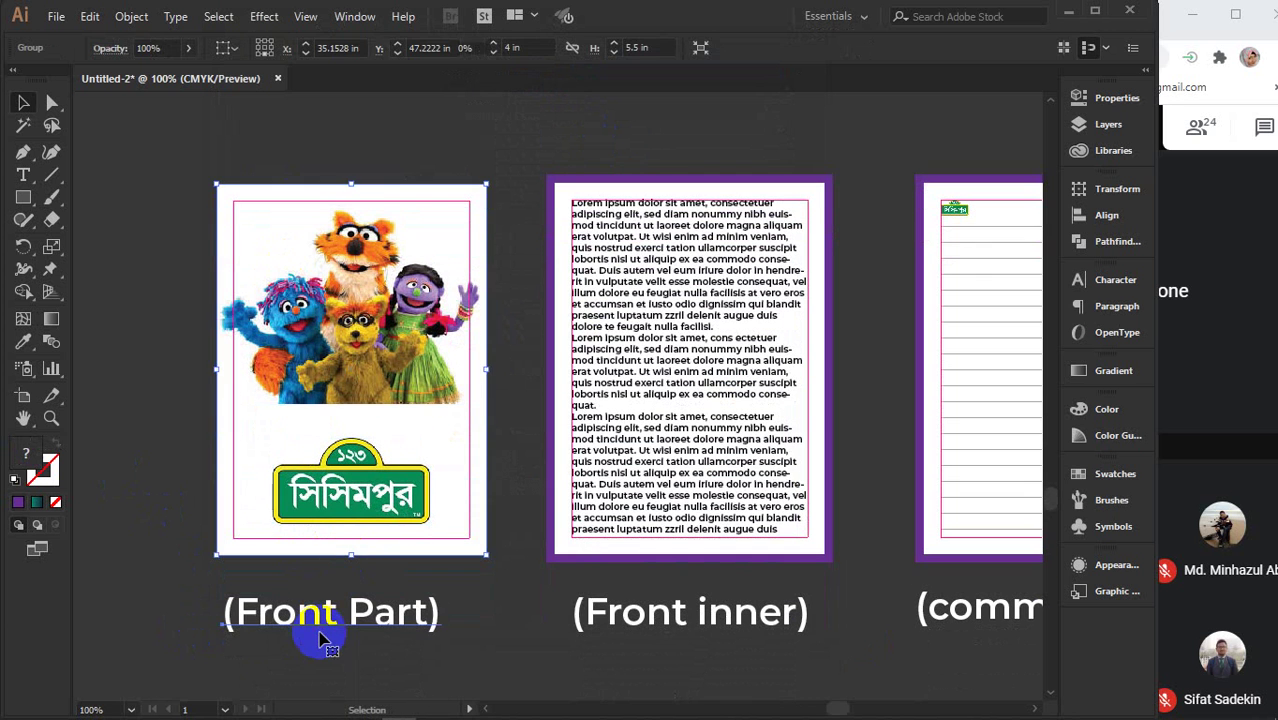
left_click(314, 620)
left_click(612, 620)
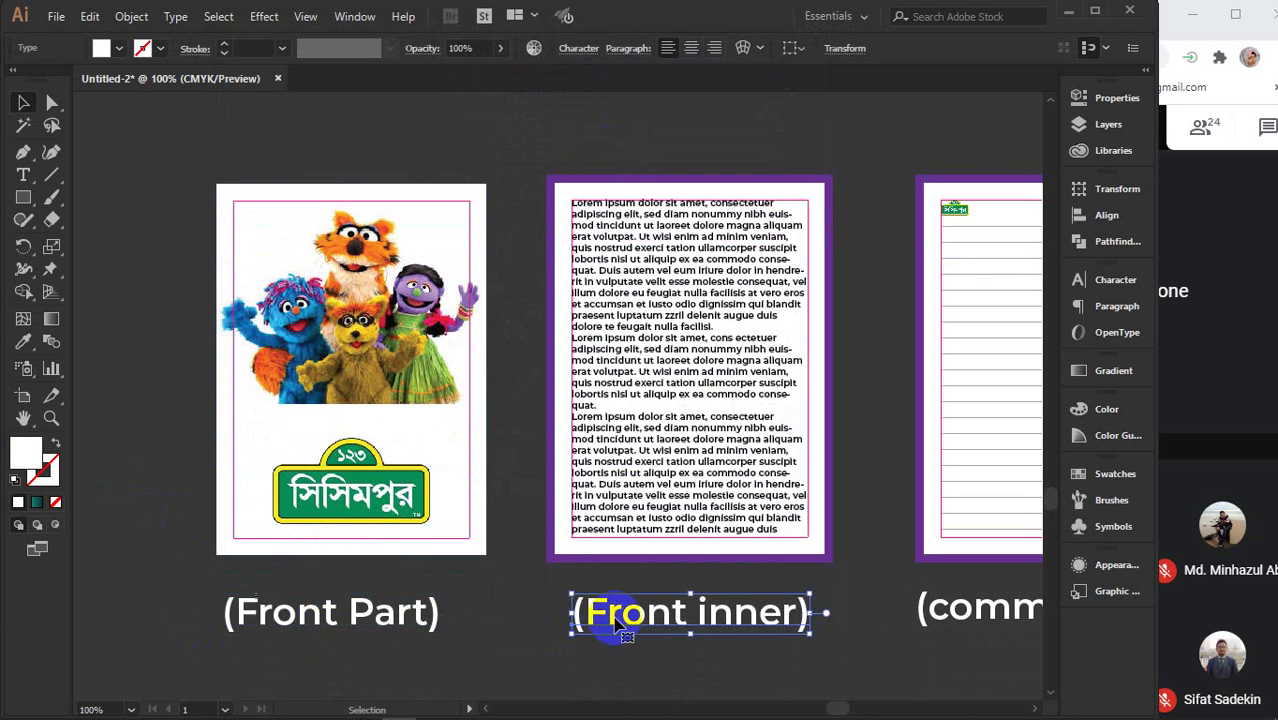
left_click(492, 600)
scroll(492, 600, "up", 1)
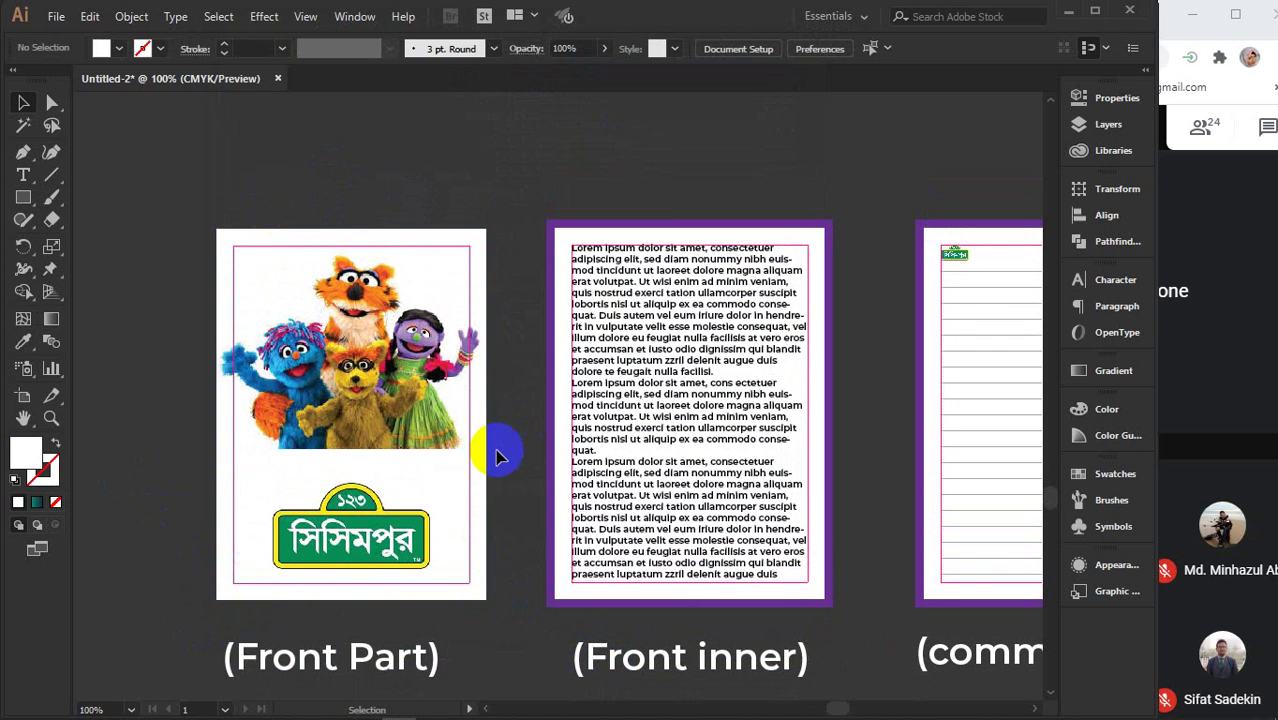
- Delete the purple frame around the Front inner page, leaving its text on white
left_click(591, 222)
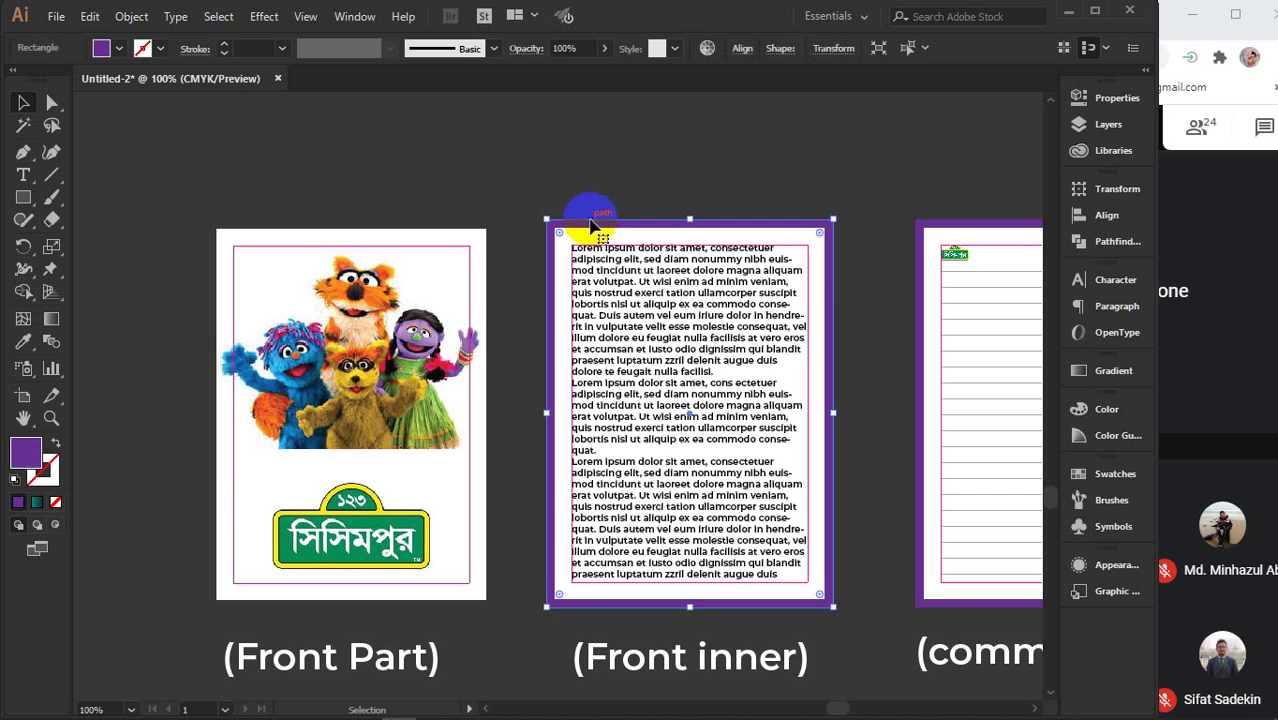
key("Delete")
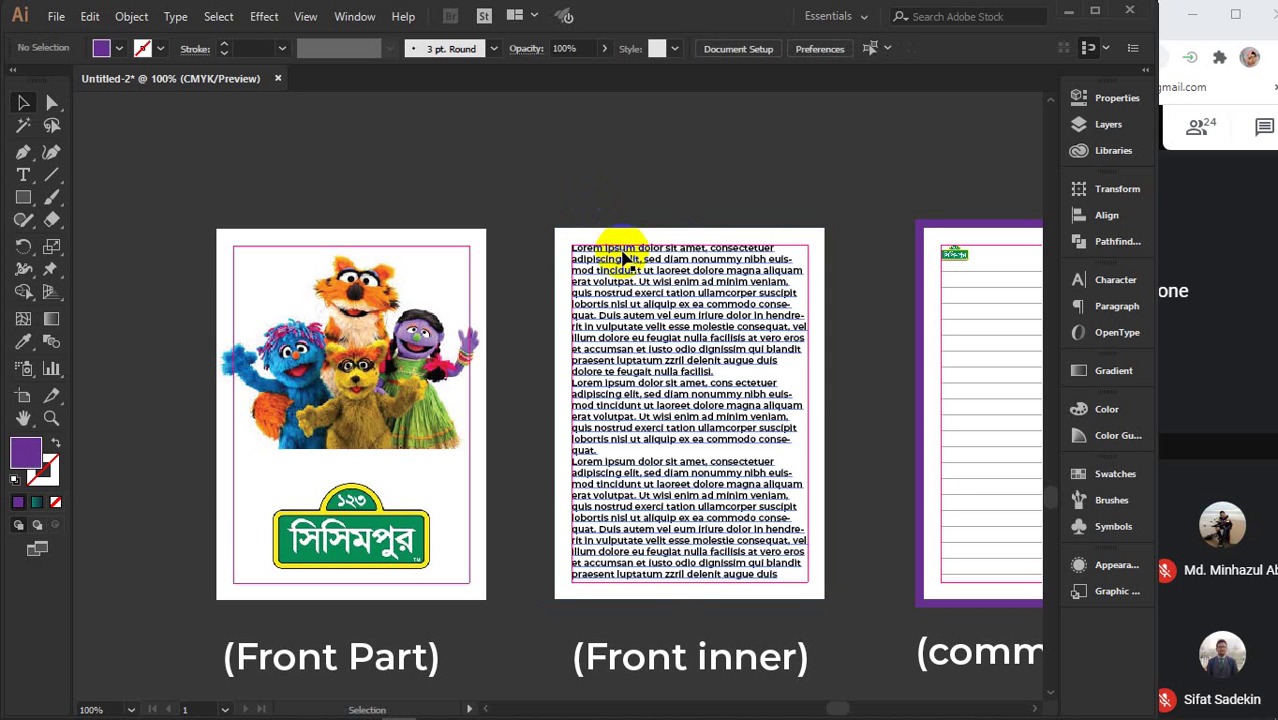
left_click_drag(594, 217, 796, 450)
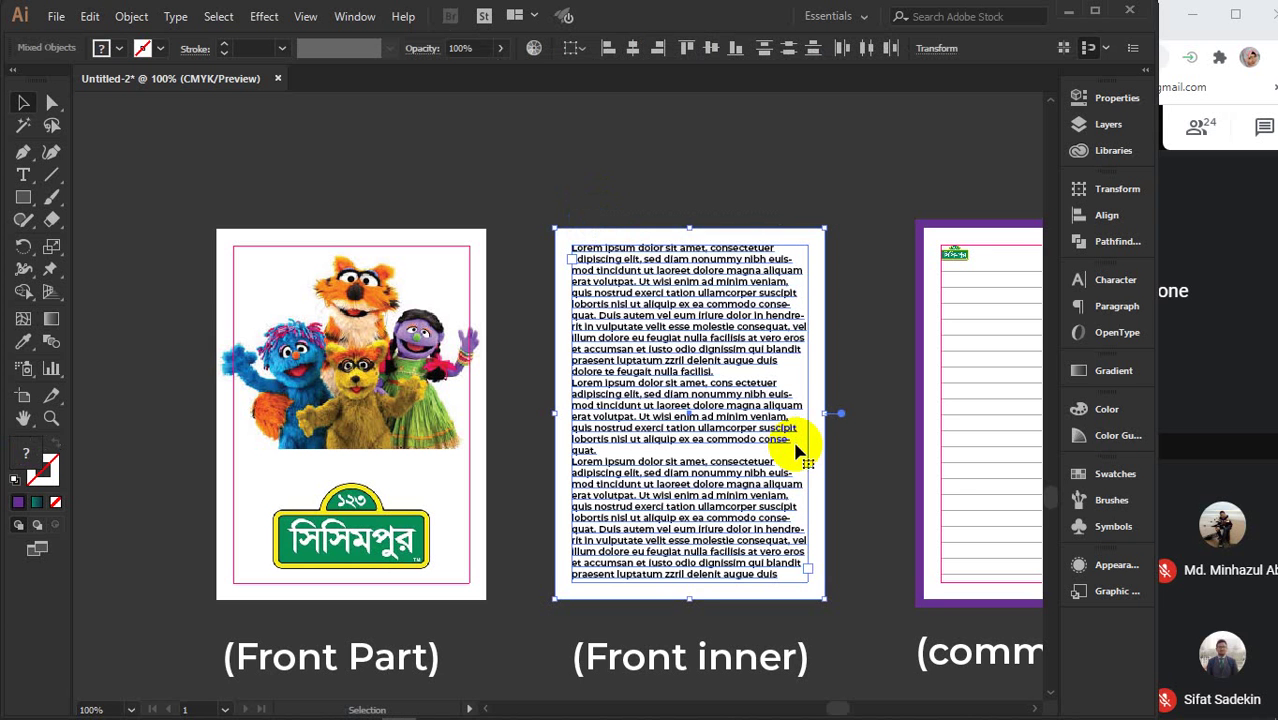
key("a")
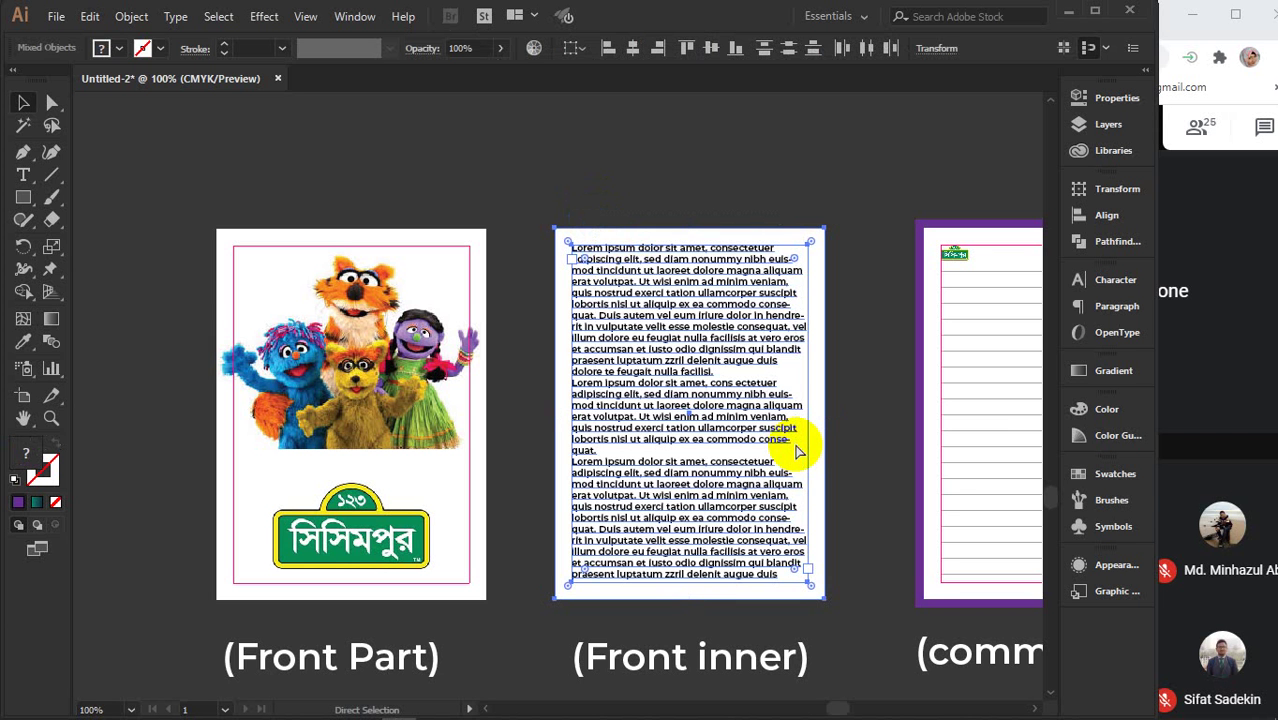
key("v")
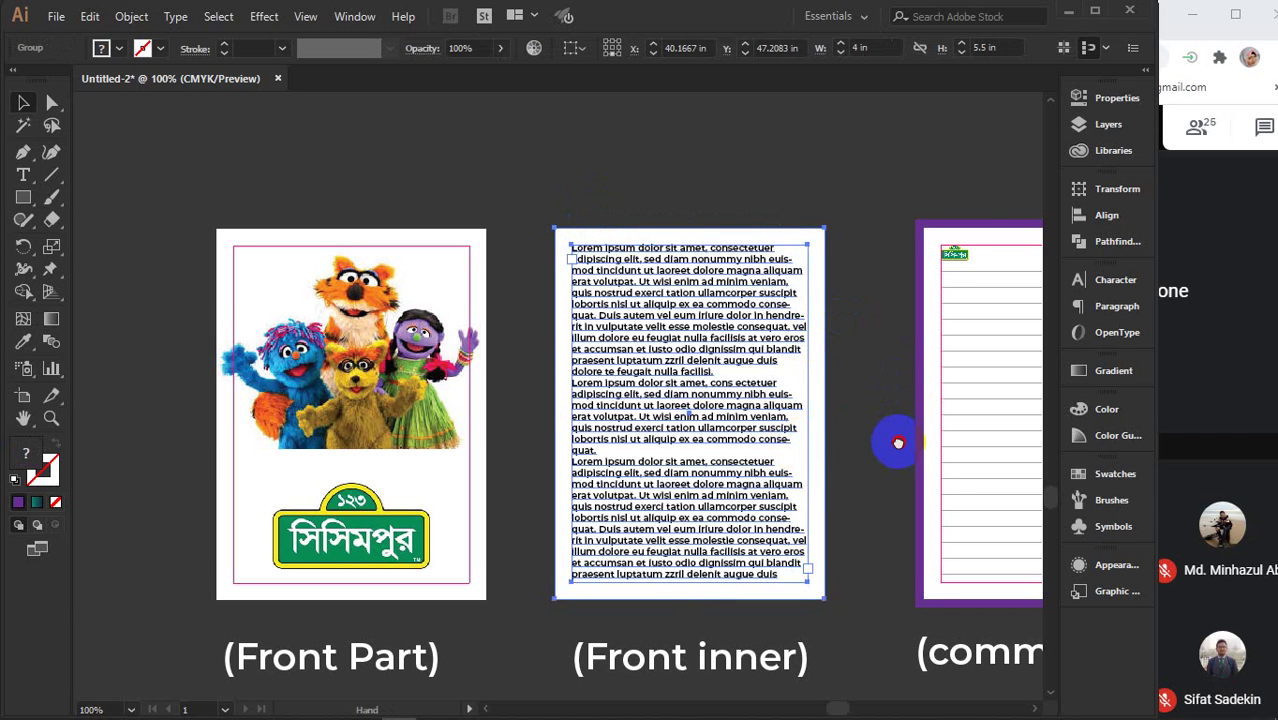
left_click_drag(896, 442, 540, 420)
left_click(675, 200)
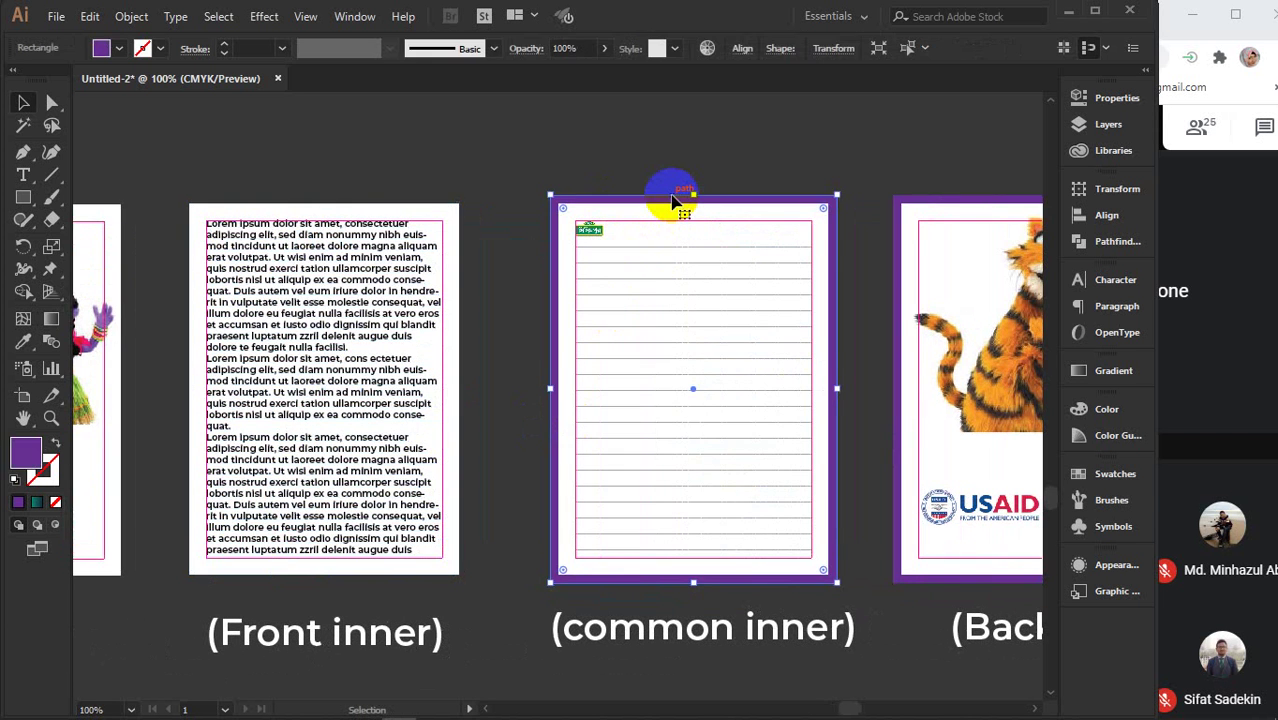
- Delete the common inner frame and white page, then undo to restore the rectangles
key("Delete")
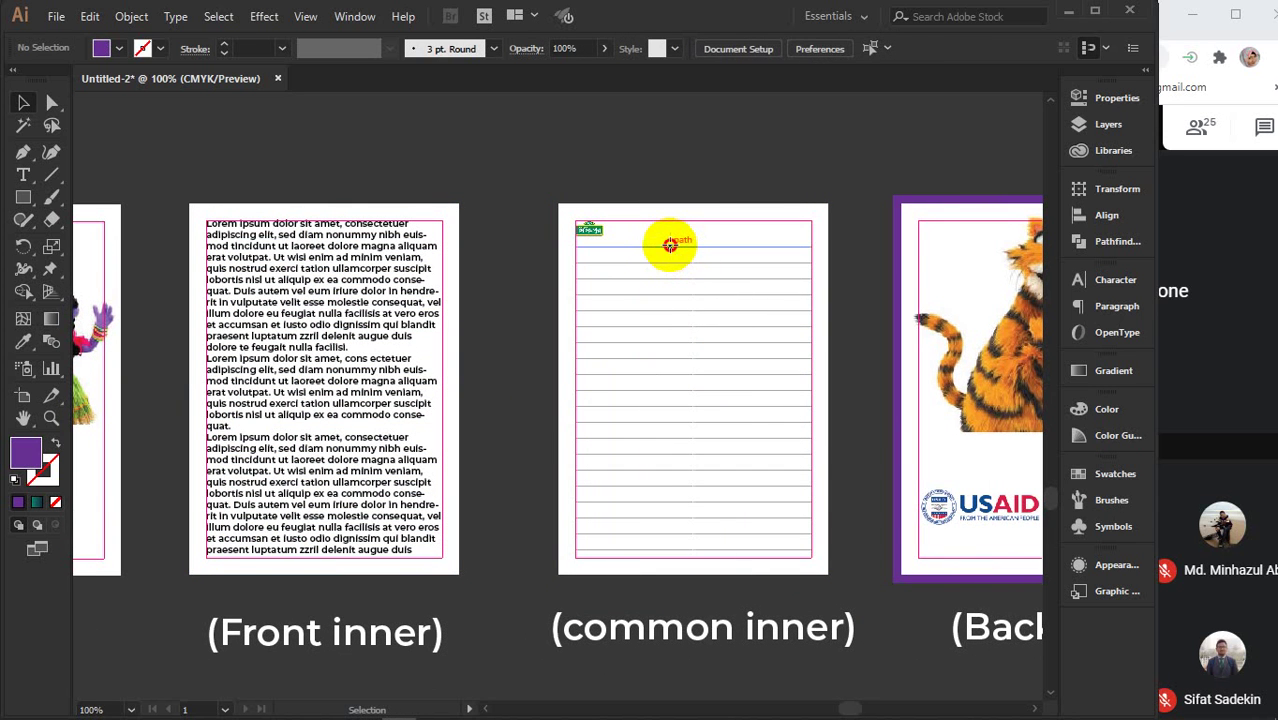
left_click(670, 245)
left_click(683, 262, "shift")
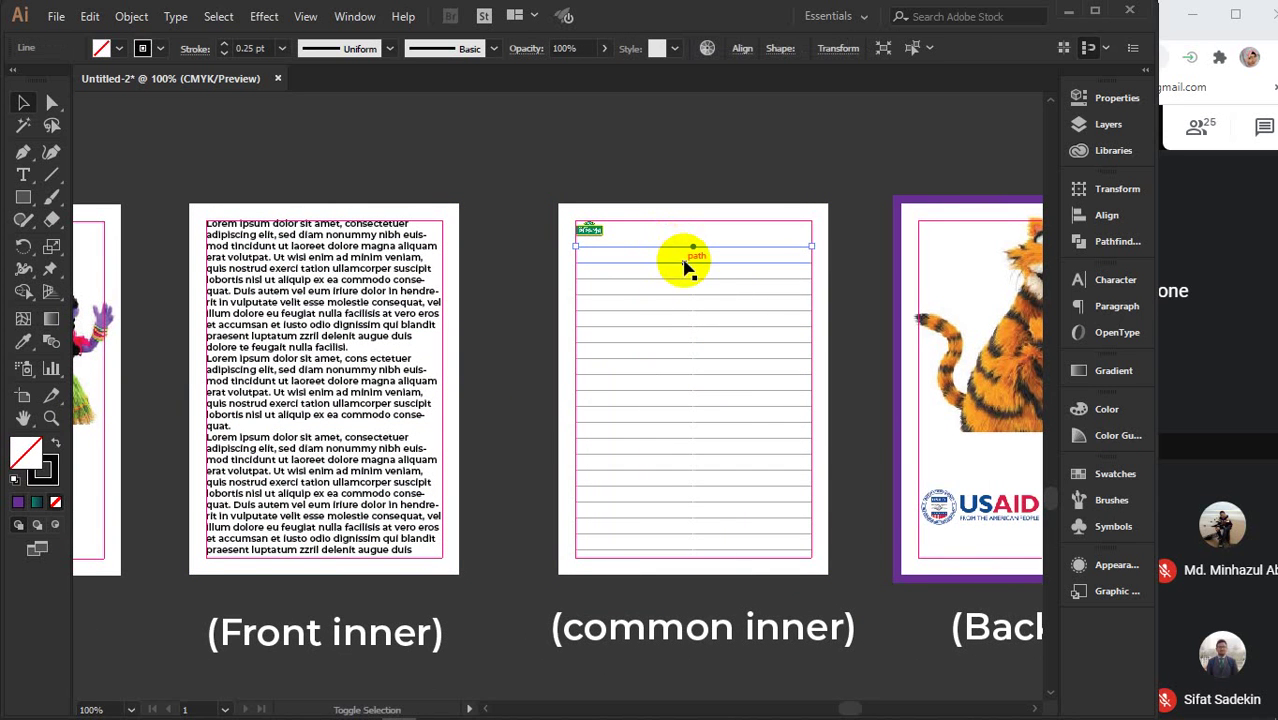
left_click_drag(620, 184, 752, 558)
key("Delete")
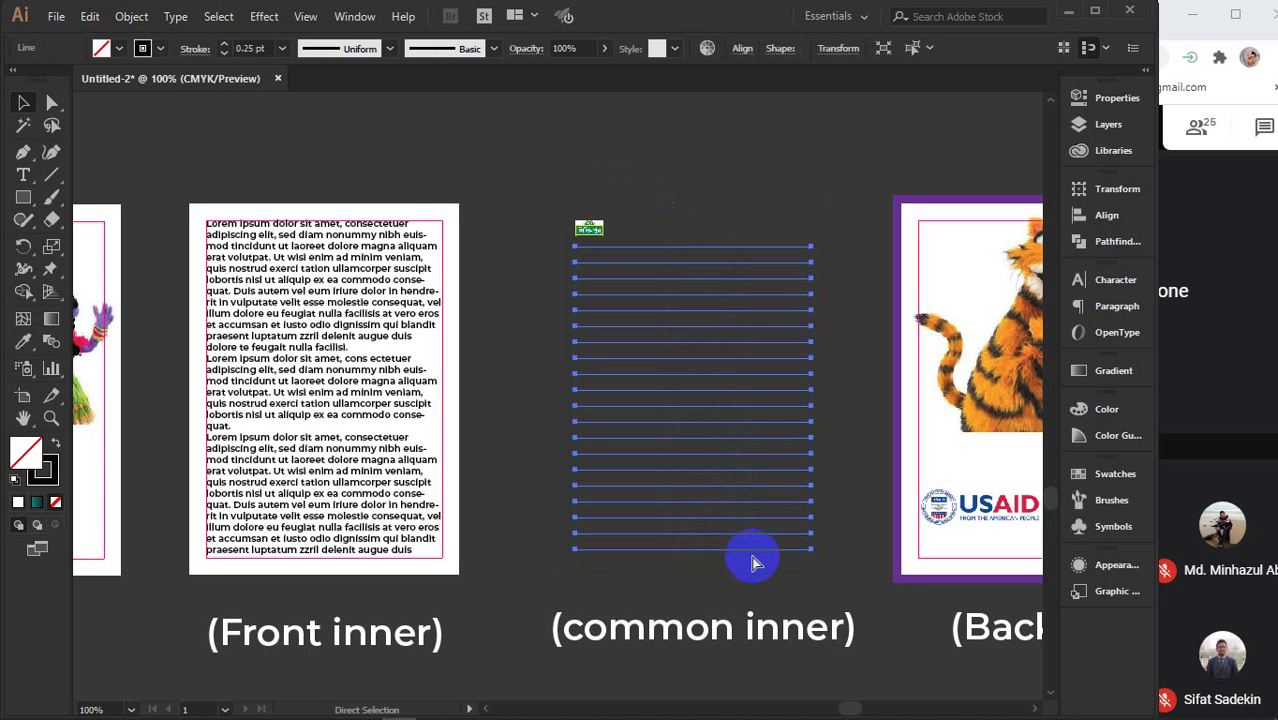
left_click_drag(553, 200, 636, 322)
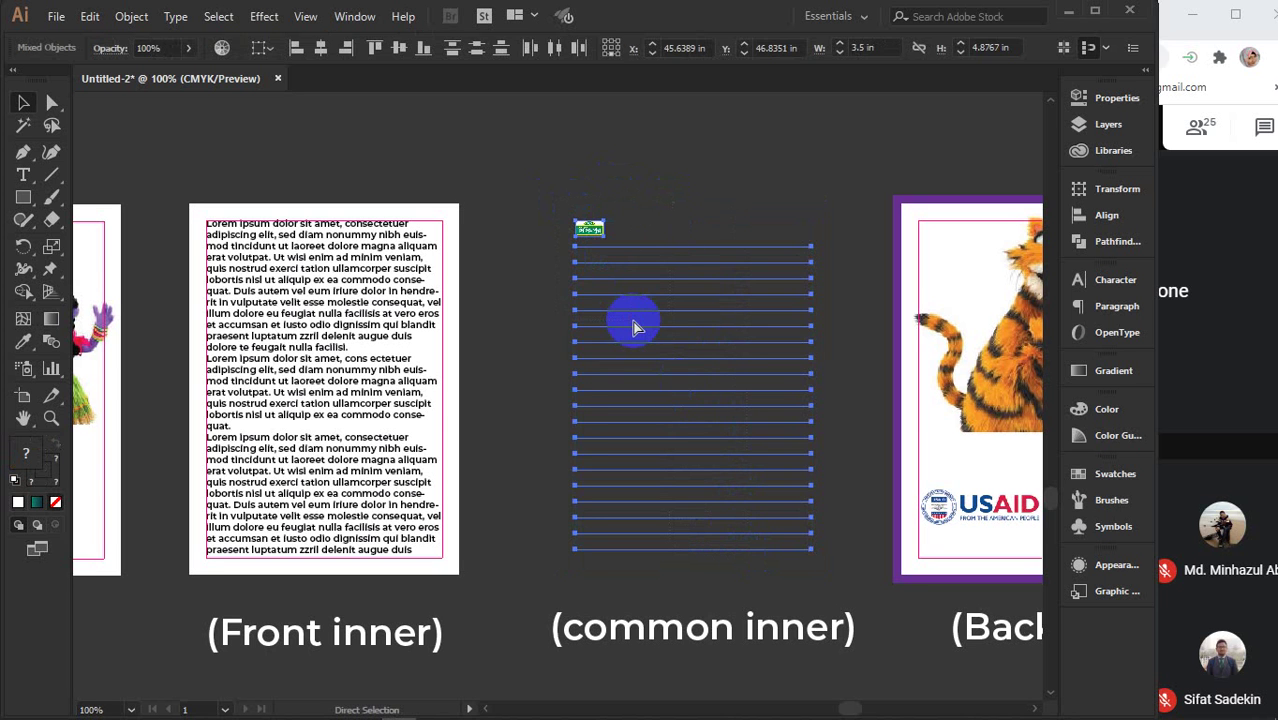
key("ctrl+g")
key("ctrl+z")
key("ctrl+z")
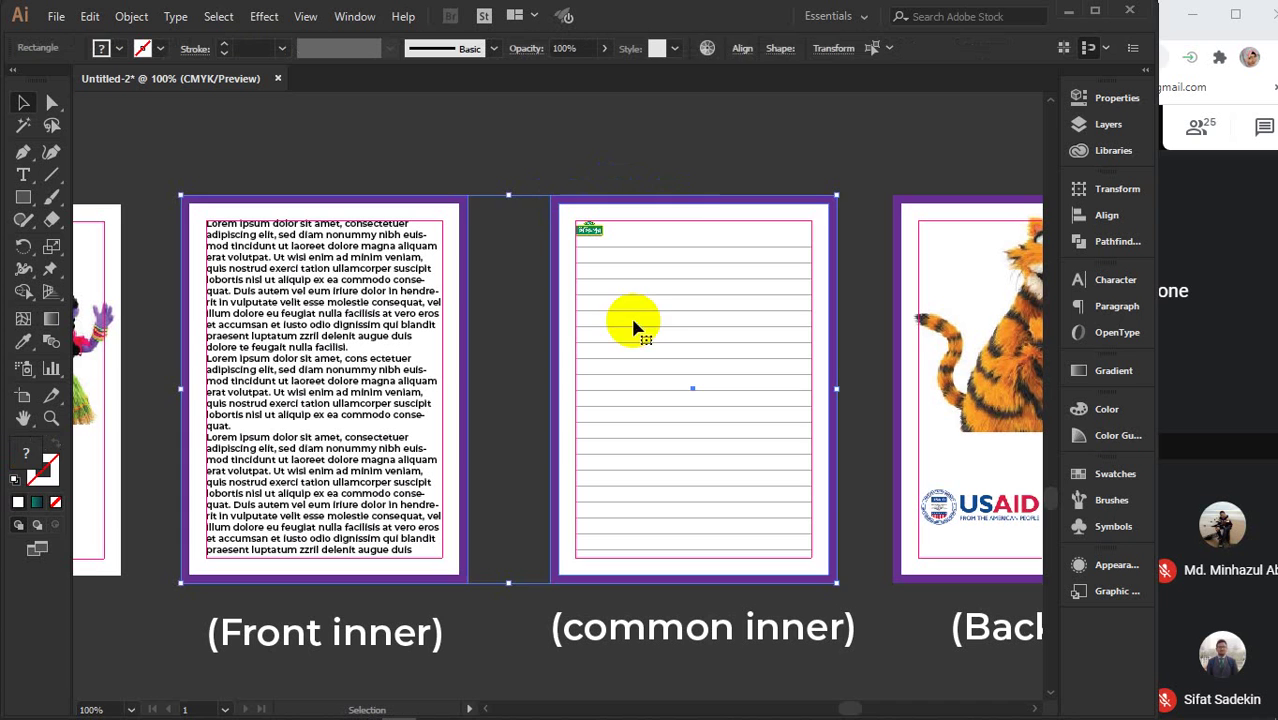
- Delete the purple frame behind the common inner page
left_click(694, 145)
left_click(685, 194)
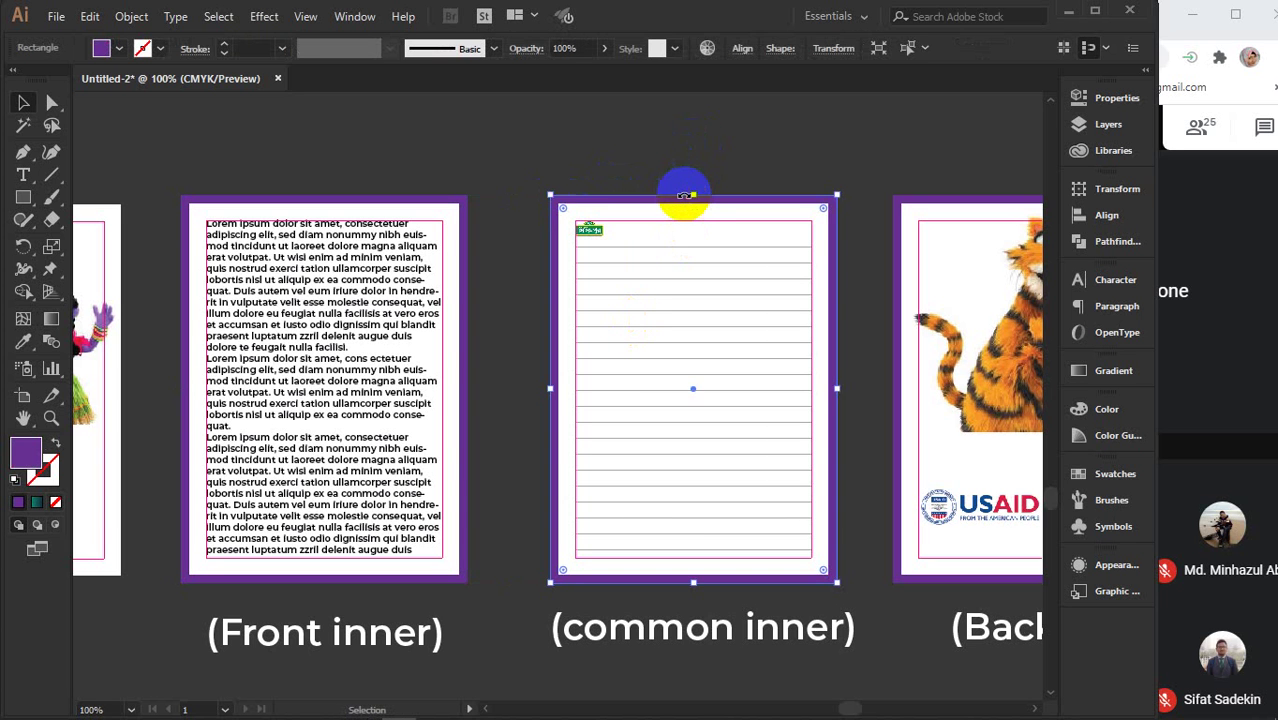
key("a")
key("Delete")
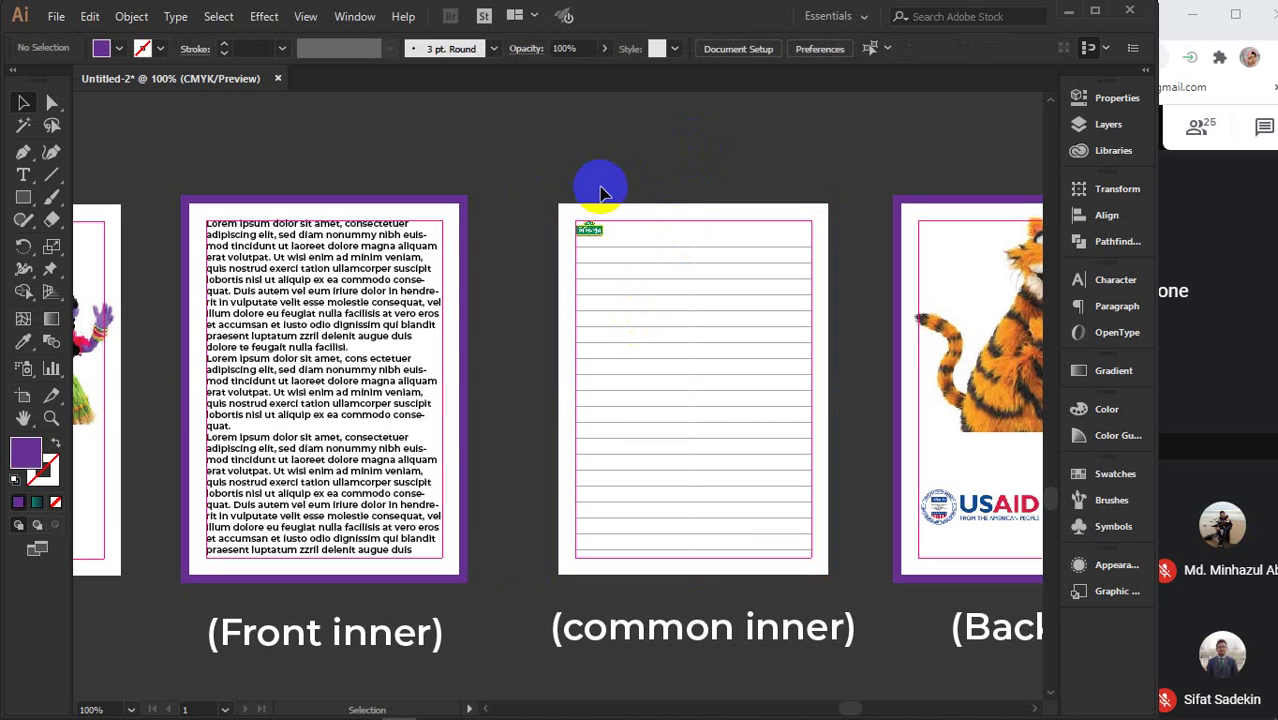
key("v")
- Select the common inner ruled lines and logo, then undo an accidental move
left_click_drag(612, 178, 707, 347)
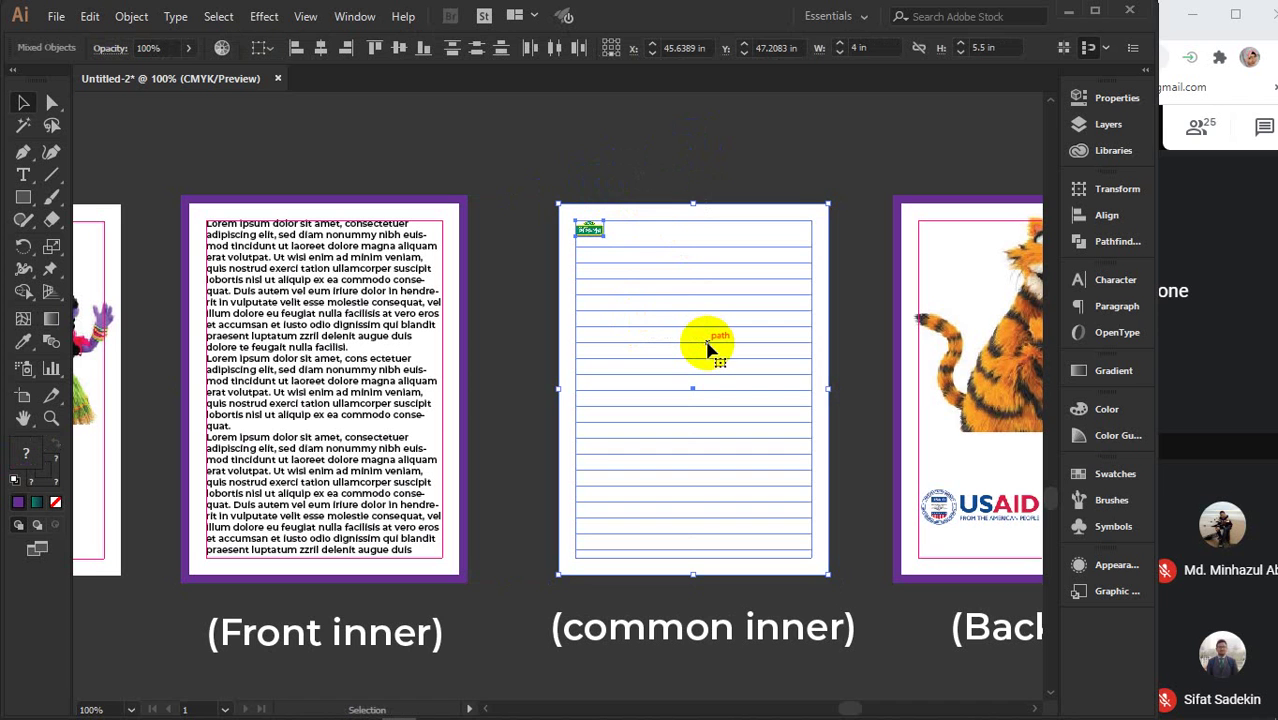
key("a")
key("v")
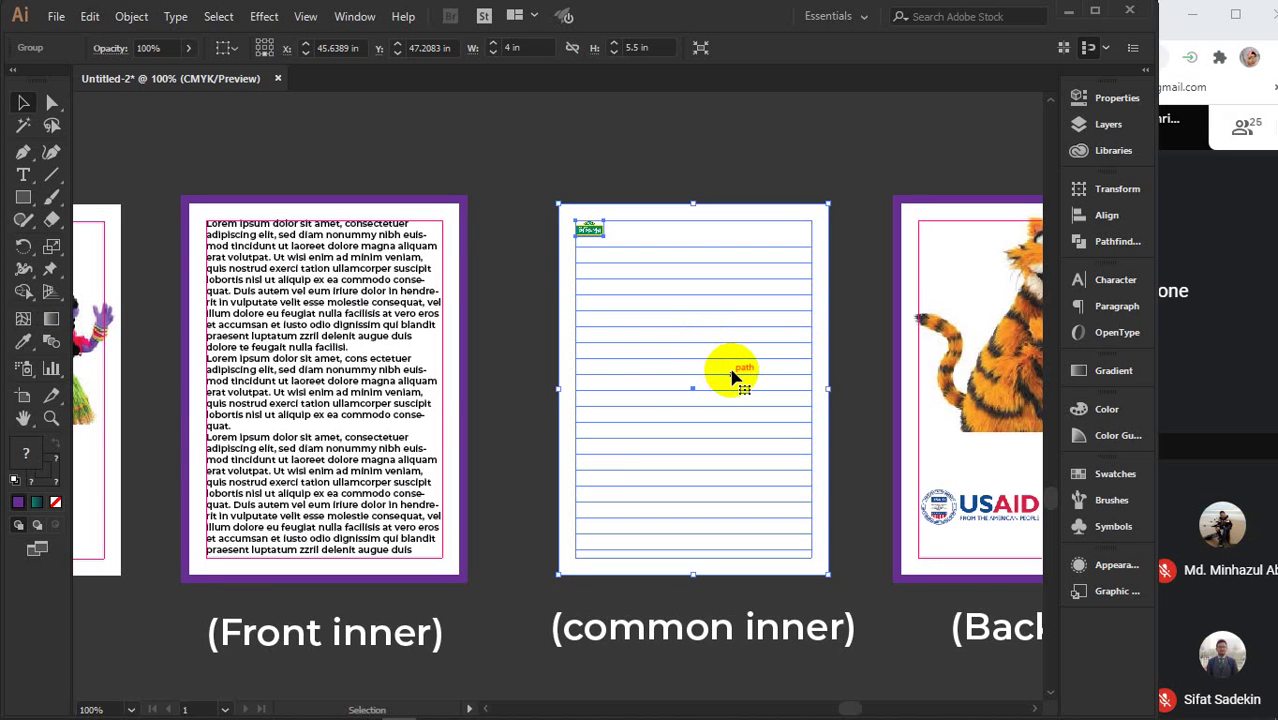
scroll(730, 372, "down", 2)
left_click_drag(732, 376, 699, 211)
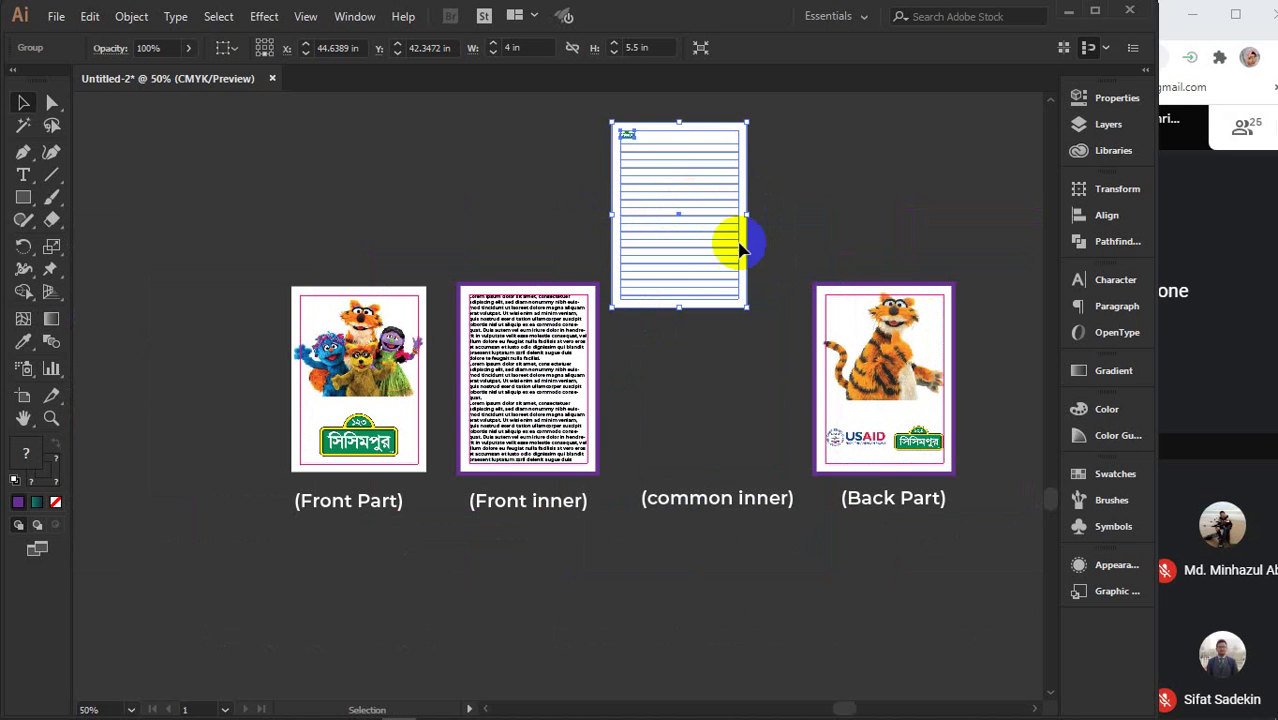
key("ctrl+z")
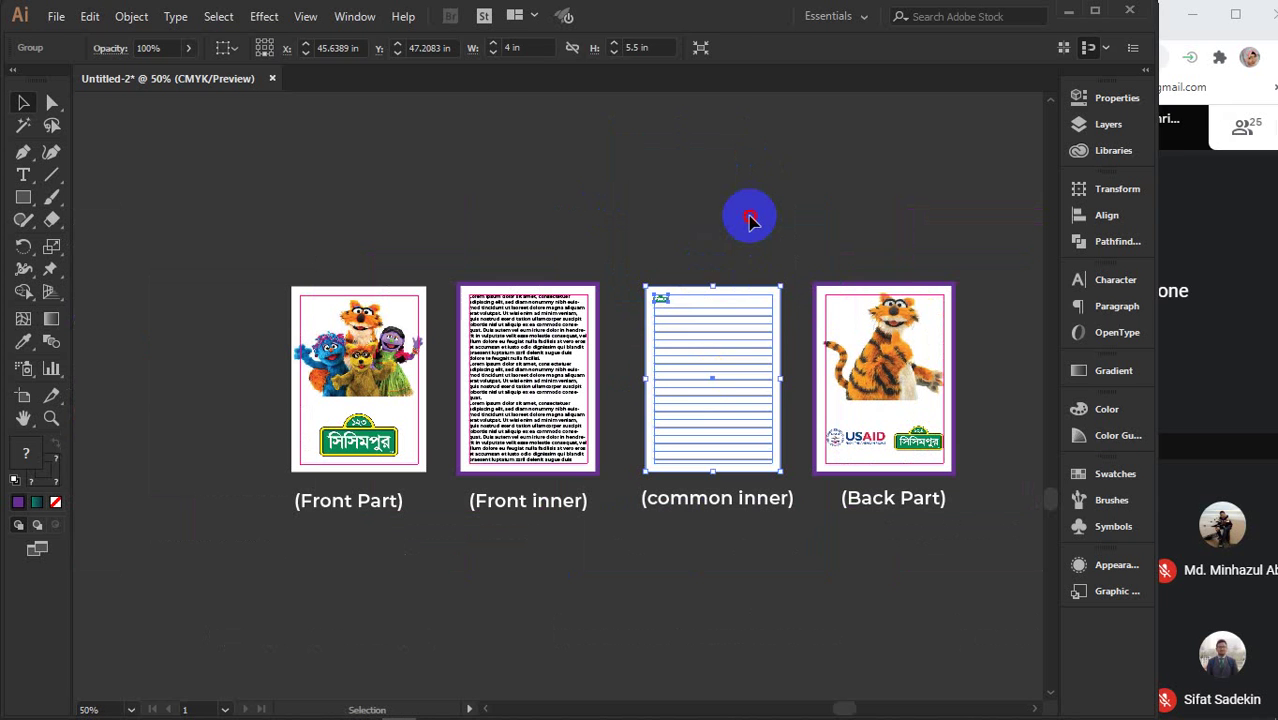
left_click(750, 216)
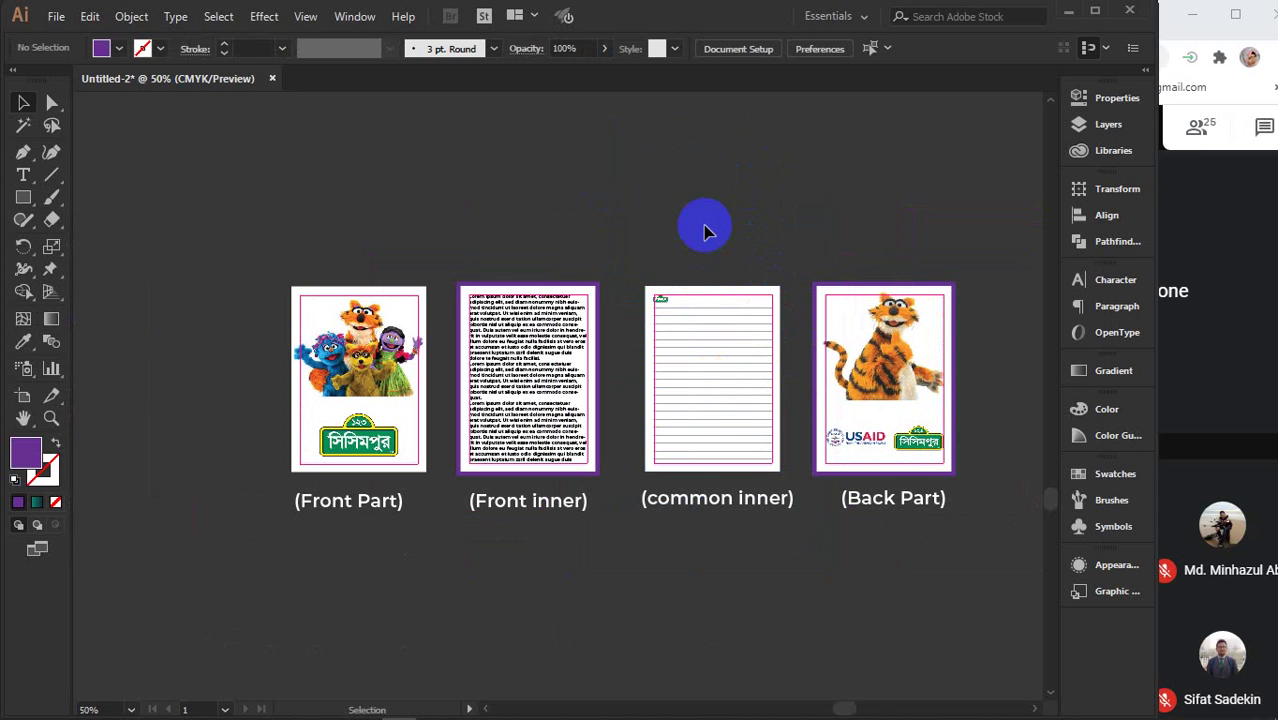
scroll(643, 238, "up", 10)
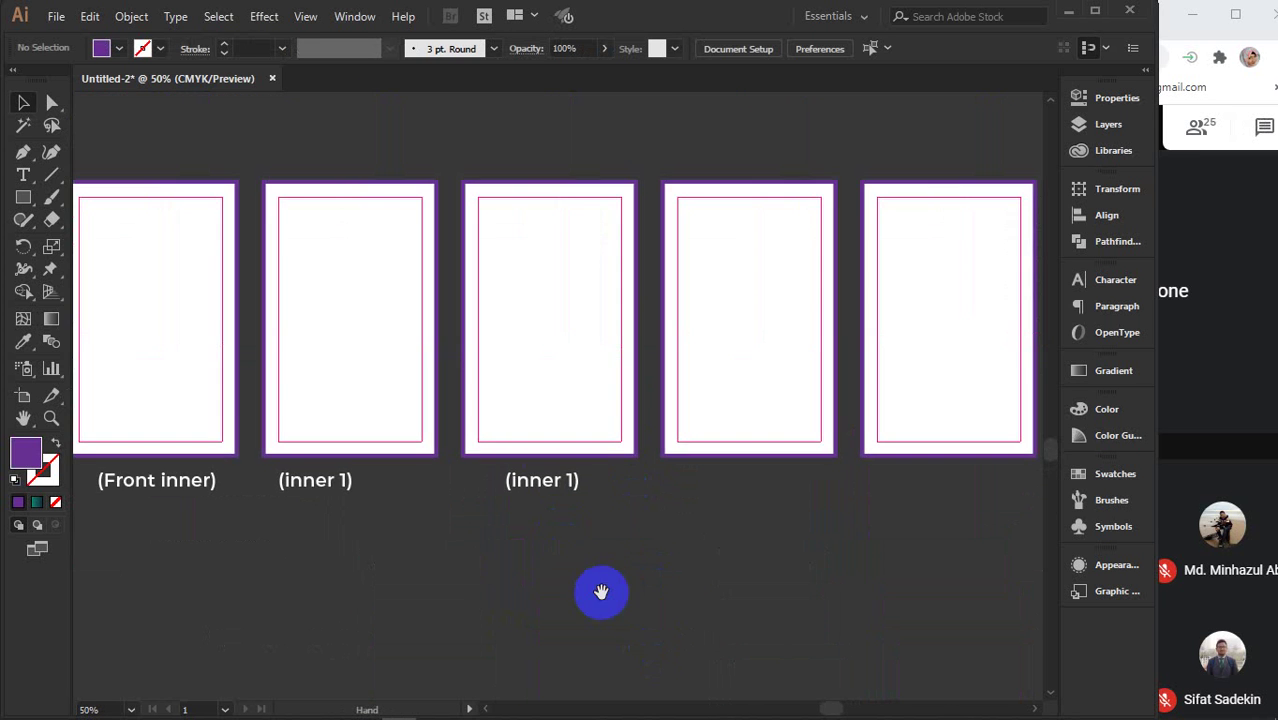
left_click(603, 183)
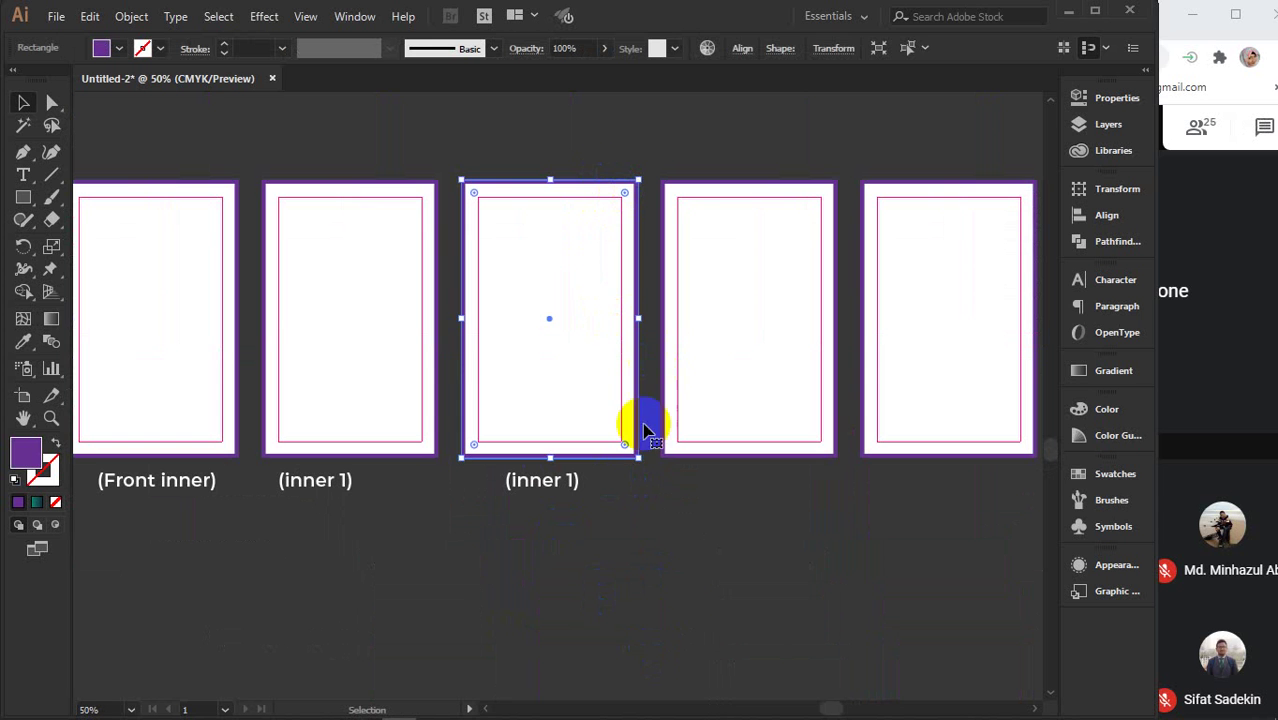
left_click(699, 612)
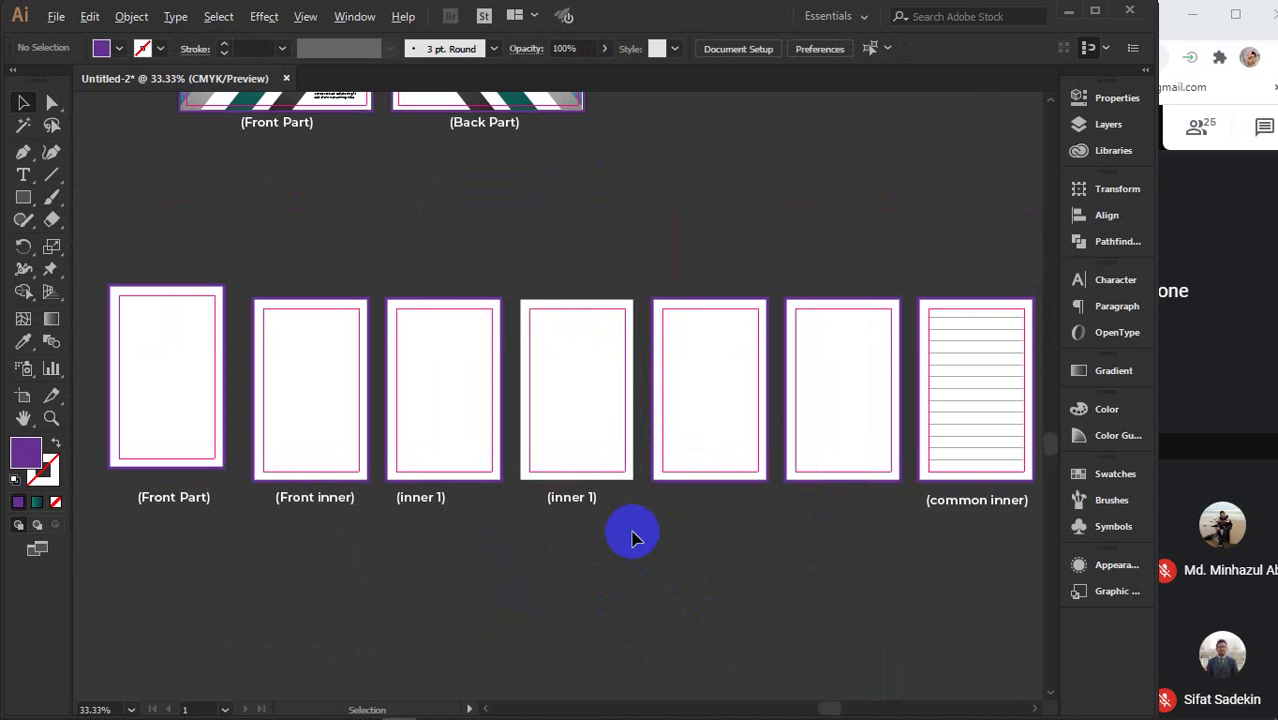
scroll(632, 518, "down", 2)
scroll(673, 590, "down", 1)
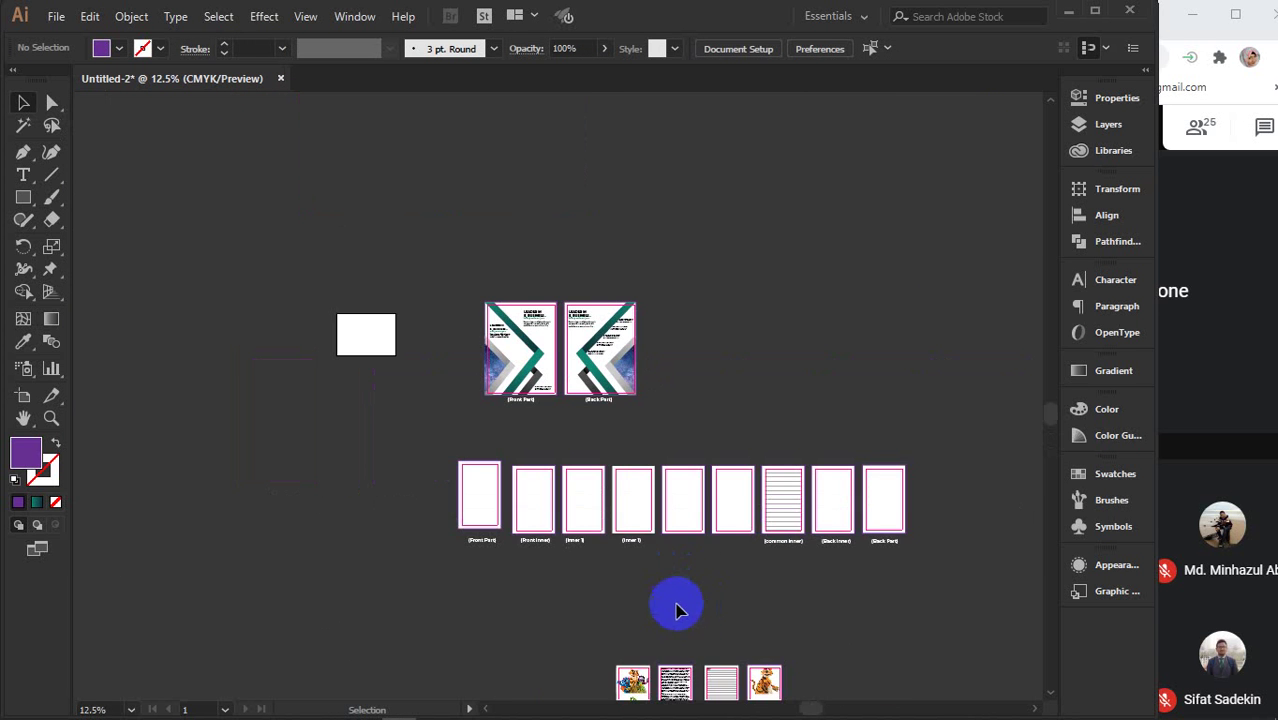
left_click_drag(468, 448, 363, 318)
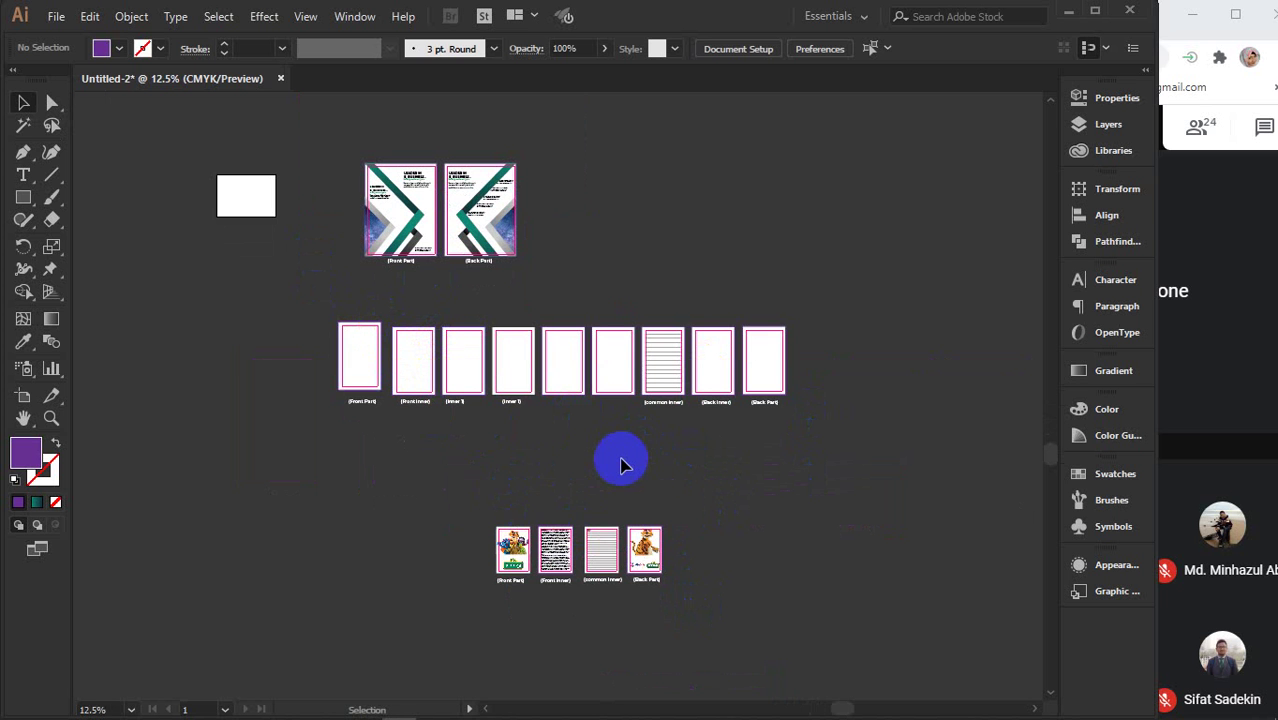
scroll(620, 465, "down", 1)
scroll(620, 465, "up", 2)
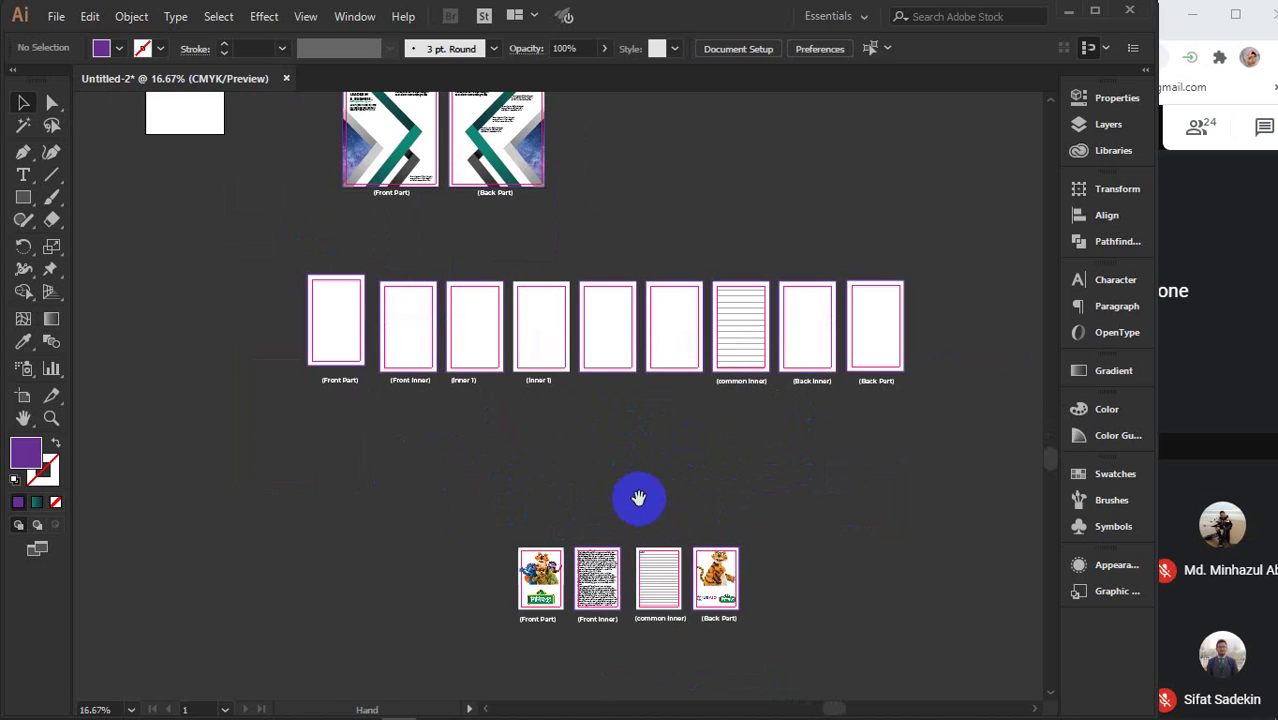
left_click_drag(639, 498, 763, 235)
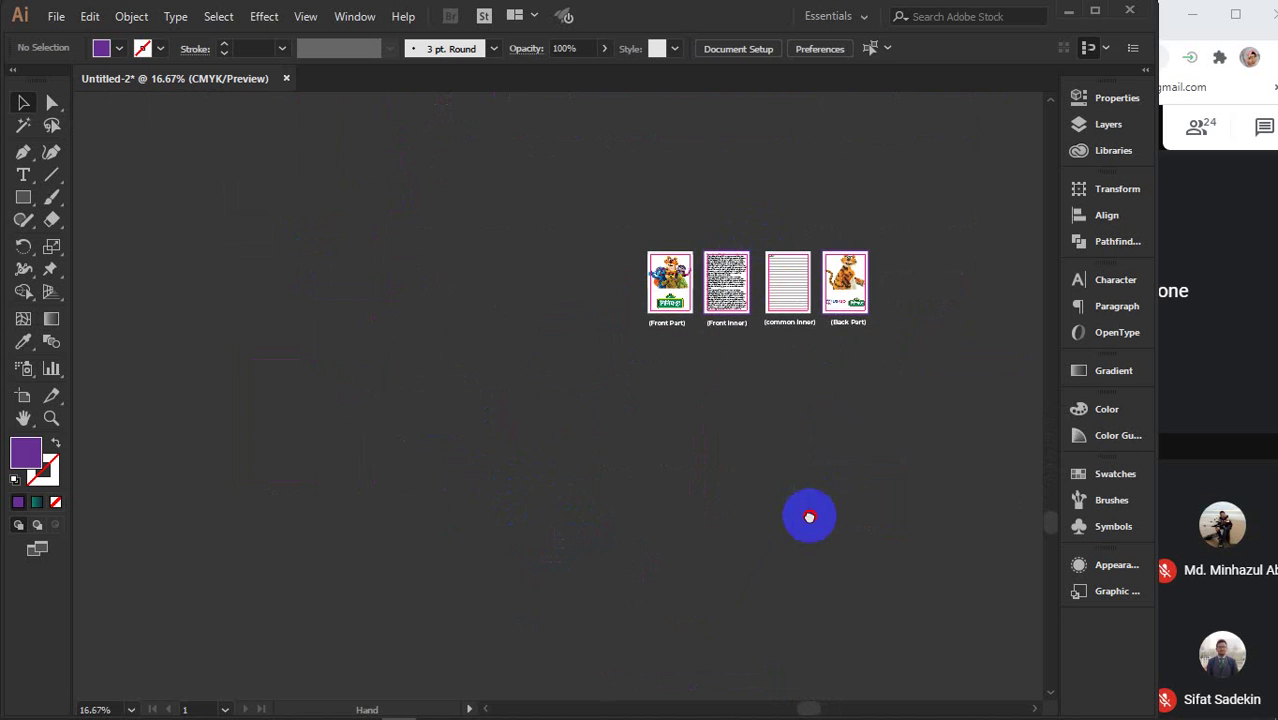
left_click_drag(809, 517, 756, 294)
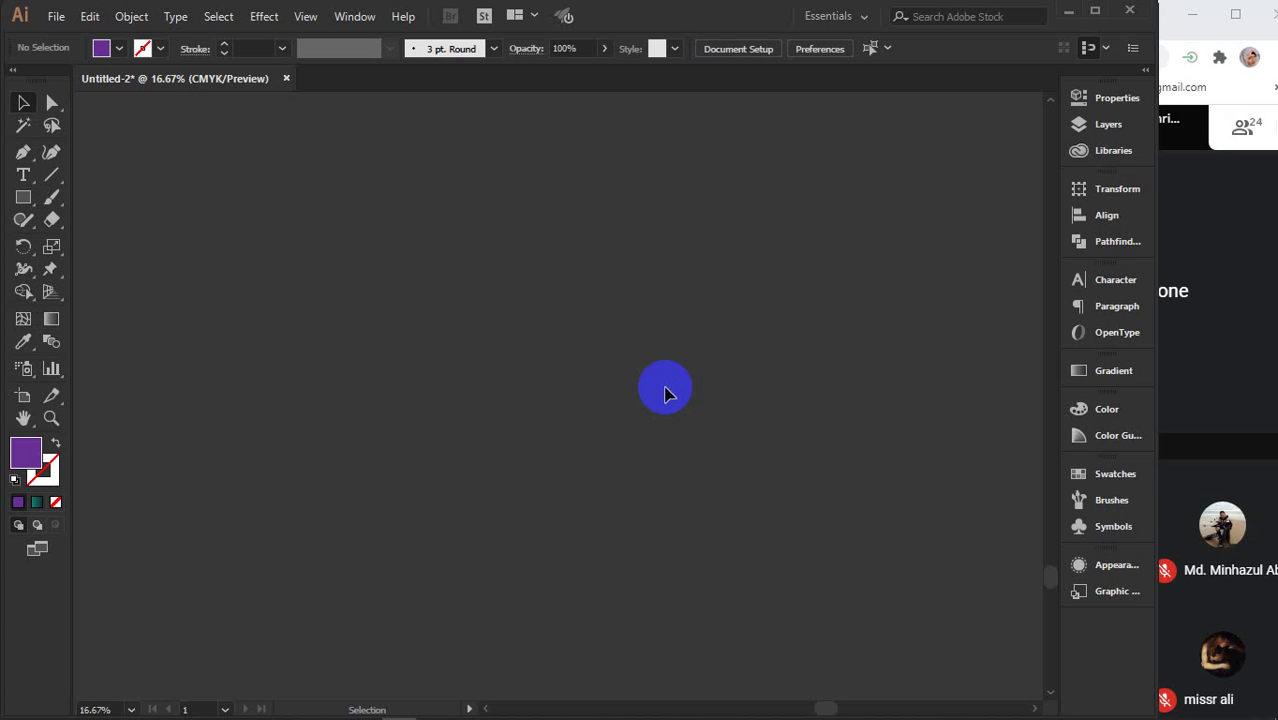
- Close the leftover background images and usaid logo tabs in Chrome
mouse_move(503, 705)
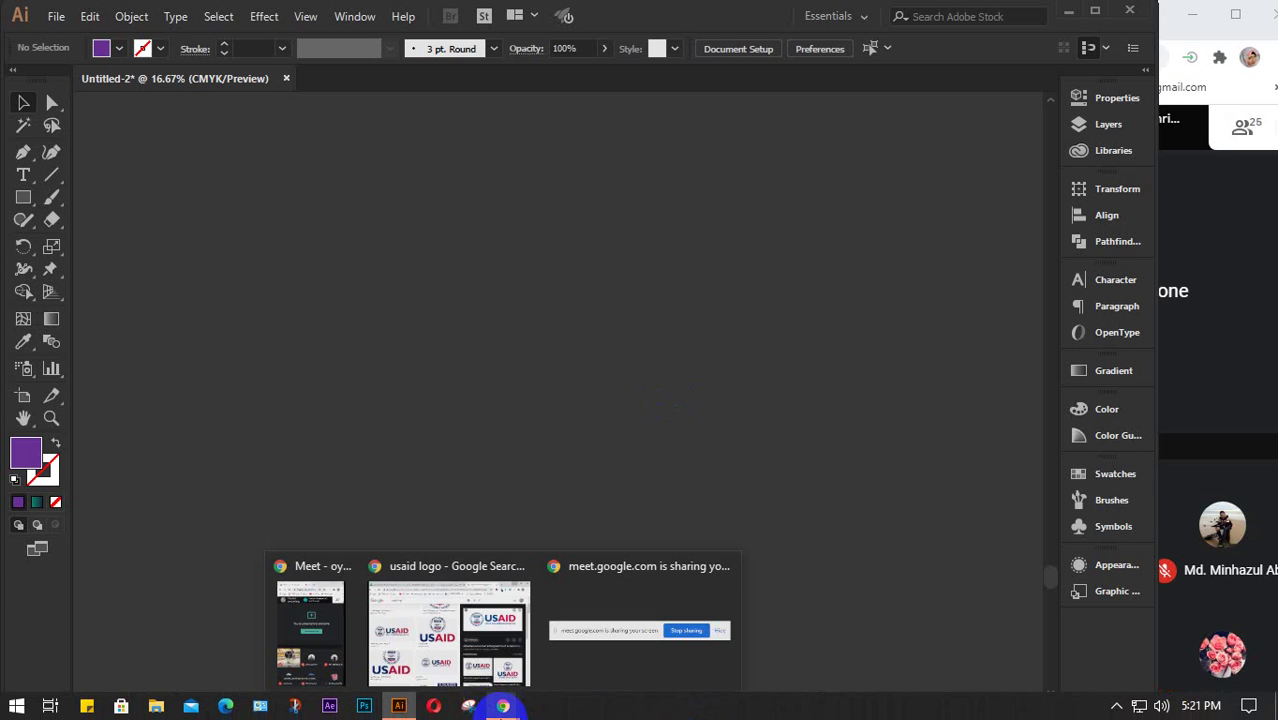
left_click(450, 625)
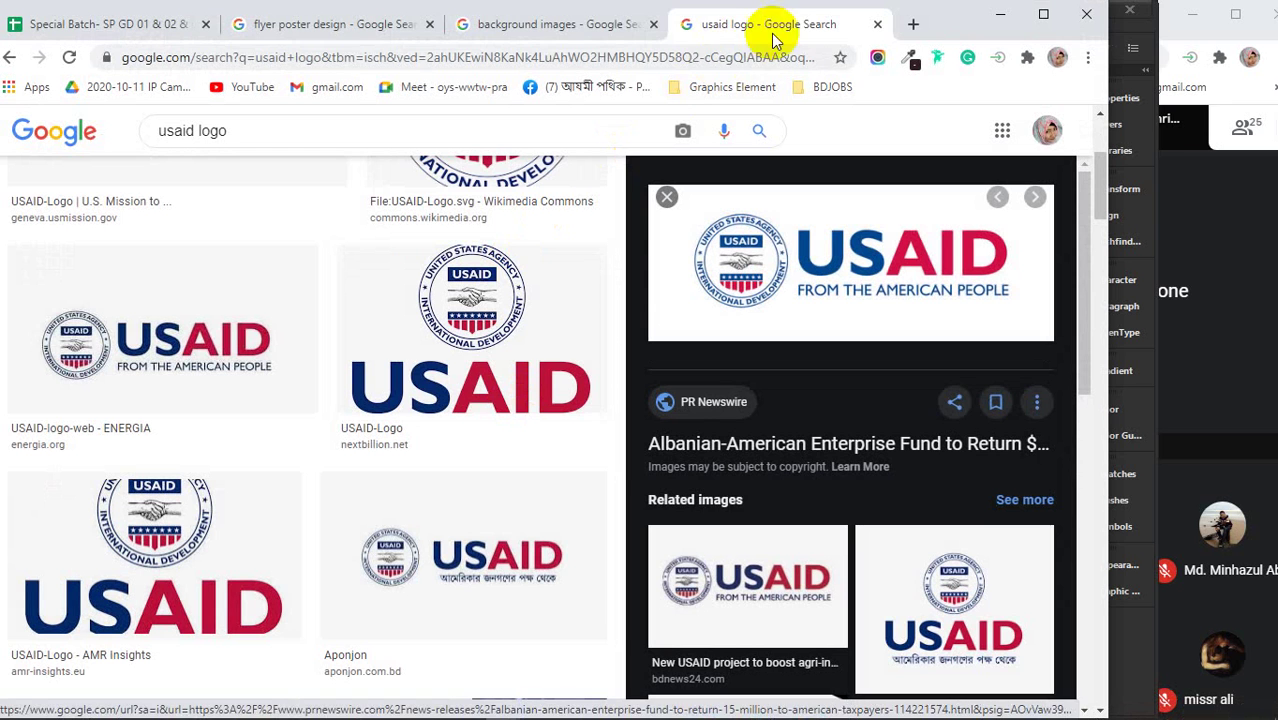
left_click(653, 24)
left_click(653, 24)
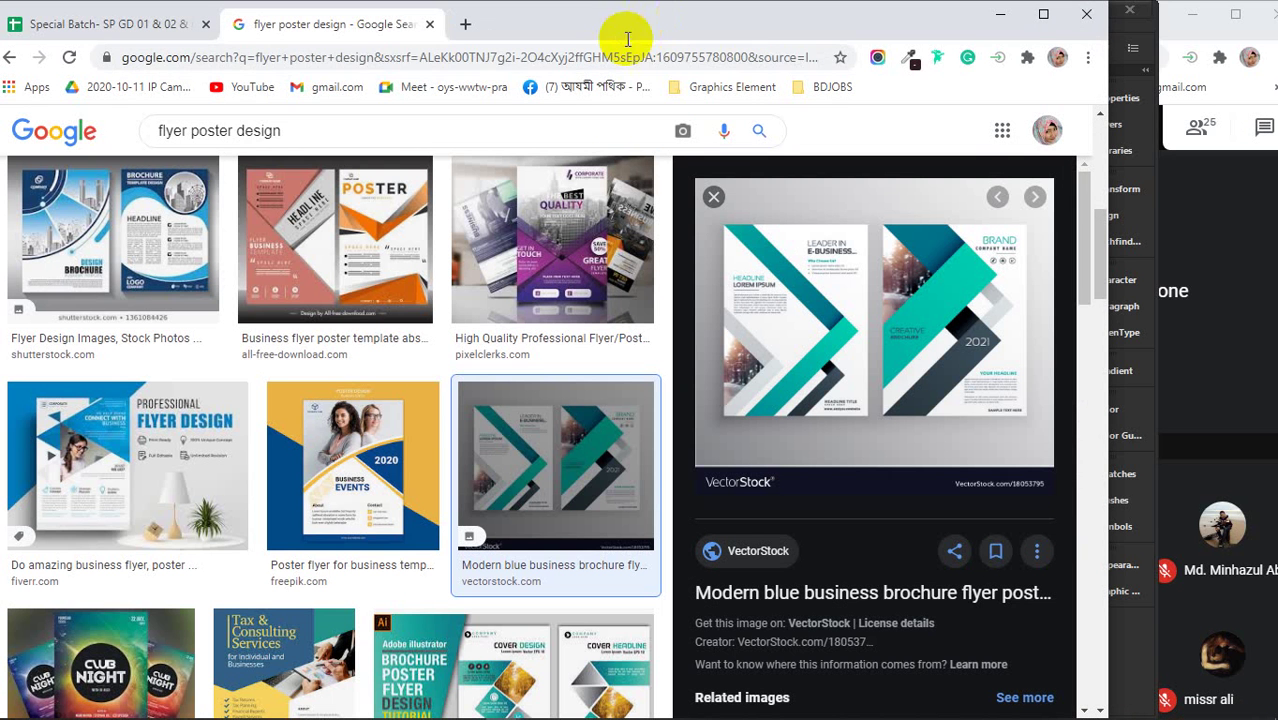
- Replace the flyer poster query with an image search for 'letterhead design'
left_click_drag(326, 134, 141, 143)
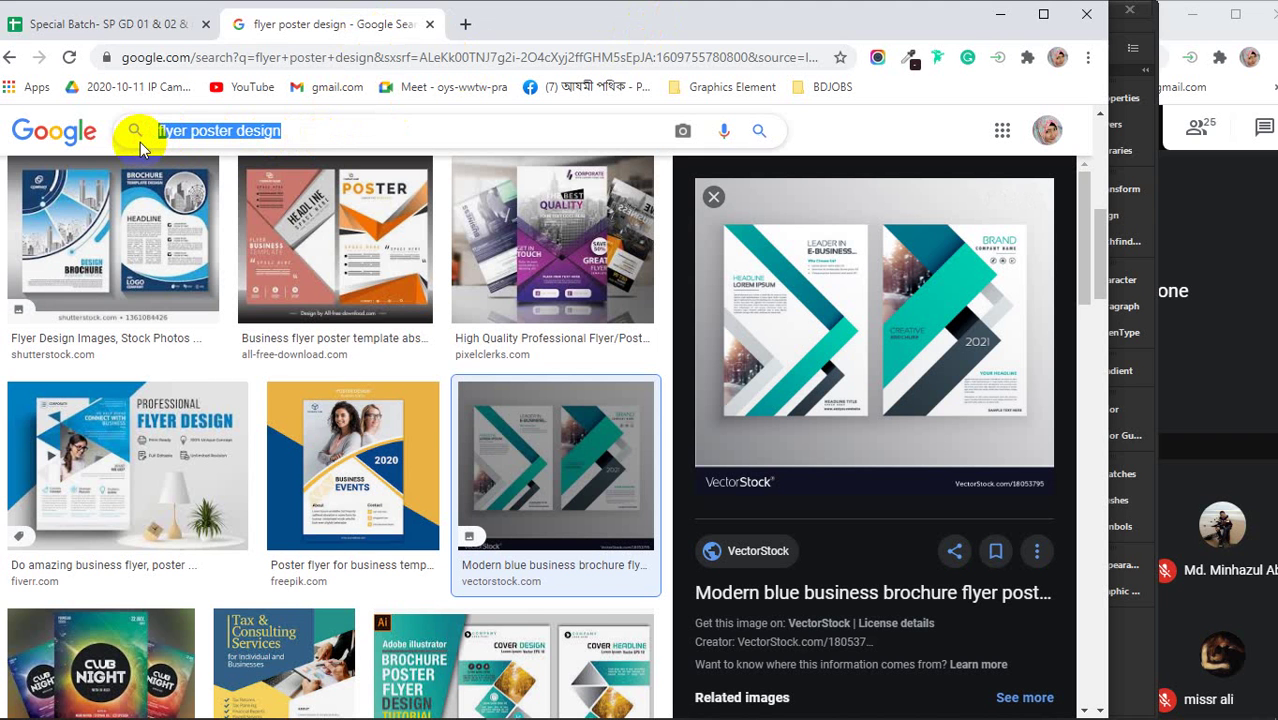
type("lete")
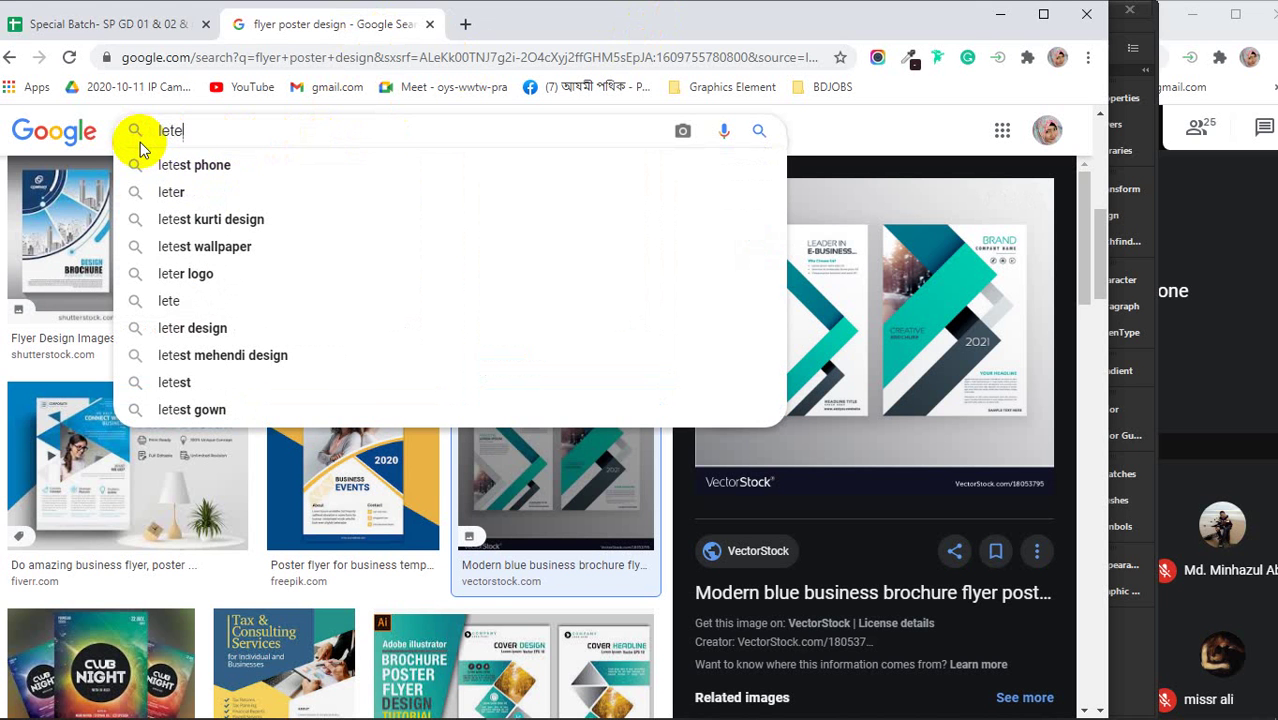
key("BackSpace")
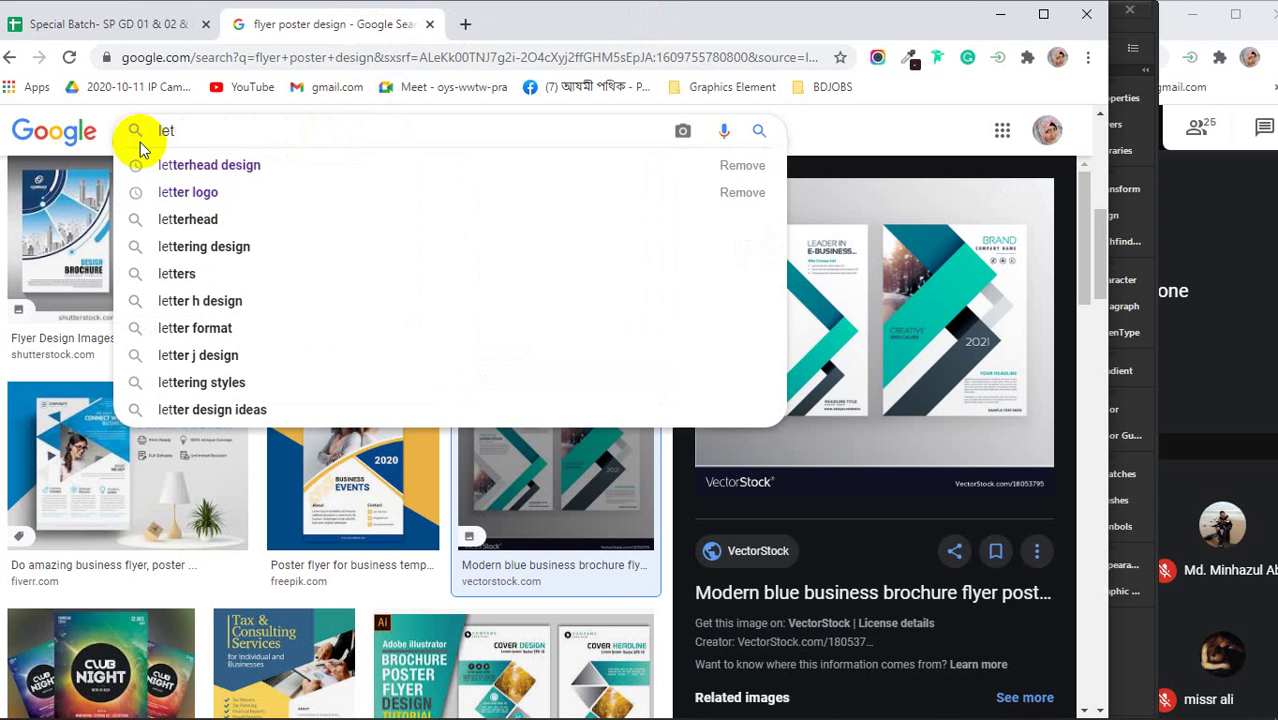
key("Down")
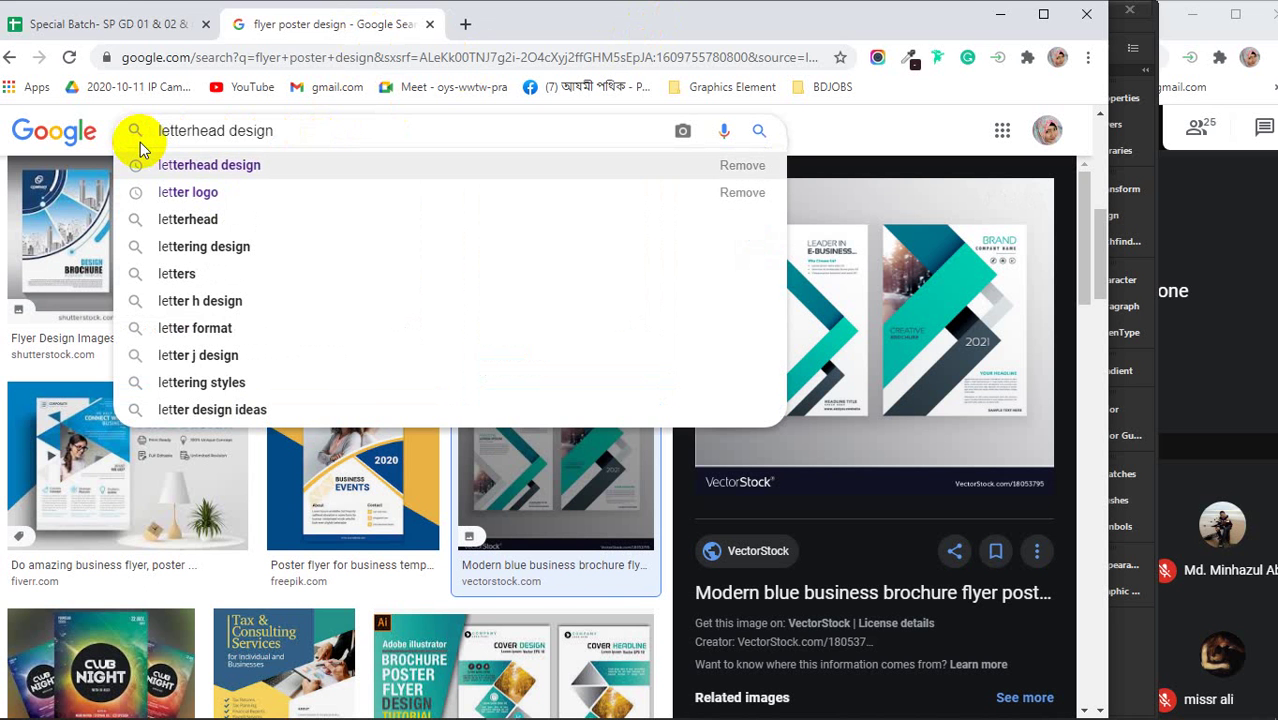
key("Return")
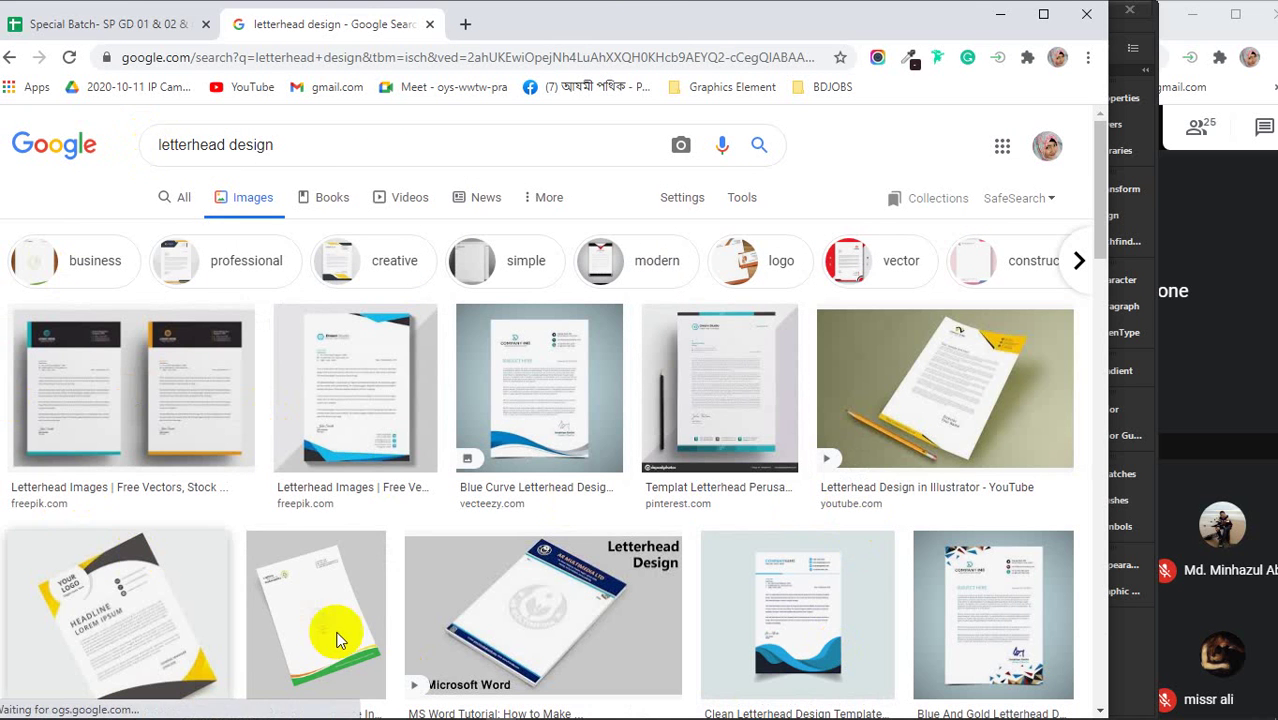
- Preview the yellow-and-grey '50+ Free Letterhead Templates' design enlarged
left_click(213, 407)
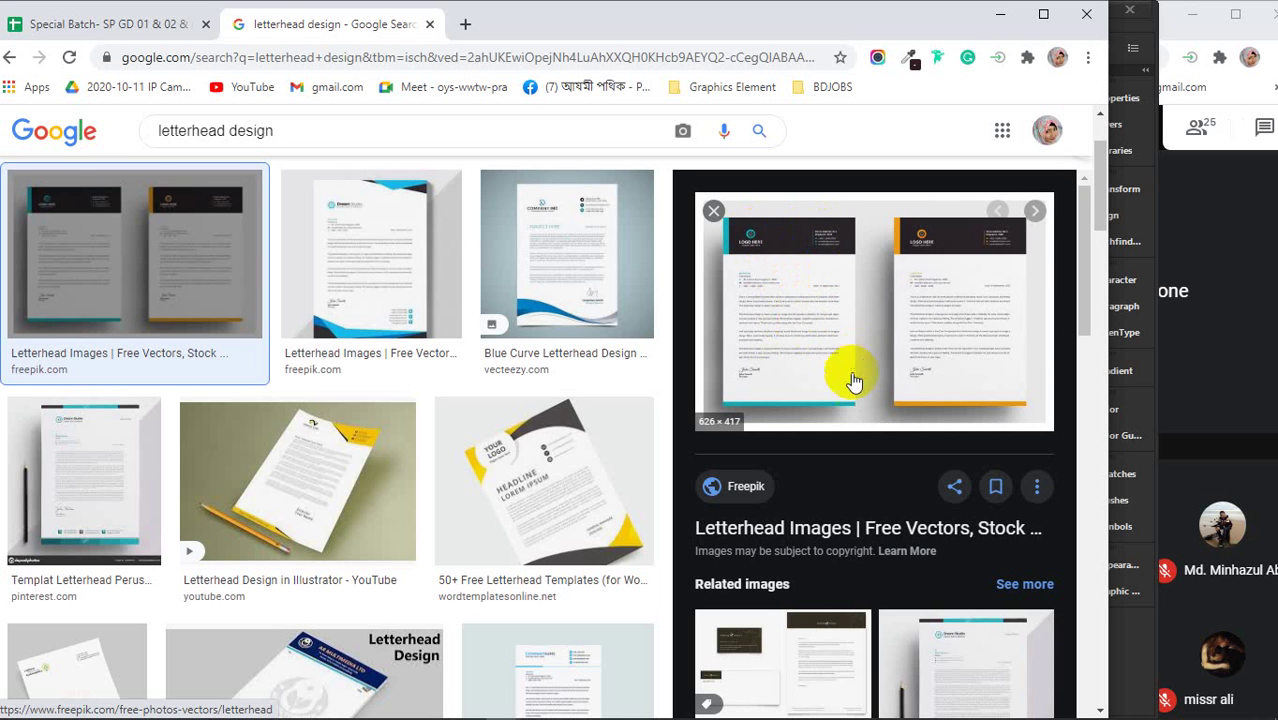
left_click(803, 237)
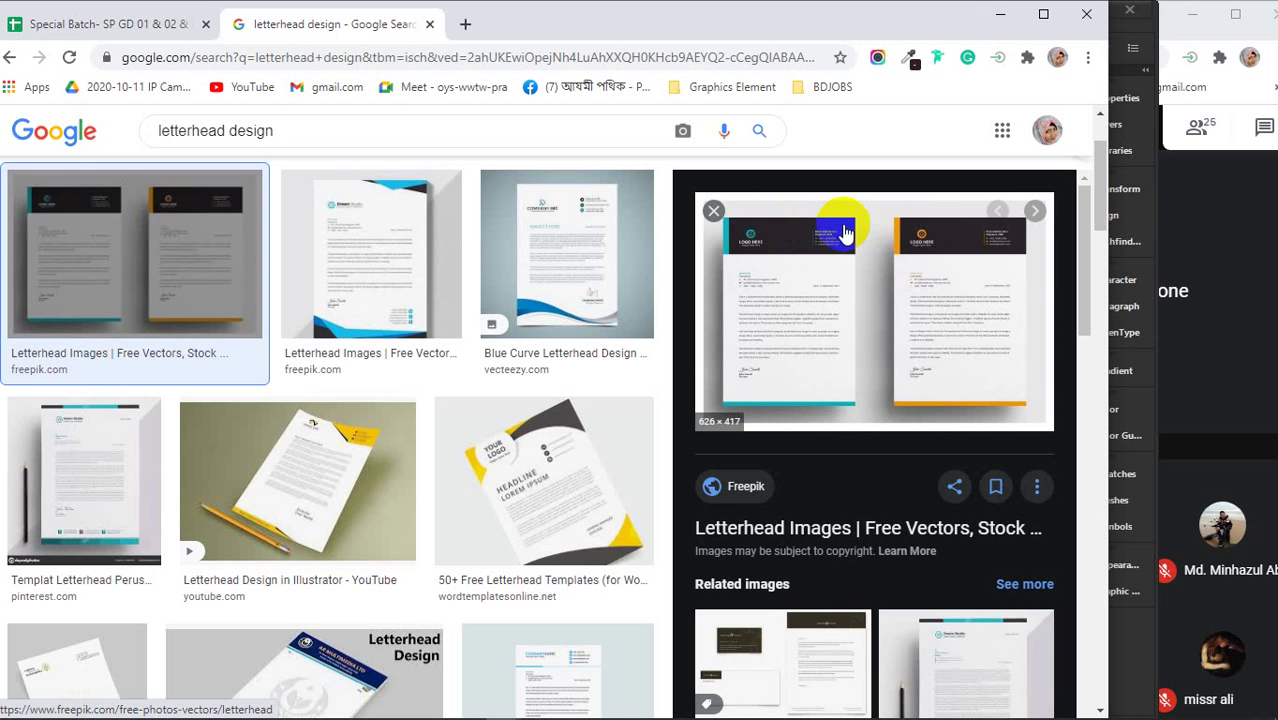
left_click(824, 242)
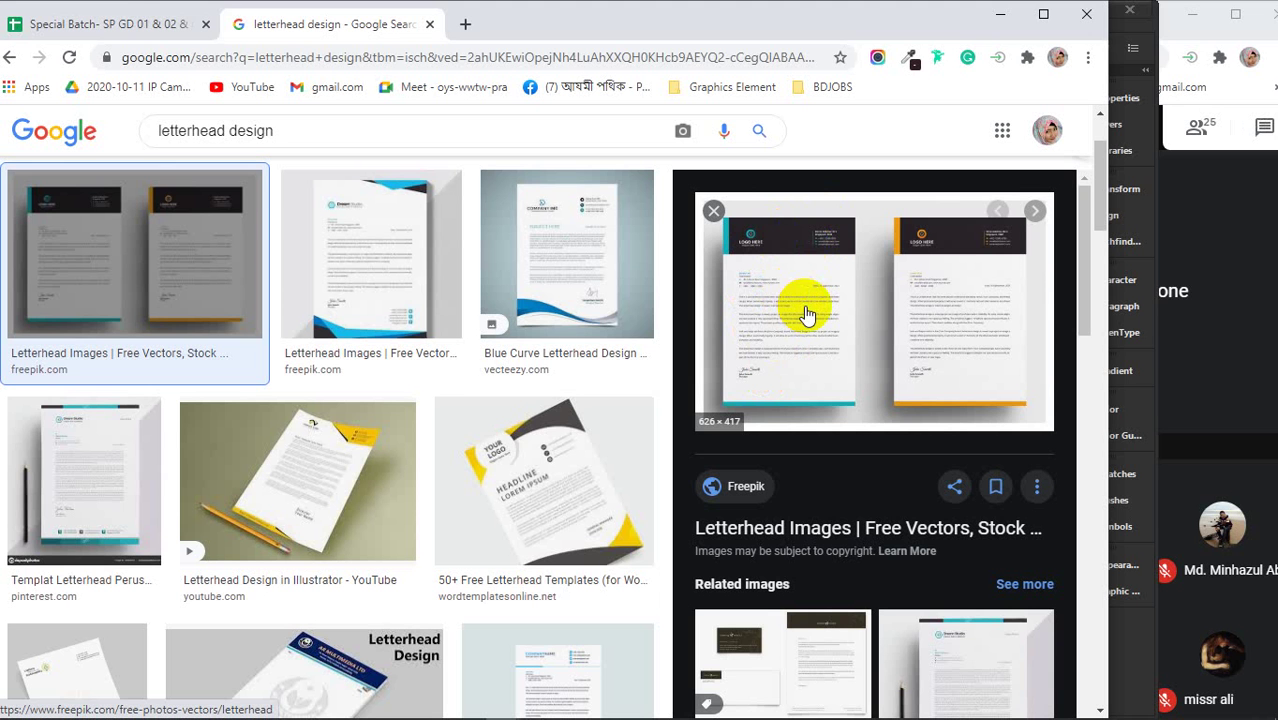
left_click(545, 488)
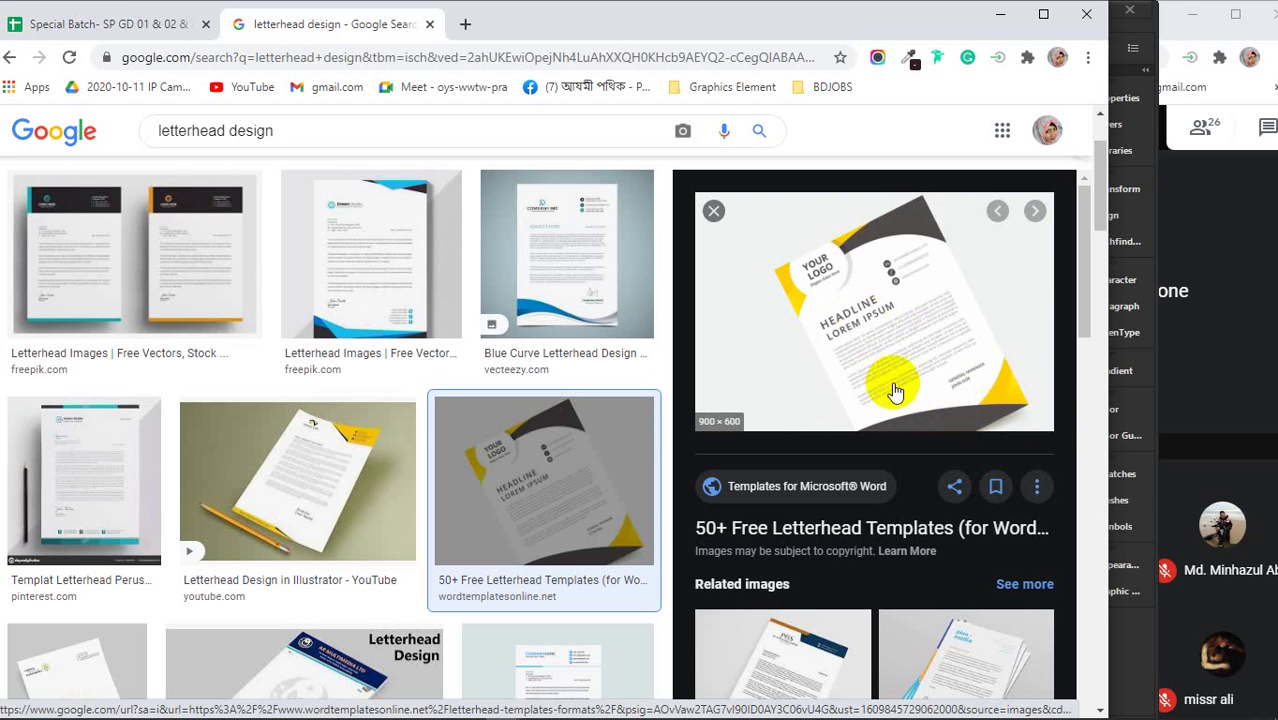
- Preview more letterheads: stacked letterheads, an MS Word tutorial, a blue-wave design, then a related clean design
scroll(970, 372, "down", 2)
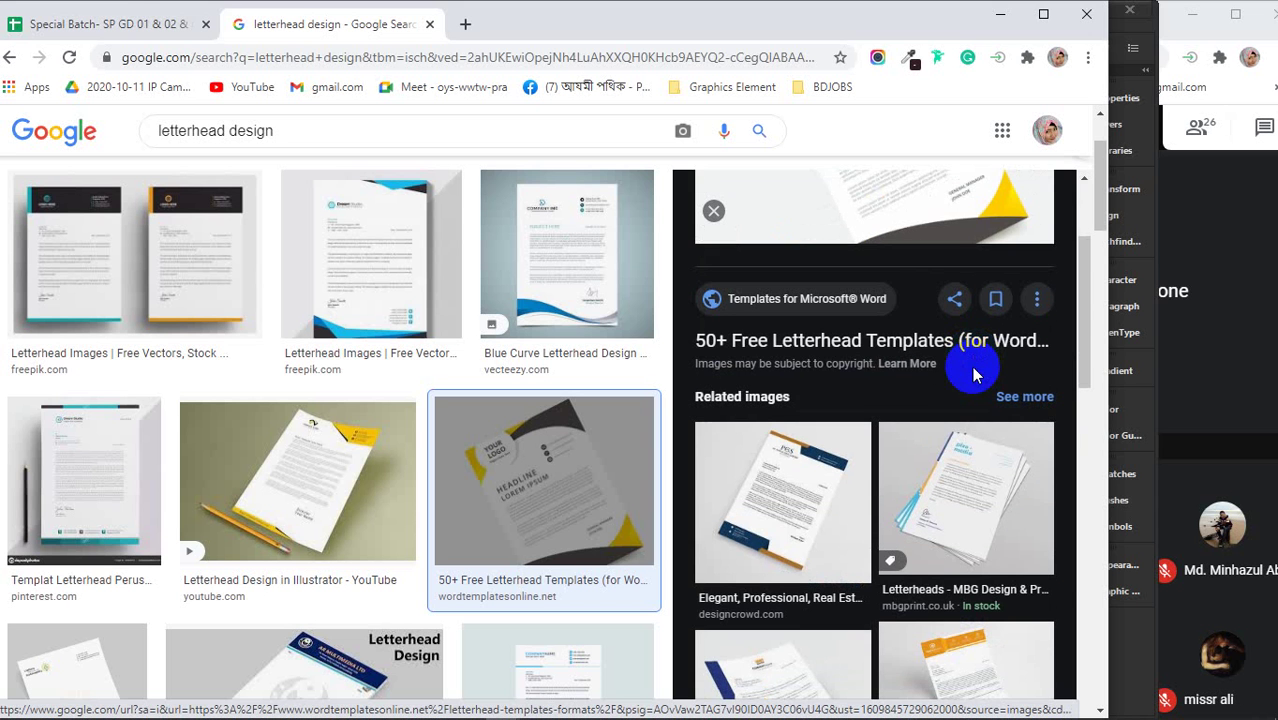
scroll(975, 374, "down", 1)
left_click(976, 420)
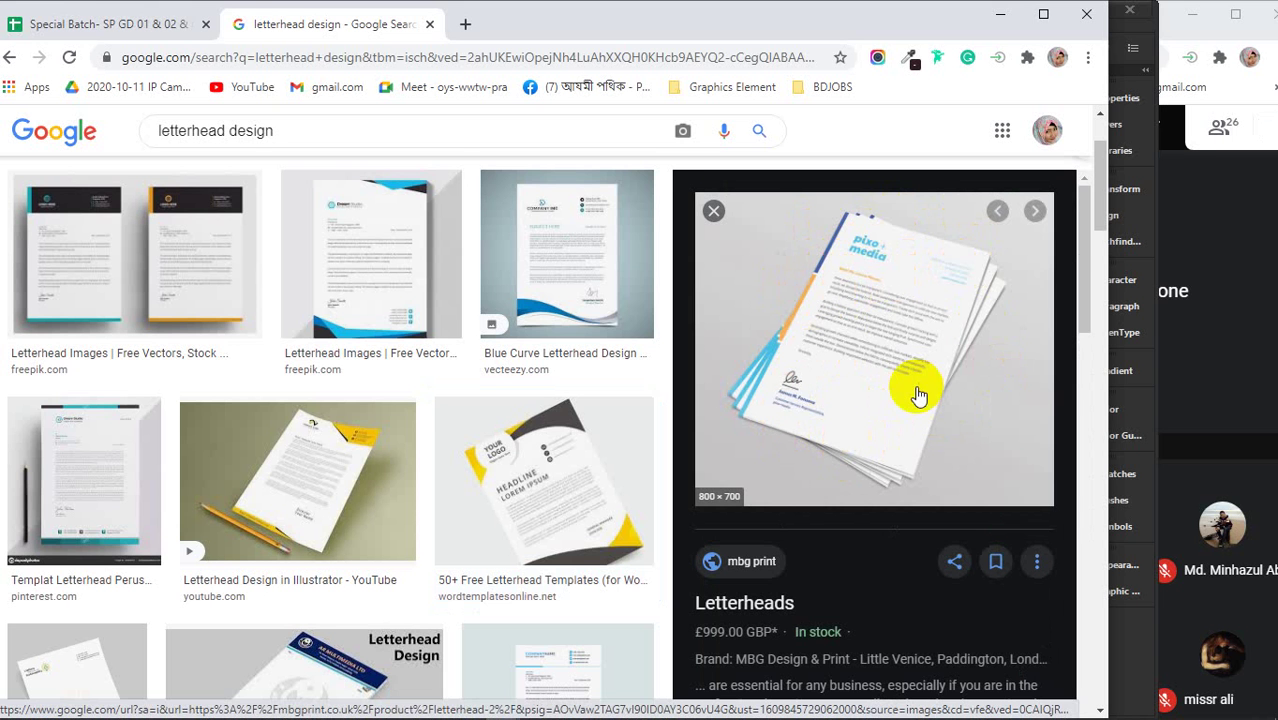
scroll(417, 374, "down", 2)
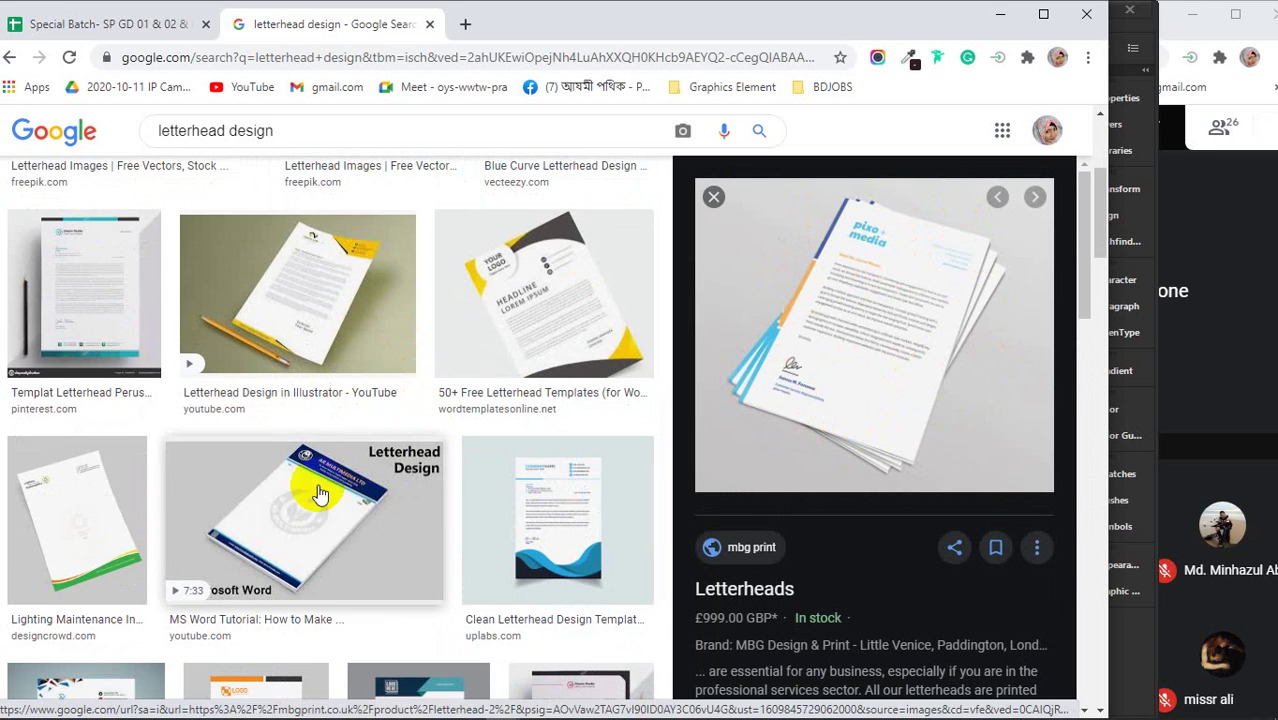
left_click(320, 490)
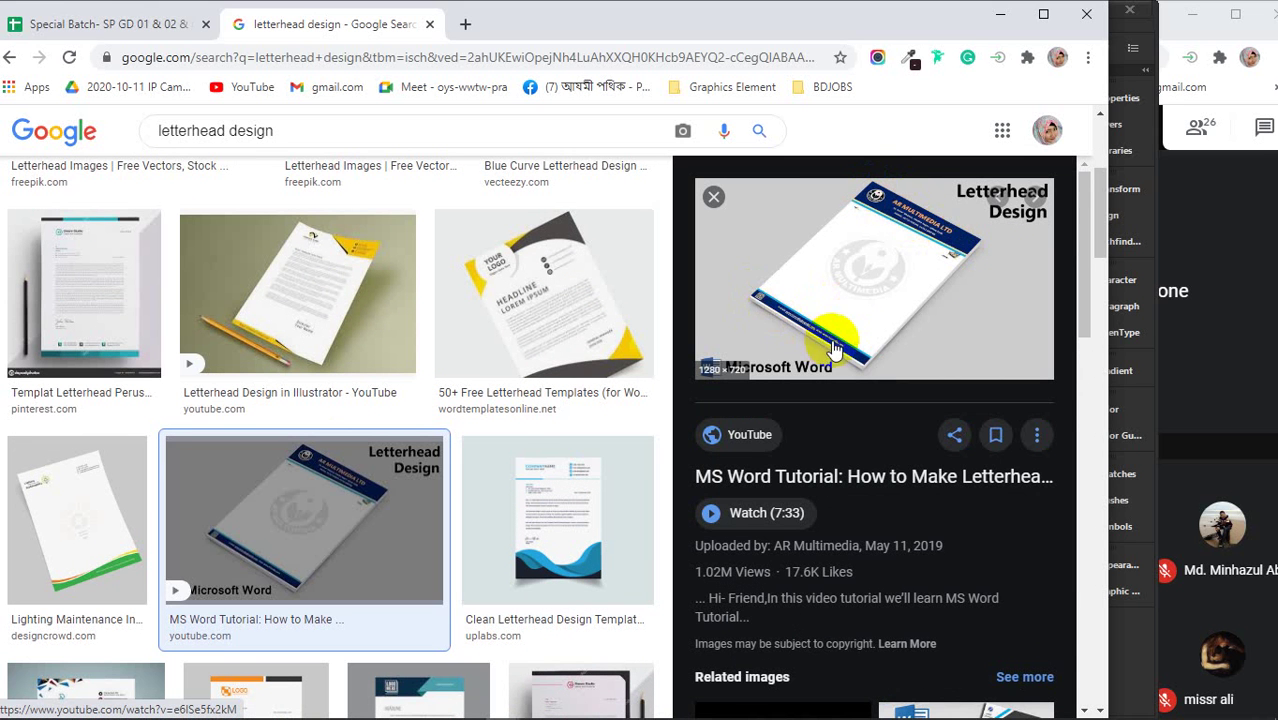
scroll(700, 460, "down", 3)
left_click(551, 508)
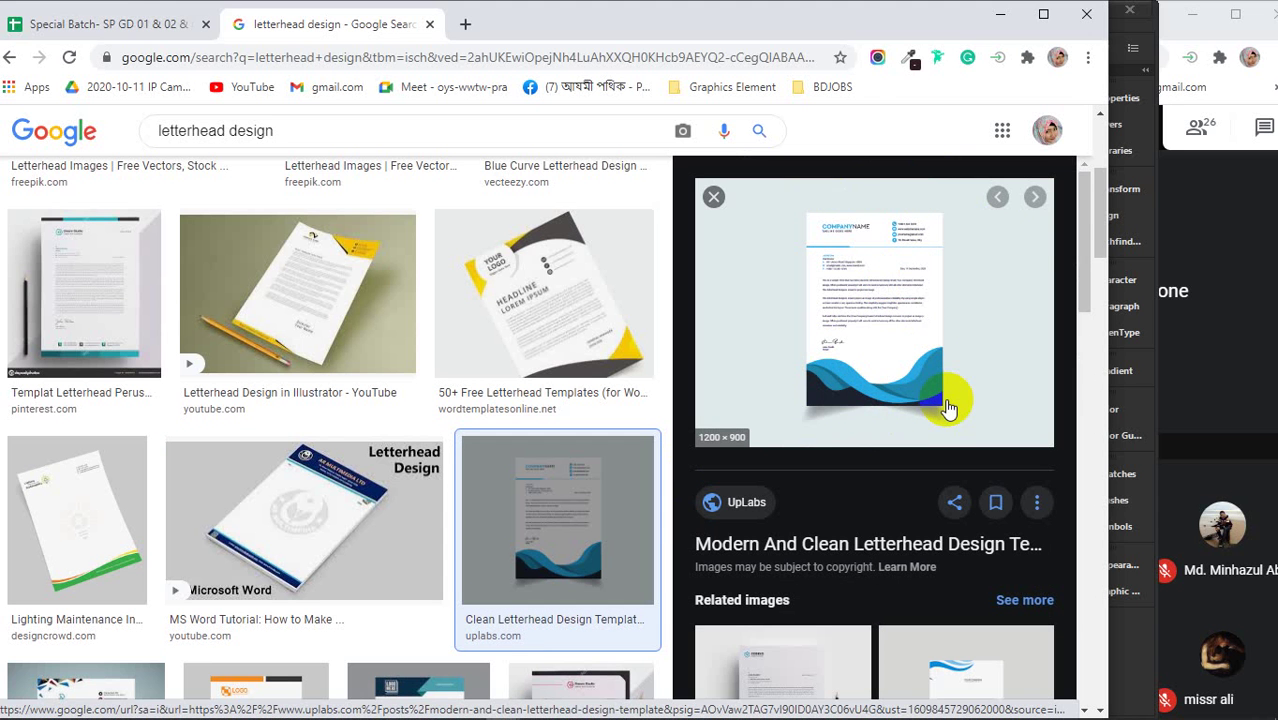
scroll(948, 408, "down", 3)
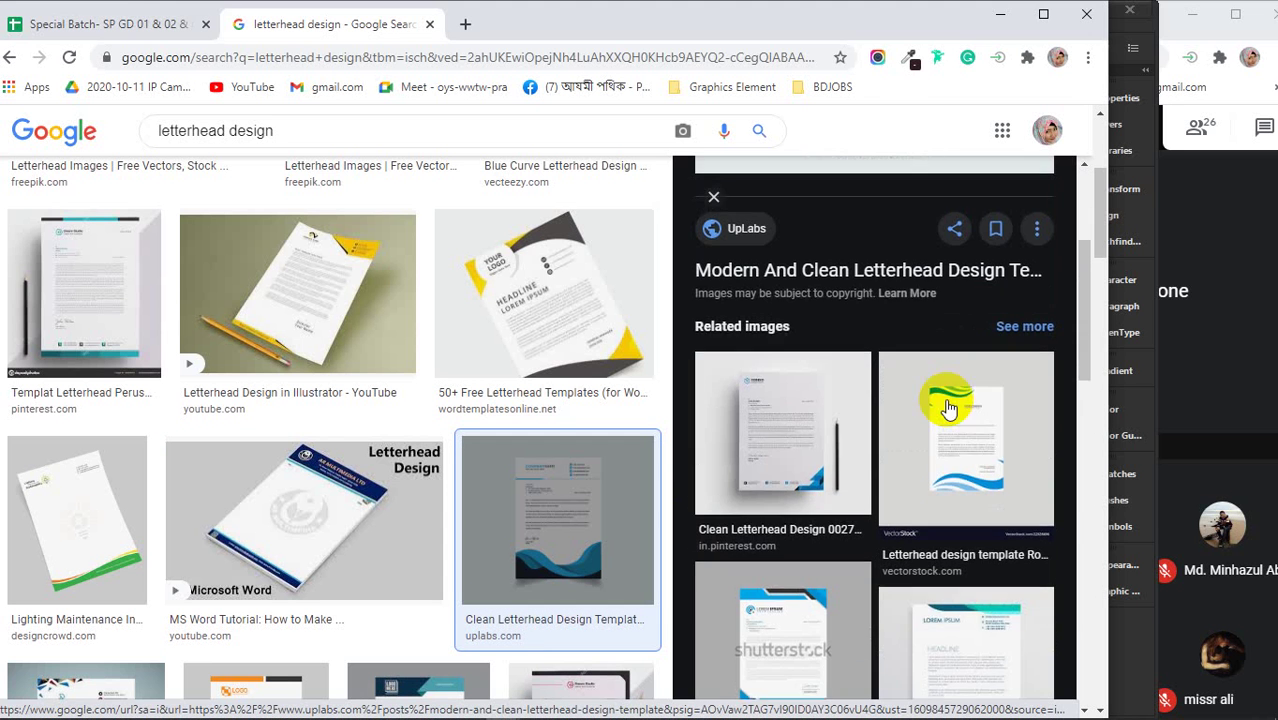
left_click(812, 447)
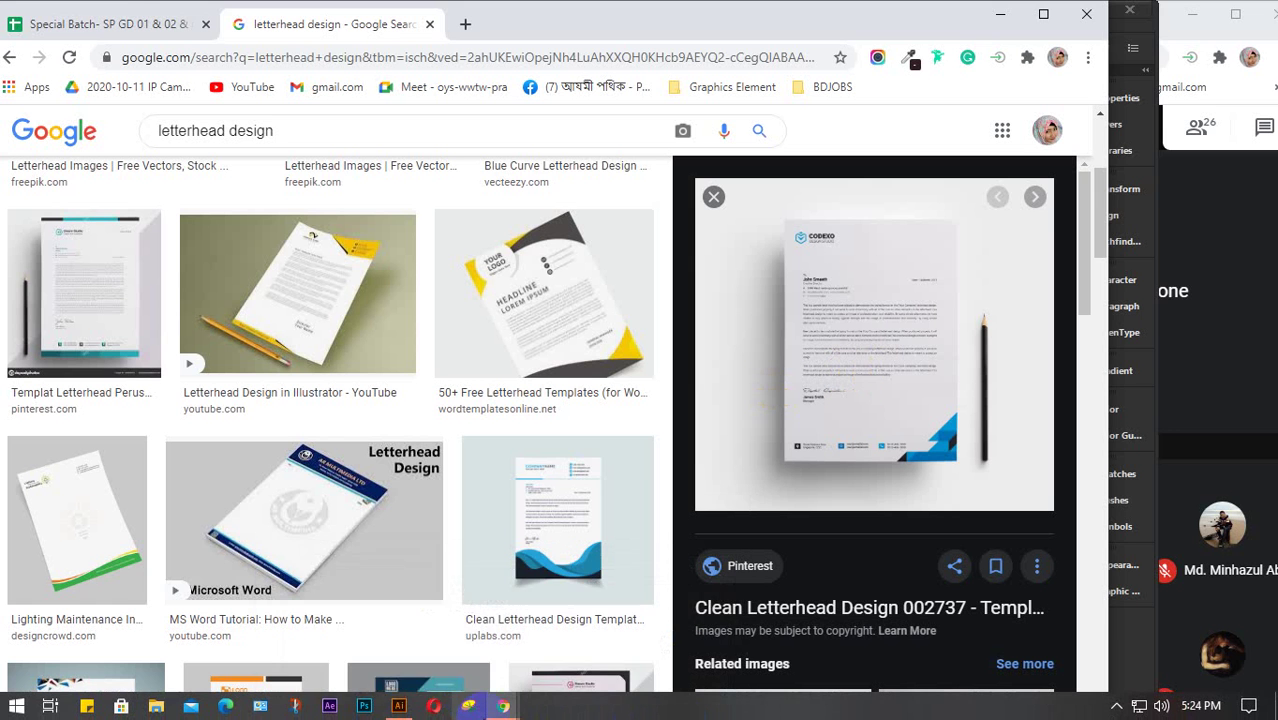
- Back in Illustrator, draw an exact 8.26 × 11.69 in rectangle for the A4 page
mouse_move(399, 706)
left_click(399, 615)
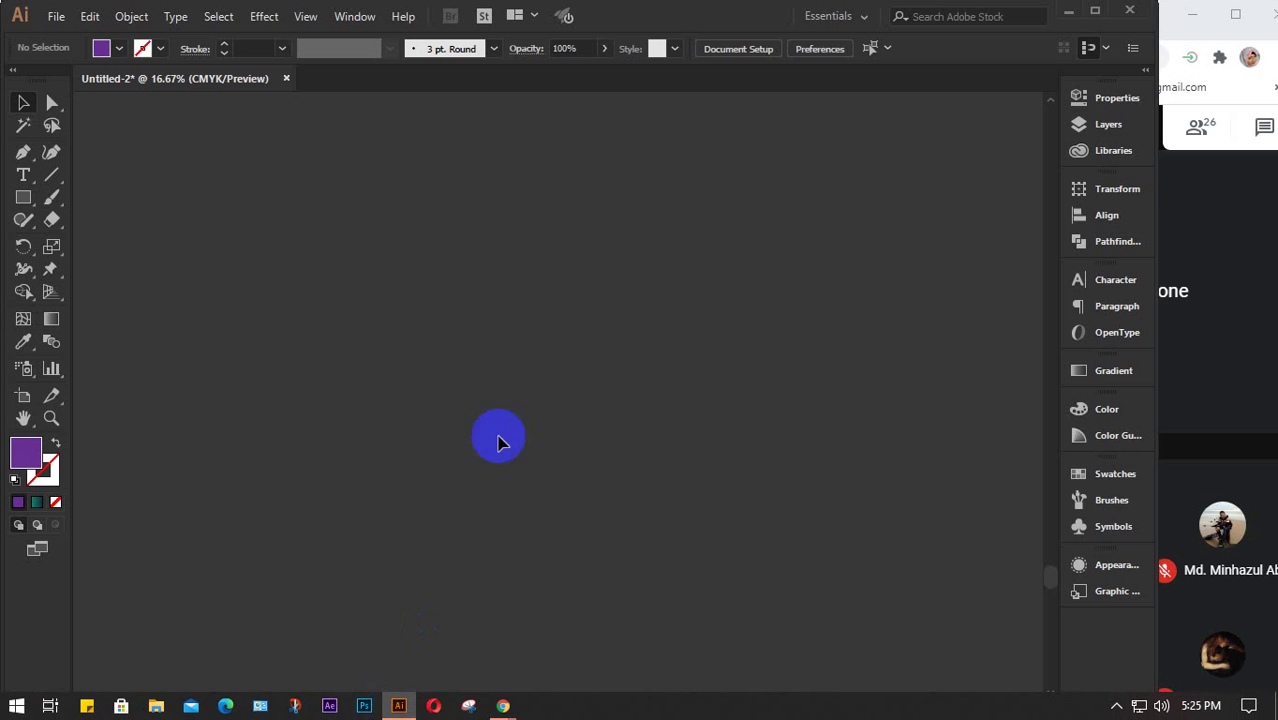
left_click(23, 197)
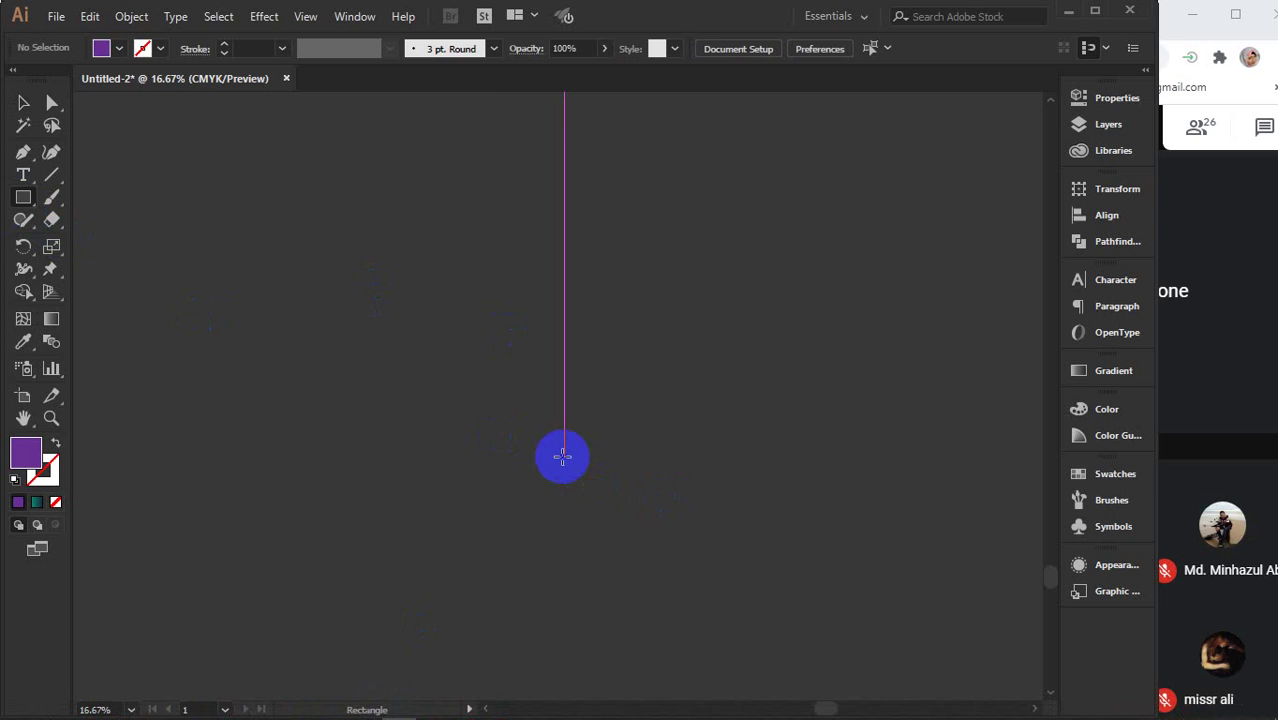
left_click(493, 443)
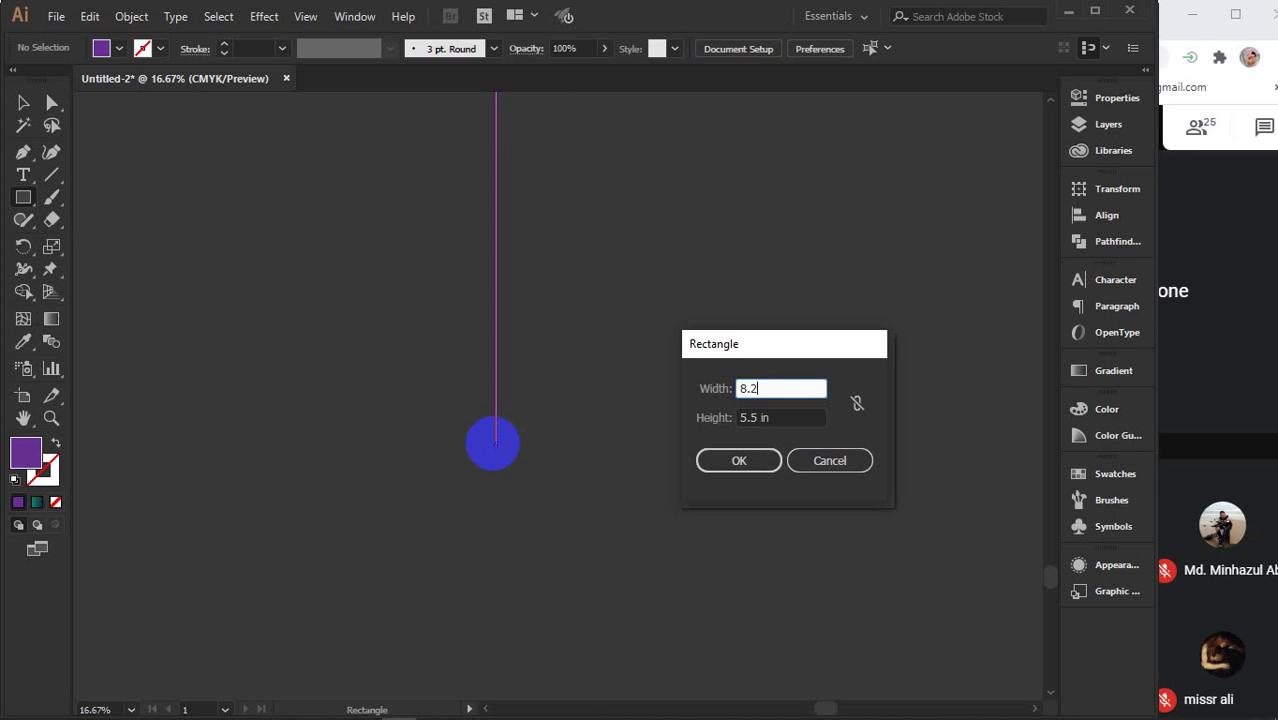
key("Tab")
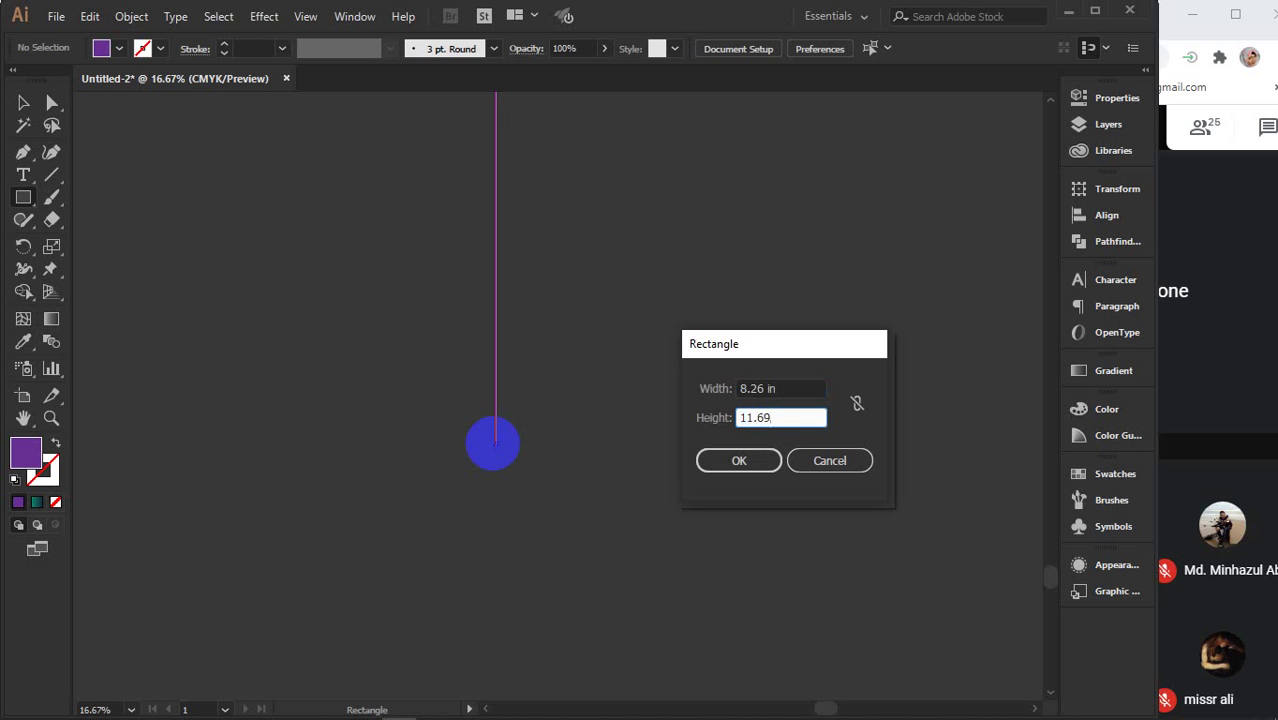
key("Return")
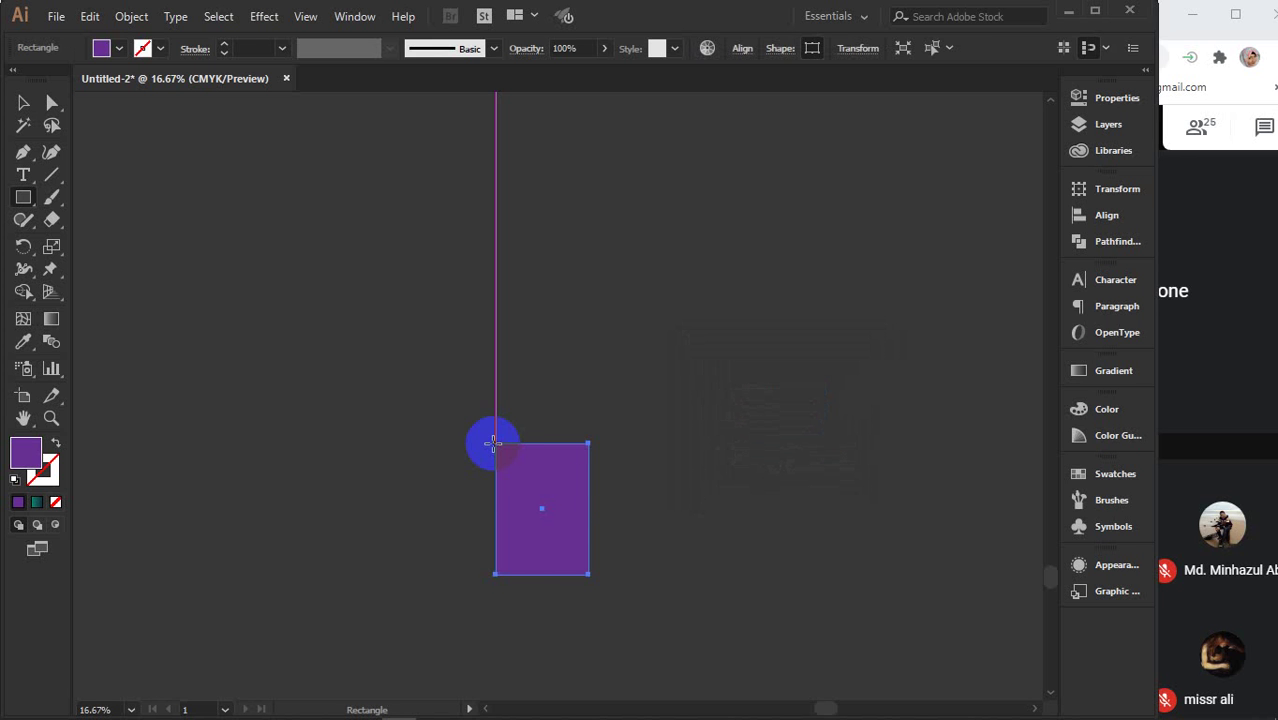
- Reposition the page rectangle and change its fill to white
key("v")
left_click_drag(565, 519, 415, 260)
scroll(415, 260, "down", 1)
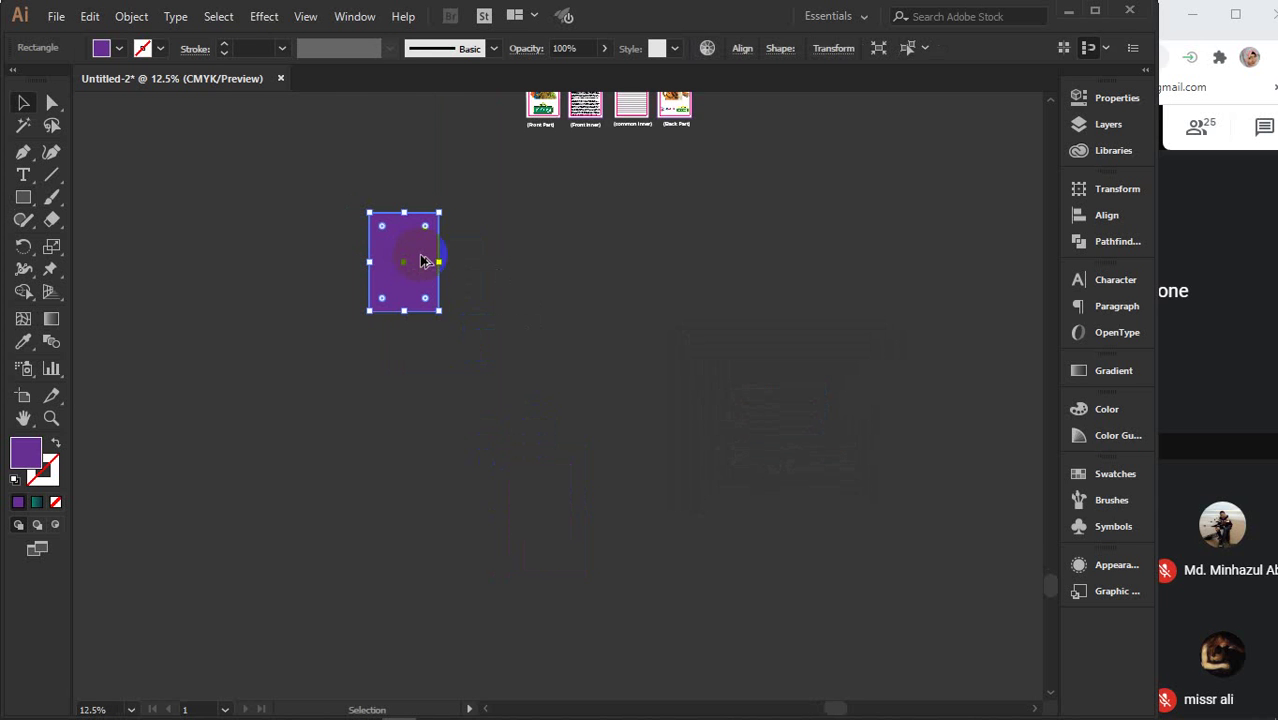
scroll(420, 261, "up", 3)
left_click(121, 50)
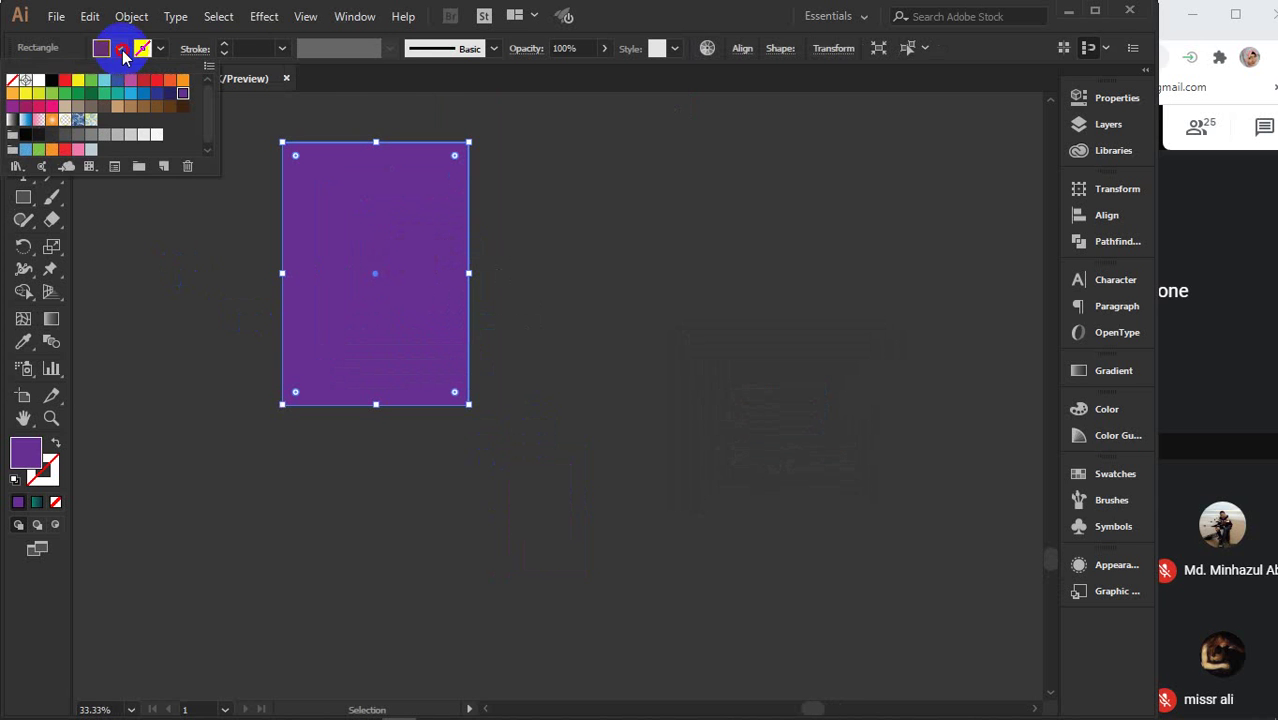
left_click(39, 79)
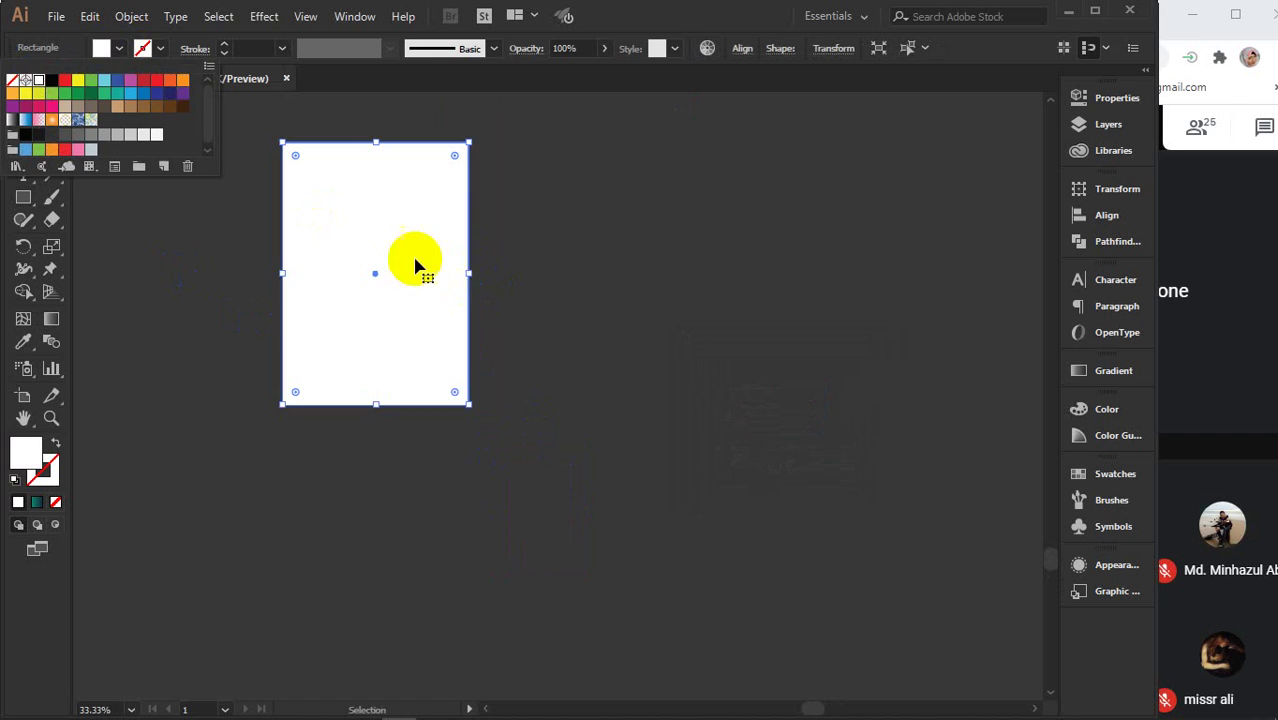
left_click_drag(366, 239, 450, 378)
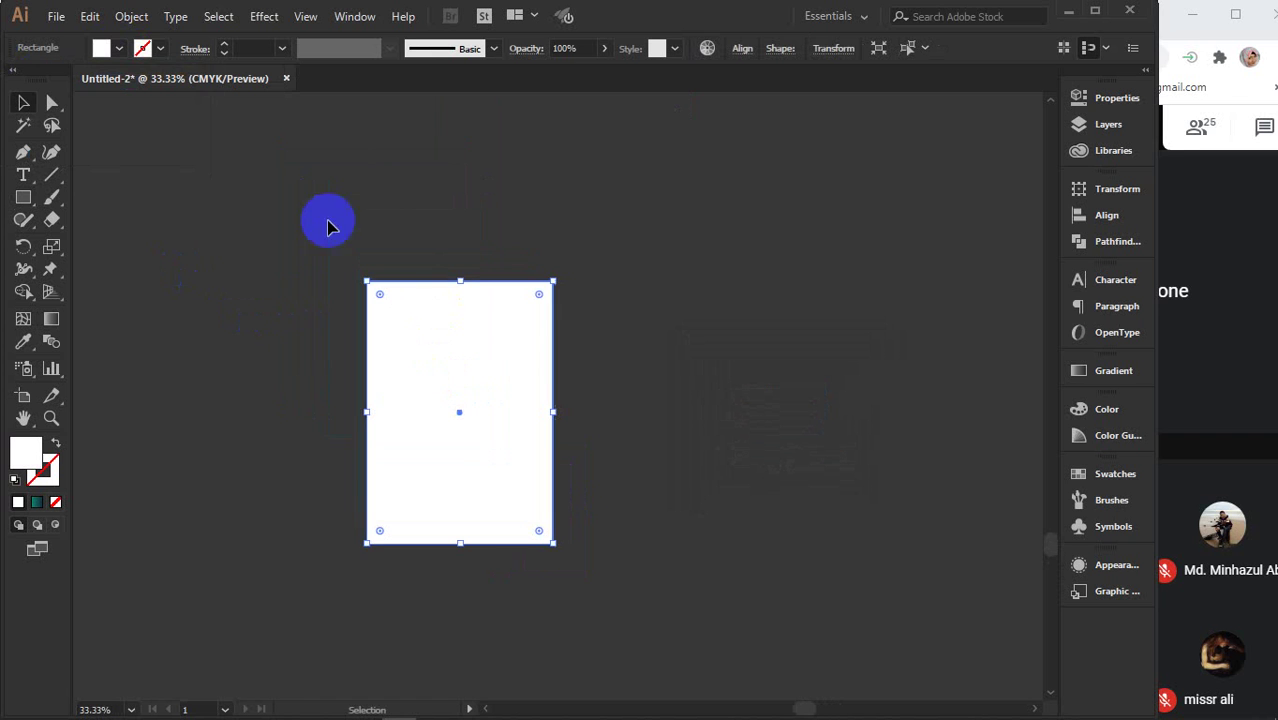
- Create an offset path copy of the page rectangle
left_click(131, 16)
mouse_move(258, 433)
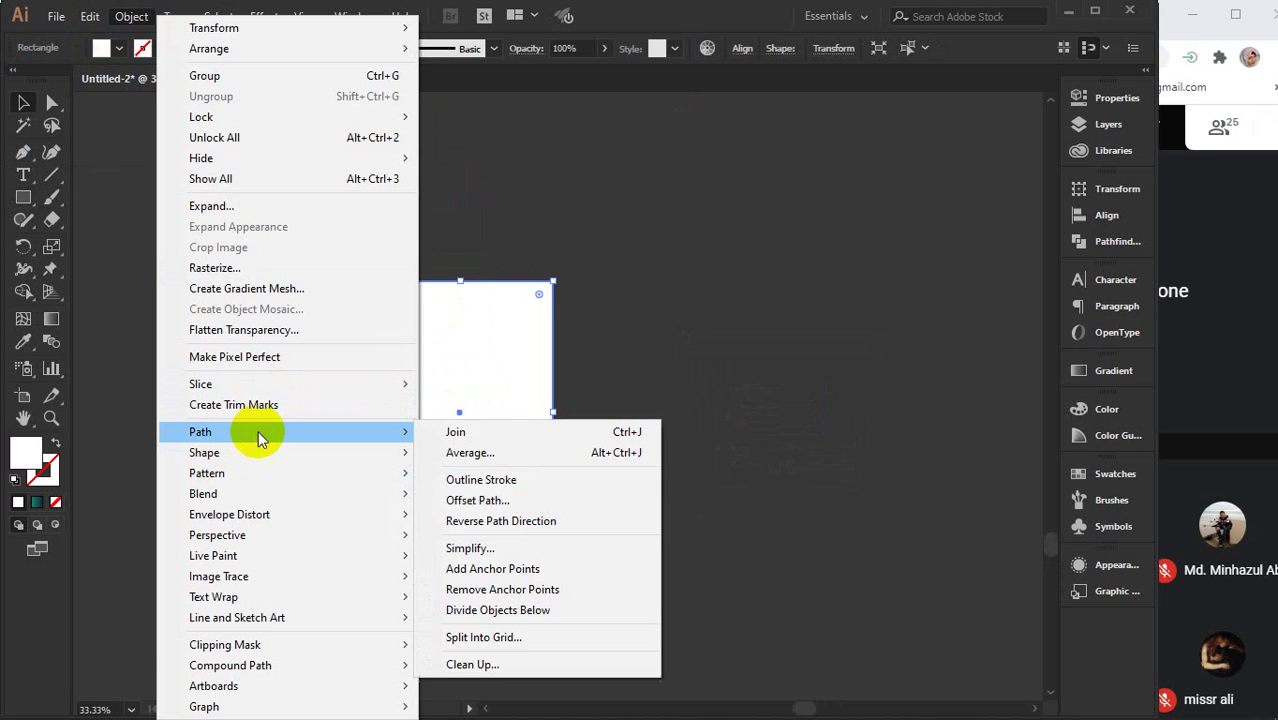
left_click(490, 496)
type(".125")
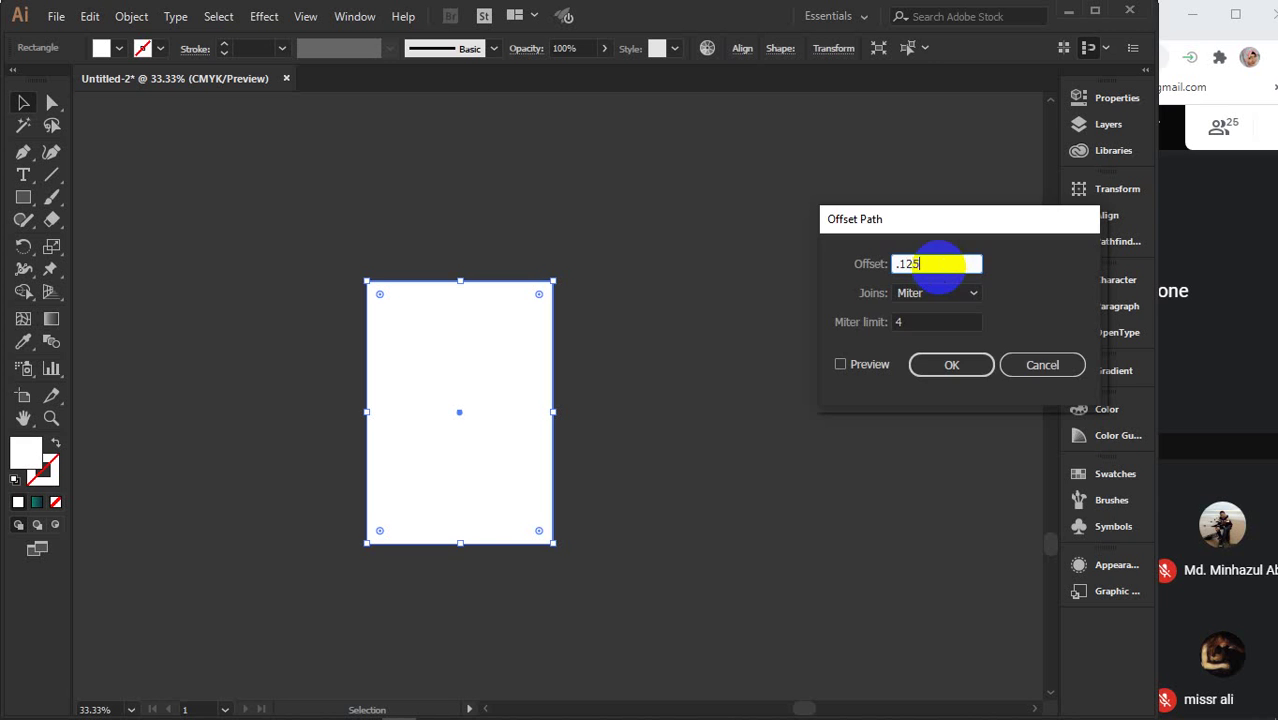
key("Return")
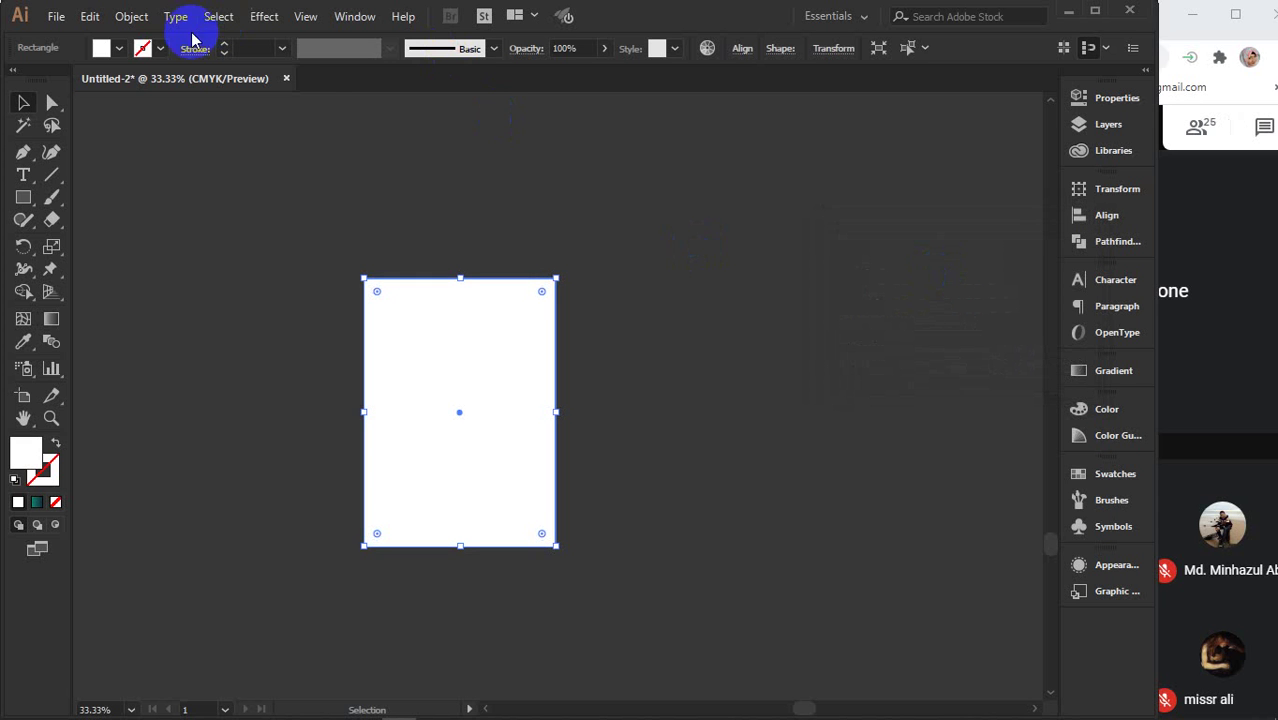
- Fill the rectangle purple and set its stroke to black in the Color panel
left_click(119, 49)
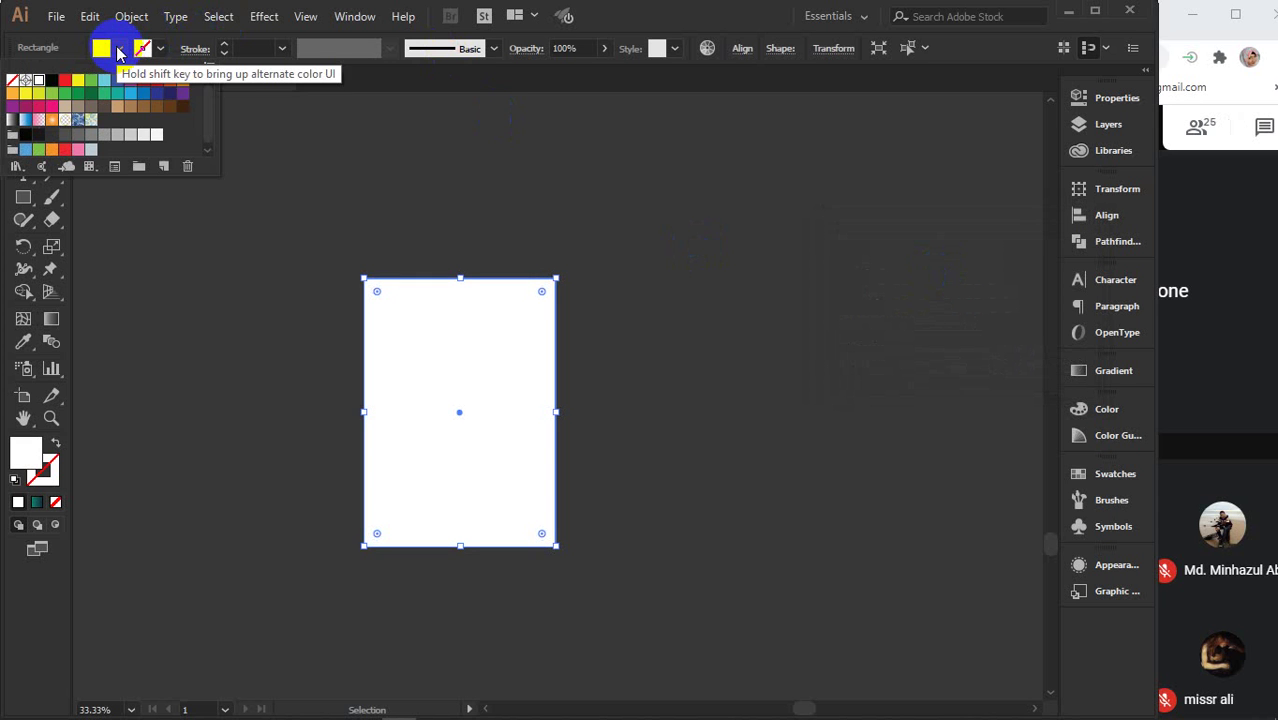
left_click(183, 93)
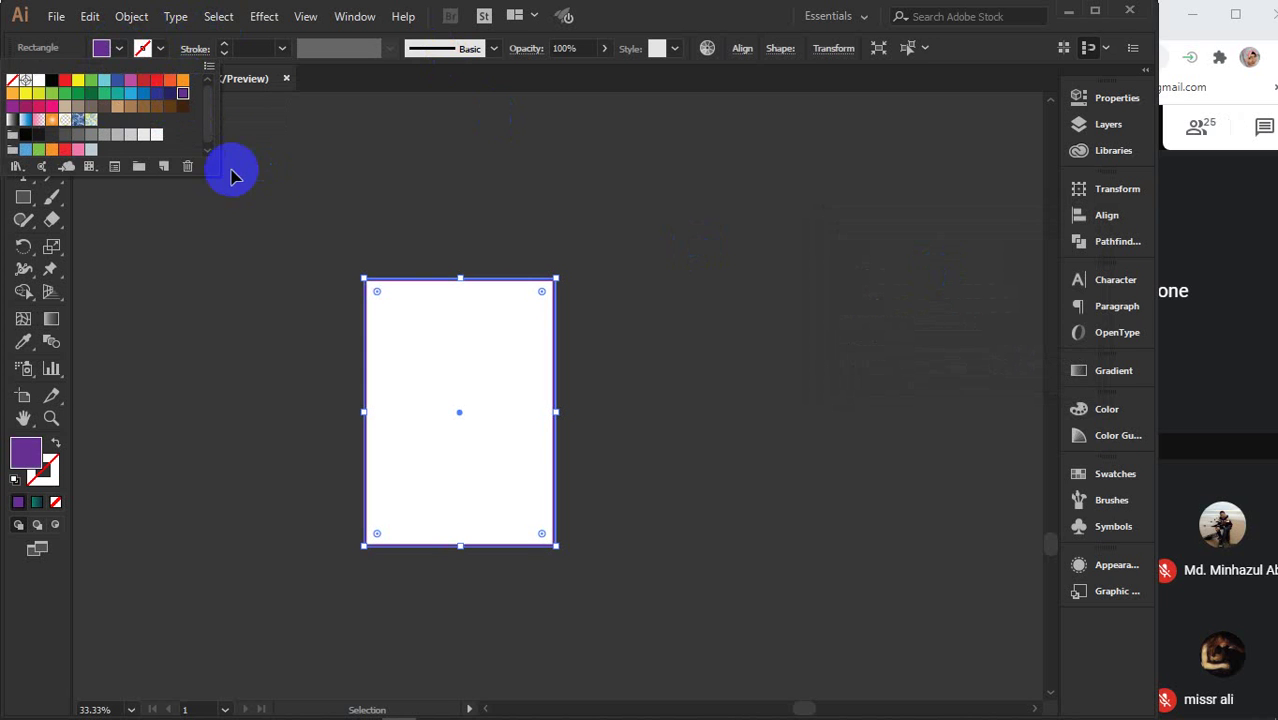
left_click(161, 49)
left_click(161, 49)
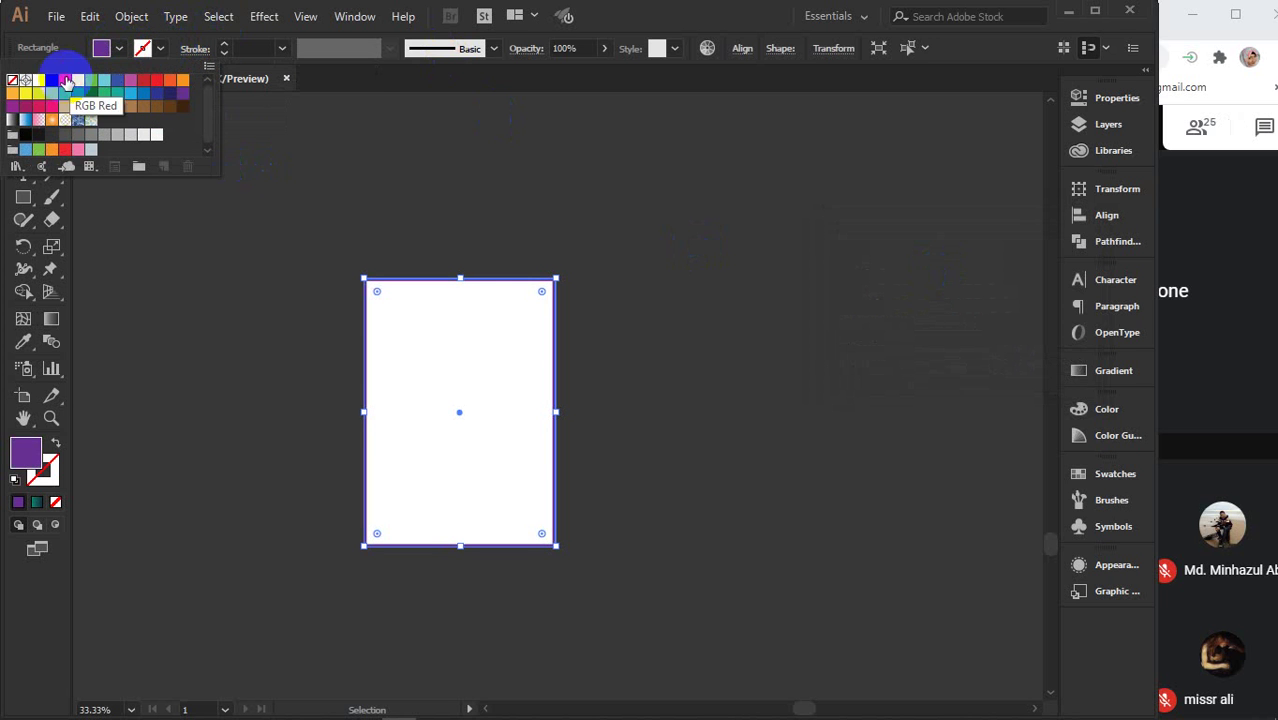
left_click(354, 222)
left_click(40, 471)
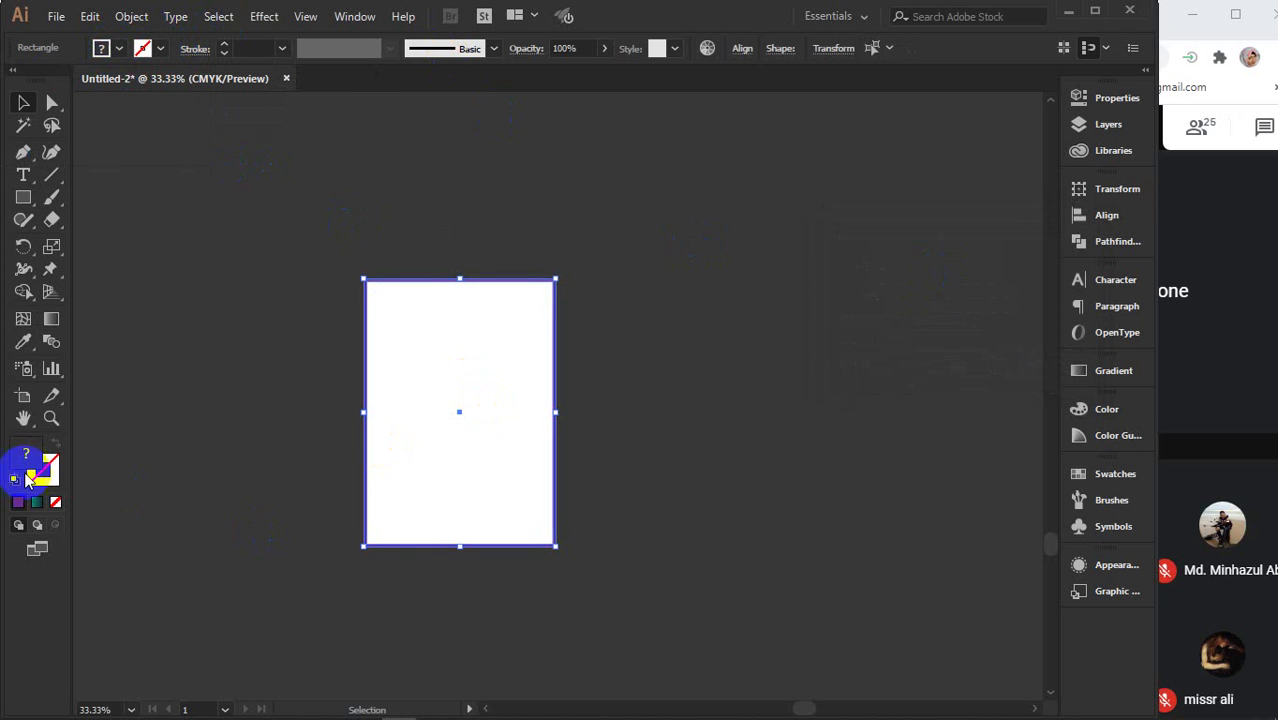
left_click(858, 527)
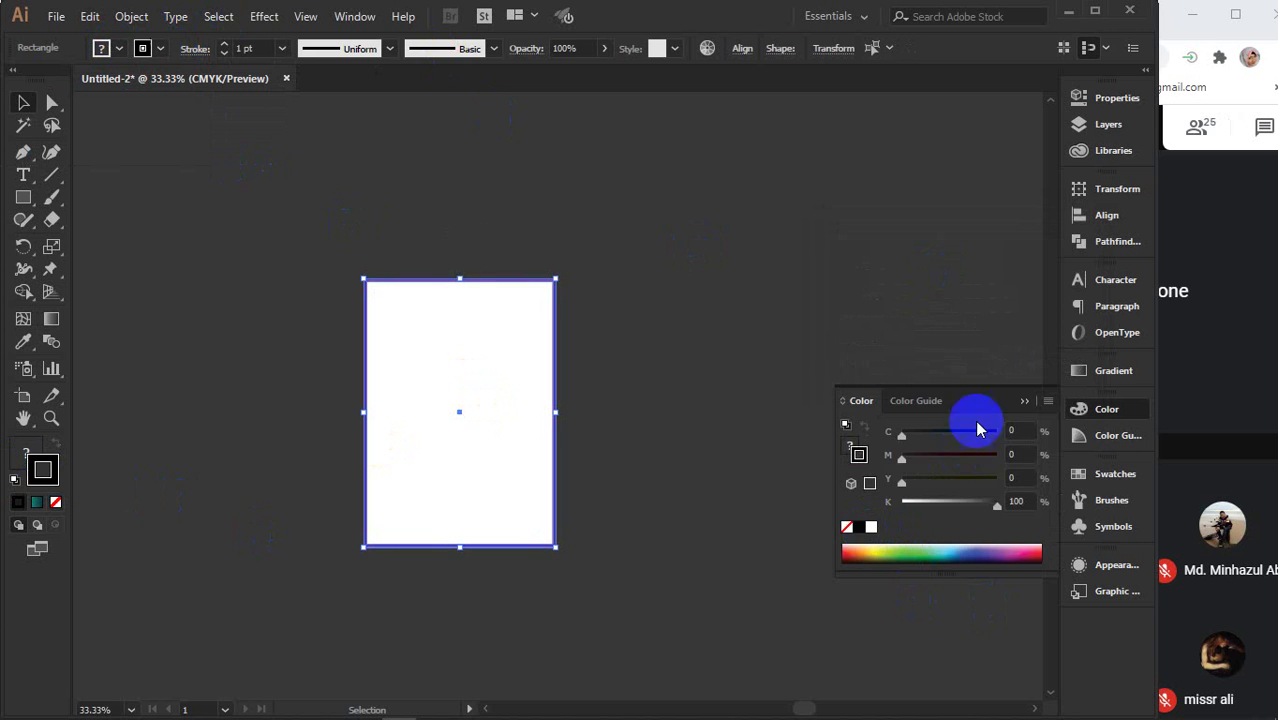
left_click(1032, 400)
left_click(785, 345)
left_click(456, 395)
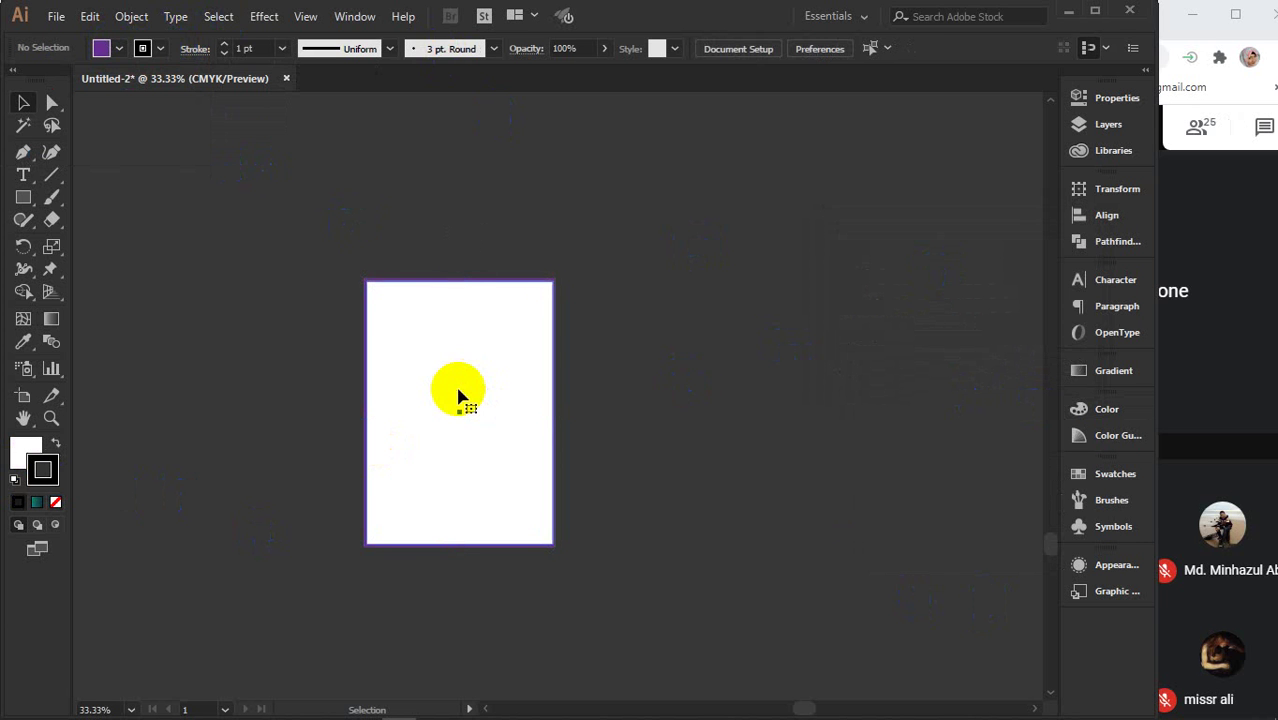
left_click(129, 16)
- Offset the rectangle's path inward by -0.375 in, checking it with Preview
mouse_move(228, 432)
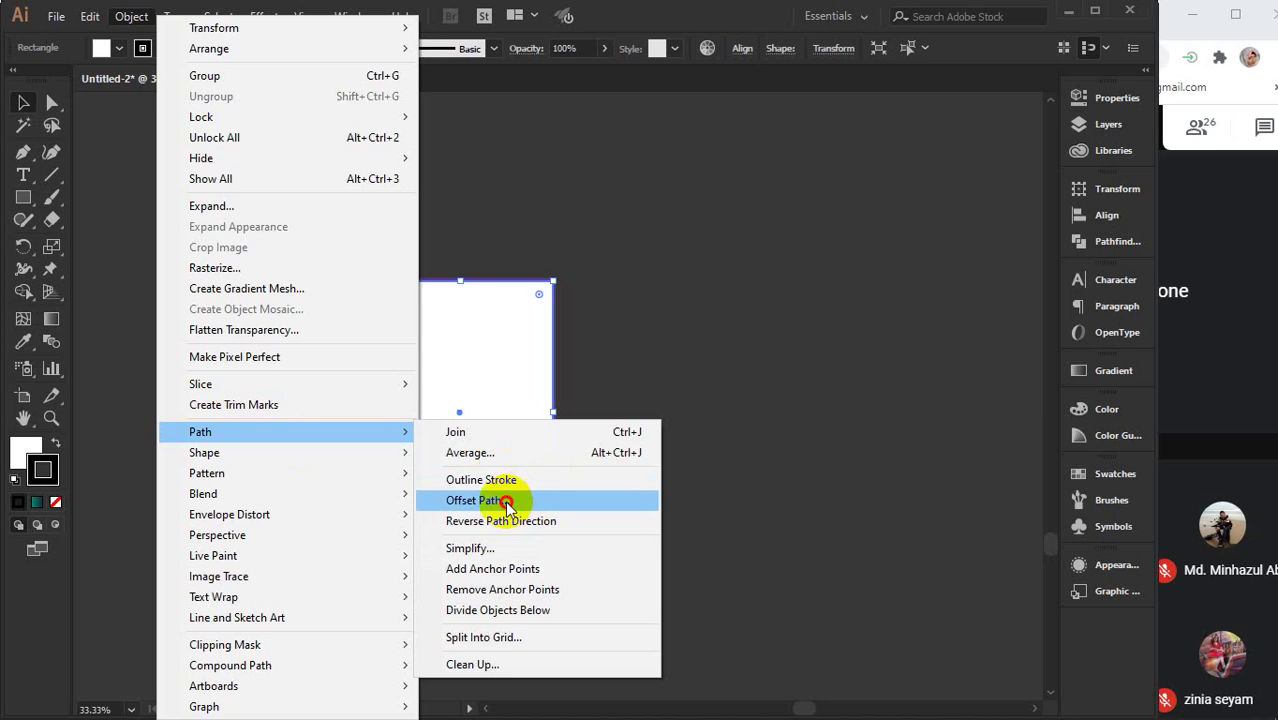
left_click(513, 497)
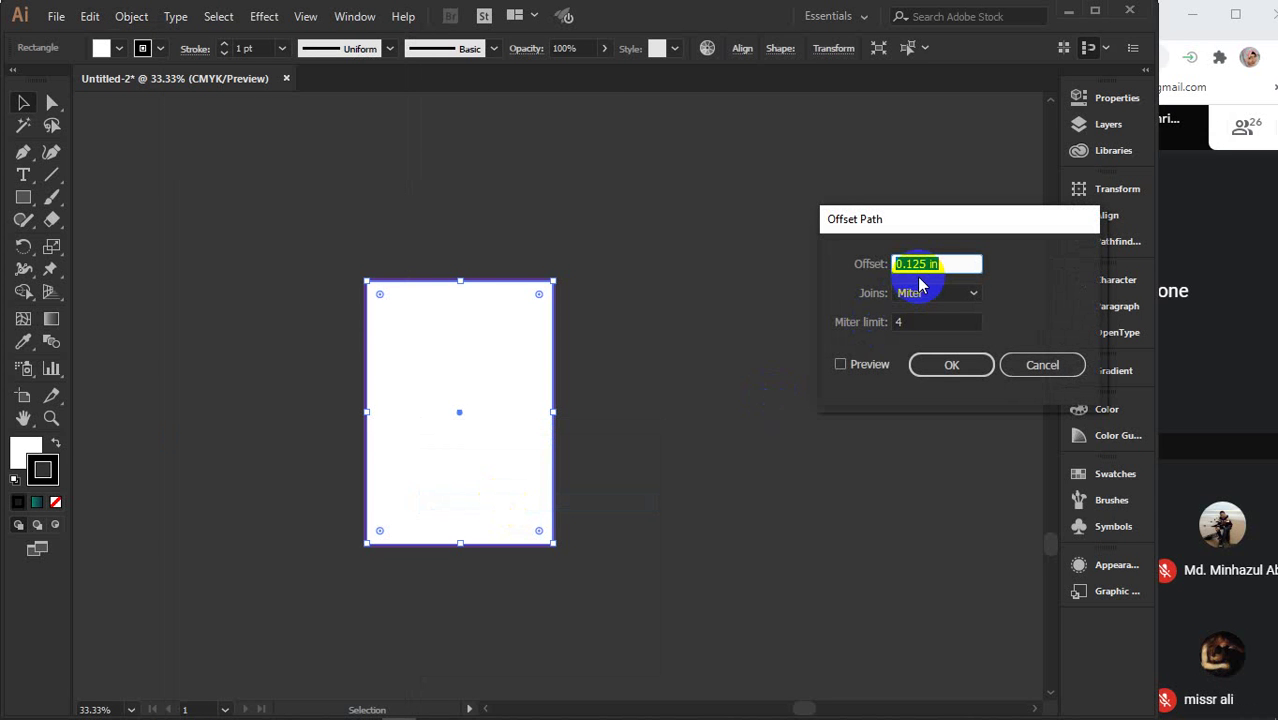
type("-.25")
left_click(862, 367)
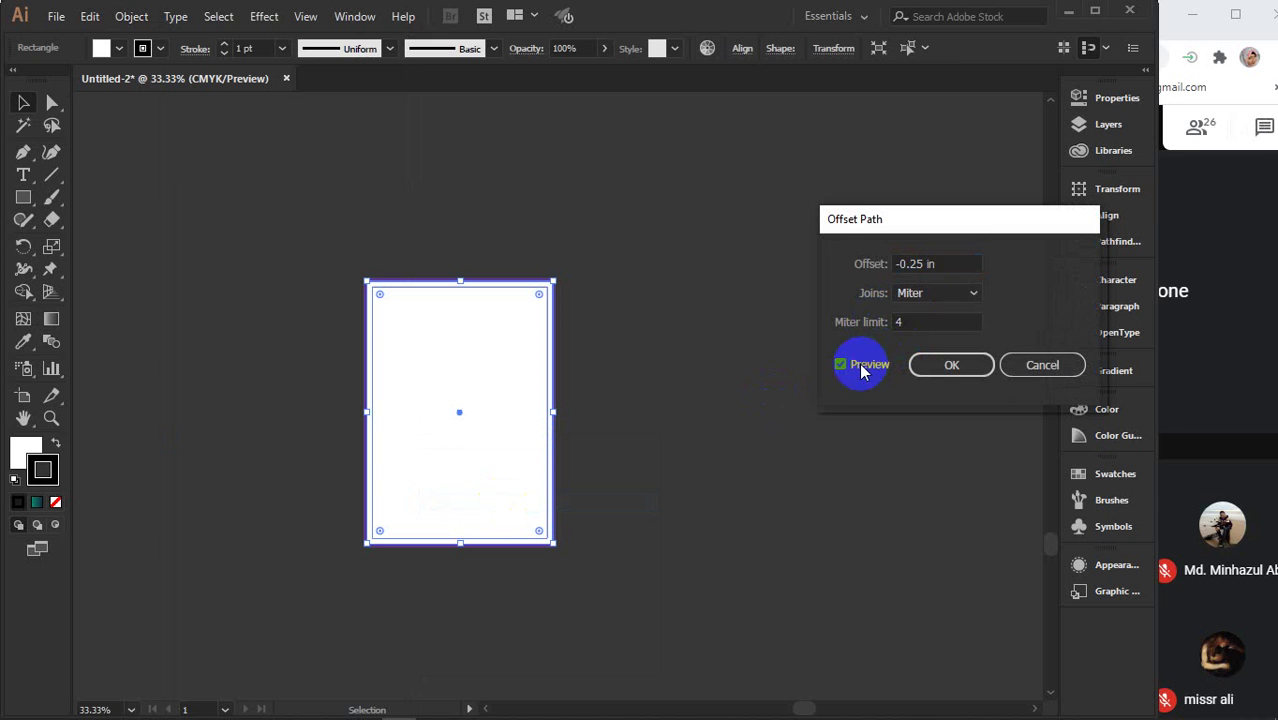
left_click(955, 264)
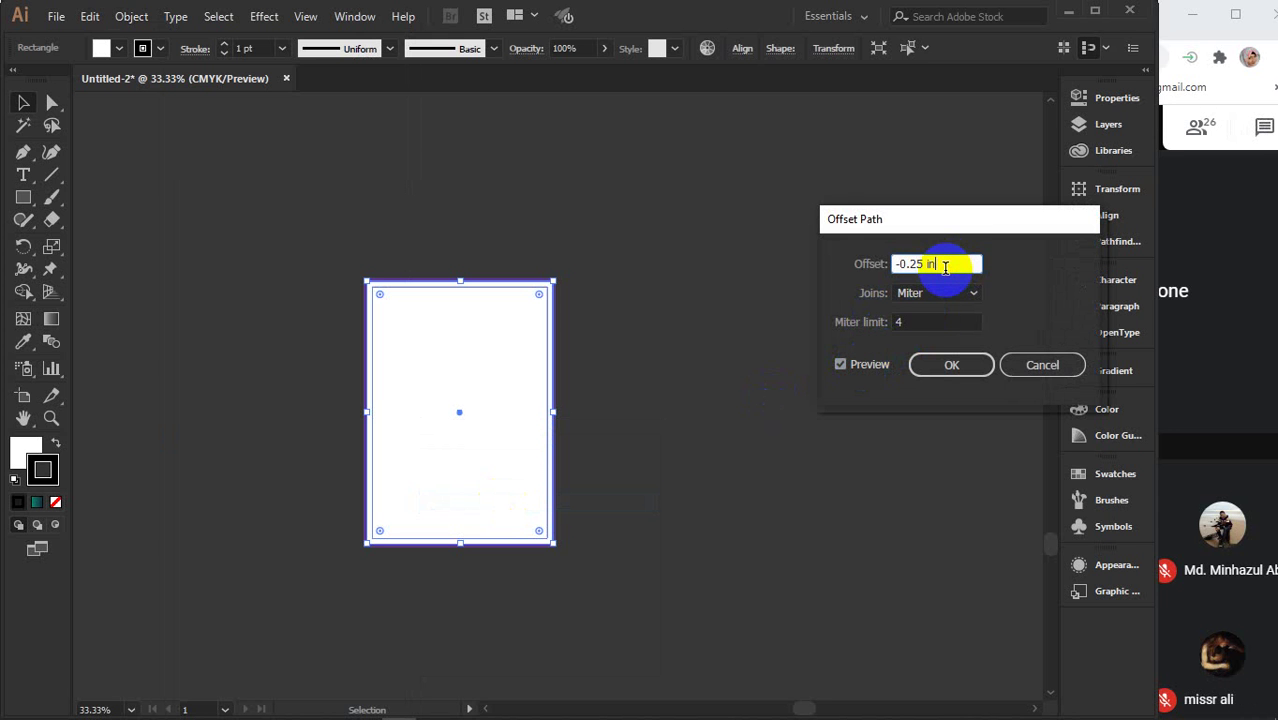
key("Down")
left_click(951, 364)
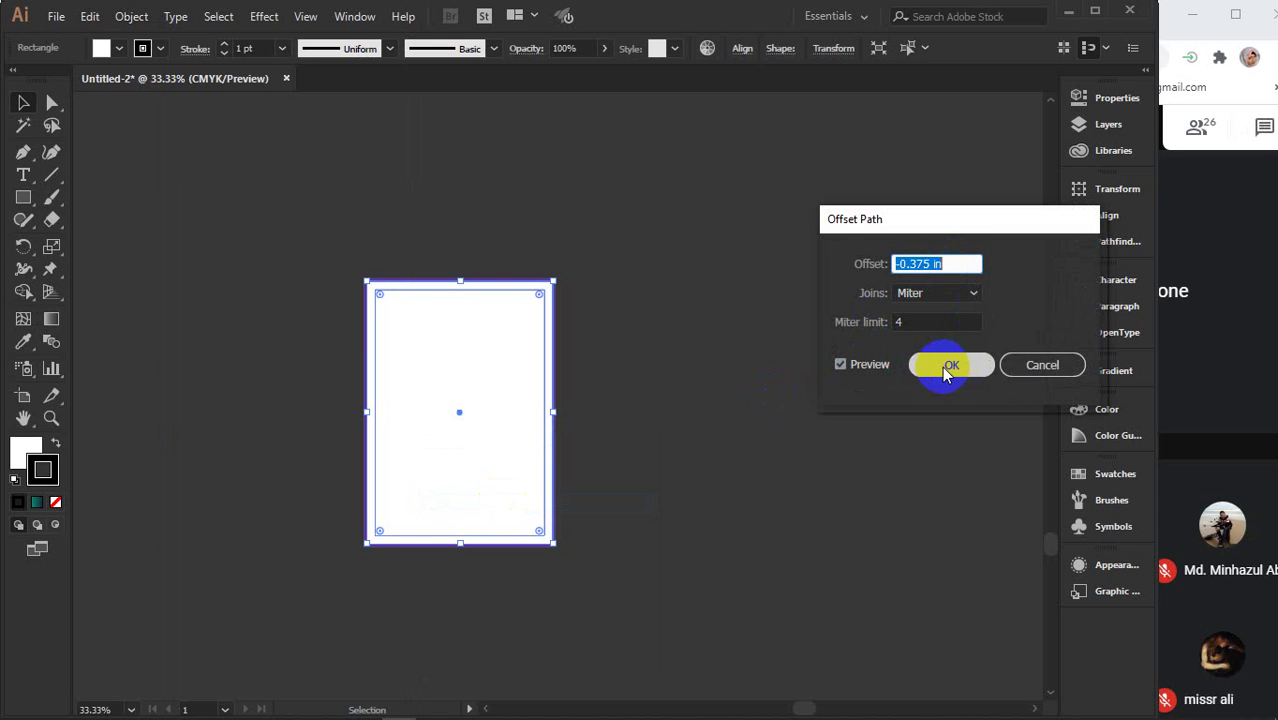
- Undo an accidental rectangle move, pan the page back into view, and deselect
left_click(531, 337)
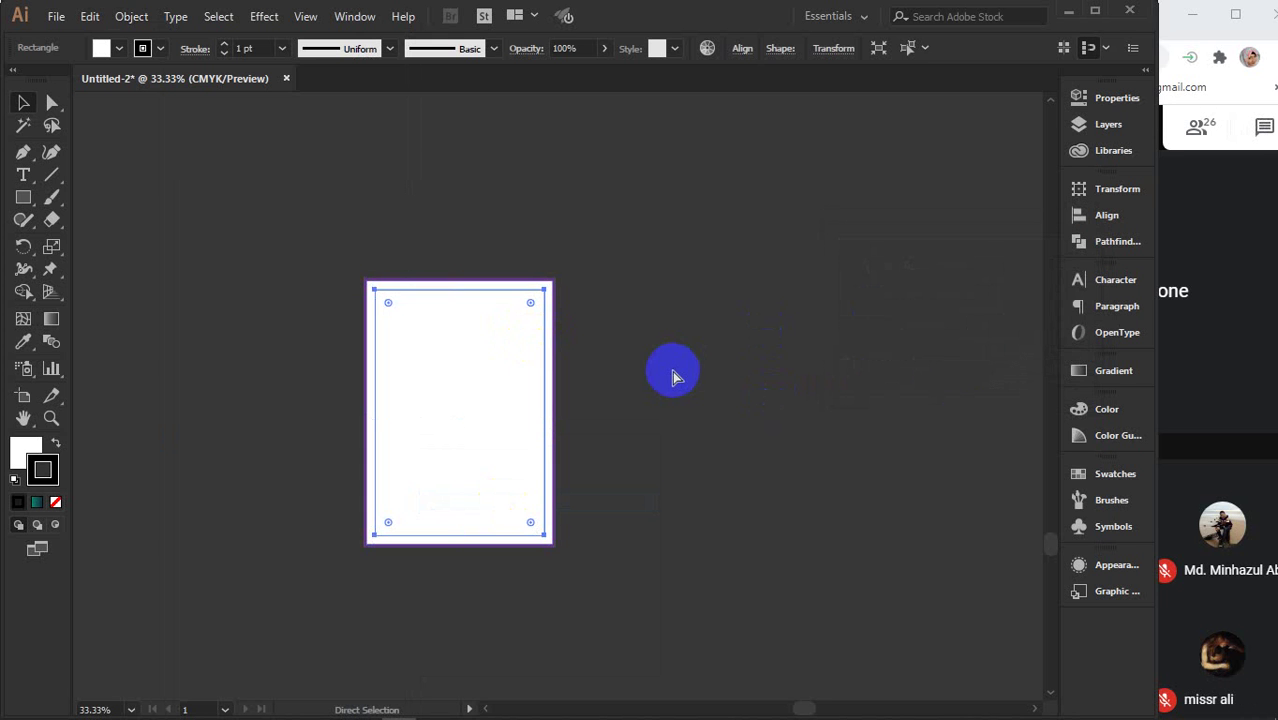
left_click(672, 376)
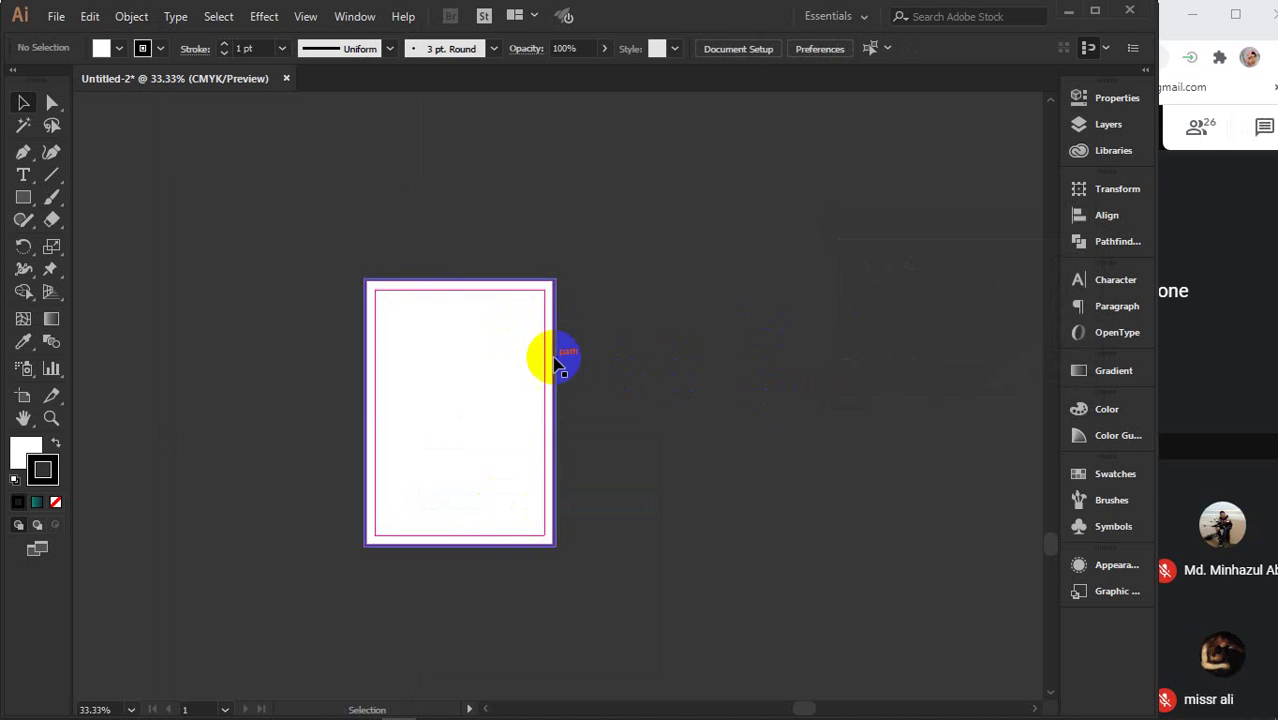
scroll(490, 300, "up", 2)
left_click_drag(480, 428, 665, 302)
key("ctrl+z")
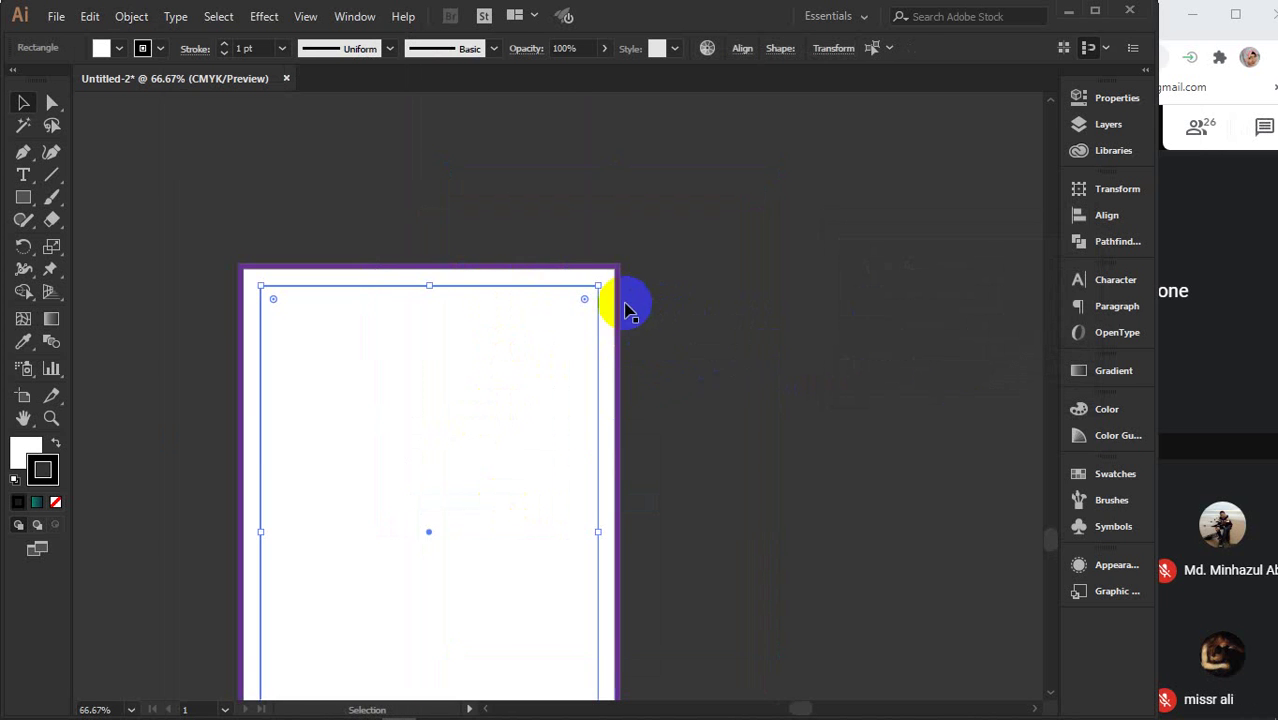
left_click_drag(516, 434, 650, 304)
left_click(913, 288)
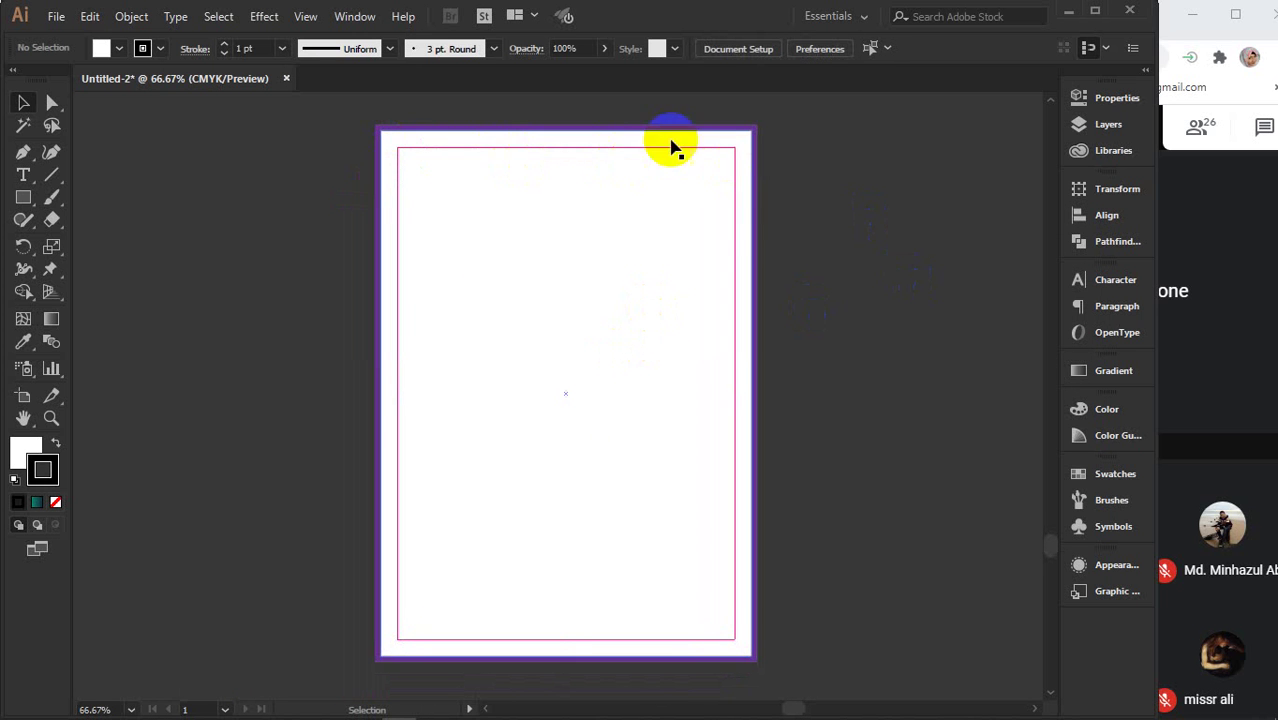
left_click(868, 310)
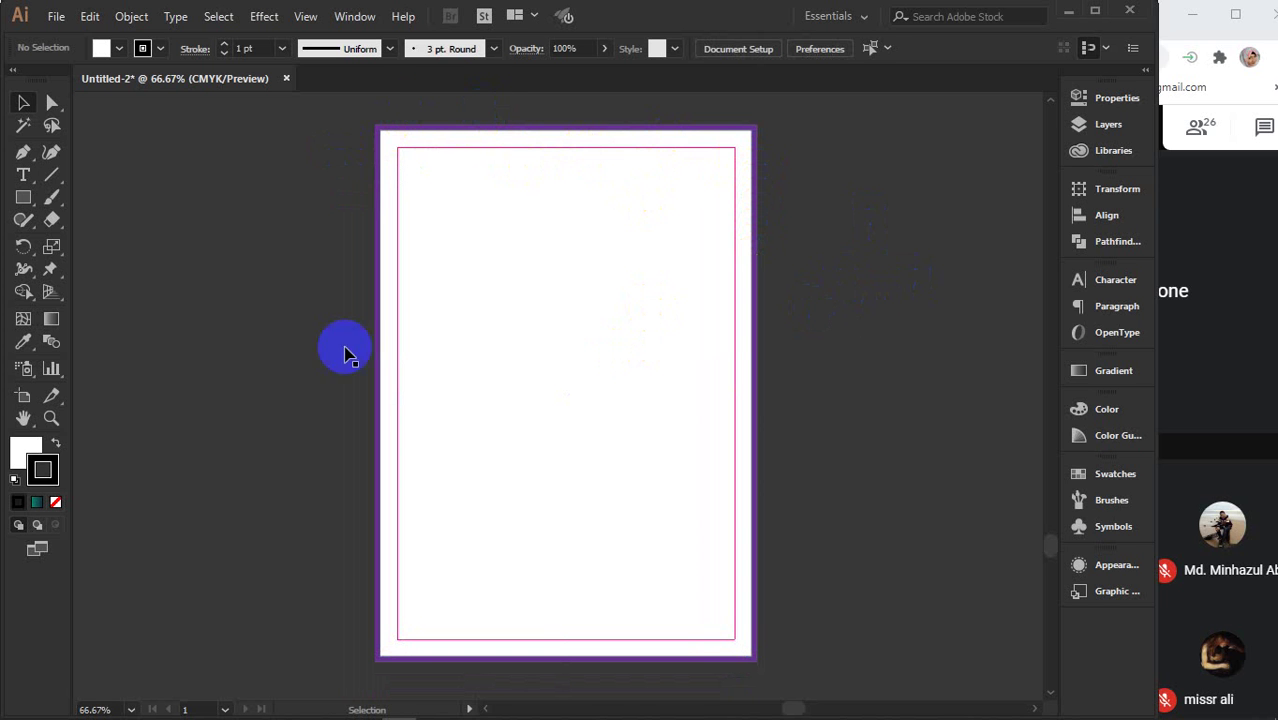
- Place the LOGO text left of the page and scale it up large
left_click_drag(856, 357, 854, 368)
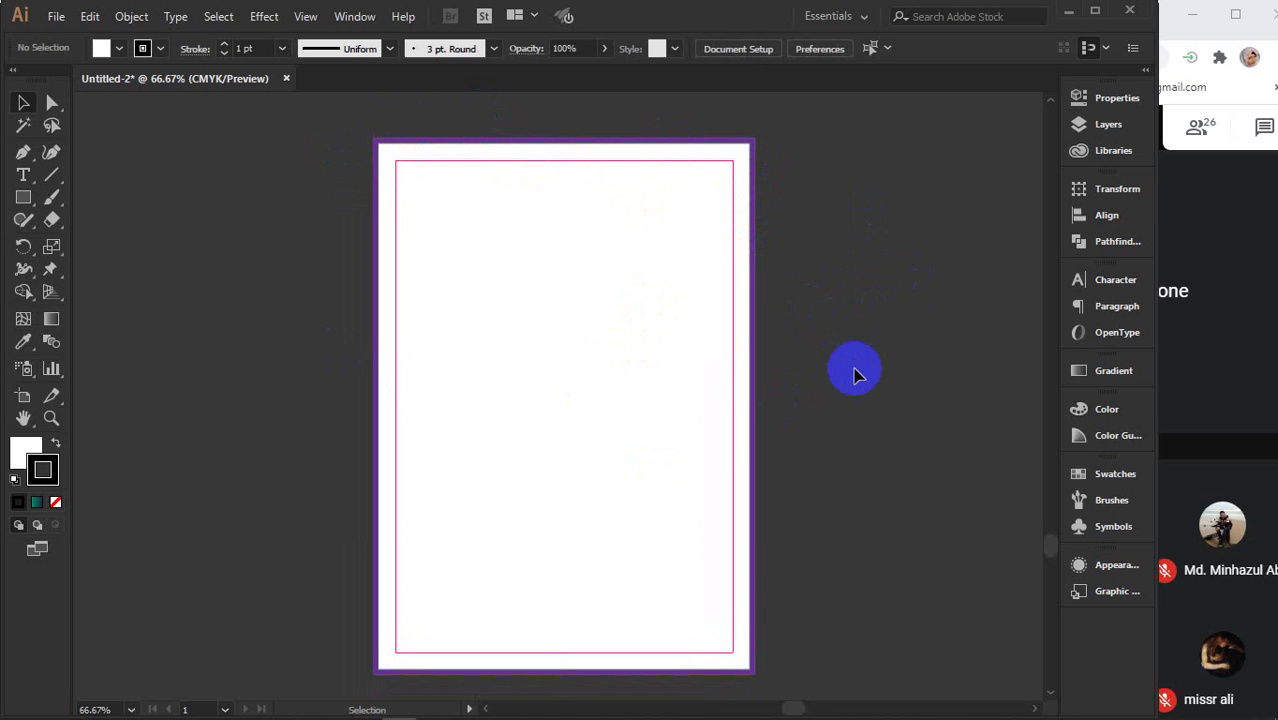
left_click(23, 175)
left_click(204, 318)
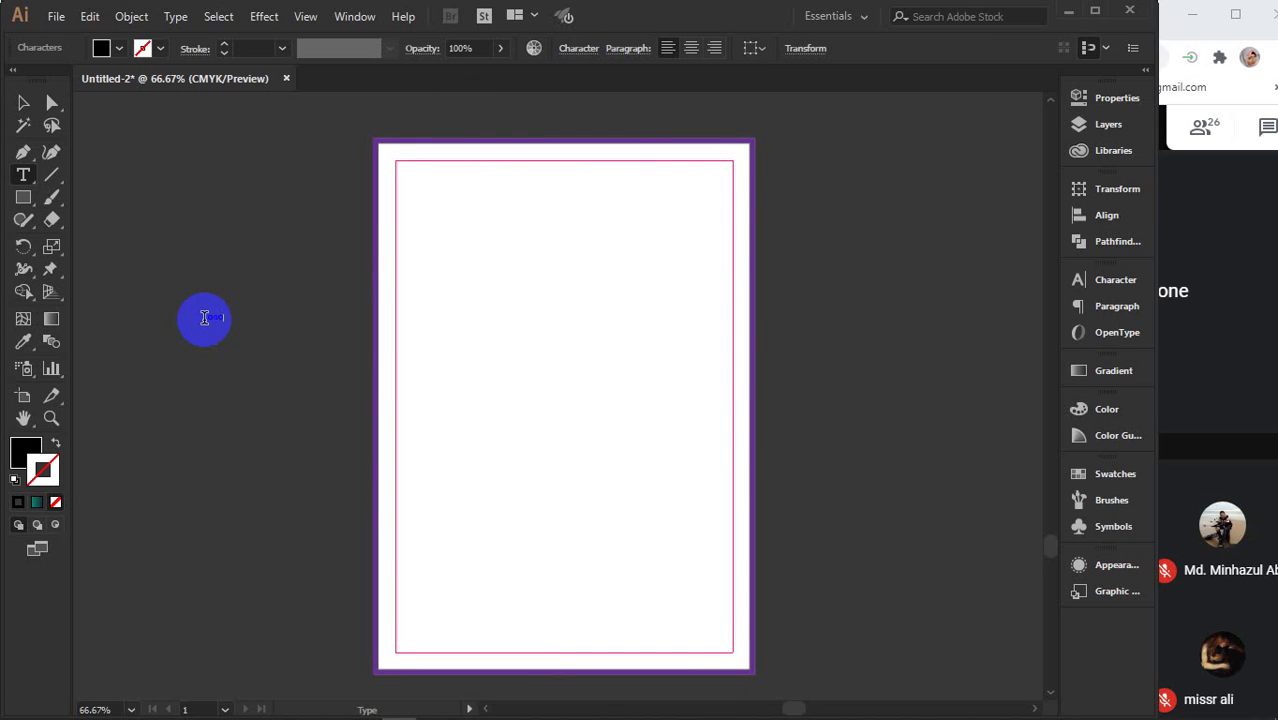
left_click(22, 102)
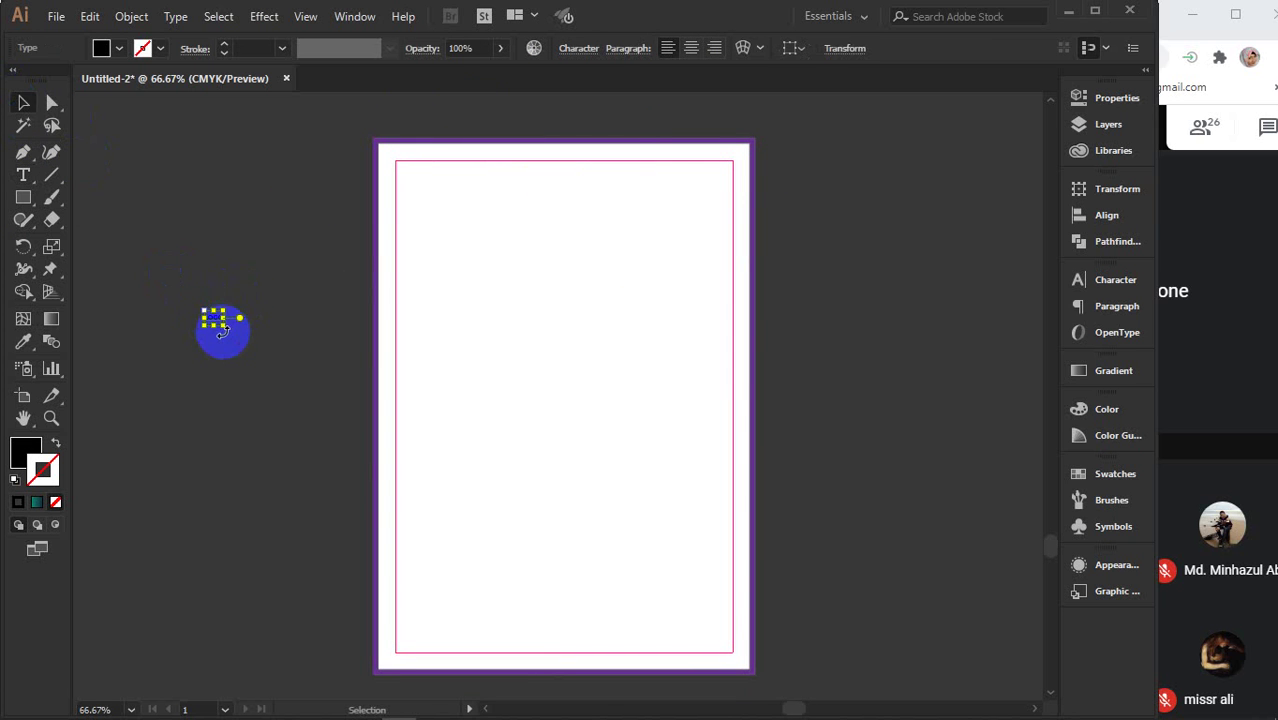
left_click_drag(224, 330, 297, 397)
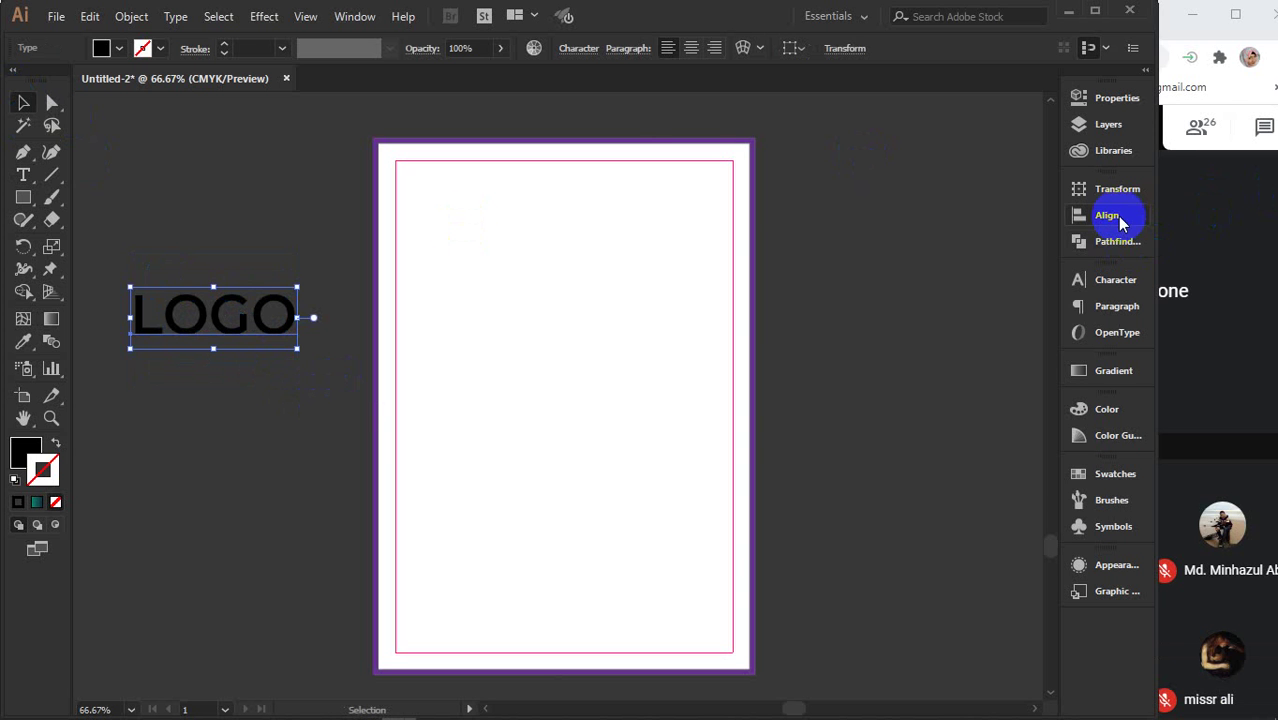
- Set LOGO to Agency FB Bold and move it lower and right beside the page
left_click(1115, 283)
left_click(1045, 299)
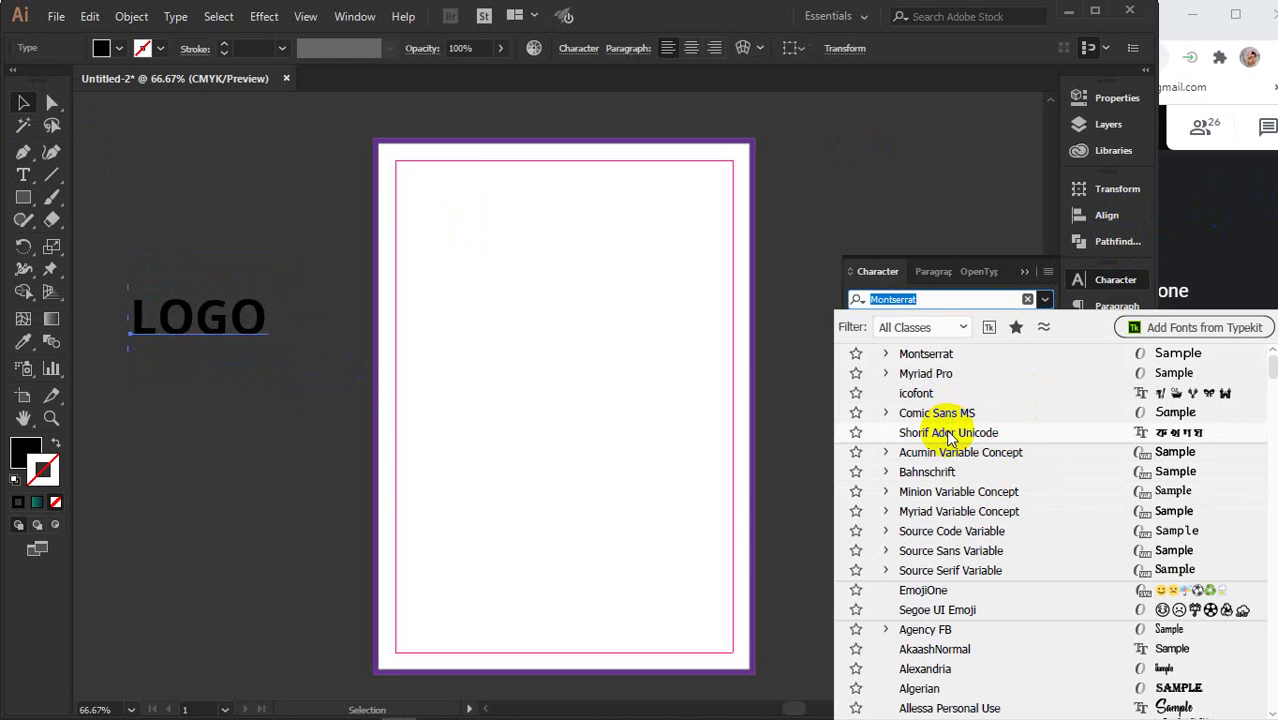
scroll(948, 437, "down", 2)
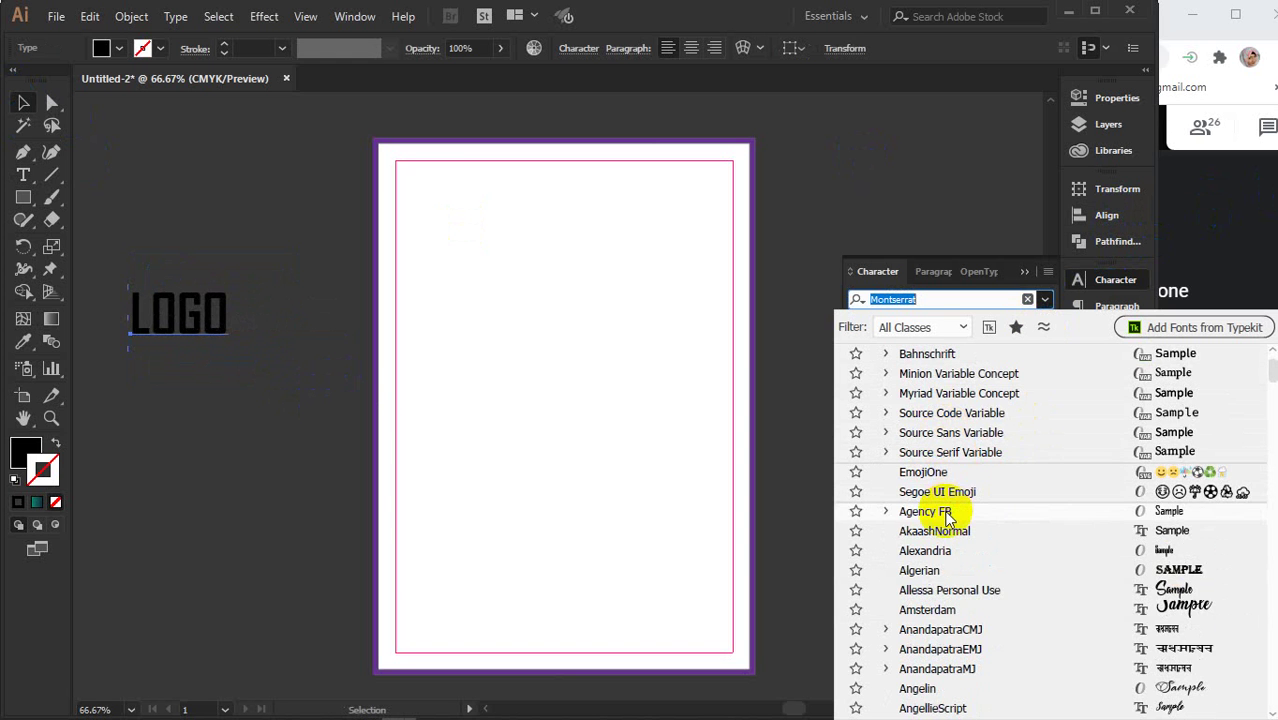
left_click(947, 512)
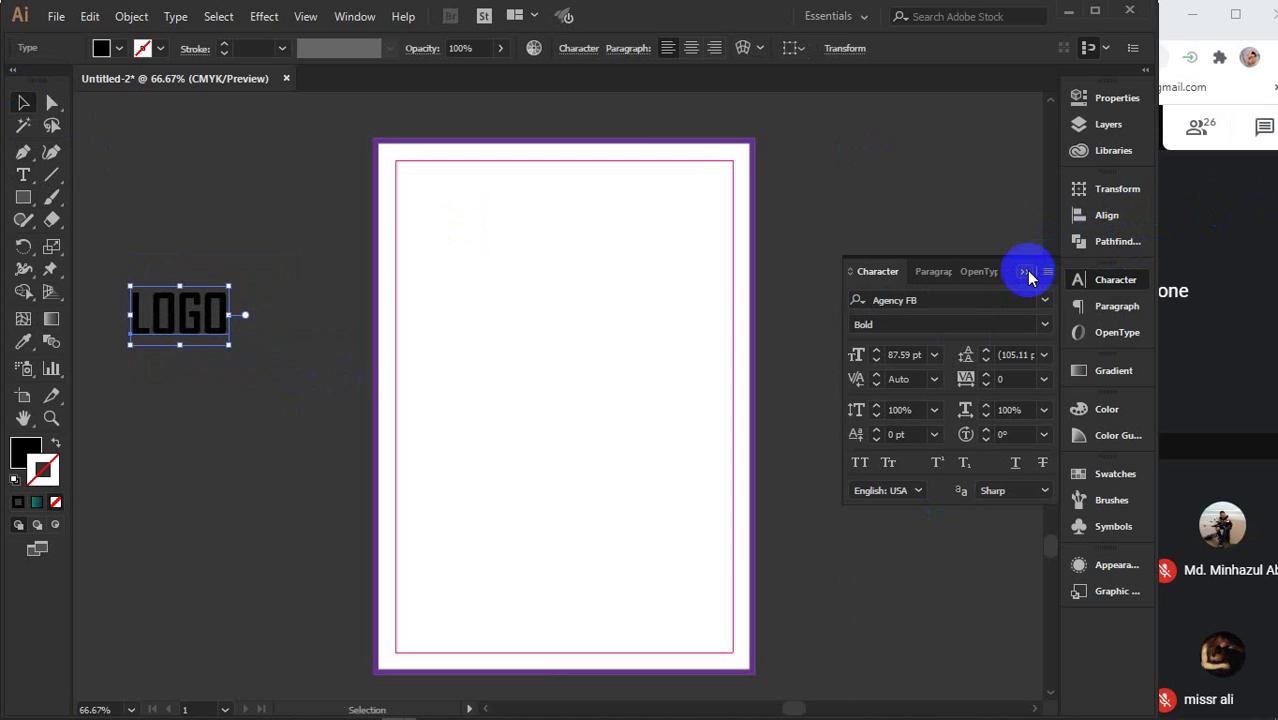
left_click(905, 354)
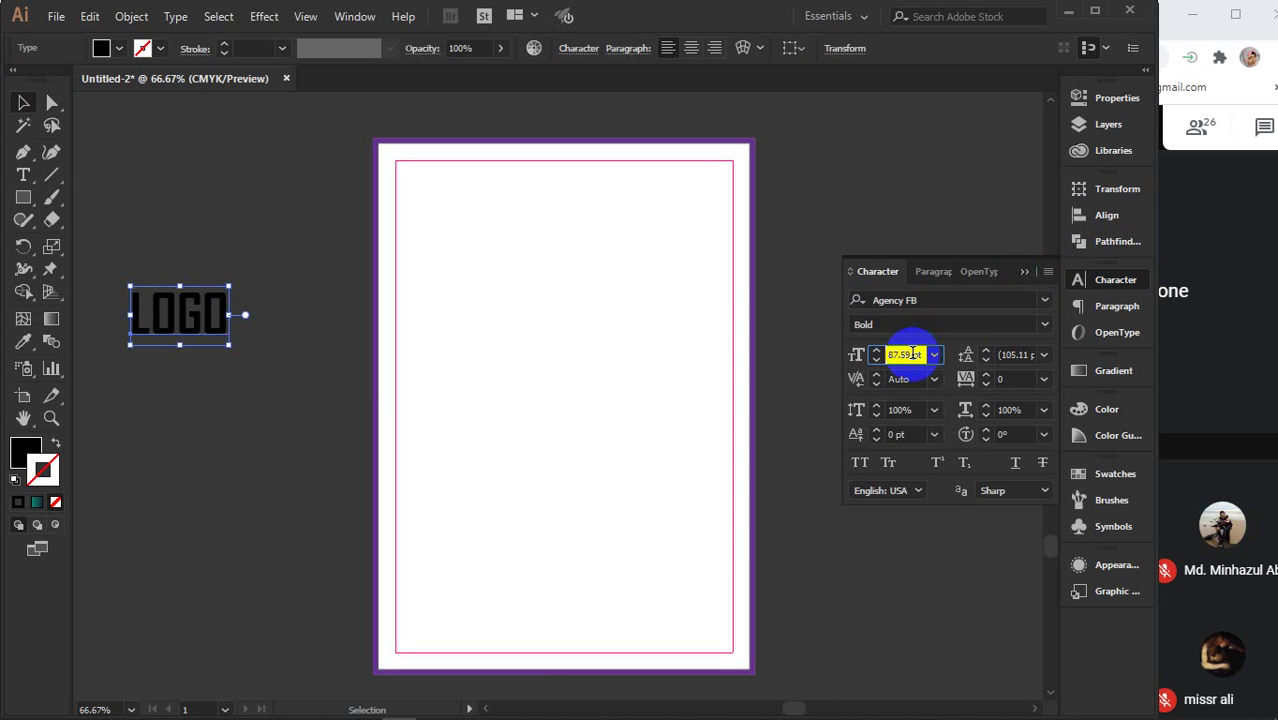
left_click(1023, 271)
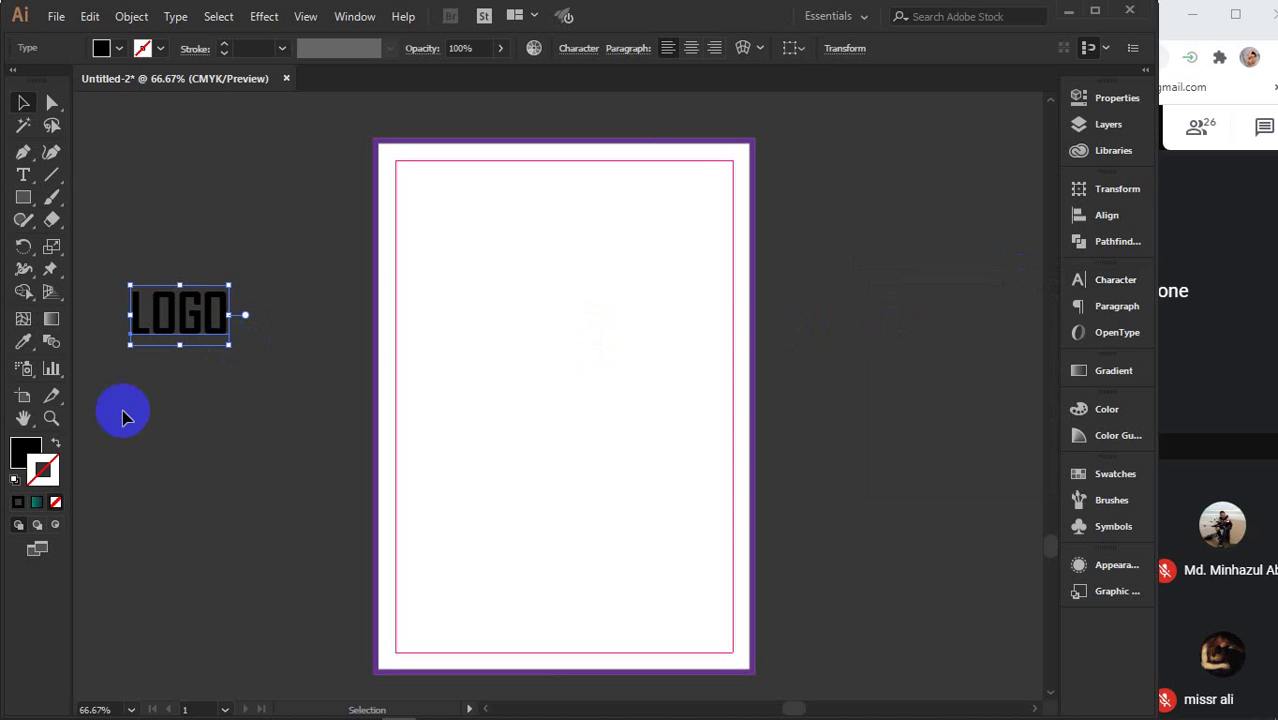
left_click(152, 399)
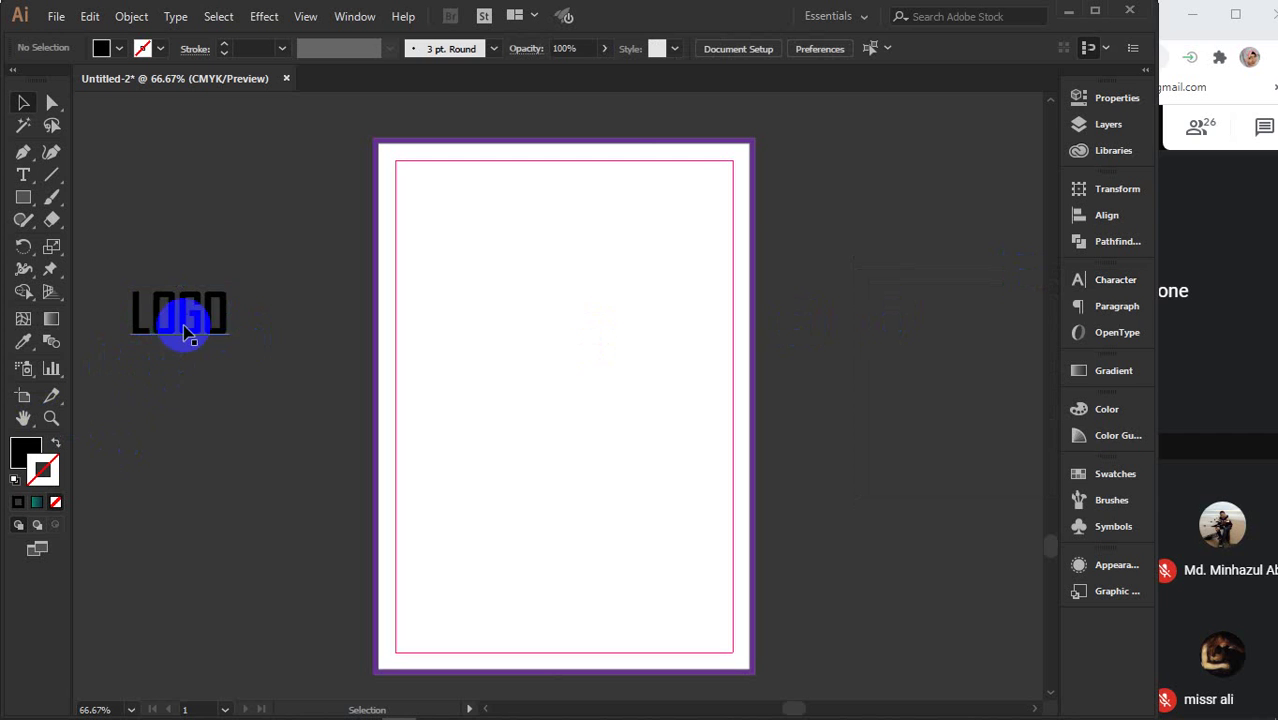
left_click_drag(183, 322, 263, 386)
left_click(225, 277)
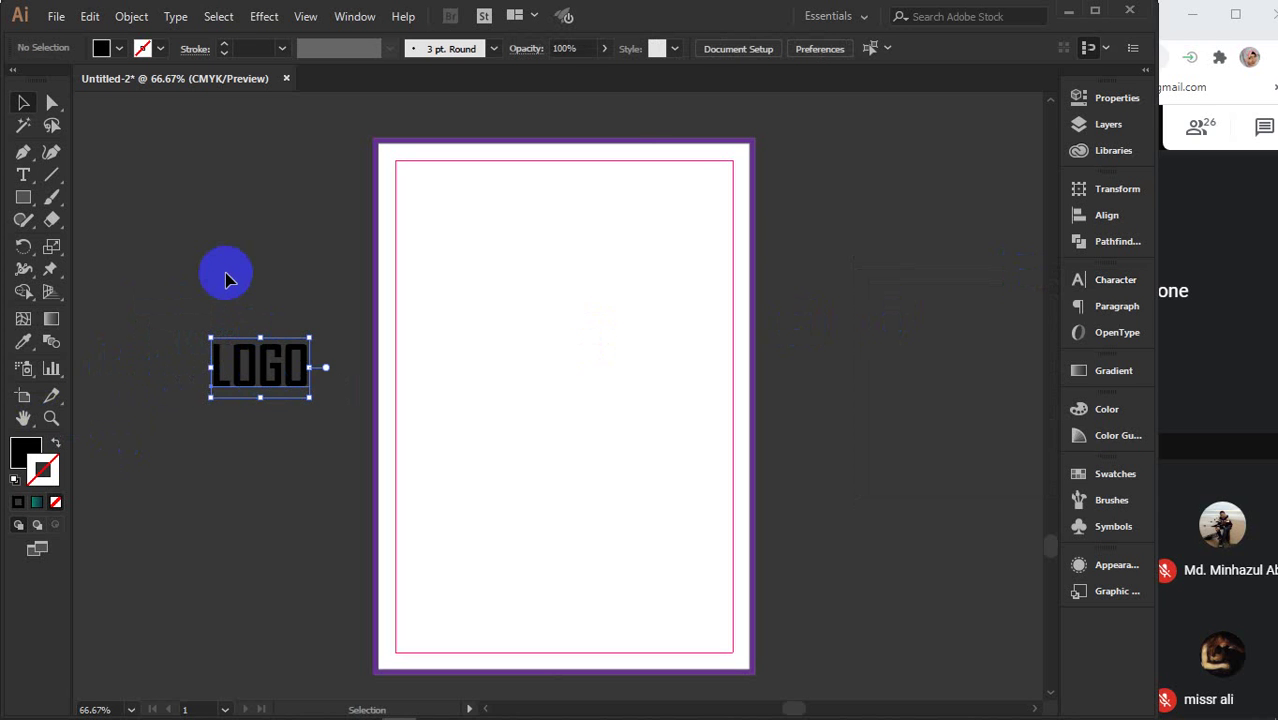
- Draw a black rectangle, convert LOGO to outlines, and place the rectangle just above it
left_click(25, 200)
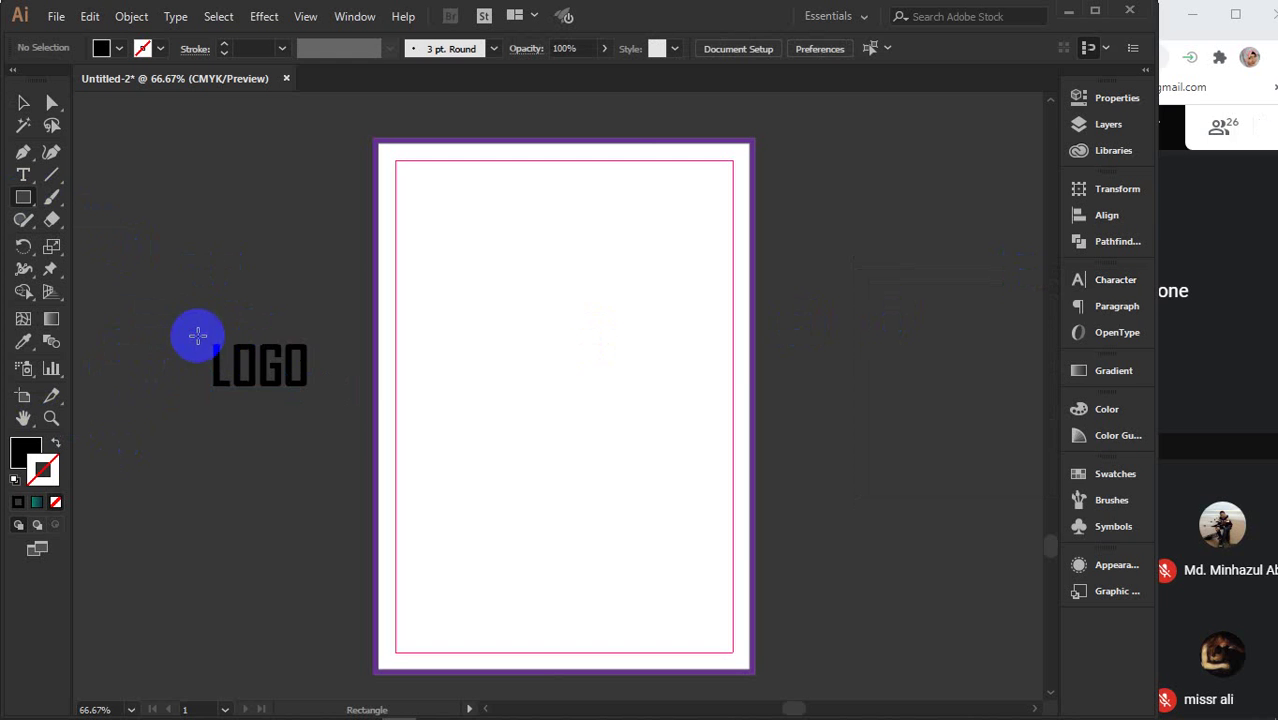
left_click_drag(197, 337, 321, 398)
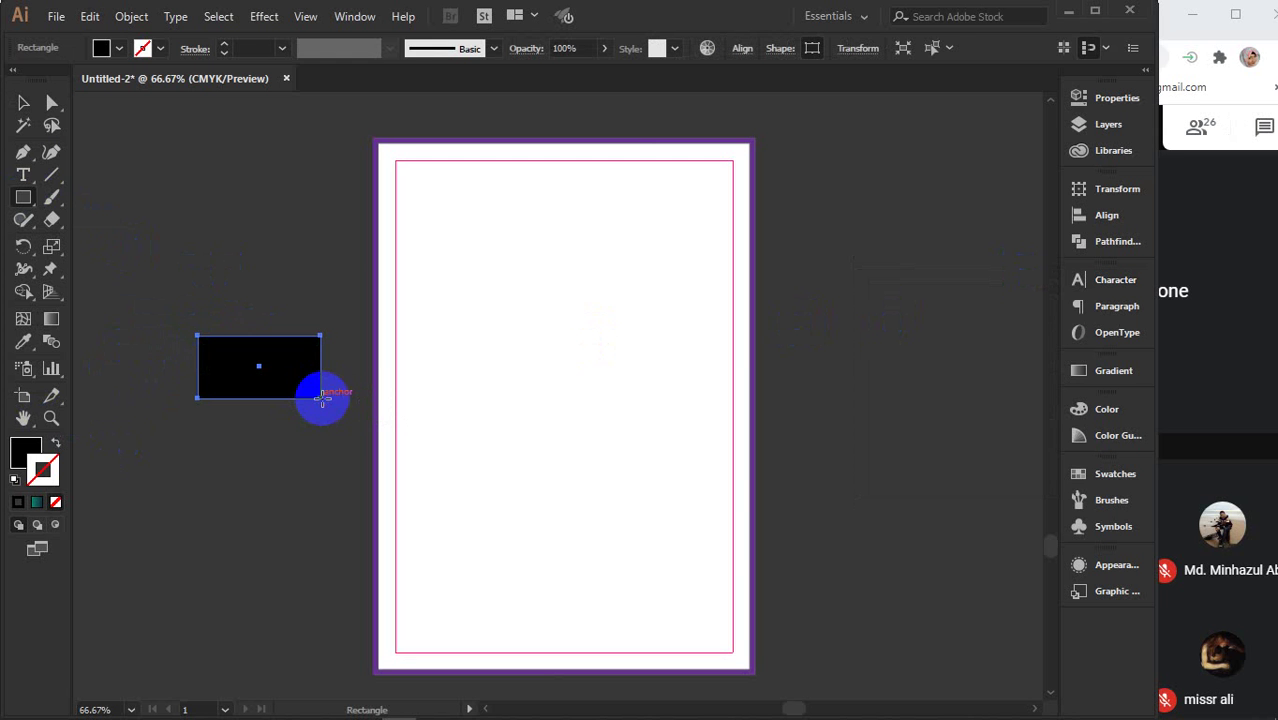
left_click(23, 103)
left_click_drag(262, 366, 229, 234)
left_click(236, 364)
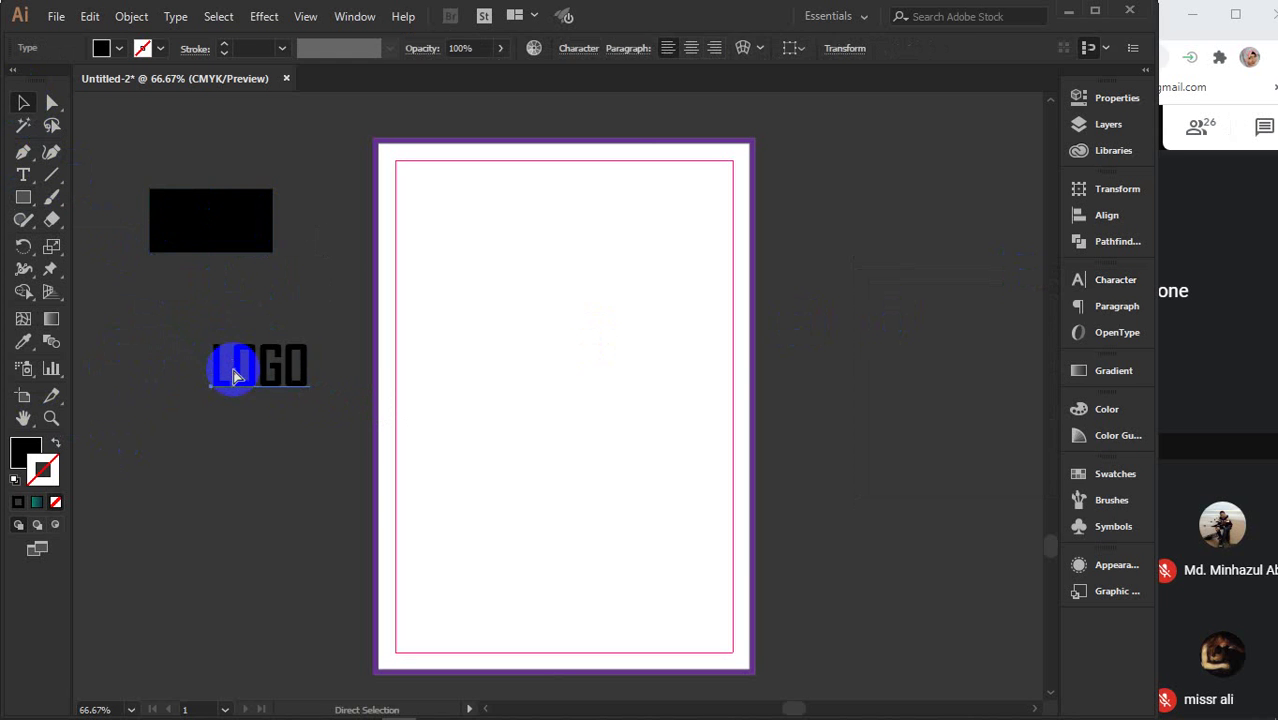
key("ctrl+shift+o")
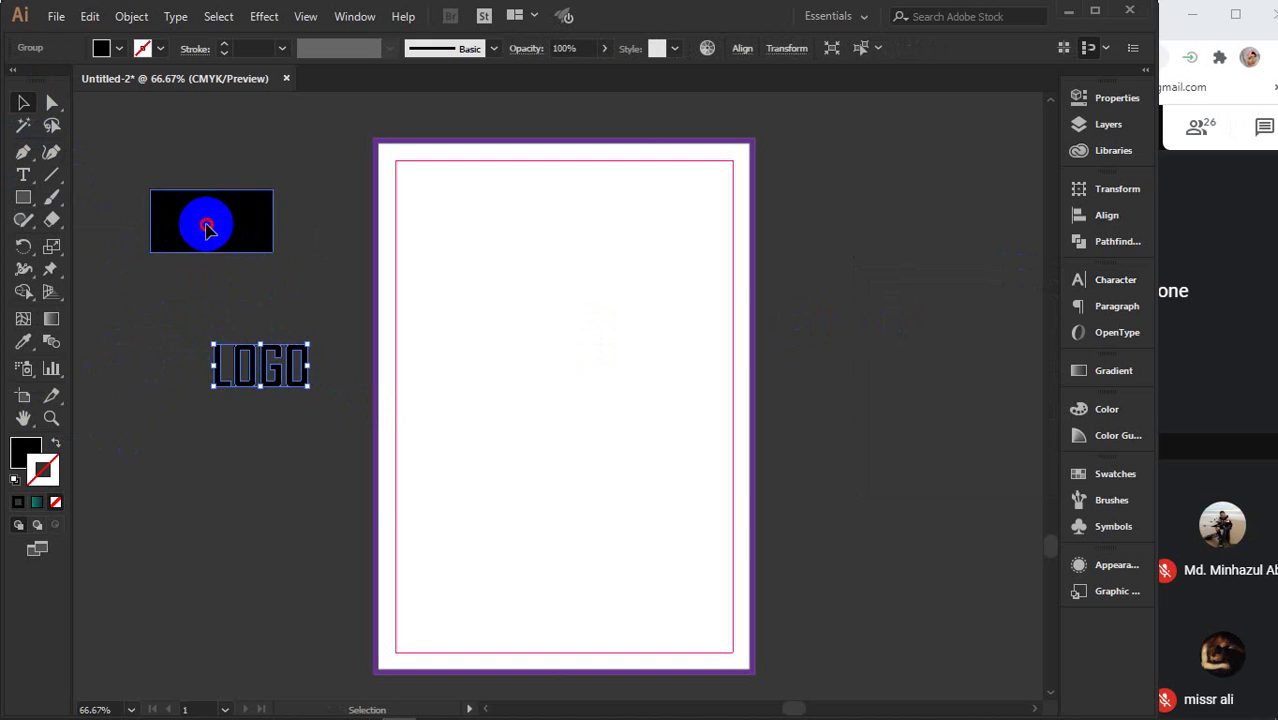
left_click_drag(205, 224, 255, 280)
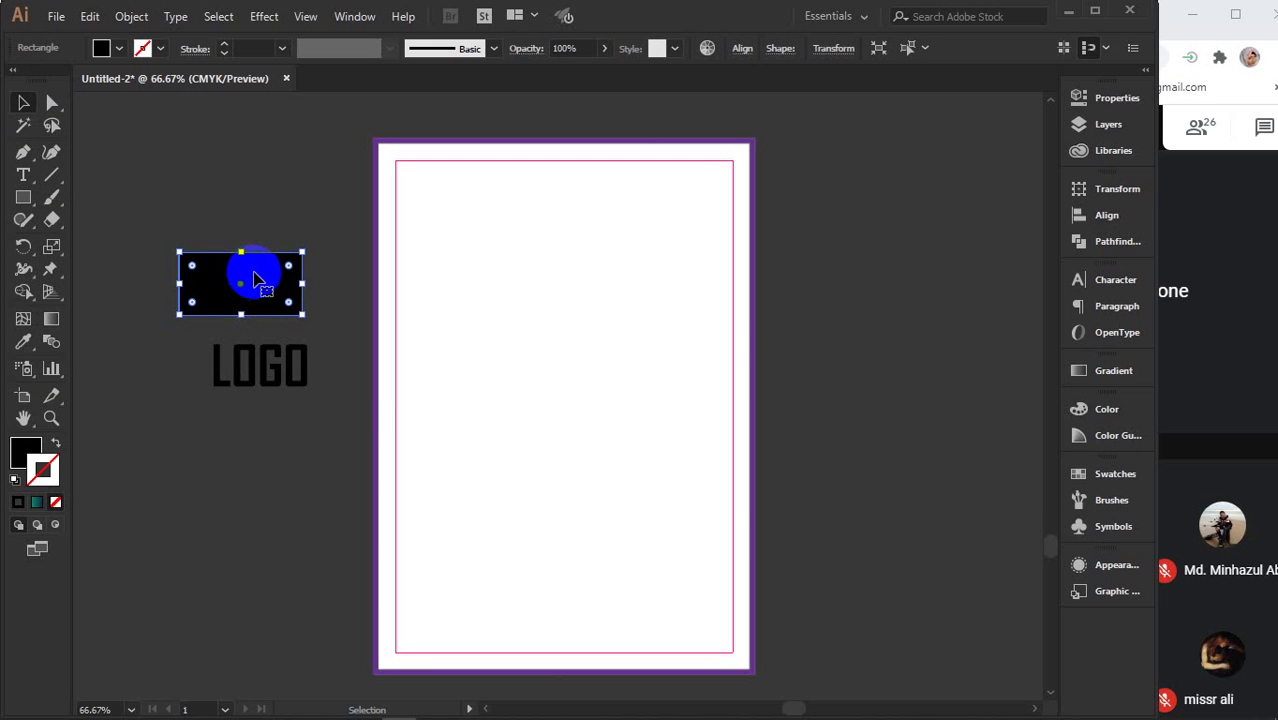
- Apply Scribble: overlap 1.6 in, stroke width 0.6 in, variation 15%, spacing 0.7 in
left_click(265, 17)
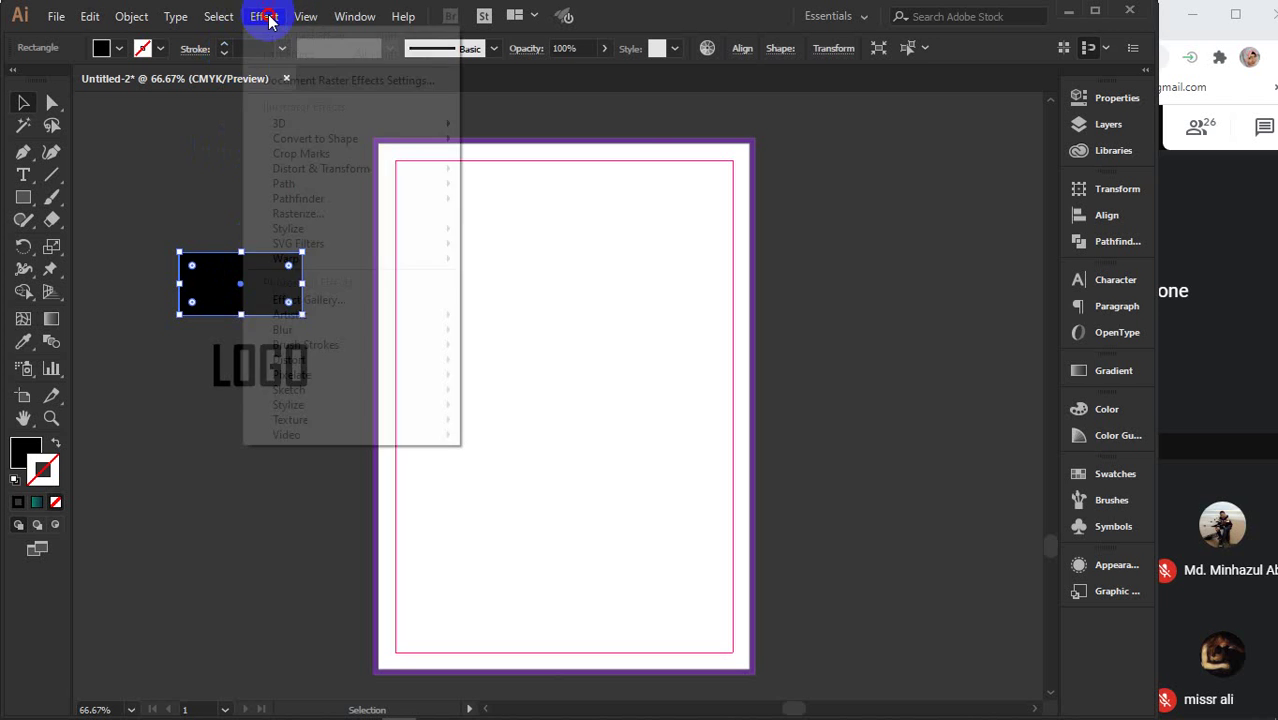
mouse_move(337, 230)
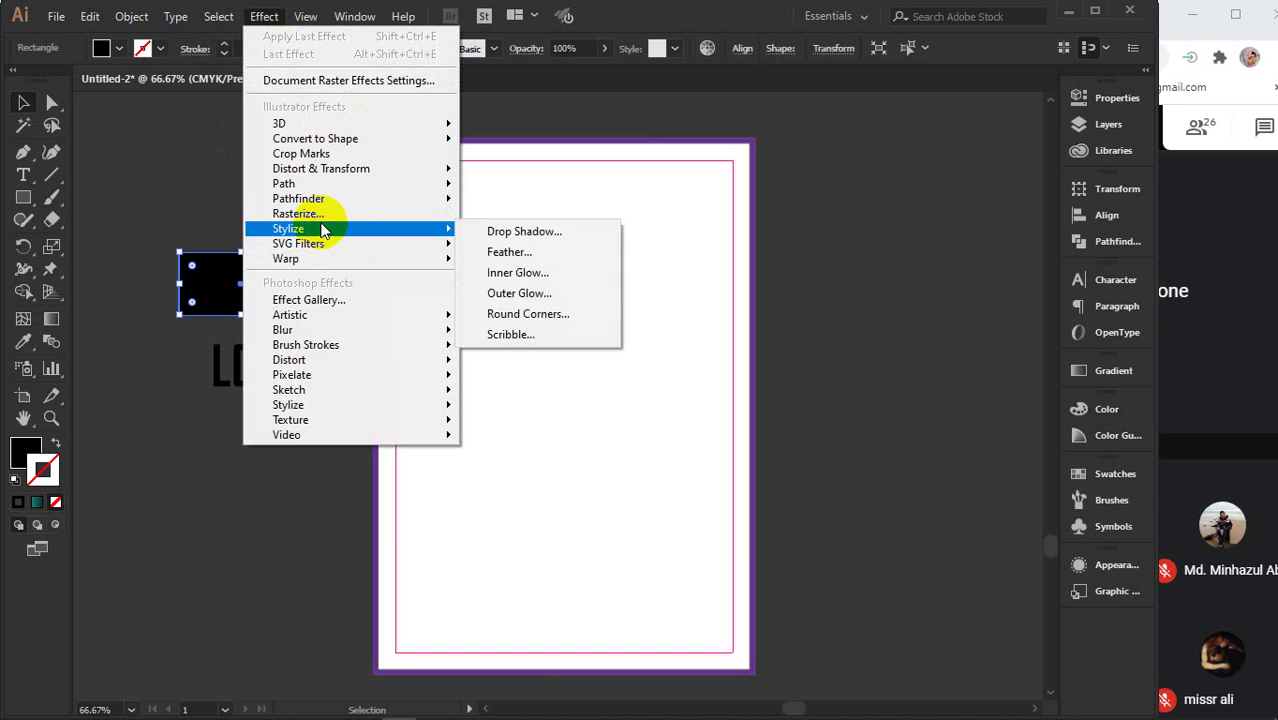
left_click(517, 340)
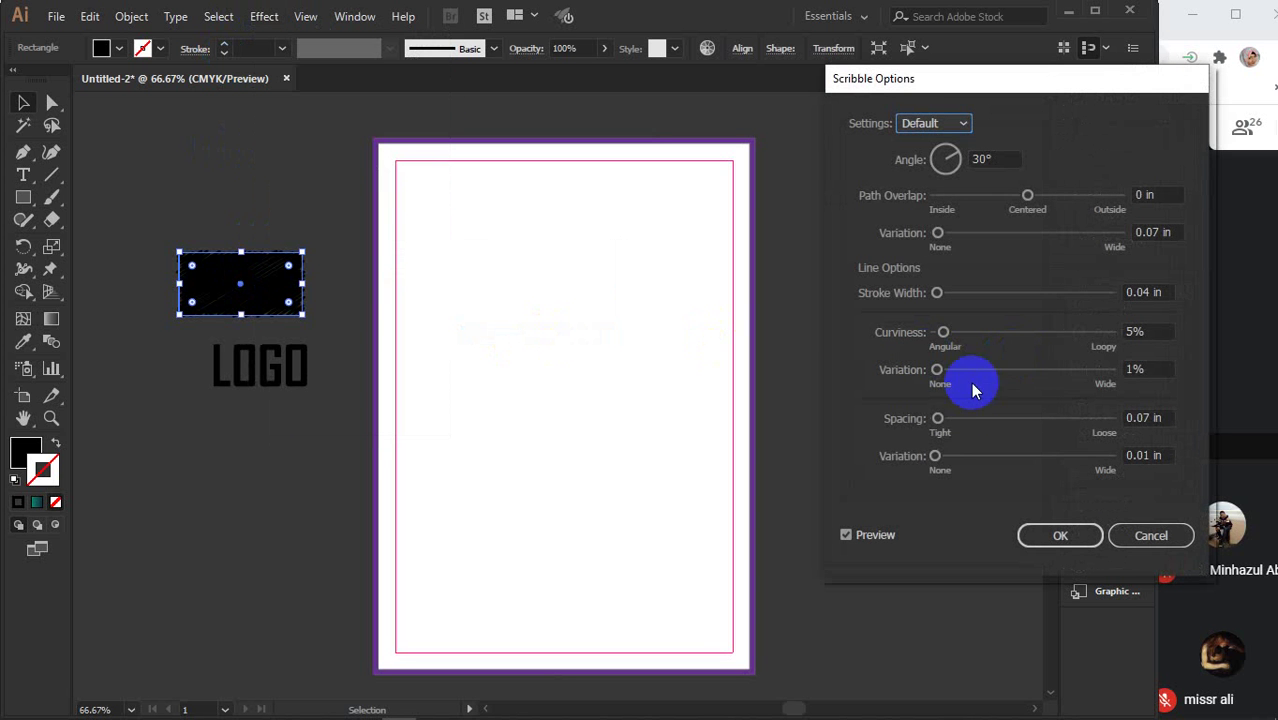
left_click(880, 537)
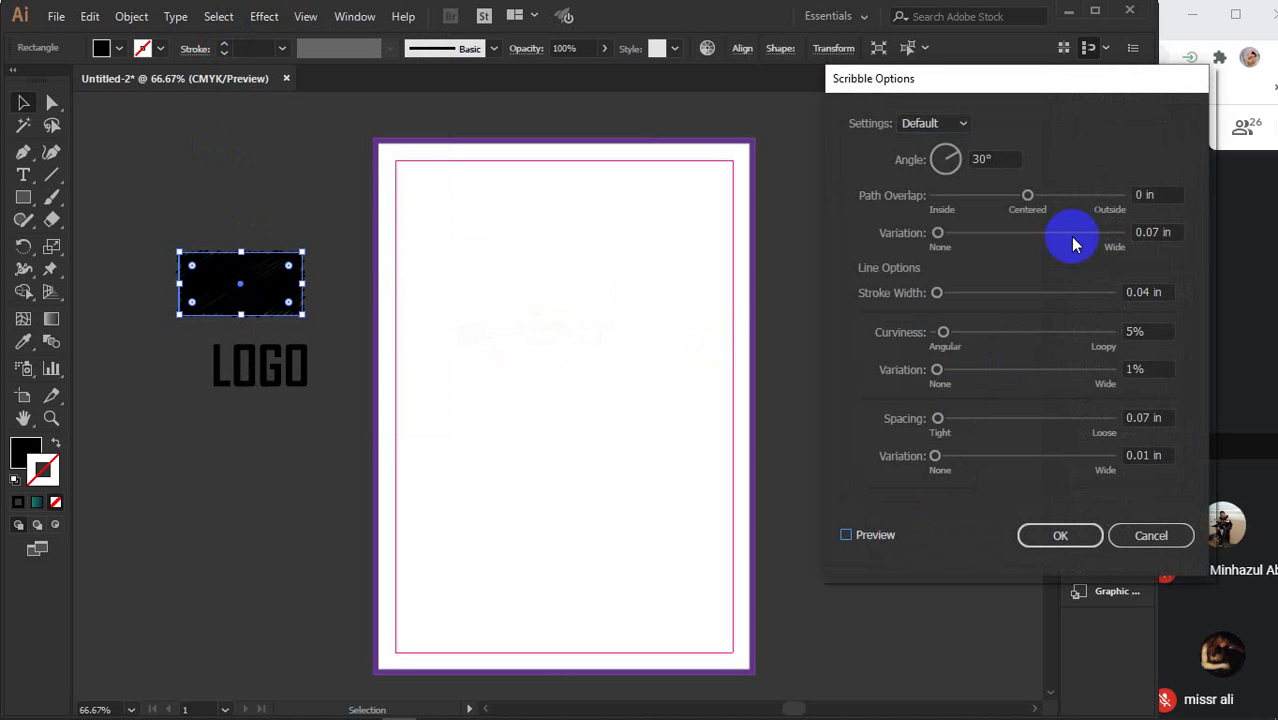
left_click(1160, 195)
key("Up")
key("Up")
key("Up")
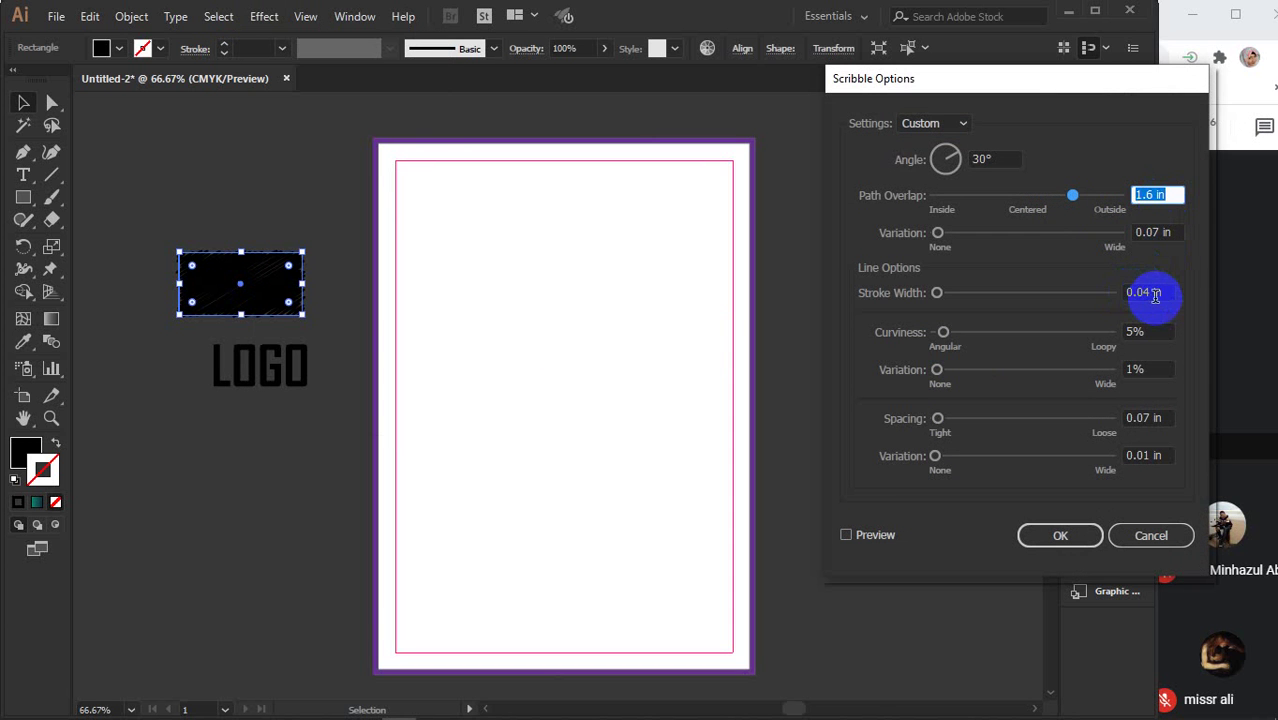
left_click(1160, 293)
type("0.4")
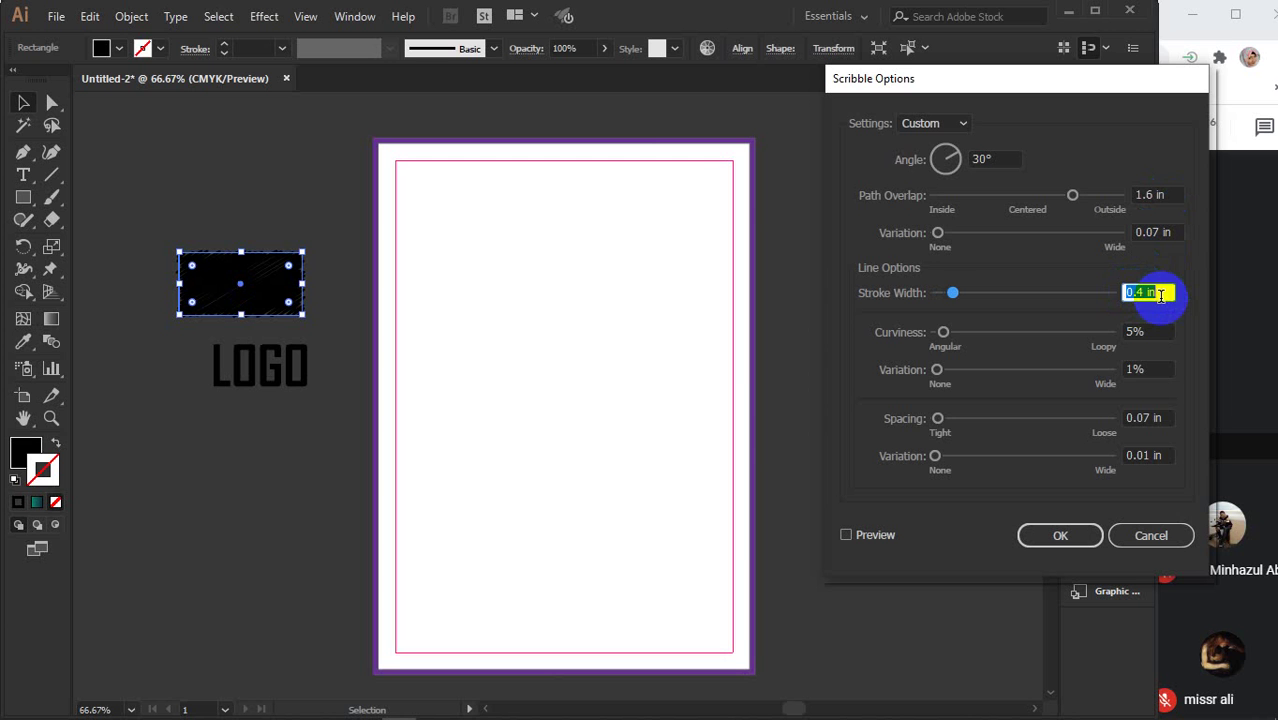
left_click(1148, 370)
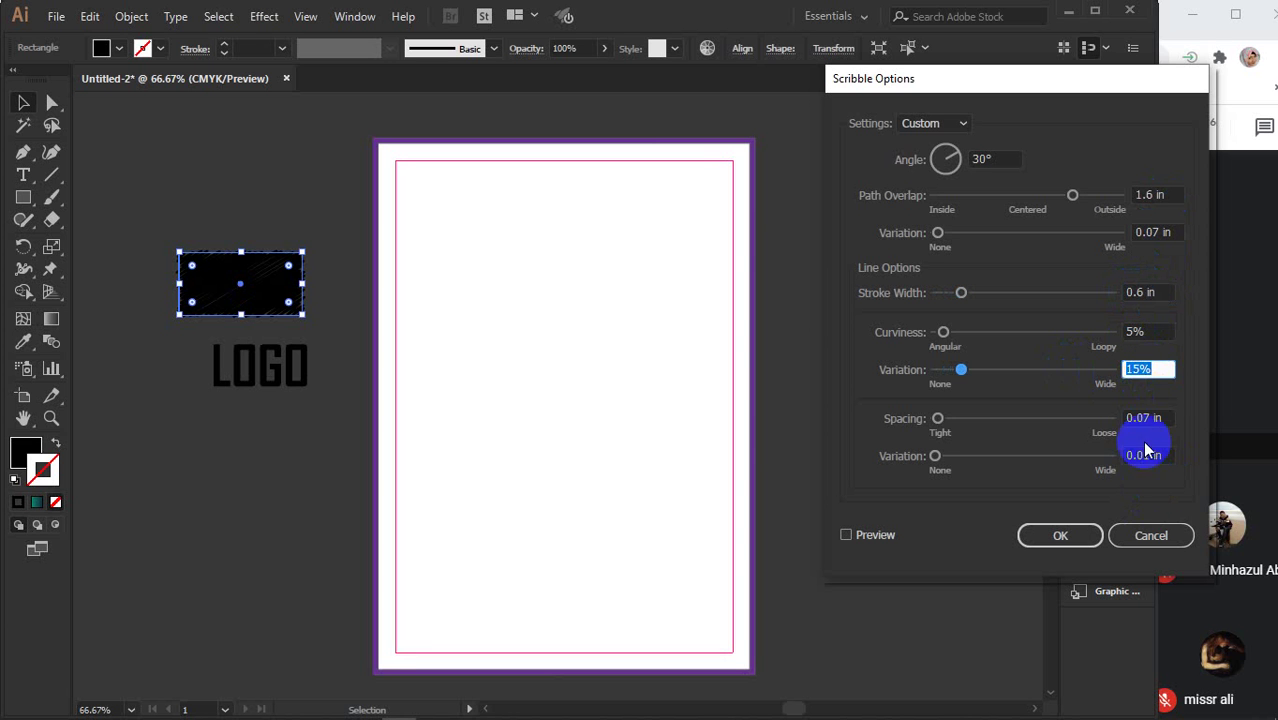
left_click(1145, 418)
type("0.3")
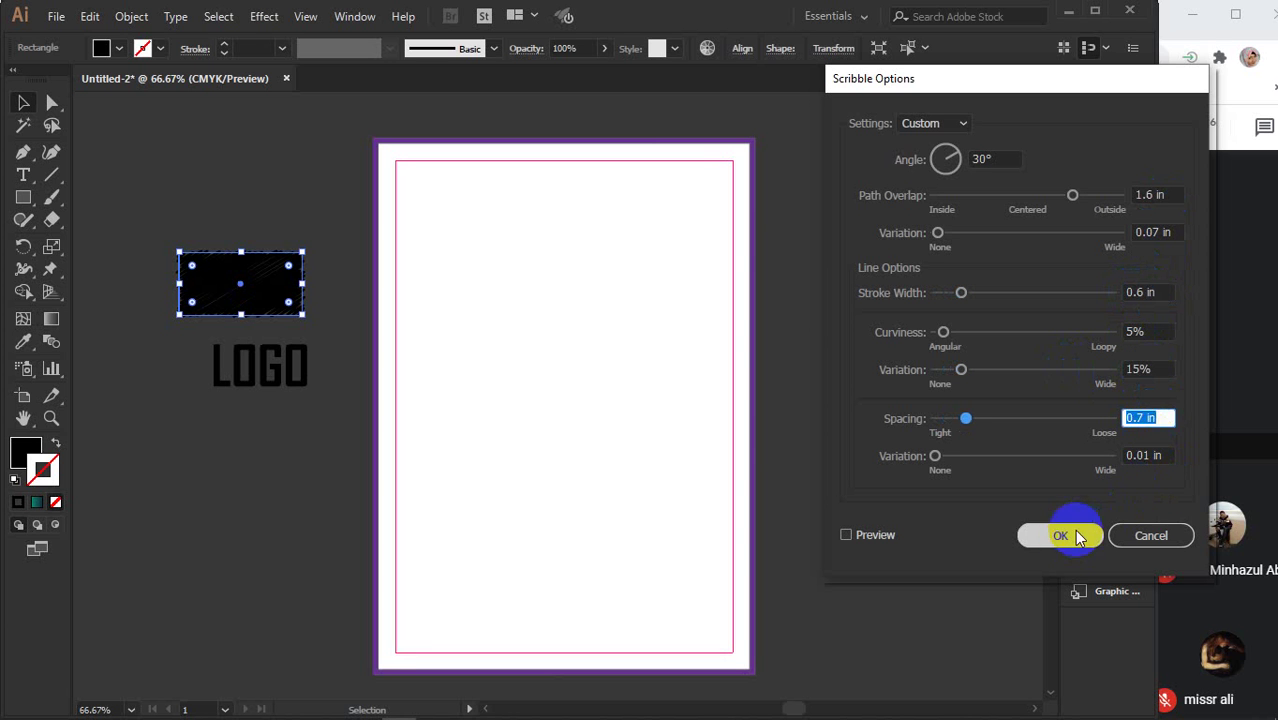
left_click(1057, 533)
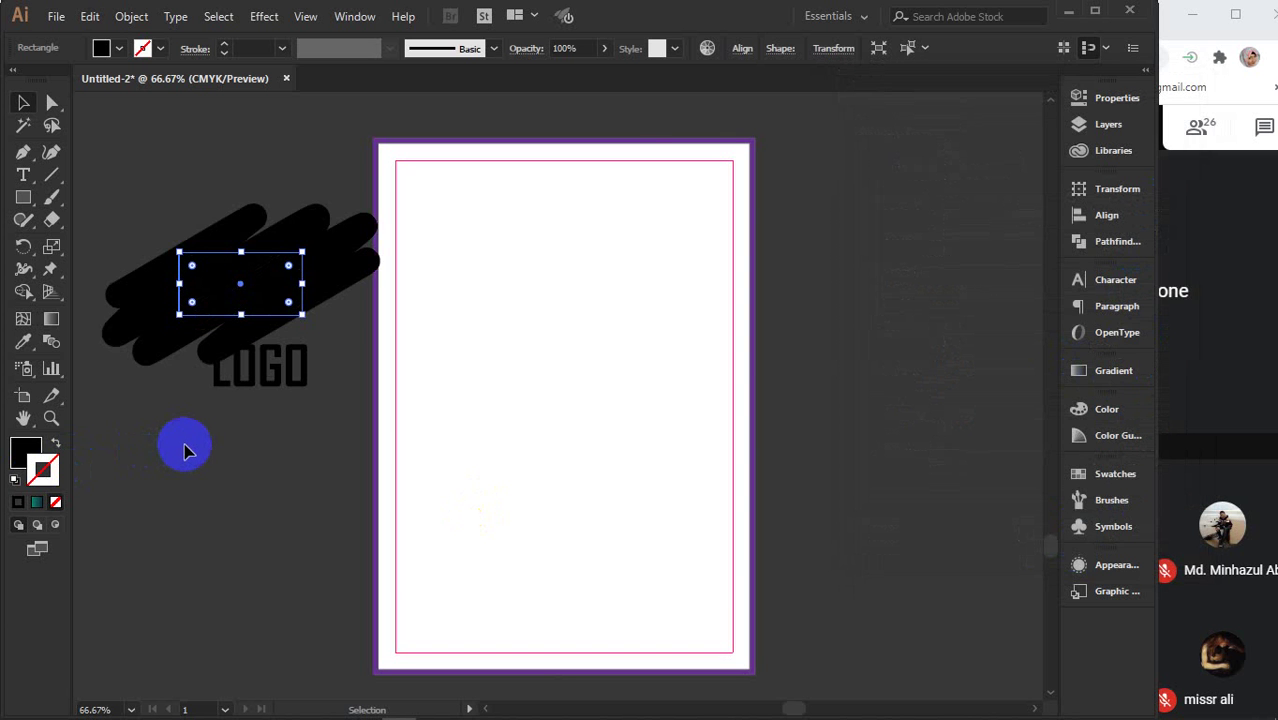
- Undo the heavy scribble and preview a thinner 0.1 in scribble stroke width
key("ctrl+z")
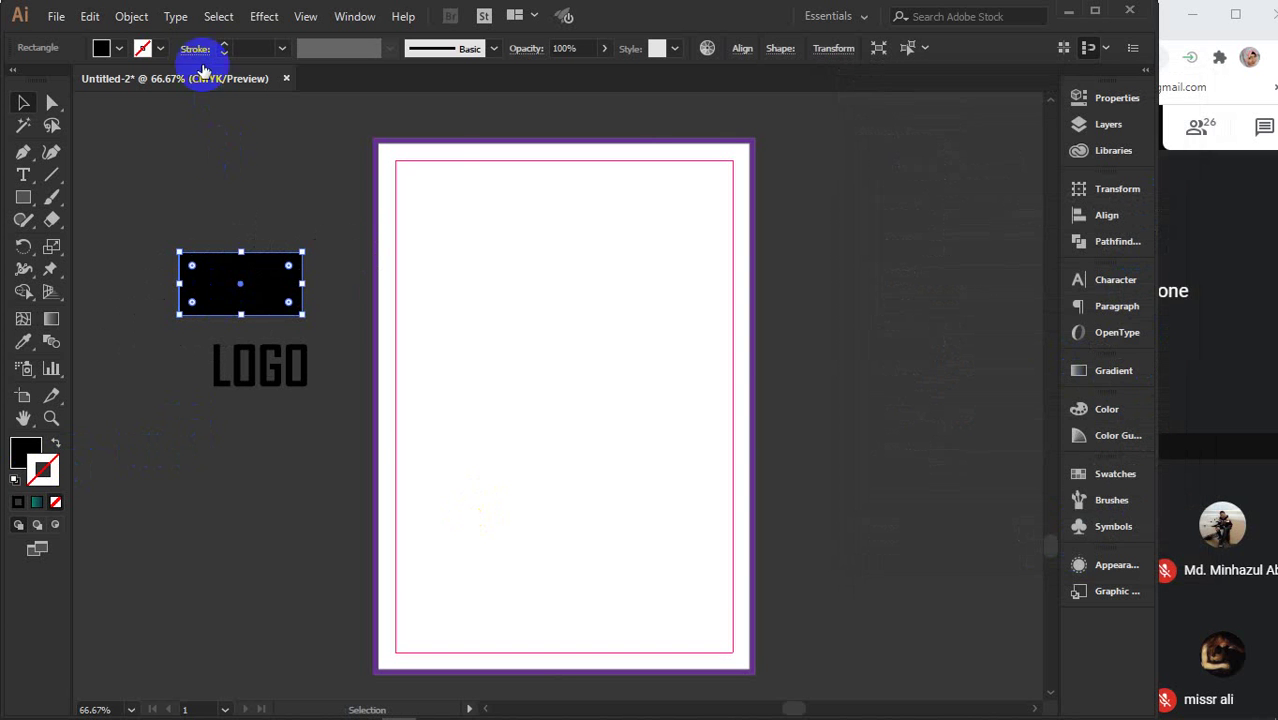
left_click(268, 20)
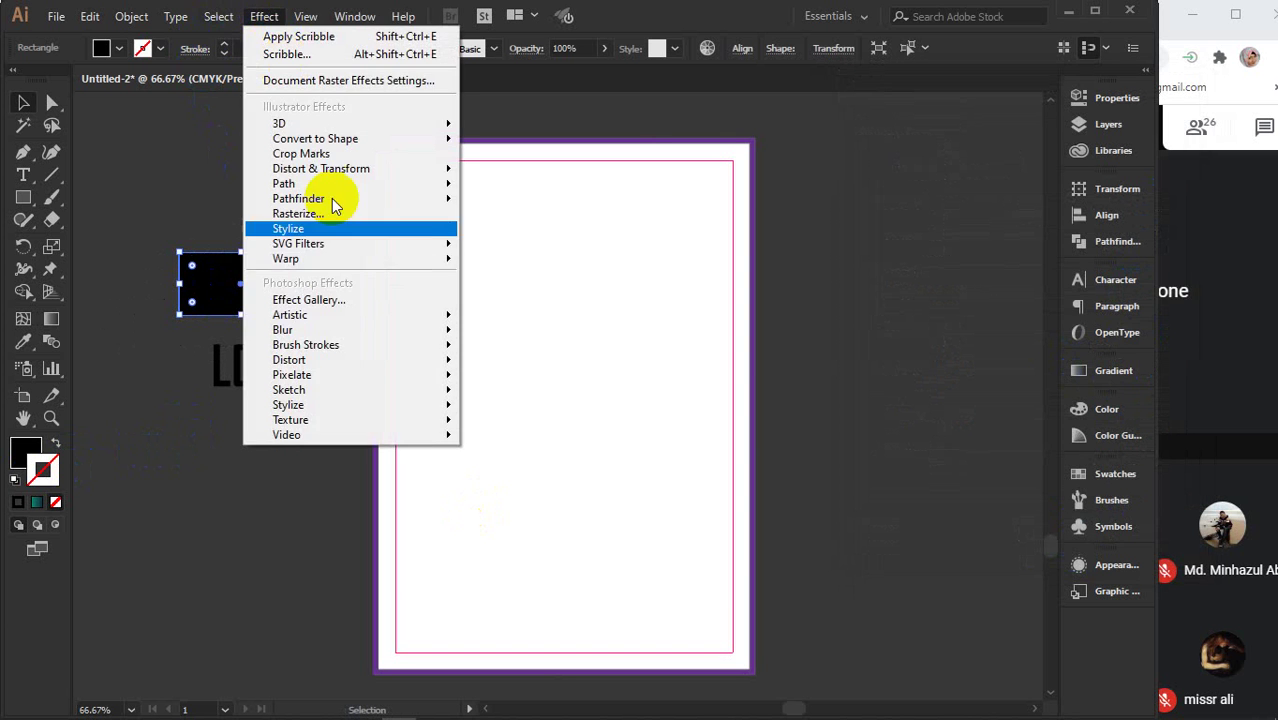
mouse_move(324, 247)
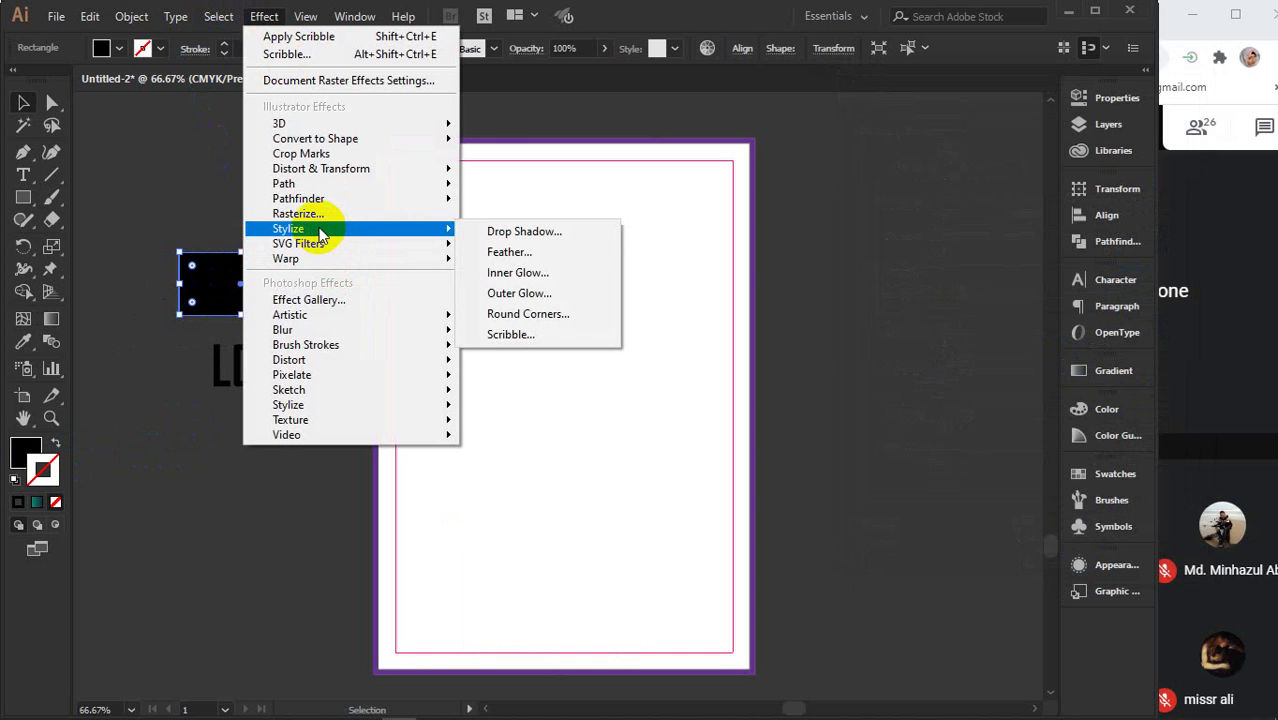
left_click(531, 335)
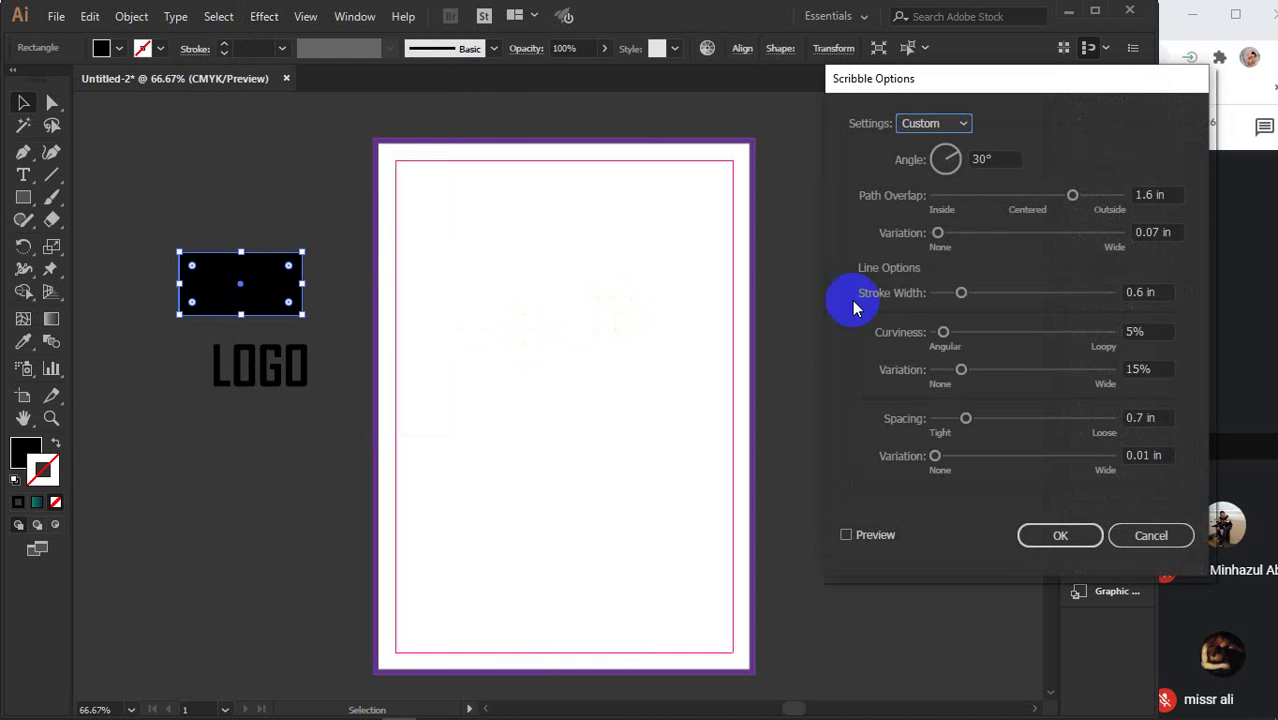
left_click(847, 535)
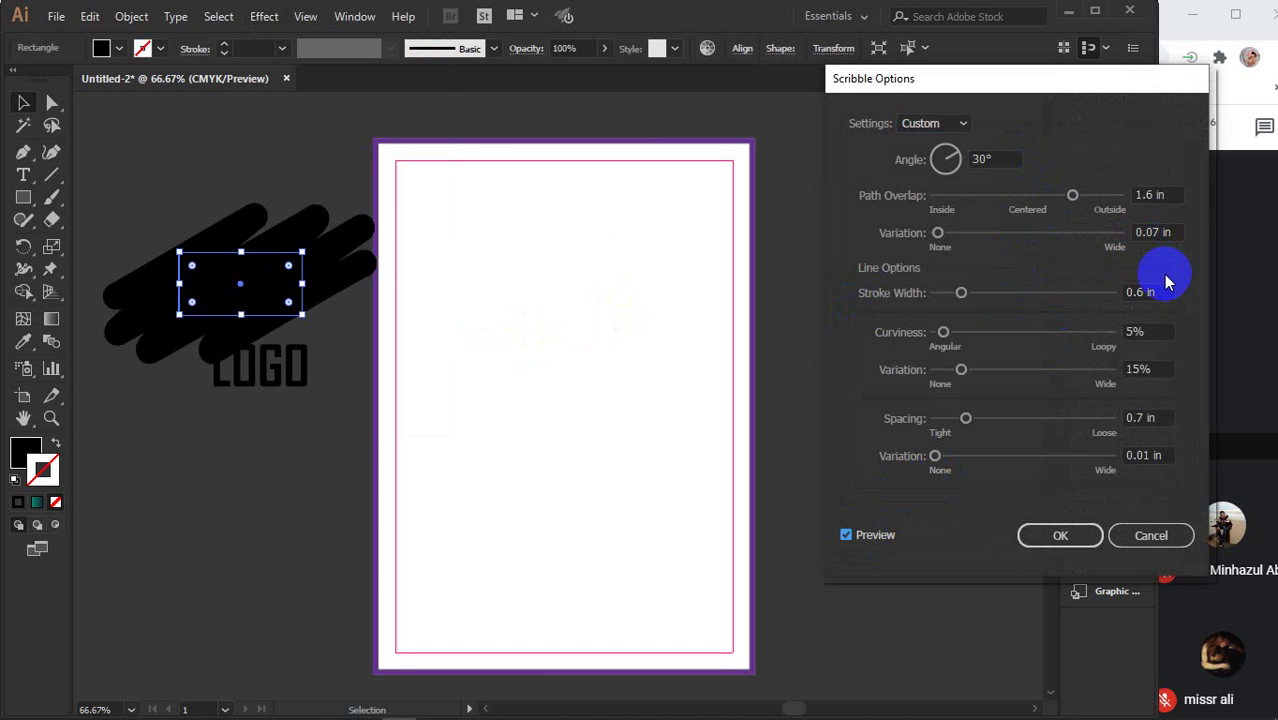
left_click(1158, 291)
type("0.1")
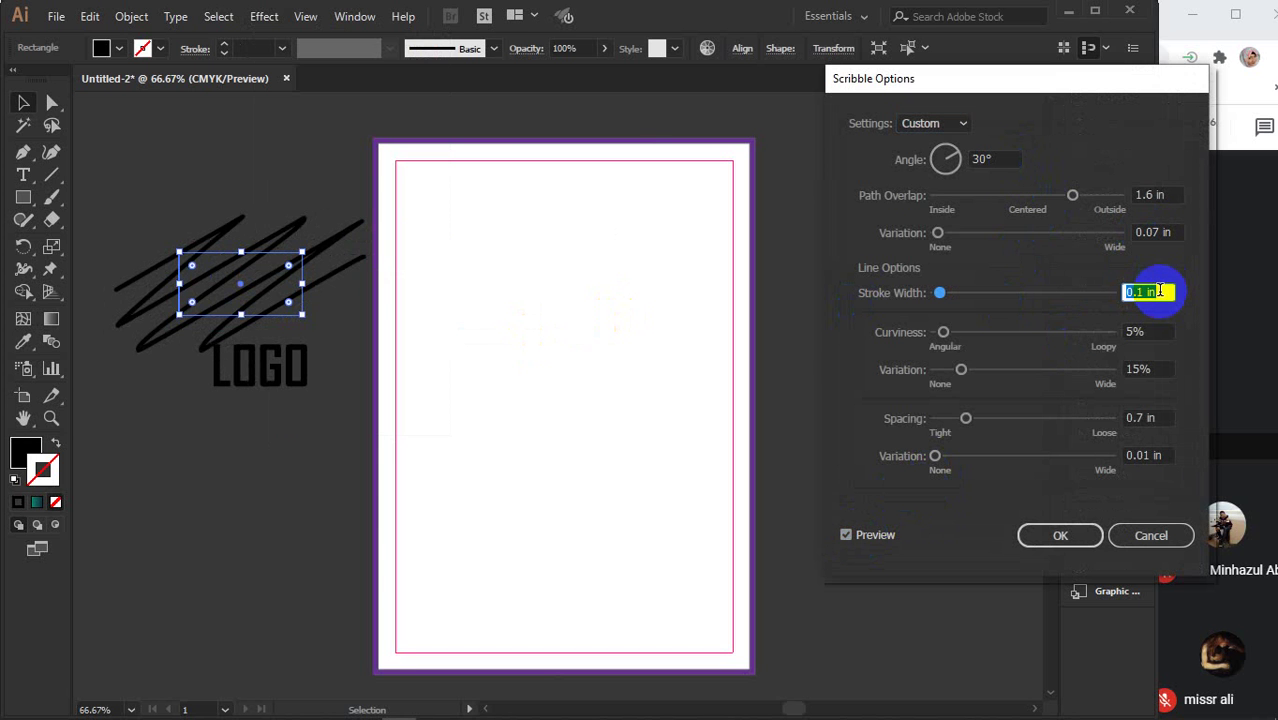
- Try lowering path overlap to 0.8 in and reducing variation, then cancel the Scribble dialog
left_click(866, 537)
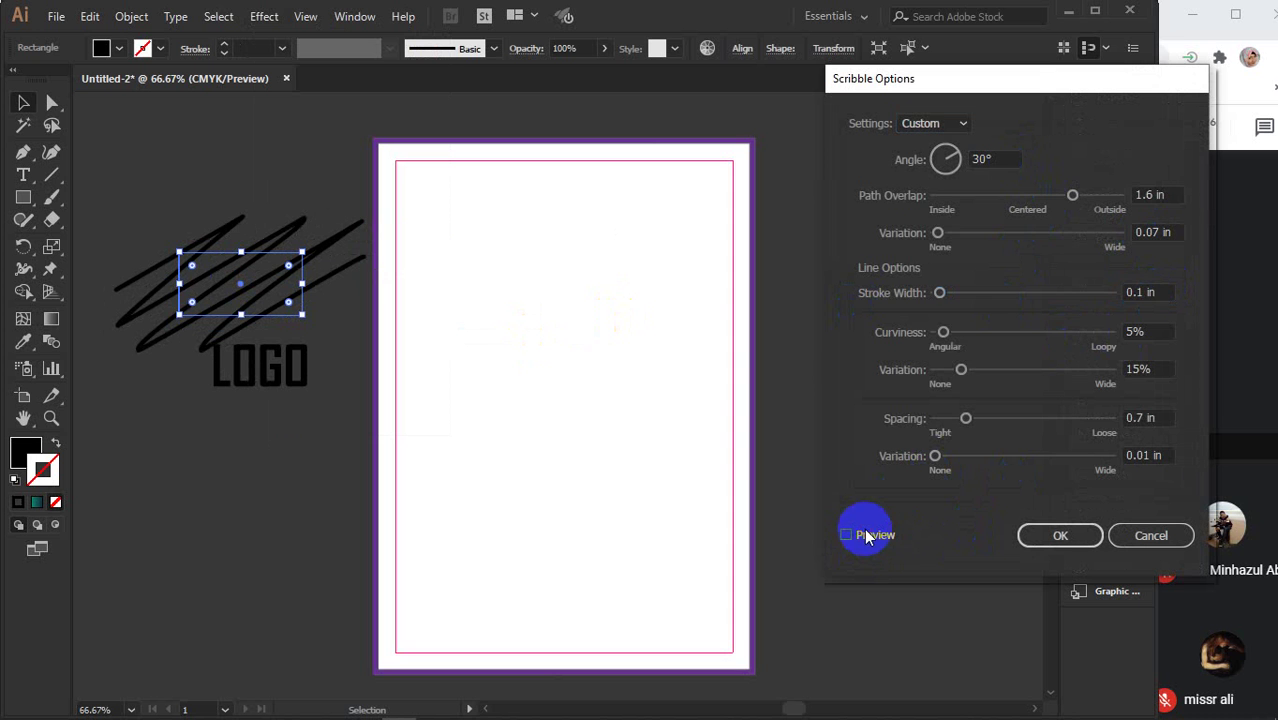
left_click(1150, 194)
key("Down")
key("Down")
key("Down")
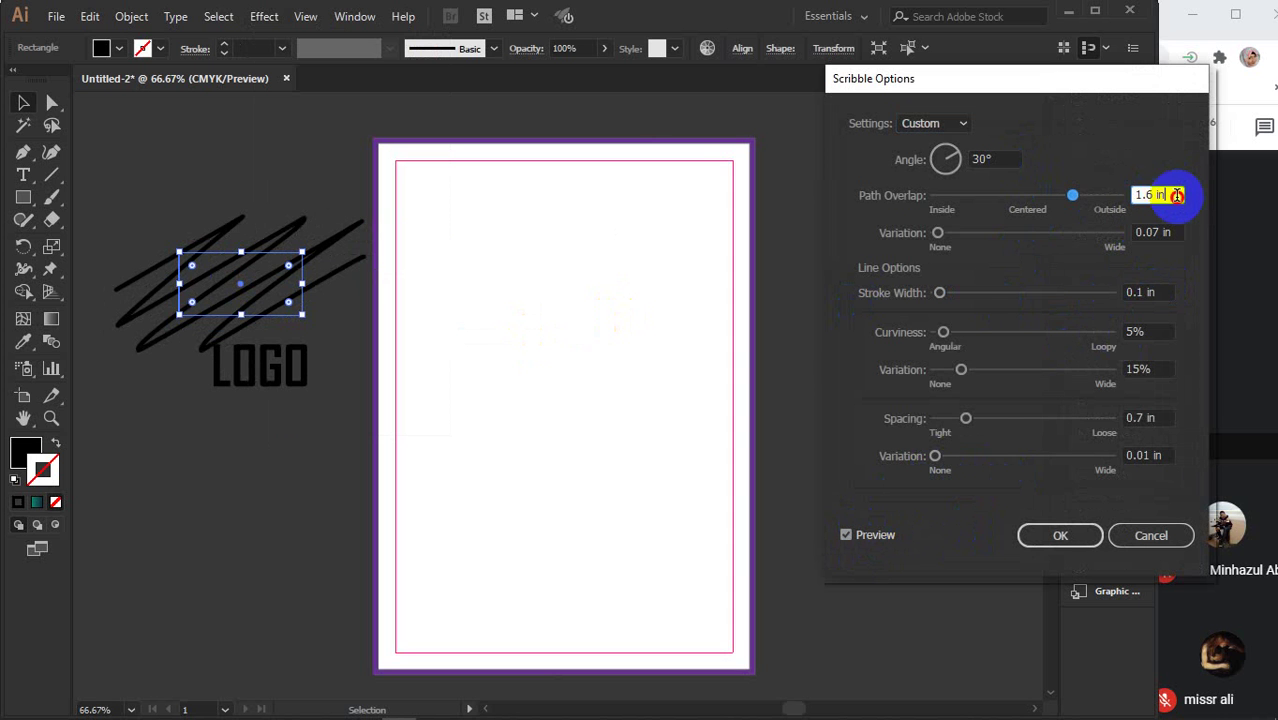
key("Down")
key("Down")
key("Down")
key("Down")
key("Down")
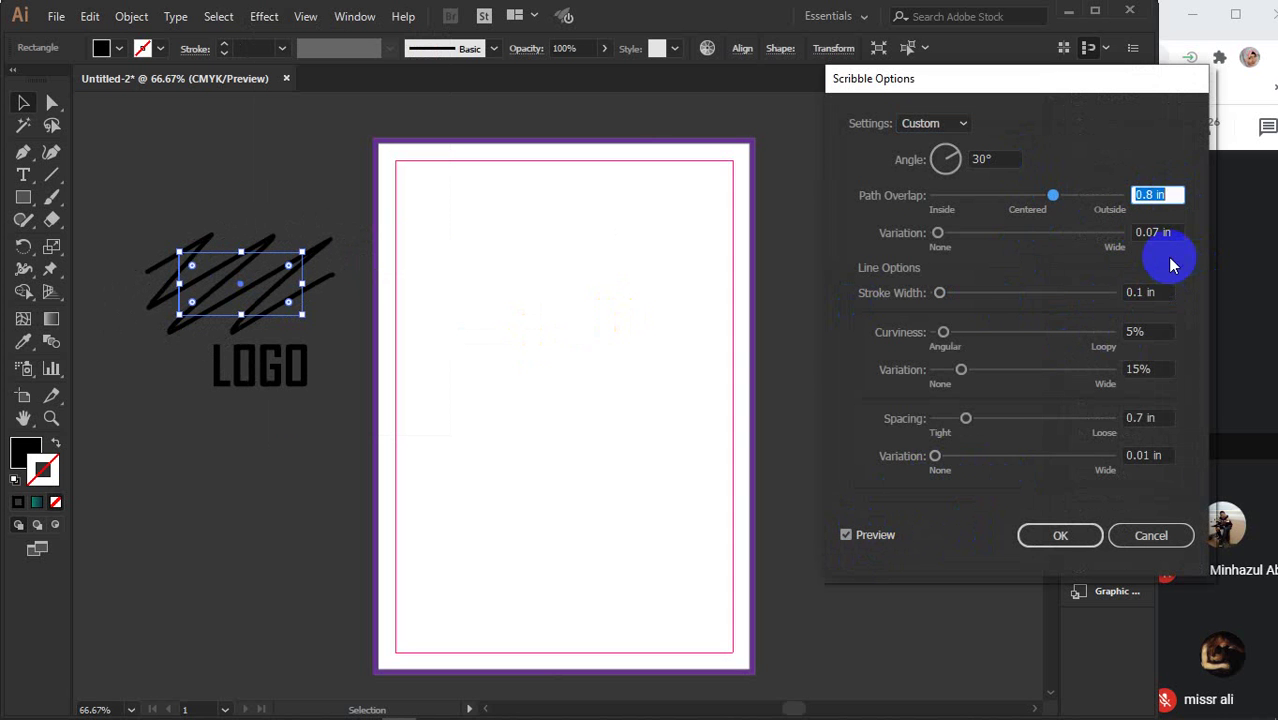
left_click(1157, 232)
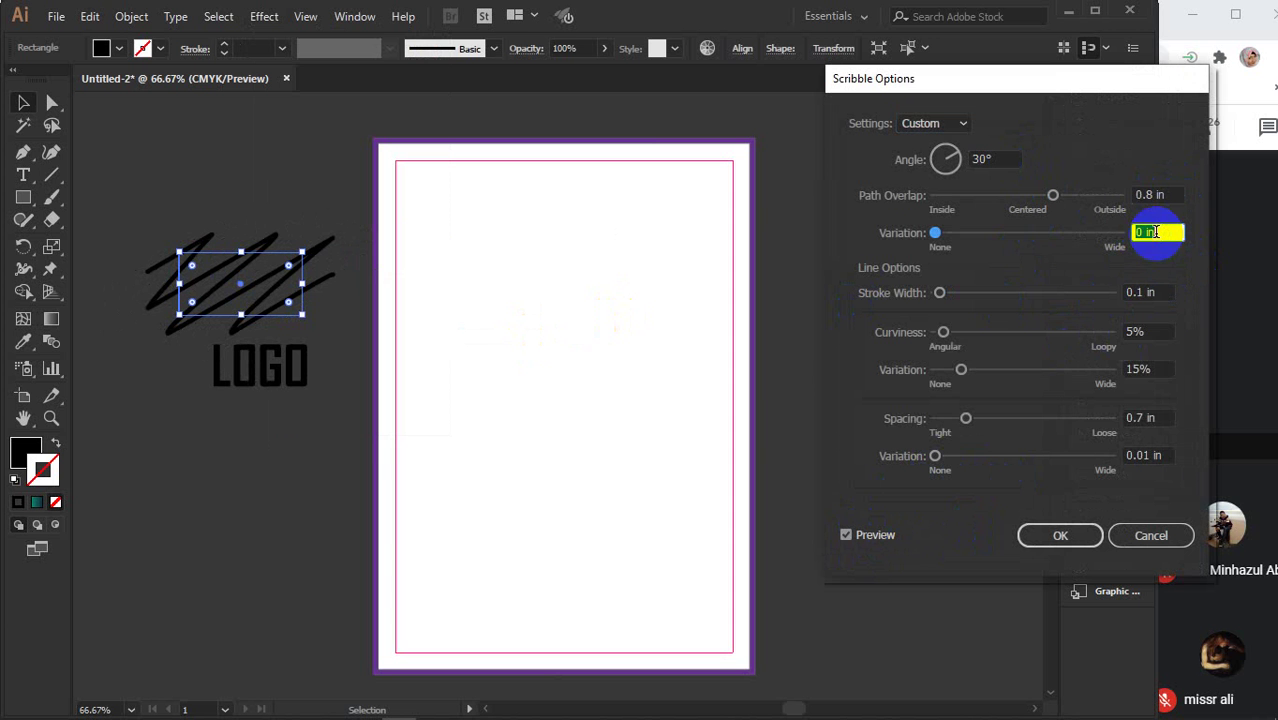
left_click(1148, 369)
key("Down")
key("Down")
key("Down")
key("Down")
key("Down")
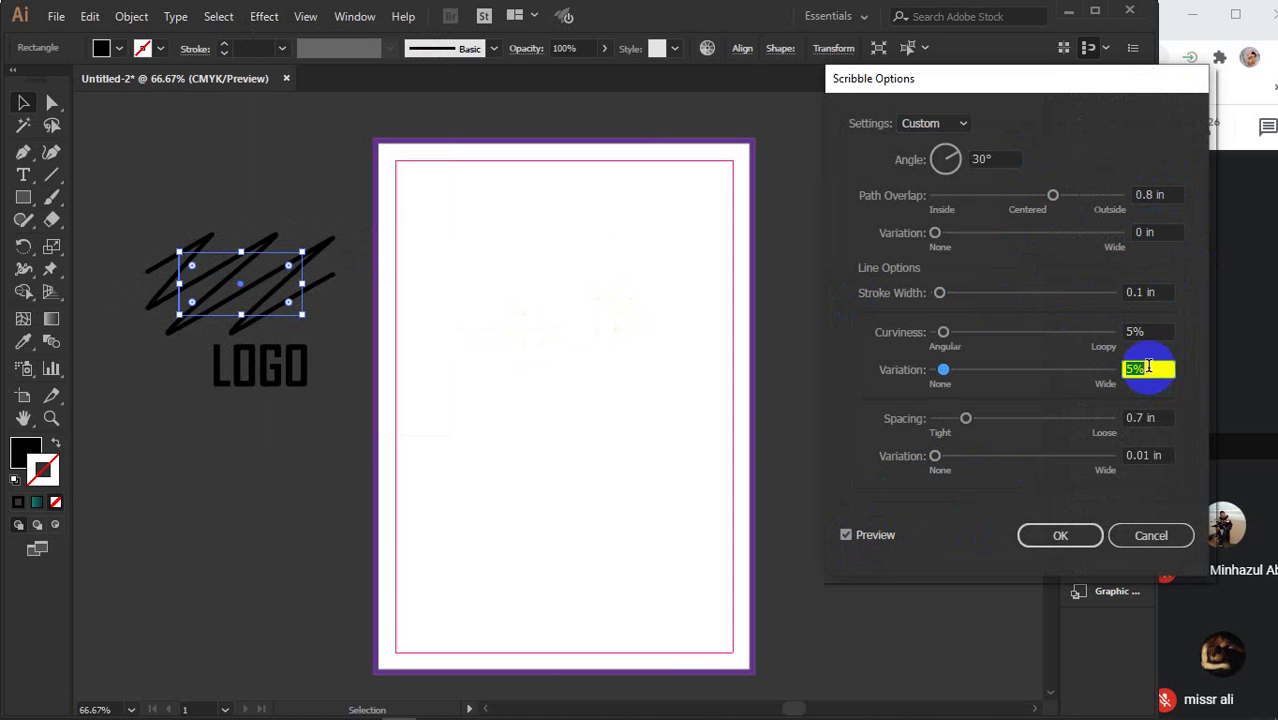
left_click(1151, 535)
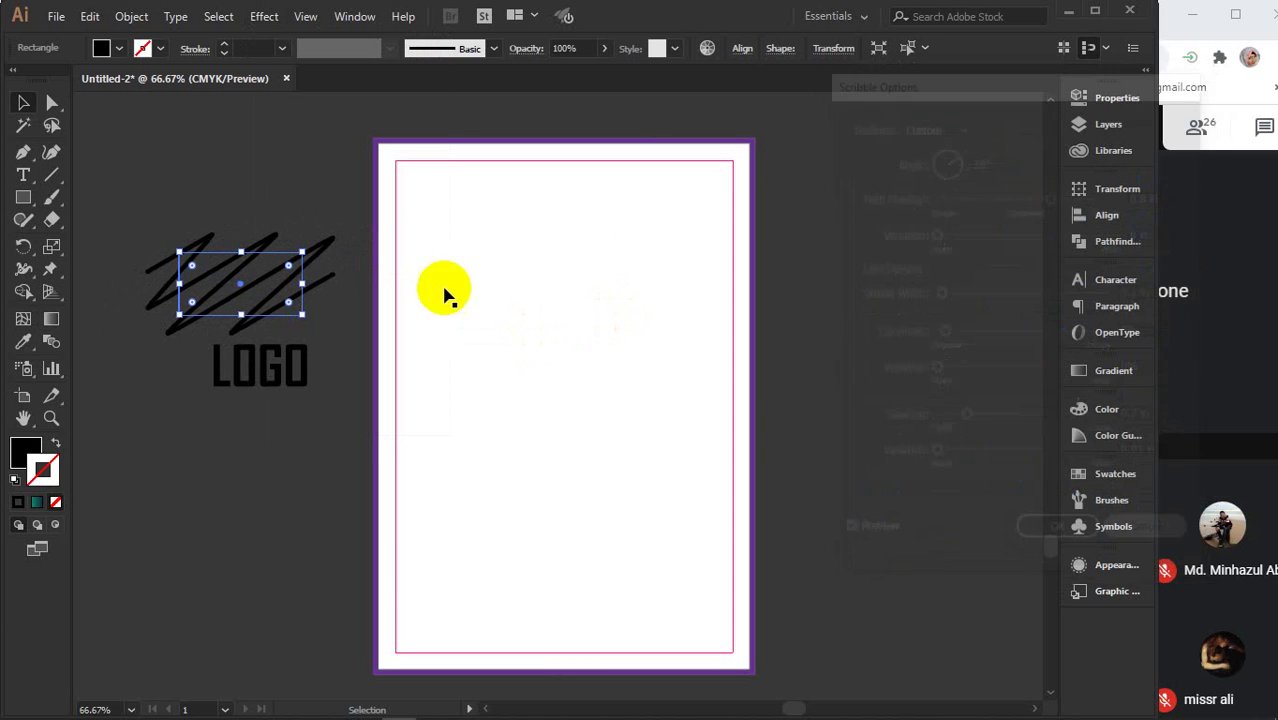
- Browse the Effect > Stylize submenu options for the black rectangle above LOGO
left_click(262, 17)
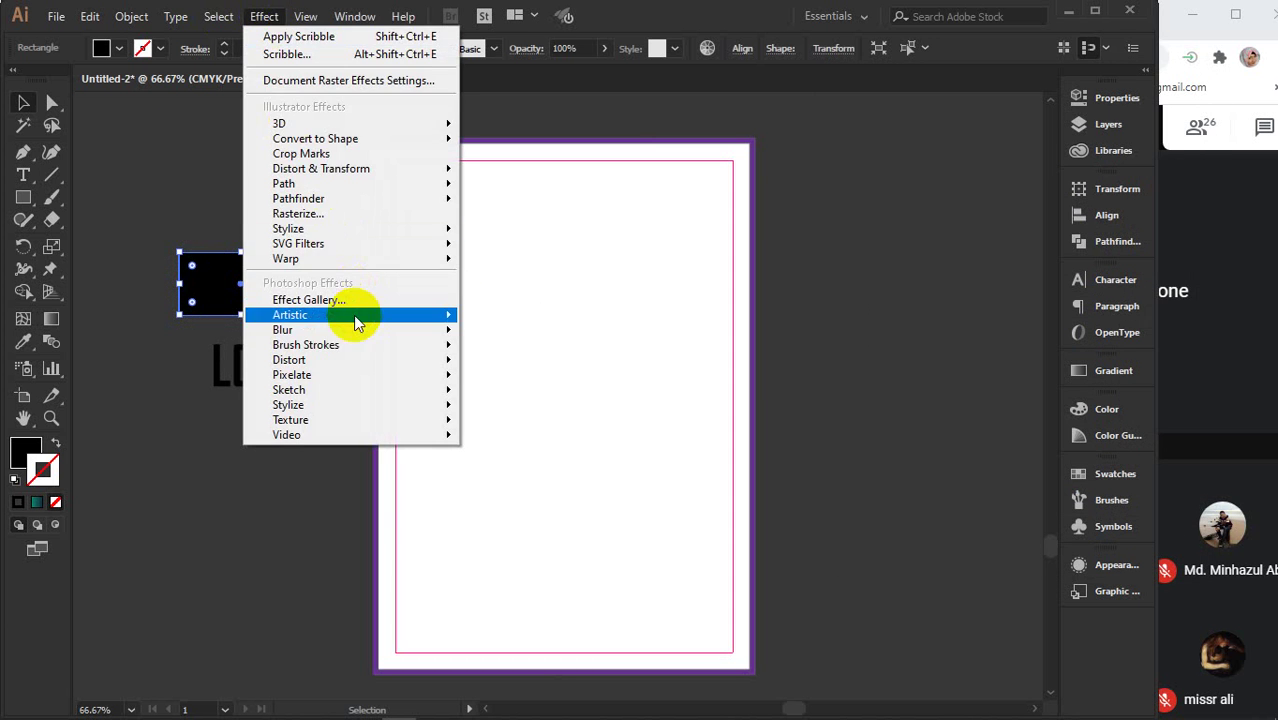
mouse_move(345, 318)
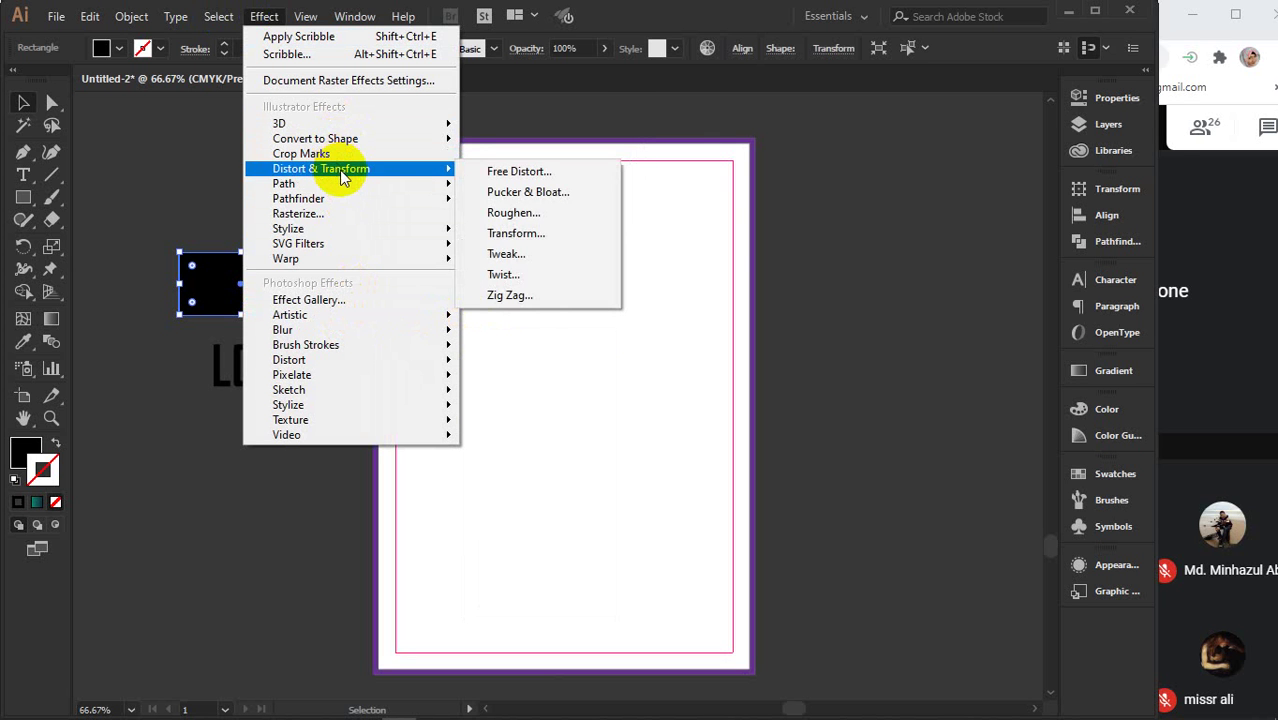
mouse_move(338, 190)
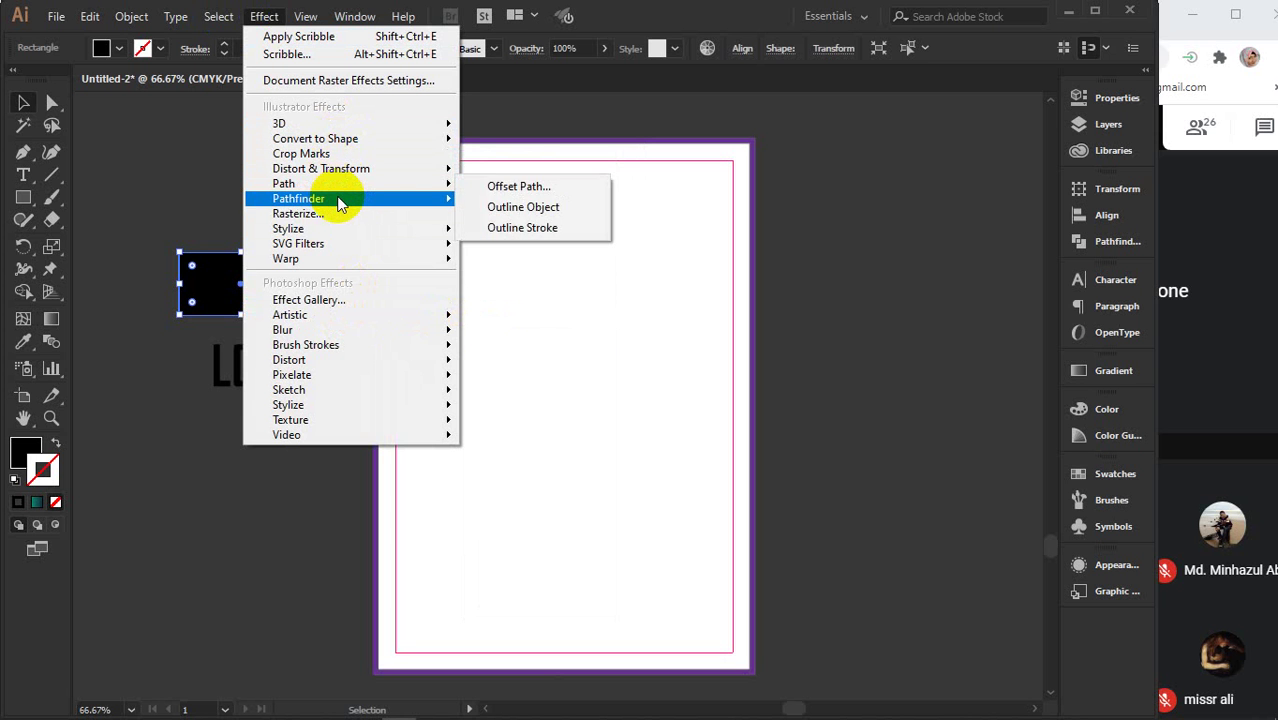
mouse_move(342, 238)
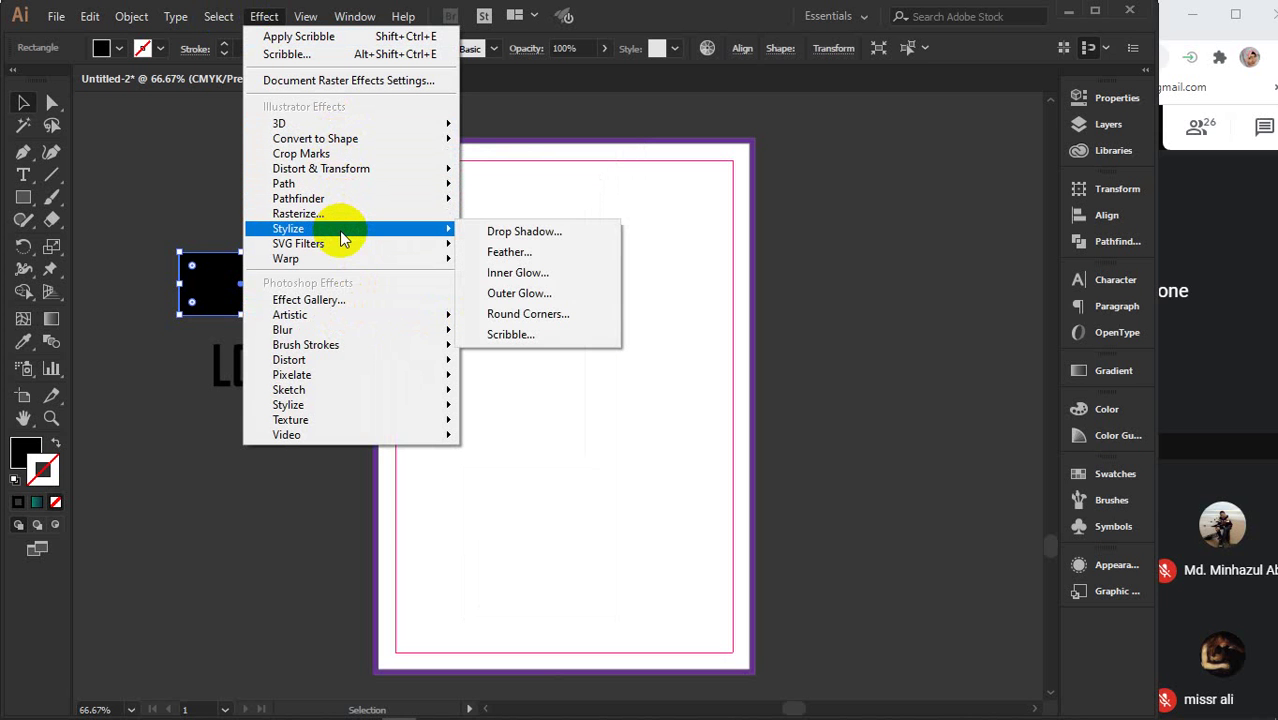
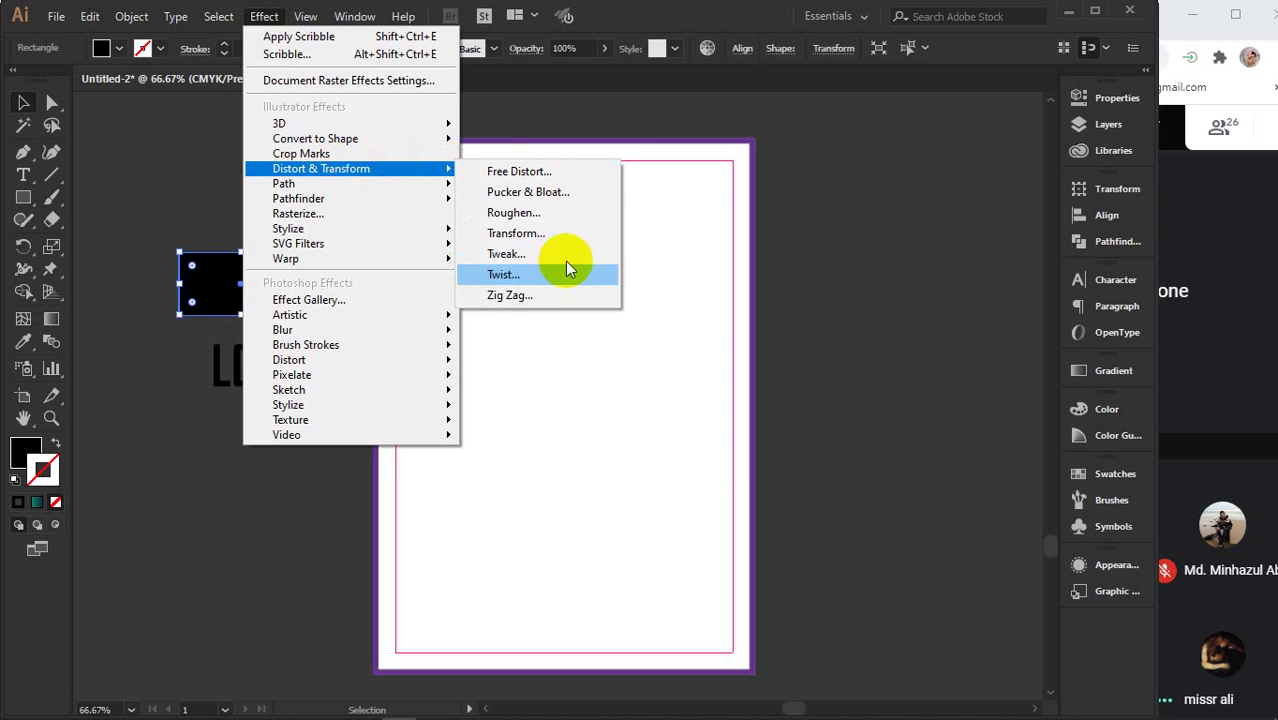
- Apply a Zig Zag effect to the black rectangle with a 0.2 in Absolute size
left_click(530, 296)
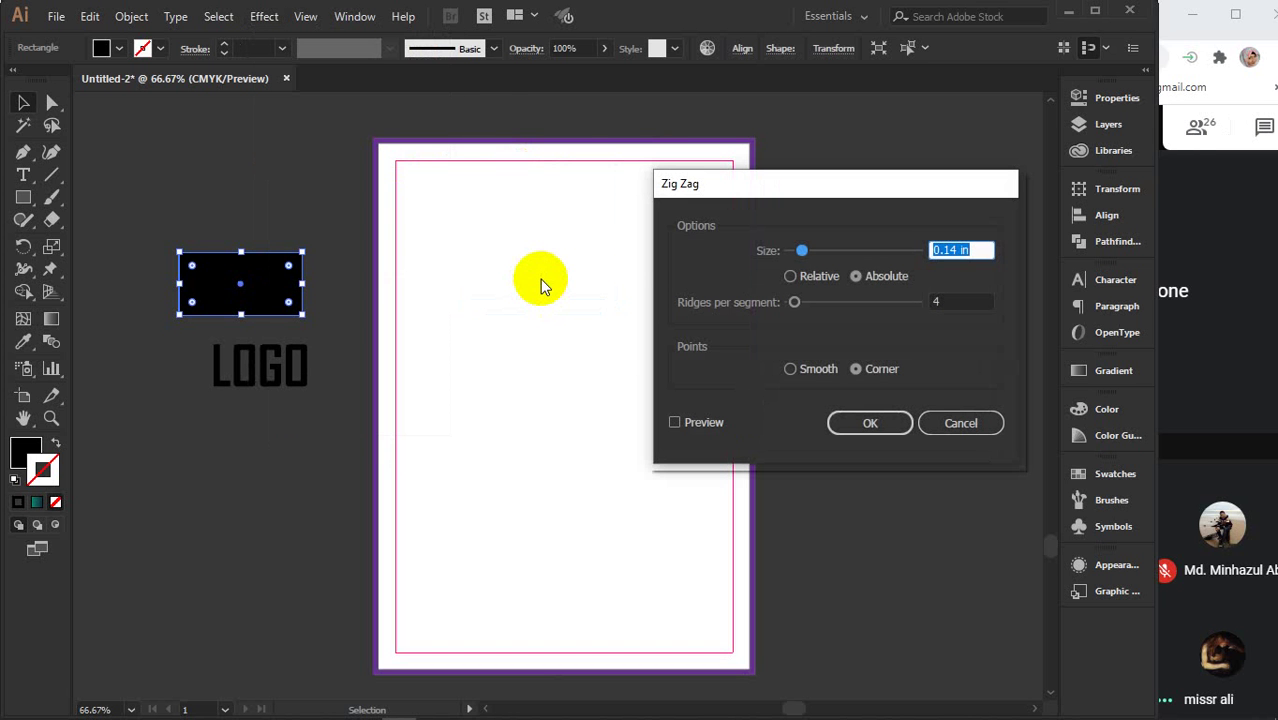
left_click(690, 422)
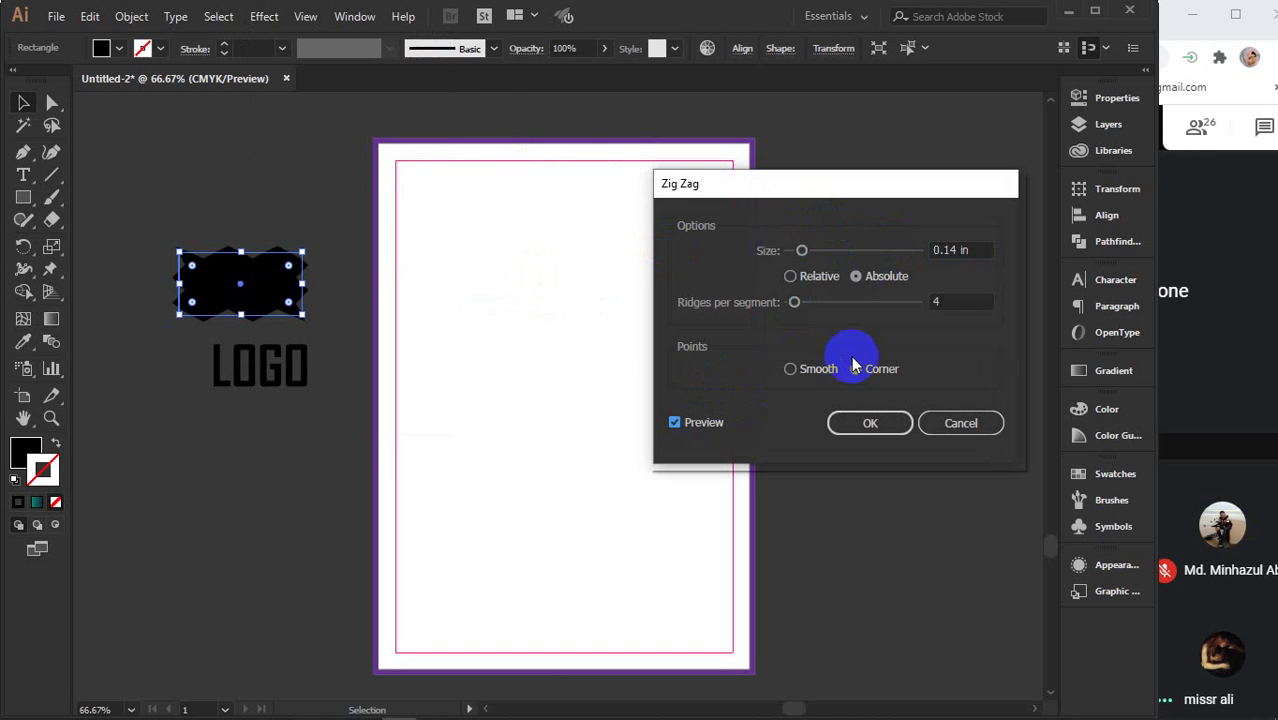
left_click(978, 250)
key("Up")
key("Up")
key("Up")
key("Up")
key("Up")
key("Up")
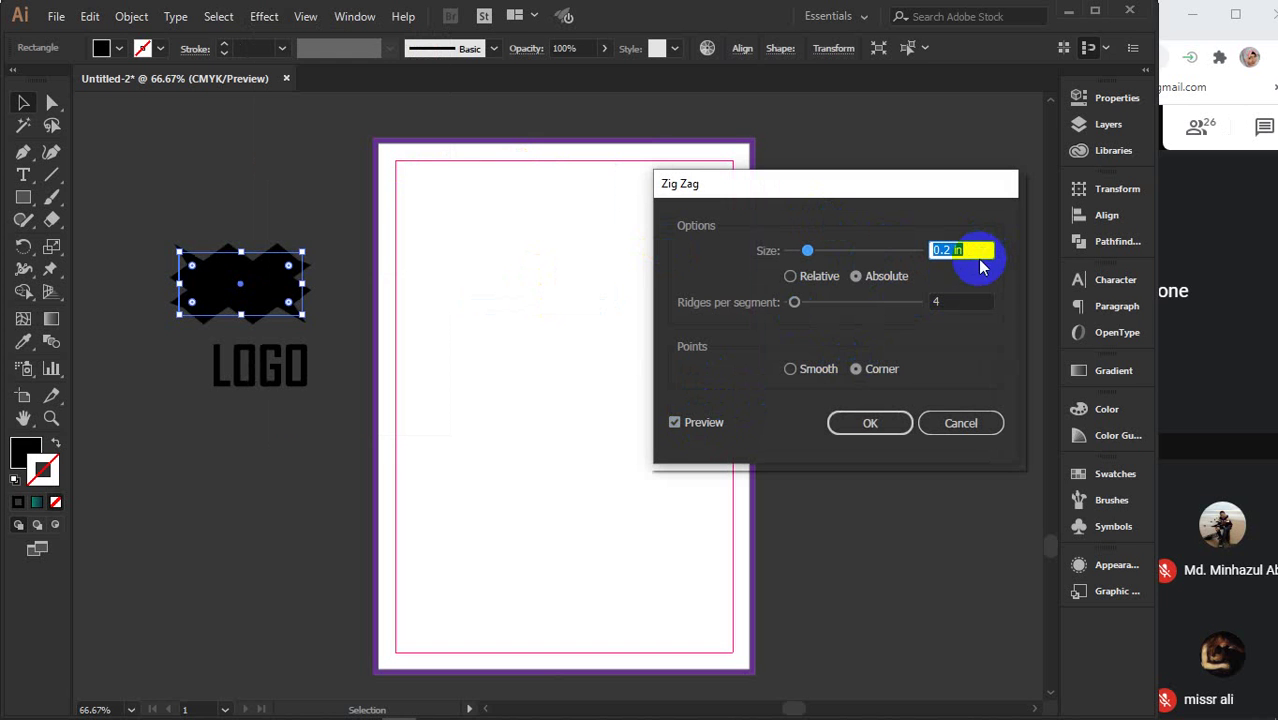
left_click(792, 276)
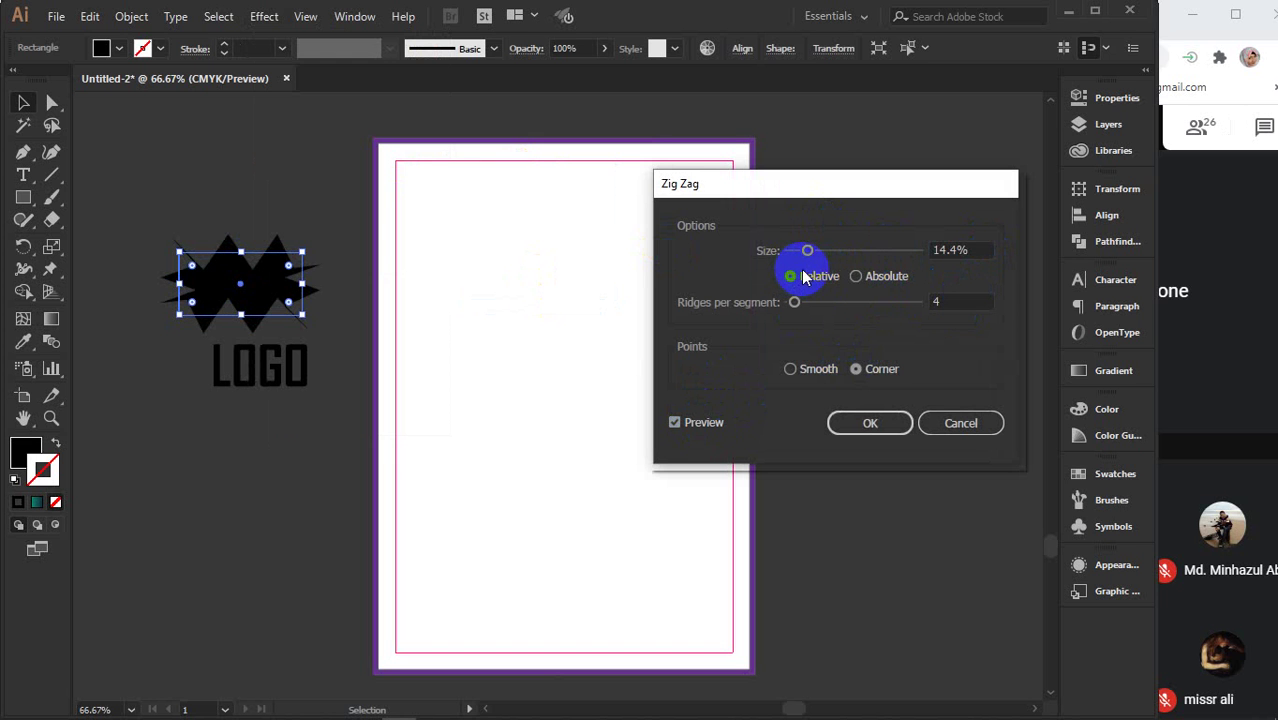
left_click(856, 276)
- Set 3 ridges per segment with Smooth points and apply the zig-zag
left_click(961, 300)
key("Down")
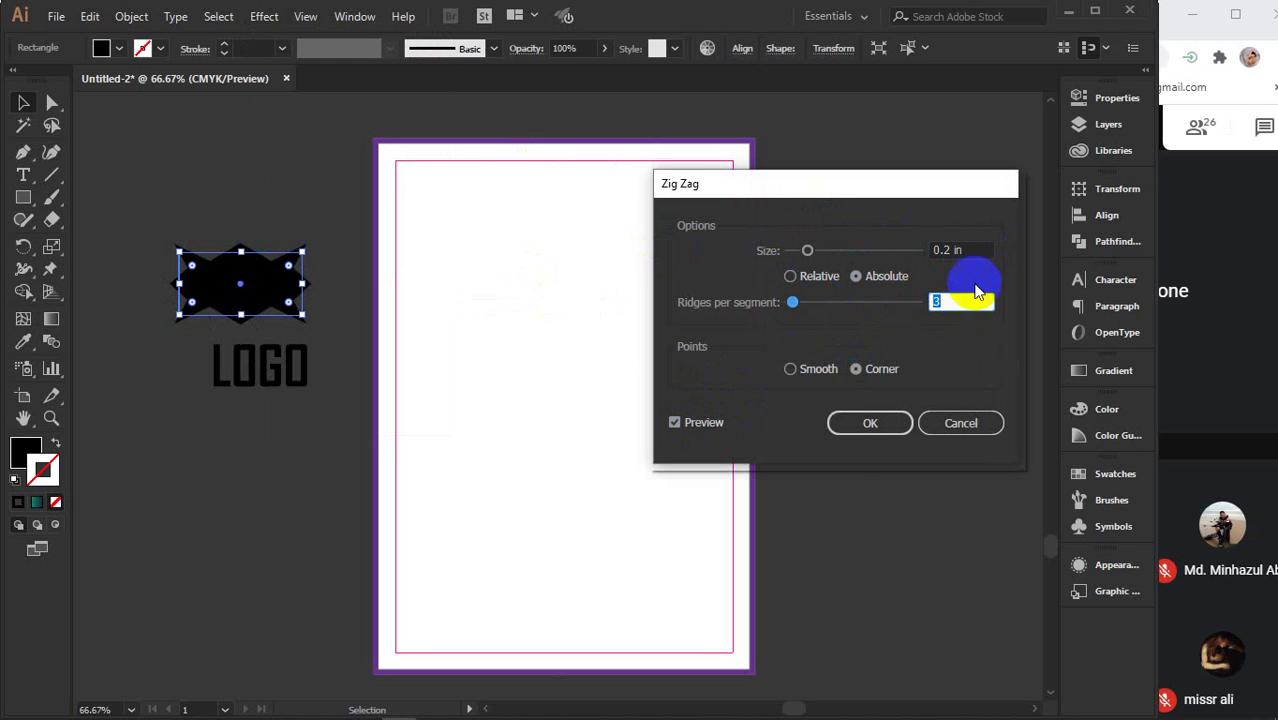
left_click(790, 369)
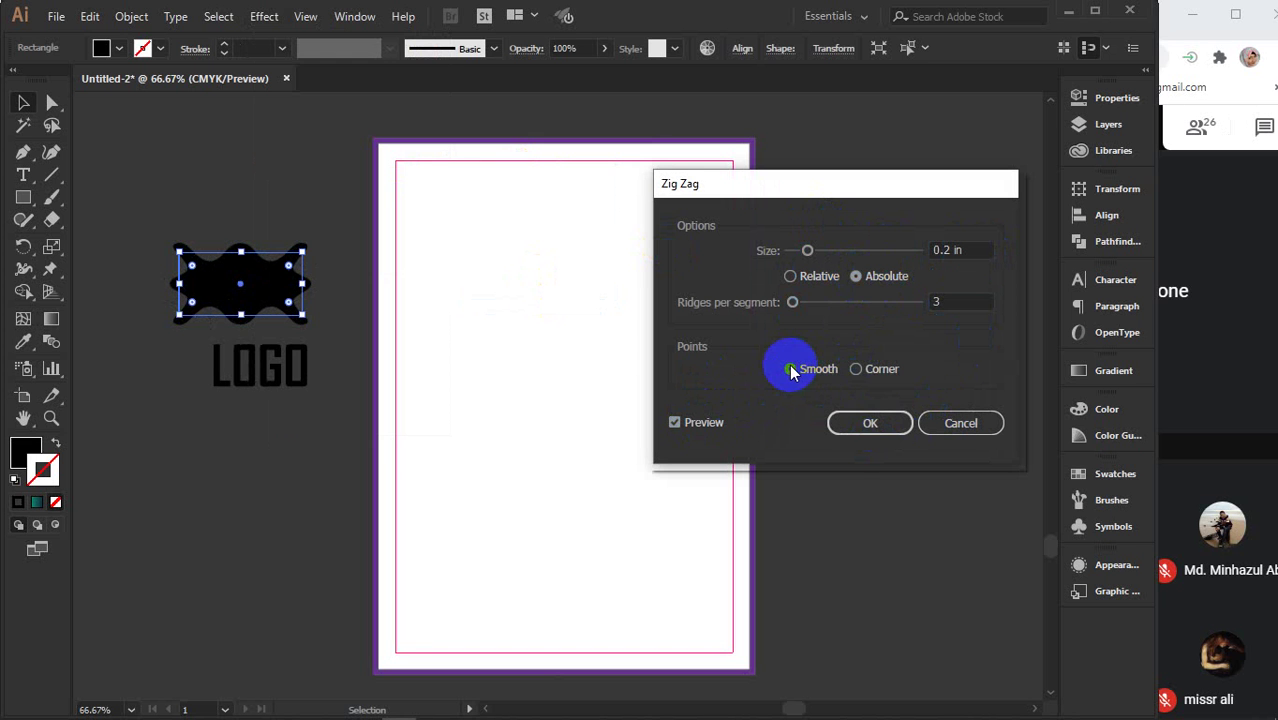
left_click(958, 300)
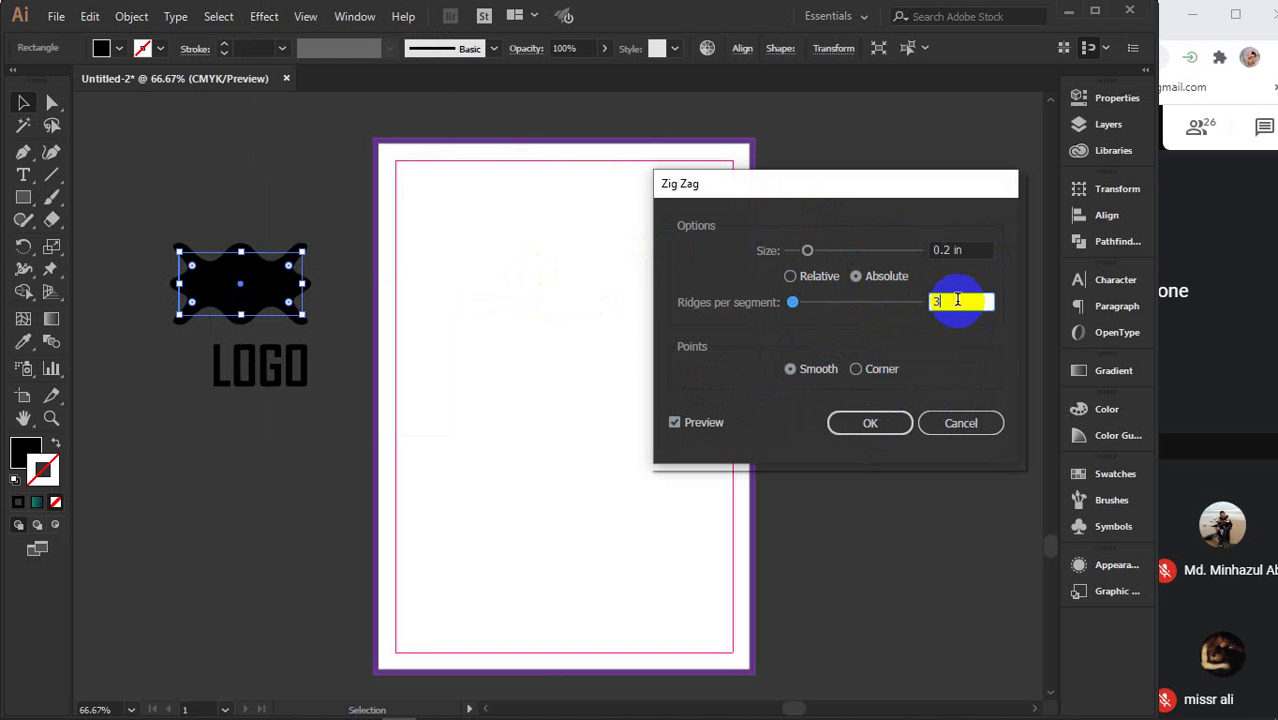
key("Down")
key("Up")
left_click(870, 422)
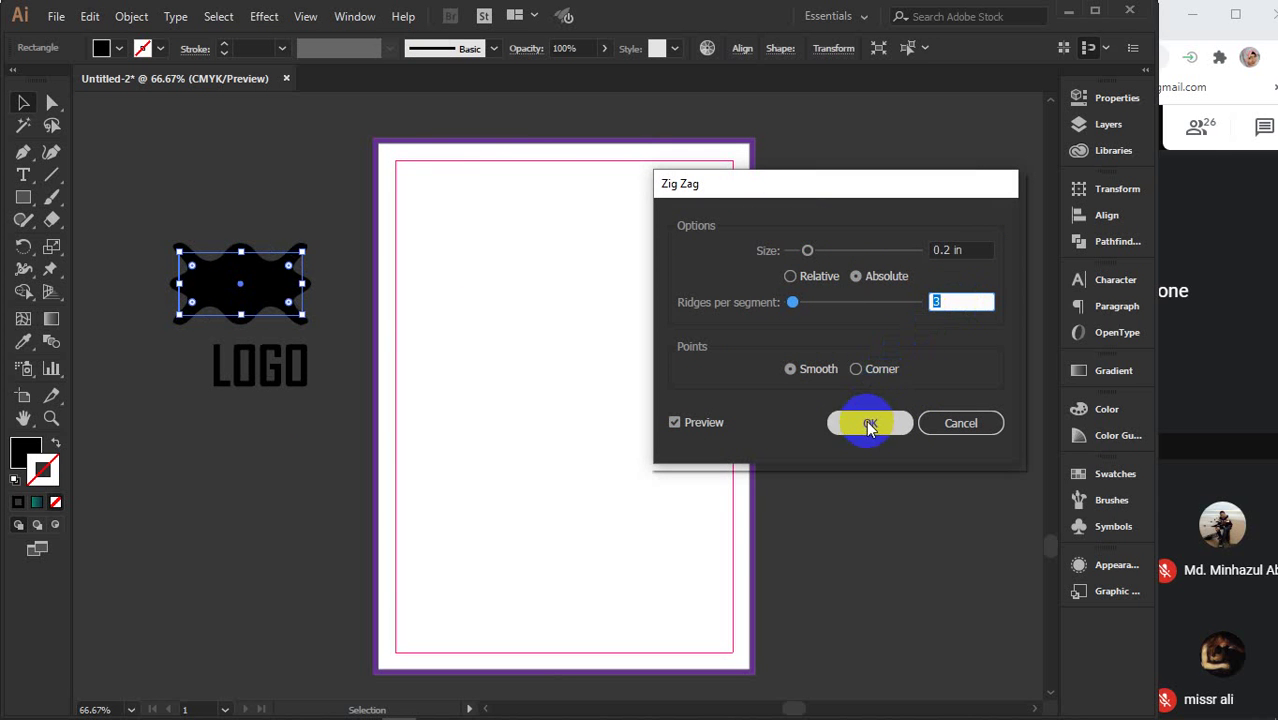
left_click(237, 418)
- Expand the wavy shape's appearance, then expand it into plain paths
left_click(255, 298)
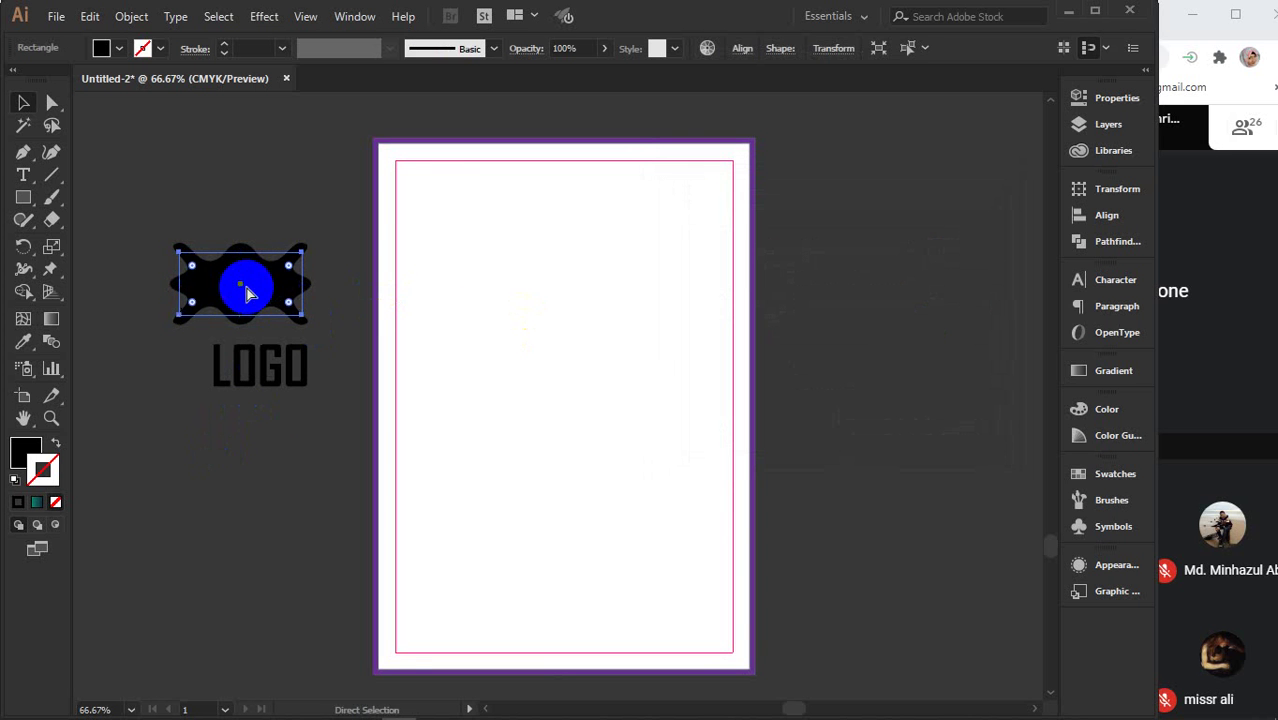
left_click(131, 16)
left_click(227, 228)
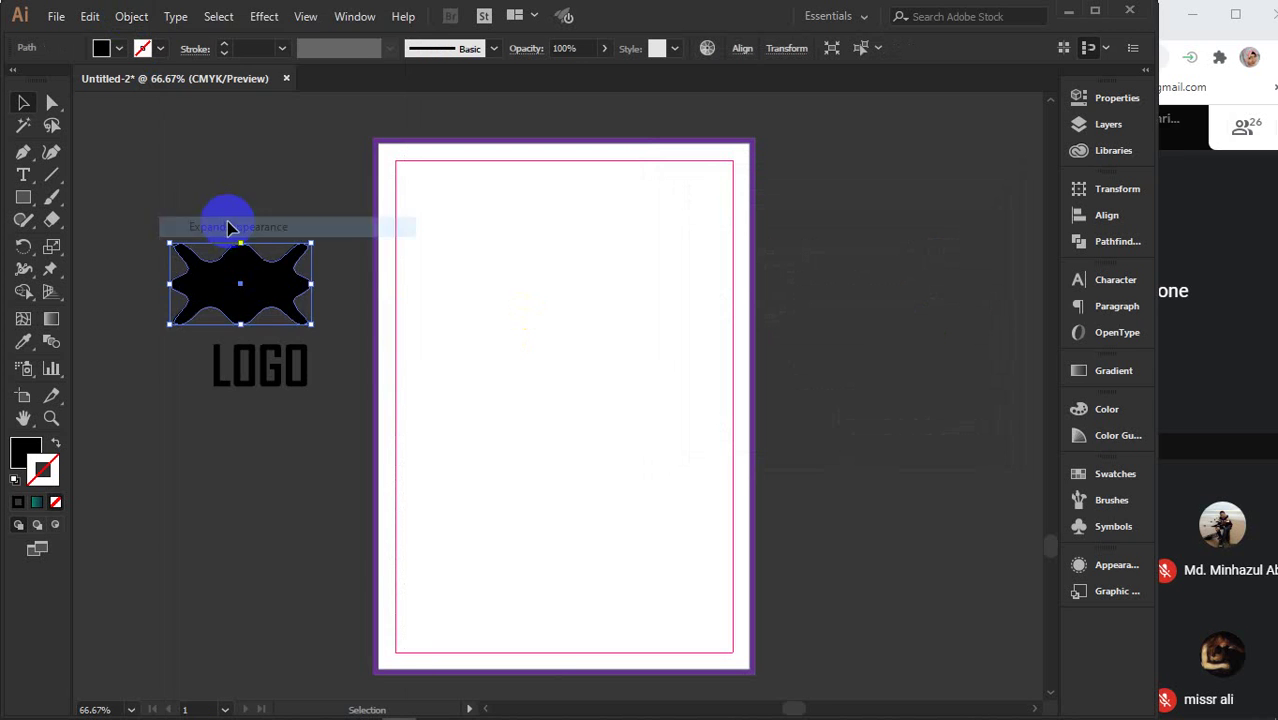
left_click(131, 16)
left_click(220, 207)
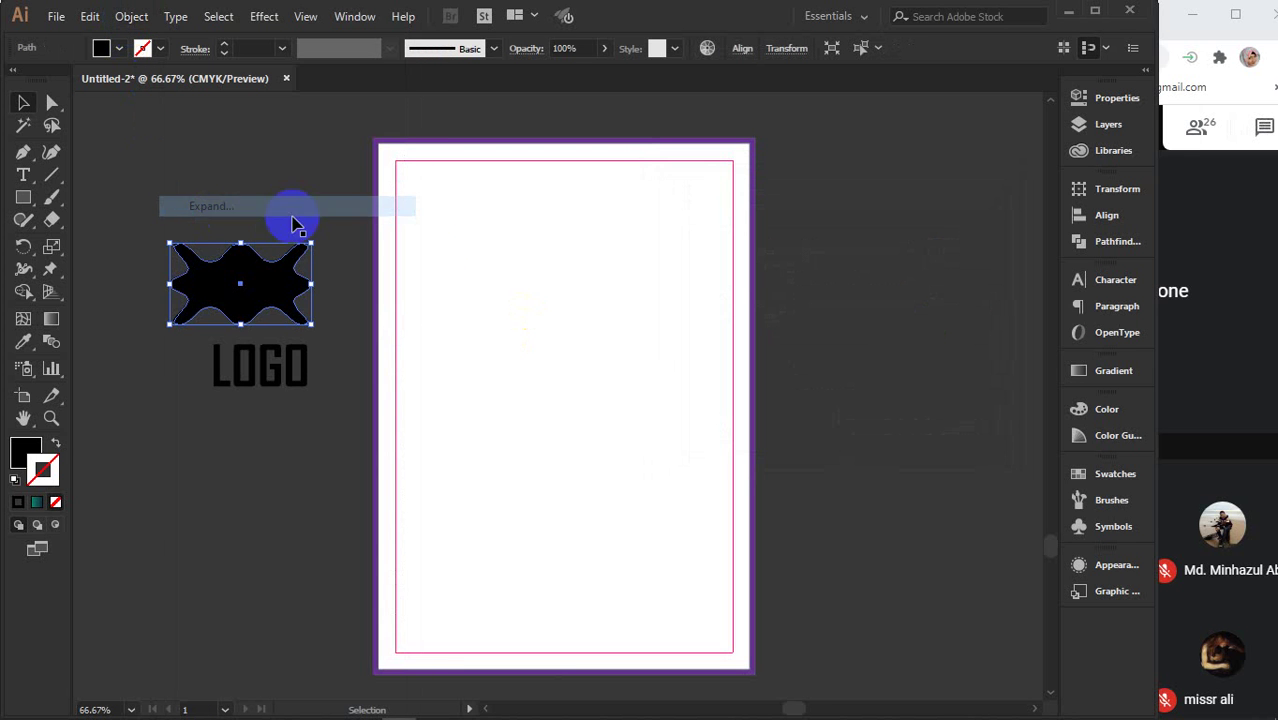
- Fill the LOGO lettering with a teal gradient
left_click(260, 366)
left_click(40, 474)
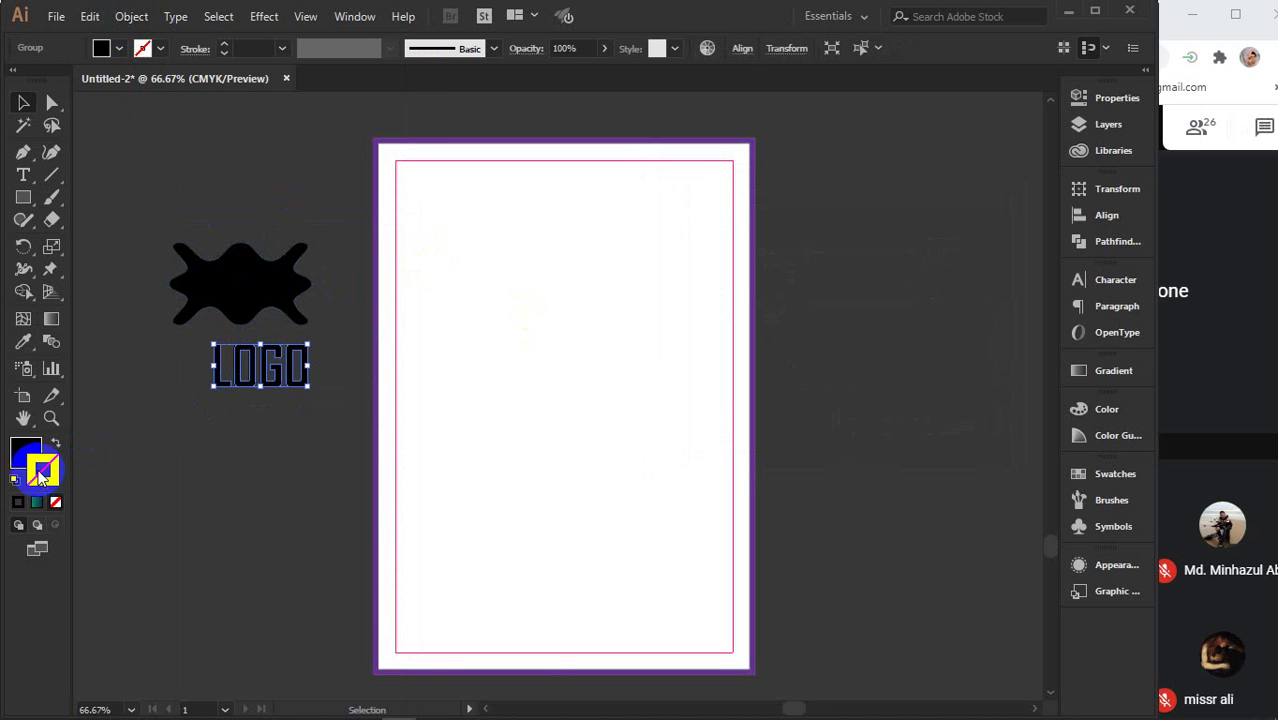
left_click(24, 450)
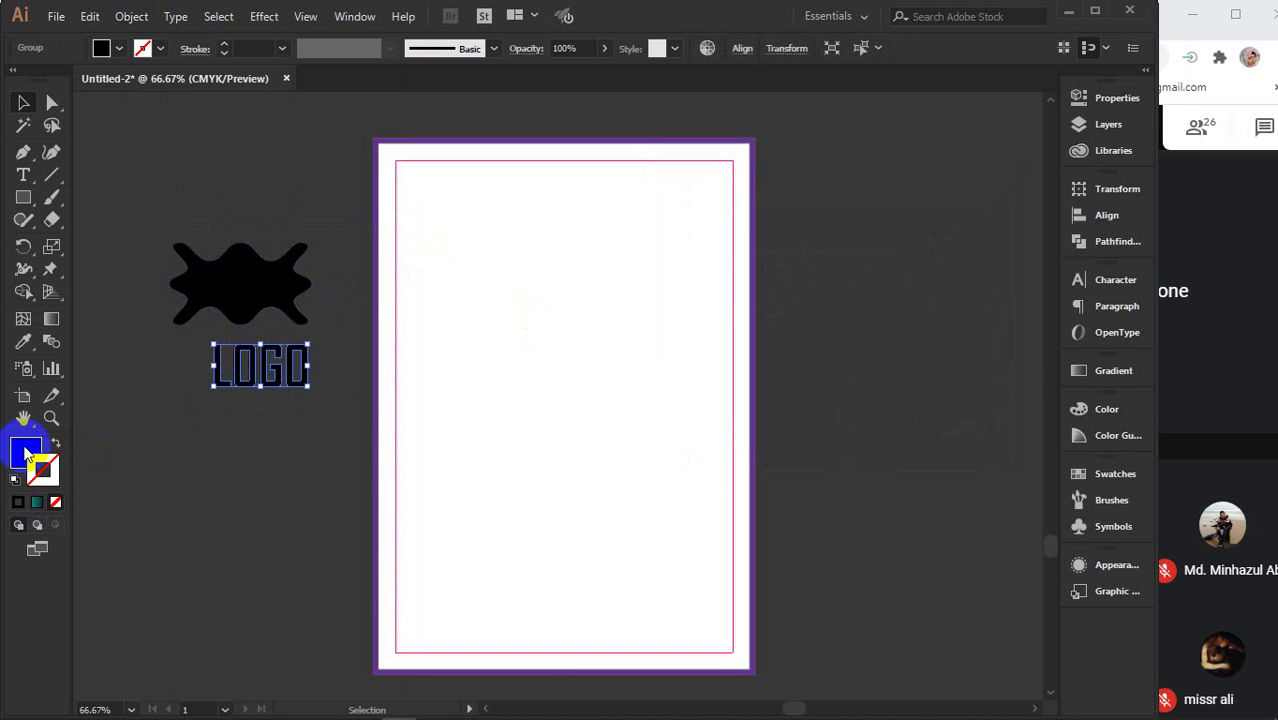
left_click(36, 502)
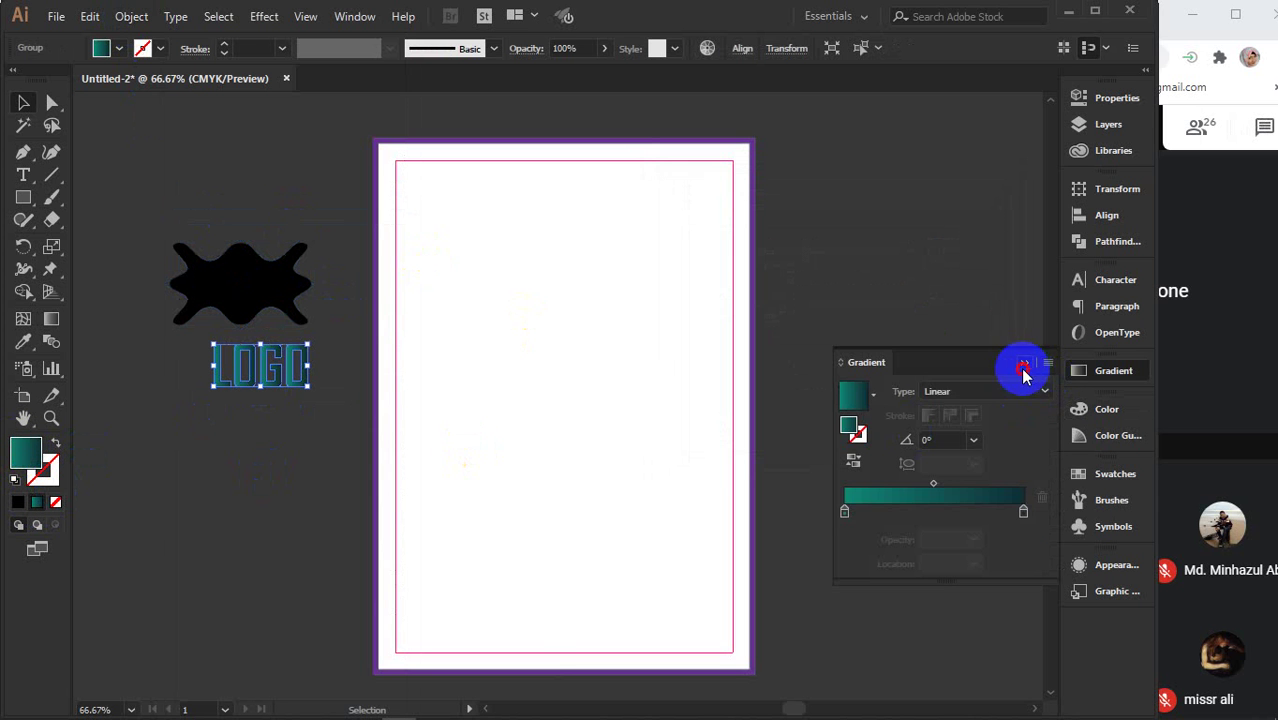
left_click(1023, 372)
- Move LOGO onto the wavy shape and bring it to the front
left_click_drag(276, 372, 244, 264)
right_click(246, 267)
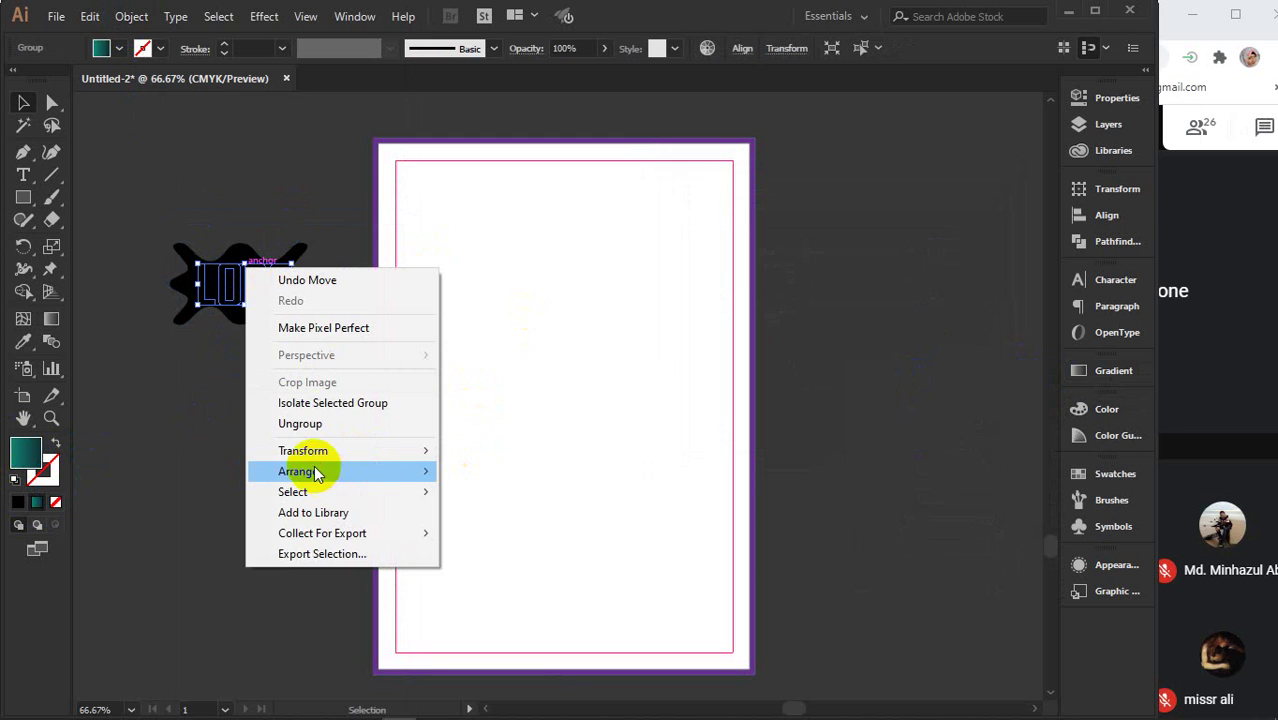
mouse_move(314, 471)
left_click(568, 463)
- Enlarge the black wavy shape outward to about 3.57 × 2.07 in
scroll(258, 308, "up", 3)
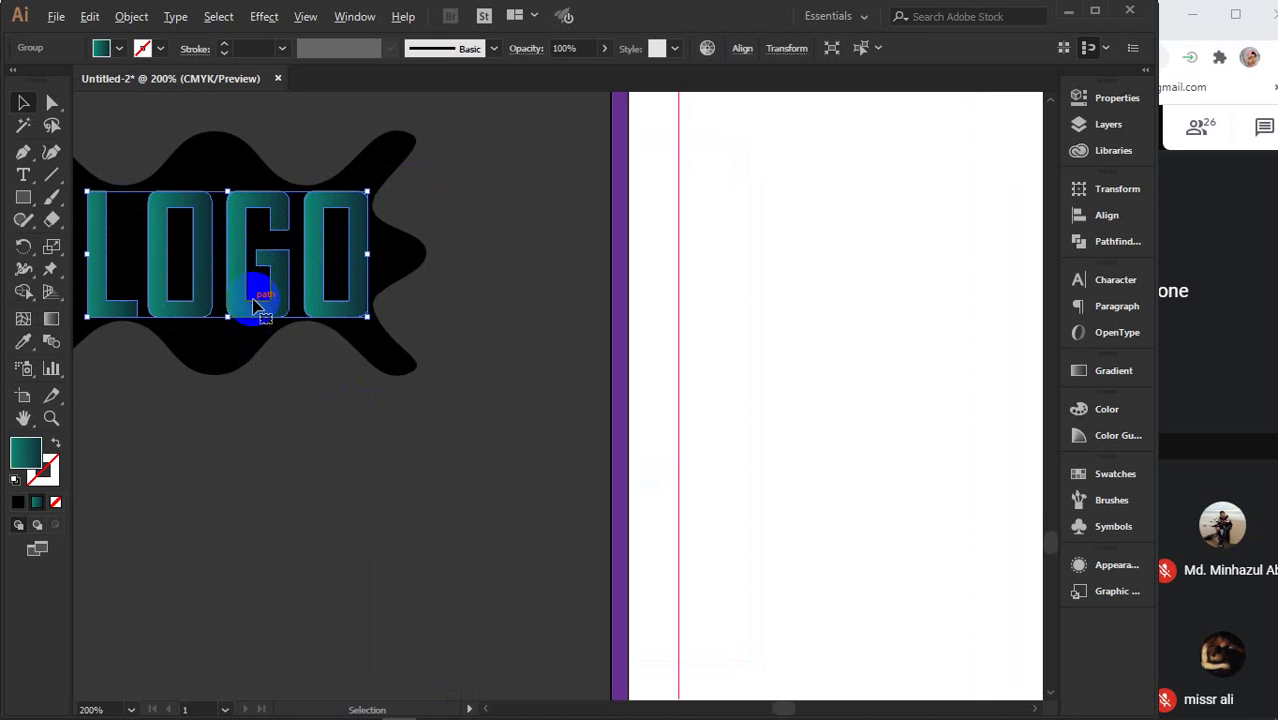
left_click_drag(258, 308, 422, 459)
left_click(385, 285)
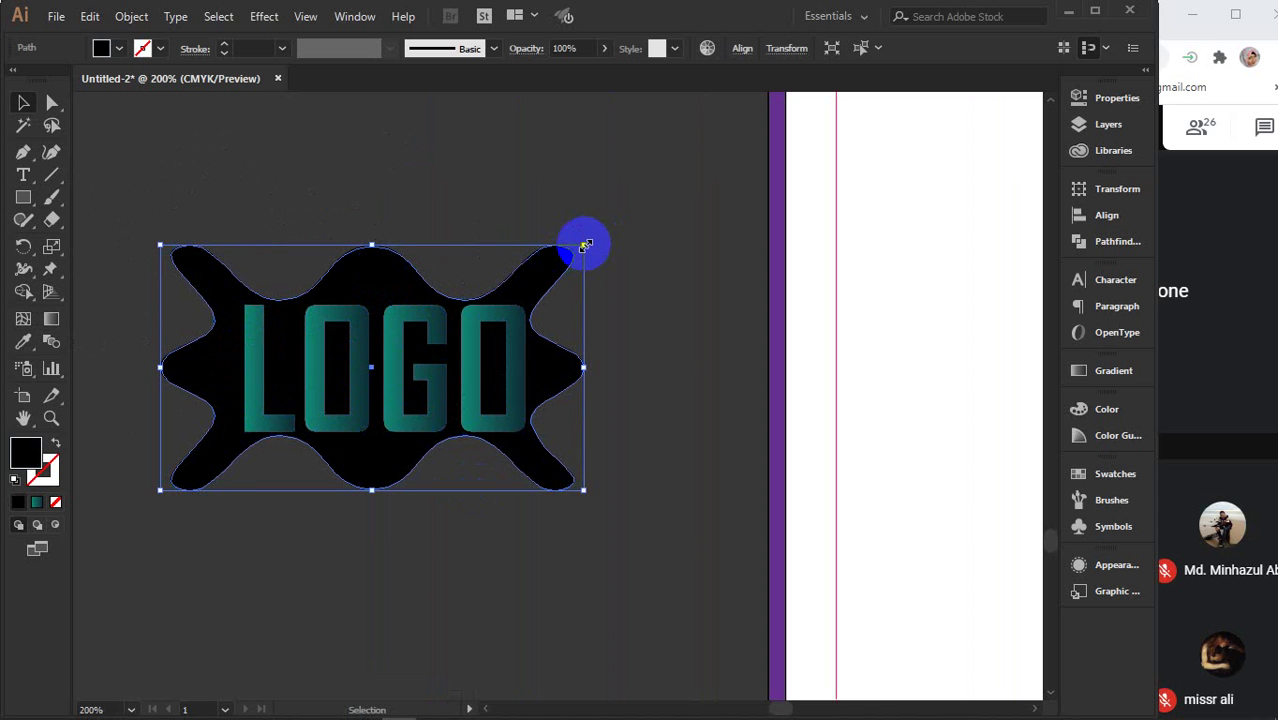
left_click_drag(585, 245, 611, 228)
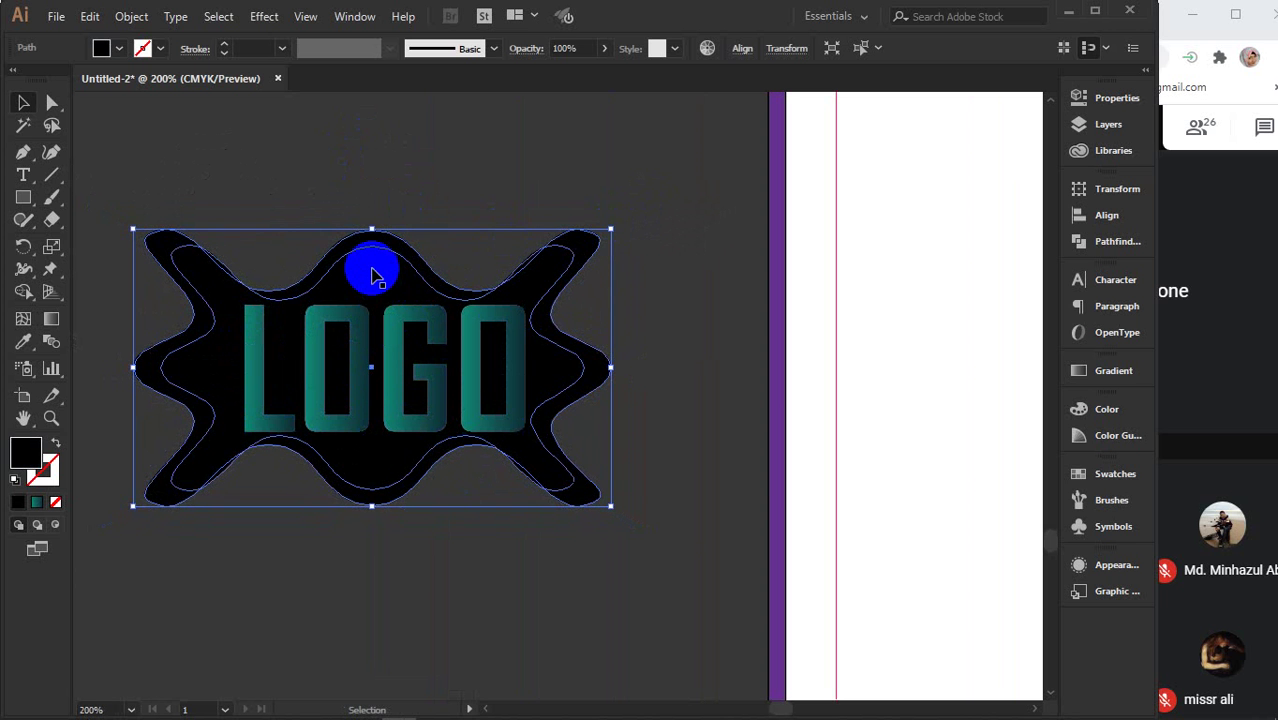
left_click(372, 274)
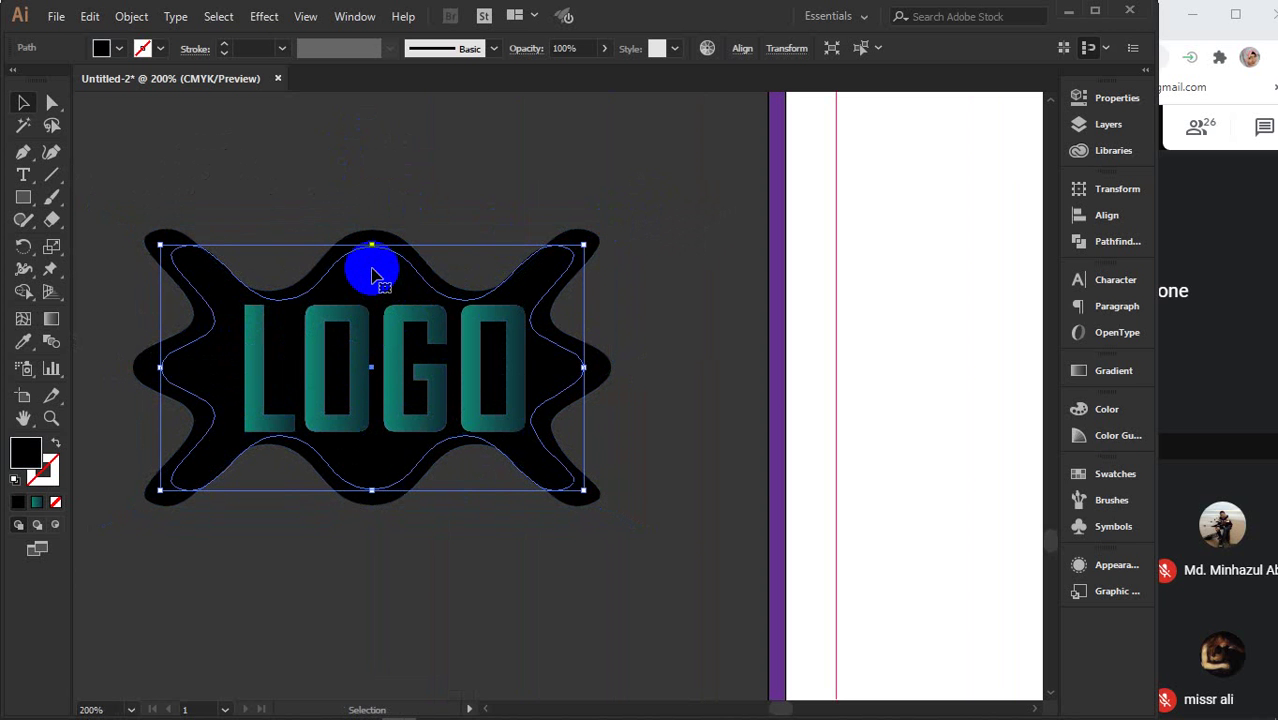
key("ctrl+shift+a")
- Align the wavy shape and LOGO on their horizontal and vertical centres
left_click_drag(314, 177, 434, 428)
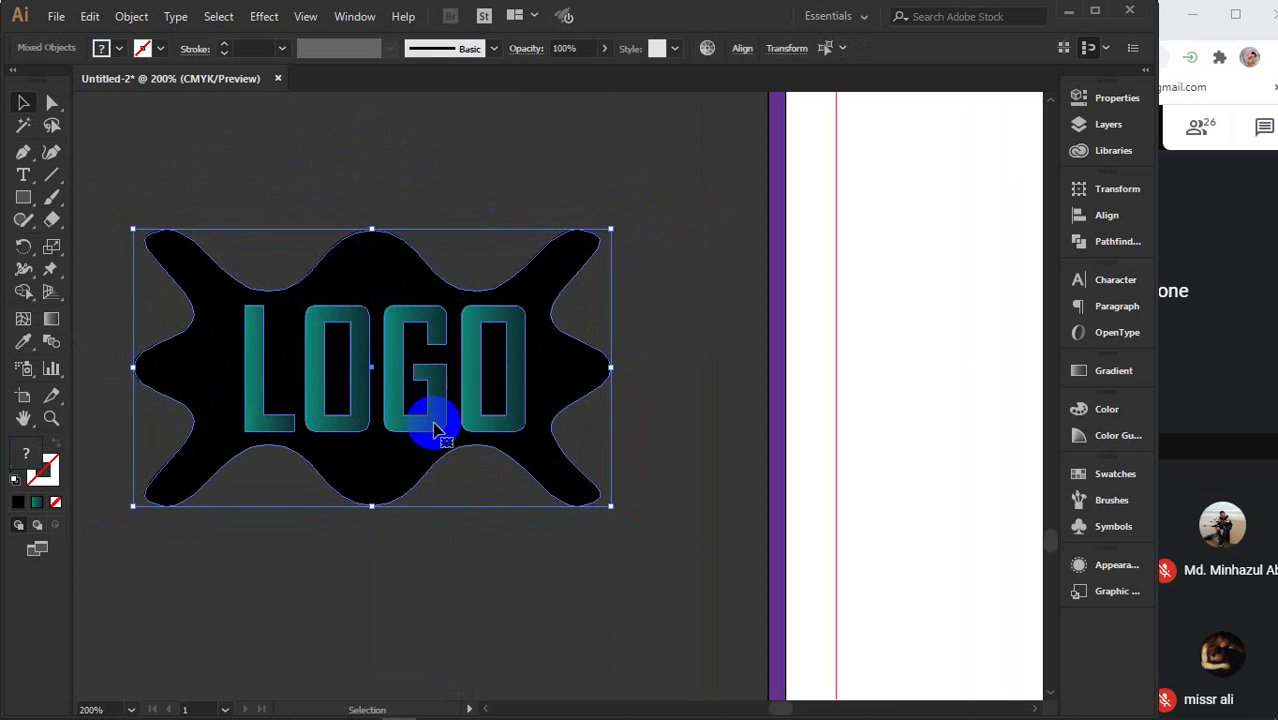
left_click(1108, 215)
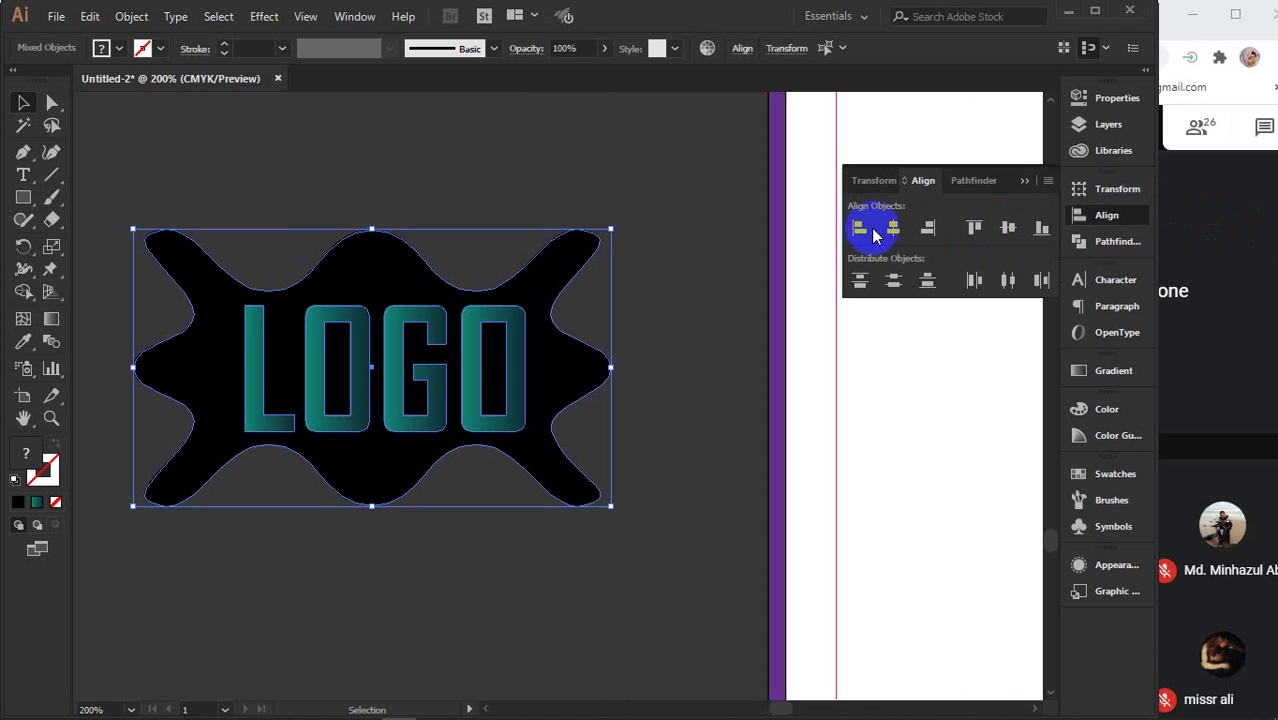
left_click(893, 228)
left_click(1006, 228)
left_click(699, 371)
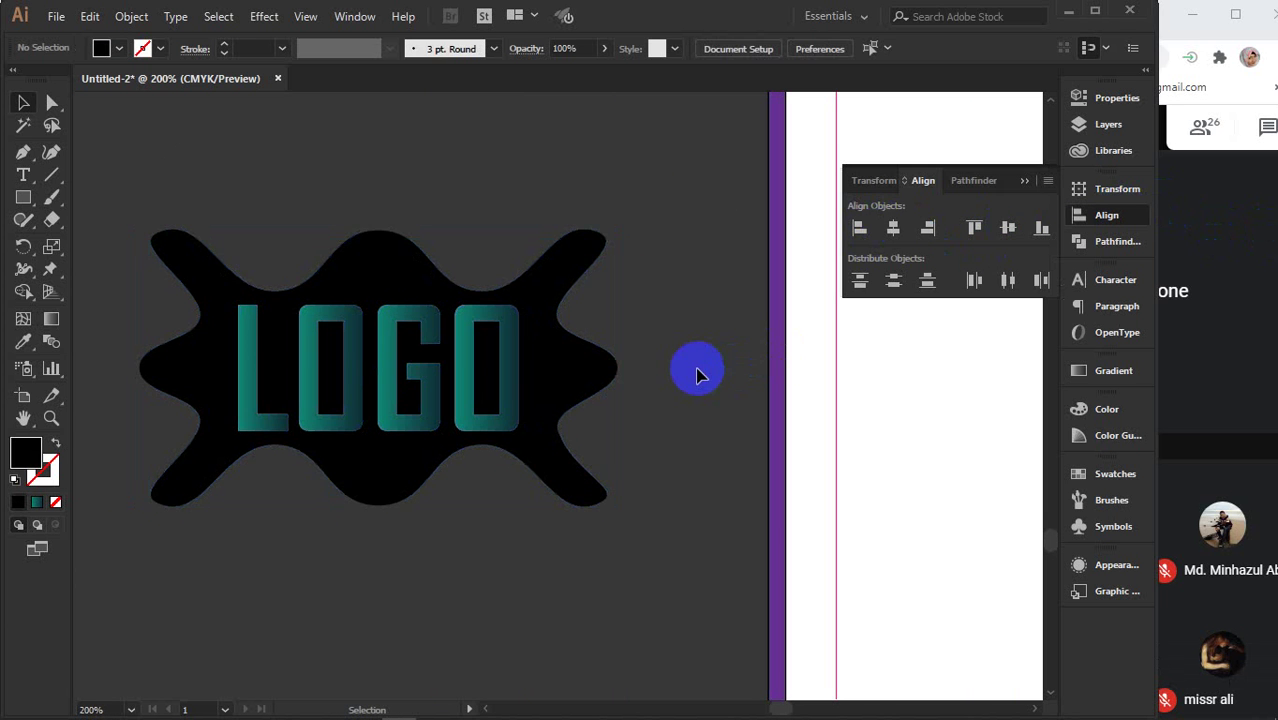
left_click(369, 251)
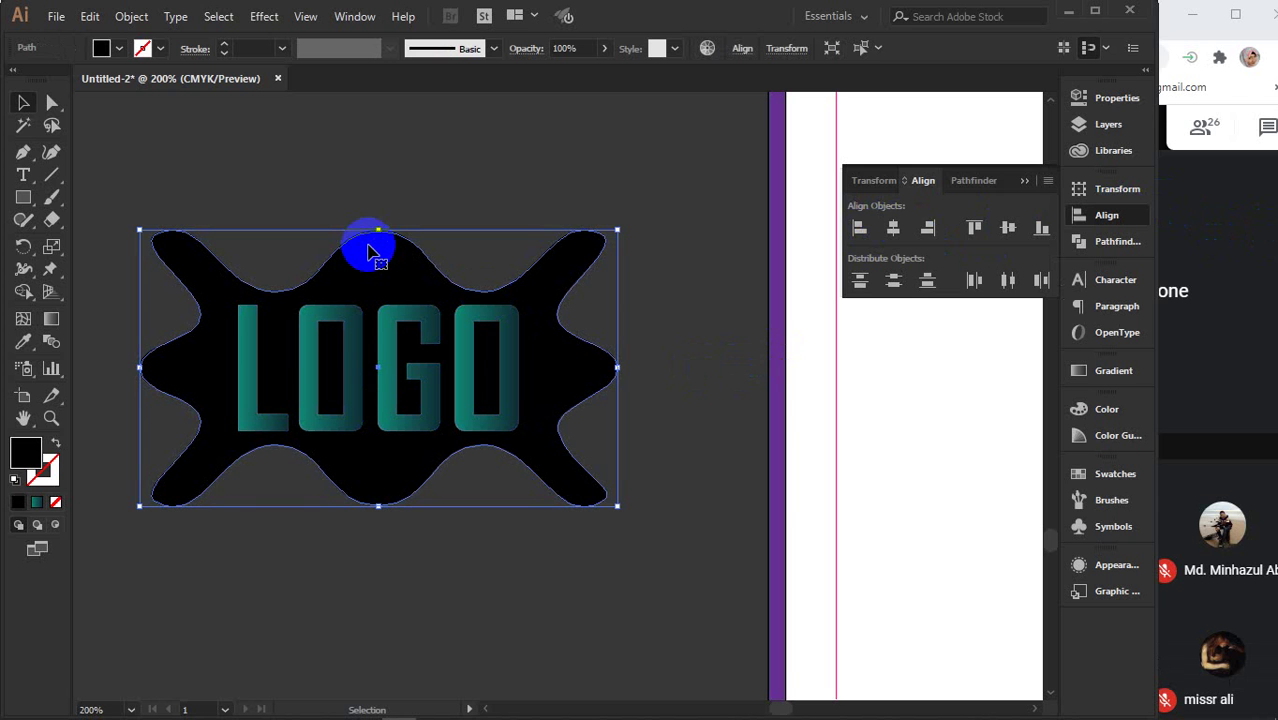
- Try teal, blue, light blue and green swatches, then fill the wavy shape orange
left_click(112, 48)
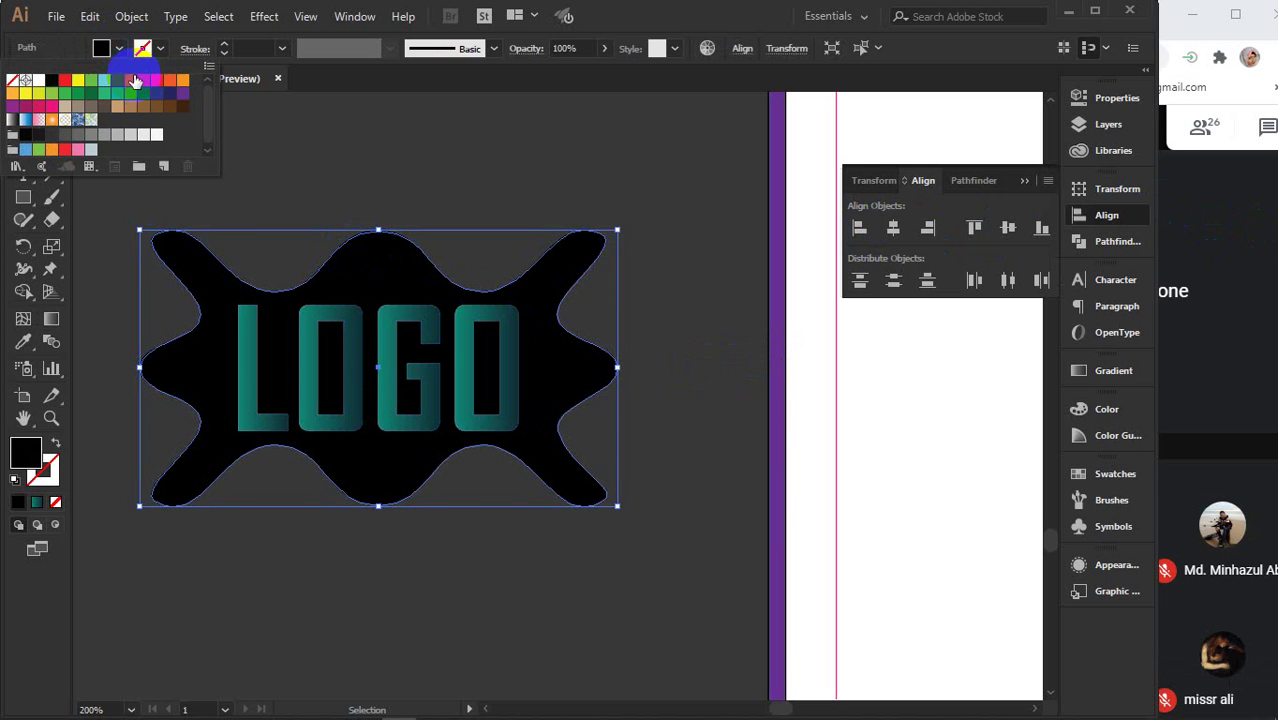
left_click(118, 94)
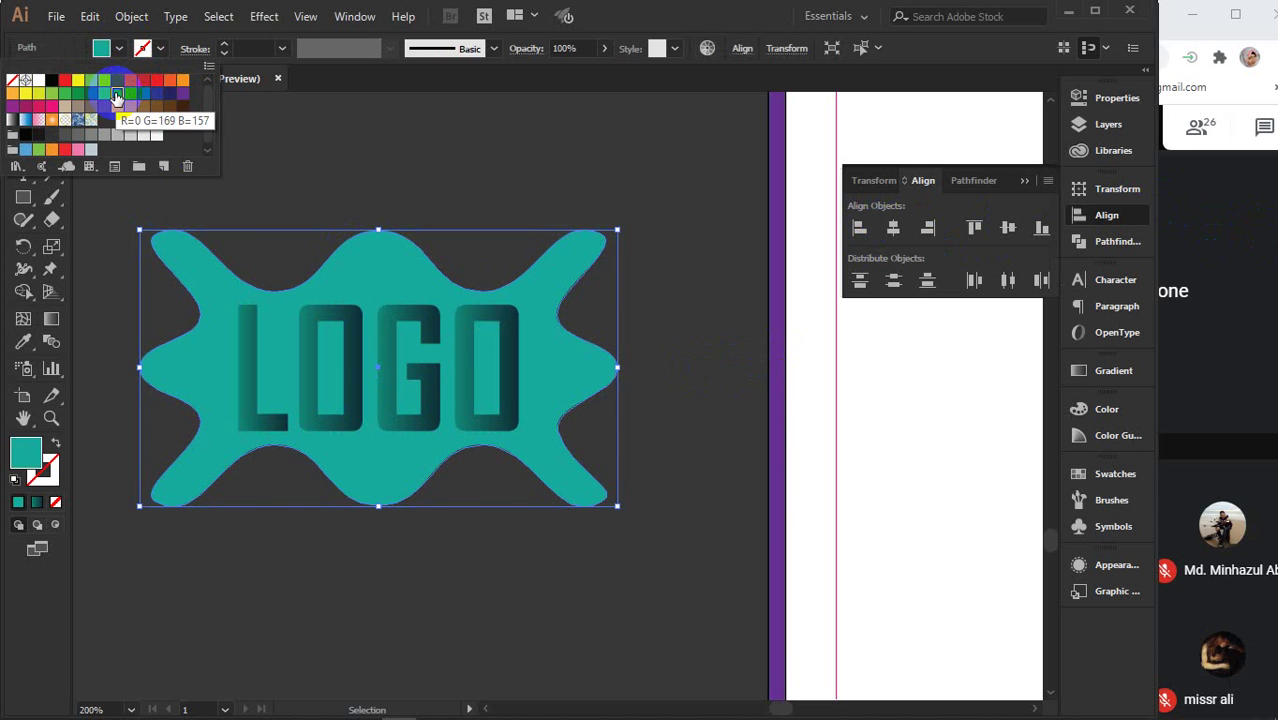
left_click(143, 96)
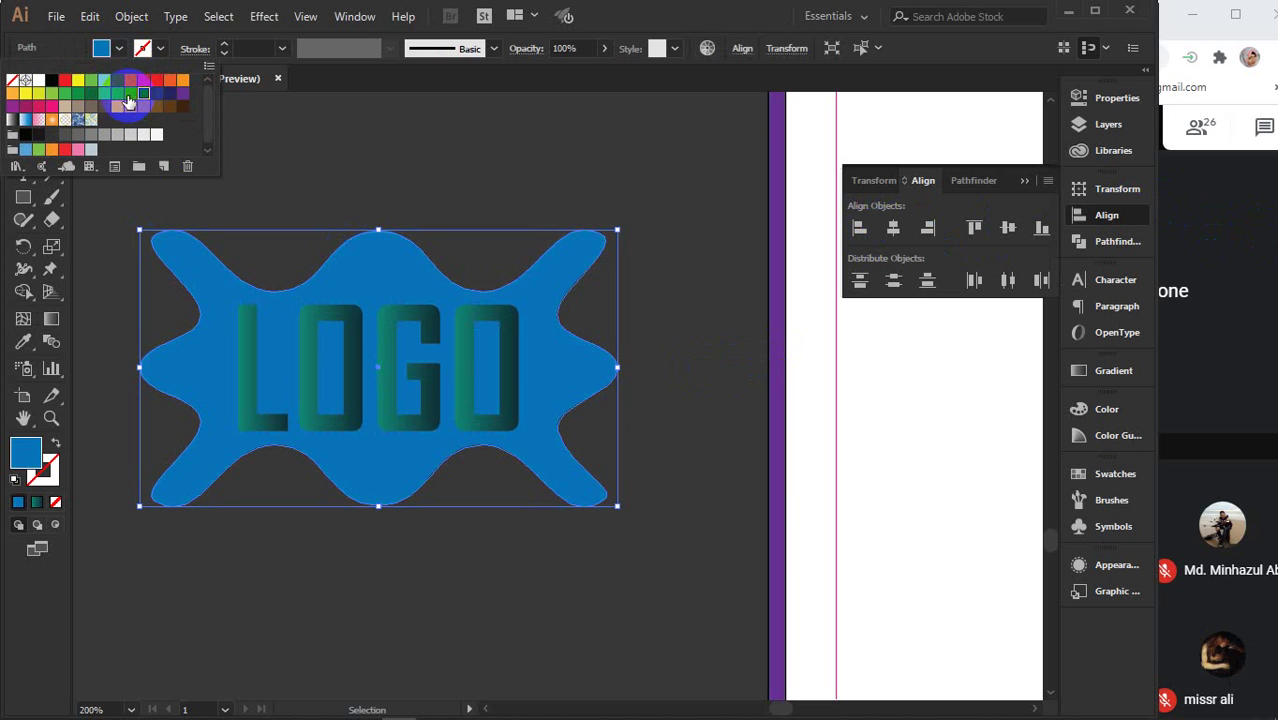
left_click(106, 94)
left_click(105, 81)
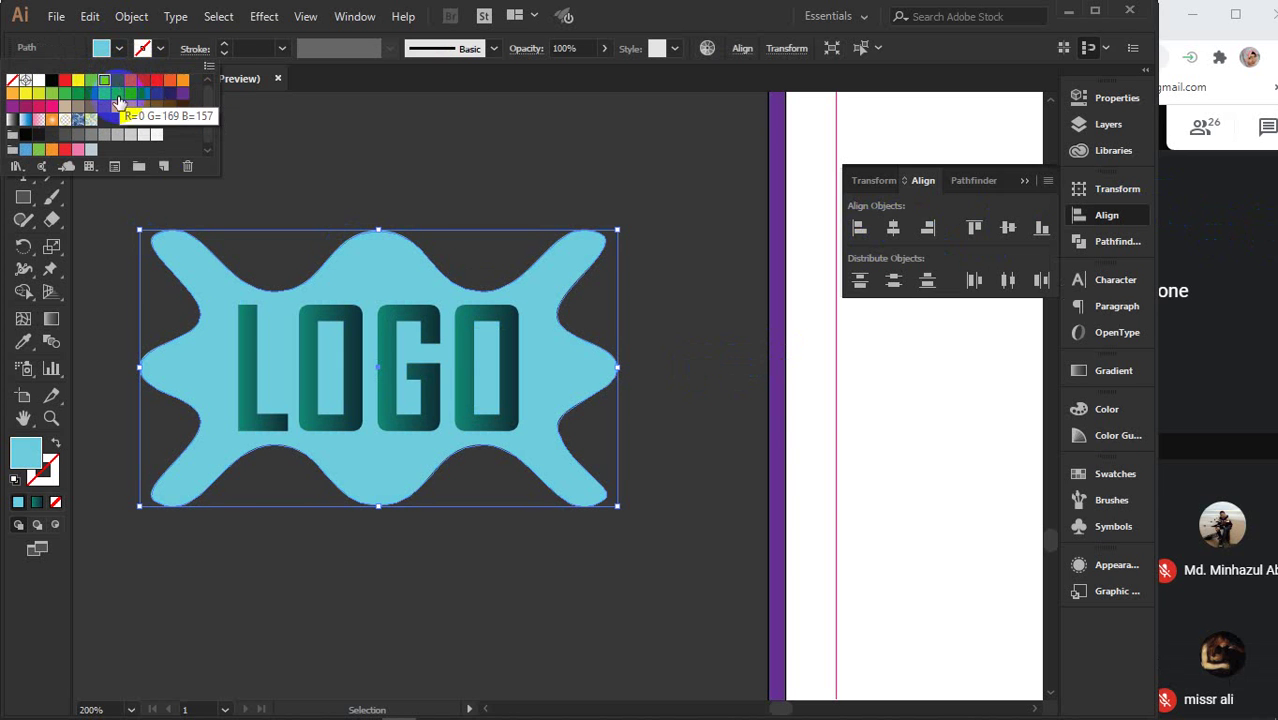
left_click(103, 96)
left_click(90, 94)
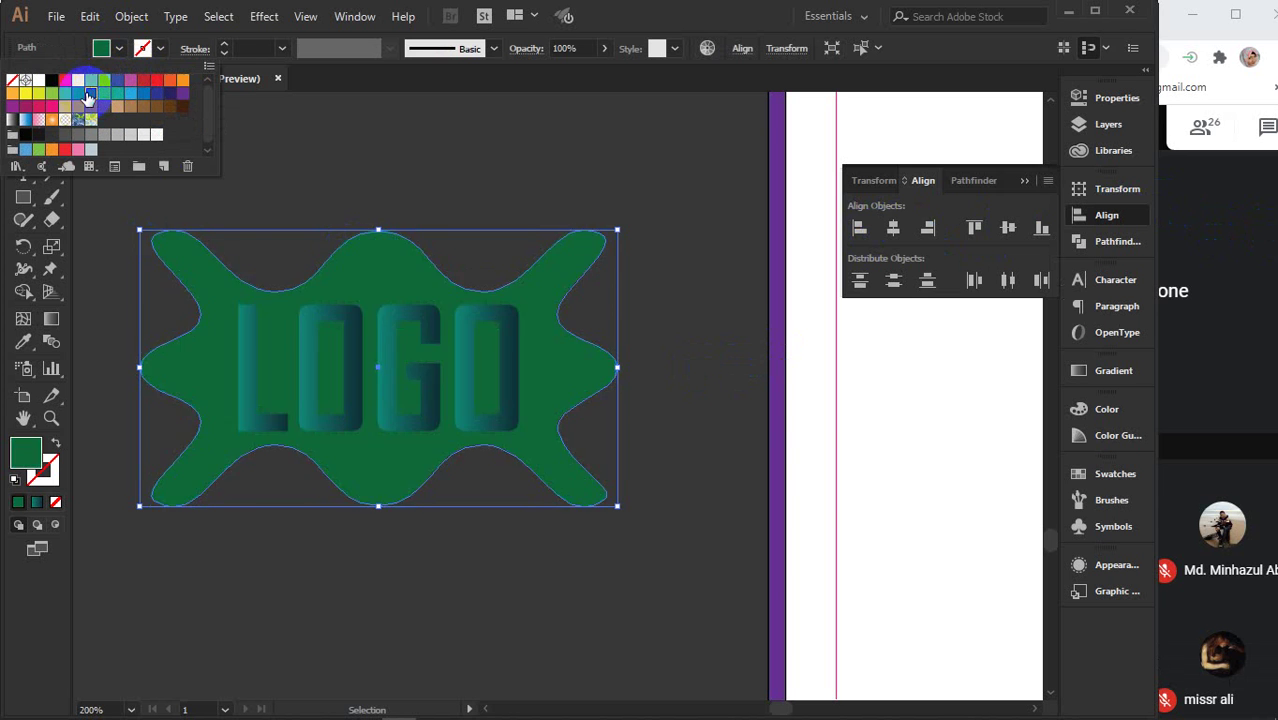
left_click(183, 82)
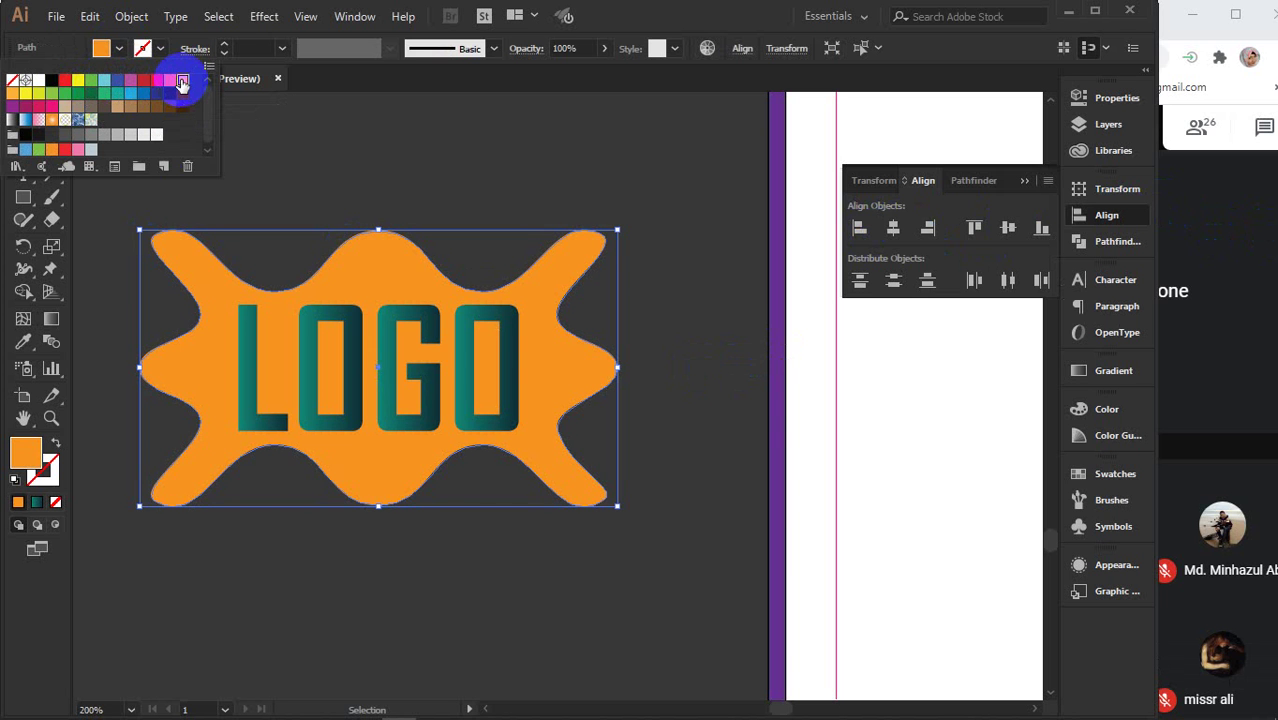
left_click(398, 175)
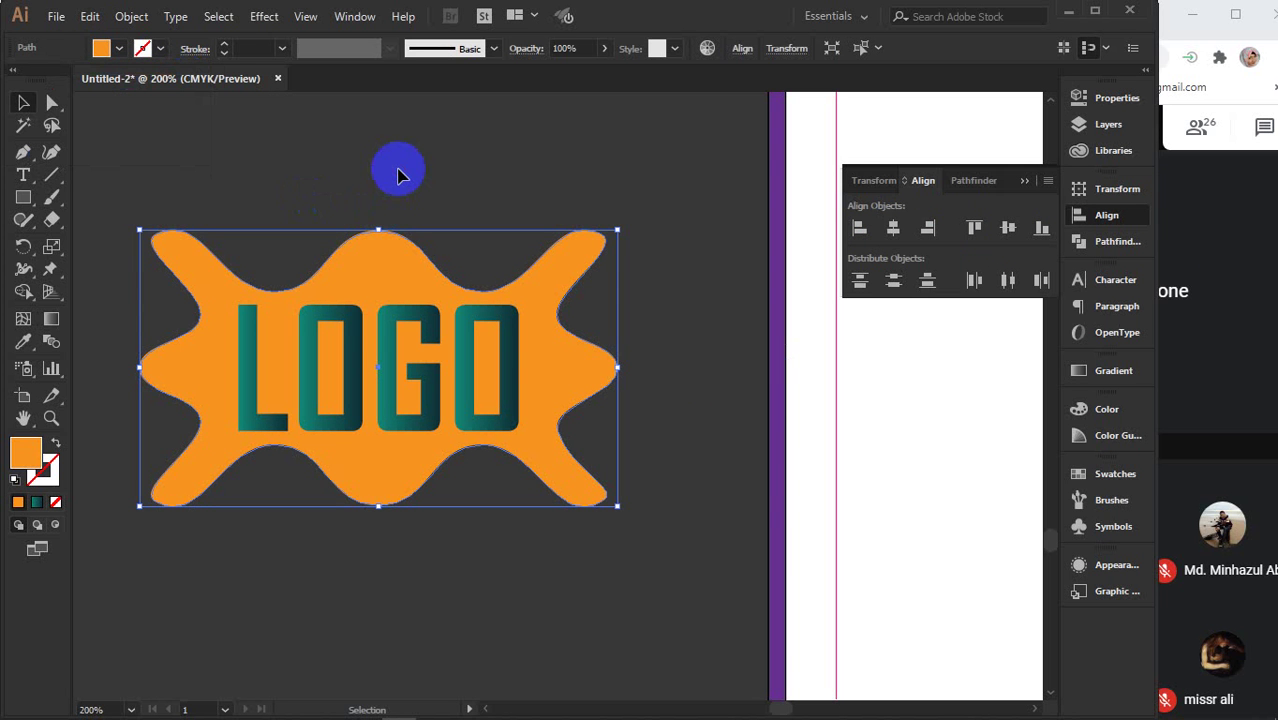
- Shrink the orange shape and LOGO together and group them
left_click_drag(398, 175, 495, 420)
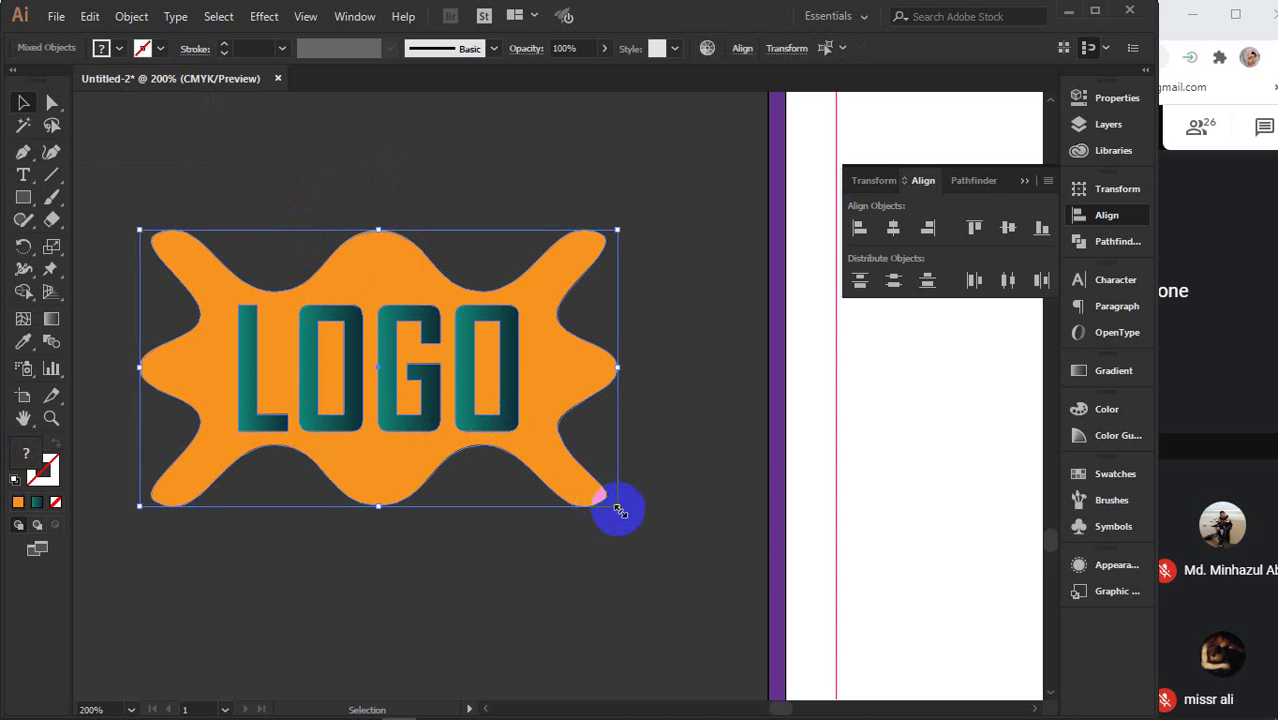
left_click_drag(619, 510, 535, 438)
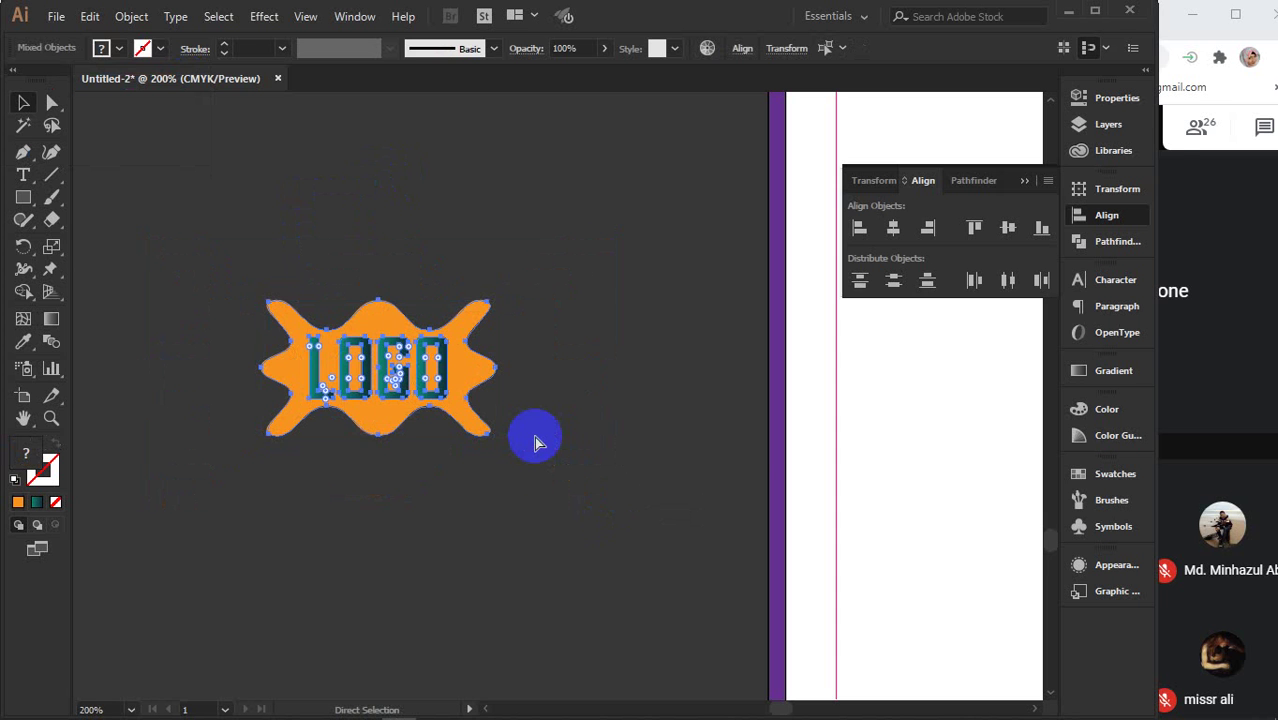
key("ctrl+g")
- Place the LOGO group in the page's top-left corner, sized about 1.25 in wide
key("ctrl+minus")
key("ctrl+minus")
key("ctrl+minus")
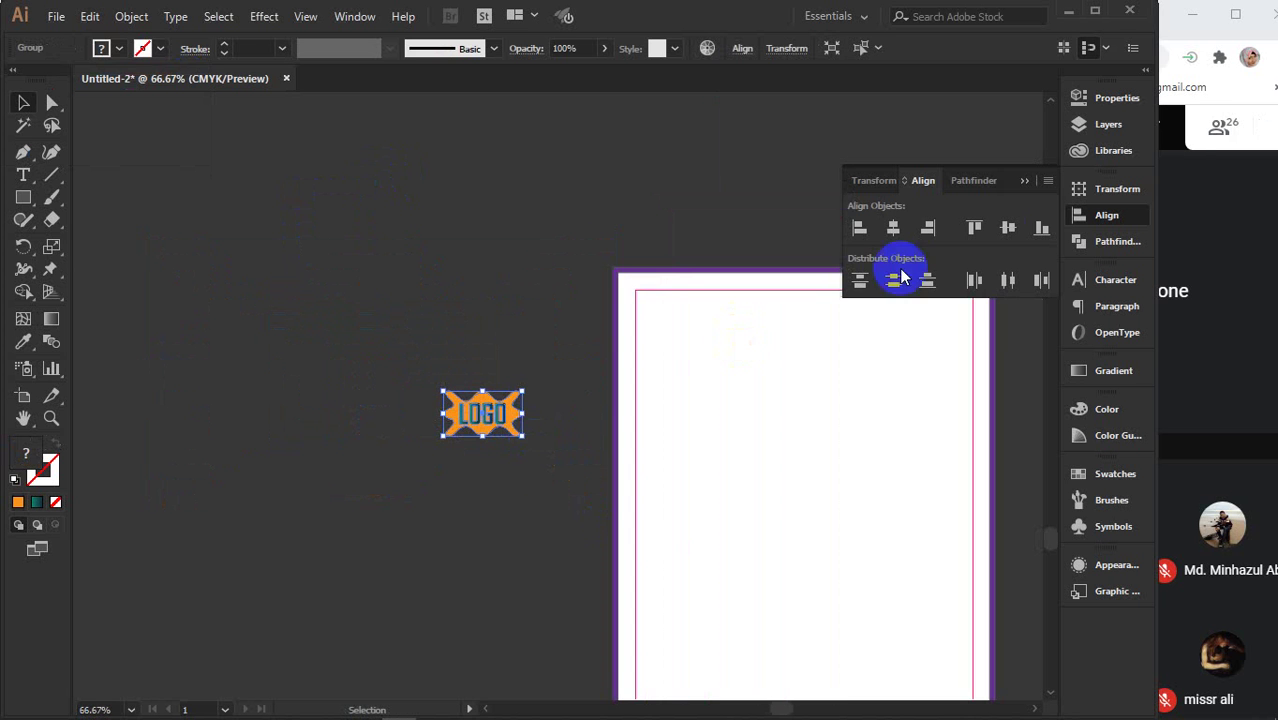
left_click(1022, 180)
left_click_drag(756, 431, 502, 403)
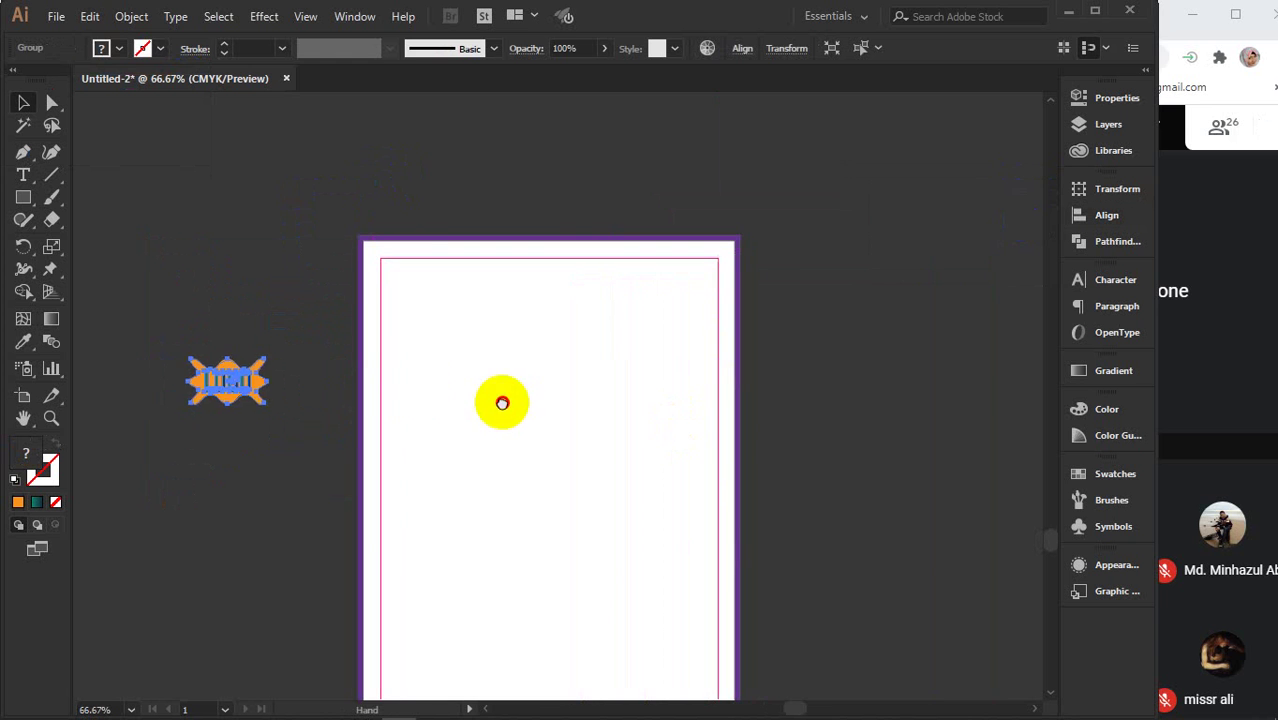
left_click_drag(235, 383, 427, 283)
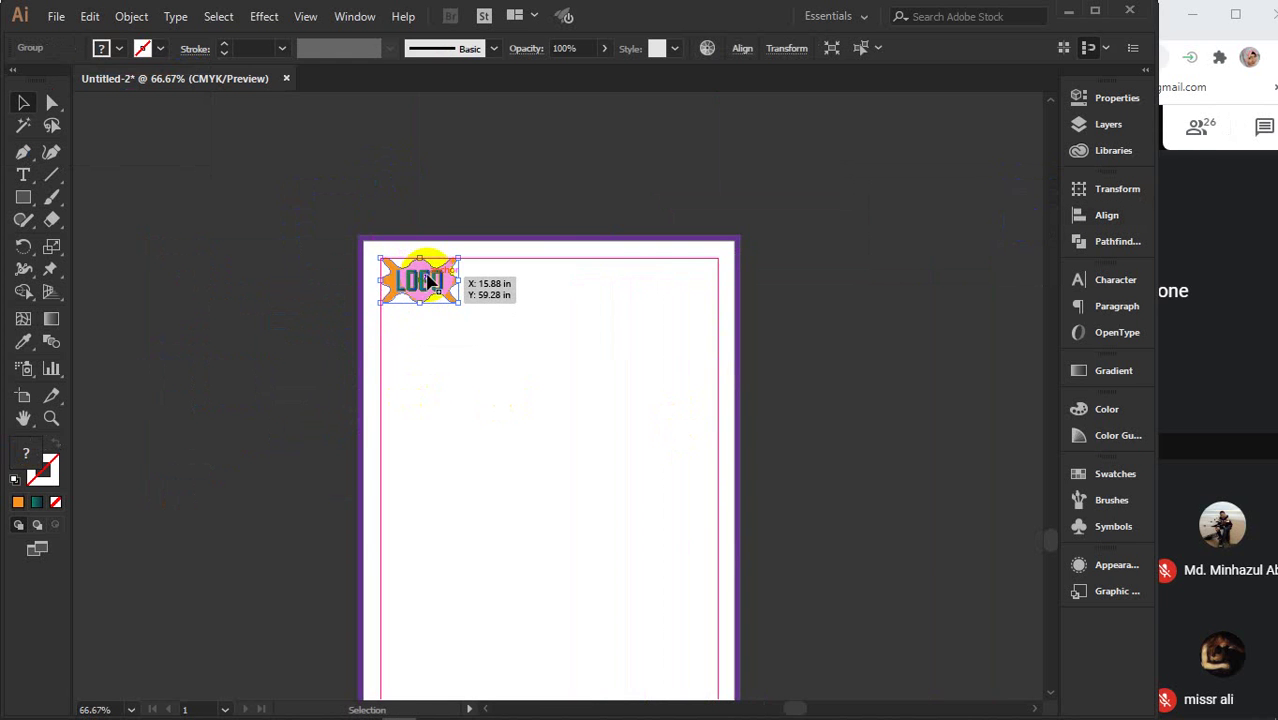
key("ctrl+plus")
key("ctrl+plus")
left_click_drag(497, 337, 417, 289)
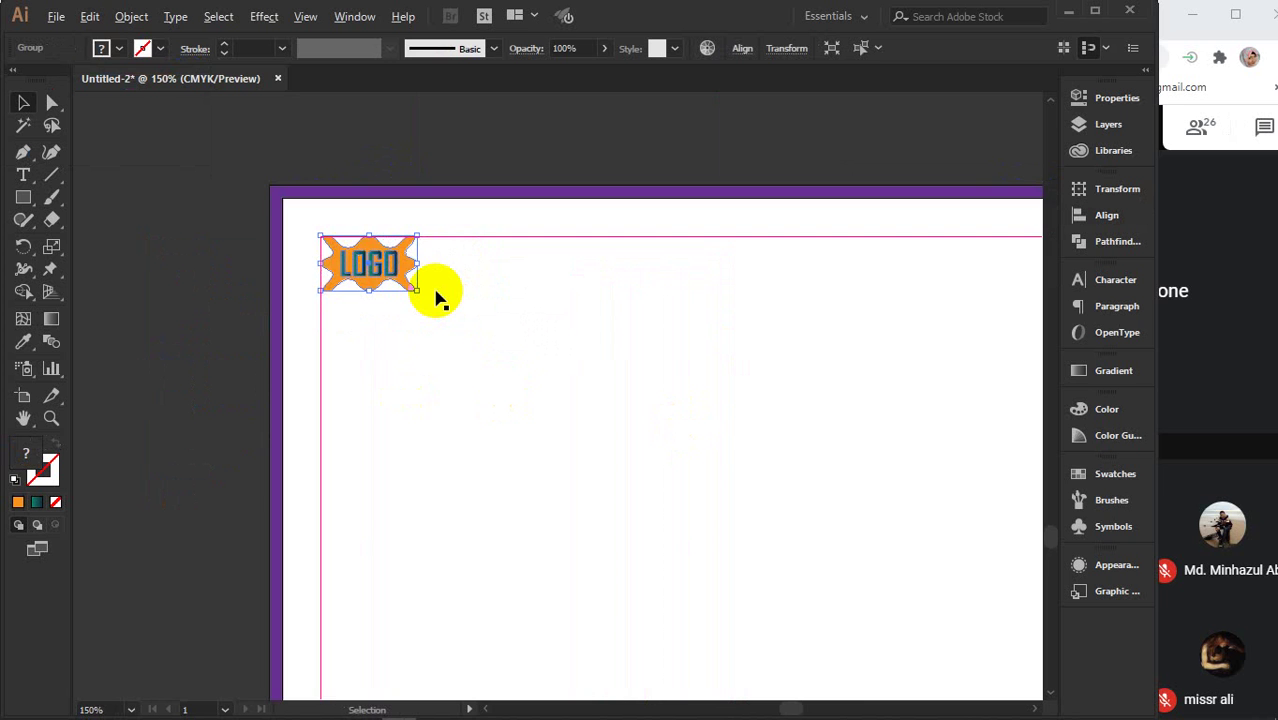
key("ctrl+minus")
scroll(639, 331, "right", 3)
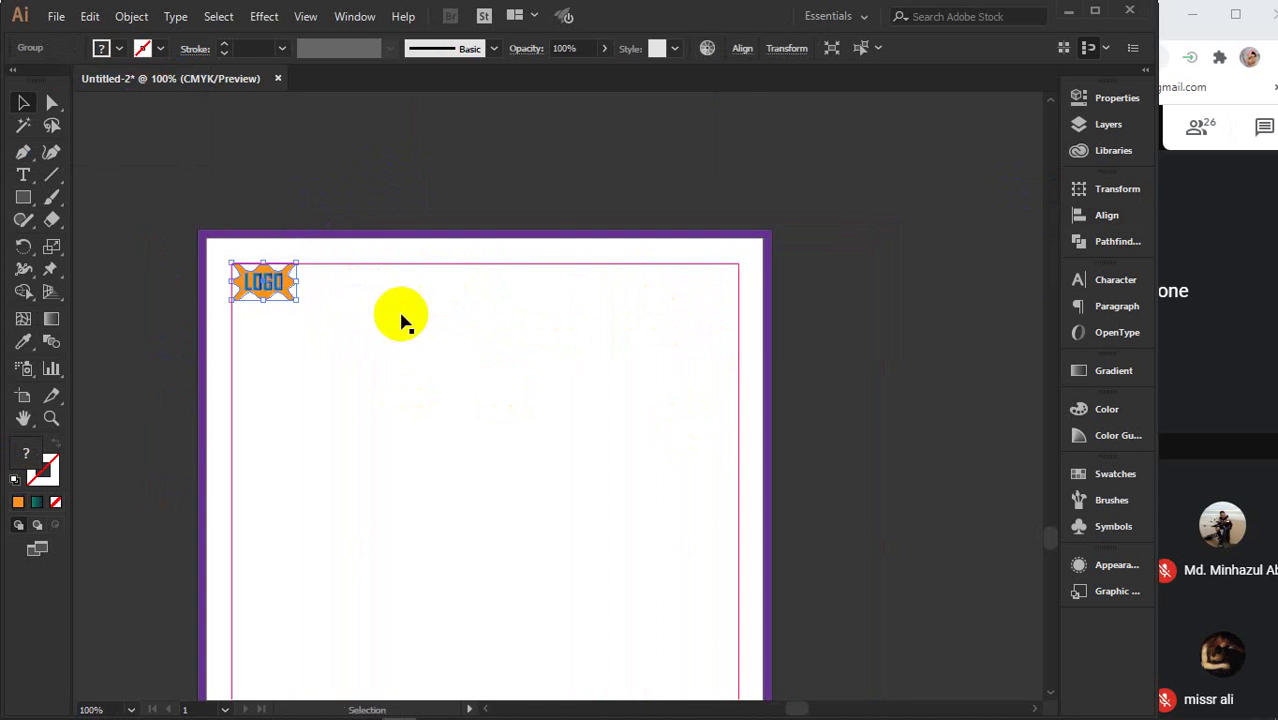
left_click_drag(296, 300, 315, 315)
left_click(390, 163)
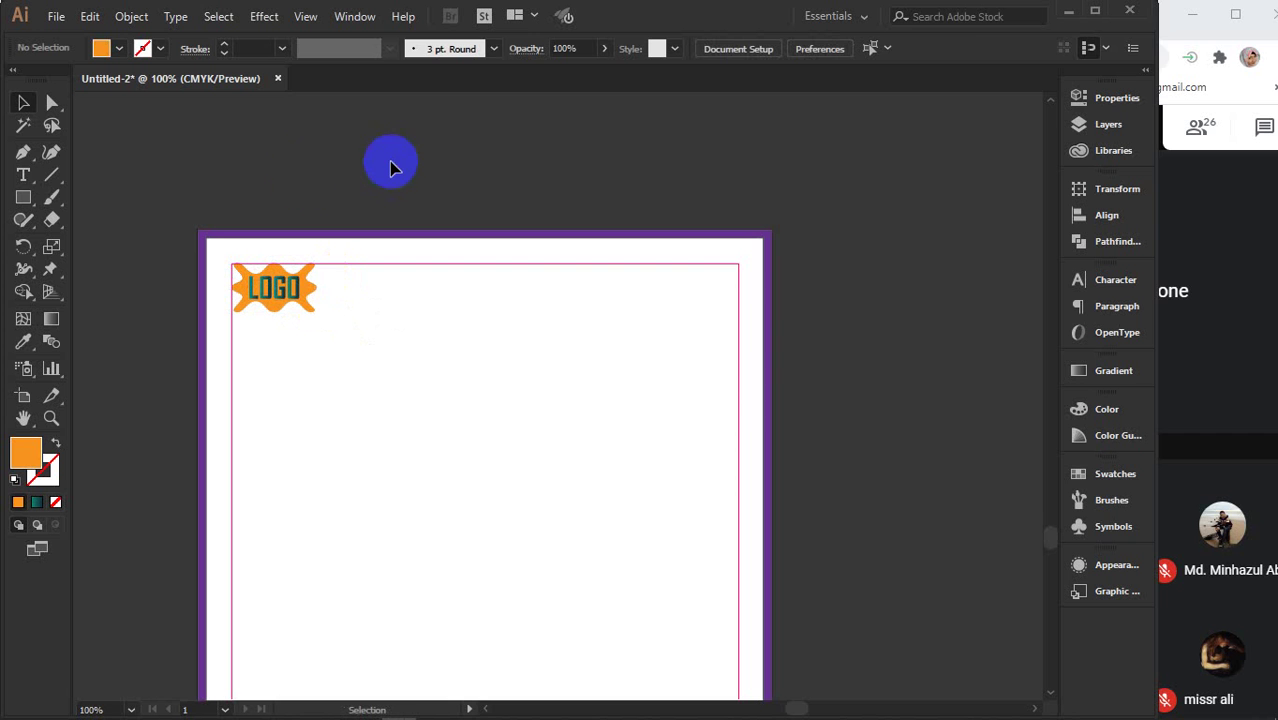
left_click(23, 175)
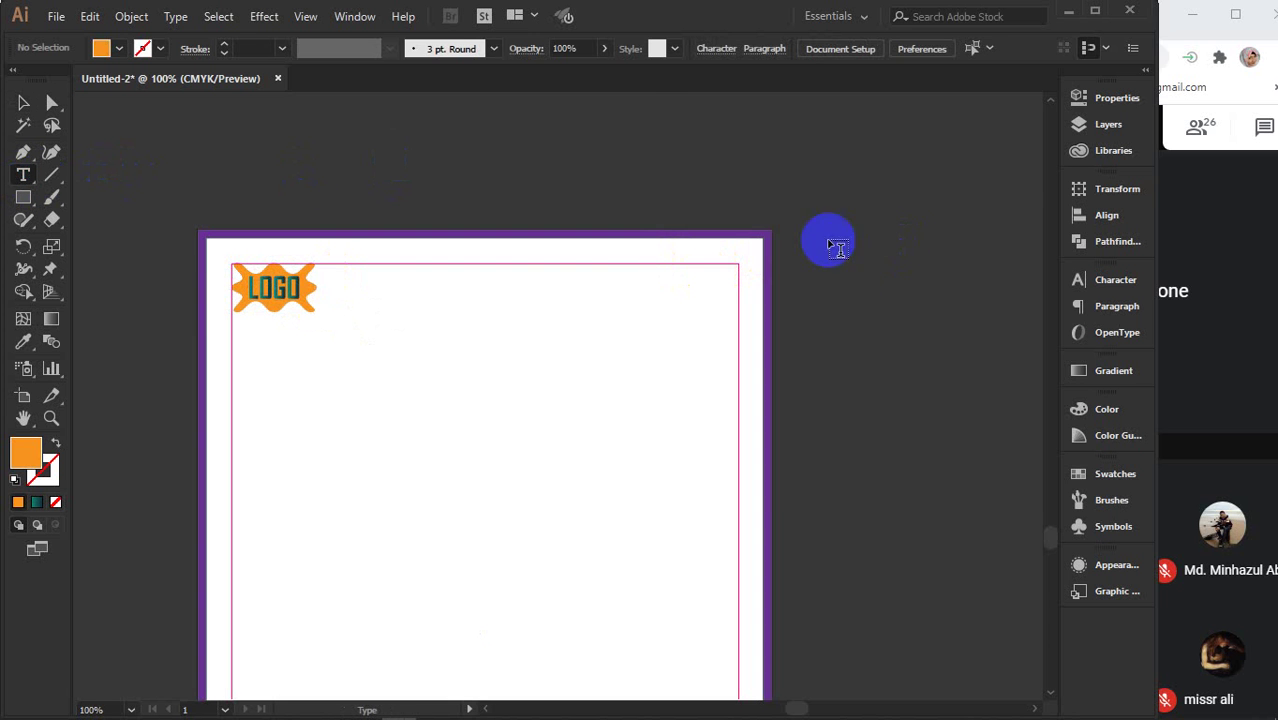
- Start a text block beside the page with the phone number and a www line
left_click(853, 264)
type("0")
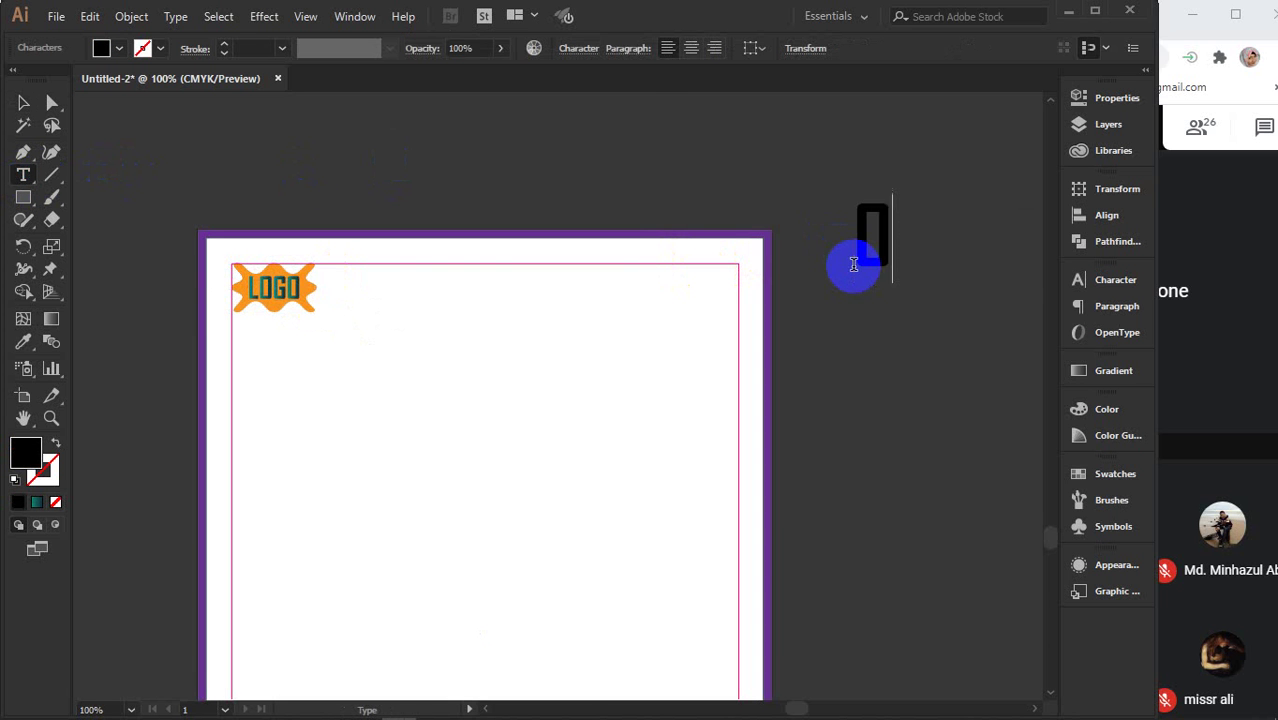
type("123456789")
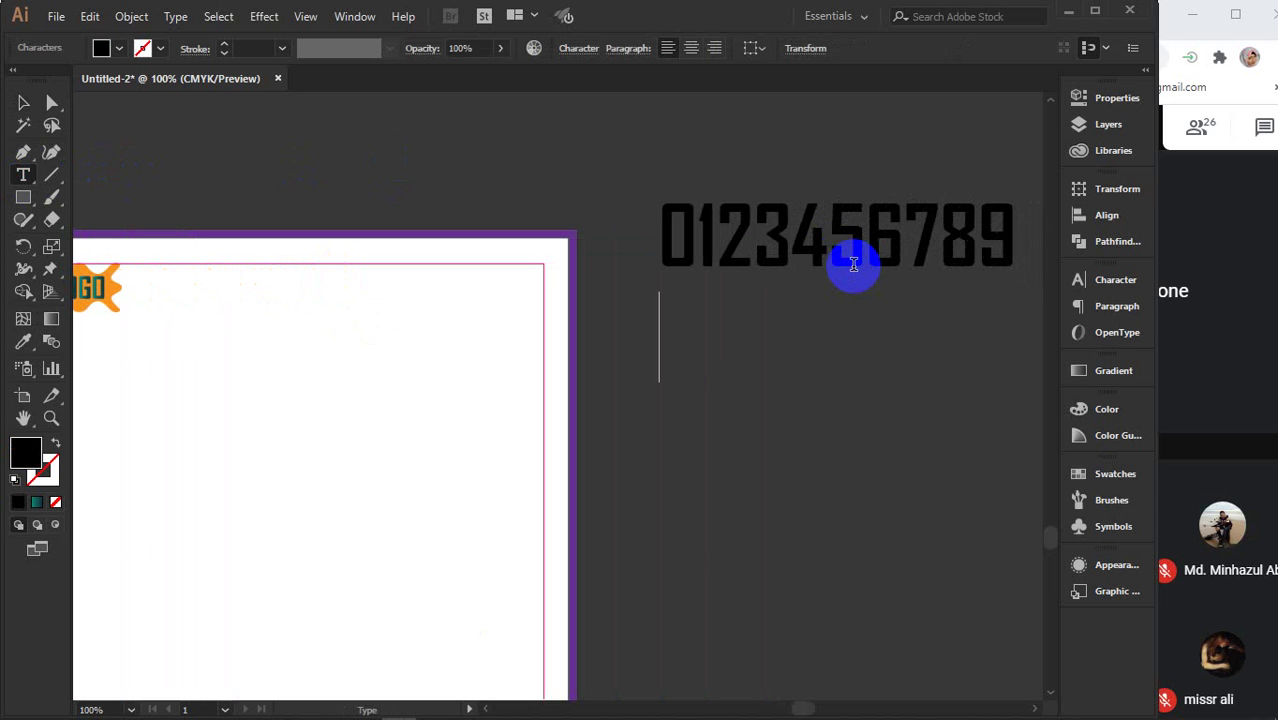
key("Return")
type("www.")
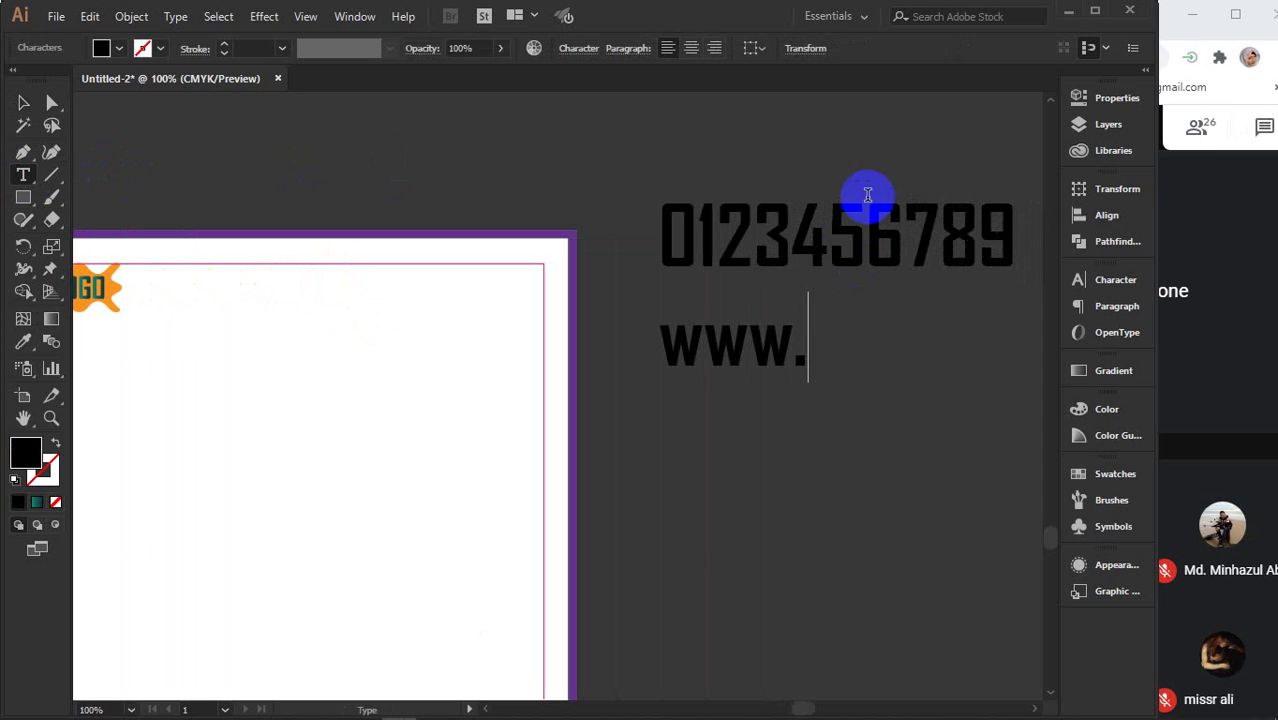
left_click(1117, 705)
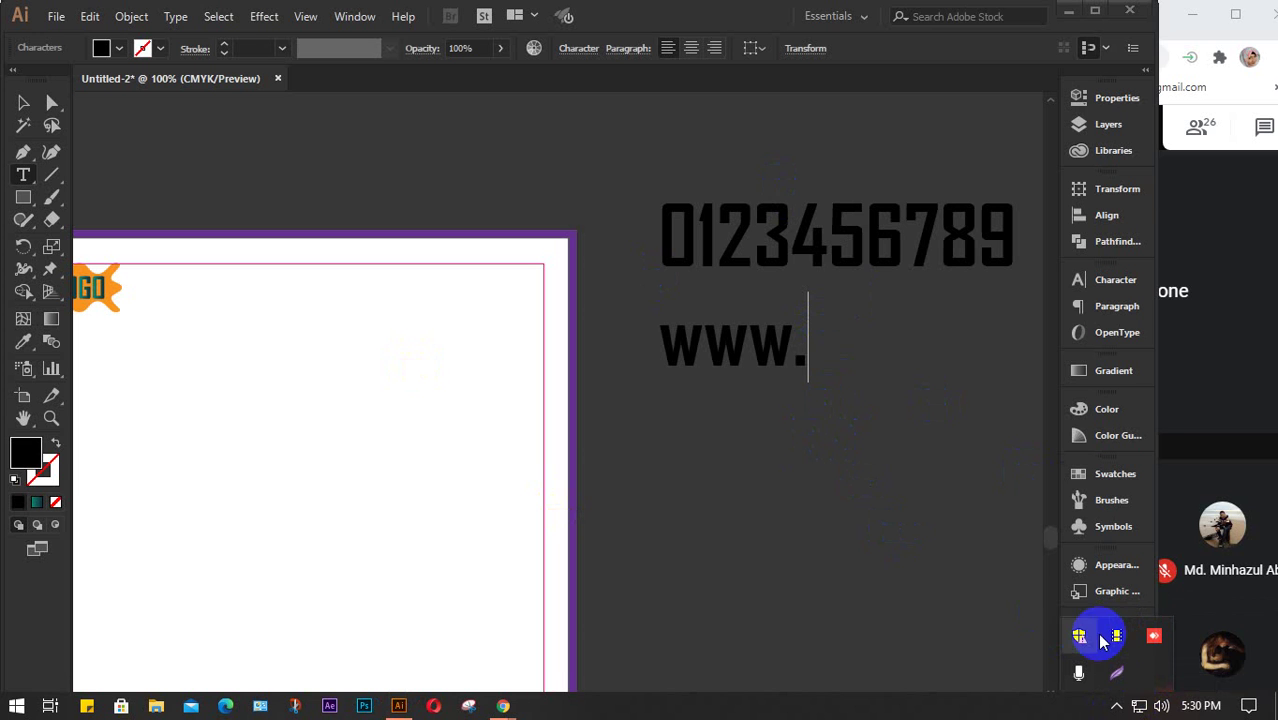
double_click(802, 346)
left_click(823, 357)
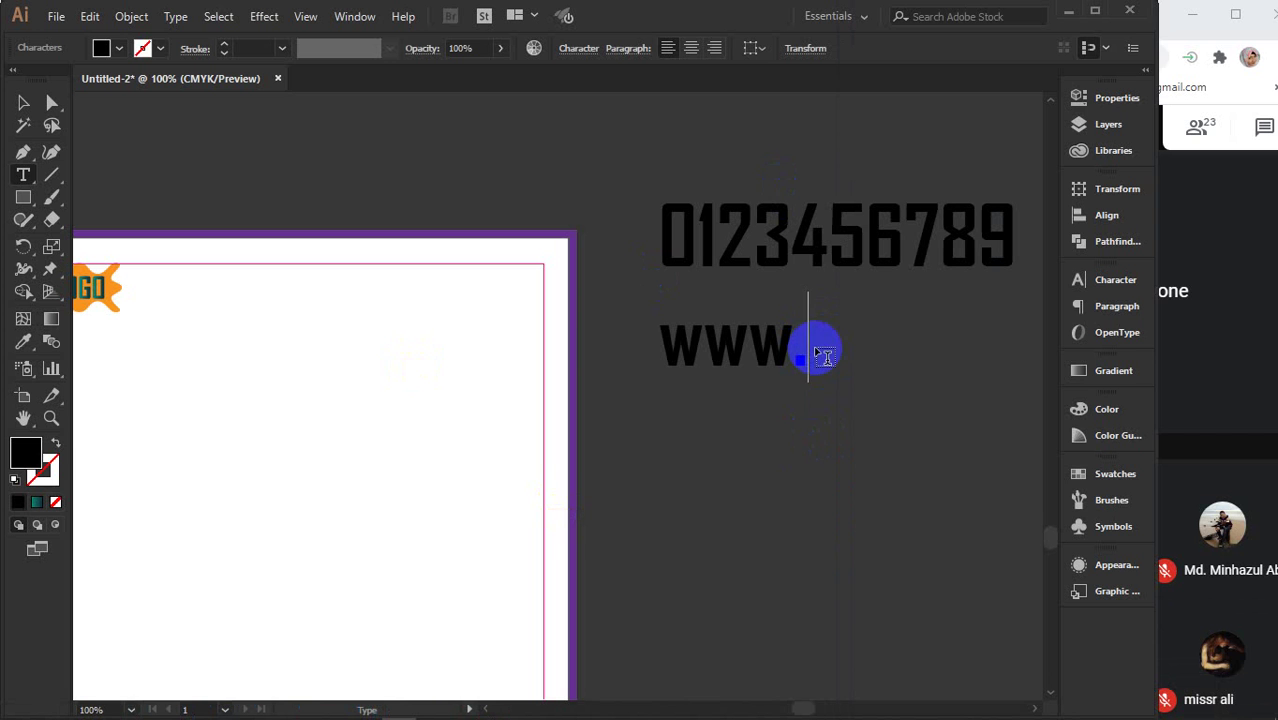
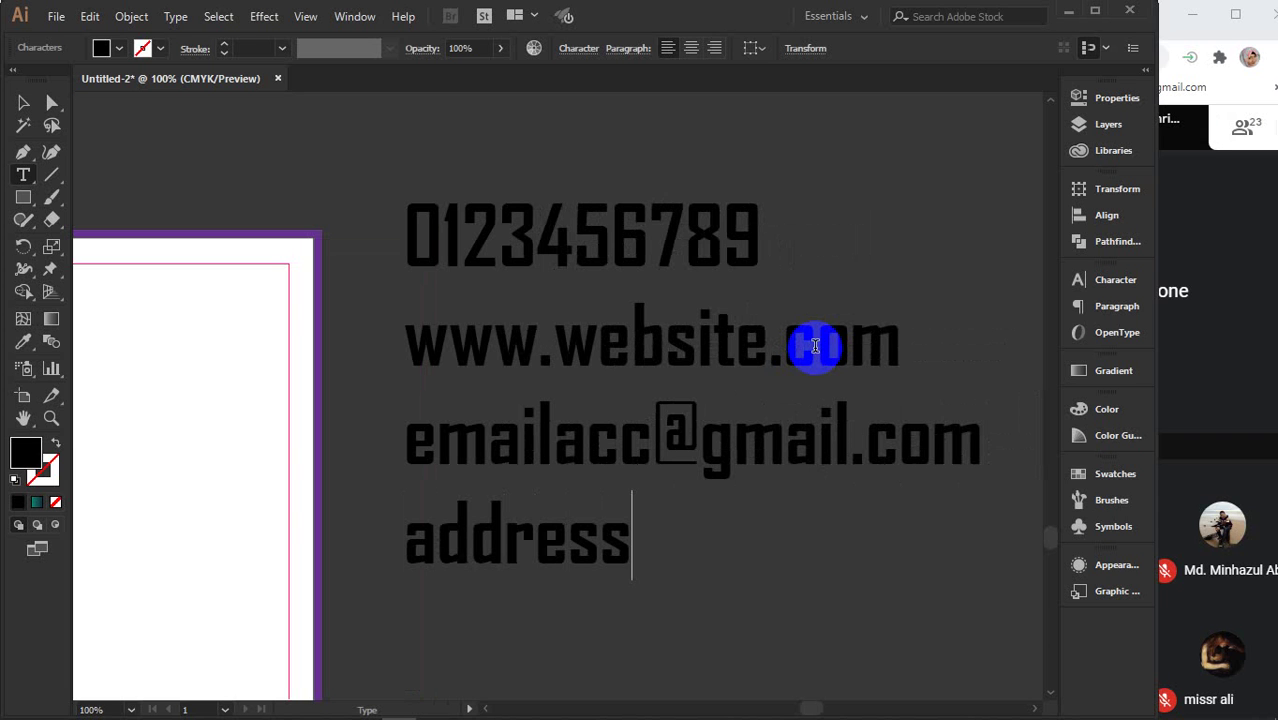
key("BackSpace")
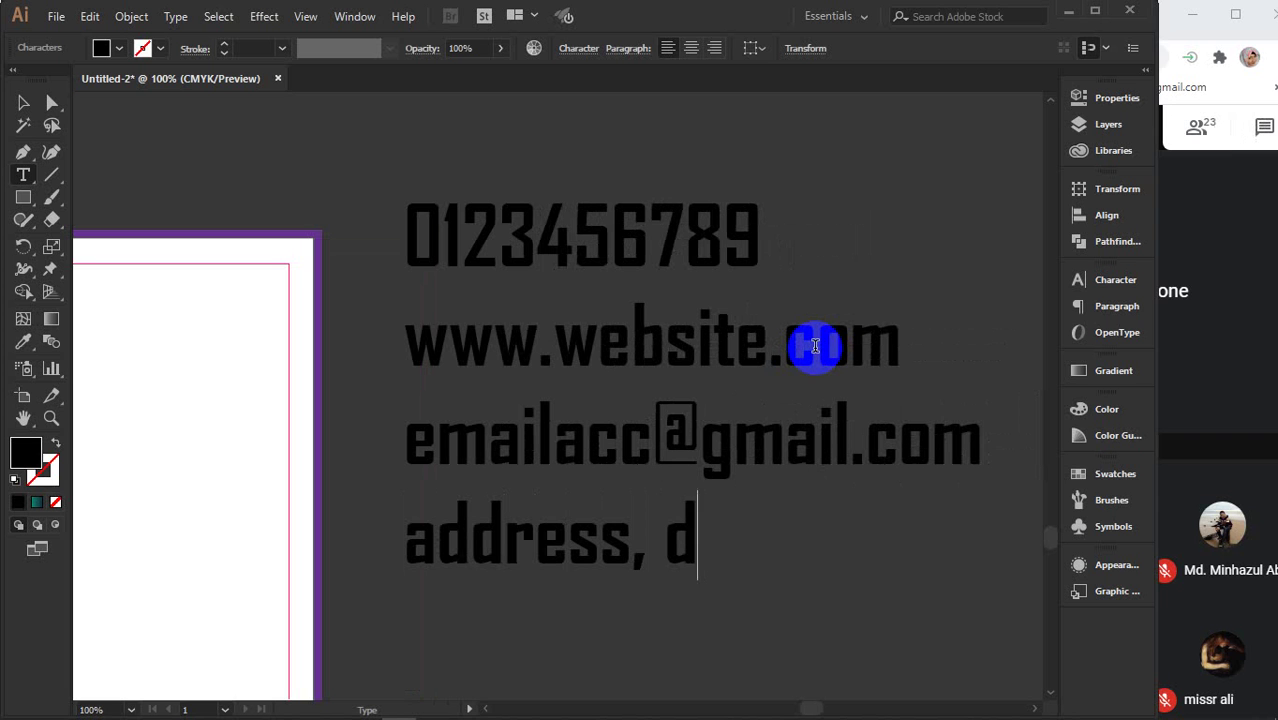
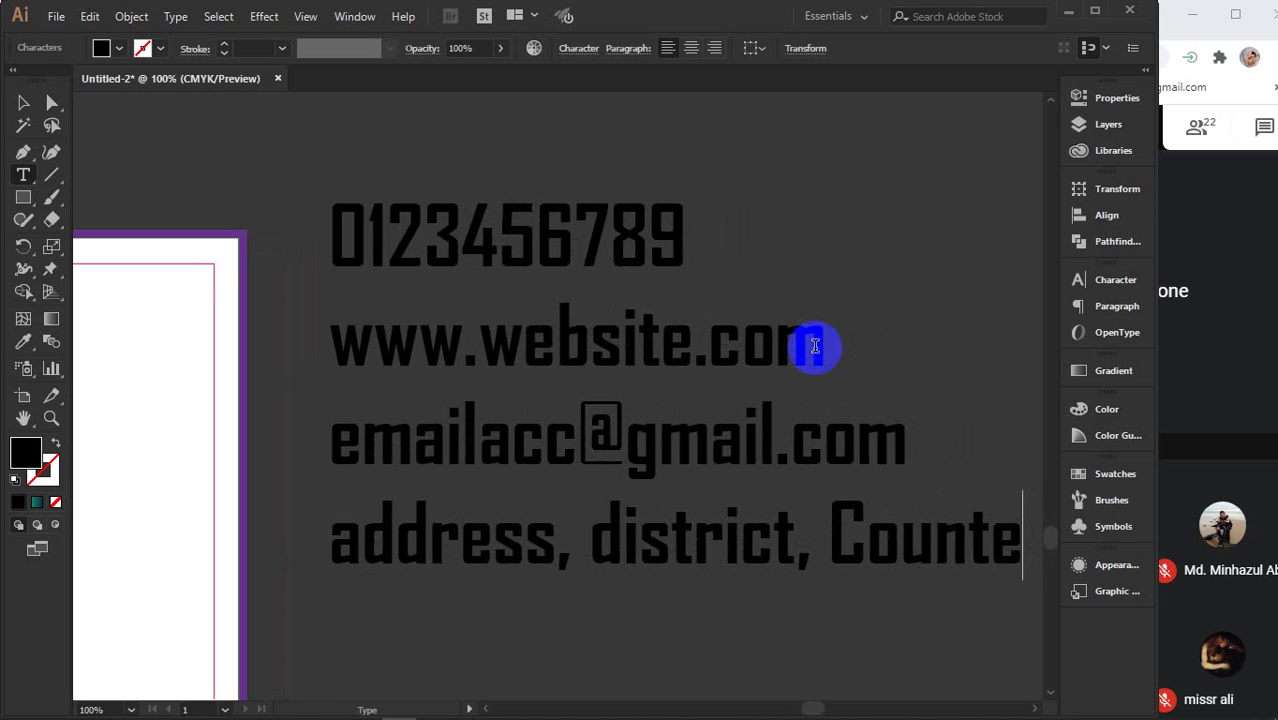
key("BackSpace")
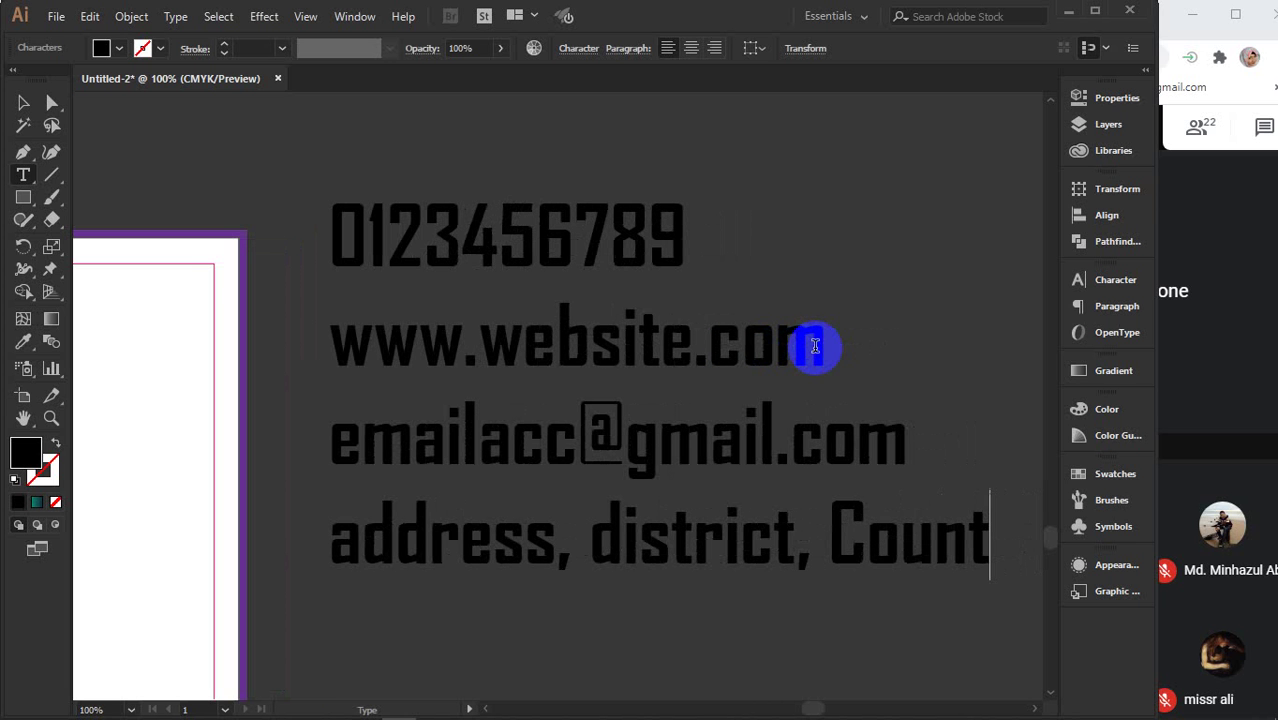
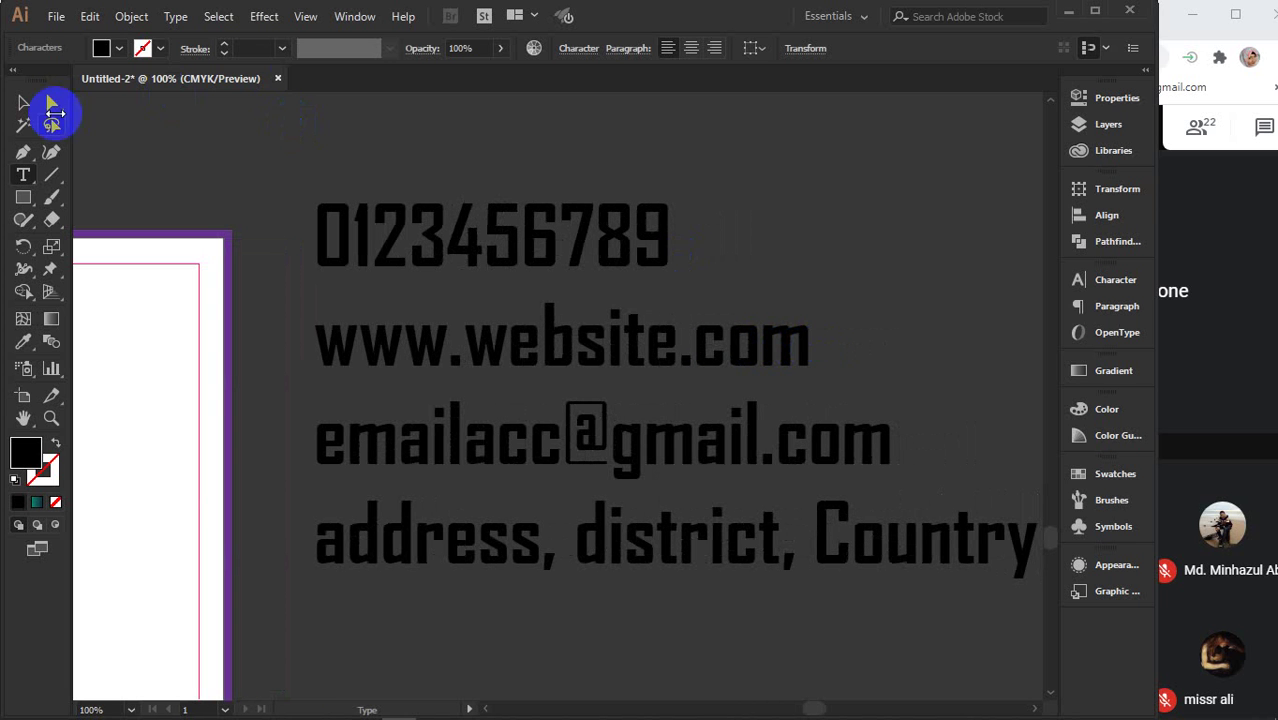
- Reduce the contact text to 11 pt in Regular style
left_click(23, 104)
scroll(650, 352, "down", 2)
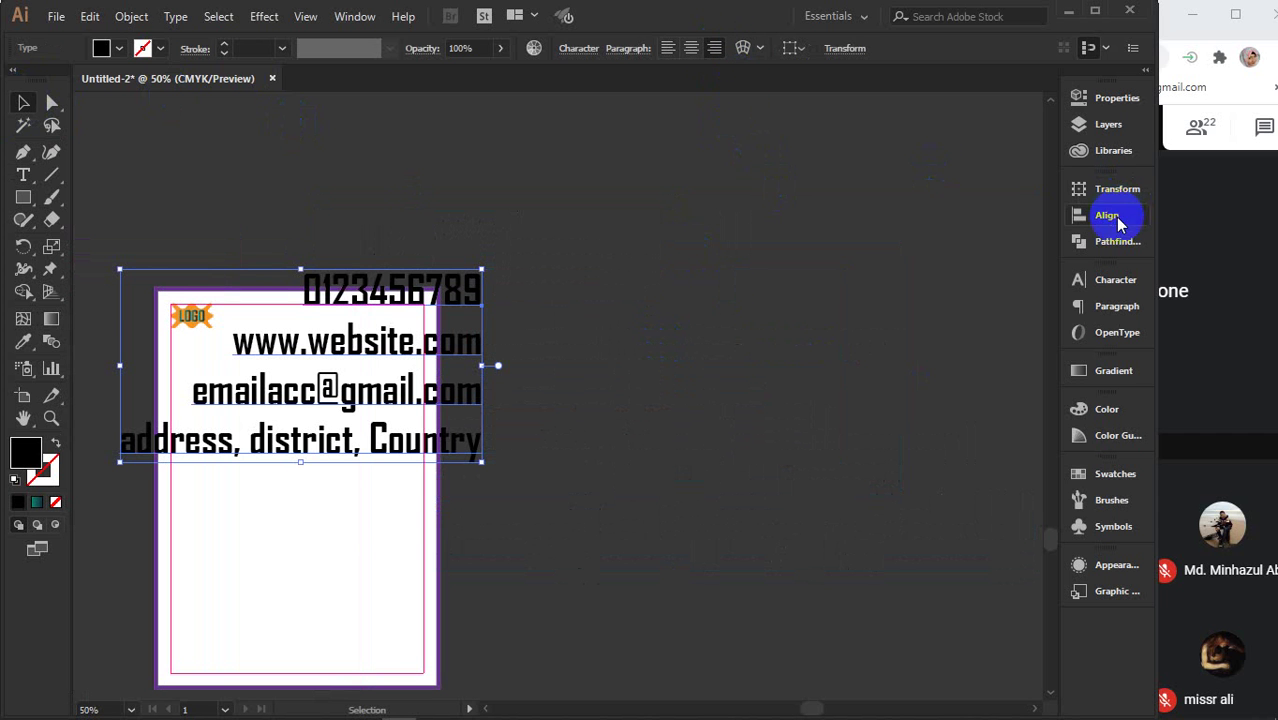
left_click(1110, 279)
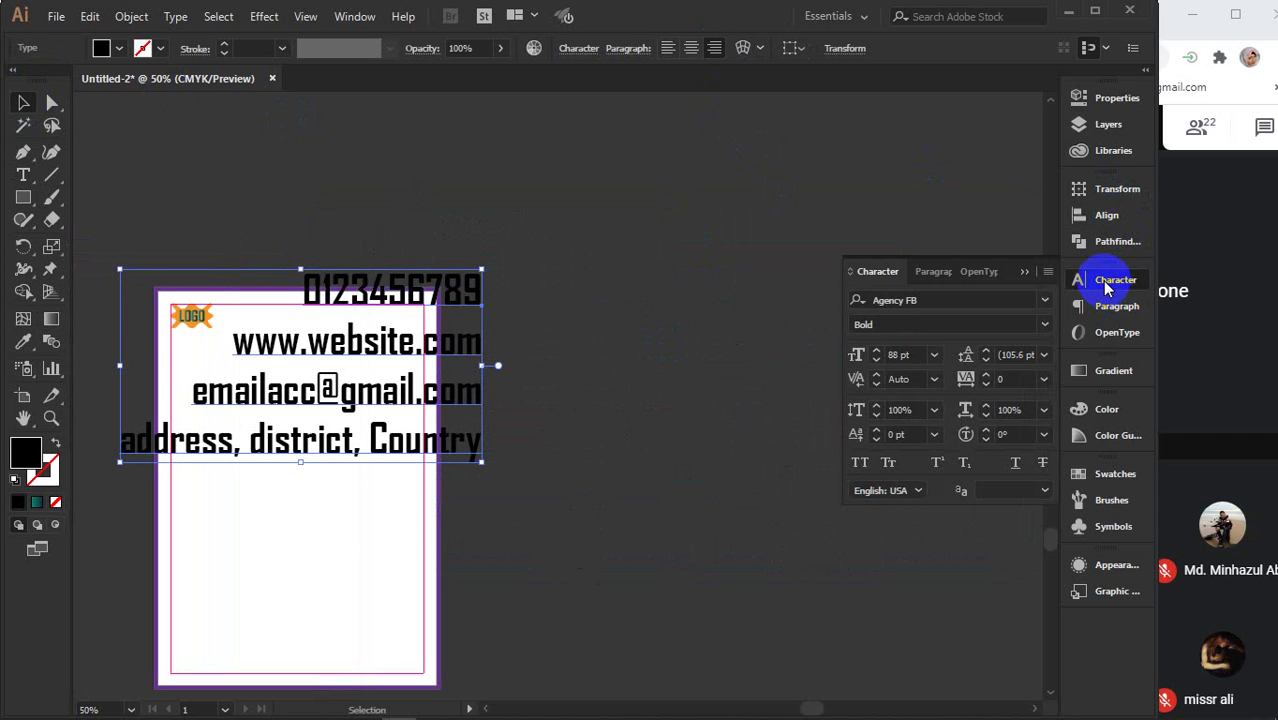
left_click(905, 354)
scroll(905, 354, "down", 20)
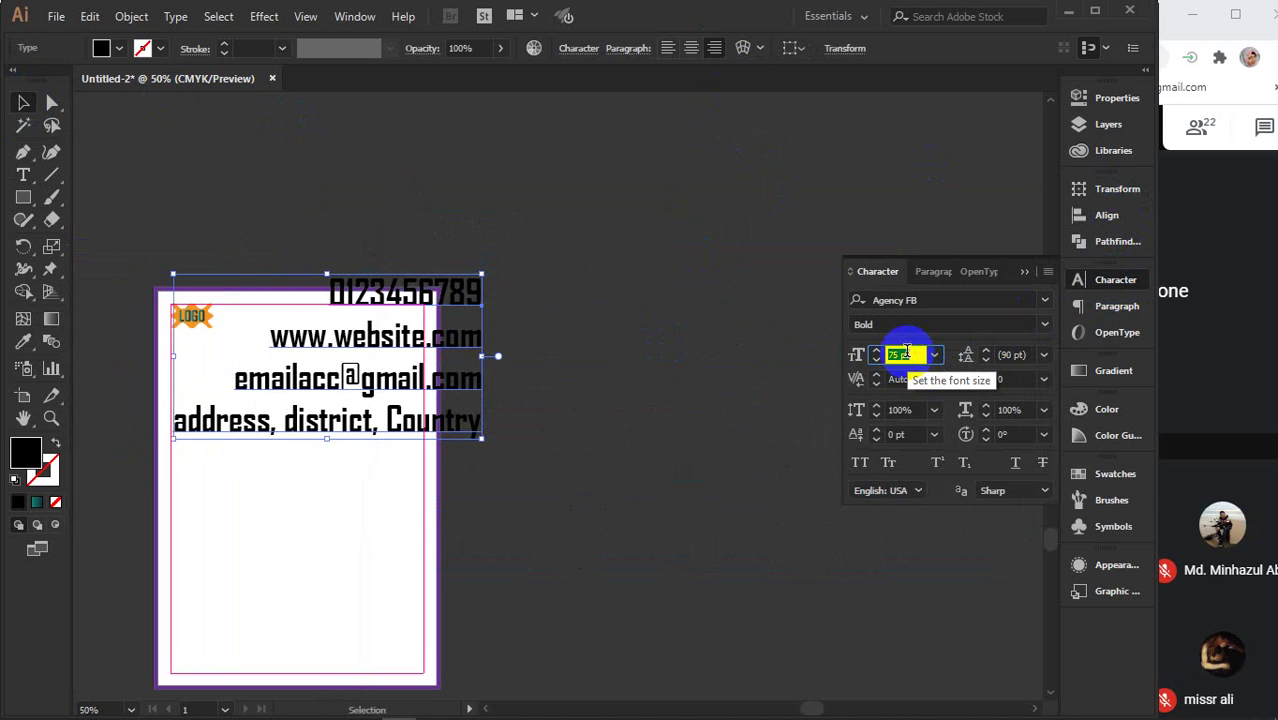
scroll(905, 354, "down", 20)
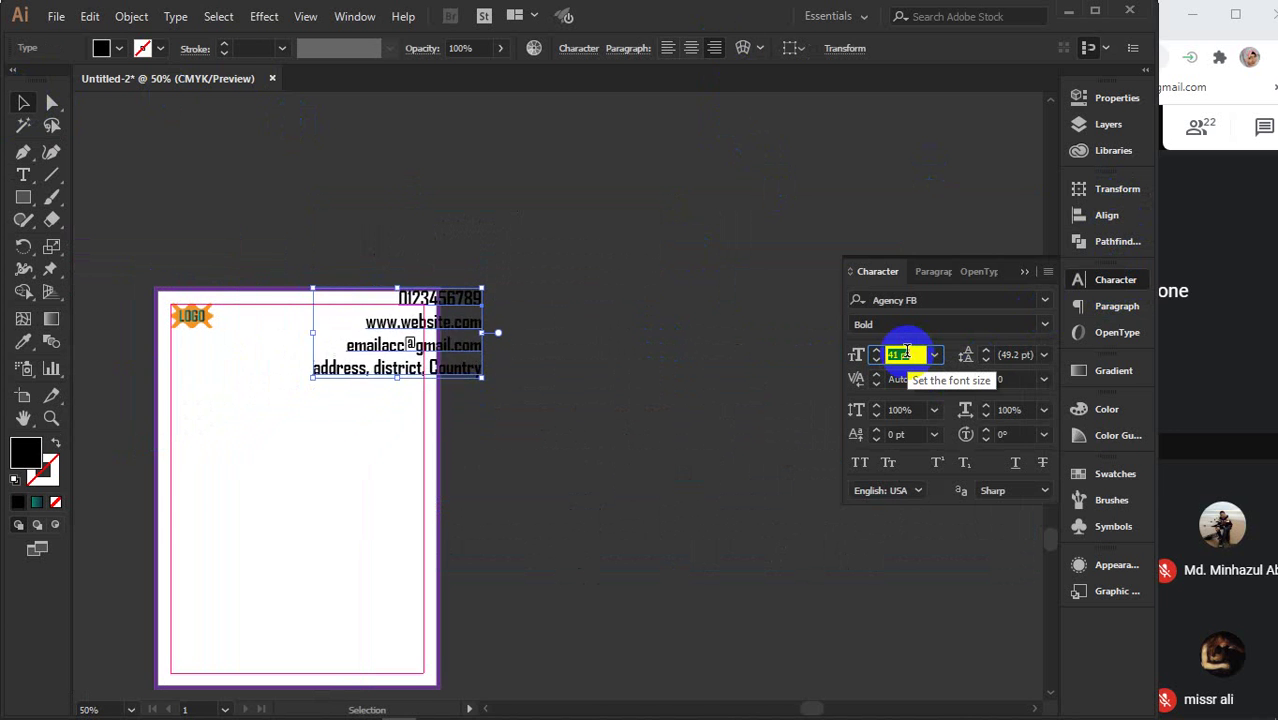
scroll(905, 354, "down", 18)
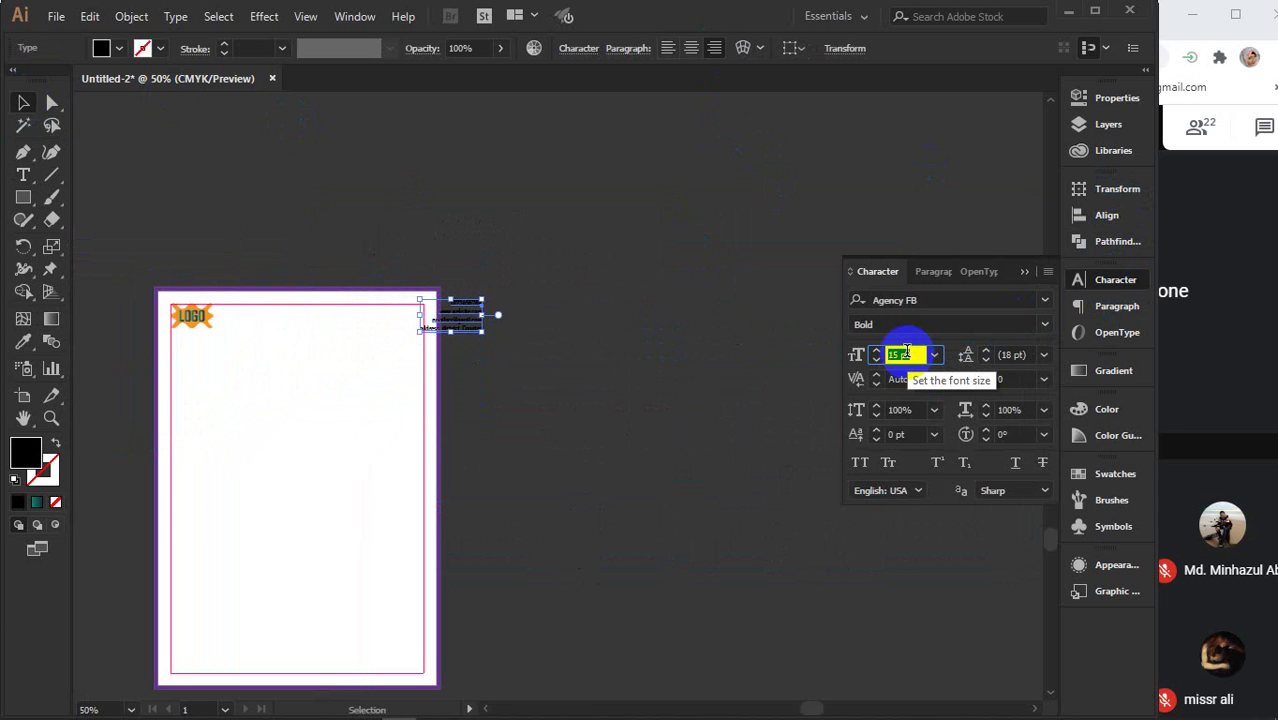
scroll(907, 354, "down", 1)
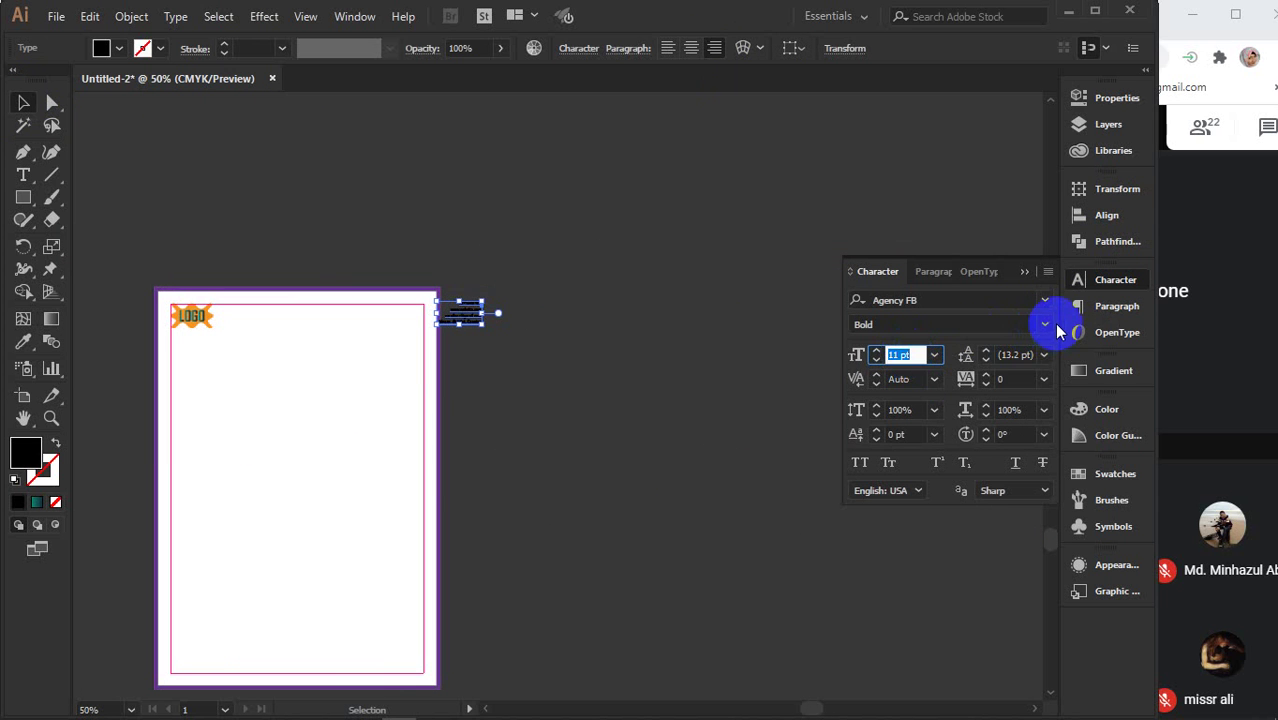
left_click(1044, 324)
left_click(910, 358)
- Set Auto leading and position the contact block in the page's top-right corner
left_click(475, 320)
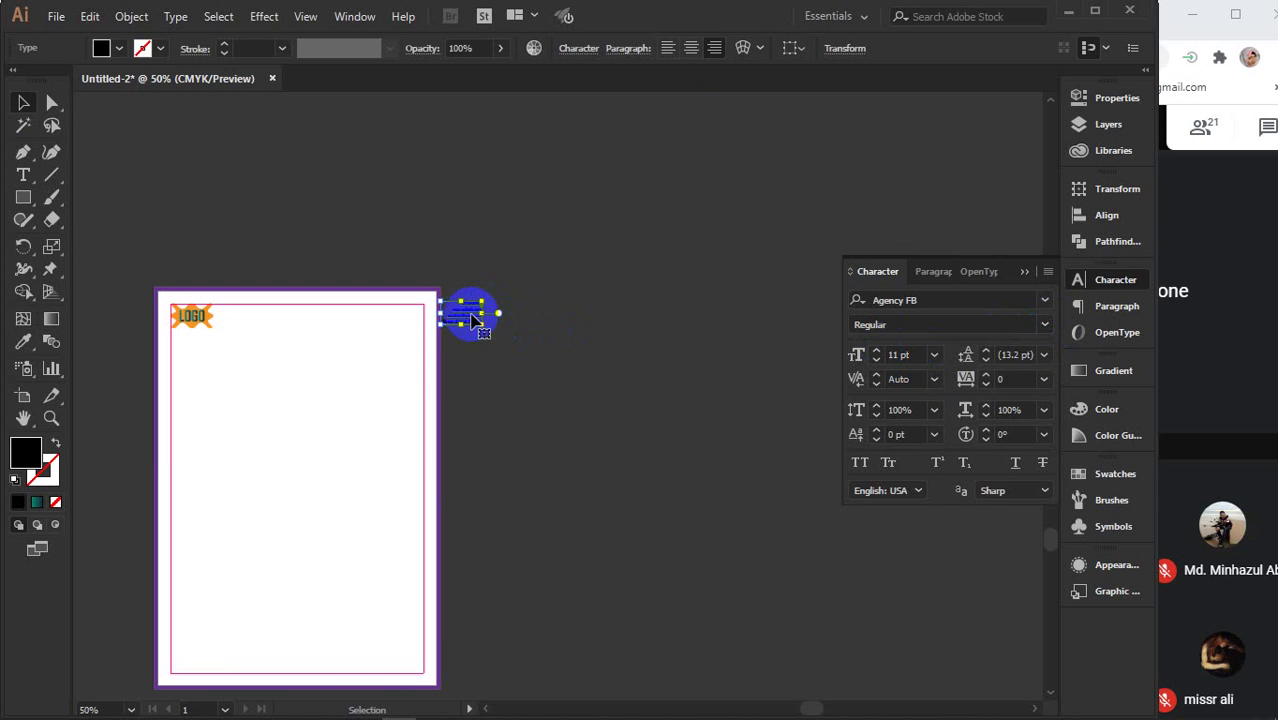
left_click_drag(470, 312, 410, 318)
scroll(410, 318, "up", 5)
scroll(418, 318, "up", 1)
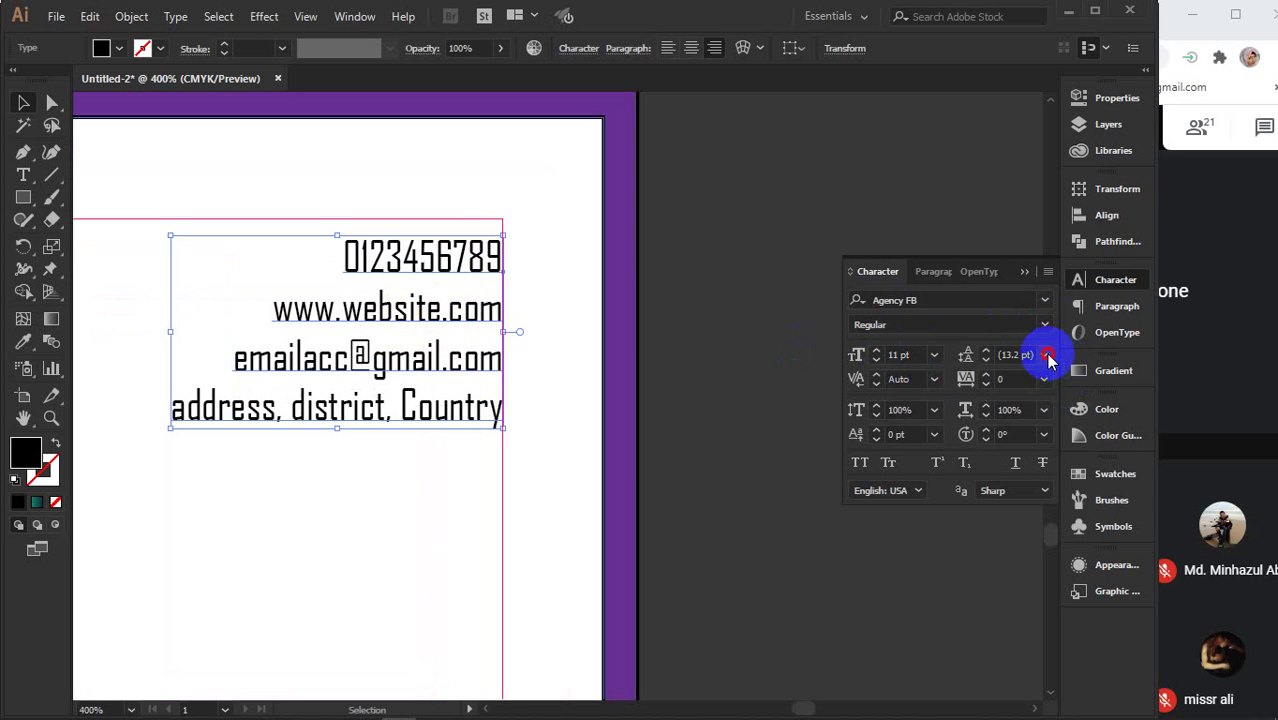
left_click(1048, 356)
left_click(1048, 380)
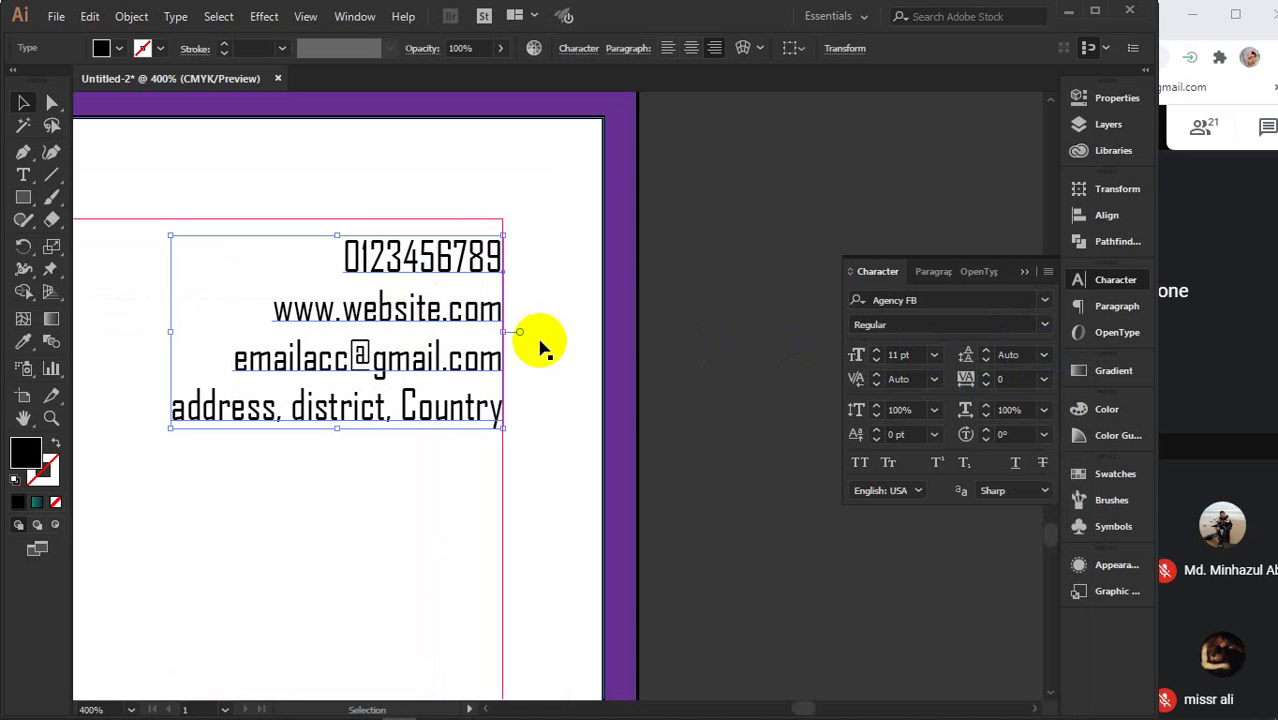
left_click_drag(411, 313, 409, 291)
scroll(410, 290, "down", 5)
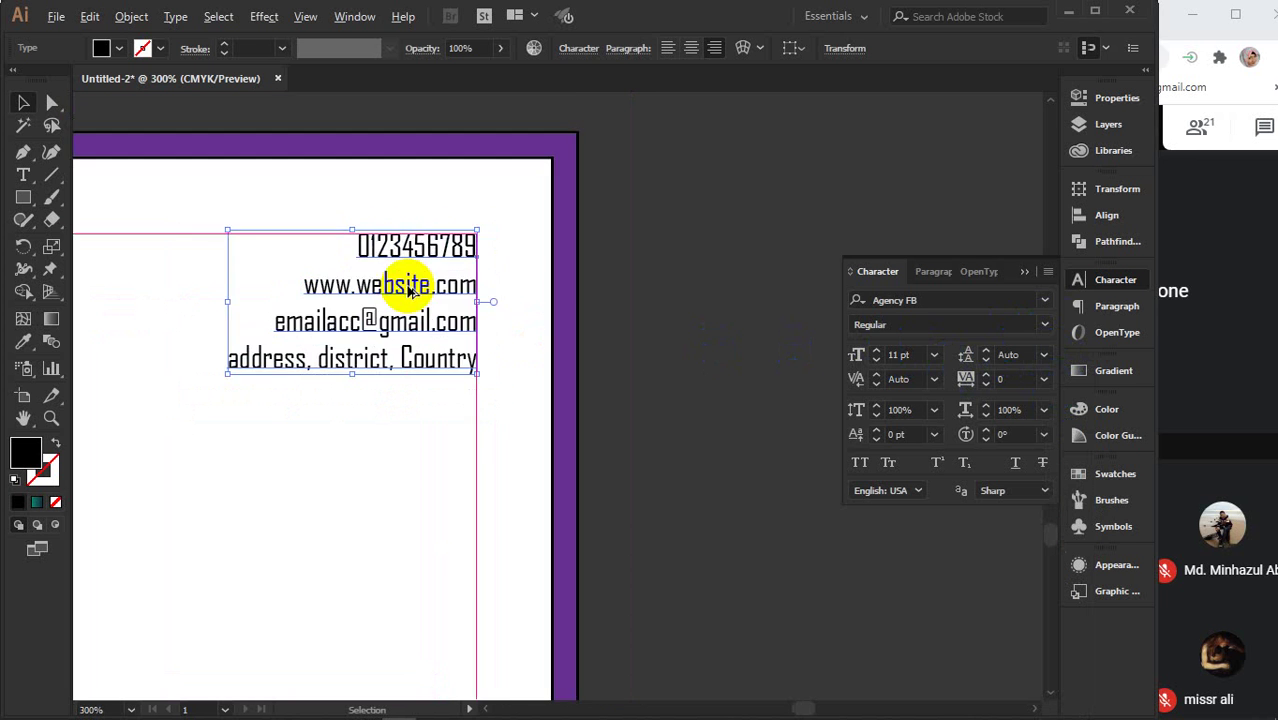
left_click(520, 352)
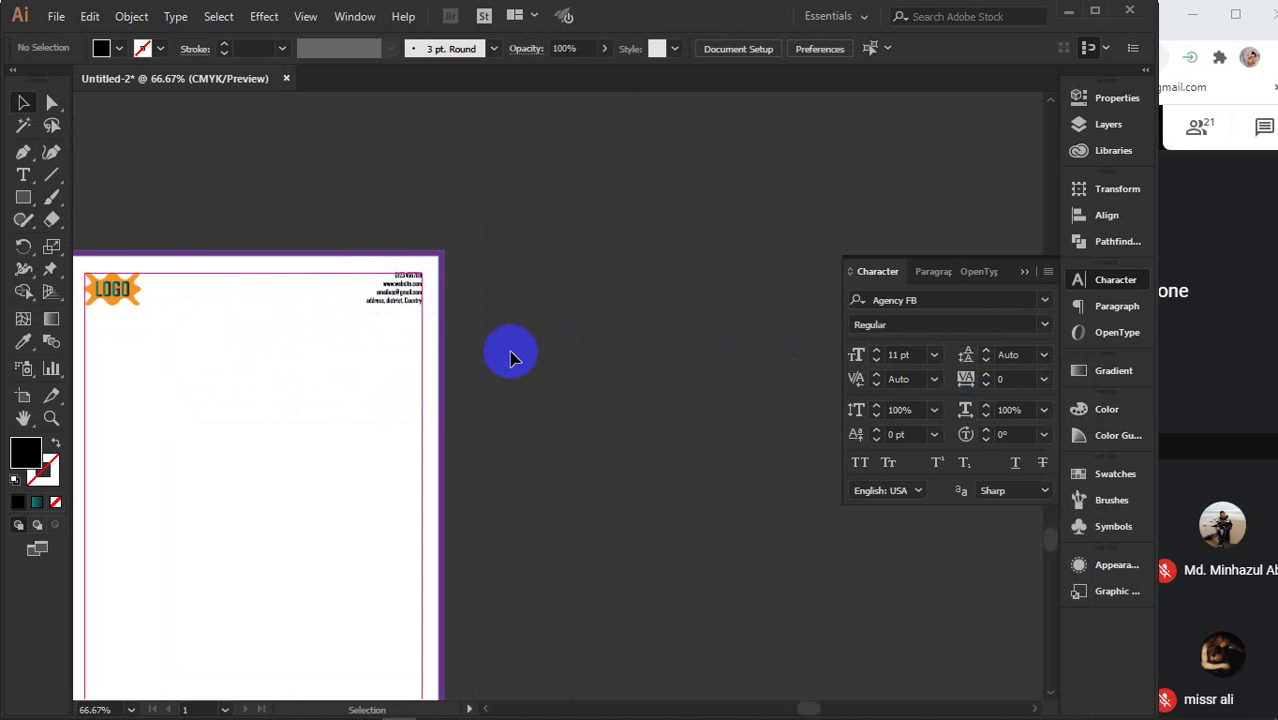
left_click_drag(508, 354, 630, 340)
scroll(530, 380, "down", 2)
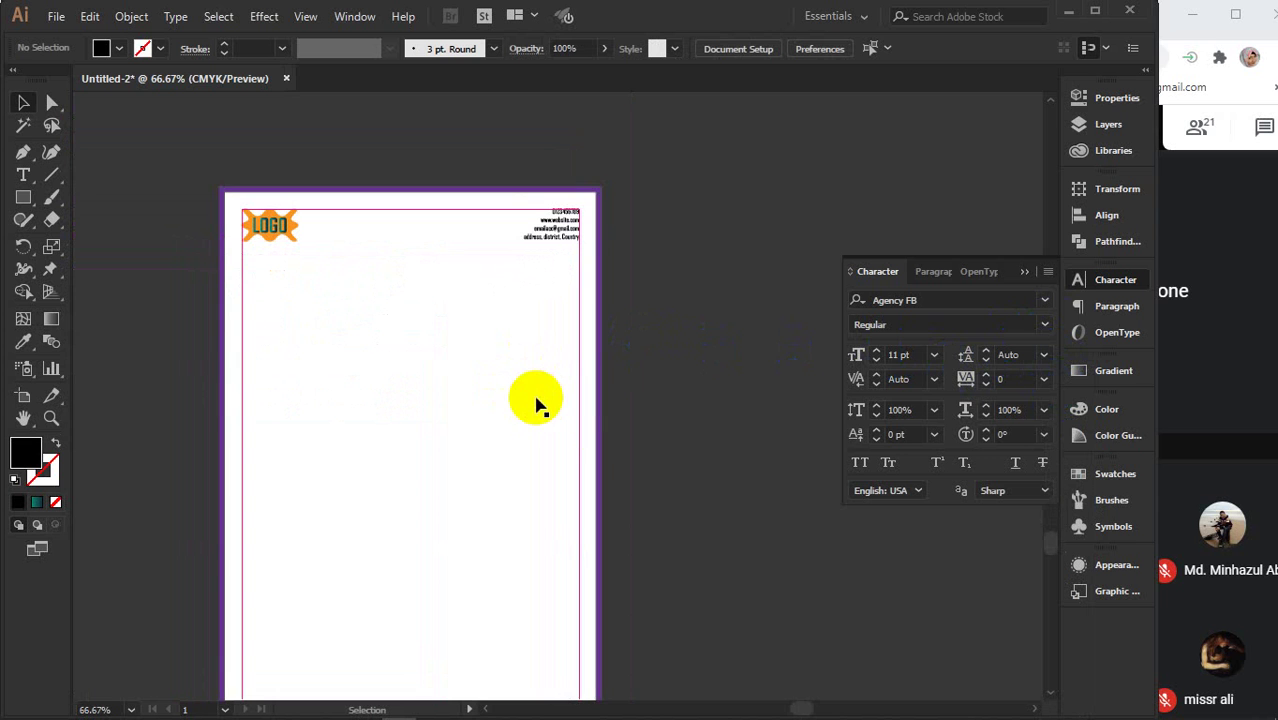
scroll(600, 445, "down", 2)
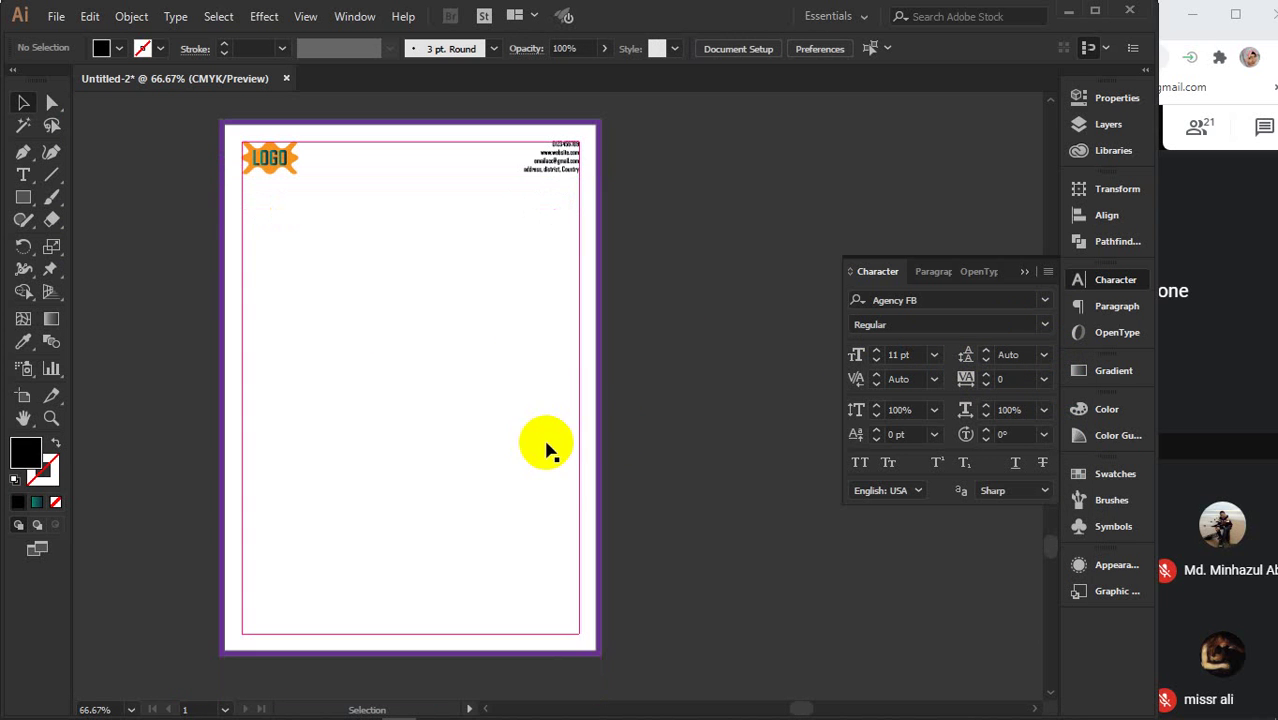
- Draw a black triangle with the Pen tool at the page's bottom-left corner
left_click(23, 200)
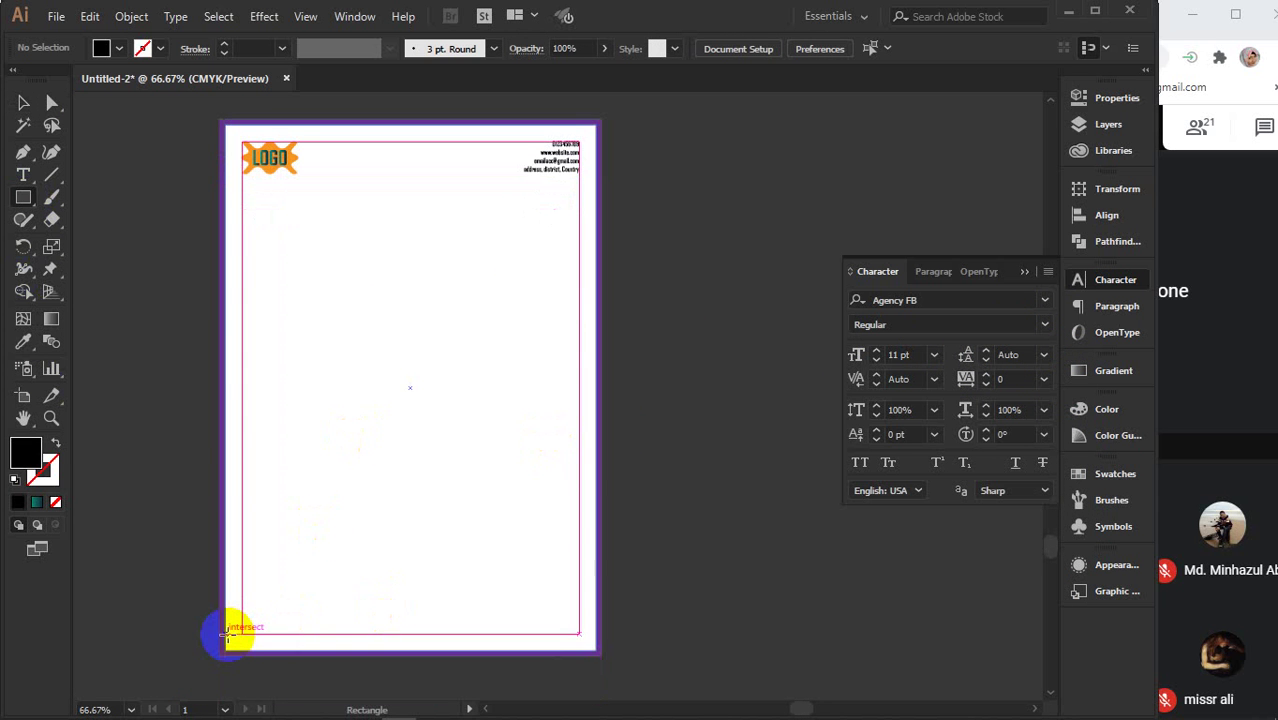
left_click(23, 152)
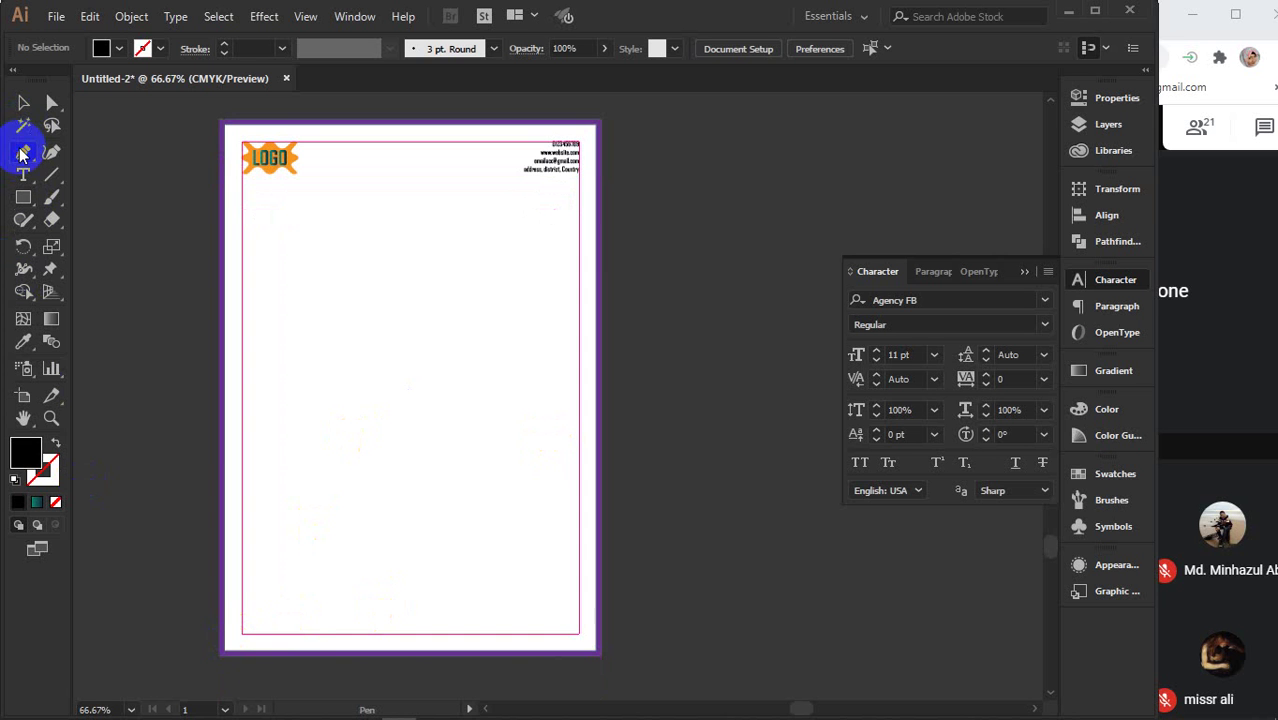
left_click(223, 606)
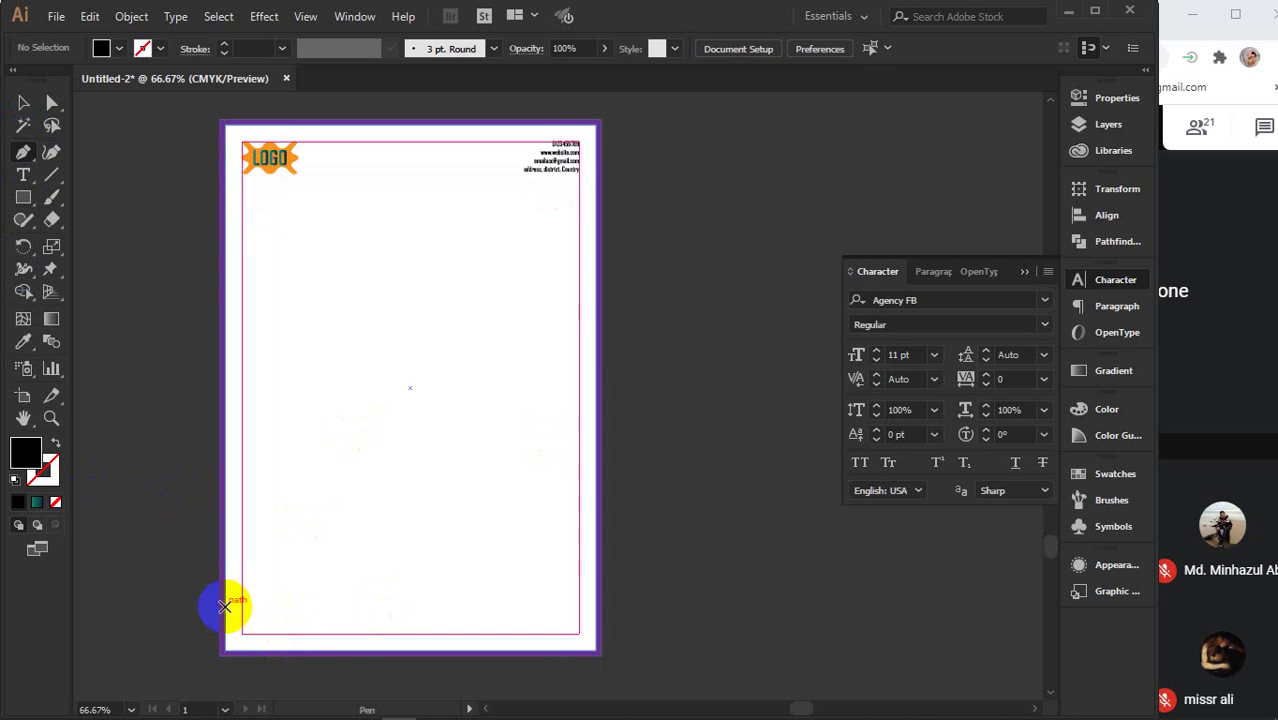
left_click(224, 607)
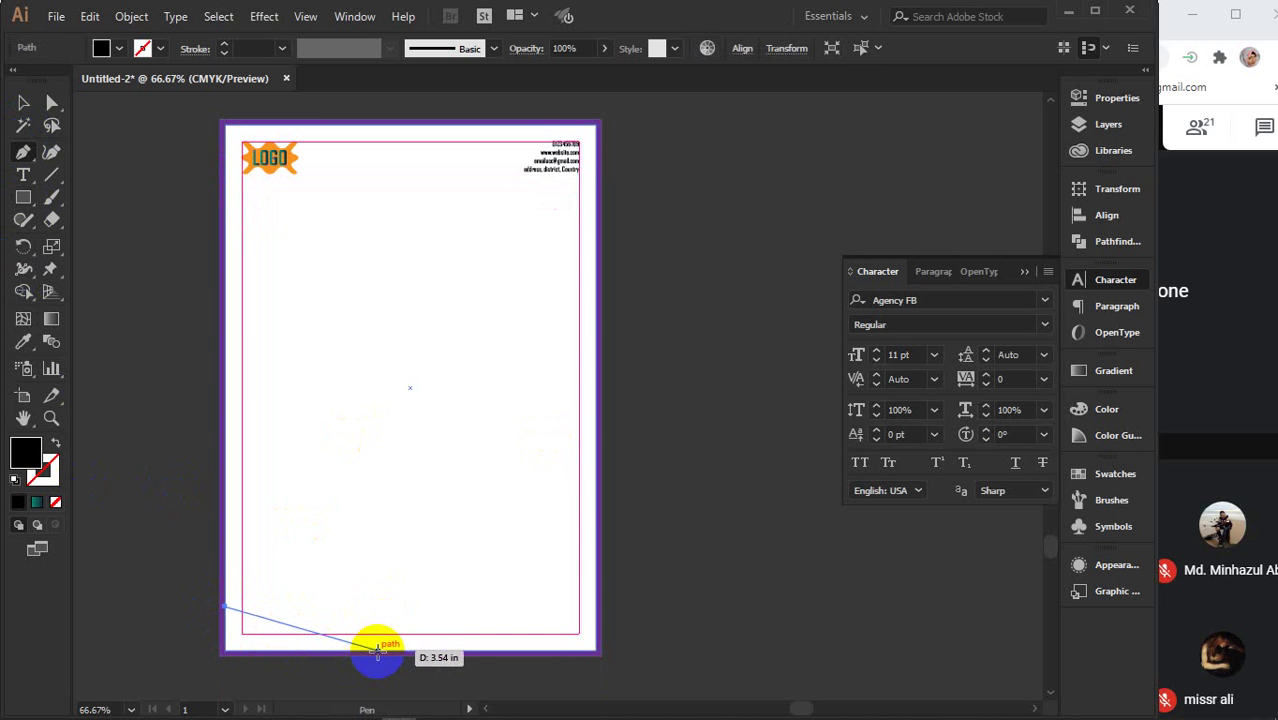
left_click(377, 650)
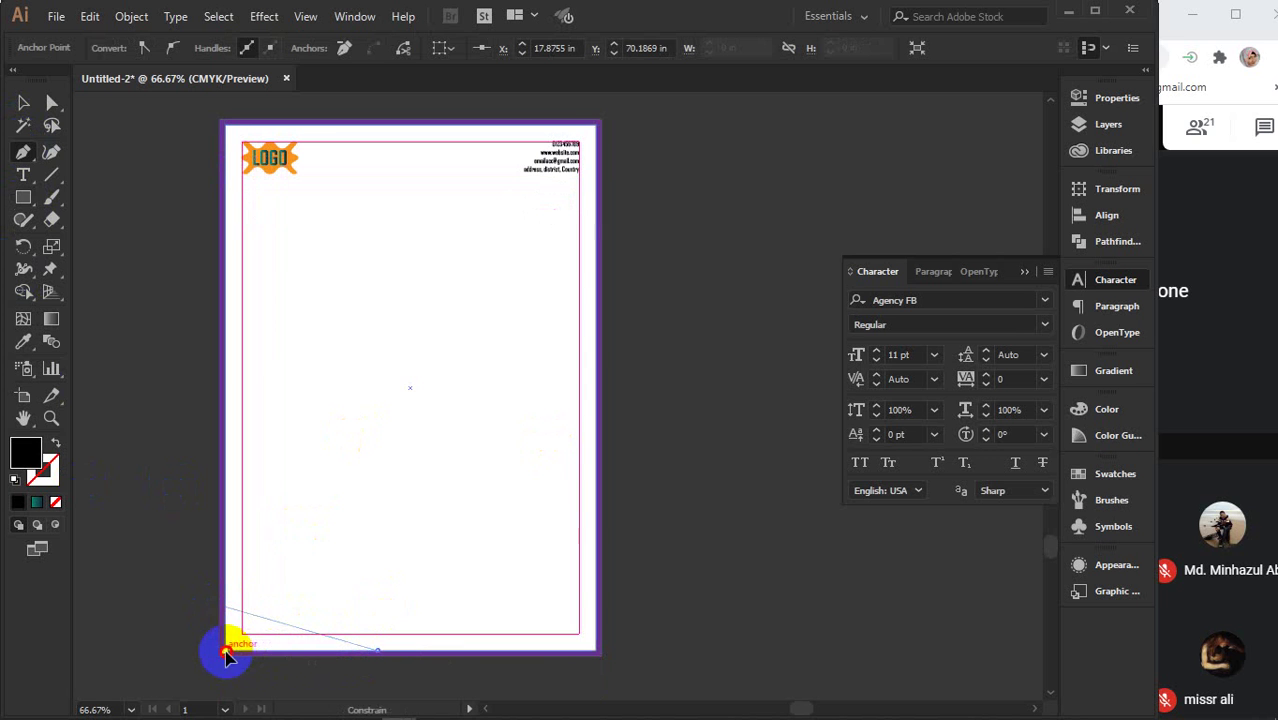
left_click(226, 651)
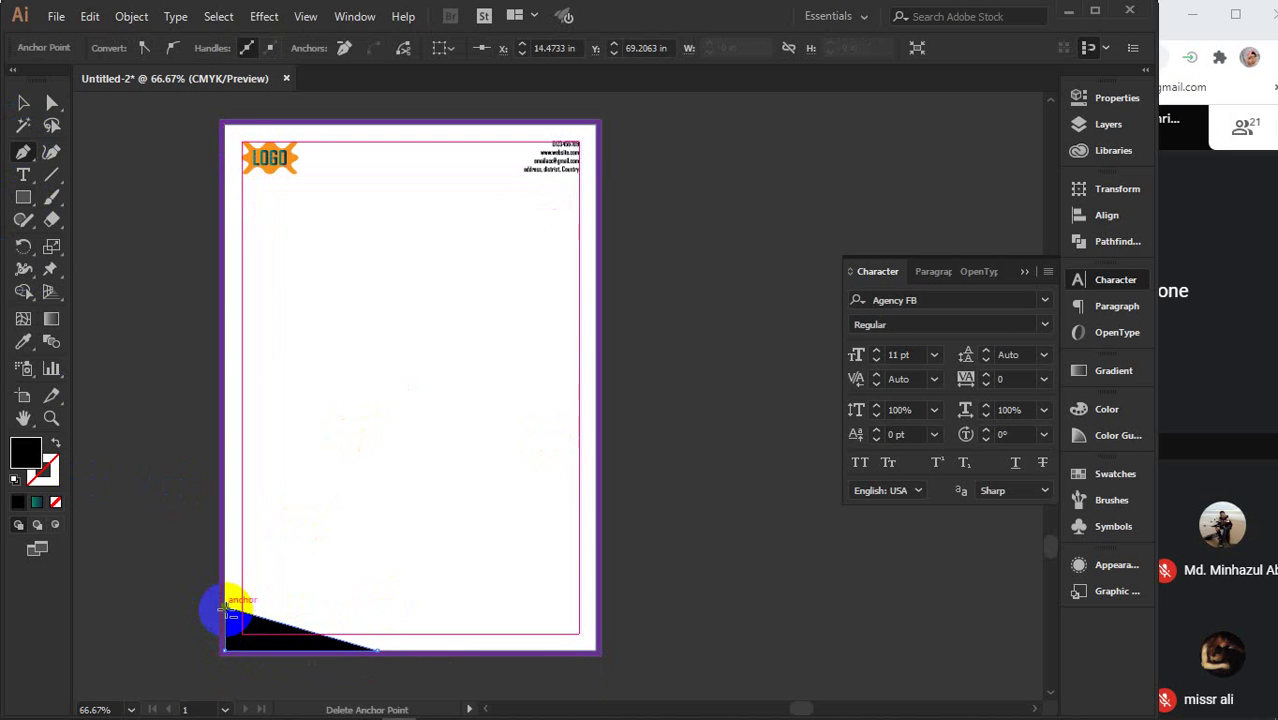
- Draw a second angled wedge from the right page edge along the bottom
left_click(594, 600)
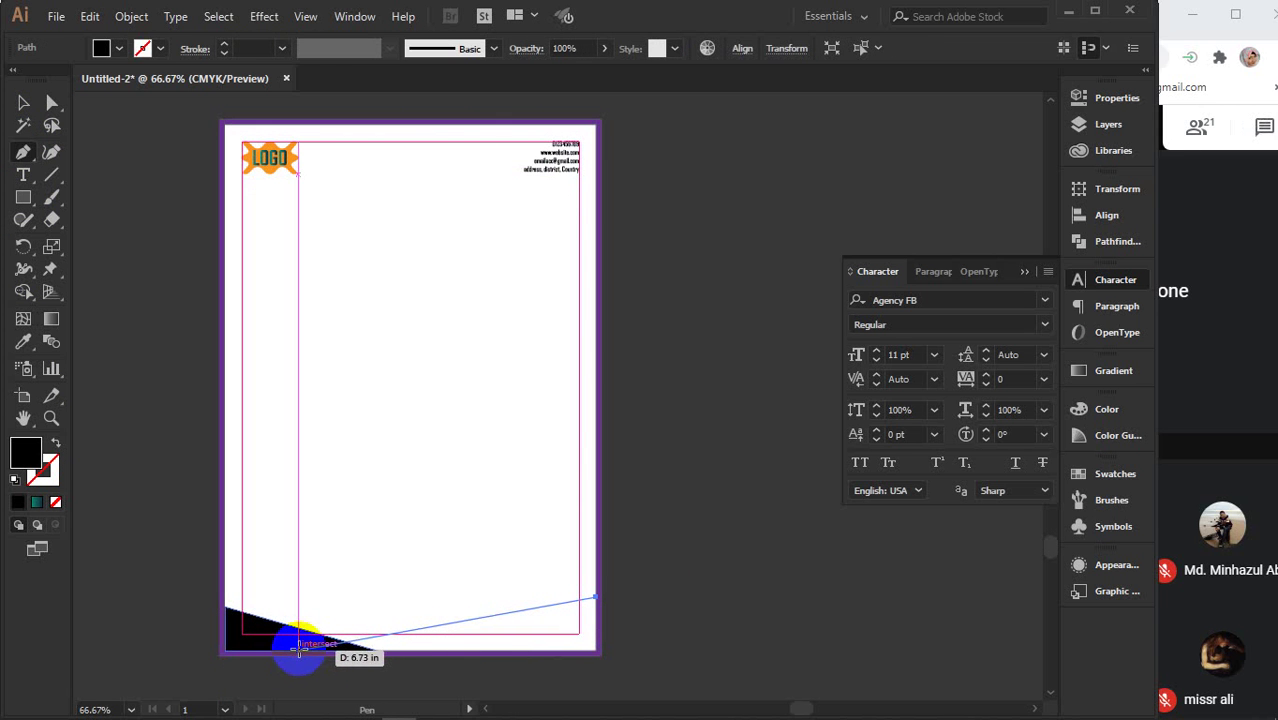
left_click(299, 651)
left_click(595, 651)
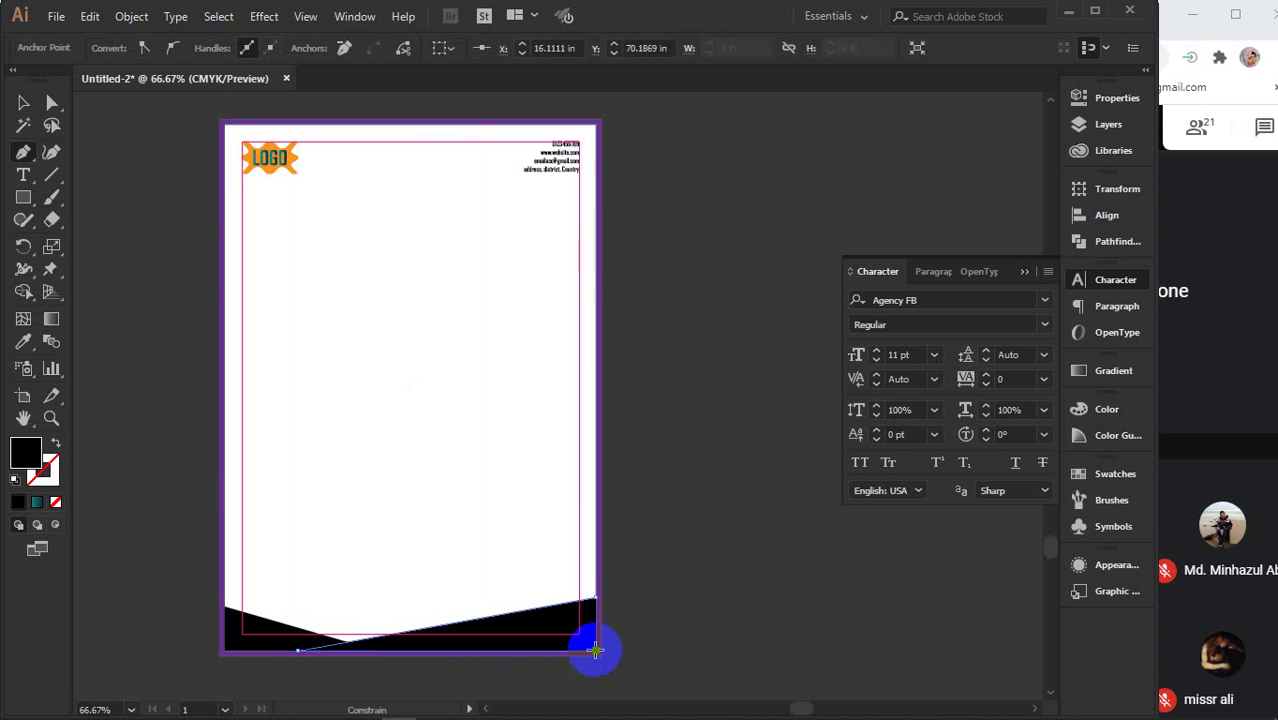
left_click(594, 599)
- Fill both footer shapes with the teal gradient
key("v")
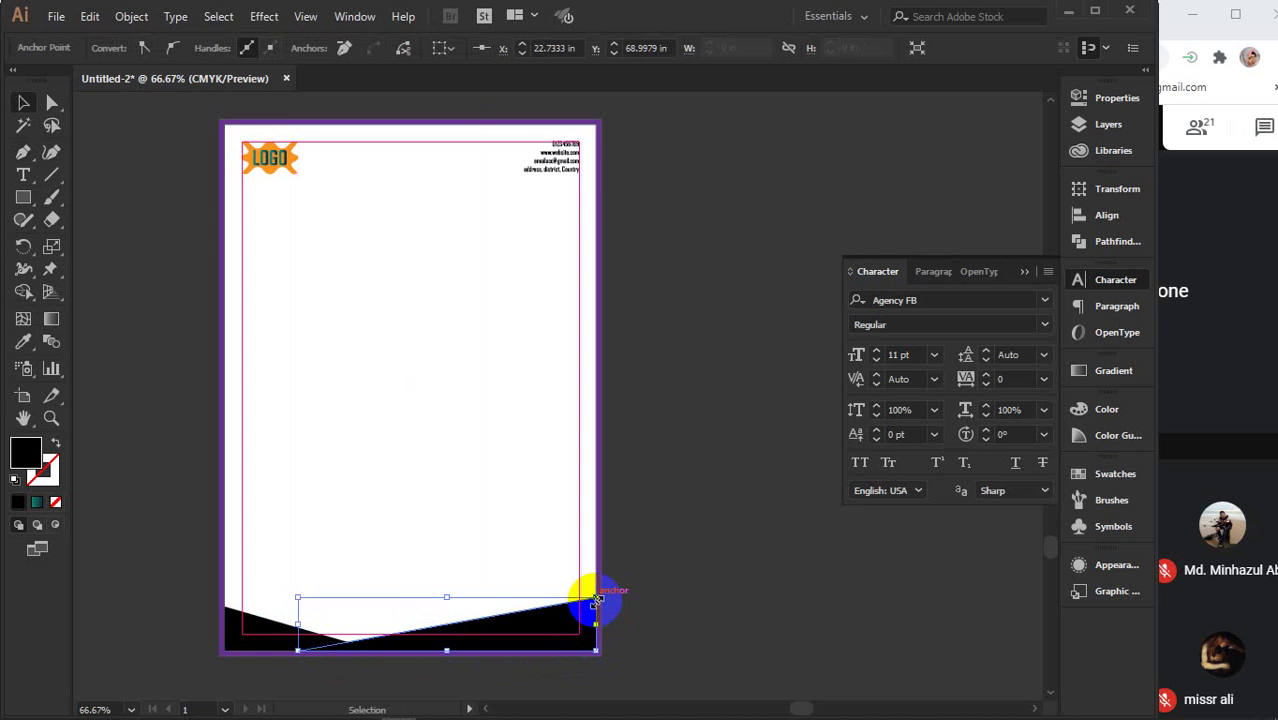
left_click(37, 502)
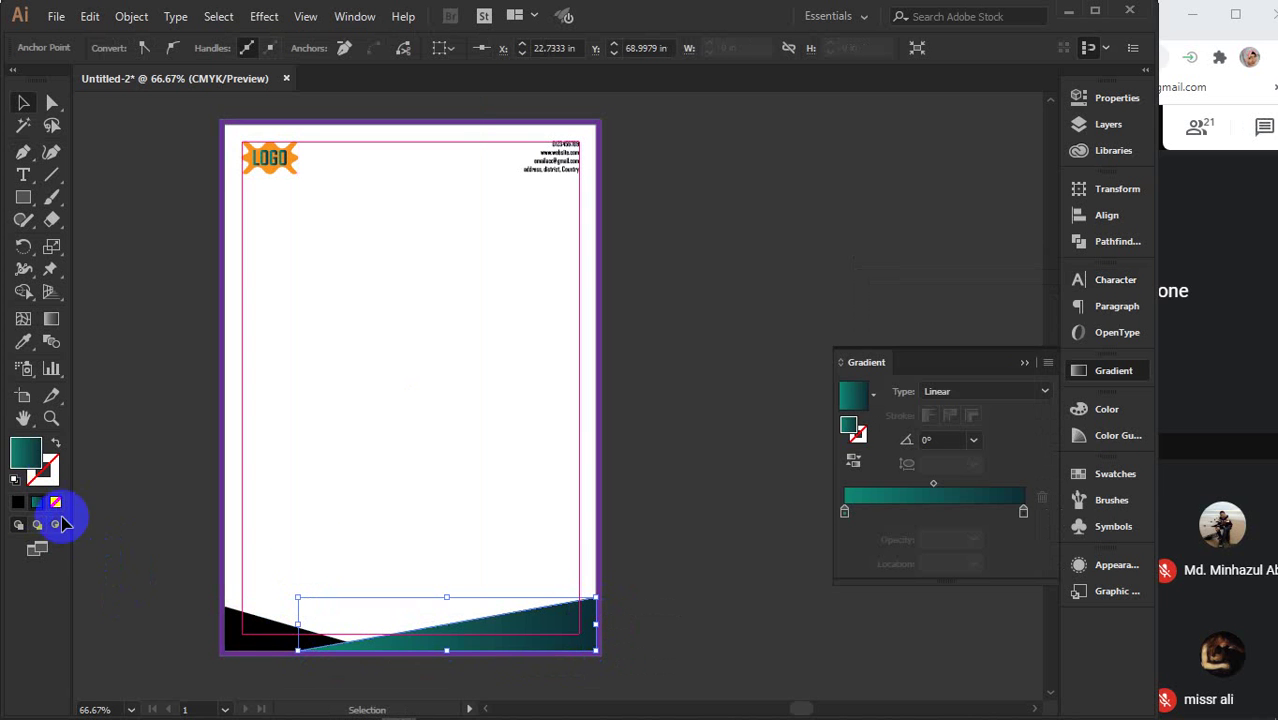
left_click(1026, 362)
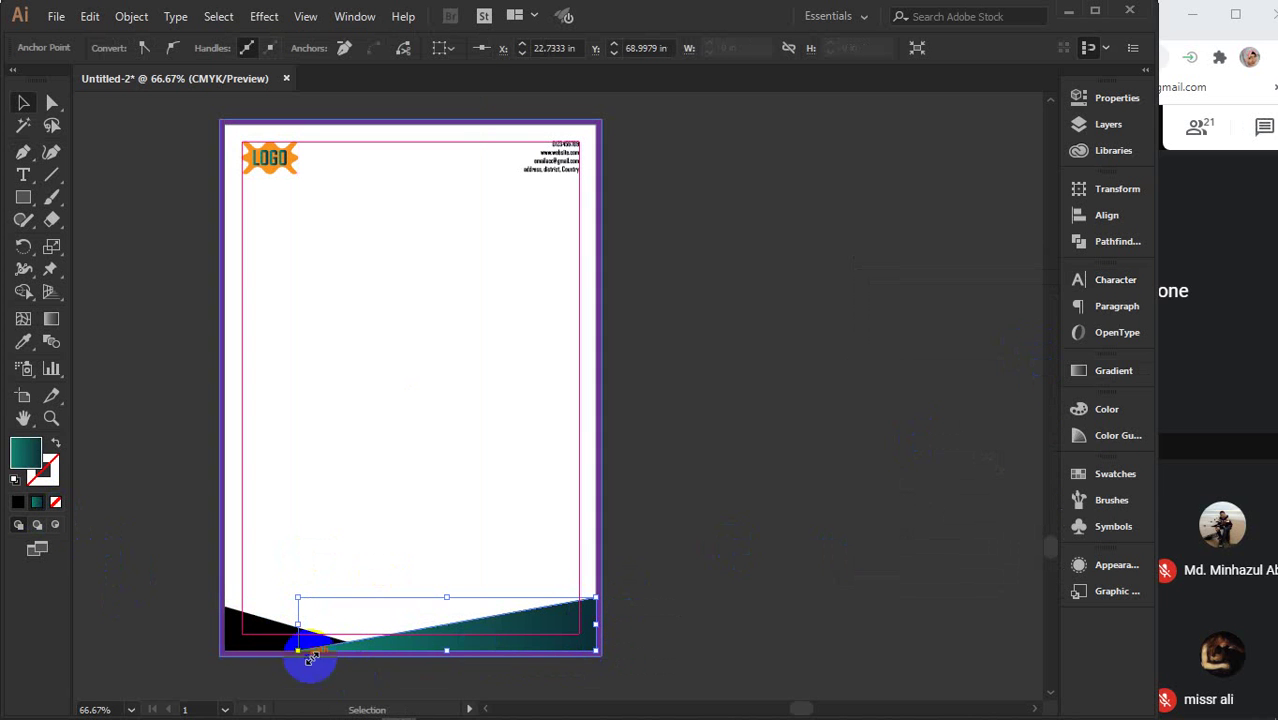
left_click(268, 633)
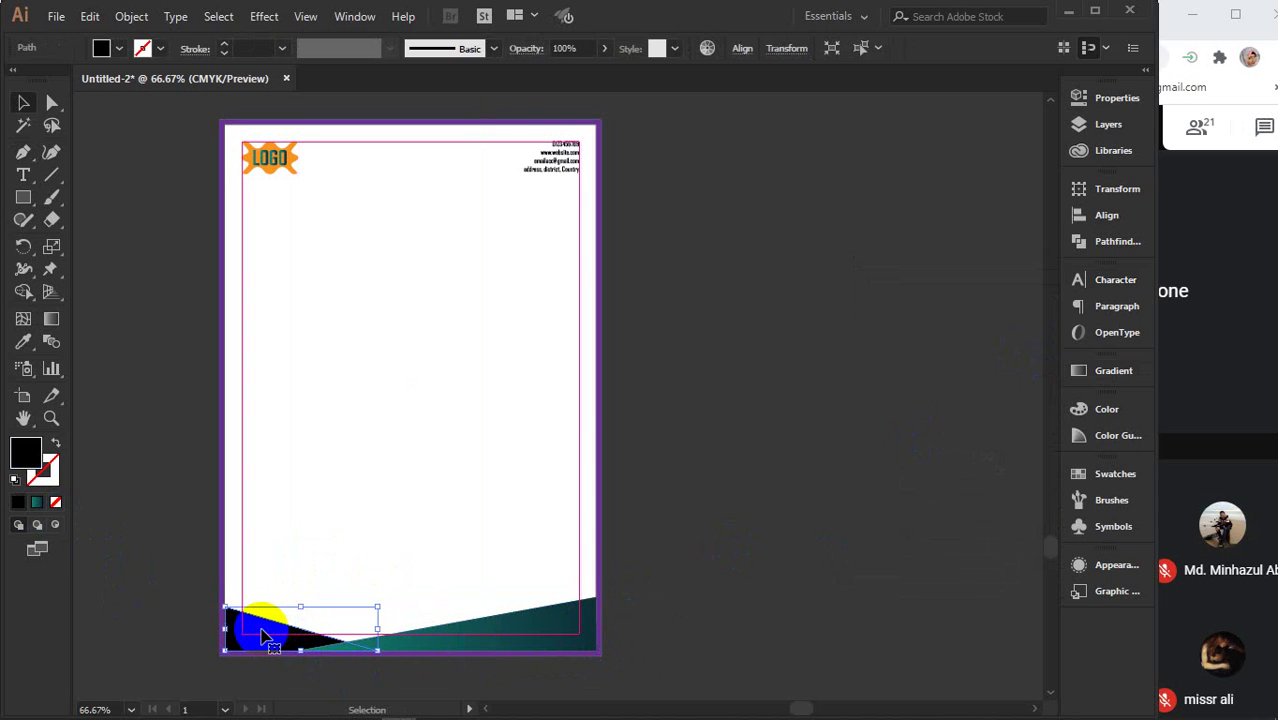
left_click(44, 504)
left_click(585, 543)
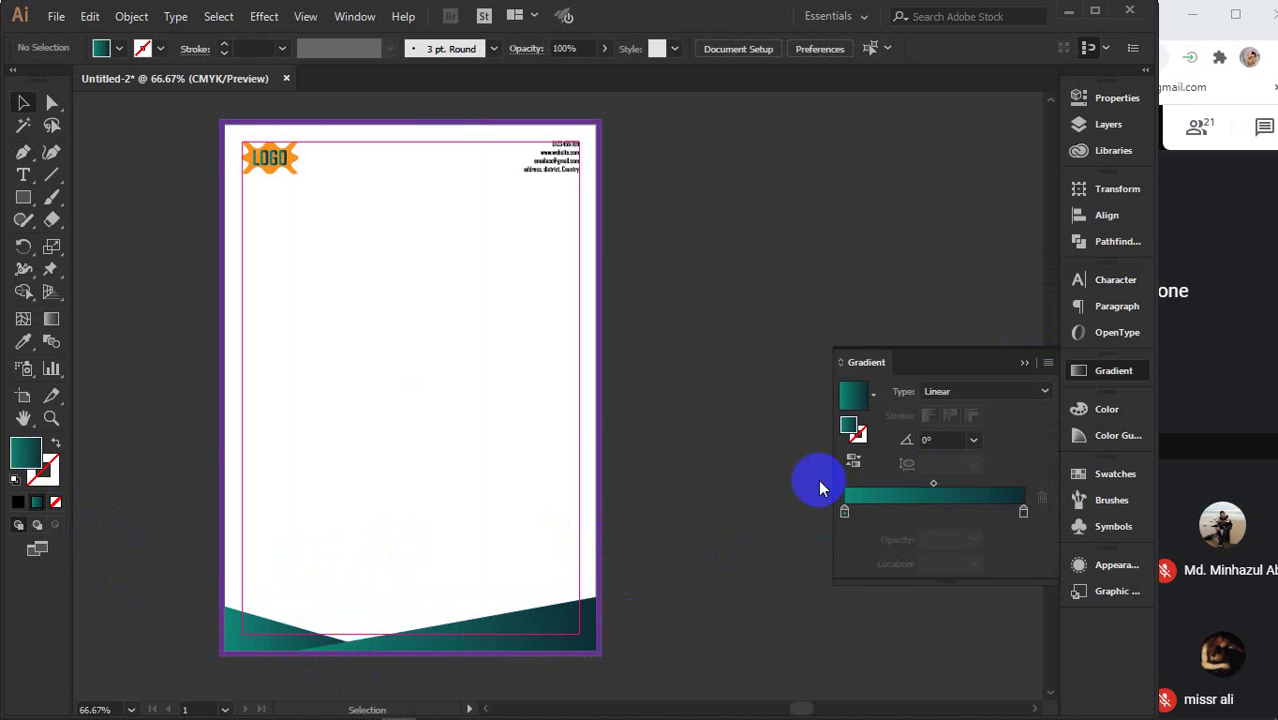
left_click(1026, 363)
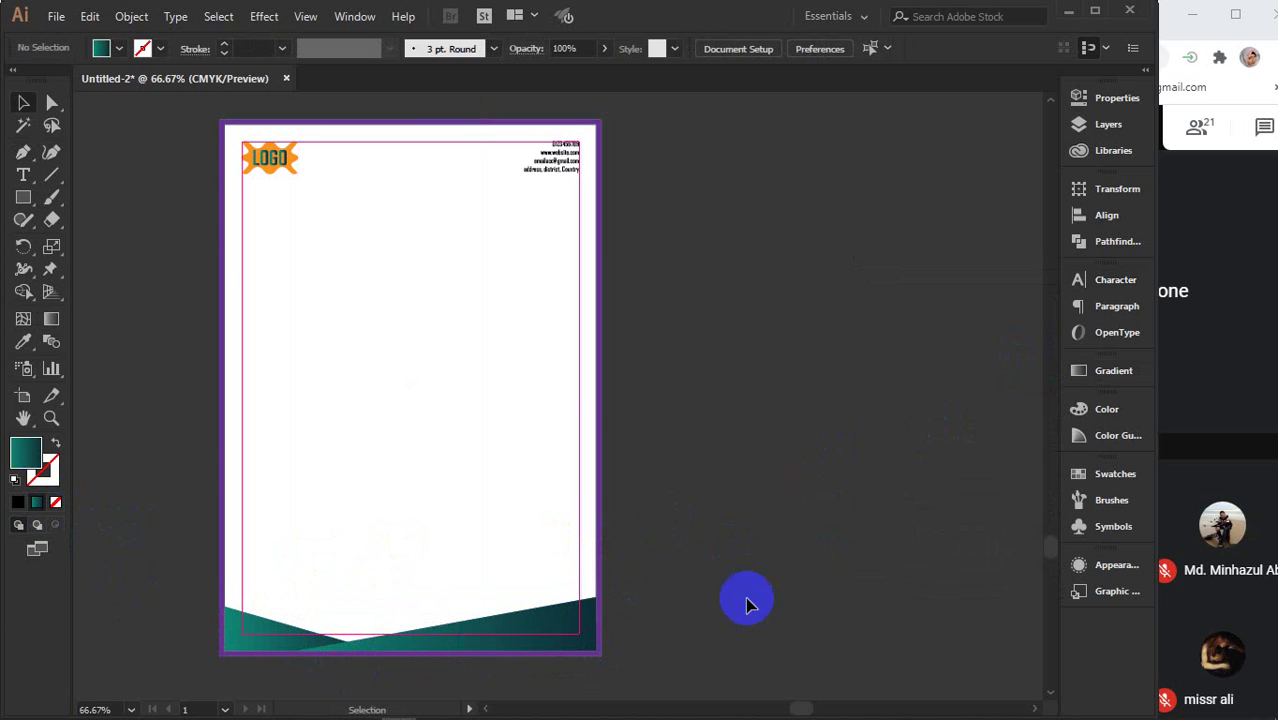
- Drag the outer top corner points of both footer shapes lower
left_click(558, 628)
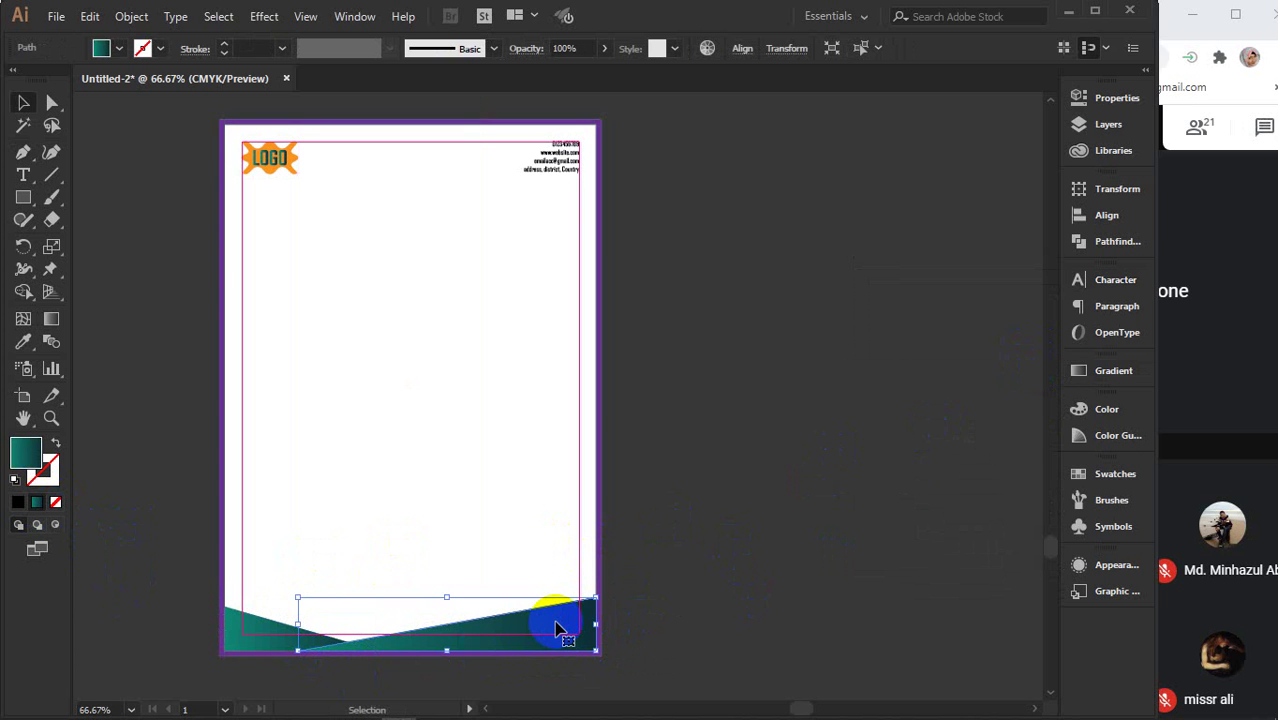
key("a")
left_click_drag(597, 600, 597, 626)
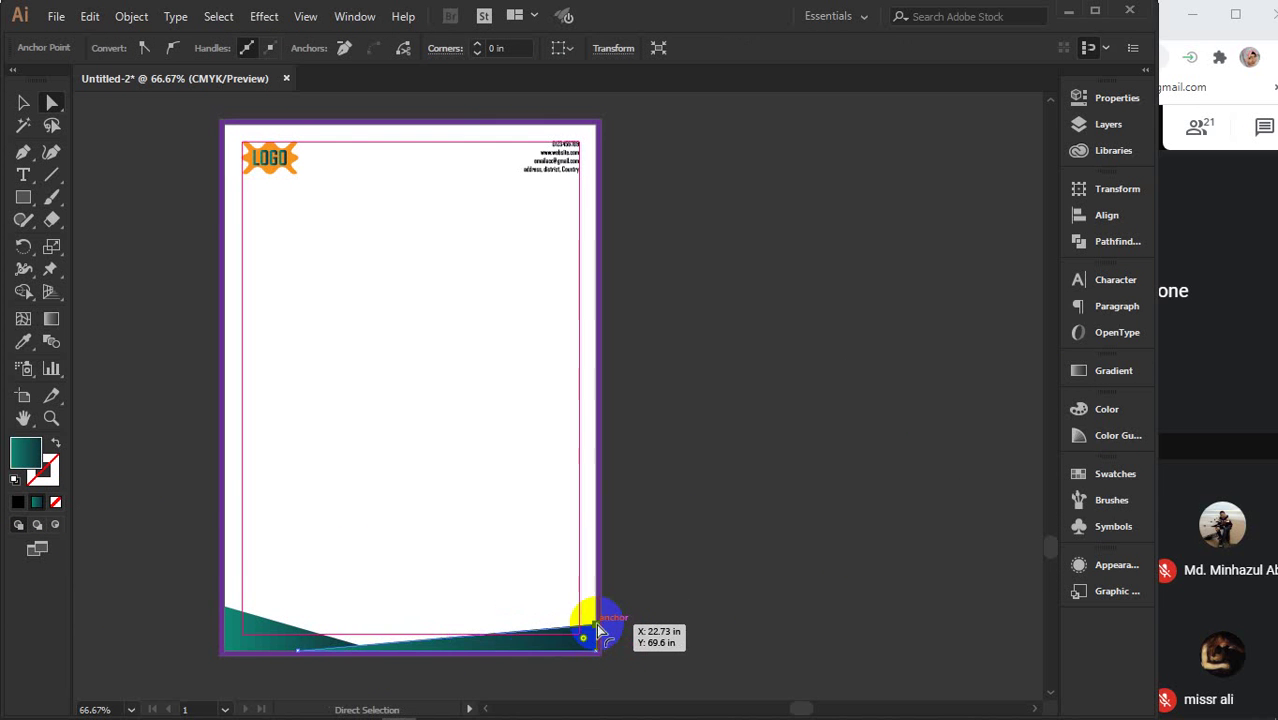
left_click(226, 607)
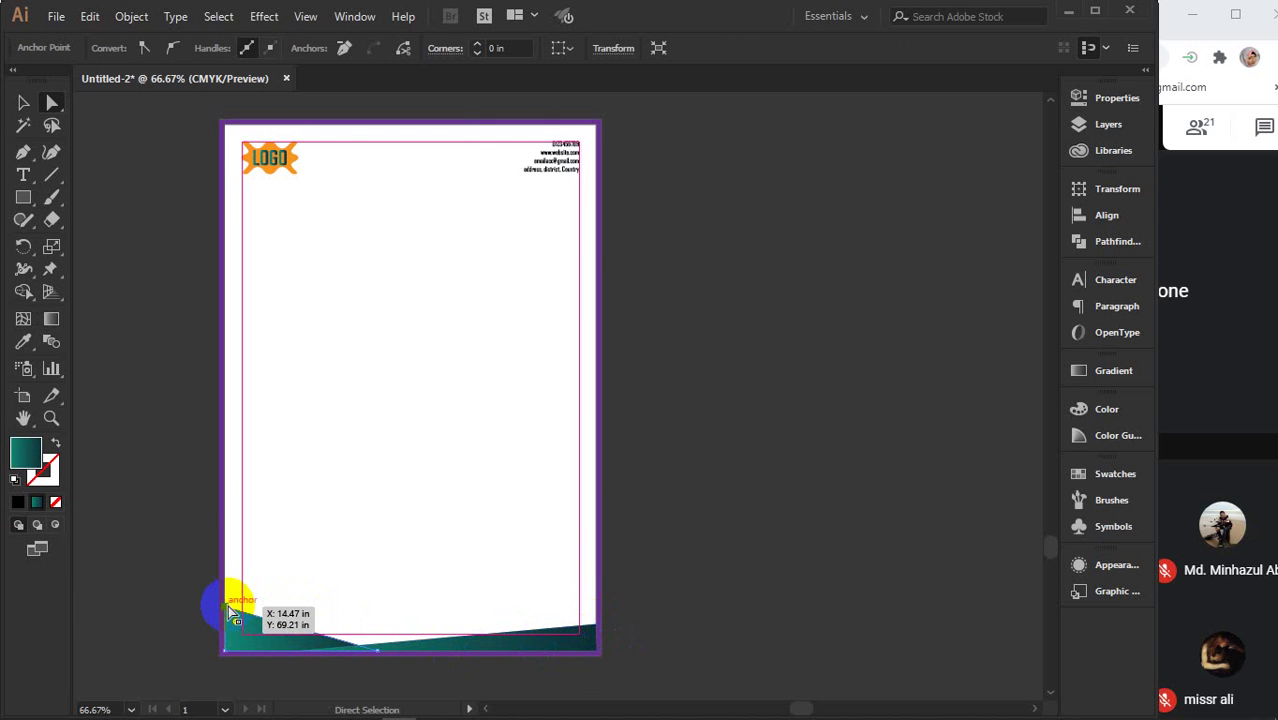
left_click_drag(229, 607, 231, 627)
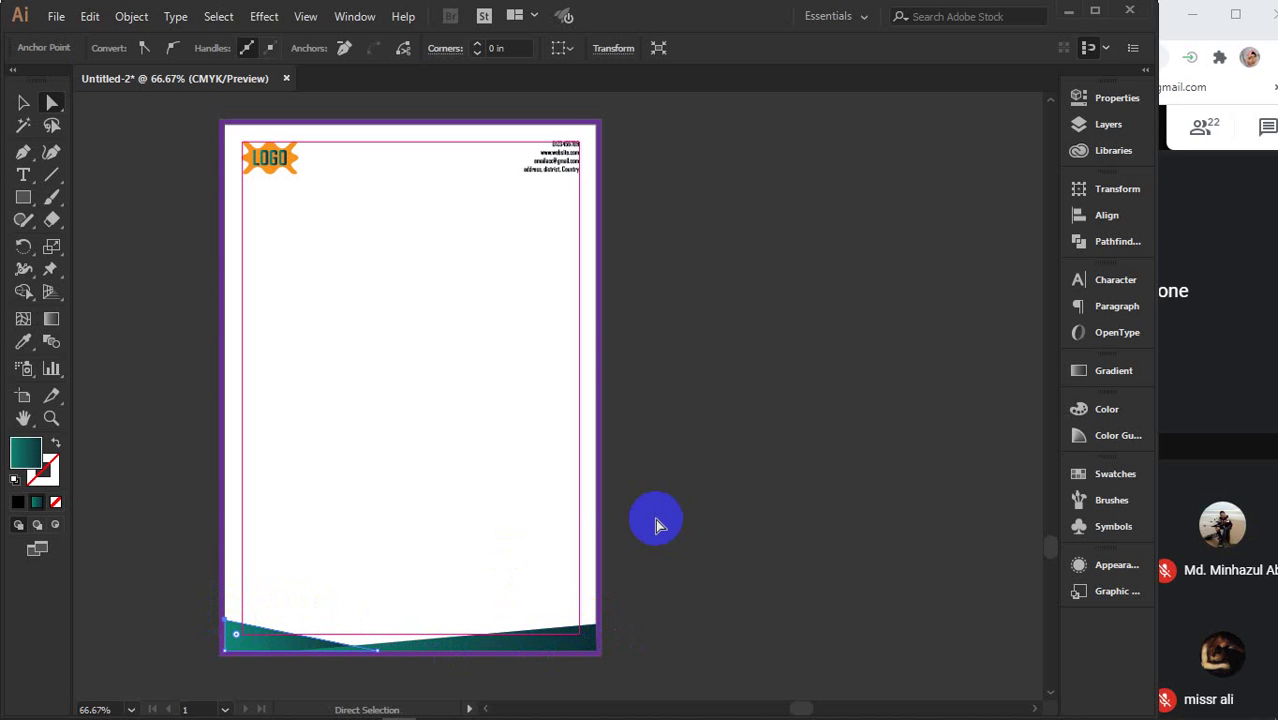
- Inside the logo group, fill the orange blob with the teal gradient
left_click(23, 102)
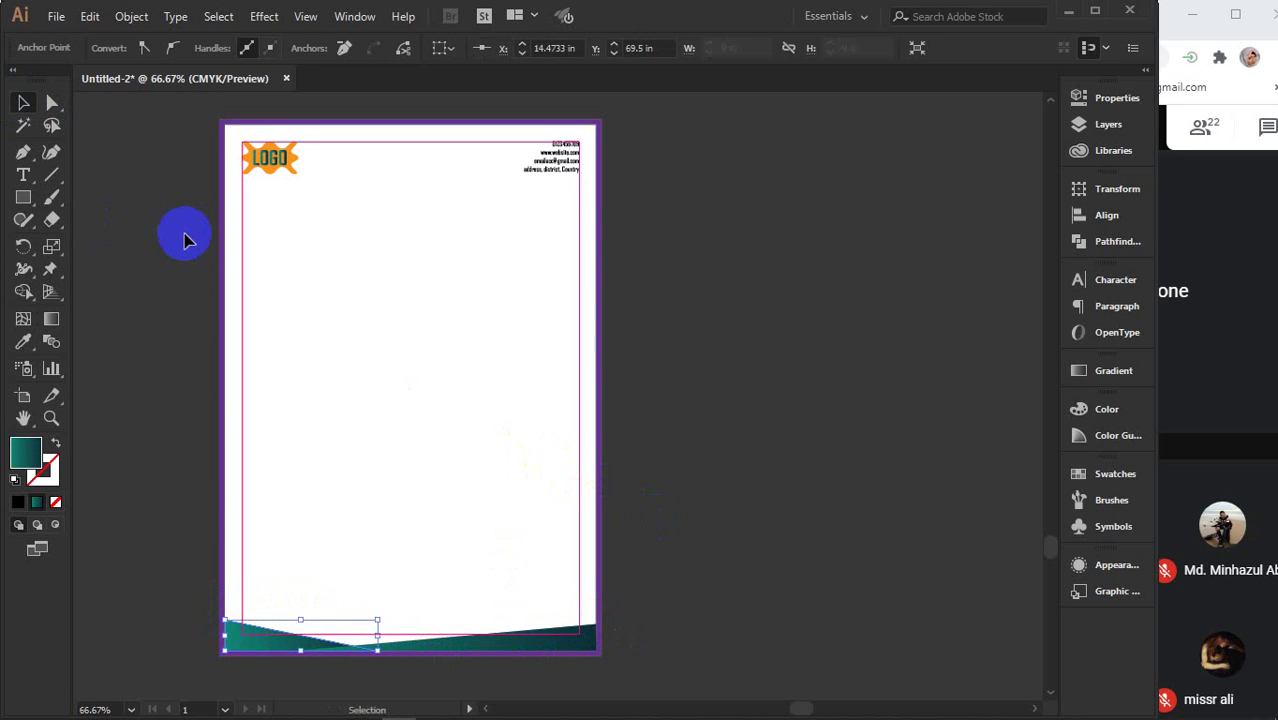
left_click(184, 233)
scroll(281, 147, "up", 2)
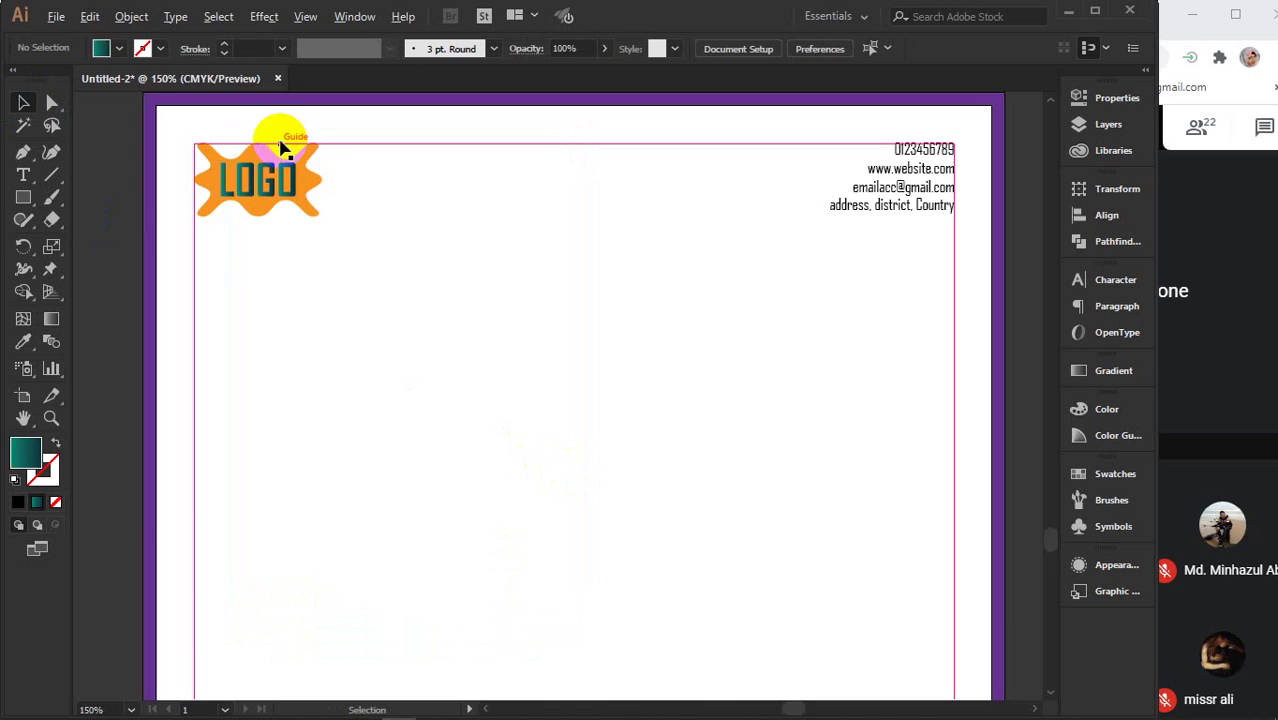
scroll(281, 147, "up", 2)
double_click(250, 171)
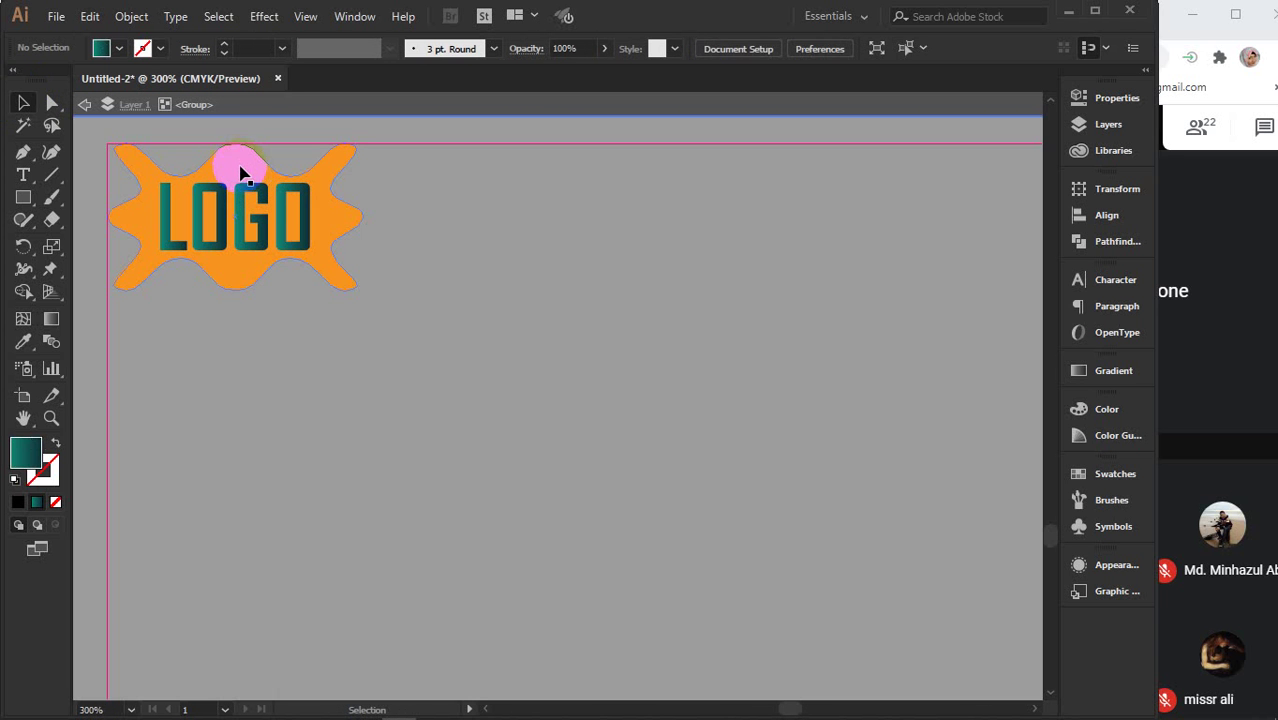
left_click(240, 172)
left_click(37, 502)
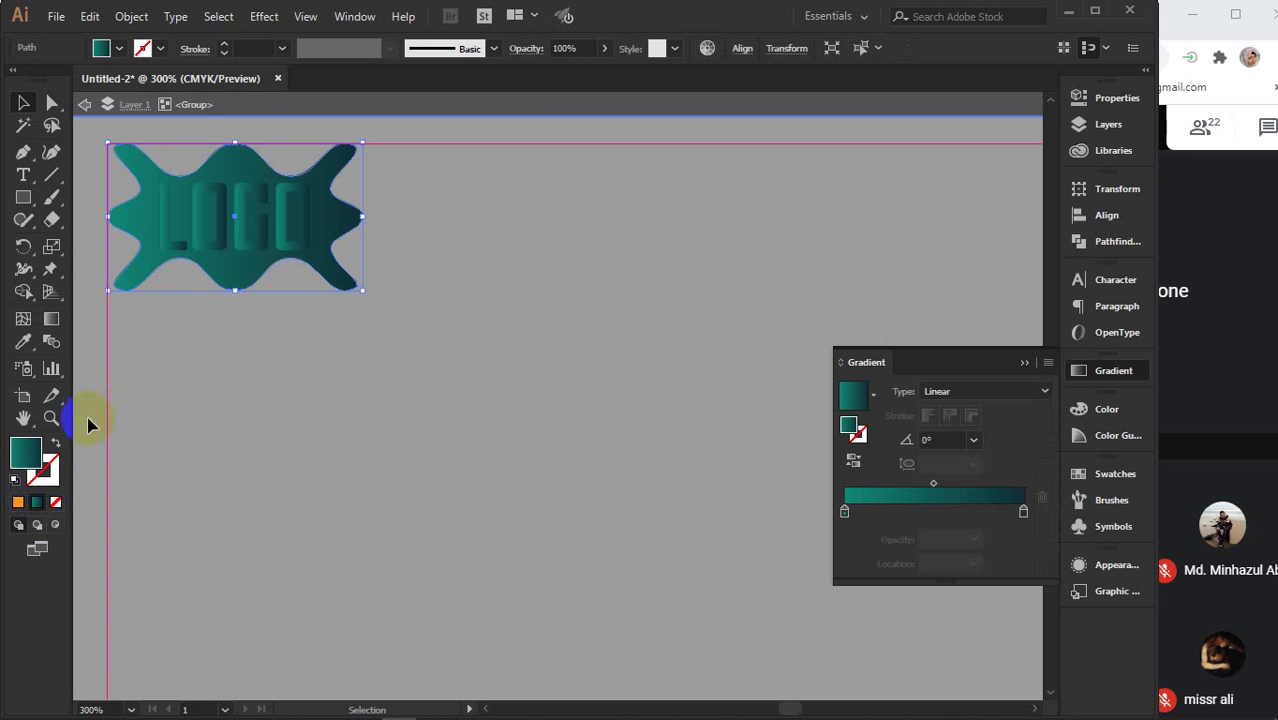
- Color the LOGO lettering bright yellow via the Color Picker
left_click(198, 240)
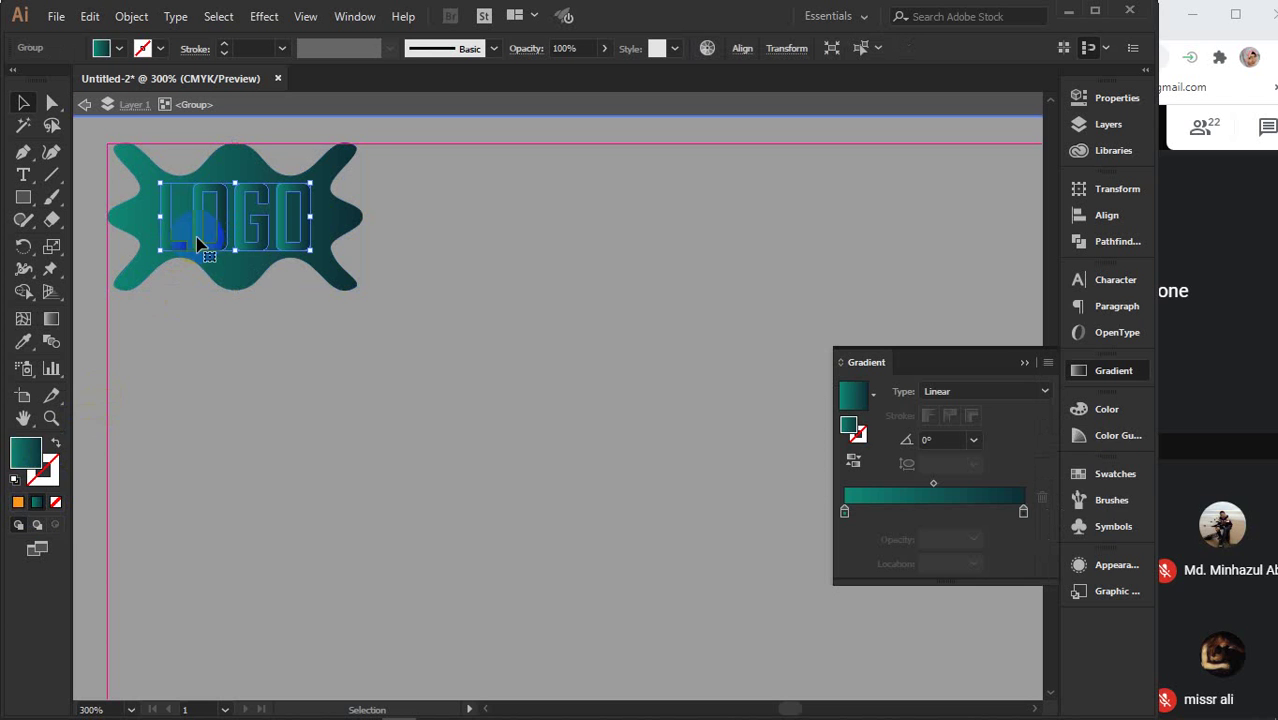
double_click(27, 458)
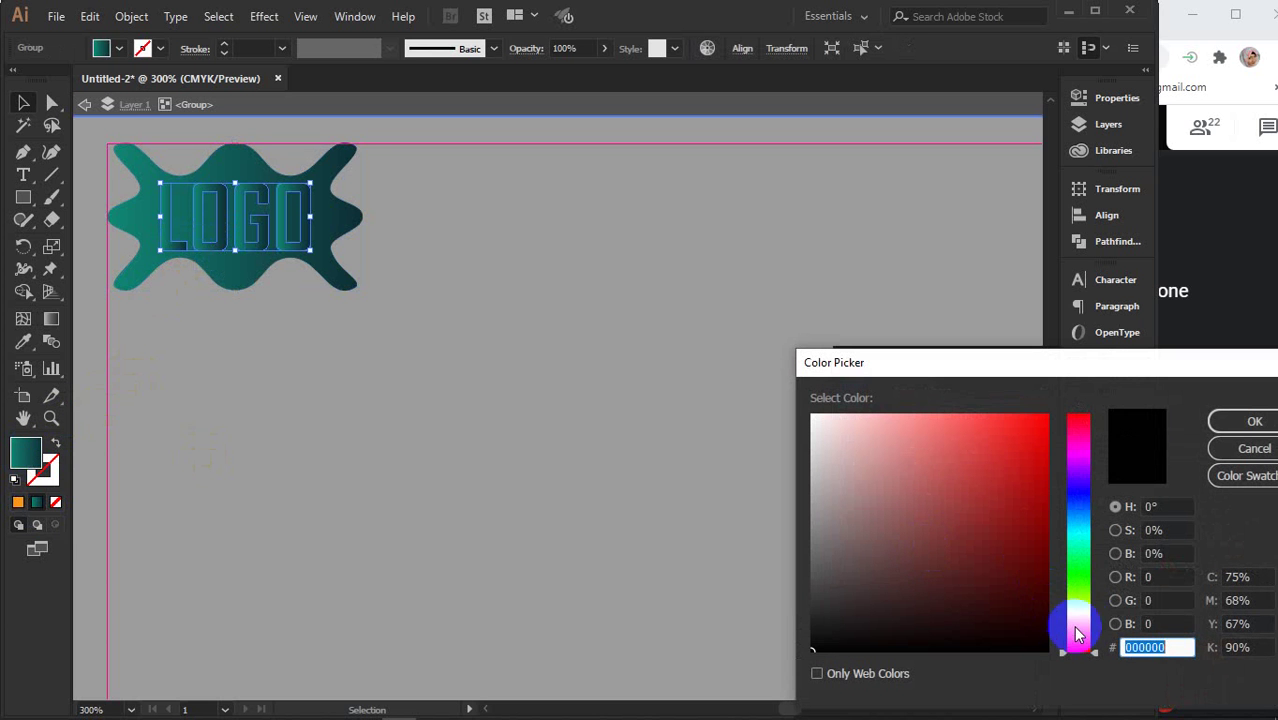
left_click(1082, 514)
left_click(1021, 432)
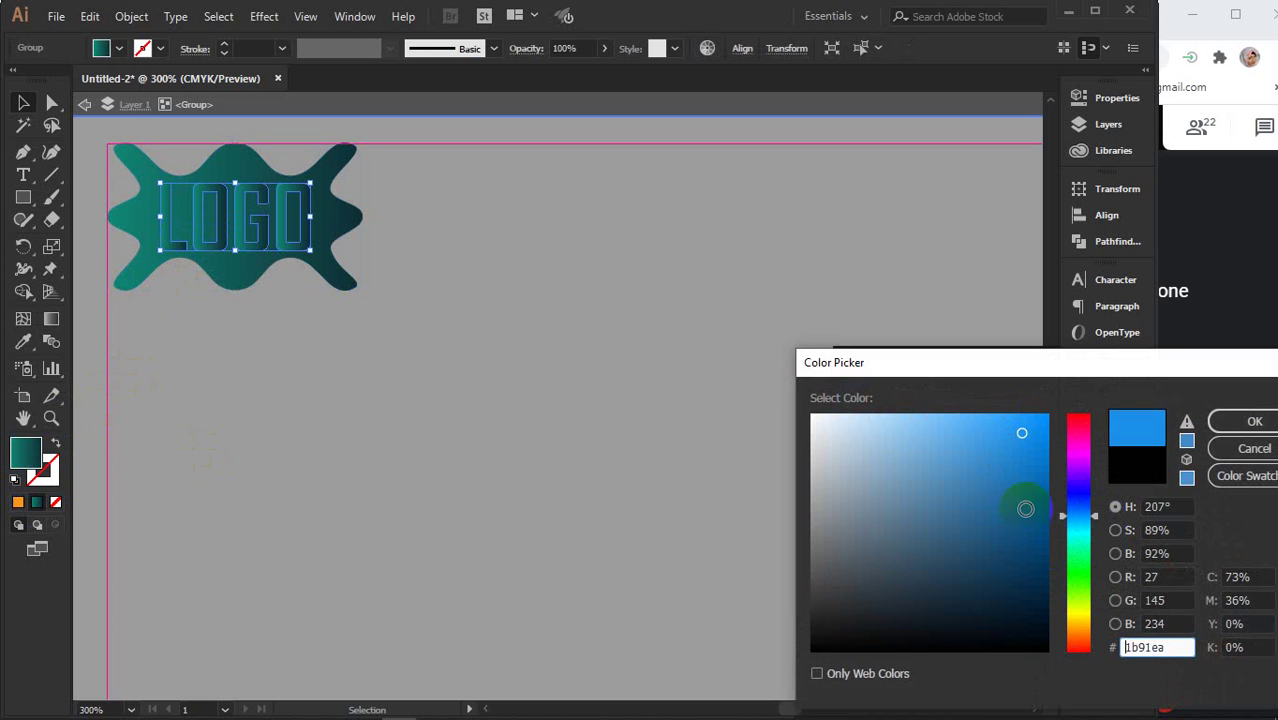
left_click(1077, 553)
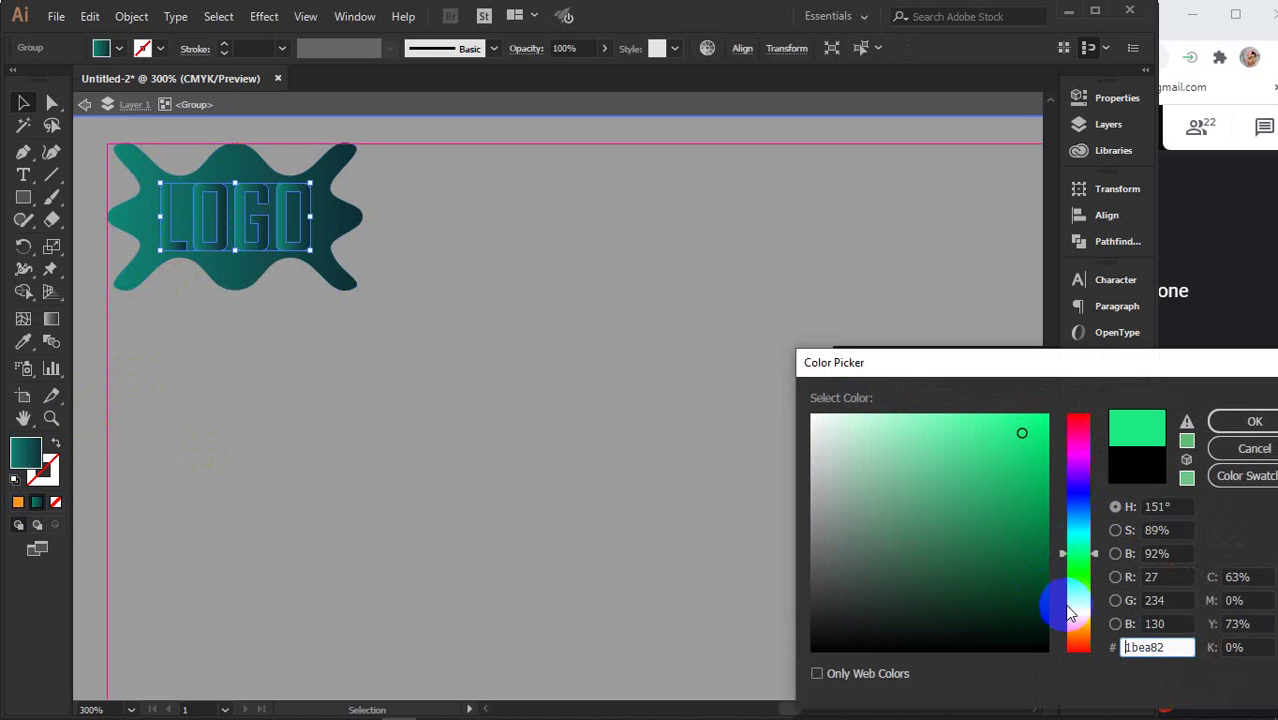
left_click(1078, 622)
left_click_drag(1042, 562, 1041, 402)
left_click(1255, 421)
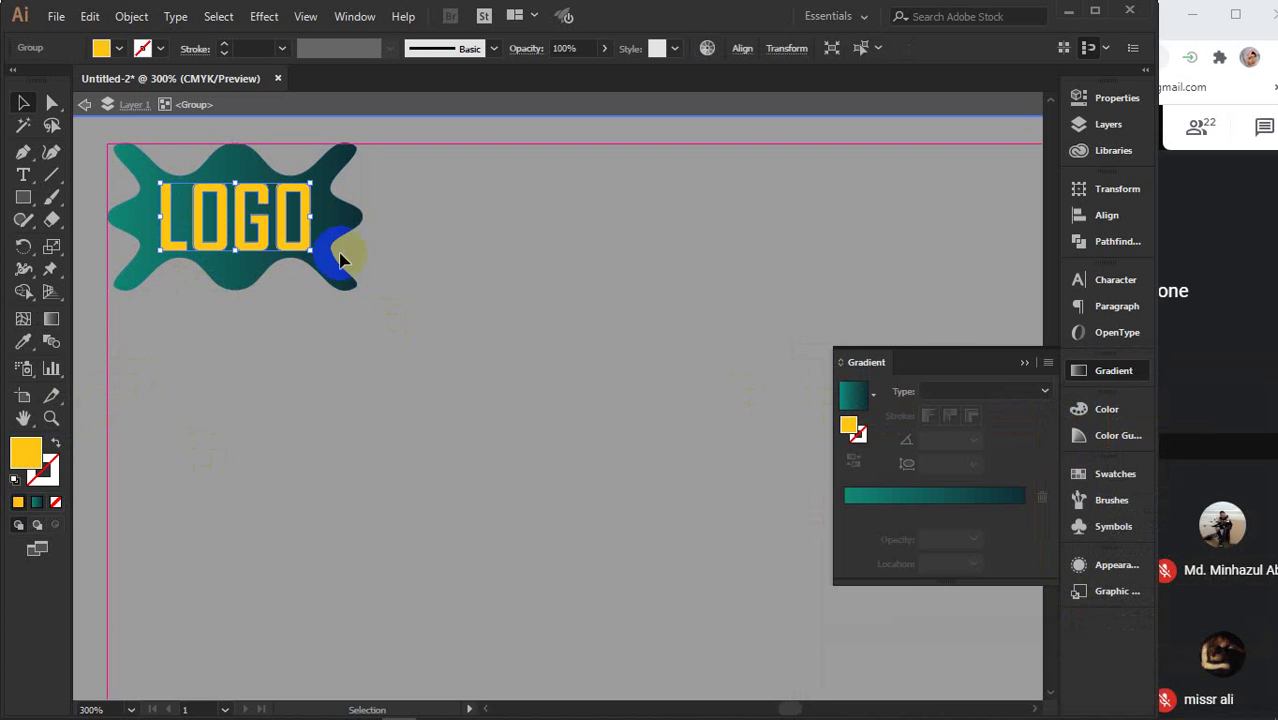
left_click(1024, 362)
left_click(653, 254)
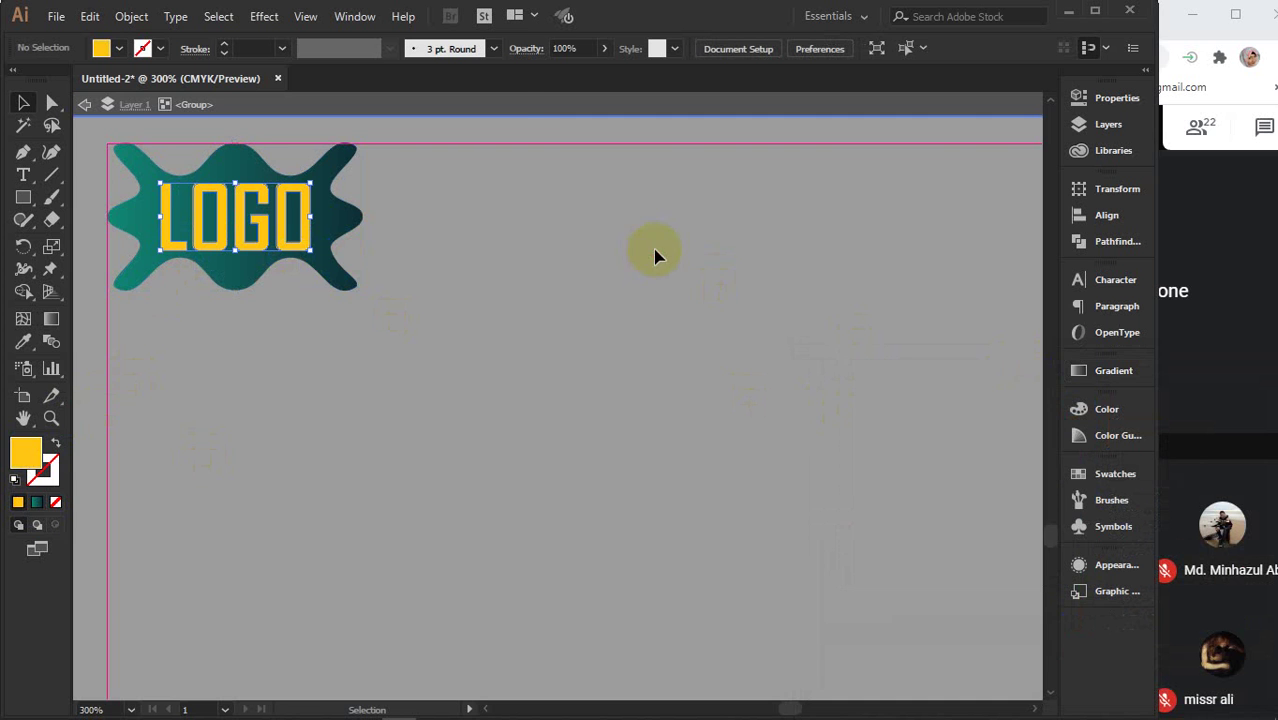
left_click(510, 108)
- Zoom out and pan to show the full letterhead with logo, contact block and footer
scroll(613, 265, "down", 3)
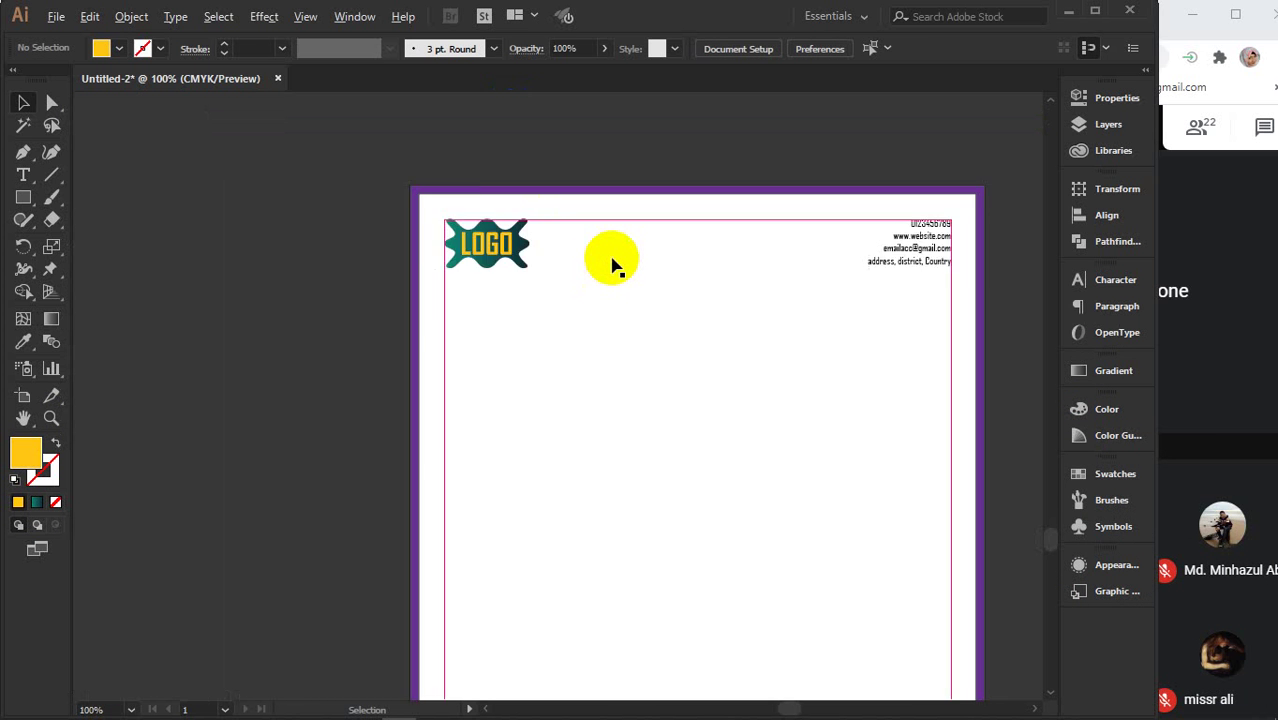
scroll(613, 265, "down", 1)
left_click_drag(685, 465, 542, 387)
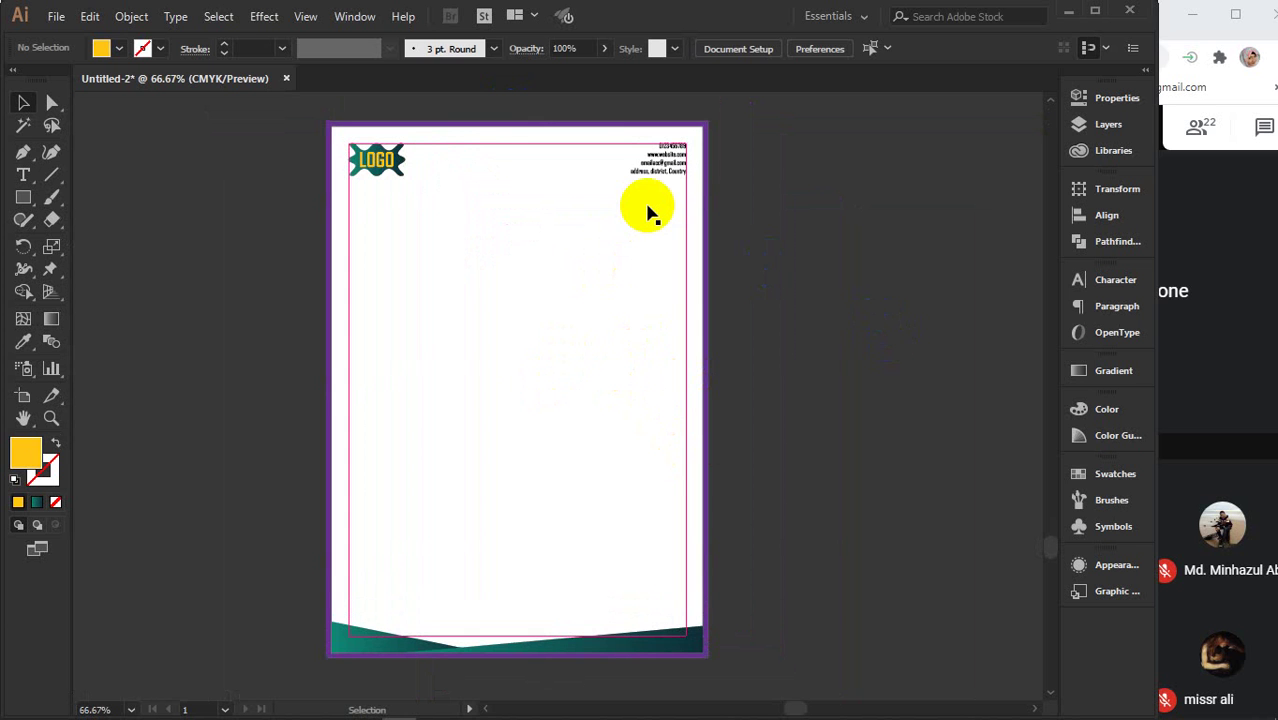
left_click(648, 176)
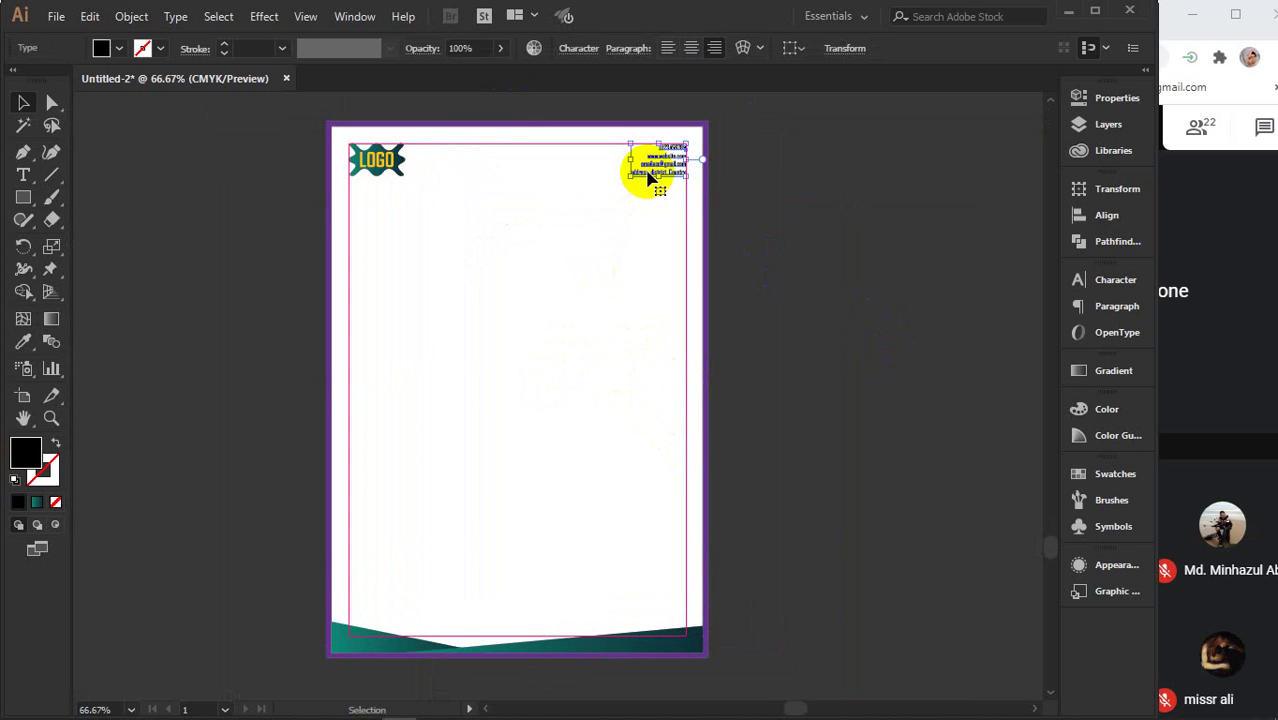
left_click(886, 230)
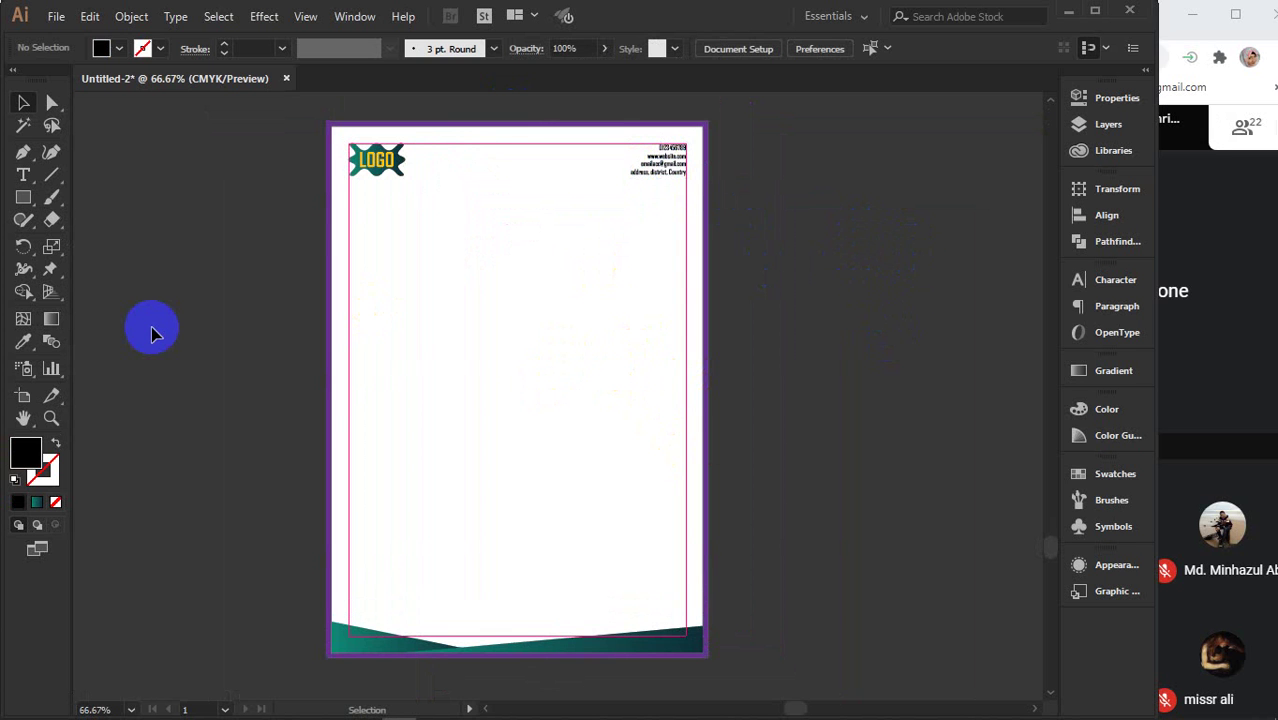
scroll(165, 337, "down", 1)
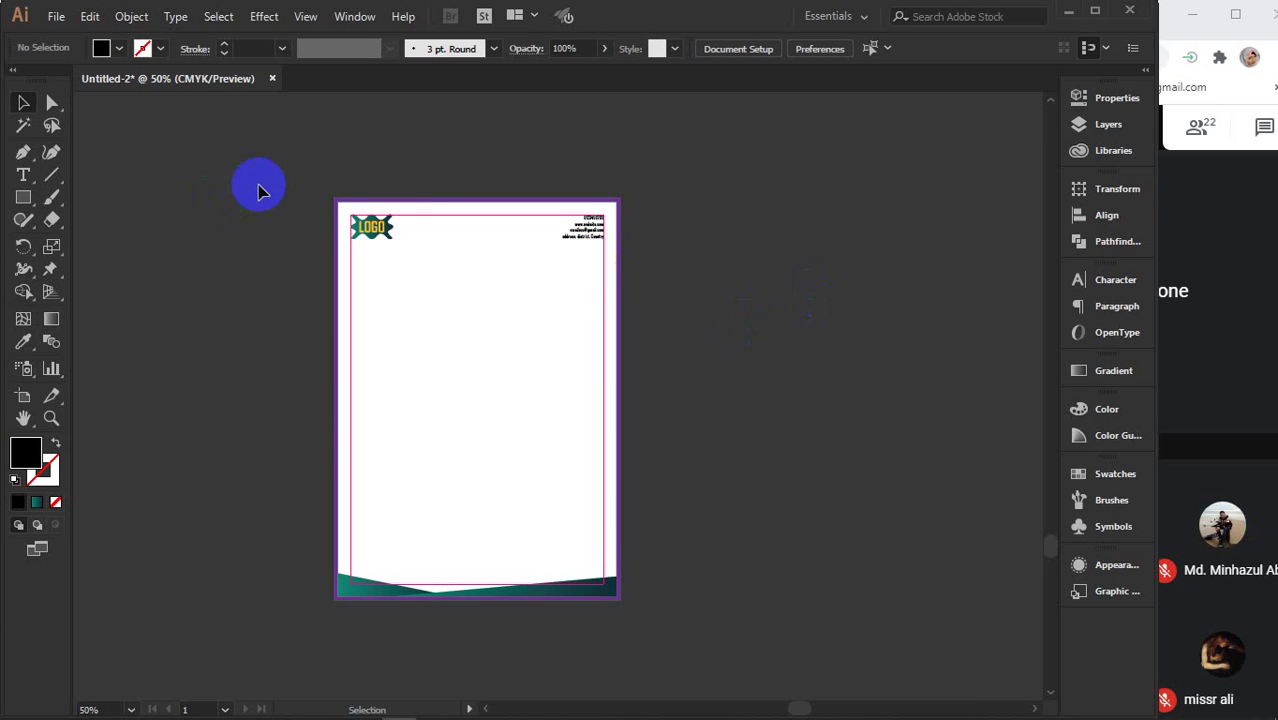
left_click(405, 255)
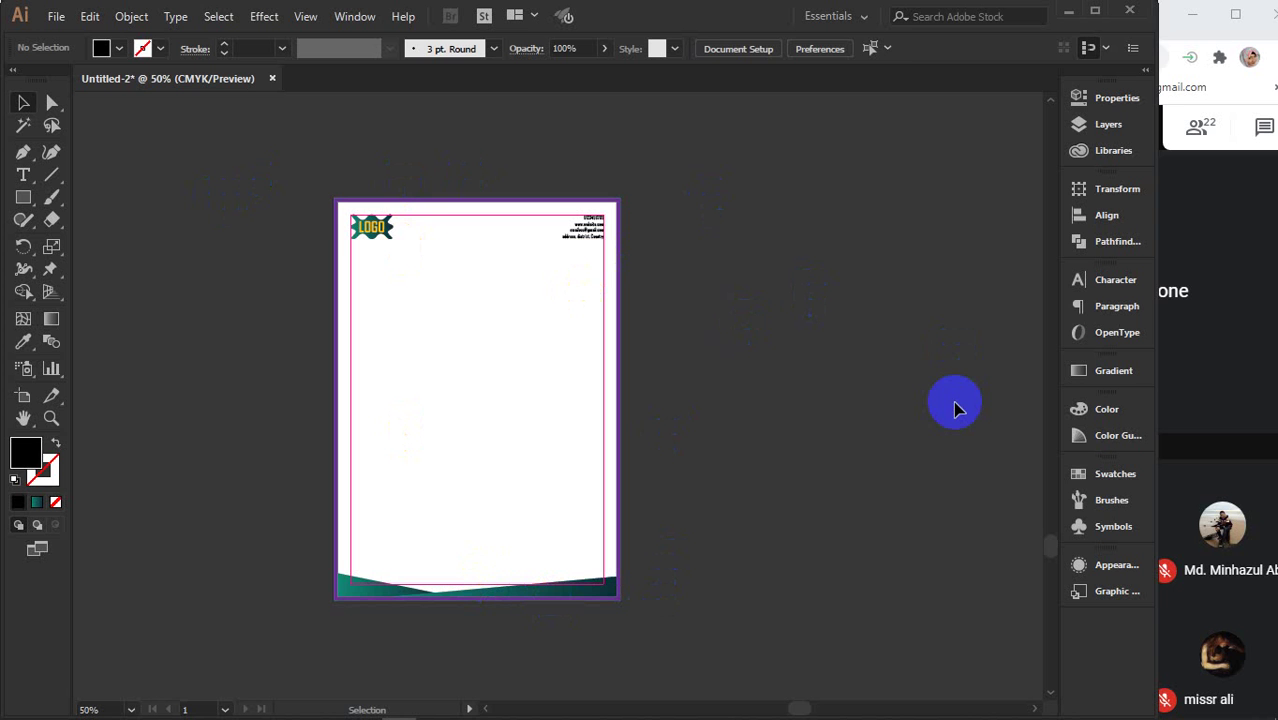
- Cut the purple border rectangle out of the letterhead page
left_click(616, 283)
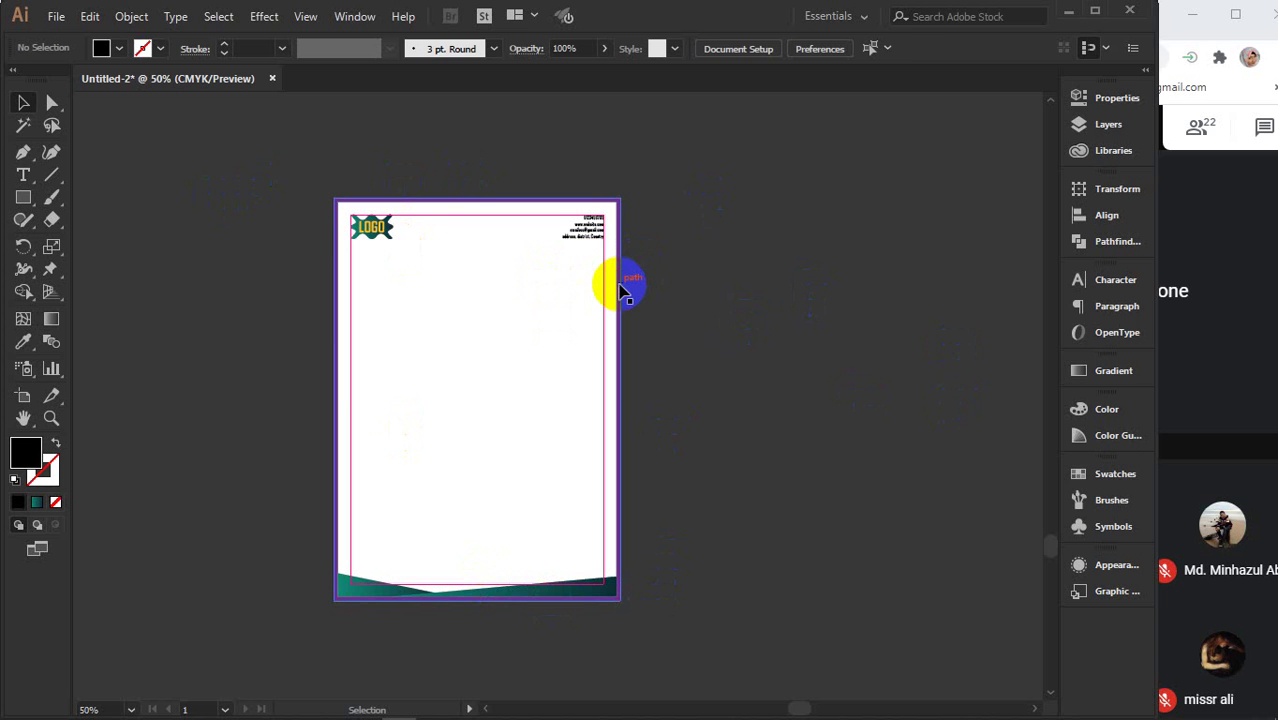
key("a")
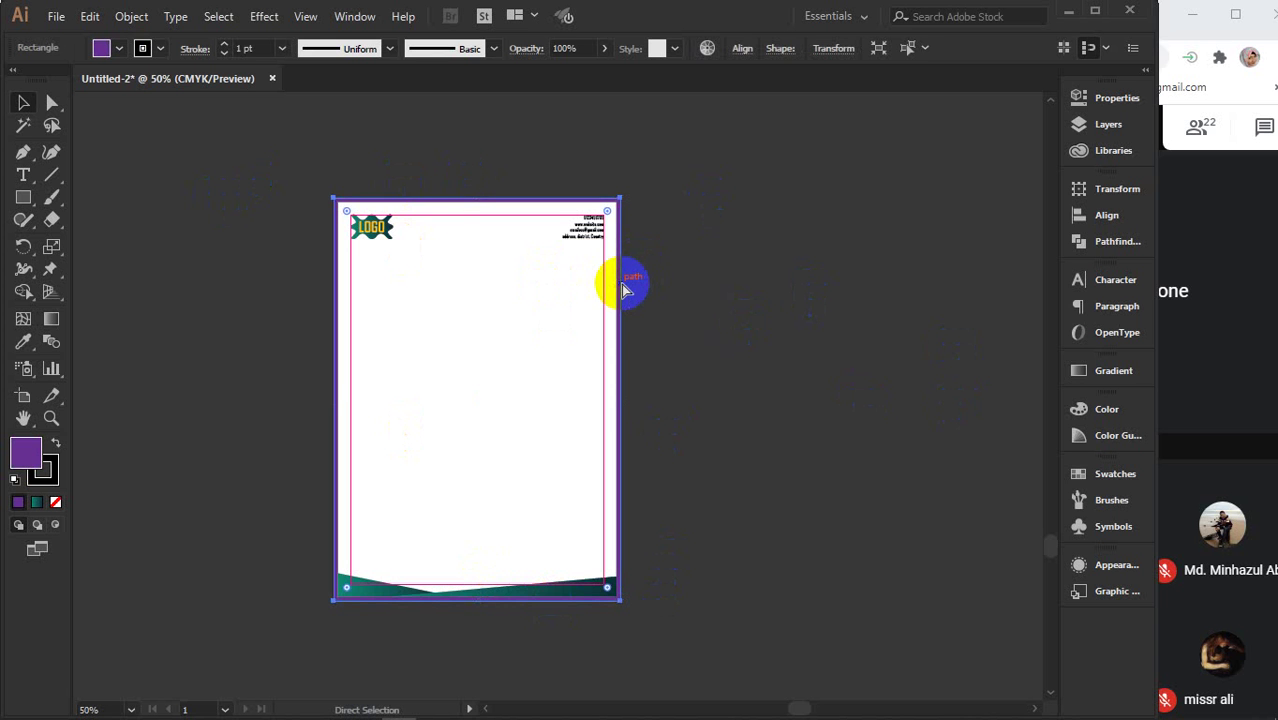
key("ctrl+x")
- Marquee-select the logo, contact details and footer wave and group them
left_click(585, 237)
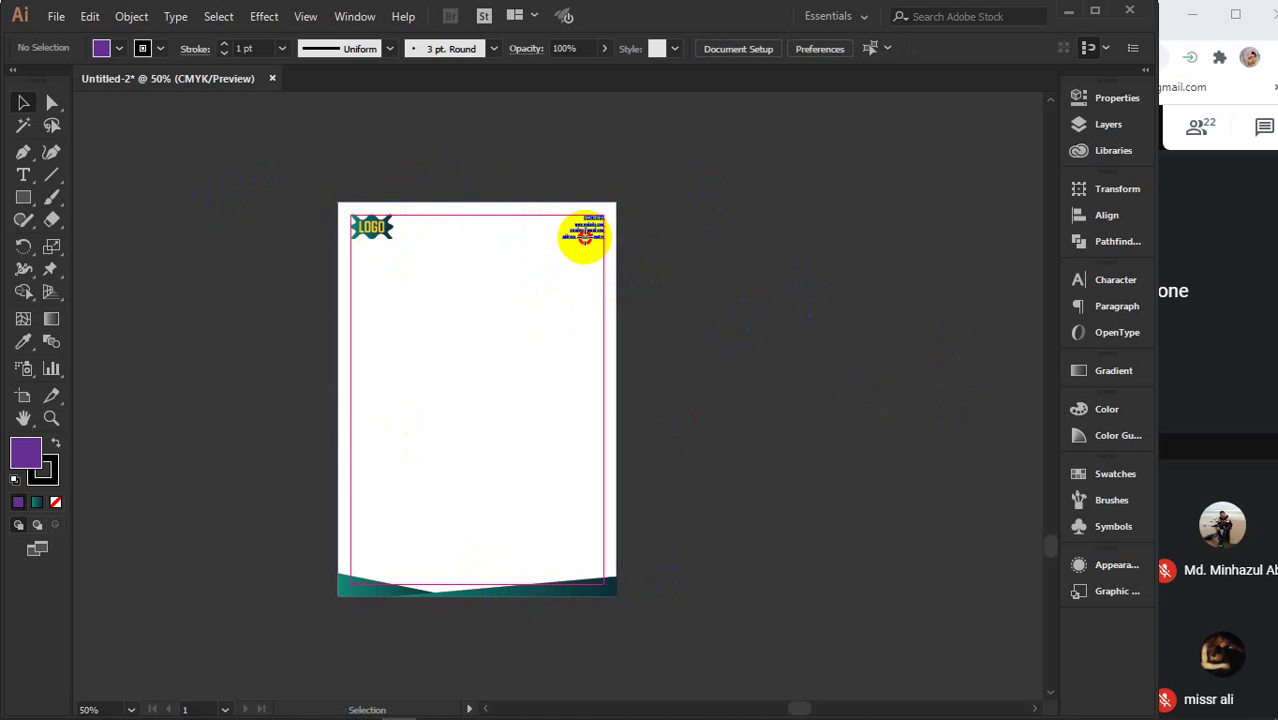
left_click(381, 224, "shift")
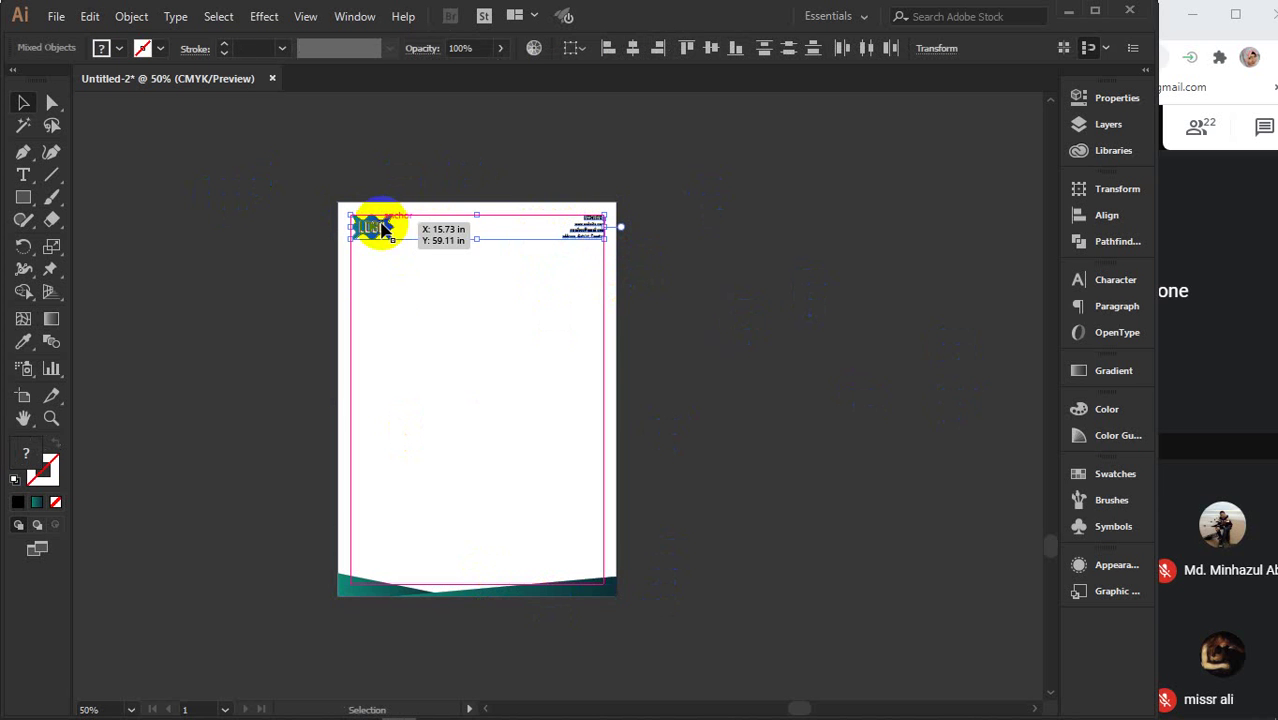
left_click(383, 578, "shift")
left_click(818, 527)
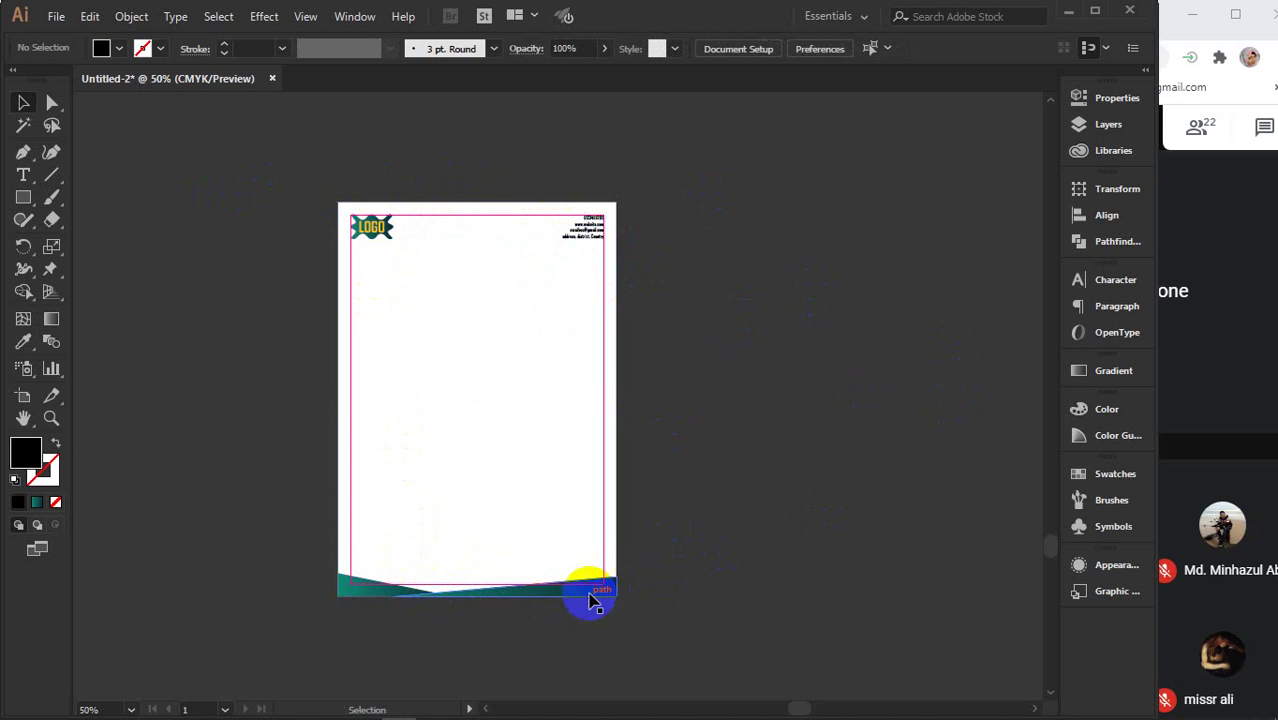
left_click(590, 596)
left_click(362, 591, "shift")
key("a")
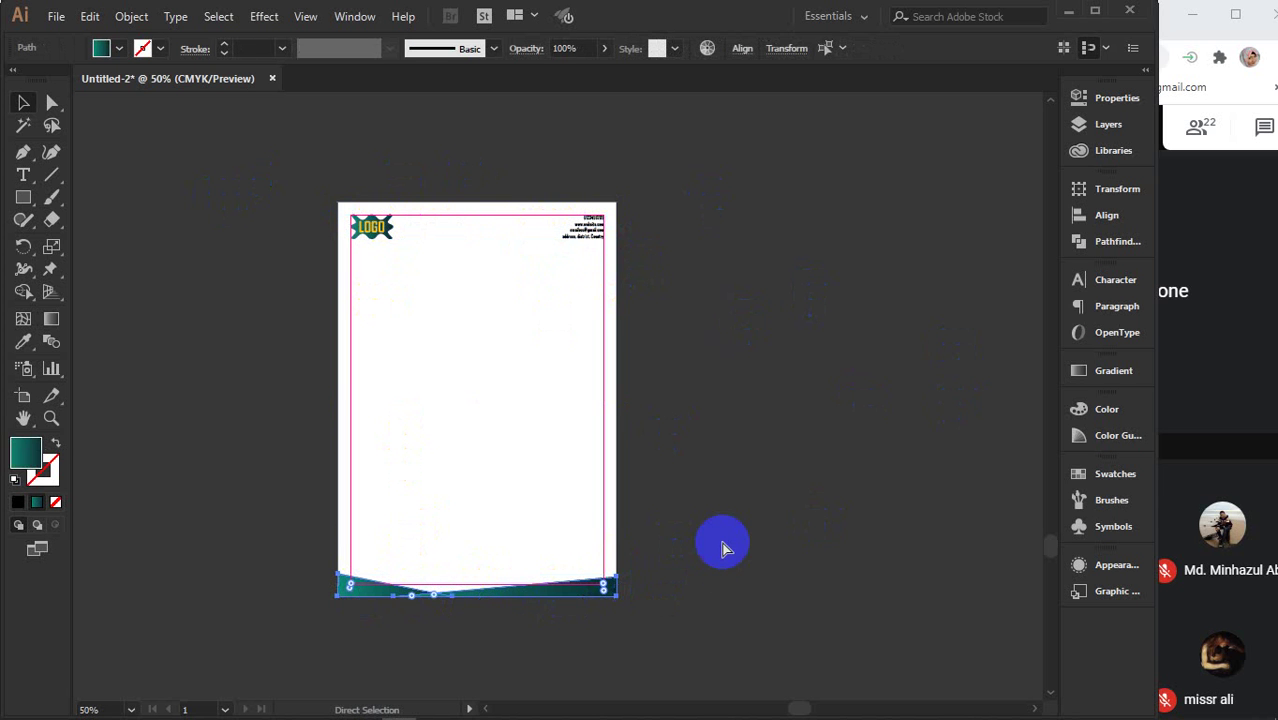
key("v")
left_click_drag(405, 230, 475, 235)
key("a")
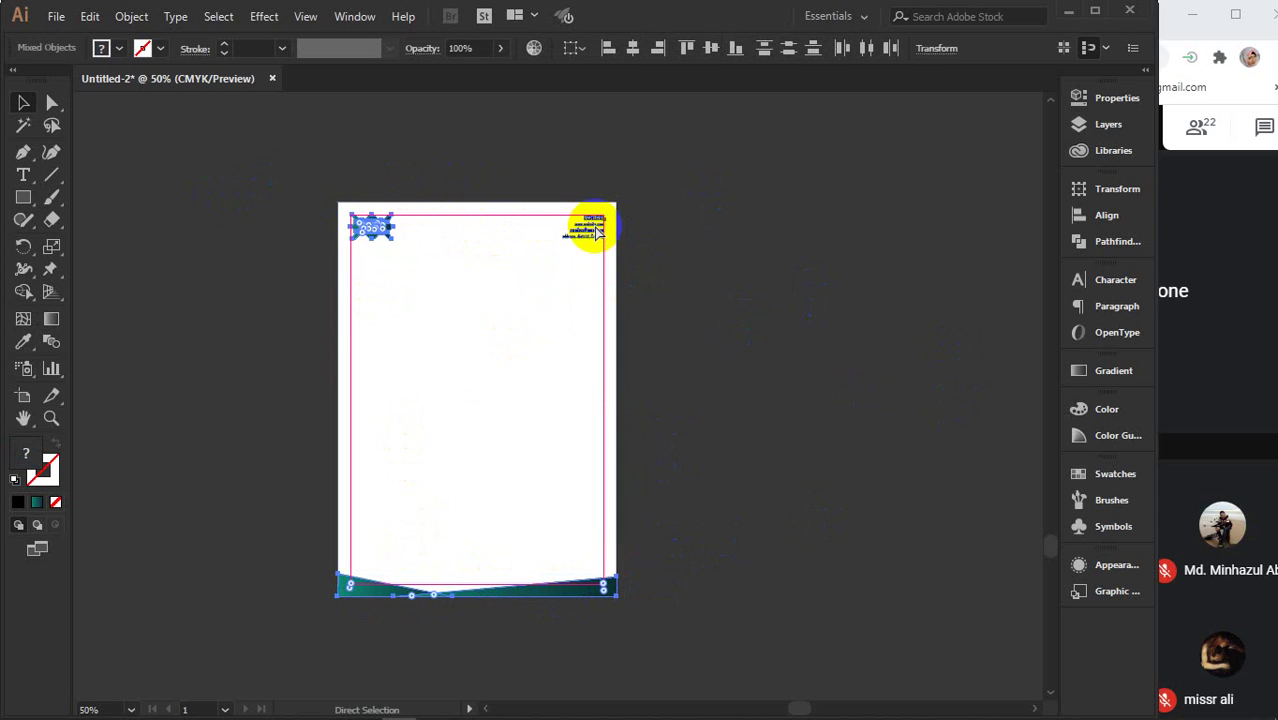
key("v")
left_click_drag(314, 171, 699, 663)
key("ctrl+g")
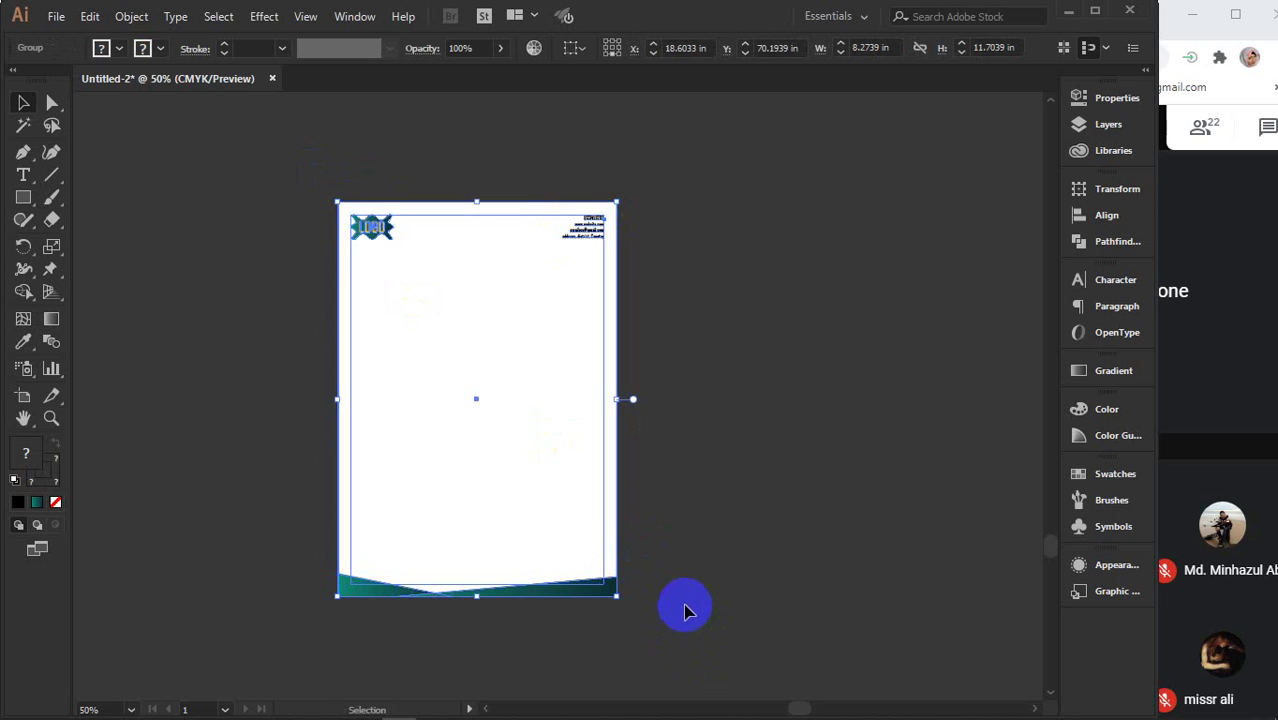
- Check the letterhead moves as one group, with the purple border framing the page
left_click_drag(417, 448, 490, 457)
key("a")
key("v")
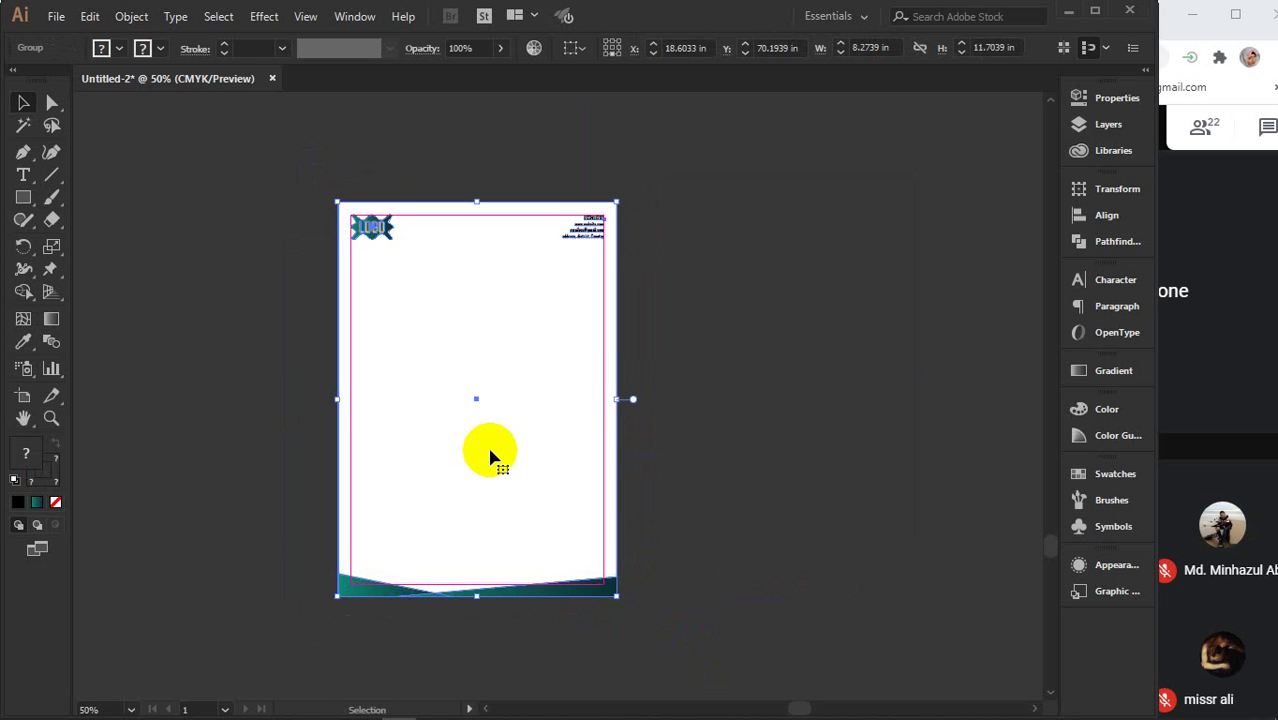
key("a")
left_click(855, 447)
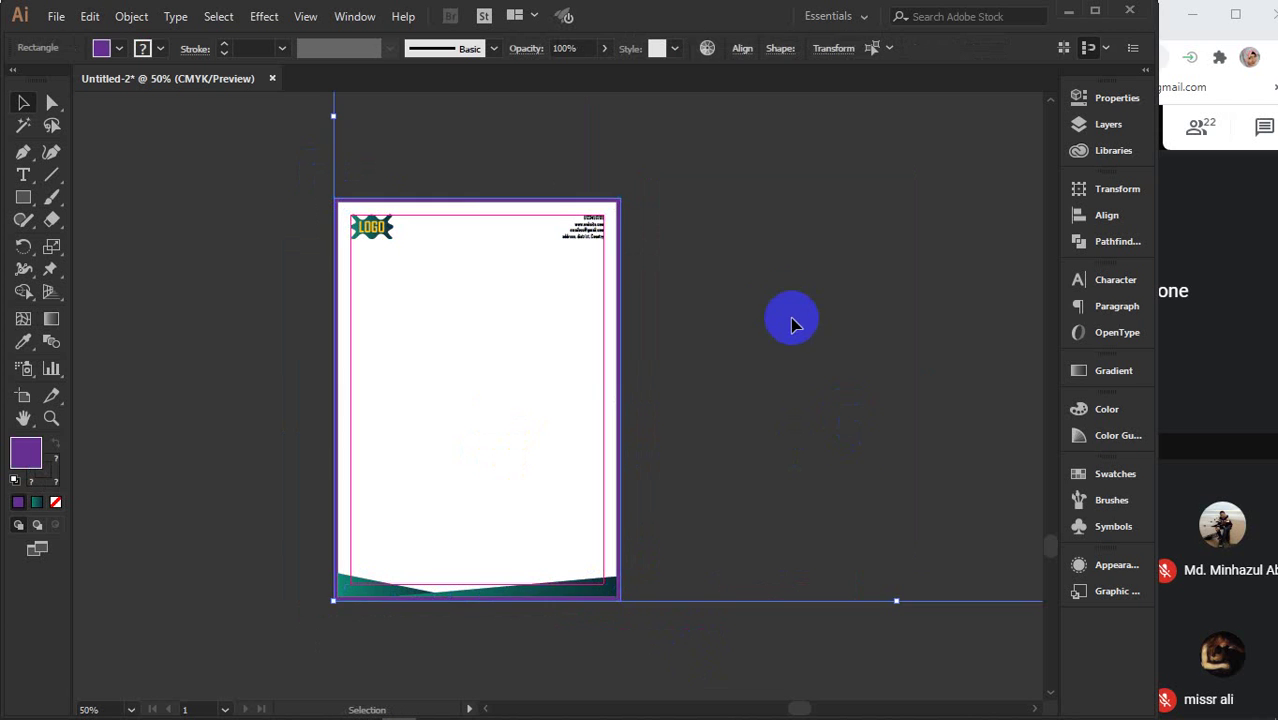
left_click(785, 314)
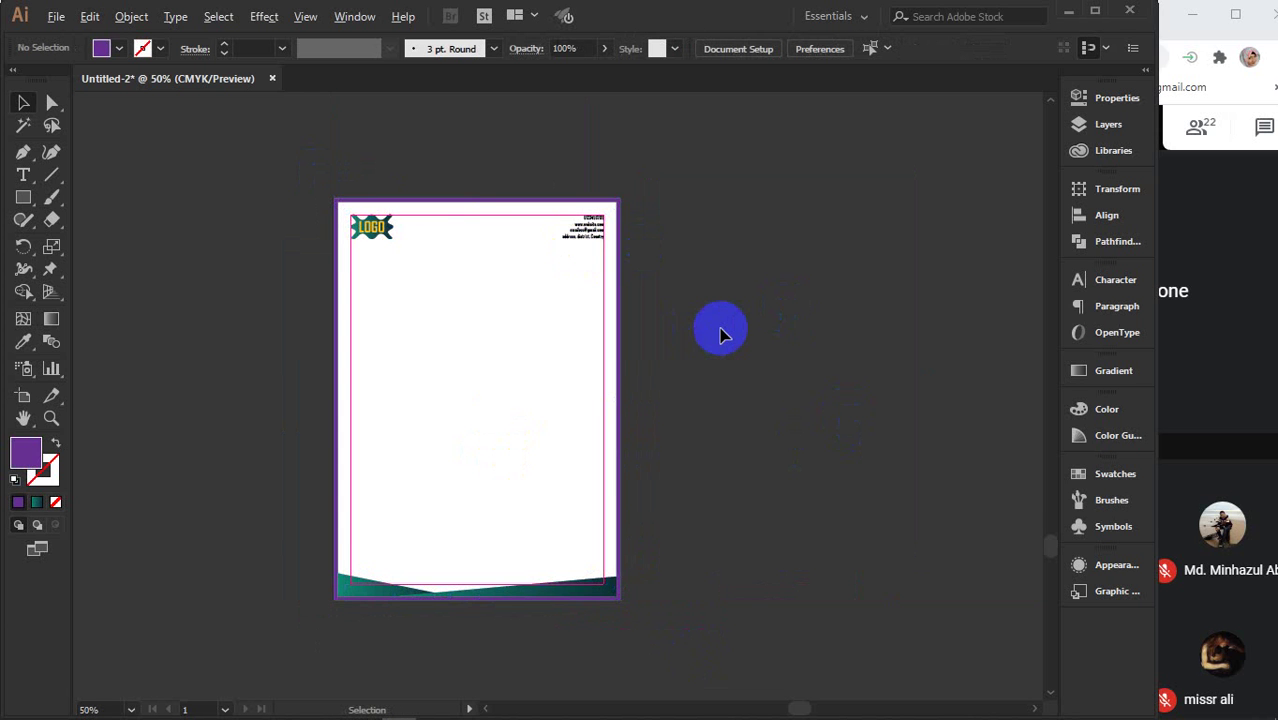
scroll(720, 334, "down", 2)
left_click_drag(805, 340, 511, 391)
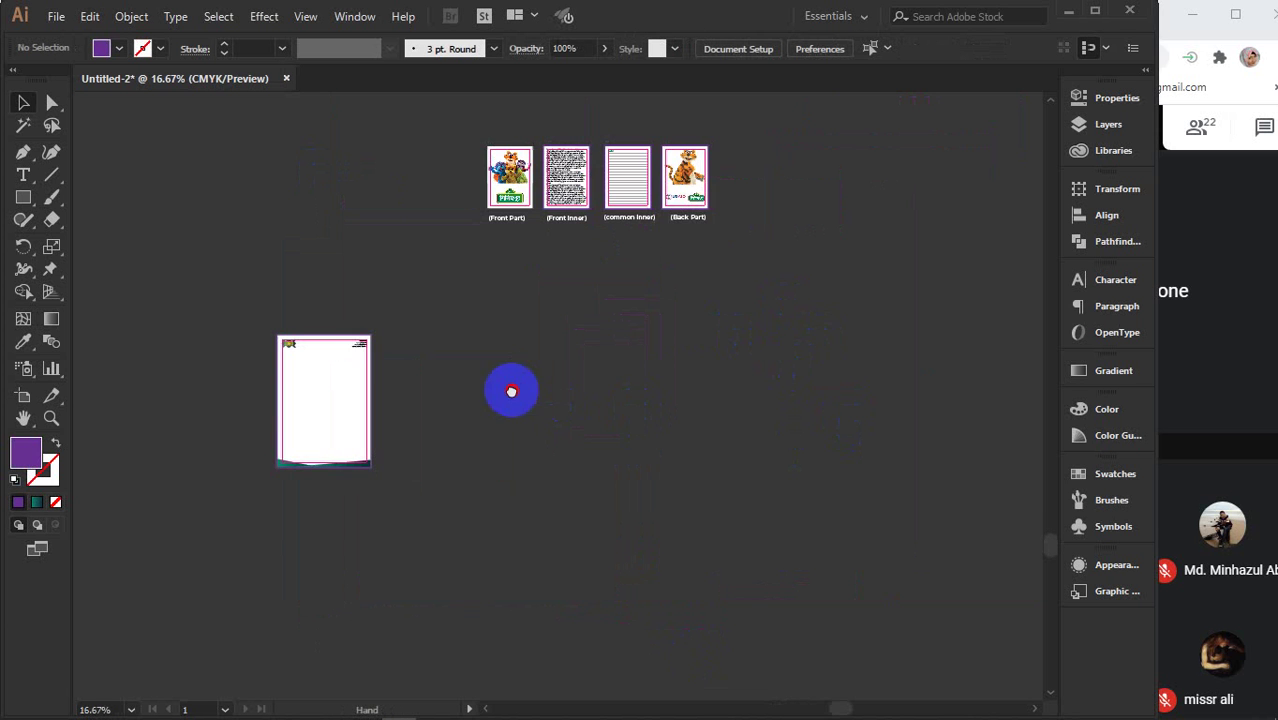
scroll(314, 420, "up", 2)
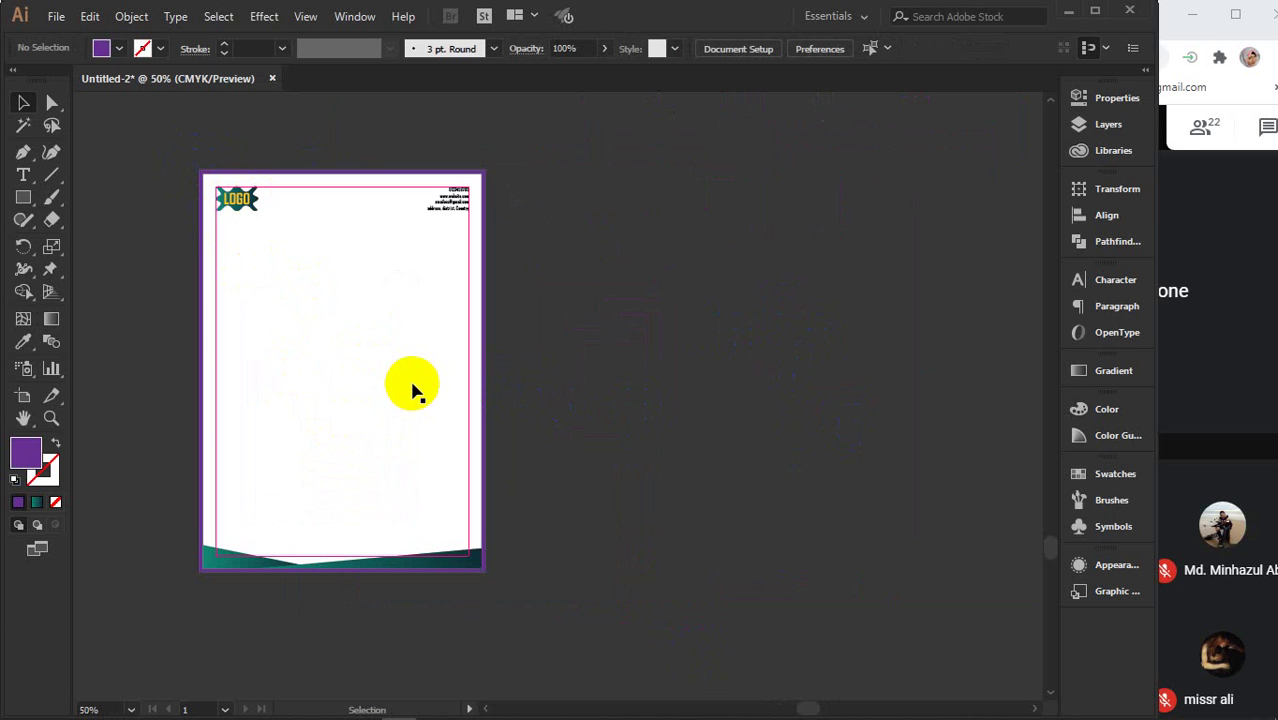
left_click(648, 402)
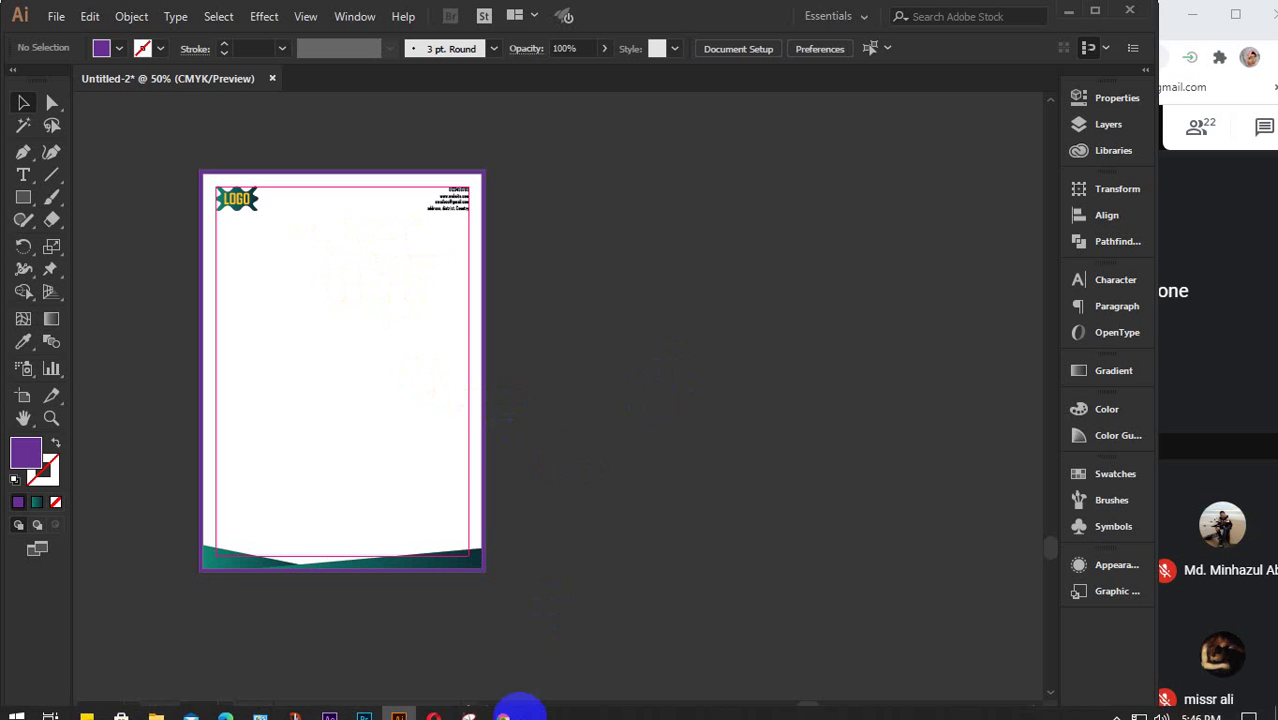
mouse_move(503, 706)
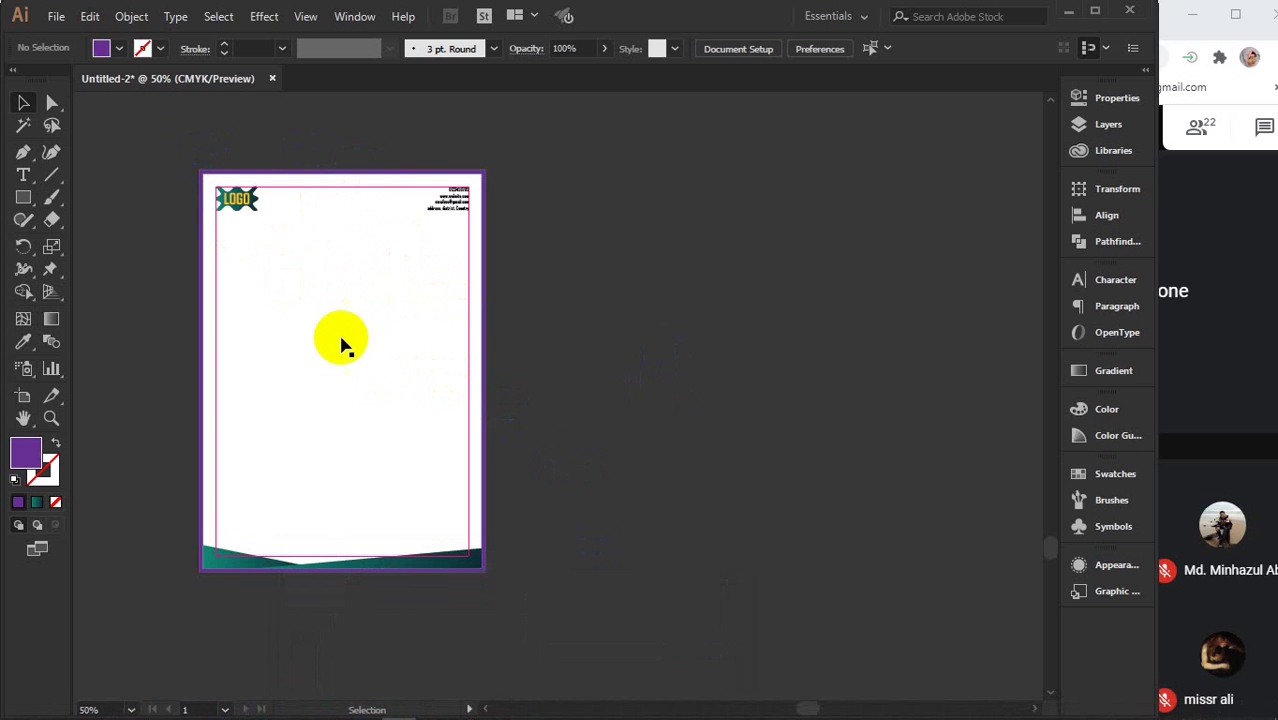
left_click(551, 340)
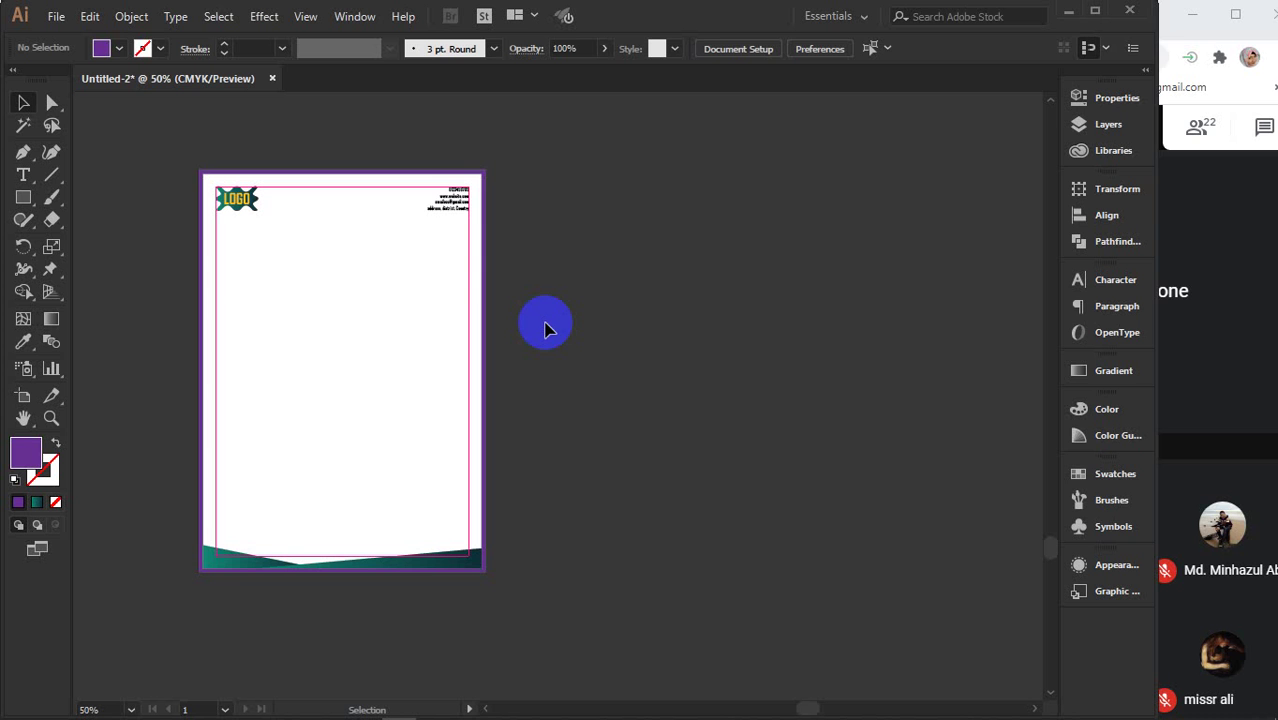
left_click(579, 320)
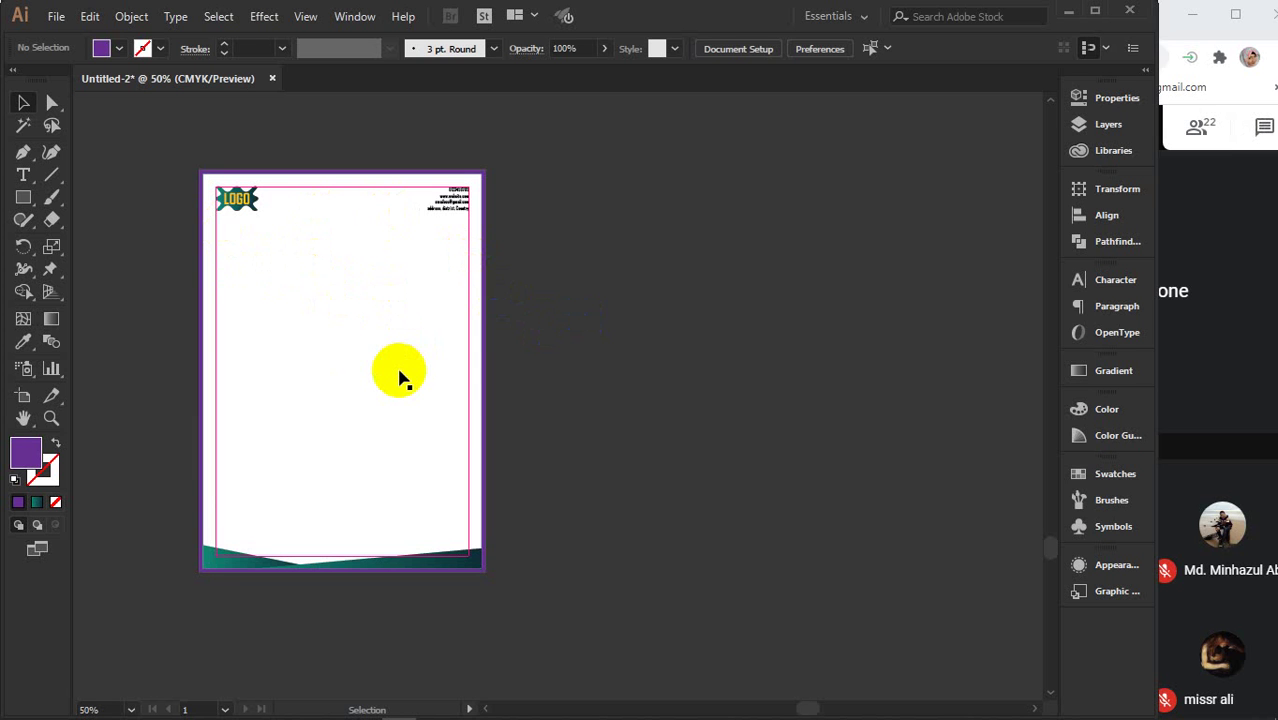
left_click(275, 126)
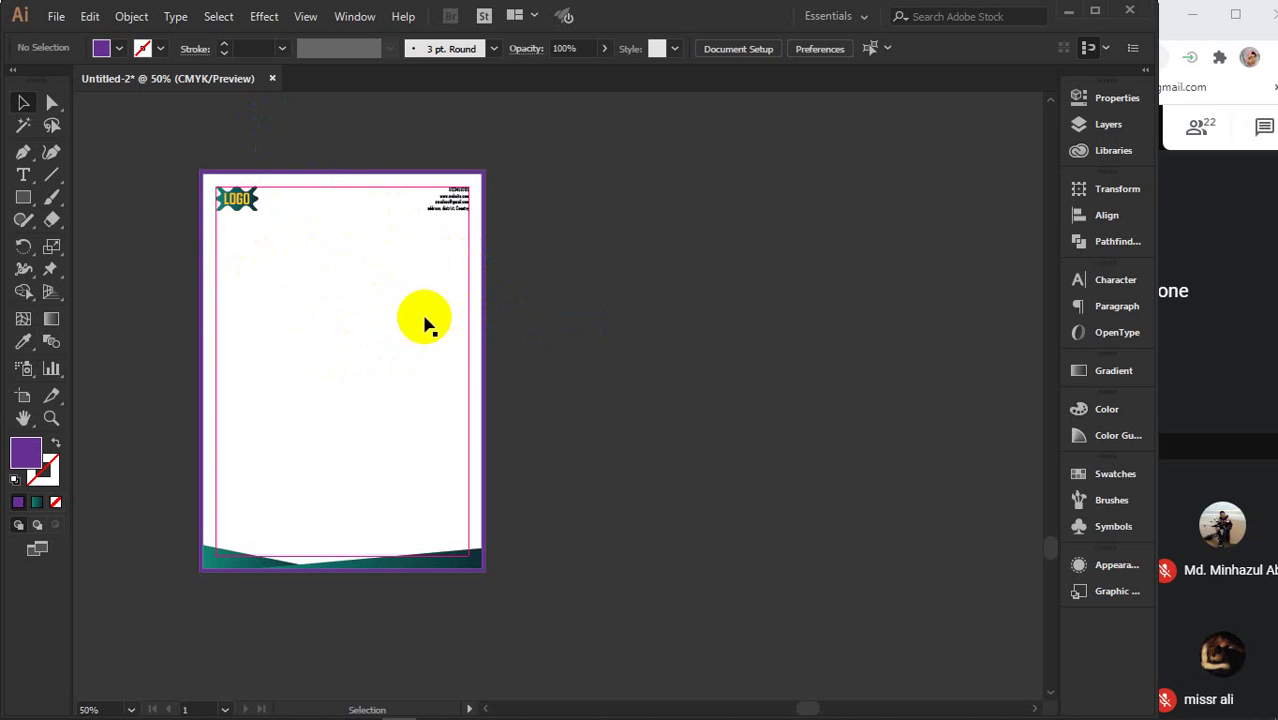
left_click(714, 374)
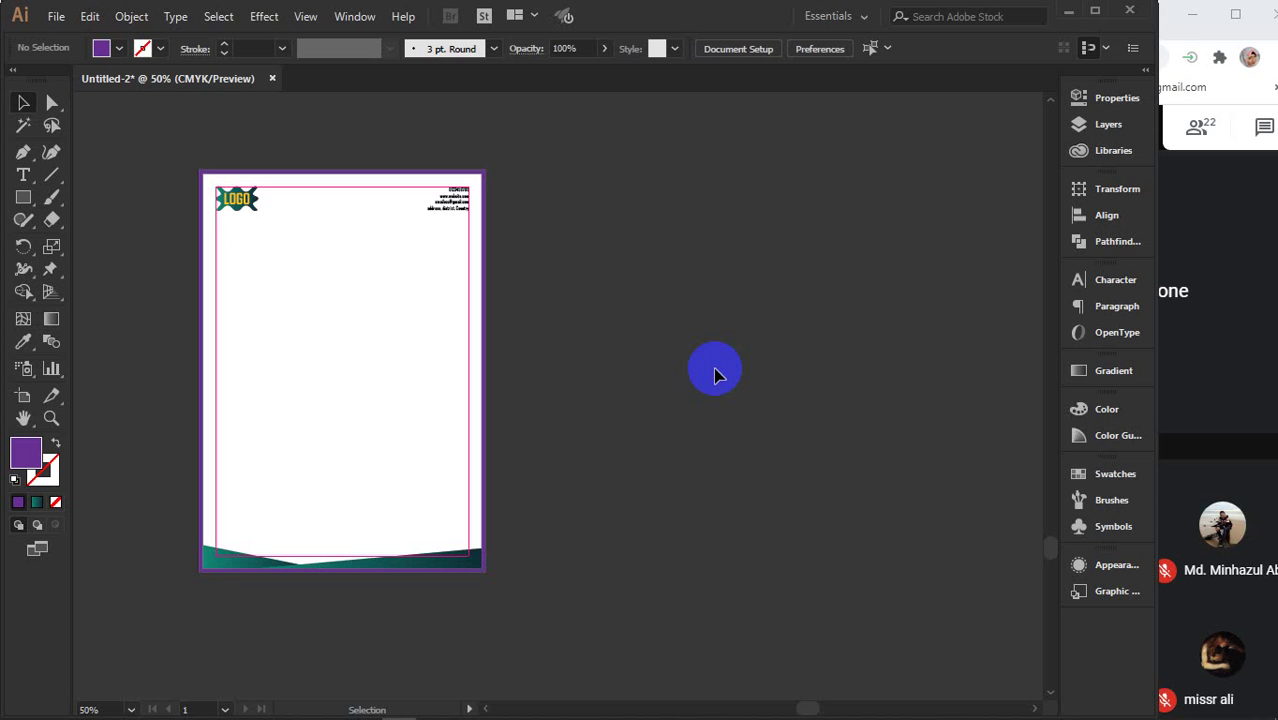
mouse_move(410, 712)
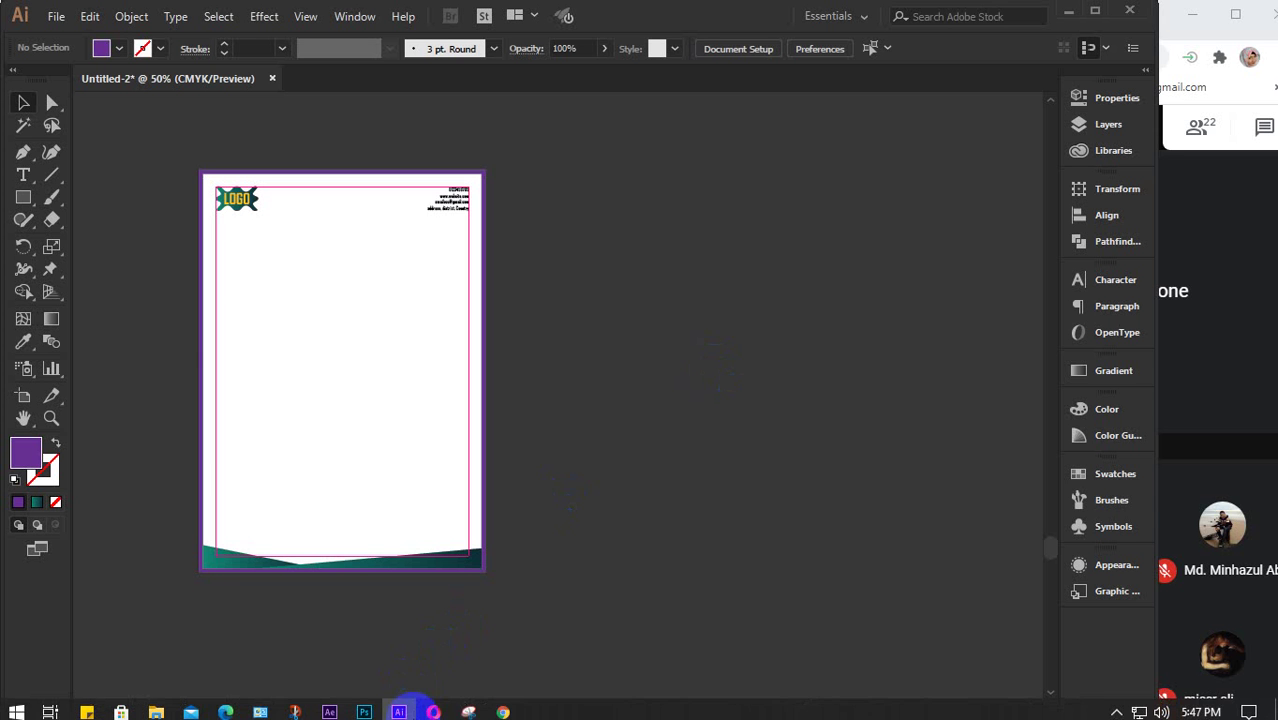
mouse_move(505, 706)
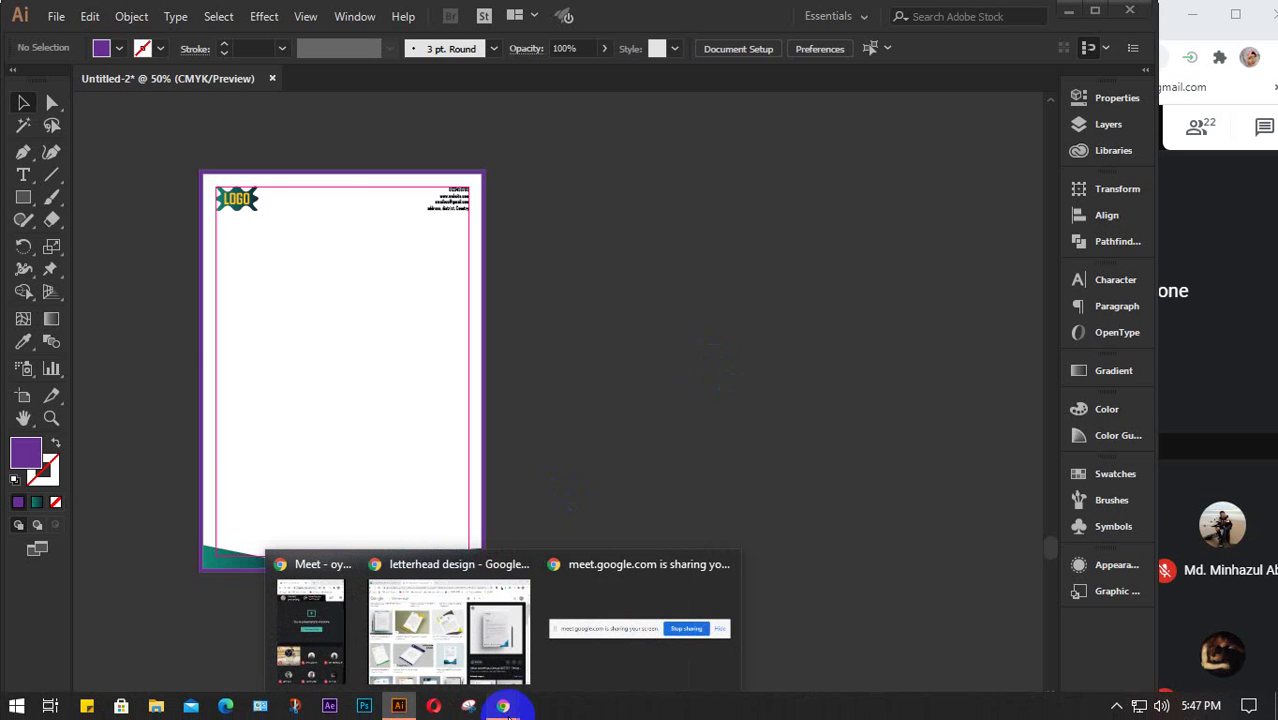
- Change the Google Images search from letterhead design to 'envelope design'
left_click(456, 638)
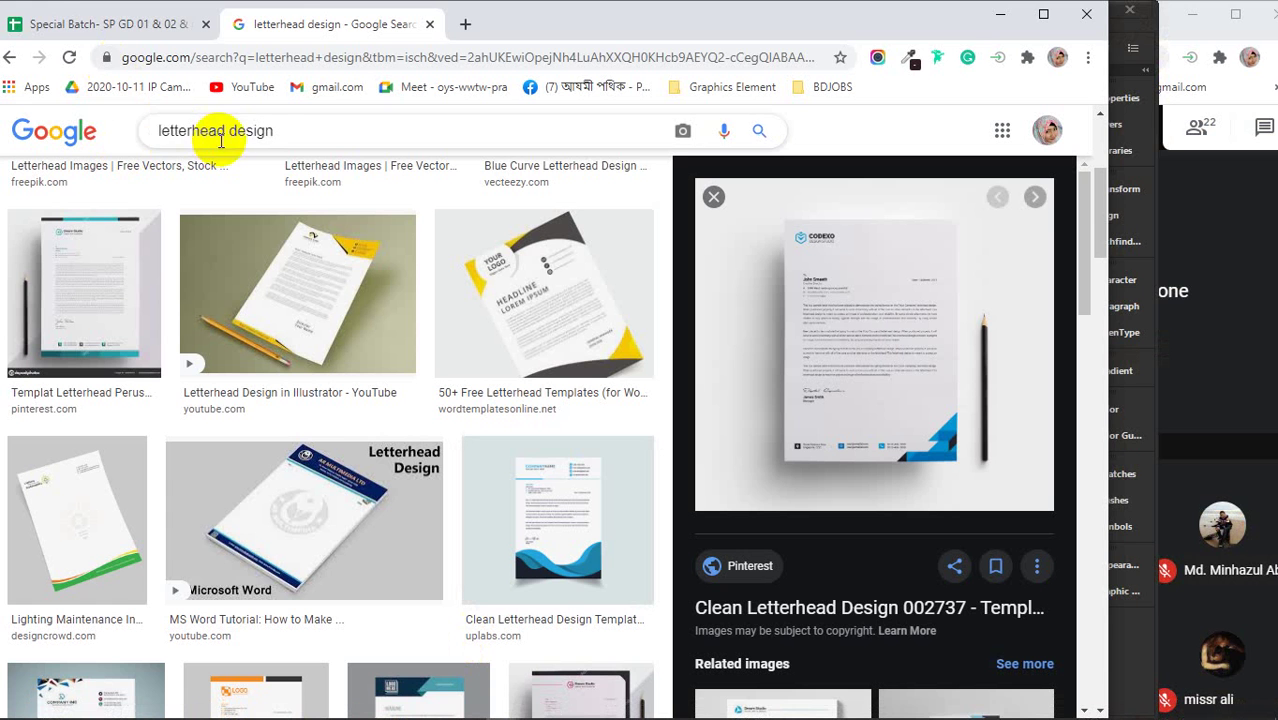
left_click_drag(222, 130, 147, 143)
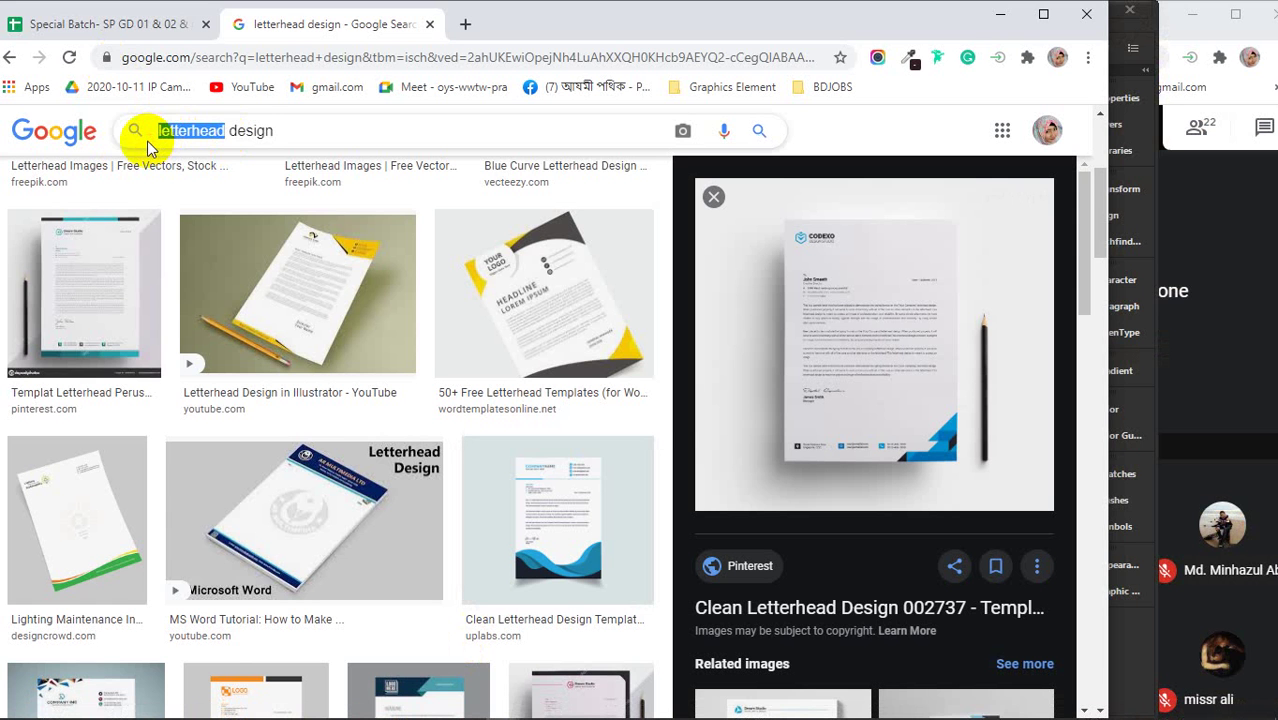
type("e")
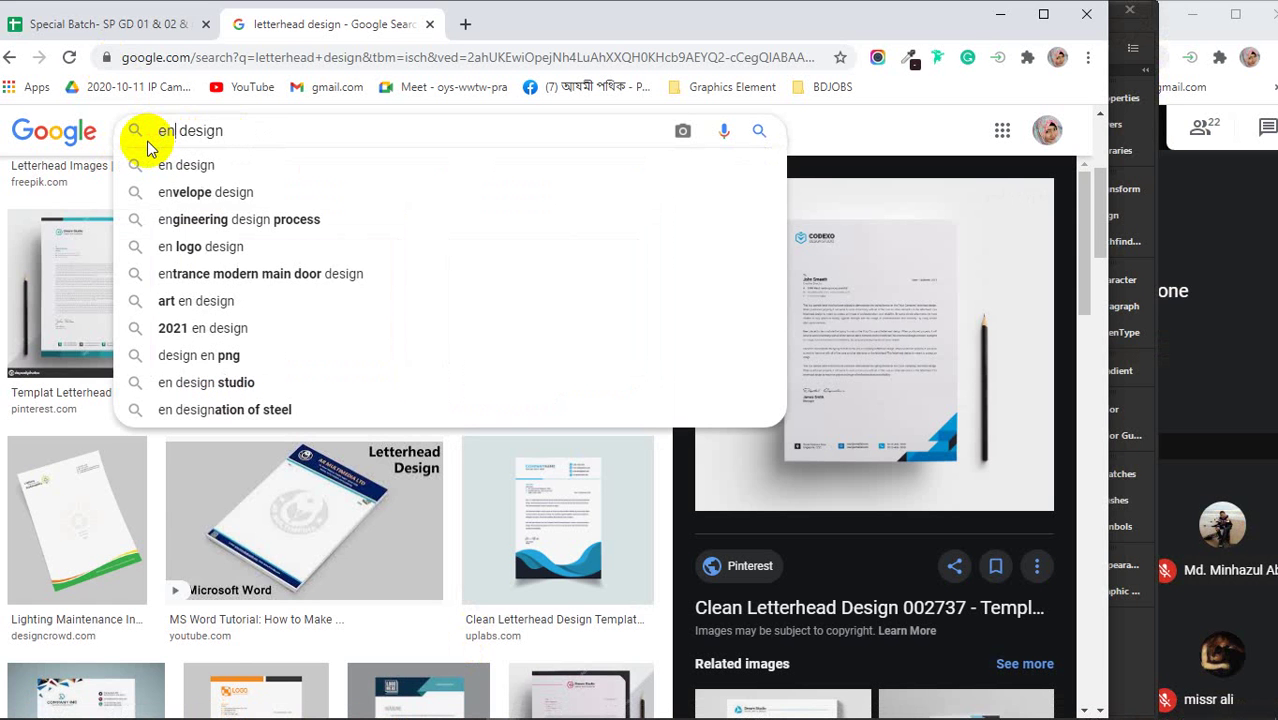
type("n")
key("Down")
key("Down")
key("Return")
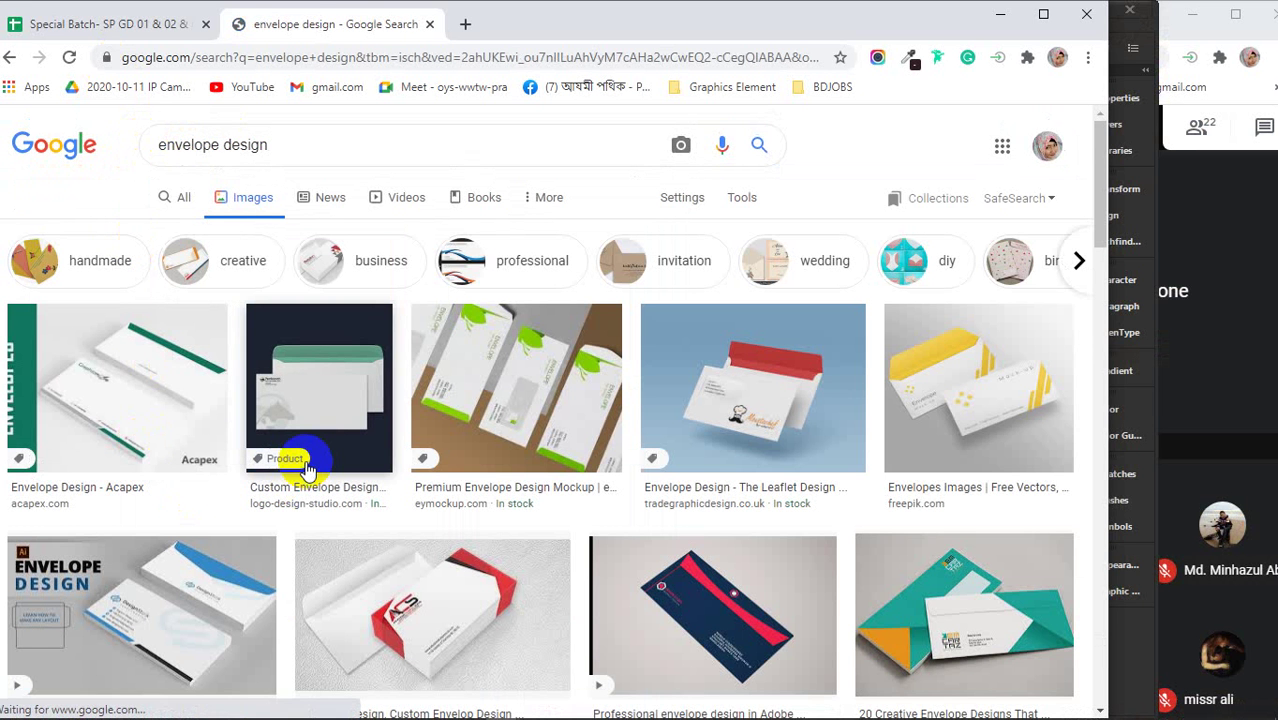
- Preview the 123rf Envelope Design Set image and glance at its source page
scroll(345, 399, "down", 5)
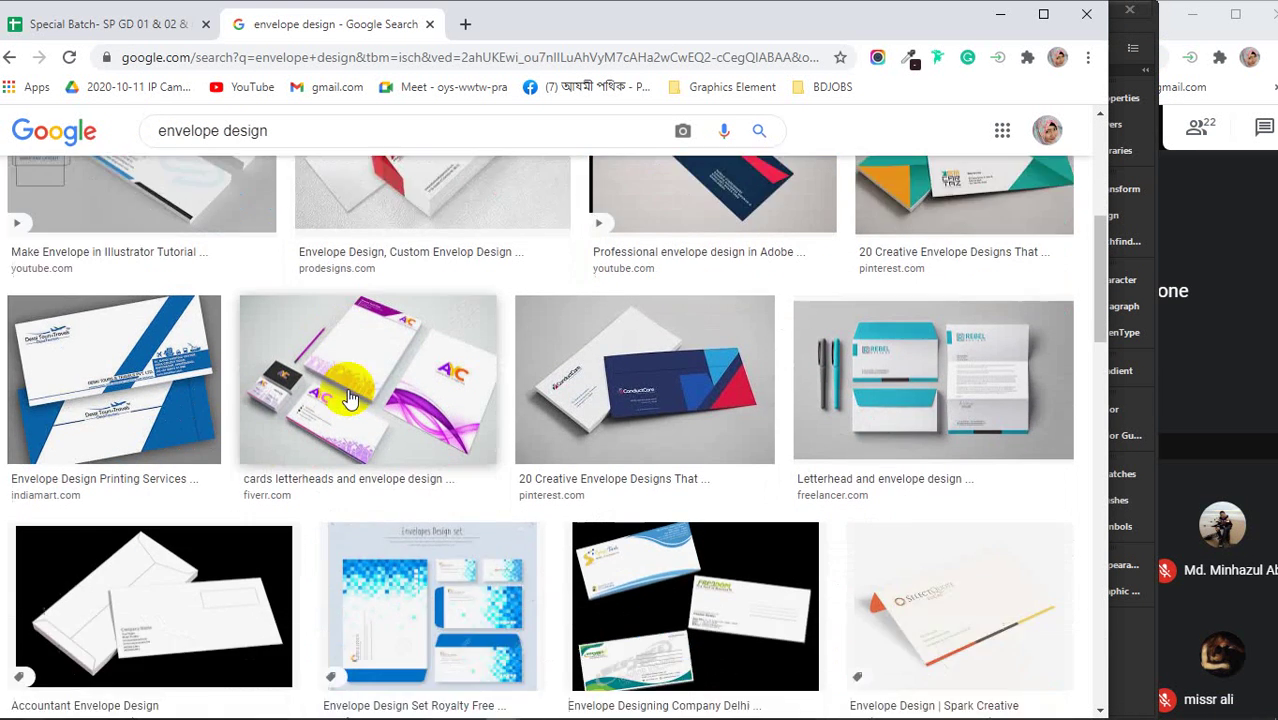
scroll(349, 399, "down", 3)
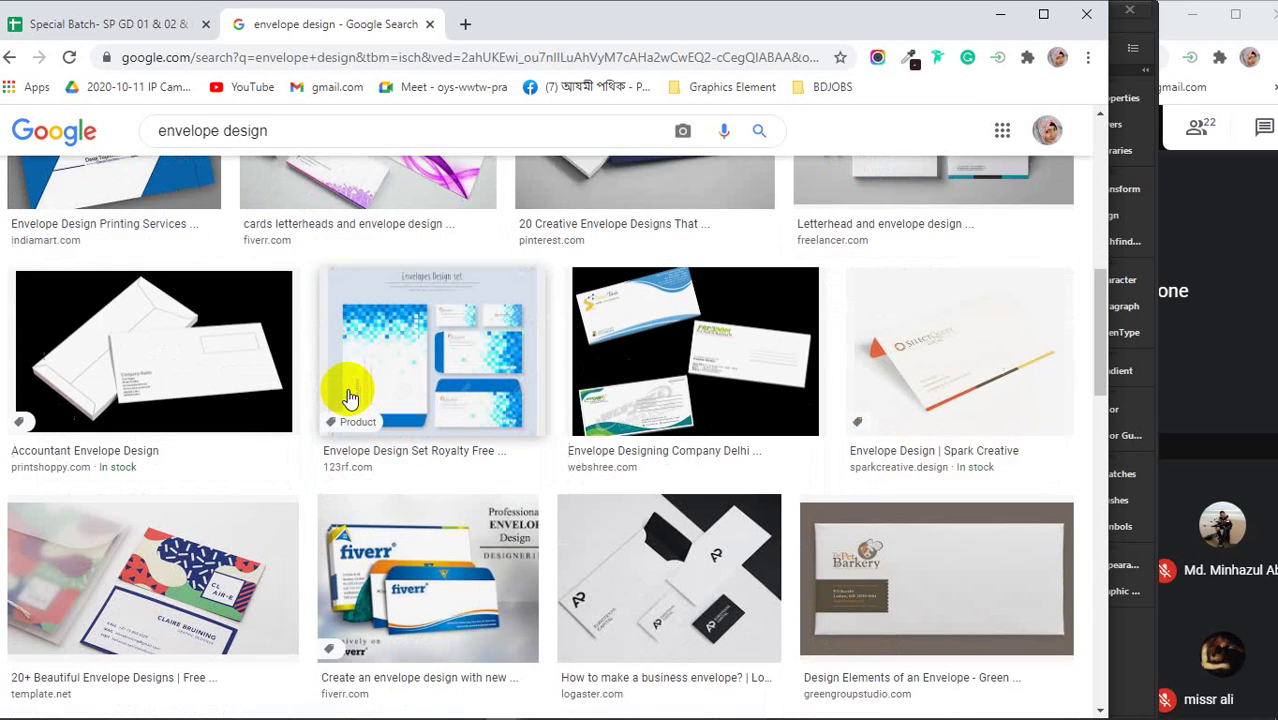
left_click(366, 343)
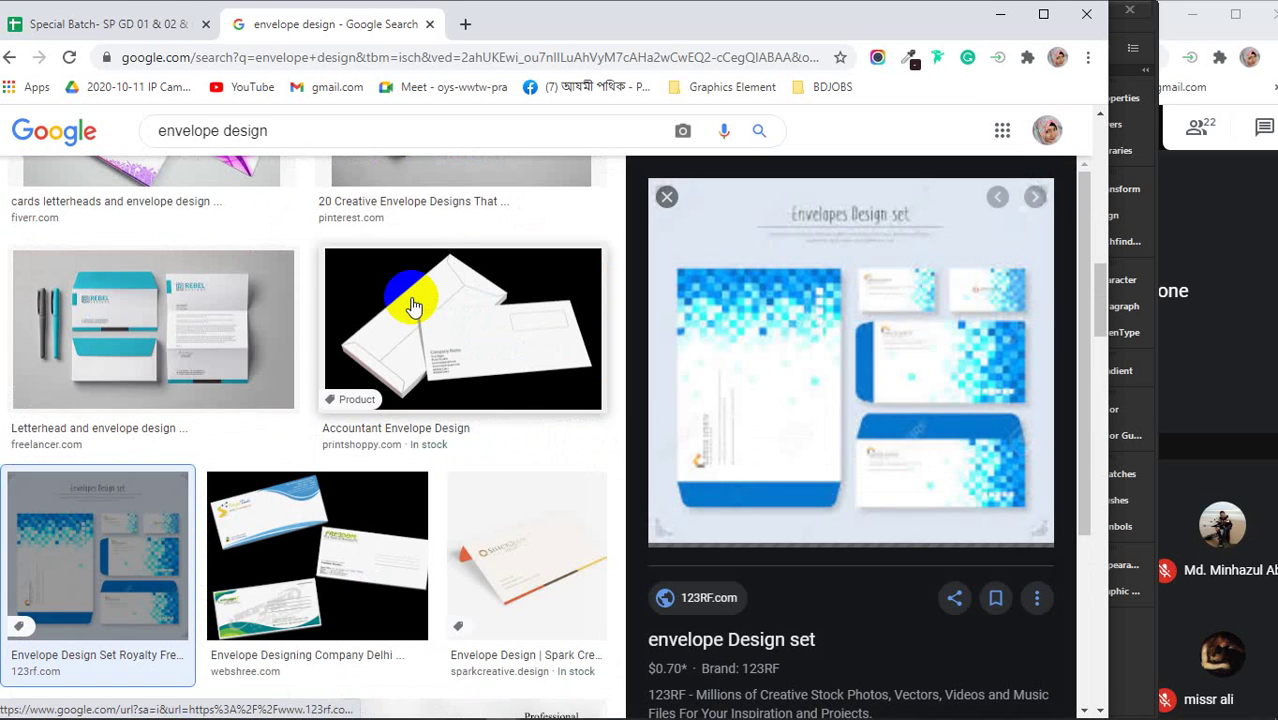
scroll(884, 424, "down", 3)
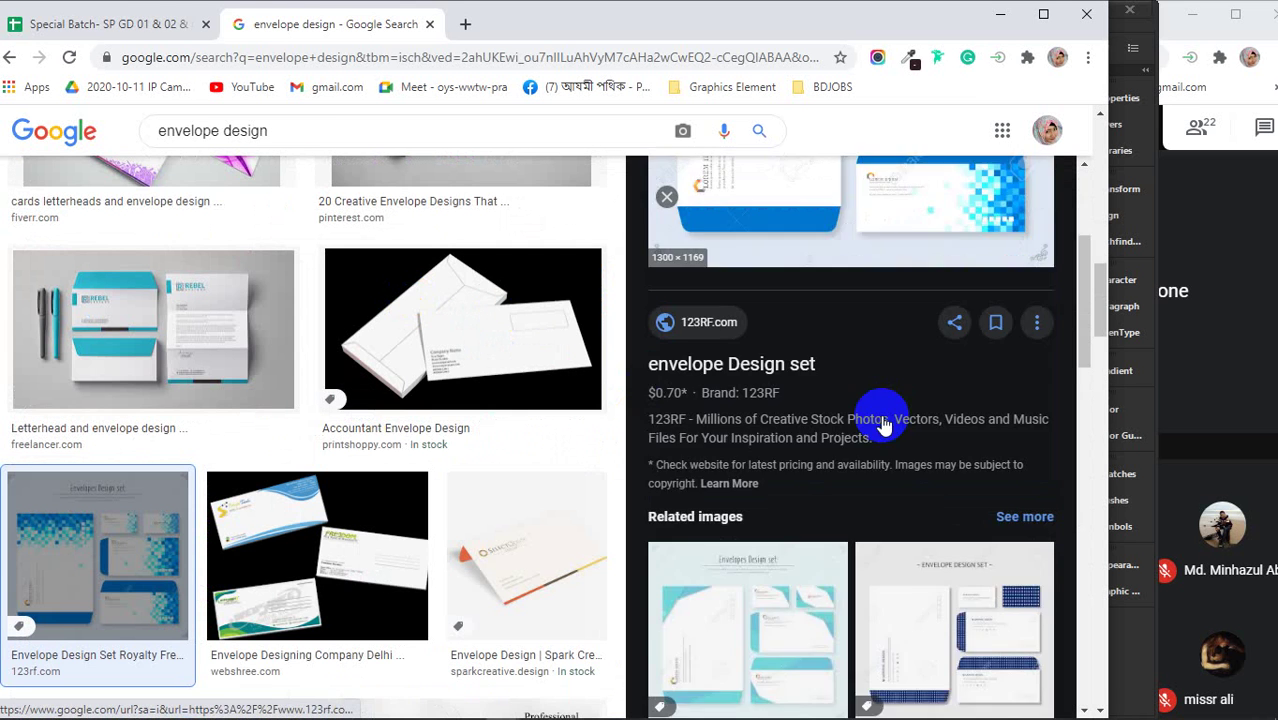
scroll(884, 424, "down", 5)
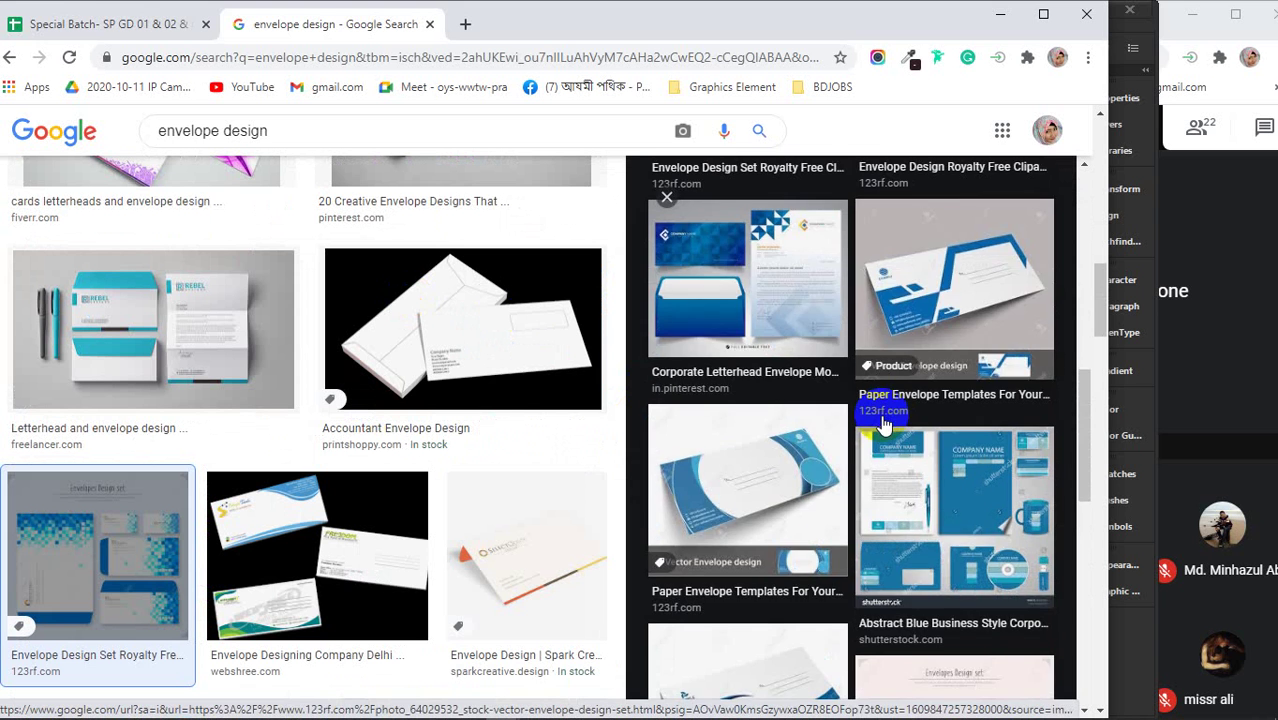
scroll(884, 424, "up", 8)
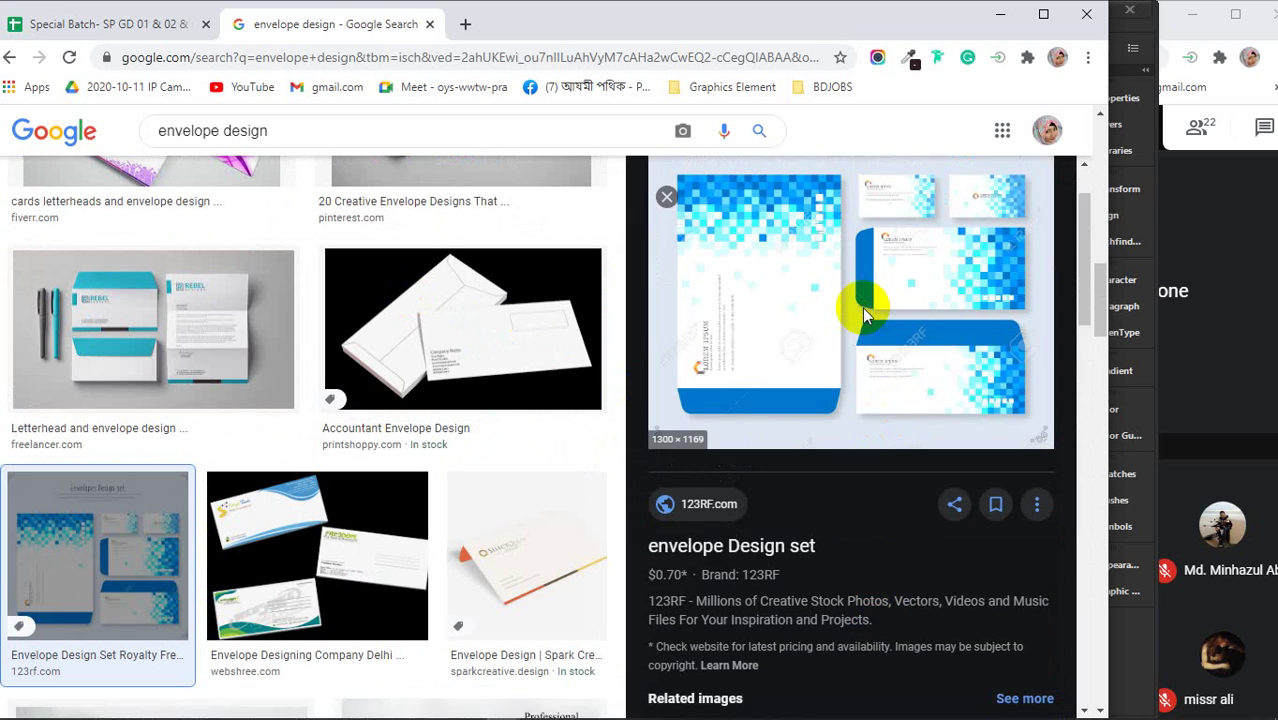
left_click(862, 308)
left_click(652, 24)
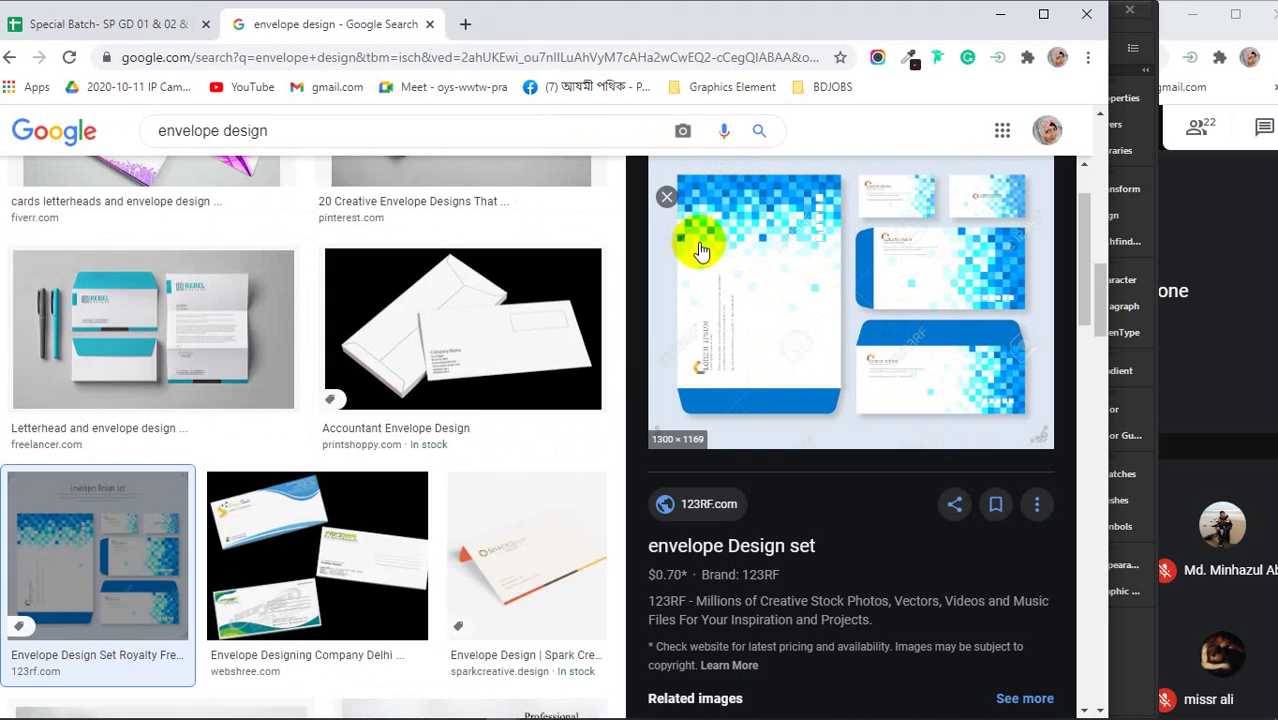
- Preview the professional envelope video result and the Corporate Envelope Template image
scroll(337, 377, "up", 6)
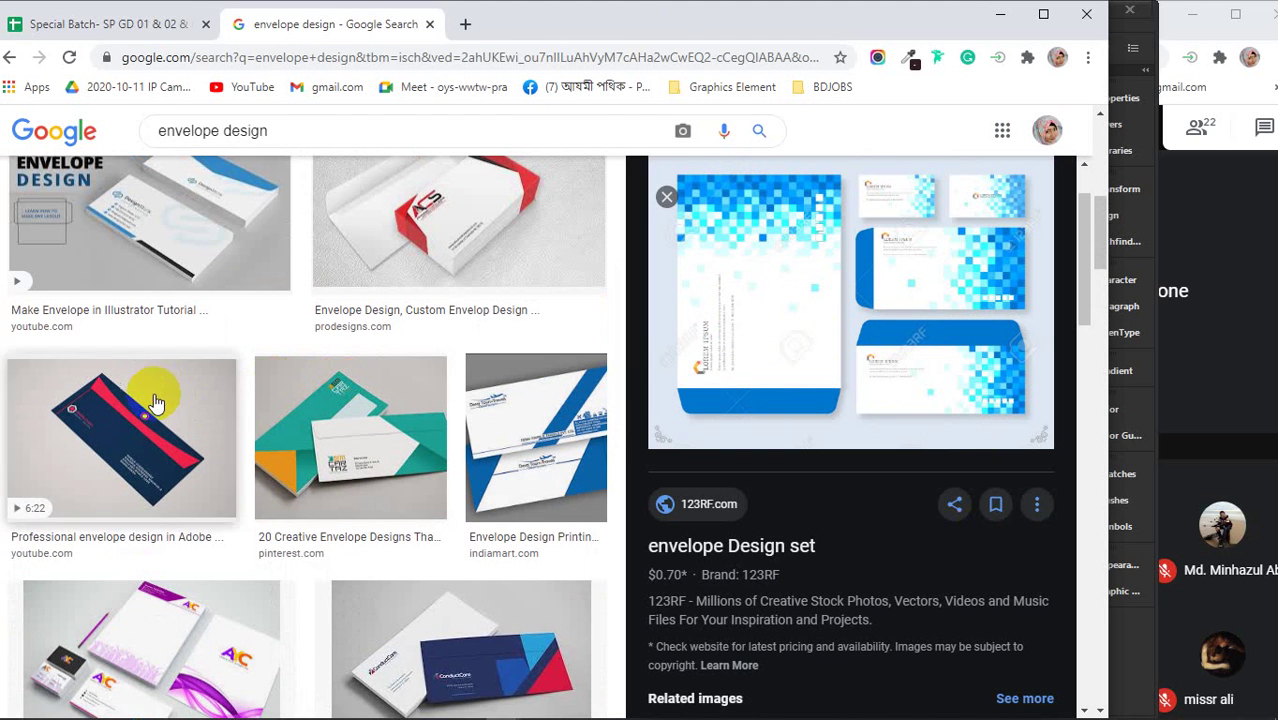
left_click(155, 402)
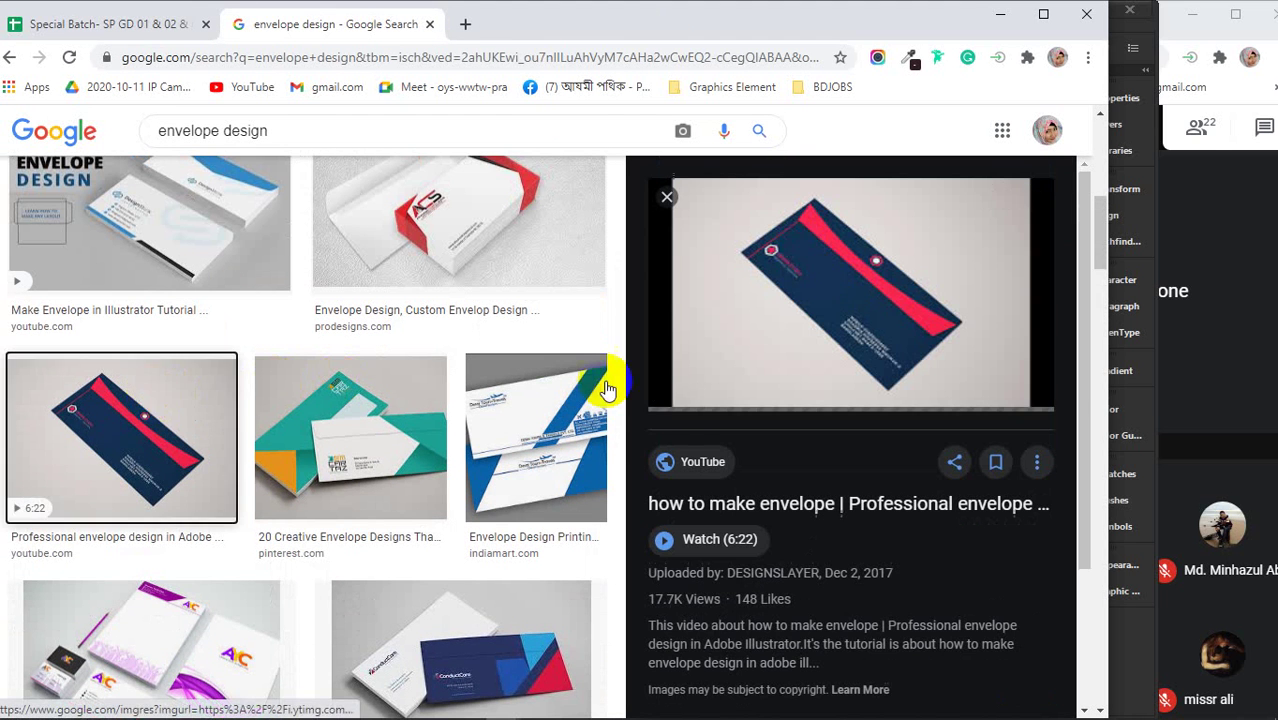
scroll(442, 456, "down", 4)
scroll(436, 460, "down", 6)
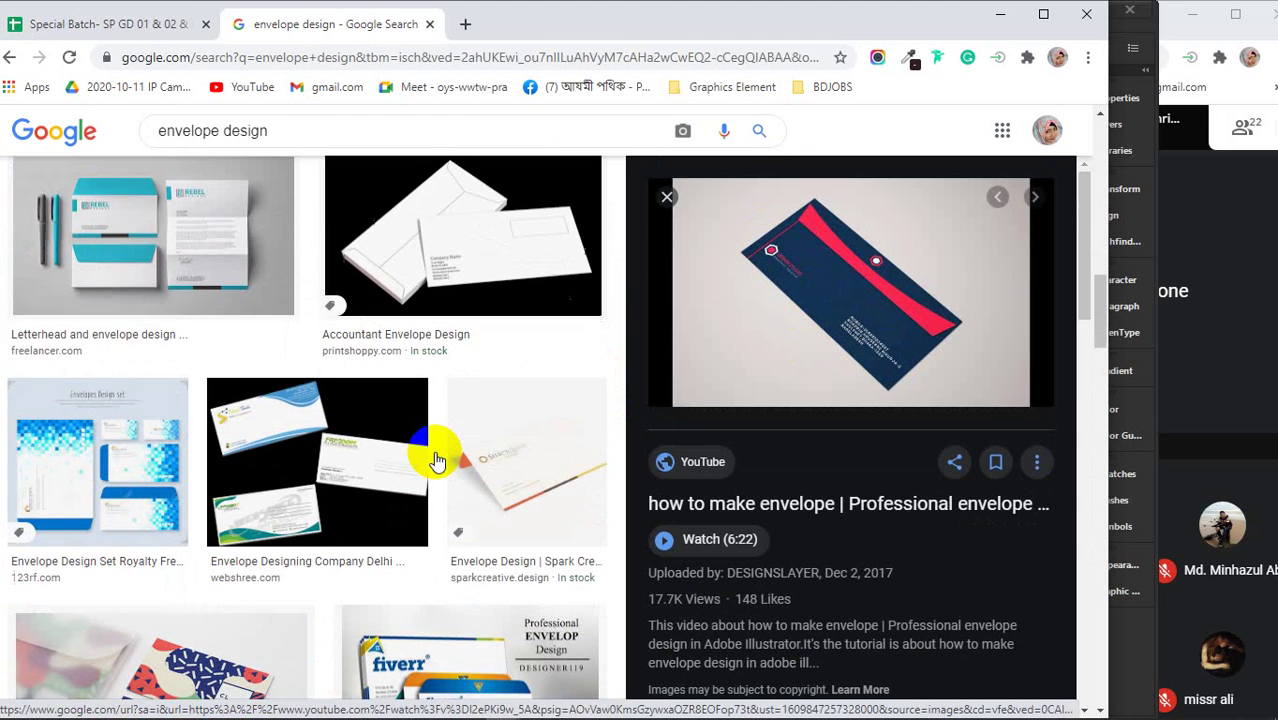
scroll(436, 460, "down", 6)
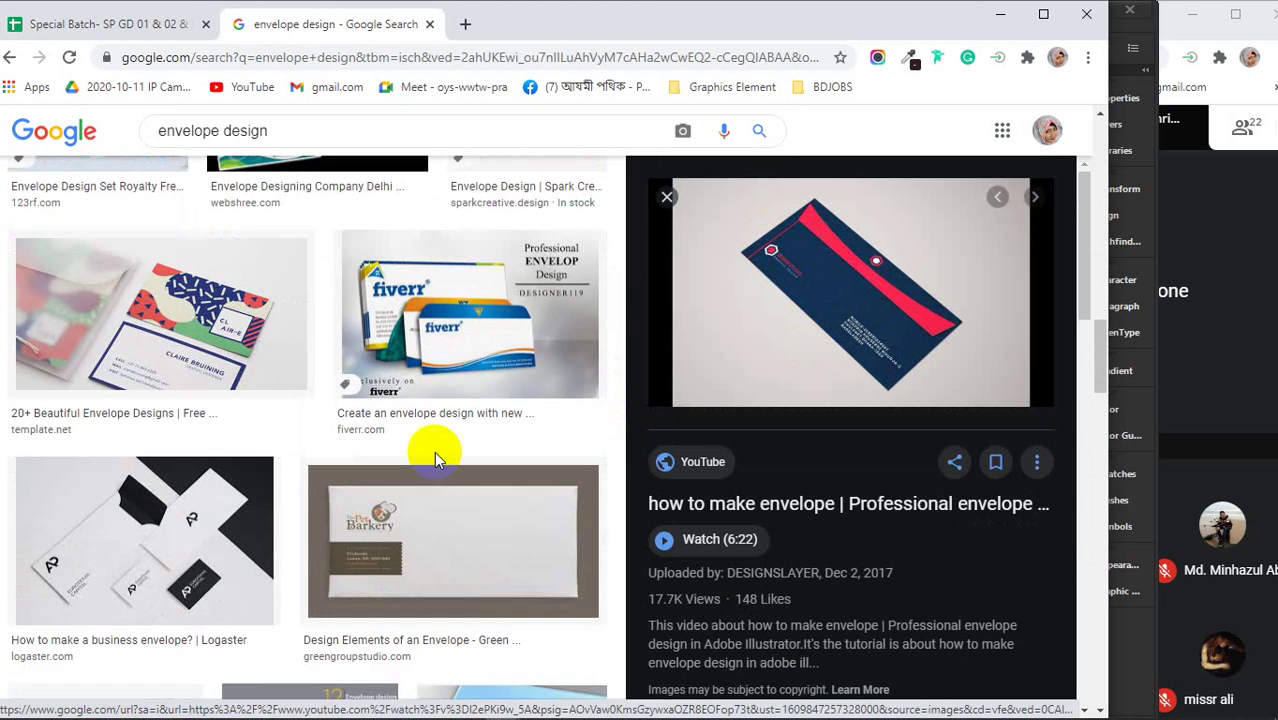
scroll(436, 460, "down", 4)
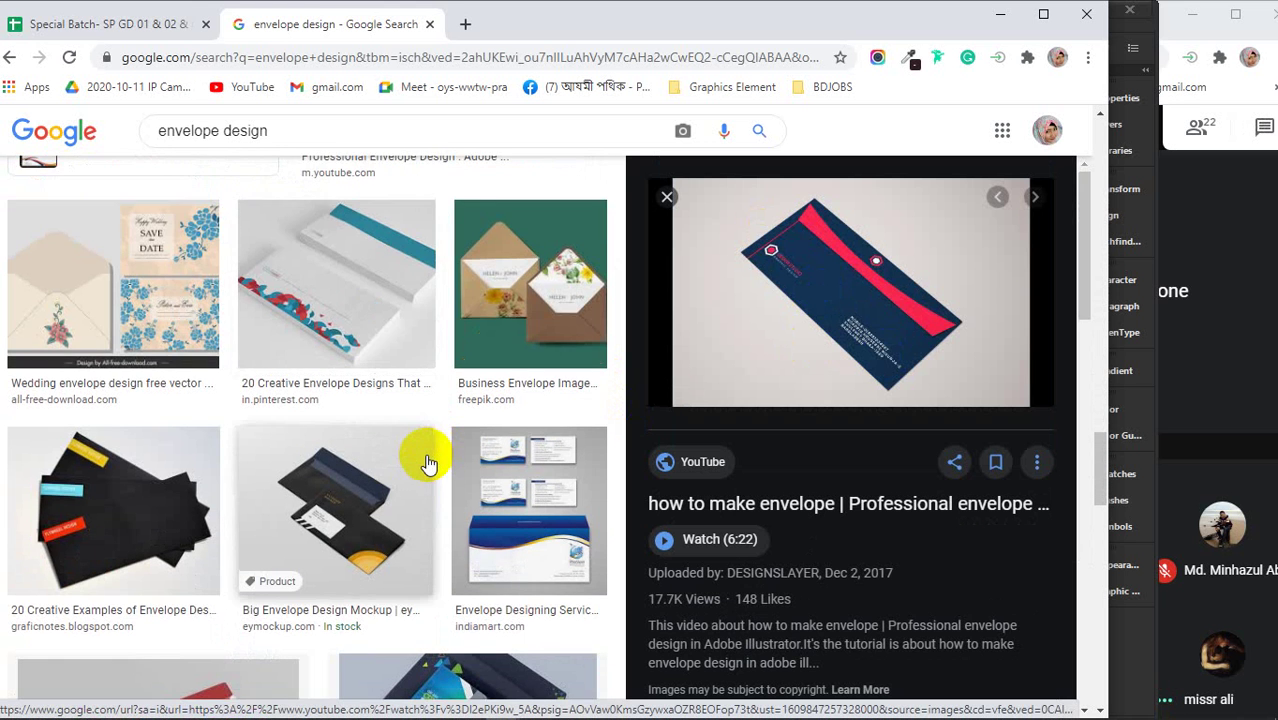
scroll(428, 463, "down", 2)
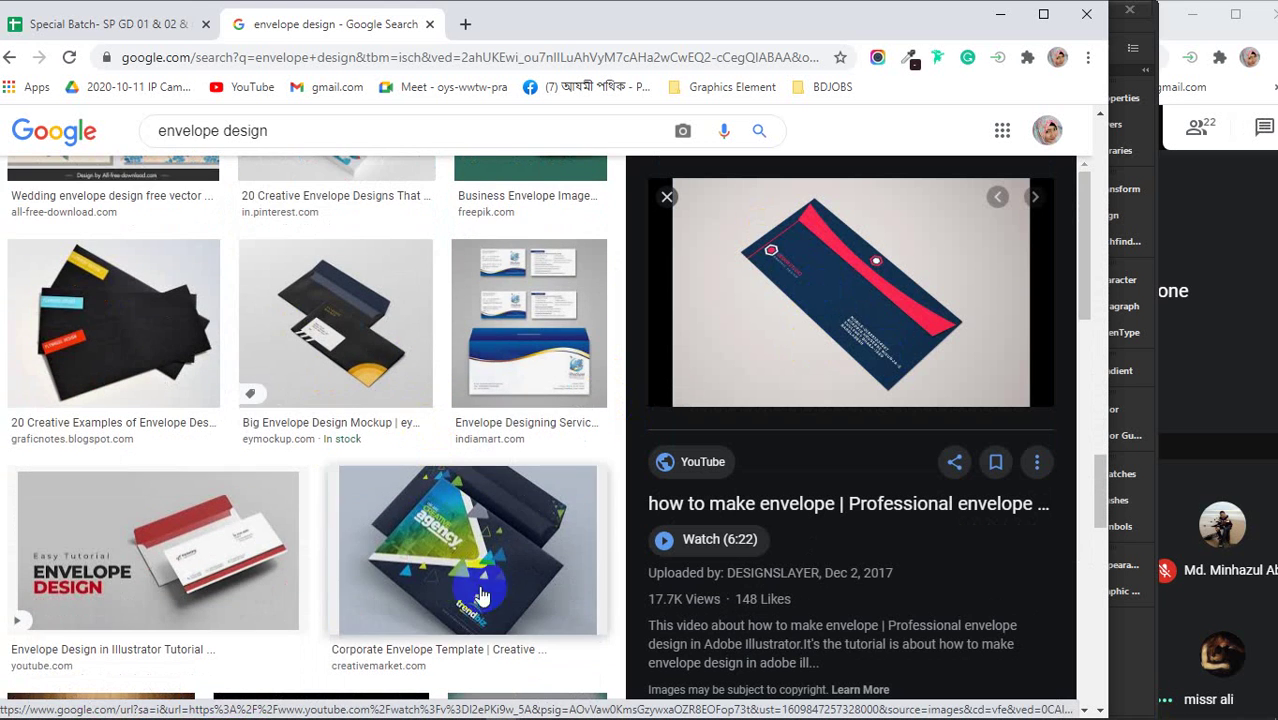
left_click(465, 565)
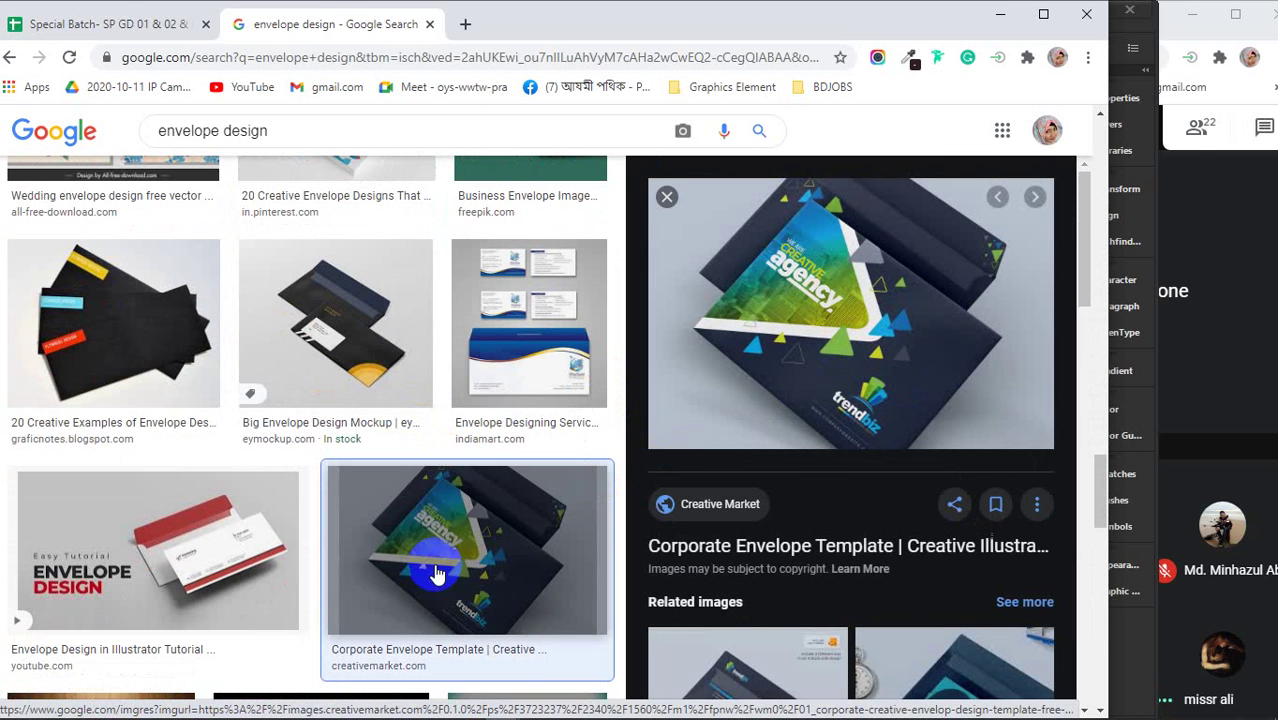
scroll(251, 566, "up", 8)
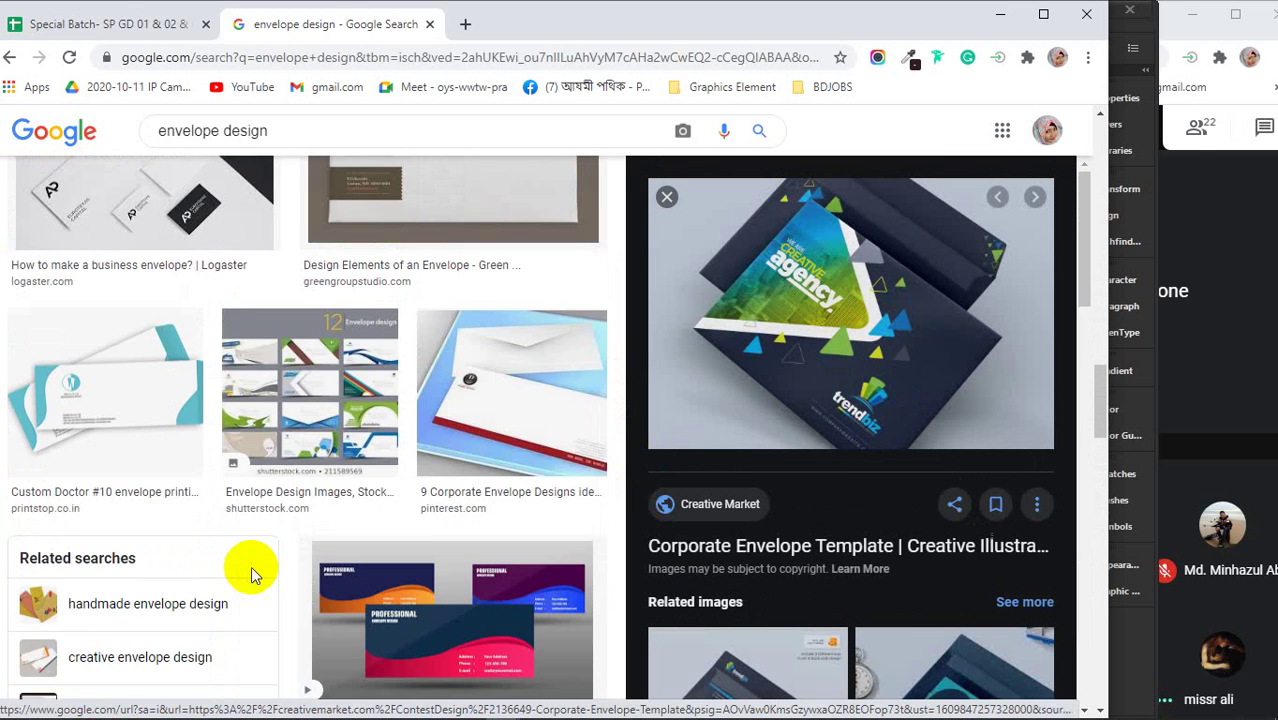
scroll(251, 566, "up", 8)
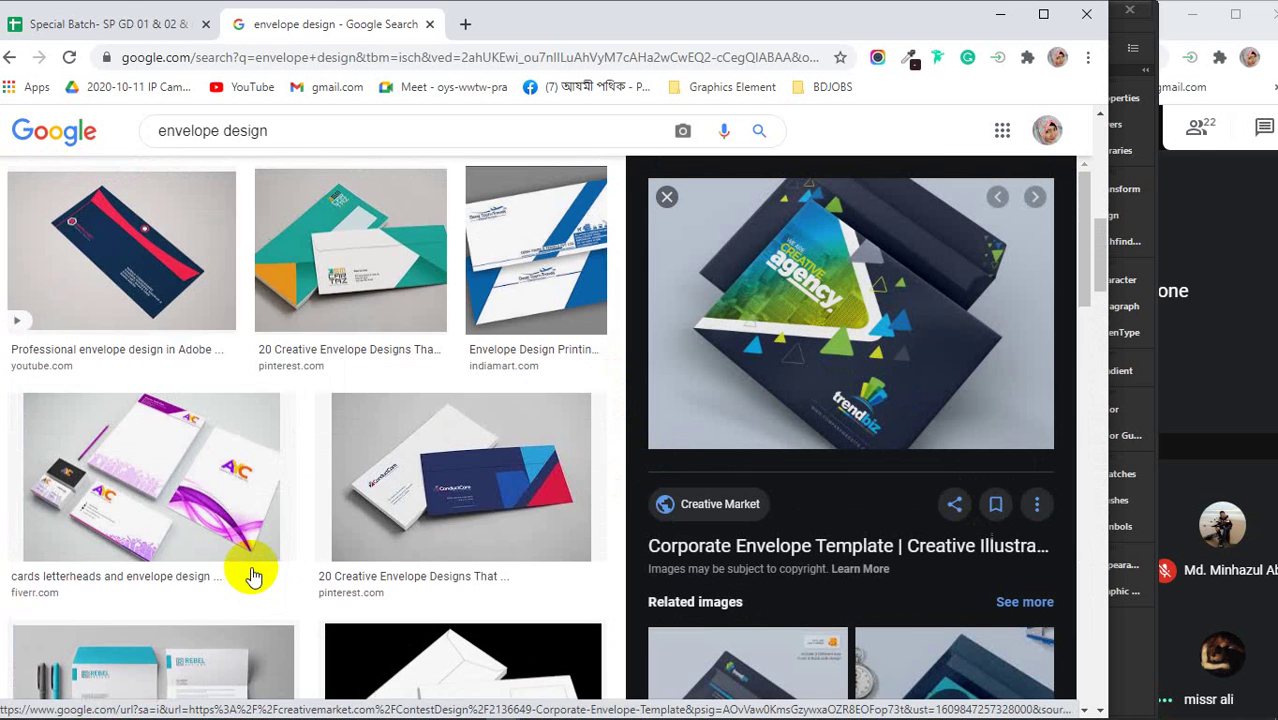
scroll(251, 576, "up", 5)
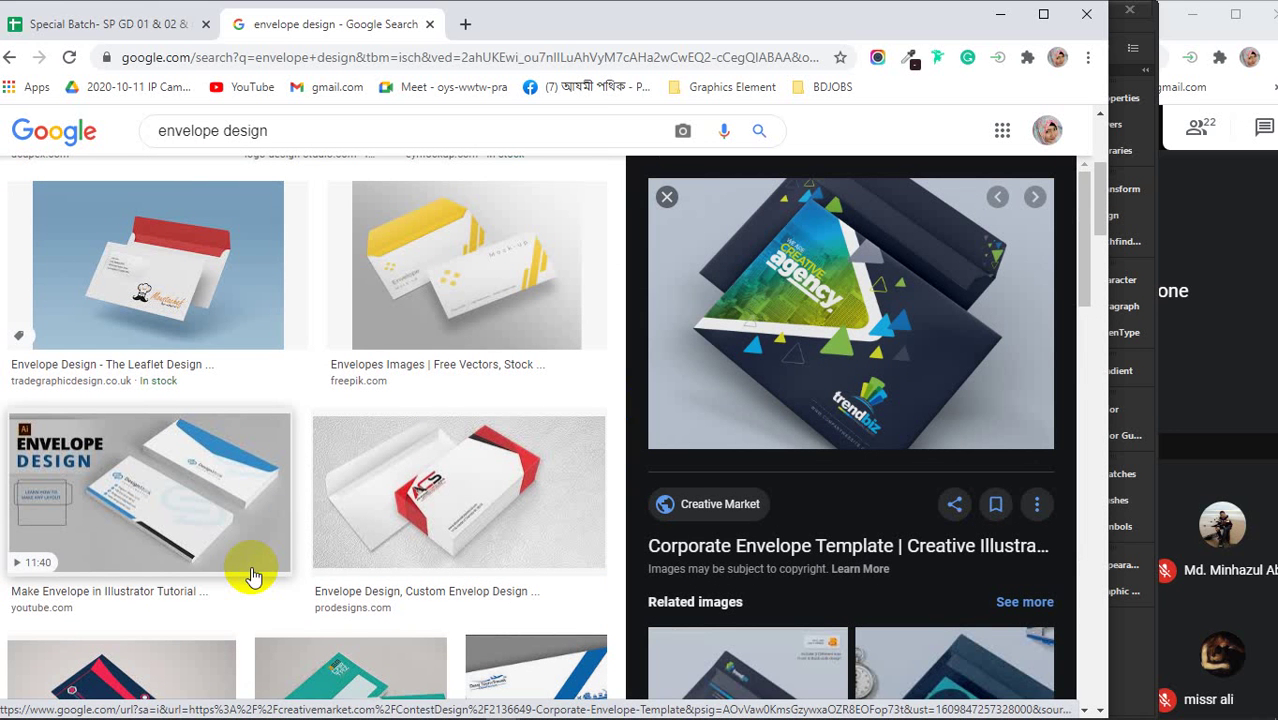
scroll(251, 576, "up", 3)
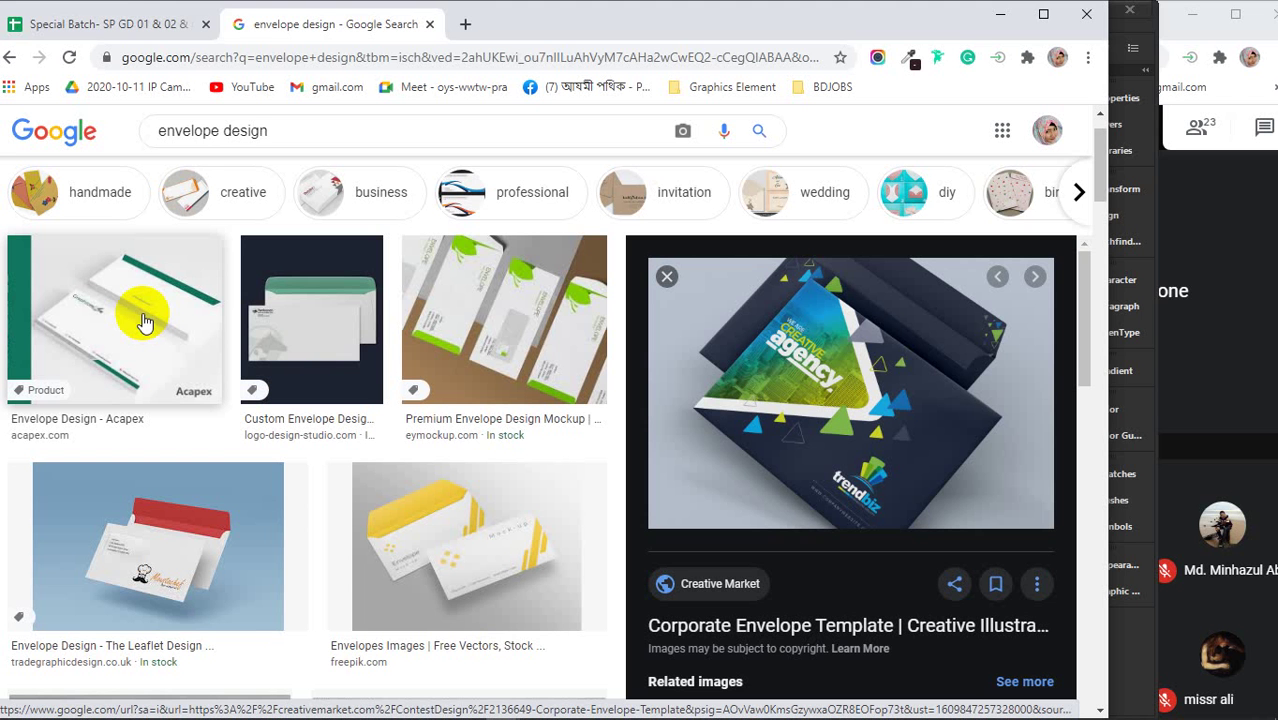
left_click(140, 518)
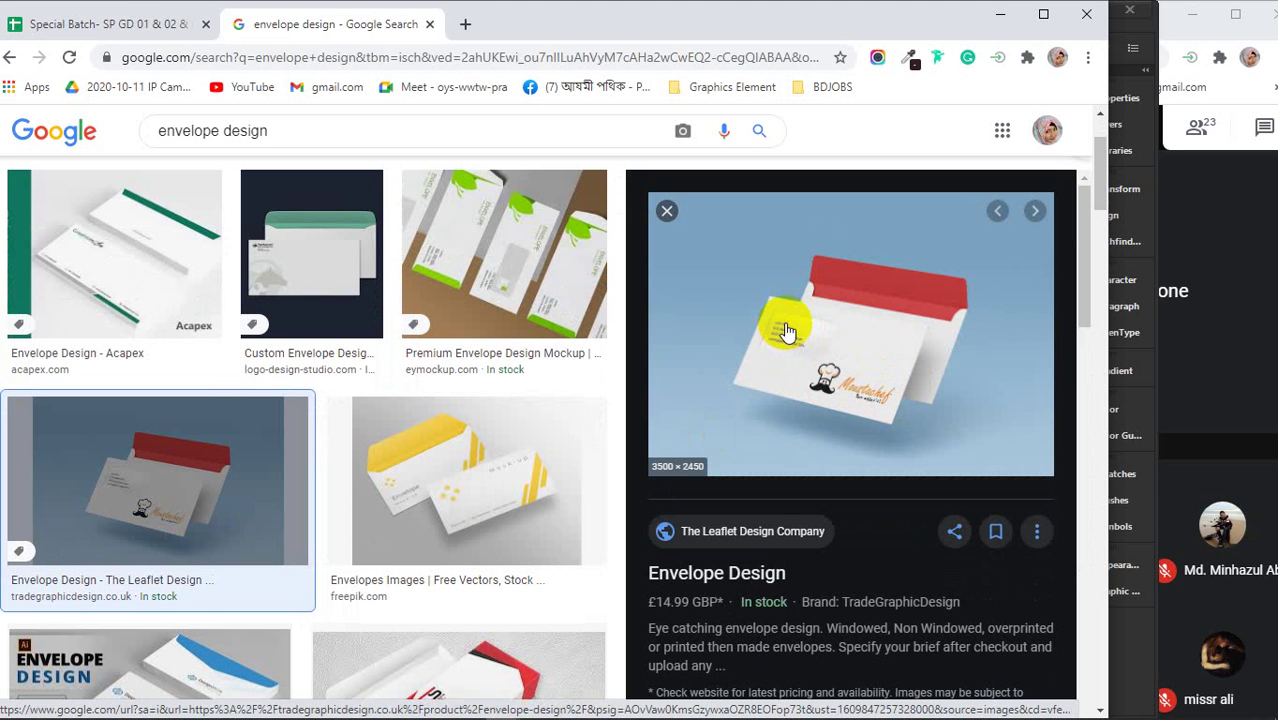
left_click(598, 292)
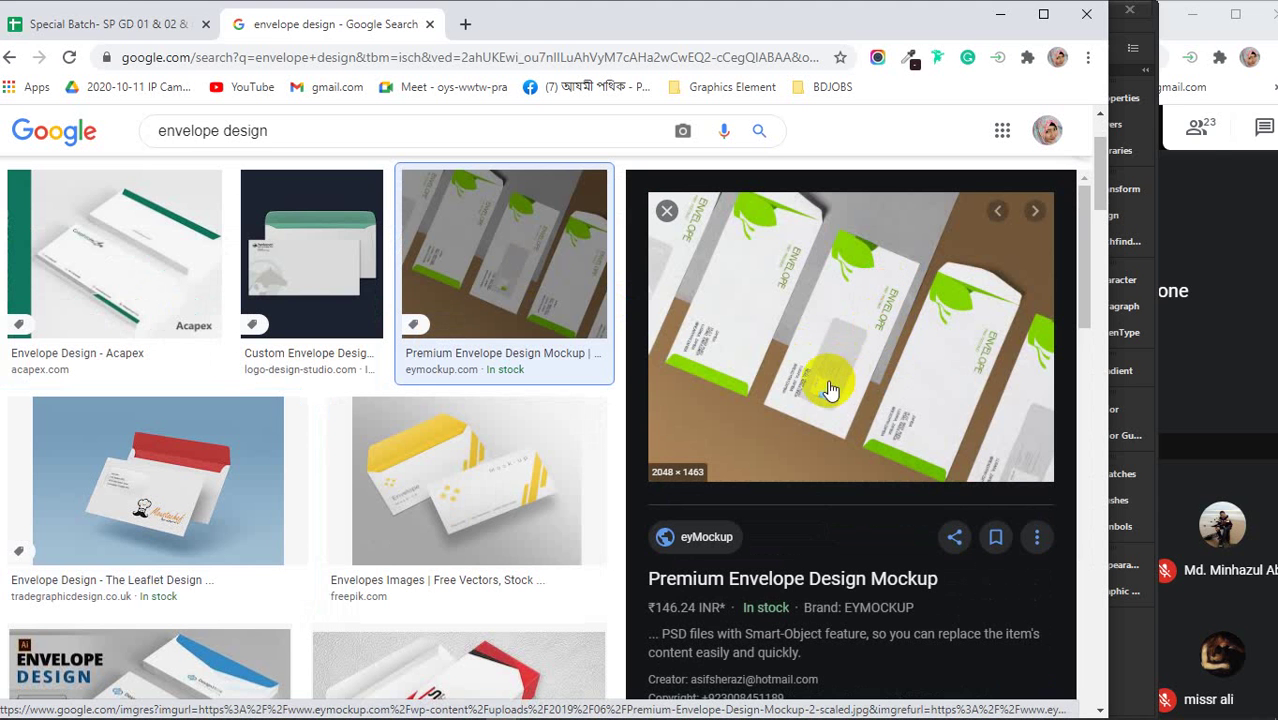
left_click(860, 253)
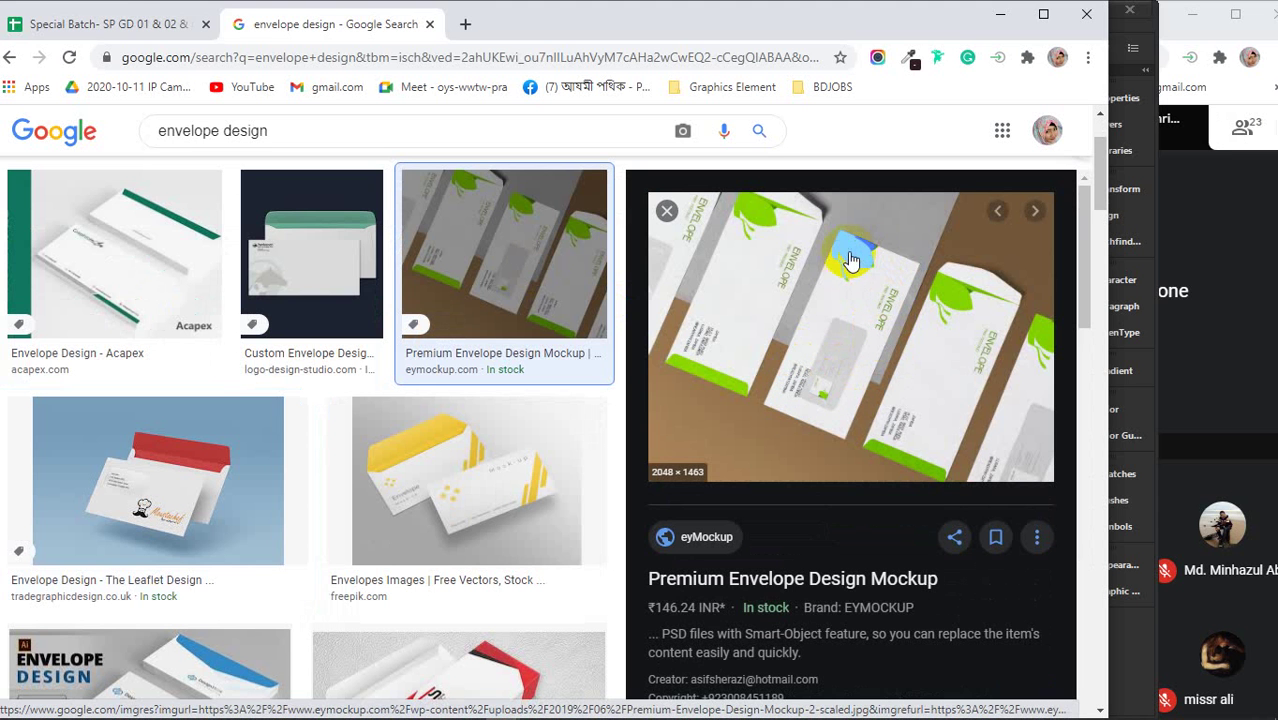
left_click(152, 251)
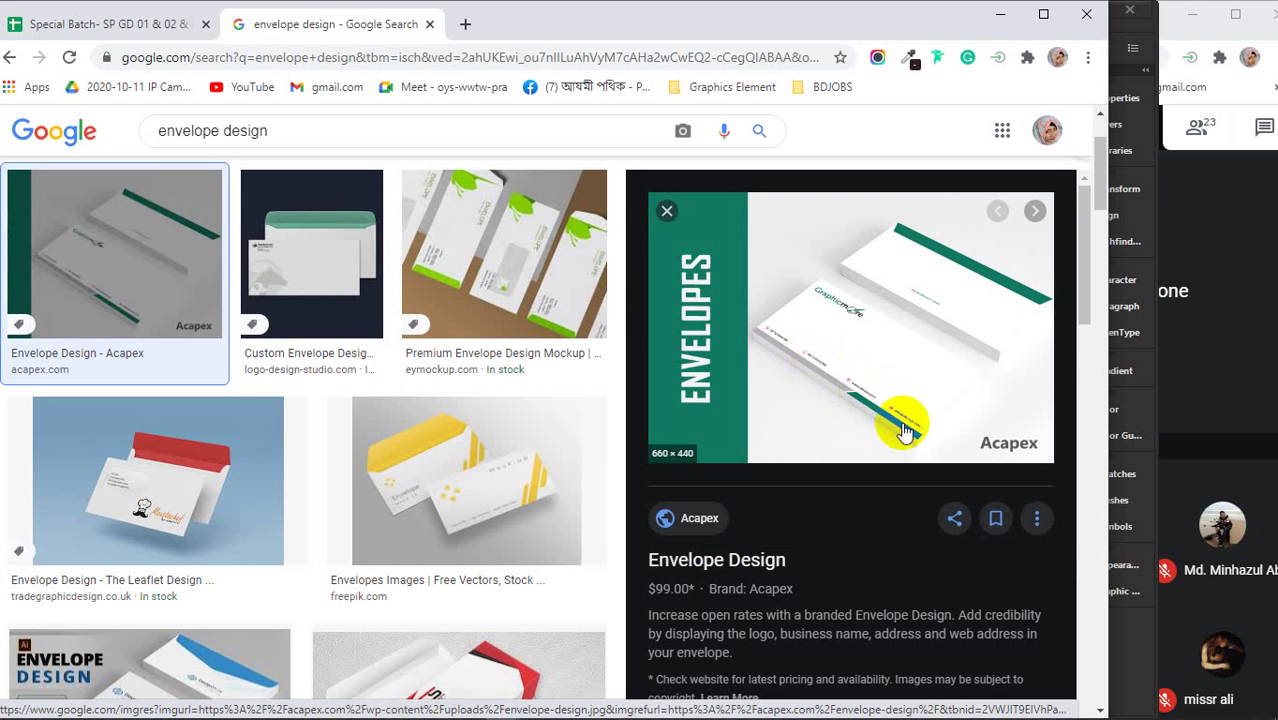
scroll(278, 323, "down", 4)
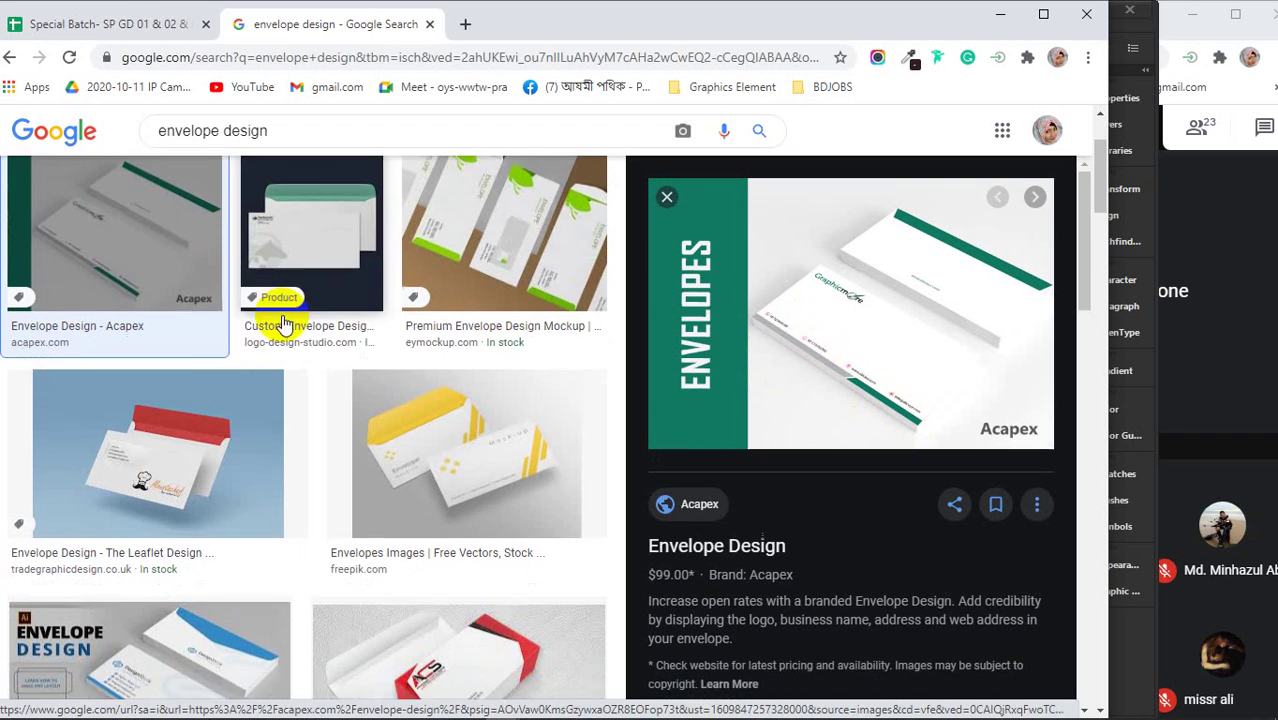
left_click(195, 346)
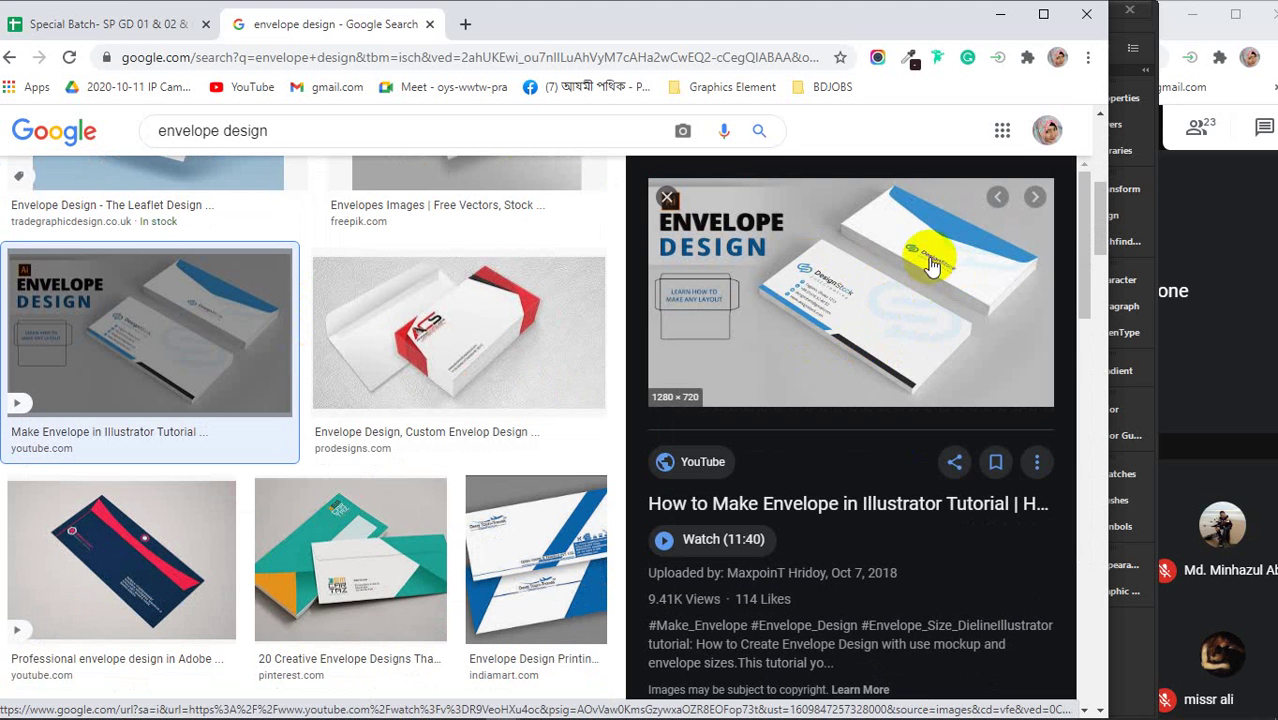
scroll(447, 413, "down", 3)
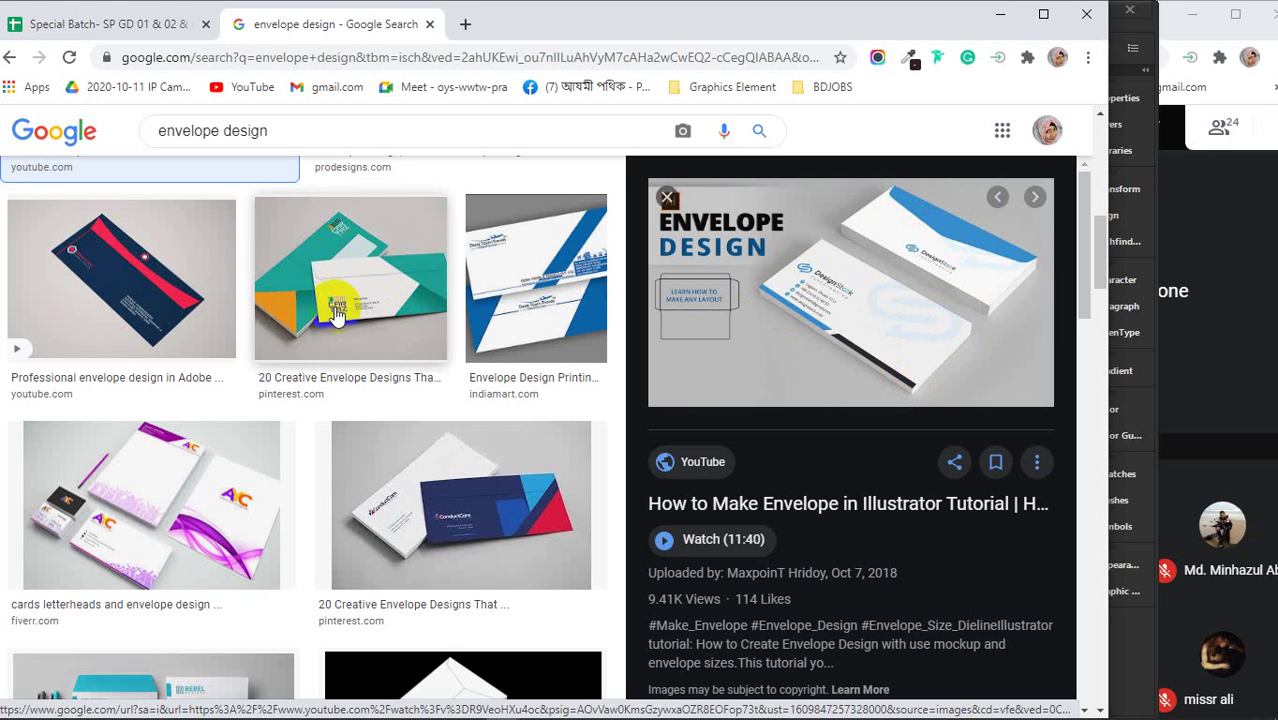
scroll(340, 310, "up", 3)
scroll(370, 310, "up", 3)
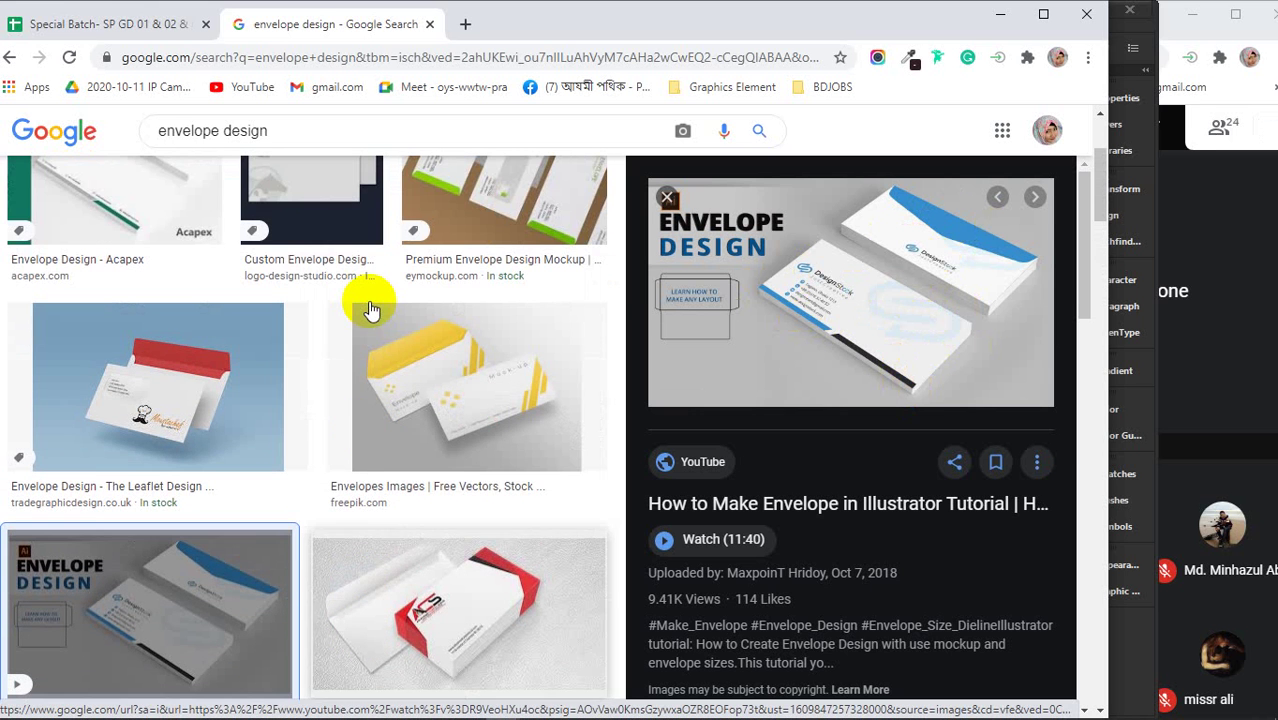
scroll(368, 301, "up", 3)
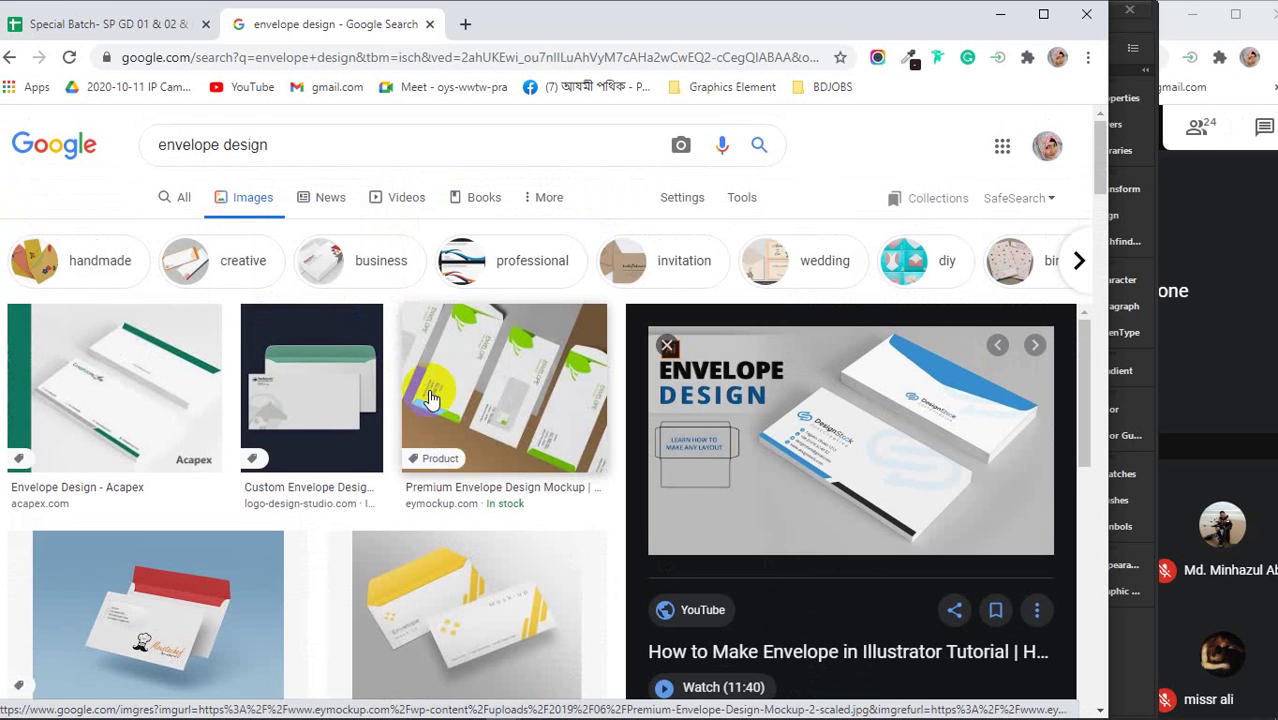
scroll(456, 435, "down", 12)
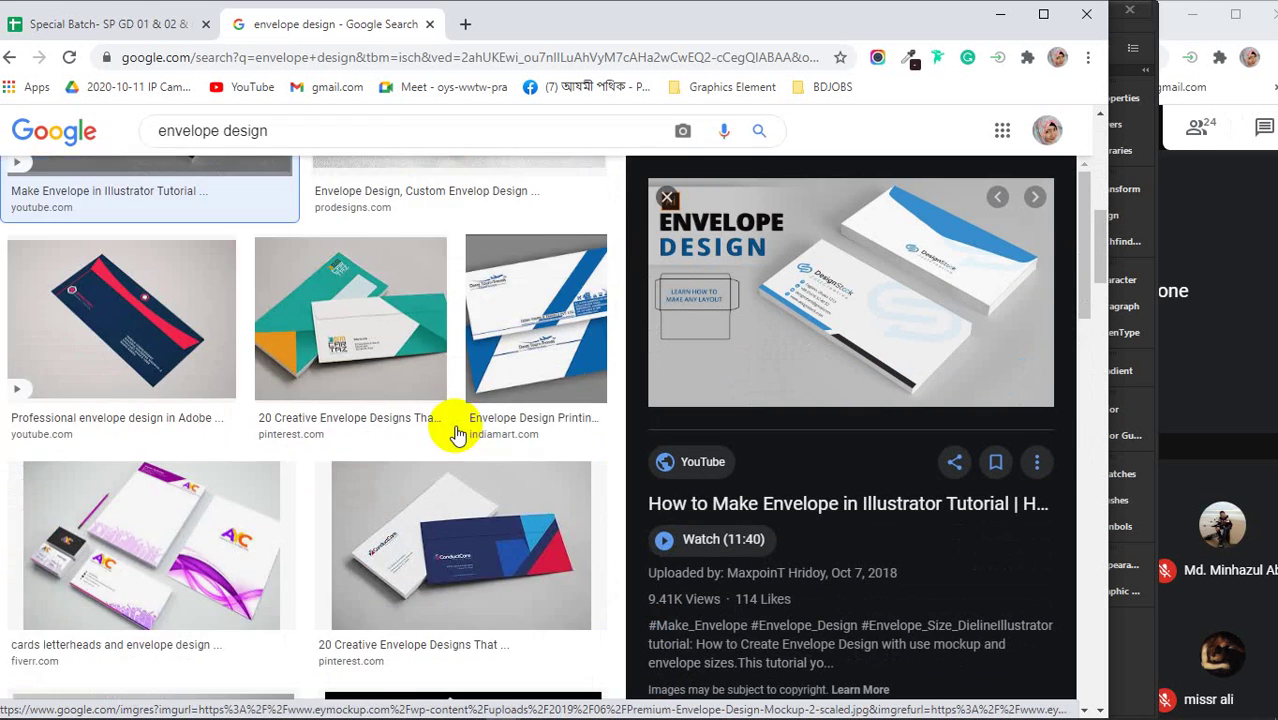
scroll(456, 435, "down", 5)
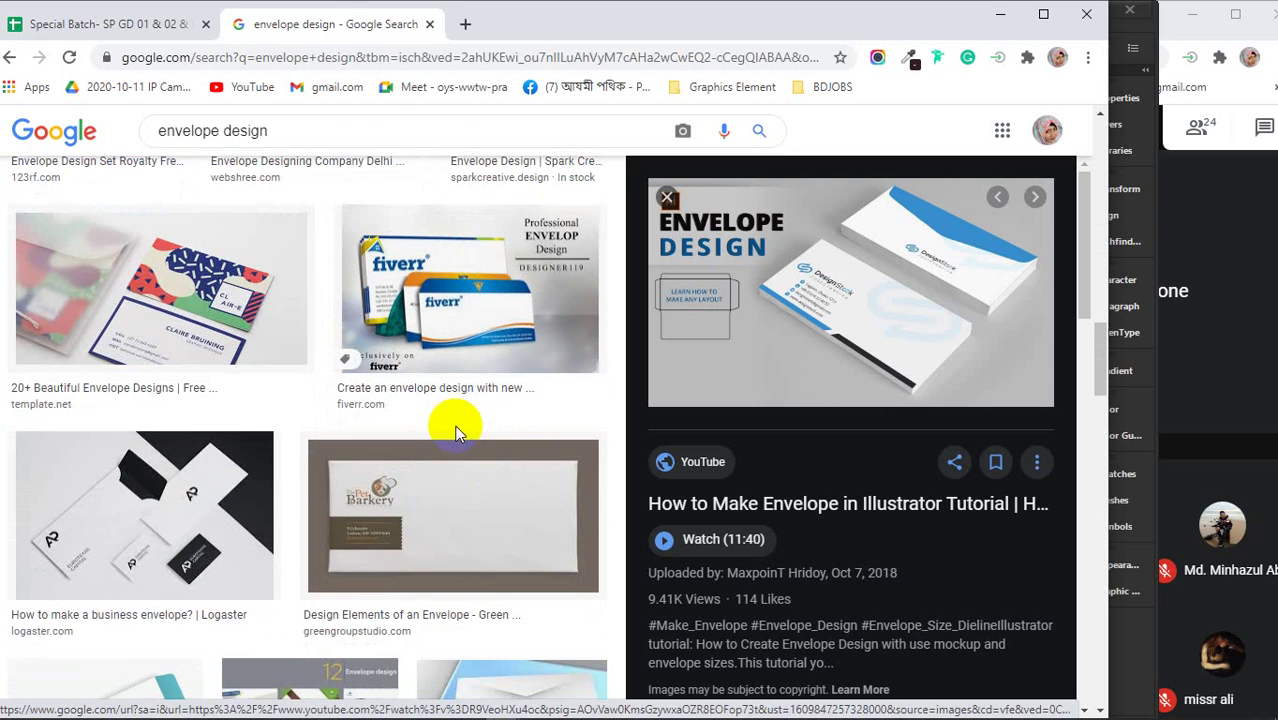
scroll(456, 435, "down", 4)
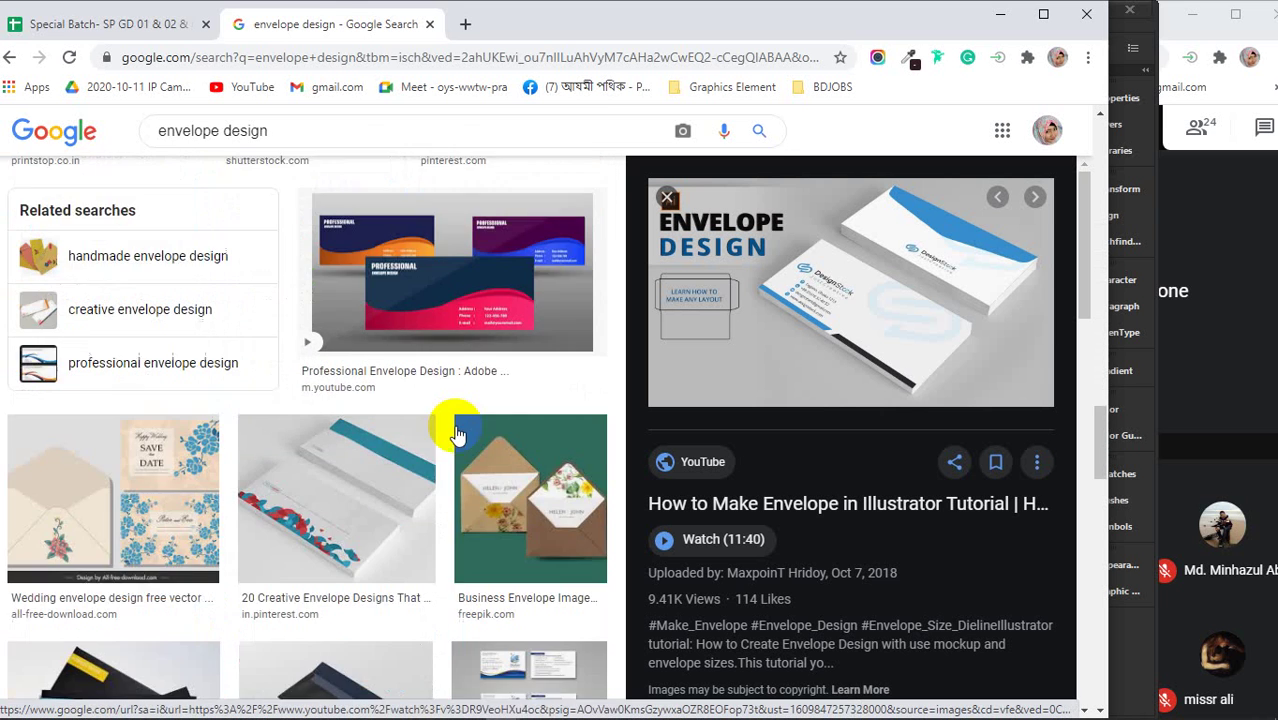
scroll(456, 435, "up", 4)
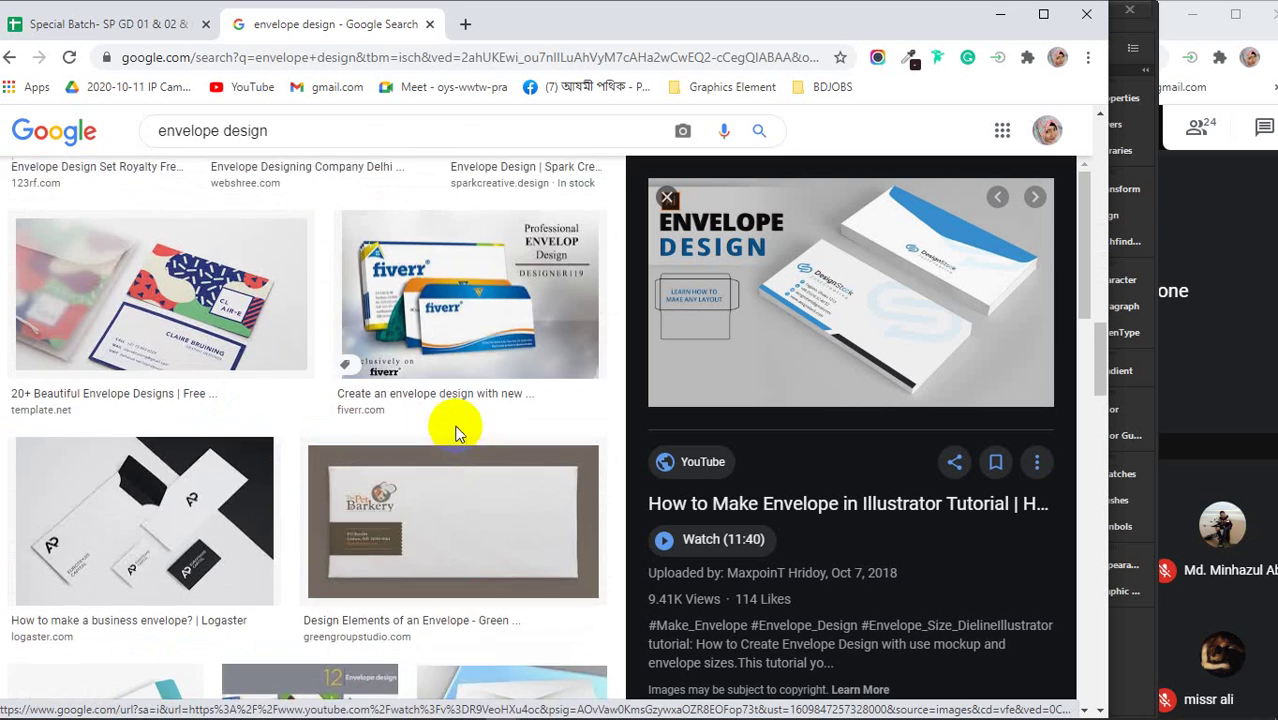
scroll(456, 422, "up", 3)
left_click(97, 342)
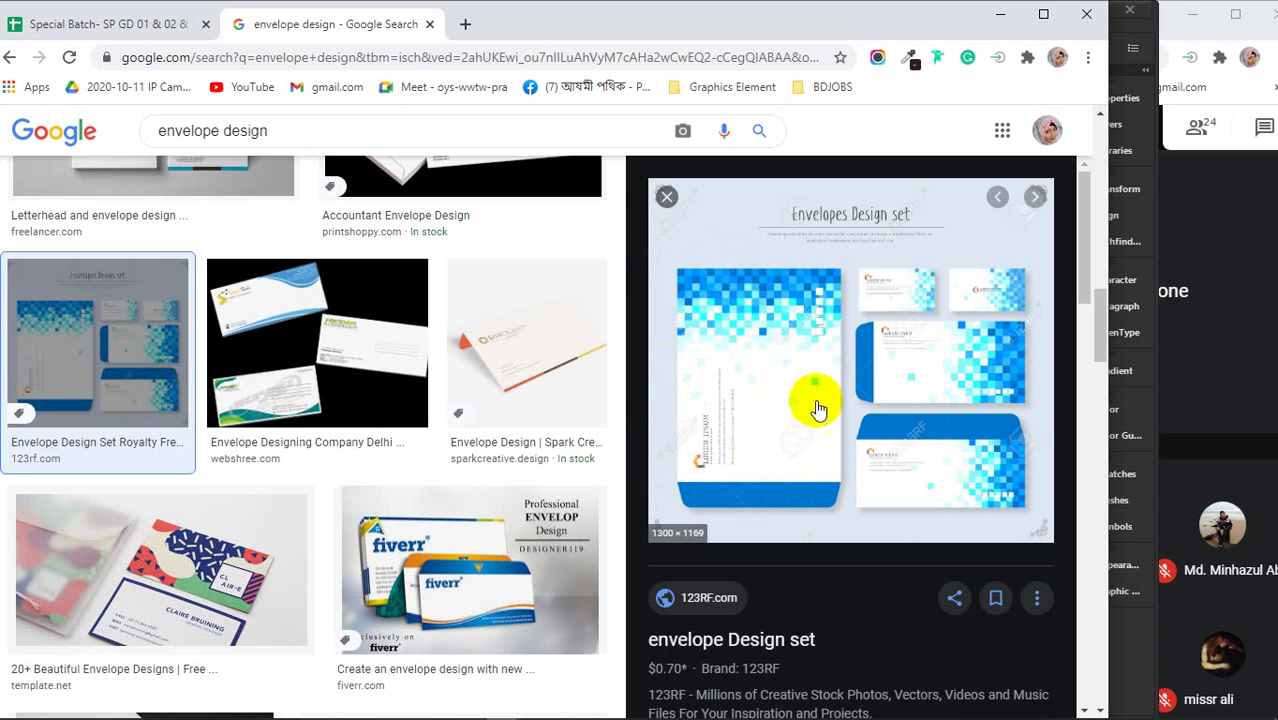
- Return to Illustrator and select the whole letterhead group, about 8.27 × 11.70 in
left_click(1000, 14)
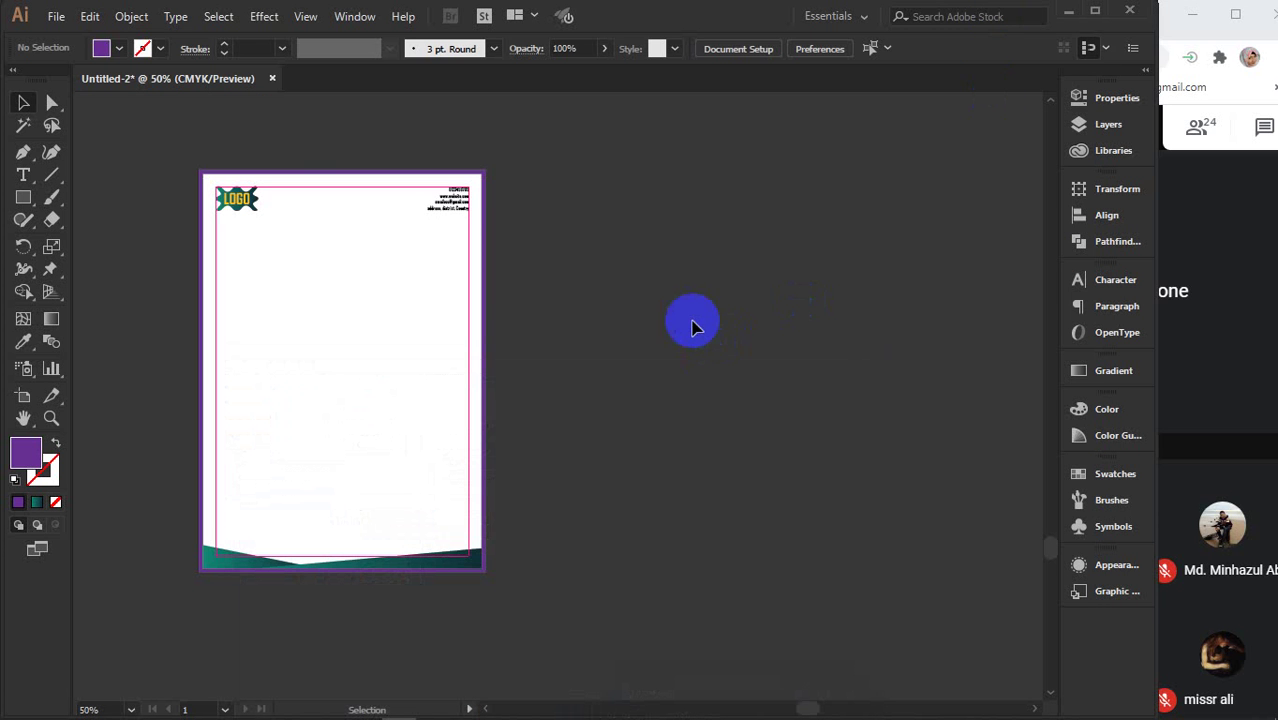
left_click(295, 276)
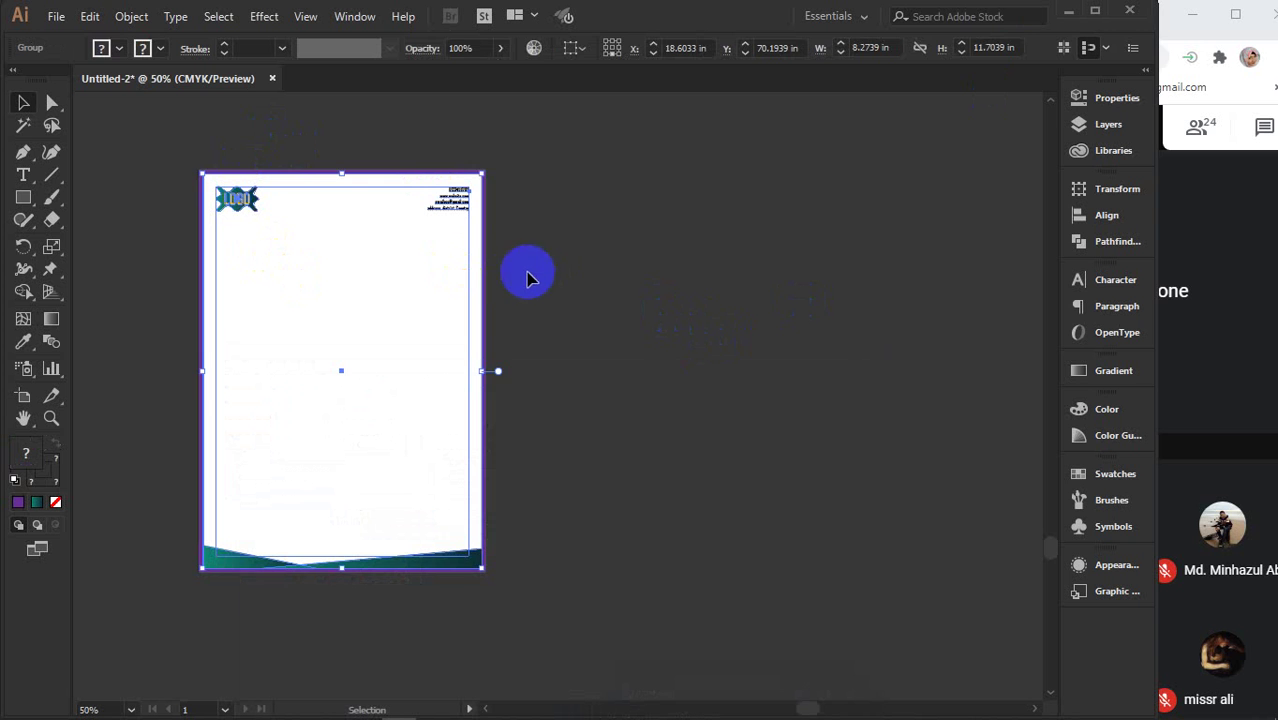
key("a")
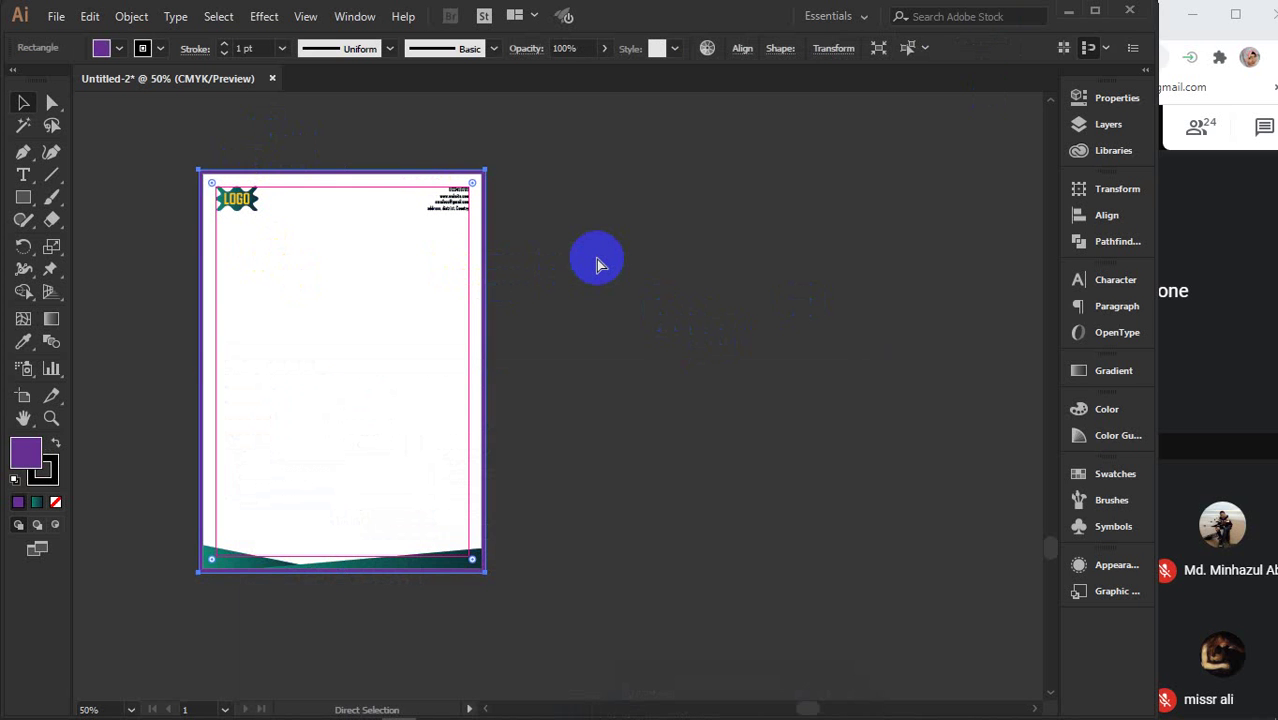
left_click(597, 263)
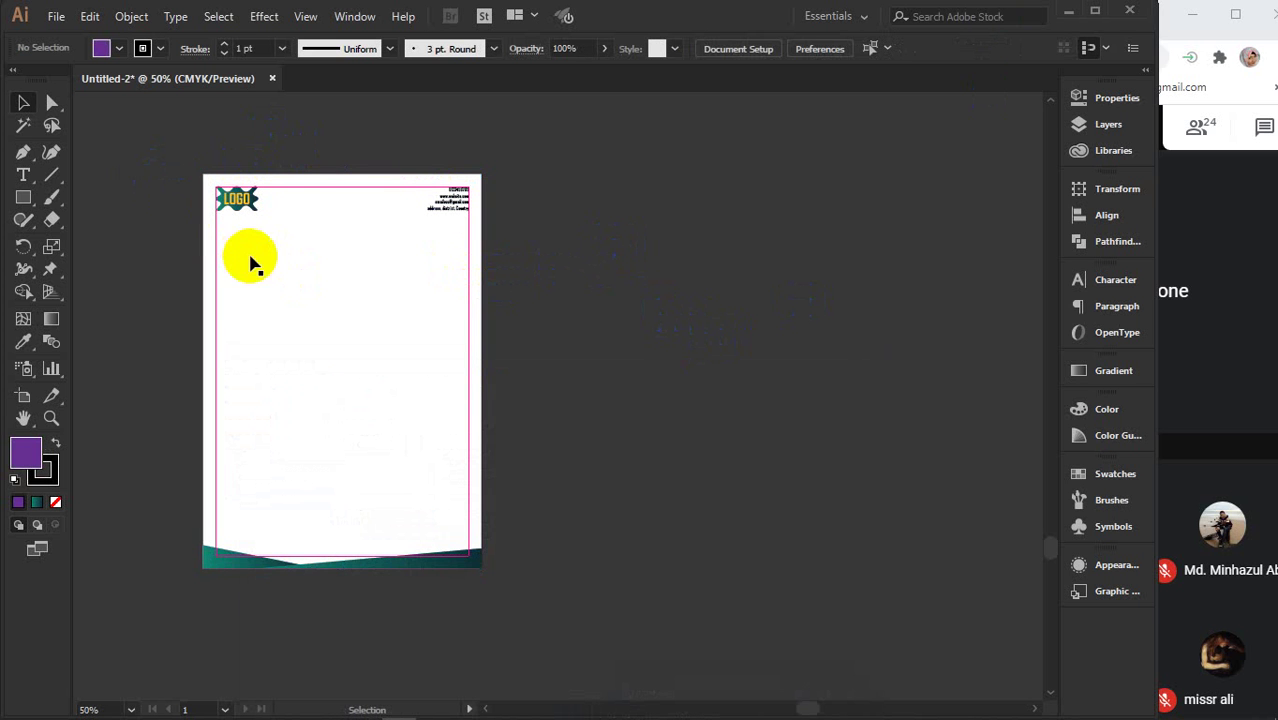
left_click(262, 232)
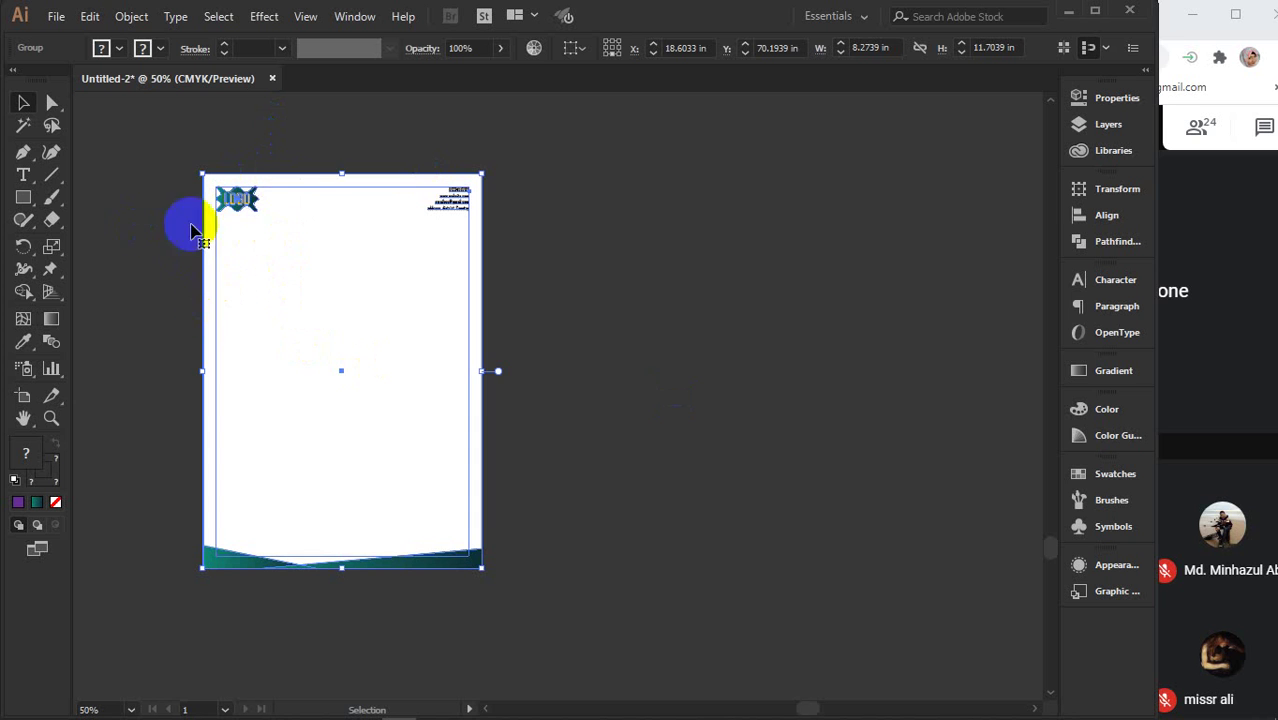
left_click(51, 174)
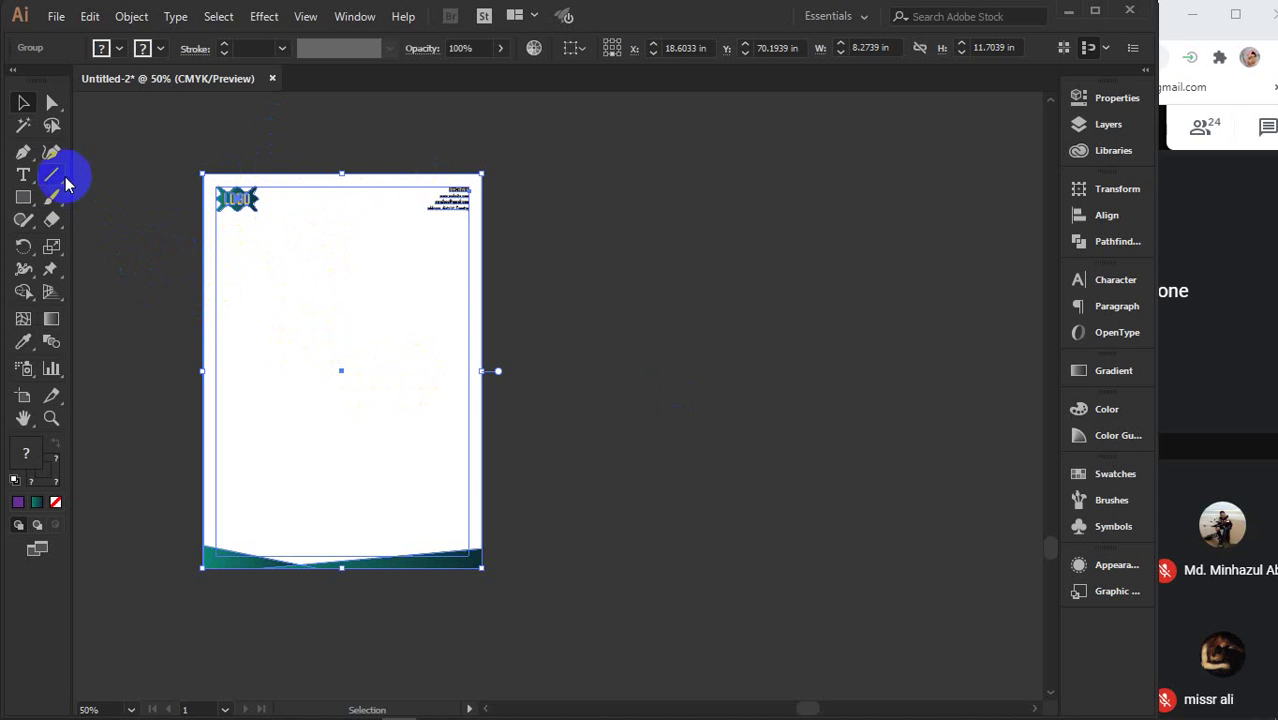
left_click_drag(152, 297, 549, 297)
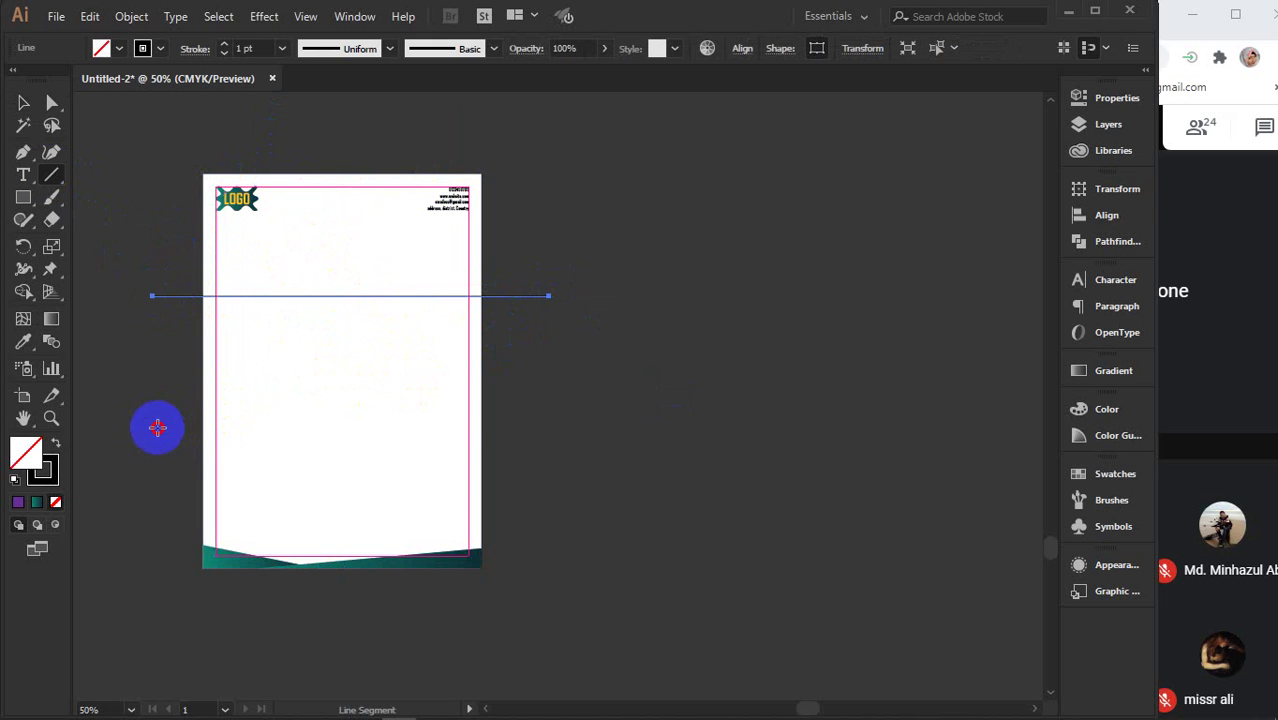
left_click_drag(157, 428, 569, 427)
left_click(22, 104)
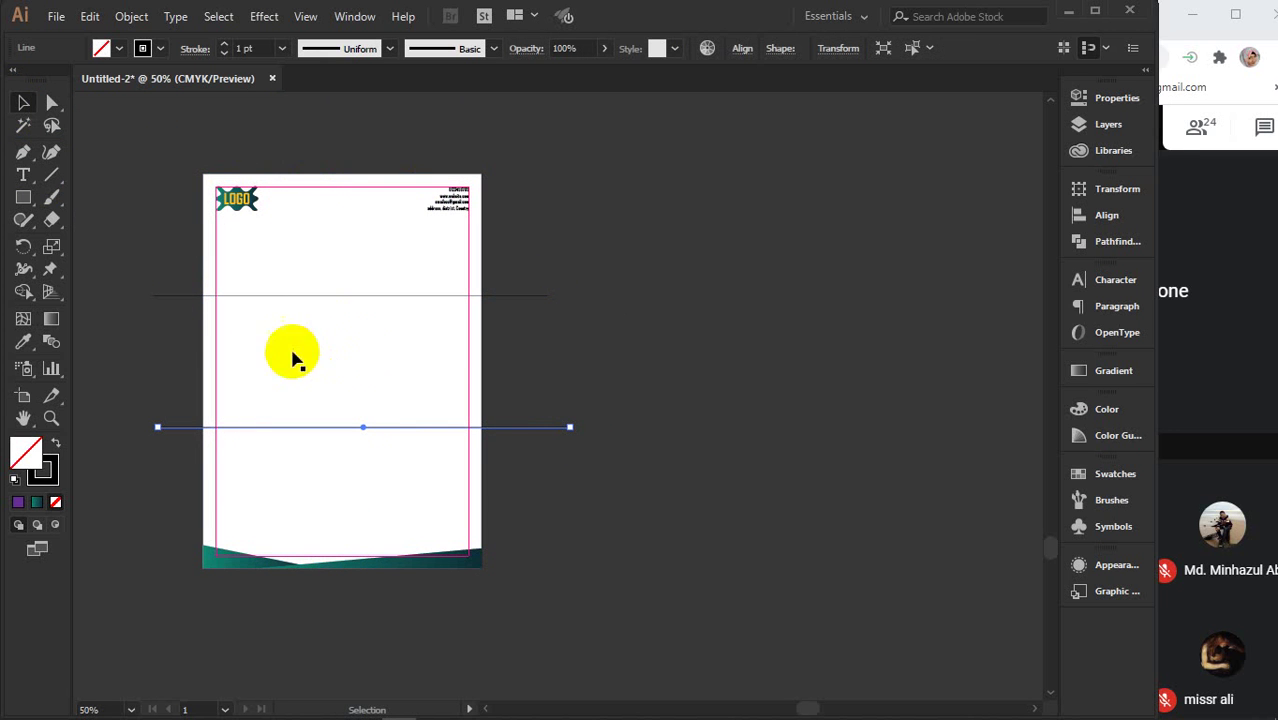
left_click_drag(527, 267, 614, 466)
key("Delete")
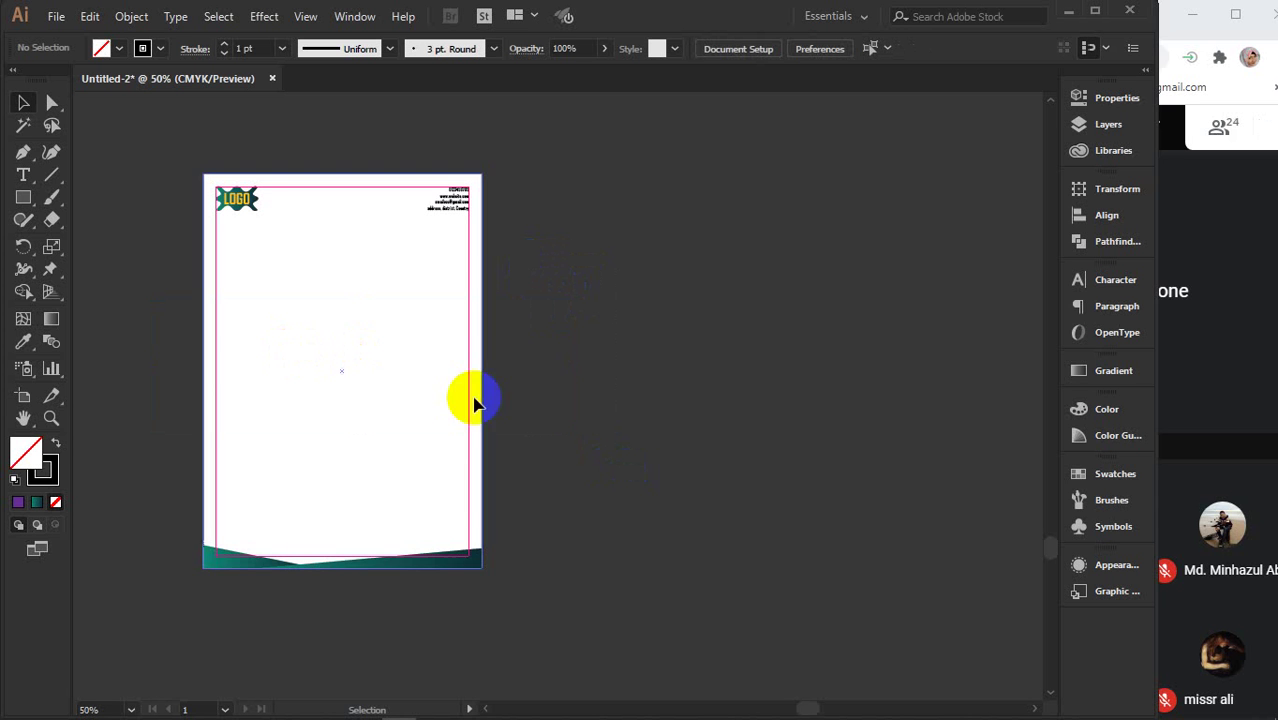
left_click(23, 197)
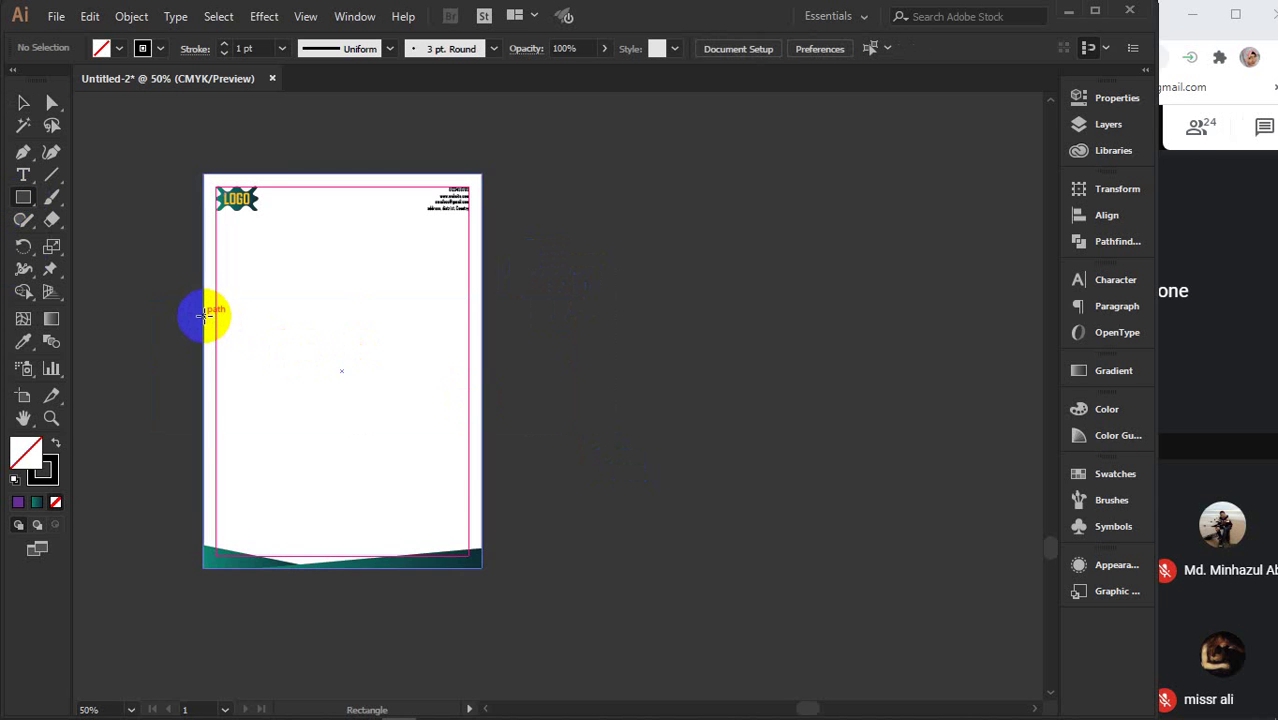
- Draw a wide rectangle across the page and move it off the artboard to the right
left_click_drag(203, 318, 479, 451)
key("v")
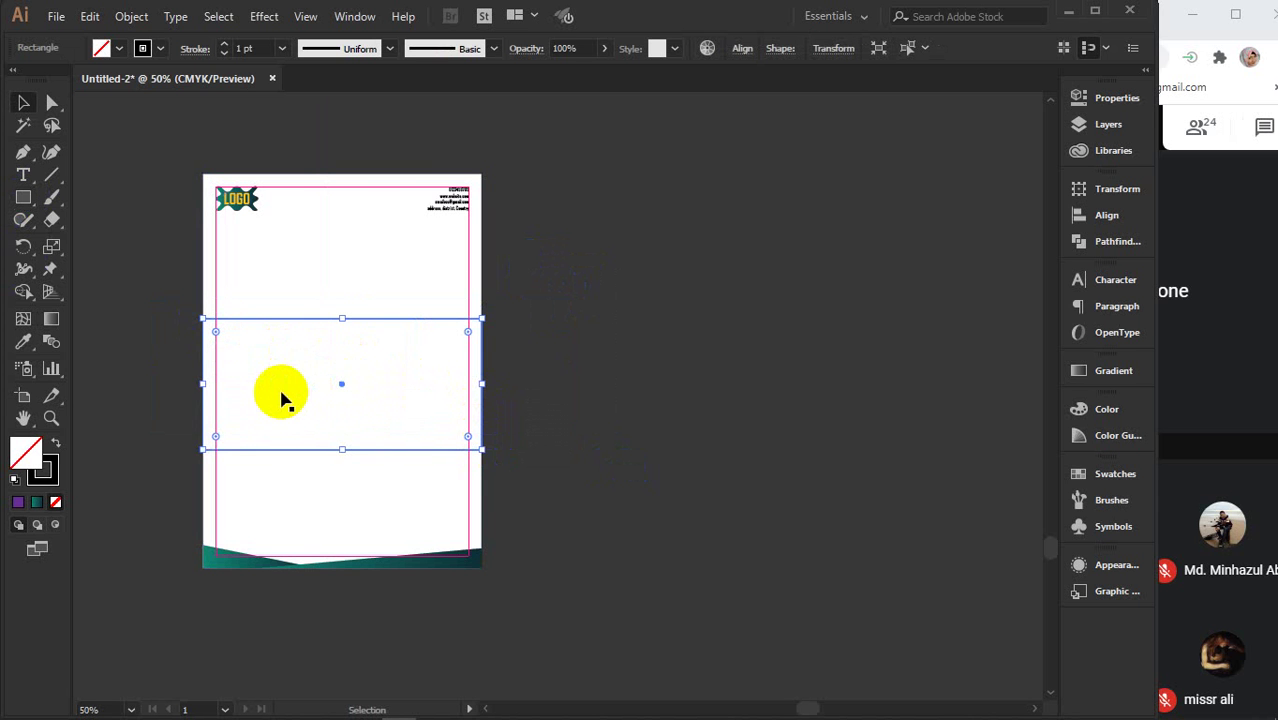
left_click_drag(279, 396, 442, 394)
key("Delete")
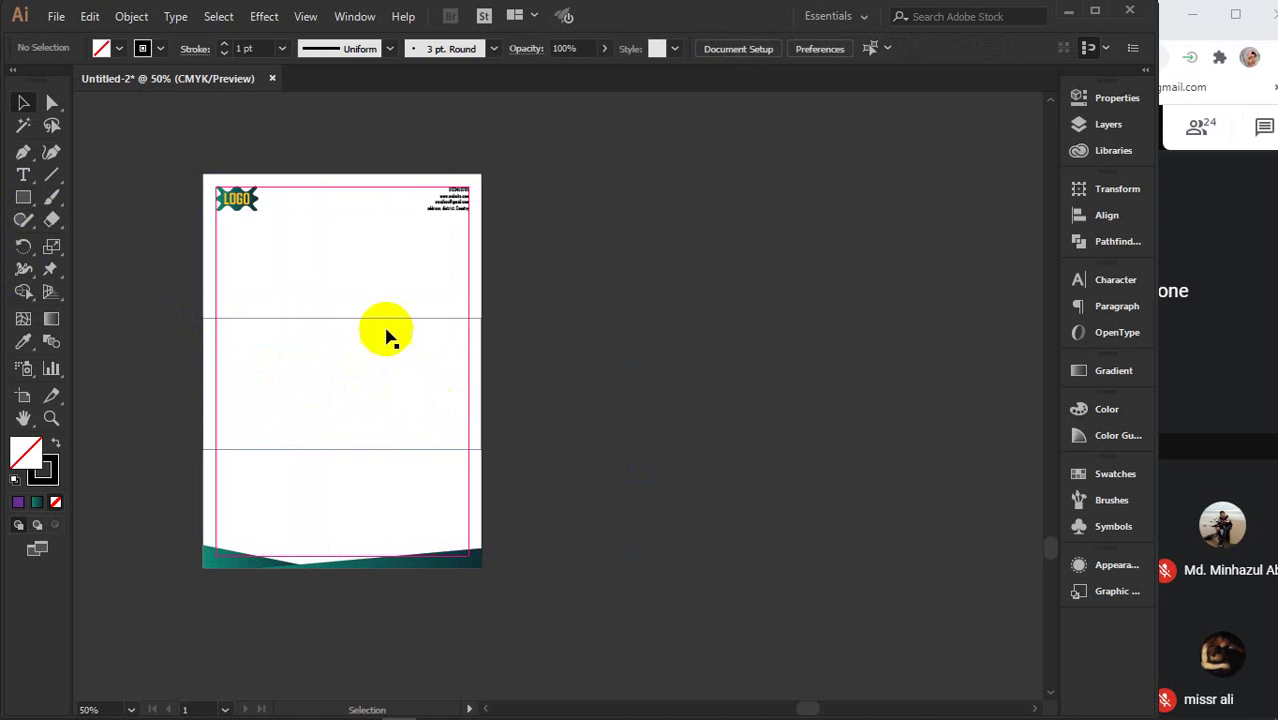
left_click(371, 320)
left_click_drag(367, 322, 772, 322)
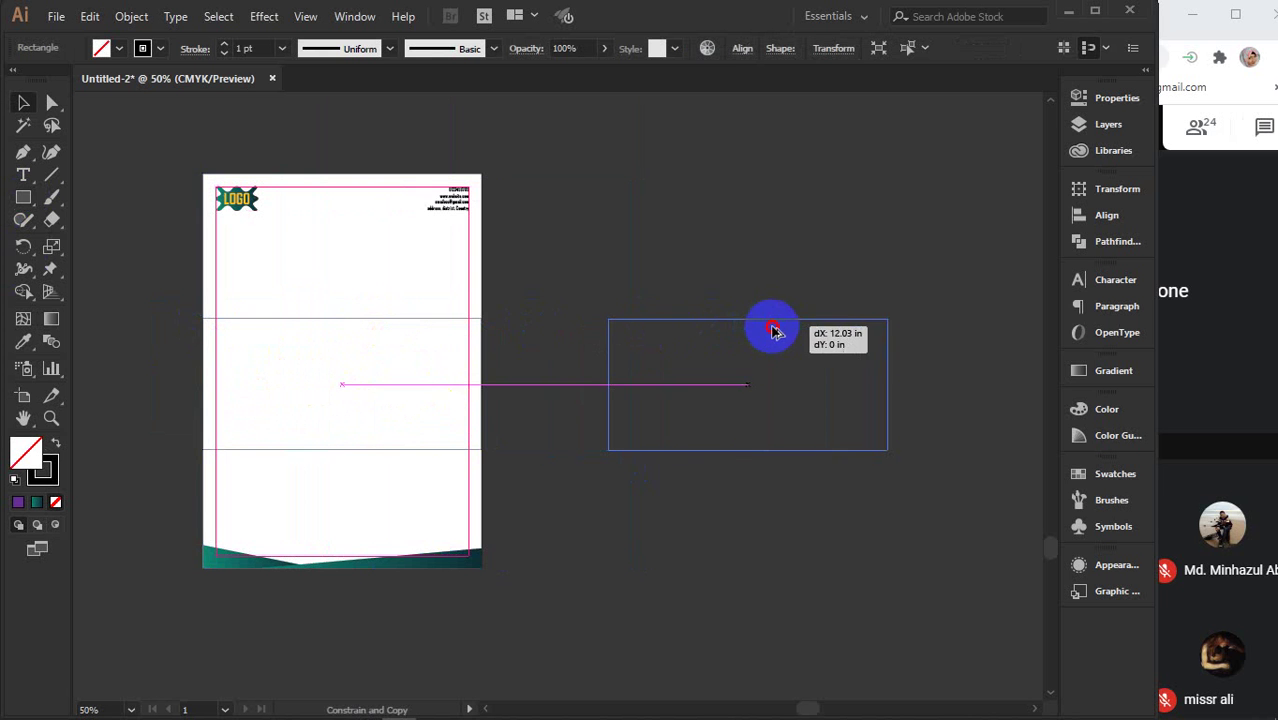
- Fill the off-page rectangle with the teal gradient, then switch to the envelope image results
left_click(37, 502)
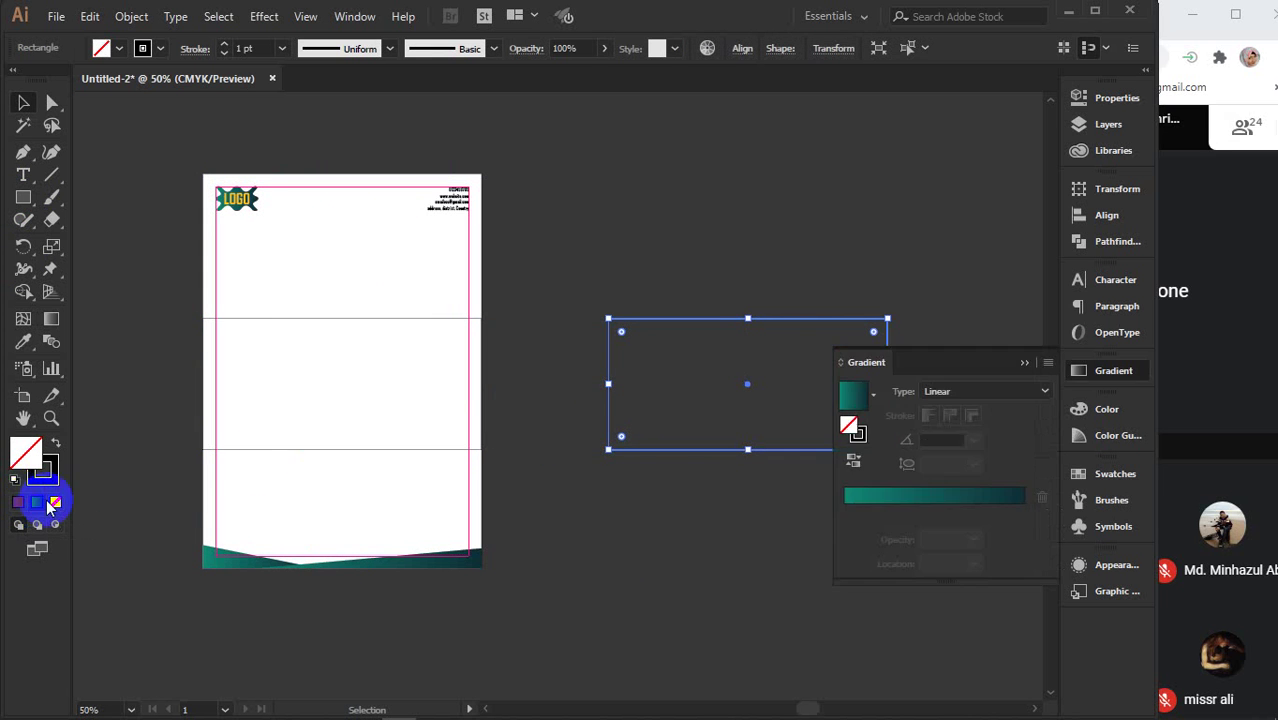
left_click(1022, 369)
left_click_drag(836, 505, 682, 511)
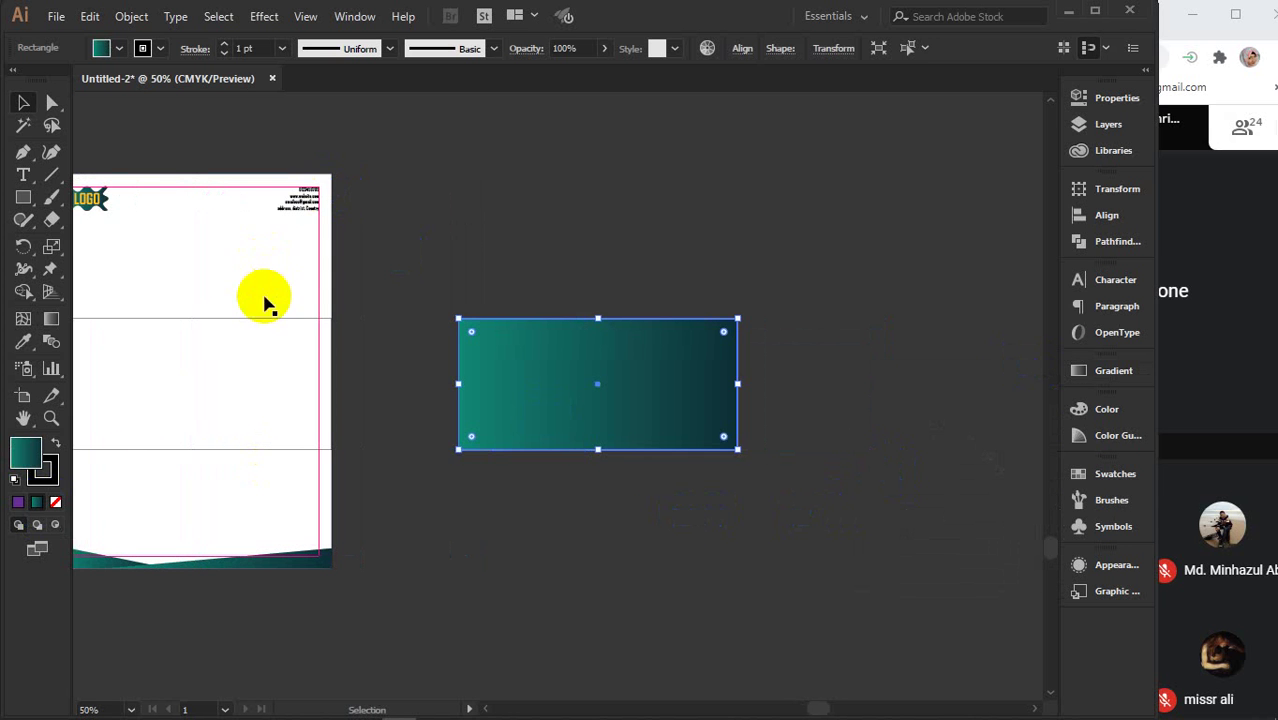
left_click(275, 320)
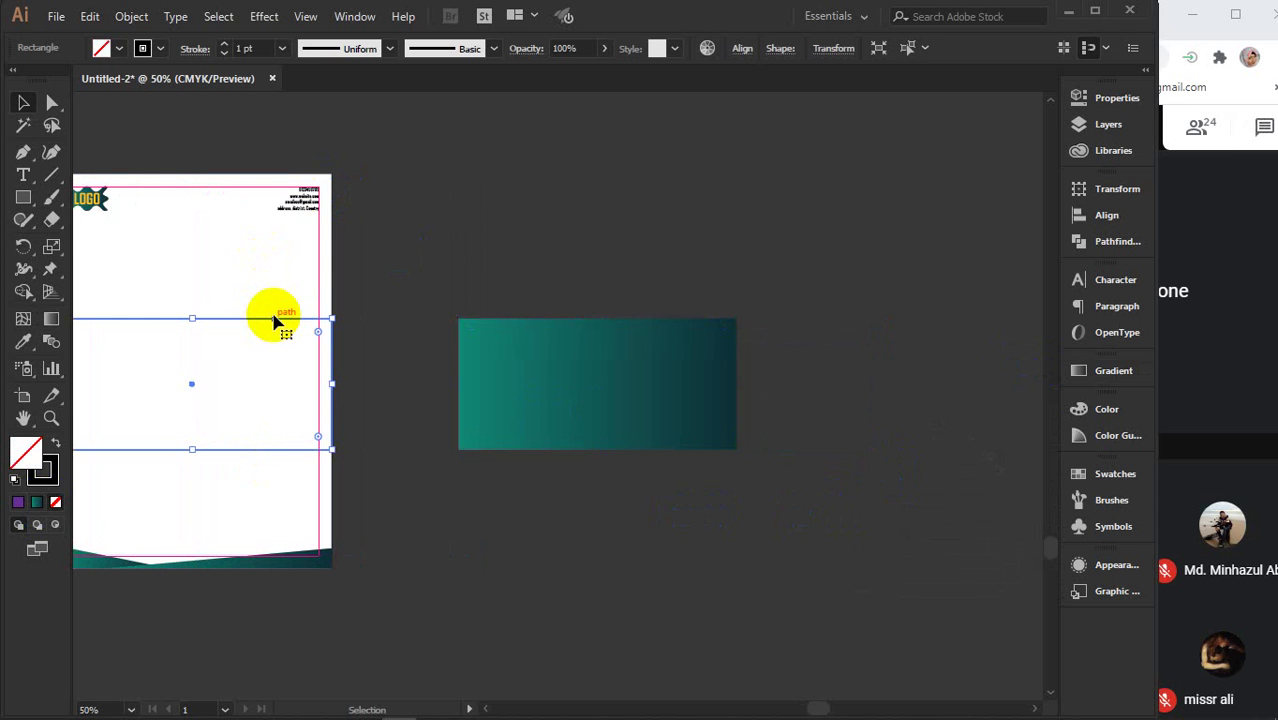
left_click(308, 240)
left_click(575, 340)
left_click(555, 335)
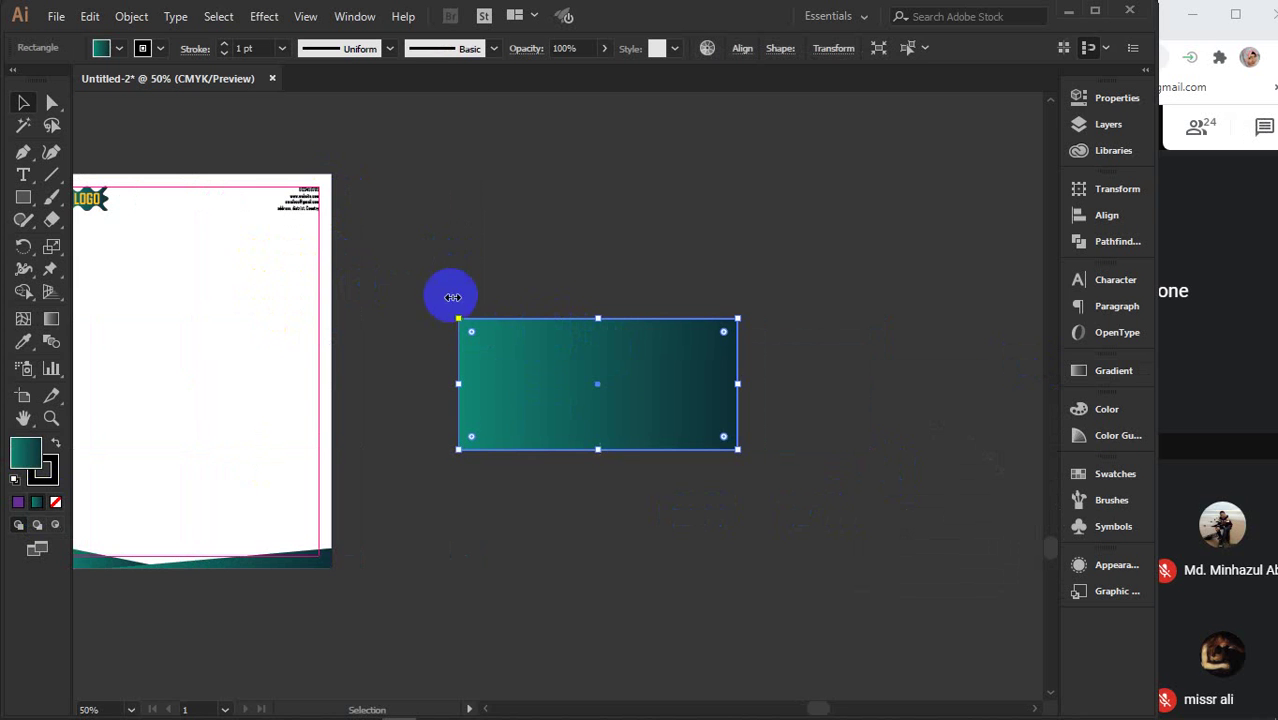
mouse_move(505, 706)
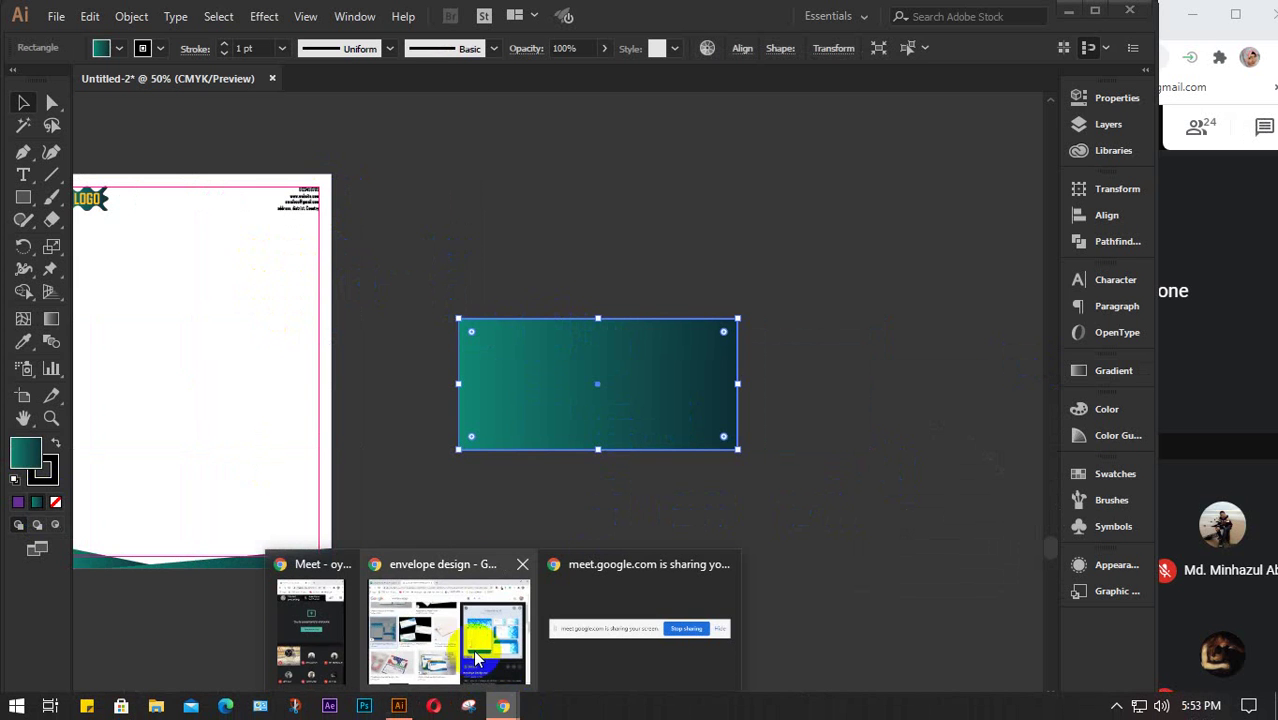
left_click(450, 630)
scroll(357, 395, "up", 3)
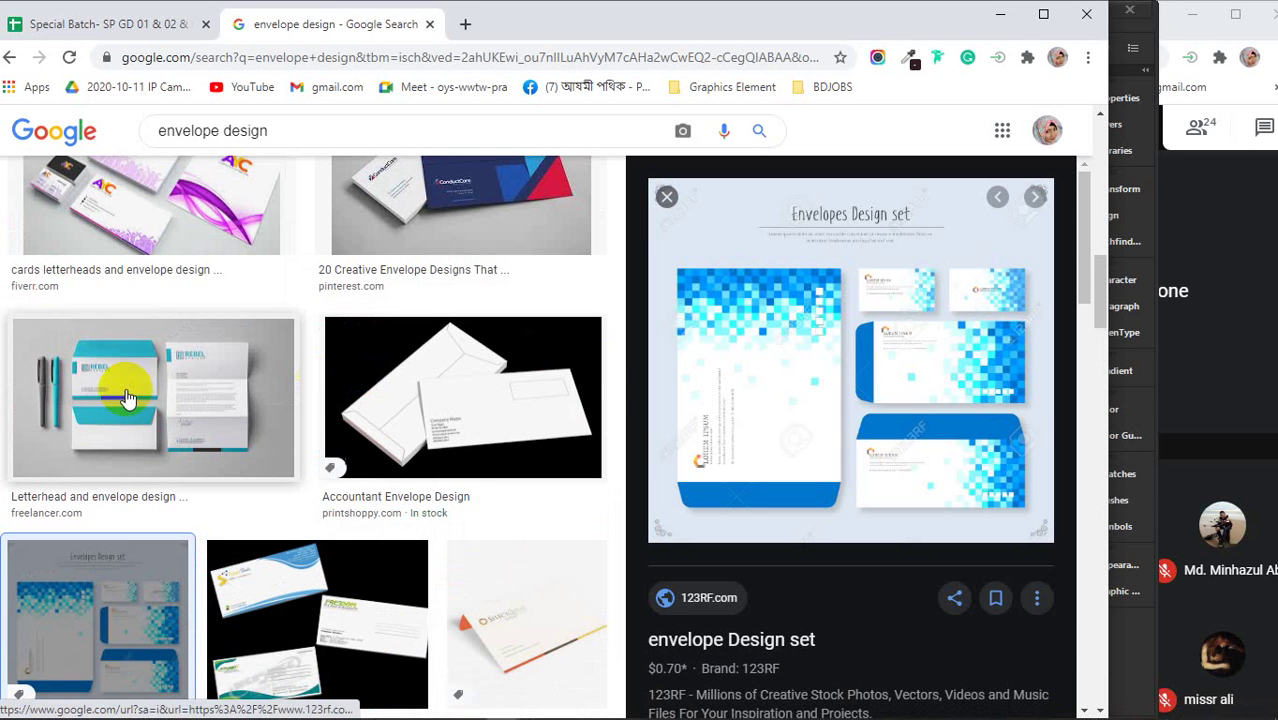
left_click(127, 398)
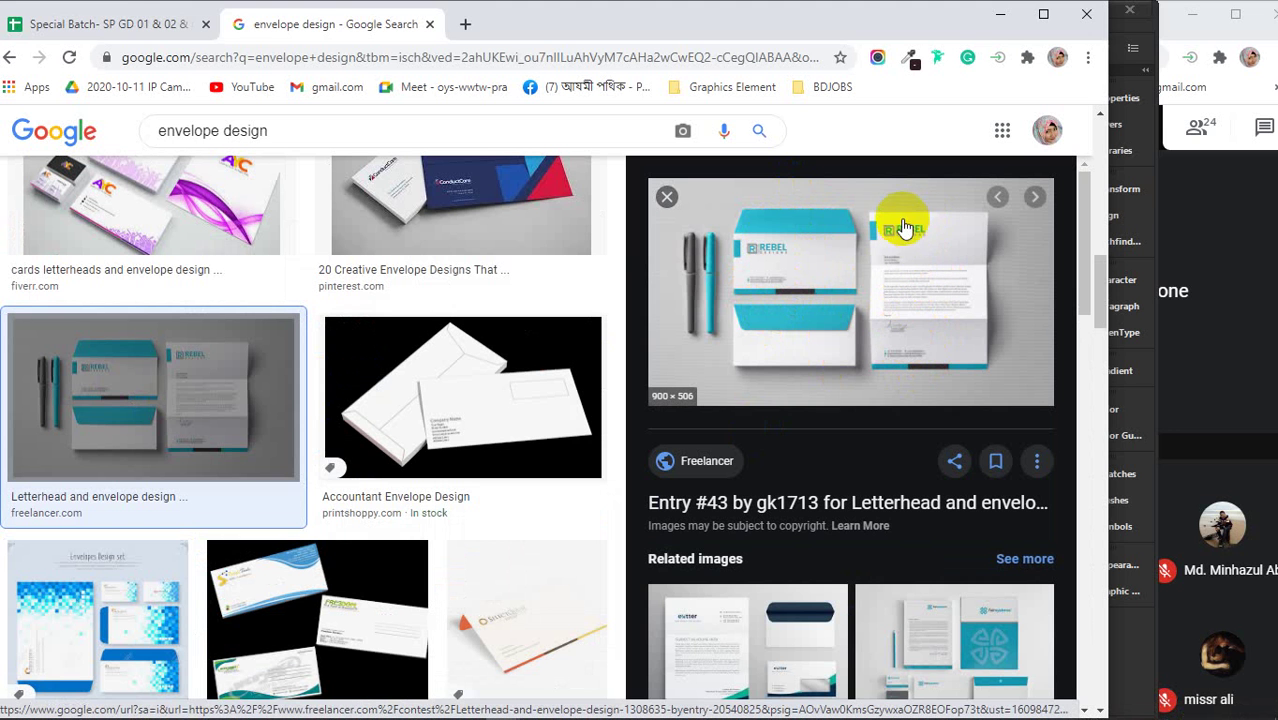
left_click(996, 18)
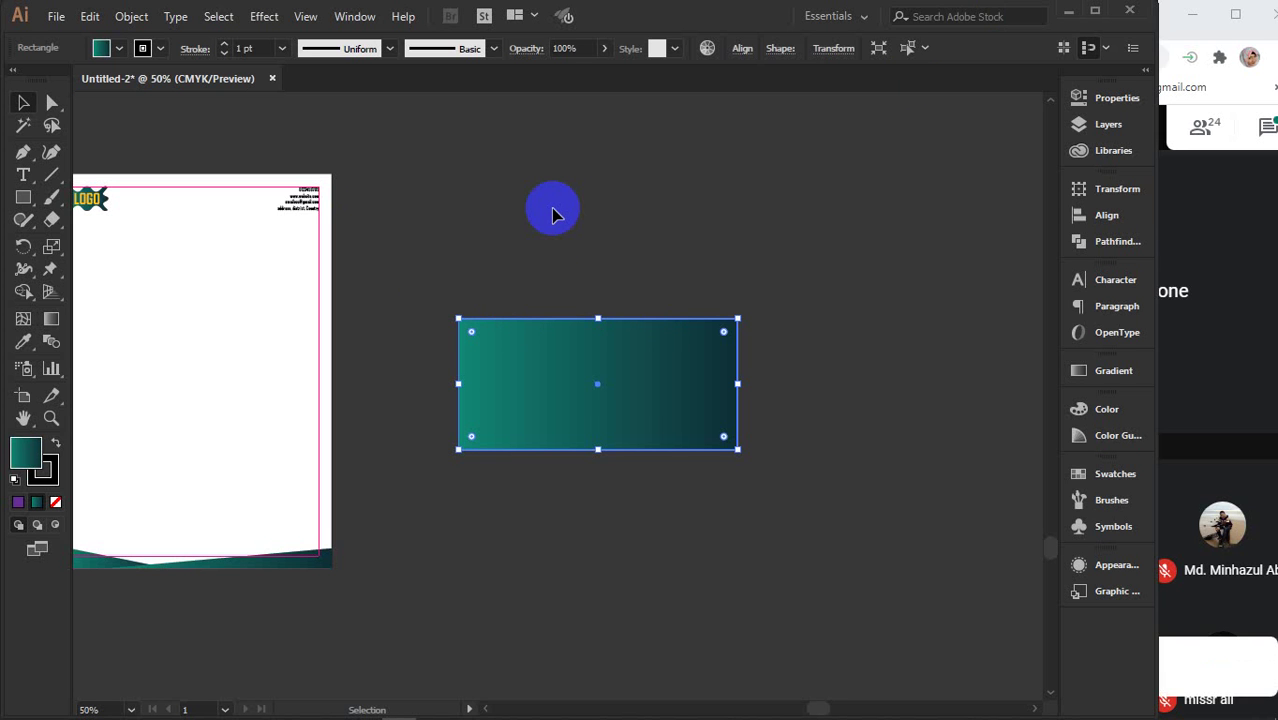
left_click(1206, 338)
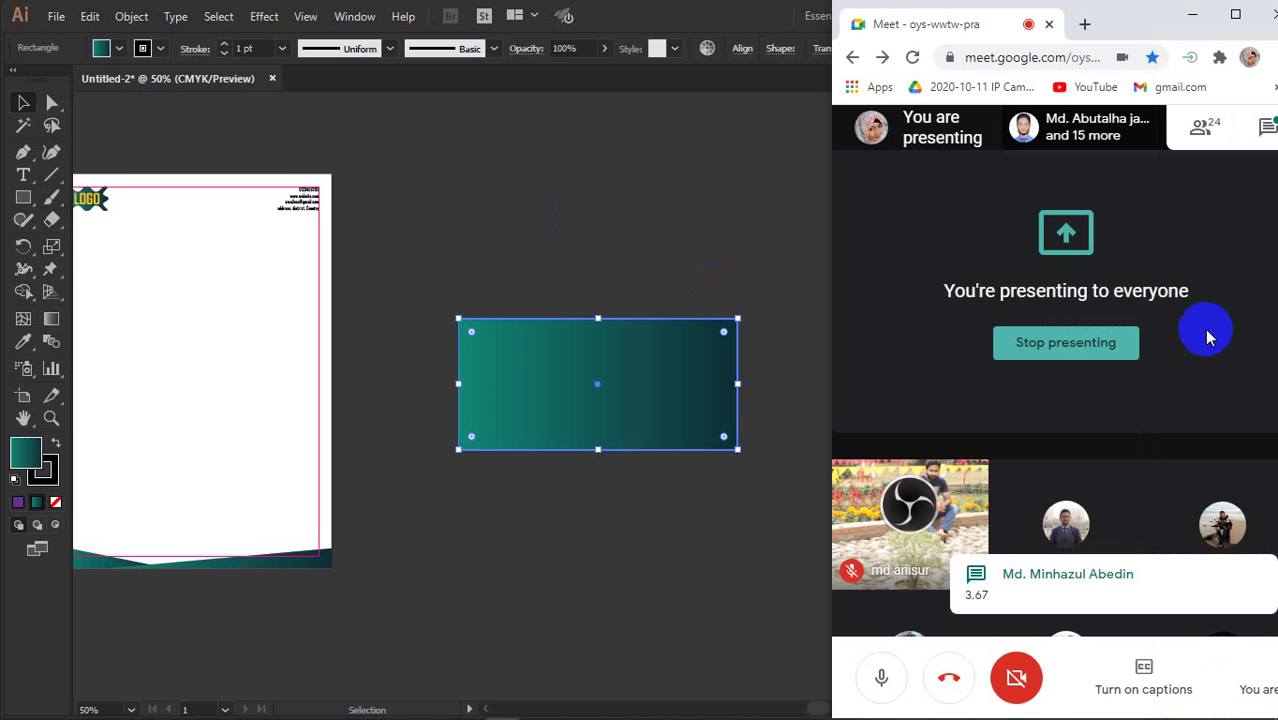
left_click(612, 231)
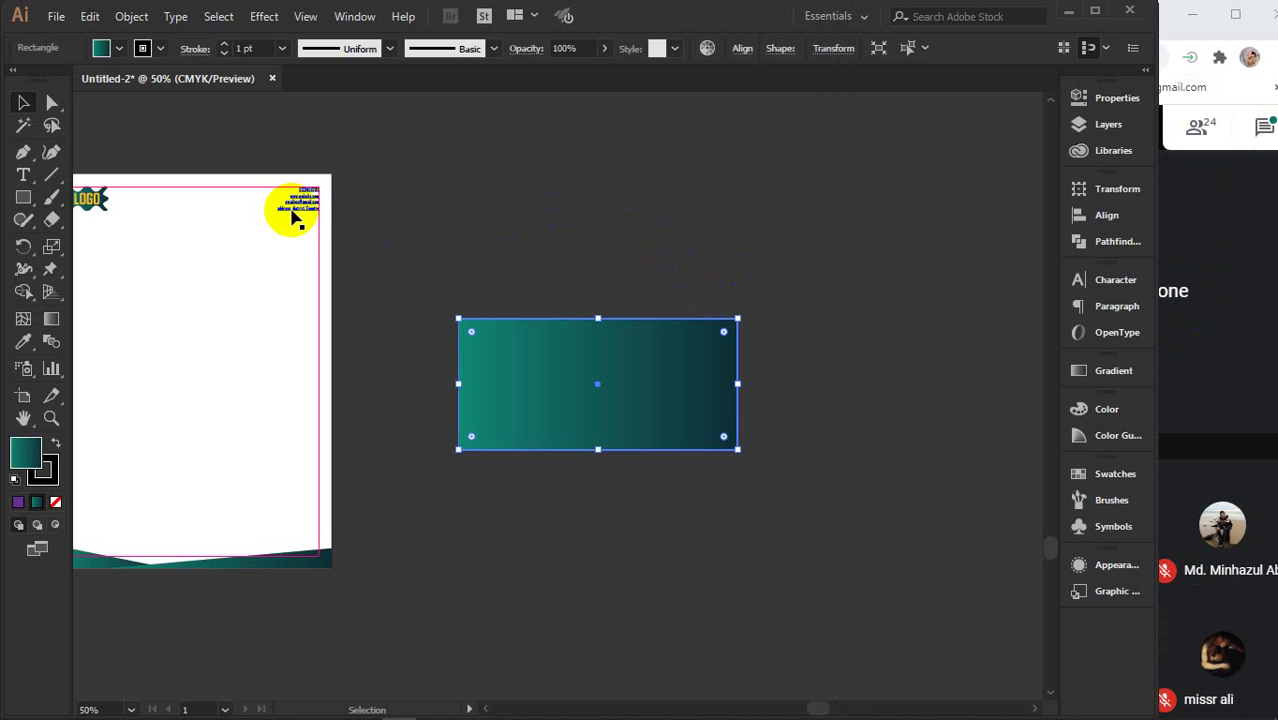
left_click(335, 206)
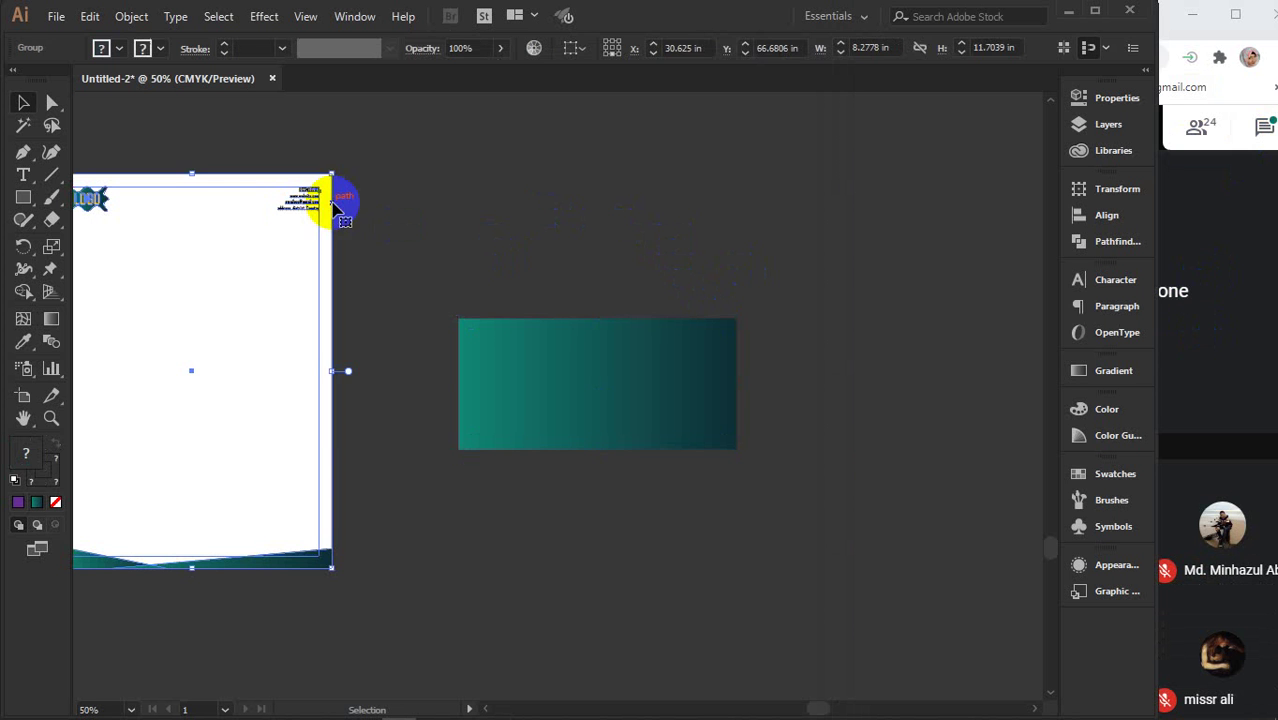
left_click(697, 207)
left_click(661, 365)
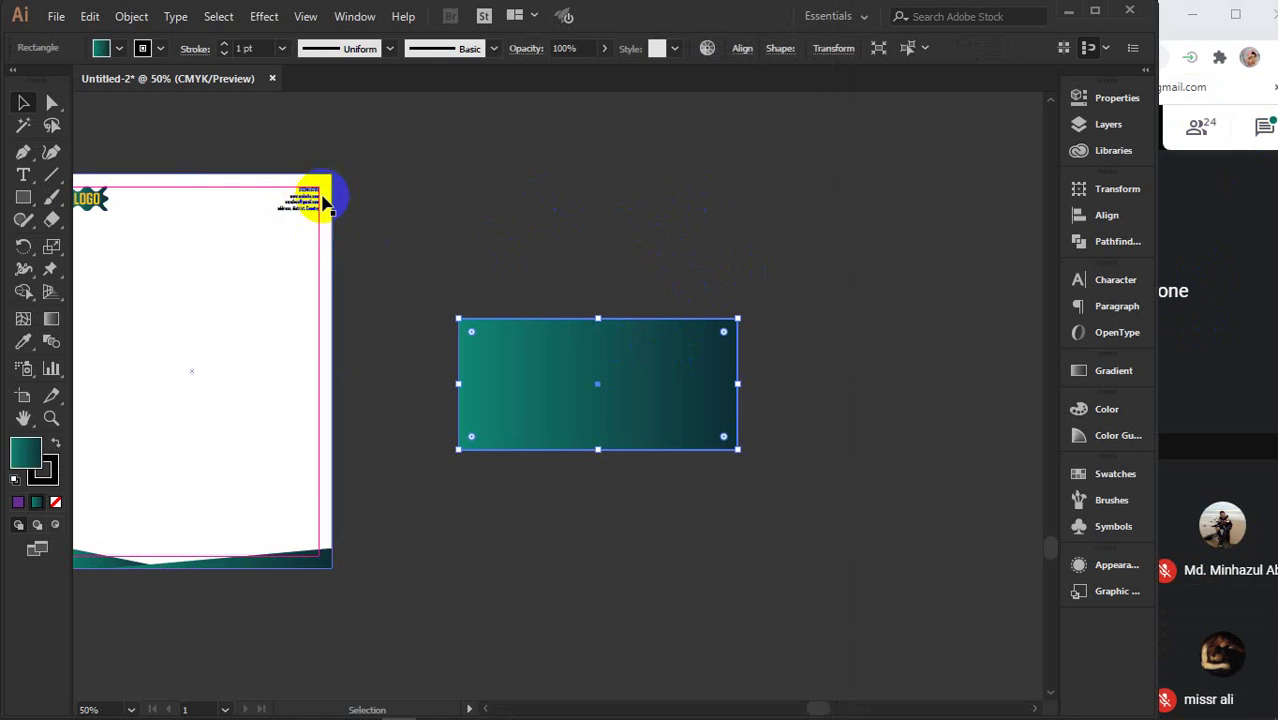
left_click(668, 274)
key("space")
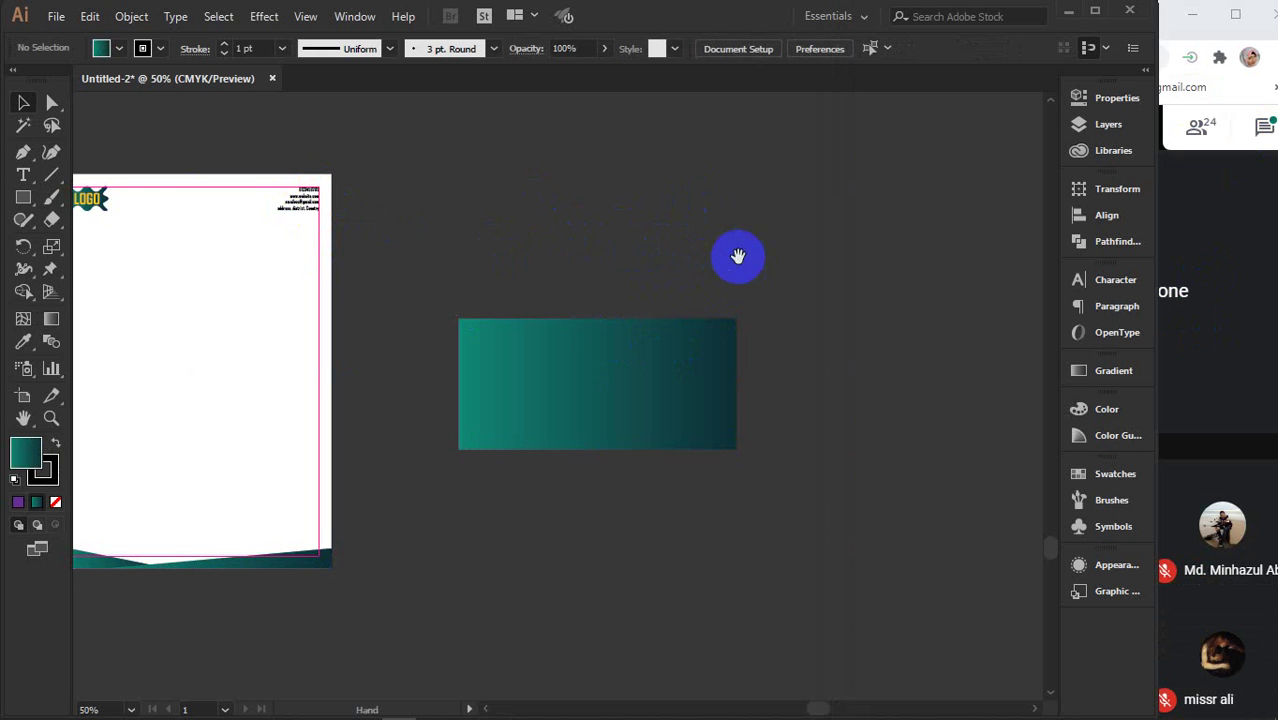
left_click_drag(737, 256, 676, 370)
left_click(393, 487)
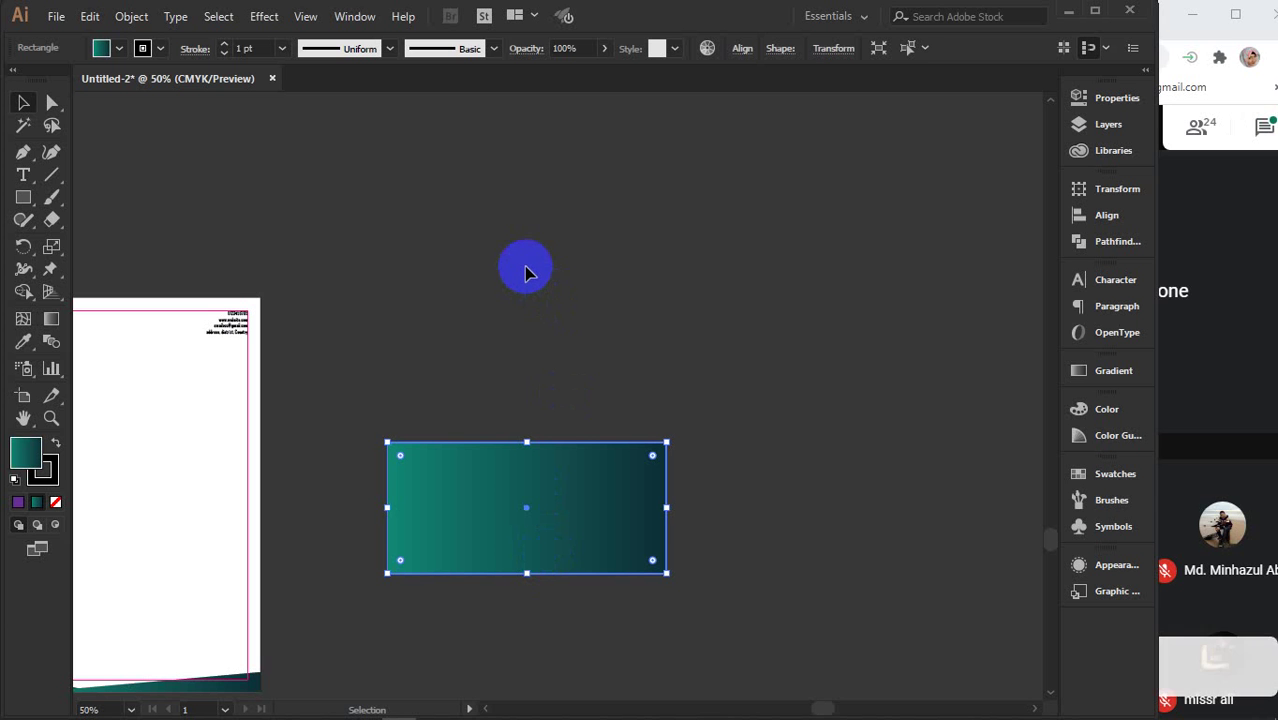
- Launch Windows Calculator by searching 'cal' from the Start menu
left_click(16, 710)
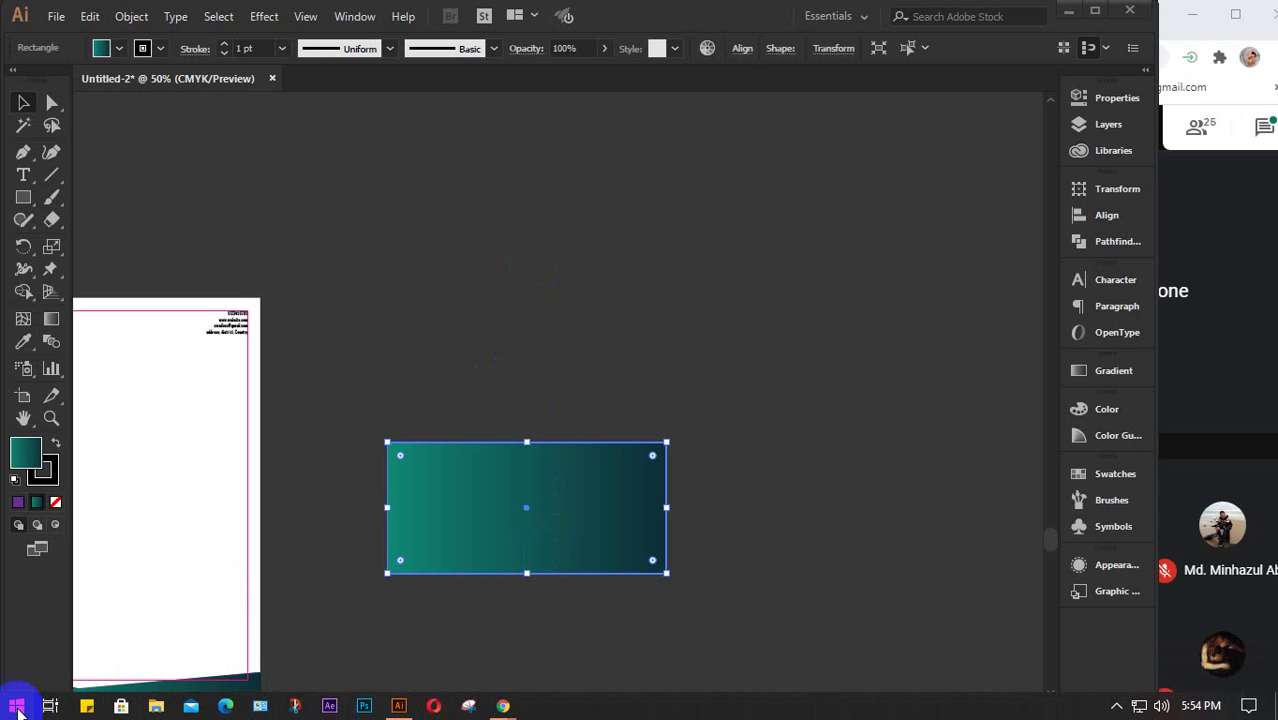
left_click(17, 709)
type("cal")
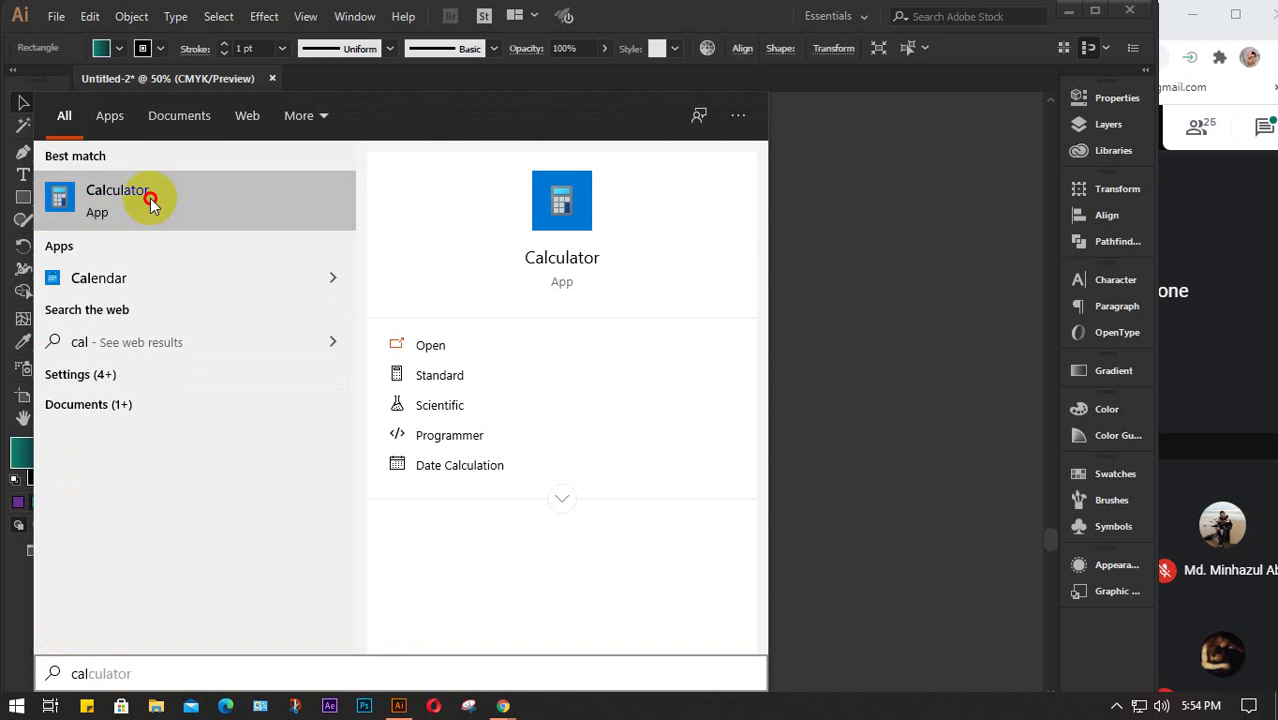
left_click(154, 194)
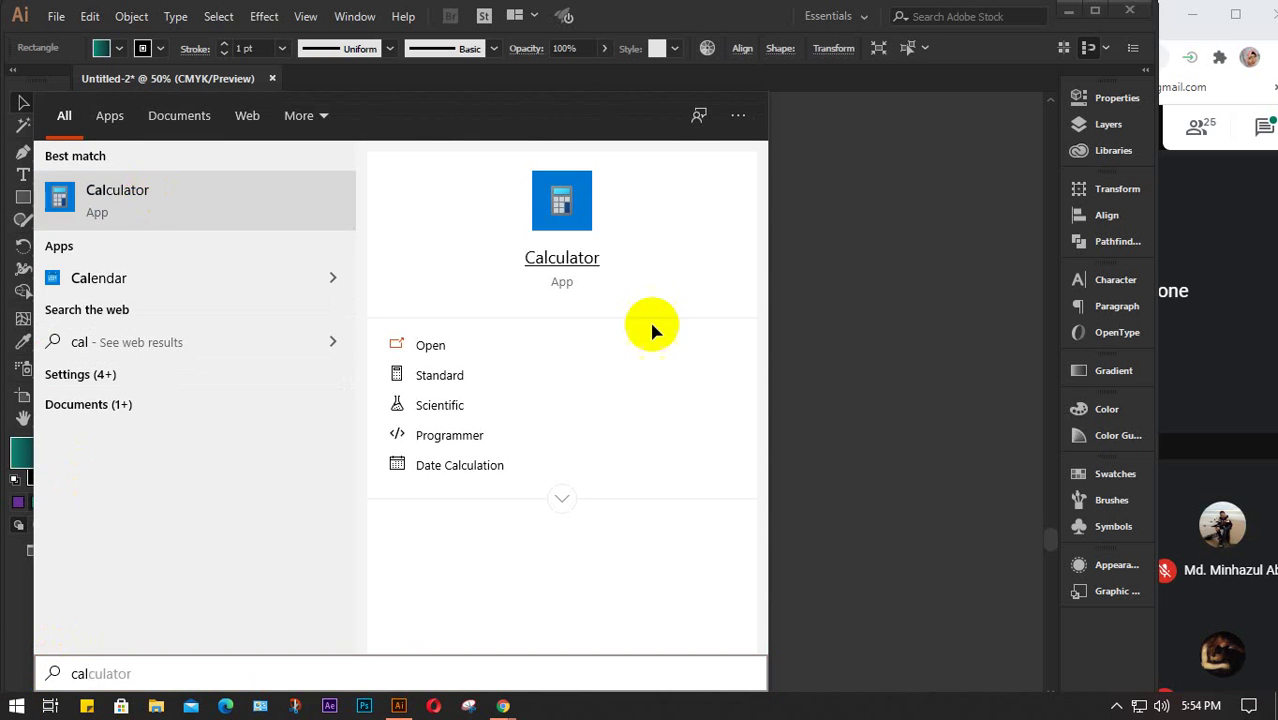
- Compute 11.69 ÷ 3 ≈ 3.8967, close Calculator, and nudge the gradient rectangle up-right
left_click(88, 596)
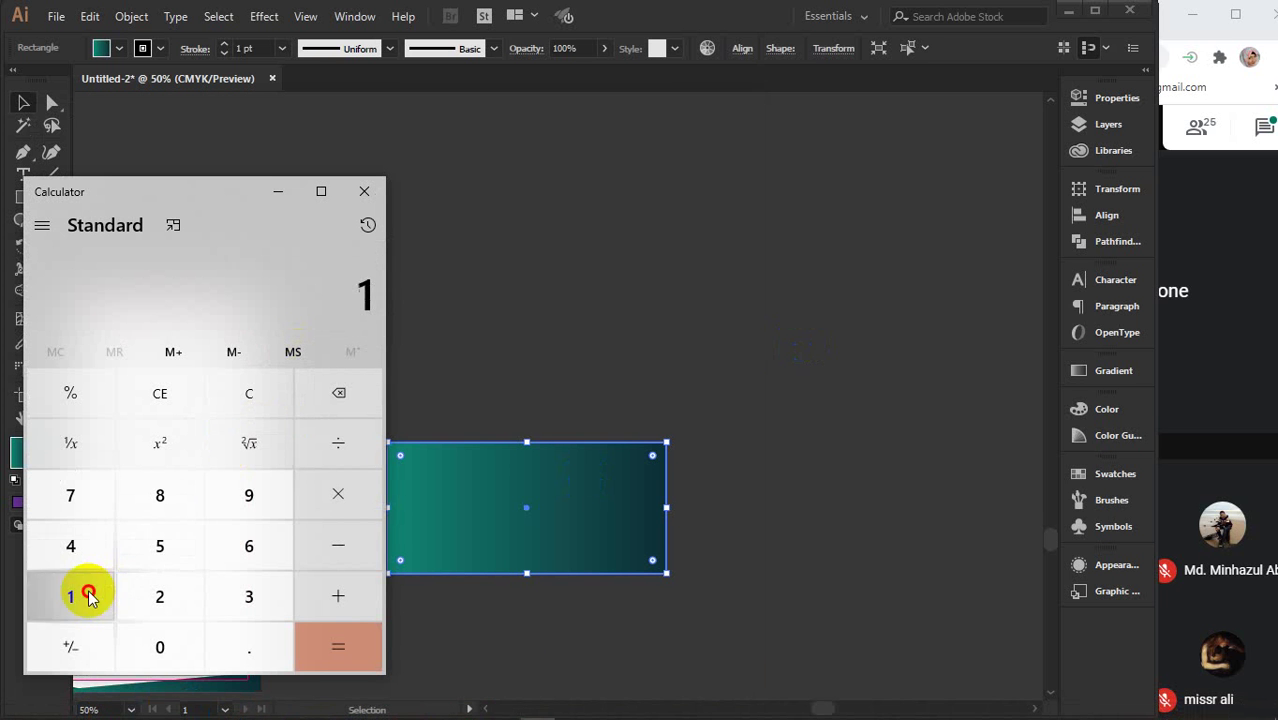
left_click(88, 596)
left_click(262, 645)
left_click(255, 545)
left_click(255, 498)
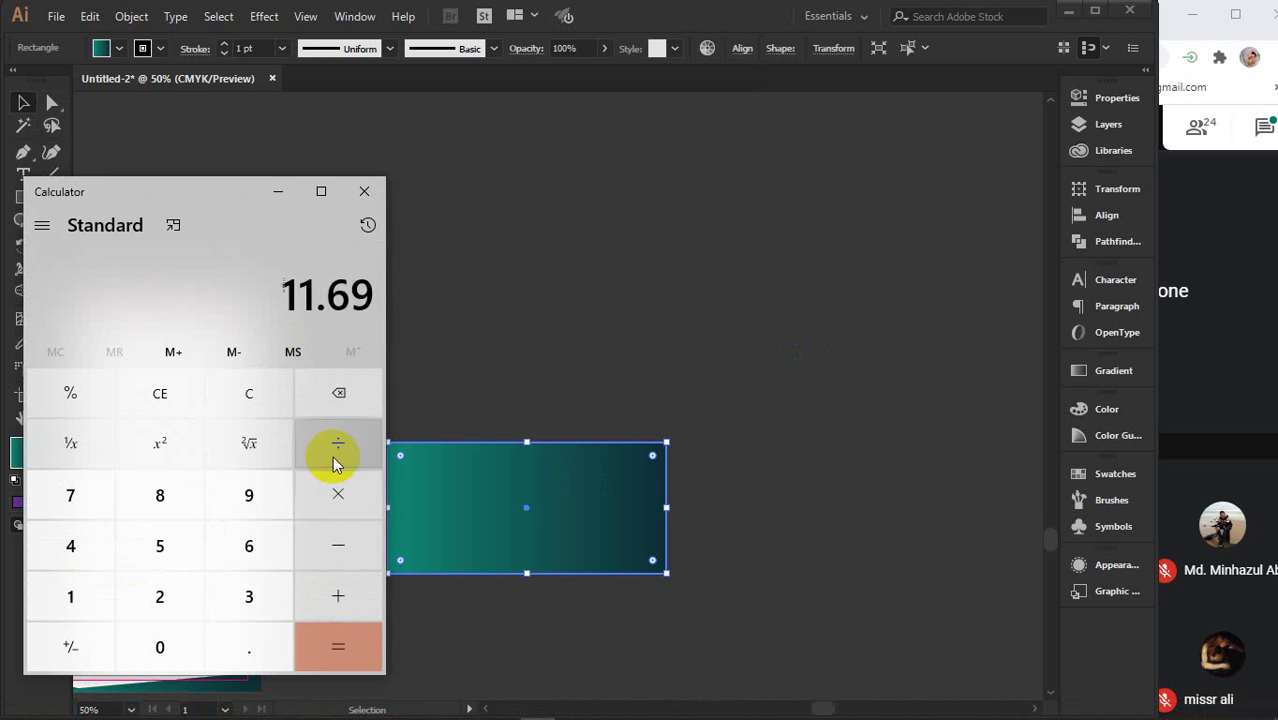
left_click(334, 450)
left_click(262, 600)
left_click(334, 648)
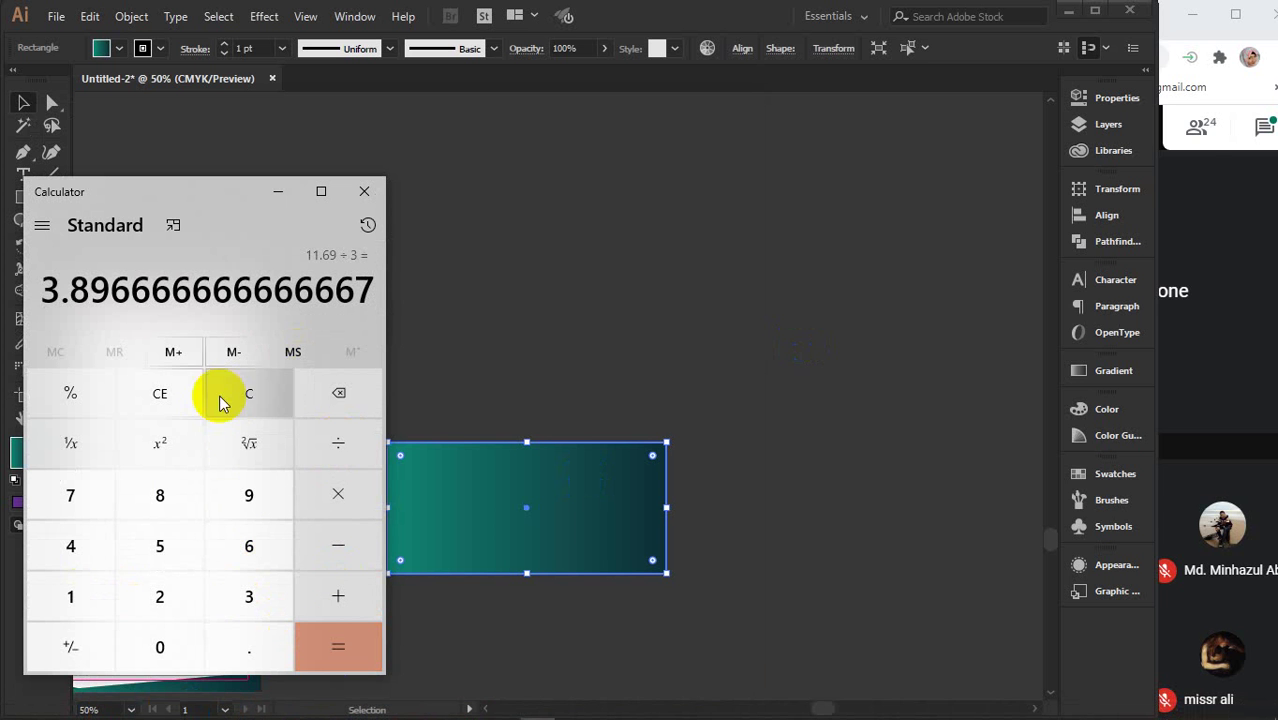
left_click_drag(46, 289, 115, 290)
left_click(363, 192)
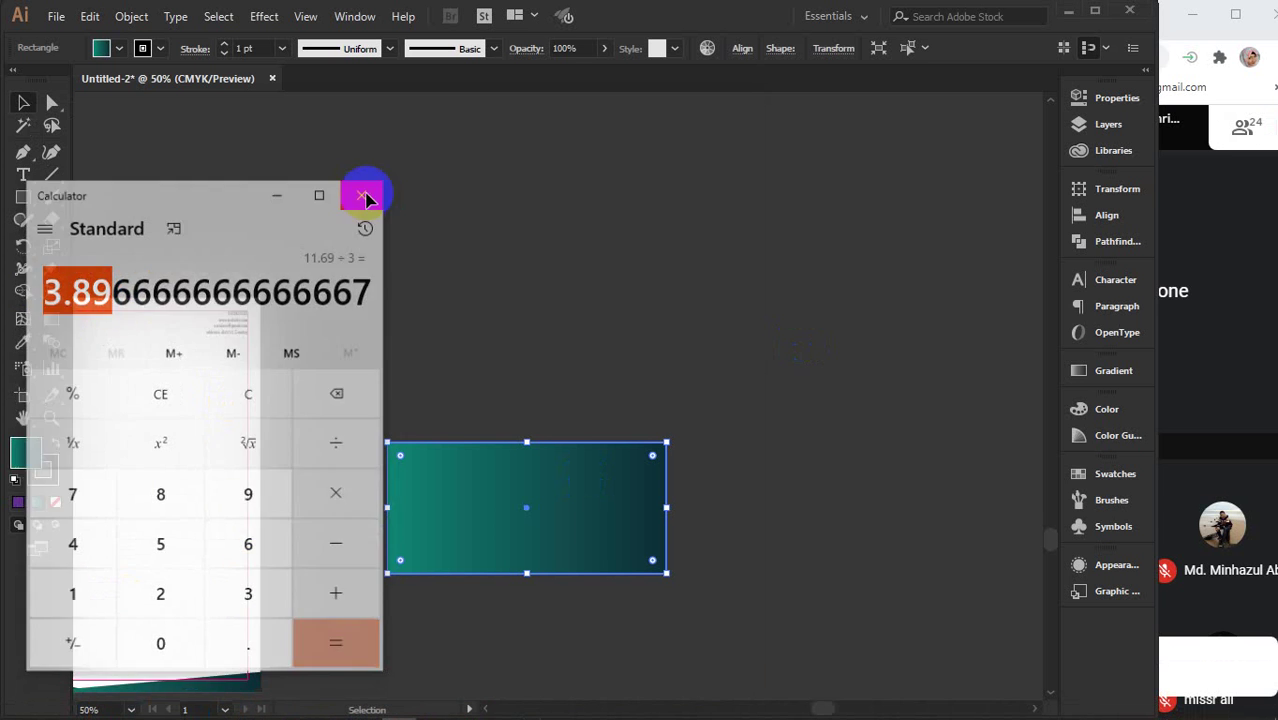
left_click_drag(594, 498, 671, 390)
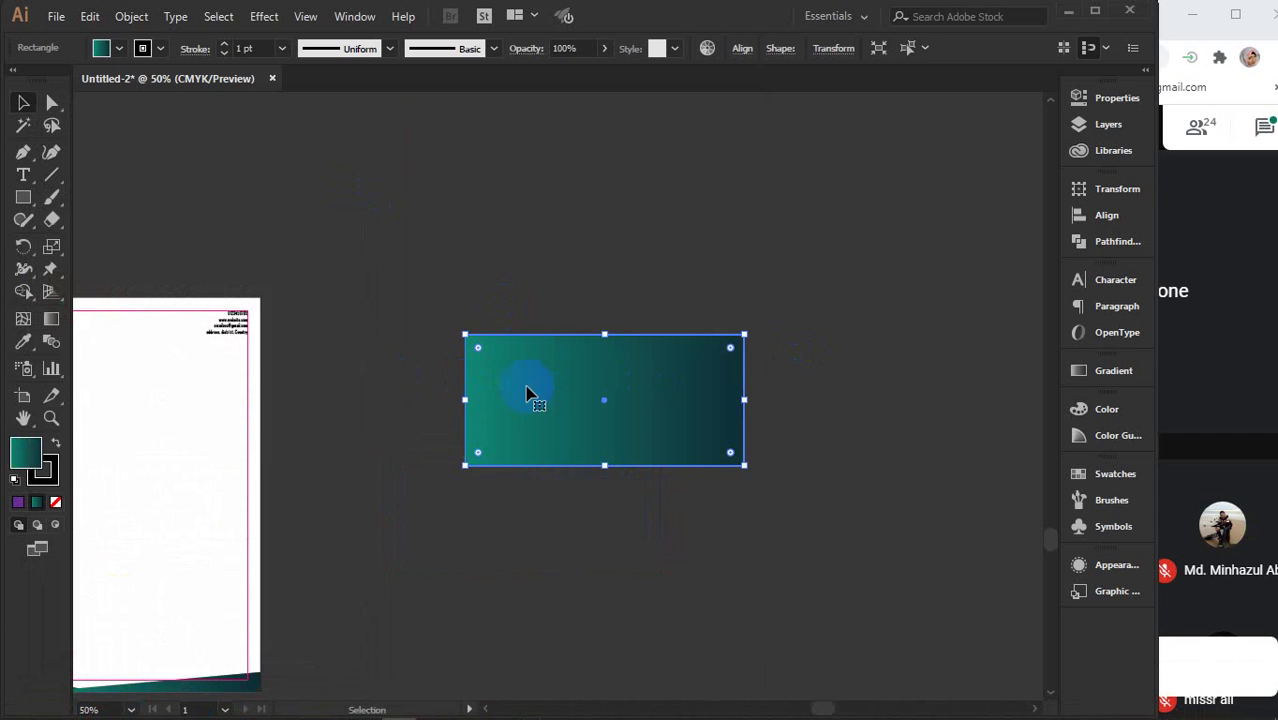
left_click_drag(377, 422, 515, 388)
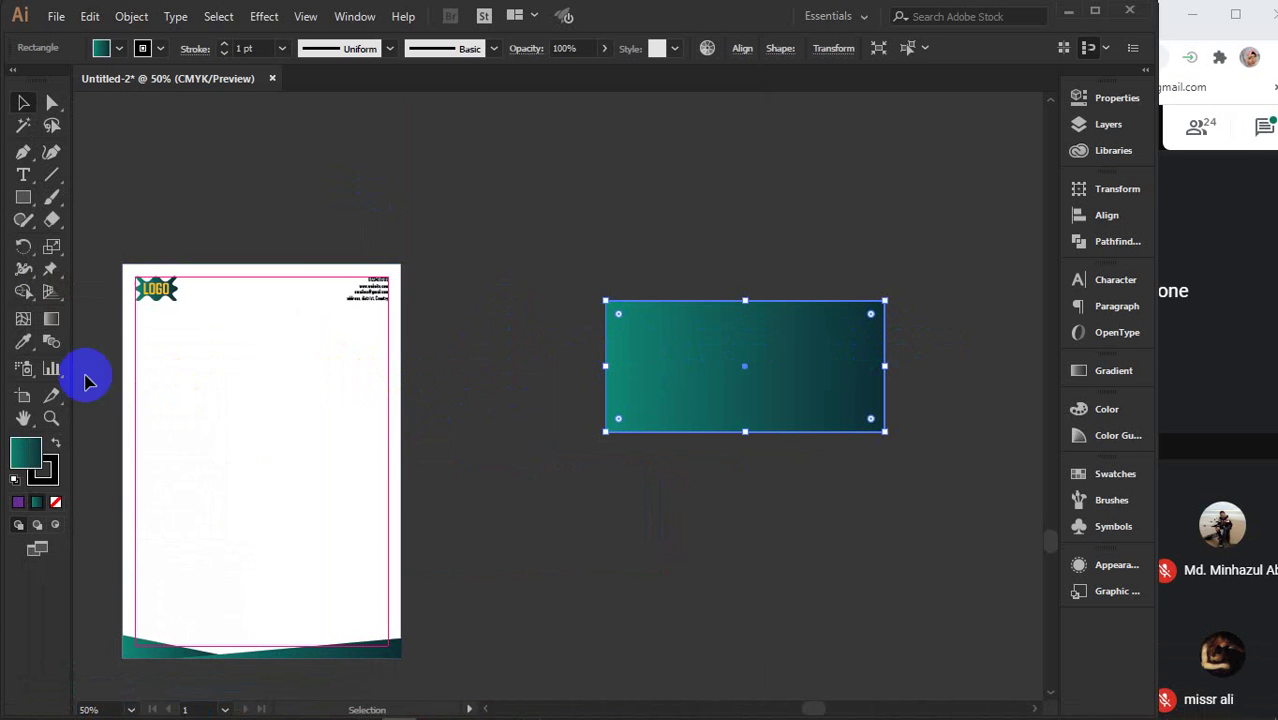
- Drag the teal gradient rectangle down and to the right of the letterhead page
scroll(717, 338, "right", 3)
scroll(717, 338, "up", 1)
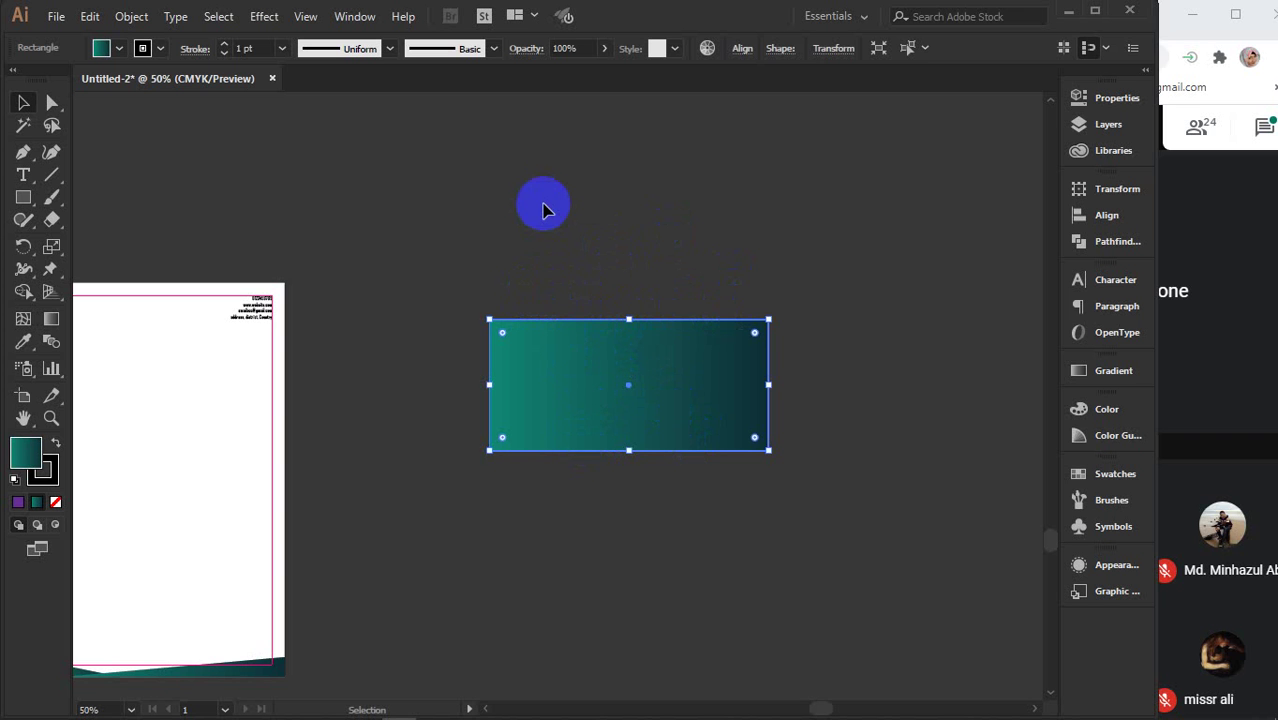
left_click_drag(576, 359, 636, 510)
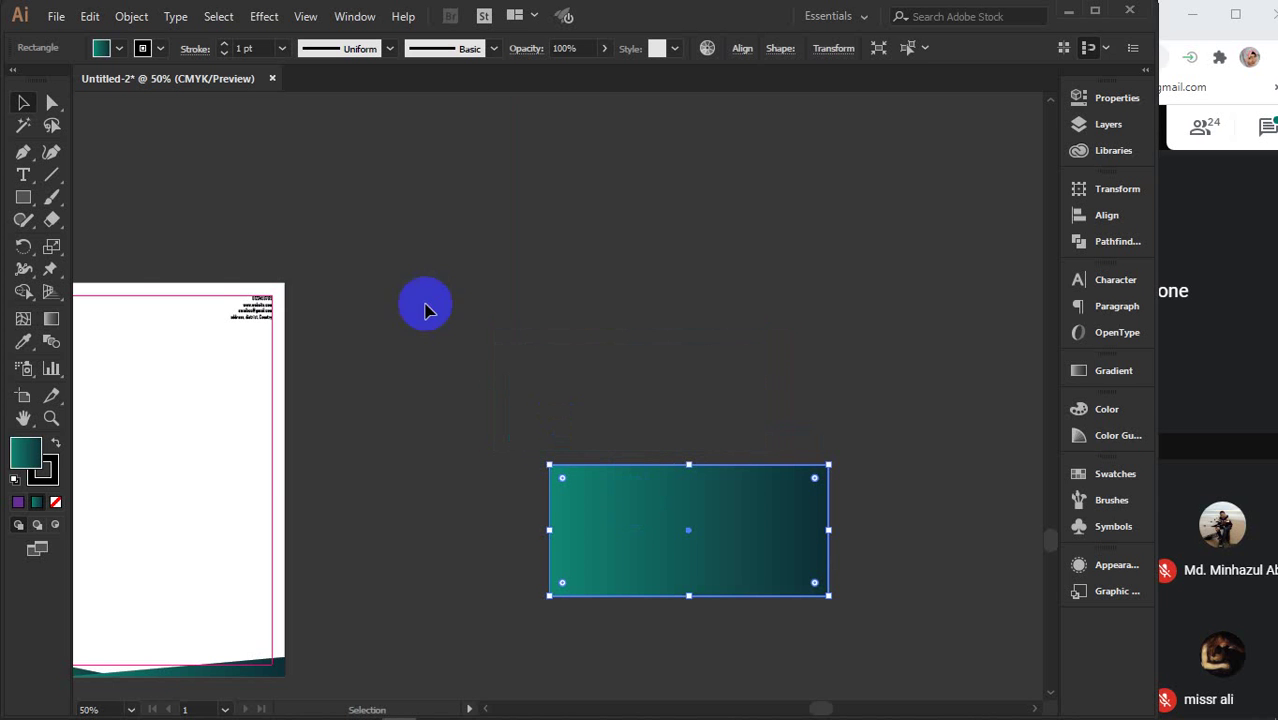
left_click_drag(328, 237, 222, 380)
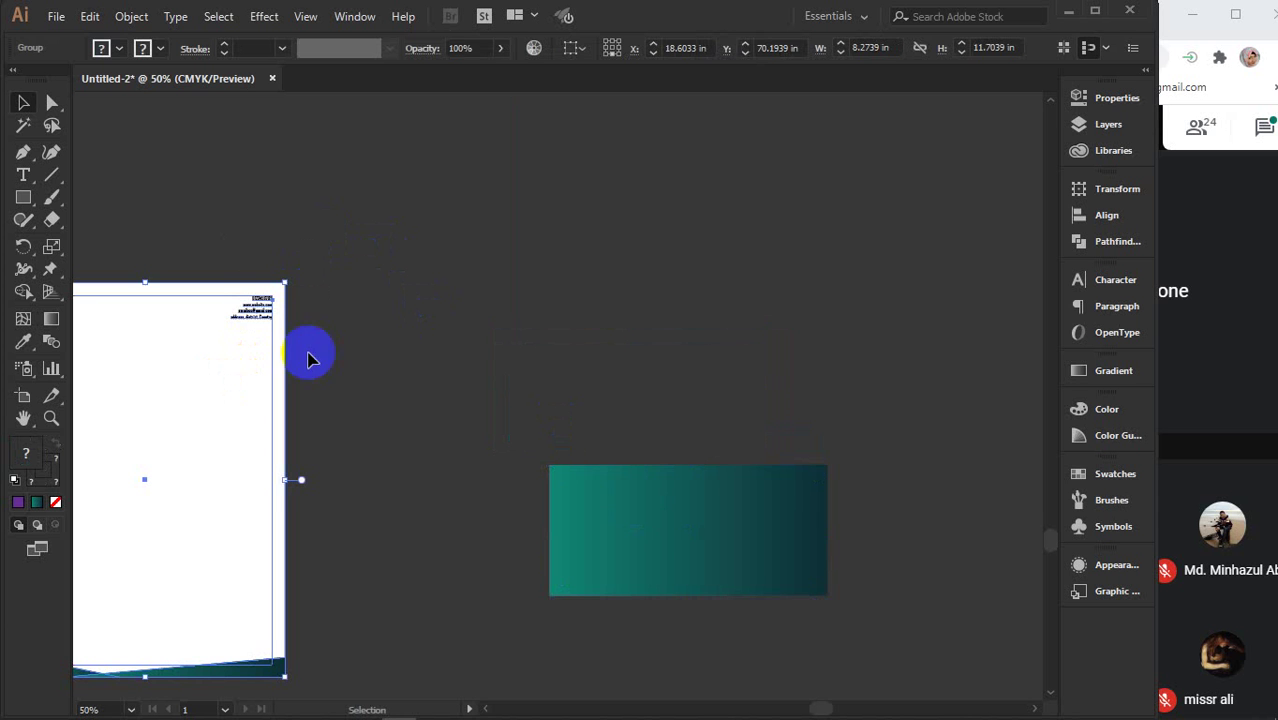
left_click_drag(499, 357, 588, 542)
left_click(473, 283)
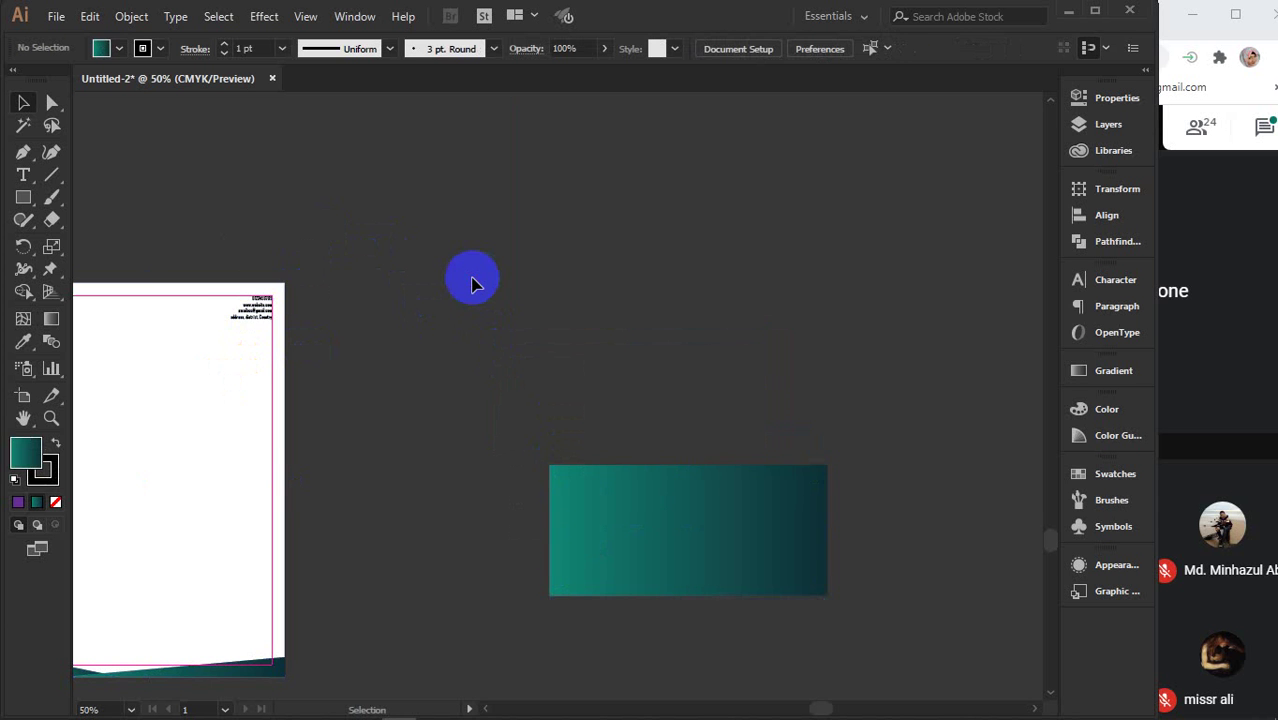
left_click(257, 292)
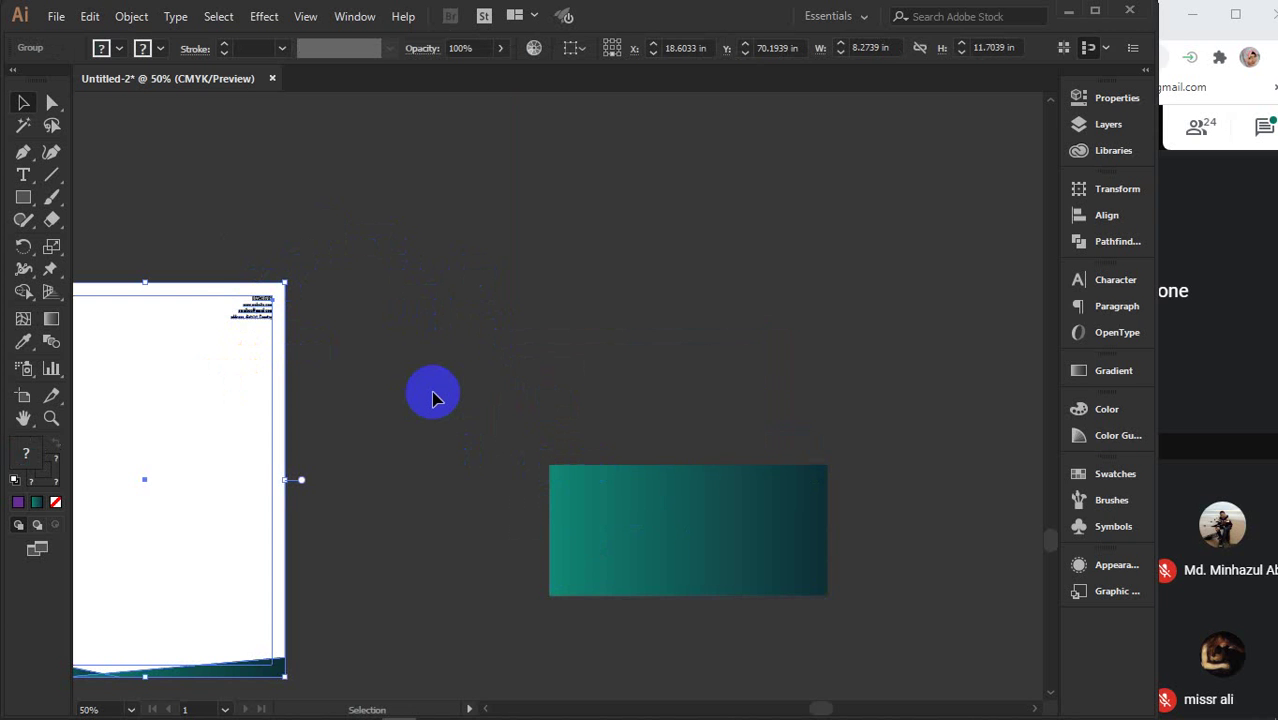
- Fine-tune the gradient rectangle's position slightly lower, clear of the letterhead
left_click_drag(687, 477, 619, 434)
left_click_drag(668, 489, 322, 440)
left_click_drag(262, 387, 420, 386)
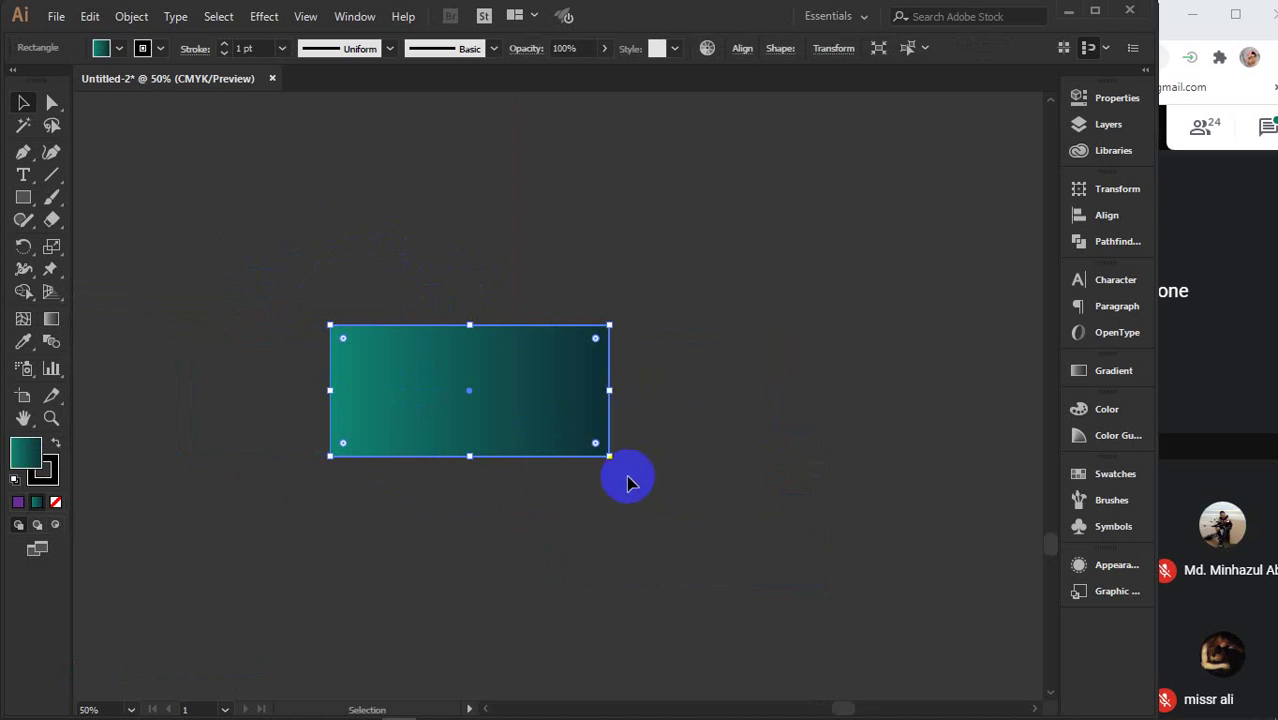
left_click(695, 503)
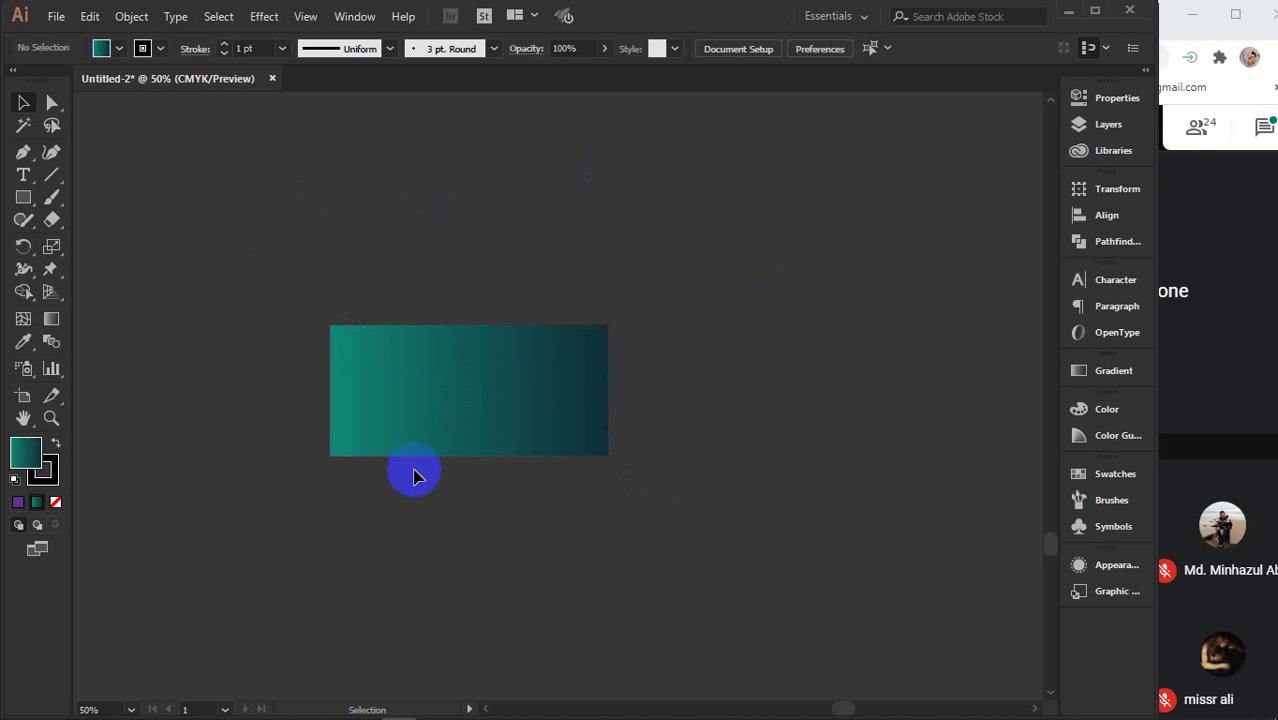
left_click(434, 337)
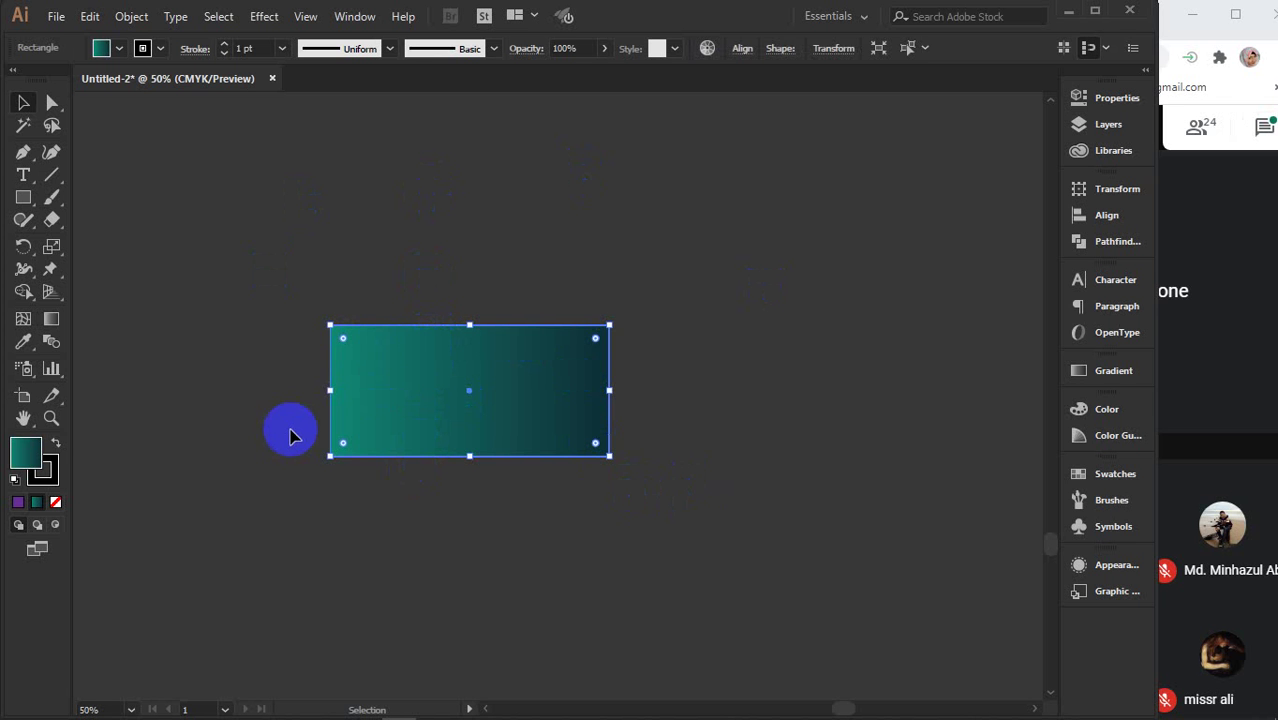
mouse_move(220, 408)
left_mouse_down()
mouse_move(650, 377)
mouse_move(573, 414)
mouse_move(240, 405)
left_mouse_up()
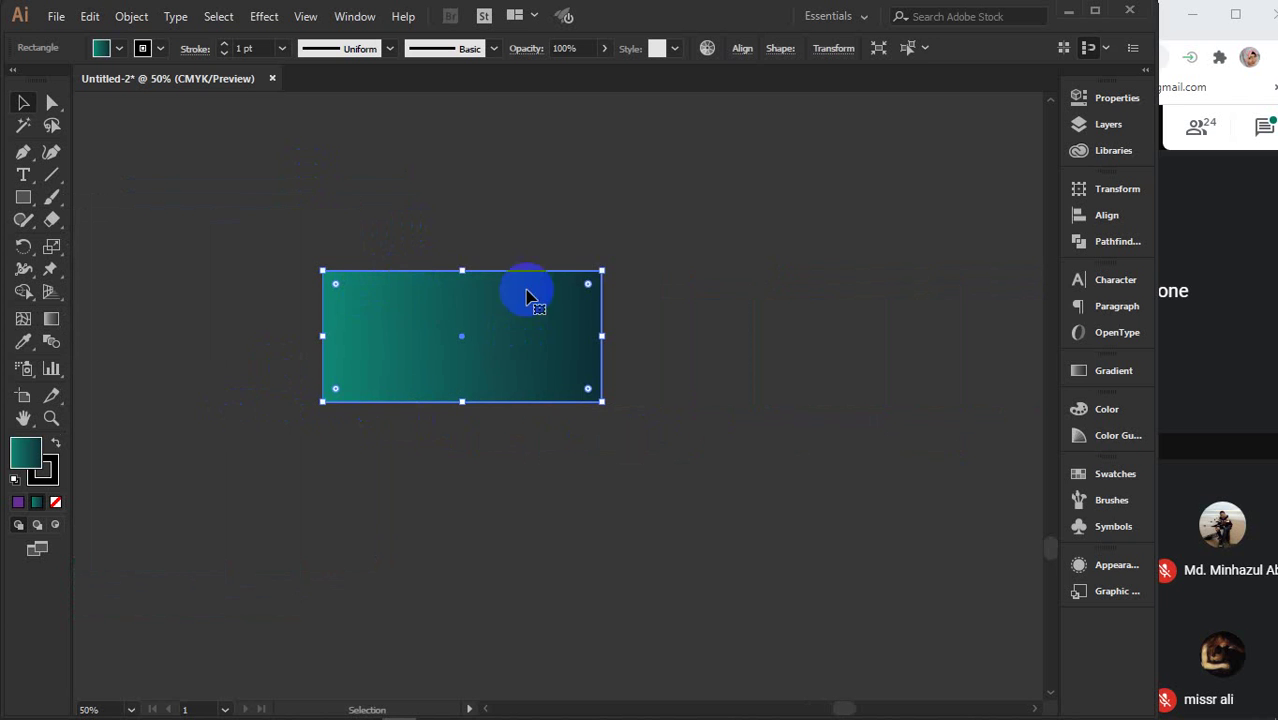
left_click_drag(442, 300, 451, 358)
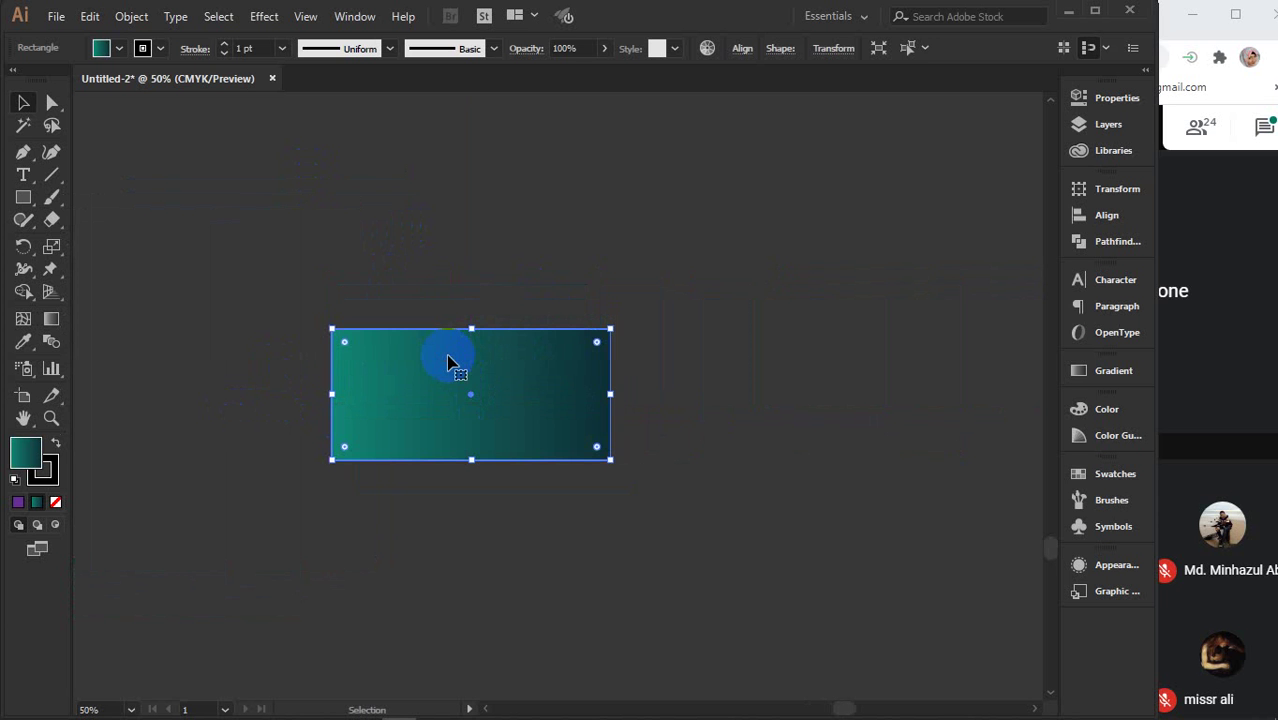
left_click(23, 198)
- Duplicate the gradient rectangle to the right and fill the copy with white
left_click(17, 103)
left_click(408, 448)
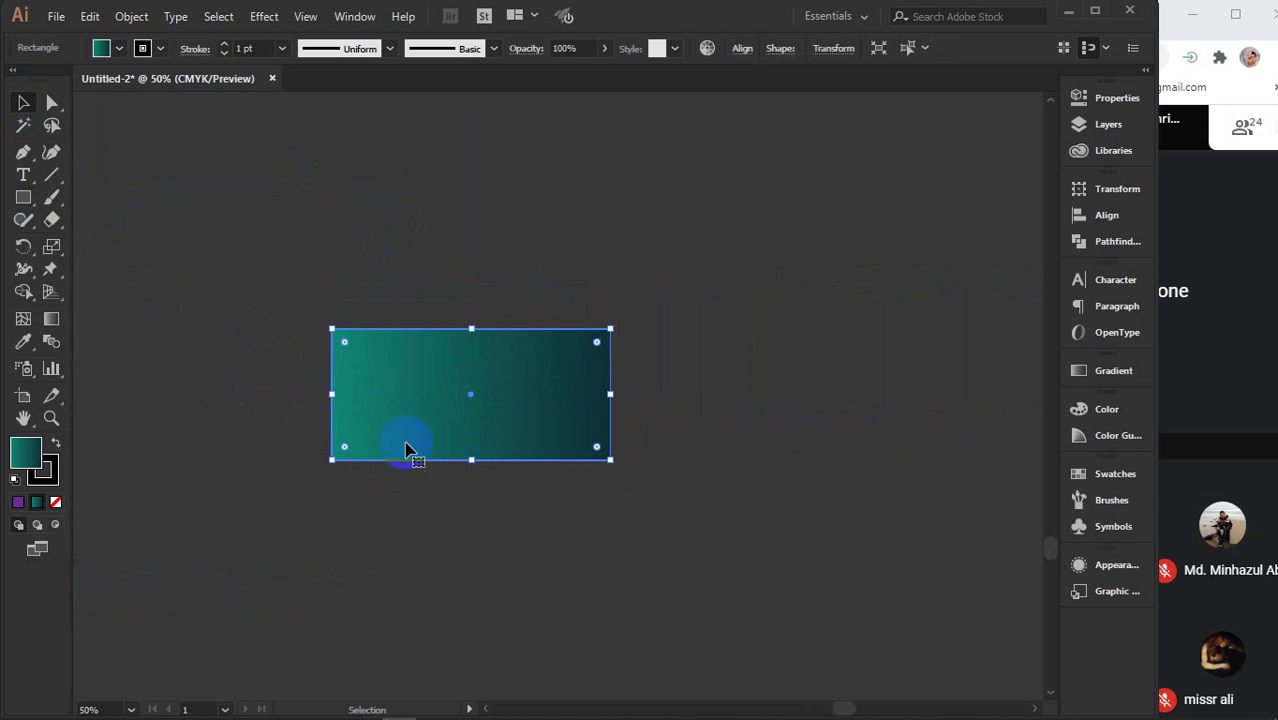
left_click_drag(347, 401, 660, 400)
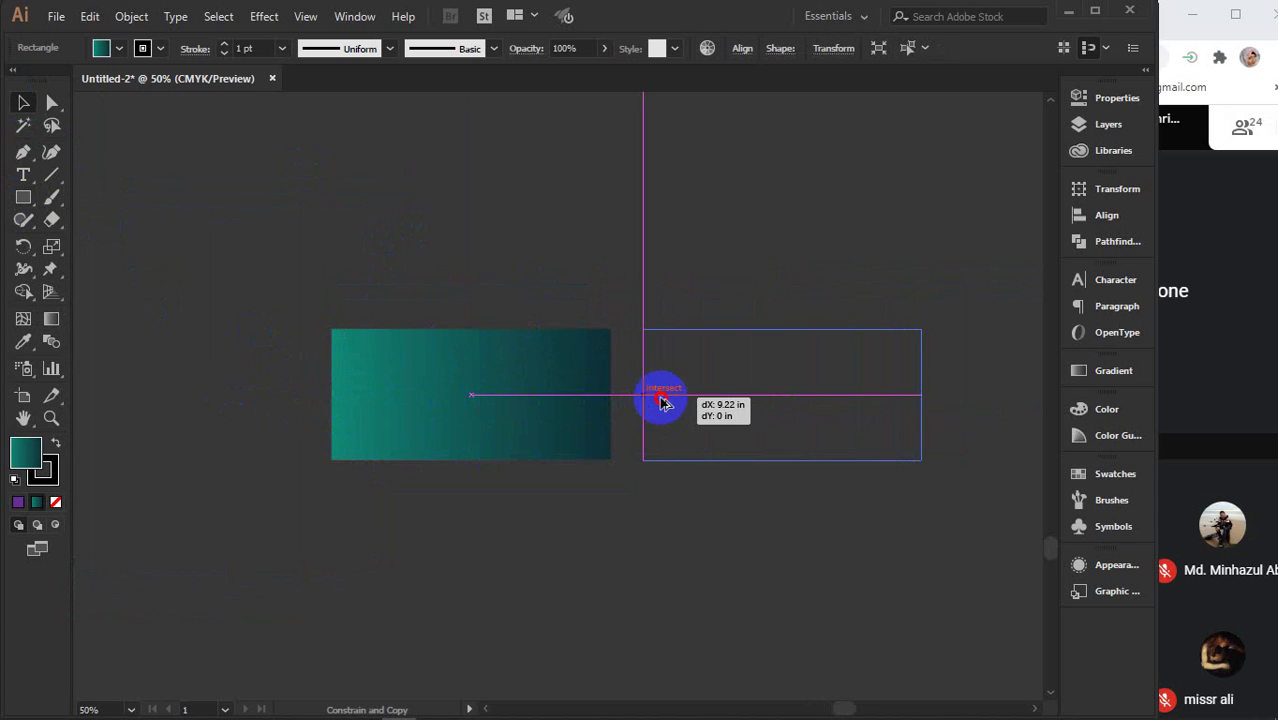
left_click_drag(713, 440, 595, 450)
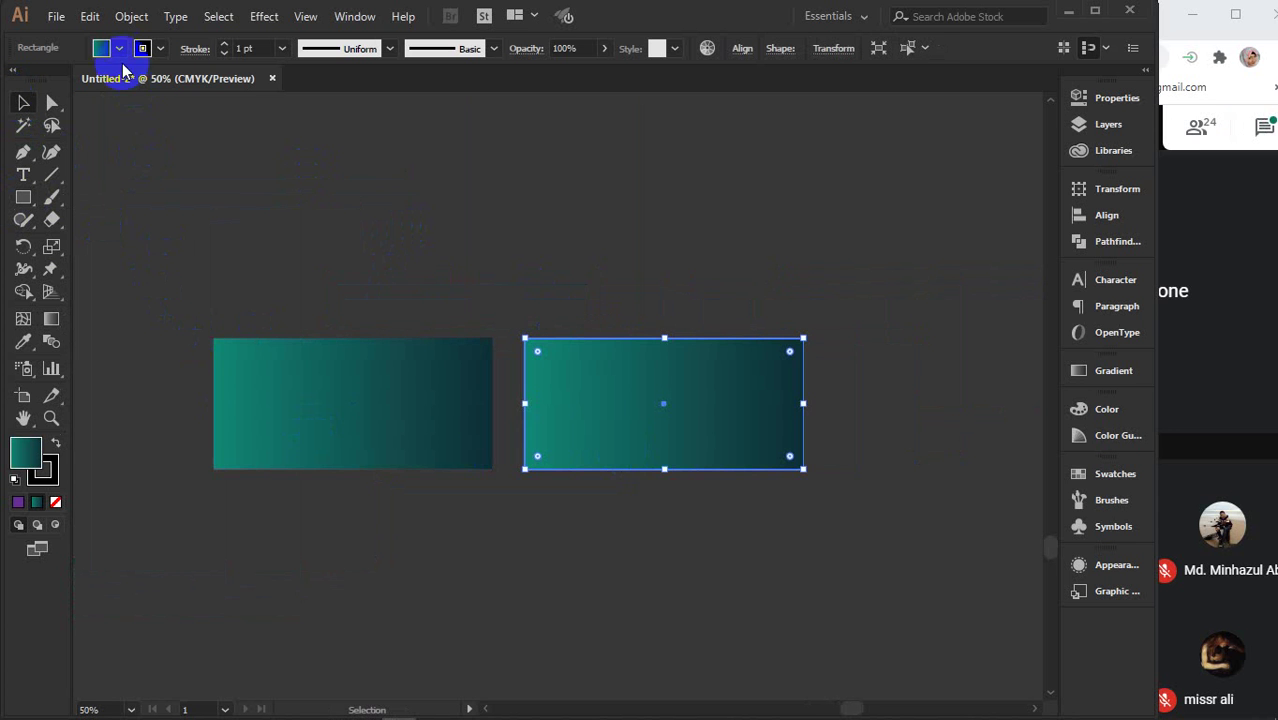
left_click(119, 48)
left_click(38, 80)
left_click(495, 207)
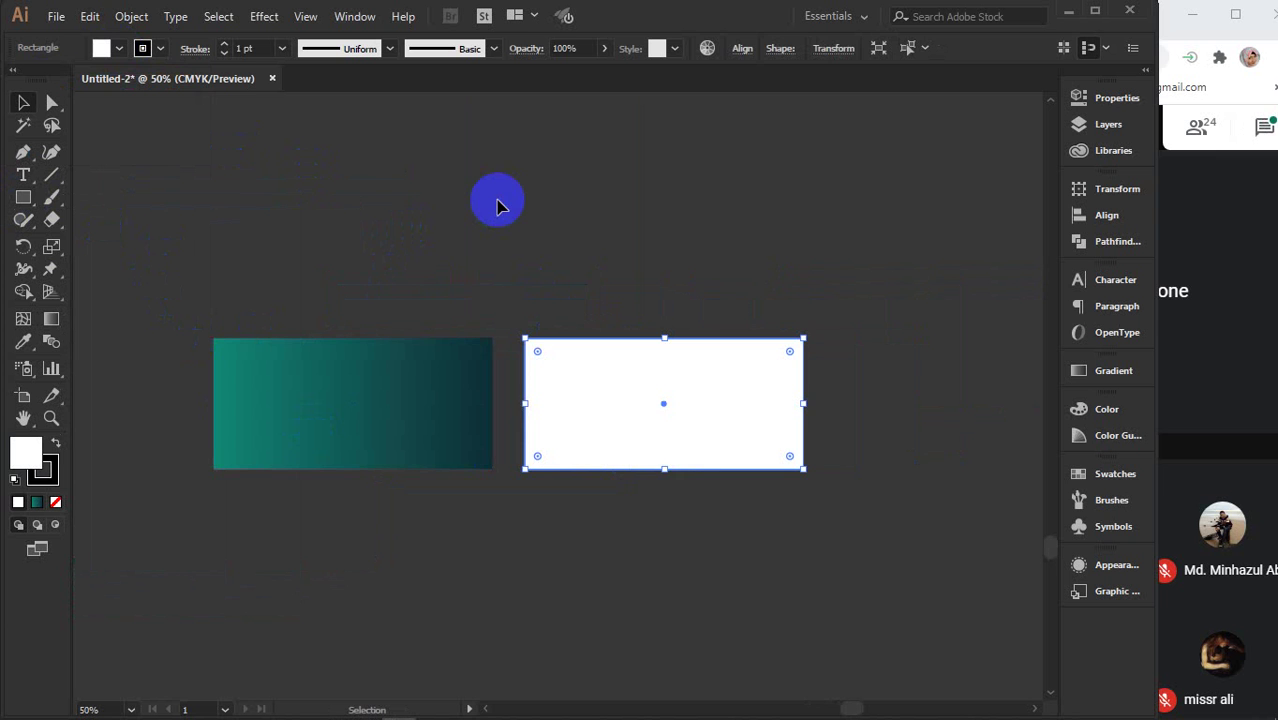
left_click(499, 231)
- At 100% zoom, place the gradient rectangle onto the top of the white rectangle
left_click_drag(365, 410, 678, 296)
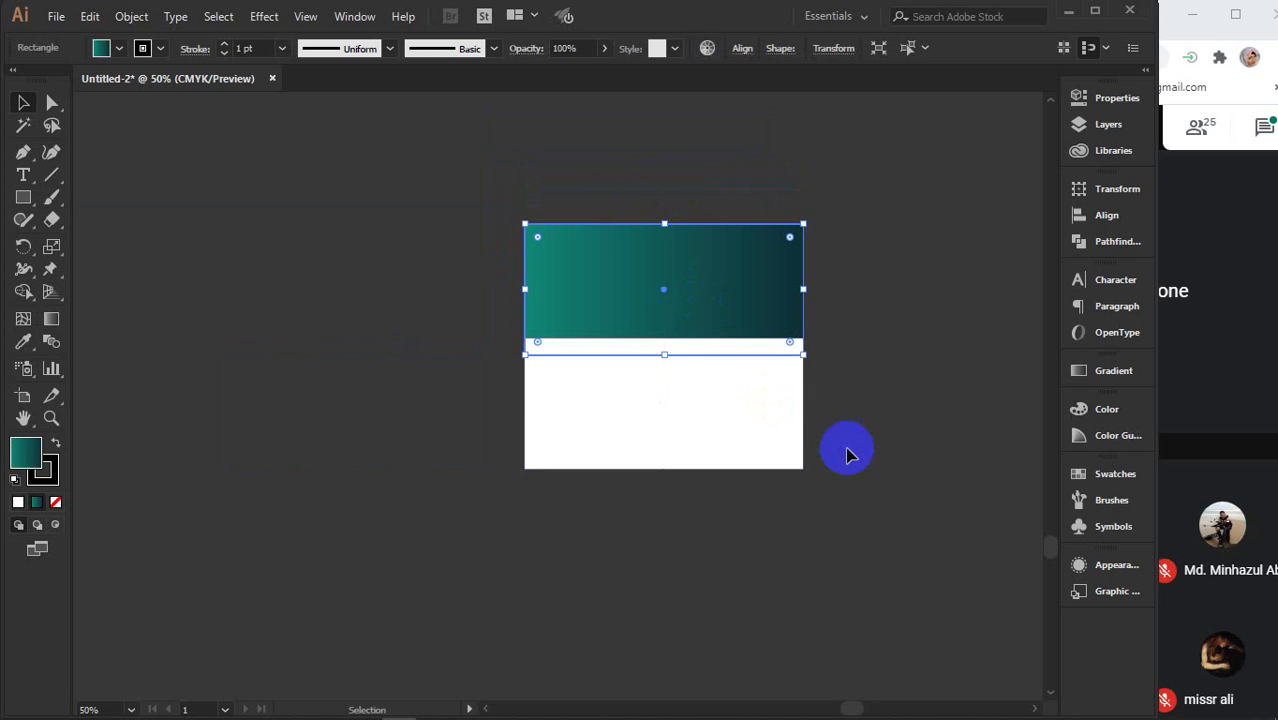
key("ctrl+1")
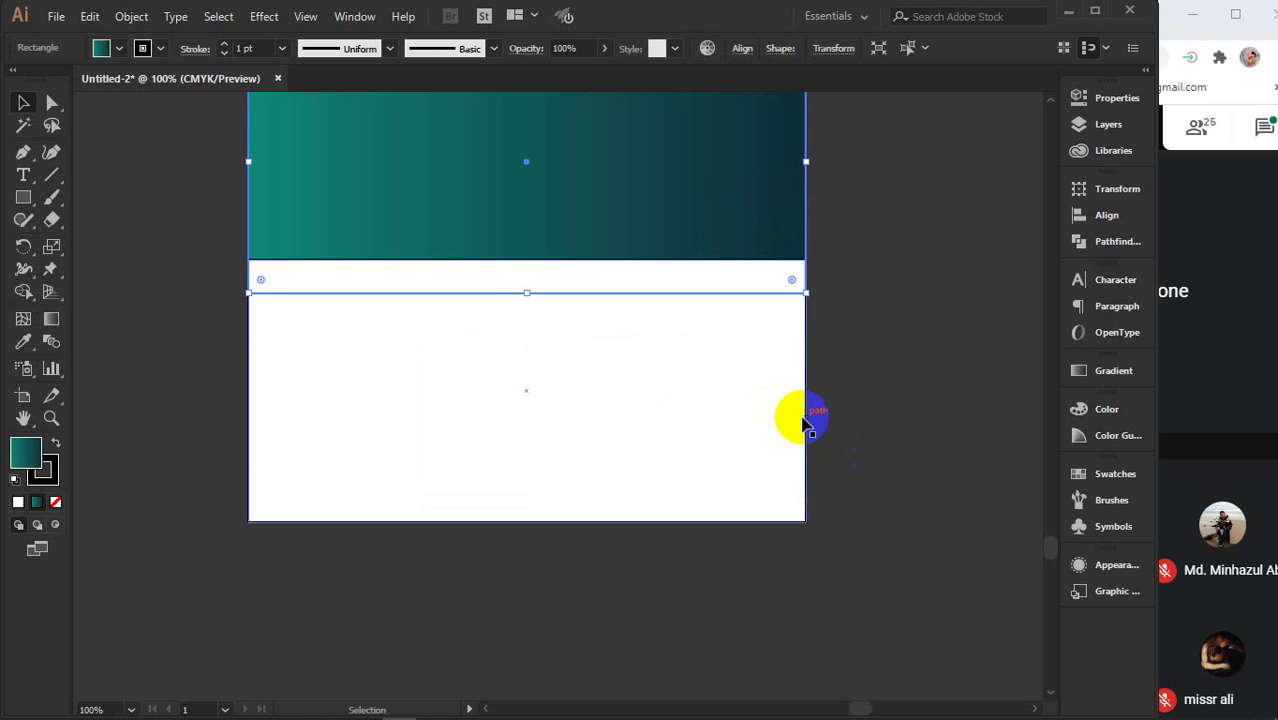
left_click_drag(915, 362, 876, 443)
left_click_drag(595, 207, 560, 302)
left_click(843, 400)
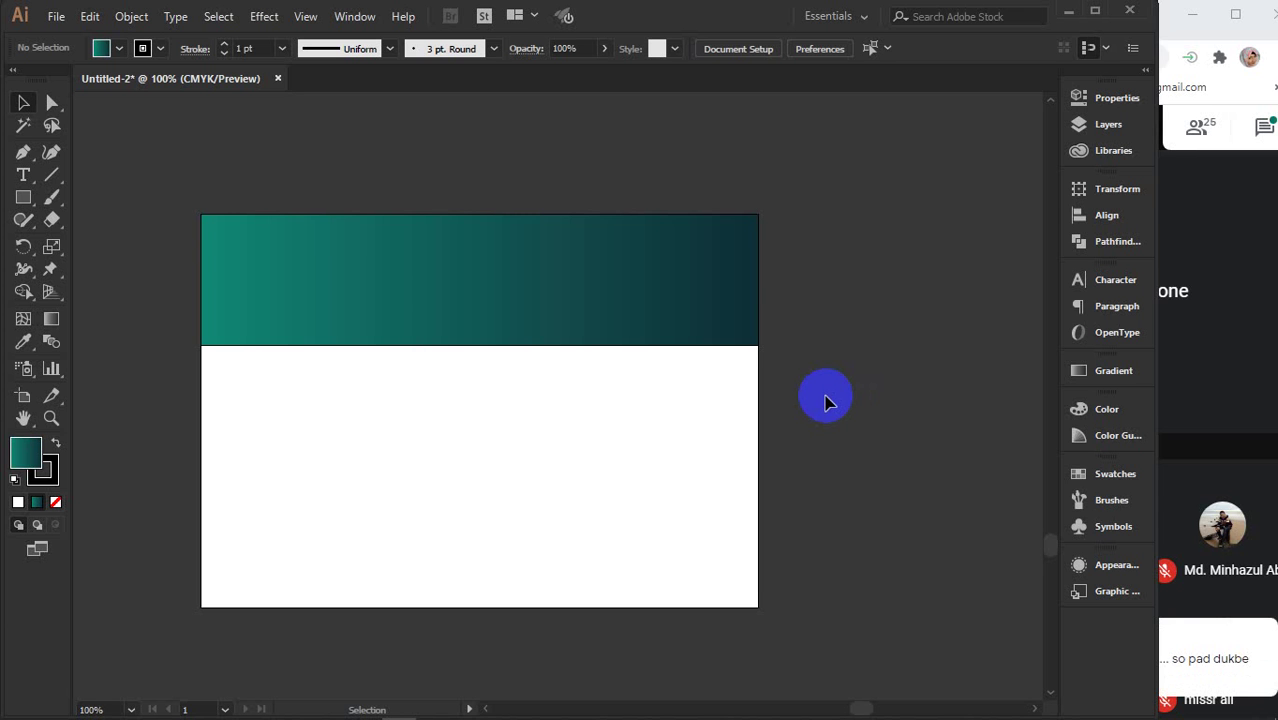
- Drag the teal rectangle up so it stands clear of the white rectangle
left_click(452, 438)
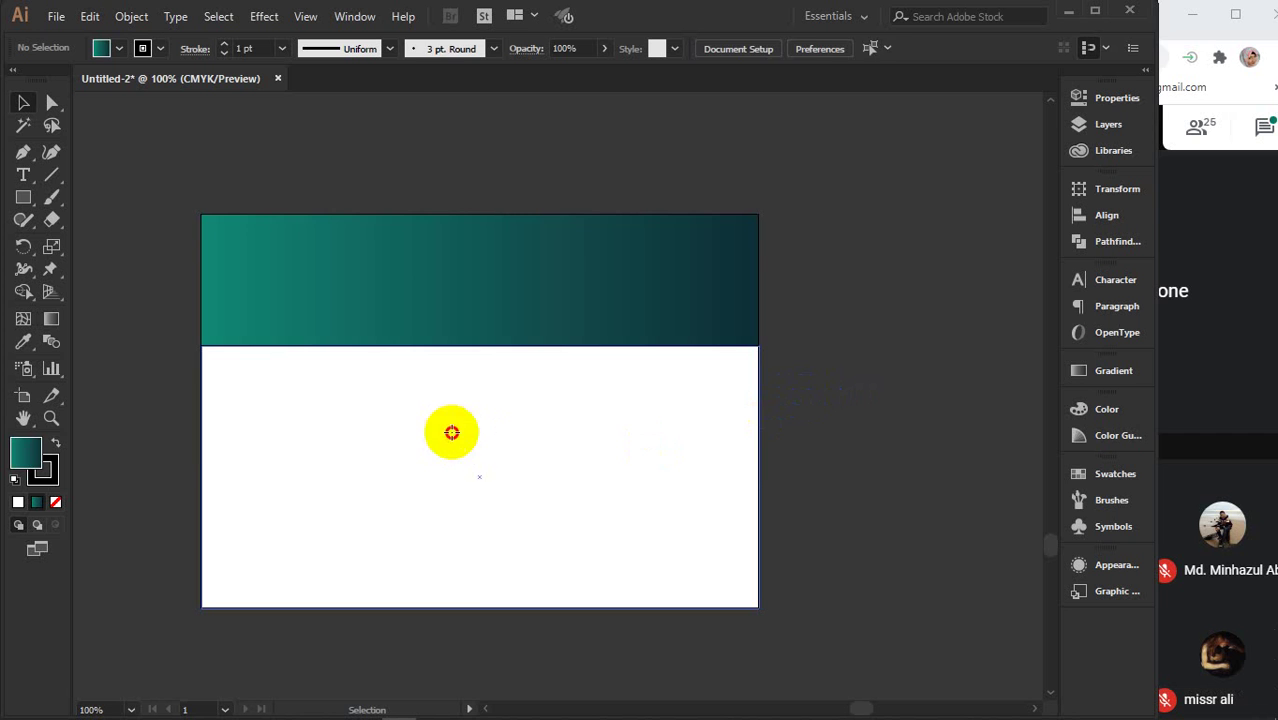
left_click(452, 432)
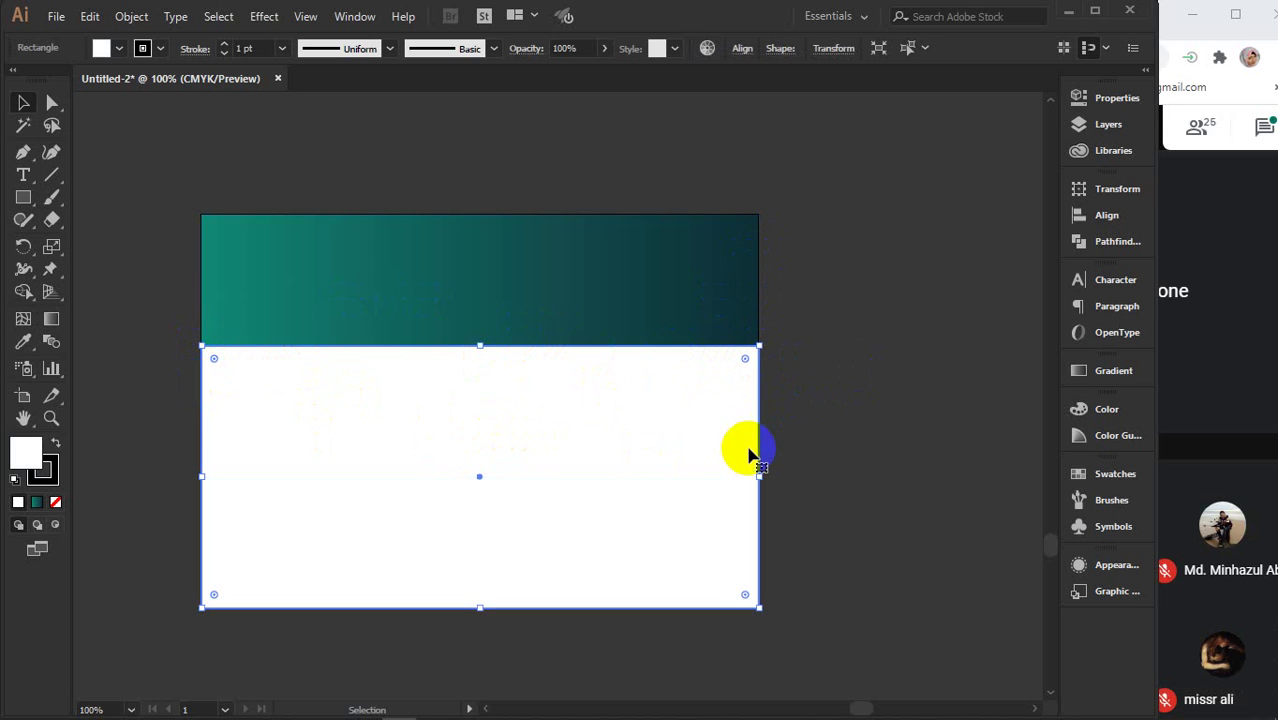
left_click(588, 278)
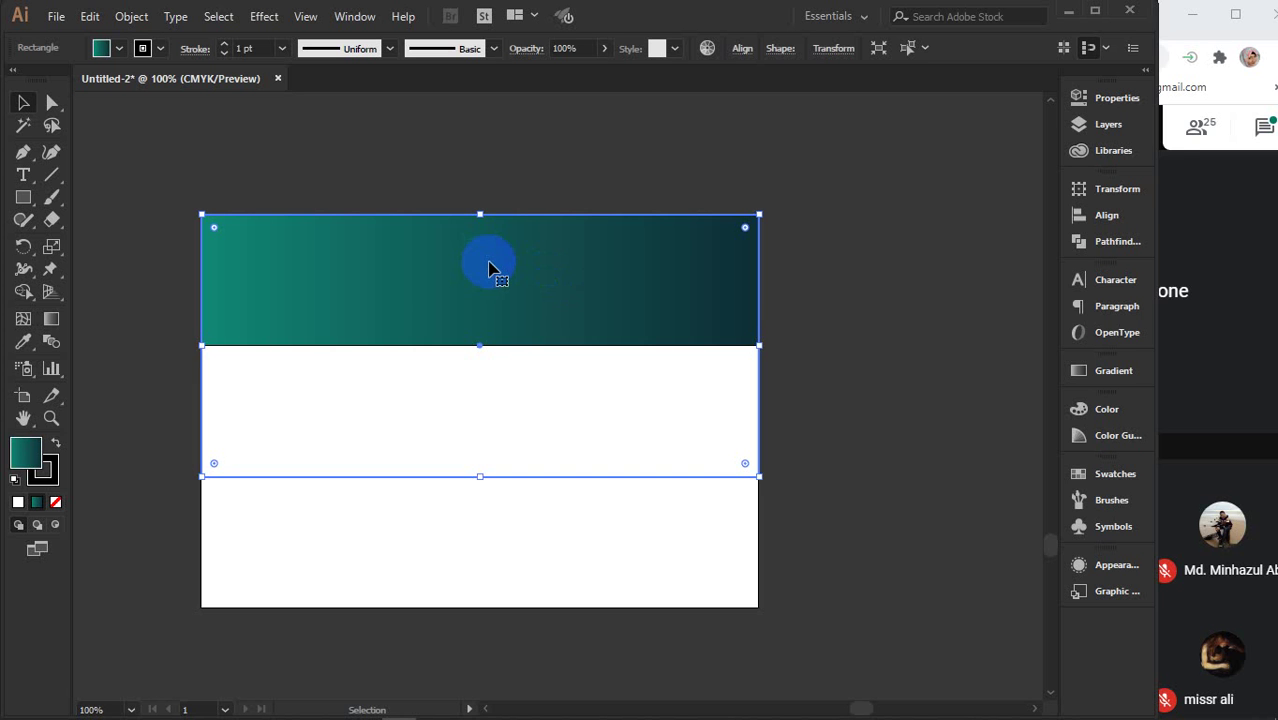
left_click(435, 258)
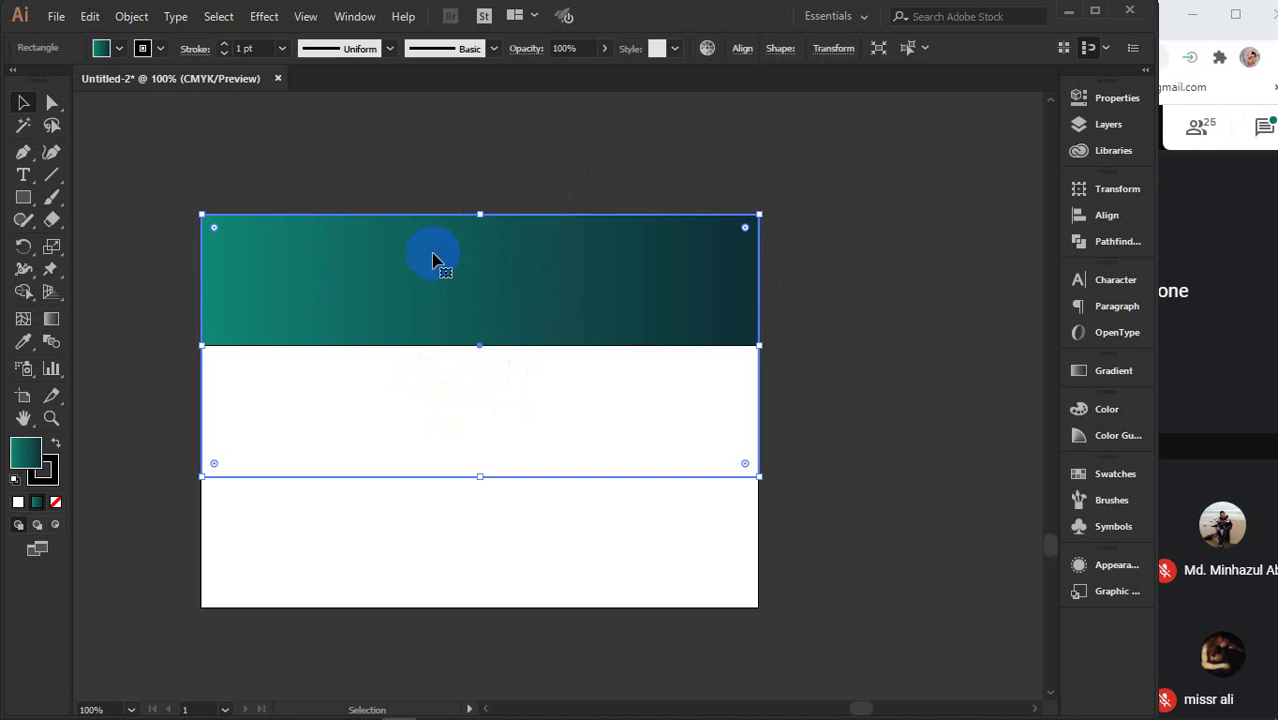
left_click(437, 530)
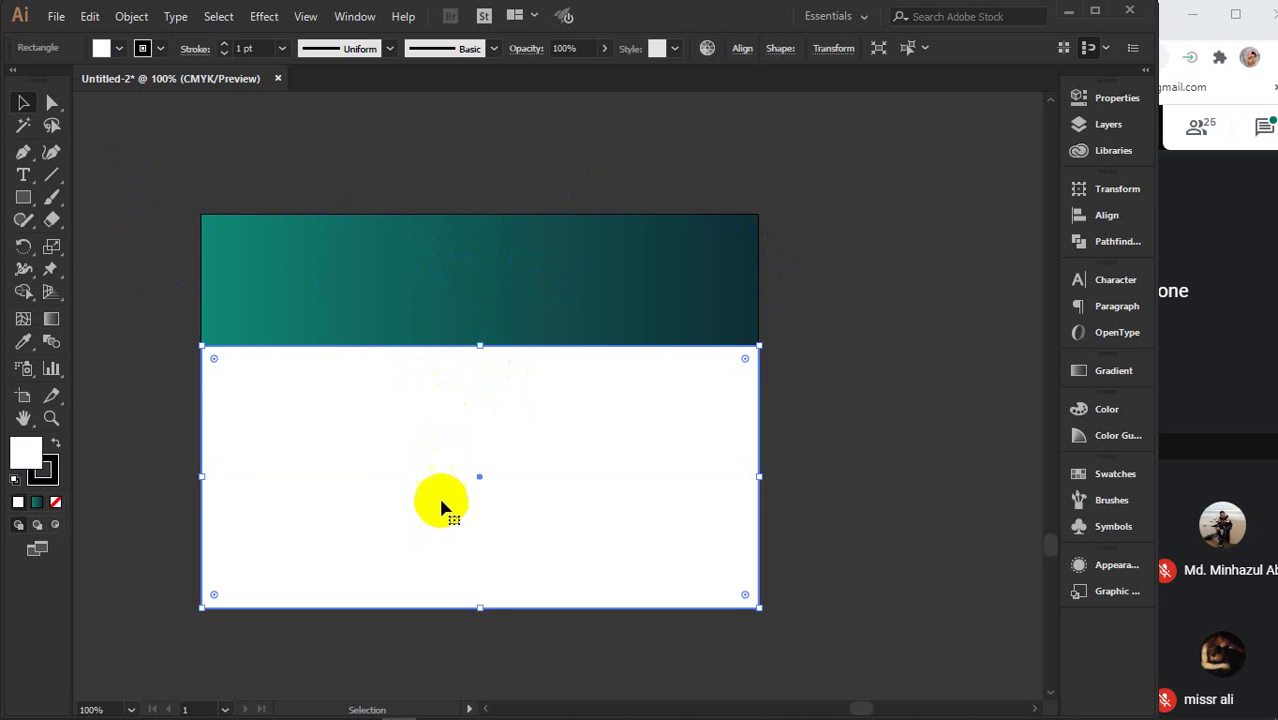
scroll(455, 480, "up", 2)
left_click_drag(474, 360, 481, 190)
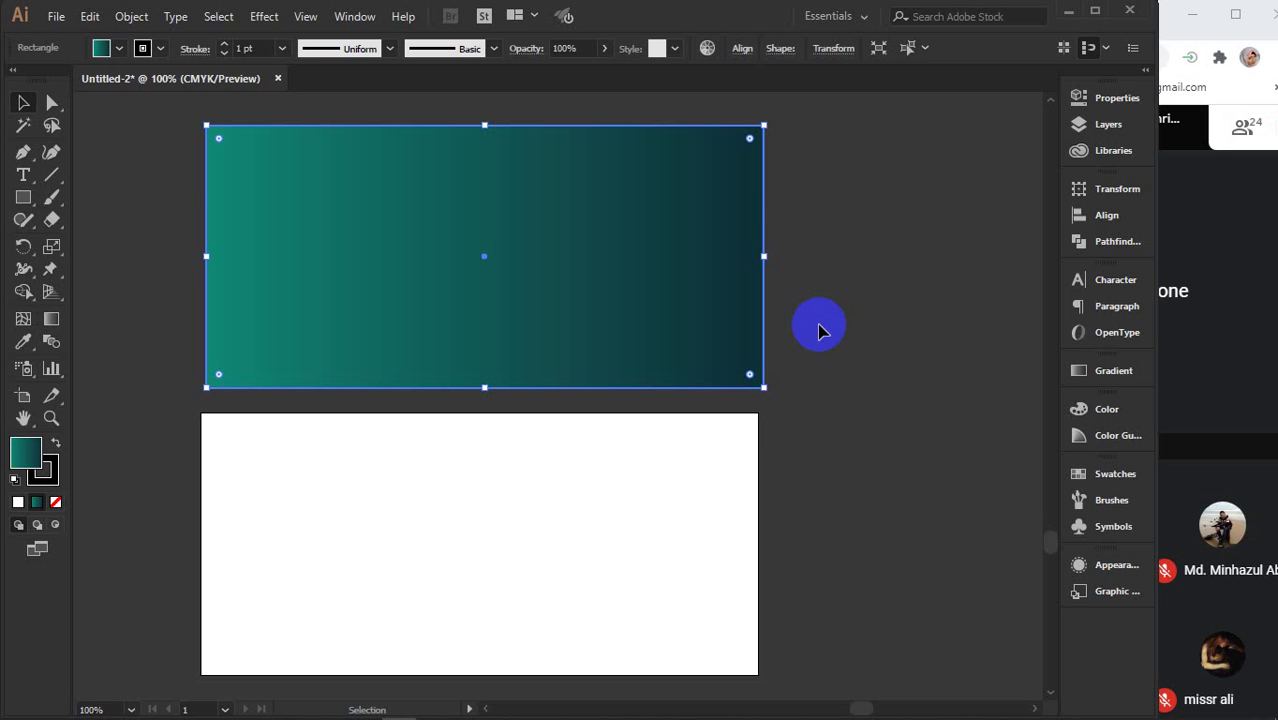
- Zoom out and move the white rectangle to the lower left, recentring the teal one
key("ctrl+minus")
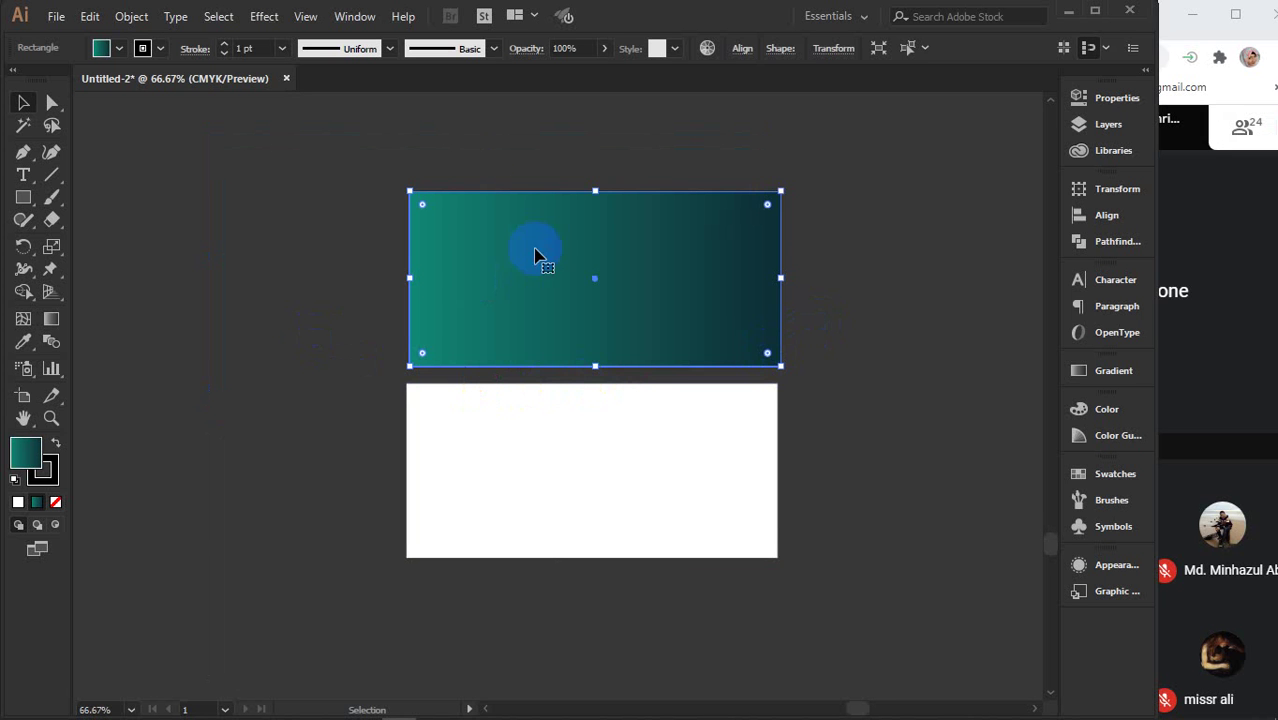
left_click(476, 448)
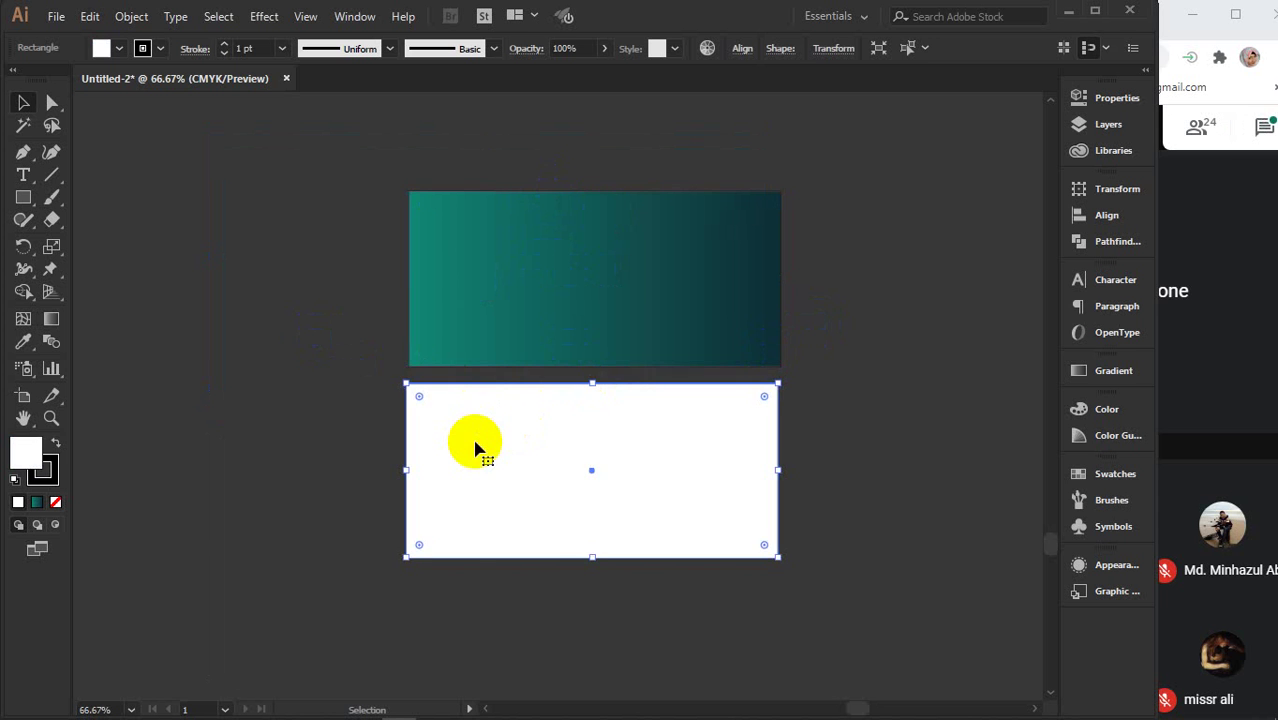
left_click_drag(476, 448, 143, 585)
left_click(548, 286)
left_click_drag(649, 260, 539, 272)
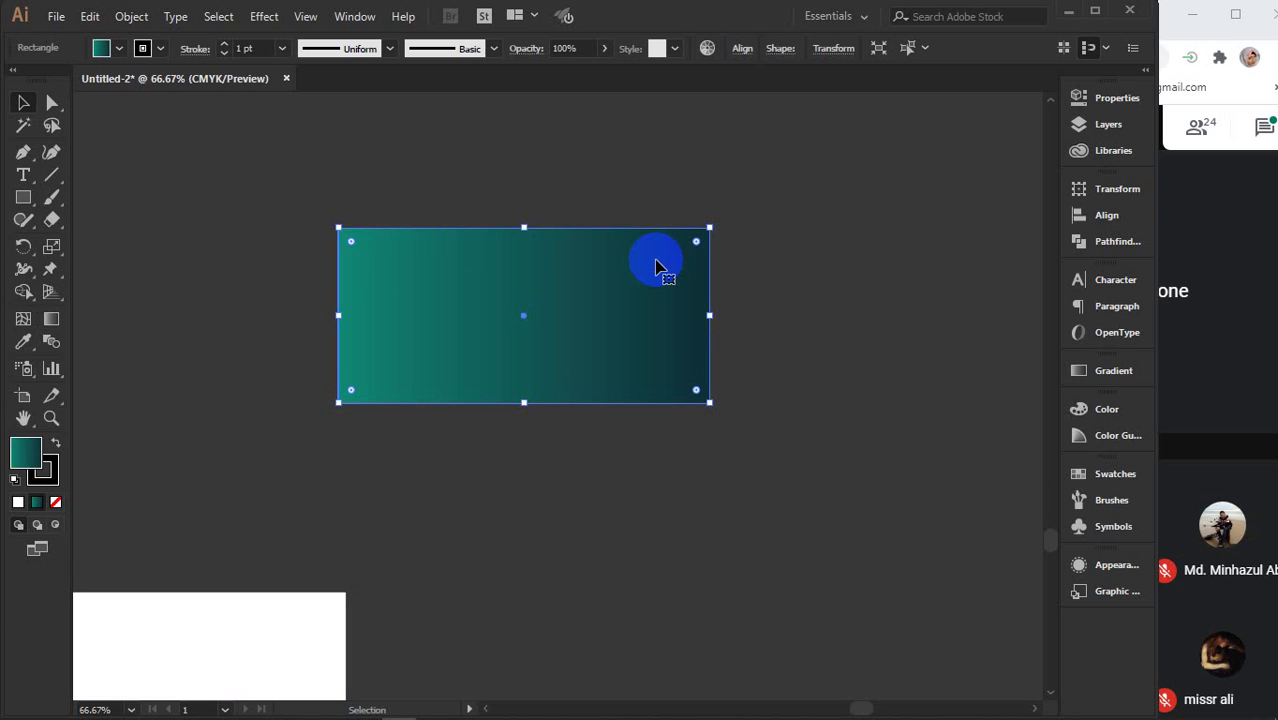
- Delete the teal rectangle and create a new 8.5 × 4 in rectangle
key("Delete")
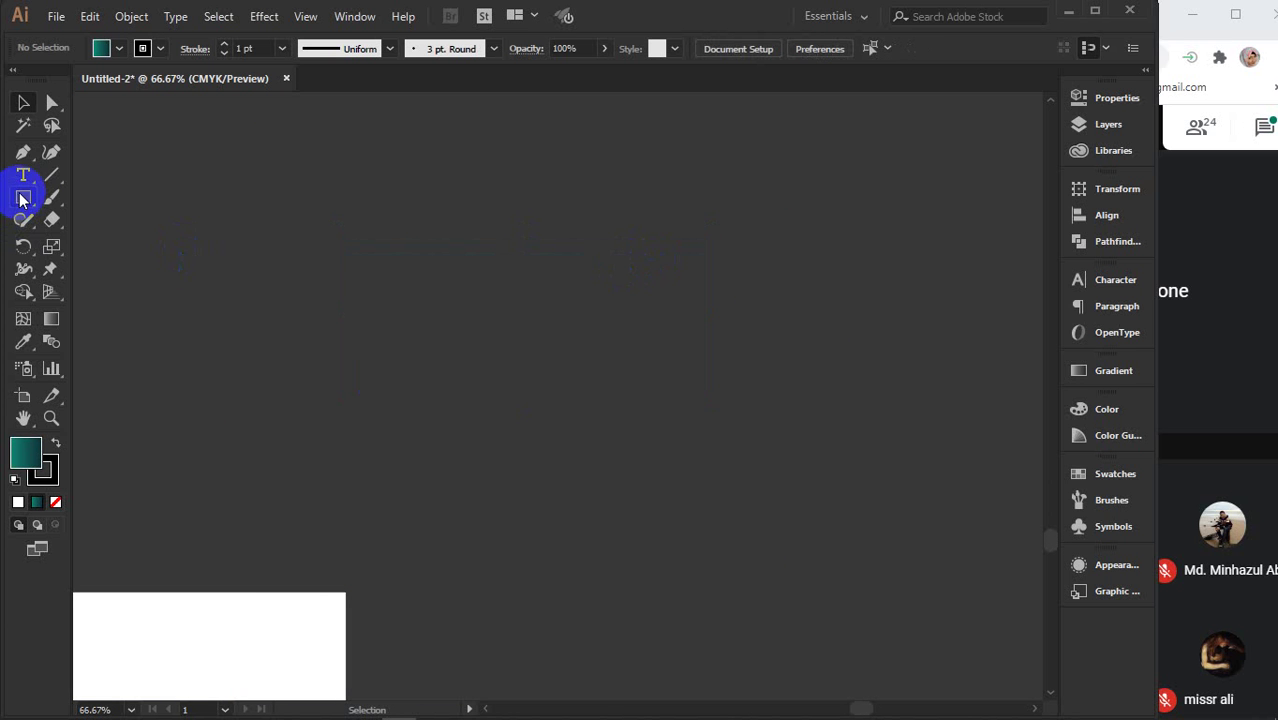
left_click(23, 197)
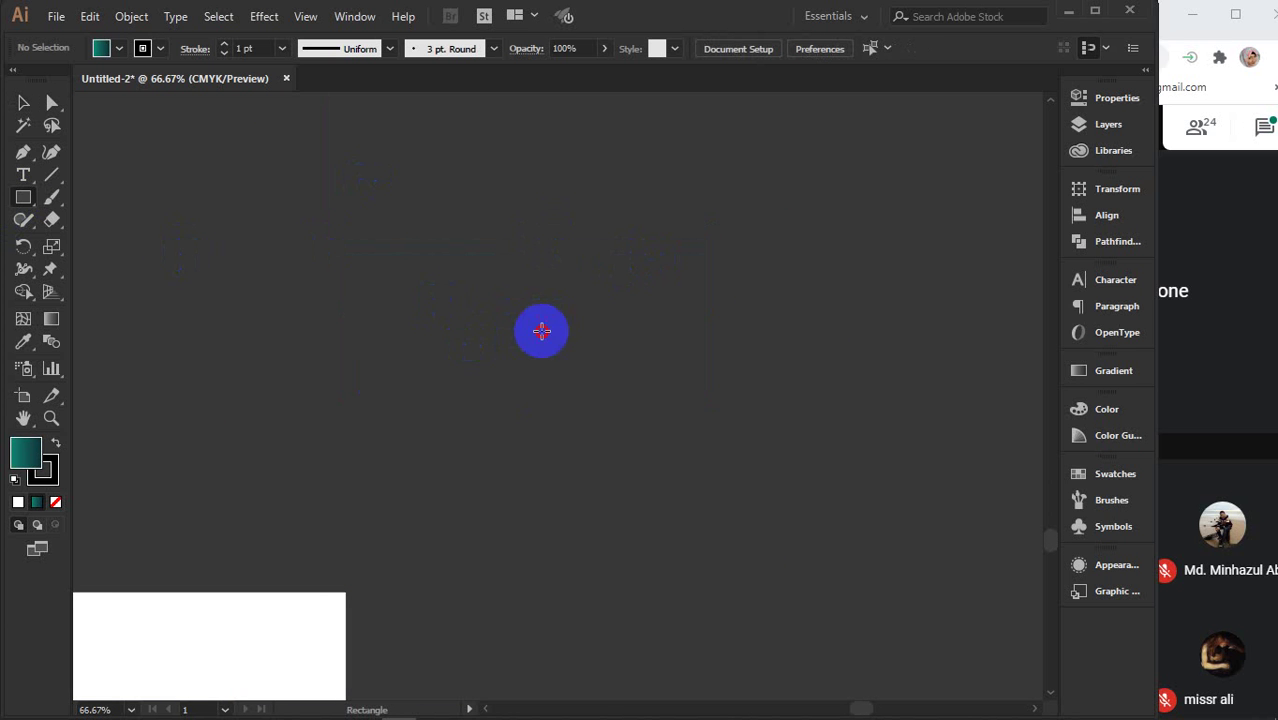
left_click(542, 330)
left_click_drag(737, 388, 826, 389)
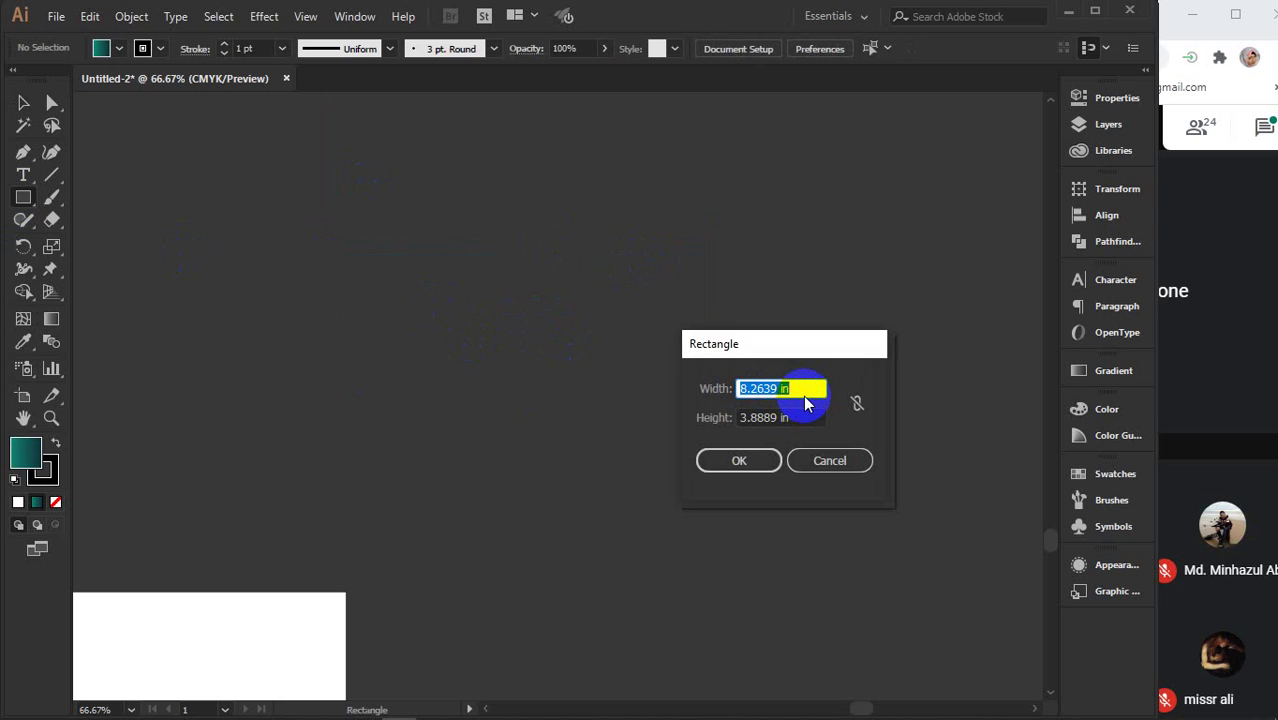
type("8.5")
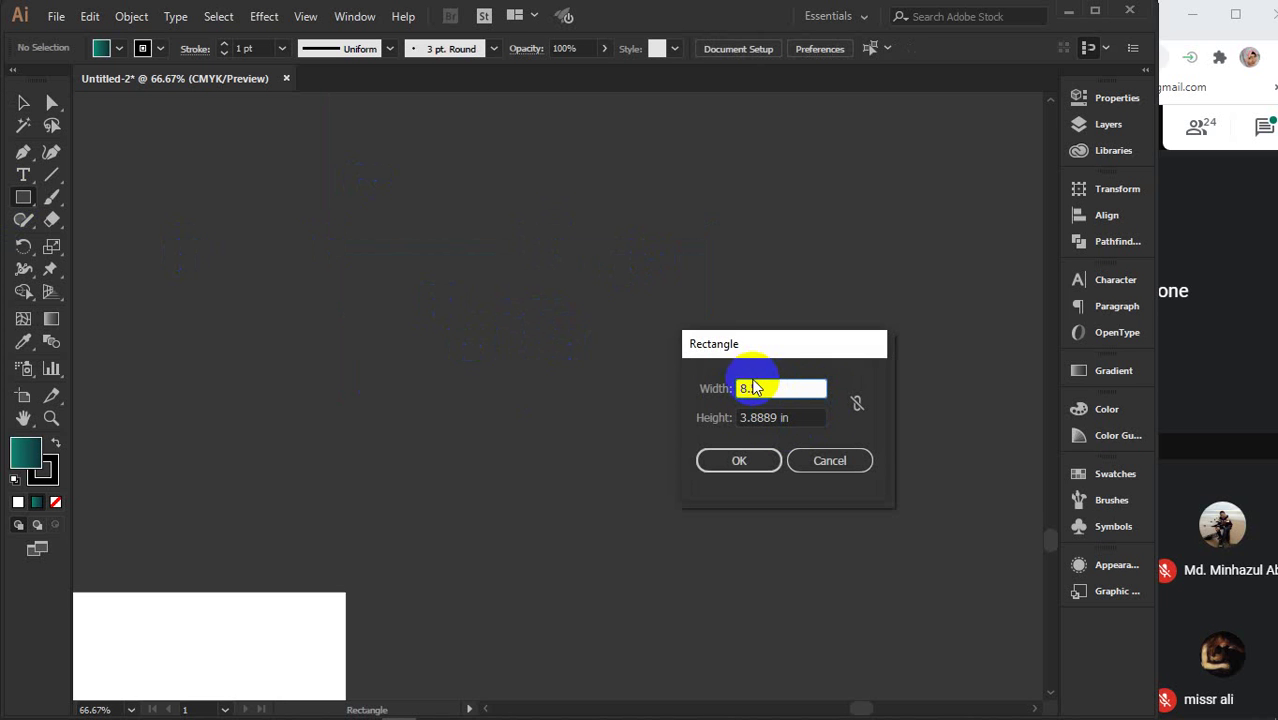
key("Tab")
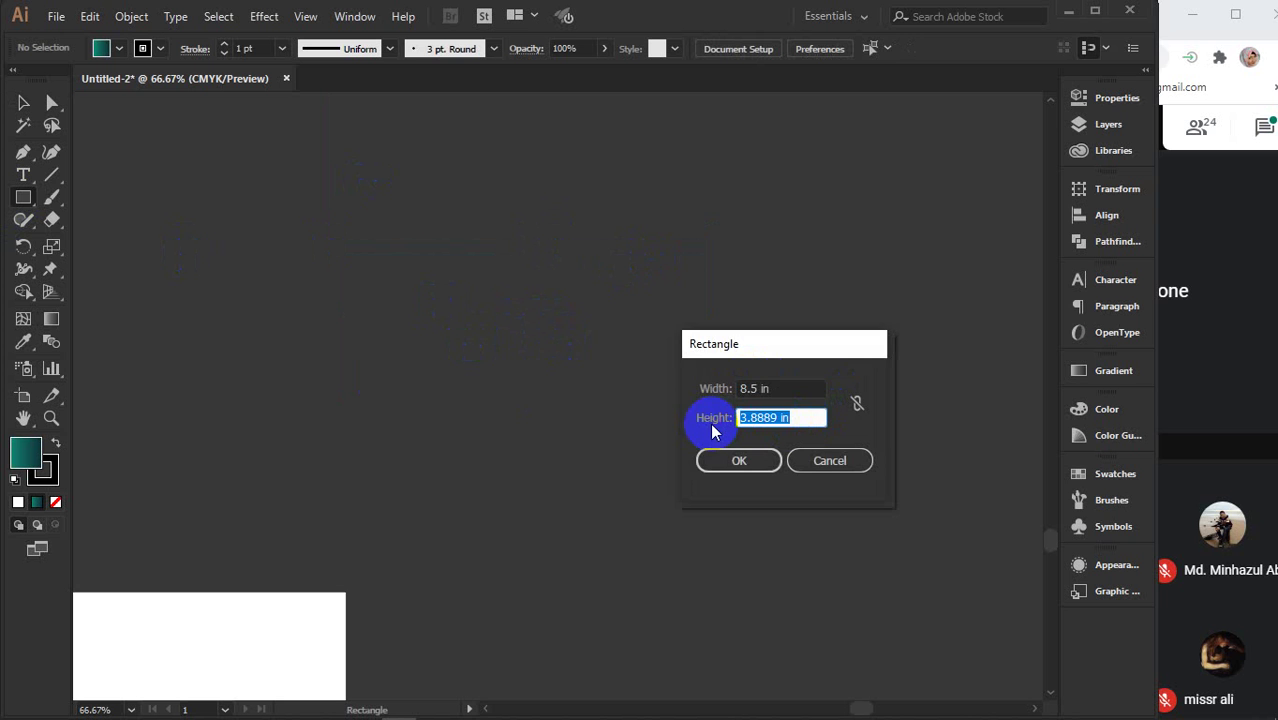
type("4")
key("Return")
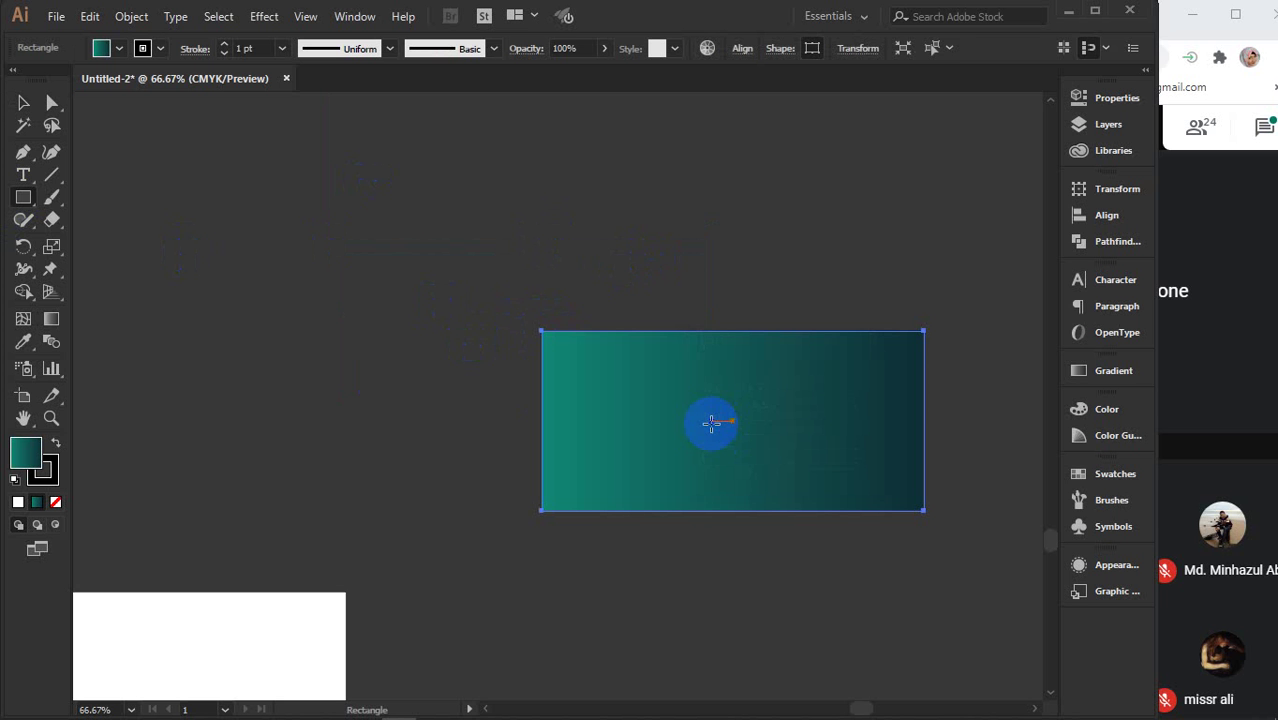
- Move the new gradient rectangle toward the upper left and deselect it
key("v")
left_click_drag(822, 428, 670, 343)
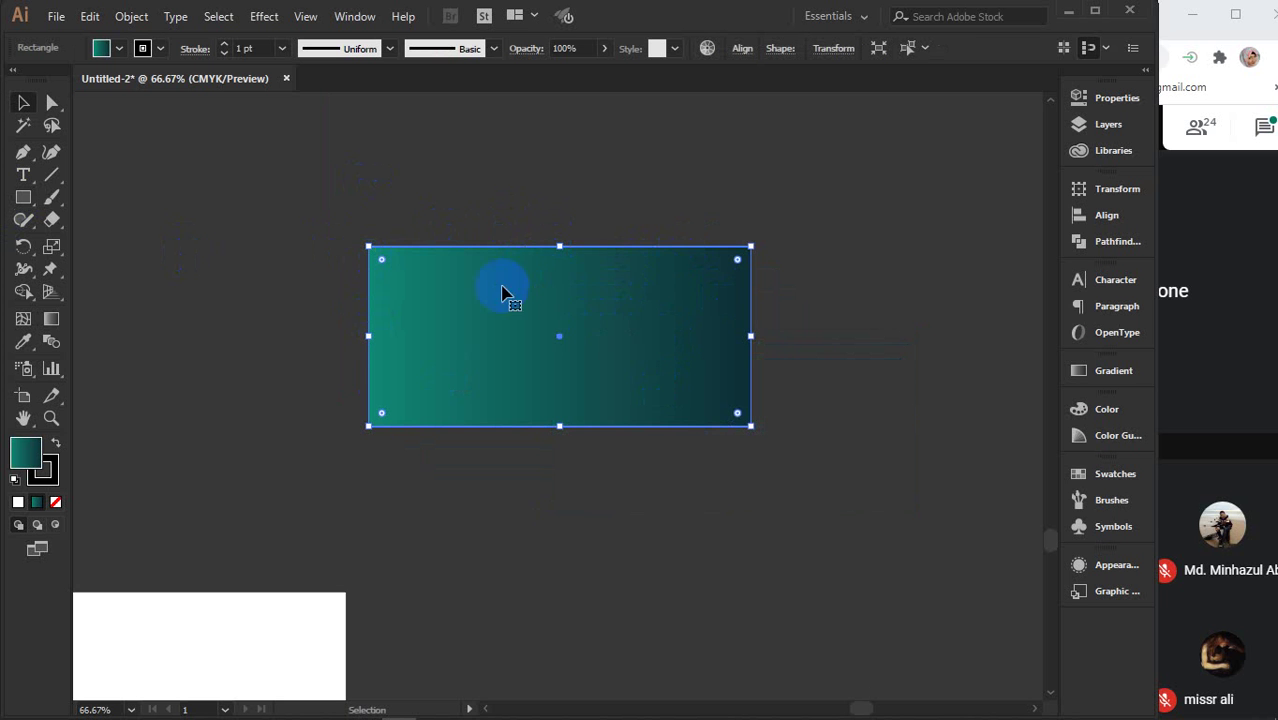
left_click_drag(599, 318, 535, 243)
left_click_drag(608, 294, 488, 256)
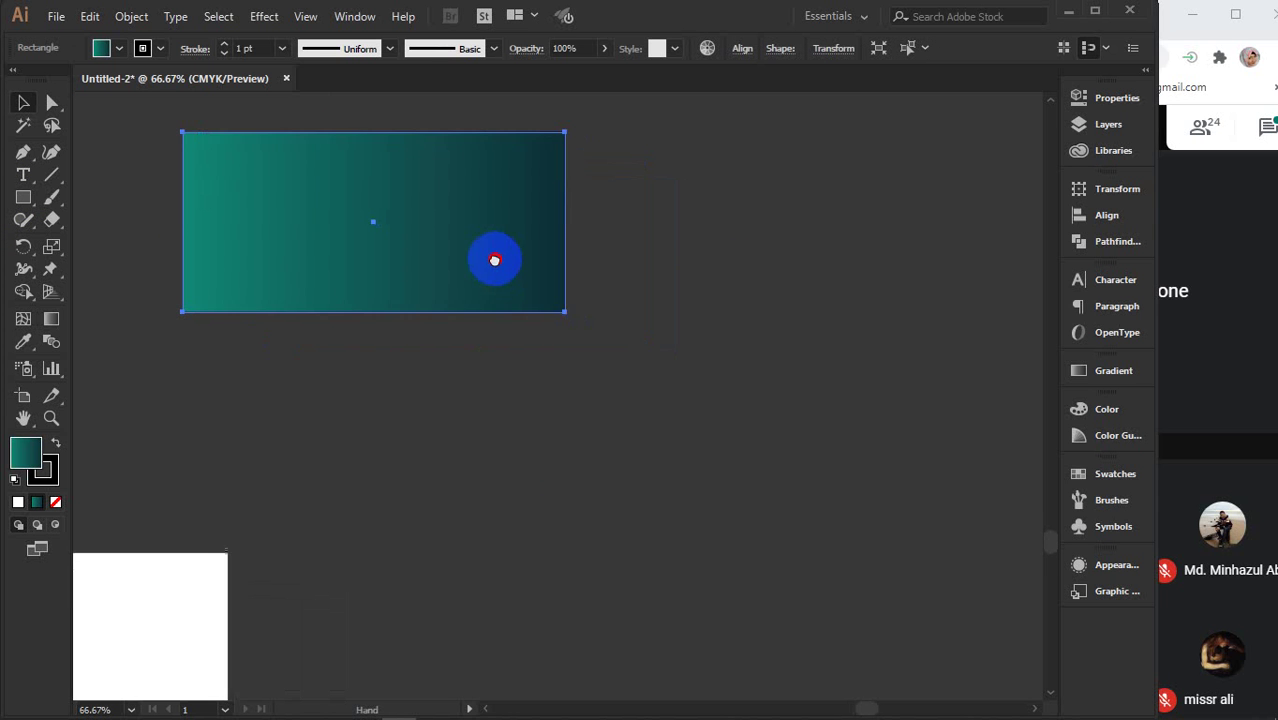
left_click(205, 580)
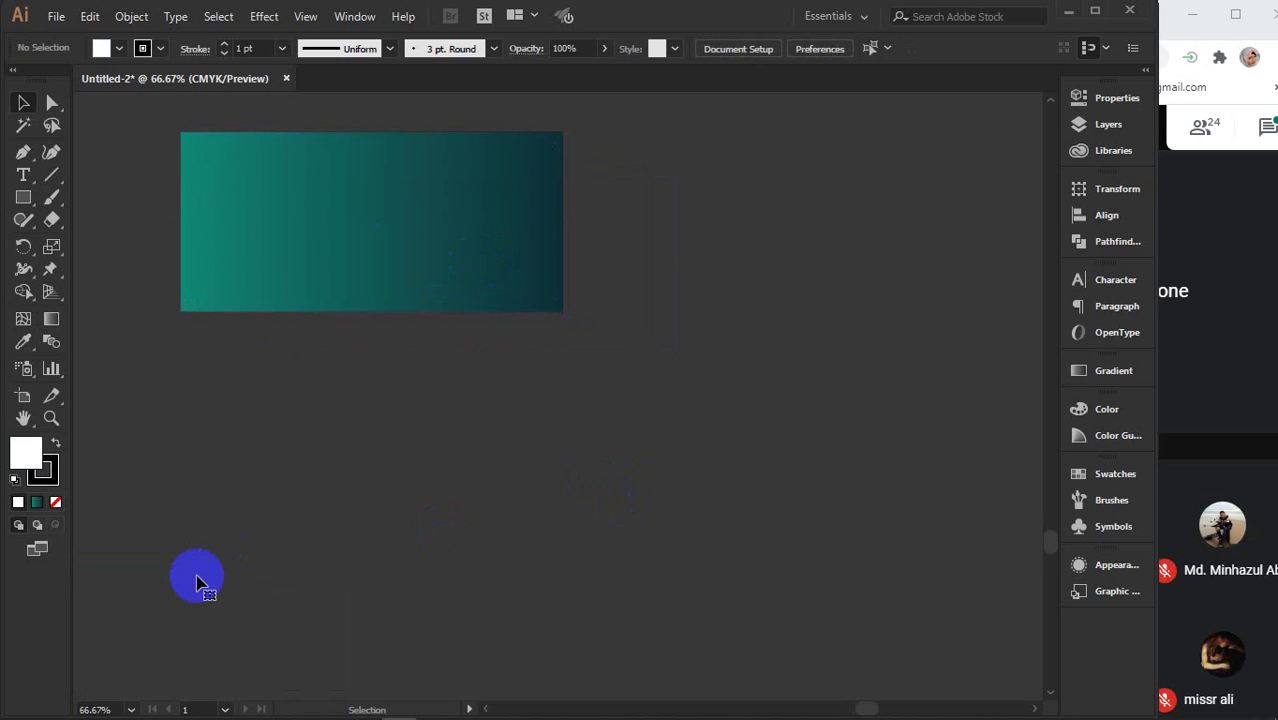
- Create a white rectangle 8.8 in wide and 4.2 in high below-right of the gradient one
left_click(23, 197)
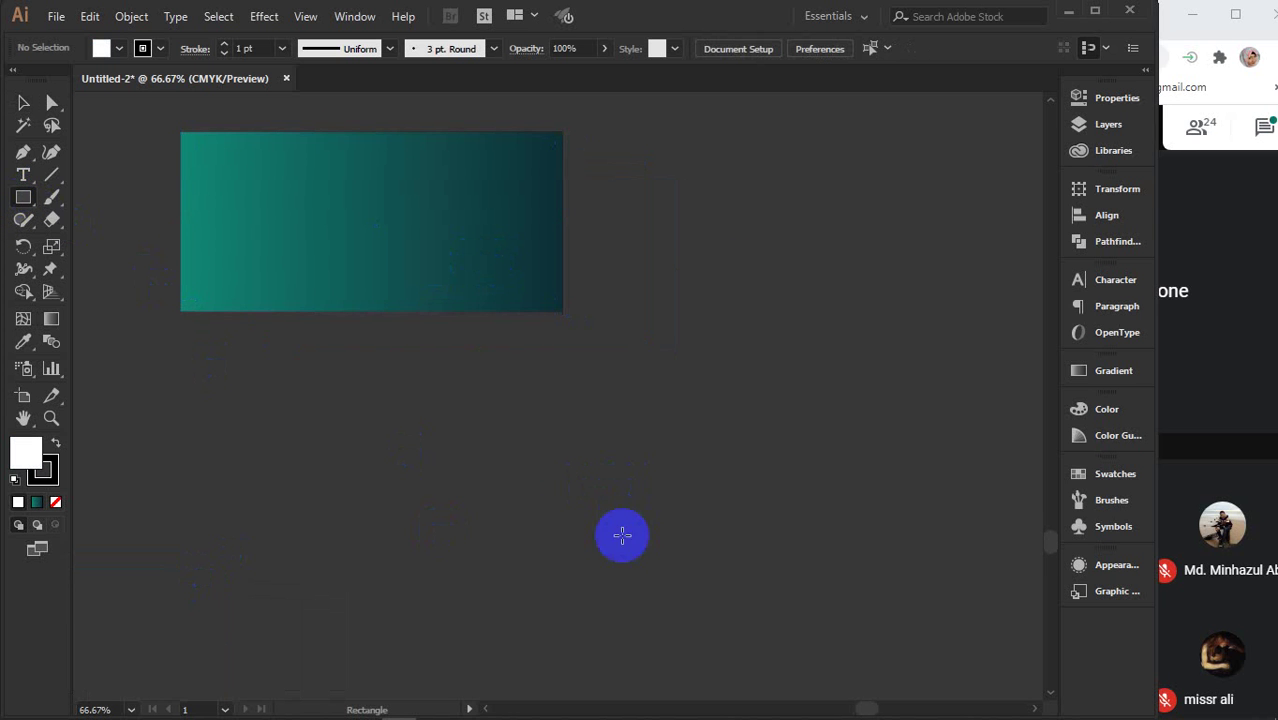
left_click(632, 466)
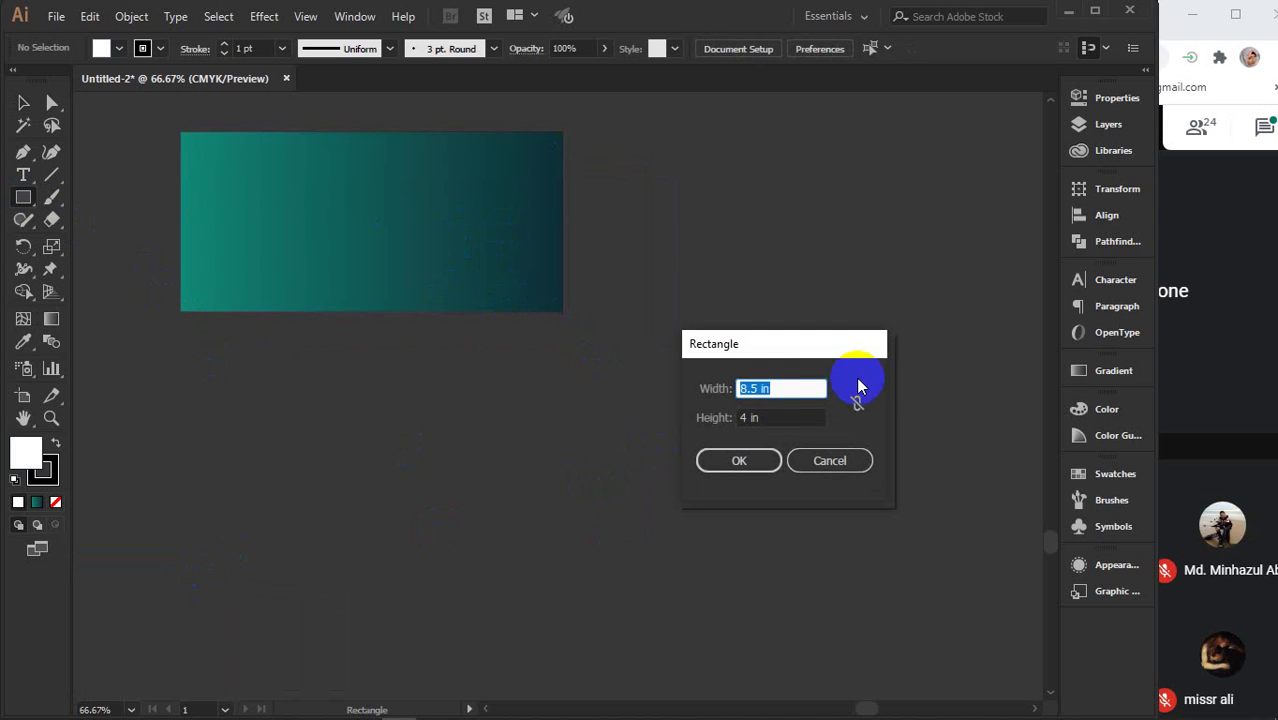
left_click(776, 388)
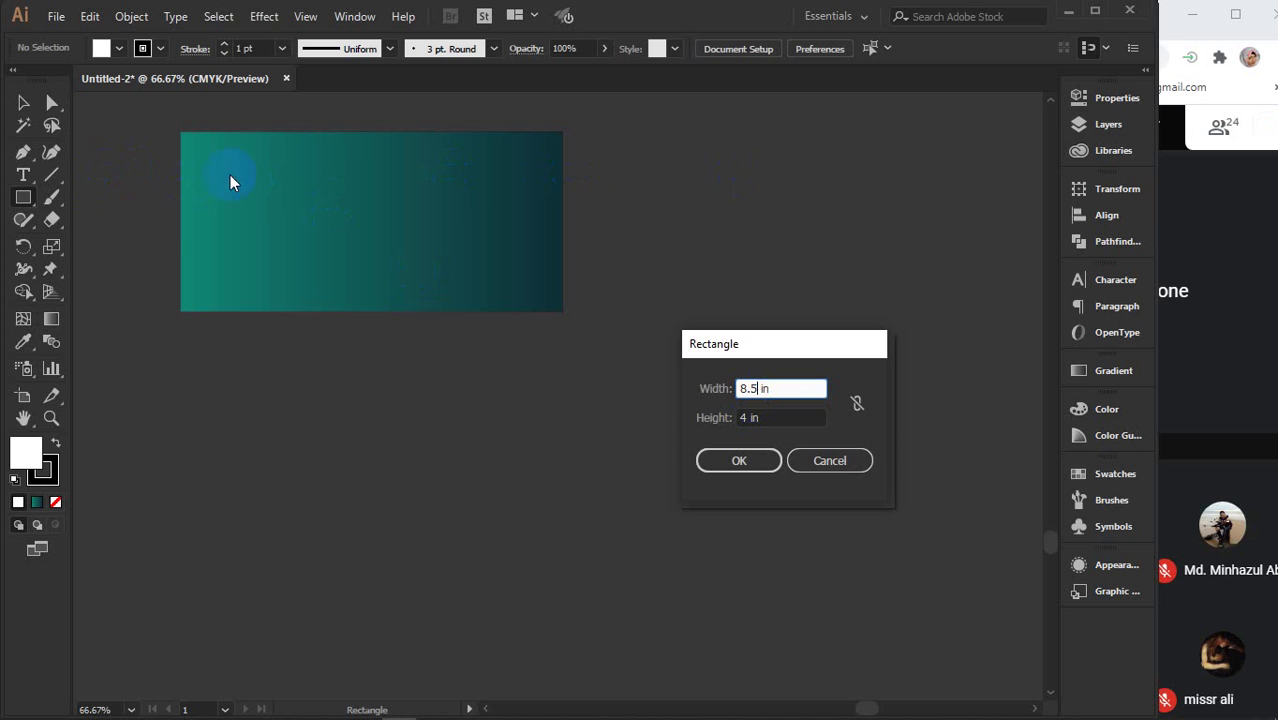
left_click(760, 390)
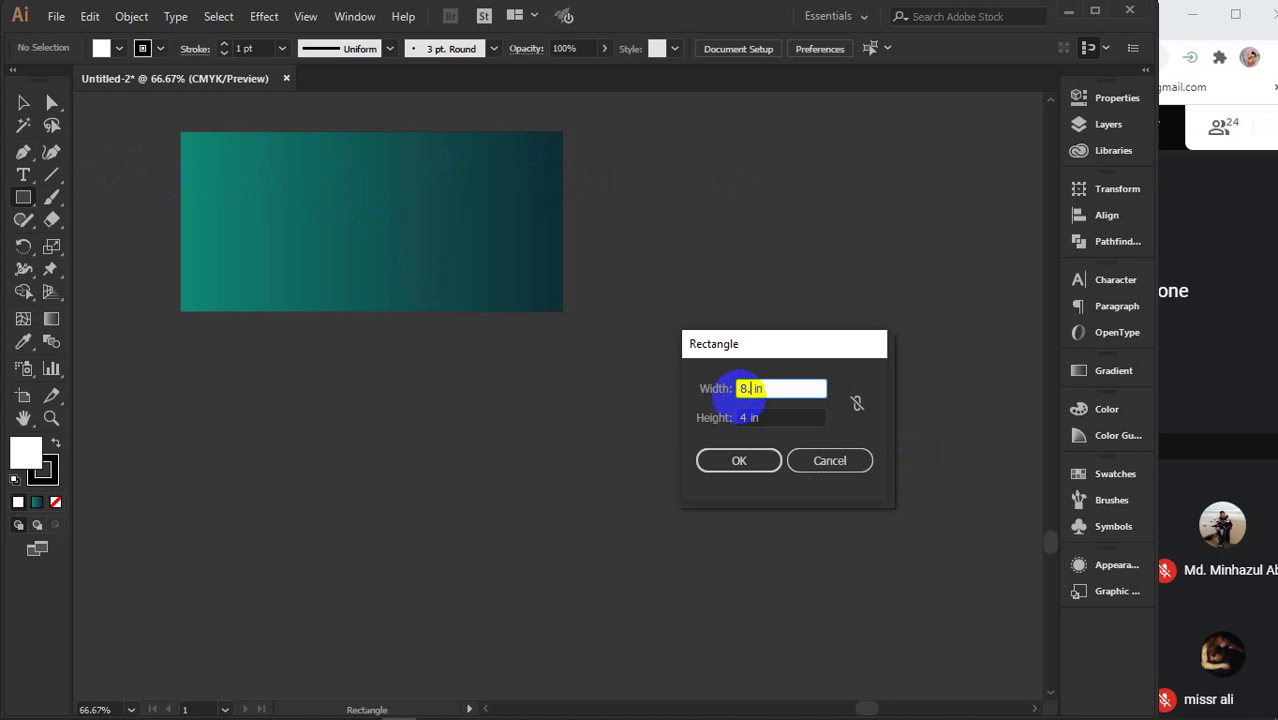
type("7")
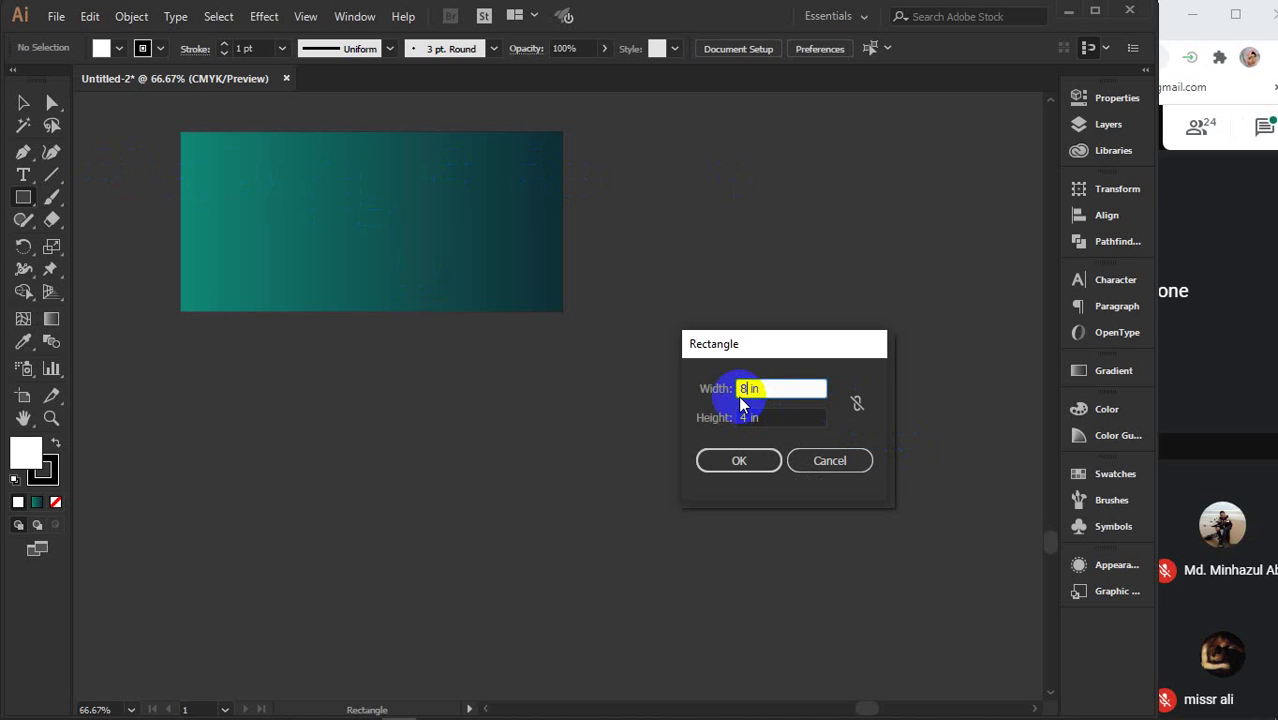
key("BackSpace")
key("BackSpace")
type("9")
key("BackSpace")
type("8.")
left_click(766, 416)
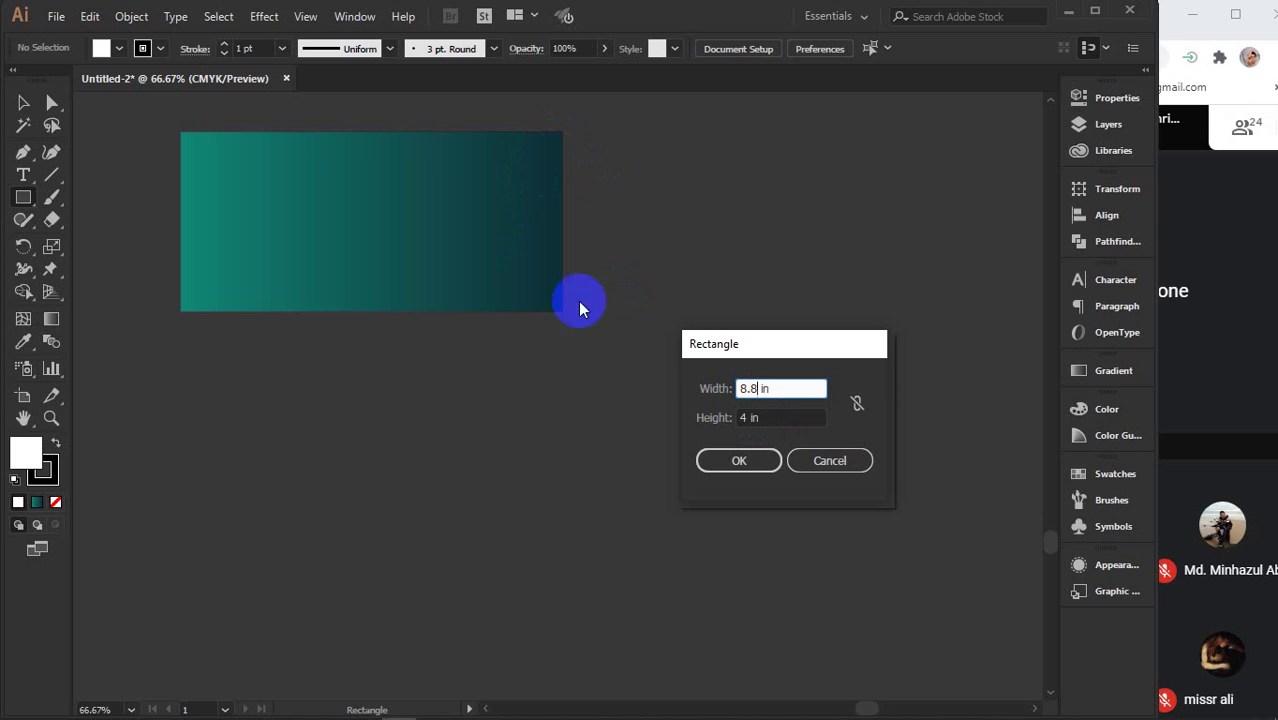
left_click(765, 417)
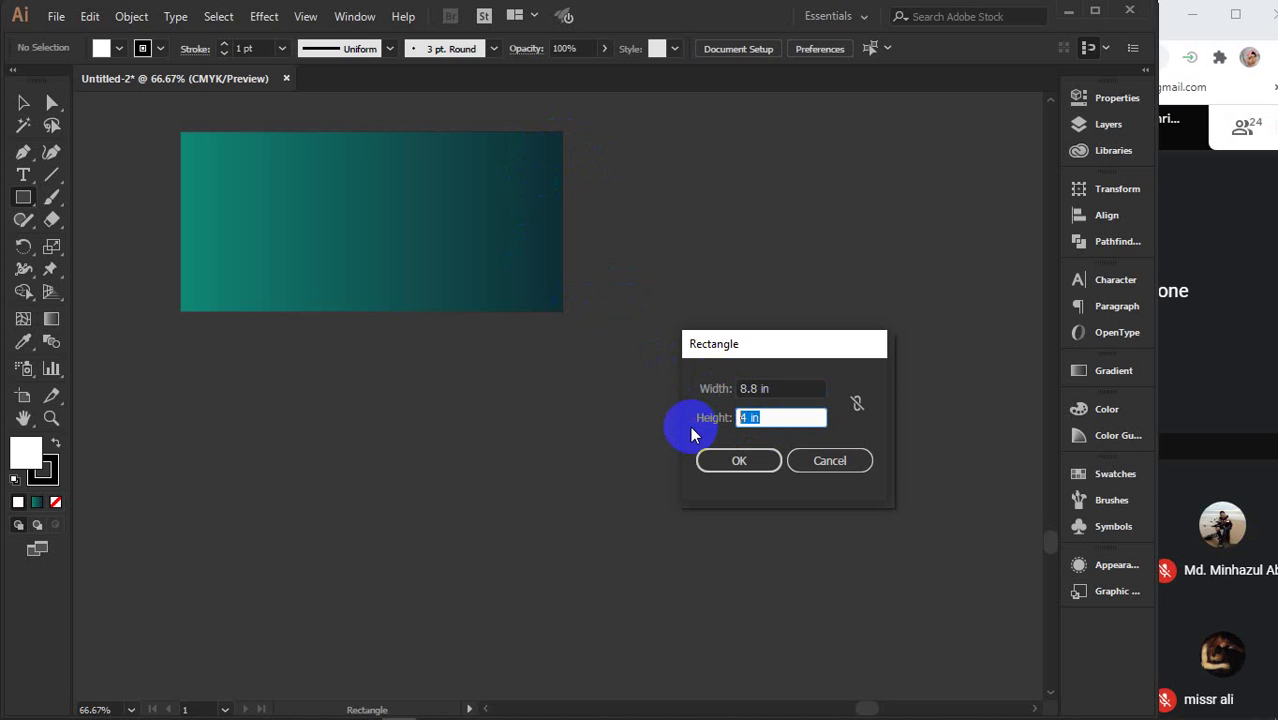
type("4.")
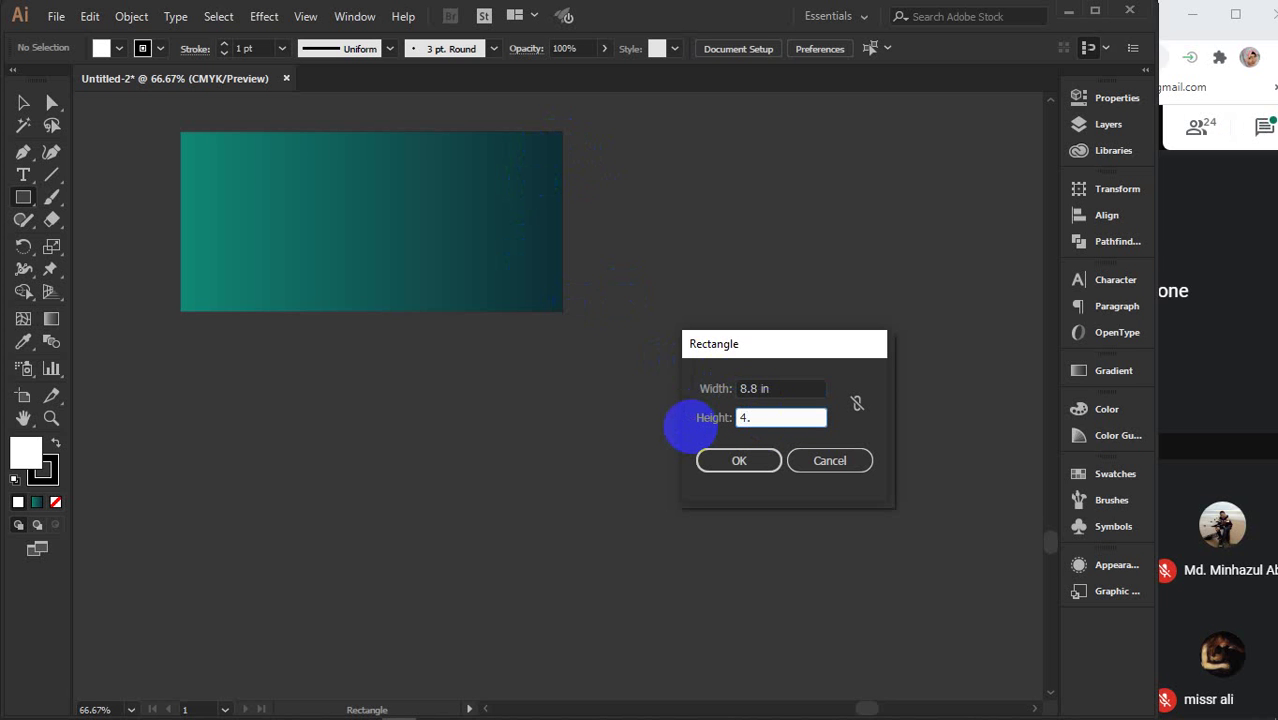
type("2")
left_click(737, 463)
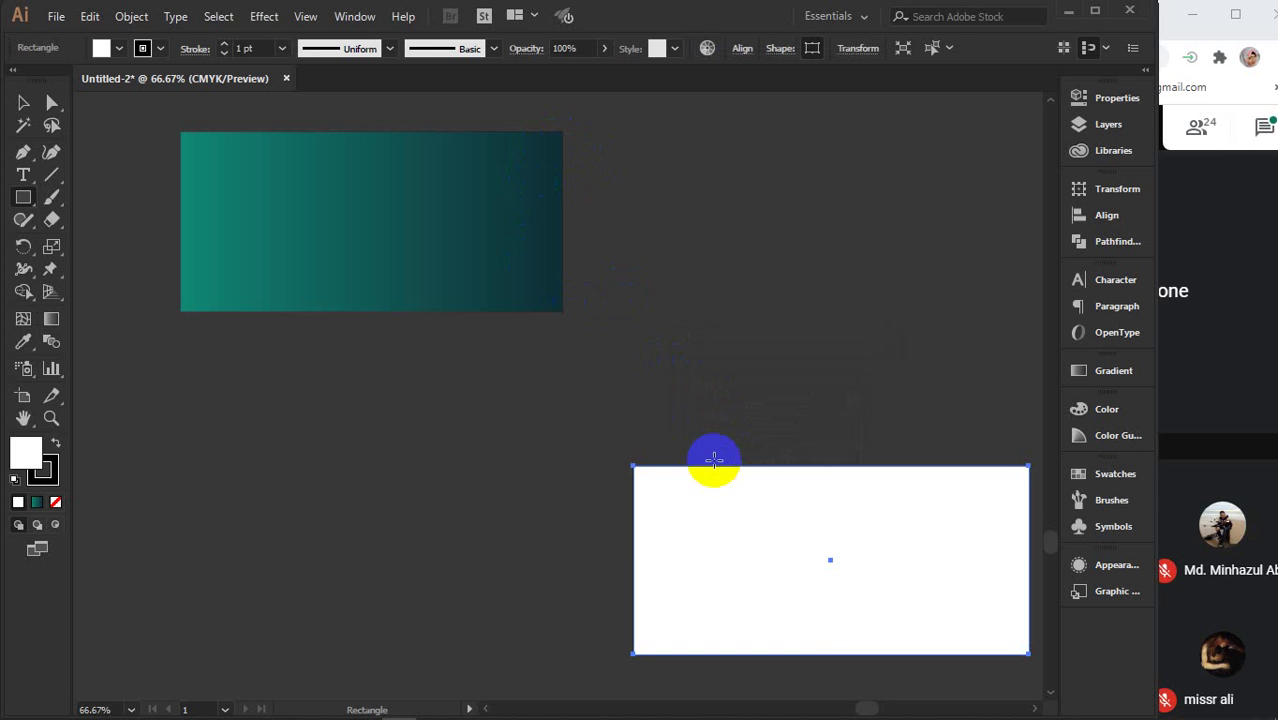
- Move the white rectangle up-left and bring the gradient rectangle to the front over it
left_click(23, 102)
left_click_drag(806, 530, 402, 436)
left_click_drag(486, 255, 540, 340)
right_click(539, 342)
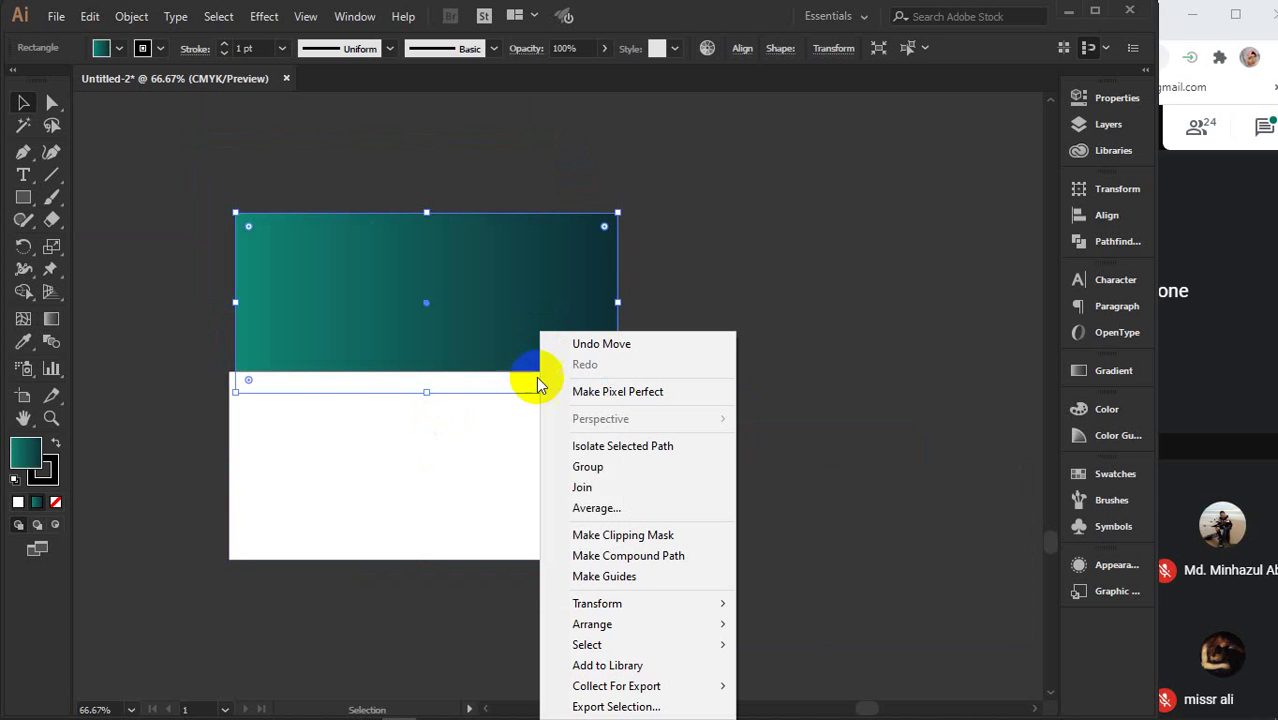
mouse_move(640, 622)
left_click(797, 538)
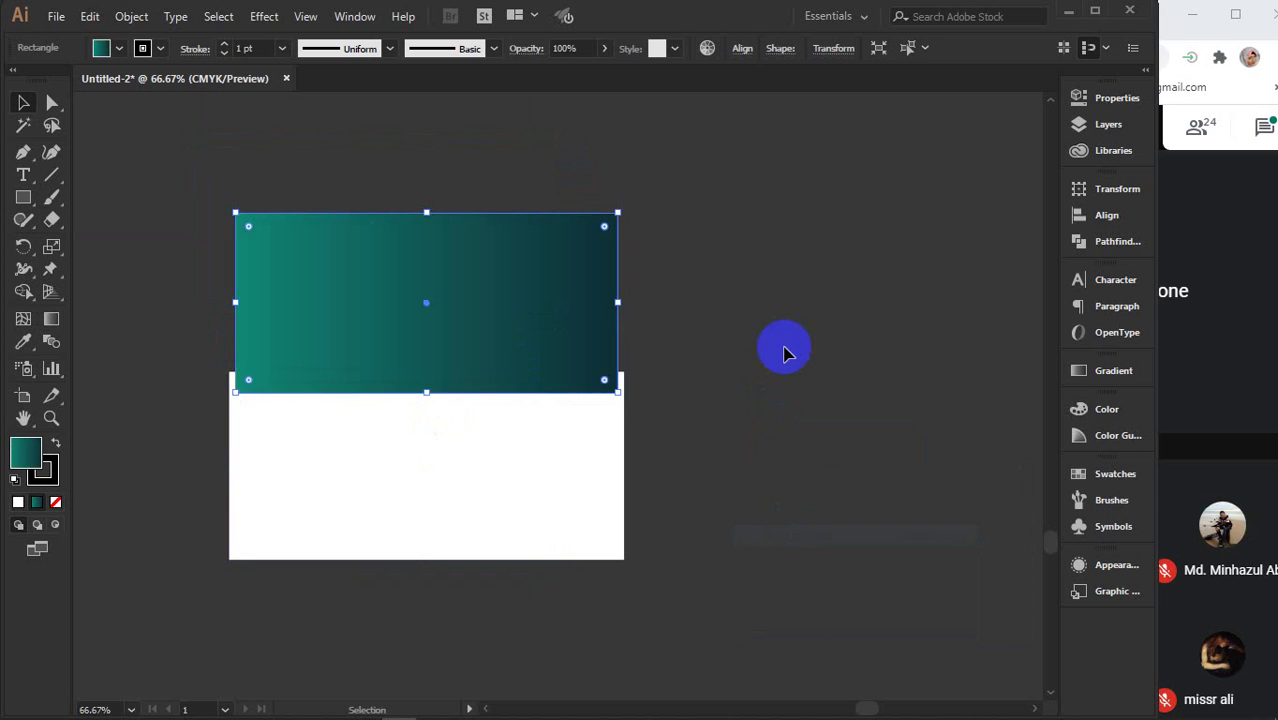
- Centre the gradient rectangle on the white one, then move both together up and right
left_click(785, 348)
left_click_drag(536, 288, 531, 451)
left_click(737, 395)
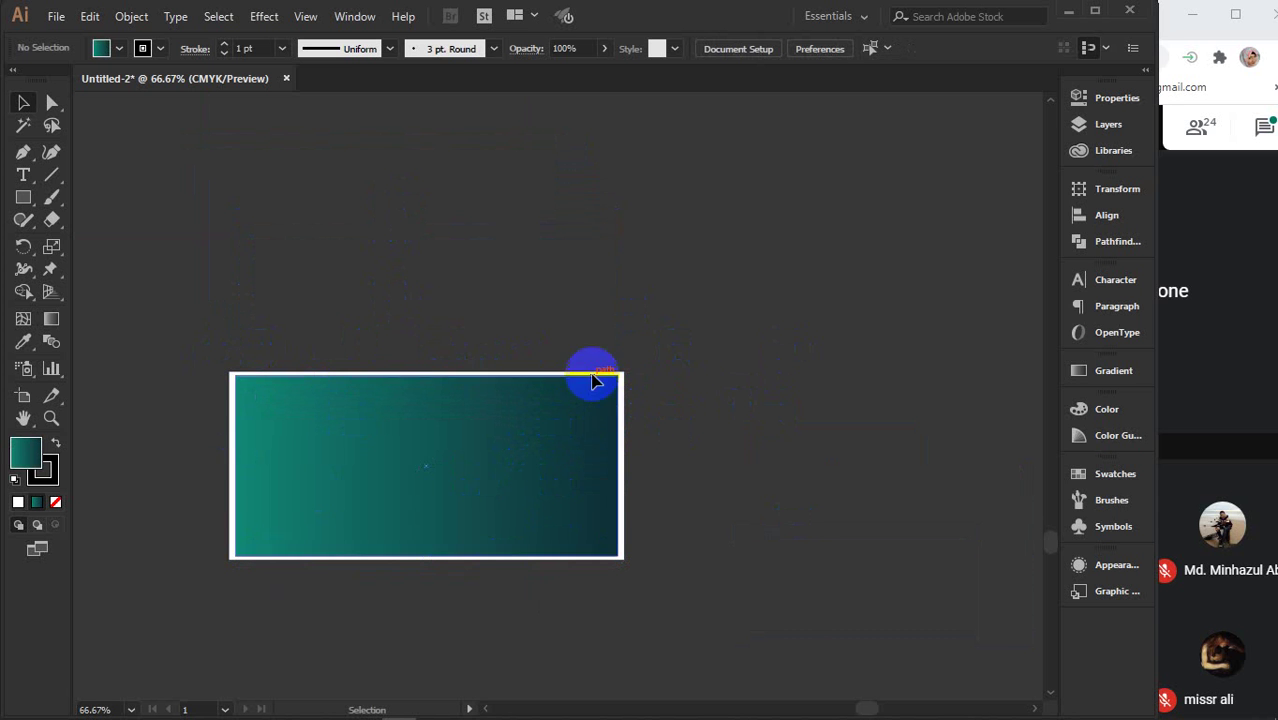
left_click_drag(455, 318, 535, 492)
left_click_drag(572, 482, 613, 371)
left_click(810, 408)
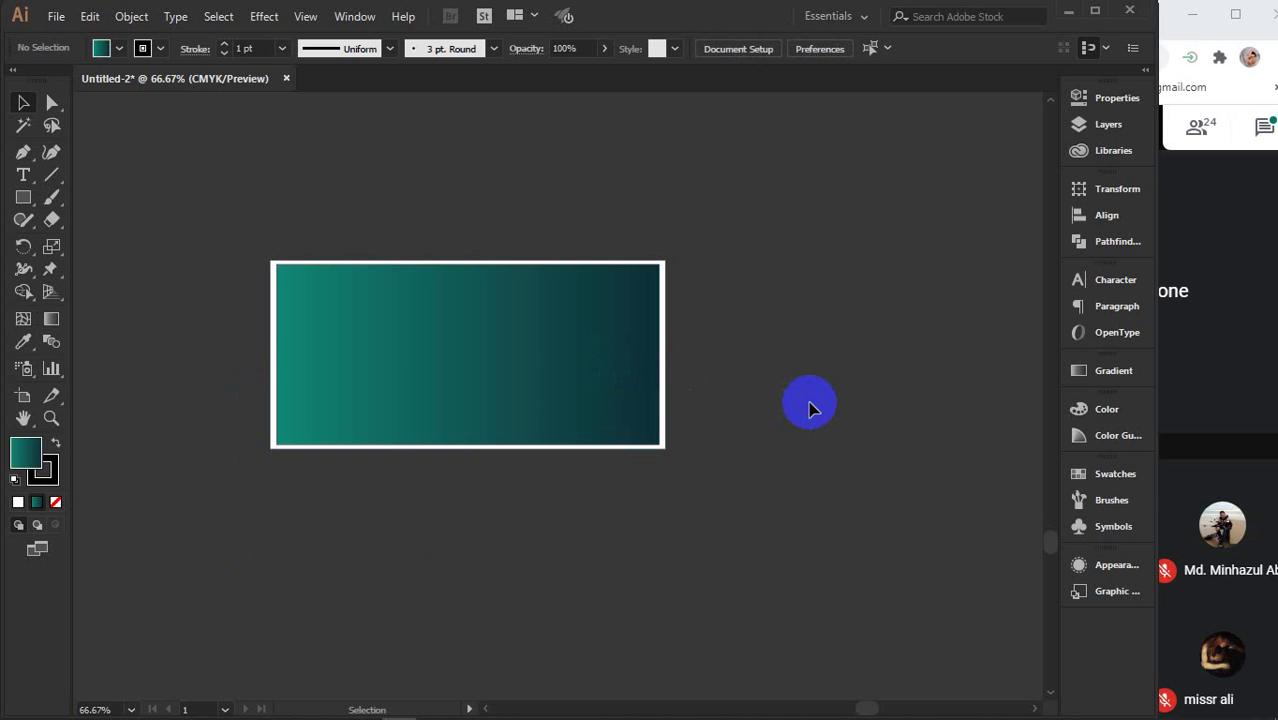
- Pan over to the letterhead page and select its artwork group
key("space")
left_click_drag(300, 448, 755, 411)
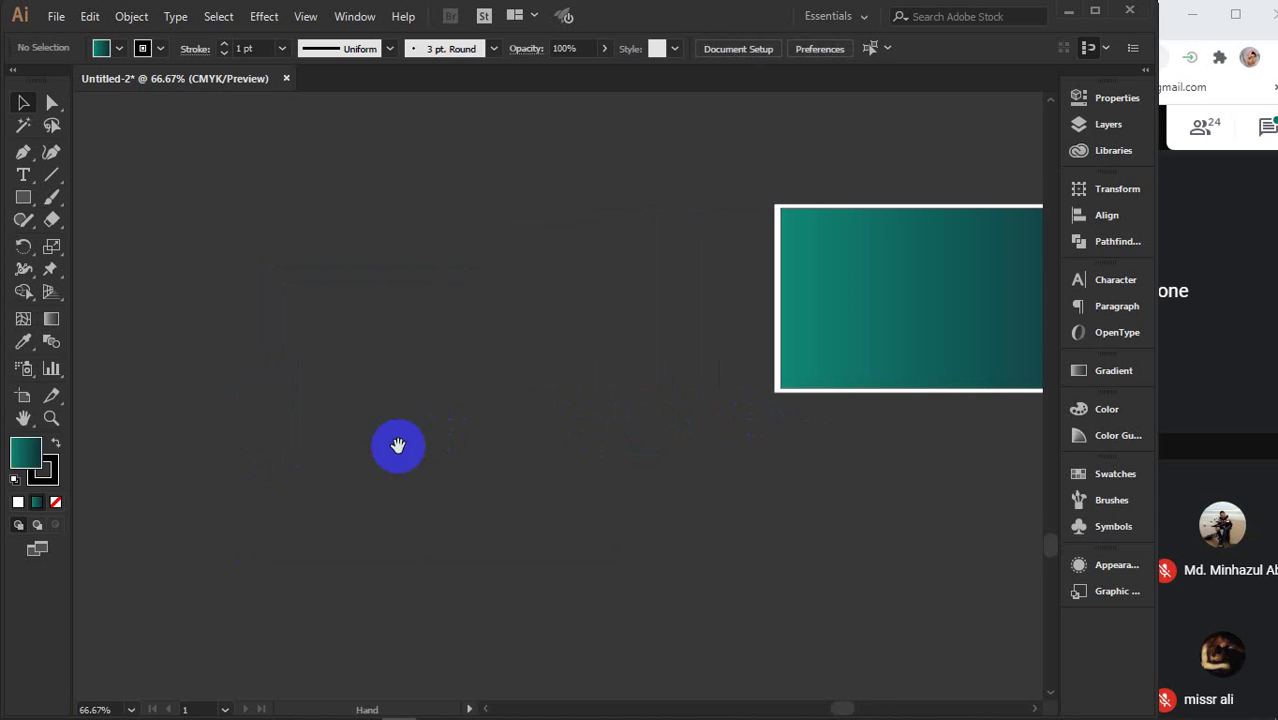
left_click_drag(397, 445, 784, 421)
left_click_drag(468, 419, 770, 388)
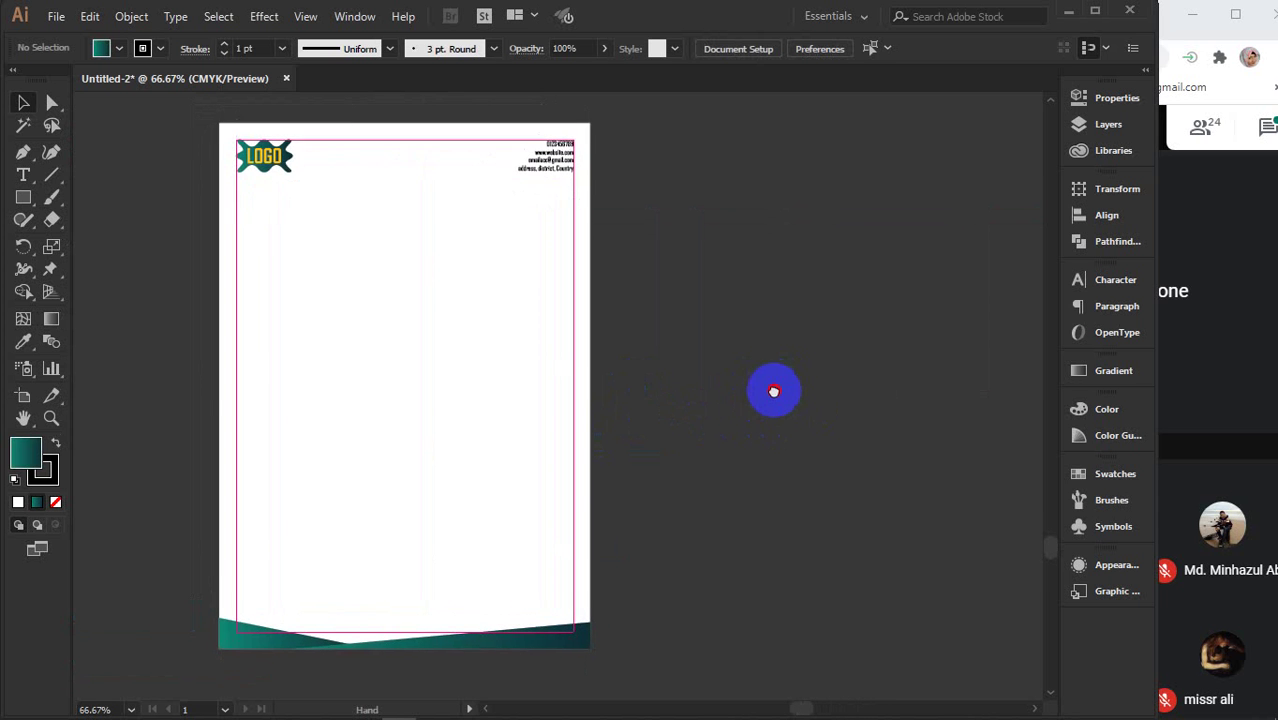
left_click(400, 148)
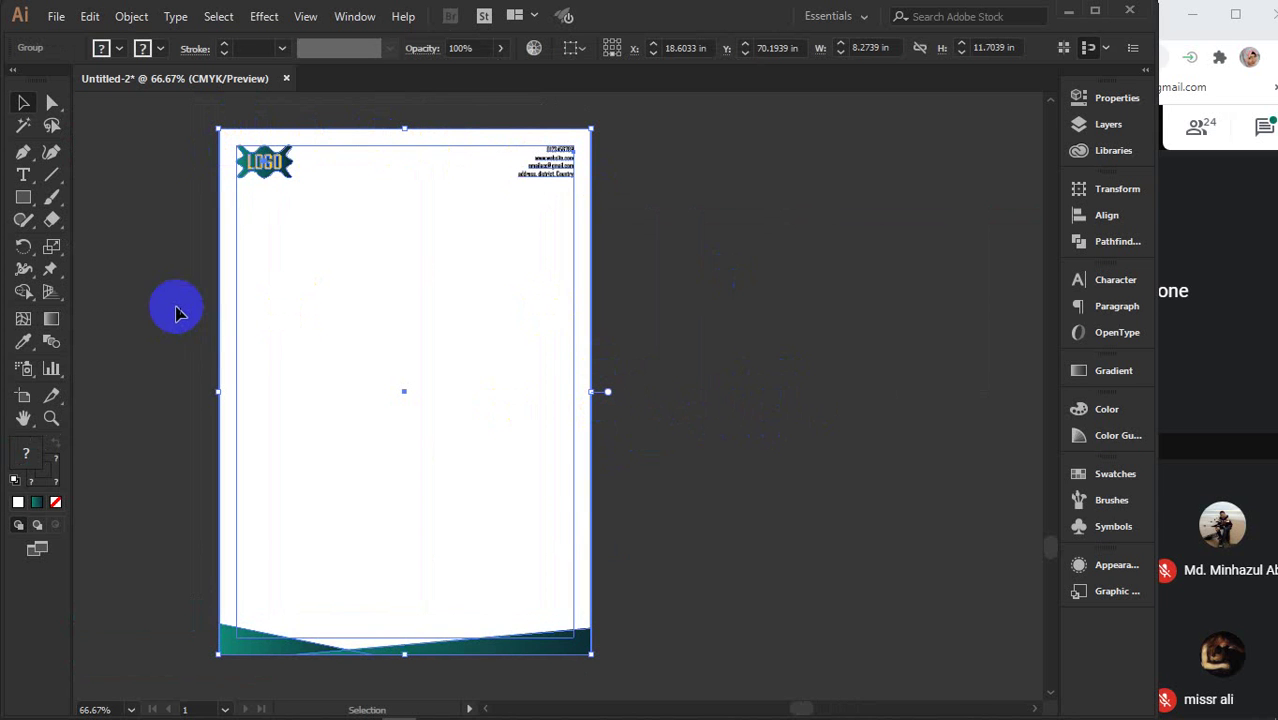
scroll(719, 379, "right", 3)
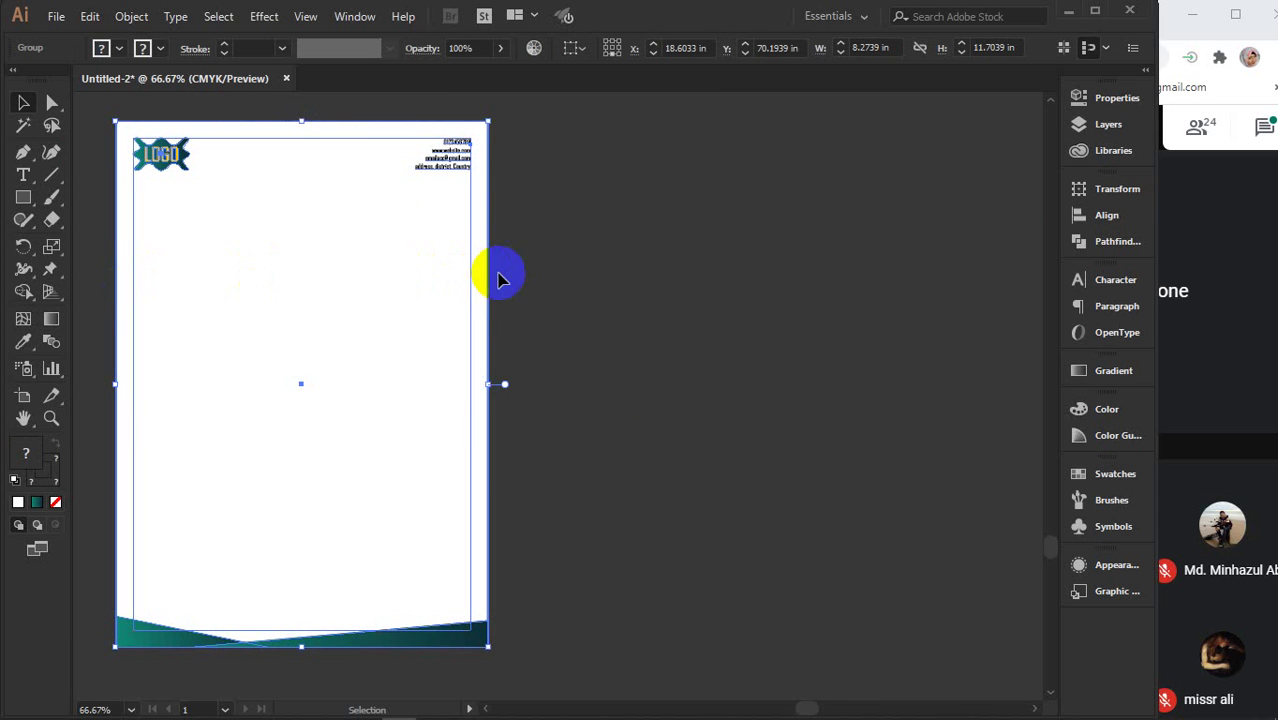
left_click(315, 123)
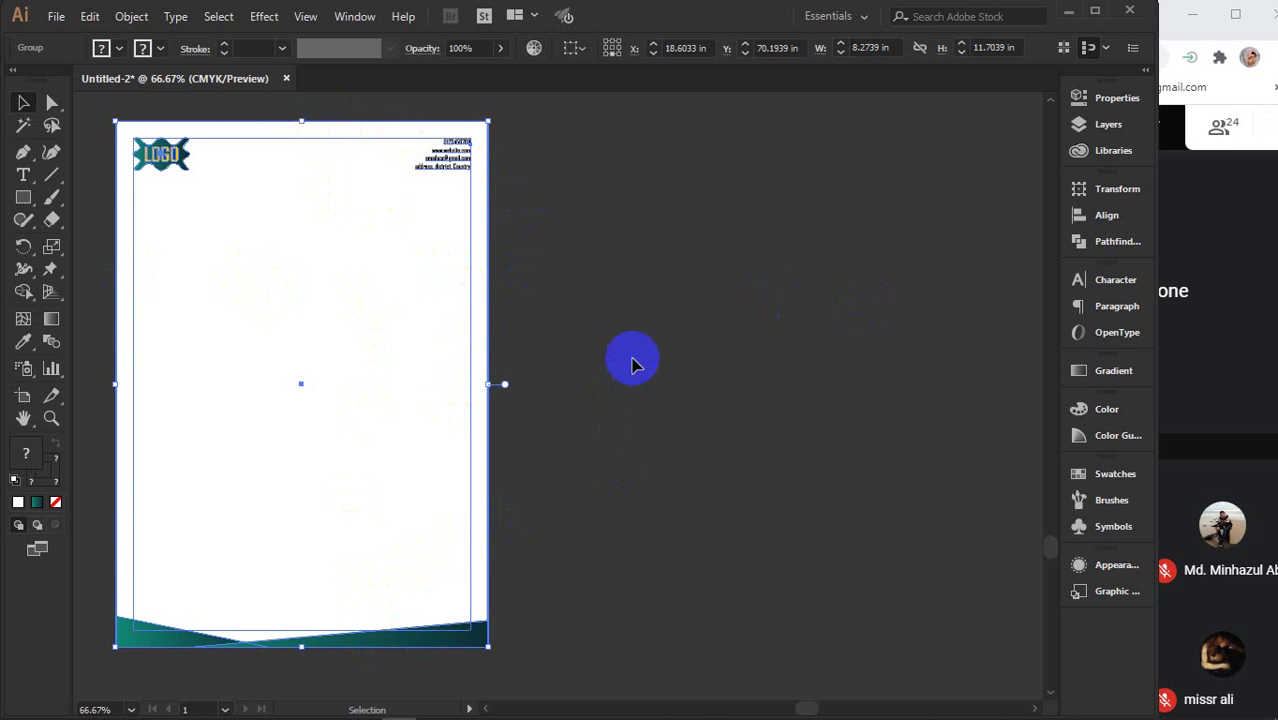
- Pan back to the envelope and delete the teal gradient rectangle
left_click_drag(656, 337, 434, 288)
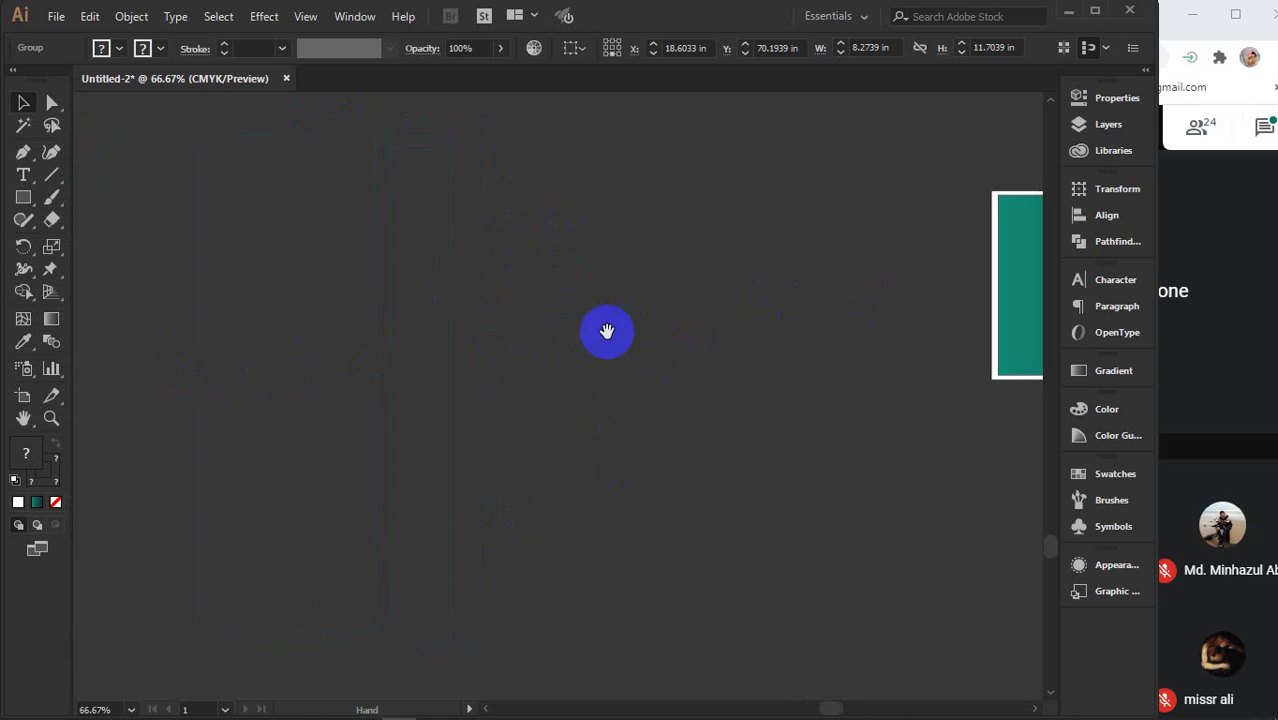
left_click_drag(867, 373, 333, 387)
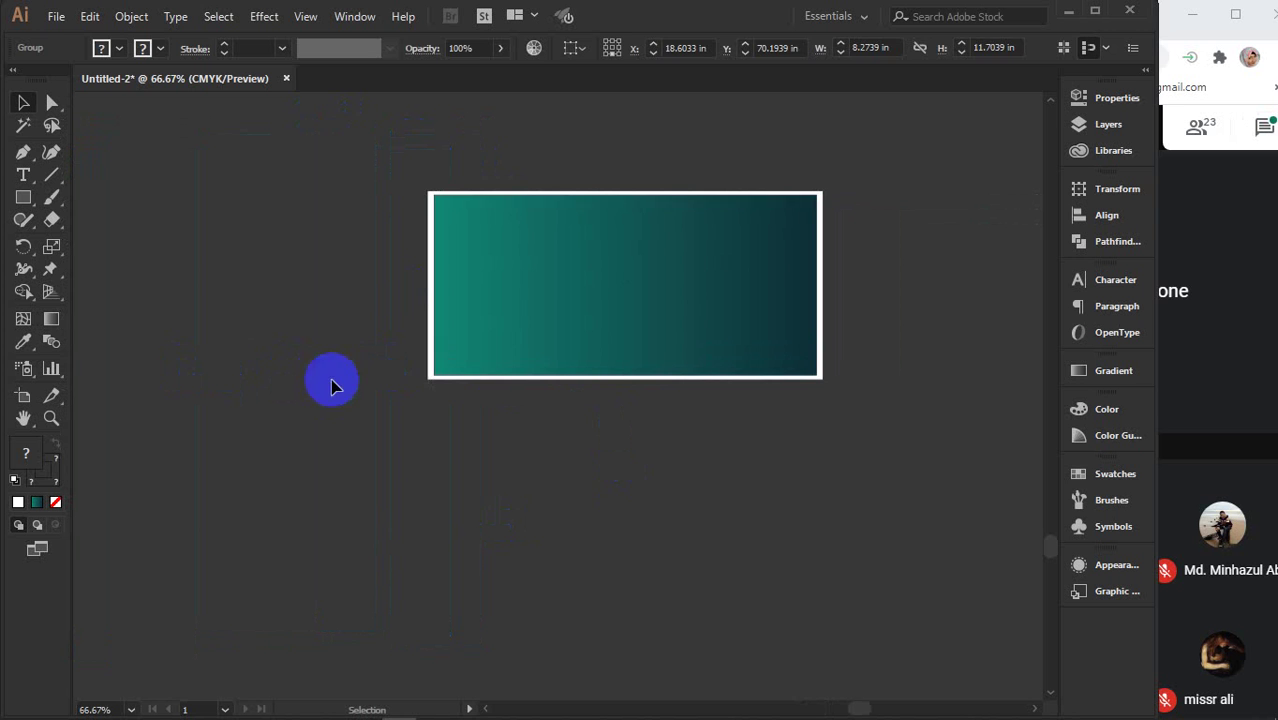
left_click(510, 342)
key("Delete")
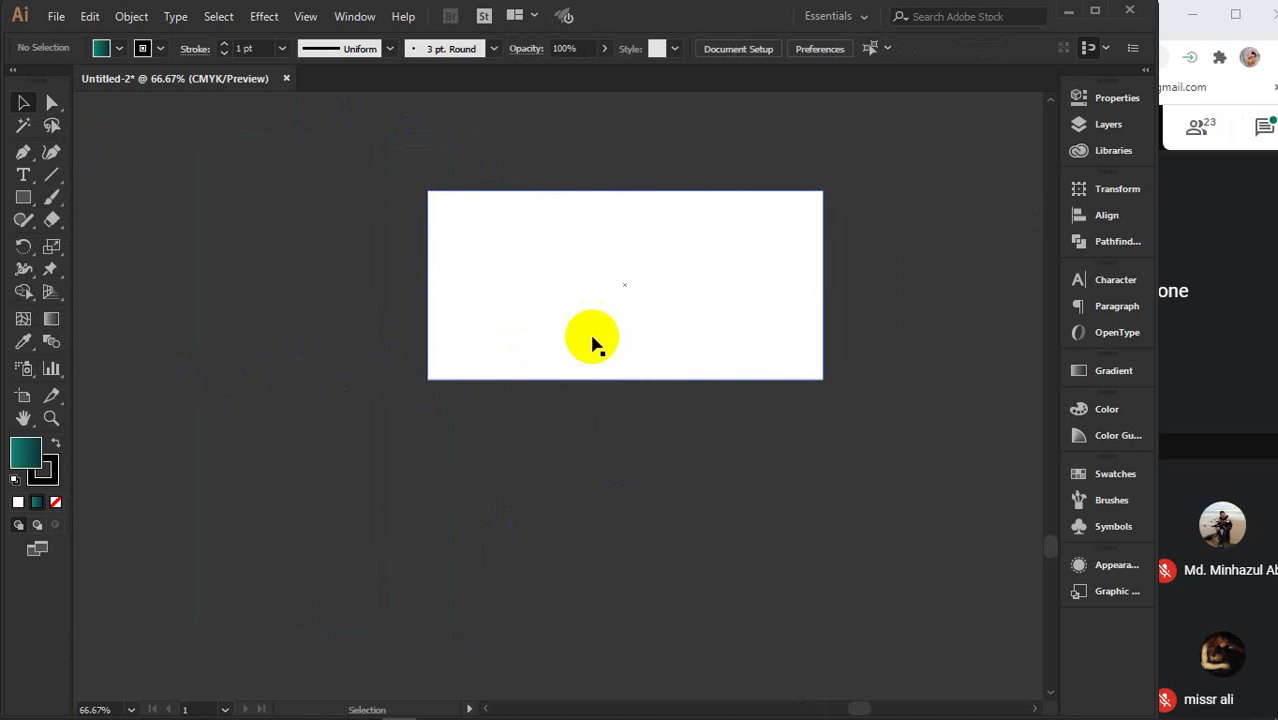
- Alt+Shift-drag the 8.8 × 4.2 in white rectangle straight down to drop a copy beneath it
left_click(592, 345)
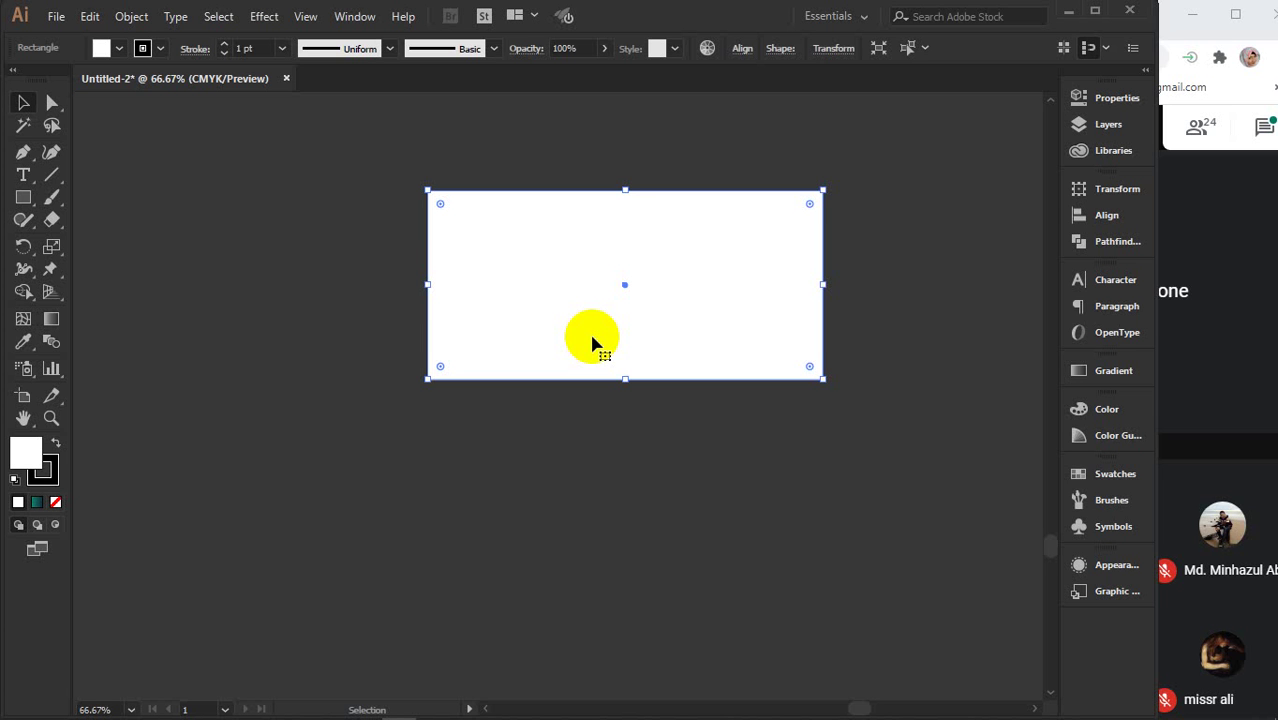
key("space")
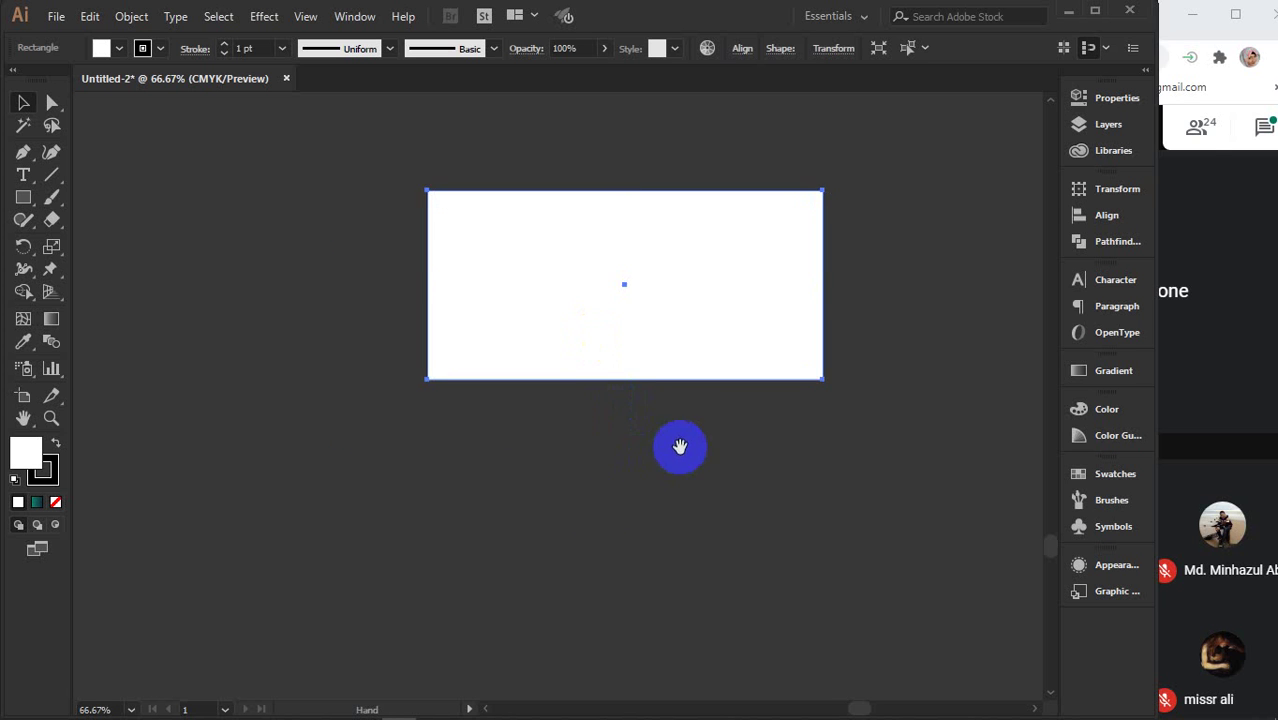
left_click_drag(679, 445, 582, 540)
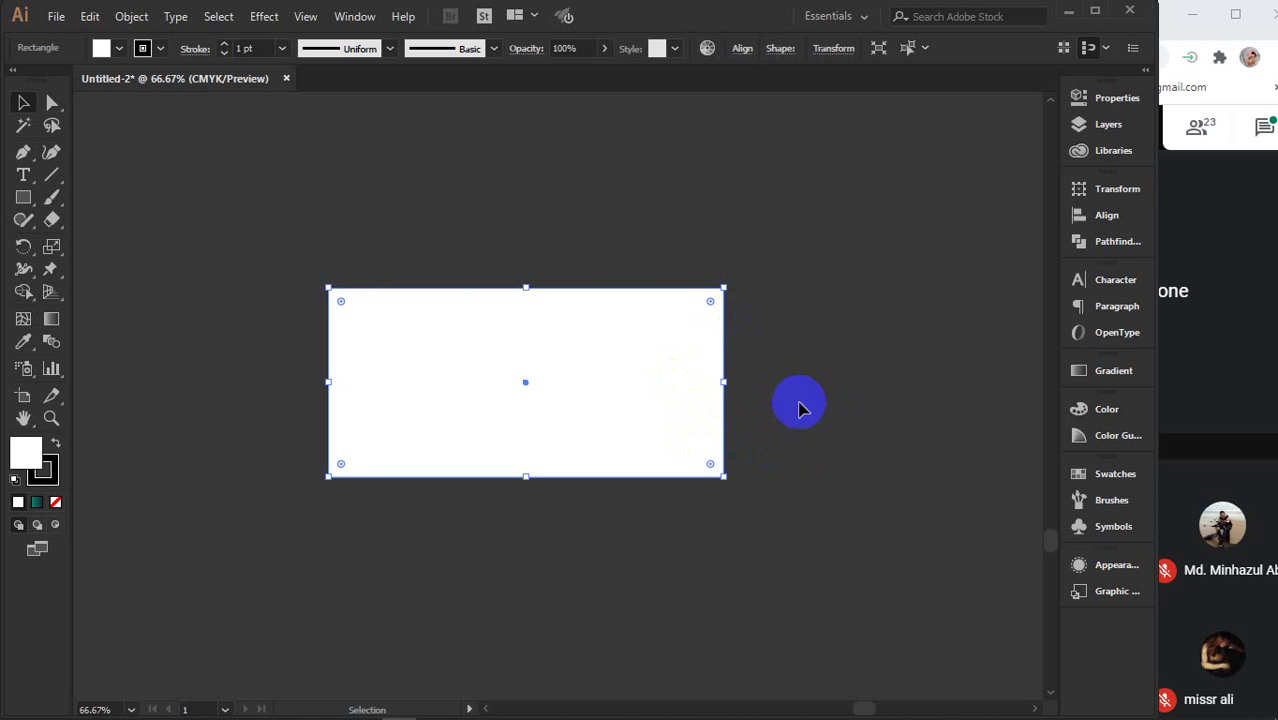
left_click_drag(800, 397, 802, 488)
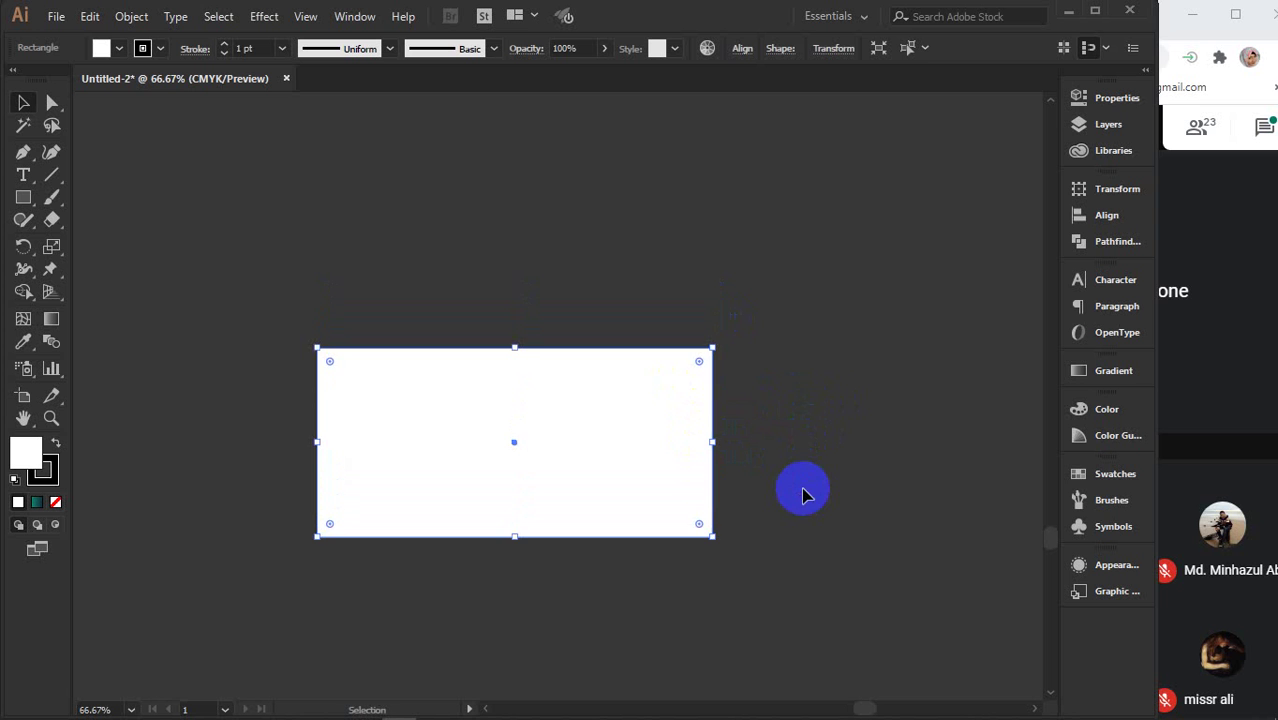
left_click(480, 467)
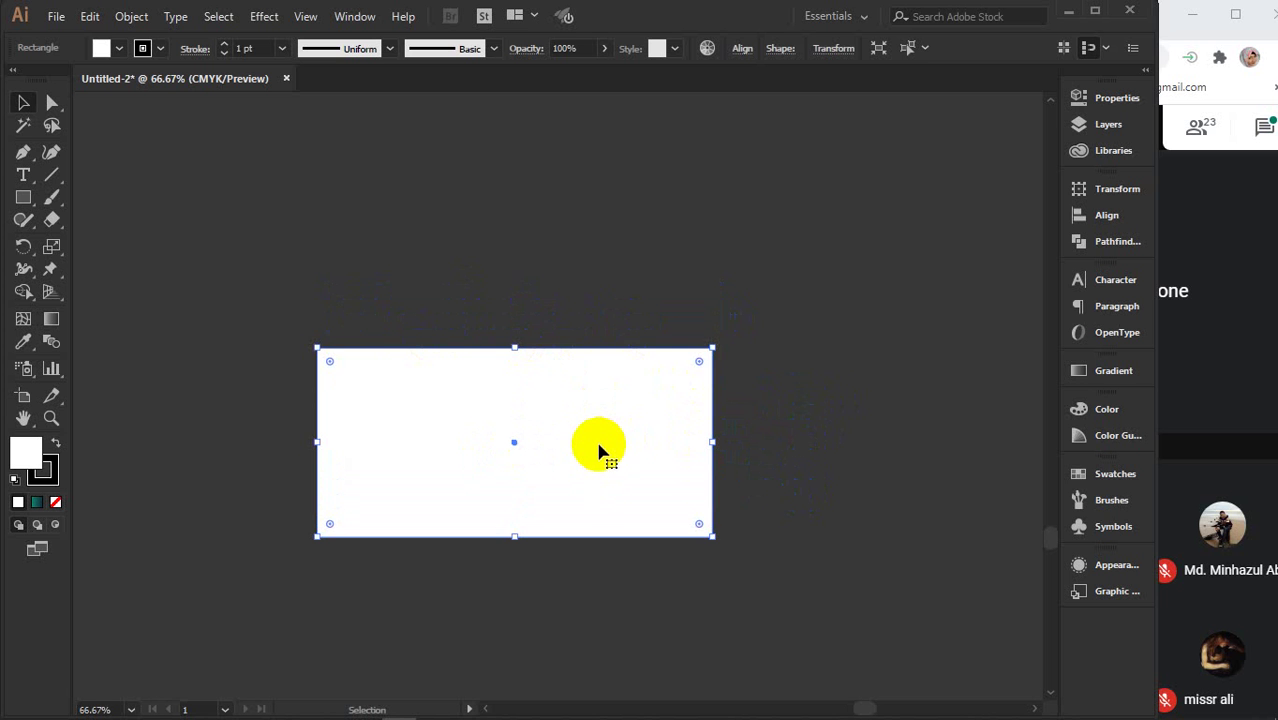
left_click_drag(585, 374, 593, 560)
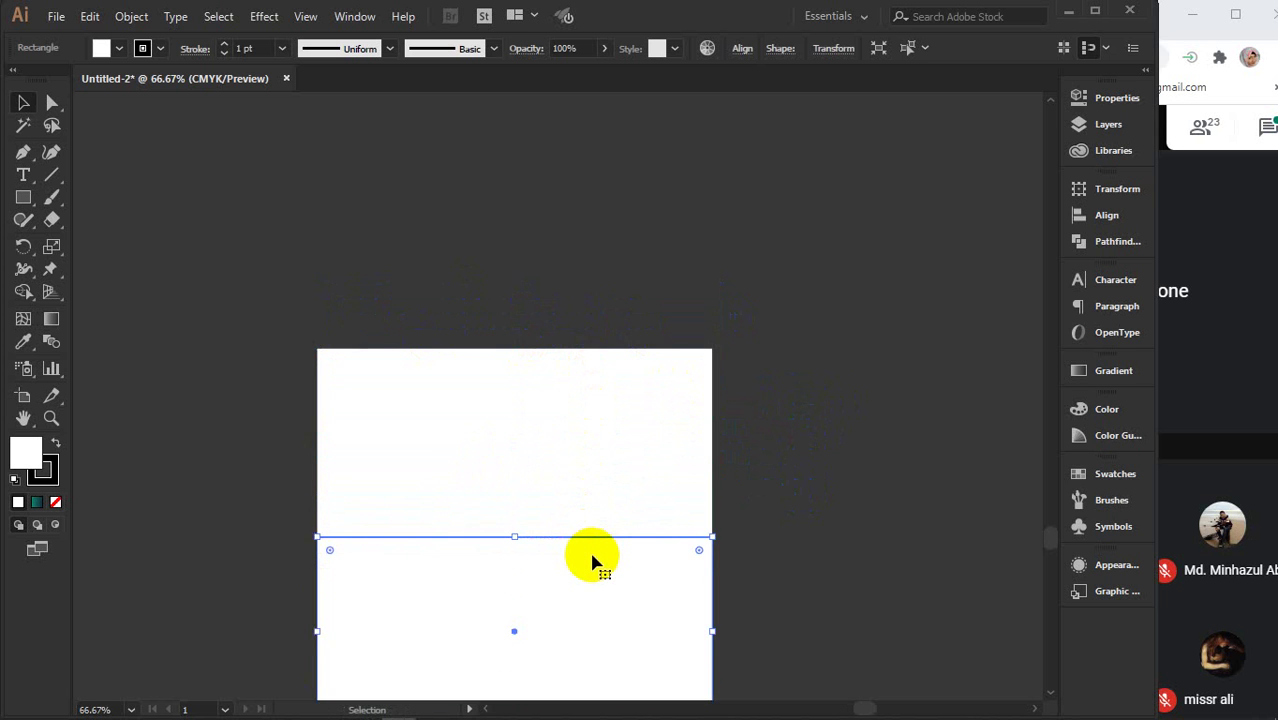
scroll(592, 562, "down", 3)
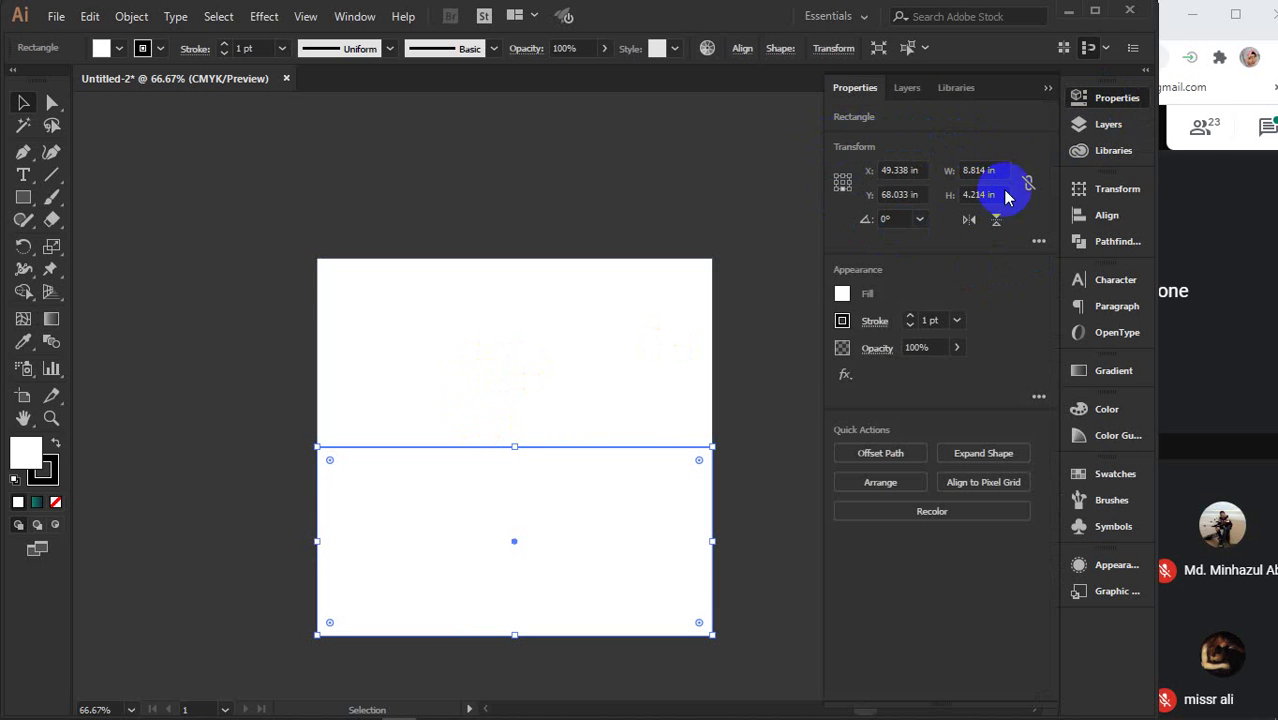
left_click(1044, 91)
- Open the Transform panel from the Window menu
left_click(355, 16)
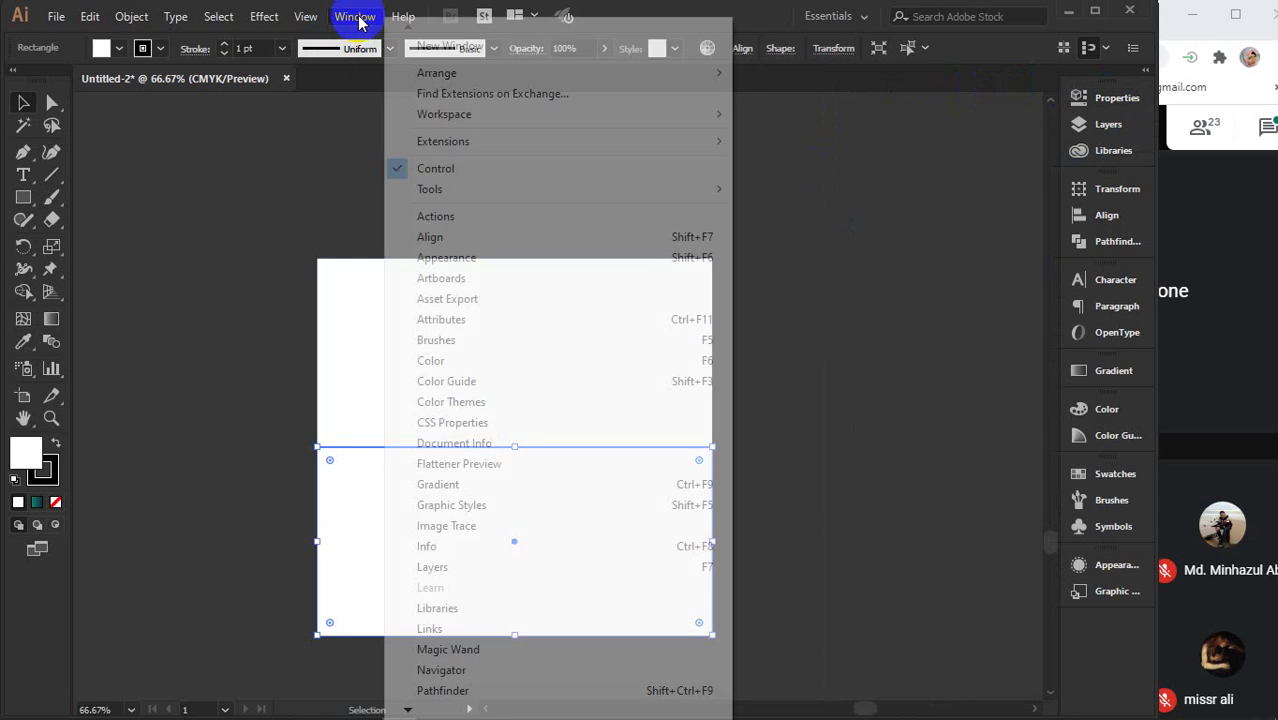
mouse_move(428, 707)
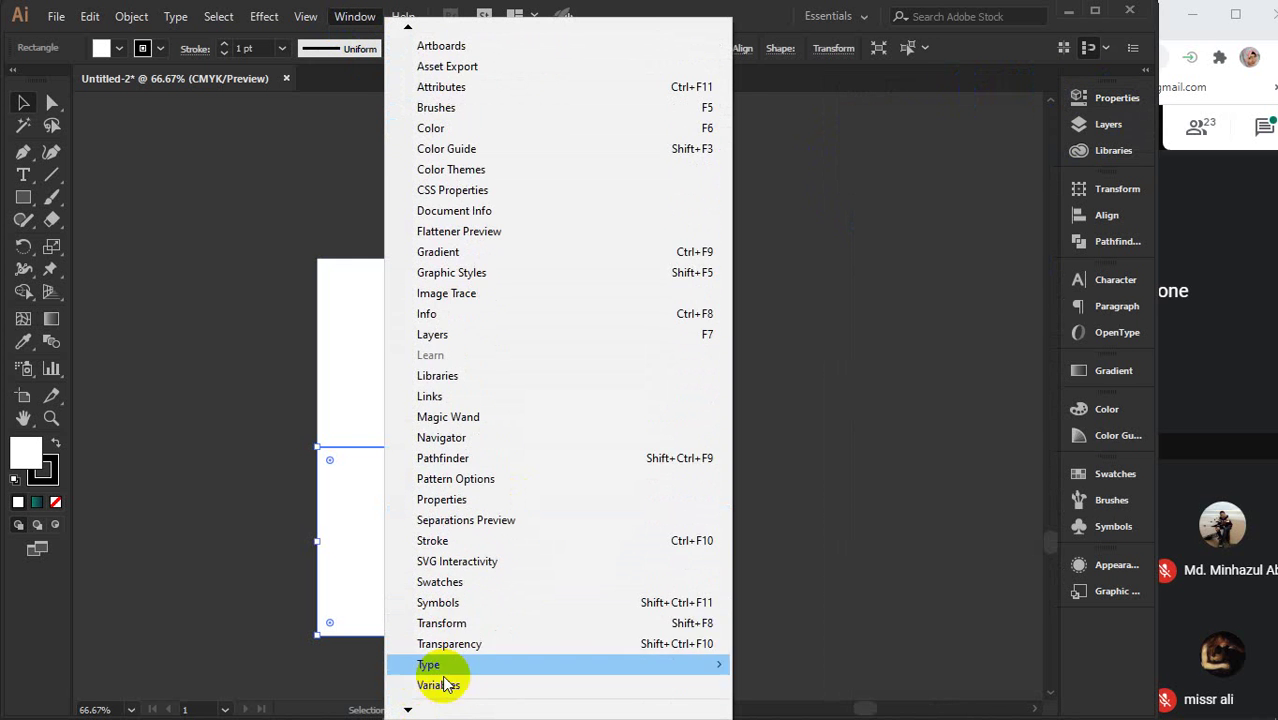
left_click(494, 623)
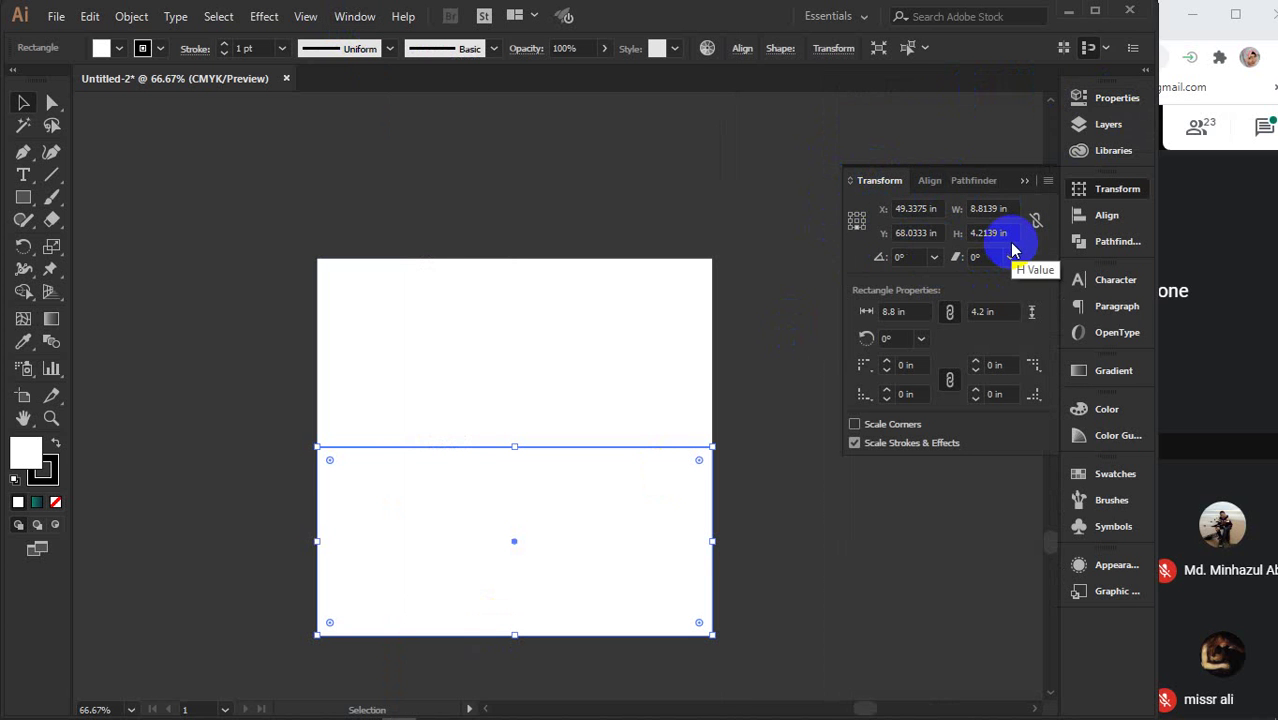
- Delete the lower copy and drag a fresh copy straight down from the upper rectangle
left_click(740, 490)
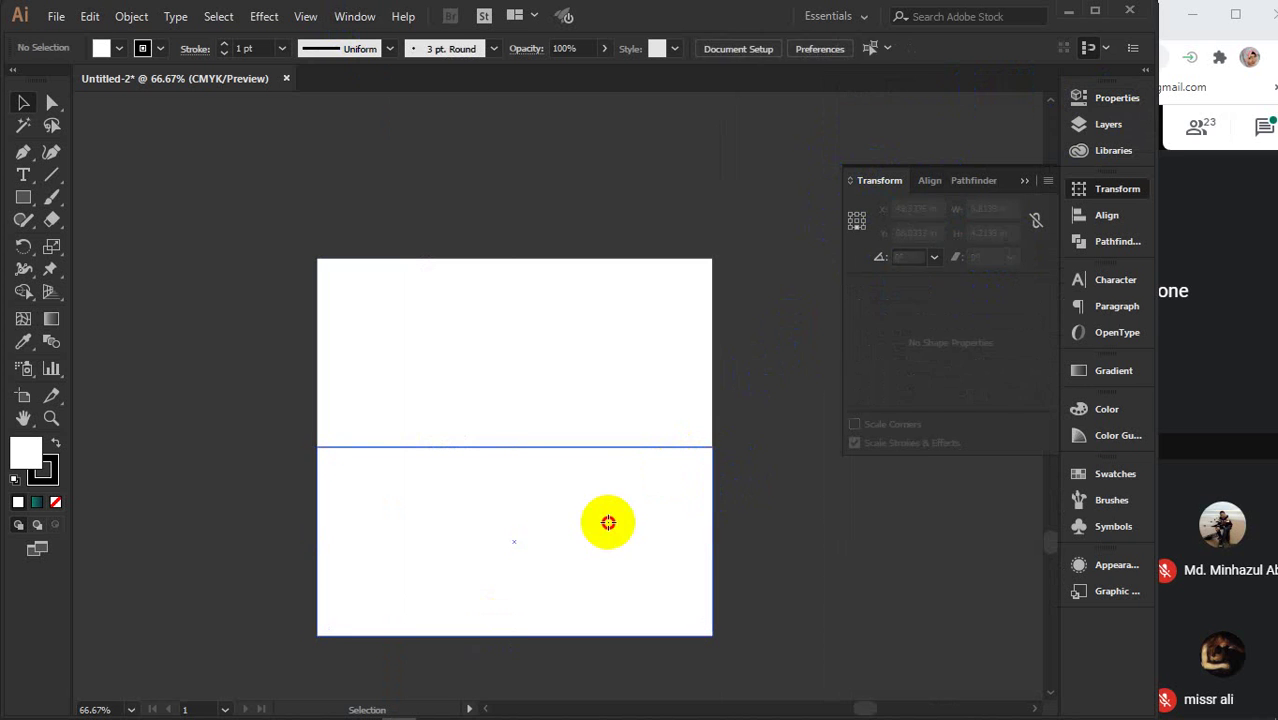
left_click(607, 527)
key("Delete")
left_click(515, 306)
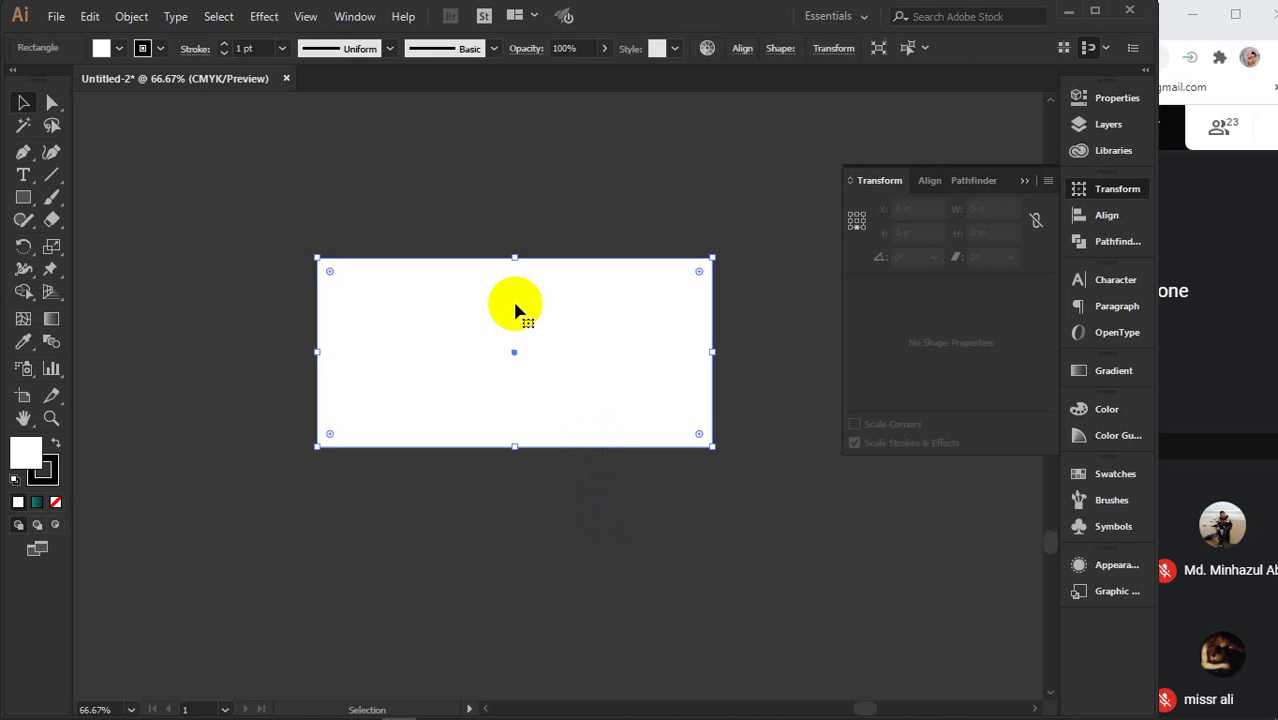
left_click_drag(528, 284, 528, 475)
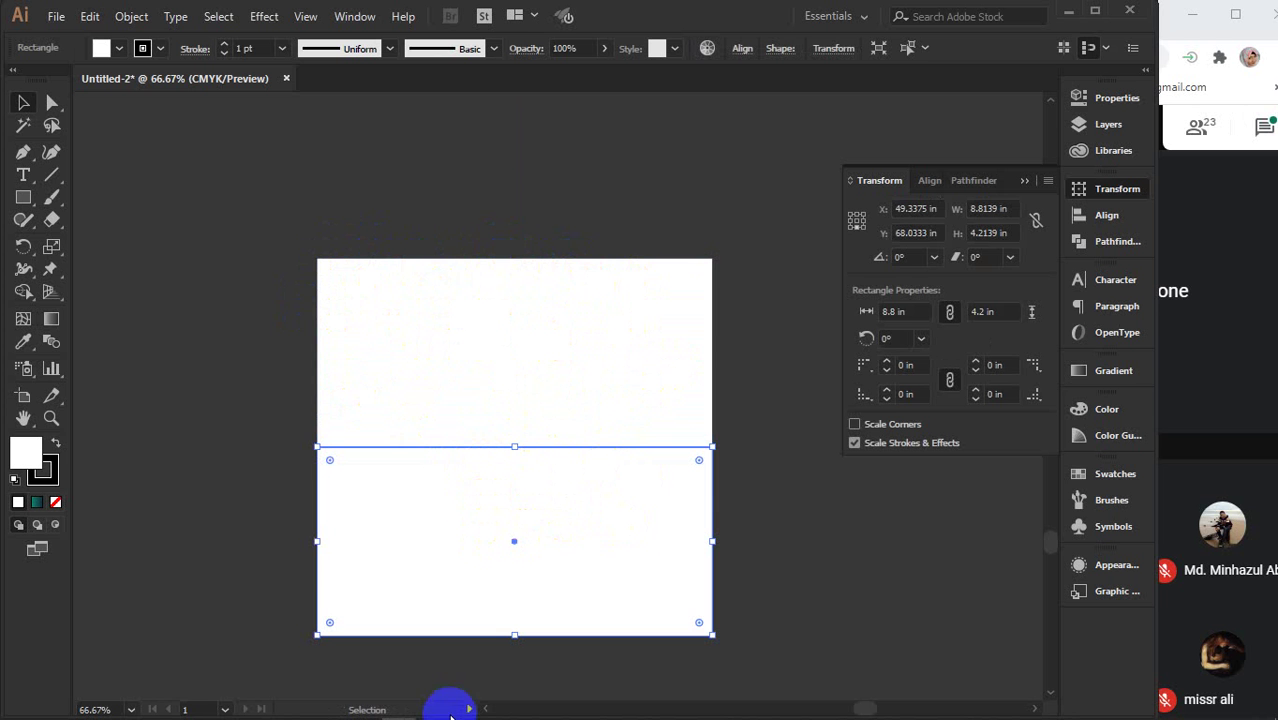
mouse_move(503, 708)
left_click(470, 645)
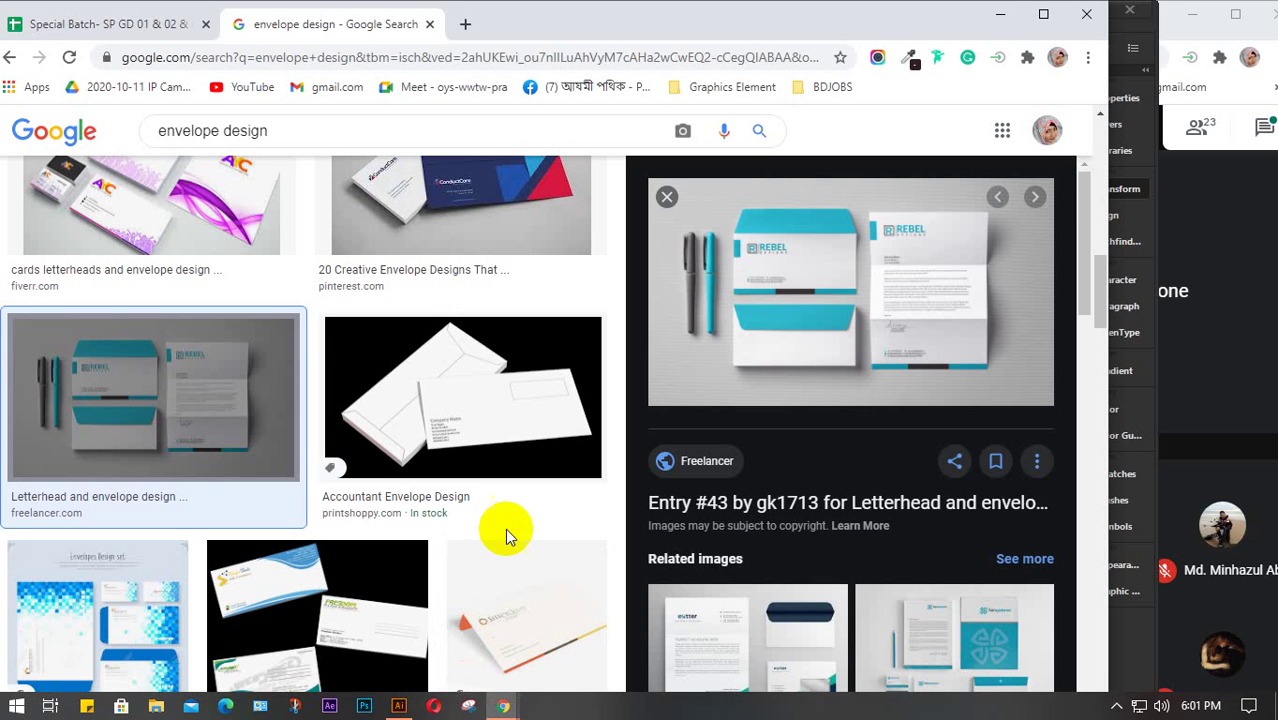
scroll(450, 272, "up", 10)
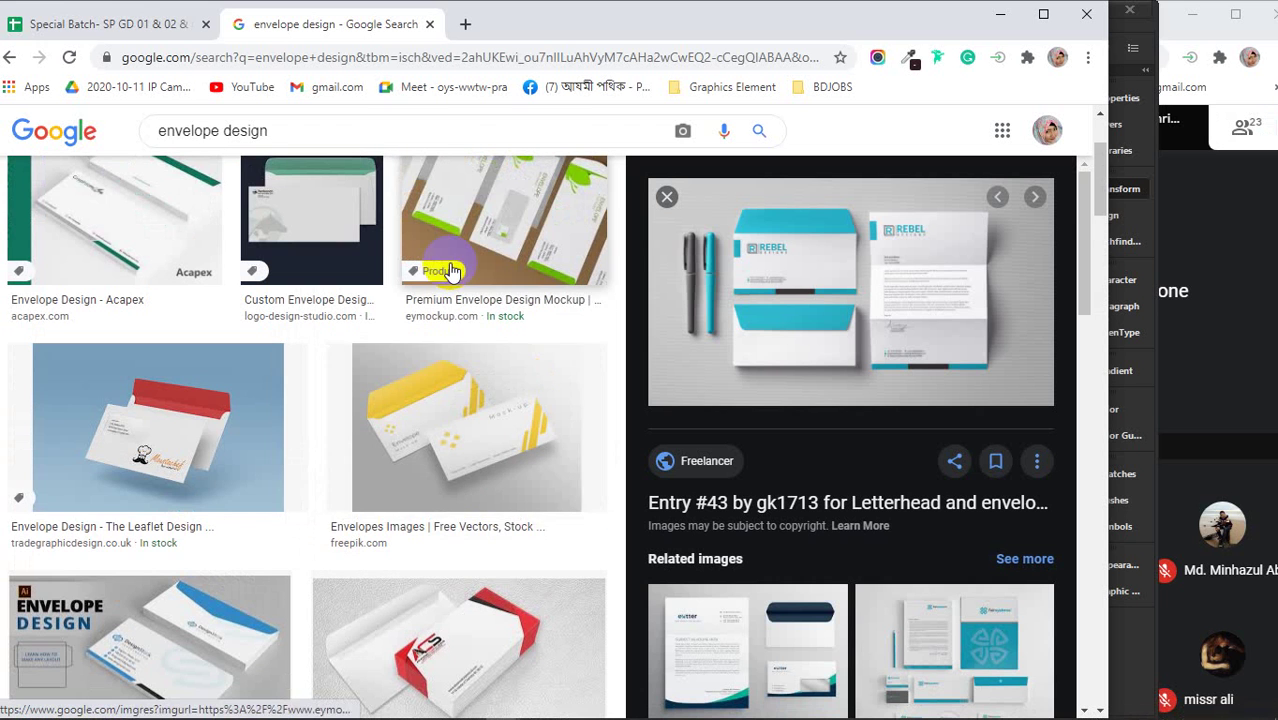
left_click(180, 440)
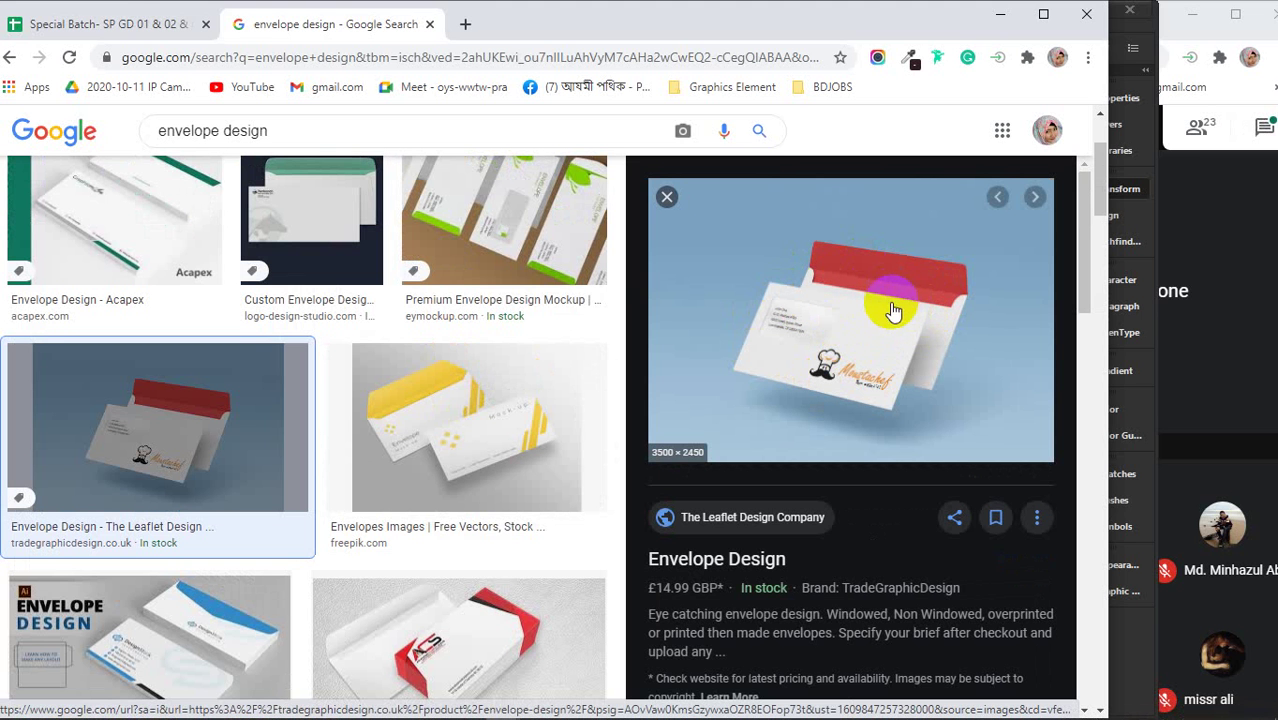
left_click(1001, 15)
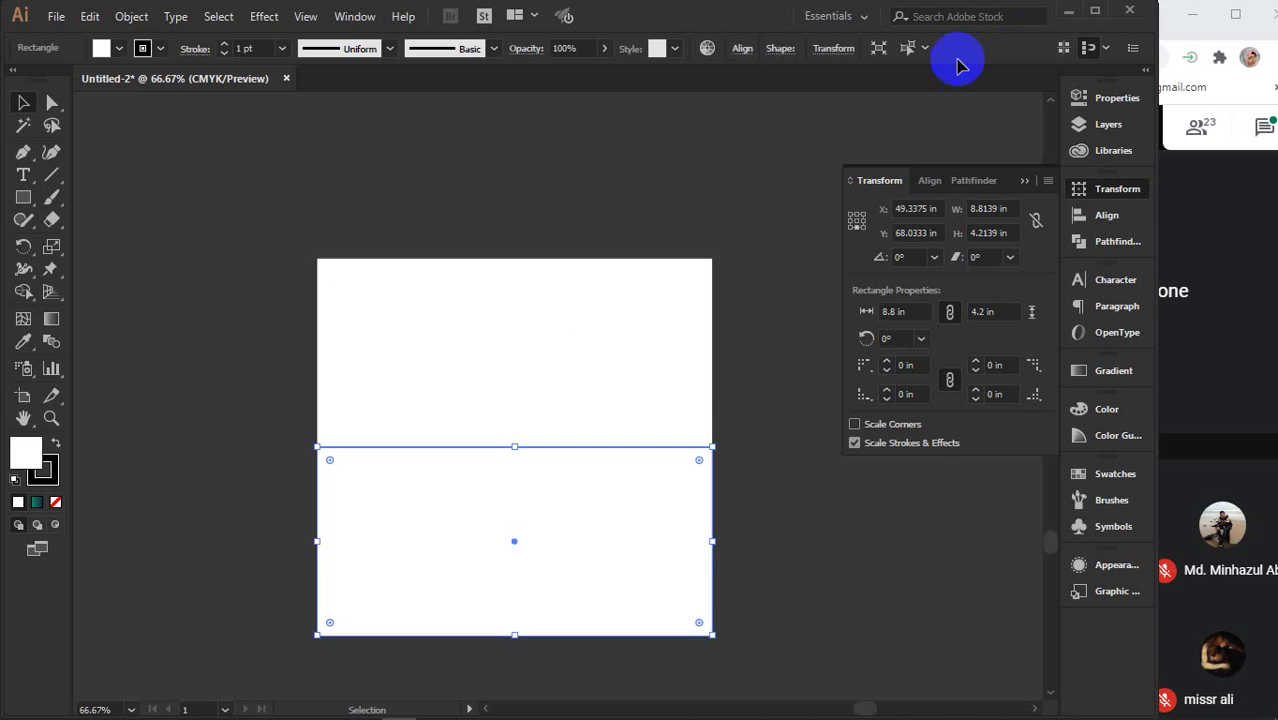
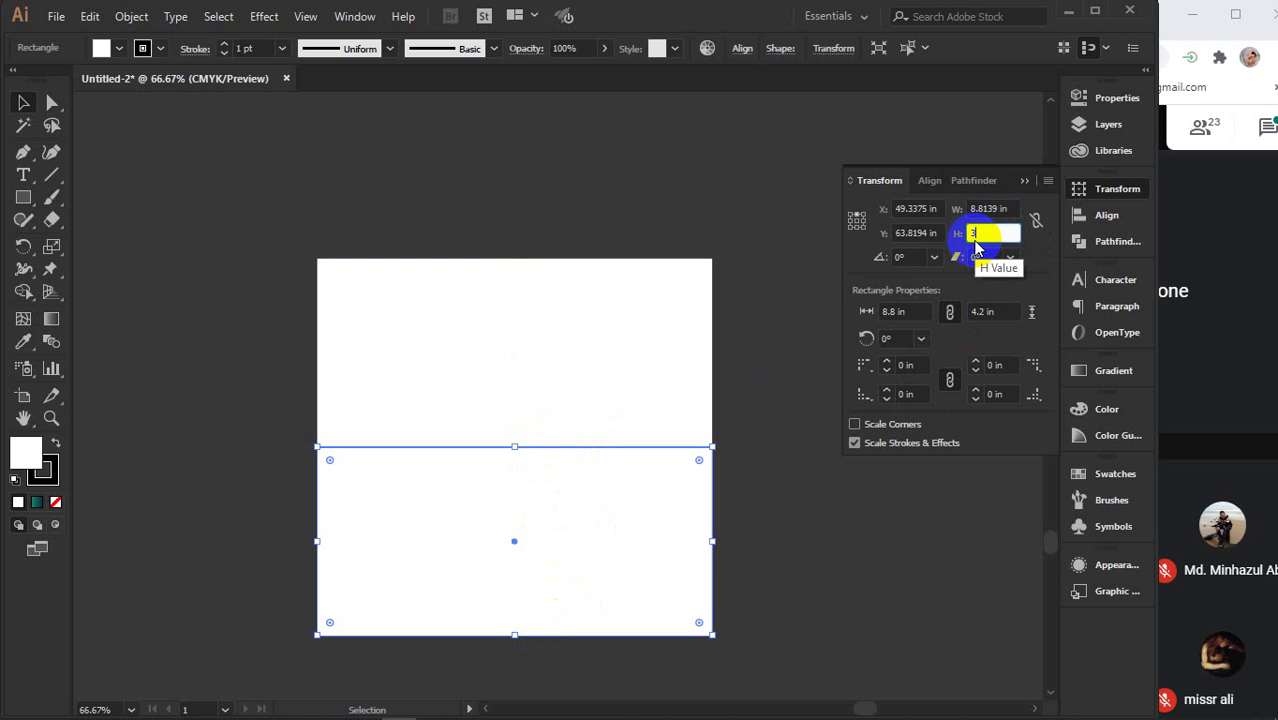
- Shorten the bottom panel to 3.5 in tall in the Transform panel
key("Return")
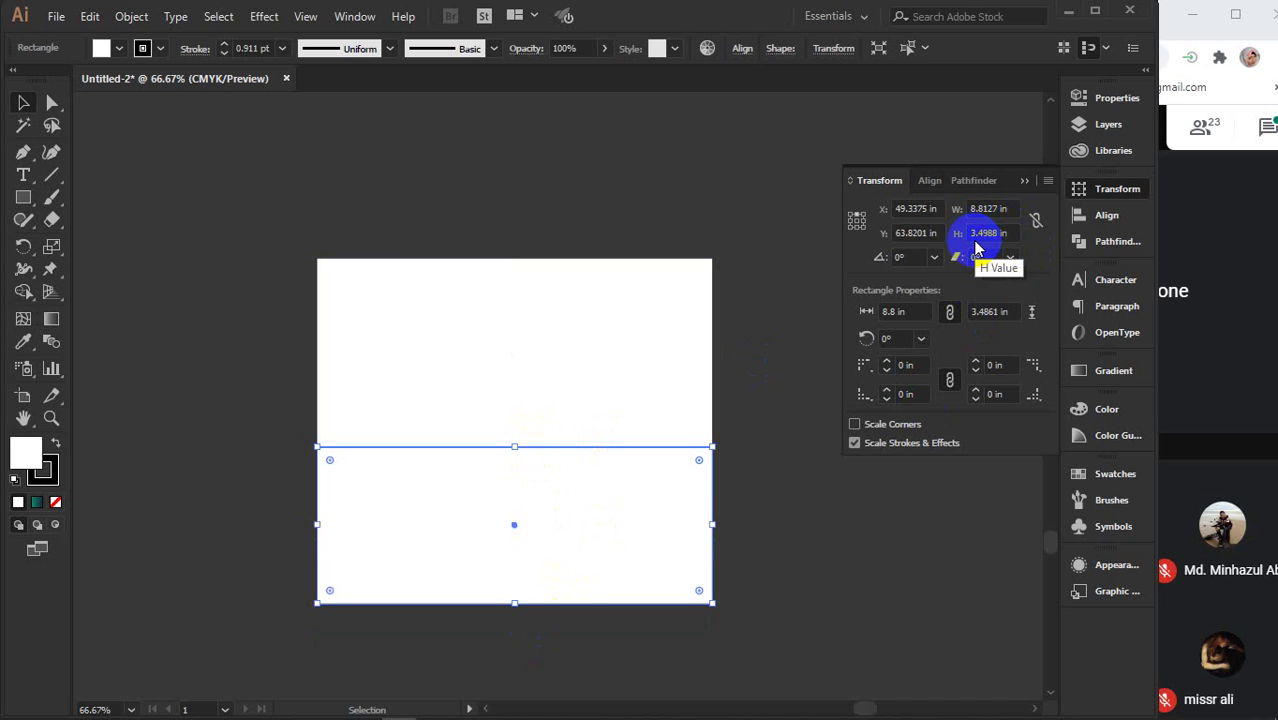
key("a")
key("ctrl+z")
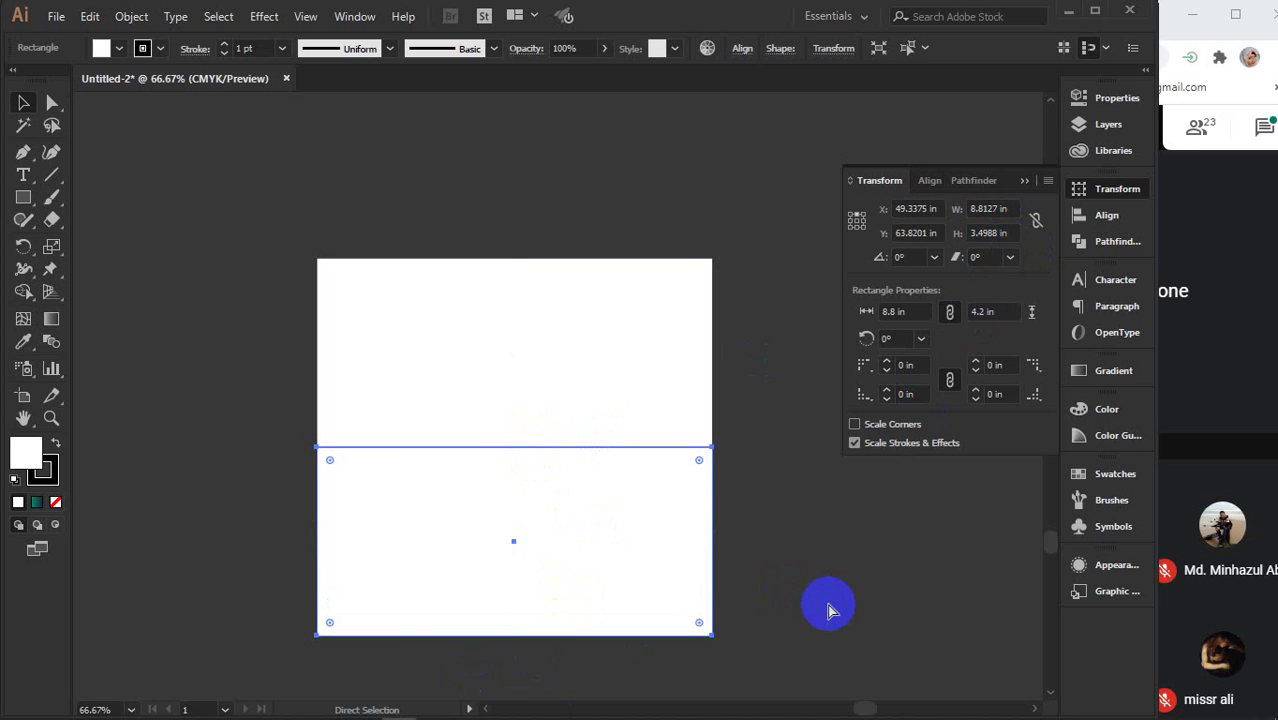
key("ctrl+shift+z")
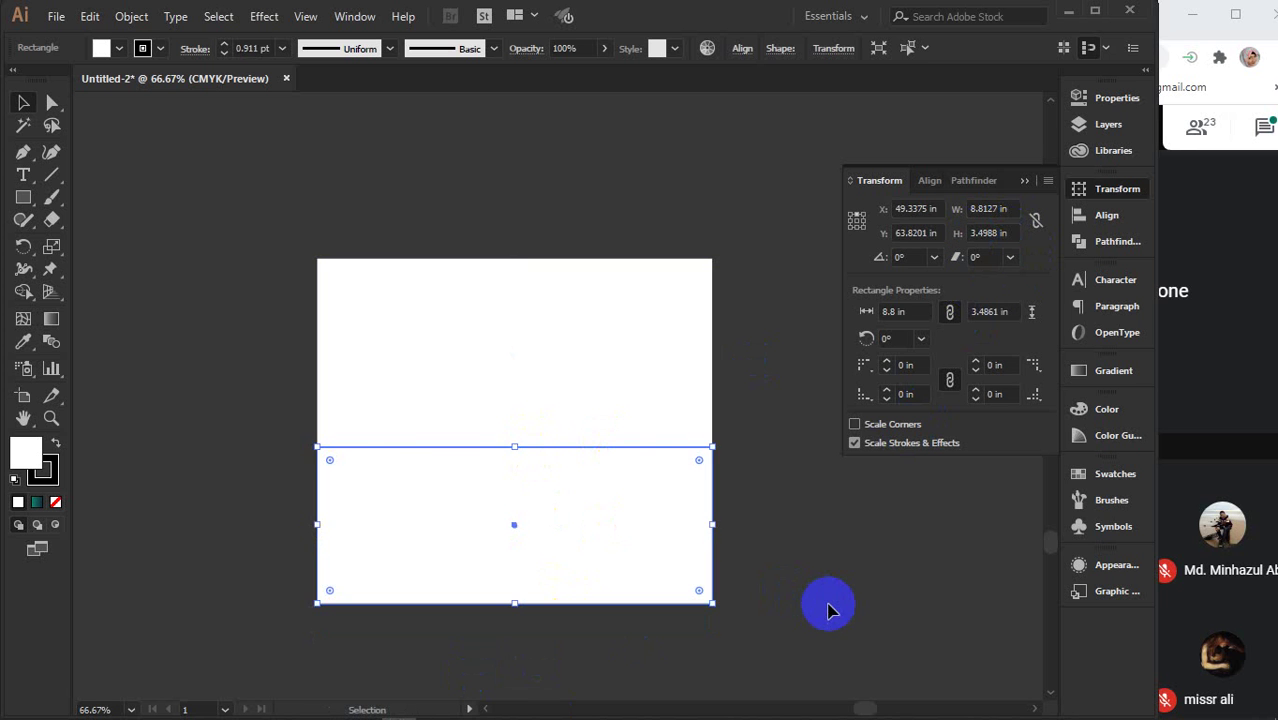
key("v")
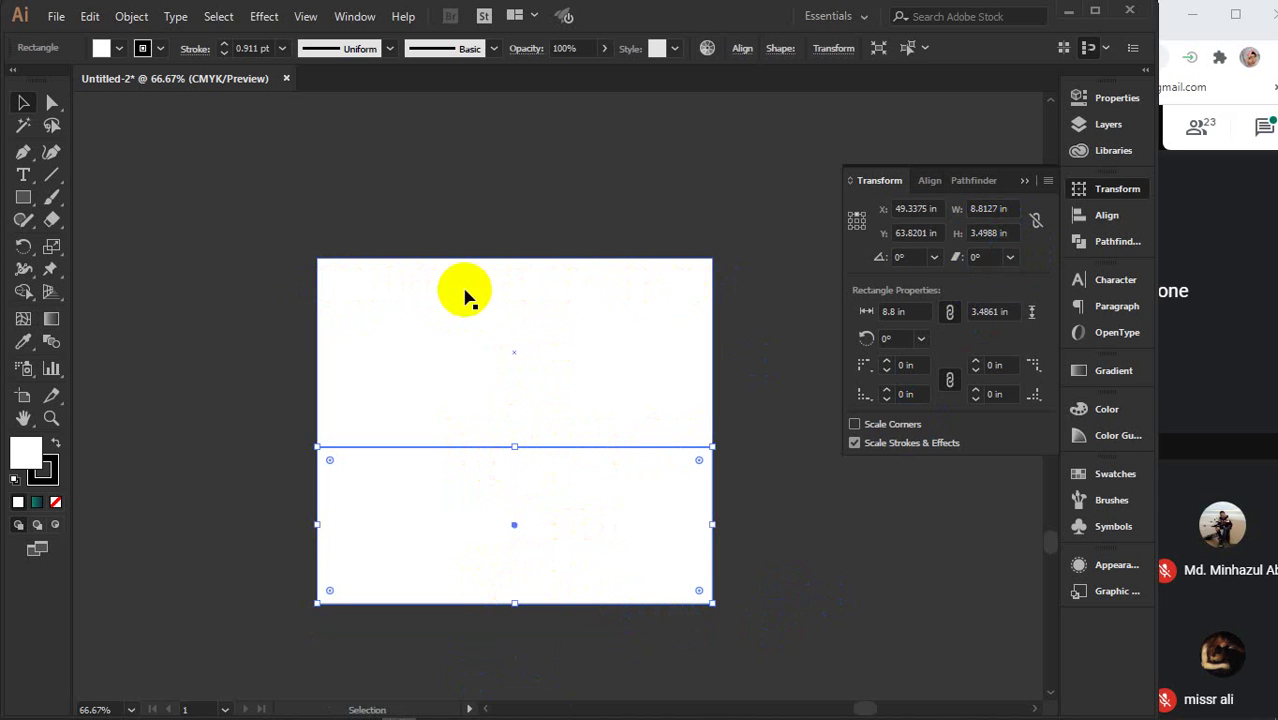
- Alt+Shift-drag a copy of the top 8.8 × 4.2 in panel flush to its left
left_click(778, 518)
left_click(686, 370)
left_click_drag(688, 368, 454, 367)
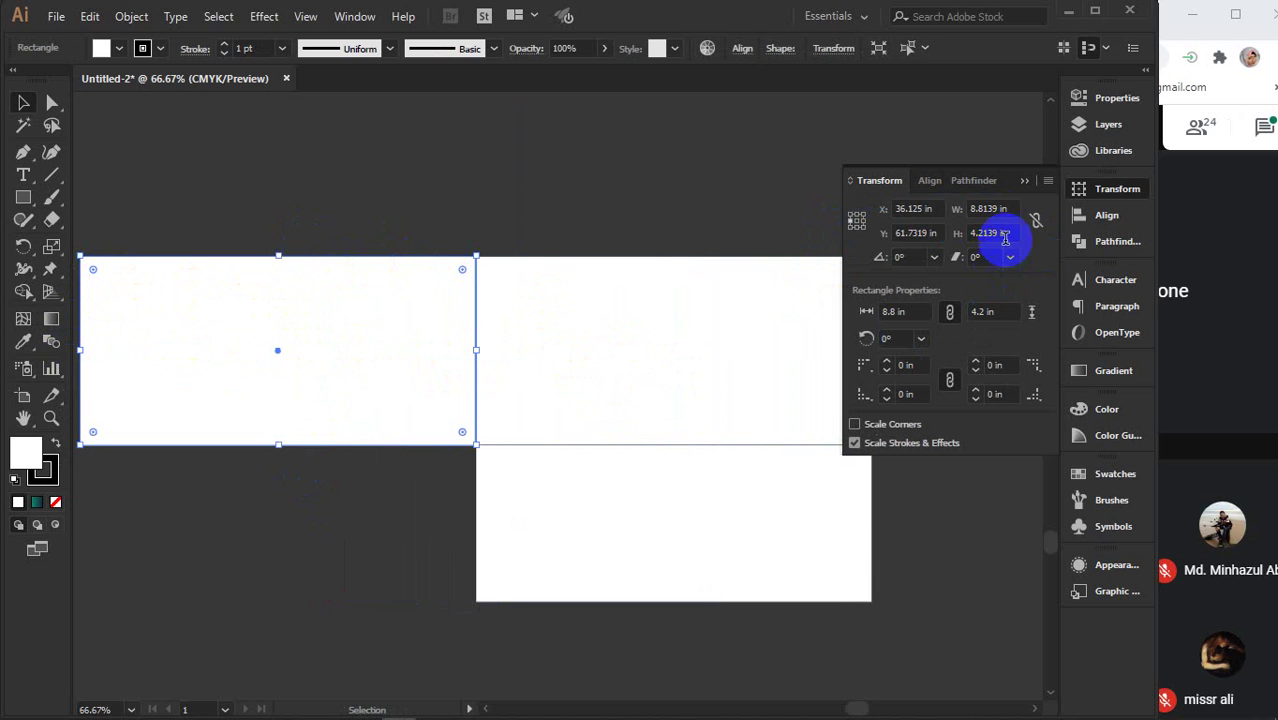
- Narrow the left copy to a 1 in wide side tab
left_click(1013, 209)
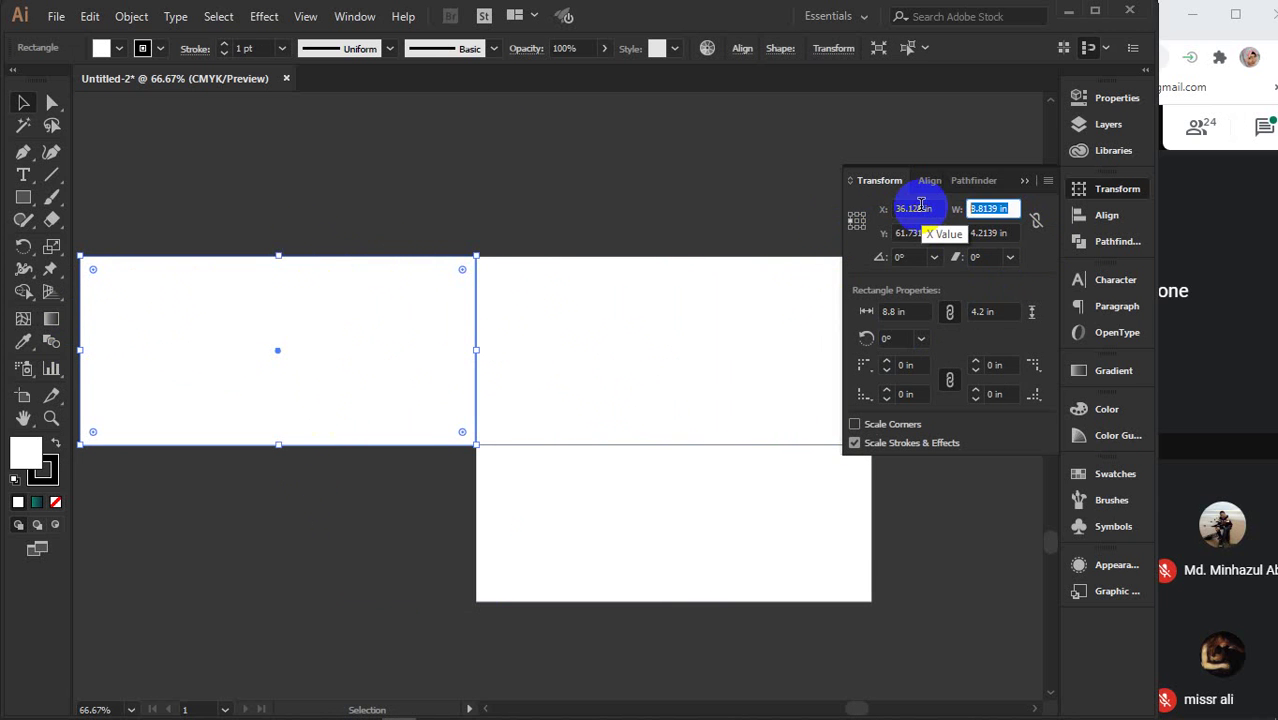
key("Return")
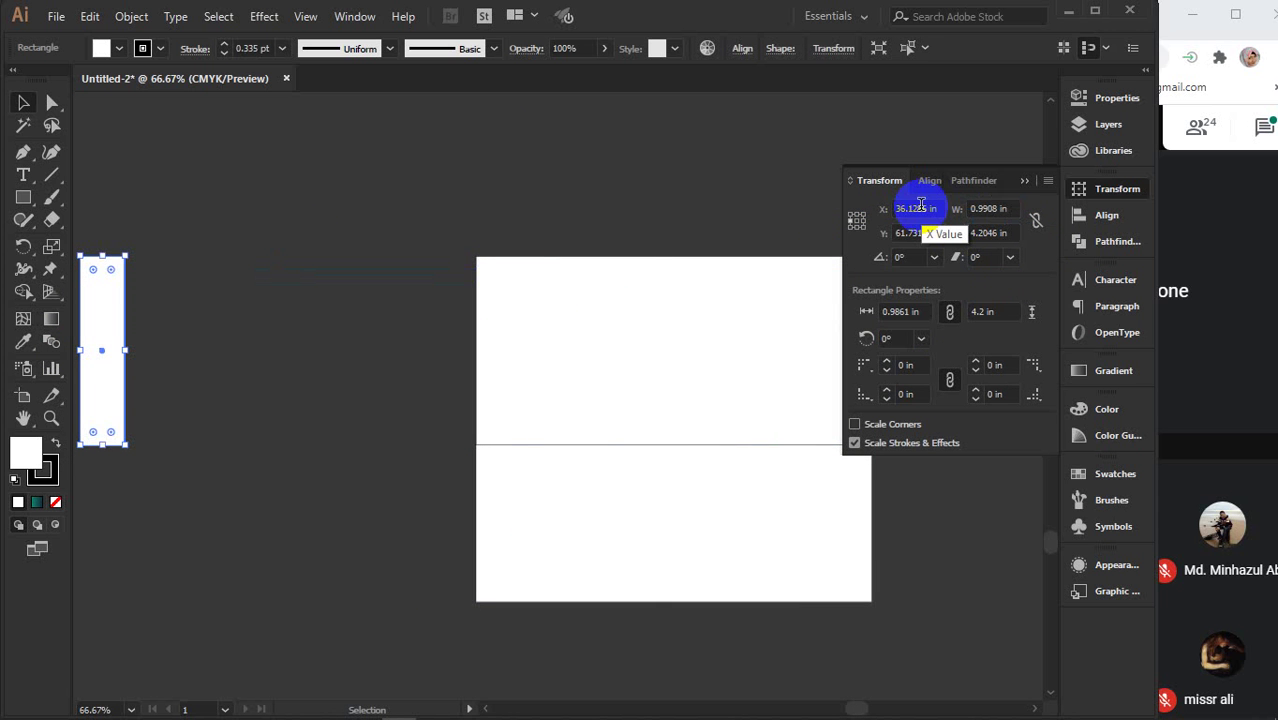
key("ctrl+z")
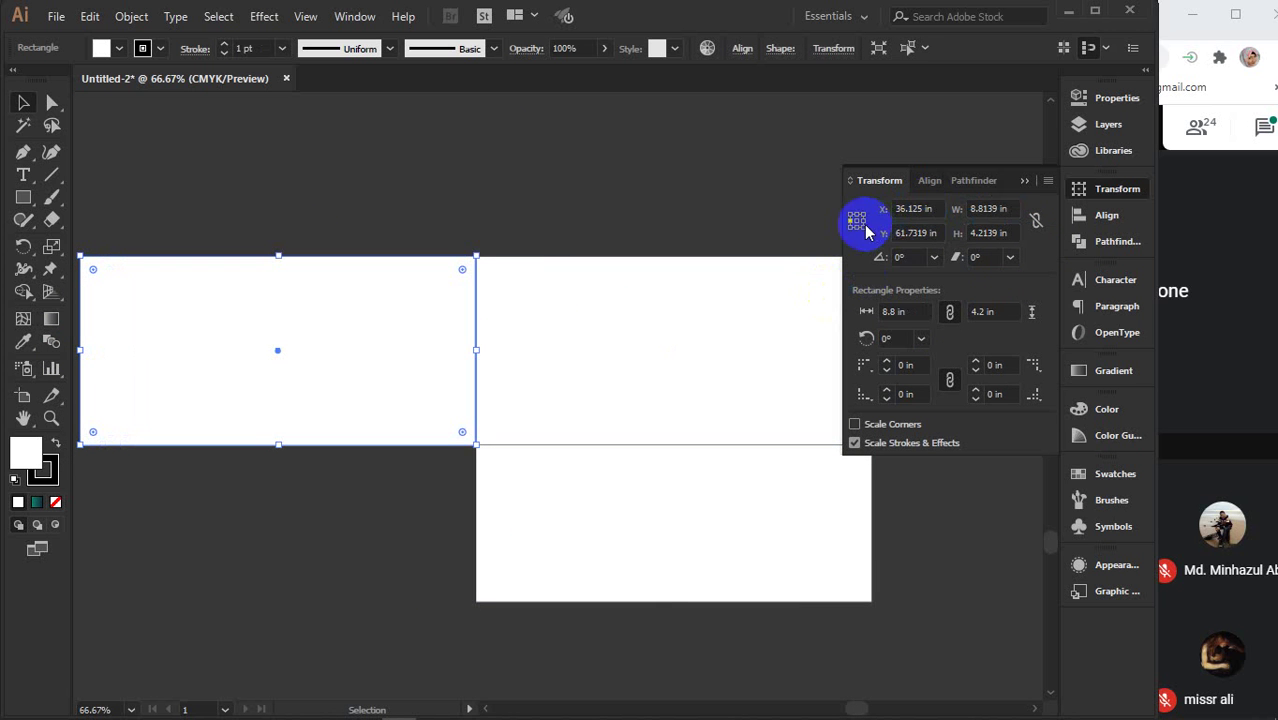
left_click(975, 210)
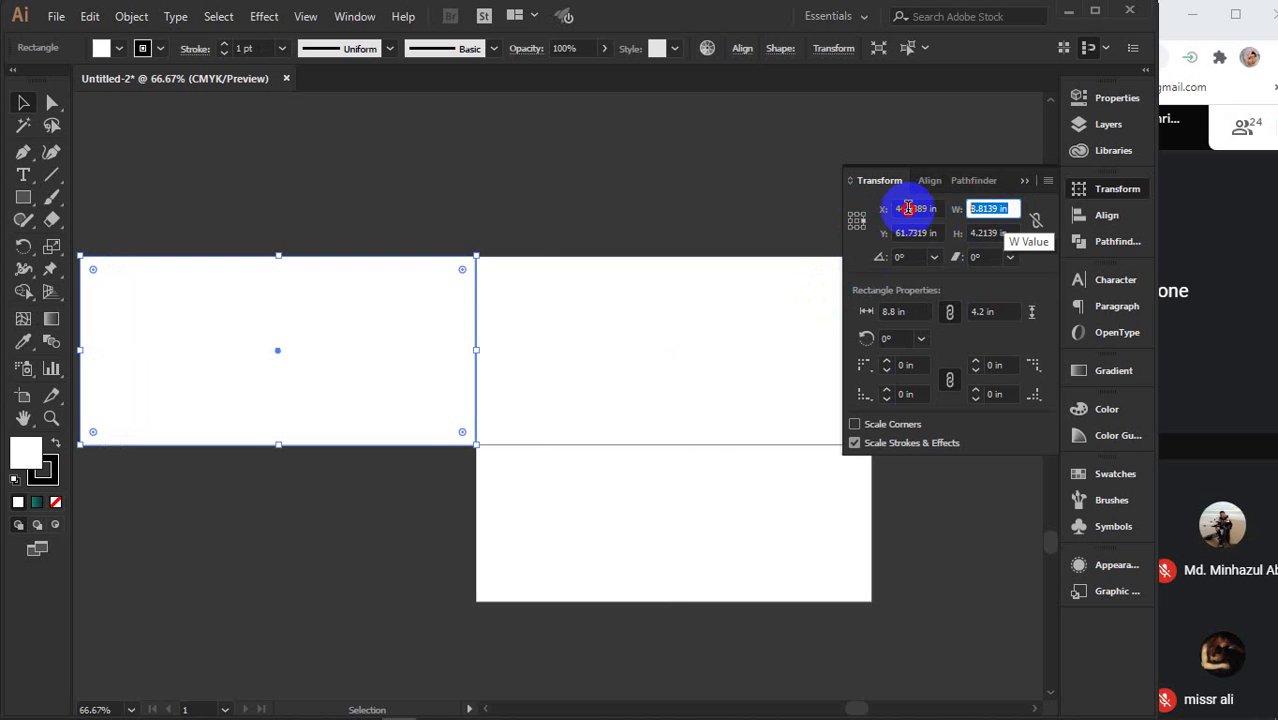
key("Return")
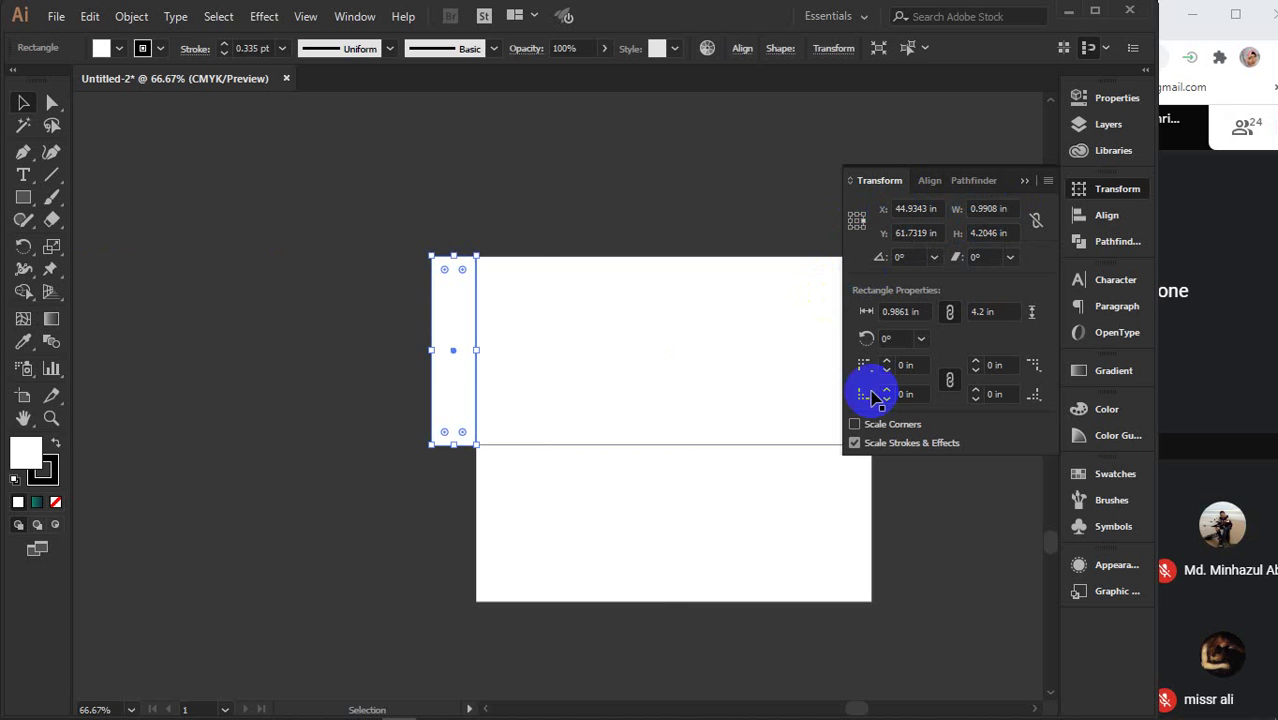
- Copy the panel to the right side and make that copy 1 in wide as well
left_click_drag(869, 385, 438, 392)
left_click(279, 345)
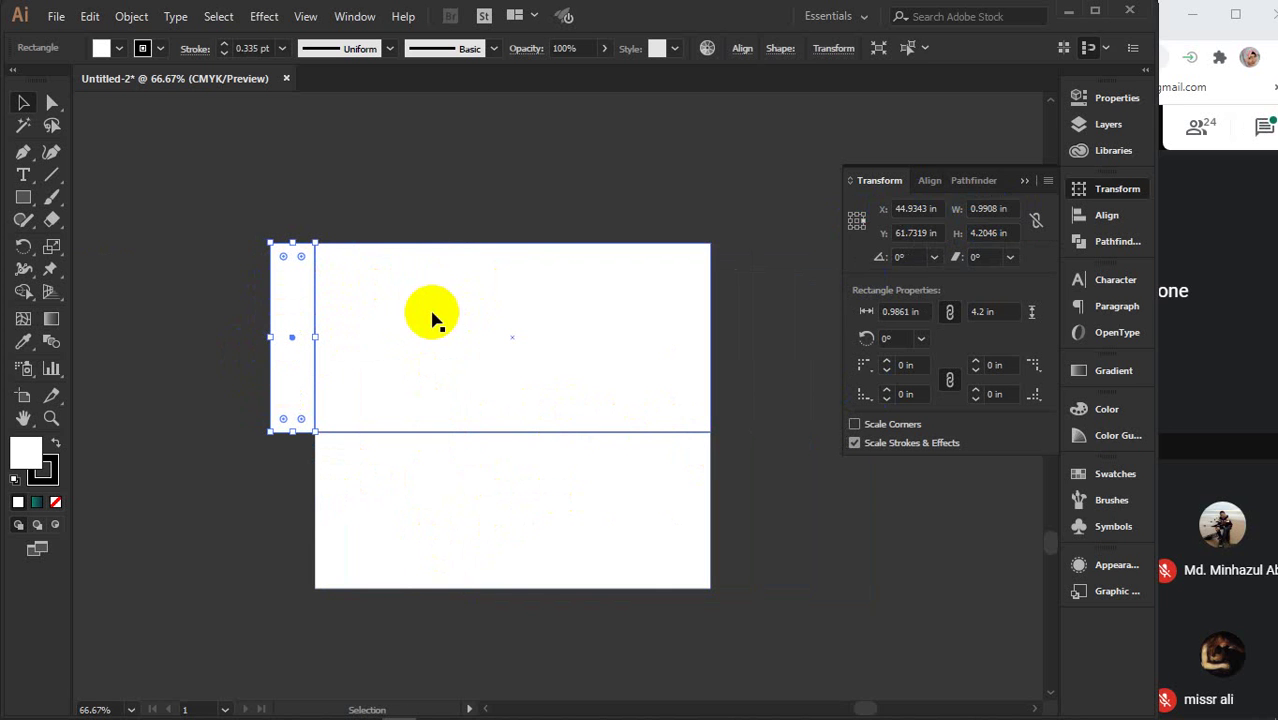
left_click(638, 378)
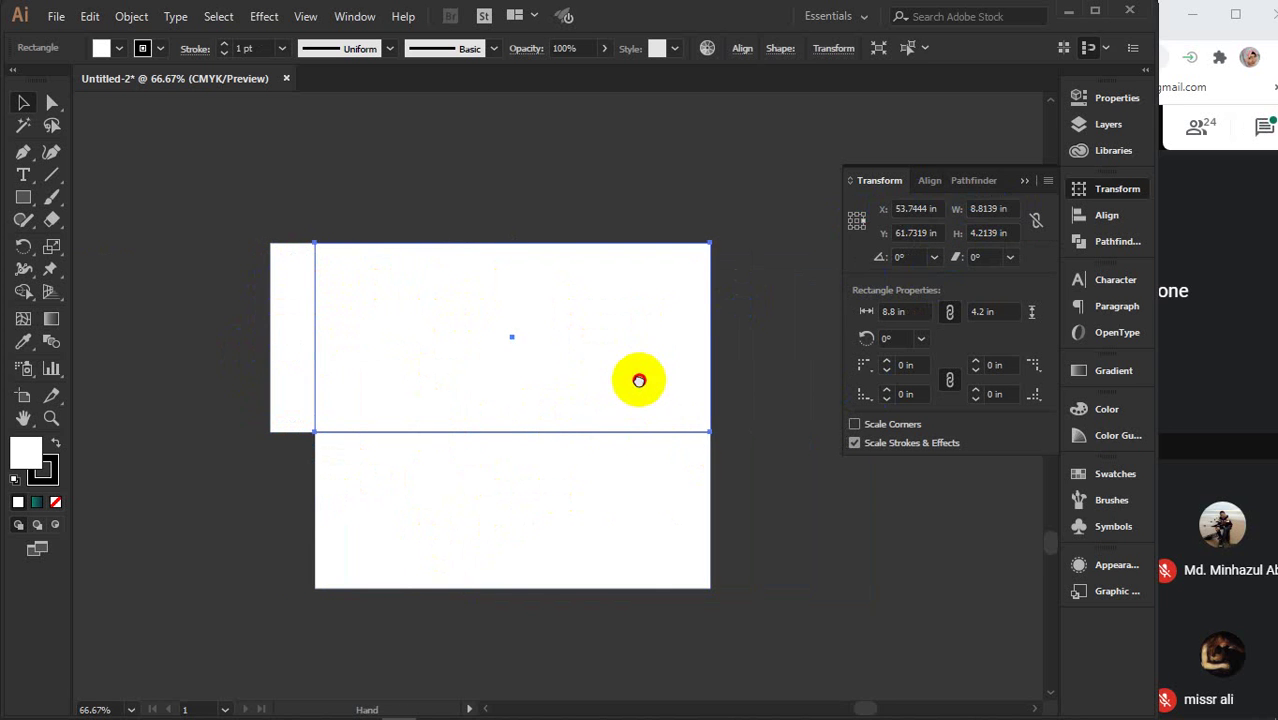
left_click_drag(638, 380, 458, 367)
left_click_drag(237, 338, 630, 338)
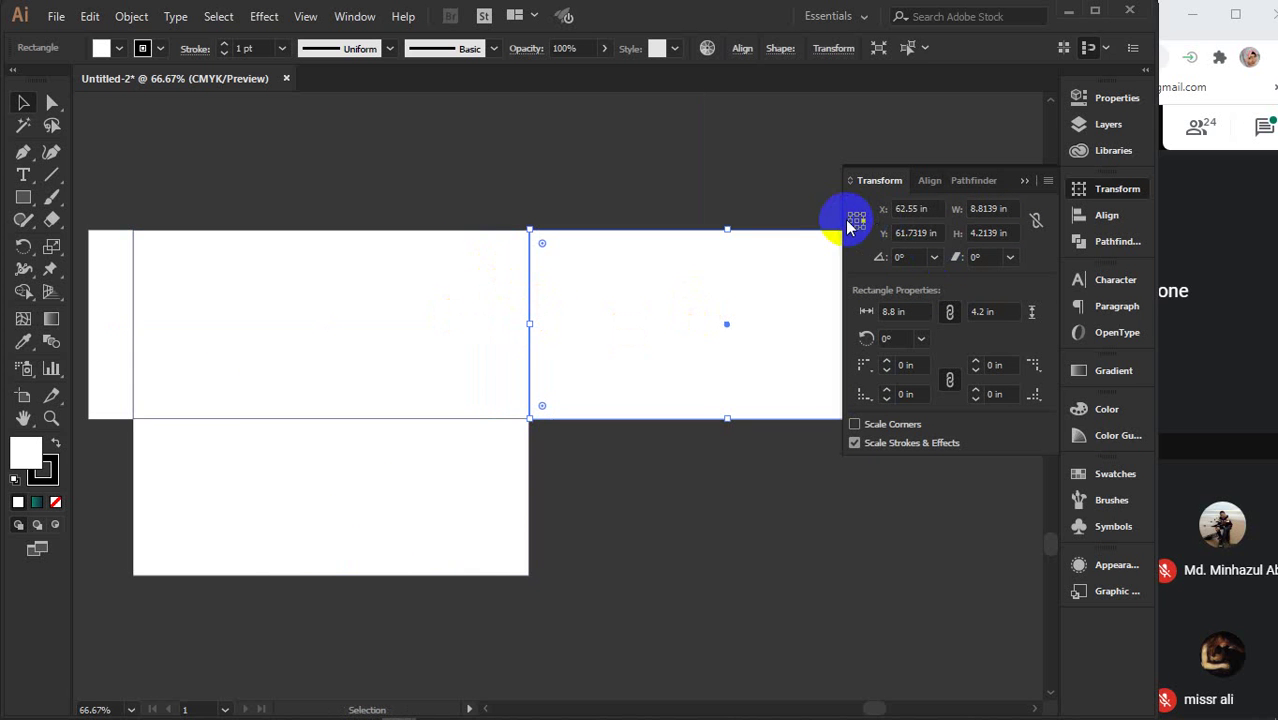
left_click(1009, 209)
key("Return")
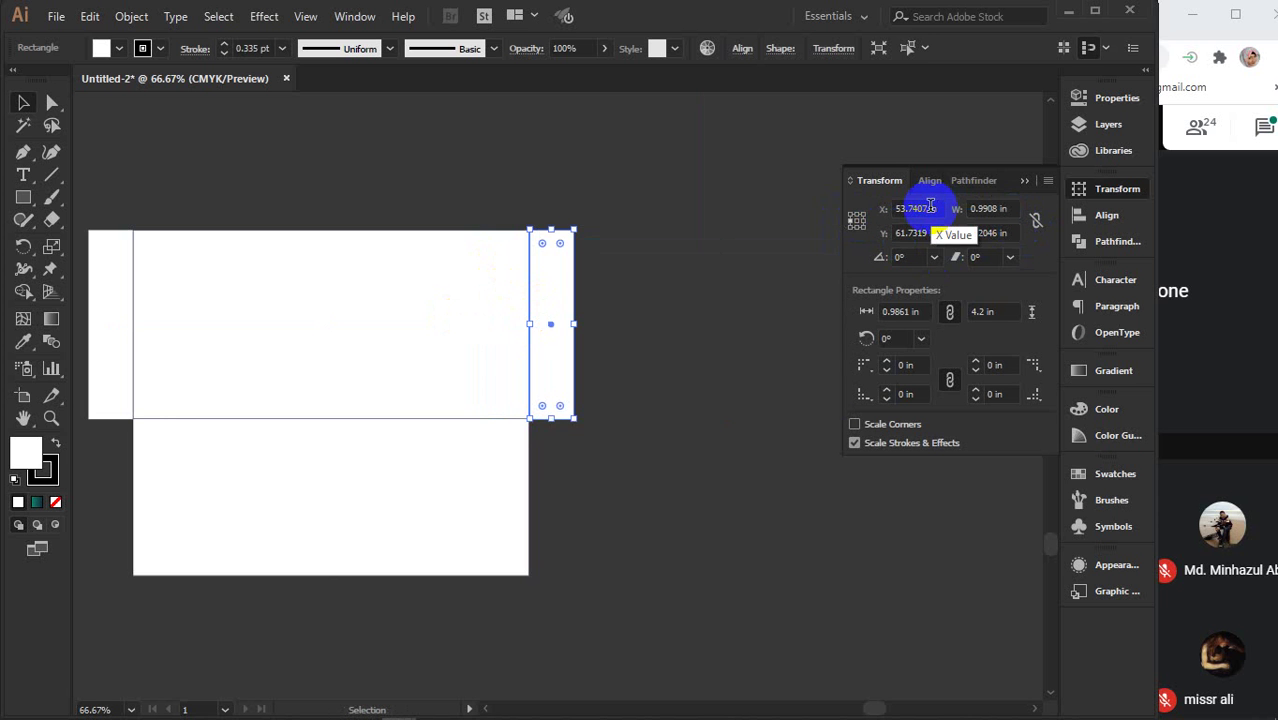
- Alt-drag a copy of the middle panel directly above it
scroll(660, 455, "left", 3)
scroll(595, 325, "up", 3)
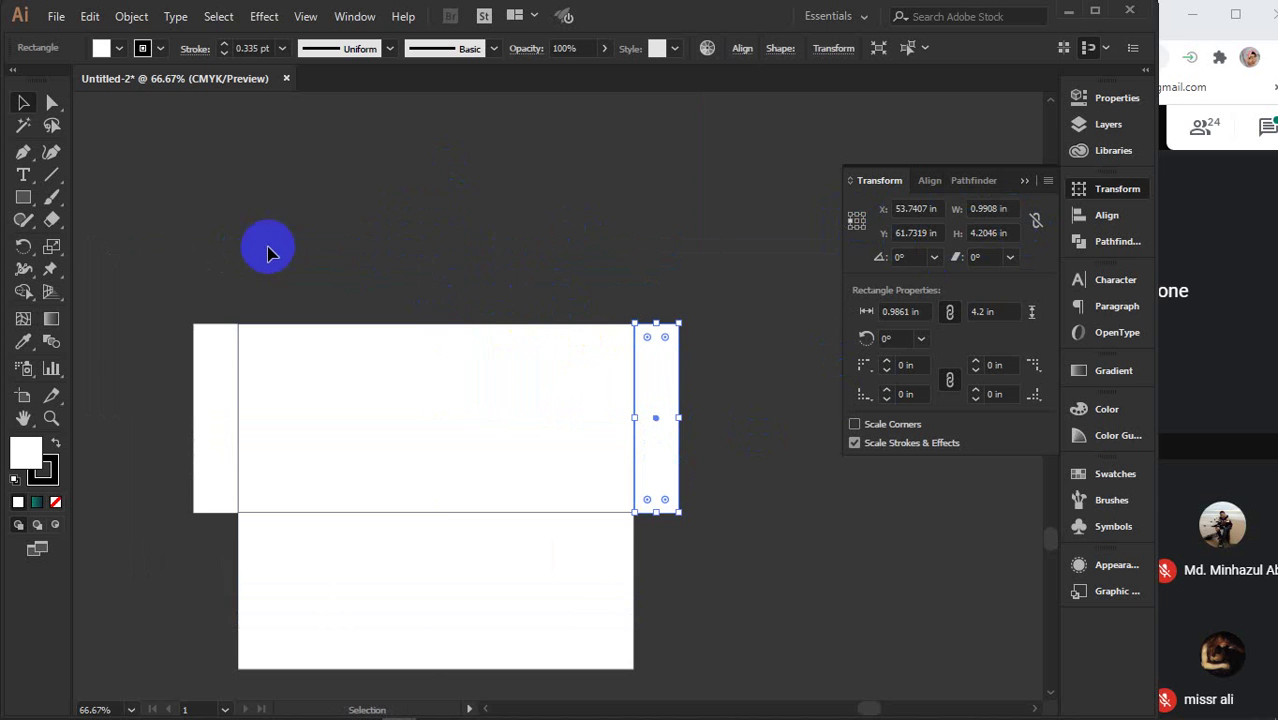
left_click(473, 433)
left_click(473, 458)
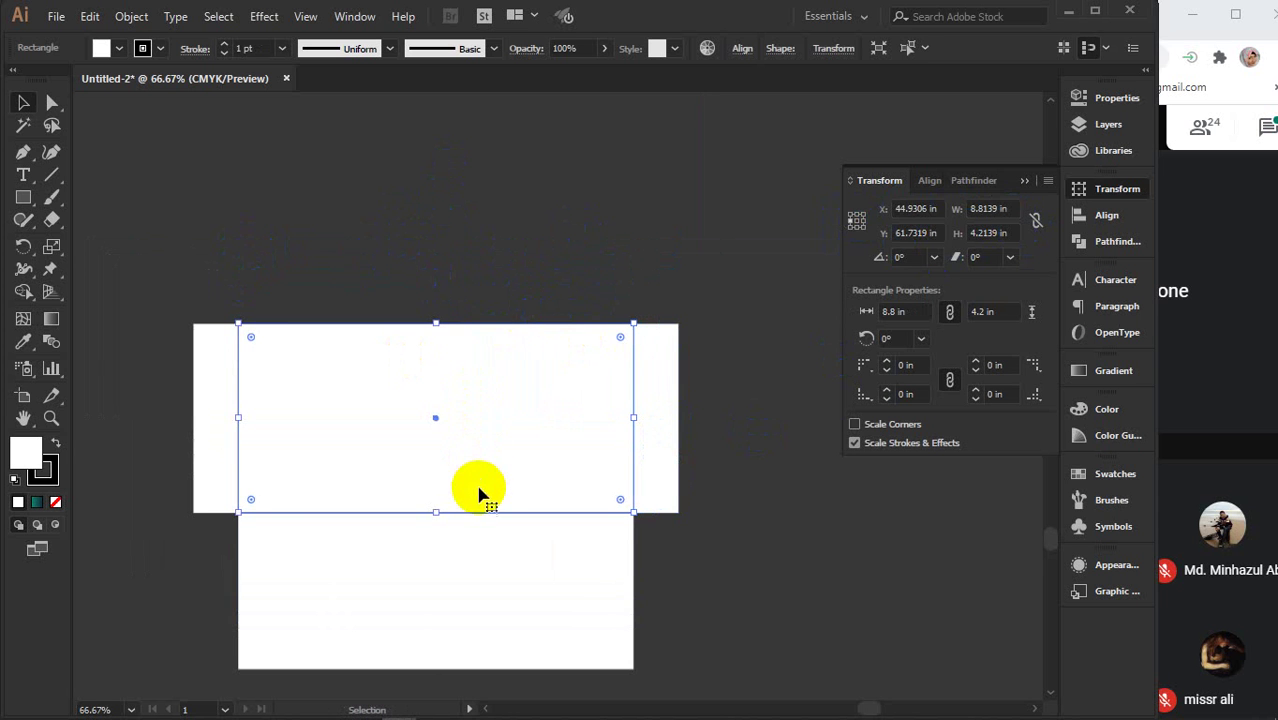
left_click_drag(466, 493, 467, 305)
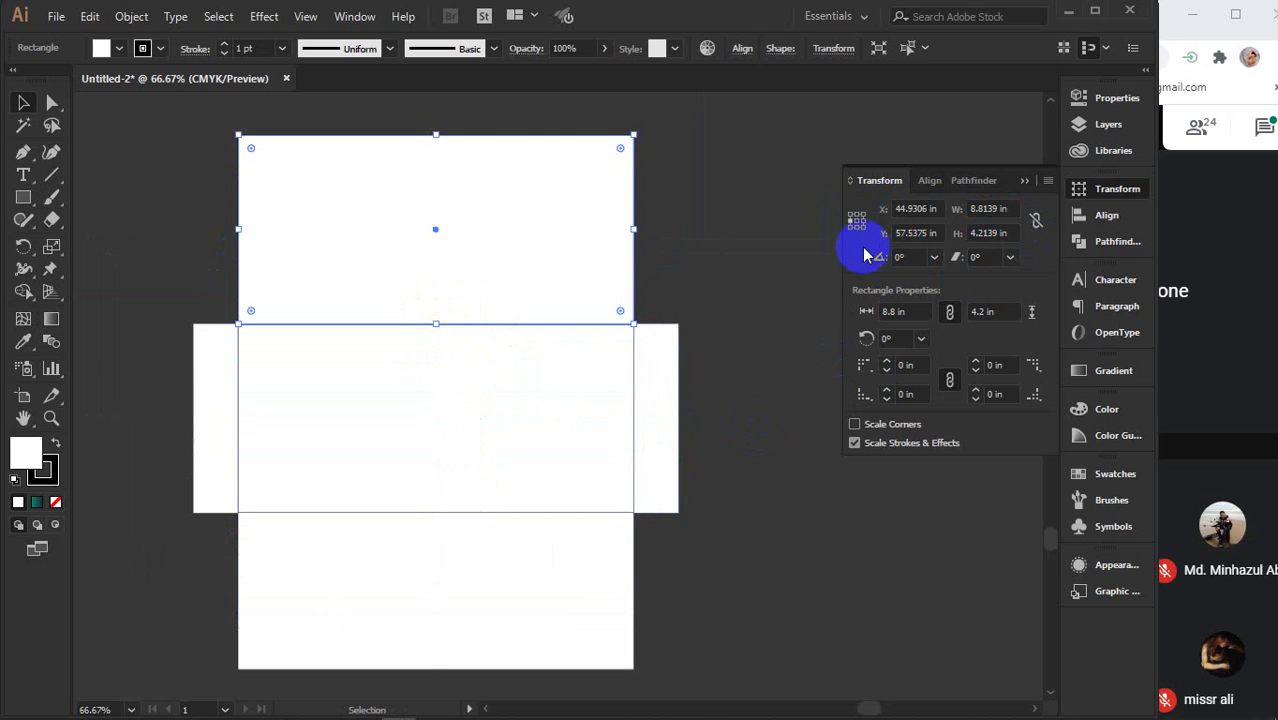
- Make the top copy 1.5 in tall and round its upper corners
left_click(1015, 233)
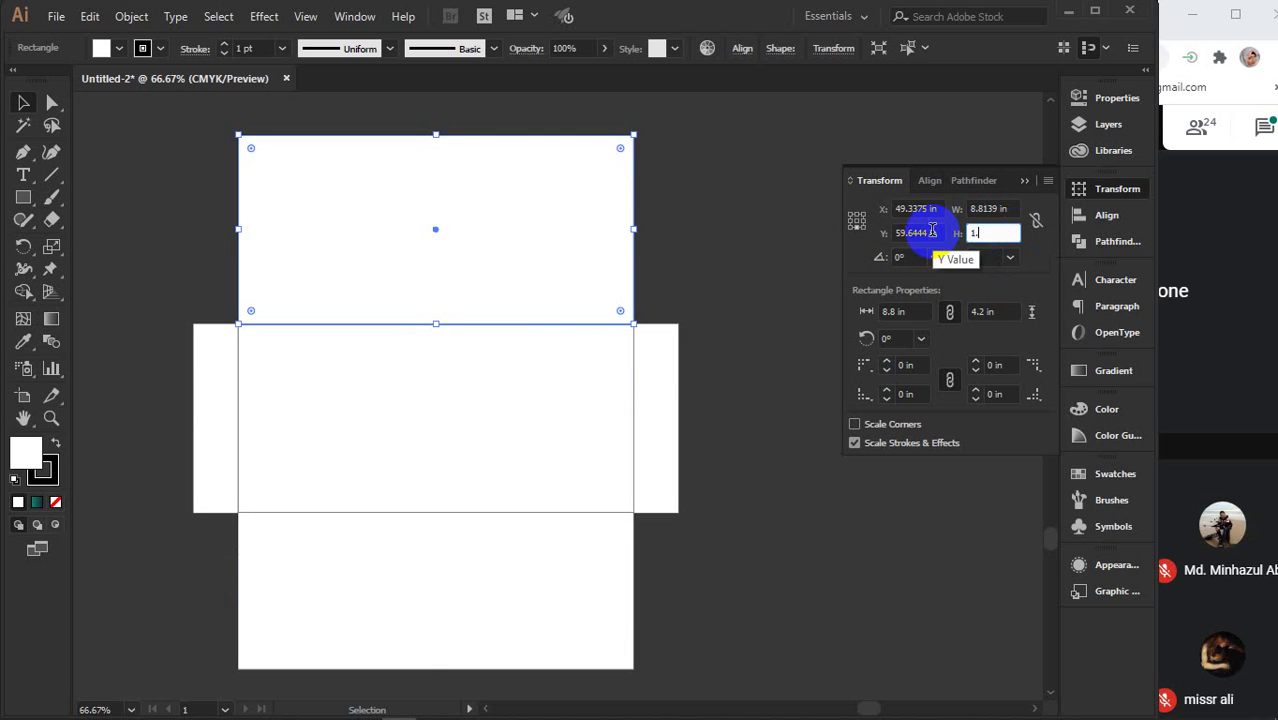
key("Return")
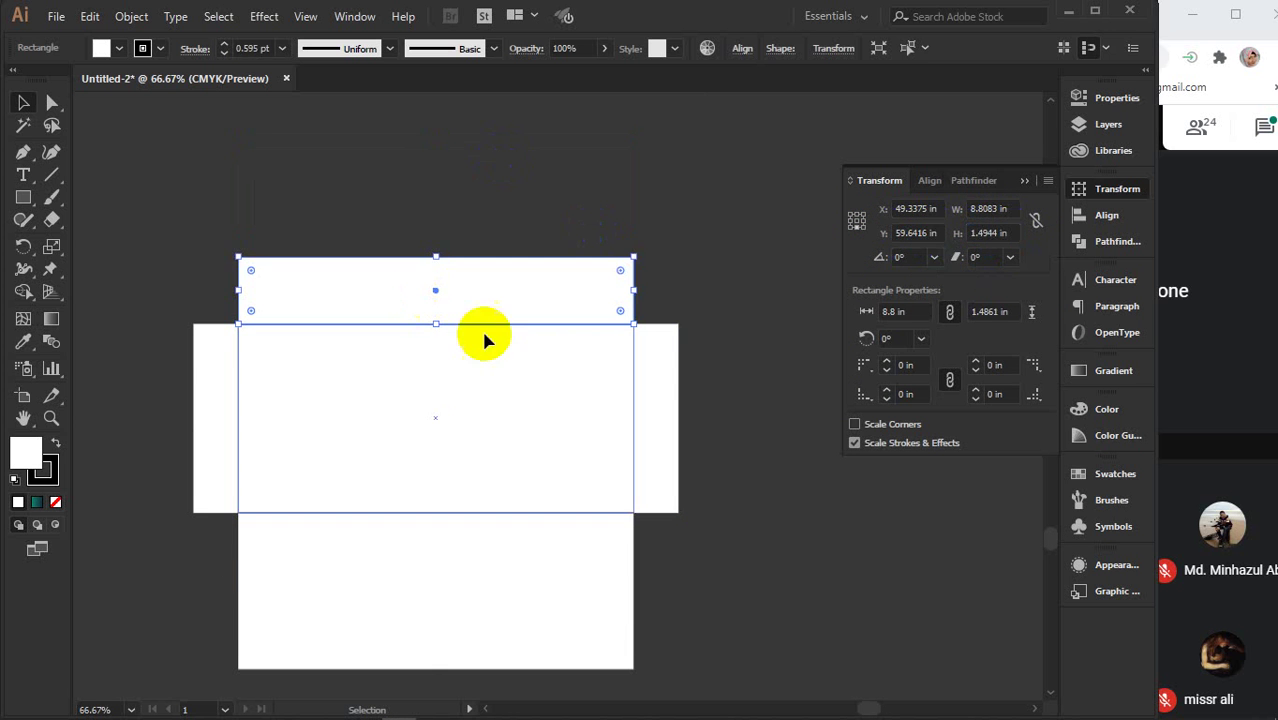
left_click(433, 202)
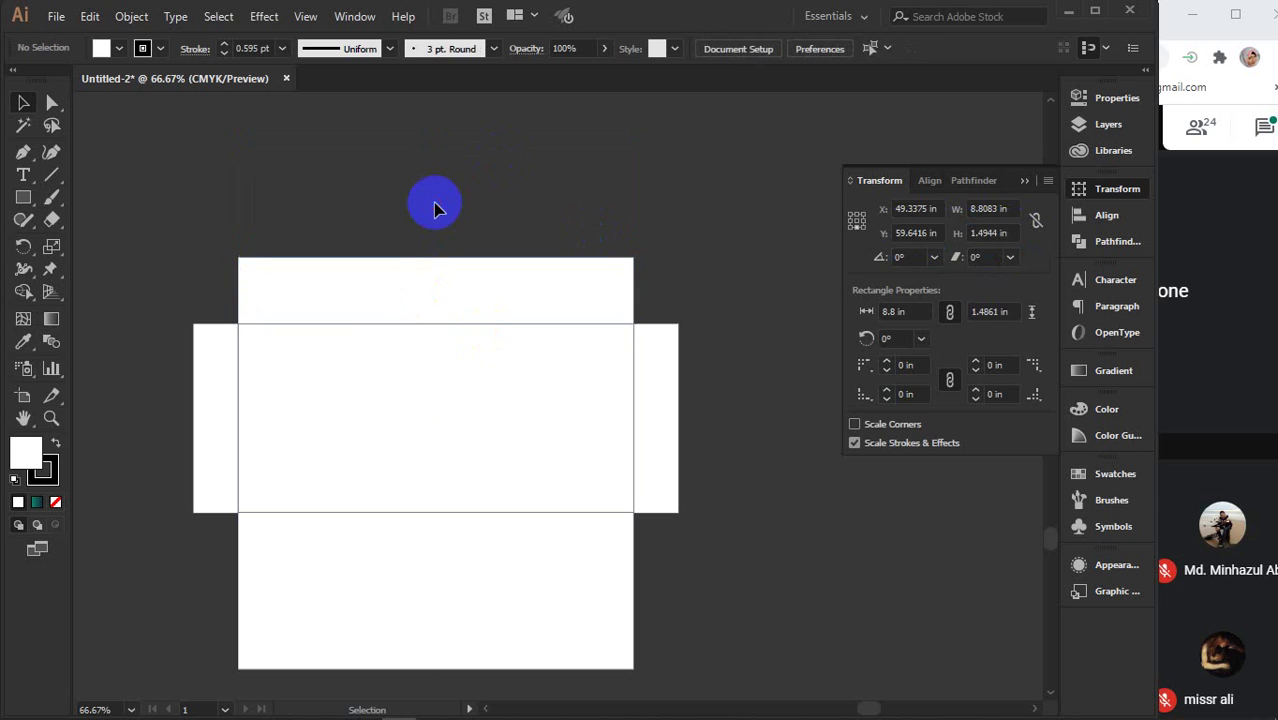
left_click(296, 312)
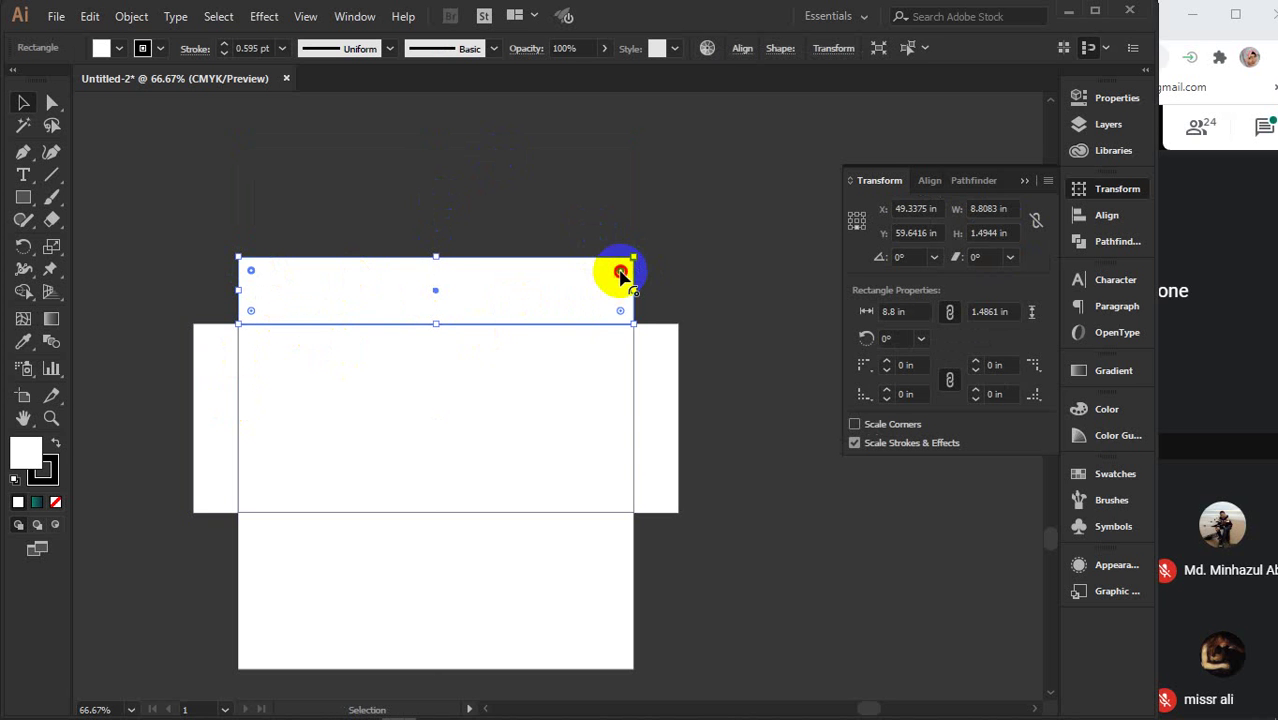
left_click_drag(620, 272, 587, 313)
- Round the outer corners of the right and left side tabs
left_click(664, 388)
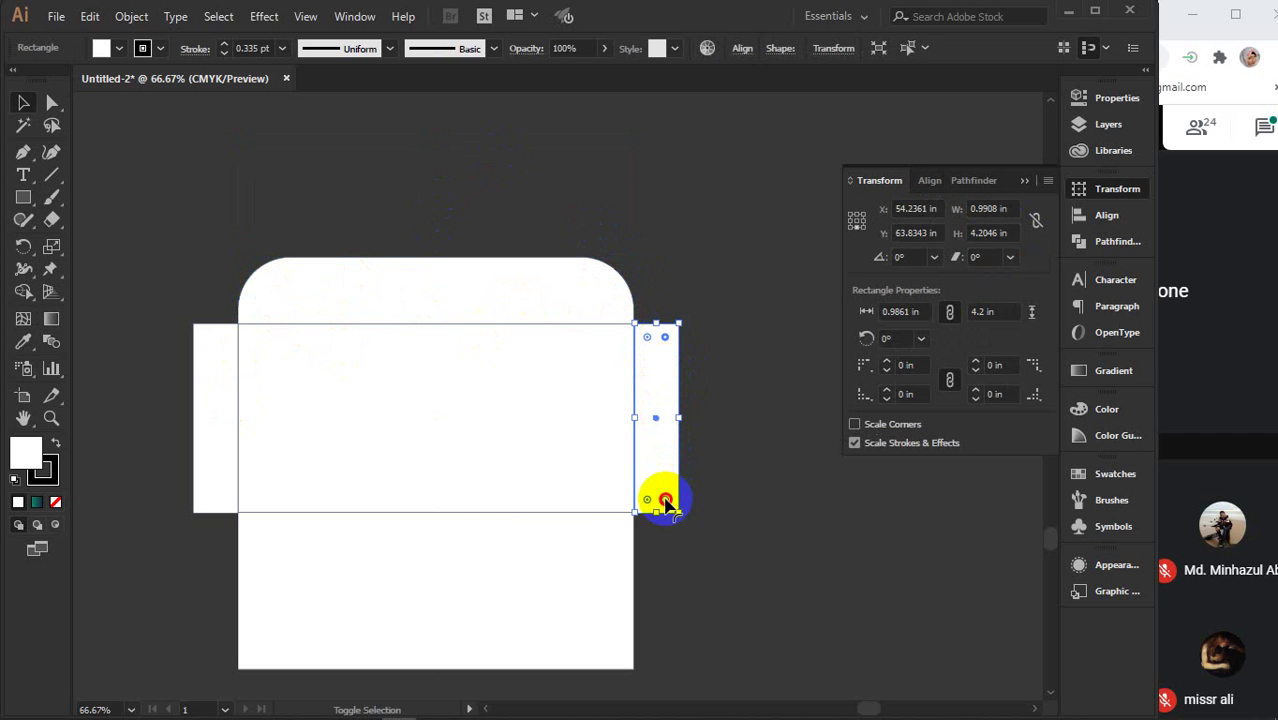
left_click_drag(665, 500, 515, 448)
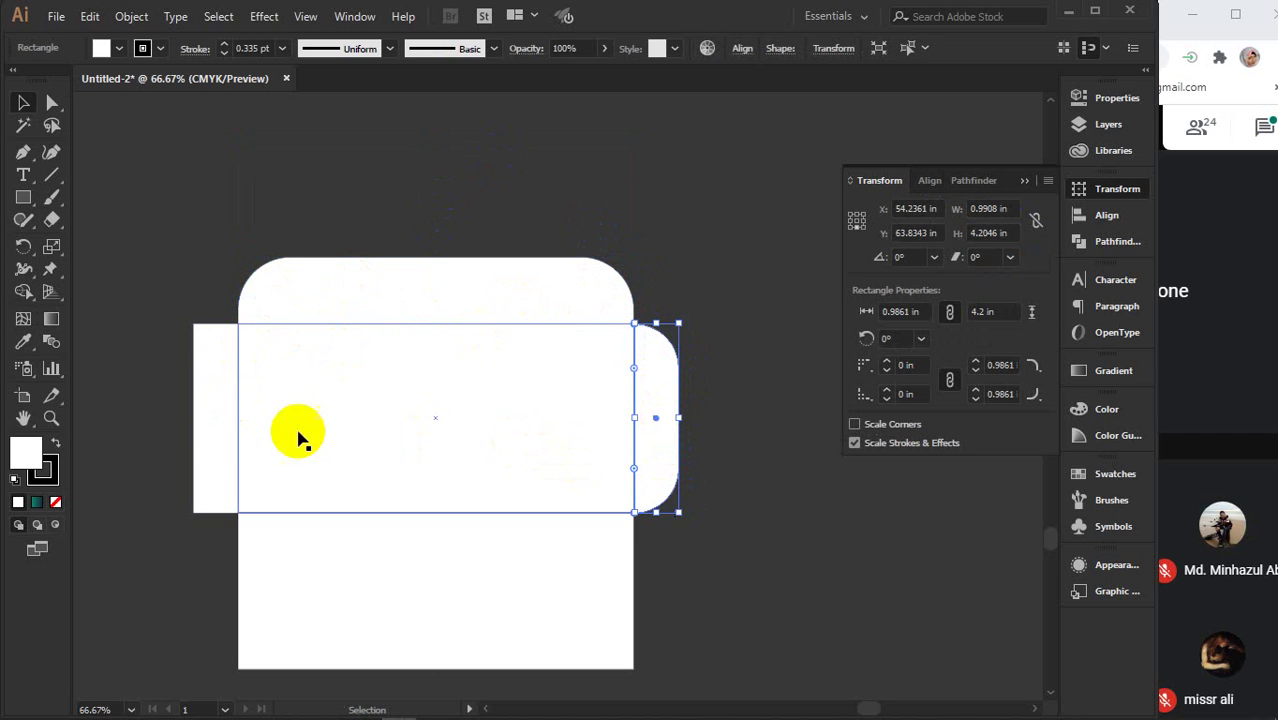
left_click(208, 420)
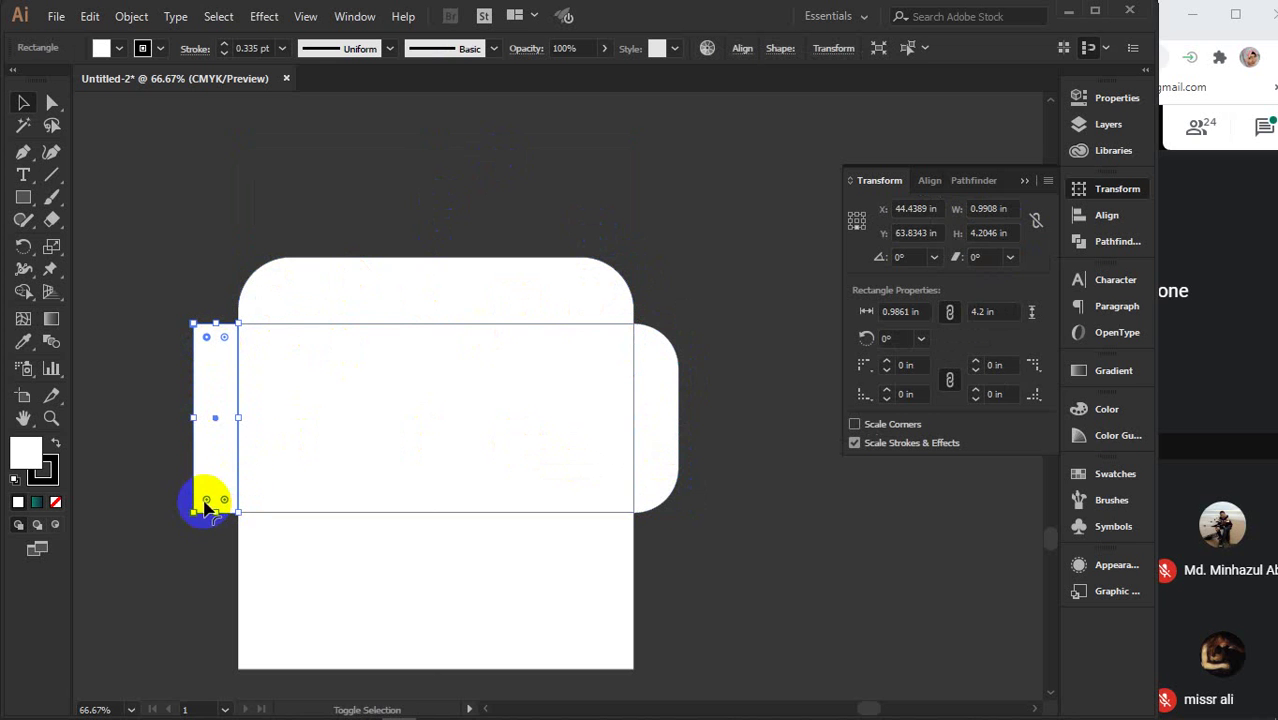
left_click_drag(207, 505, 345, 472)
- Select the middle panel and zoom out to 50% with the Transform panel showing
left_click(516, 208)
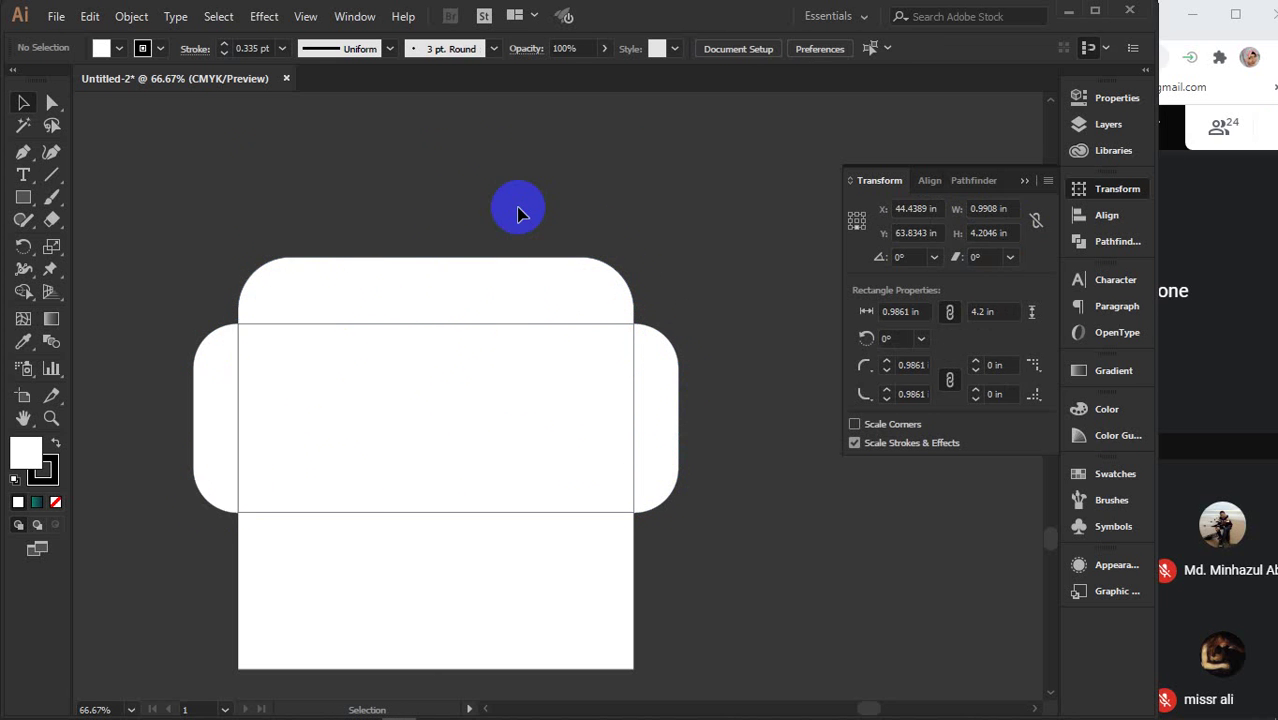
left_click_drag(565, 422, 522, 342)
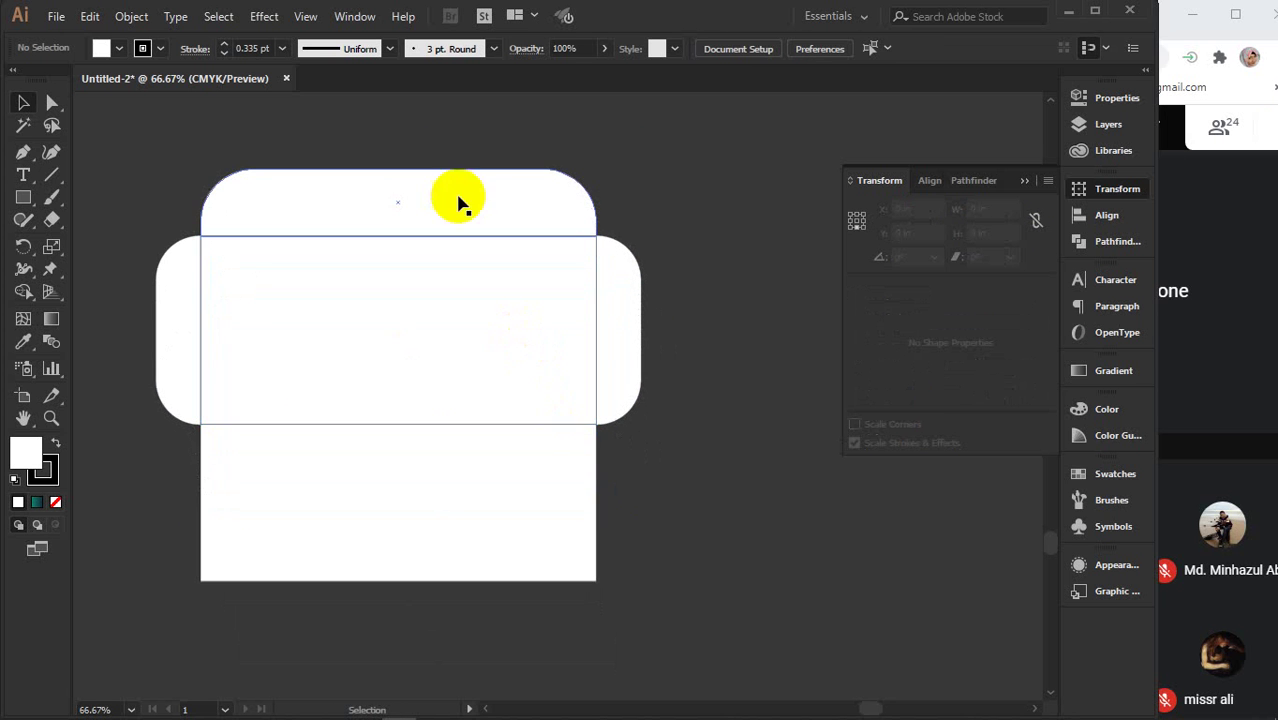
left_click(1025, 184)
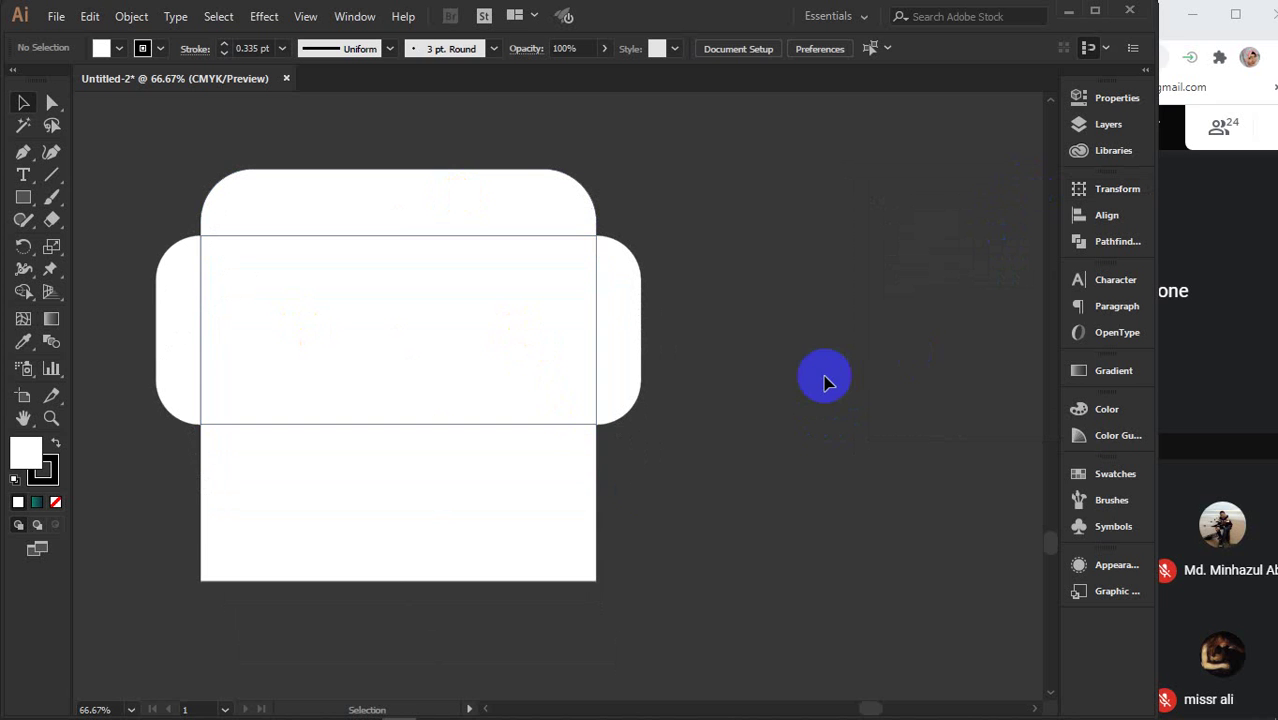
left_click(440, 312)
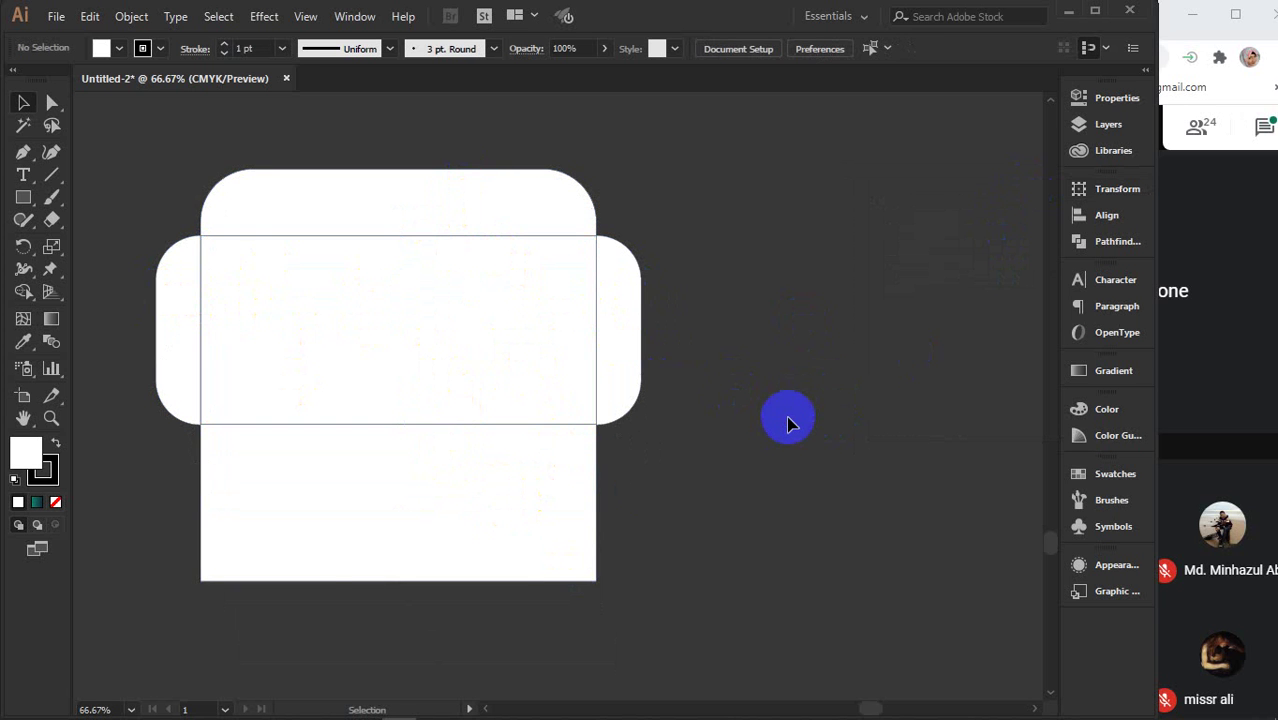
key("ctrl+minus")
left_click_drag(825, 491, 700, 453)
left_click(1112, 200)
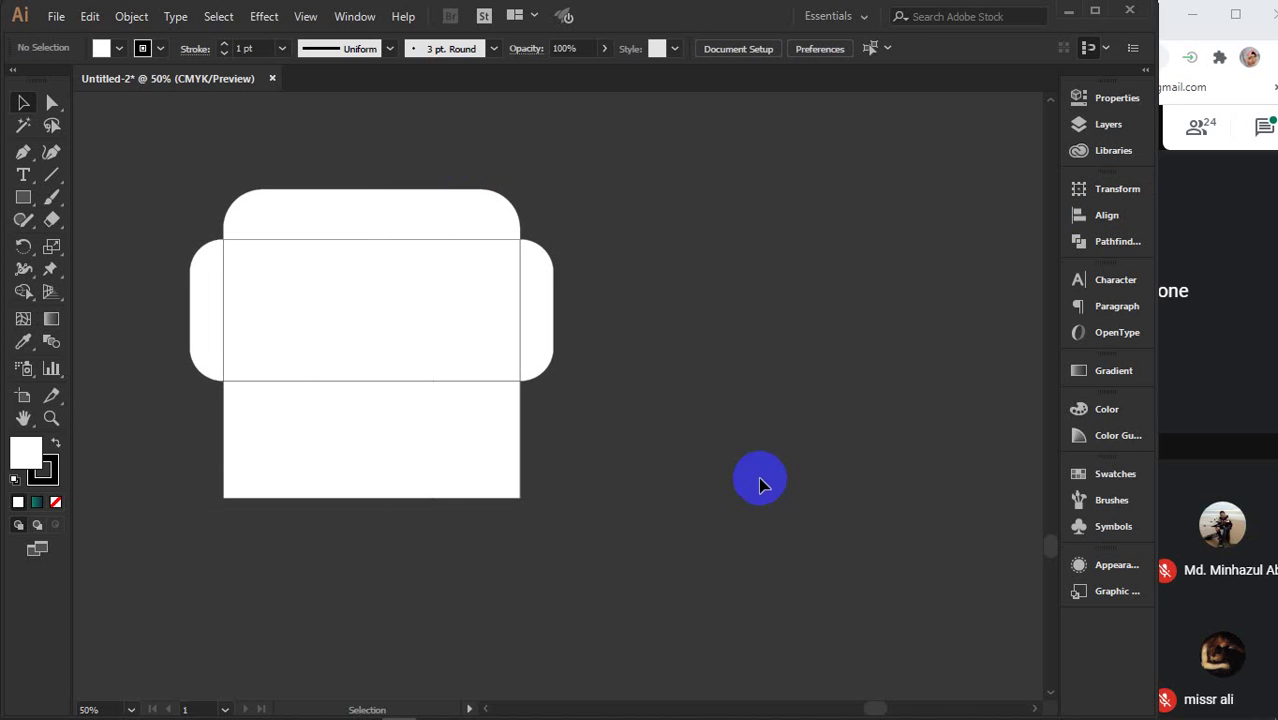
- Copy the envelope body rectangle to the right to start a second layout
left_click_drag(784, 465, 668, 462)
left_click(262, 370)
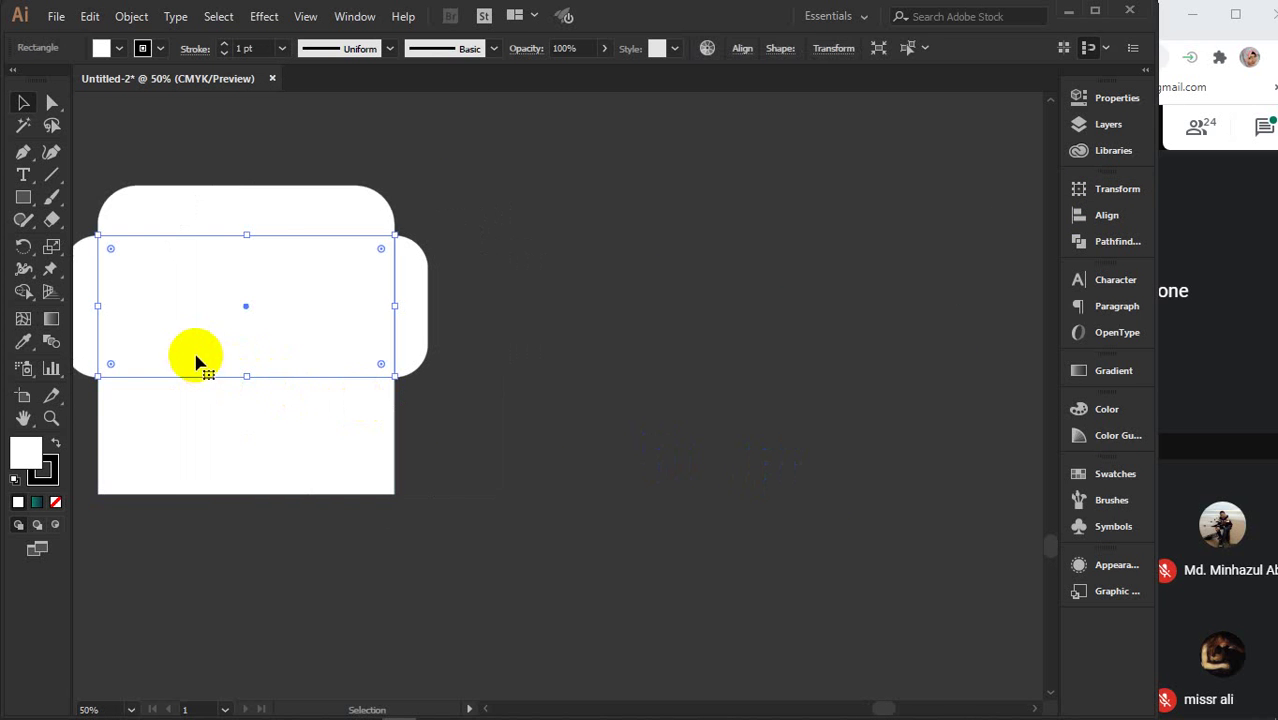
left_click_drag(182, 352, 742, 336)
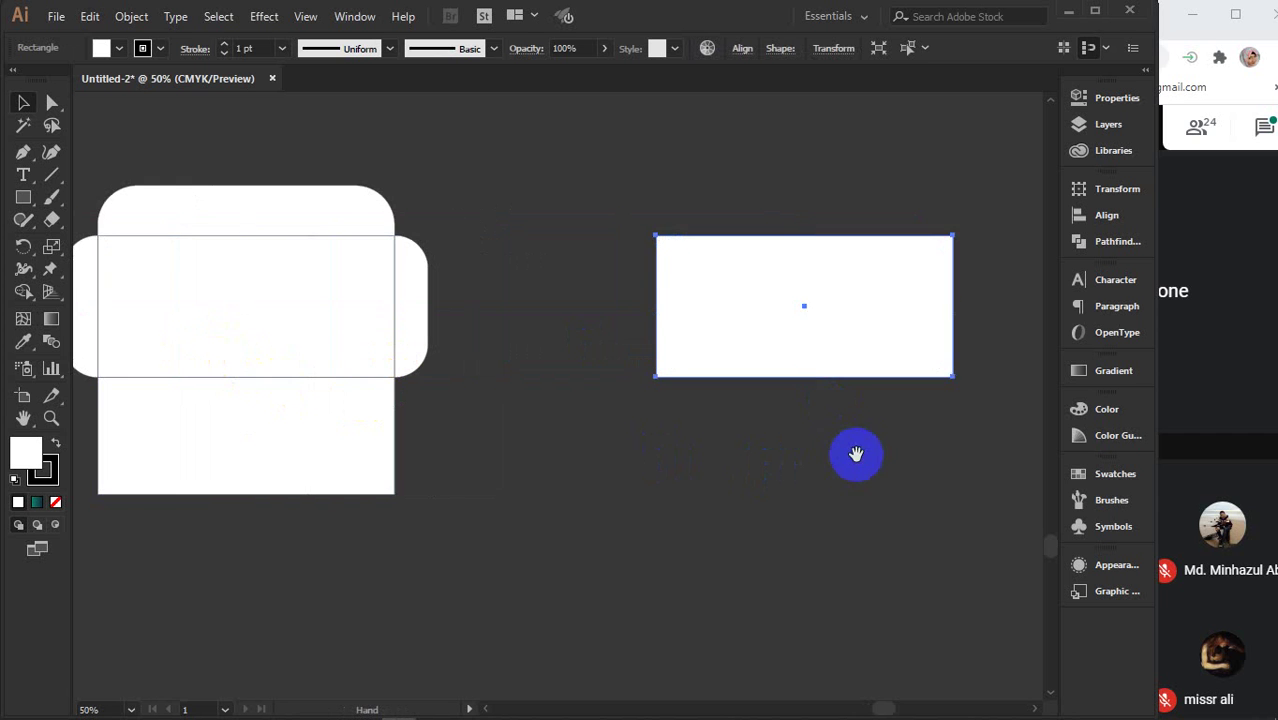
left_click_drag(856, 451, 491, 442)
left_click_drag(422, 336, 500, 333)
- Stack a shortened copy beneath it and place a copy of the upper rectangle to its left
left_click_drag(456, 278, 465, 397)
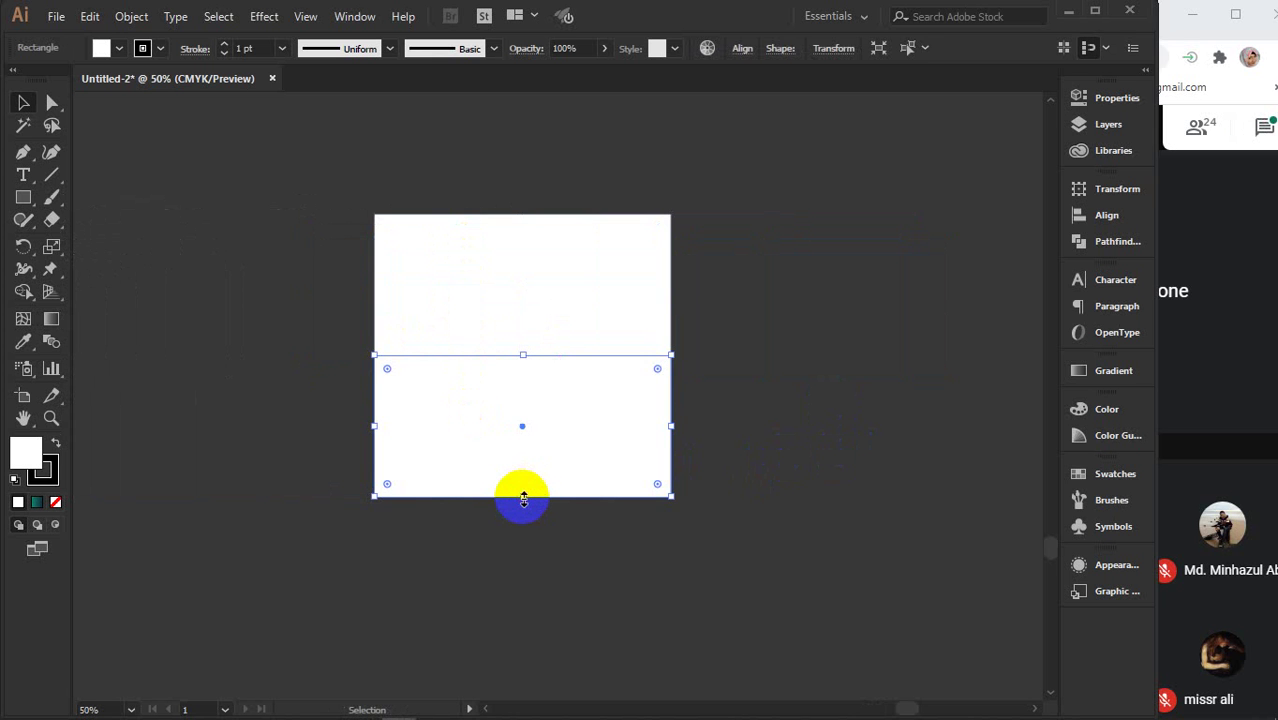
left_click_drag(522, 498, 520, 476)
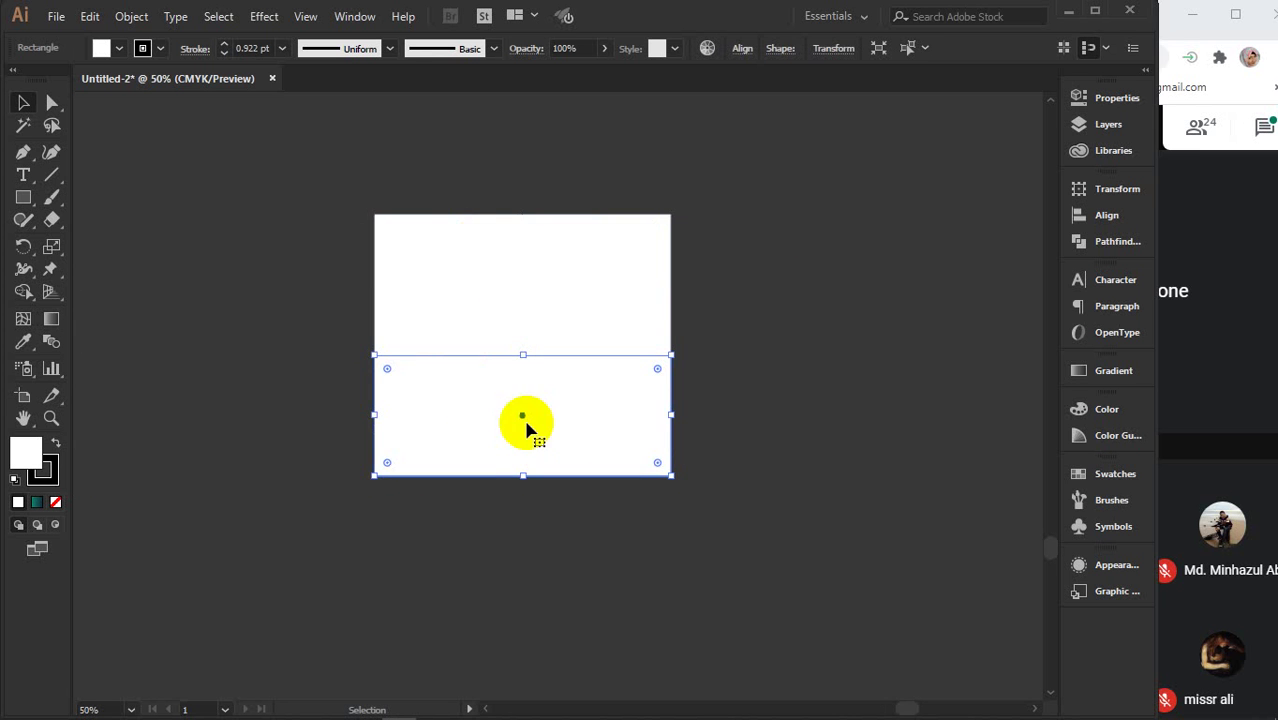
left_click(502, 294)
left_click_drag(588, 279, 290, 287)
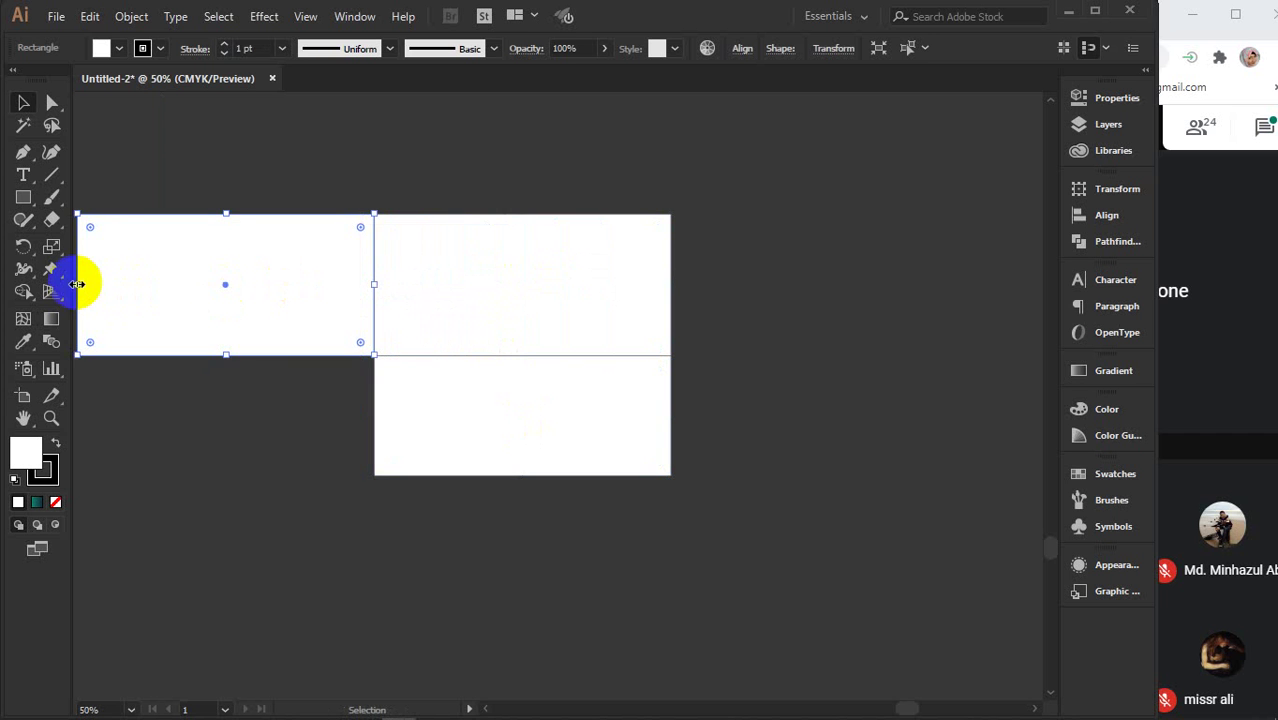
- Narrow the left copy into a roughly 1 in side flap and size the right flap to match
left_click_drag(80, 281, 363, 294)
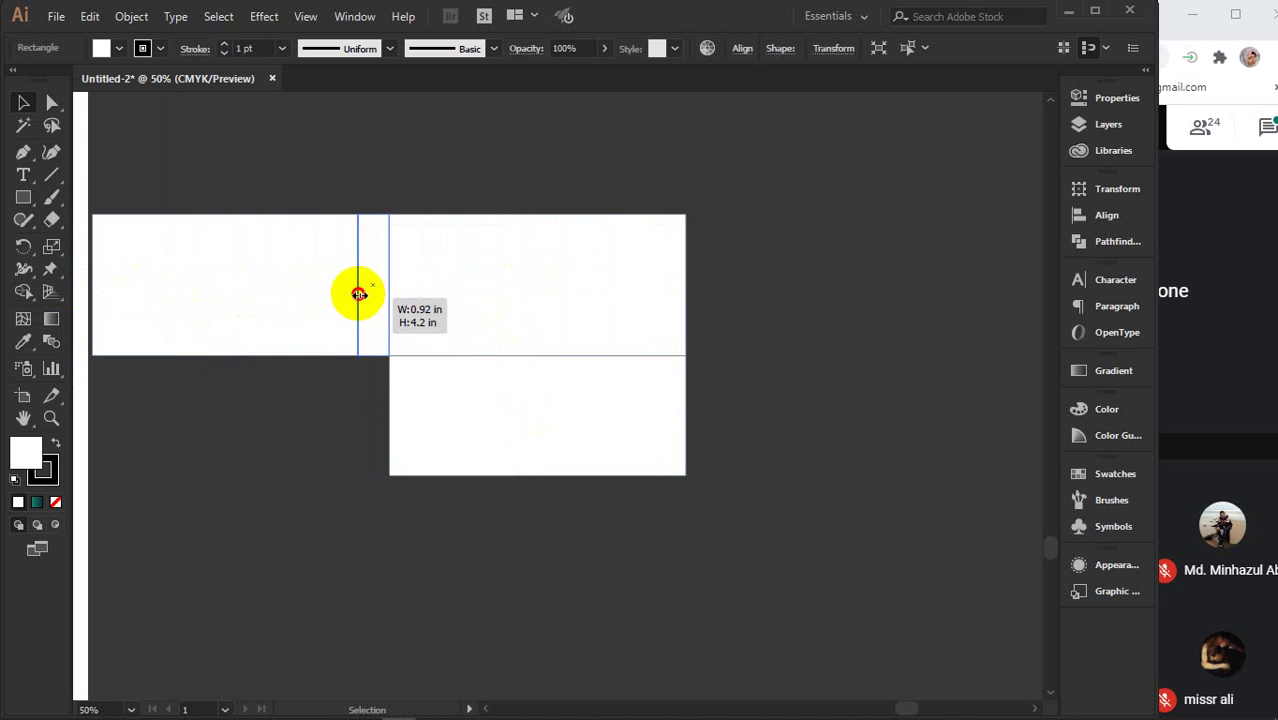
left_click_drag(359, 294, 361, 294)
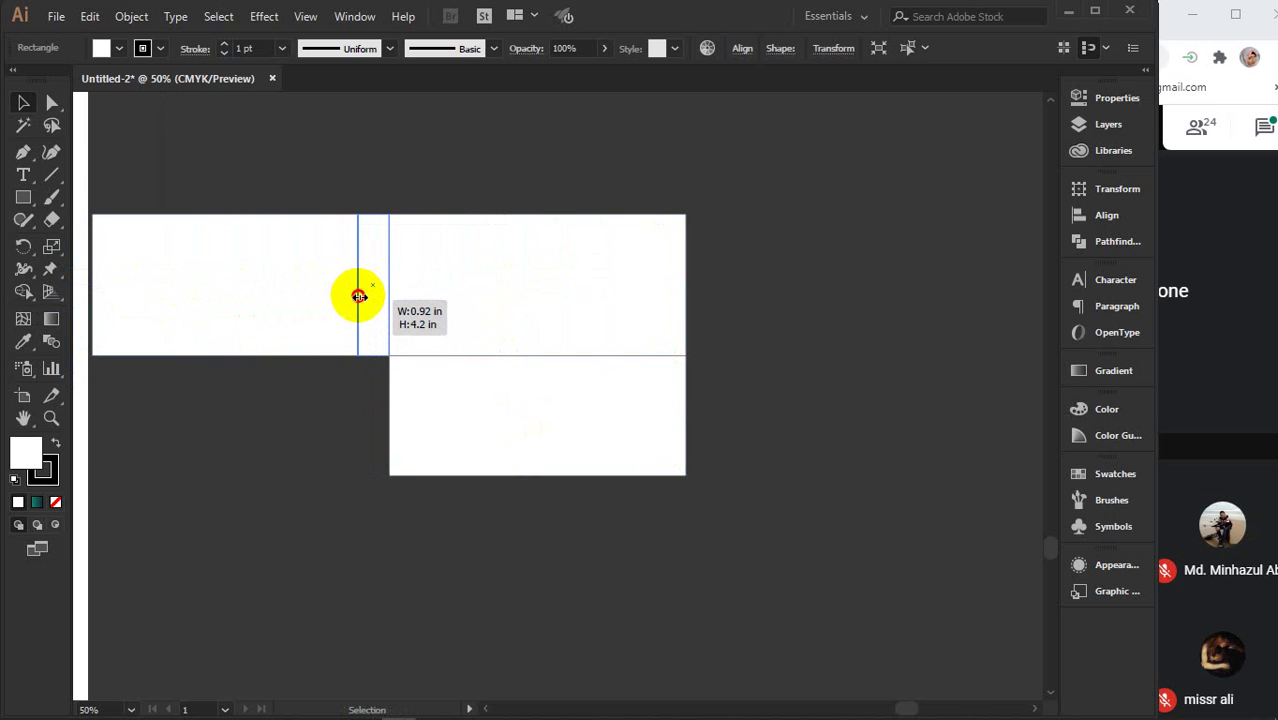
left_click_drag(359, 305, 700, 317)
scroll(648, 379, "up", 3)
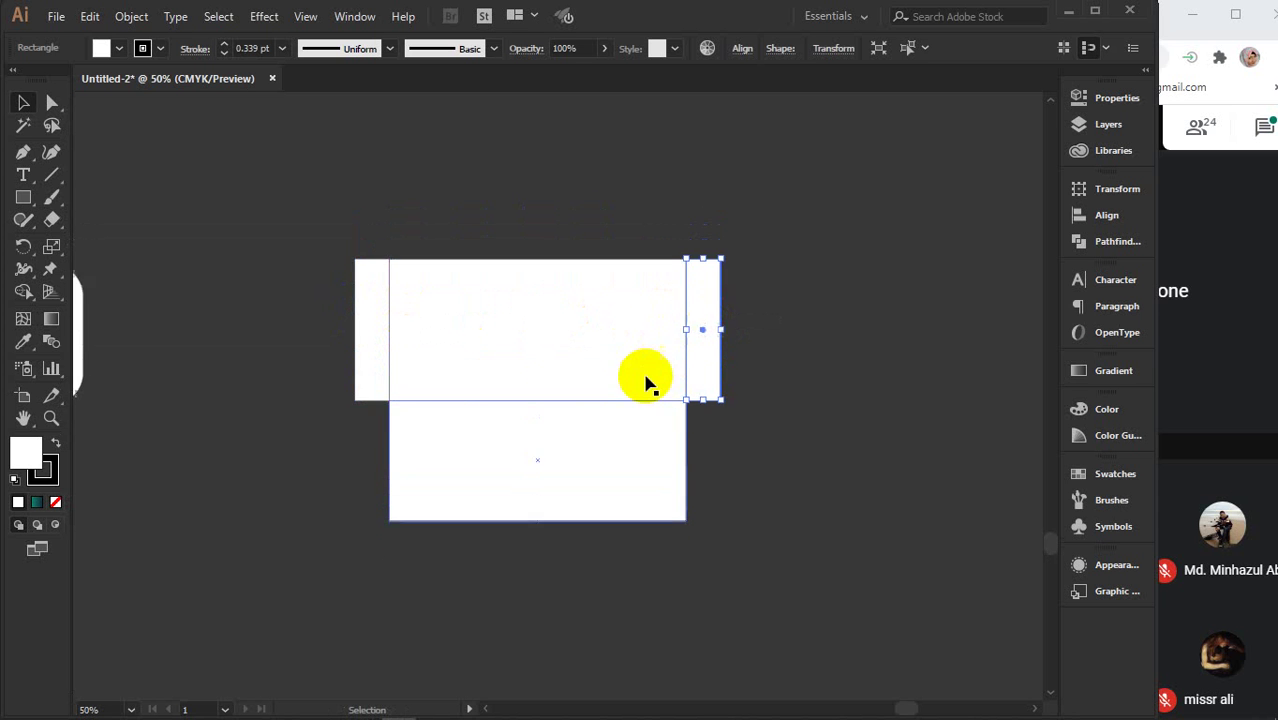
- Copy the body rectangle above it and shorten the copy into a top flap
left_click(567, 430)
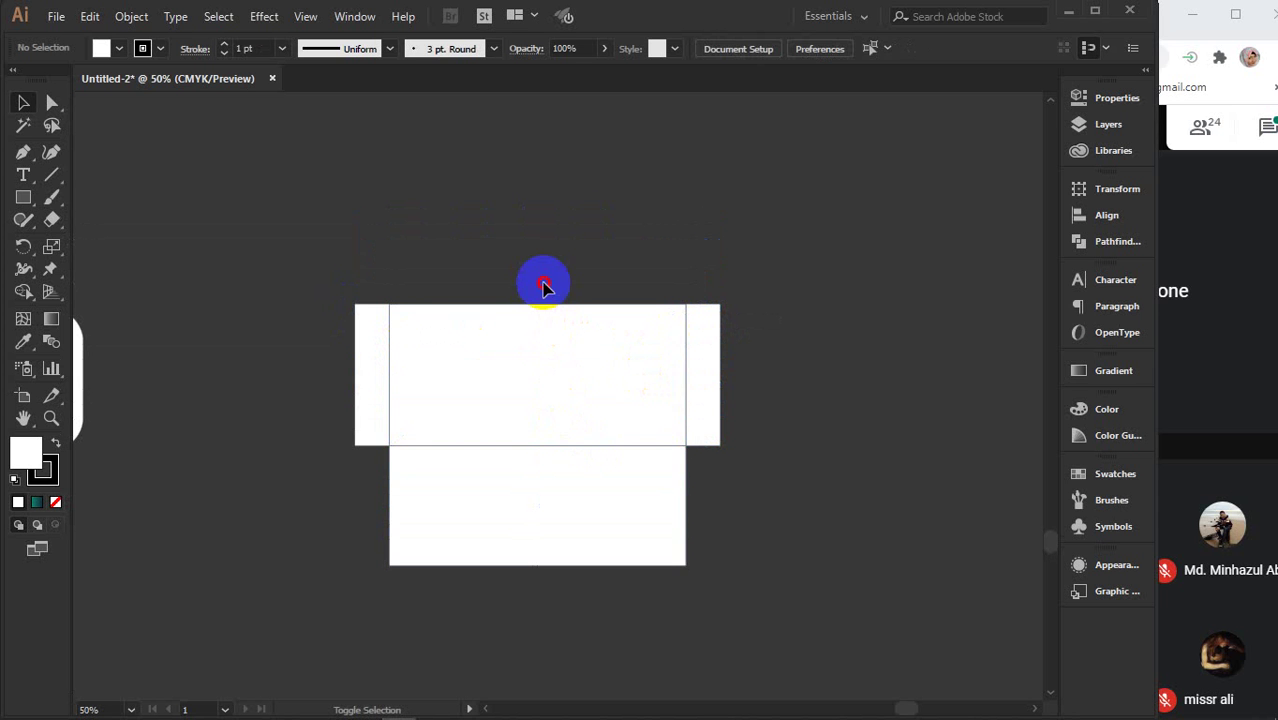
left_click(560, 417)
left_click_drag(560, 417, 544, 271)
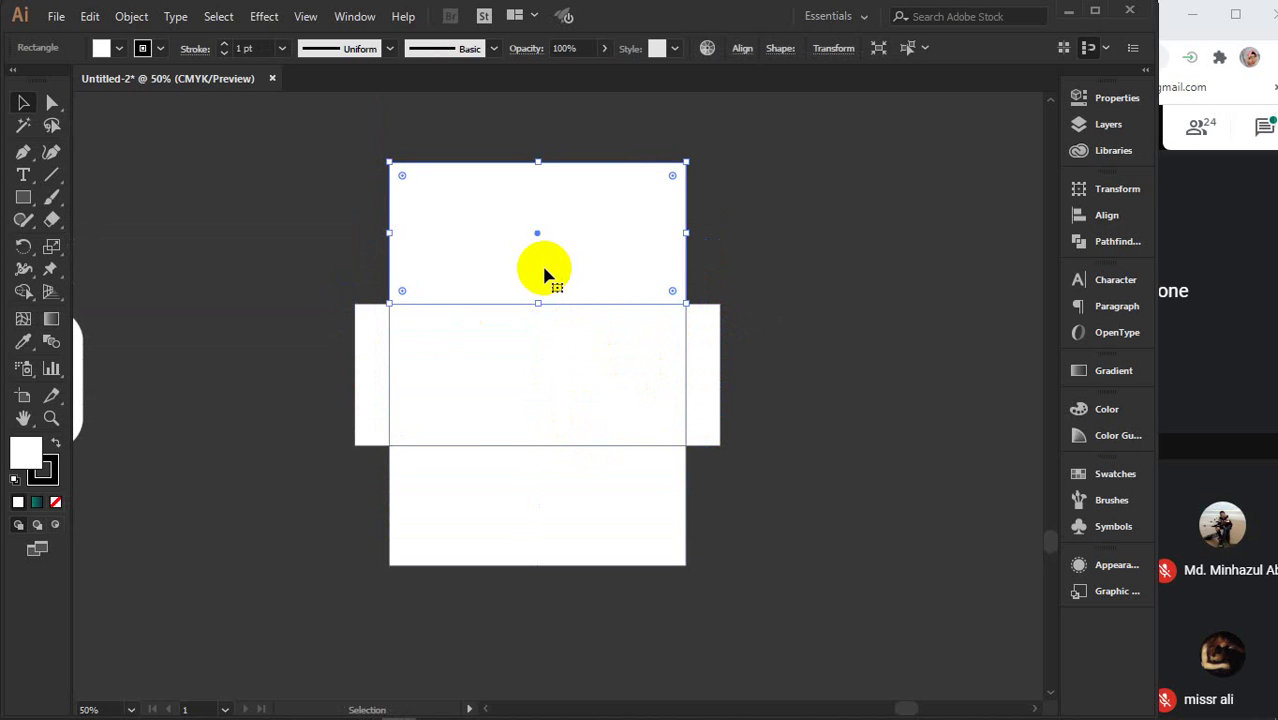
left_click_drag(540, 160, 539, 257)
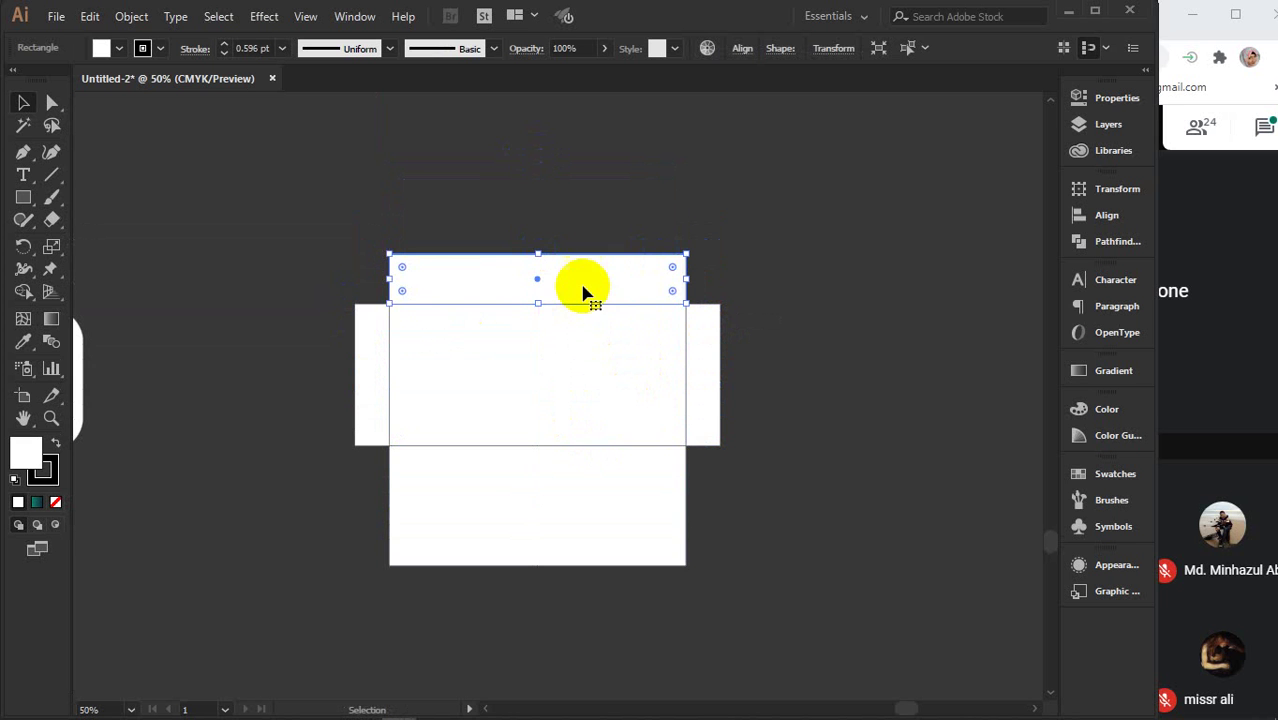
- Fully round the top flap's upper corners
left_click(770, 360)
scroll(622, 305, "up", 2)
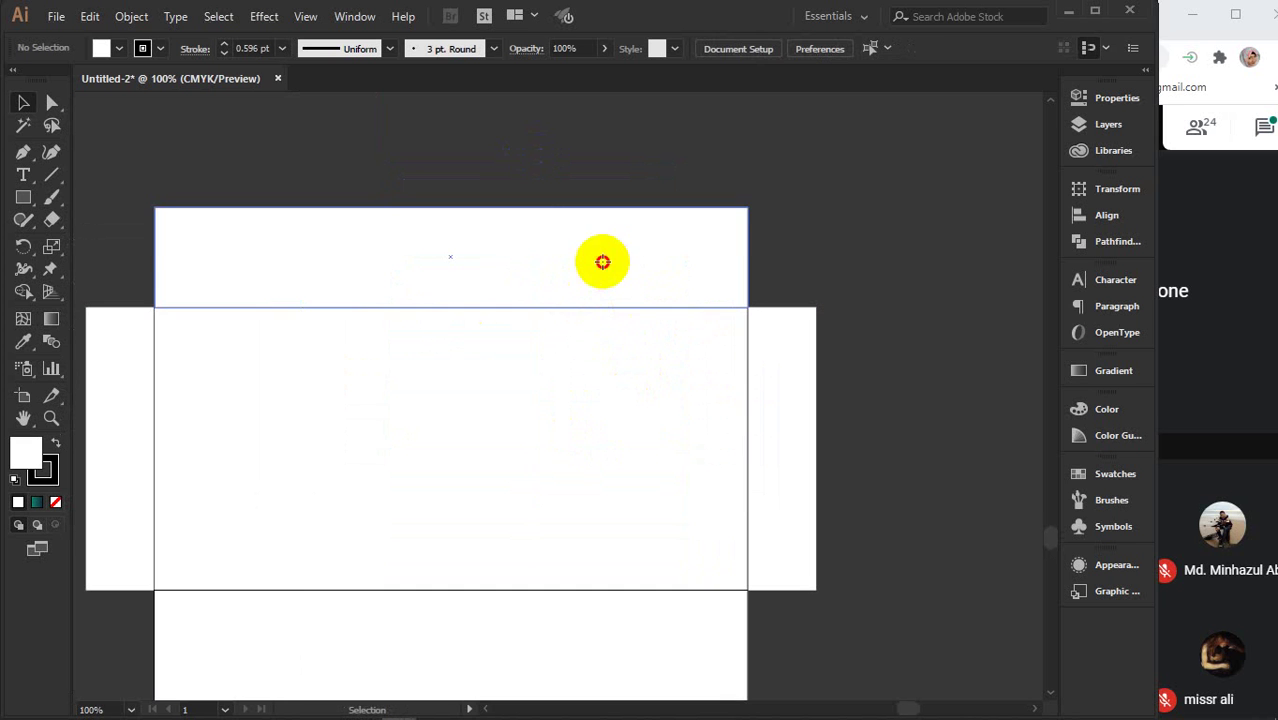
left_click(715, 225)
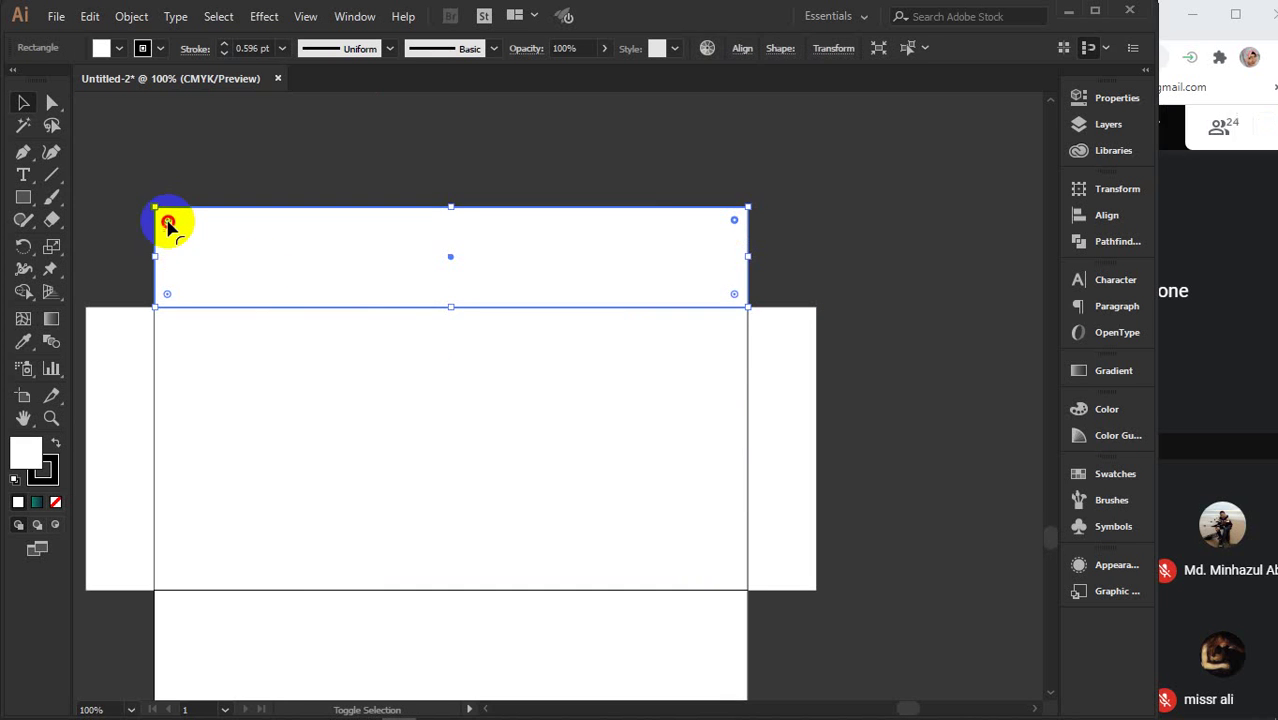
left_click_drag(167, 222, 242, 299)
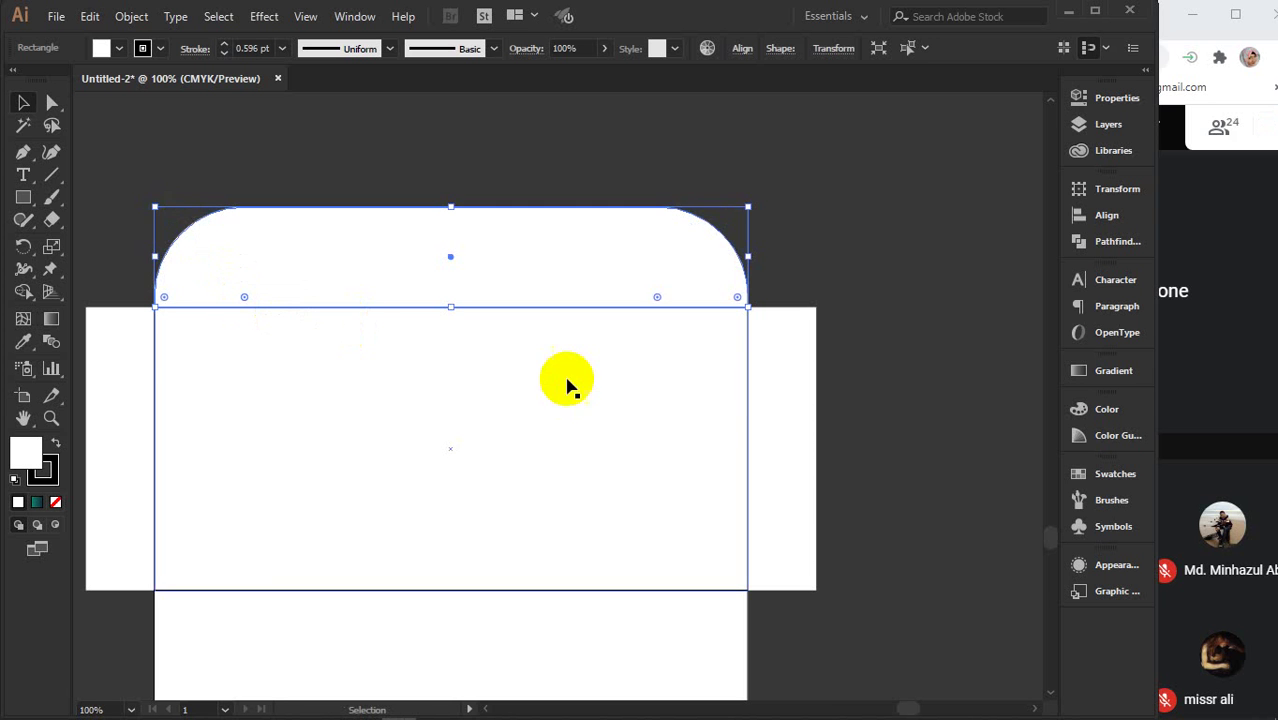
- Fully round the outer ends of the right and left side flaps
left_click(790, 425)
mouse_move(803, 321)
left_mouse_down()
mouse_move(842, 505)
mouse_move(835, 445)
mouse_move(796, 391)
mouse_move(800, 326)
left_mouse_up()
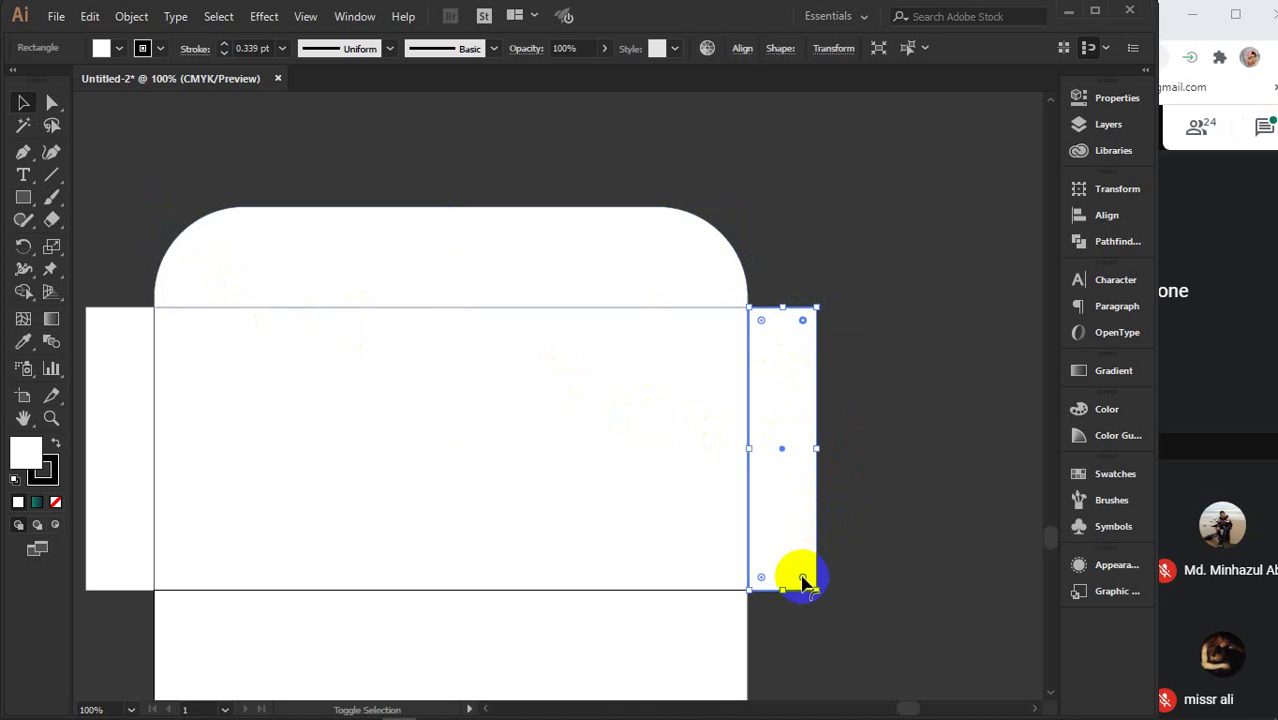
left_click_drag(787, 565, 519, 488)
scroll(530, 486, "left", 5)
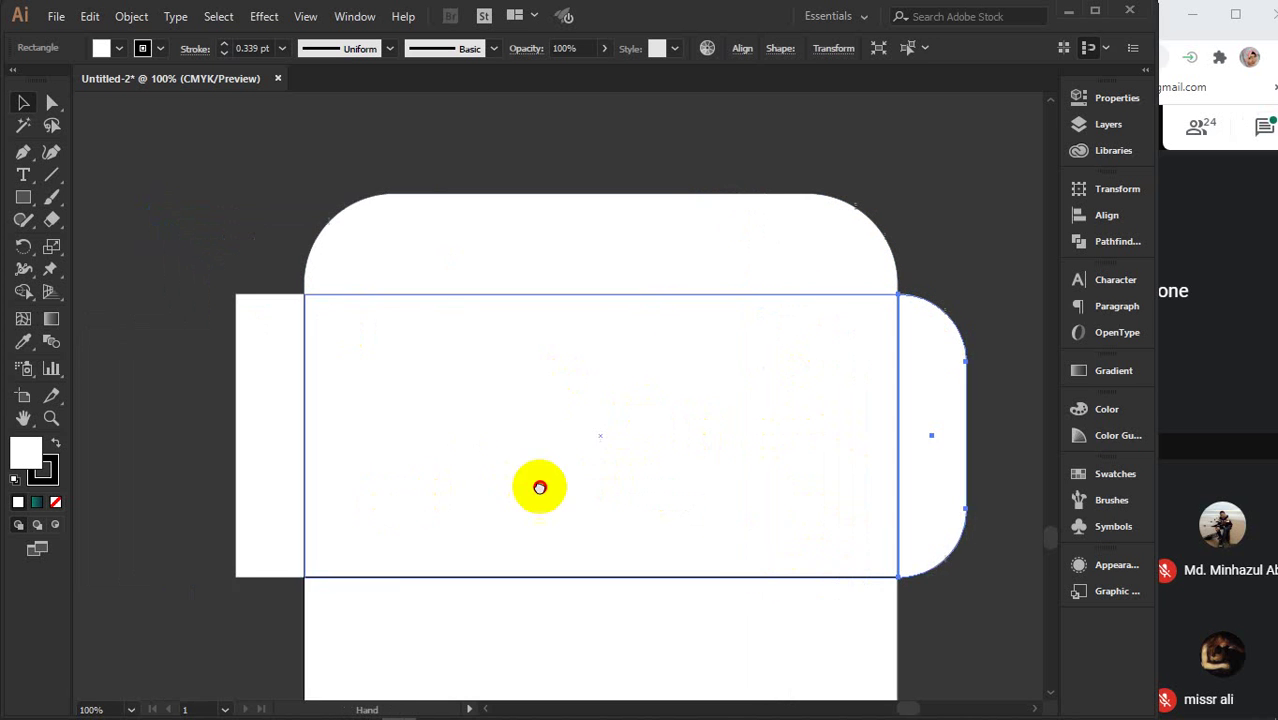
left_click(362, 330)
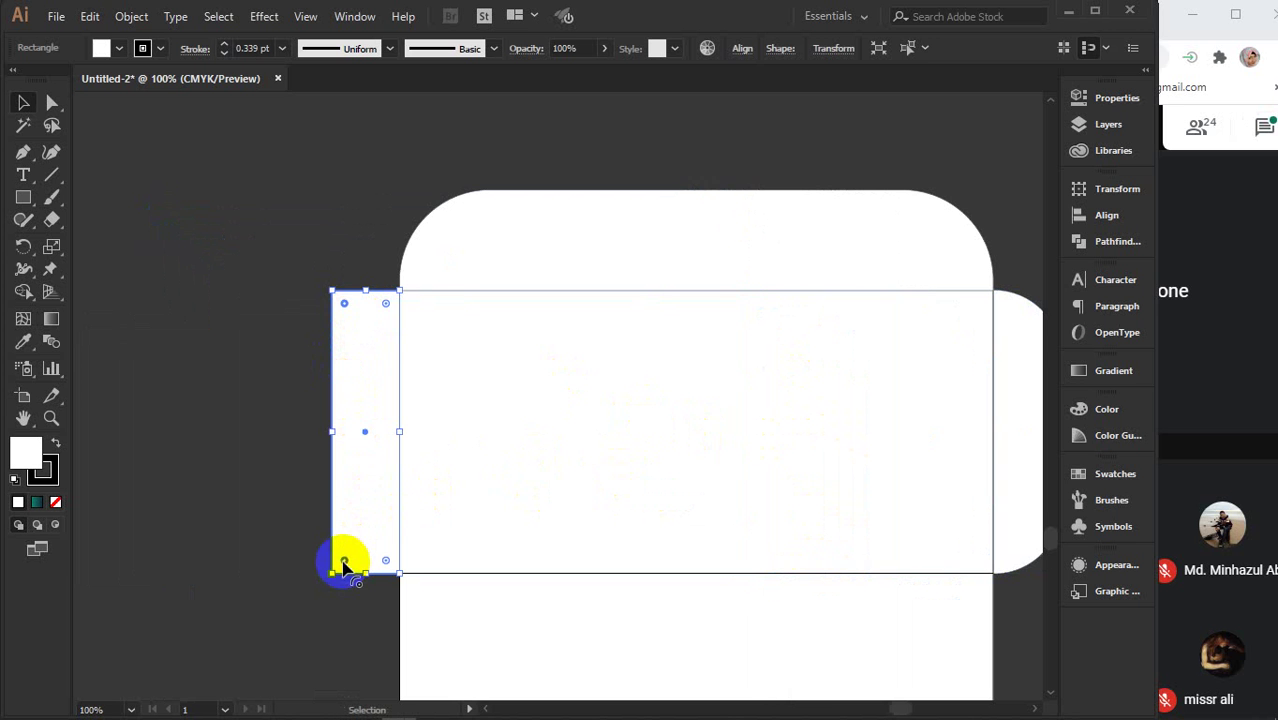
left_click_drag(344, 562, 443, 430)
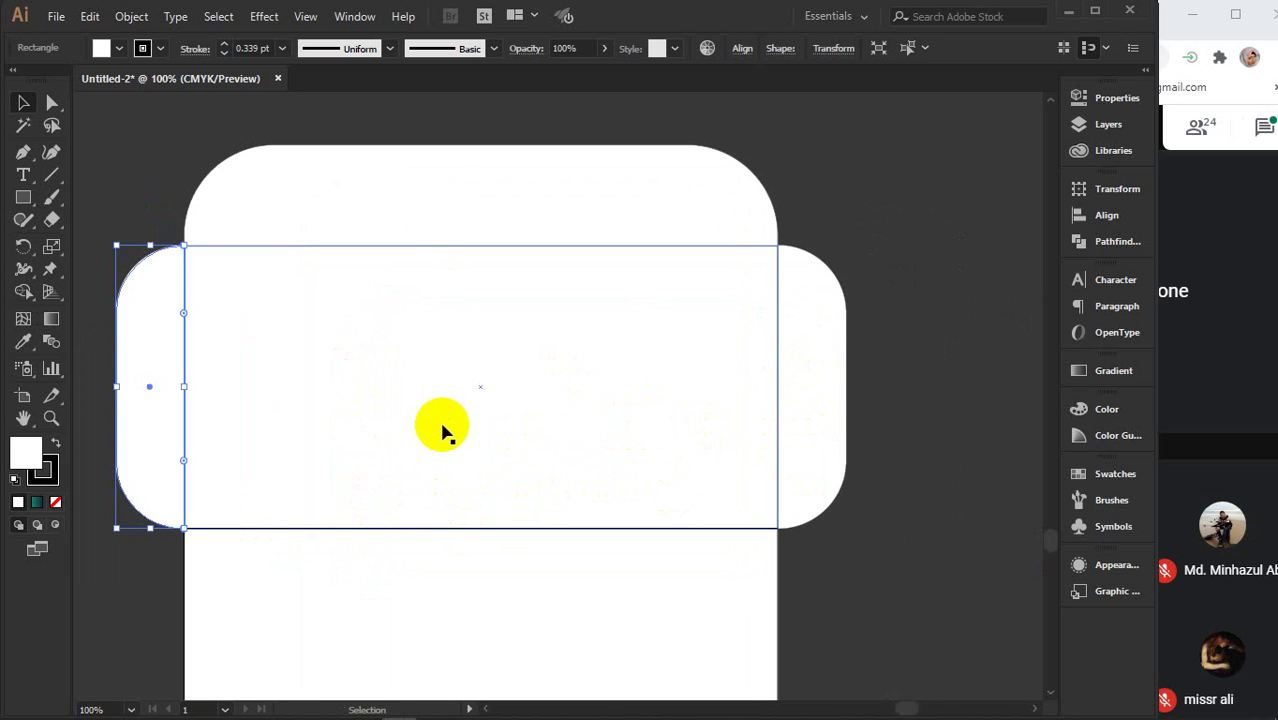
scroll(443, 430, "down", 2)
left_click(693, 471)
- Duplicate the left envelope's body rectangle below the envelopes and rotate it 270° upright
scroll(697, 477, "down", 2)
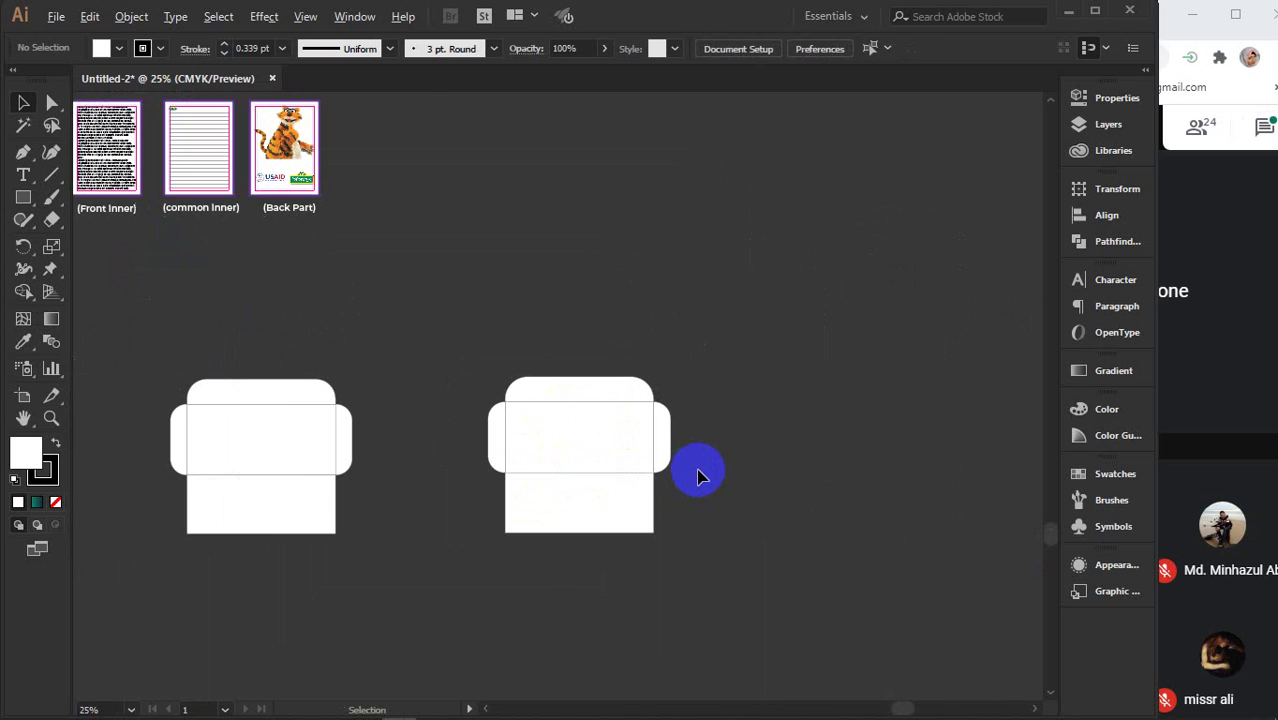
left_click_drag(414, 563, 494, 500)
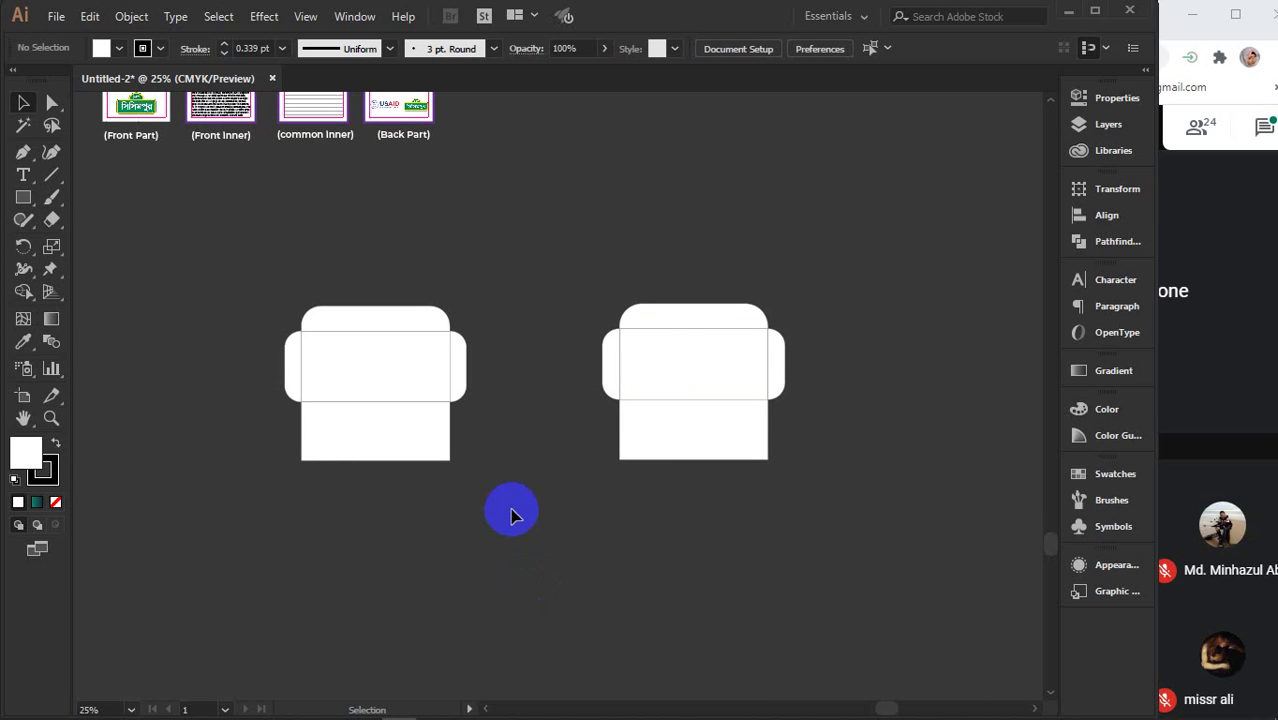
left_click(328, 285)
mouse_move(328, 285)
left_mouse_down()
mouse_move(456, 277)
mouse_move(314, 282)
mouse_move(330, 282)
left_mouse_up()
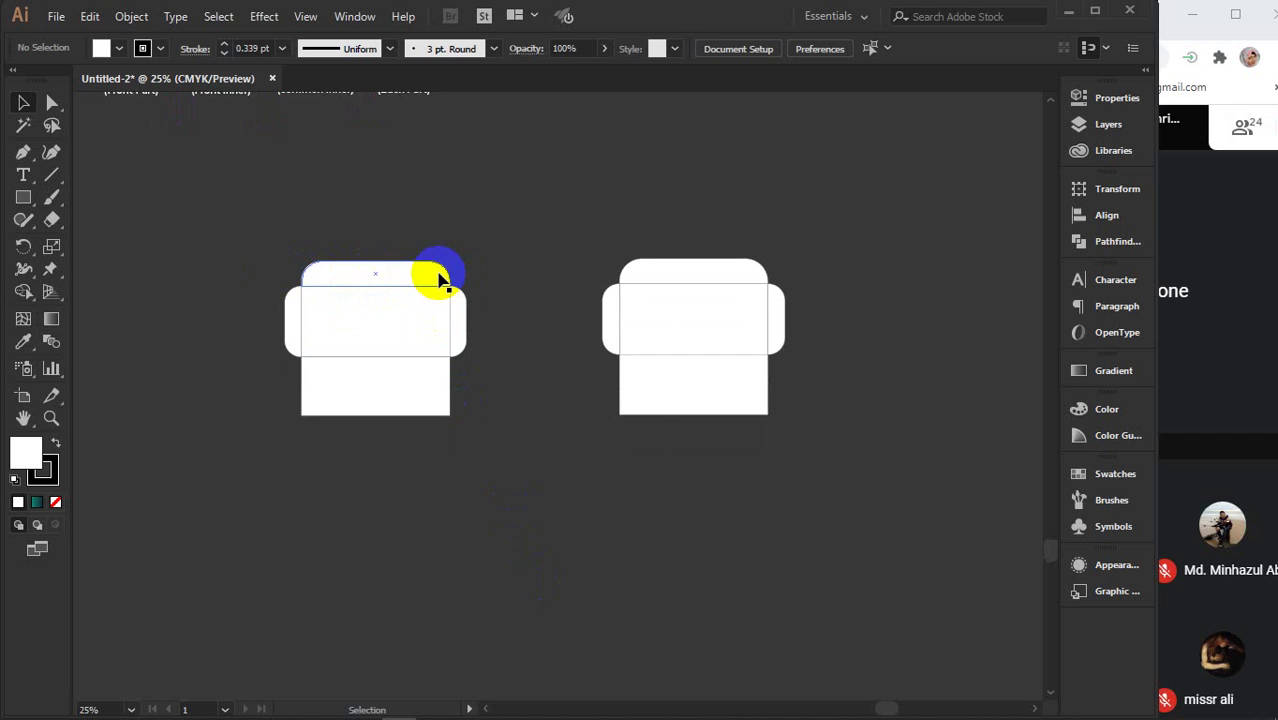
scroll(440, 280, "down", 1)
left_click(397, 290)
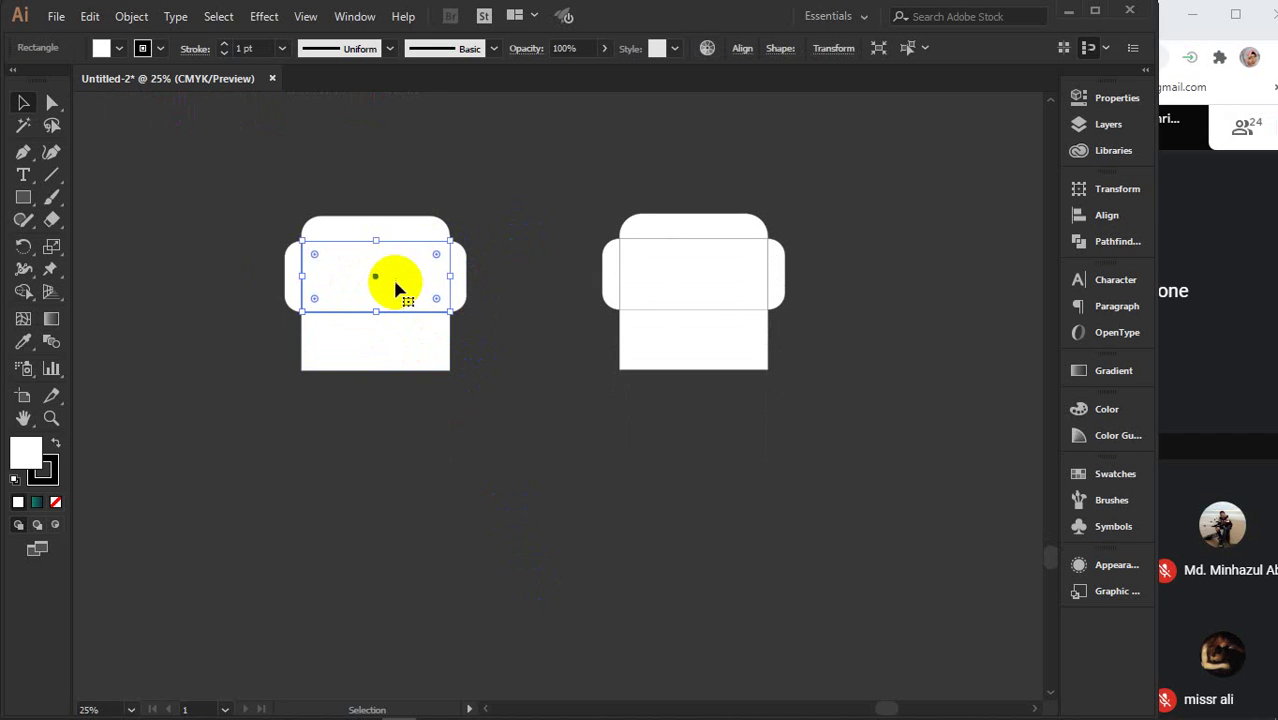
left_click_drag(399, 288, 414, 588)
left_click_drag(498, 592, 468, 422)
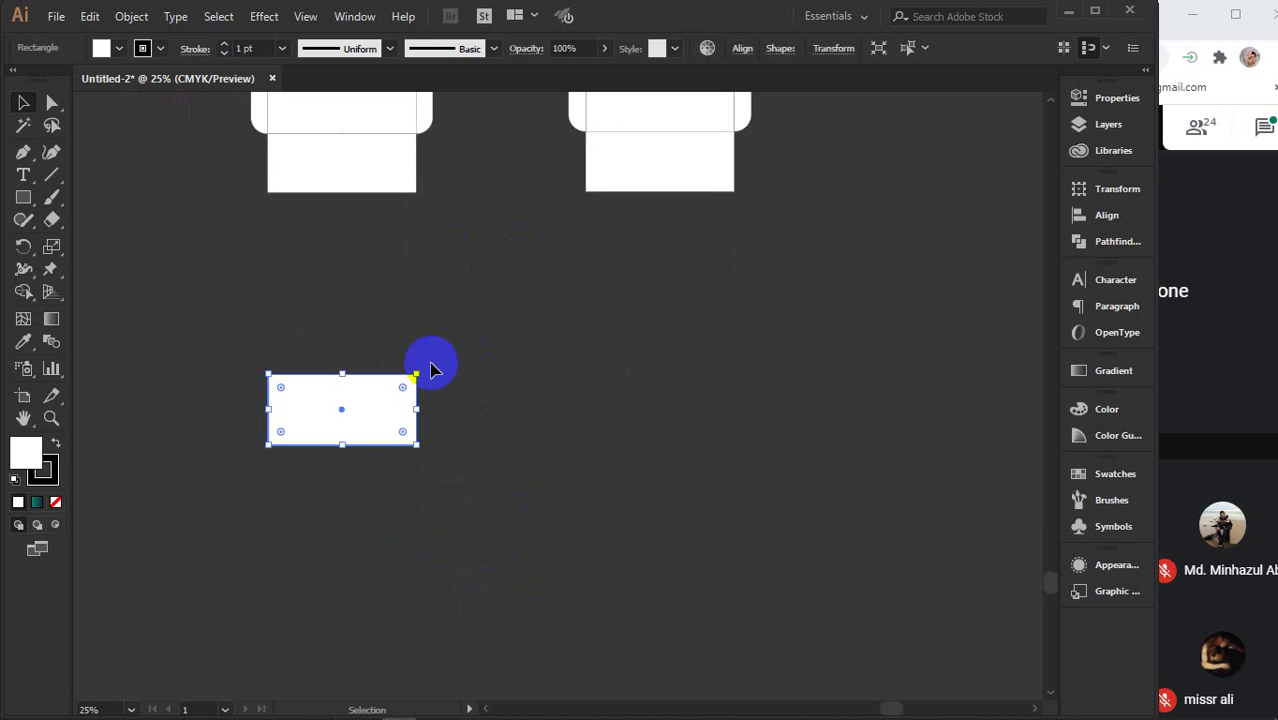
left_click_drag(421, 371, 421, 558)
- Attach a narrower copy of the upright panel to each of its sides
scroll(342, 414, "up", 3)
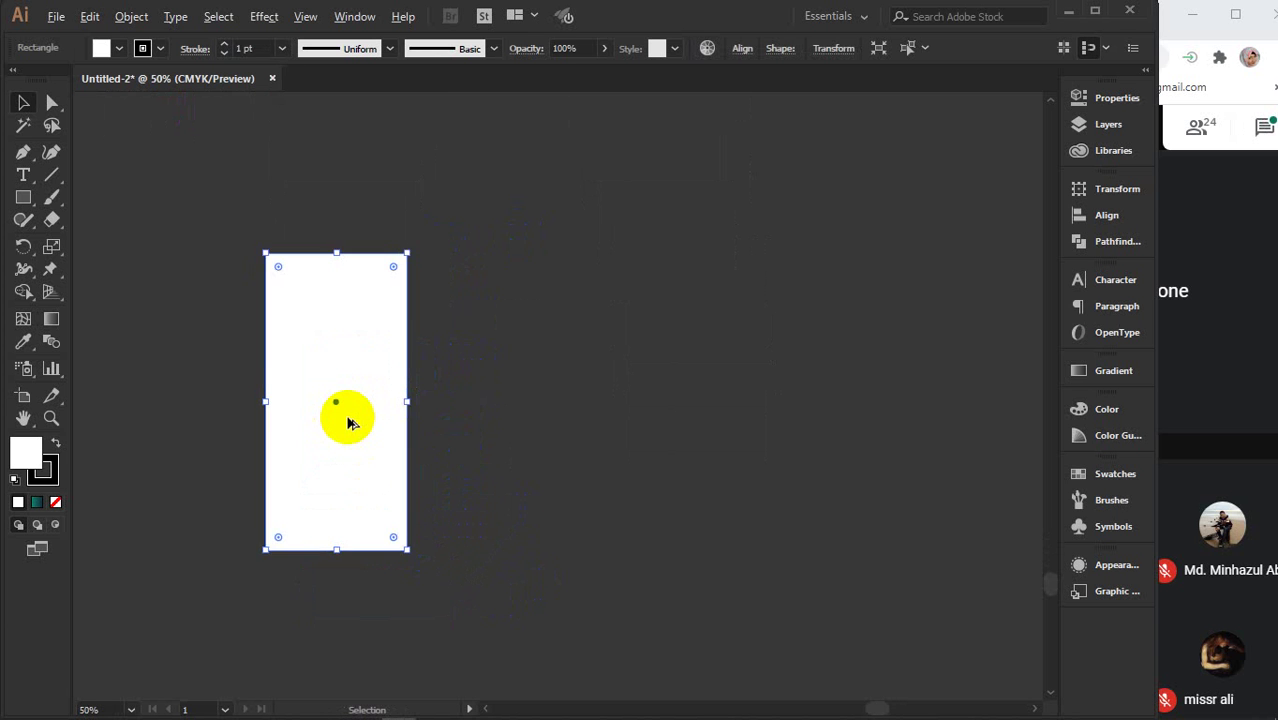
left_click_drag(347, 424, 434, 400)
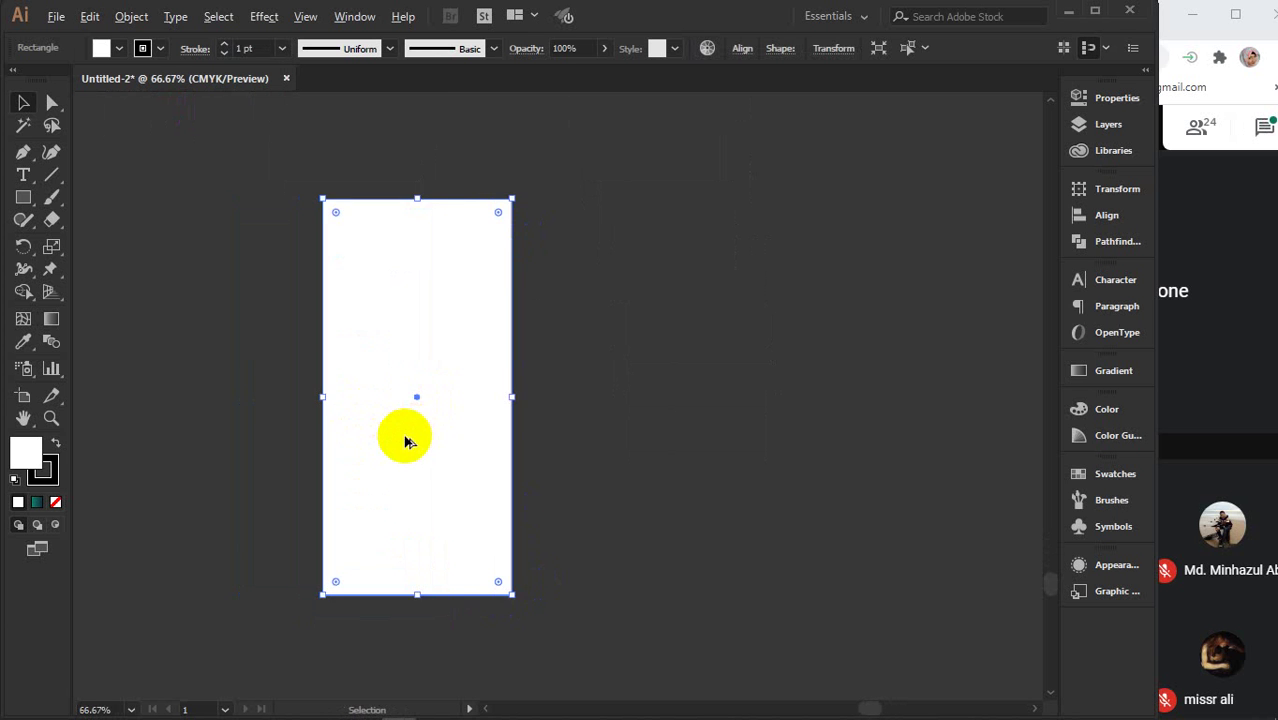
left_click_drag(402, 440, 591, 446)
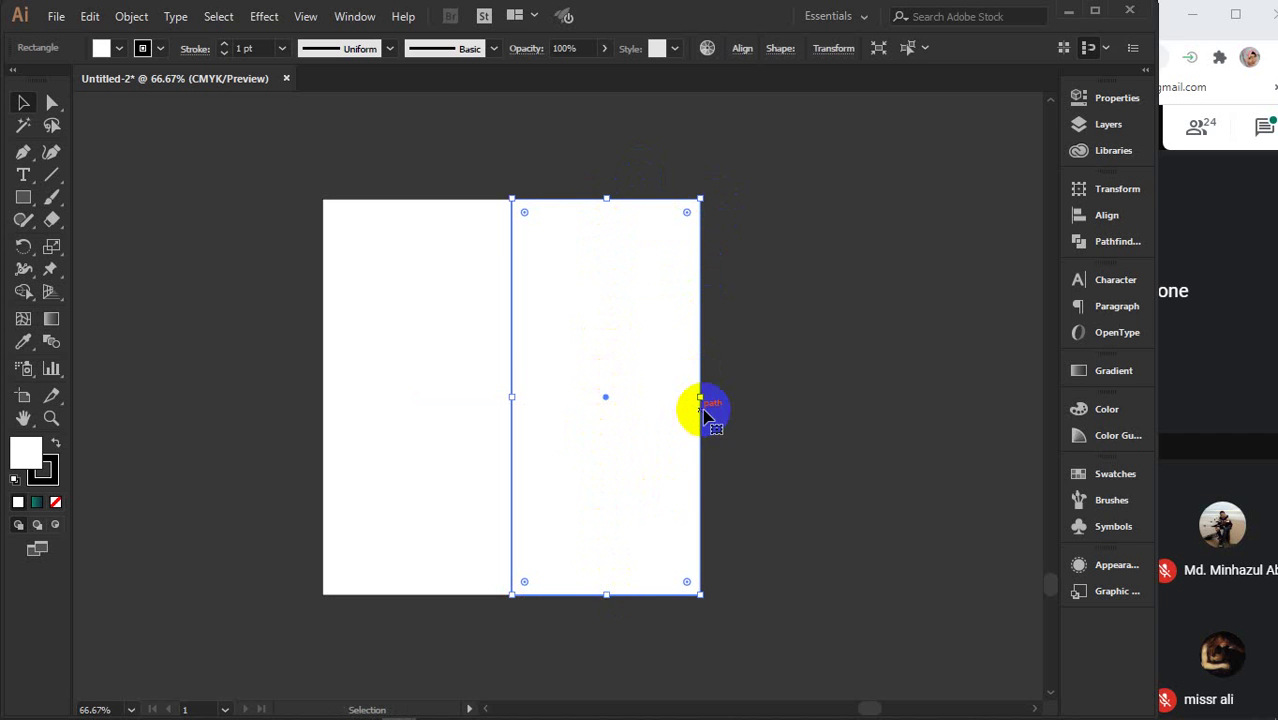
left_click_drag(702, 399, 610, 399)
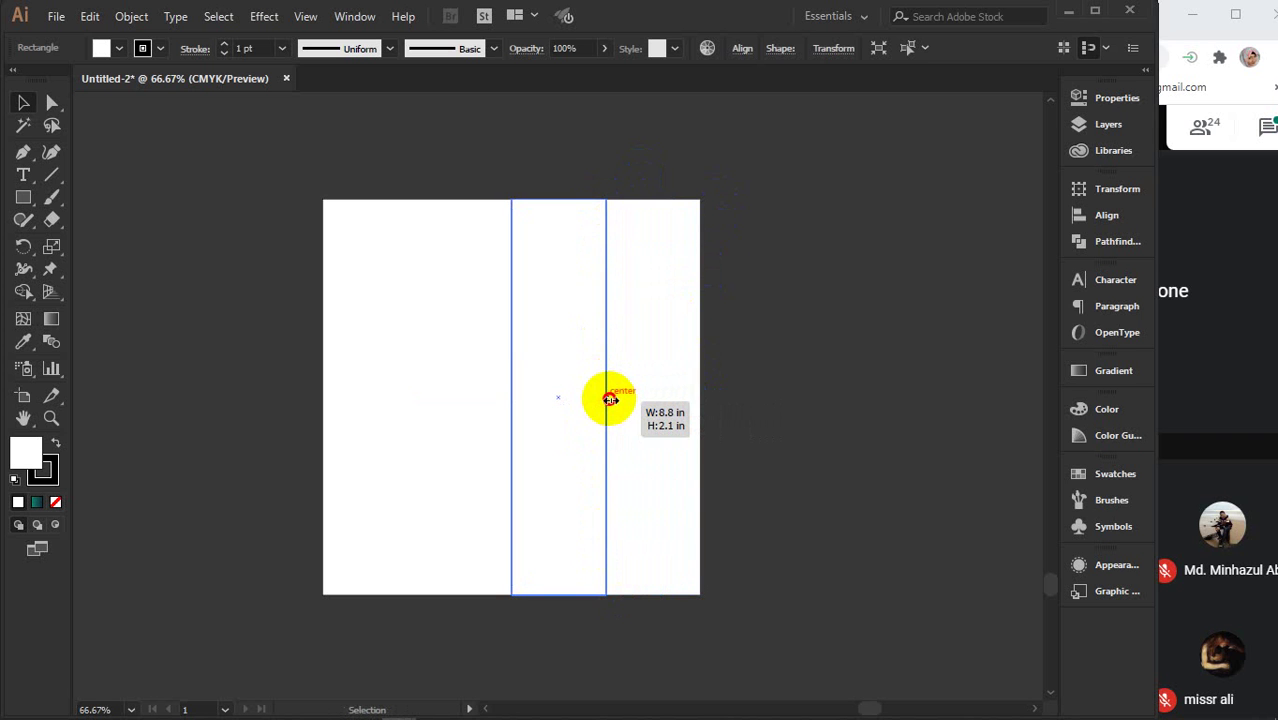
left_click_drag(610, 399, 618, 403)
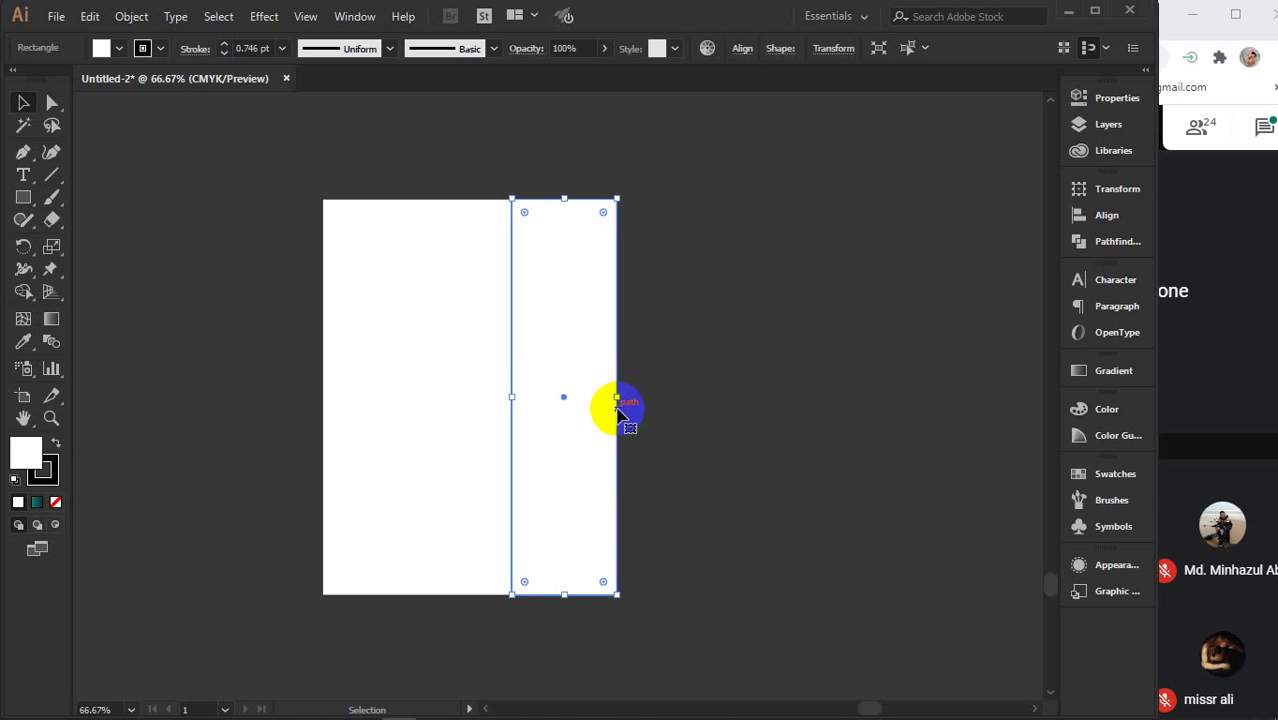
left_click_drag(585, 456, 293, 456)
left_click(716, 348)
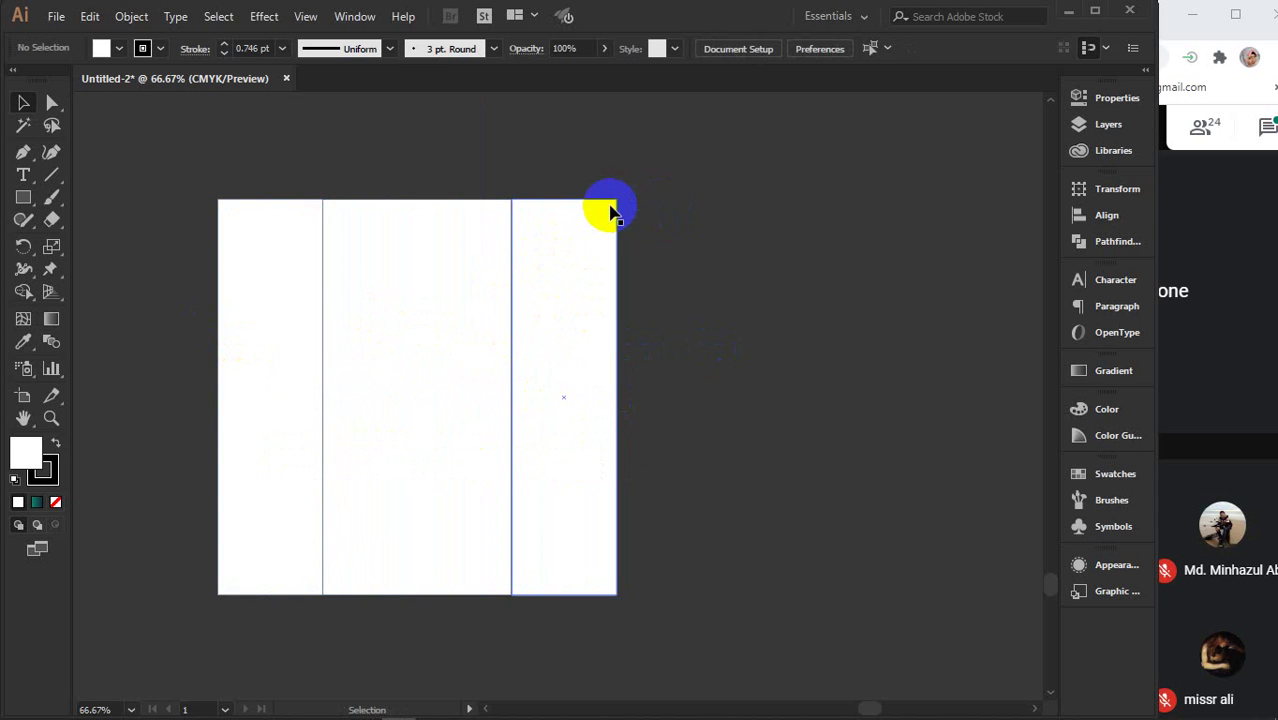
left_click(23, 197)
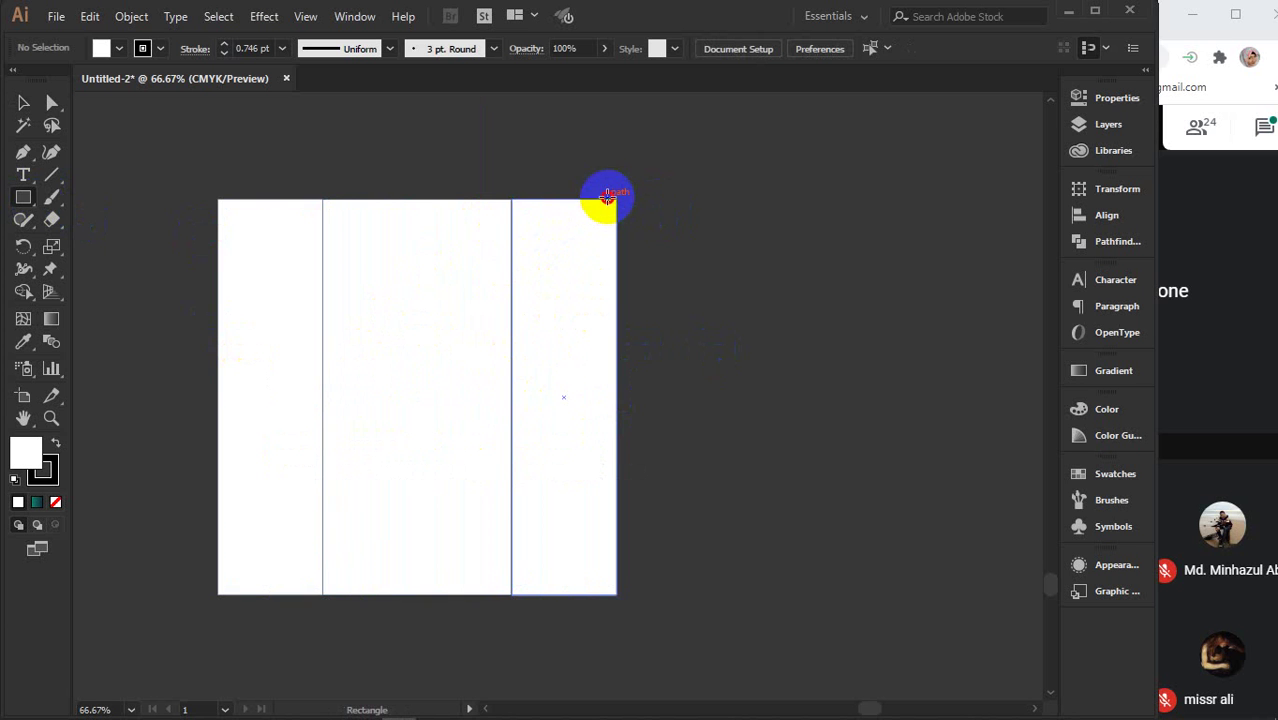
- Draw a thin light-blue strip along the right panel's edge
left_click_drag(607, 197, 610, 592)
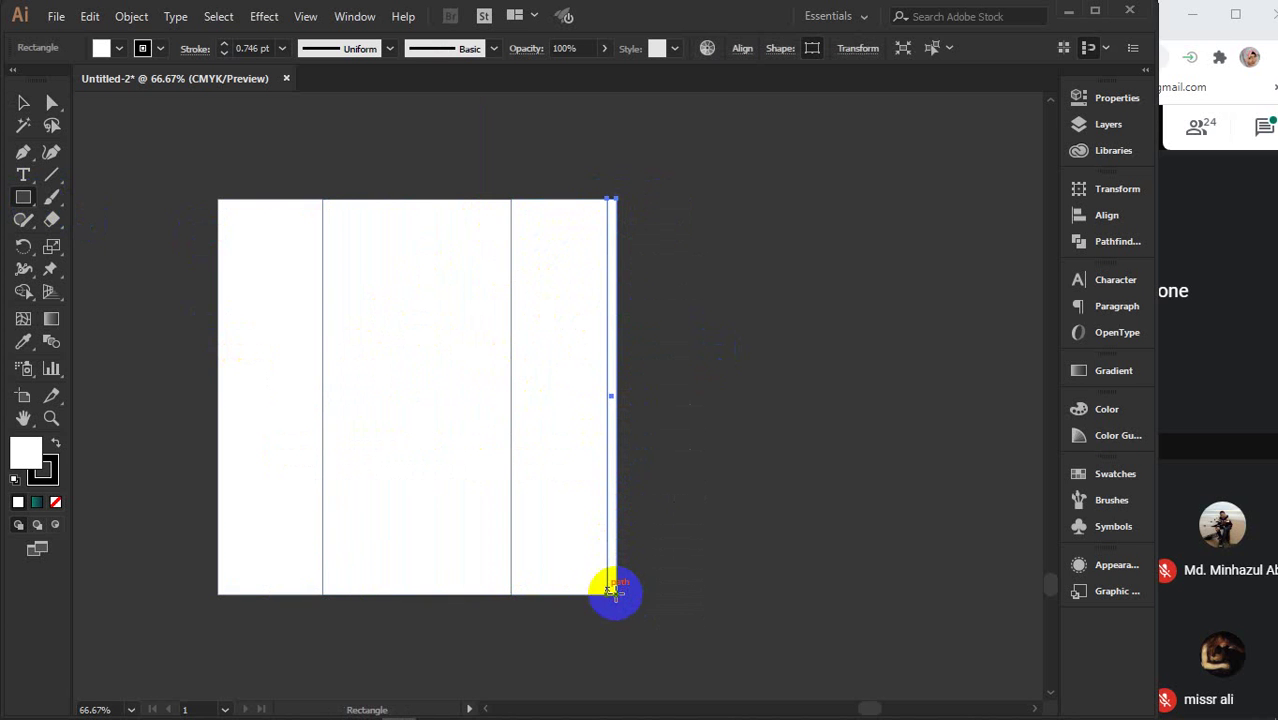
left_click(119, 52)
left_click(104, 79)
left_click(117, 55)
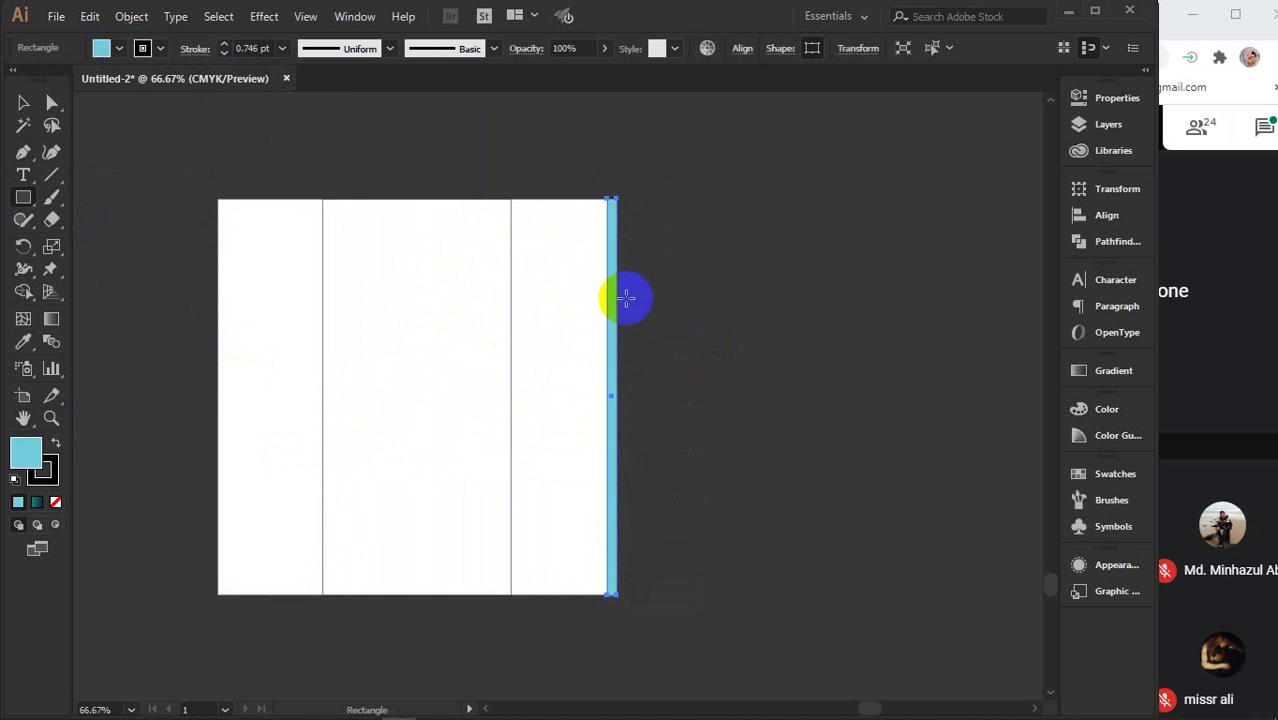
- Remove the blue strip and its copy so only the three white columns remain, then zoom out
key("v")
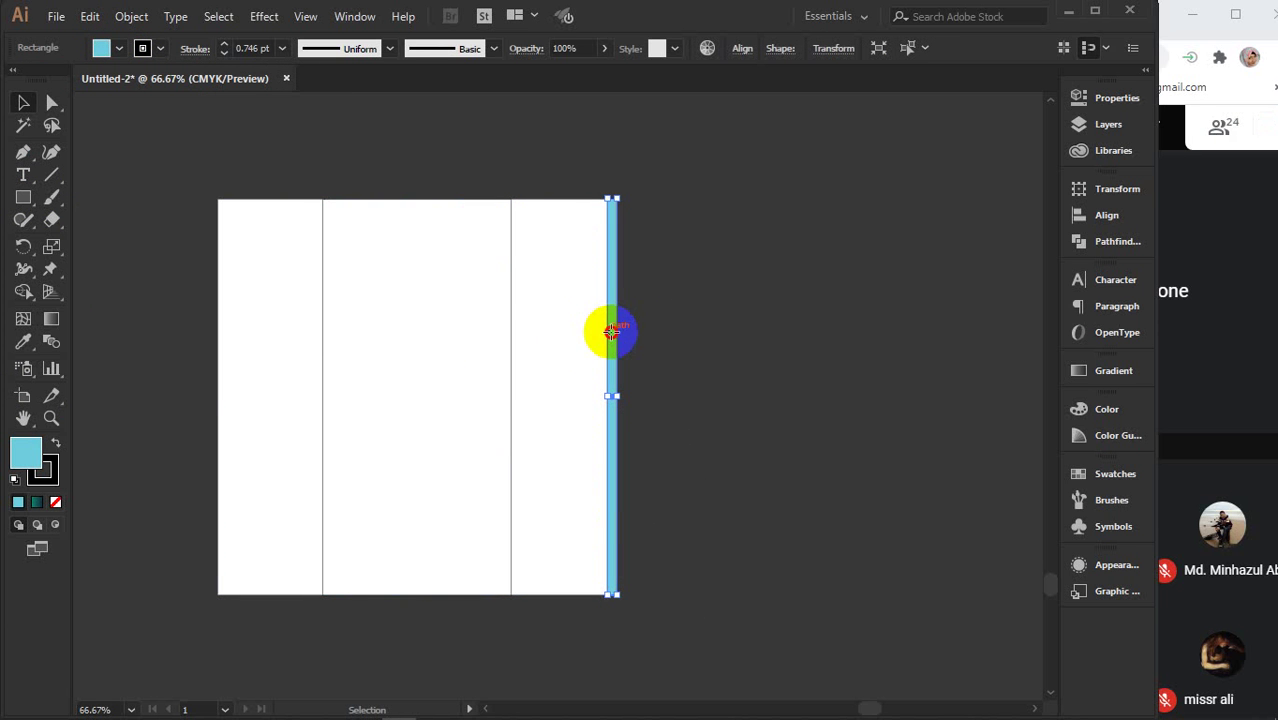
left_click_drag(611, 331, 218, 325)
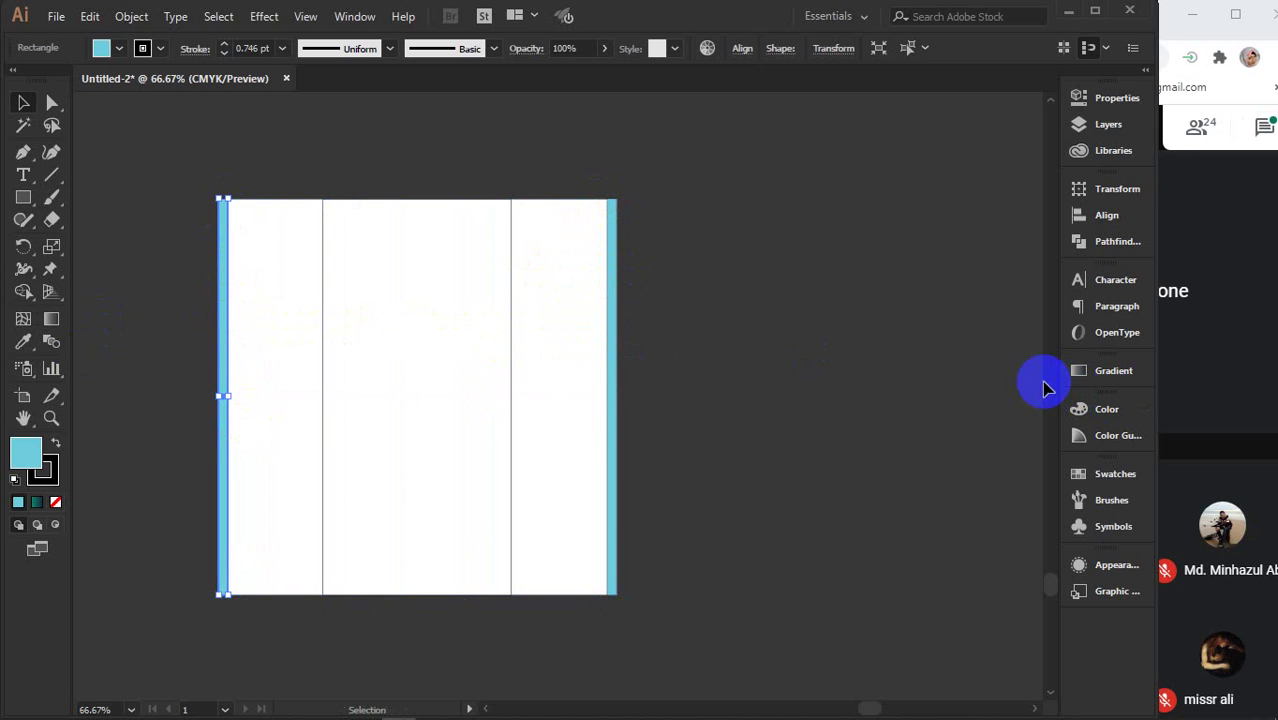
left_click(873, 308)
key("ctrl+z")
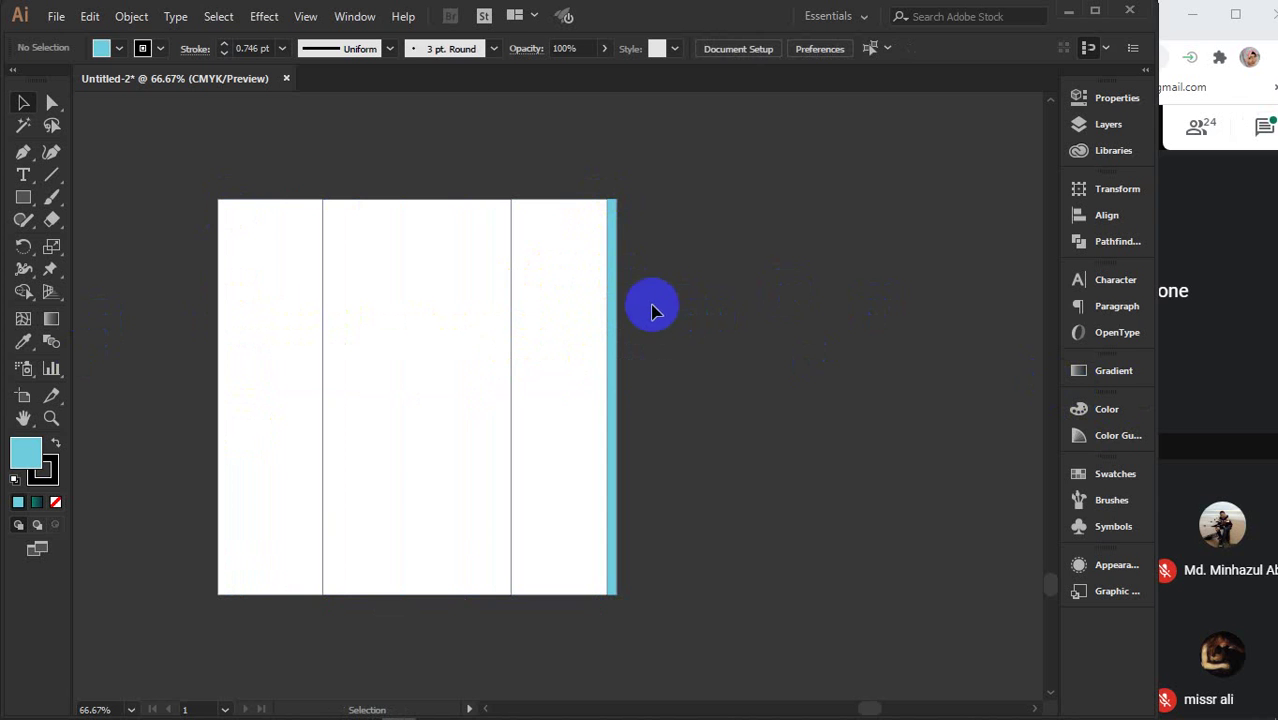
left_click(615, 305)
key("Delete")
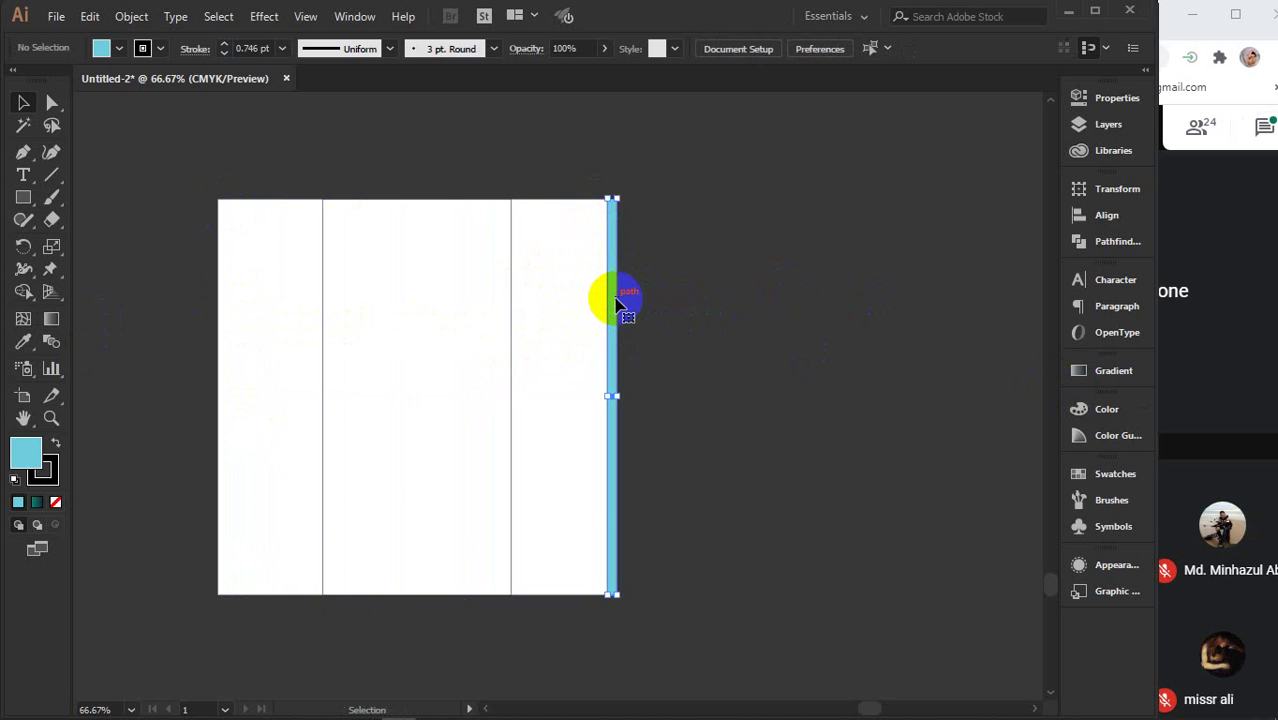
key("ctrl+minus")
key("ctrl+minus")
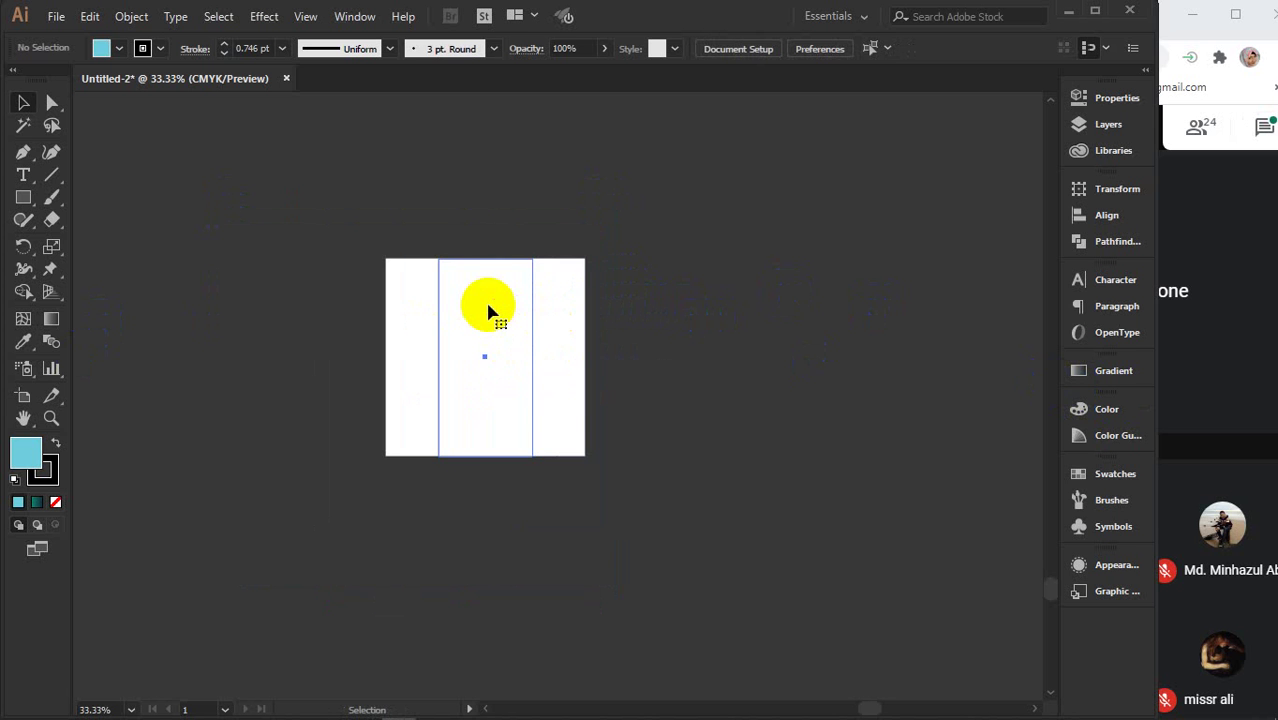
- Place short bar copies below and above the middle panel, rounding the top bar's upper corners
left_click_drag(490, 283, 485, 483)
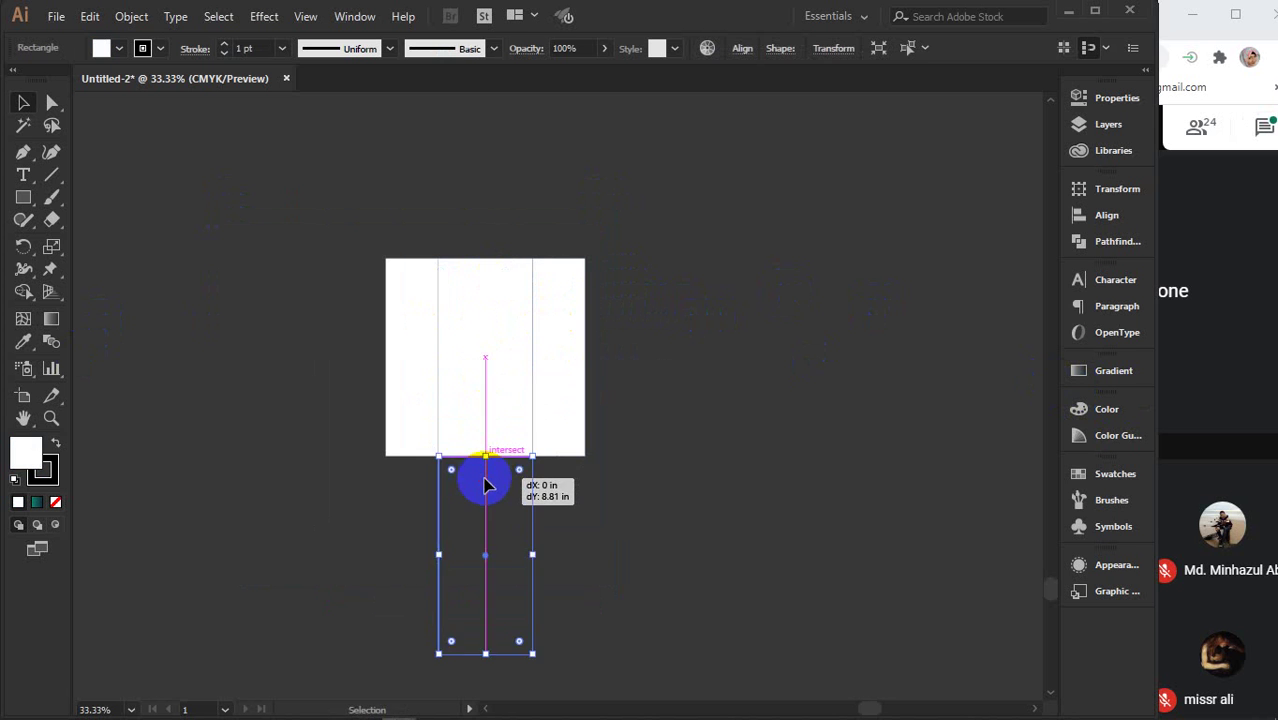
left_click_drag(487, 655, 502, 277)
left_click(522, 256)
scroll(503, 400, "up", 1)
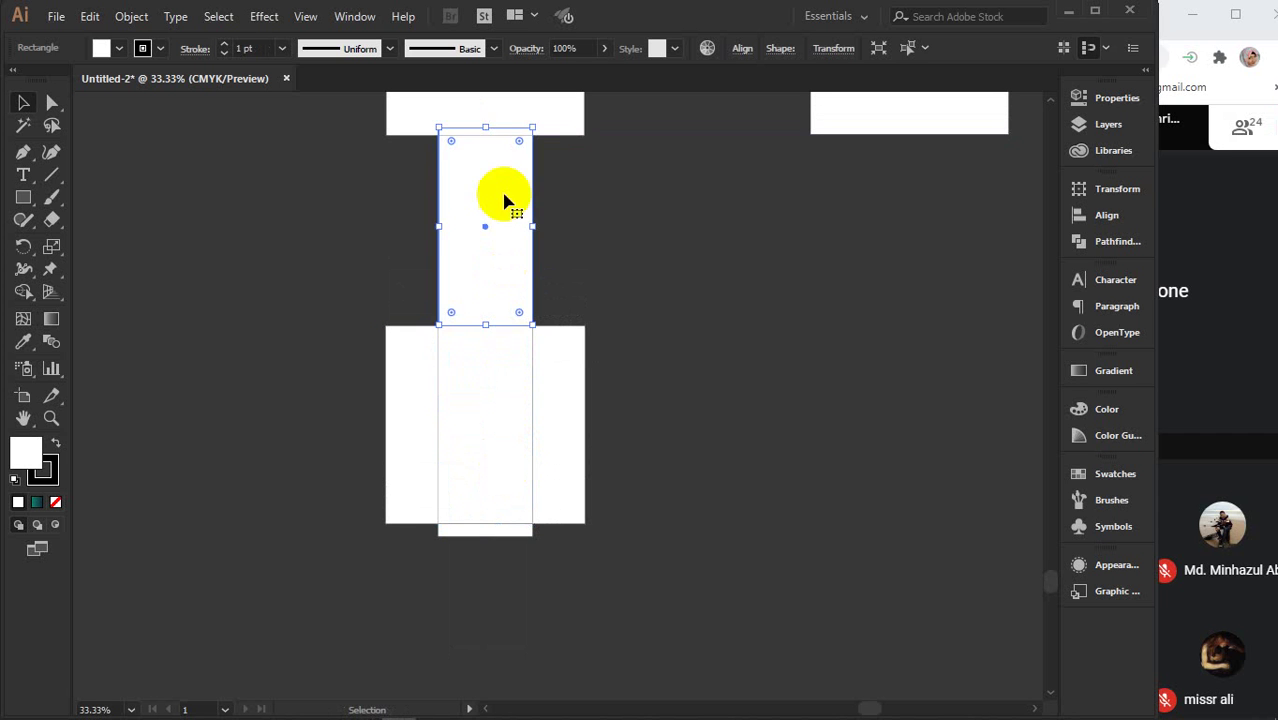
left_click_drag(485, 135, 473, 298)
scroll(531, 443, "up", 2)
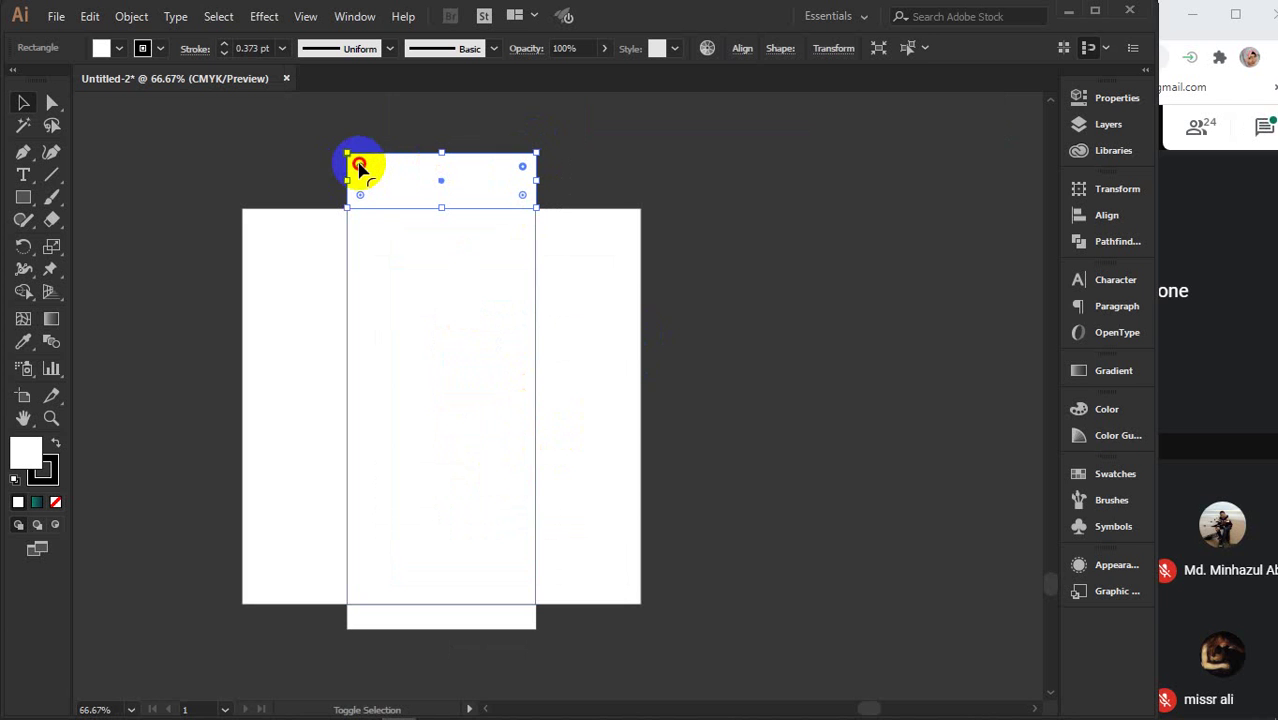
left_click_drag(360, 168, 399, 243)
- Round the bottom bar's lower corners to 0.55 in
scroll(428, 357, "down", 1)
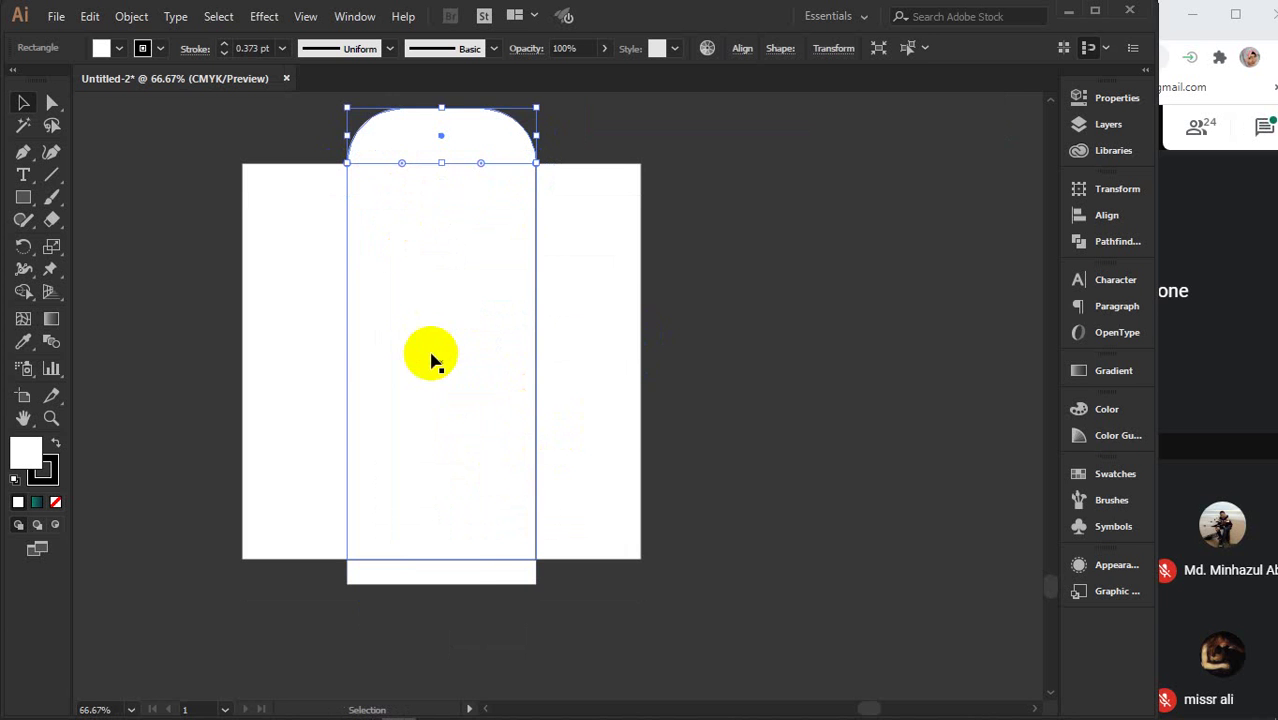
left_click(471, 566)
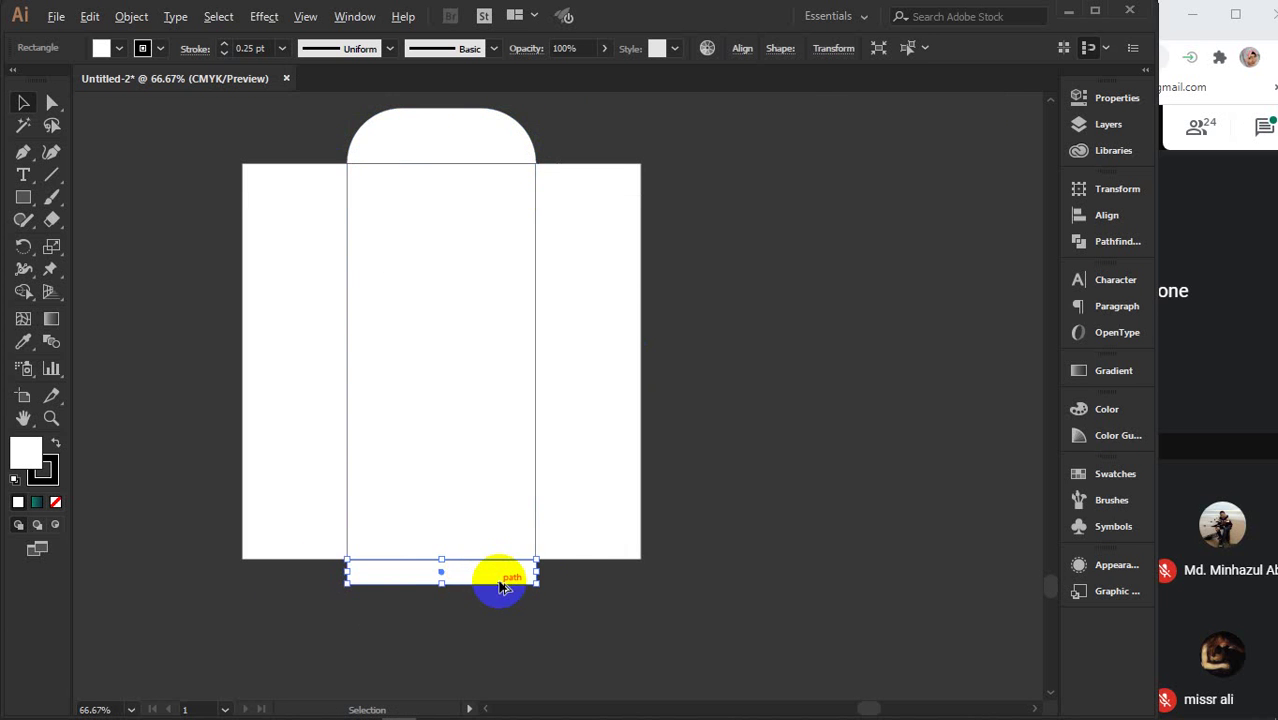
scroll(505, 587, "up", 2)
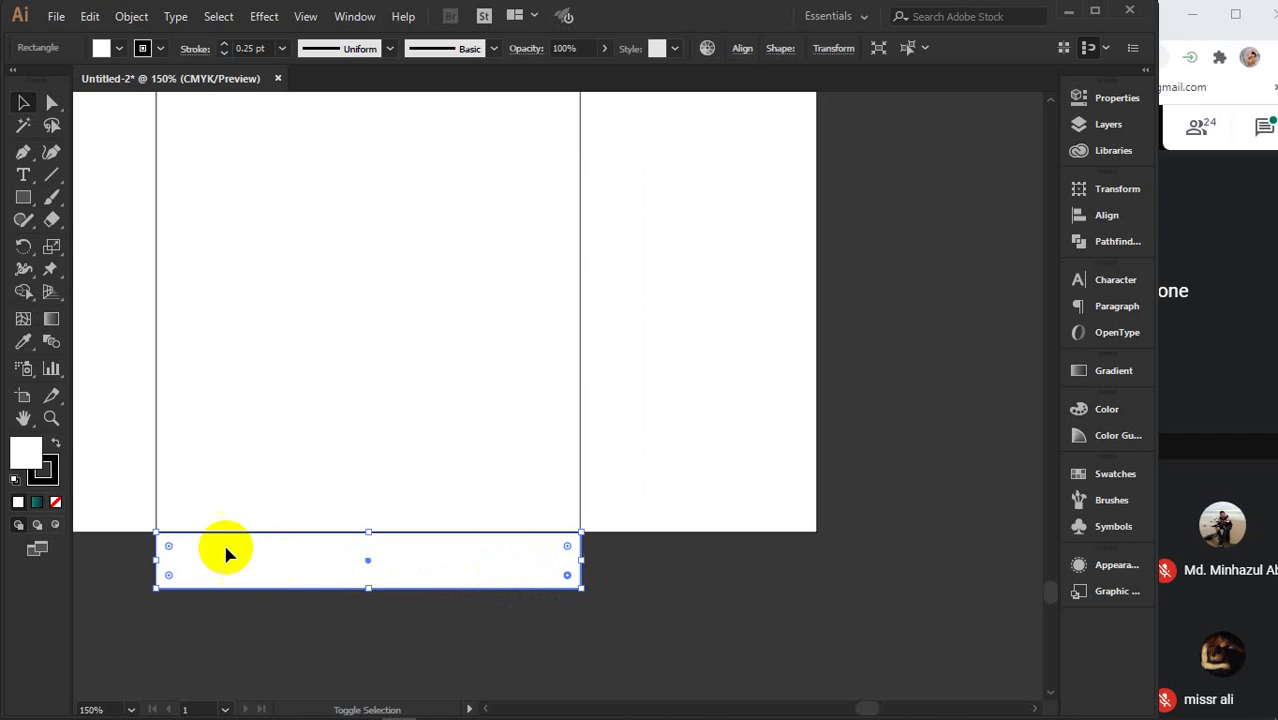
left_click_drag(168, 578, 246, 488)
scroll(605, 485, "down", 2)
scroll(605, 485, "down", 1)
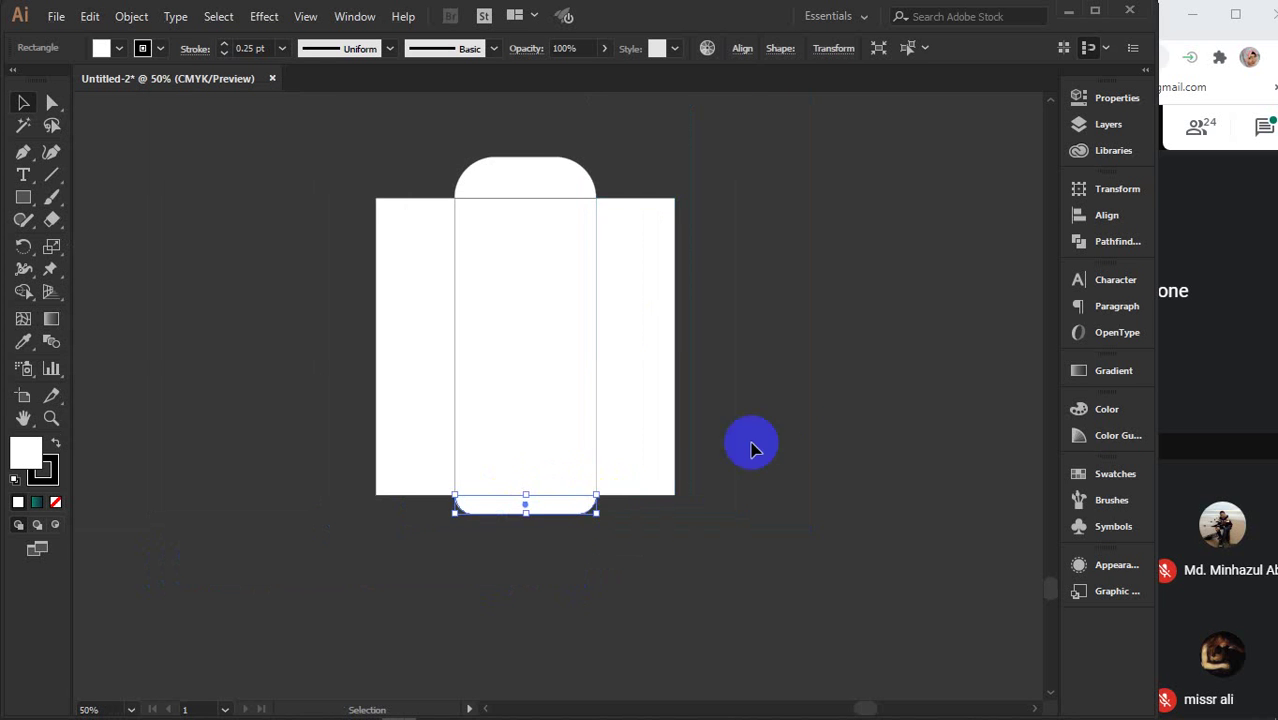
left_click(632, 345)
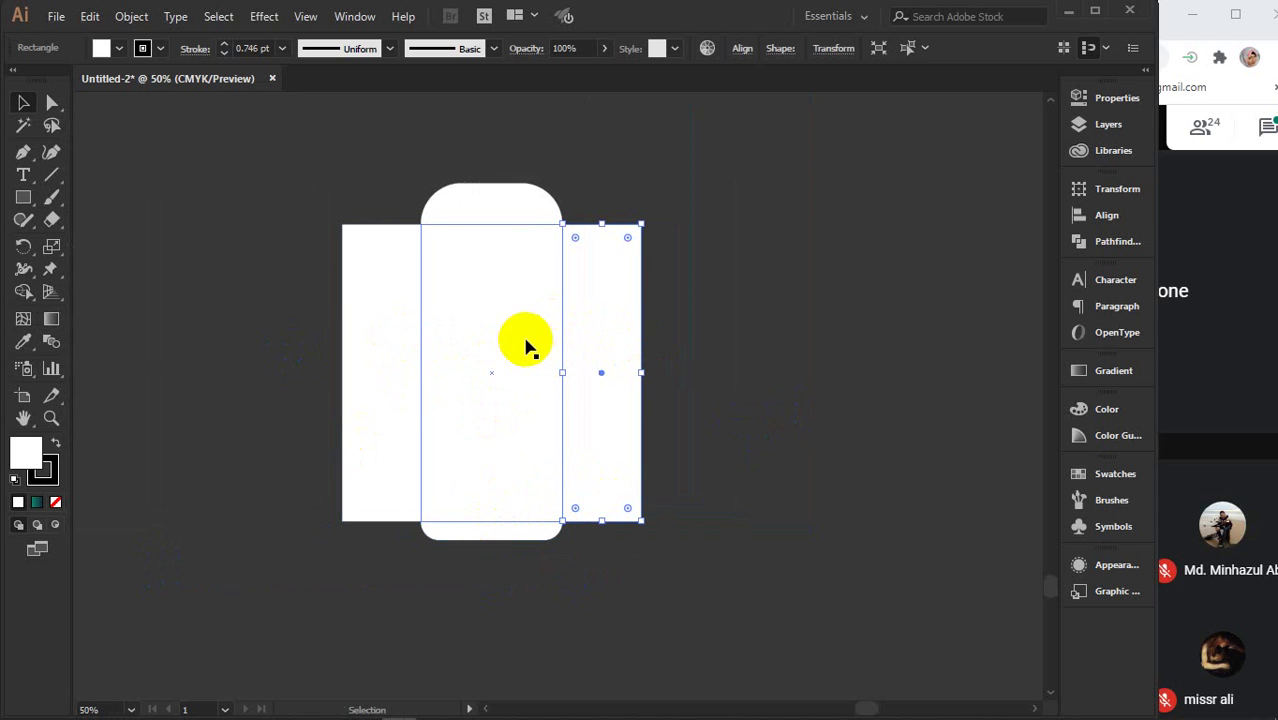
scroll(650, 379, "right", 5)
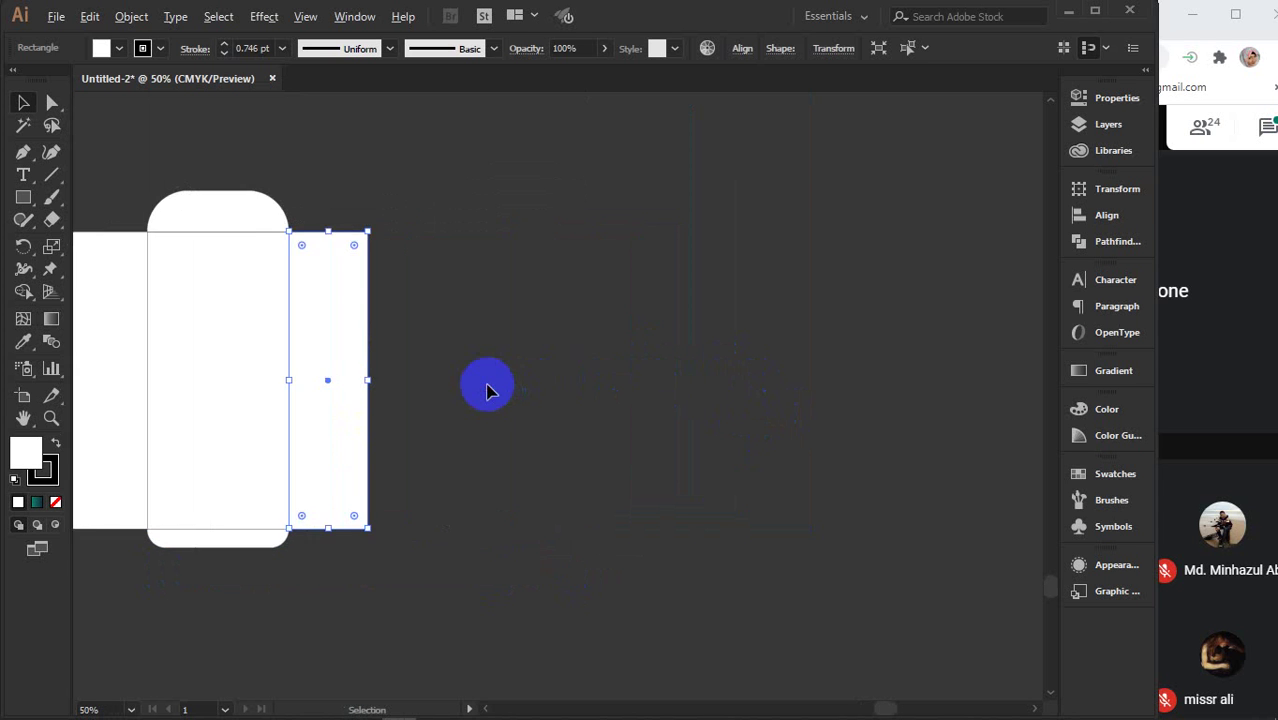
scroll(487, 390, "down", 1)
scroll(585, 445, "right", 2)
left_click(575, 395)
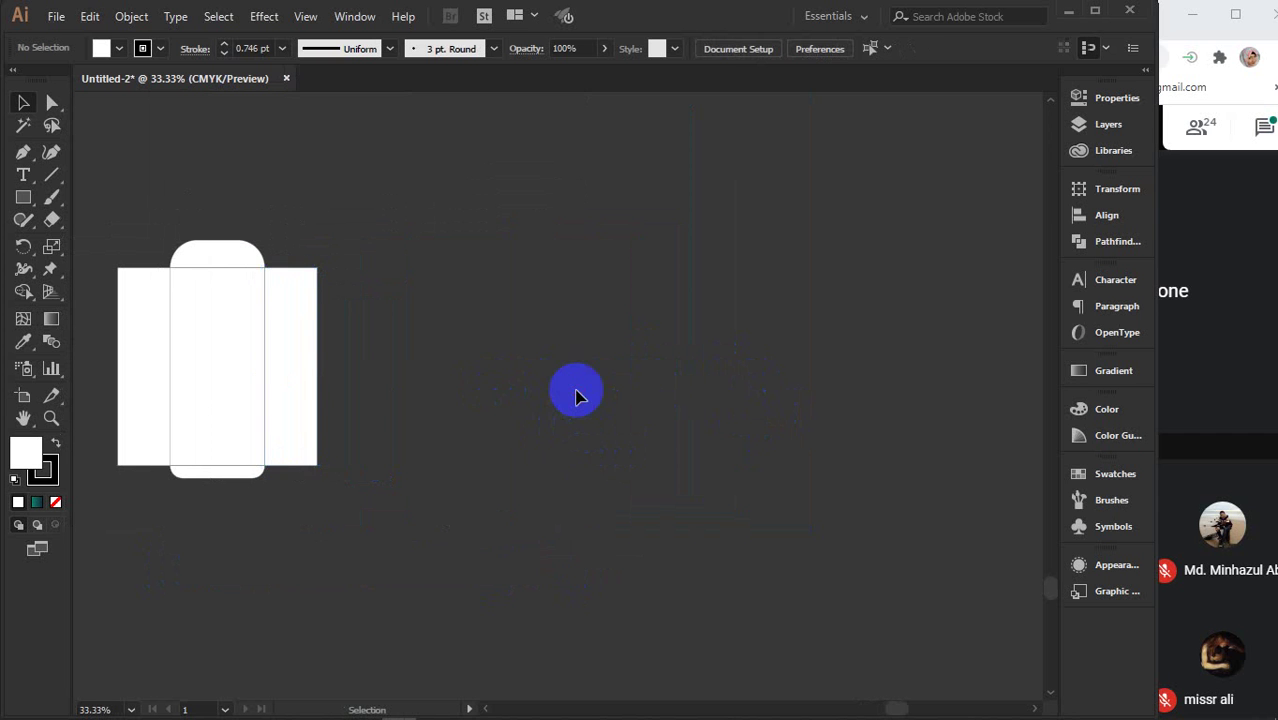
- With the Rectangle tool, click the canvas and enter the A4 size, 8.26 × 11.69 in
left_click(25, 199)
left_click(714, 342)
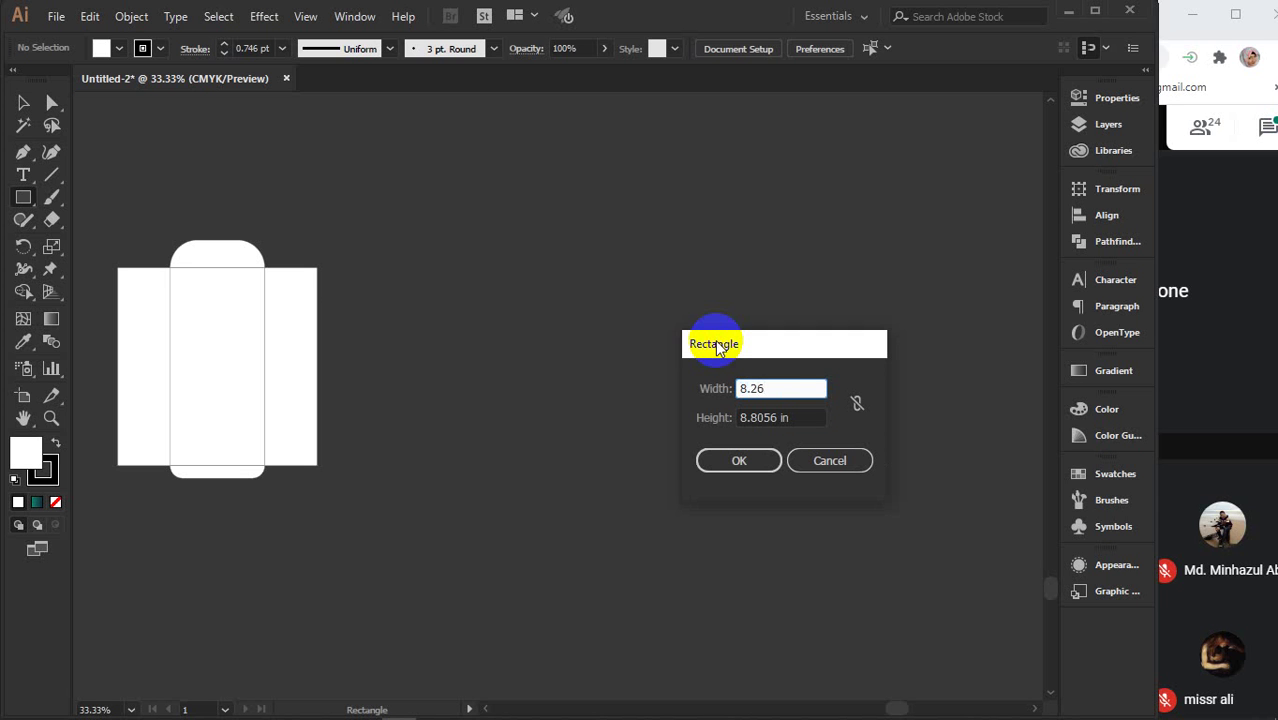
key("Tab")
type("1.69")
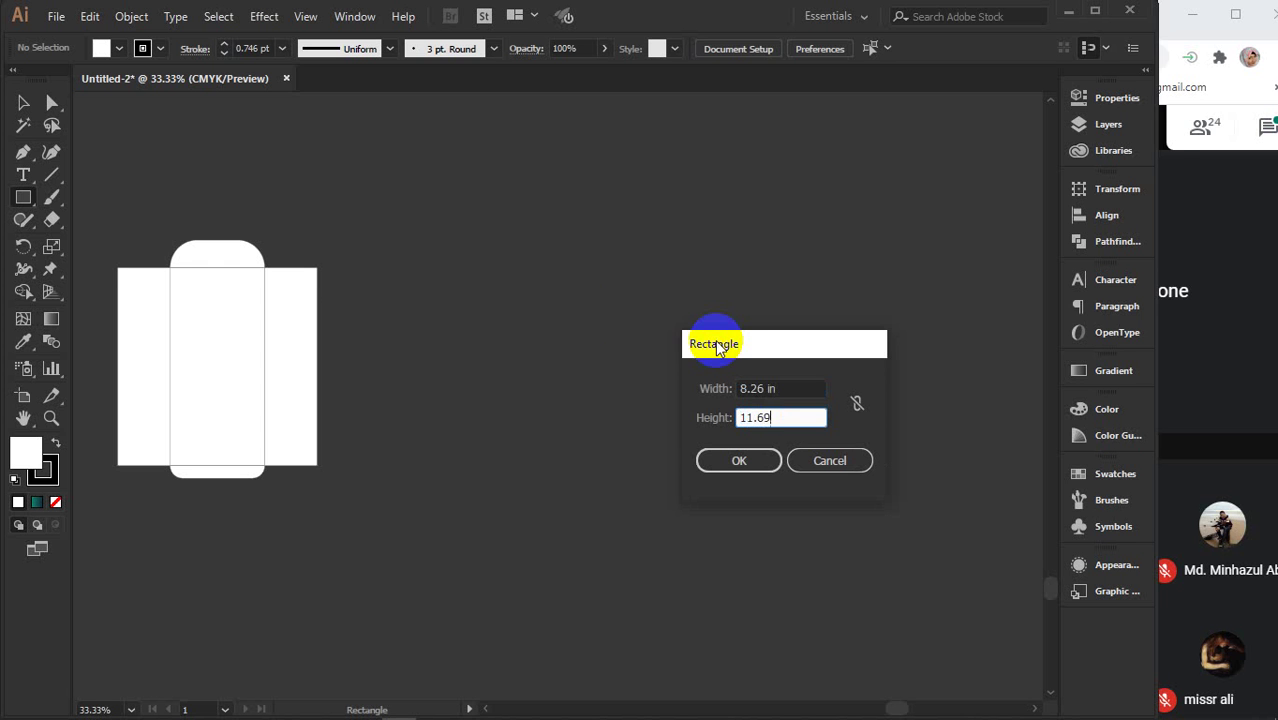
left_click(785, 420)
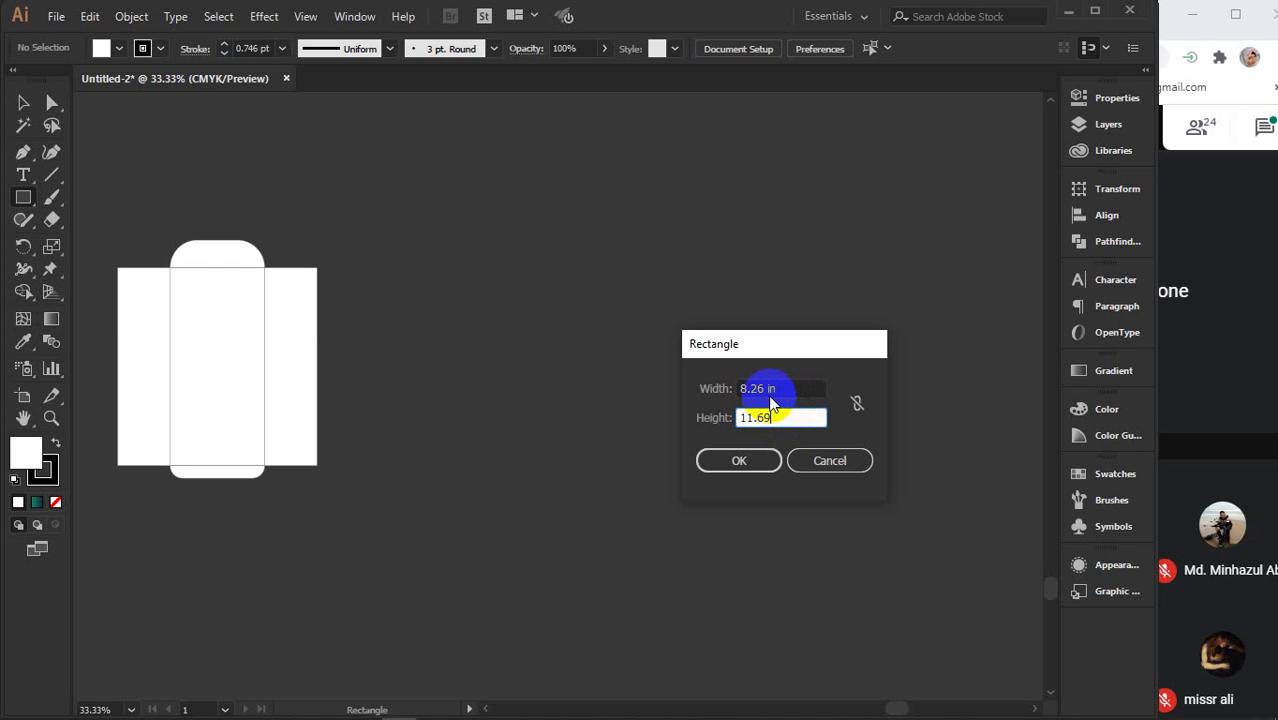
- Edit the Rectangle dialog's width field, clearing out stray characters
left_click(764, 390)
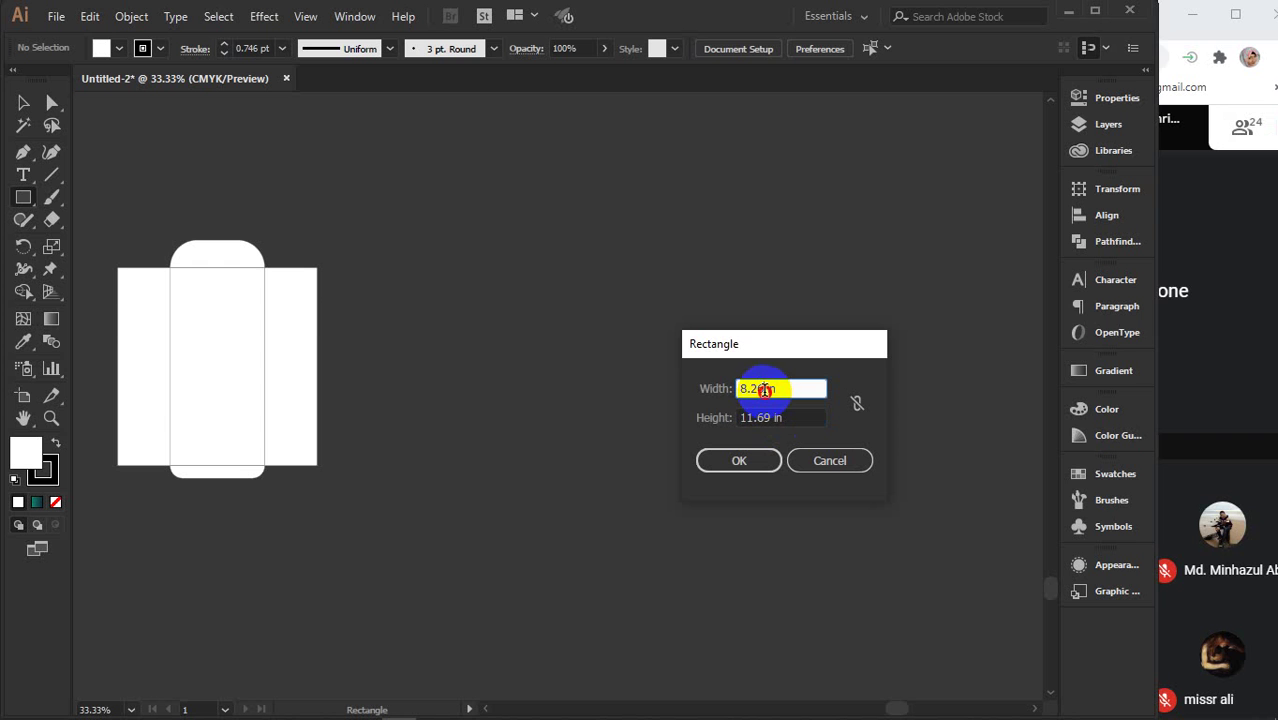
left_click_drag(764, 390, 753, 394)
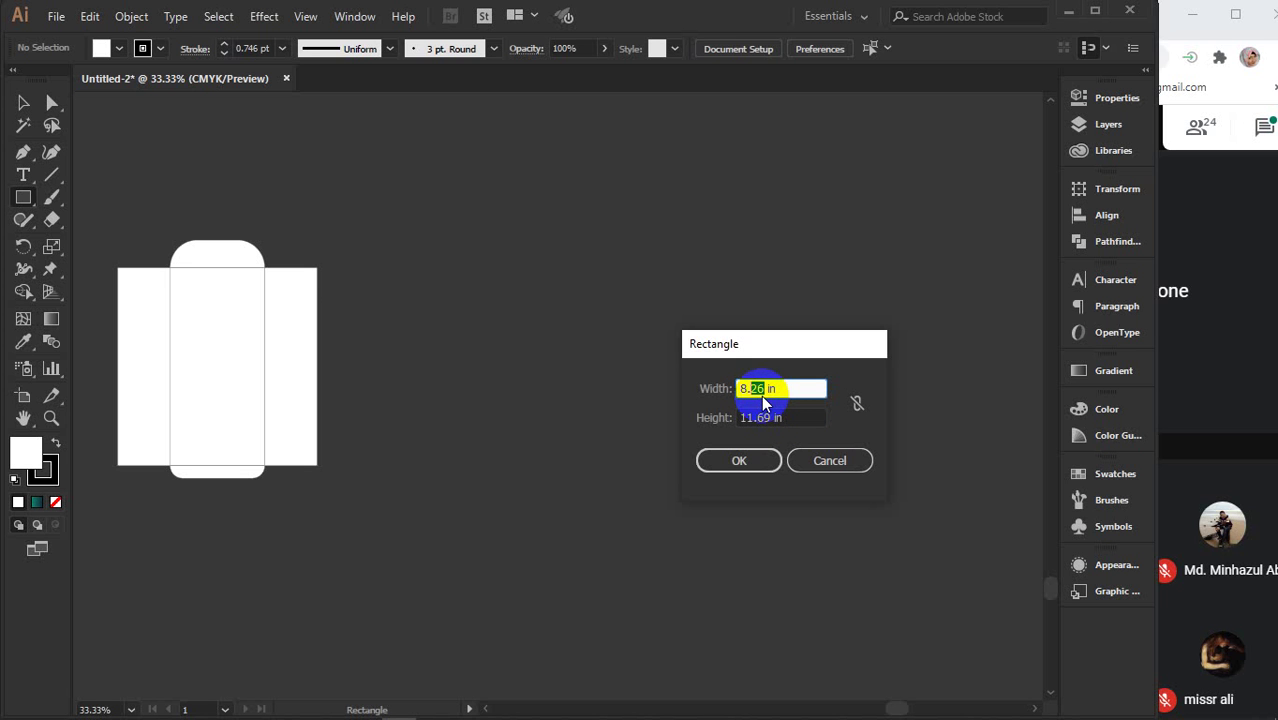
type("46")
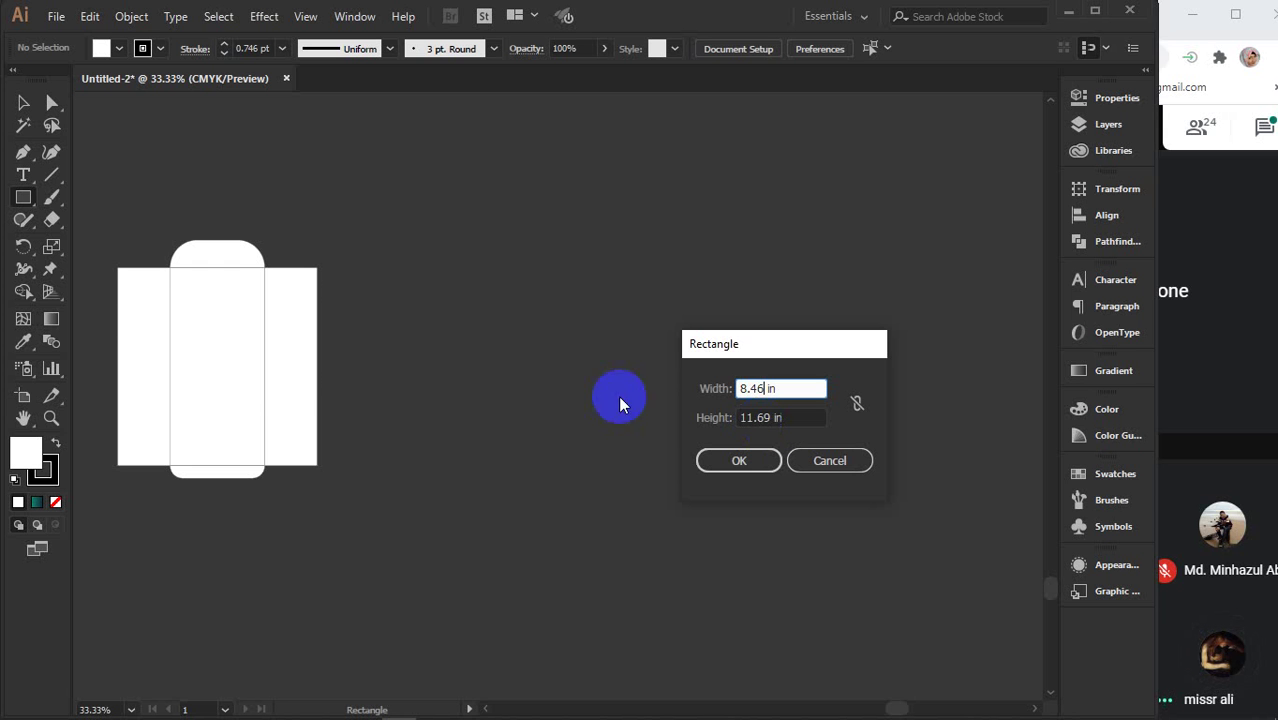
left_click(272, 376)
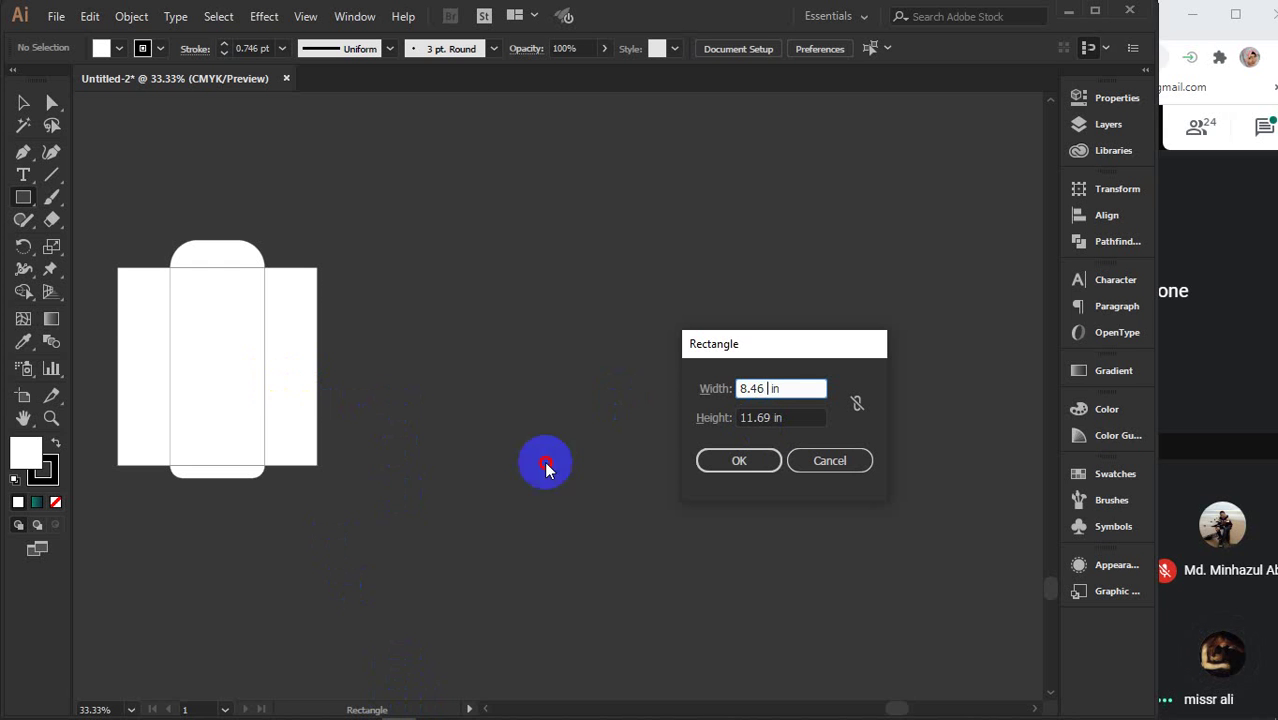
left_click(798, 408)
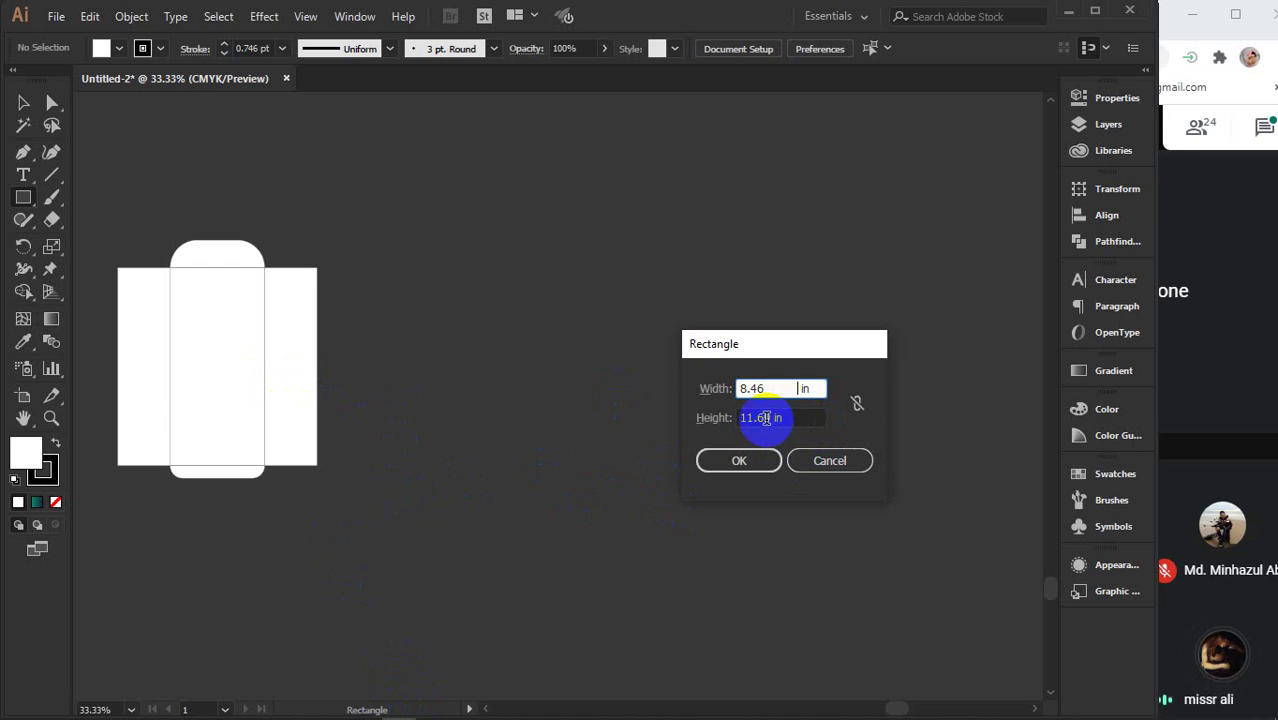
left_click_drag(803, 388, 766, 393)
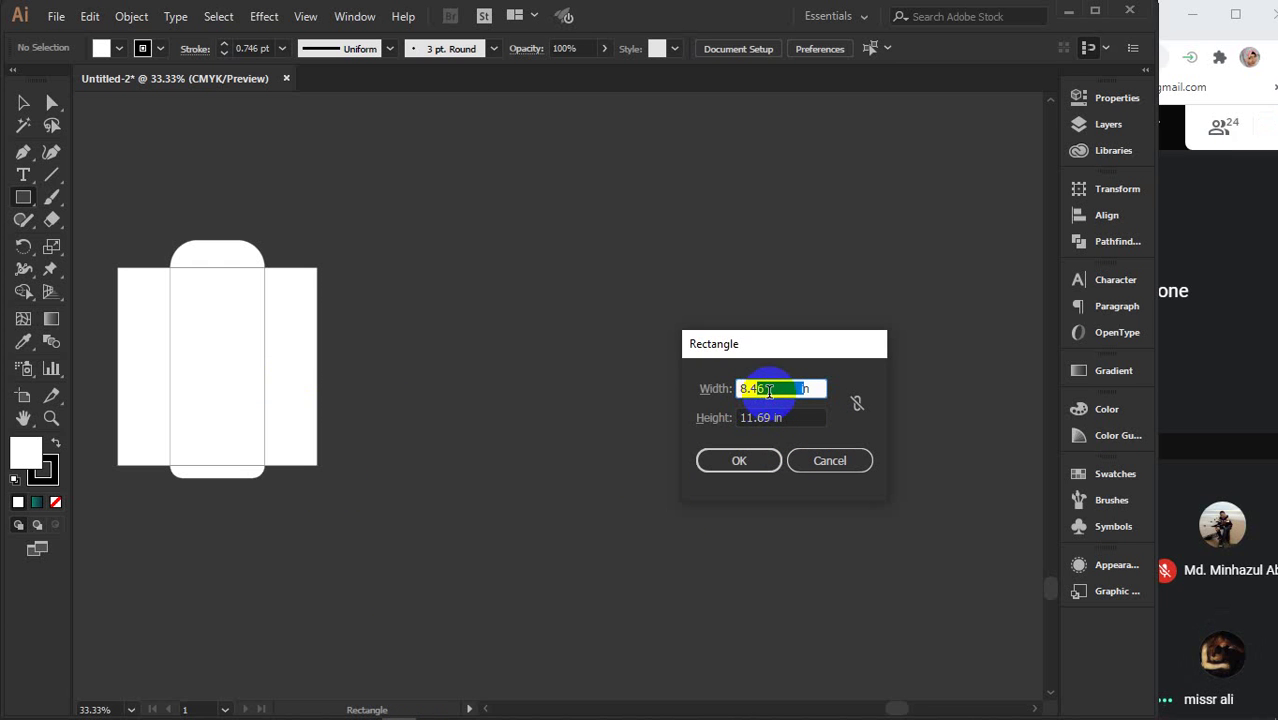
key("BackSpace")
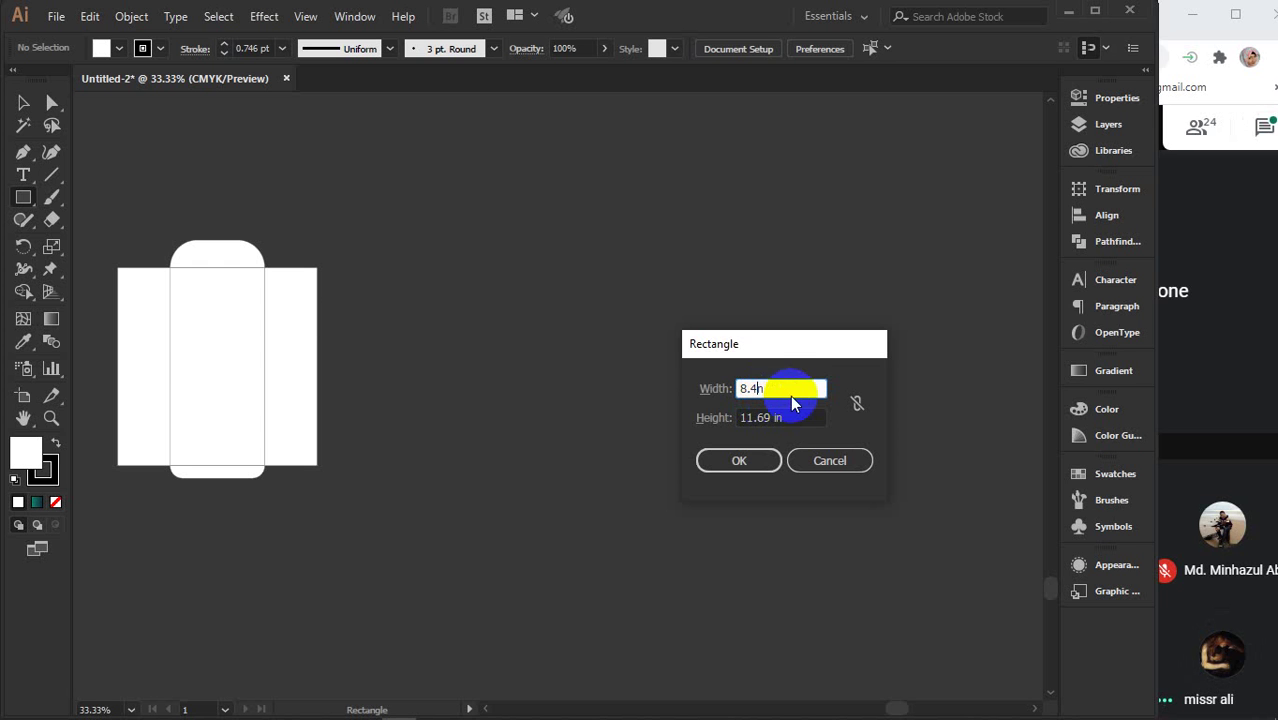
- Retype the width as 8.26 in and confirm the 8.26 × 11.69 in rectangle
left_click_drag(780, 394, 708, 392)
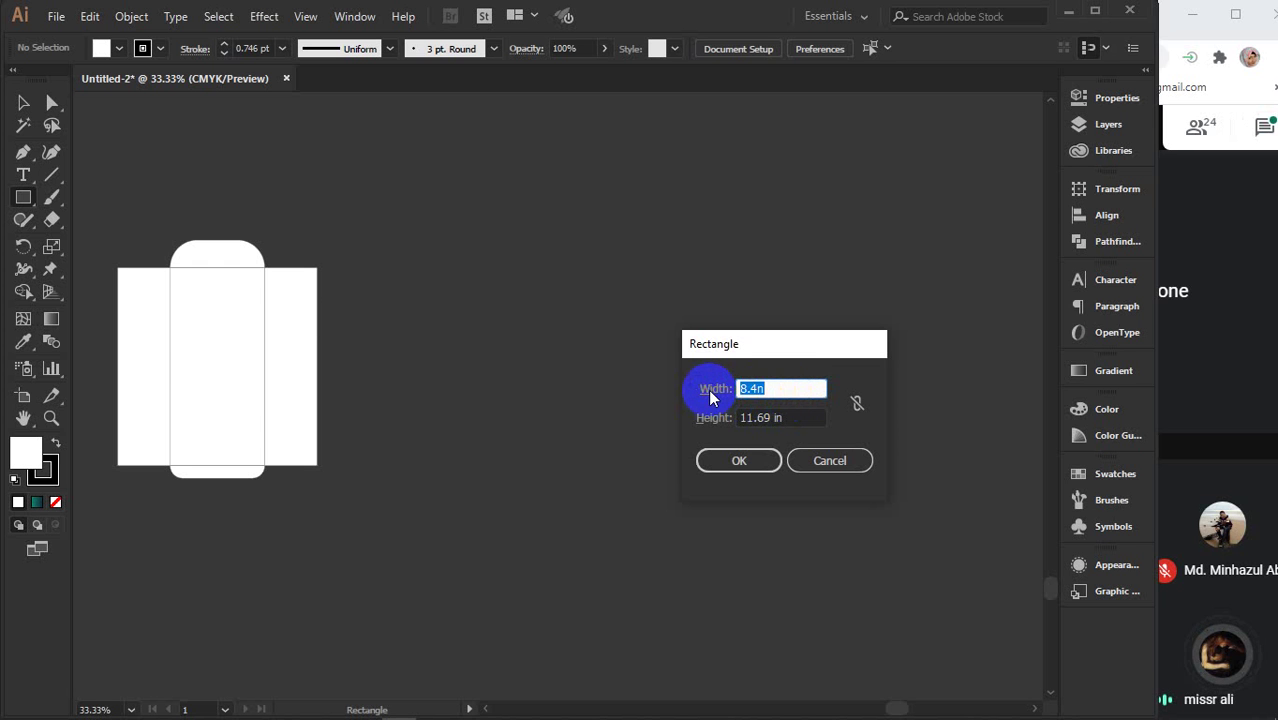
type("8.")
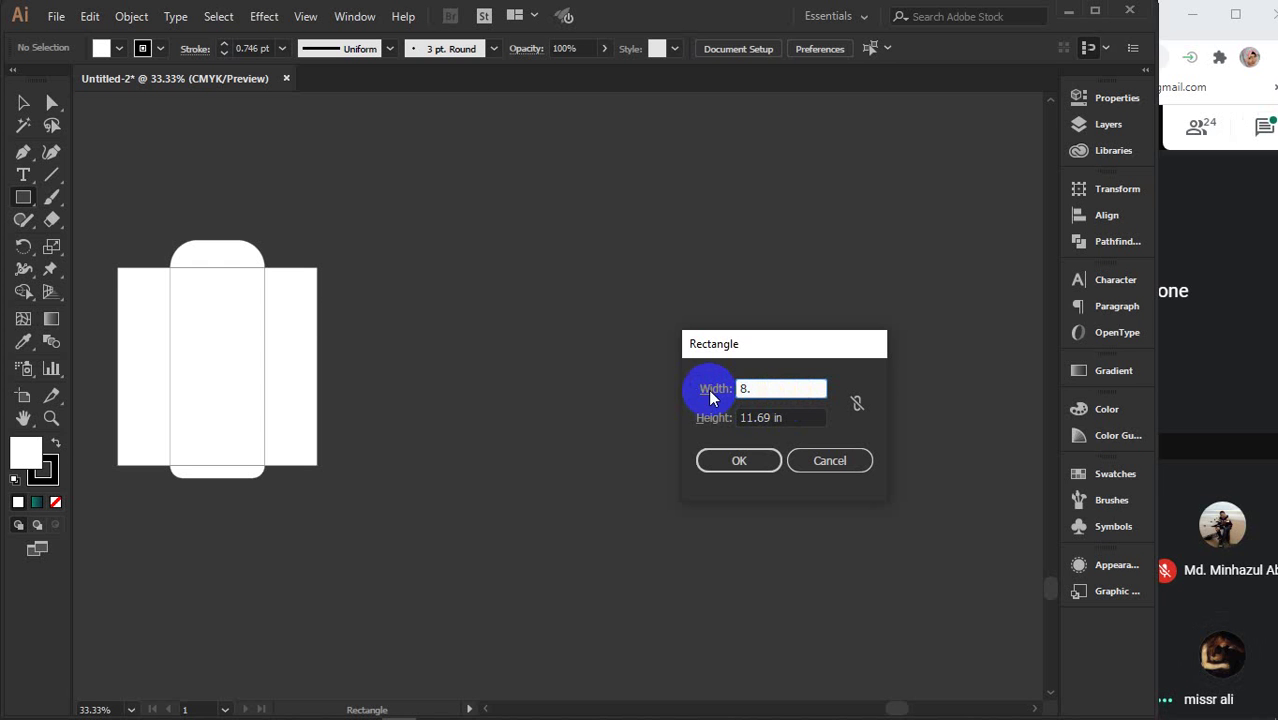
type("26")
left_click_drag(713, 391, 727, 412)
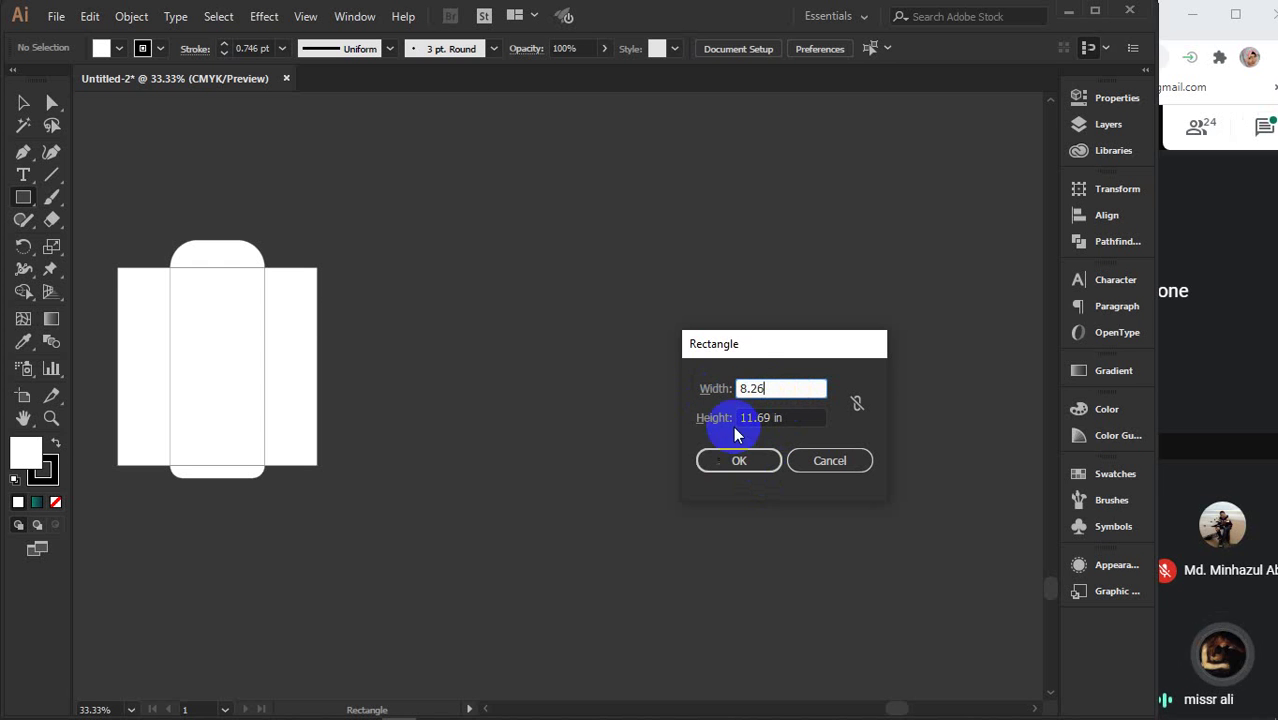
left_click(783, 390)
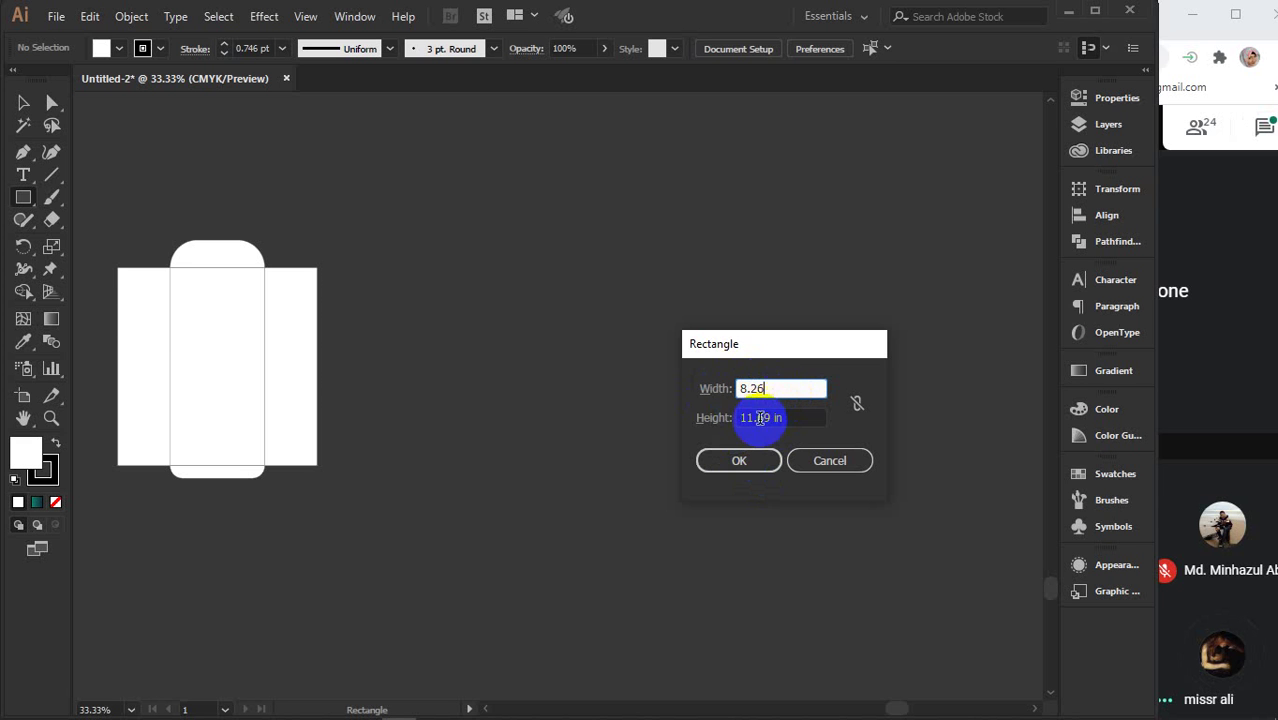
left_click(742, 460)
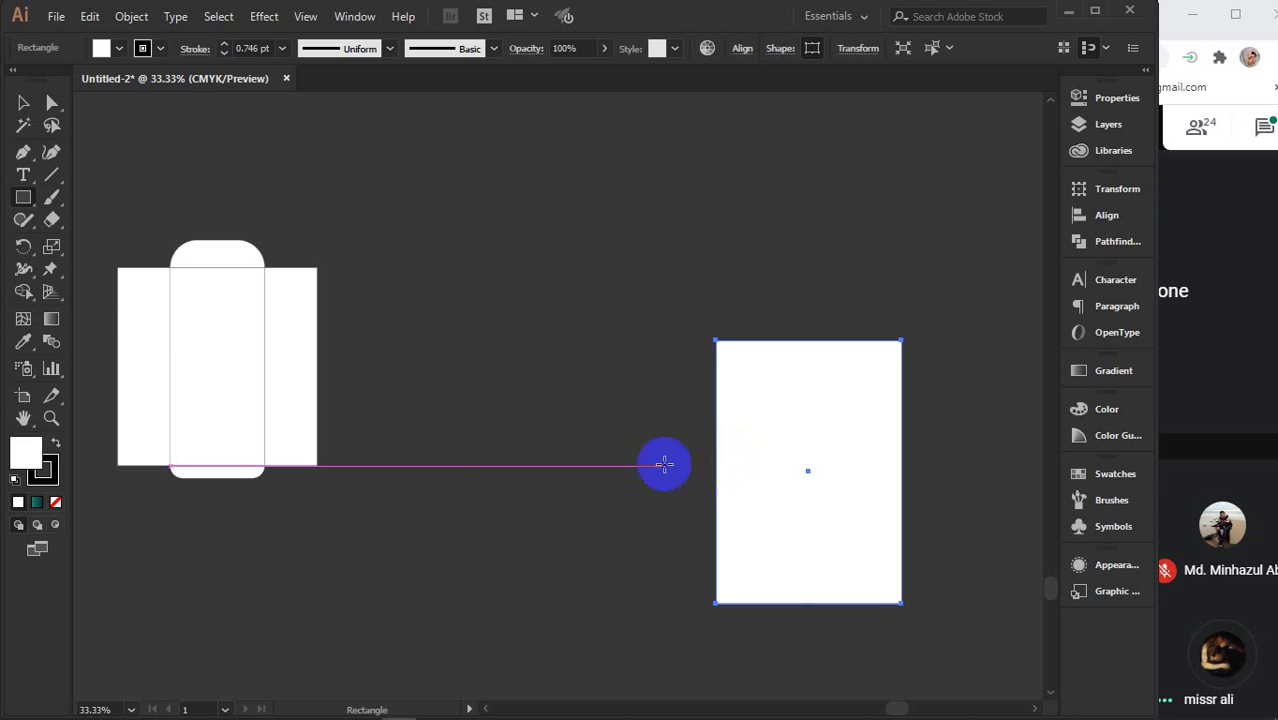
- Move the A4 rectangle closer to the envelope and place a duplicate beside it
key("v")
left_click_drag(806, 463, 546, 355)
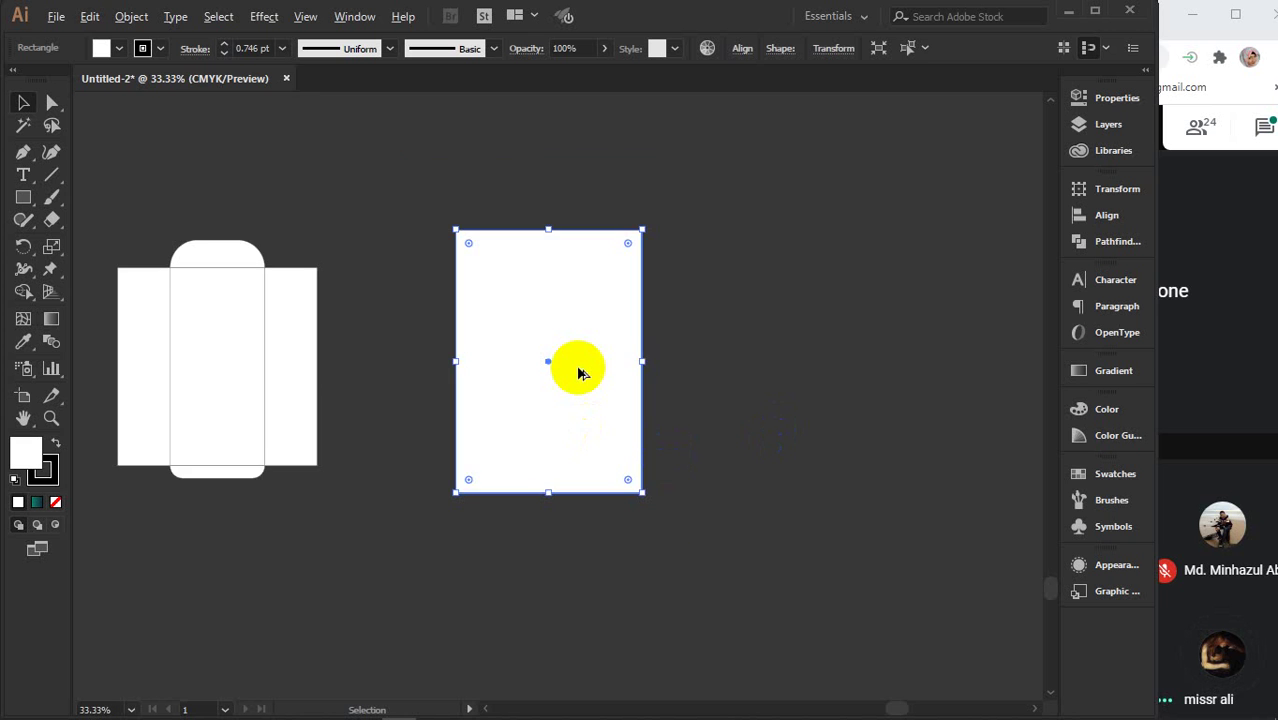
key("ctrl+plus")
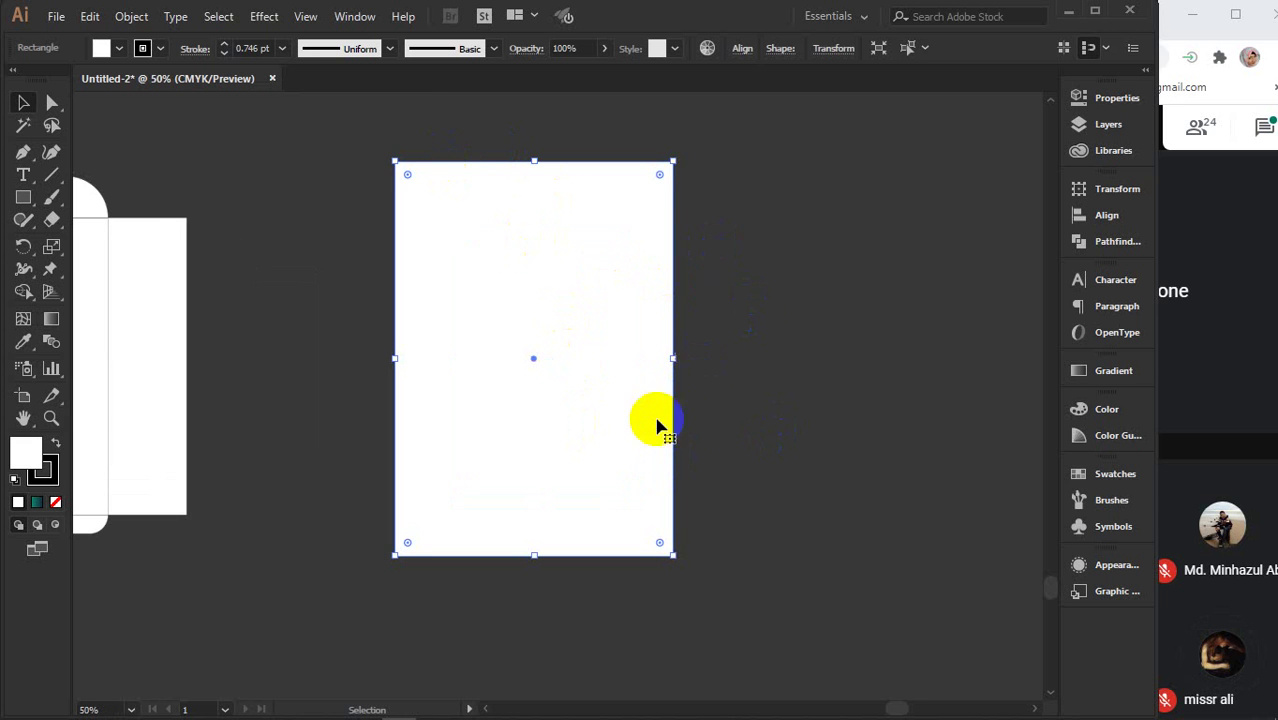
key("space")
left_click_drag(728, 471, 645, 467)
left_click_drag(420, 466, 736, 451)
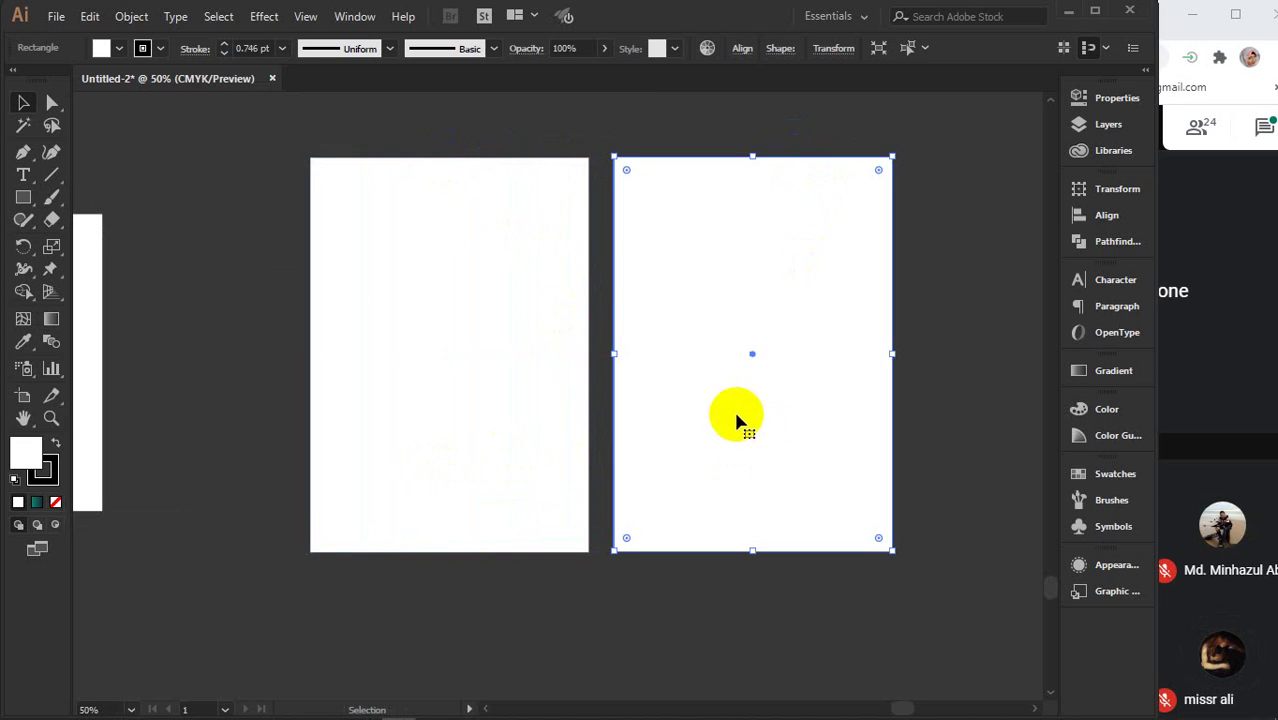
left_click_drag(433, 260, 394, 259)
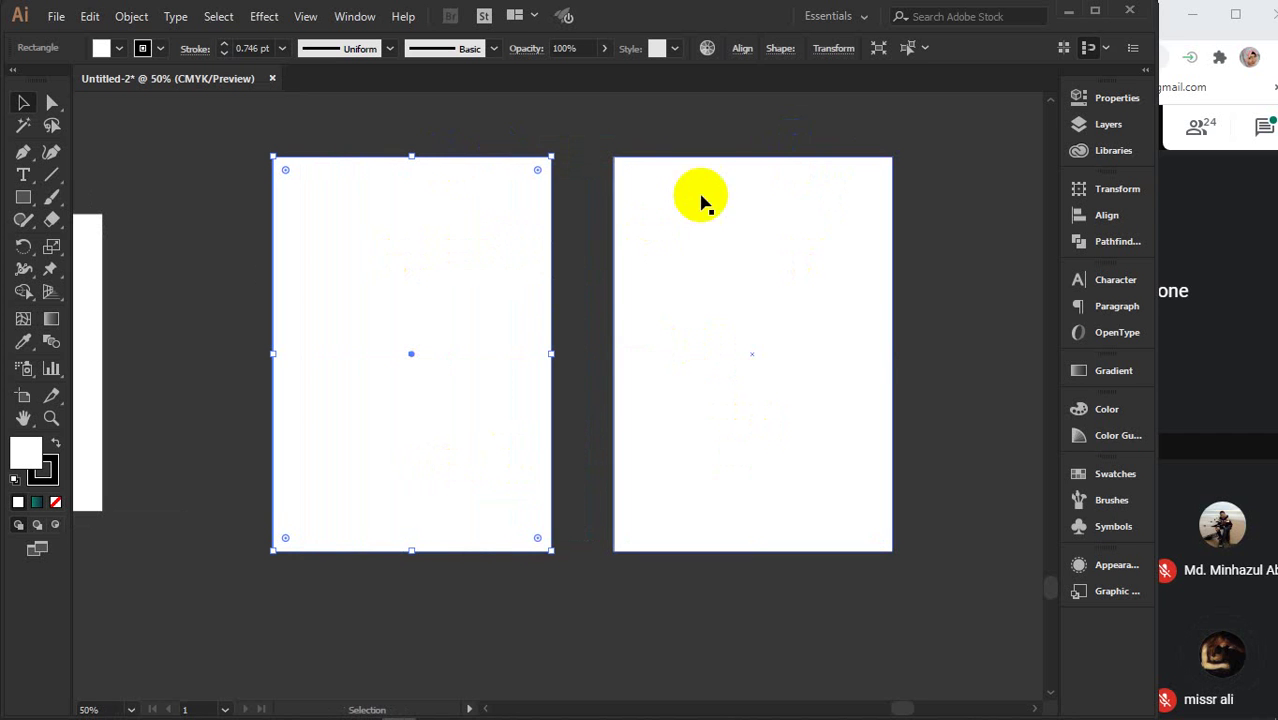
- Marquee-select both rectangles and delete them
left_click(440, 155)
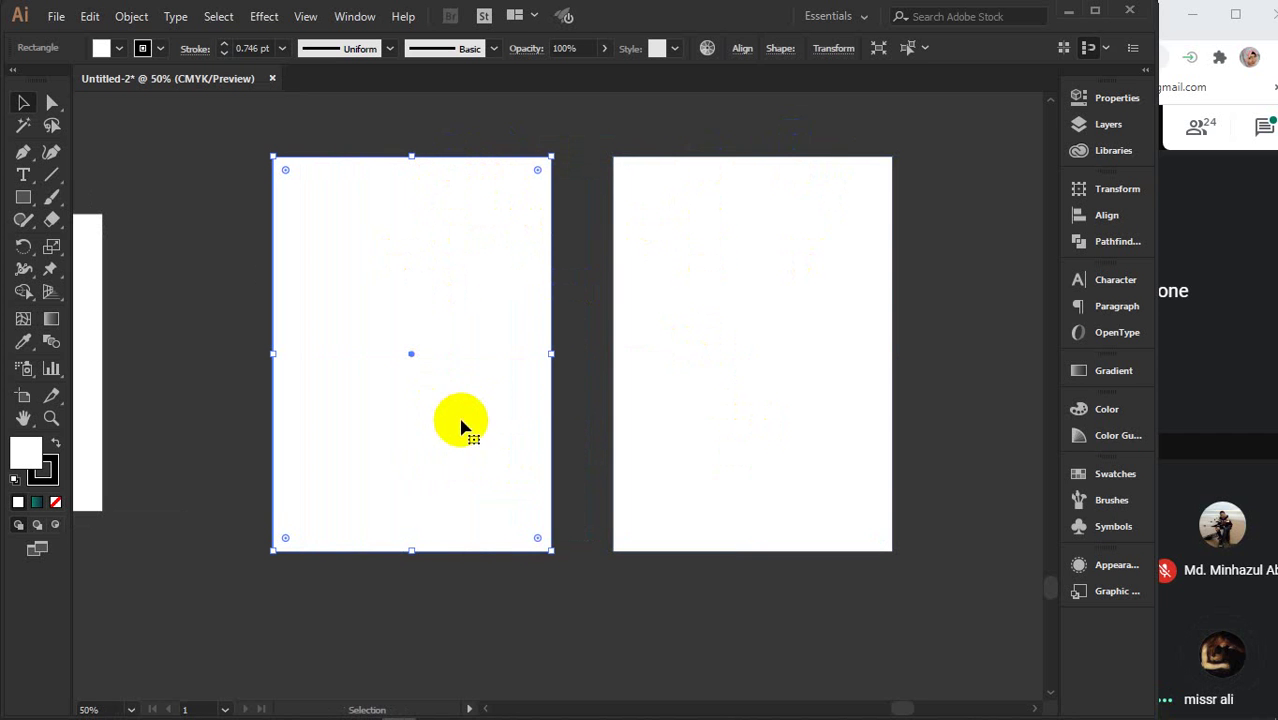
mouse_move(579, 337)
left_mouse_down()
mouse_move(930, 326)
mouse_move(394, 515)
left_mouse_up()
key("Delete")
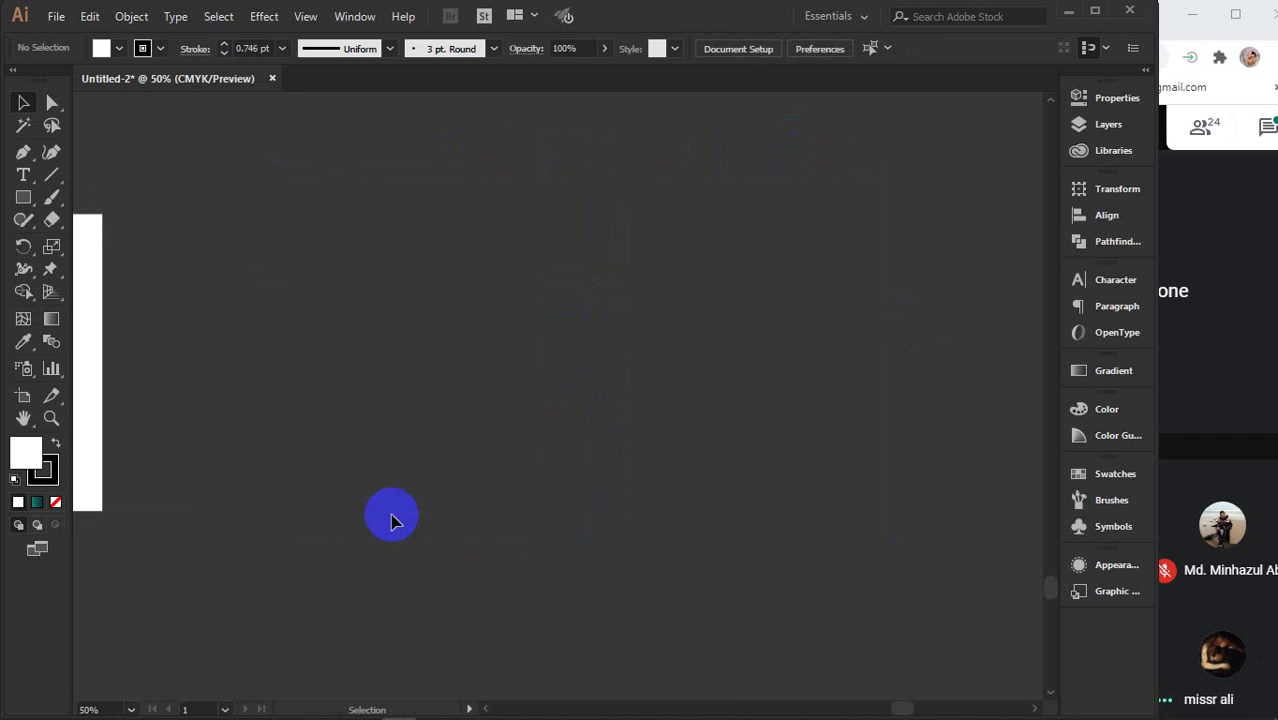
- Create a white rectangle 8.4 in wide with a slightly increased height
left_click(23, 198)
left_click(633, 349)
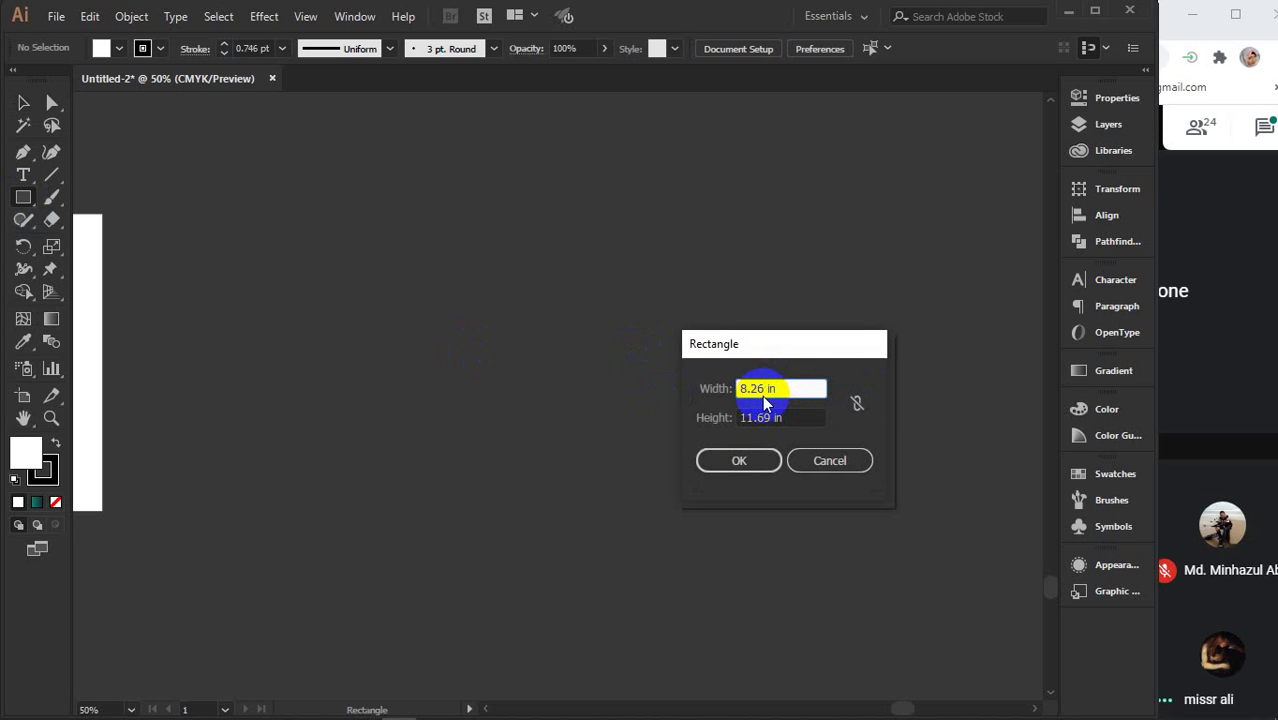
double_click(762, 389)
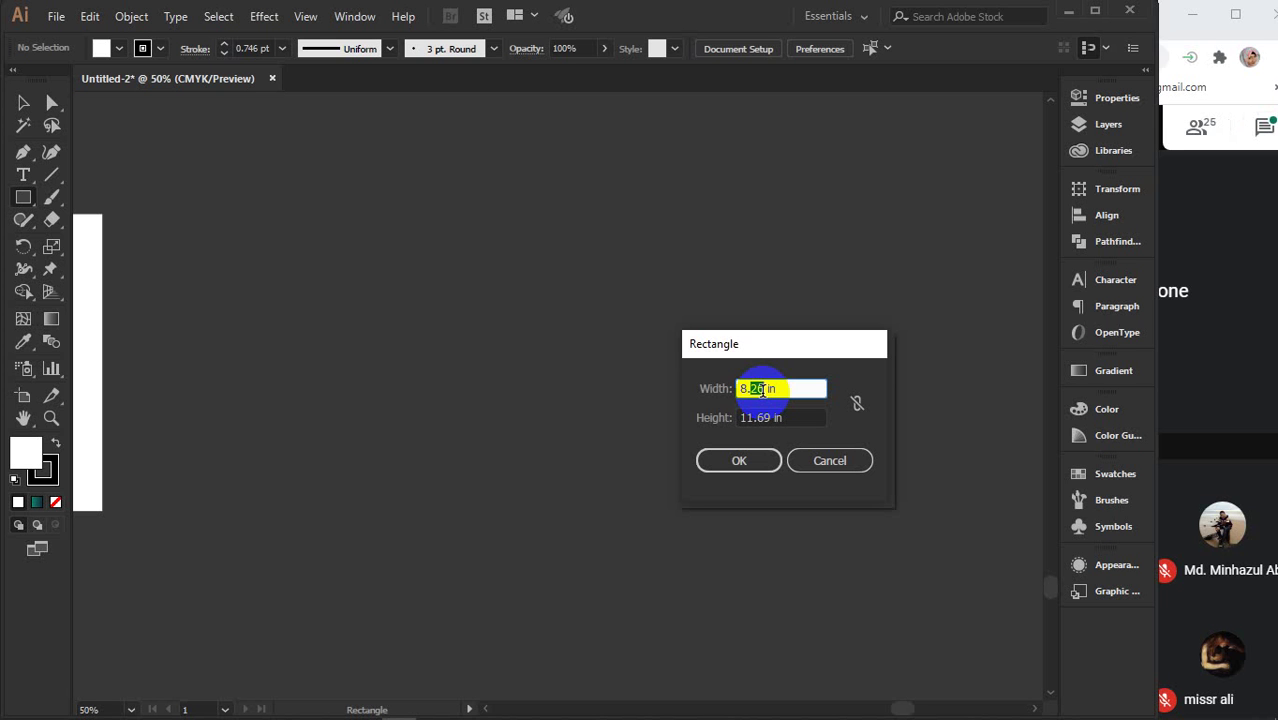
type("4")
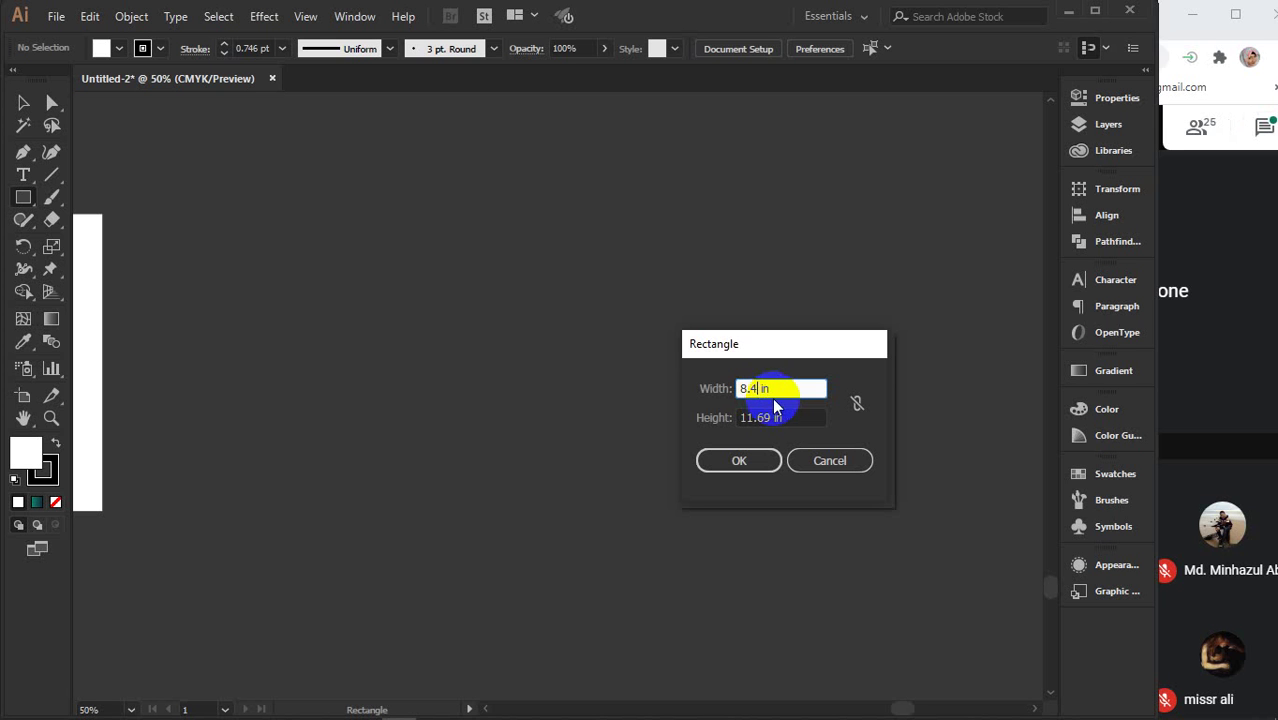
left_click(764, 418)
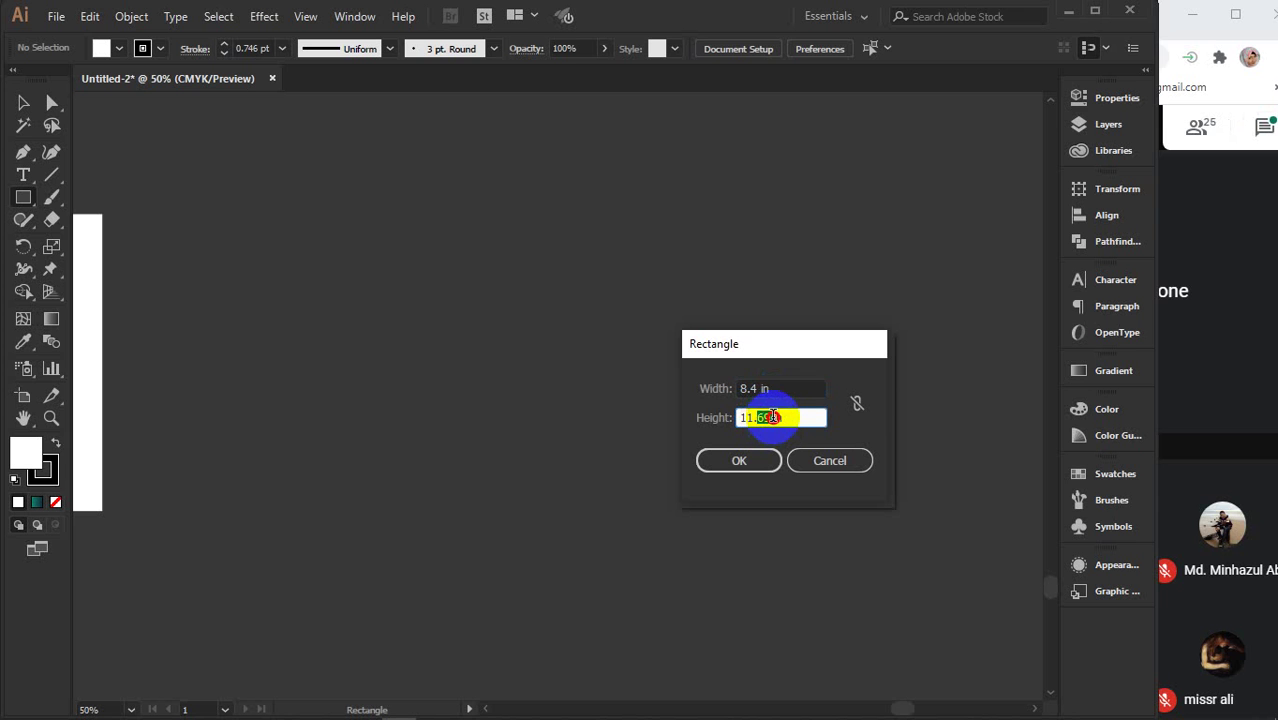
double_click(764, 418)
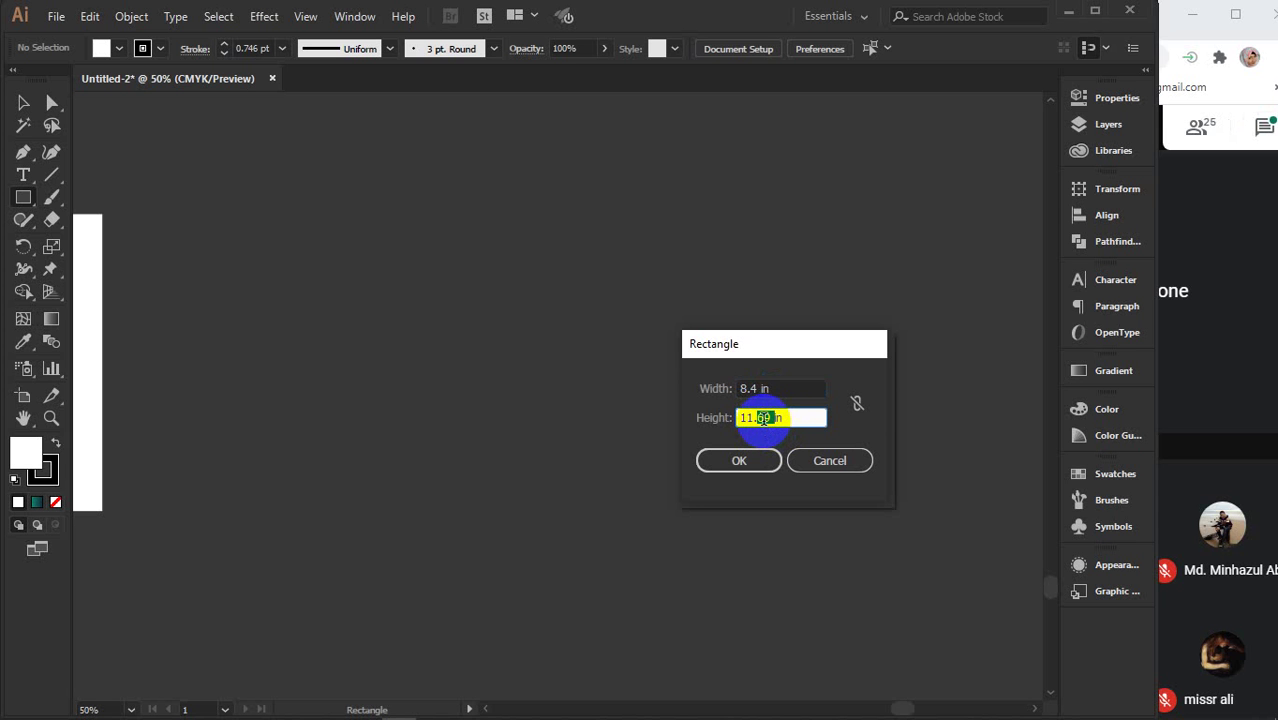
type("8")
left_click(739, 460)
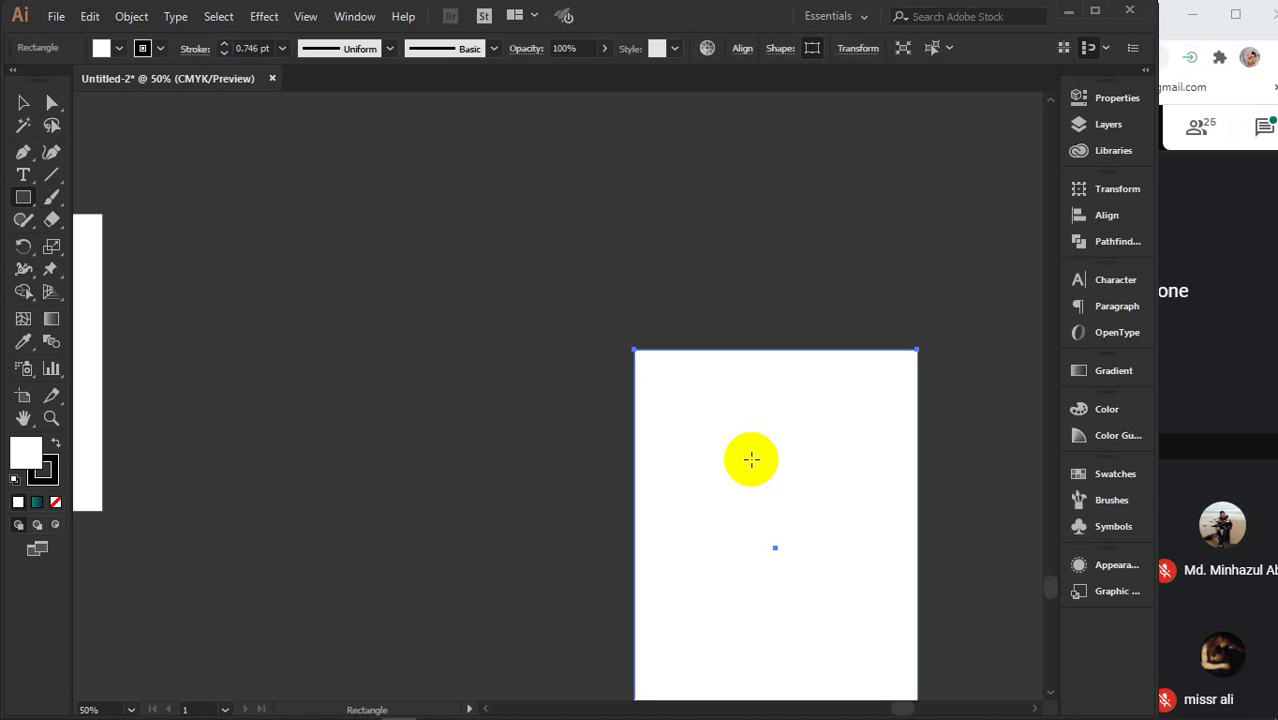
- Copy the 8.4 in panel to both sides and narrow the copies into side flaps
key("v")
left_click_drag(748, 552, 760, 400)
key("ctrl+minus")
left_click_drag(778, 400, 777, 400)
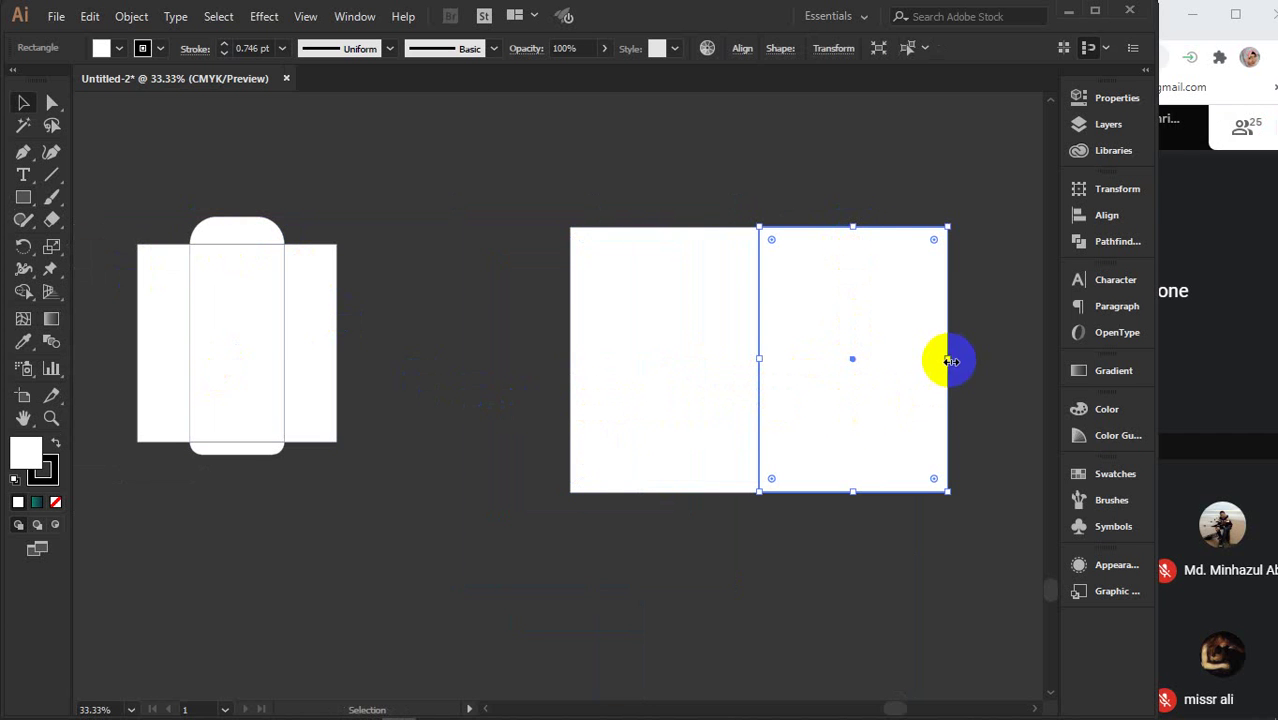
left_click_drag(946, 358, 865, 363)
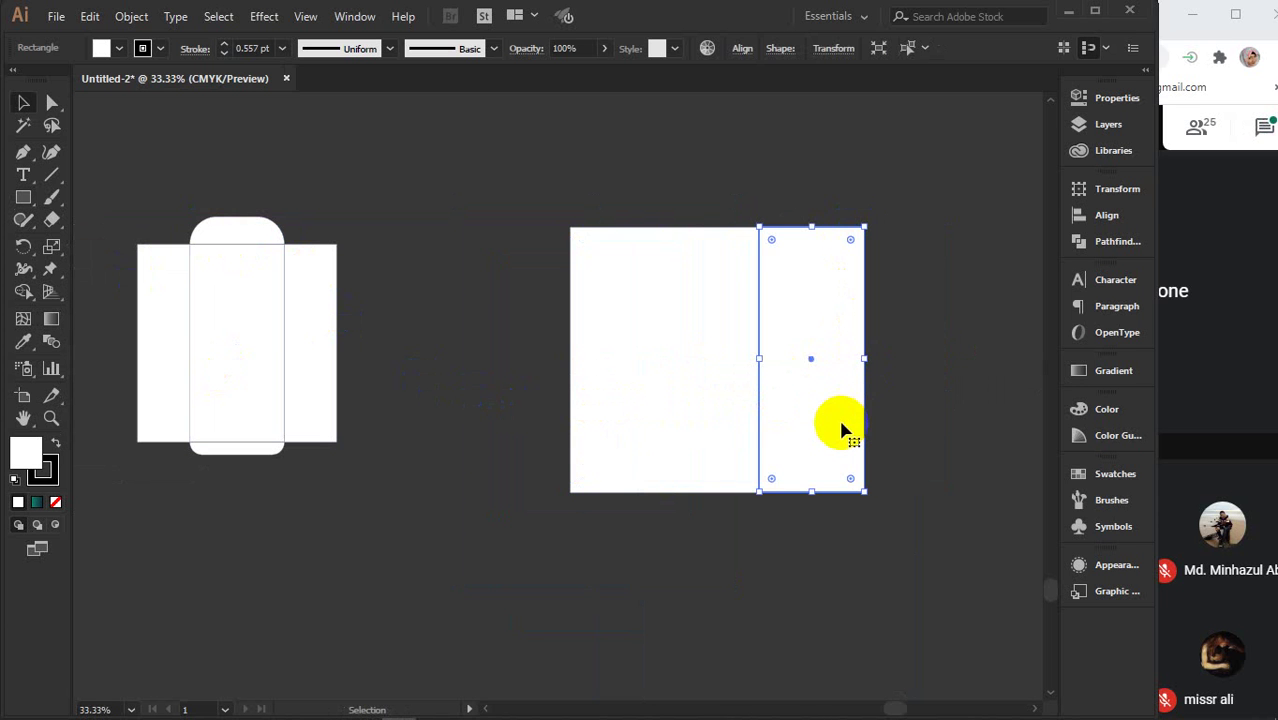
left_click_drag(840, 428, 555, 431)
- Place a copy below the centre panel and shorten it to about 1 in as a bottom flap
scroll(752, 448, "down", 1)
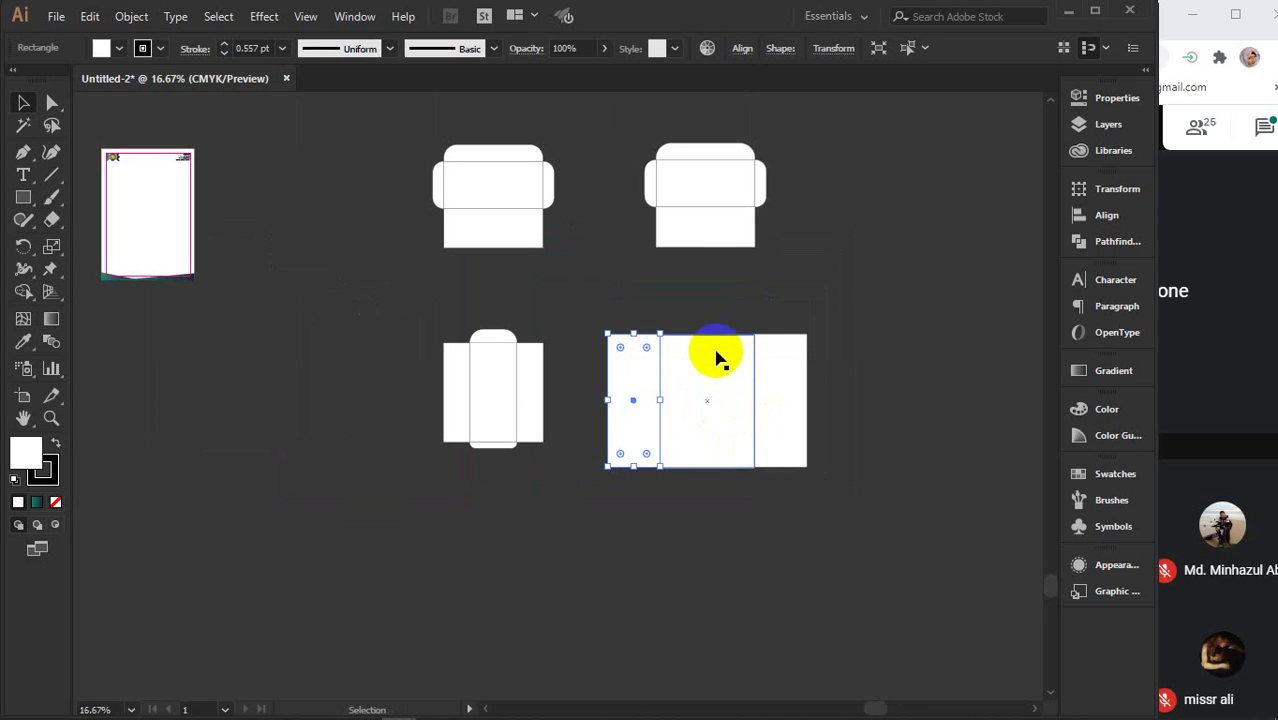
left_click_drag(713, 358, 716, 503)
key("ctrl+z")
left_click_drag(707, 599, 707, 476)
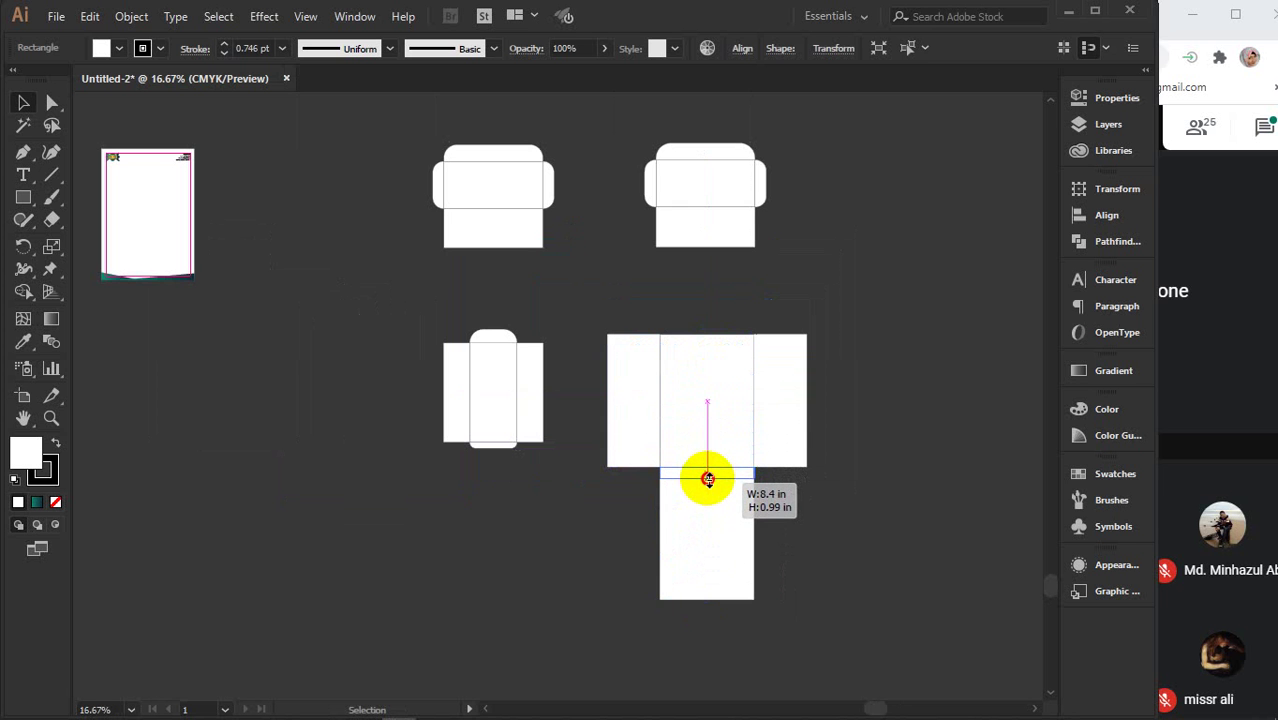
- Copy the centre panel upward and shorten it into a top flap about 1.25 in tall
left_click_drag(708, 479, 723, 322)
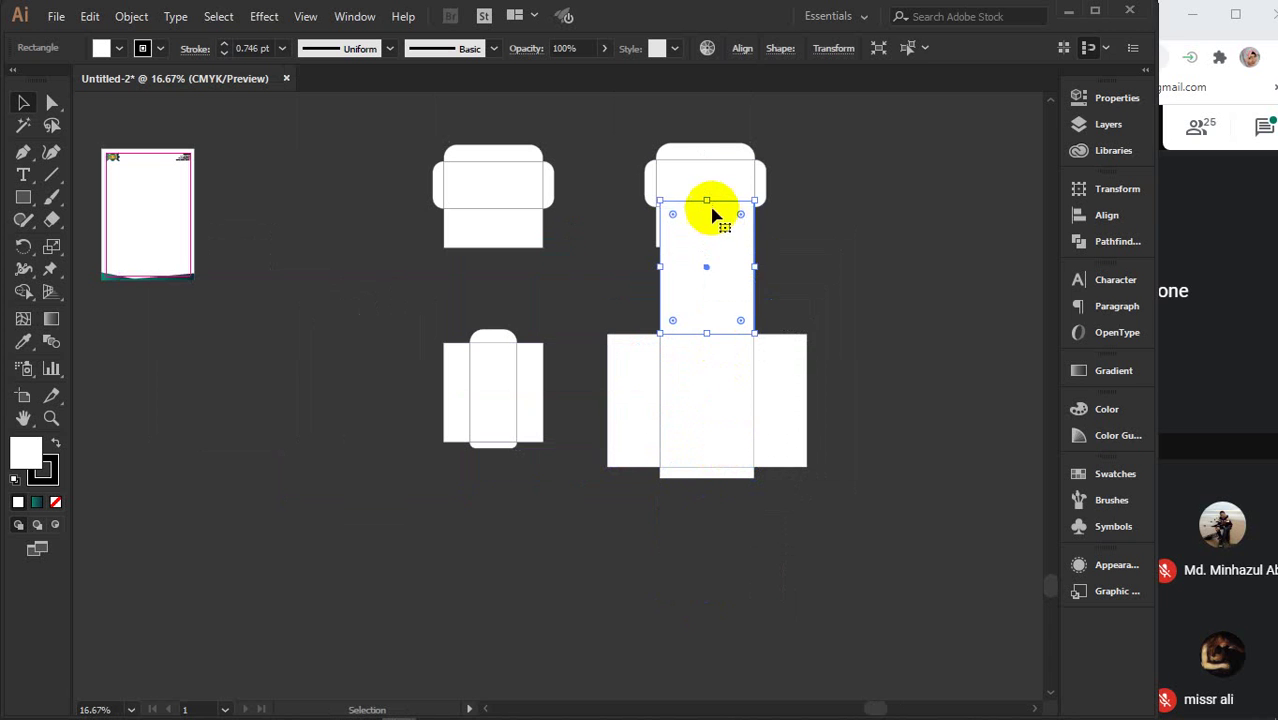
left_click_drag(709, 200, 711, 321)
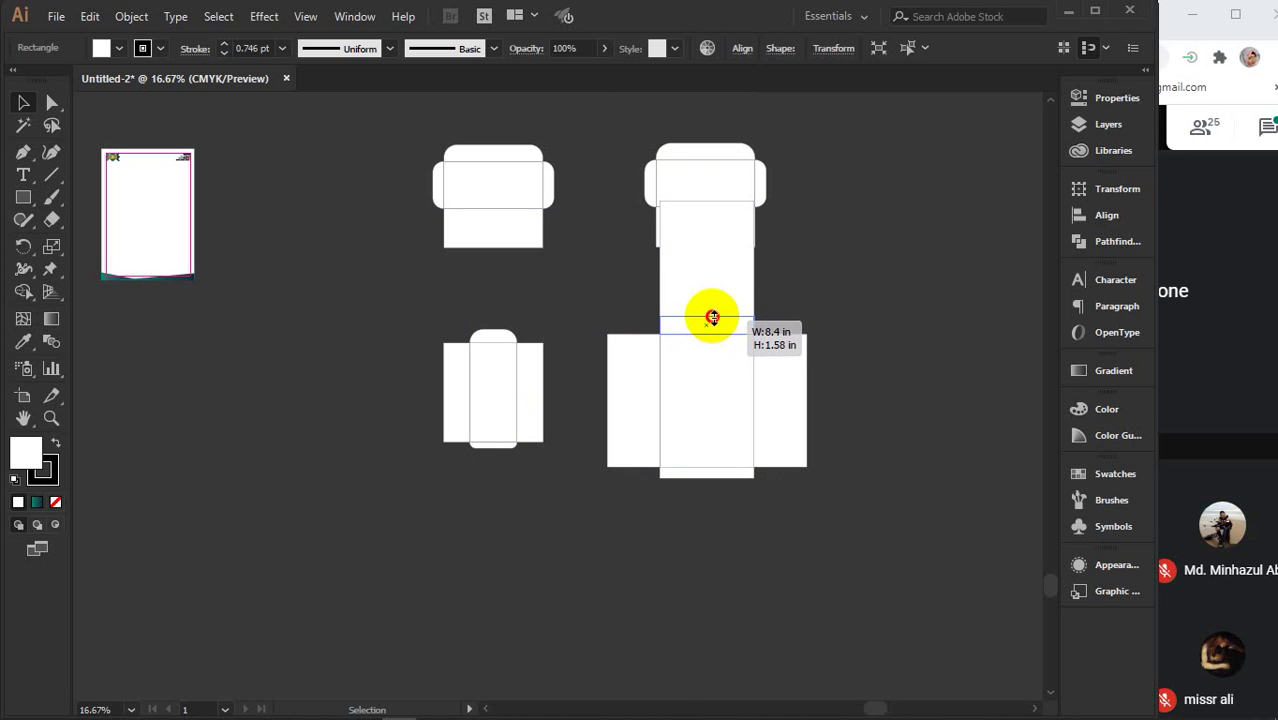
left_click_drag(712, 317, 710, 321)
scroll(756, 399, "up", 2)
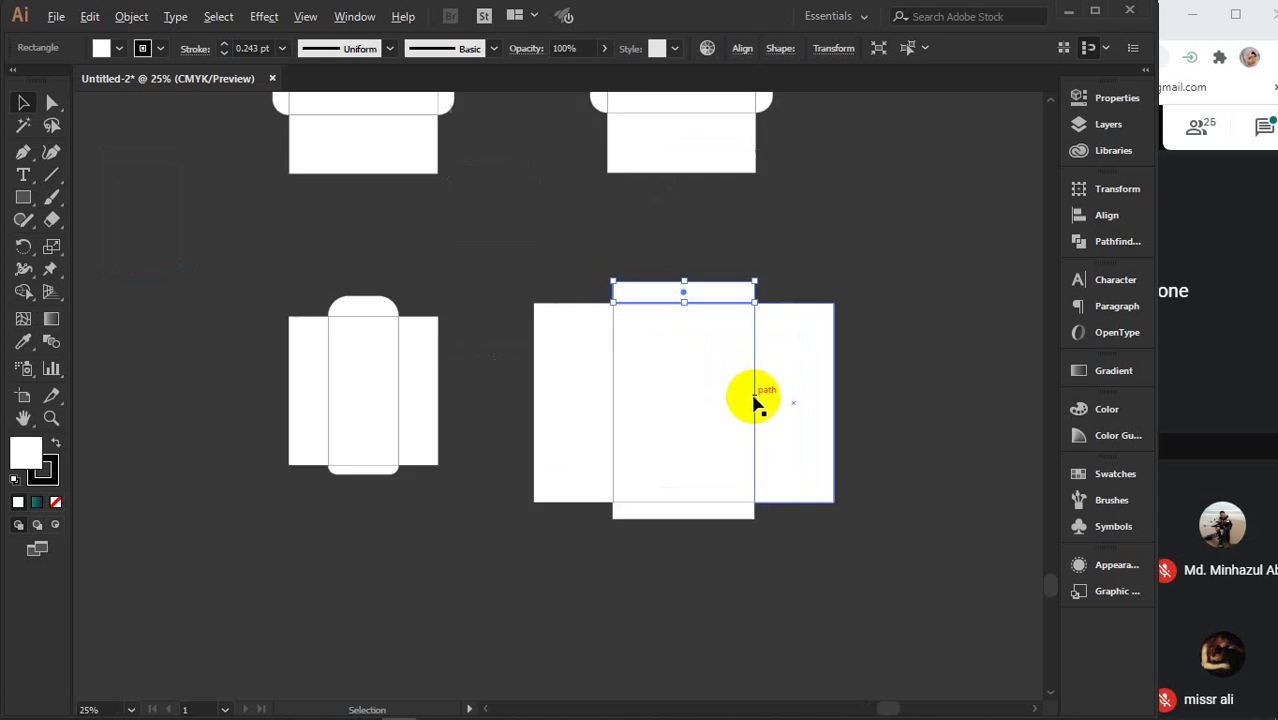
left_click_drag(673, 465, 645, 422)
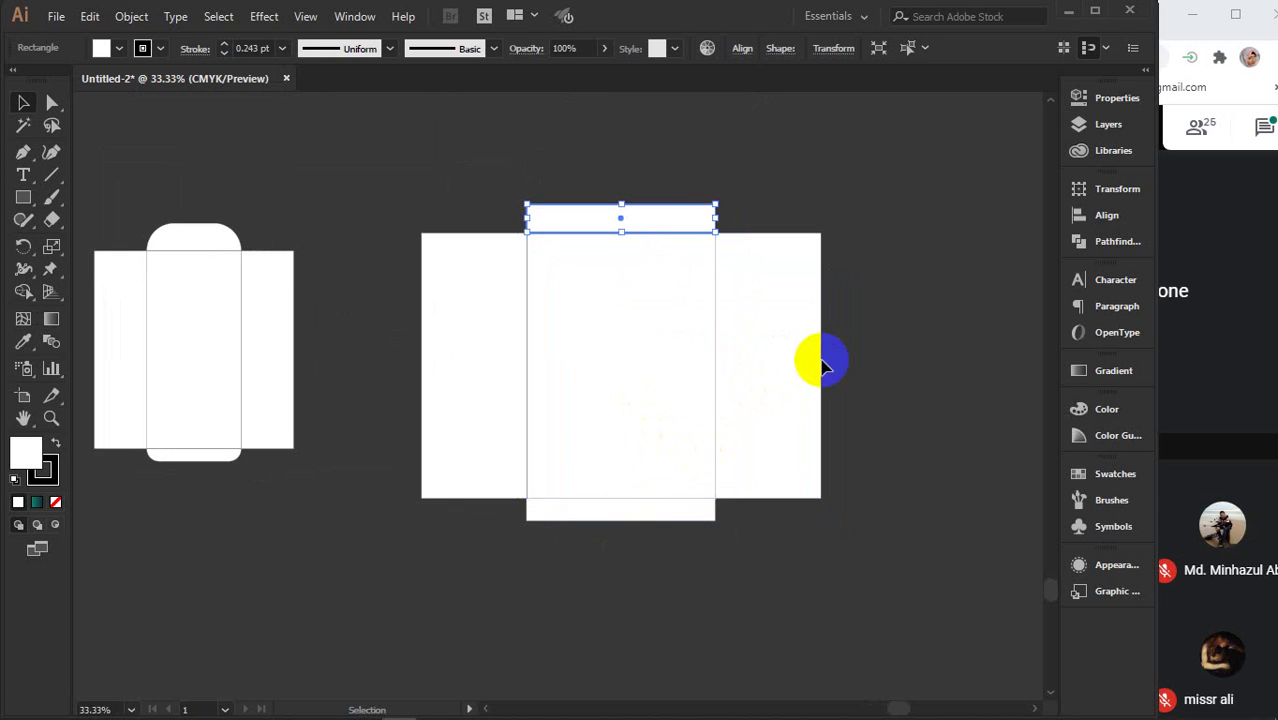
- Round the top flap's upper corners with the Live Corner widget, then select the centre panel
scroll(686, 225, "up", 2)
left_click_drag(729, 204, 729, 204)
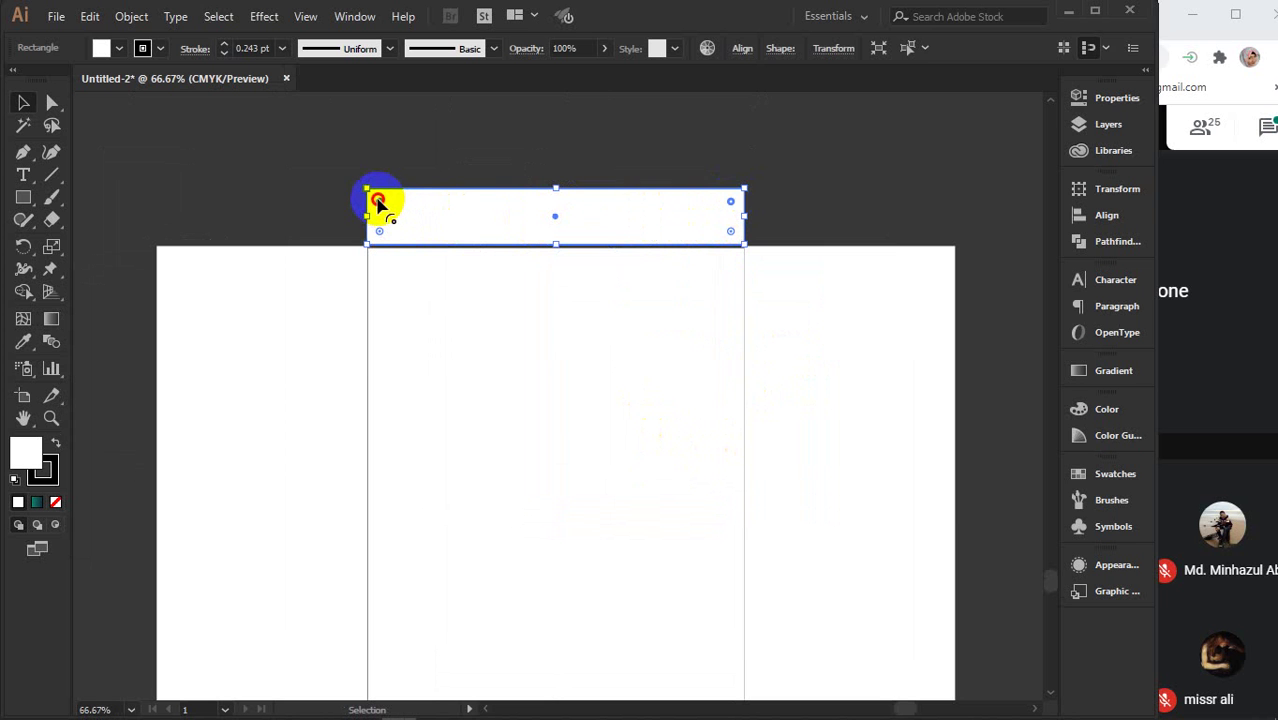
left_click_drag(378, 203, 428, 237)
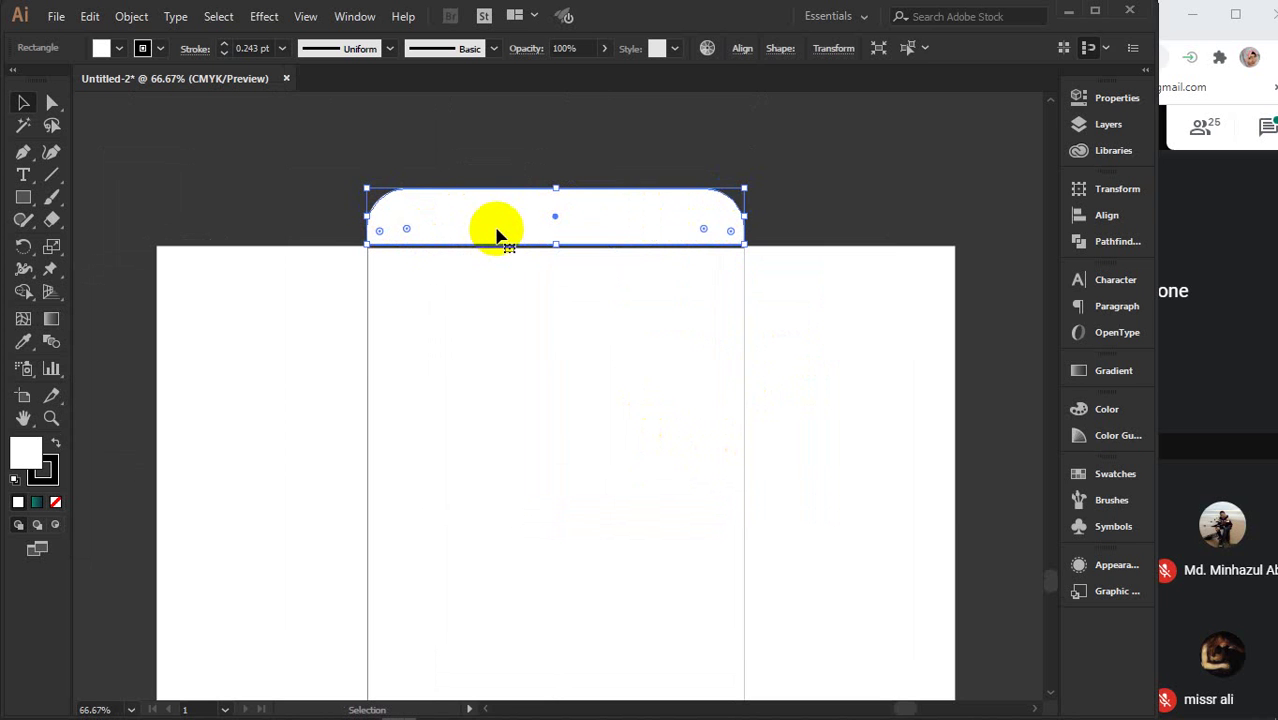
left_click(536, 157)
left_click(515, 216)
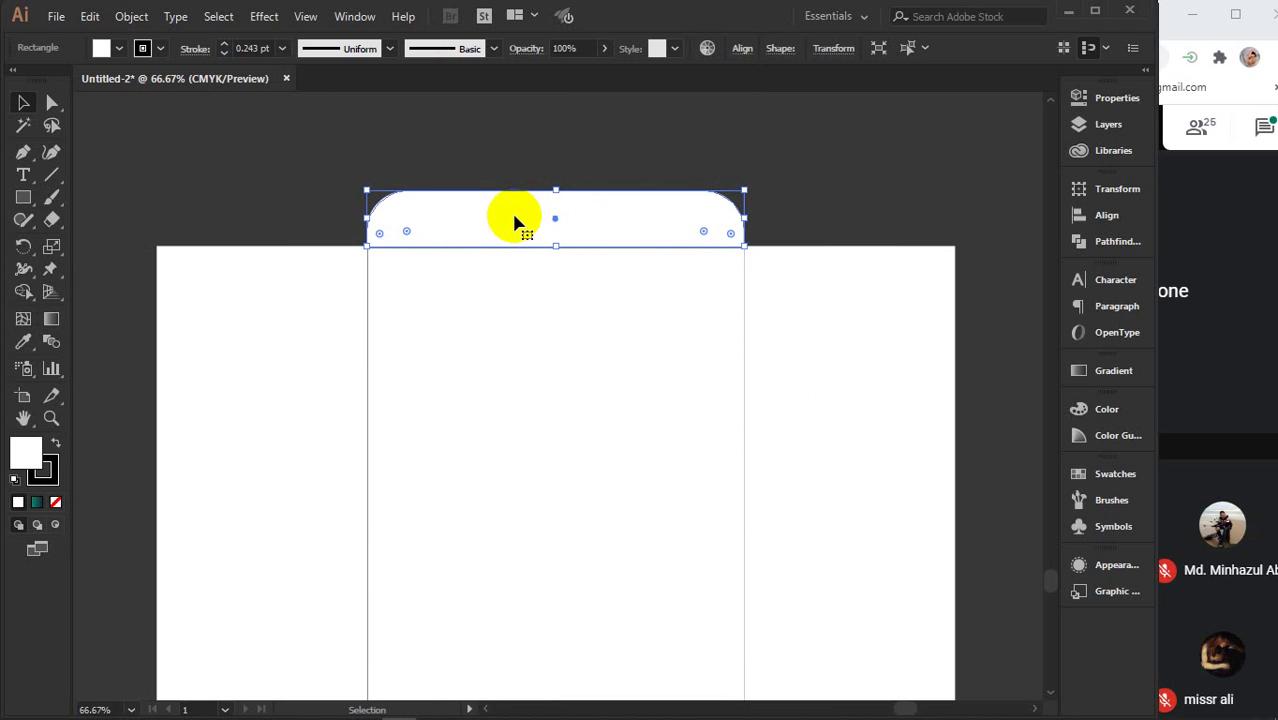
left_click(825, 155)
left_click(594, 225)
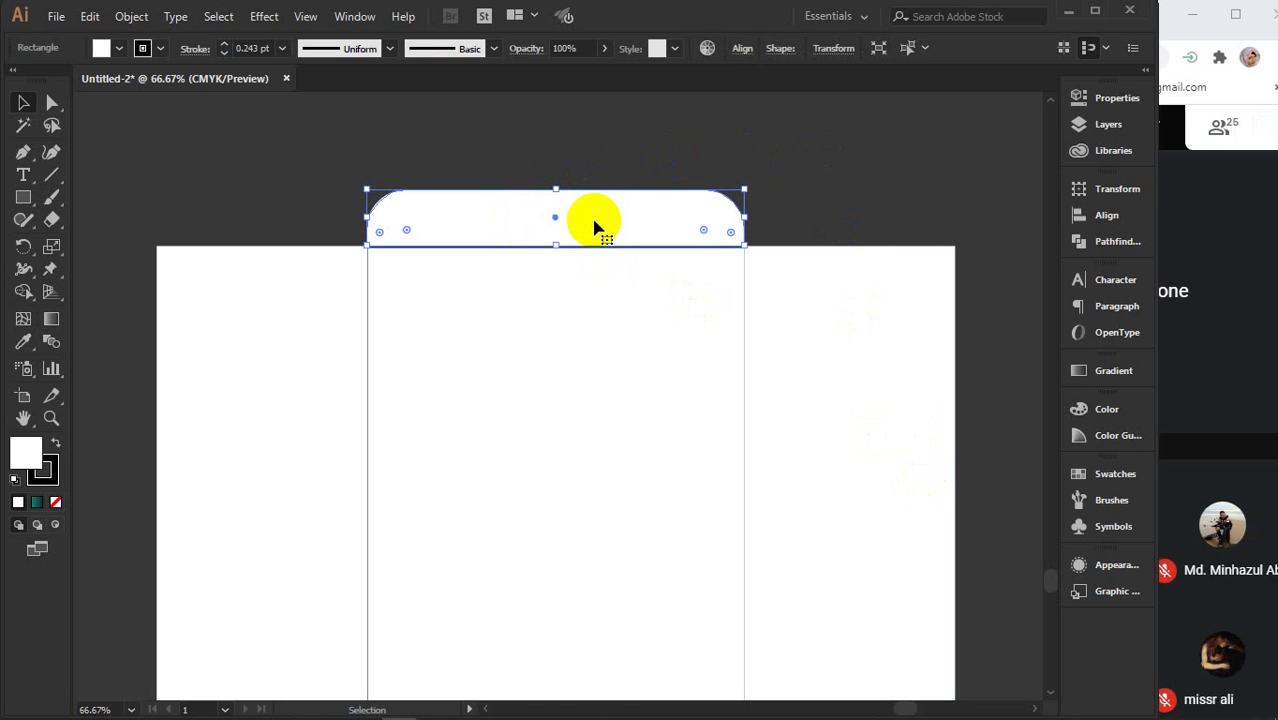
left_click(897, 213)
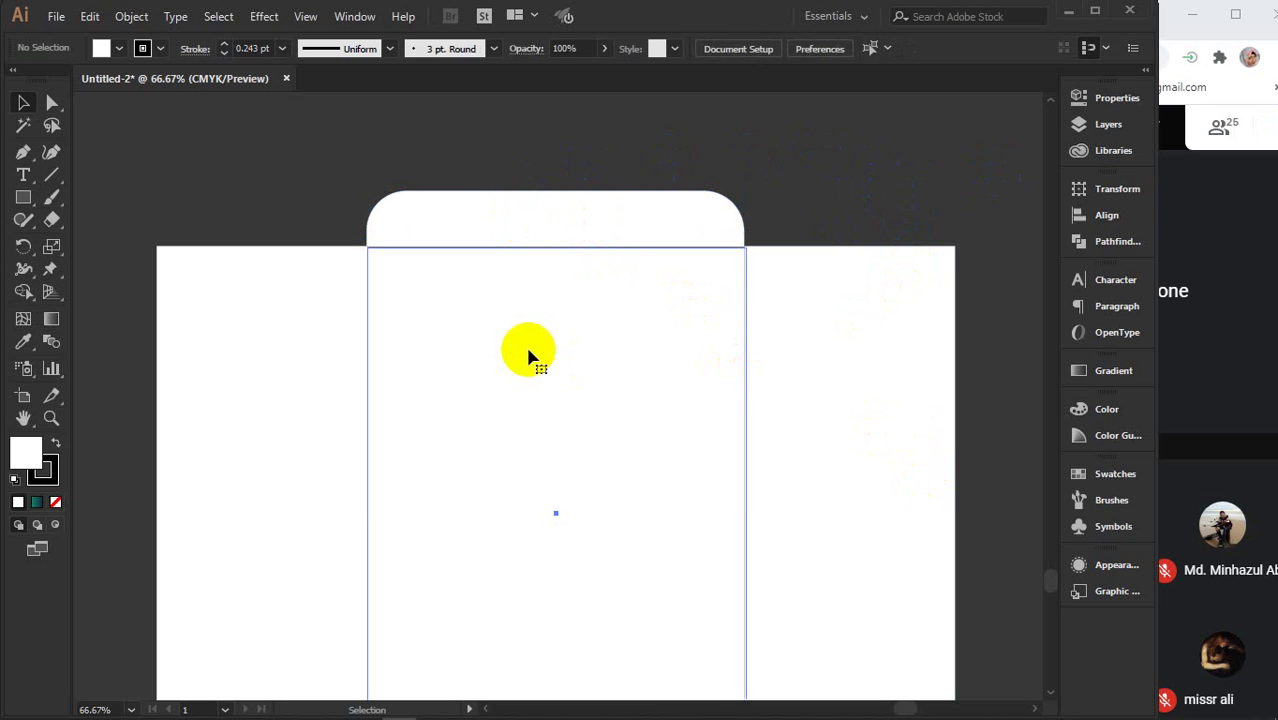
left_click(528, 357)
- Vertically centre the three main envelope panels on each other
left_click_drag(997, 361, 226, 471)
left_click(1106, 215)
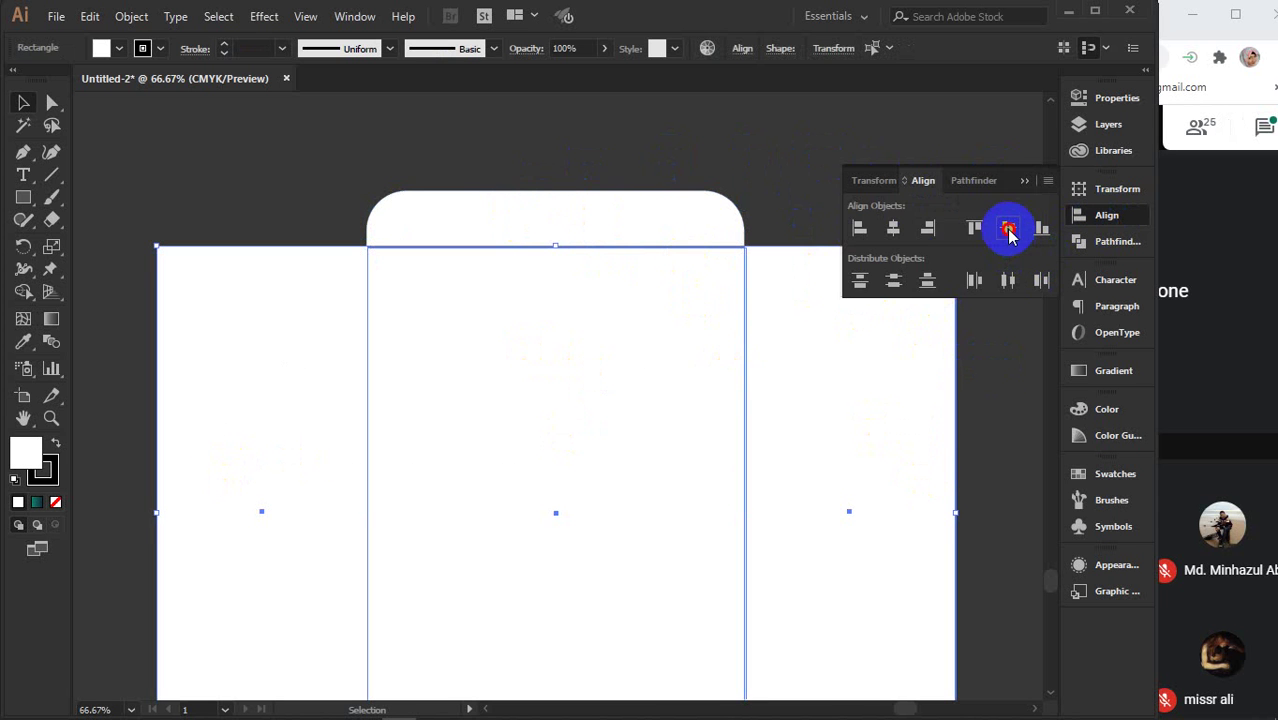
left_click(1008, 229)
left_click(1020, 181)
left_click(907, 171)
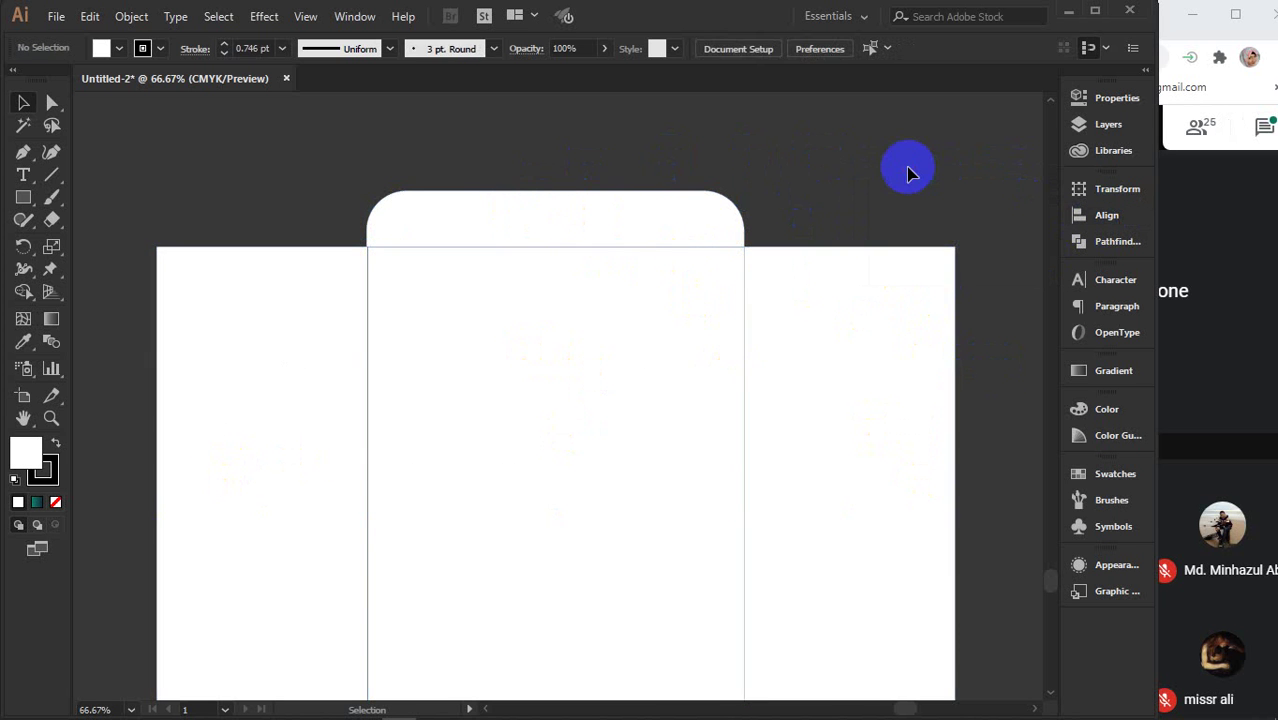
- Round the bottom flap's lower corners with the Live Corner widget
scroll(672, 240, "down", 10)
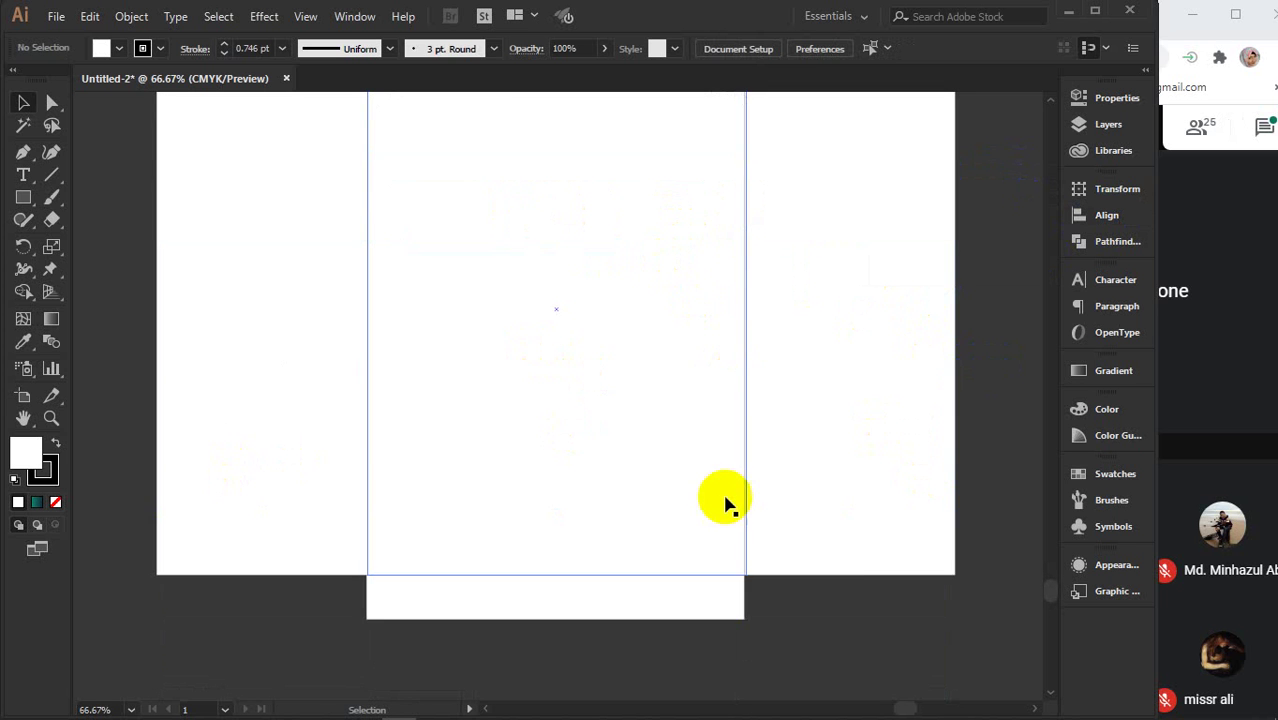
left_click(710, 515)
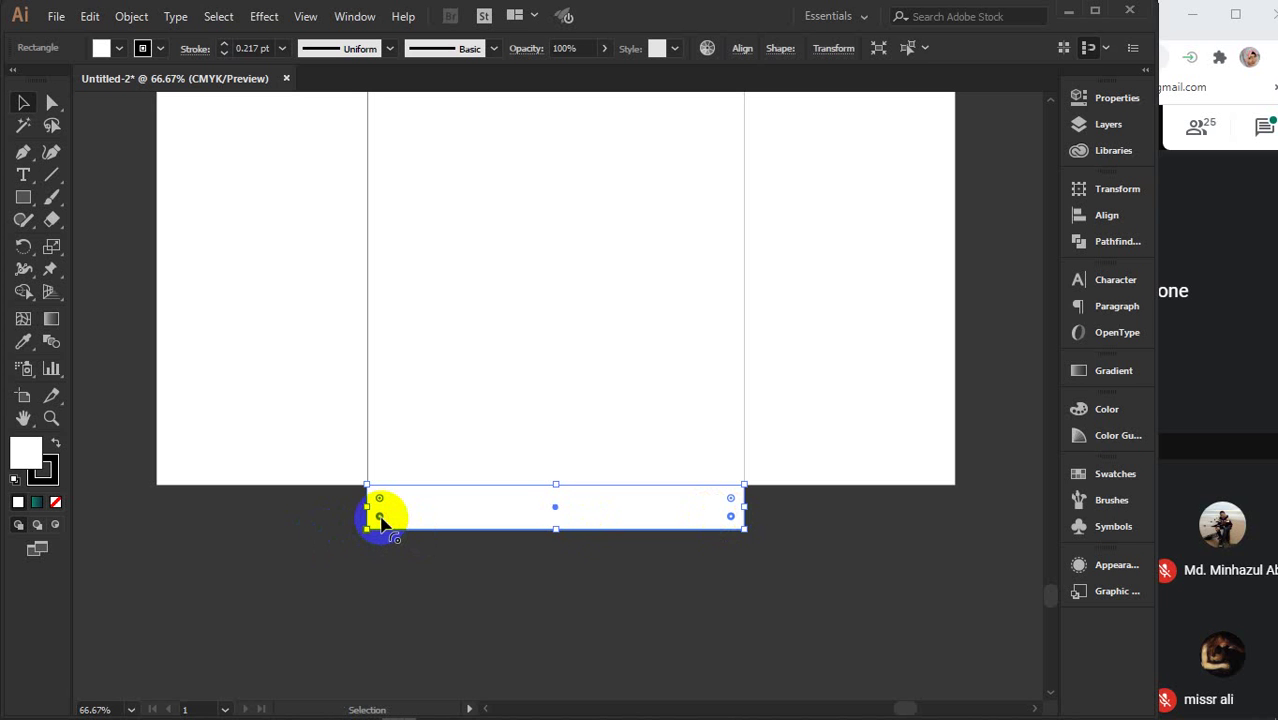
left_click_drag(381, 520, 388, 448)
left_click(605, 601)
key("ctrl+minus")
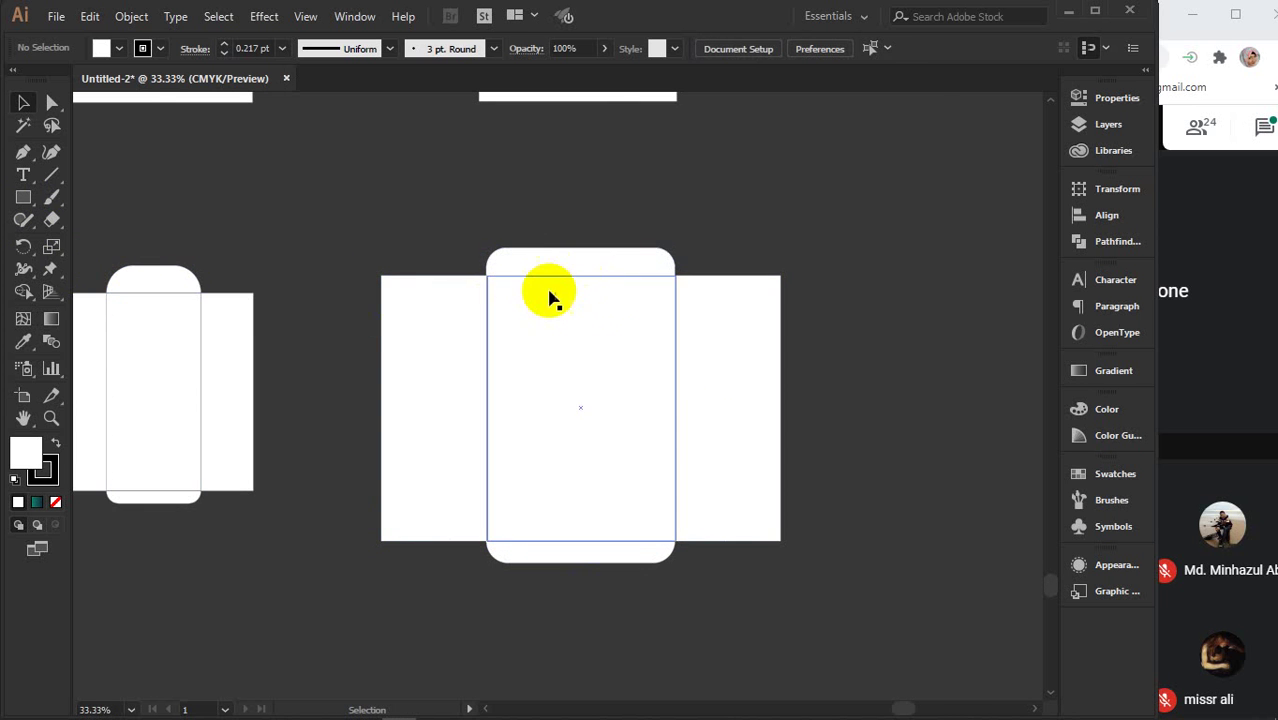
- Move the centre panel copy about 20.7 in to the right of the envelope layout
left_click(551, 392)
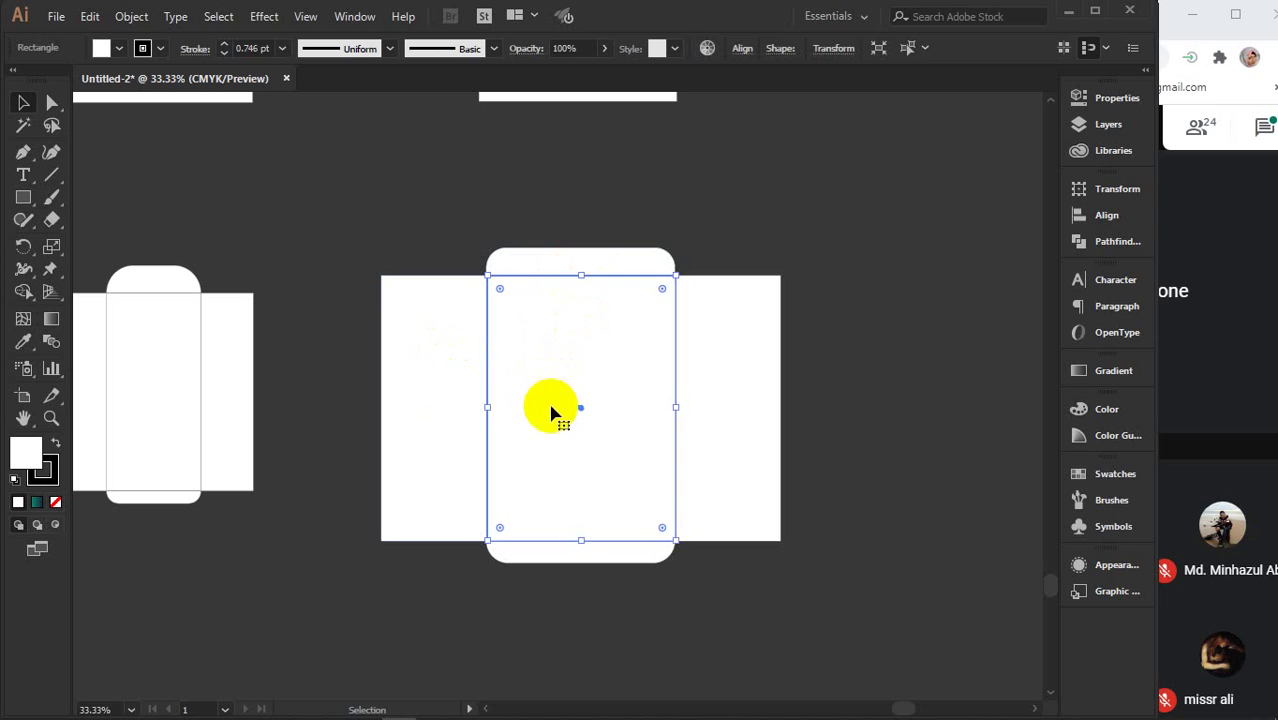
left_click(333, 257)
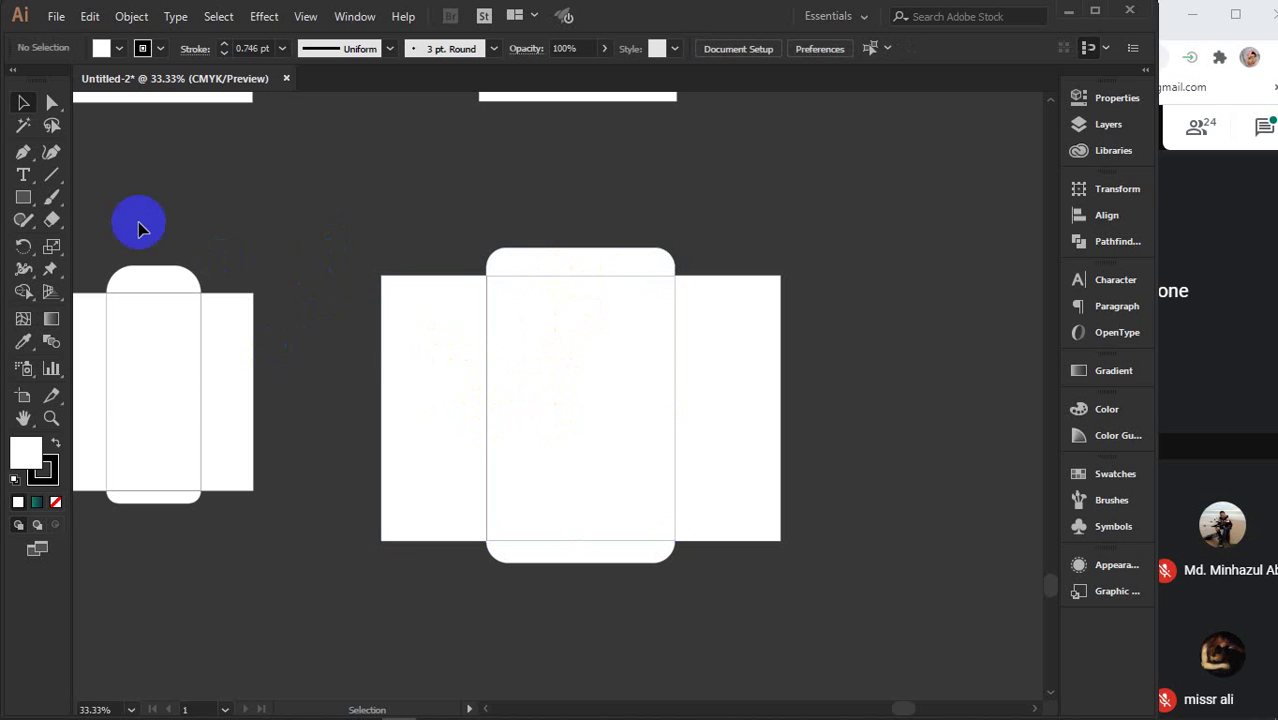
left_click(23, 199)
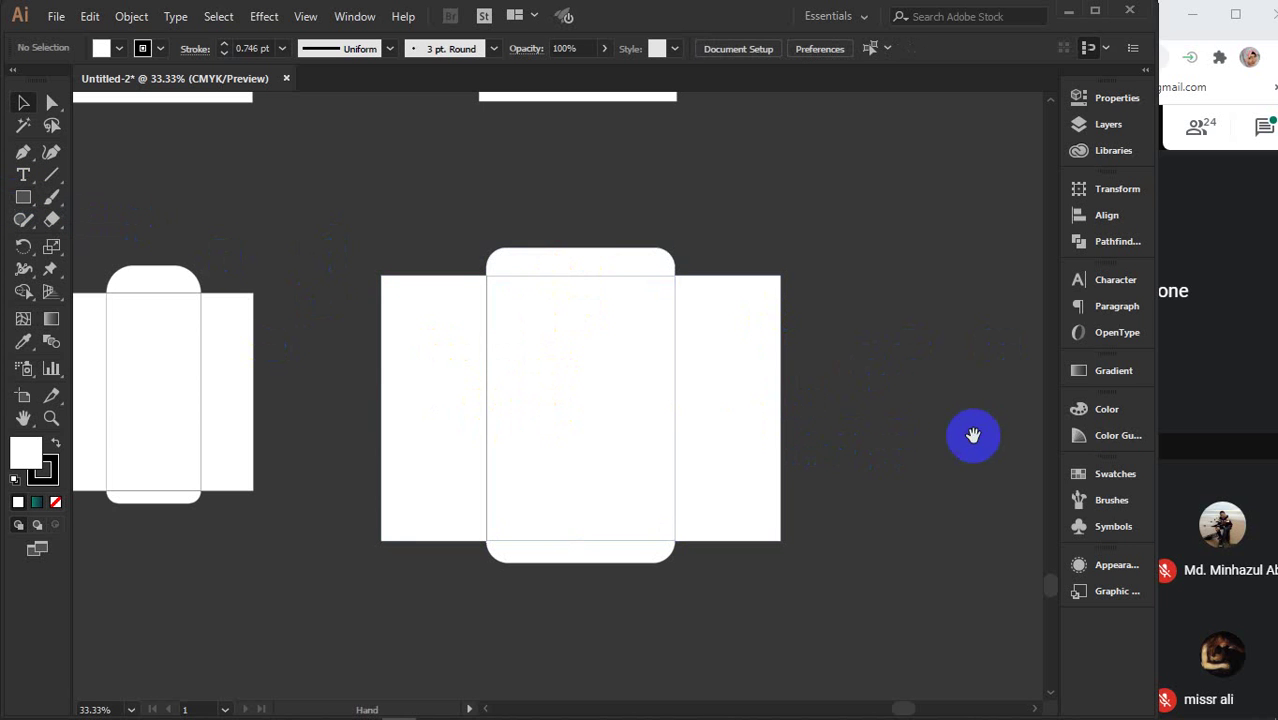
left_click_drag(970, 434, 608, 445)
left_click(258, 380)
left_click_drag(228, 424, 748, 420)
left_click_drag(907, 542, 480, 510)
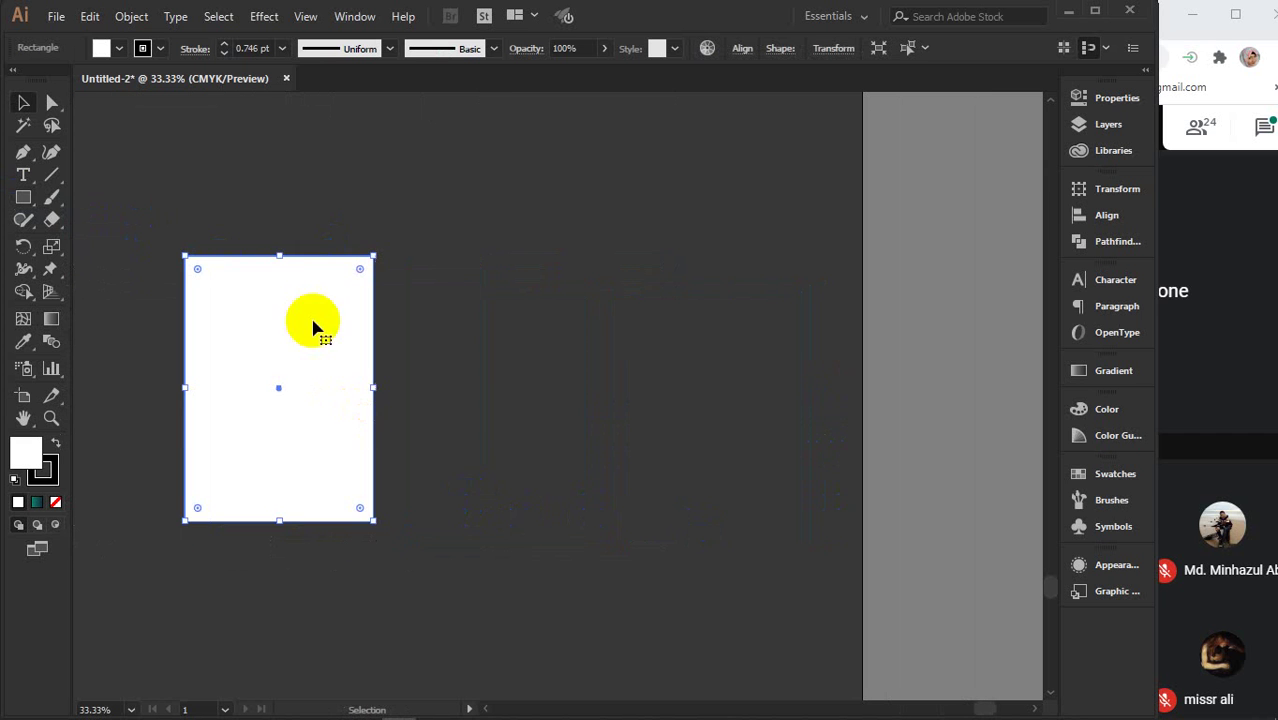
- Create an A4 rectangle of 8.26 × 11.69 in
left_click(23, 197)
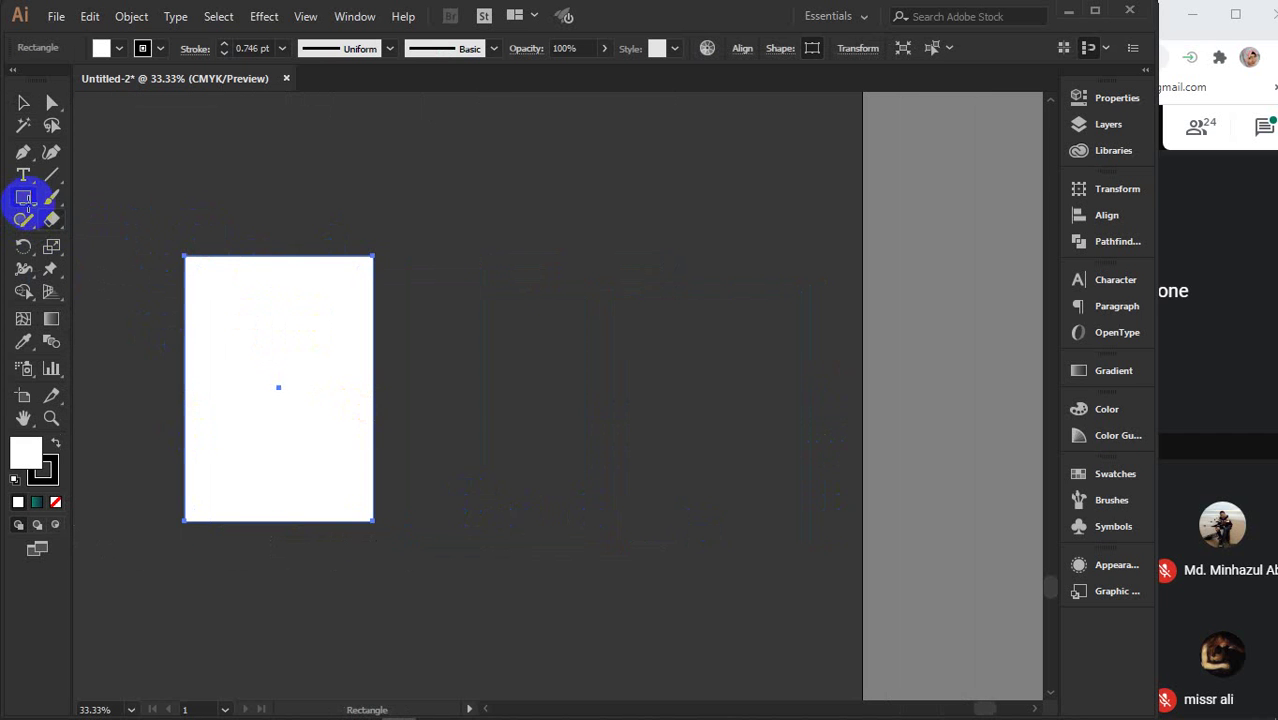
left_click(597, 352)
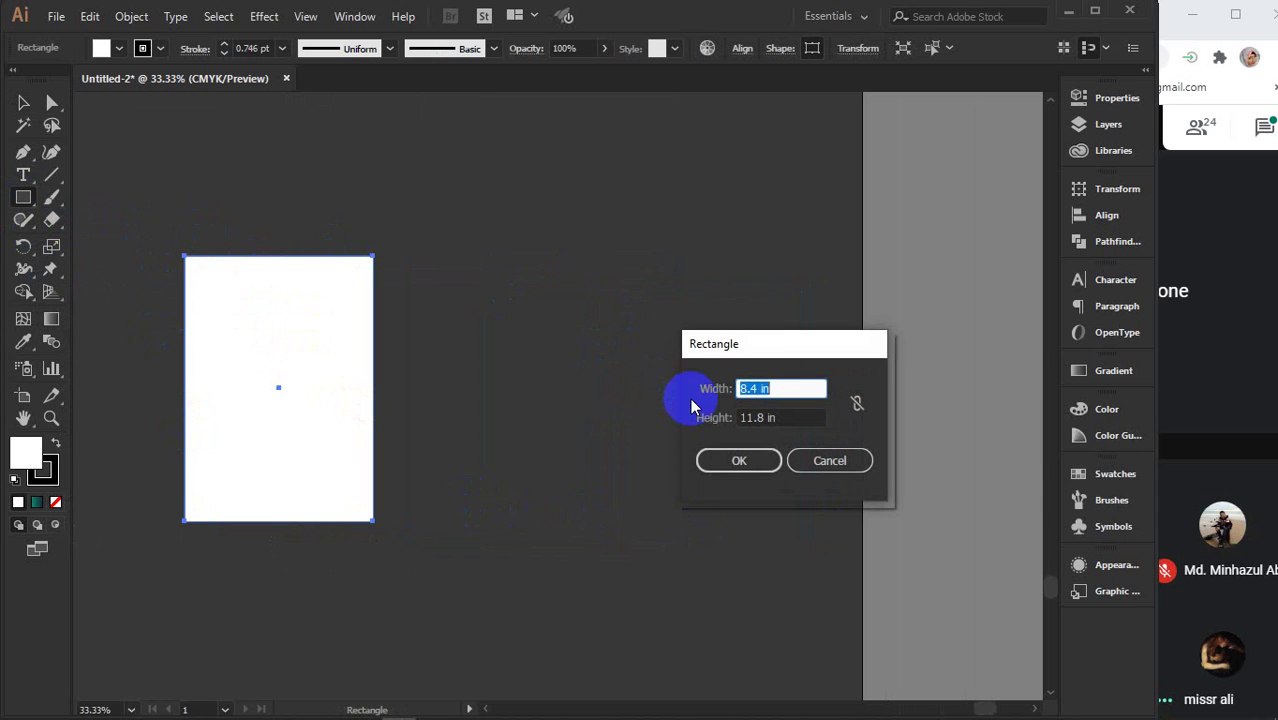
type("8.26")
key("Tab")
type("11")
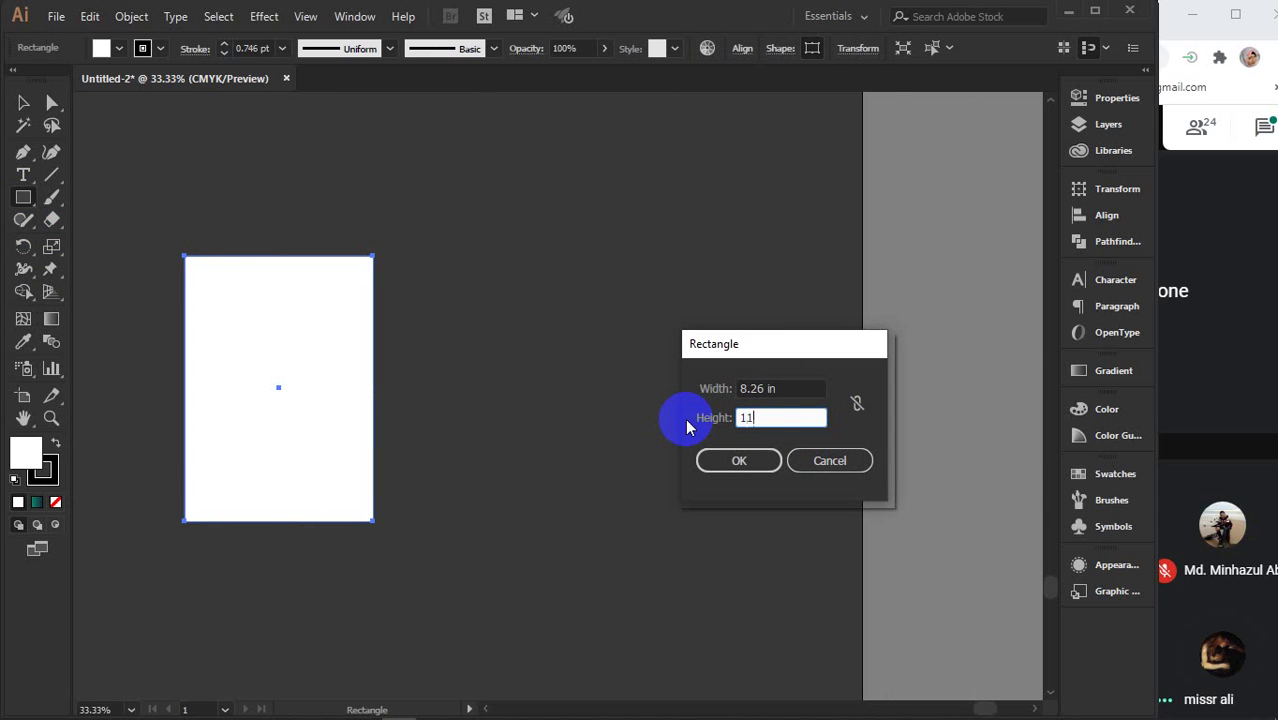
type(".69")
key("Return")
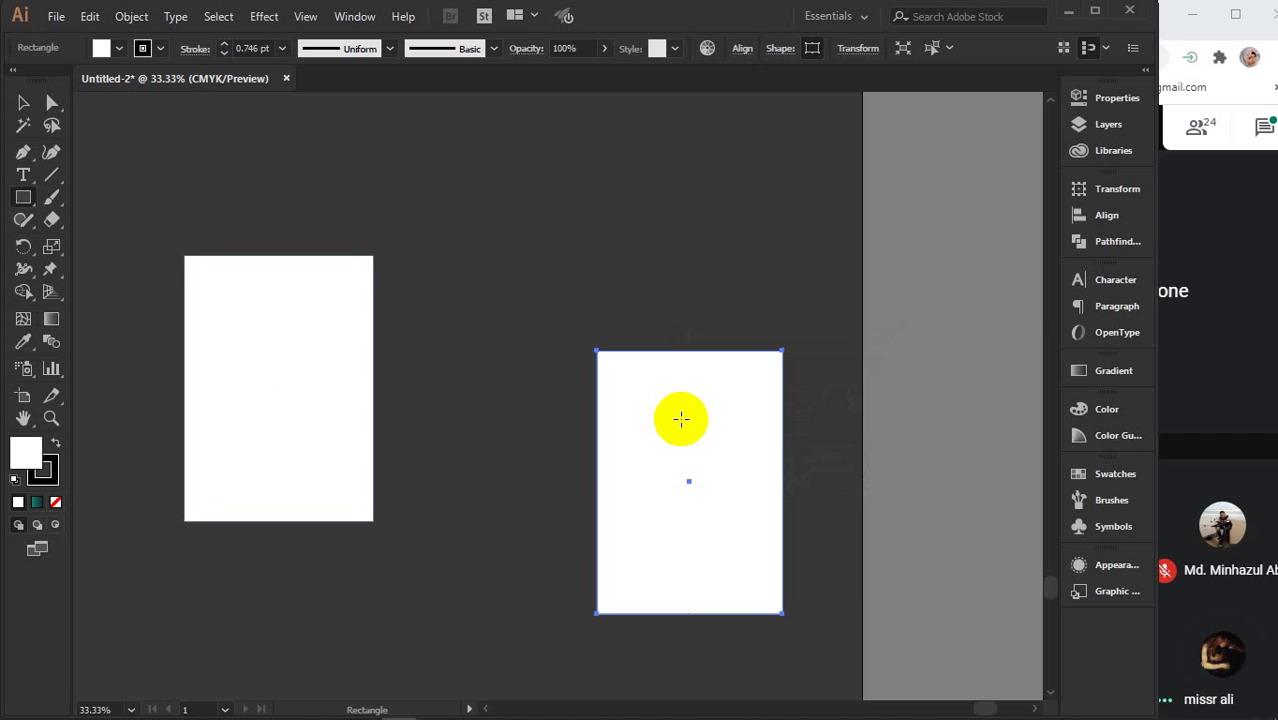
- Set the original white panel's height to 11.69 in in Properties
key("v")
left_click(290, 305)
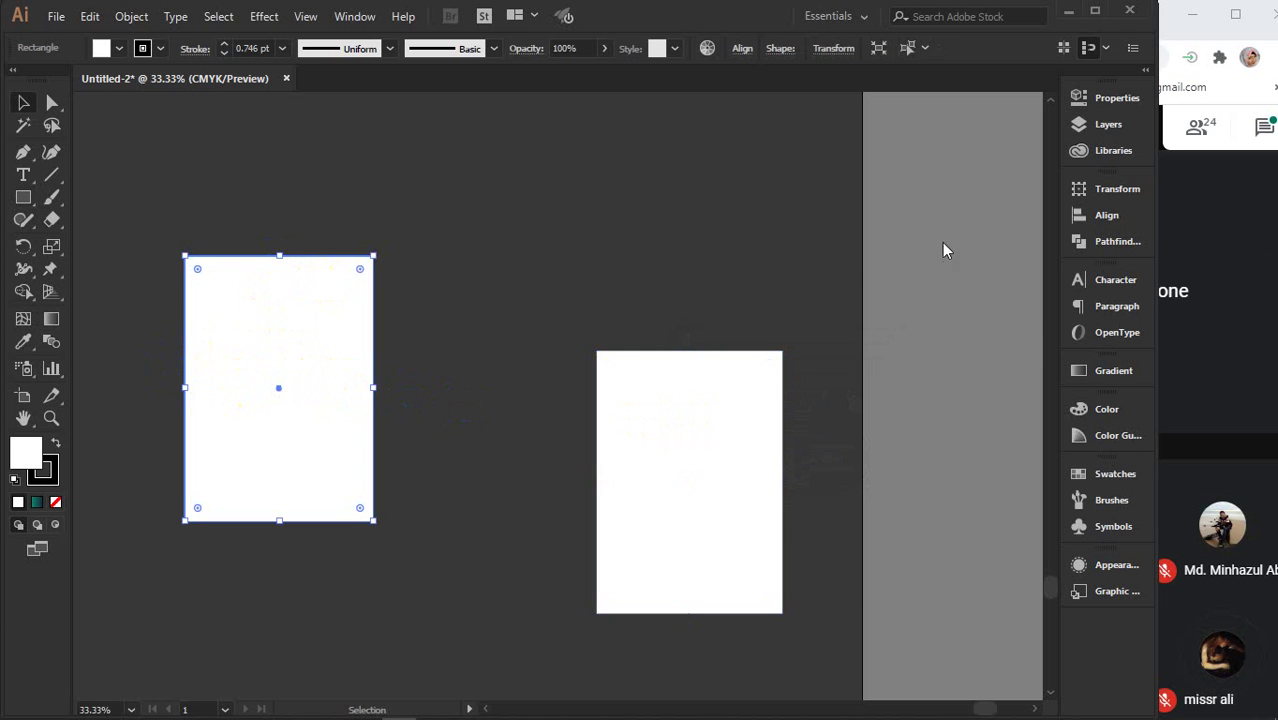
left_click(1112, 100)
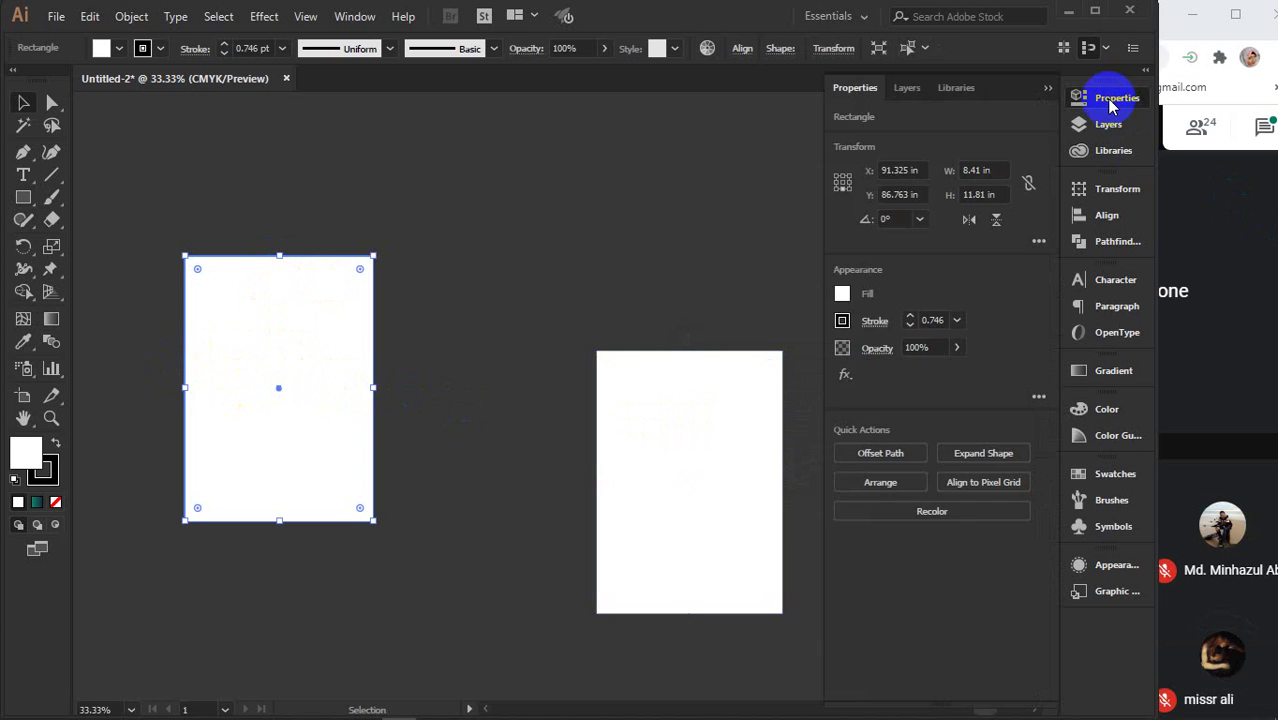
left_click(998, 192)
type("11.69")
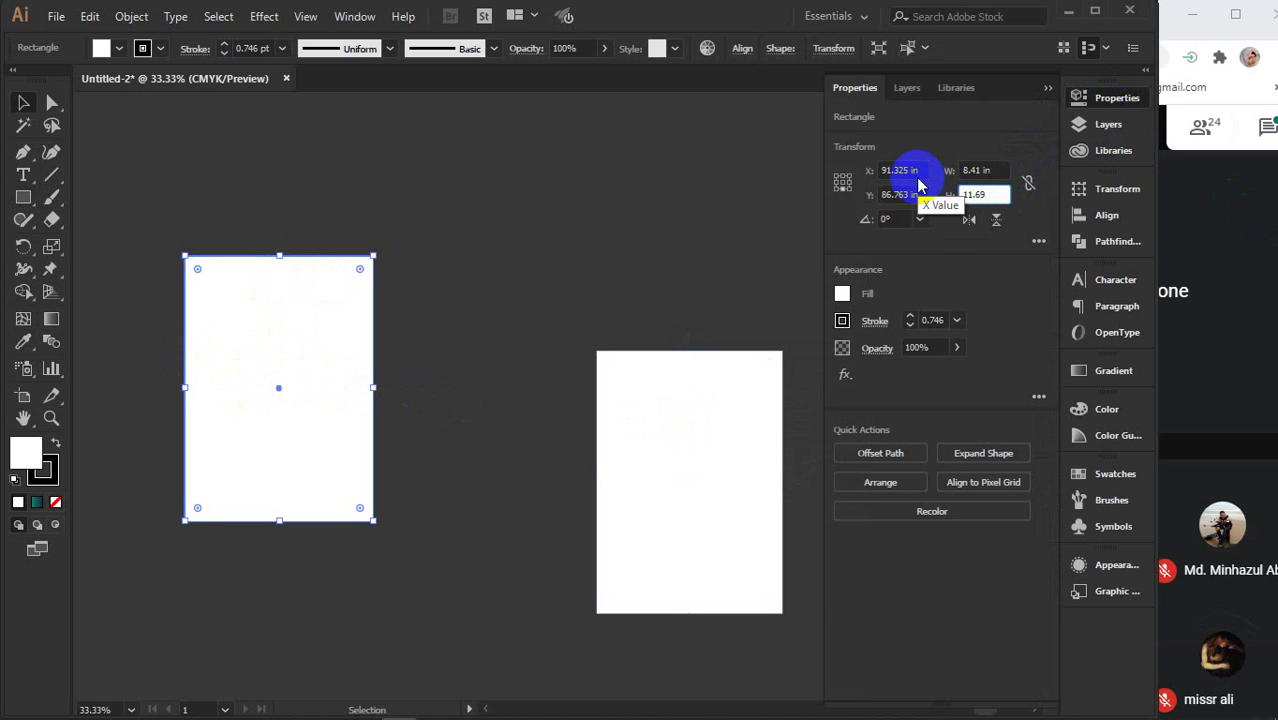
key("Return")
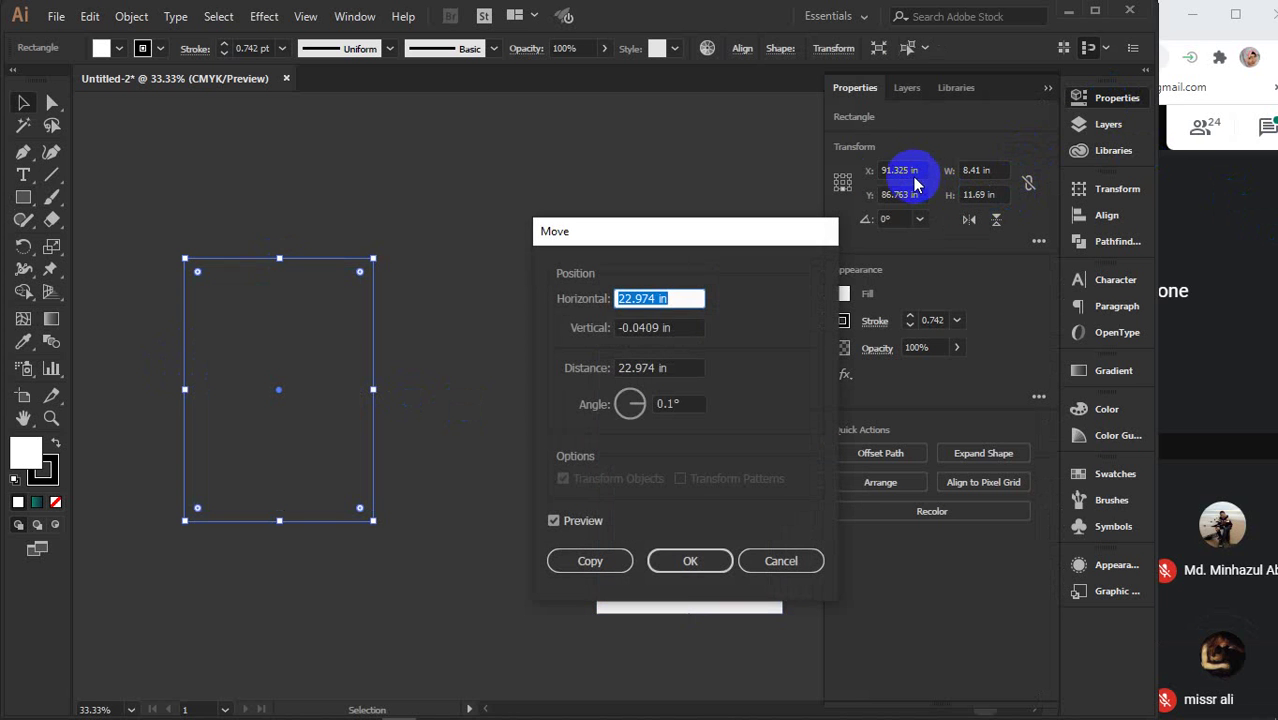
left_click(782, 561)
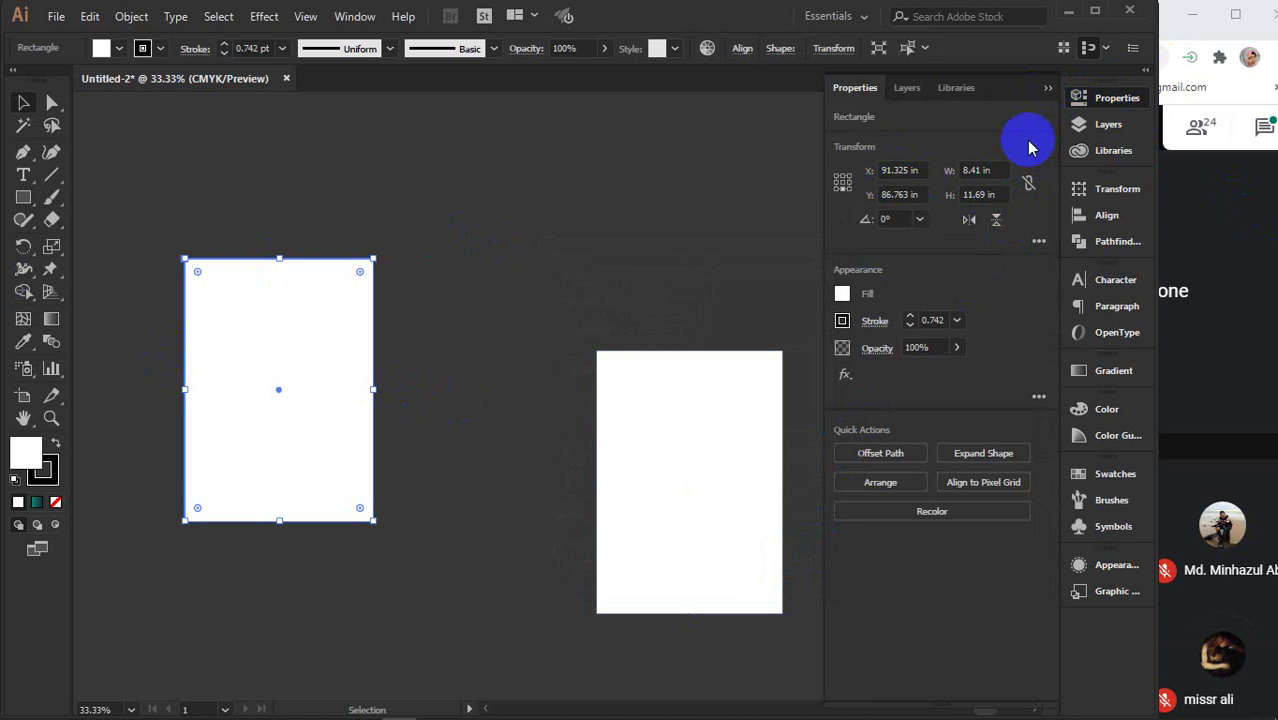
left_click(990, 171)
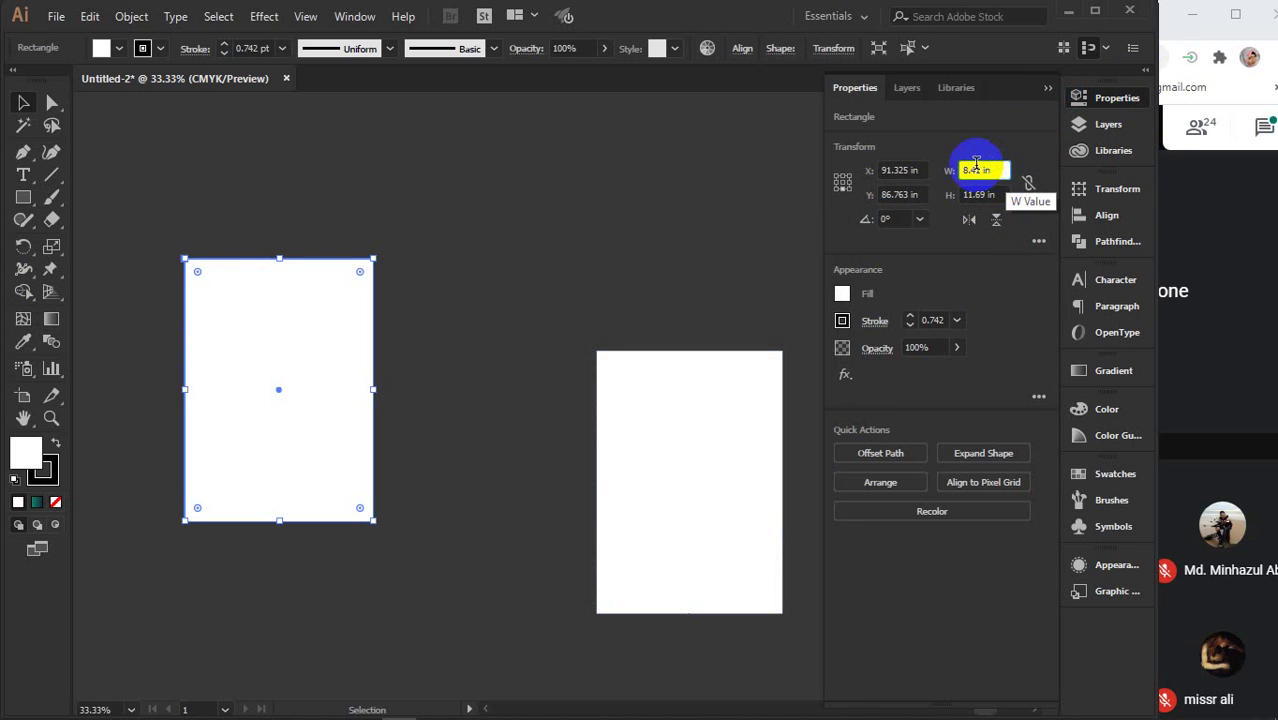
left_click(993, 194)
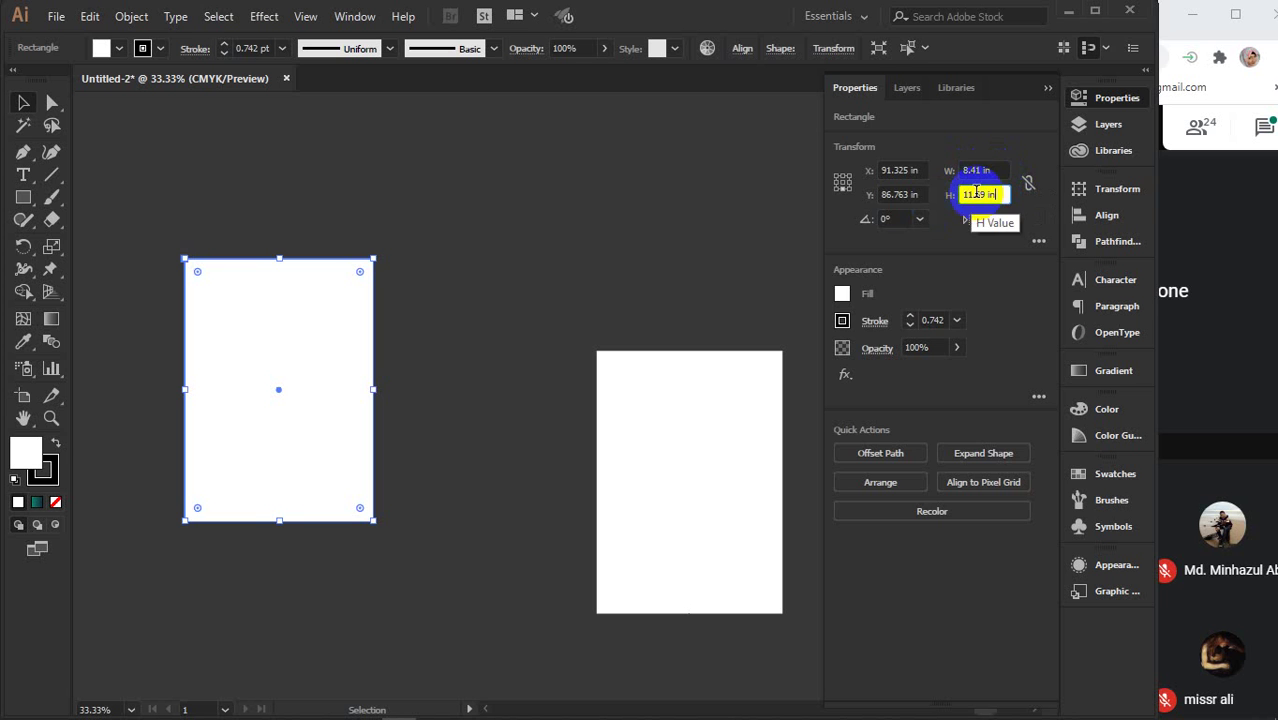
left_click(1045, 92)
left_click(650, 200)
- Move the A4 rectangle next to the white panel and fill it with a teal gradient
left_click(645, 420)
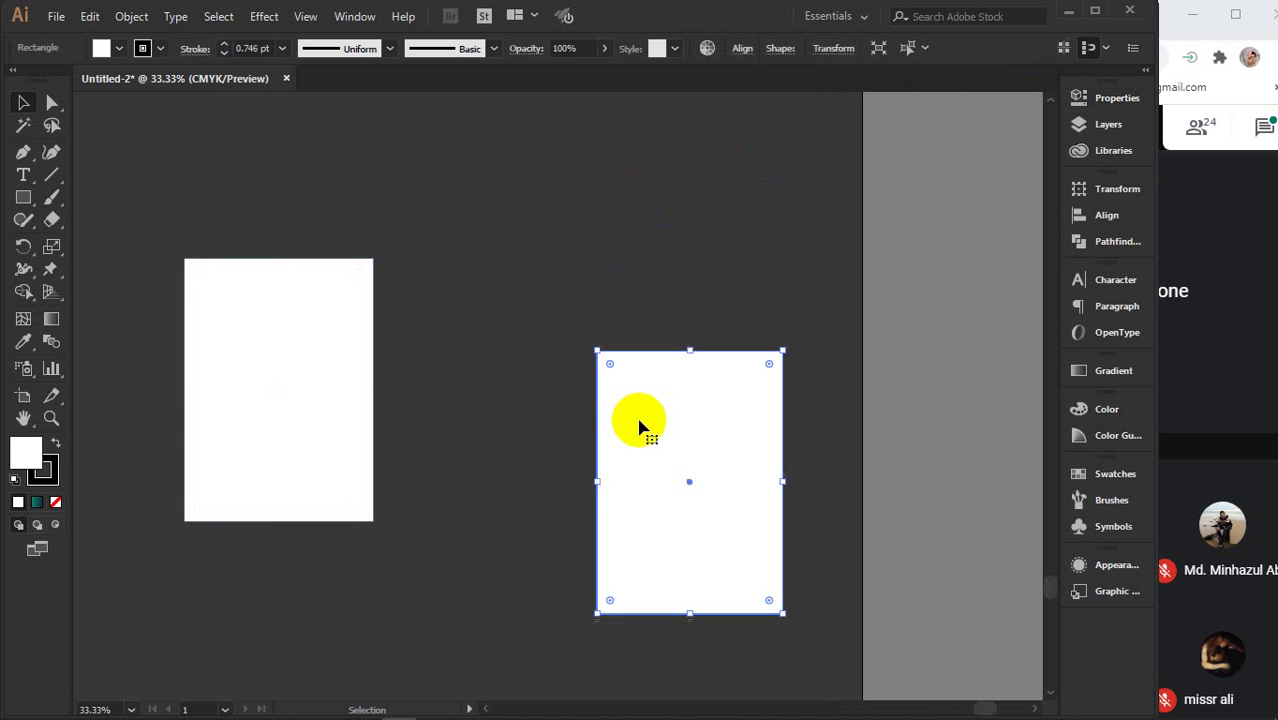
left_click_drag(645, 422, 474, 318)
left_click_drag(553, 328, 590, 337)
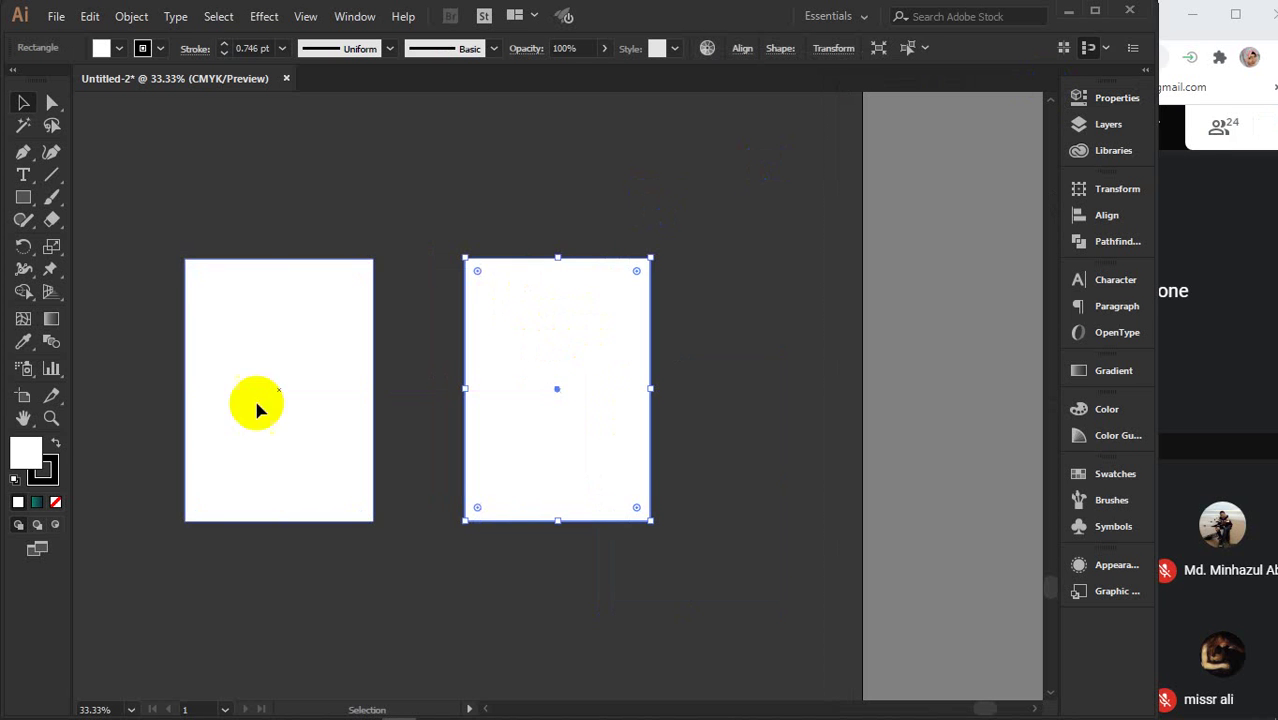
left_click(38, 506)
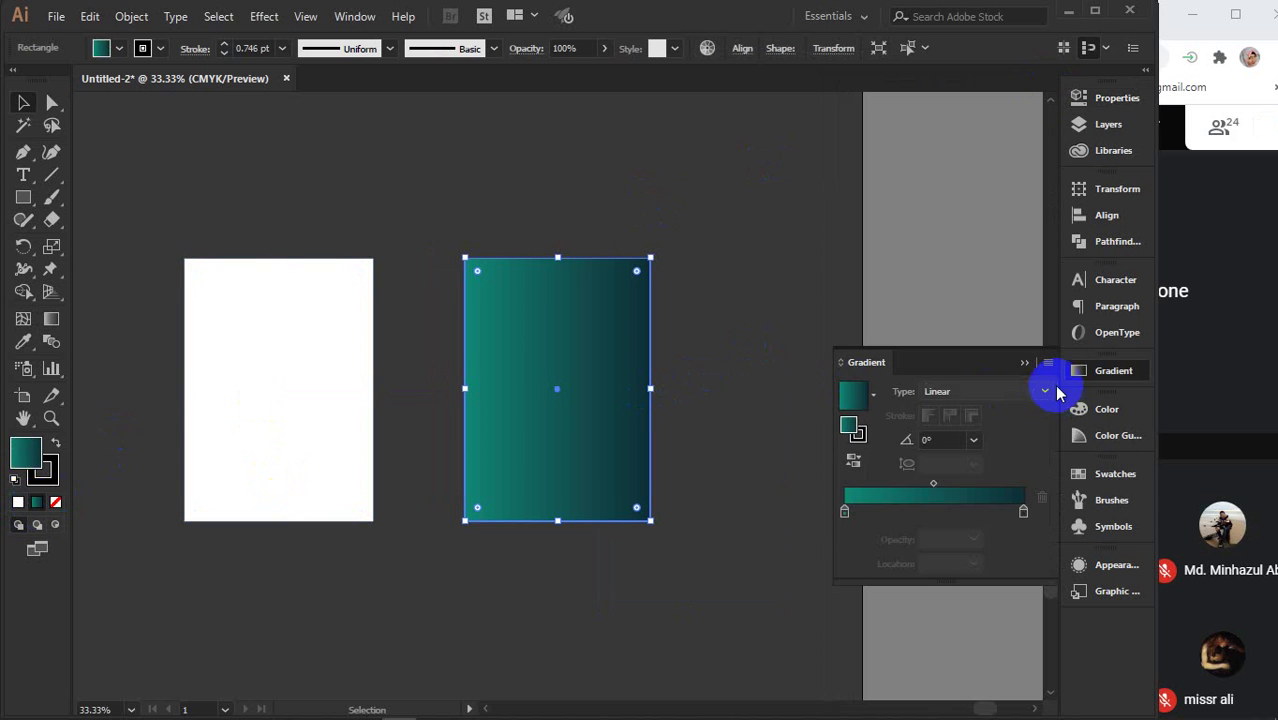
left_click(1075, 371)
left_click(779, 331)
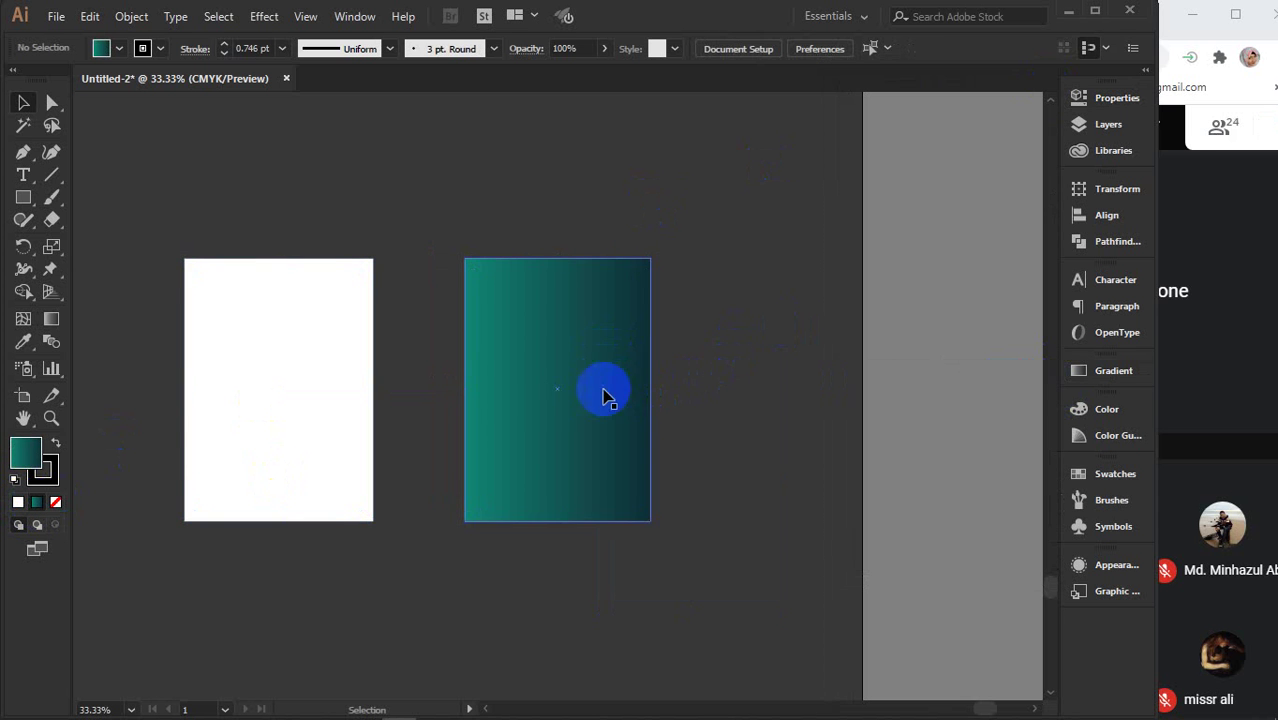
- Place the gradient rectangle over the white panel and align both horizontally centred
left_click_drag(558, 386, 421, 392)
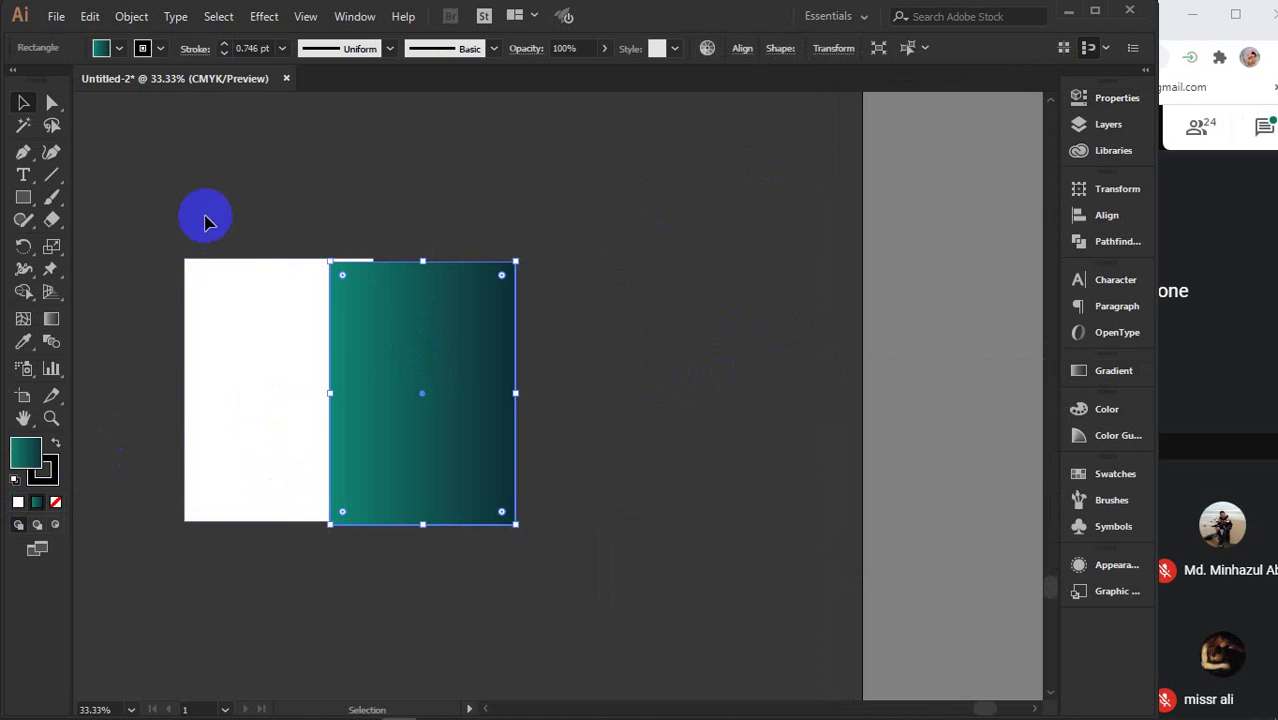
left_click_drag(242, 222, 480, 412)
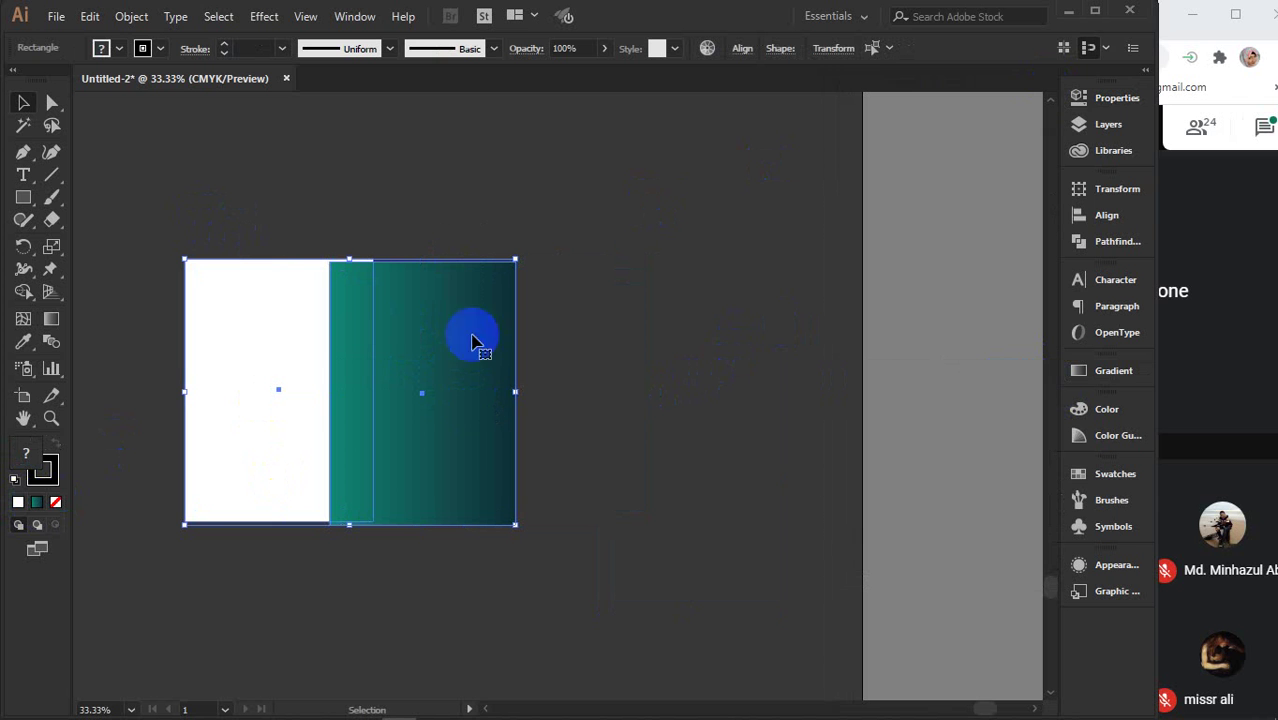
left_click(1127, 226)
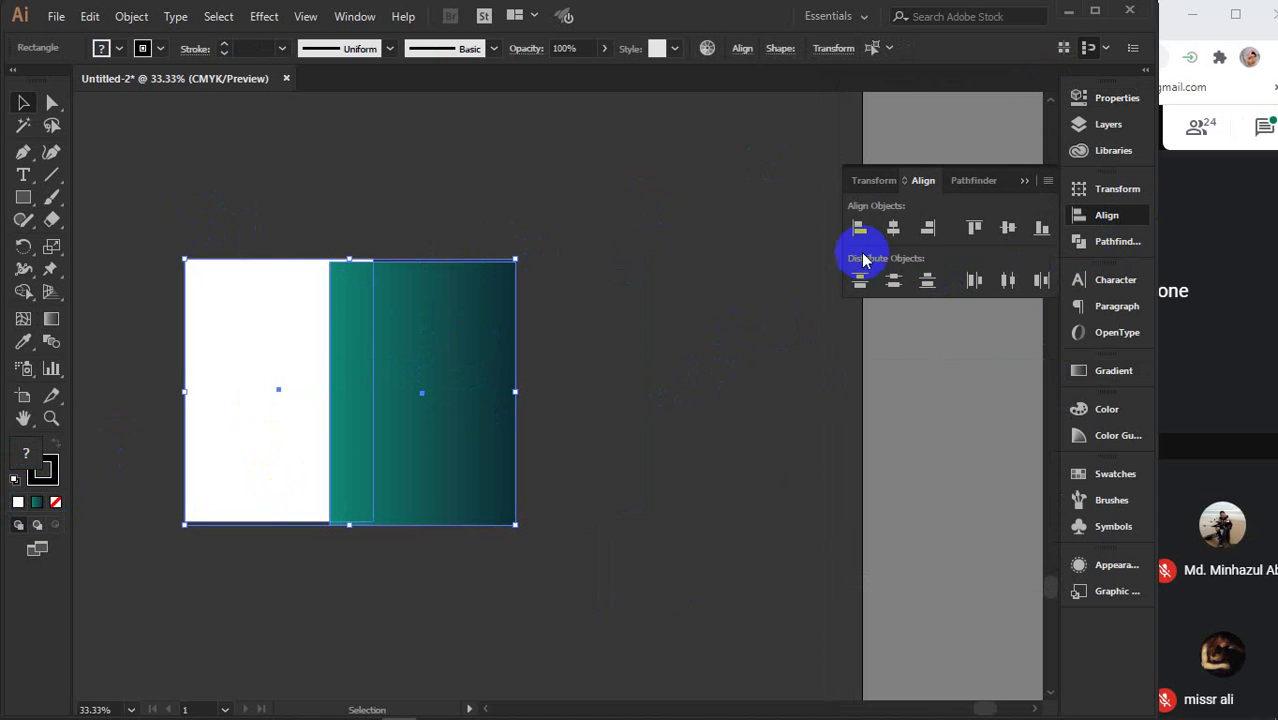
left_click(893, 230)
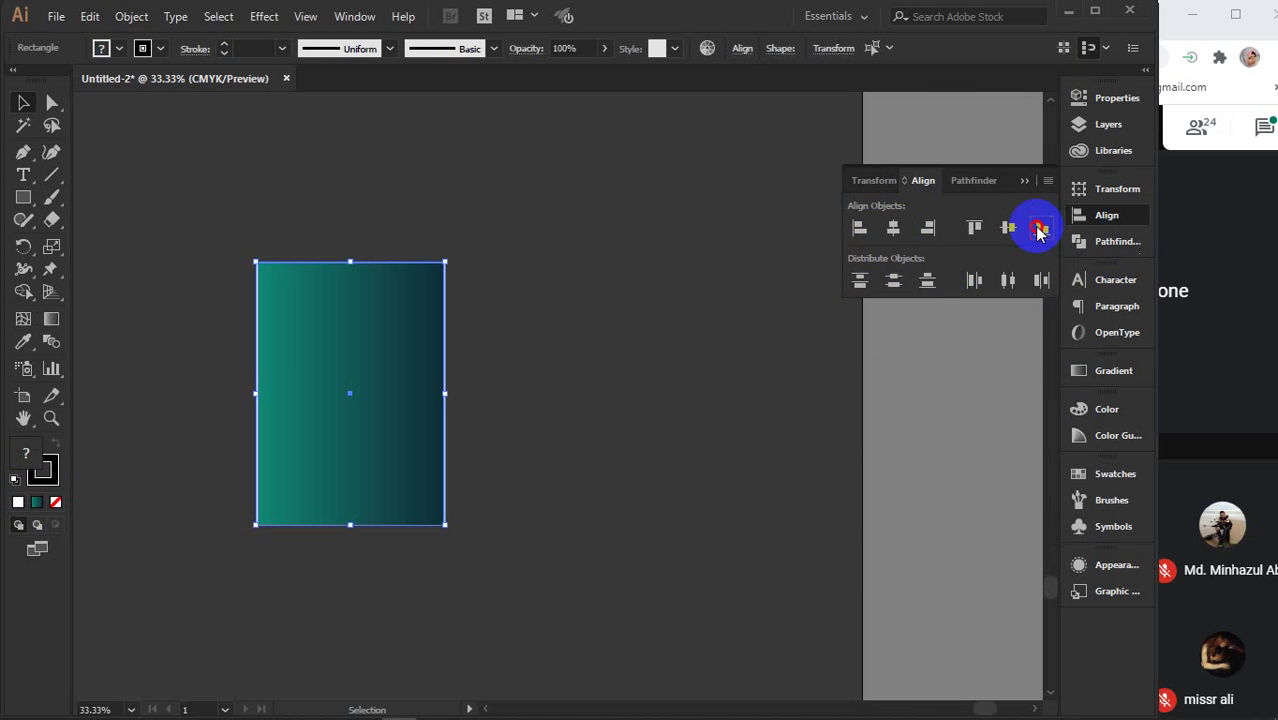
left_click(1024, 181)
left_click(634, 345)
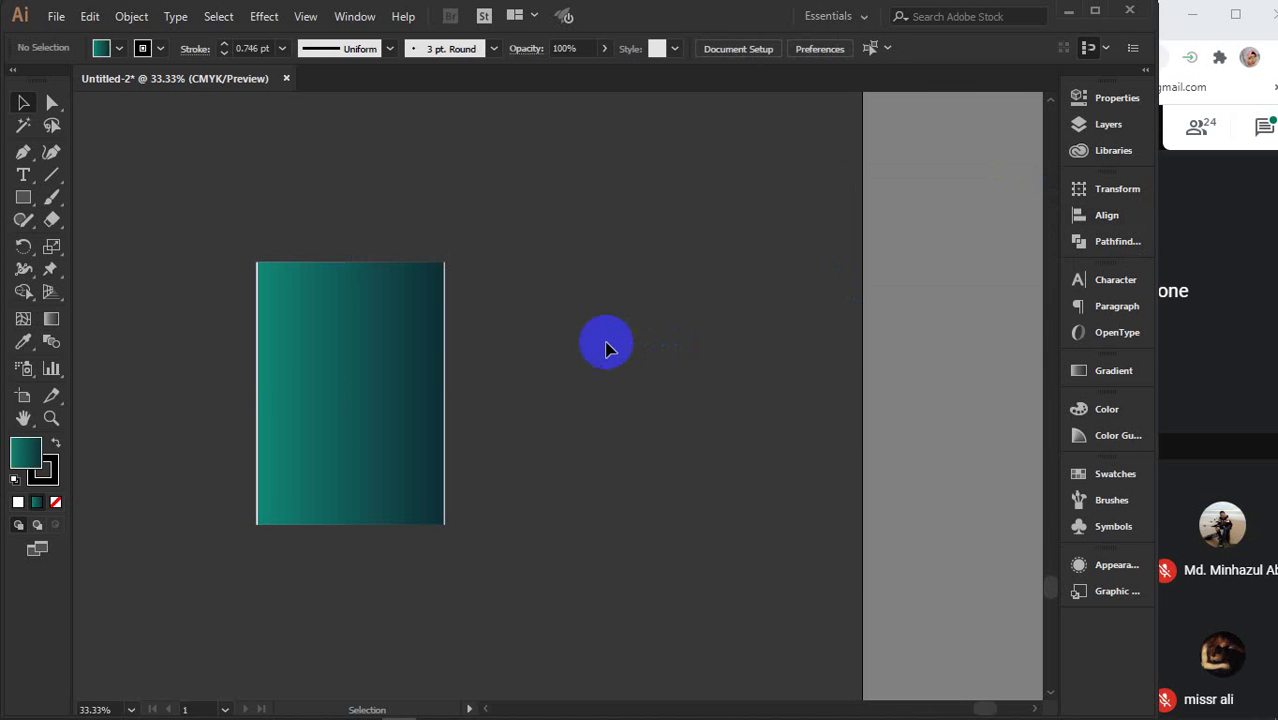
scroll(376, 340, "up", 2)
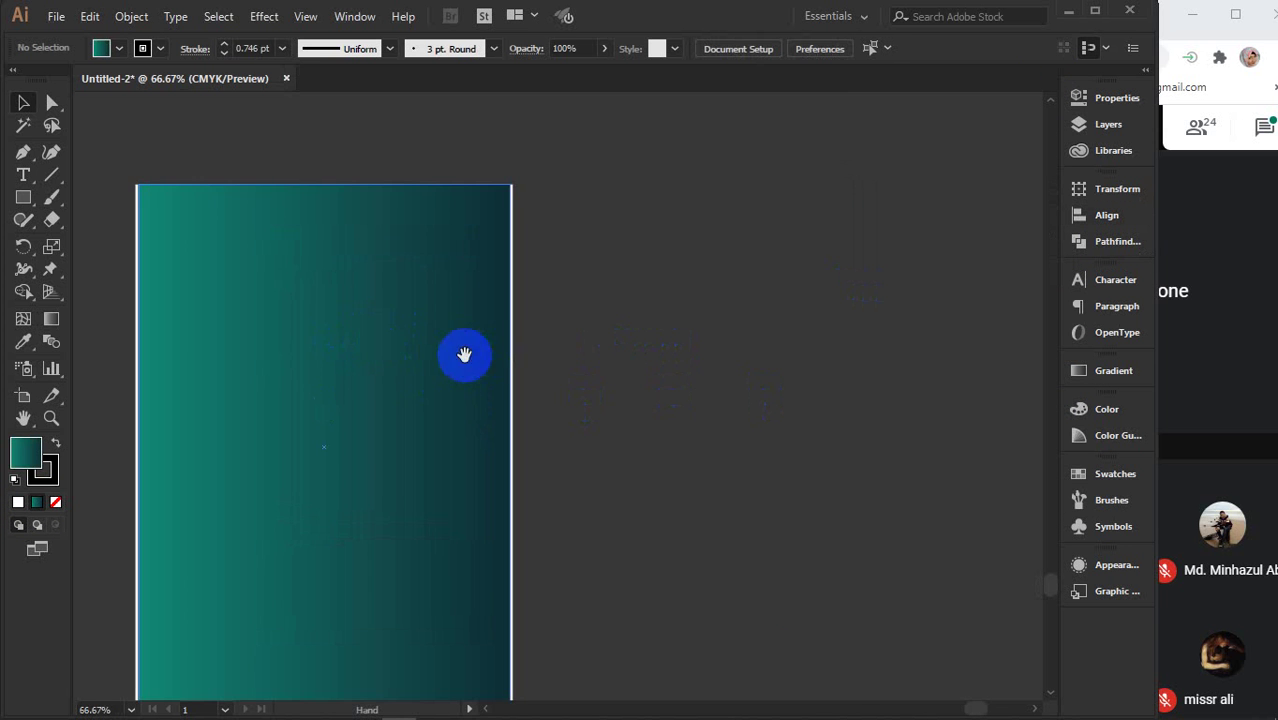
left_click_drag(465, 354, 592, 310)
scroll(645, 341, "up", 3)
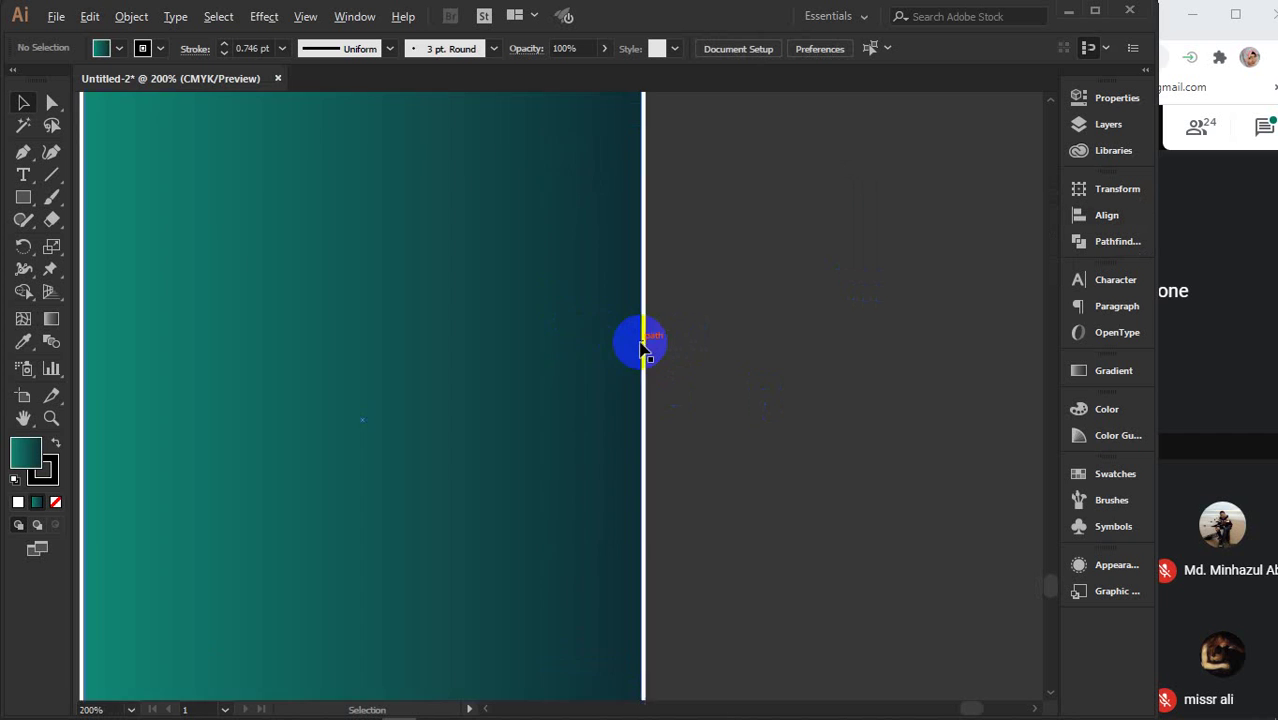
scroll(648, 340, "down", 3)
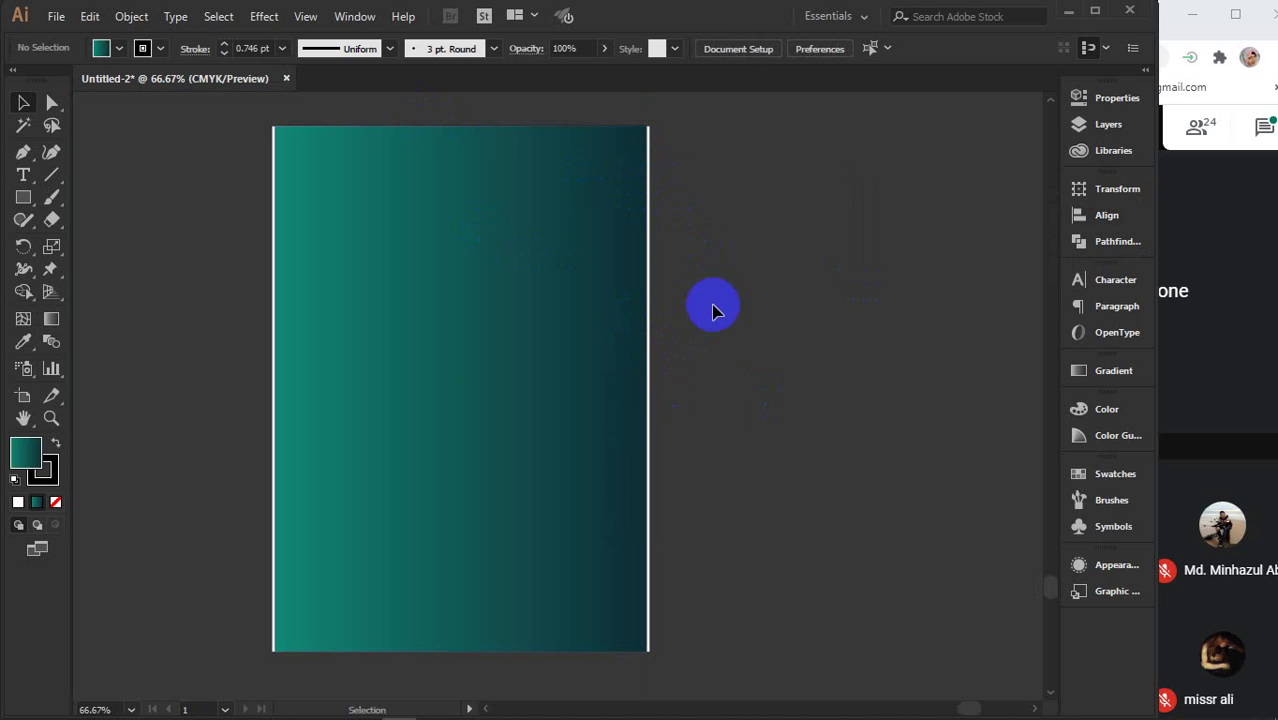
left_click_drag(694, 207, 699, 291)
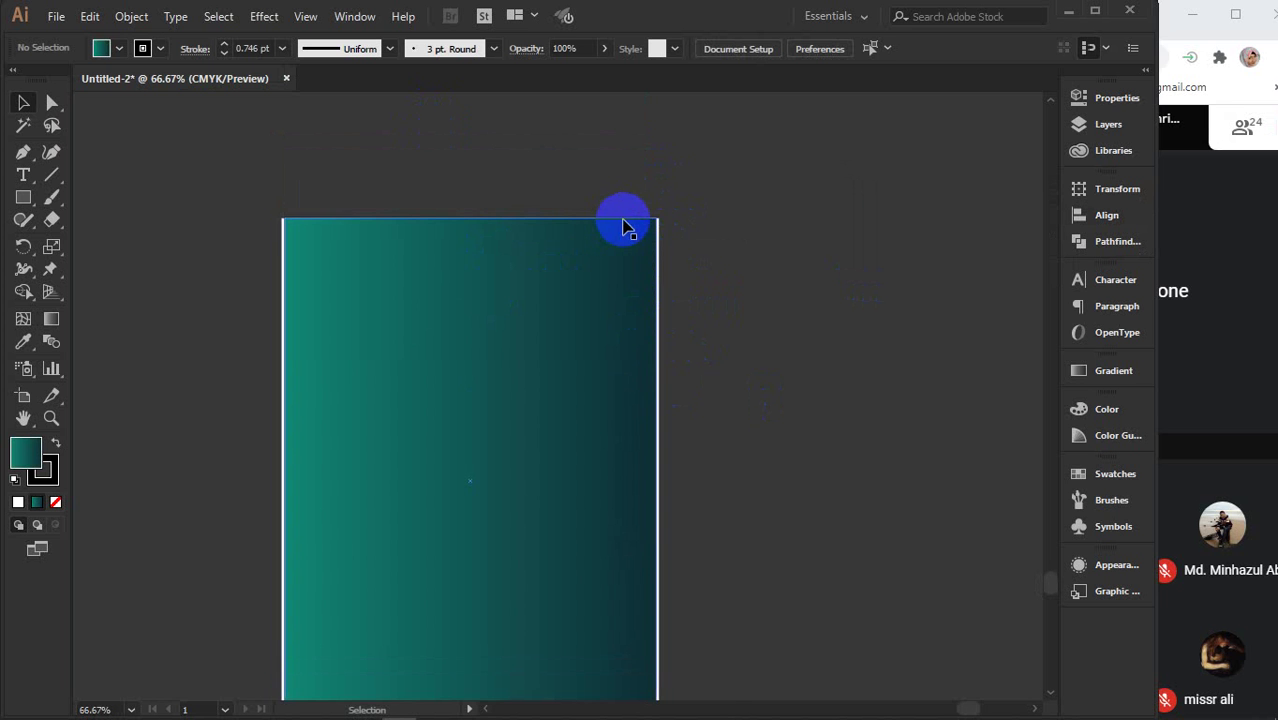
scroll(622, 224, "up", 3)
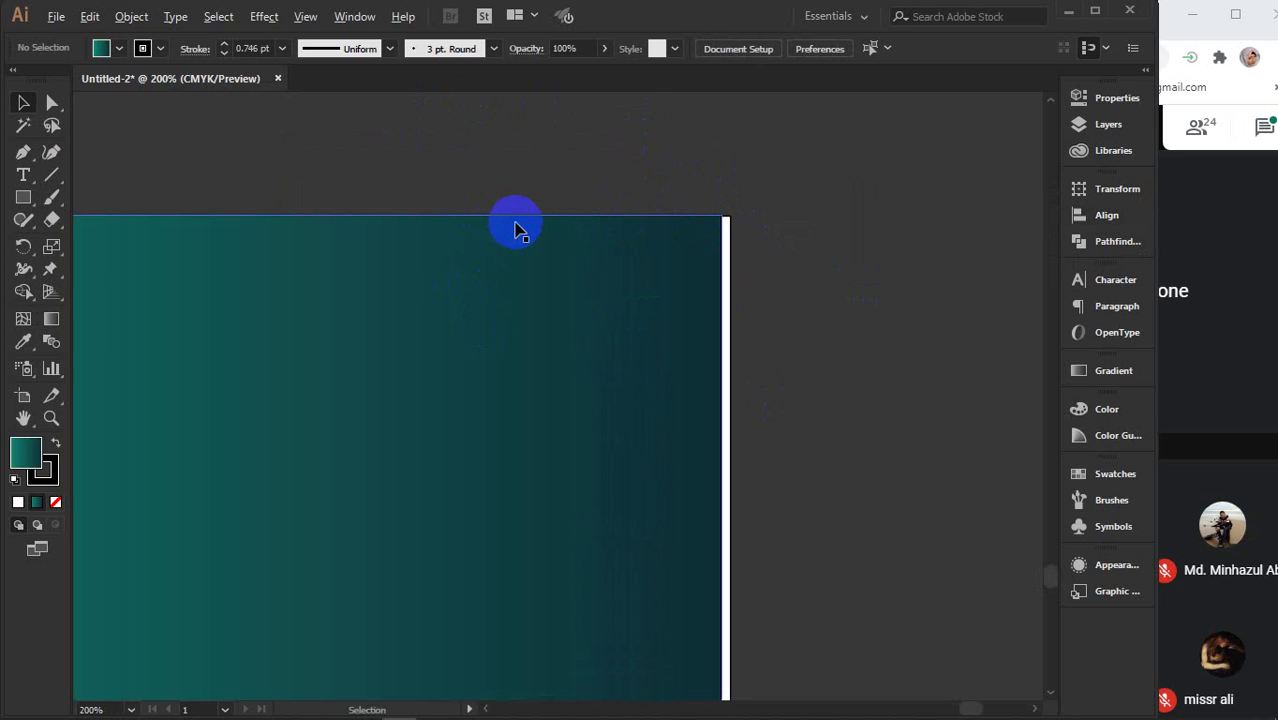
scroll(515, 228, "down", 2)
scroll(515, 228, "down", 1)
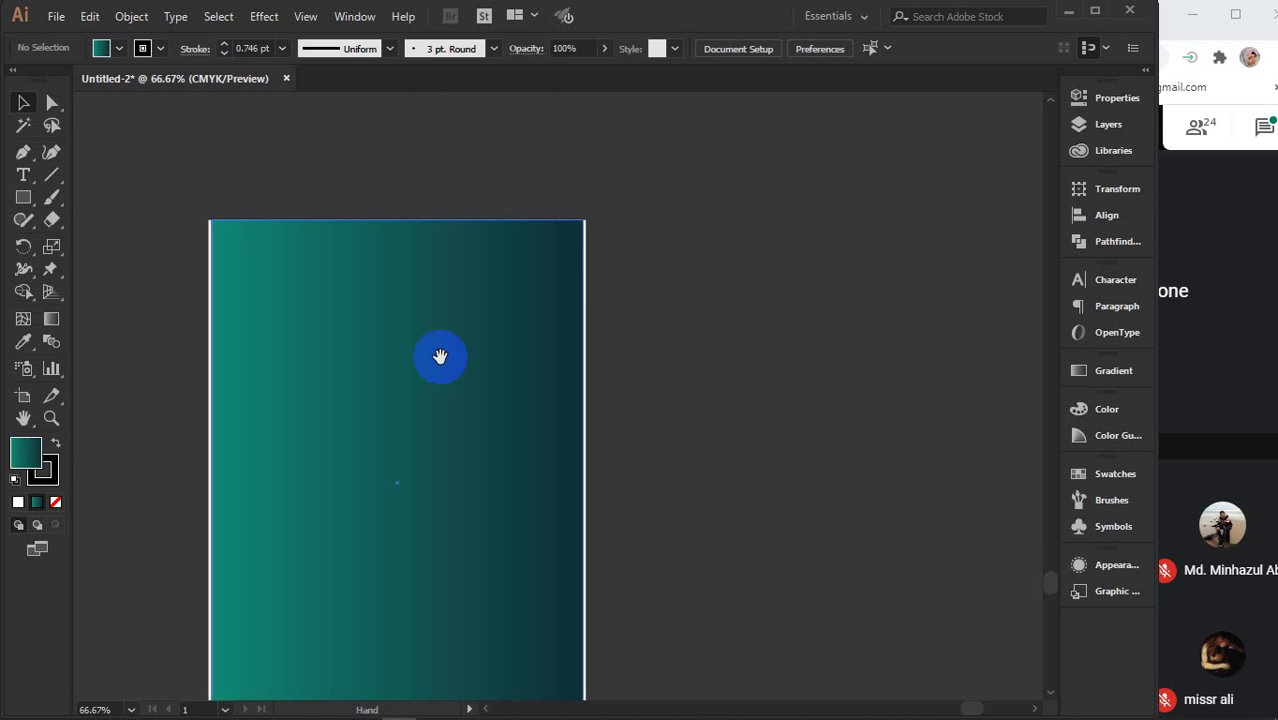
left_click_drag(442, 354, 542, 337)
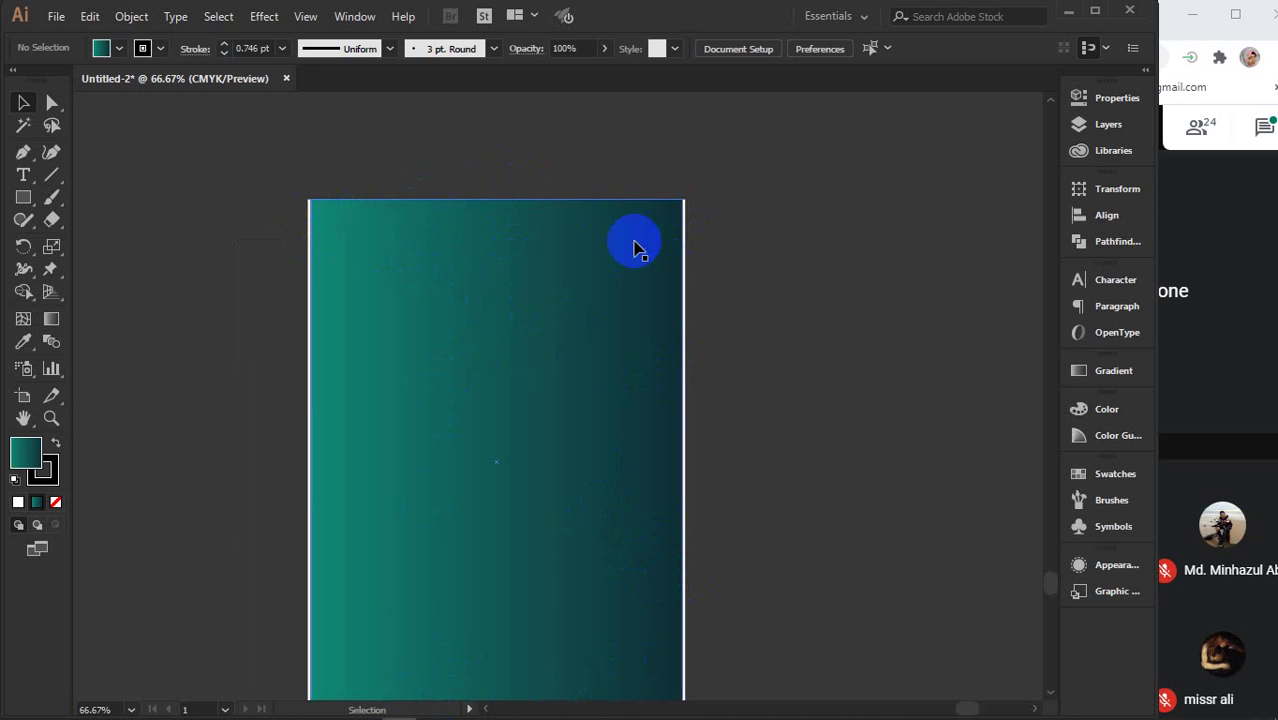
key("ctrl+minus")
key("ctrl+minus")
key("ctrl+minus")
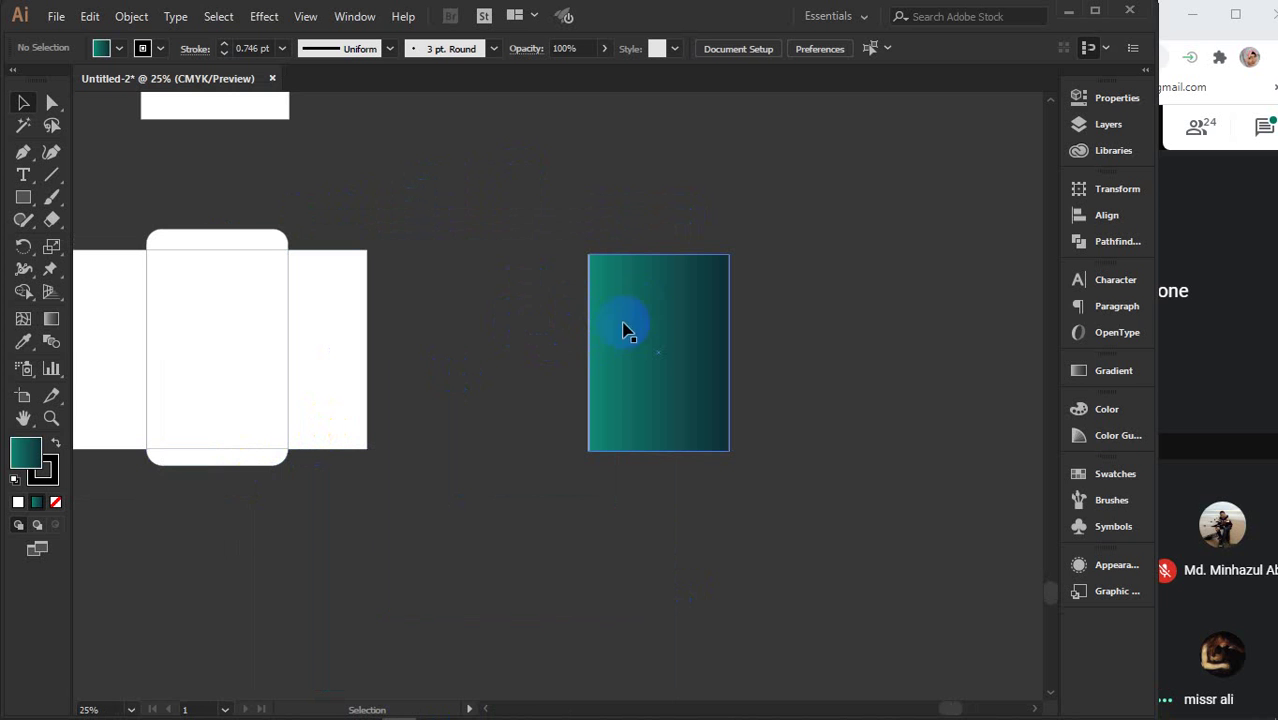
scroll(668, 270, "up", 2)
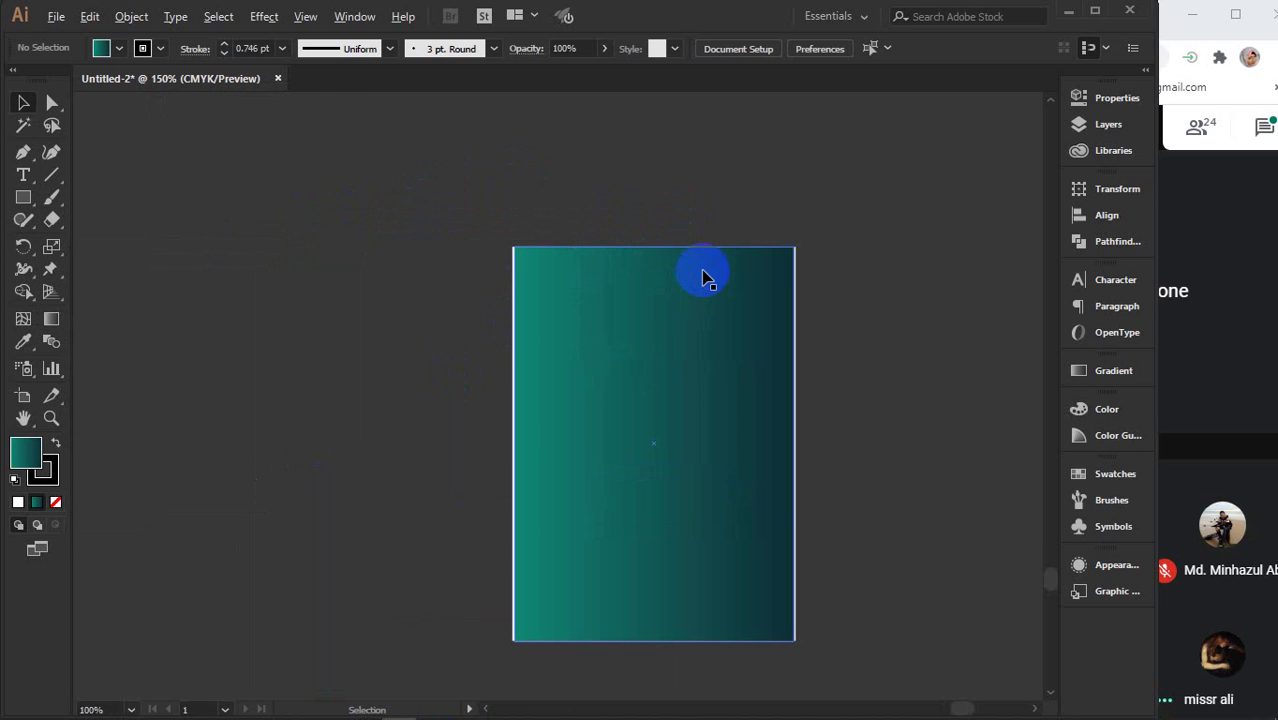
scroll(703, 273, "up", 3)
scroll(704, 274, "down", 4)
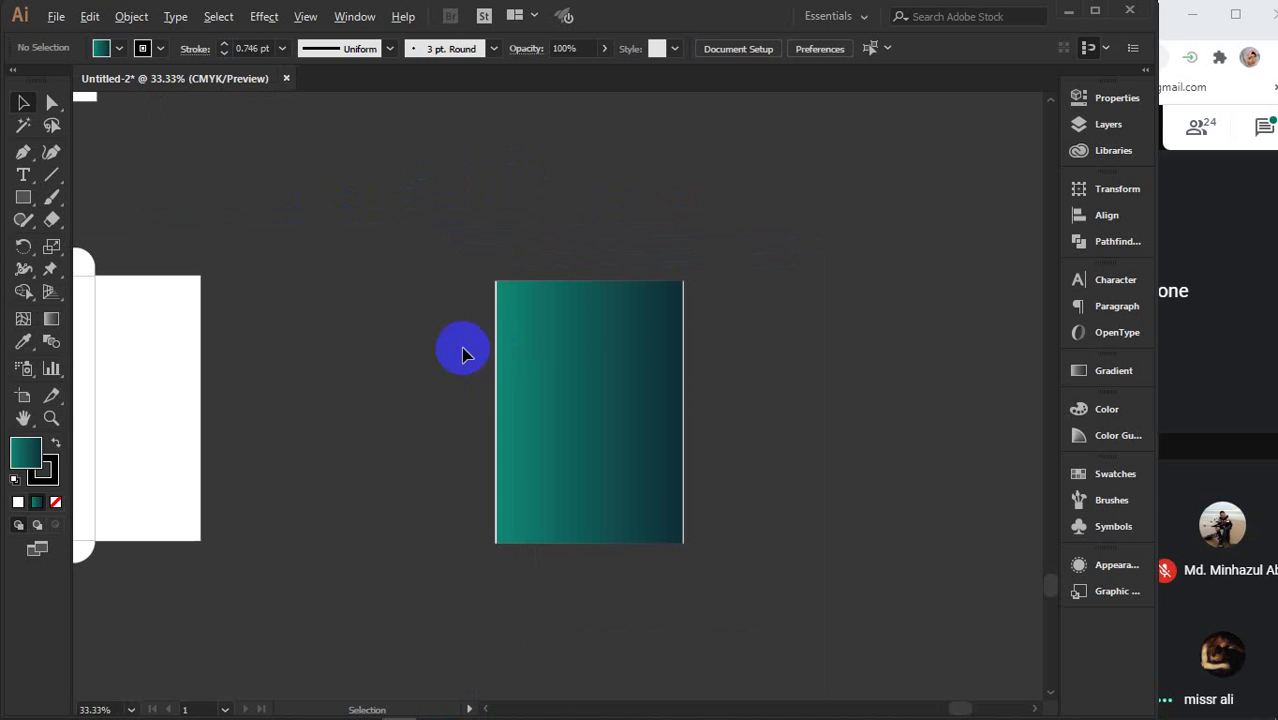
- Copy the envelope's white side panel onto the gradient, bring it to front, and align its top edge
left_click(150, 390)
left_click(149, 380, "shift")
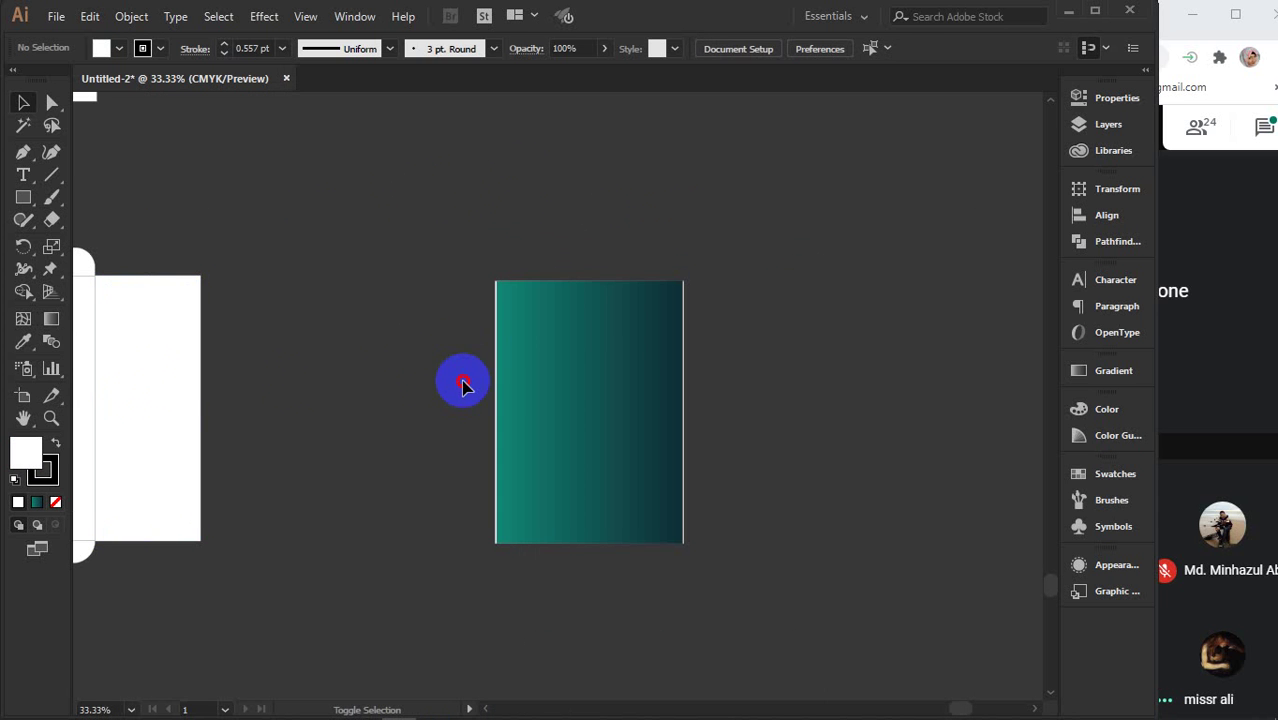
left_click_drag(162, 391, 561, 398)
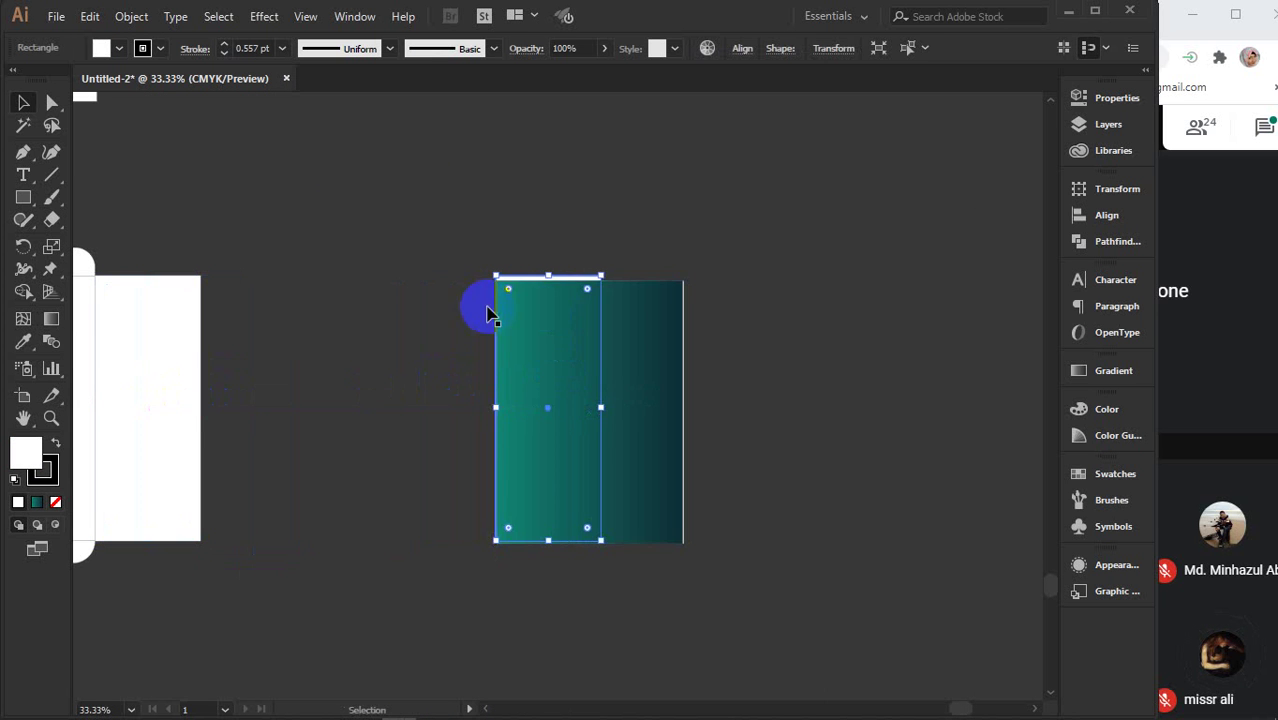
scroll(556, 293, "up", 1)
right_click(556, 292)
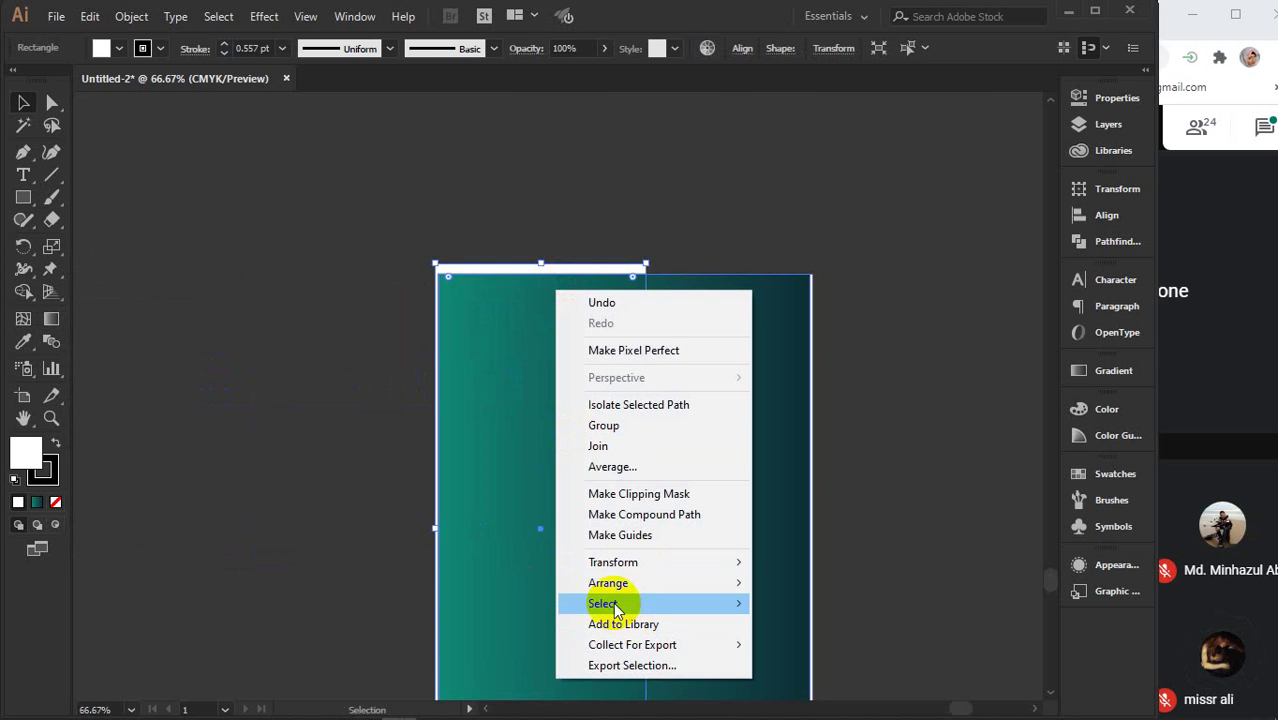
mouse_move(650, 582)
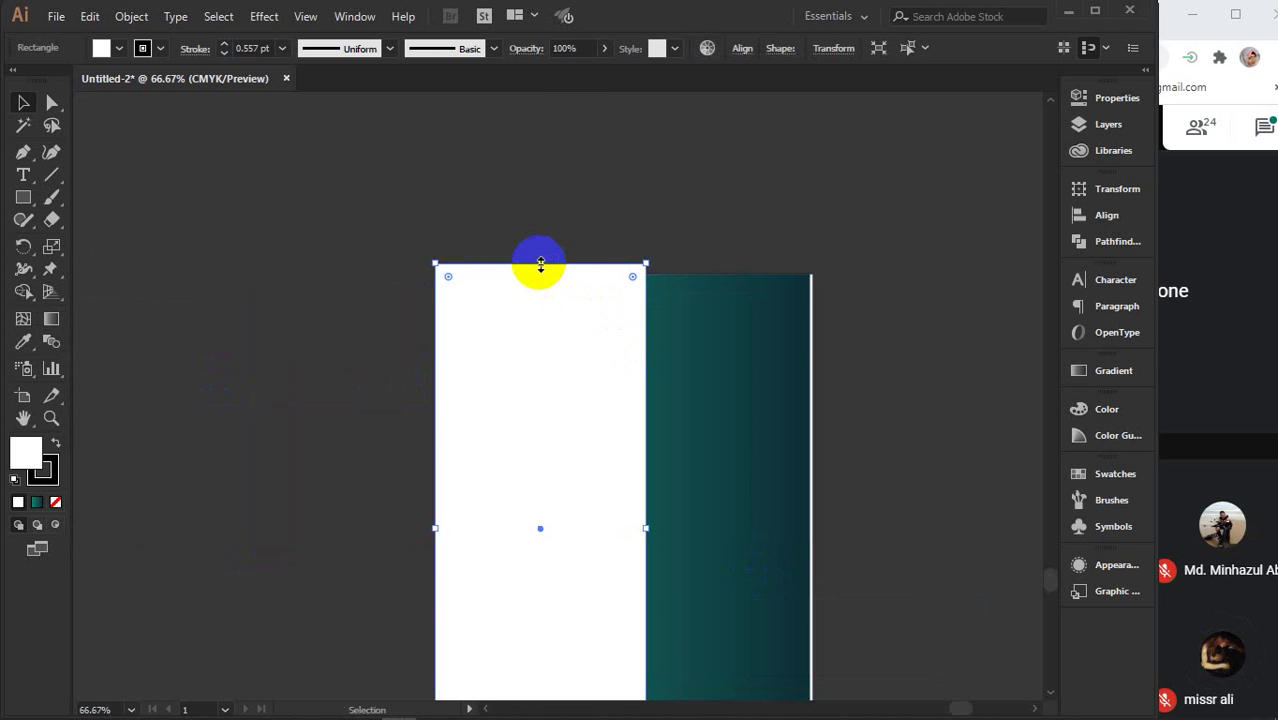
left_click_drag(540, 263, 540, 273)
- Duplicate the white rectangle horizontally to the right, level with the first
scroll(646, 466, "right", 3)
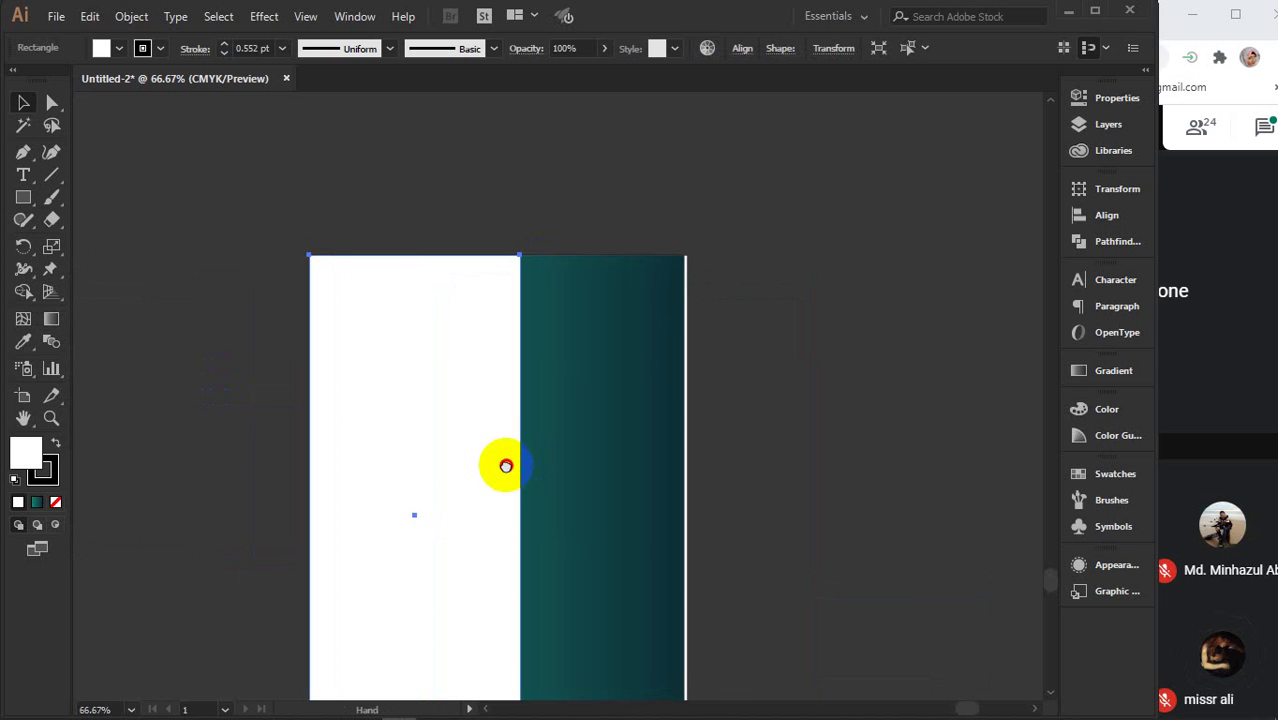
left_click_drag(419, 465, 587, 466)
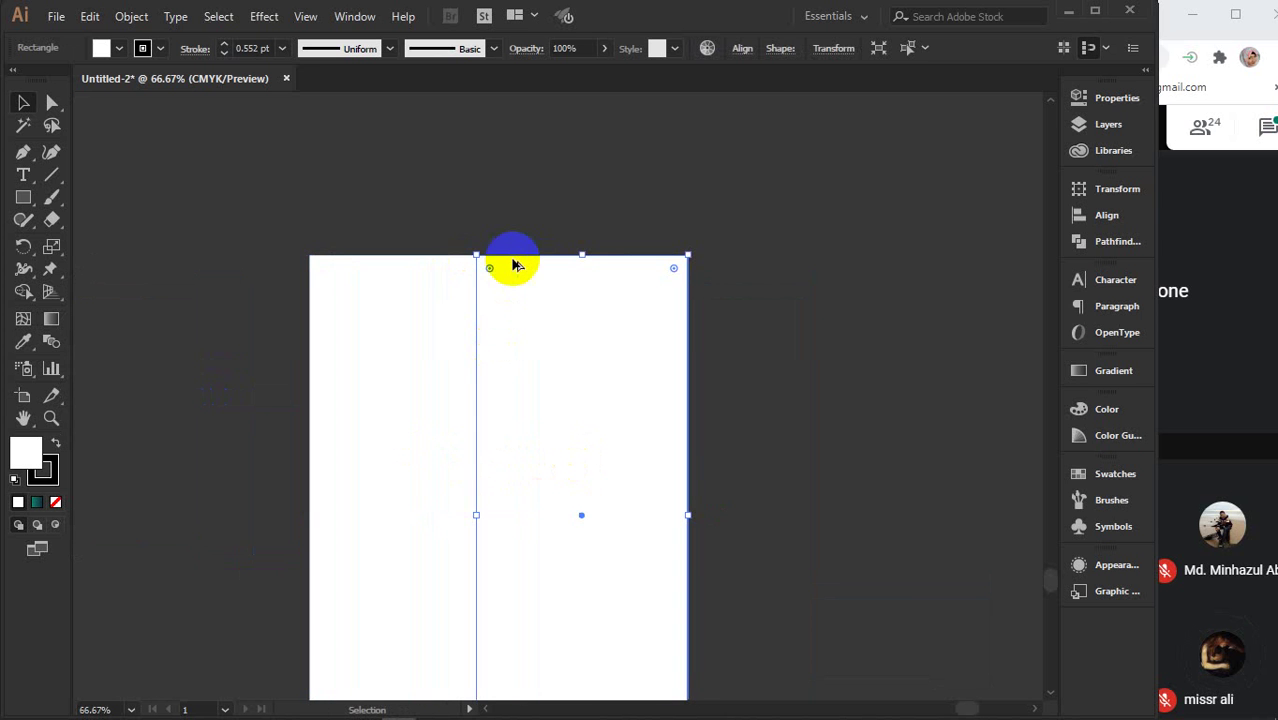
scroll(516, 237, "up", 3)
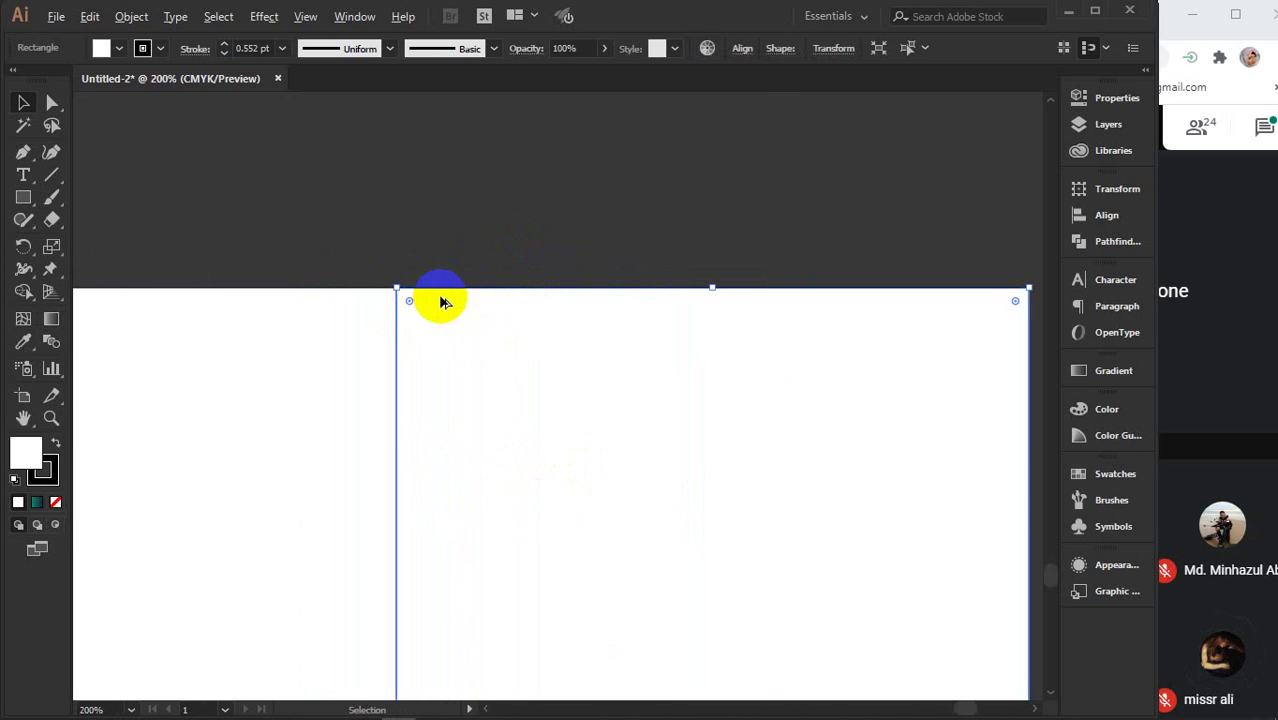
scroll(440, 300, "down", 4)
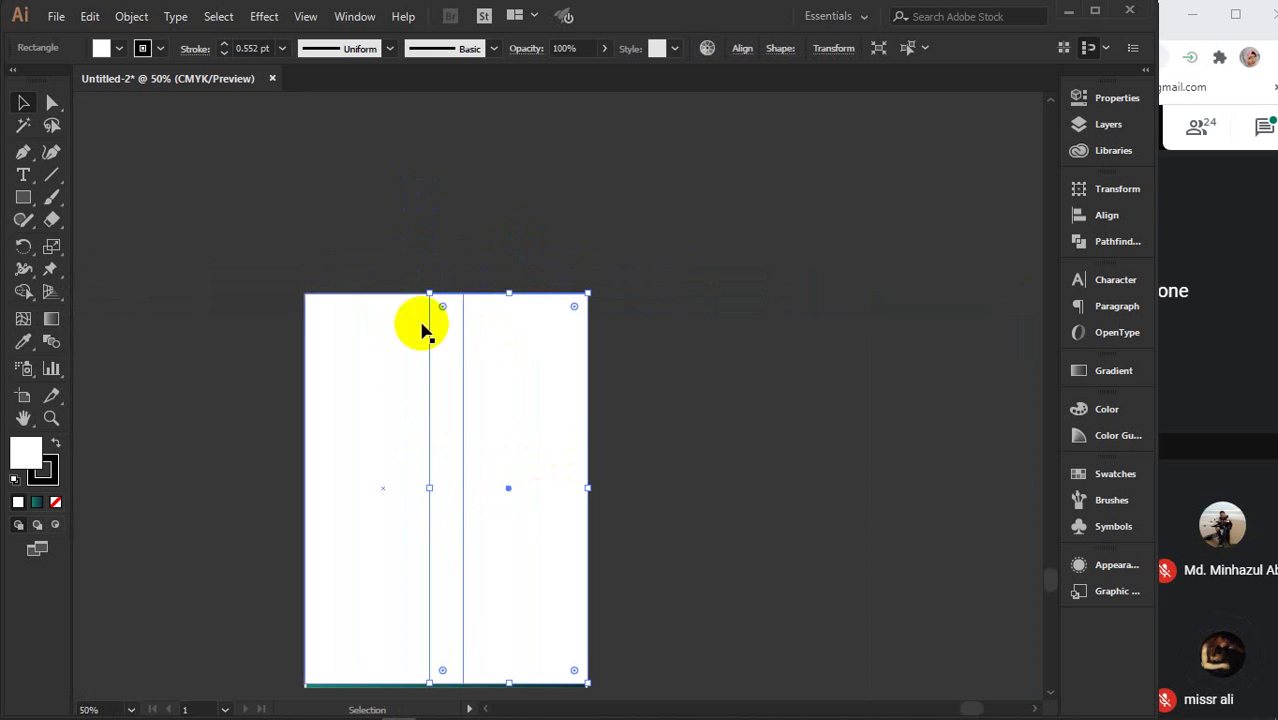
scroll(487, 315, "down", 2)
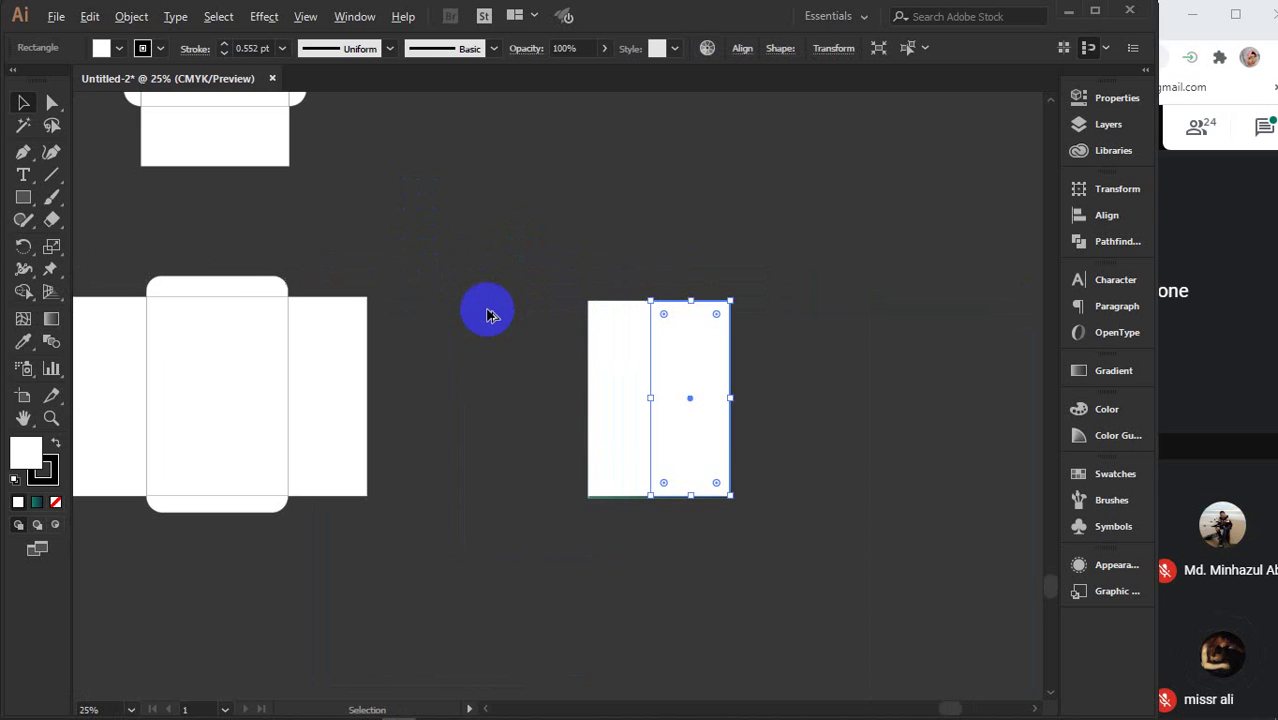
left_click(210, 287)
- Copy the envelope's rounded flap onto the new panel and nudge it down toward the top edge
left_click_drag(198, 287, 648, 292)
scroll(647, 293, "up", 3)
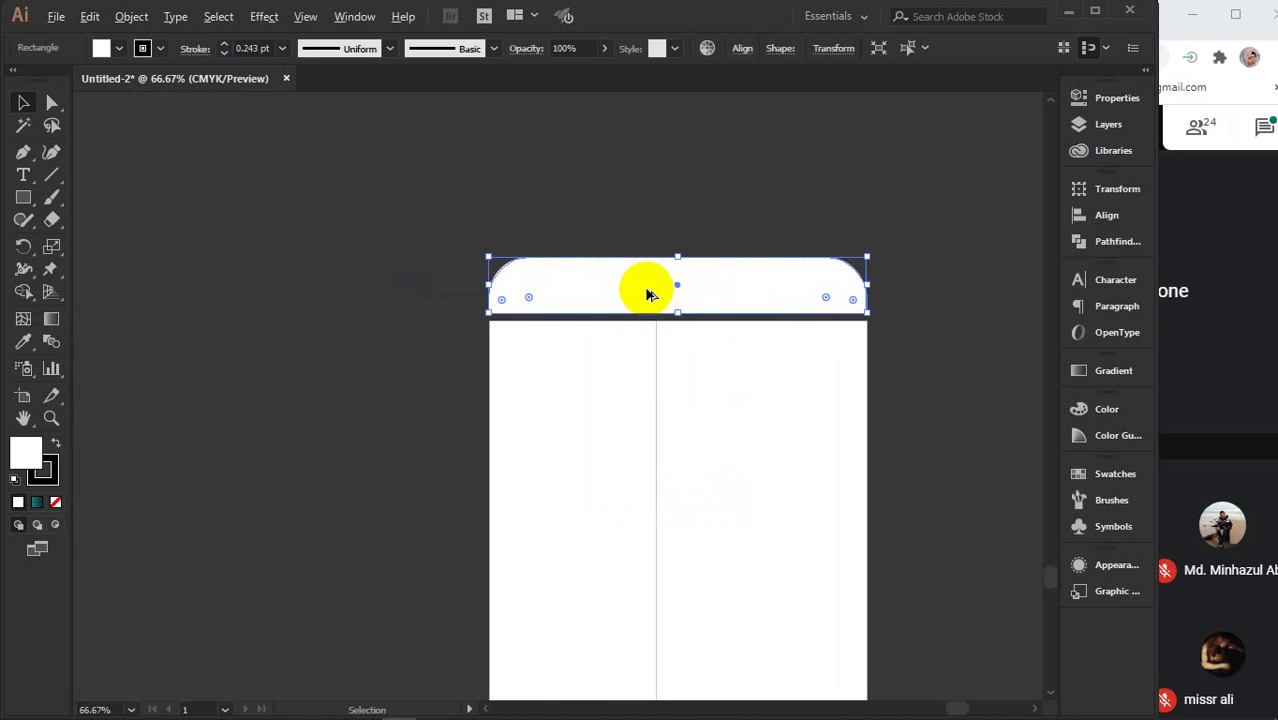
key("Down")
key("Down")
key("Down")
key("Down")
key("Down")
key("Down")
key("Down")
key("Down")
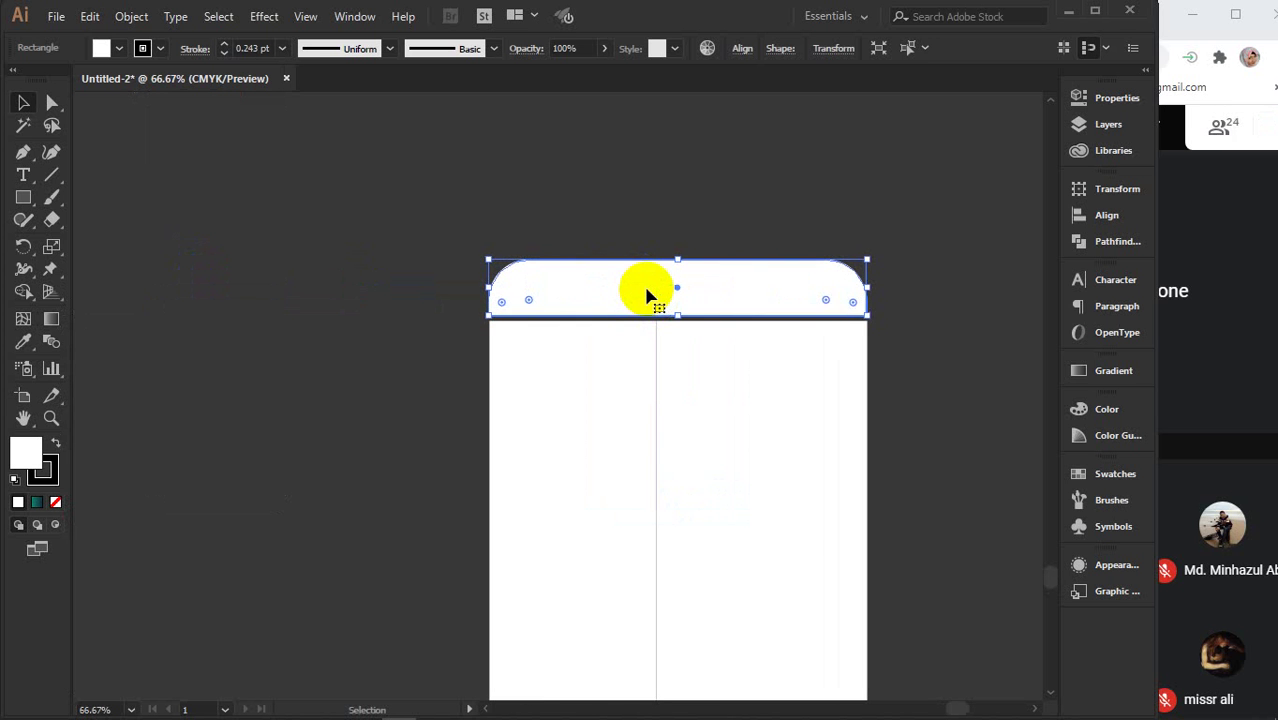
key("Down")
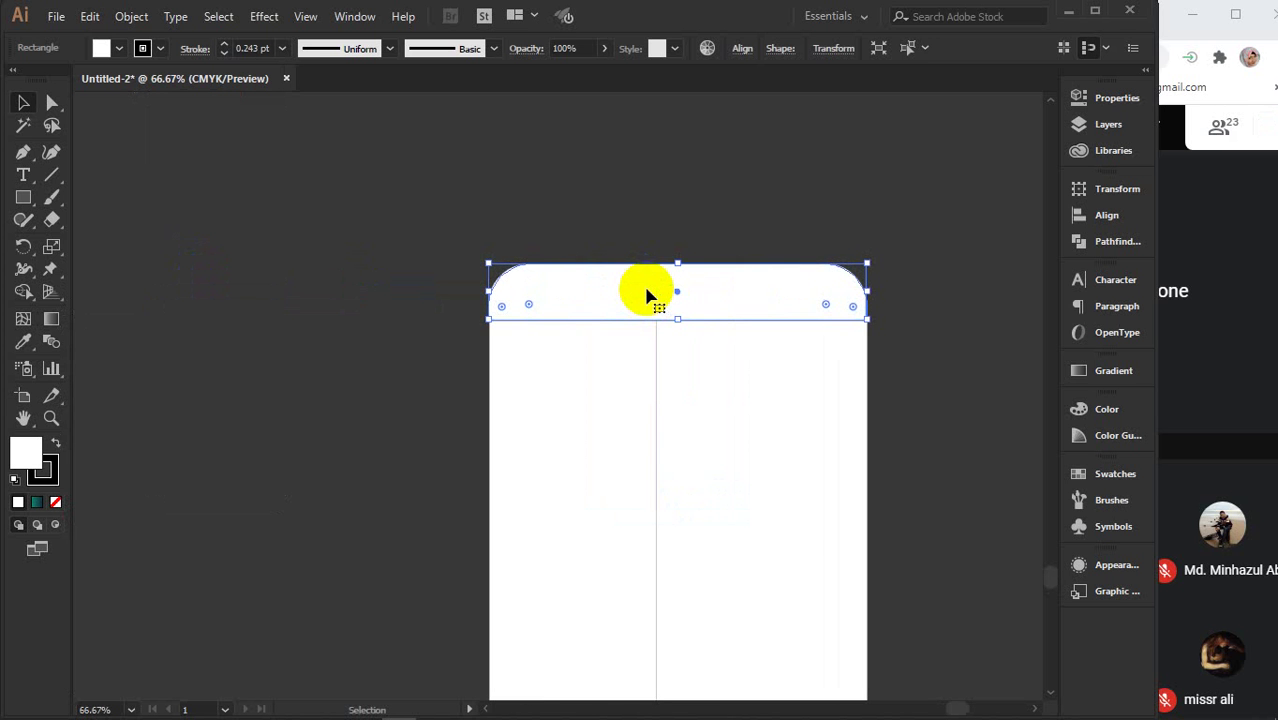
scroll(717, 330, "up", 3)
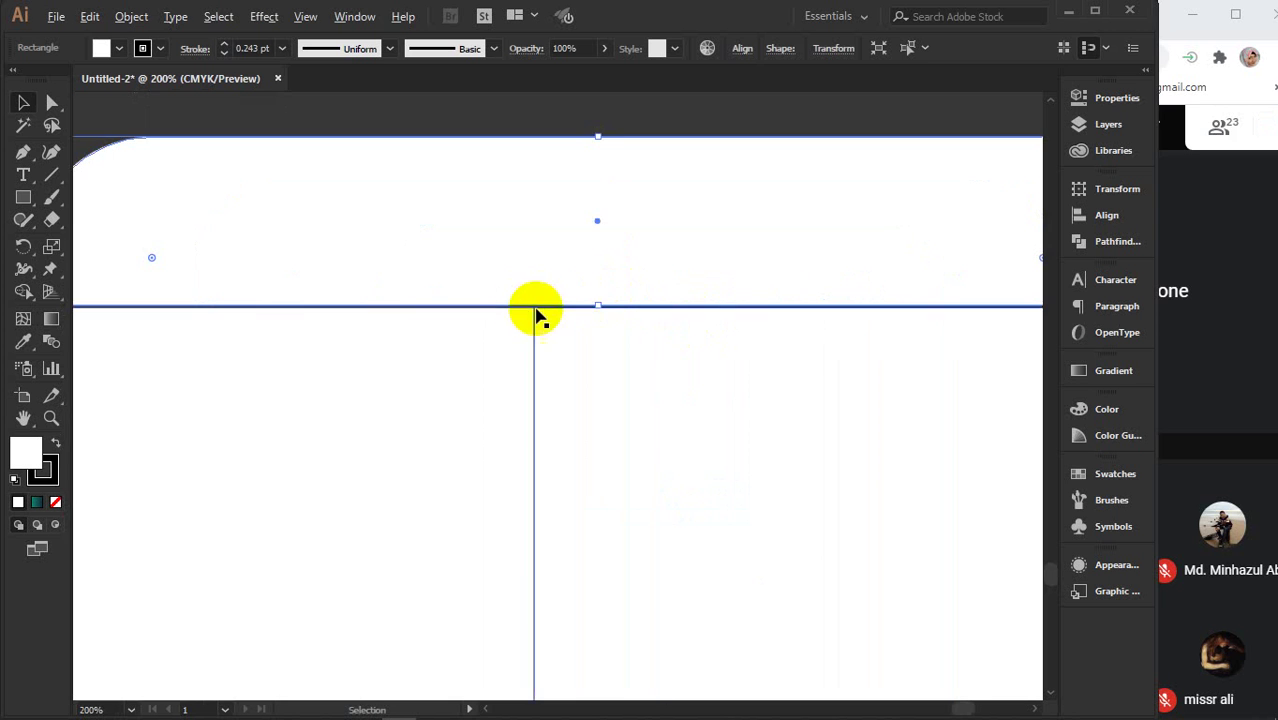
scroll(551, 313, "down", 3)
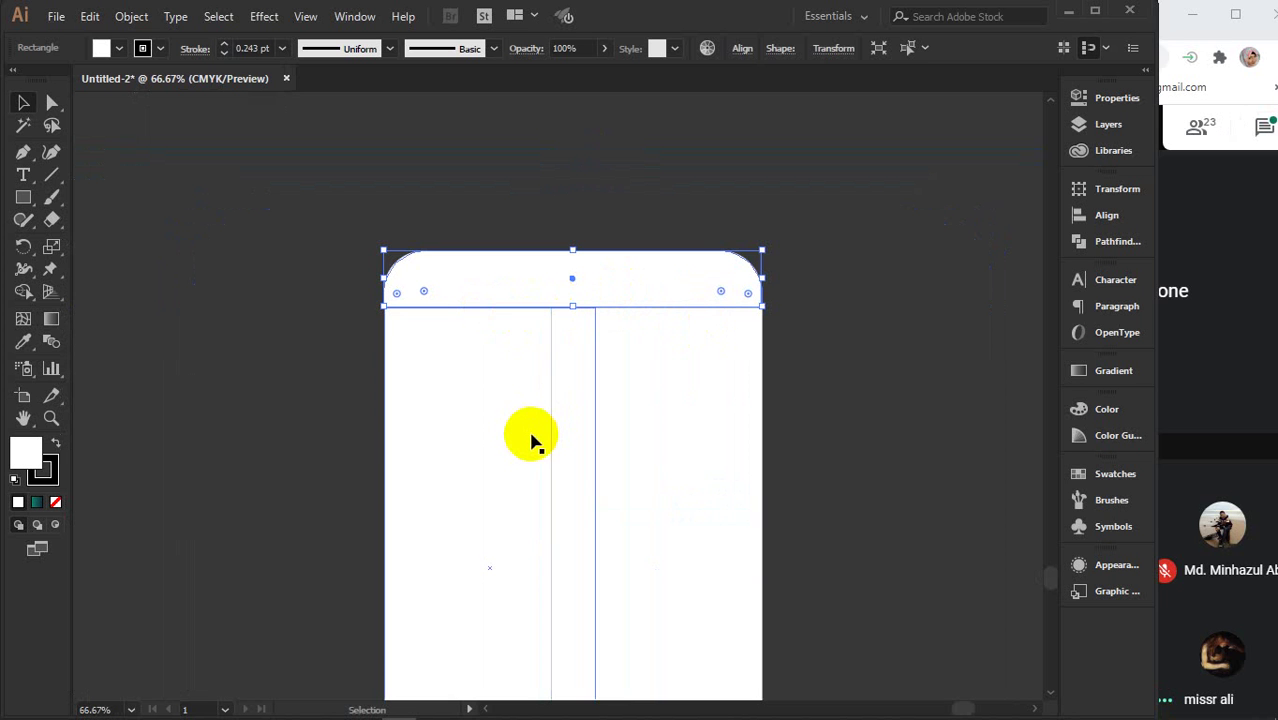
left_click(811, 347)
left_click(811, 347)
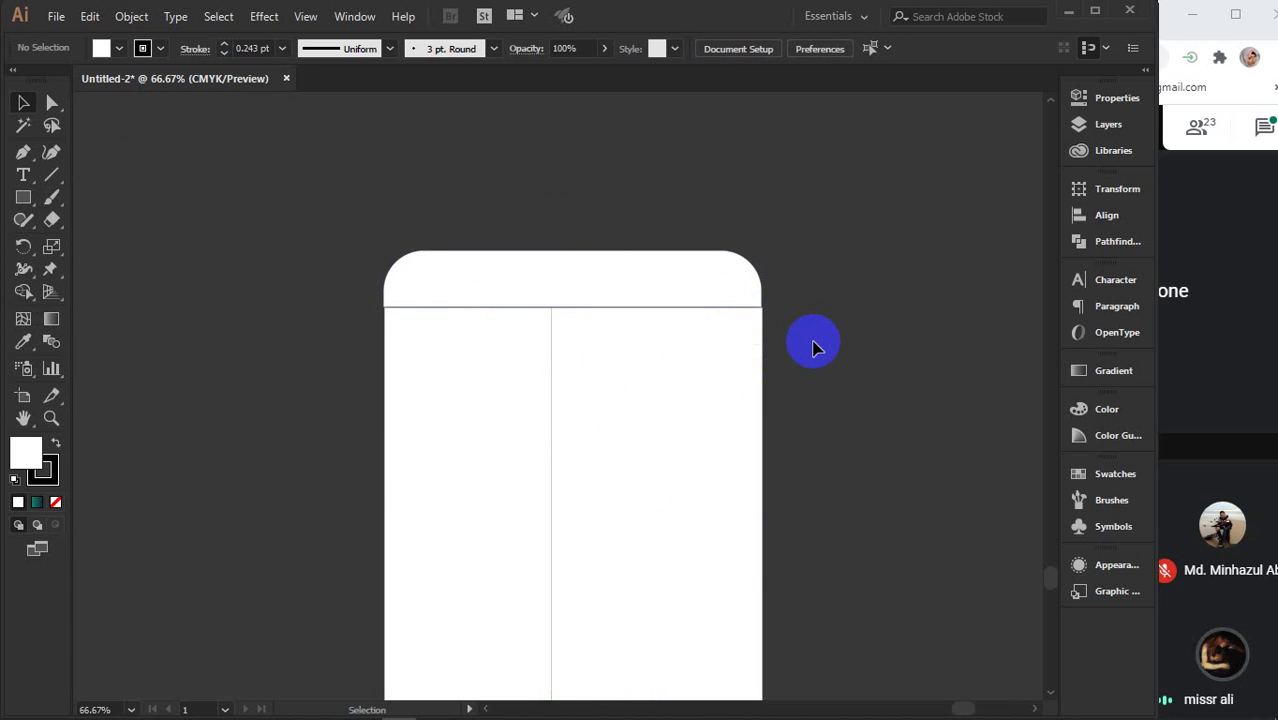
scroll(675, 290, "up", 2)
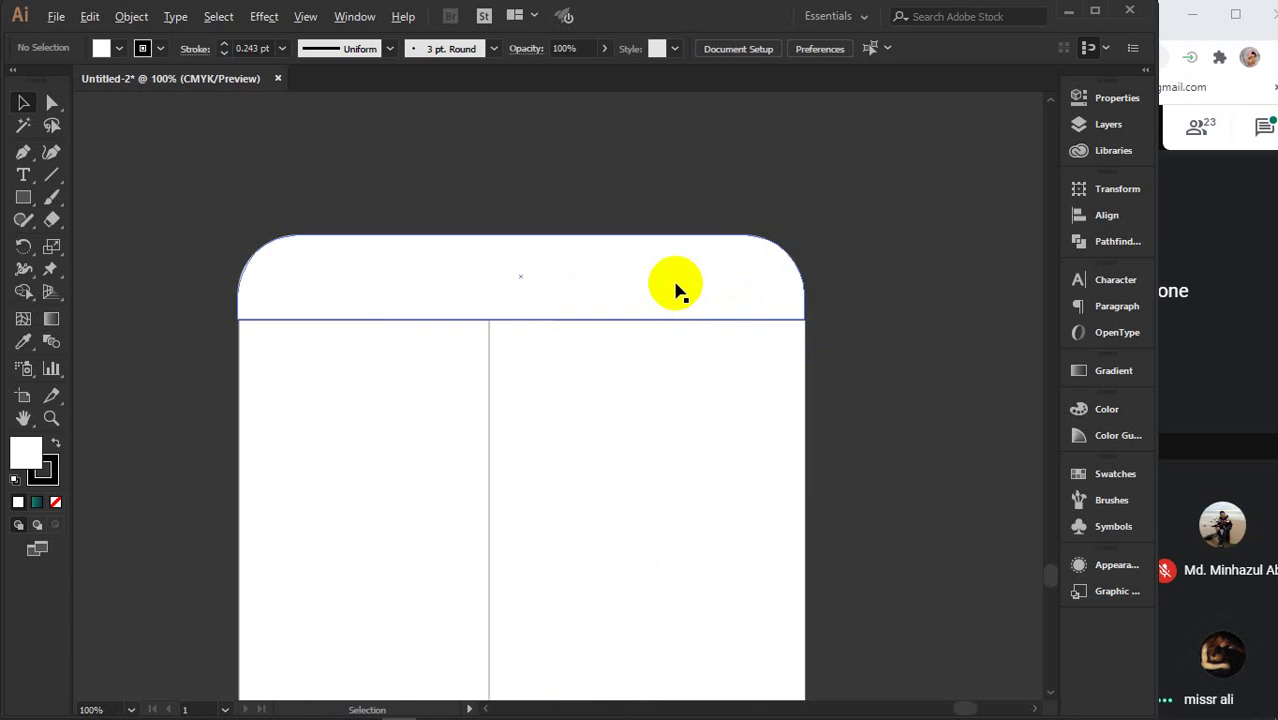
mouse_move(676, 323)
left_mouse_down()
mouse_move(658, 331)
mouse_move(679, 331)
left_mouse_up()
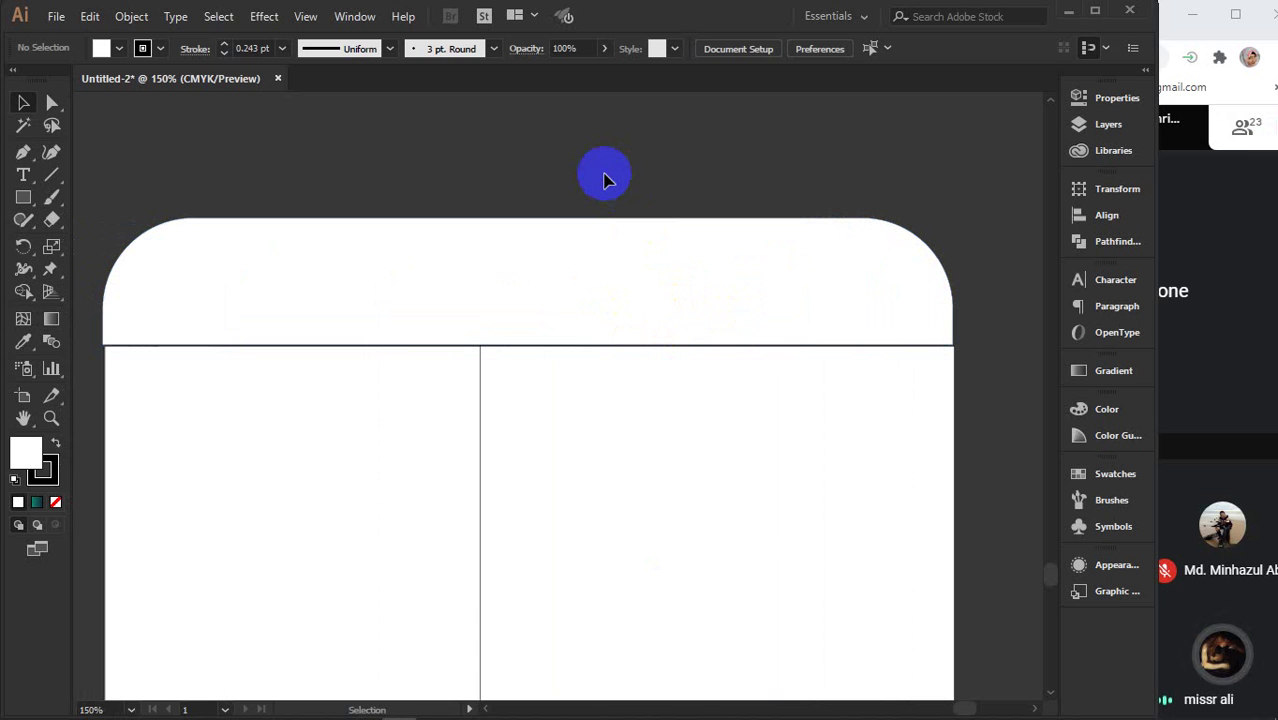
- Adjust the rounded flap so it sits flush on the panel's top edge
left_click(472, 285)
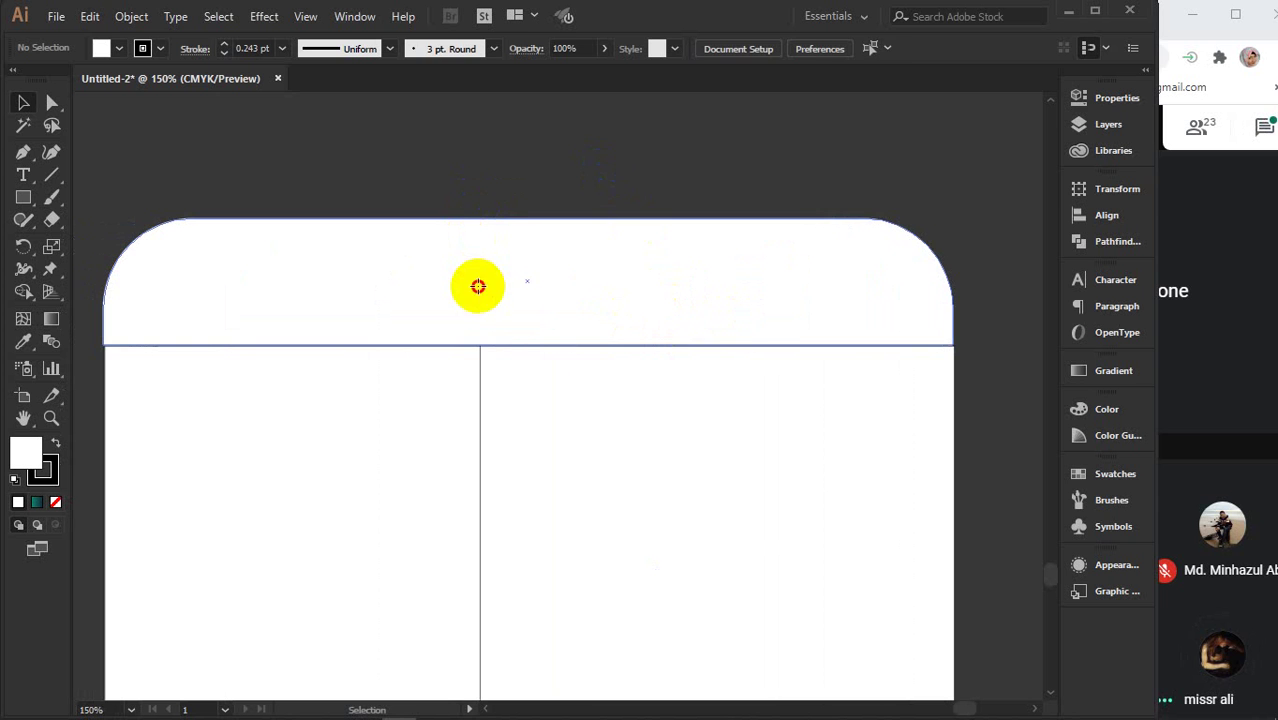
left_click(478, 286)
left_click_drag(536, 257, 546, 243)
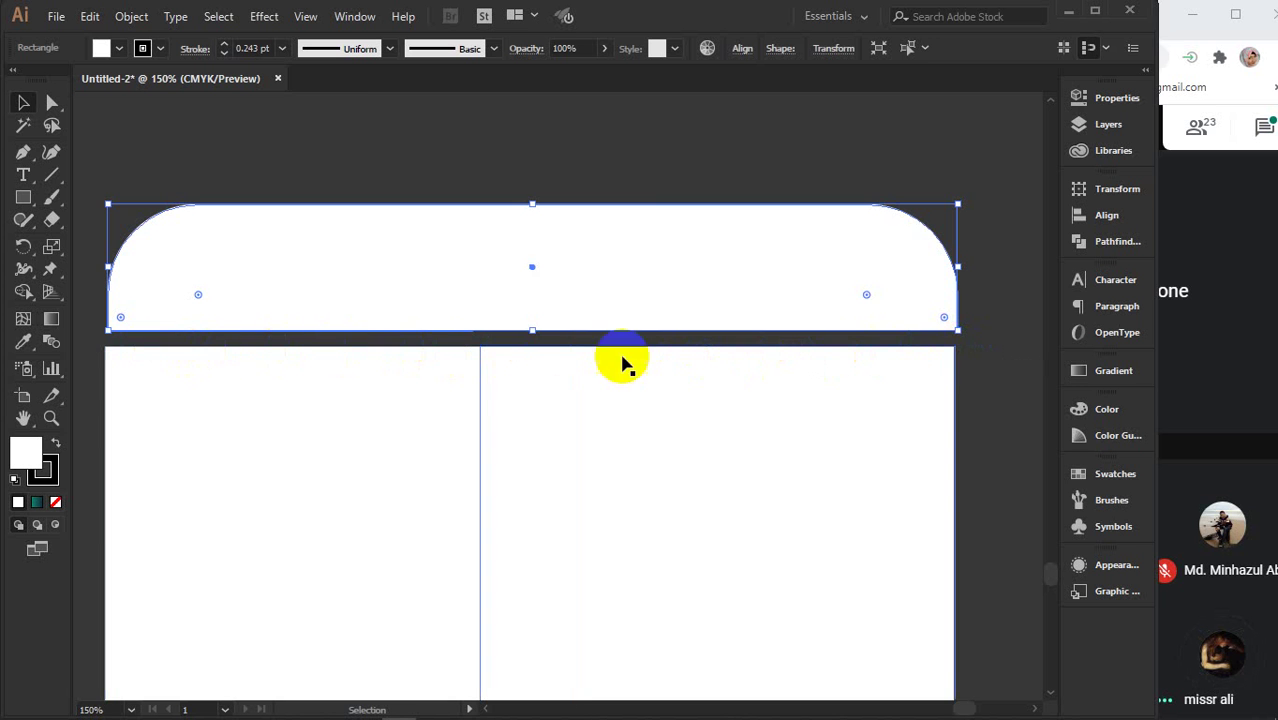
left_click_drag(851, 267, 846, 288)
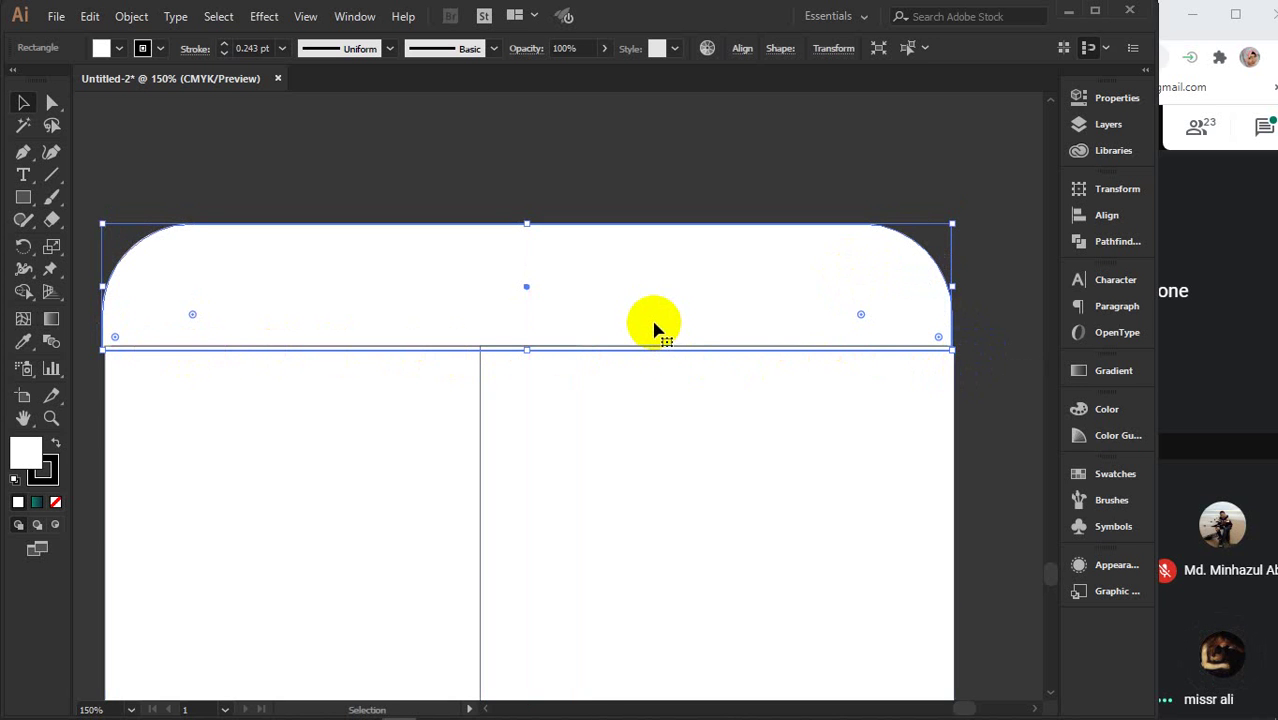
left_click_drag(638, 311, 640, 301)
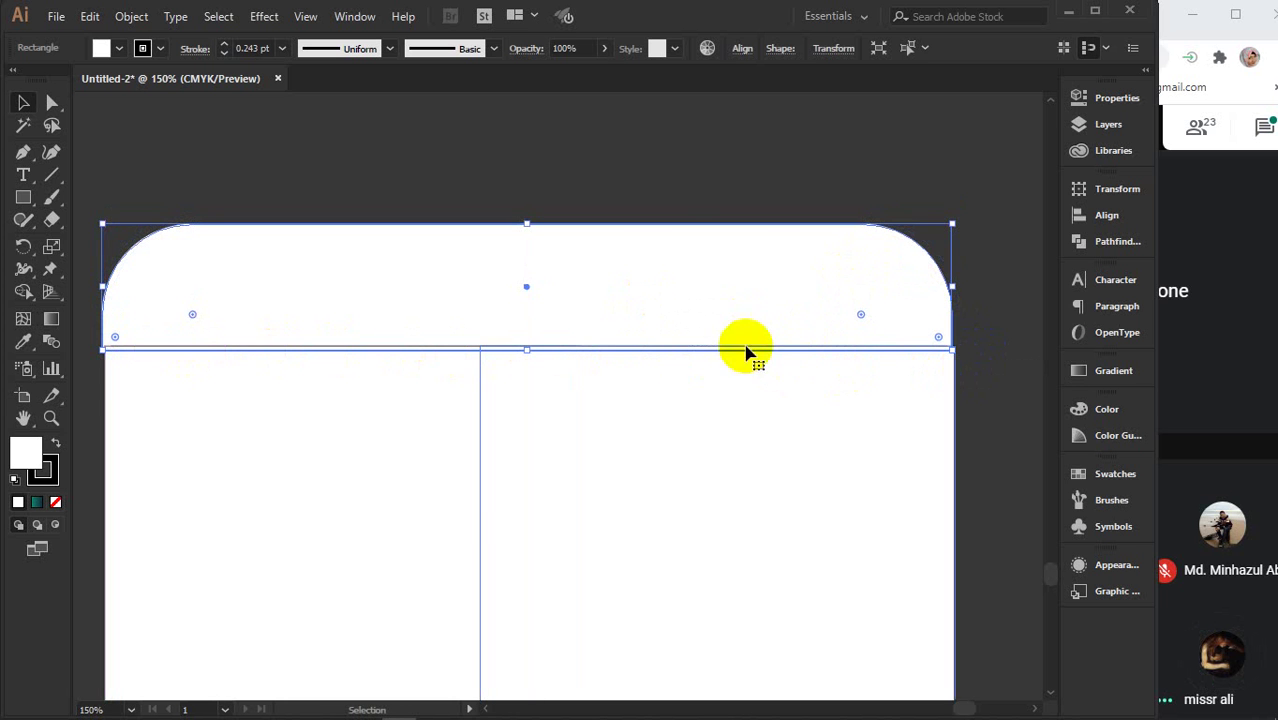
scroll(687, 520, "down", 1)
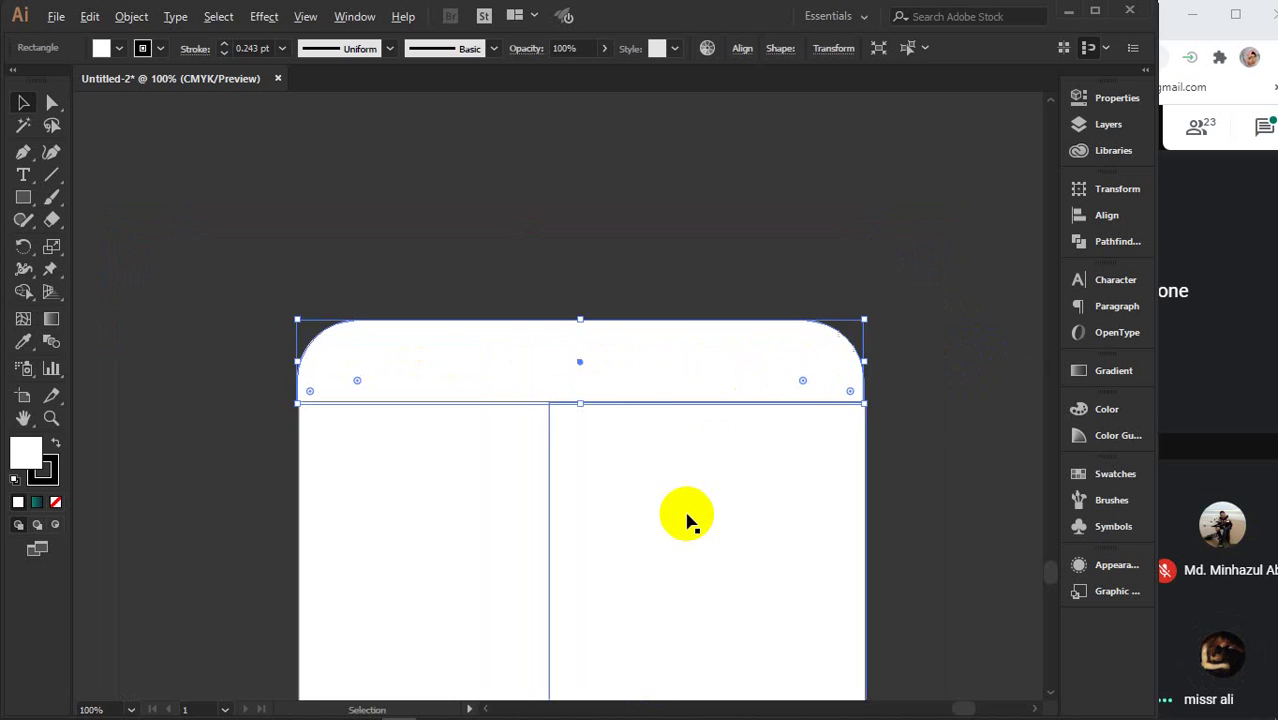
- Nudge the right white rectangle down, bring the teal rectangle to front and lower its top edge
left_click_drag(676, 525, 602, 365)
left_click(604, 368)
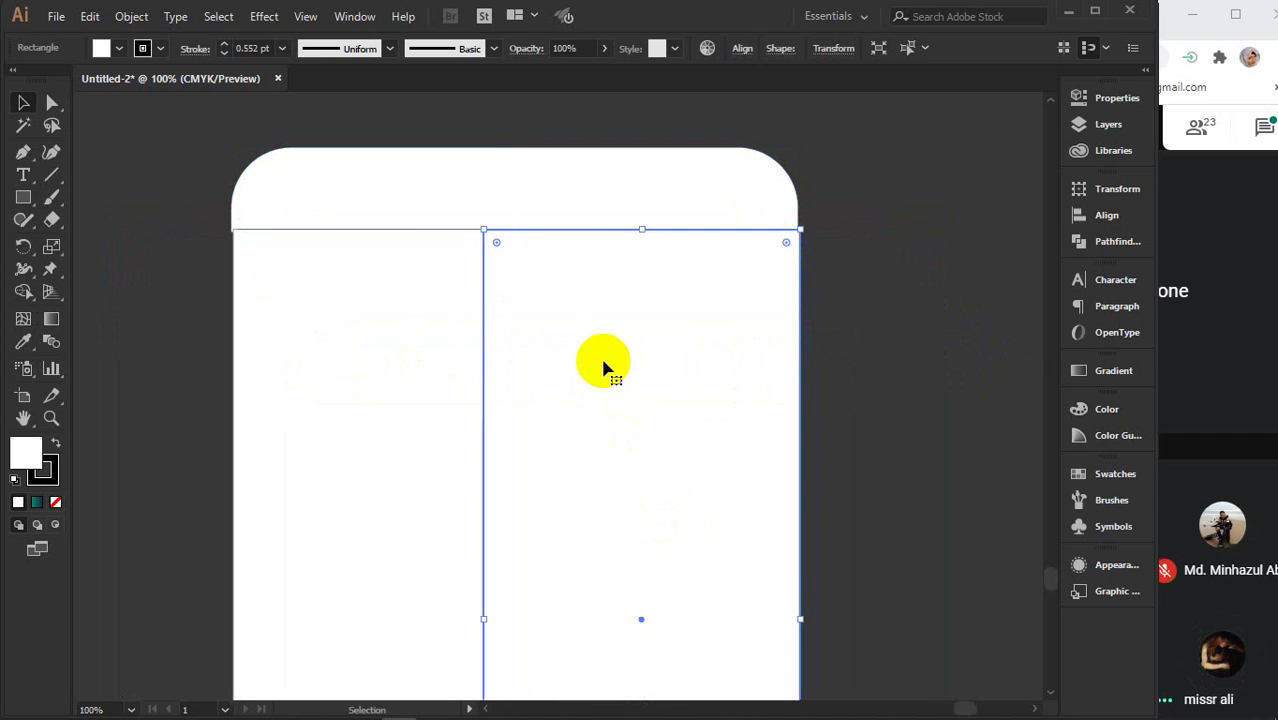
key("shift+Down")
key("shift+Down")
left_click(604, 241)
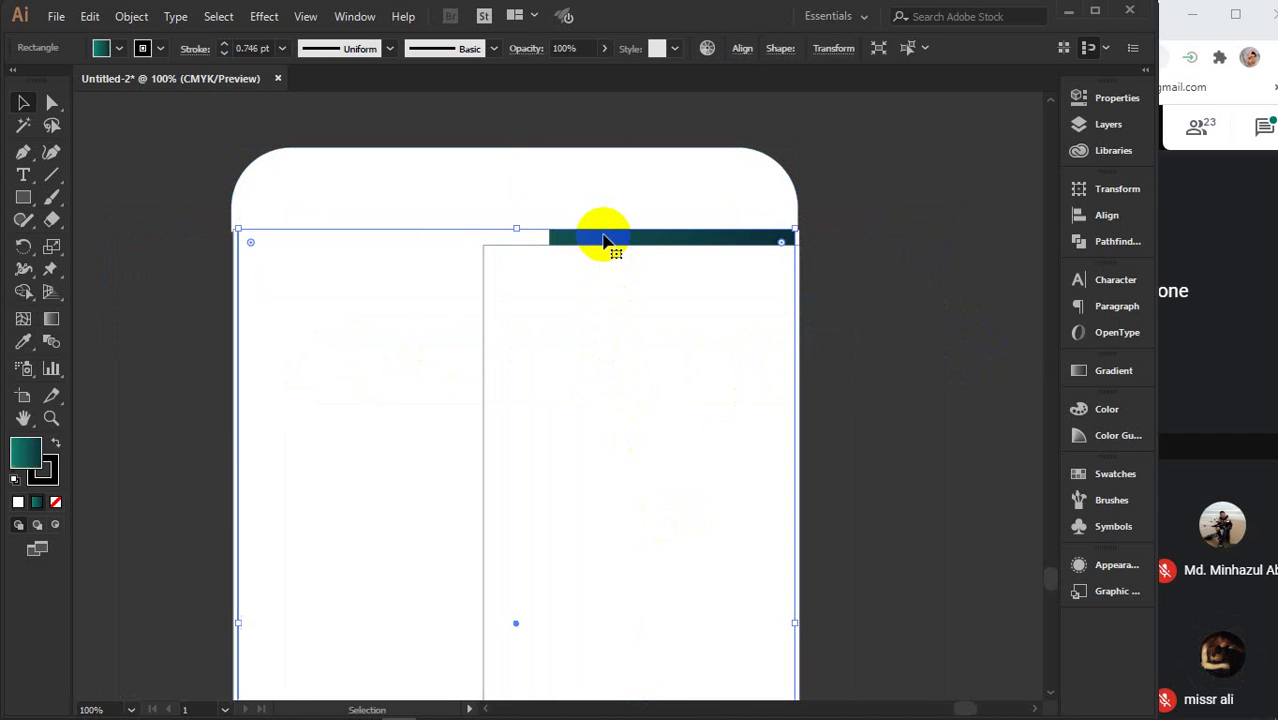
right_click(608, 236)
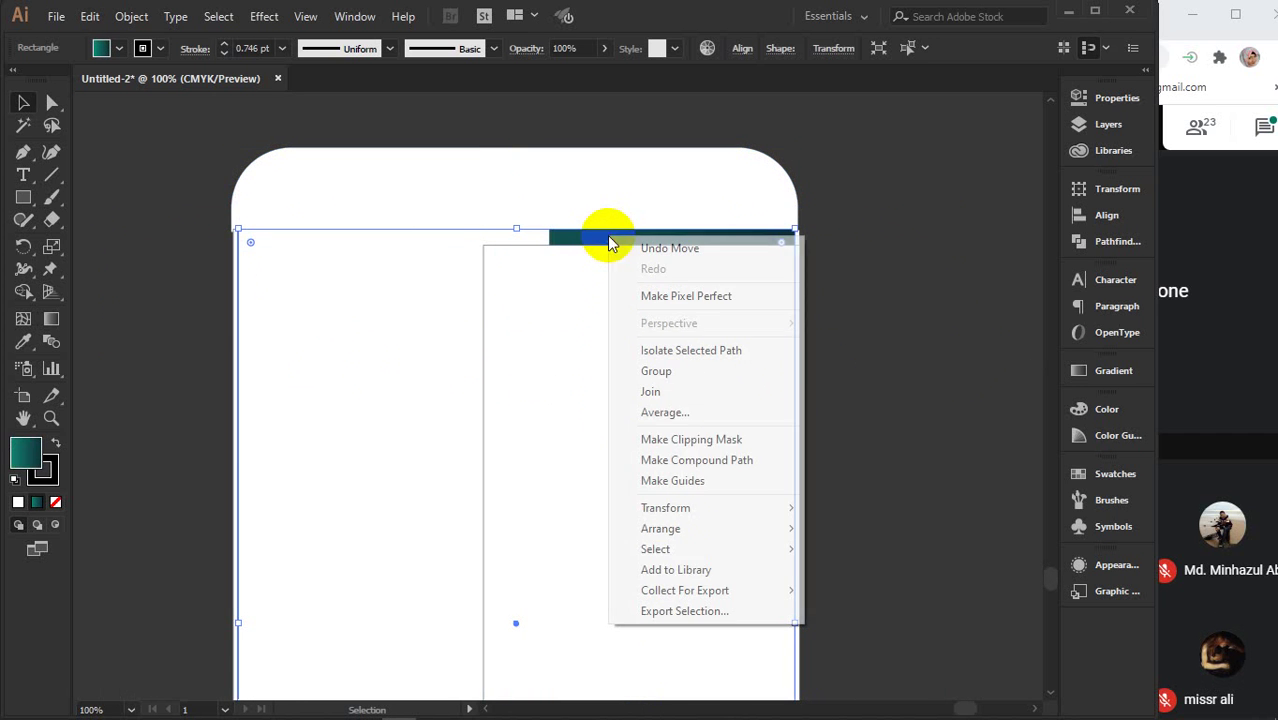
mouse_move(672, 528)
left_click(862, 532)
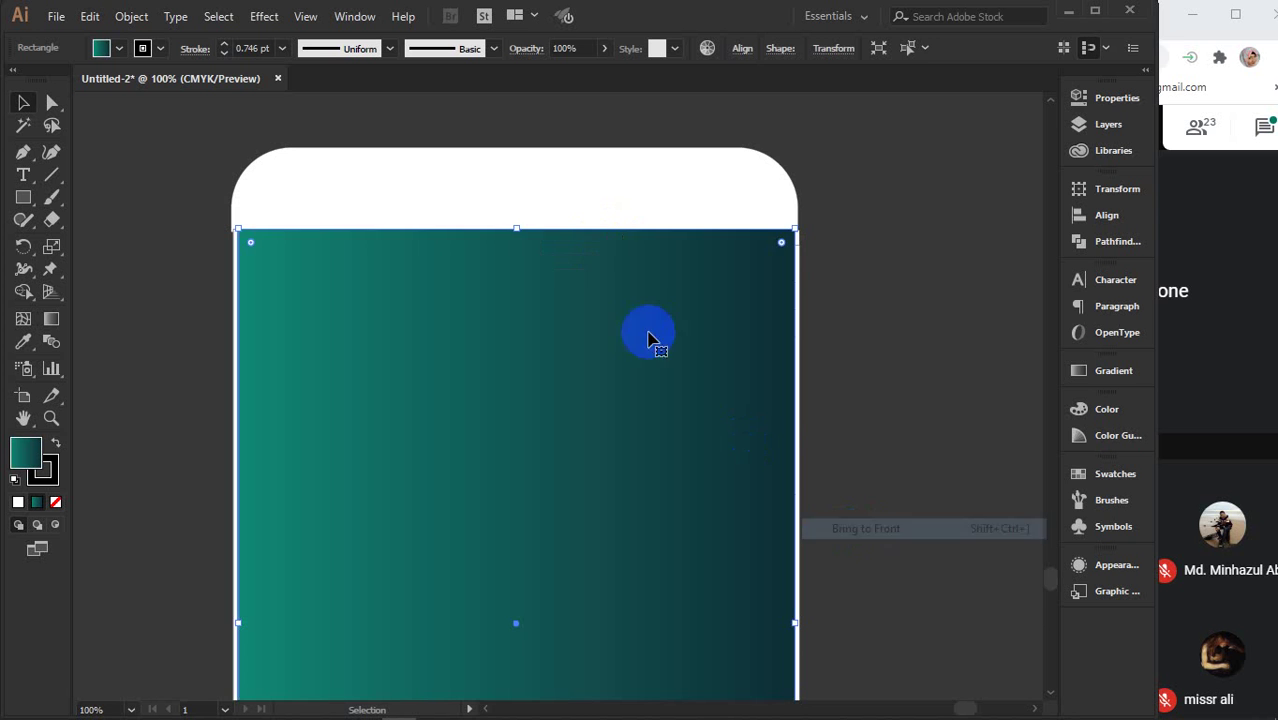
left_click_drag(515, 229, 514, 251)
left_click(800, 243)
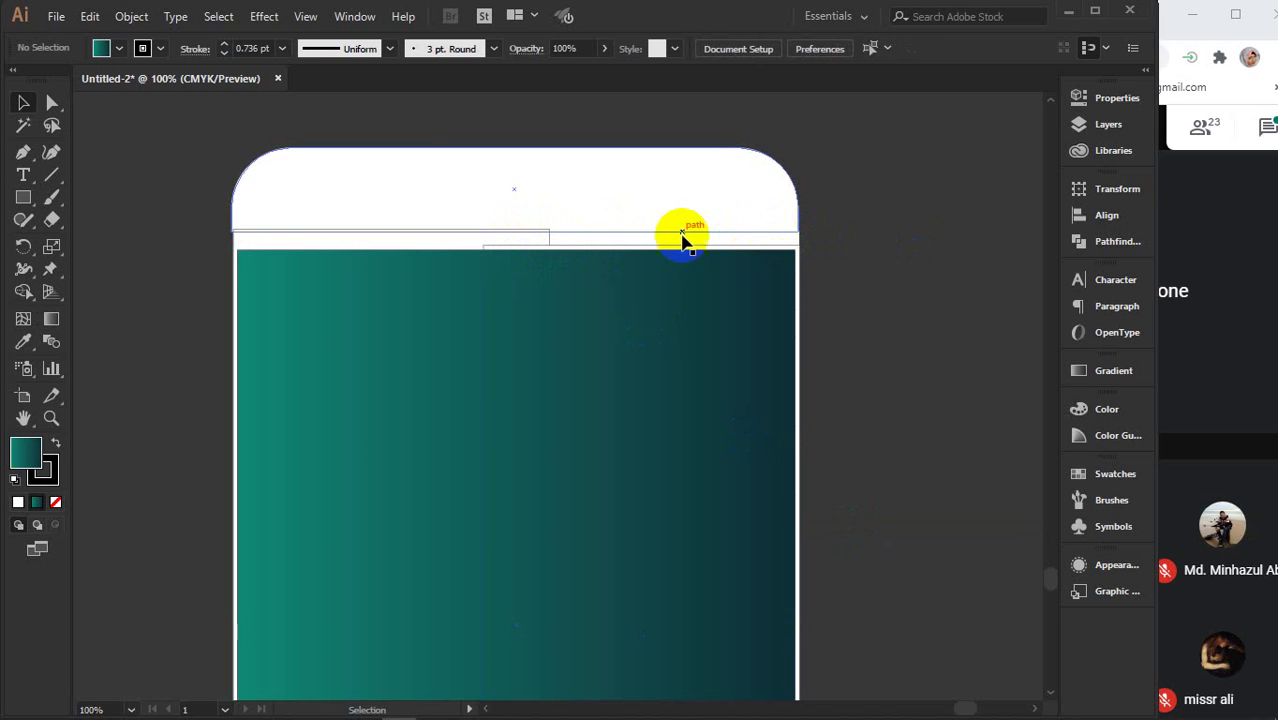
- Raise the teal rectangle's top edge back up to the flap, then delete it
left_click(542, 205)
left_click(671, 238)
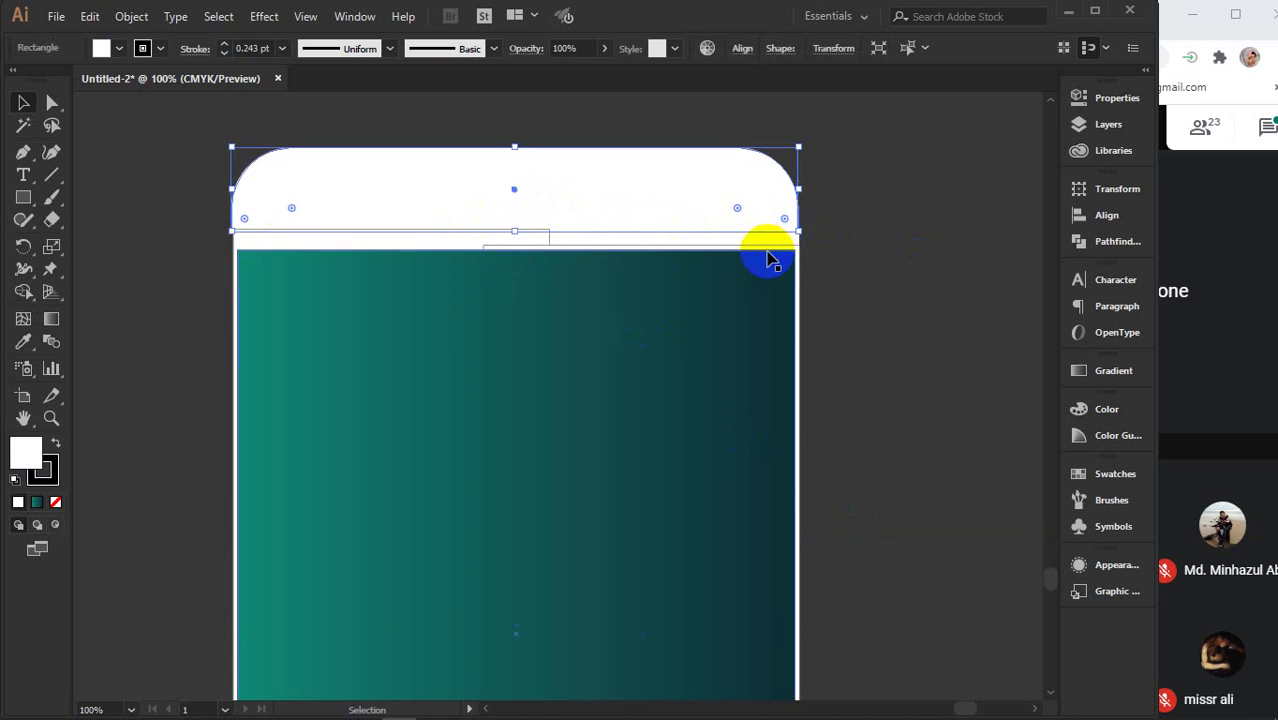
left_click(403, 262)
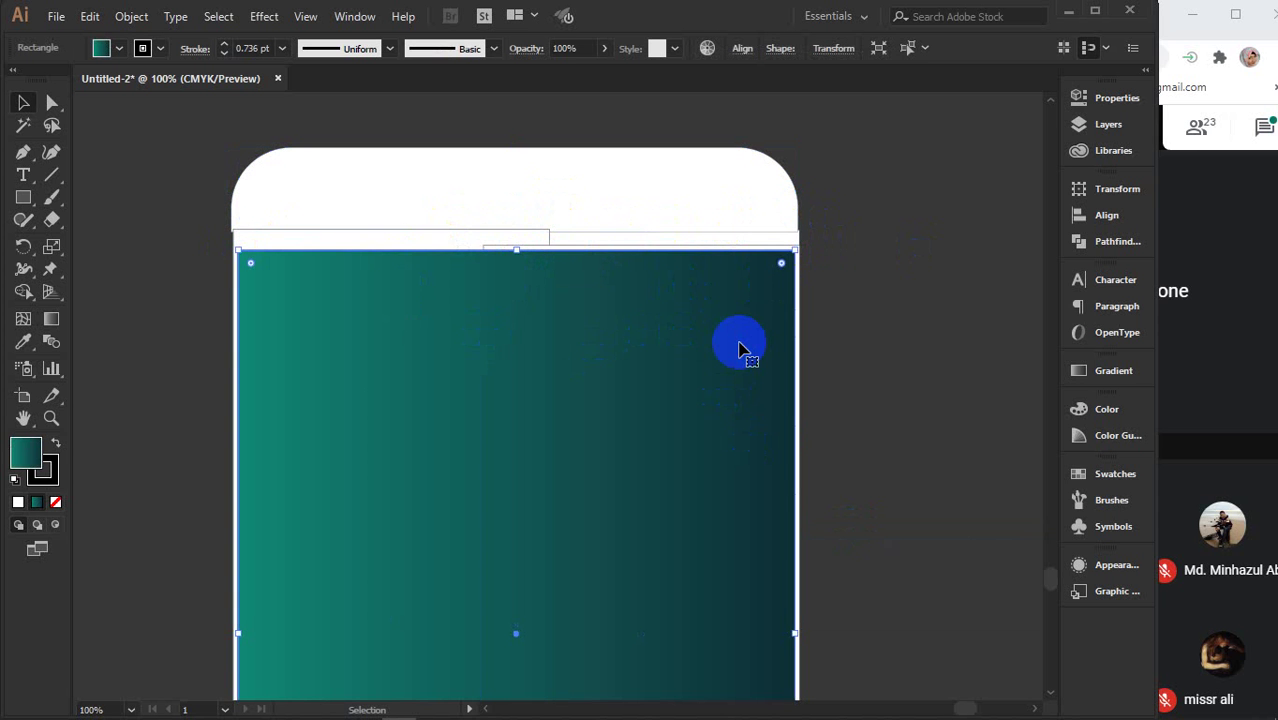
left_click_drag(516, 249, 515, 231)
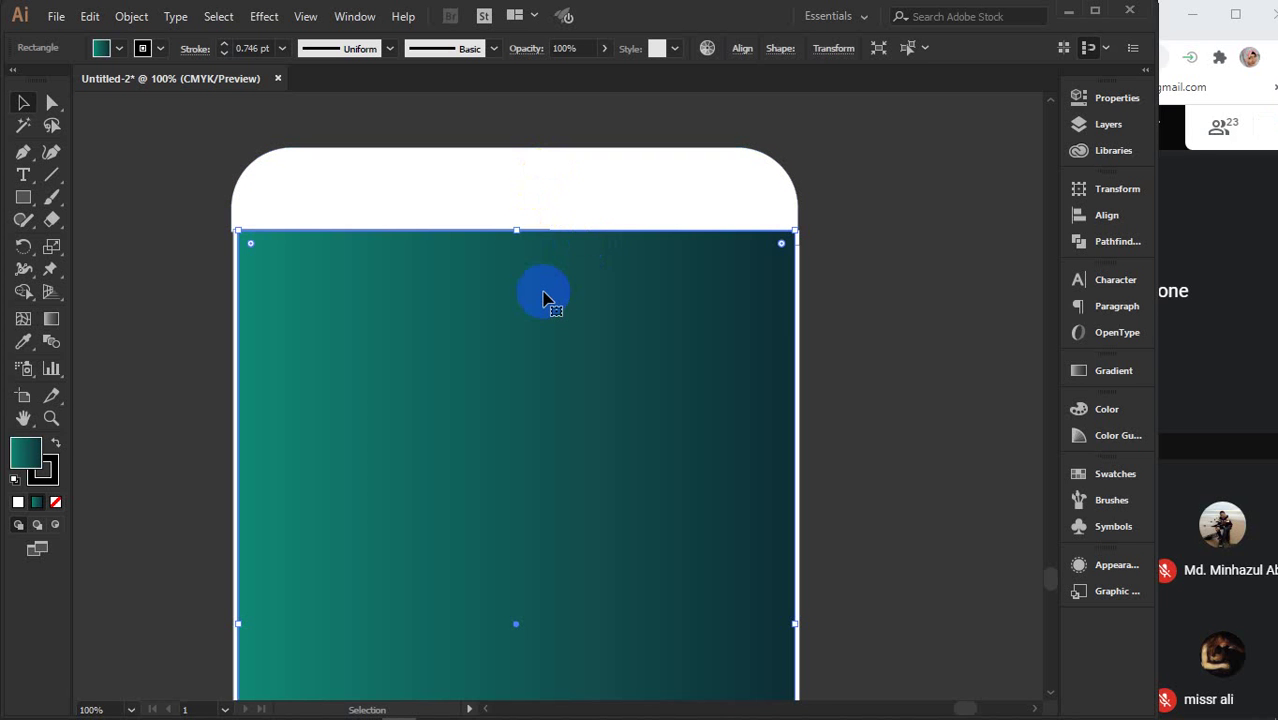
left_click(828, 305)
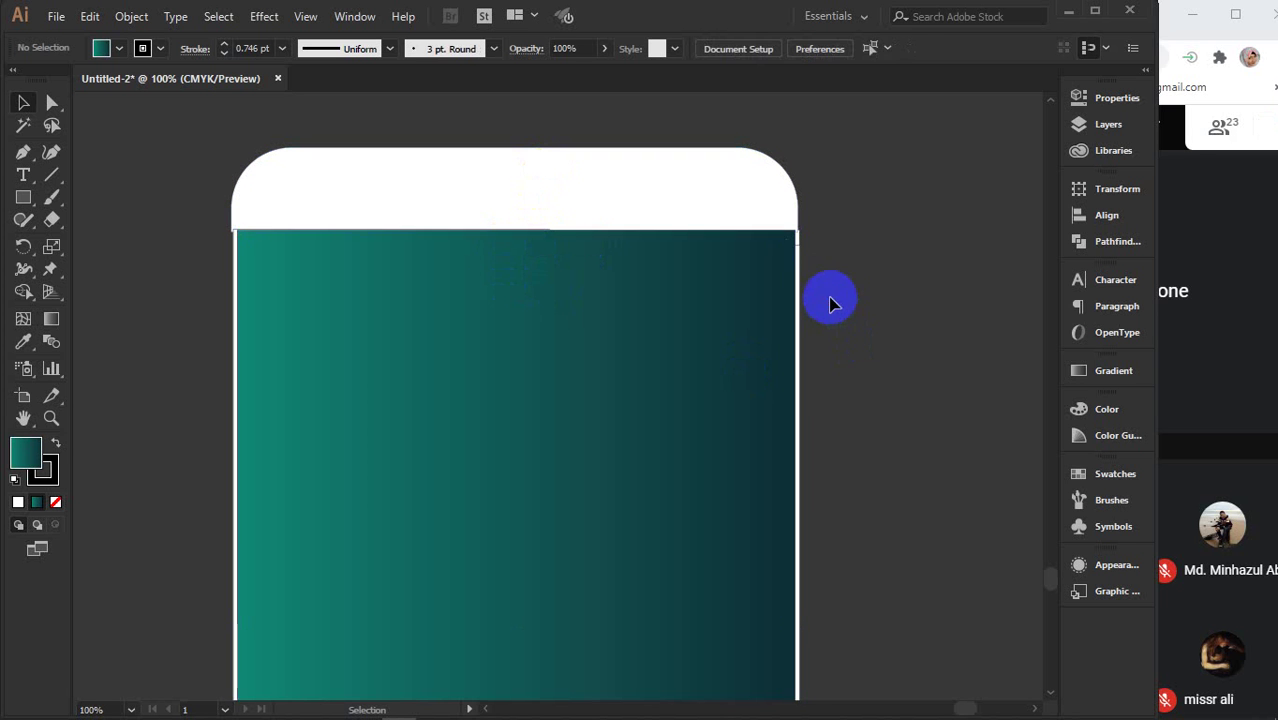
left_click(703, 288)
key("Delete")
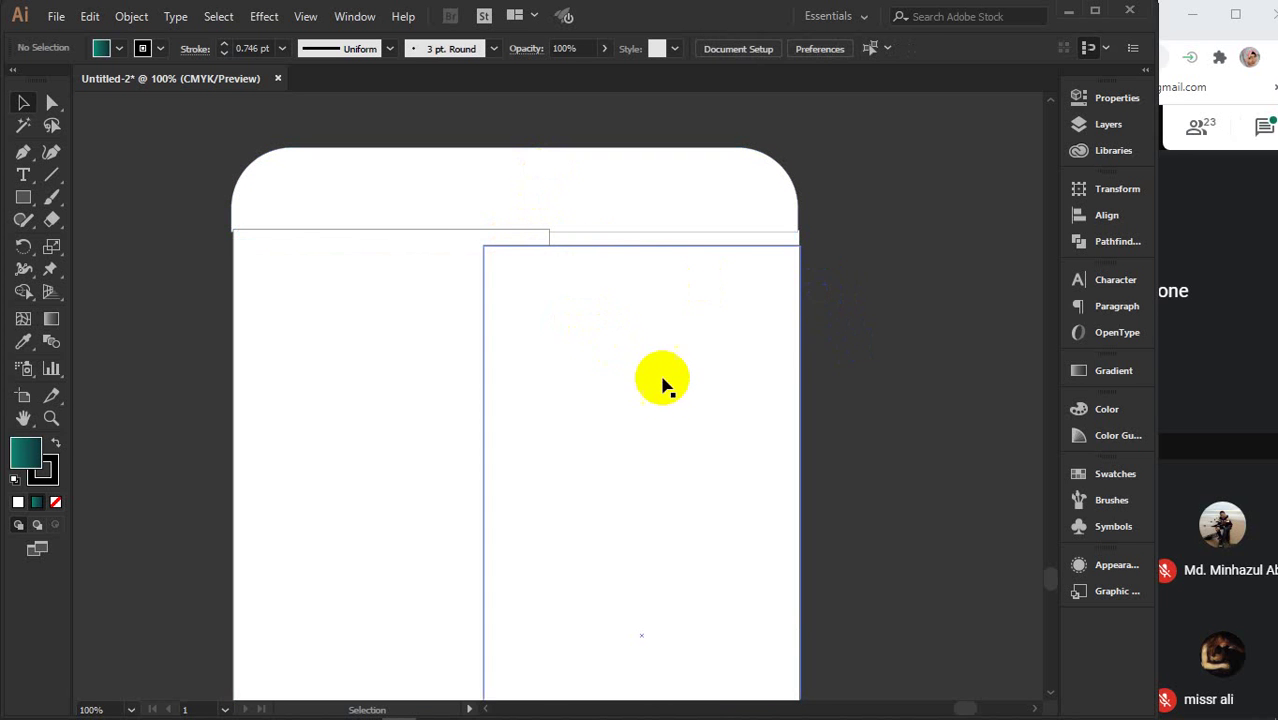
- Delete the right-hand white rounded-flap panel shapes
scroll(667, 393, "down", 4)
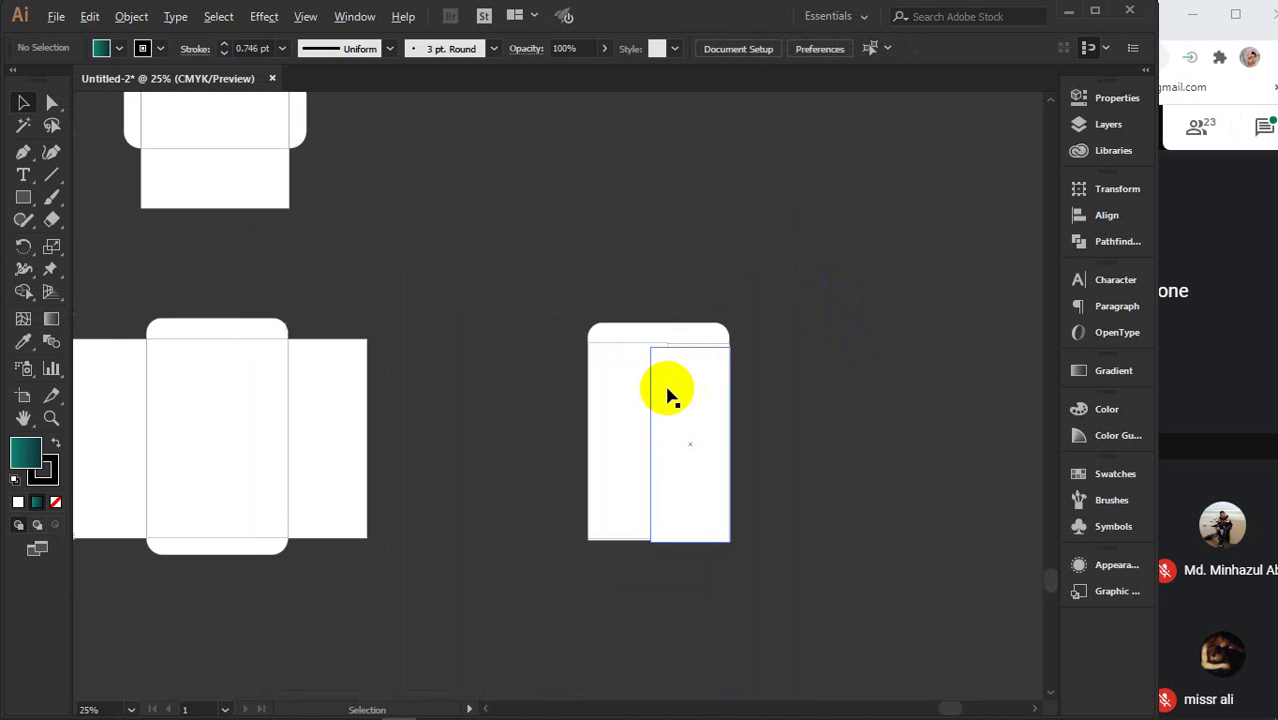
left_click_drag(582, 294, 787, 583)
key("Delete")
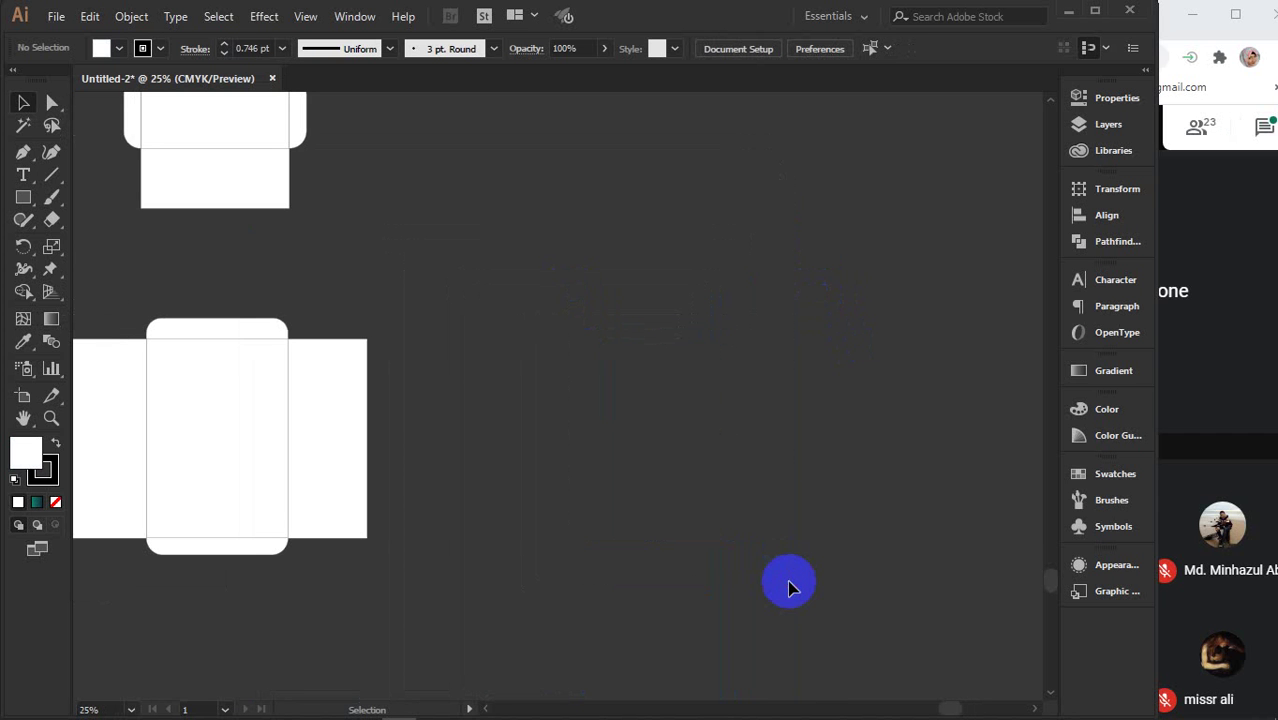
- Pan and zoom out to review the four remaining envelope die-cut layouts across the artboards
key("space")
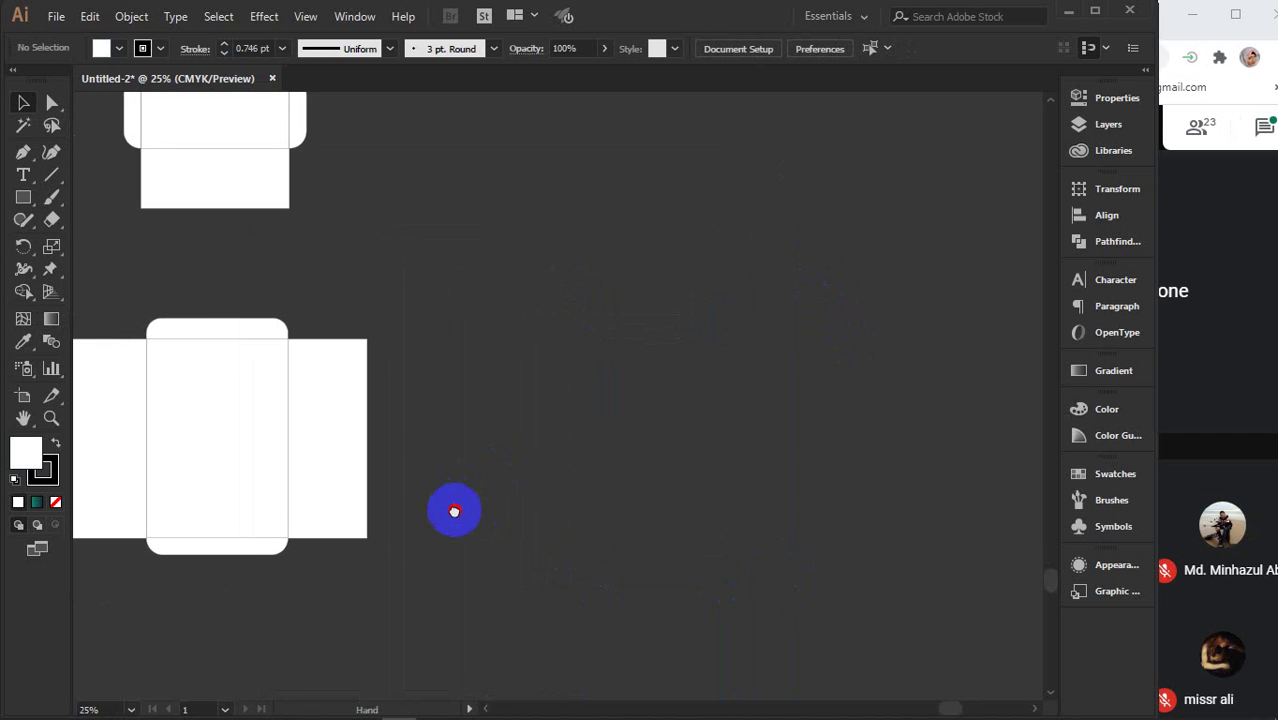
left_click_drag(451, 508, 813, 494)
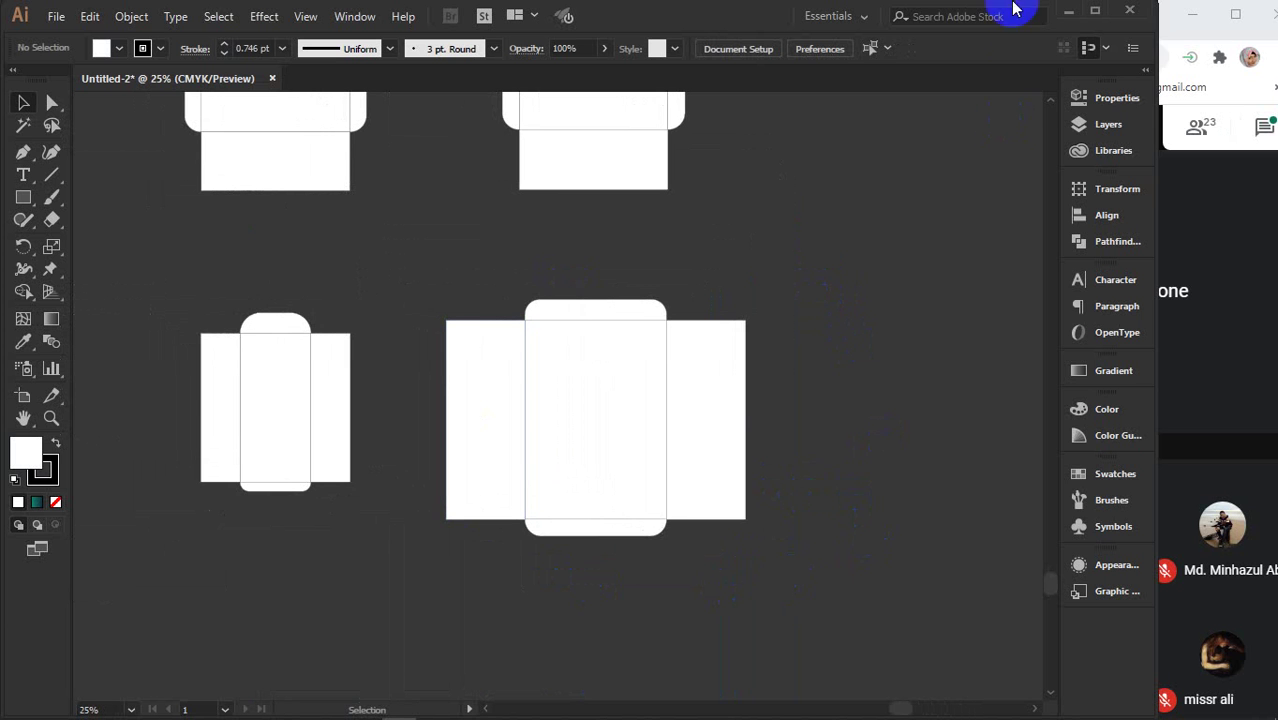
scroll(833, 405, "up", 2)
scroll(829, 410, "up", 1)
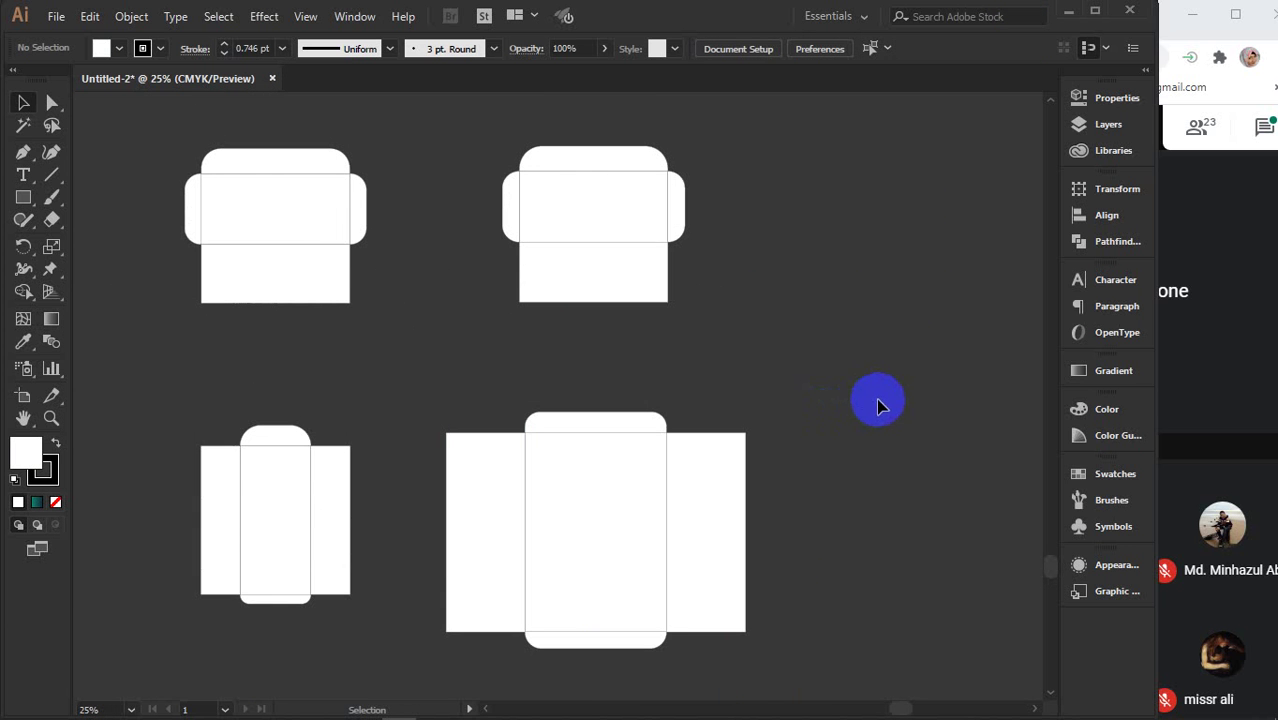
left_click(608, 445)
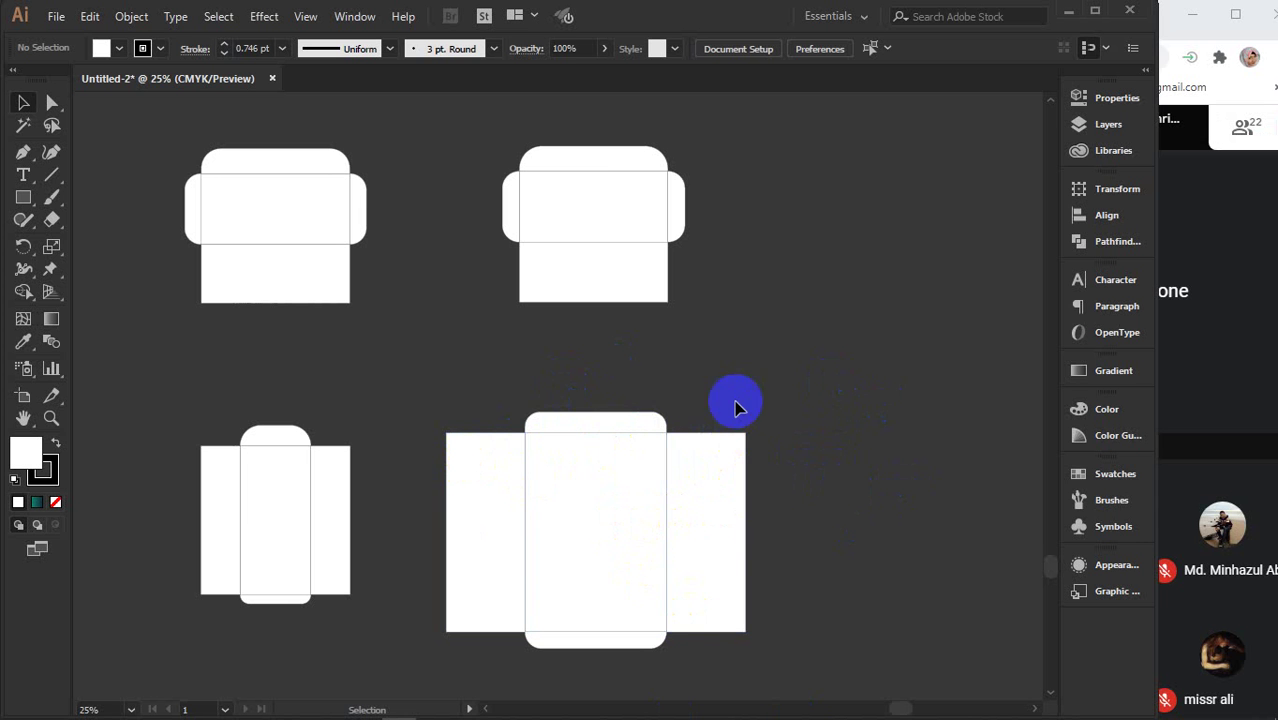
left_click(533, 305)
key("ctrl+minus")
key("ctrl+minus")
key("ctrl+minus")
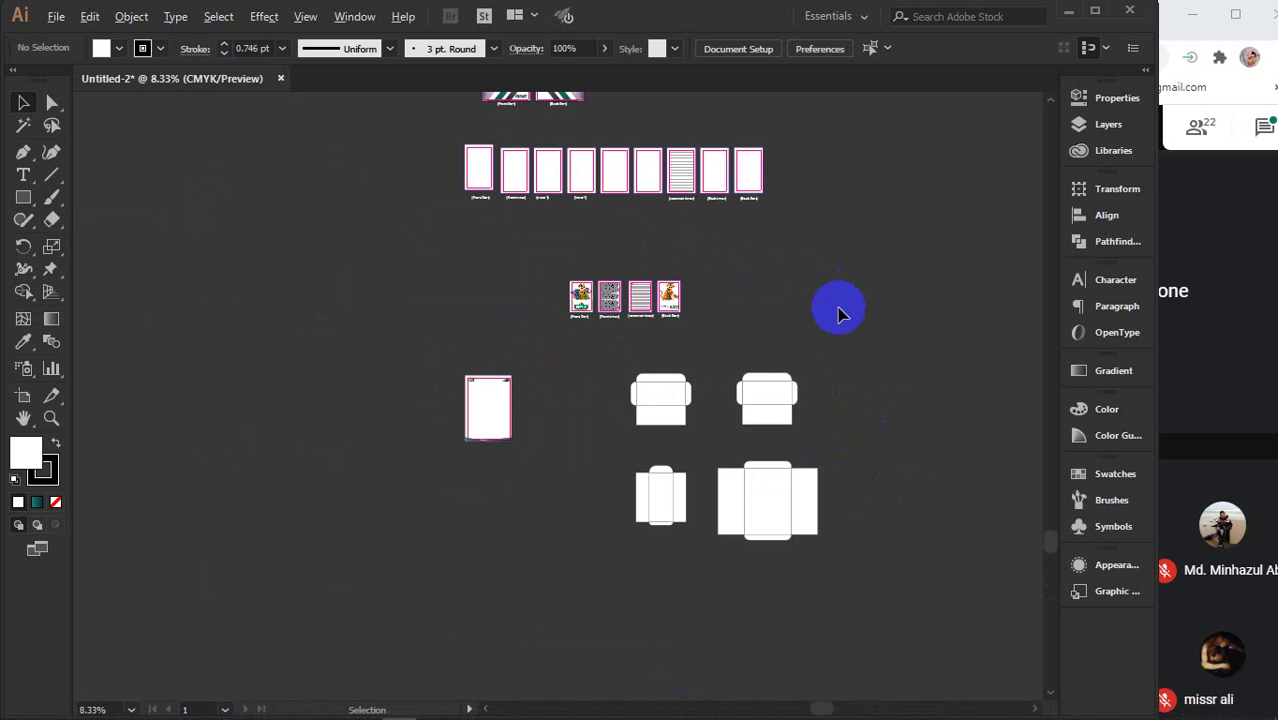
- Delete the upper-right box die-line, then all the die-cut layouts and artboard artwork
left_click_drag(728, 350, 832, 427)
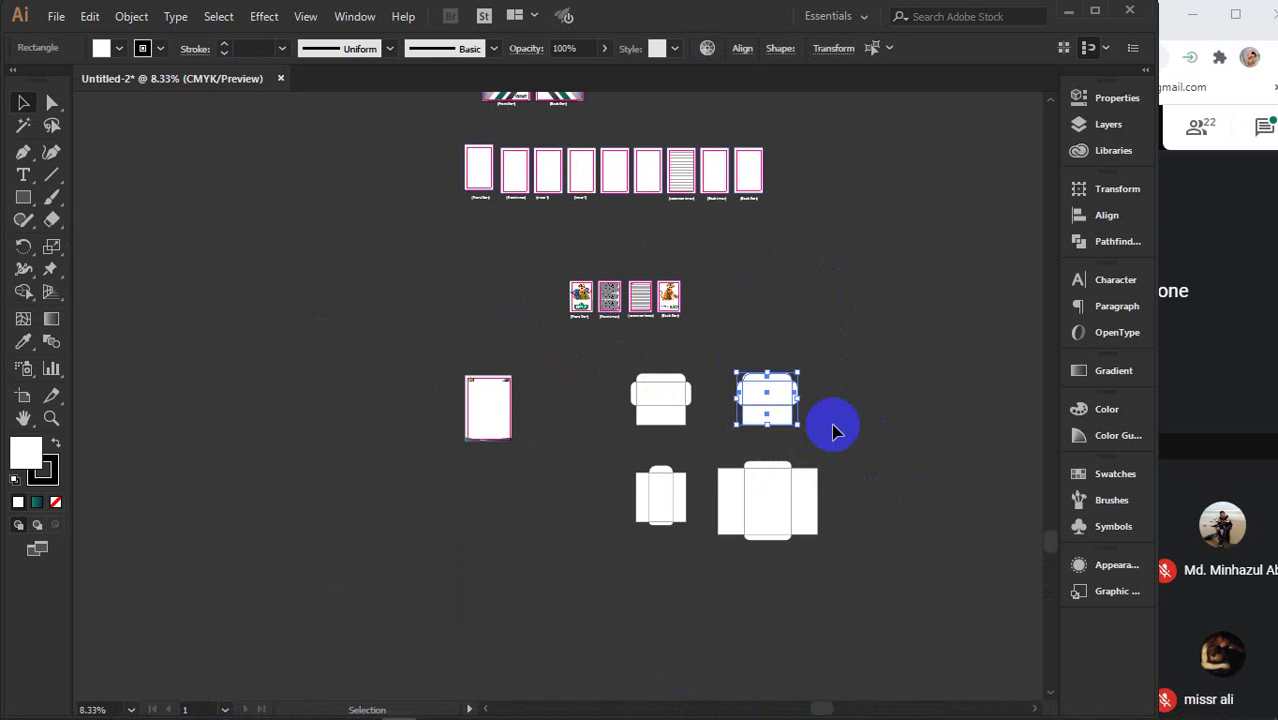
key("Delete")
scroll(835, 430, "up", 2)
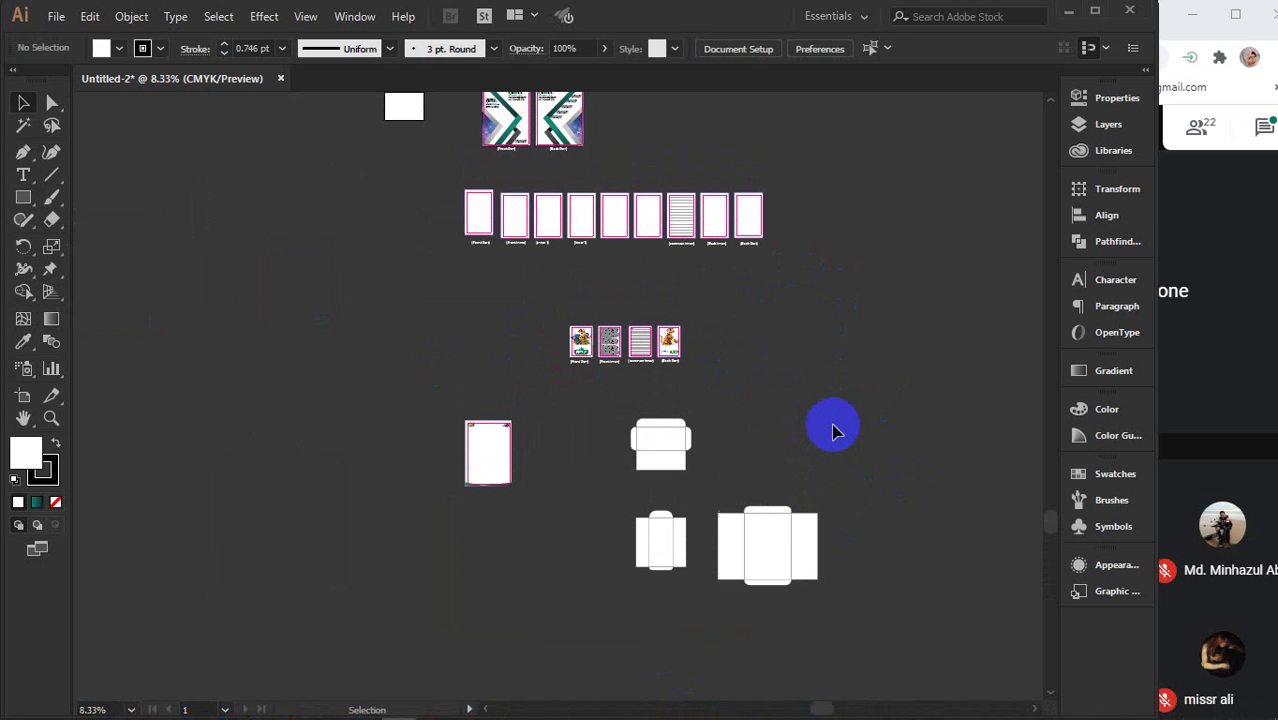
scroll(835, 430, "up", 2)
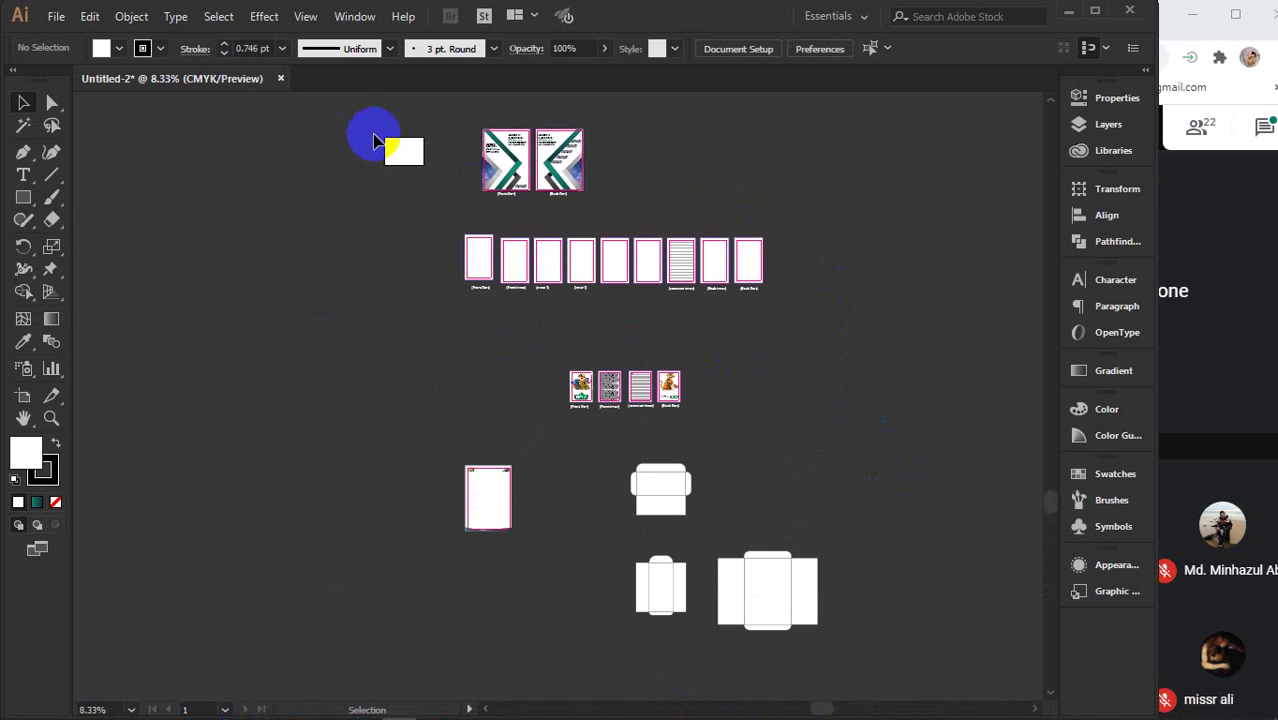
left_click_drag(461, 119, 862, 604)
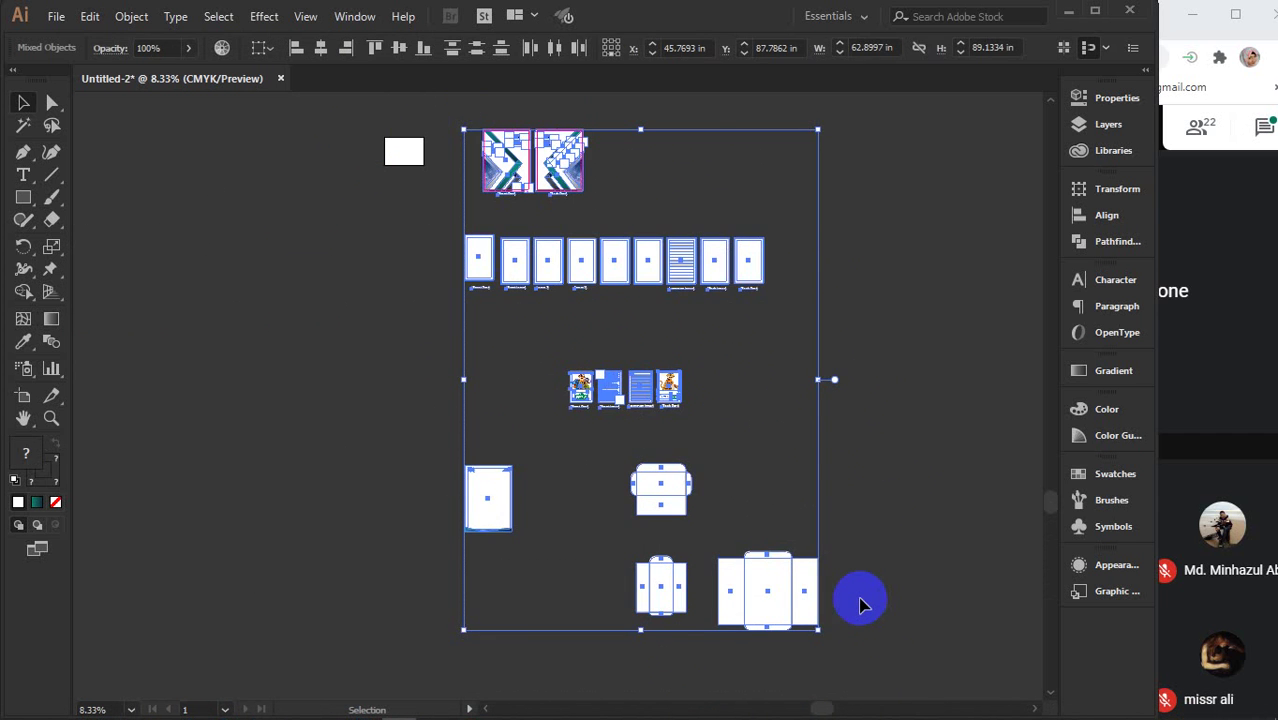
key("Delete")
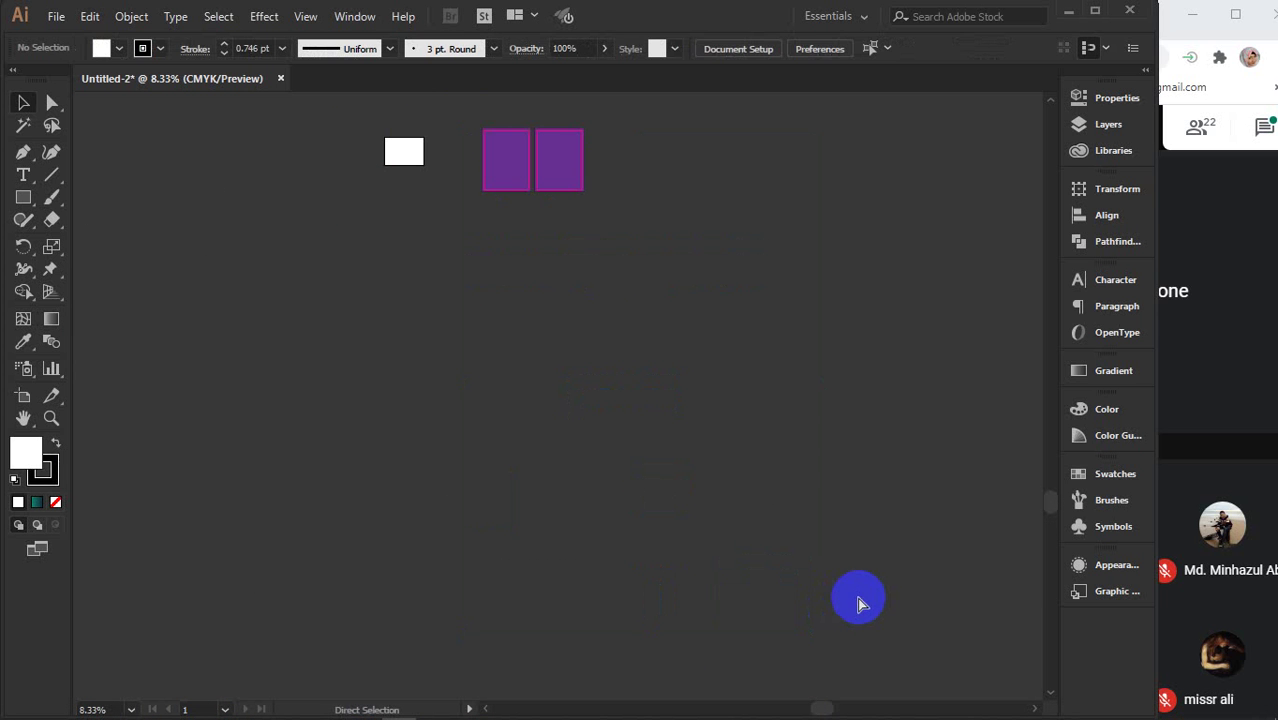
- Restore the purple rectangles with undo, then remove all three of them
key("ctrl+z")
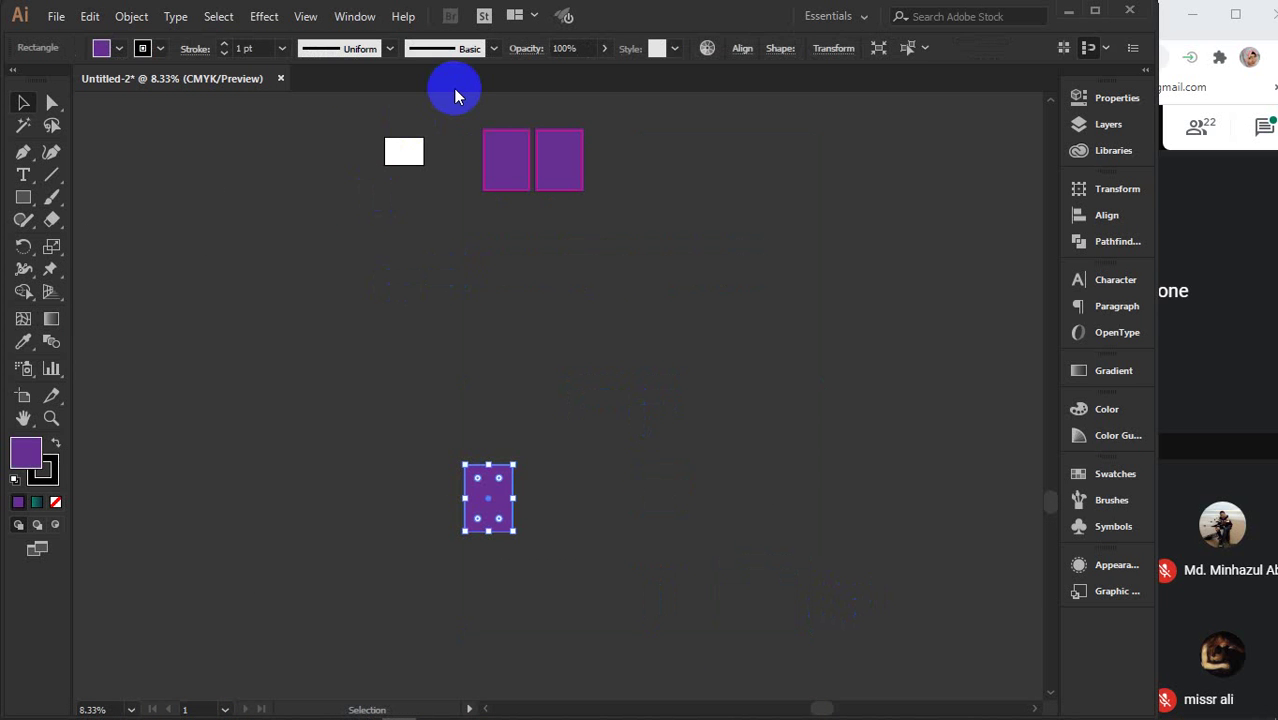
key("ctrl+z")
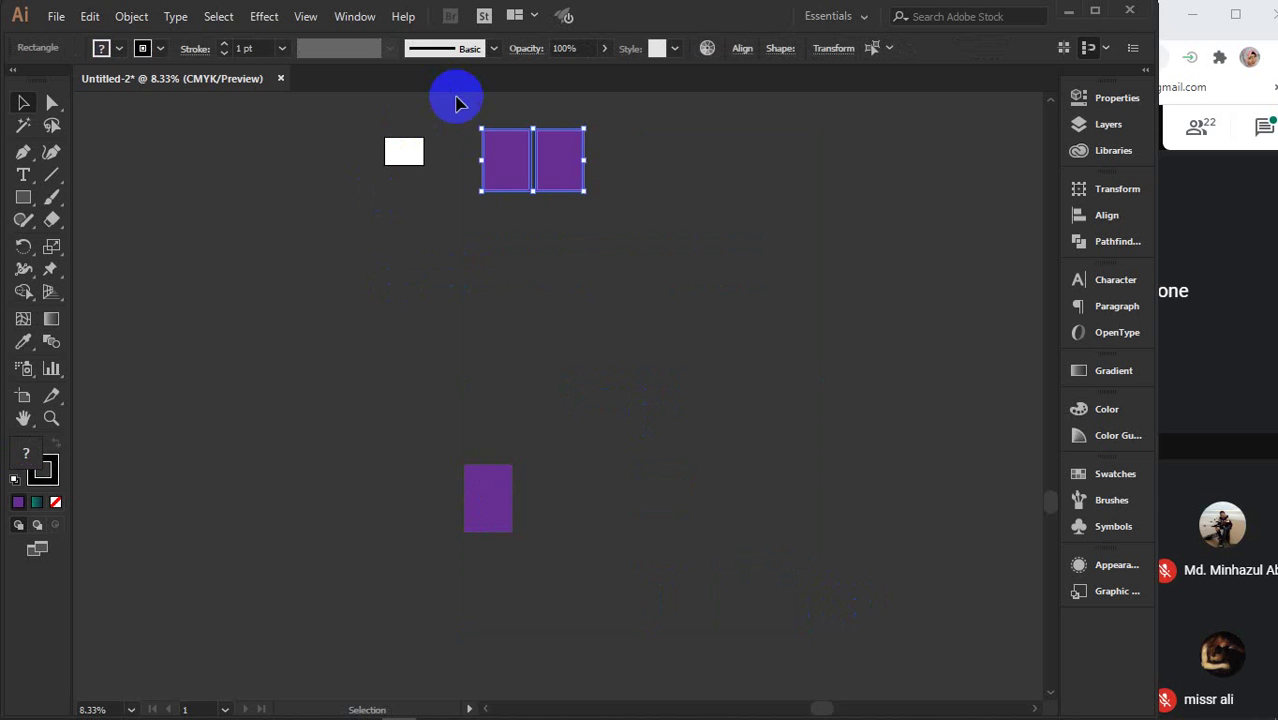
left_click_drag(450, 100, 741, 582)
key("Delete")
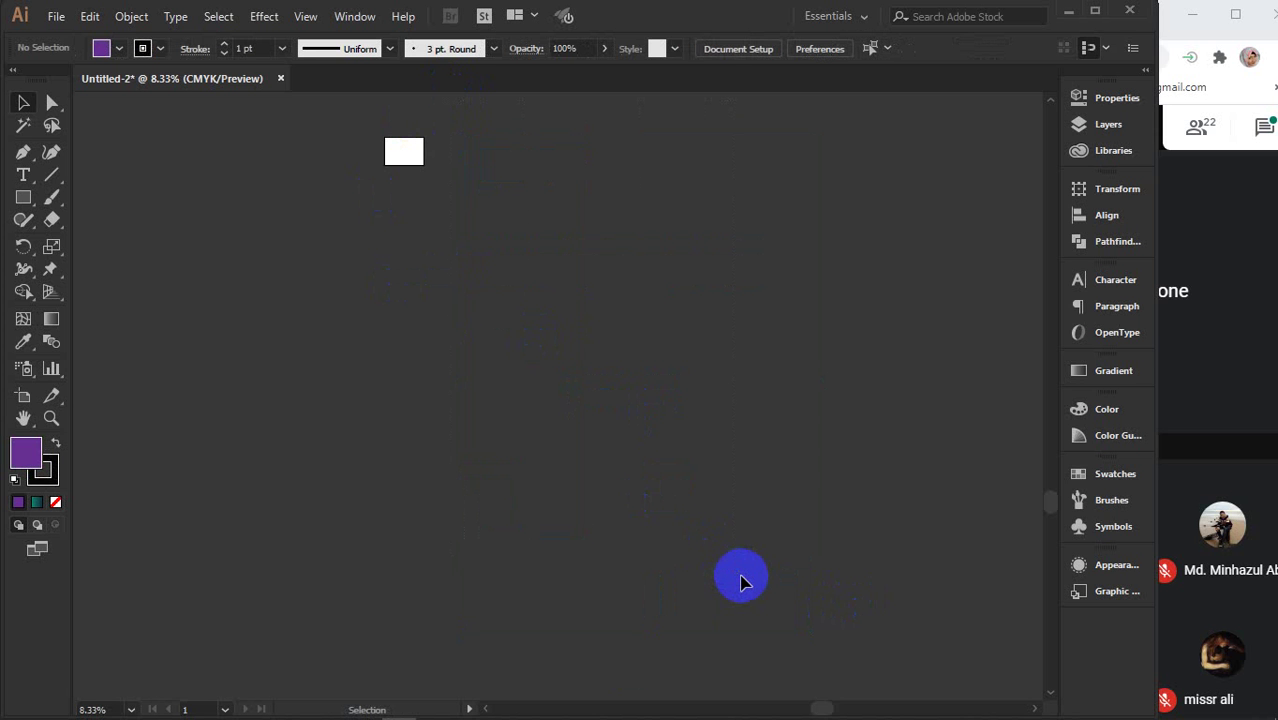
- Close the 'envelope design' Google search tab and narrow the Chrome window showing the attendance sheet
mouse_move(502, 706)
left_click(478, 660)
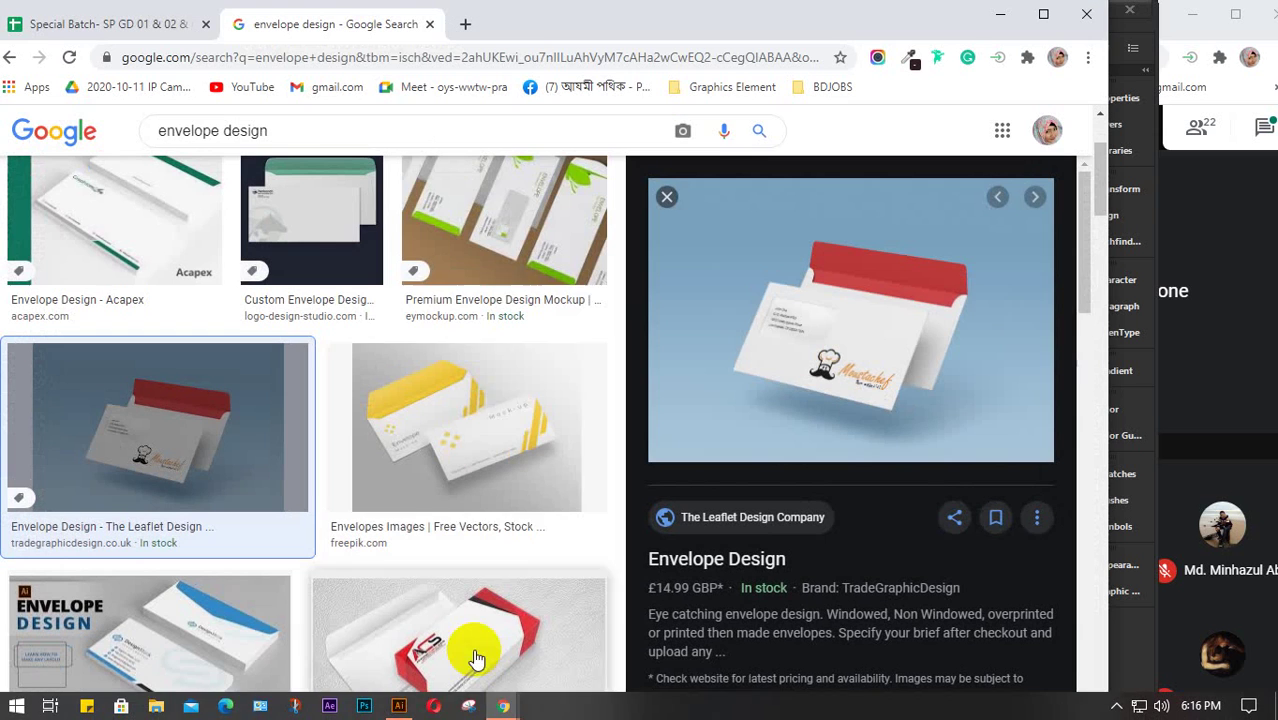
left_click(430, 24)
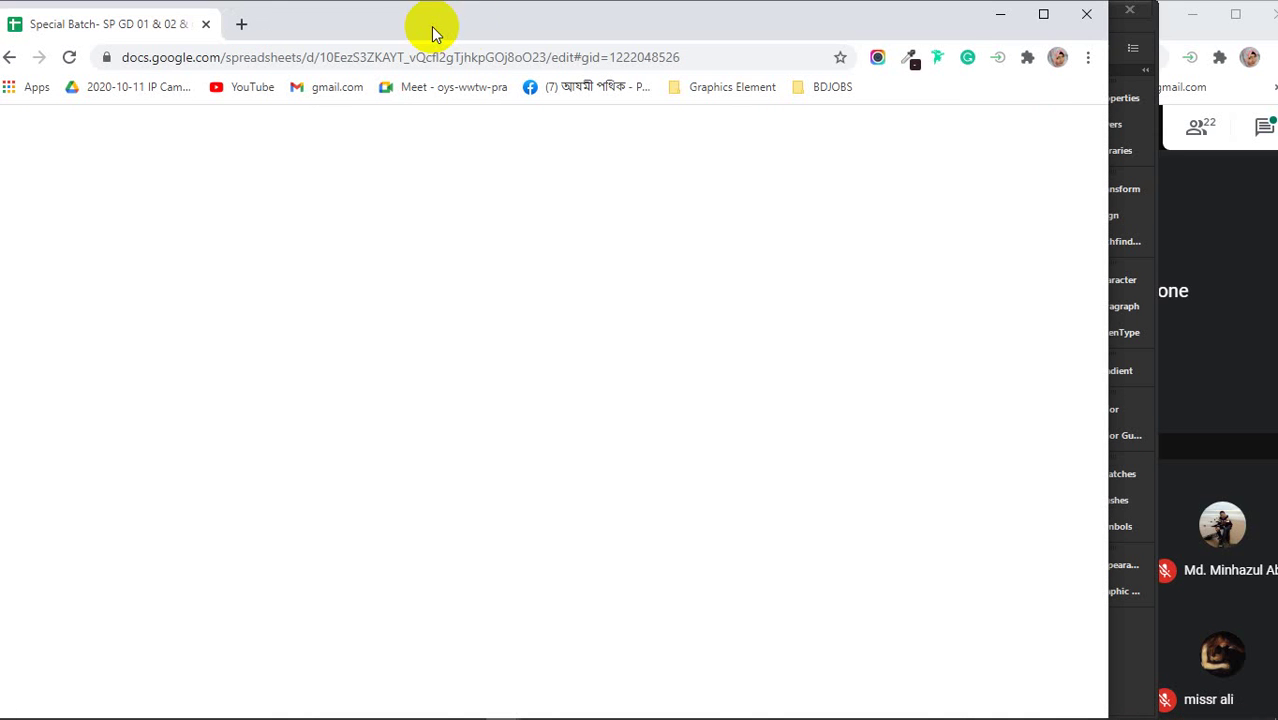
left_click_drag(1110, 136, 1018, 229)
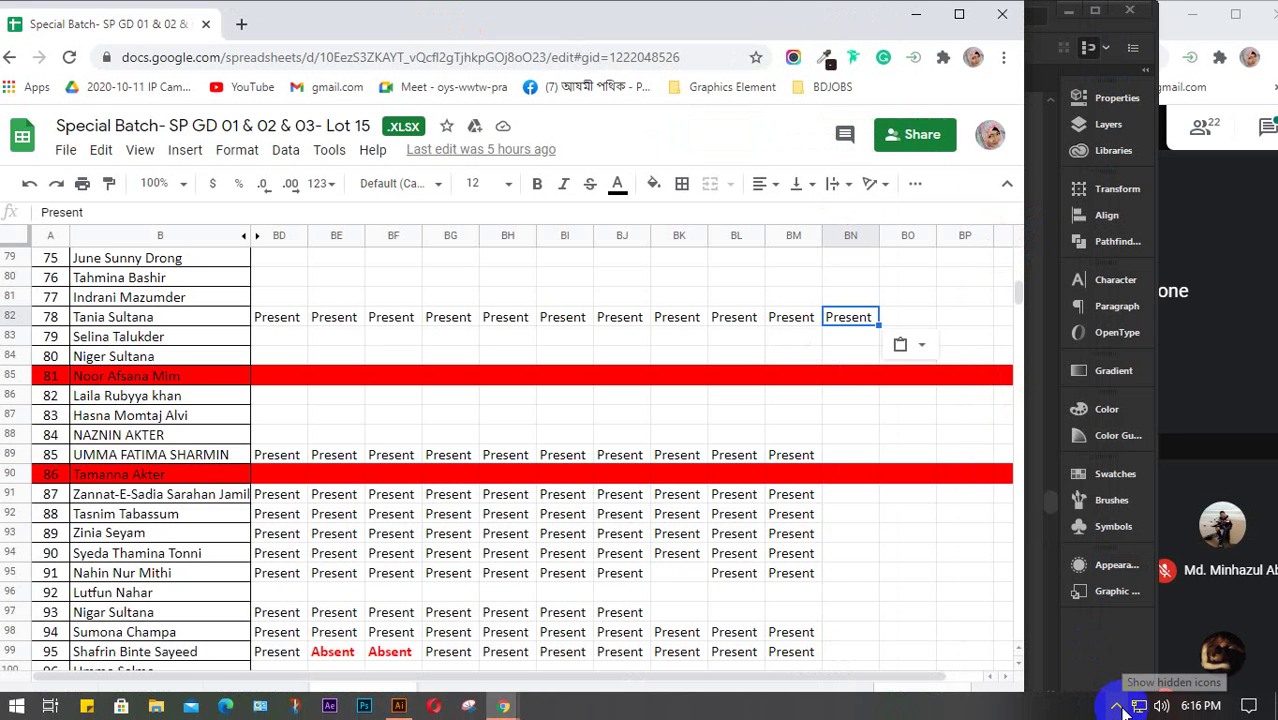